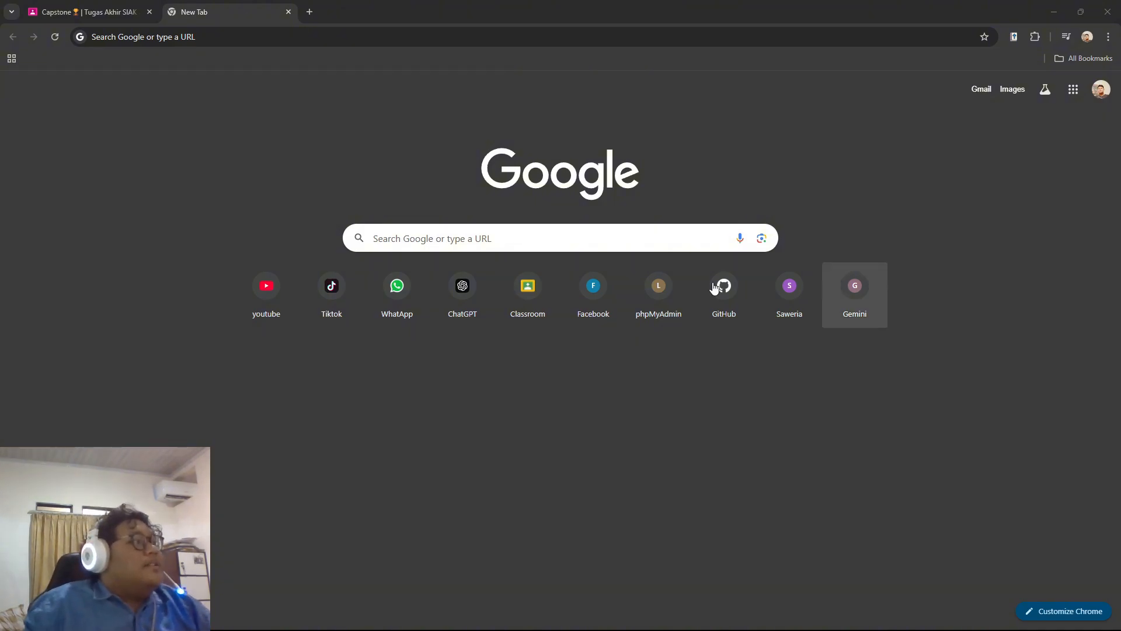
Step: Close the empty New Tab to return to the TUGAS AKHIR SIAK 2024.docx preview
left_click(289, 12)
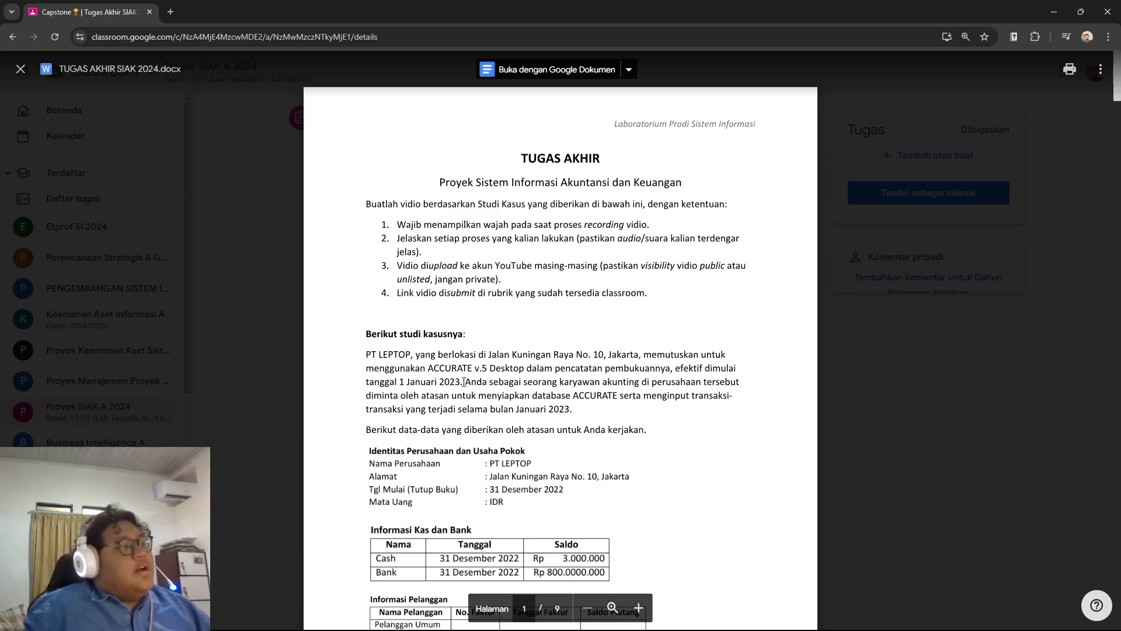
left_click_drag(463, 382, 556, 417)
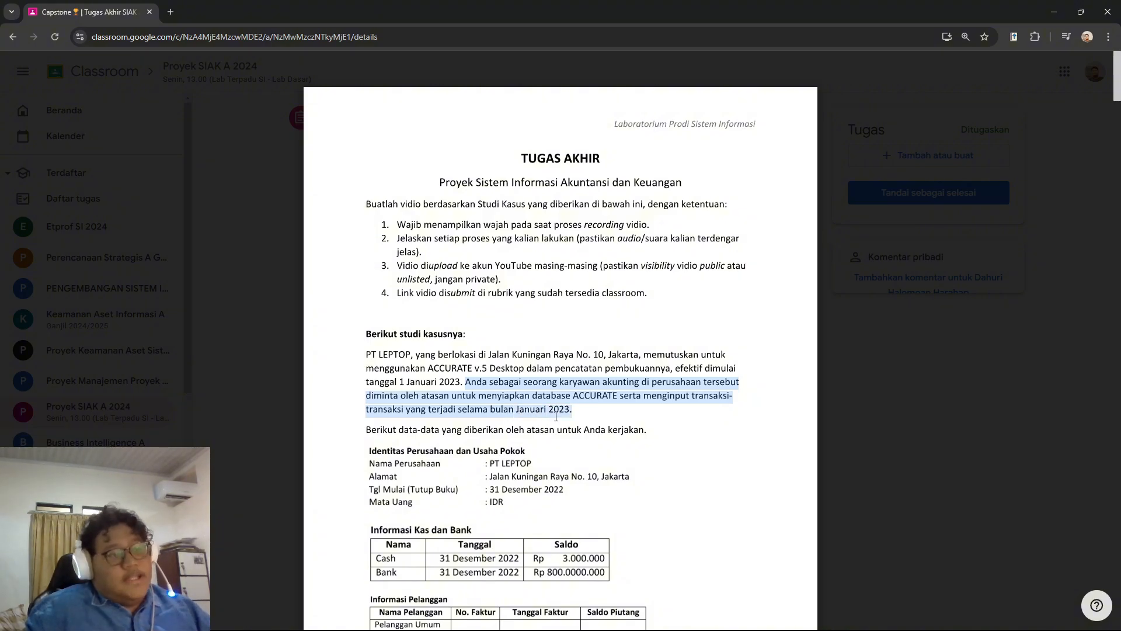
double_click(709, 382)
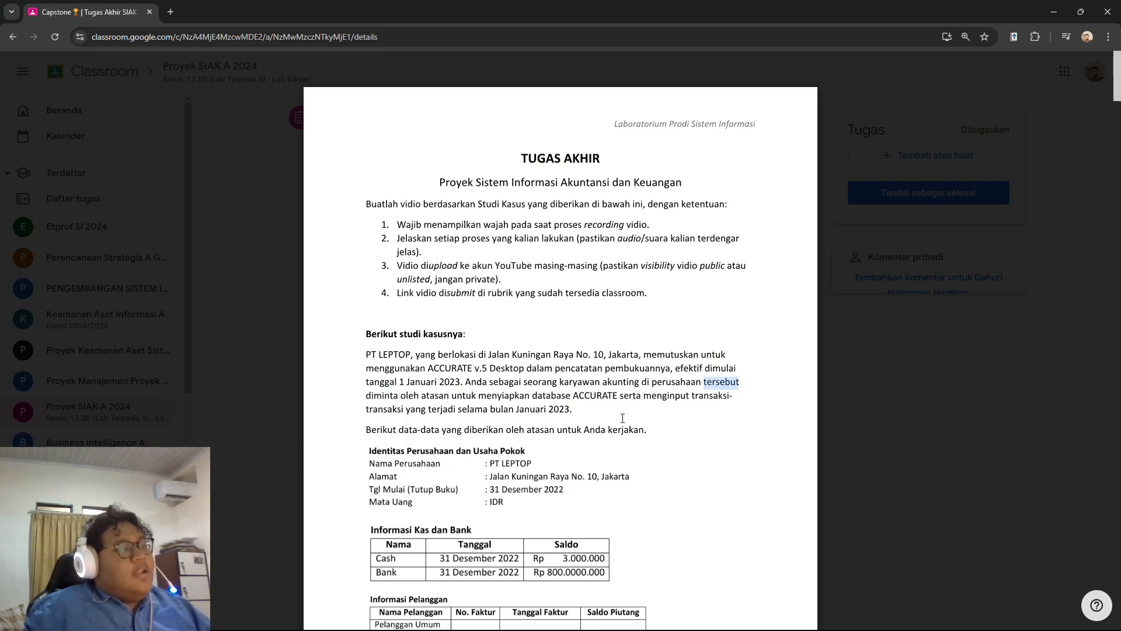
left_click_drag(363, 354, 453, 365)
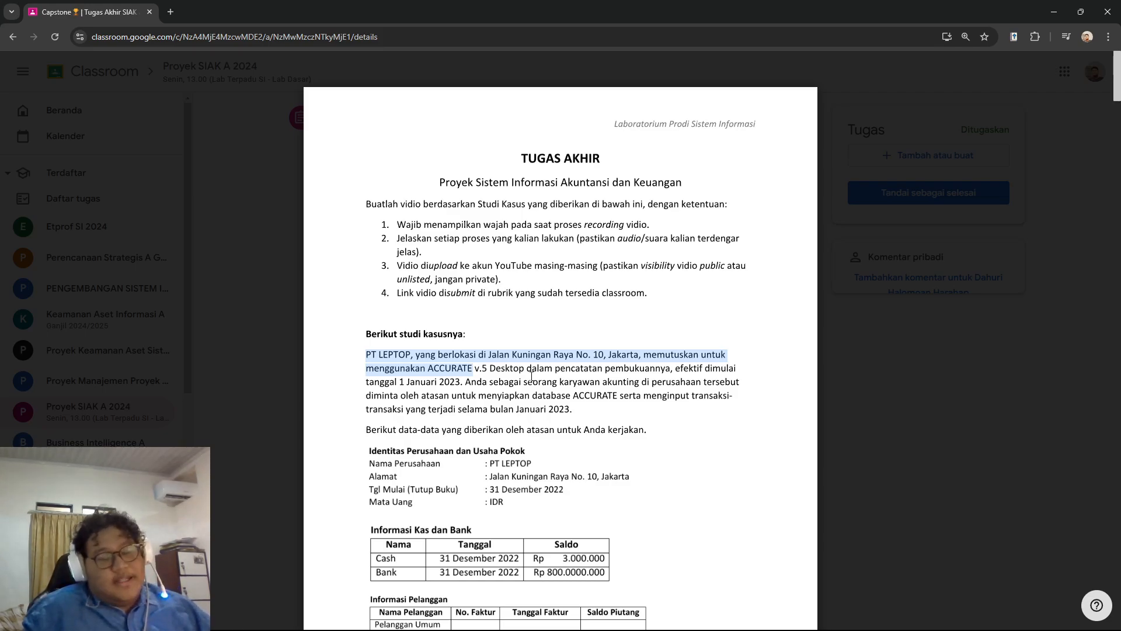
scroll(577, 411, "down", 1)
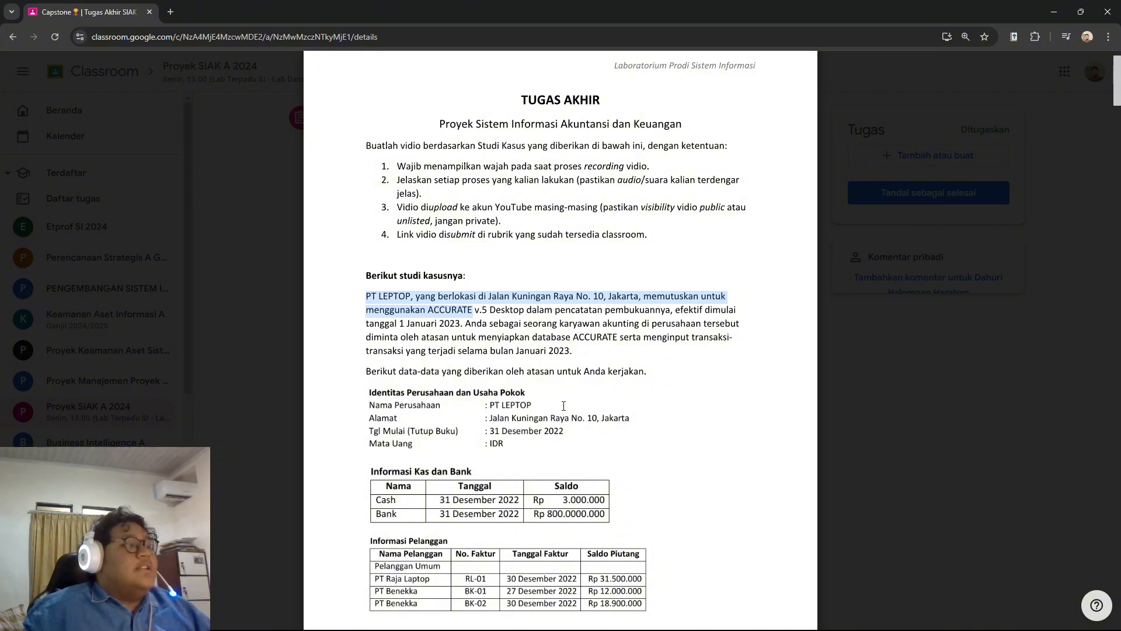
scroll(608, 414, "up", 1)
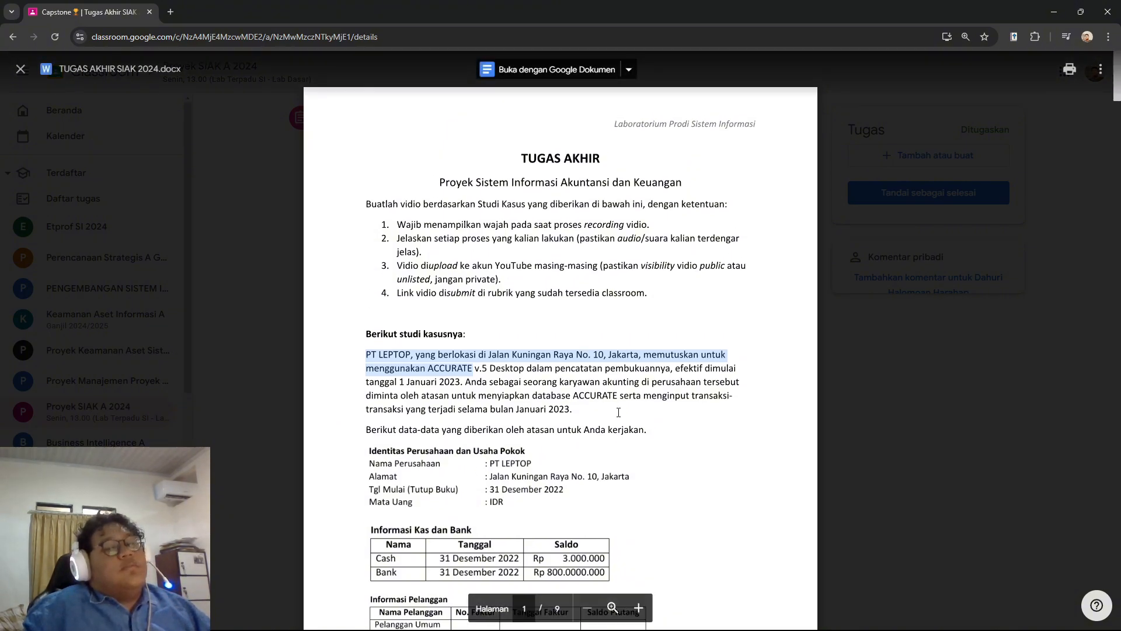
left_click(651, 448)
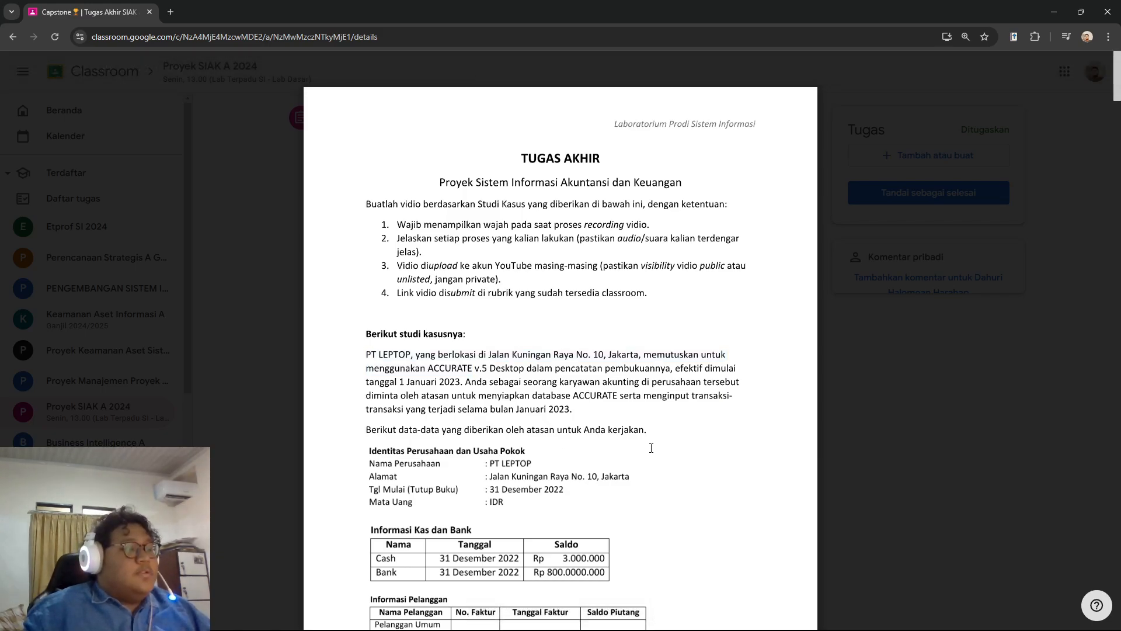
double_click(590, 397)
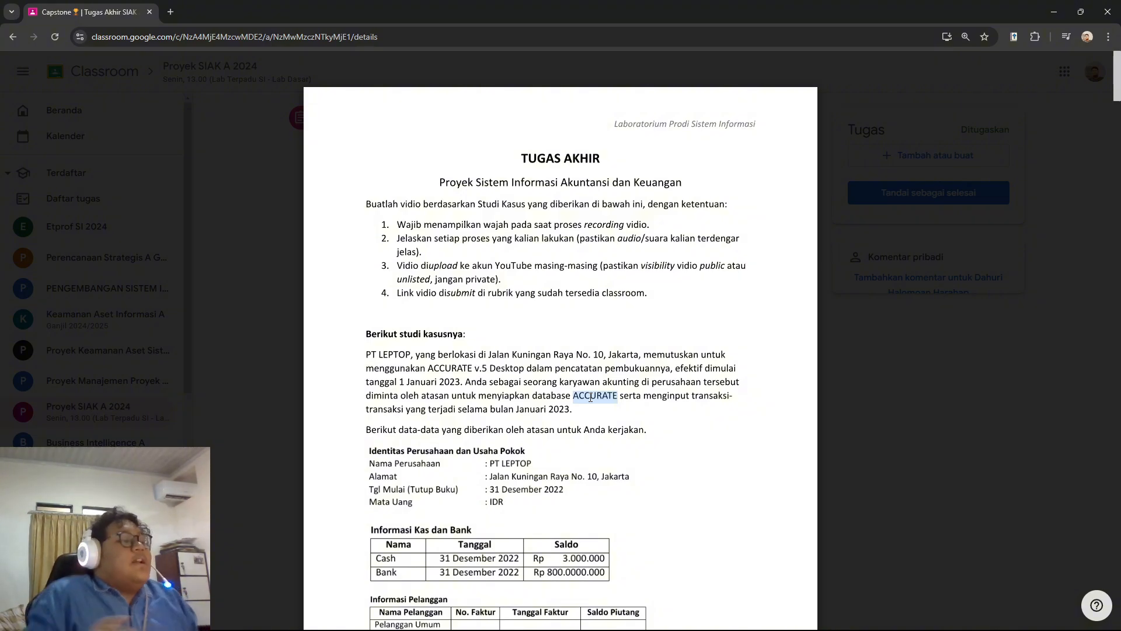
scroll(561, 363, "down", 1)
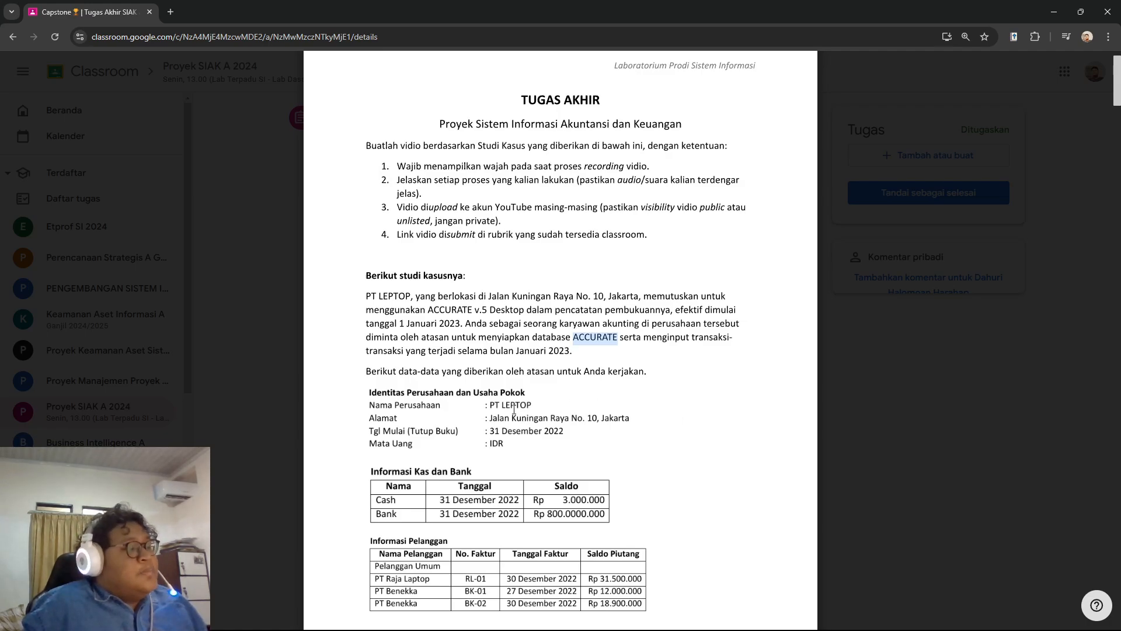
scroll(529, 409, "down", 2)
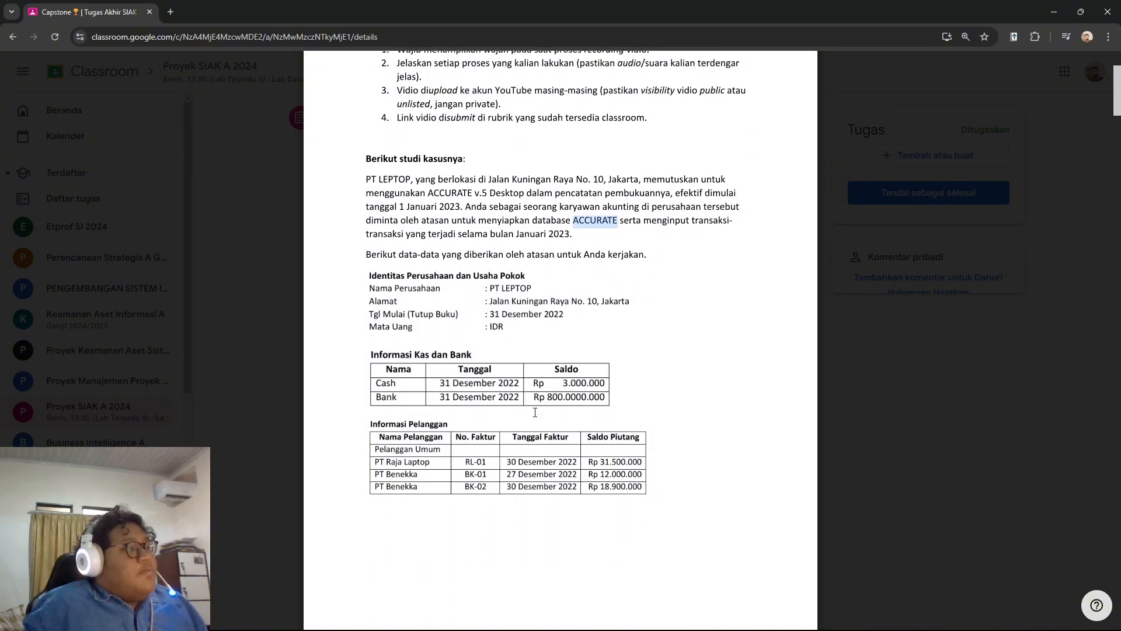
scroll(535, 412, "down", 1)
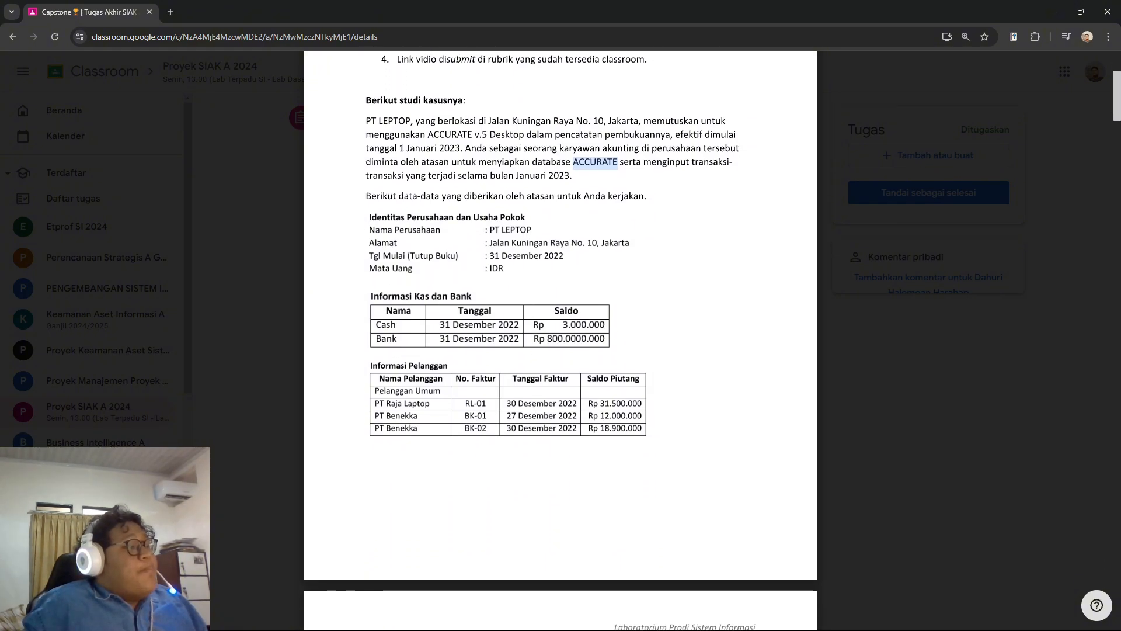
left_click(595, 291)
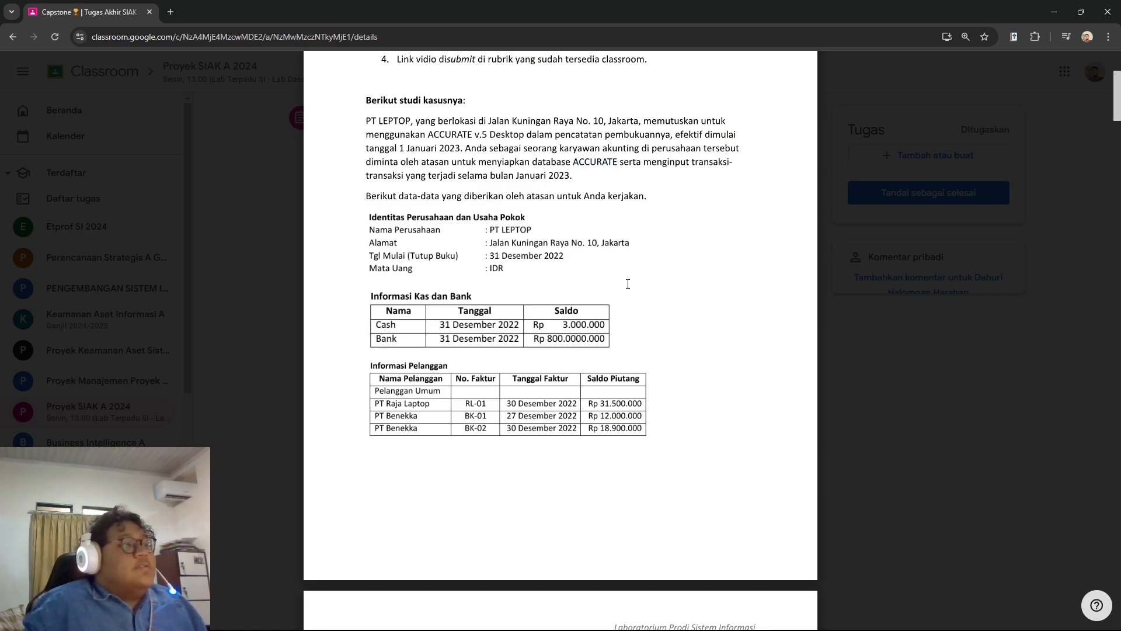
Step: Start a new company database in ACCURATE 5, saving it in D:\…\Tugas Kuliah\Semester 5\Tupen dan Laporan SIAK\Tubes
mouse_move(678, 617)
left_click(680, 553)
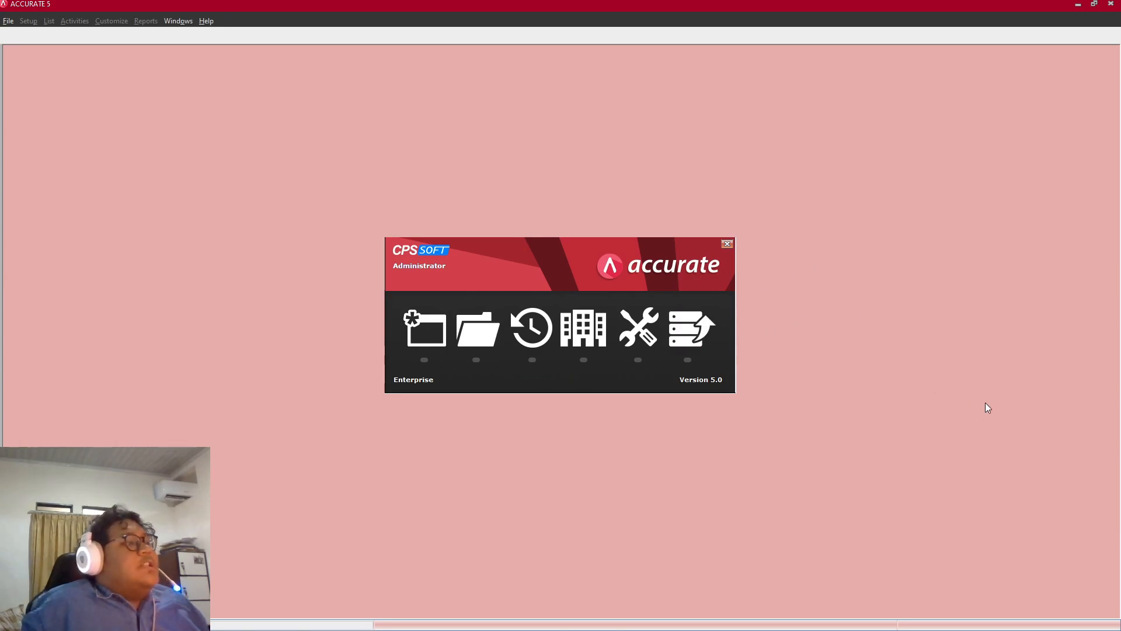
left_click(427, 343)
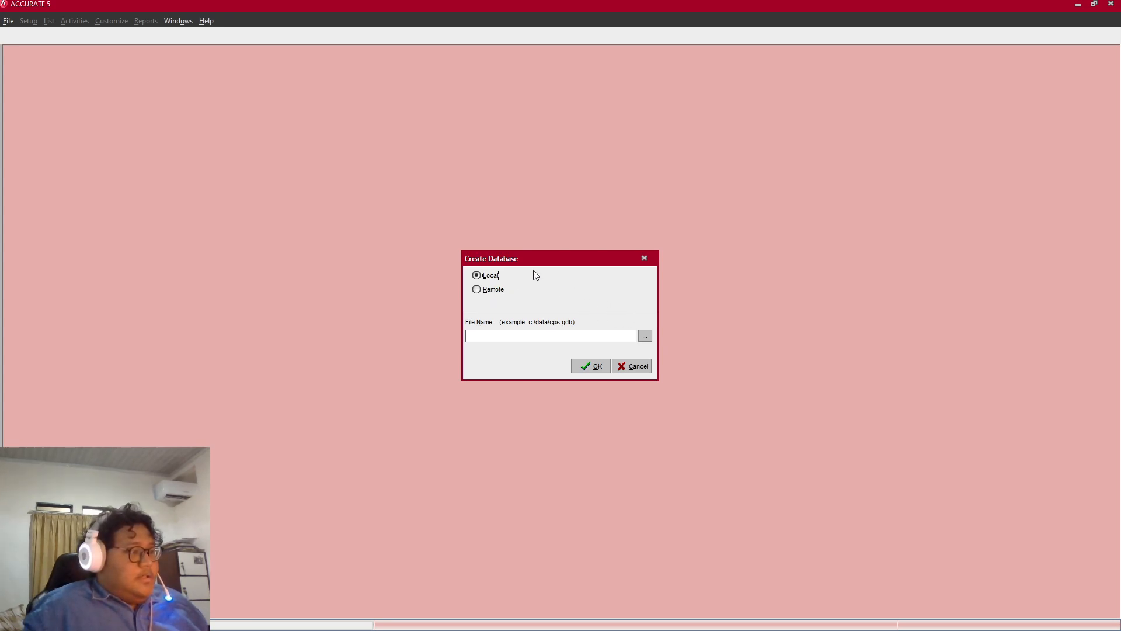
left_click(646, 338)
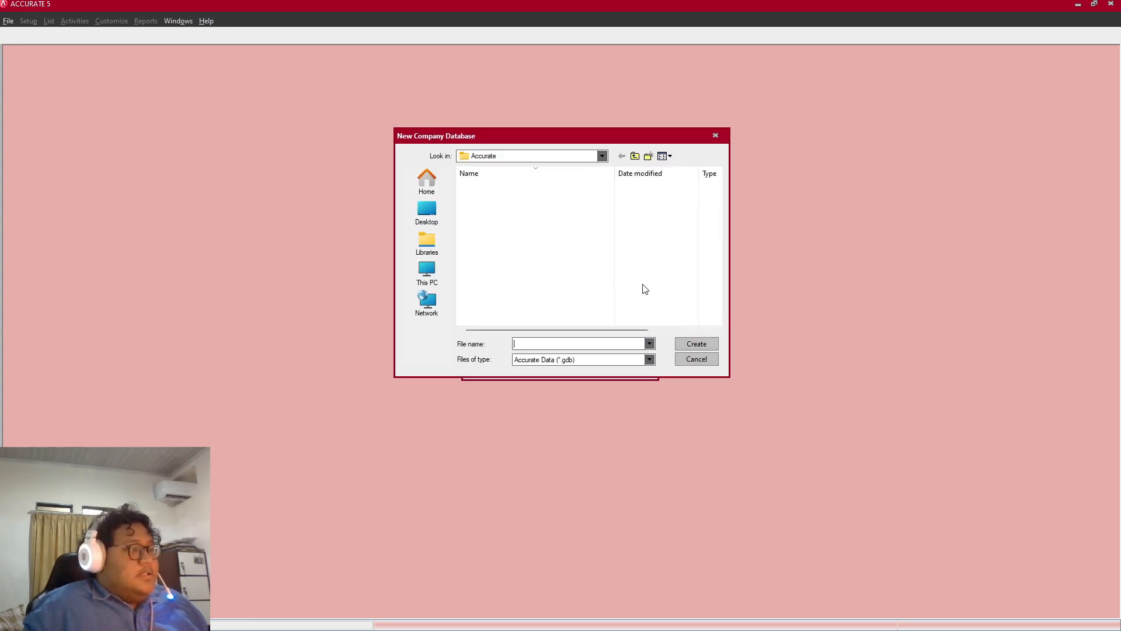
left_click(433, 279)
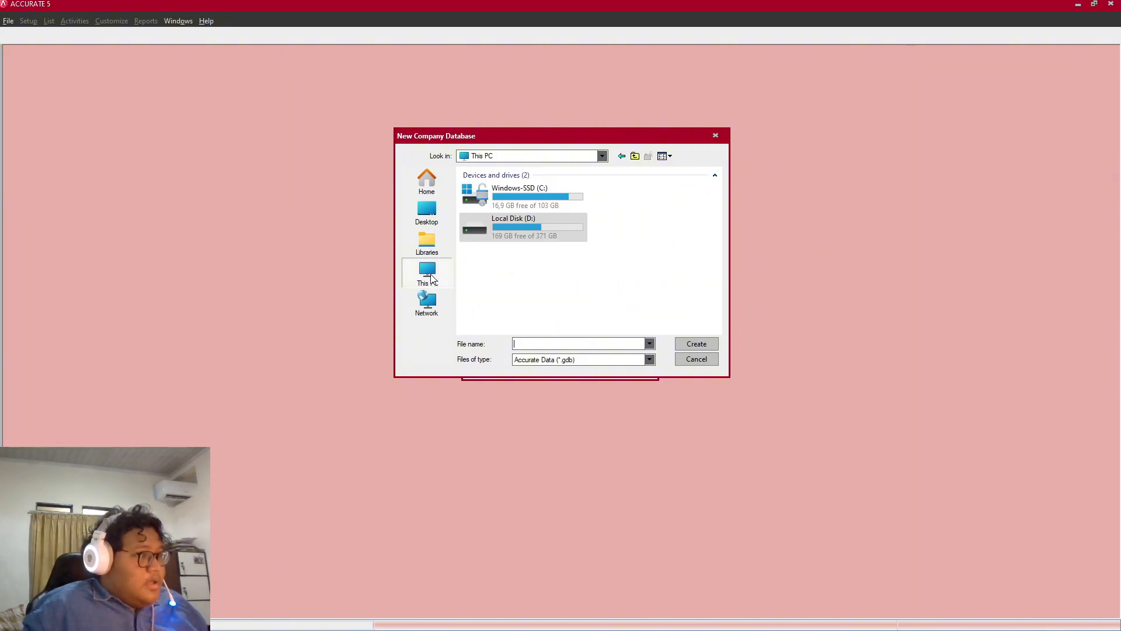
double_click(570, 237)
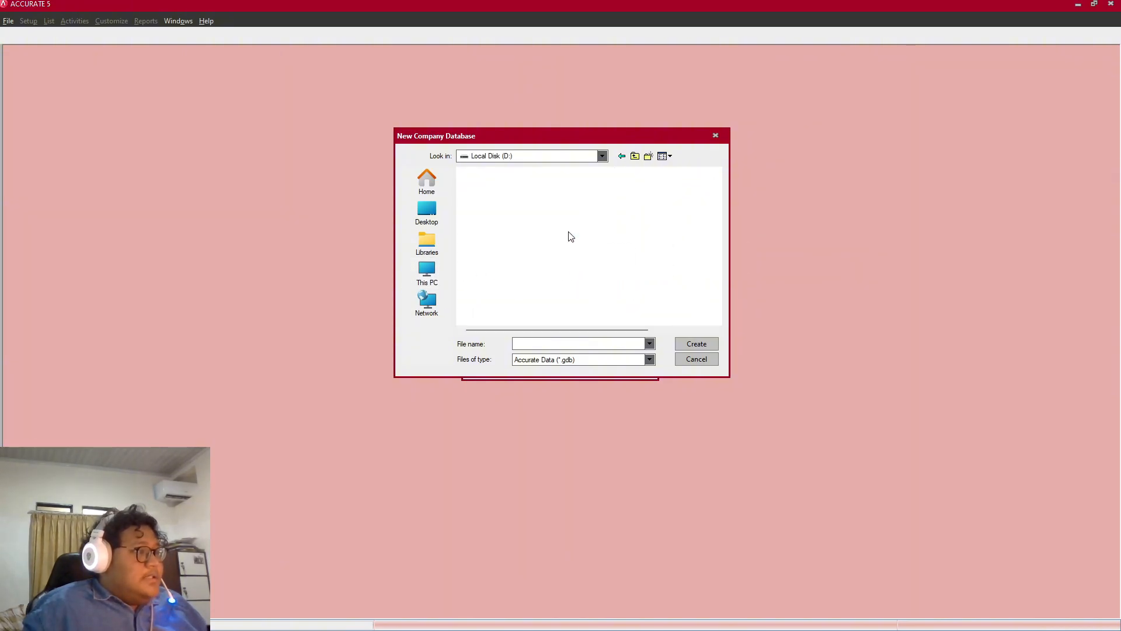
double_click(493, 187)
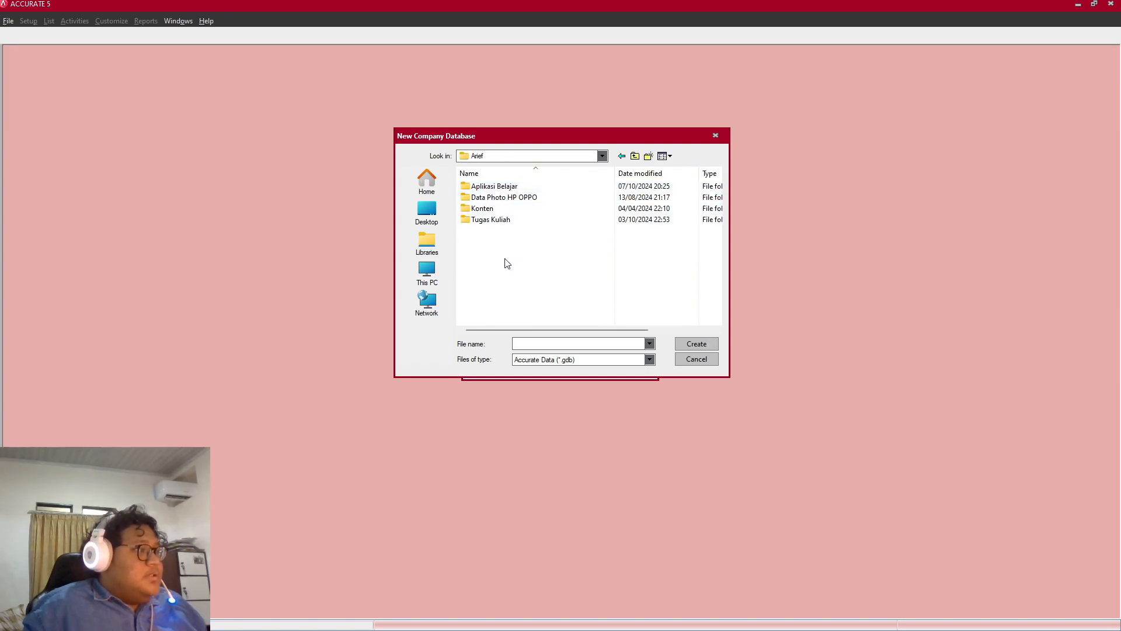
left_click(519, 220)
double_click(519, 220)
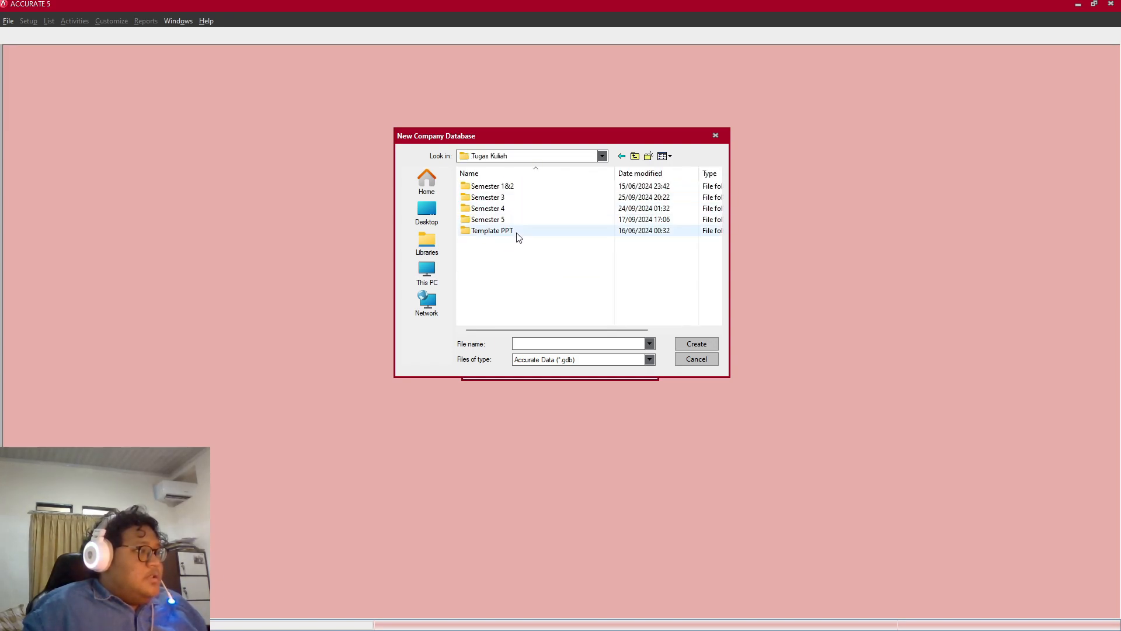
double_click(516, 221)
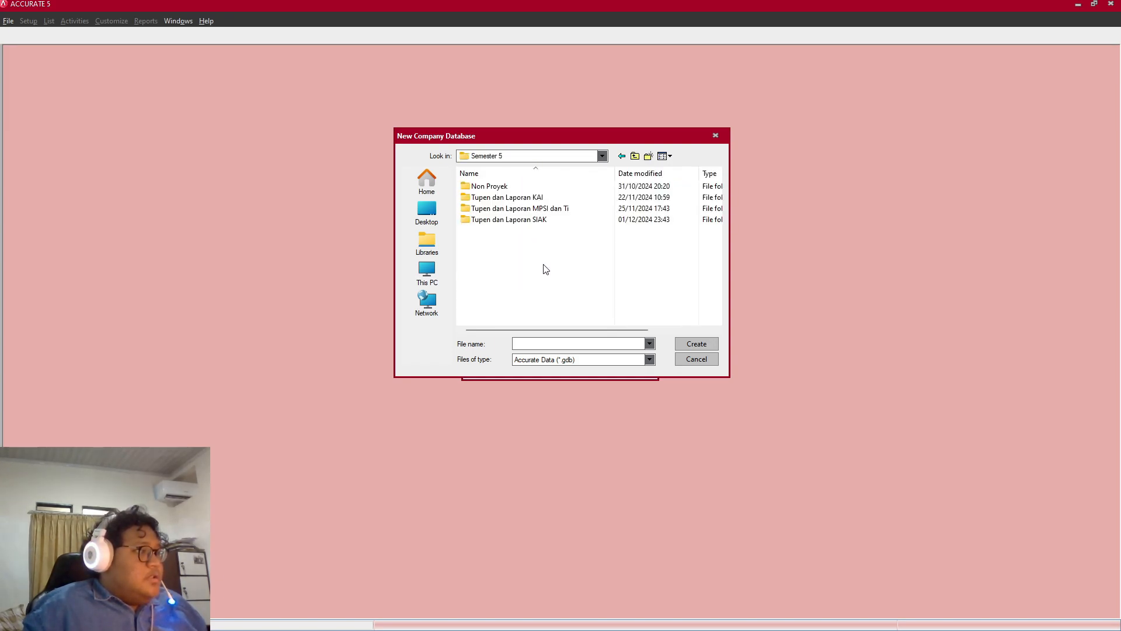
double_click(521, 221)
double_click(498, 209)
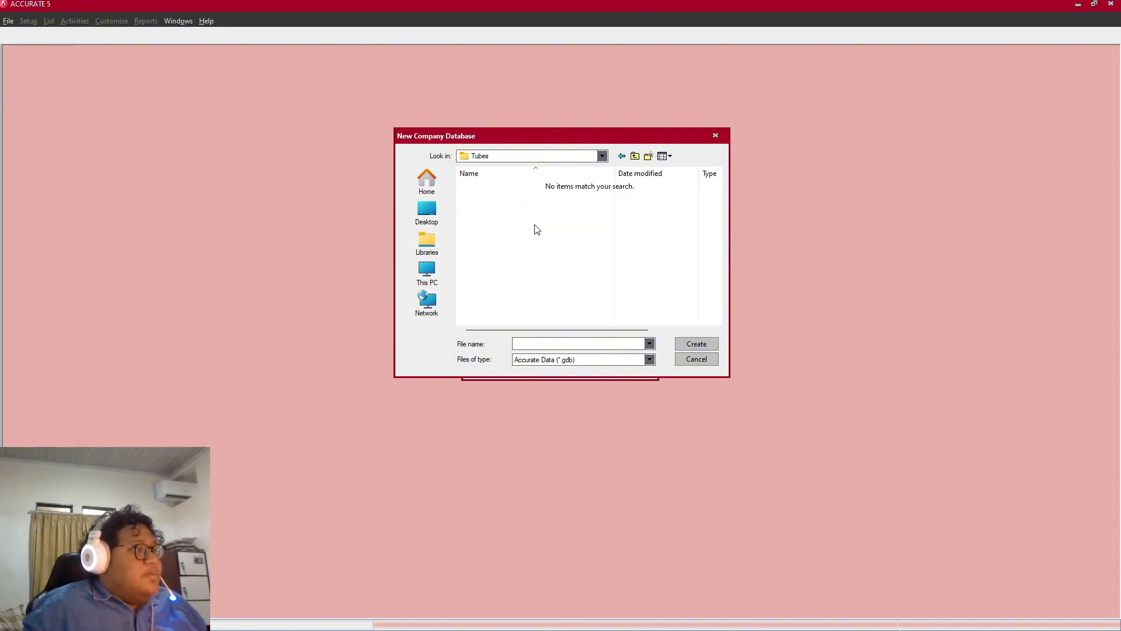
Step: Name the new database file PT Leptop and confirm it
left_click(551, 344)
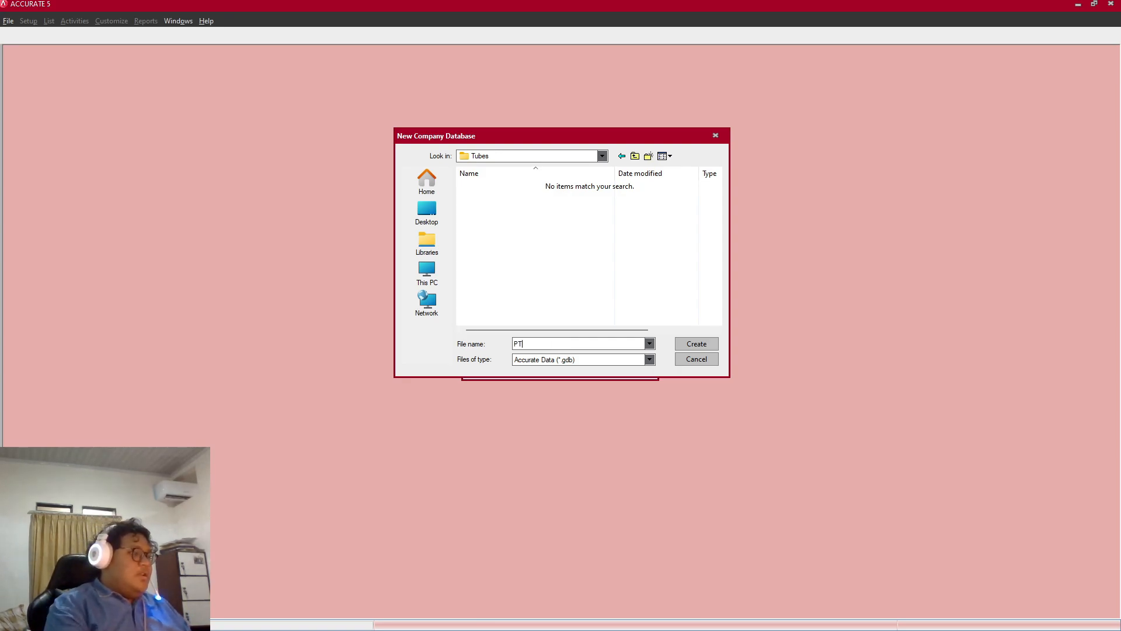
type("PT Le")
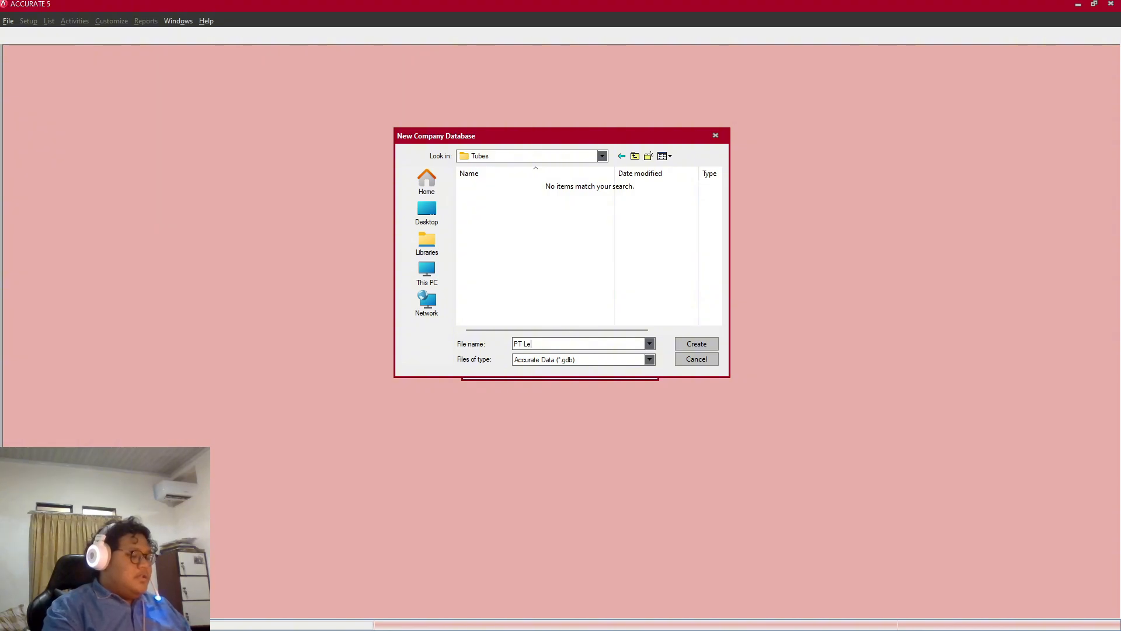
type("ptop")
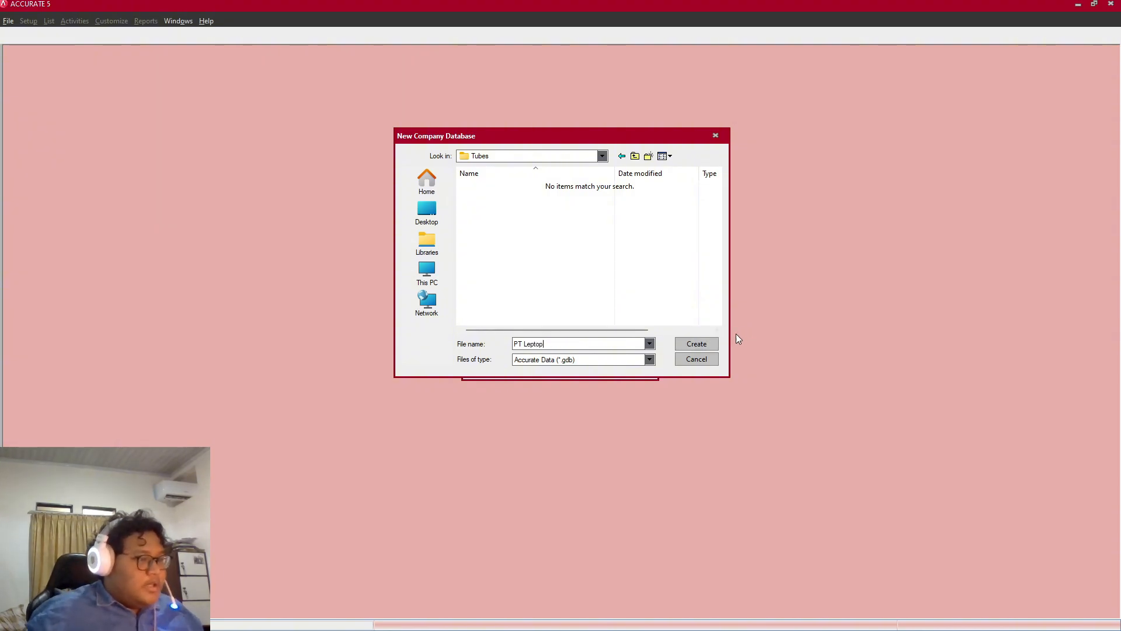
left_click(713, 344)
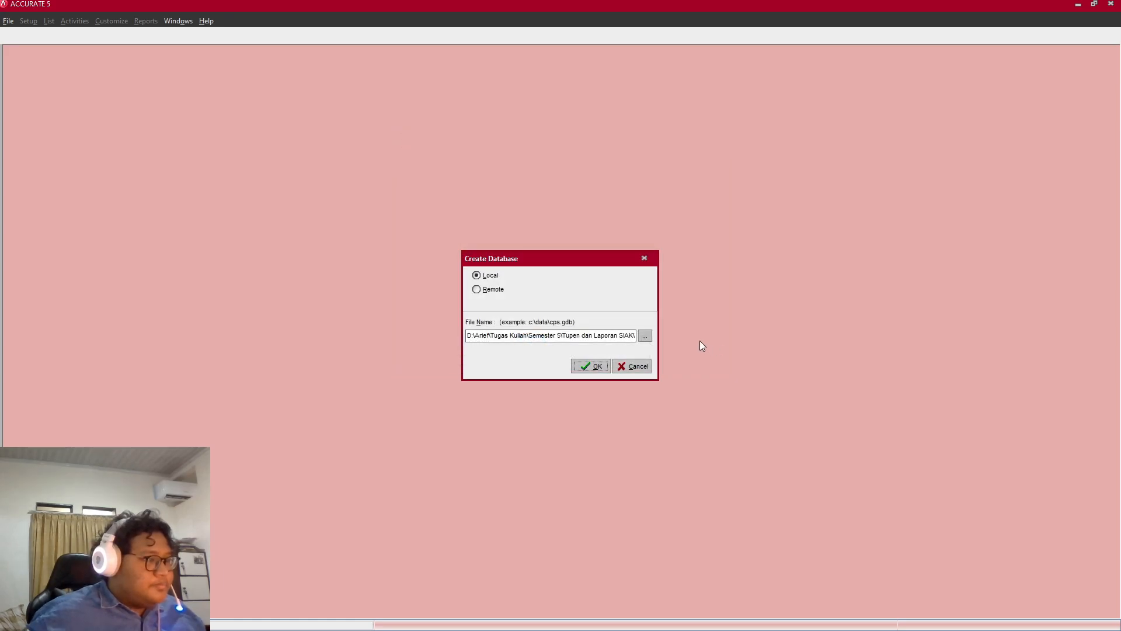
Step: Create the PT Leptop database and log in as SUPERVISOR with the default password
left_click(587, 368)
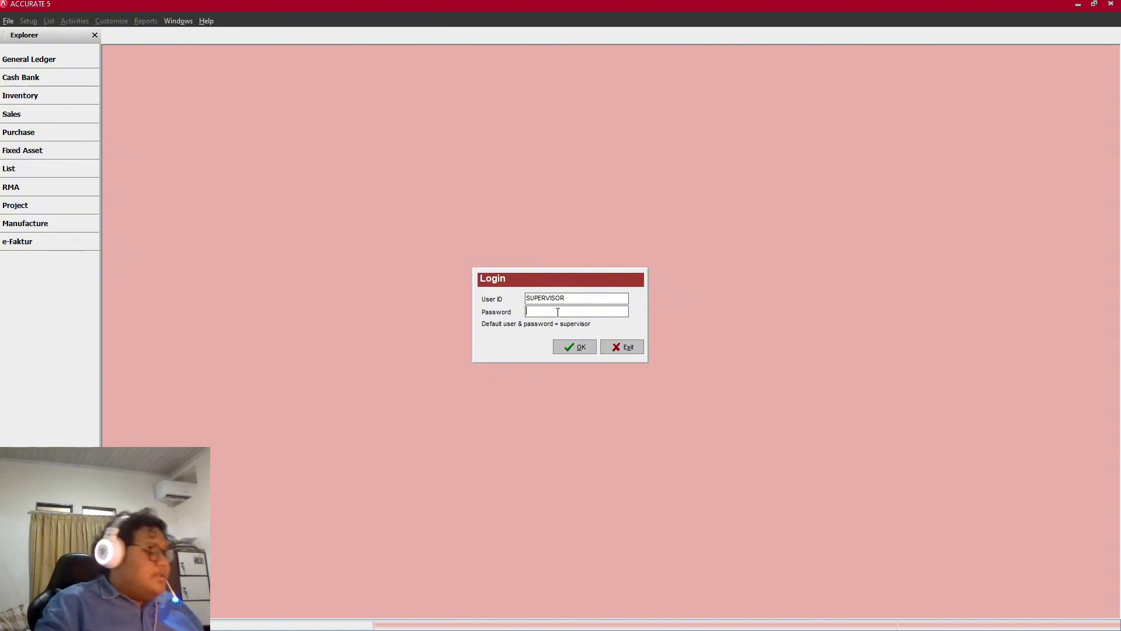
type("er")
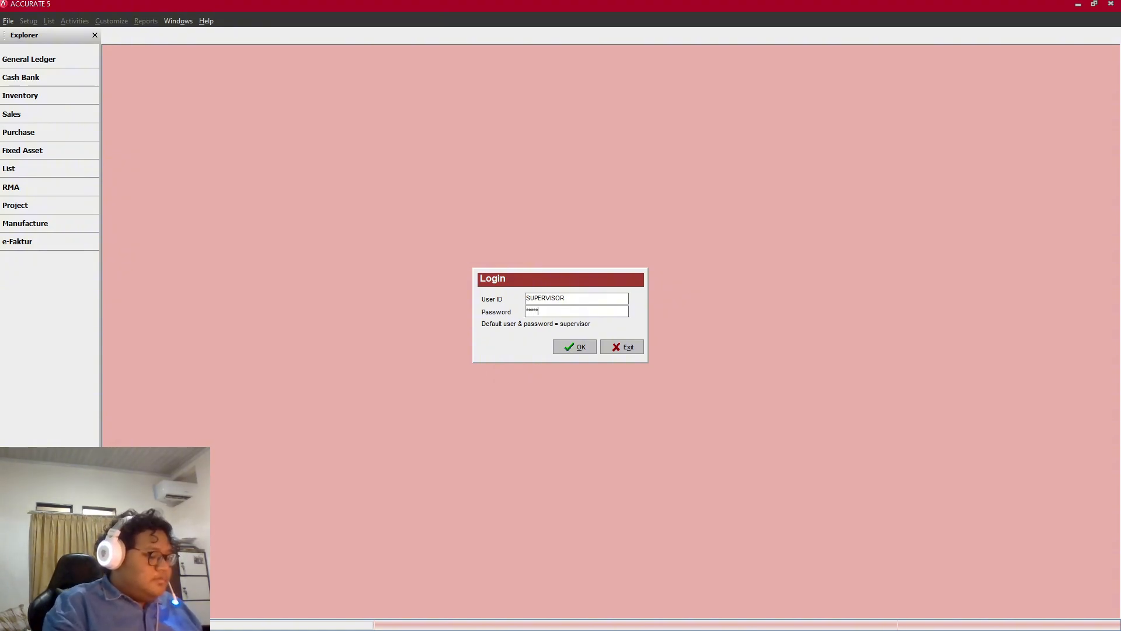
type("viso")
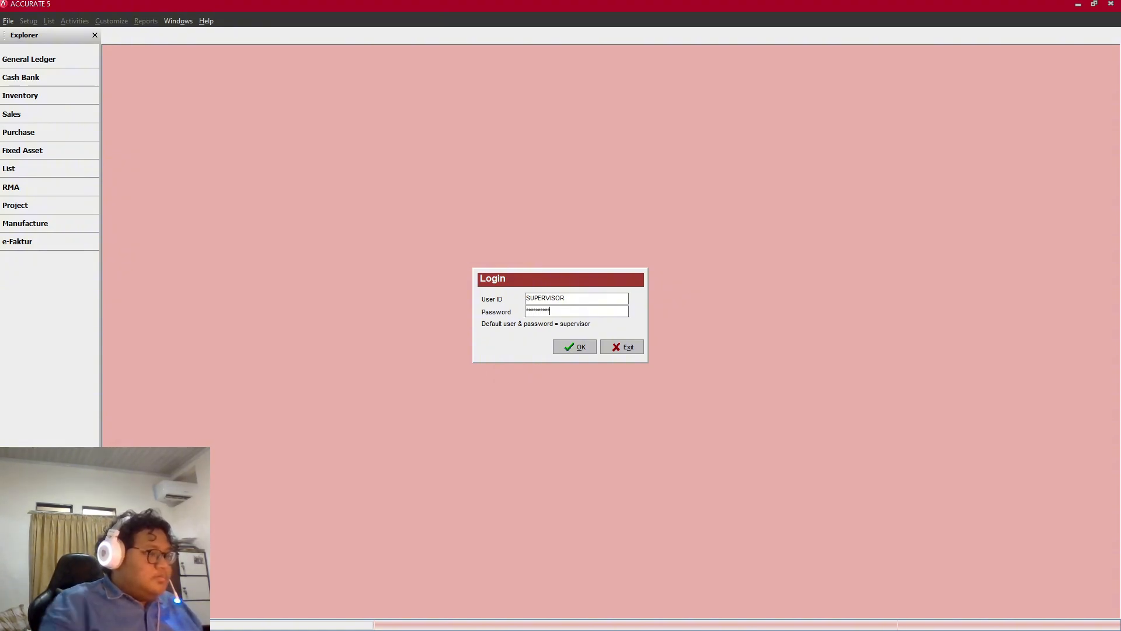
left_click(584, 349)
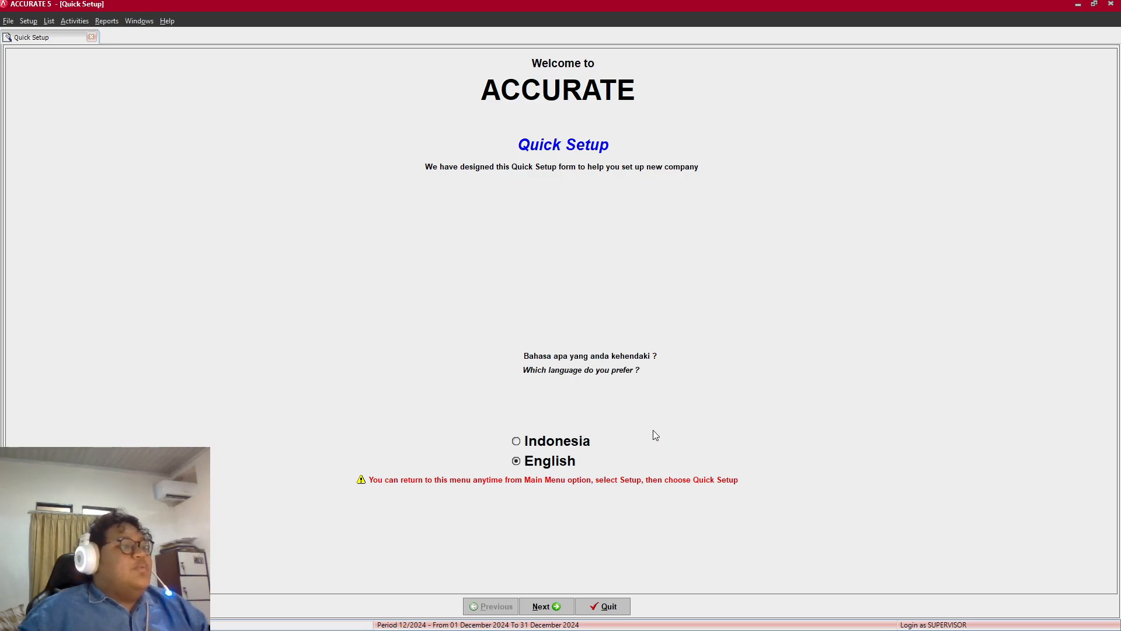
Step: Choose Indonesian, keep Persiapan Standar, and confirm generating the default accounts and data
left_click(517, 441)
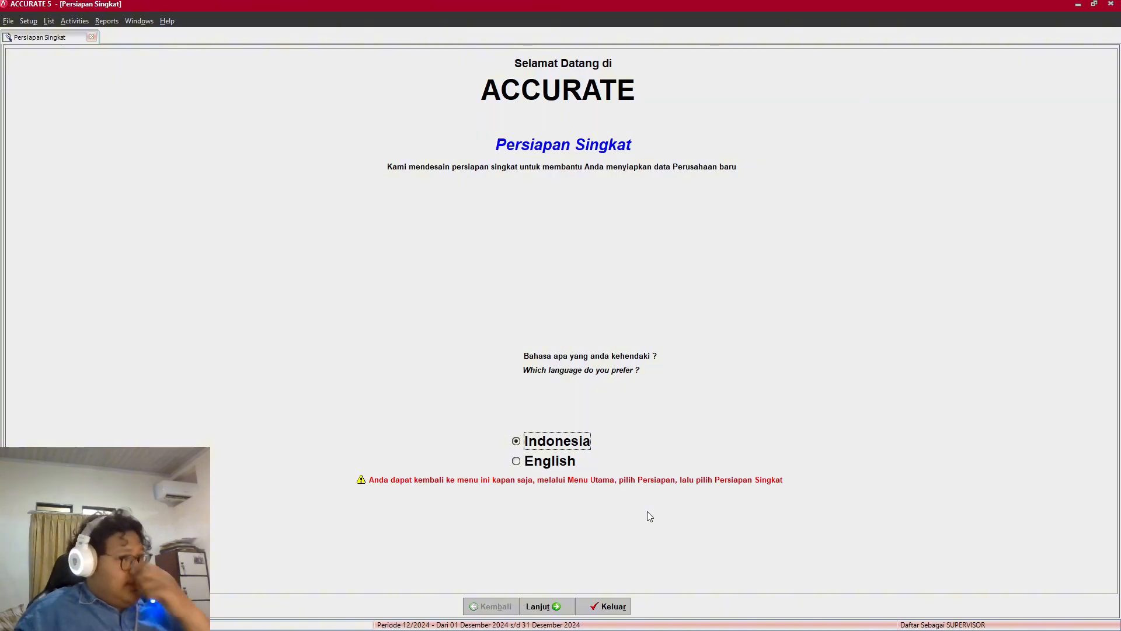
left_click(549, 605)
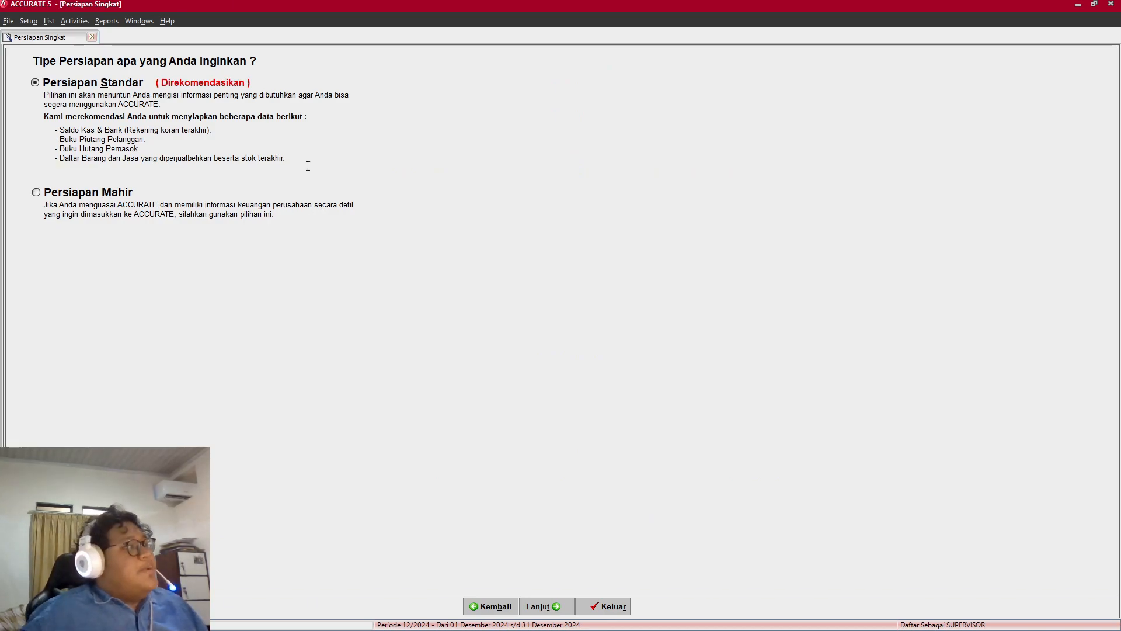
left_click(541, 606)
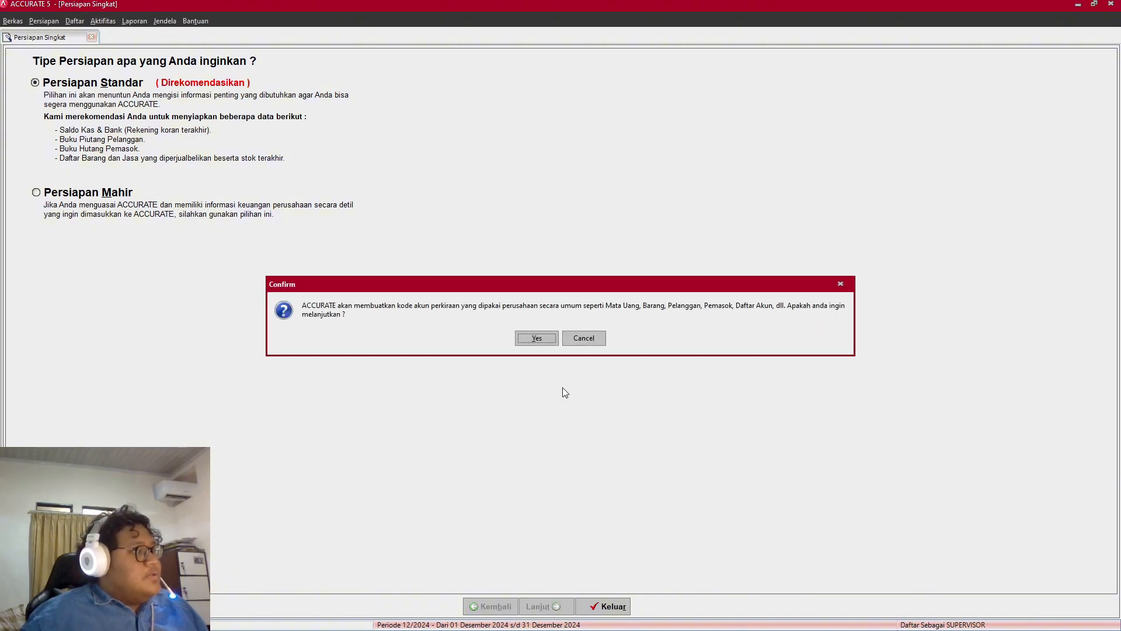
left_click(536, 338)
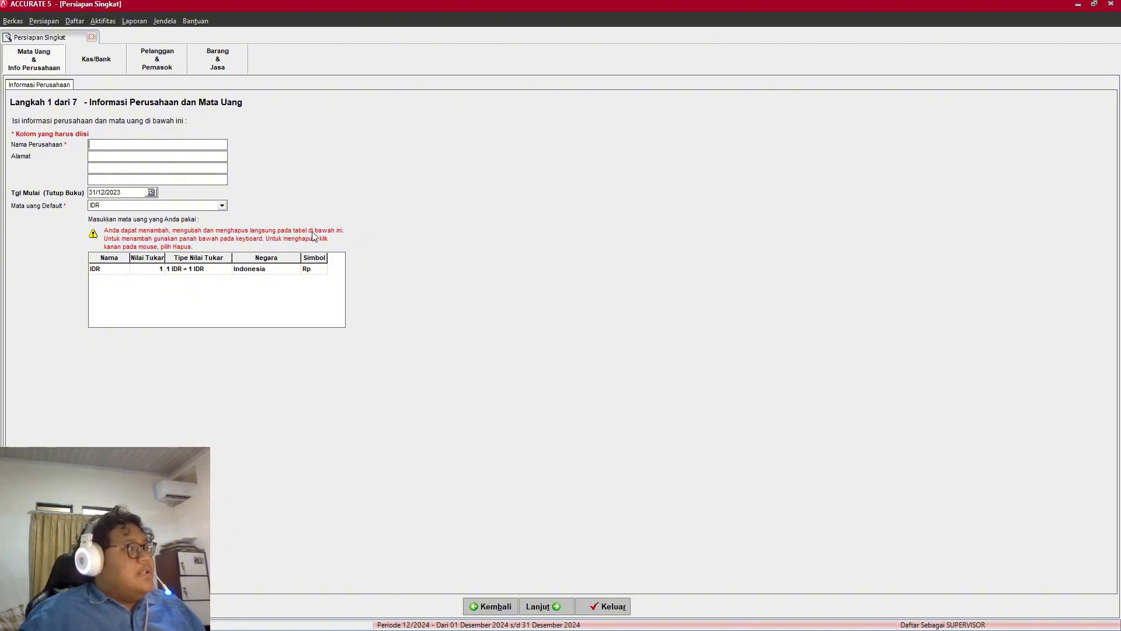
mouse_move(474, 630)
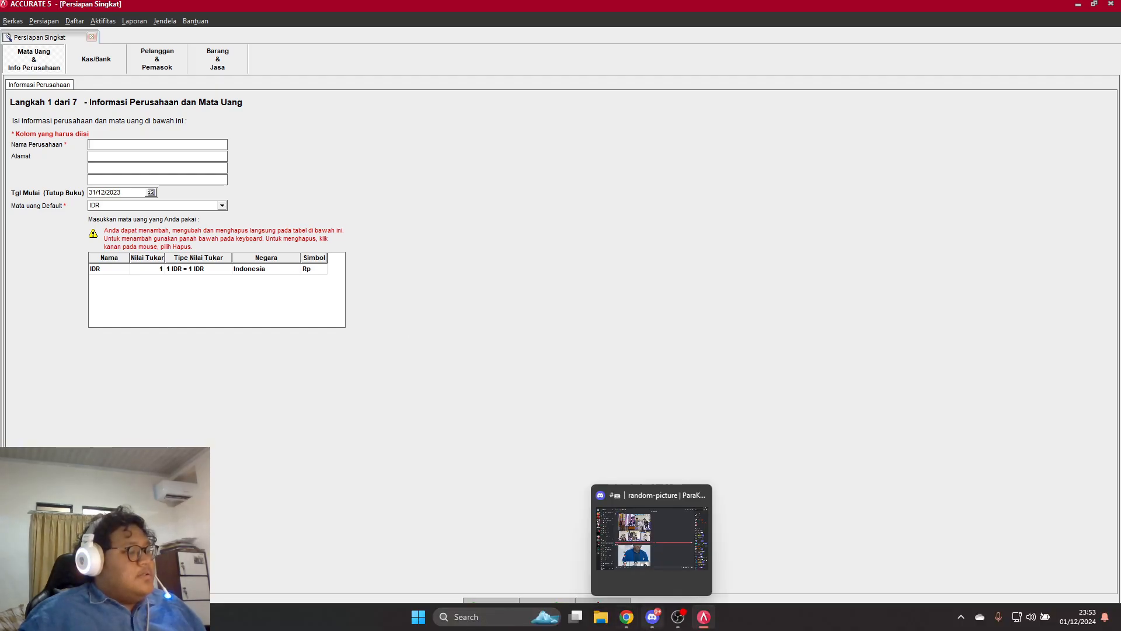
mouse_move(627, 617)
left_click(691, 558)
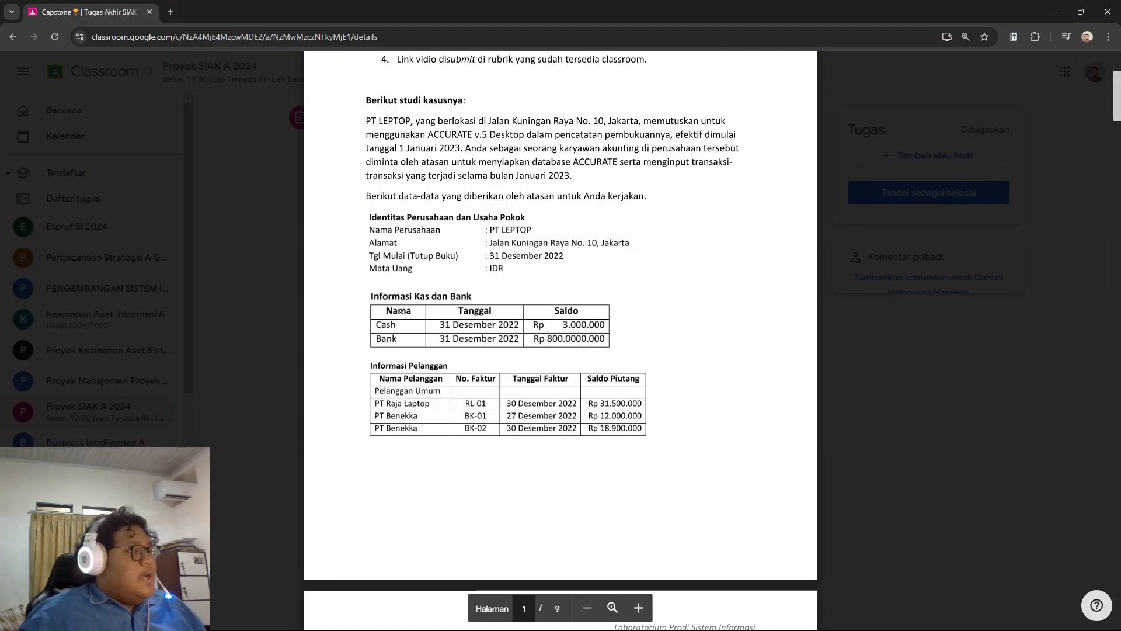
scroll(401, 317, "up", 1)
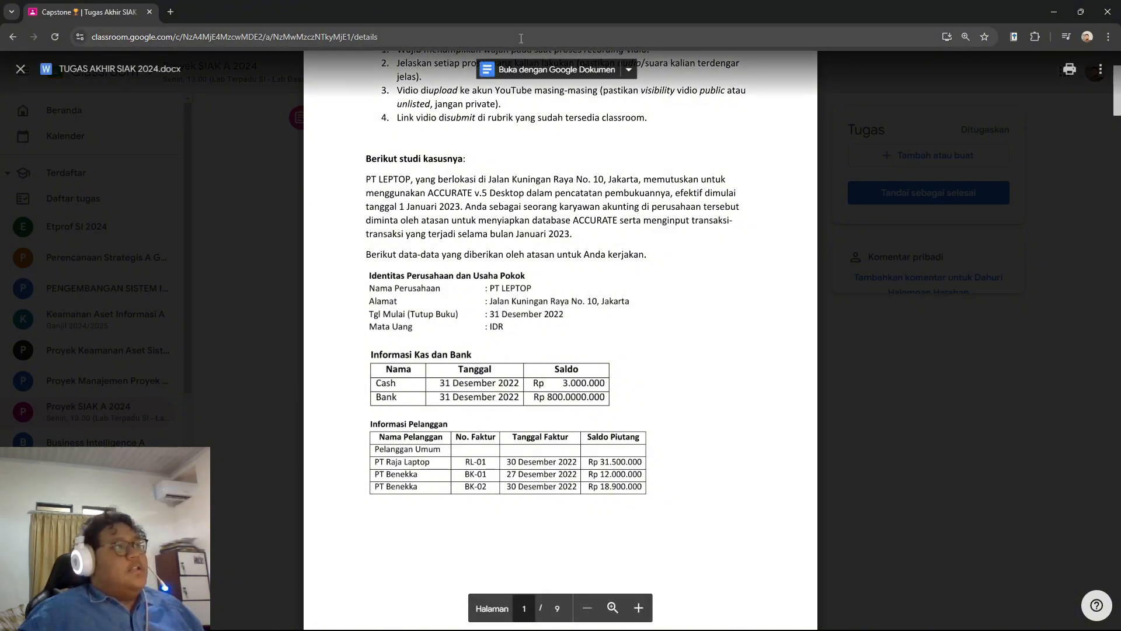
left_click_drag(598, 3, 464, 48)
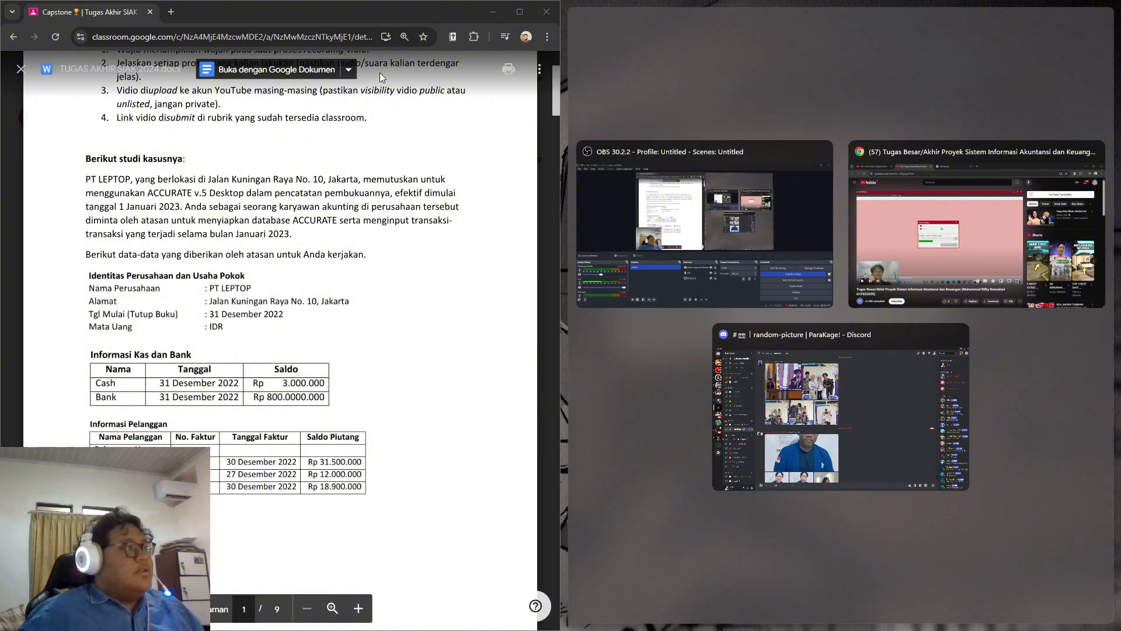
left_click(517, 12)
left_click(1054, 11)
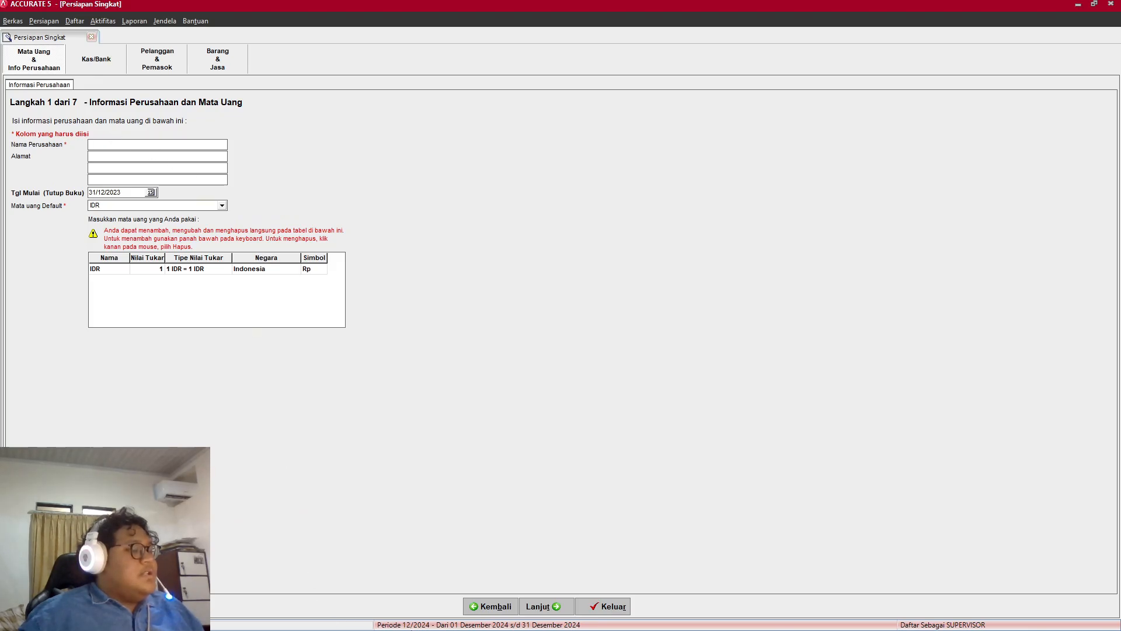
mouse_move(535, 618)
mouse_move(627, 617)
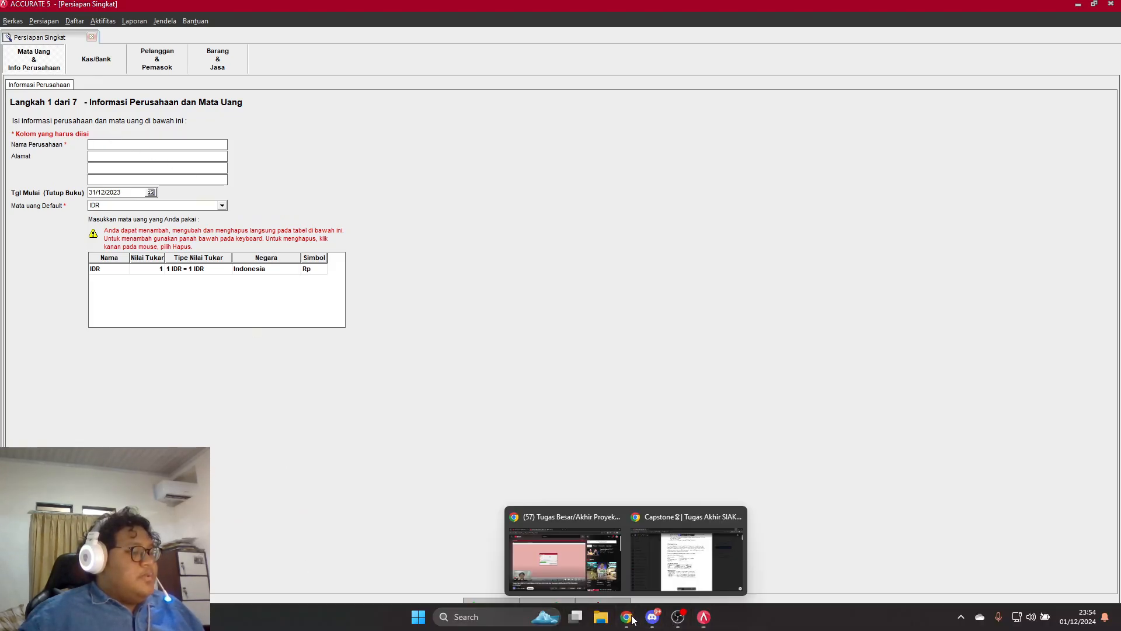
left_click(676, 571)
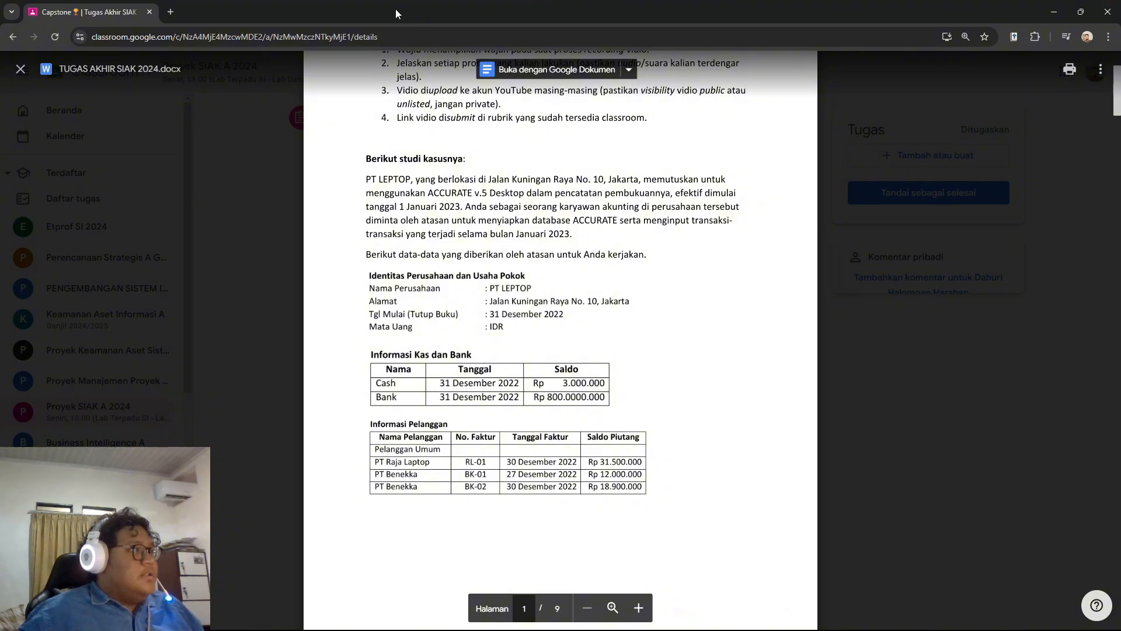
left_click_drag(394, 8, 1120, 158)
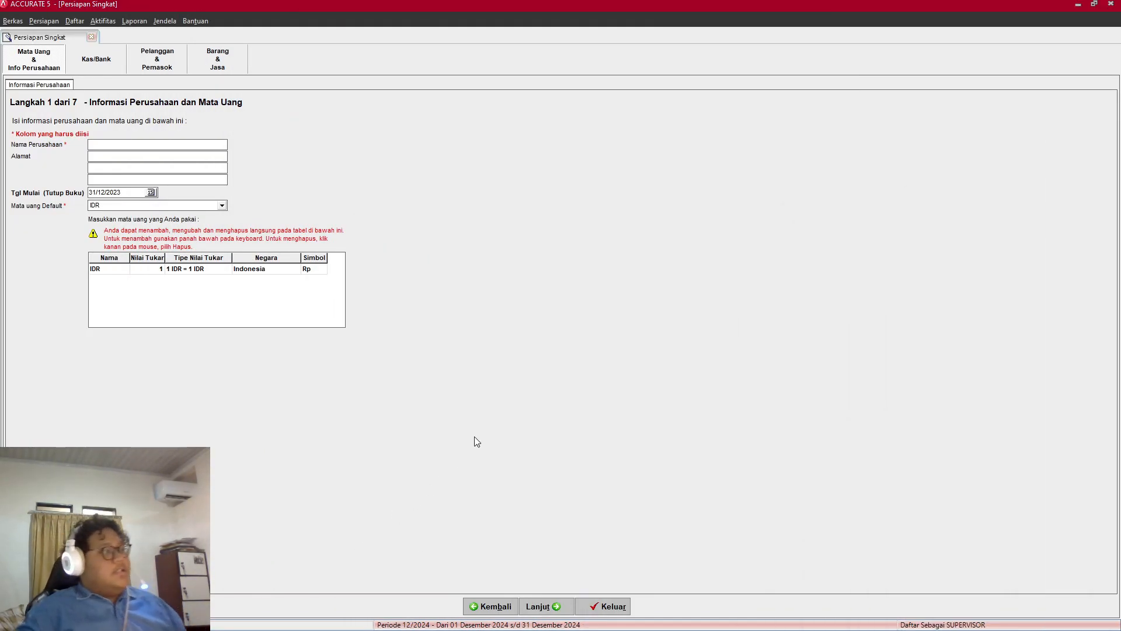
Step: Enter company PT Leptop, address jalan kuningan Raya N0. 10, Jakarta, and start date 31/12/2022
left_click(151, 146)
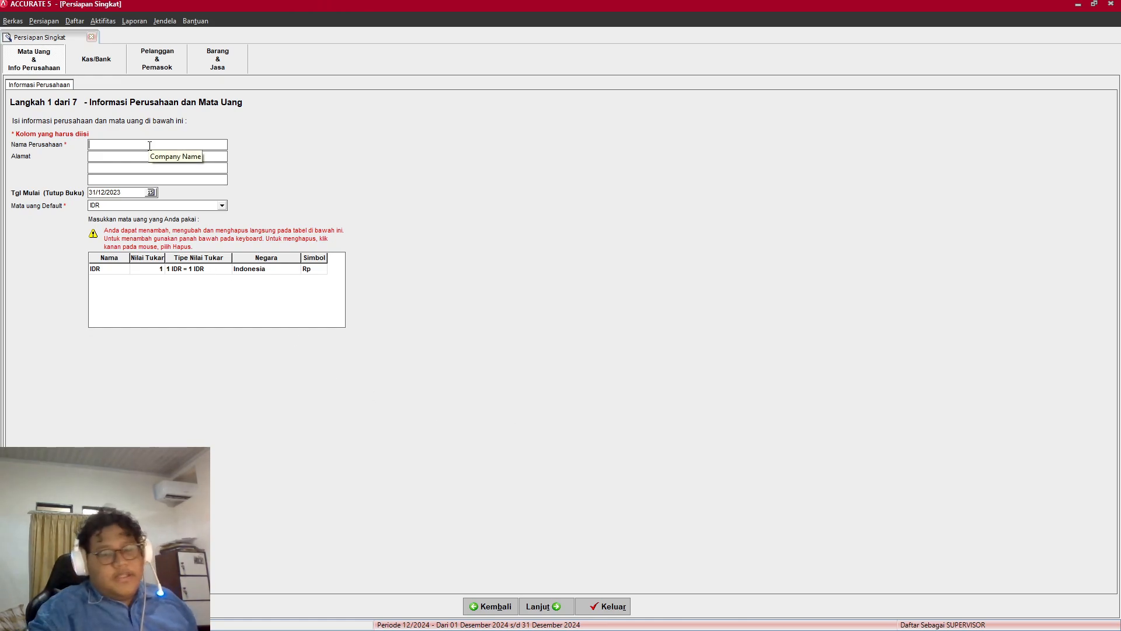
type("P")
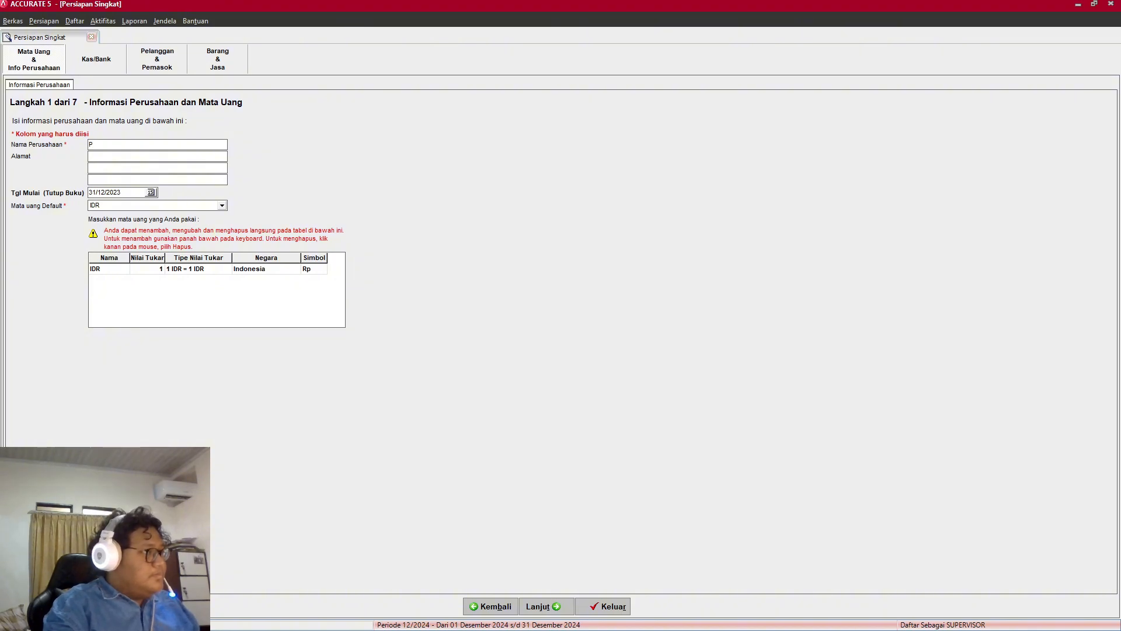
type("T")
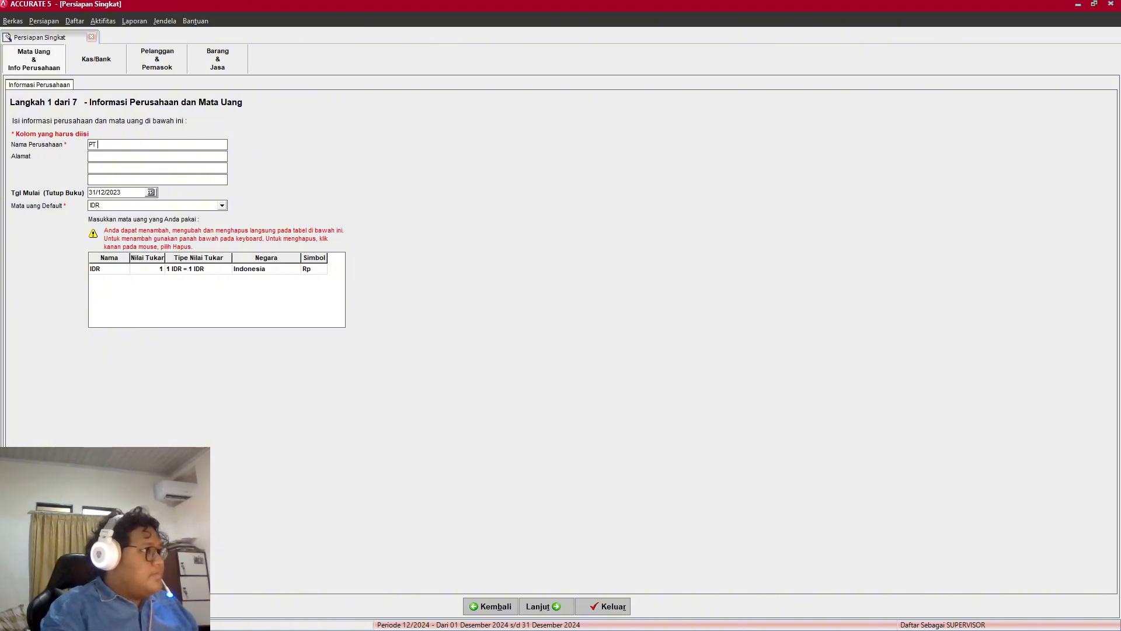
type(" Lept")
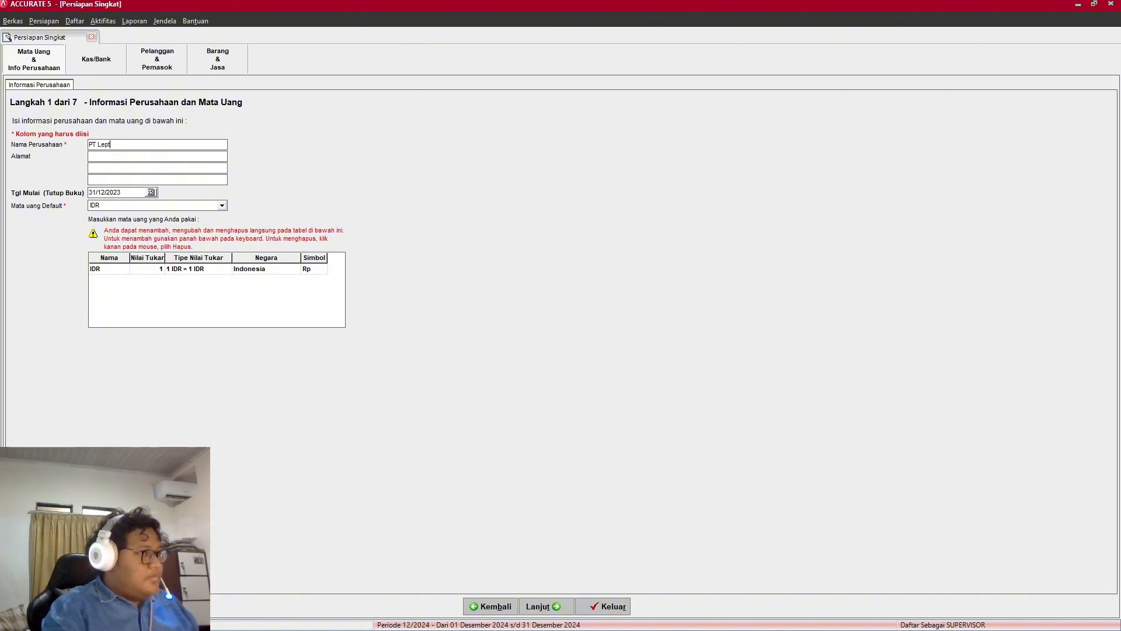
key("BackSpace")
type("r")
type("top")
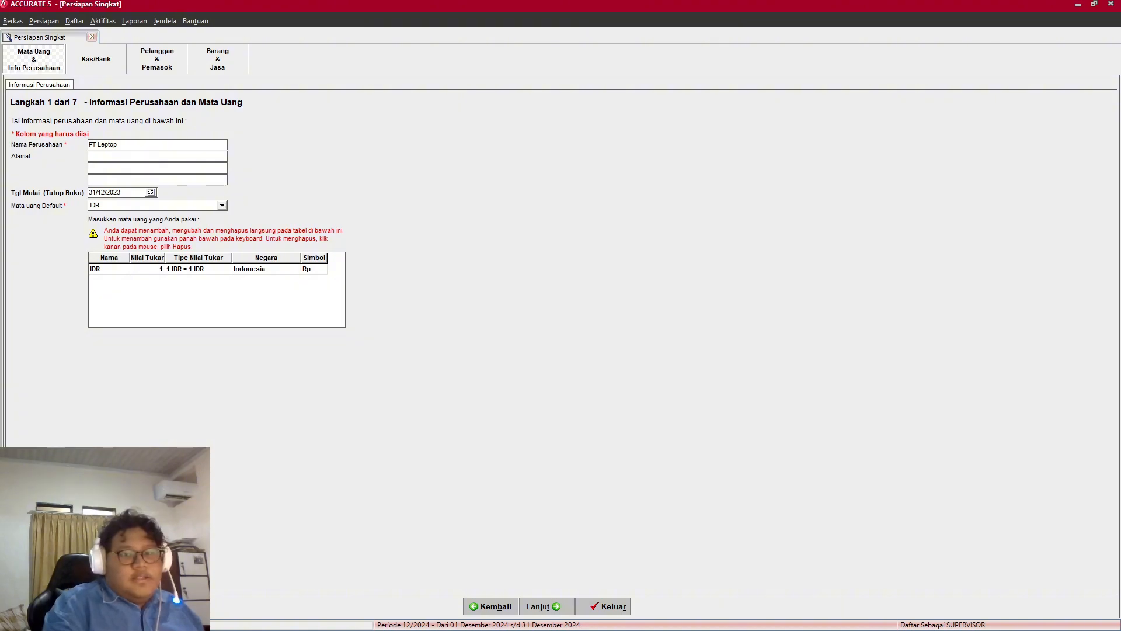
type("jalan")
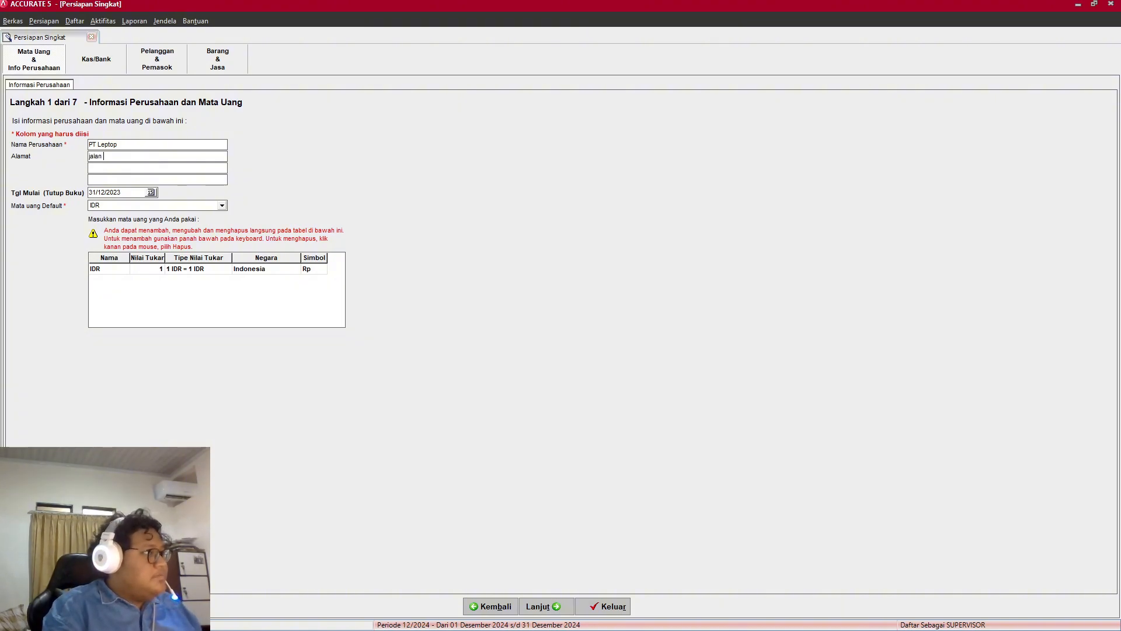
type(" ku")
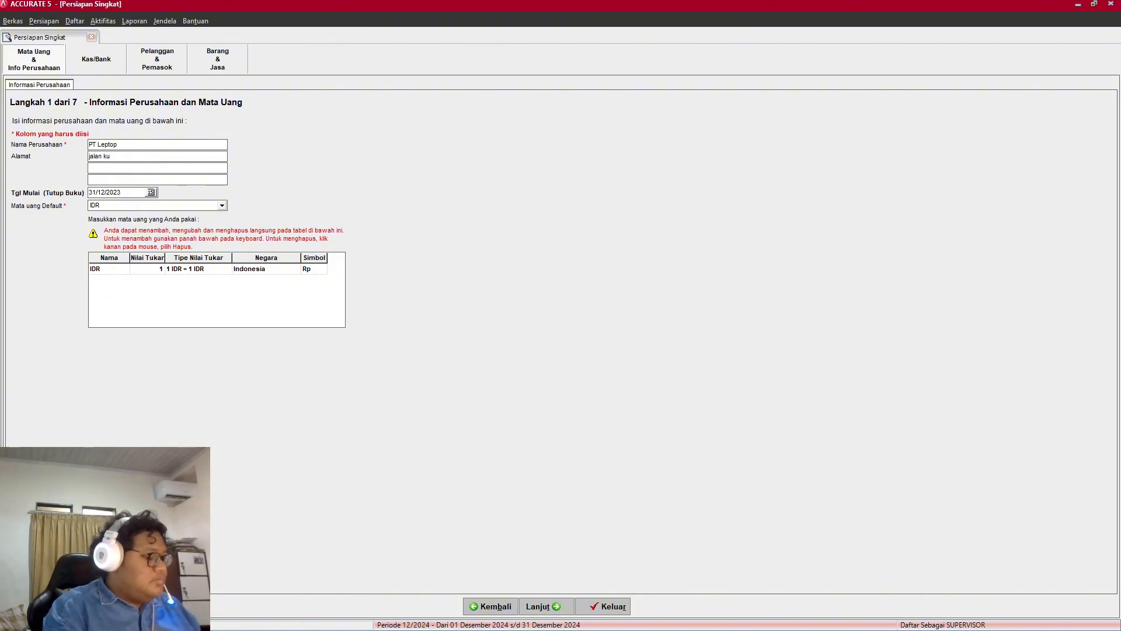
type("ninga")
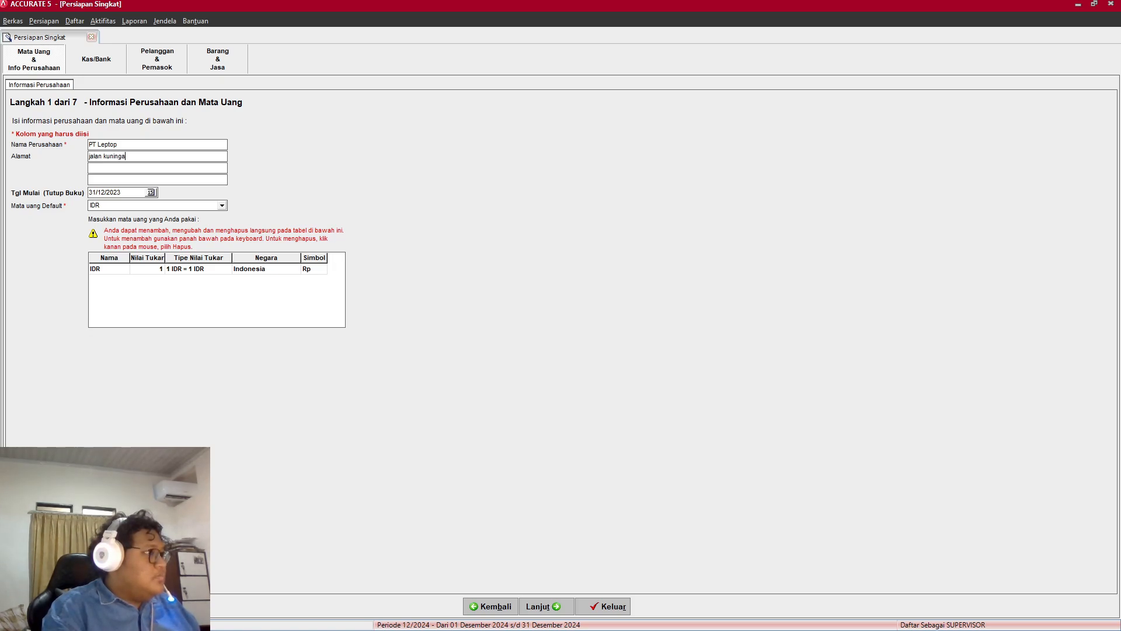
type("n")
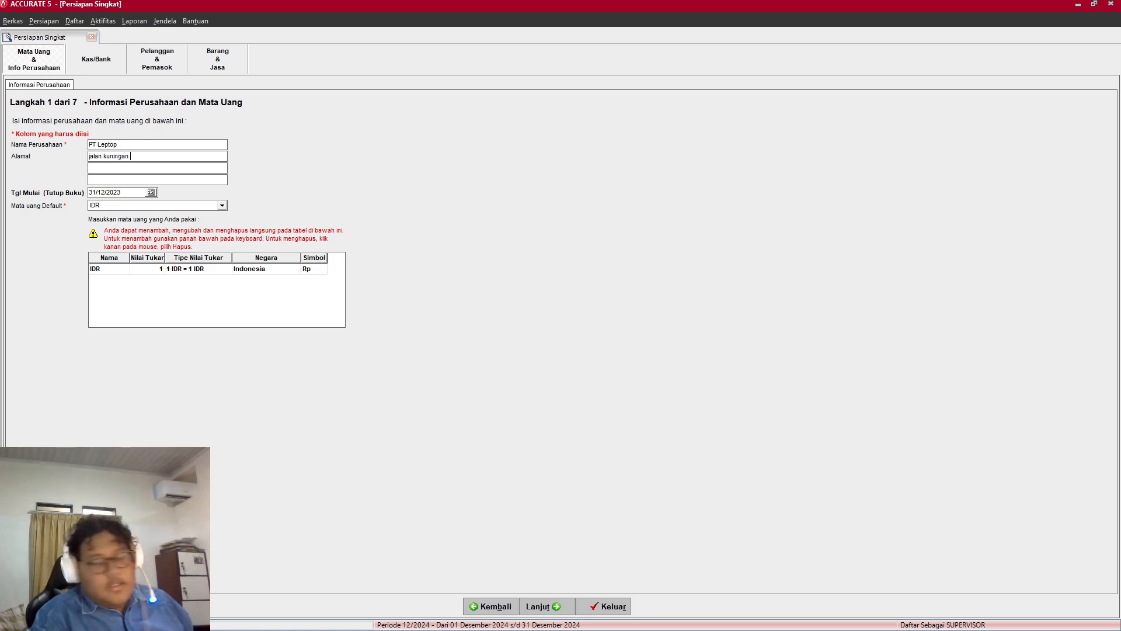
type(" Raya ")
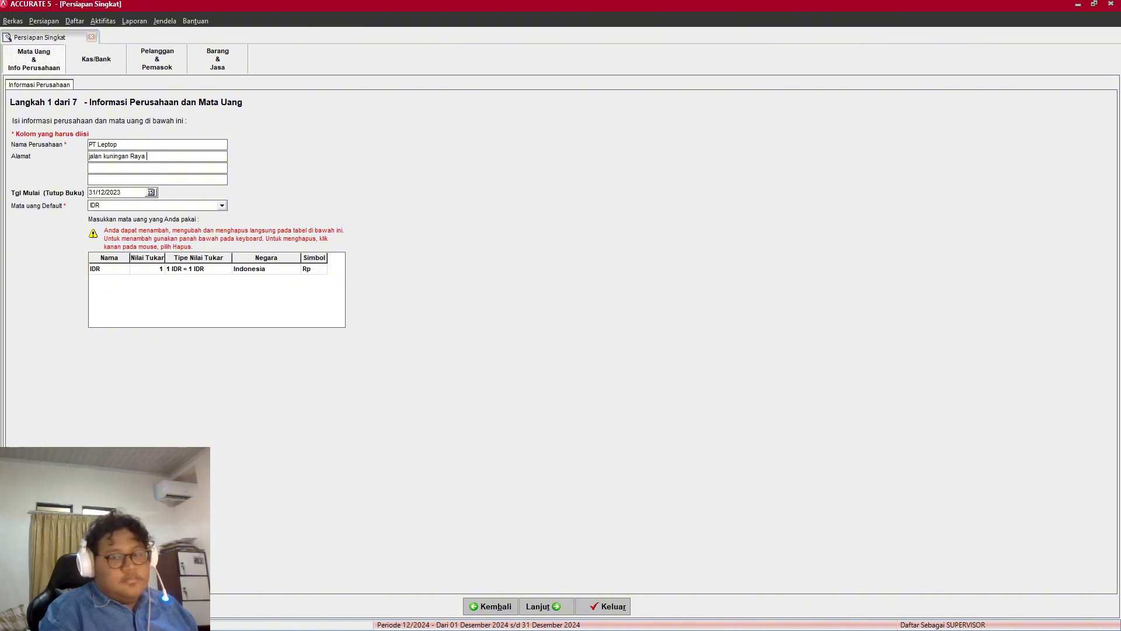
type("N0. ")
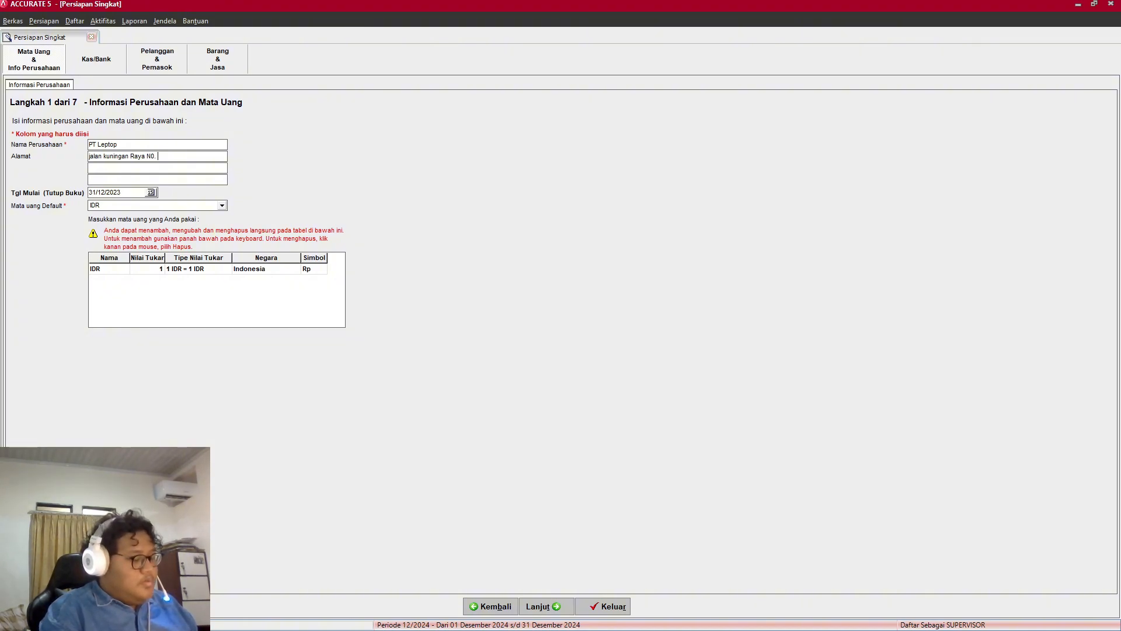
type("10")
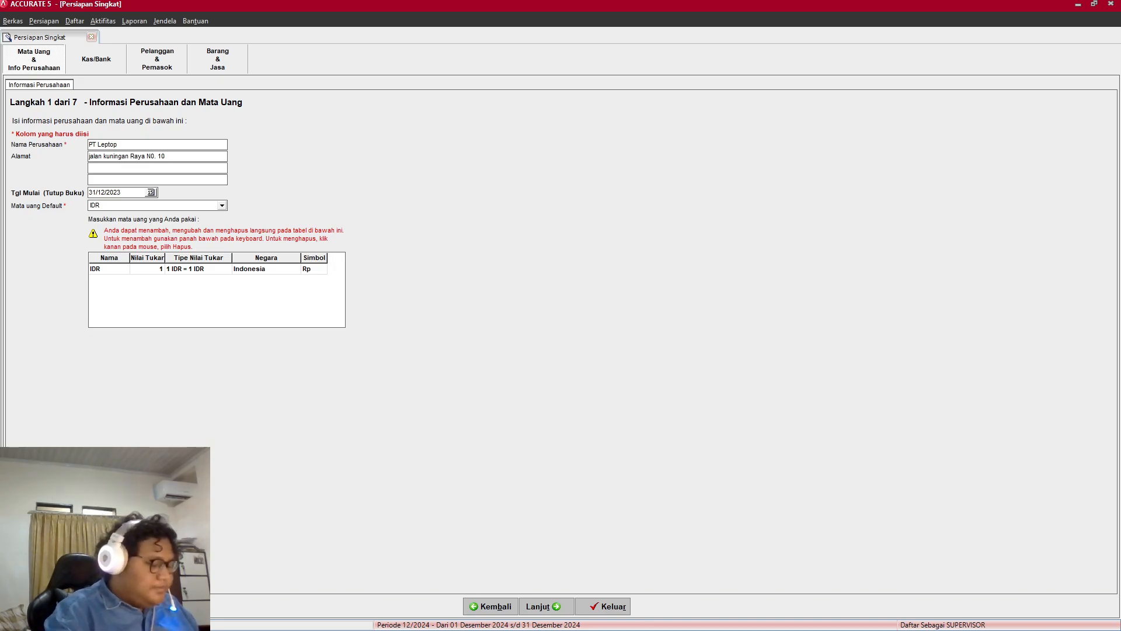
type(", Jakarta")
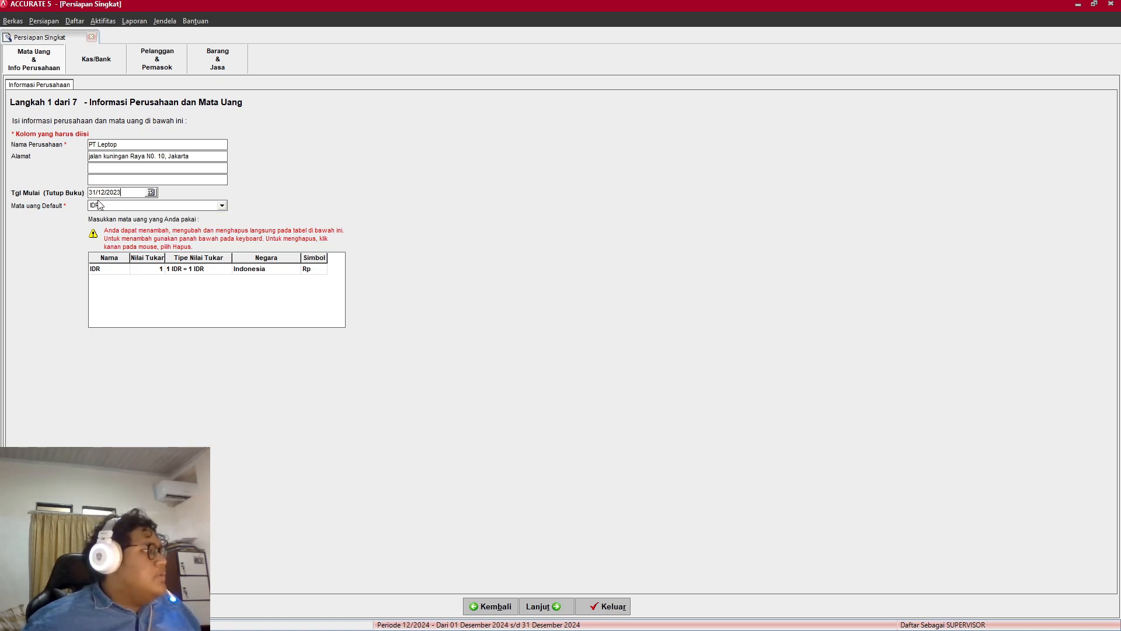
left_click(106, 195)
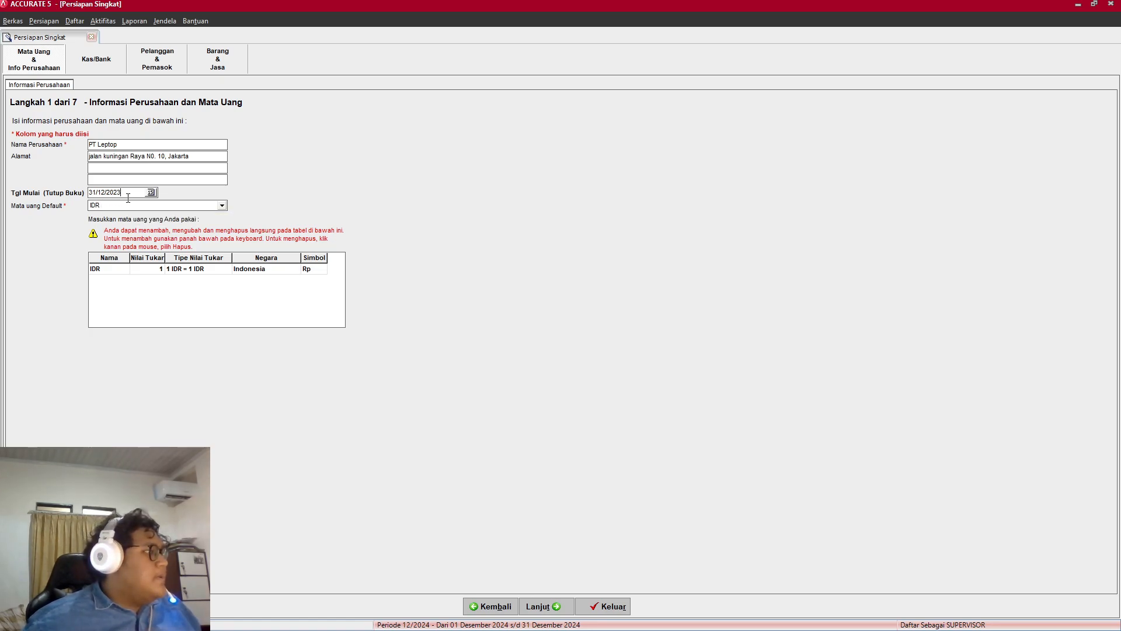
key("BackSpace")
type("2")
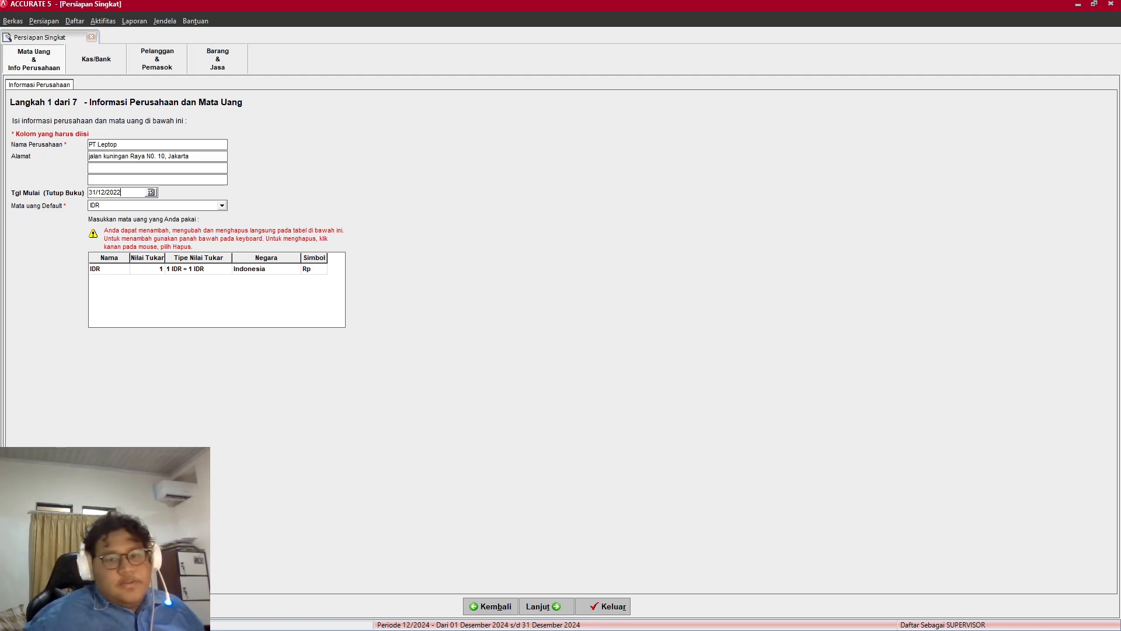
left_click(540, 608)
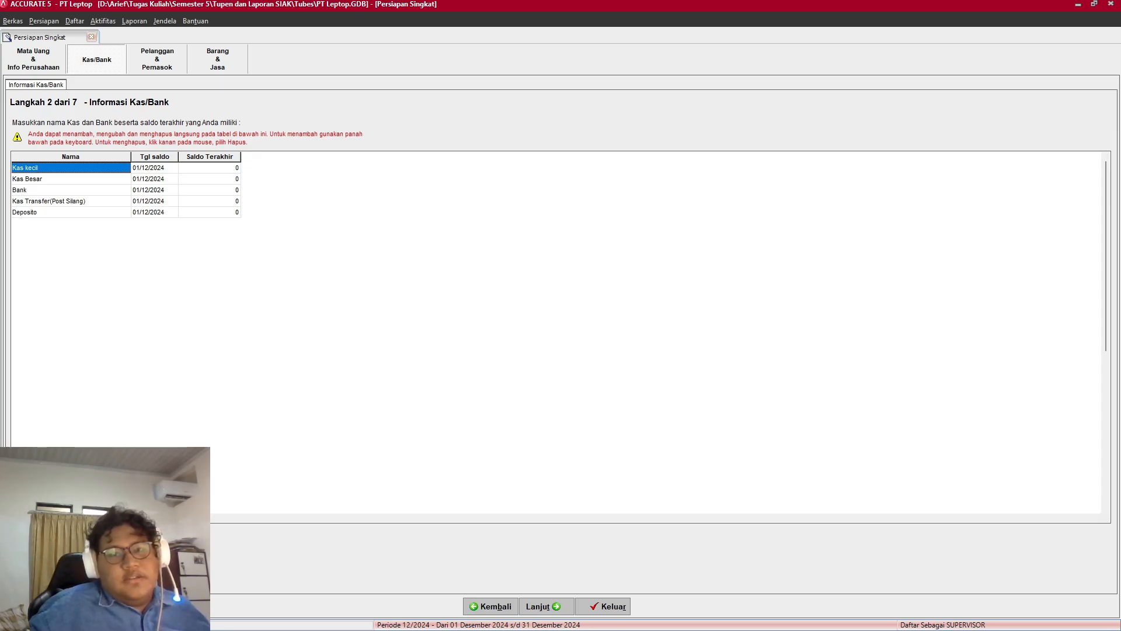
Step: Place the assignment's Kas dan Bank table alongside the Kas/Bank setup step
left_click_drag(1120, 161, 598, 64)
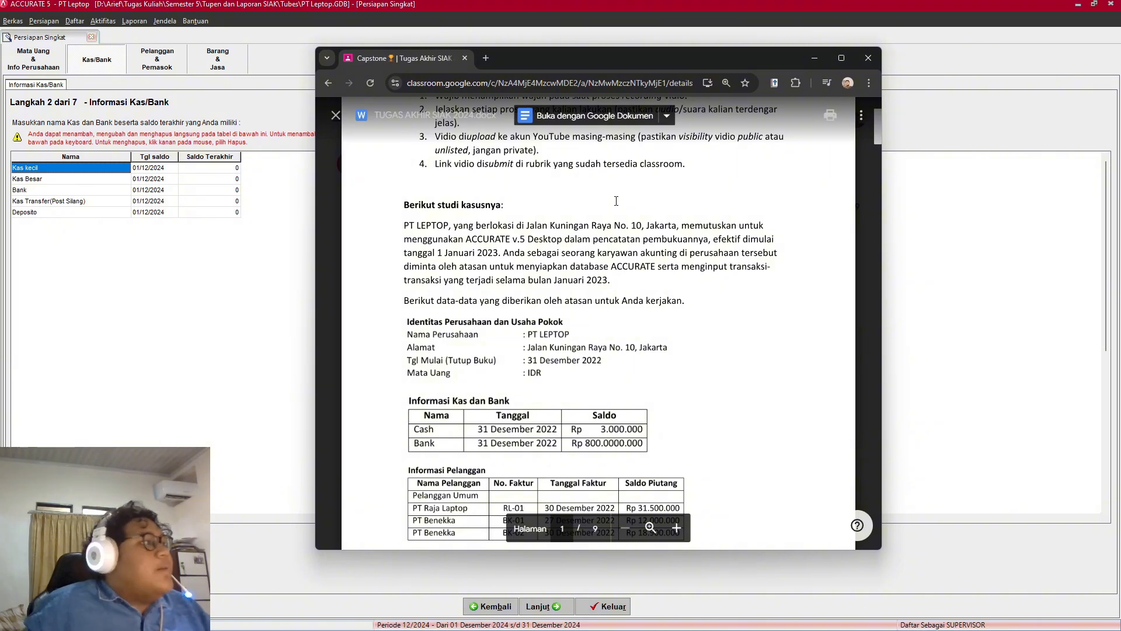
scroll(616, 201, "down", 2)
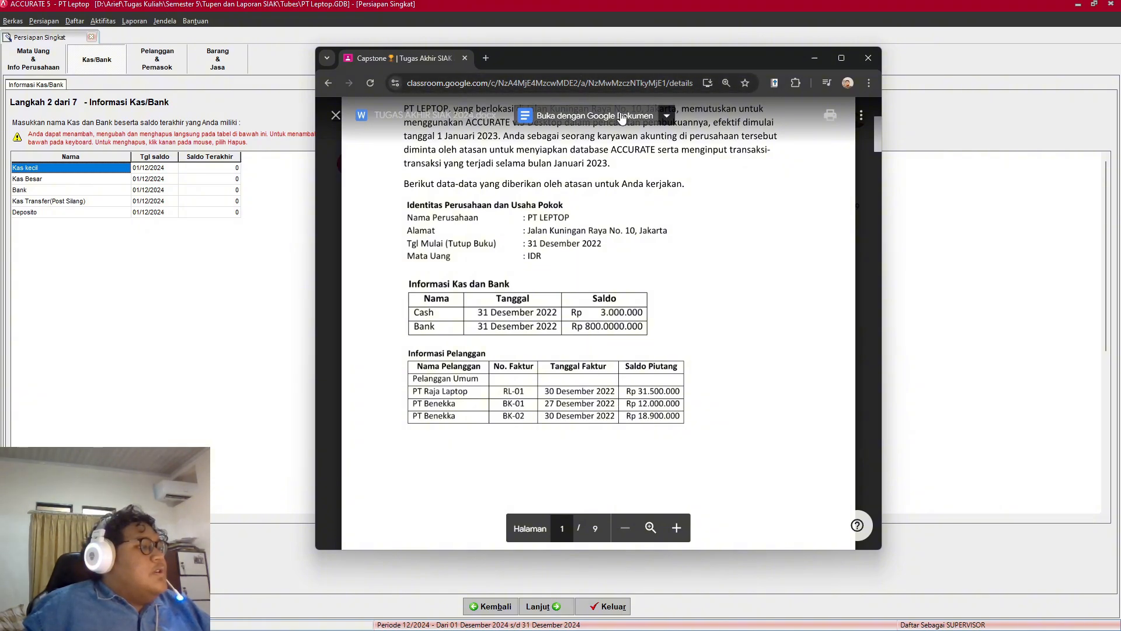
left_click(286, 181)
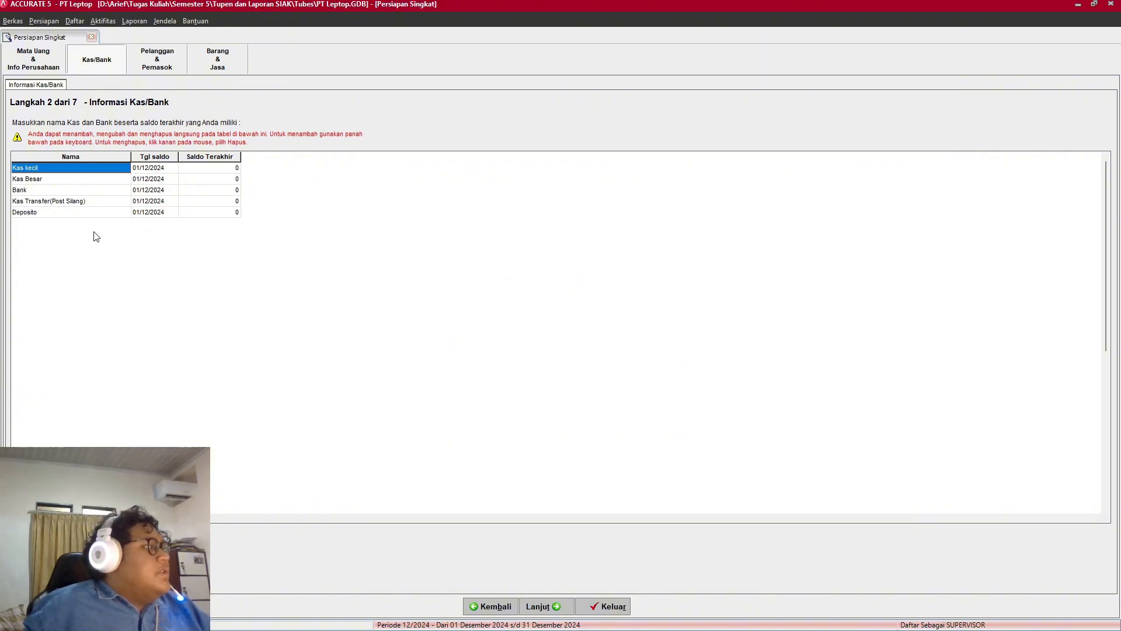
Step: Delete the Deposito, Kas Transfer(Post Silang) and Kas Besar accounts
right_click(78, 215)
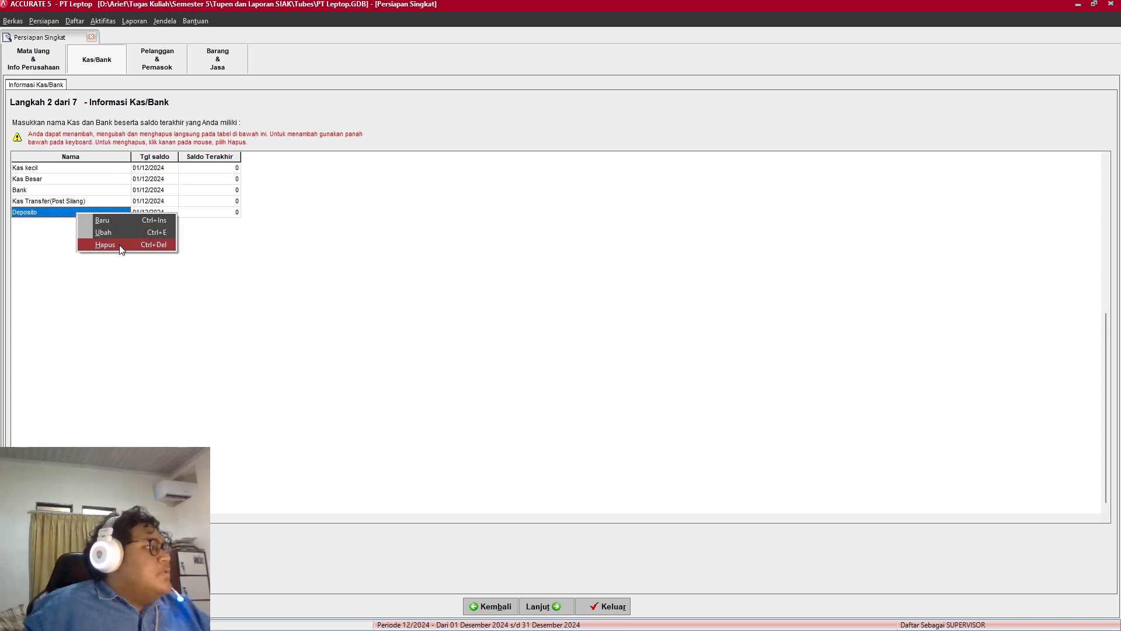
left_click(84, 244)
key("Return")
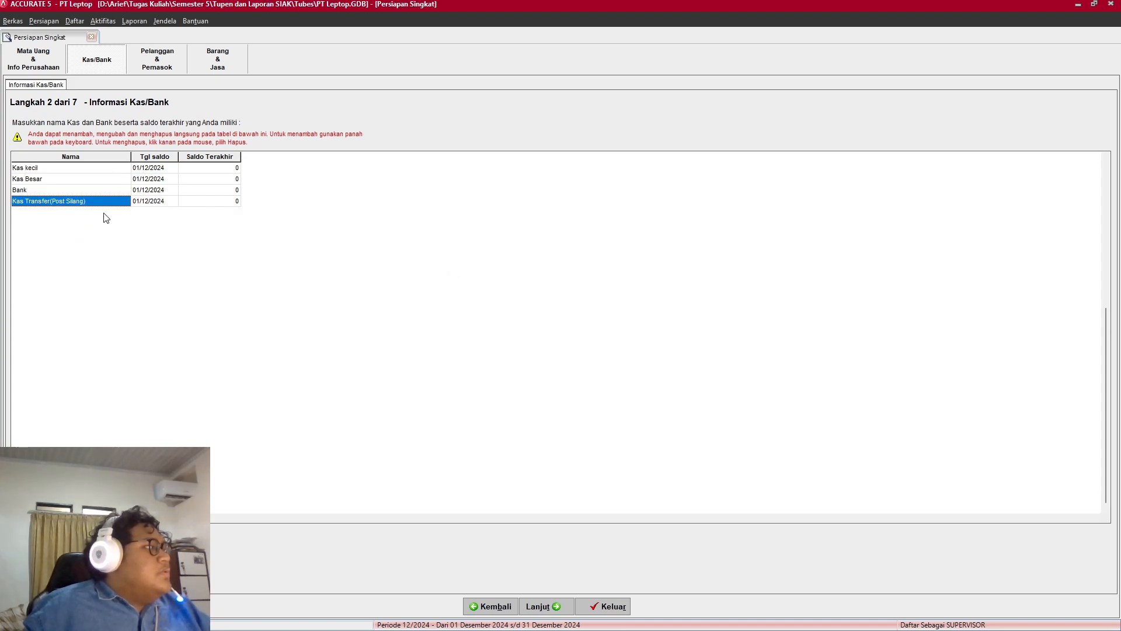
right_click(103, 202)
left_click(130, 233)
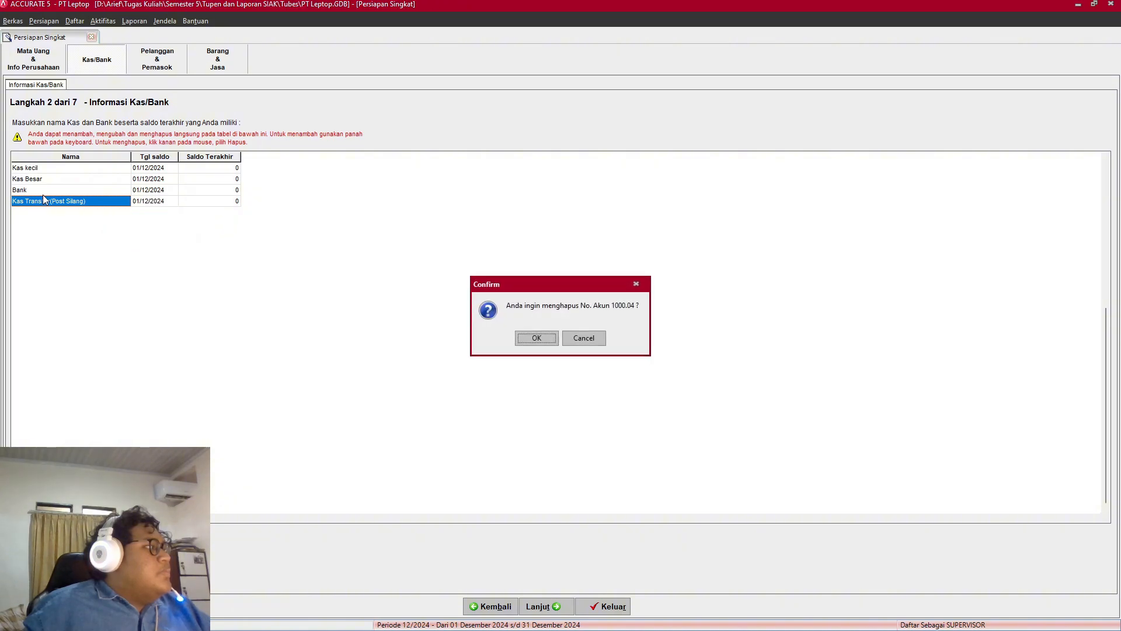
key("Return")
right_click(75, 179)
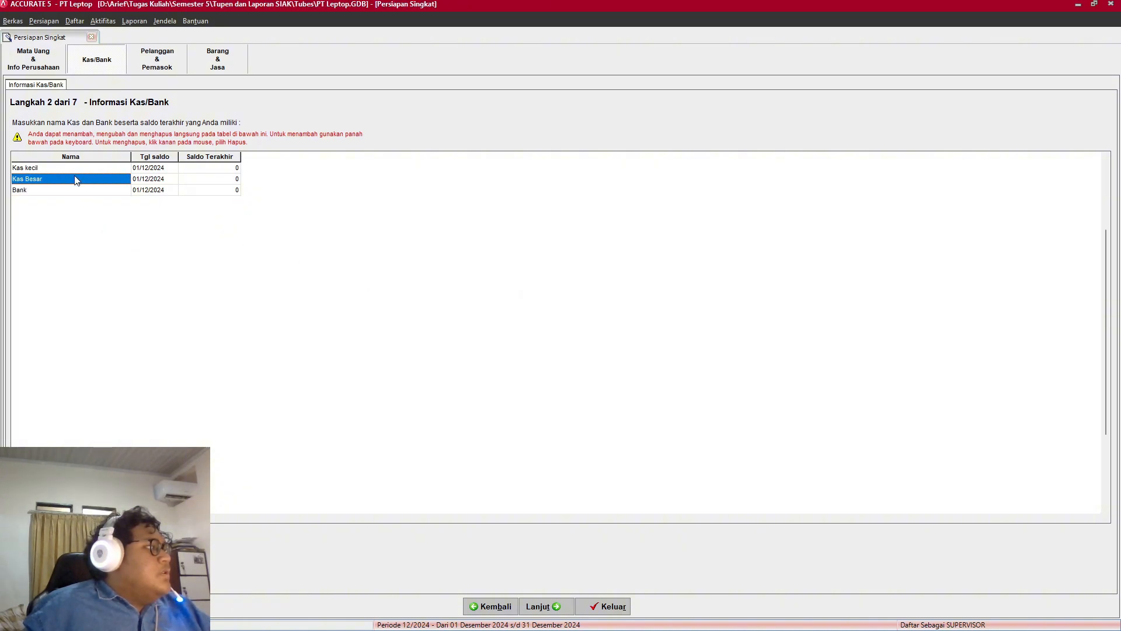
left_click(117, 210)
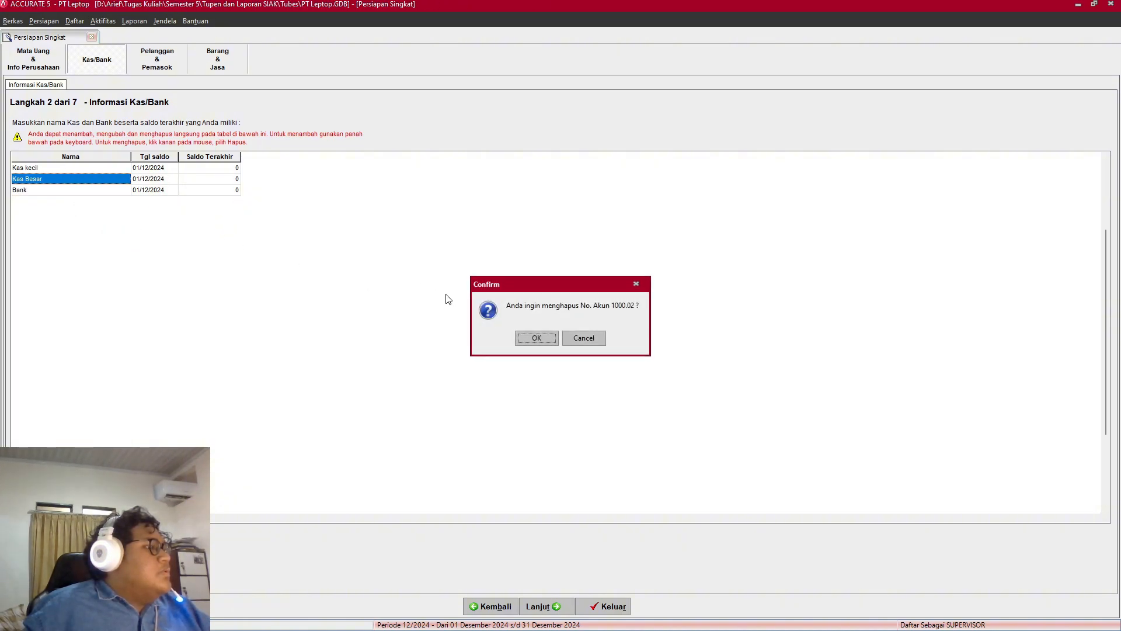
left_click(533, 337)
Step: Rename the Kas kecil account to Cash
left_click(93, 167)
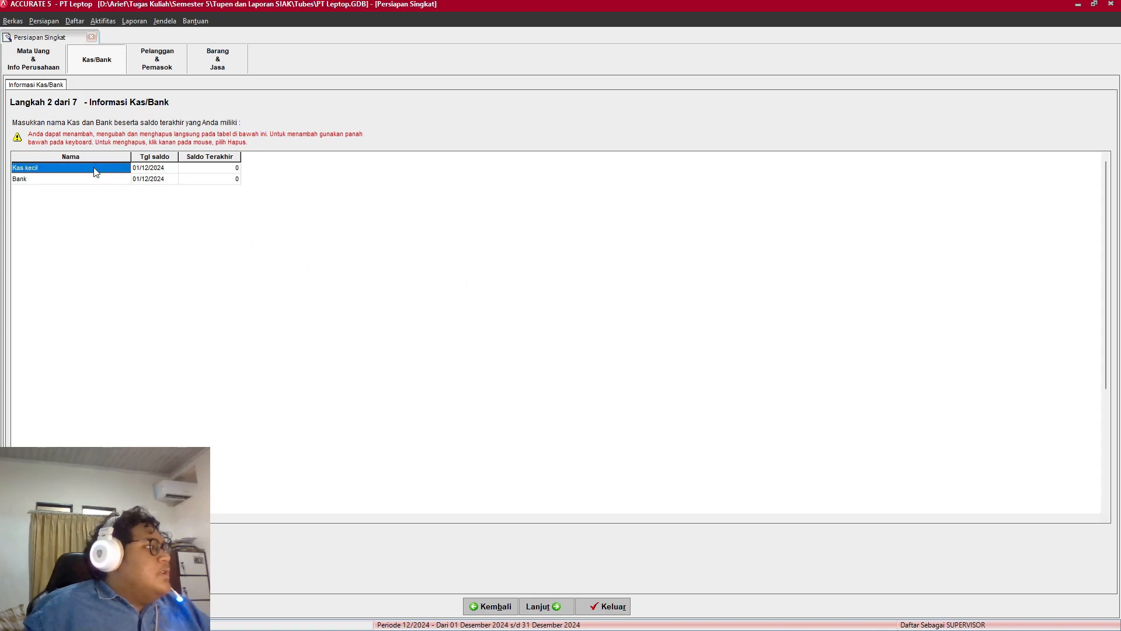
right_click(90, 168)
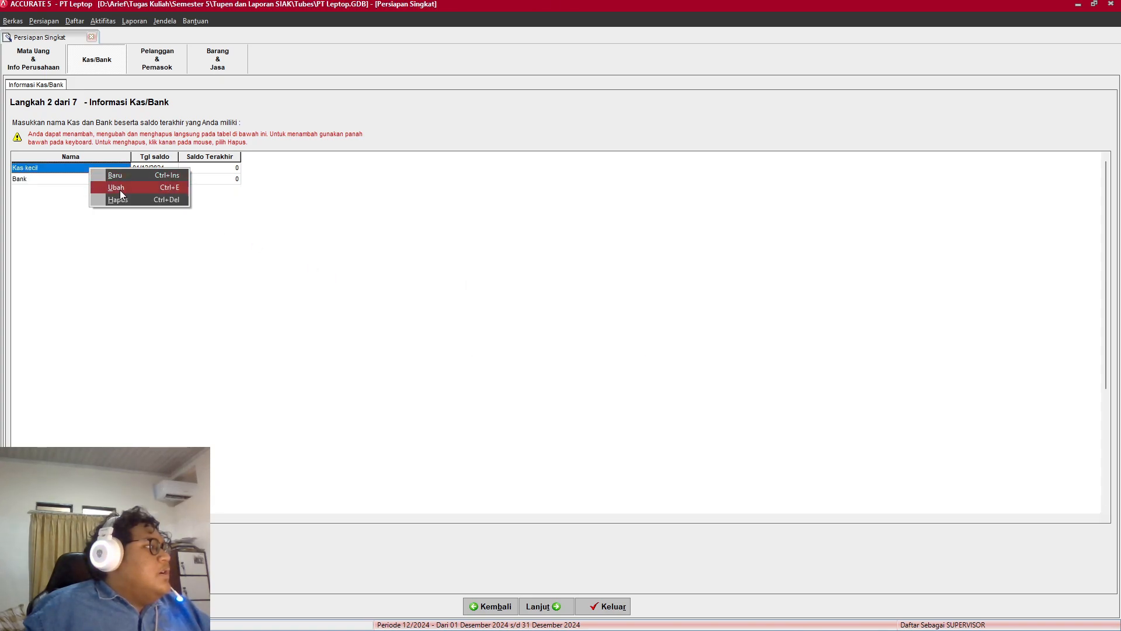
left_click(121, 189)
key("BackSpace")
key("BackSpace")
key("BackSpace")
key("BackSpace")
key("BackSpace")
key("BackSpace")
key("BackSpace")
key("BackSpace")
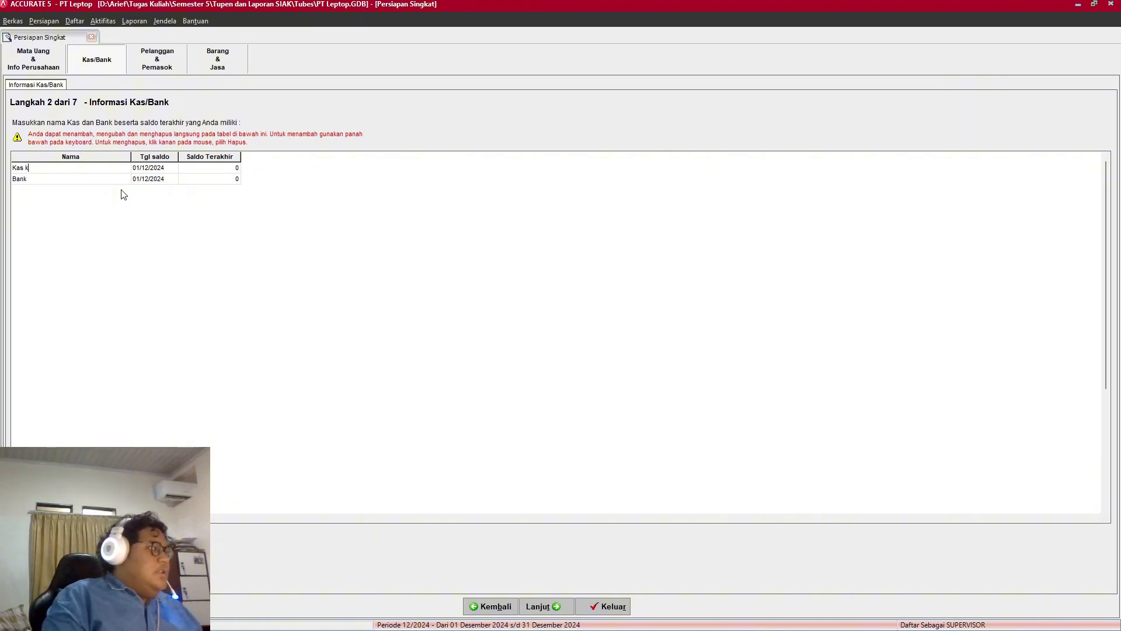
type("Cash")
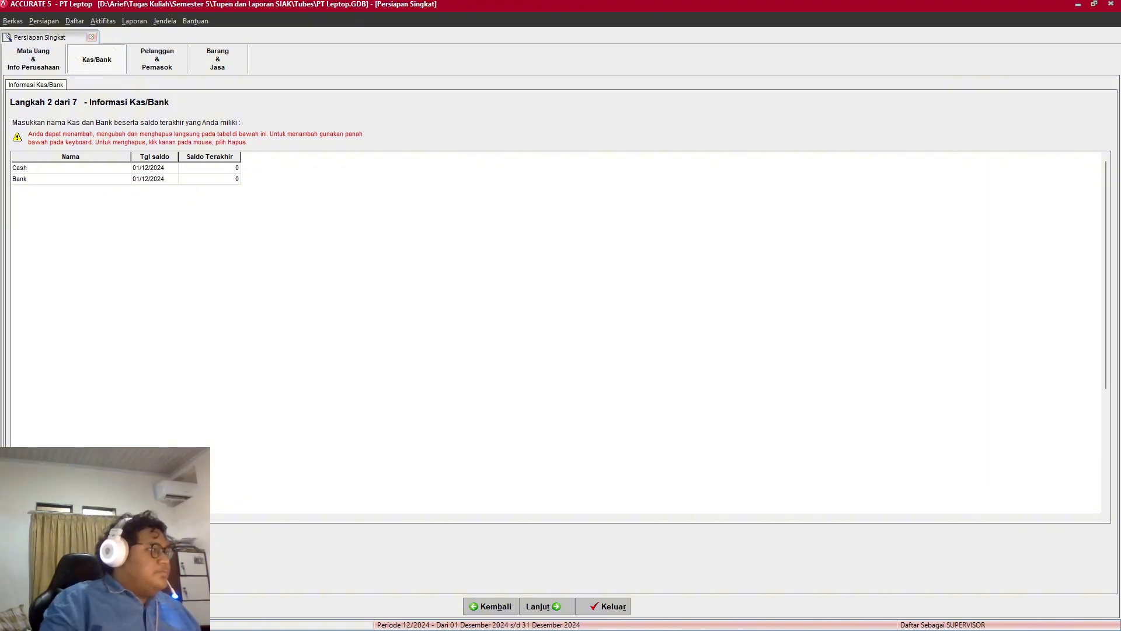
key("Tab")
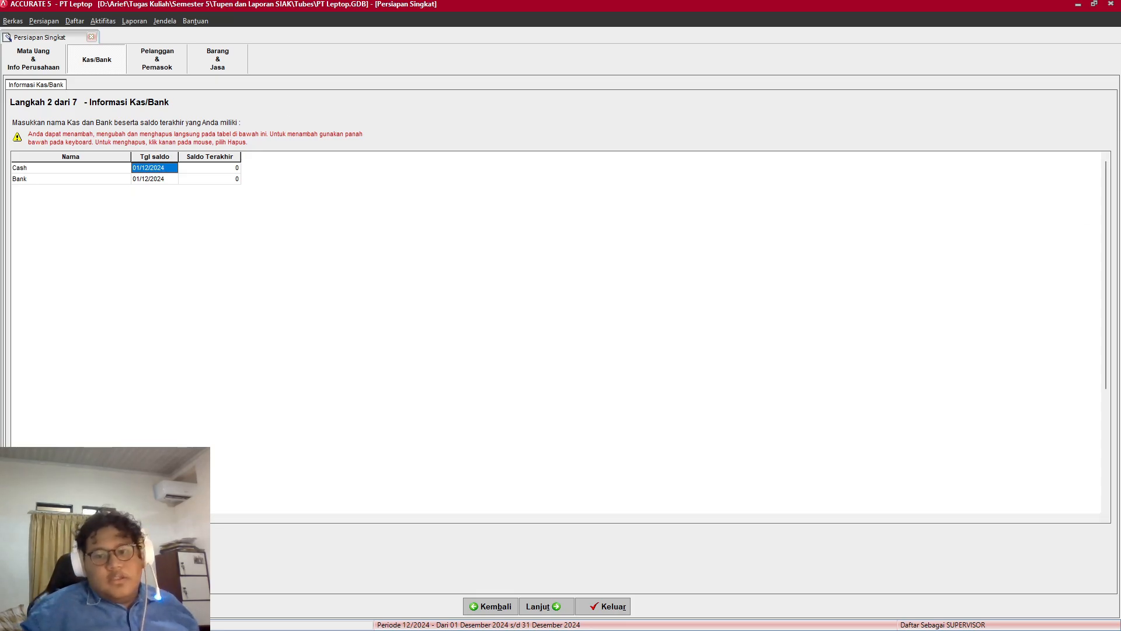
Step: Give the Cash account date 31/12/2022 and opening balance 3.000.000
key("alt+Tab")
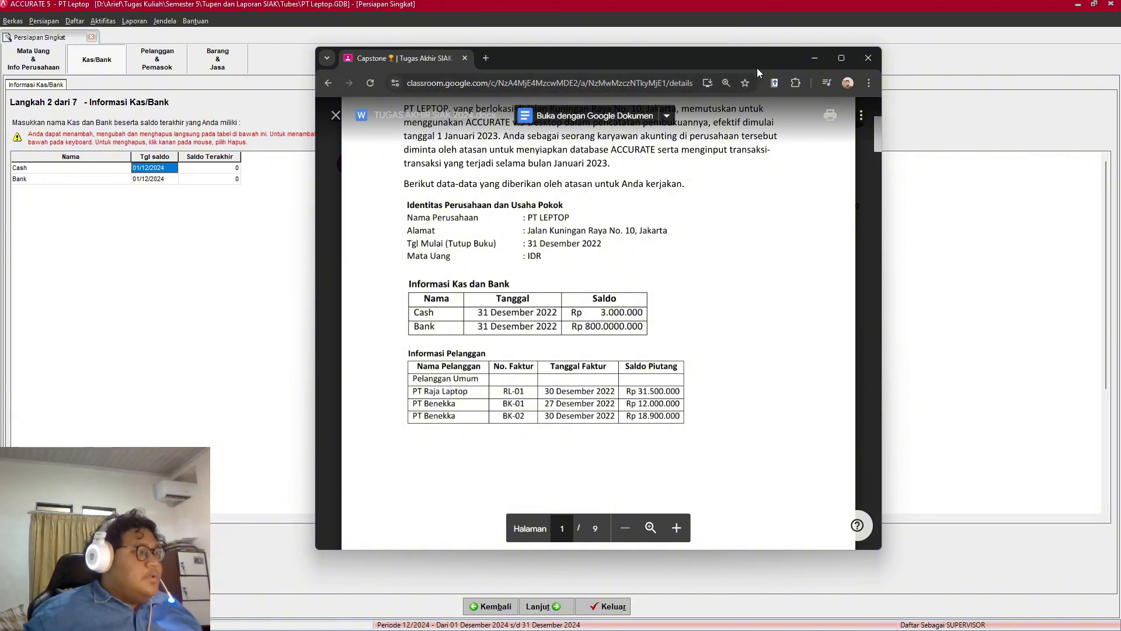
left_click(801, 64)
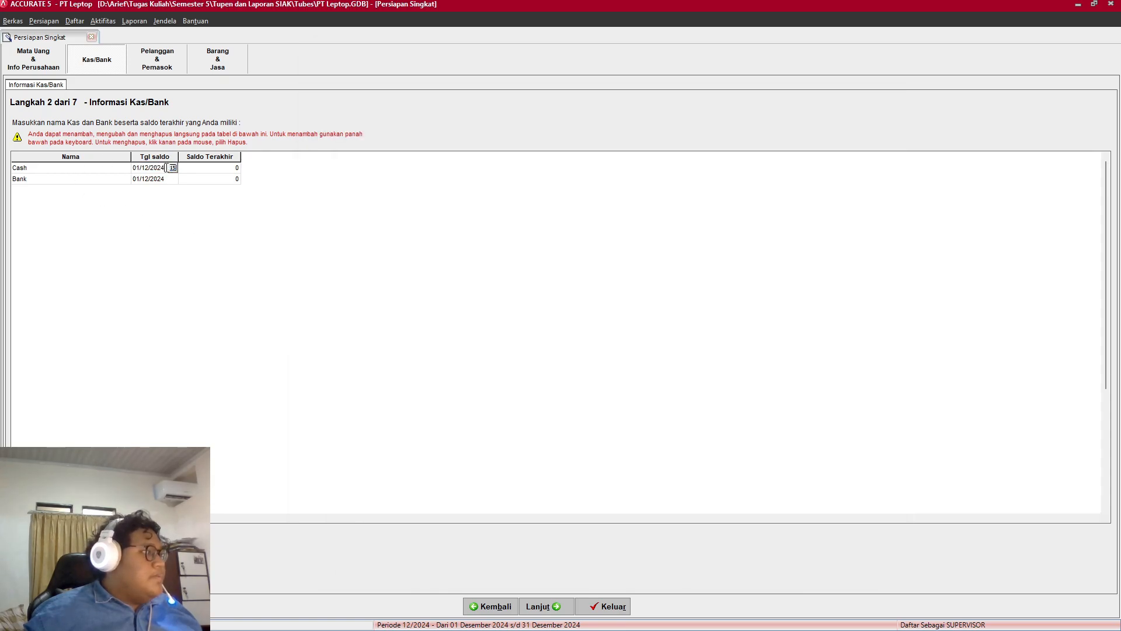
type("0")
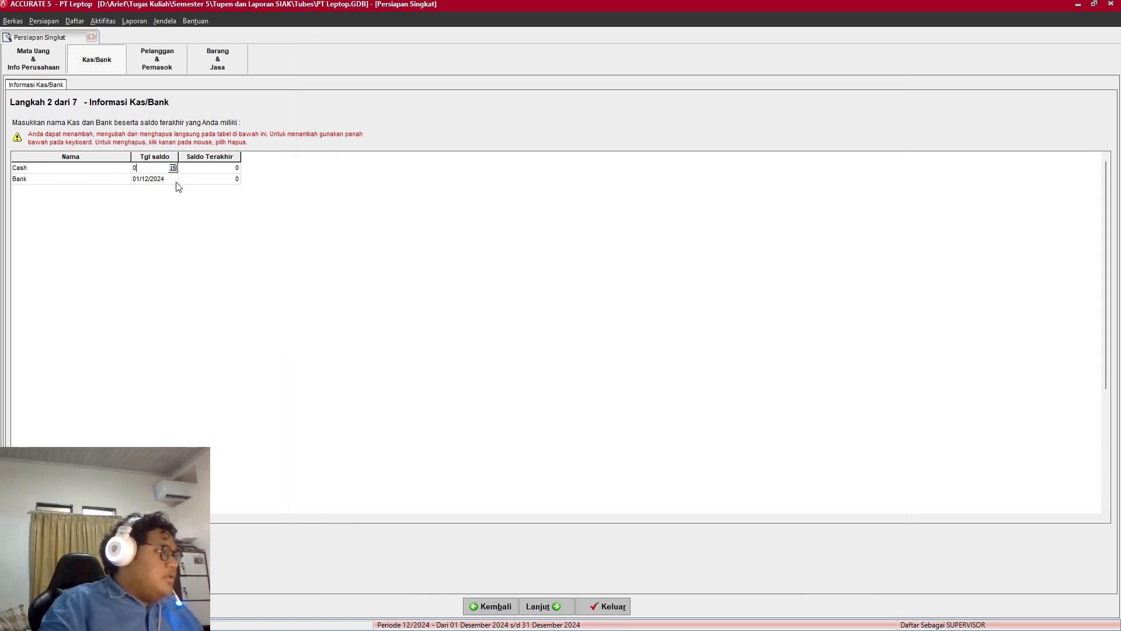
type("3112")
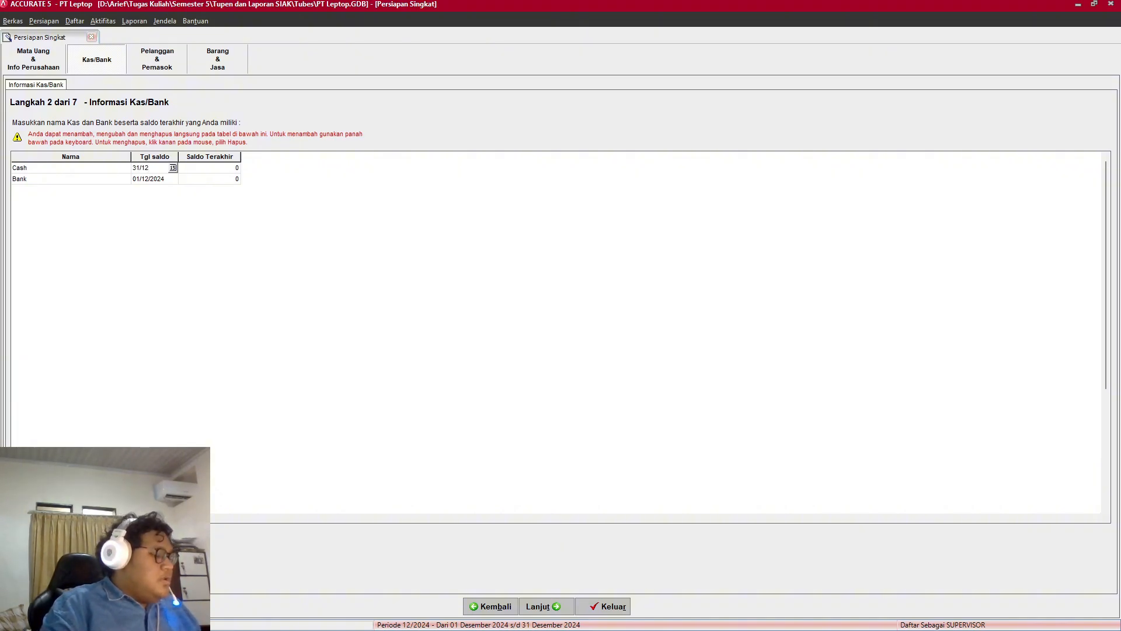
type("122022")
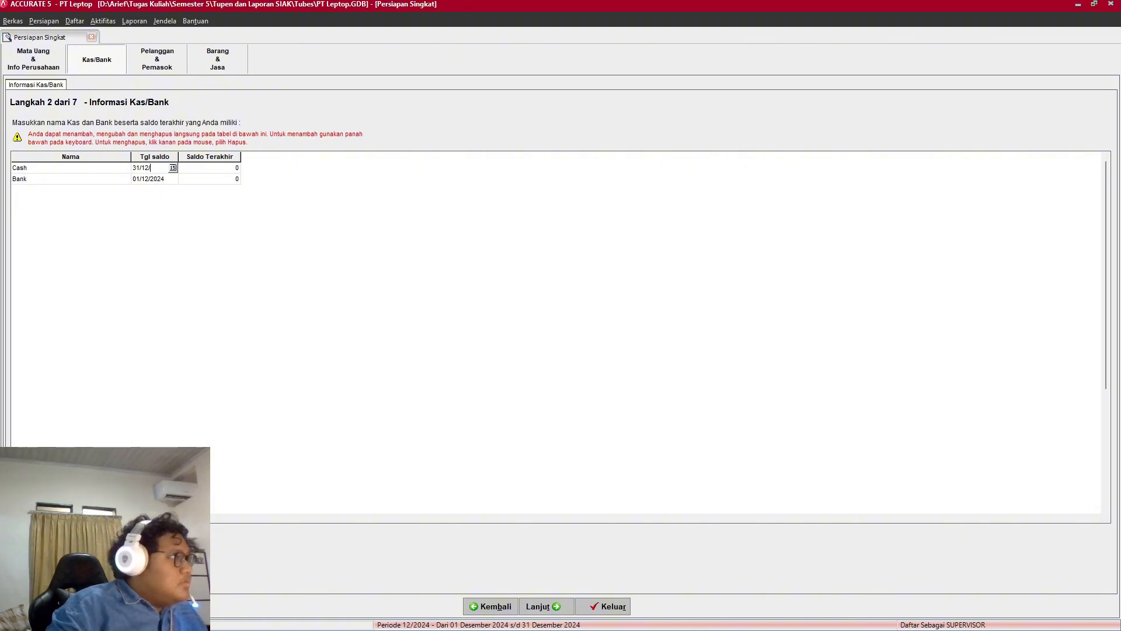
type("22")
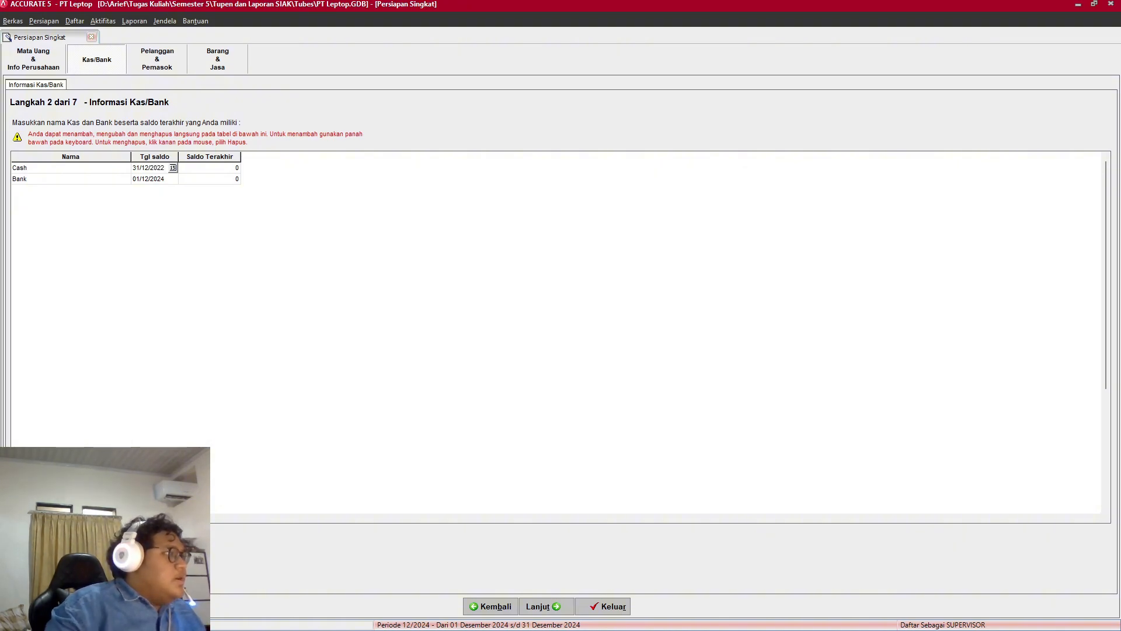
left_click(237, 169)
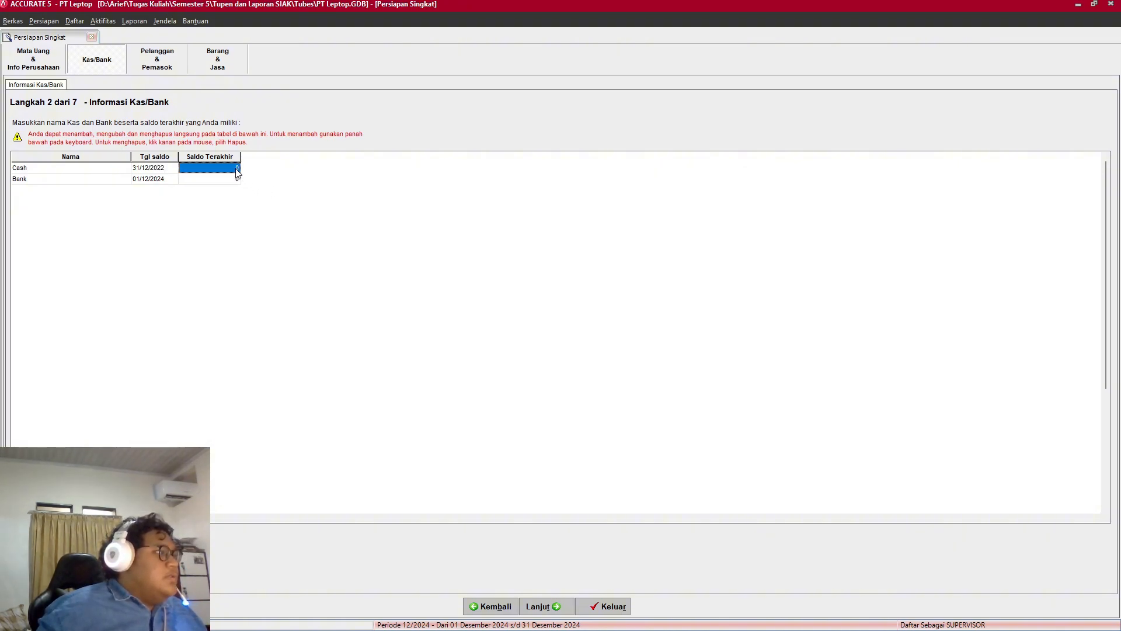
key("alt+Tab")
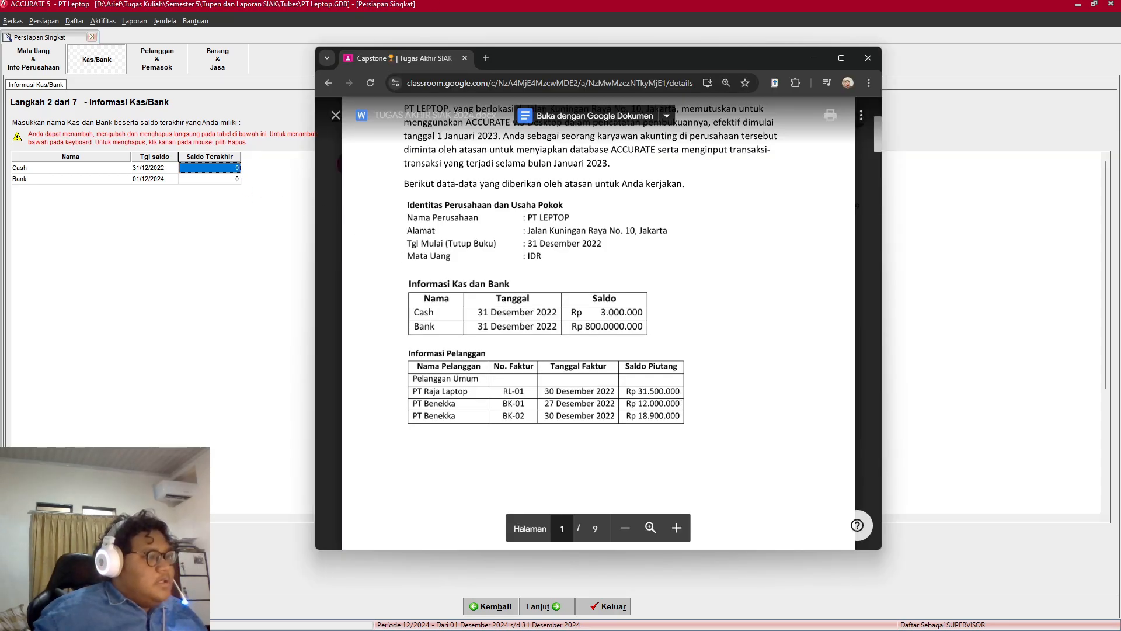
key("alt+Tab")
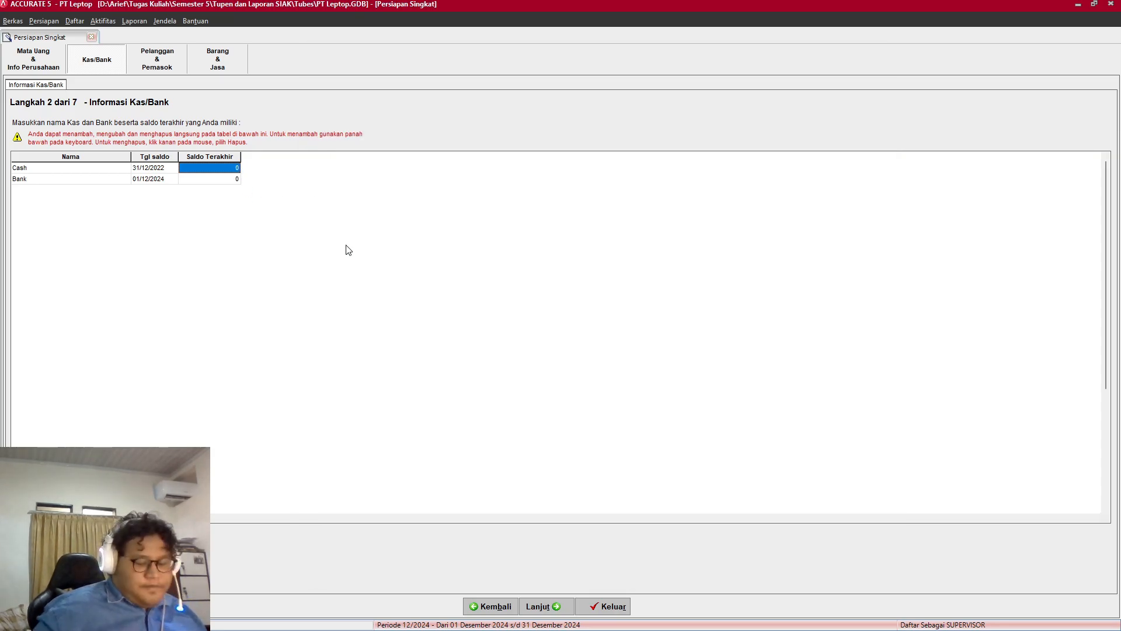
type("3.00")
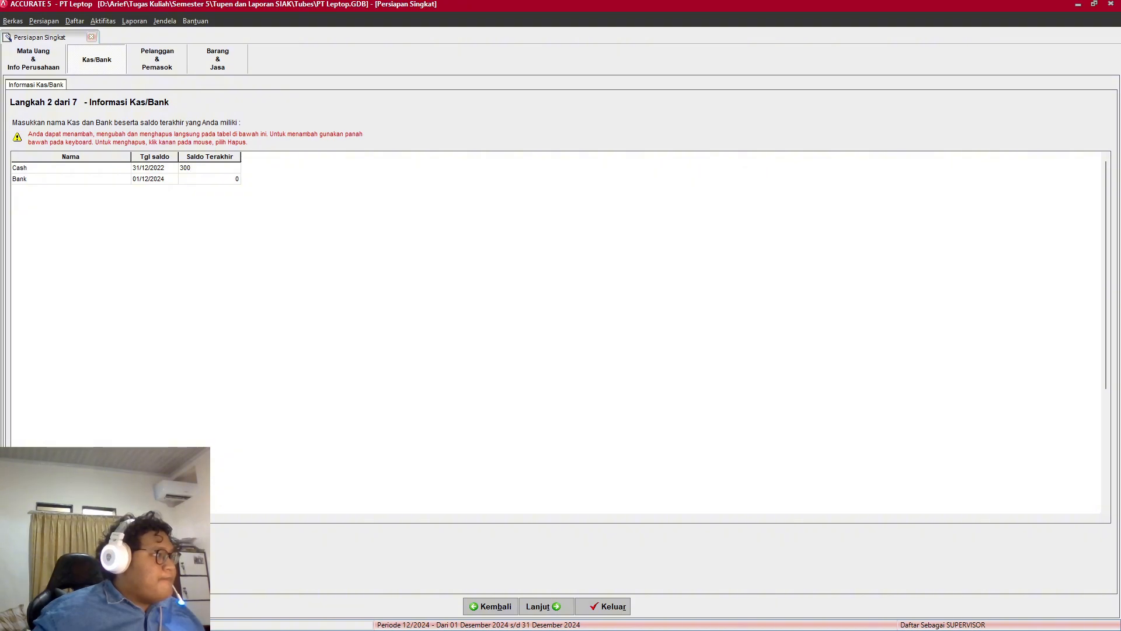
type("0.000")
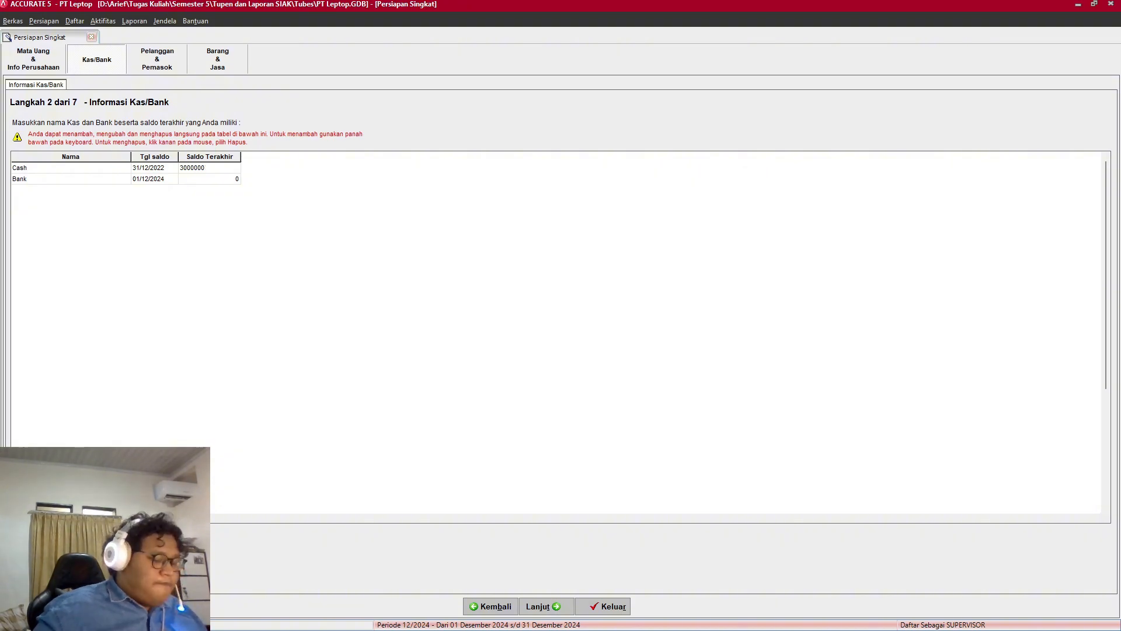
key("Return")
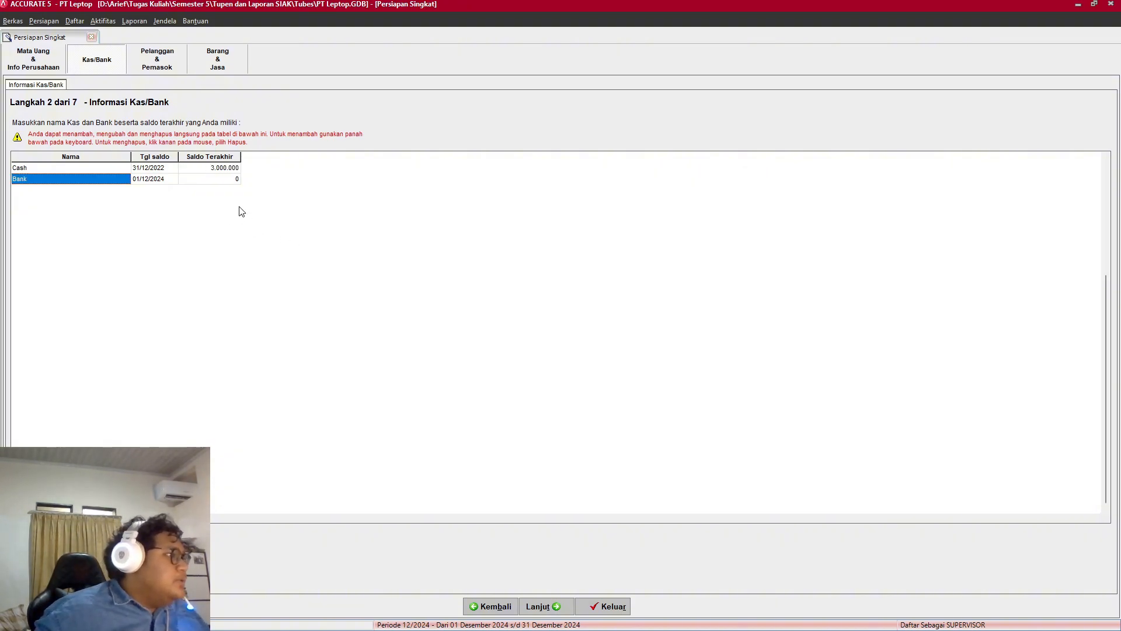
Step: Give the Bank account date 31/12/2022 and opening balance 800.000.000
key("alt+Tab")
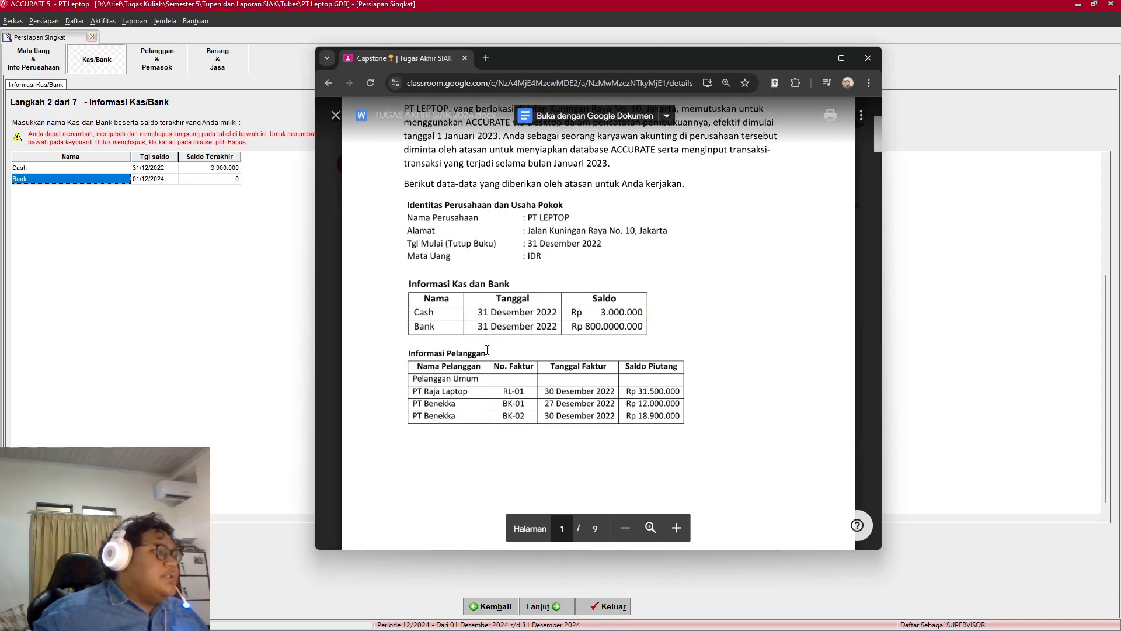
key("alt+Tab")
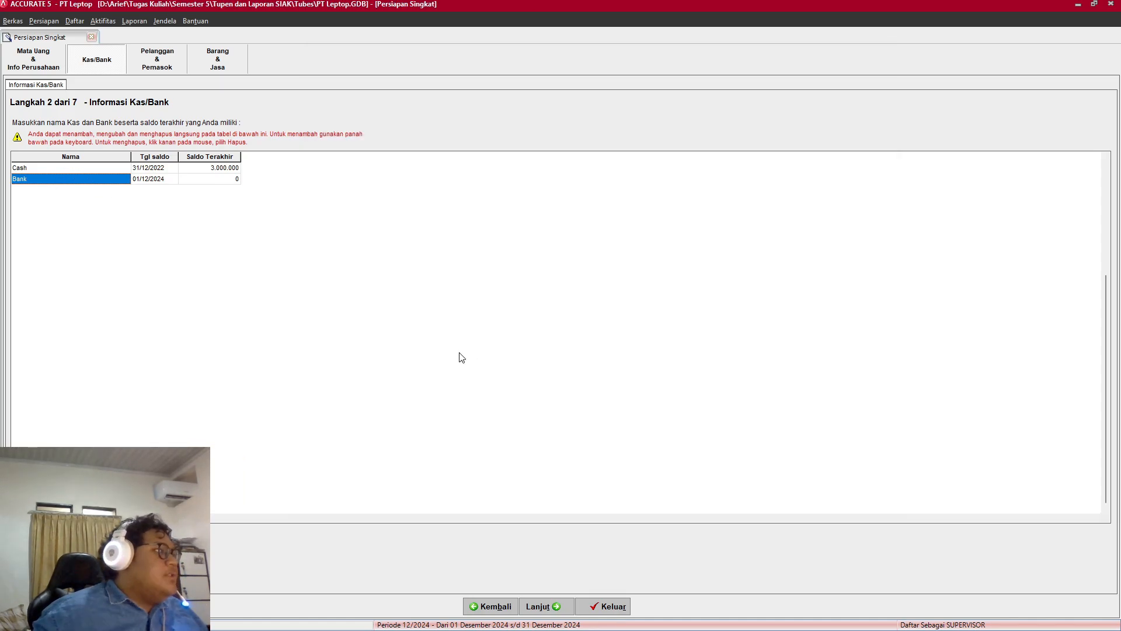
left_click(166, 180)
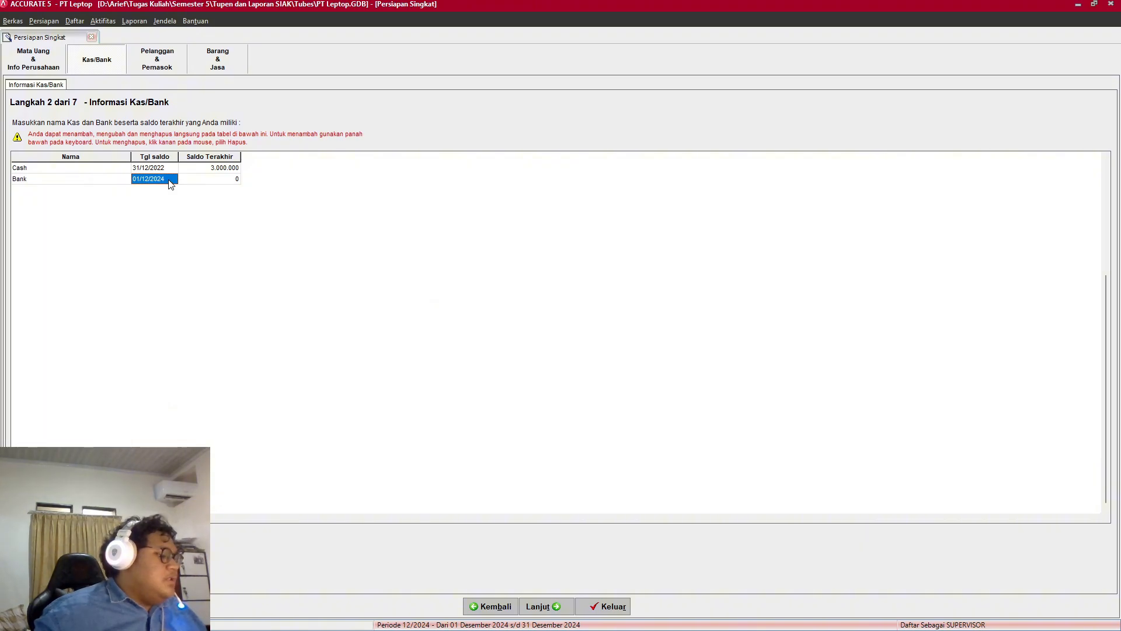
type("31")
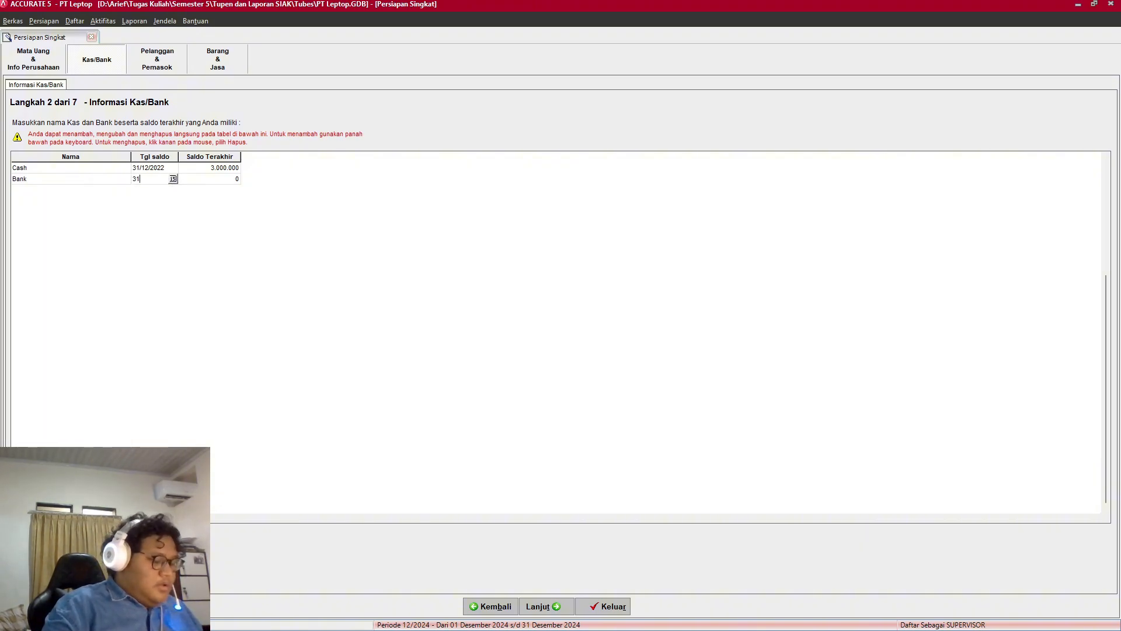
type("/12")
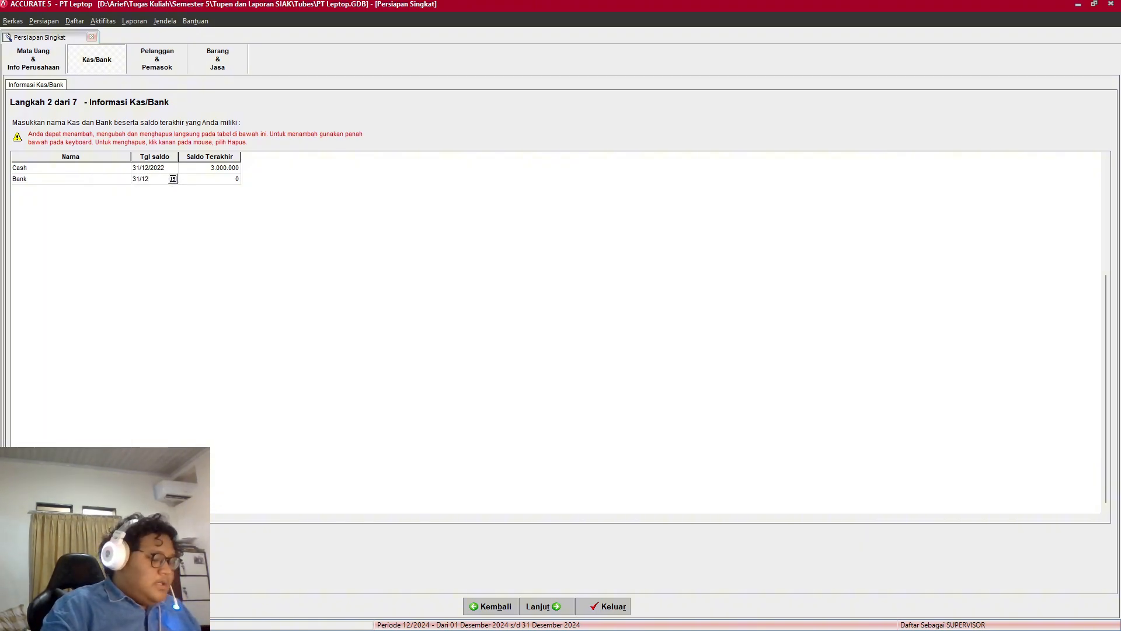
type("/2022")
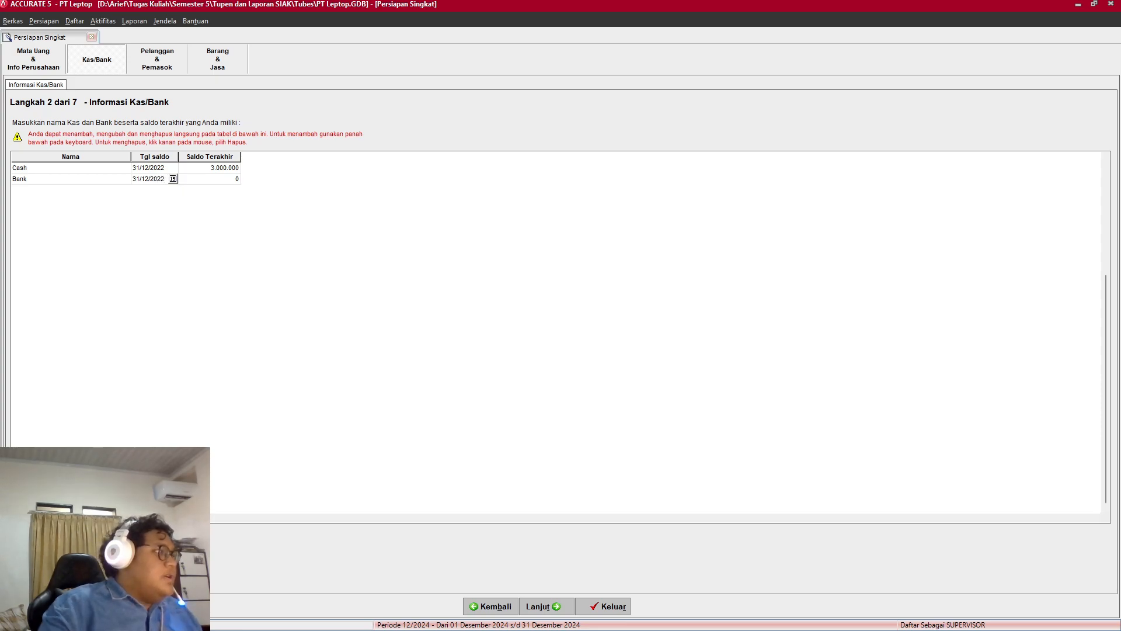
left_click(213, 181)
type("8")
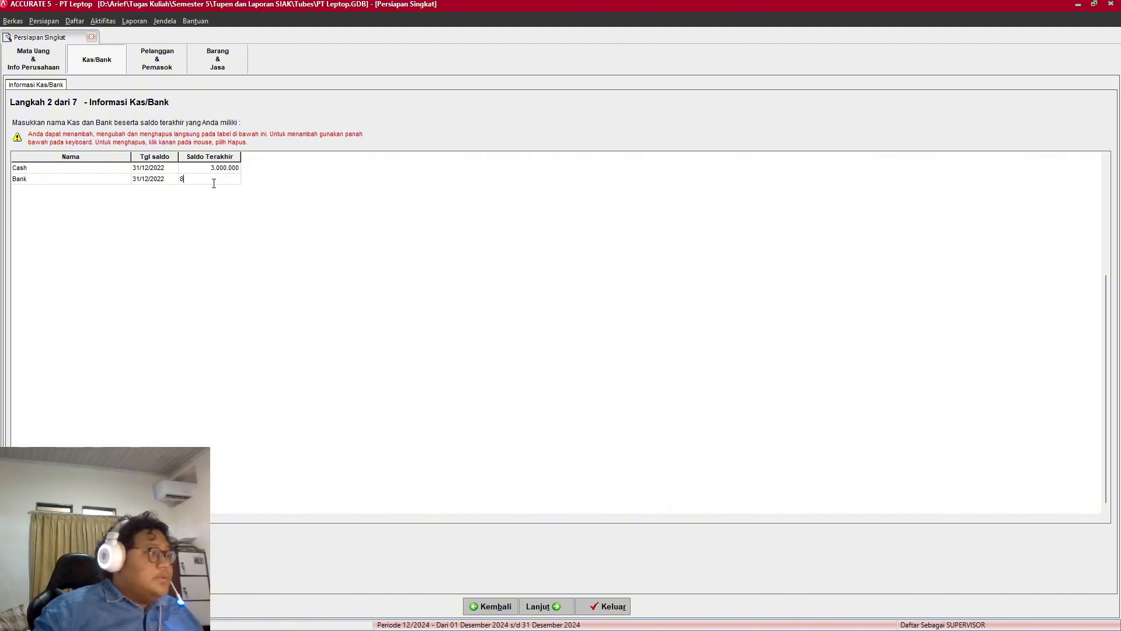
type("00000000")
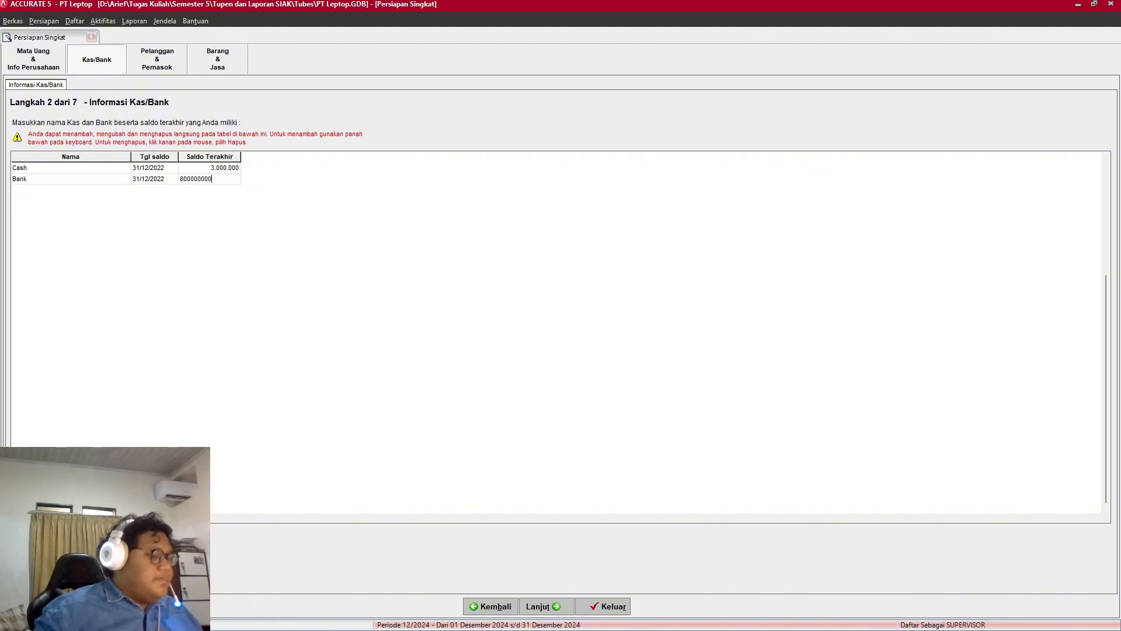
key("Down")
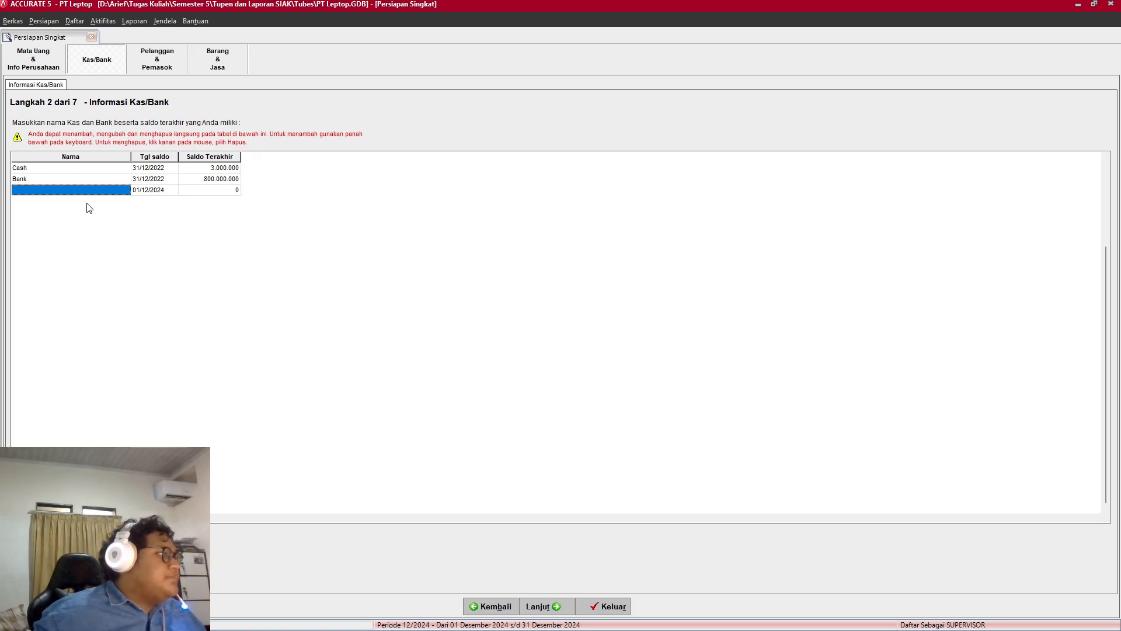
key("alt+Tab")
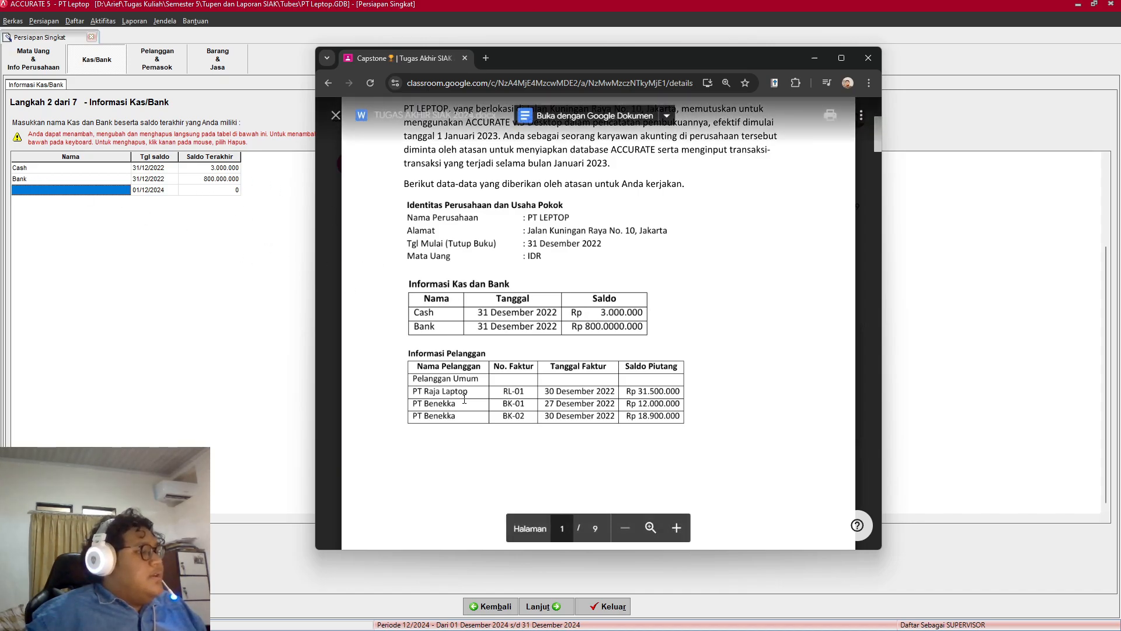
Step: Advance to step 3, customer information, and scroll the assignment to its customer data
left_click(540, 605)
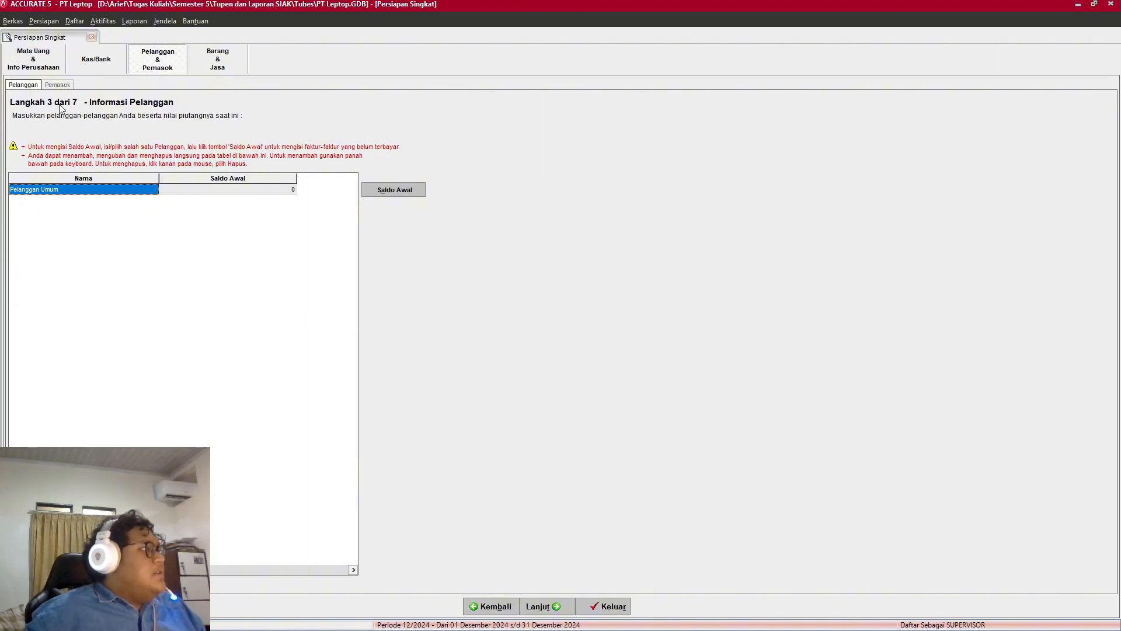
key("alt+Tab")
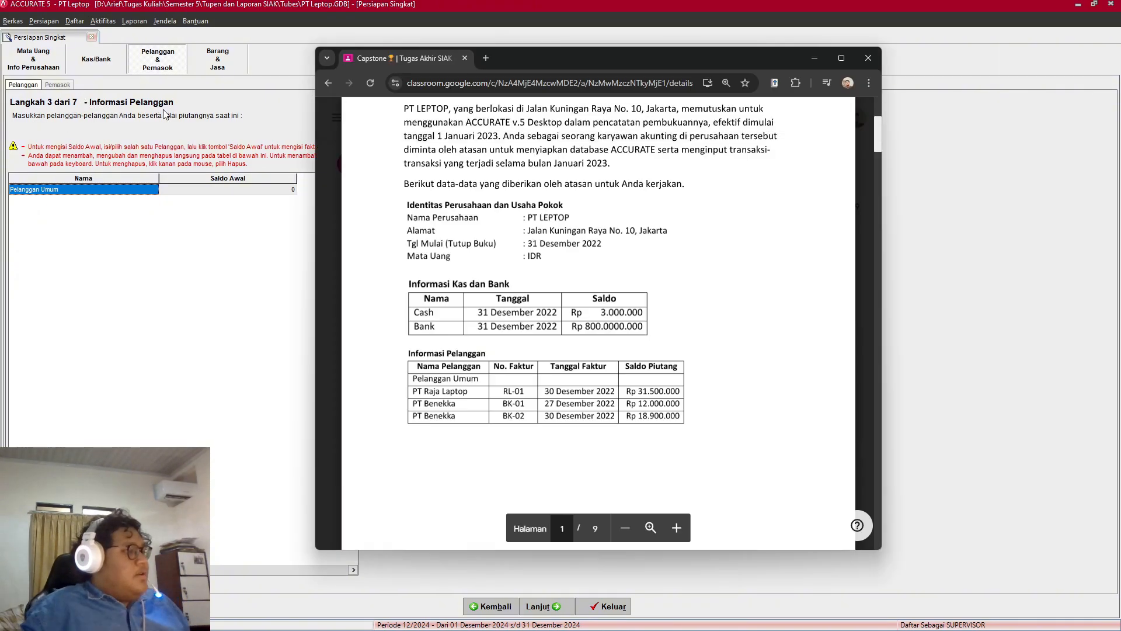
scroll(501, 371, "down", 1)
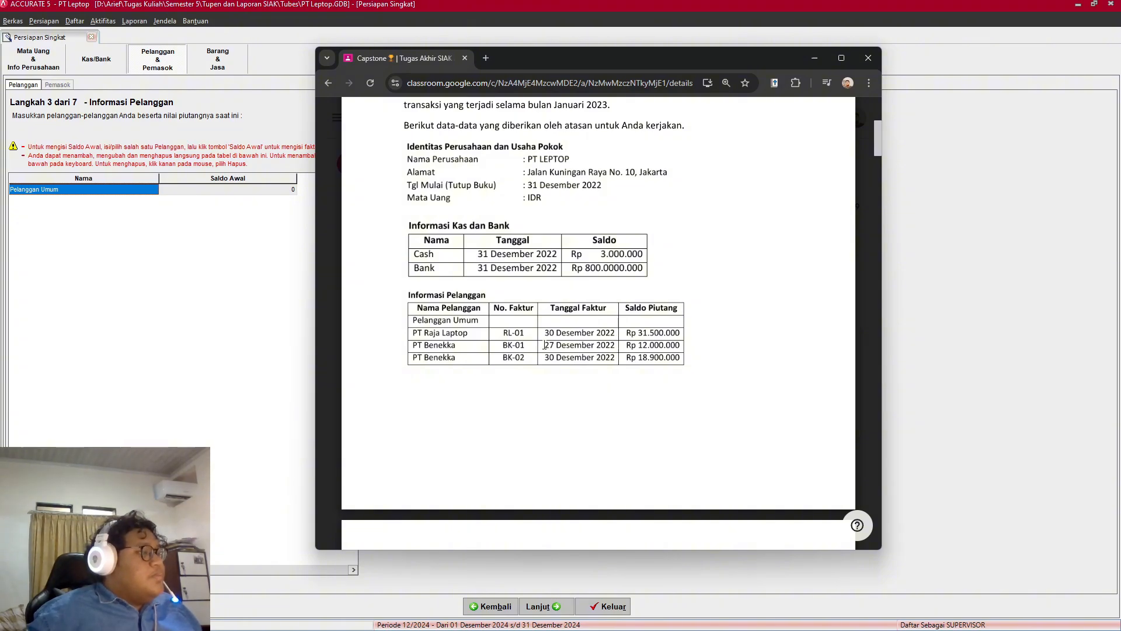
Step: Add a new customer row named Pt Raja Laptop, checking its invoices in the assignment
left_click(175, 270)
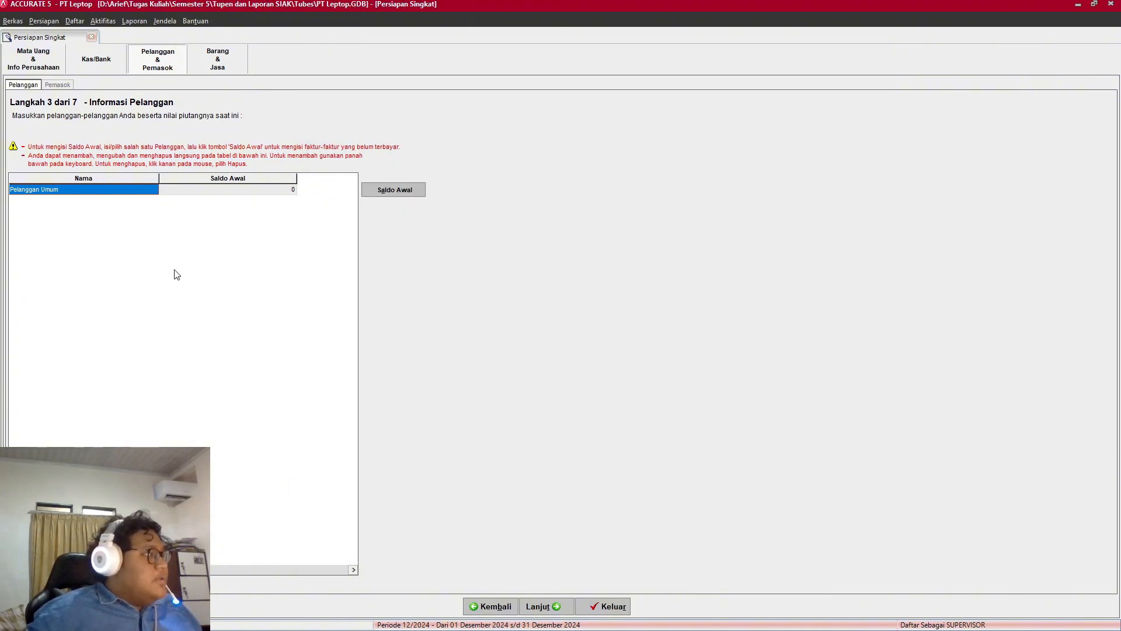
right_click(153, 241)
left_click(187, 250)
key("alt+Tab")
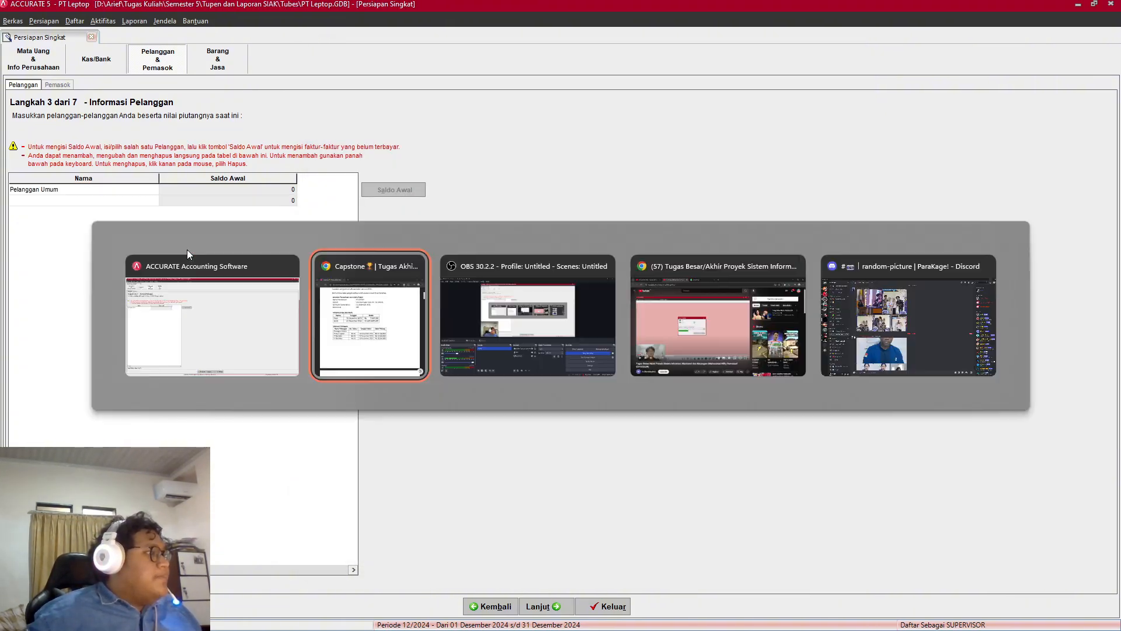
key("alt+Tab")
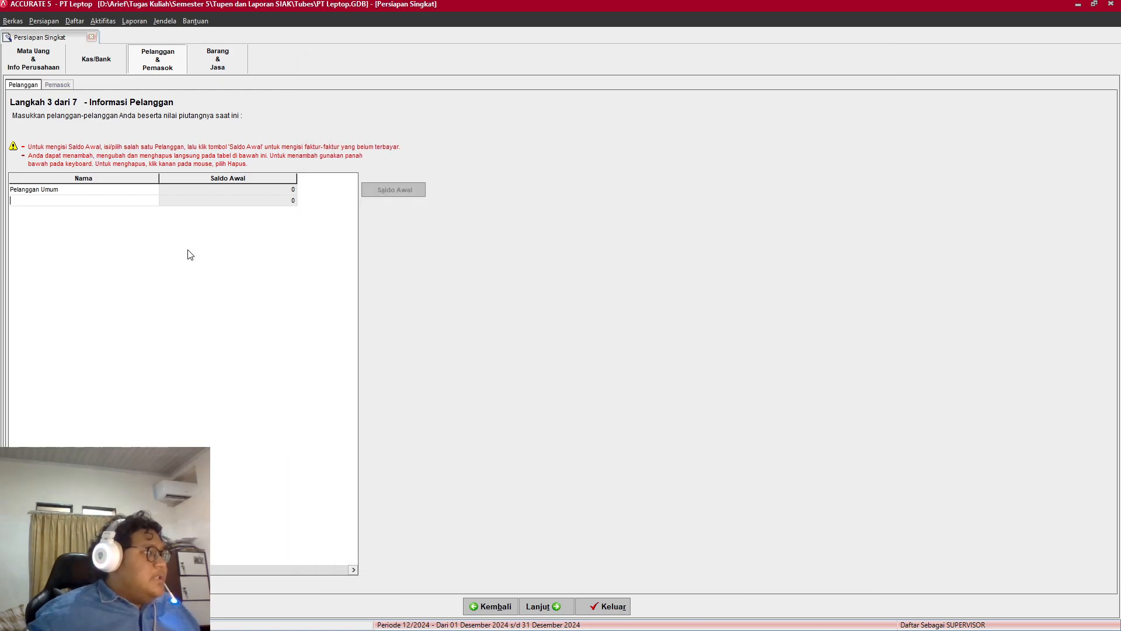
type("Pt")
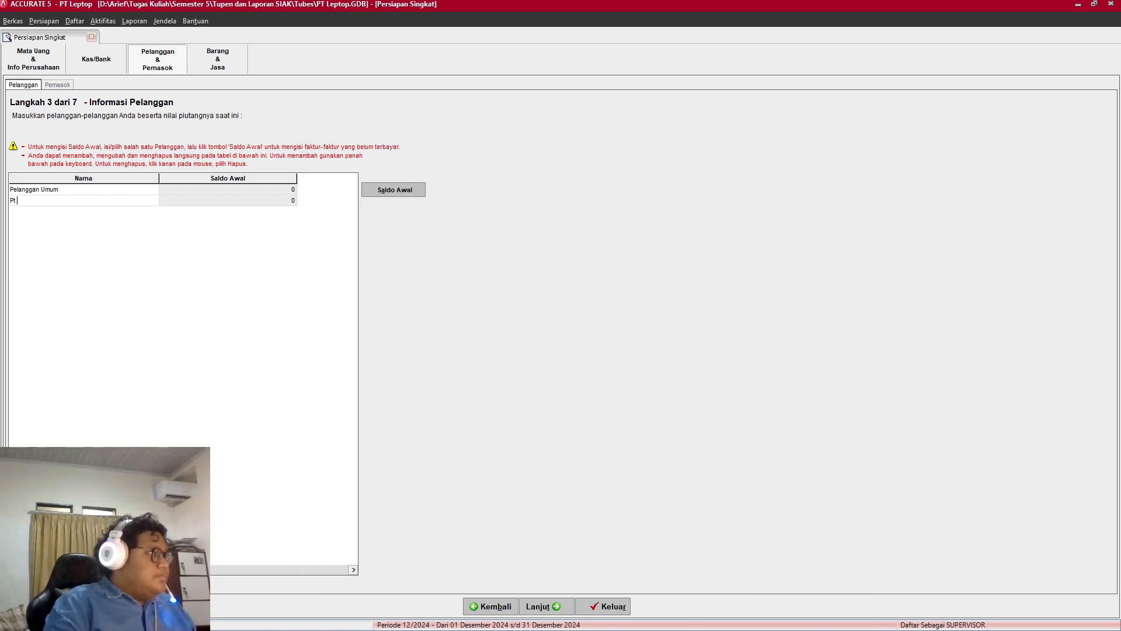
type(" Ra")
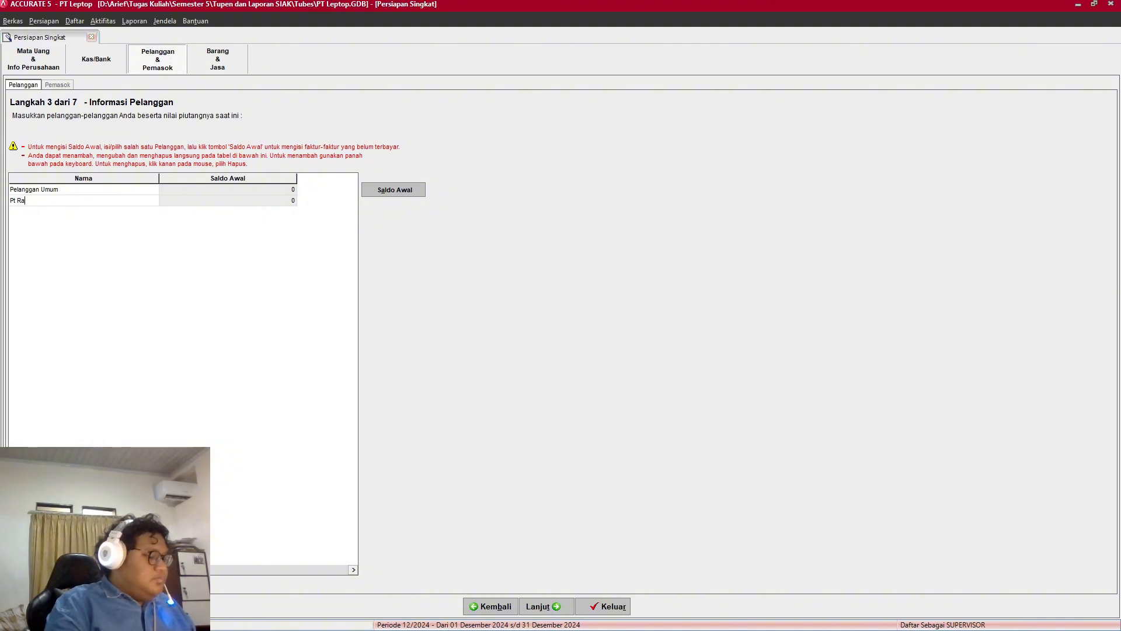
type("k")
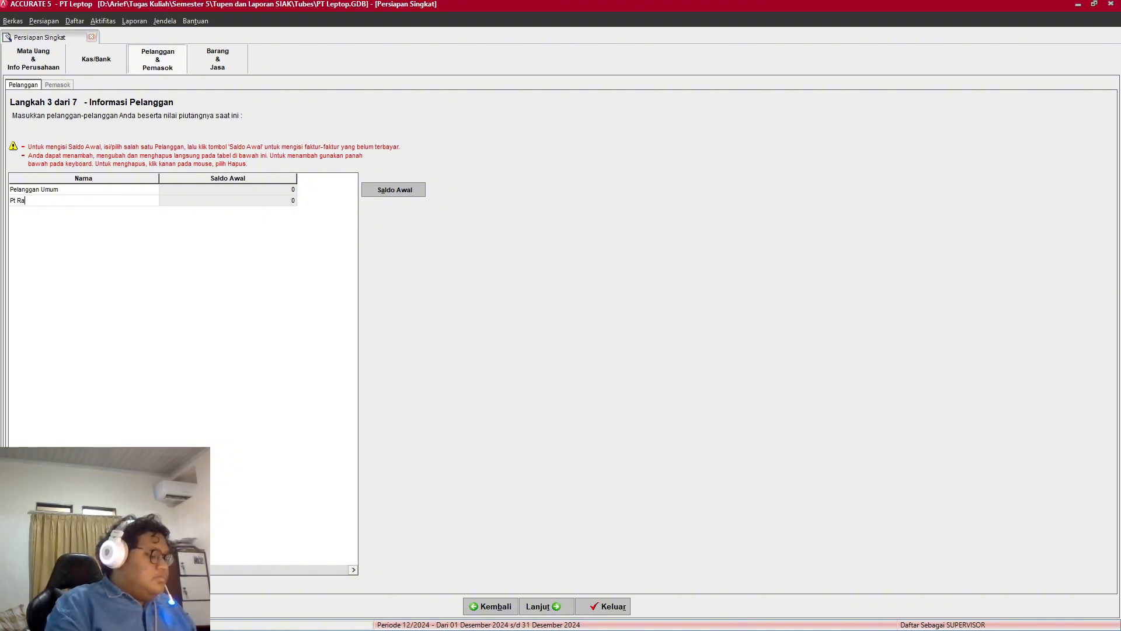
type("ja Lapt")
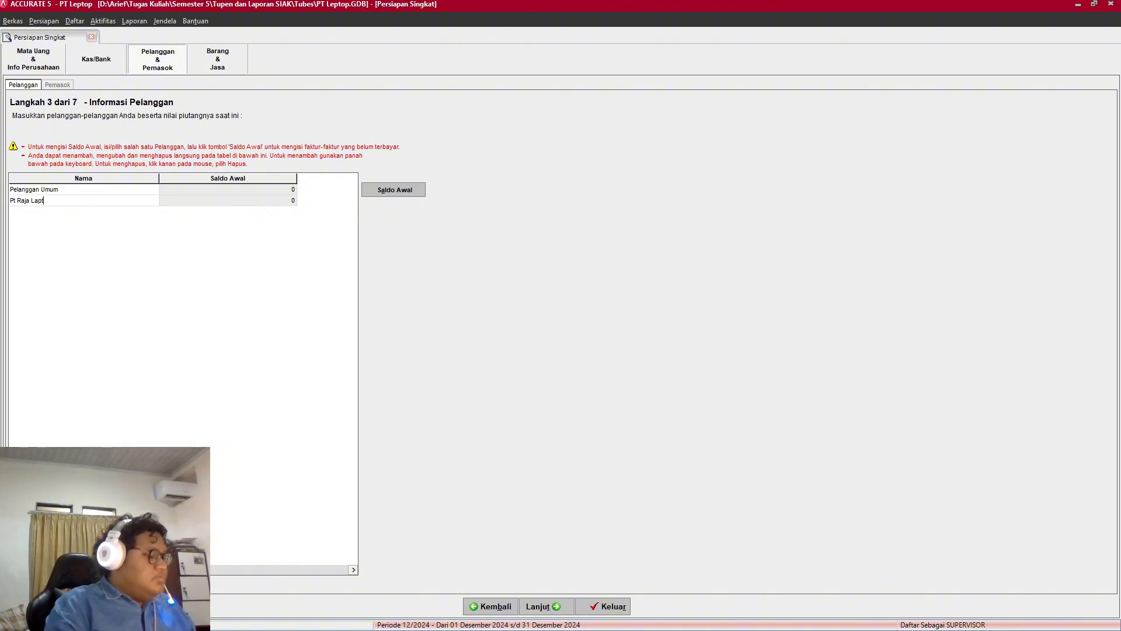
type("op")
key("Tab")
key("alt+Tab")
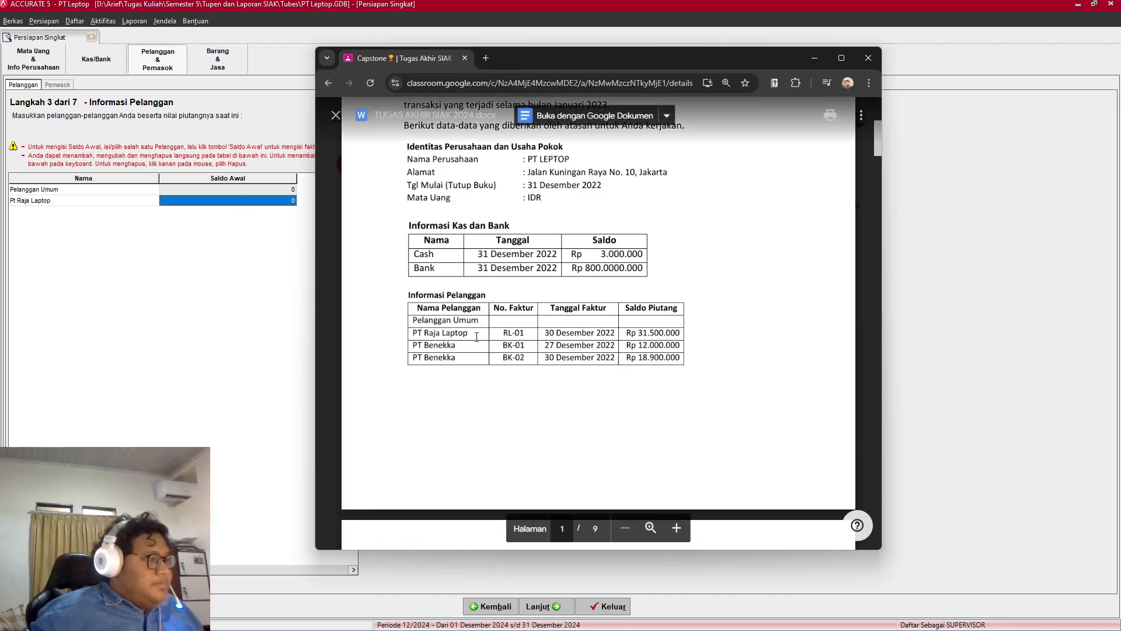
key("alt+Tab")
Step: Open Pt Raja Laptop's opening invoices and enter invoice number RL-01
left_click(409, 204)
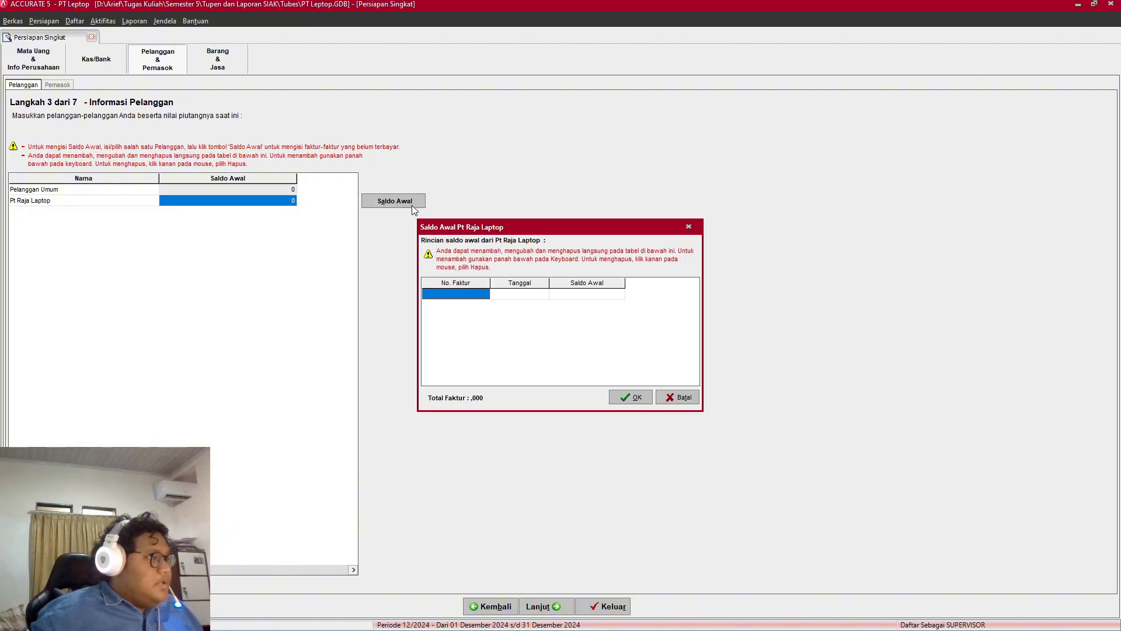
key("alt+Tab")
key("alt+Tab")
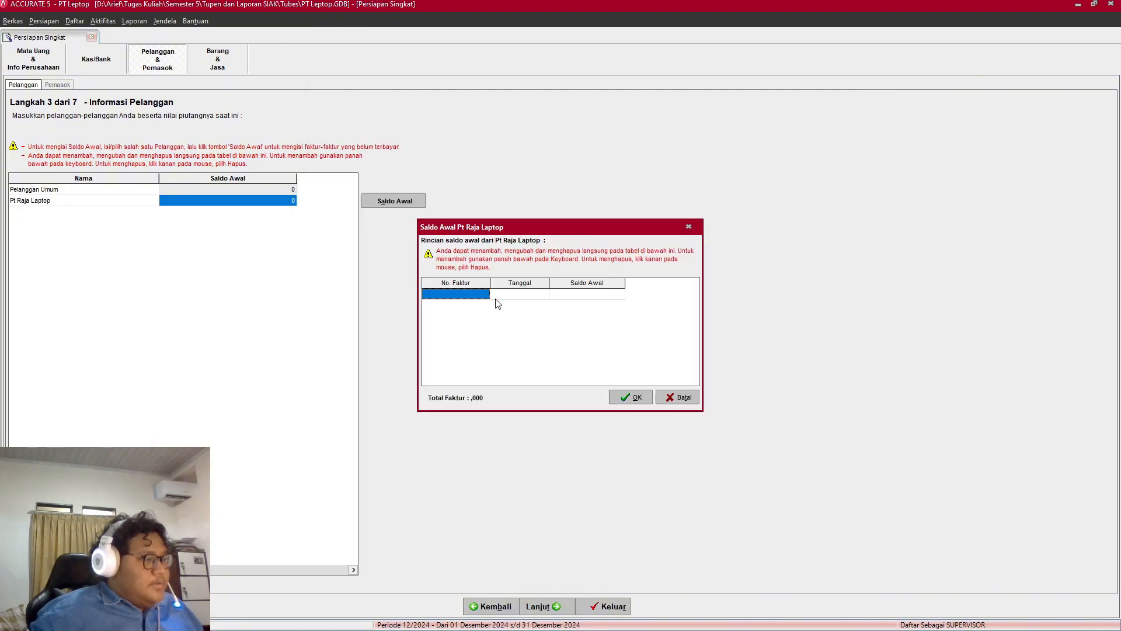
type("RL-")
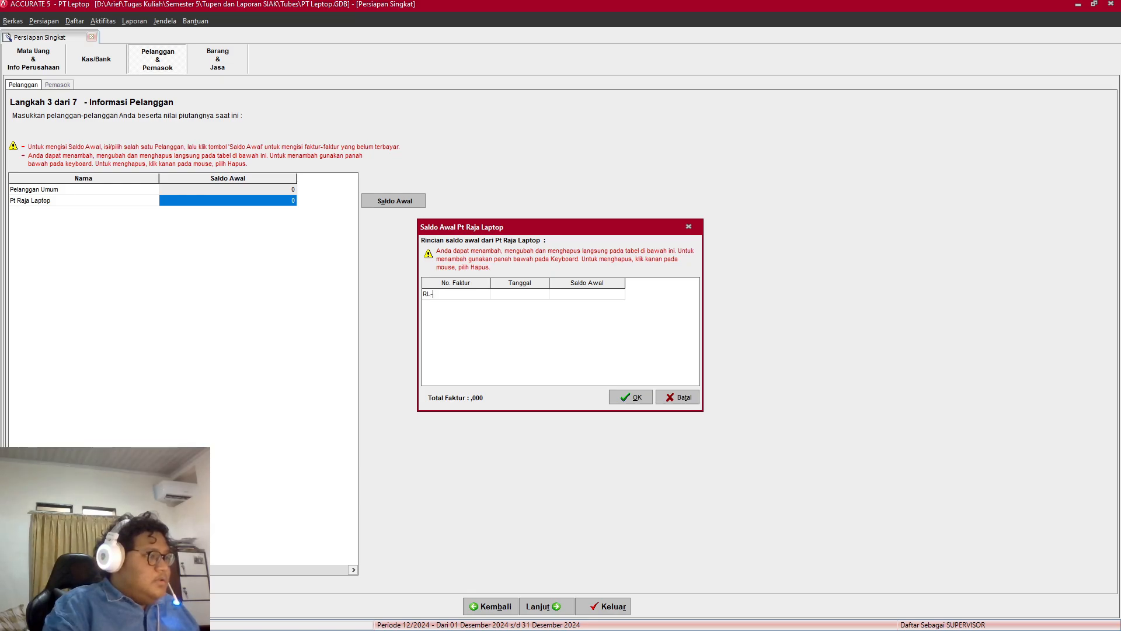
key("alt+Tab")
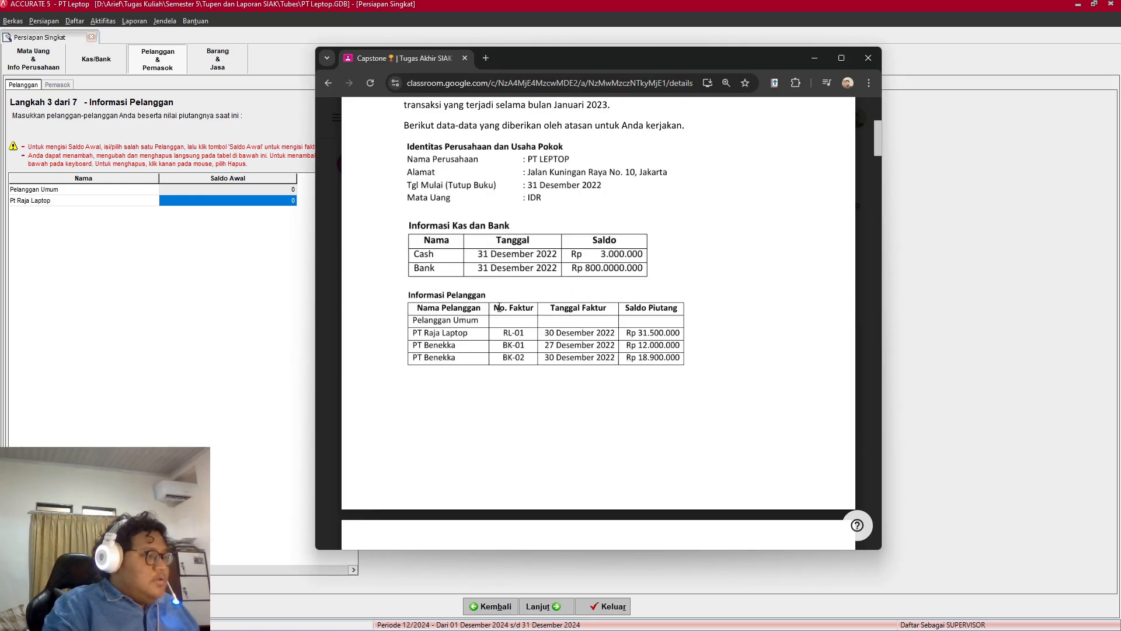
key("alt+Tab")
type("01")
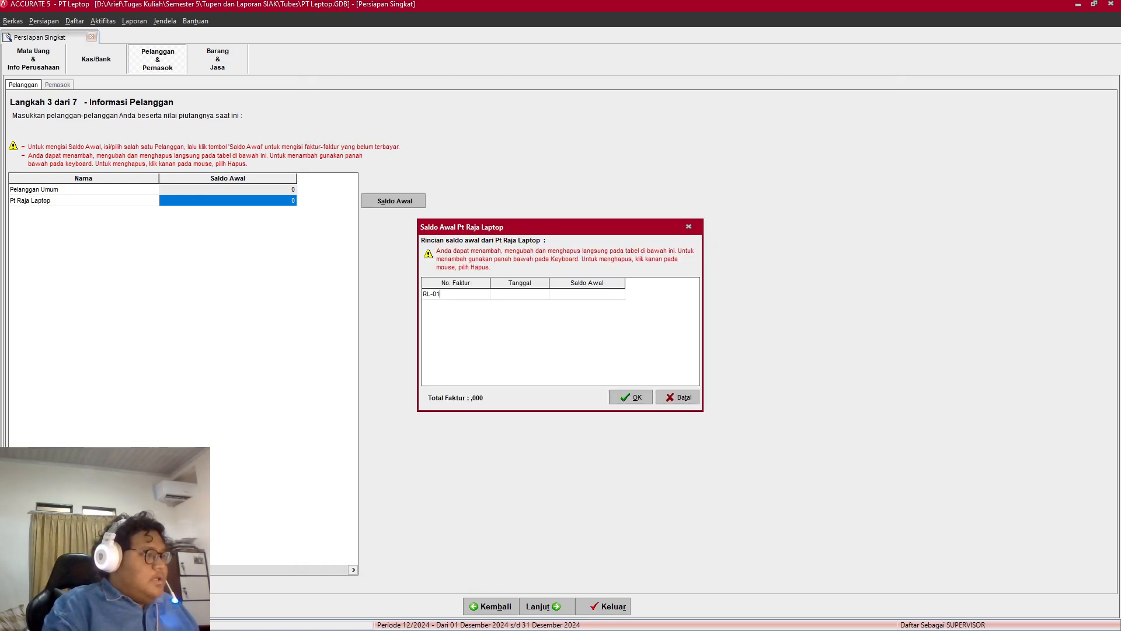
key("Tab")
key("alt+Tab")
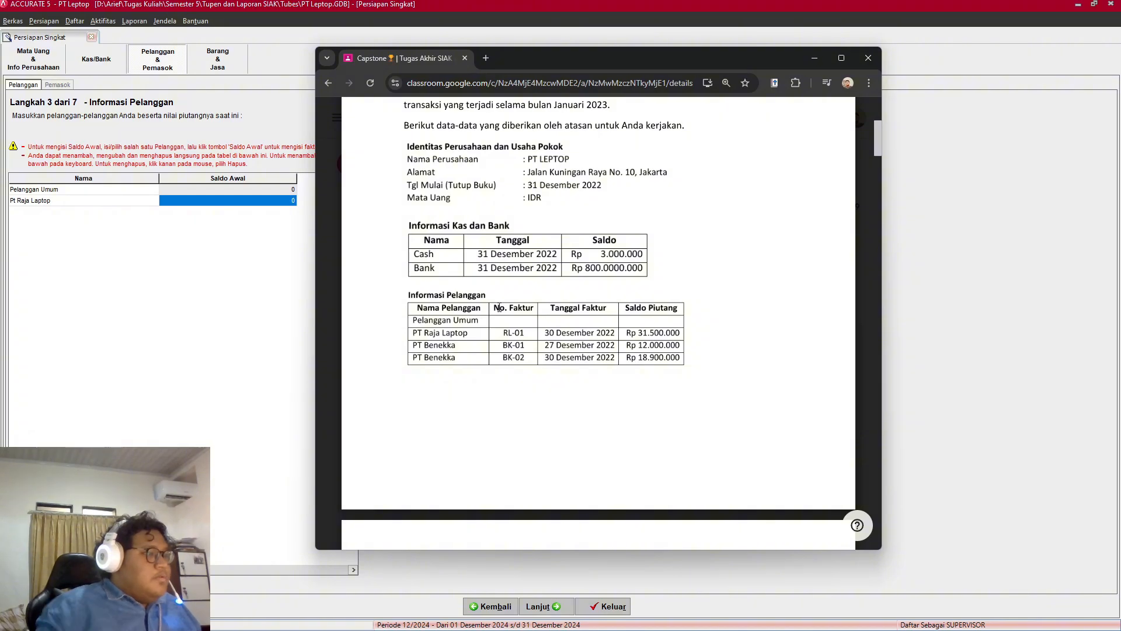
key("alt+Tab")
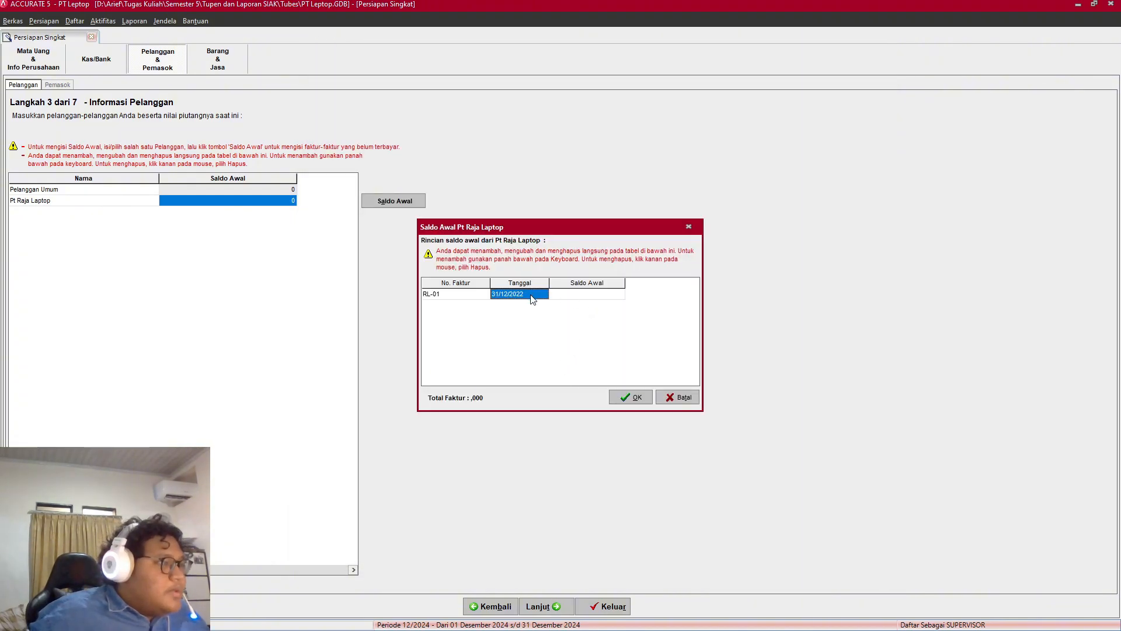
Step: Set invoice RL-01's date to 30/12/2022 and its amount to 31500000, then confirm
left_click(498, 294)
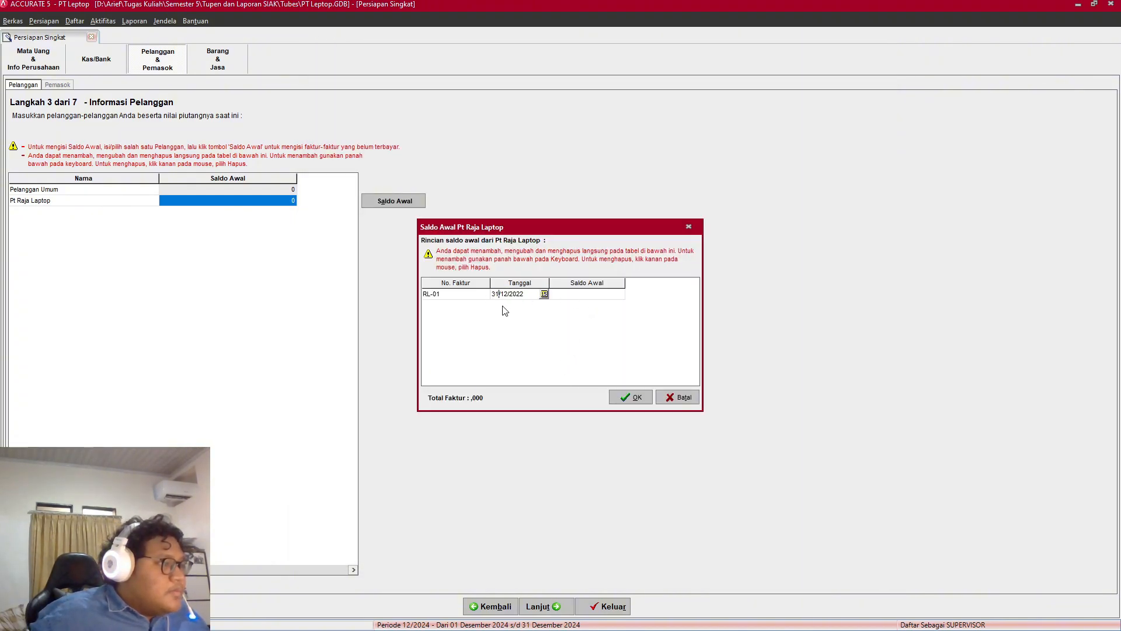
key("BackSpace")
type("0")
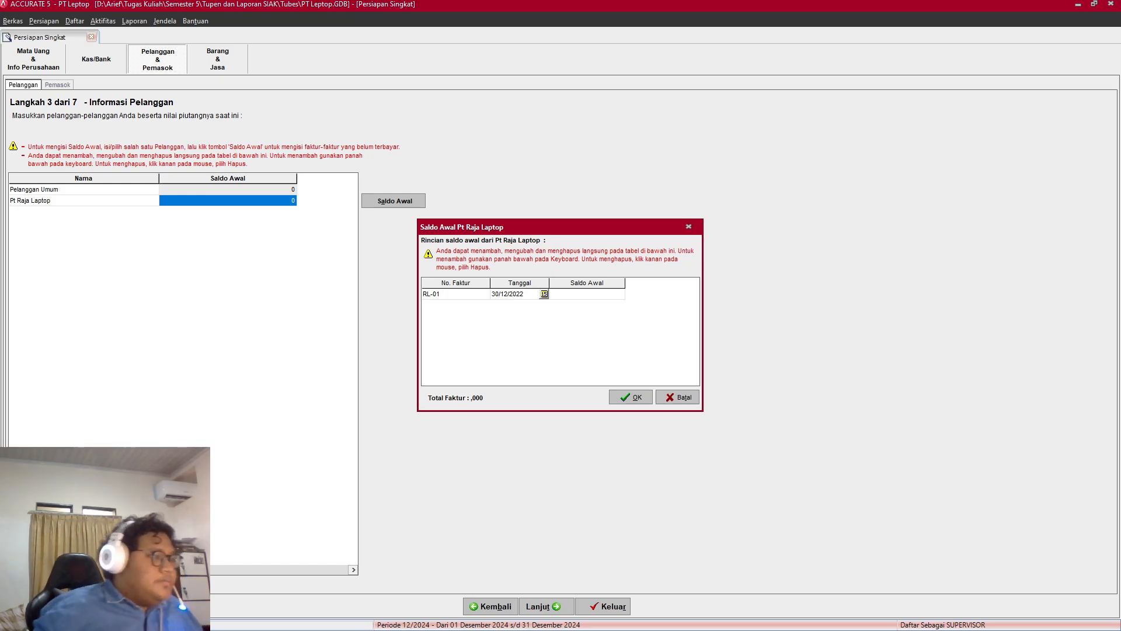
key("alt+Tab")
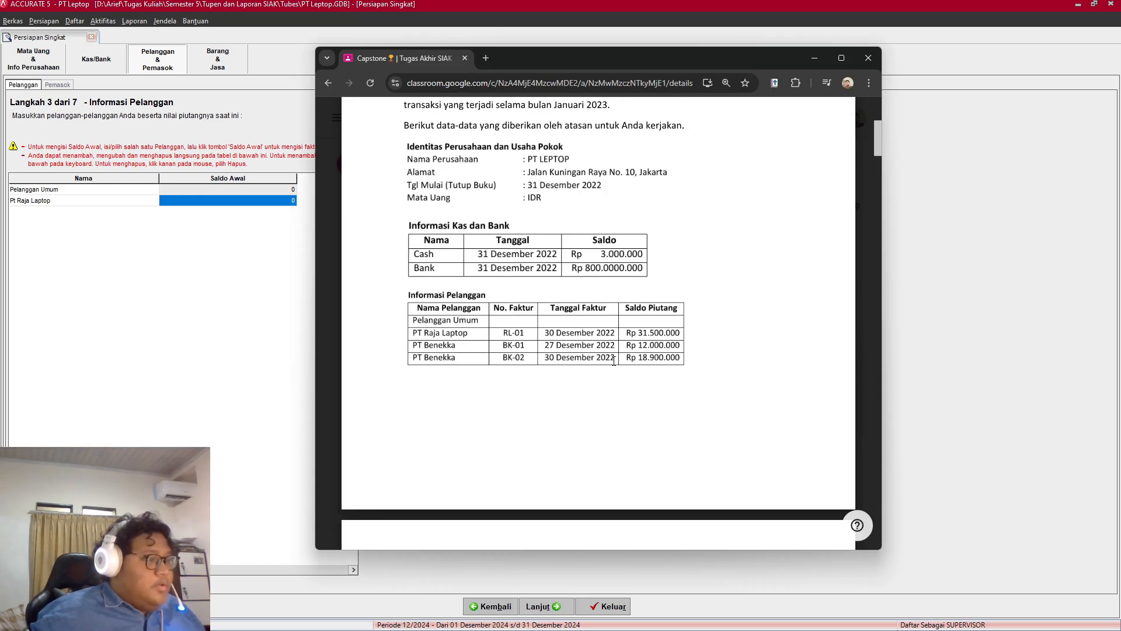
key("alt+Tab")
key("alt+Tab")
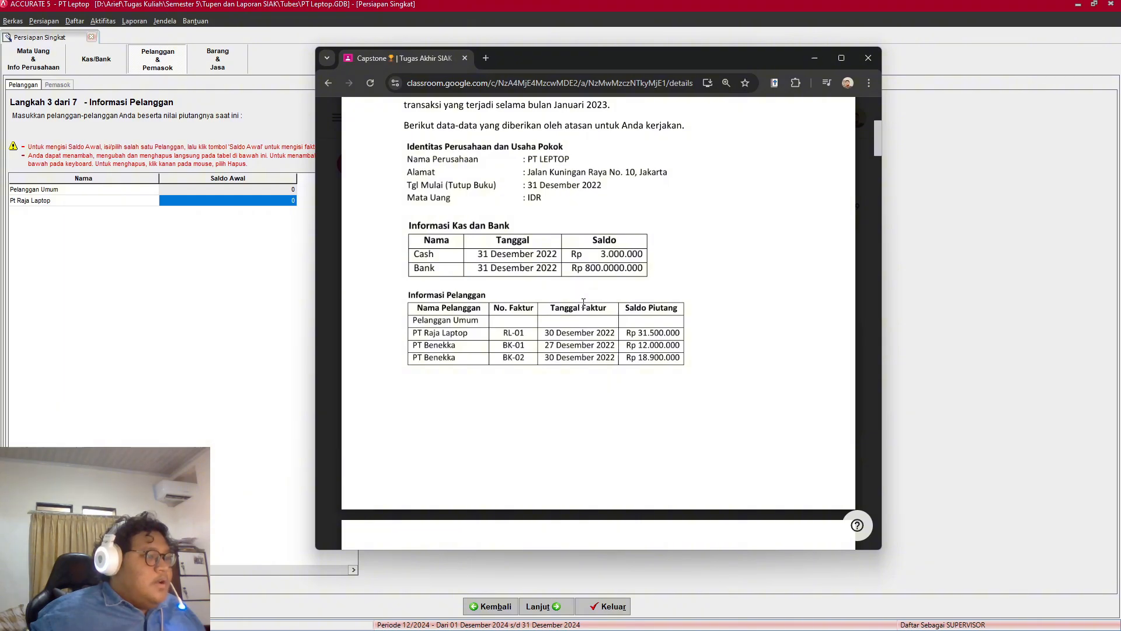
key("alt+Tab")
left_click(585, 298)
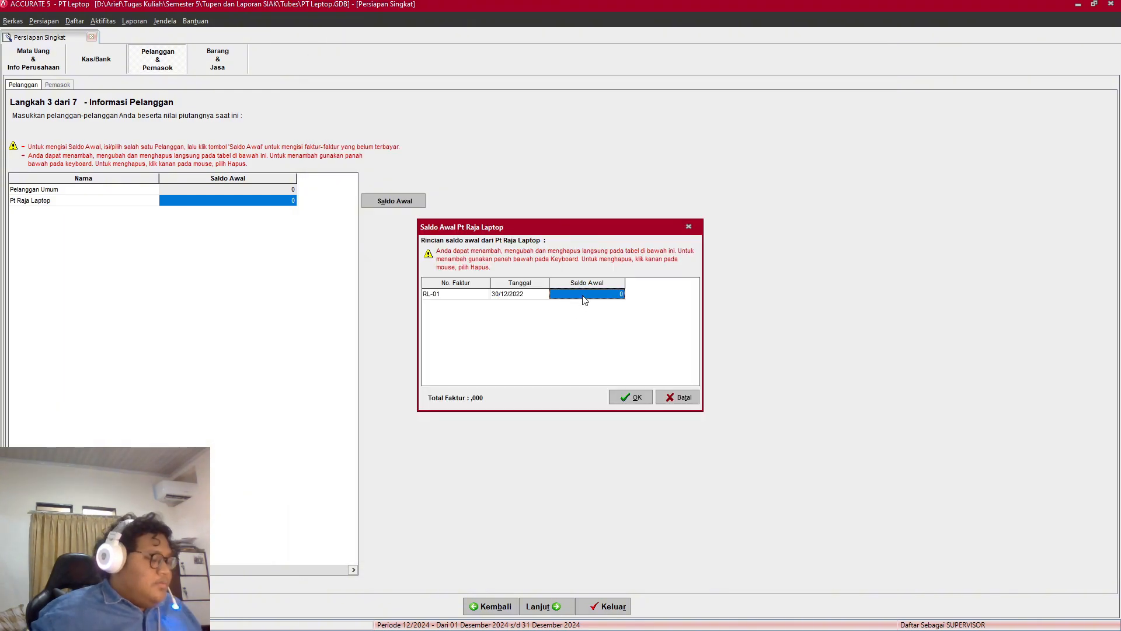
type("31500")
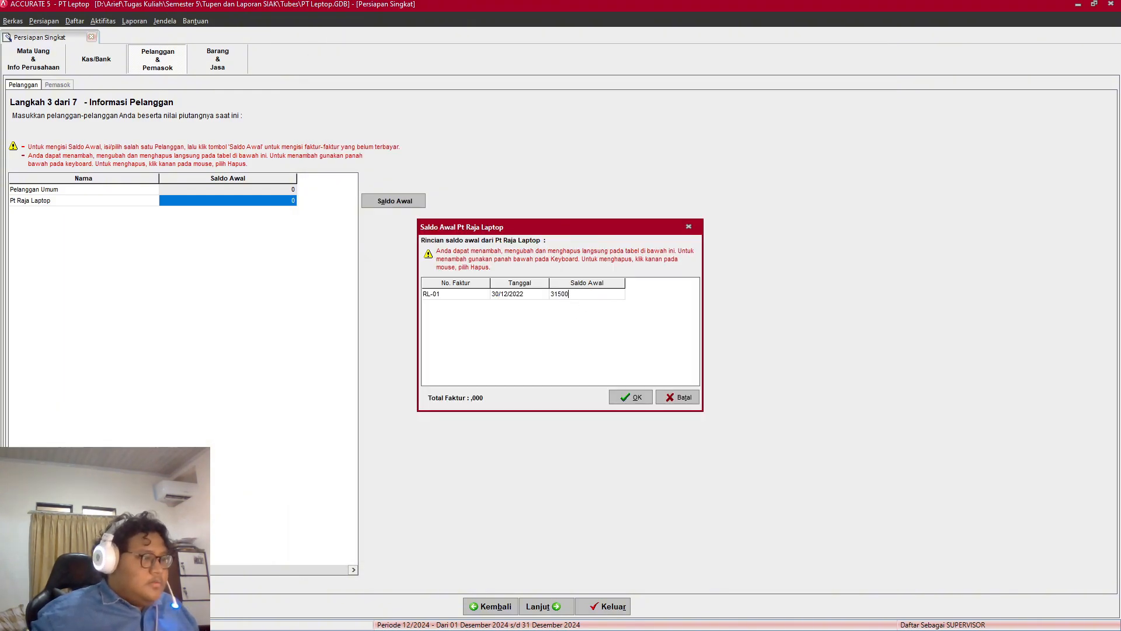
type("000")
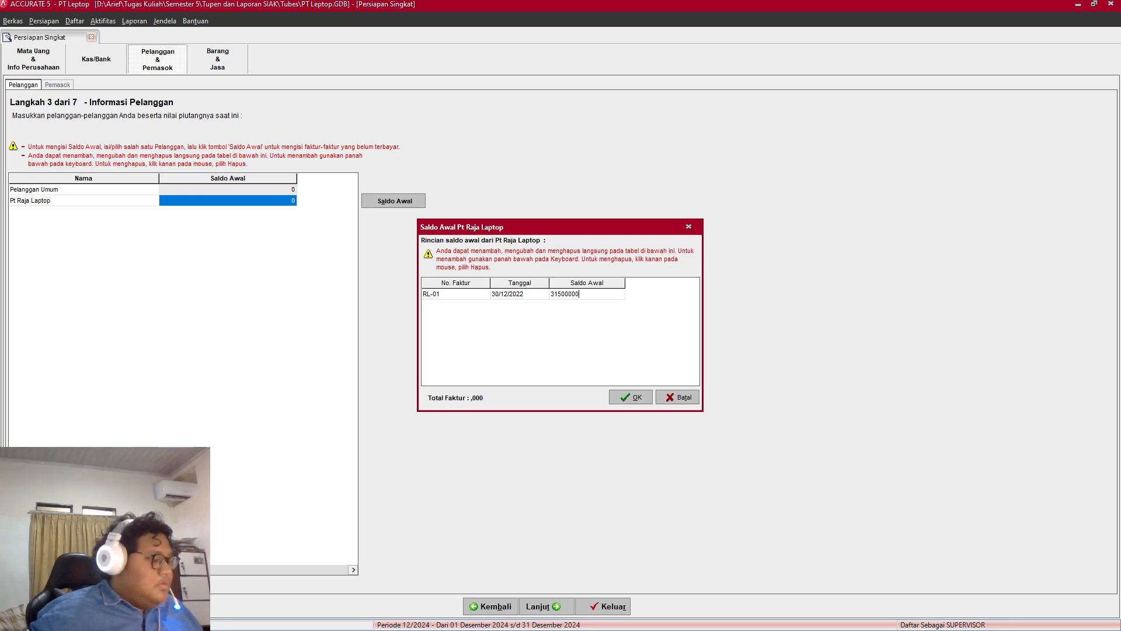
key("alt+Tab")
key("alt+Tab")
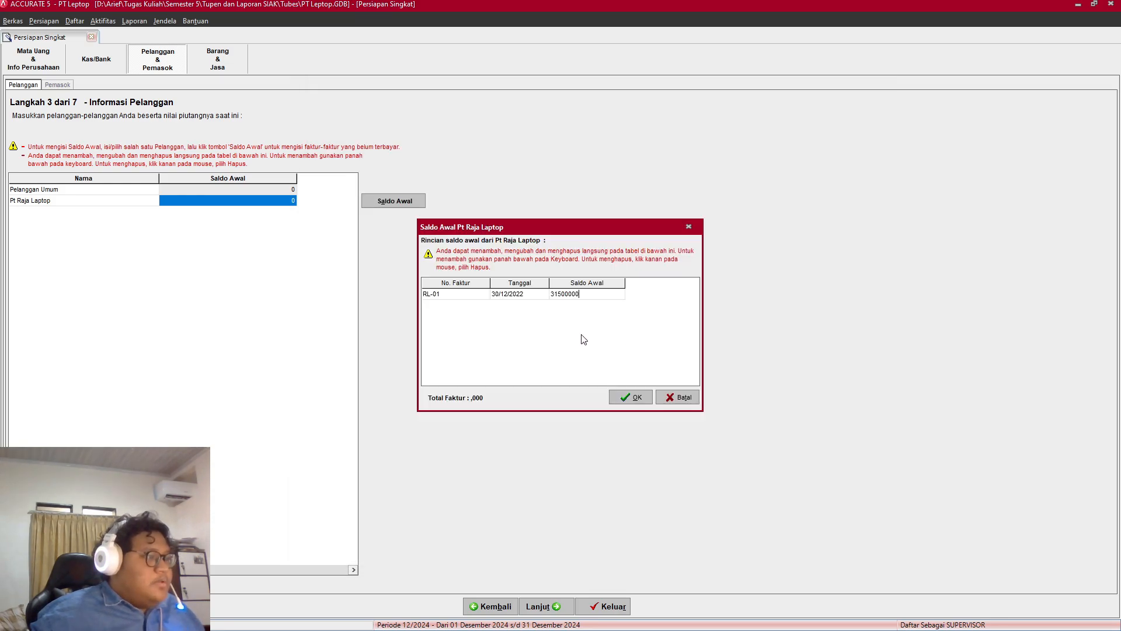
left_click(634, 397)
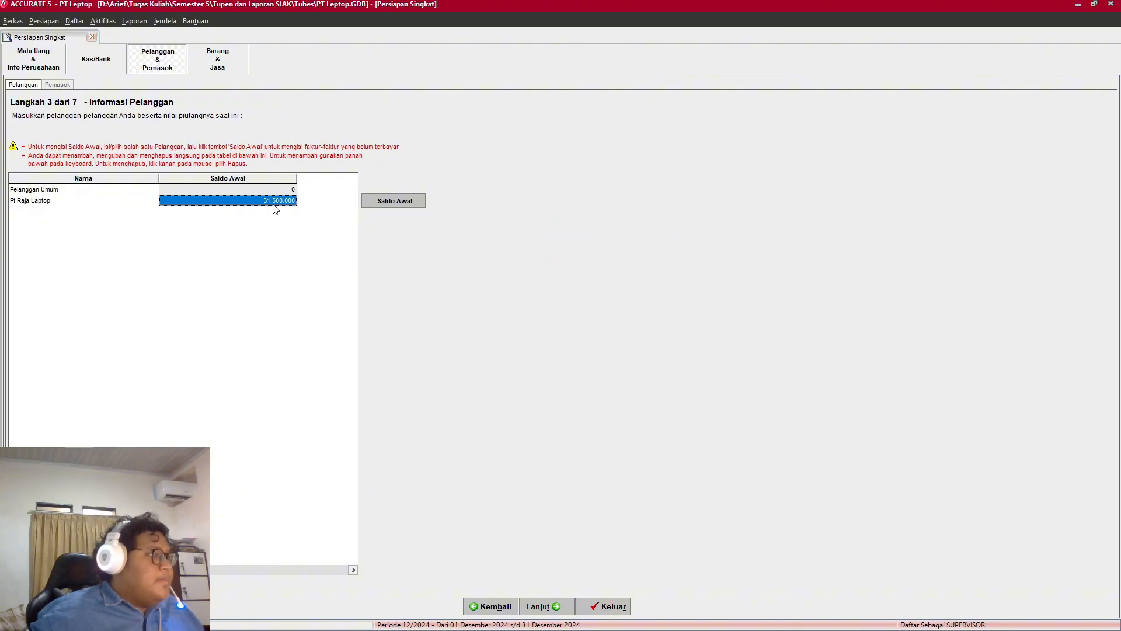
Step: Add a new customer row named Pt Benekka to the opening balances list
key("alt+Tab")
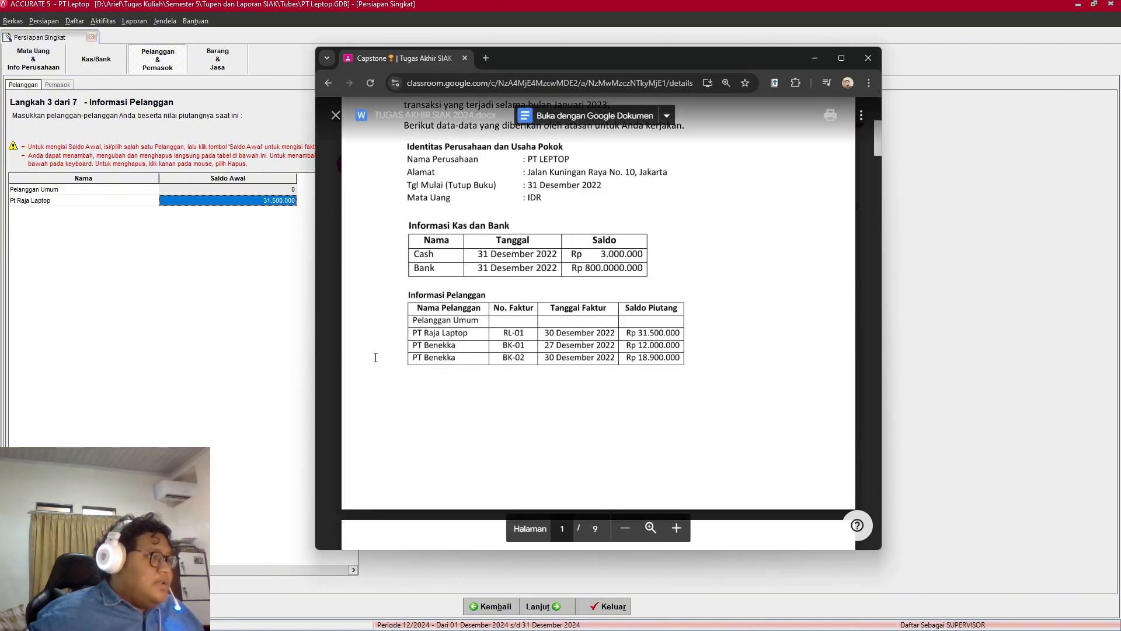
left_click(195, 300)
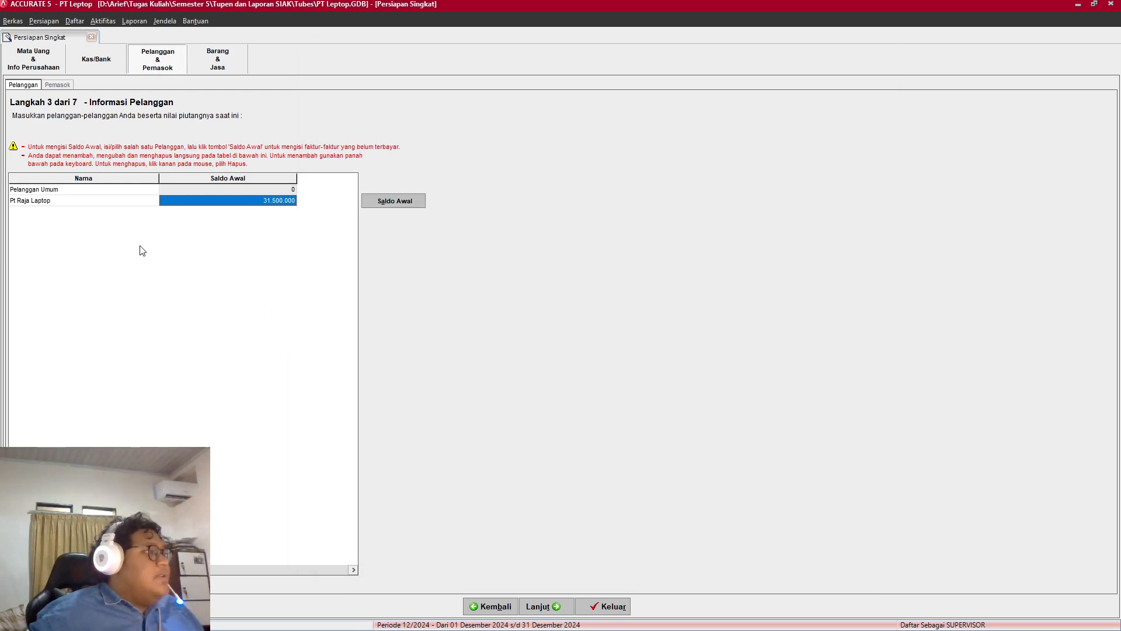
right_click(82, 224)
left_click(94, 229)
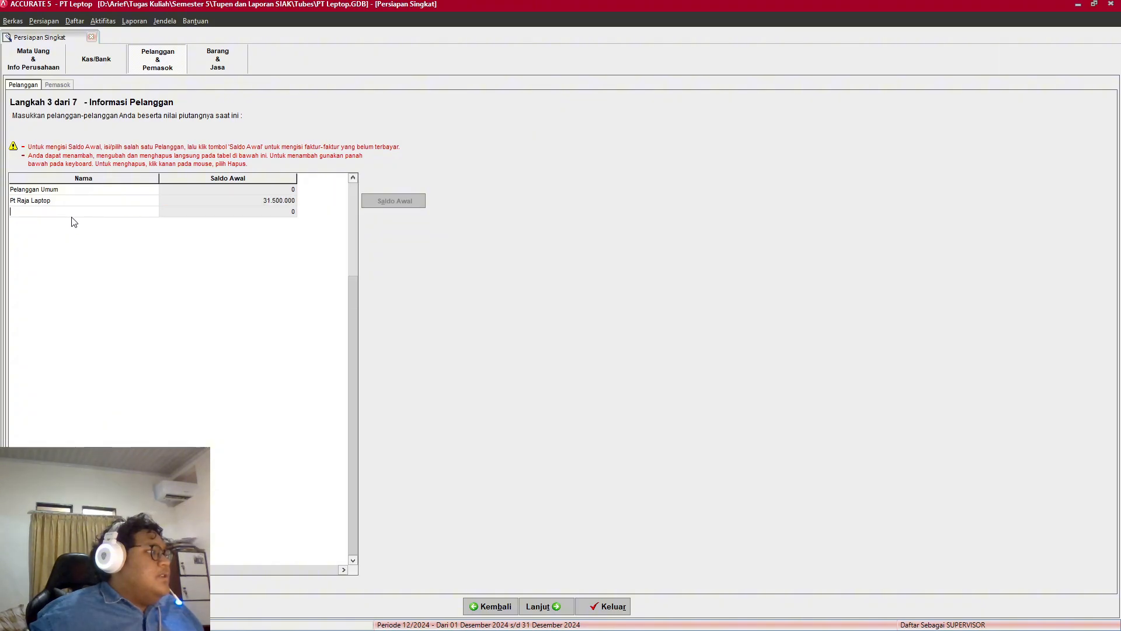
type("Pt")
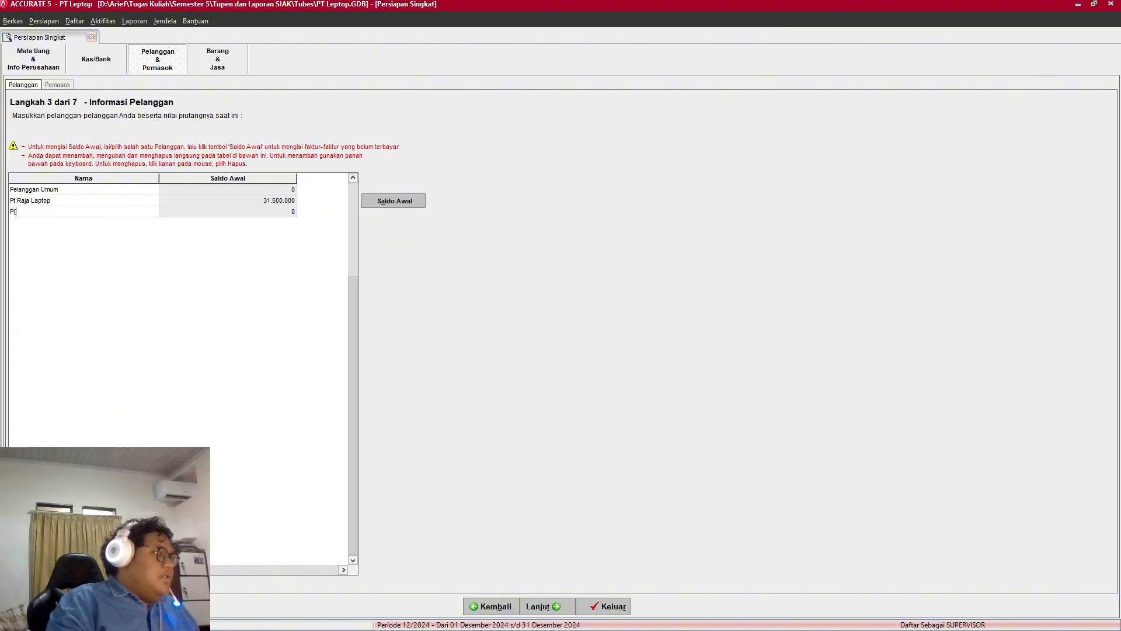
type(" Benekka")
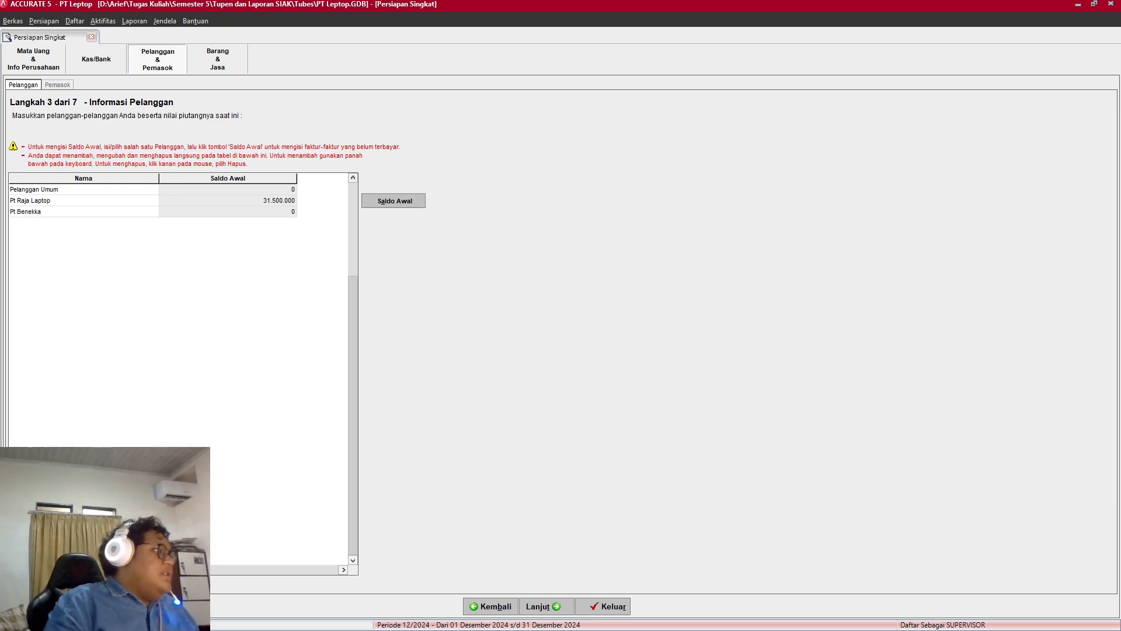
key("alt+Tab")
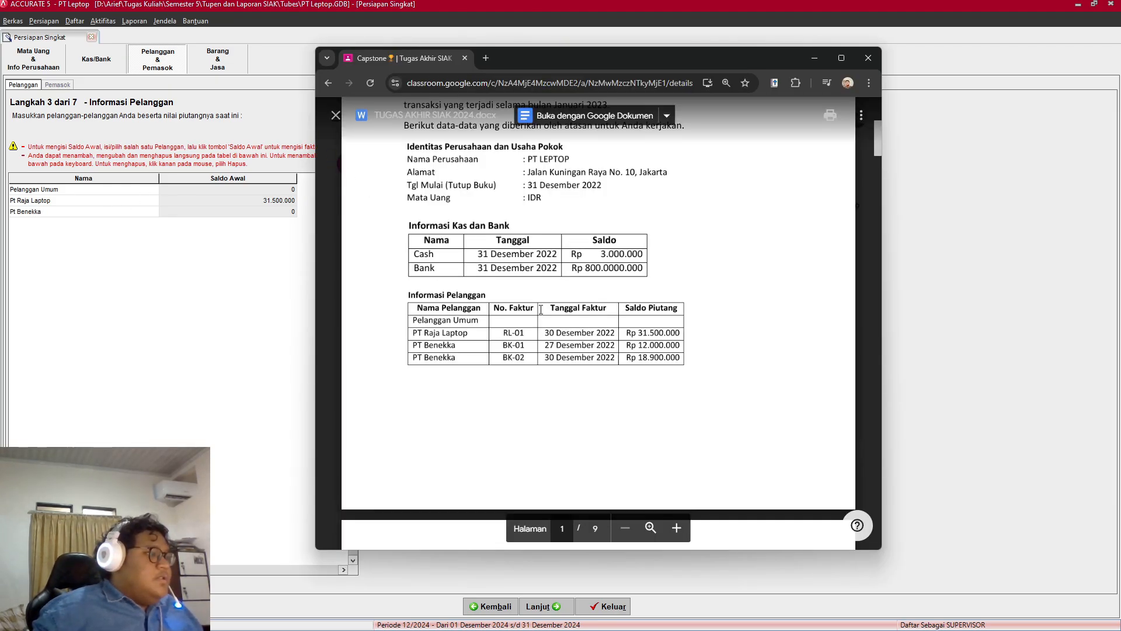
key("alt+Tab")
Step: Enter opening invoice BK-01 for Pt Benekka dated 27/12/2022
left_click(383, 202)
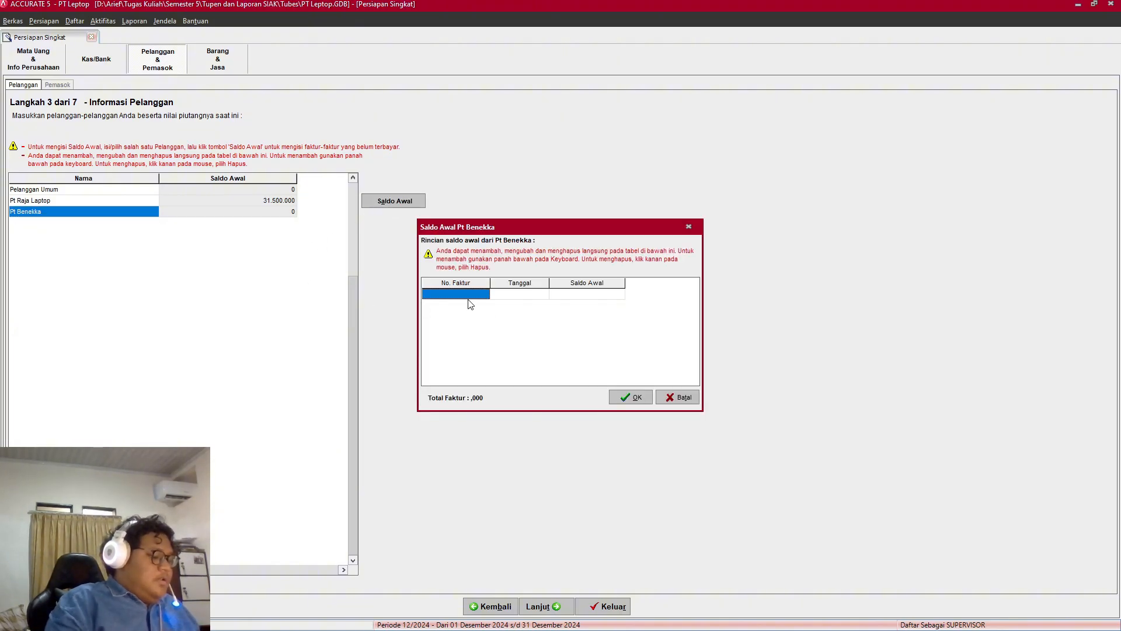
type("BK-")
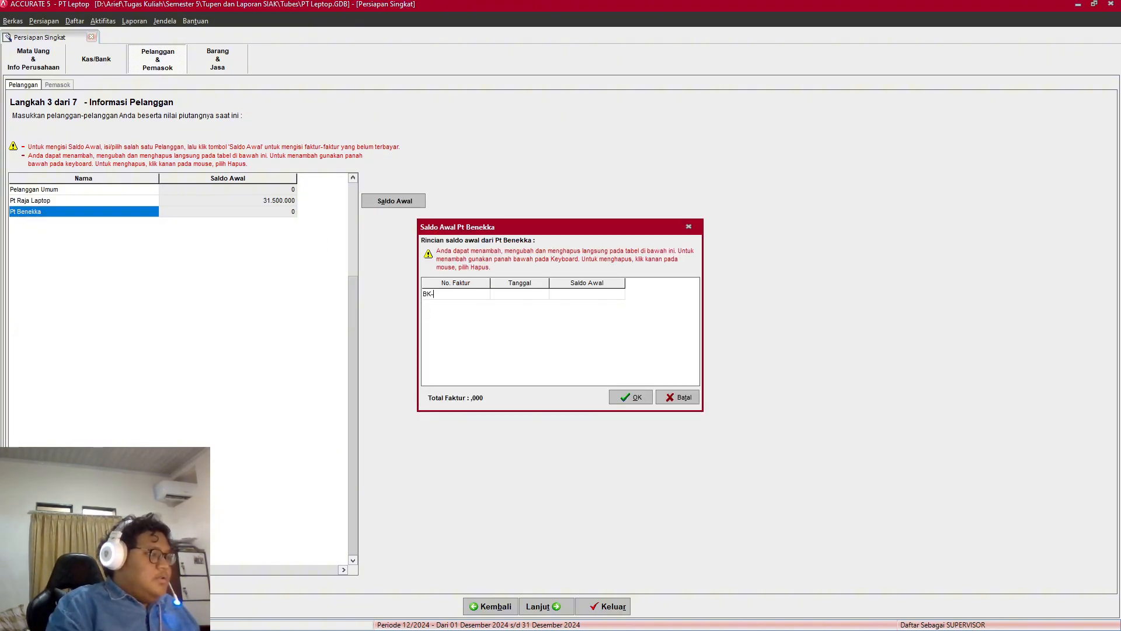
type("01")
key("Tab")
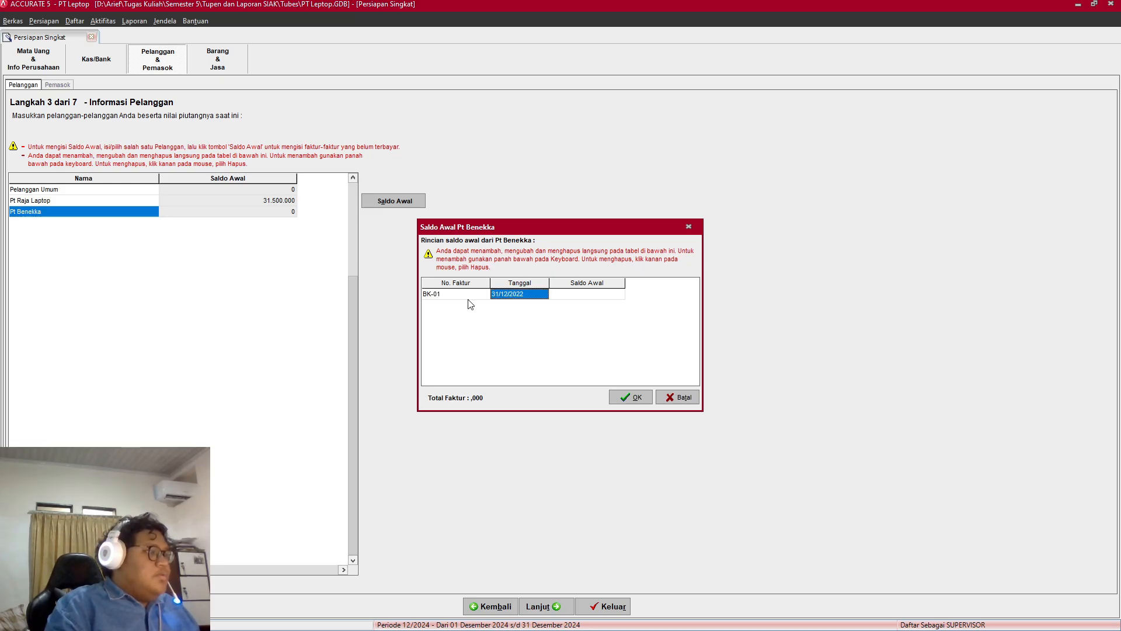
key("alt+Tab")
key("alt+Tab")
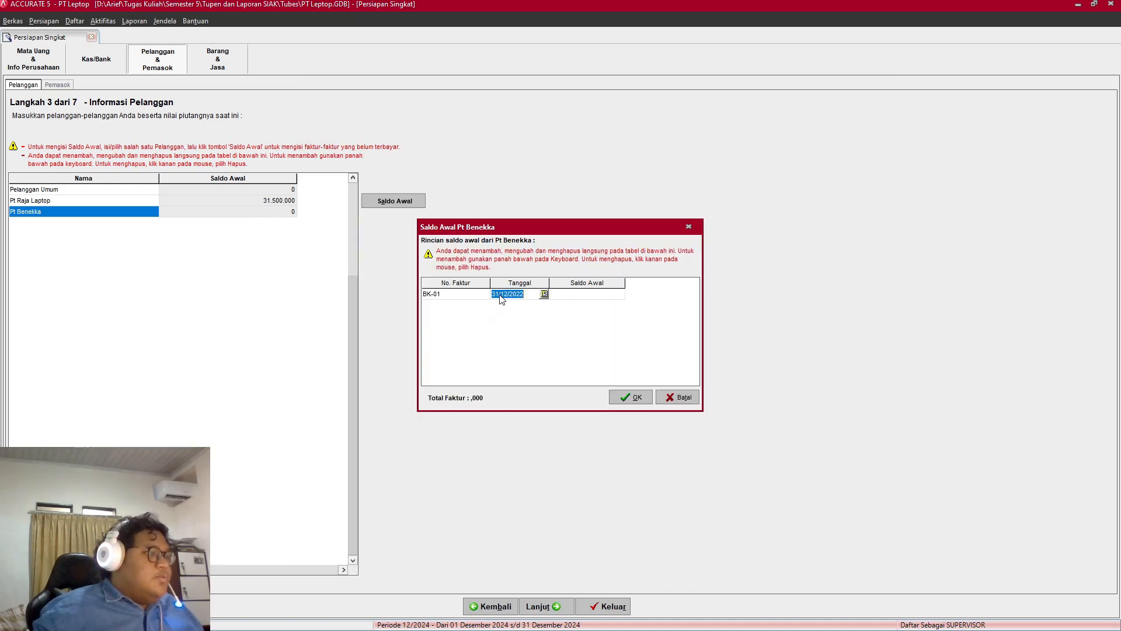
left_click(499, 299)
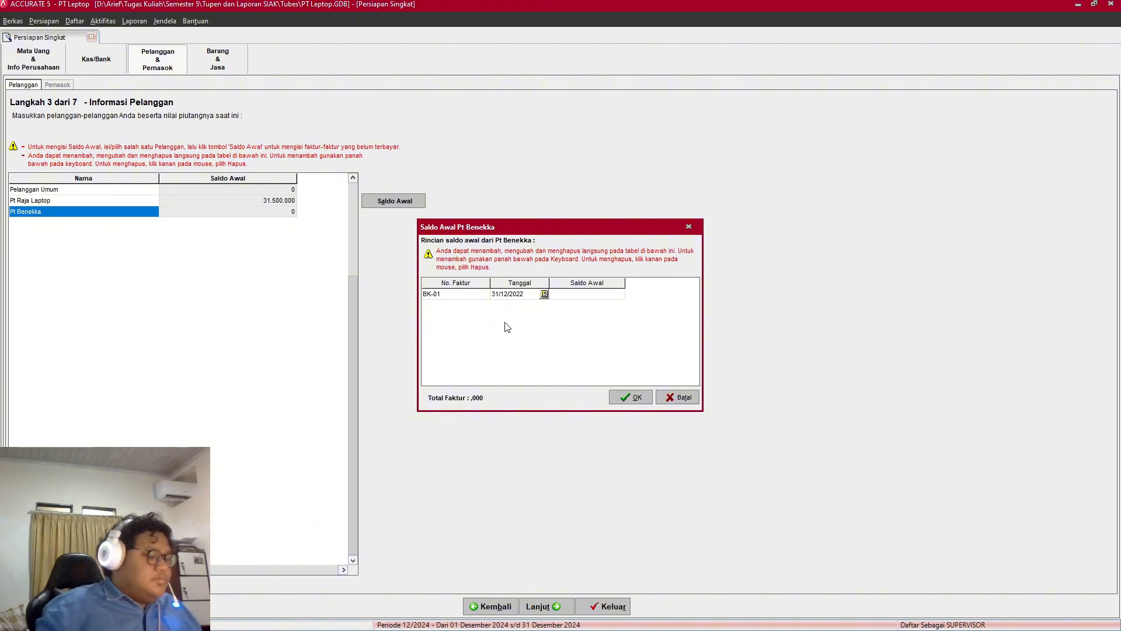
key("BackSpace")
key("BackSpace")
type("27")
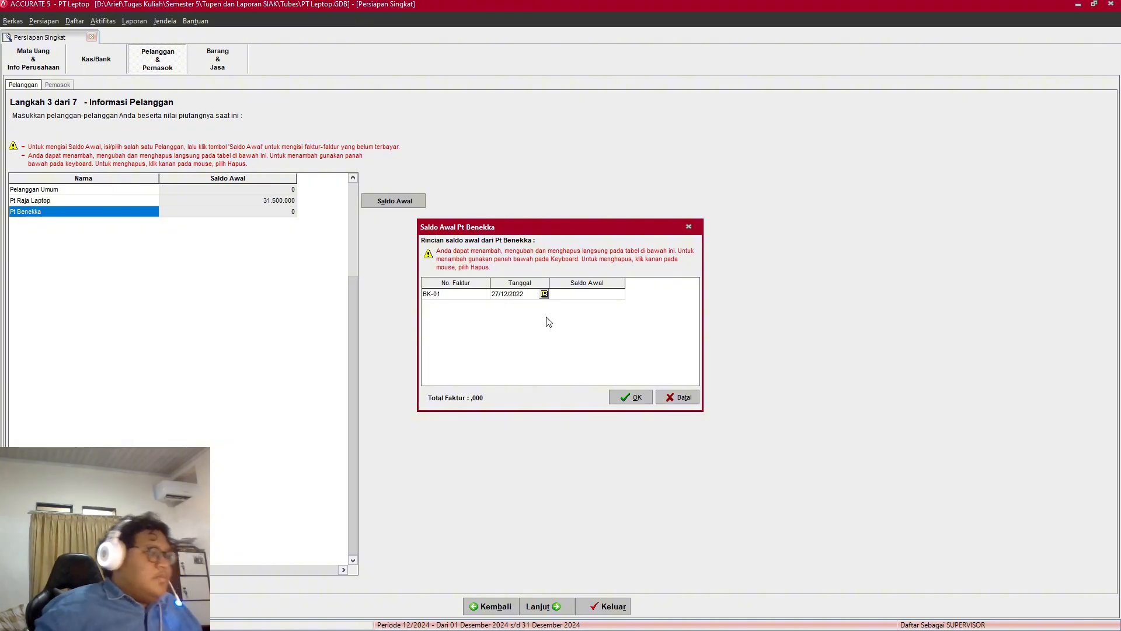
Step: Give invoice BK-01 the amount 12.000.000 and confirm it
left_click(590, 296)
key("alt+Tab")
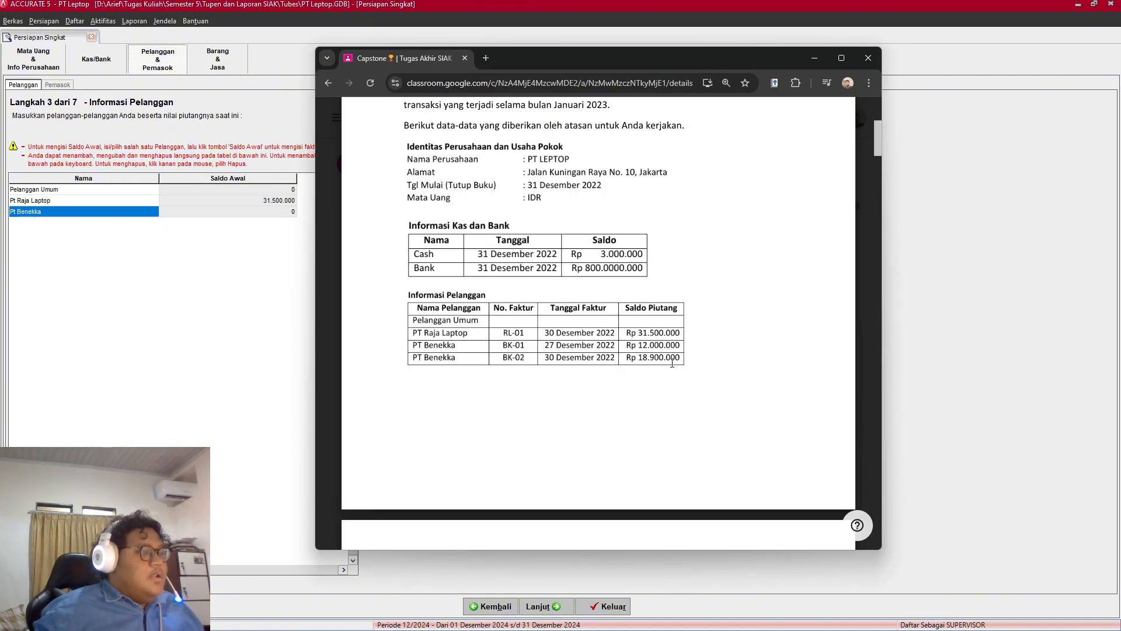
key("alt+Tab")
key("BackSpace")
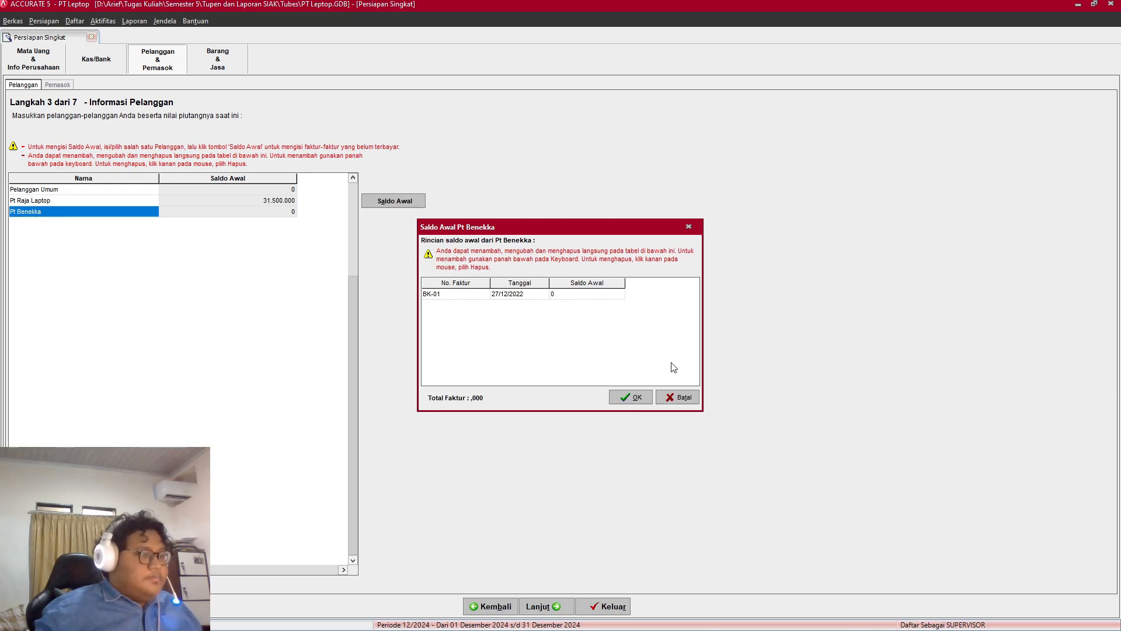
type("12.")
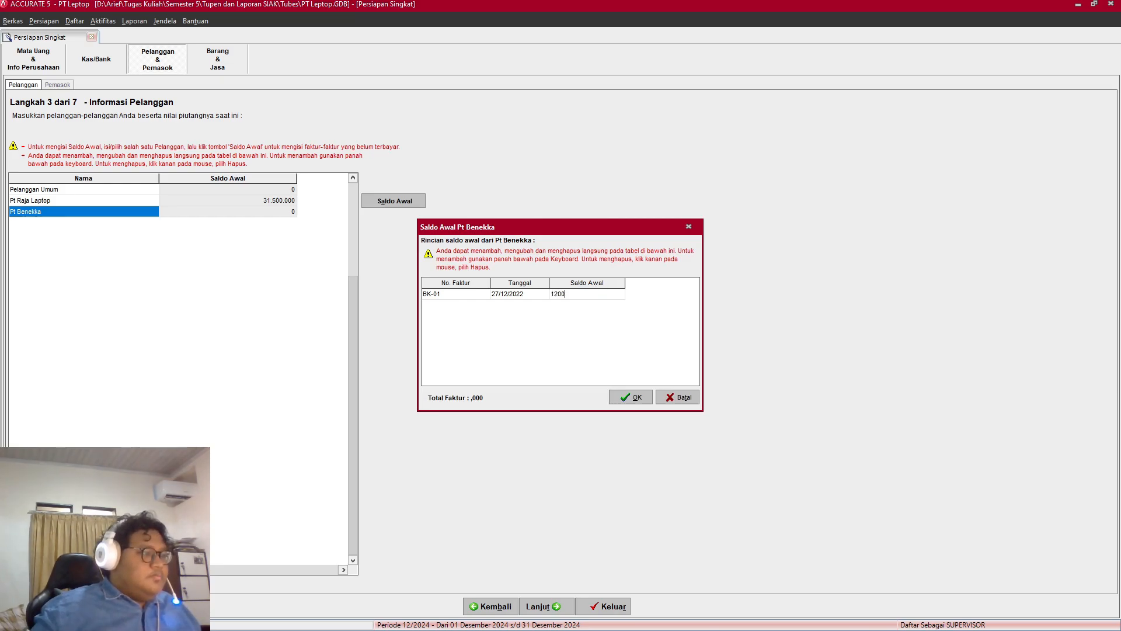
type("000.000")
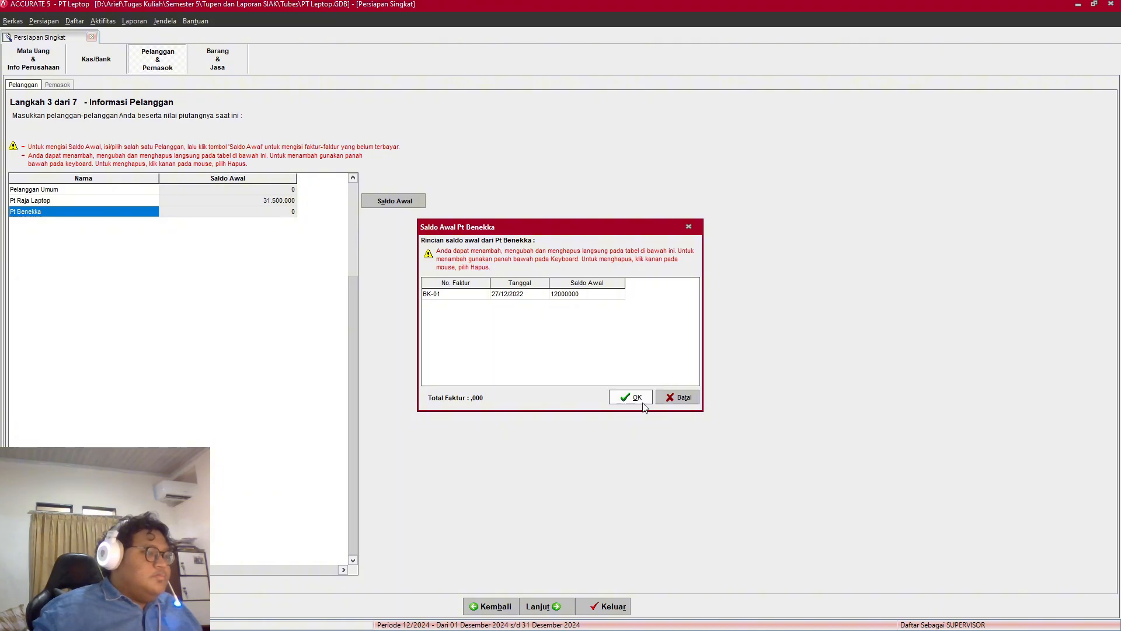
left_click(632, 397)
key("alt+Tab")
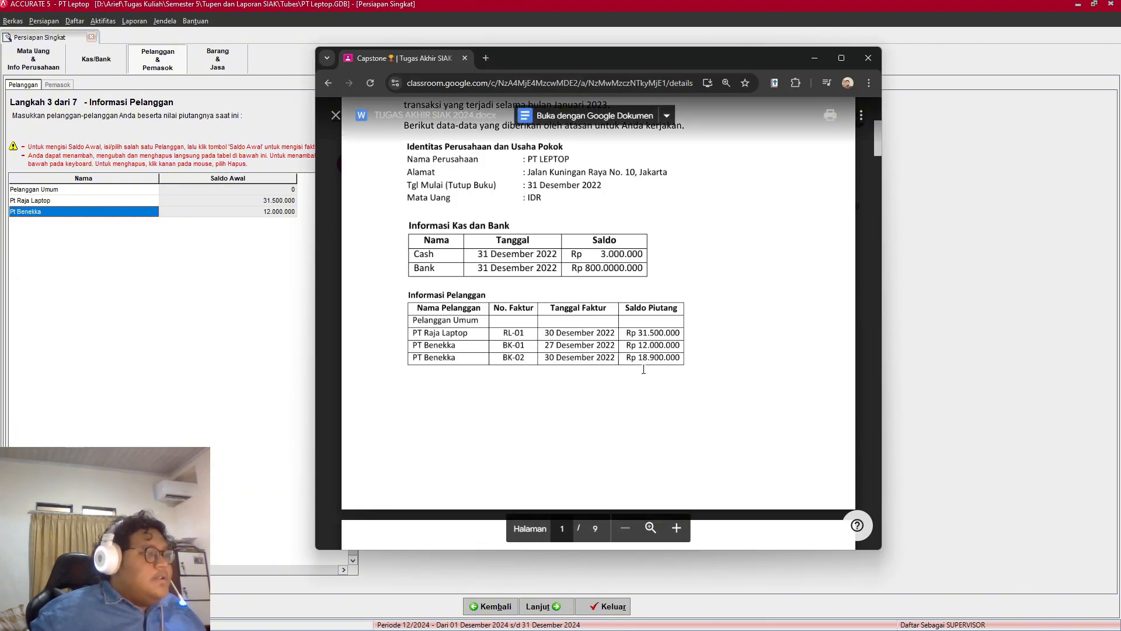
key("alt+Tab")
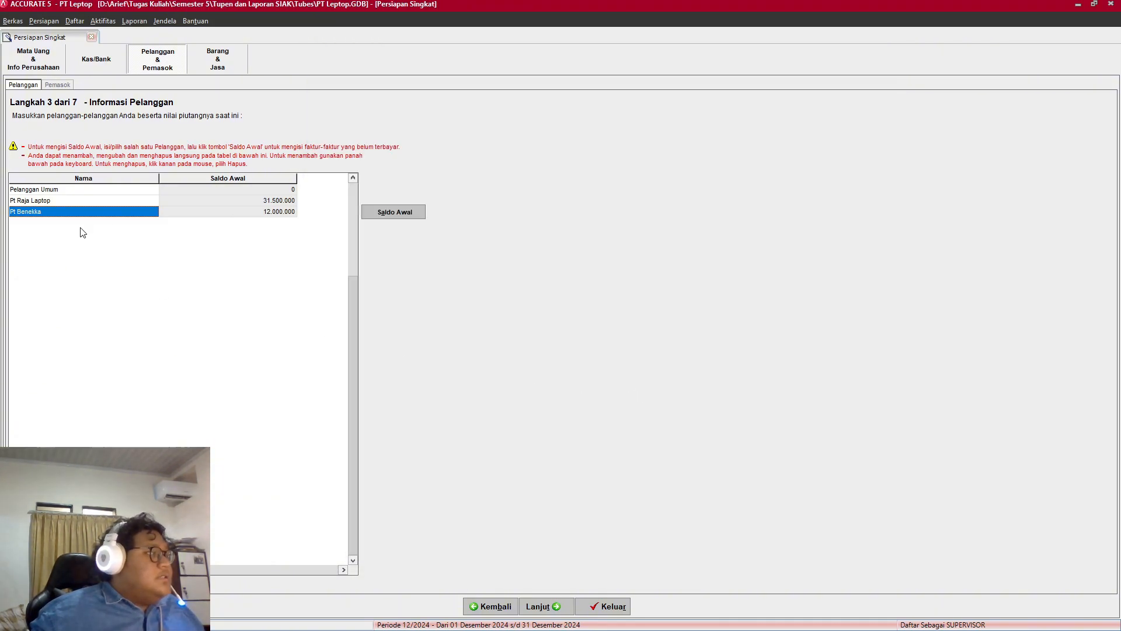
Step: Add another customer row and type its name, Pt Benekka
right_click(81, 236)
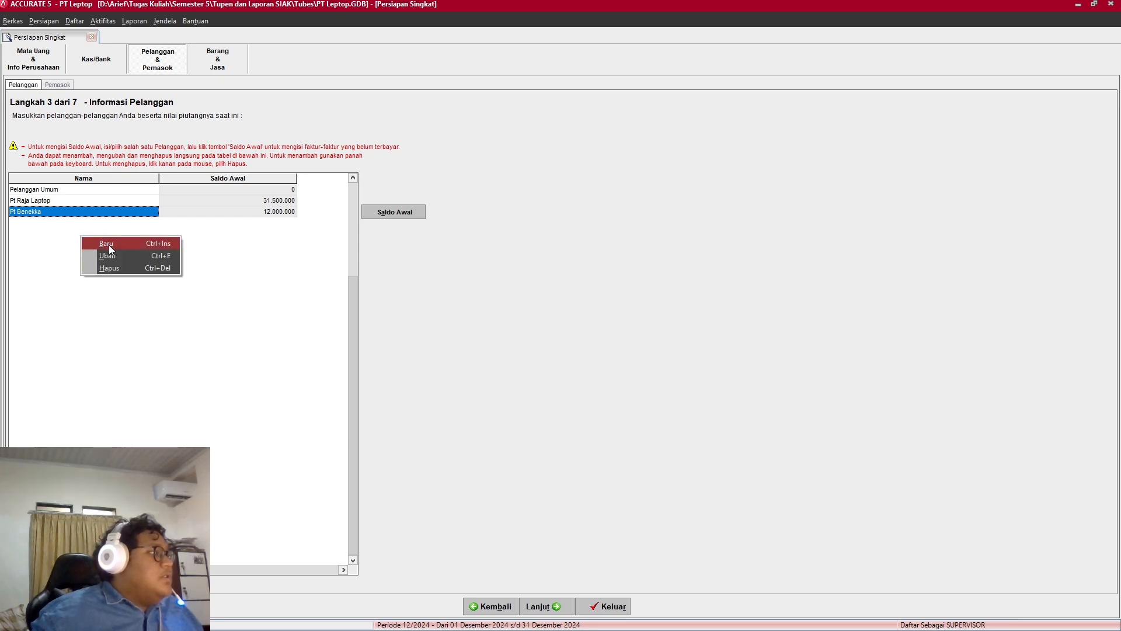
left_click(109, 245)
type("pt")
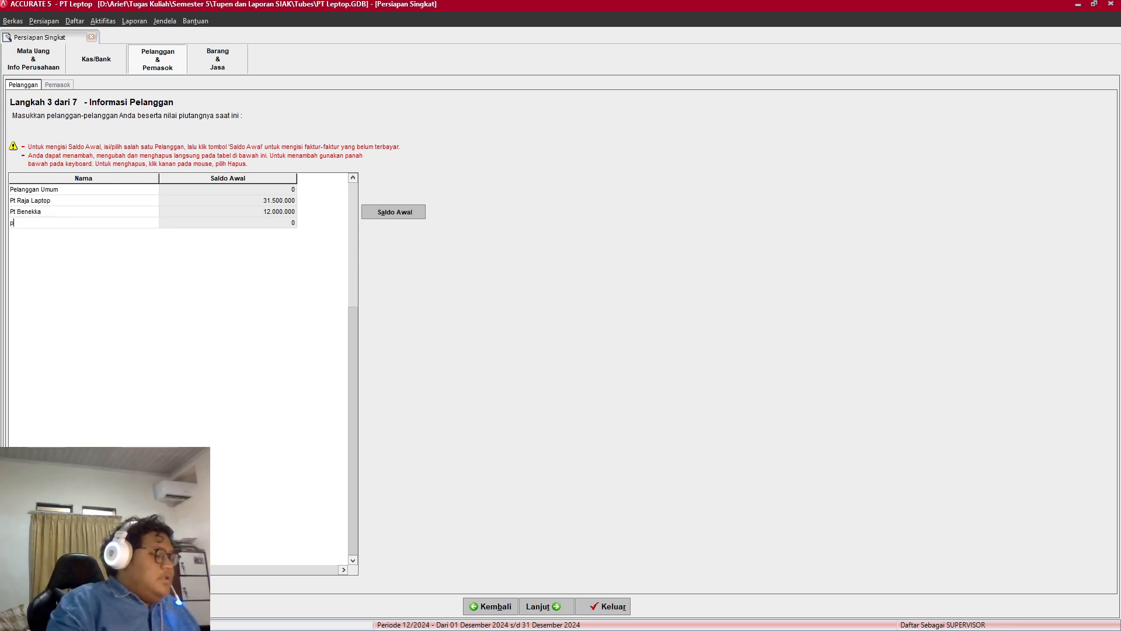
key("BackSpace")
key("BackSpace")
key("BackSpace")
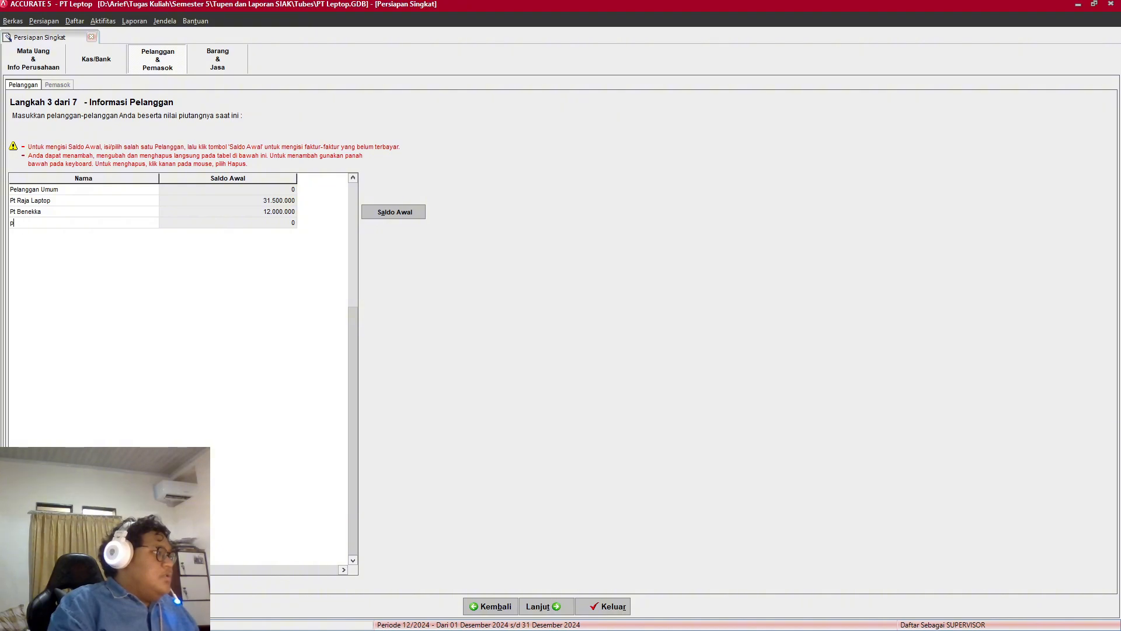
type("Pt ")
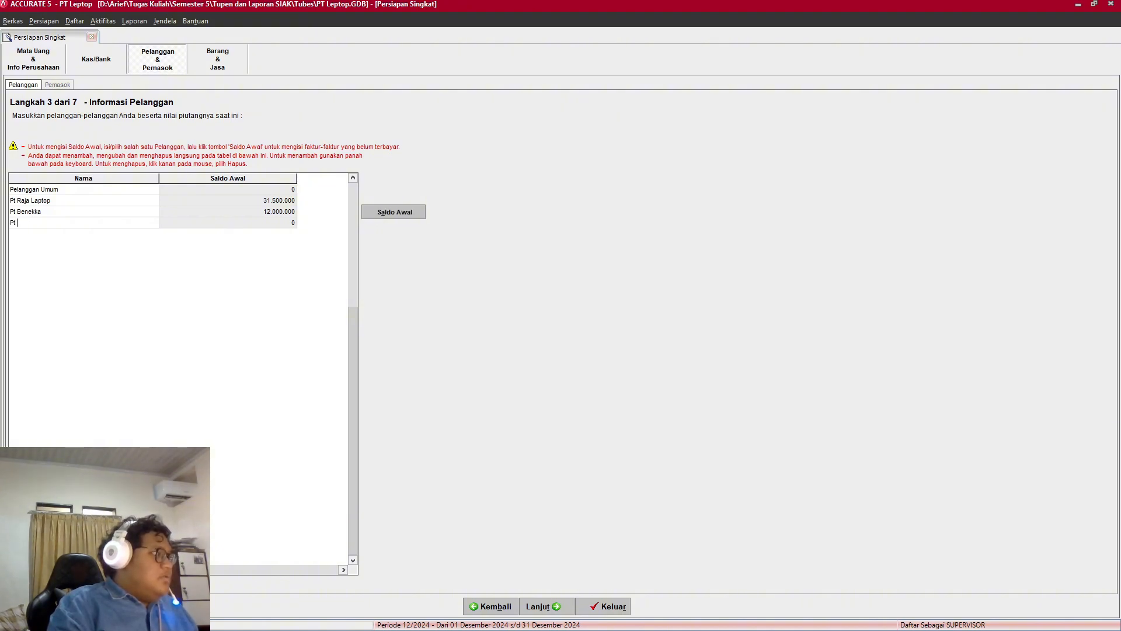
type("B")
type("e")
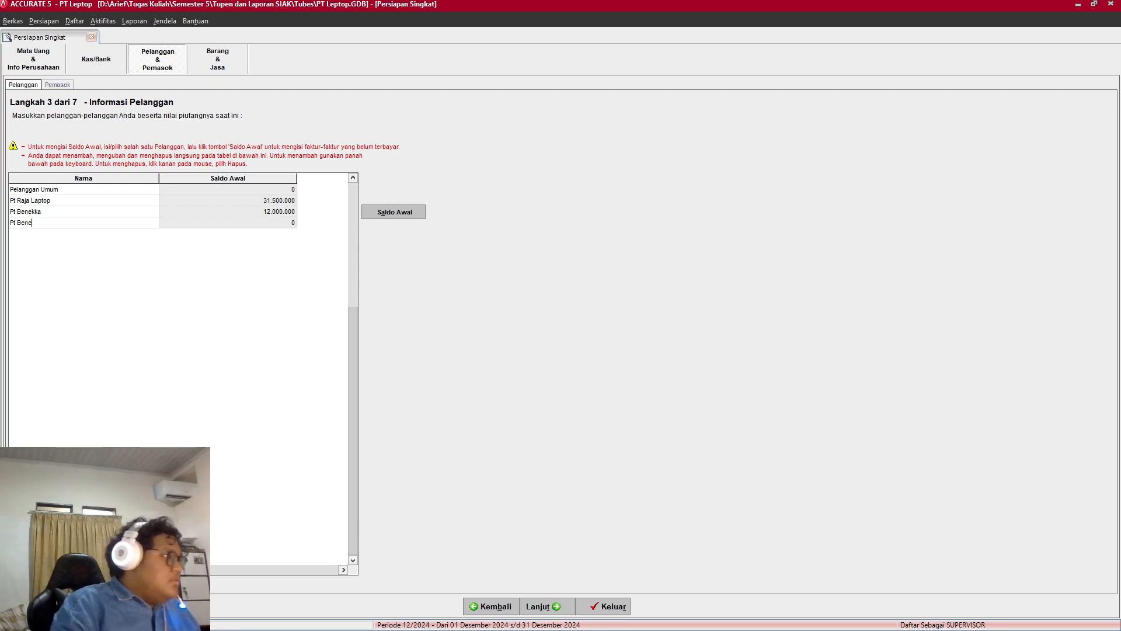
type("nnkkas")
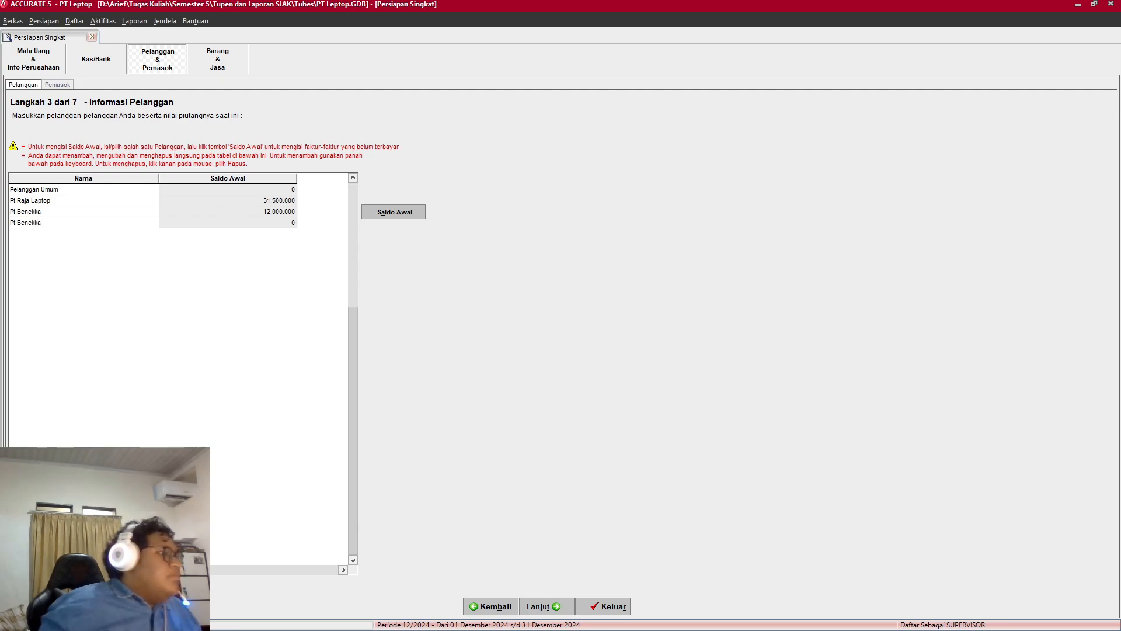
Step: Enter opening invoice BK-02 for the new Pt Benekka row, dated 30/12/2022
left_click(395, 212)
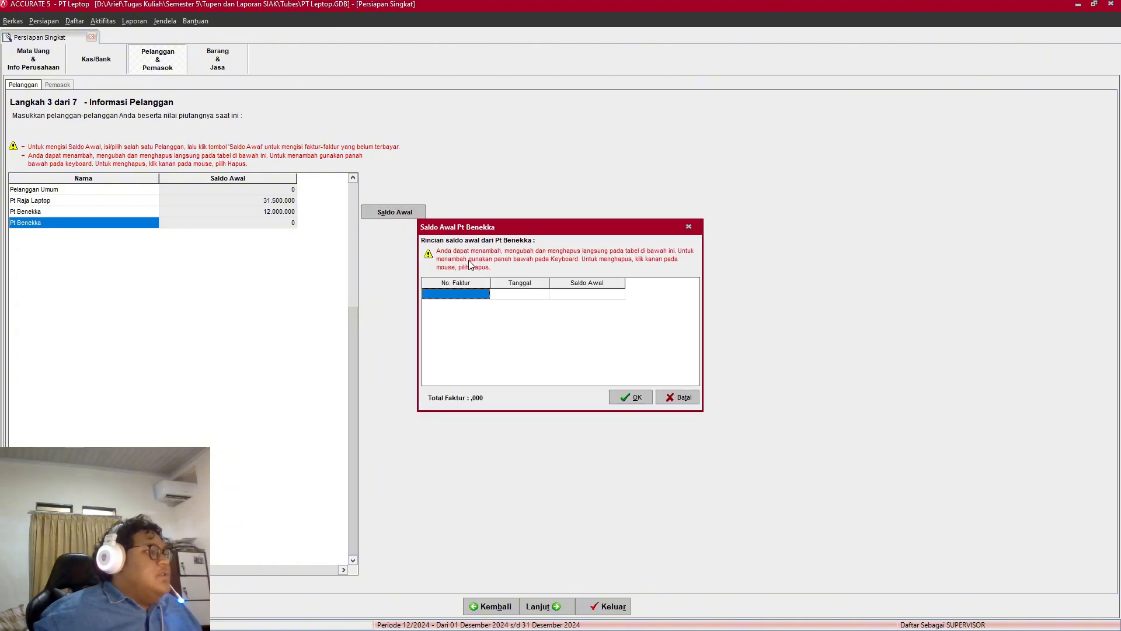
key("alt+Tab")
key("alt+Tab")
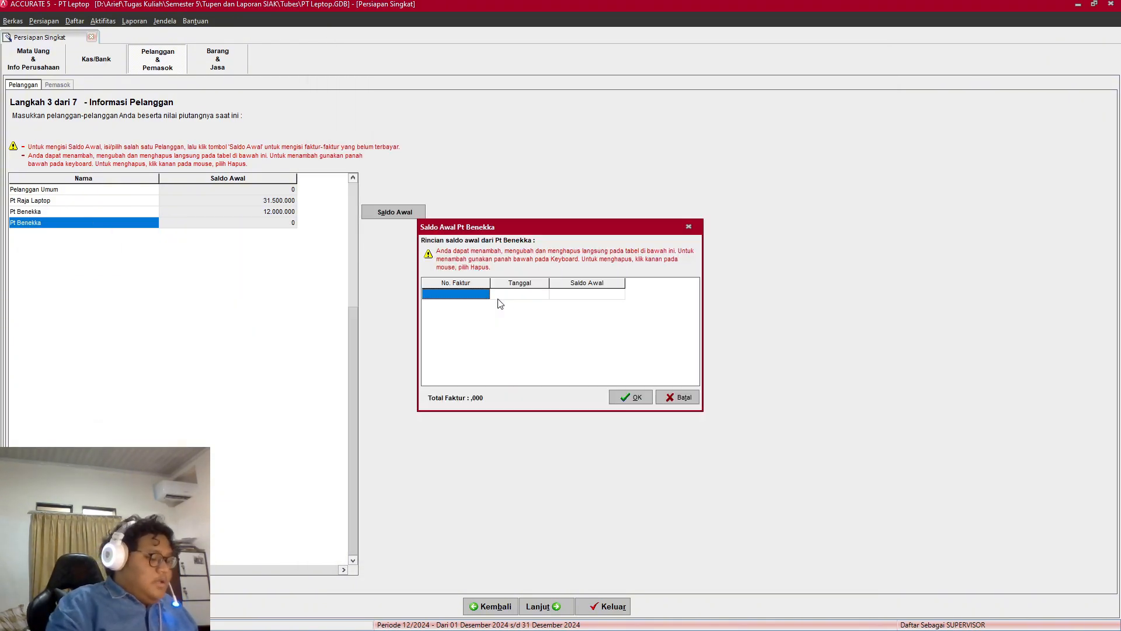
type("BK-02")
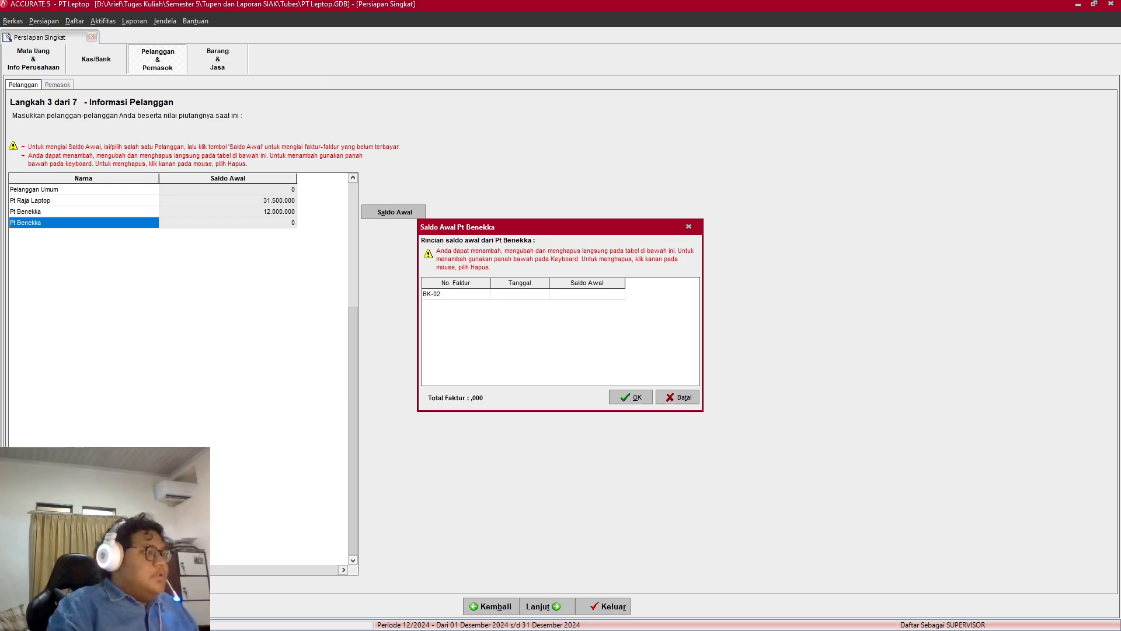
key("alt+Tab")
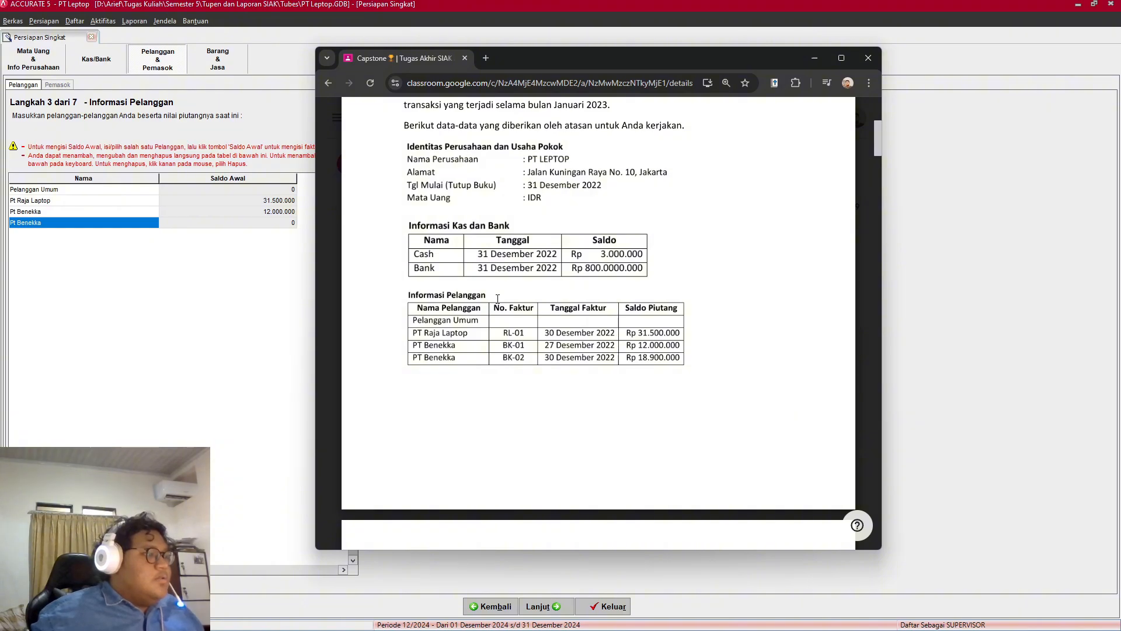
key("alt+Tab")
left_click(511, 294)
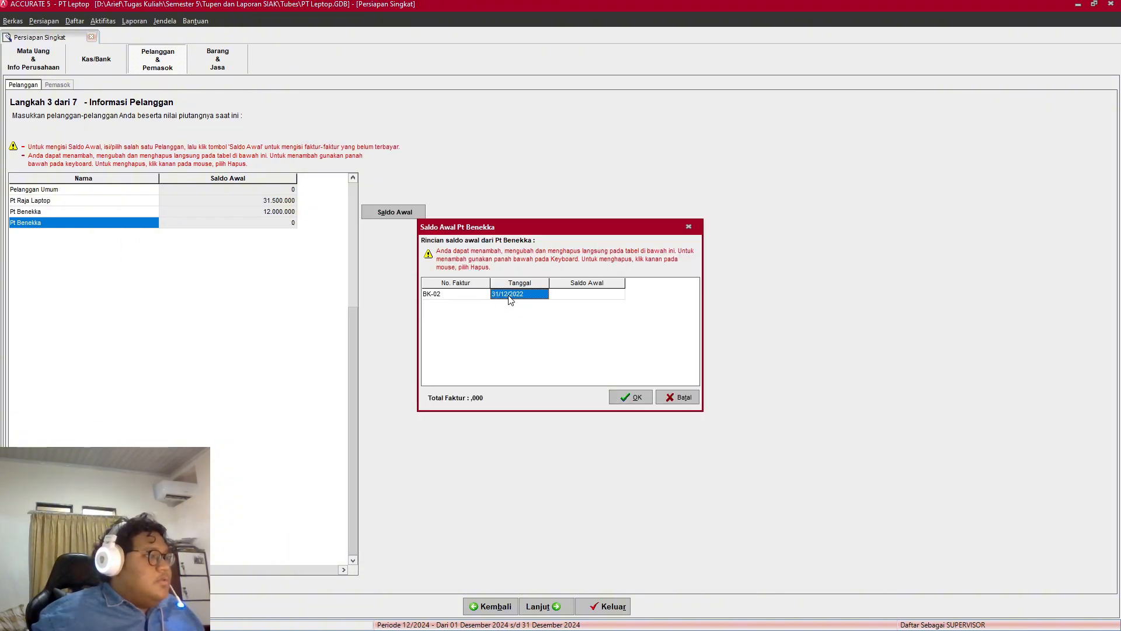
key("alt+Tab")
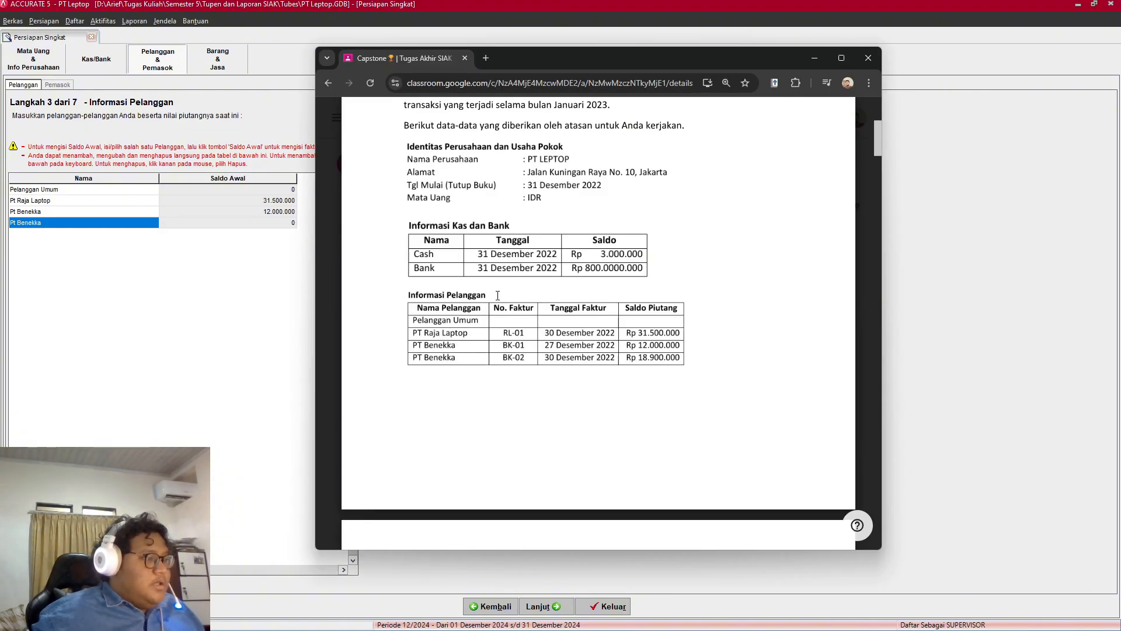
key("alt+Tab")
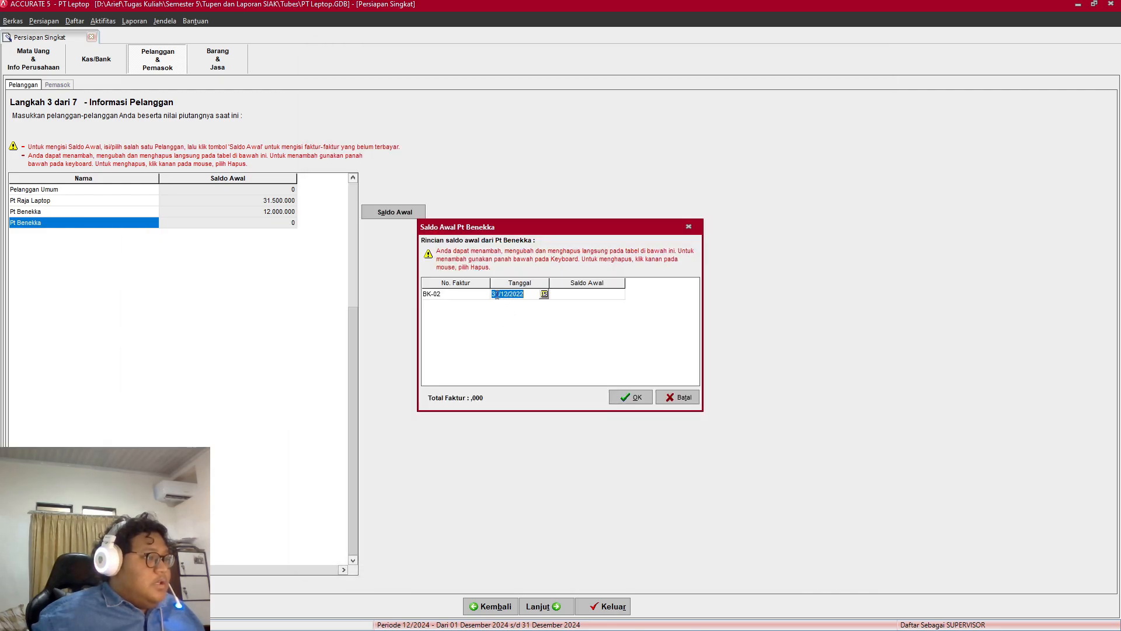
left_click(500, 299)
key("BackSpace")
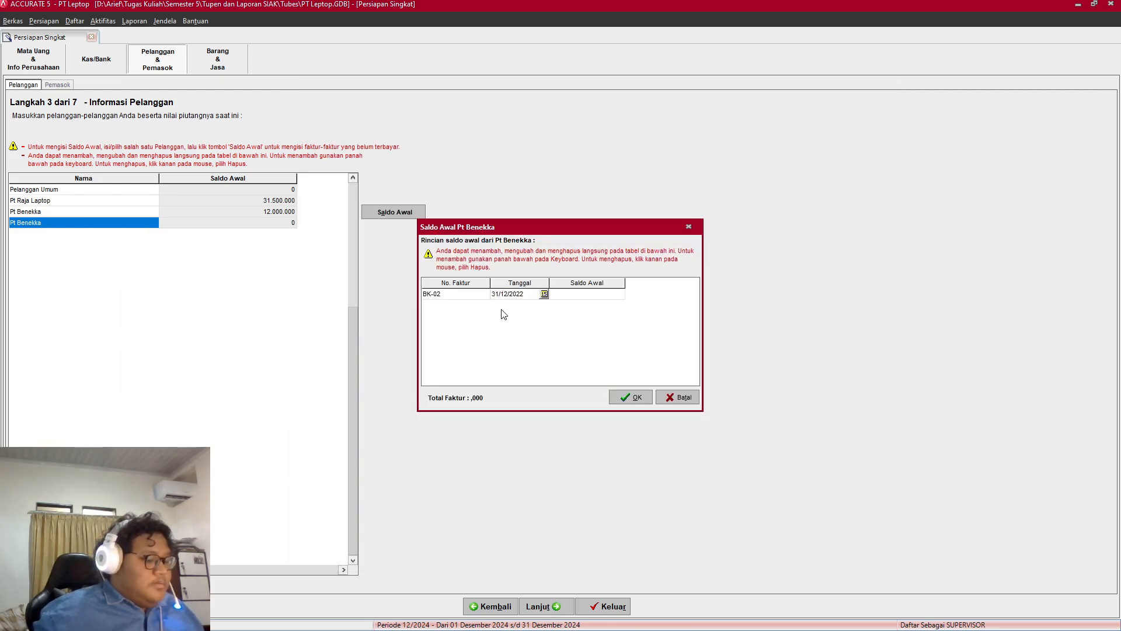
type("0")
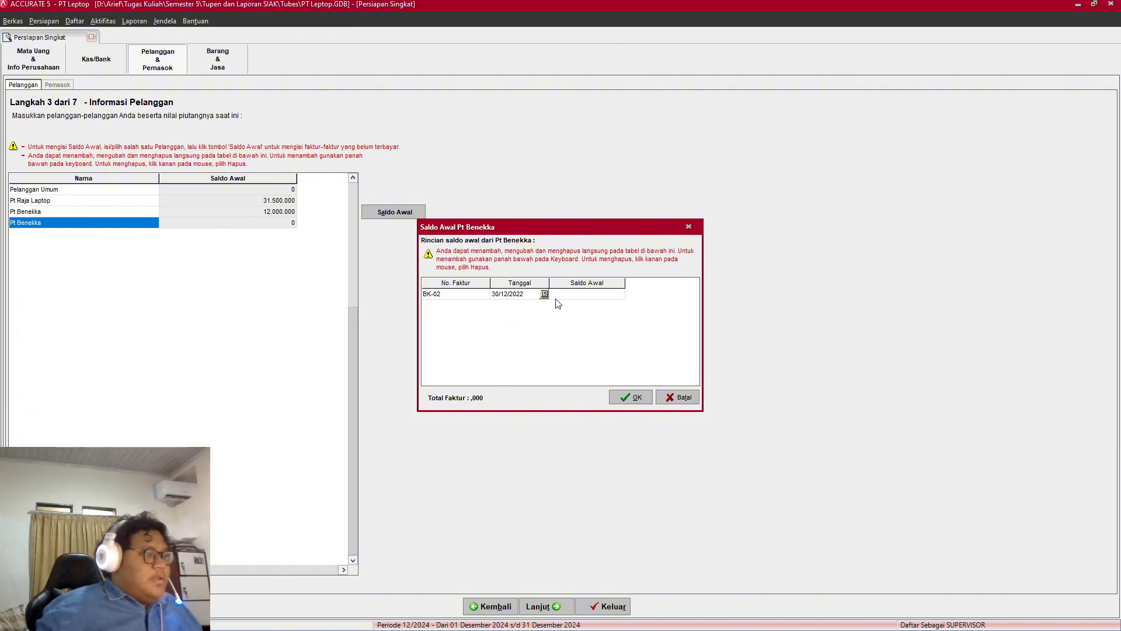
Step: Give BK-02 the amount 18900000, confirm, and advance Quick Setup to supplier information
left_click(580, 295)
key("alt+Tab")
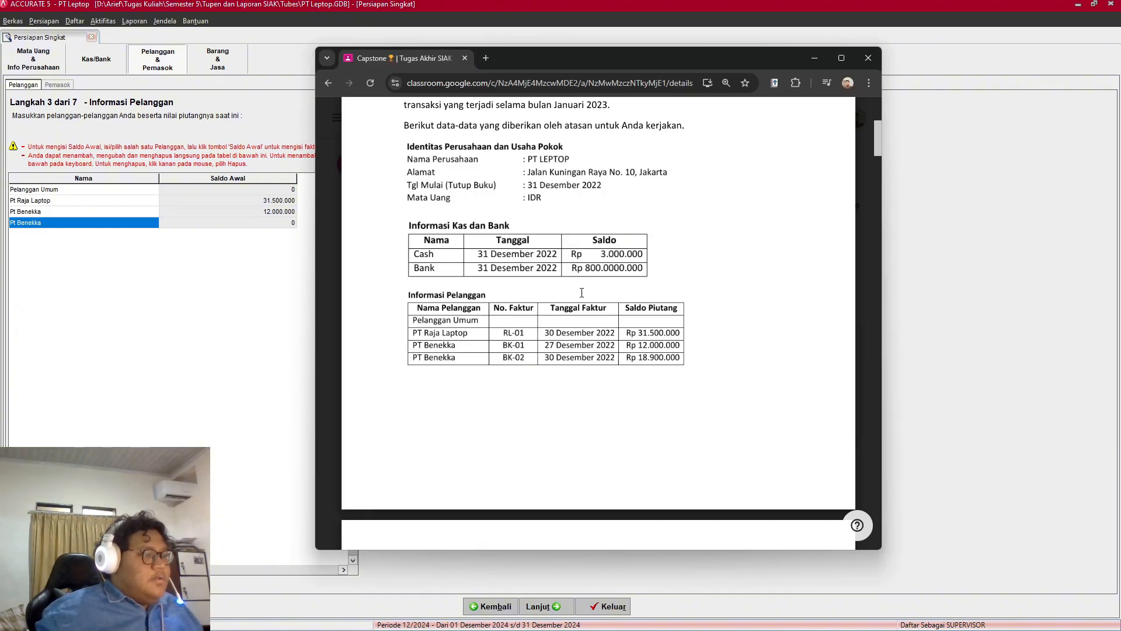
key("alt+Tab")
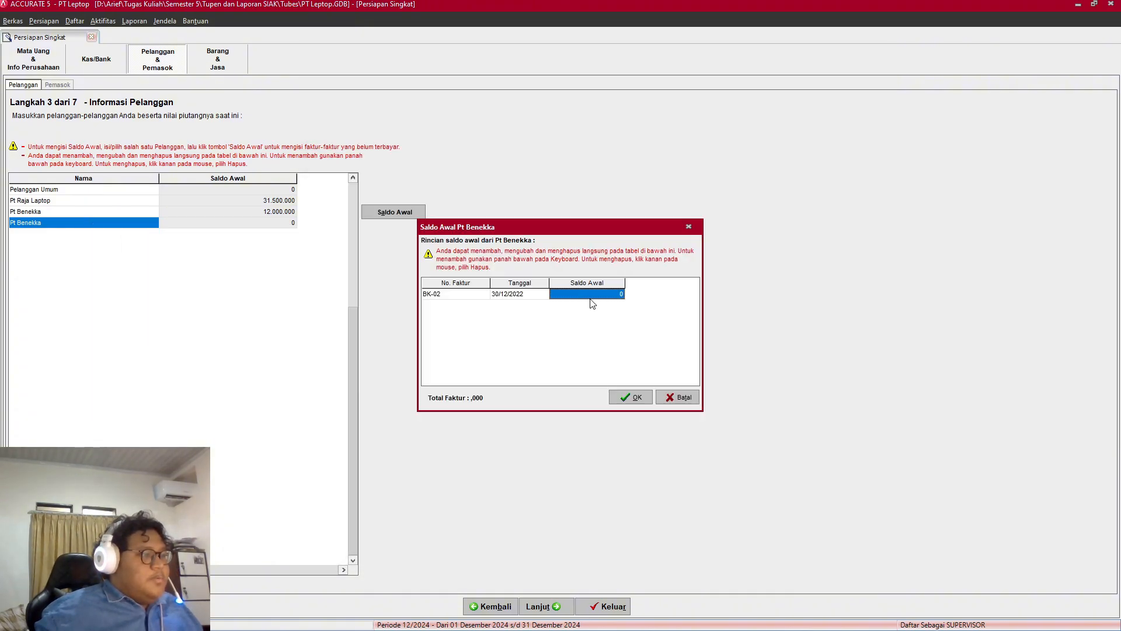
key("alt+Tab")
key("alt+Tab")
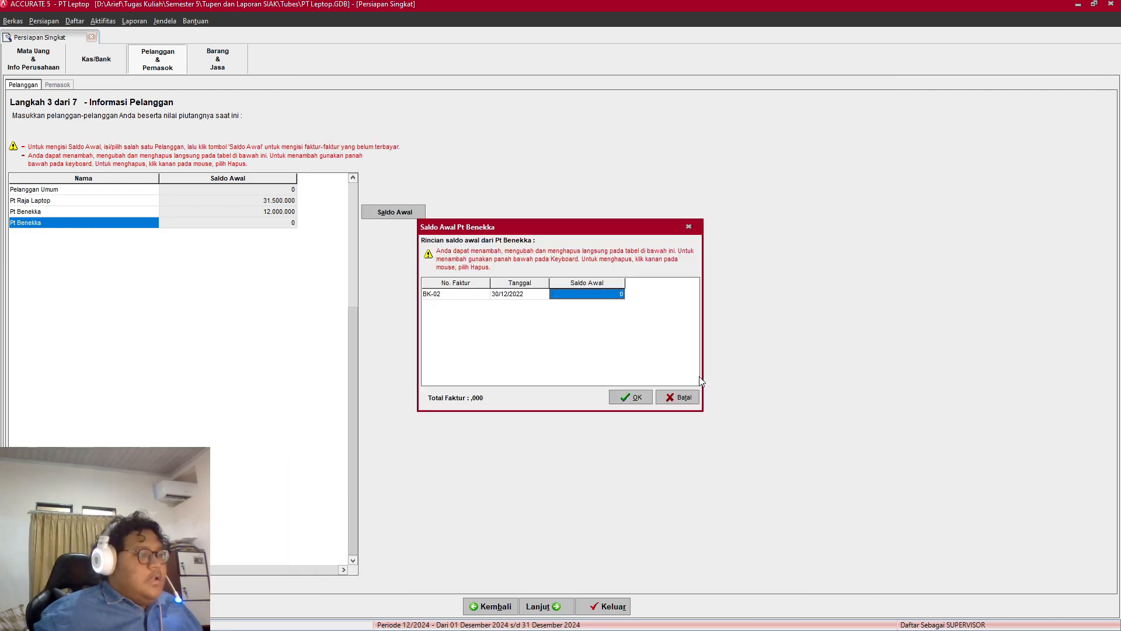
type("18")
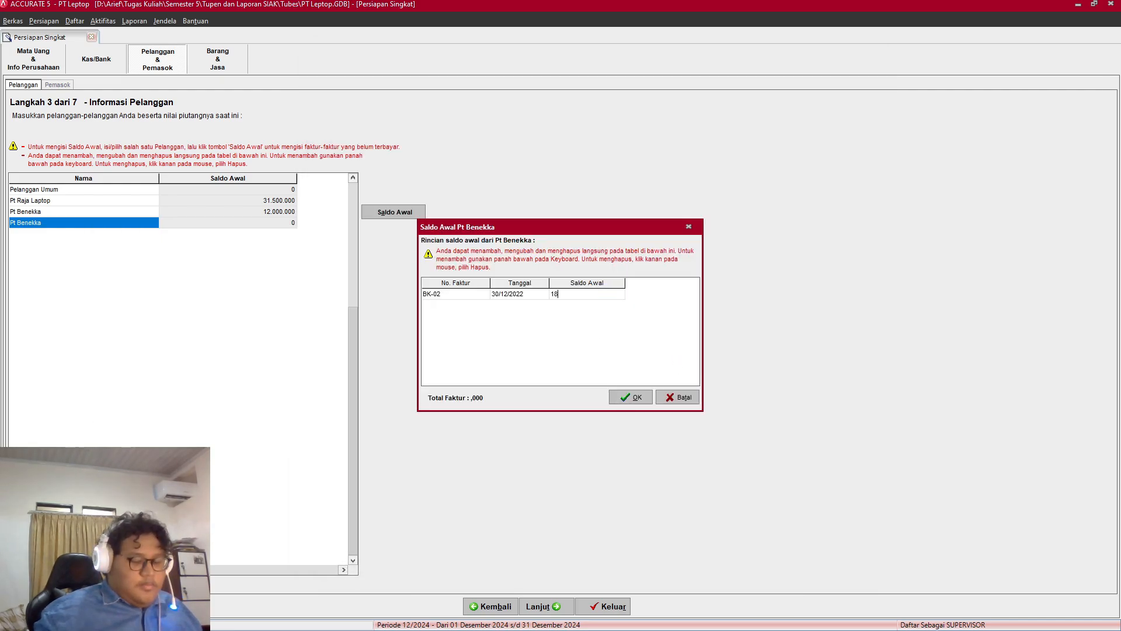
type("9000")
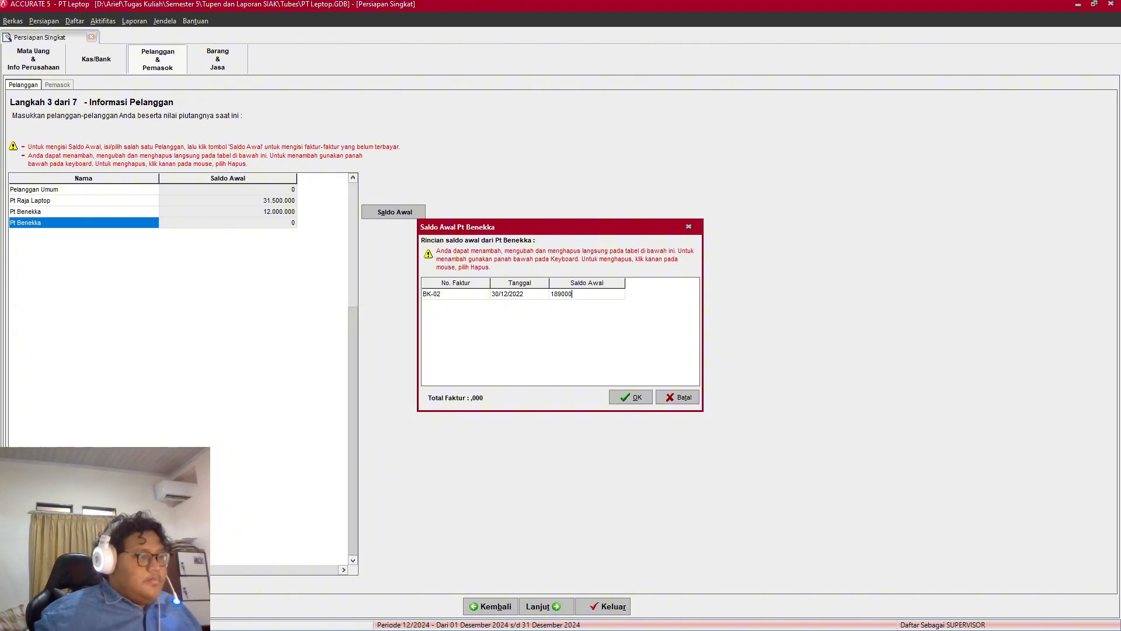
type("00")
left_click(630, 397)
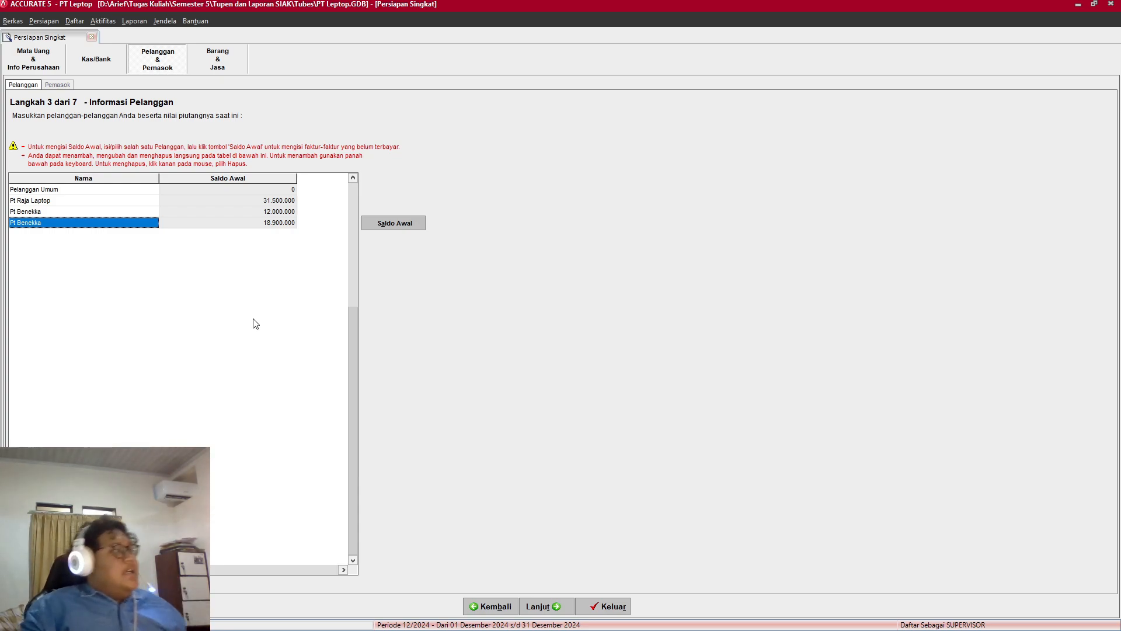
left_click(274, 223)
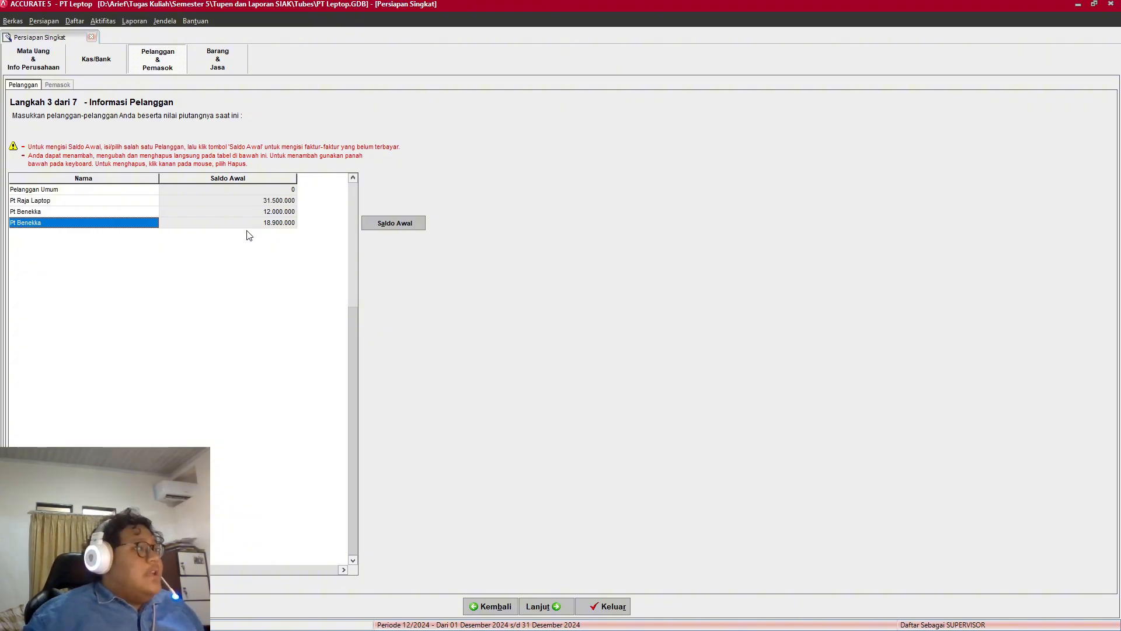
left_click(543, 606)
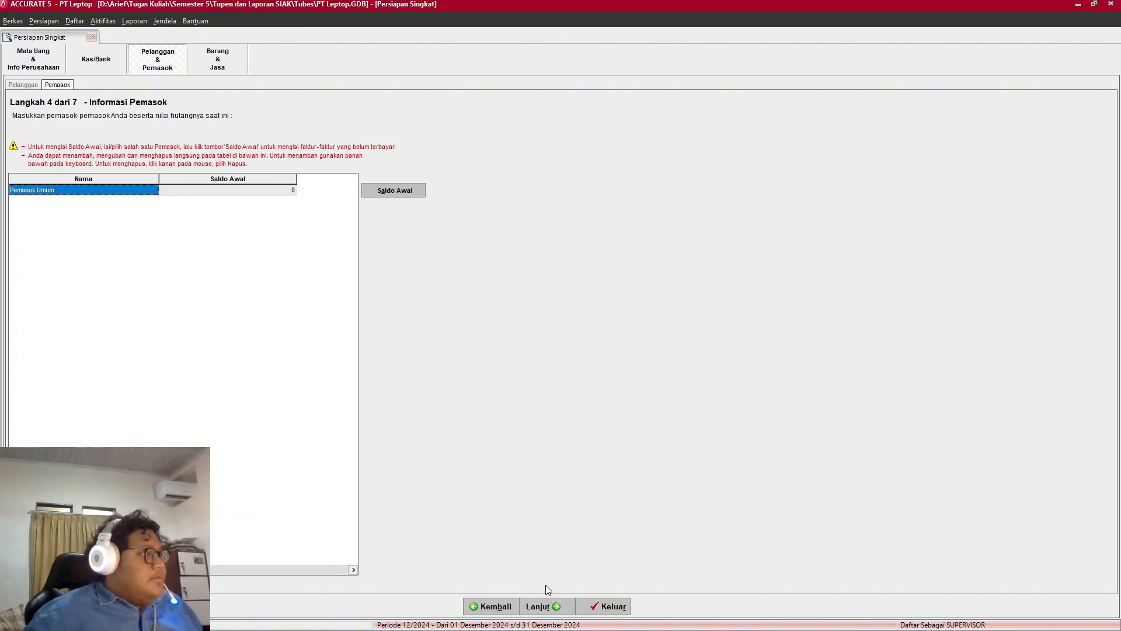
key("alt+Tab")
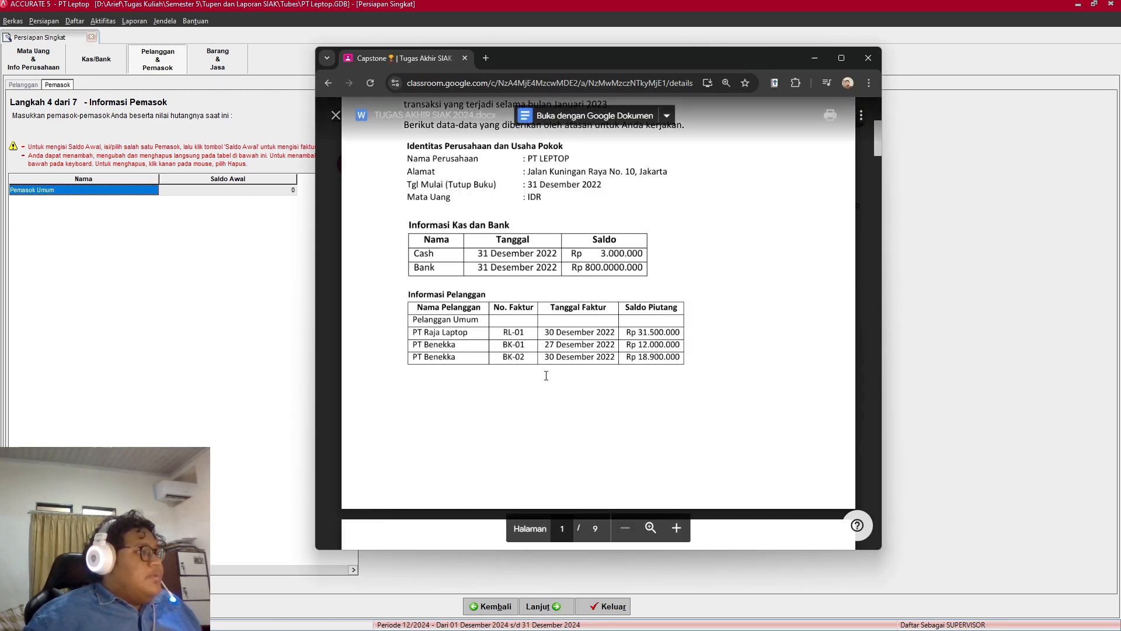
scroll(545, 374, "down", 5)
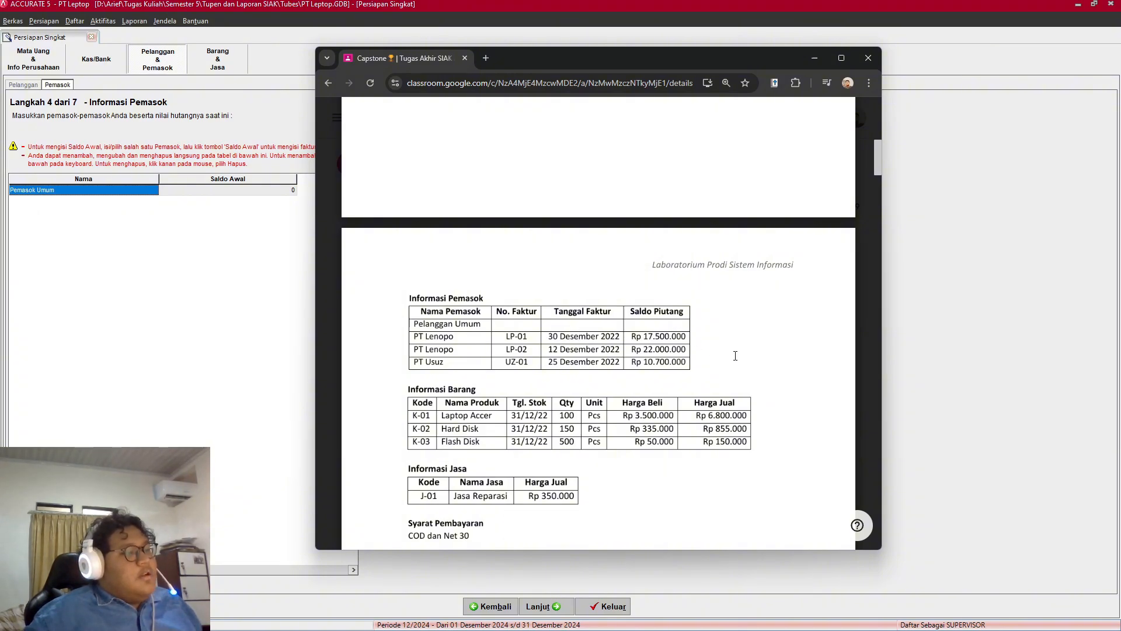
scroll(683, 378, "up", 4)
scroll(648, 404, "down", 3)
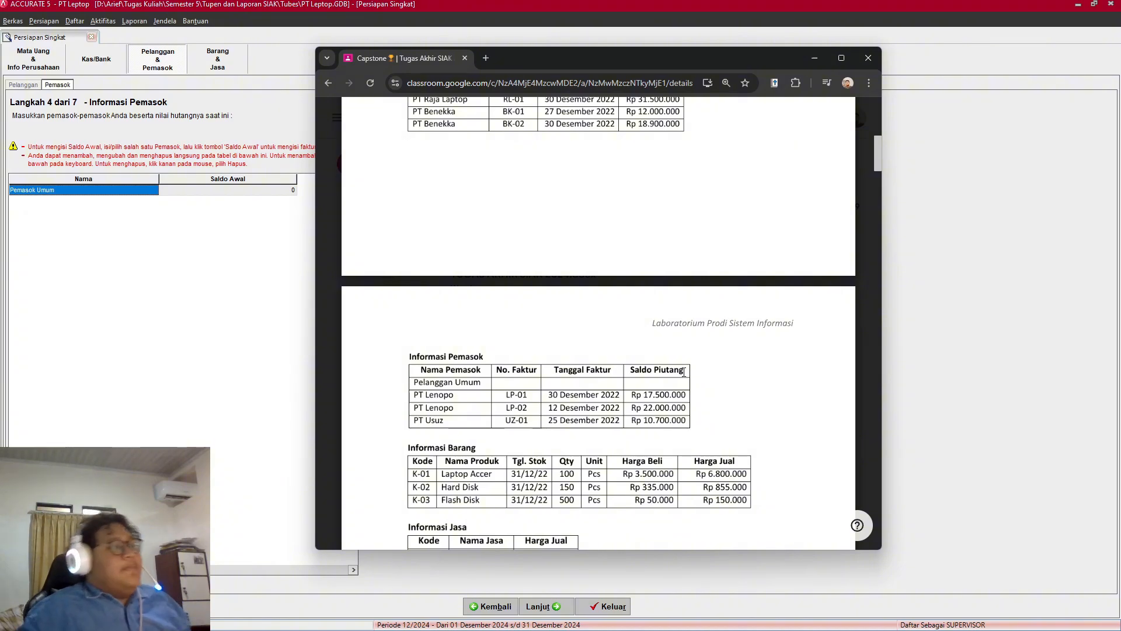
scroll(486, 362, "down", 1)
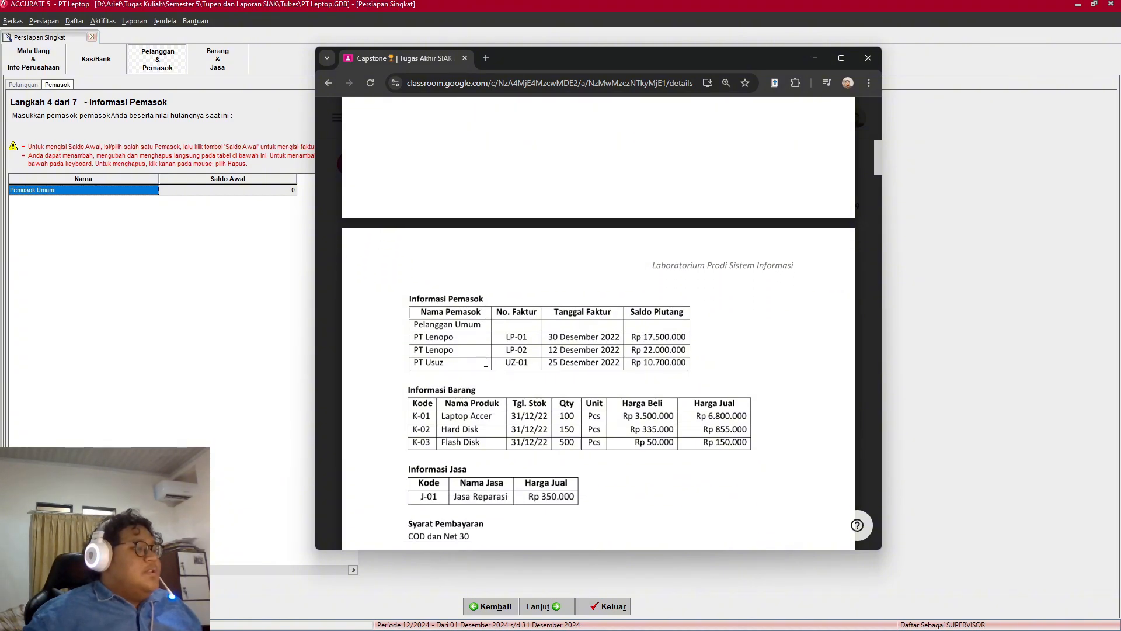
scroll(681, 279, "up", 2)
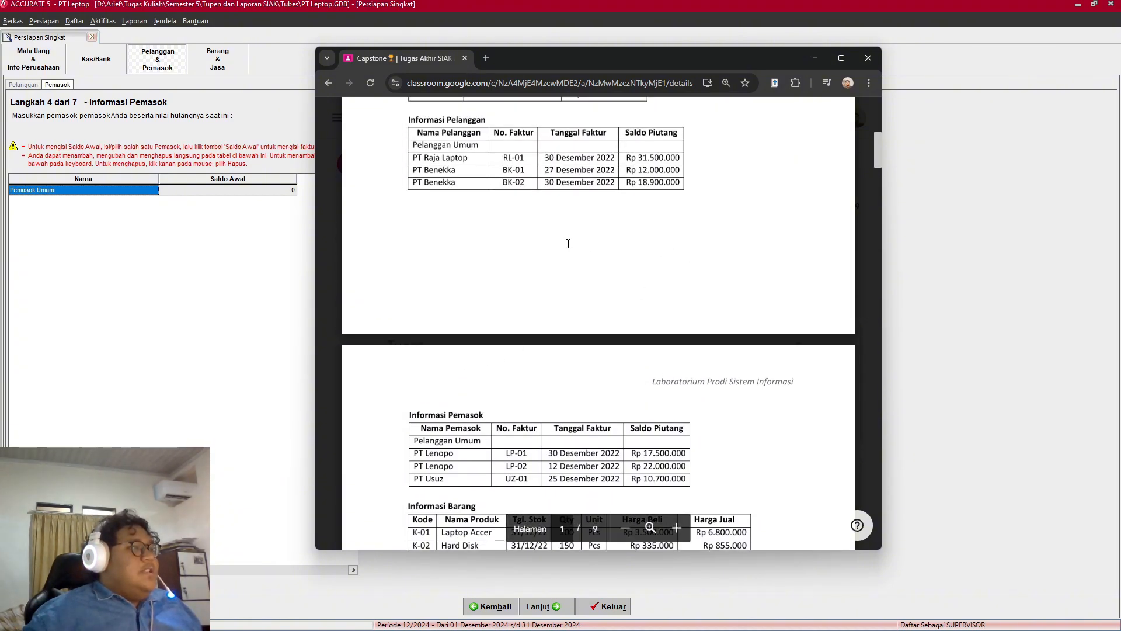
scroll(589, 236, "up", 1)
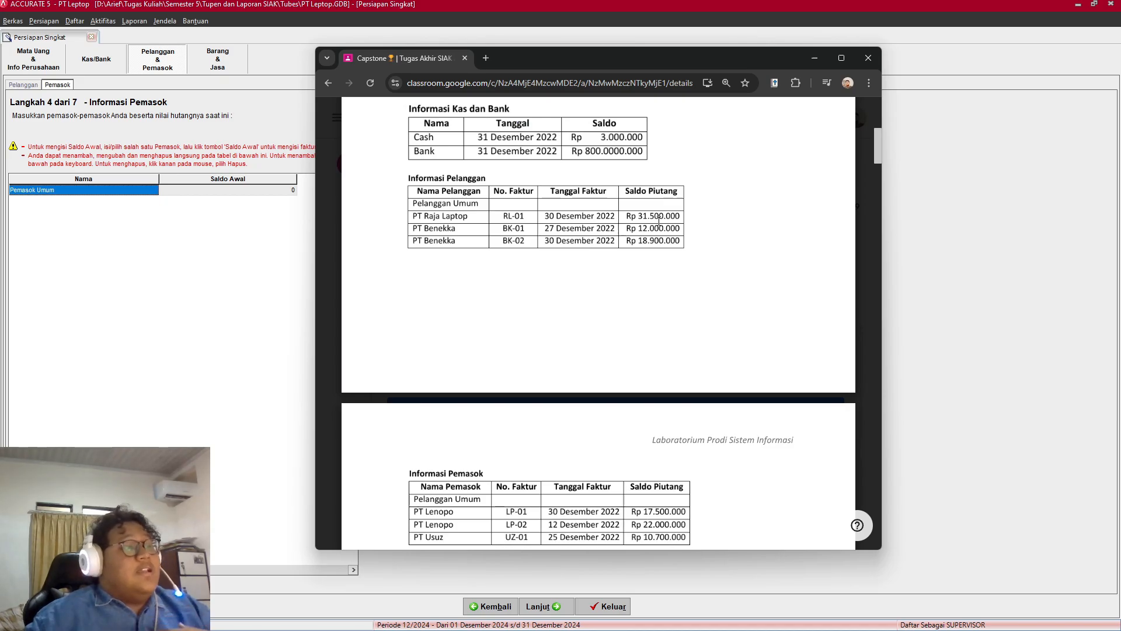
scroll(658, 219, "down", 3)
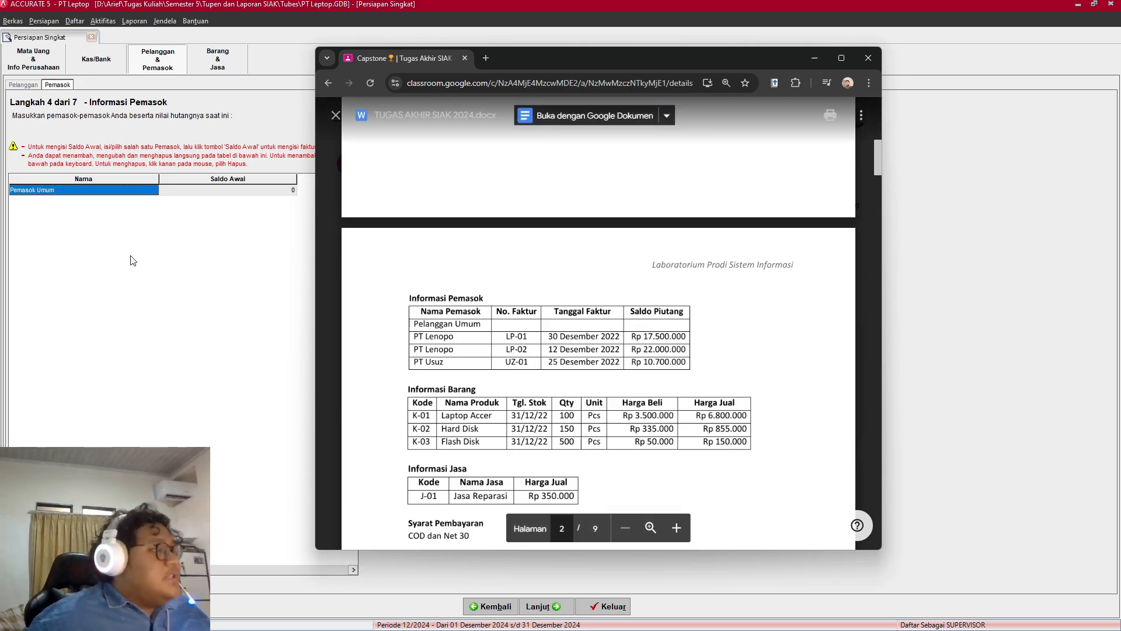
left_click(111, 218)
Step: Add a new empty row to the supplier list
right_click(105, 219)
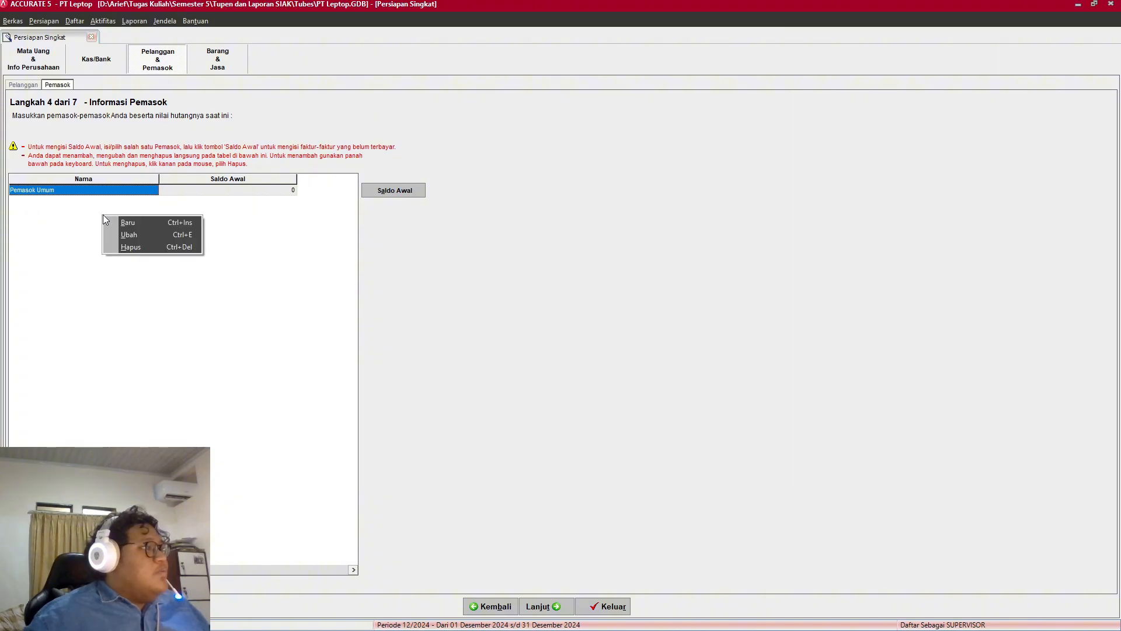
left_click(127, 227)
key("alt+Tab")
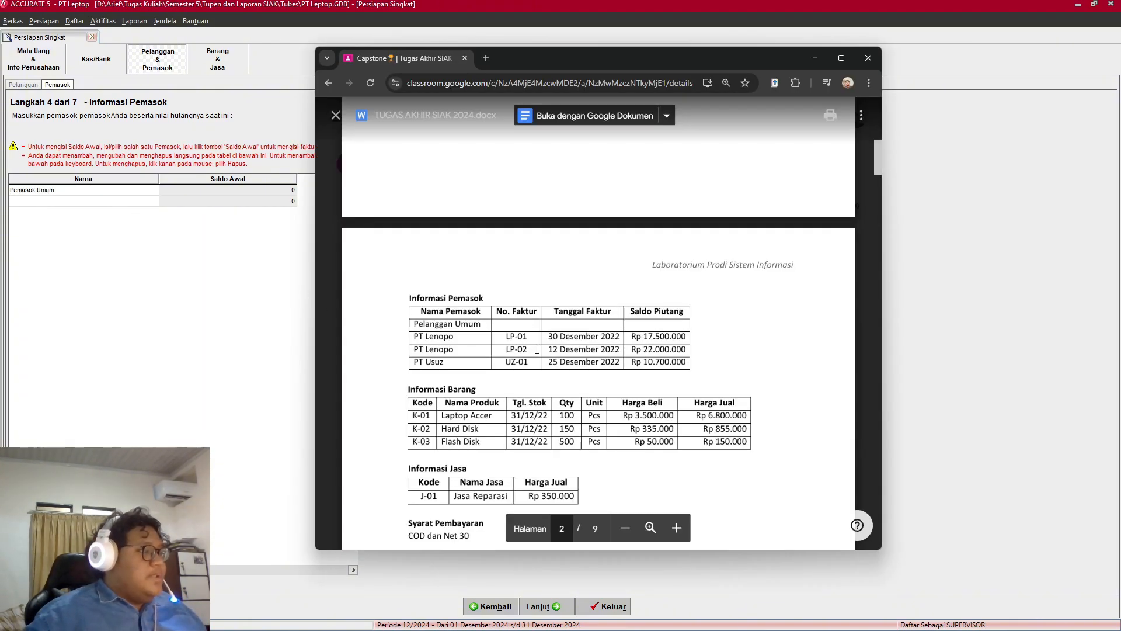
left_click(71, 200)
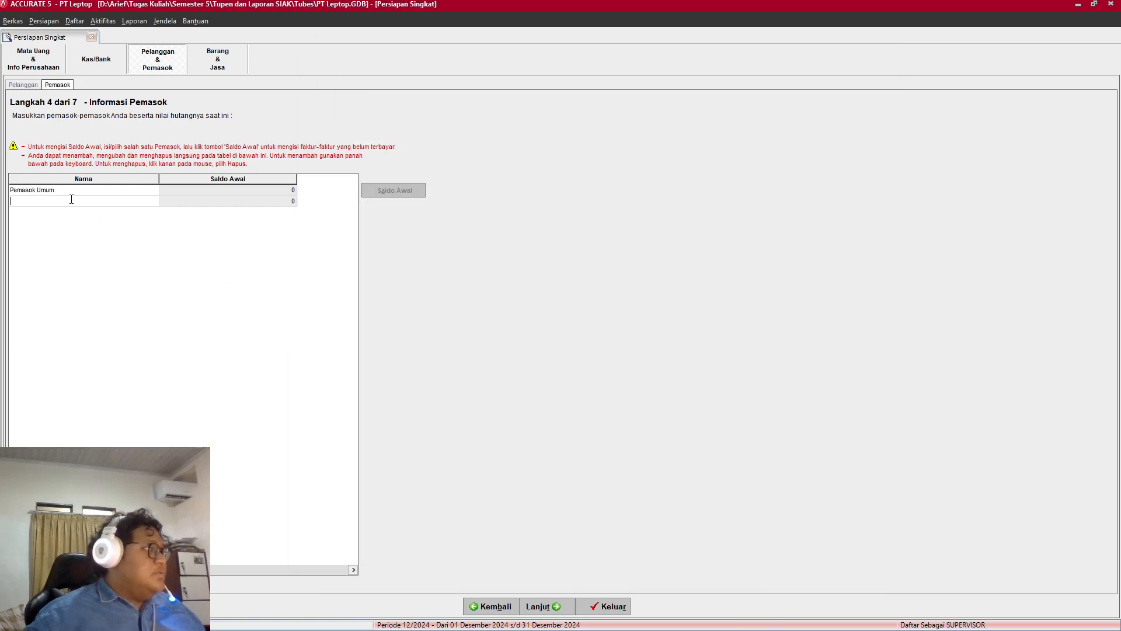
Step: Name the new supplier PT Lenopo and open its opening-balance invoices
type("PT")
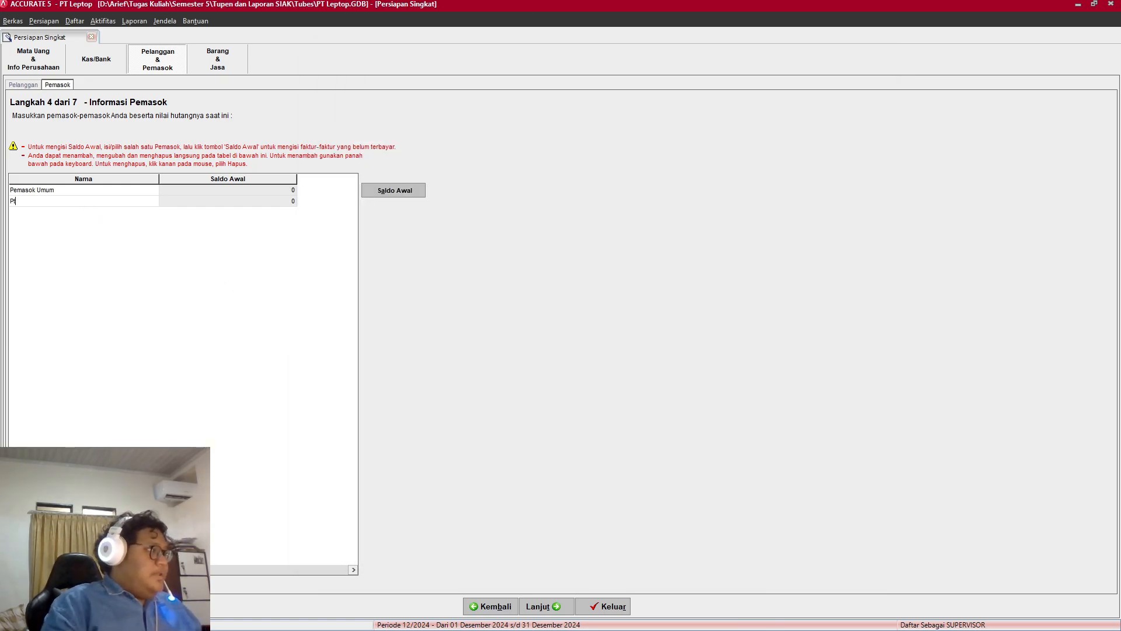
key("alt+Tab")
type("t")
key("alt+Tab")
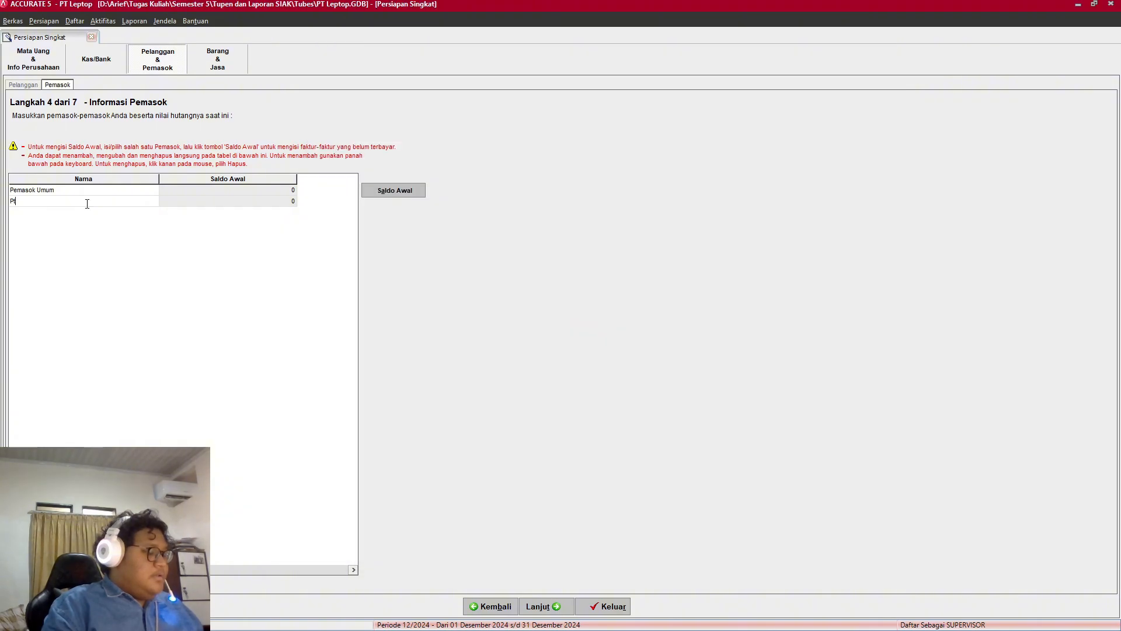
key("BackSpace")
type("T")
key("alt+Tab")
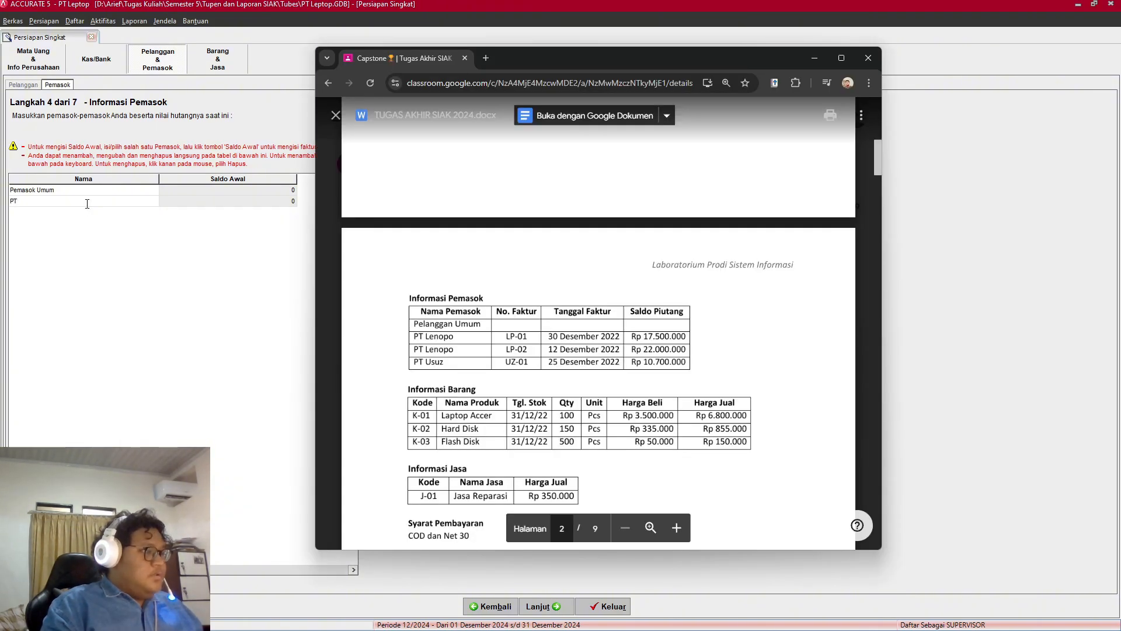
key("alt+Tab")
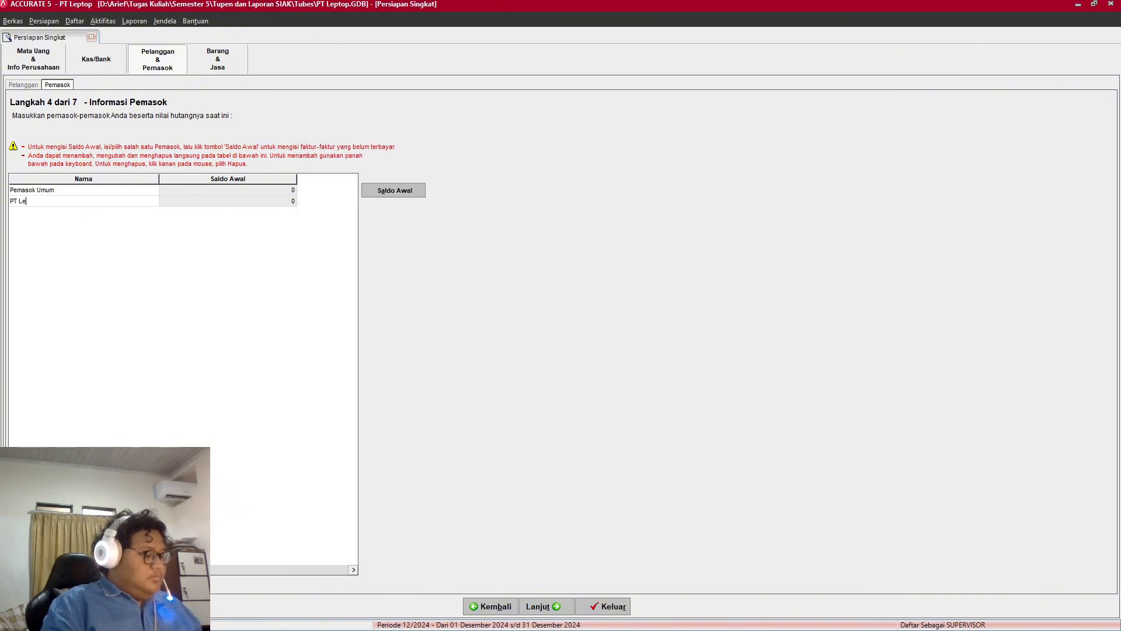
type("Lenopo")
key("alt+Tab")
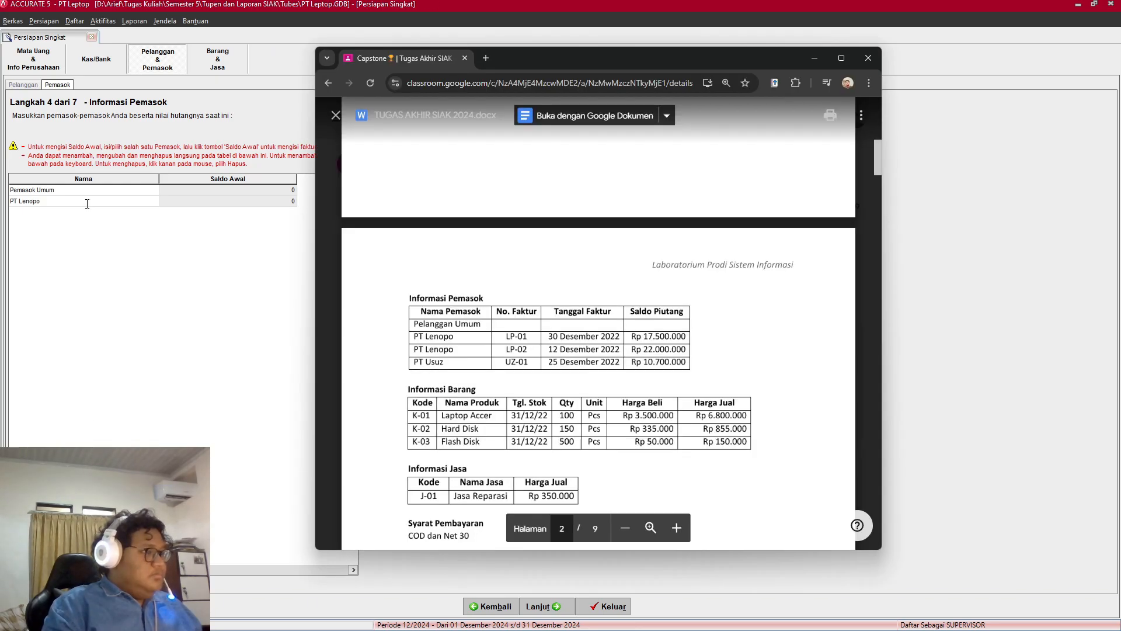
key("alt+Tab")
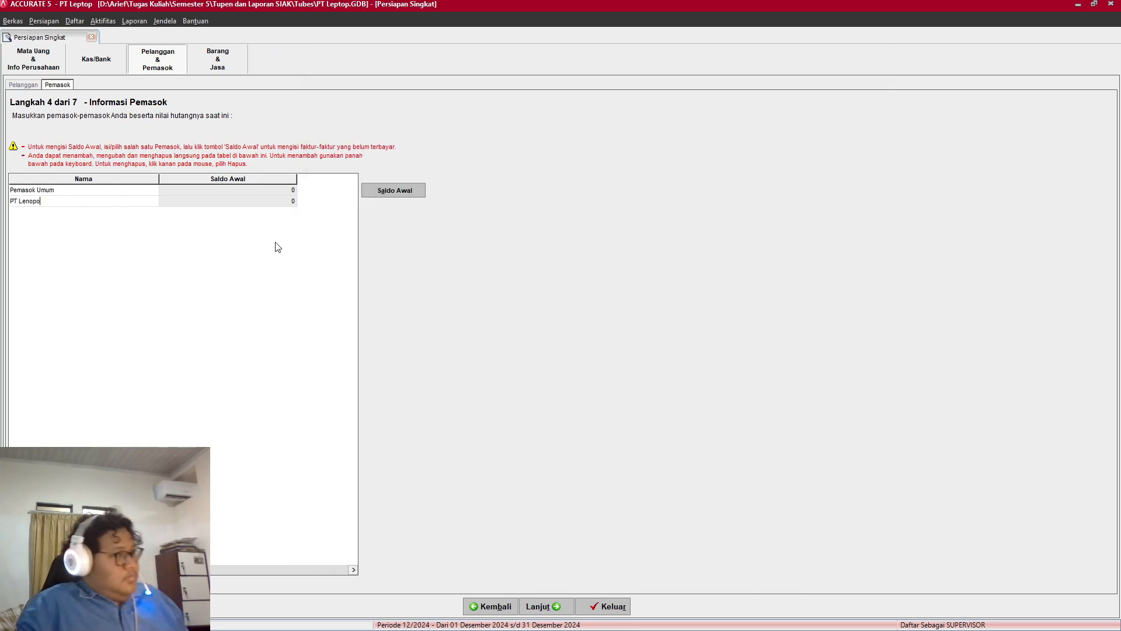
left_click(384, 191)
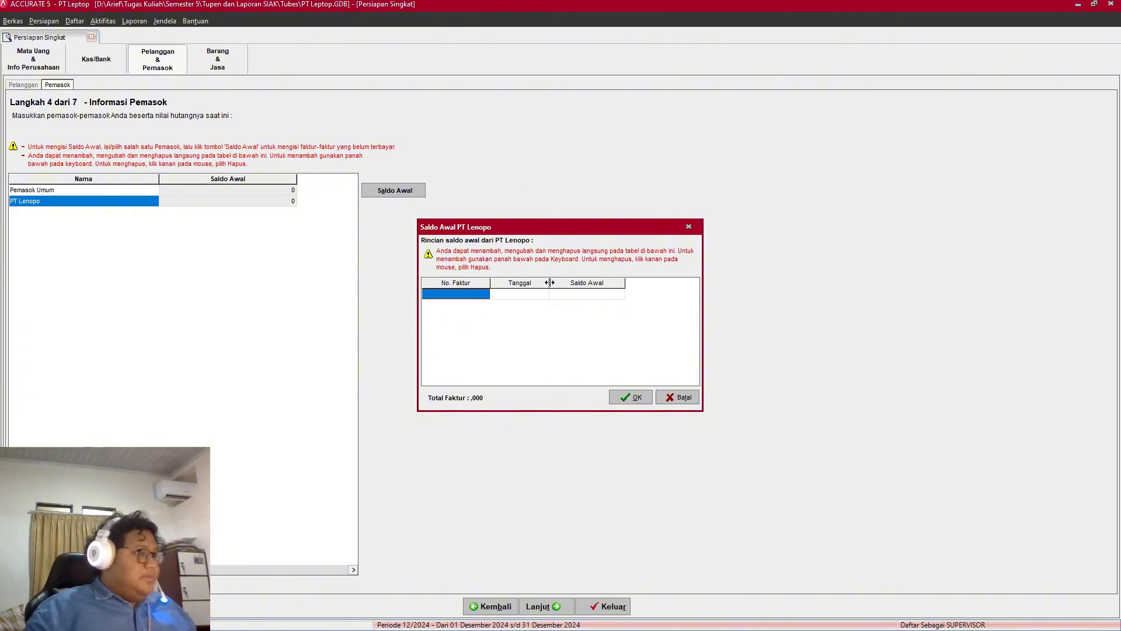
Step: Enter invoice number LP-01 for PT Lenopo's opening balance
key("alt+Tab")
key("alt+Tab")
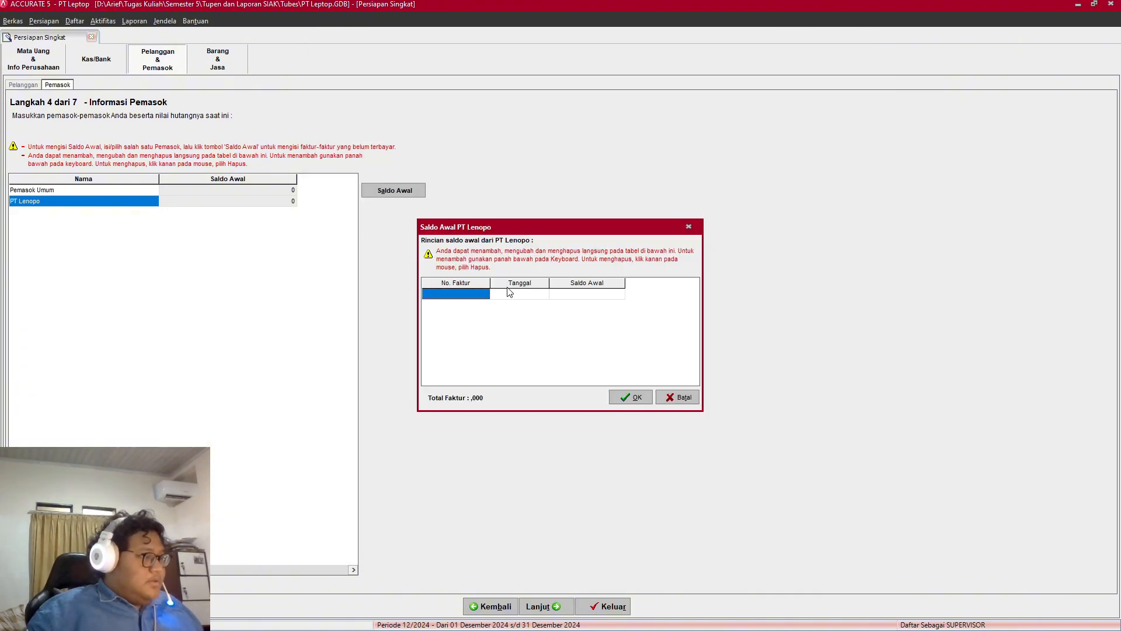
type("LP-")
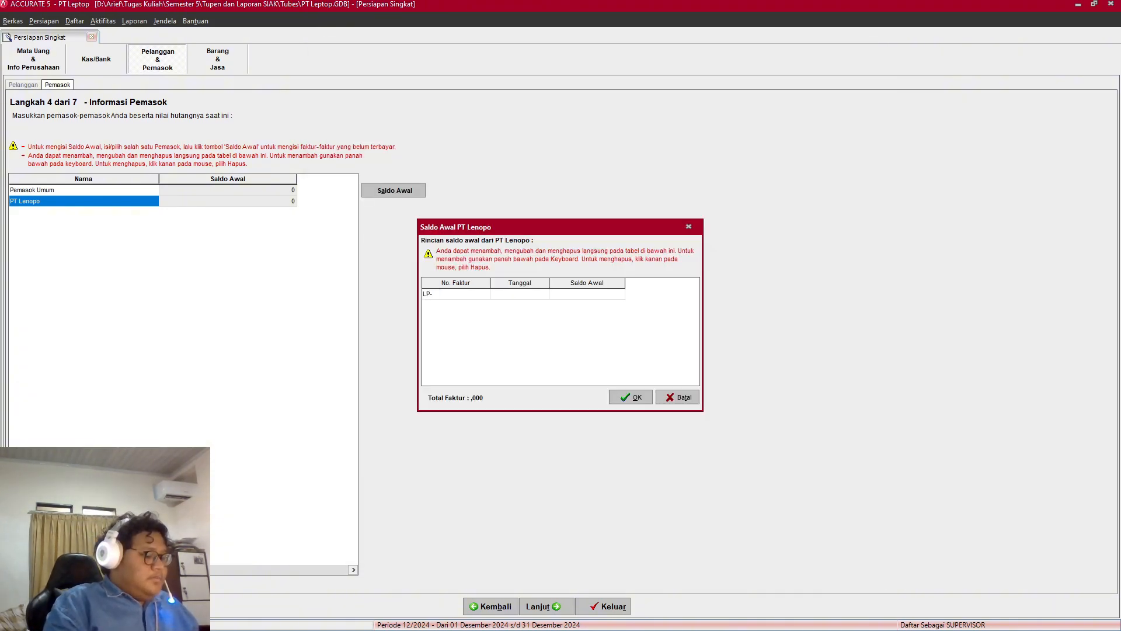
type("01")
key("alt+Tab")
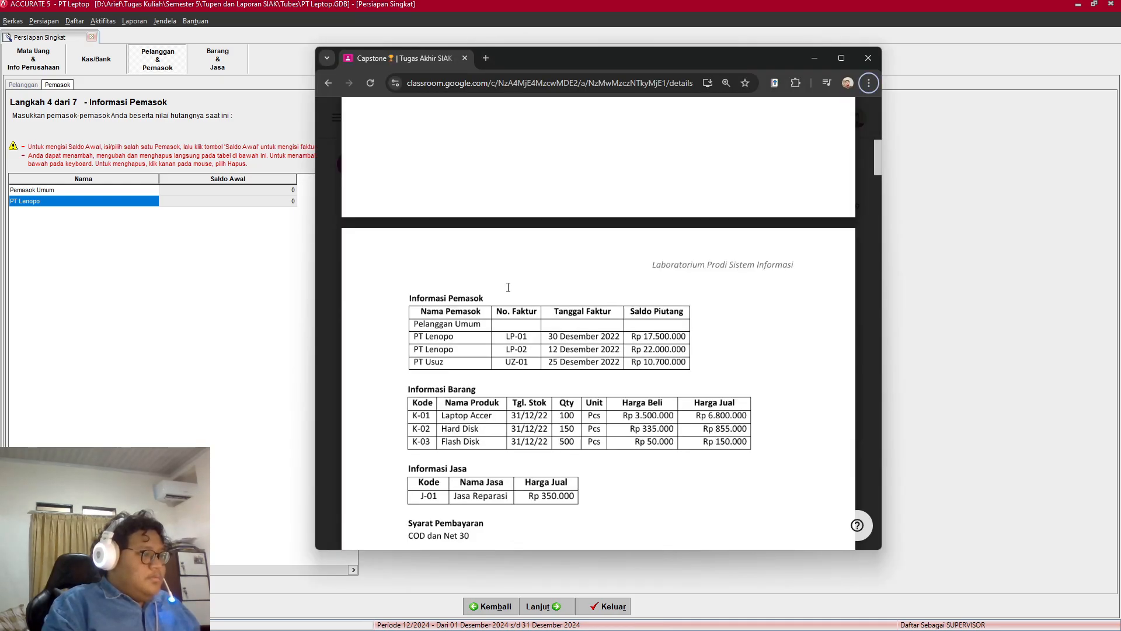
key("alt+Tab")
type("1")
key("Tab")
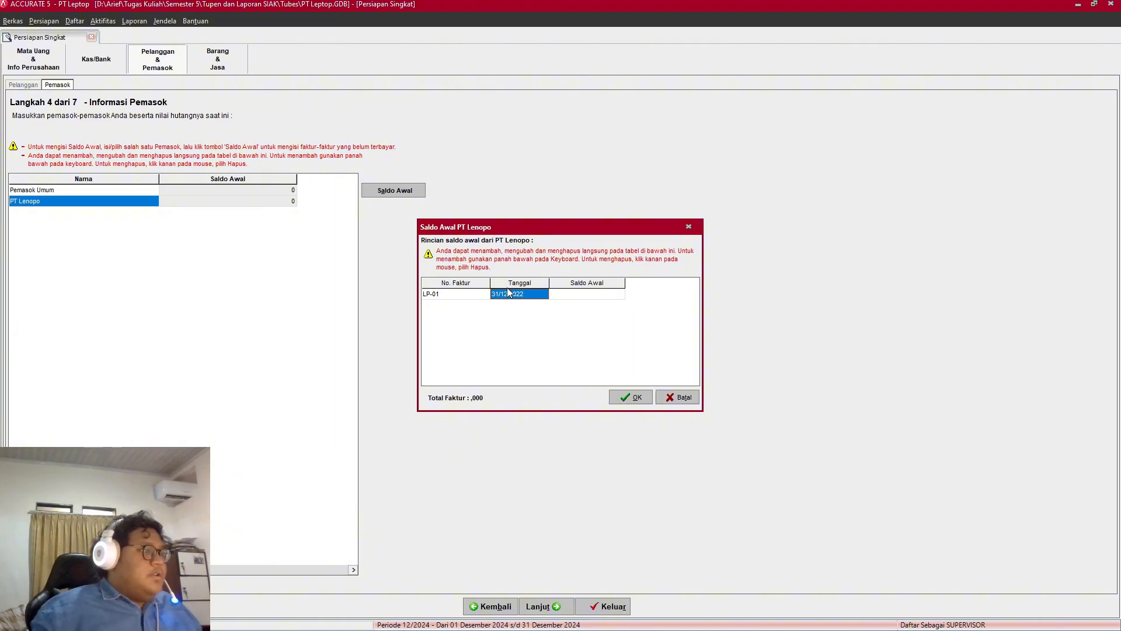
Step: Set LP-01's date to 30/12/2022 and its amount to 17.500.000, then confirm
left_click(501, 294)
left_click(499, 294)
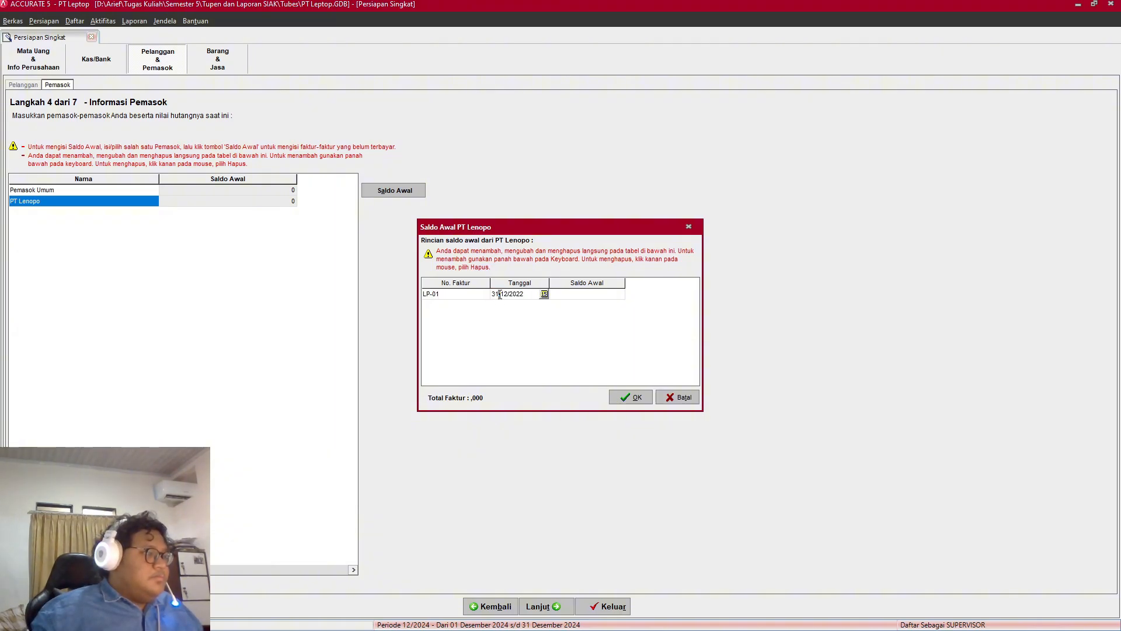
key("BackSpace")
type("0")
key("alt+Tab")
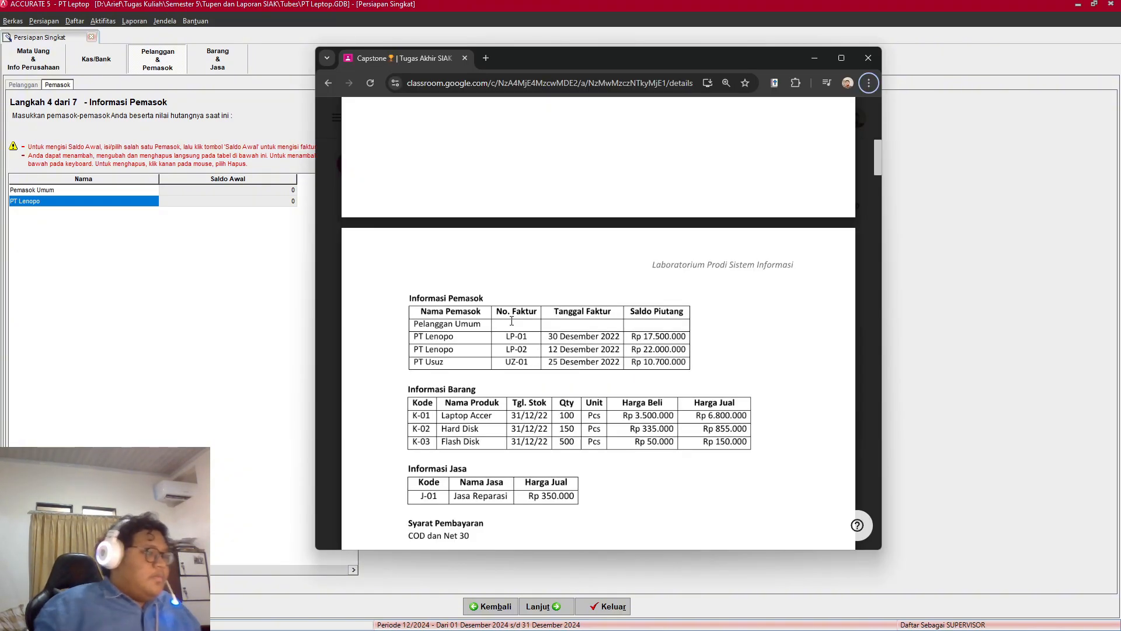
key("alt+Tab")
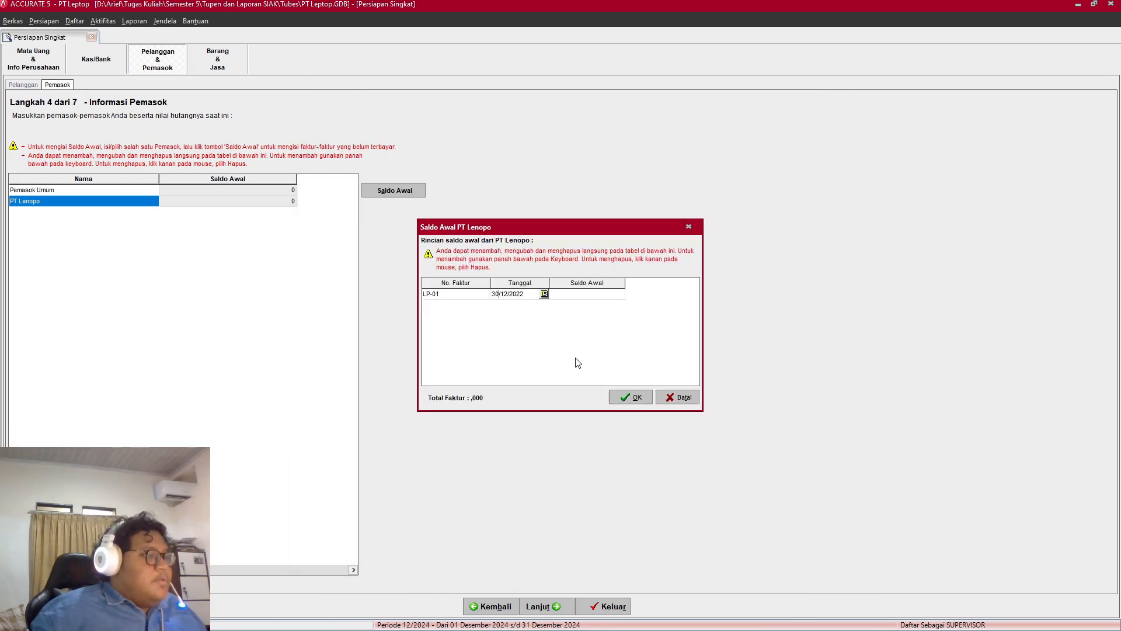
left_click(582, 297)
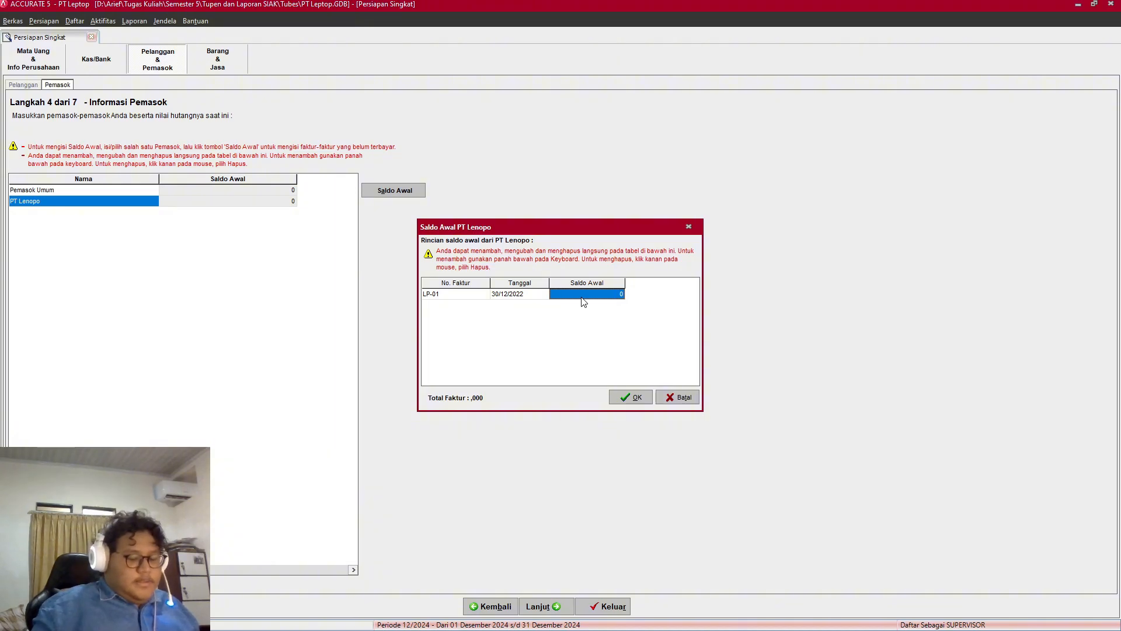
type("17500000")
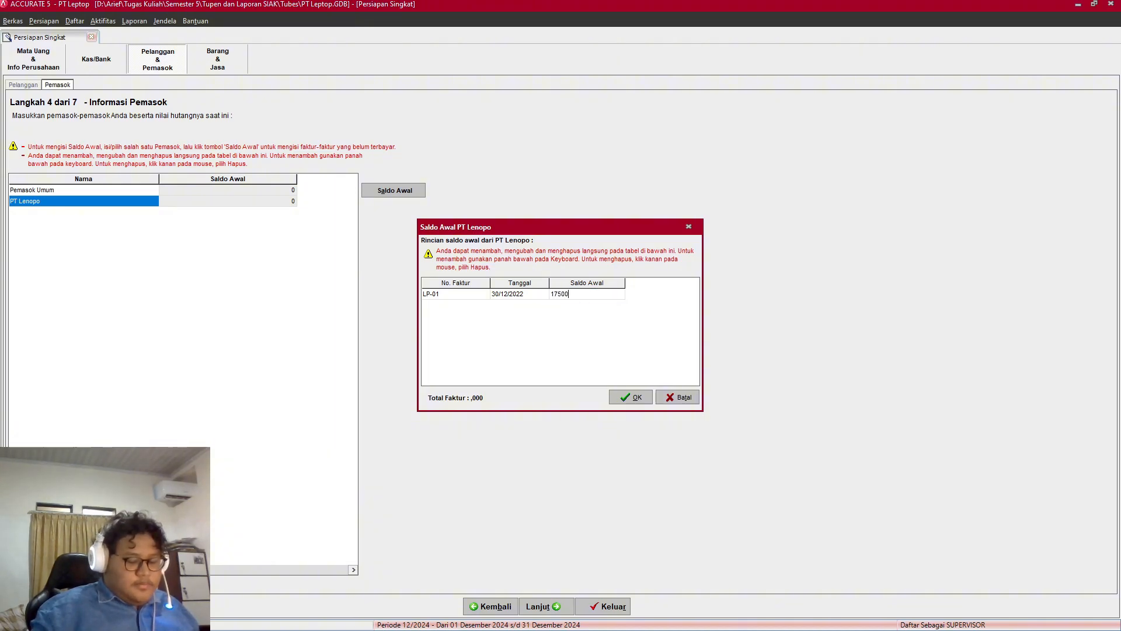
left_click(631, 397)
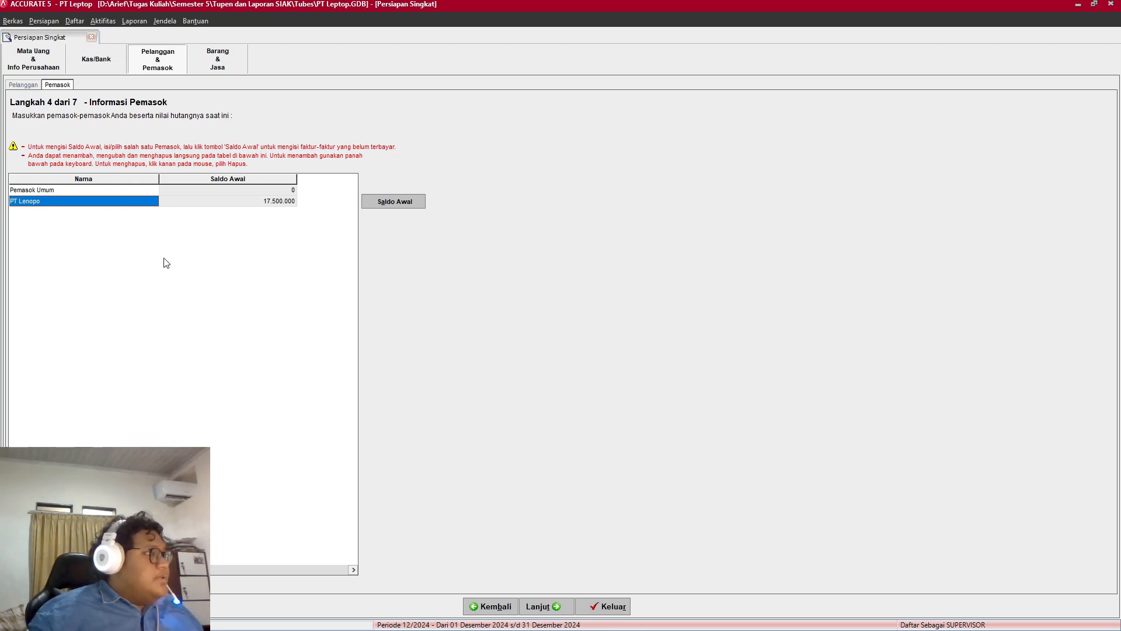
key("alt+Tab")
key("alt+Tab")
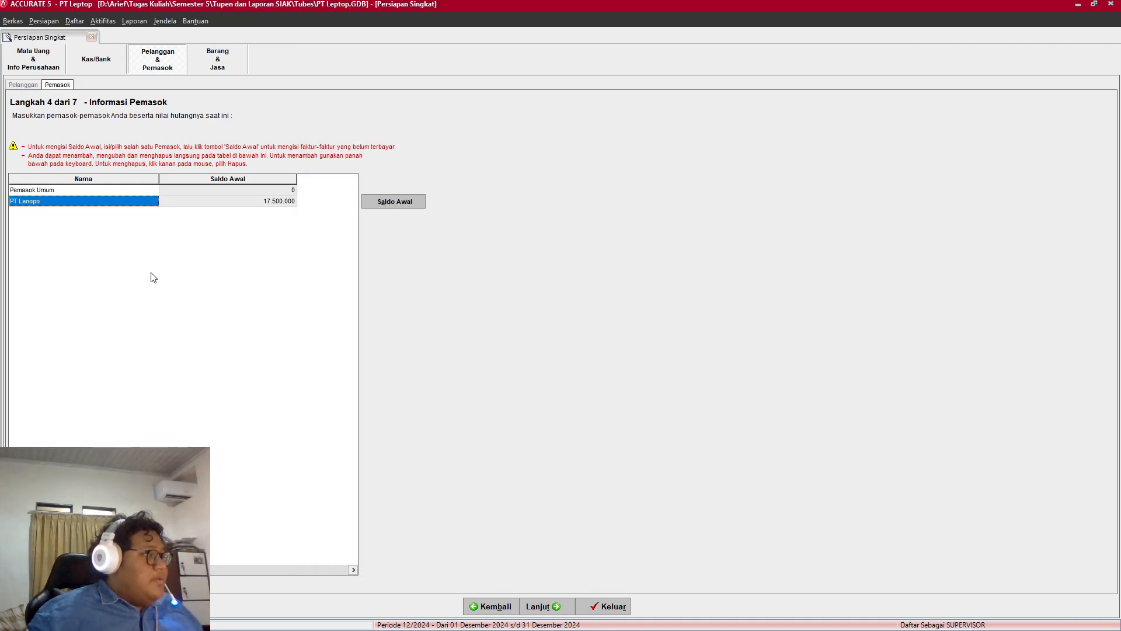
Step: Add a third supplier row named PT Lenovo and open its opening-balance entry
right_click(131, 226)
left_click(158, 232)
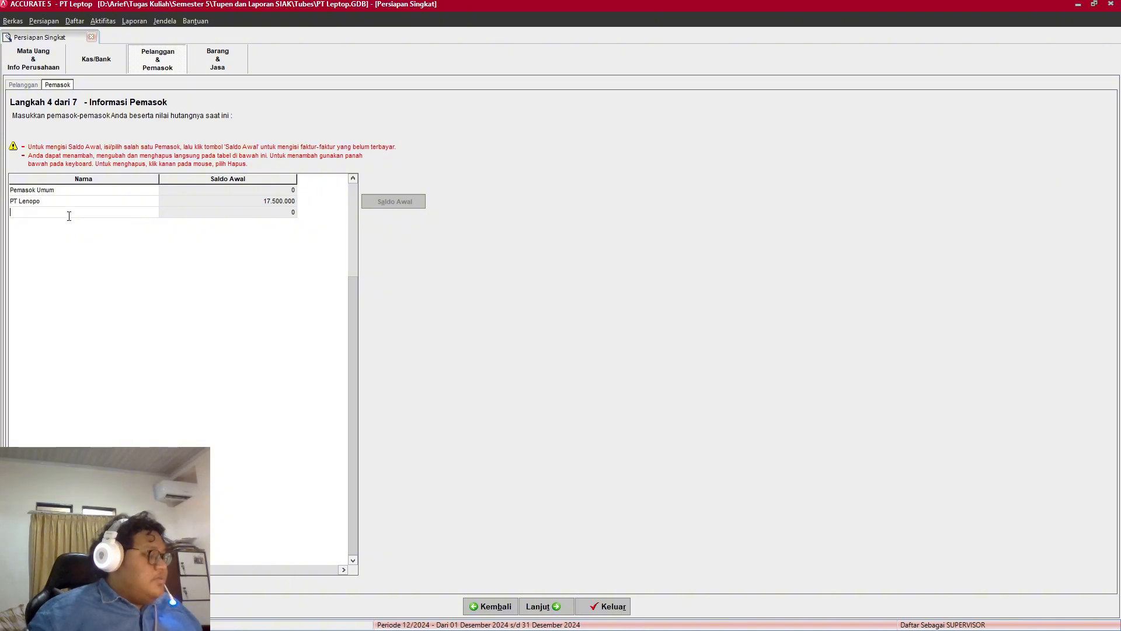
type("PT L")
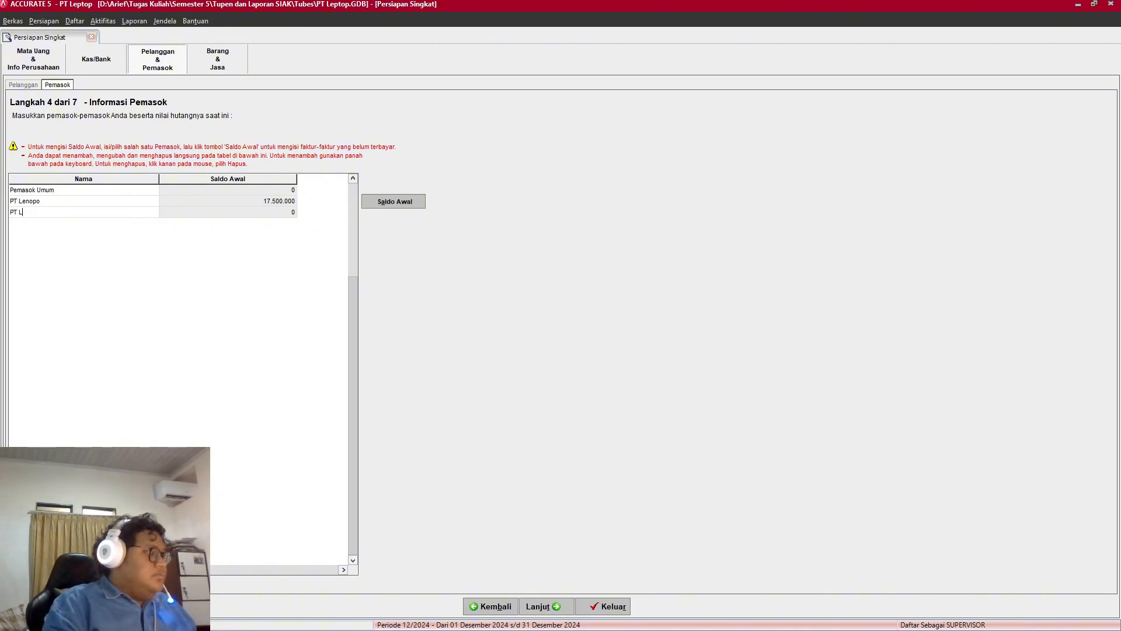
type("enovo")
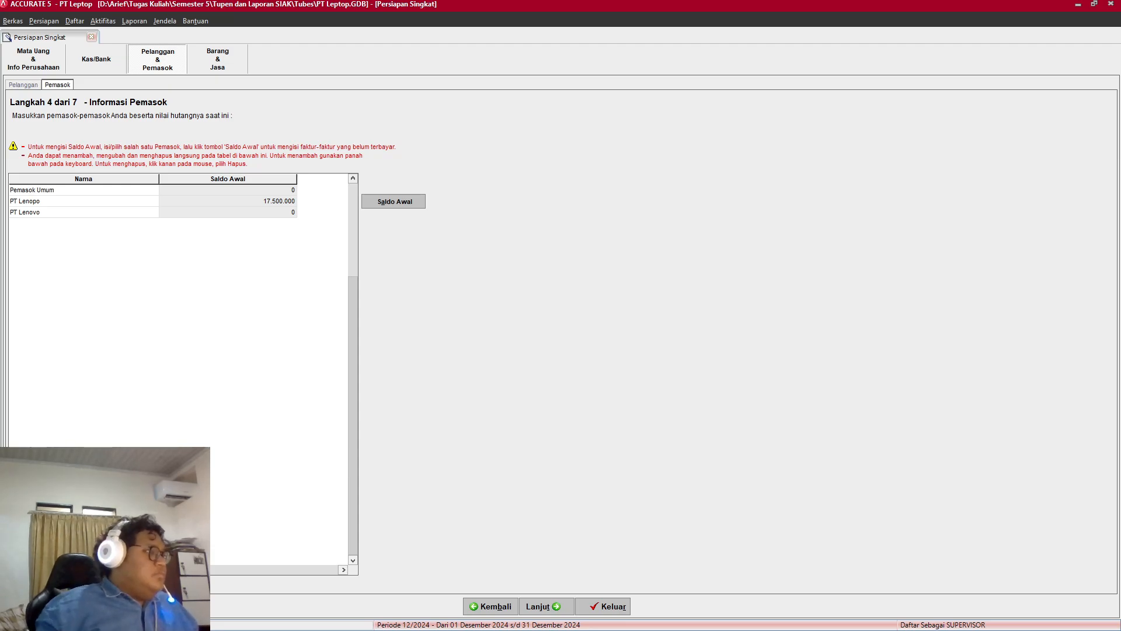
left_click(374, 201)
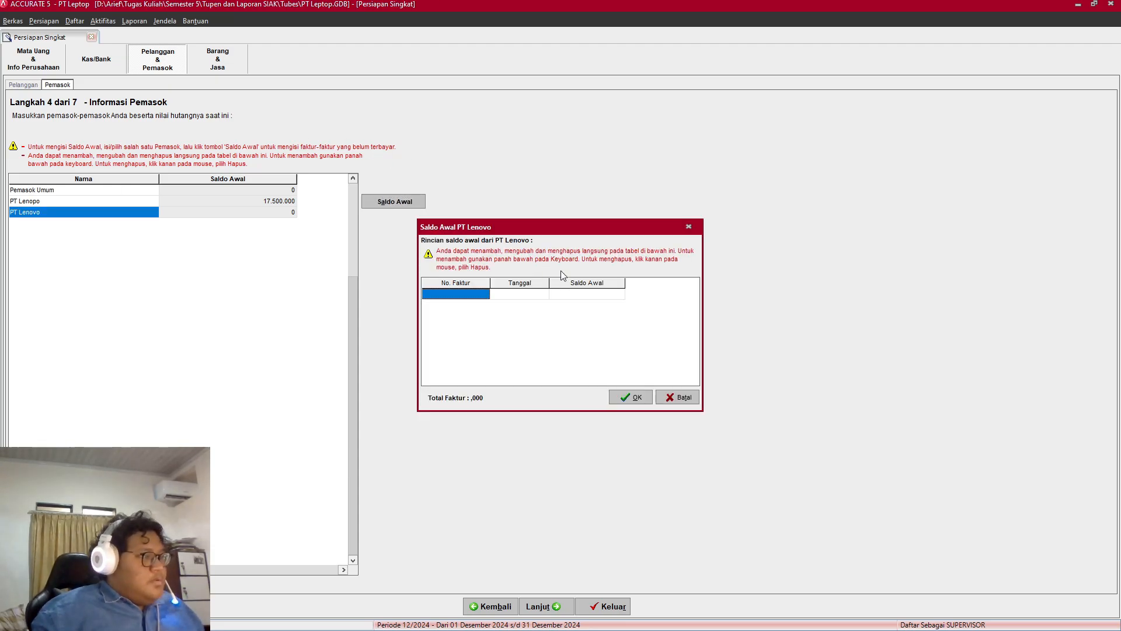
Step: Enter PT Lenovo's opening invoice LP-02 dated 12/12/2022 for 22.000.000
key("alt+Tab")
key("alt+Tab")
type("LP")
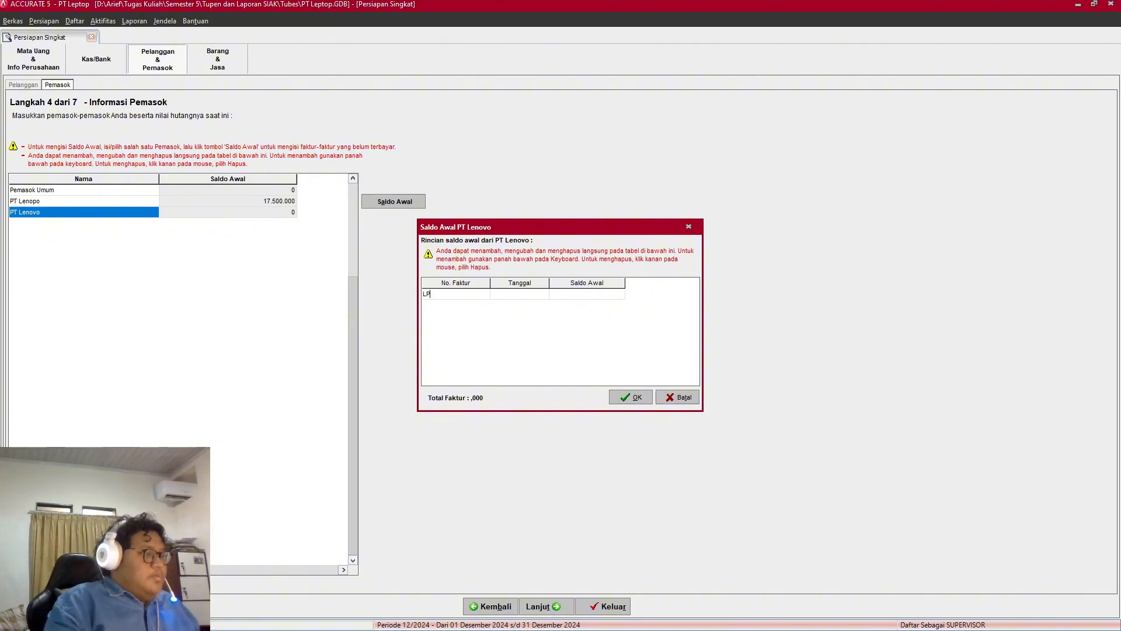
type("-01")
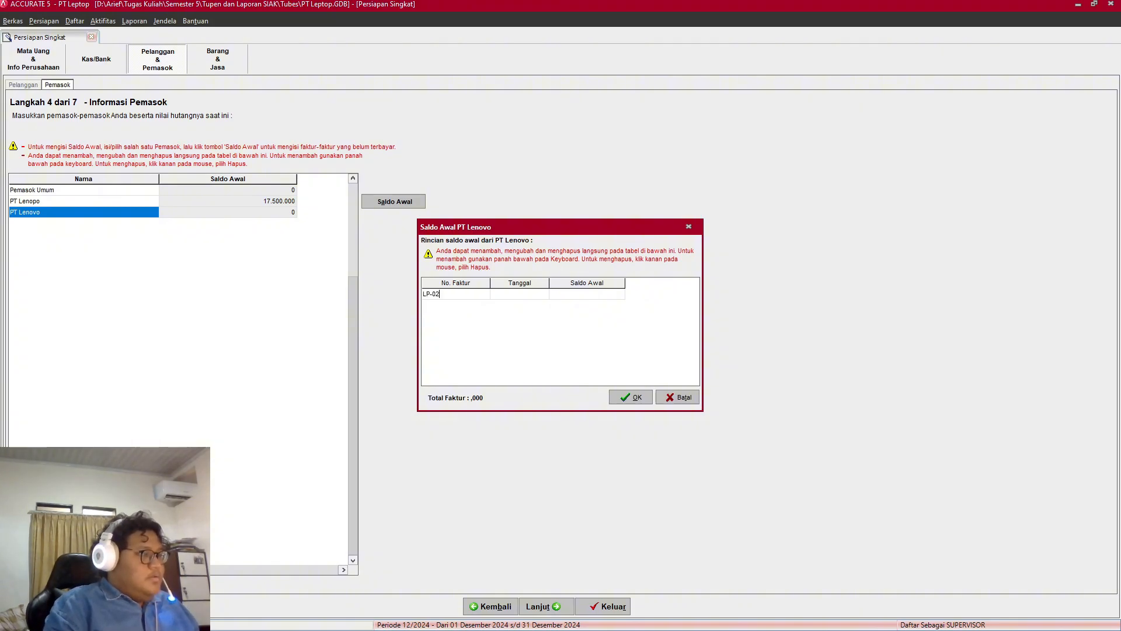
key("Tab")
key("alt+Tab")
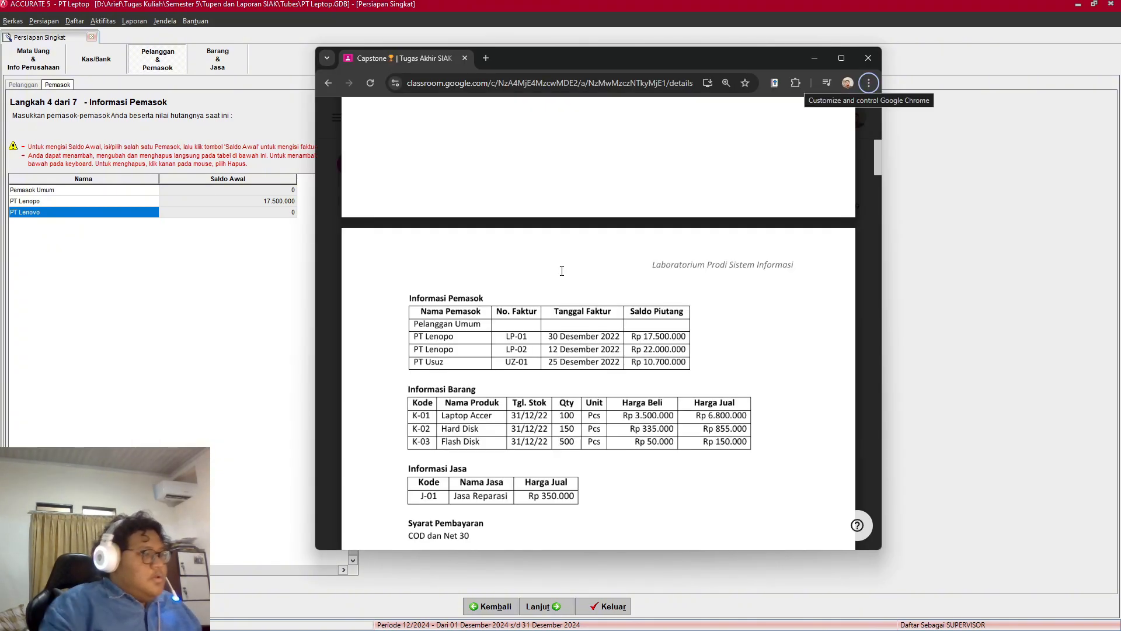
key("alt+Tab")
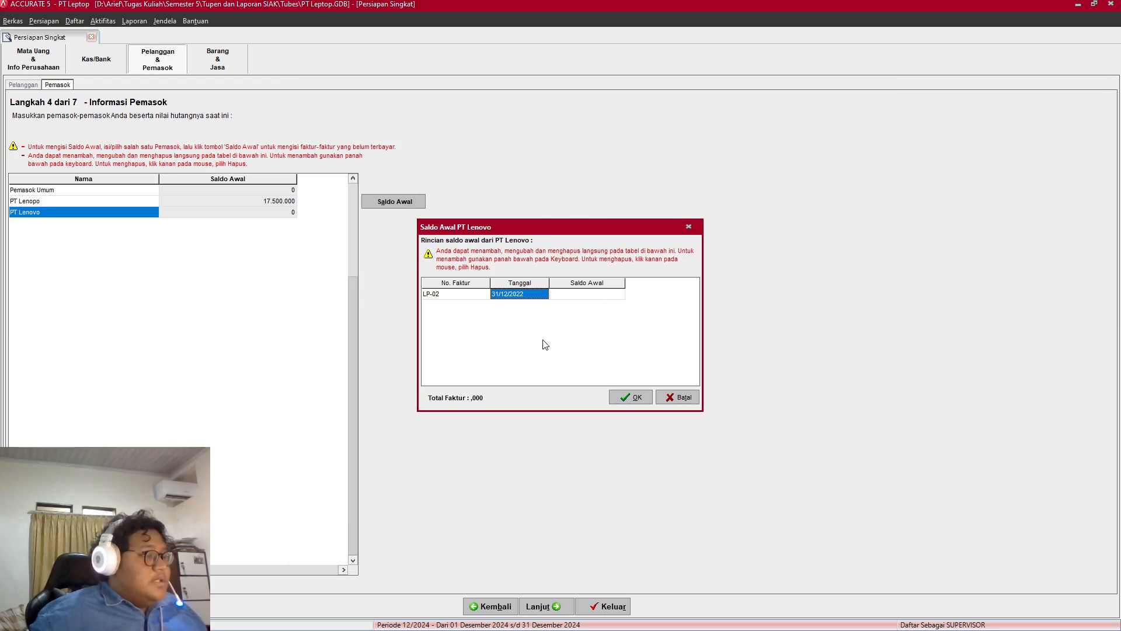
left_click(501, 298)
left_click(500, 295)
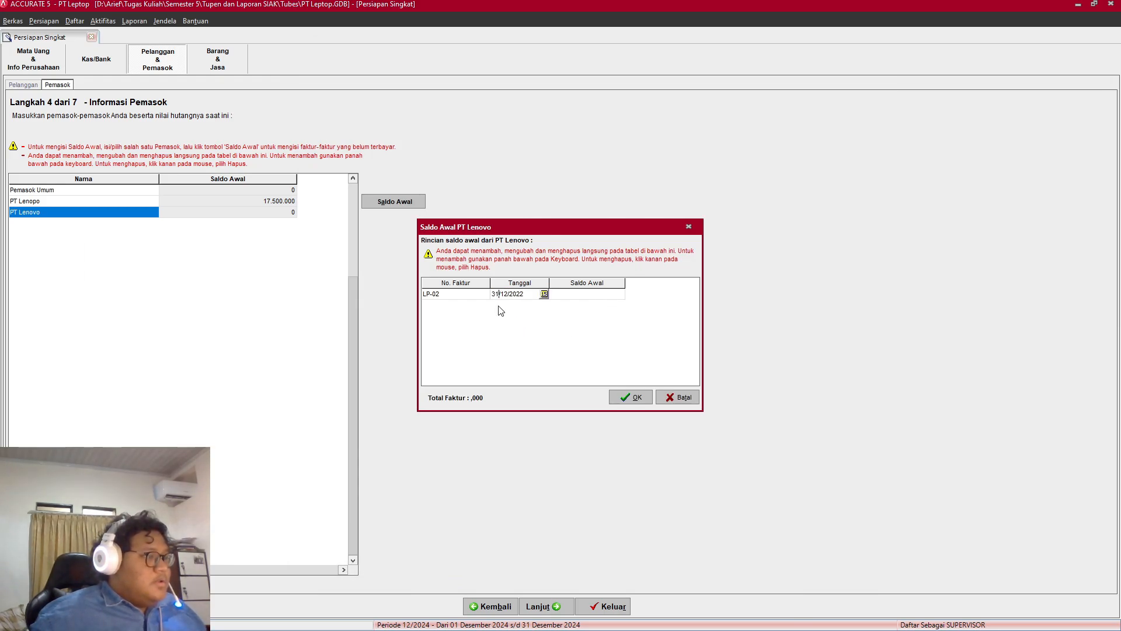
key("BackSpace")
key("BackSpace")
key("Tab")
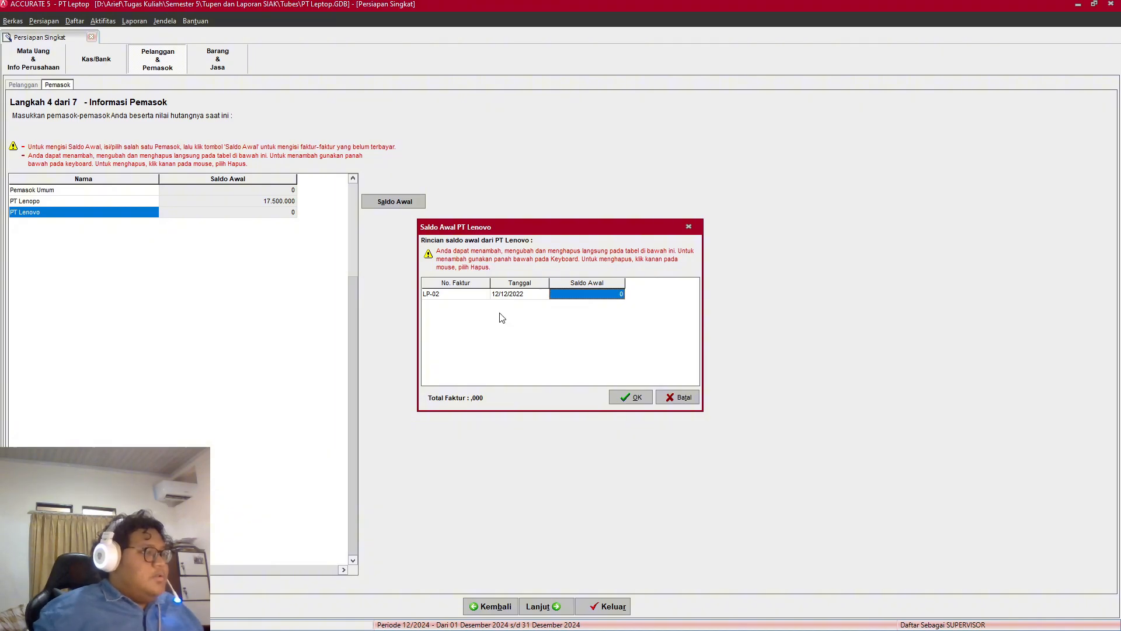
key("alt+Tab")
key("alt+Tab")
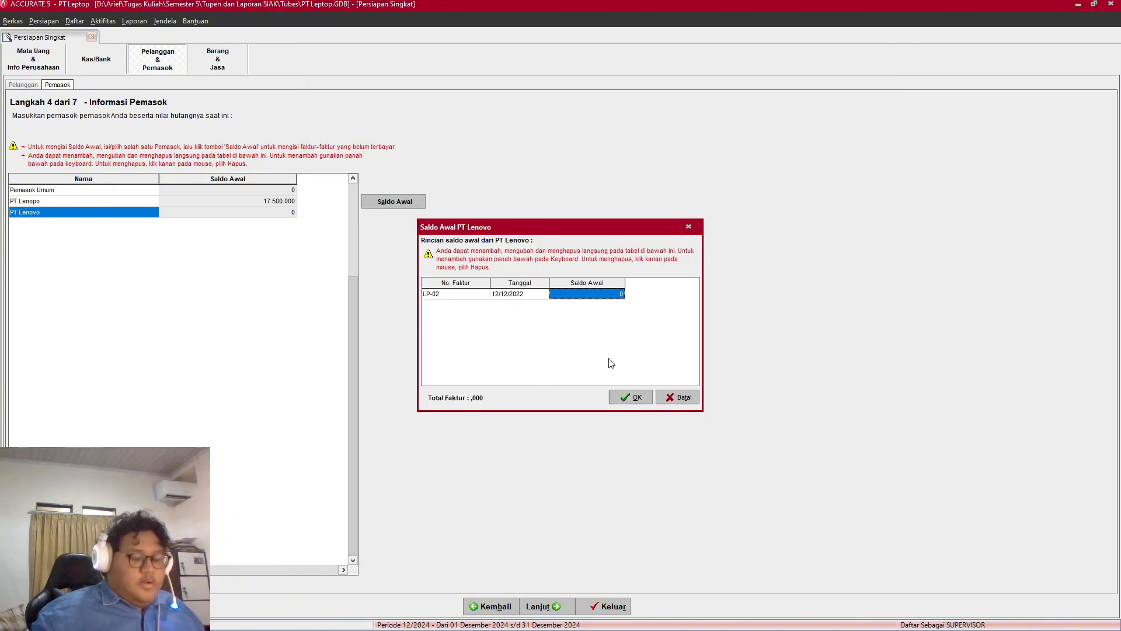
type("22.")
type("000")
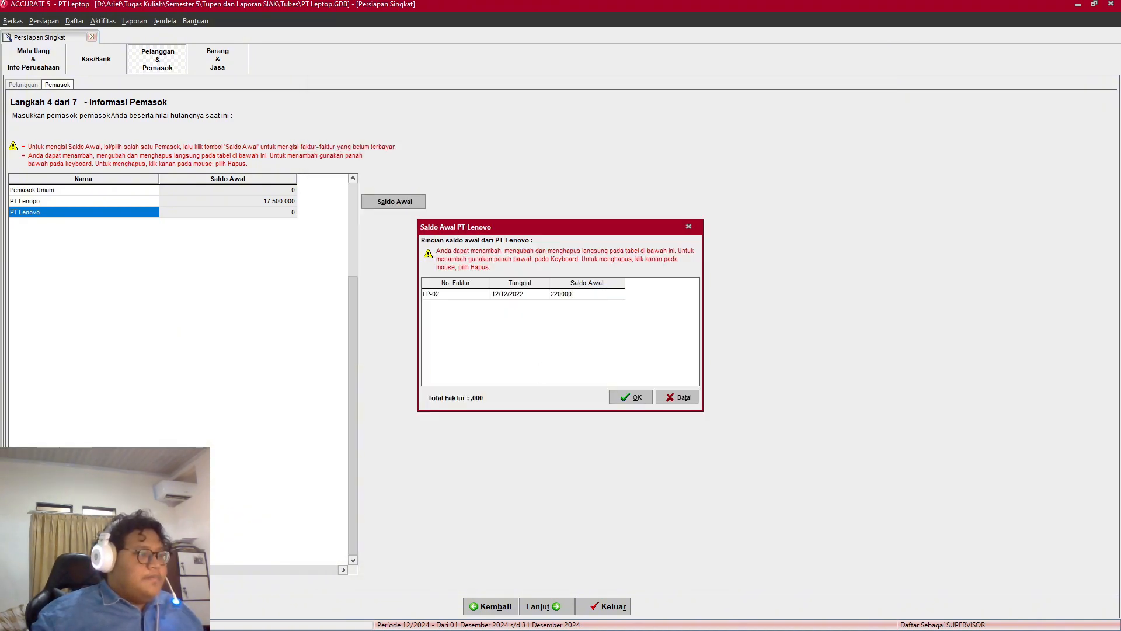
type(".000")
key("Tab")
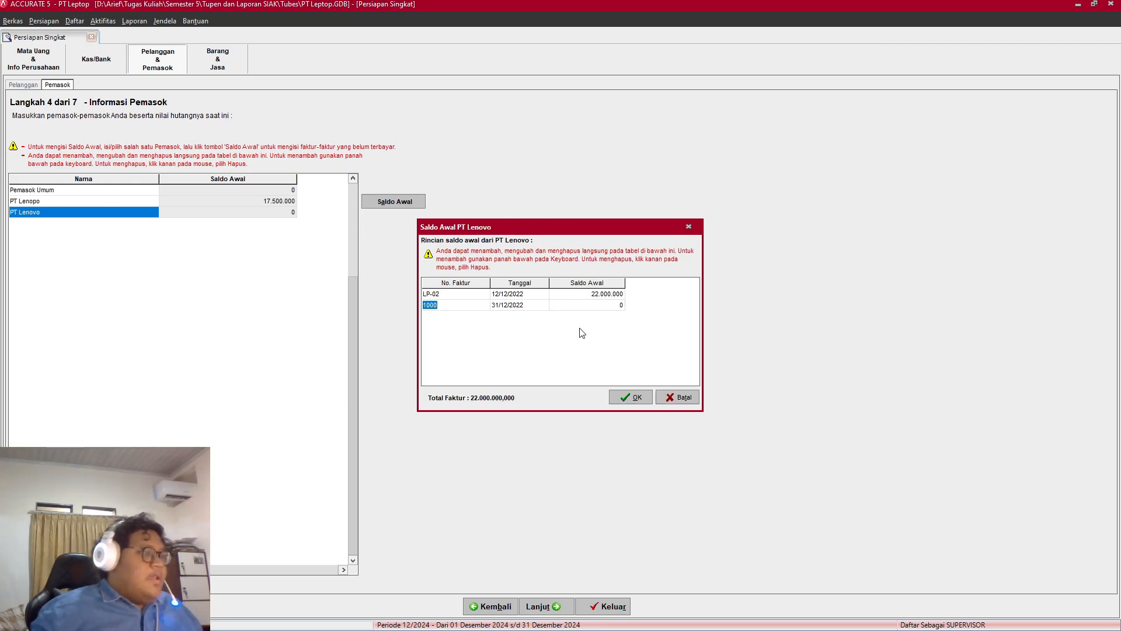
Step: Confirm the 22.000.000 opening invoice and begin retyping the third supplier's name
left_click(636, 397)
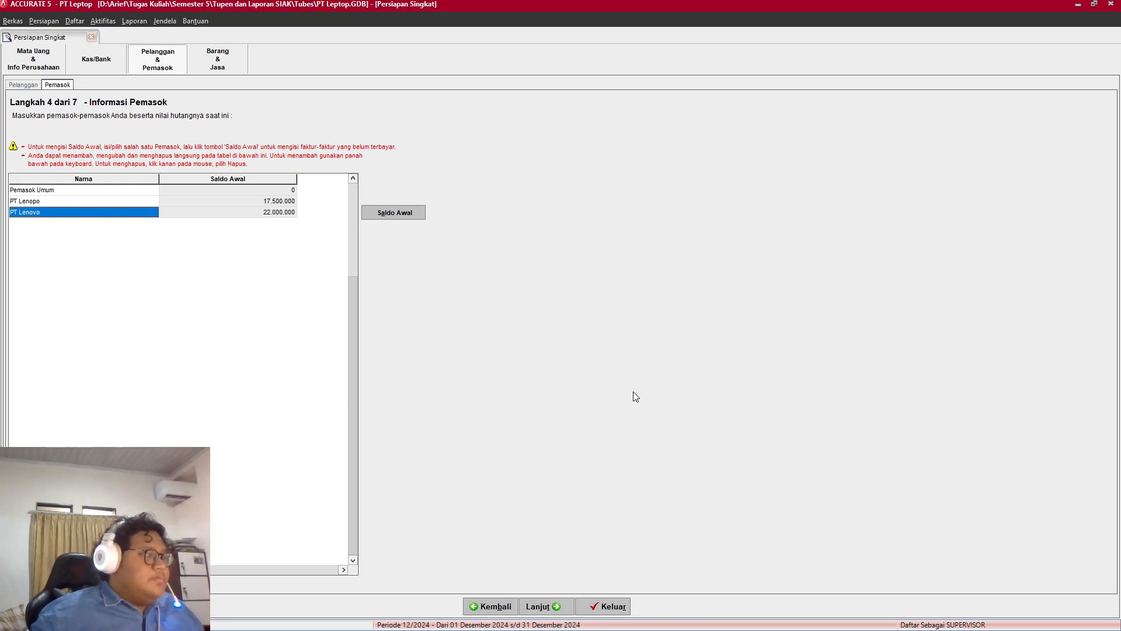
key("alt+Tab")
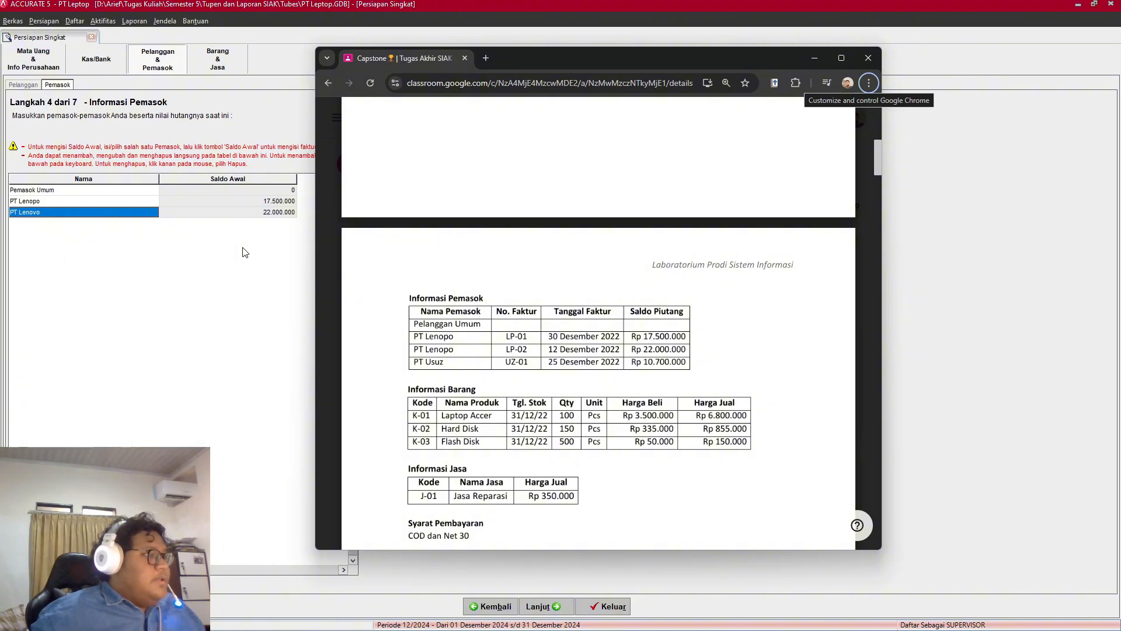
key("alt+Tab")
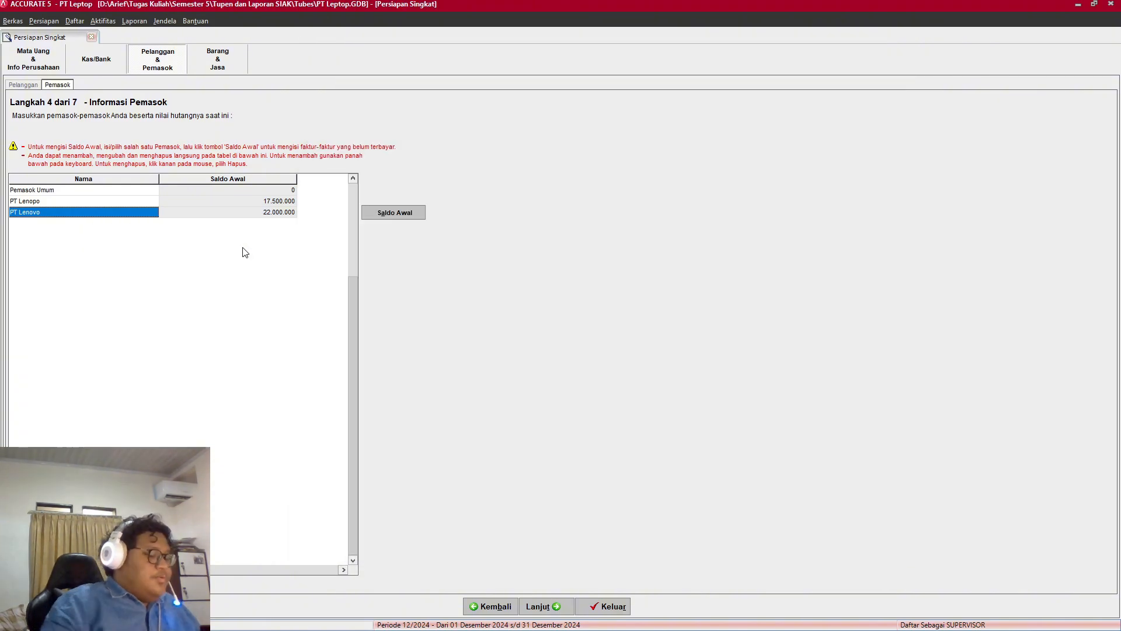
type("PT Uzus")
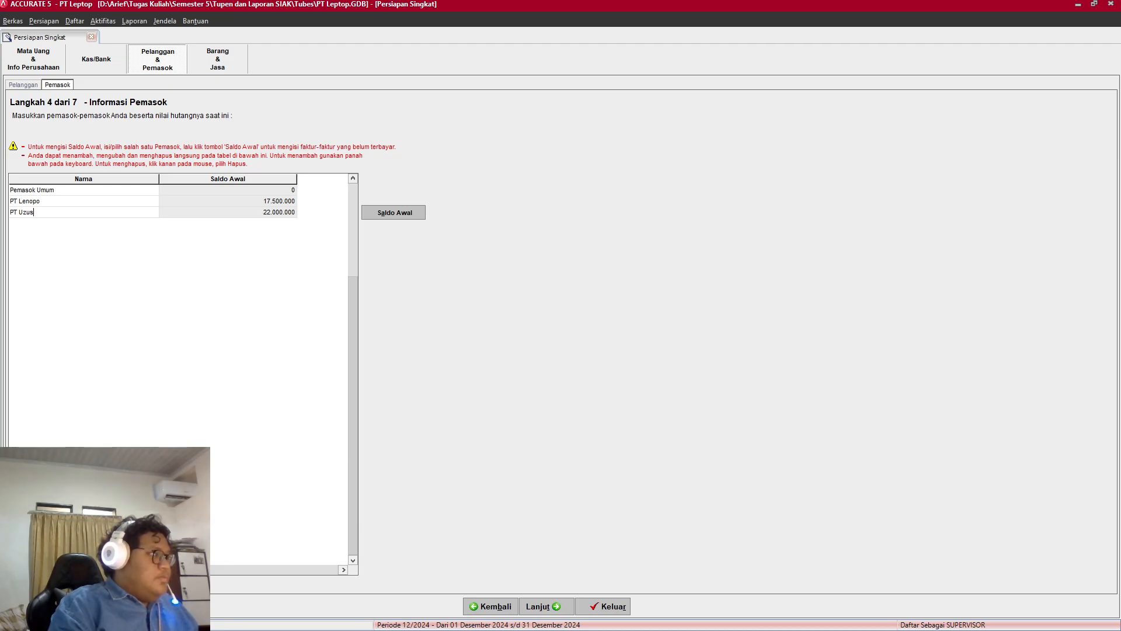
key("super")
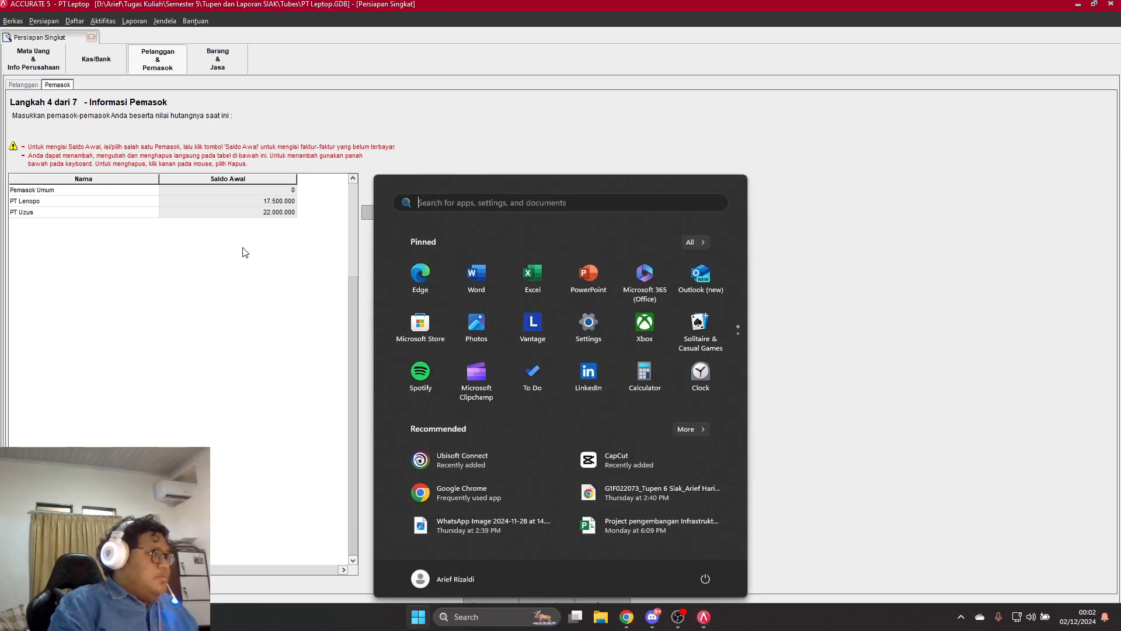
key("super")
key("alt+Tab")
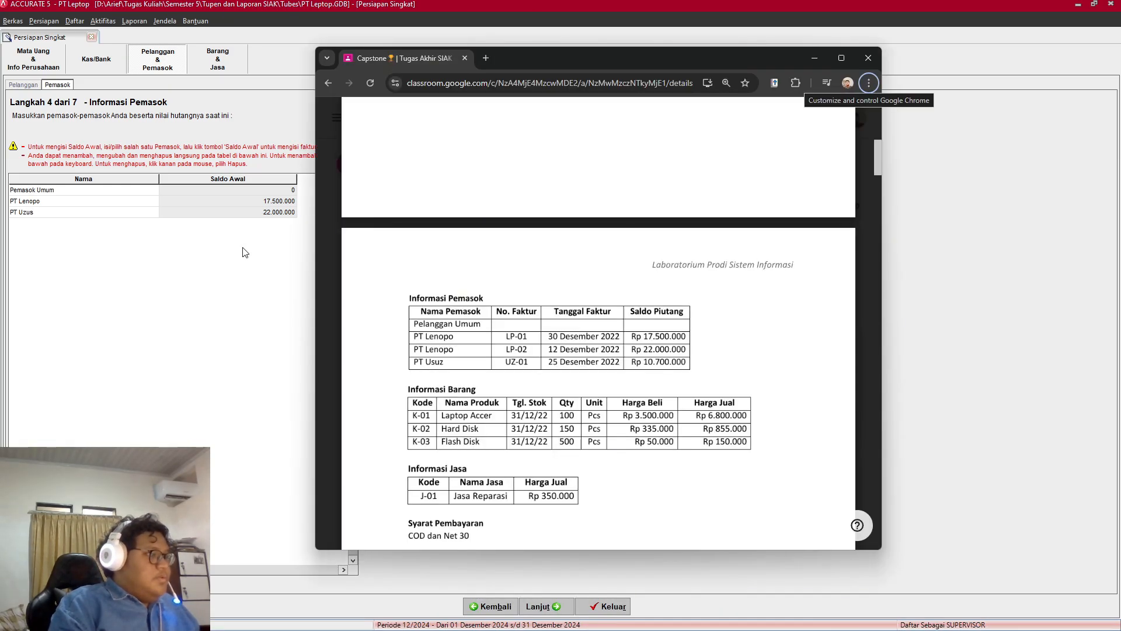
key("alt+Tab")
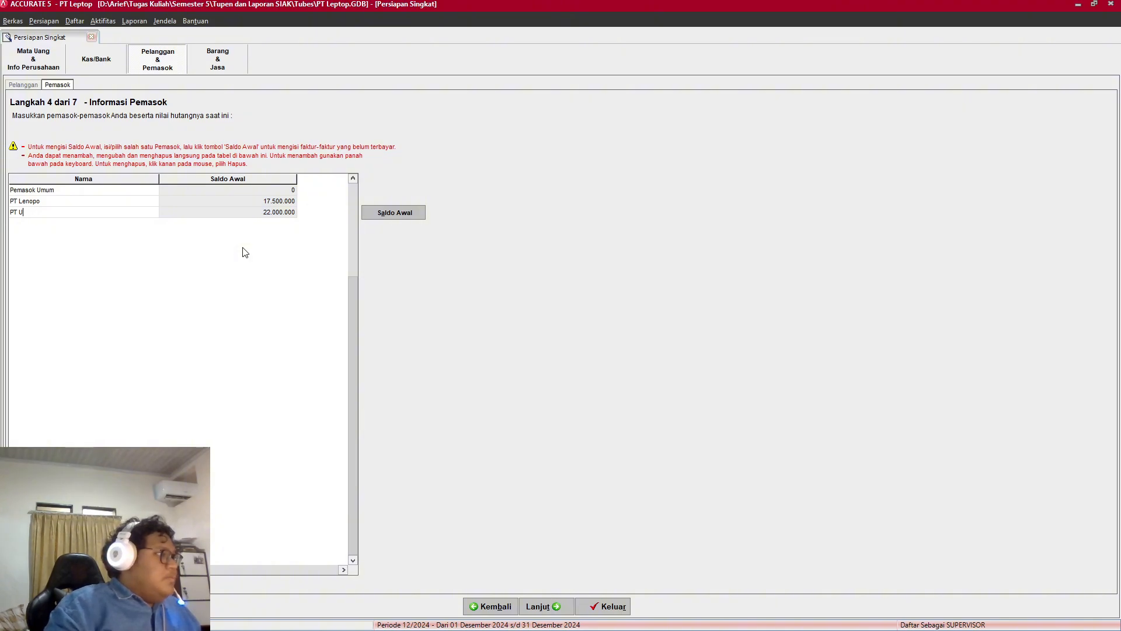
Step: Rename the third supplier to PT Lenopo and add an empty fourth supplier row
type("sux")
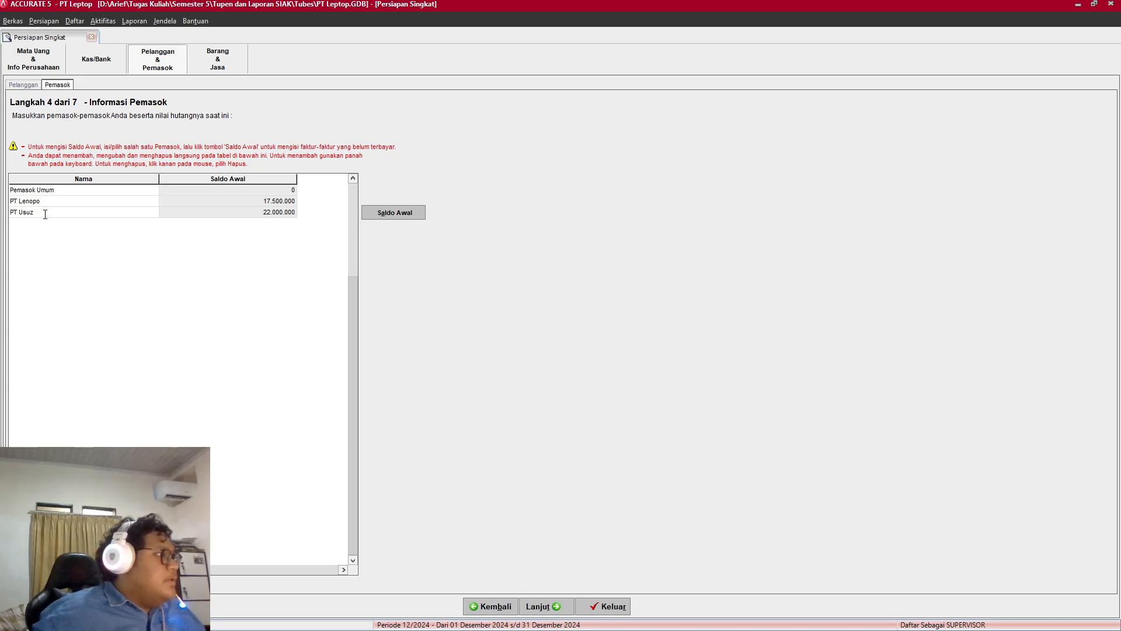
key("BackSpace")
key("BackSpace")
key("BackSpace")
key("BackSpace")
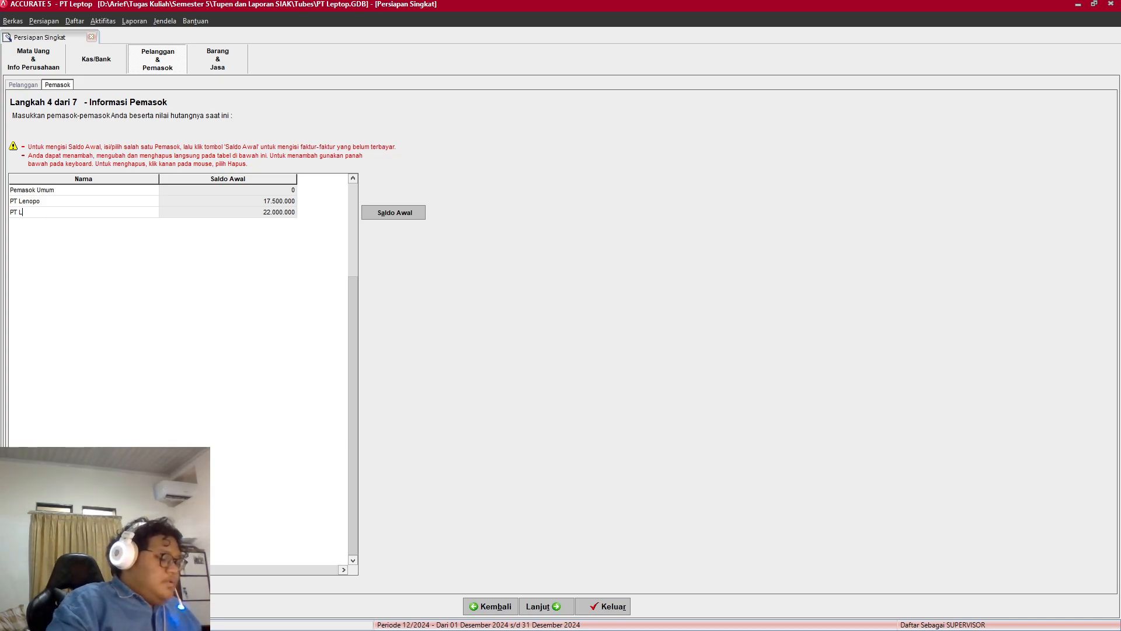
type("Leono")
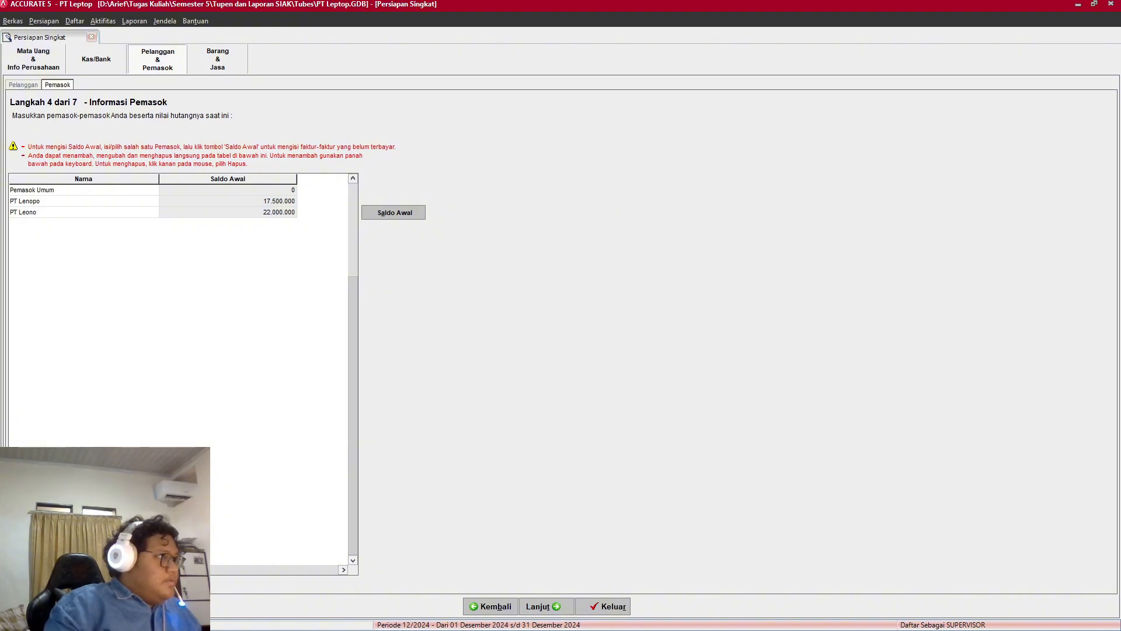
key("BackSpace")
key("BackSpace")
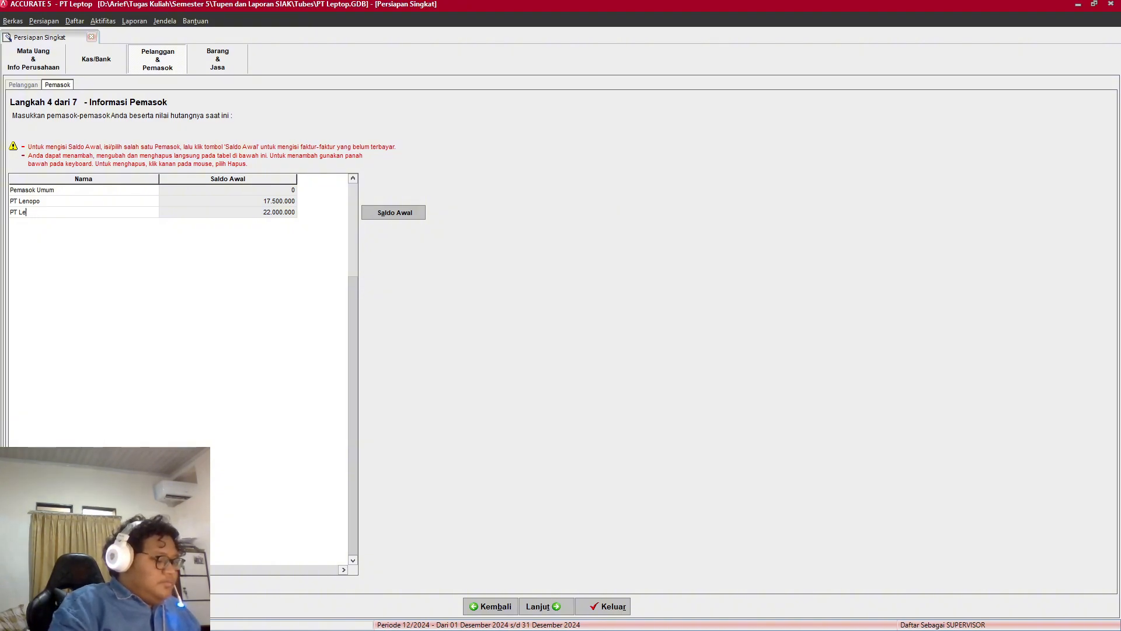
type("nopo")
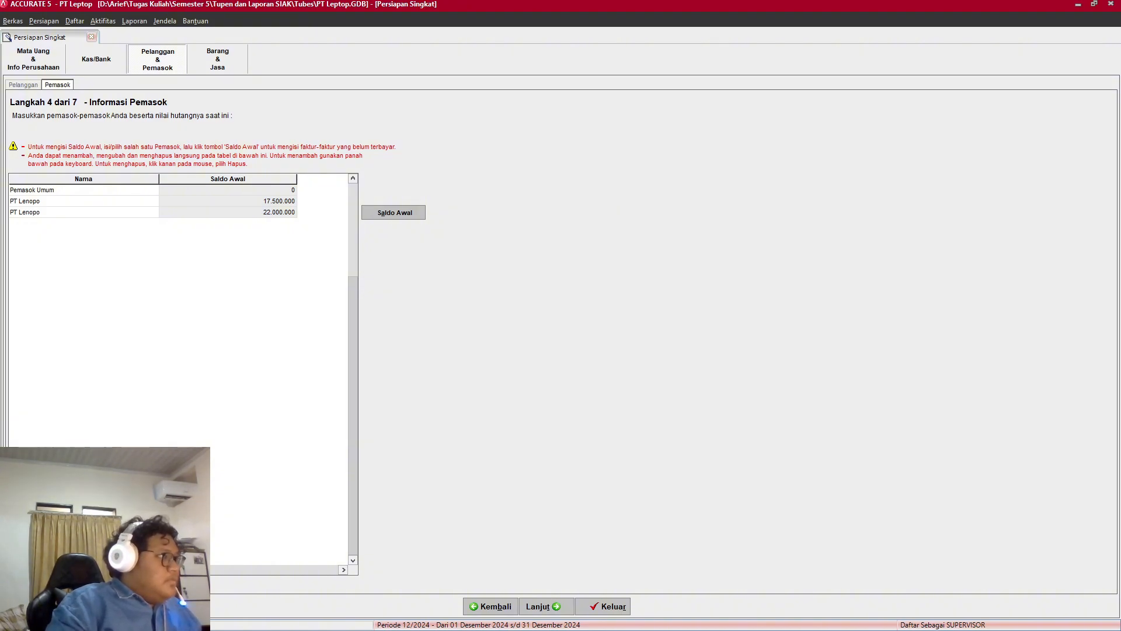
key("Tab")
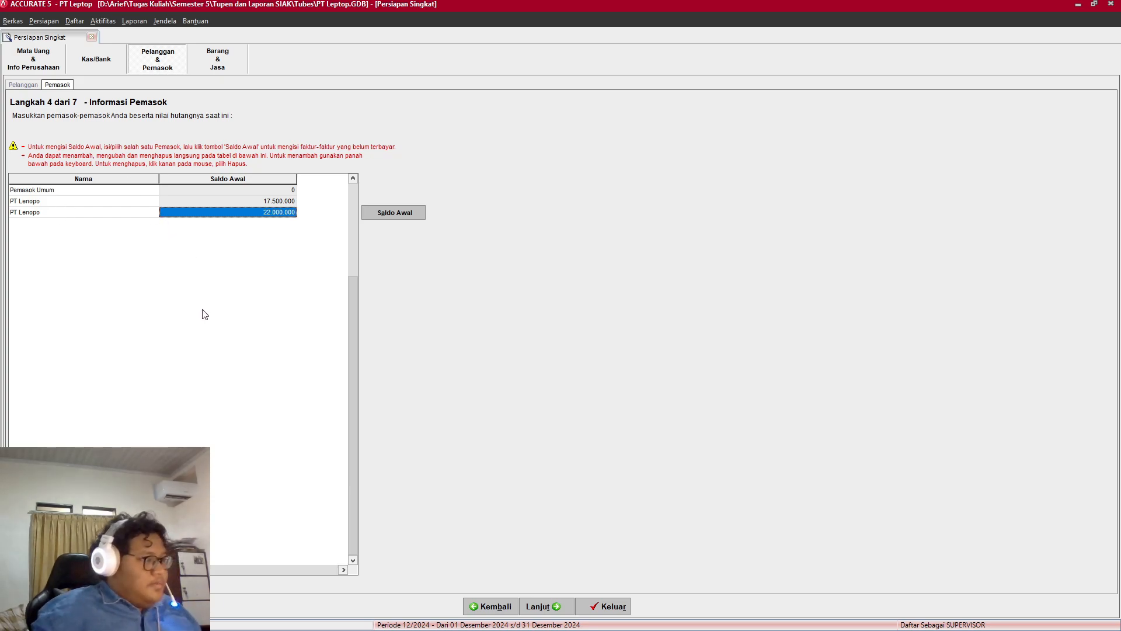
key("Down")
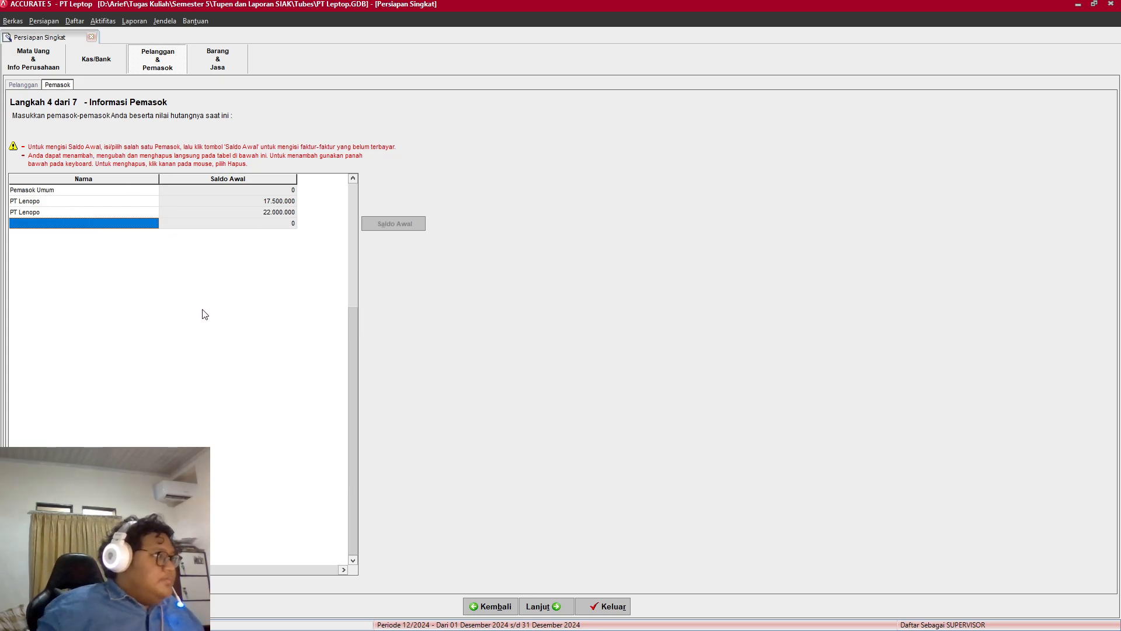
Step: Add a fourth supplier named PT Usuz and open its opening balance details
left_click(86, 221)
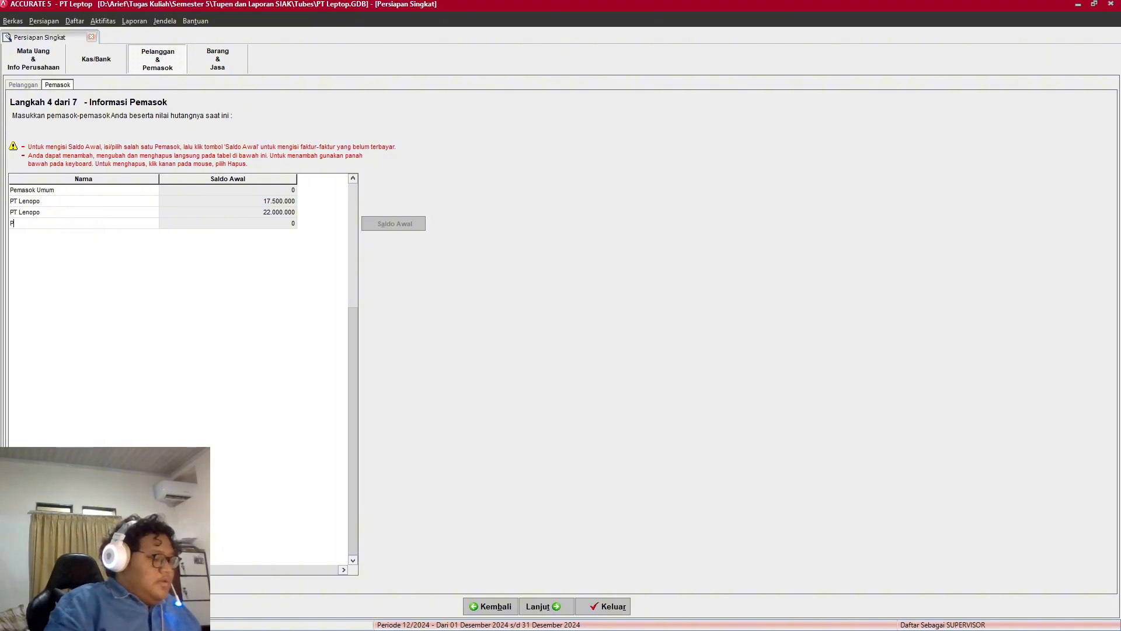
type("PT U")
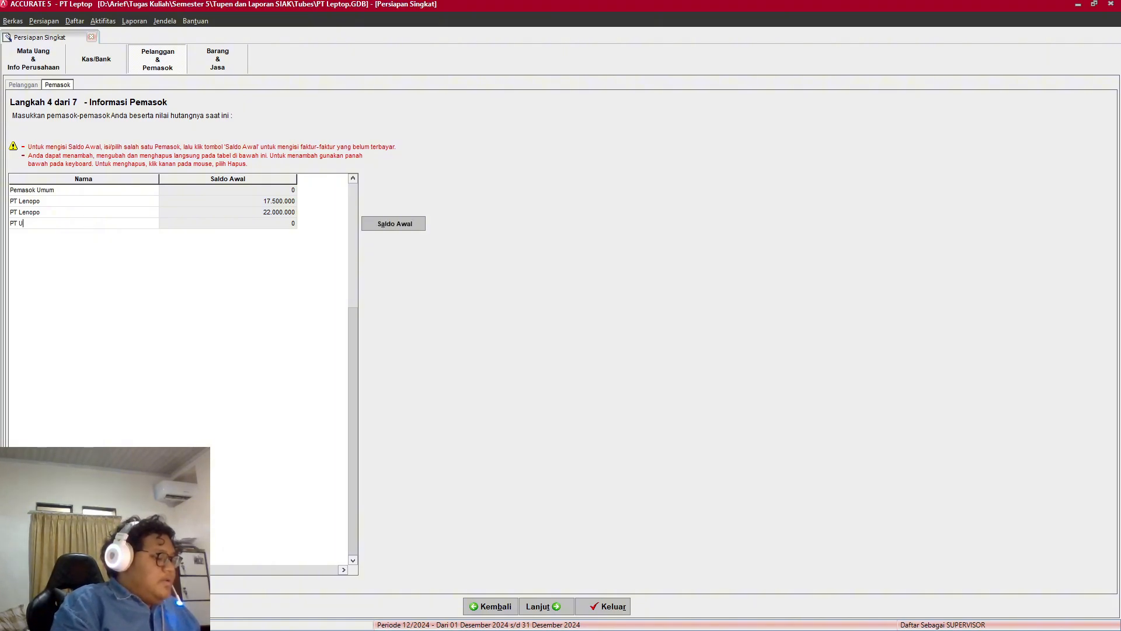
type("suz")
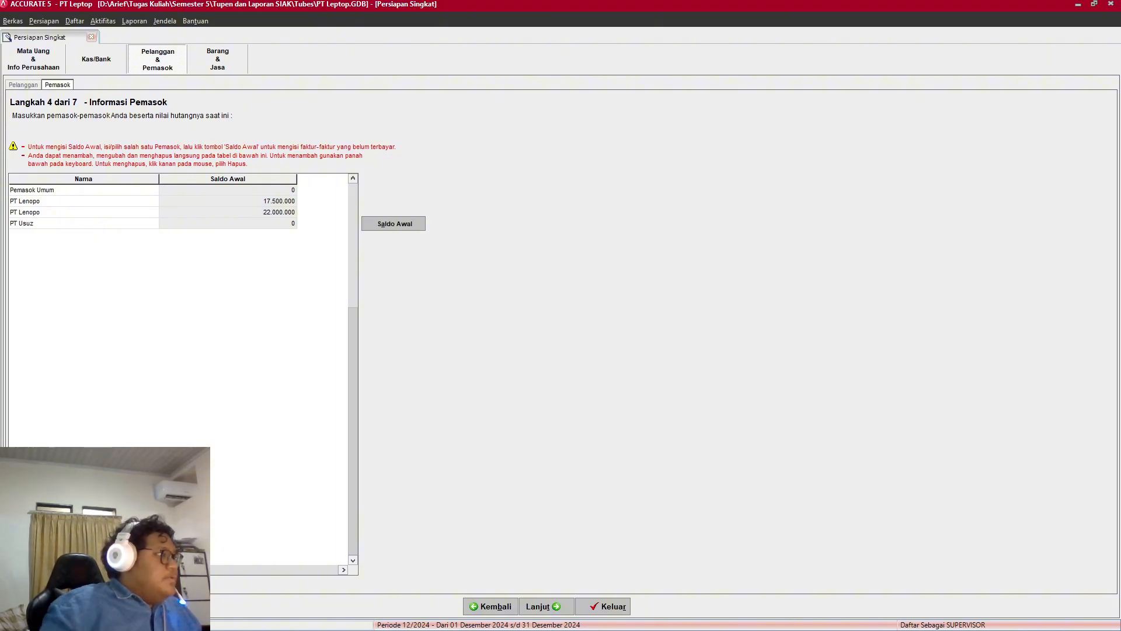
left_click(395, 224)
key("alt+Tab")
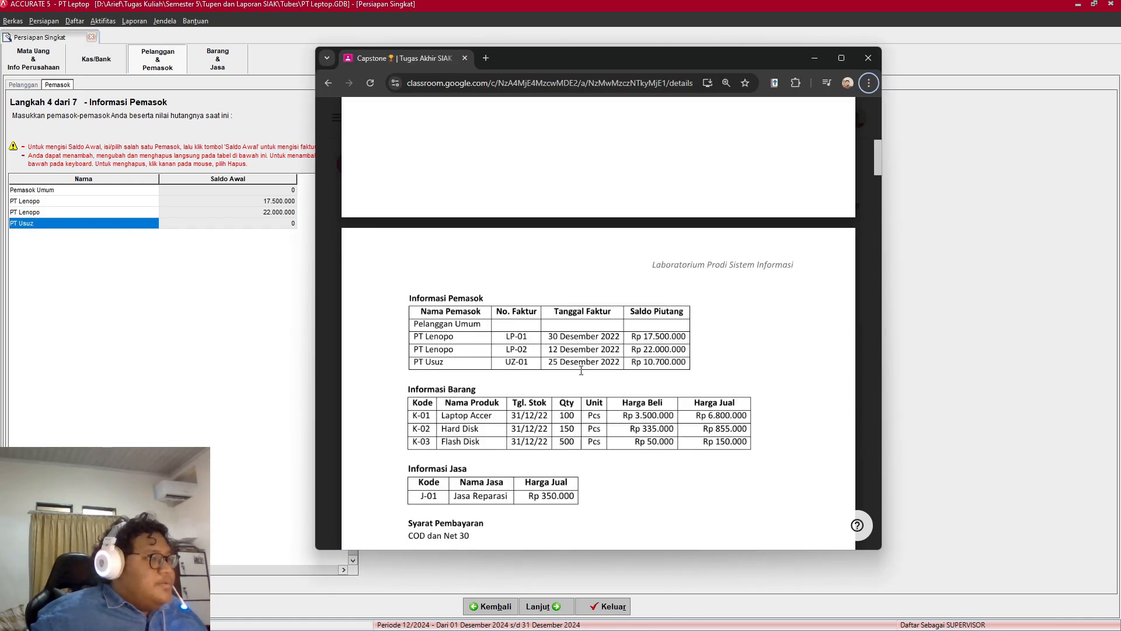
key("alt+Tab")
Step: Enter opening invoice number UZ-01 dated 25/12/2022 for PT Usuz
type("U")
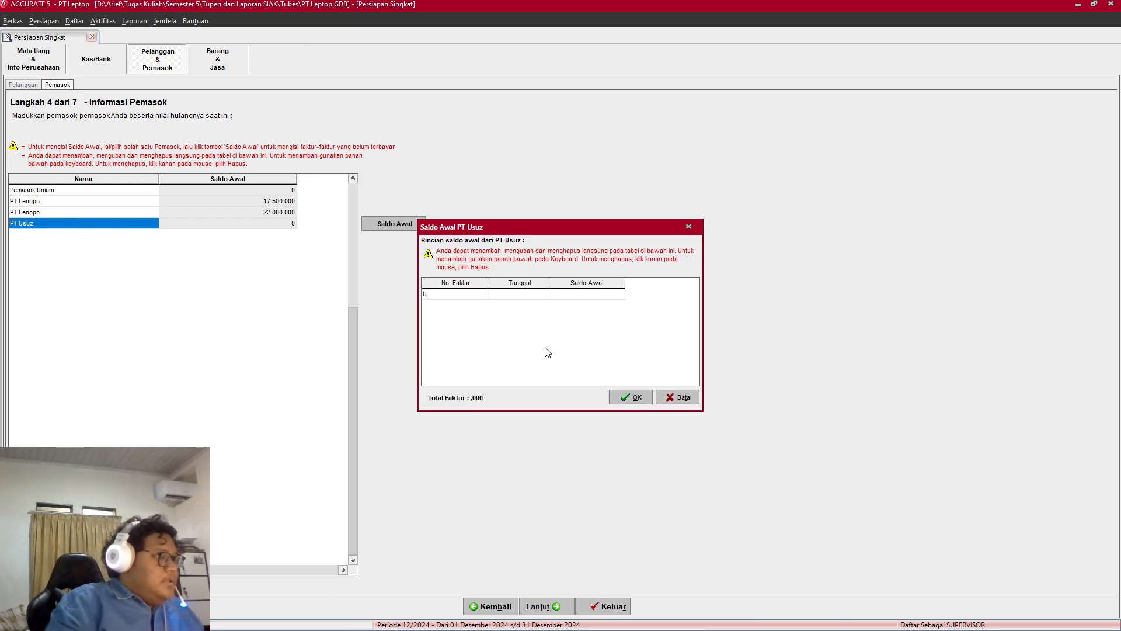
type("Z01")
key("Tab")
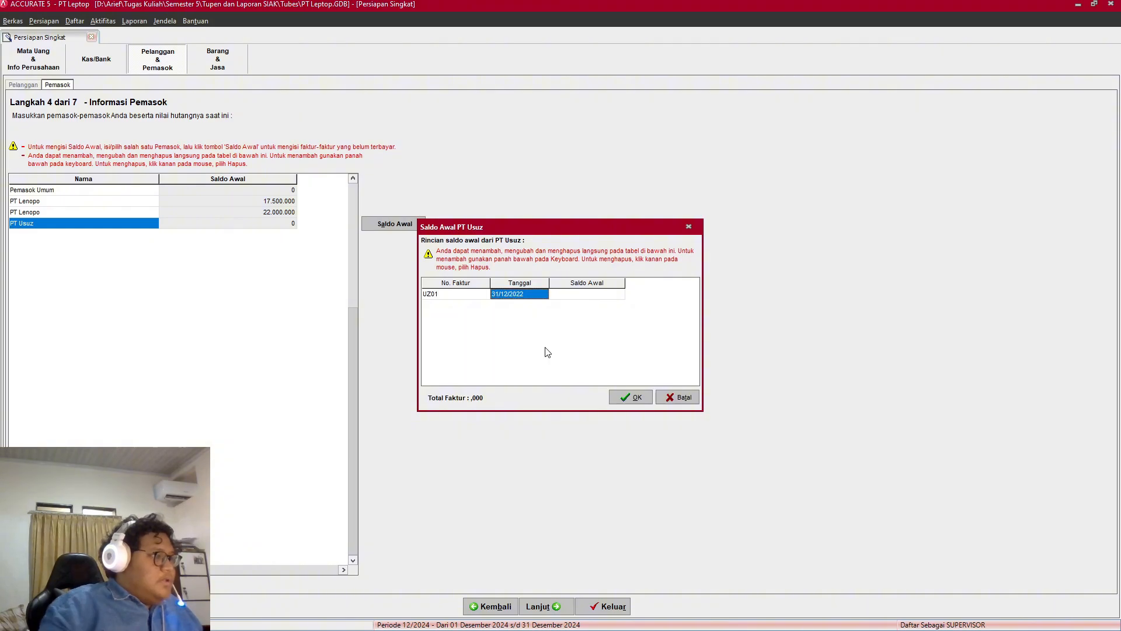
left_click(432, 294)
left_click(430, 293)
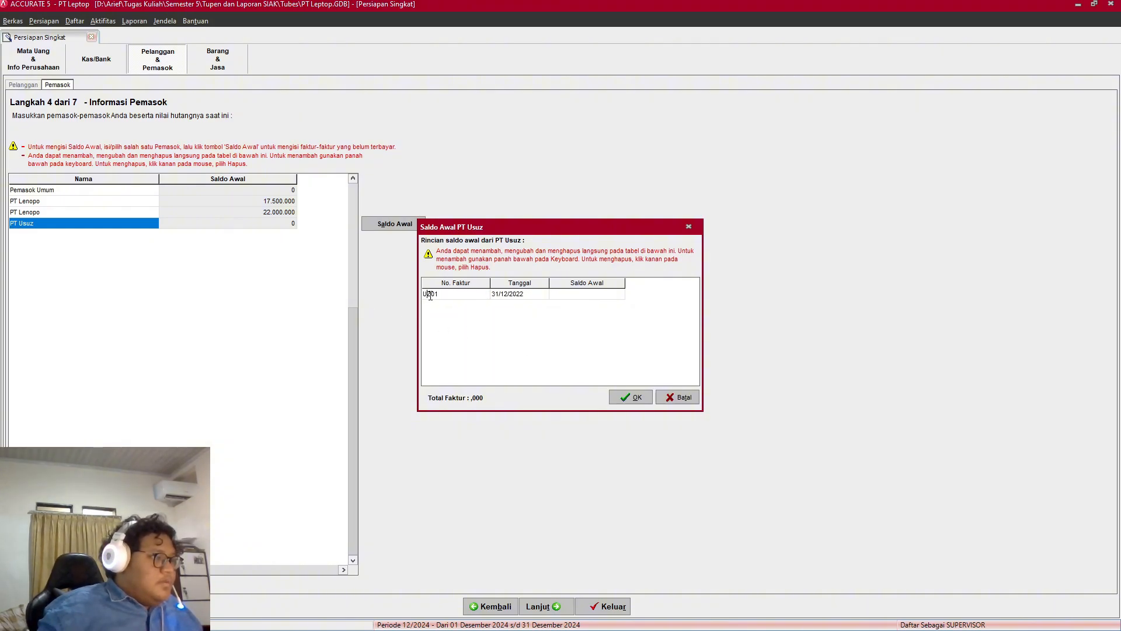
type("-")
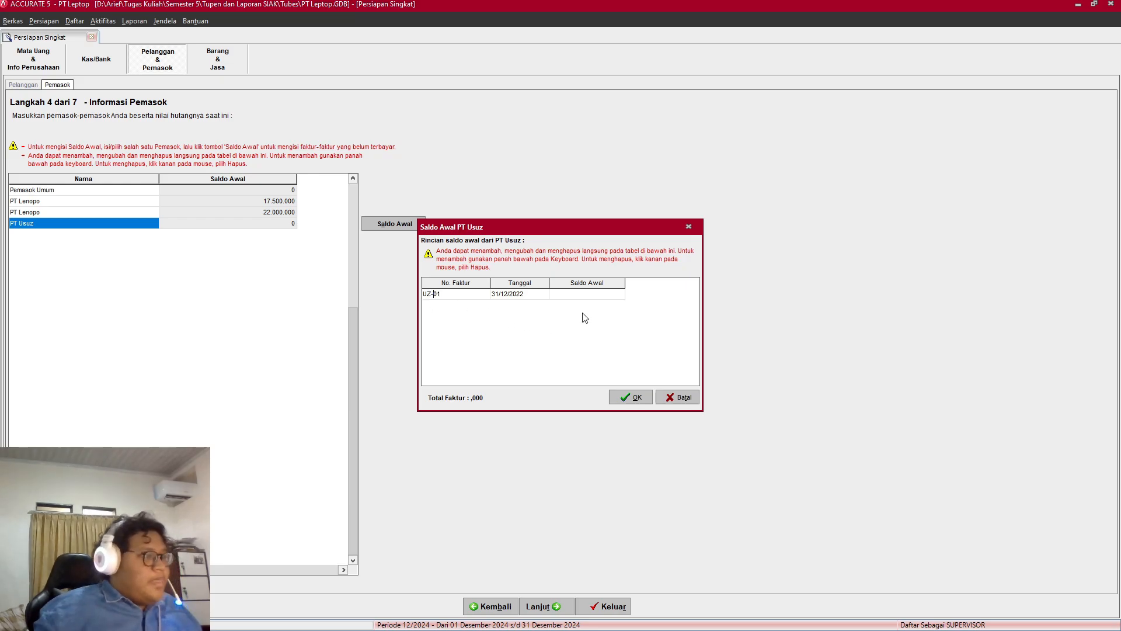
key("alt+Tab")
key("alt+Tab")
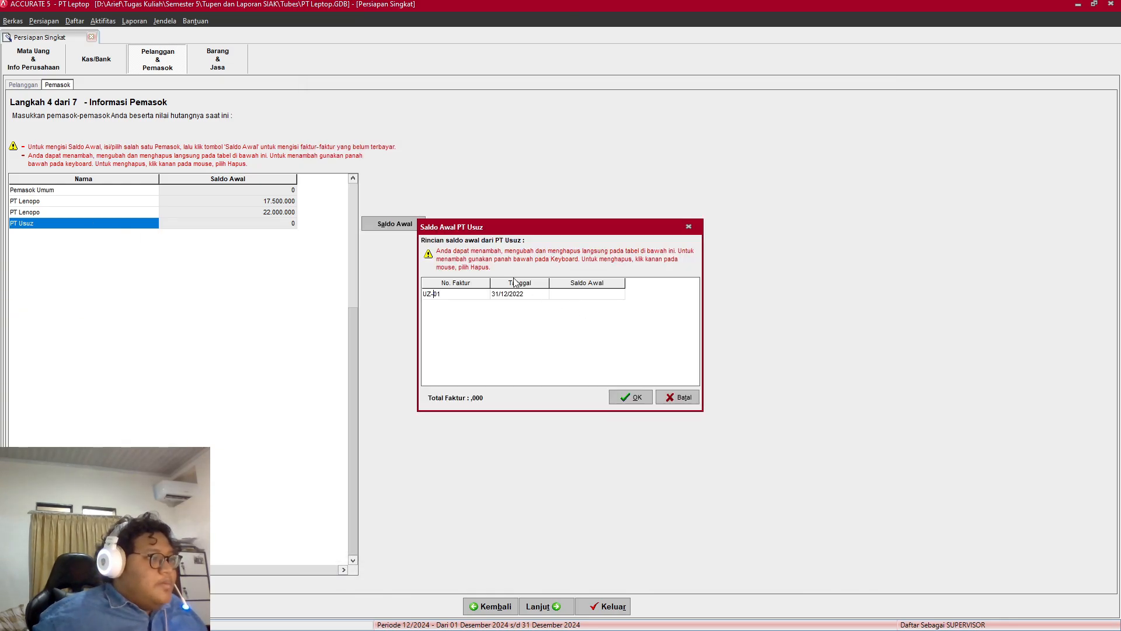
left_click(500, 298)
left_click(500, 298)
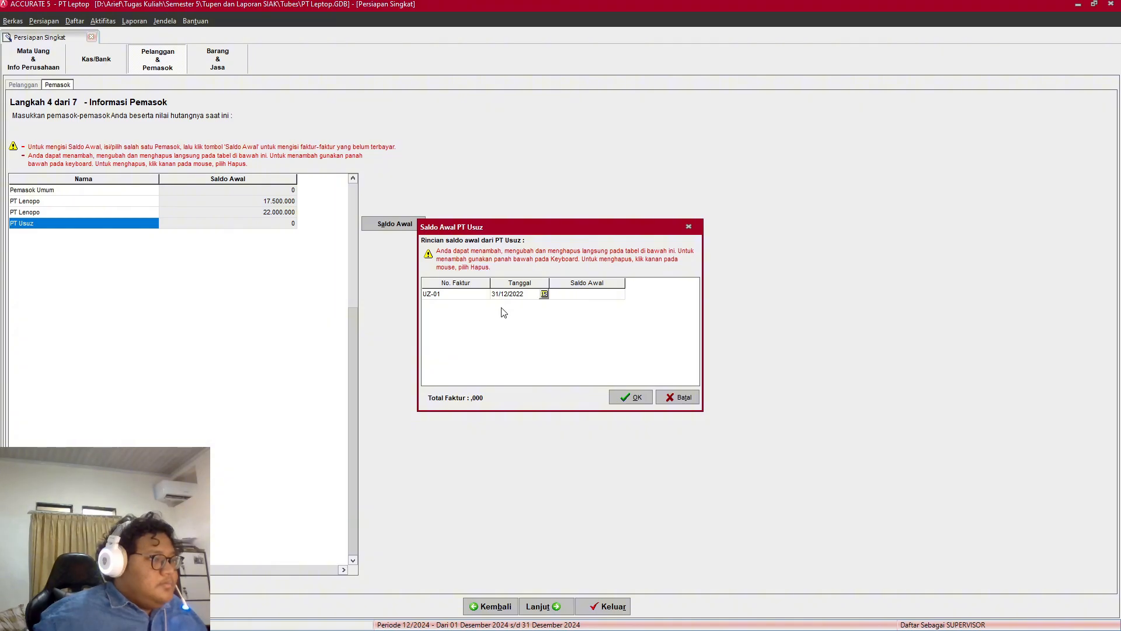
key("BackSpace")
key("BackSpace")
type("25")
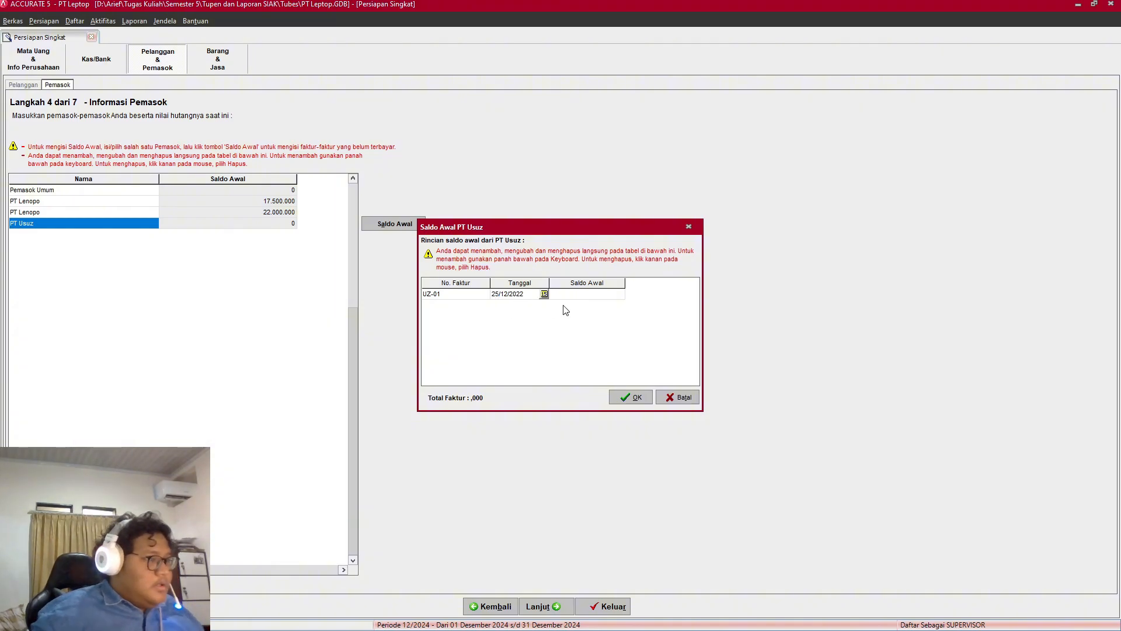
Step: Set PT Usuz's opening invoice amount to 10.700.000 and confirm it
left_click(603, 295)
key("alt+Tab")
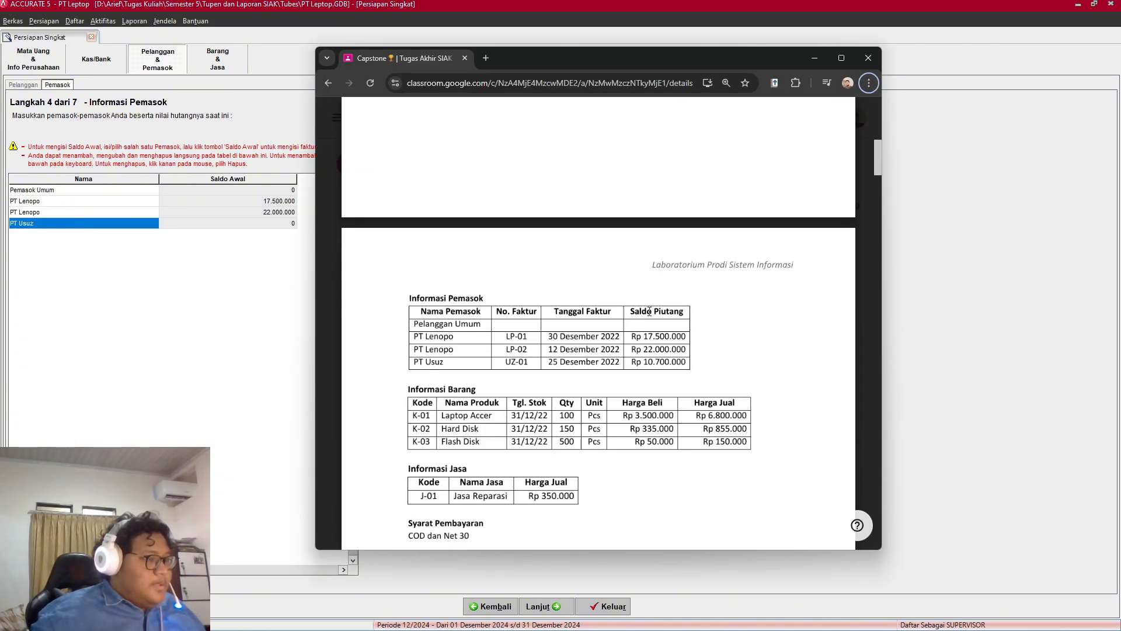
key("alt+Tab")
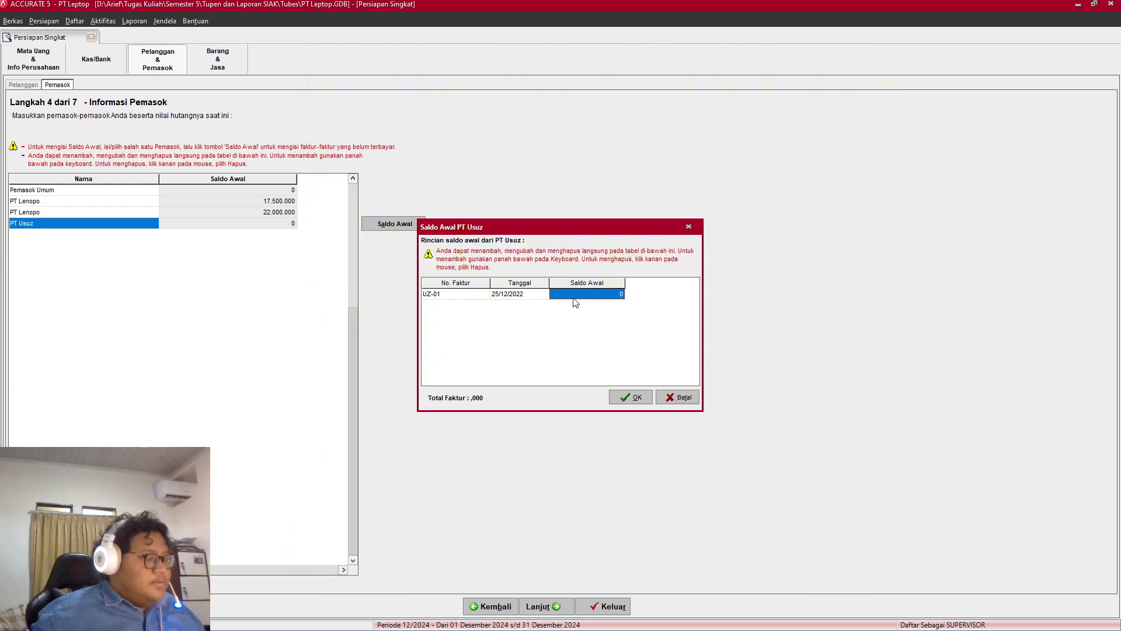
type("10")
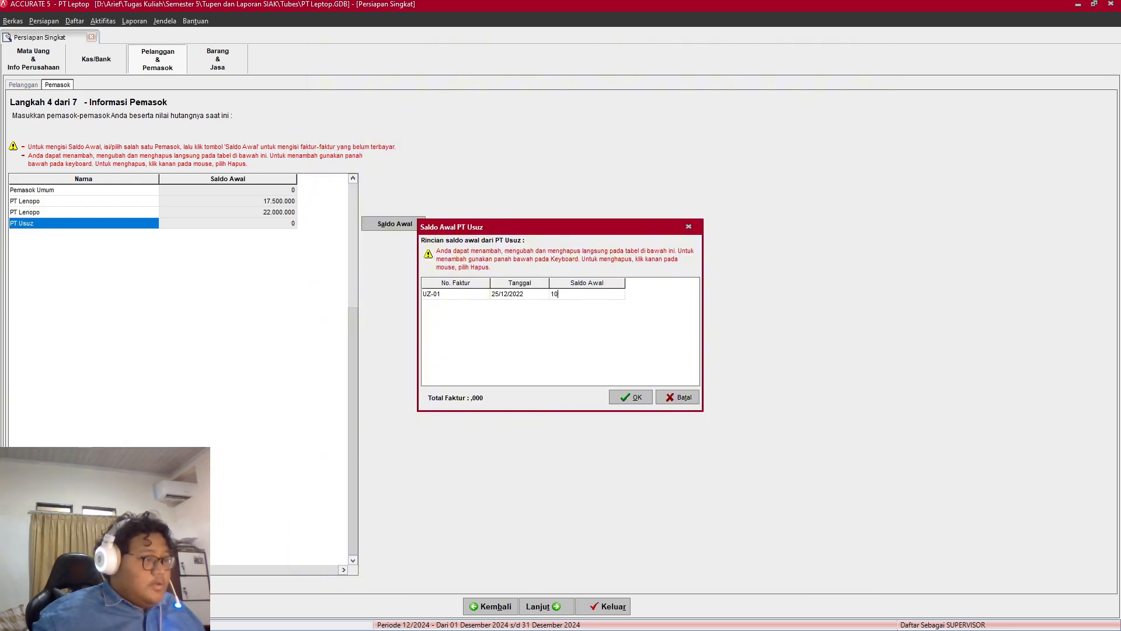
type("700000")
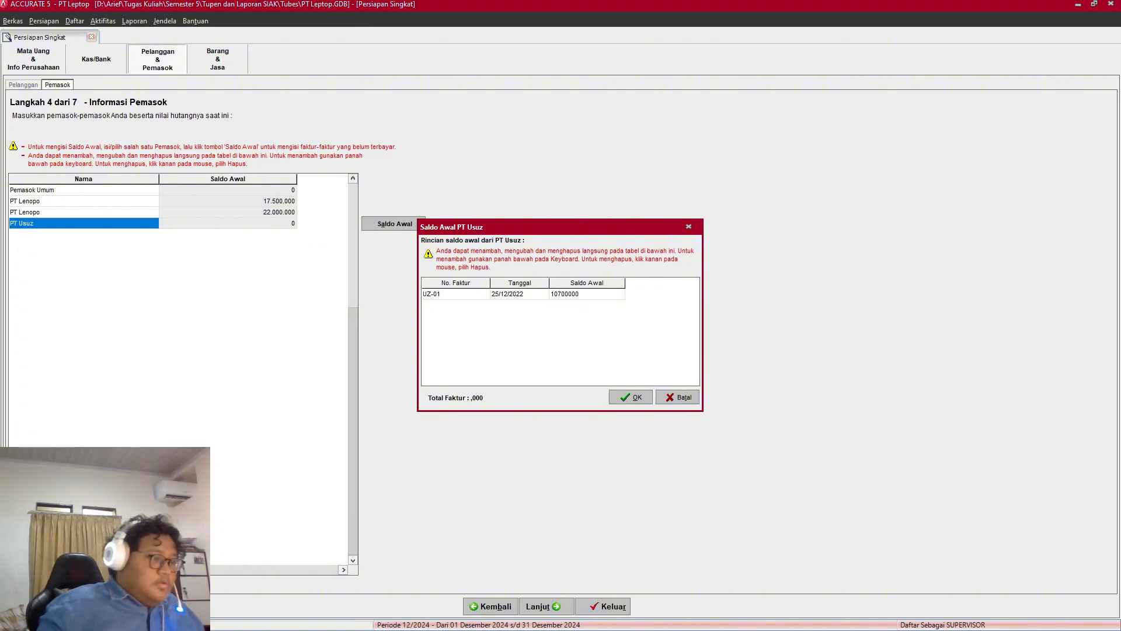
left_click(635, 396)
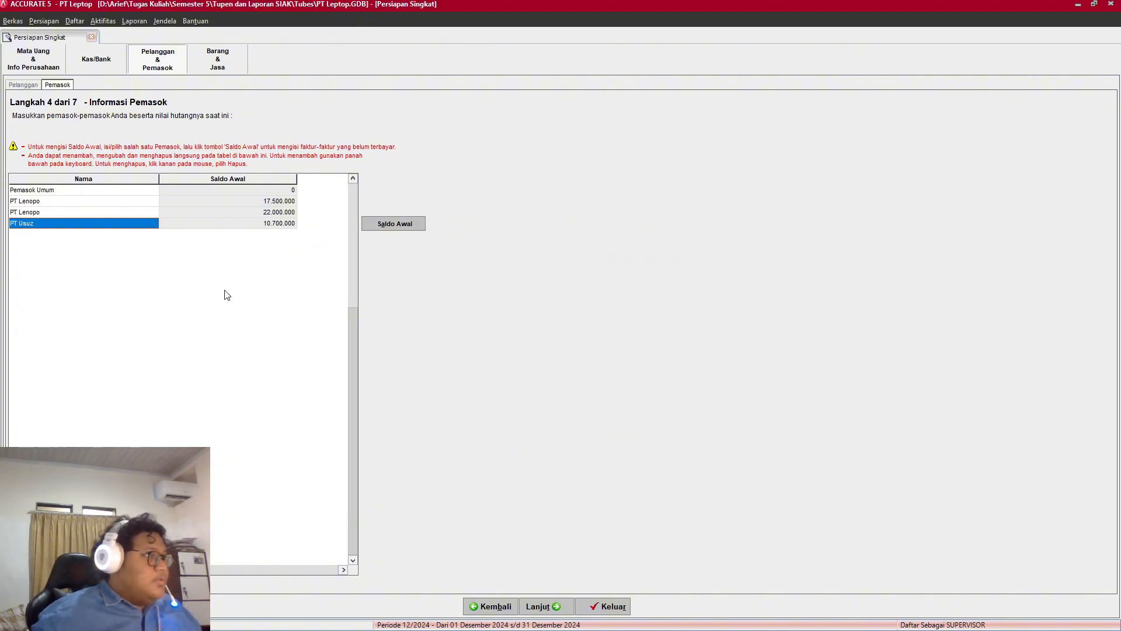
Step: Check the supplier list against the assignment, then advance to step 5, inventory costing method (Rata-rata)
key("alt+Tab")
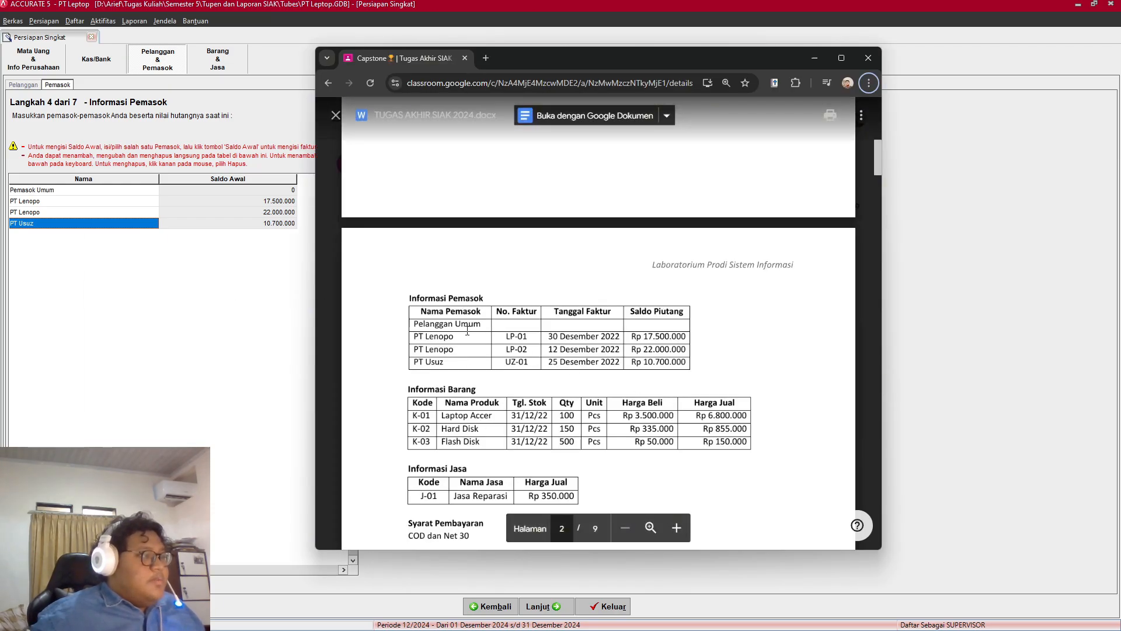
key("alt+Tab")
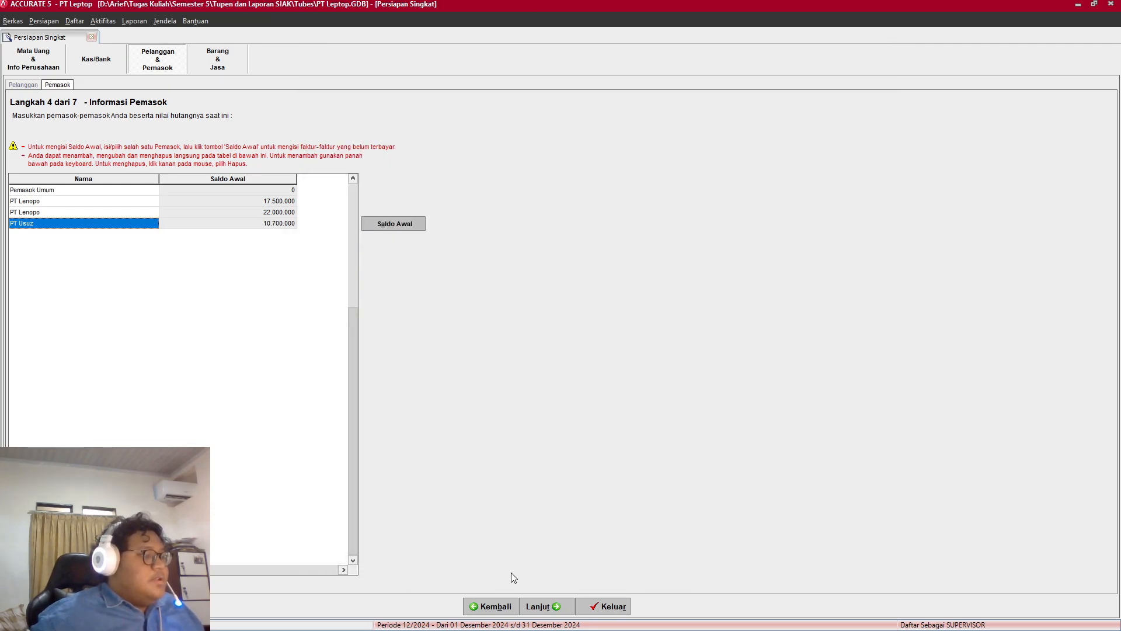
left_click(541, 606)
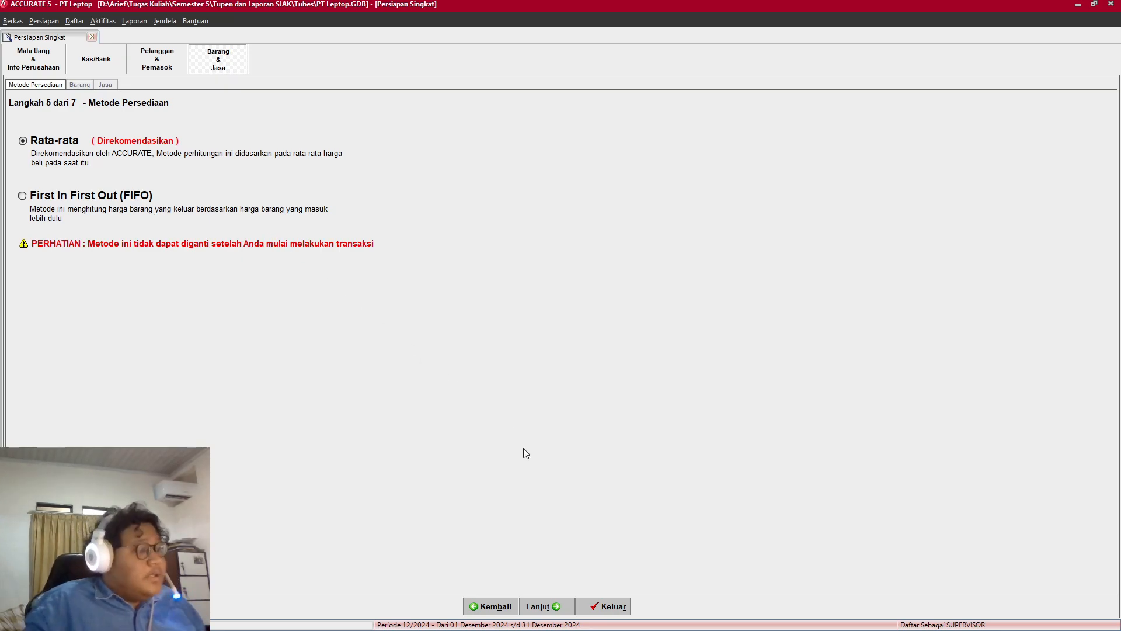
Step: Keep the Rata-rata method and advance to step 6, item information, with the assignment's item list shown
left_click(553, 608)
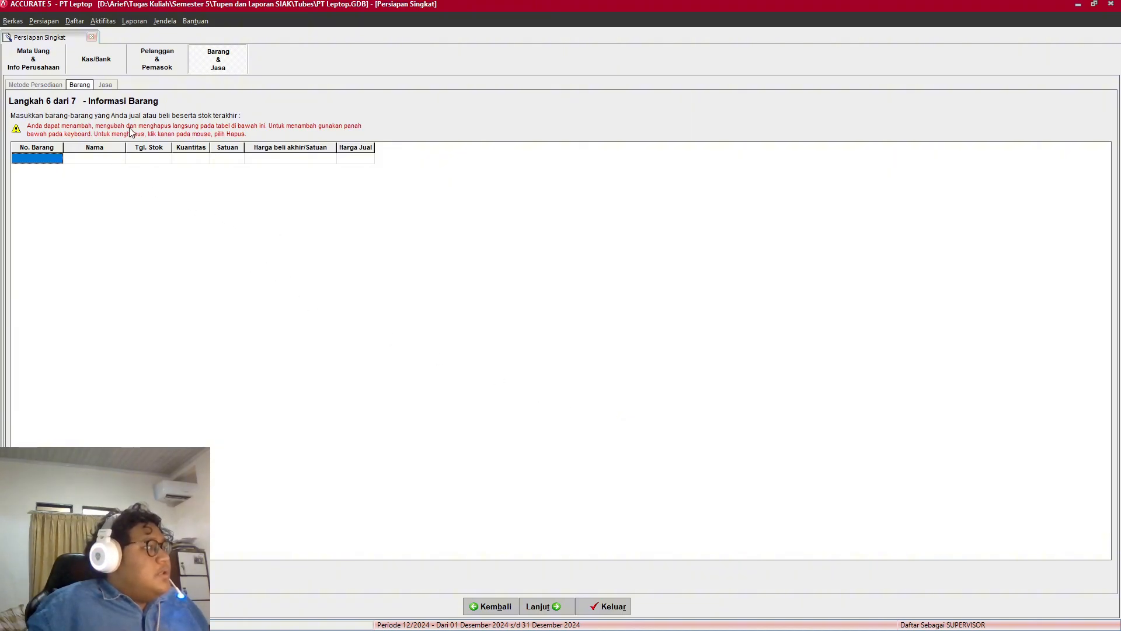
key("alt+Tab")
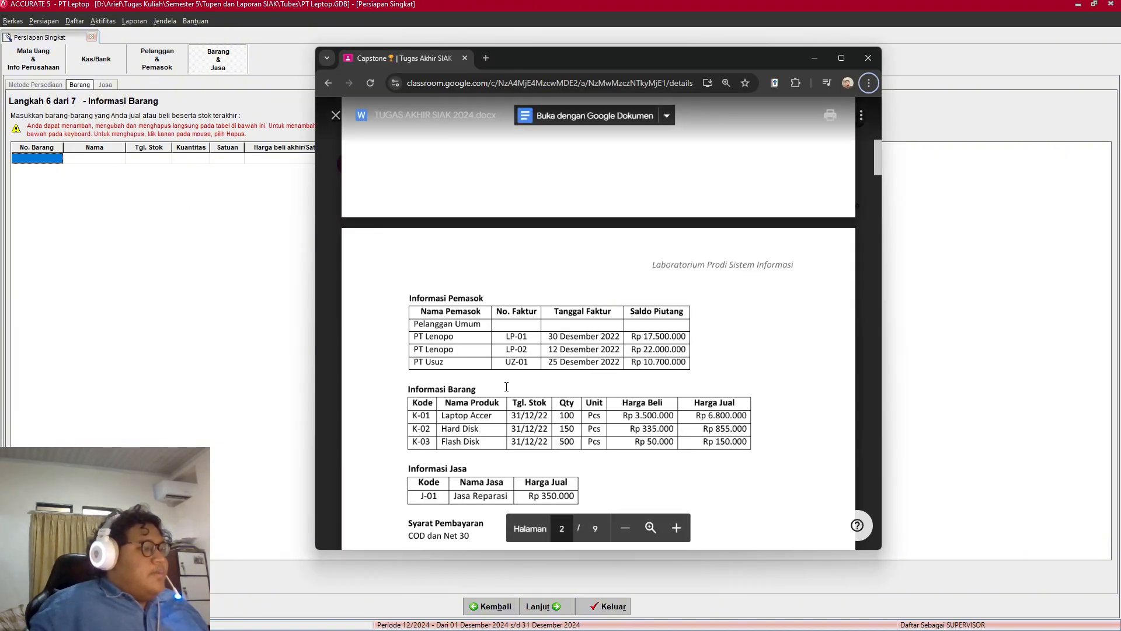
scroll(456, 410, "down", 1)
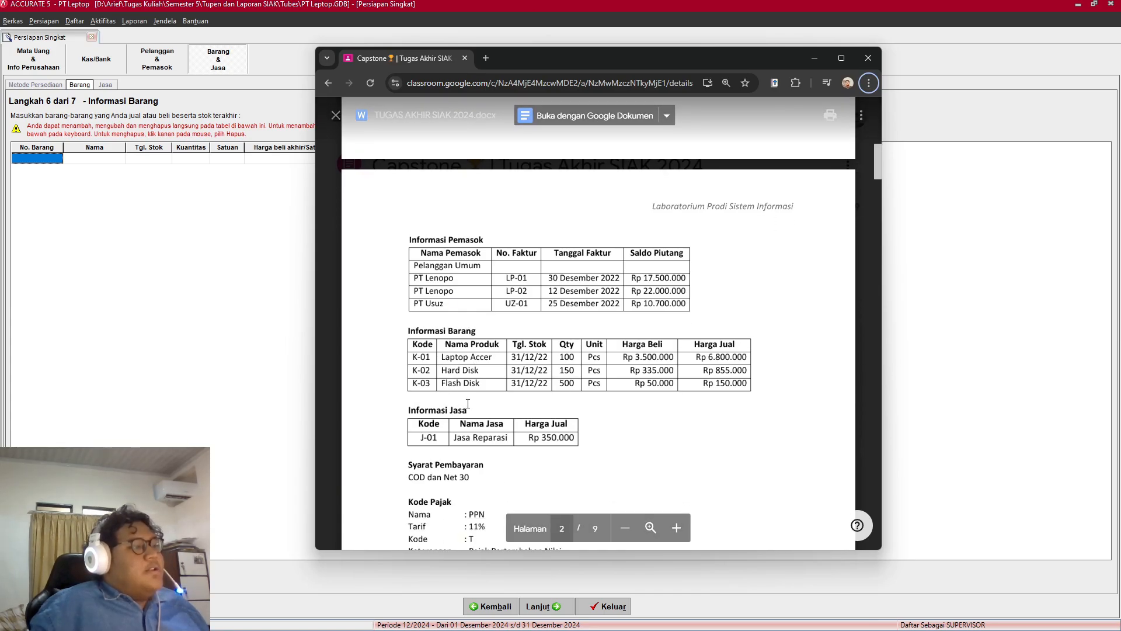
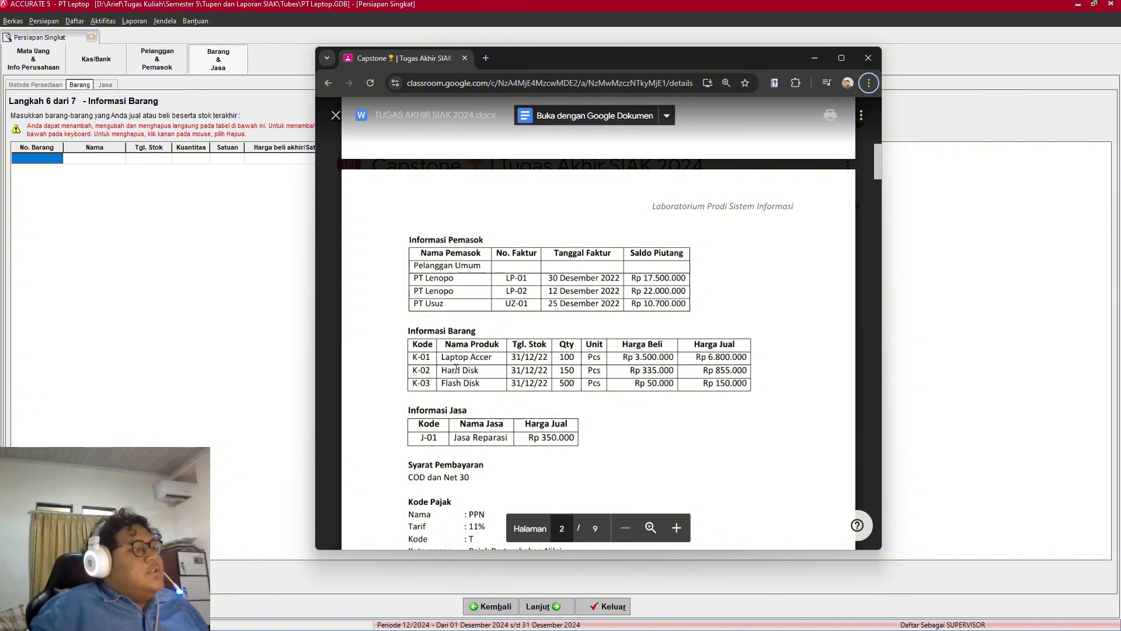
Step: Enter item K-01 Laptop Accer with stock date 31/12/2022, quantity 100 and unit pcs
left_click(38, 159)
key("alt+Tab")
key("alt+Tab")
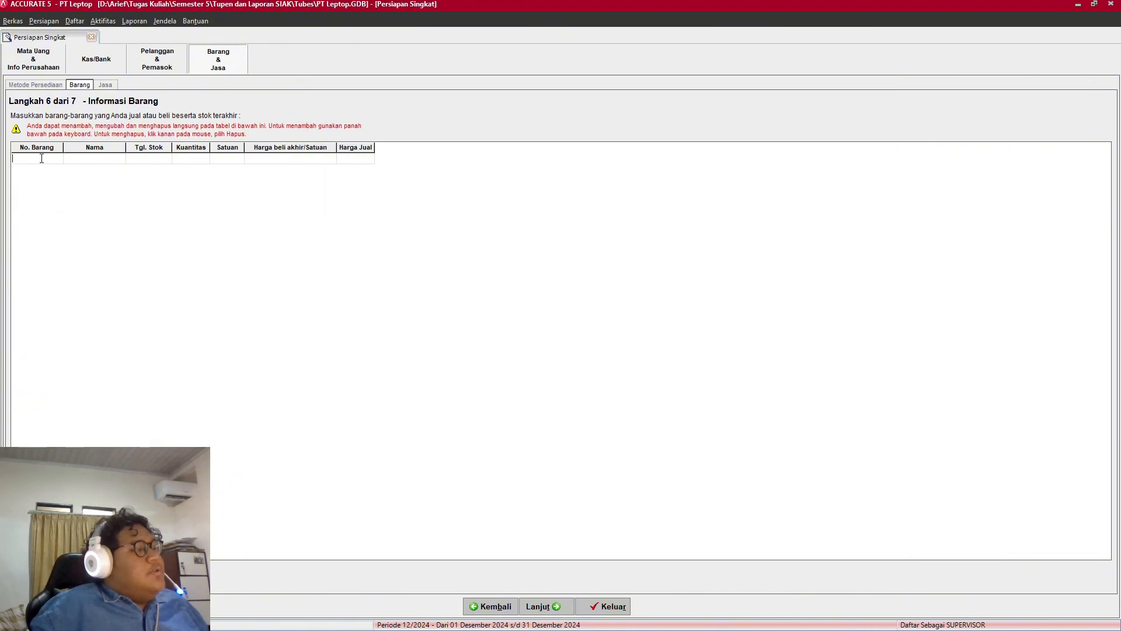
type("K-")
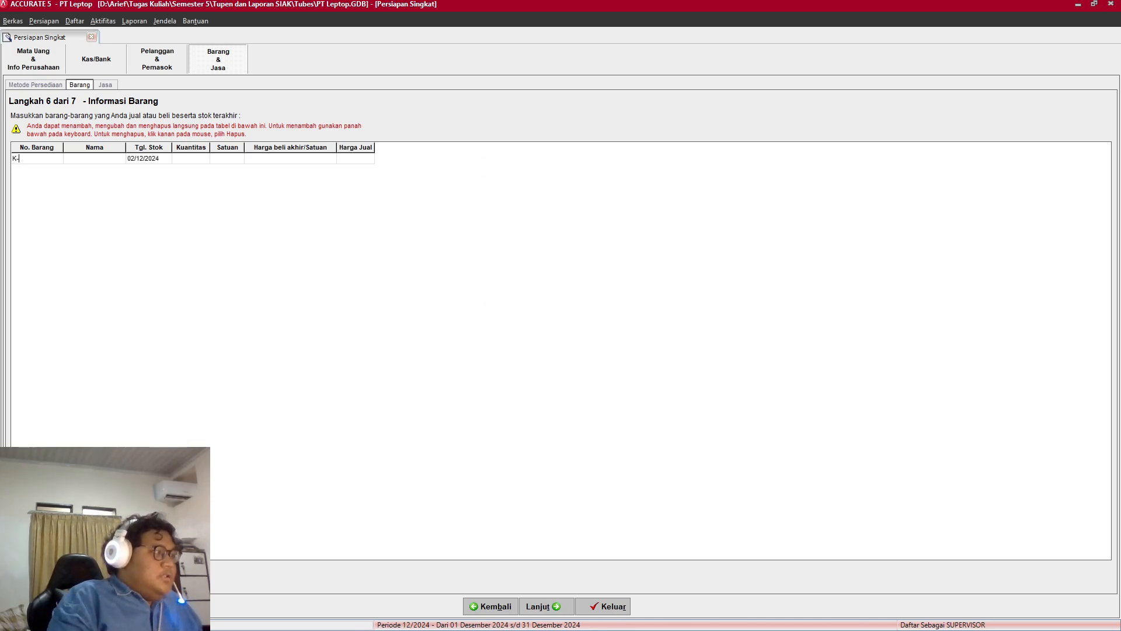
type("01")
key("Tab")
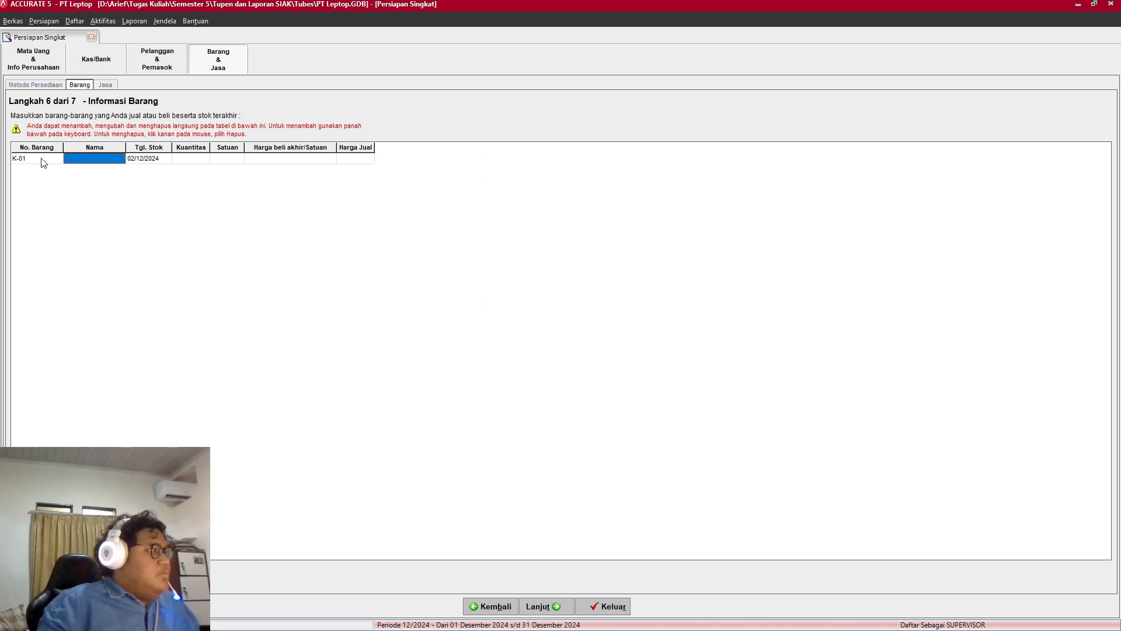
key("alt+Tab")
key("alt+Tab")
type("L")
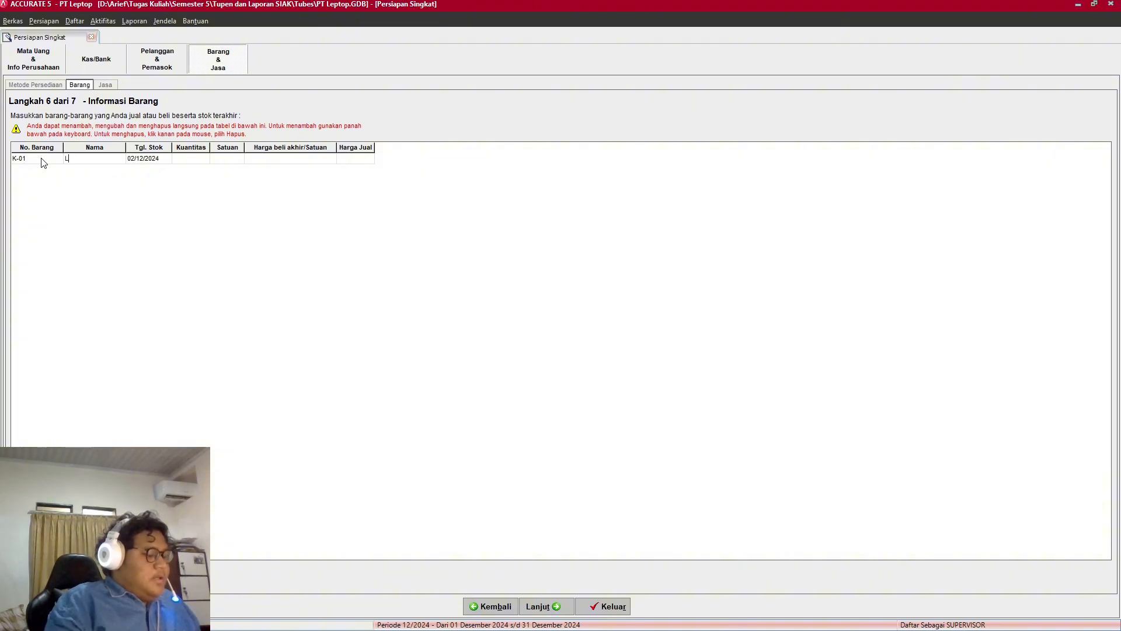
type("aptop Accer")
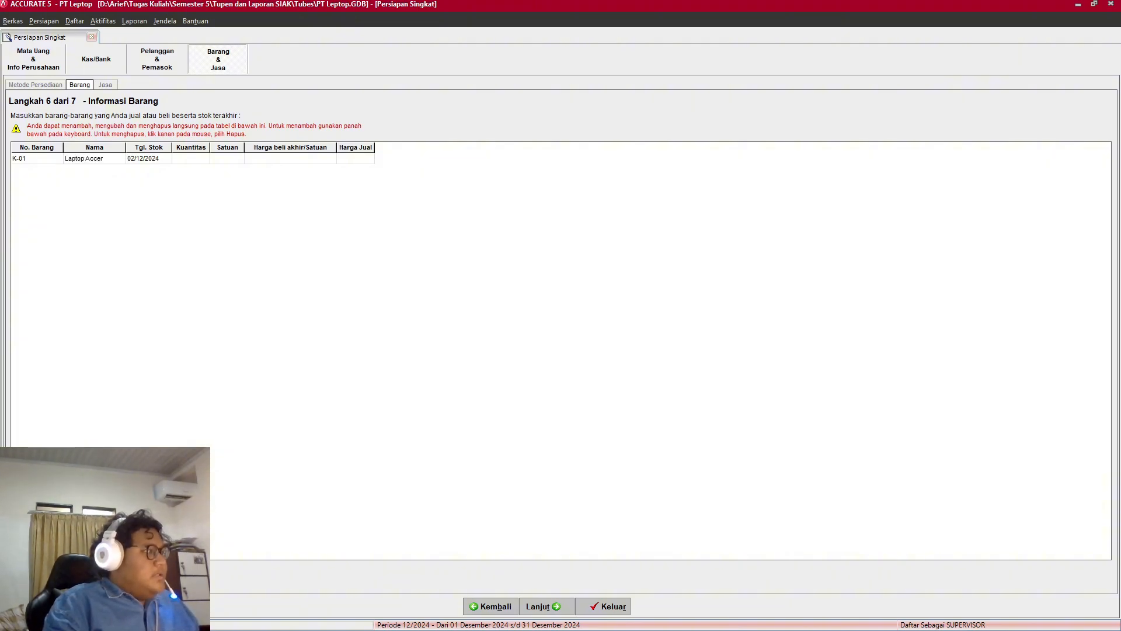
key("Tab")
key("alt+Tab")
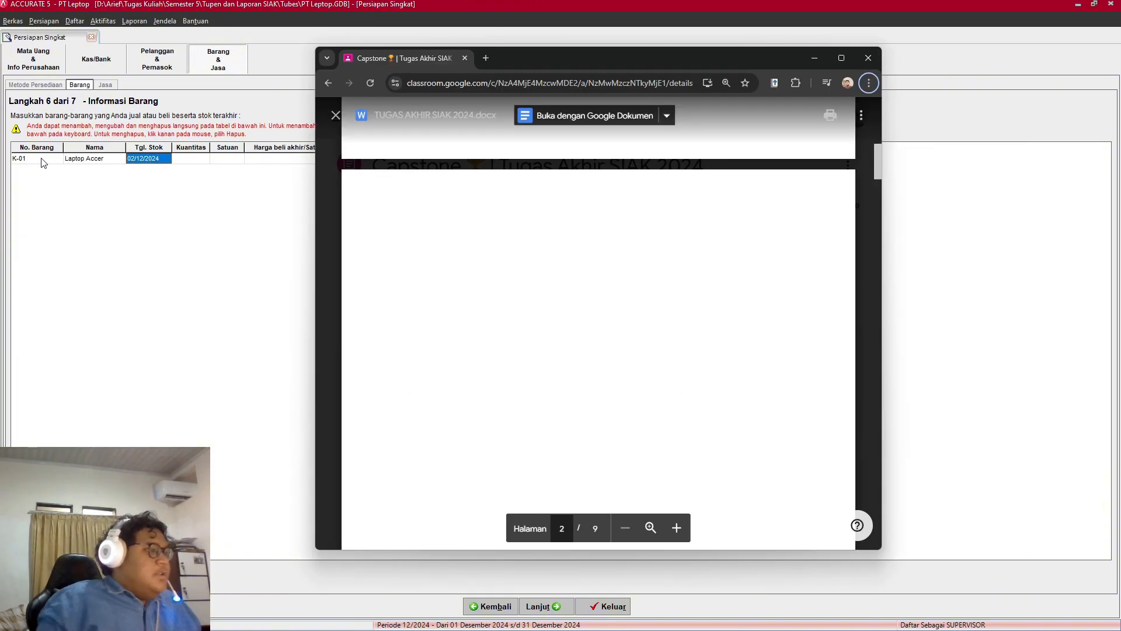
scroll(624, 283, "down", 10)
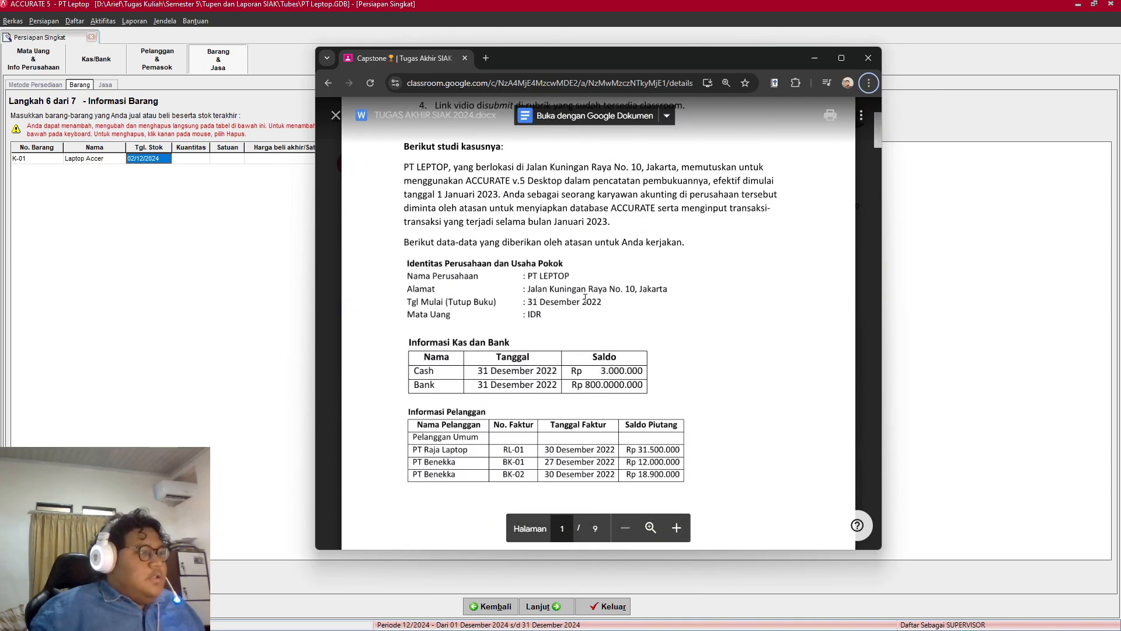
scroll(624, 283, "up", 10)
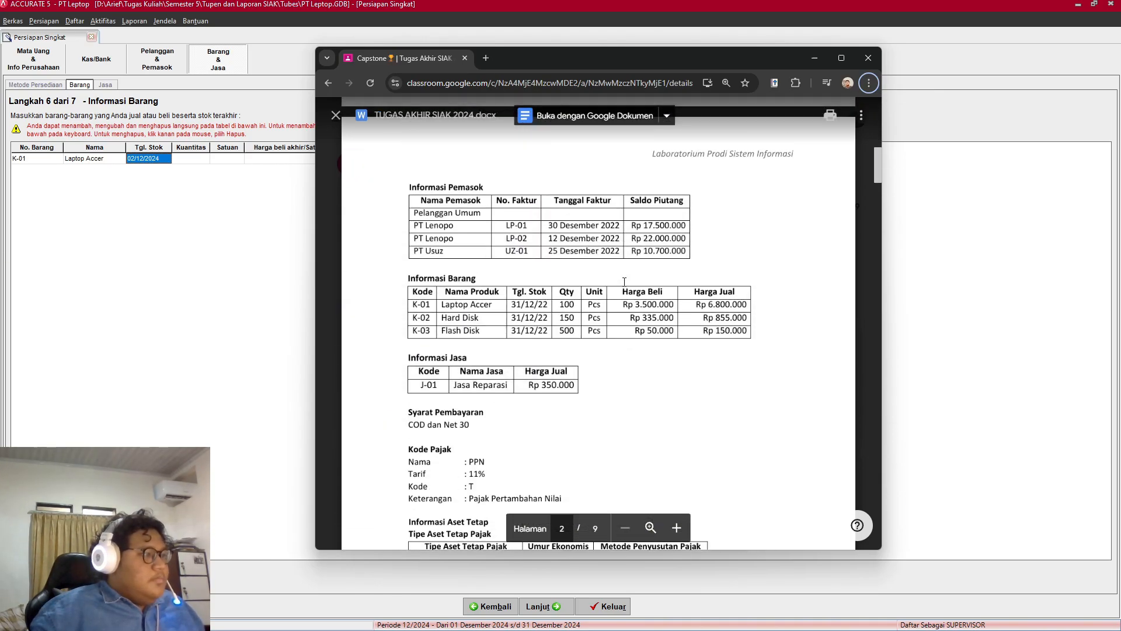
scroll(634, 275, "down", 2)
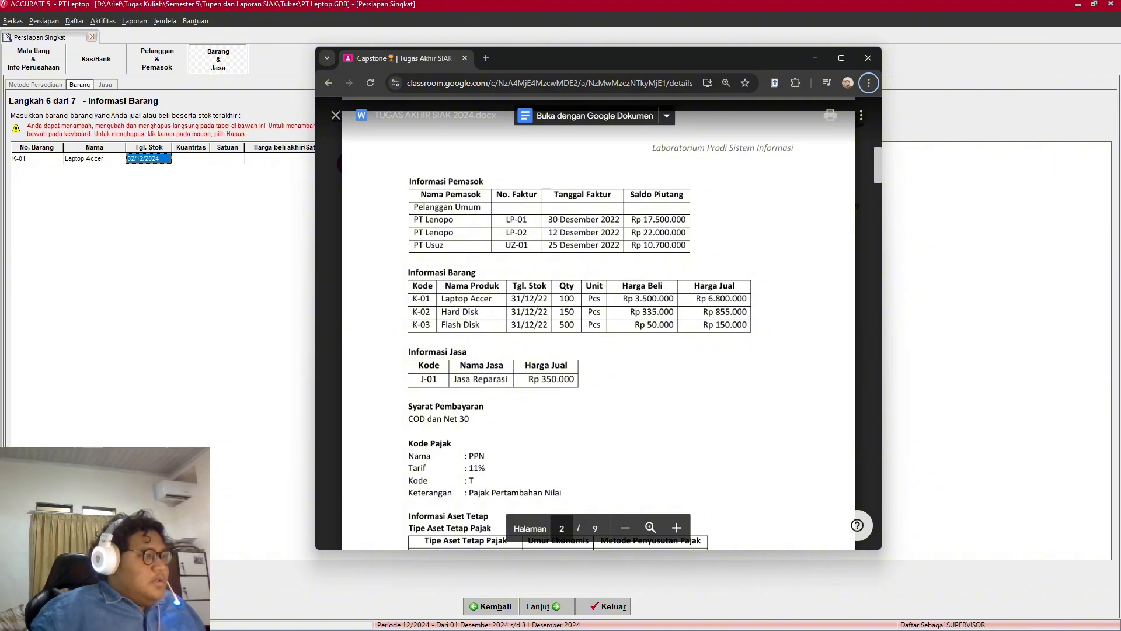
left_click(135, 159)
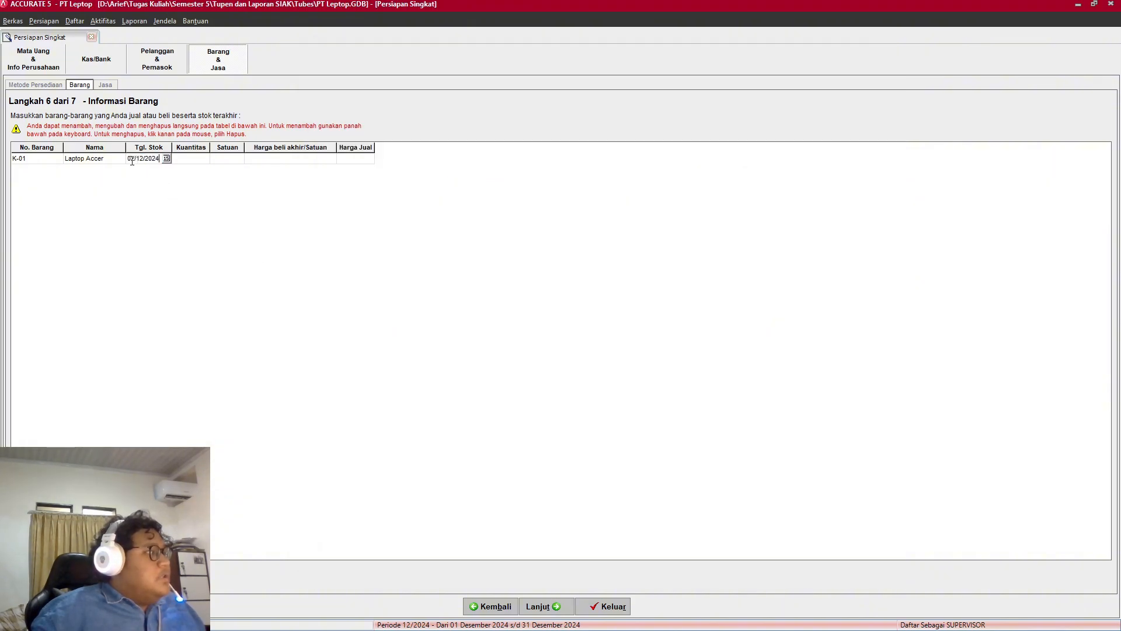
key("BackSpace")
key("BackSpace")
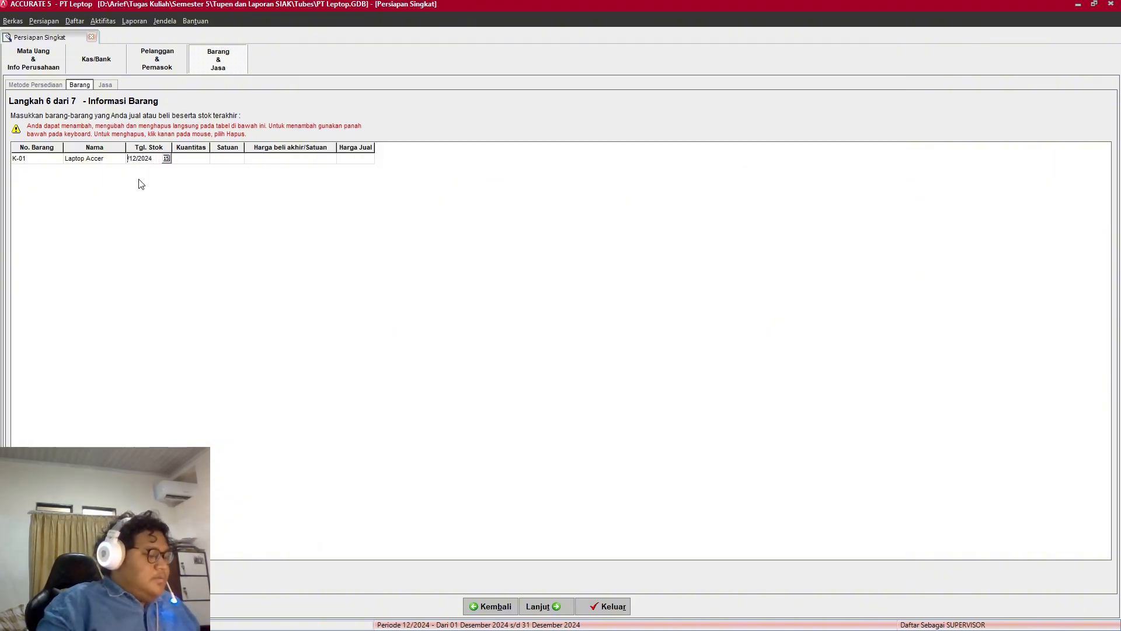
type("31/")
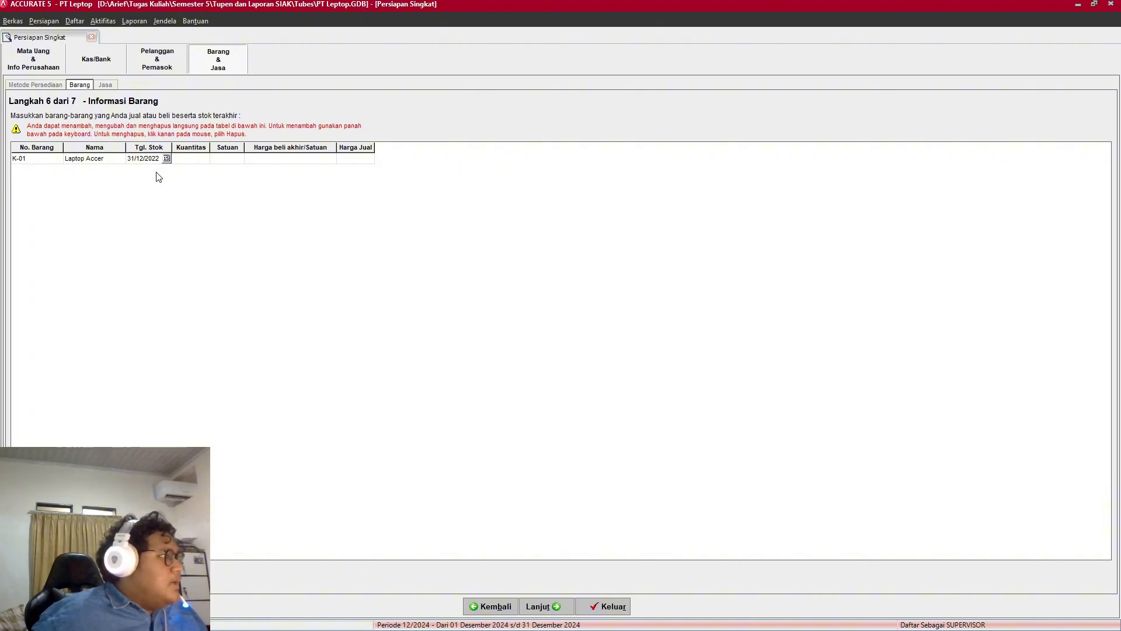
key("alt+Tab")
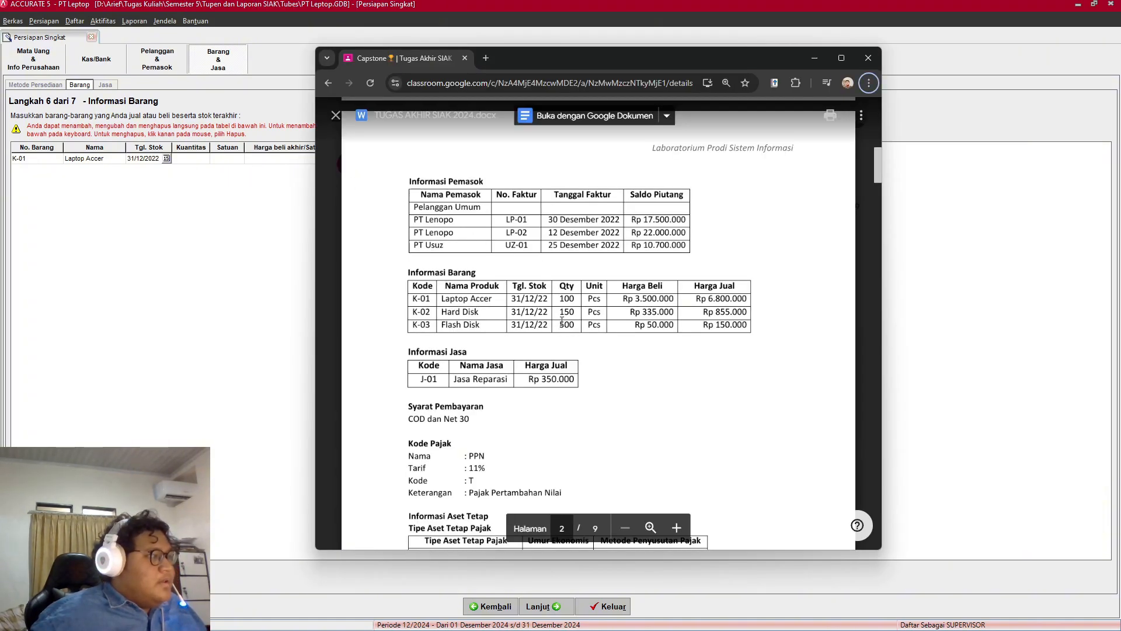
key("alt+Tab")
left_click(191, 158)
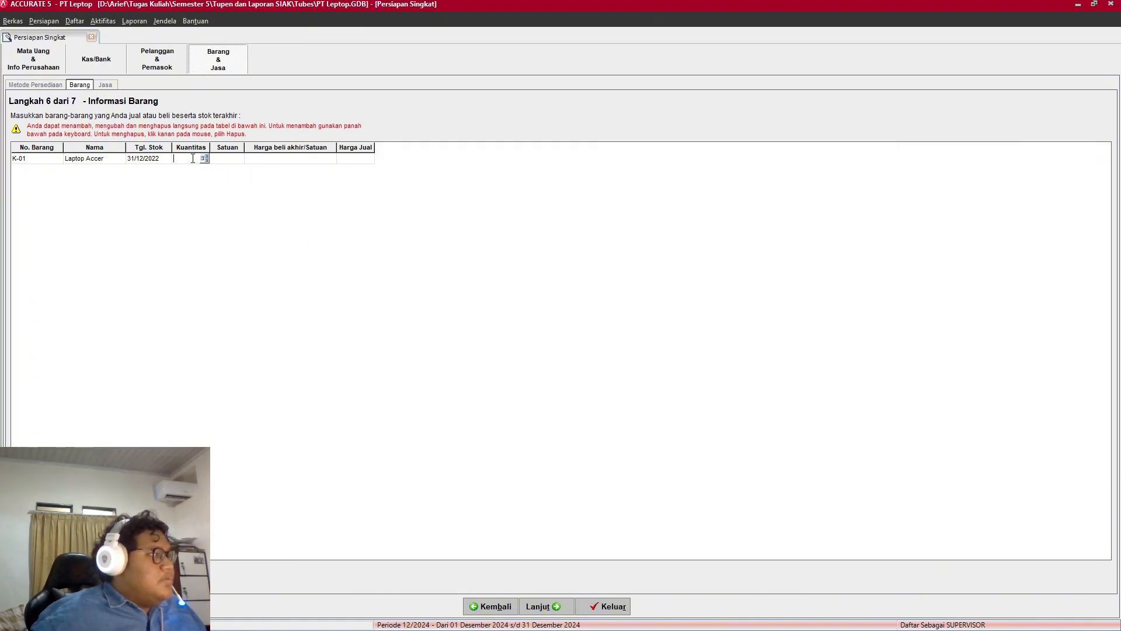
key("alt+Tab")
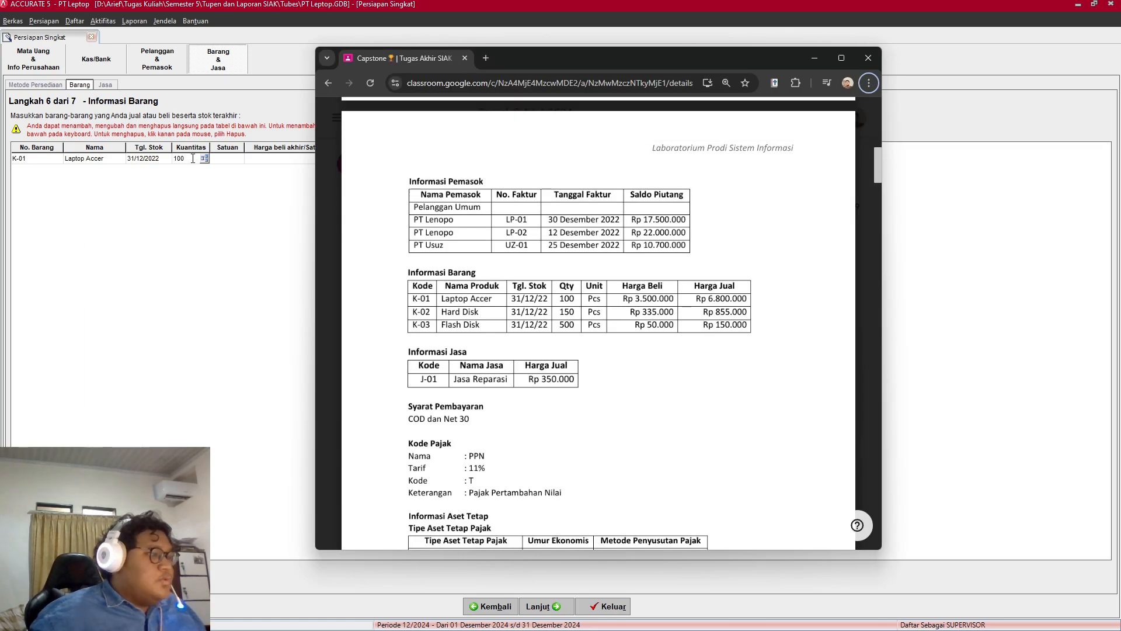
key("alt+Tab")
left_click(225, 161)
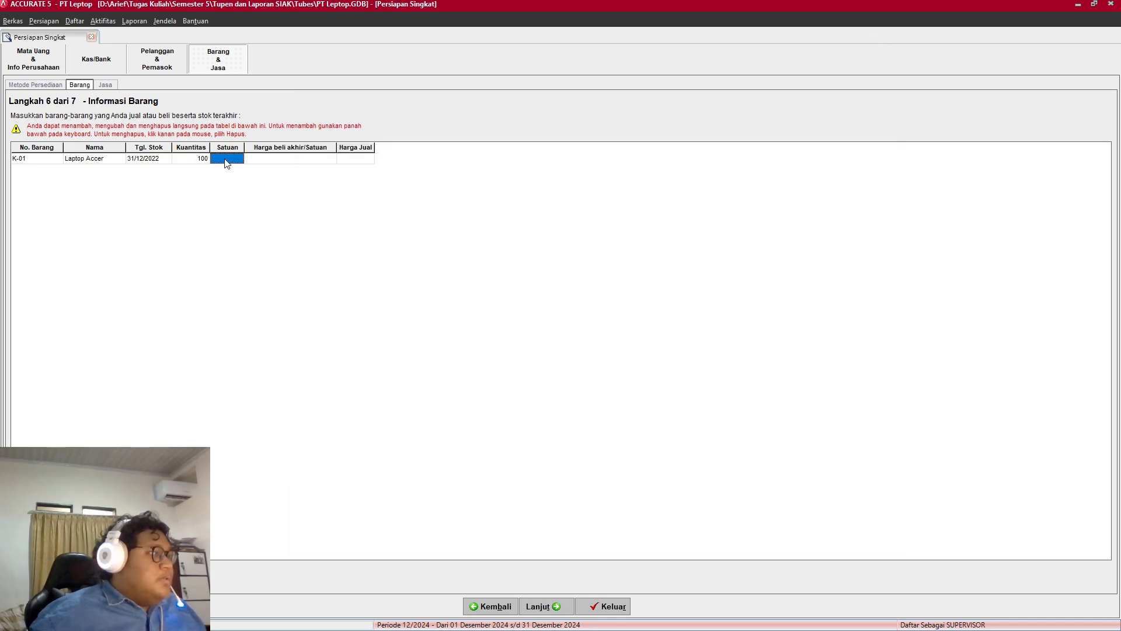
left_click(231, 160)
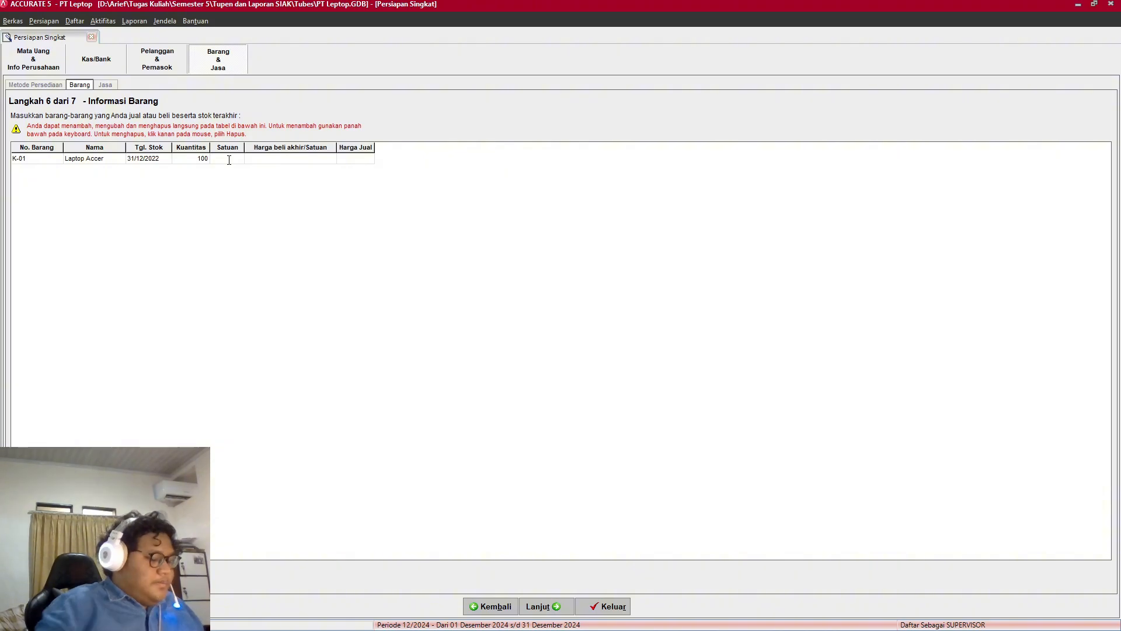
type("pcs")
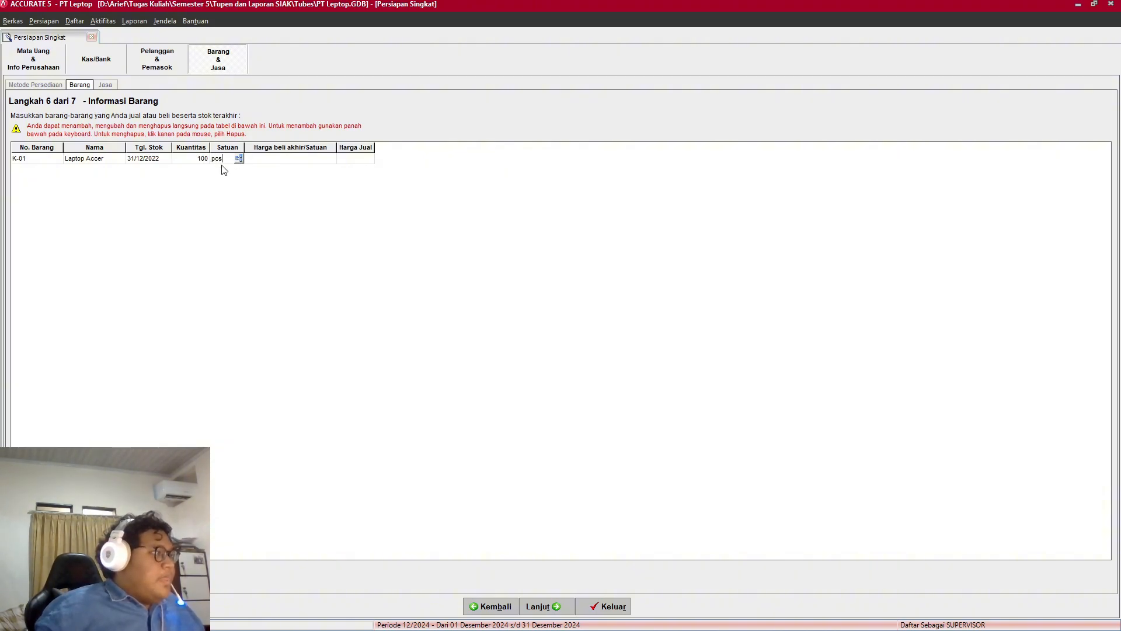
Step: Give K-01 a purchase price of 3.500.000 and a selling price of 600000
key("alt+Tab")
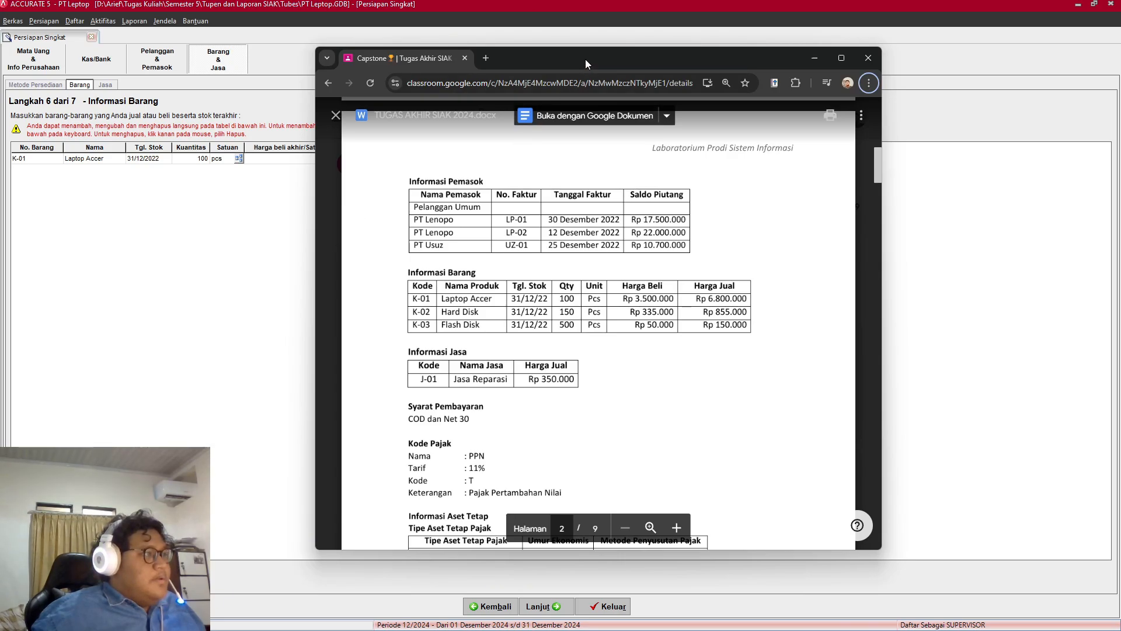
left_click_drag(585, 58, 709, 54)
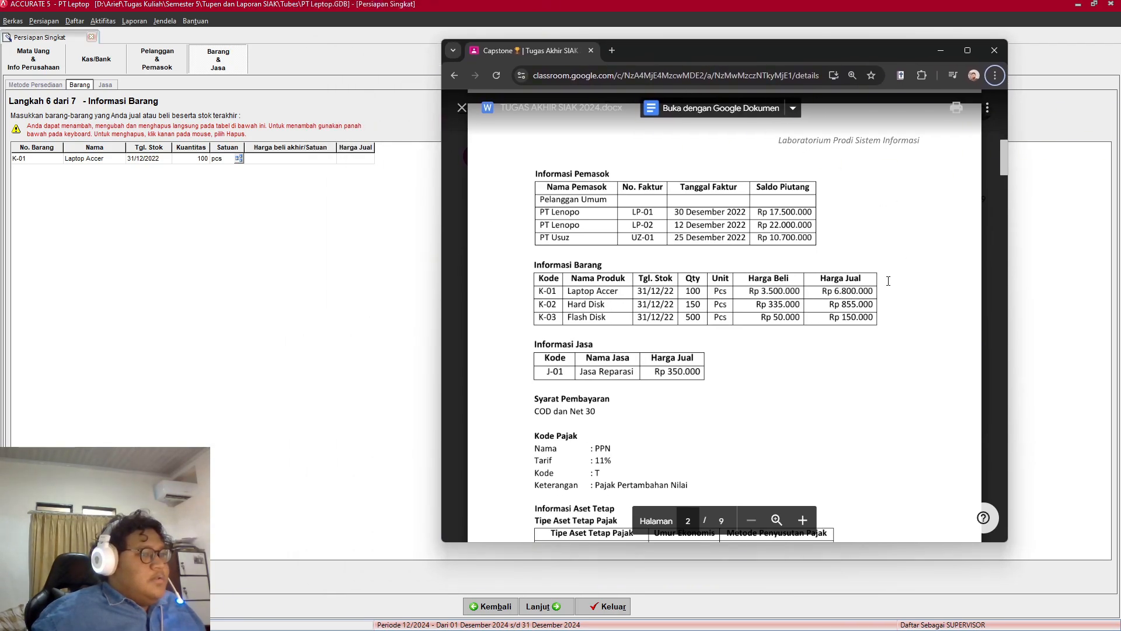
left_click(308, 158)
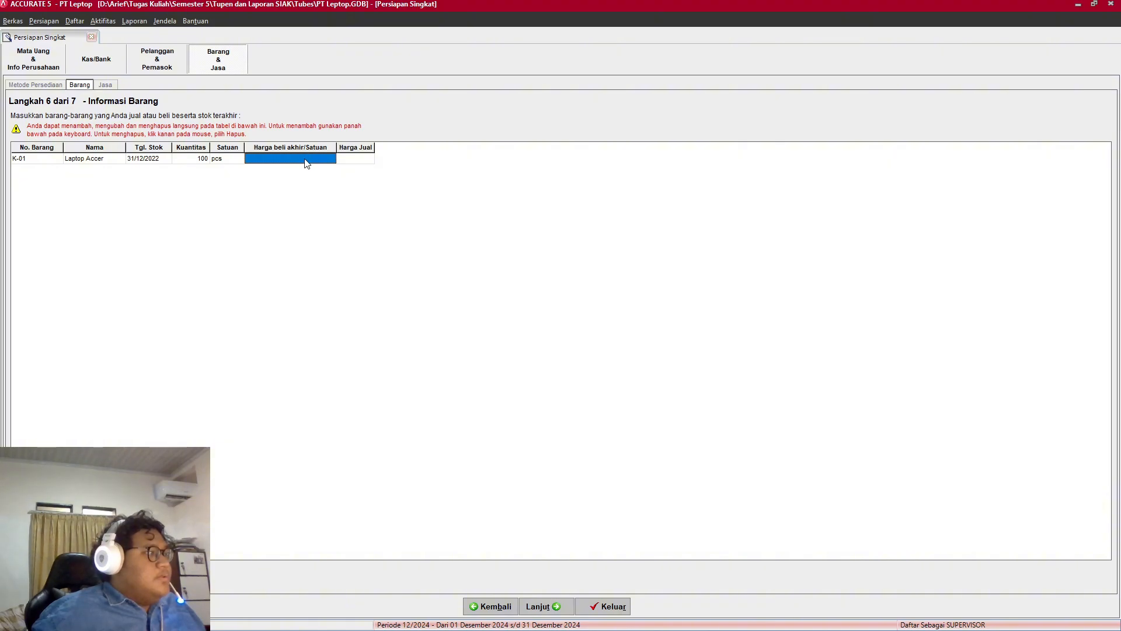
type("3.5")
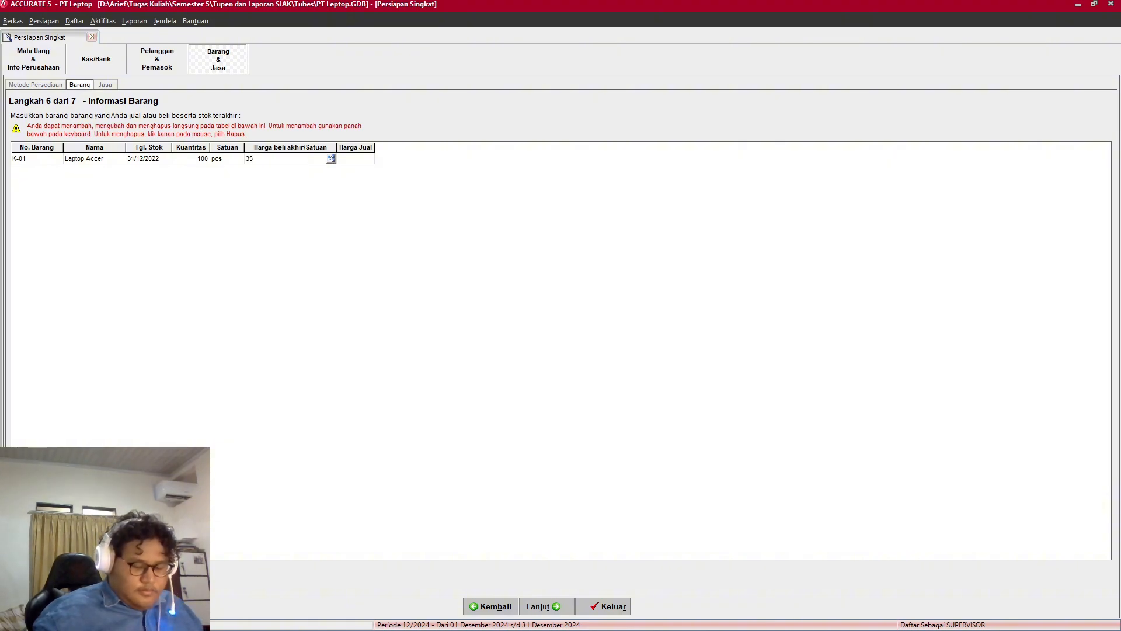
type("00.000")
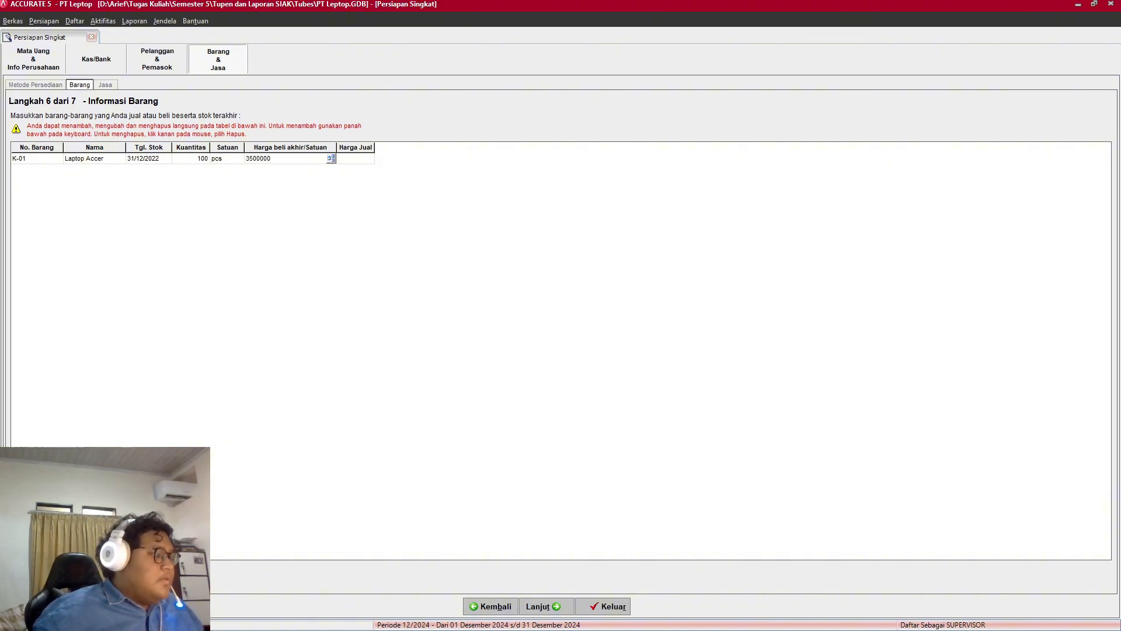
key("Tab")
key("alt+Tab")
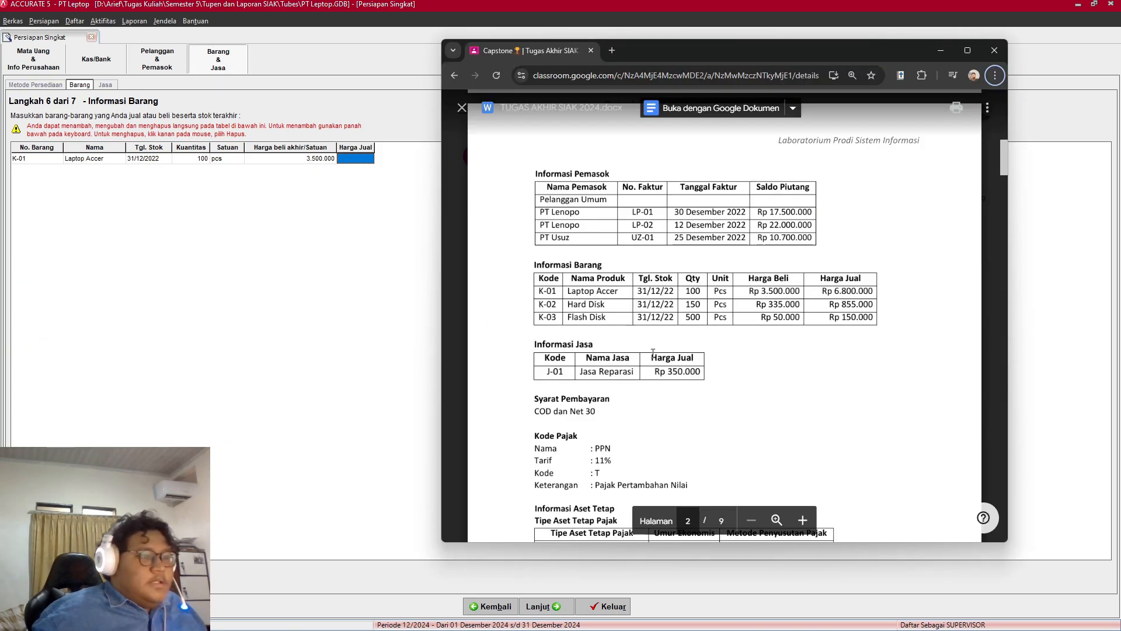
key("alt+Tab")
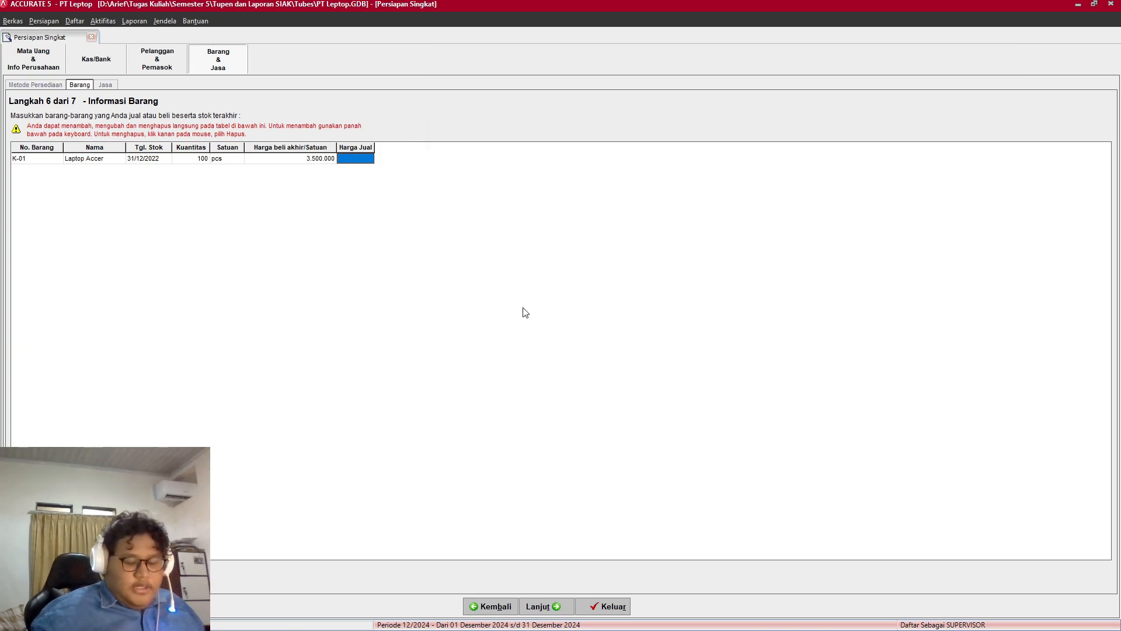
type("600000")
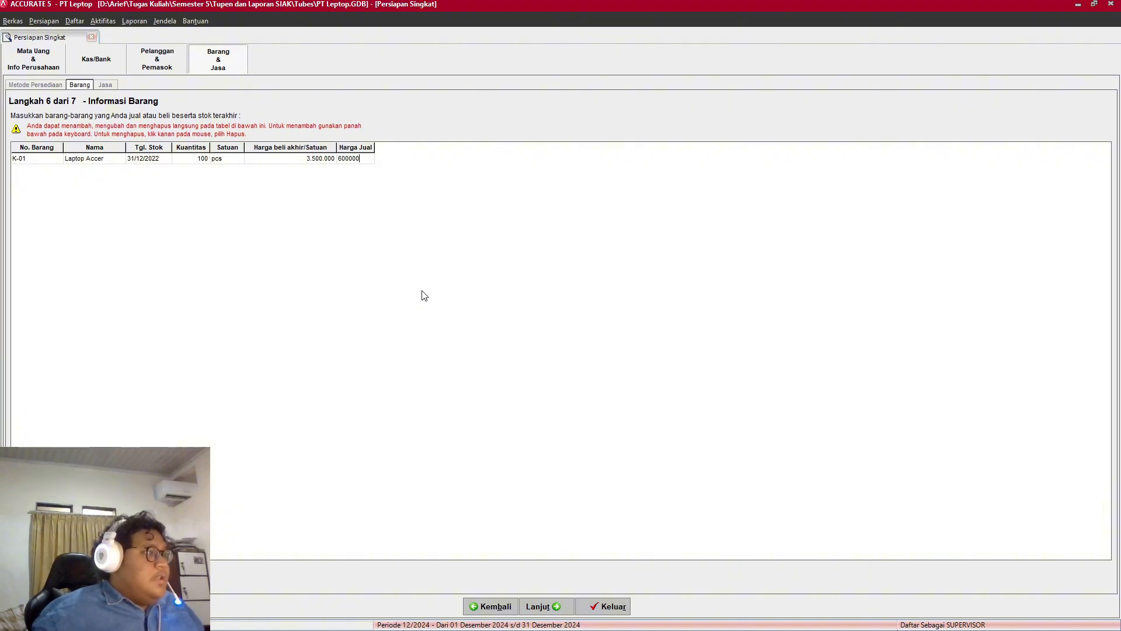
right_click(114, 215)
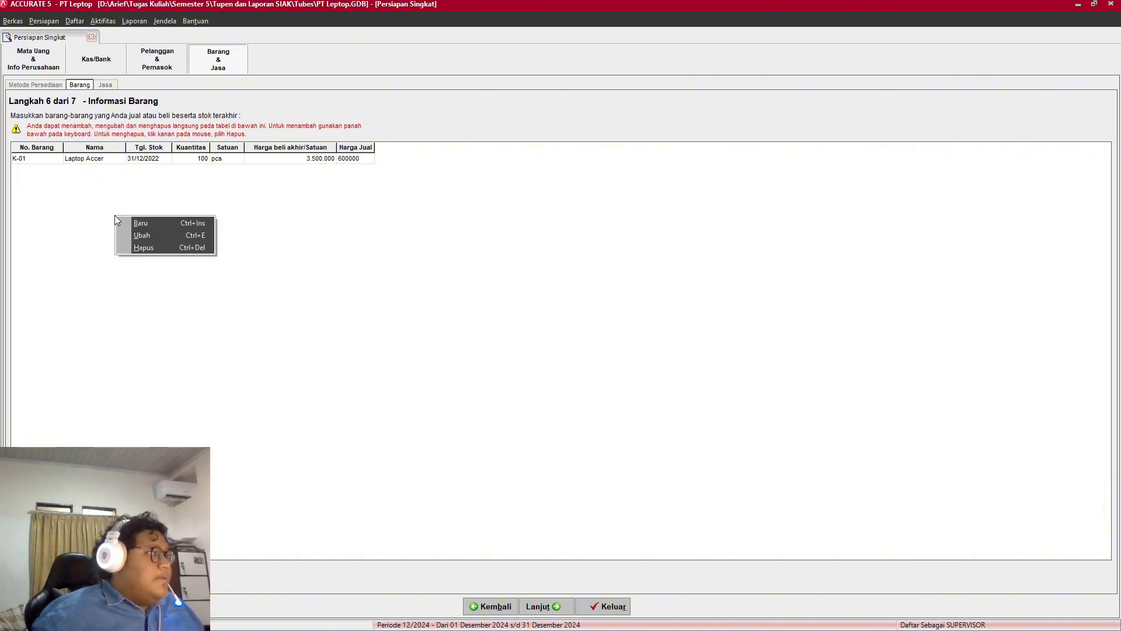
Step: Correct K-01's selling price to 6.800.000 and start the K-02 row
left_click(135, 220)
key("alt+Tab")
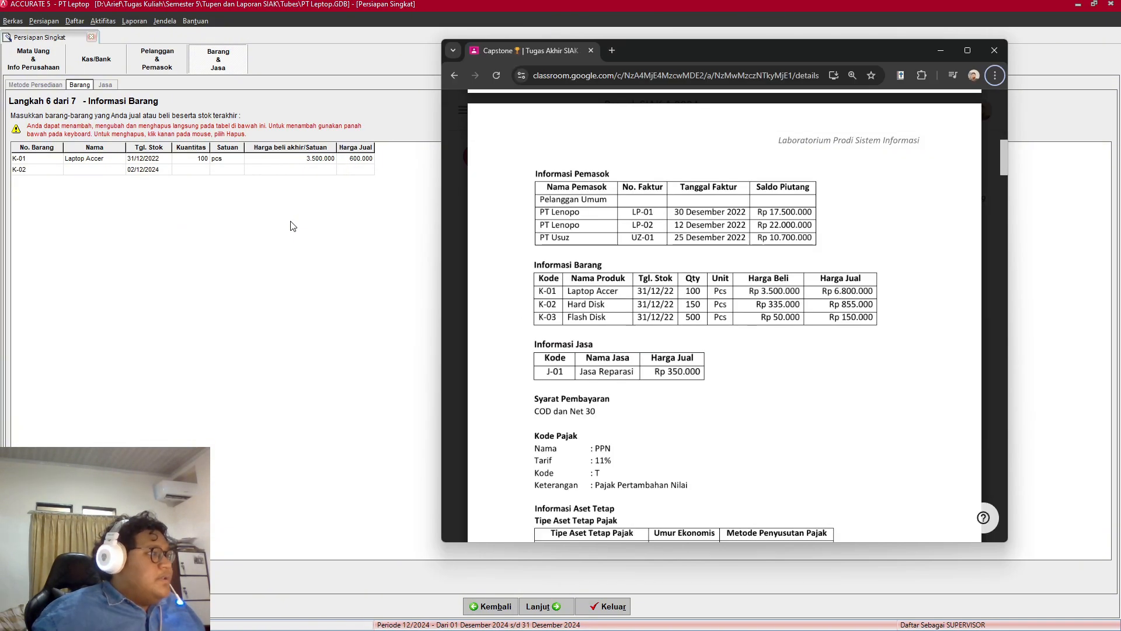
left_click(939, 48)
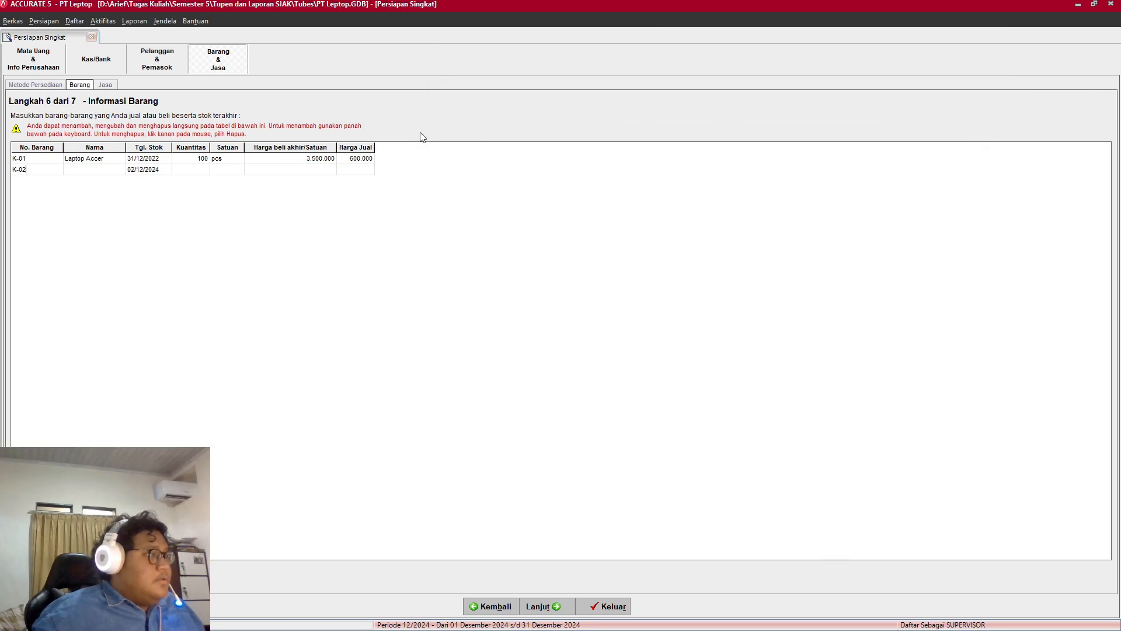
left_click(351, 159)
left_click(350, 160)
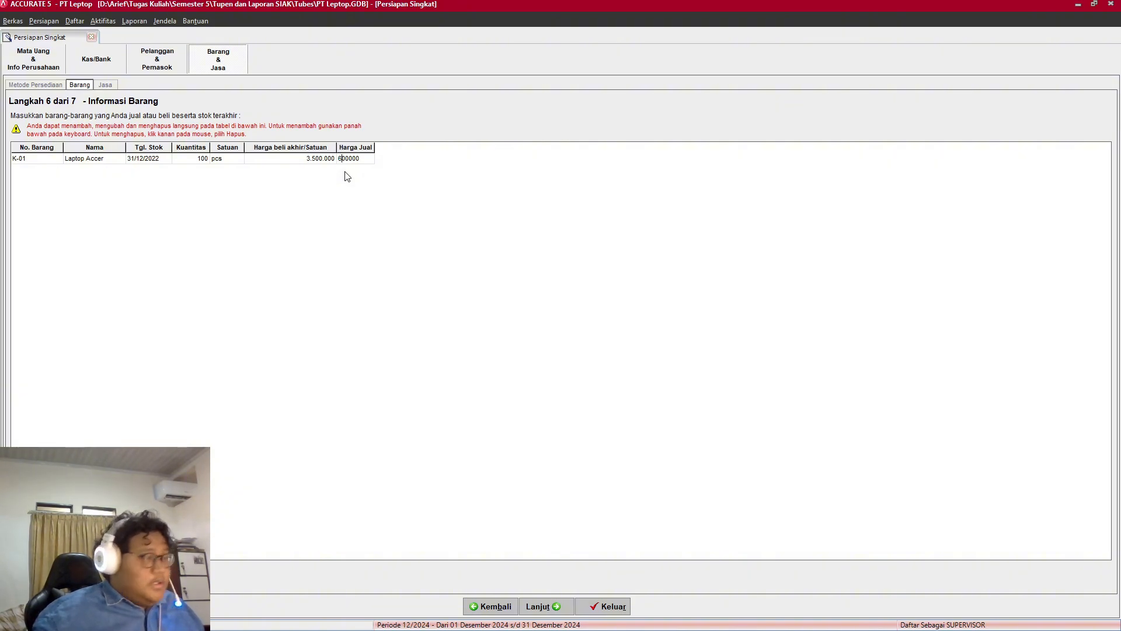
type("8")
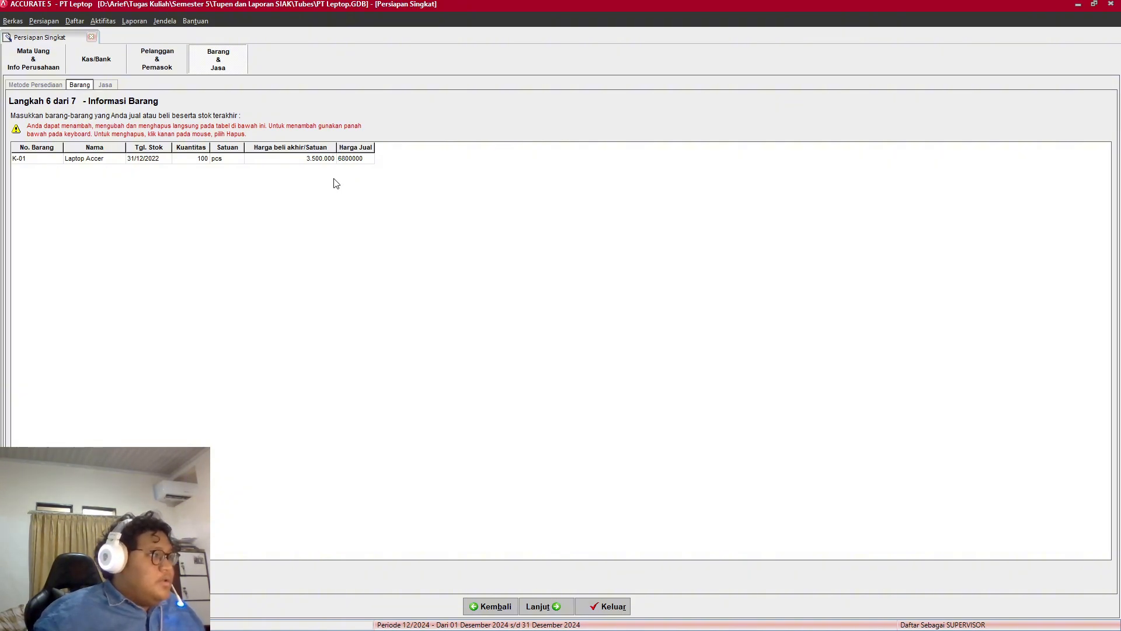
key("Down")
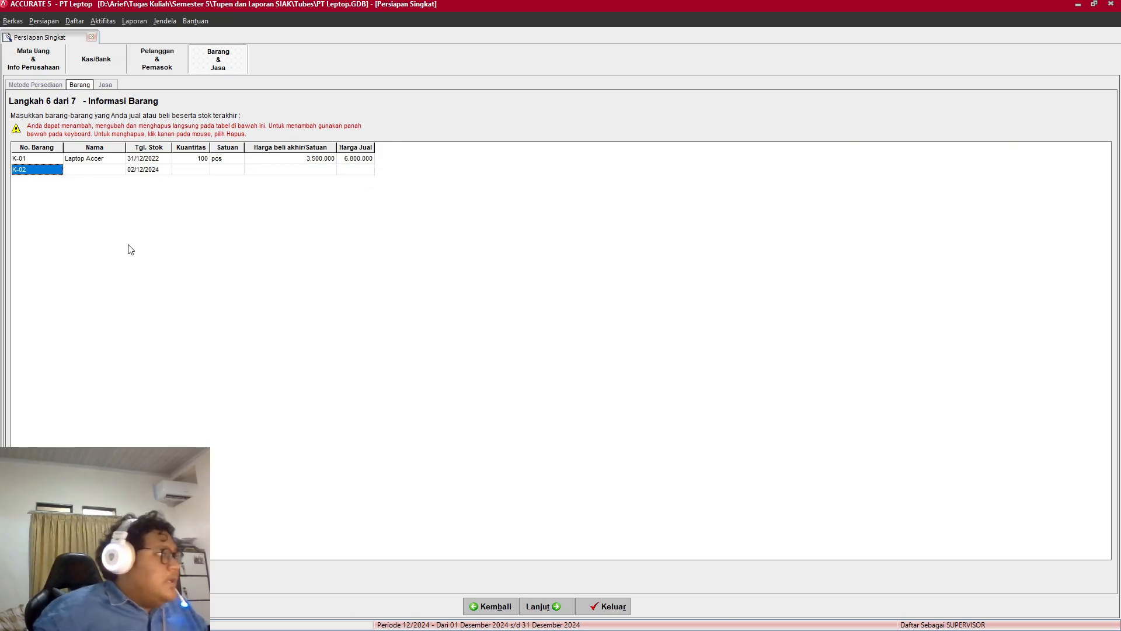
Step: Enter K-02 as Hard Disk, stock date 31/12/2022, quantity 150, unit pcs
key("alt+Tab")
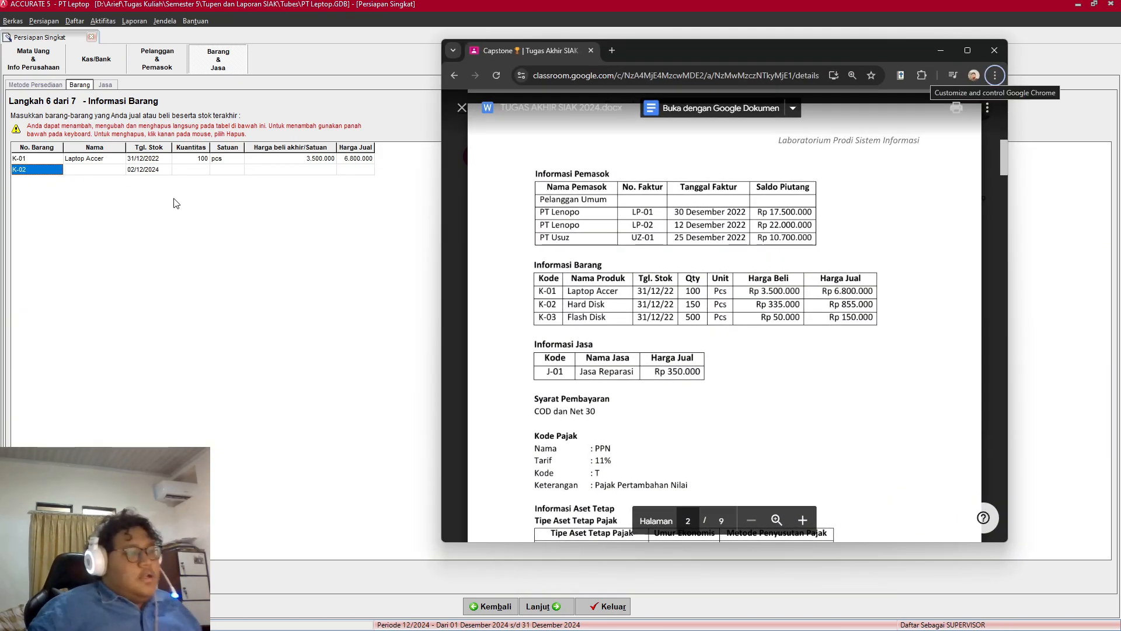
key("alt+Tab")
left_click(71, 169)
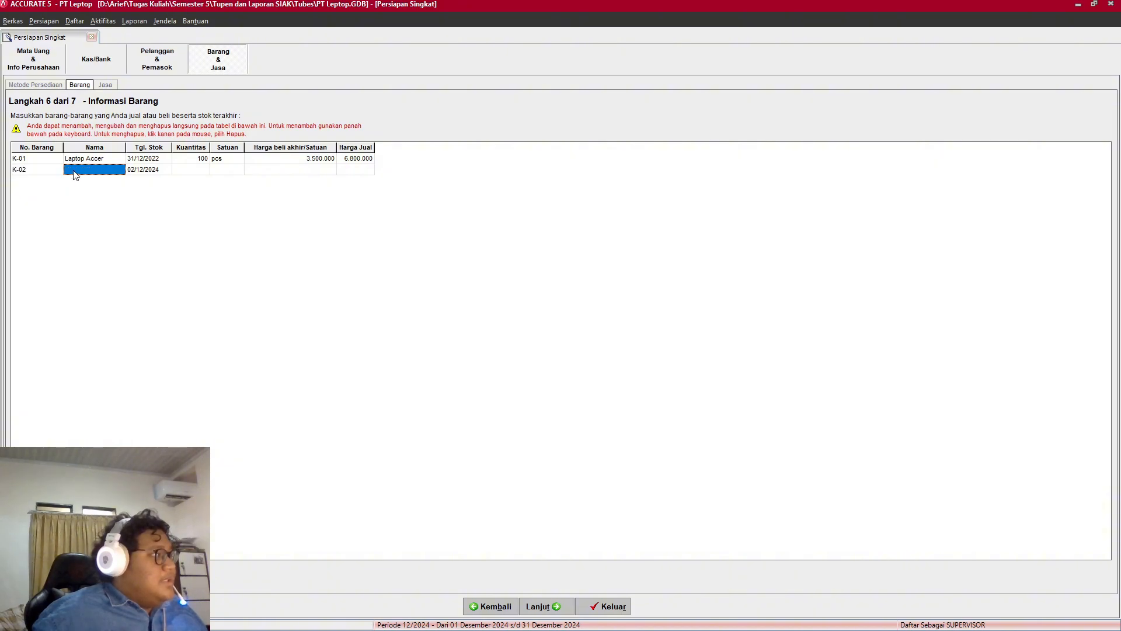
left_click(71, 169)
type("Hard ")
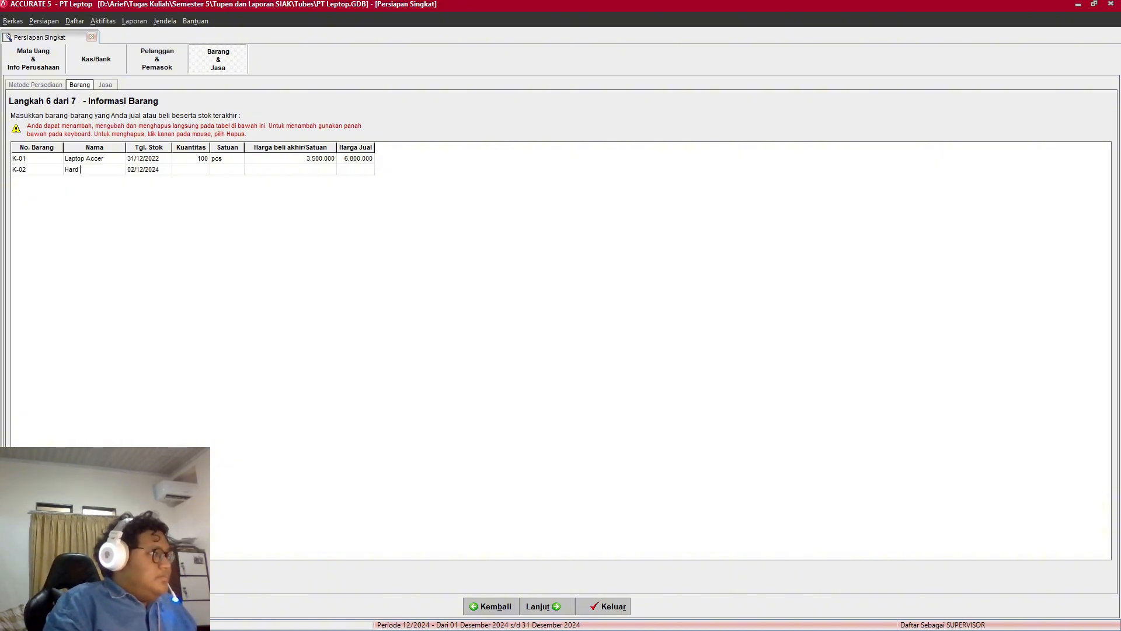
type("Disk")
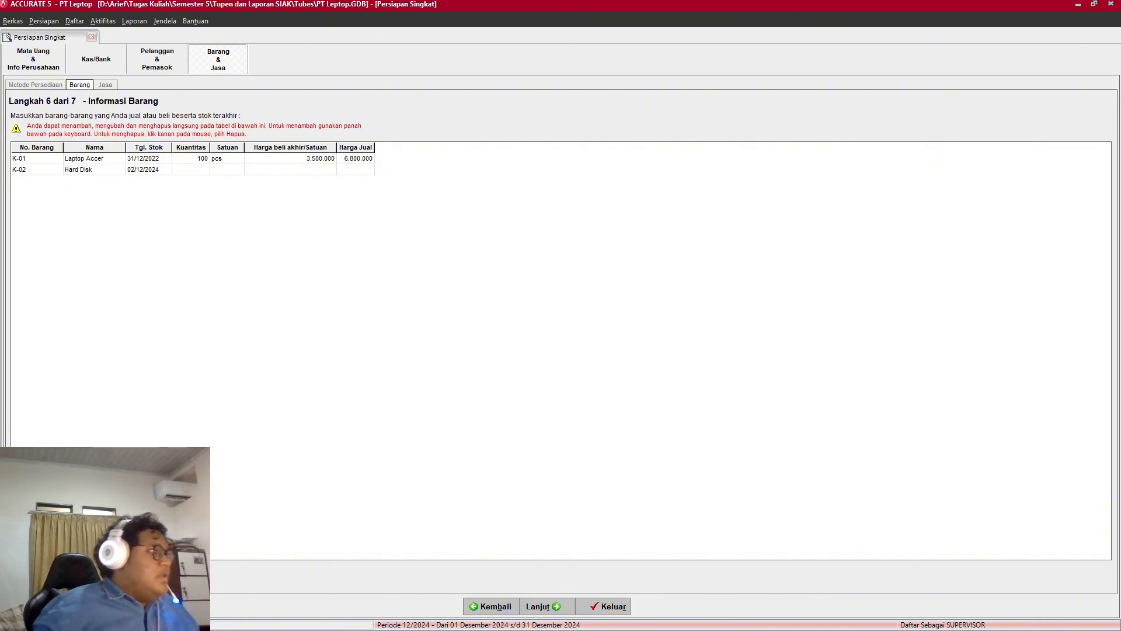
left_click(135, 171)
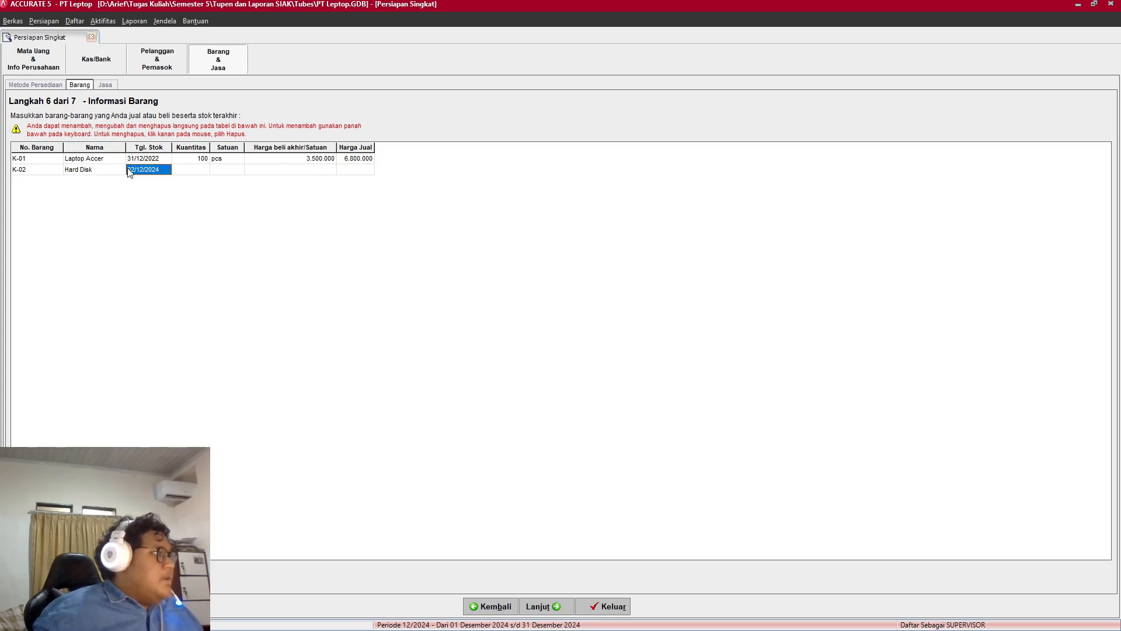
left_click(135, 172)
double_click(134, 173)
left_click(133, 172)
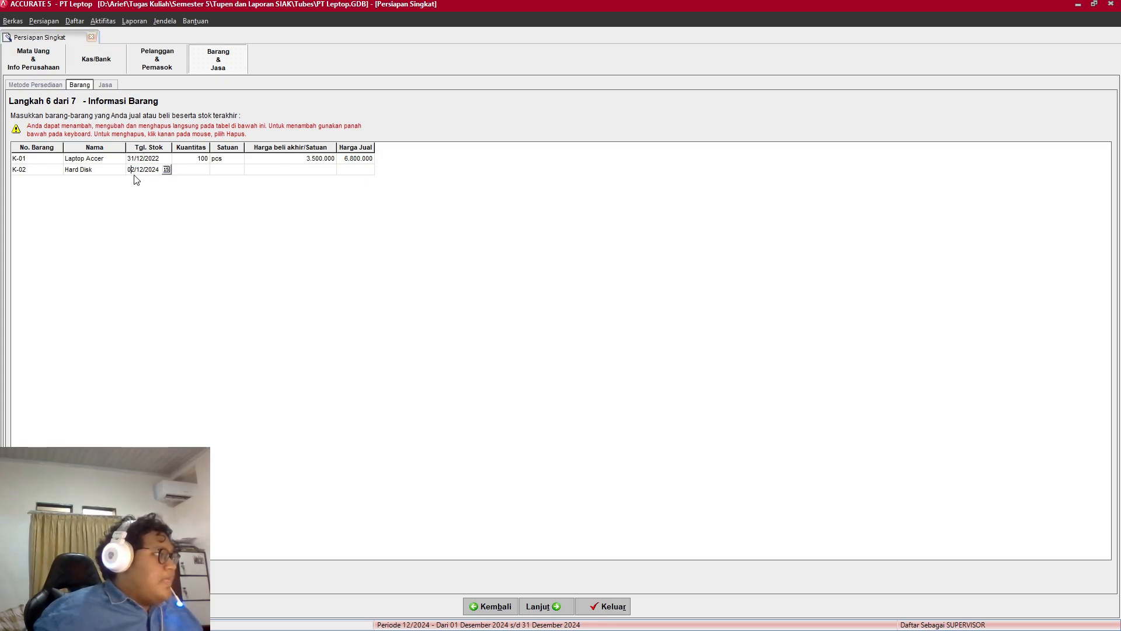
type("31")
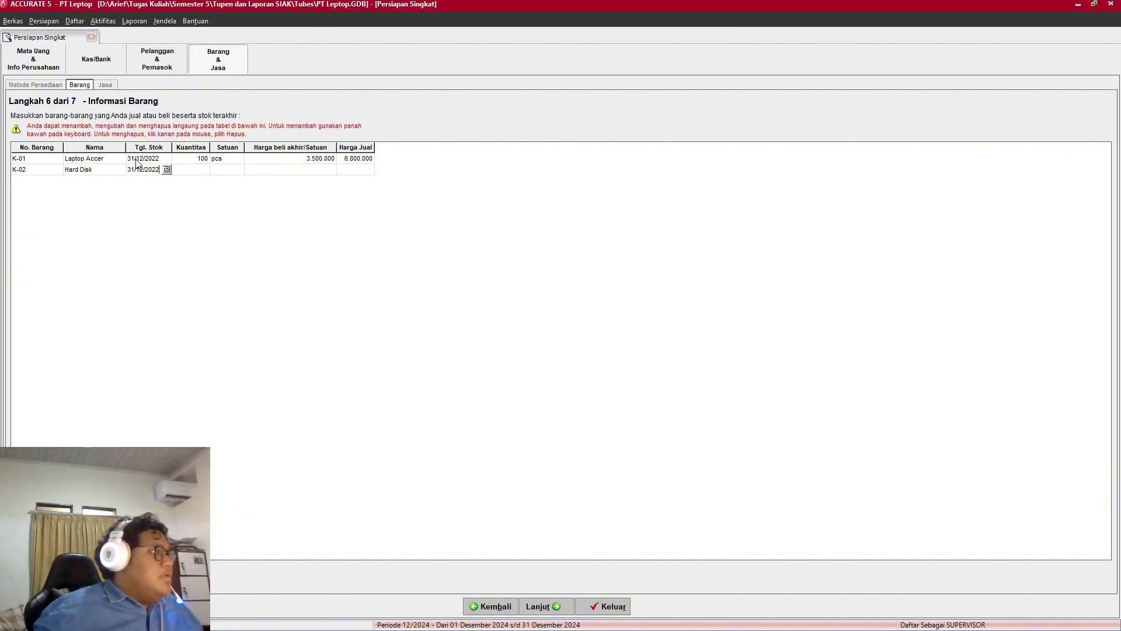
left_click(189, 173)
key("alt+Tab")
key("alt+Tab")
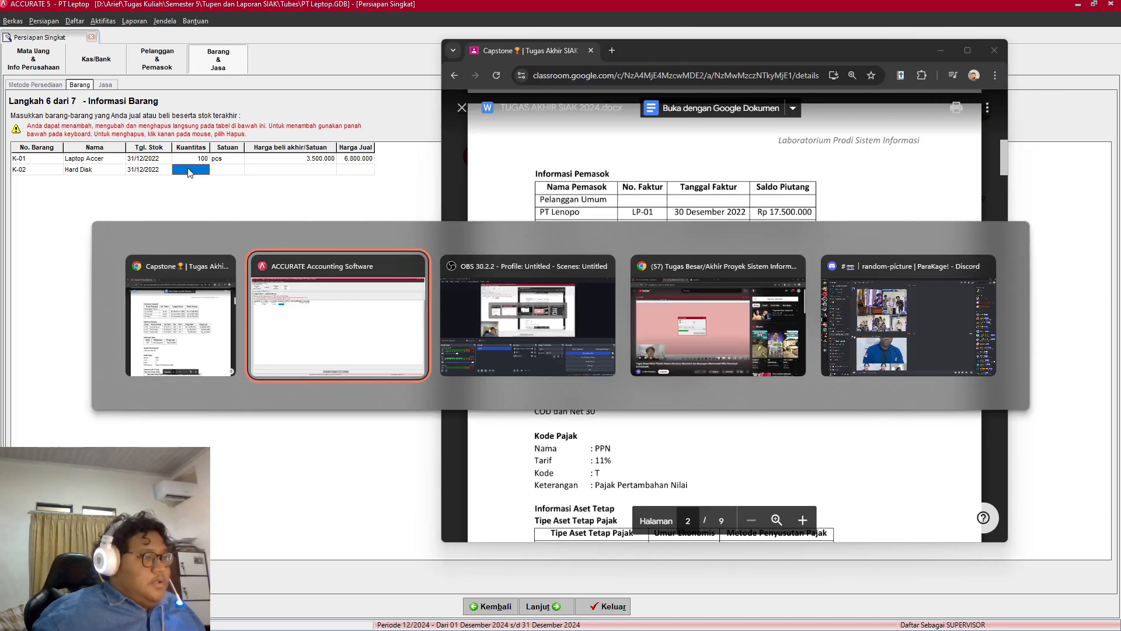
left_click(194, 168)
type("1")
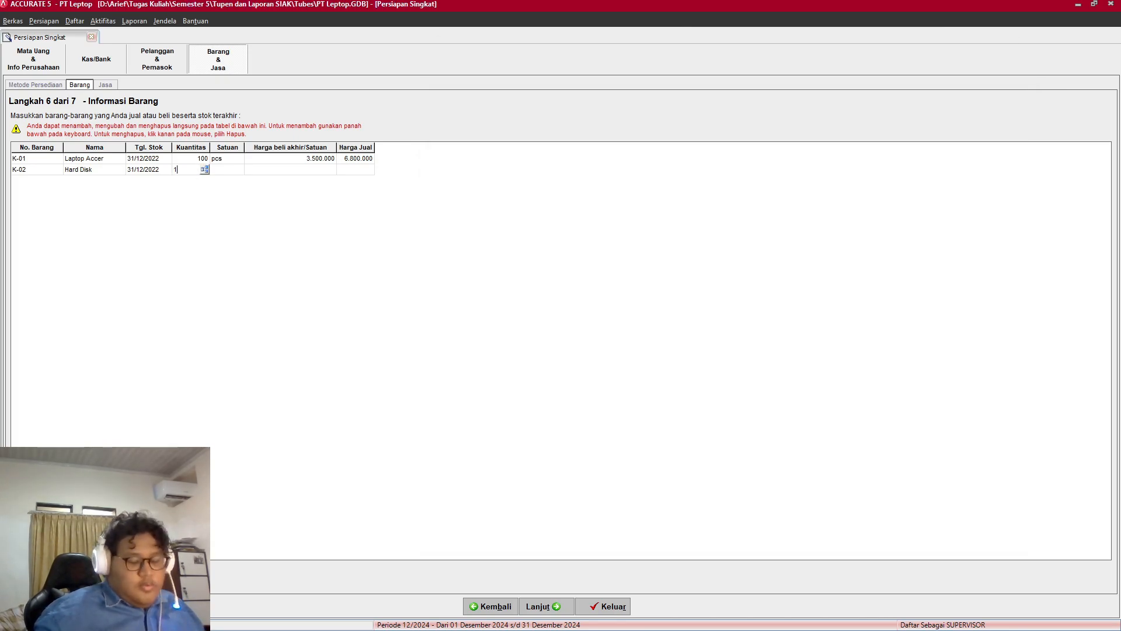
type("50")
left_click(221, 170)
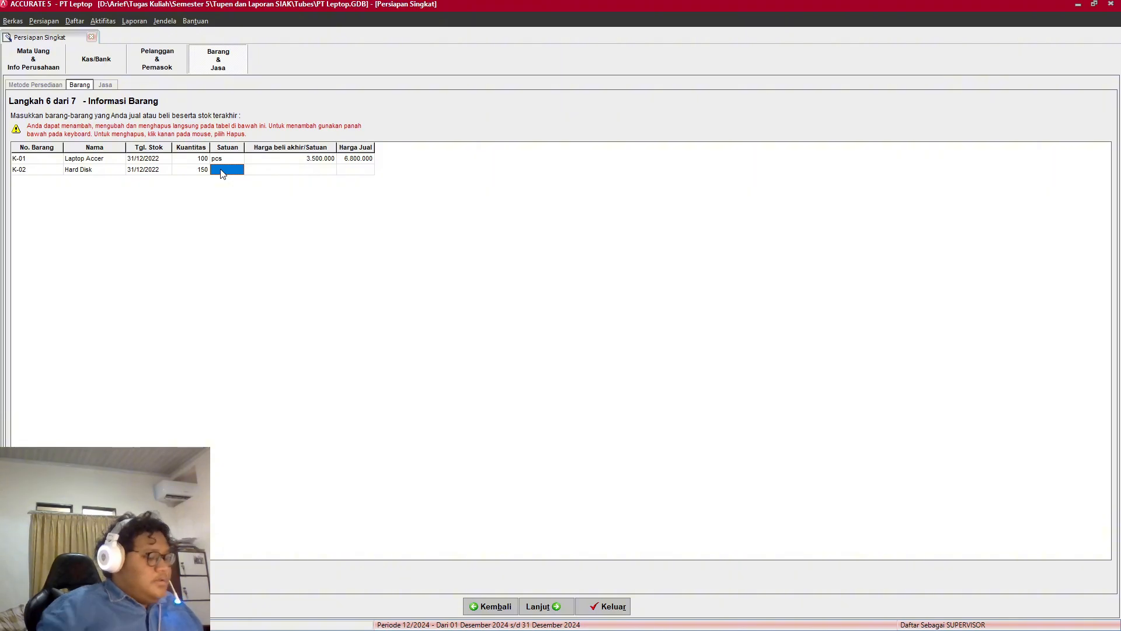
type("pcs")
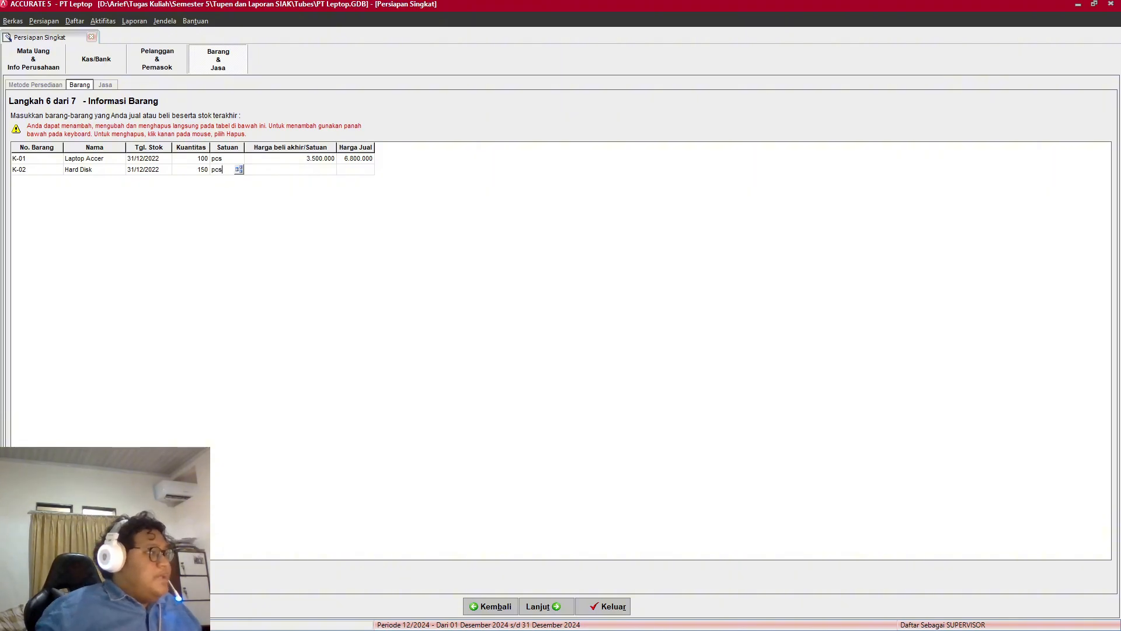
Step: Set Hard Disk's purchase price to 335.000 and selling price to 855.000, adding row K-03
left_click(266, 174)
key("alt+Tab")
key("alt+Tab")
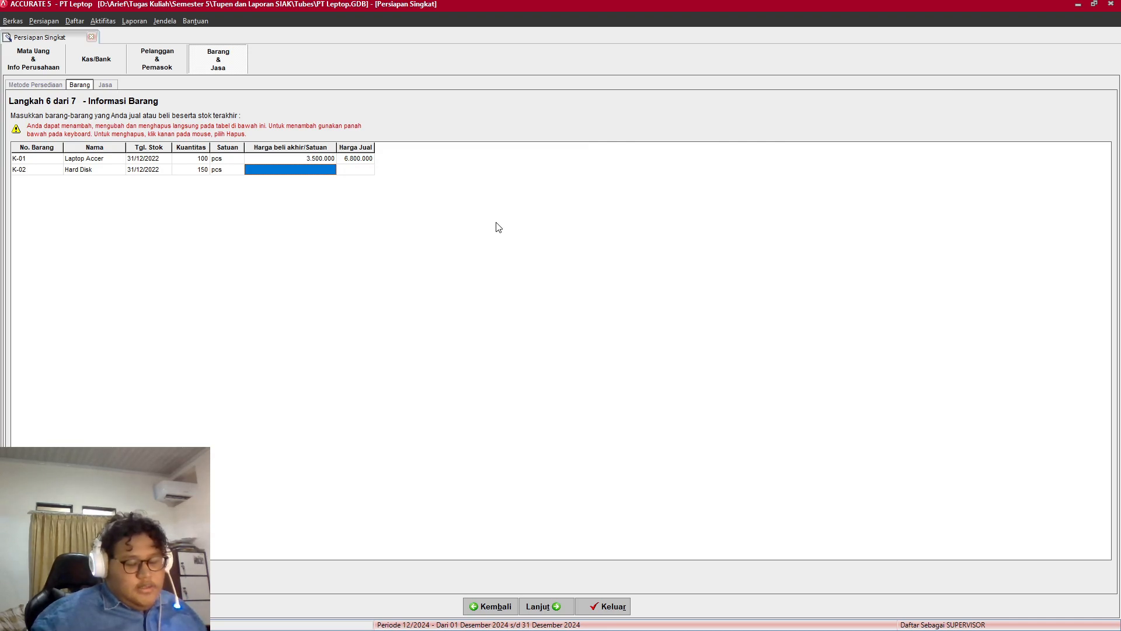
type("335.")
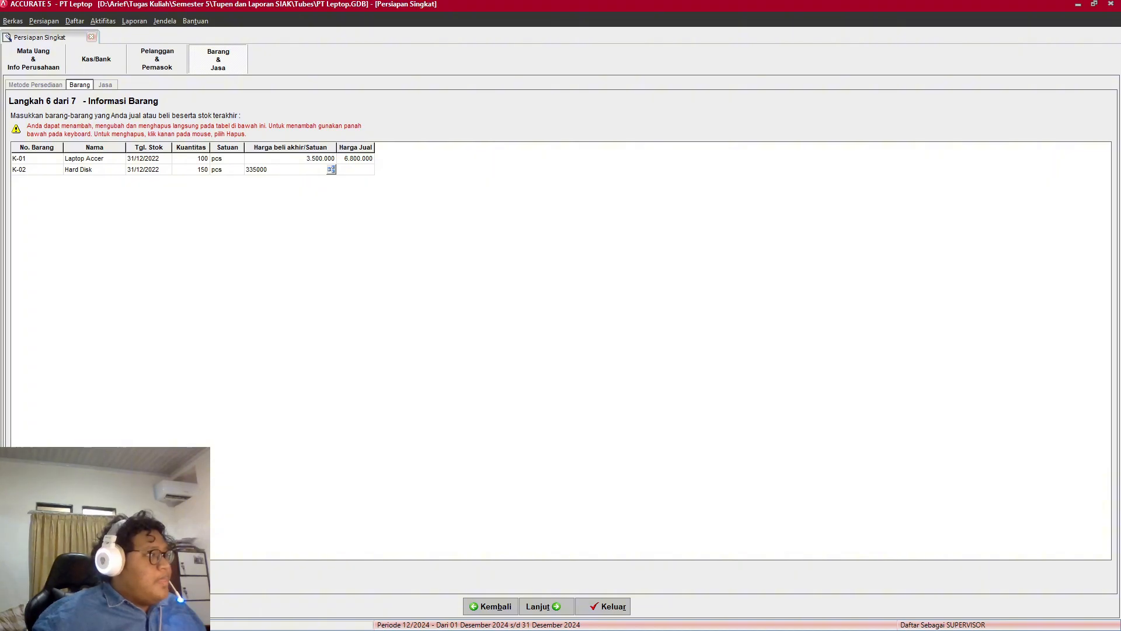
type("000")
key("Tab")
key("alt+Tab")
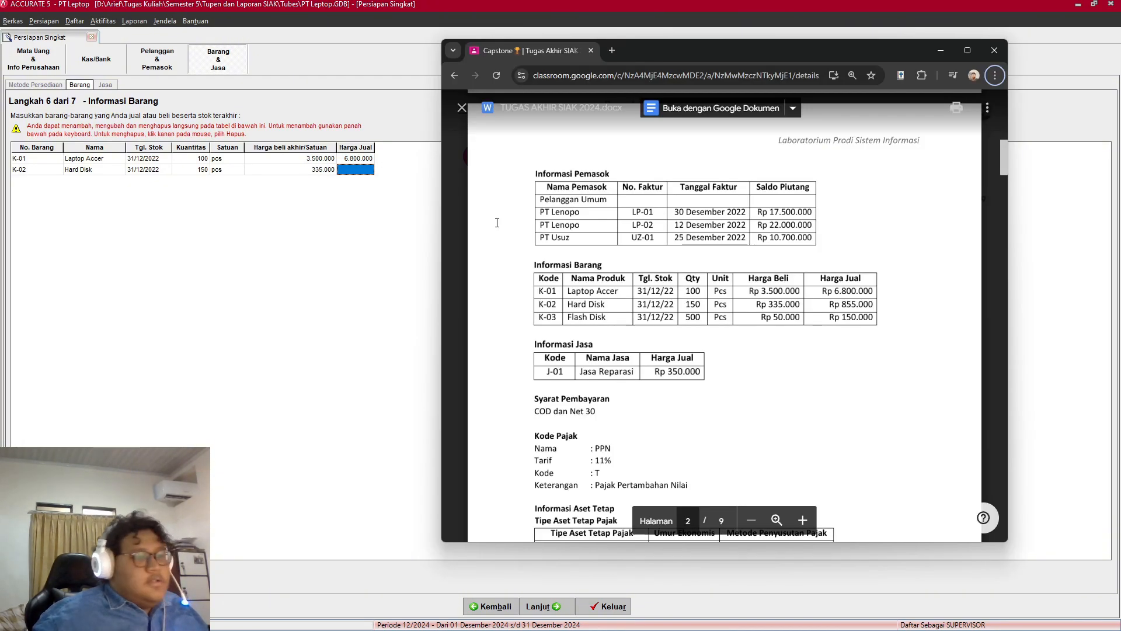
key("alt+Tab")
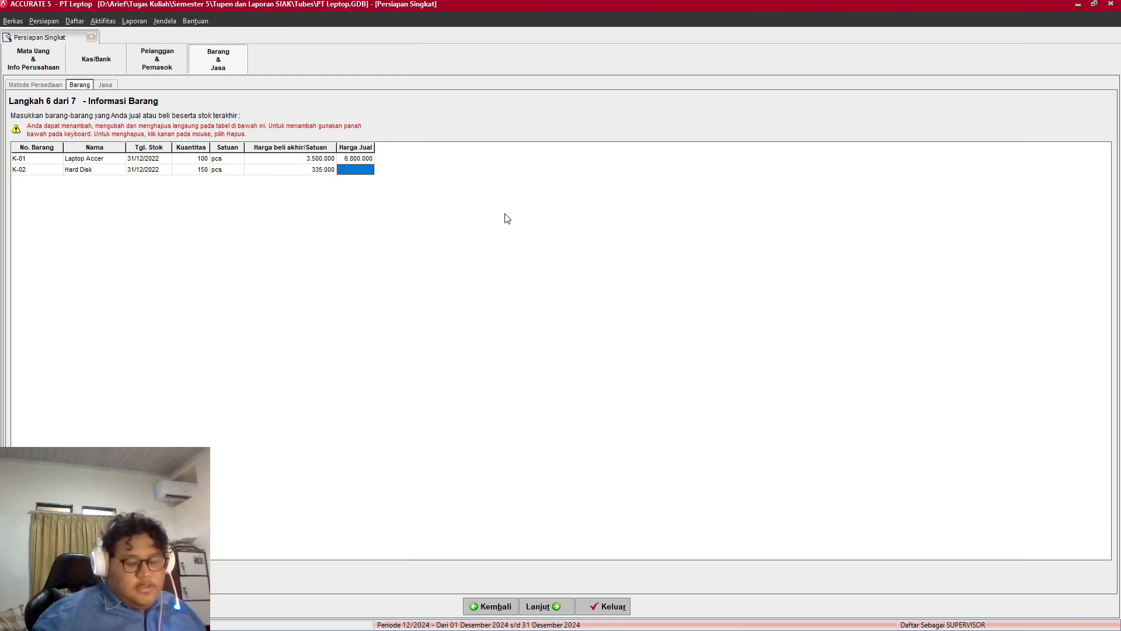
type("855.")
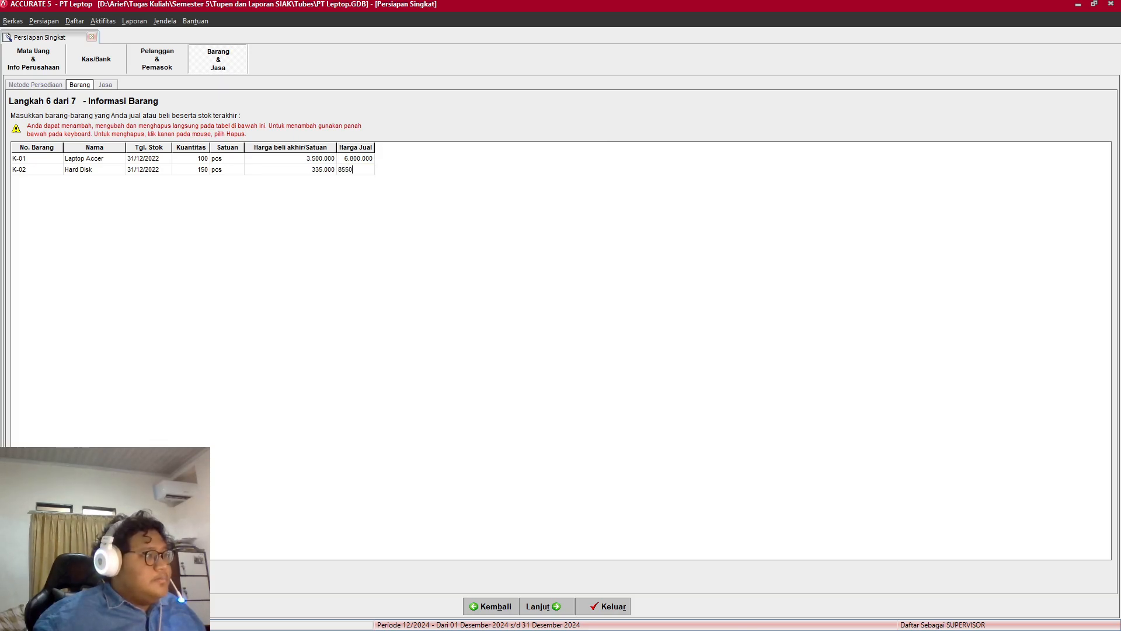
type("000")
key("Return")
key("Down")
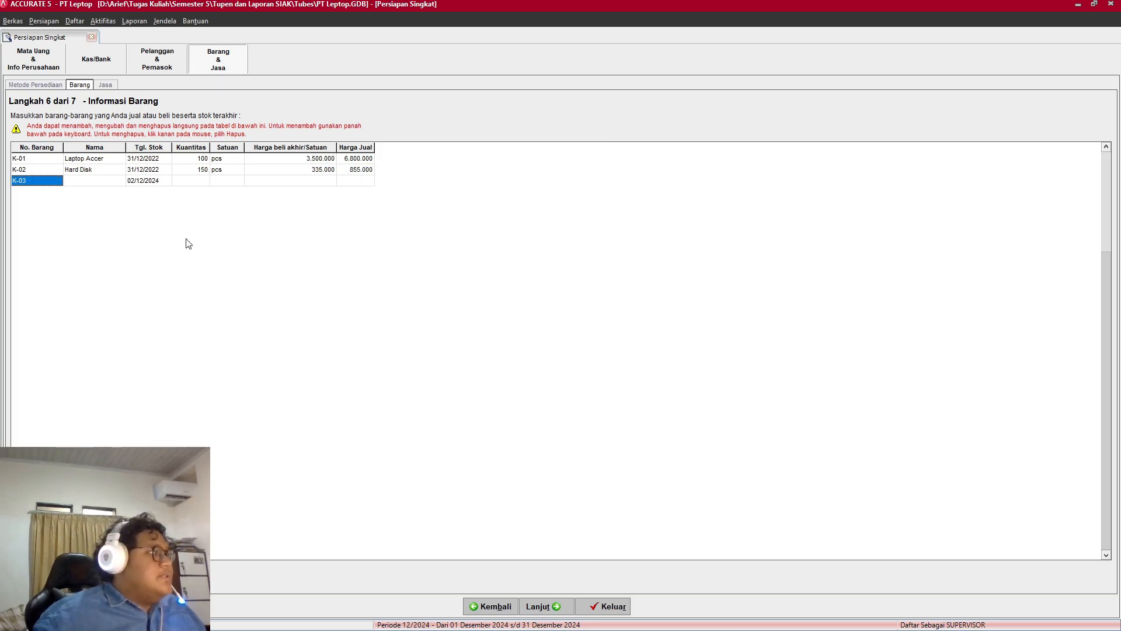
Step: Enter K-03 as Flash Disk, stock date 31/12/2022, quantity 500, unit pcs
key("alt+Tab")
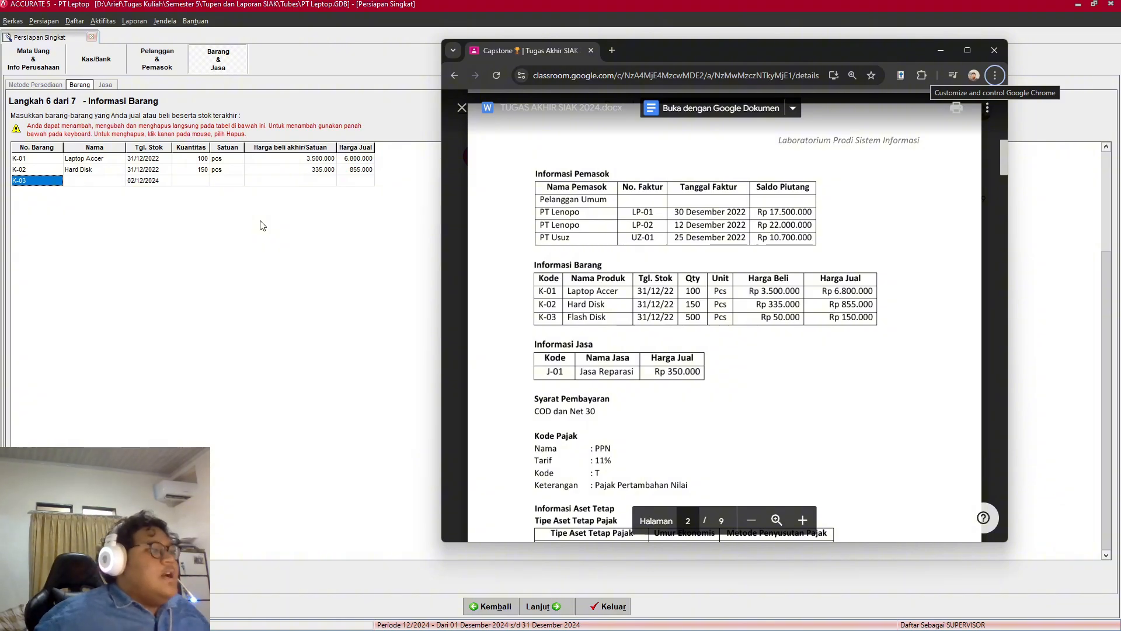
key("alt+Tab")
left_click(100, 182)
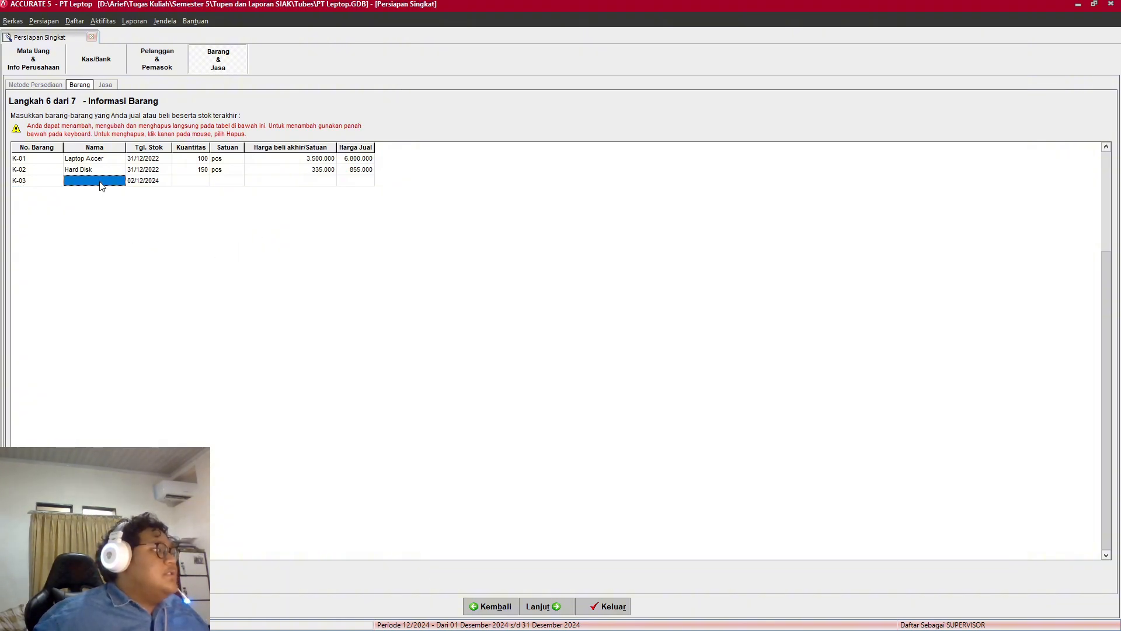
type("VV")
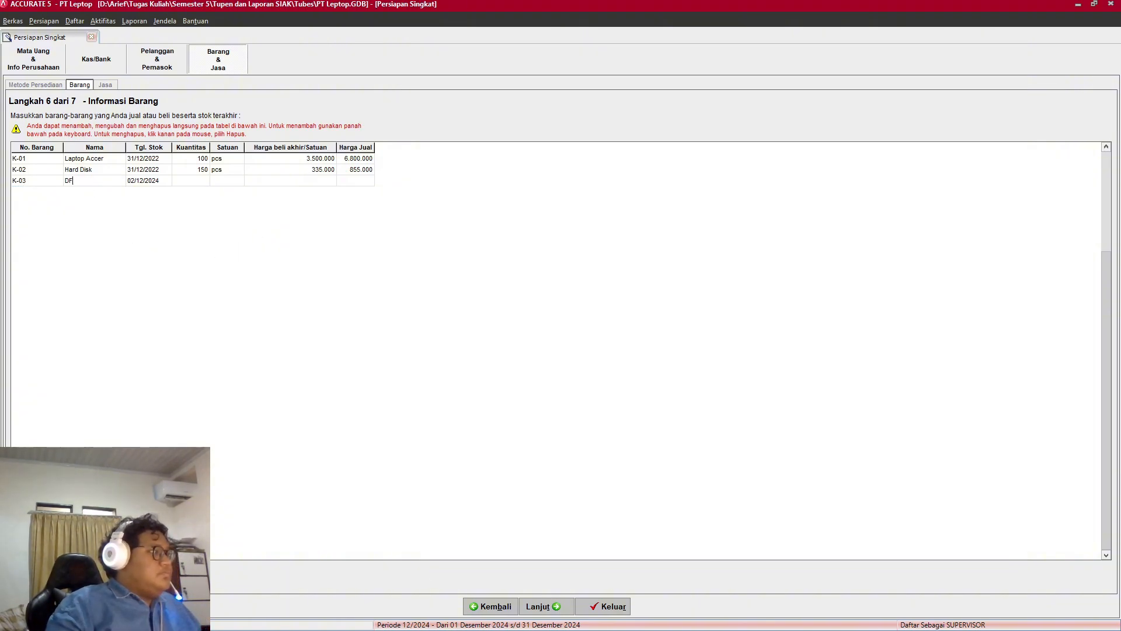
key("BackSpace")
type("F")
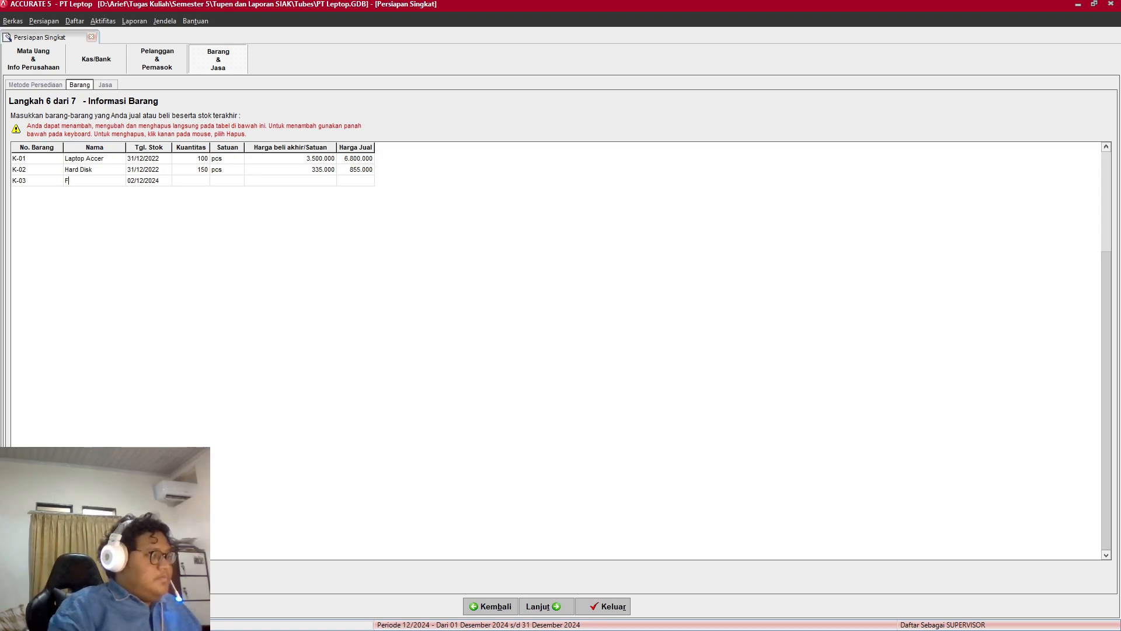
type("lash ")
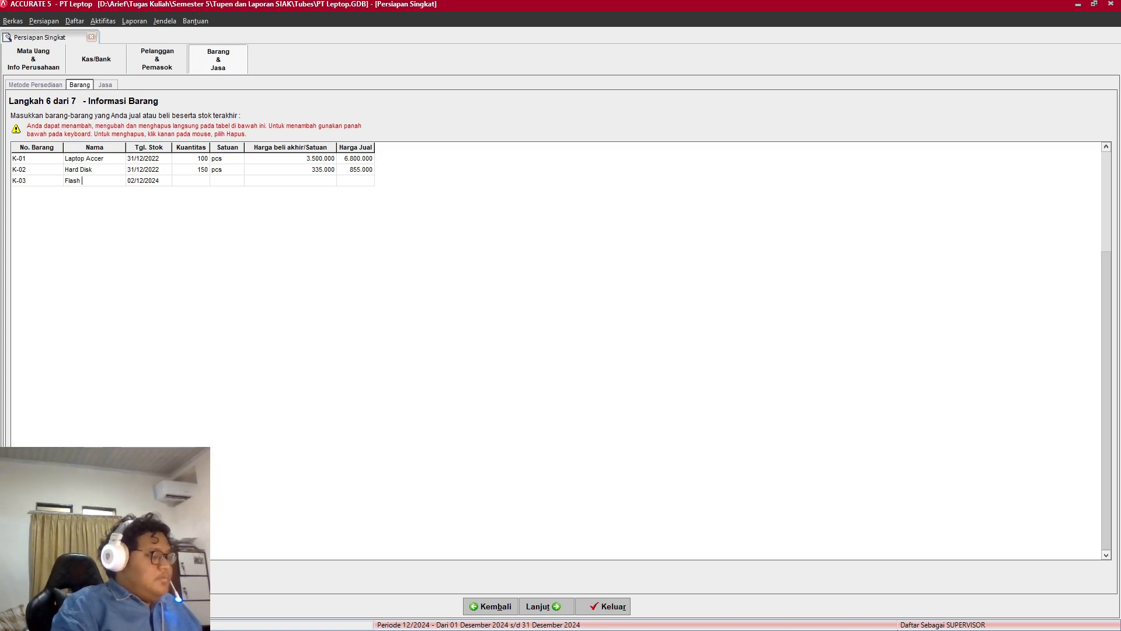
type("Disk")
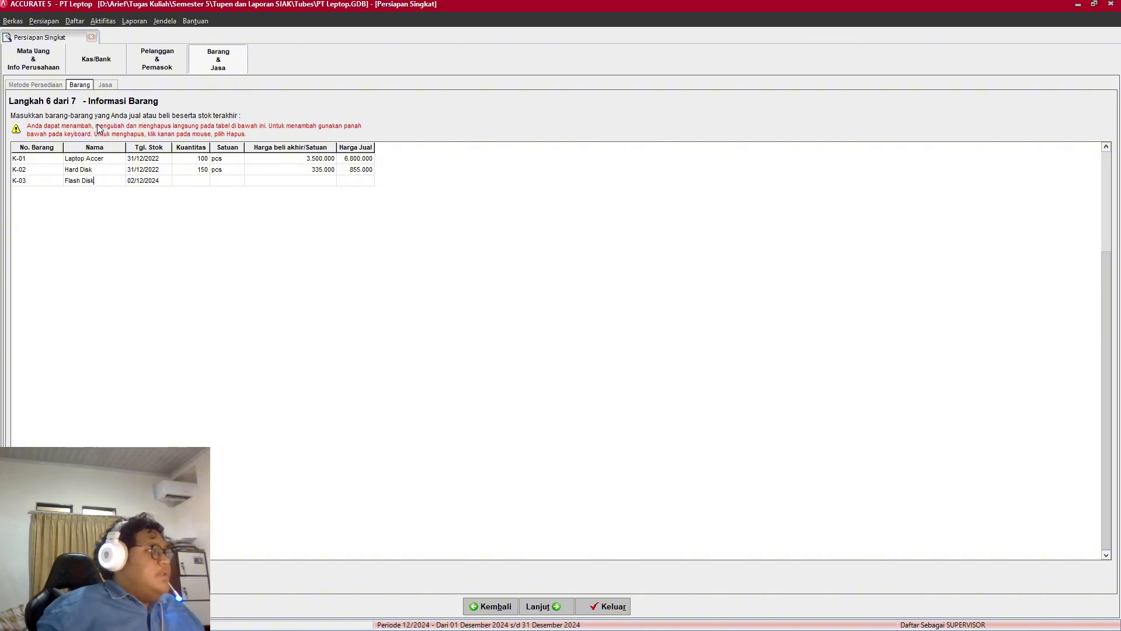
left_click(135, 180)
left_click(135, 181)
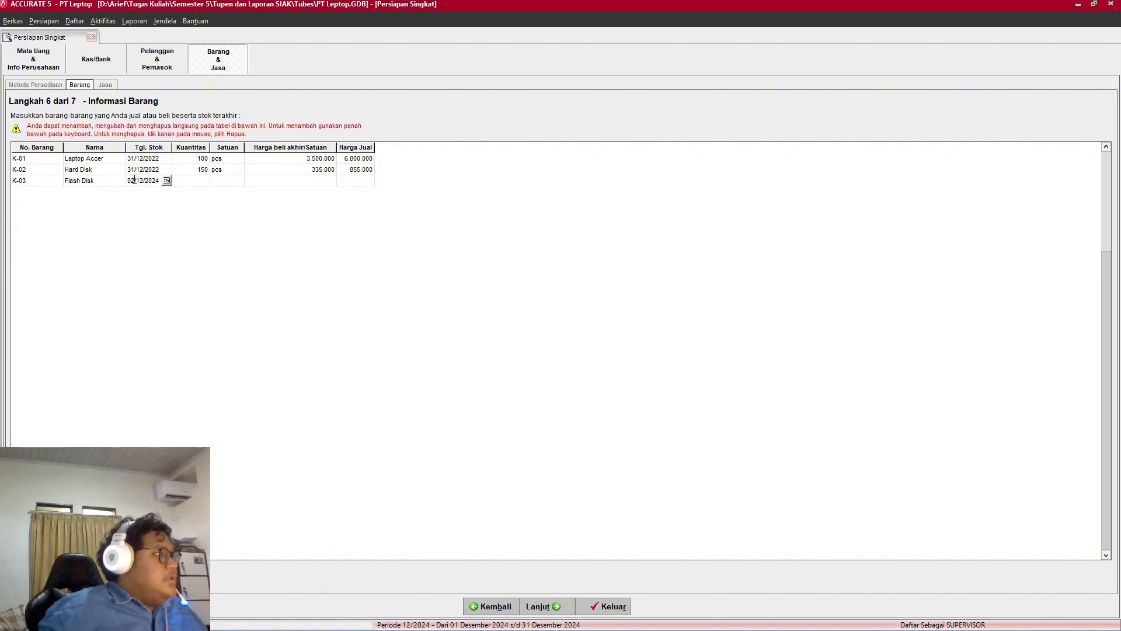
type("31")
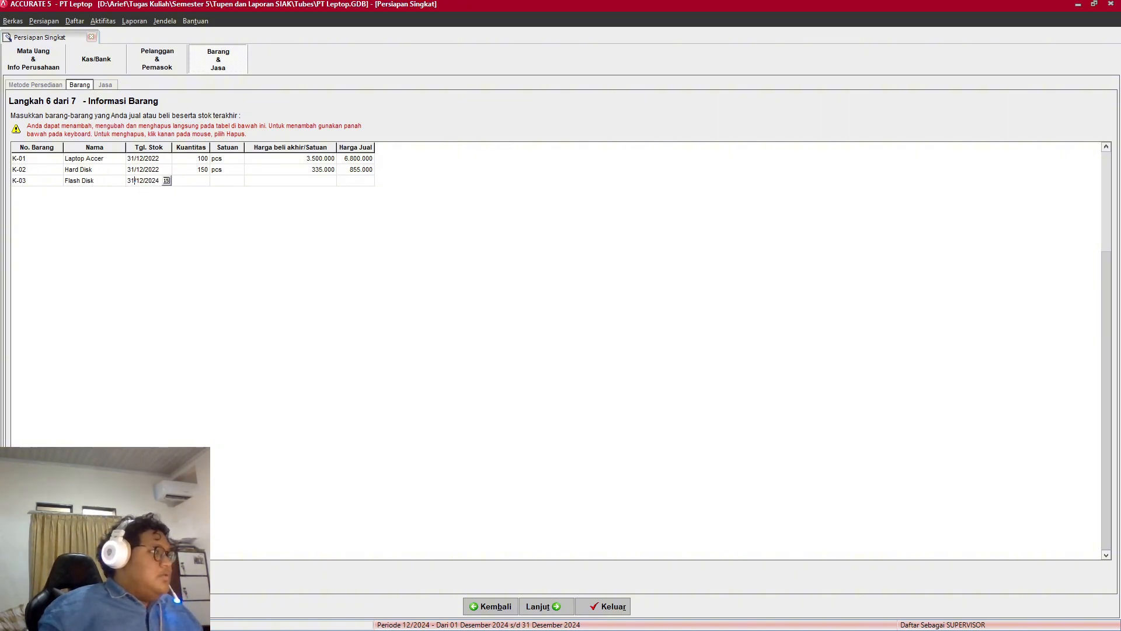
left_click(159, 182)
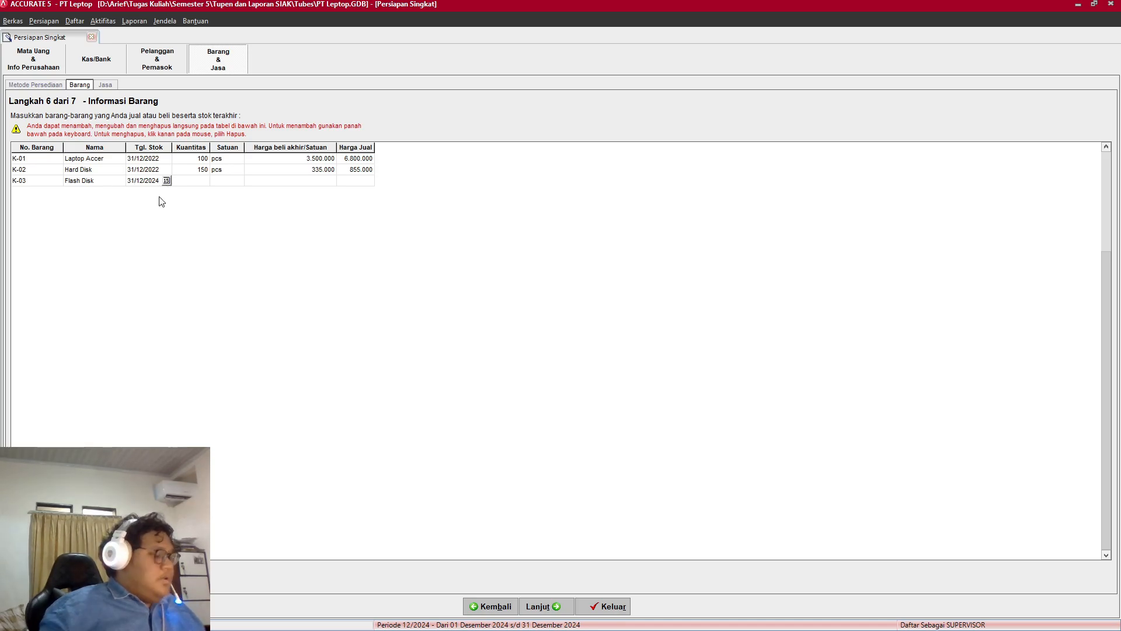
key("BackSpace")
type("2")
left_click(207, 183)
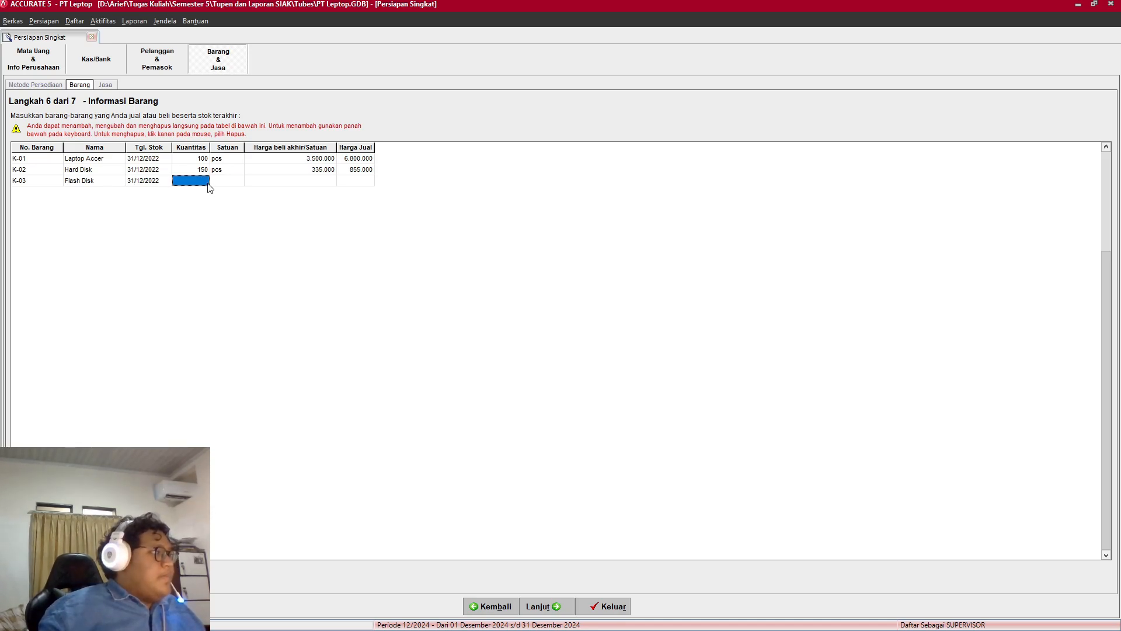
key("alt+Tab")
key("alt+Tab")
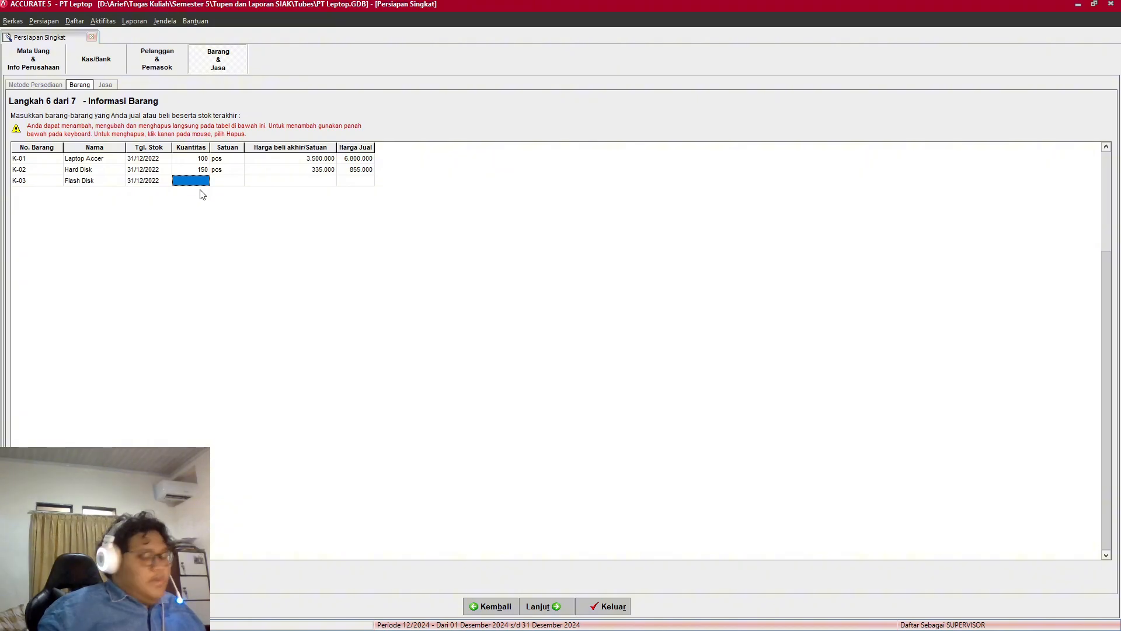
type("500")
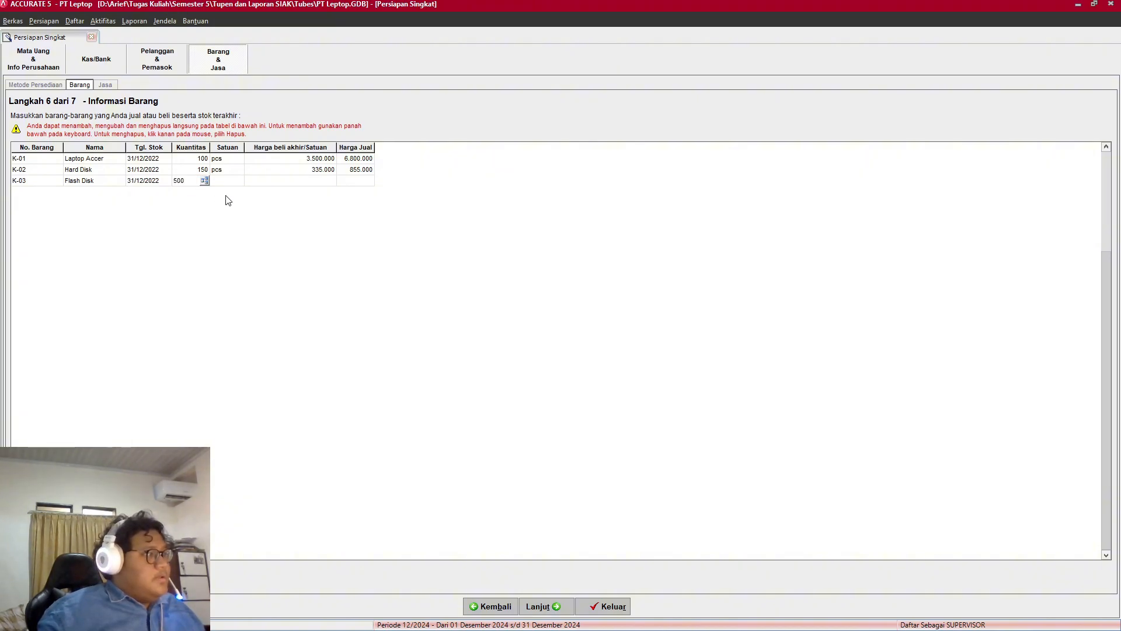
left_click(224, 183)
type("pcs")
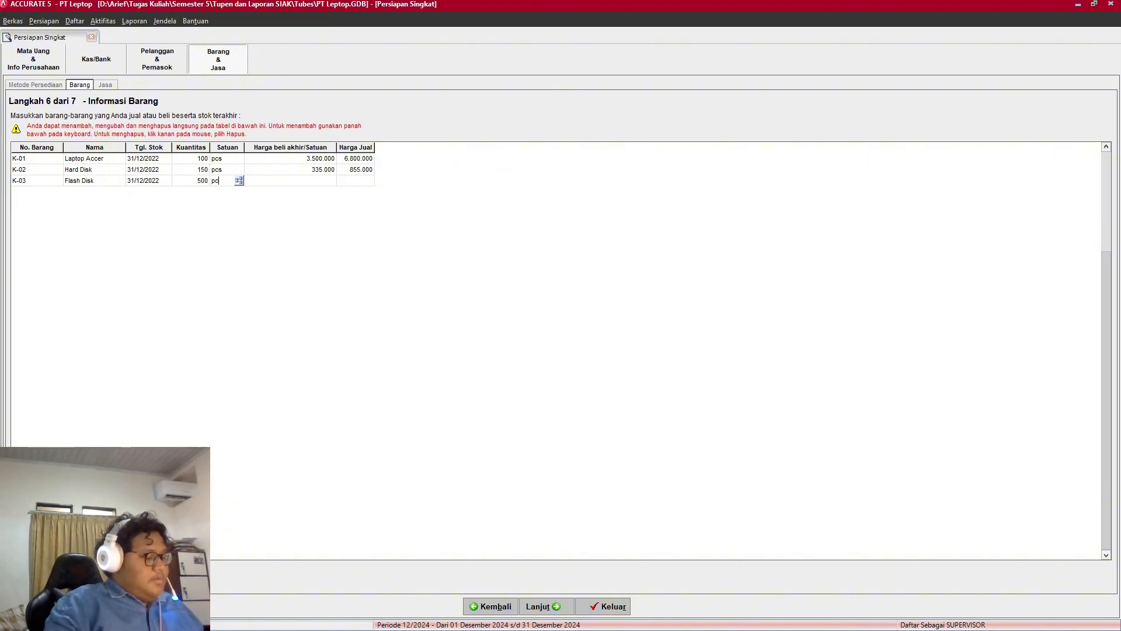
Step: Give Flash Disk a purchase price of 50.000 and a selling price of 150.000
left_click(277, 180)
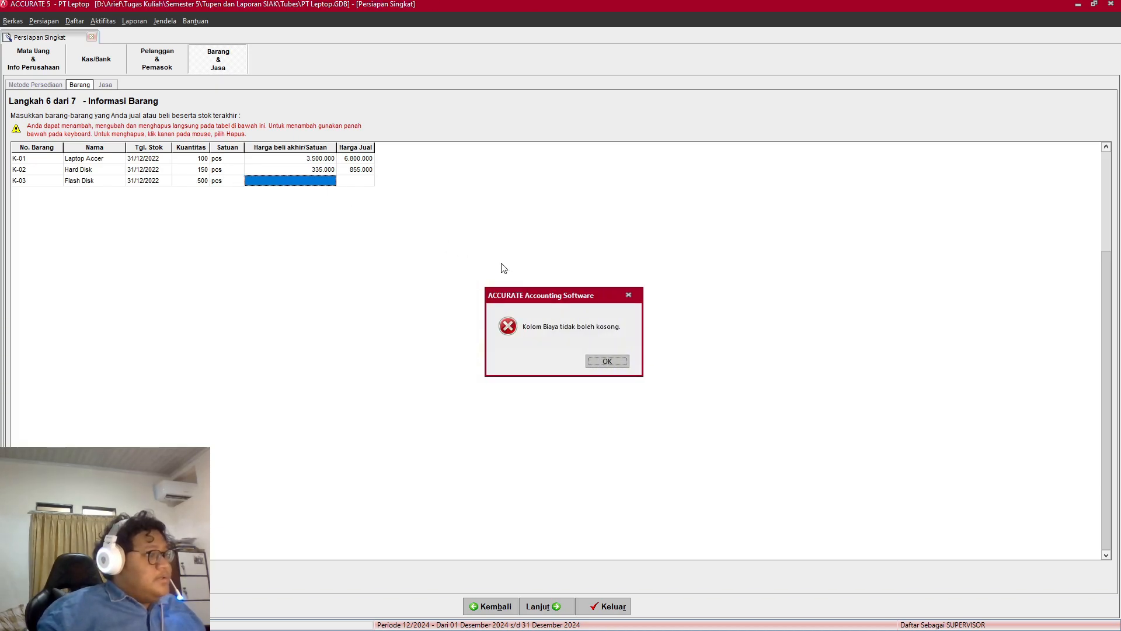
left_click(623, 367)
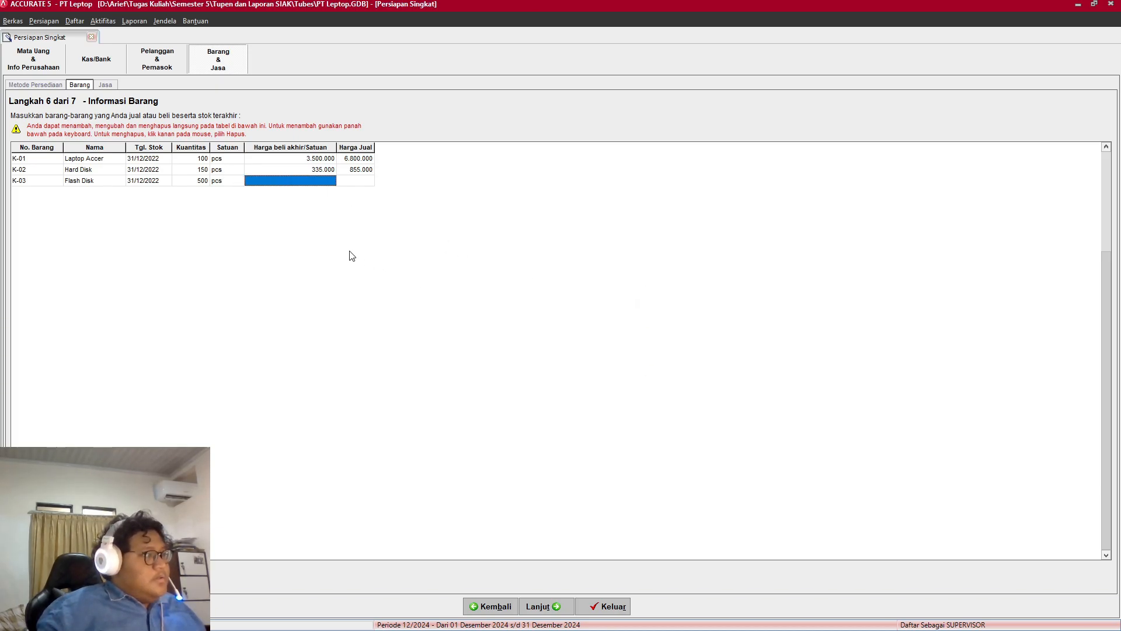
left_click(313, 180)
key("alt+Tab")
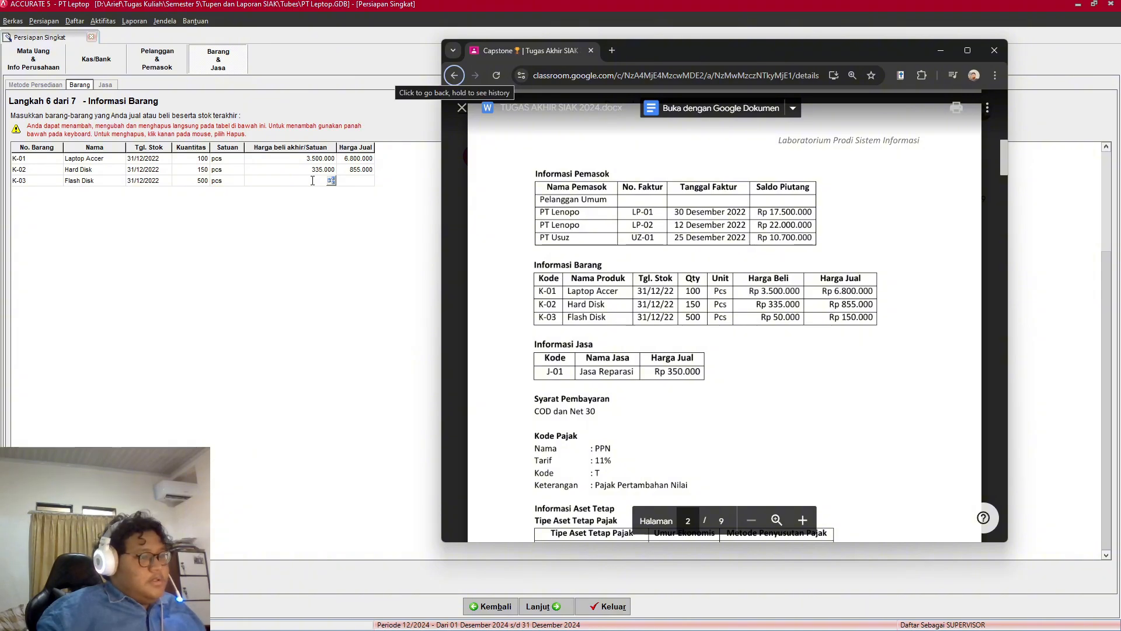
key("alt+Tab")
type("50000")
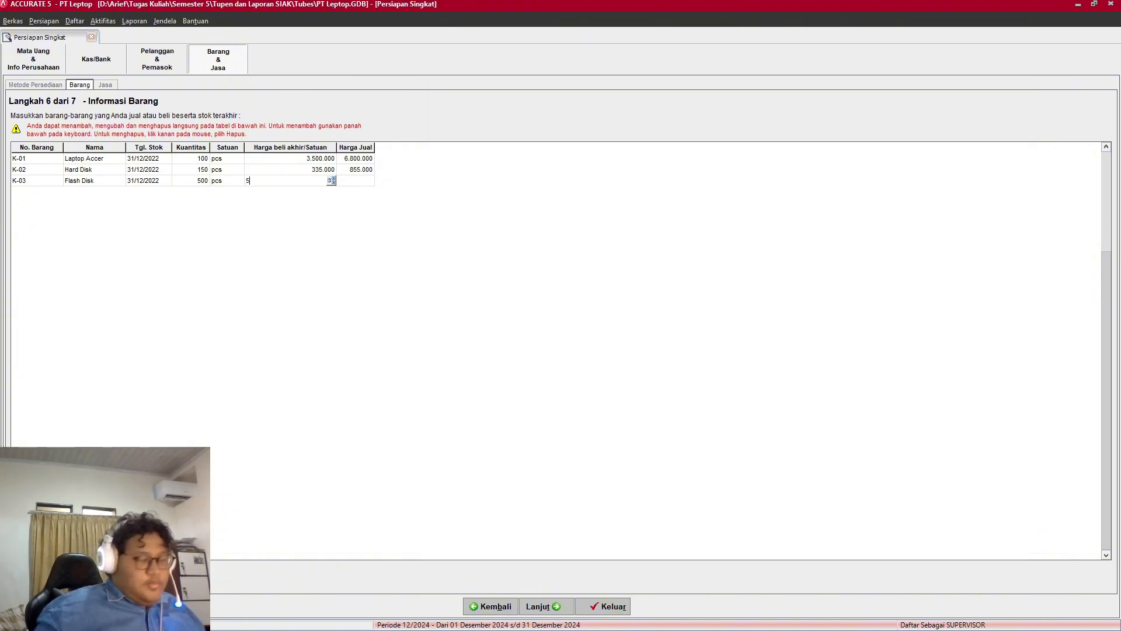
key("Tab")
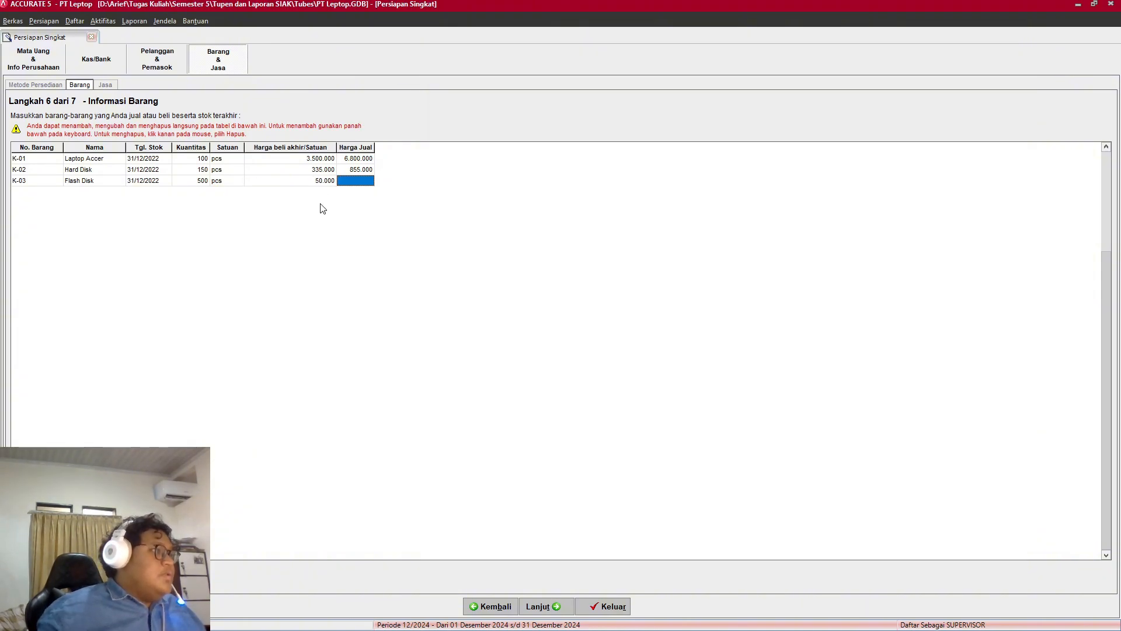
key("alt+Tab")
key("alt+Tab")
type("150000")
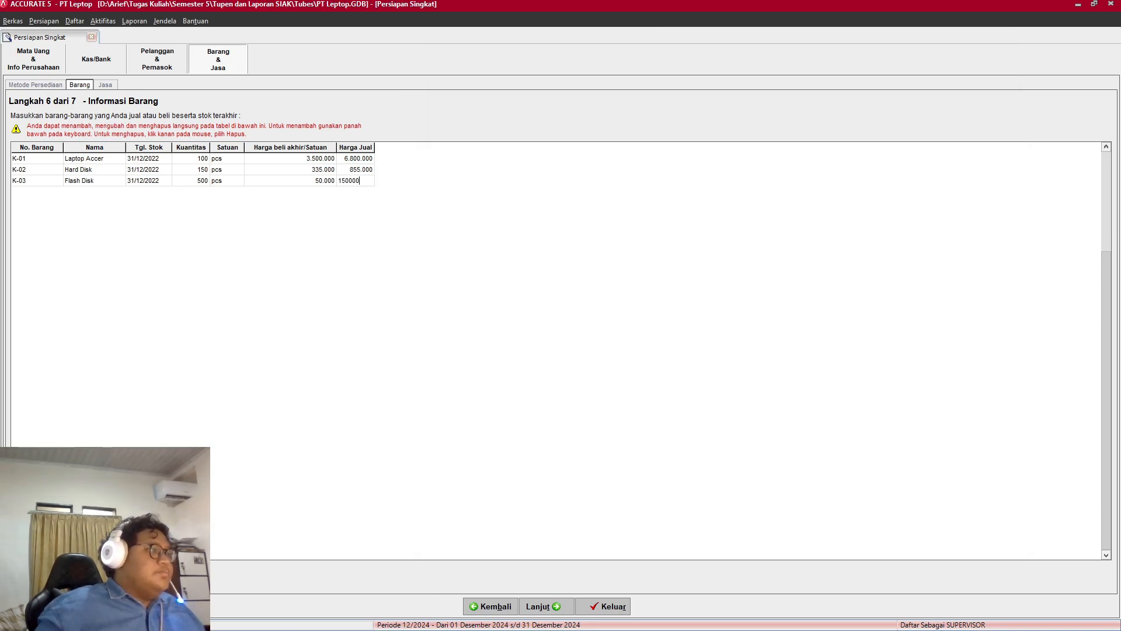
key("Tab")
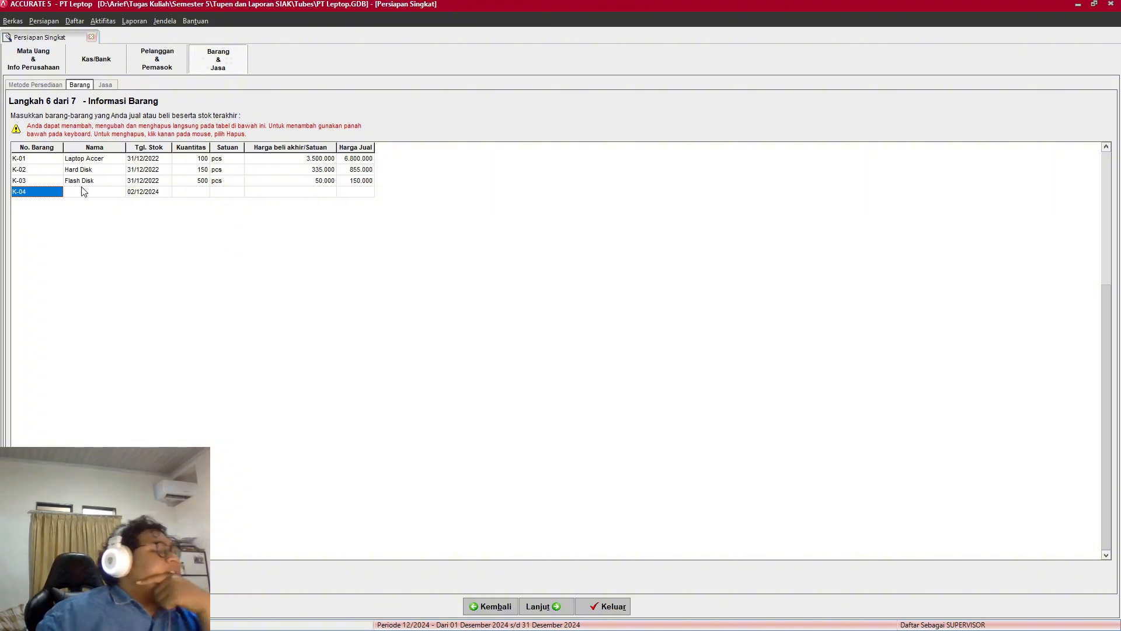
key("alt+Tab")
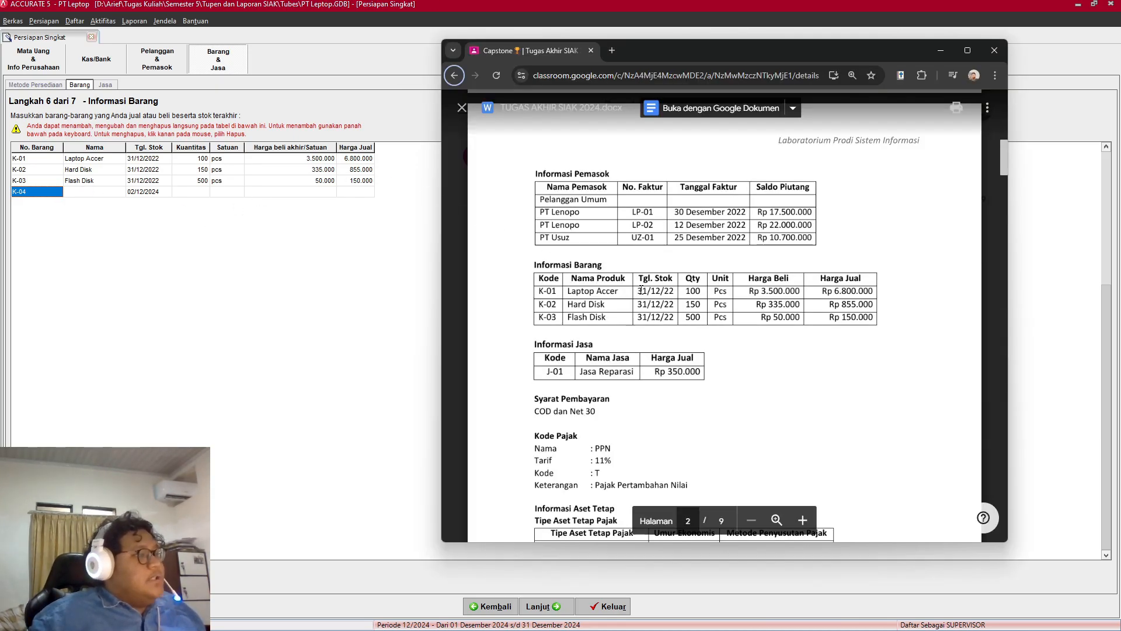
left_click(218, 300)
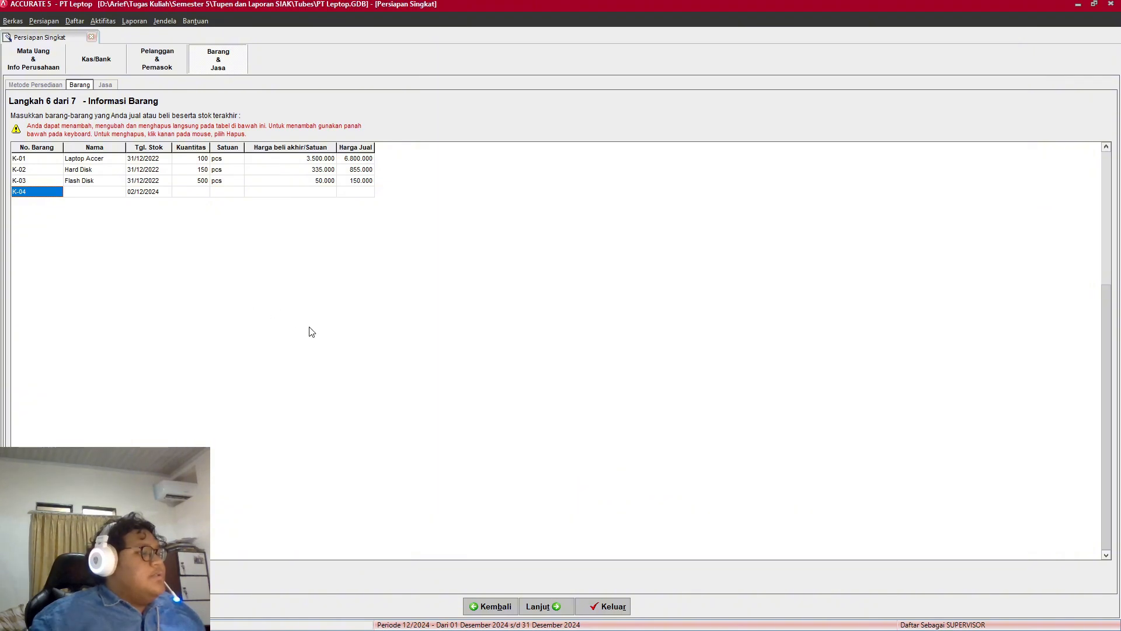
Step: Advance to the services step and add service J-01 named Jasa Reparasi
left_click(553, 605)
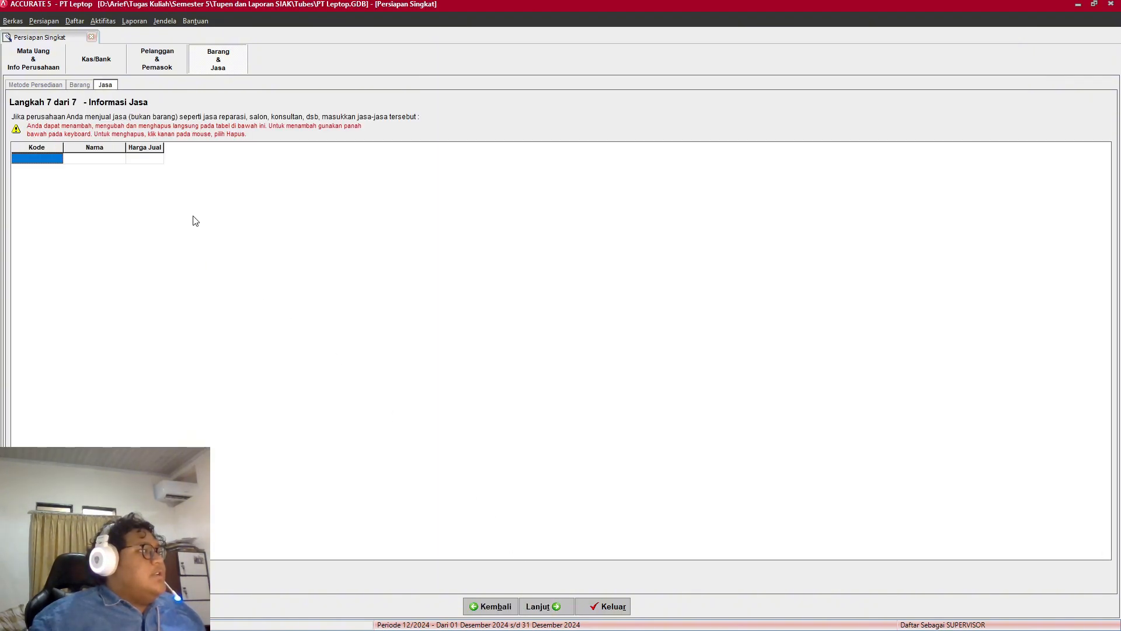
key("alt+Tab")
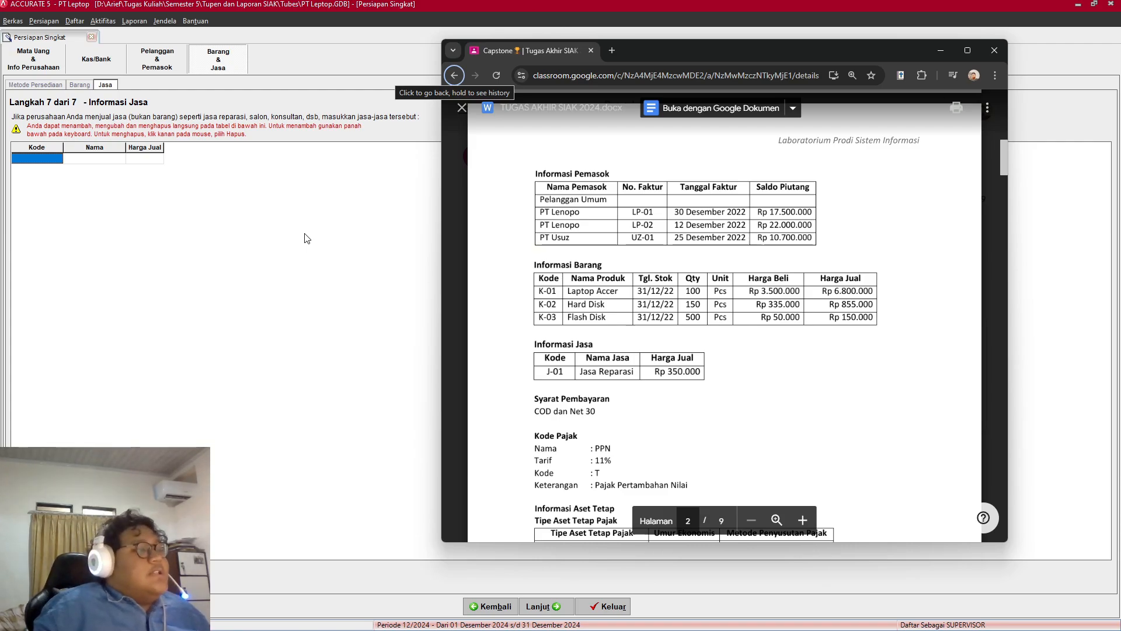
left_click(52, 161)
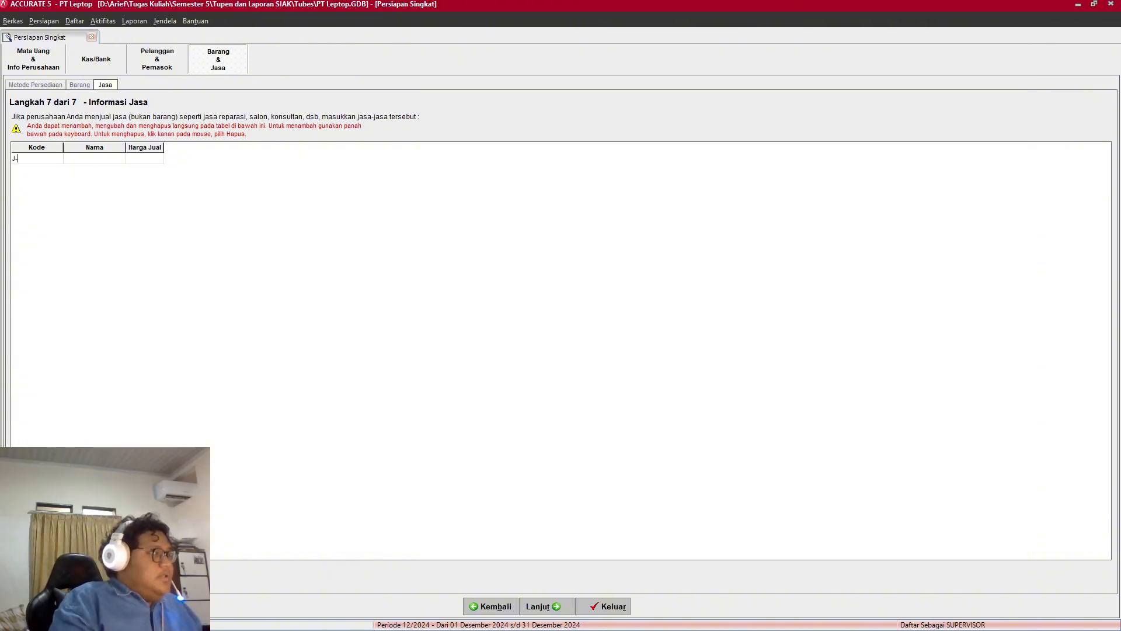
type("01")
key("Tab")
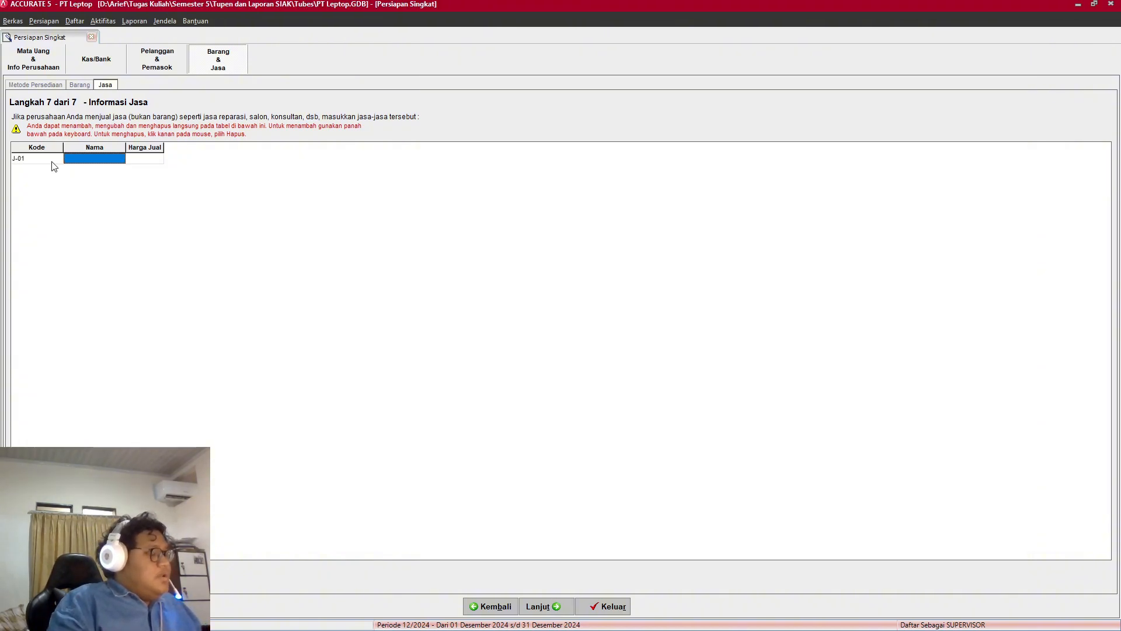
type("Reparasi")
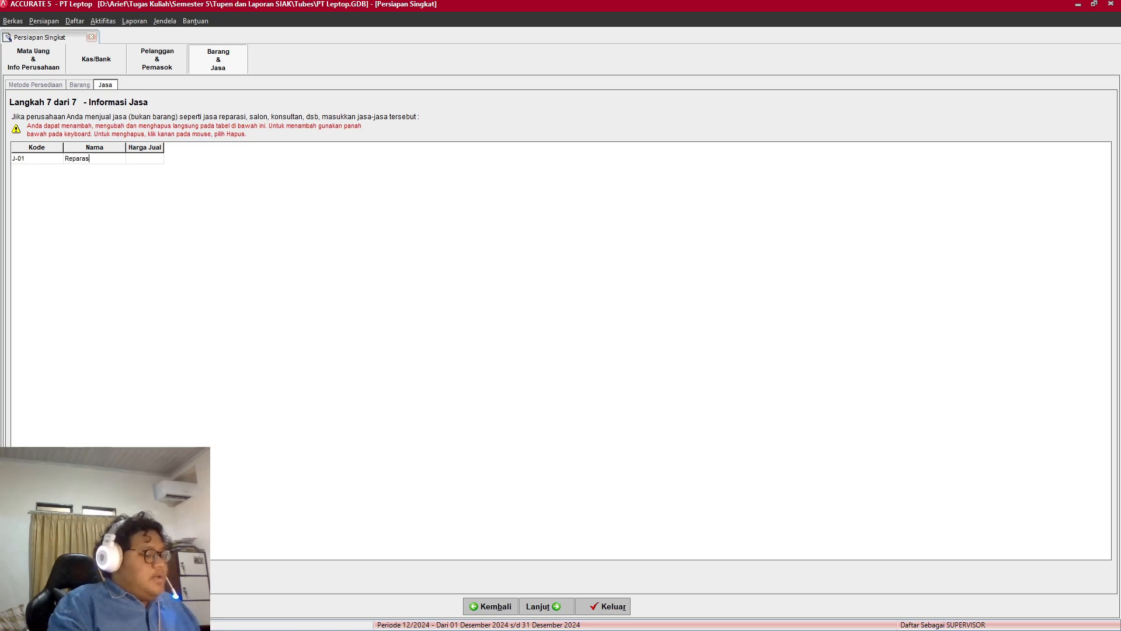
key("alt+Tab")
key("alt+Tab")
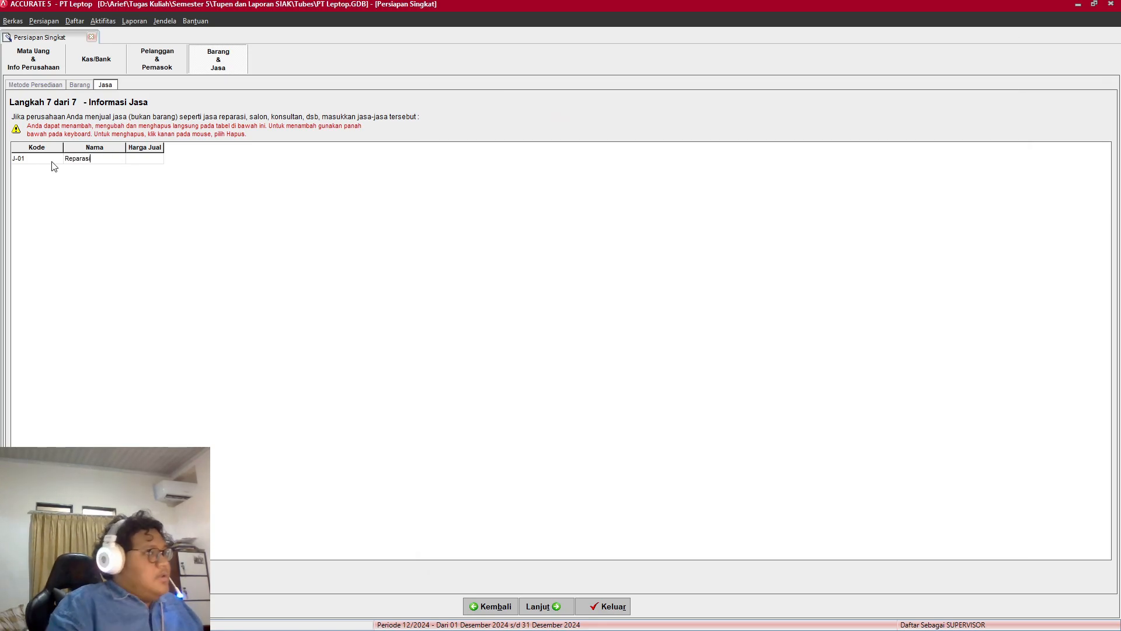
type("Jasa")
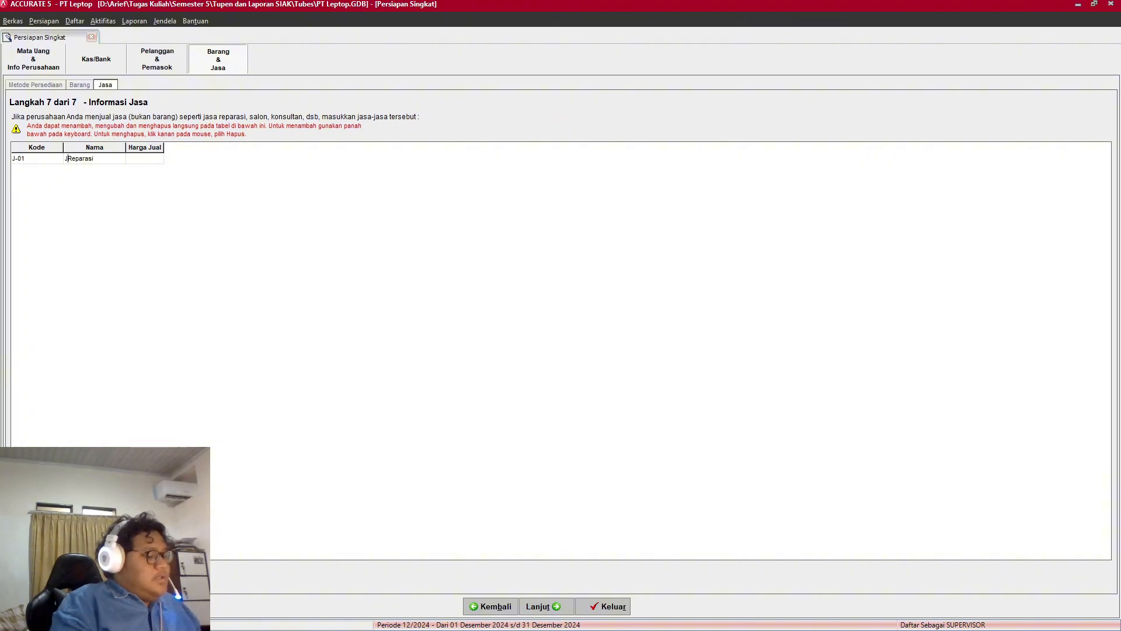
key("alt+Tab")
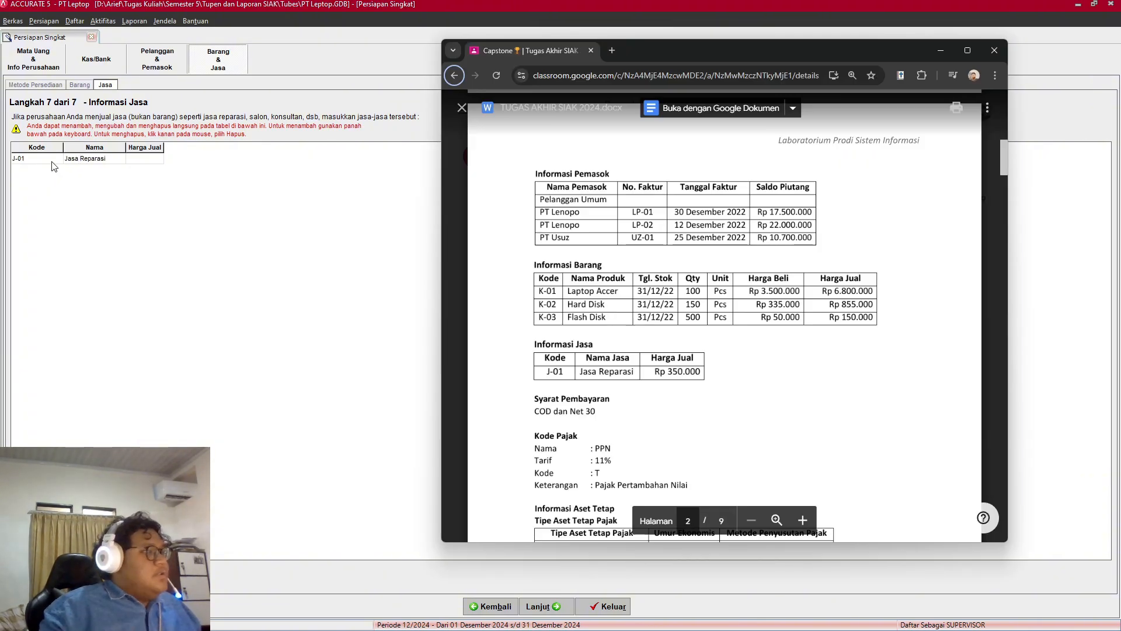
key("alt+Tab")
Step: Set Jasa Reparasi's selling price to 350.000
key("Tab")
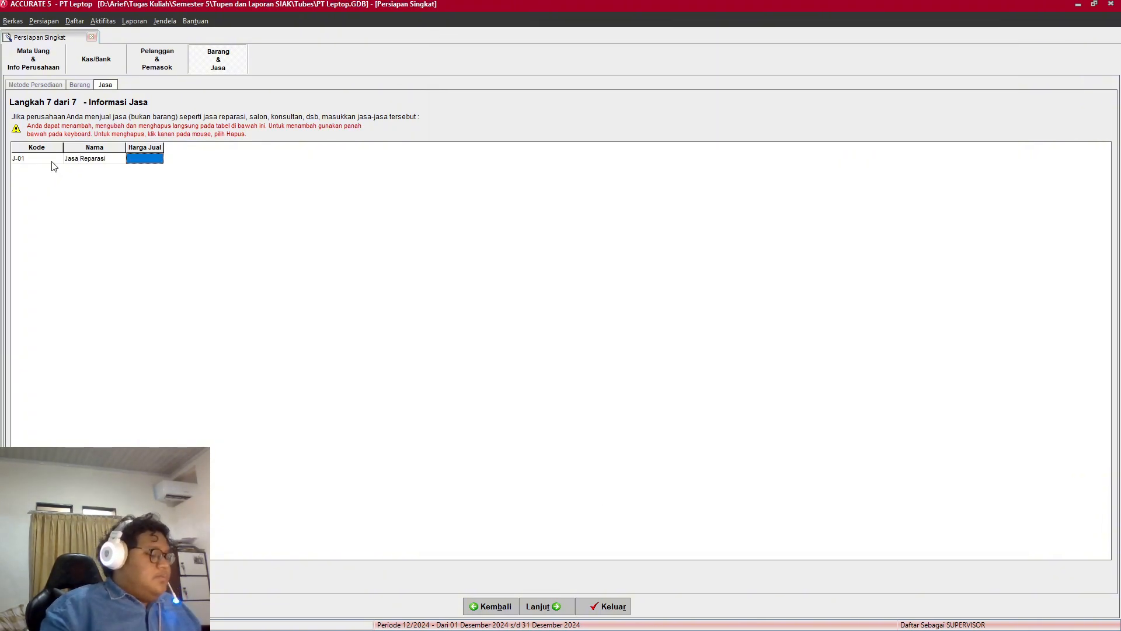
type("350")
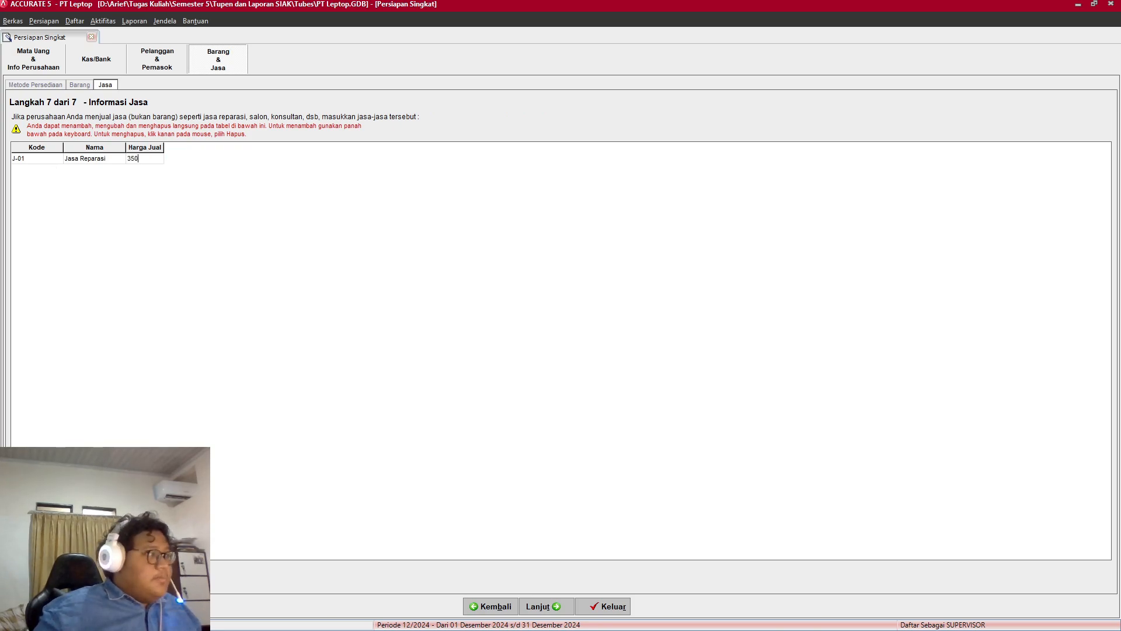
type("000")
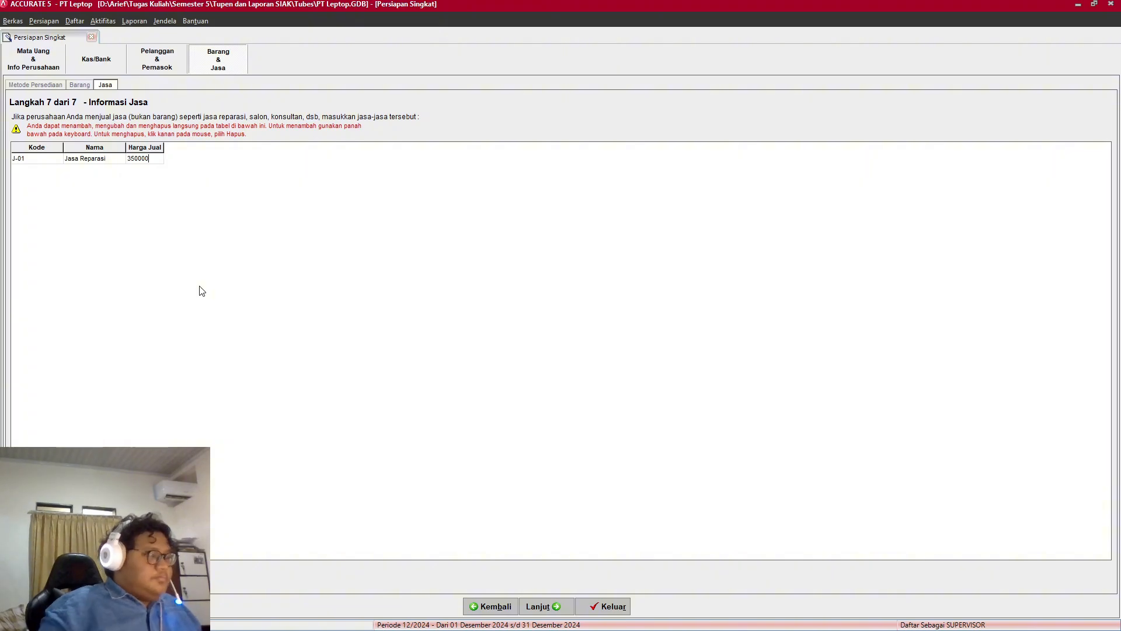
key("Down")
key("alt+Tab")
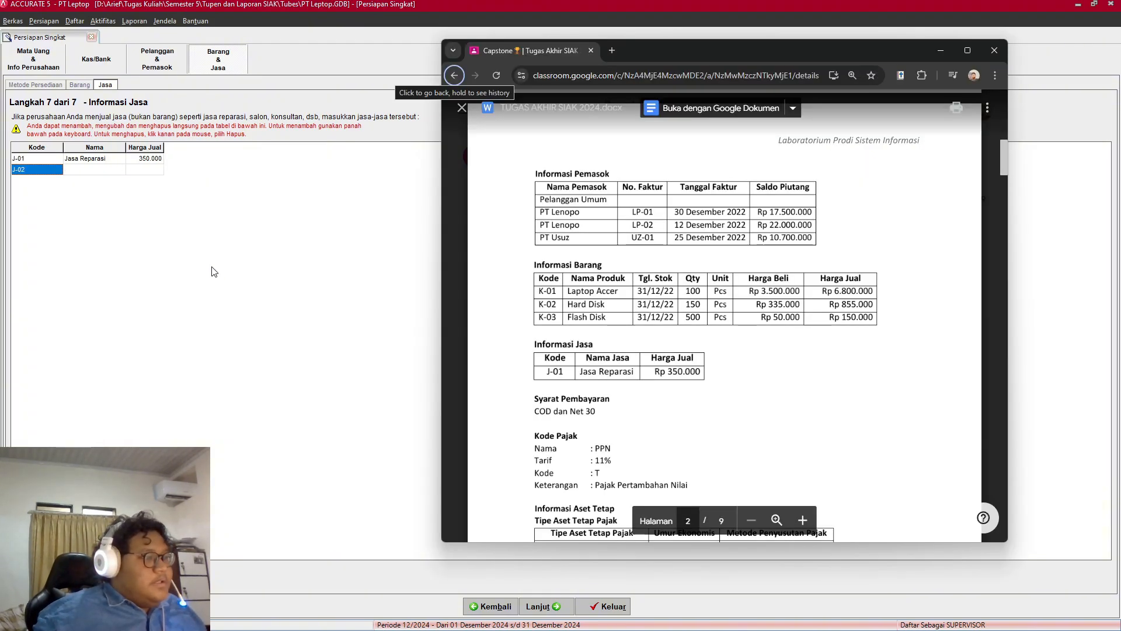
key("alt+Tab")
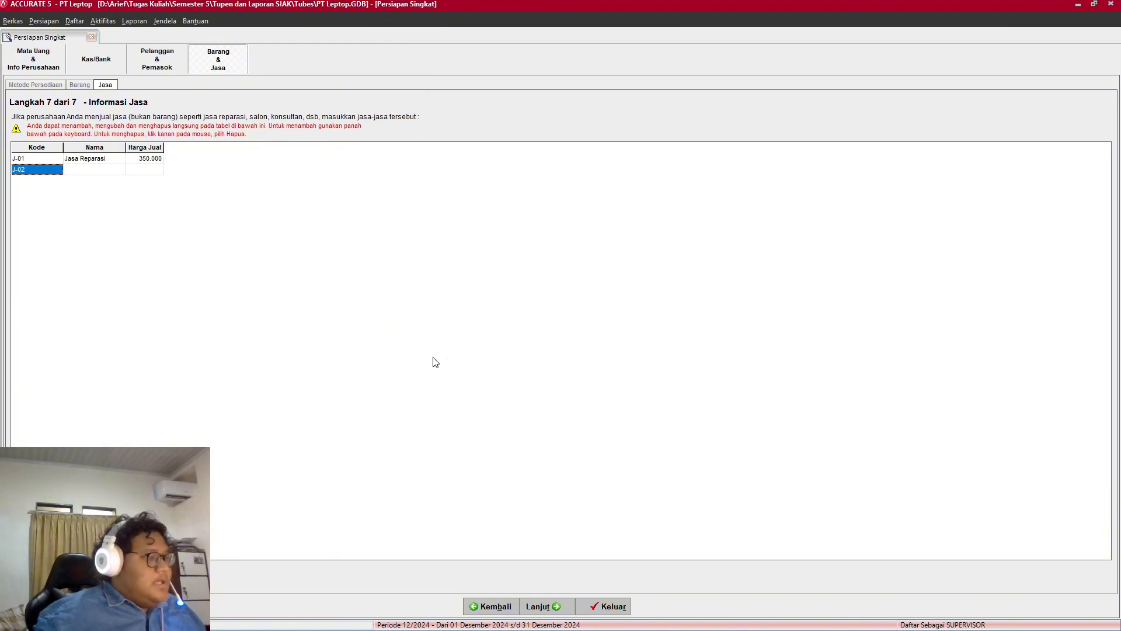
Step: Advance to the Selamat summary and finish the Persiapan Singkat wizard with Selesai
left_click(549, 608)
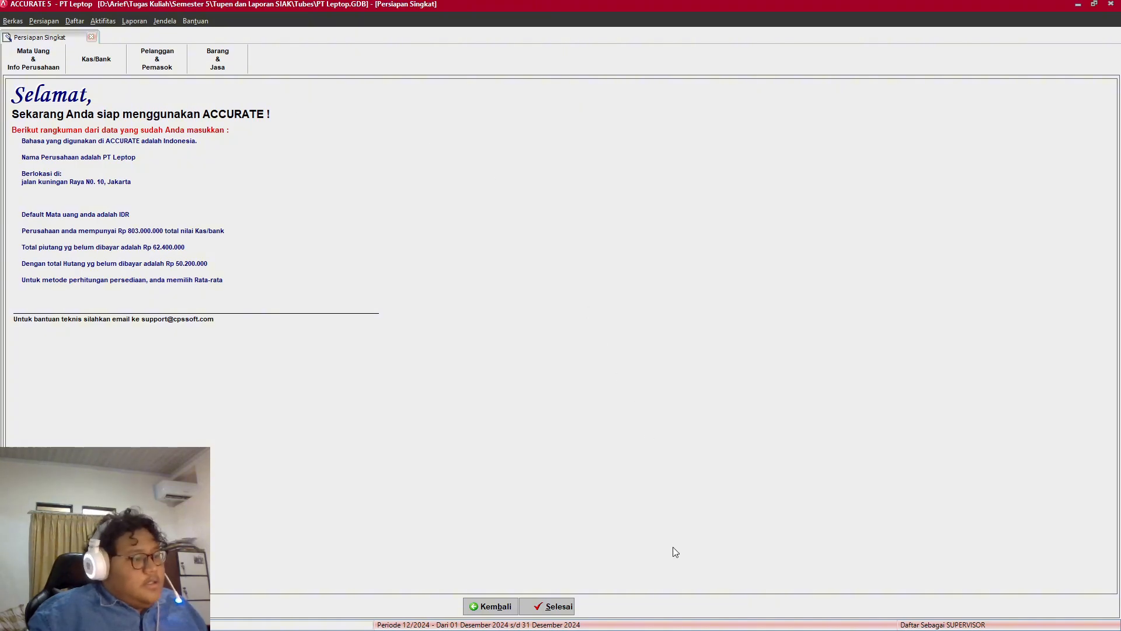
left_click(546, 606)
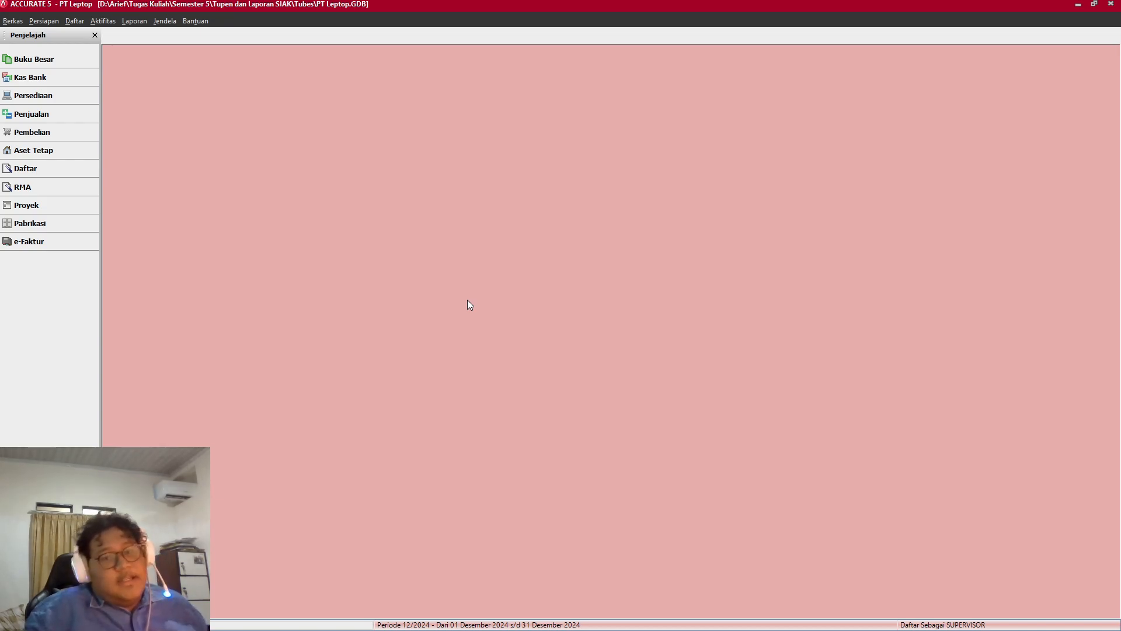
Step: Open Daftar > Daftar Lain > Syarat Pembayaran to show the payment terms list
key("alt+Tab")
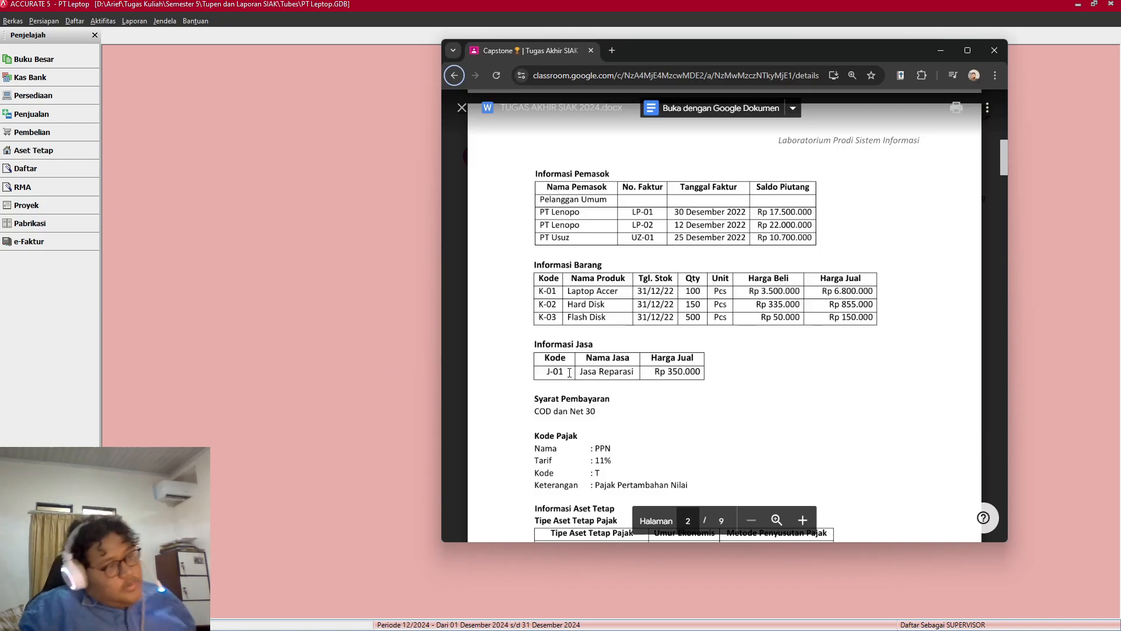
scroll(578, 362, "down", 1)
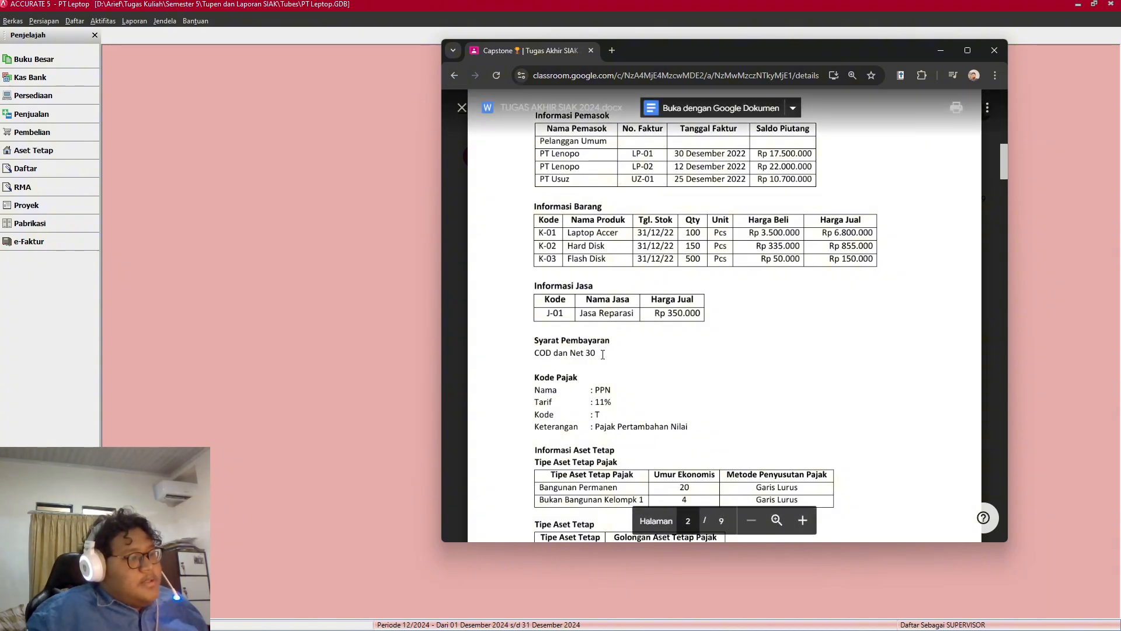
left_click(383, 247)
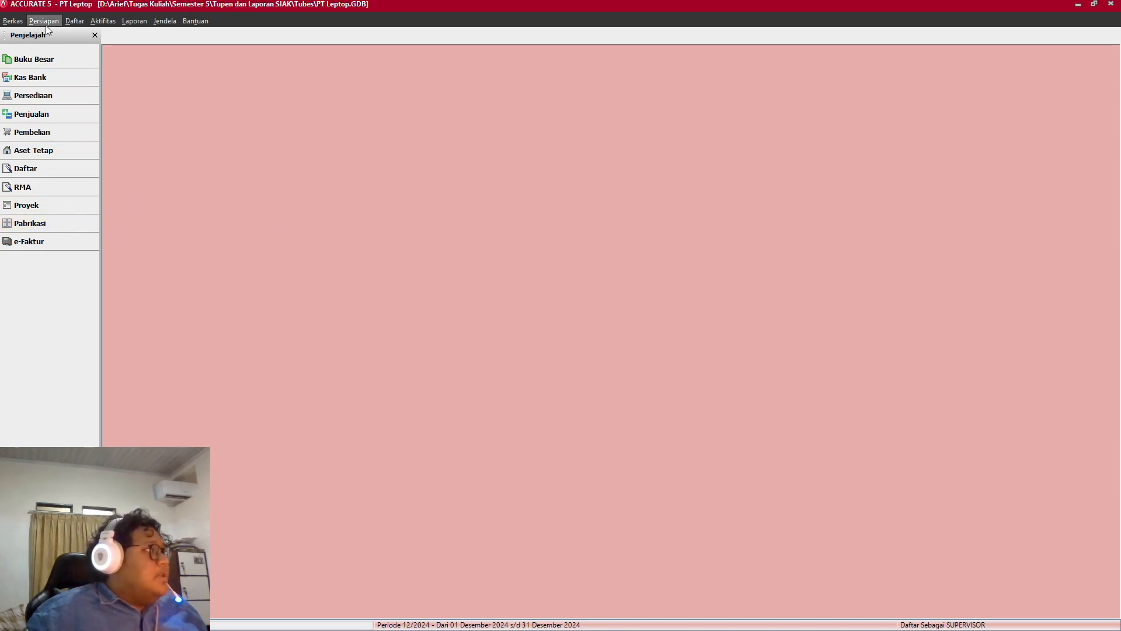
left_click(67, 22)
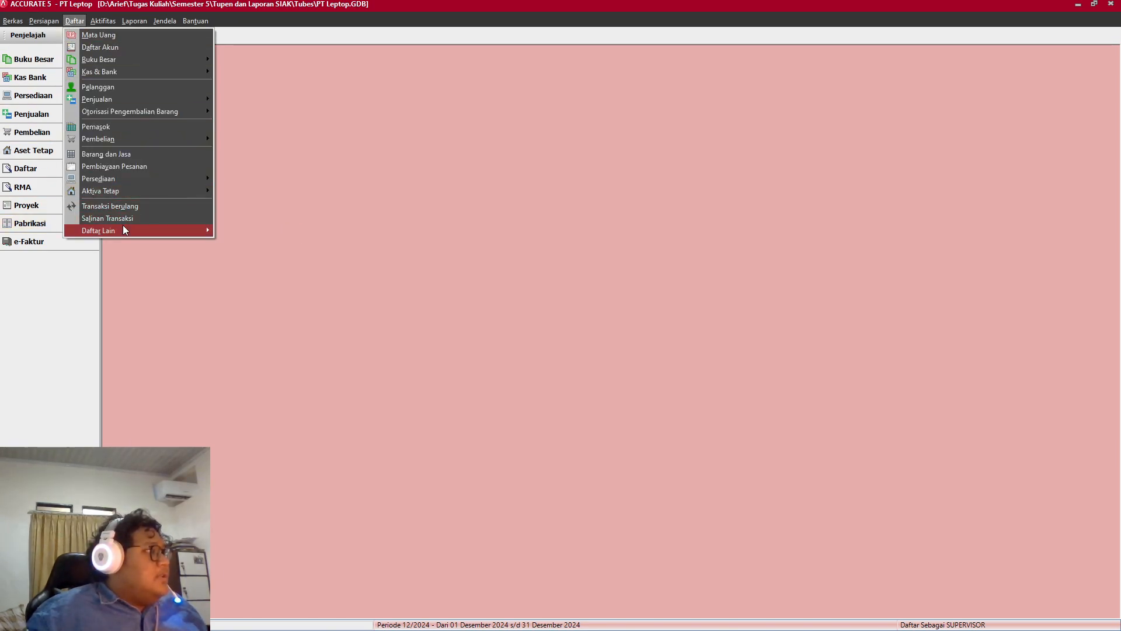
mouse_move(128, 228)
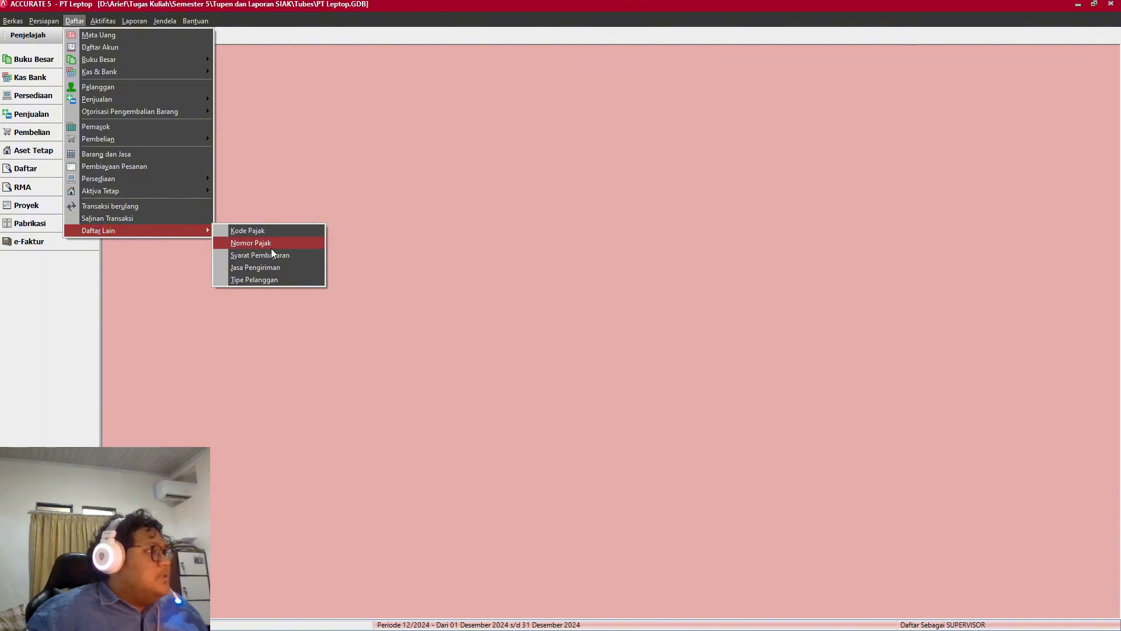
left_click(316, 256)
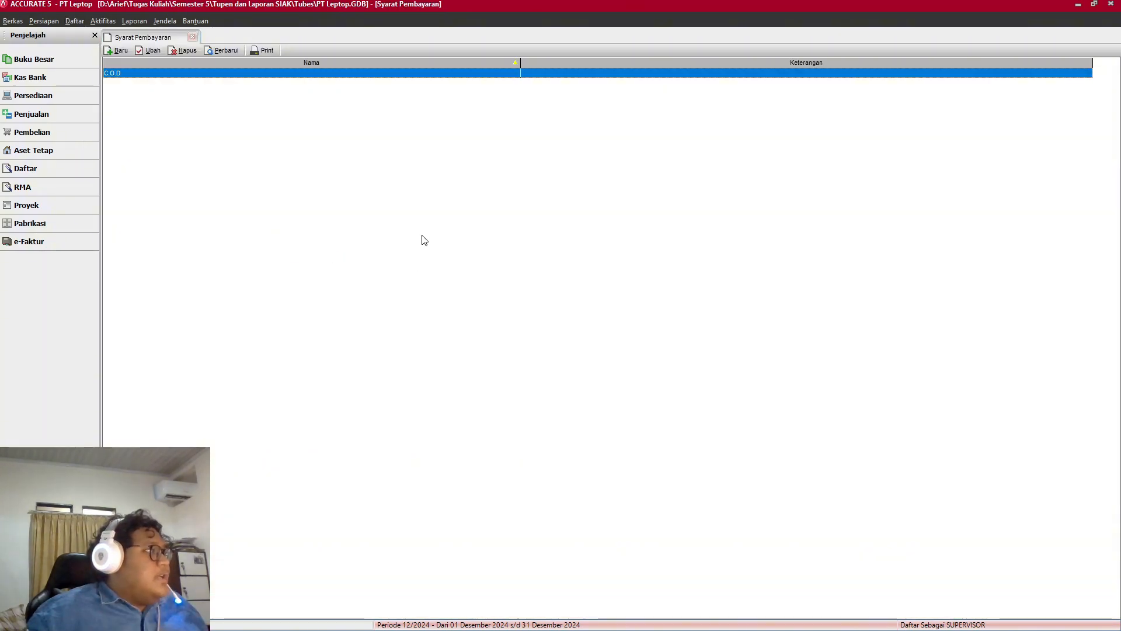
key("alt+Tab")
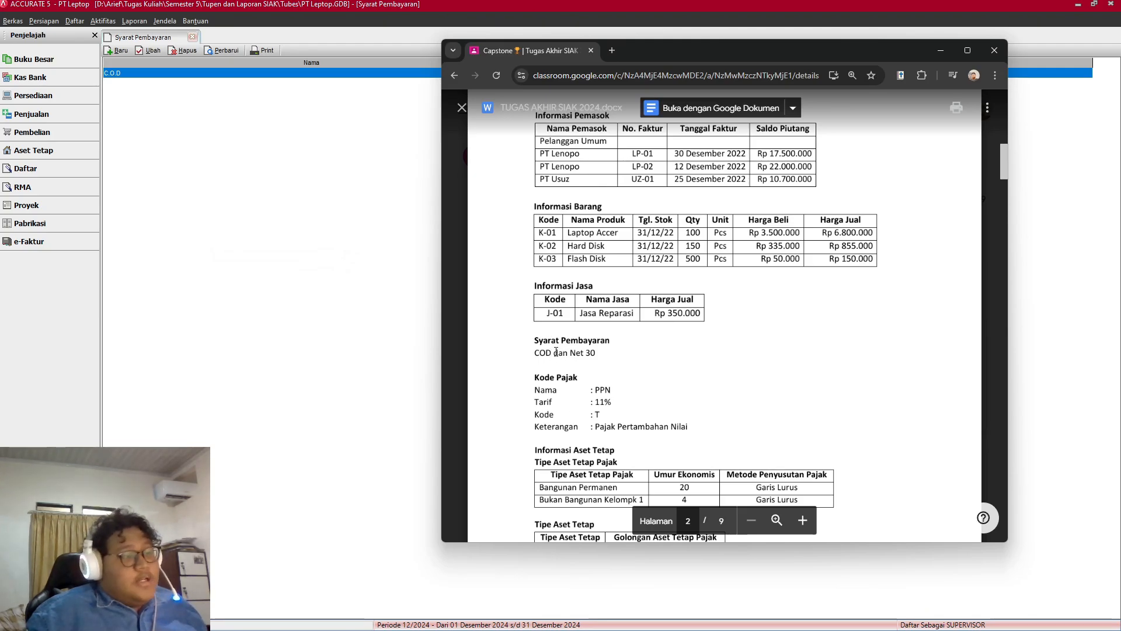
left_click(364, 311)
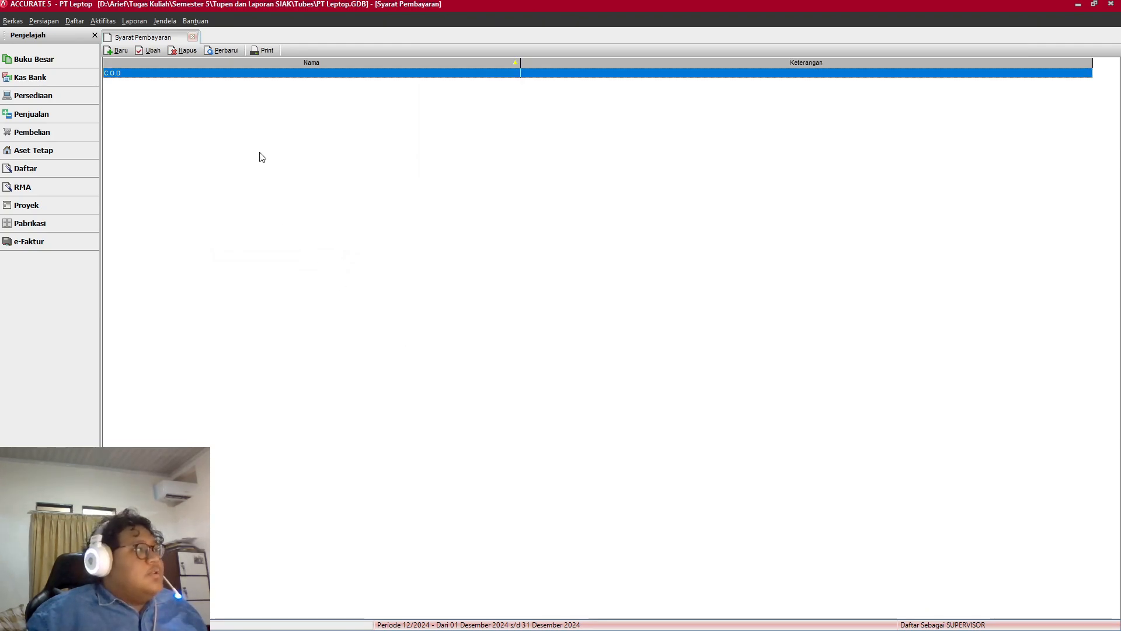
Step: Create a payment term due in 30 days, note 'Net 30', C.O.D ticked; dismiss the duplicate error
left_click(117, 51)
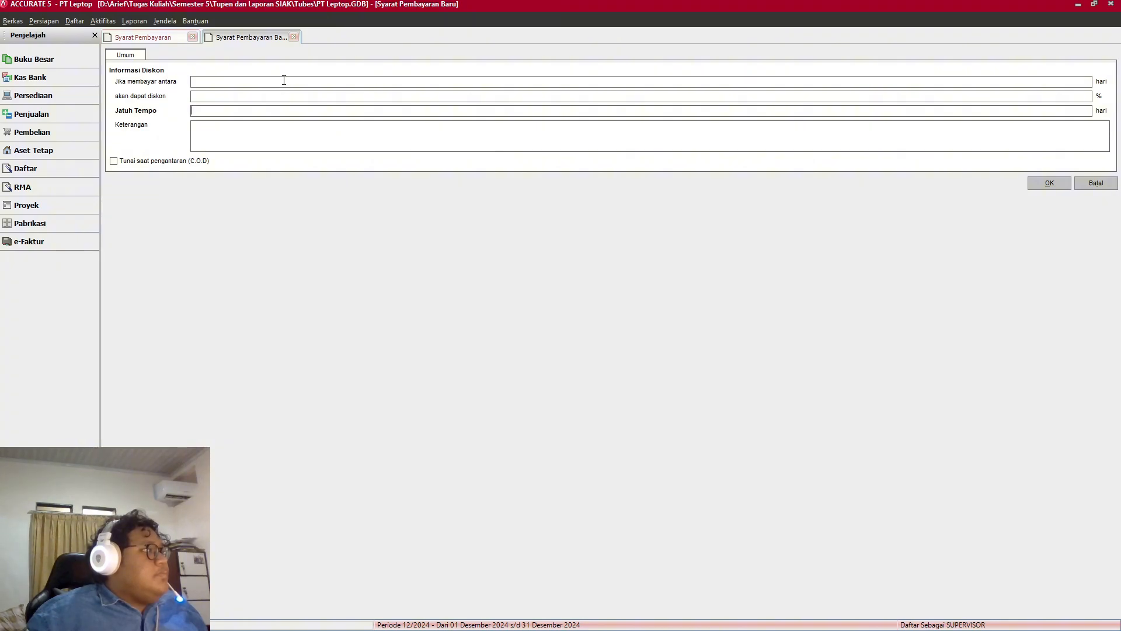
left_click(216, 82)
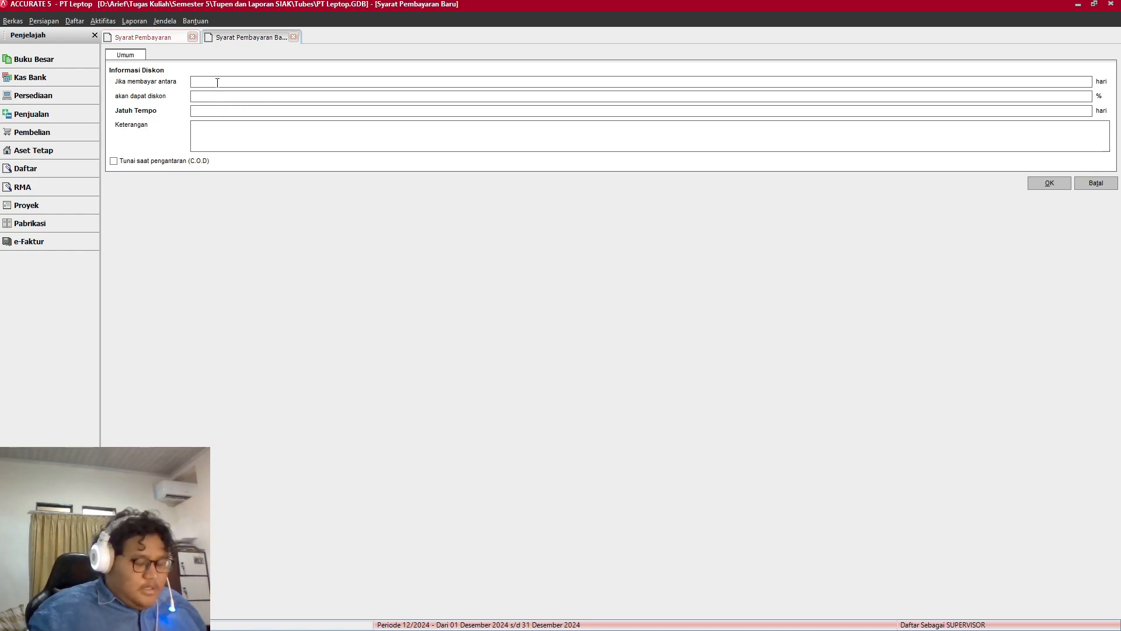
left_click(239, 97)
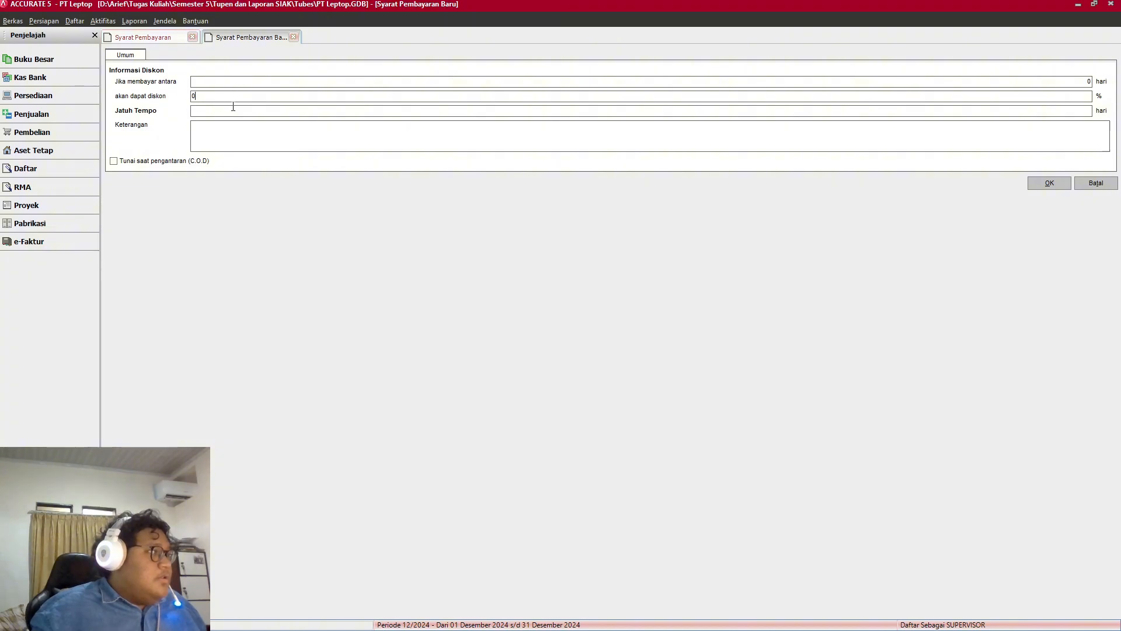
type("30")
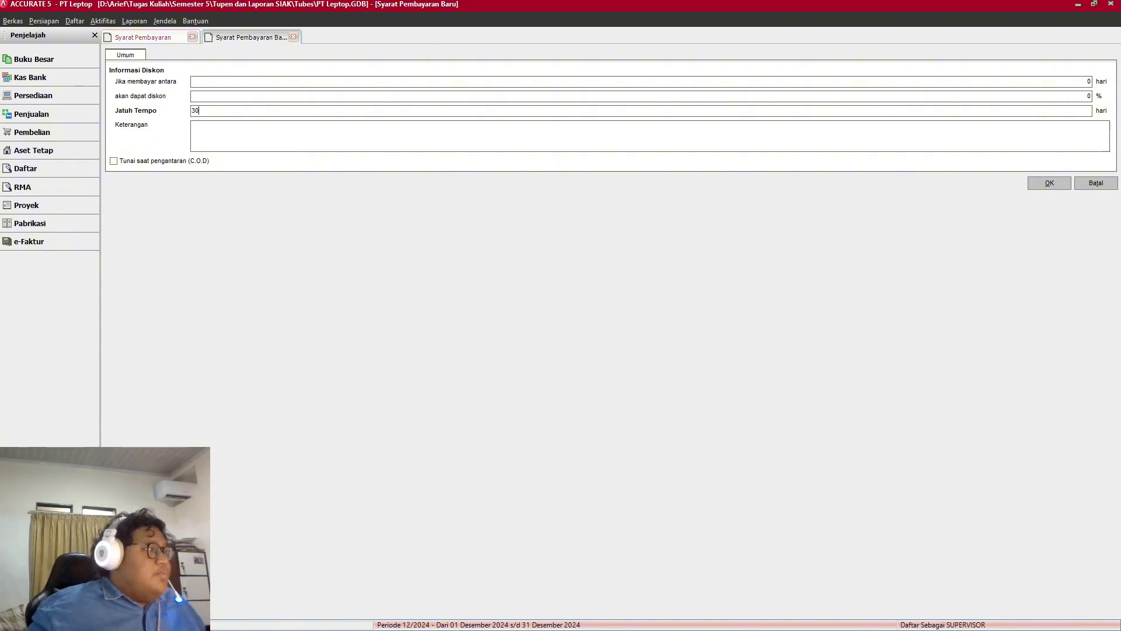
left_click(248, 131)
type("N")
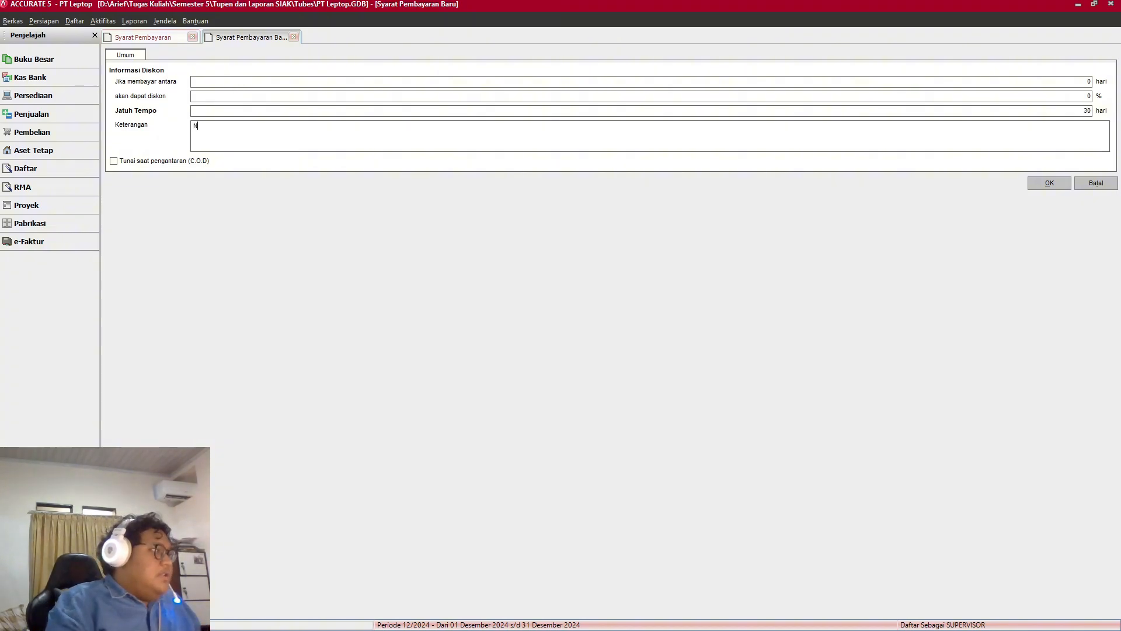
type("et ")
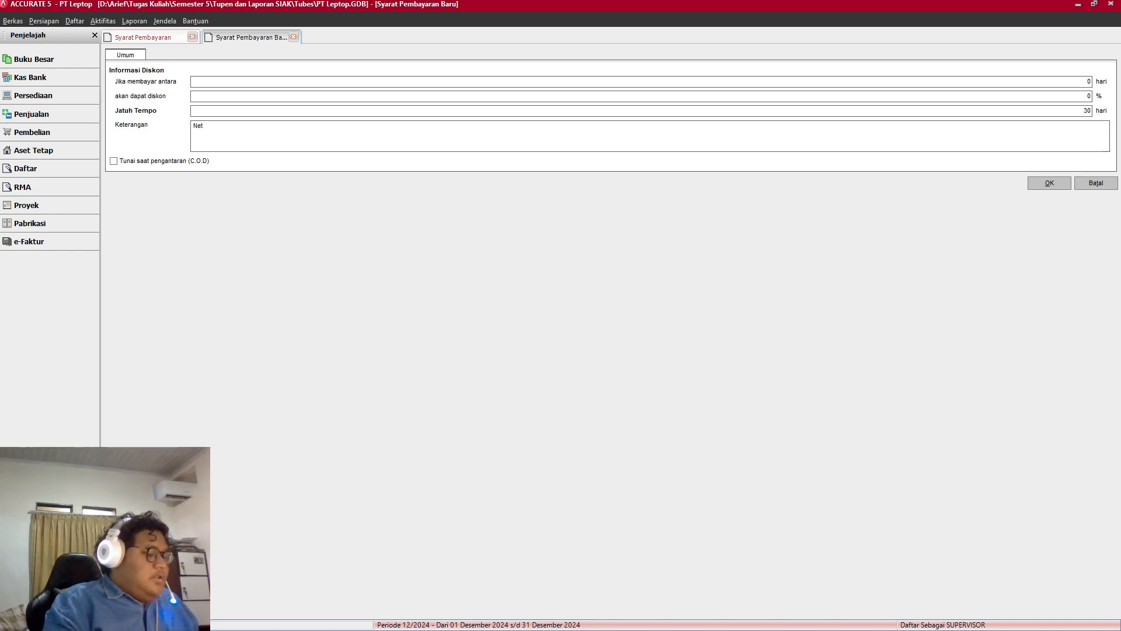
type("30")
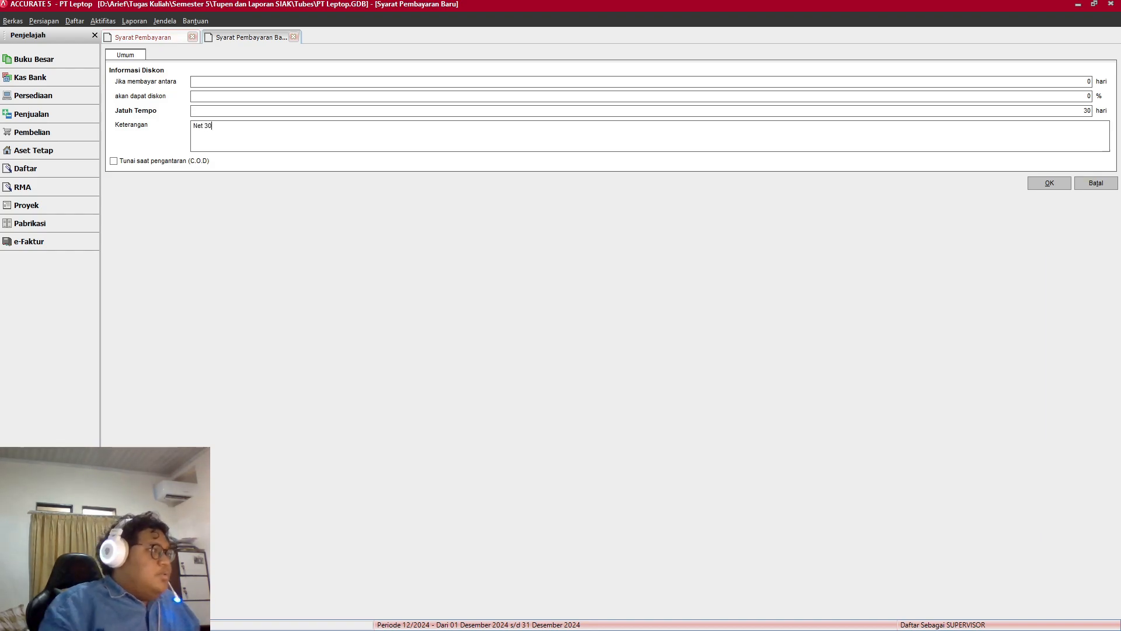
left_click(113, 161)
left_click(1049, 183)
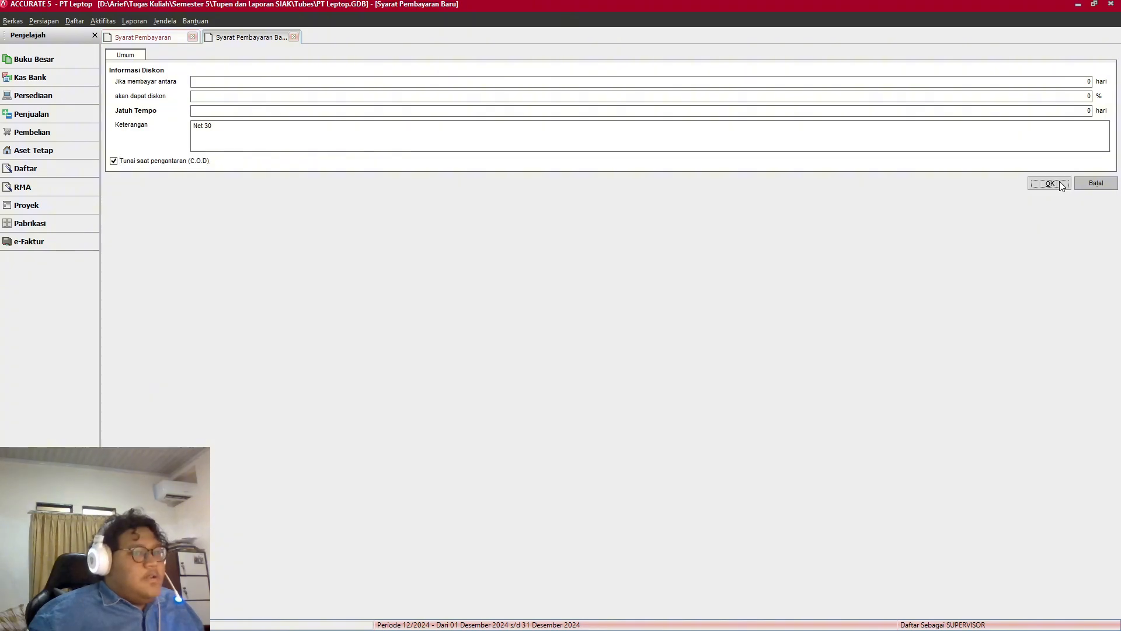
left_click(595, 361)
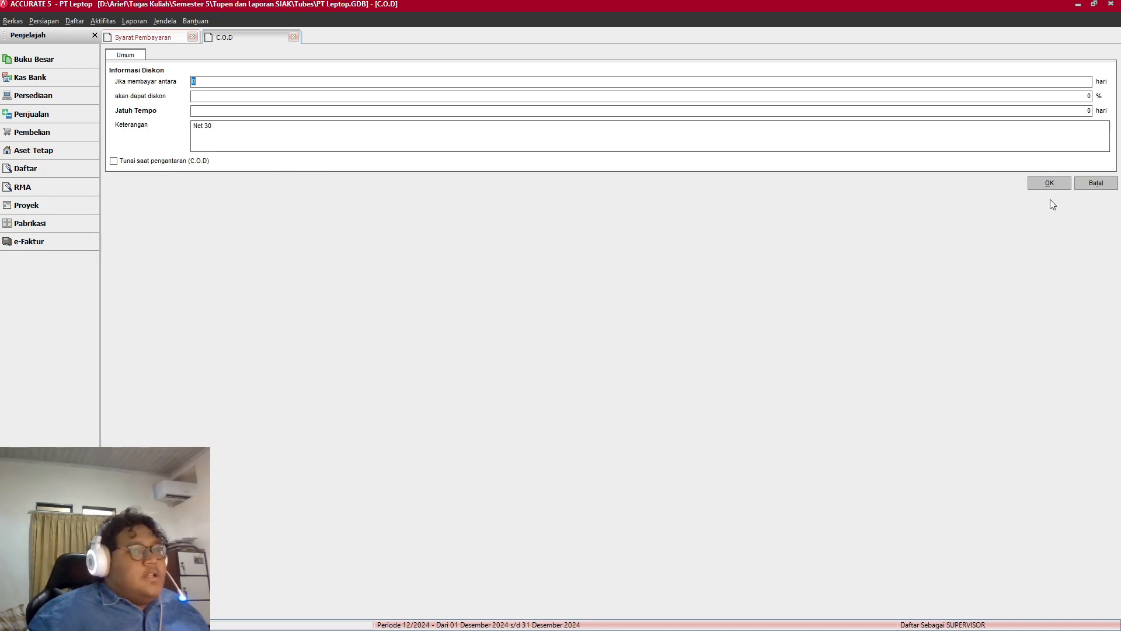
Step: Retry saving the Net 30 term, dismiss the errors and return to the payment terms list
left_click(1050, 182)
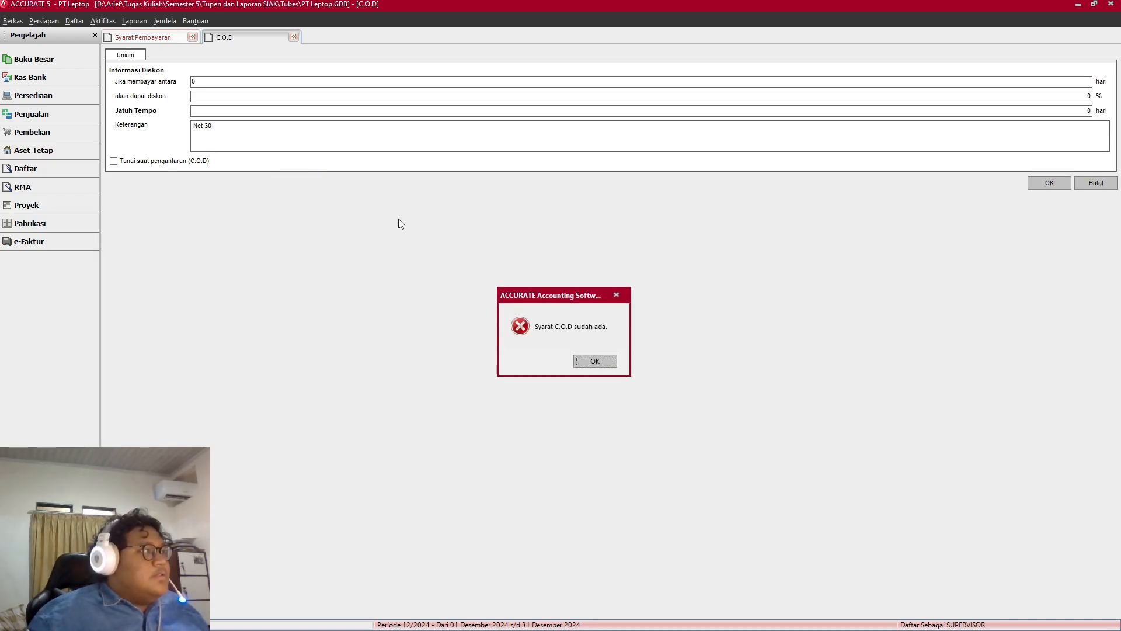
left_click(594, 361)
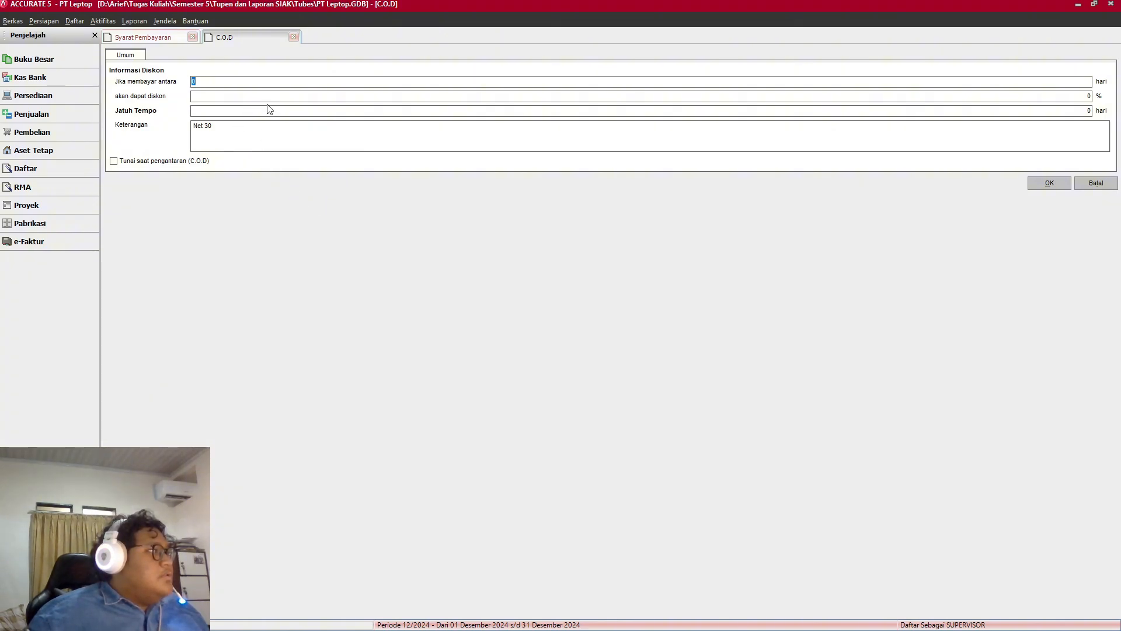
left_click(293, 36)
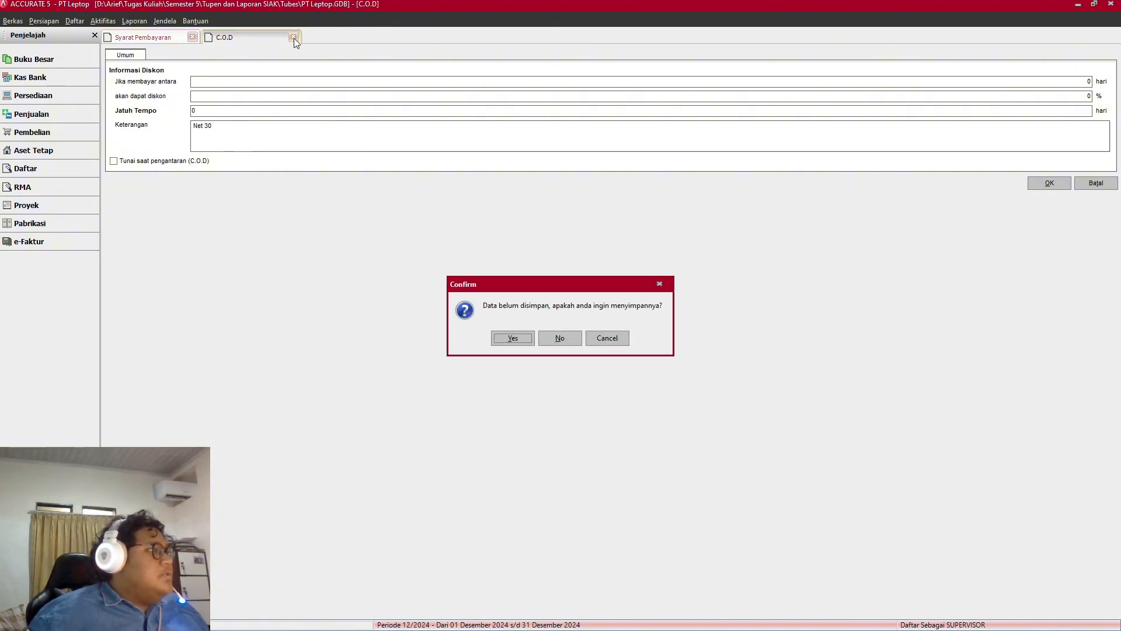
left_click(516, 338)
left_click(598, 358)
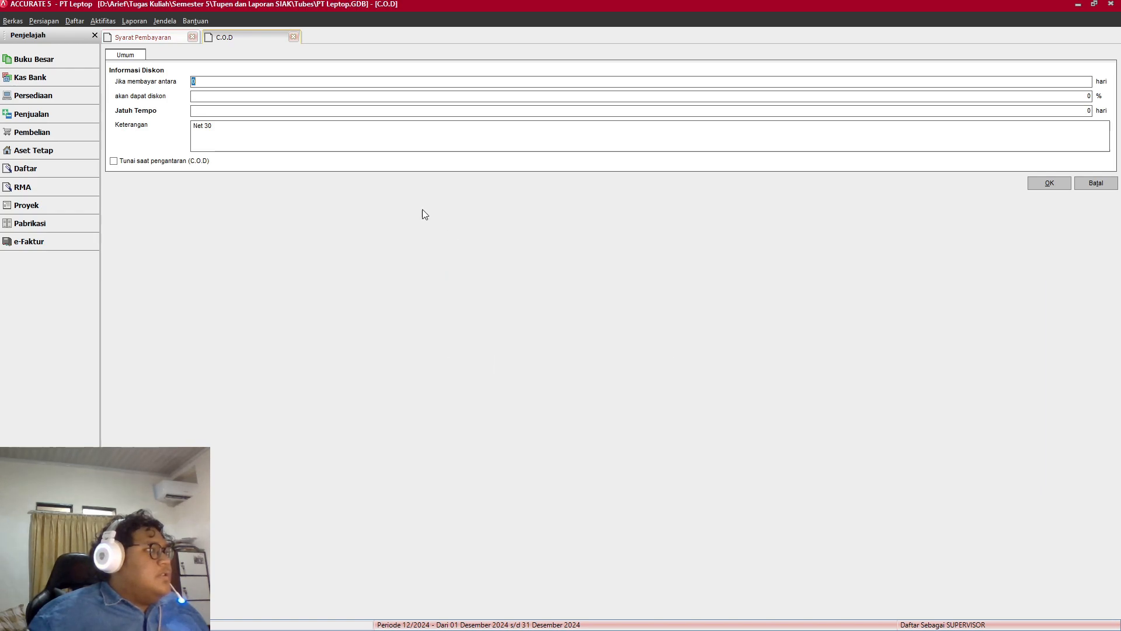
left_click(164, 40)
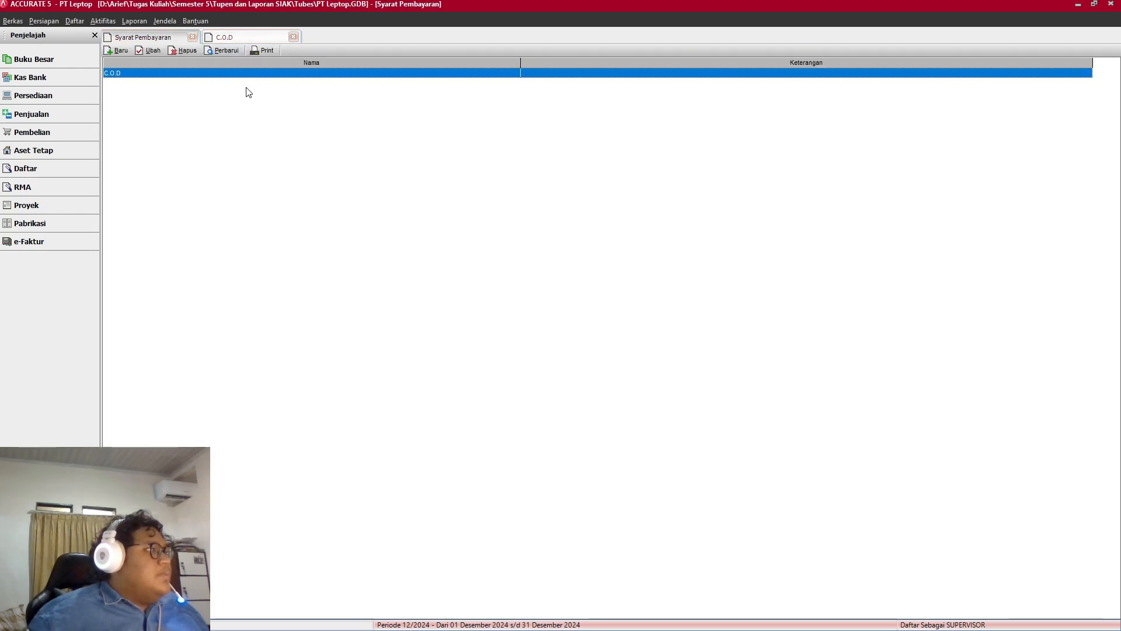
Step: Reopen the unsaved payment term, set its due days to 30 and save it
right_click(214, 95)
left_click(251, 37)
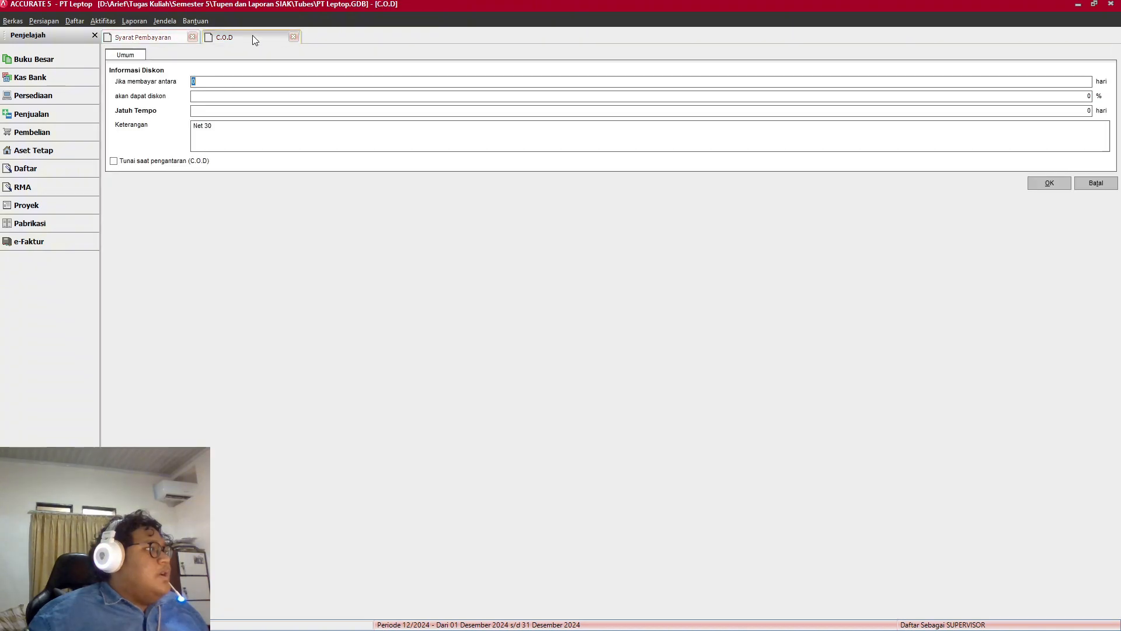
left_click(243, 138)
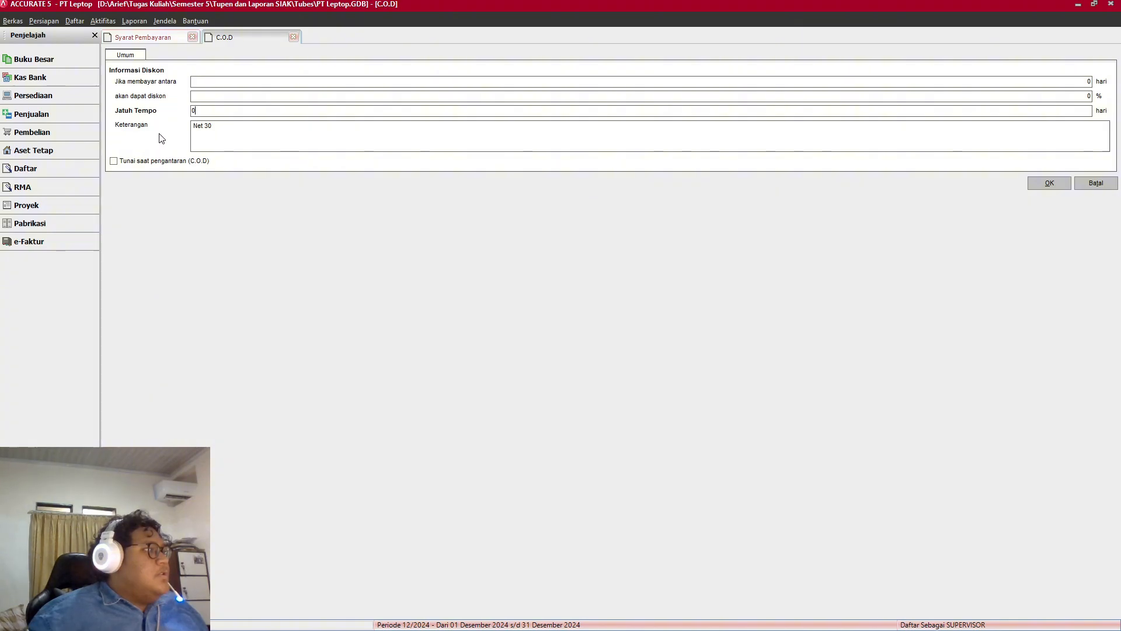
left_click(235, 110)
key("BackSpace")
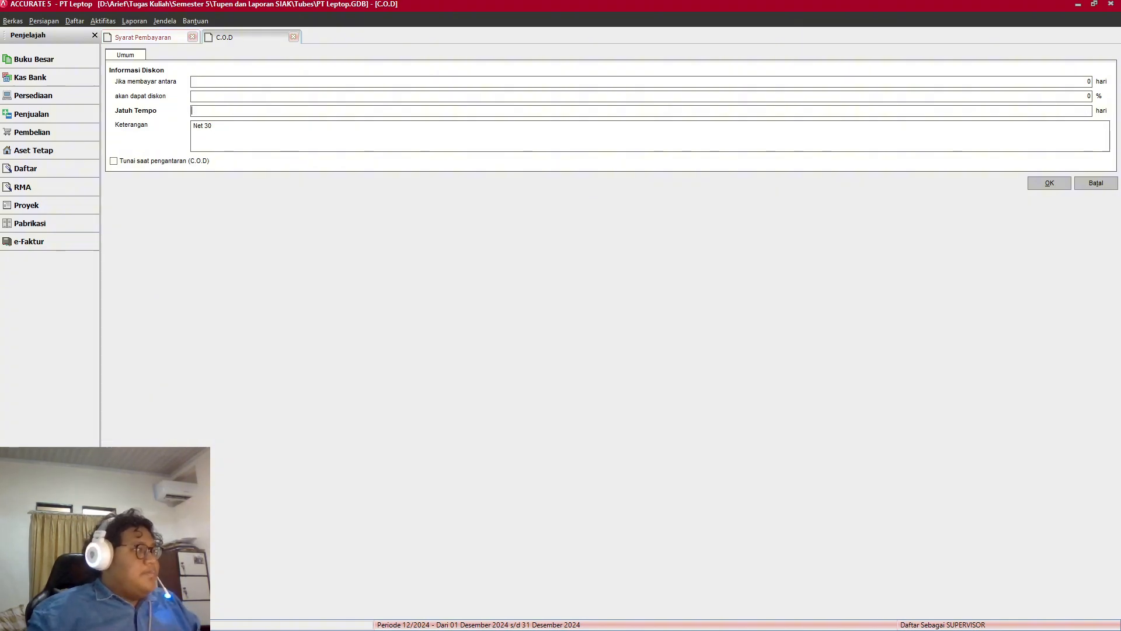
type("30")
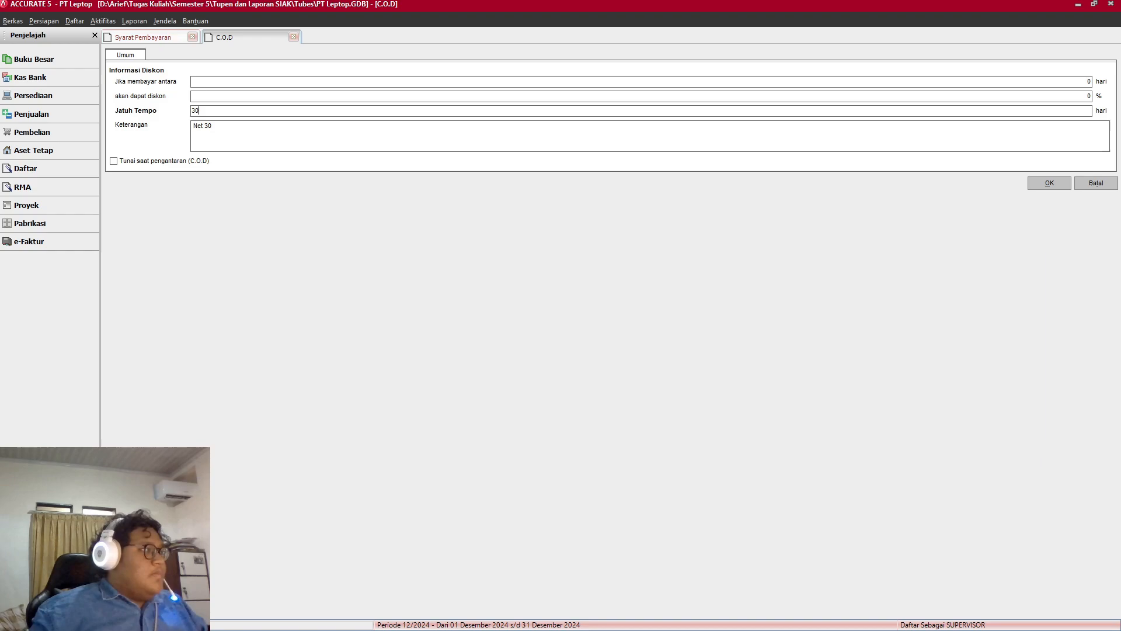
left_click(1033, 183)
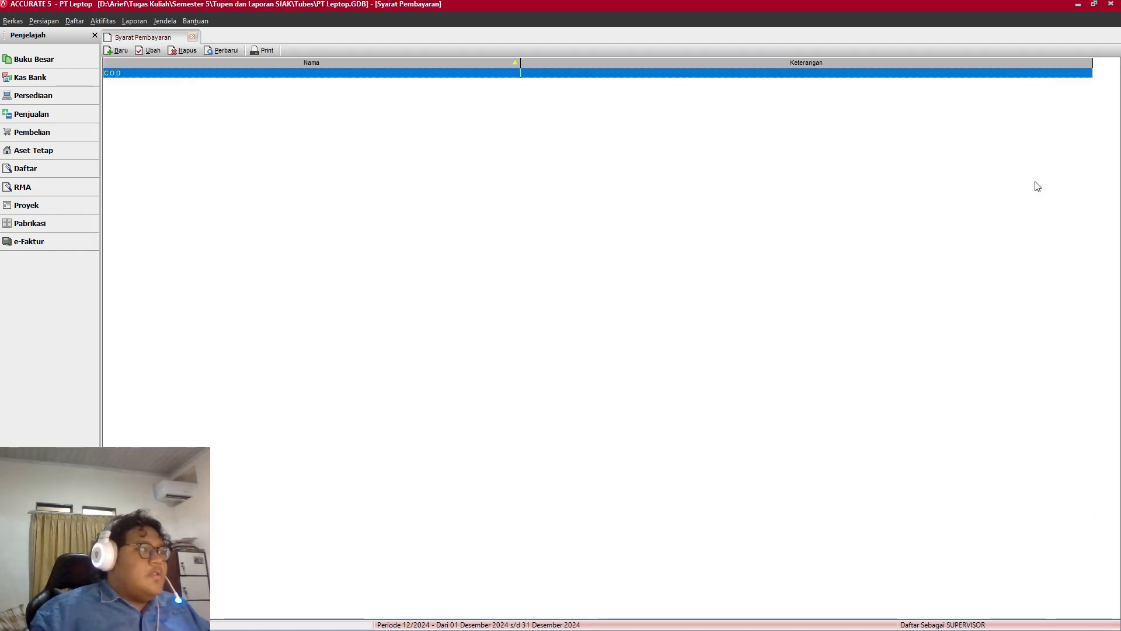
Step: Refresh the payment terms list to show Net 30 beside C.O.D, then review the assignment
left_click(212, 49)
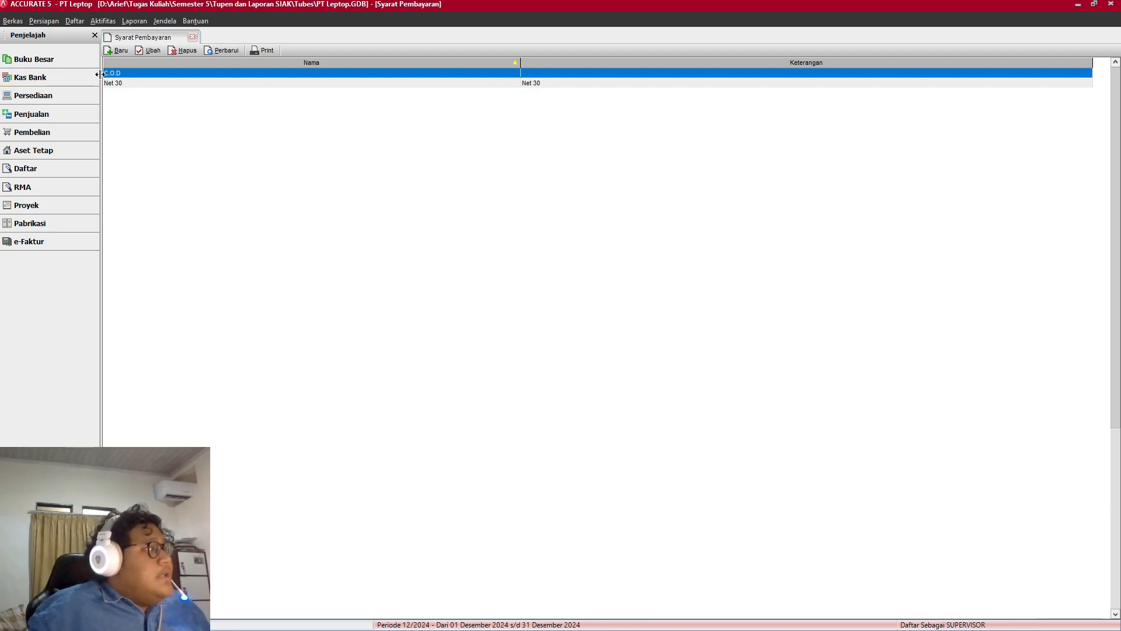
key("alt+Tab")
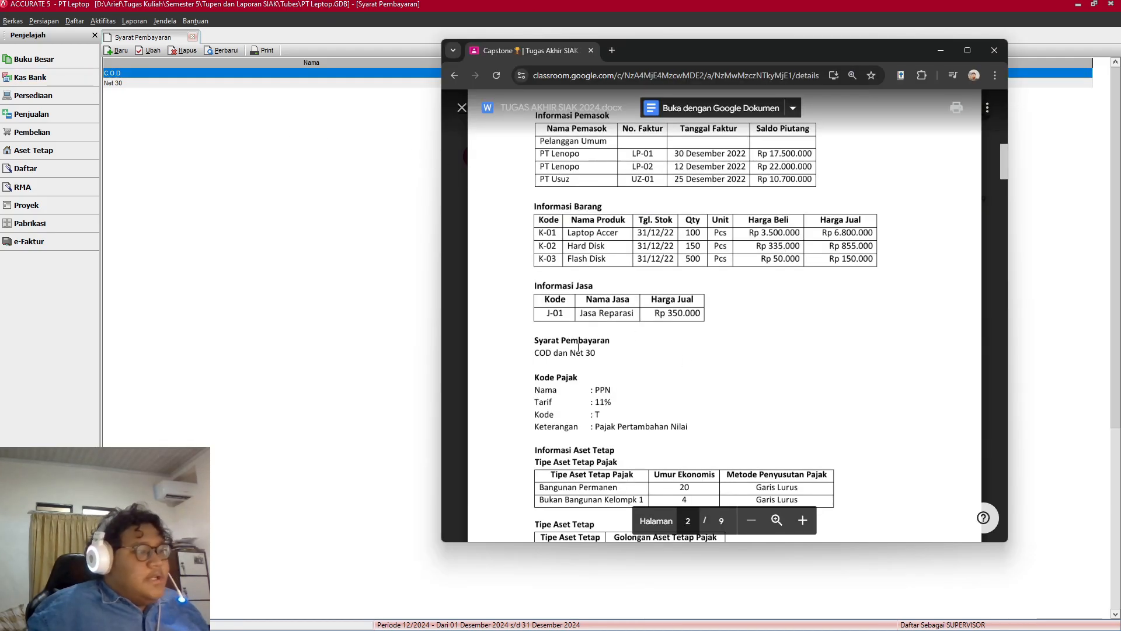
scroll(584, 344, "down", 1)
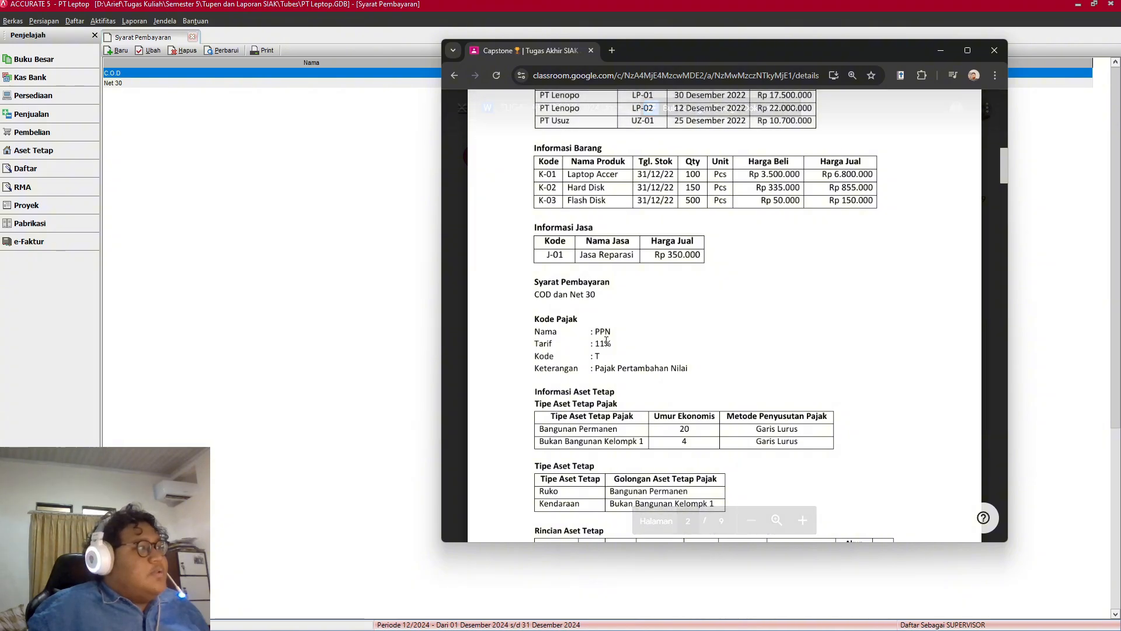
key("alt+Tab")
Step: Close the payment terms list and bring up the Daftar > Daftar Lain master lists
left_click(192, 36)
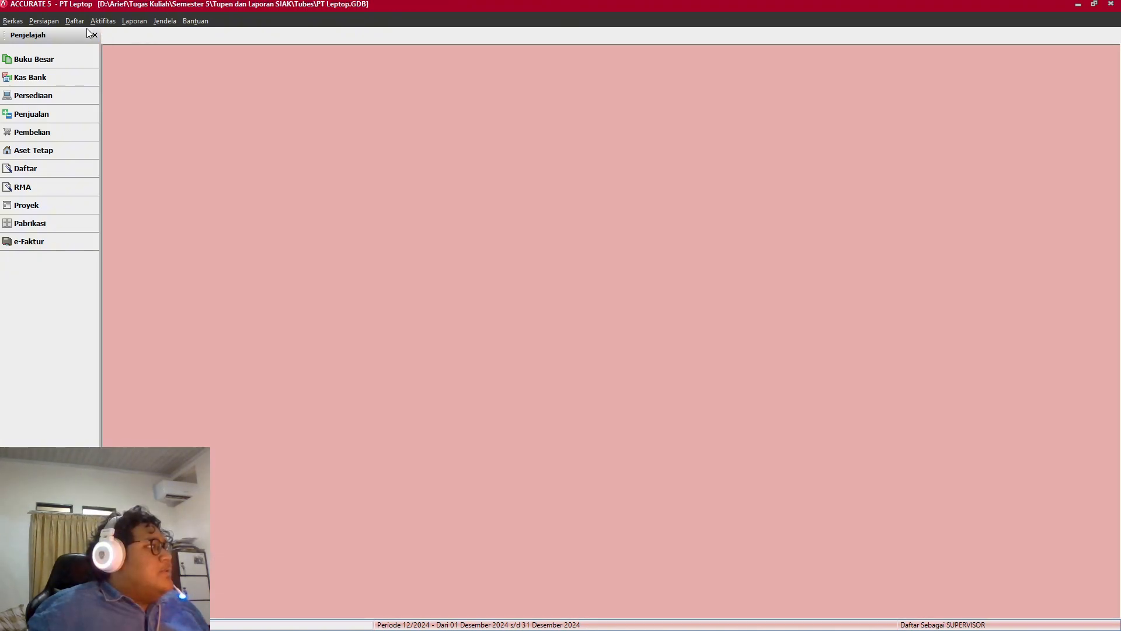
left_click(80, 22)
mouse_move(164, 228)
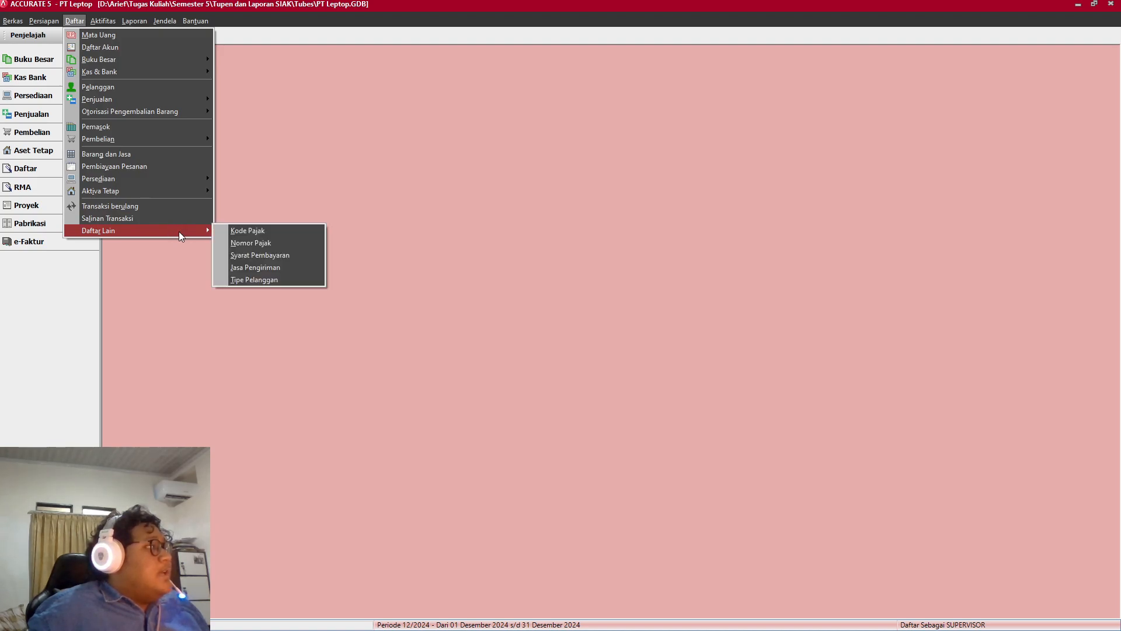
Step: Start a new tax code in the Kode Pajak list named PPN with an 11% rate
left_click(233, 230)
left_click(147, 51)
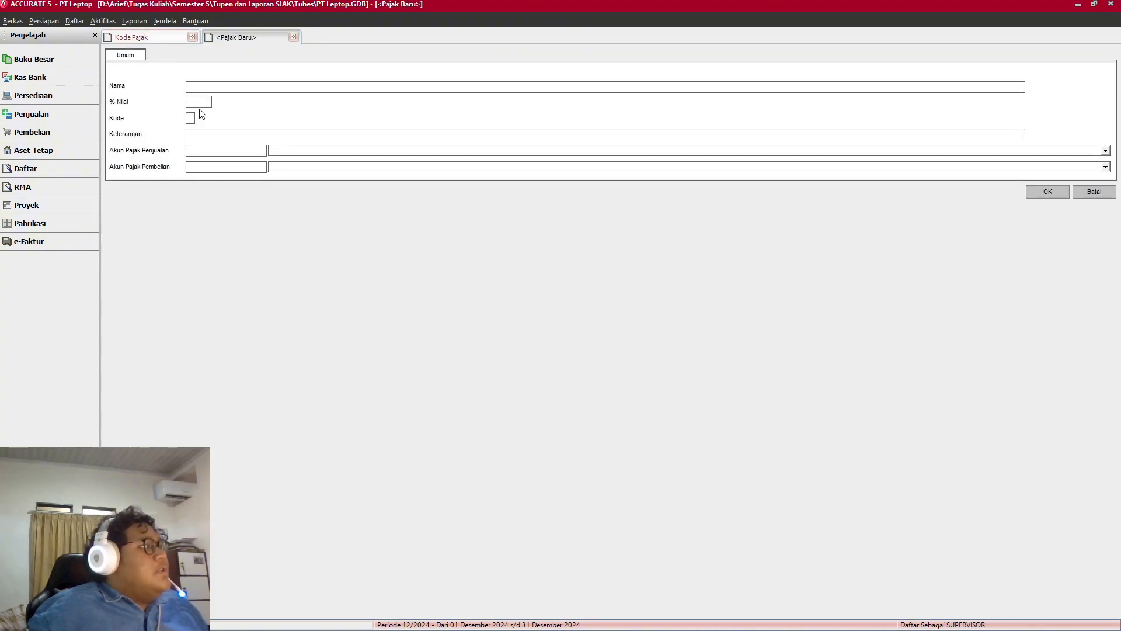
key("alt+Tab")
left_click(241, 87)
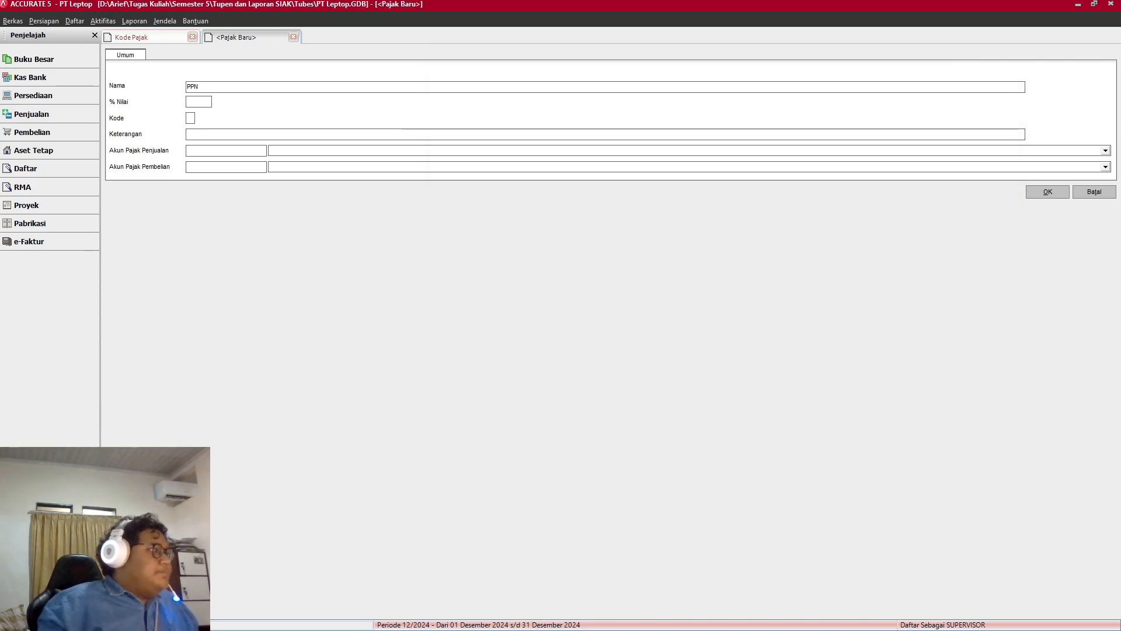
left_click(201, 102)
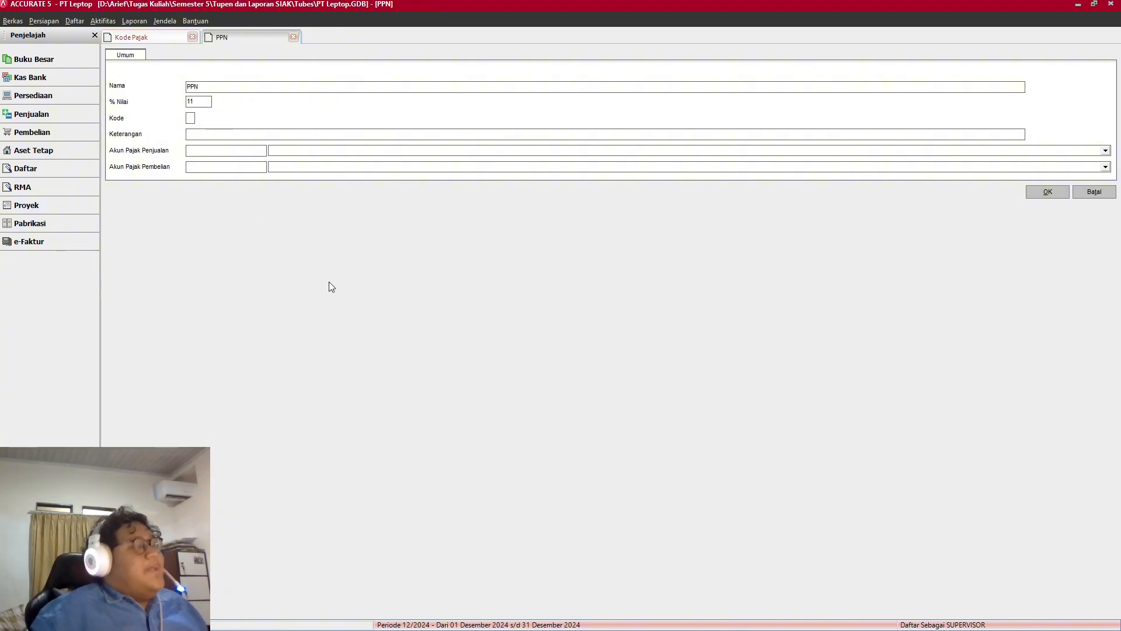
key("alt+Tab")
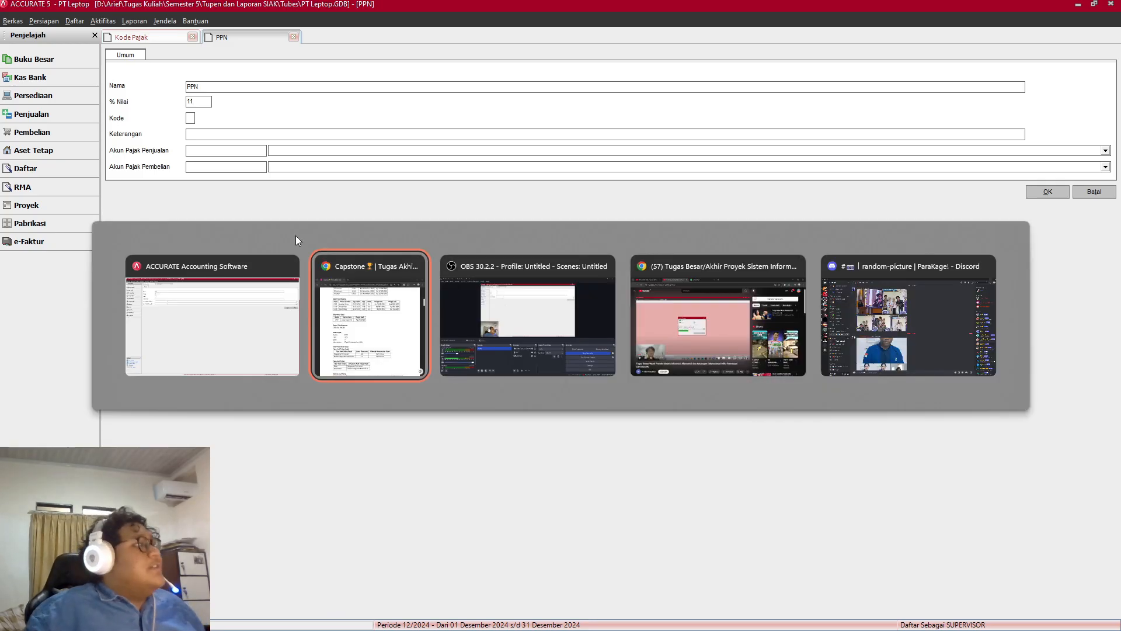
key("alt+Tab")
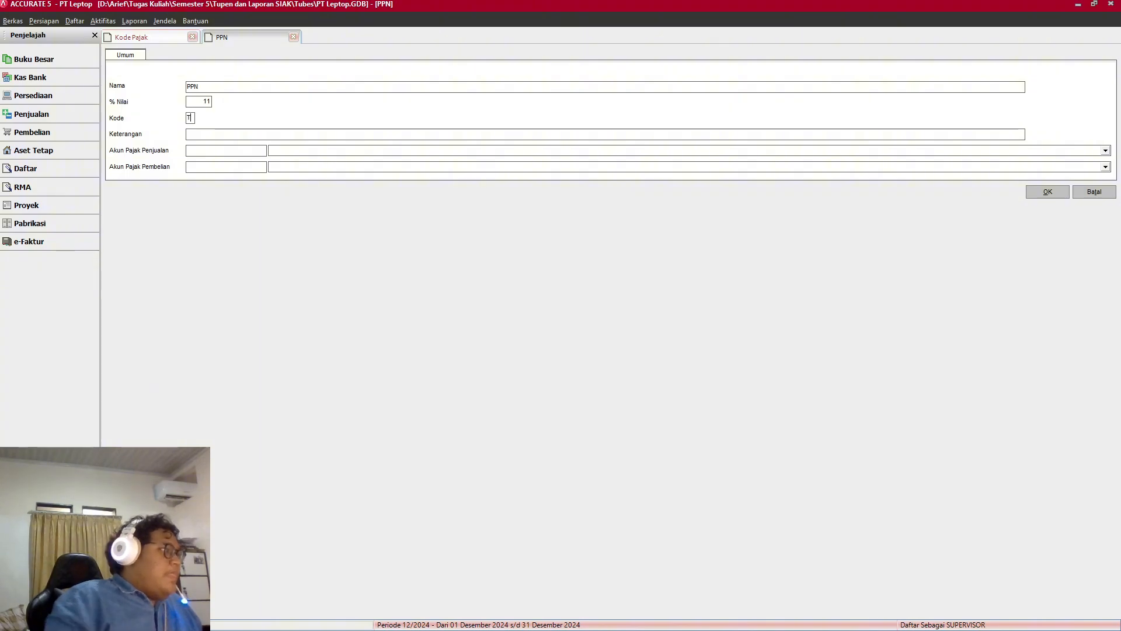
Step: Fill in tax code letter T and the description 'Pajak Pertambahan Nilai'
left_click(190, 117)
key("alt+Tab")
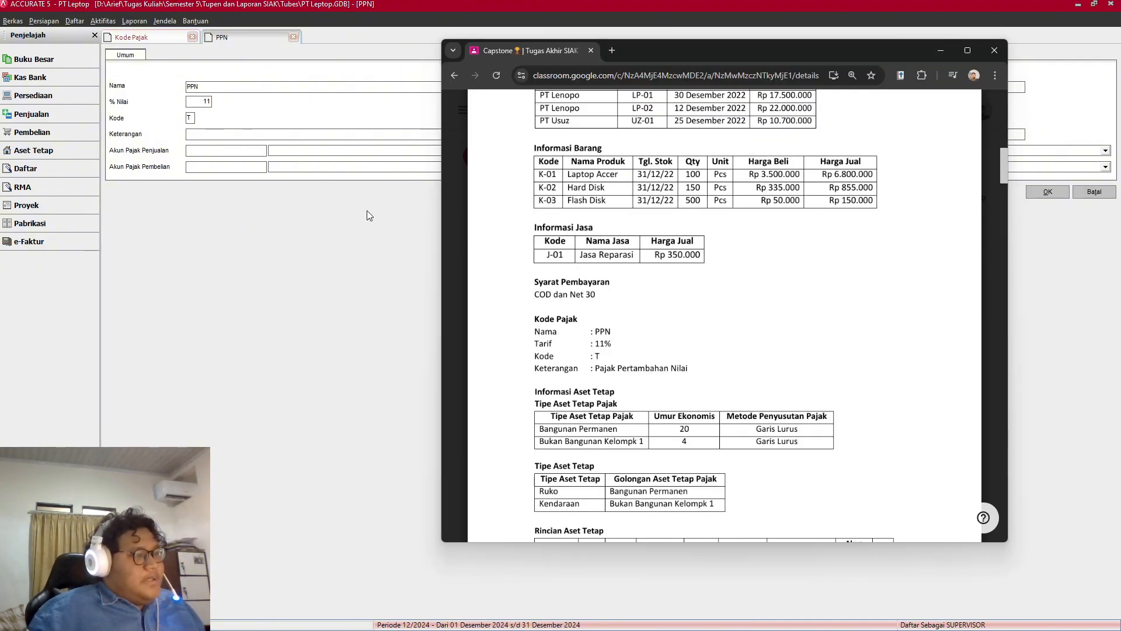
key("alt+Tab")
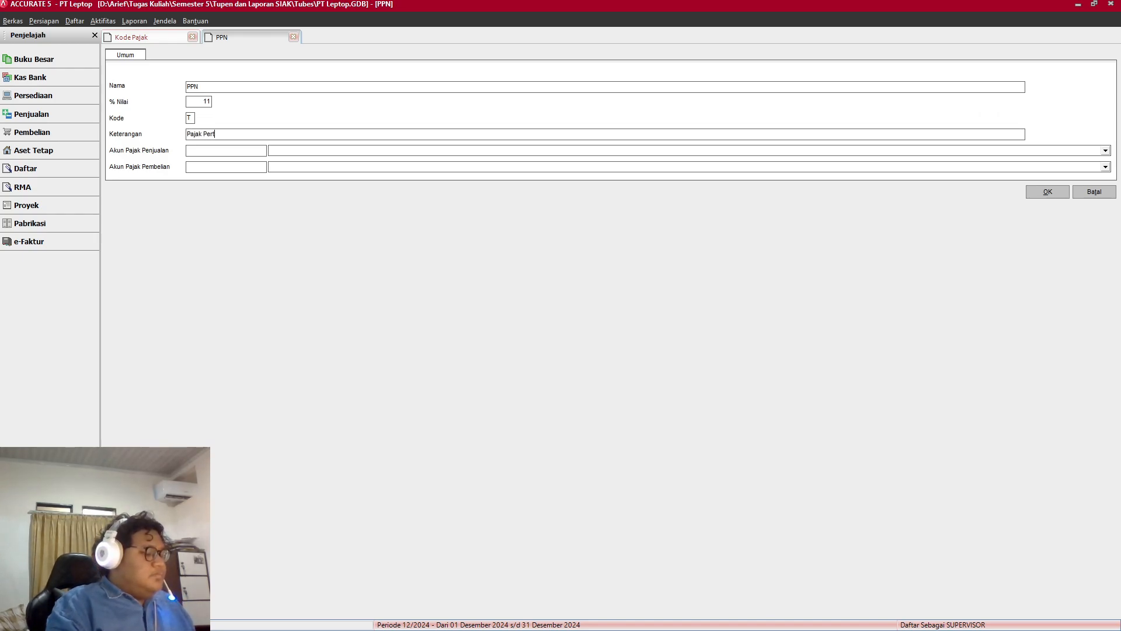
type("Nilai")
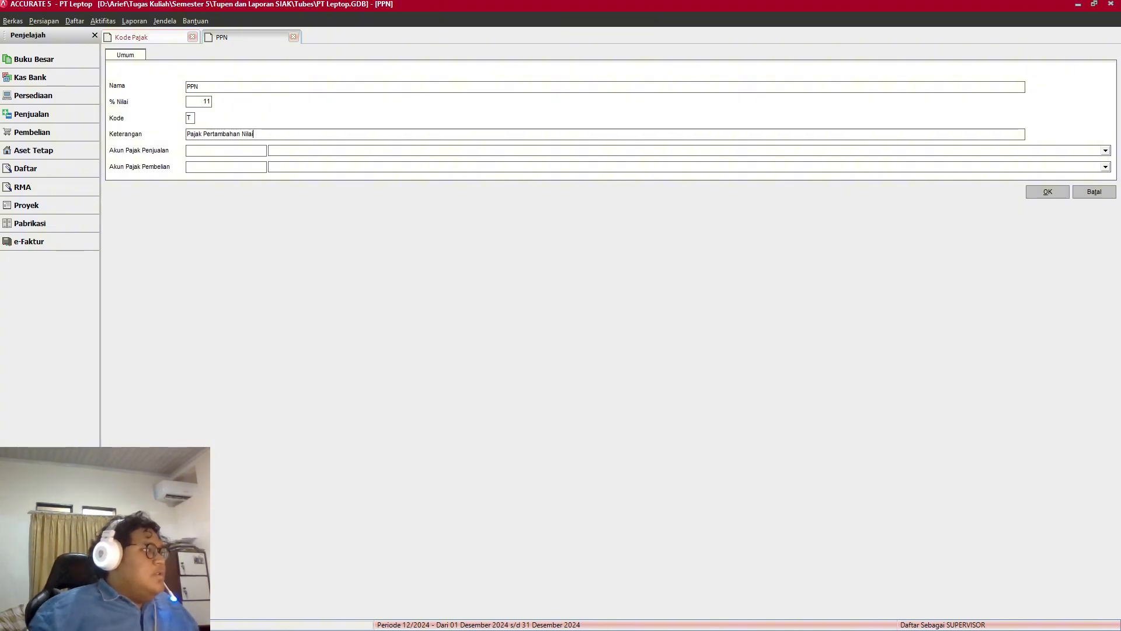
key("alt+Tab")
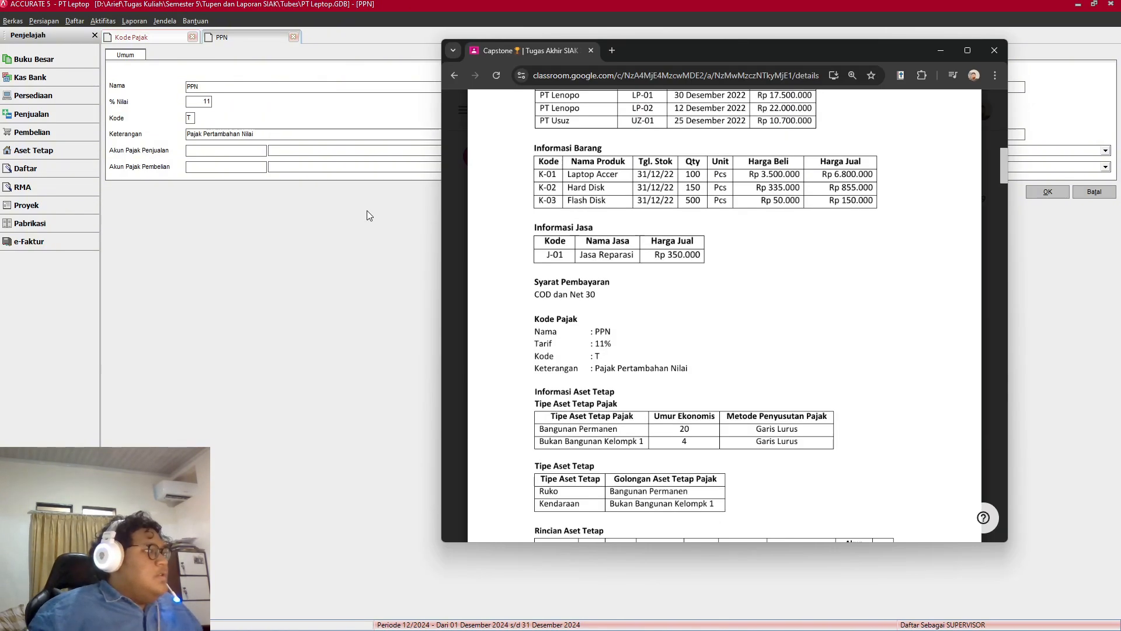
left_click(436, 255)
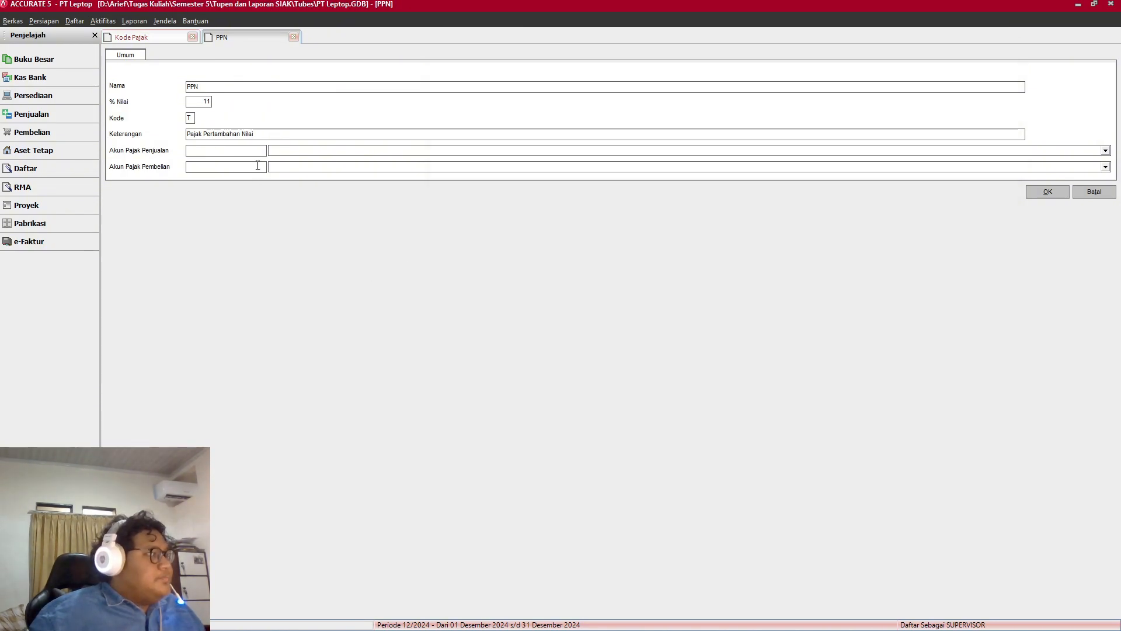
Step: Set the sales tax account to 210102 Account Payable IDR after briefly trying Akumulasi Penyusutan Inventaris Kantor
left_click(295, 151)
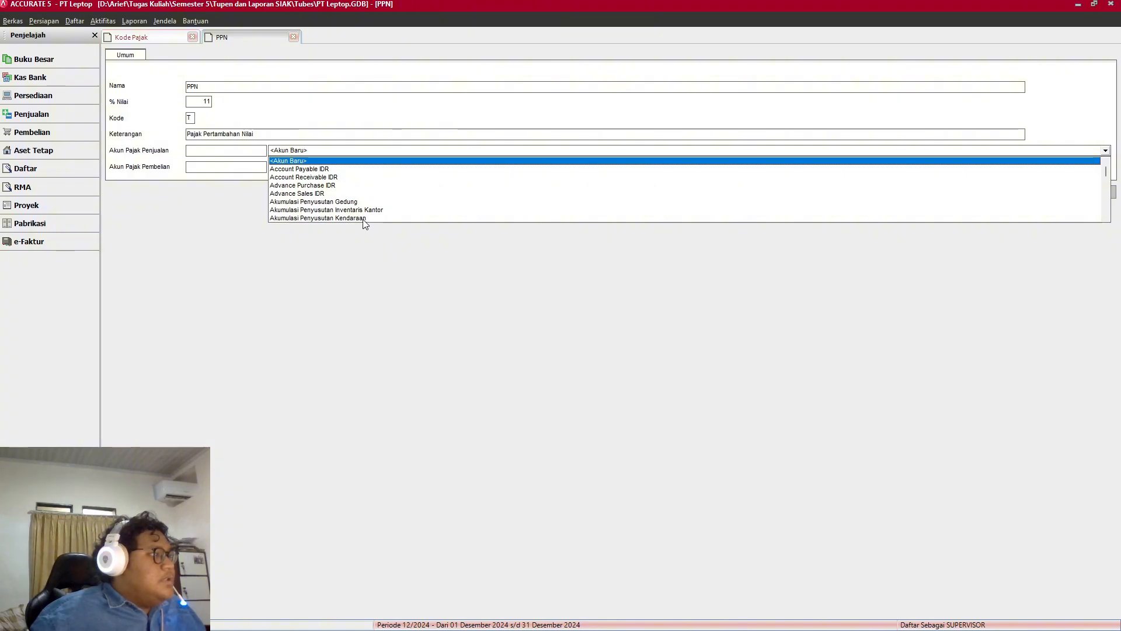
left_click(240, 194)
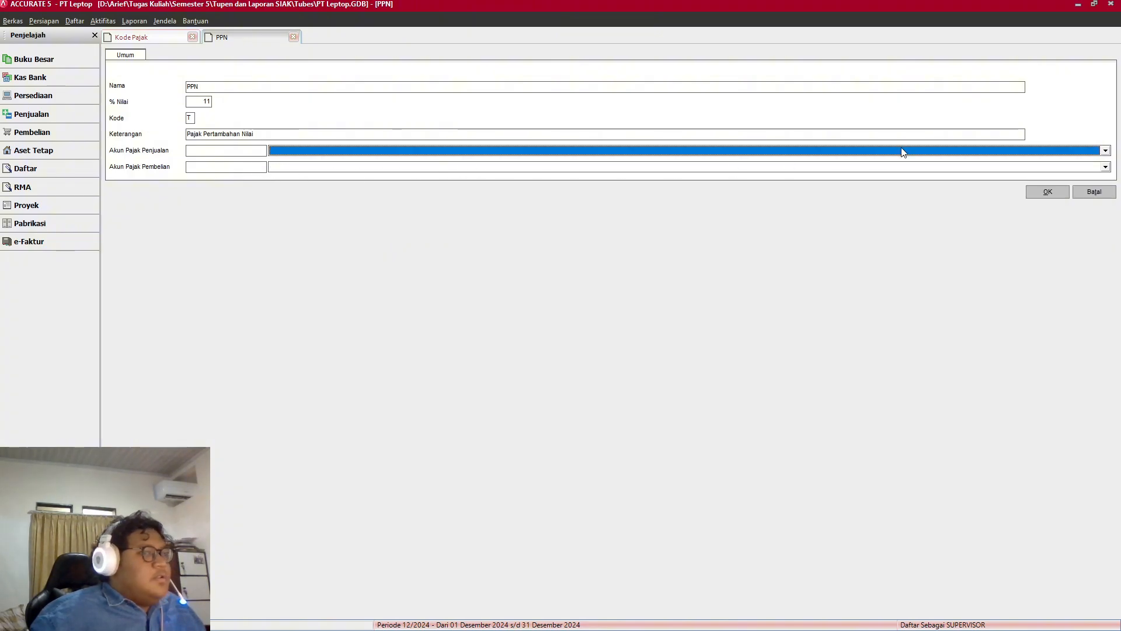
left_click(356, 151)
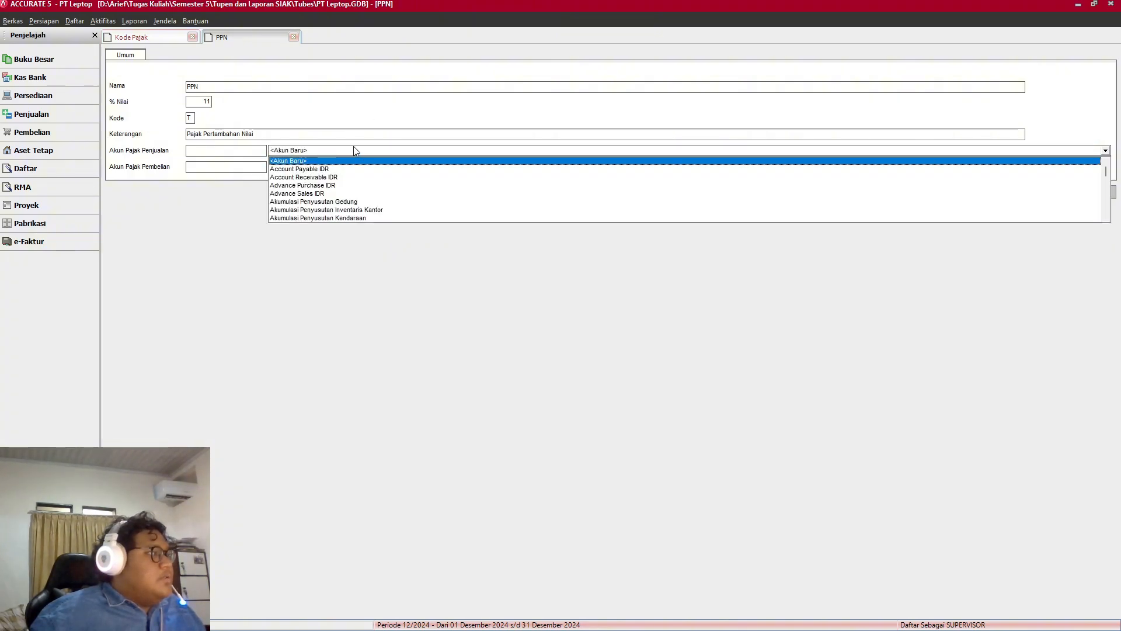
left_click(374, 209)
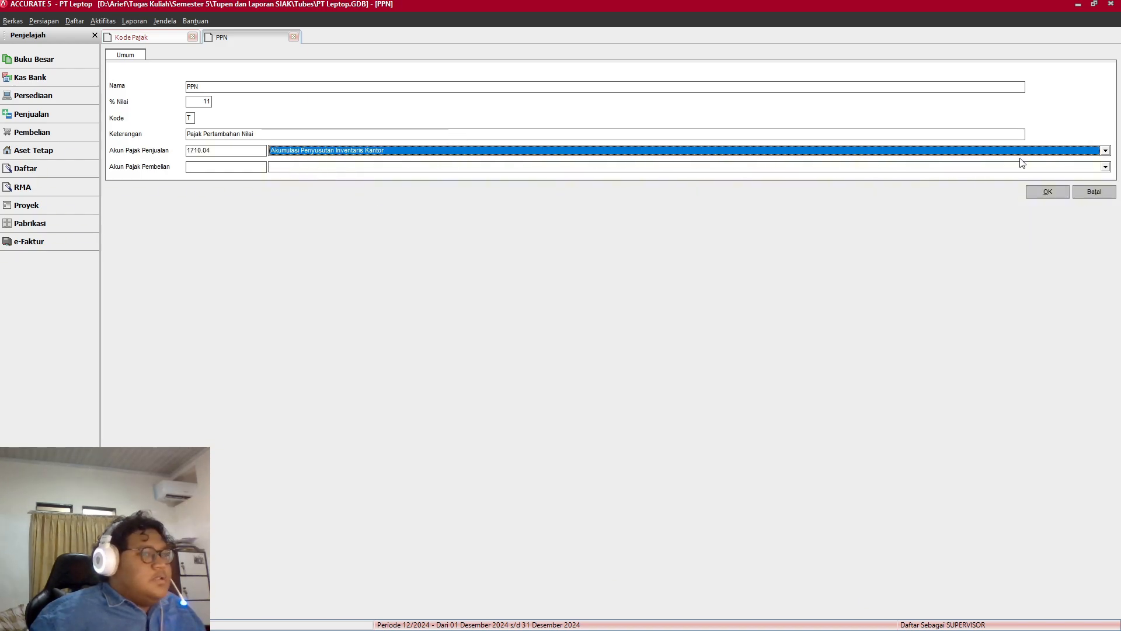
left_click(1106, 151)
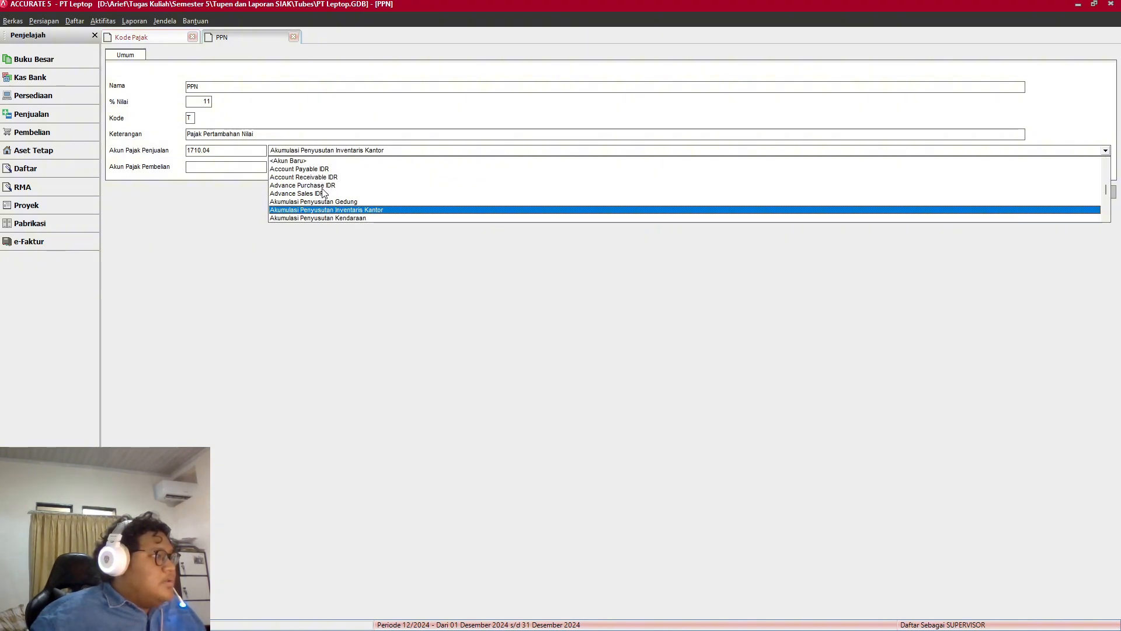
left_click(315, 169)
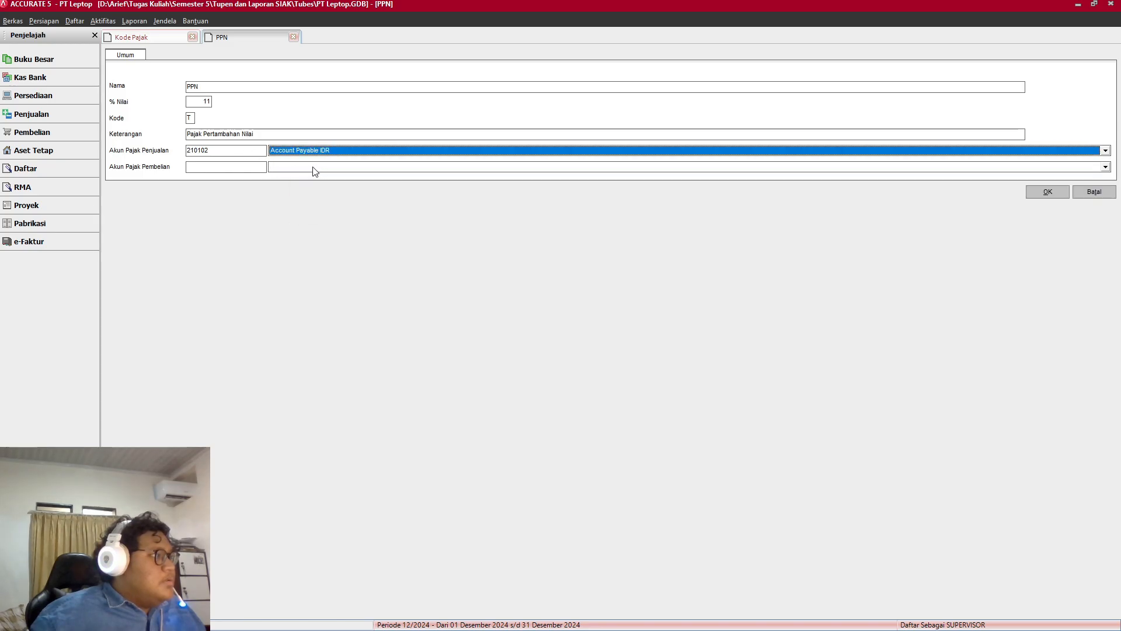
Step: Keep Account Payable IDR as sales tax account and browse the purchase tax account list
left_click(315, 169)
left_click(434, 169)
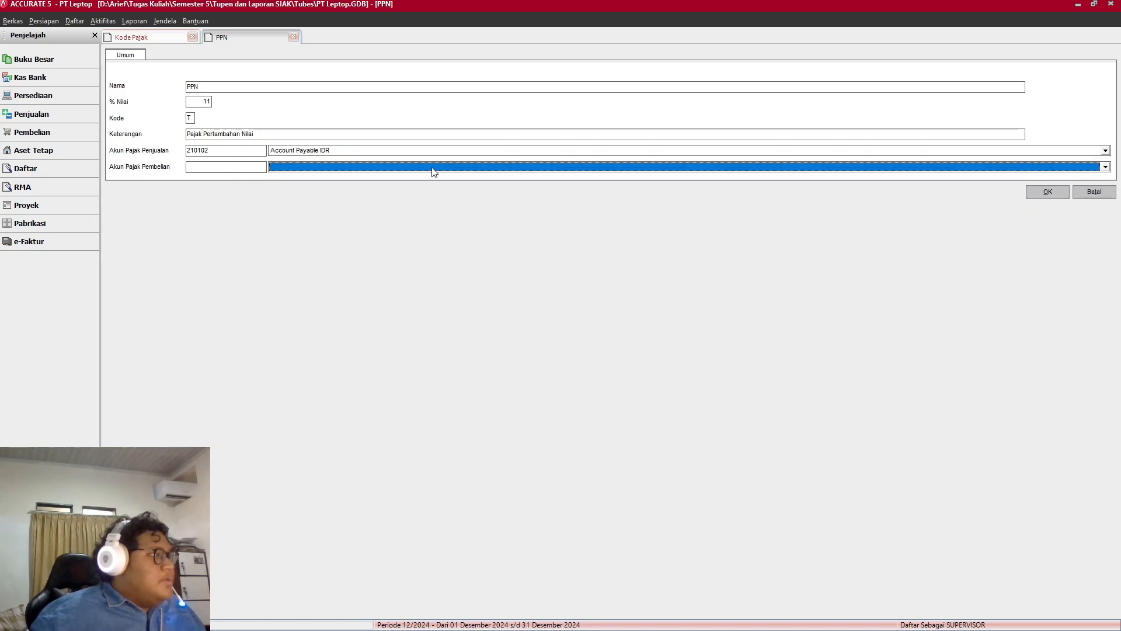
left_click(1105, 152)
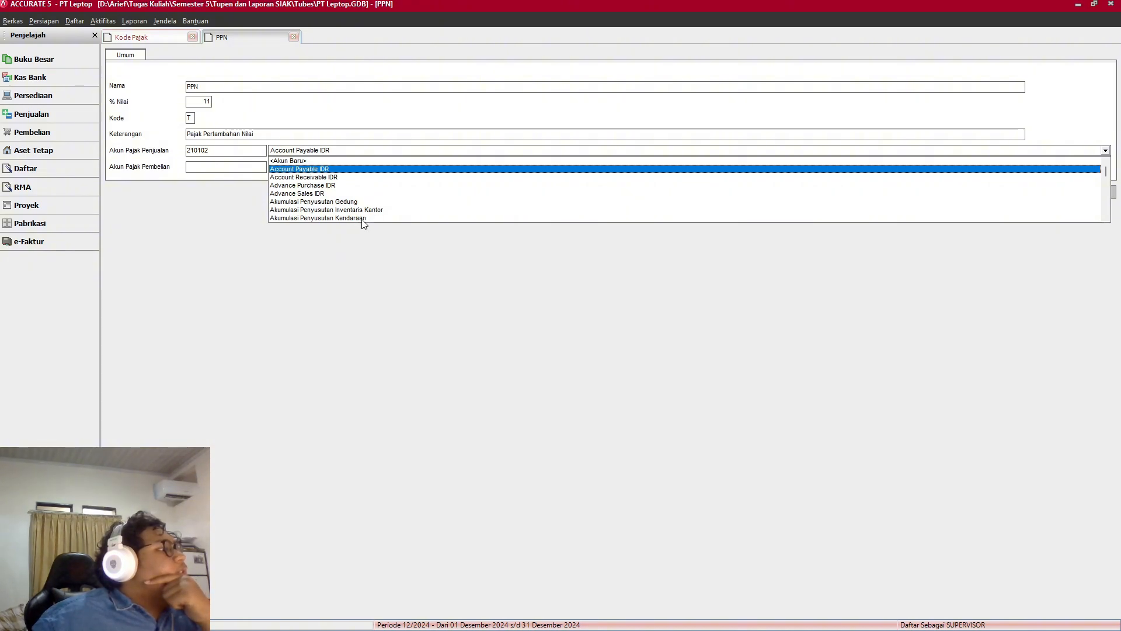
left_click(225, 217)
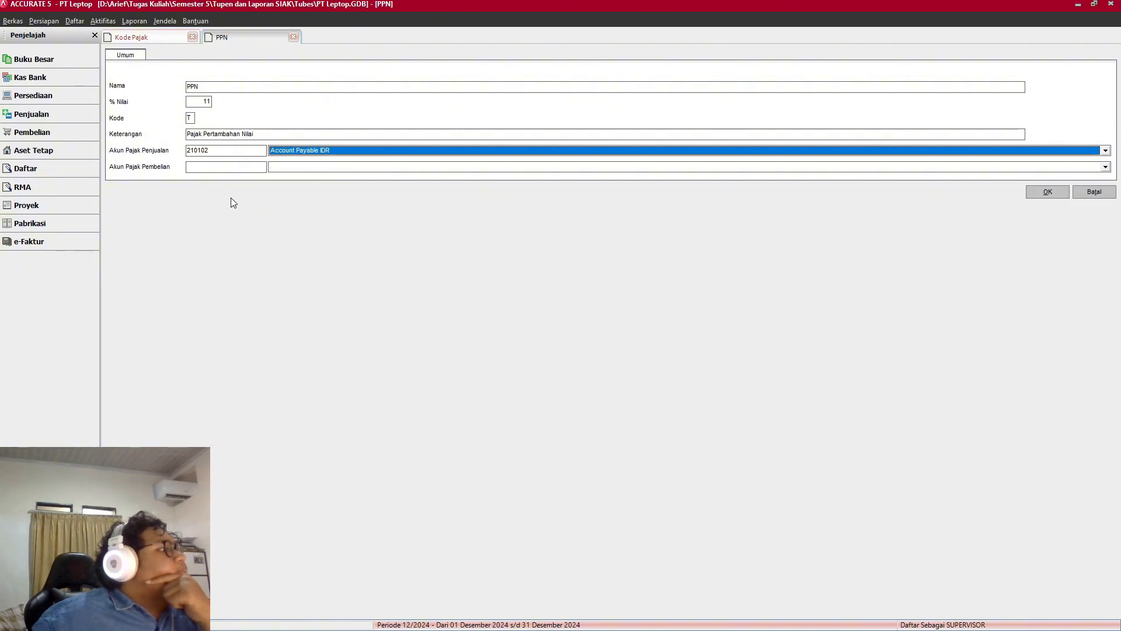
left_click(247, 167)
left_click(318, 167)
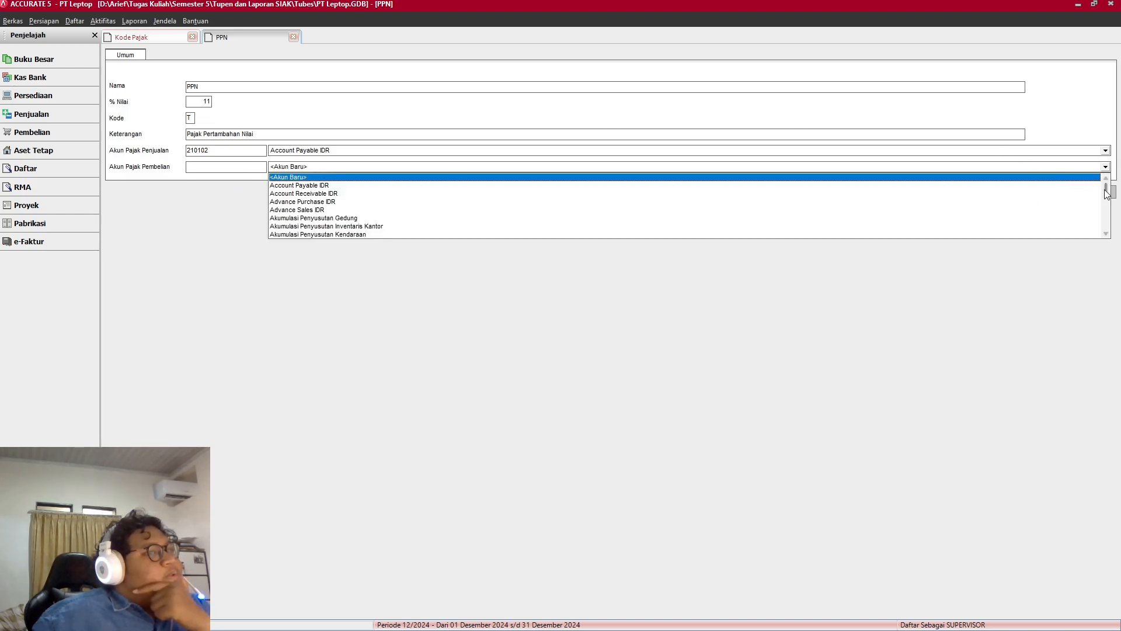
left_click_drag(1108, 194, 1110, 239)
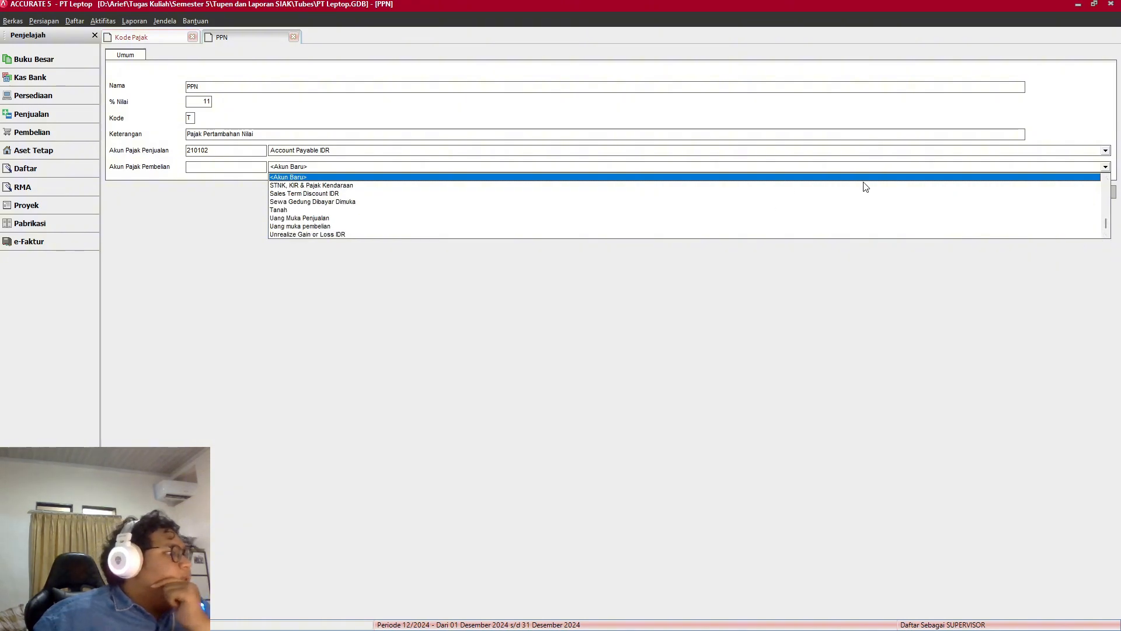
Step: Change the PPN sales tax account to 1600 PPn Masukan
left_click(484, 154)
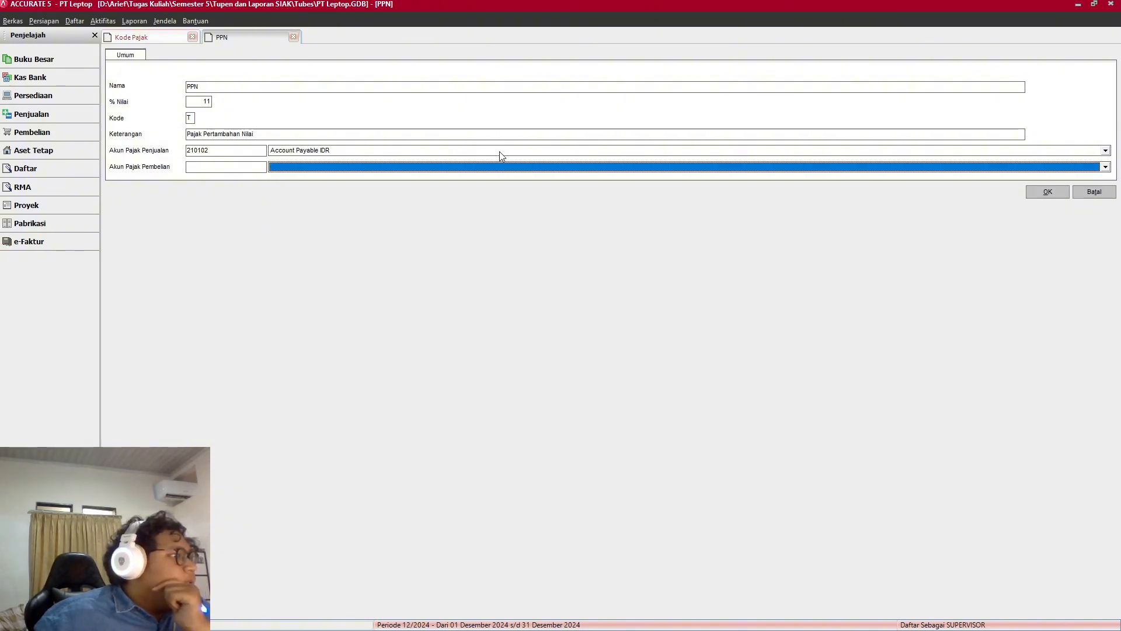
left_click(1105, 150)
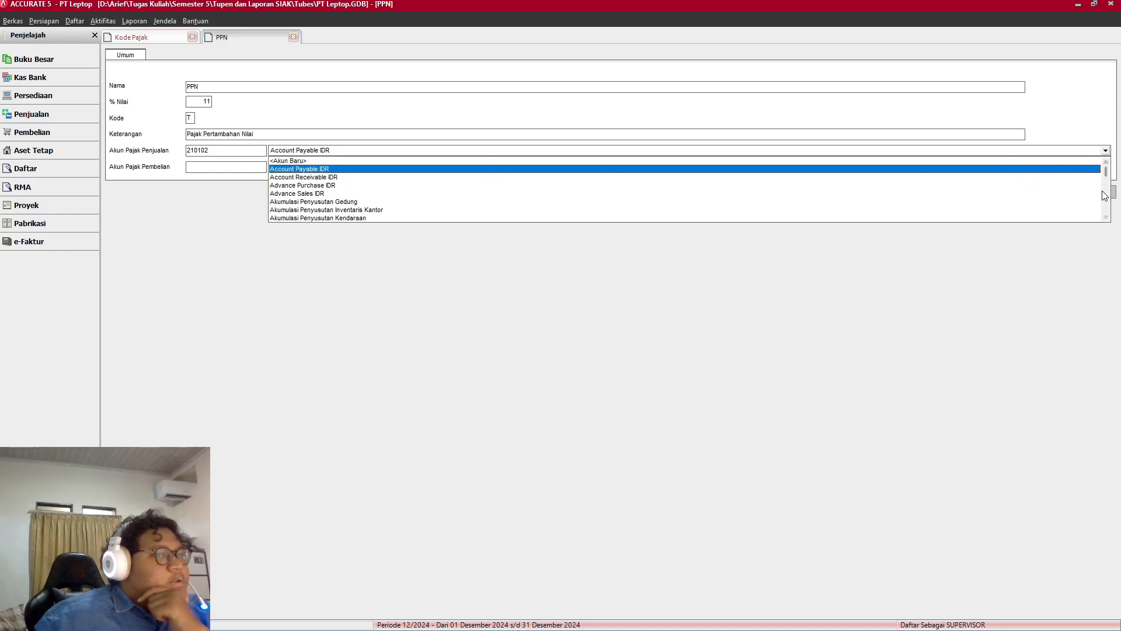
left_click(1106, 218)
left_click(1107, 217)
left_click(1106, 217)
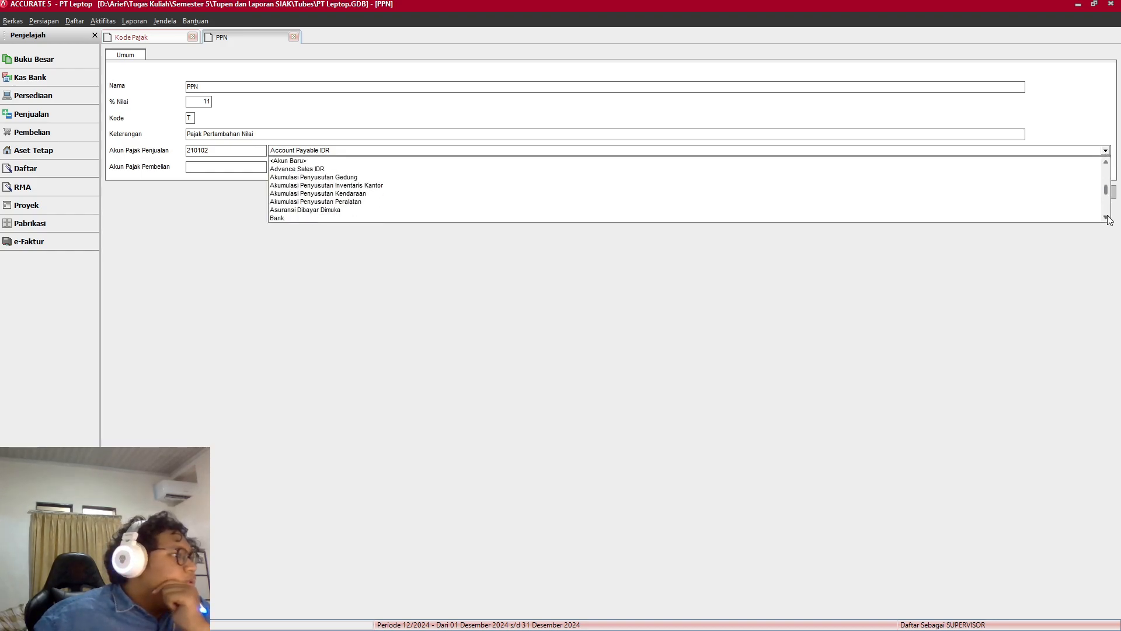
left_click(1106, 218)
left_click(1106, 217)
left_click(1106, 217)
left_click(1106, 217)
left_click(1106, 217)
left_click(1106, 217)
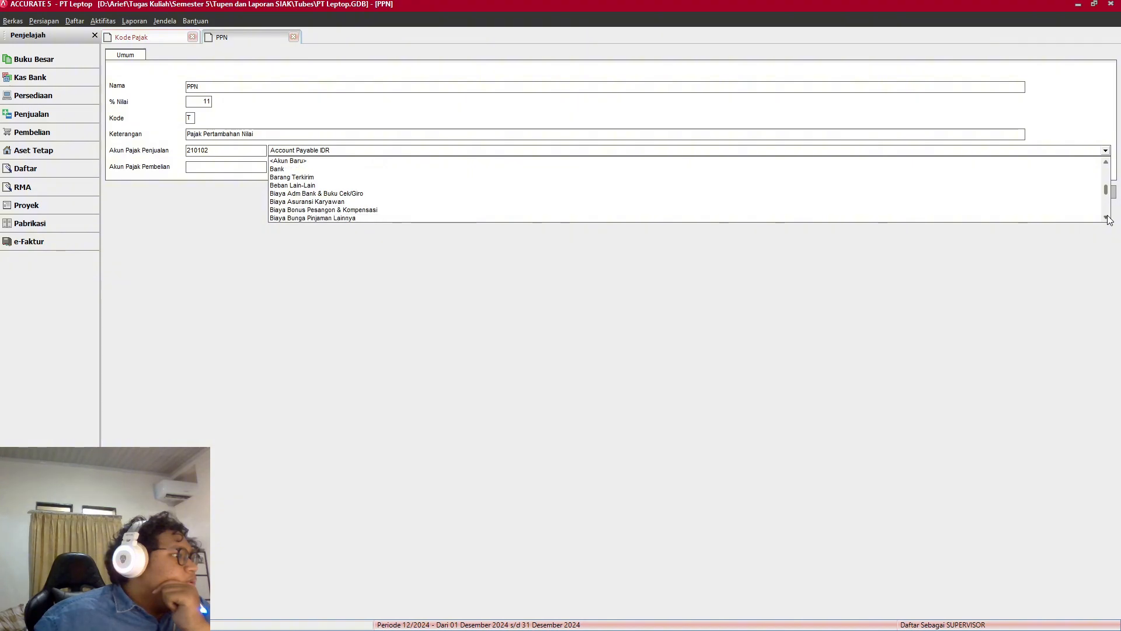
left_click(1106, 218)
left_click(1106, 218)
left_click(1106, 217)
left_click(1107, 217)
left_click(1106, 217)
left_click(1106, 217)
left_click(1106, 217)
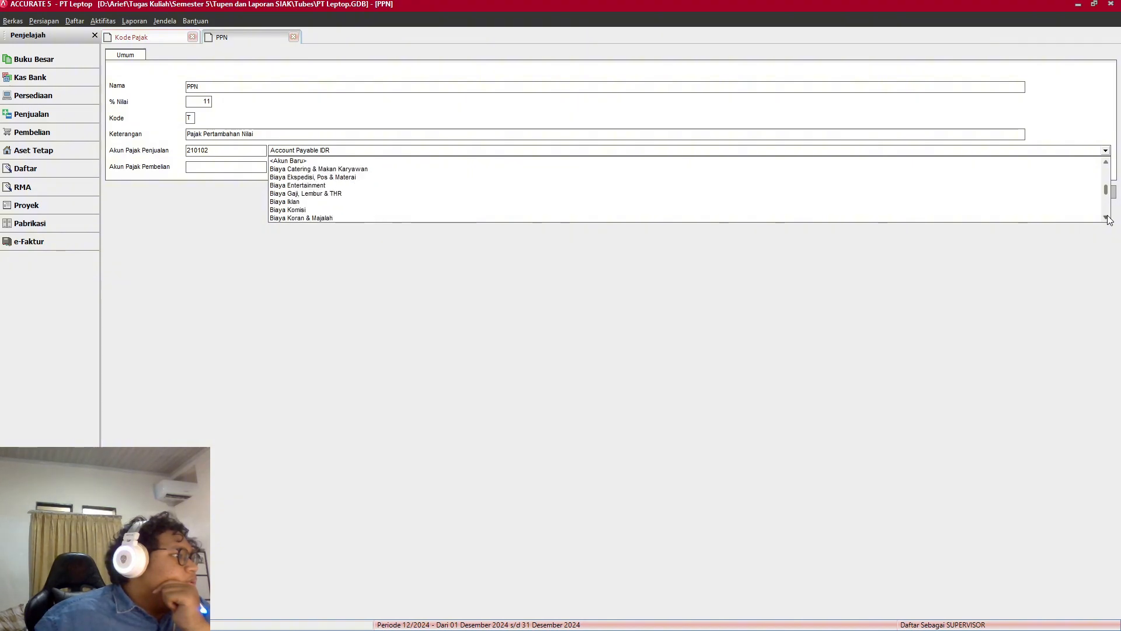
left_click(1106, 217)
left_click(1106, 217)
left_click(1106, 217)
left_click(1106, 217)
left_click(1106, 217)
left_click(1106, 217)
left_click(1106, 217)
left_click(1106, 217)
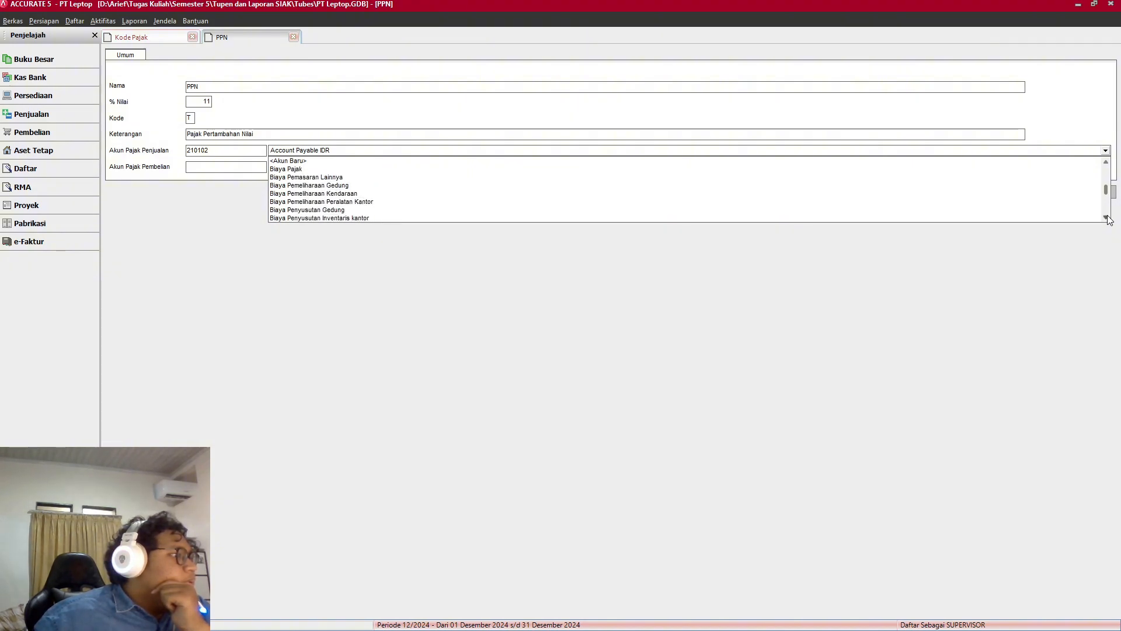
left_click(1106, 218)
left_click(1106, 217)
left_click(1106, 217)
left_click(1107, 217)
left_click(1106, 218)
left_click(1106, 217)
left_click(1106, 217)
left_click(1106, 217)
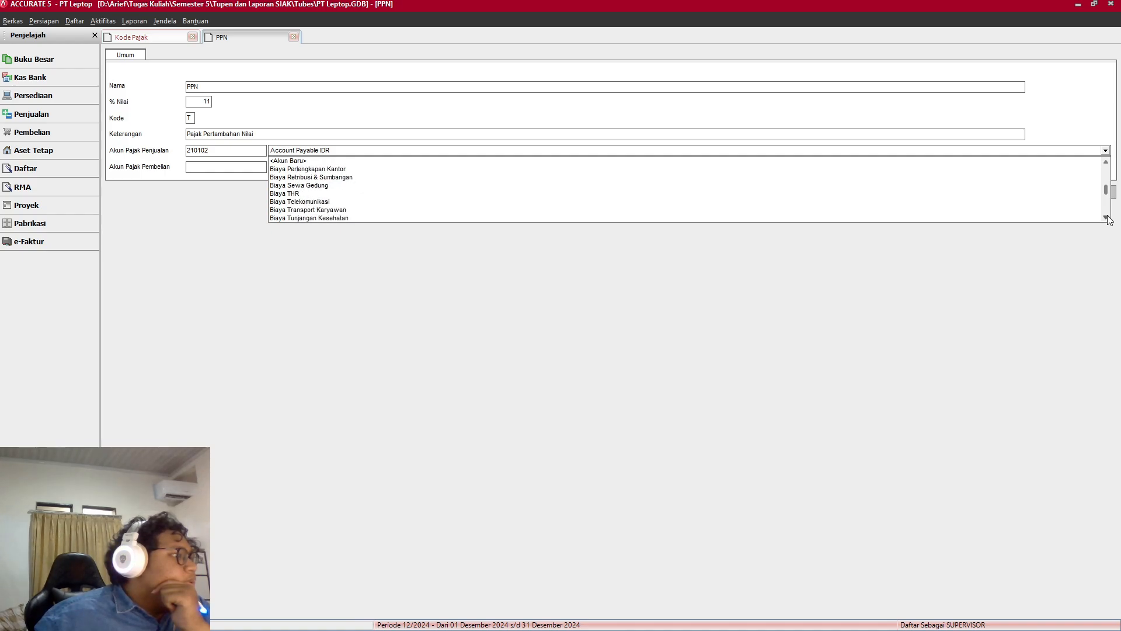
left_click(1106, 217)
left_click(1106, 217)
left_click(1106, 217)
left_click(1106, 217)
left_click(1106, 217)
left_click(1106, 217)
left_click(1106, 218)
left_click(1106, 217)
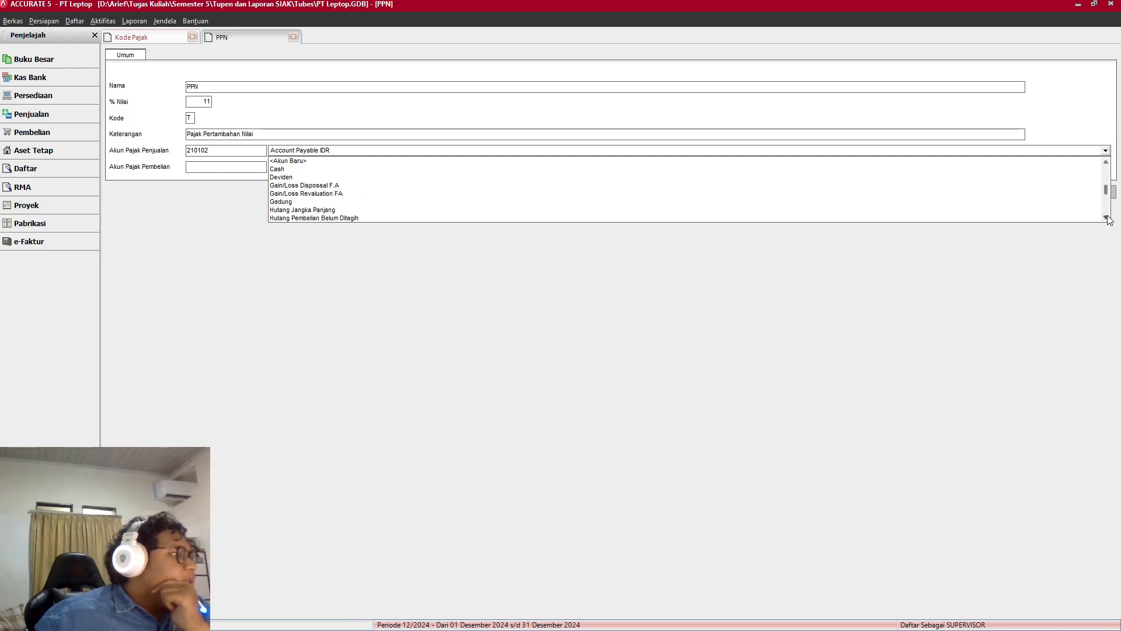
left_click(1106, 217)
left_click(1106, 217)
left_click(1106, 217)
left_click(1106, 217)
left_click(1107, 217)
left_click(1106, 217)
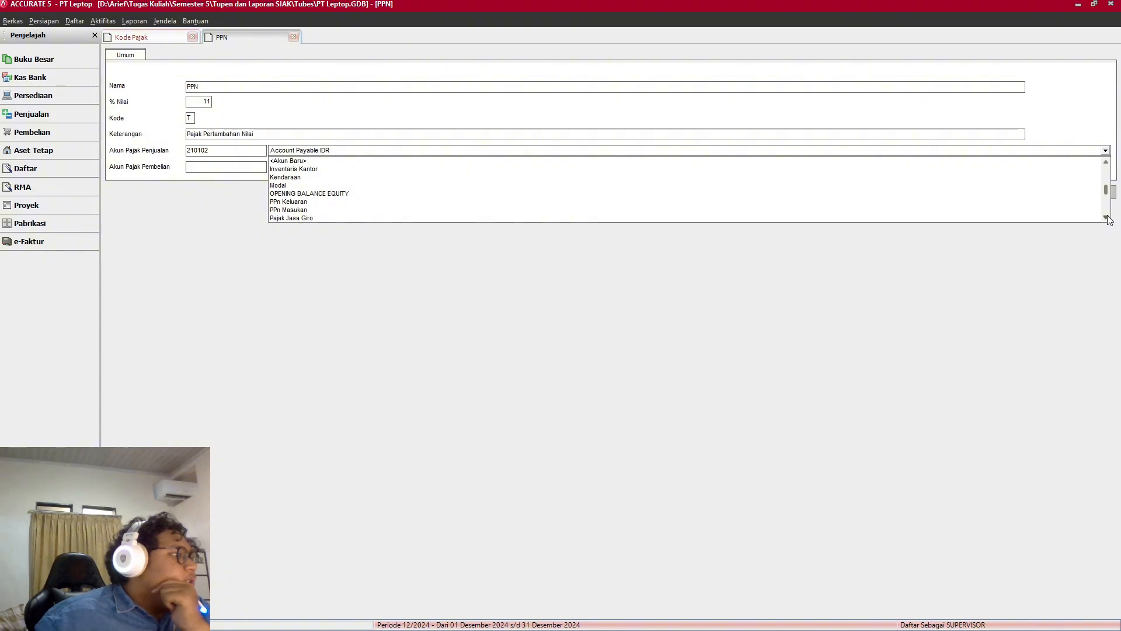
left_click(290, 210)
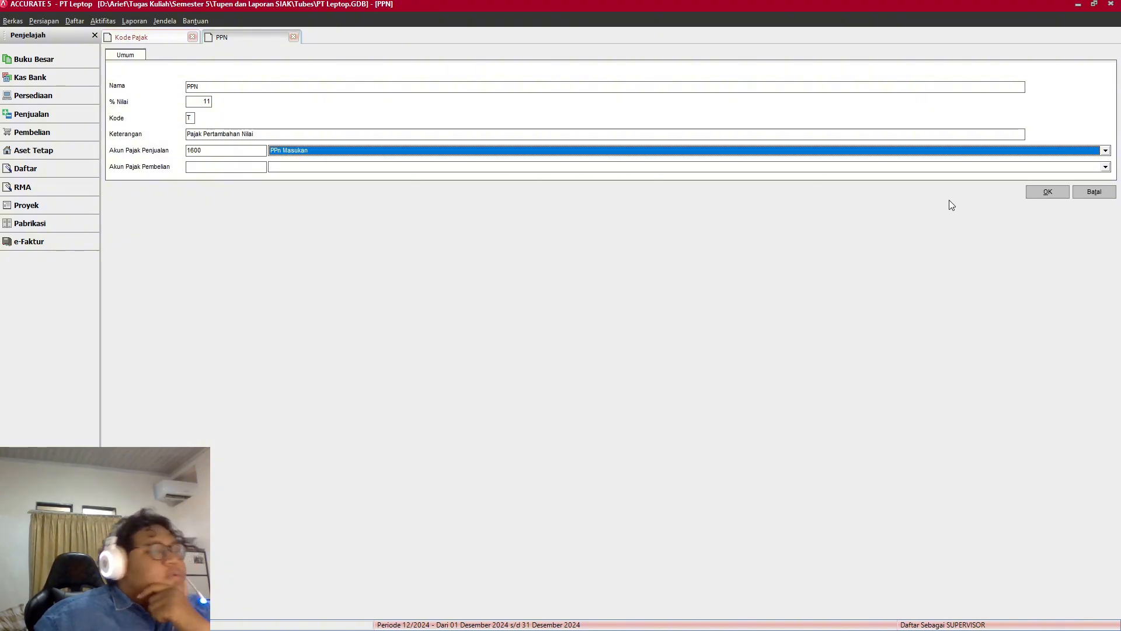
Step: Set the purchase tax account to 2100 PPn Keluaran and save the PPN tax code
left_click(1106, 167)
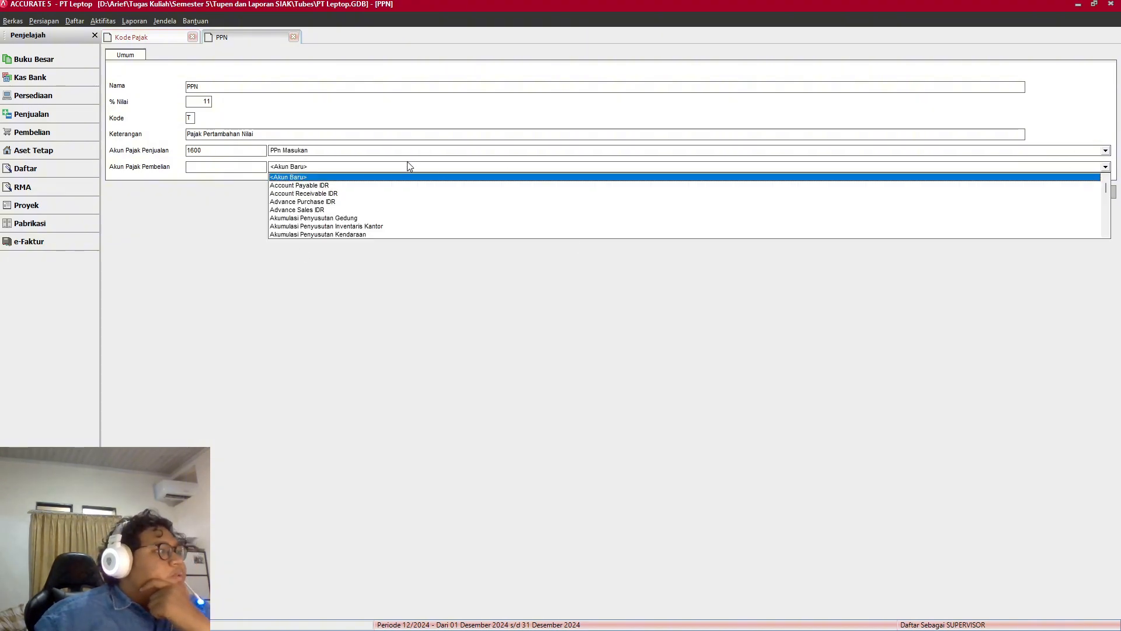
type("P")
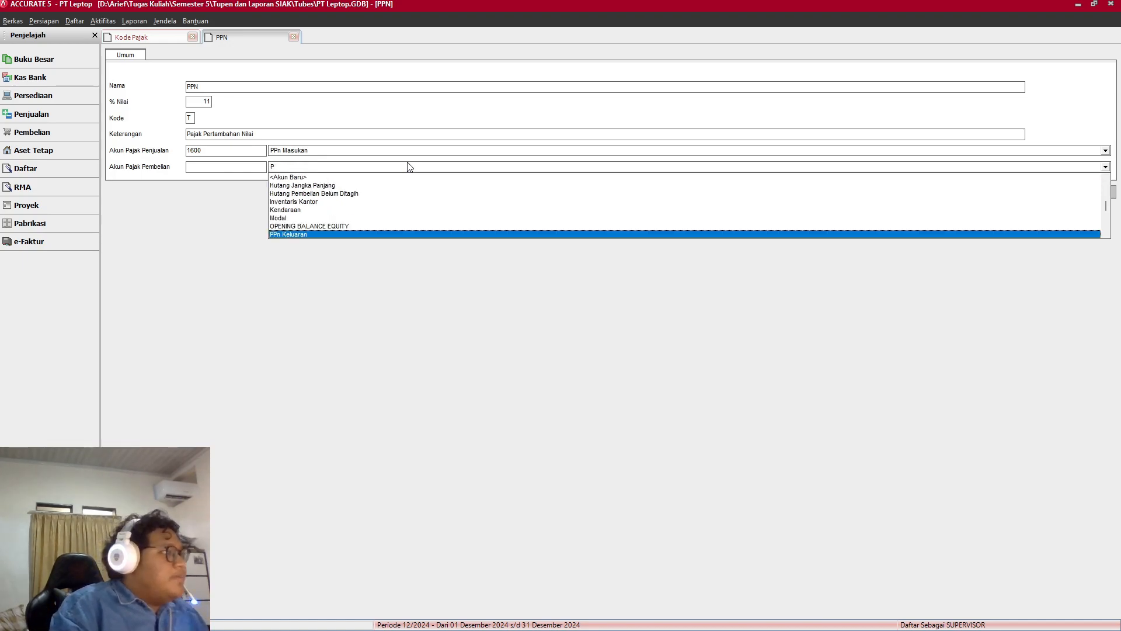
type("P")
left_click(337, 234)
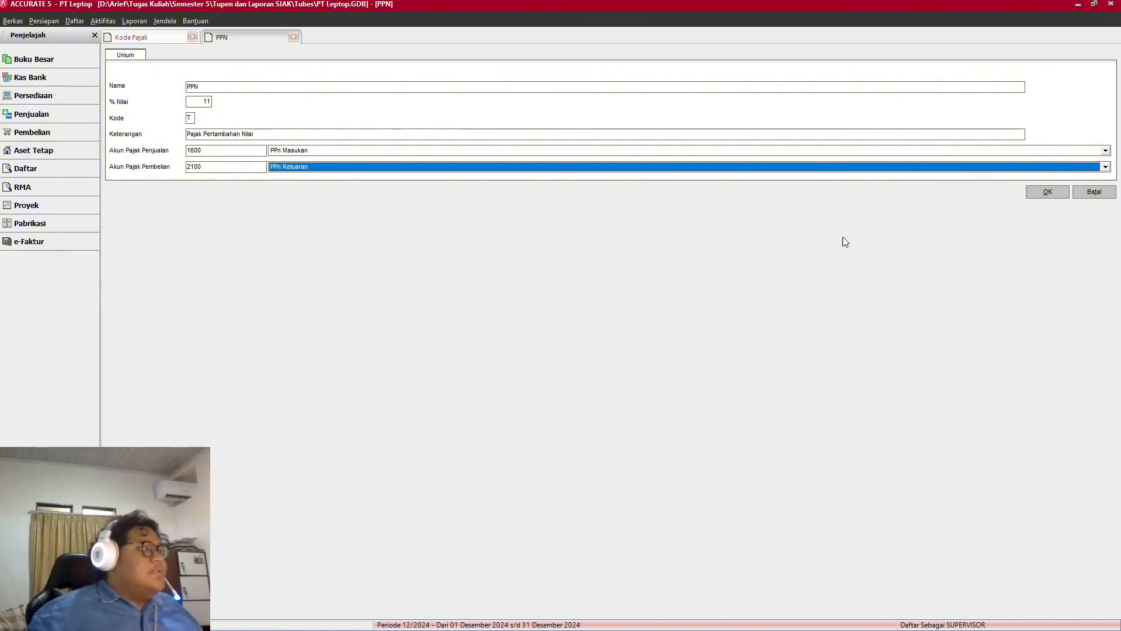
left_click(1047, 193)
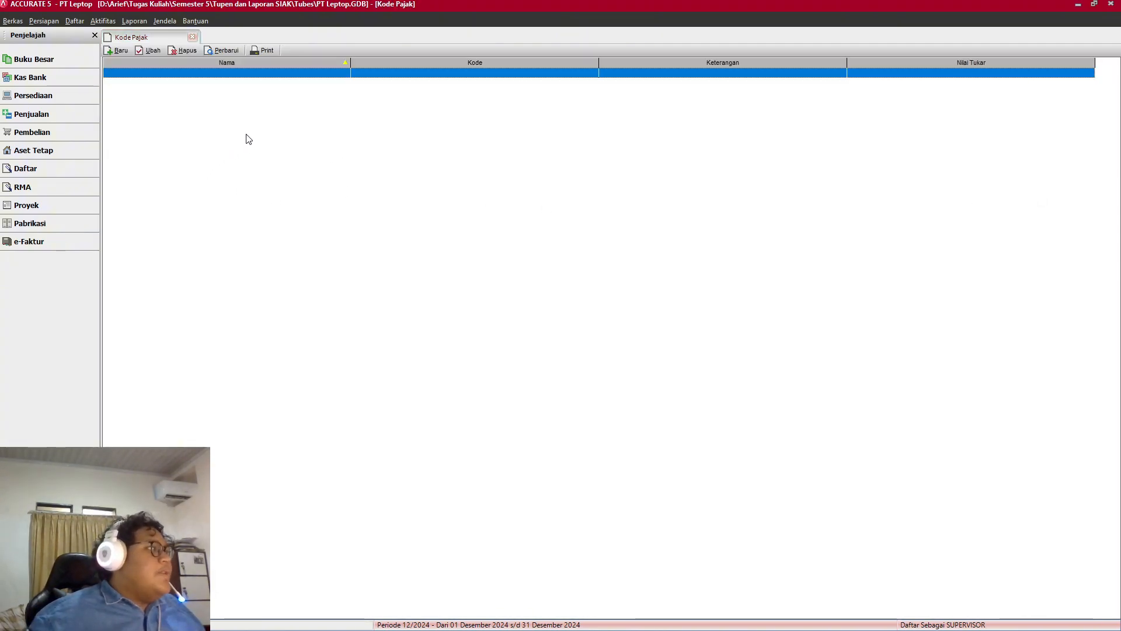
Step: Refresh the tax code list to show PPN, close it, and review the assignment
left_click(226, 51)
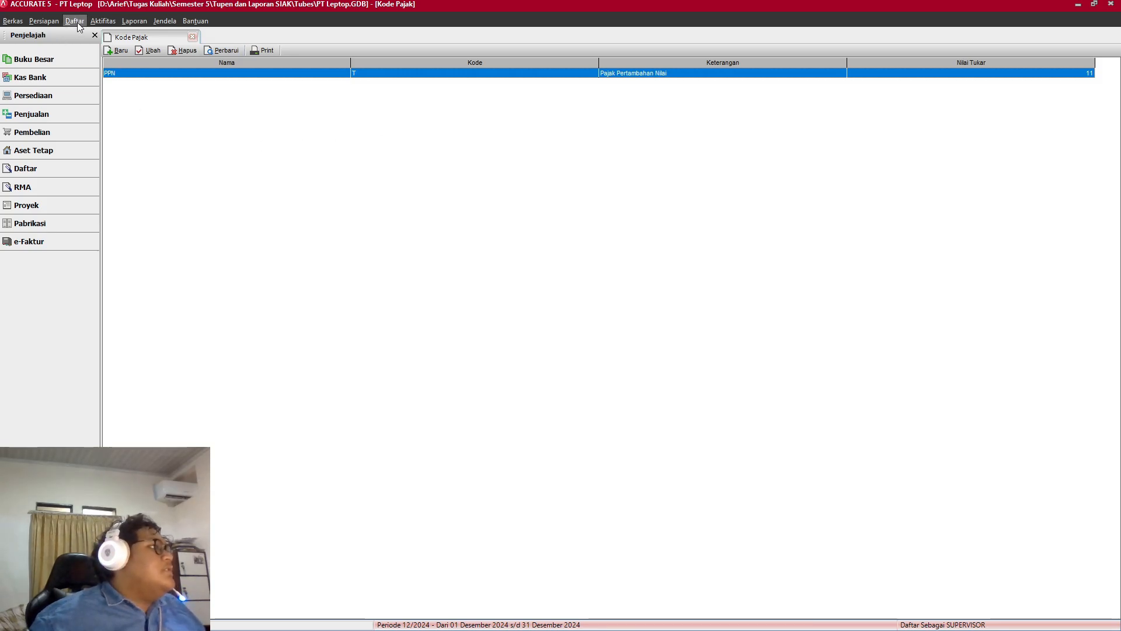
left_click(192, 37)
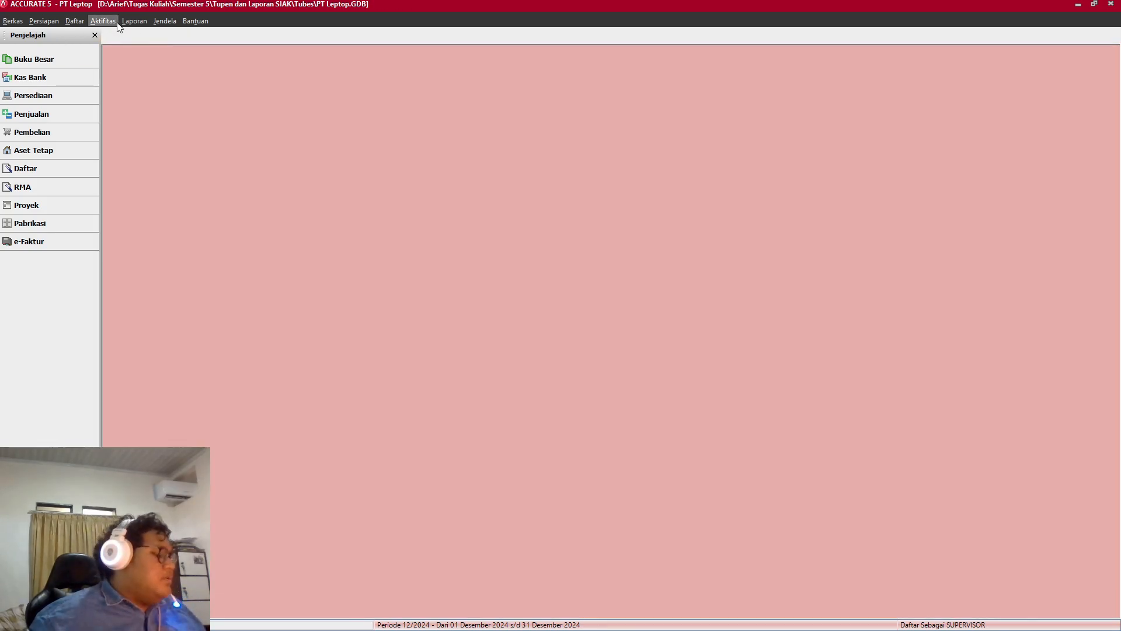
key("alt+Tab")
scroll(611, 377, "down", 1)
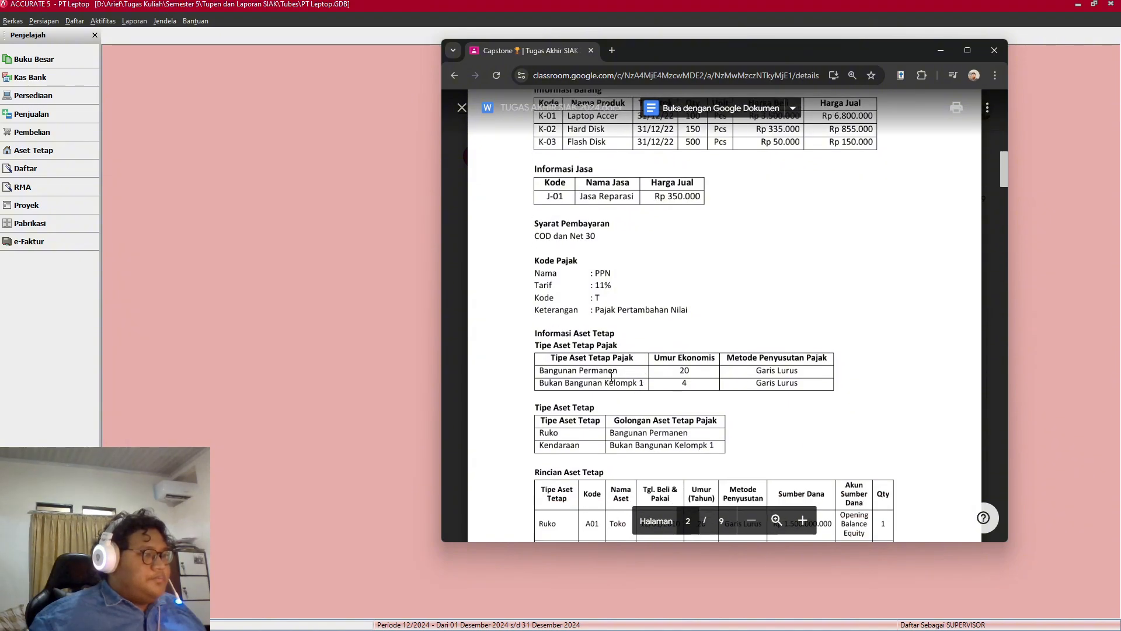
scroll(566, 346, "down", 1)
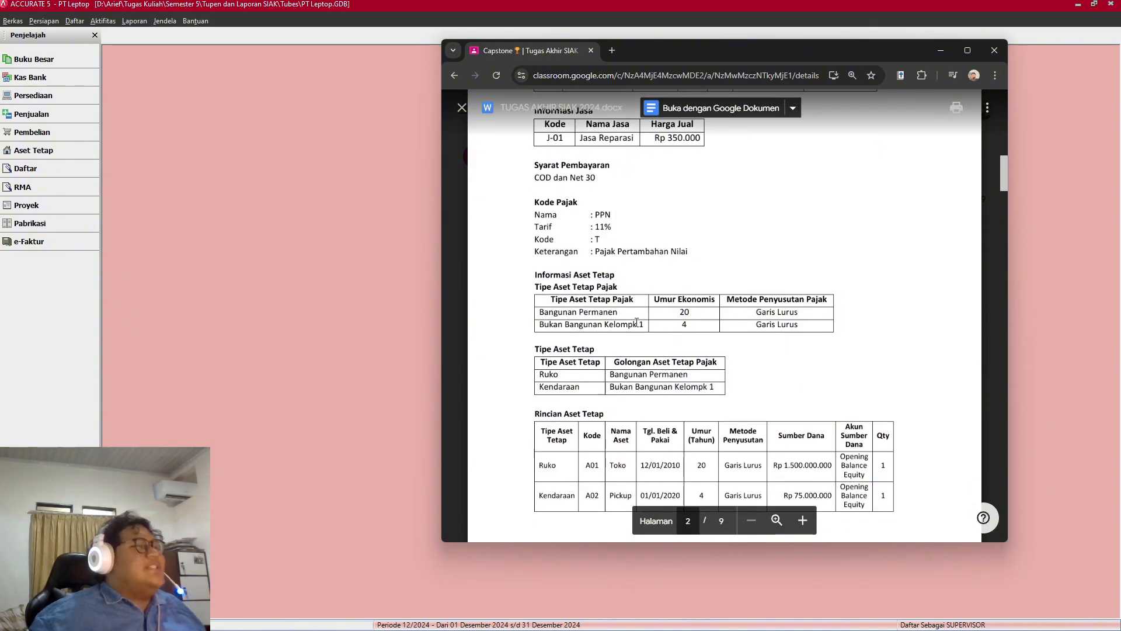
Step: Open the Tipe Aktiva Tetap Pajak list from Daftar > Aktiva Tetap
left_click(376, 167)
left_click(75, 20)
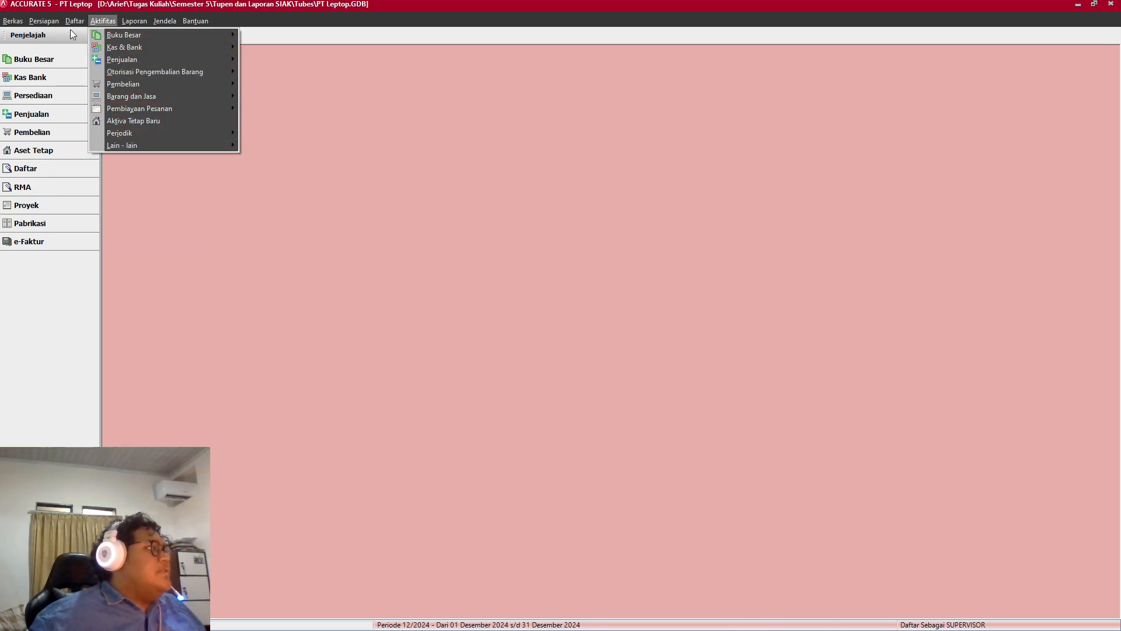
mouse_move(205, 190)
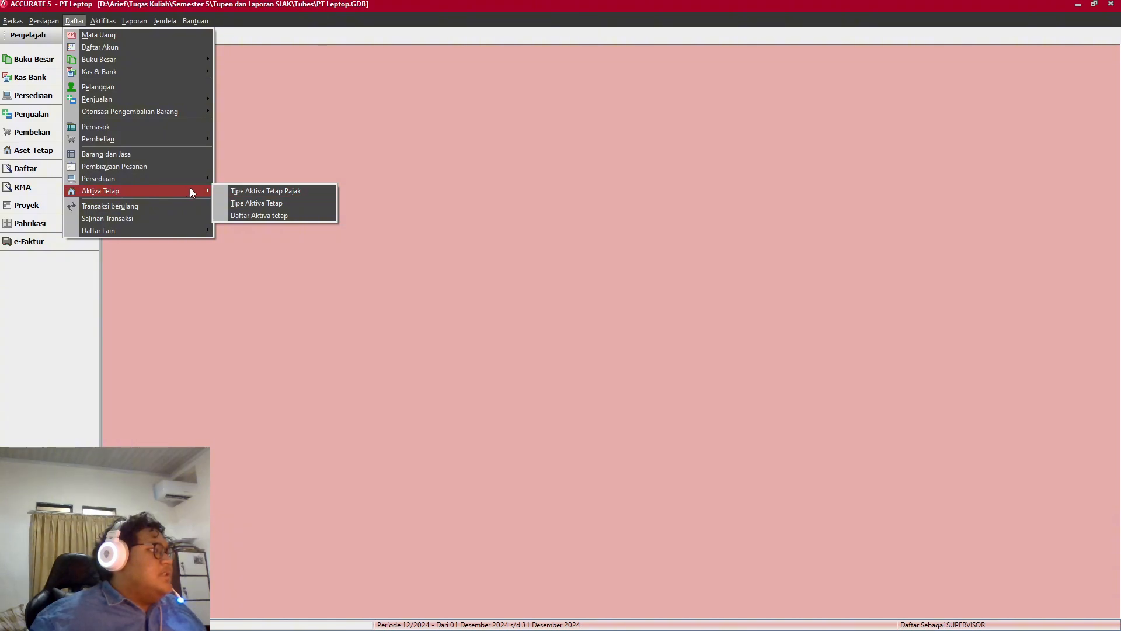
left_click(285, 191)
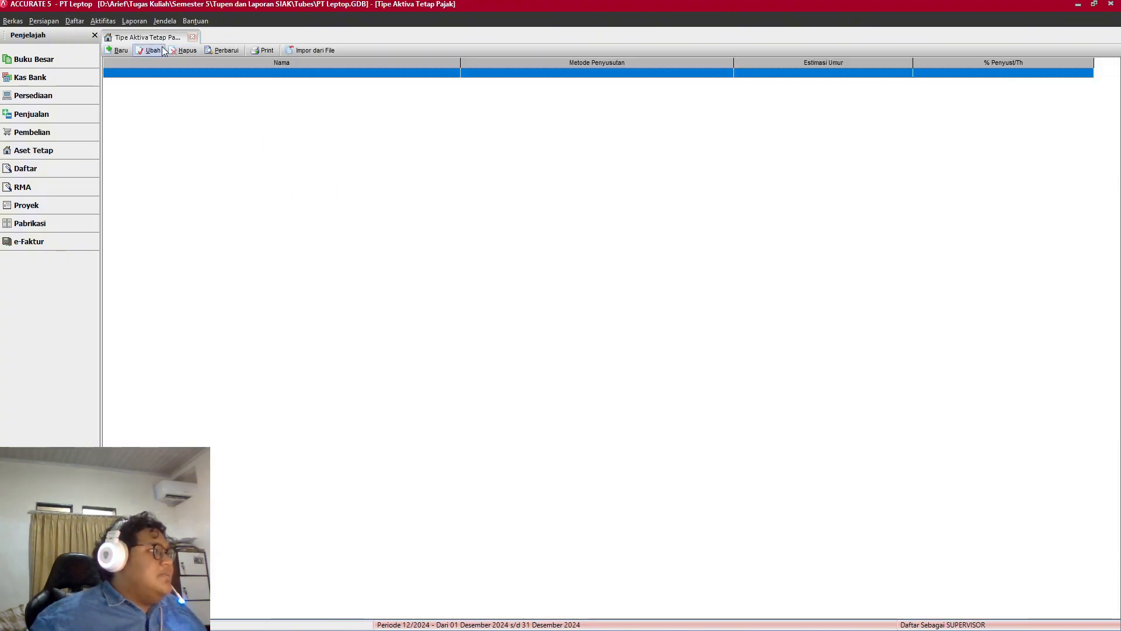
Step: Start a new tax fixed-asset type named Bangunan Permanen
left_click(120, 51)
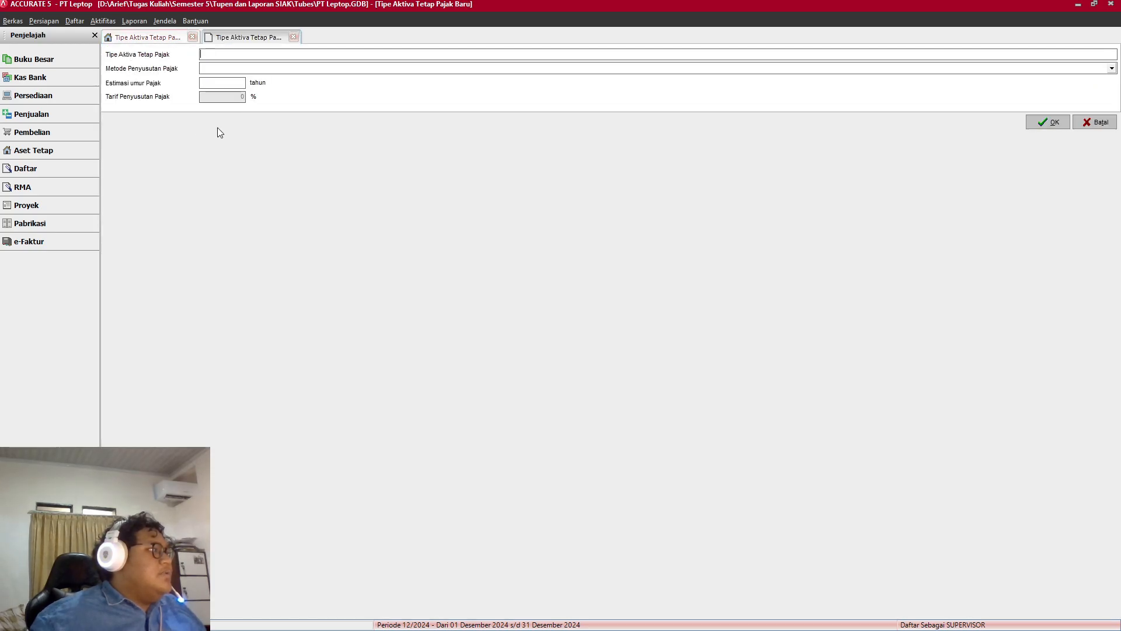
key("alt+Tab")
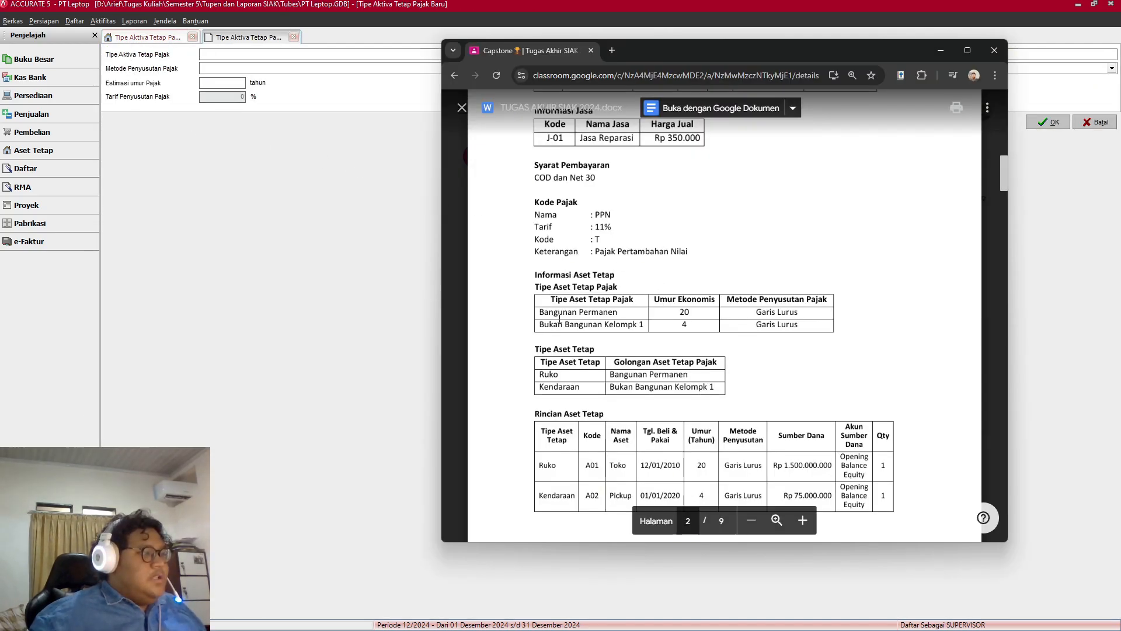
key("alt+Tab")
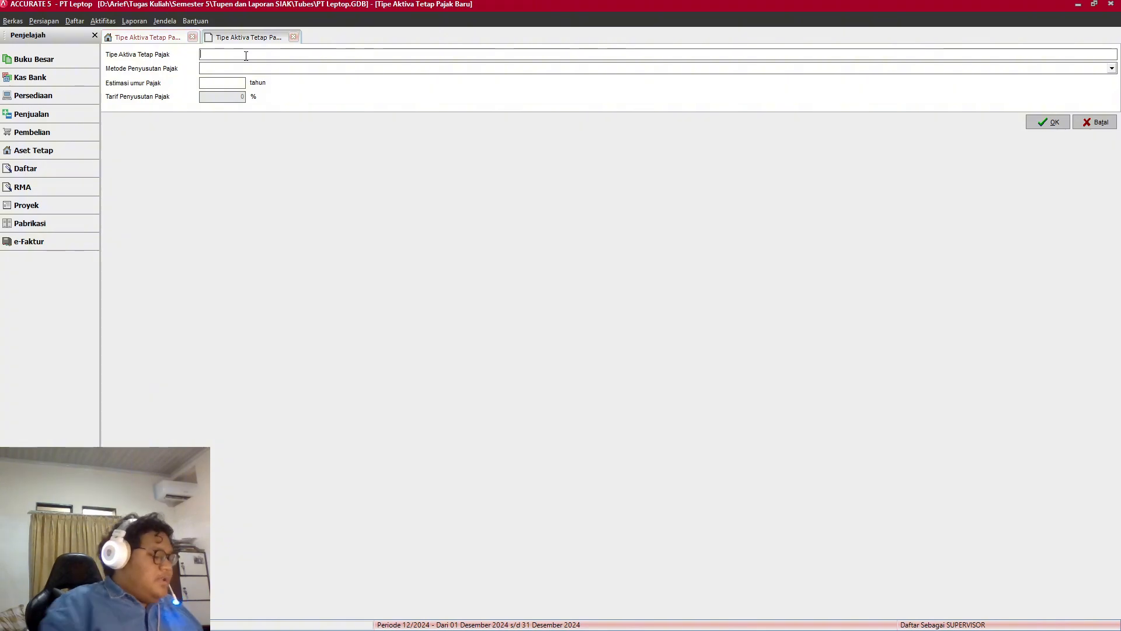
type("Ban")
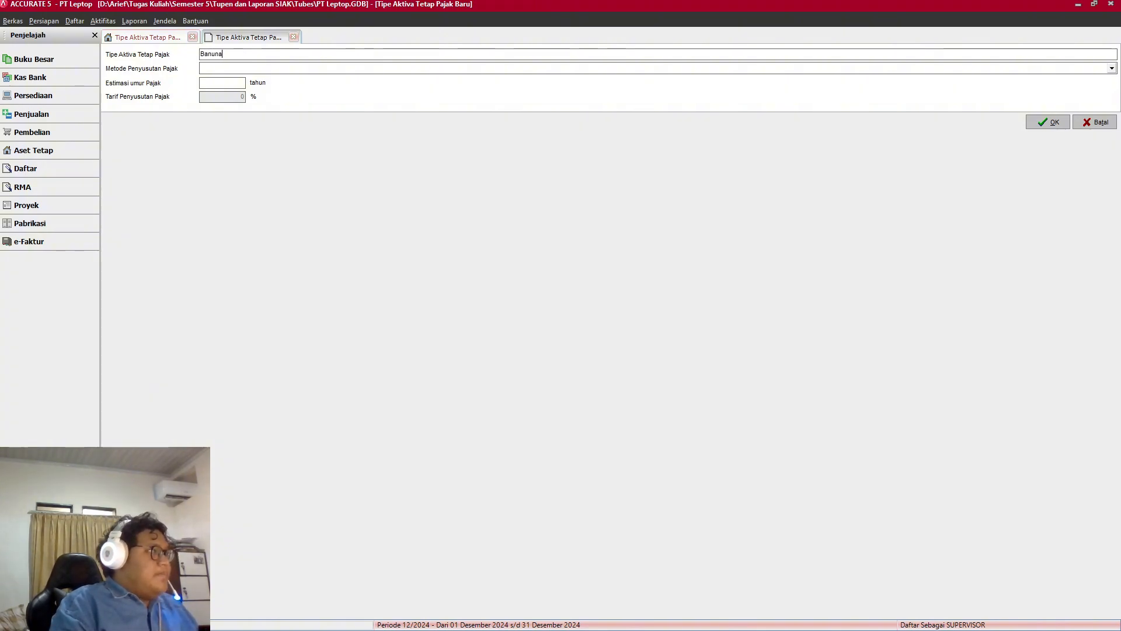
type("un")
key("BackSpace")
key("BackSpace")
type("gu")
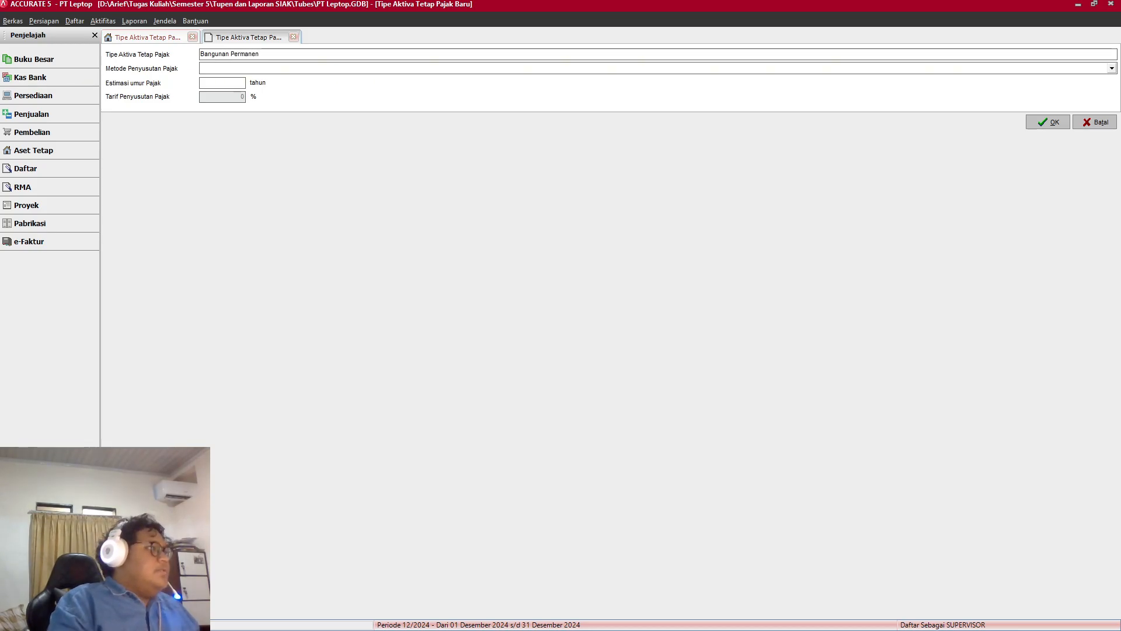
key("alt+Tab")
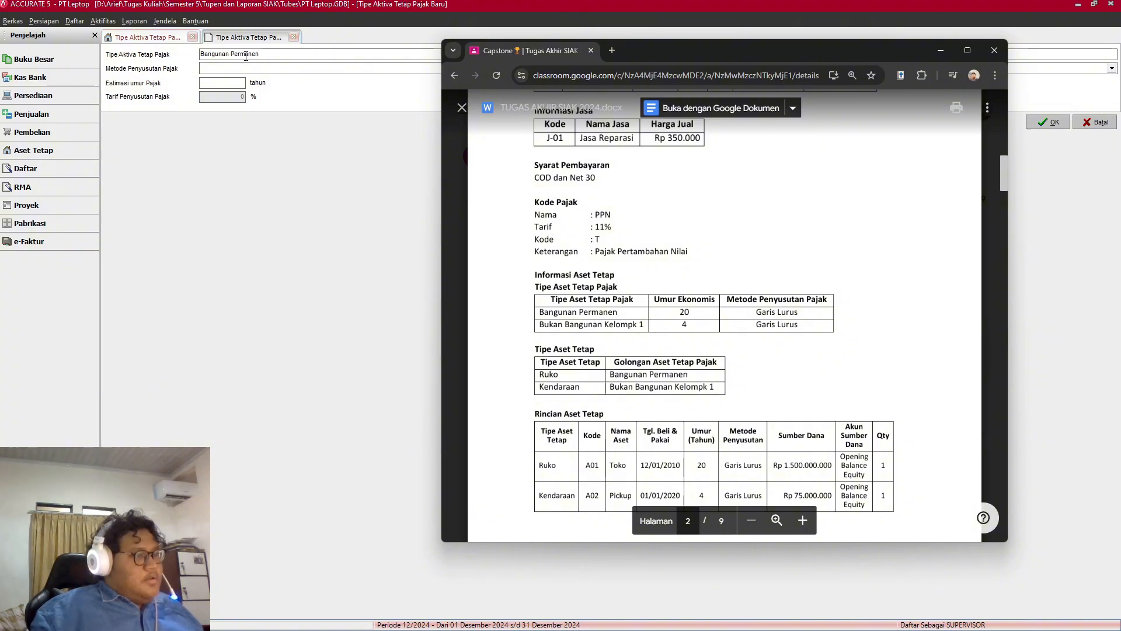
key("alt+Tab")
Step: Give Bangunan Permanen straight-line depreciation over 20 years, save it, and refresh the list
left_click(247, 69)
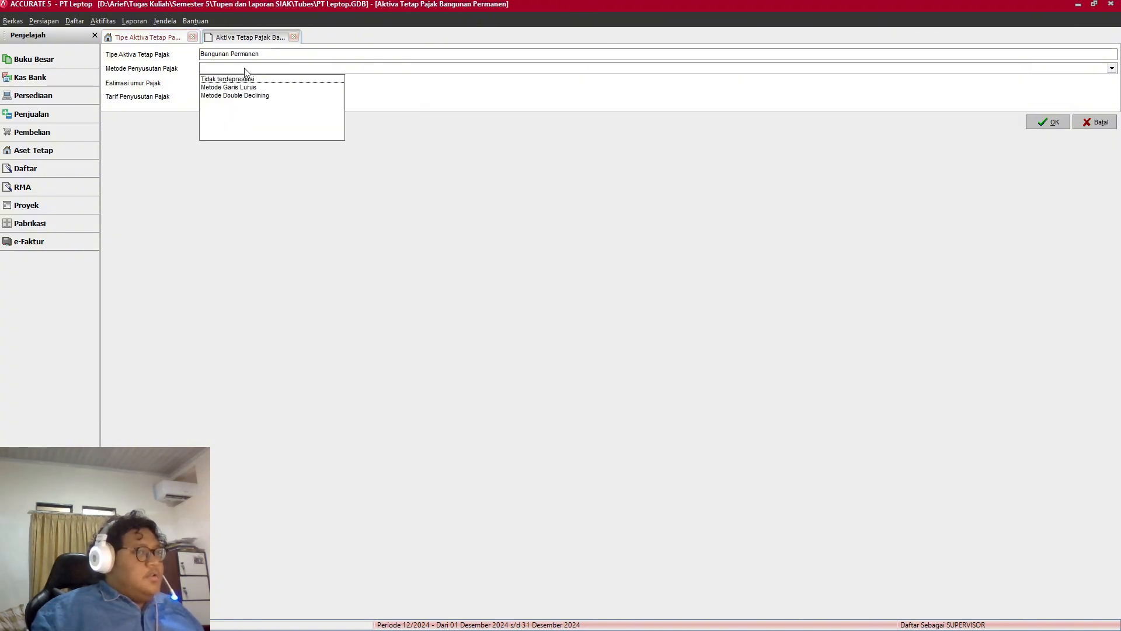
left_click(216, 87)
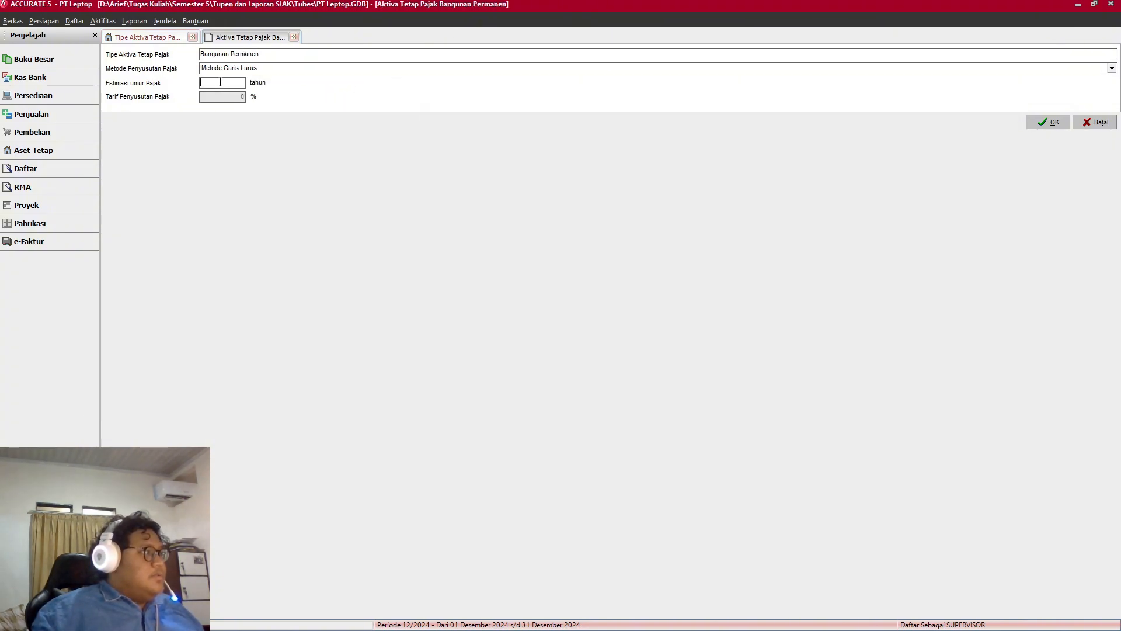
type("20")
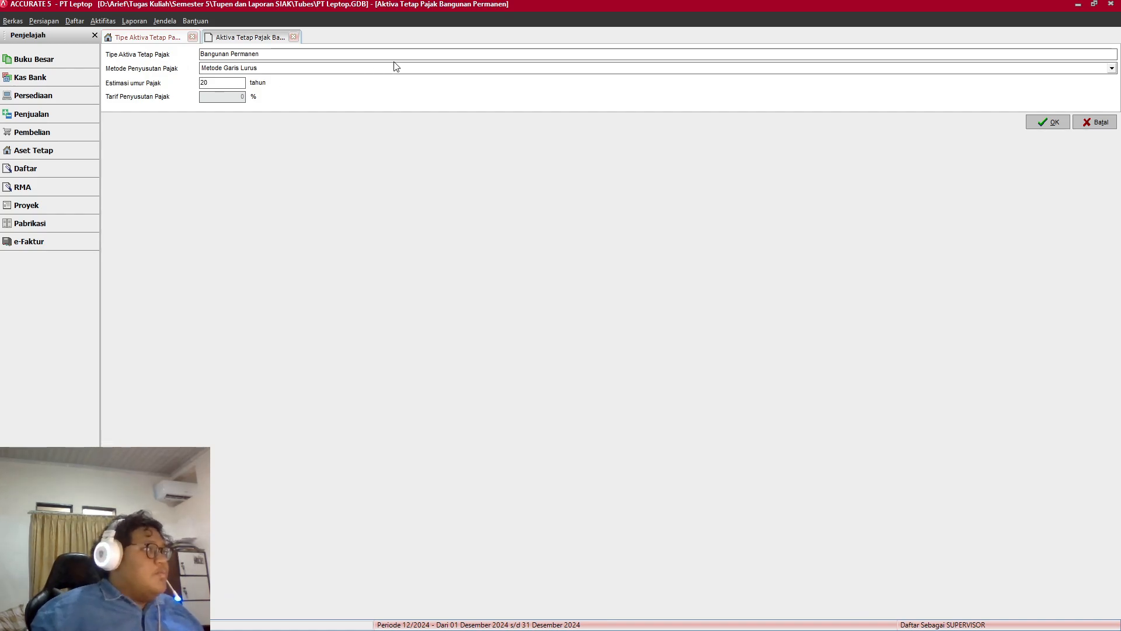
left_click(1044, 123)
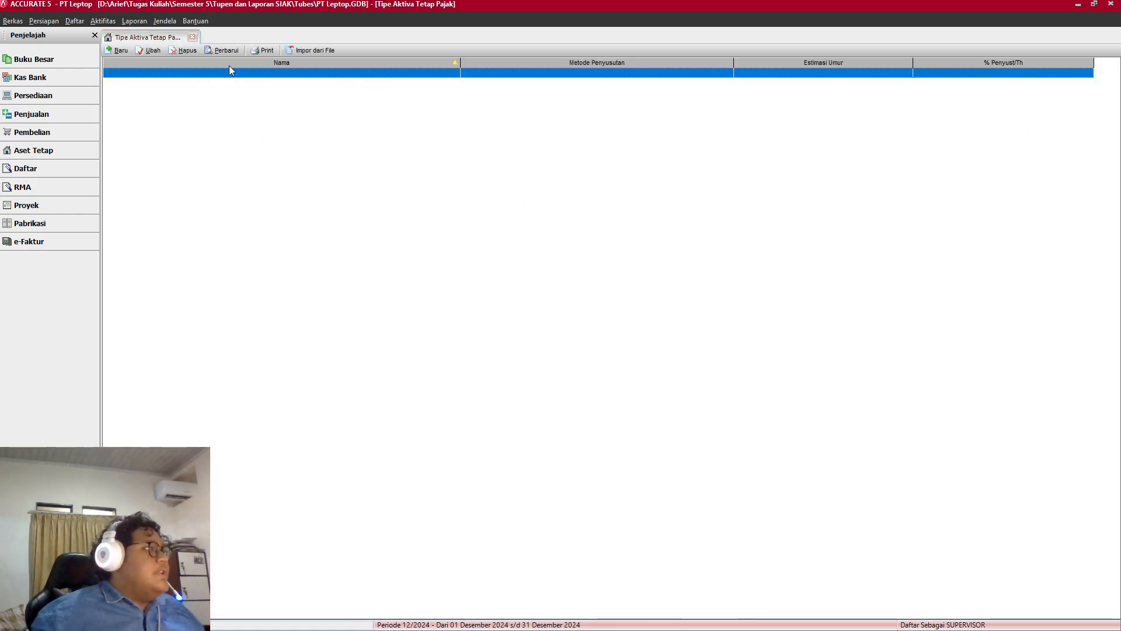
left_click(229, 53)
key("alt+Tab")
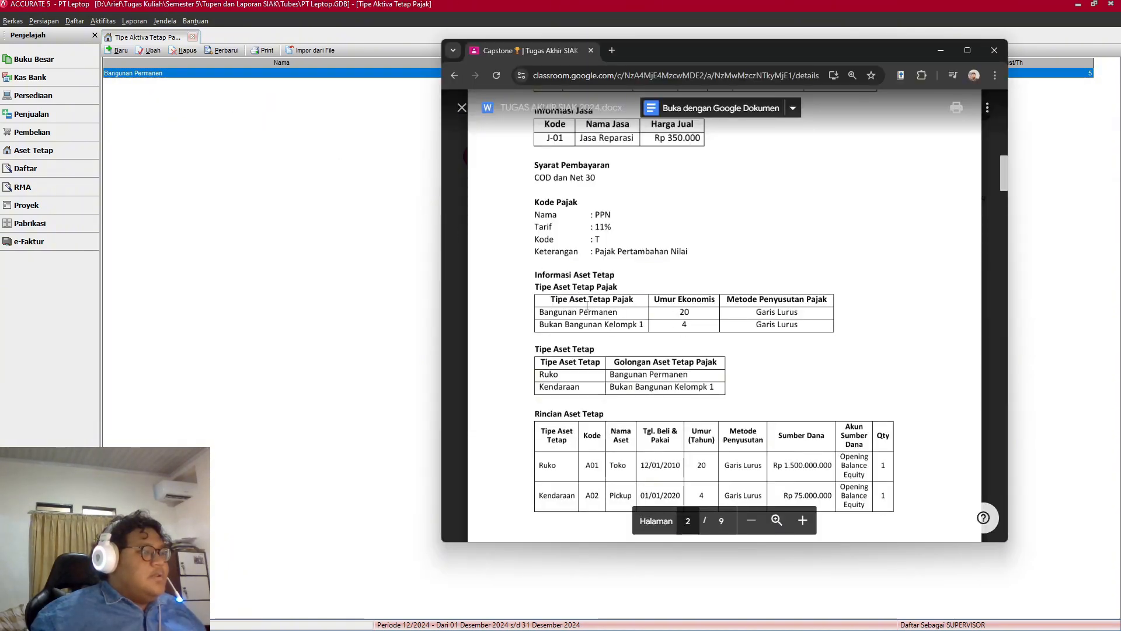
Step: Start a new tax fixed-asset type named Bukan Bangunan Kelompok 1
key("alt+Tab")
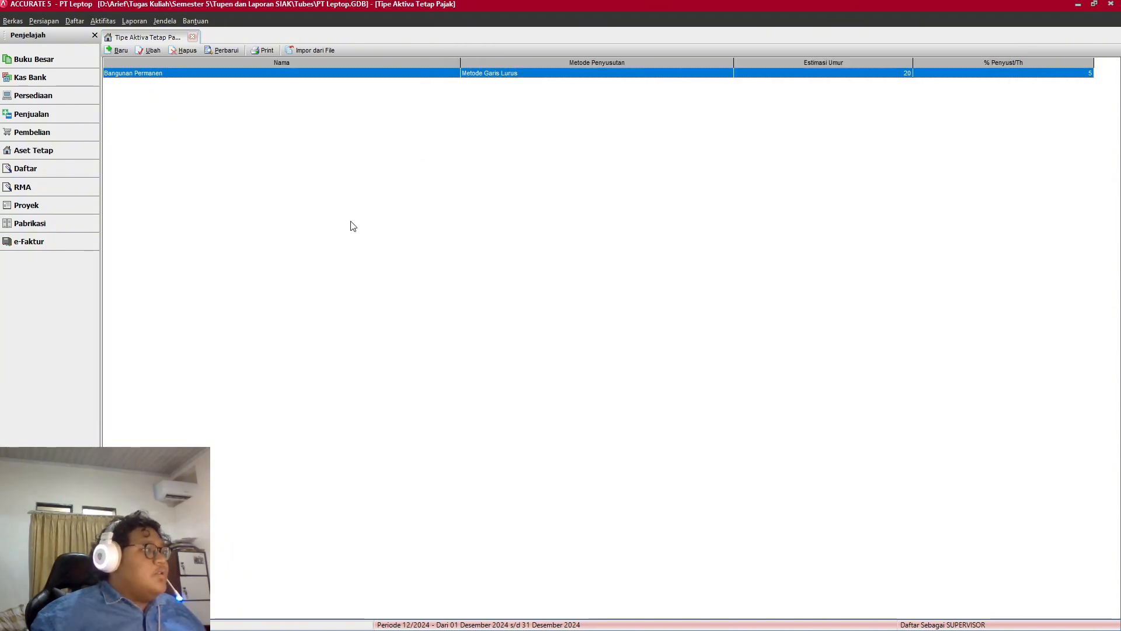
left_click(119, 50)
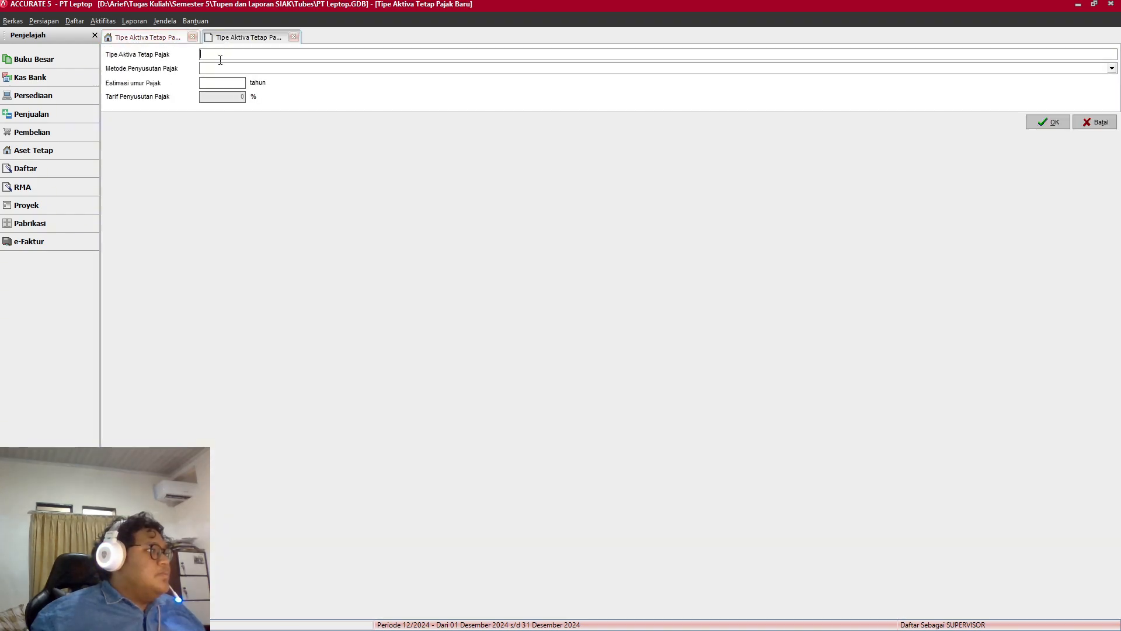
type("Buak")
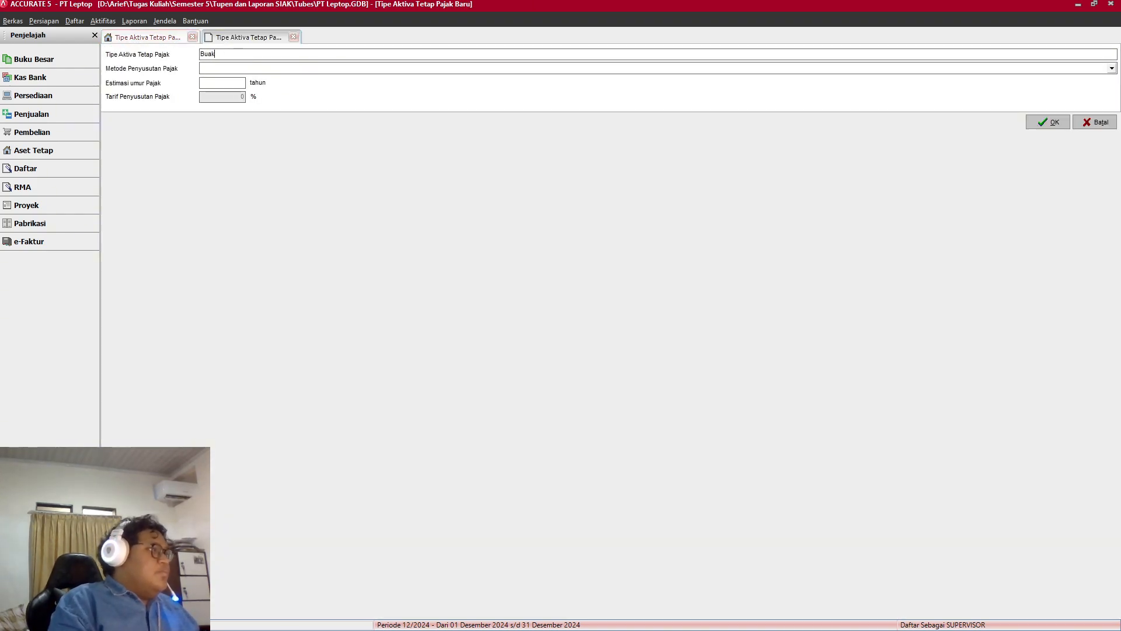
type("an Banu")
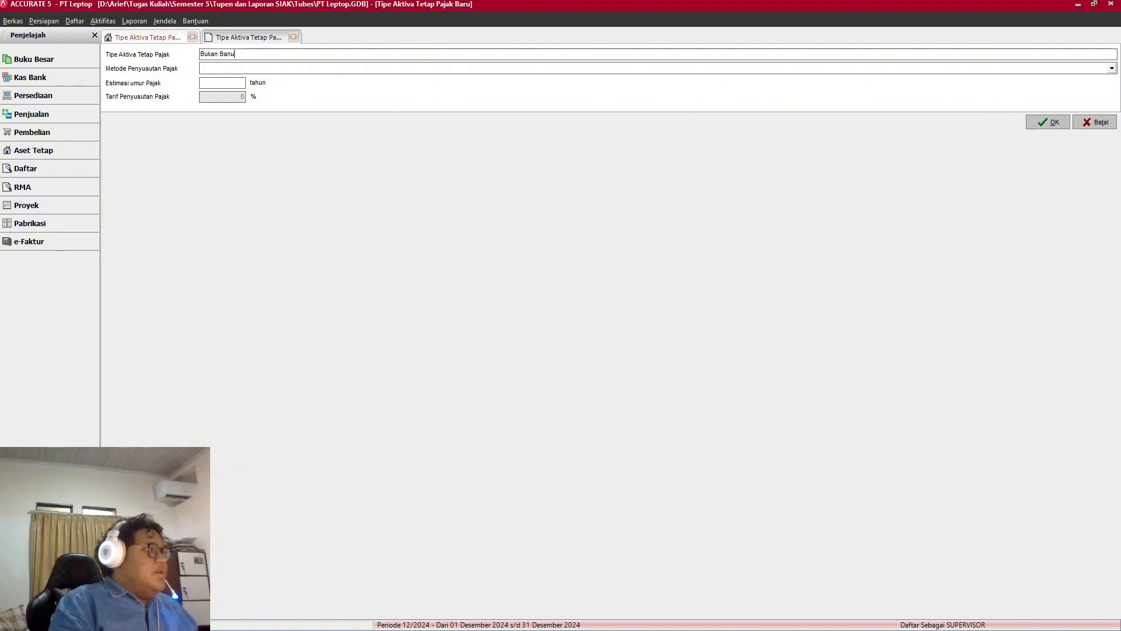
key("BackSpace")
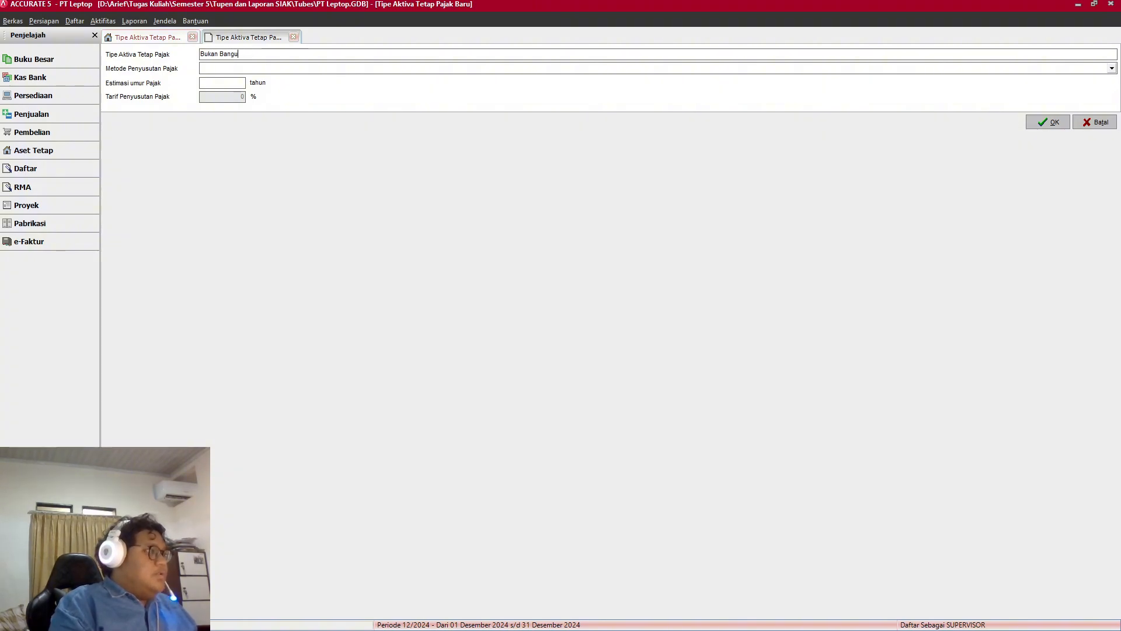
type("gunan K")
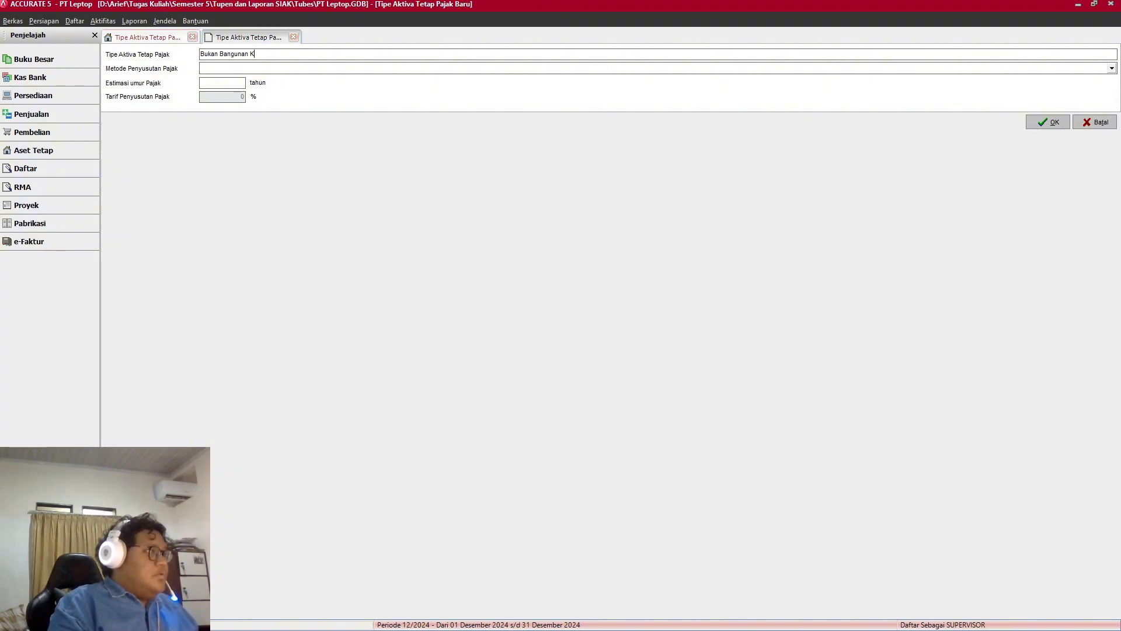
type("elompo")
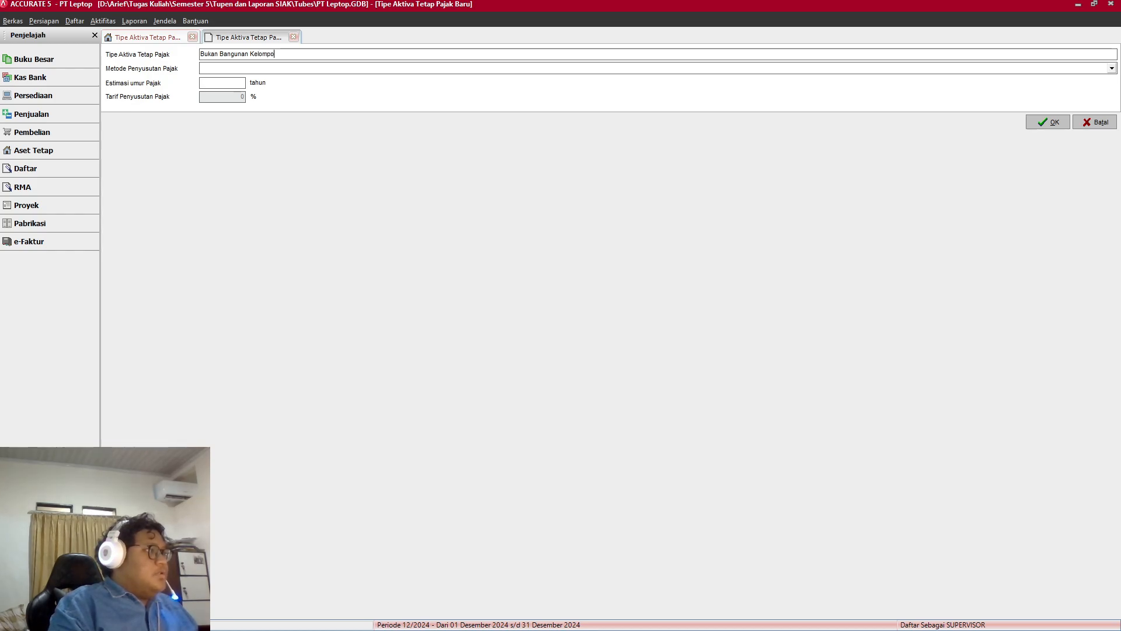
type("k 1")
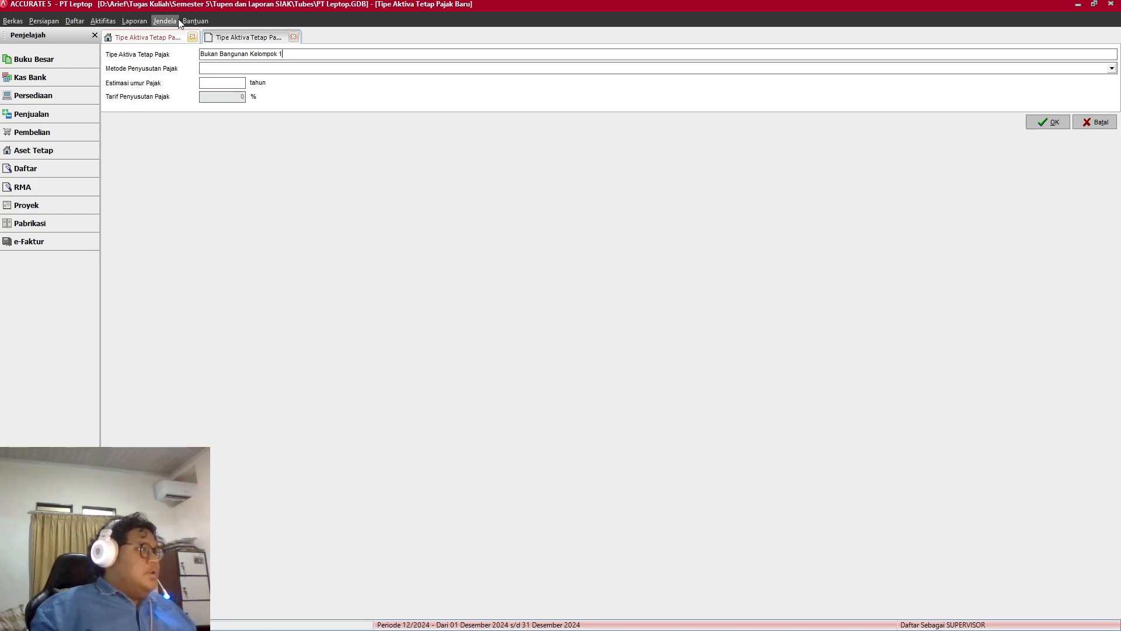
Step: Set Bukan Bangunan Kelompok 1 to straight-line depreciation over 4 years and save it
left_click(264, 71)
left_click(249, 89)
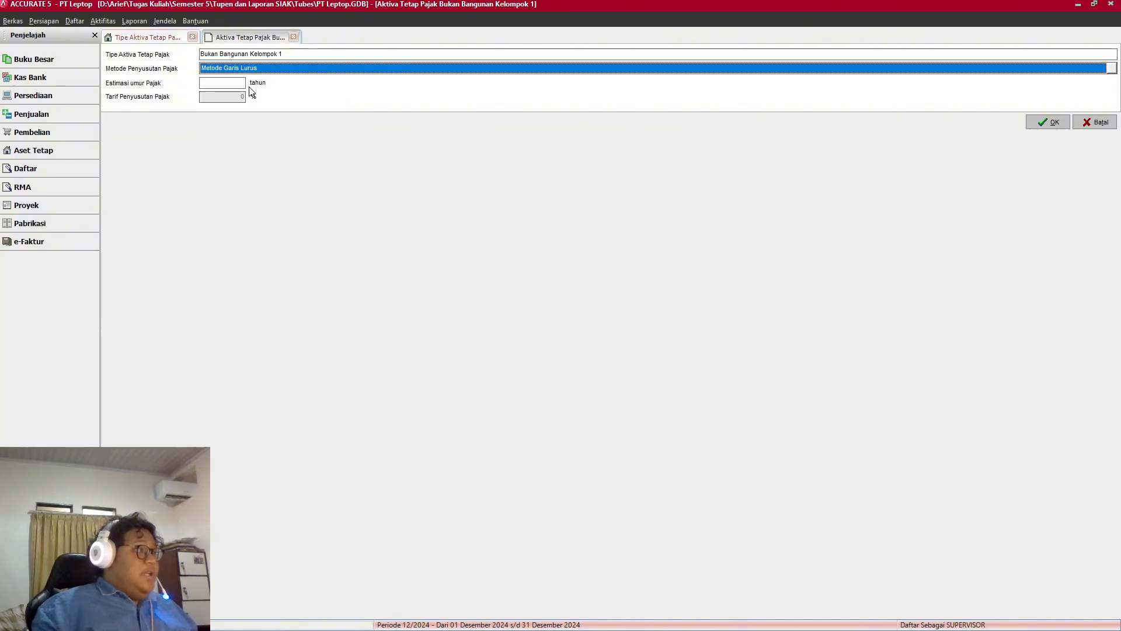
left_click(230, 85)
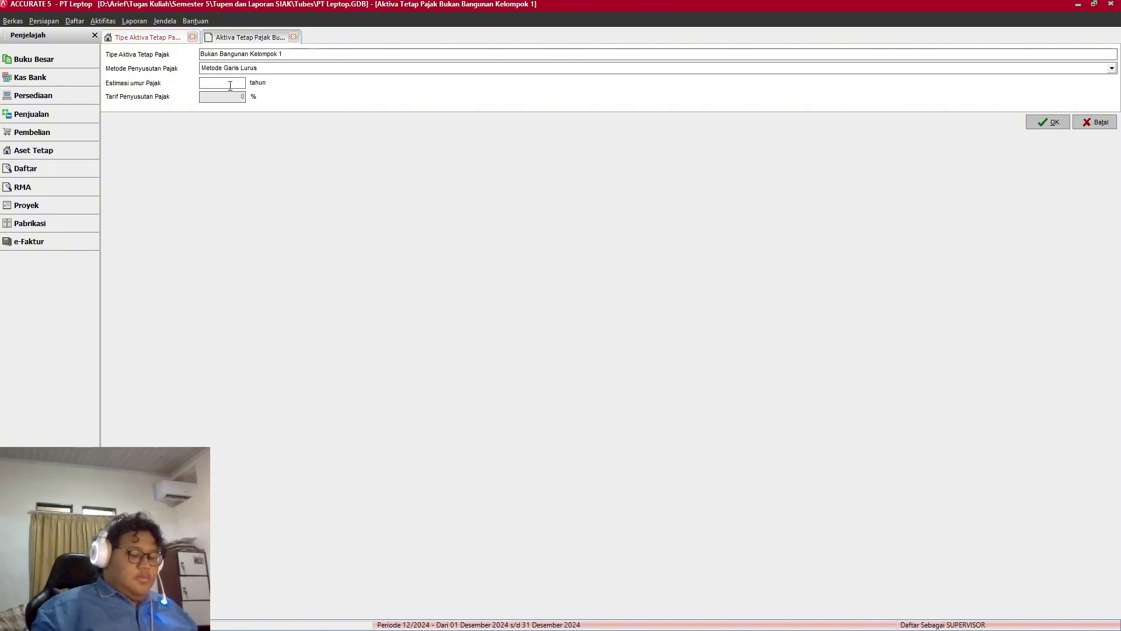
type("4")
key("alt+Tab")
key("alt+Tab")
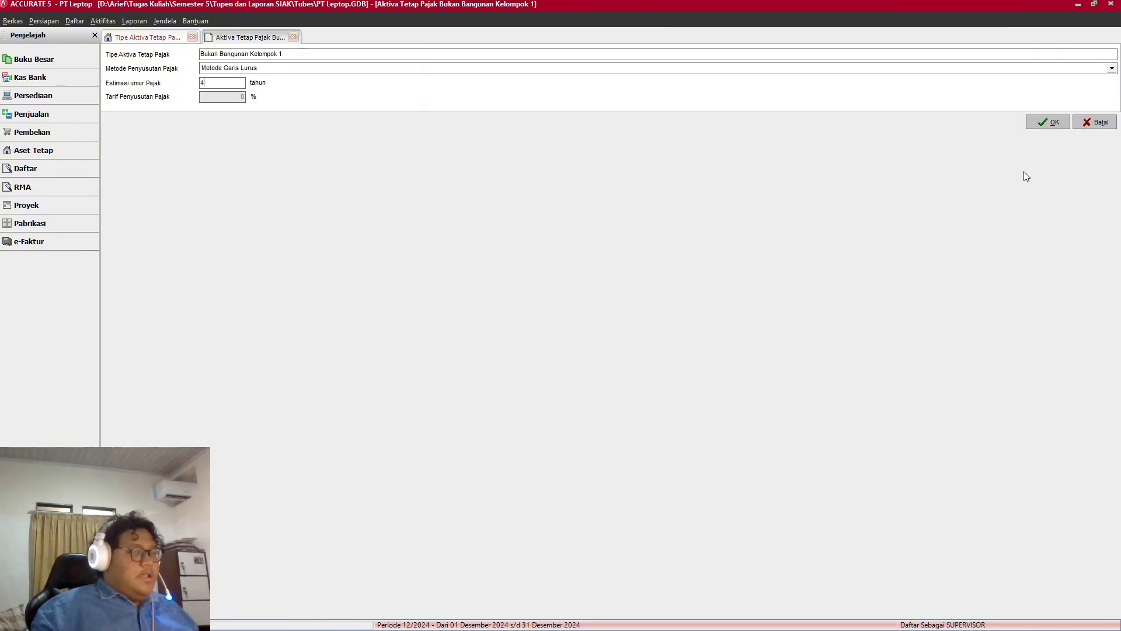
left_click(1049, 124)
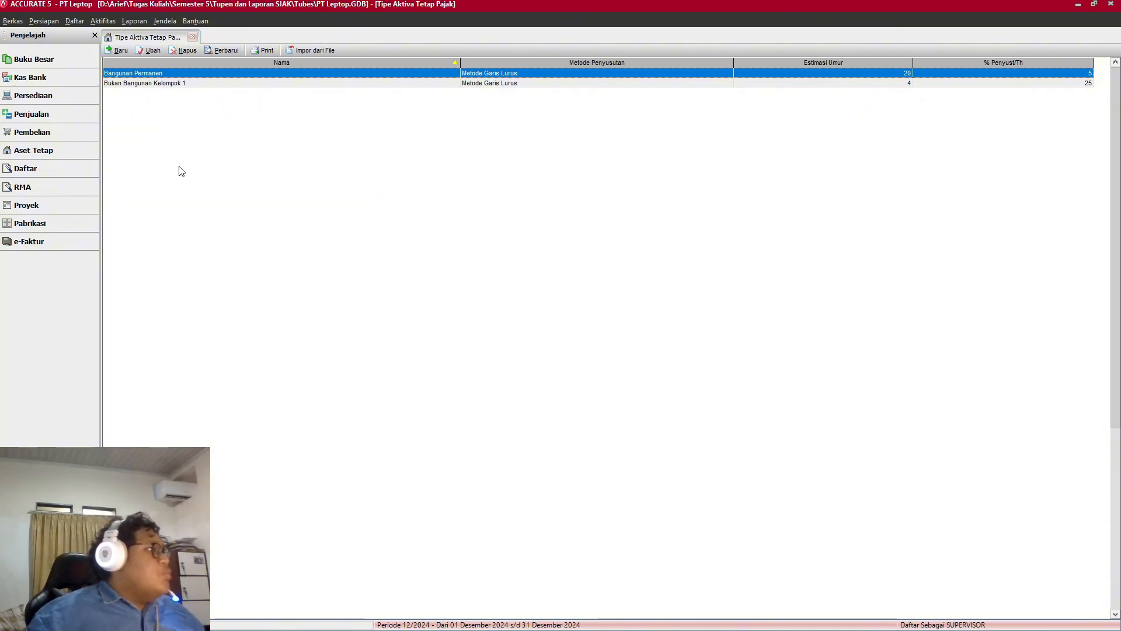
Step: Check the assignment and close the Tipe Aktiva Tetap Pajak list
key("alt+Tab")
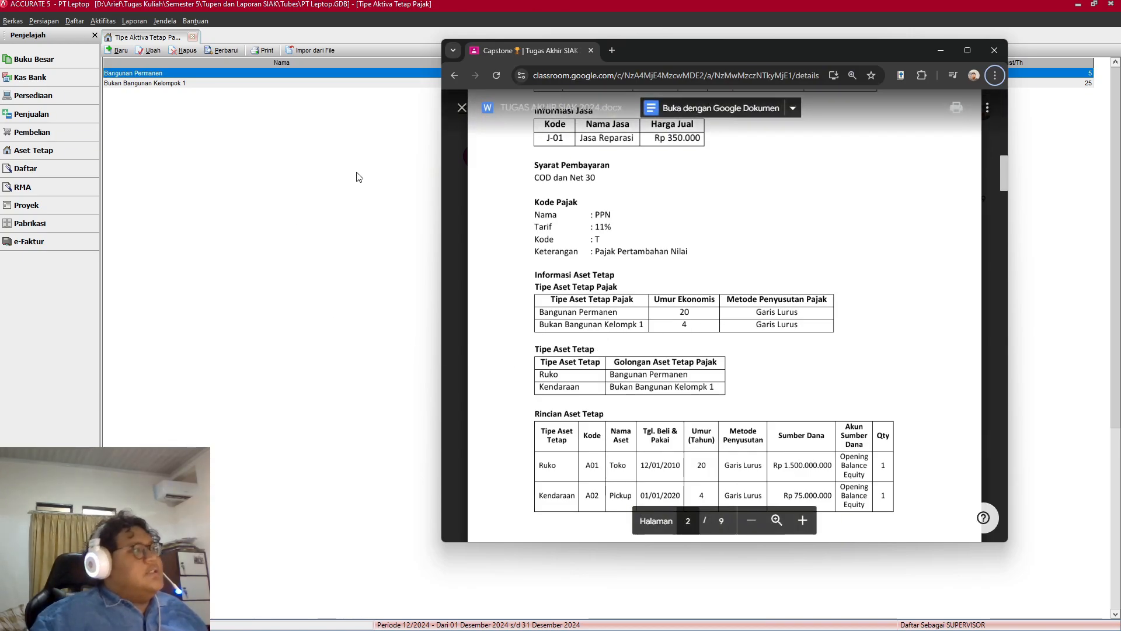
left_click(234, 162)
left_click(192, 37)
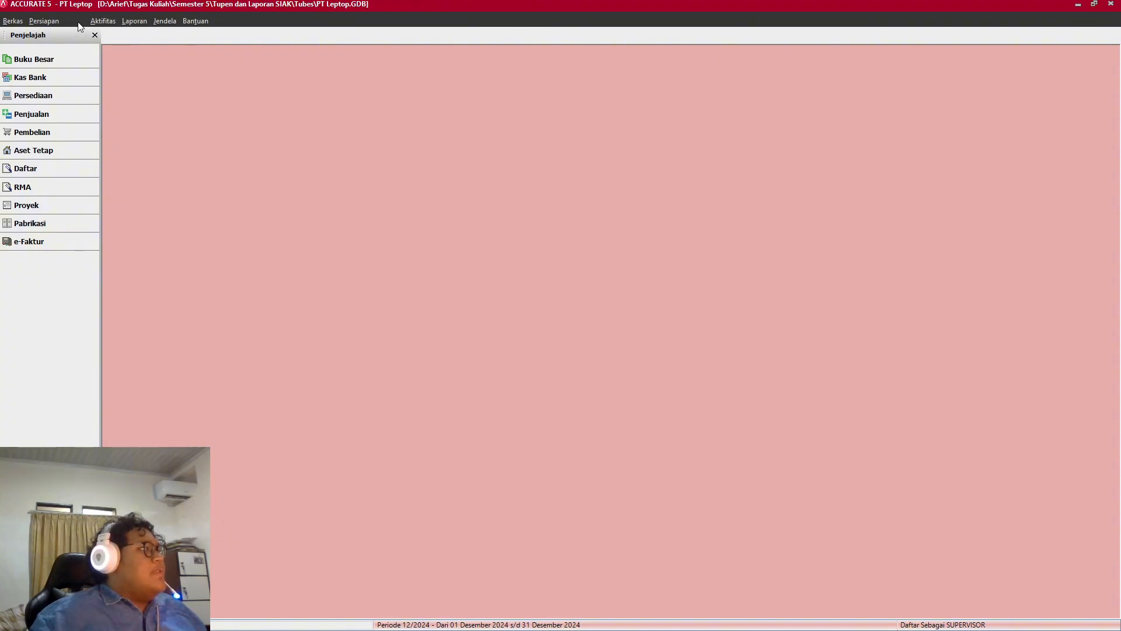
Step: Open the fixed-asset type list from Daftar > Aktiva Tetap and start a new type
left_click(103, 20)
mouse_move(74, 21)
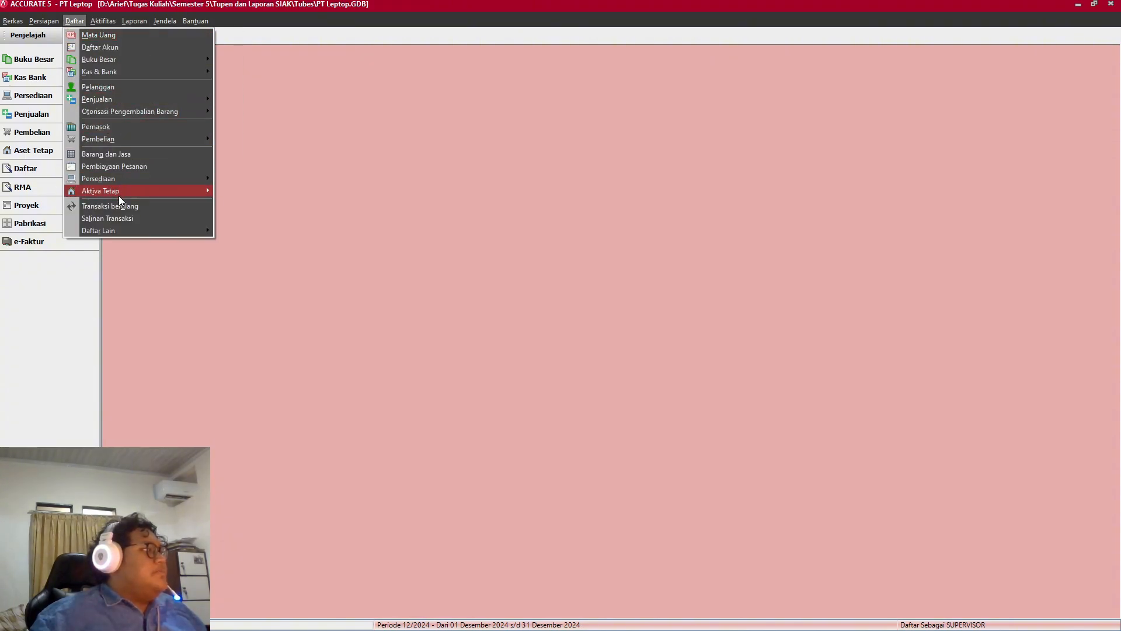
mouse_move(146, 189)
left_click(256, 202)
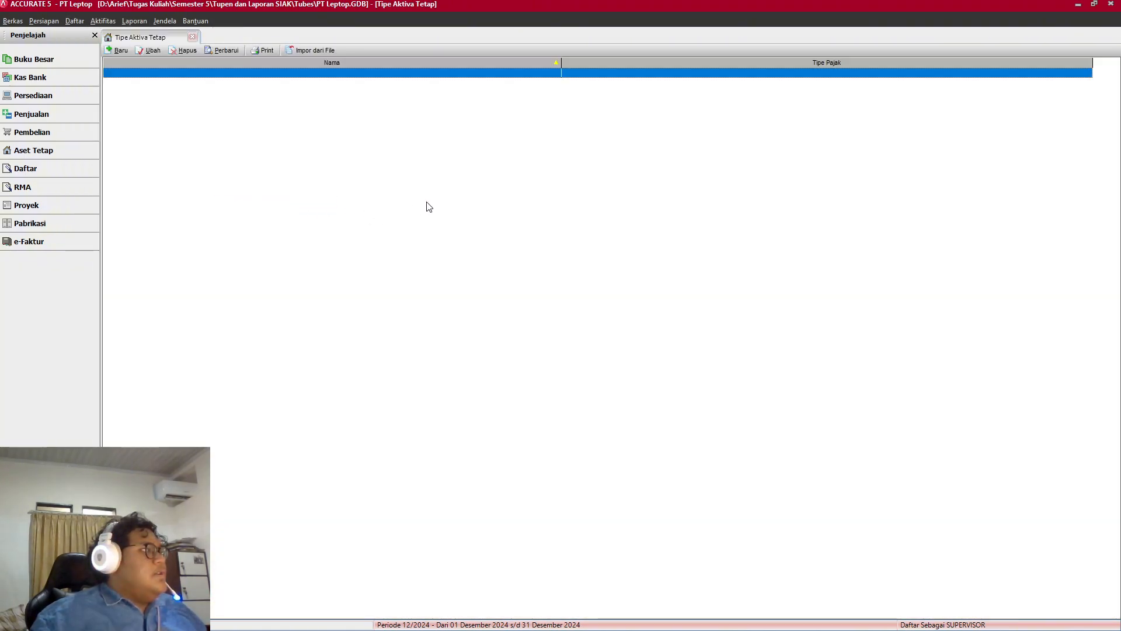
left_click(120, 50)
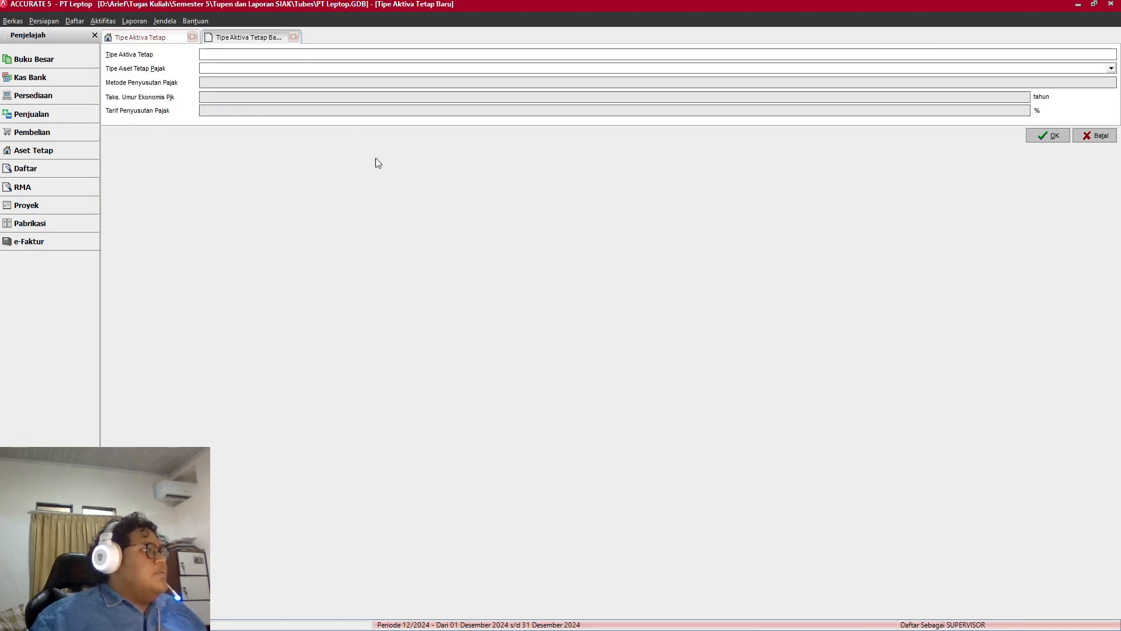
key("alt+Tab")
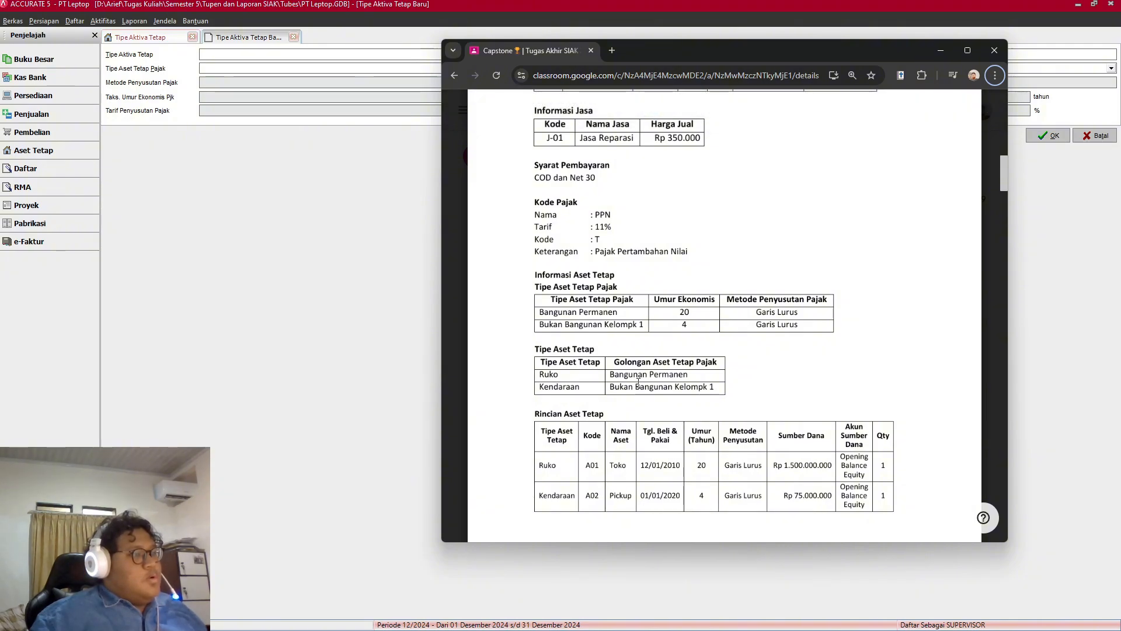
left_click(359, 130)
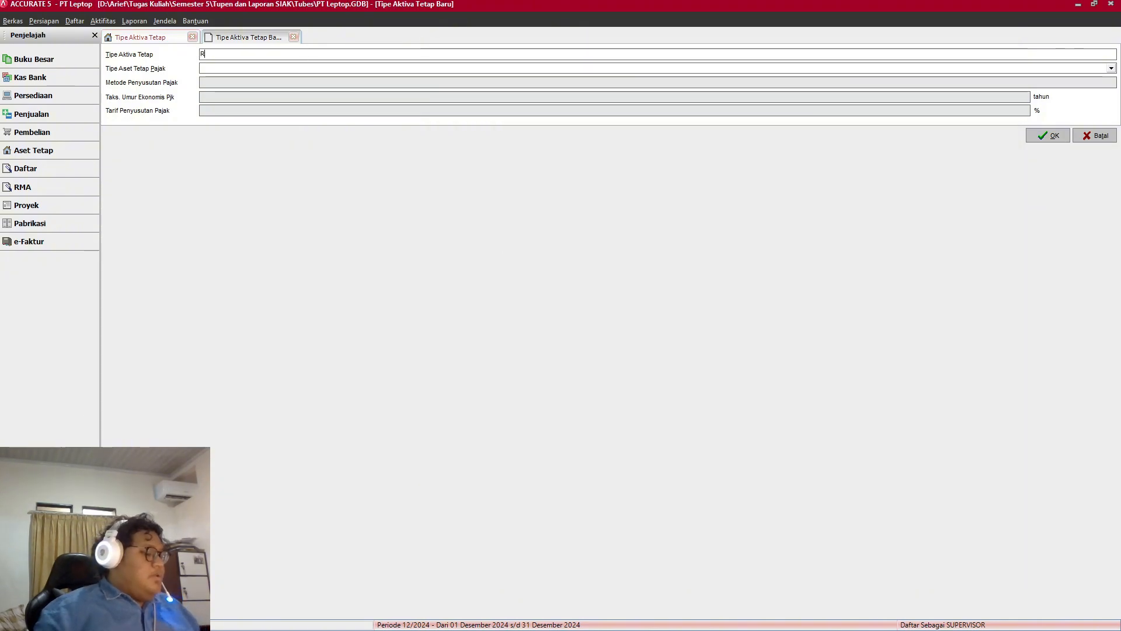
Step: Save fixed-asset type Ruko with tax type Bangunan Permanen and refresh the list
type("Ruko")
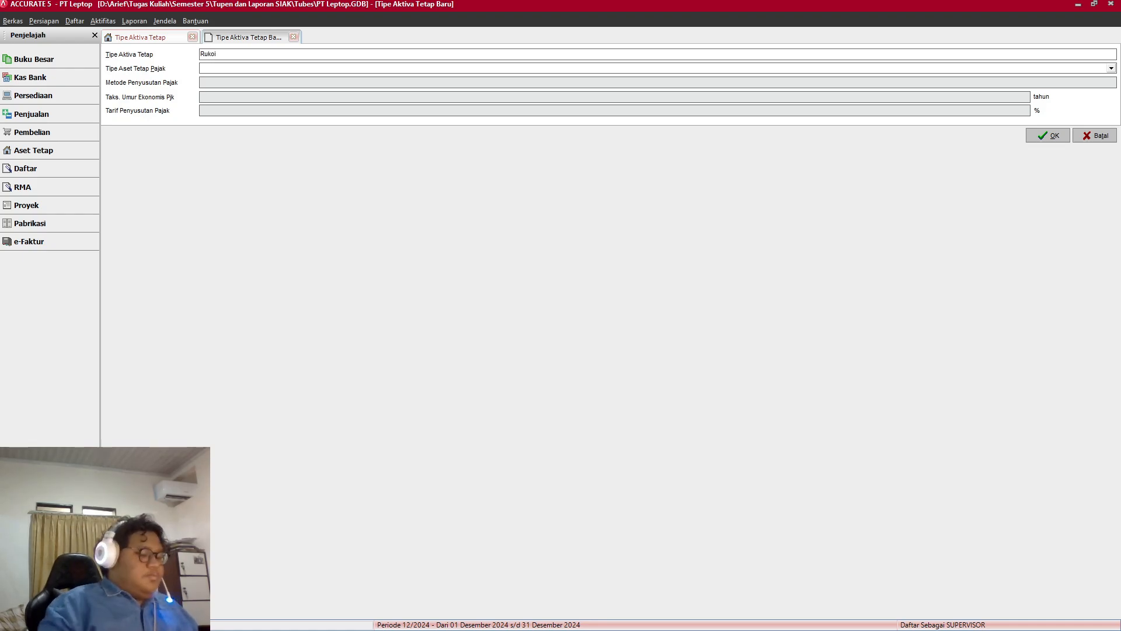
left_click(1109, 68)
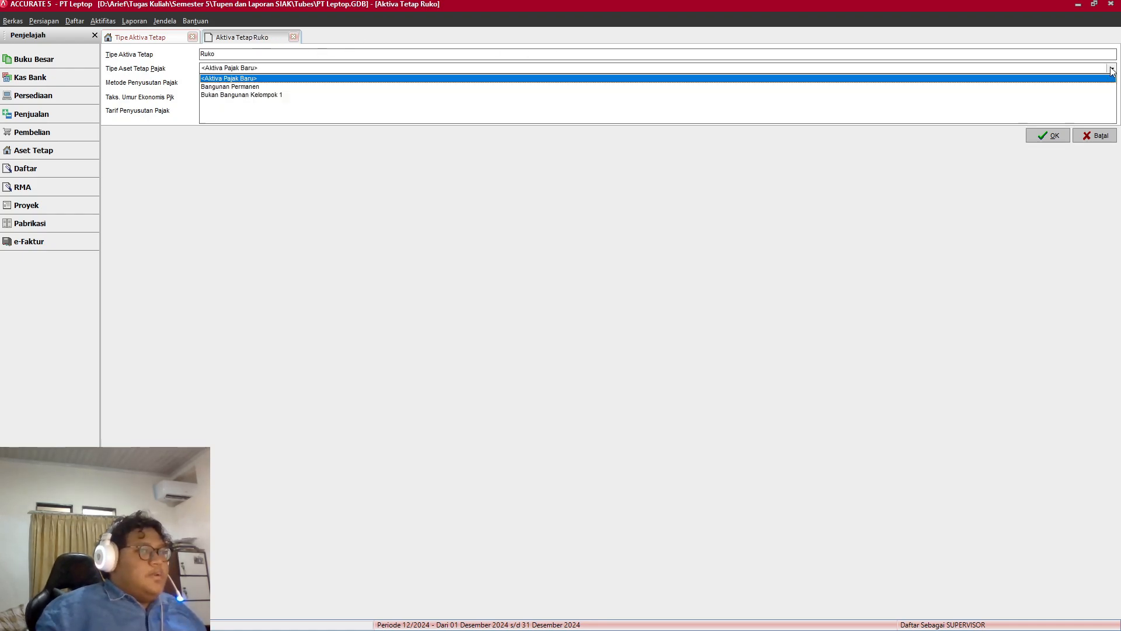
left_click(246, 87)
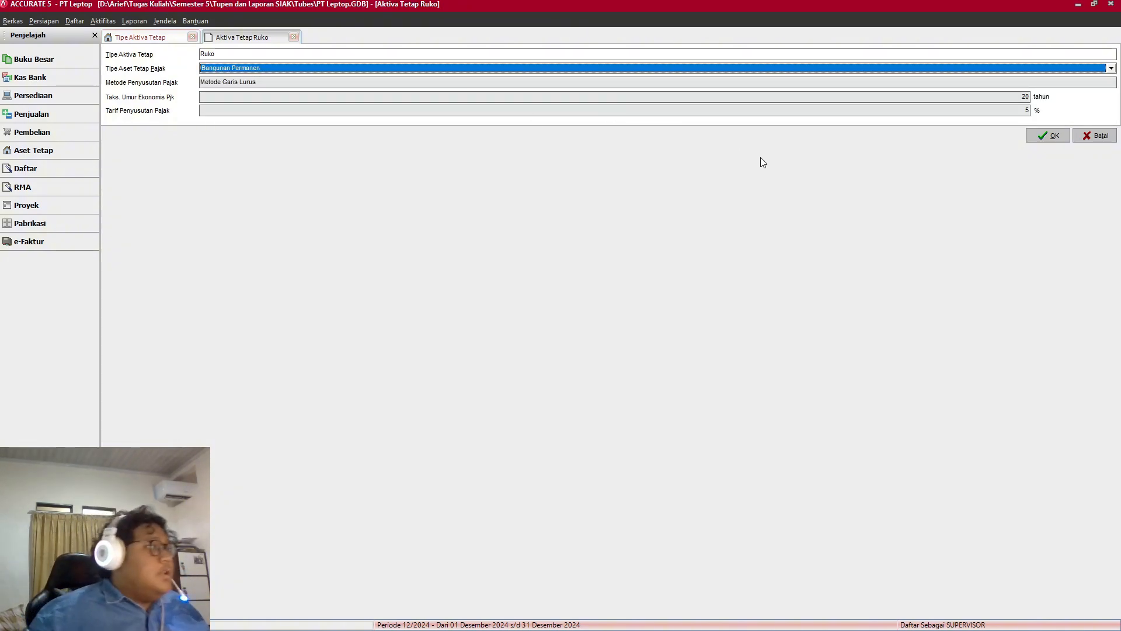
left_click(1045, 136)
left_click(230, 51)
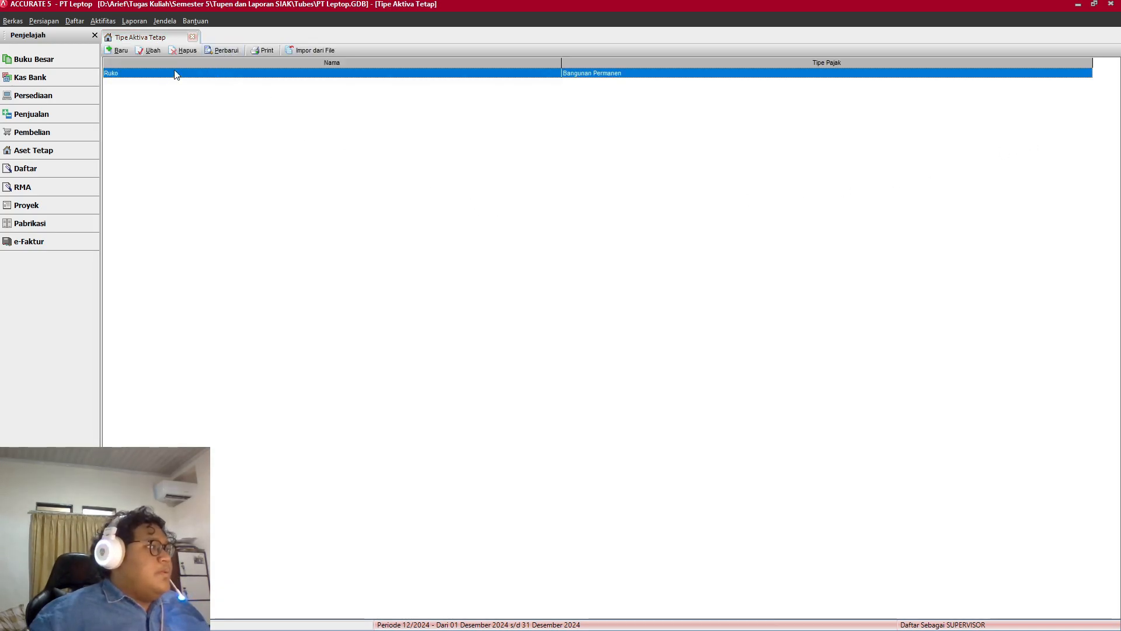
Step: Add fixed-asset type Kendaraan with tax type Bukan Bangunan Kelompok 1
key("alt+Tab")
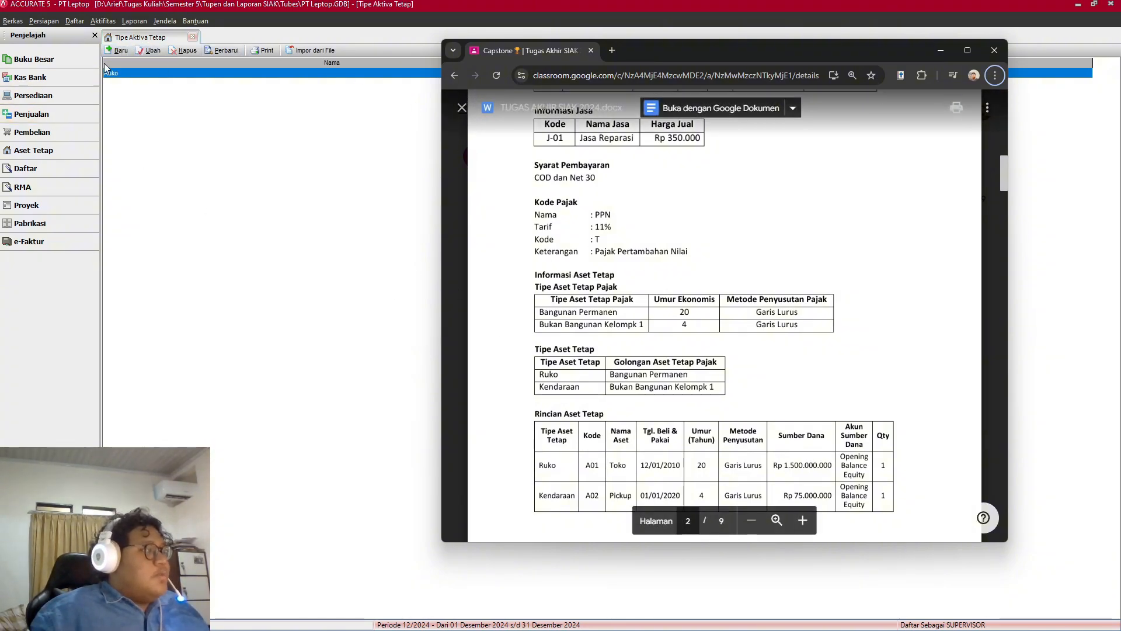
key("alt+Tab")
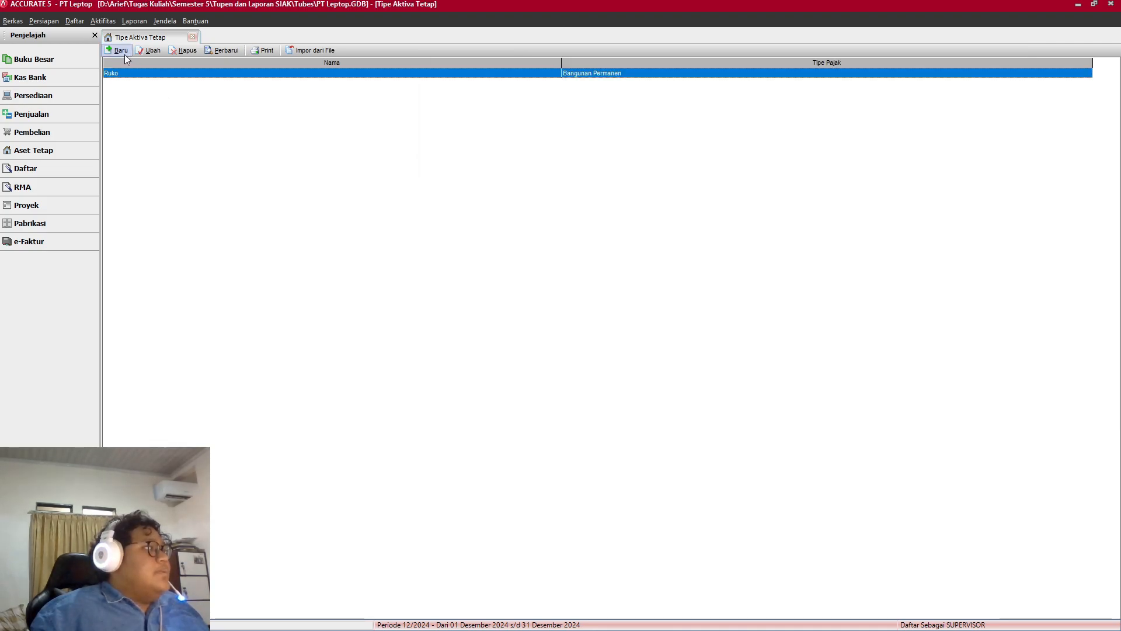
left_click(121, 50)
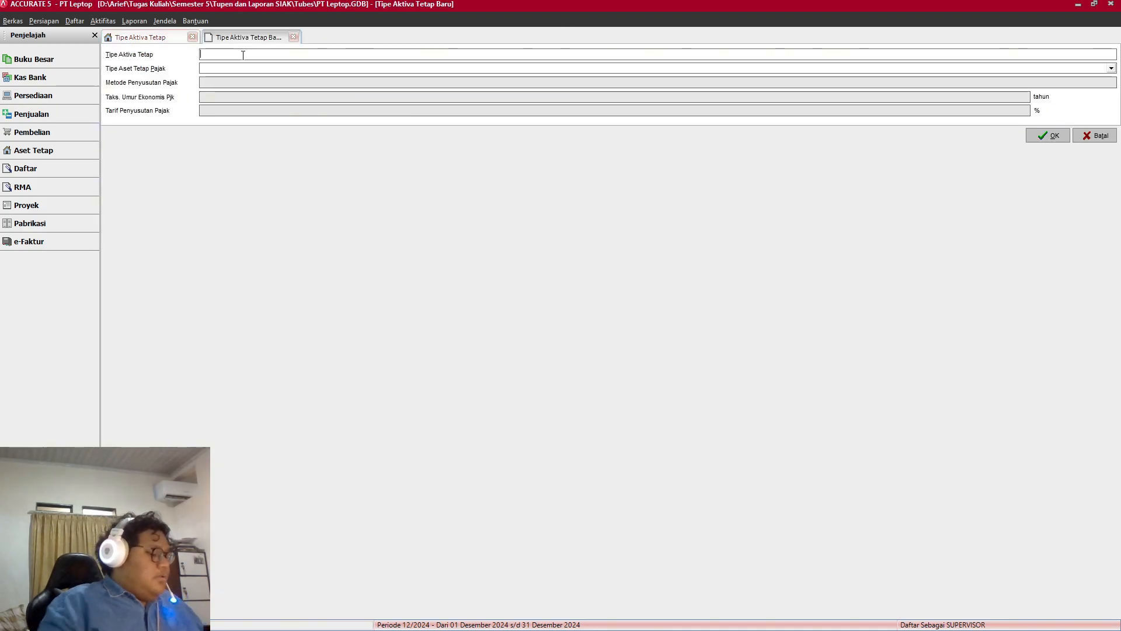
type("Kendara")
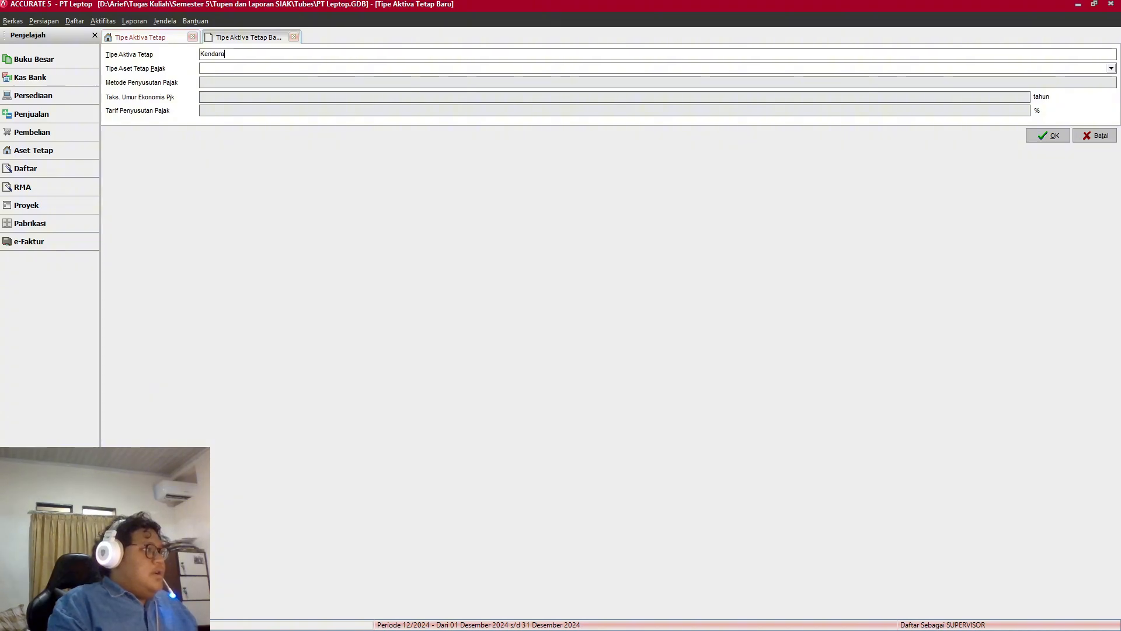
type("an")
left_click(254, 68)
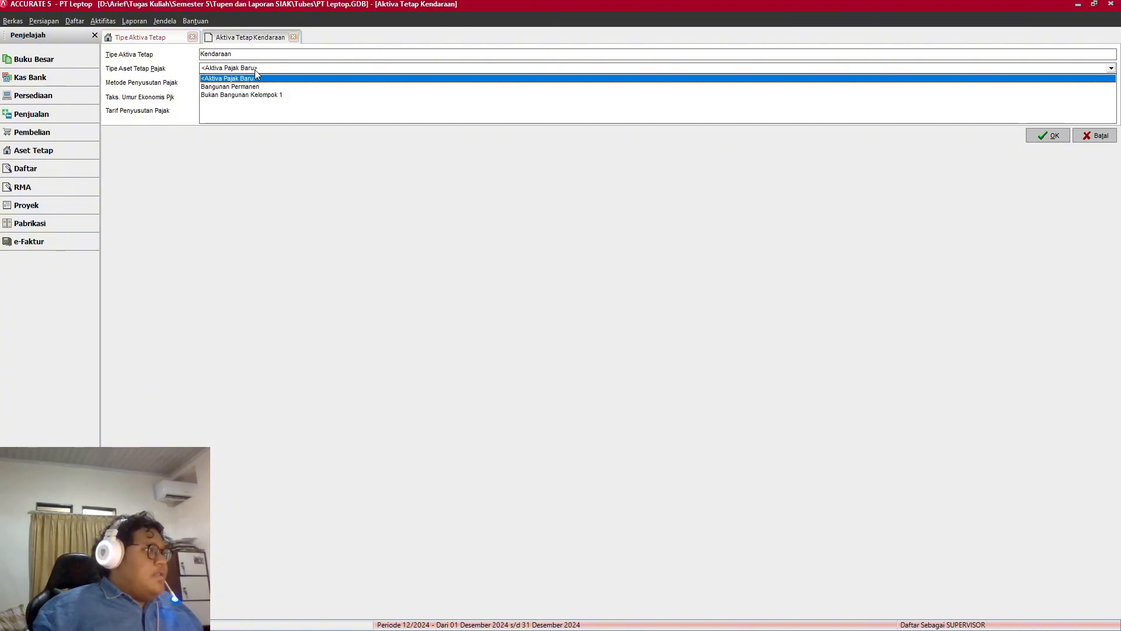
left_click(267, 96)
left_click(1031, 135)
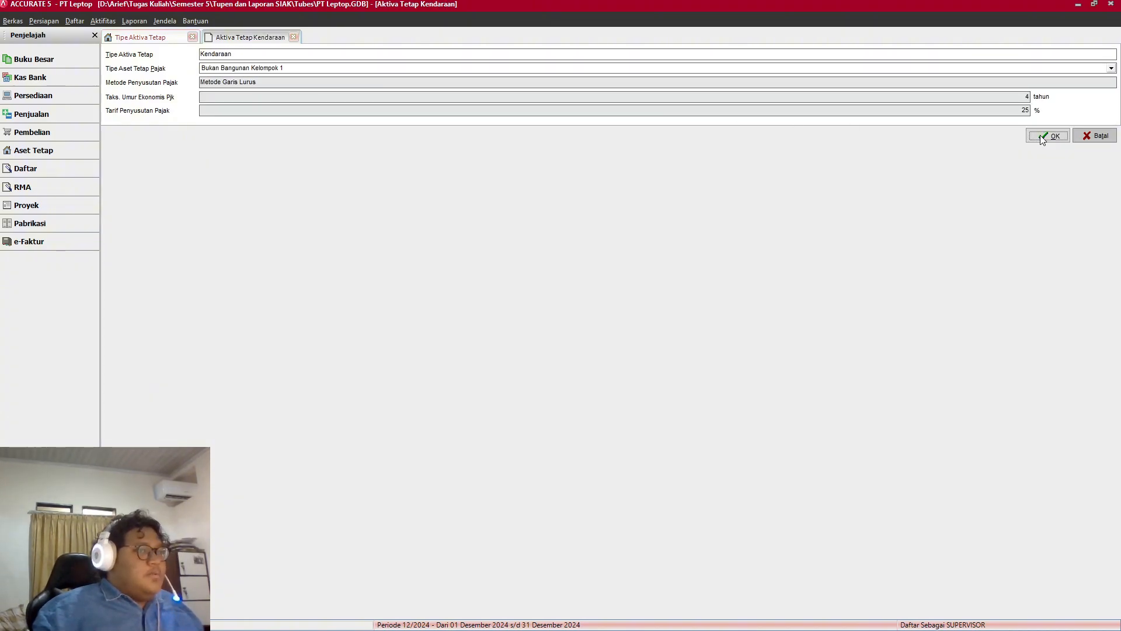
left_click(225, 50)
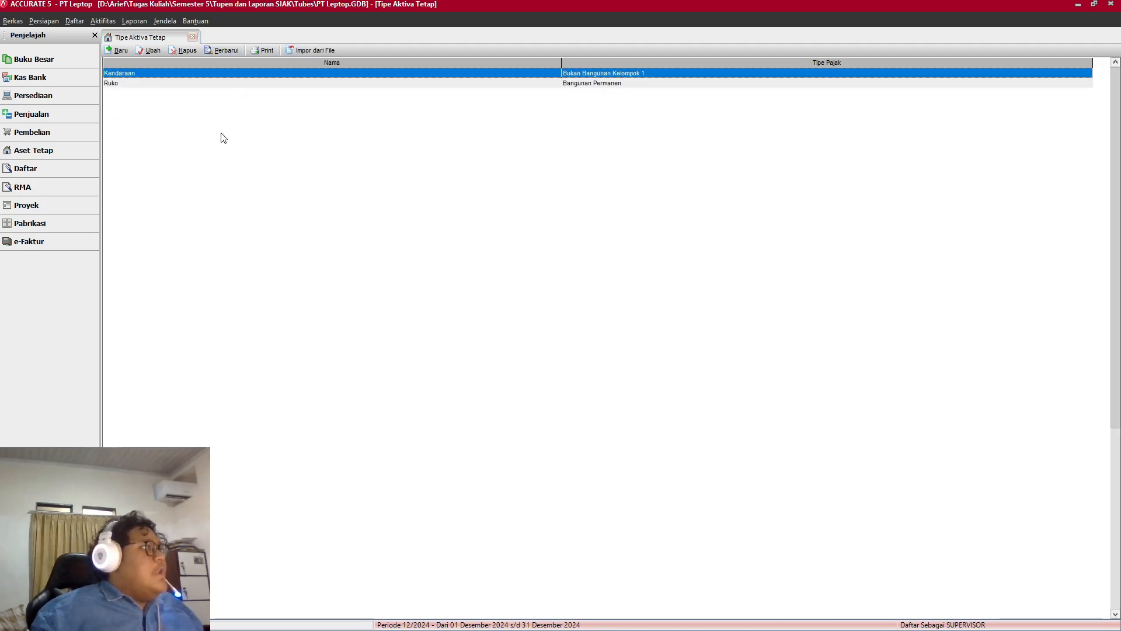
Step: Review the assignment's asset details and close the fixed-asset type list
key("alt+Tab")
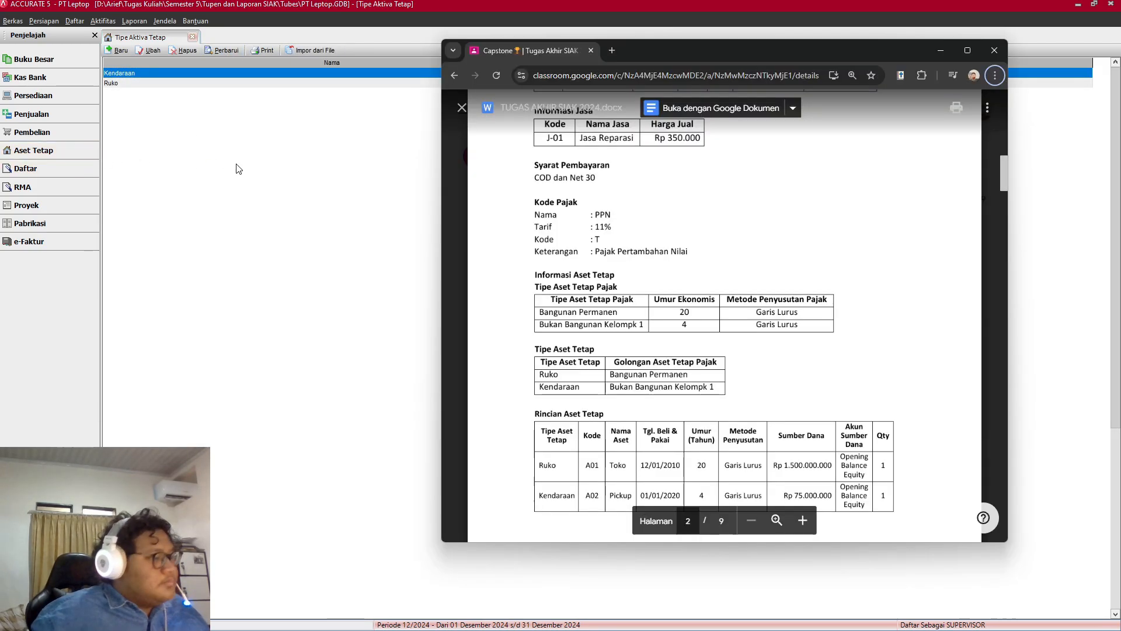
scroll(770, 450, "down", 1)
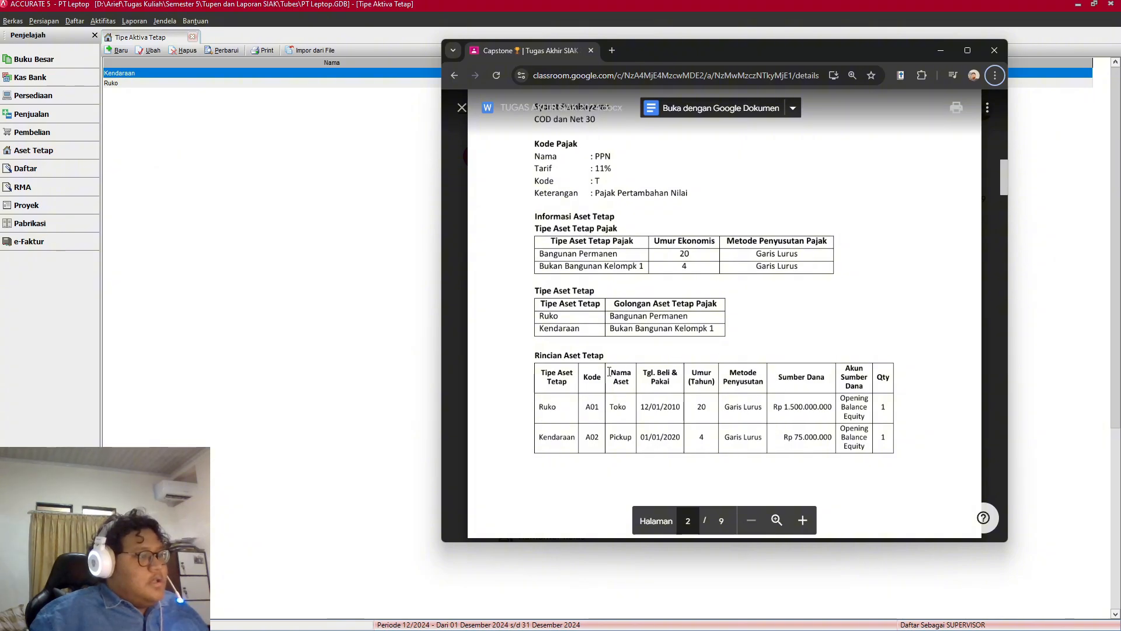
left_click(173, 182)
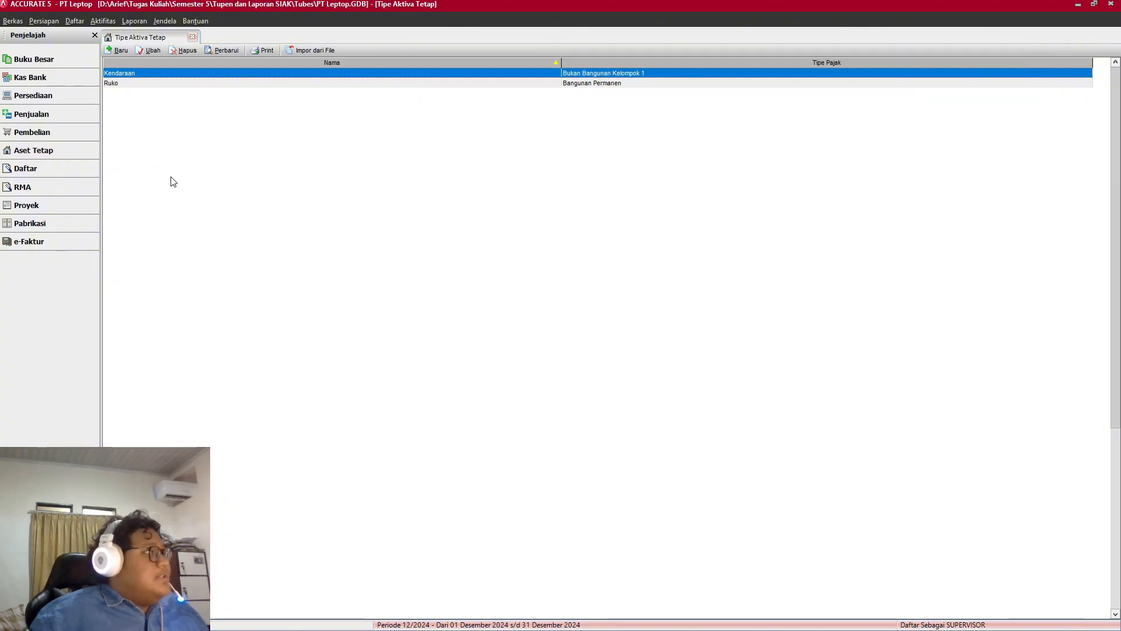
left_click(192, 38)
left_click(74, 22)
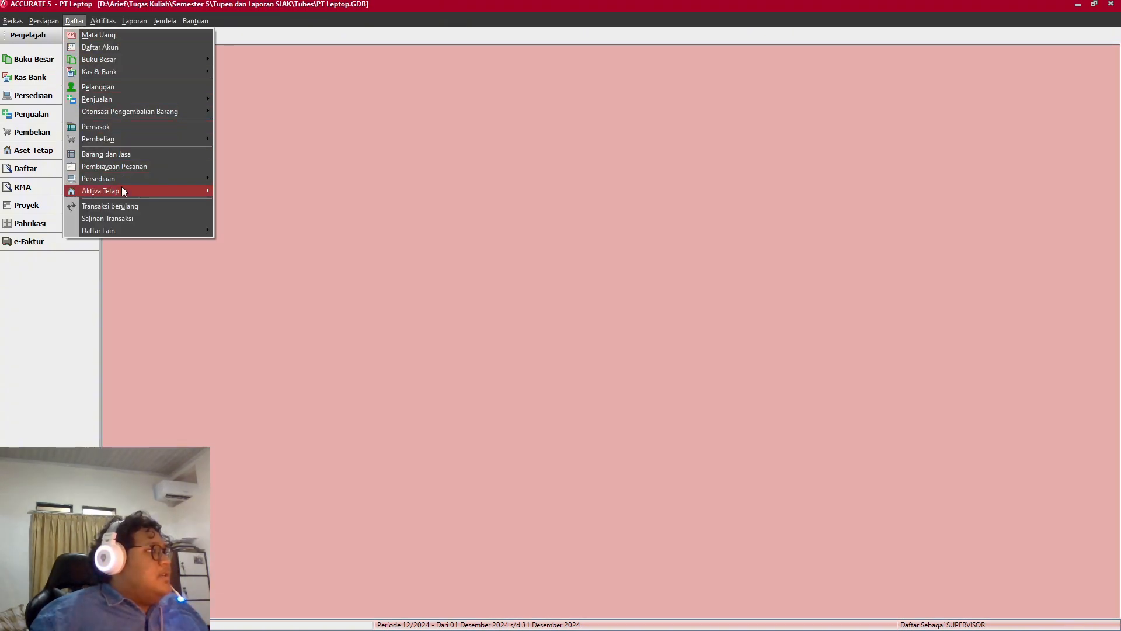
Step: Start a new fixed asset record with asset code A01
mouse_move(124, 190)
left_click(271, 215)
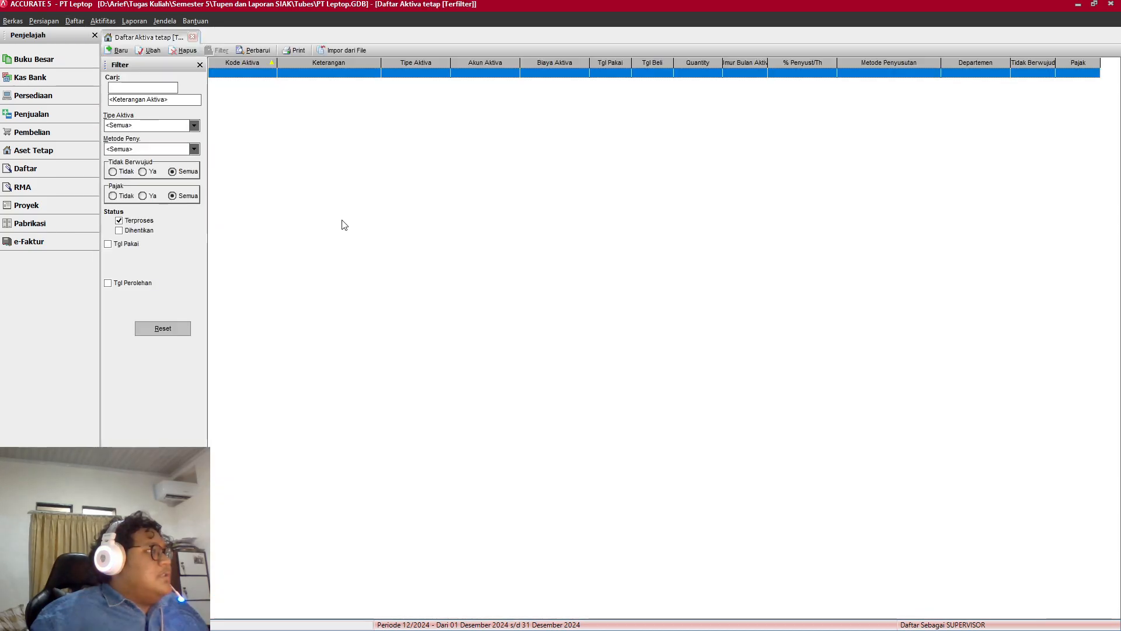
left_click(112, 51)
left_click(200, 70)
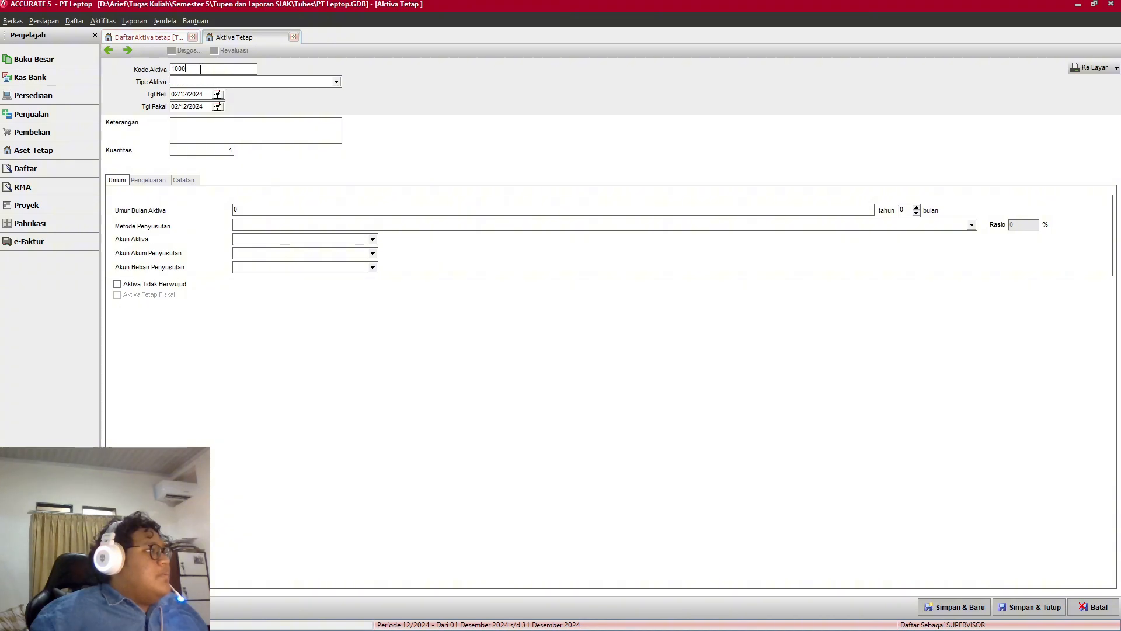
key("alt+Tab")
key("alt+Tab")
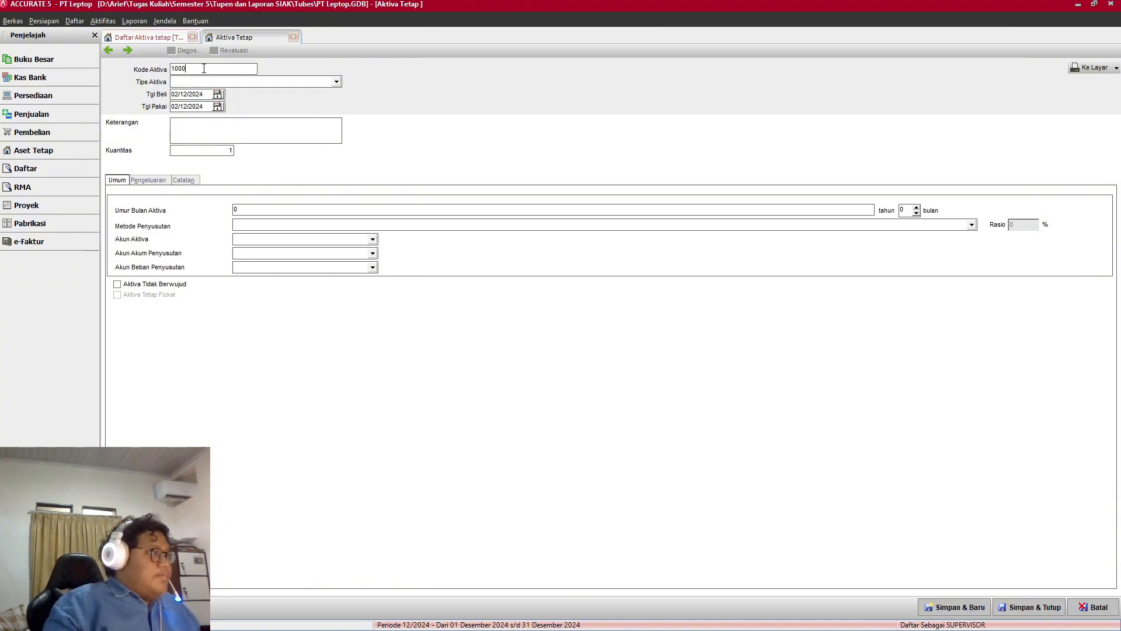
key("alt+Tab")
key("alt+Tab")
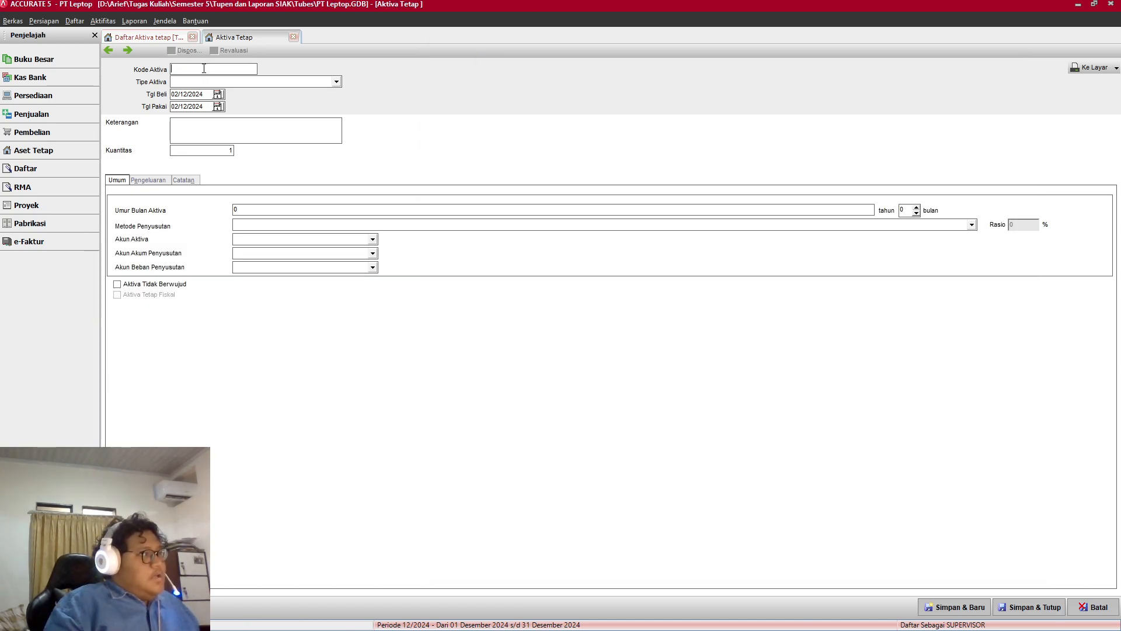
type("A")
key("alt+Tab")
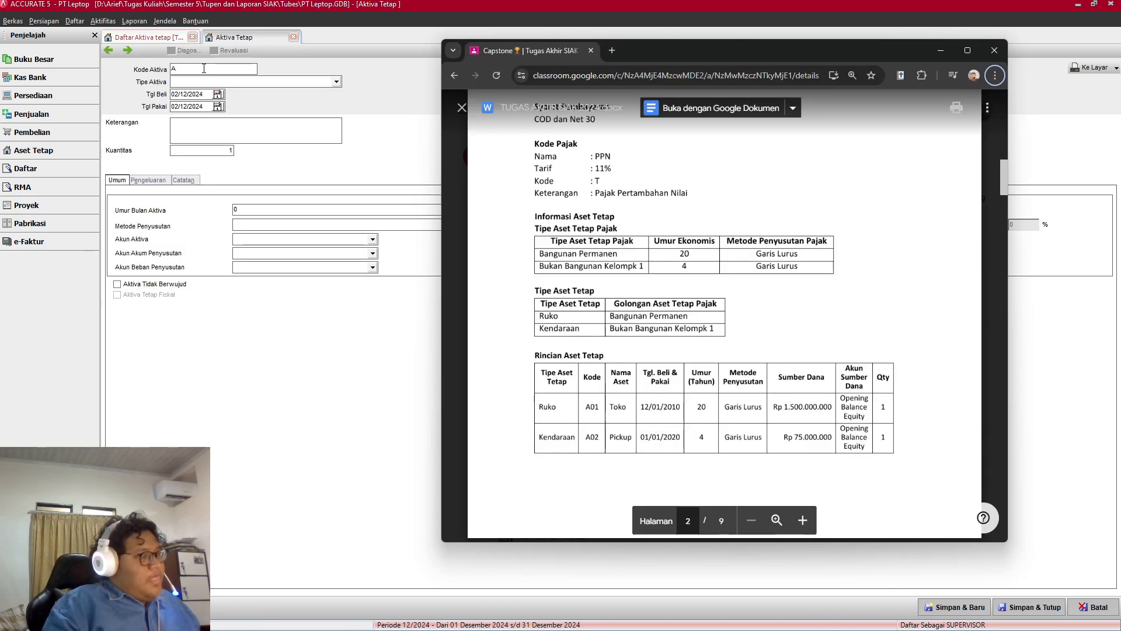
key("alt+Tab")
type("01")
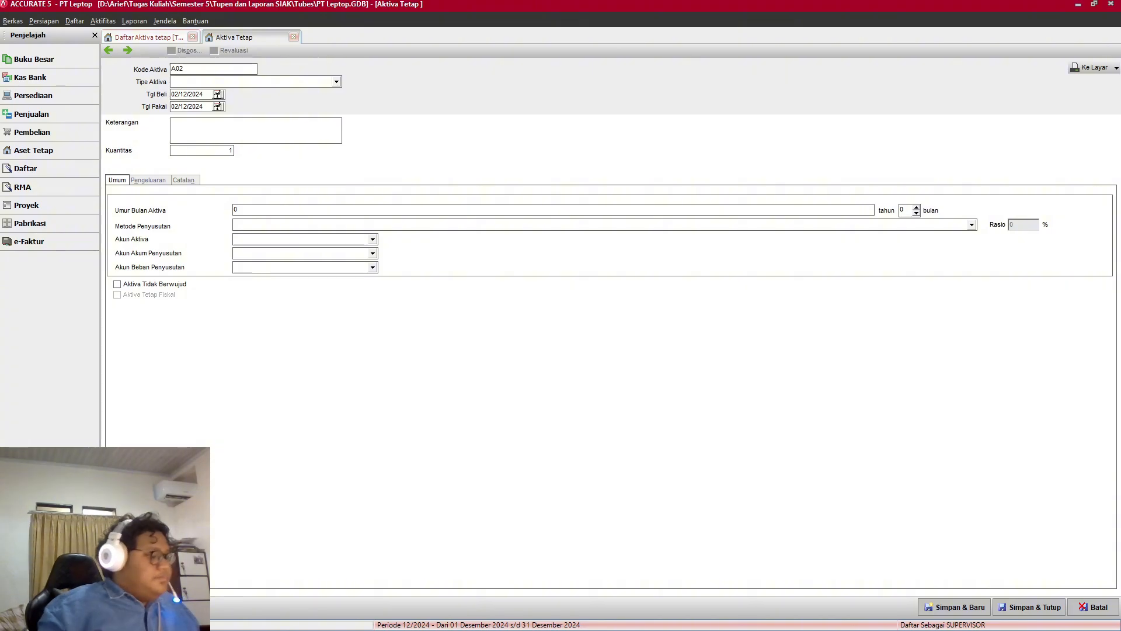
Step: Set the fixed asset type to Ruko
left_click(216, 82)
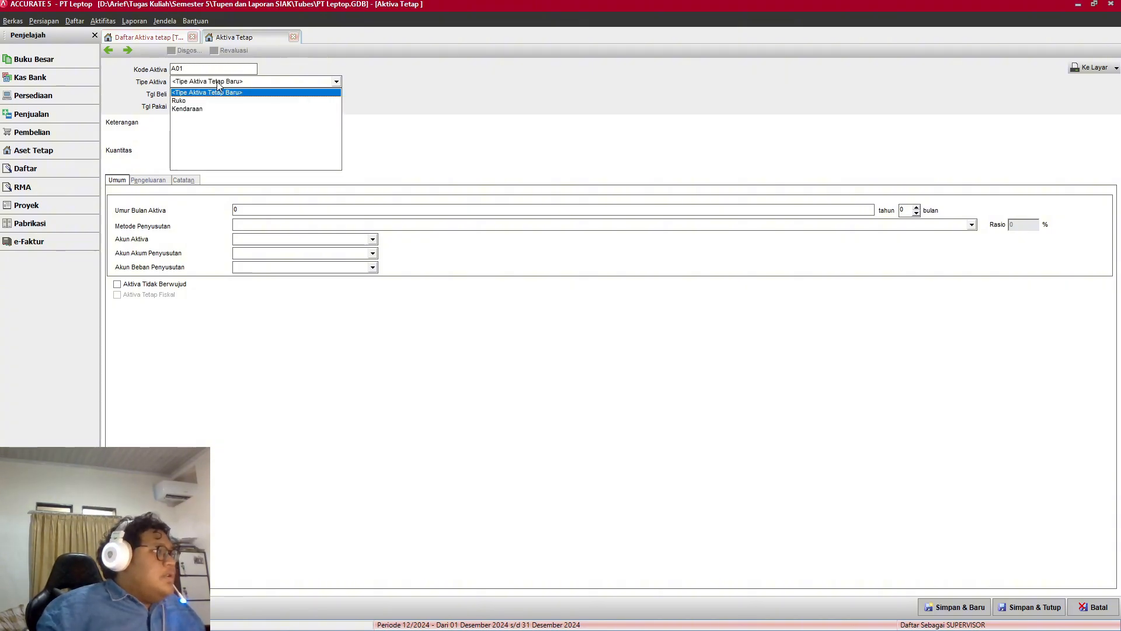
key("alt+Tab")
key("alt+Tab")
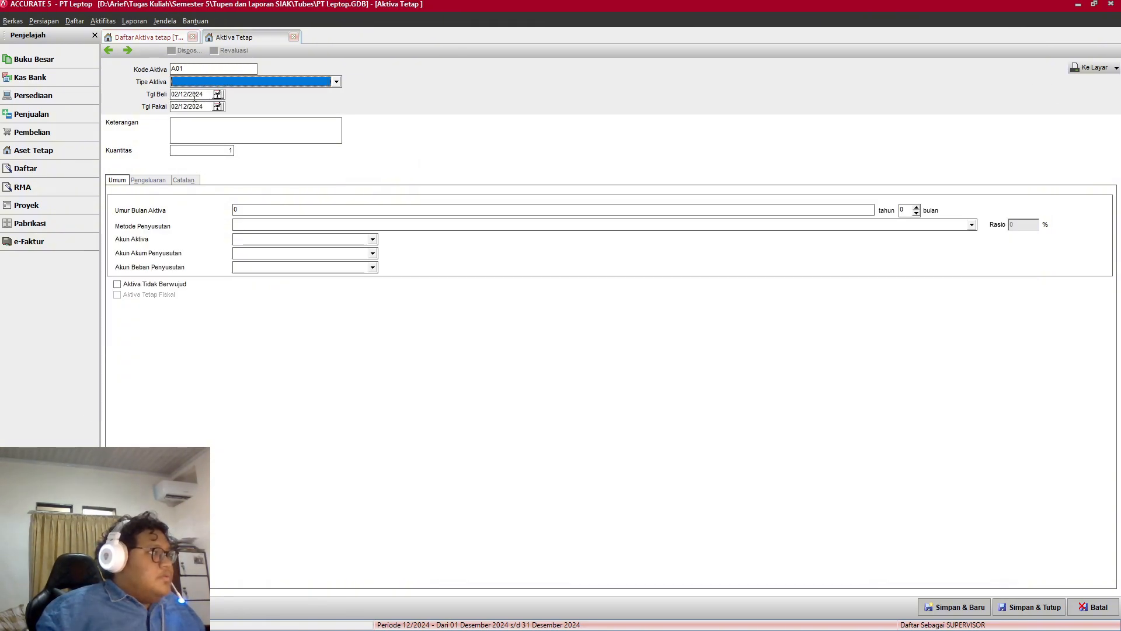
left_click(191, 86)
left_click(186, 101)
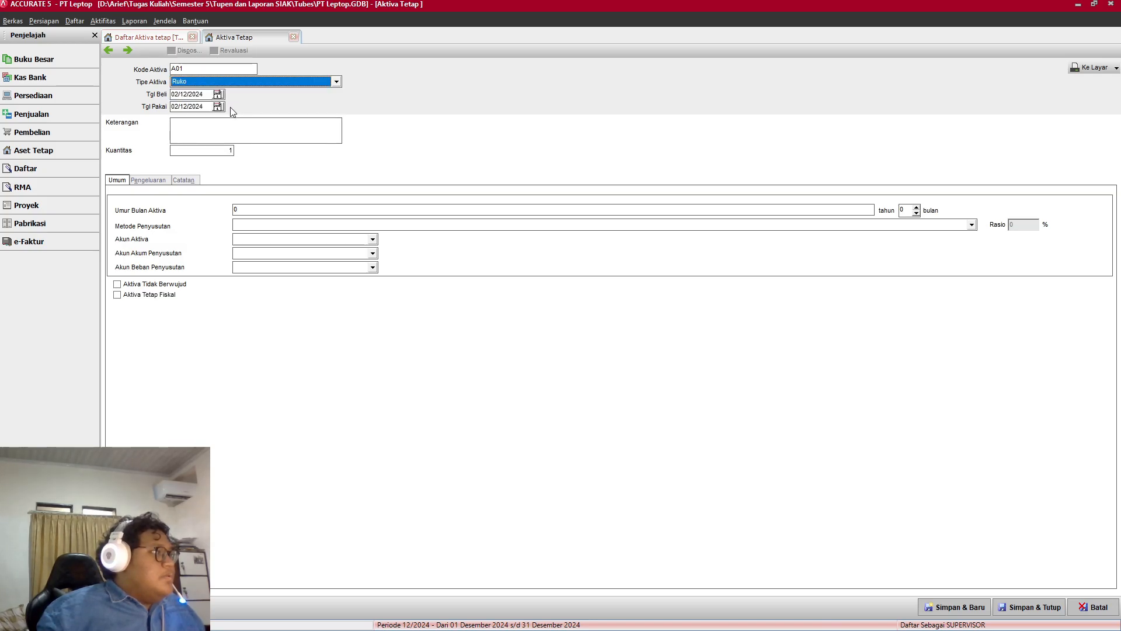
Step: Enter the purchase date 12/01/2010
key("alt+Tab")
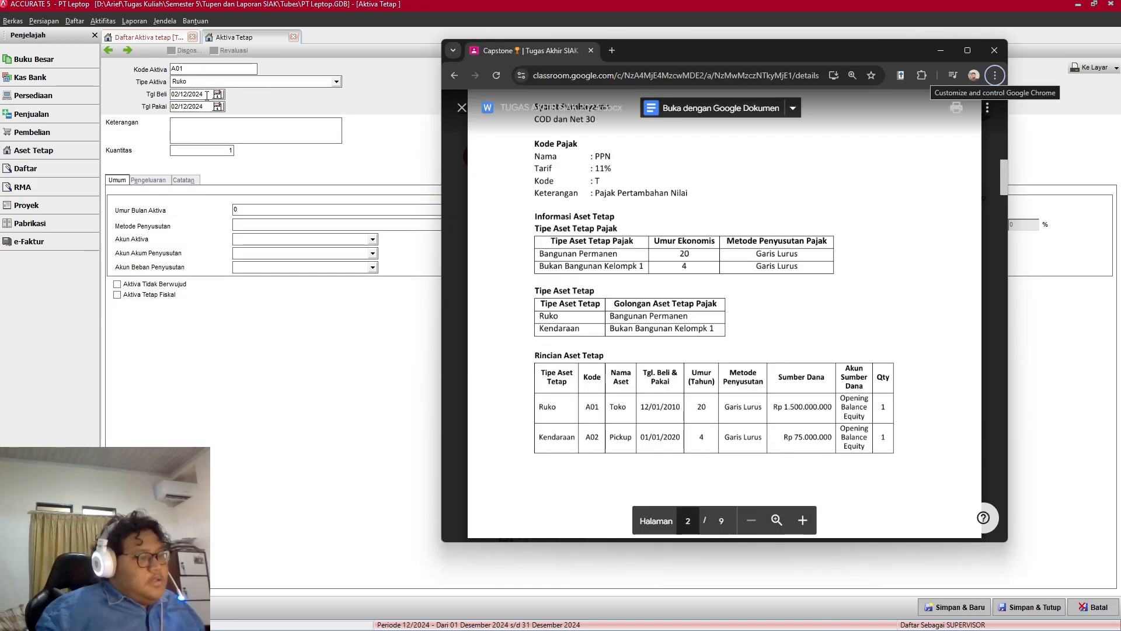
key("alt+Tab")
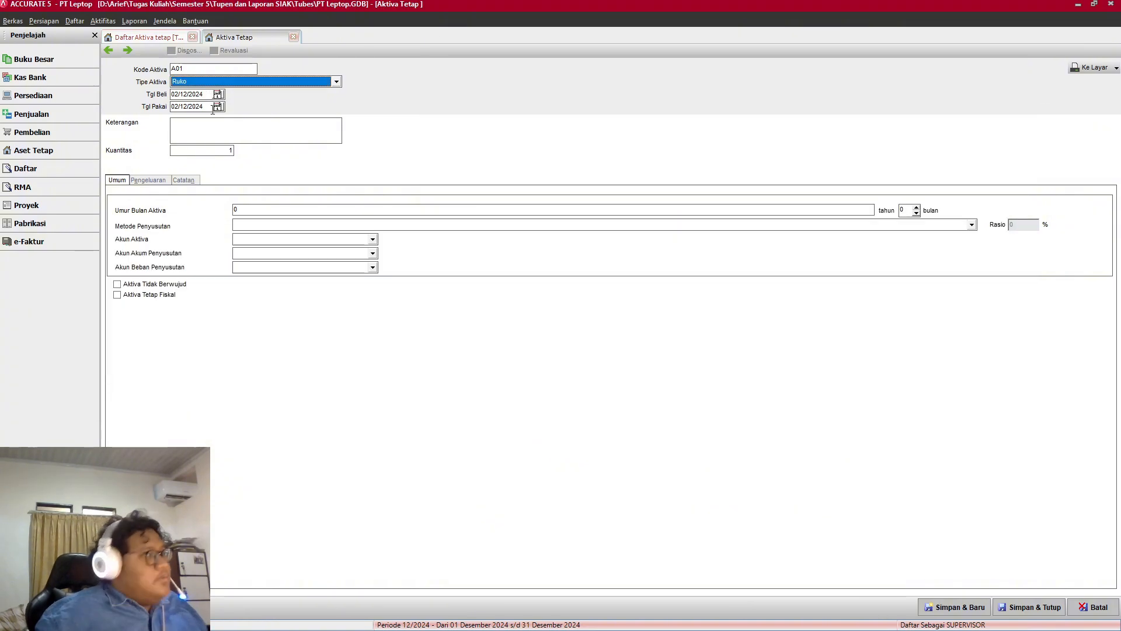
key("alt+Tab")
key("alt+Tab")
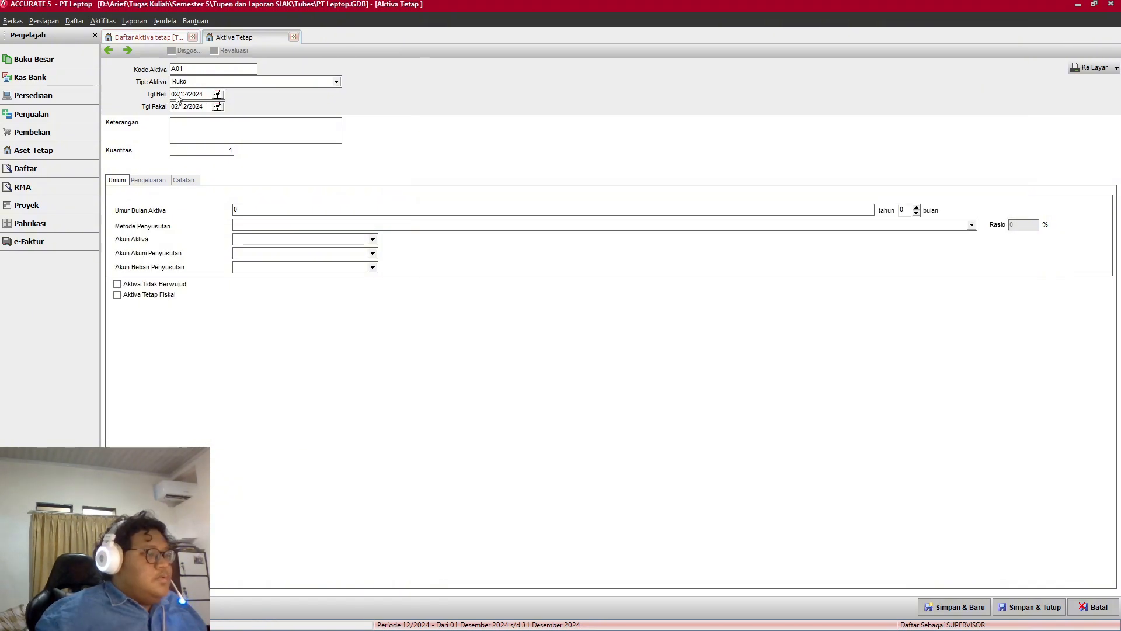
left_click(179, 94)
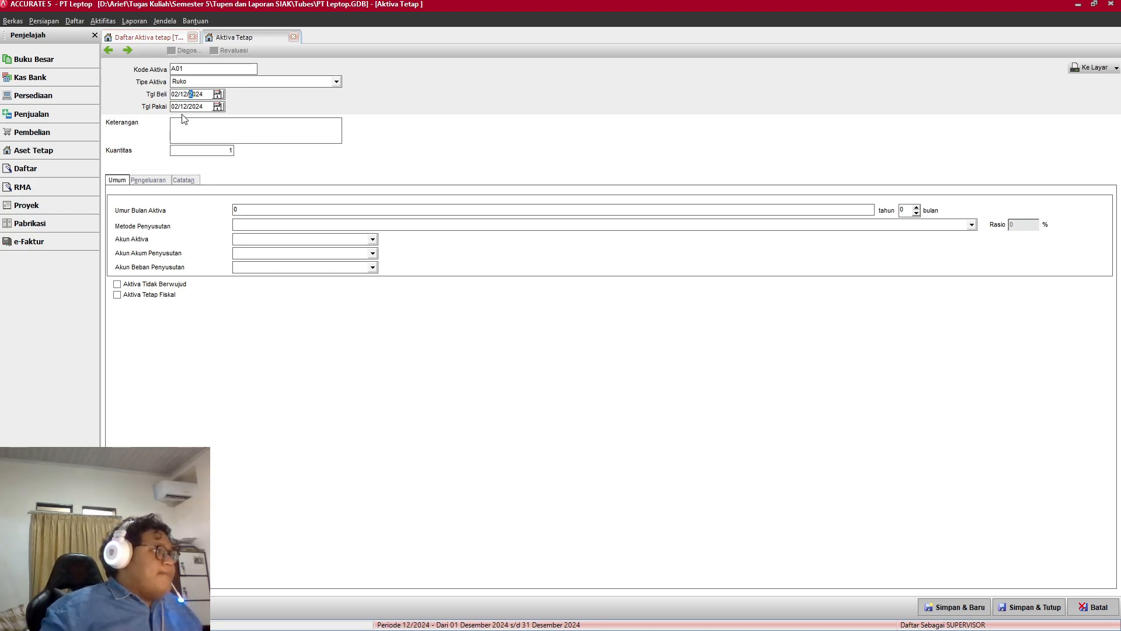
type("202")
key("BackSpace")
key("BackSpace")
key("BackSpace")
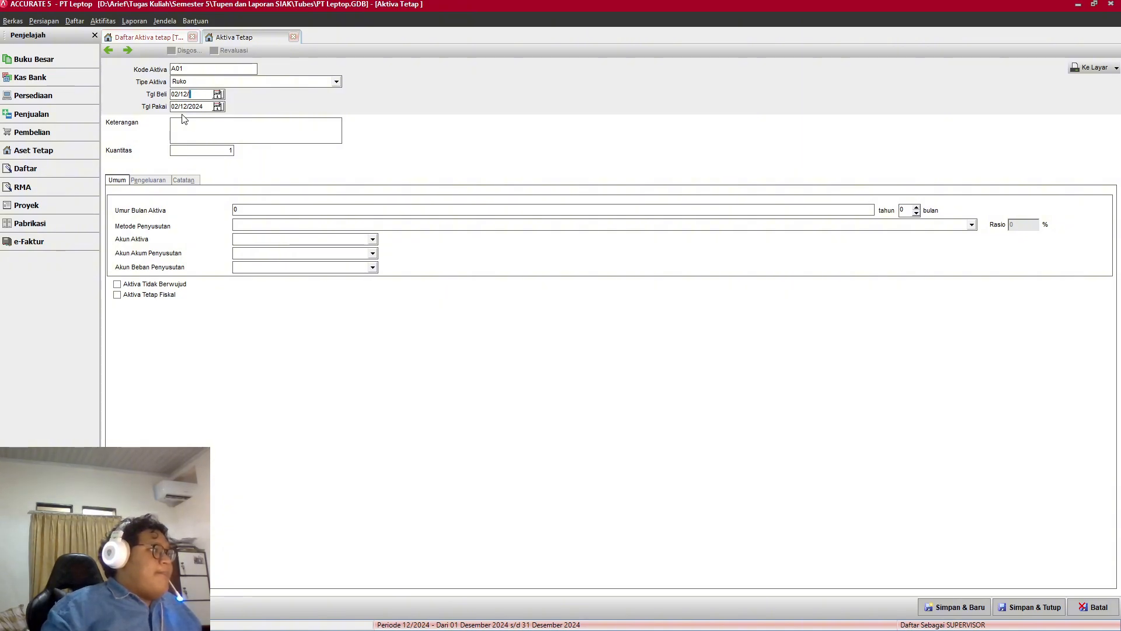
key("BackSpace")
key("BackSpace")
key("BackSpace")
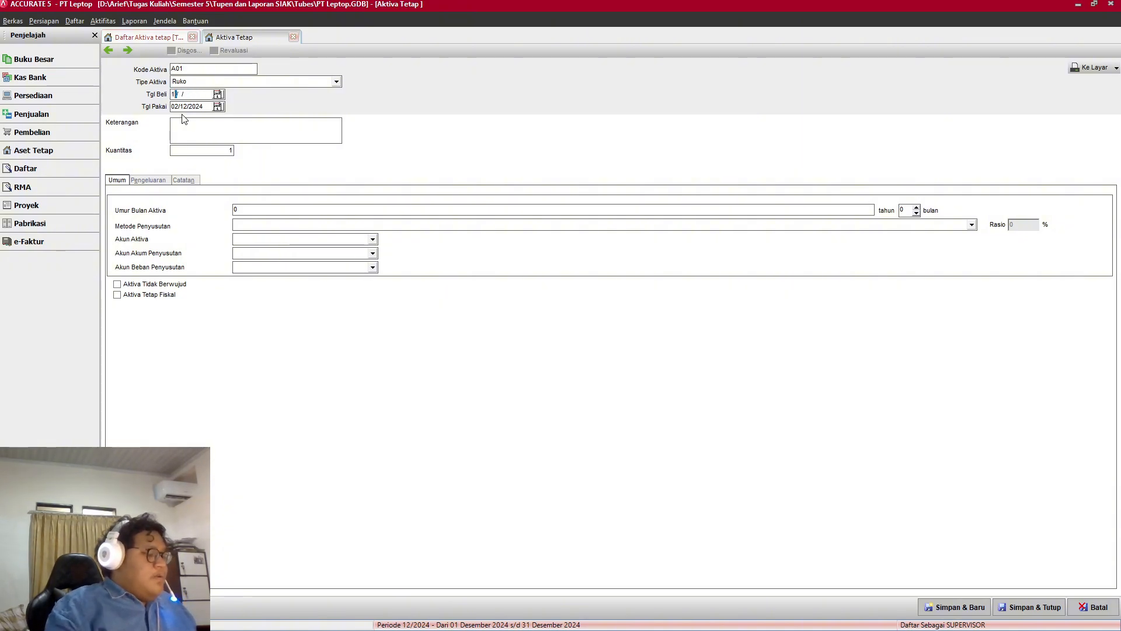
key("alt+Tab")
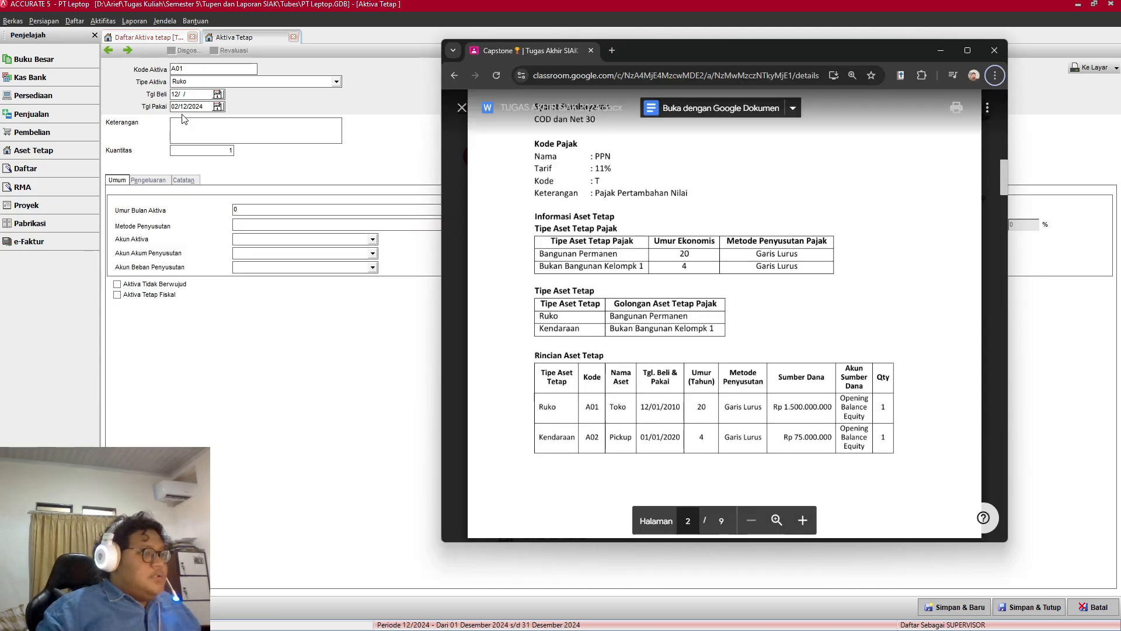
key("alt+Tab")
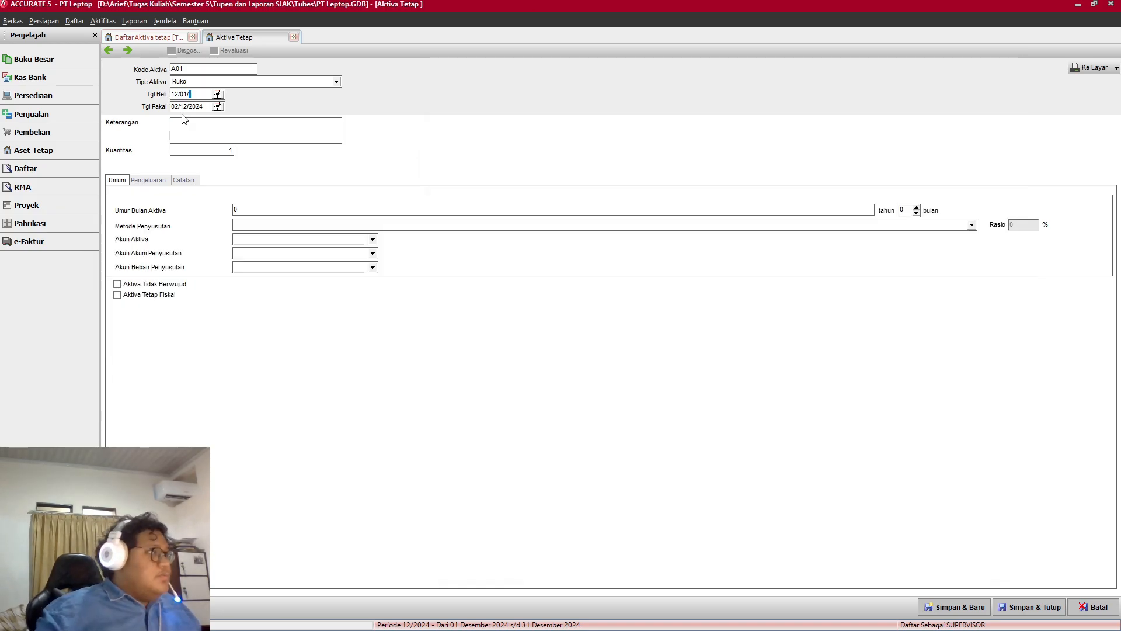
type("010")
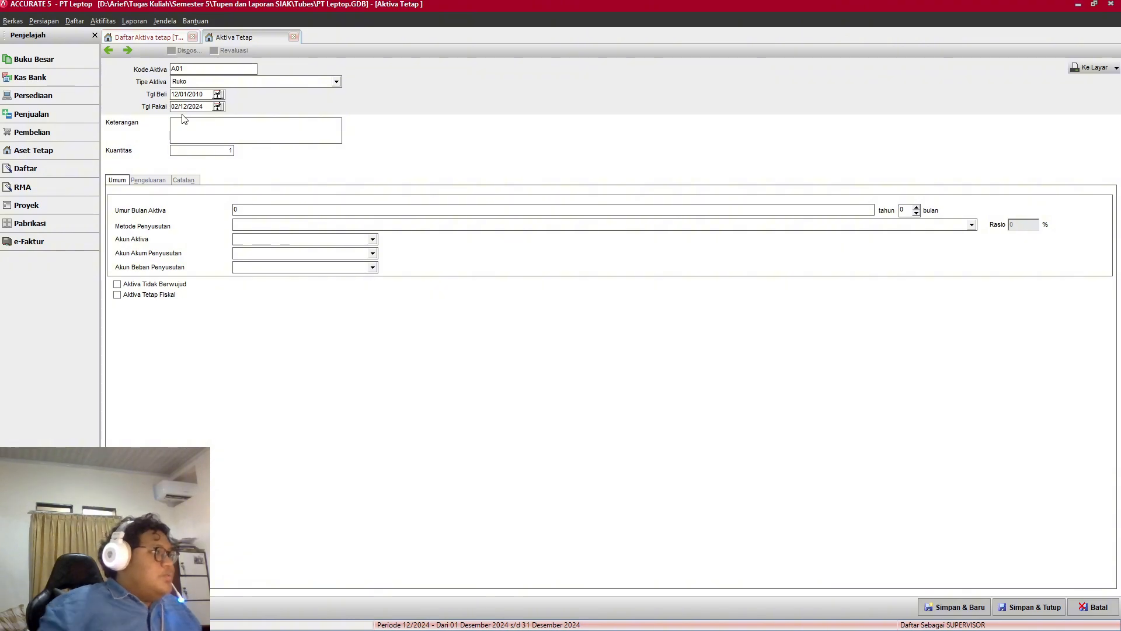
Step: Set the usage date (Tgl Pakai) to 12/01/2010 and the description to Toko
left_click(217, 107)
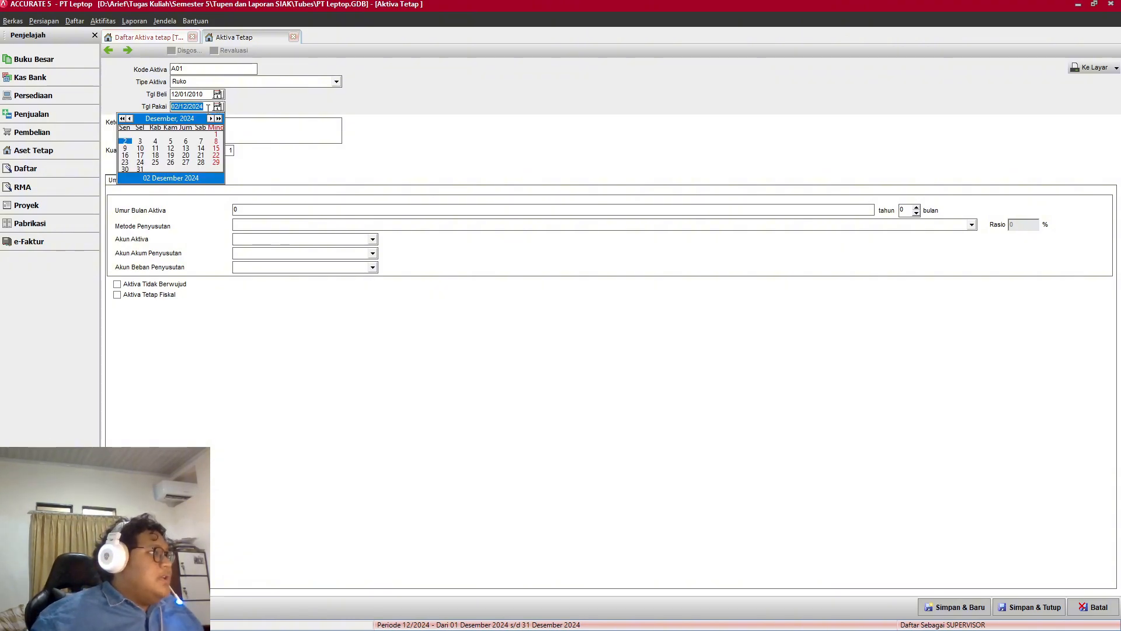
left_click(208, 107)
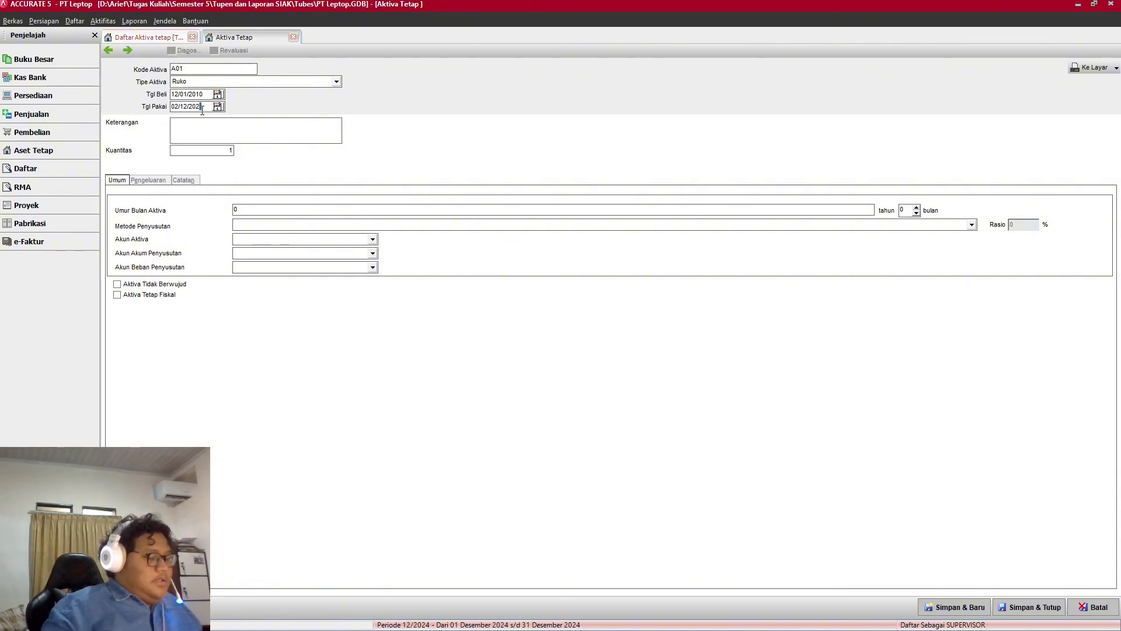
key("BackSpace")
key("BackSpace")
key("BackSpace")
key("BackSpace")
key("BackSpace")
key("BackSpace")
key("BackSpace")
key("BackSpace")
type("12/01/2")
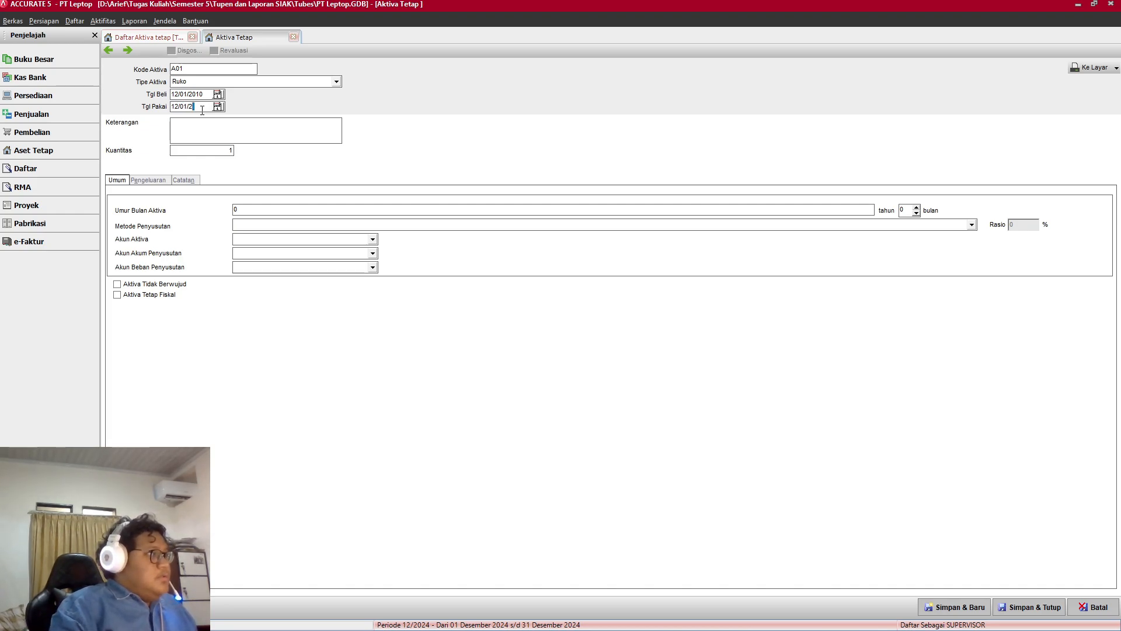
type("012")
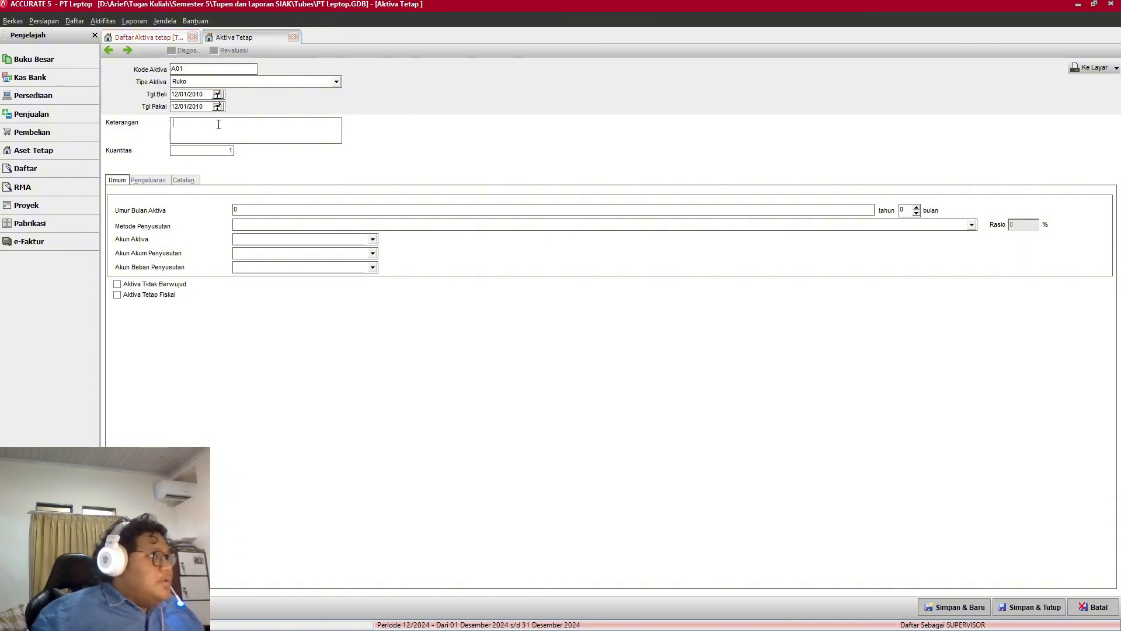
key("alt+Tab")
key("alt+Tab")
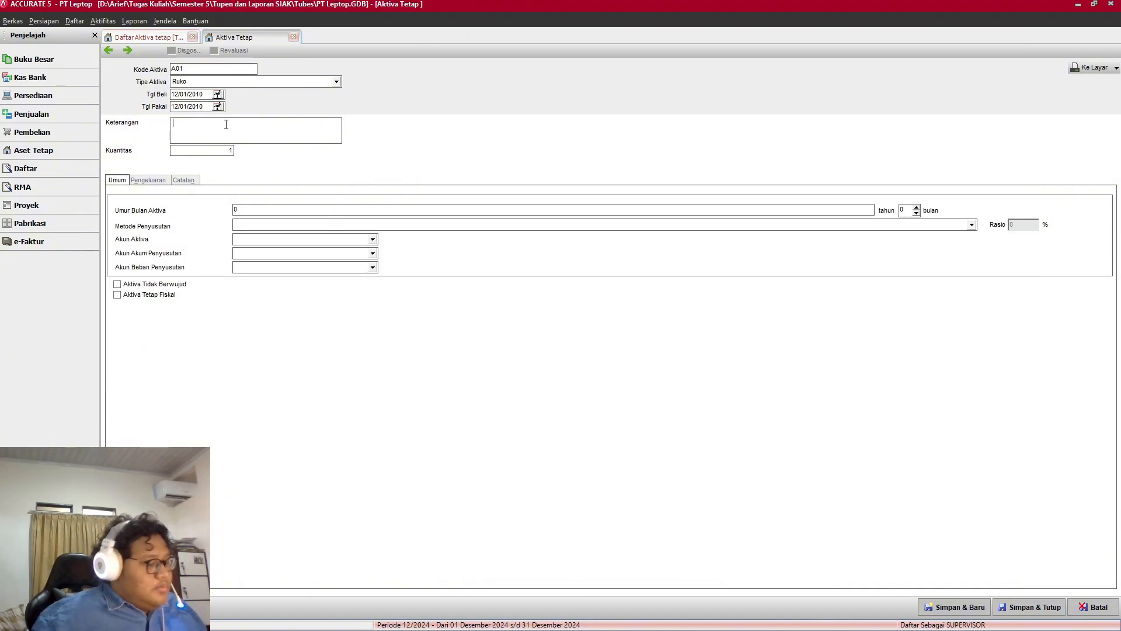
type("Toko")
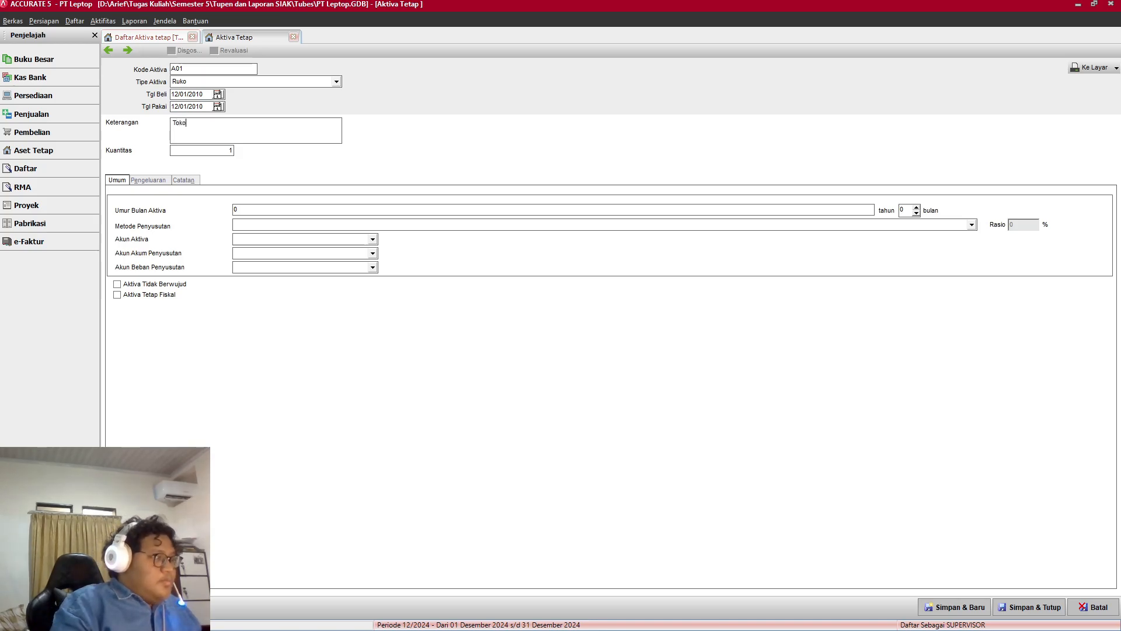
key("alt+Tab")
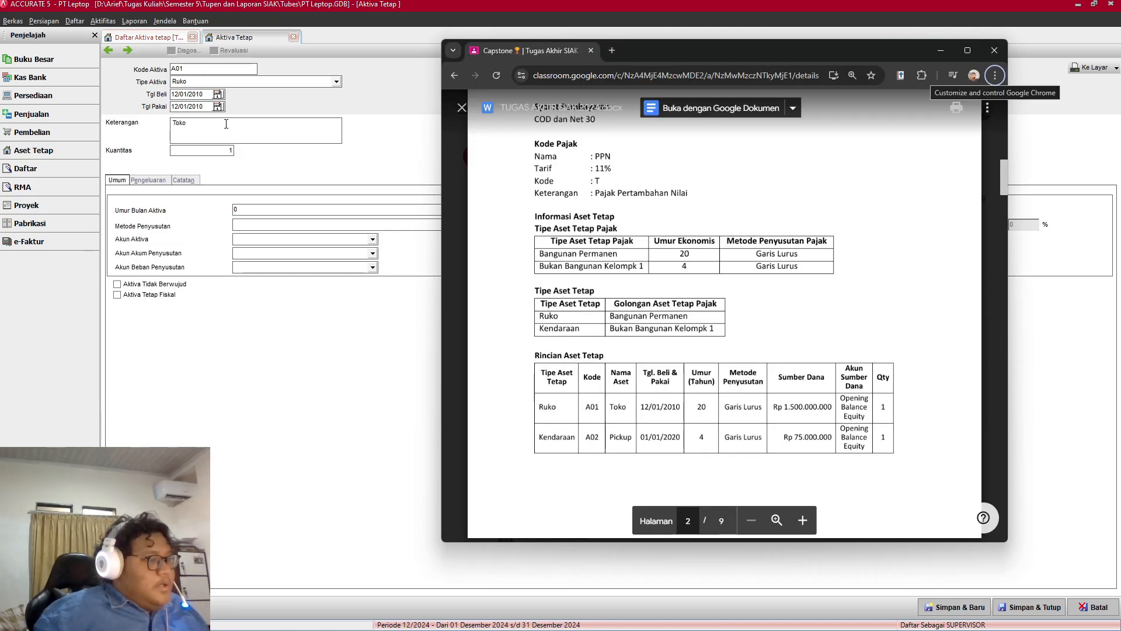
key("alt+Tab")
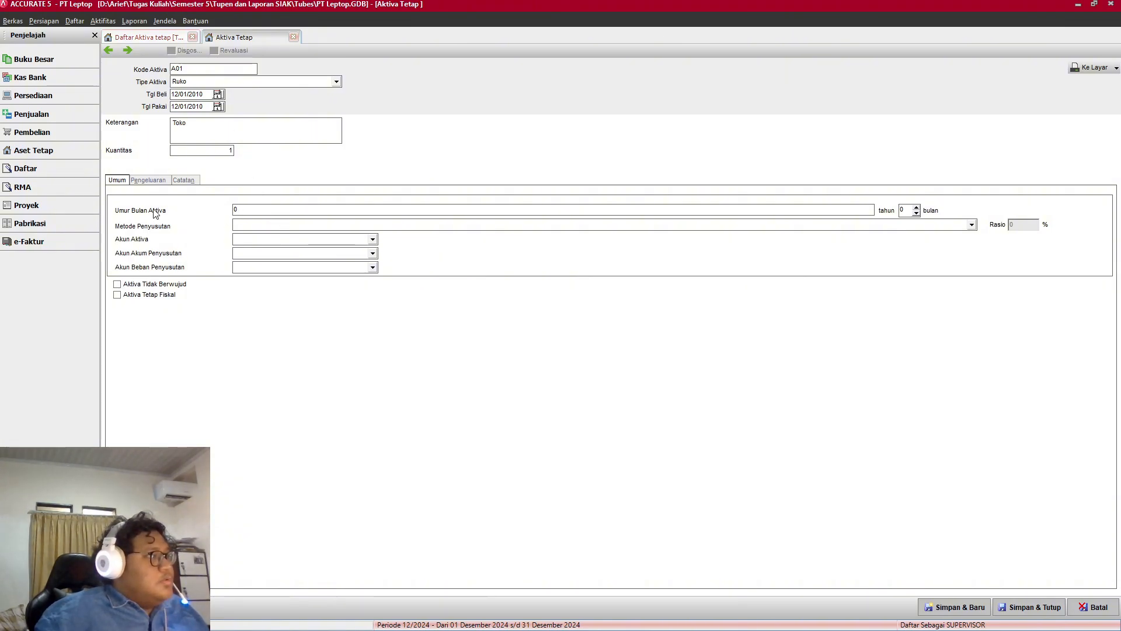
key("alt+Tab")
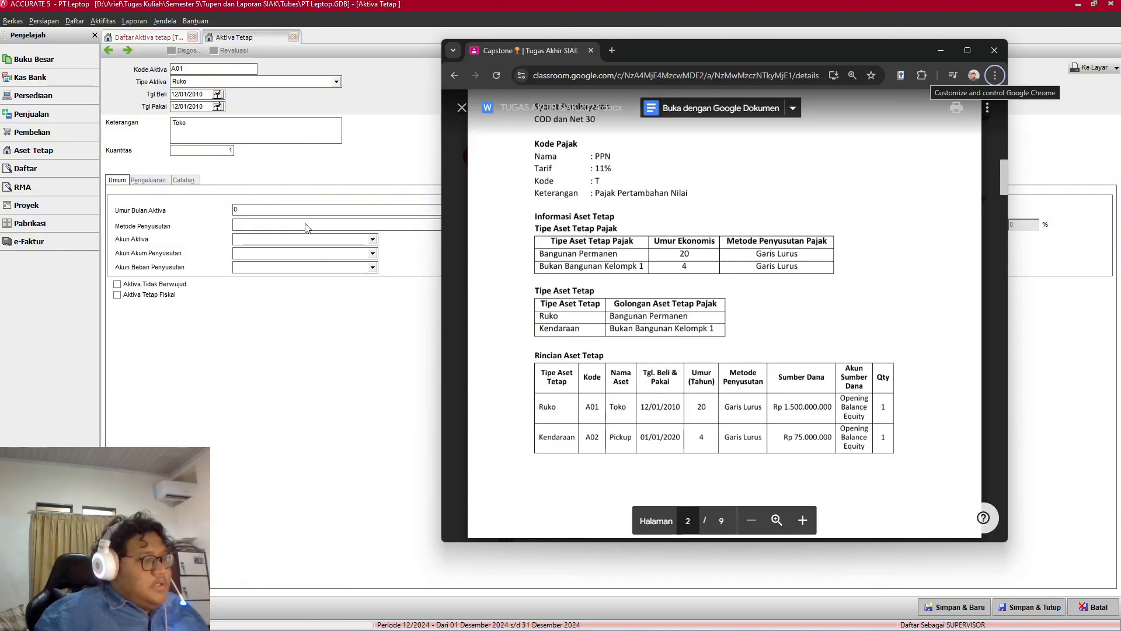
key("alt+Tab")
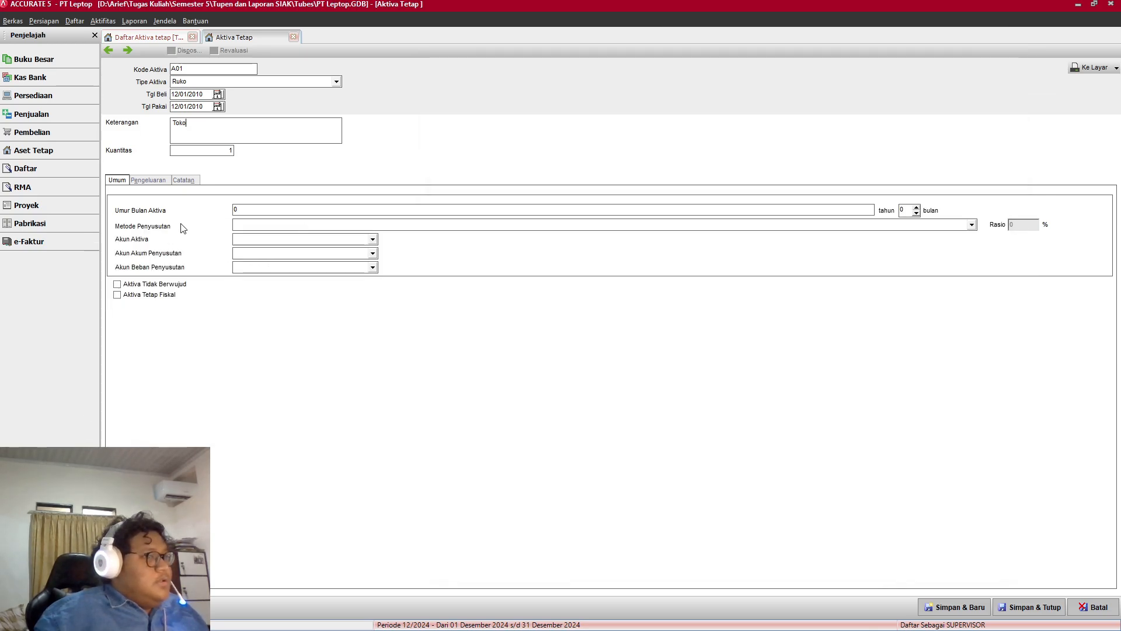
Step: Choose Metode Garis Lurus depreciation with an asset life of 20 years
left_click(478, 227)
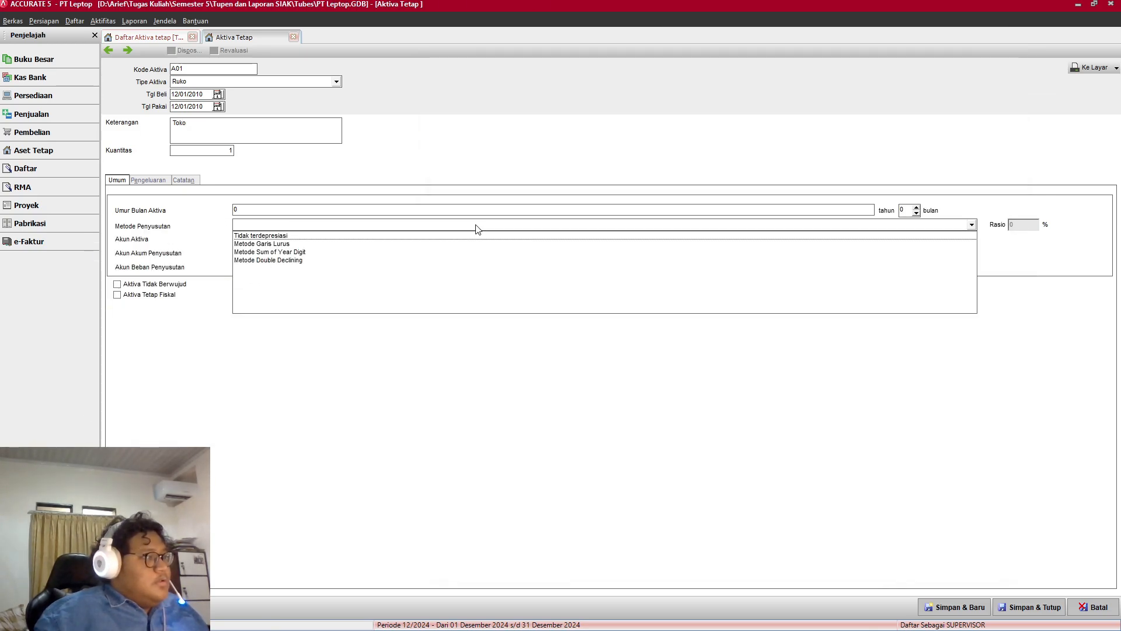
left_click(287, 244)
left_click(289, 208)
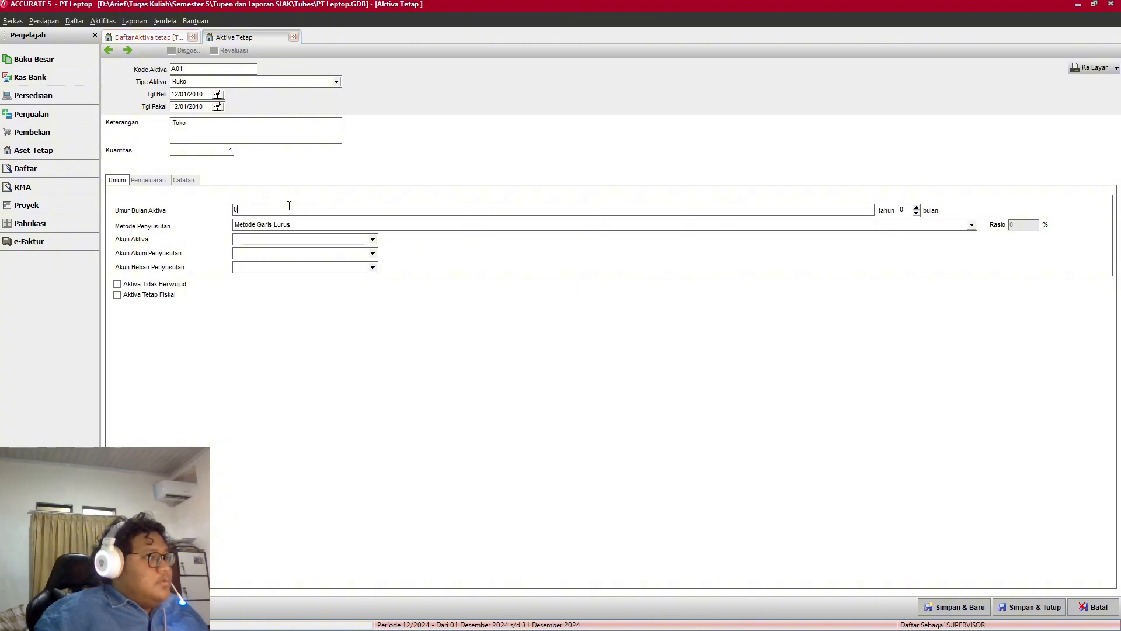
key("BackSpace")
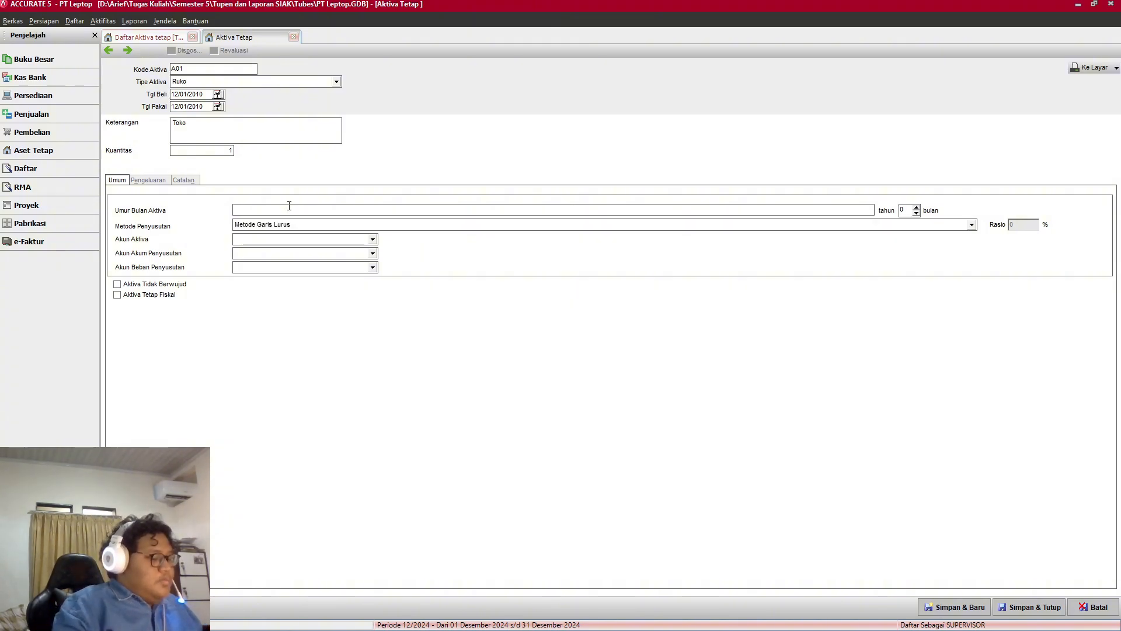
type("20")
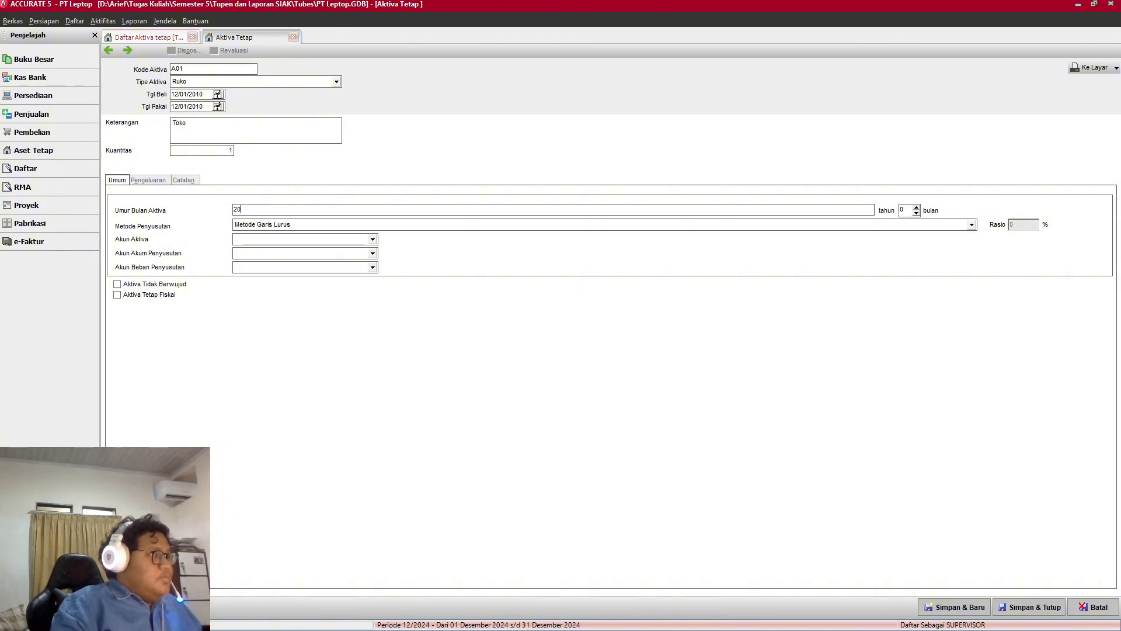
Step: Set the asset account to Gedung and accumulated depreciation to Akumulasi Penyusutan Gedung
left_click(372, 239)
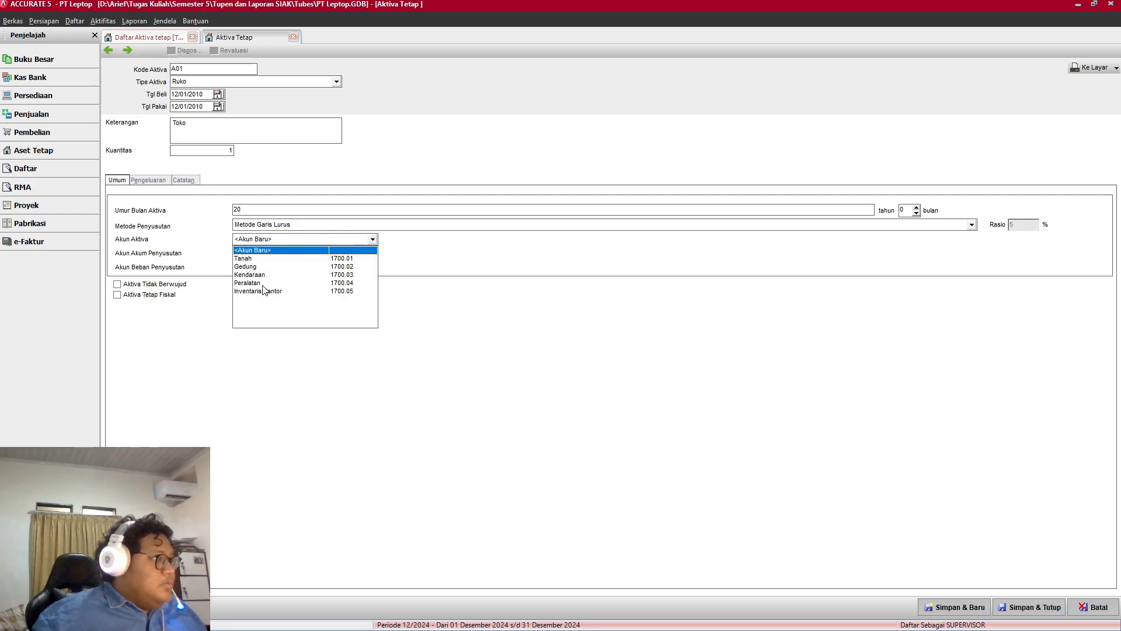
left_click(257, 267)
left_click(272, 254)
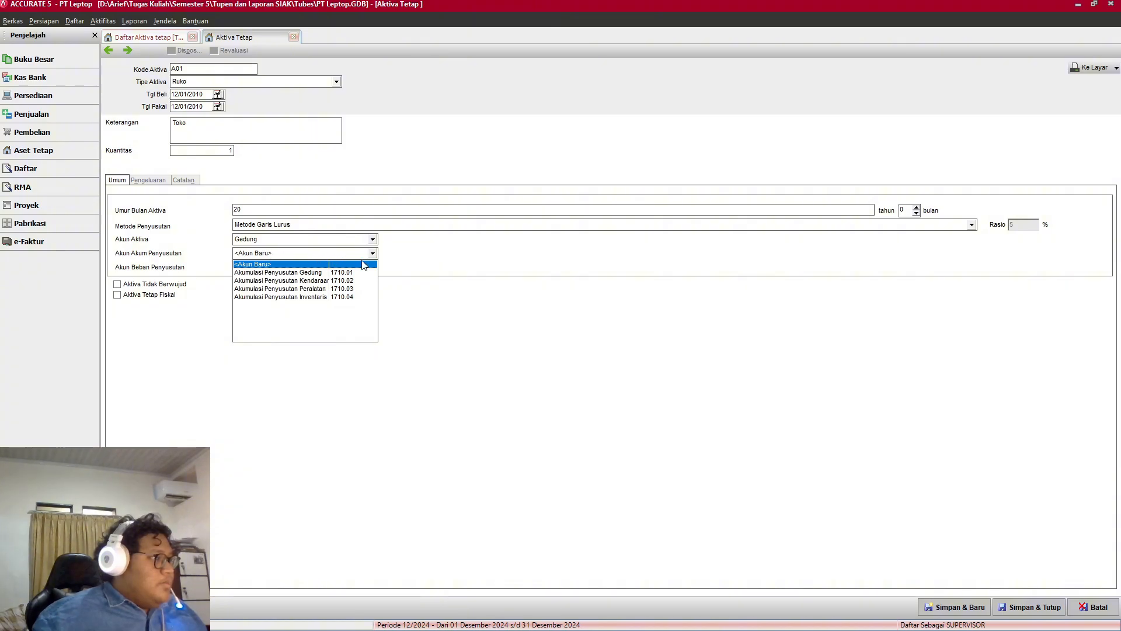
left_click(307, 272)
Step: Set the depreciation expense account to Biaya Penyusutan Gedung
left_click(314, 267)
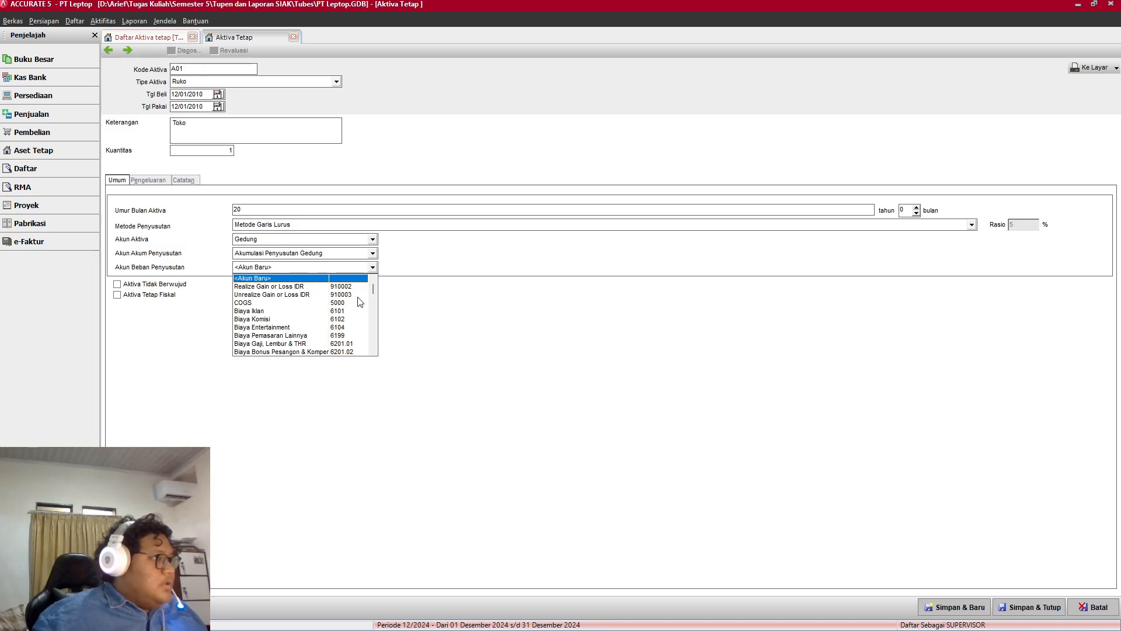
key("alt+Tab")
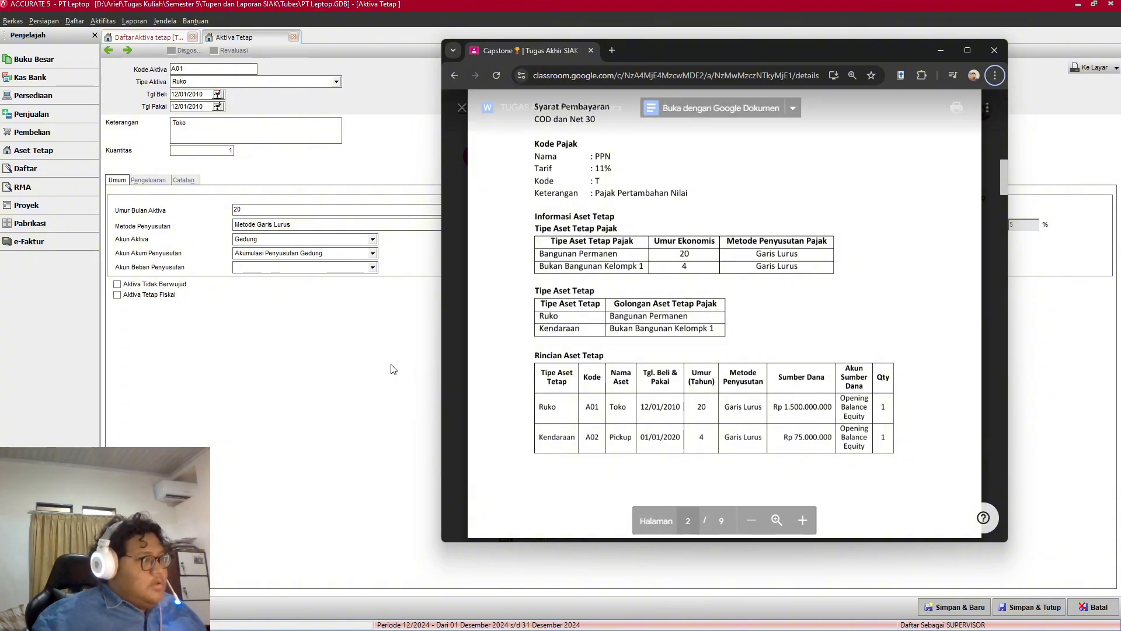
left_click(310, 316)
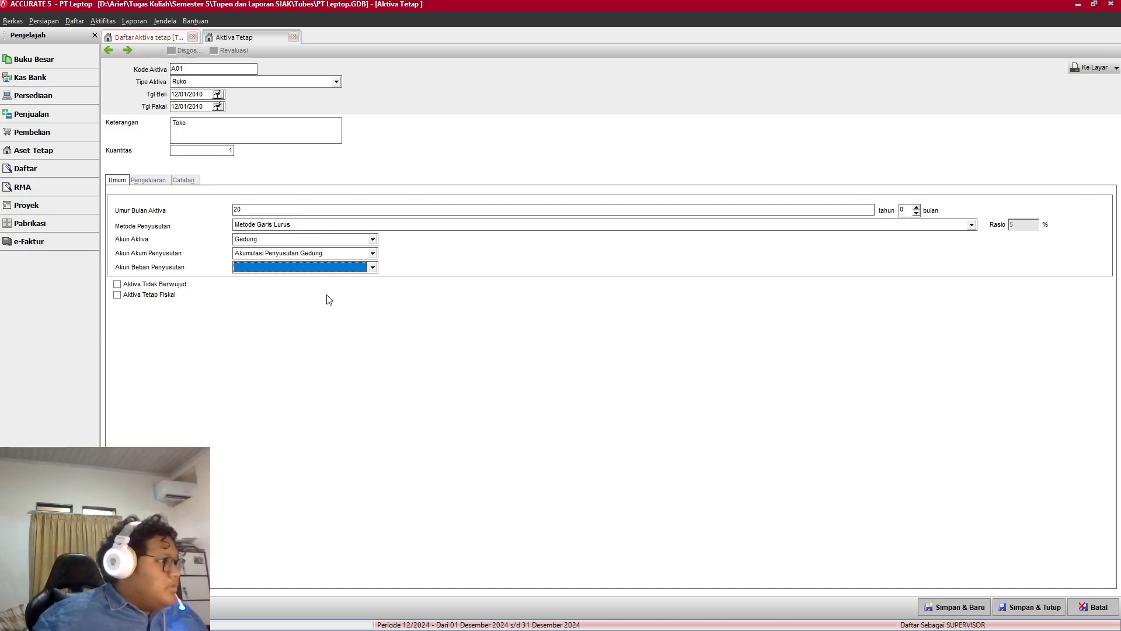
left_click(373, 268)
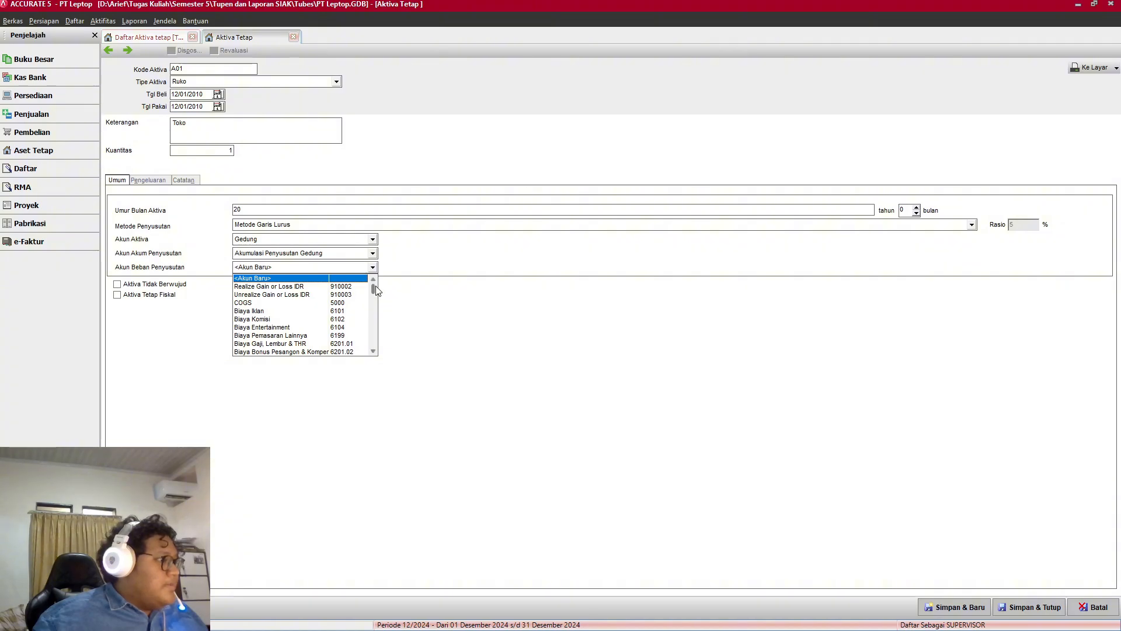
left_click_drag(376, 287, 376, 302)
left_click(373, 352)
left_click(373, 352)
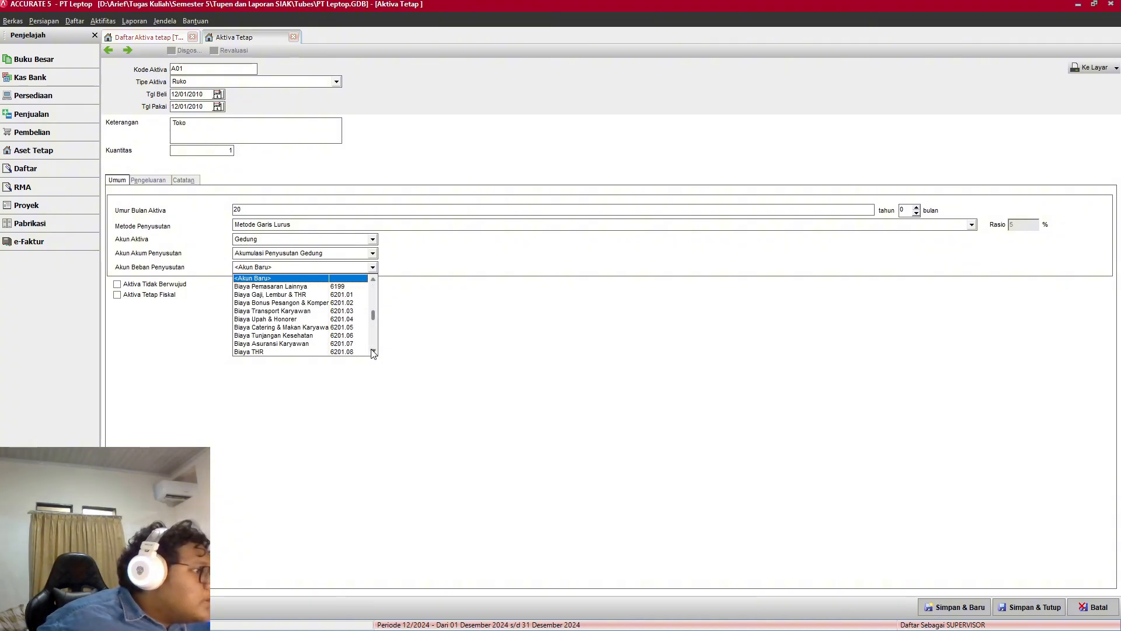
left_click(373, 352)
left_click(373, 352)
left_click(373, 351)
left_click(373, 351)
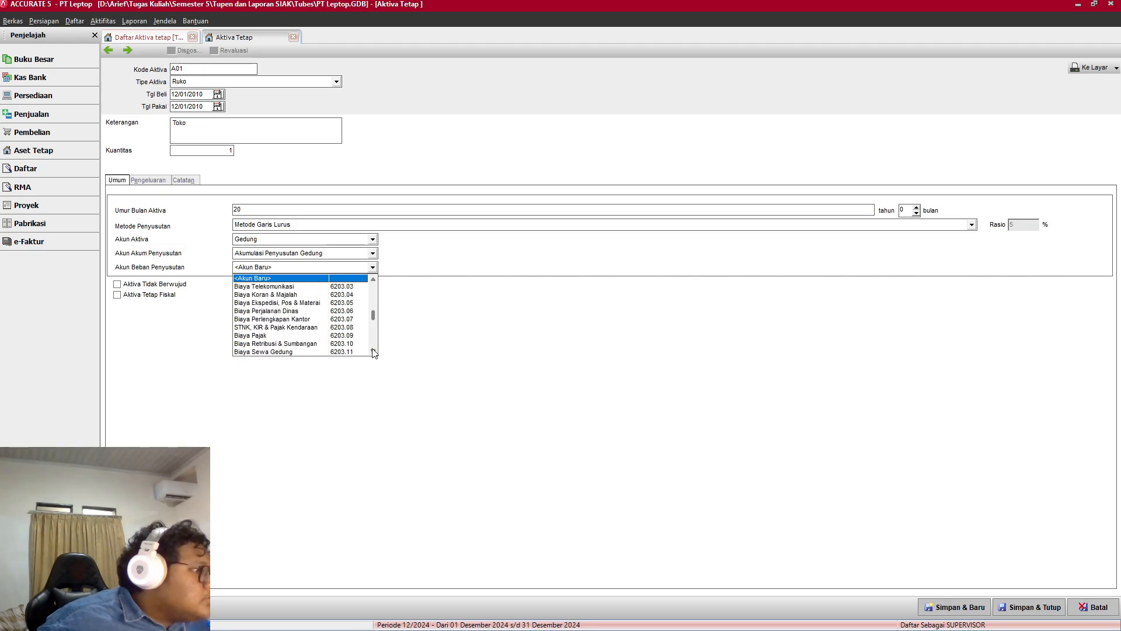
left_click(373, 351)
left_click(373, 352)
left_click(373, 352)
left_click(373, 352)
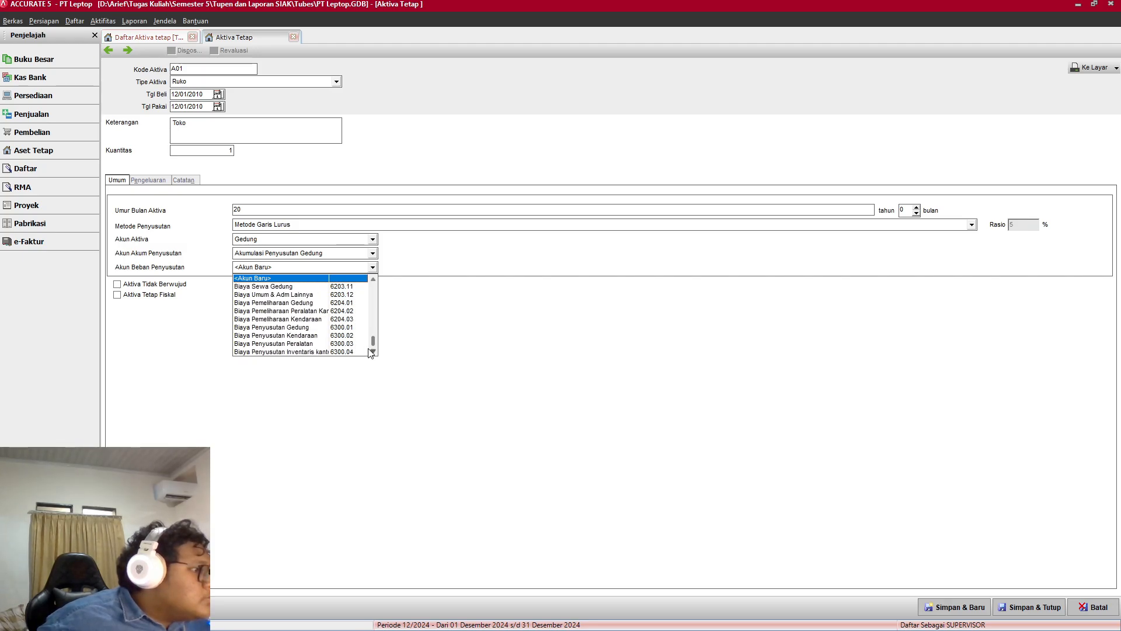
left_click(280, 328)
left_click(147, 180)
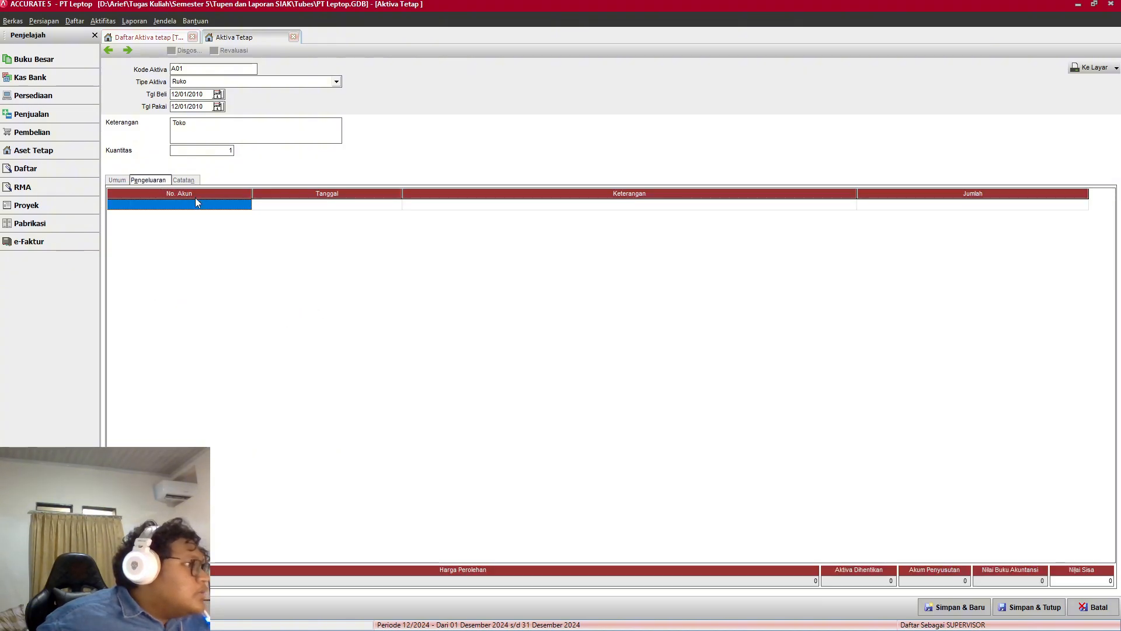
Step: Add an expenditure line using account 310001 OPENING BALANCE EQUITY, found by searching 'ope'
left_click(237, 203)
left_click(246, 204)
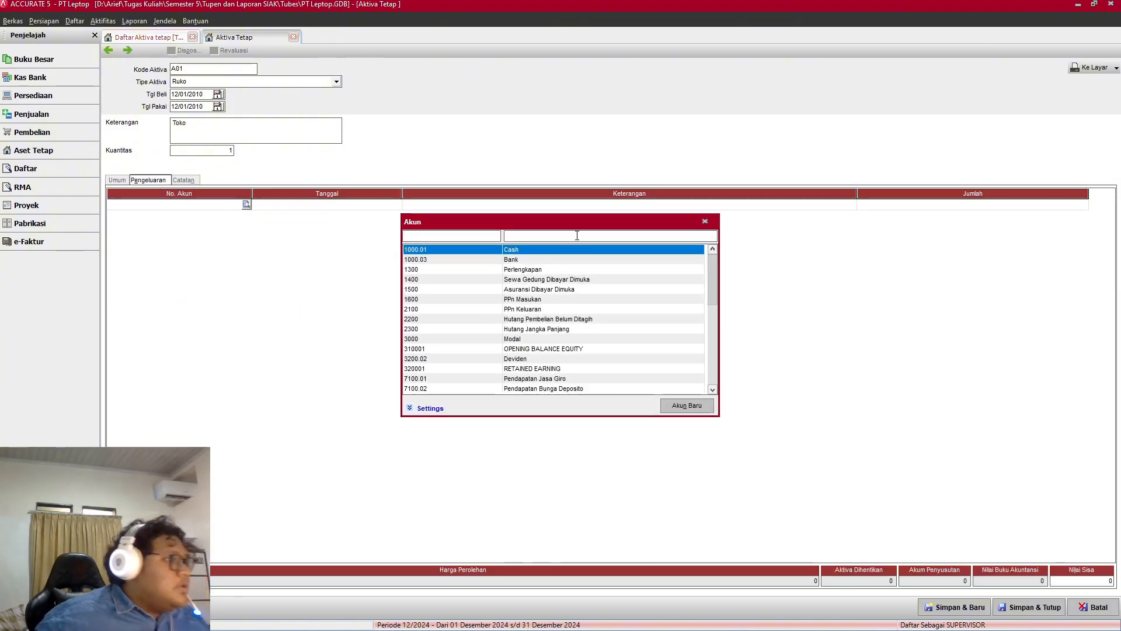
type("ope")
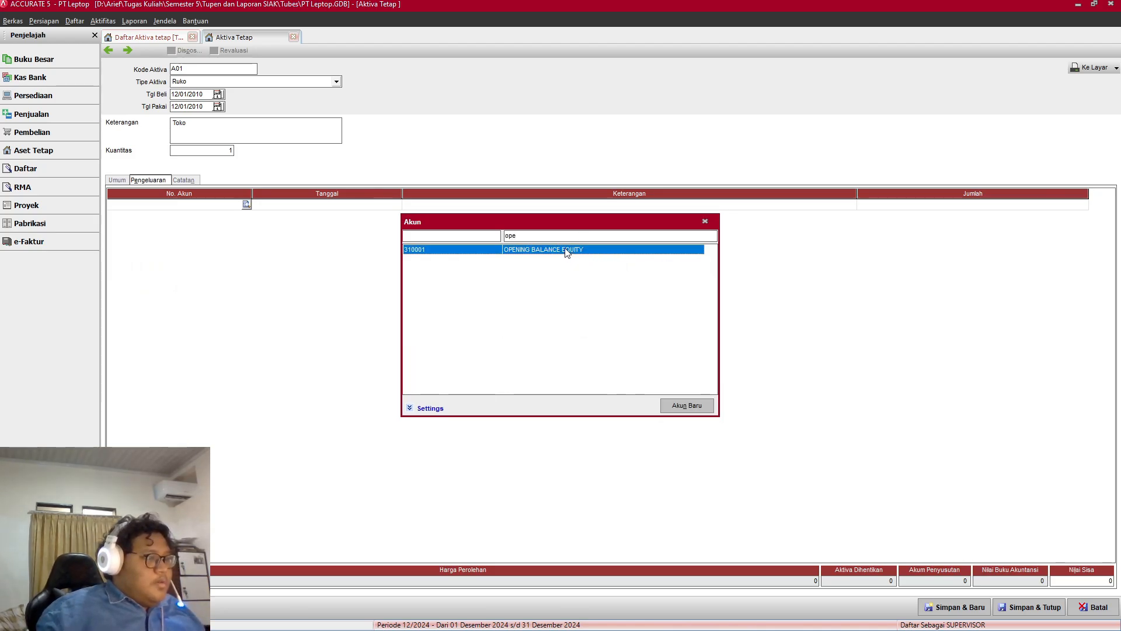
left_click(687, 406)
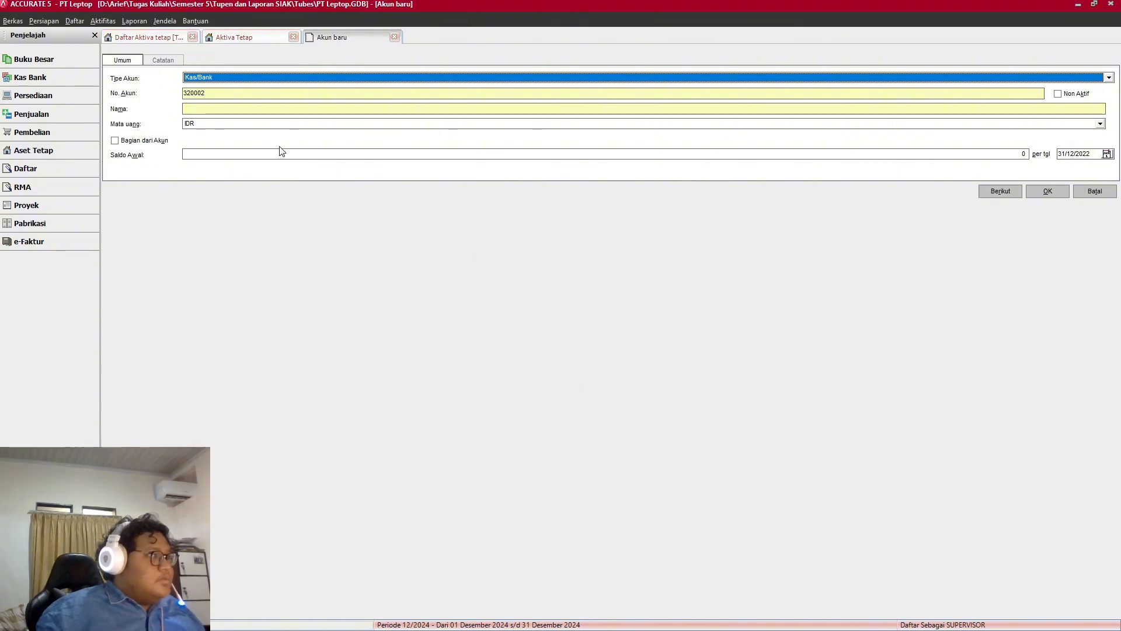
left_click(394, 37)
left_click(246, 204)
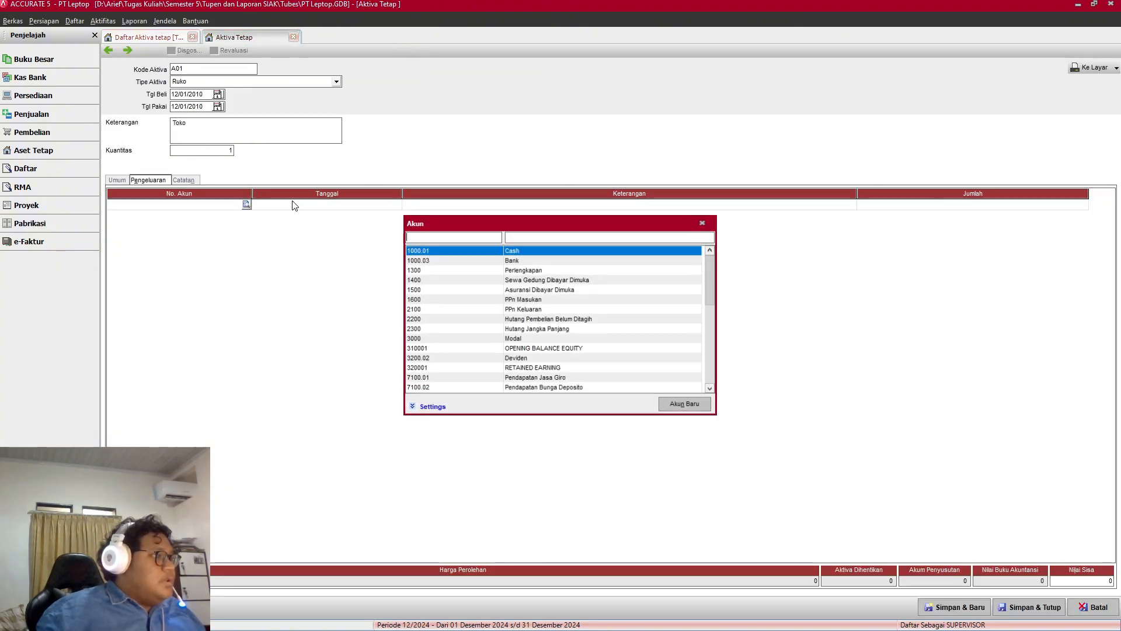
left_click(537, 237)
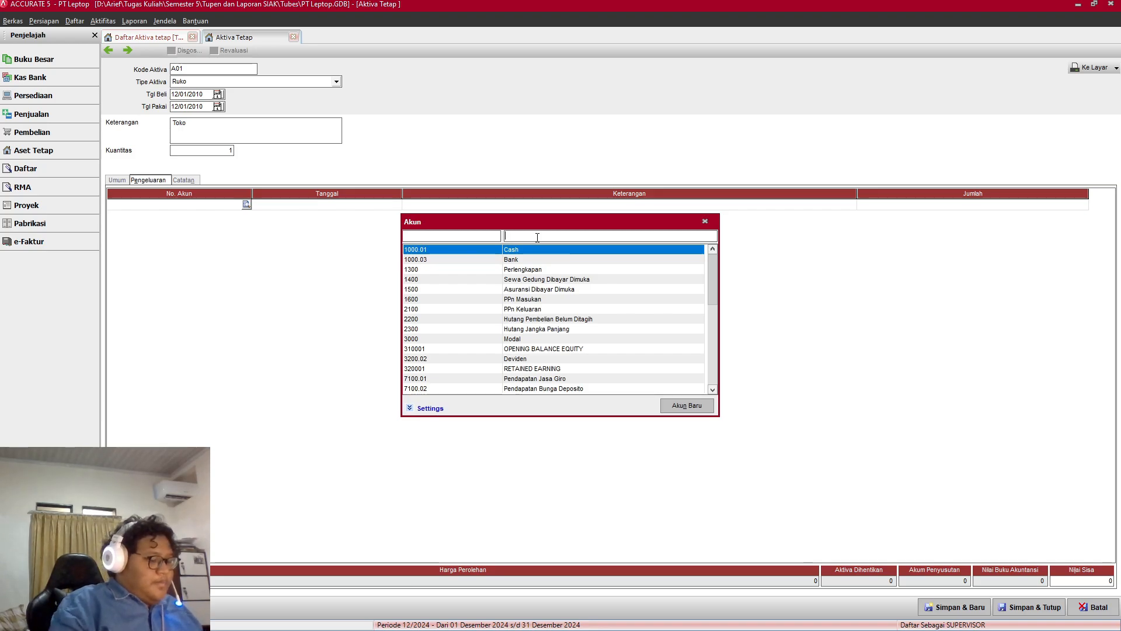
type("ope")
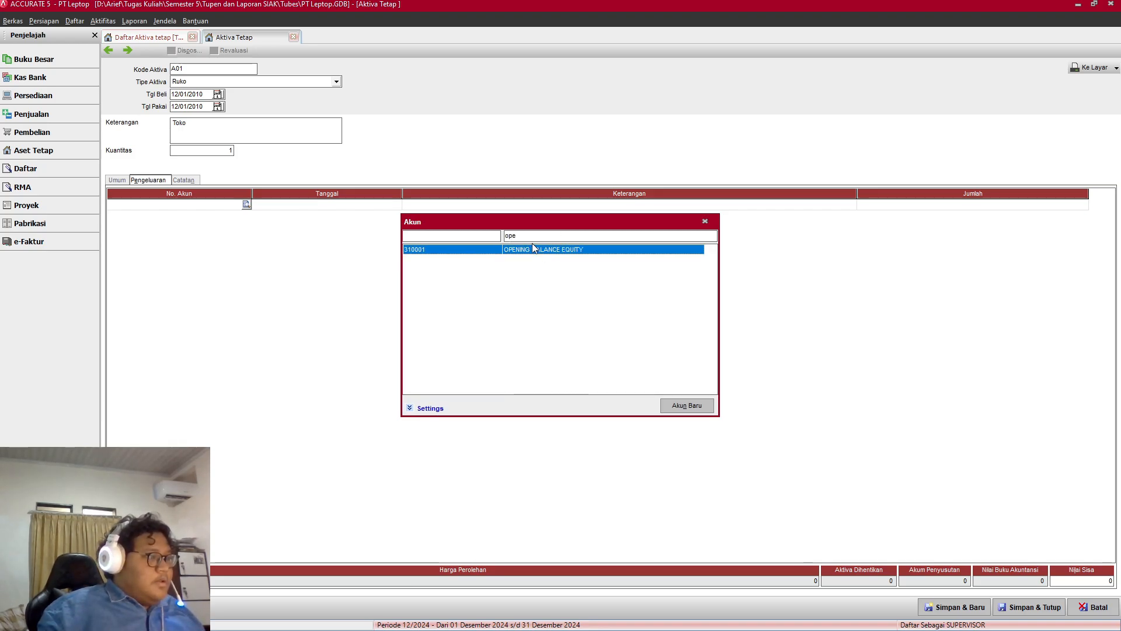
double_click(532, 250)
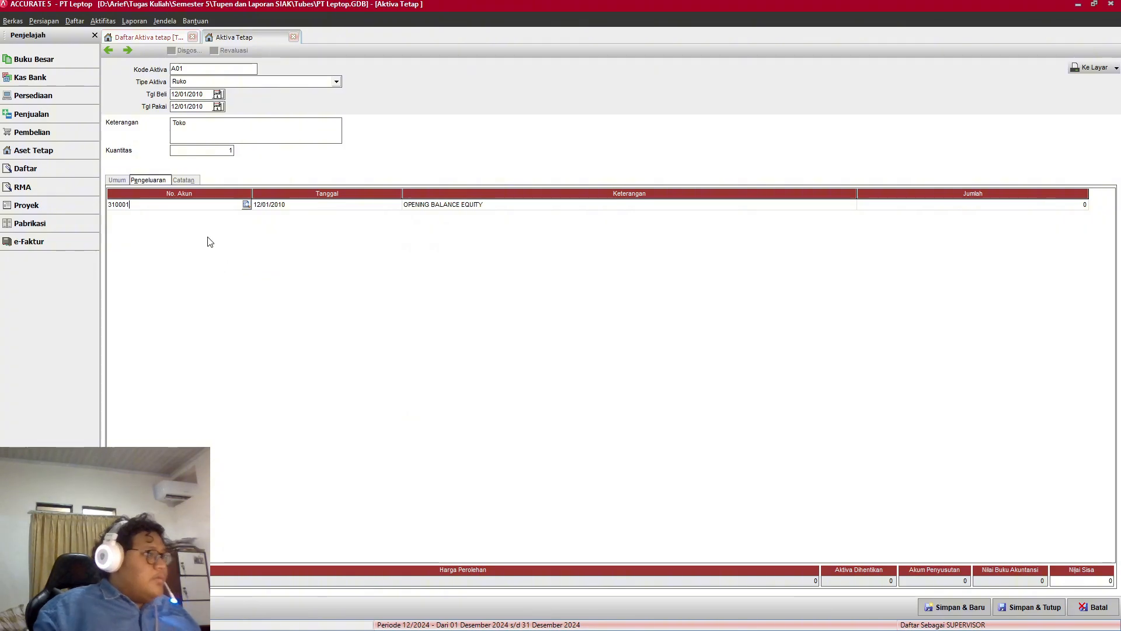
key("alt+Tab")
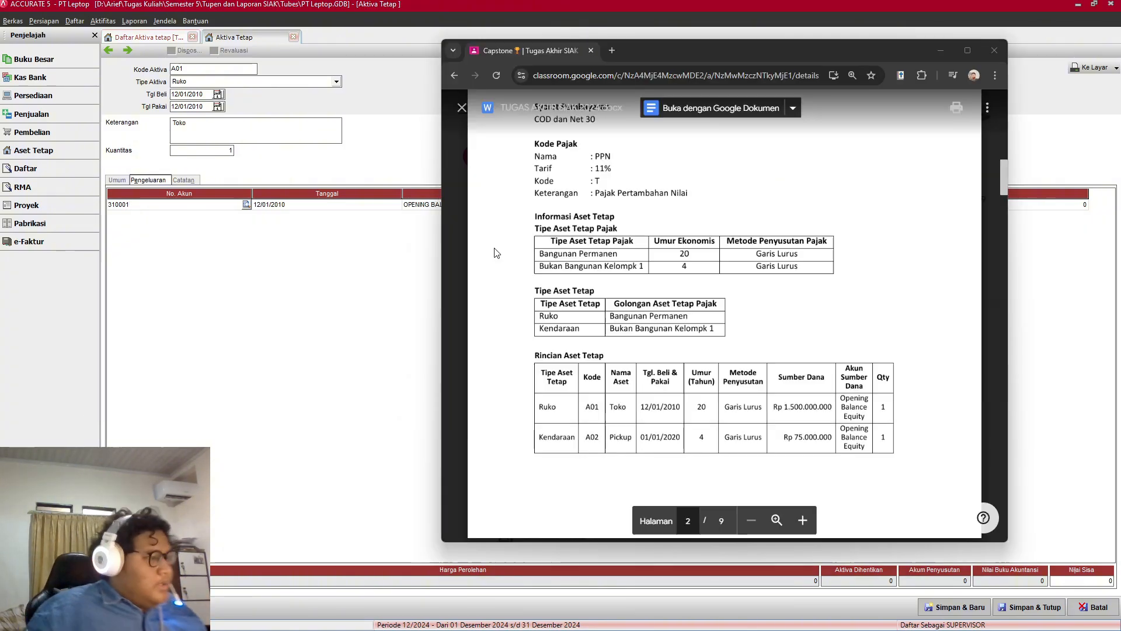
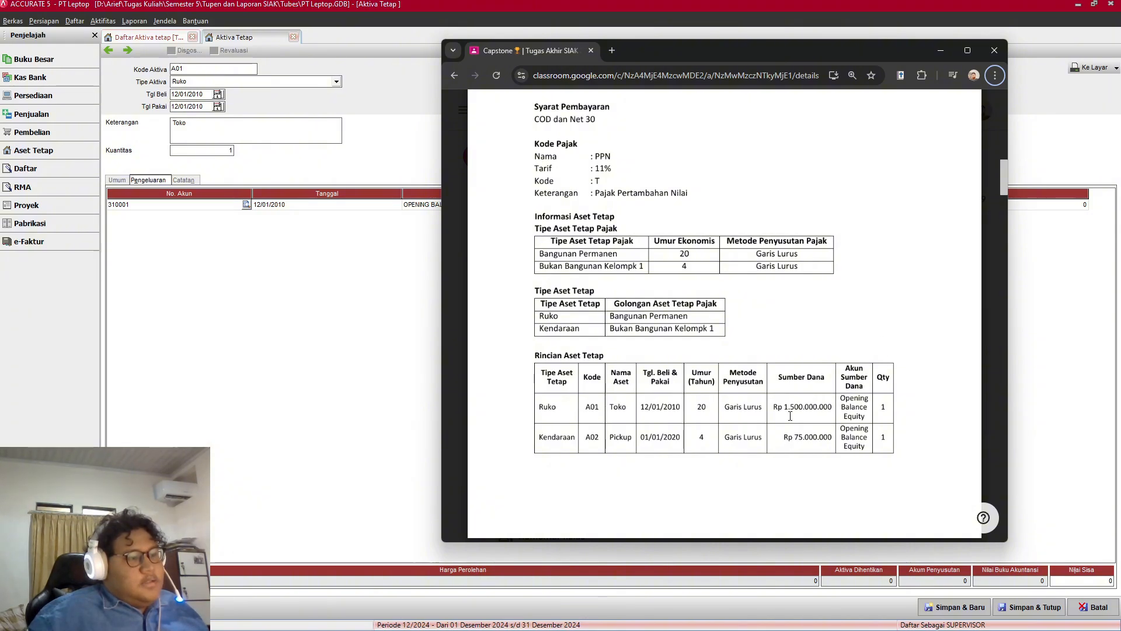
Step: Enter an Opening Balance Equity amount for account 310001 on asset A01
left_click(941, 50)
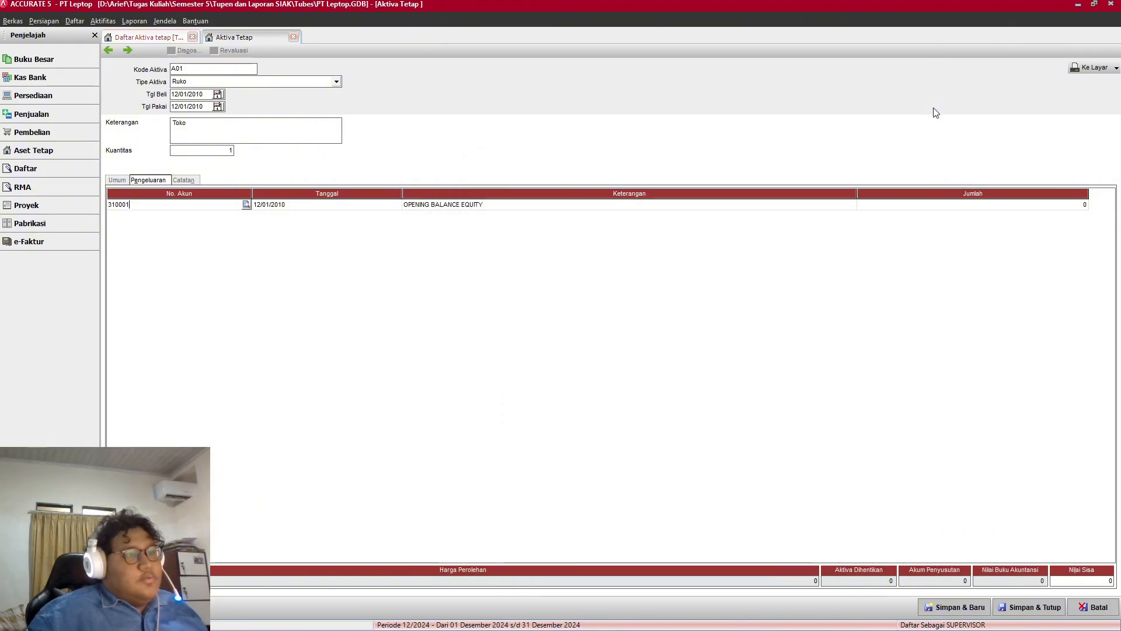
left_click(929, 205)
type("15")
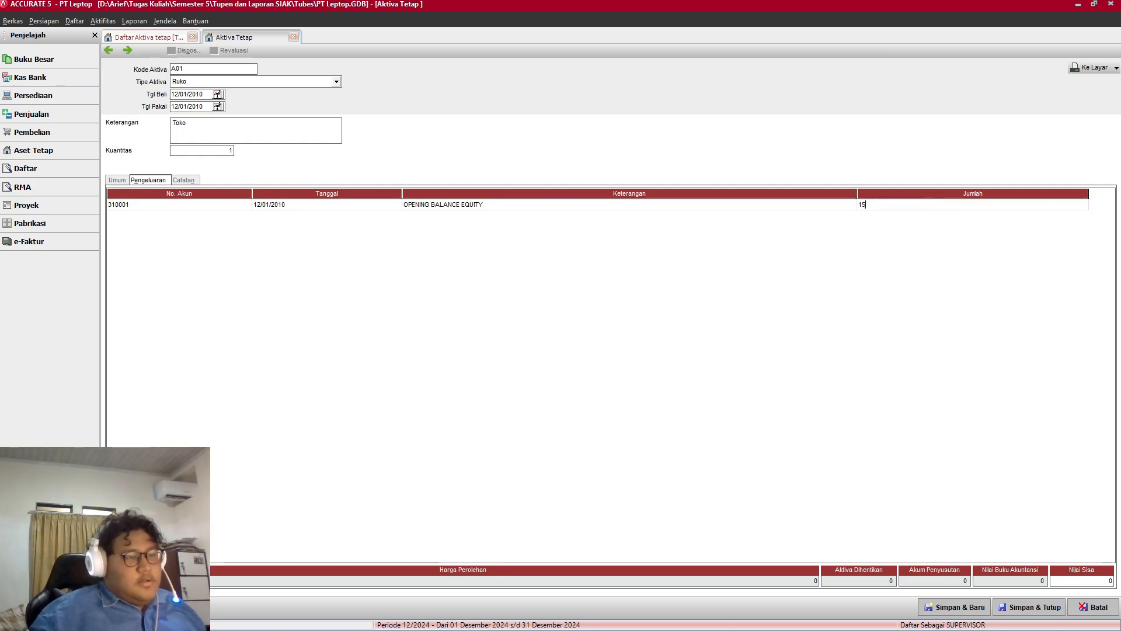
type("000000000")
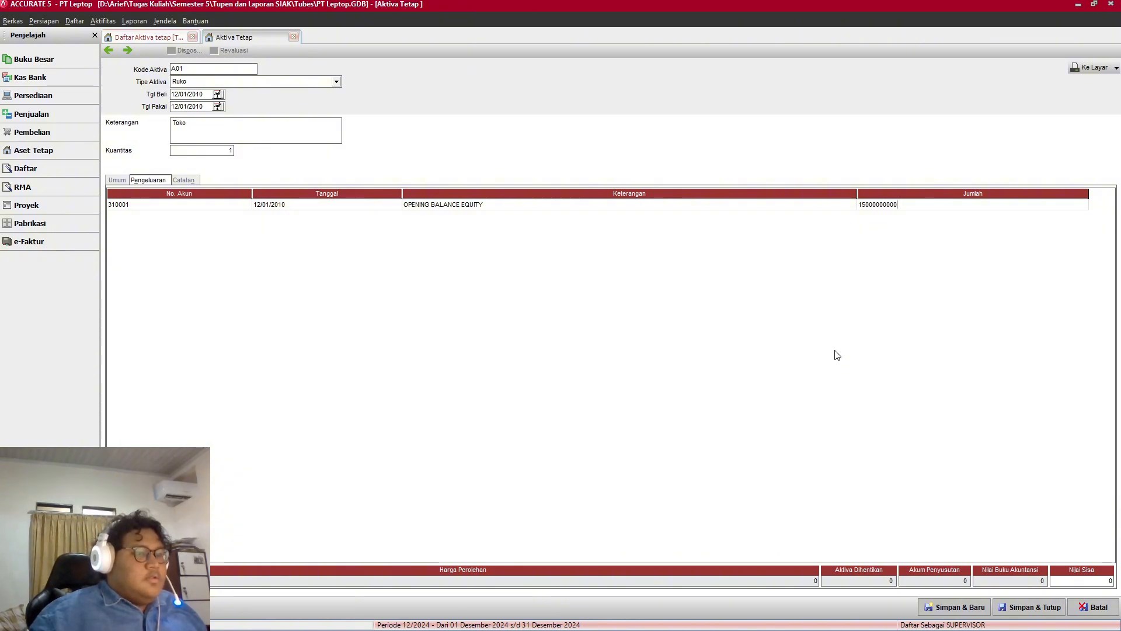
right_click(679, 308)
key("b")
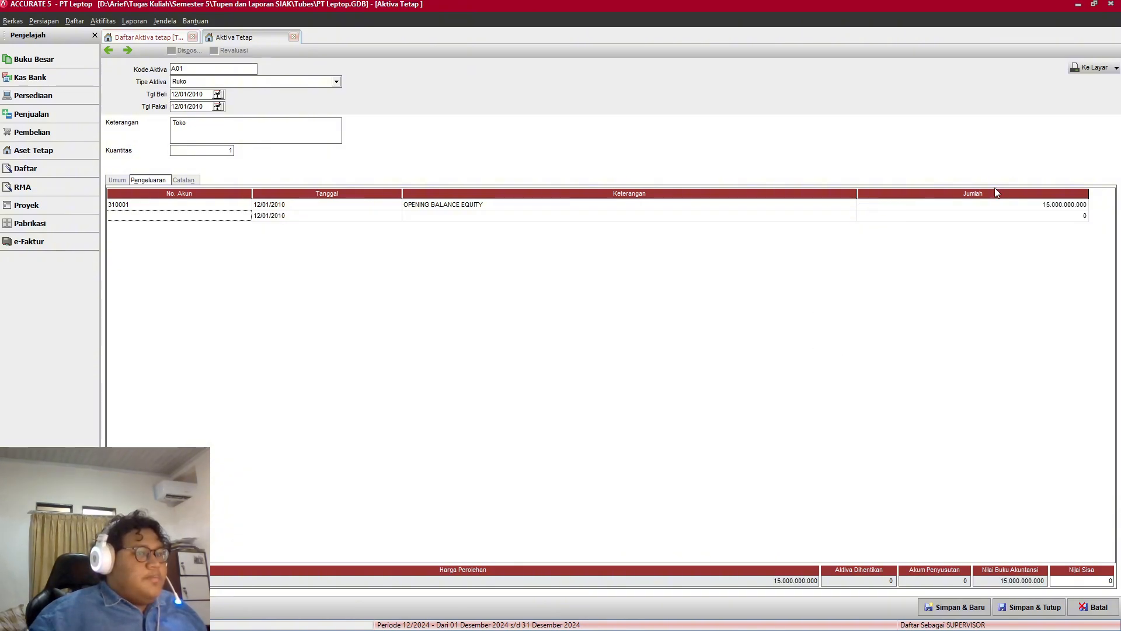
key("alt+Tab")
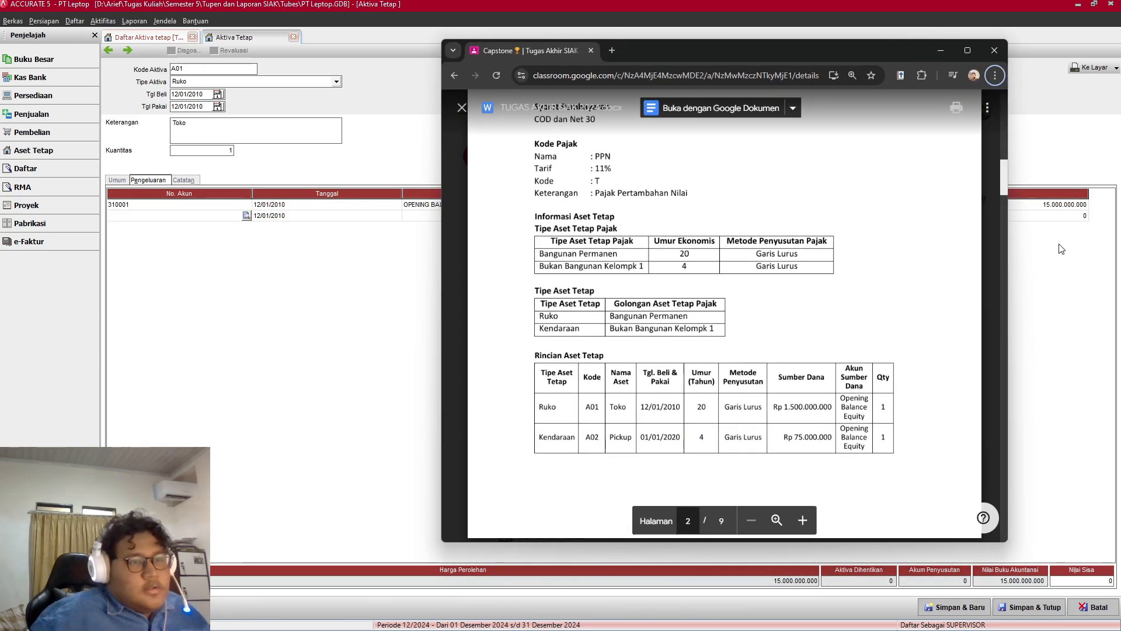
Step: Correct the 310001 amount to 1.500.000.000 by removing the extra zero
left_click(944, 57)
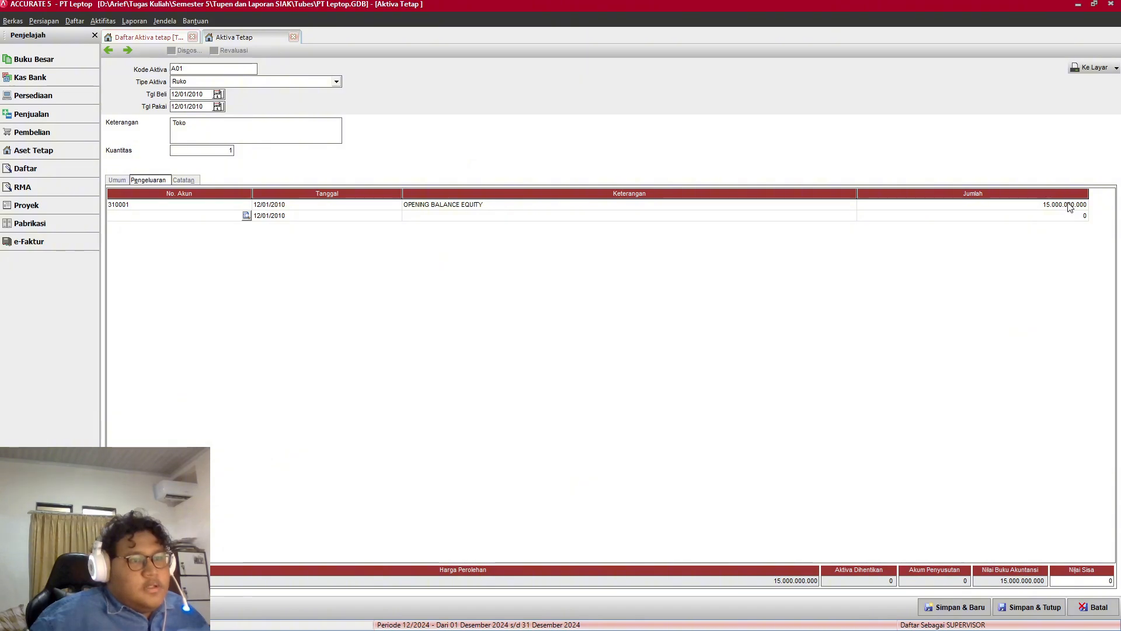
left_click(1071, 208)
left_click(1045, 209)
key("BackSpace")
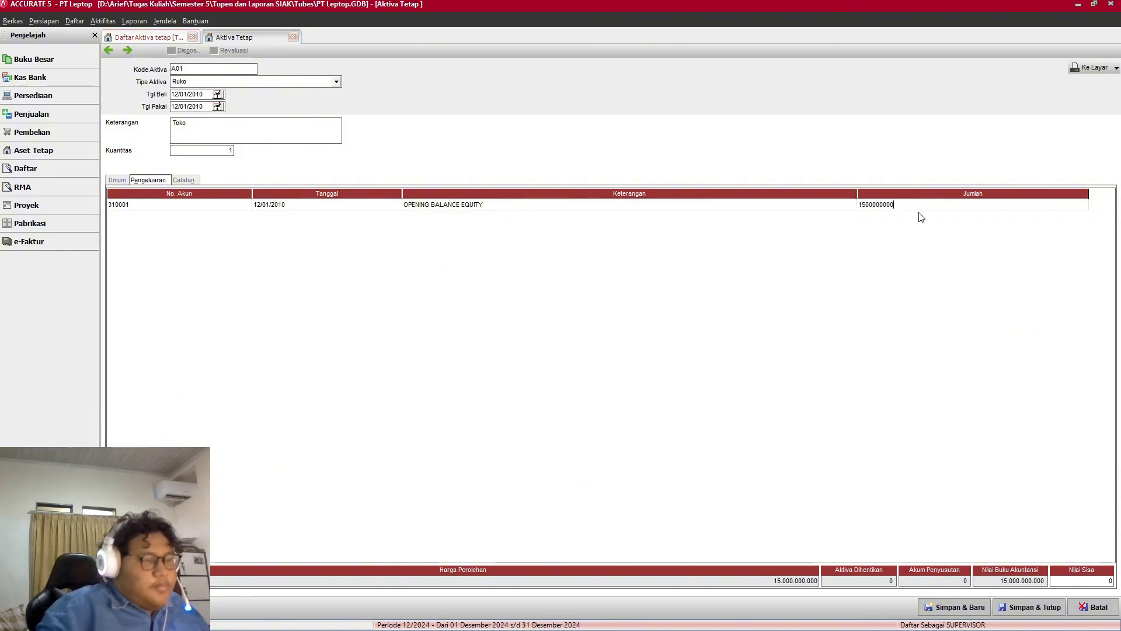
key("Return")
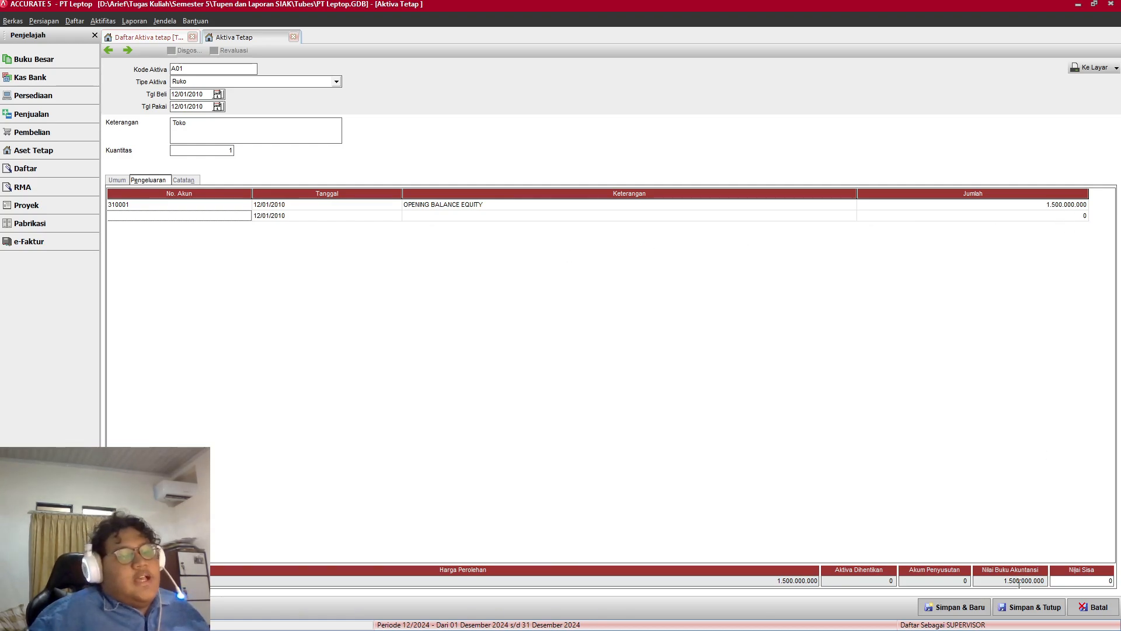
key("alt+Tab")
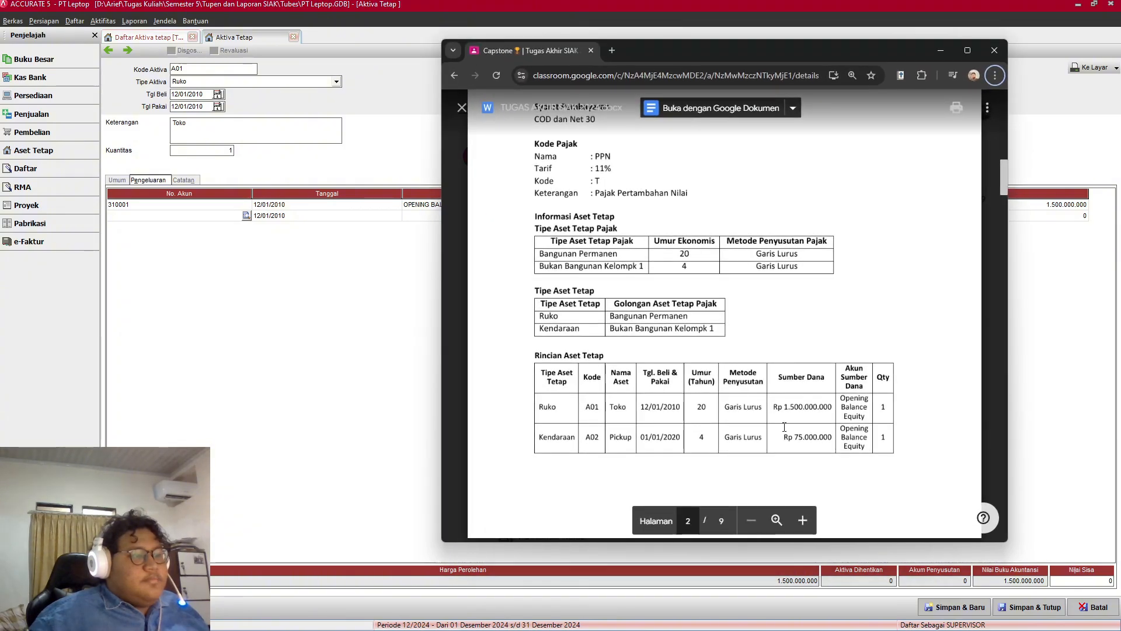
key("alt+Tab")
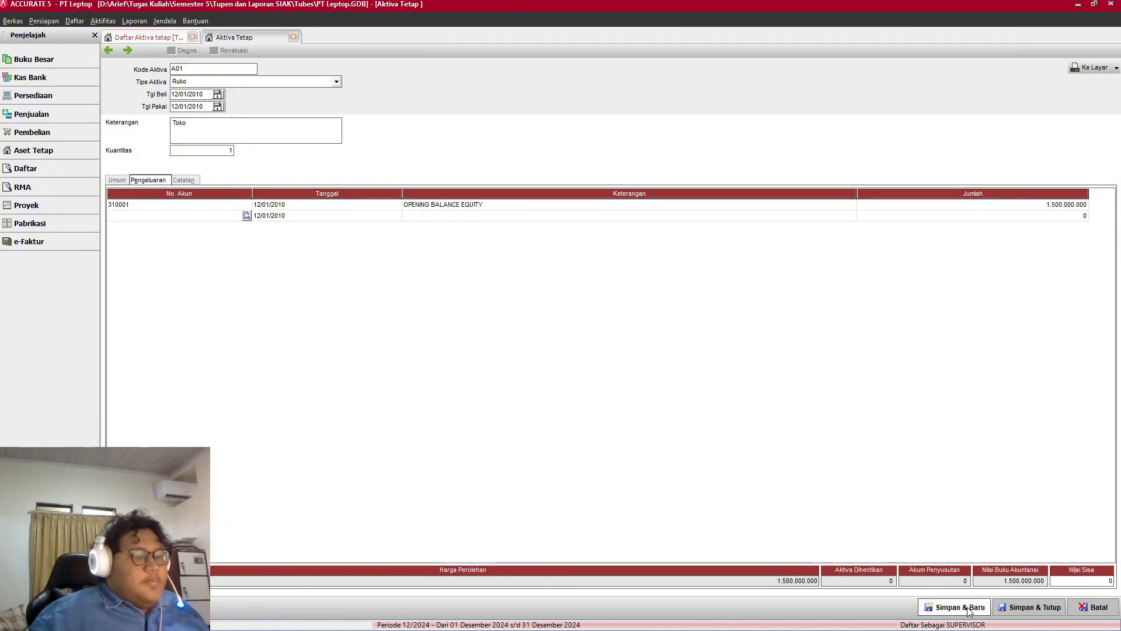
Step: Save asset A01 and start asset A02 with asset type Kendaraan
left_click(968, 609)
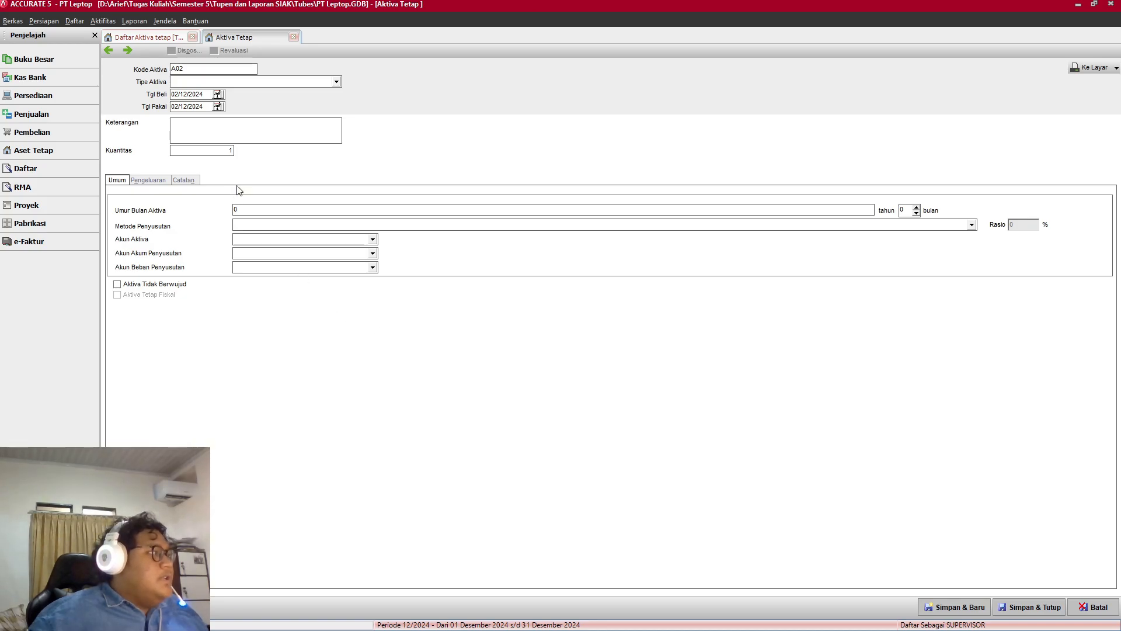
left_click(270, 80)
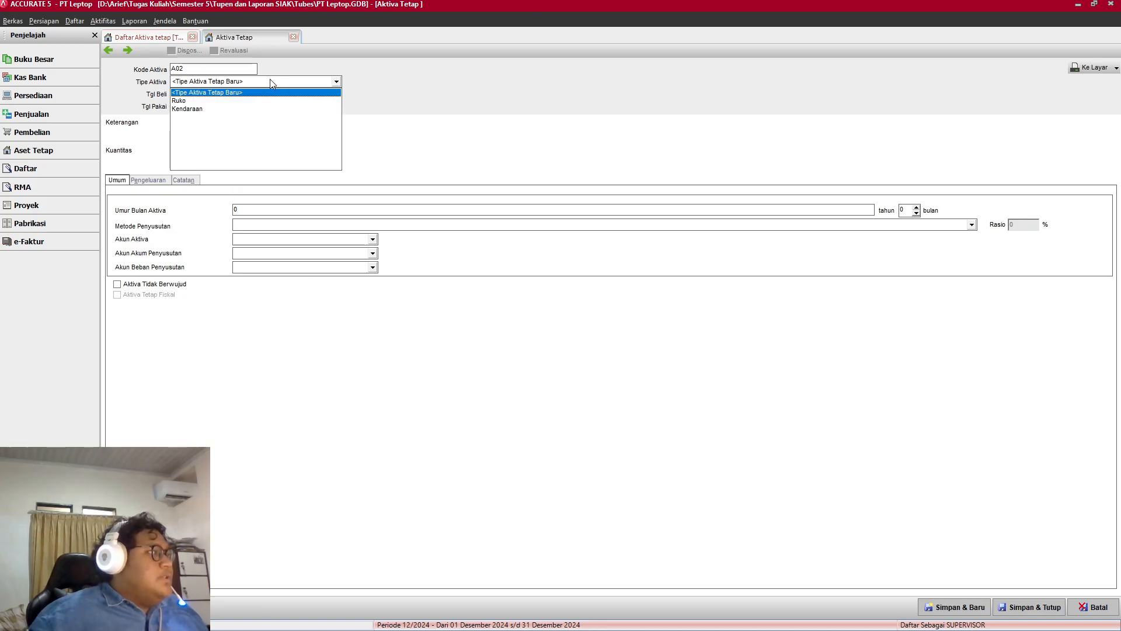
left_click(202, 110)
key("alt+Tab")
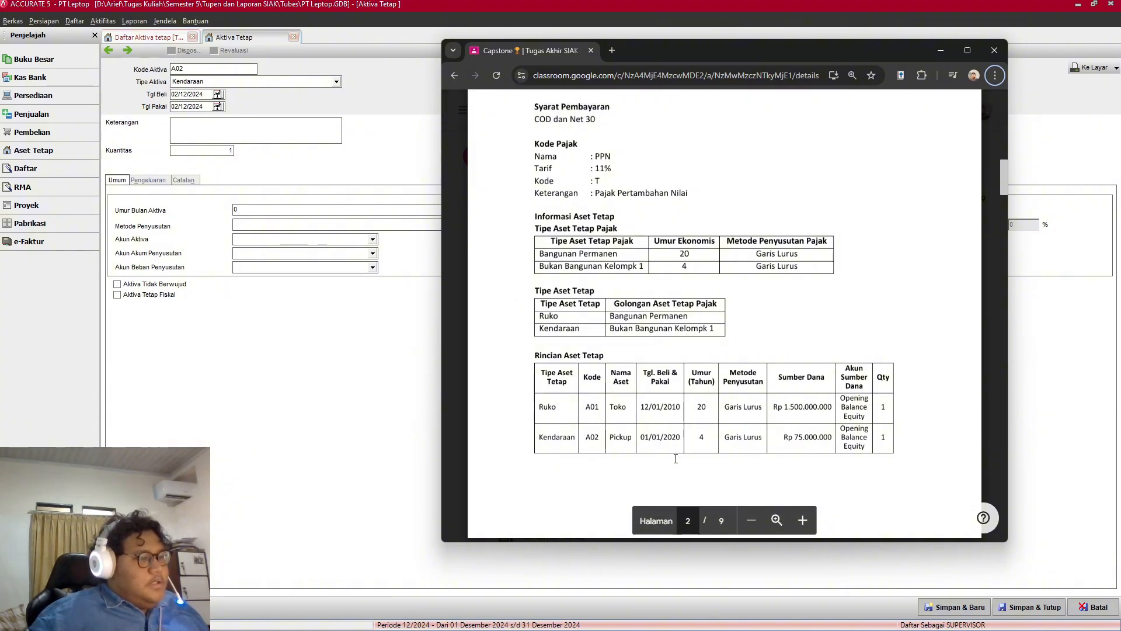
key("alt+Tab")
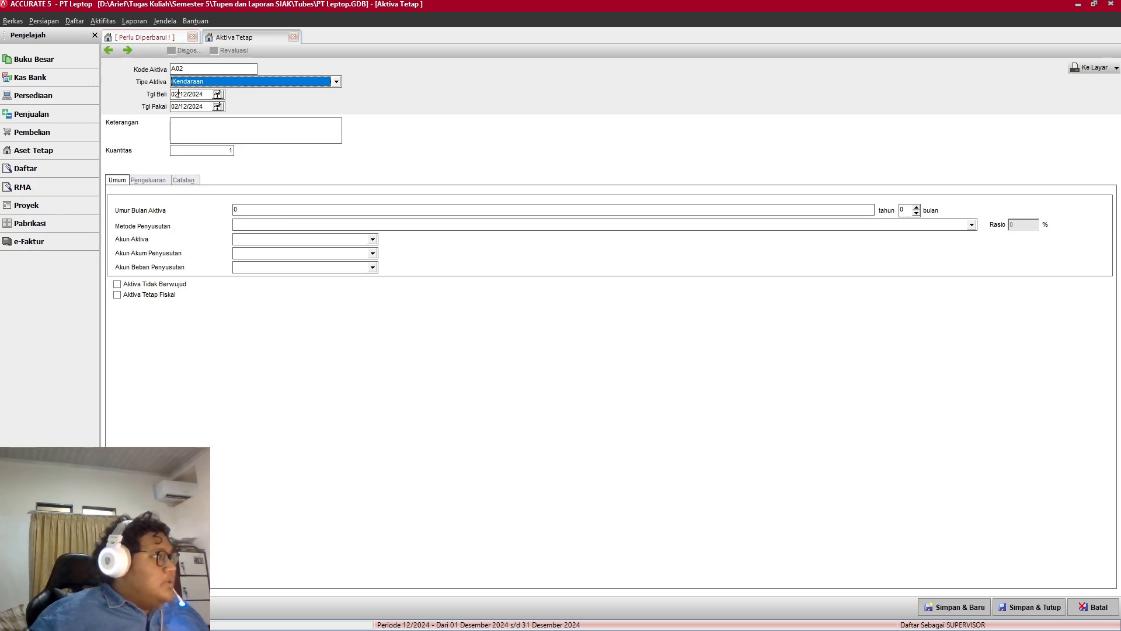
Step: Re-enter the purchase date for asset A02 as 01/01/2020
left_click(183, 94)
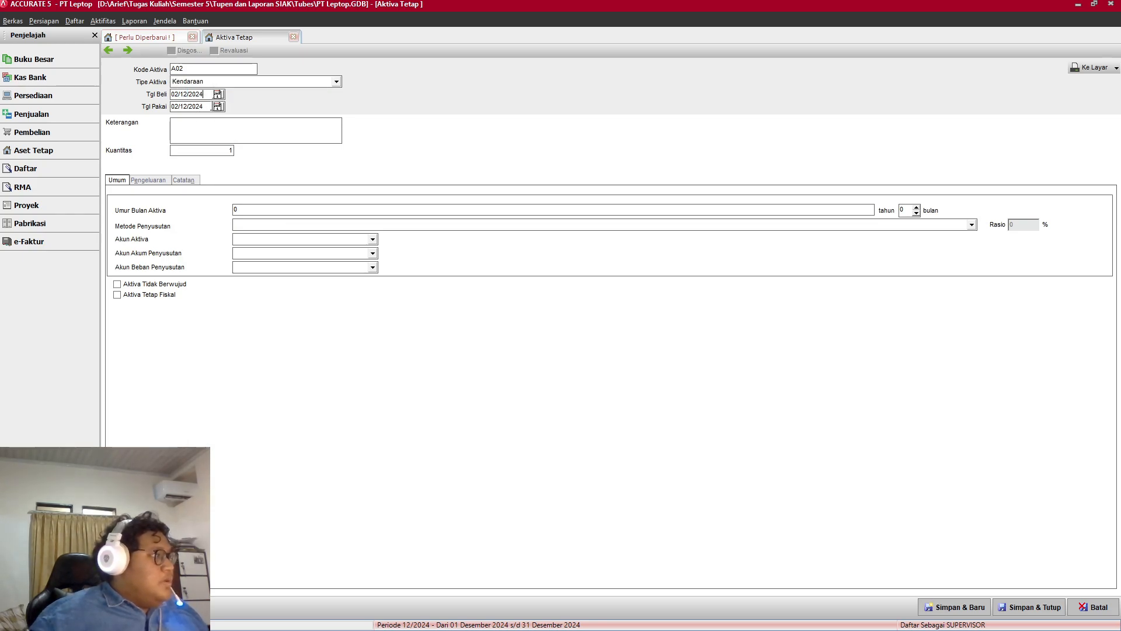
key("alt+Tab")
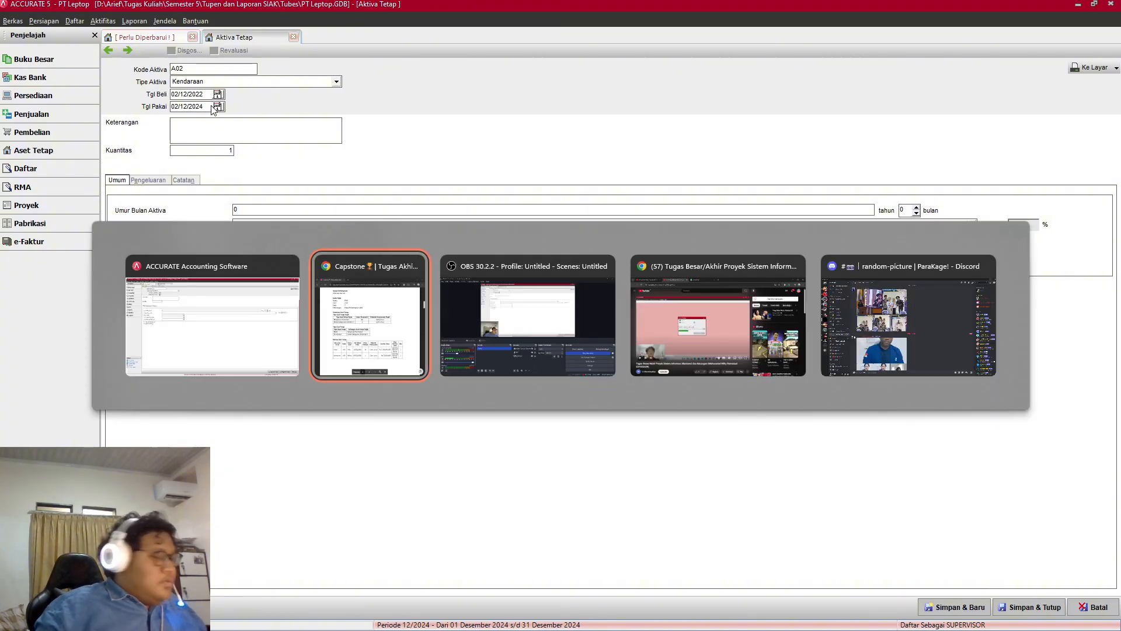
key("alt+Tab")
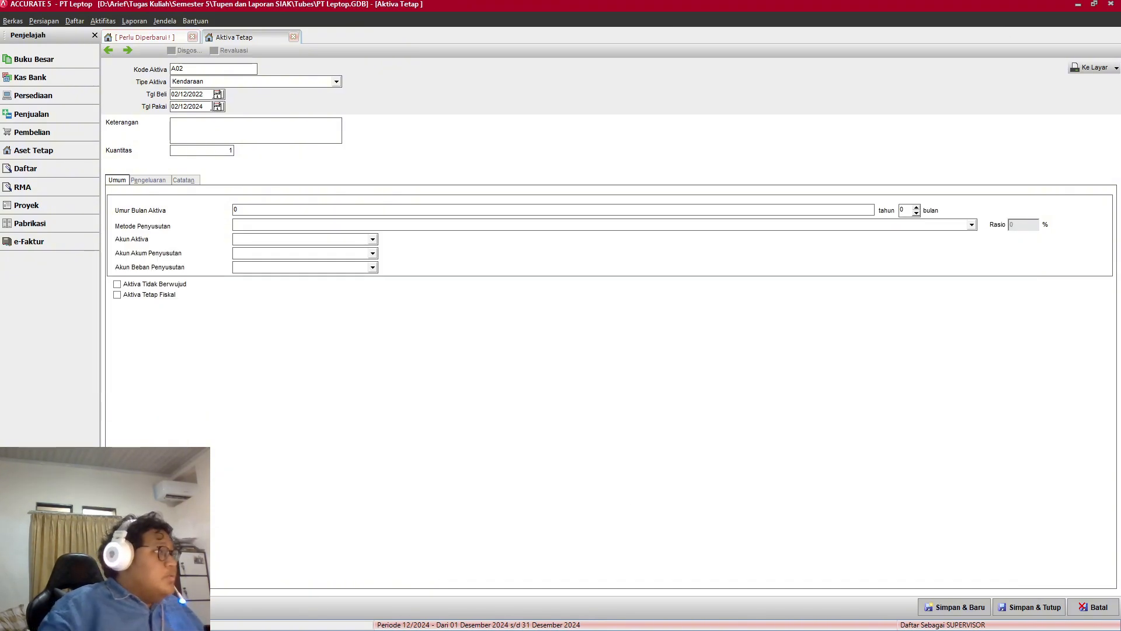
key("Left")
key("Left")
key("Left")
key("Left")
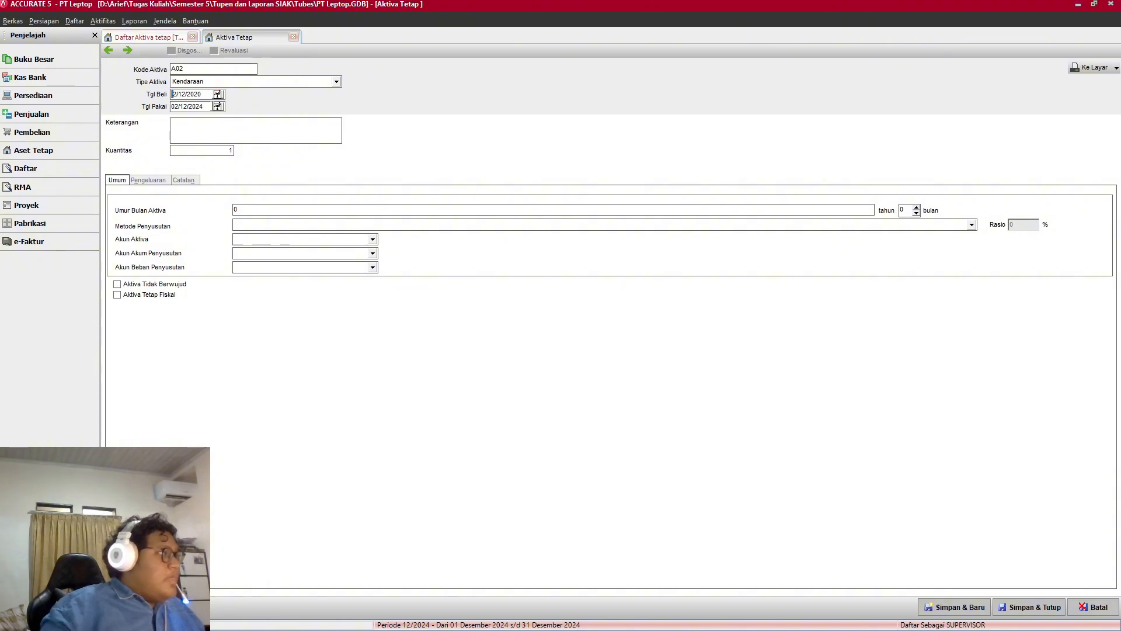
type("1")
key("BackSpace")
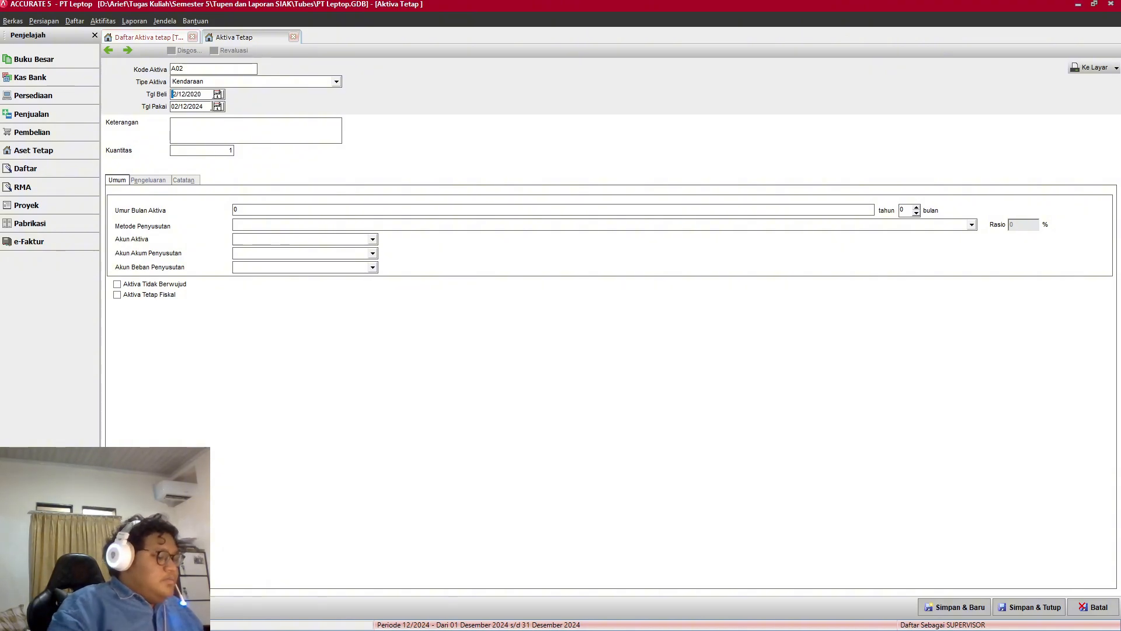
type("01")
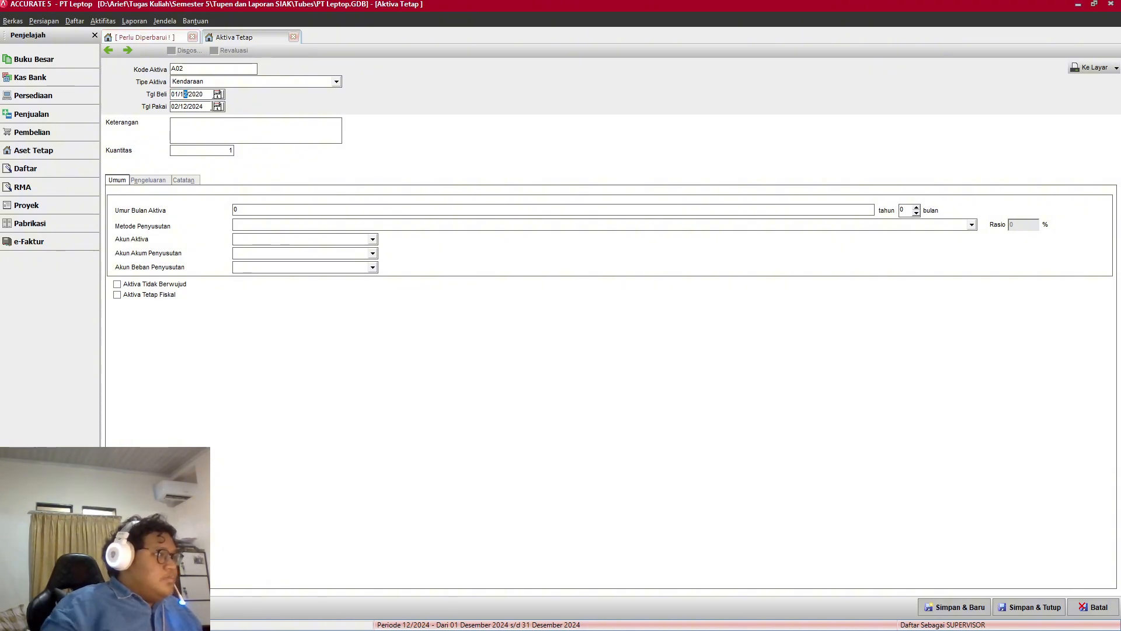
key("BackSpace")
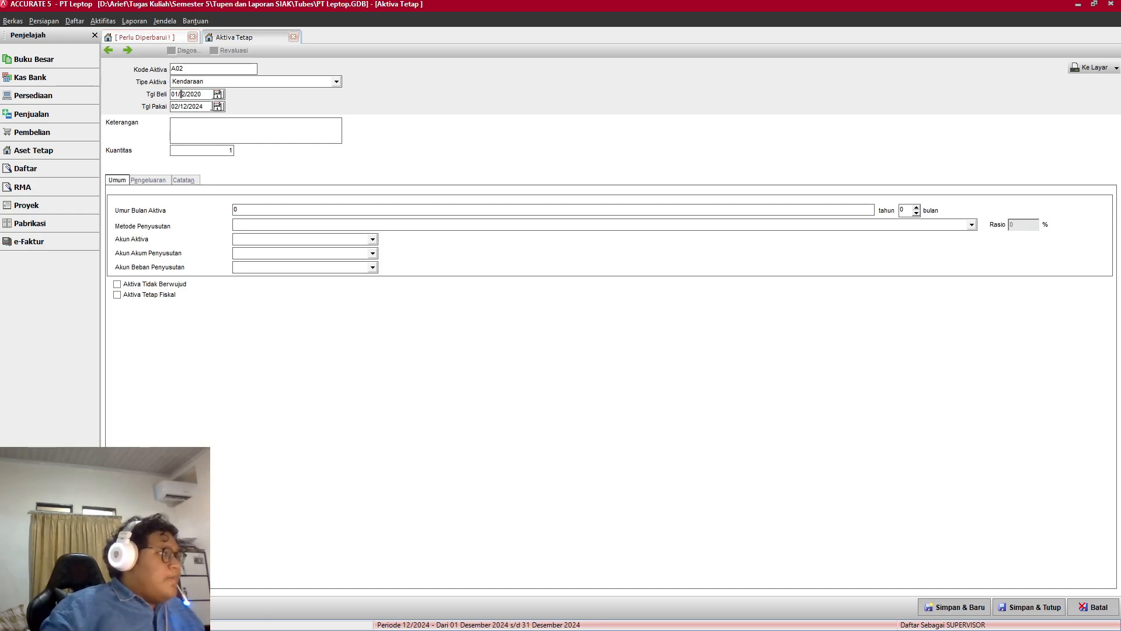
key("BackSpace")
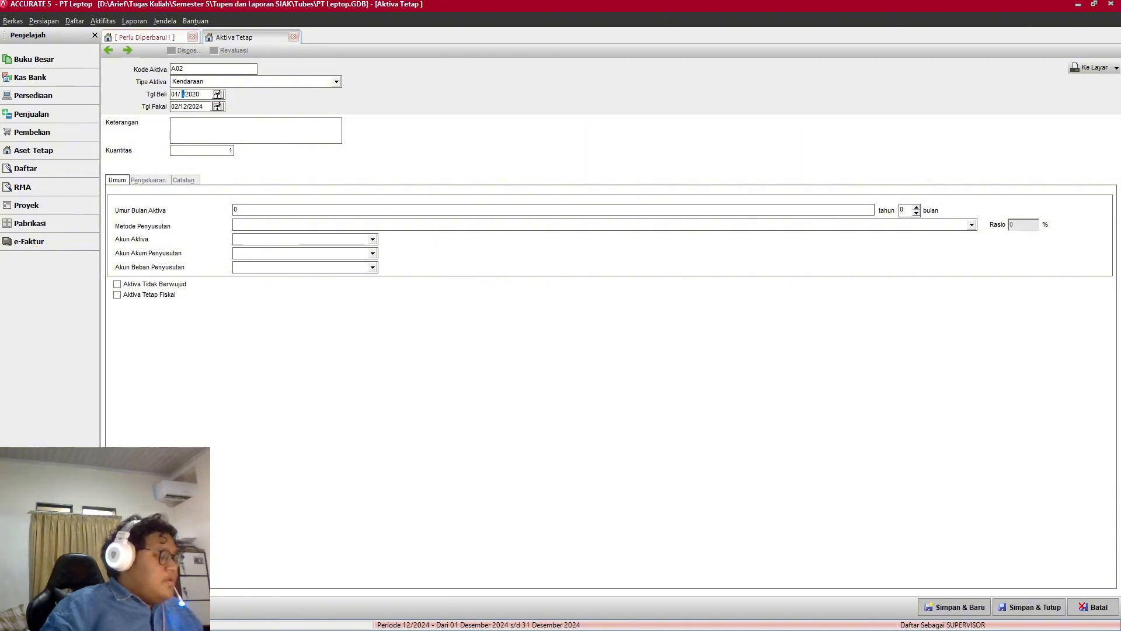
type("0/1")
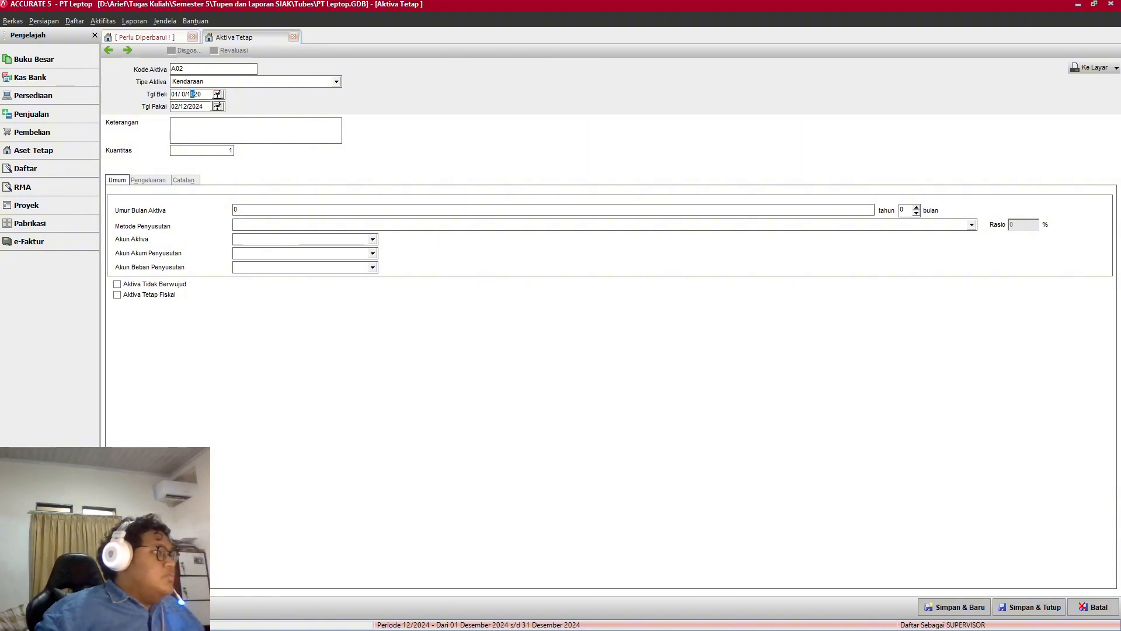
type("21")
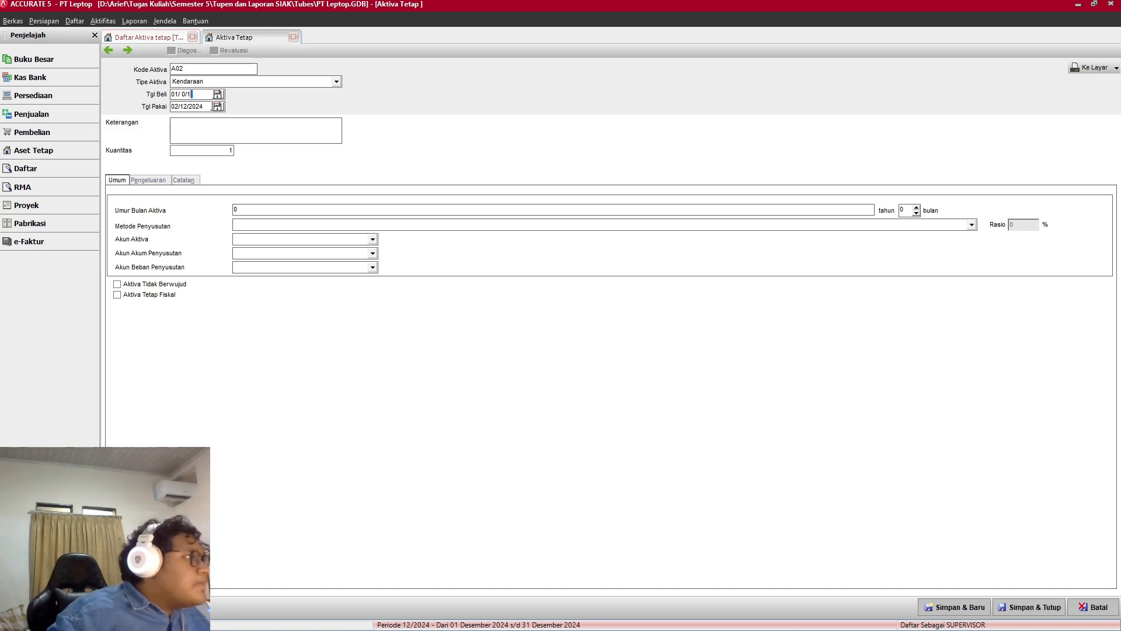
key("BackSpace")
key("BackSpace")
key("BackSpace")
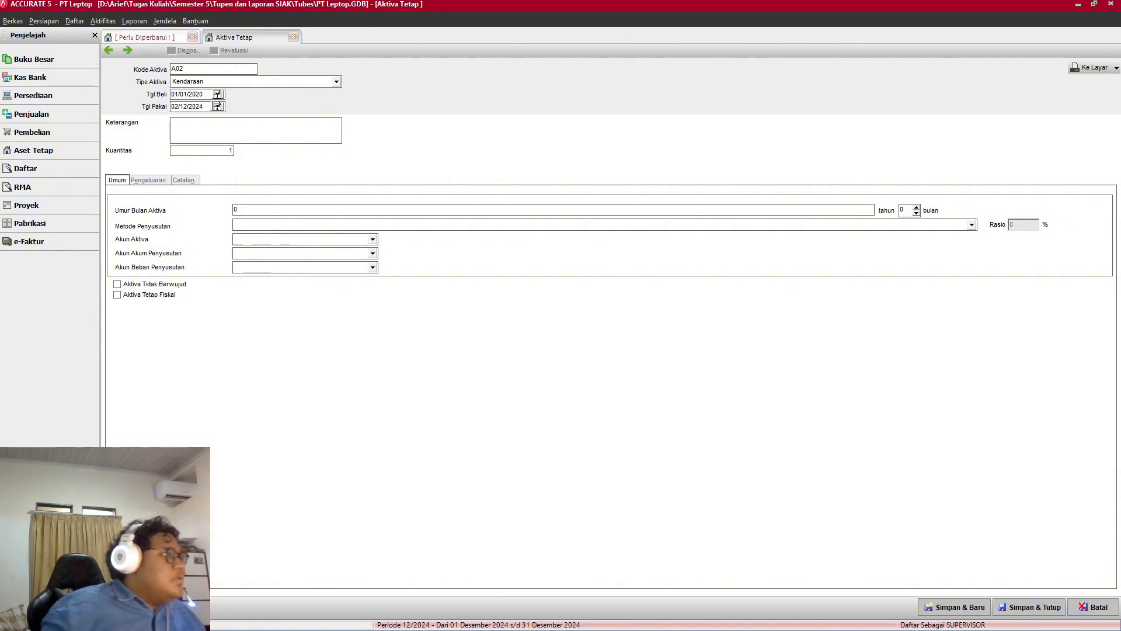
Step: Set the usage date of asset A02 to 01/01/2020
key("alt+Tab")
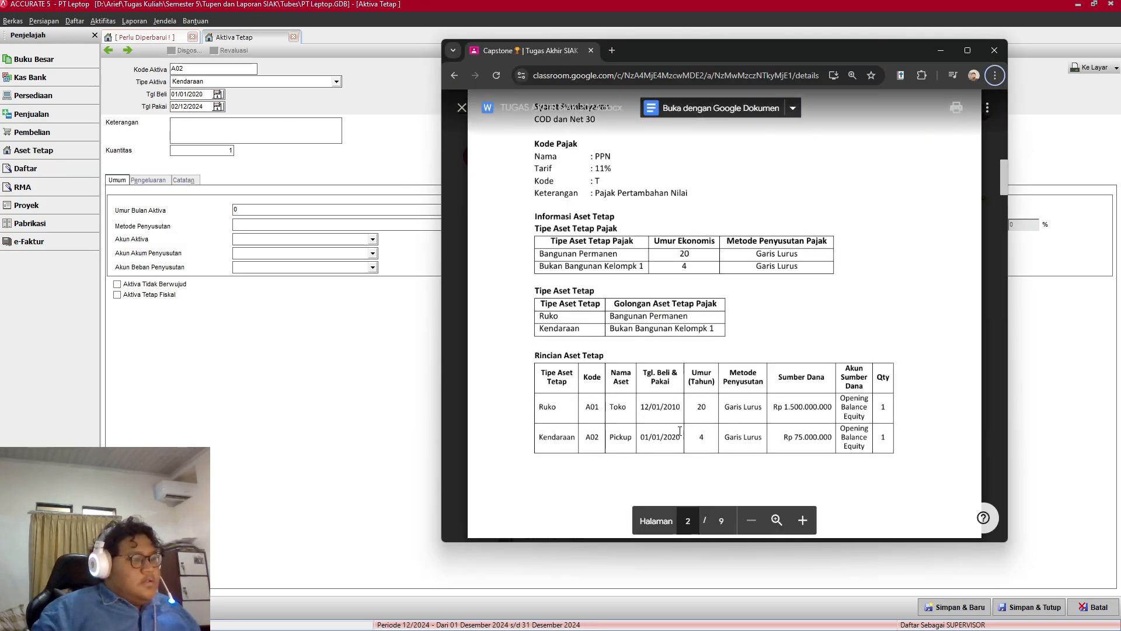
key("alt+Tab")
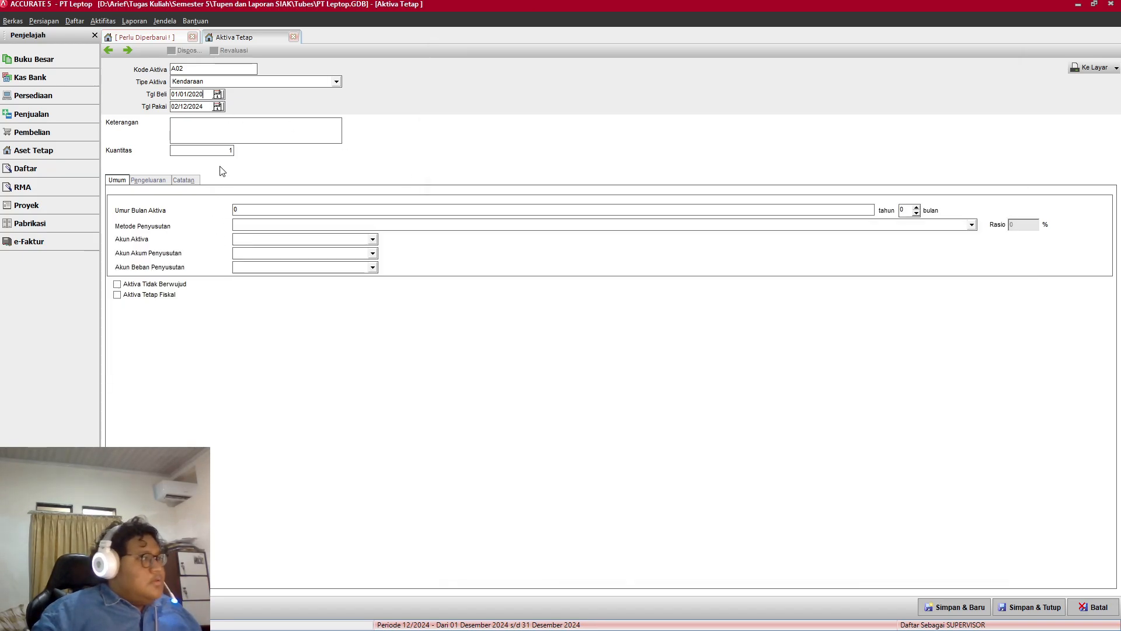
key("BackSpace")
key("BackSpace")
key("BackSpace")
key("BackSpace")
key("BackSpace")
key("BackSpace")
key("BackSpace")
key("BackSpace")
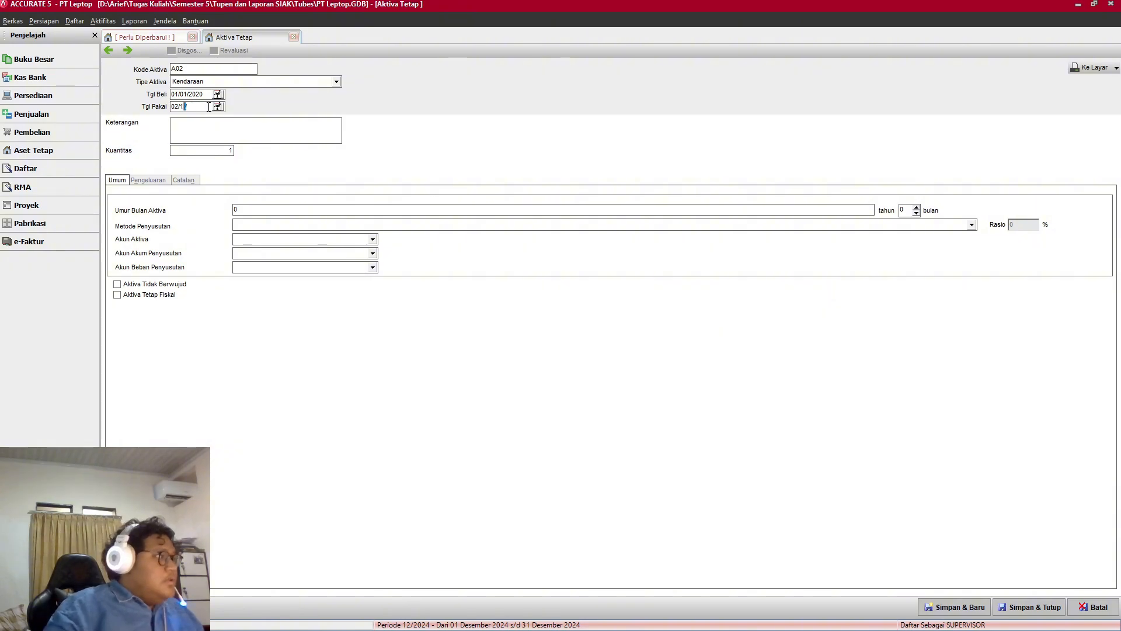
type("01/201/20")
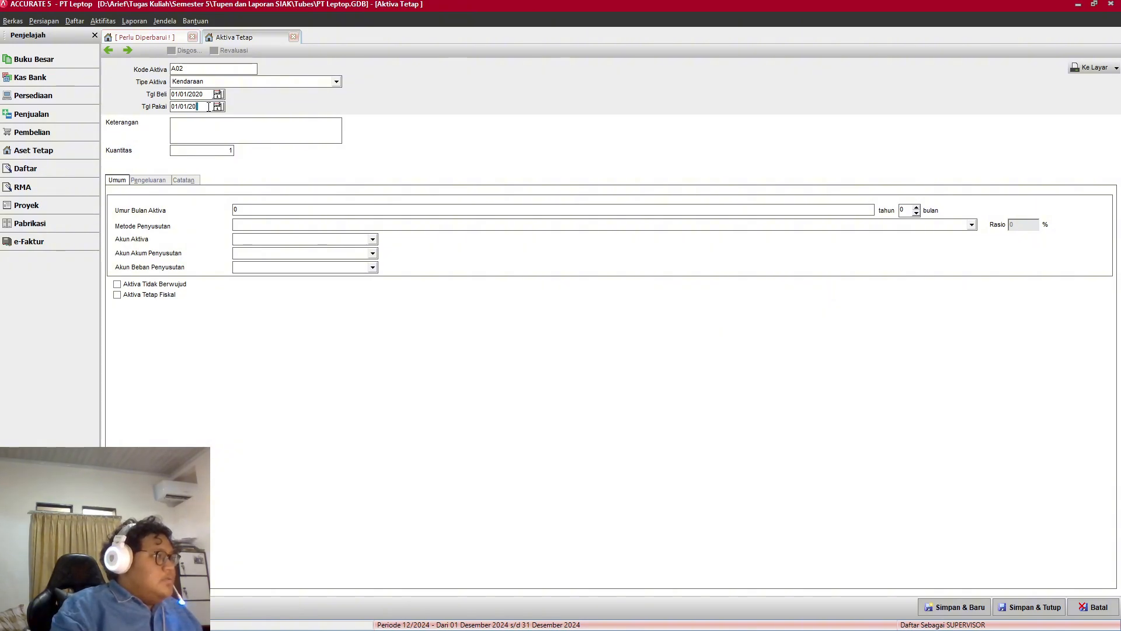
type("20")
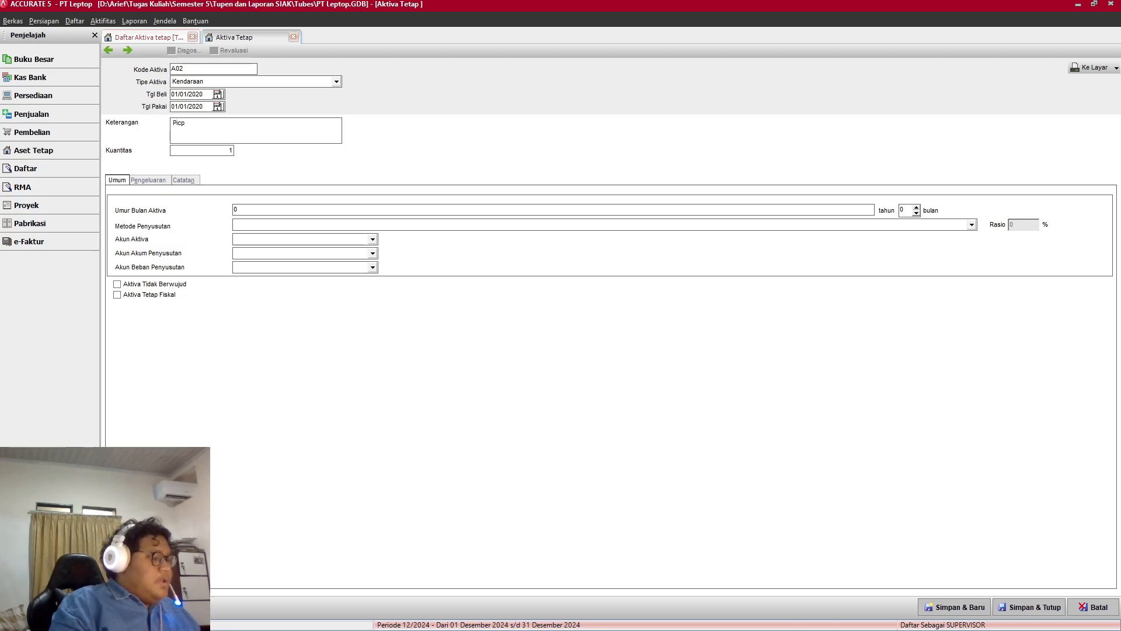
Step: Fix the misspelled description so it reads Pickup
key("alt+Tab")
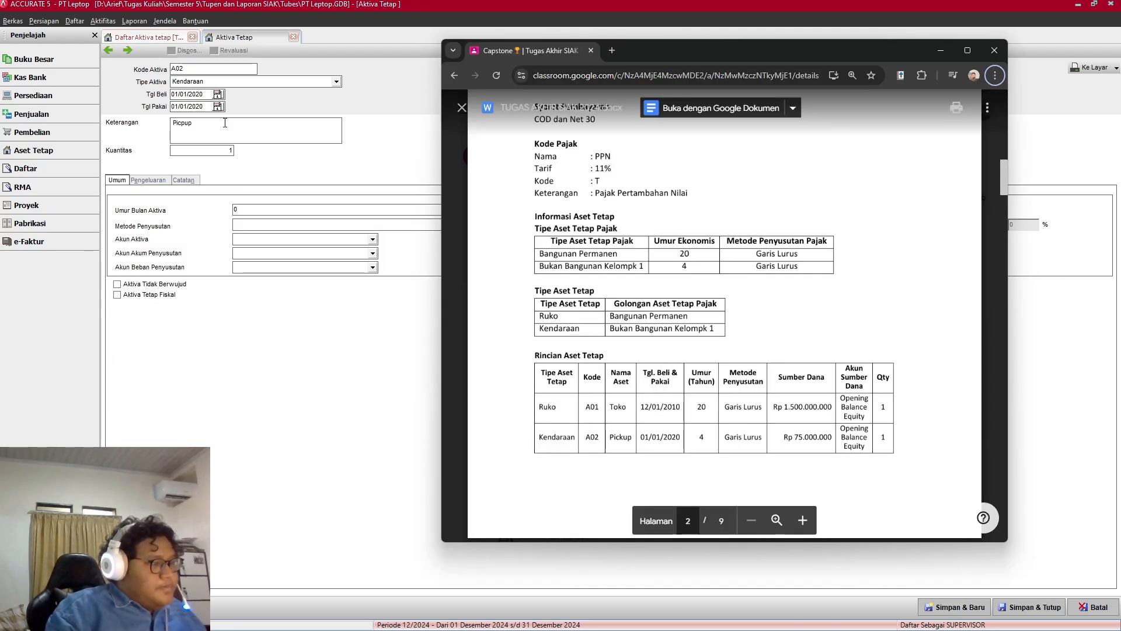
key("alt+Tab")
key("BackSpace")
key("BackSpace")
key("BackSpace")
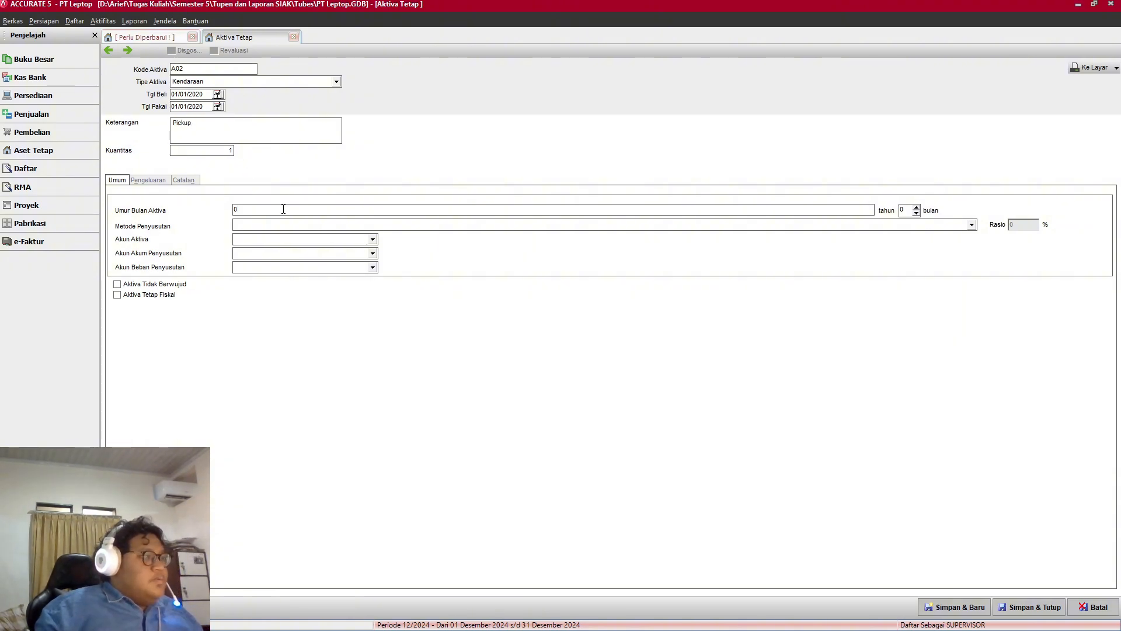
key("alt+Tab")
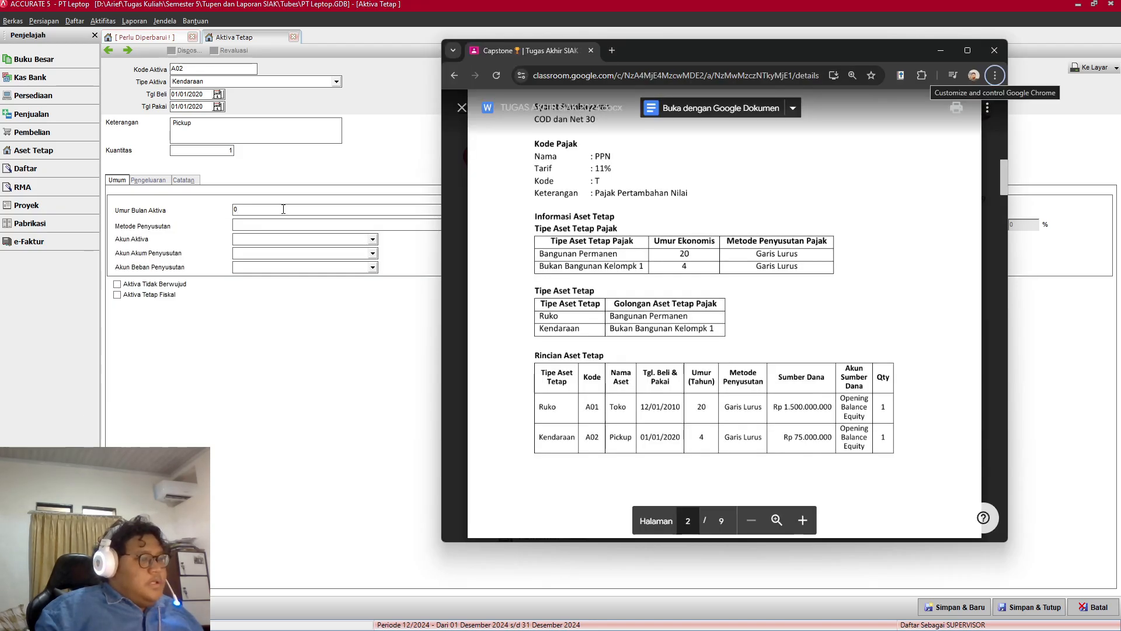
key("alt+Tab")
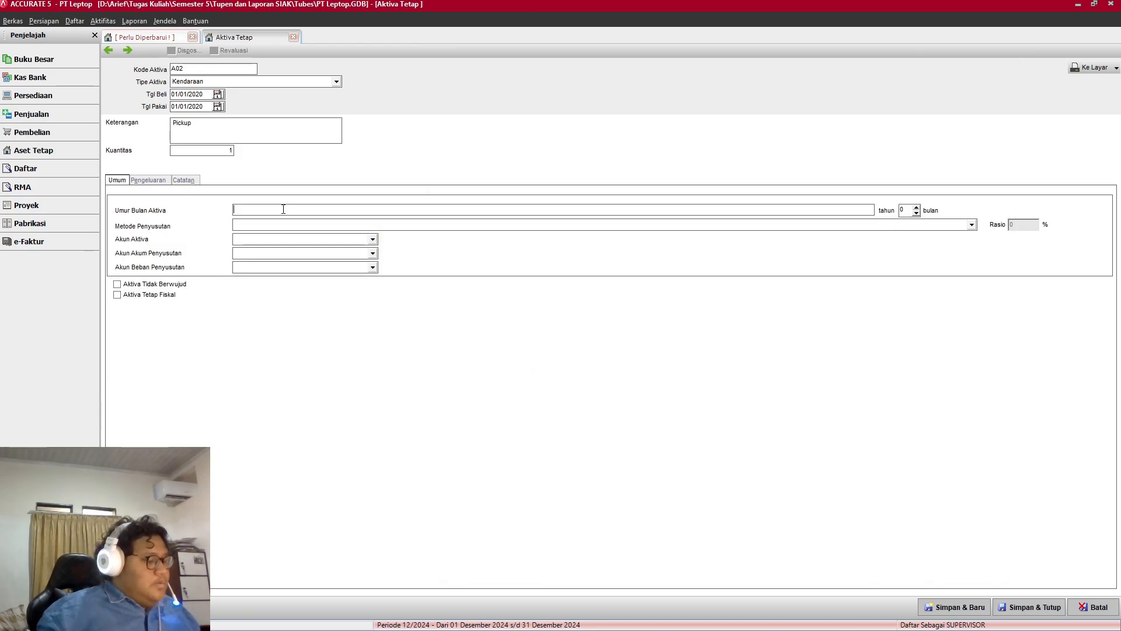
Step: Give A02 a 4-year straight-line life with Kendaraan as the asset account
type("4")
left_click(286, 226)
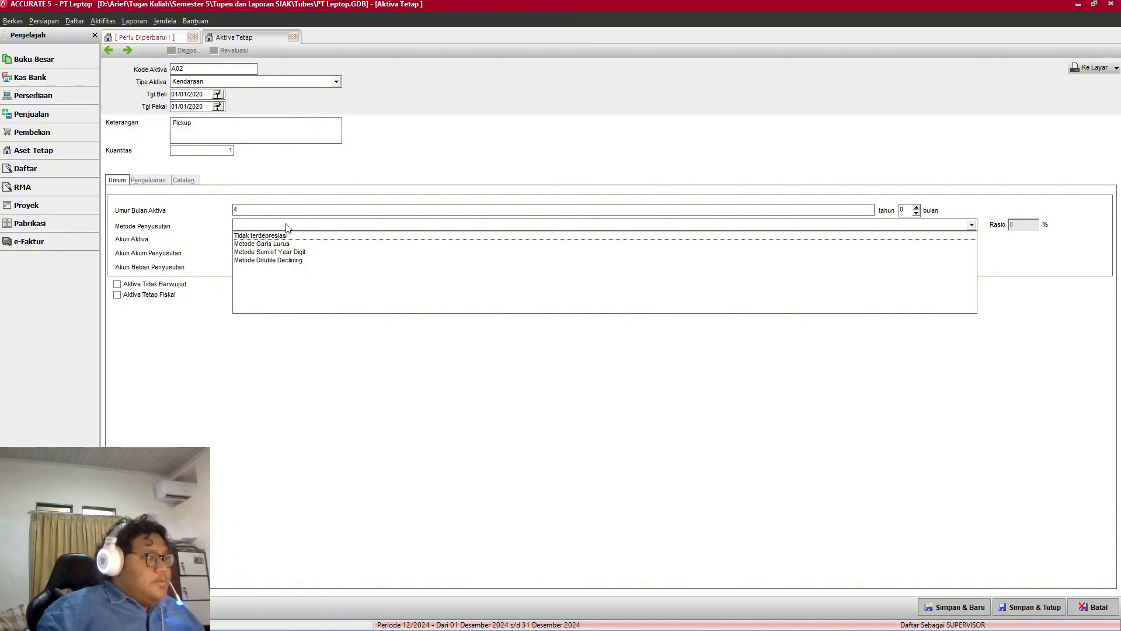
left_click(288, 244)
left_click(294, 239)
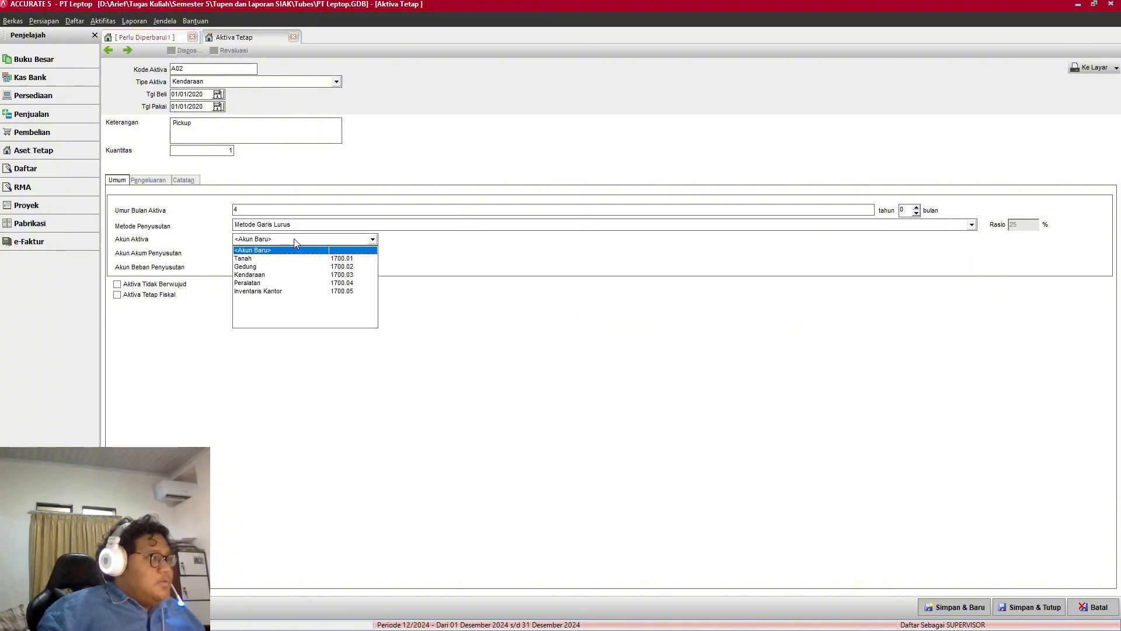
left_click(263, 275)
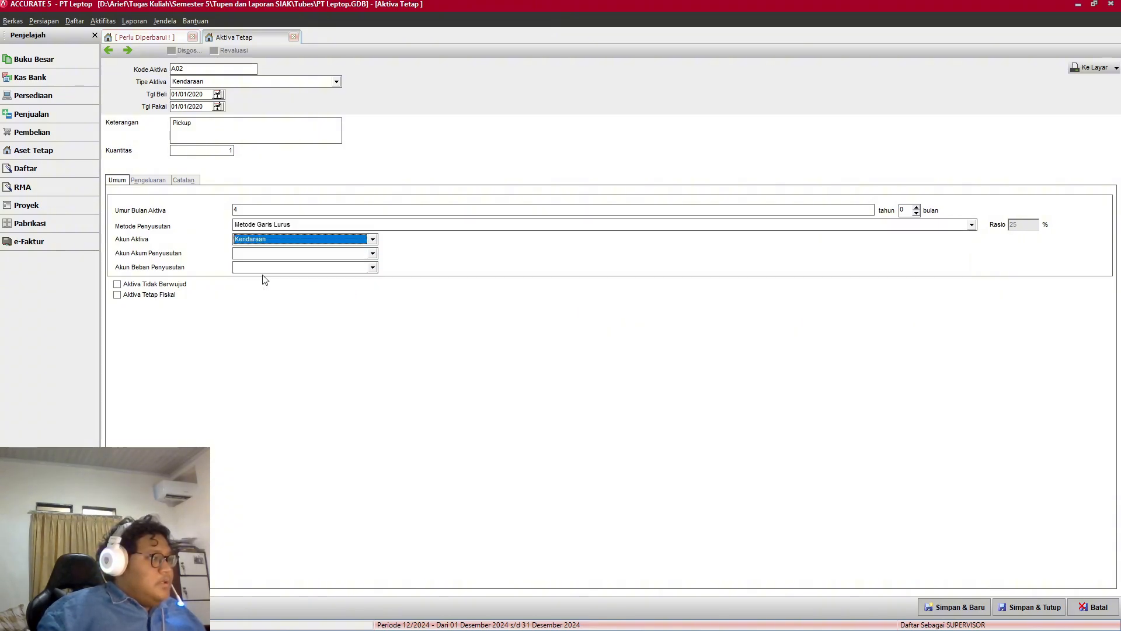
Step: Set accumulated depreciation to Akumulasi Penyusutan Kendaraan and expense to Biaya Penyusutan Kendaraan
left_click(353, 254)
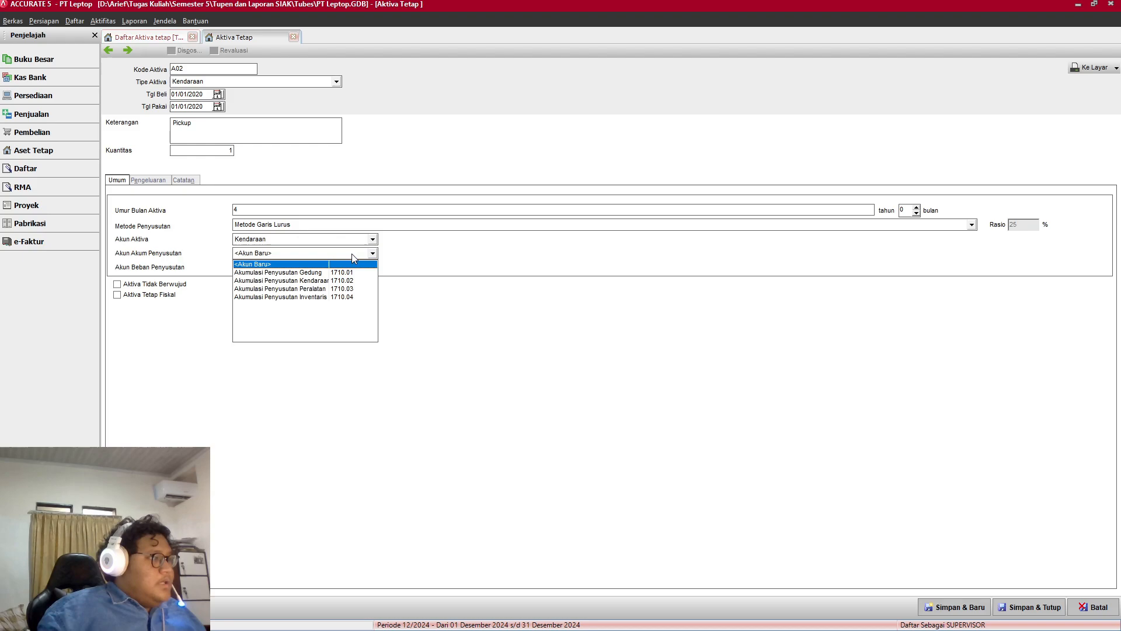
left_click(316, 281)
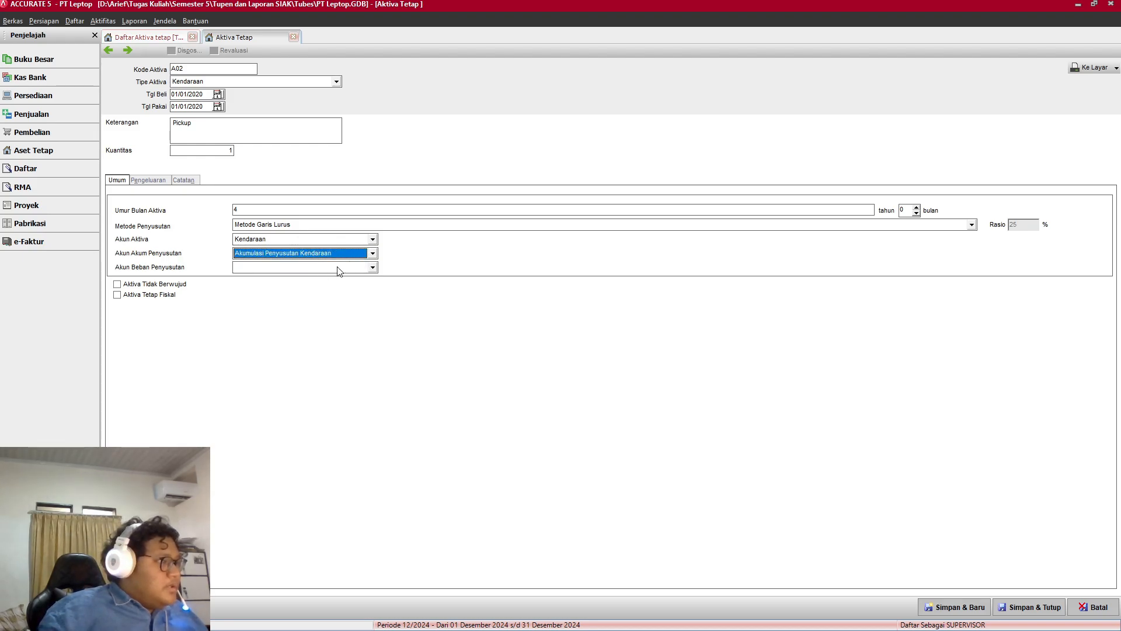
left_click(373, 268)
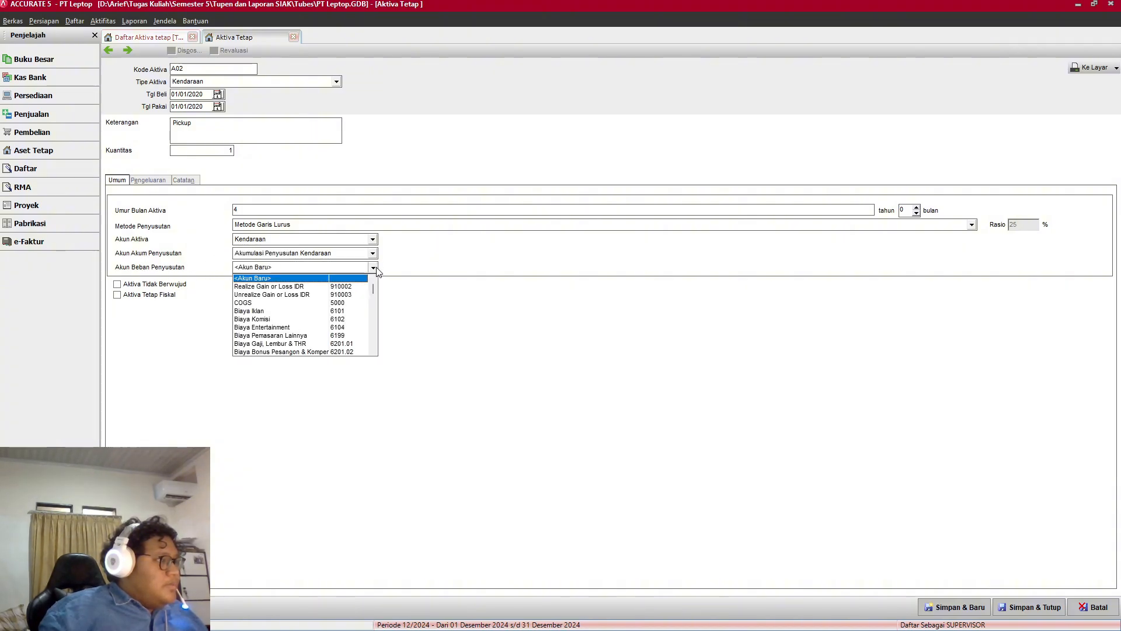
left_click(374, 351)
left_click(373, 351)
left_click(374, 350)
left_click(374, 350)
left_click(373, 350)
left_click(373, 350)
left_click(374, 350)
left_click(373, 350)
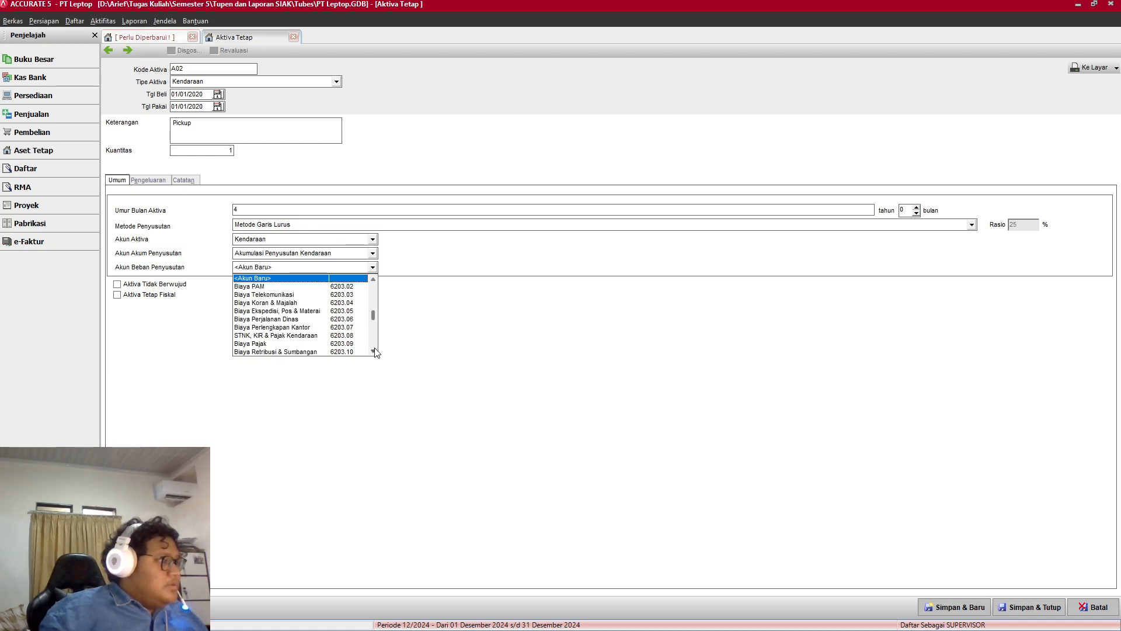
left_click(374, 350)
left_click(374, 351)
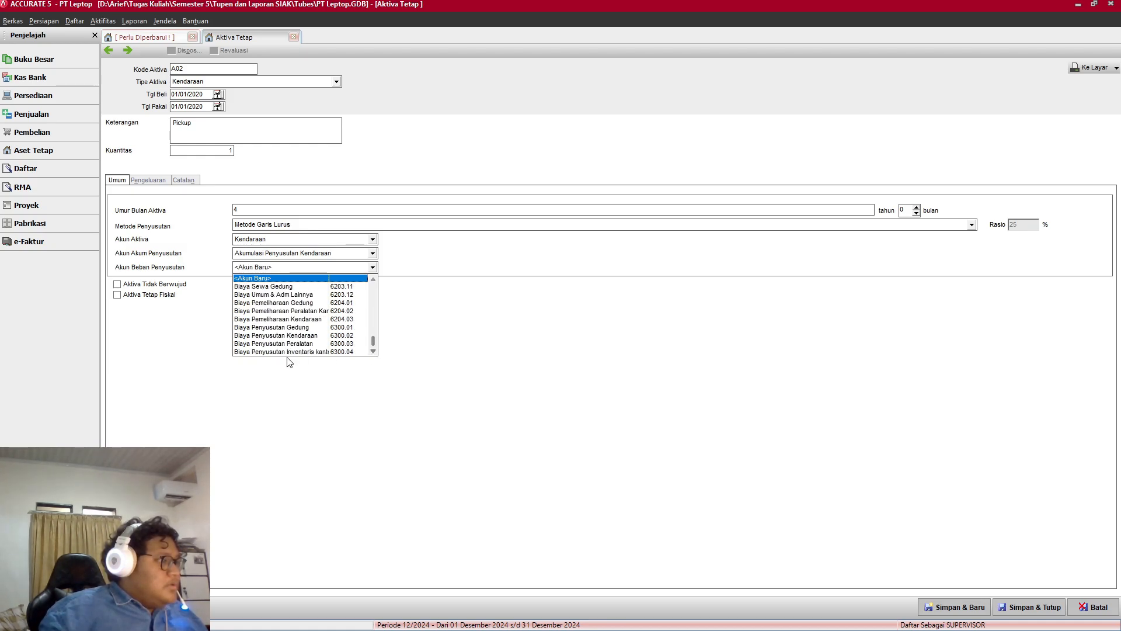
left_click(290, 336)
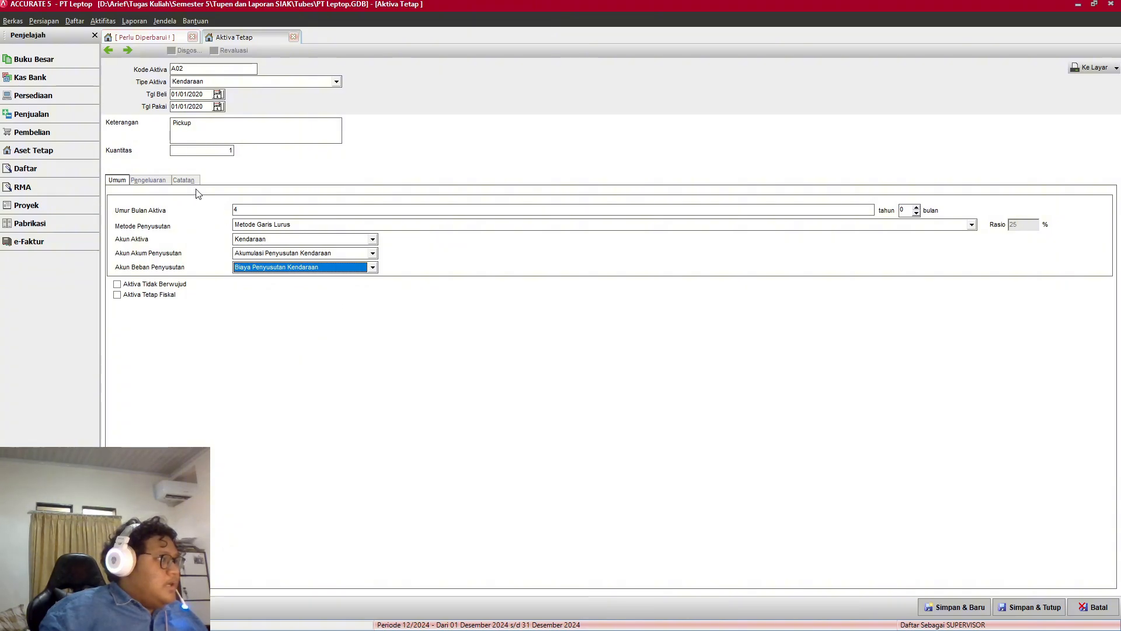
left_click(160, 180)
left_click(232, 204)
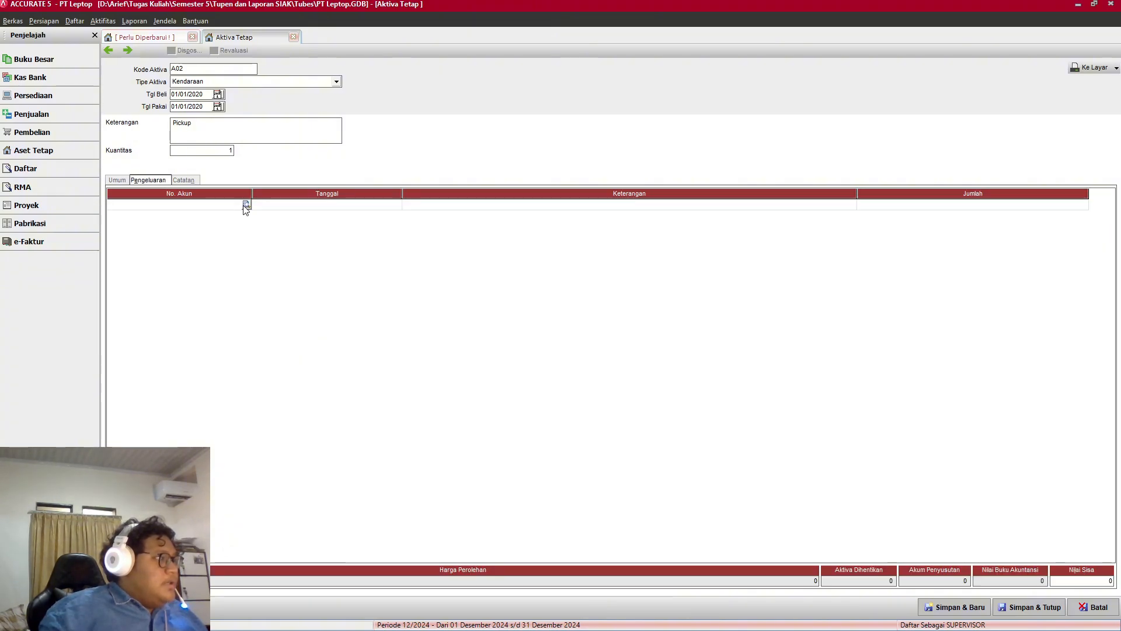
Step: Add an expense line using account 310001 OPENING BALANCE EQUITY, found by searching 'op'
left_click(246, 205)
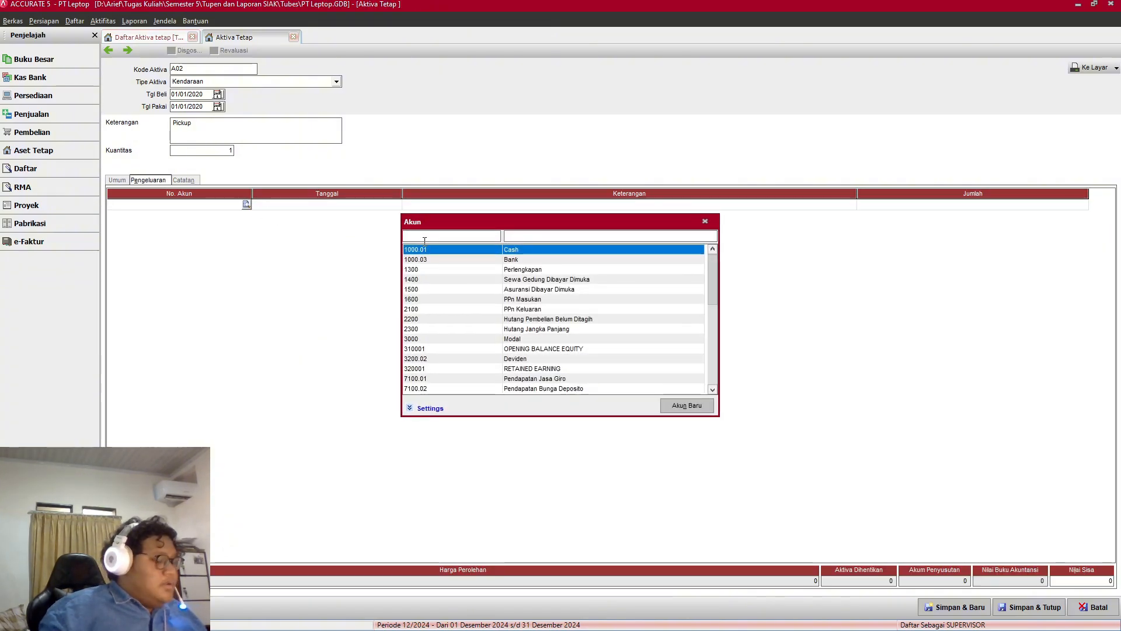
type("op")
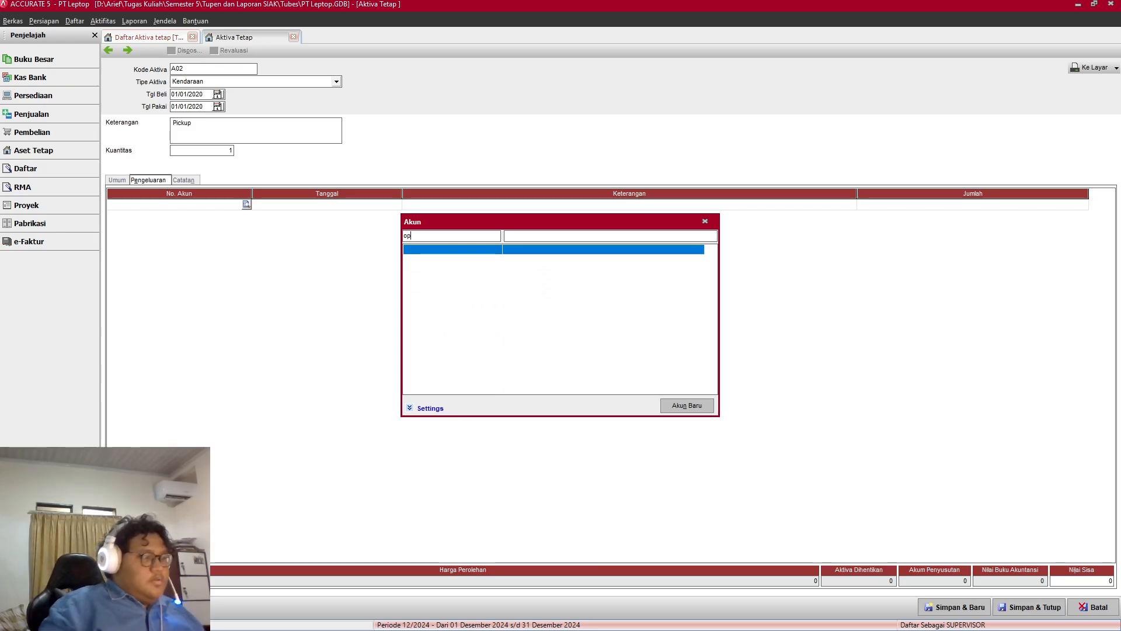
key("BackSpace")
key("BackSpace")
left_click(568, 234)
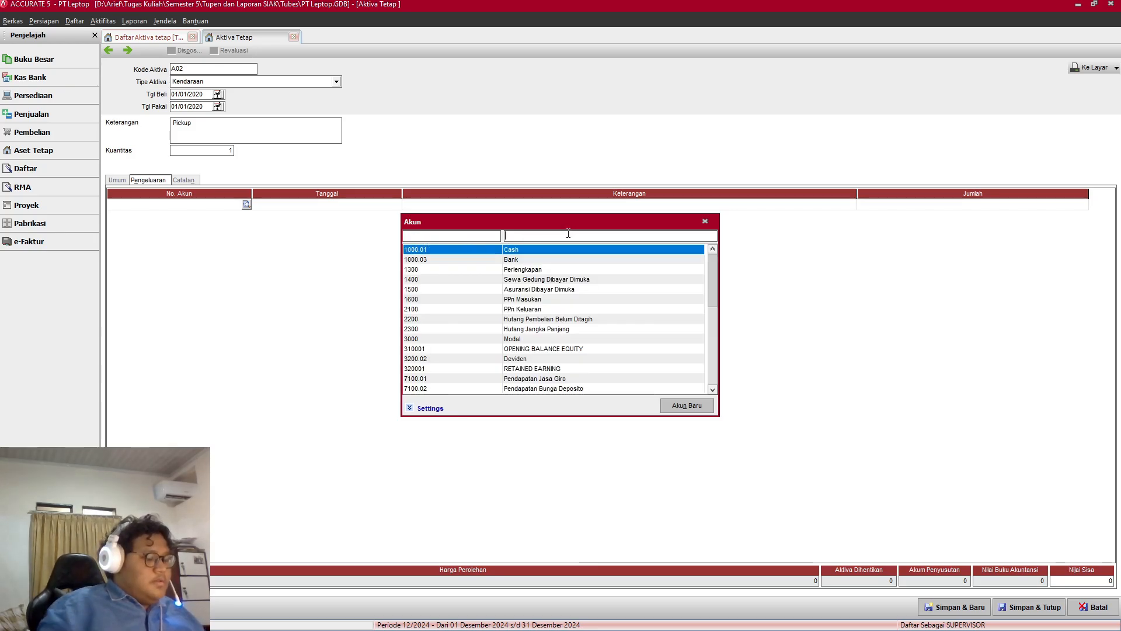
type("ope")
double_click(583, 252)
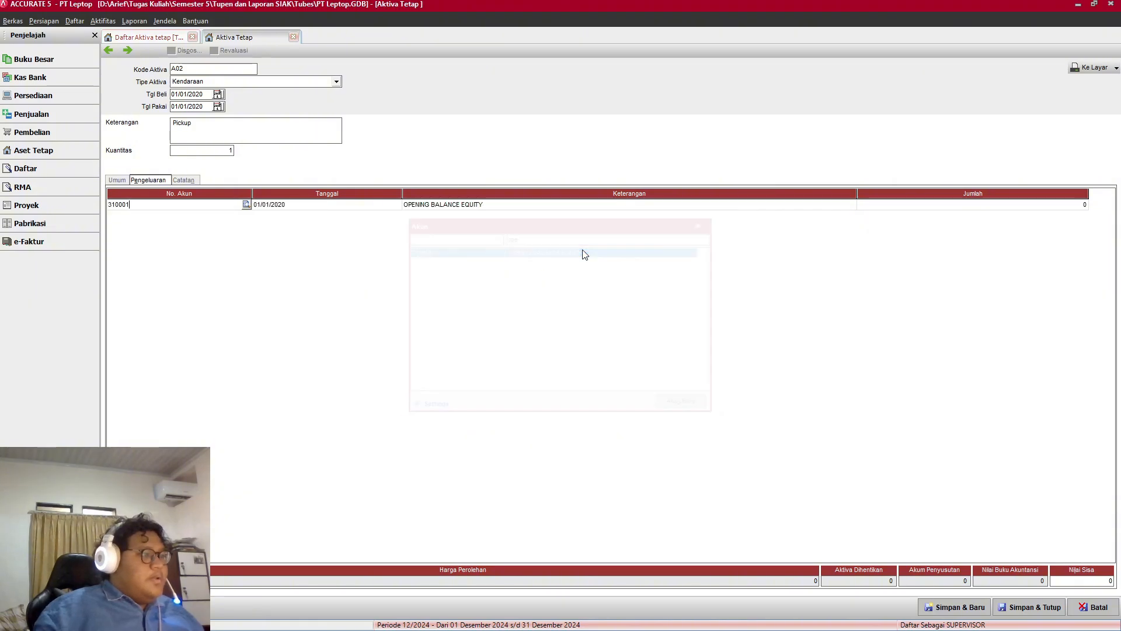
Step: Enter 75.000.000 as the line amount and save the Pickup asset
left_click(954, 207)
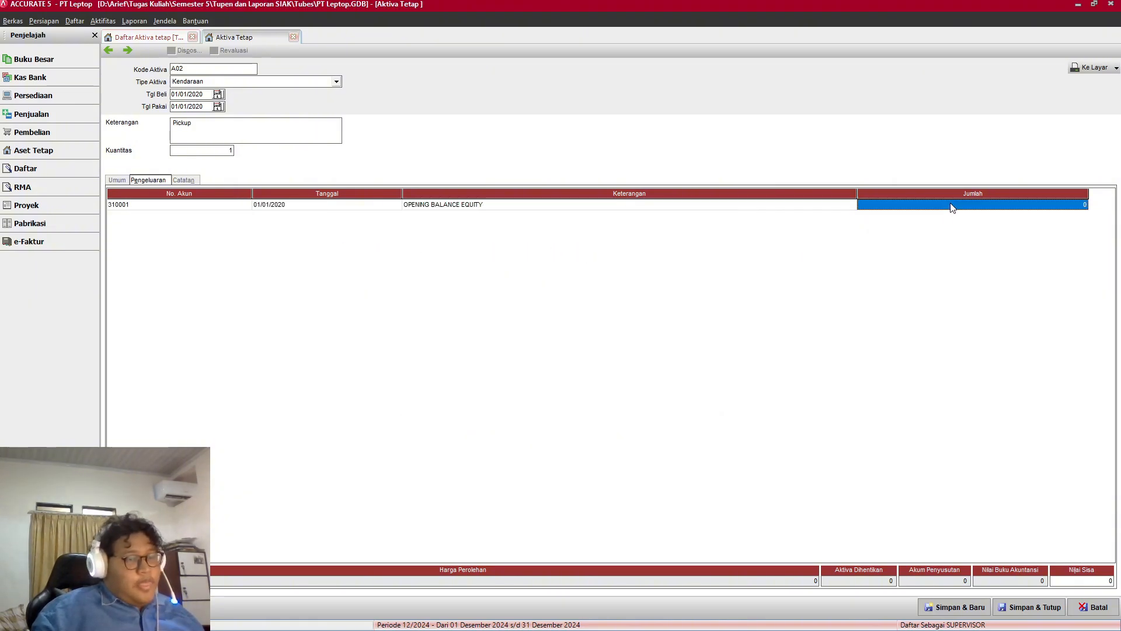
key("alt+Tab")
key("alt+Tab")
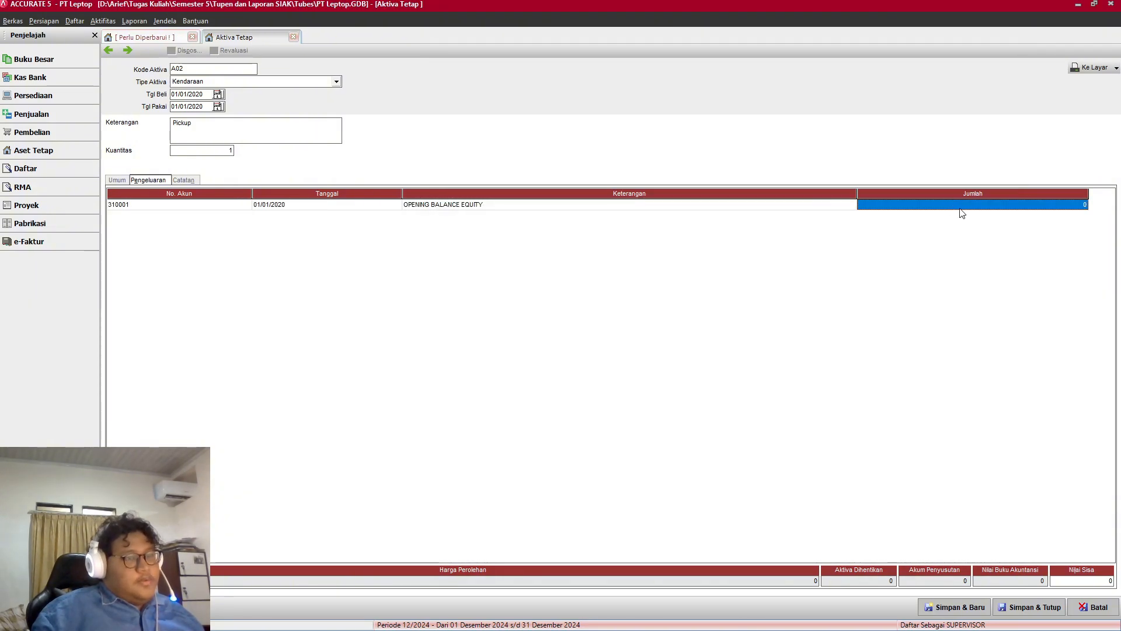
left_click(959, 209)
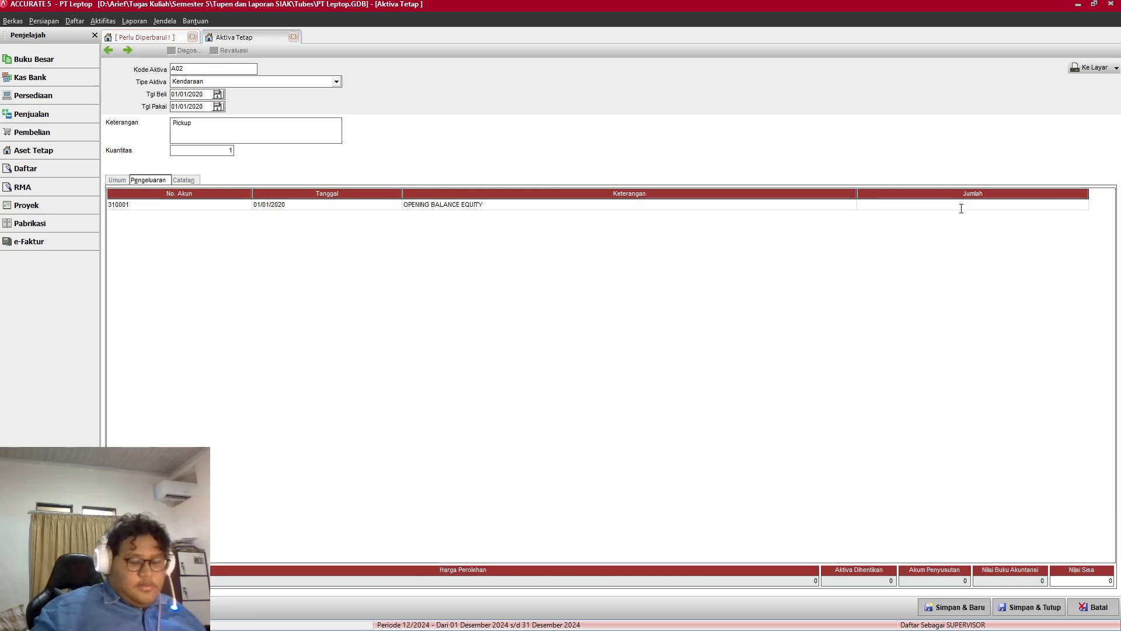
type("75.00")
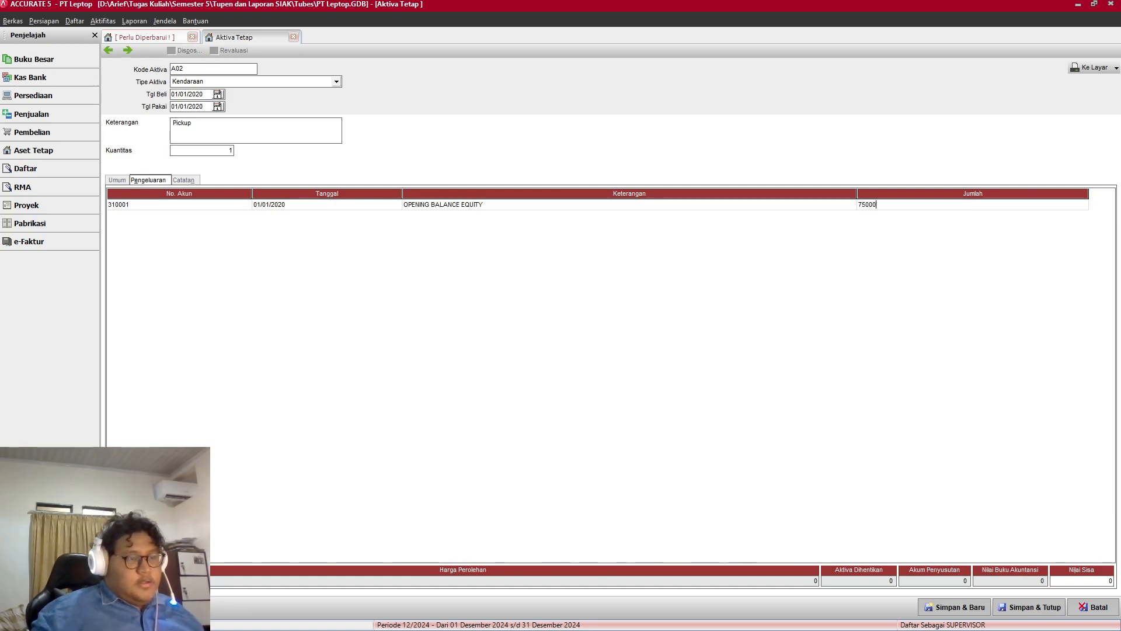
type("0.000")
key("Return")
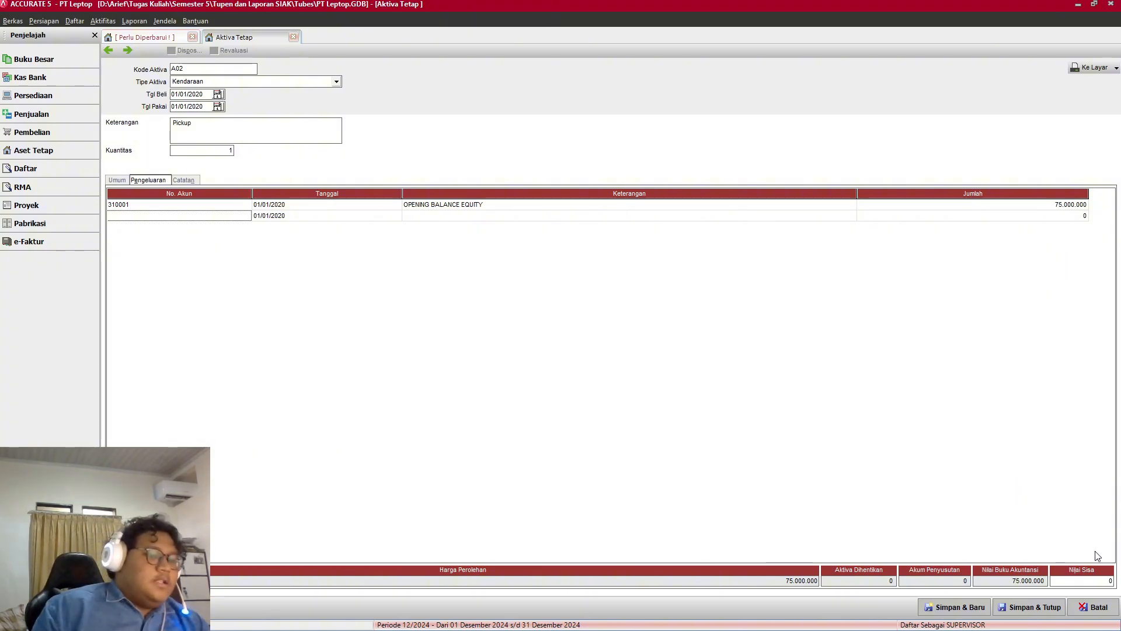
left_click(1001, 607)
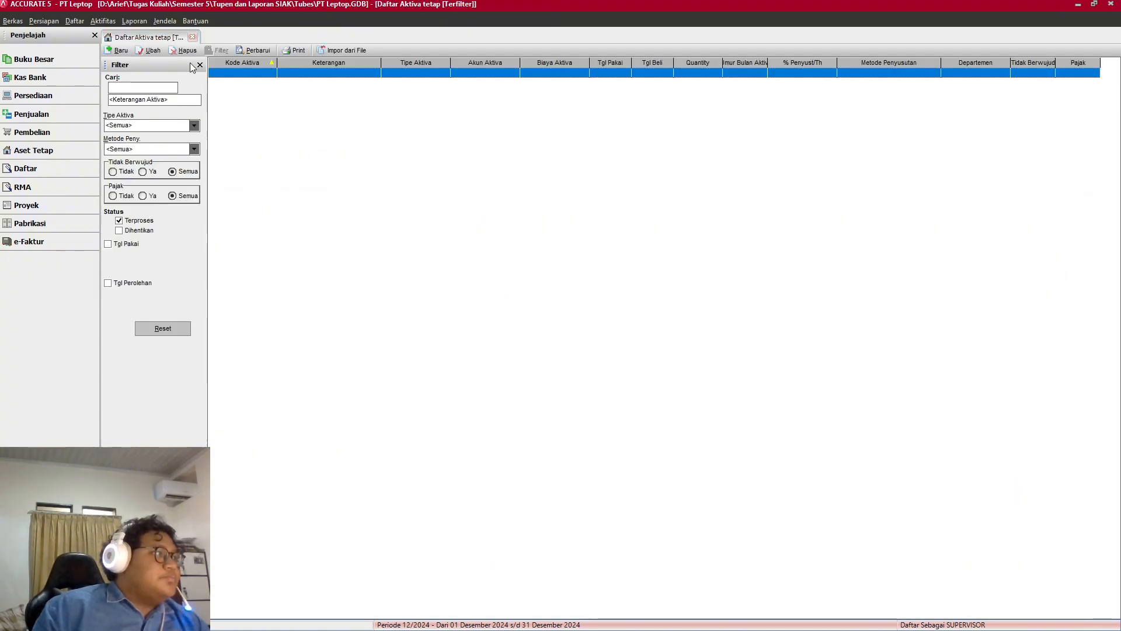
Step: Close the fixed-asset list and scroll the assignment document to sales order SO-01
left_click(192, 37)
mouse_move(690, 612)
mouse_move(631, 625)
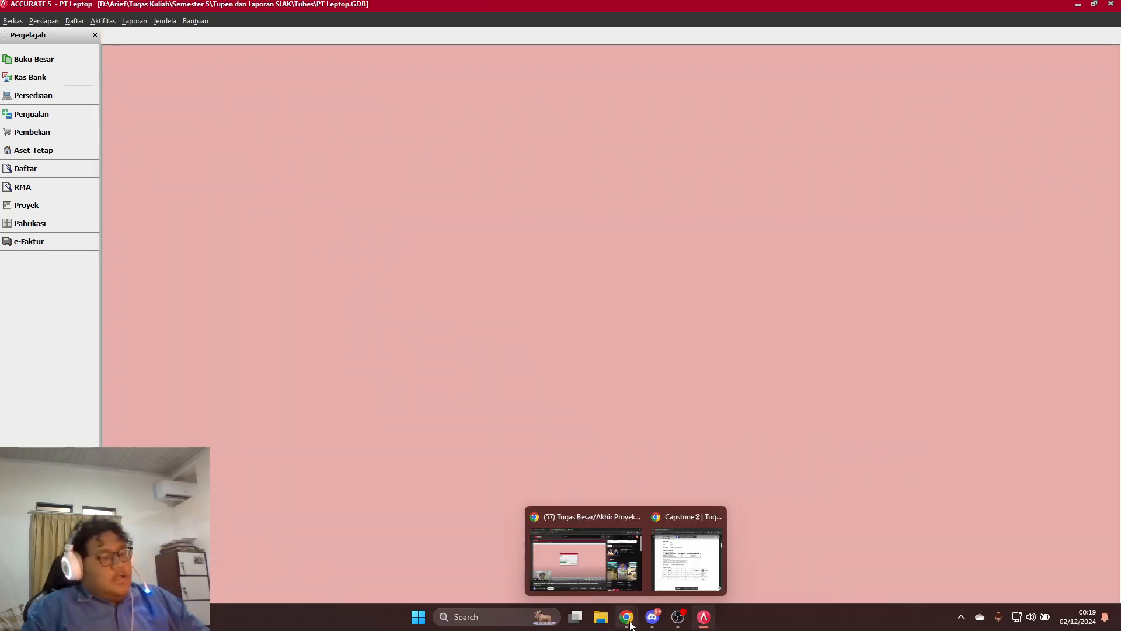
left_click(687, 559)
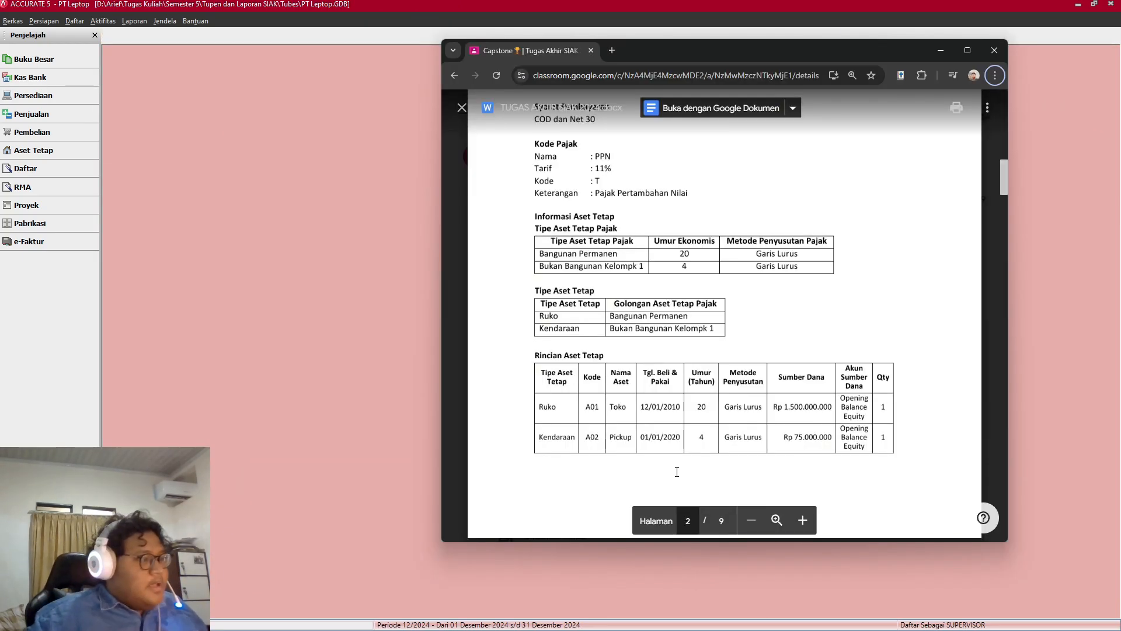
scroll(653, 417, "down", 4)
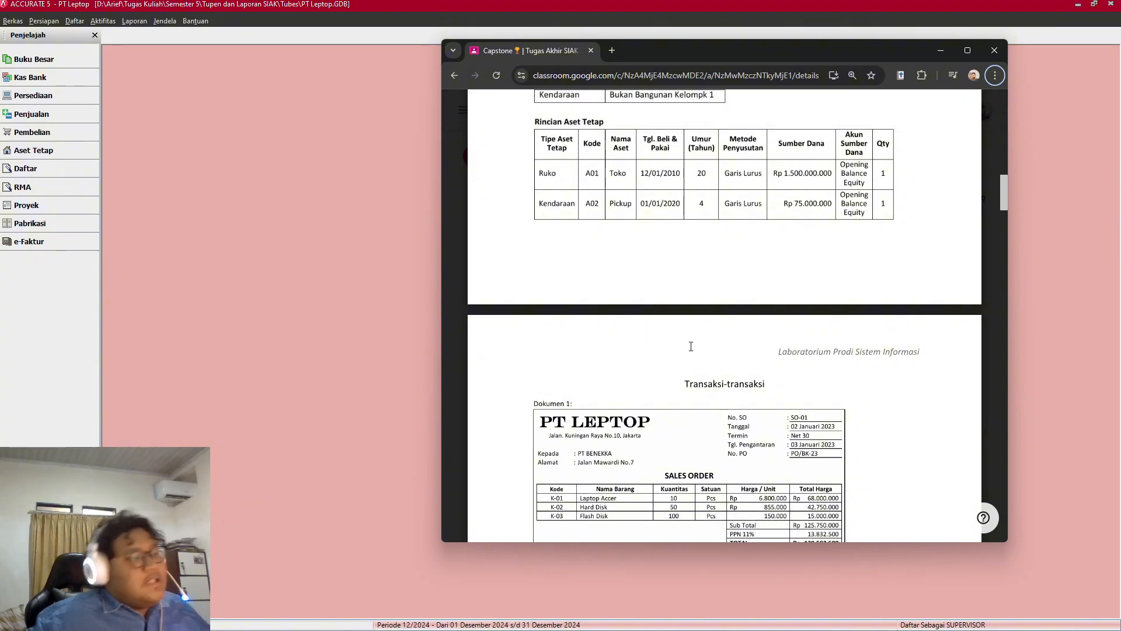
scroll(718, 372, "down", 2)
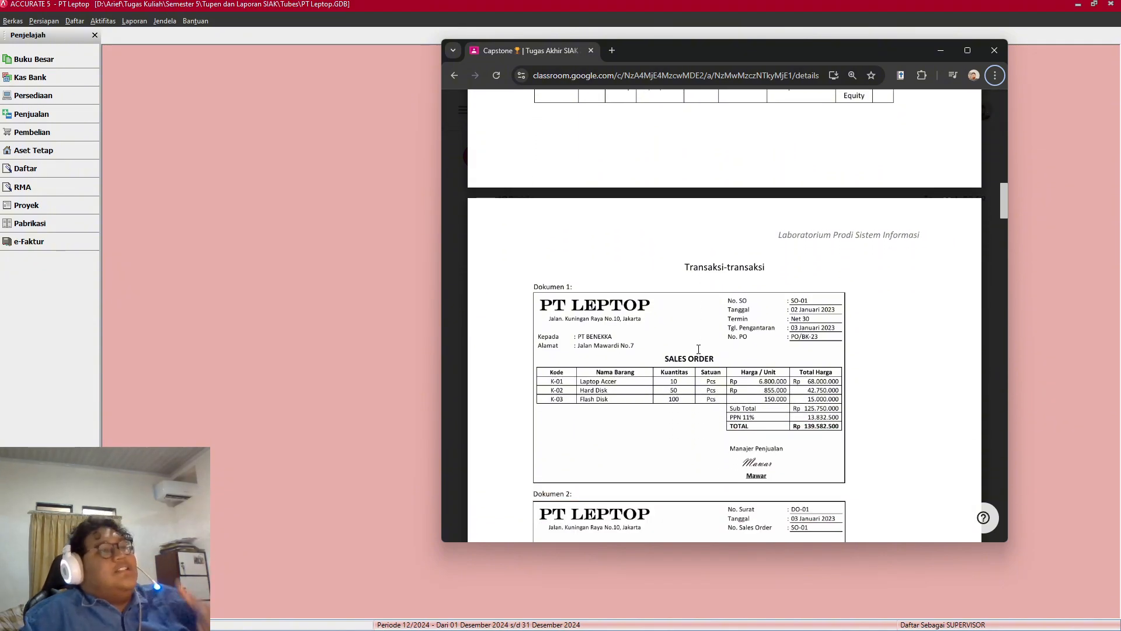
scroll(699, 348, "down", 4)
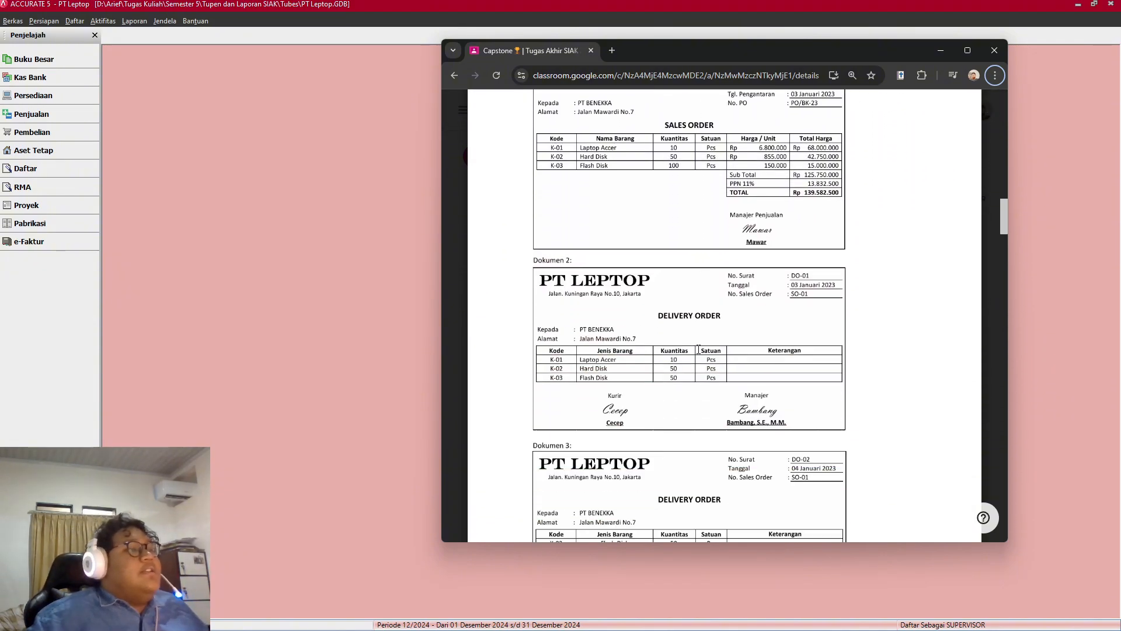
scroll(699, 349, "up", 1)
scroll(698, 348, "down", 15)
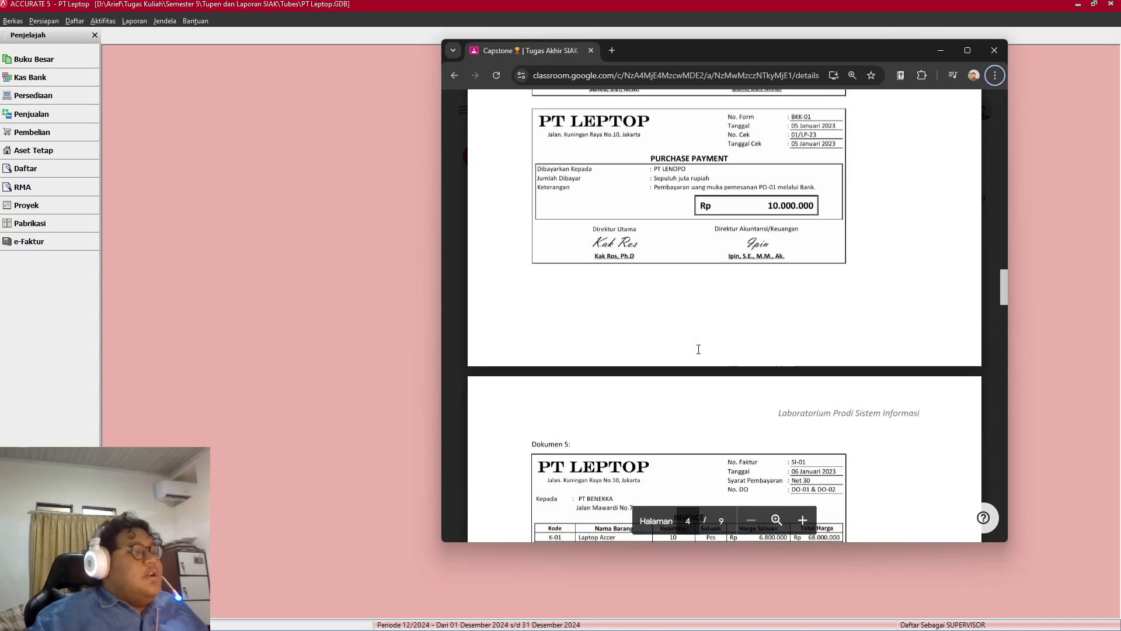
scroll(698, 349, "down", 20)
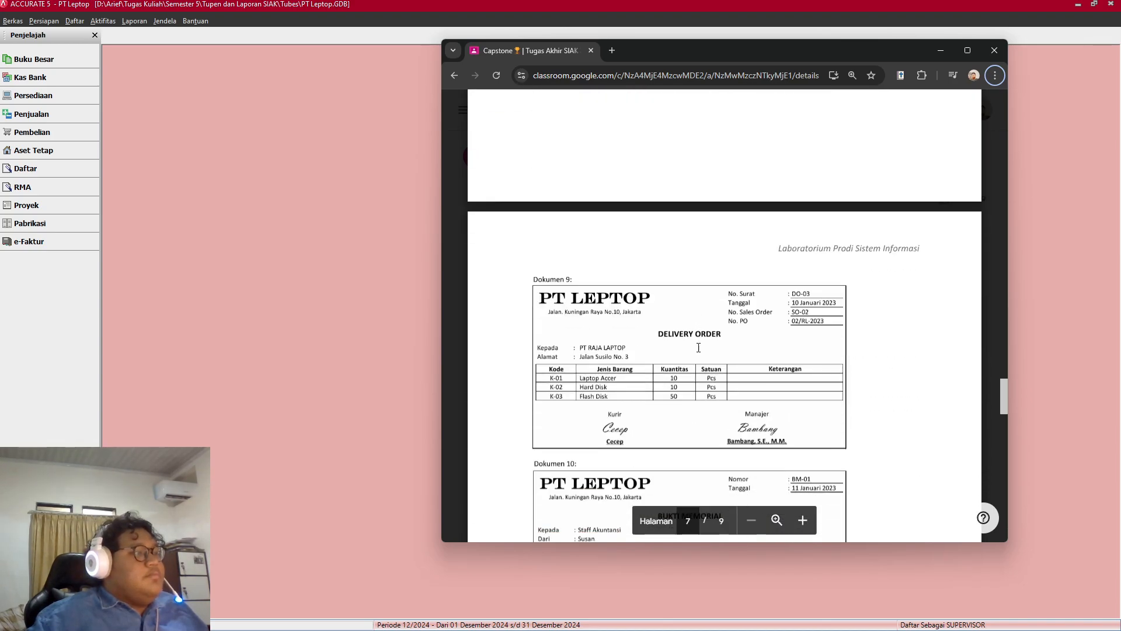
scroll(699, 349, "down", 20)
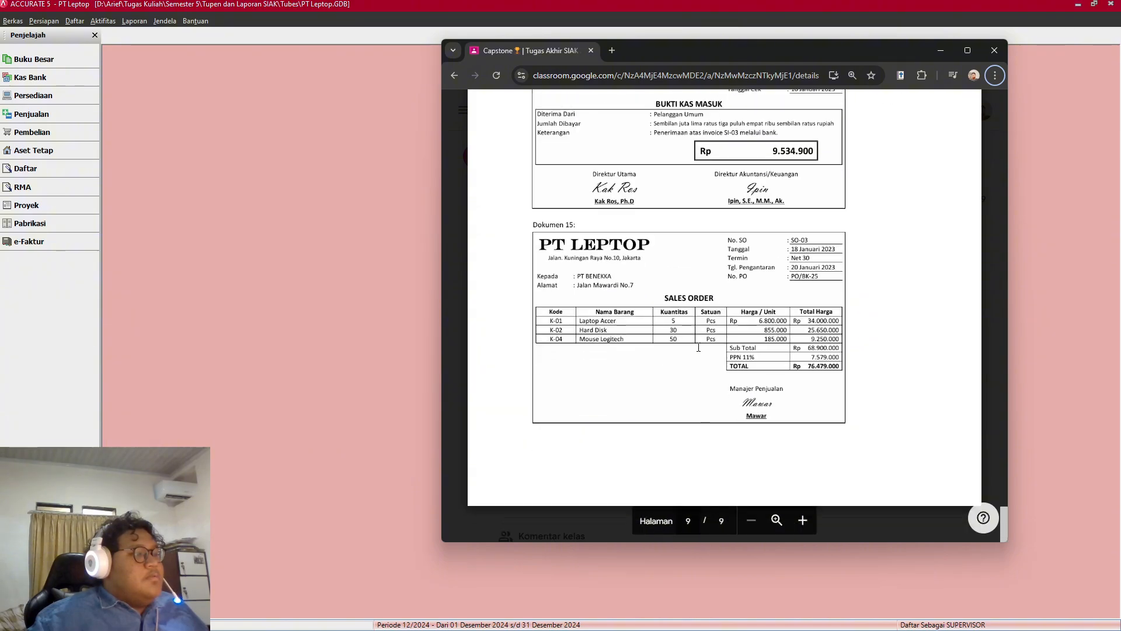
scroll(699, 349, "up", 2)
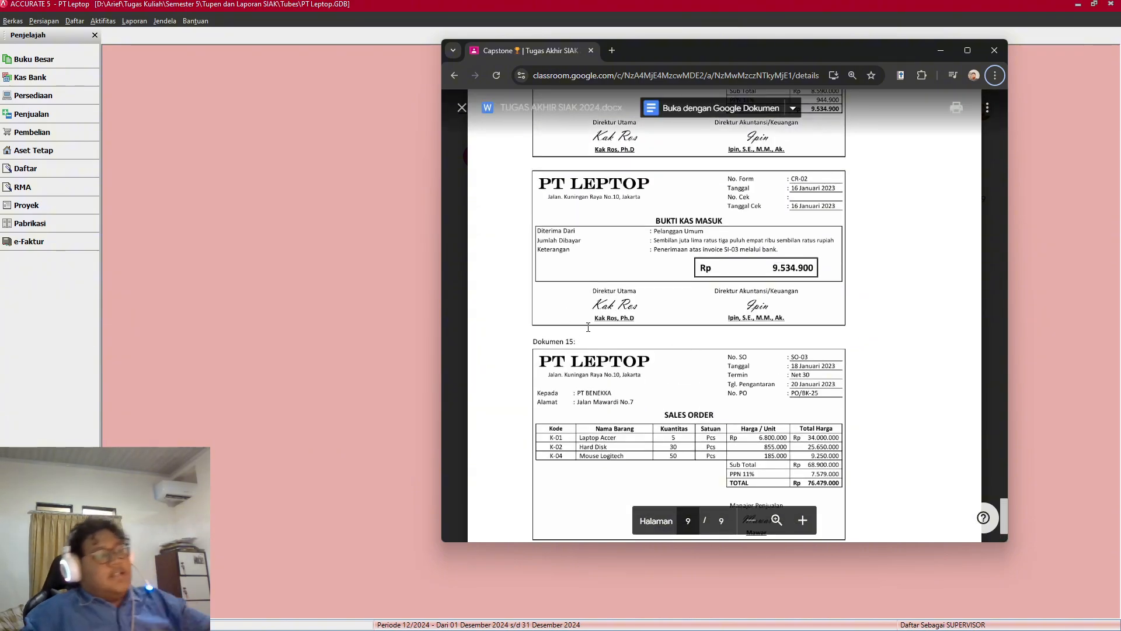
scroll(642, 330, "up", 20)
scroll(715, 335, "up", 20)
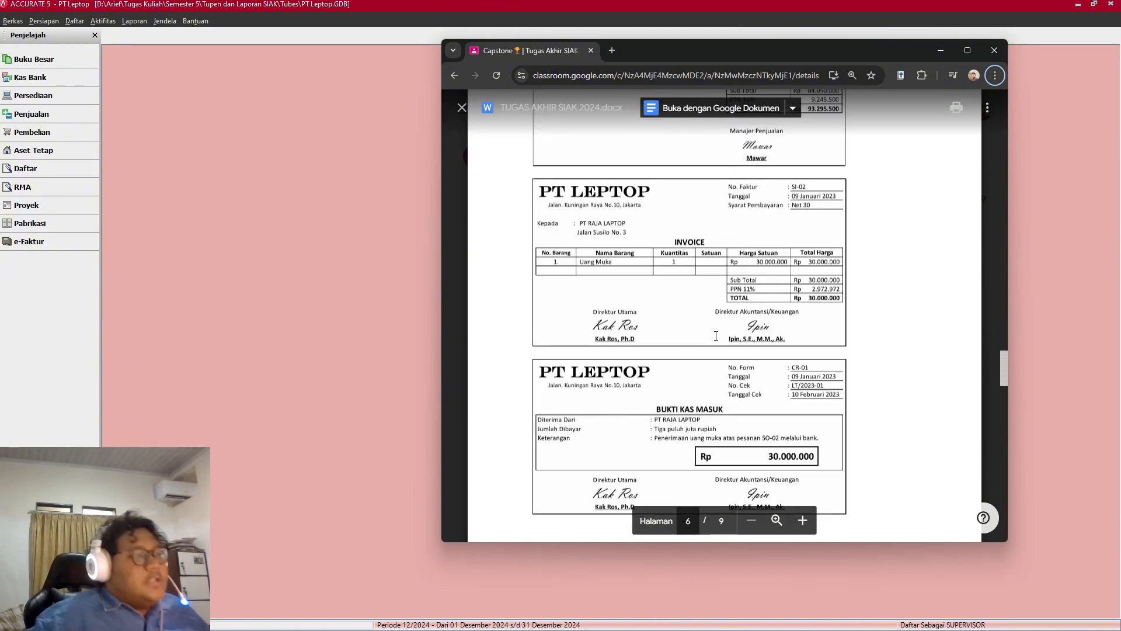
scroll(715, 335, "up", 20)
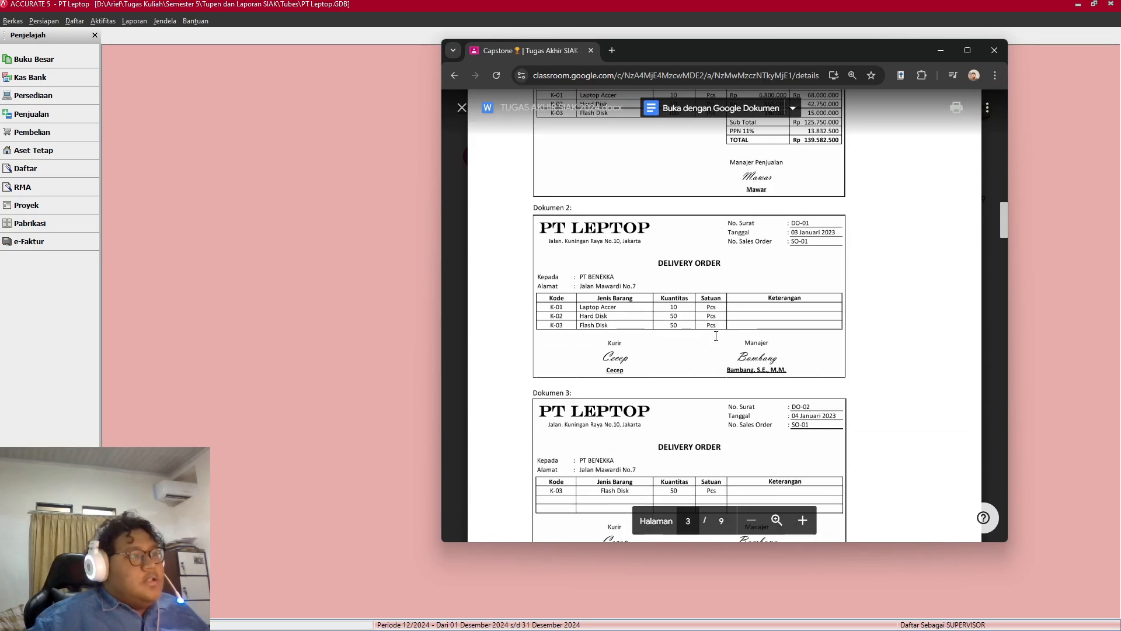
scroll(716, 336, "down", 15)
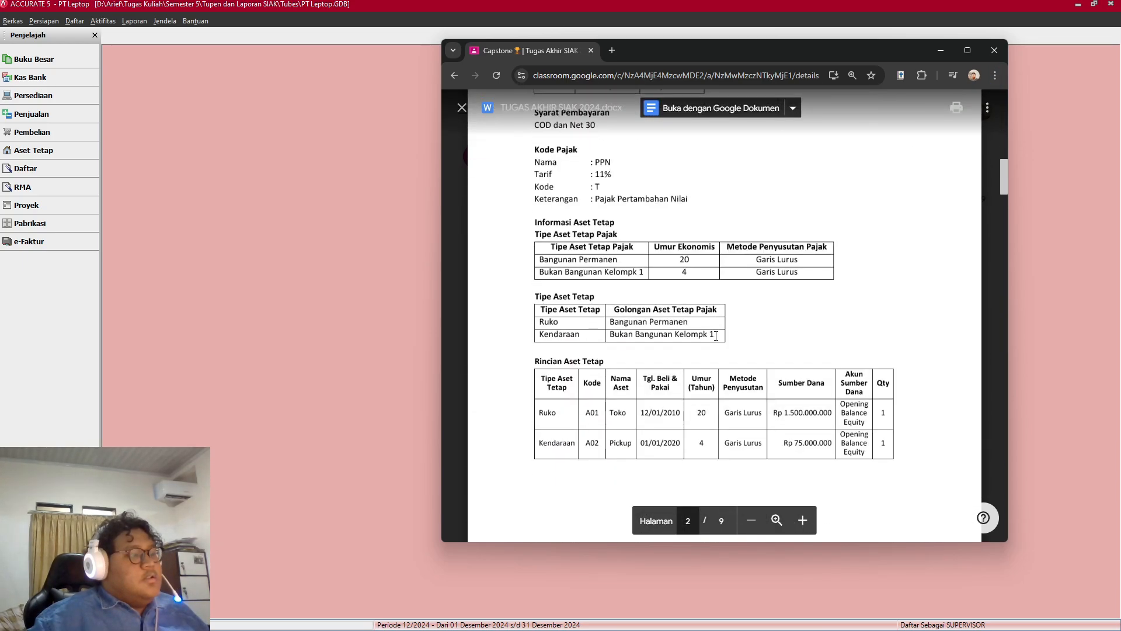
scroll(722, 331, "up", 2)
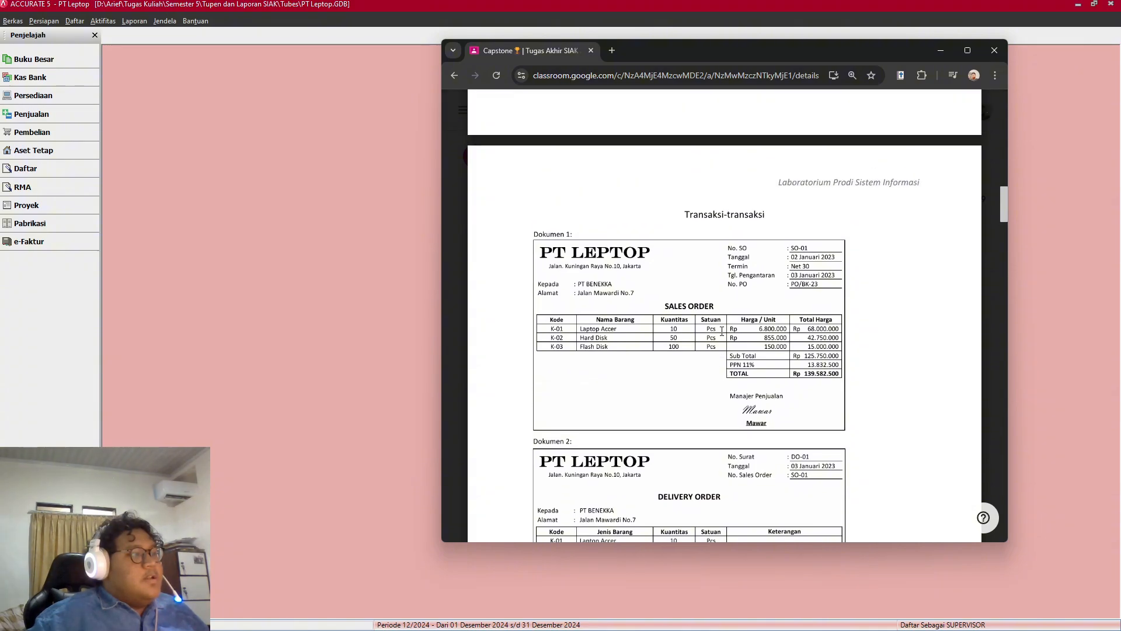
Step: Open a blank Pesanan Penjualan form from Penjualan, with the SO-01 document beside it
left_click(940, 50)
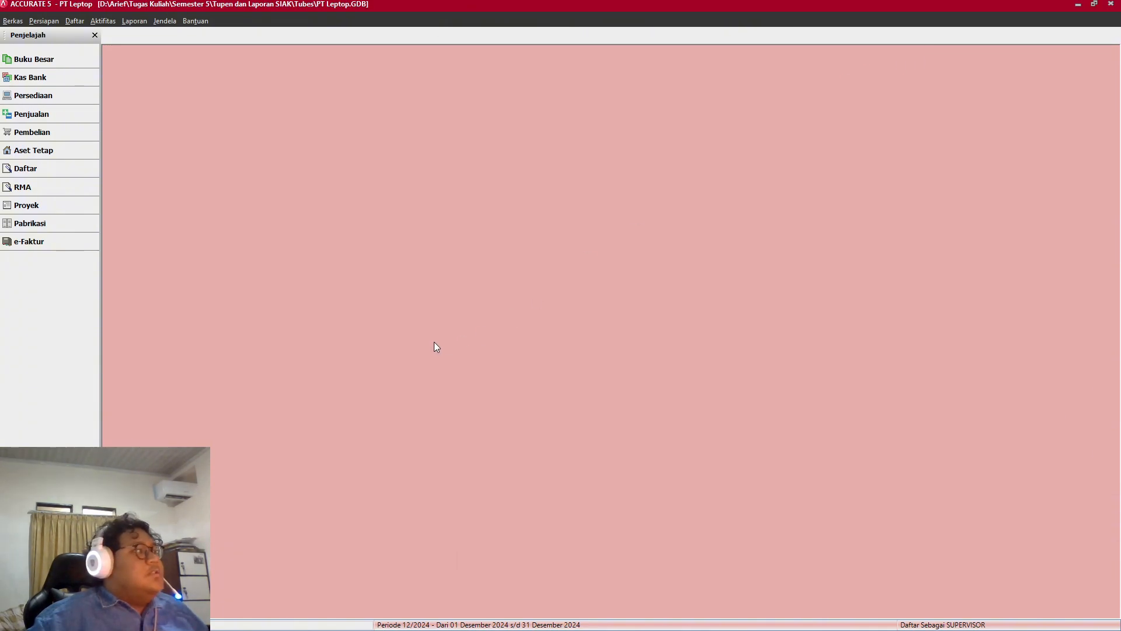
left_click(63, 117)
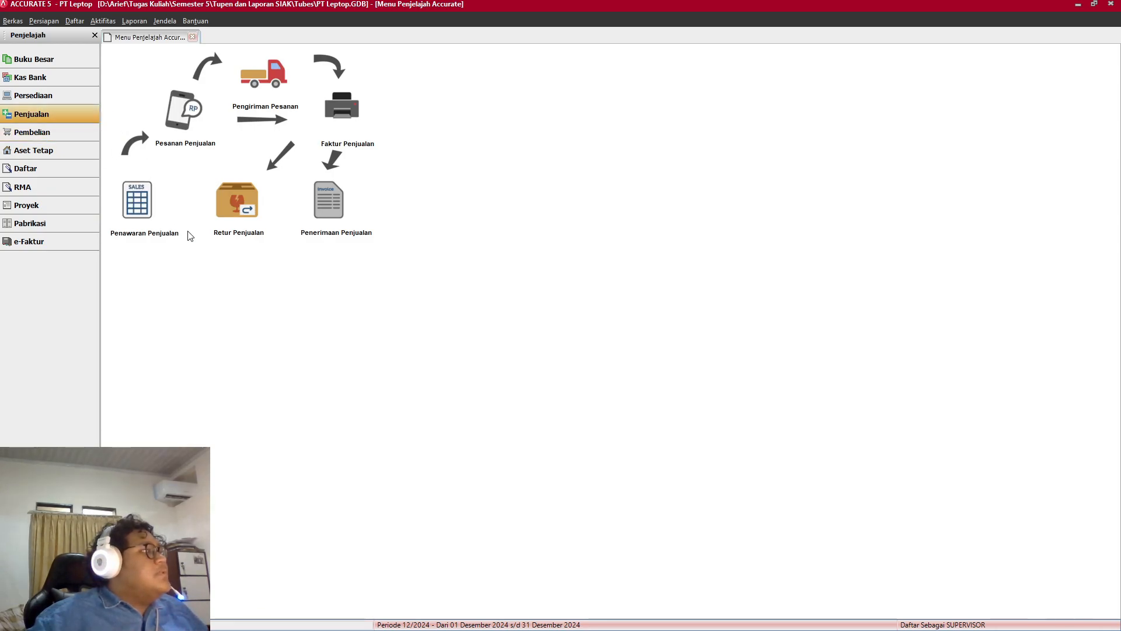
left_click(184, 117)
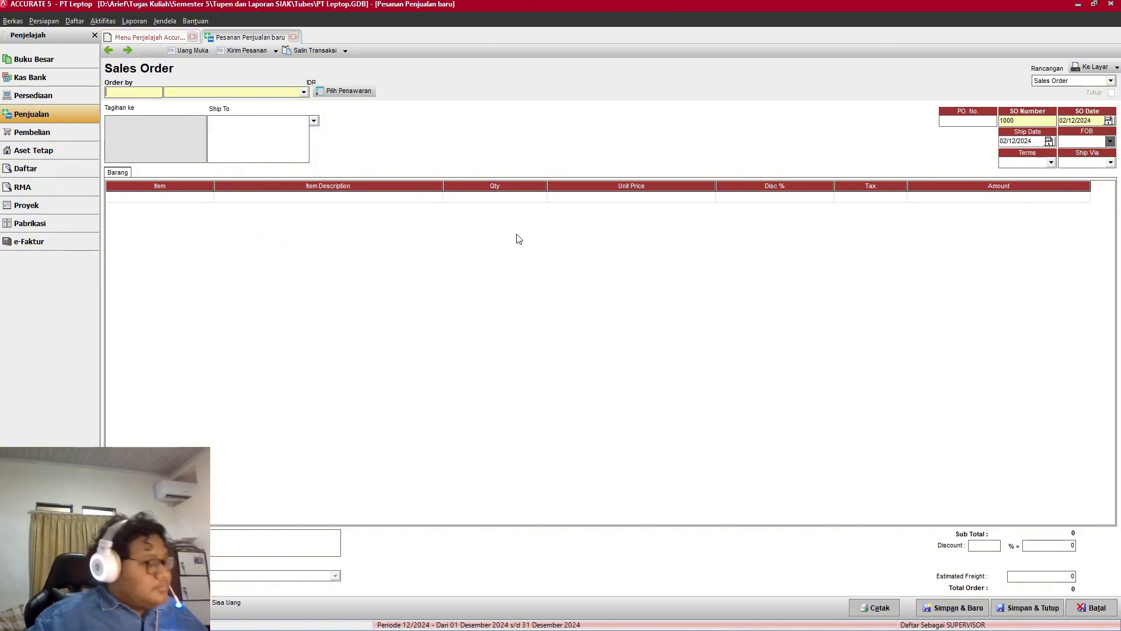
key("alt+Tab")
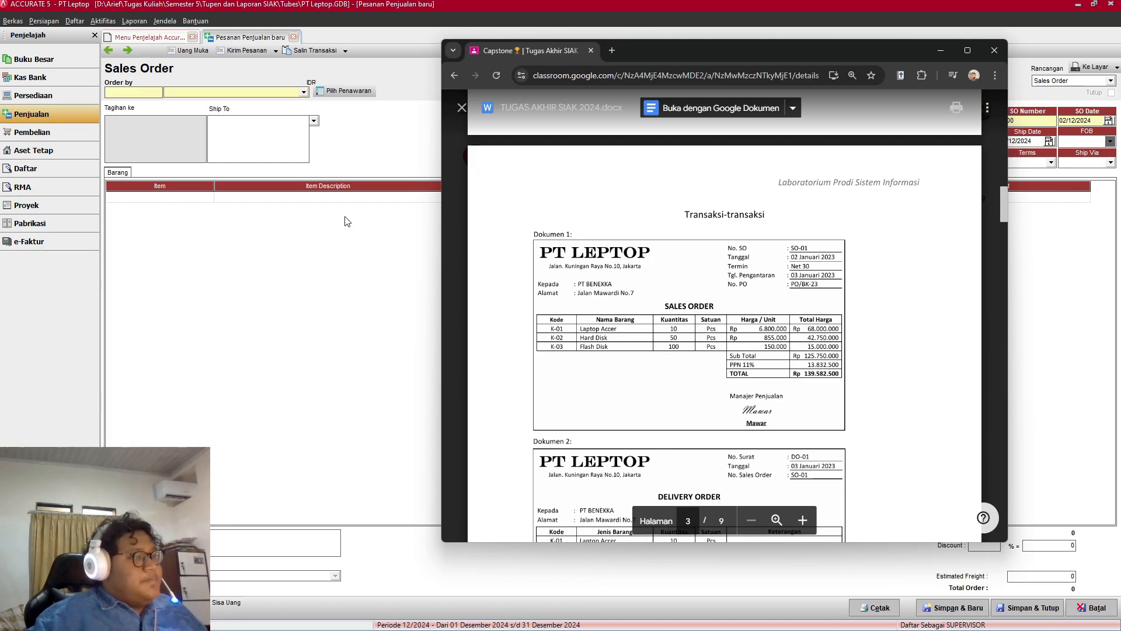
left_click_drag(675, 49, 580, 179)
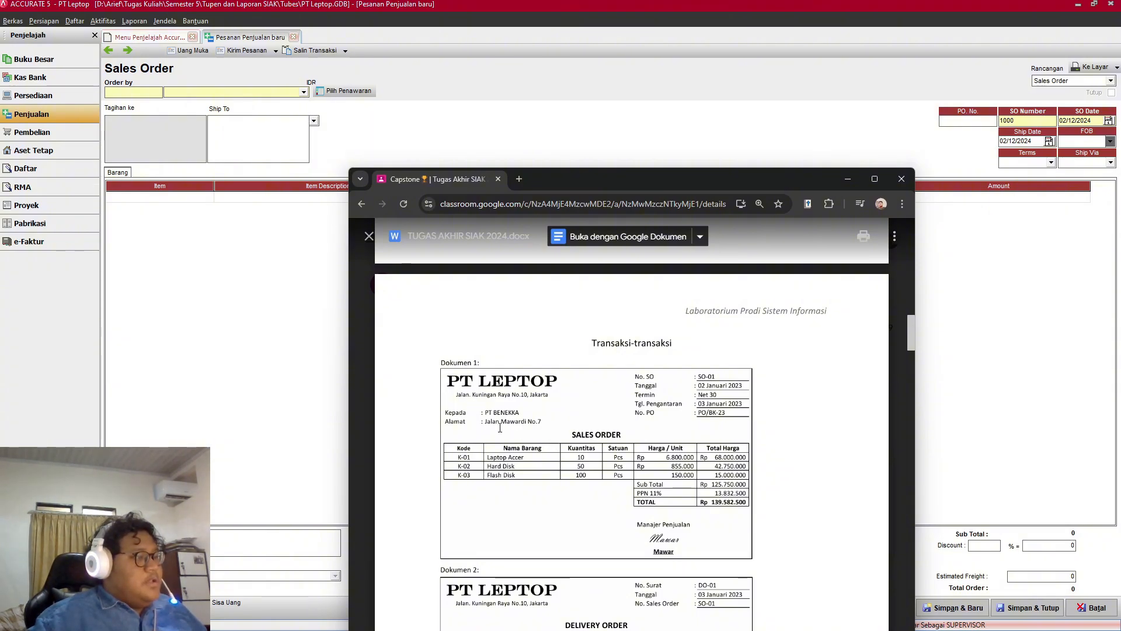
Step: Choose Pt Benekka as the customer, keeping its auto-filled bill-to and ship-to addresses
left_click(293, 94)
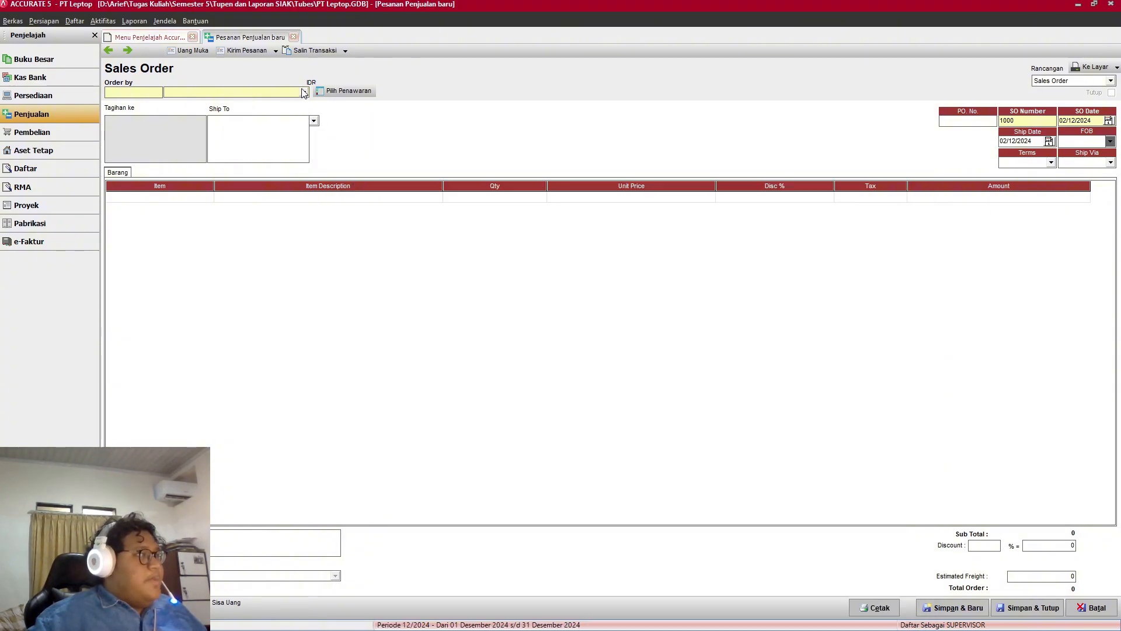
left_click(209, 118)
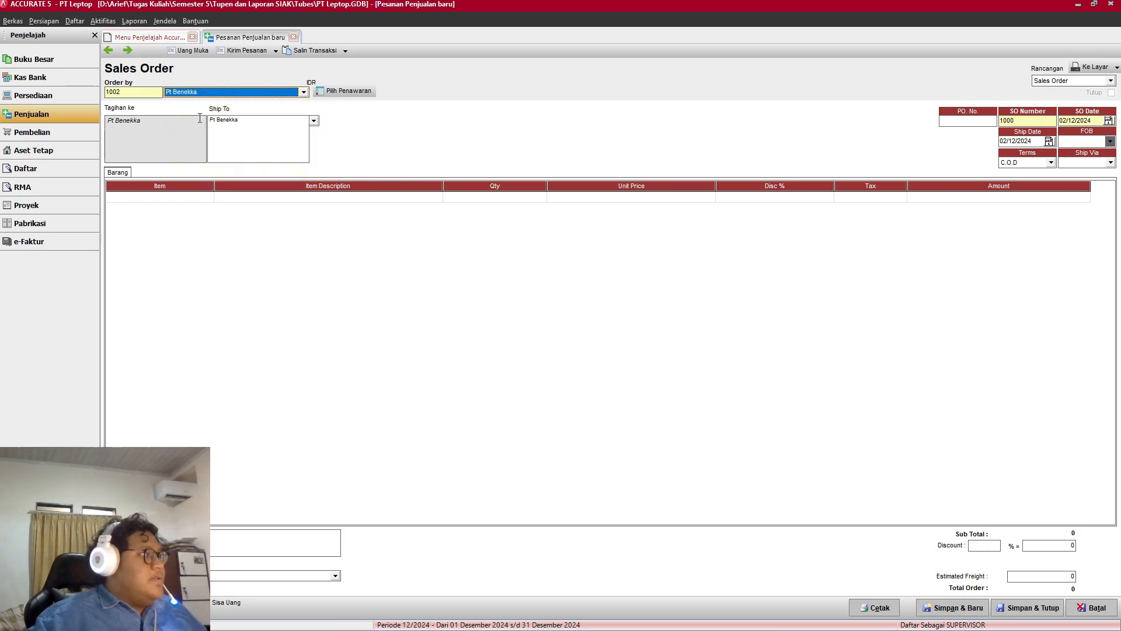
key("alt+Tab")
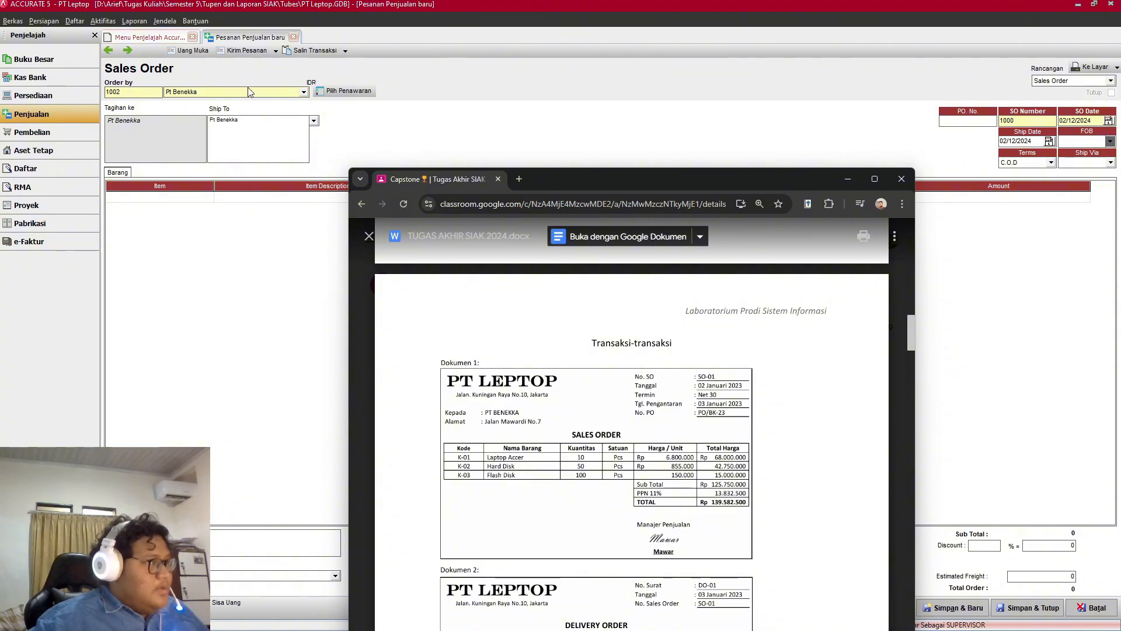
left_click(237, 118)
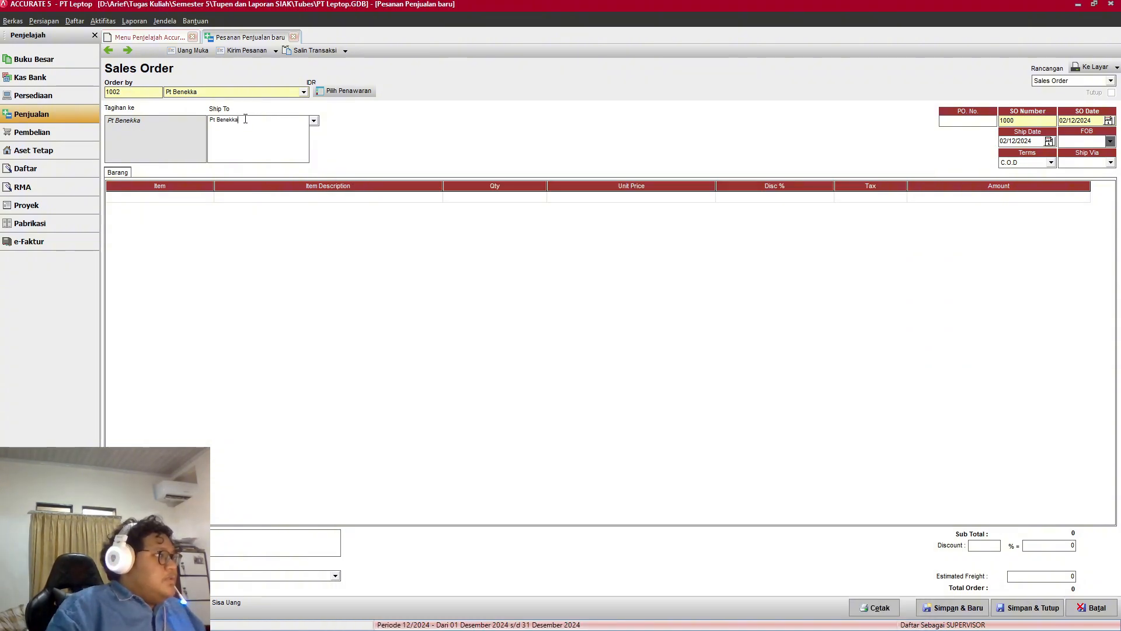
key("BackSpace")
key("BackSpace")
key("BackSpace")
key("BackSpace")
key("BackSpace")
key("BackSpace")
key("BackSpace")
key("BackSpace")
key("BackSpace")
key("BackSpace")
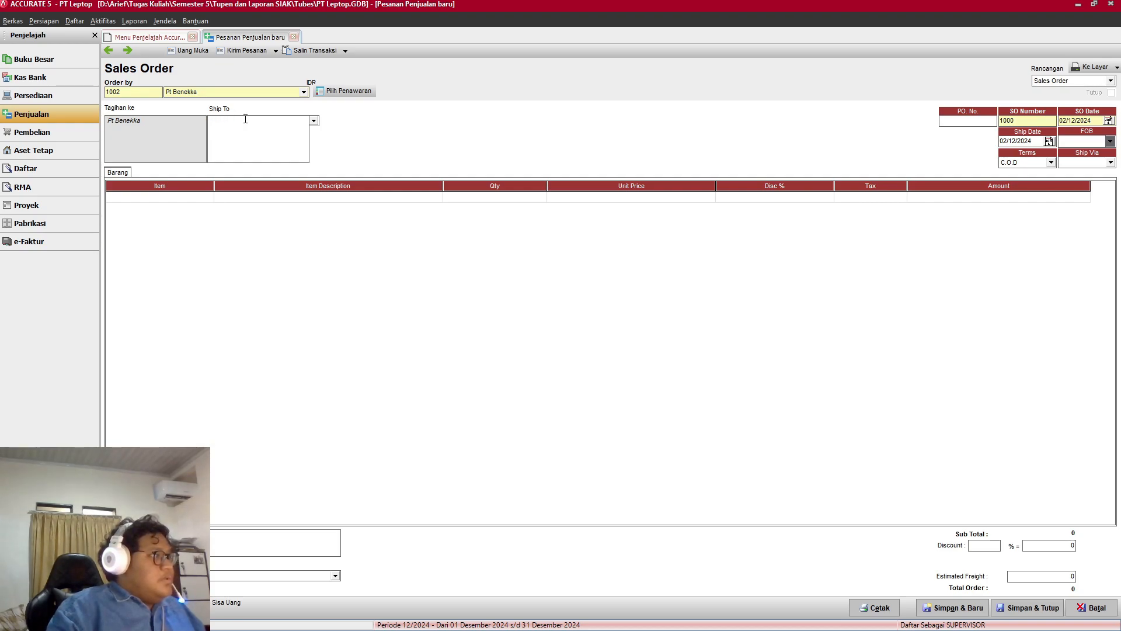
key("ctrl+z")
key("ctrl+z")
key("ctrl+z")
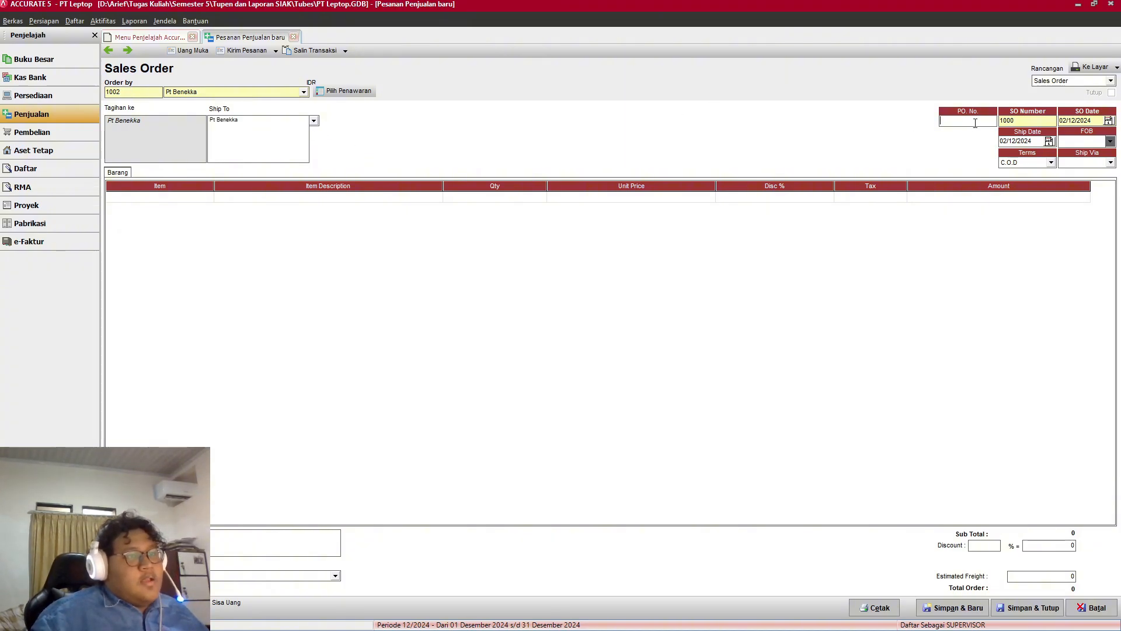
key("alt+Tab")
scroll(716, 334, "down", 1)
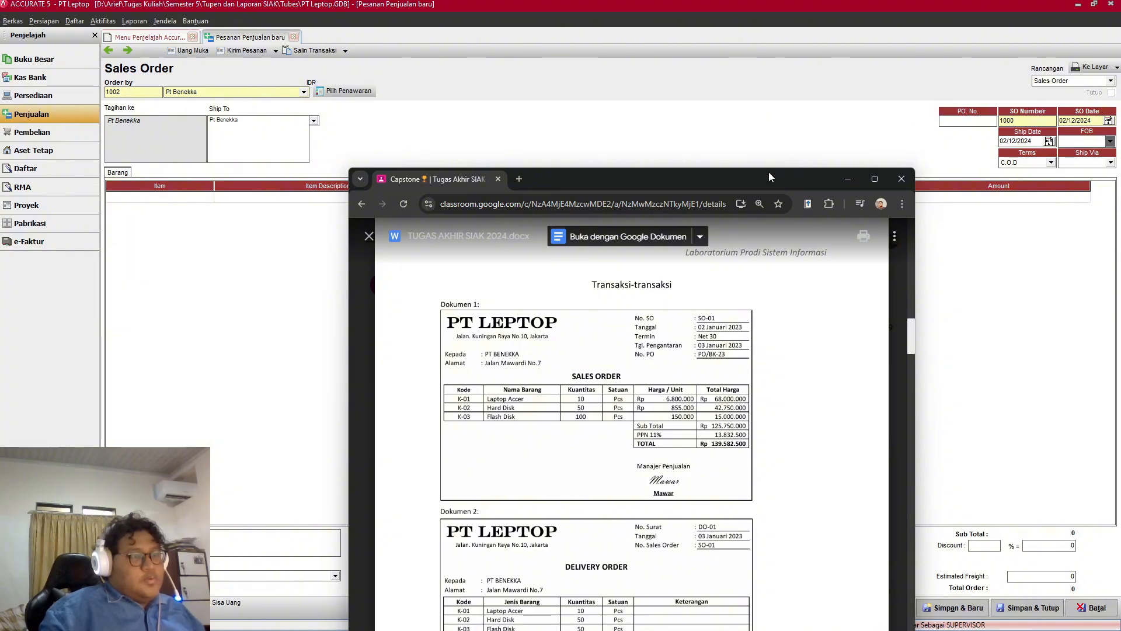
left_click(847, 179)
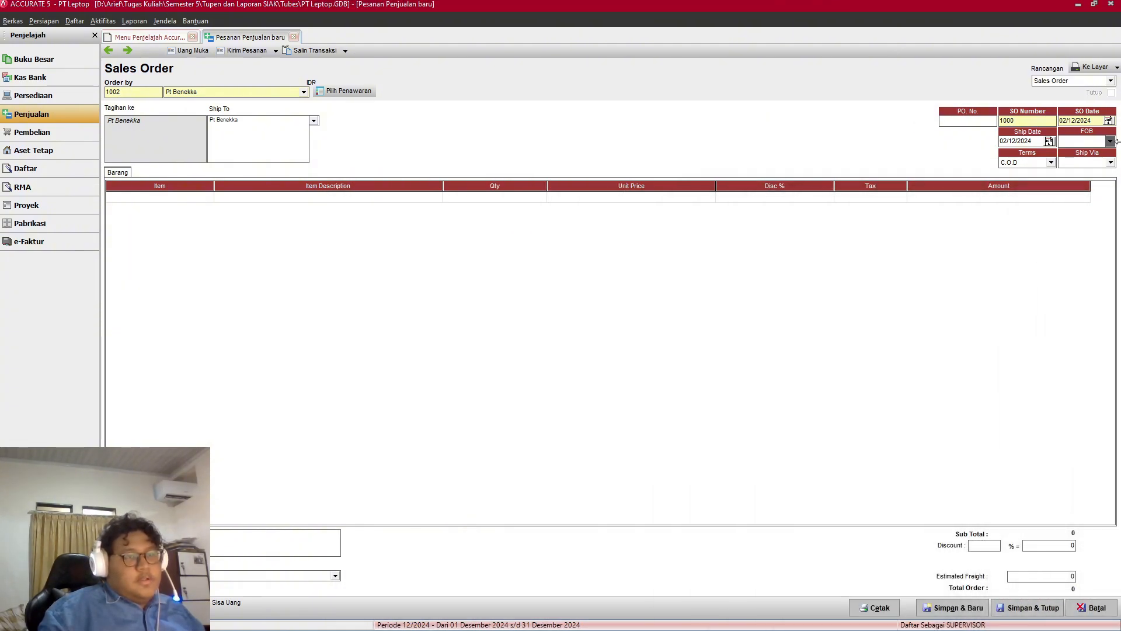
left_click(969, 119)
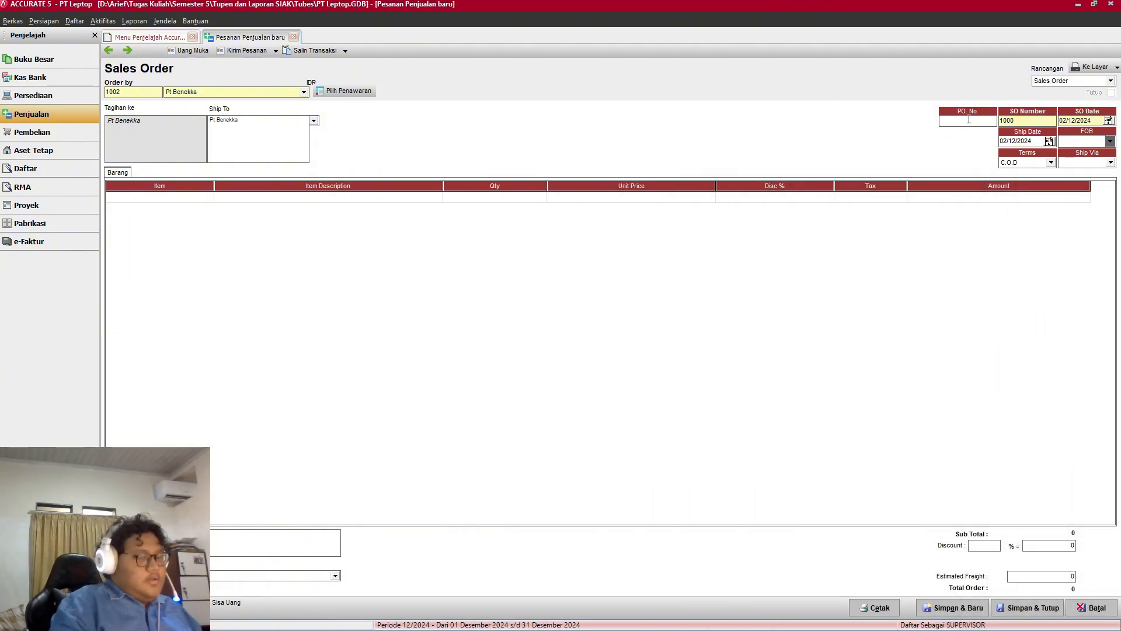
Step: Enter PO number PO/BK-23, SO number SO-01 and SO date 02/01/2023
type("PO")
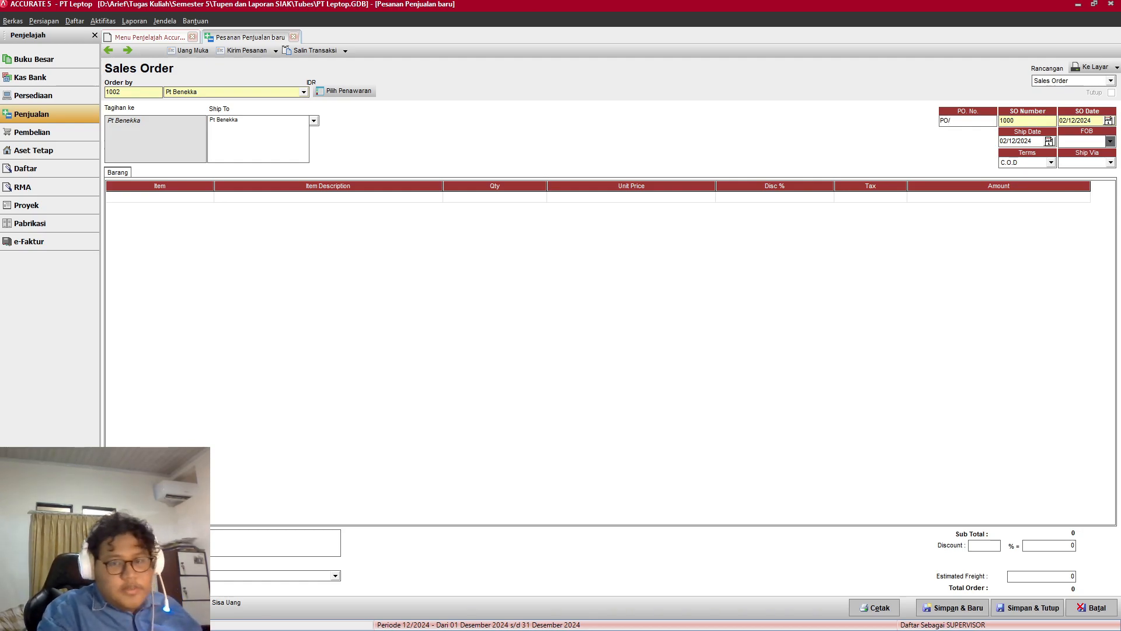
type("/BK-23")
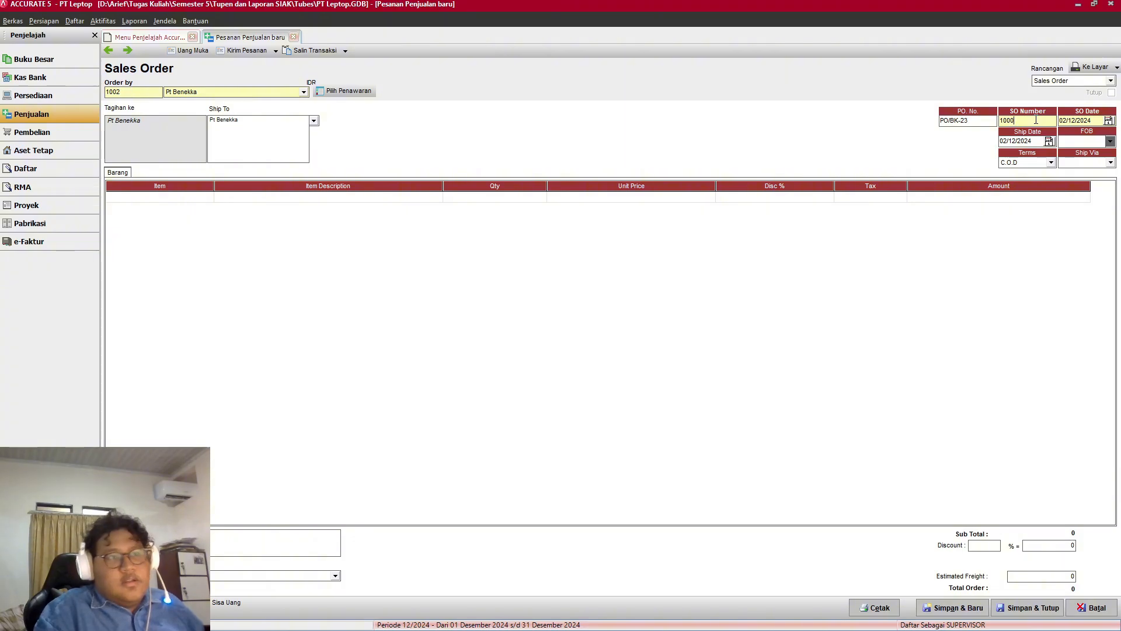
key("BackSpace")
key("BackSpace")
key("BackSpace")
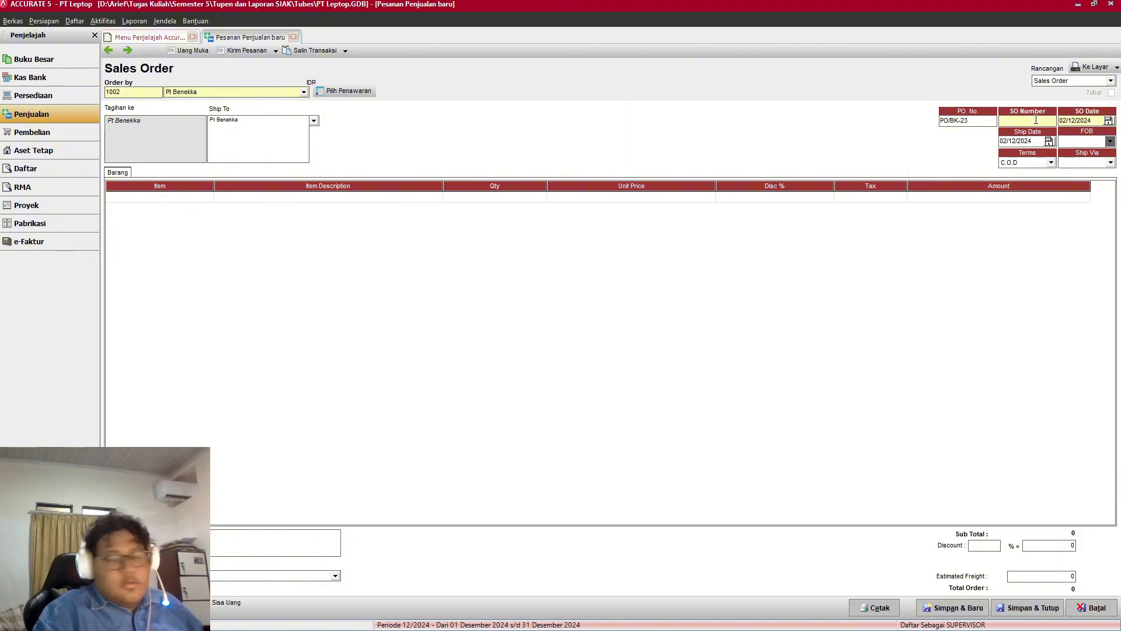
type("S)-")
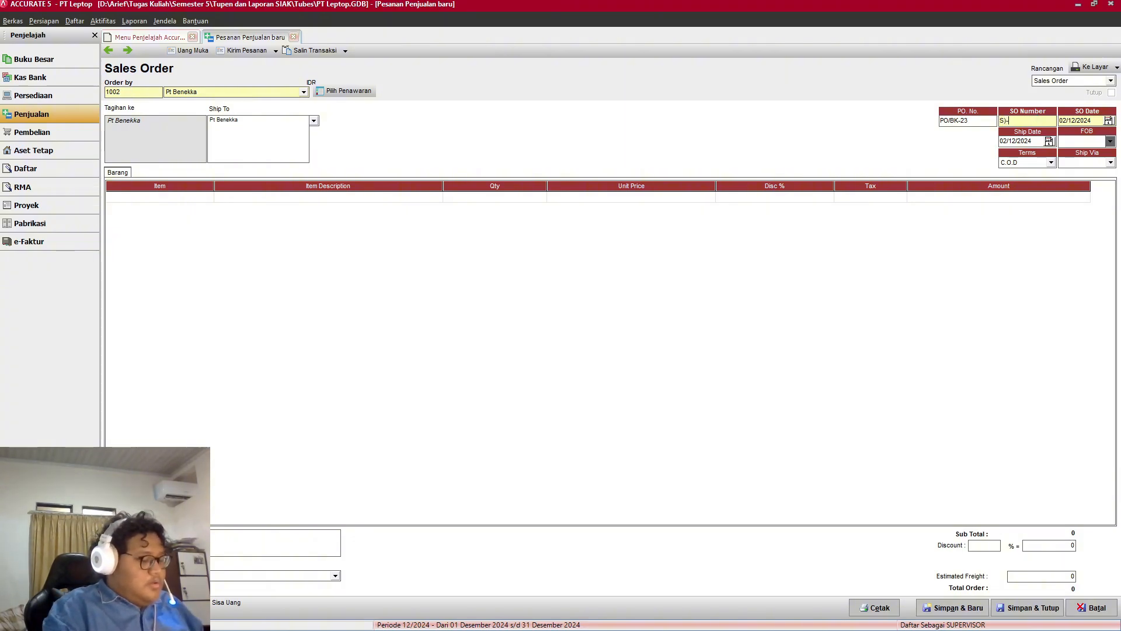
type("01")
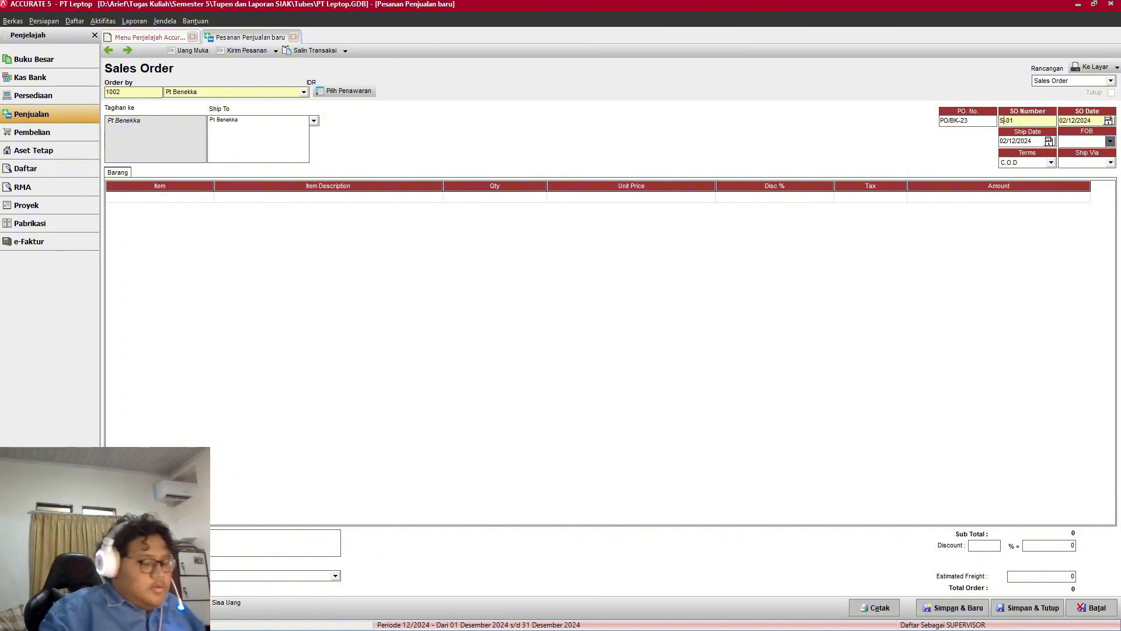
type("O")
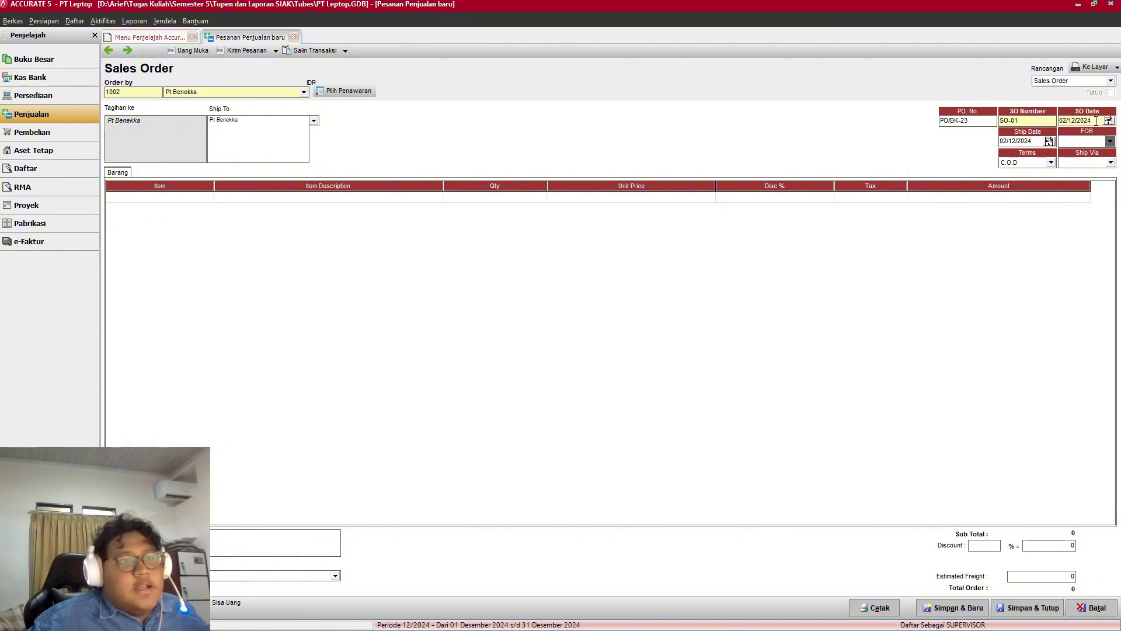
key("BackSpace")
key("BackSpace")
key("BackSpace")
key("BackSpace")
key("BackSpace")
key("BackSpace")
key("BackSpace")
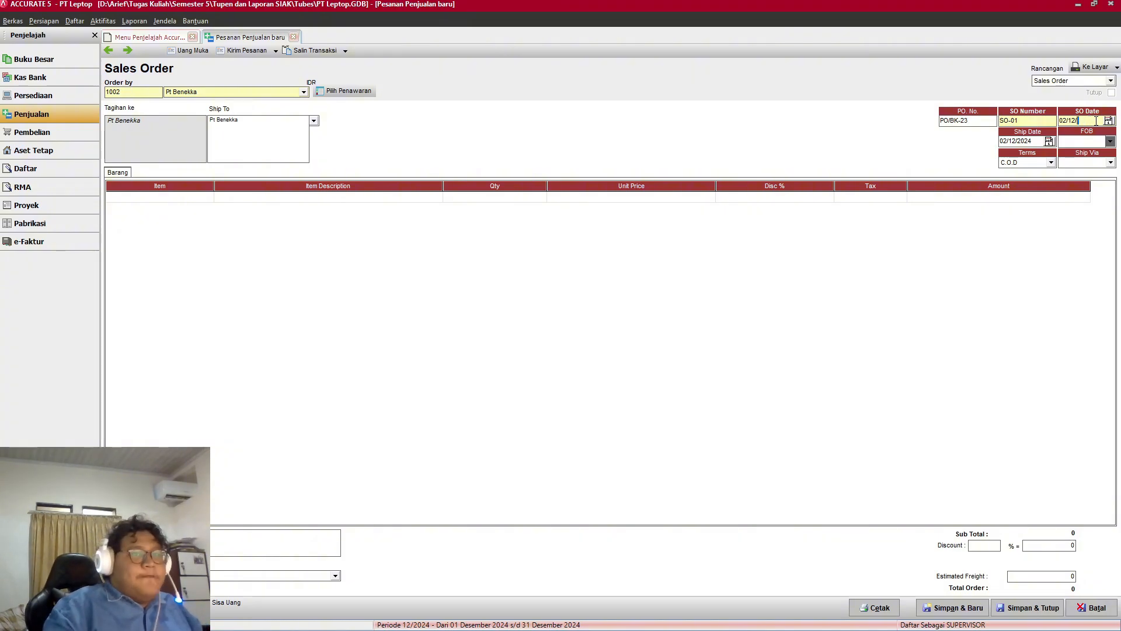
type("02/")
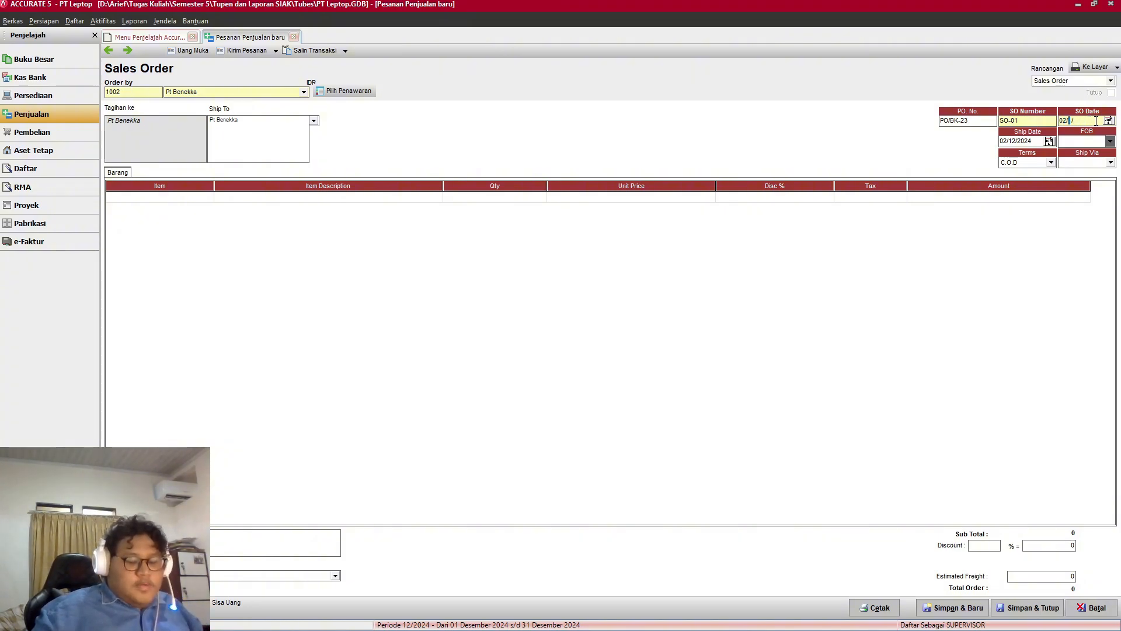
type("01/")
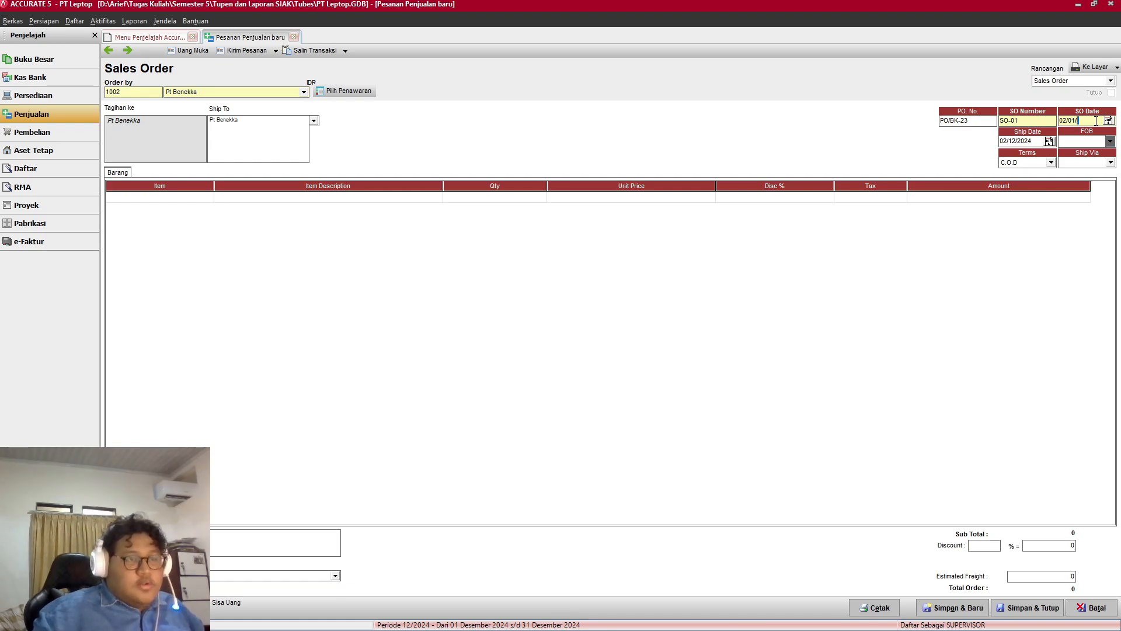
type("20")
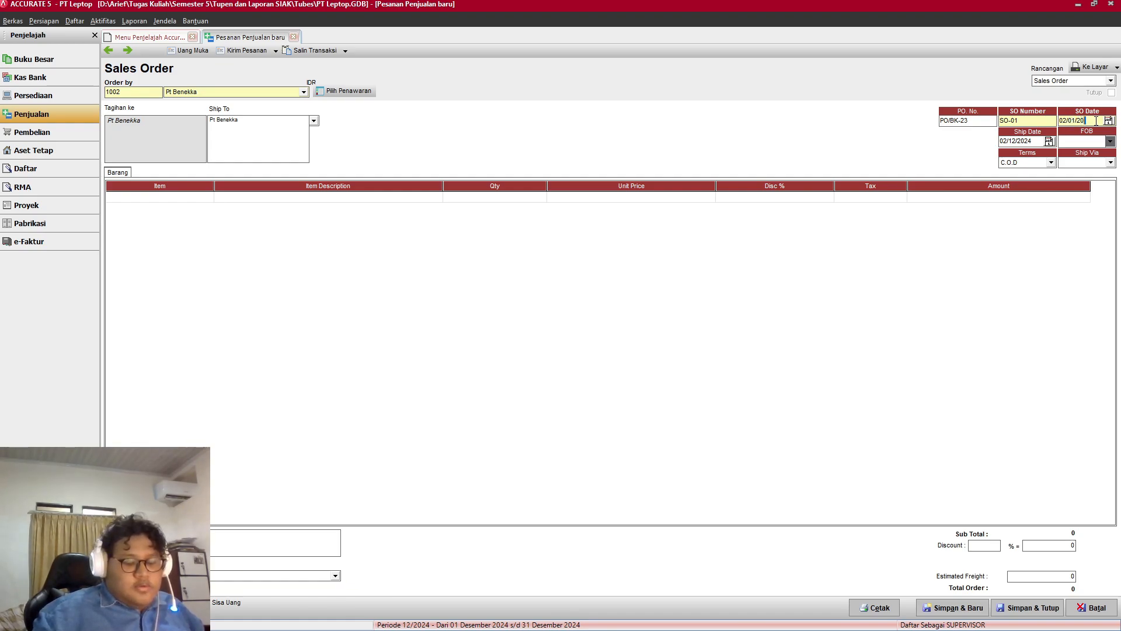
type("23")
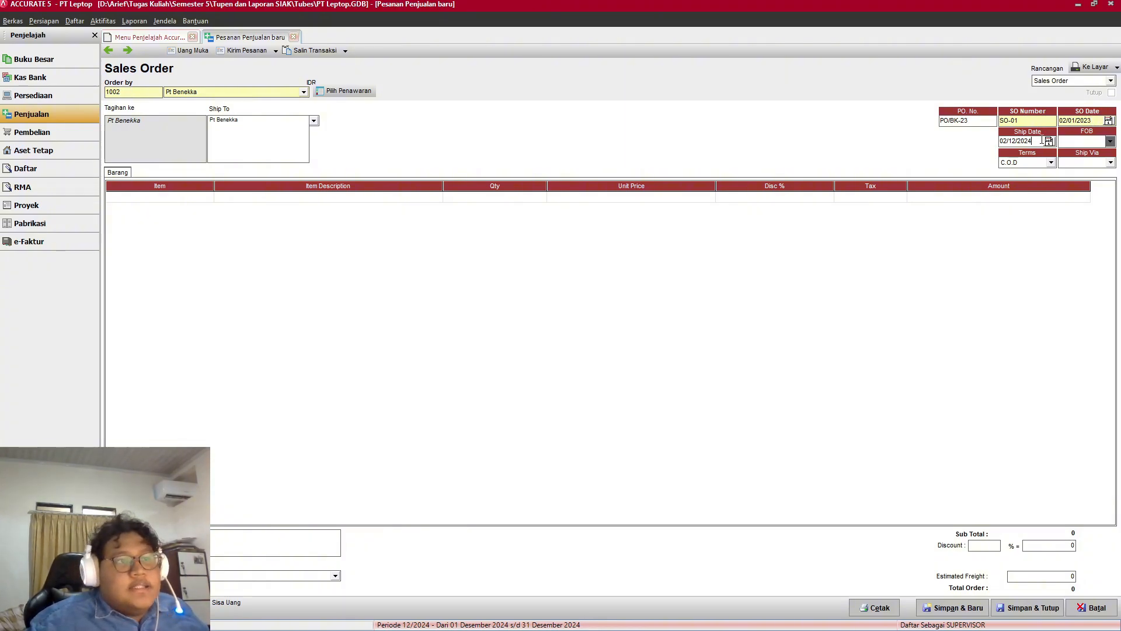
Step: Set the ship date to 03/01/2023 and the terms to Net 30
key("BackSpace")
key("BackSpace")
key("BackSpace")
key("BackSpace")
key("BackSpace")
key("BackSpace")
key("BackSpace")
key("BackSpace")
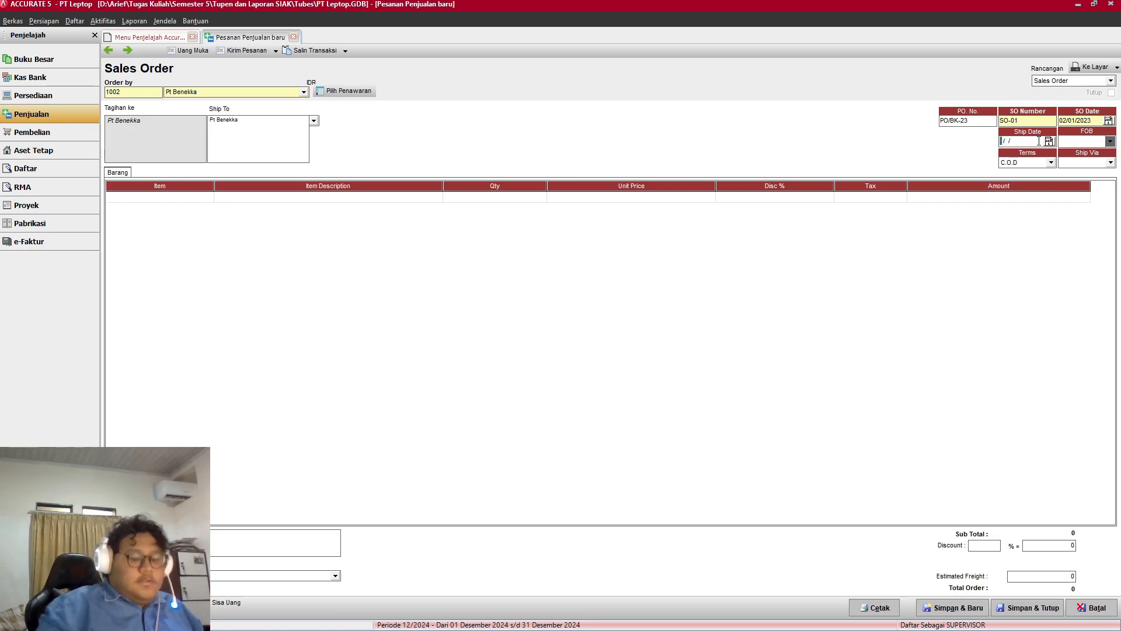
type("03/")
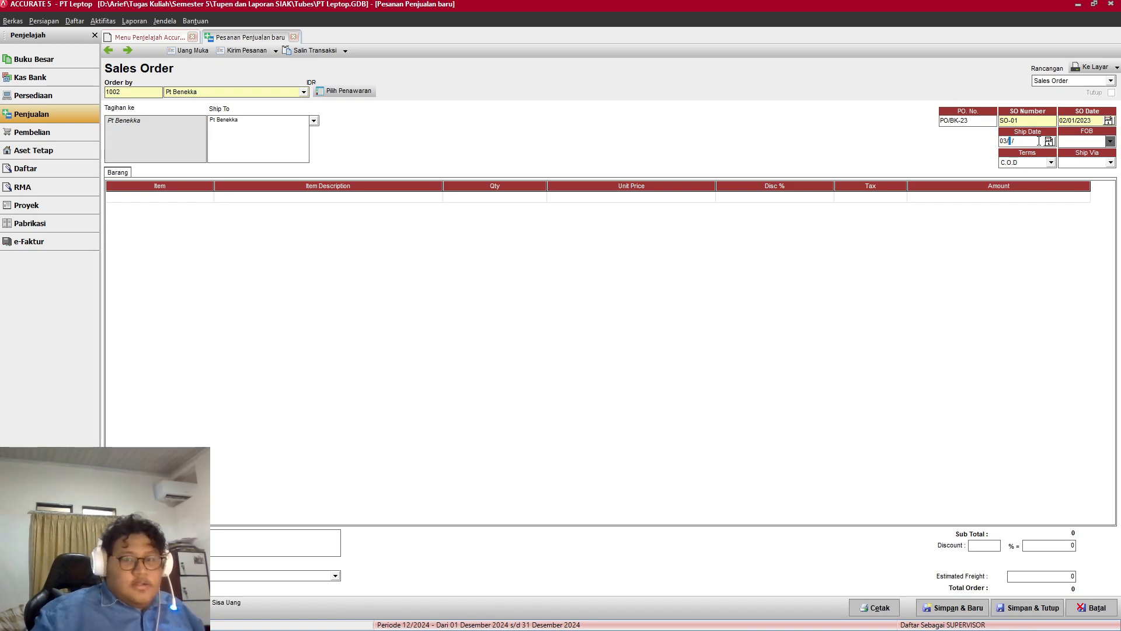
type("01/2")
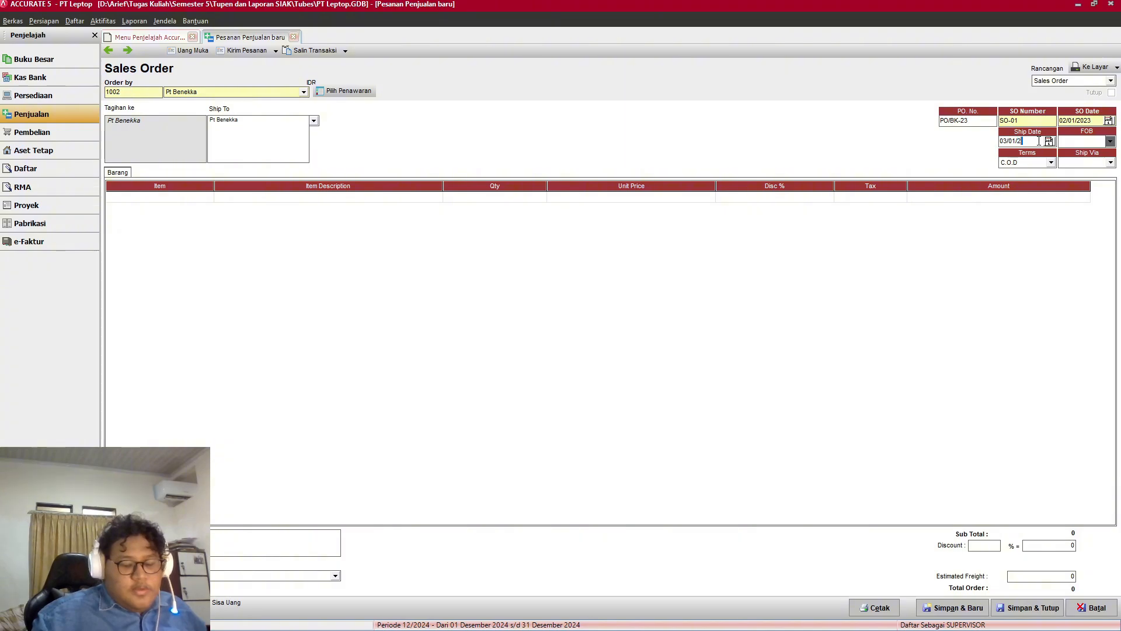
type("023")
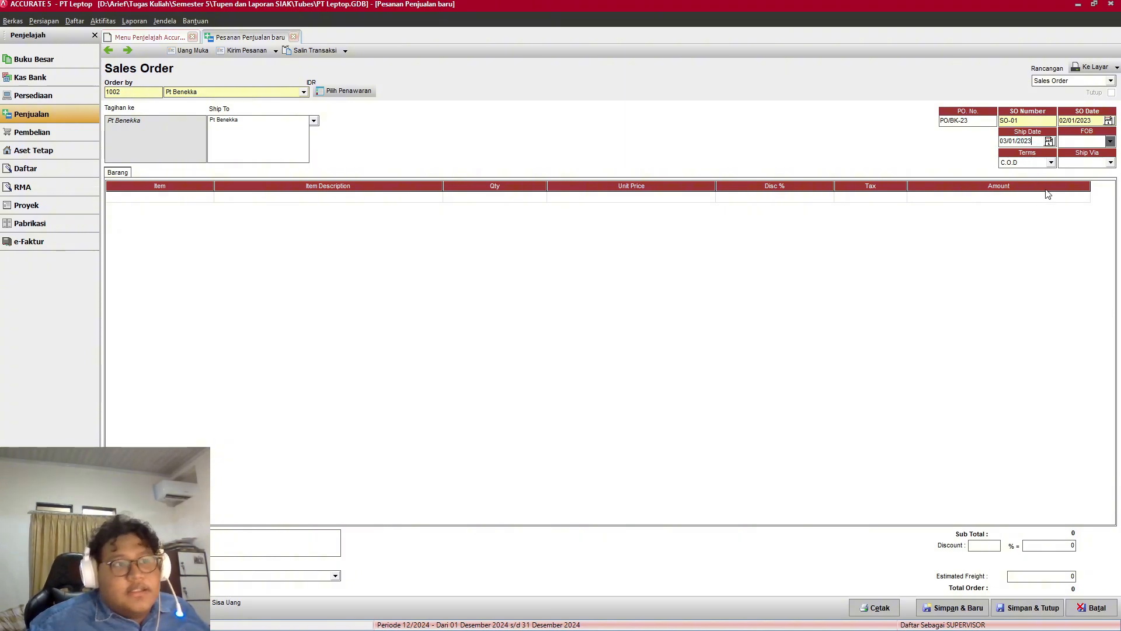
left_click(1051, 162)
left_click(1024, 191)
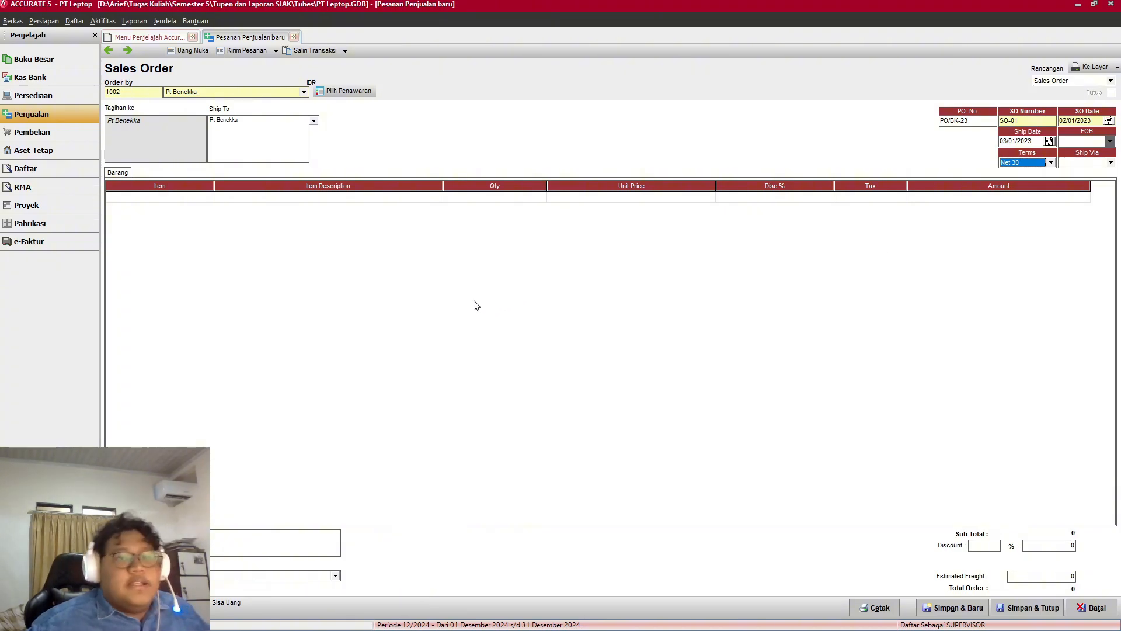
left_click(183, 196)
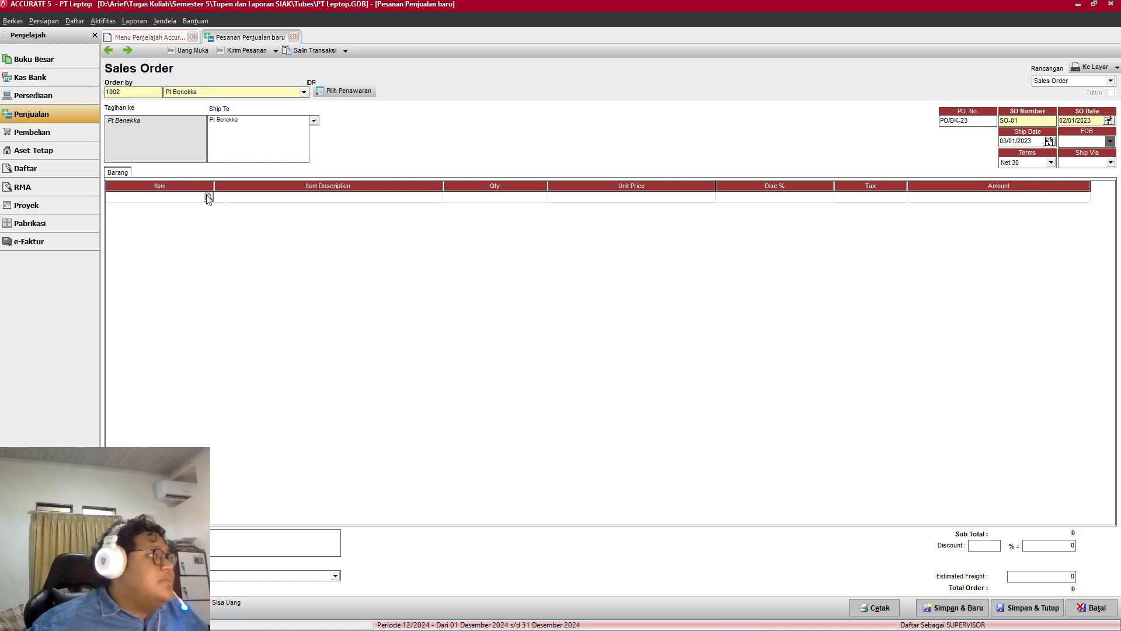
Step: Add K-01 Laptop Accer as the first line, quantity 10, taxed (Rp 68.000.000)
left_click(209, 196)
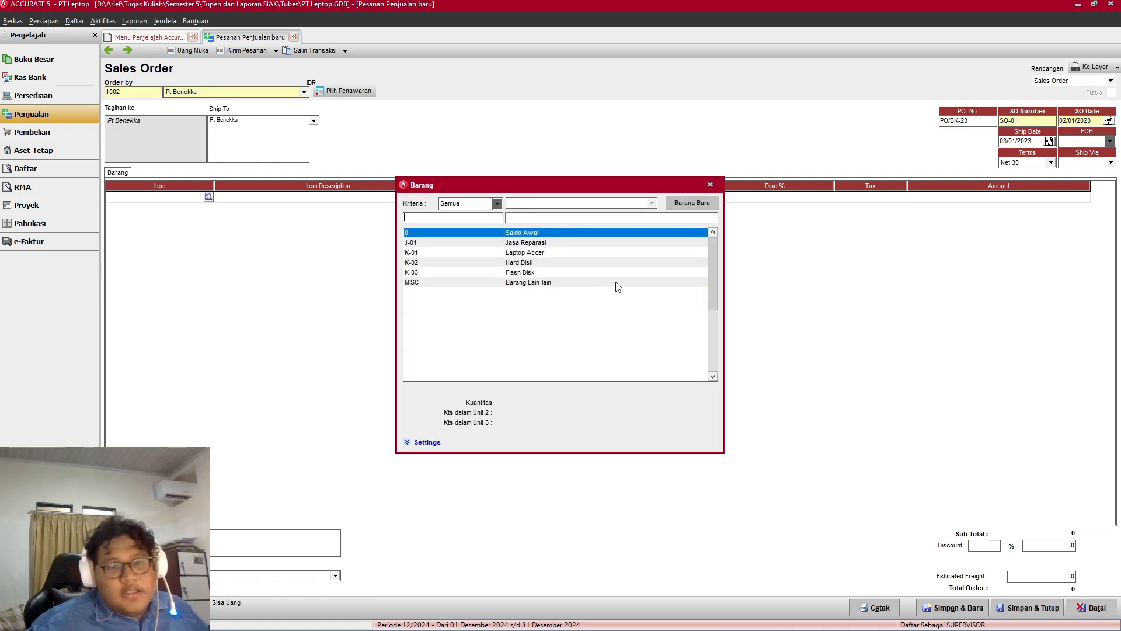
left_click(524, 255)
double_click(542, 257)
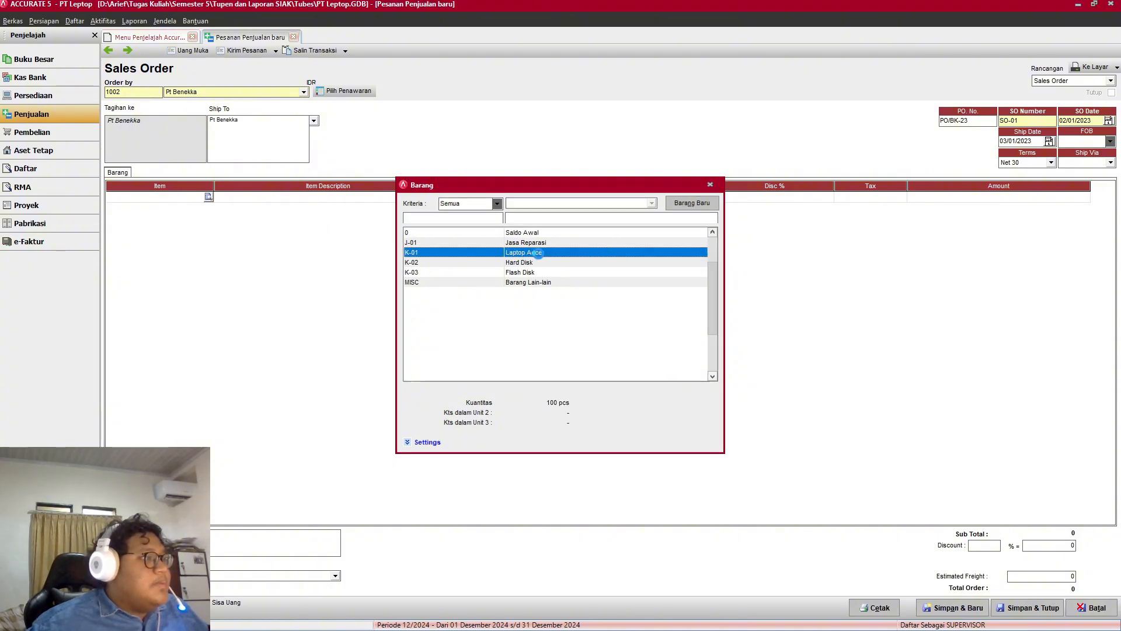
left_click(521, 197)
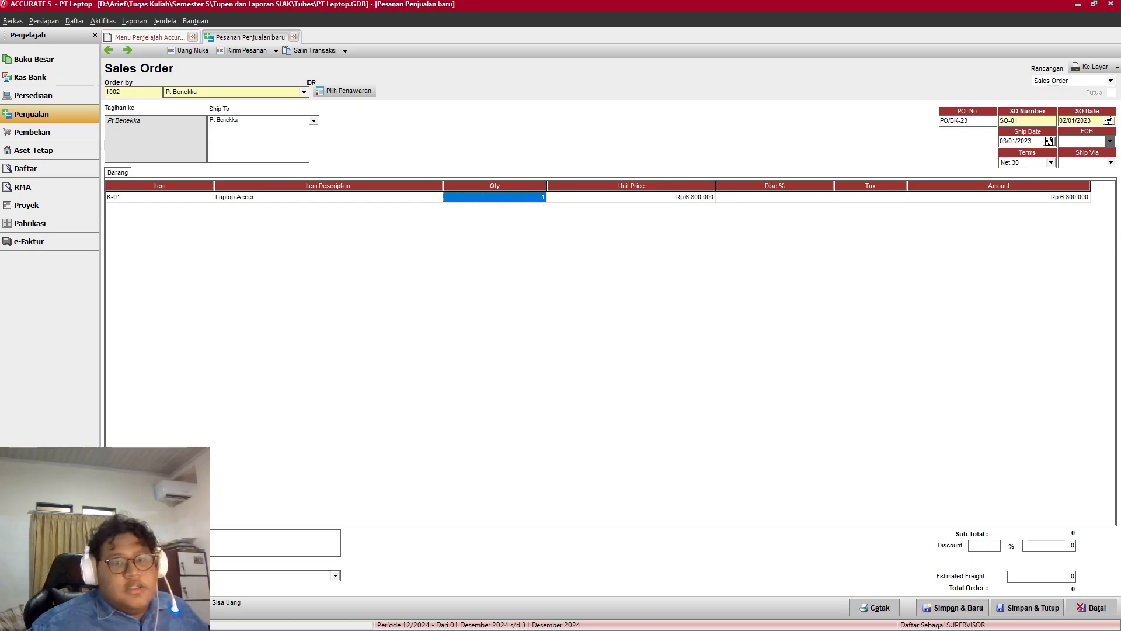
left_click_drag(1120, 233, 688, 65)
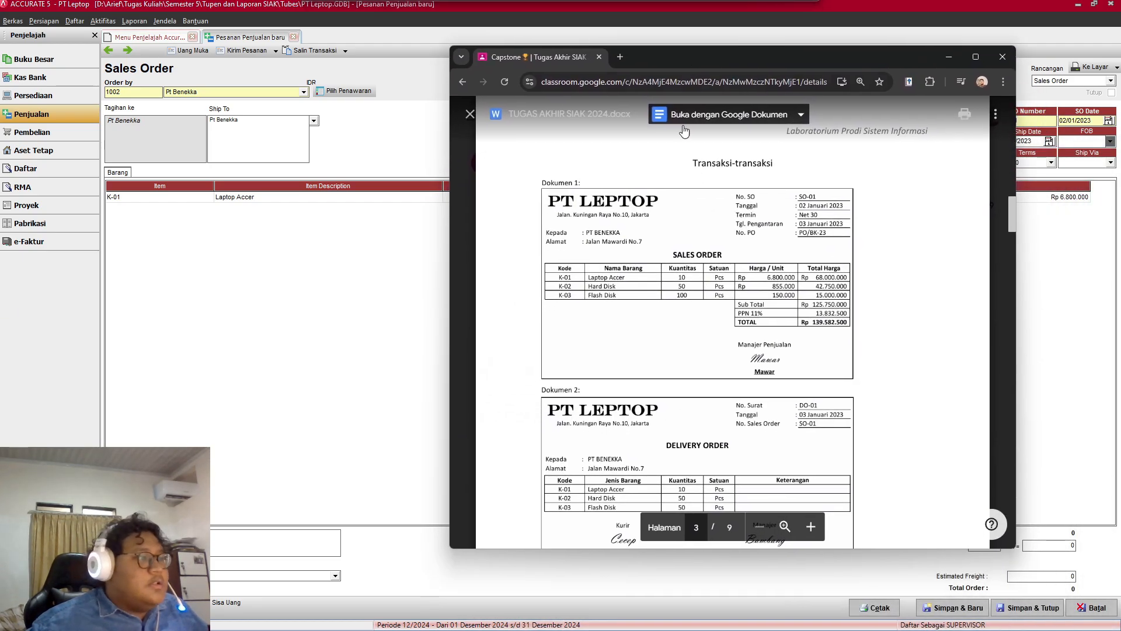
left_click(304, 274)
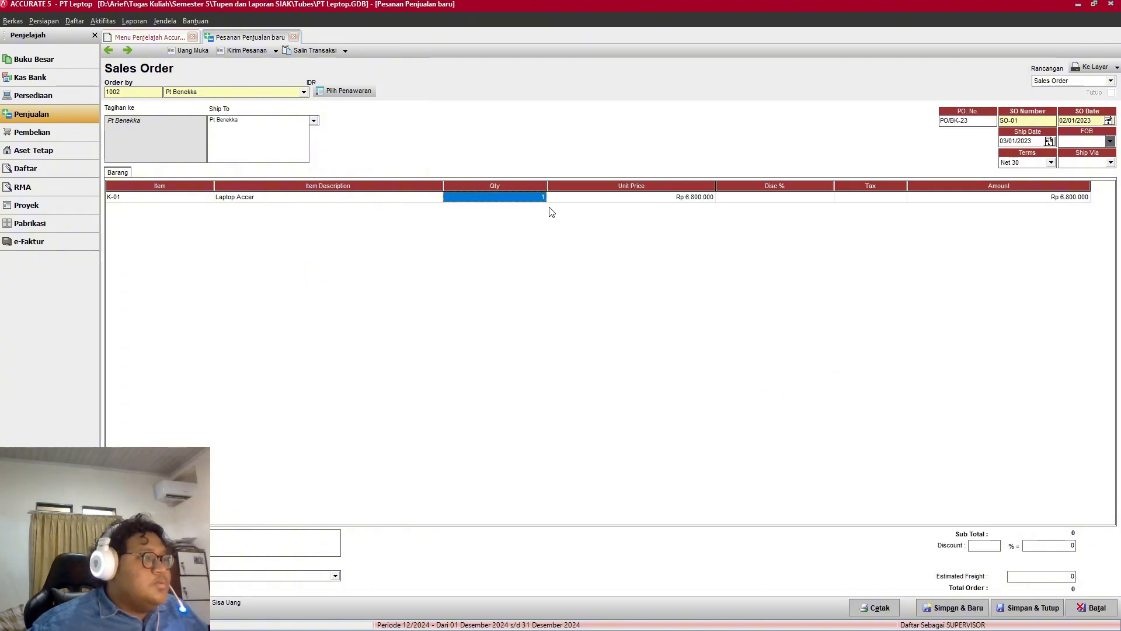
left_click(521, 194)
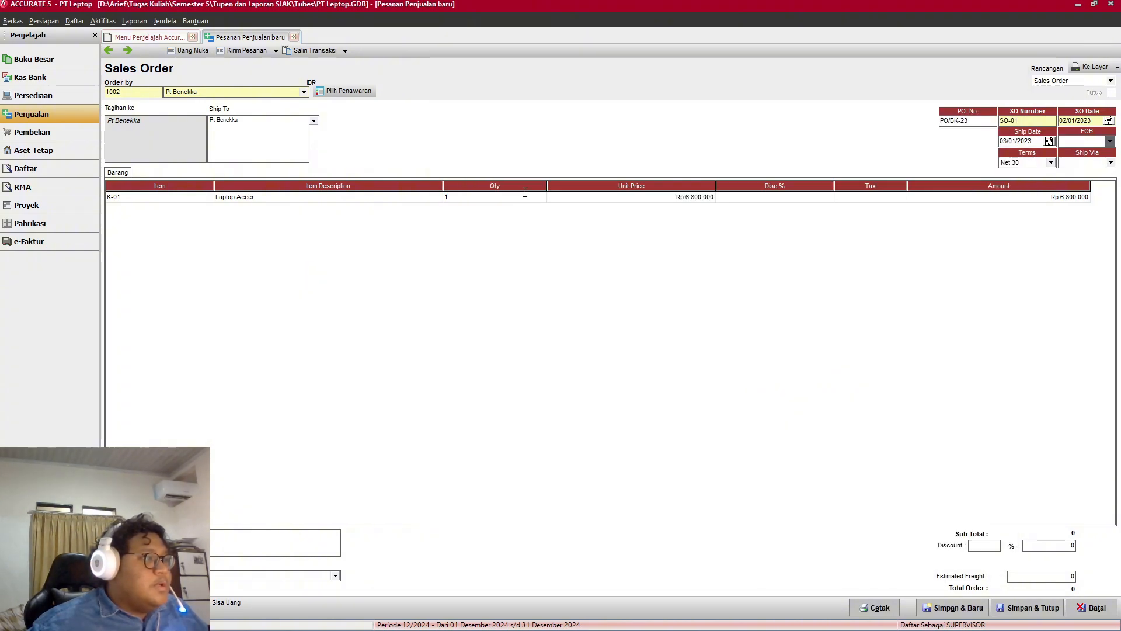
type("0")
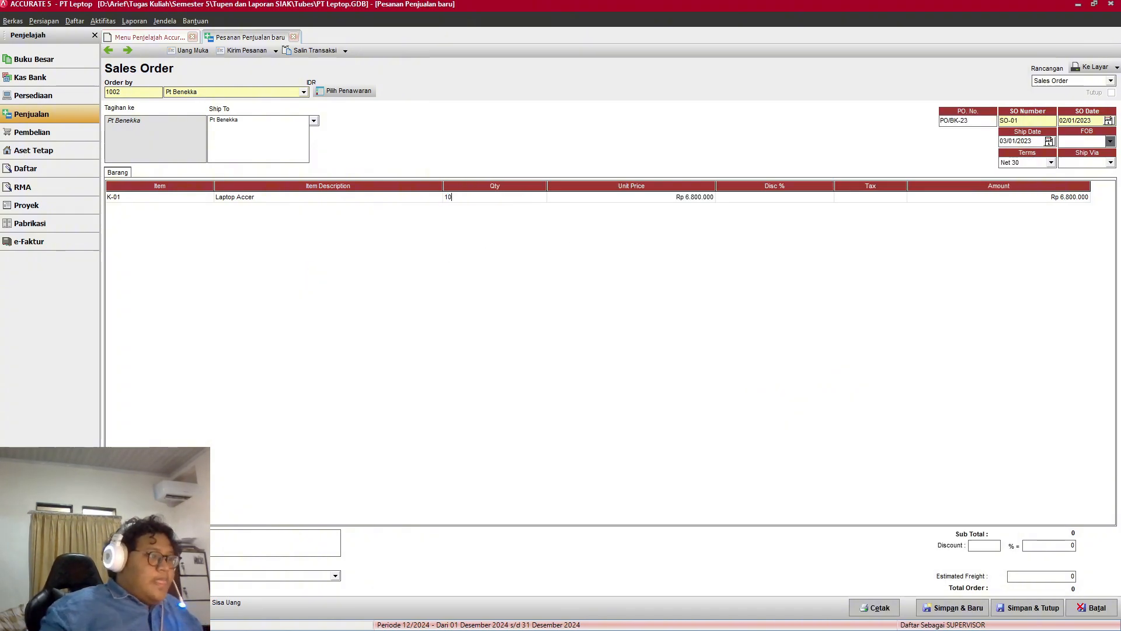
key("alt+Tab")
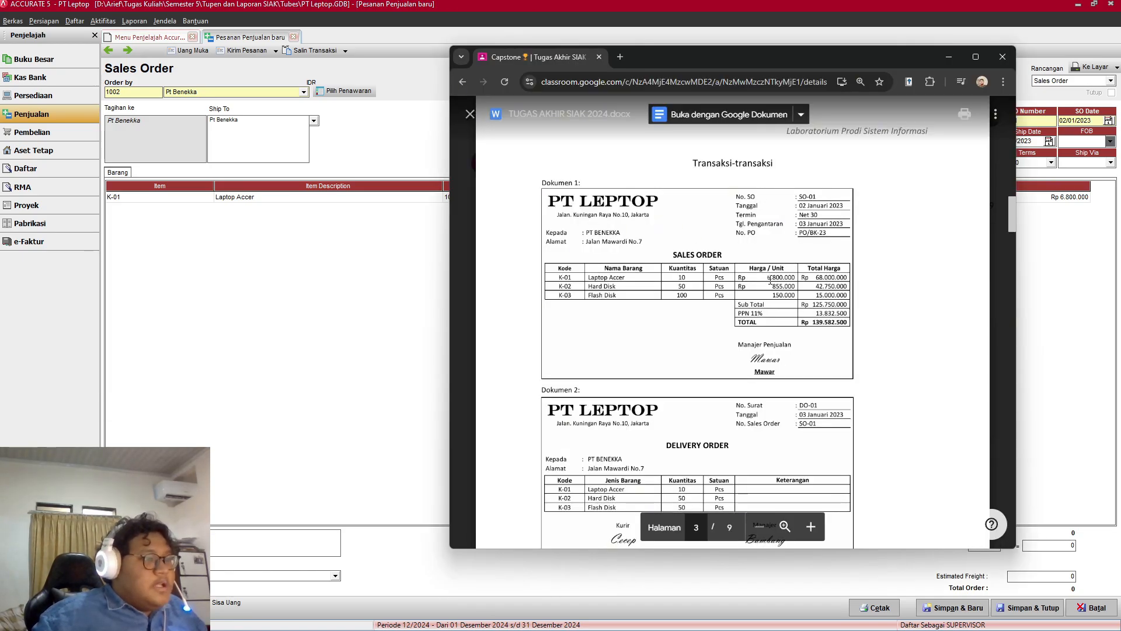
key("alt+Tab")
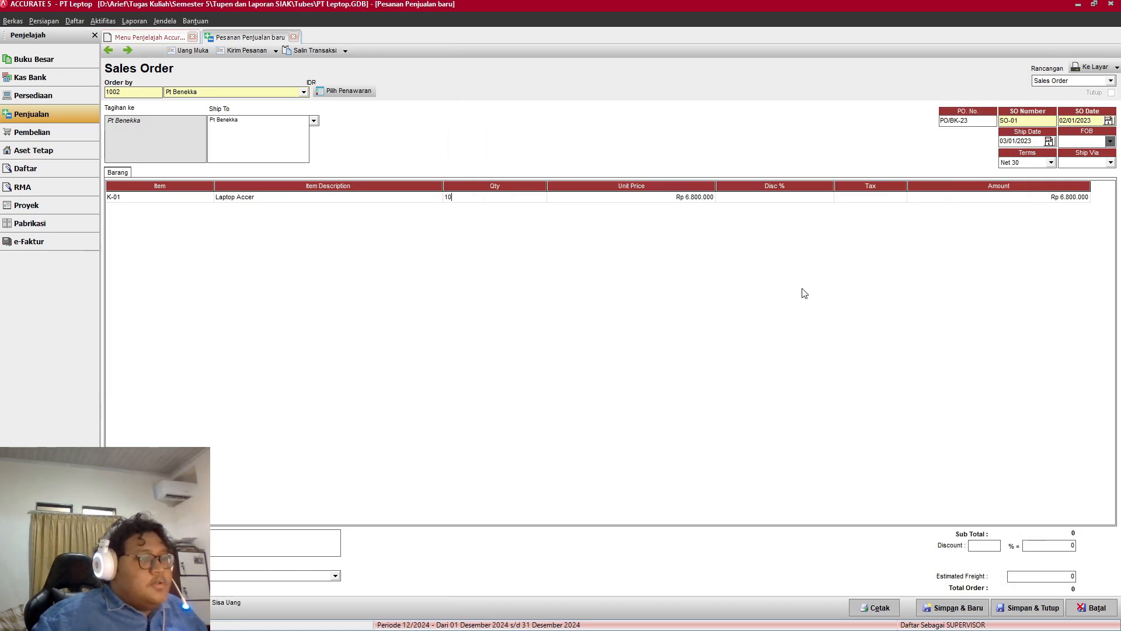
left_click(876, 198)
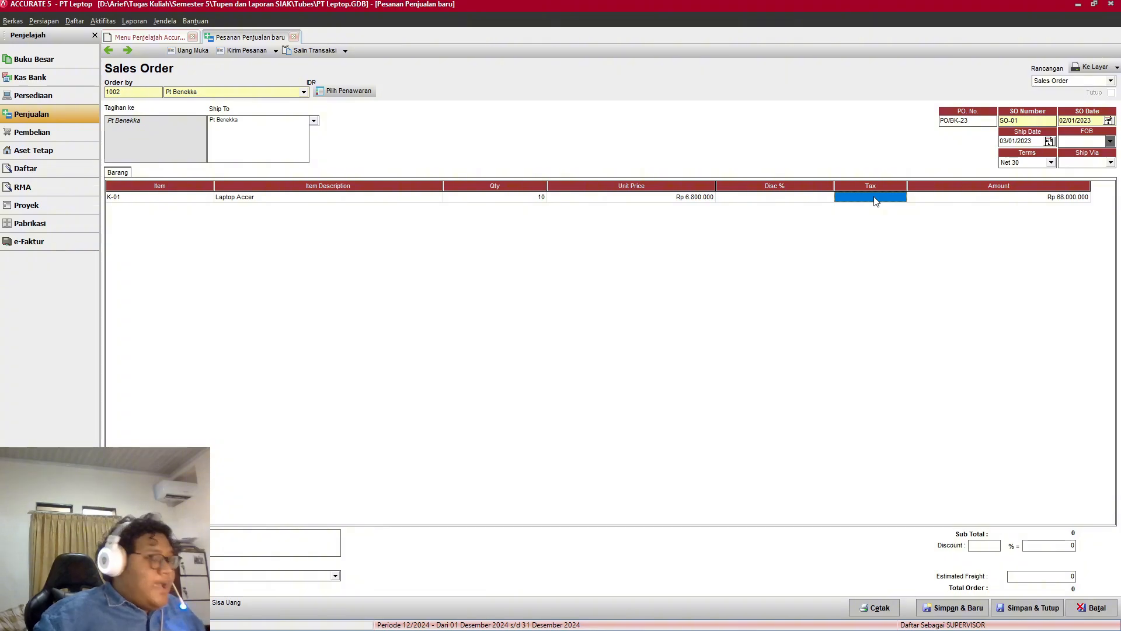
type("T")
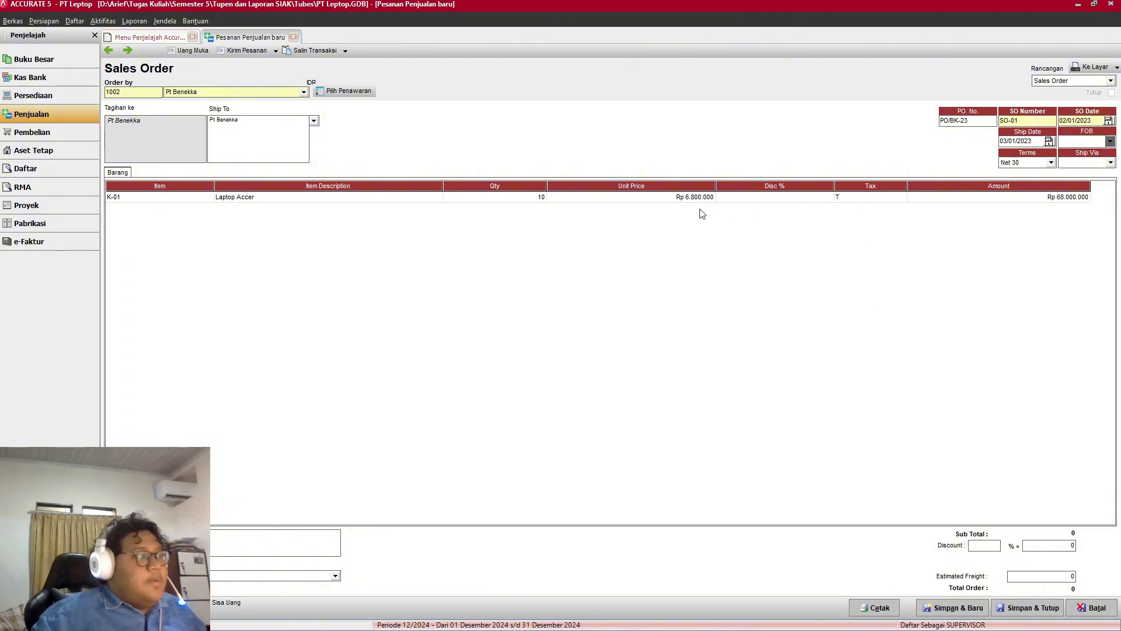
Step: Add a second line K-02 Hard Disk, quantity 50, taxed (Rp 42.750.000)
right_click(234, 242)
left_click(250, 249)
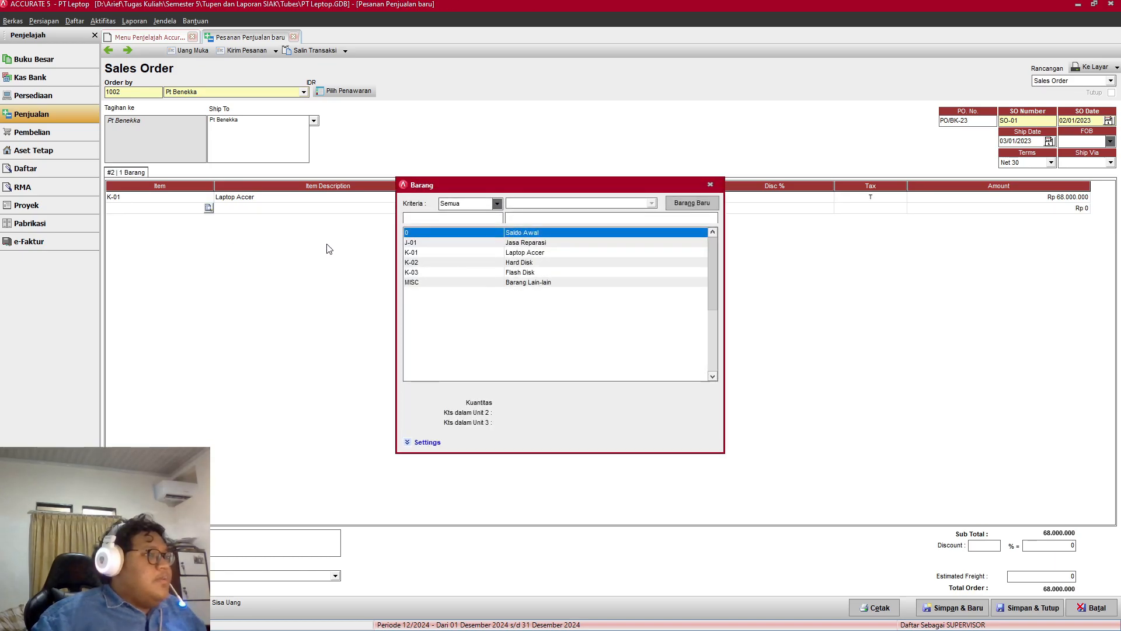
key("alt+Tab")
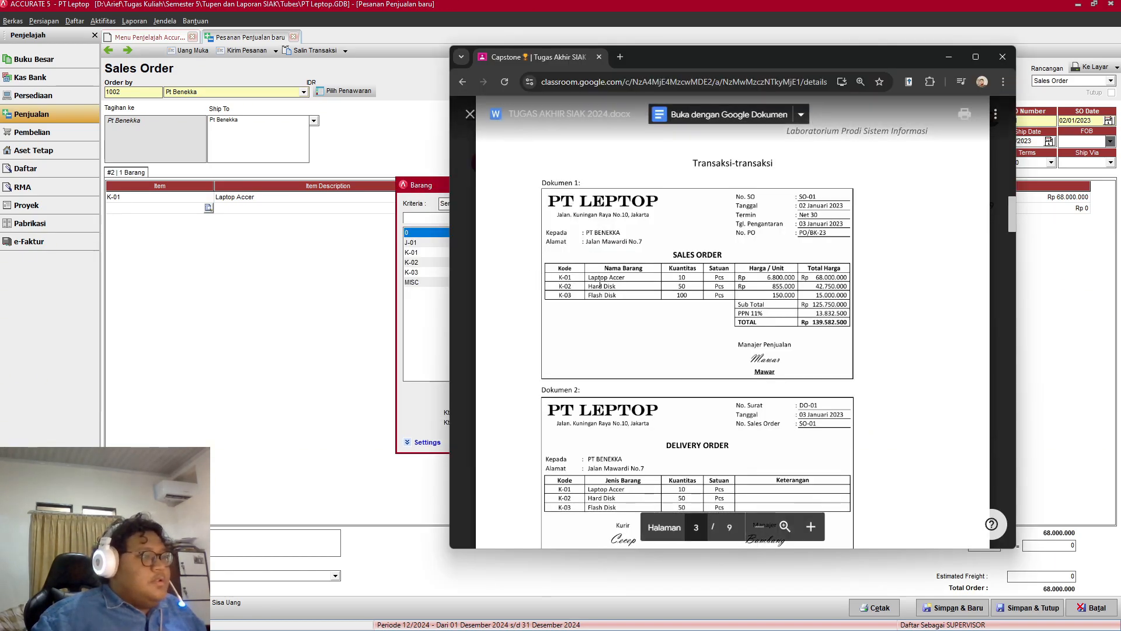
key("alt+Tab")
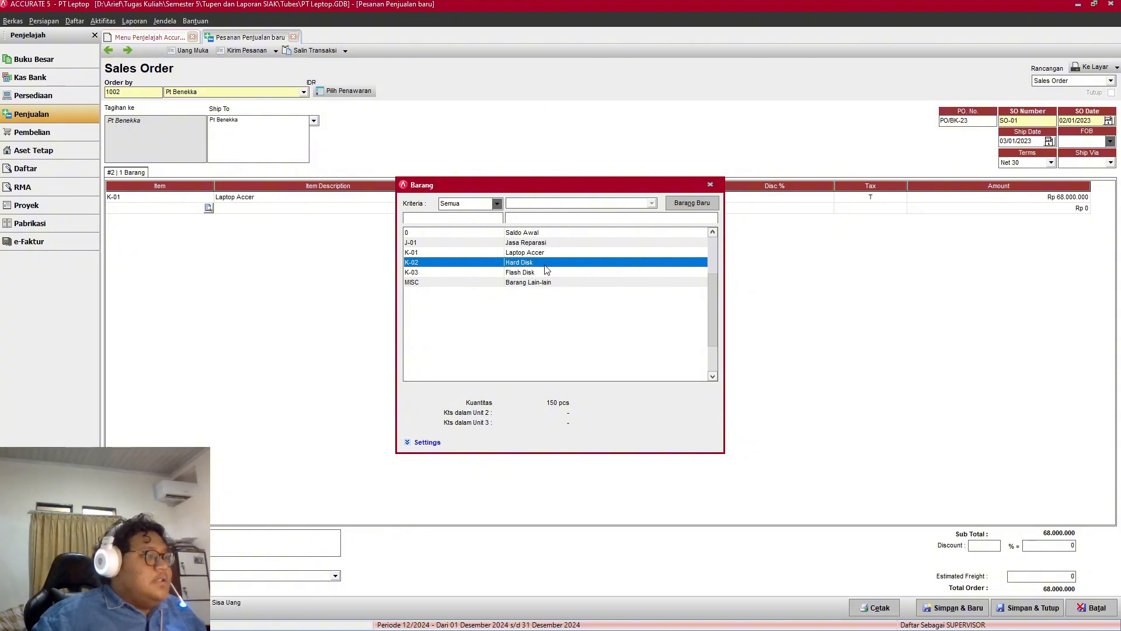
double_click(539, 268)
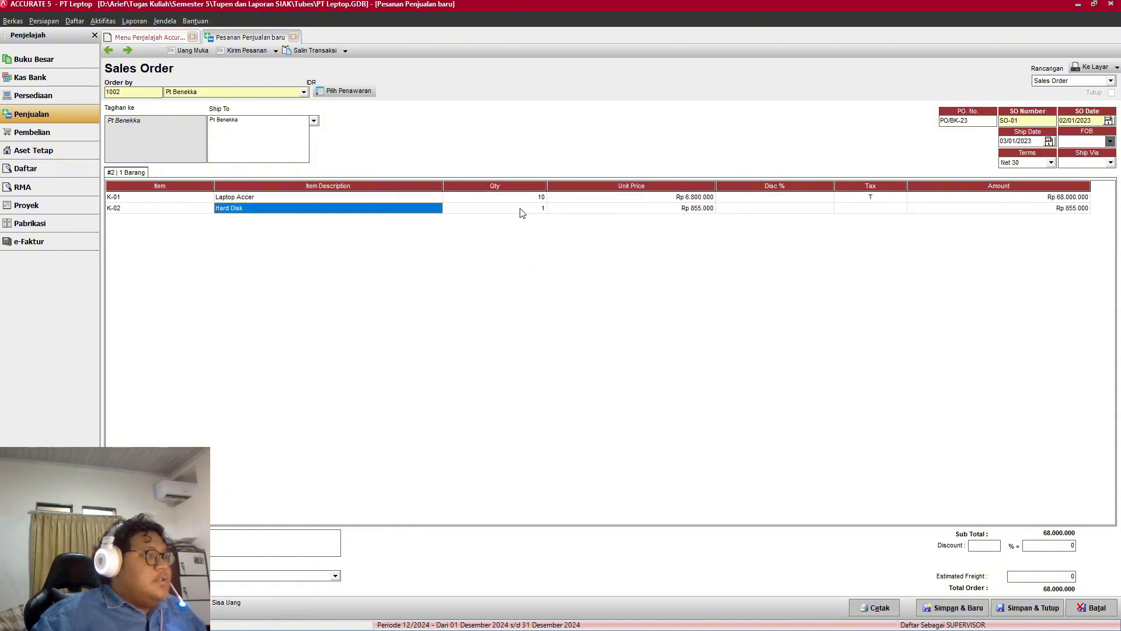
key("alt+Tab")
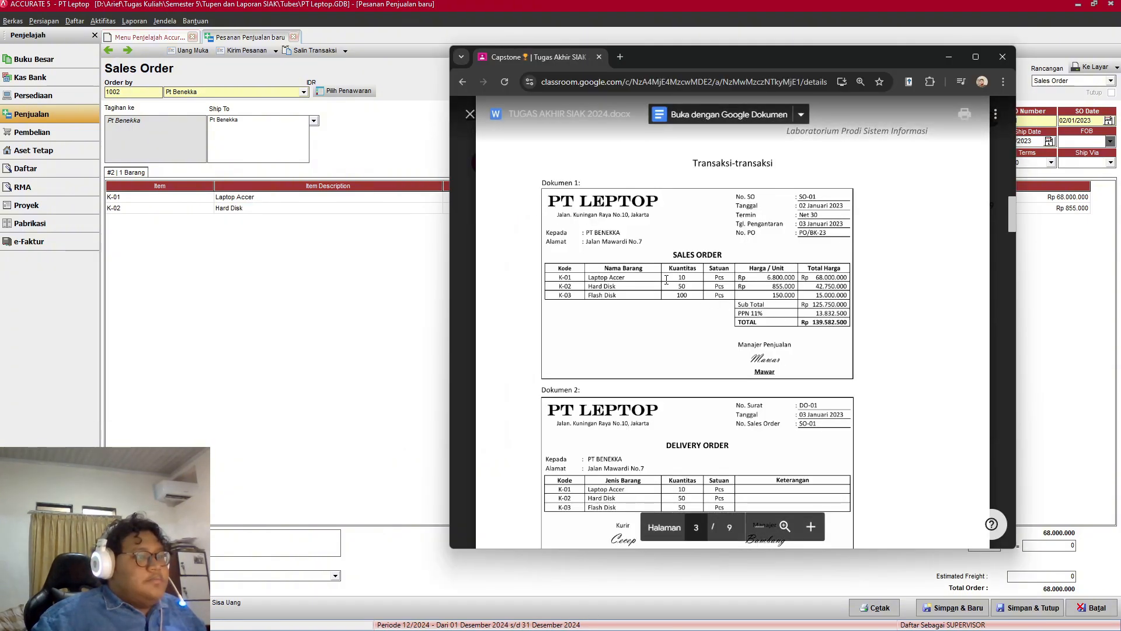
key("alt+Tab")
left_click(540, 209)
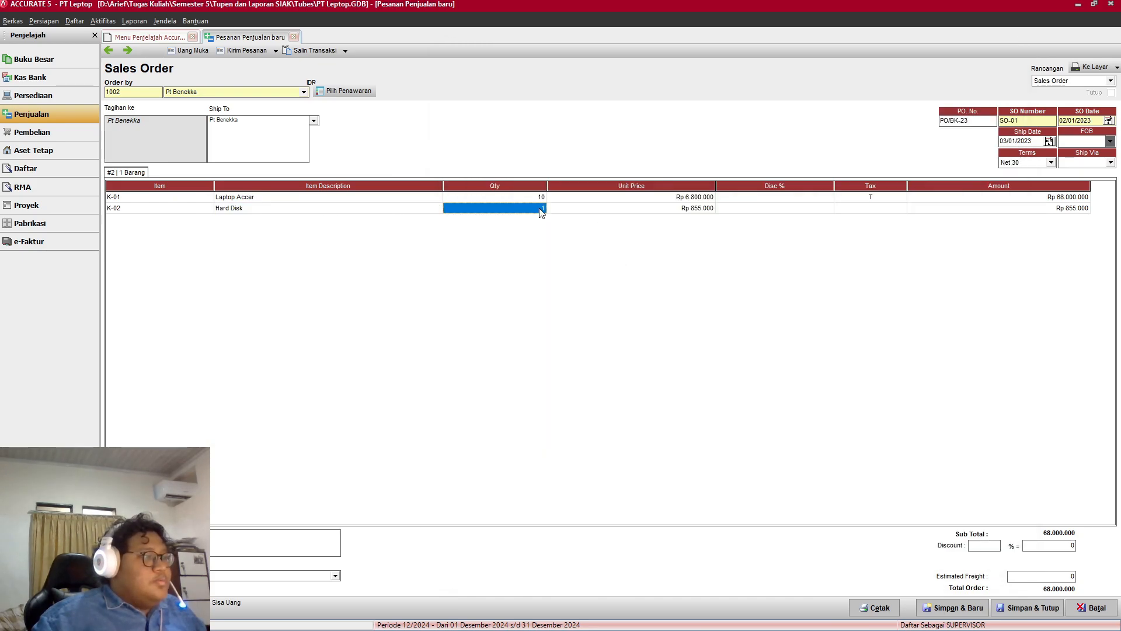
left_click(542, 209)
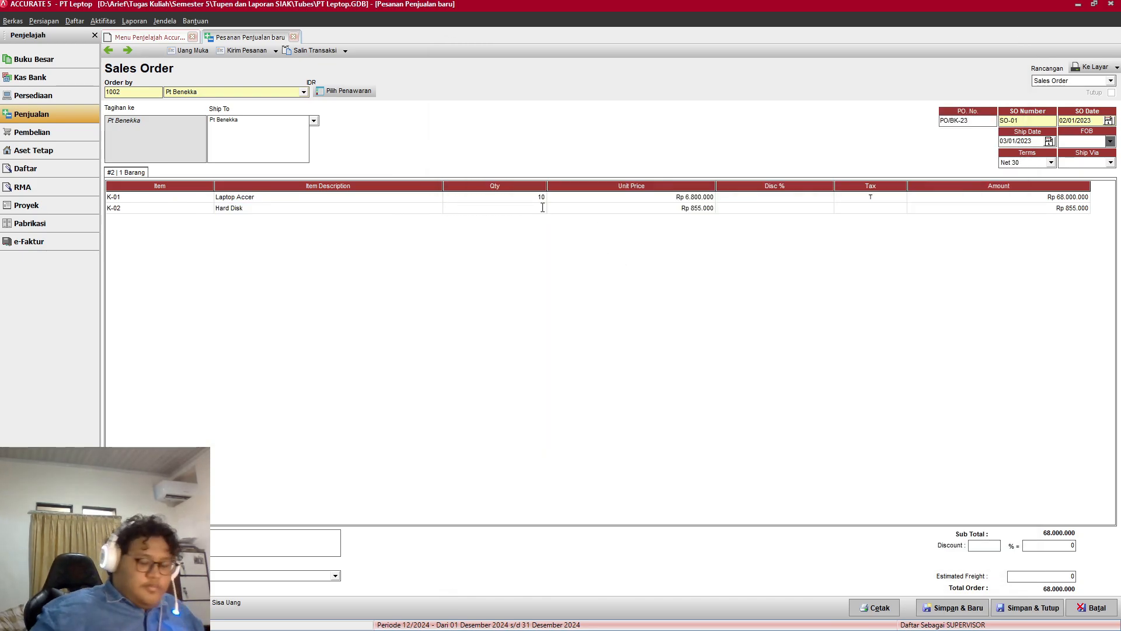
type("50")
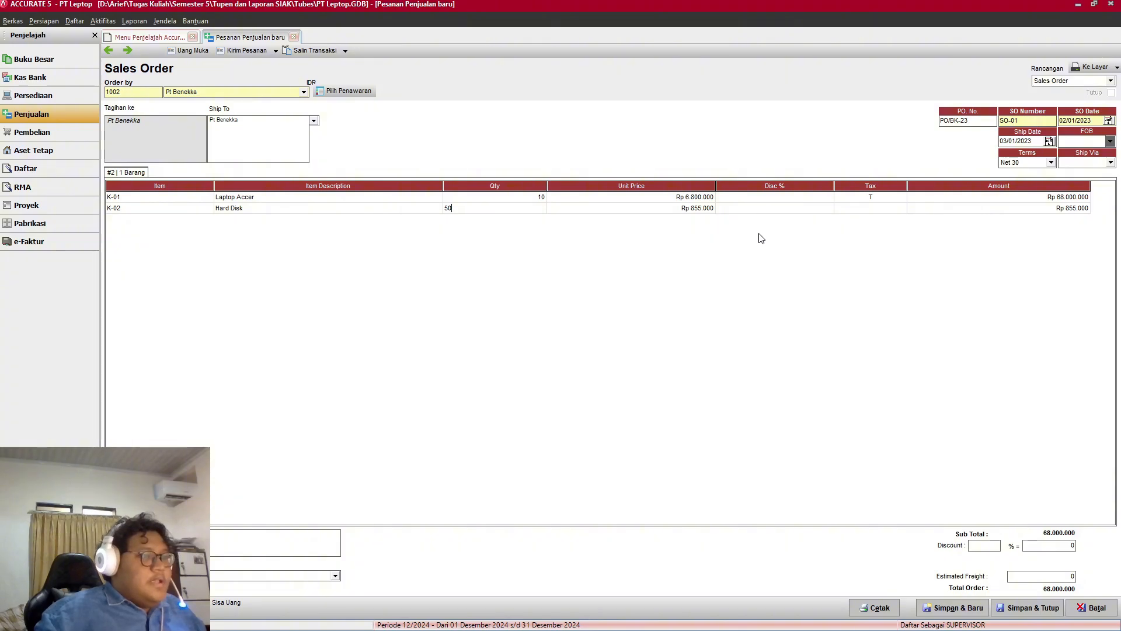
left_click(866, 208)
type("T")
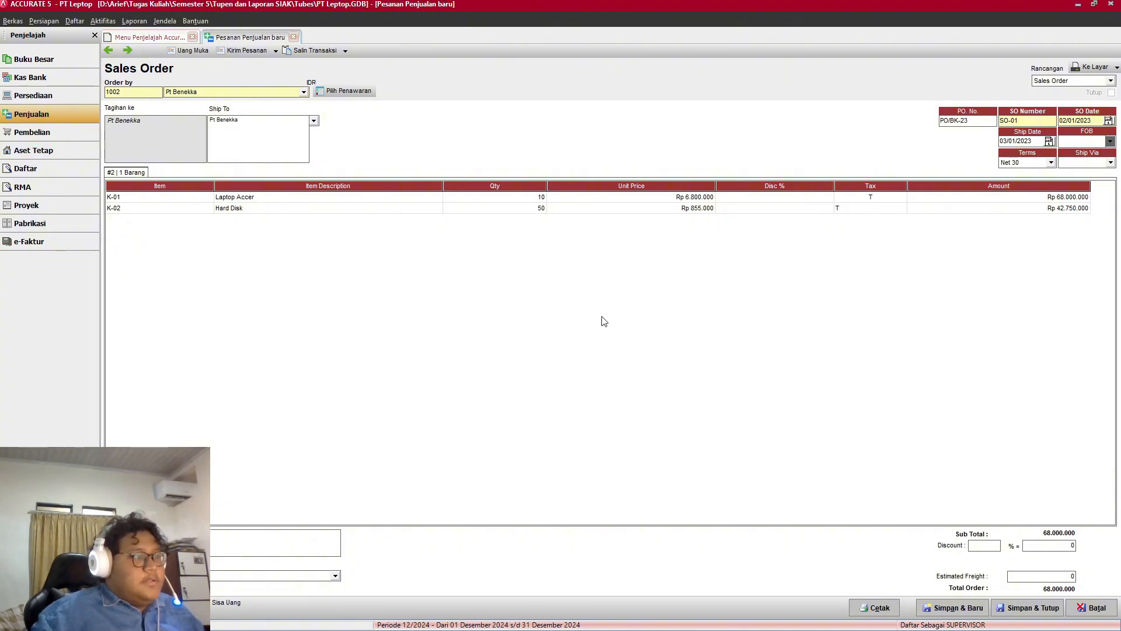
Step: Add K-03 Flash Disk as the third order line with quantity 100
right_click(457, 291)
left_click(474, 291)
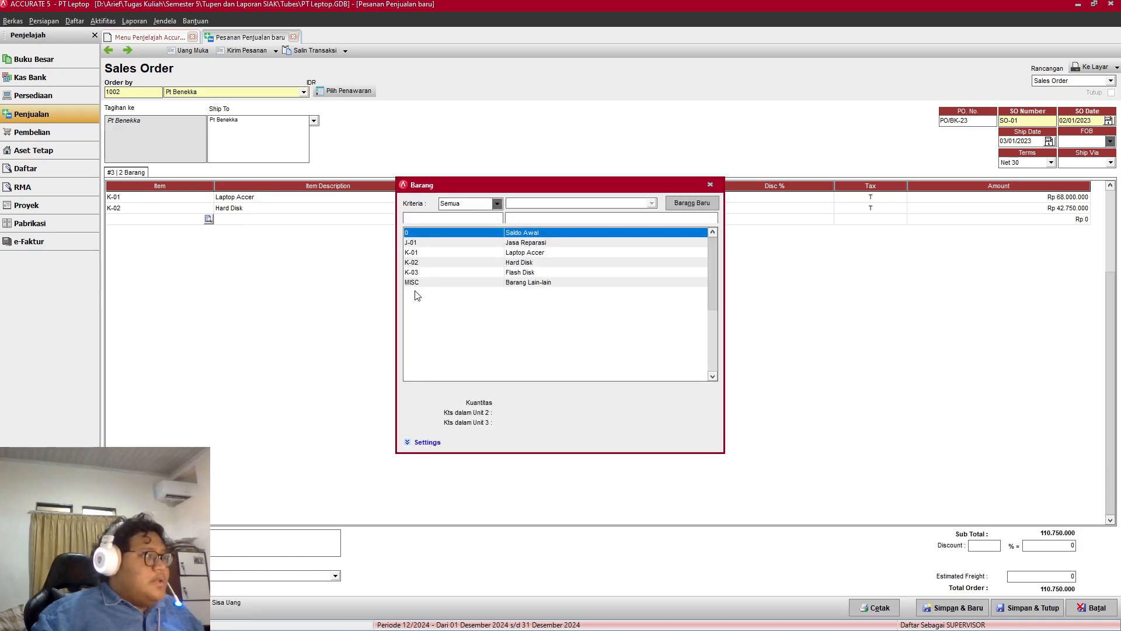
left_click(530, 273)
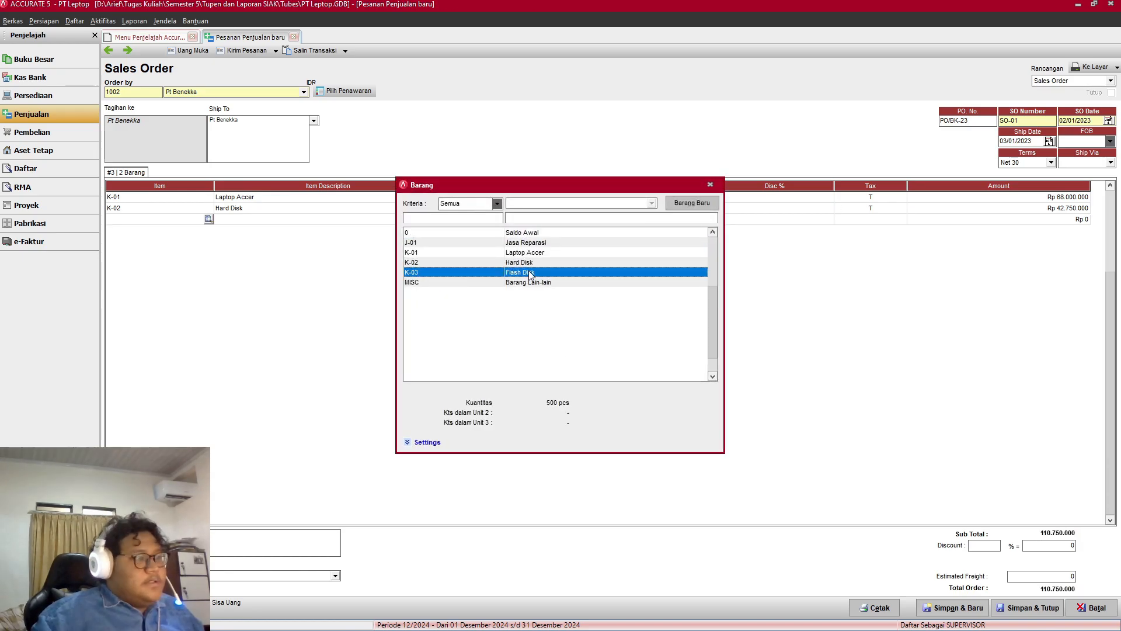
double_click(530, 273)
key("alt+Tab")
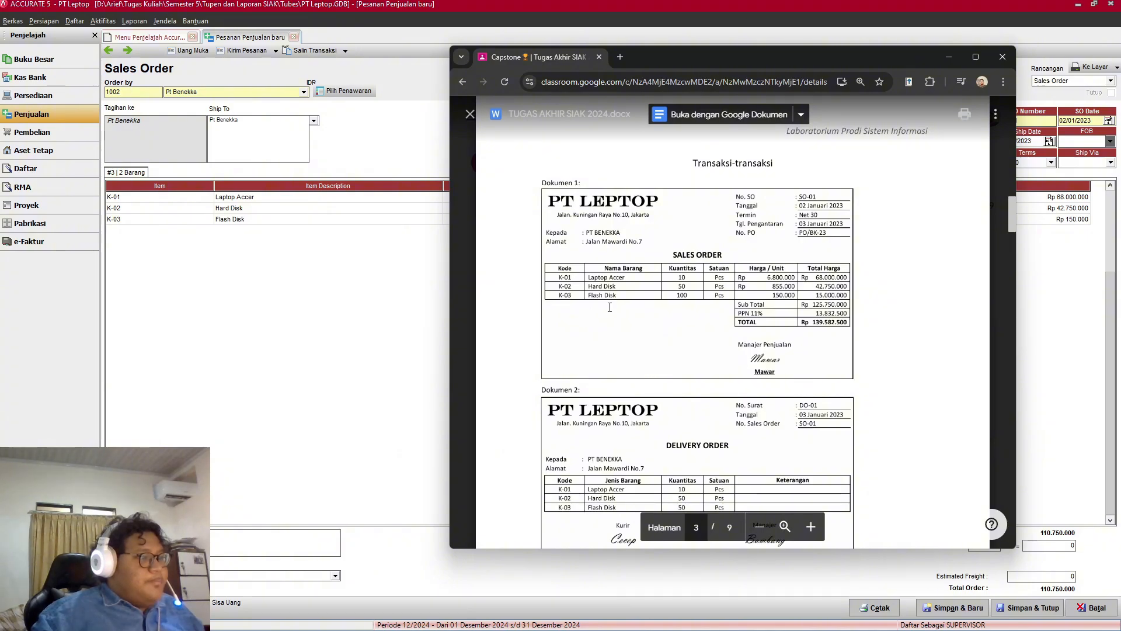
key("alt+Tab")
left_click(535, 220)
type("1")
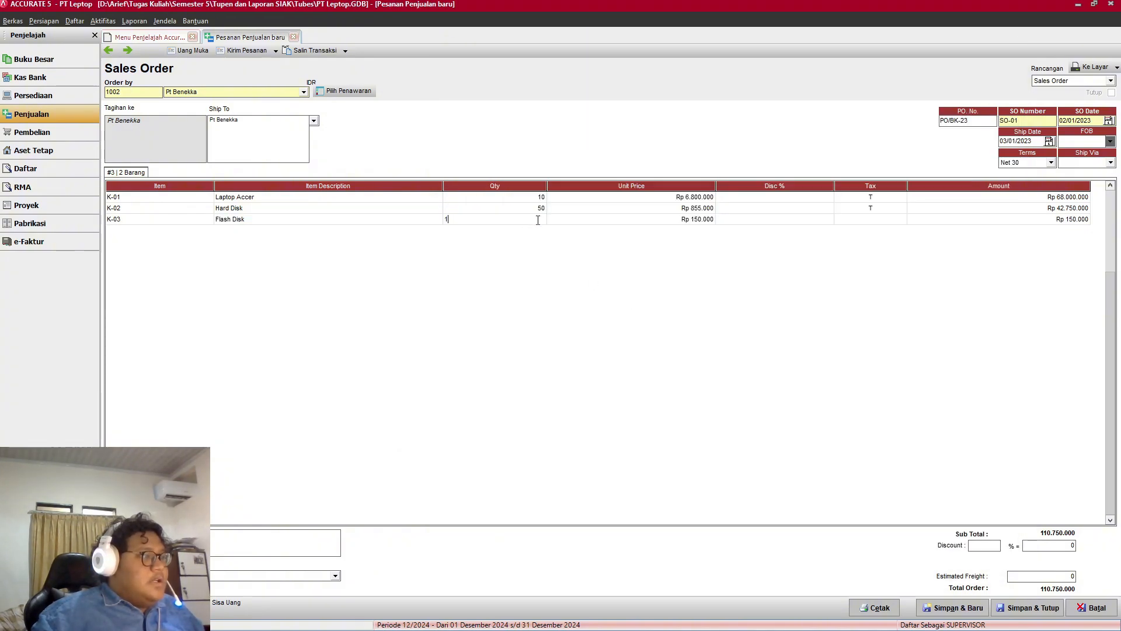
type("00")
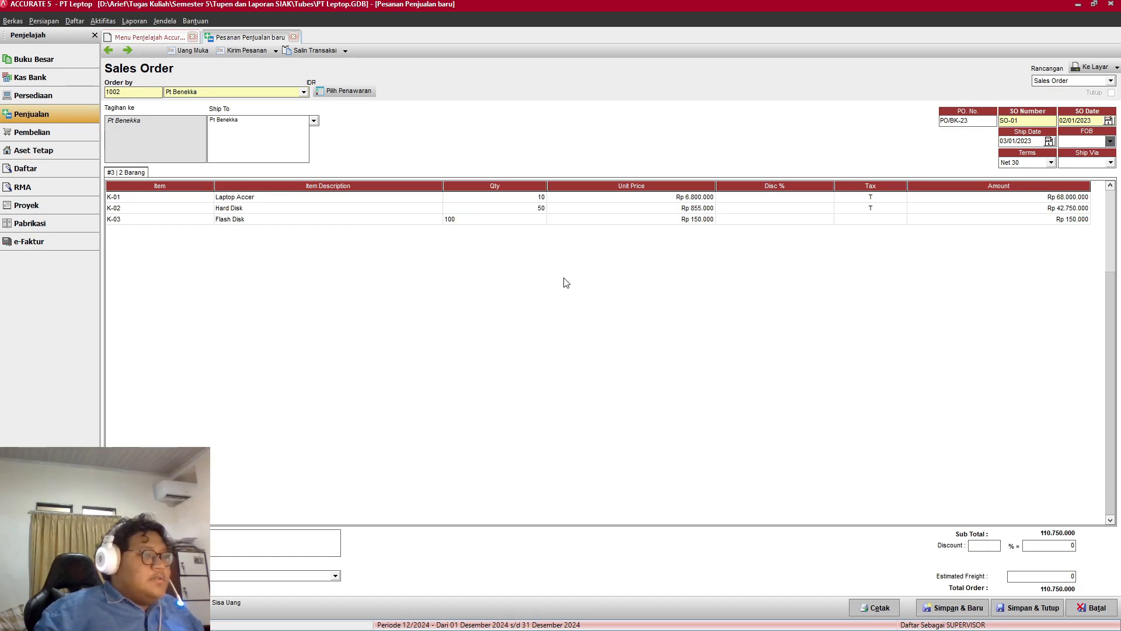
Step: Mark the Flash Disk line taxed (T) and check the Rp 125.750.000 total against the assignment
key("alt+Tab")
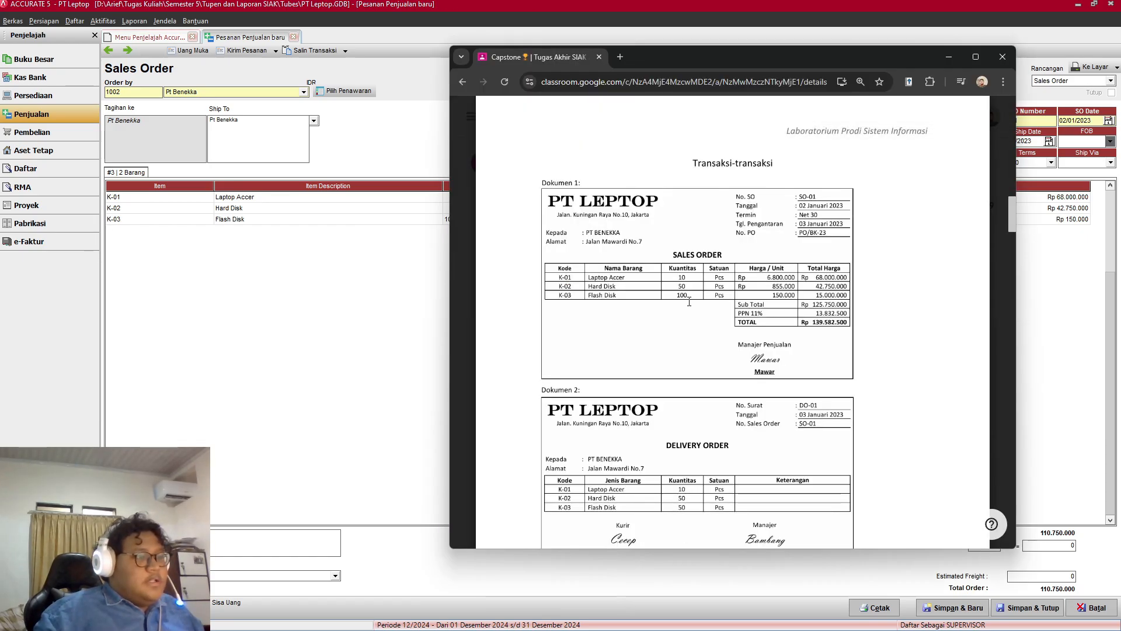
key("alt+Tab")
left_click(870, 220)
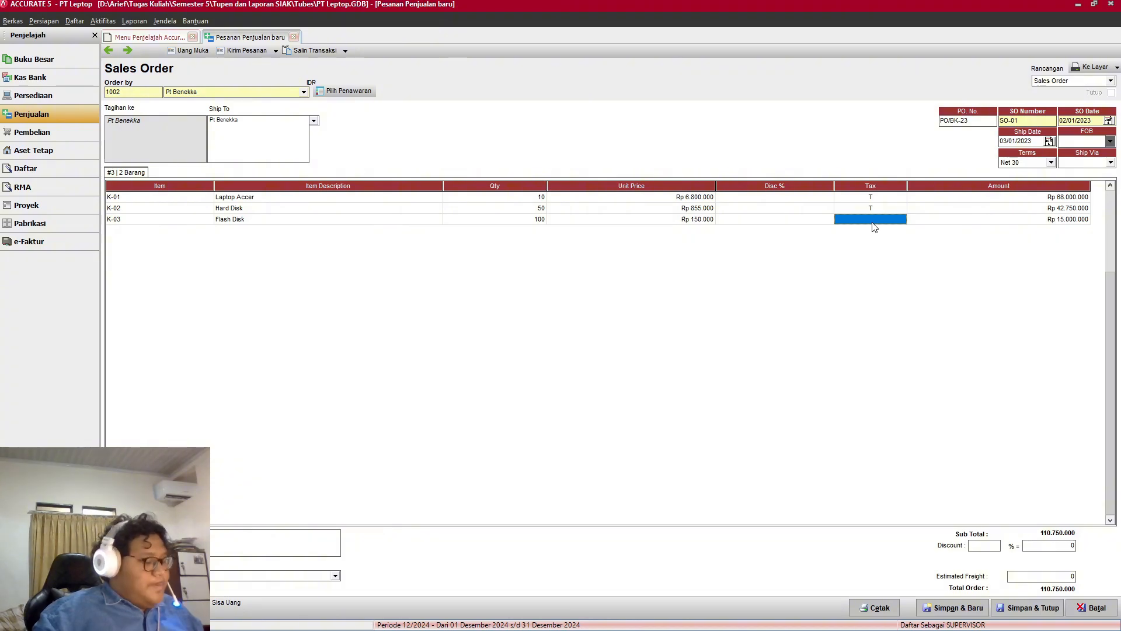
type("T")
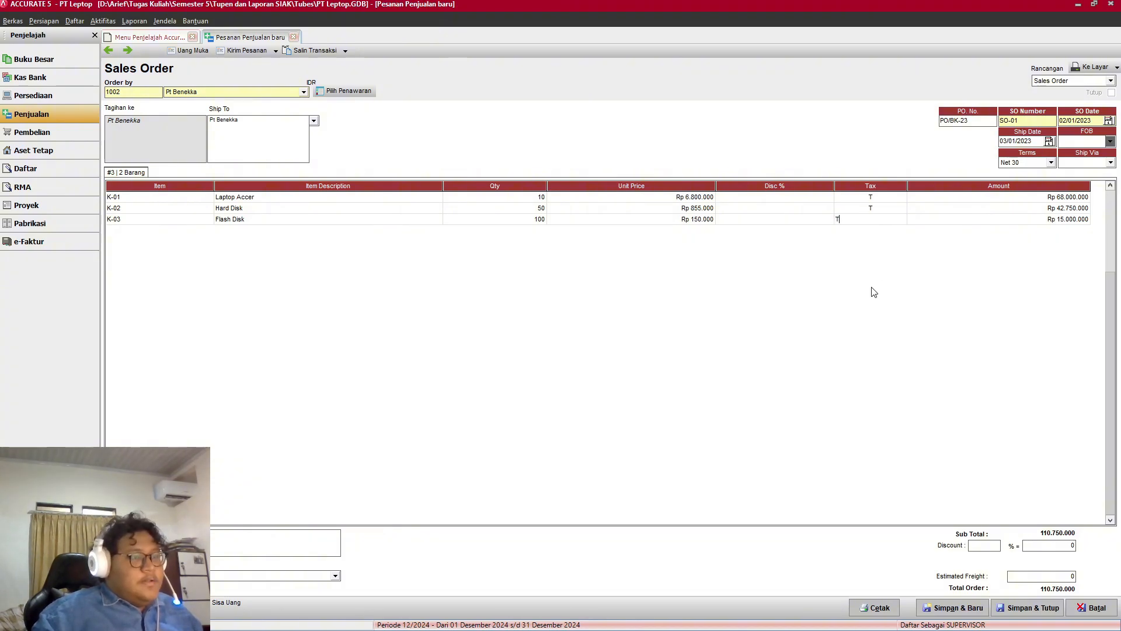
key("Return")
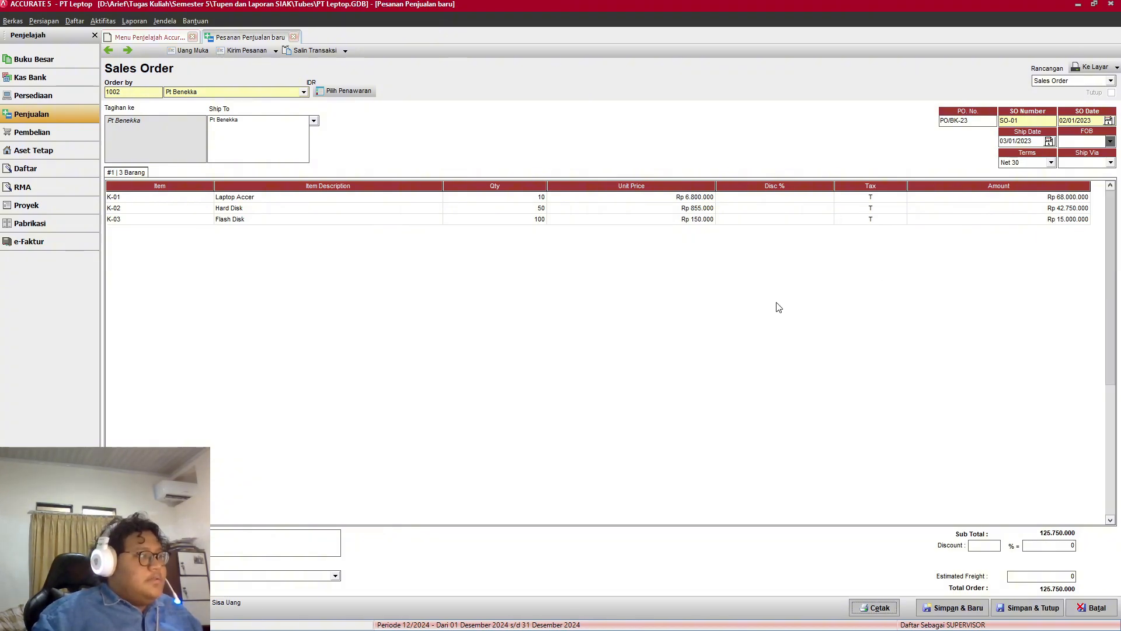
key("alt+Tab")
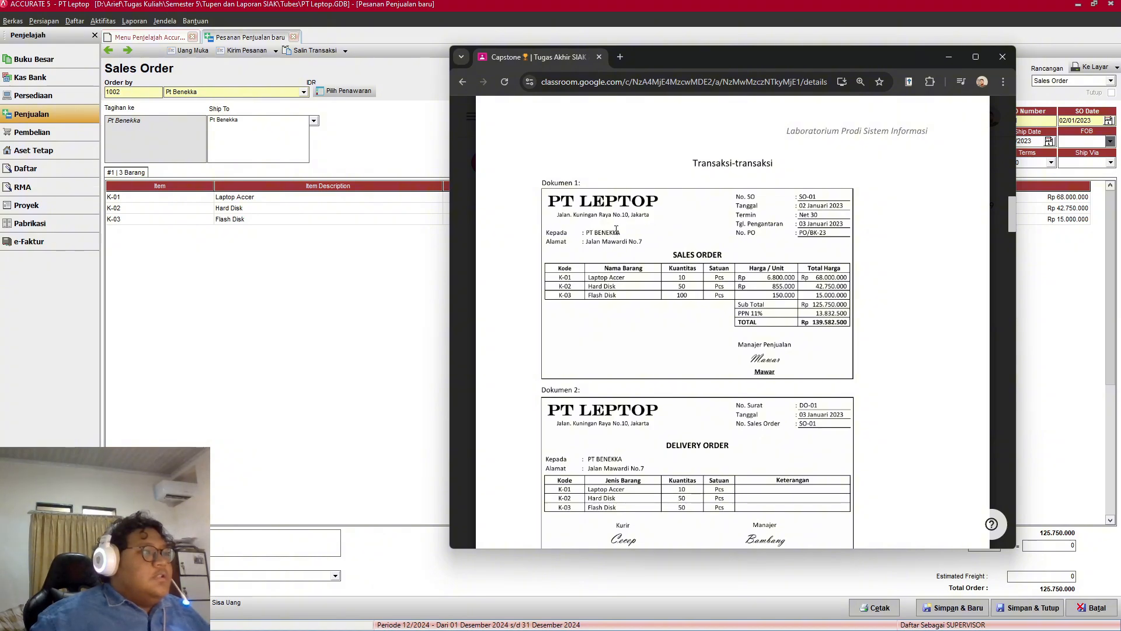
scroll(745, 250, "down", 1)
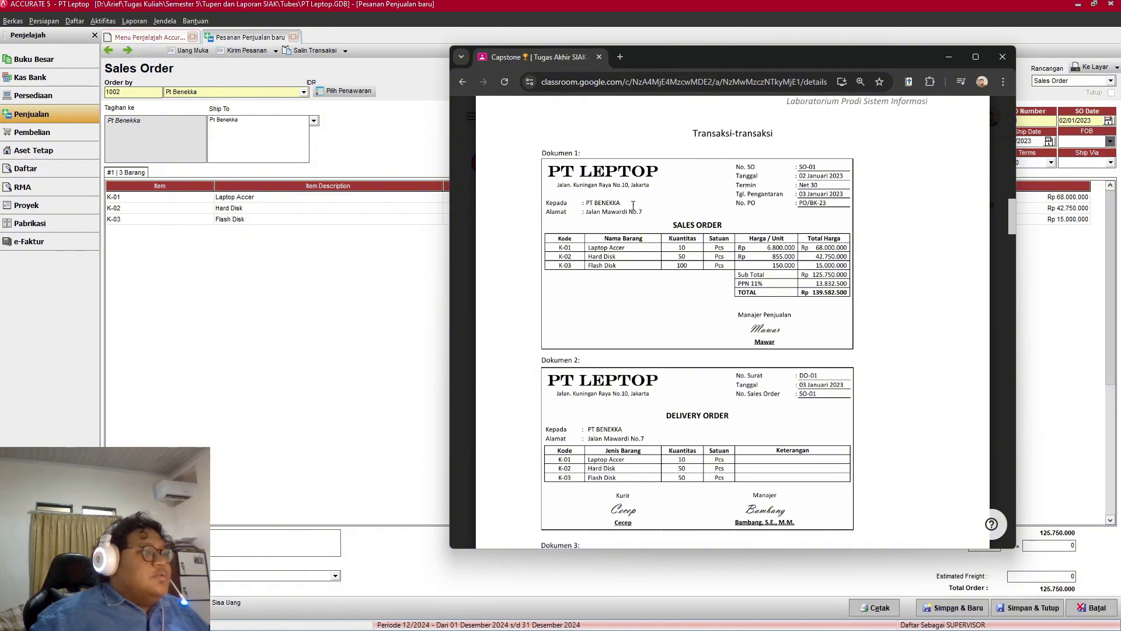
left_click(951, 56)
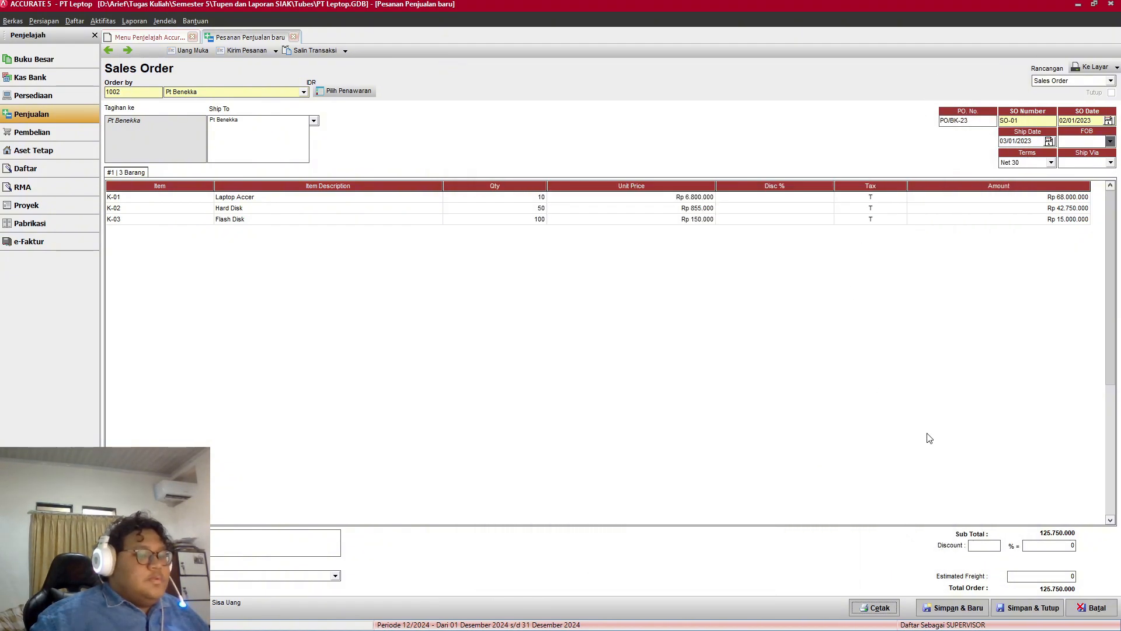
Step: Save and close the Pt Benekka sales order
left_click(1033, 608)
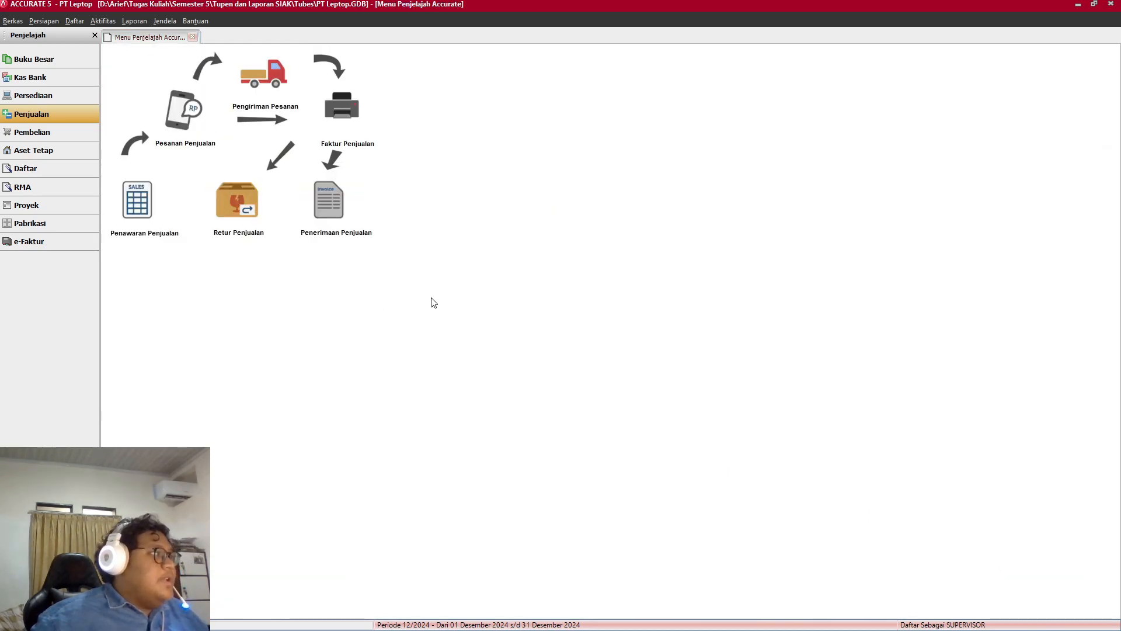
key("alt+Tab")
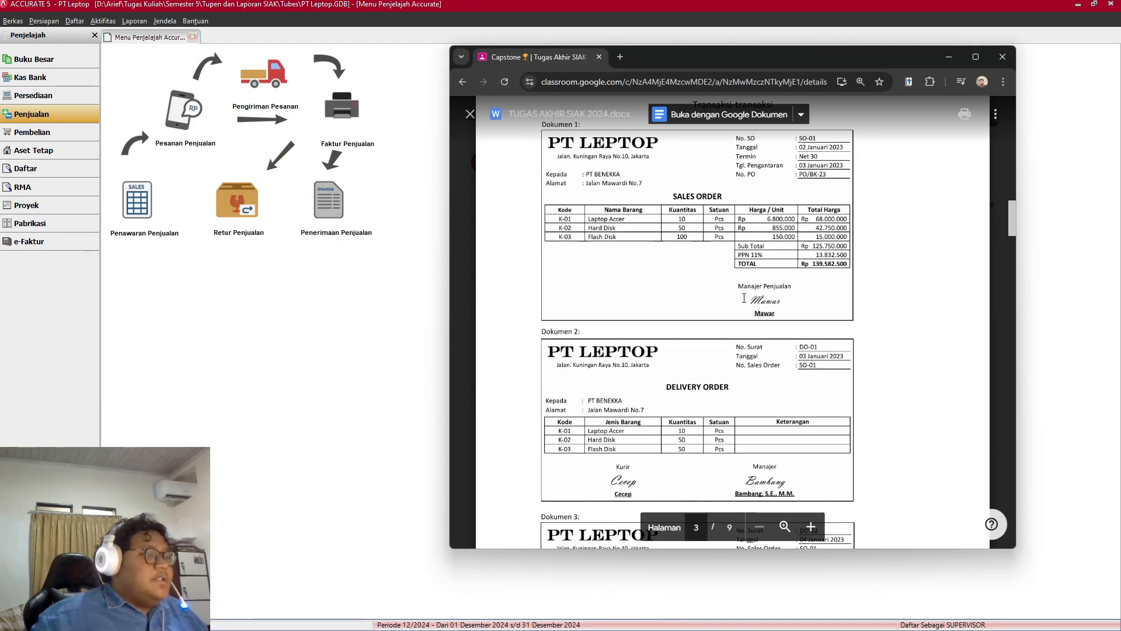
scroll(748, 297, "down", 1)
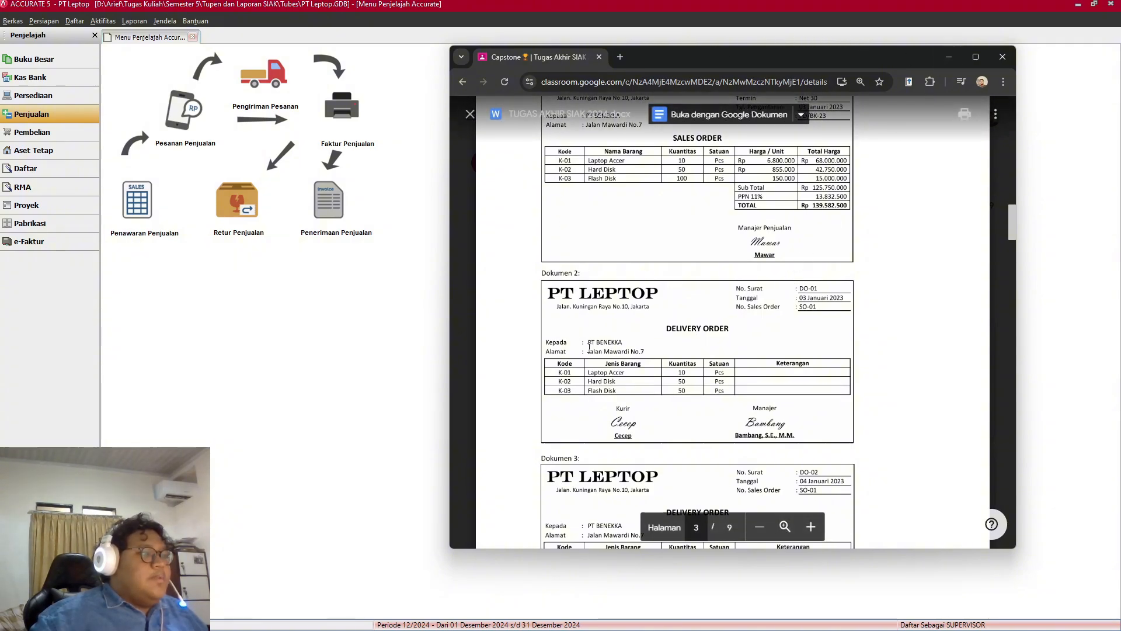
scroll(728, 373, "up", 1)
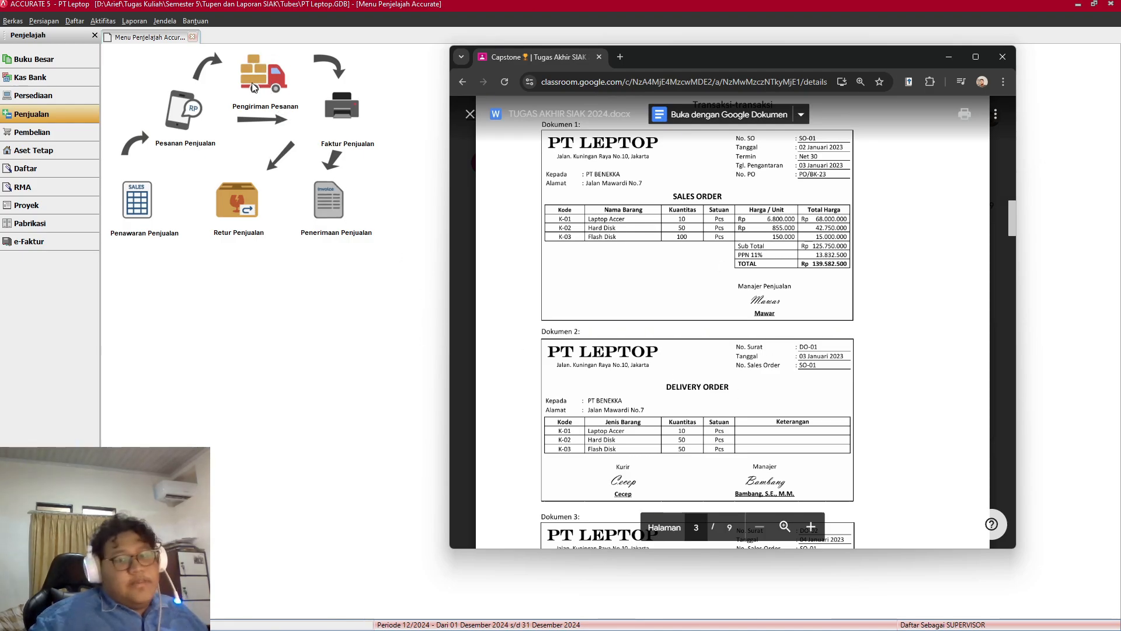
Step: Start a new Delivery Order and open its customer list
left_click(257, 82)
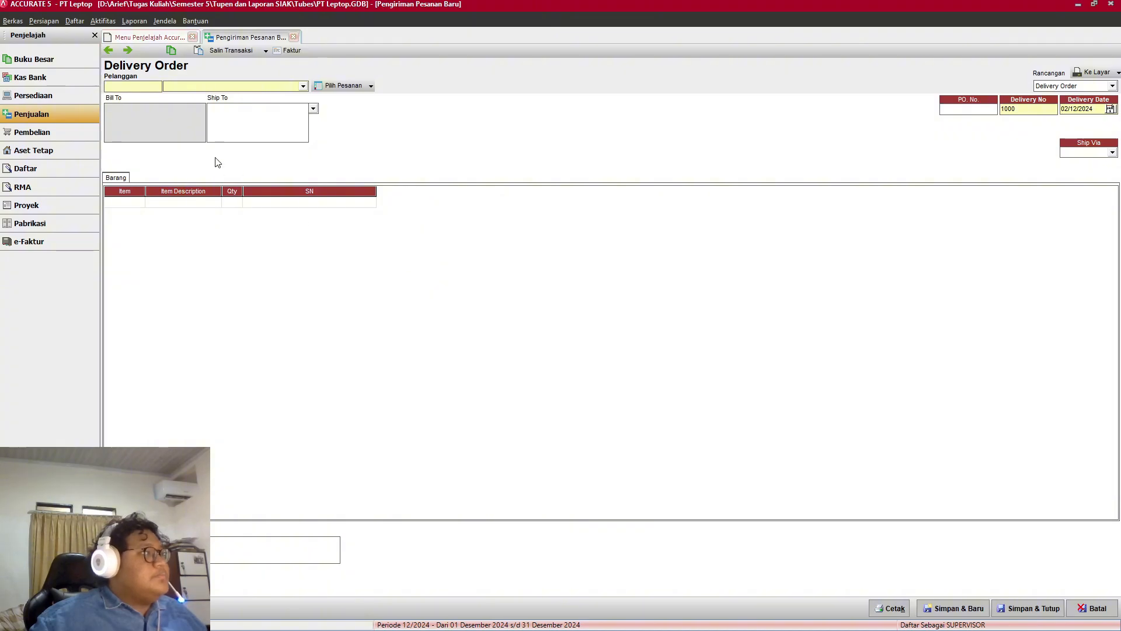
key("alt+Tab")
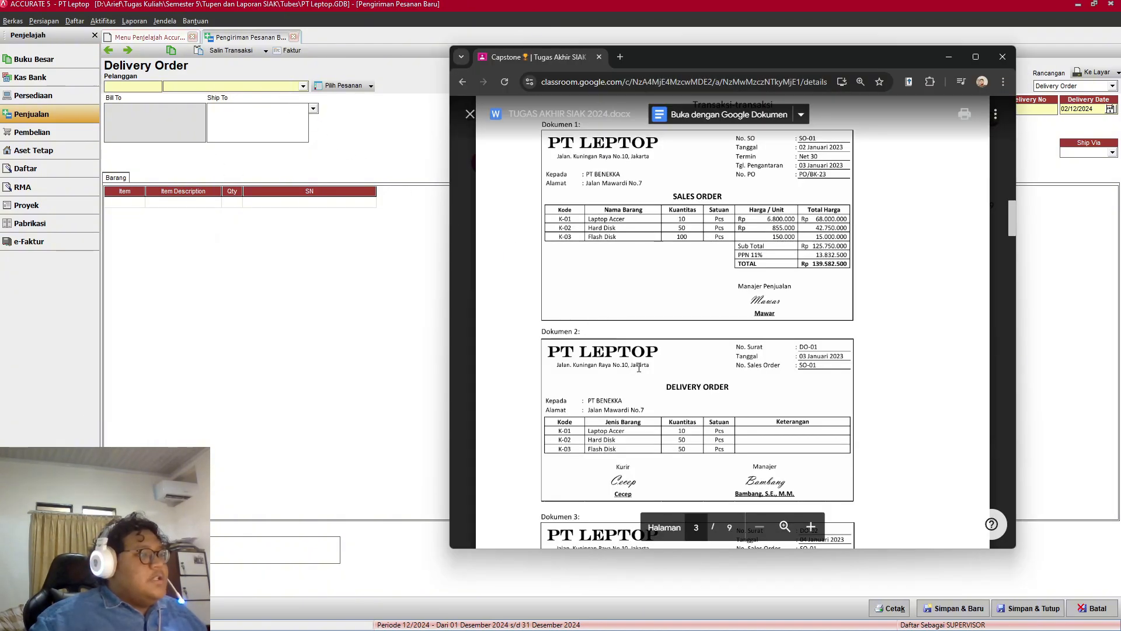
key("alt+Tab")
left_click(303, 86)
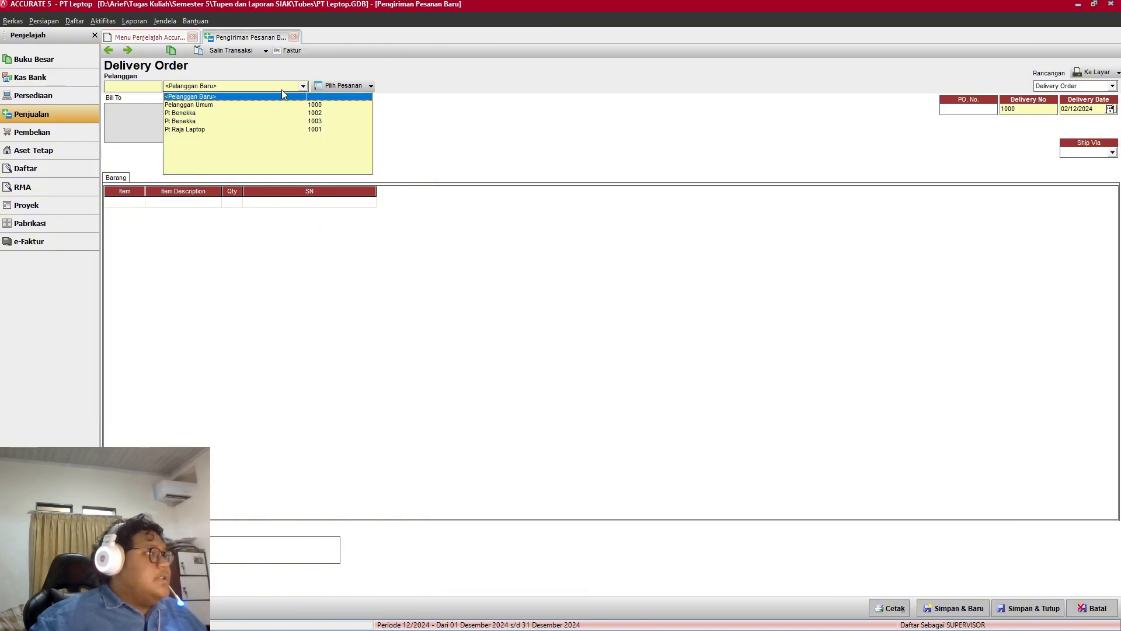
Step: Choose Pt Benekka (1002) as the delivery order's customer
left_click(205, 112)
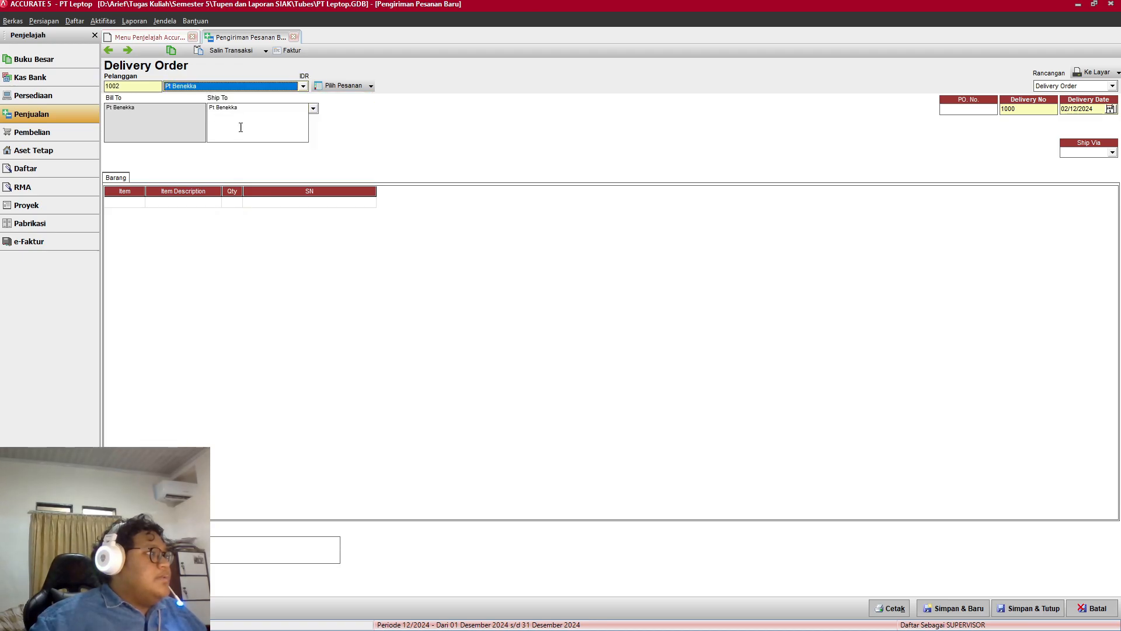
key("alt+Tab")
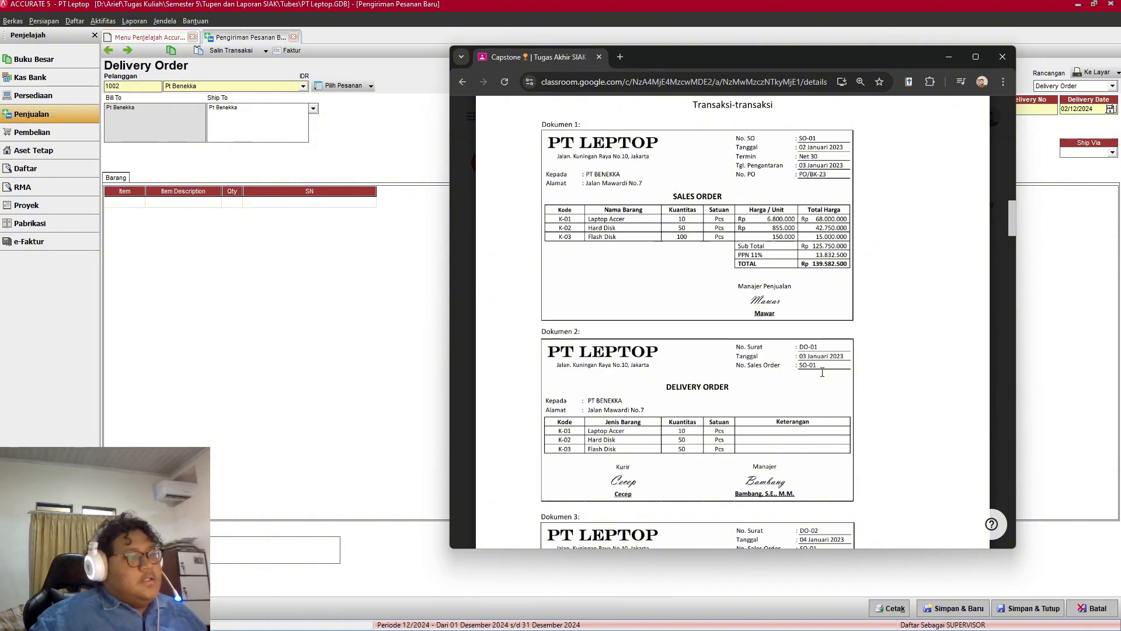
key("alt+Tab")
key("alt+Tab")
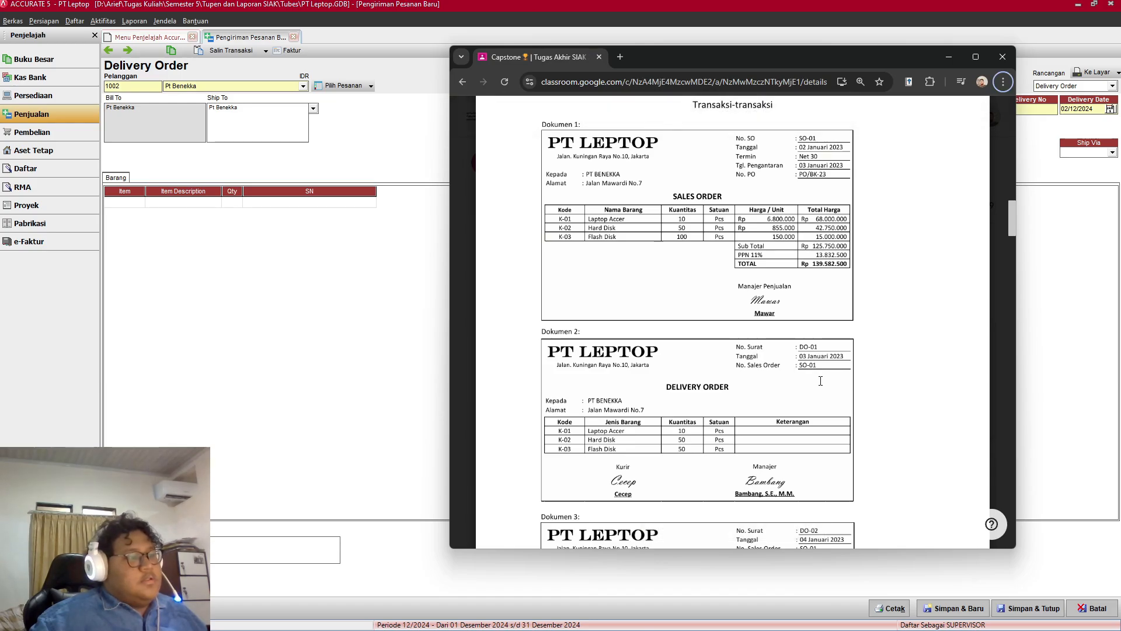
scroll(824, 377, "down", 1)
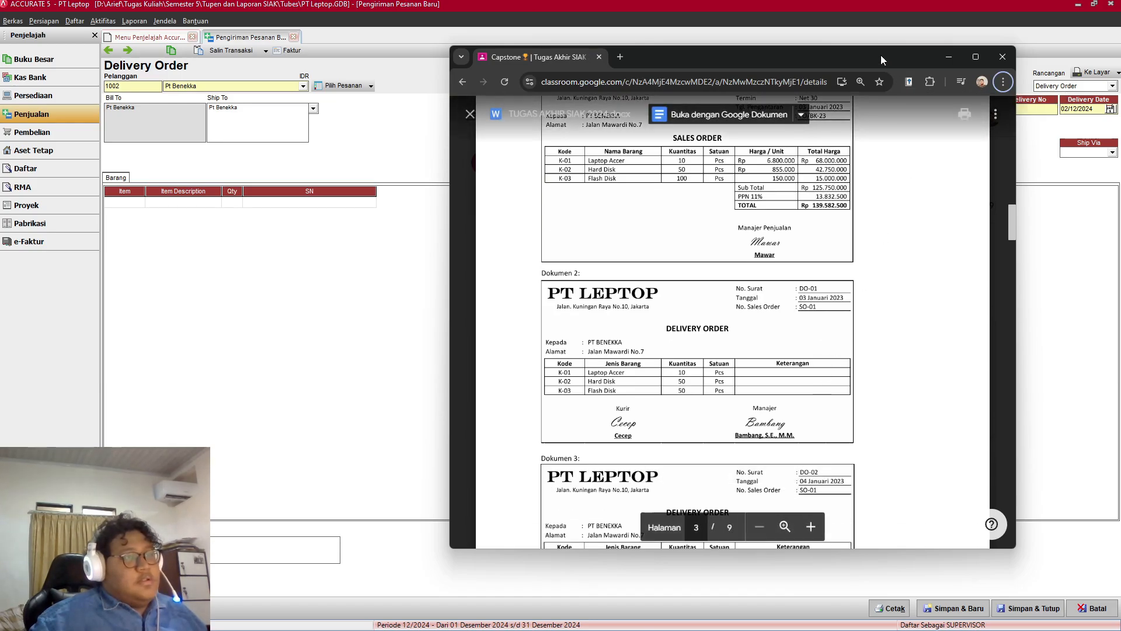
left_click_drag(881, 55, 797, 44)
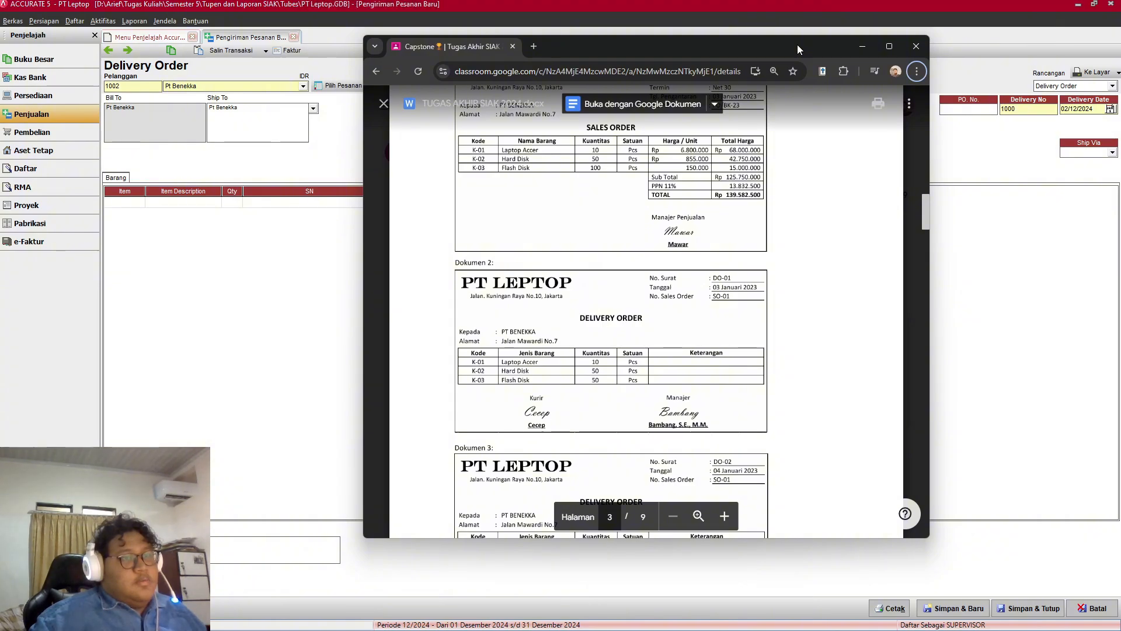
scroll(678, 219, "up", 1)
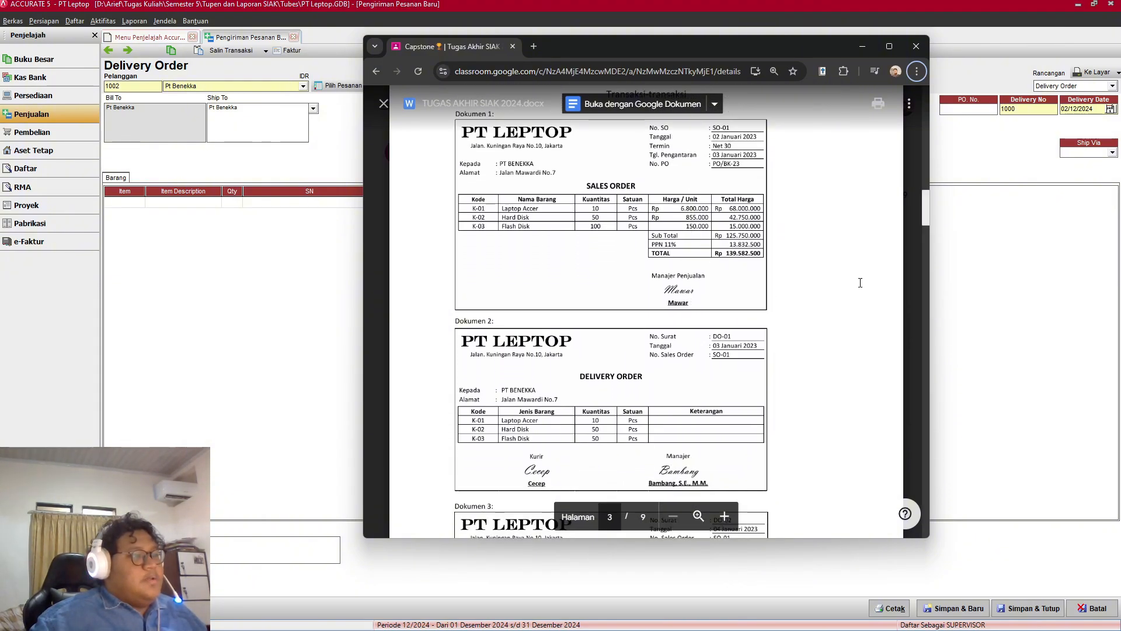
Step: Replace the delivery date with 03/01/2023
left_click(1095, 110)
left_click_drag(1095, 110, 1066, 114)
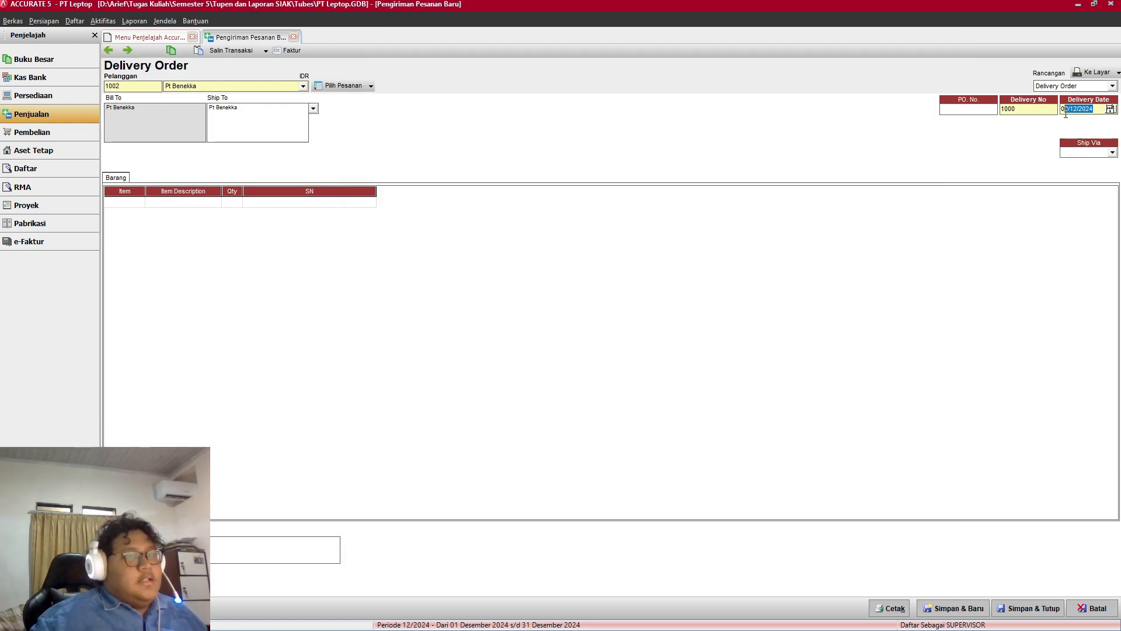
type("03/")
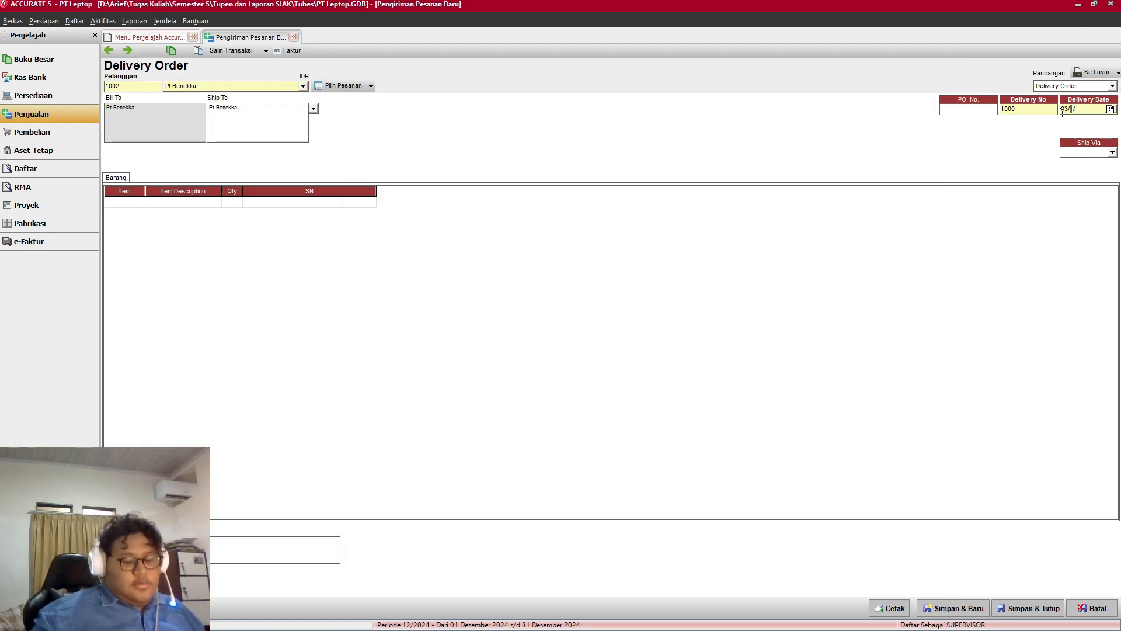
type("01")
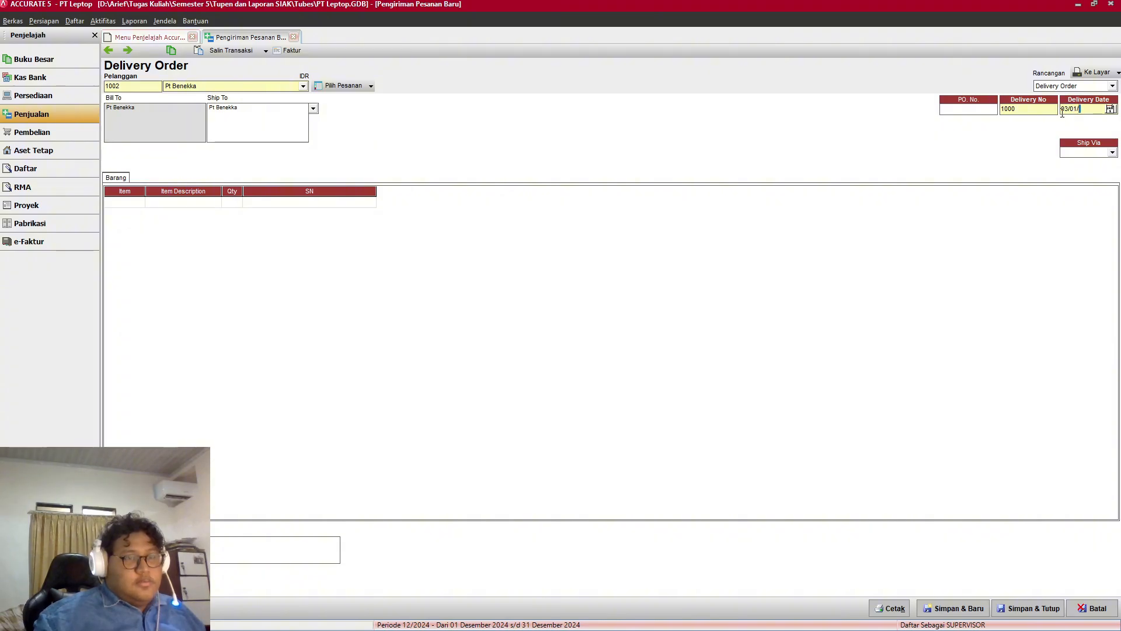
key("alt+Tab")
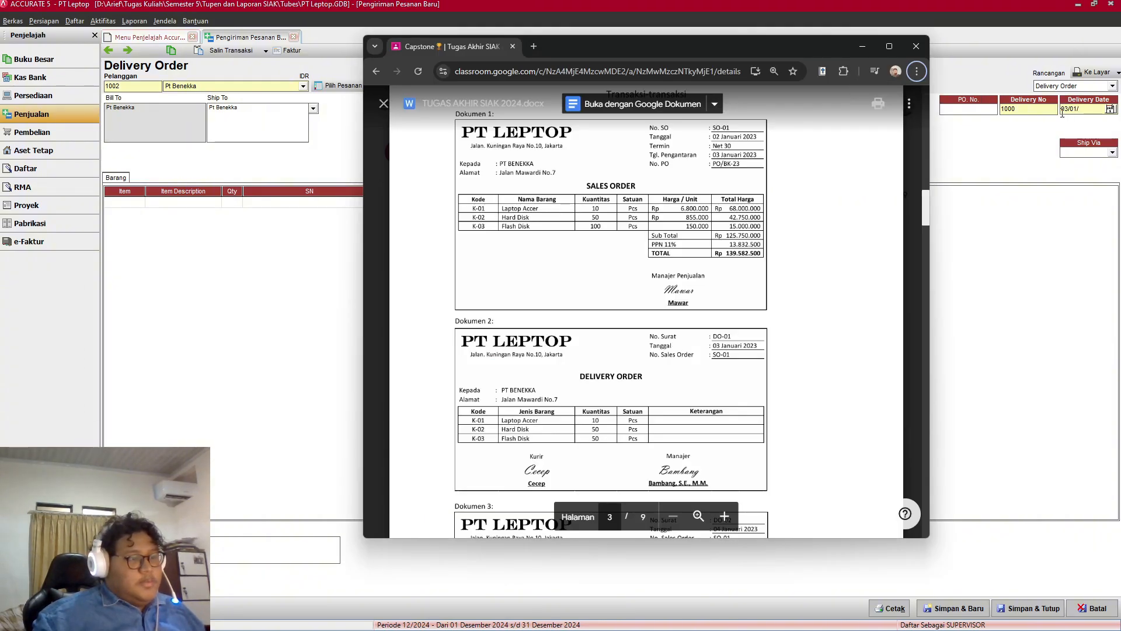
key("alt+Tab")
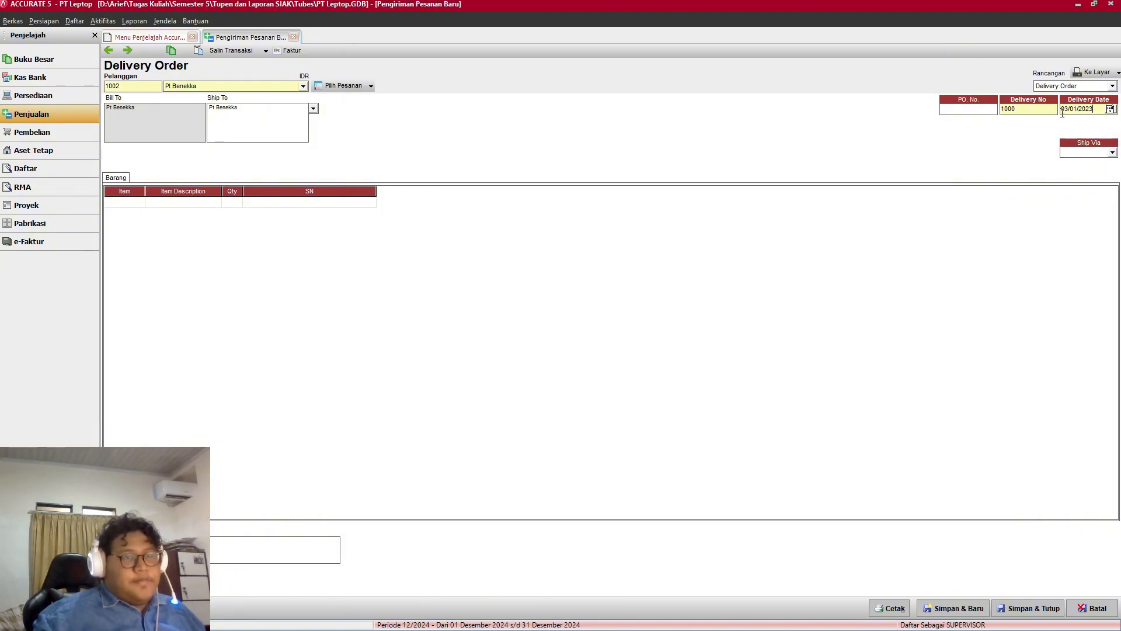
key("alt+Tab")
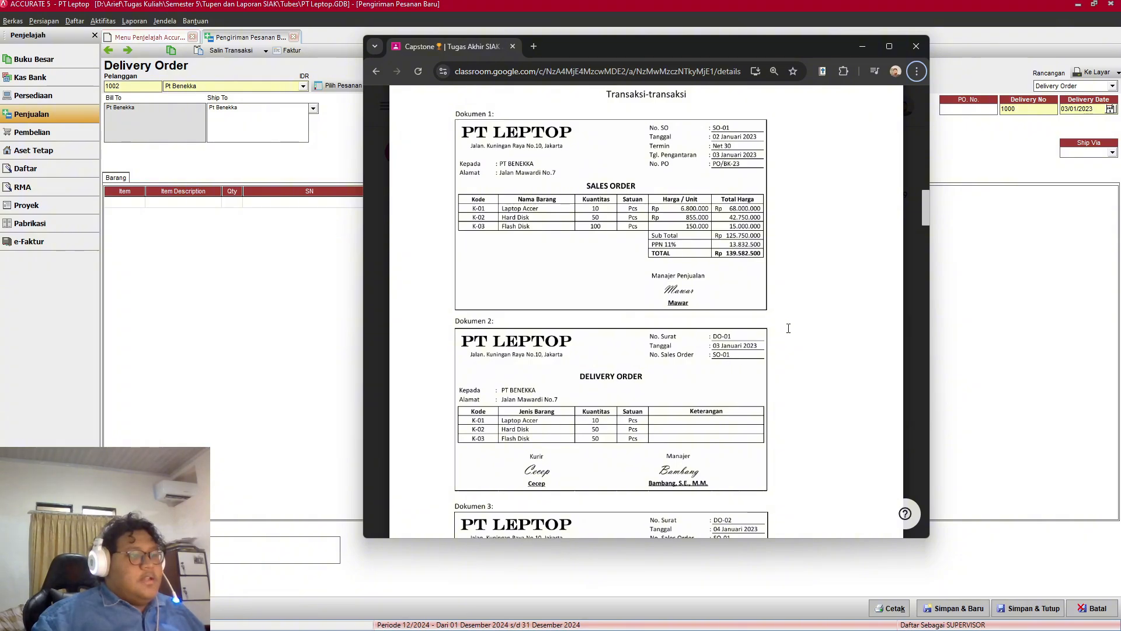
Step: Change the delivery number to SO-01
left_click(1027, 110)
double_click(1012, 114)
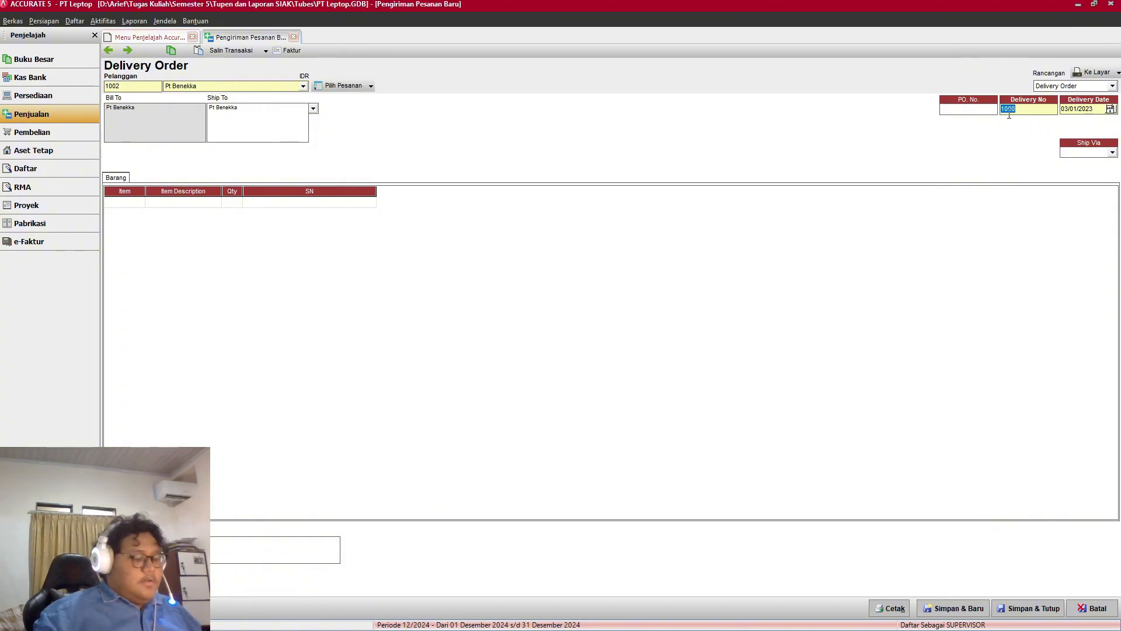
type("SO-")
key("alt+Tab")
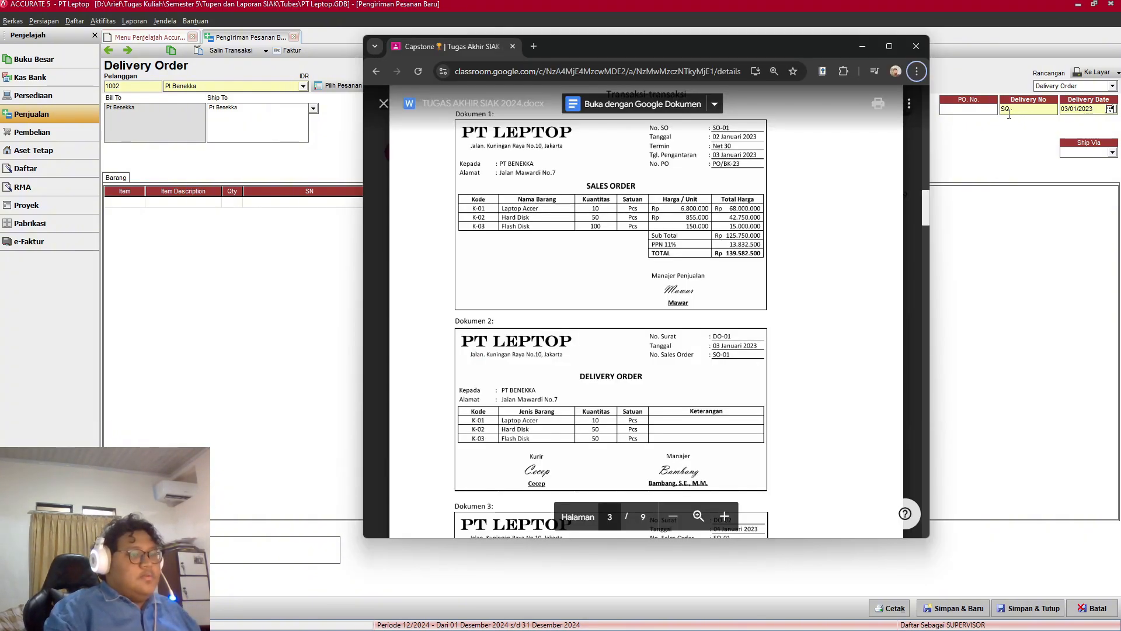
key("alt+Tab")
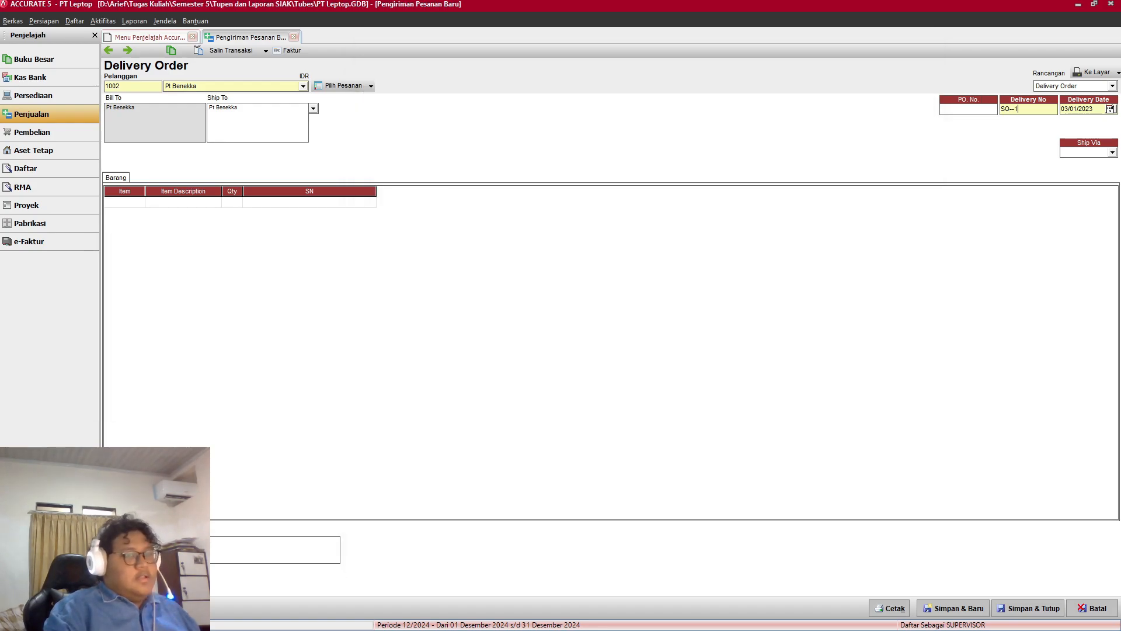
key("alt+Tab")
key("alt+Tab")
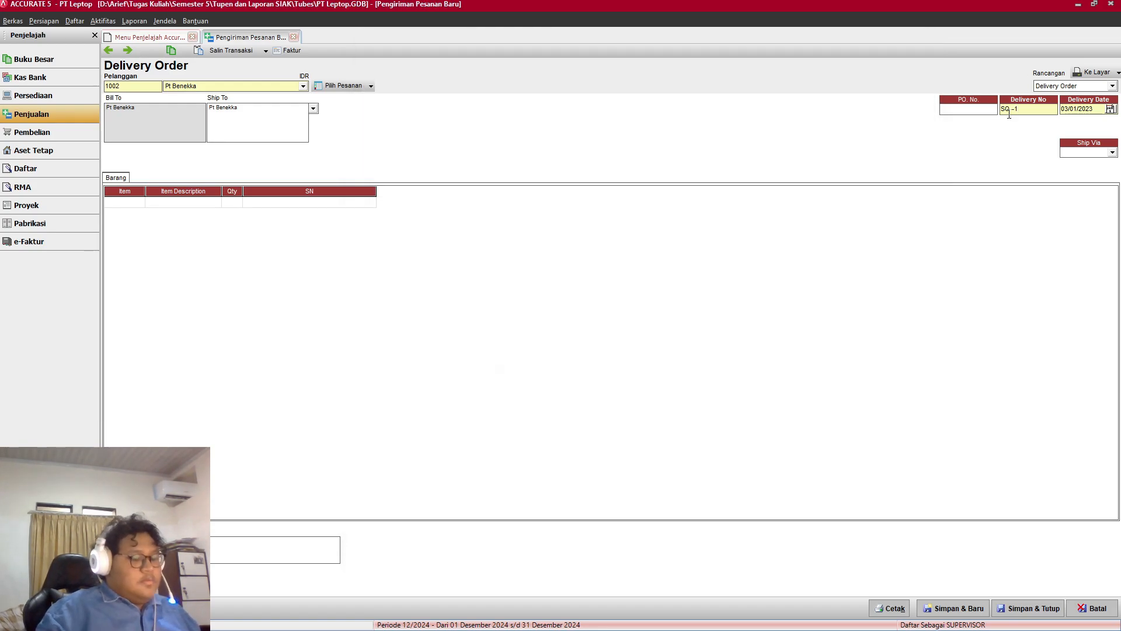
type("--01")
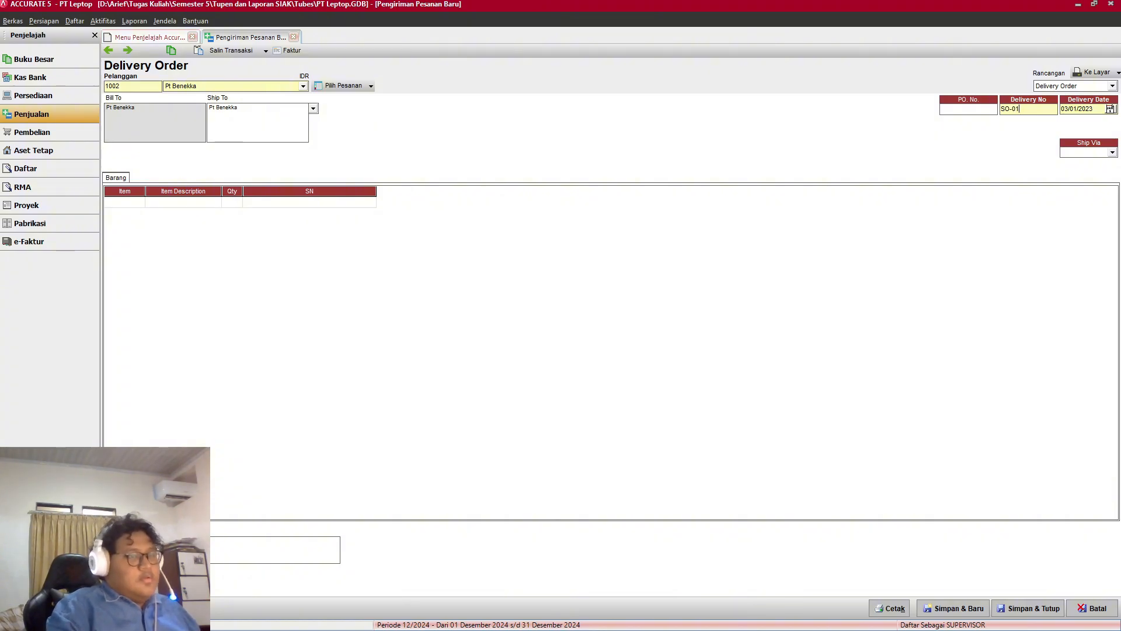
key("alt+Tab")
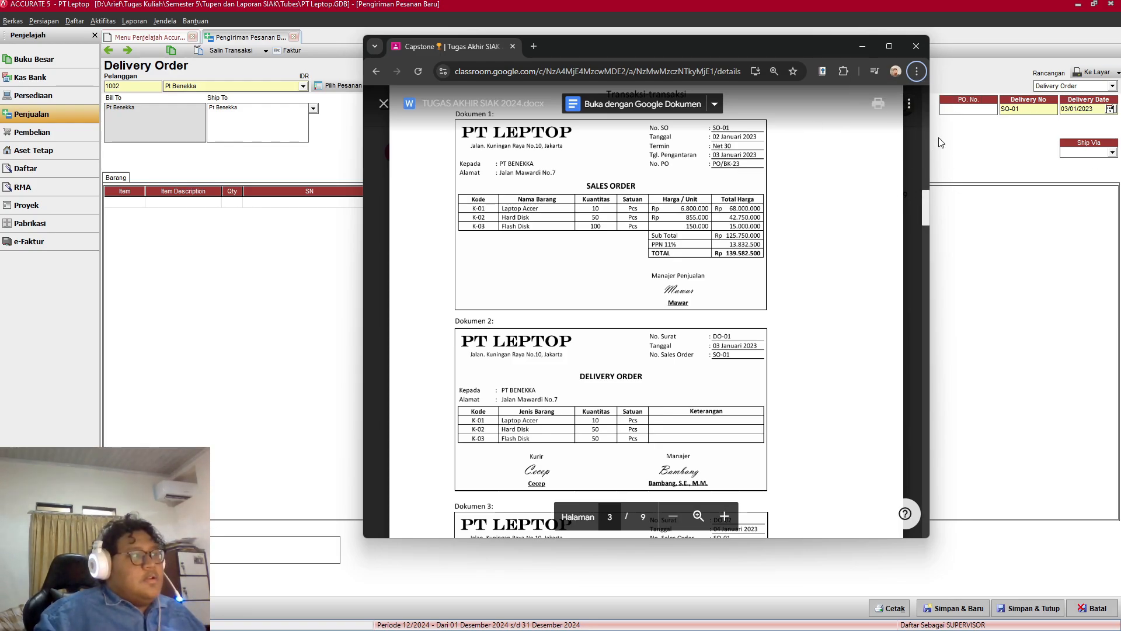
Step: Enter DO-01 as the delivery order's PO number
left_click(963, 110)
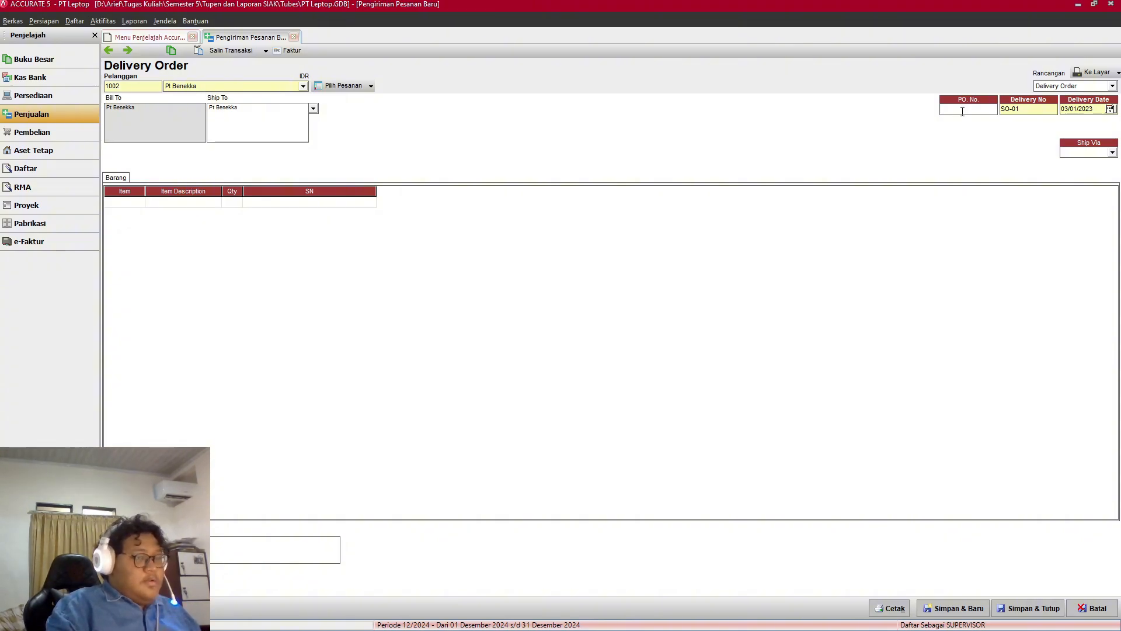
key("alt+Tab")
key("alt+Tab")
type("DO")
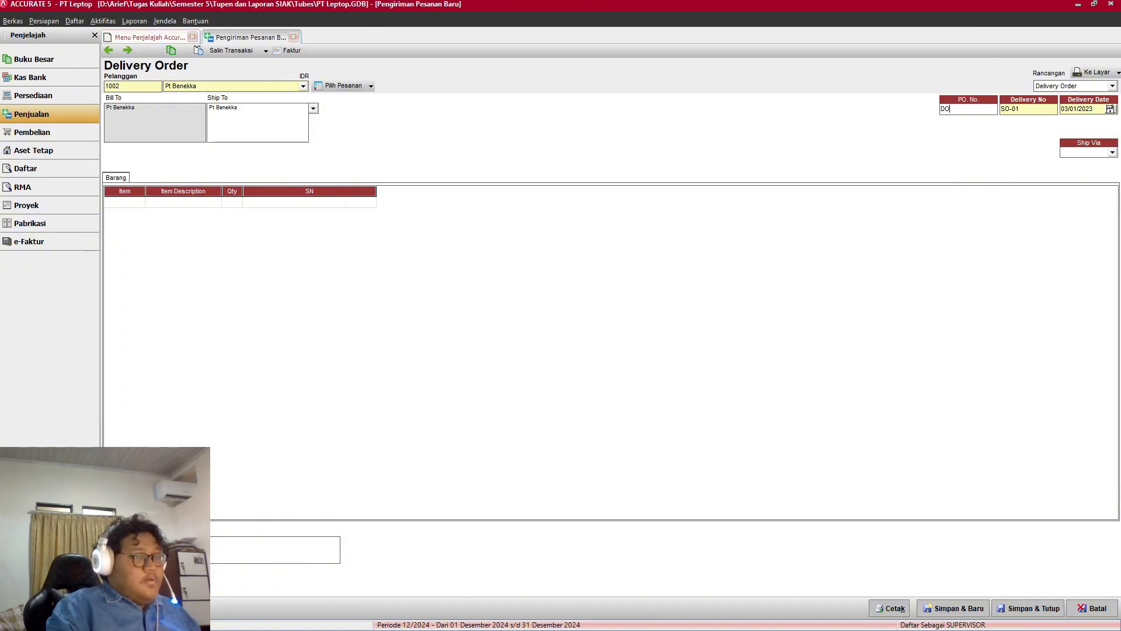
type("-")
key("alt+Tab")
key("alt+Tab")
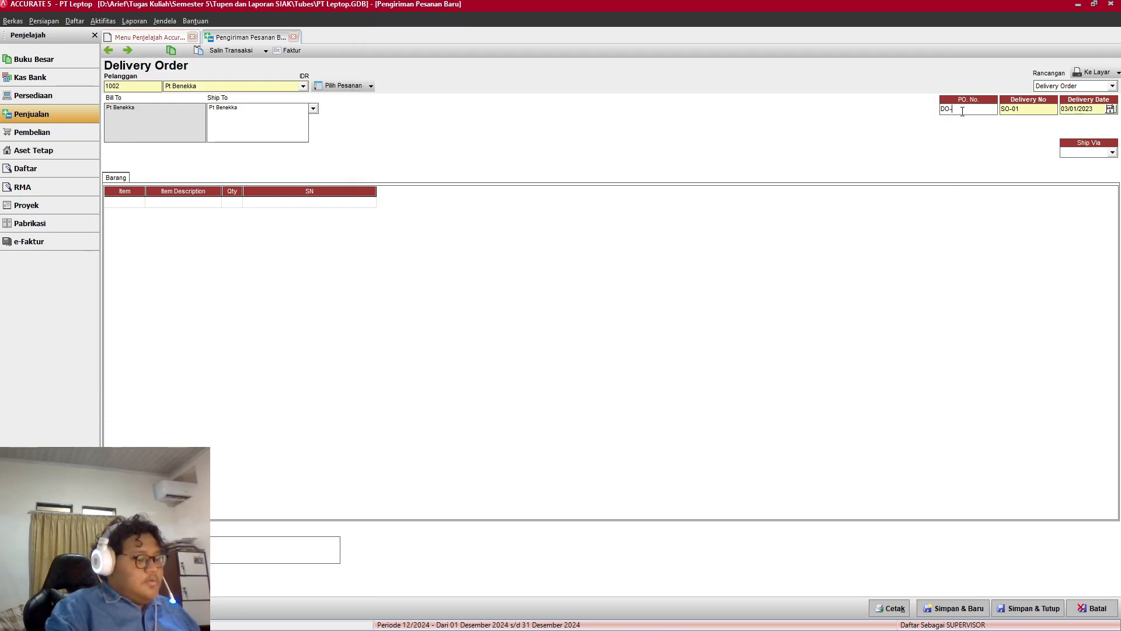
key("alt+Tab")
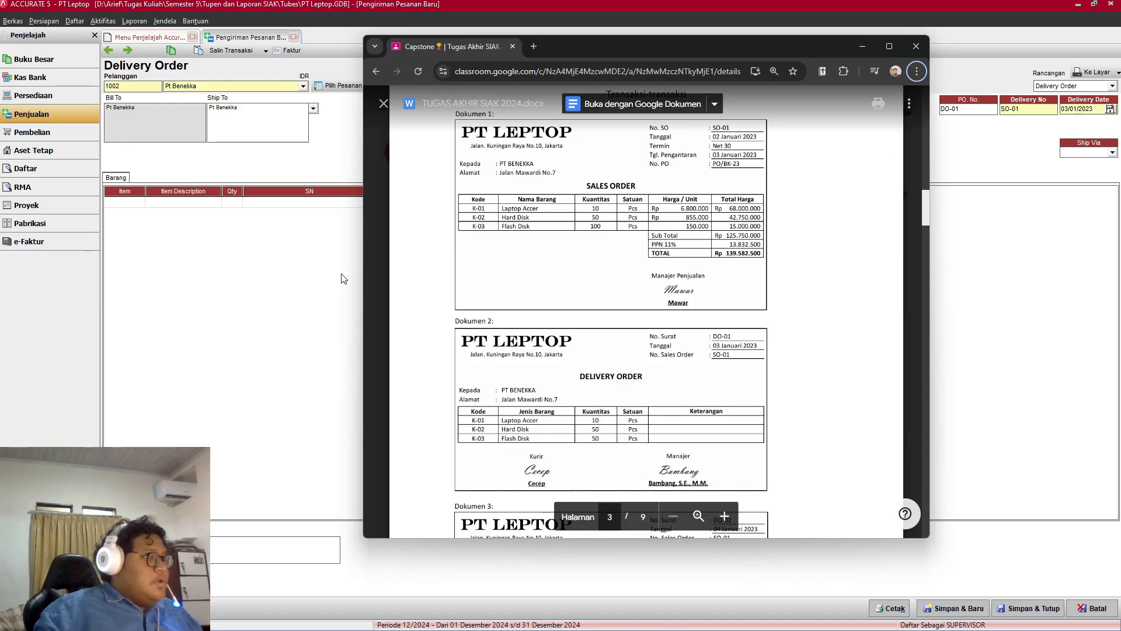
key("alt+Tab")
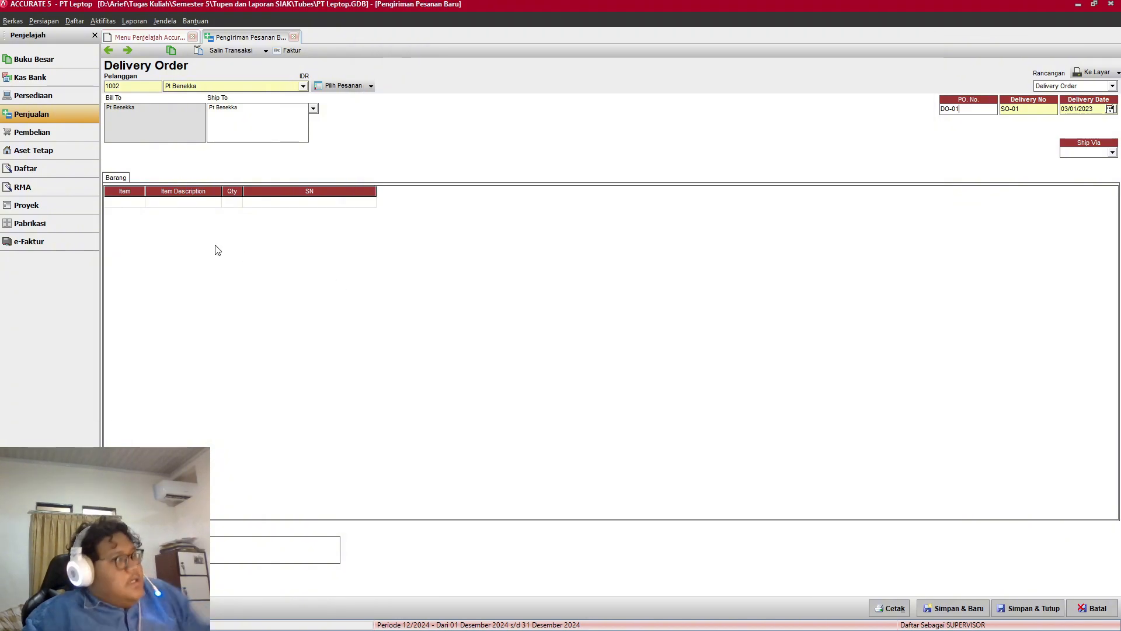
Step: Add K-01 Laptop Accer as the first line with quantity 10
left_click(138, 204)
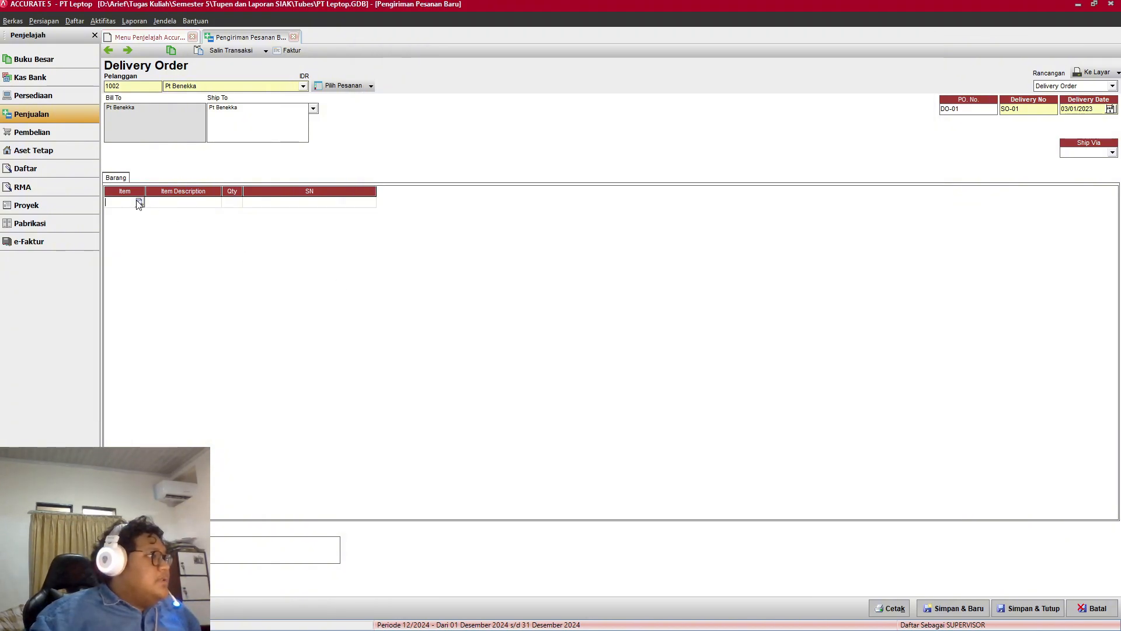
left_click(139, 202)
double_click(544, 256)
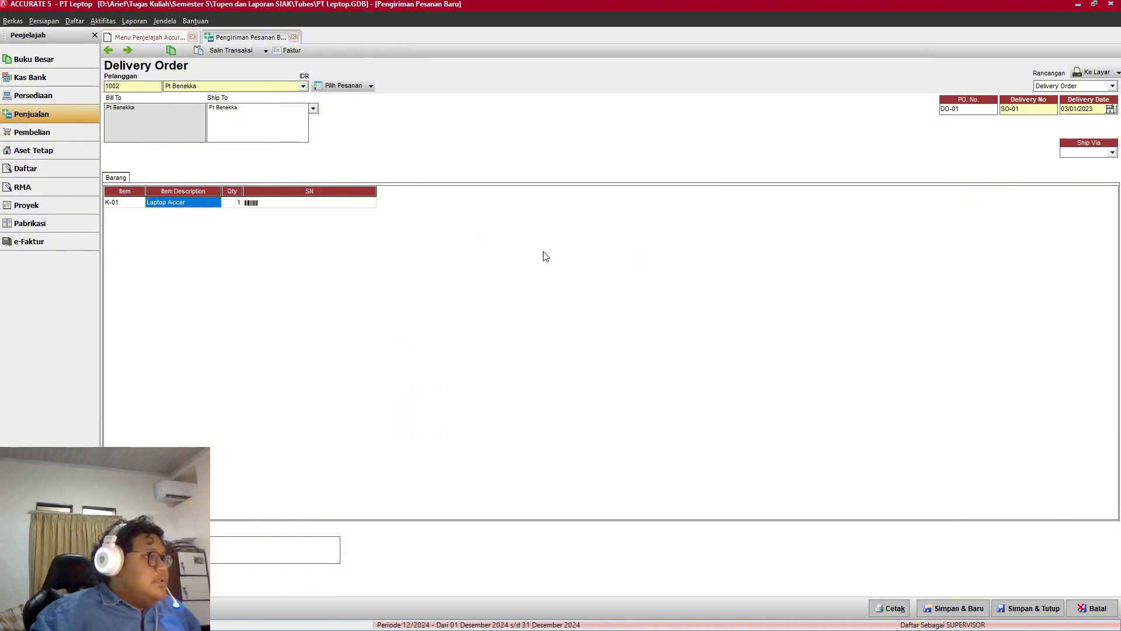
key("alt+Tab")
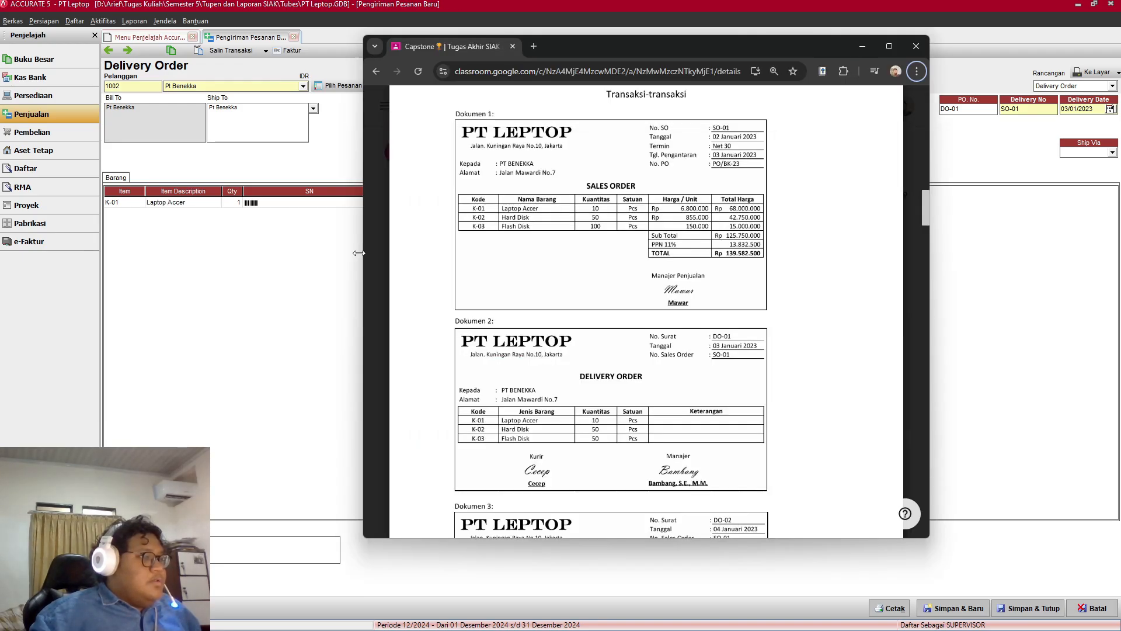
key("alt+Tab")
left_click(236, 203)
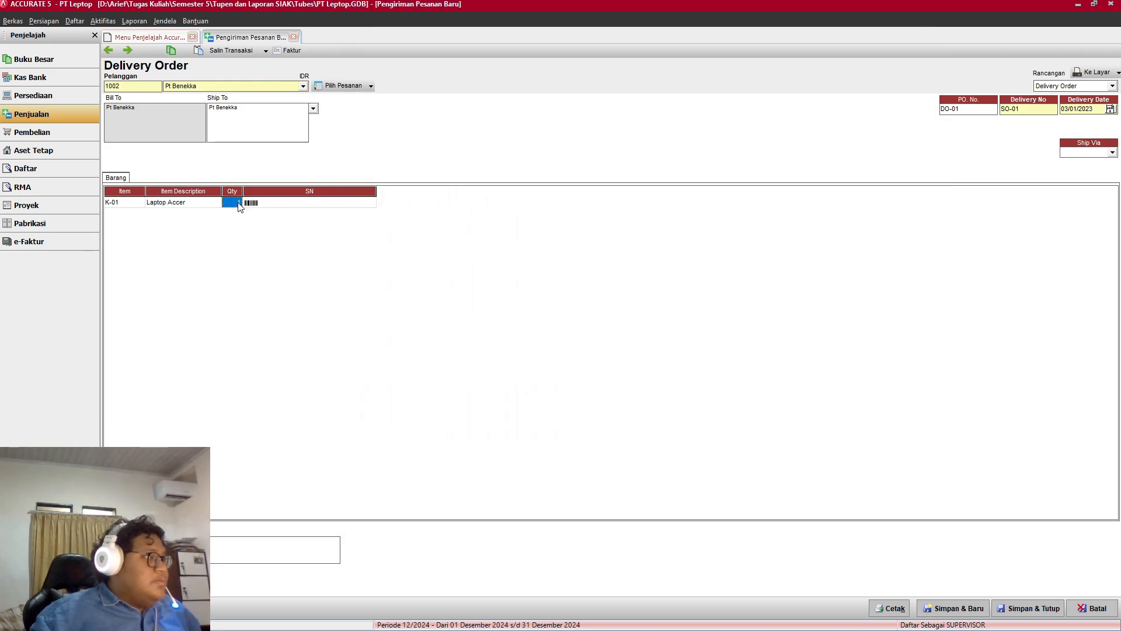
type("1")
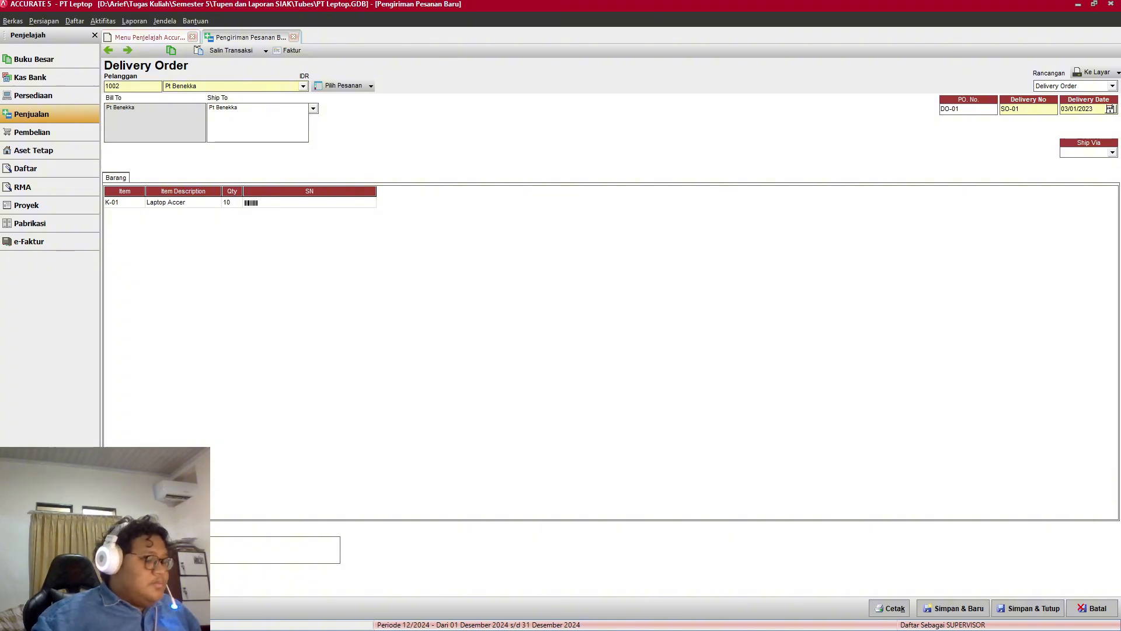
type("0")
key("Tab")
key("alt+Tab")
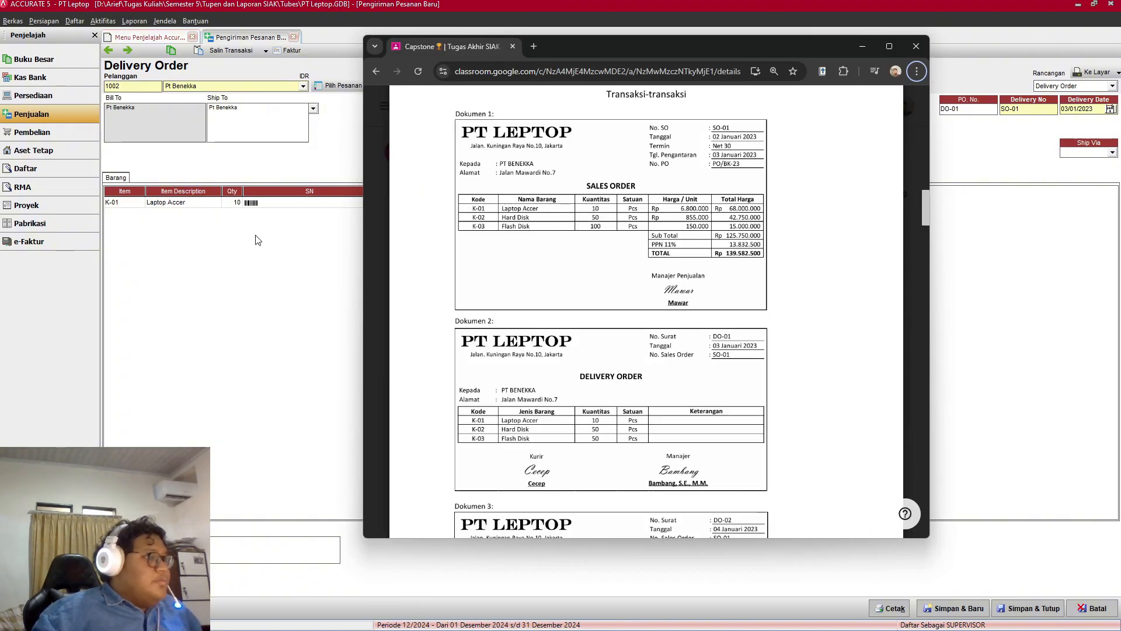
key("alt+Tab")
Step: Insert a second line for K-02 Hard Disk with quantity 50
right_click(252, 259)
left_click(266, 261)
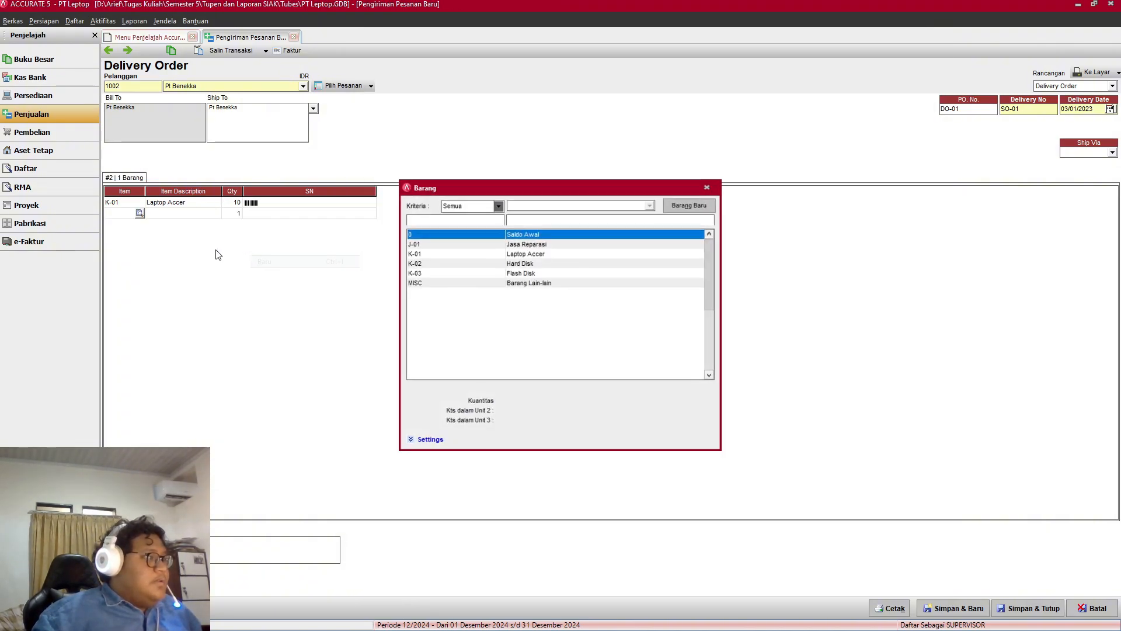
key("alt+Tab")
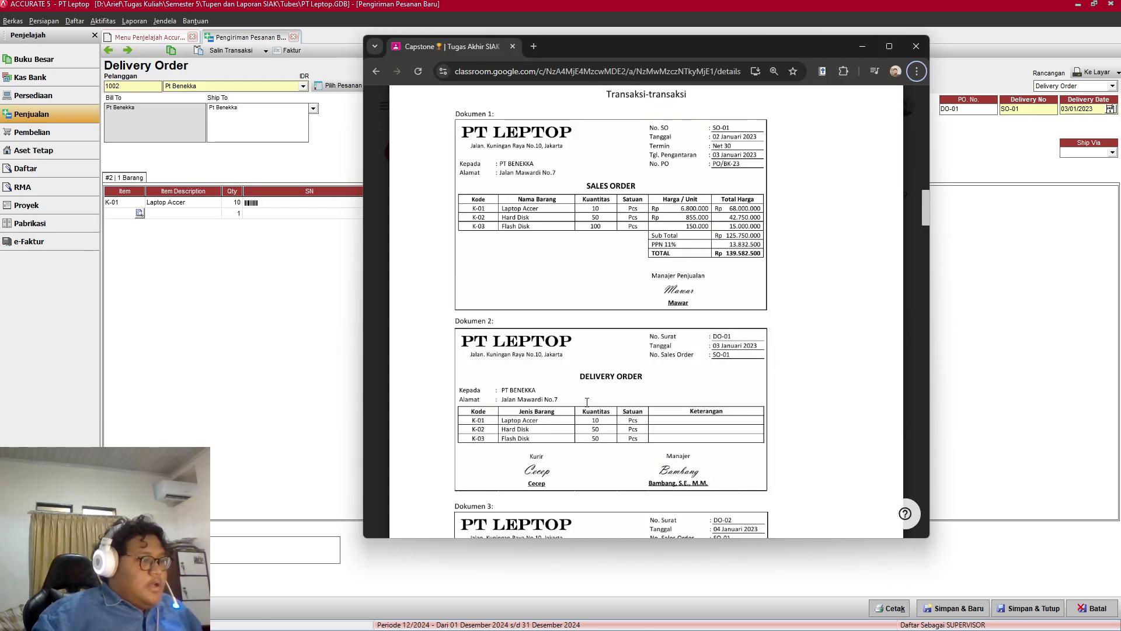
key("alt+Tab")
double_click(535, 262)
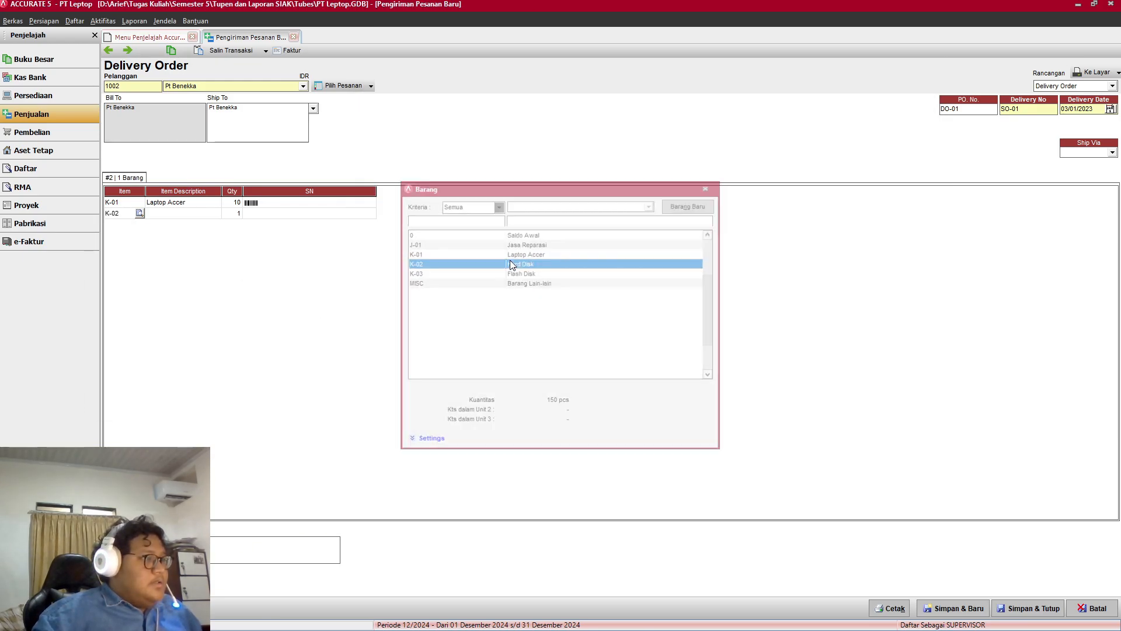
left_click(234, 214)
key("alt+Tab")
key("alt+Tab")
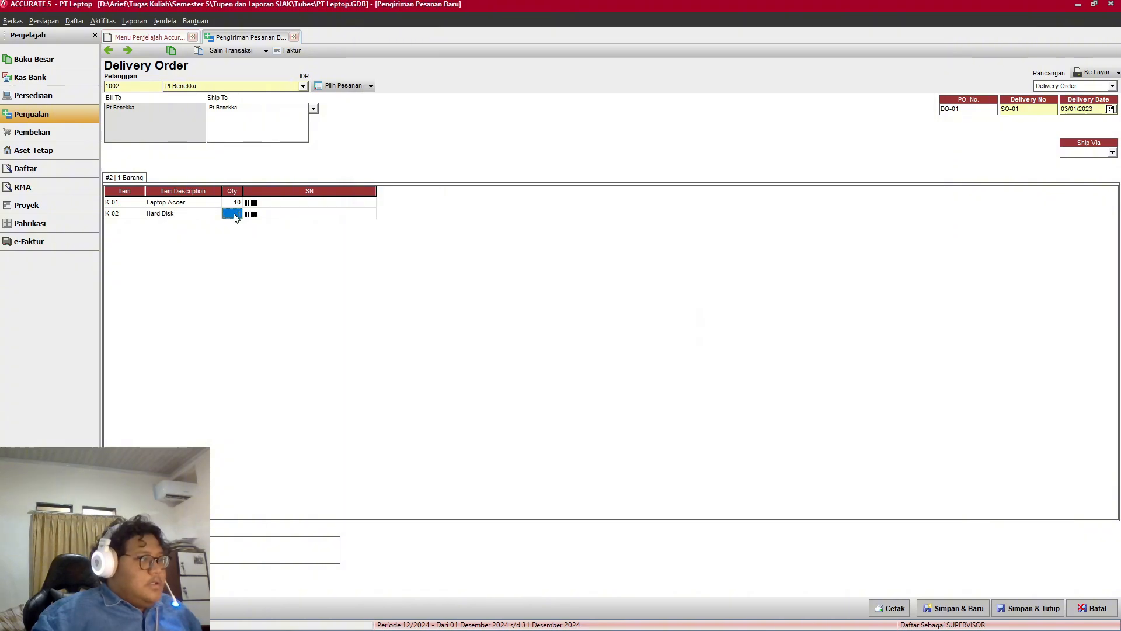
left_click(237, 214)
type("50")
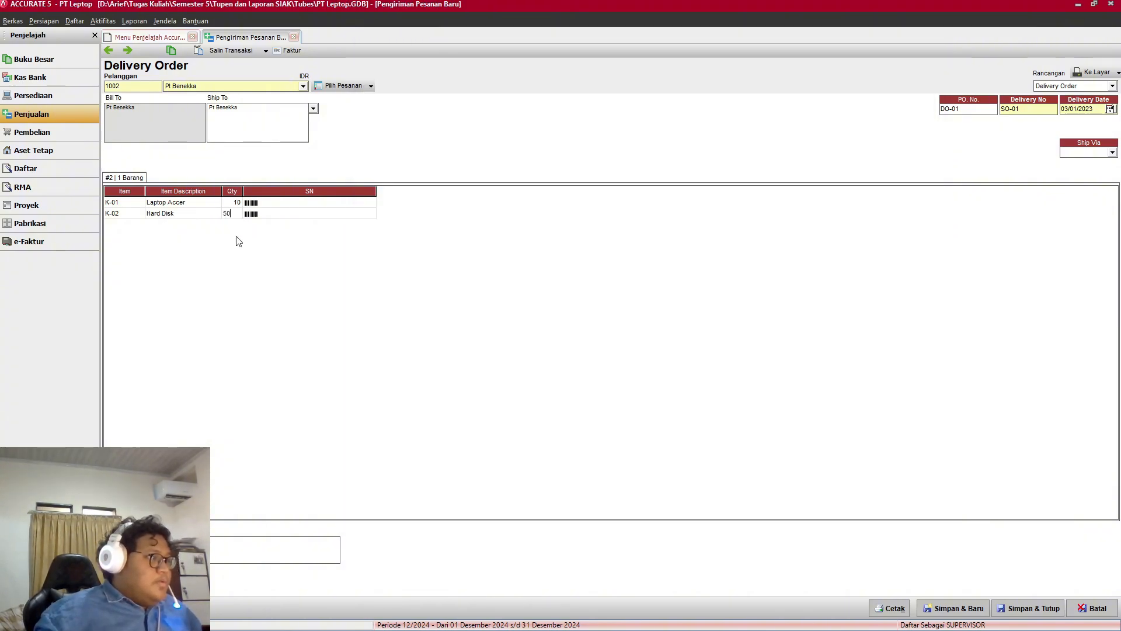
Step: Insert a third line for K-03 Flash Disk with quantity 50
right_click(239, 241)
left_click(250, 243)
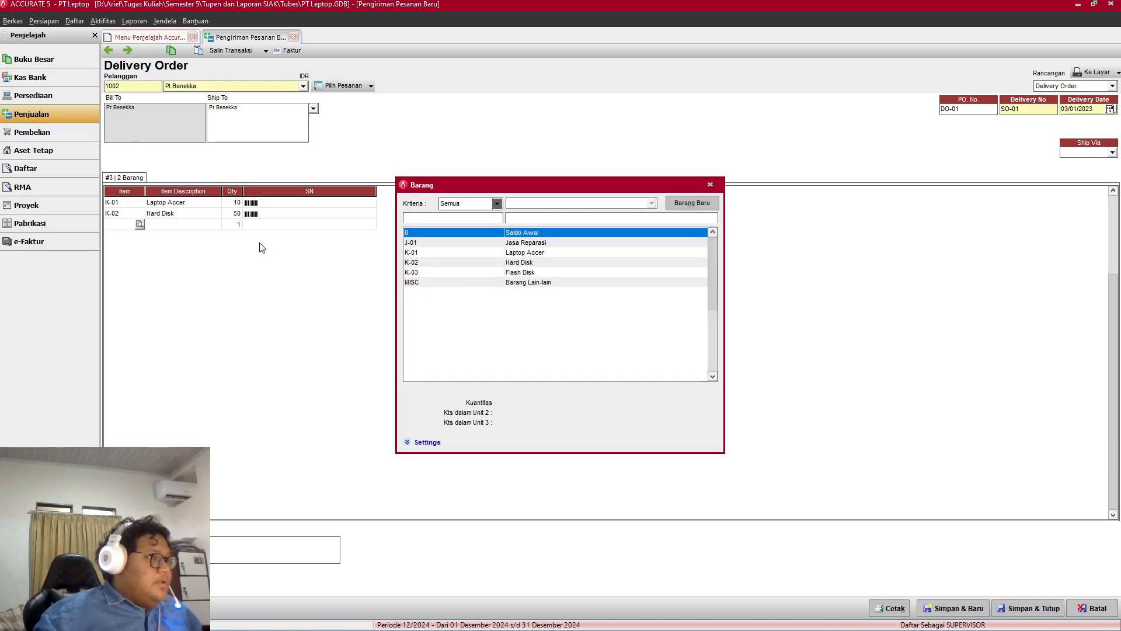
double_click(532, 272)
key("alt+Tab")
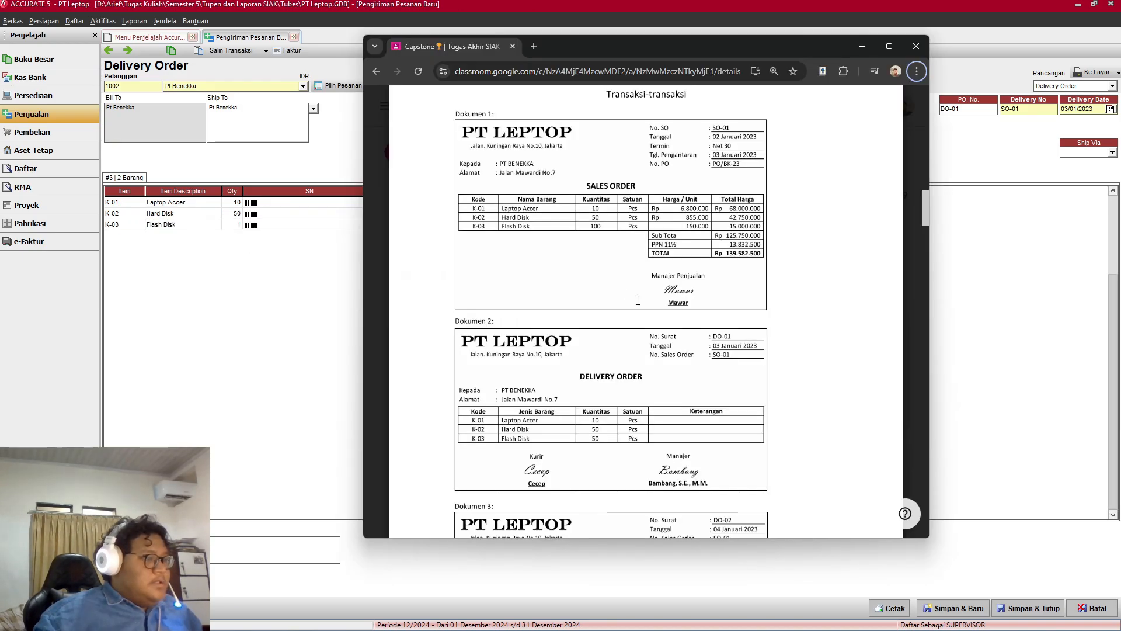
key("alt+Tab")
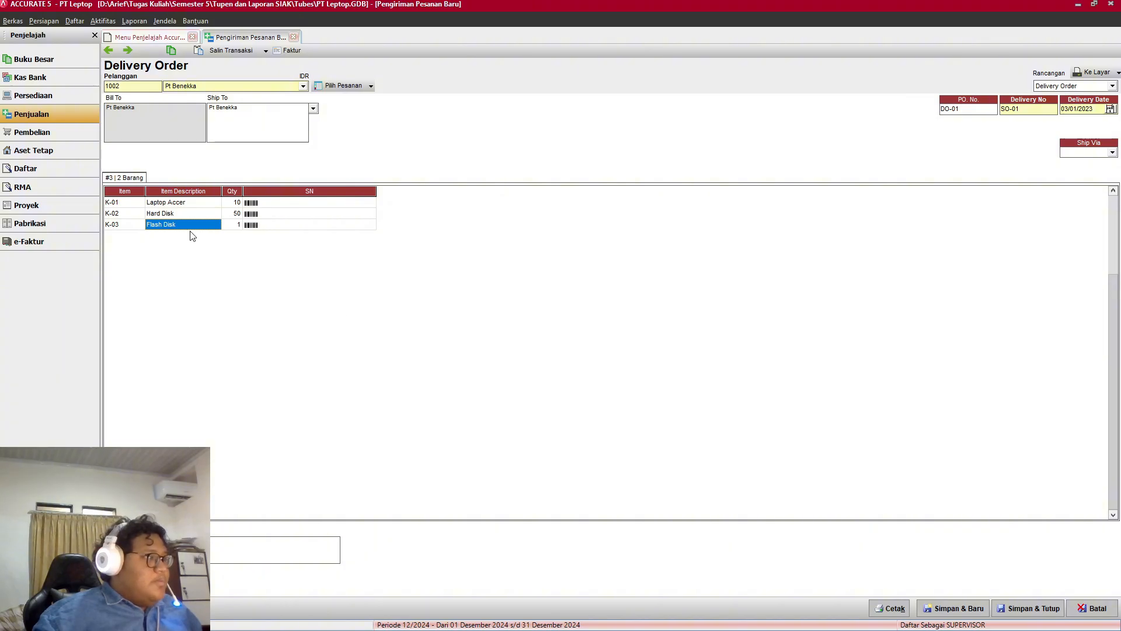
left_click(235, 225)
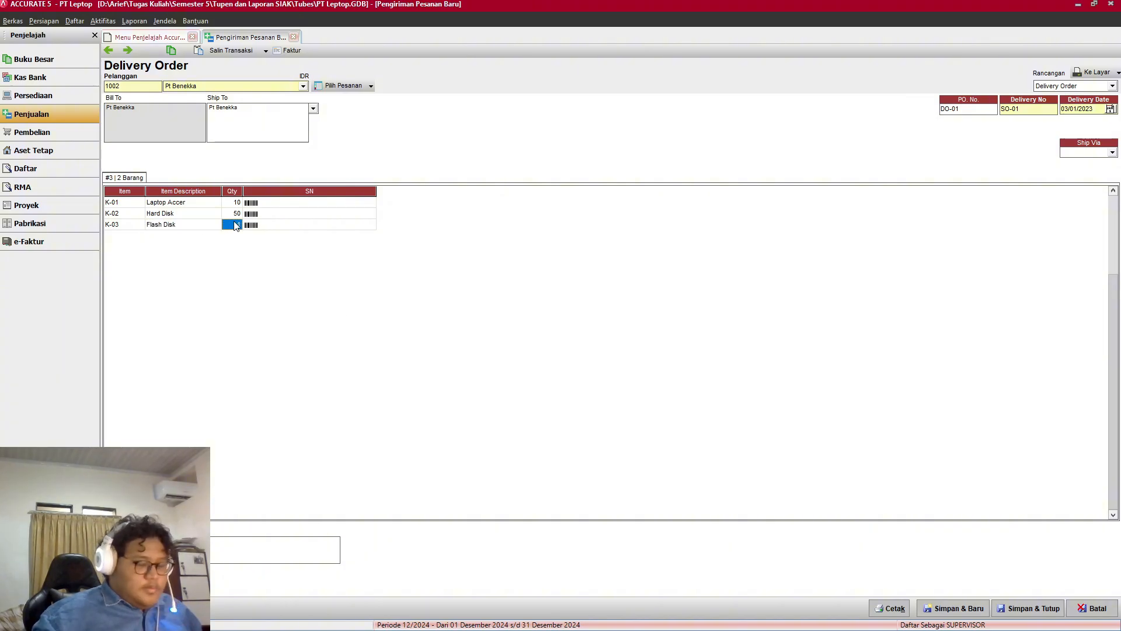
type("50")
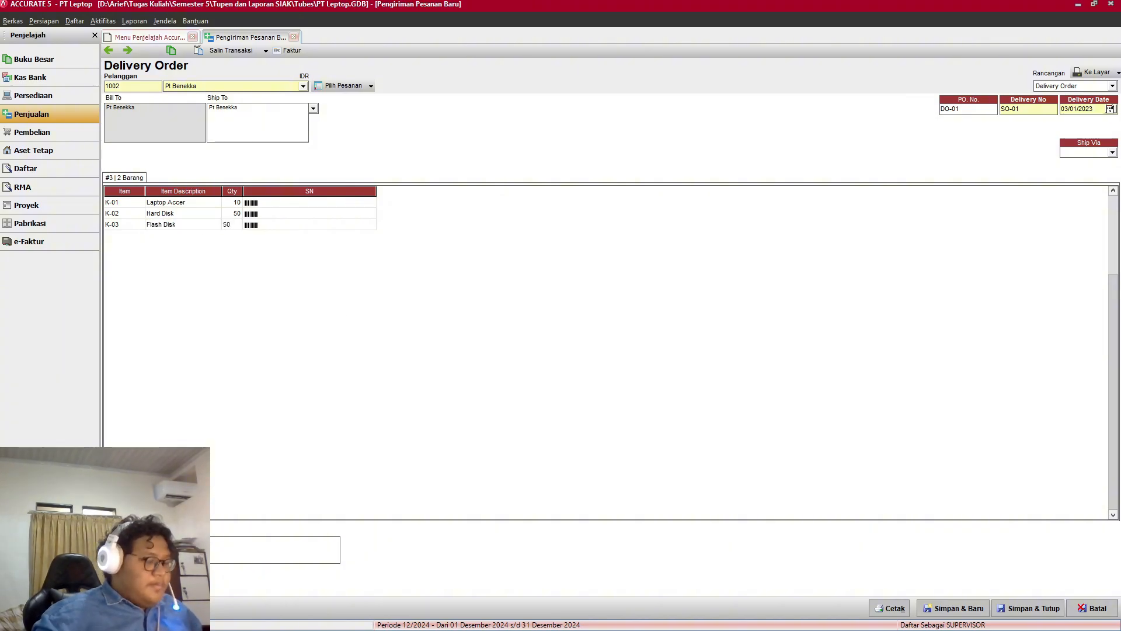
key("Tab")
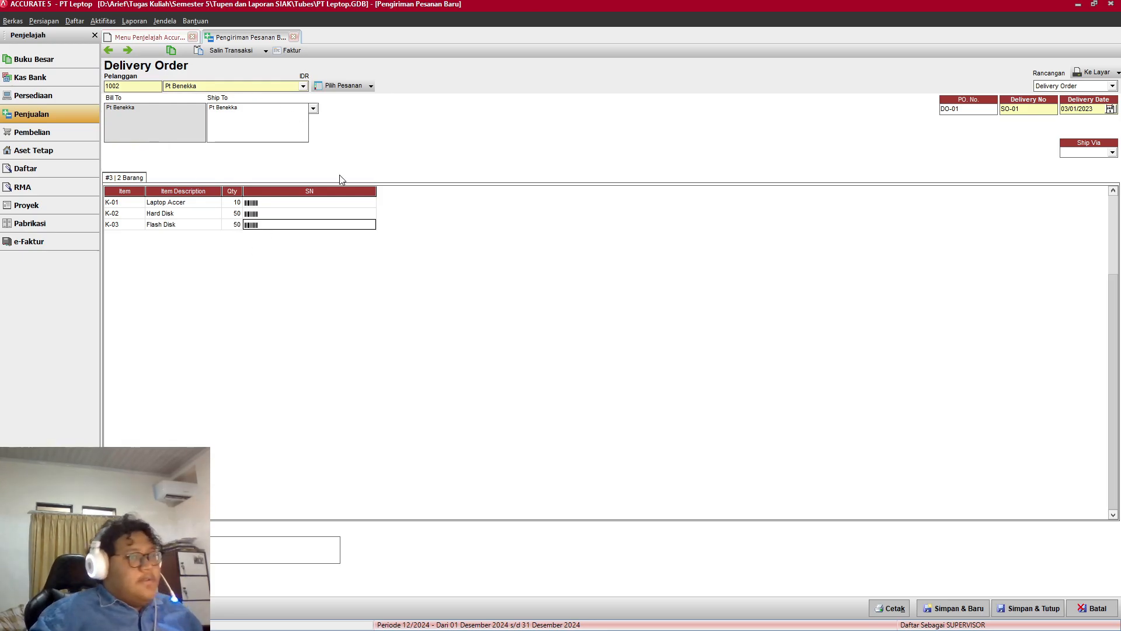
Step: Keep Pt Benekka as the ship-to customer, then save and close the Delivery Order
key("alt+Tab")
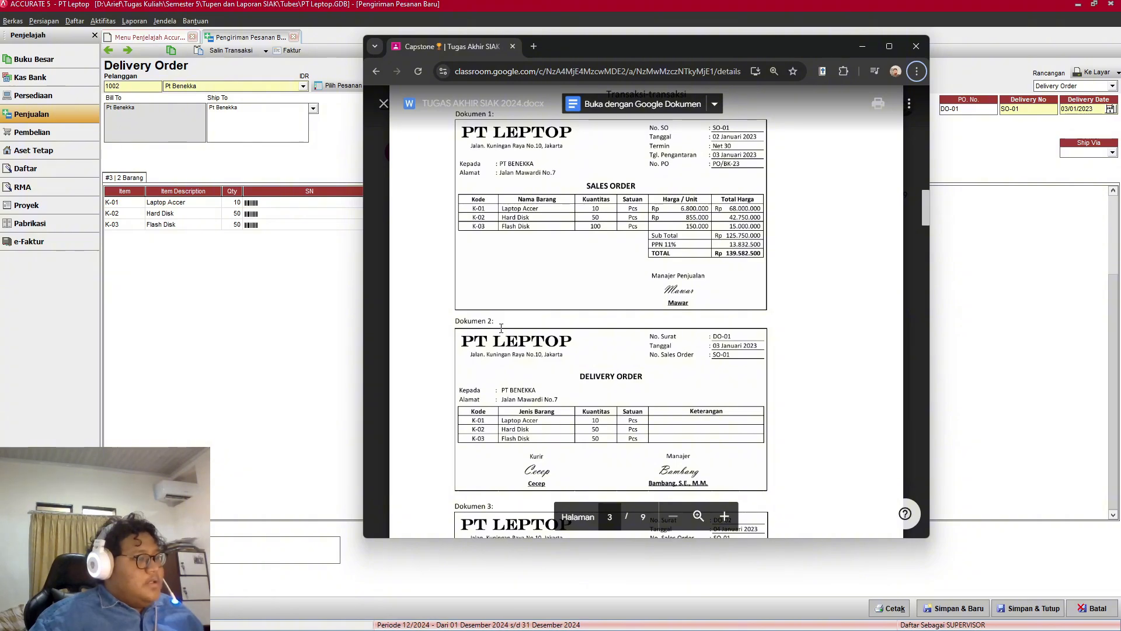
key("alt+Tab")
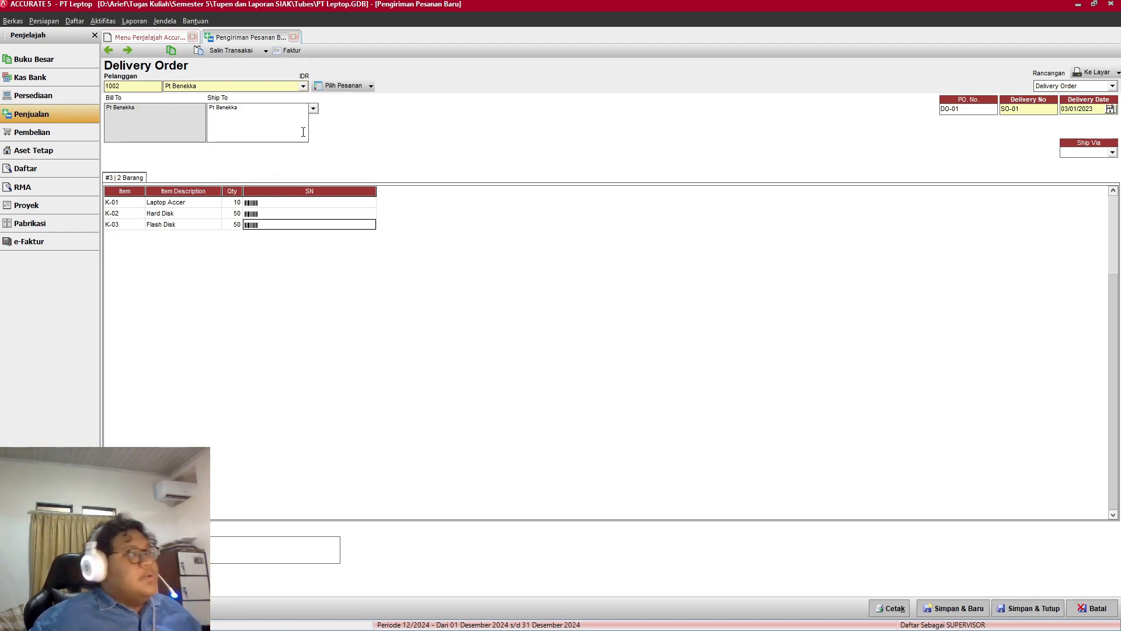
key("alt+Tab")
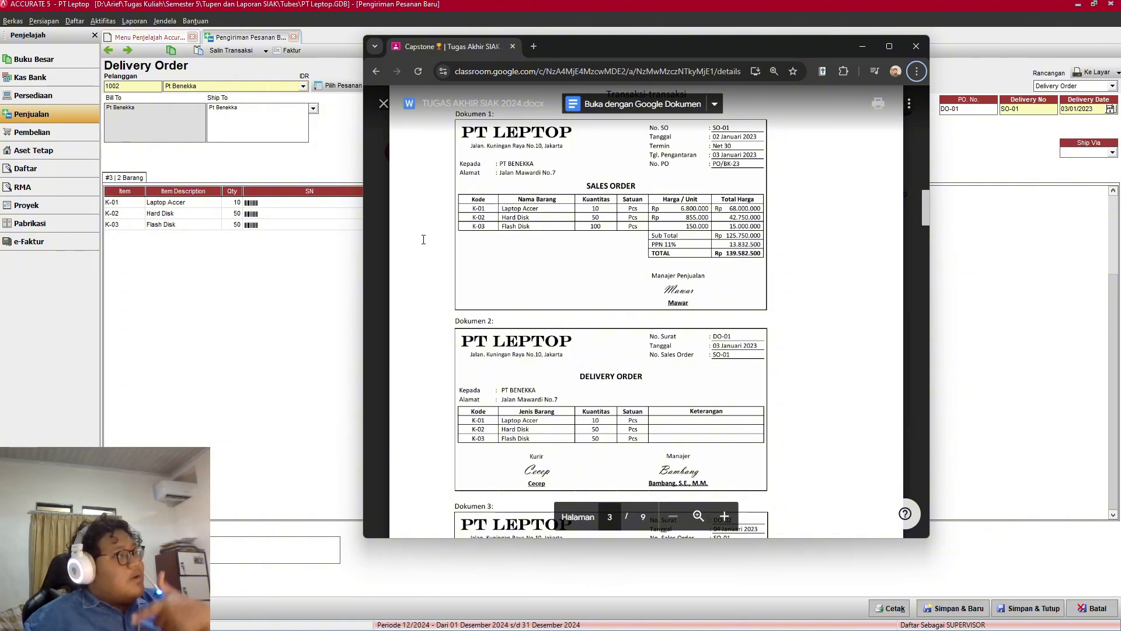
left_click(249, 112)
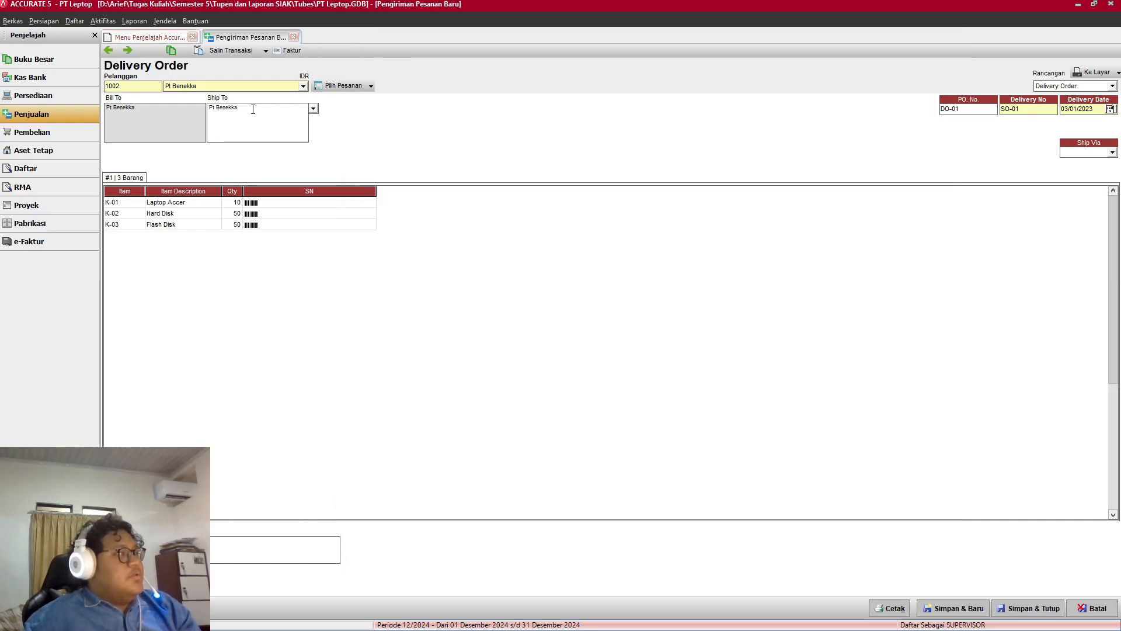
left_click(313, 109)
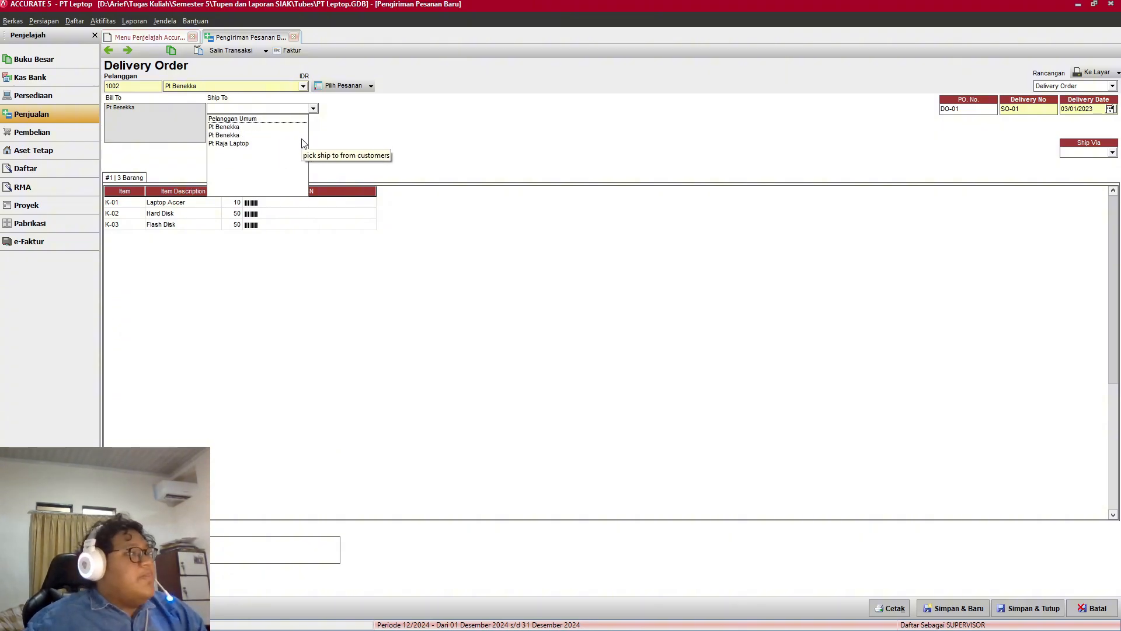
left_click(341, 146)
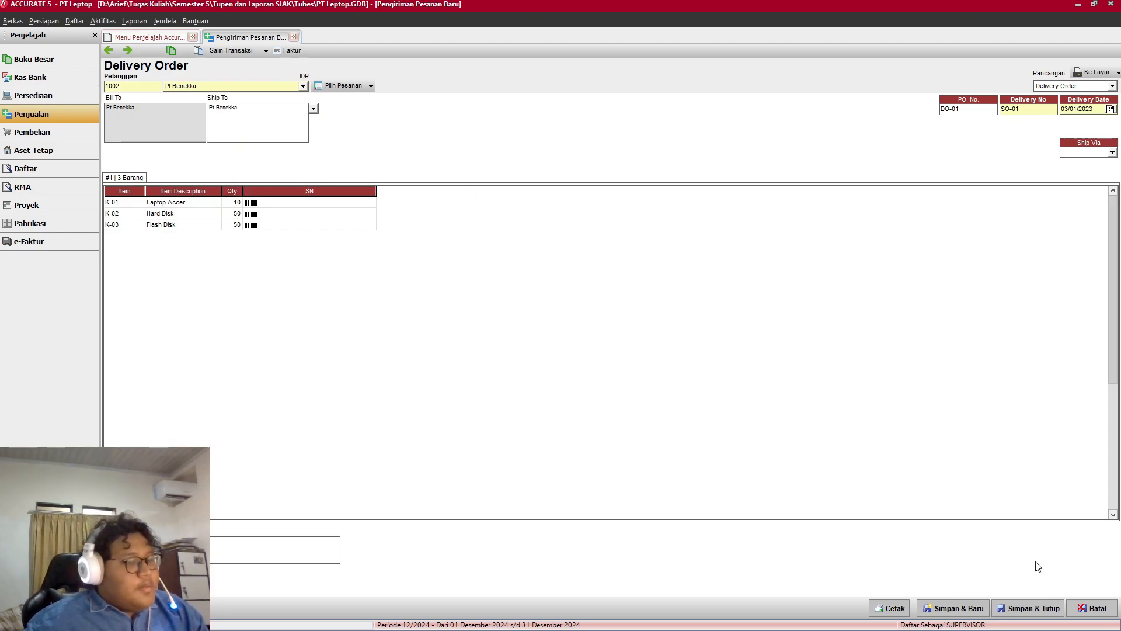
left_click(1049, 608)
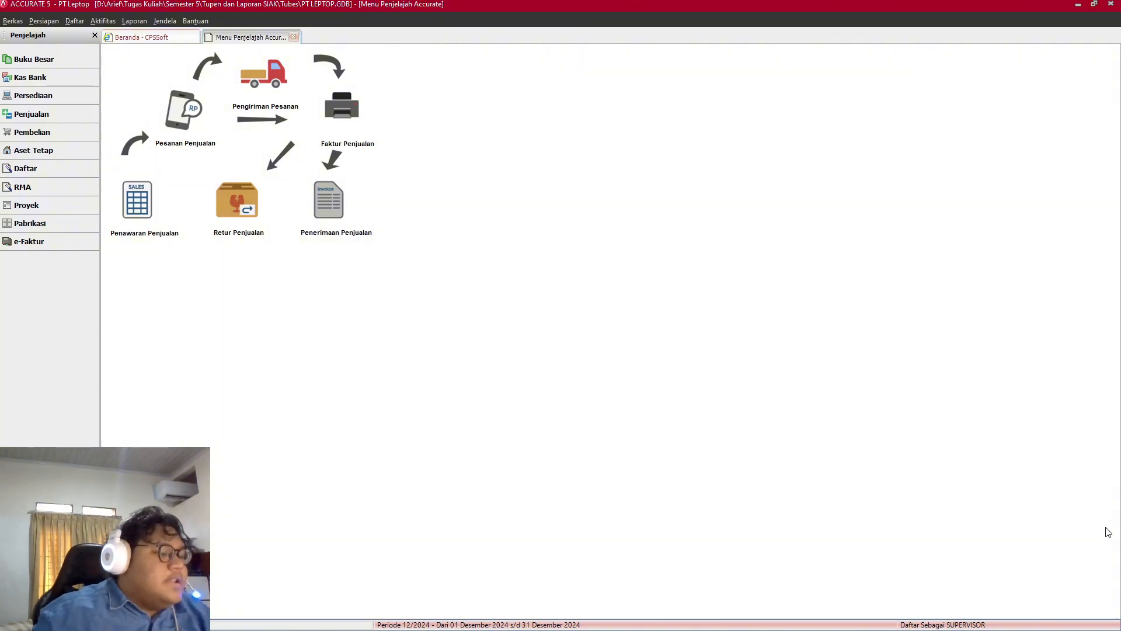
Step: Bring up the assignment's Dokumen 3 delivery order DO-02 (04 Januari 2023, 50 Flash Disk)
mouse_move(654, 623)
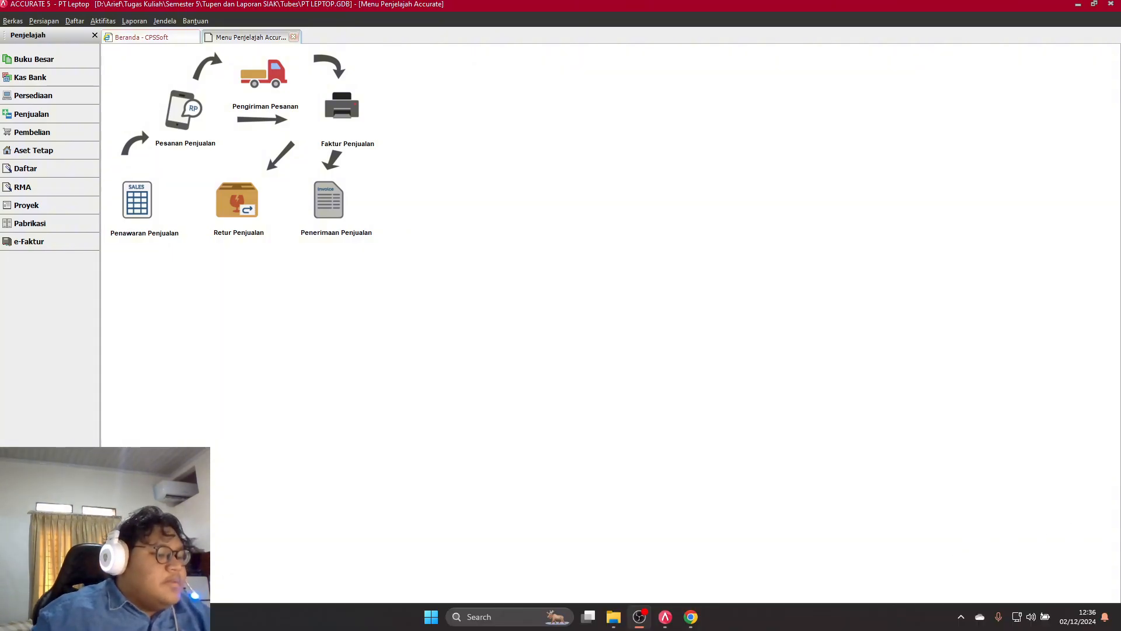
left_click(691, 617)
scroll(609, 346, "up", 2)
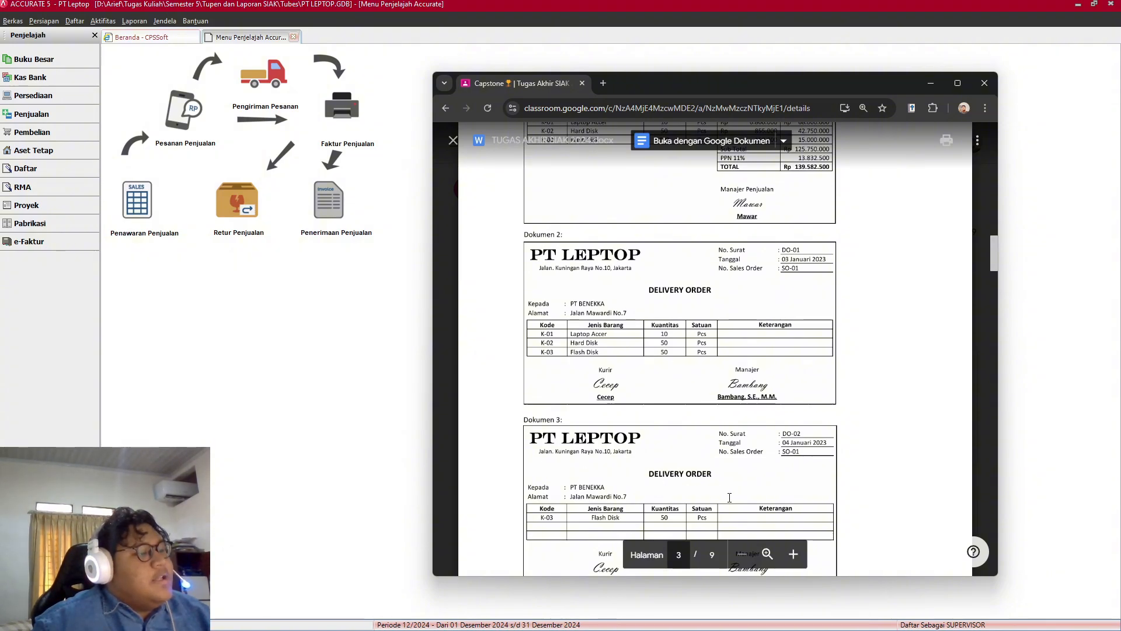
Step: Start a new Delivery Order with Pt Benekka as the customer
left_click(254, 108)
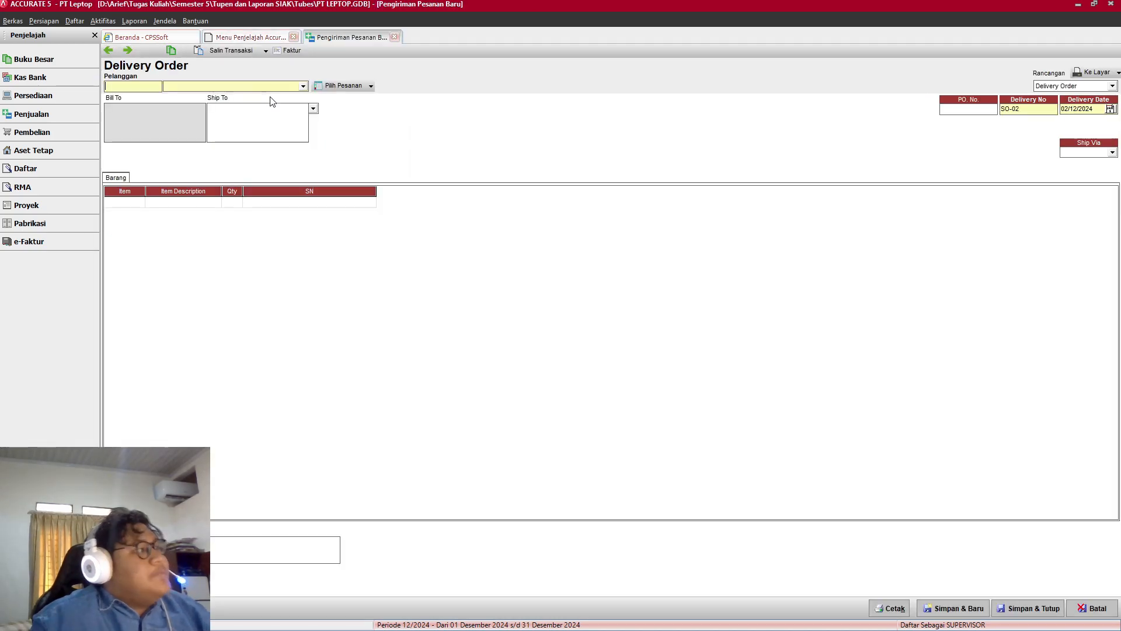
key("alt+Tab")
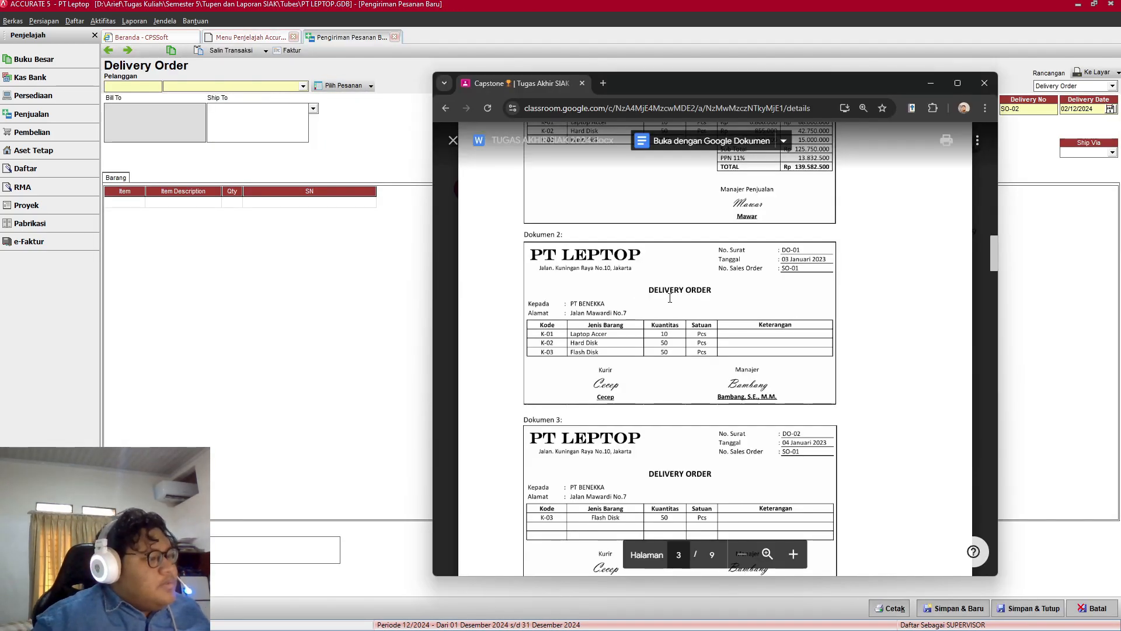
left_click(303, 86)
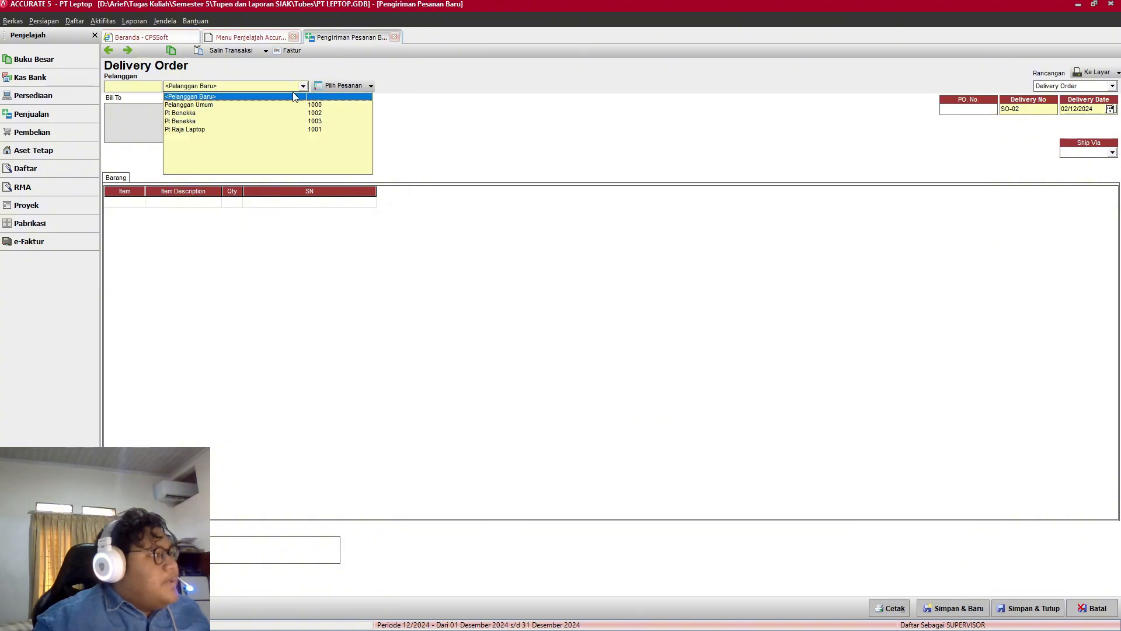
left_click(208, 112)
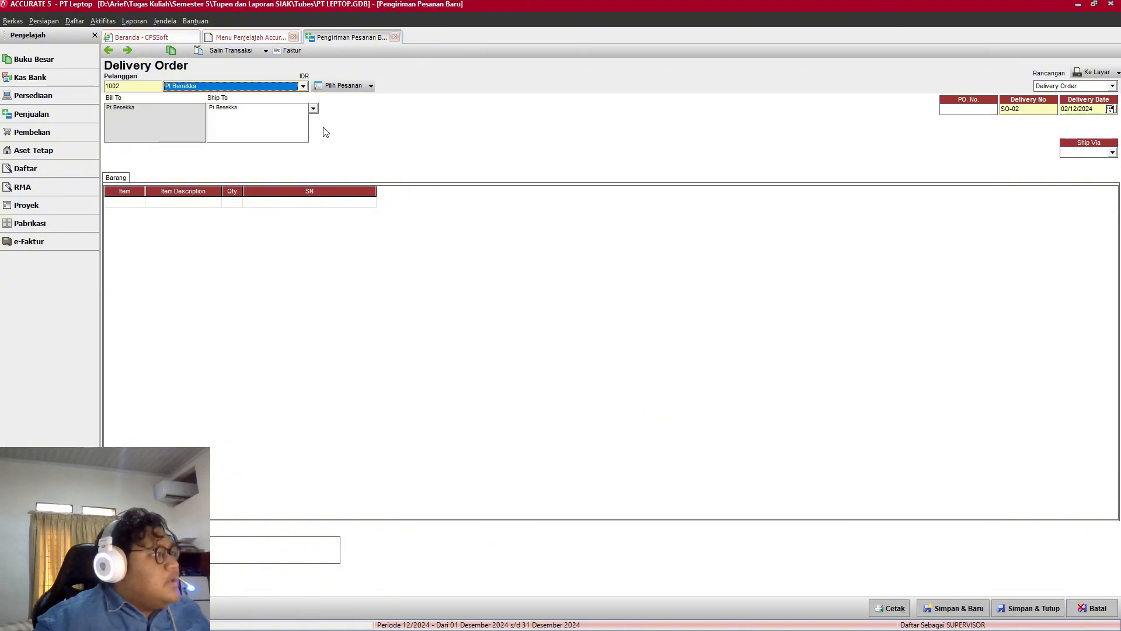
key("alt+Tab")
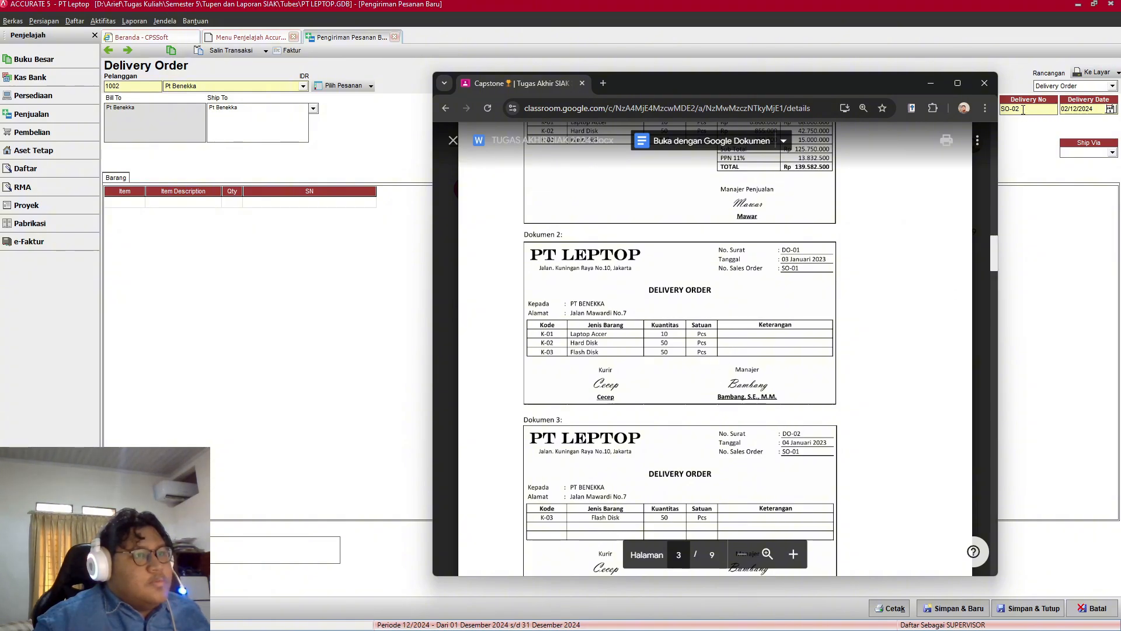
Step: Set the delivery number to DO-02
left_click_drag(1023, 110, 1000, 110)
type("D")
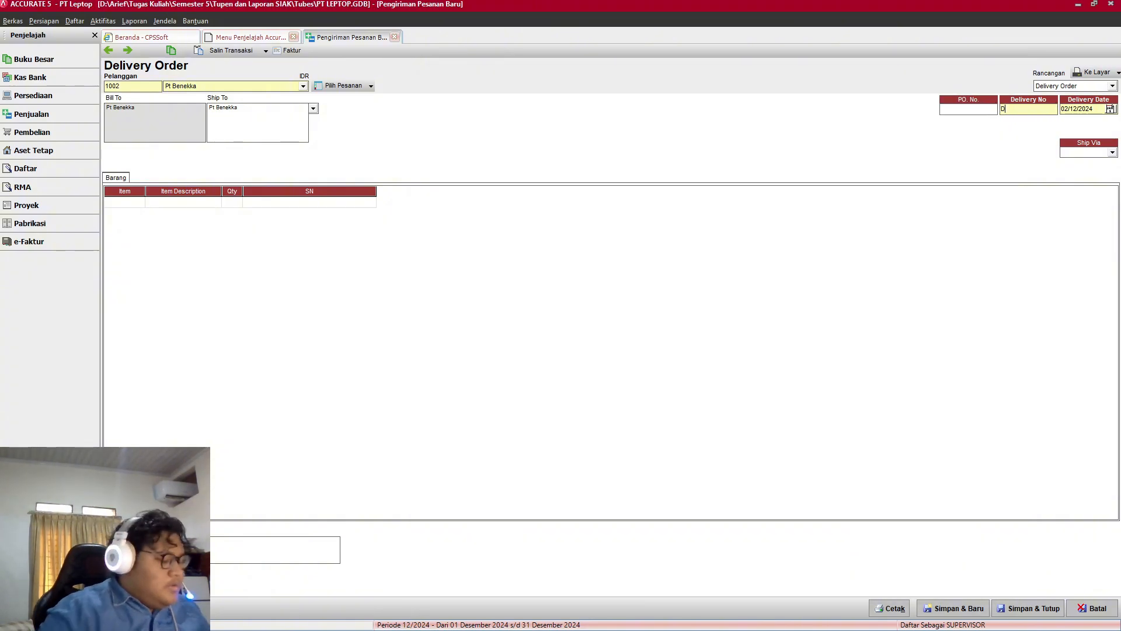
type("O")
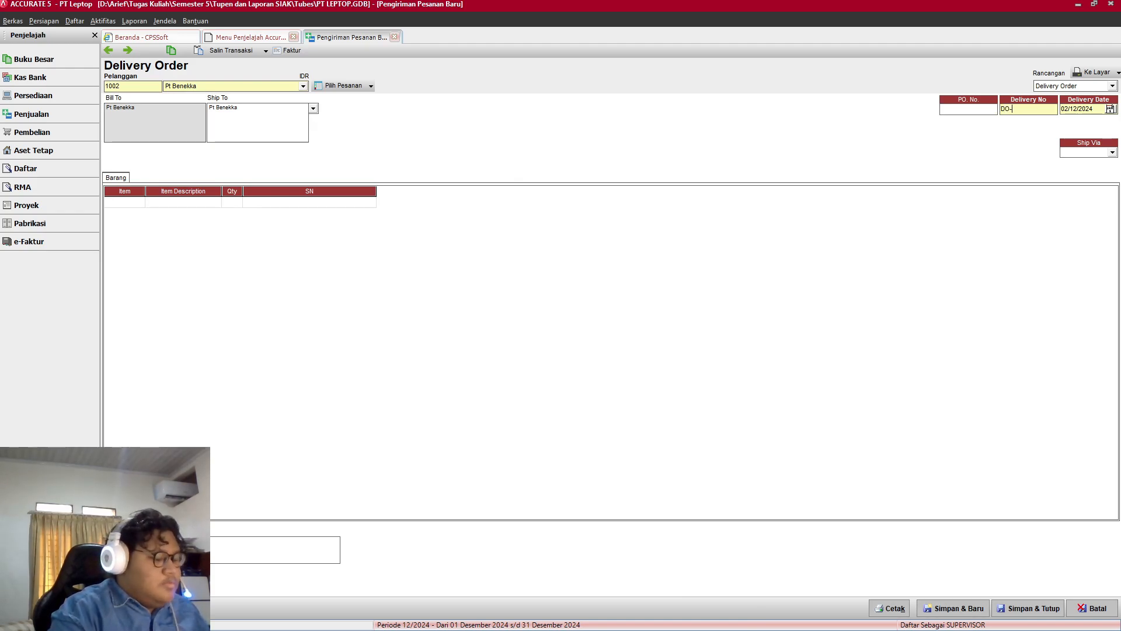
type("-02")
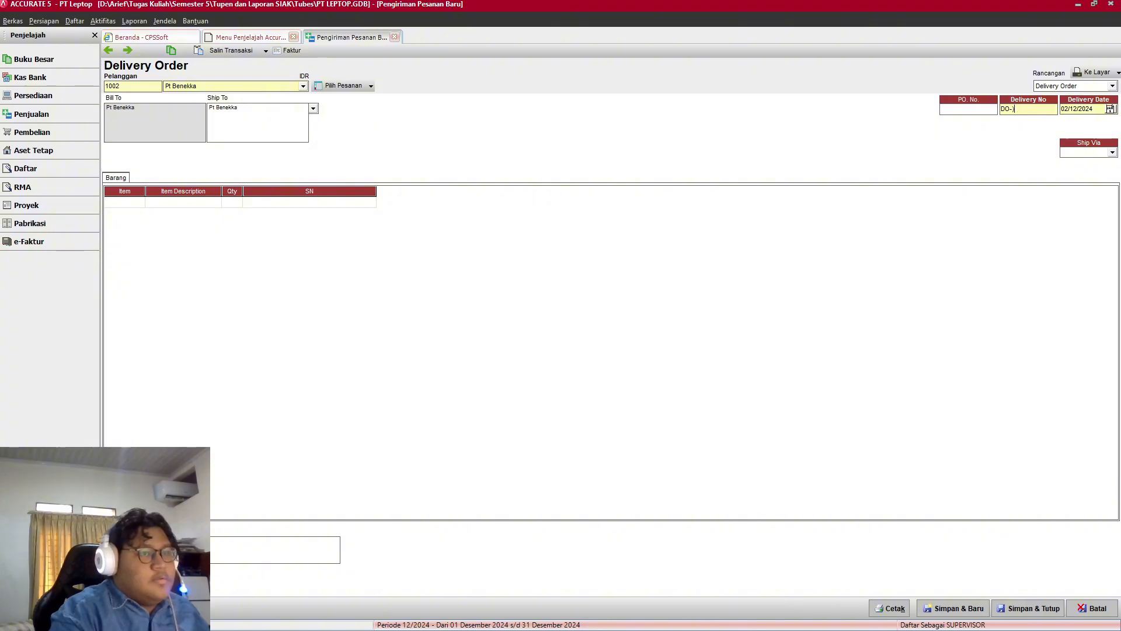
key("alt+Tab")
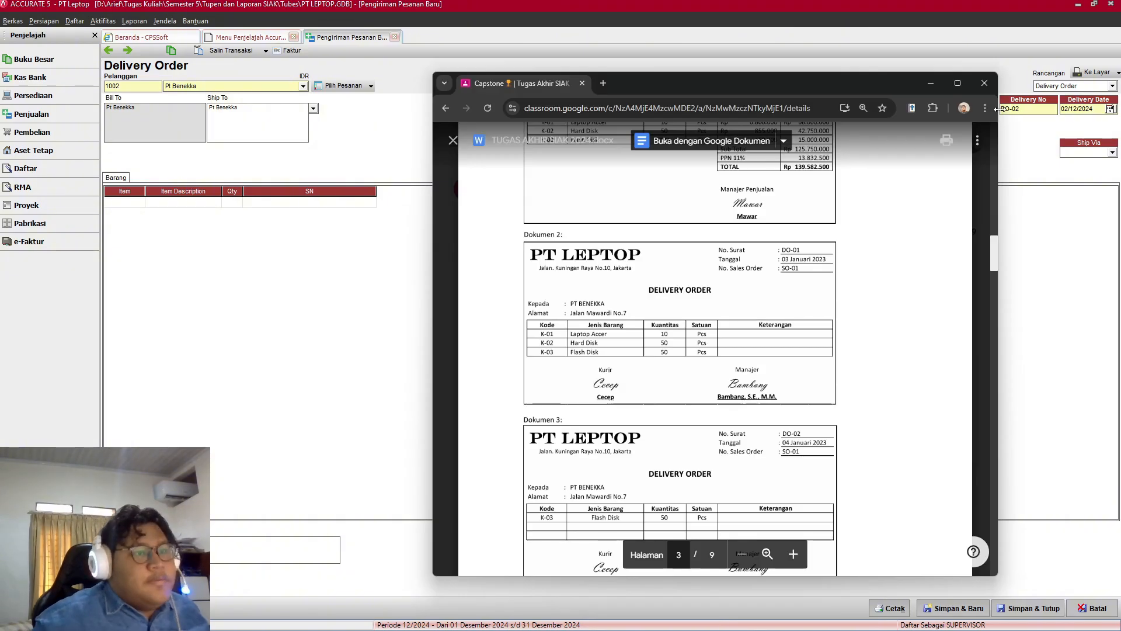
left_click_drag(802, 85, 736, 60)
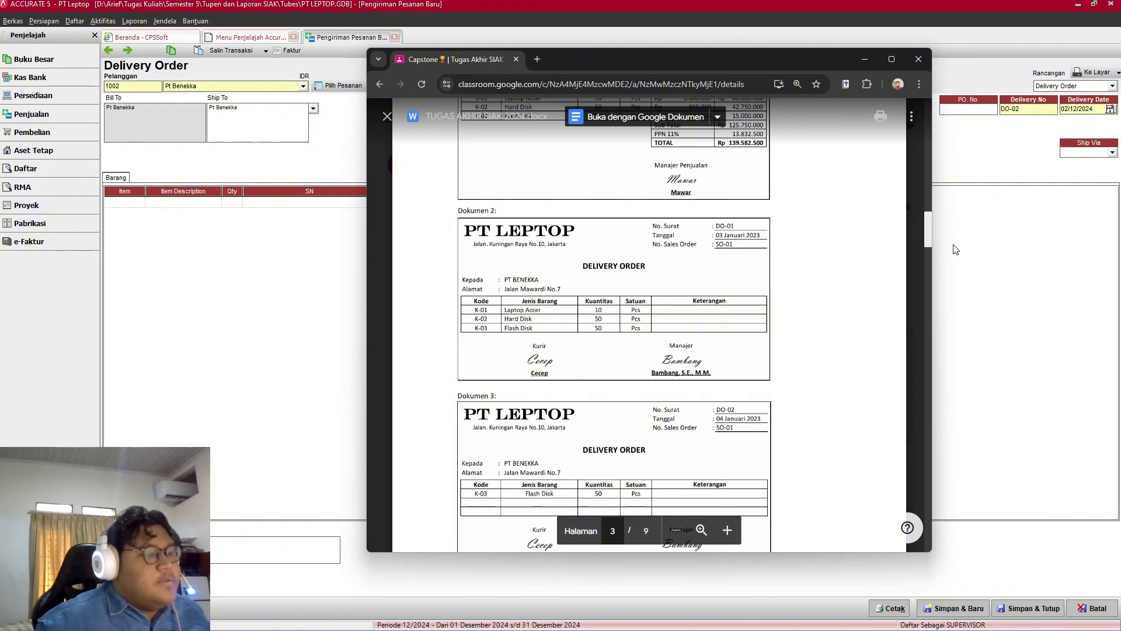
Step: Enter SO-01 as the PO number
left_click(974, 107)
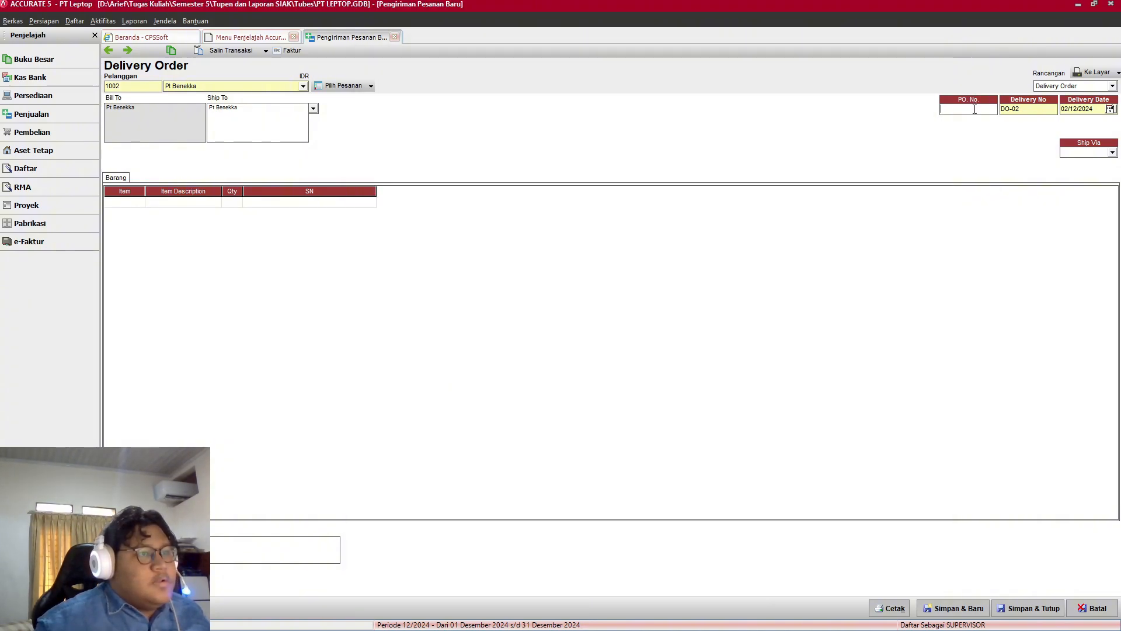
type("SO")
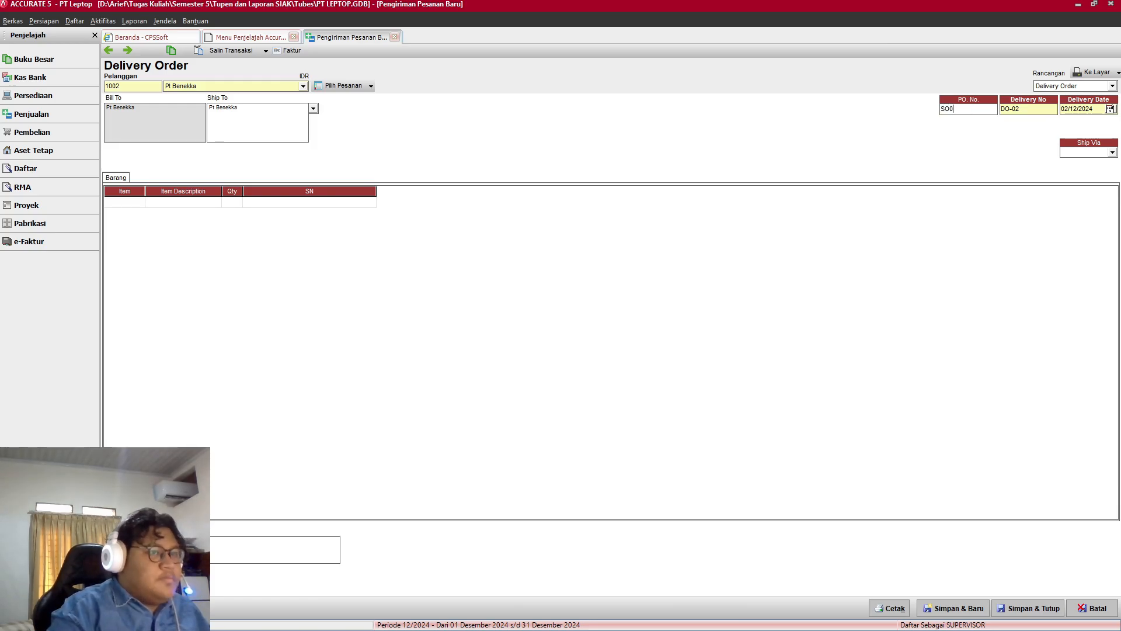
type("-01")
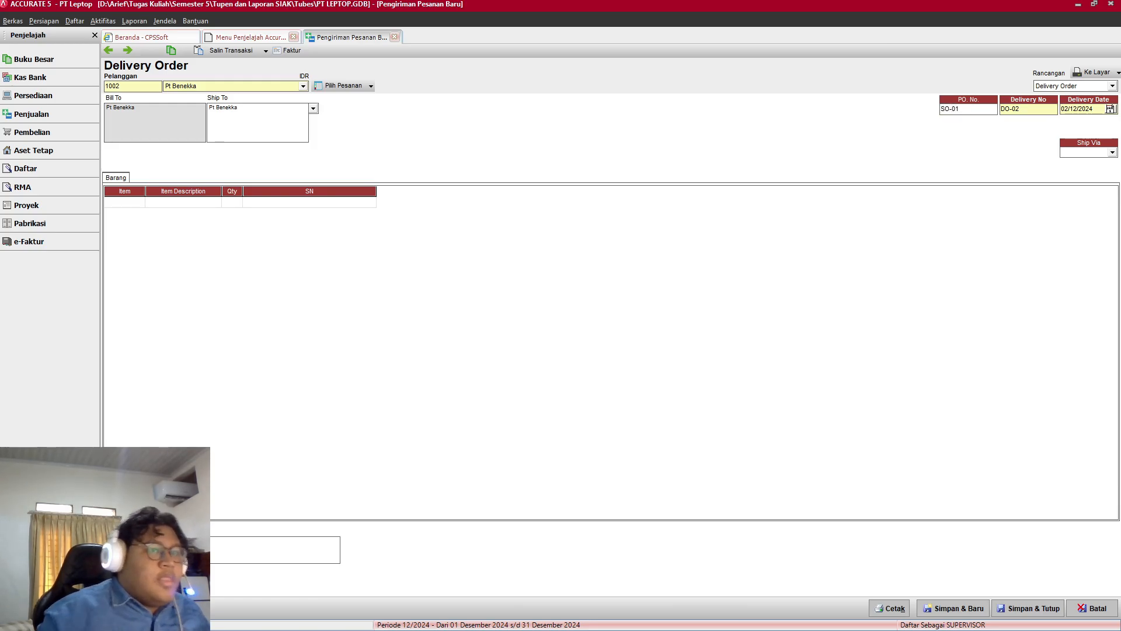
key("alt+Tab")
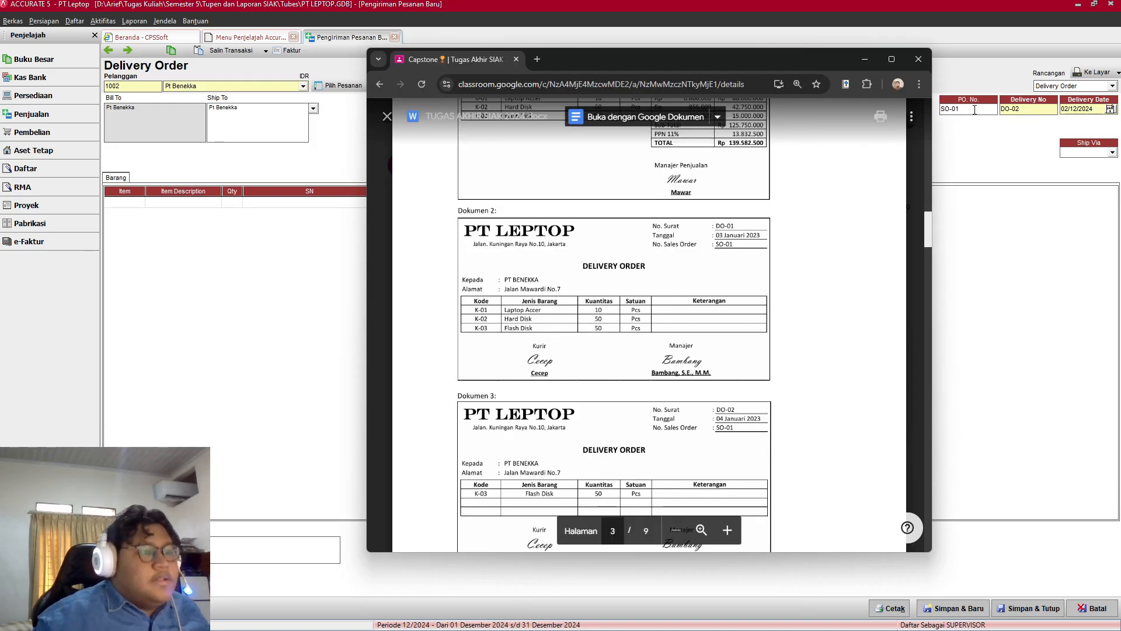
left_click(1096, 109)
Step: Set the delivery date to 04/01/2023
key("alt+Tab")
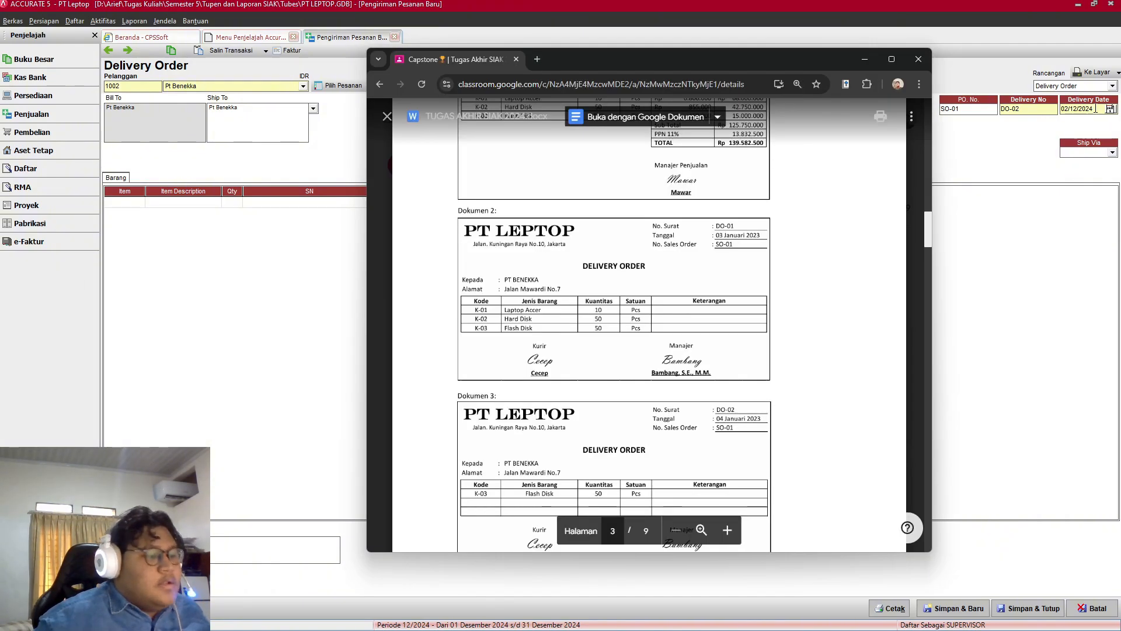
left_click(1095, 108)
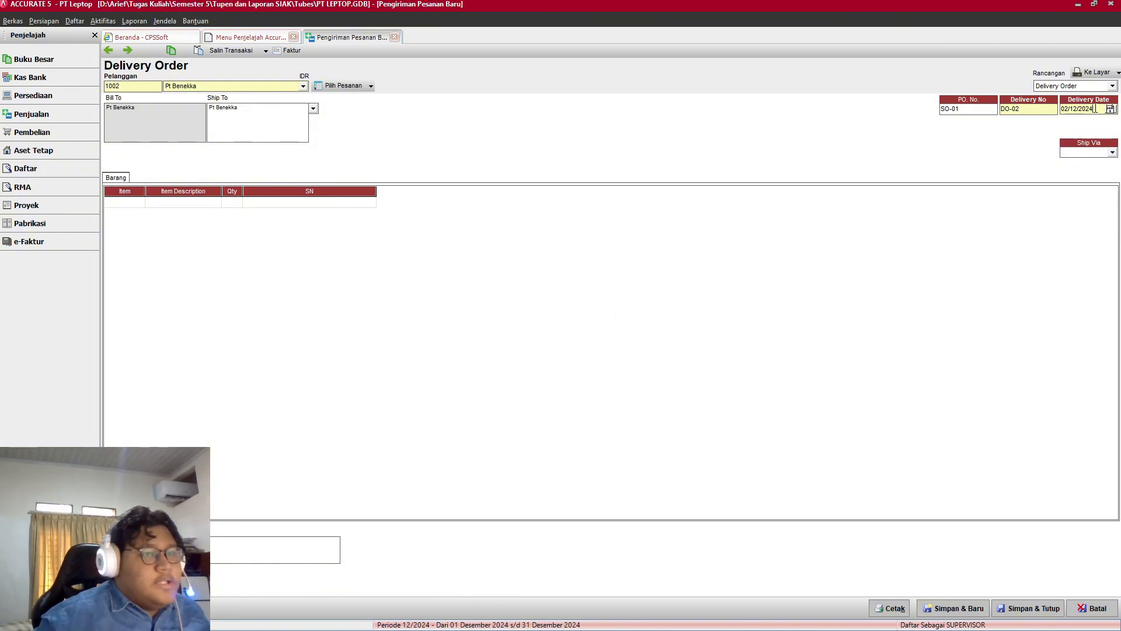
type("0")
key("BackSpace")
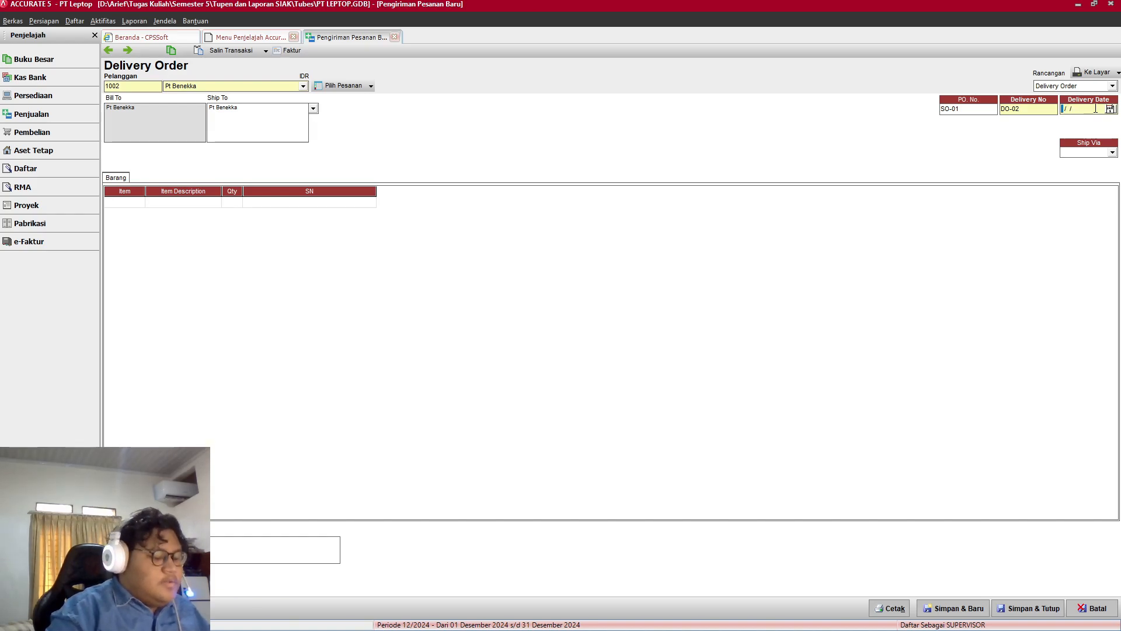
type("0 ")
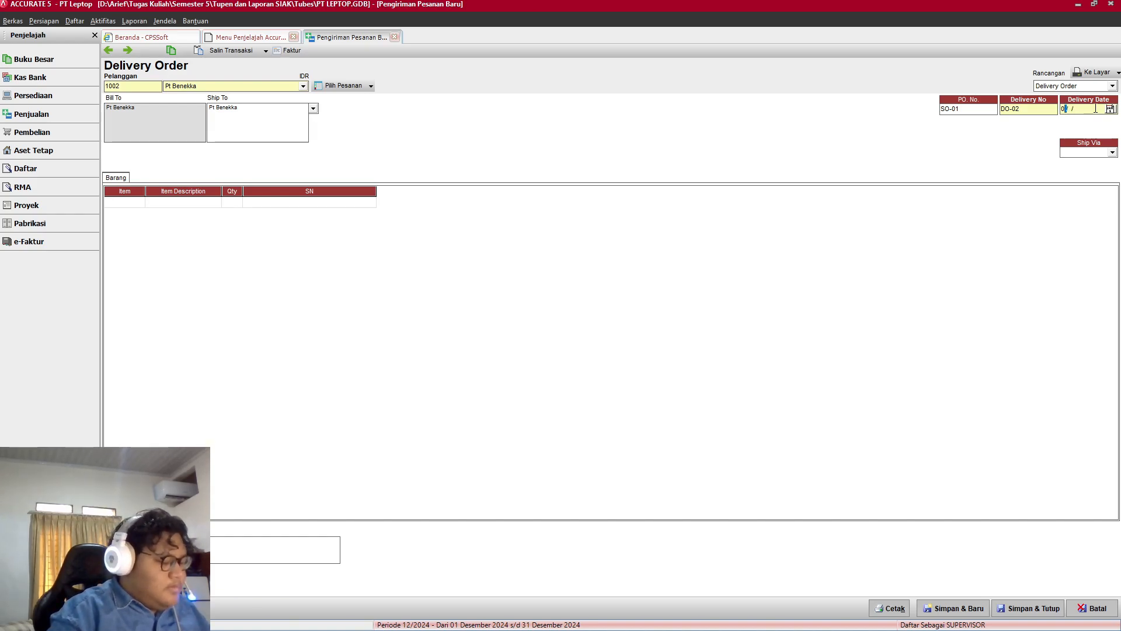
type("4/01/20")
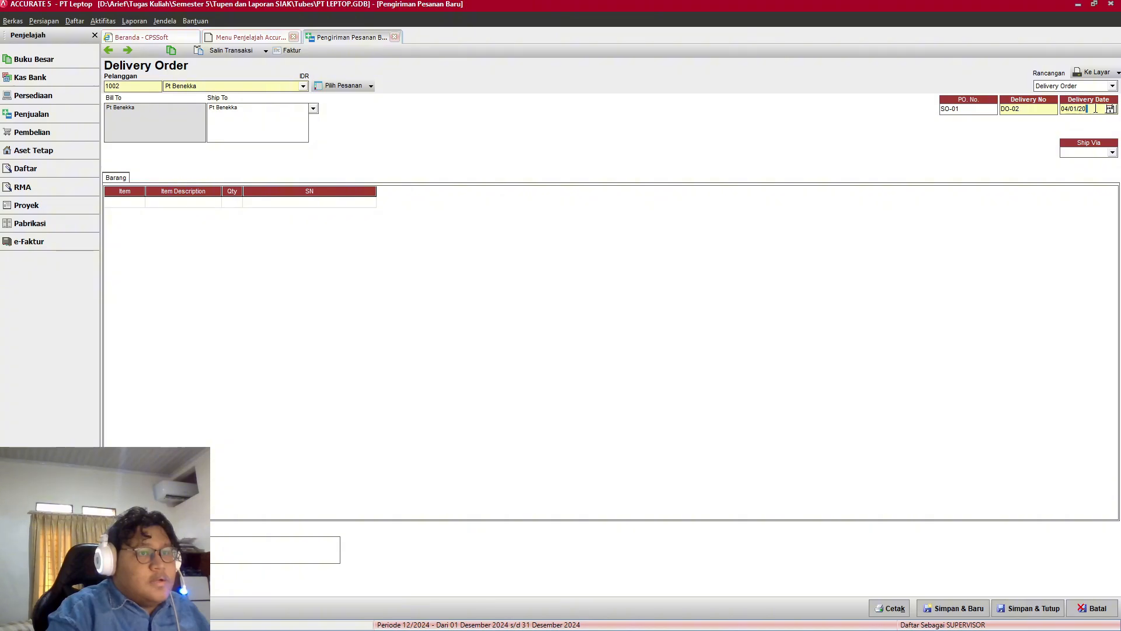
type("23")
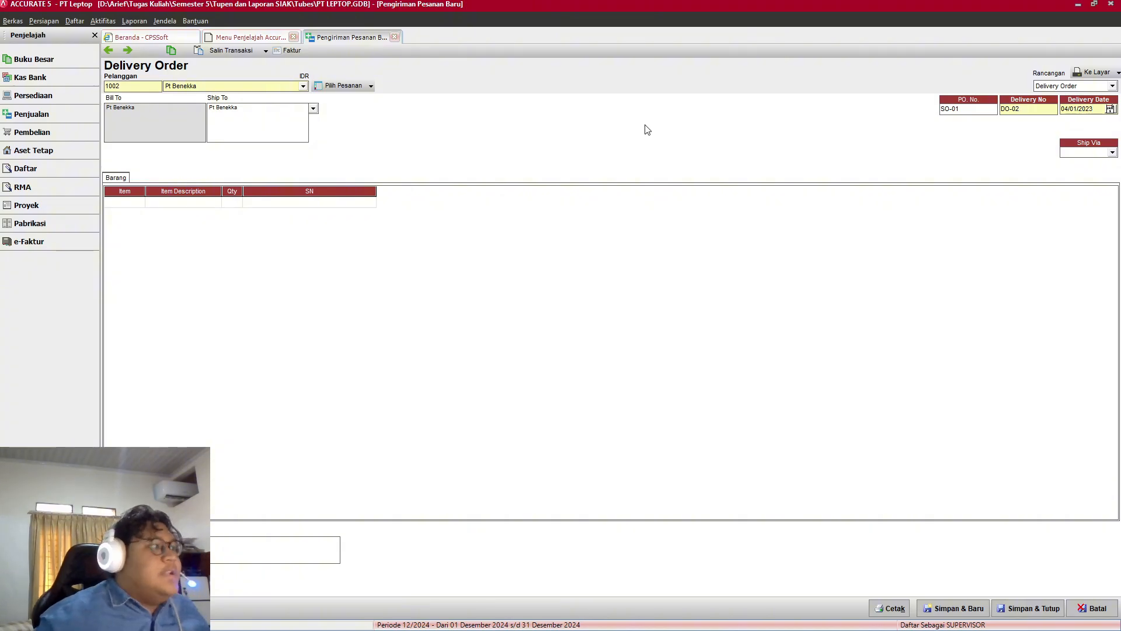
left_click(134, 202)
key("alt+Tab")
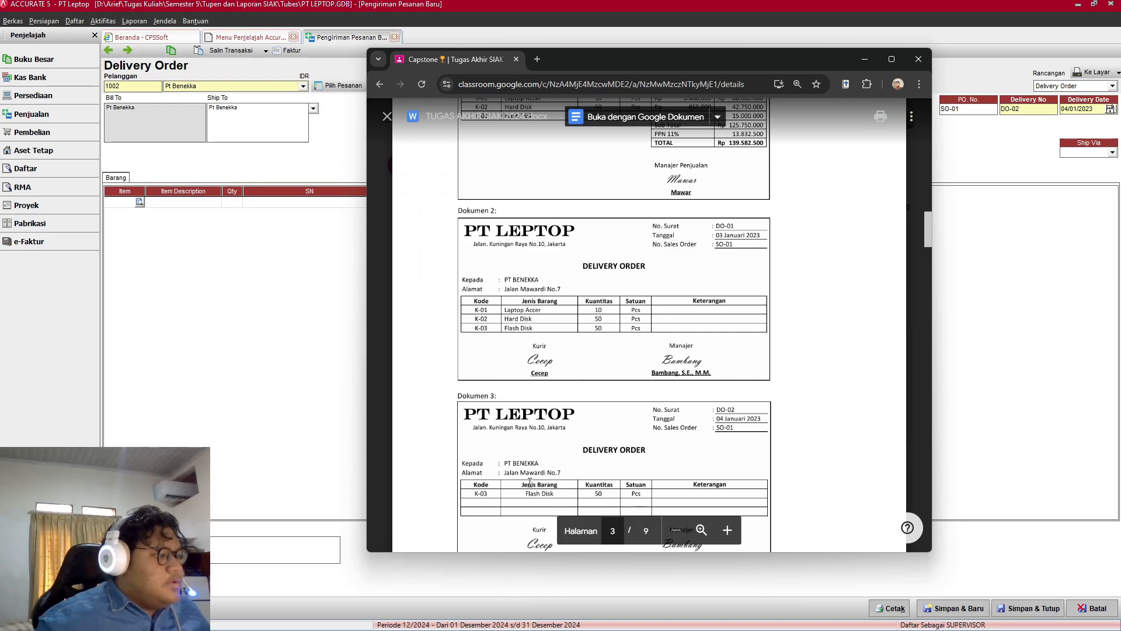
Step: Add K-03 Flash Disk to the delivery order with quantity 50
scroll(530, 483, "down", 3)
key("alt+Tab")
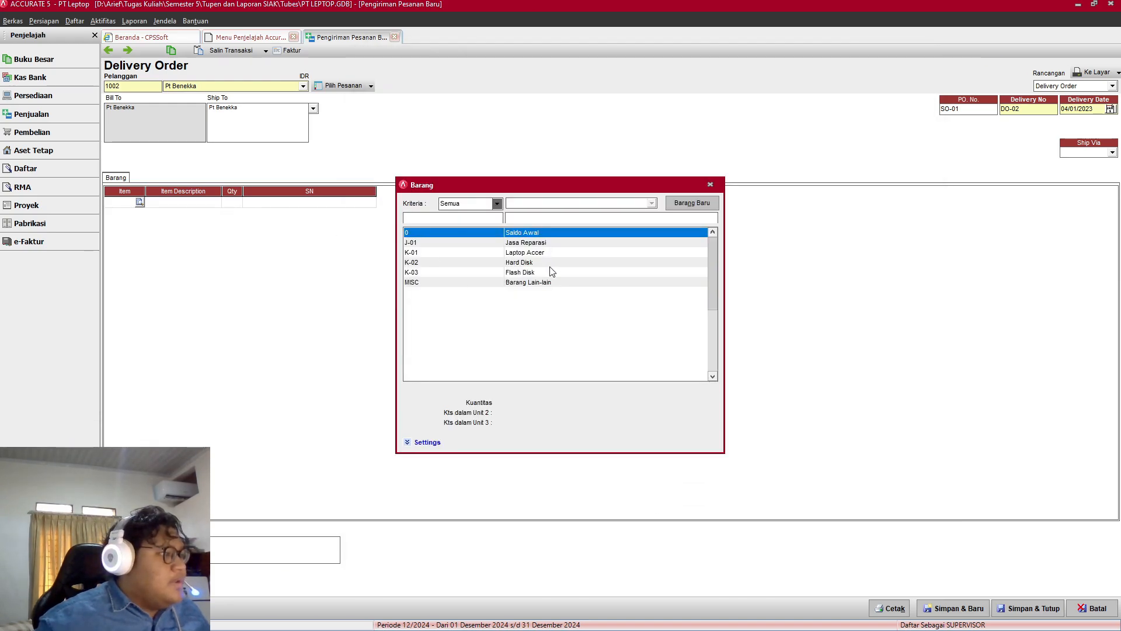
double_click(531, 273)
key("alt+Tab")
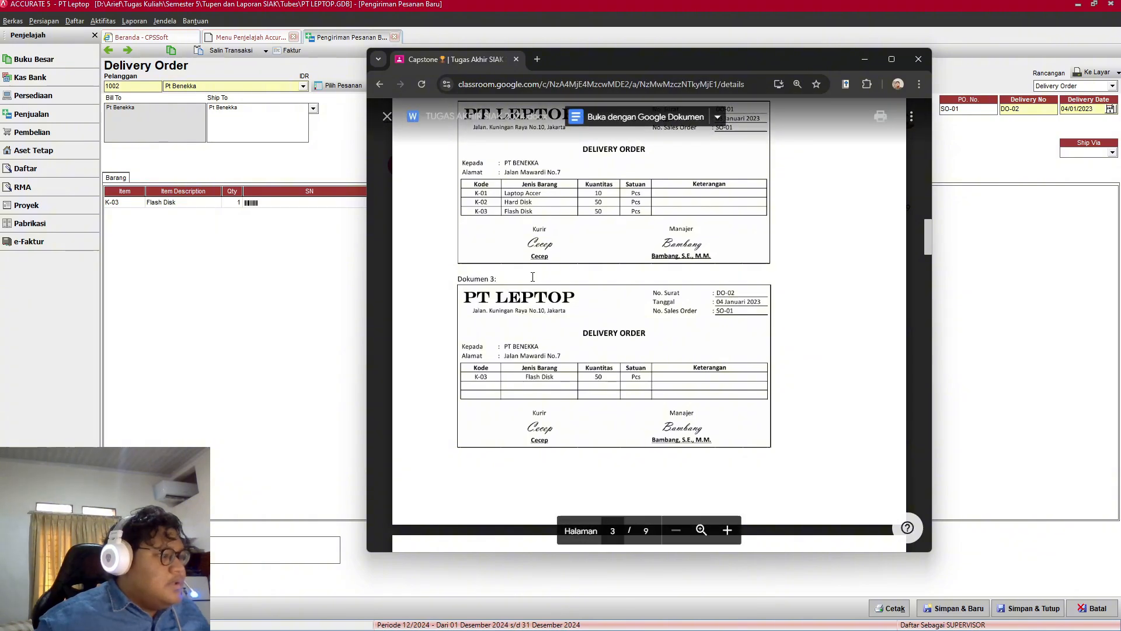
key("alt+Tab")
left_click(237, 203)
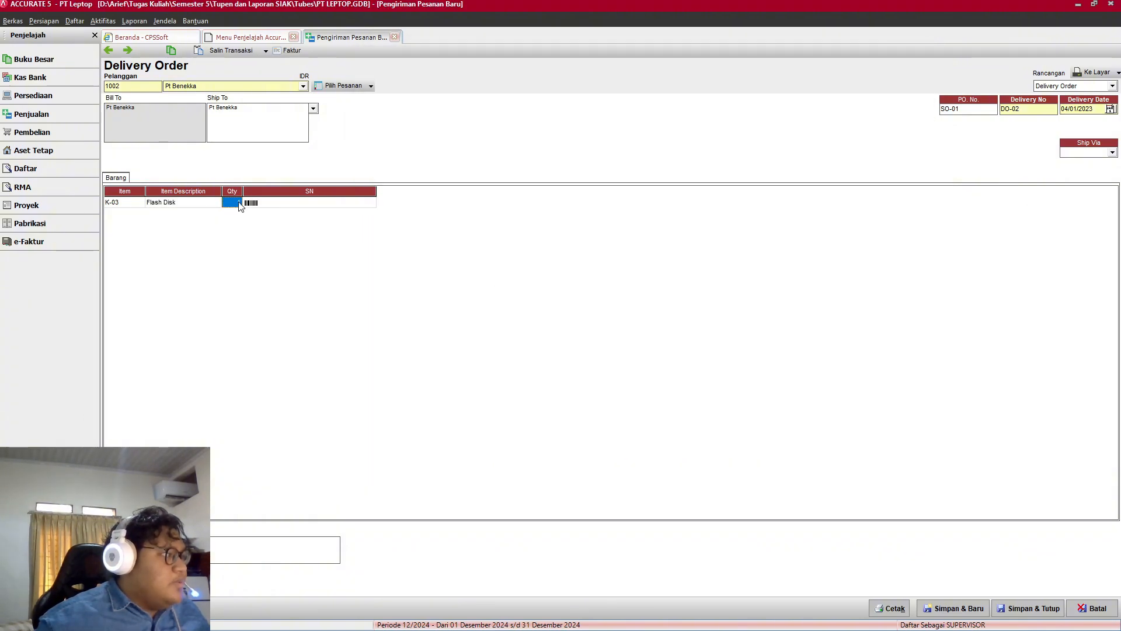
left_click(239, 203)
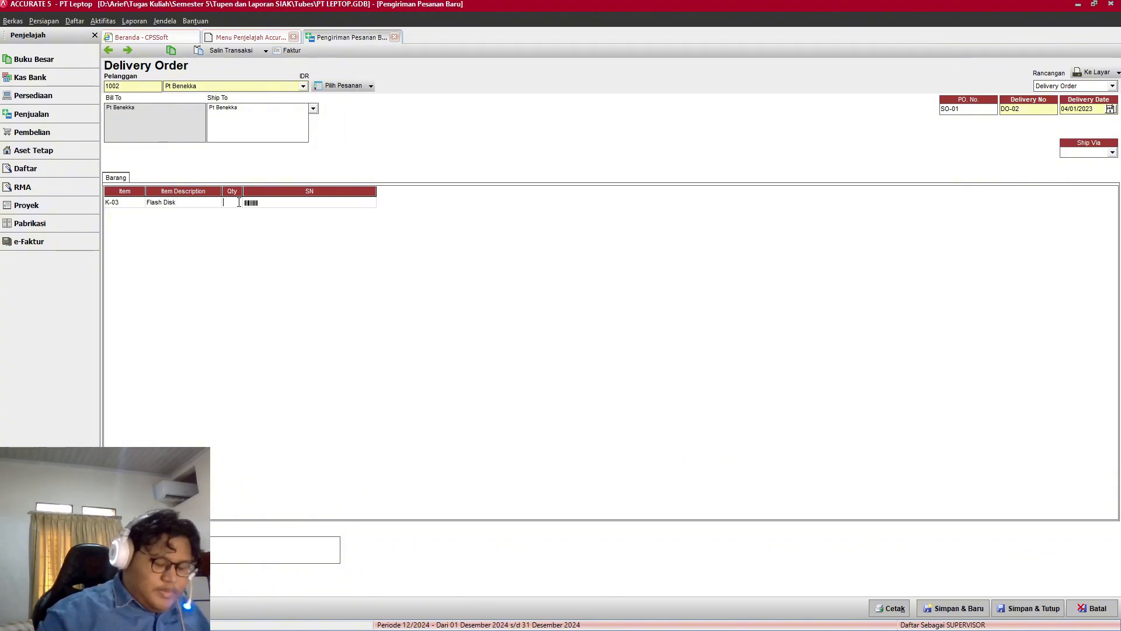
key("Return")
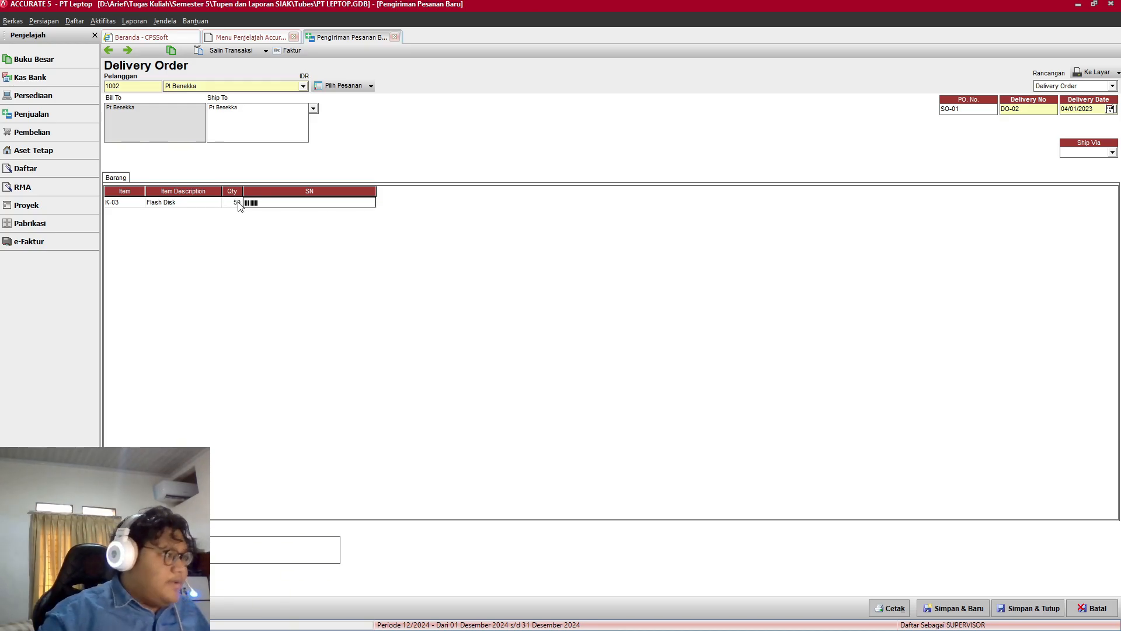
Step: Check the entry against the assignment and save and close delivery order DO-02
key("alt+Tab")
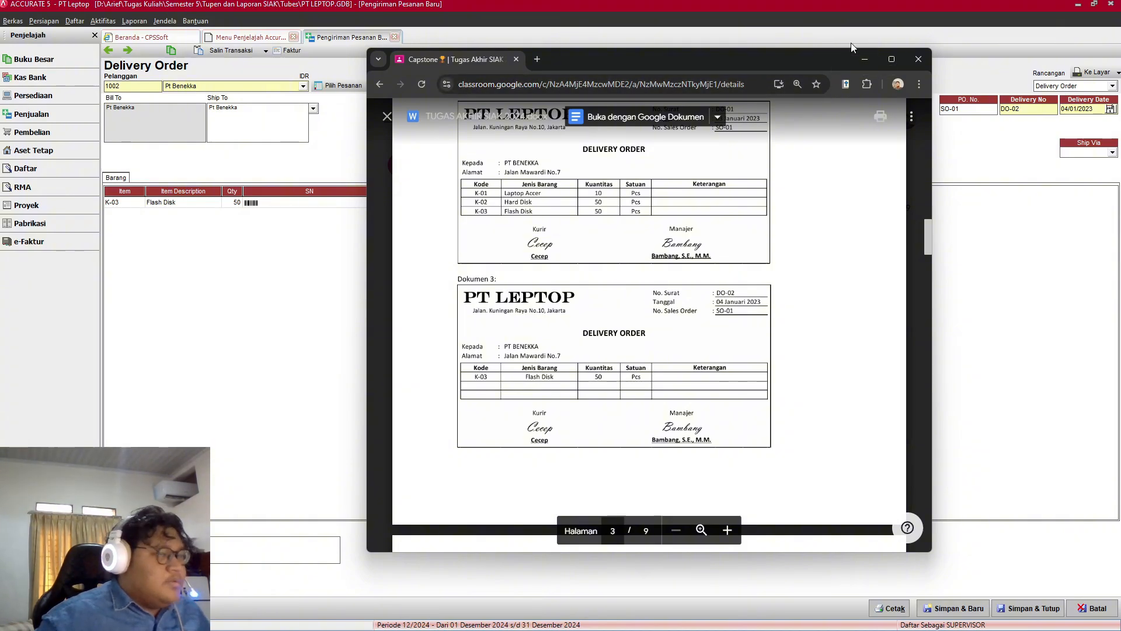
left_click(863, 58)
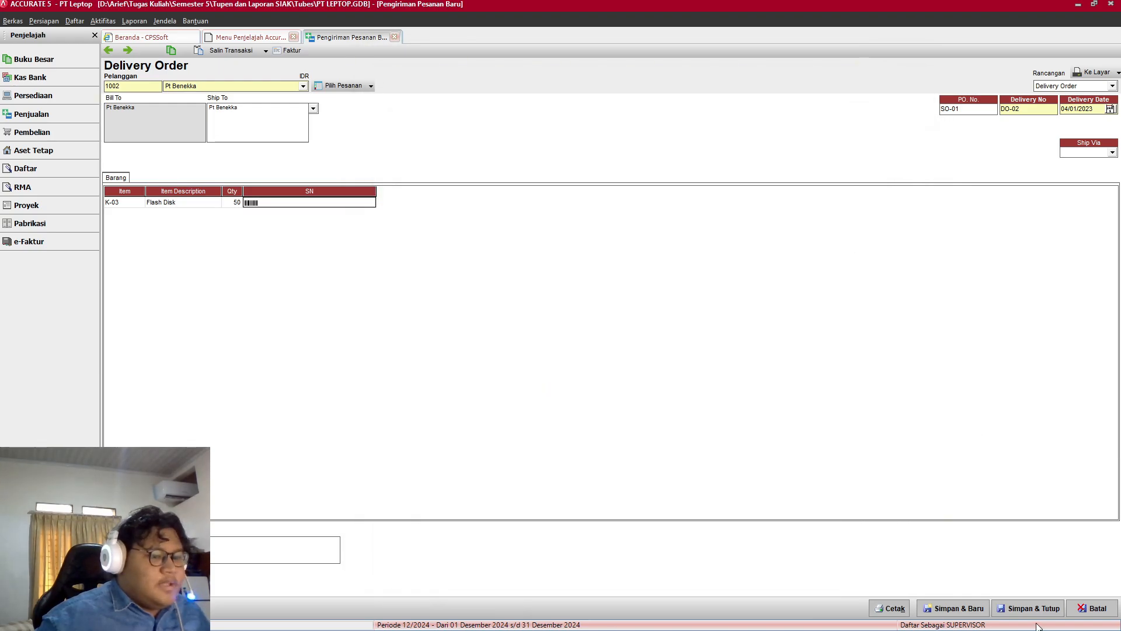
left_click(1027, 608)
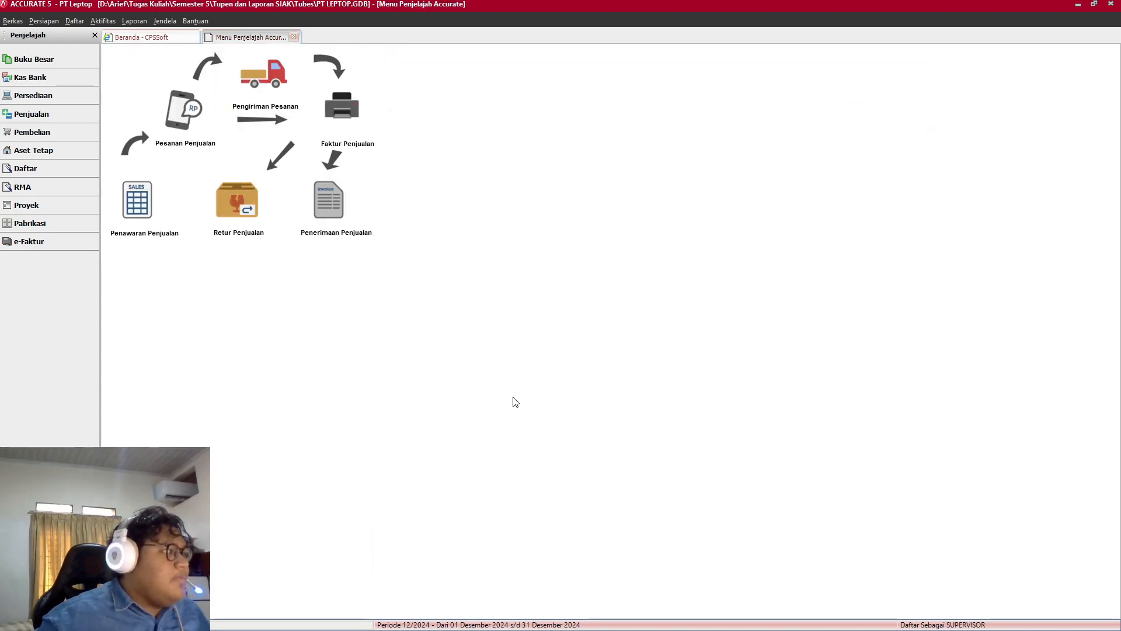
Step: Scroll through the assignment document to review the remaining tasks
key("alt+Tab")
scroll(559, 380, "down", 10)
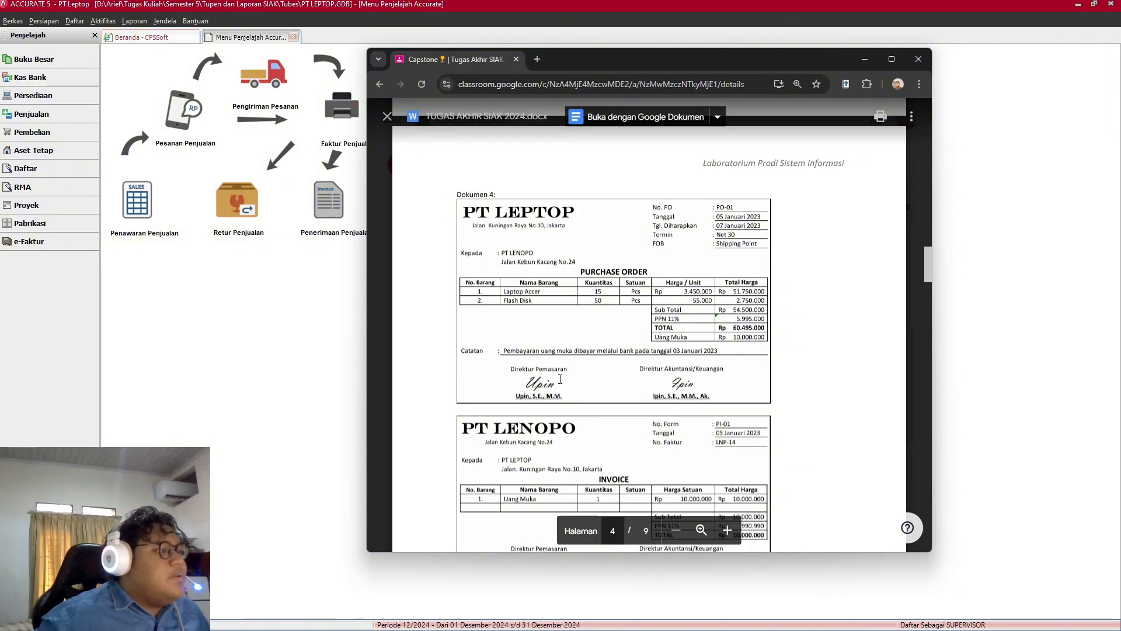
scroll(560, 378, "down", 3)
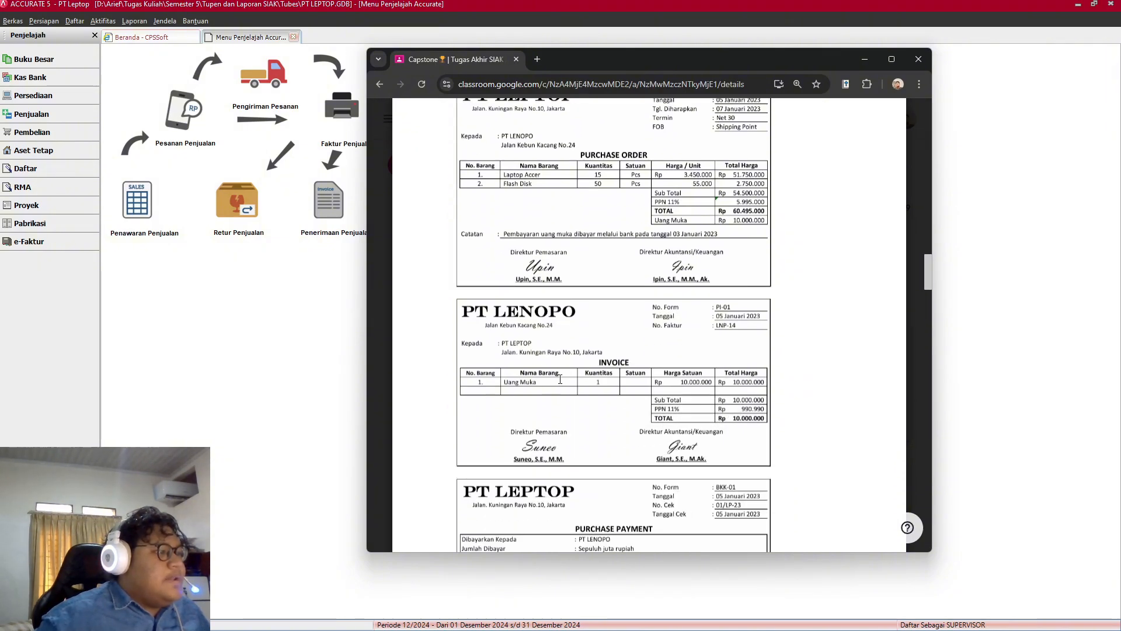
scroll(560, 379, "down", 5)
scroll(560, 379, "up", 9)
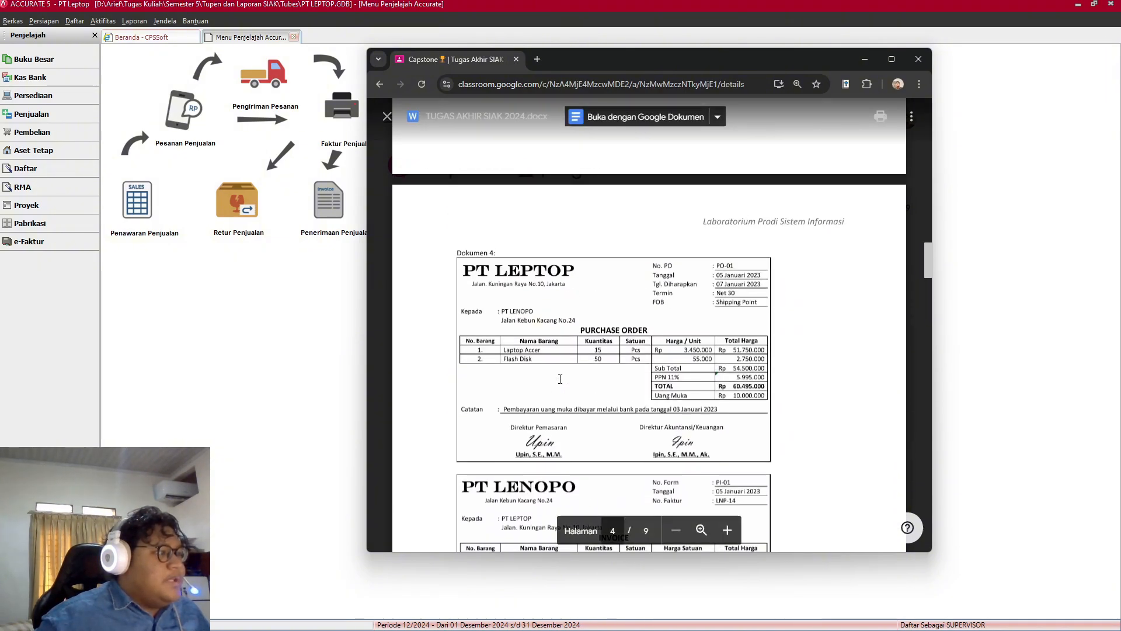
scroll(561, 379, "down", 10)
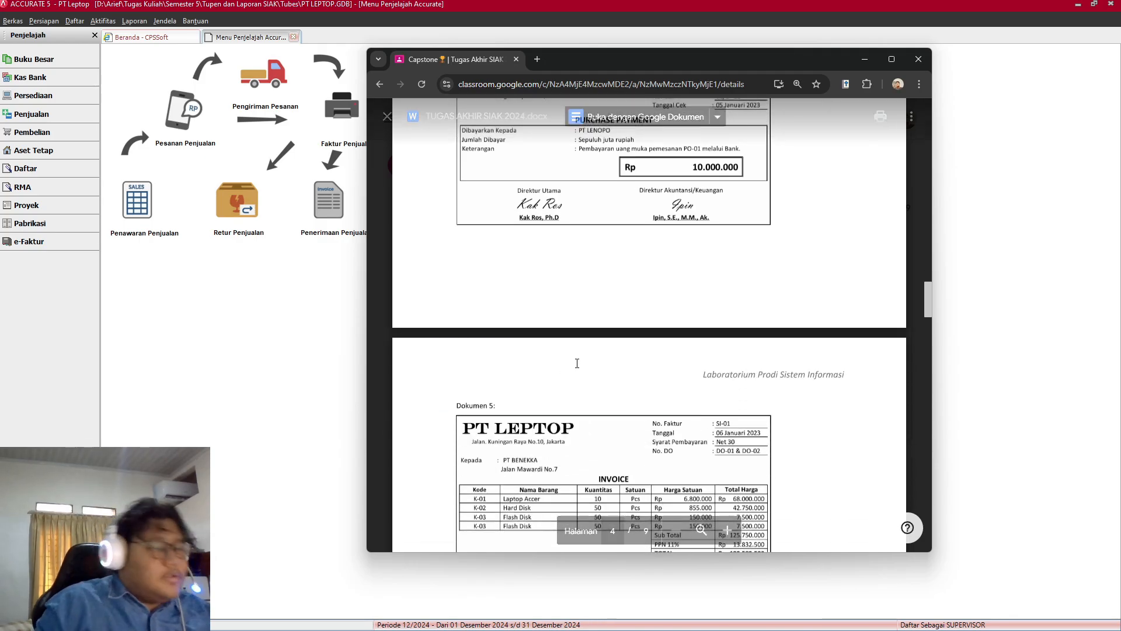
scroll(578, 363, "up", 7)
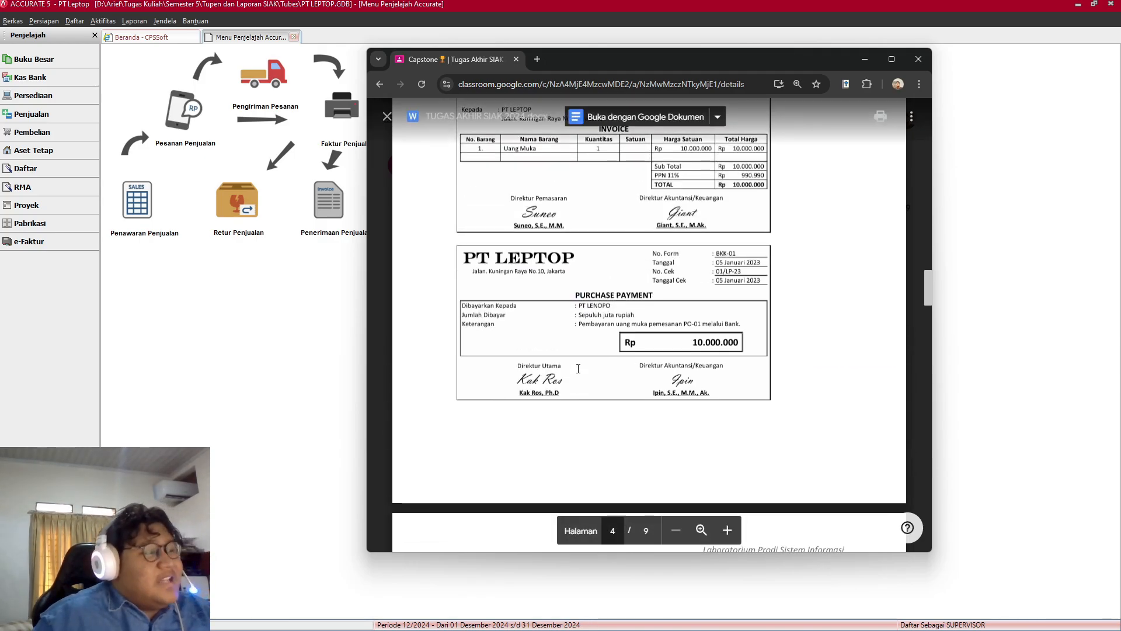
scroll(579, 369, "up", 2)
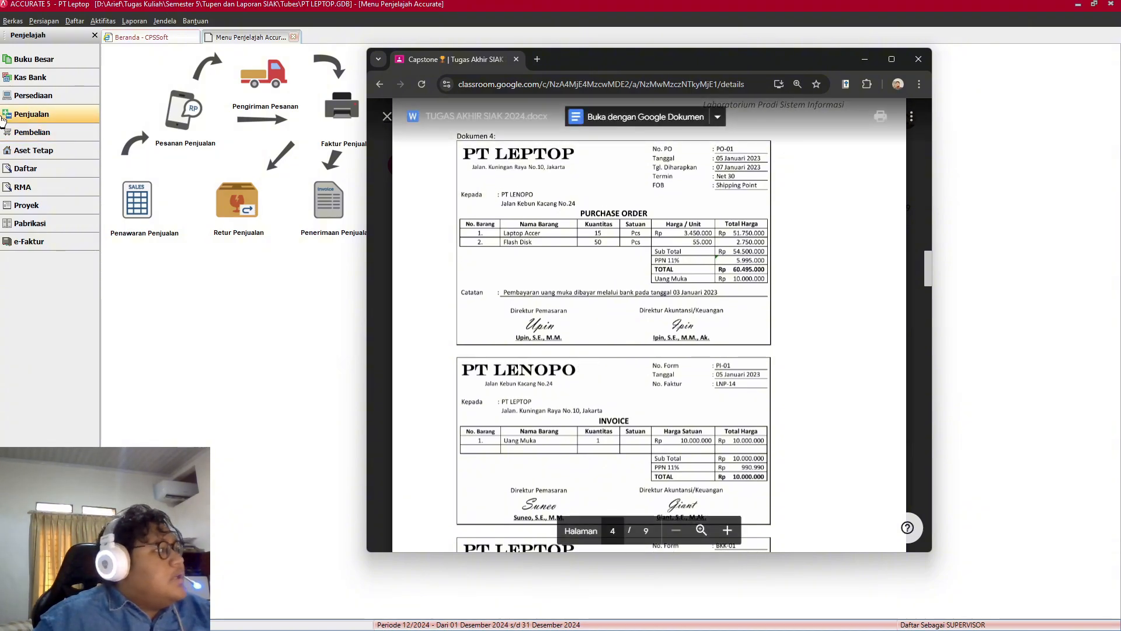
Step: Switch ACCURATE to the Pembelian workflow and show Dokumen 4's purchase order PO-01
left_click(60, 132)
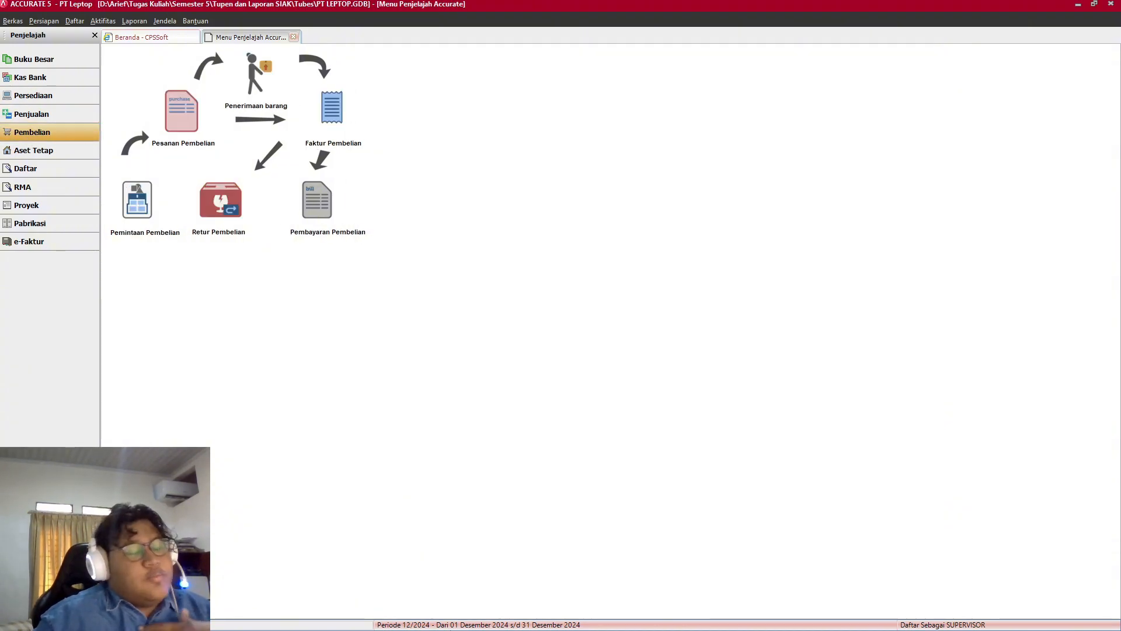
mouse_move(471, 610)
mouse_move(693, 628)
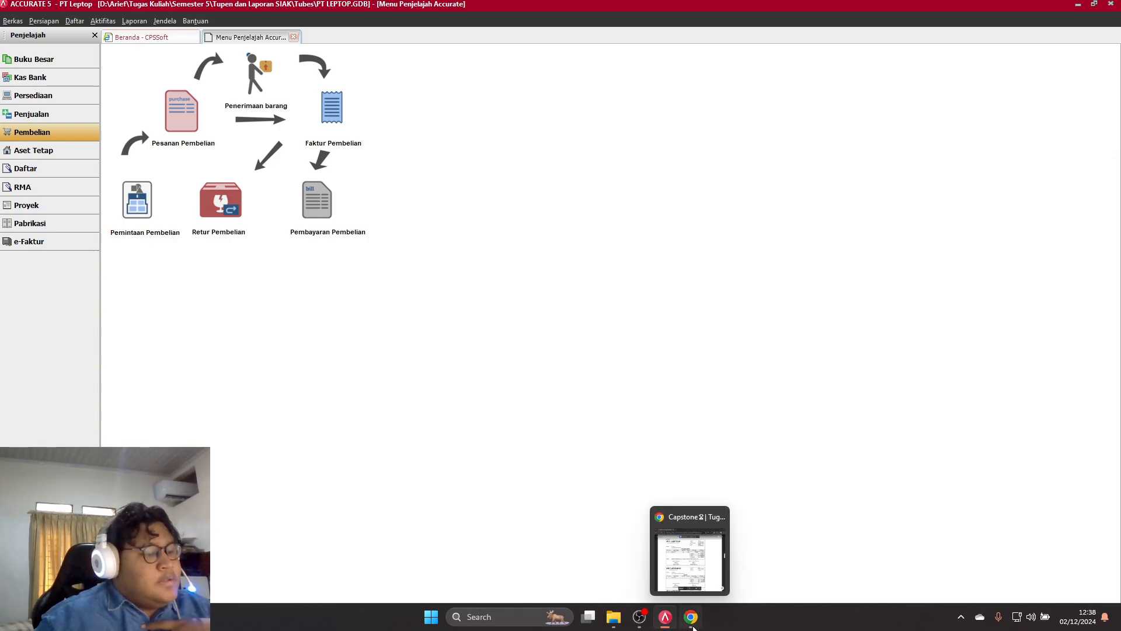
left_click(695, 578)
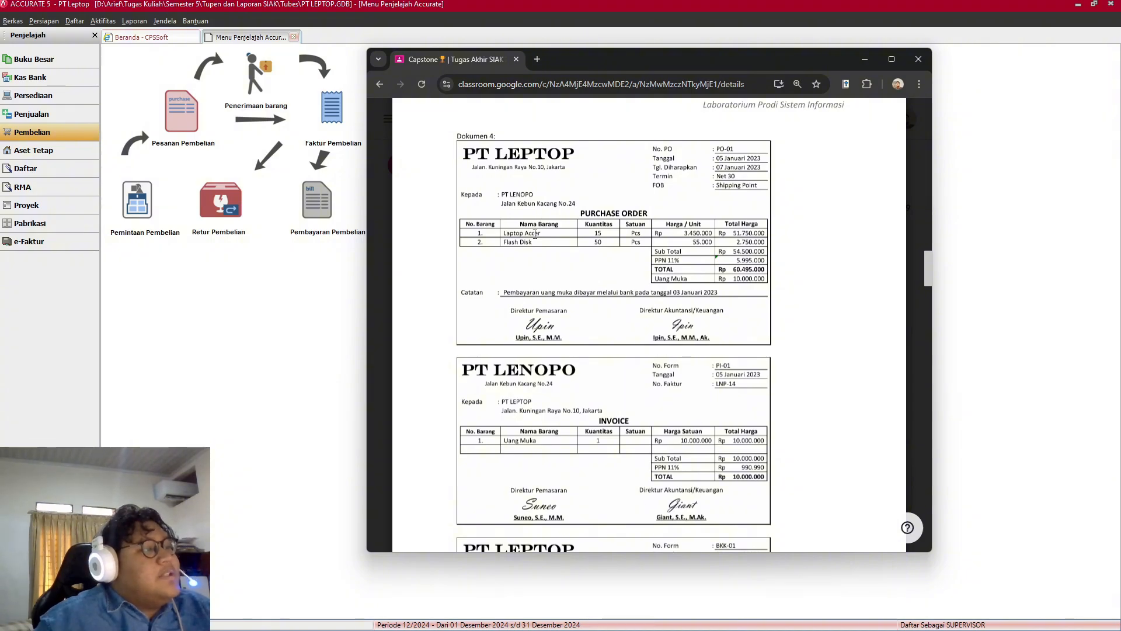
scroll(607, 269, "down", 1)
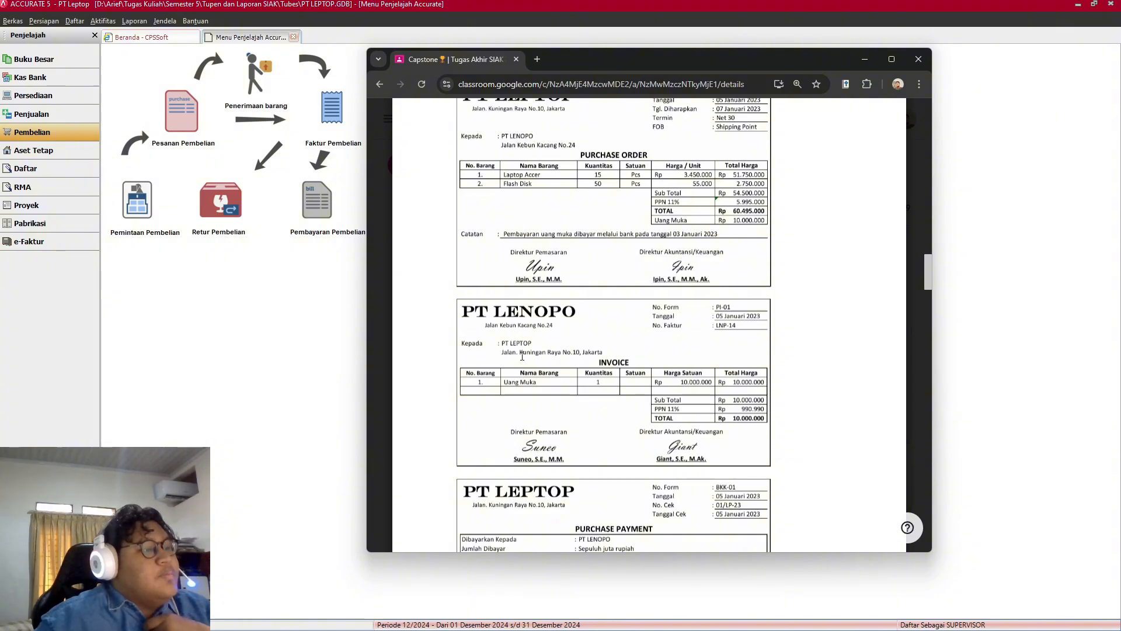
scroll(522, 356, "down", 3)
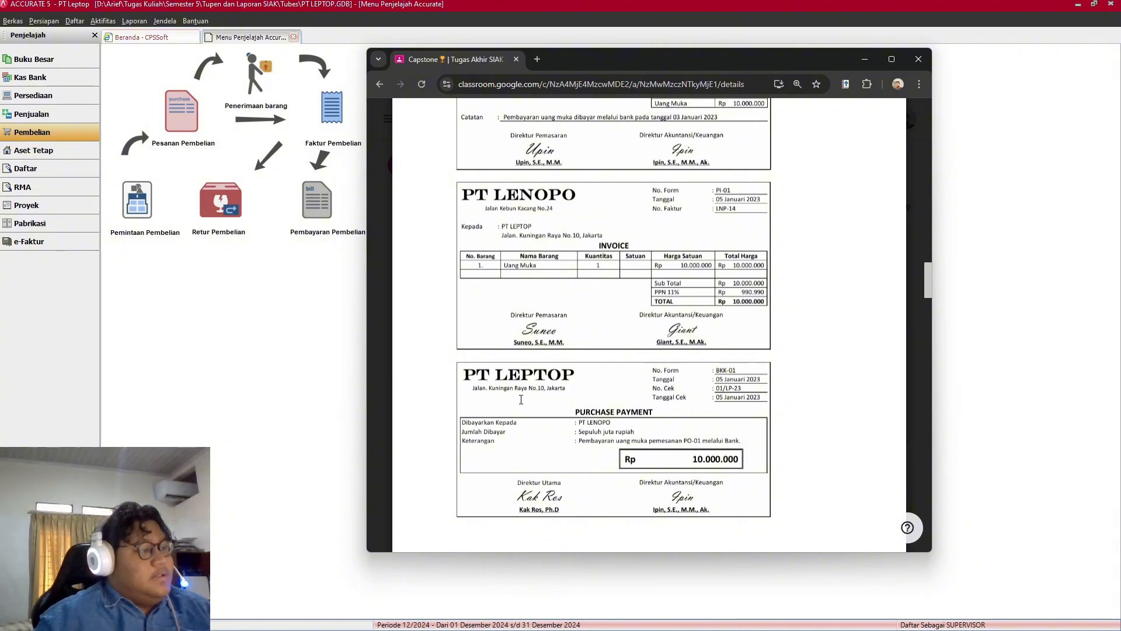
scroll(521, 399, "up", 3)
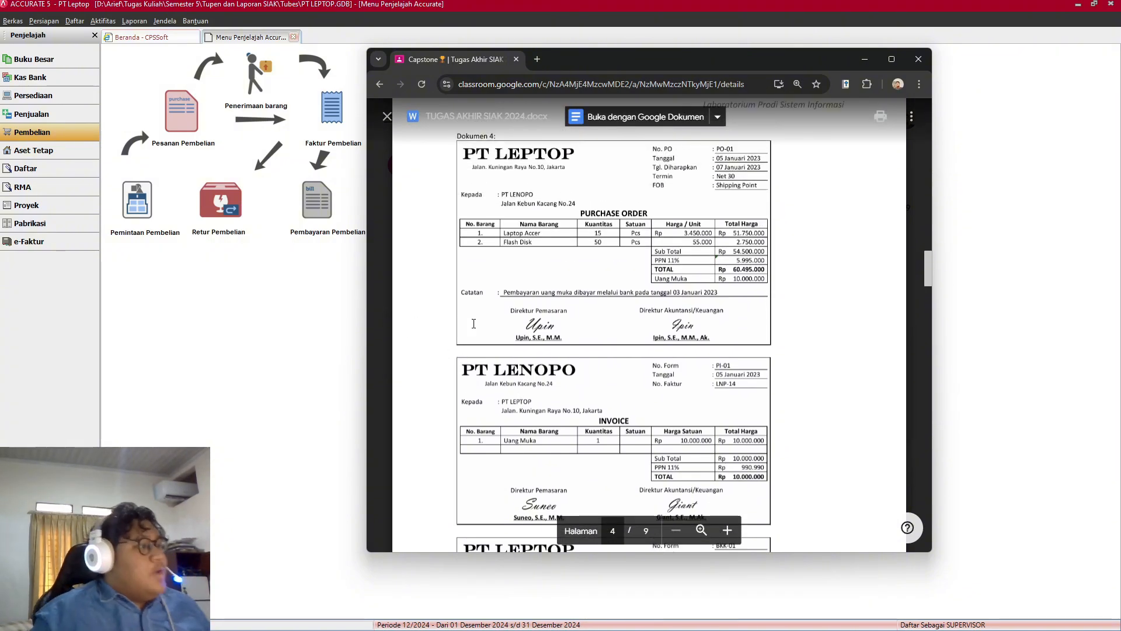
Step: Start a new purchase order with PT Lenopo as the vendor
left_click(194, 111)
left_click(235, 93)
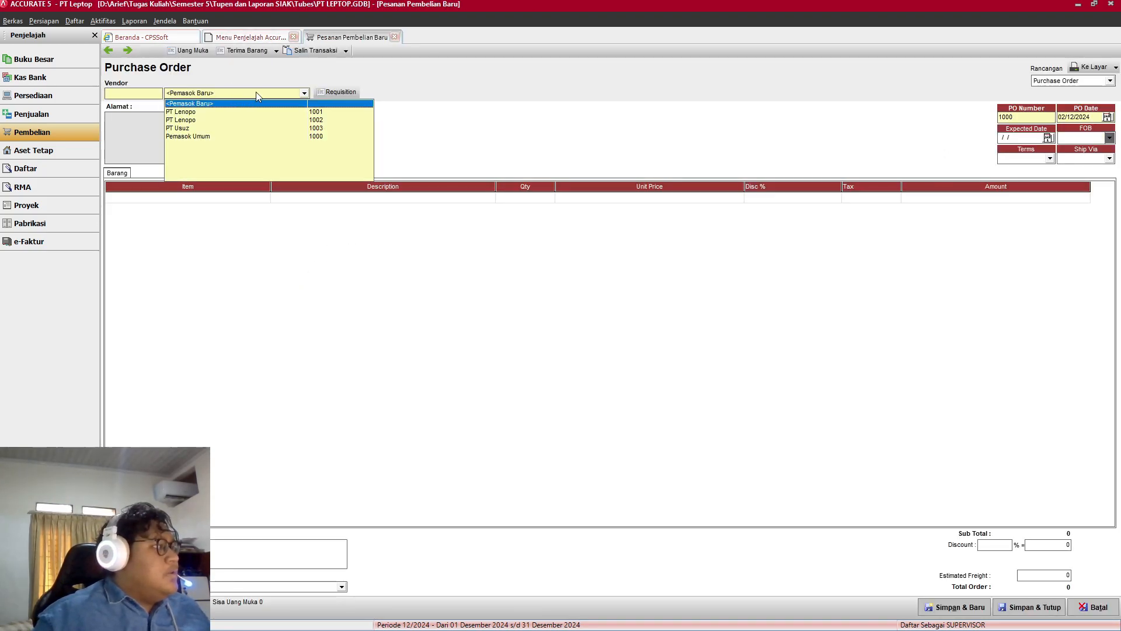
left_click(234, 112)
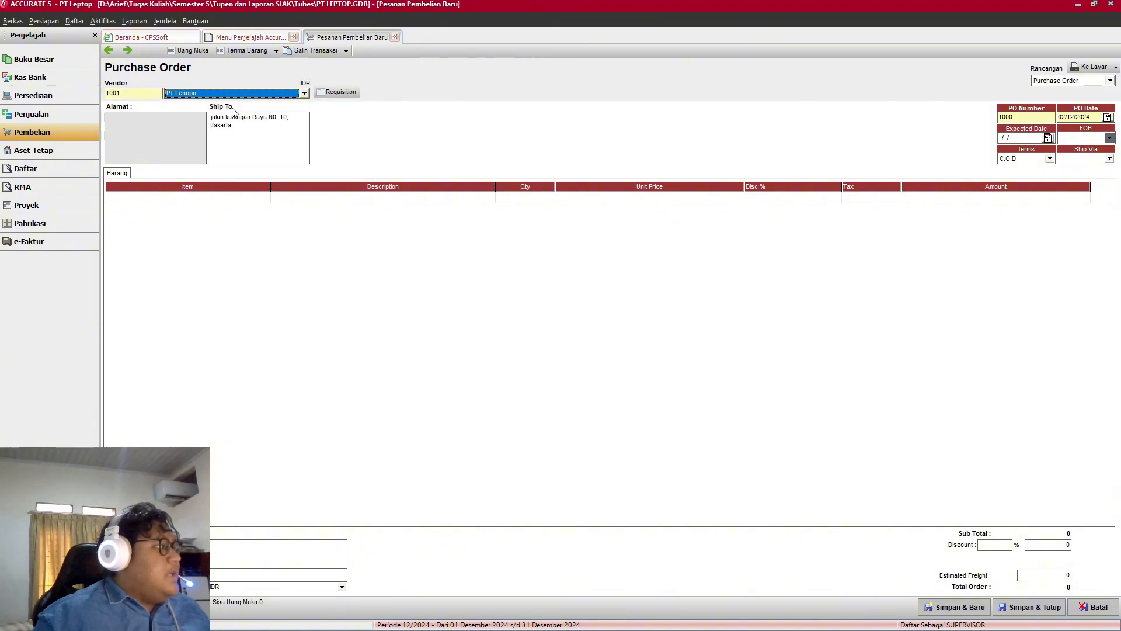
key("alt+Tab")
Step: Change the PO number to PO-01 and set payment terms to Net 30
scroll(788, 180, "up", 1)
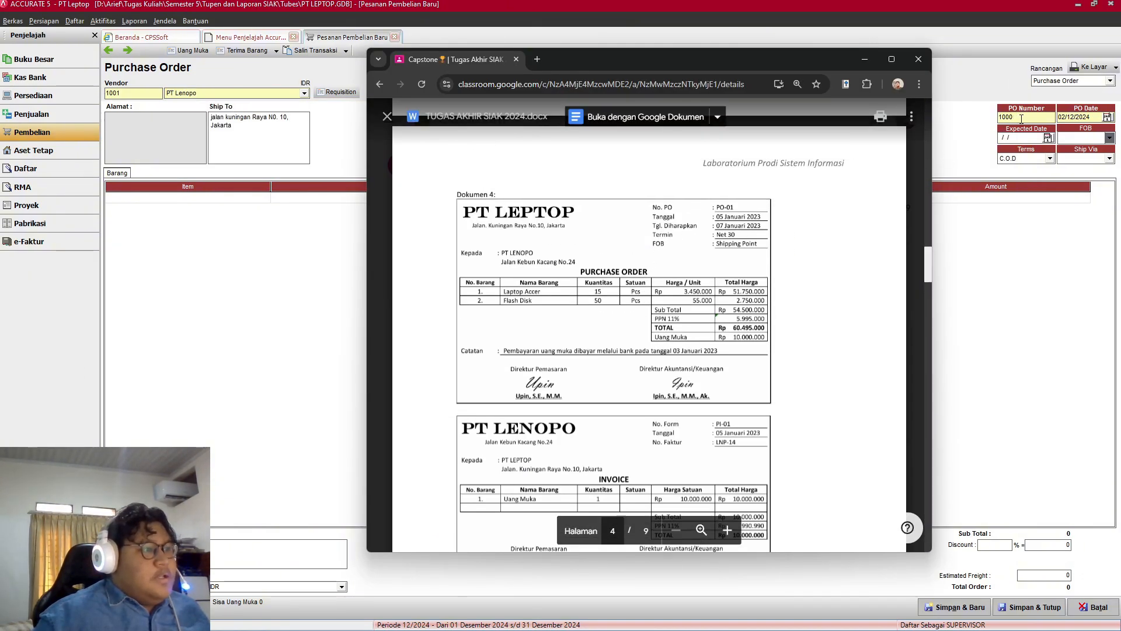
left_click(1019, 117)
type("PO")
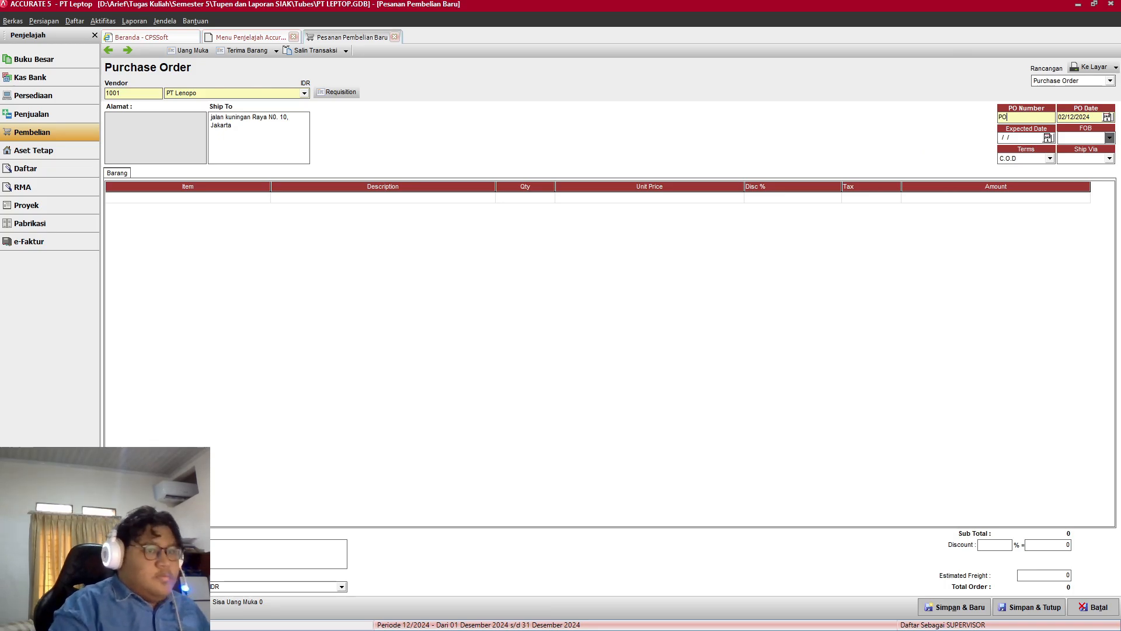
type("-01")
key("alt+Tab")
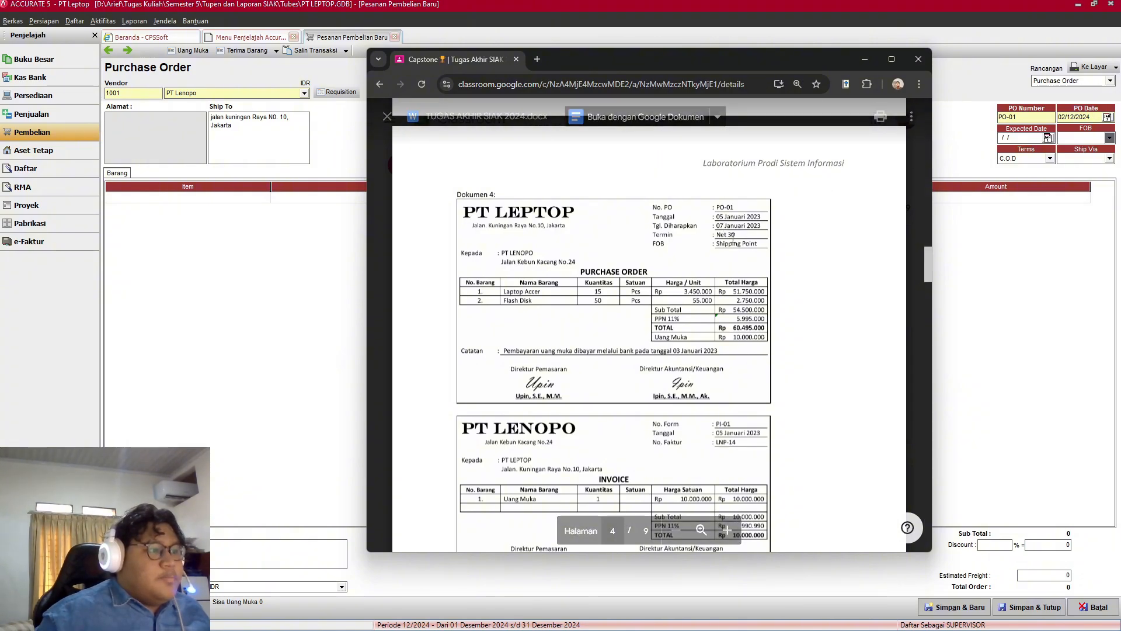
left_click(1049, 157)
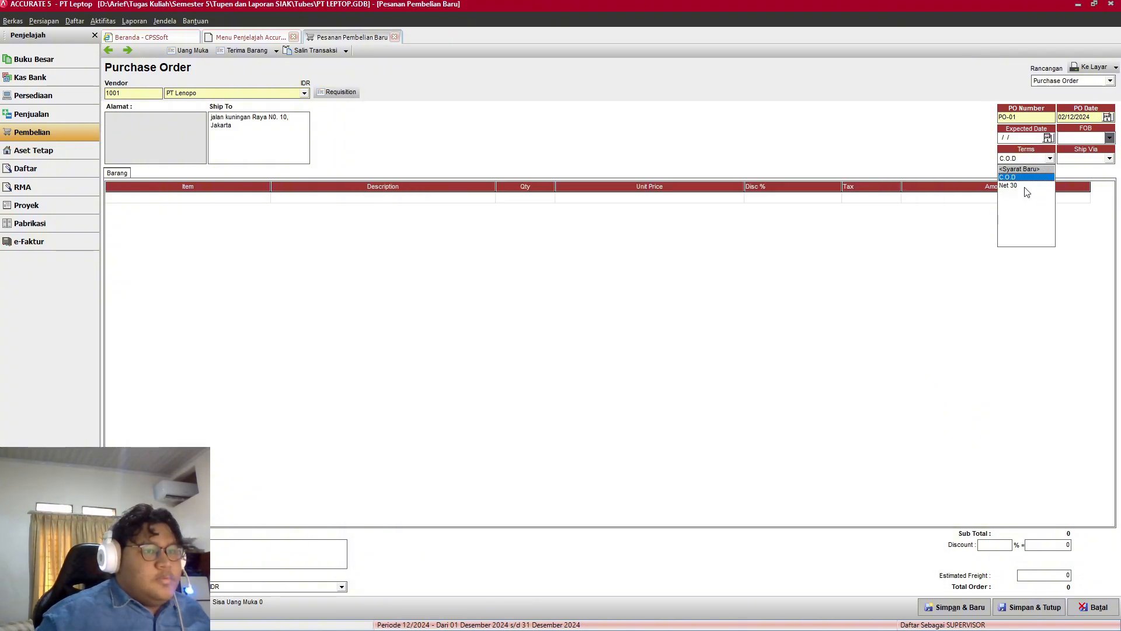
left_click(1023, 178)
key("alt+Tab")
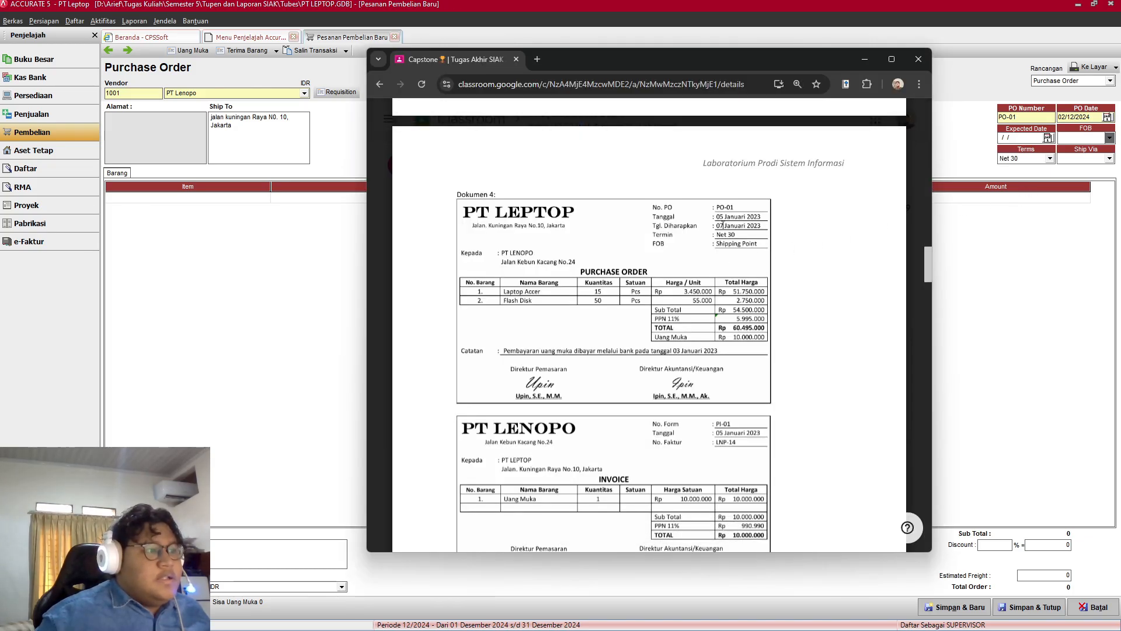
Step: Date the order 05/01/2023 with an expected date of 07/01/2023
left_click(1094, 117)
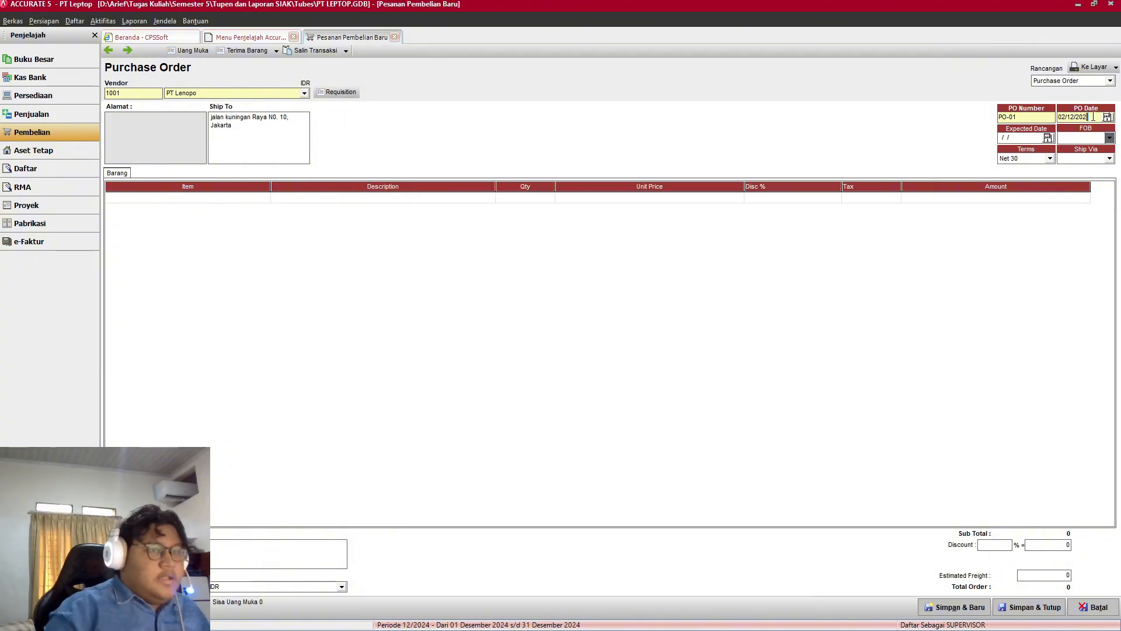
key("BackSpace")
type("0")
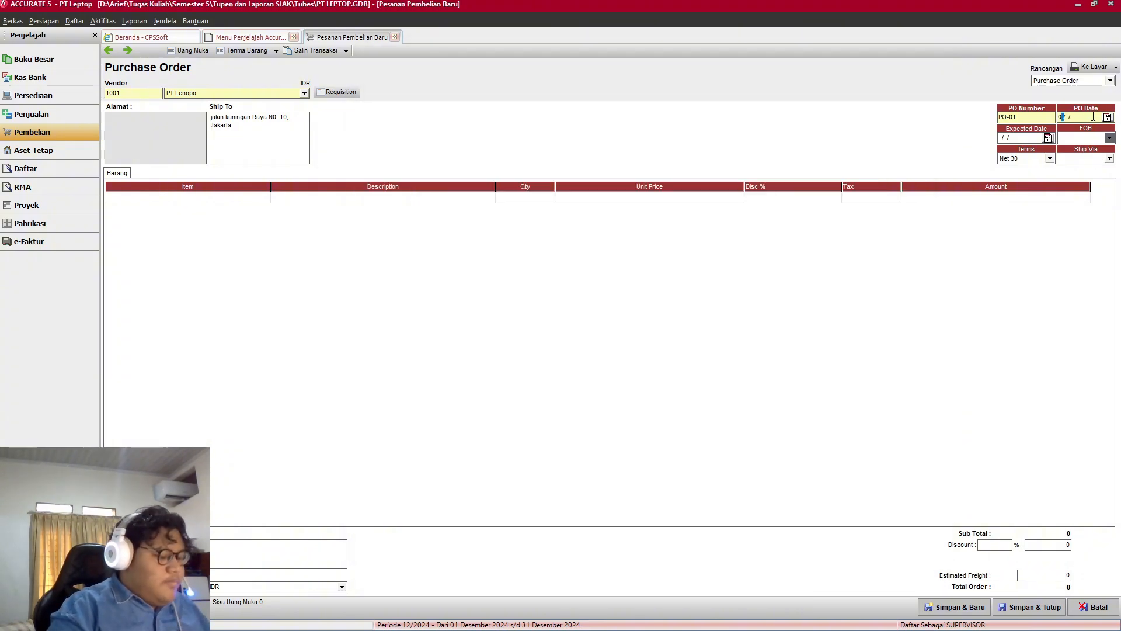
type("5/01/")
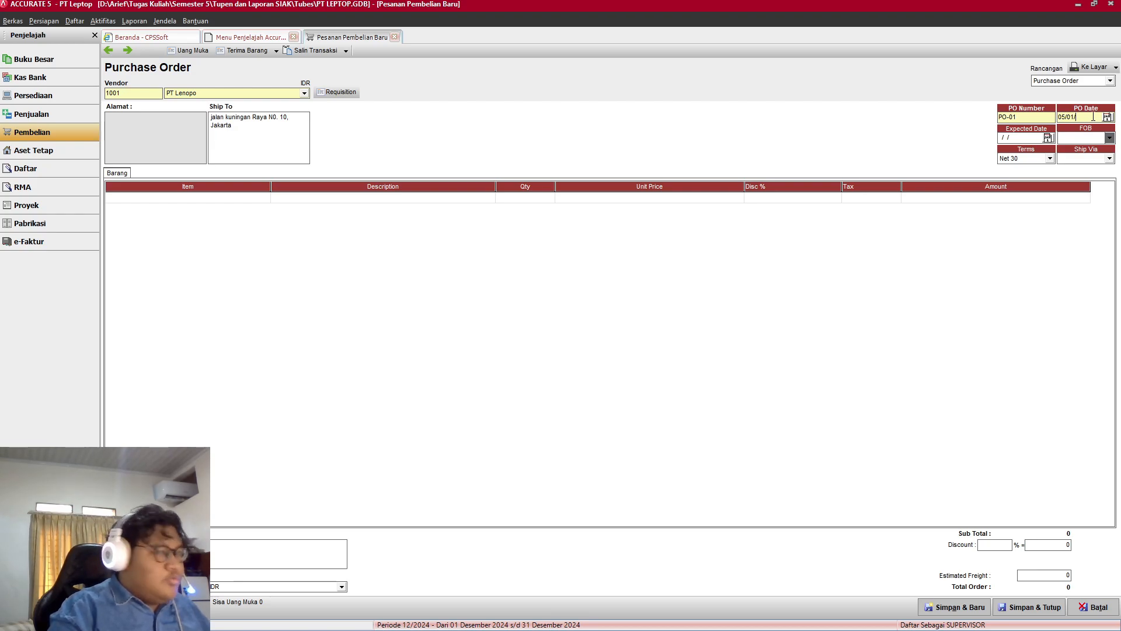
type("20")
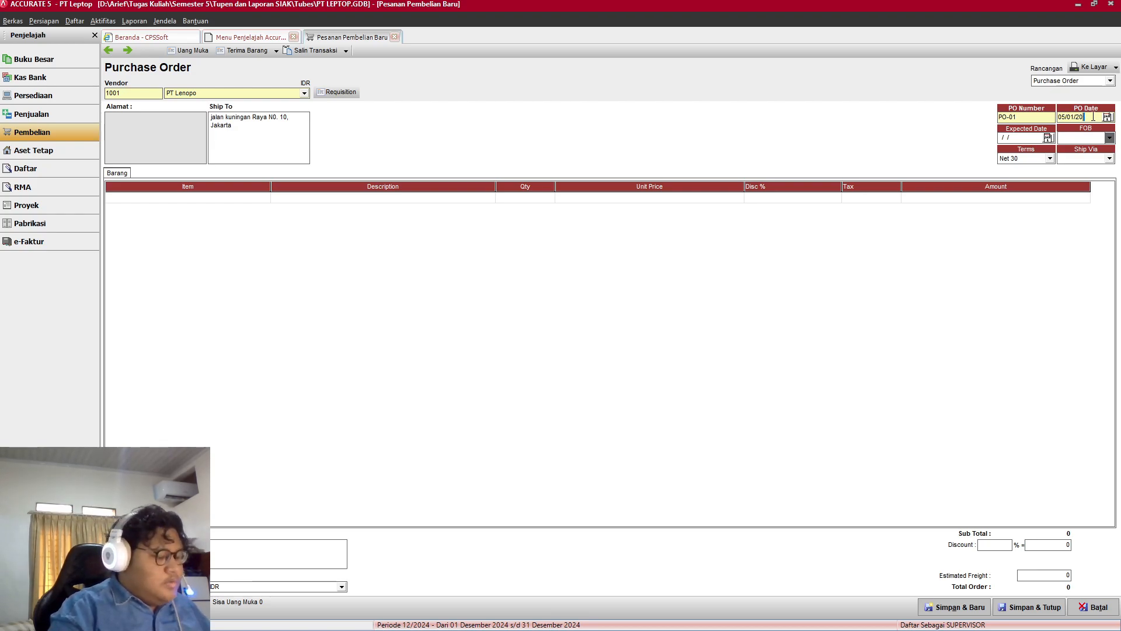
type("23")
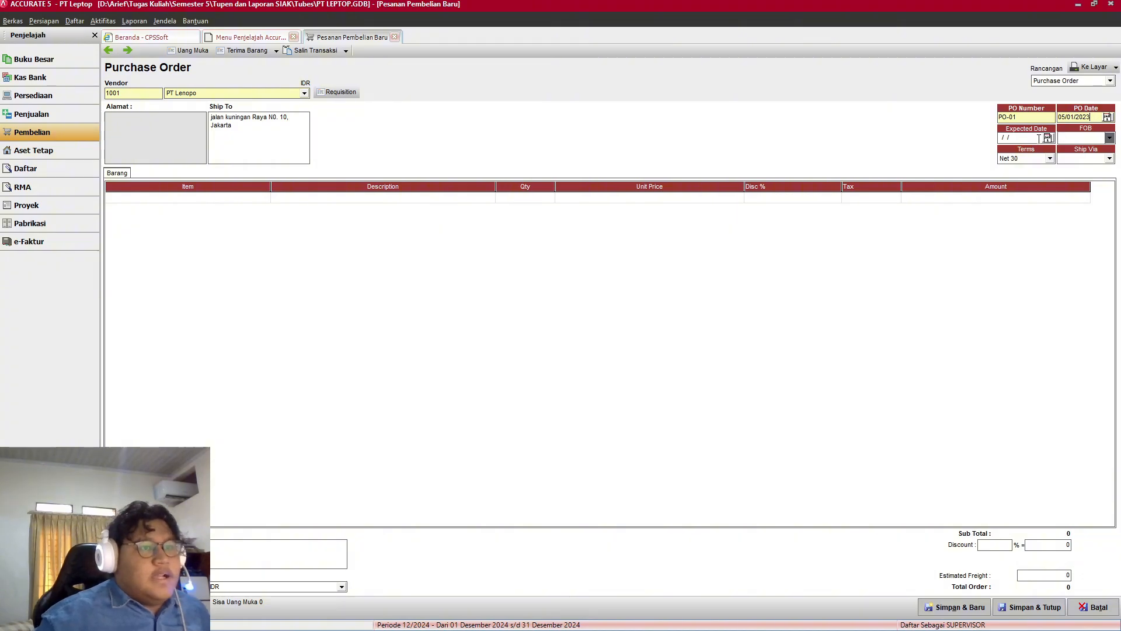
left_click(1043, 138)
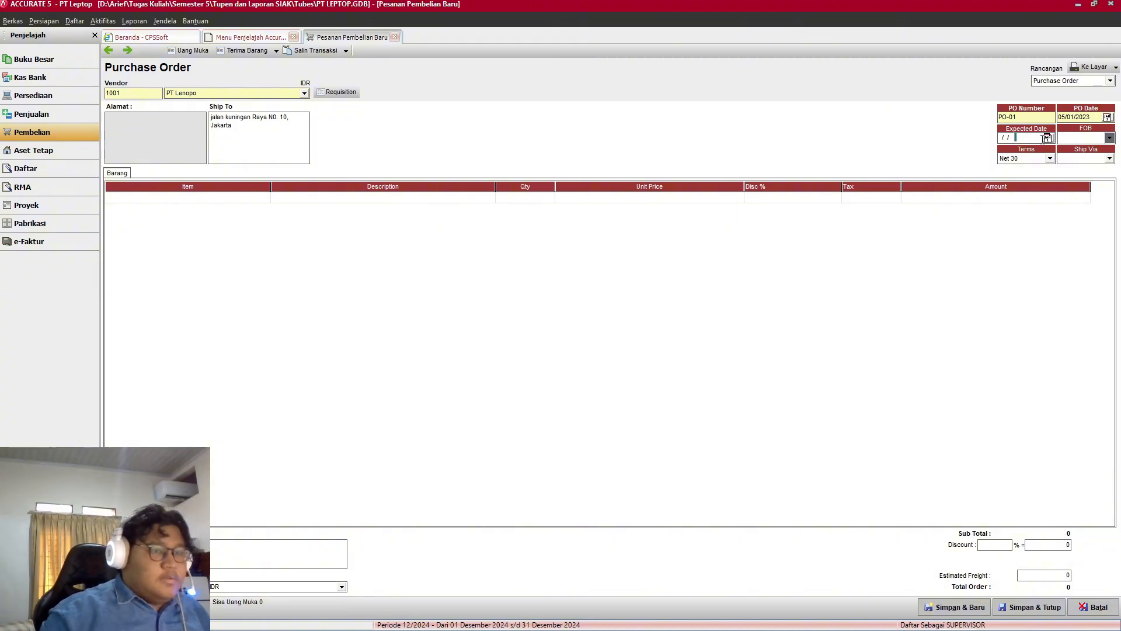
key("Left")
key("Left")
key("Left")
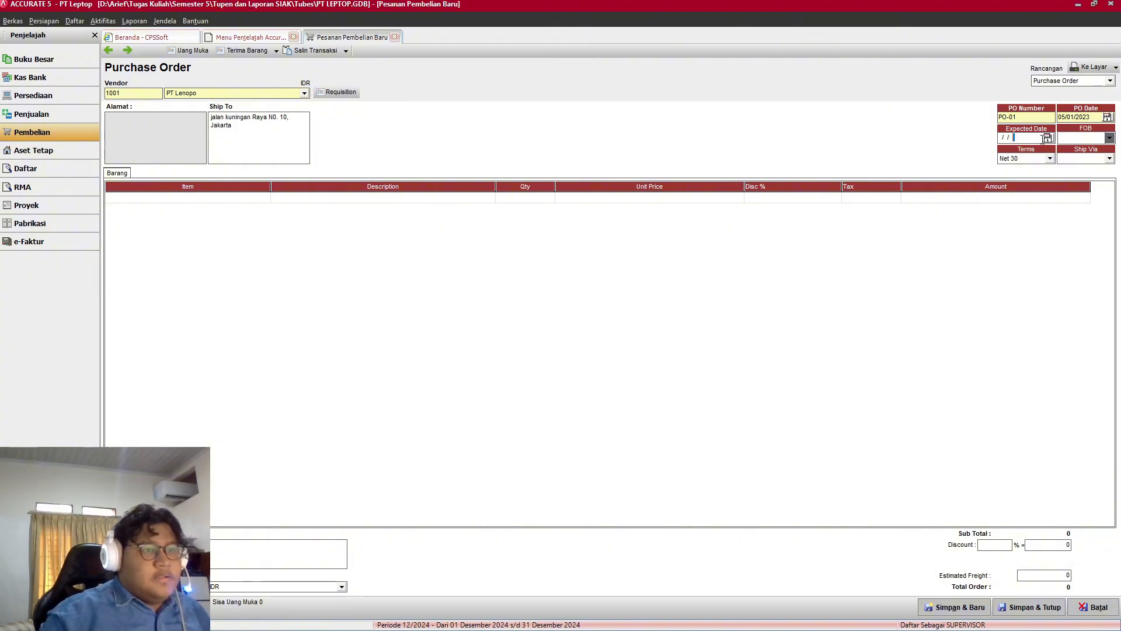
key("Left")
key("Left")
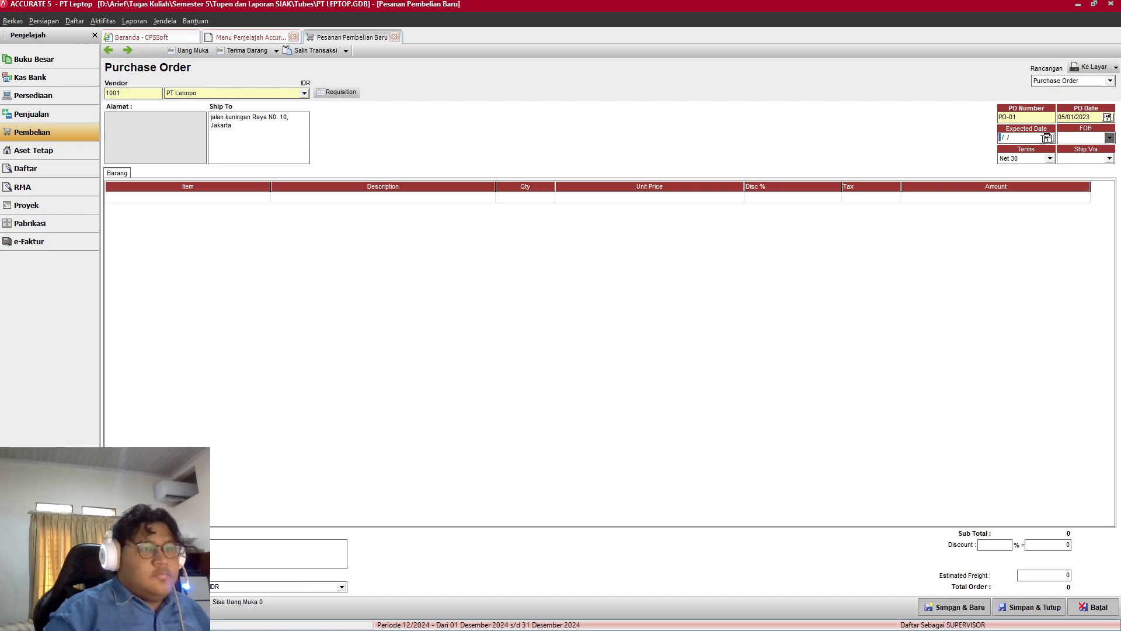
type("02")
key("BackSpace")
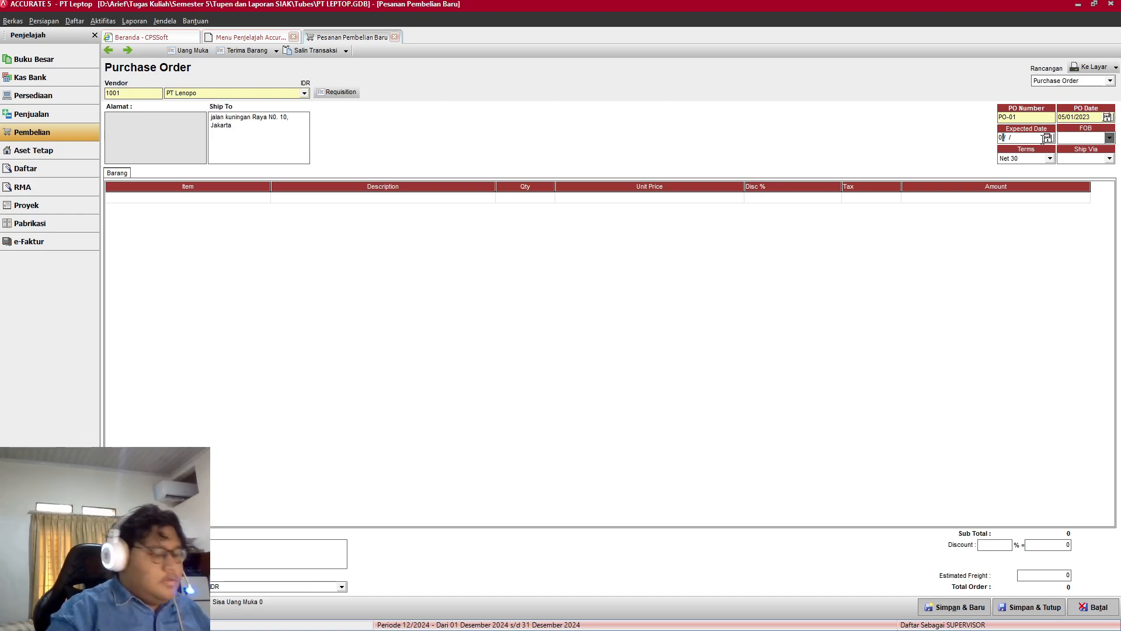
type("7/01/")
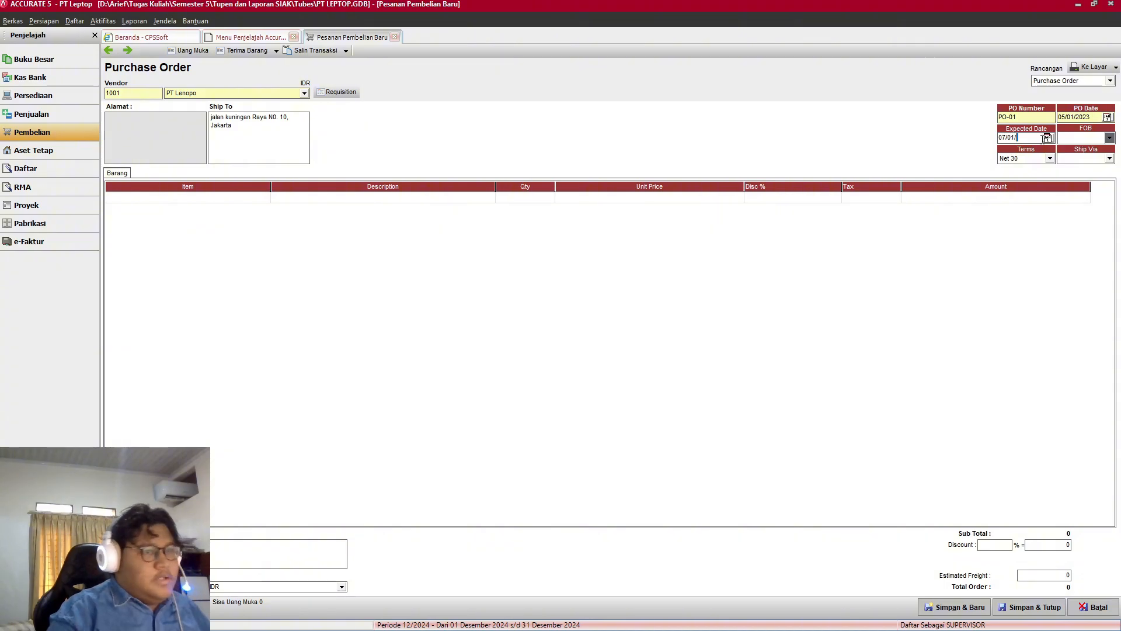
type("2023")
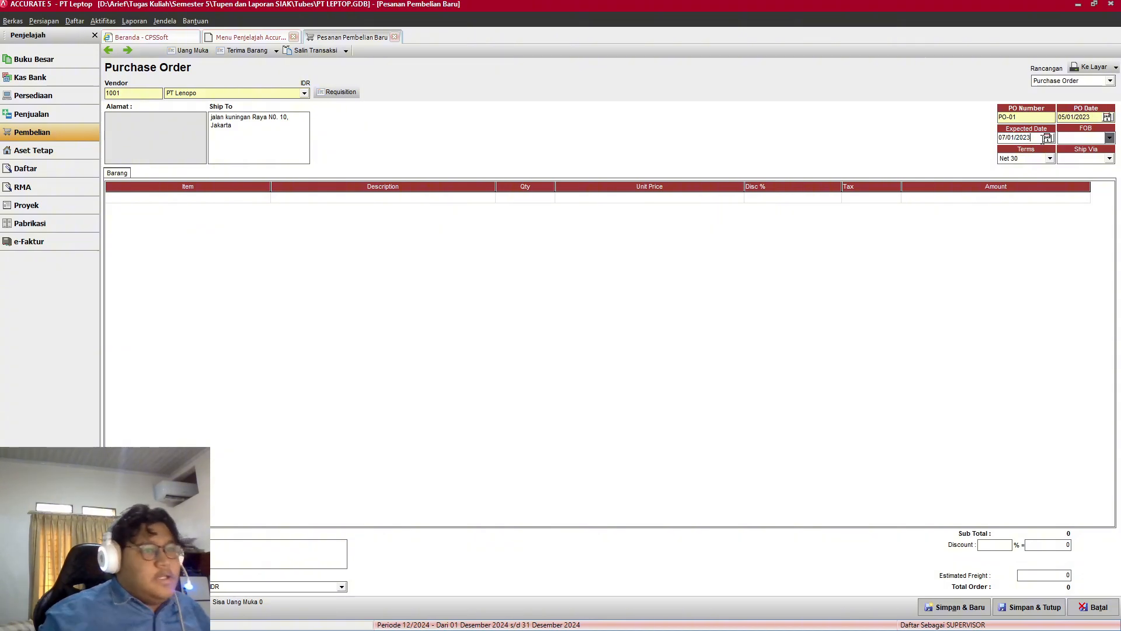
key("alt+Tab")
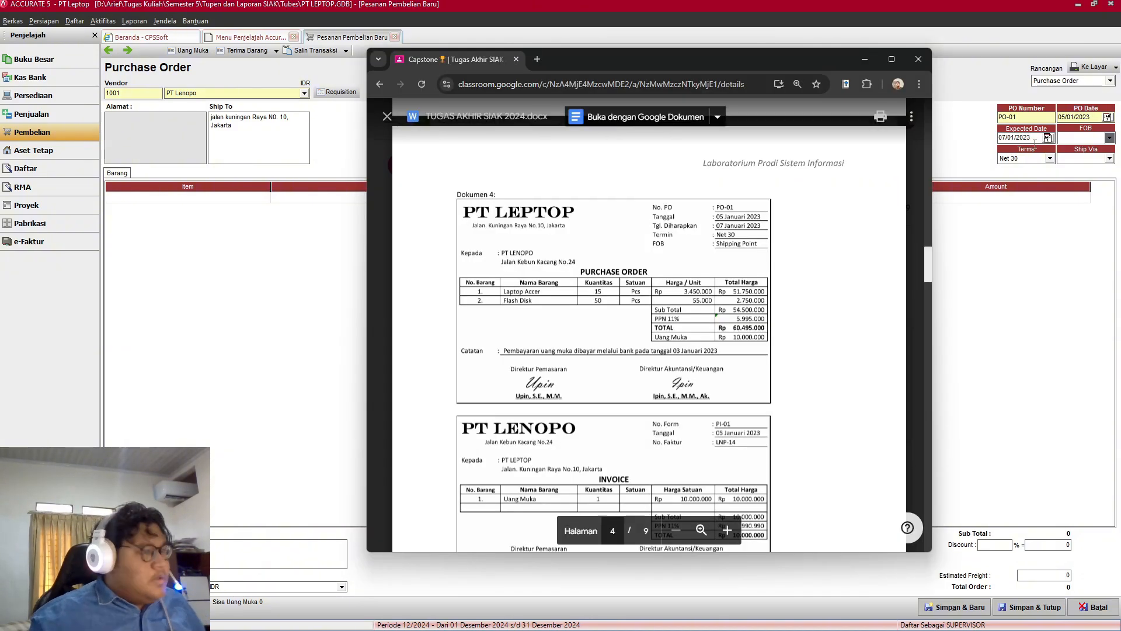
Step: Set the FOB option to Shipping Point
key("alt+Tab")
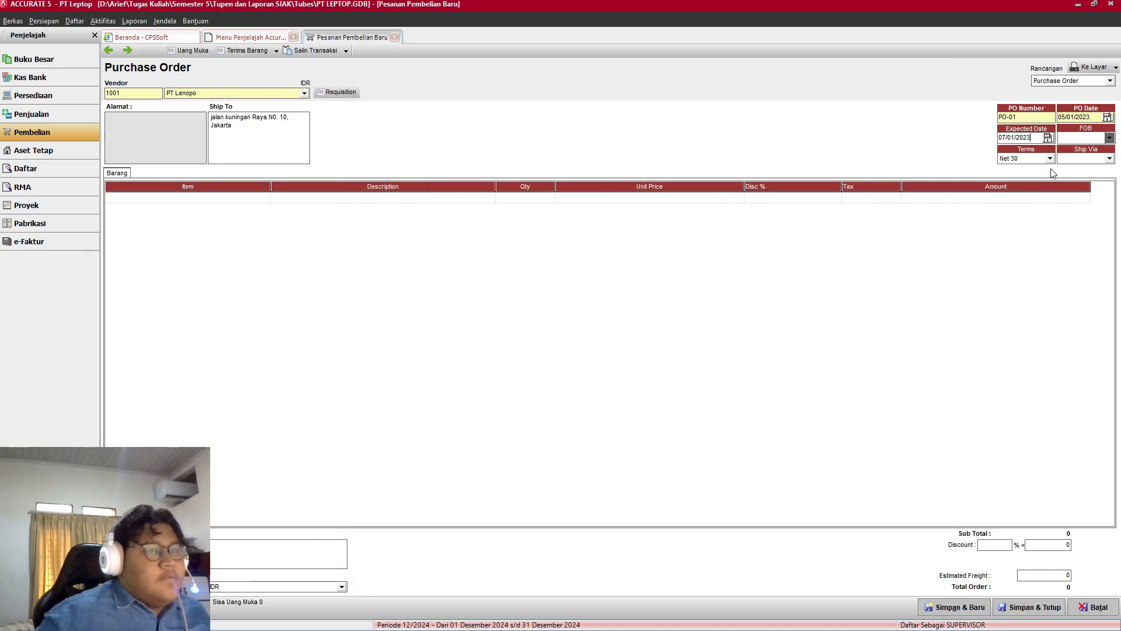
left_click(1109, 138)
left_click(1095, 150)
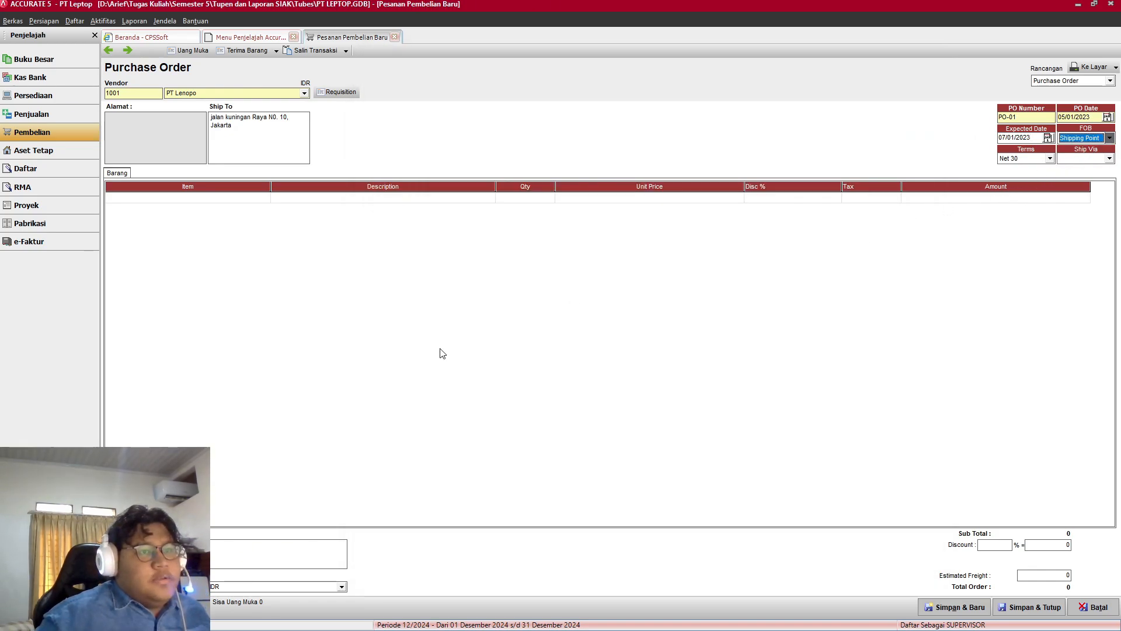
key("alt+Tab")
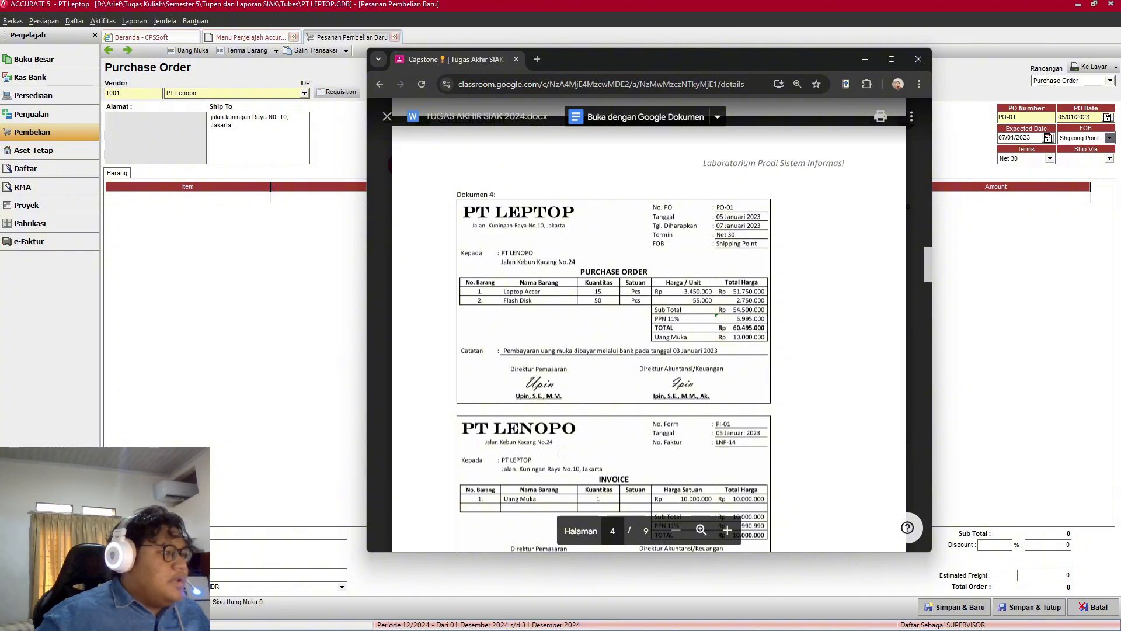
key("alt+Tab")
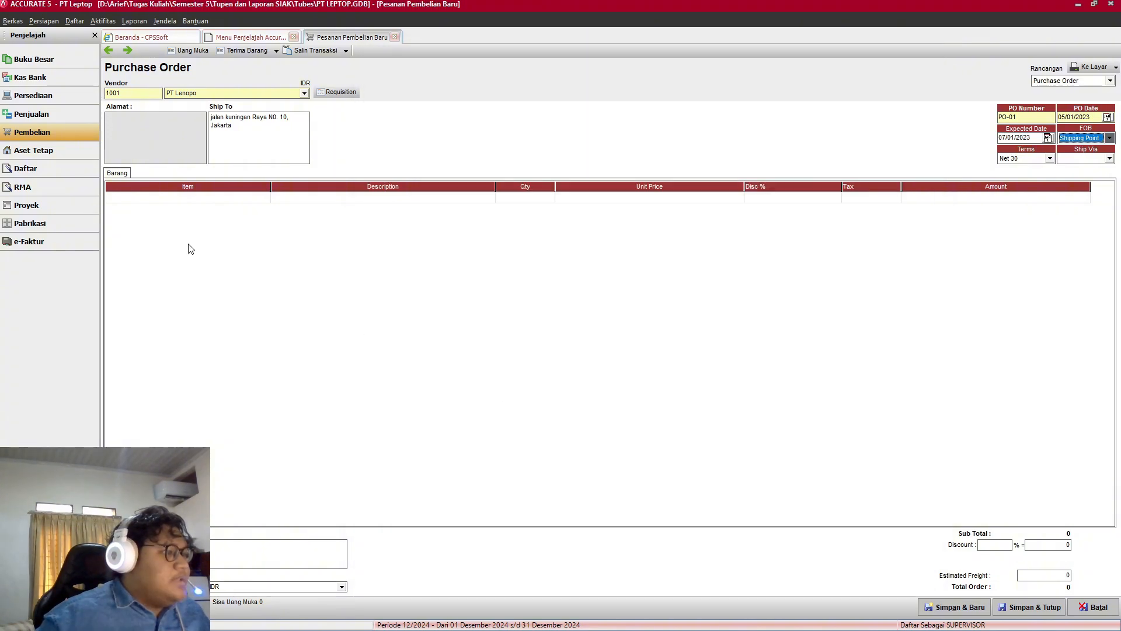
Step: Add K-01 Laptop Accer as the first item line with quantity 15
left_click(187, 196)
left_click(265, 197)
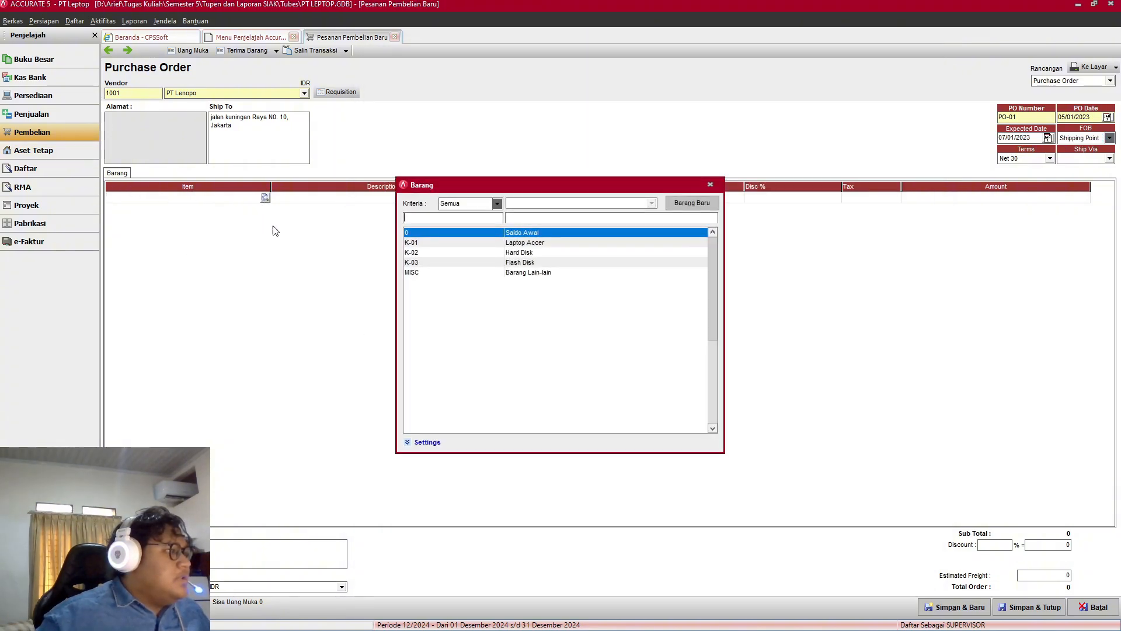
double_click(519, 244)
key("alt+Tab")
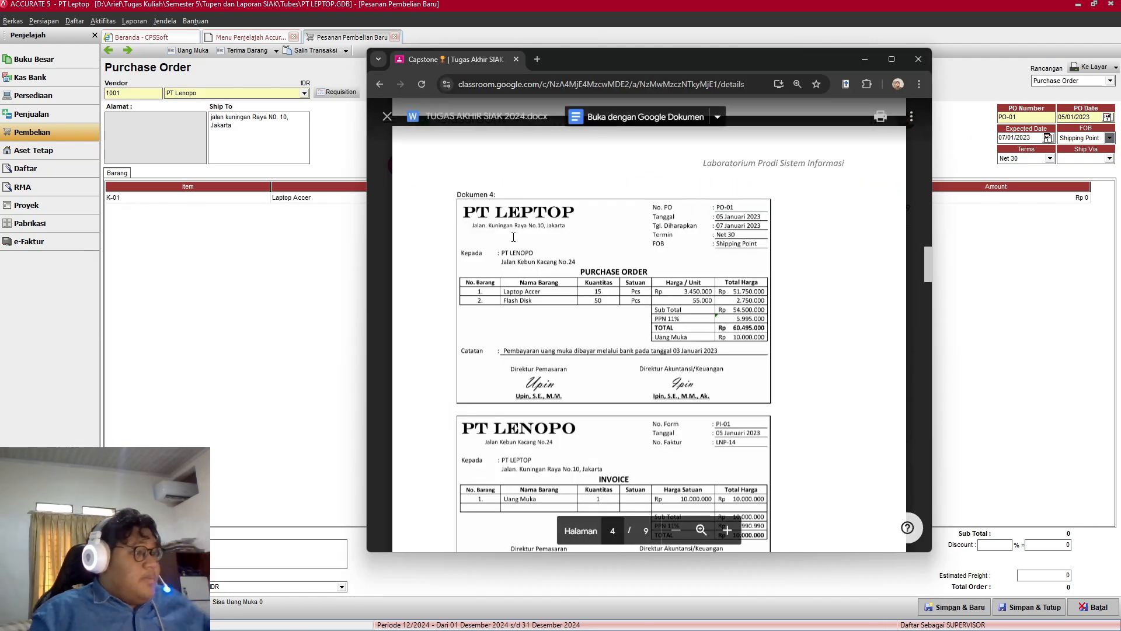
key("alt+Tab")
left_click(538, 198)
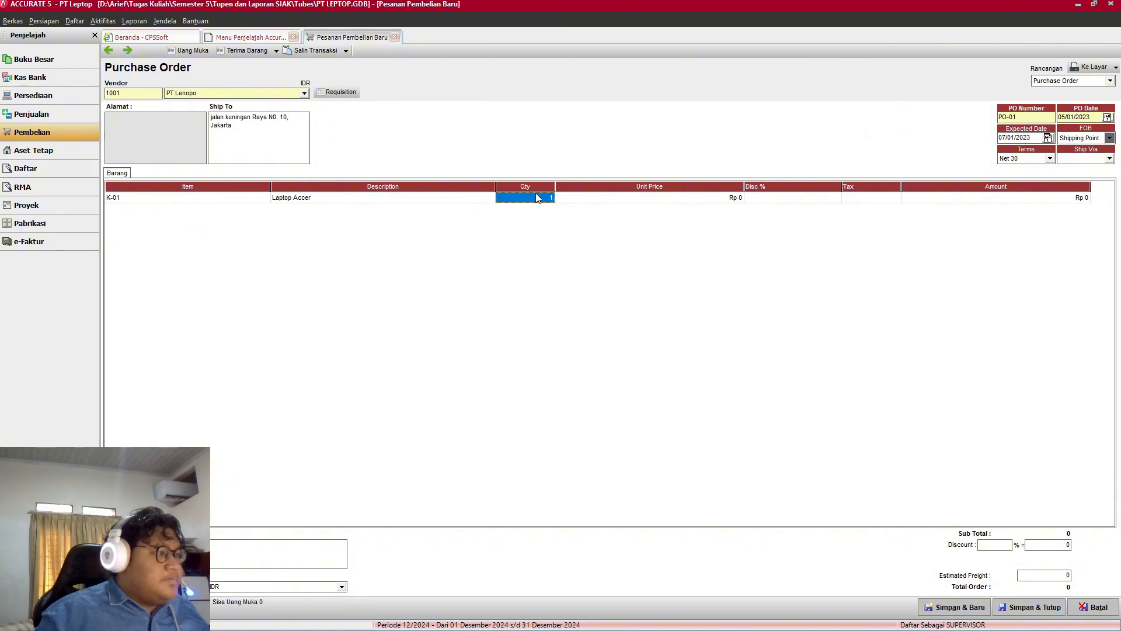
left_click(538, 197)
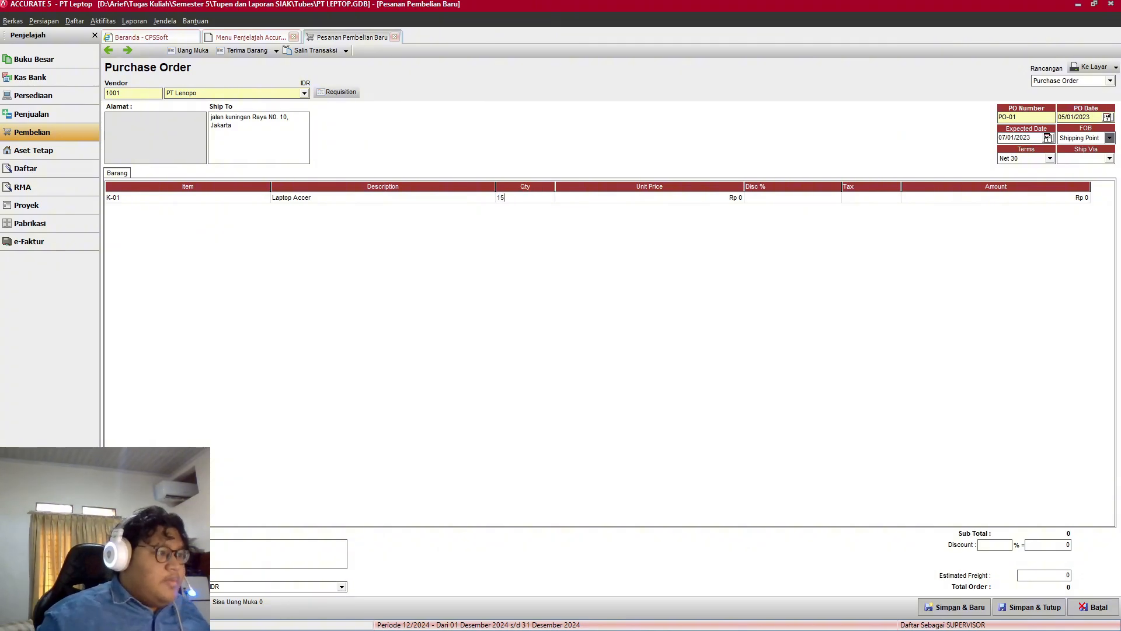
key("Tab")
Step: Enter the laptop unit price of Rp 3.450.000, giving an amount of Rp 51.750.000
key("alt+Tab")
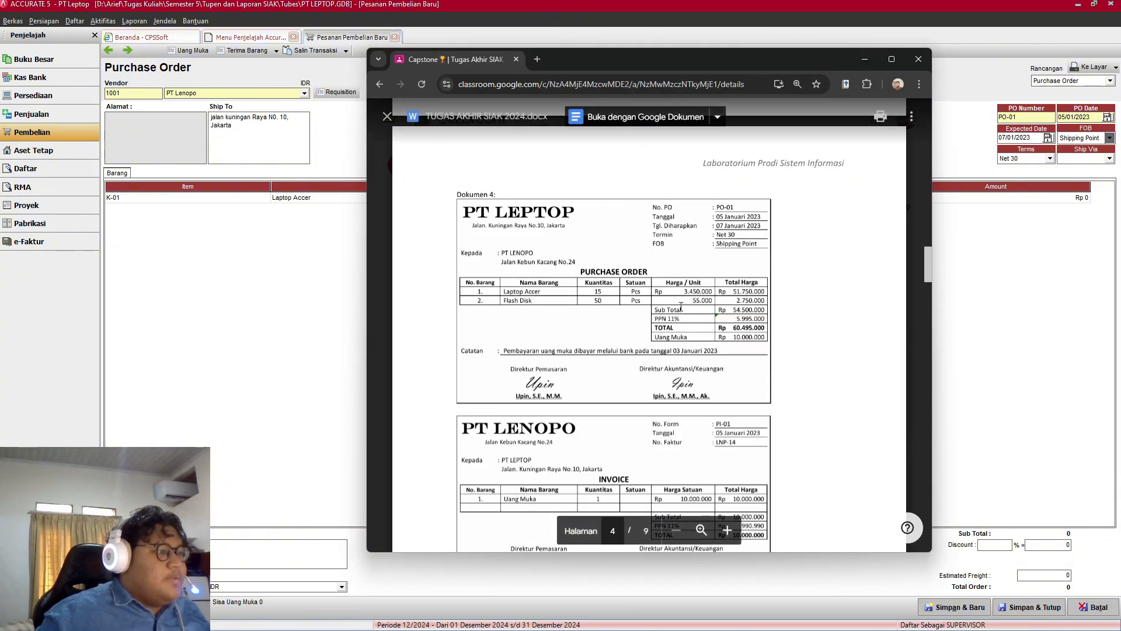
key("alt+Tab")
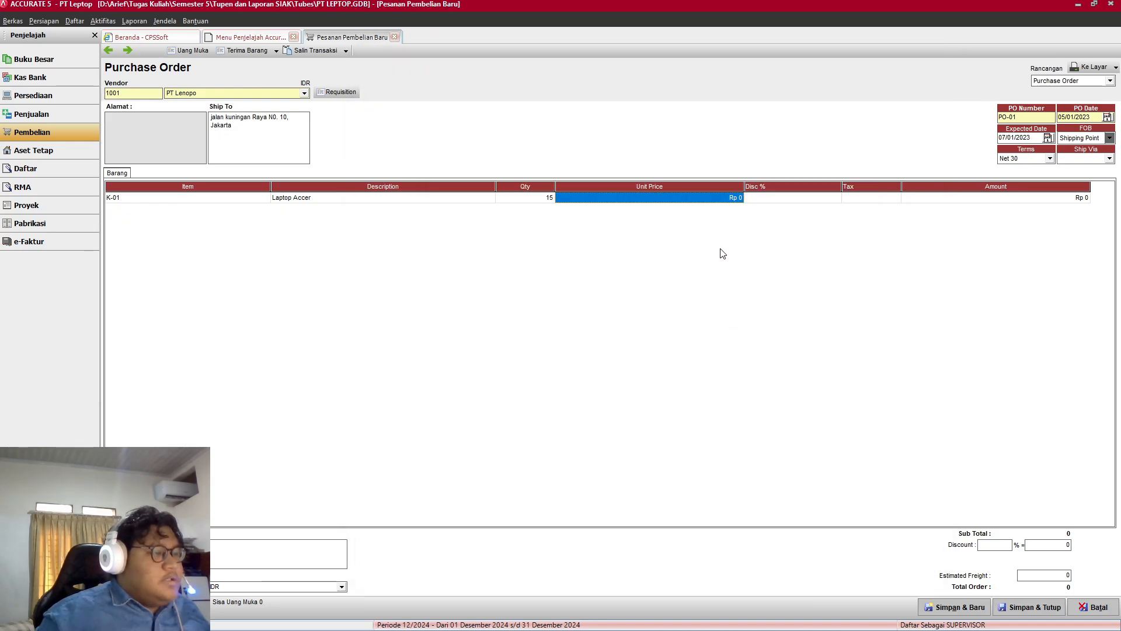
type("3")
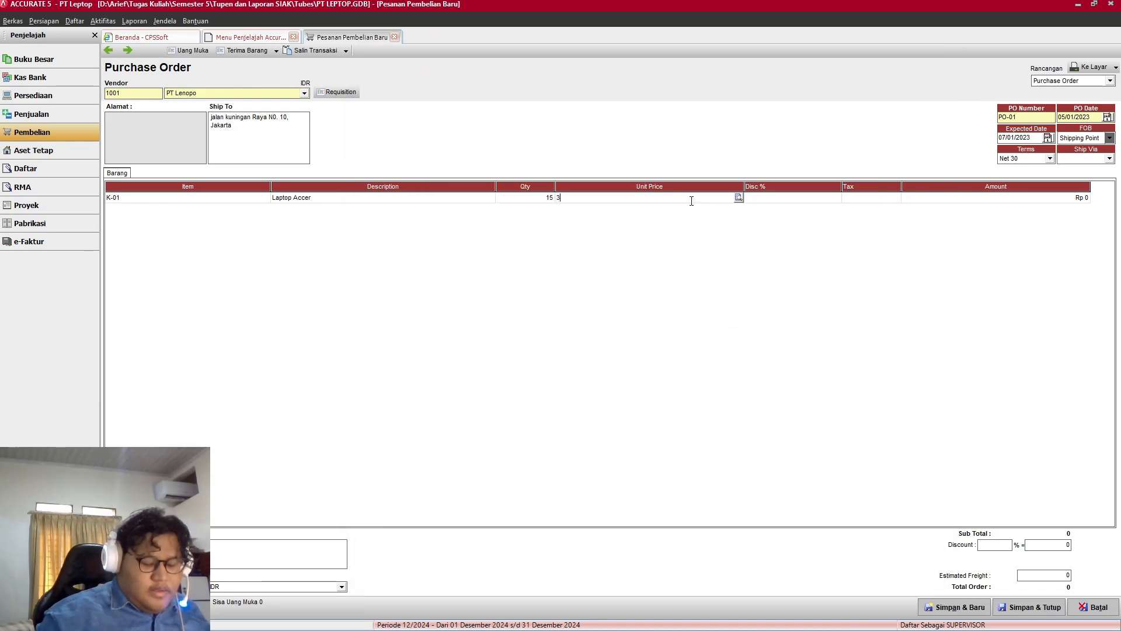
type("4501")
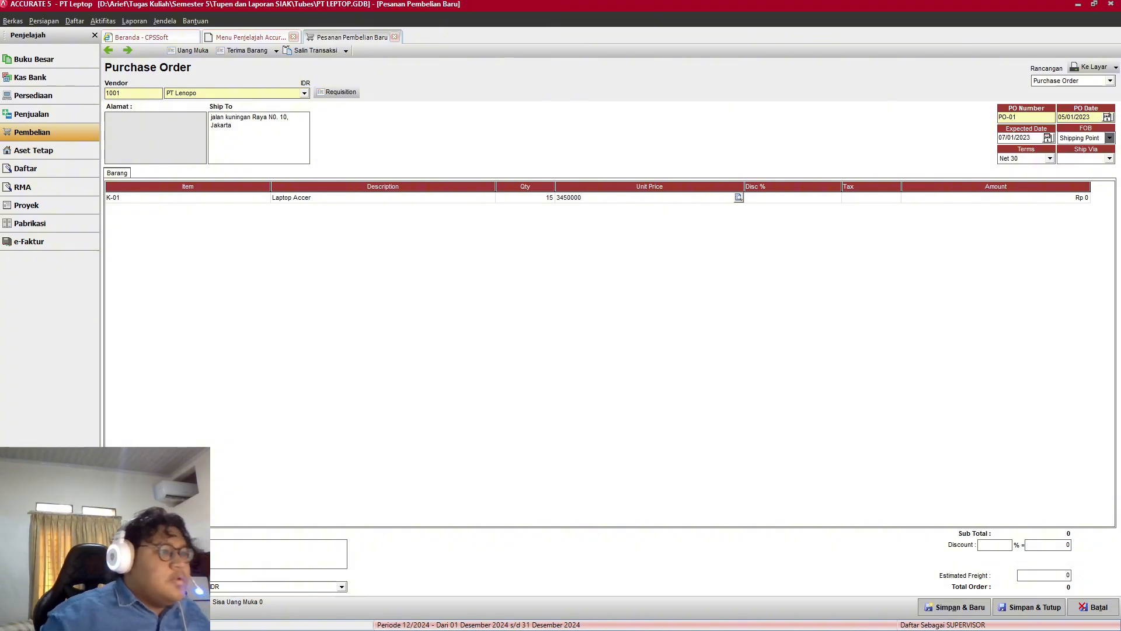
key("Tab")
key("Tab")
key("alt+Tab")
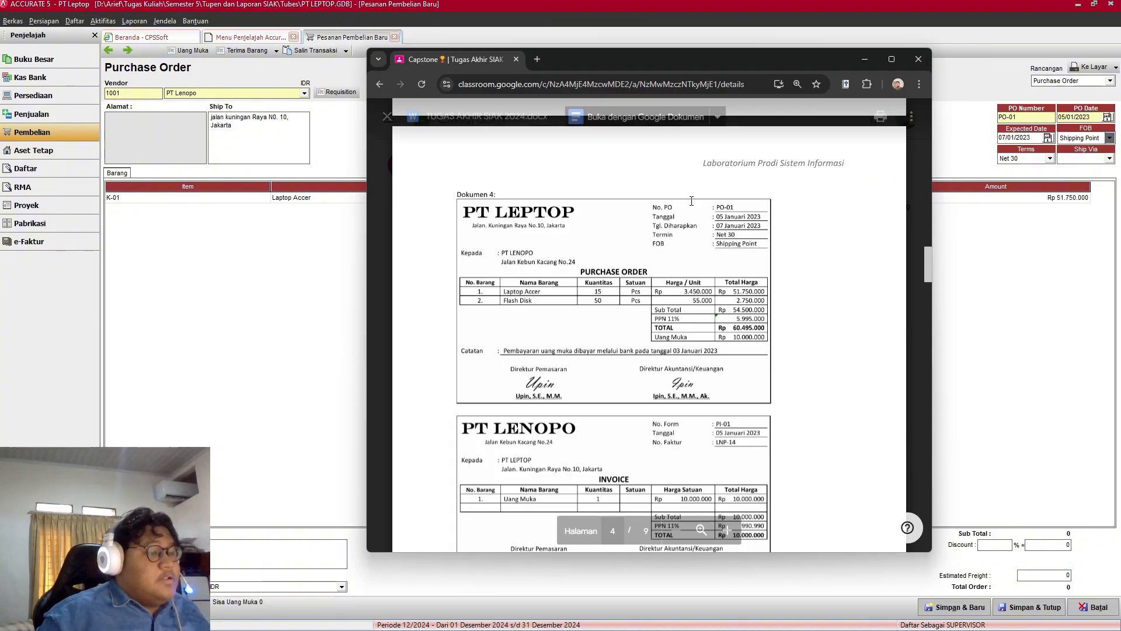
key("alt+Tab")
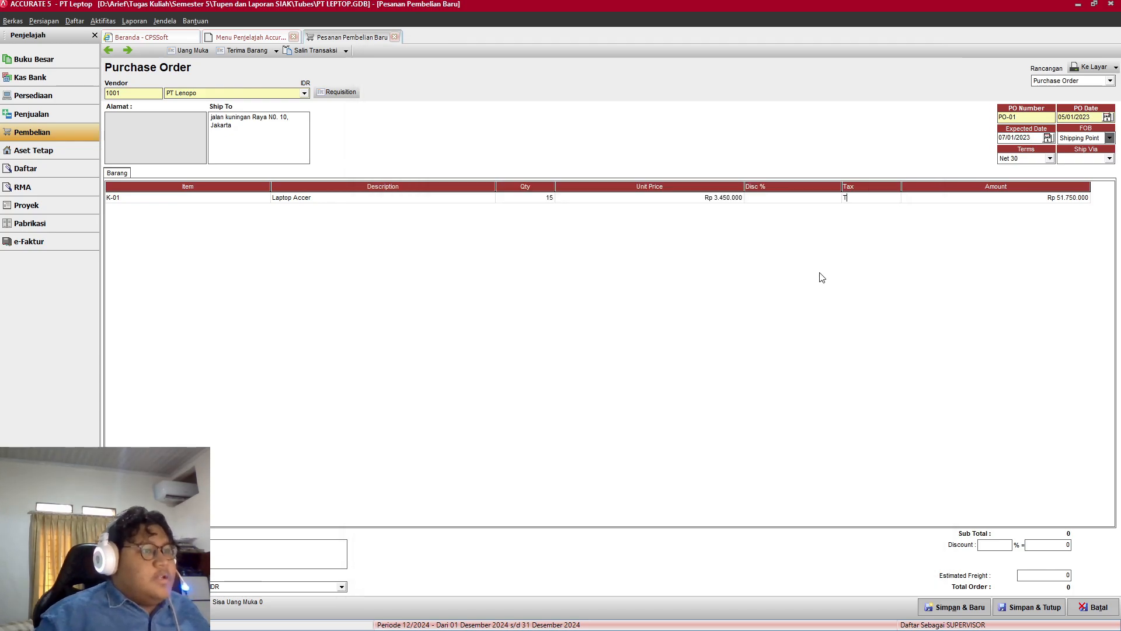
key("alt+Tab")
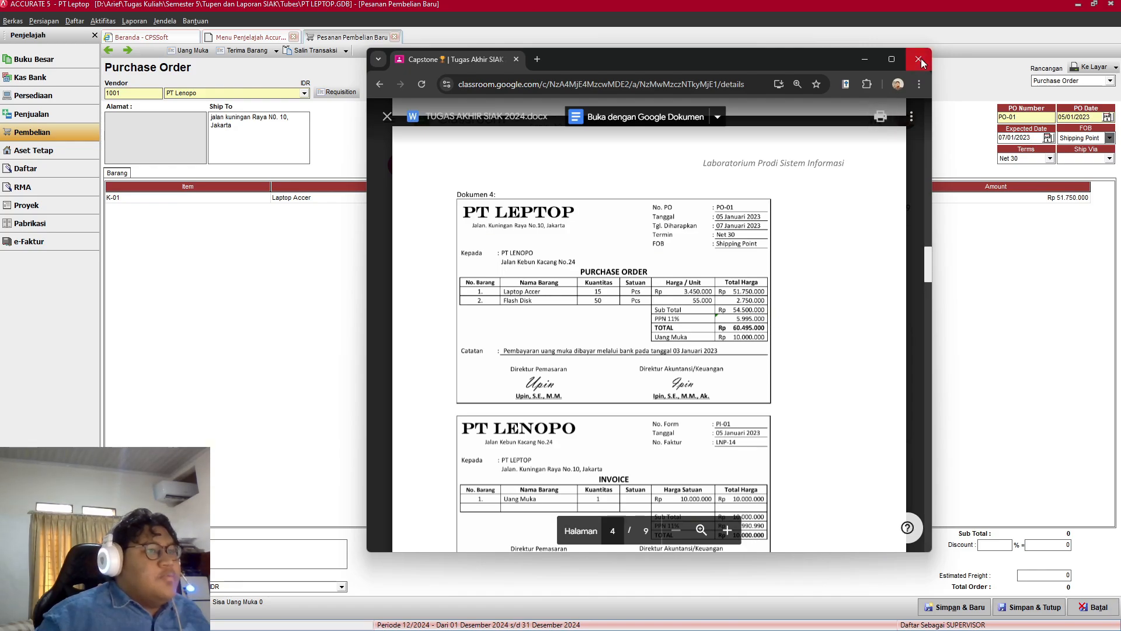
left_click(860, 65)
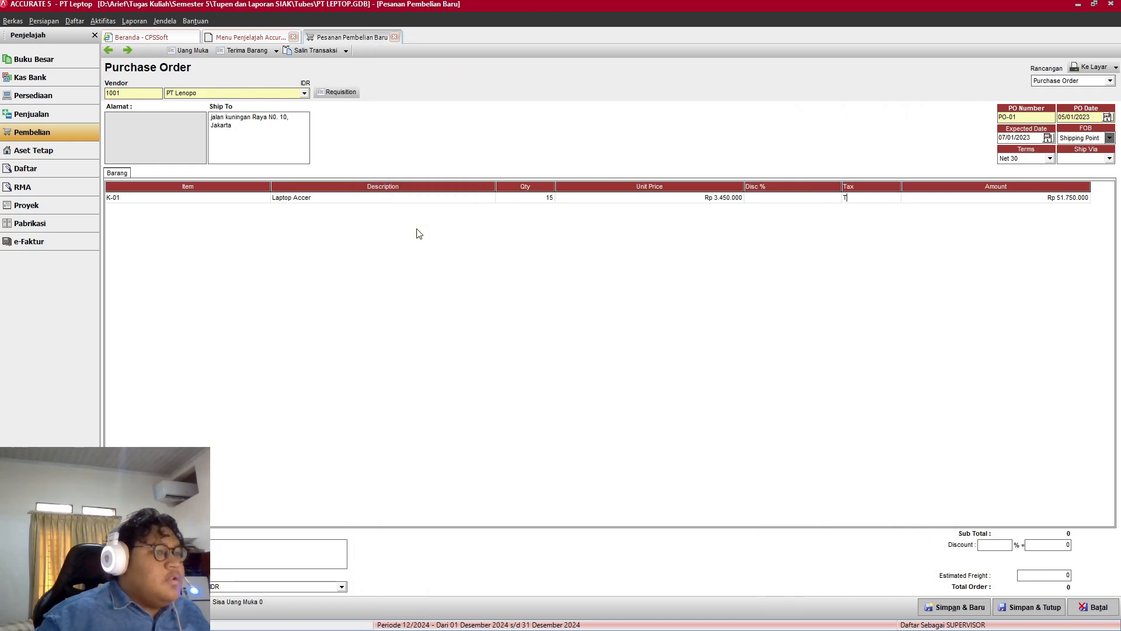
right_click(418, 231)
Step: Add K-03 Flash Disk as a new second item line
left_click(444, 235)
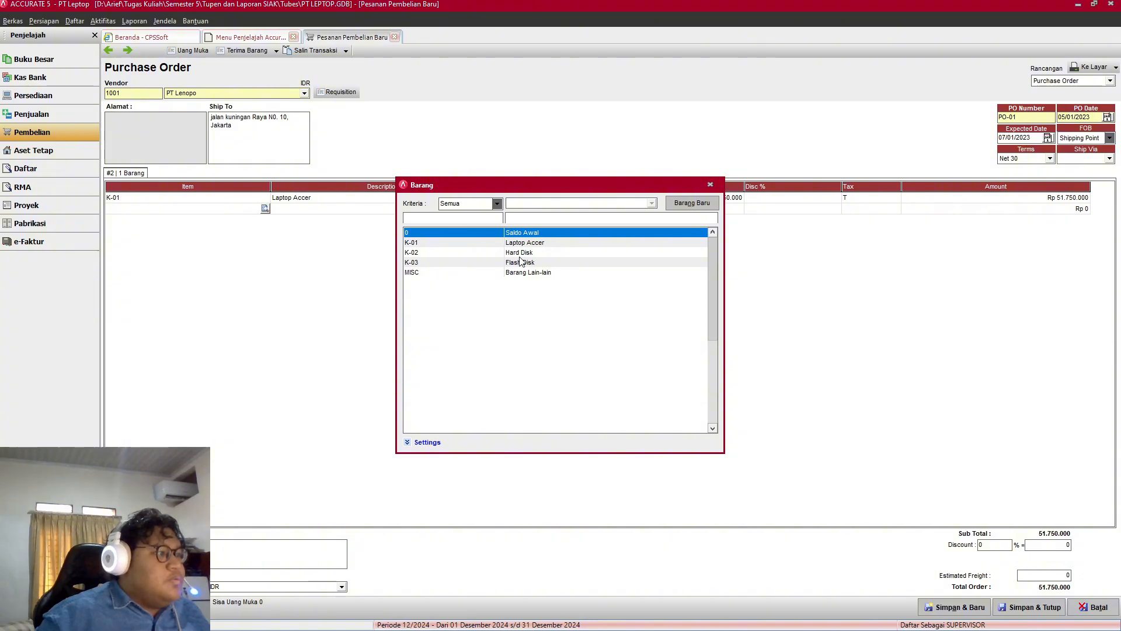
key("alt+Tab")
key("alt+Tab")
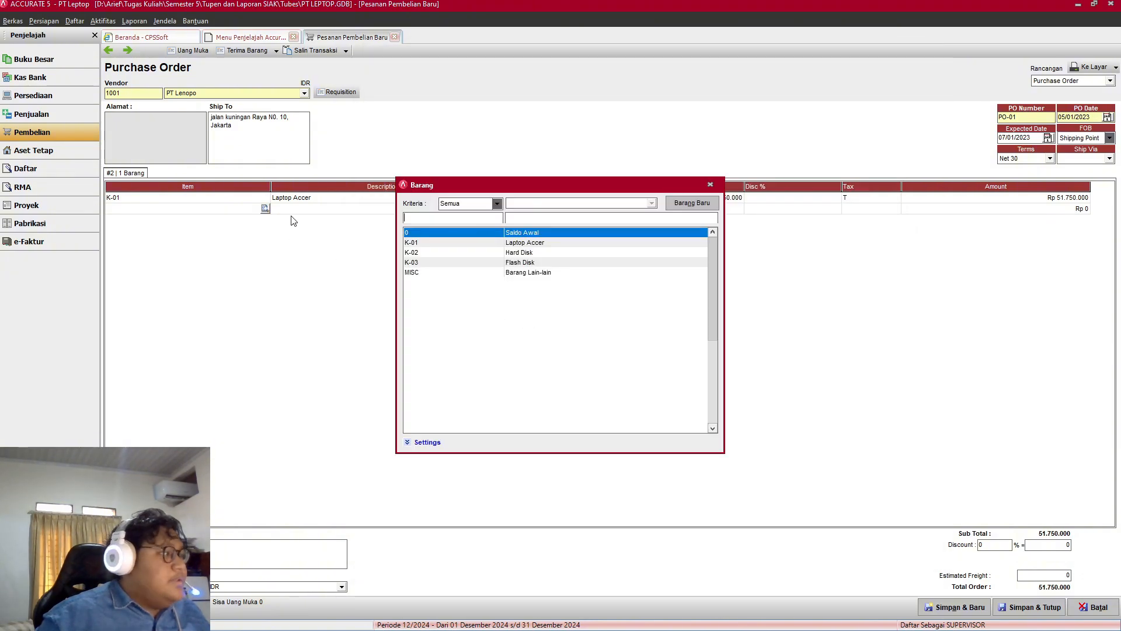
double_click(520, 263)
key("alt+Tab")
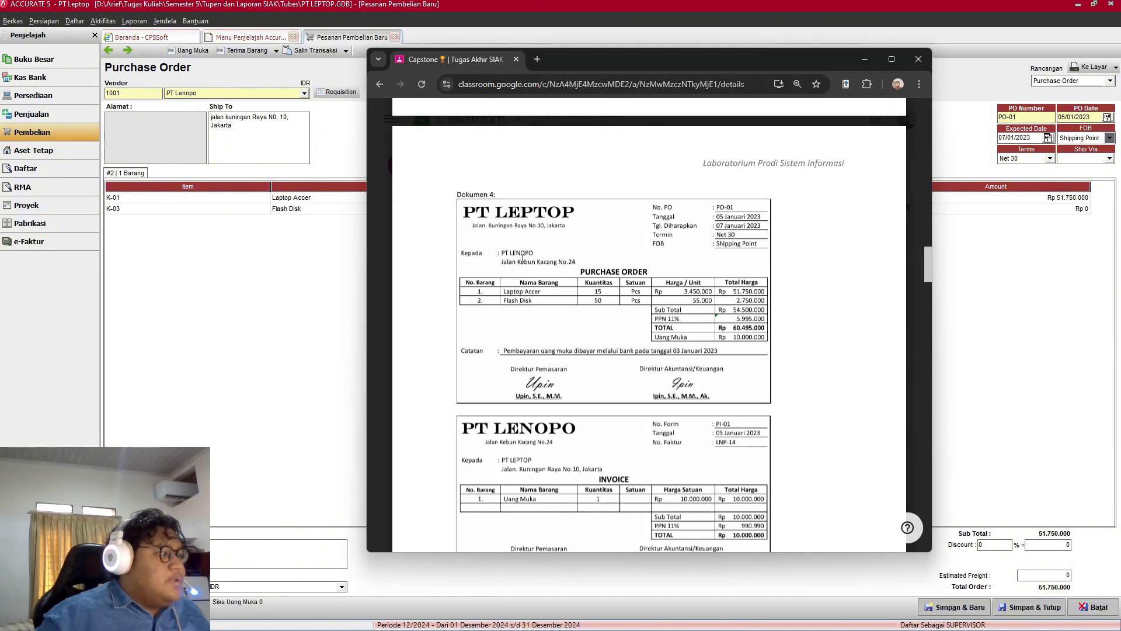
key("alt+Tab")
Step: Give the Flash Disk line quantity 50, unit price Rp 55.000 and tax code T
left_click(549, 210)
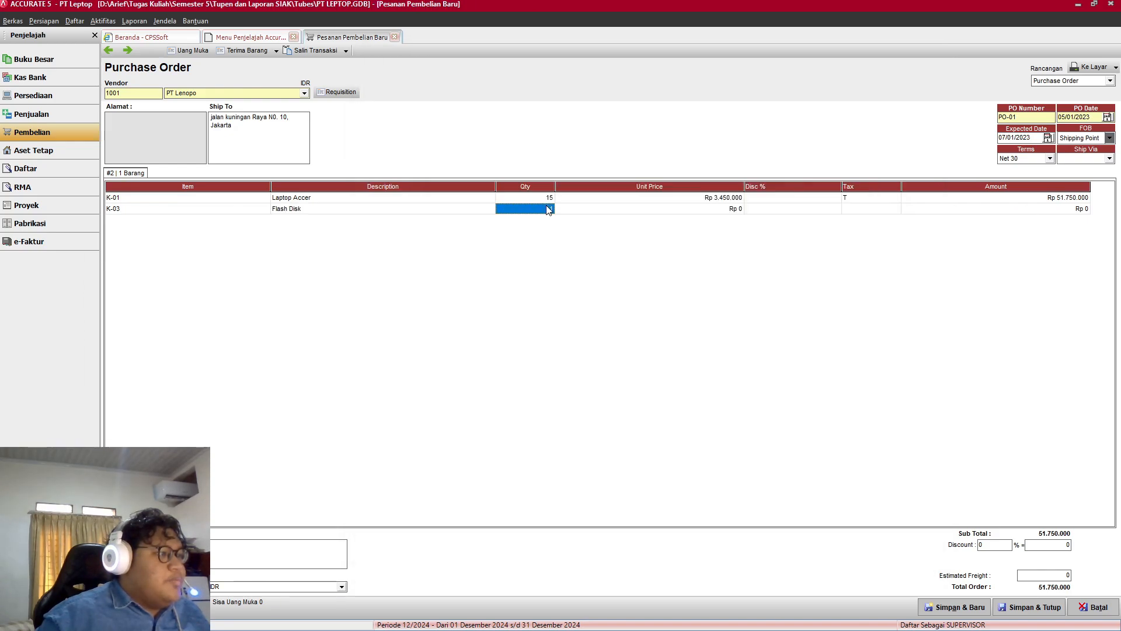
key("BackSpace")
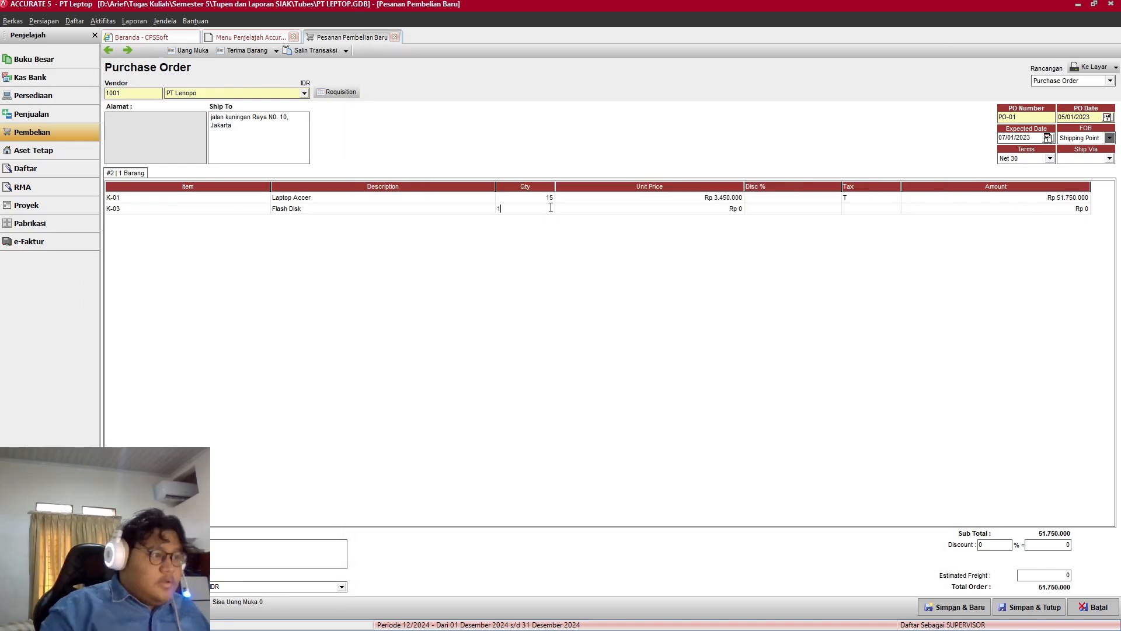
type("50")
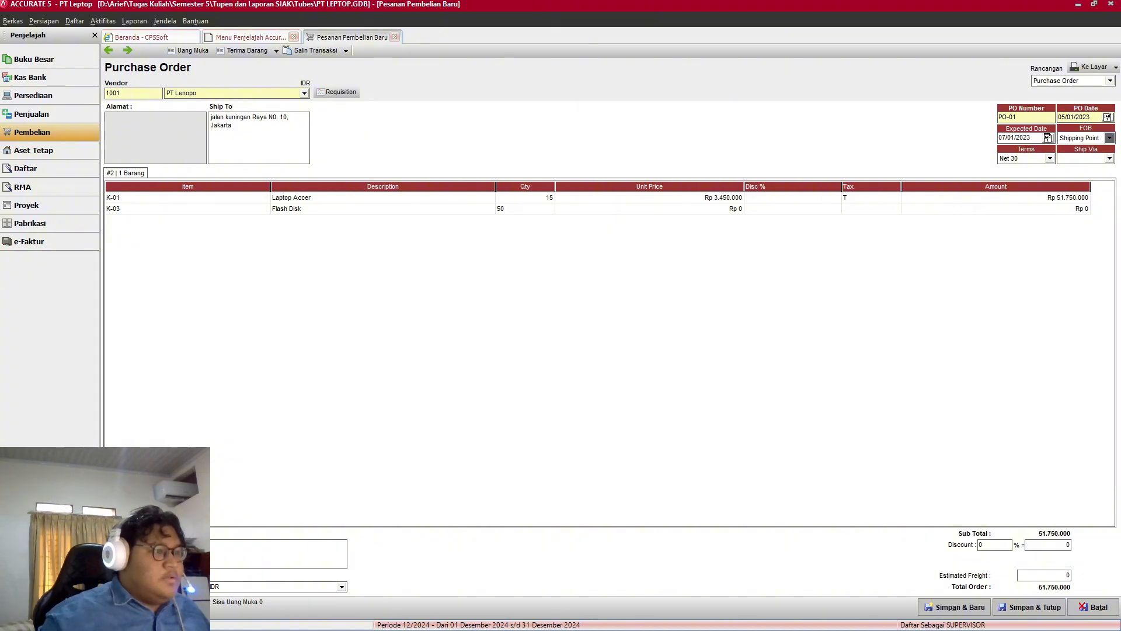
key("Tab")
key("alt+Tab")
key("alt+Tab")
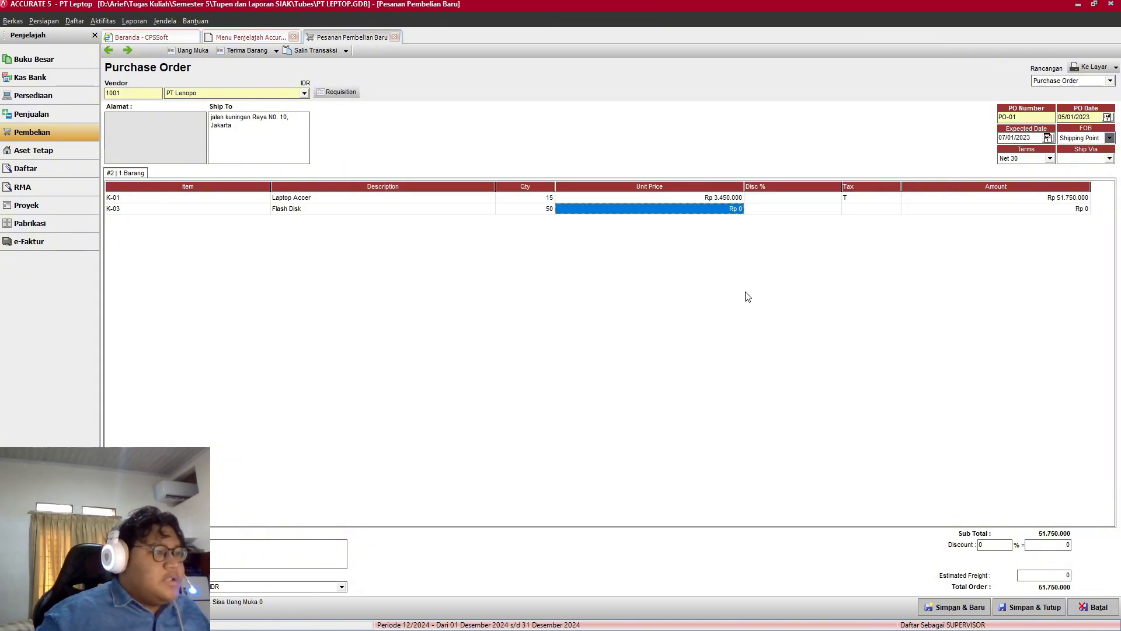
type("55")
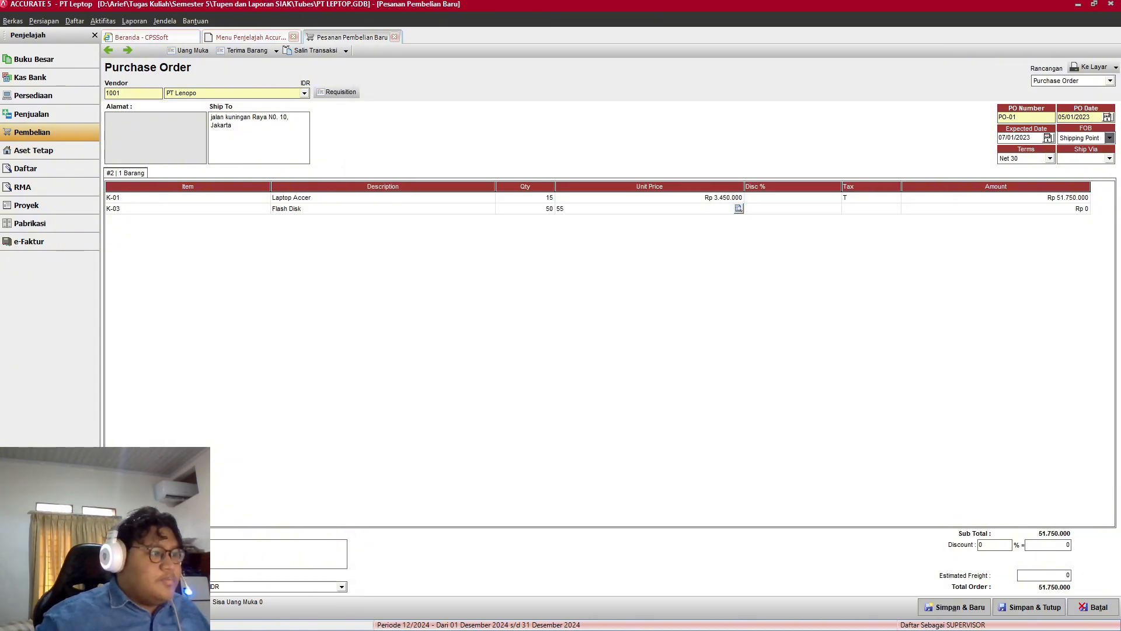
type(".000")
key("Tab")
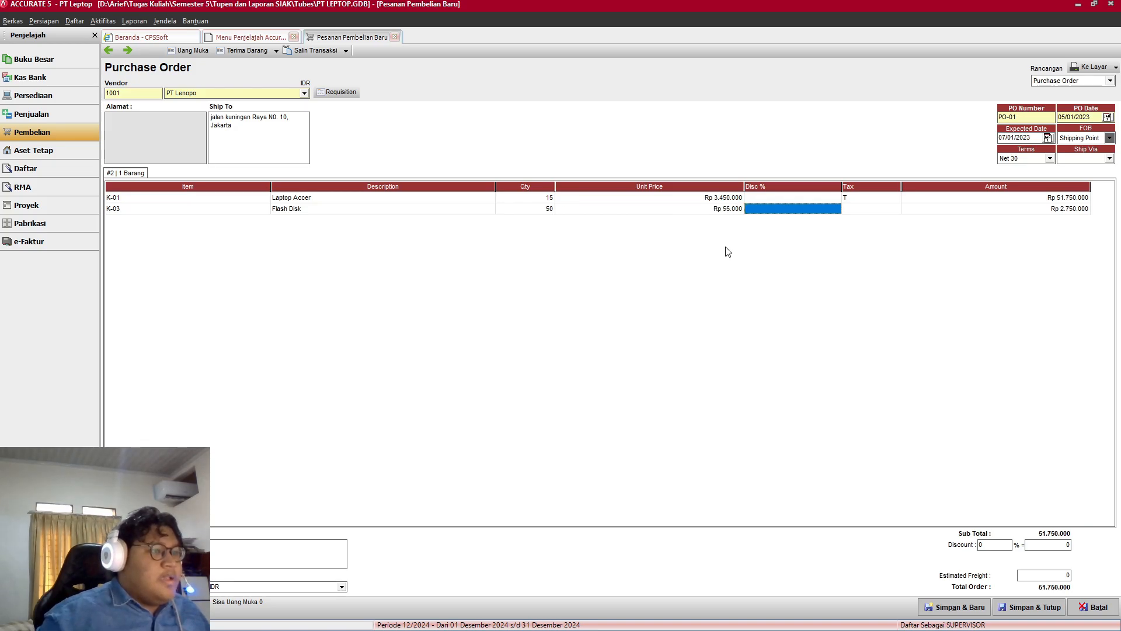
key("Tab")
type("T")
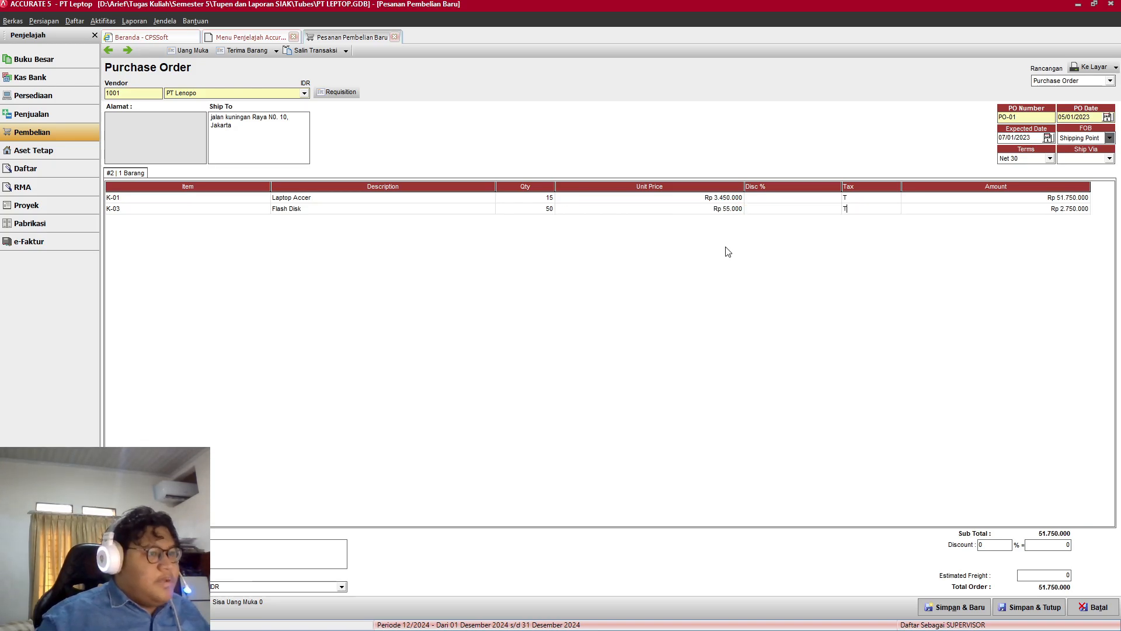
key("alt+Tab")
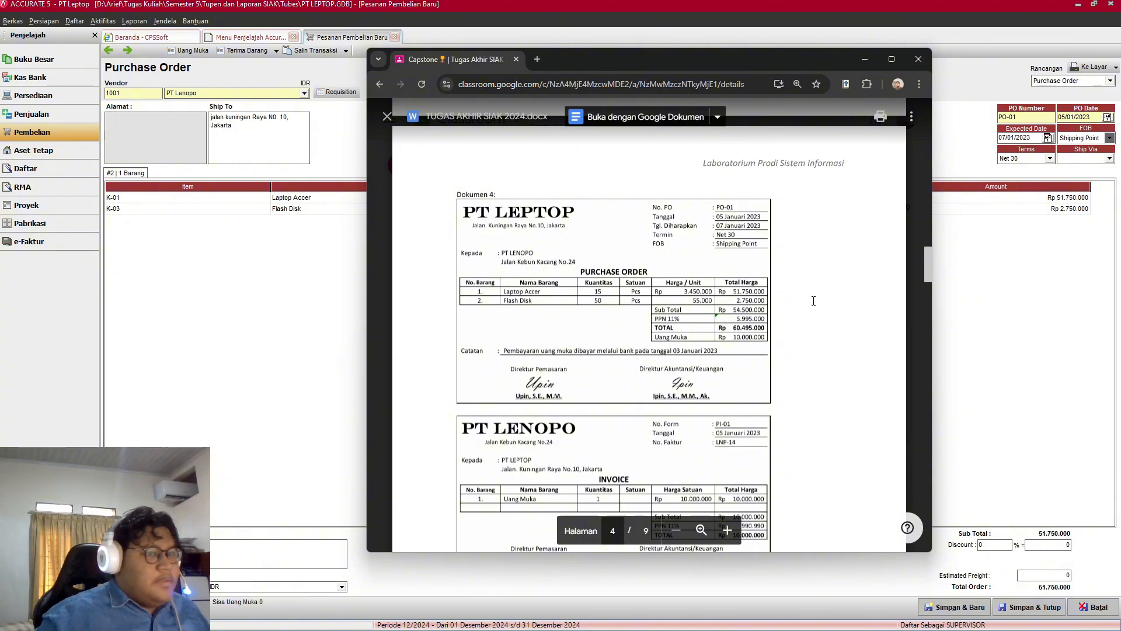
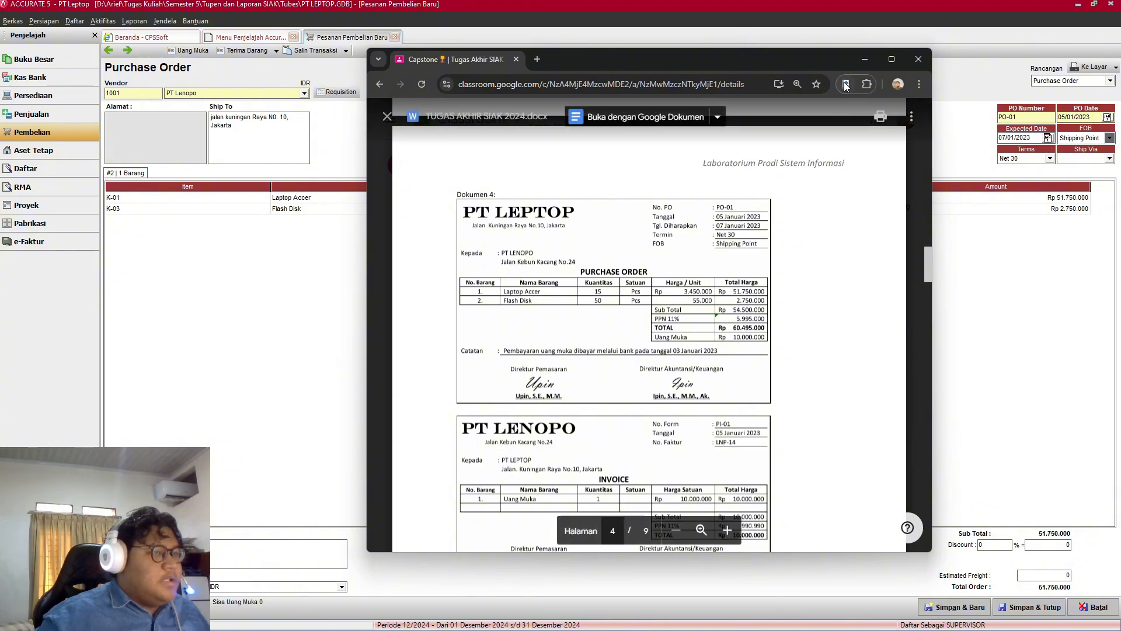
Step: Write the PO-01 memo stating the down payment was paid by bank, checking the reference wording
left_click(863, 65)
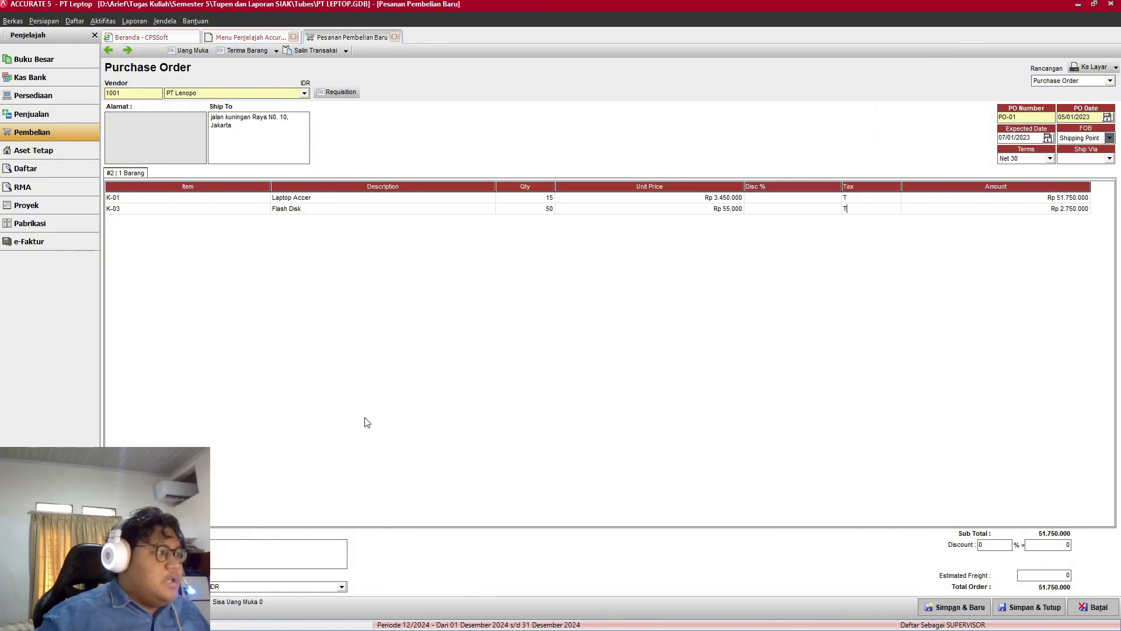
left_click(273, 551)
key("alt+Tab")
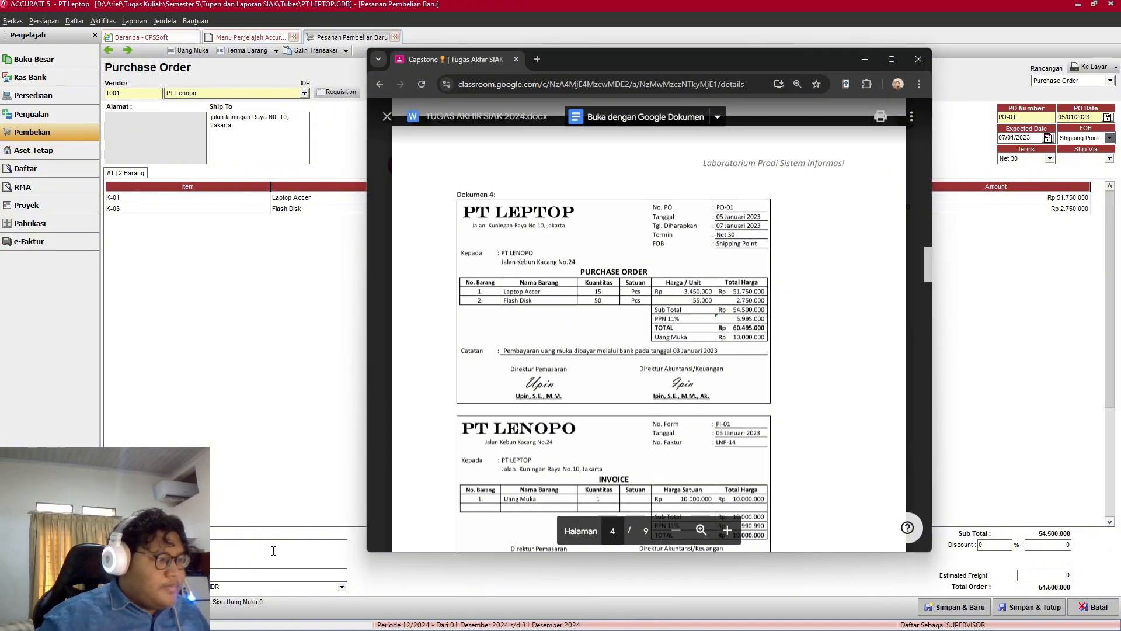
key("alt+Tab")
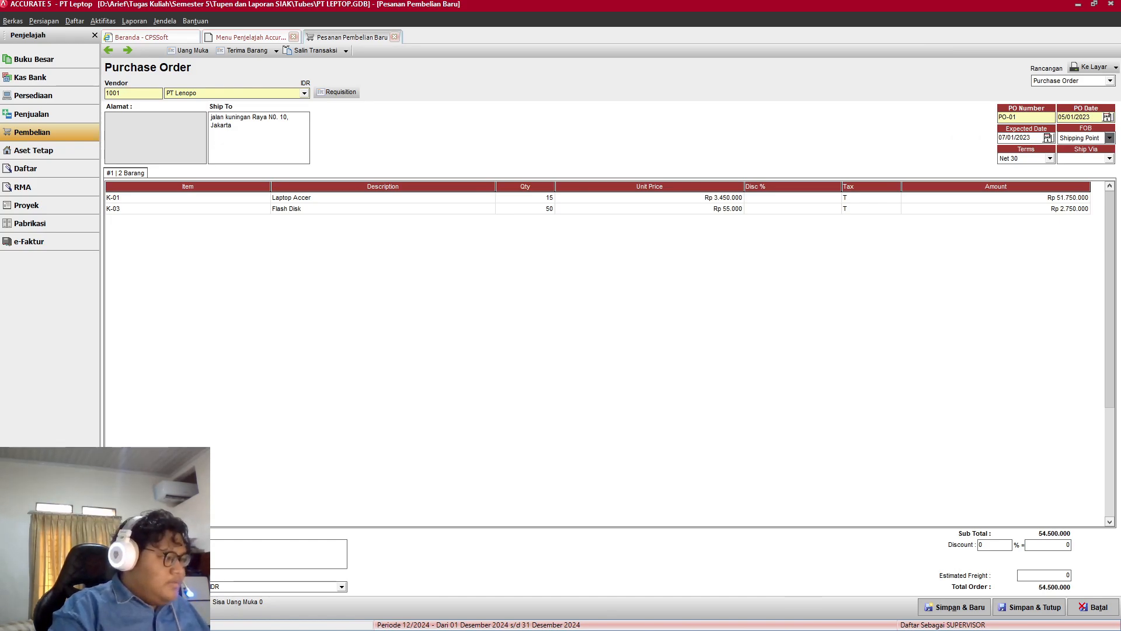
key("alt+Tab")
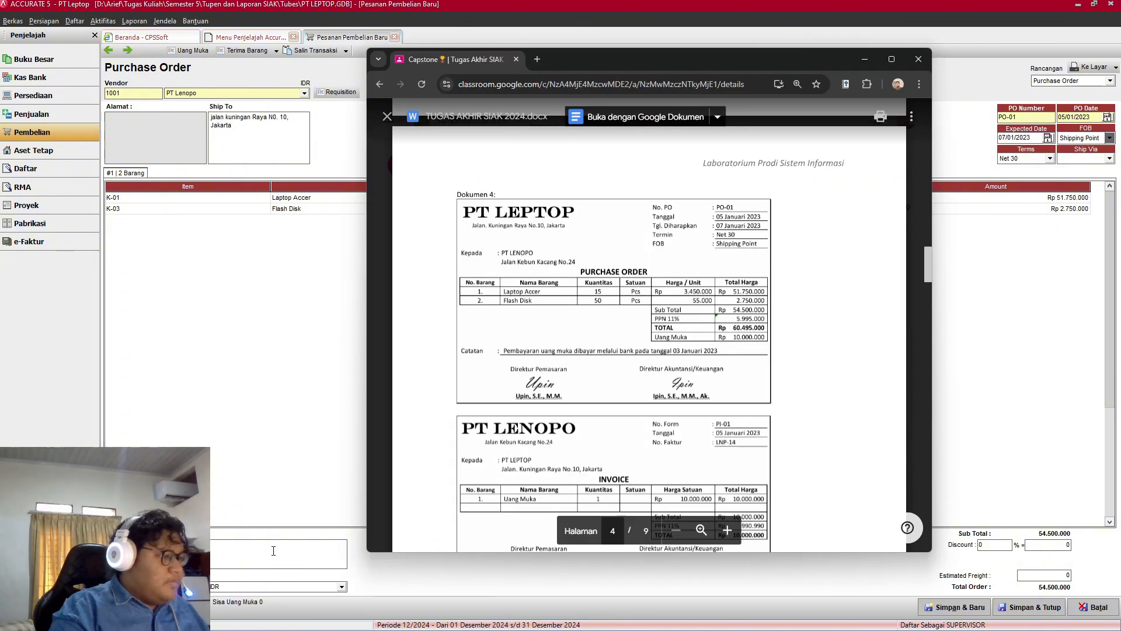
key("alt+Tab")
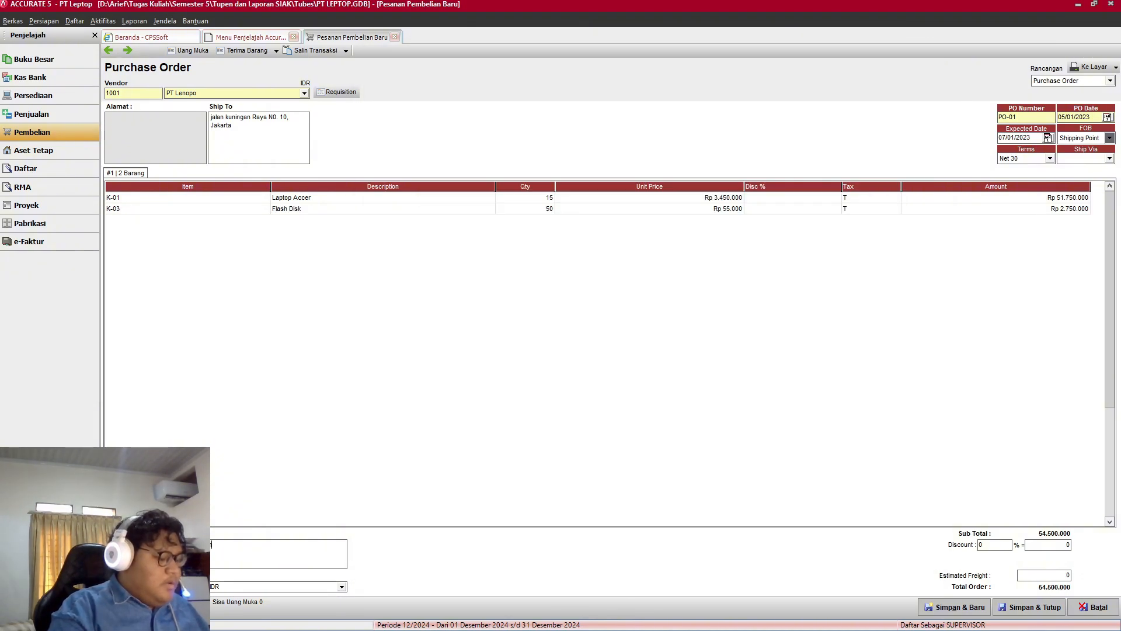
key("alt+Tab")
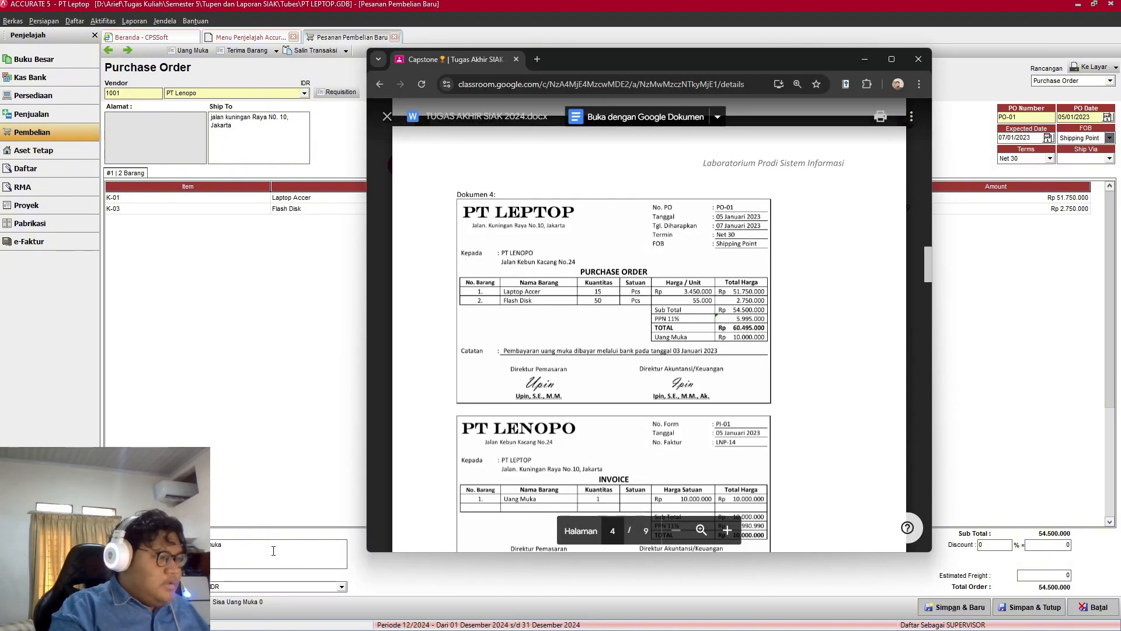
key("alt+Tab")
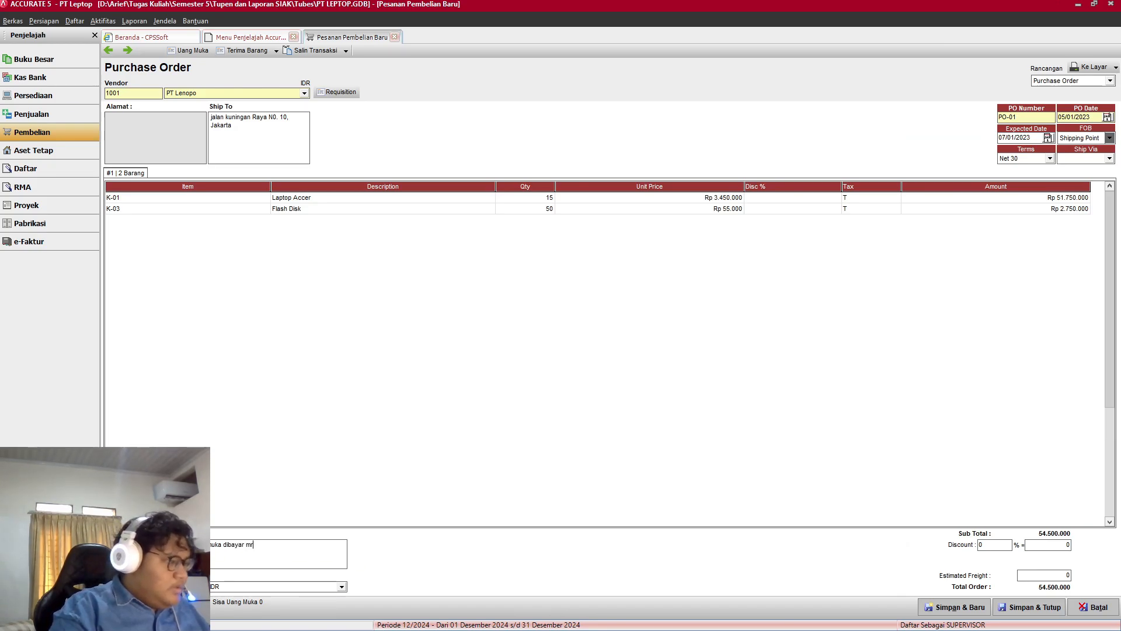
type("lui bank")
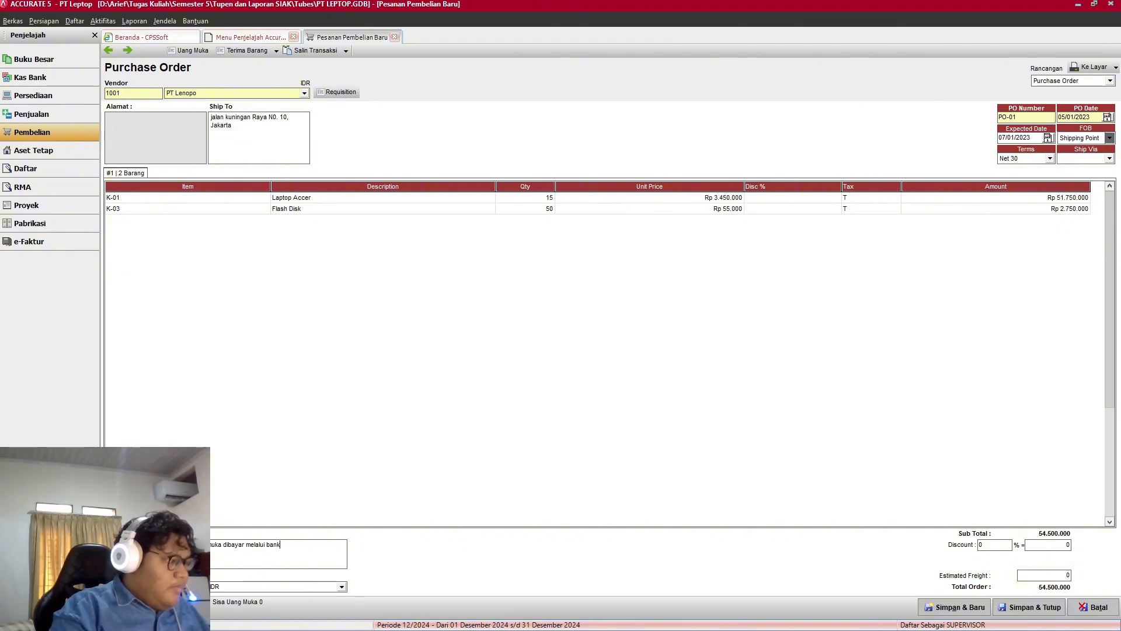
key("alt+Tab")
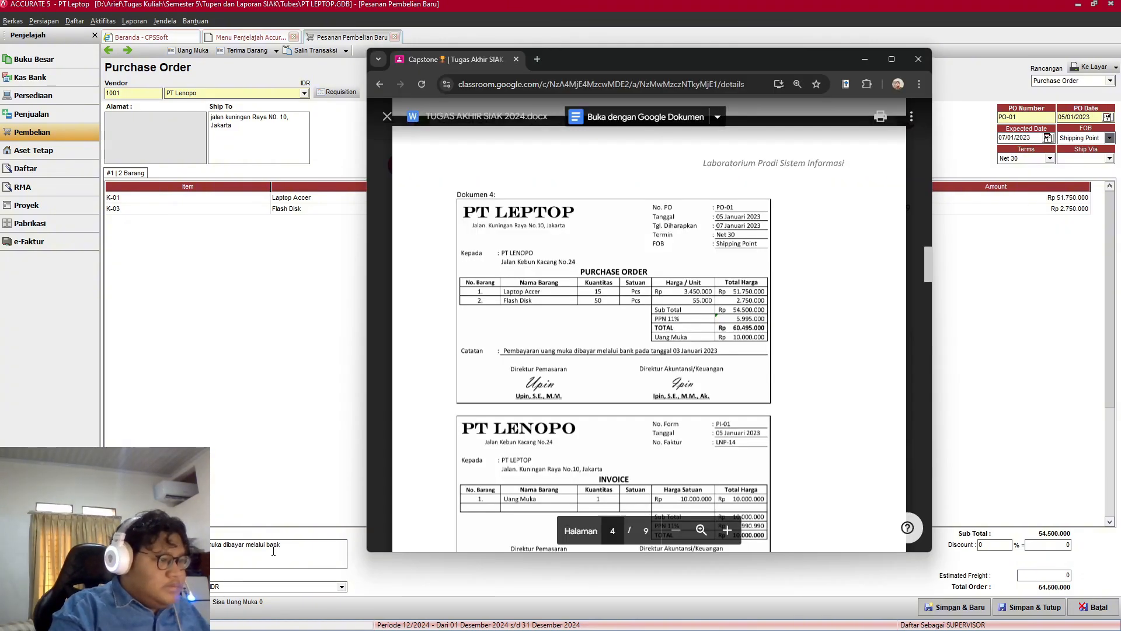
key("alt+Tab")
type("k pada tang")
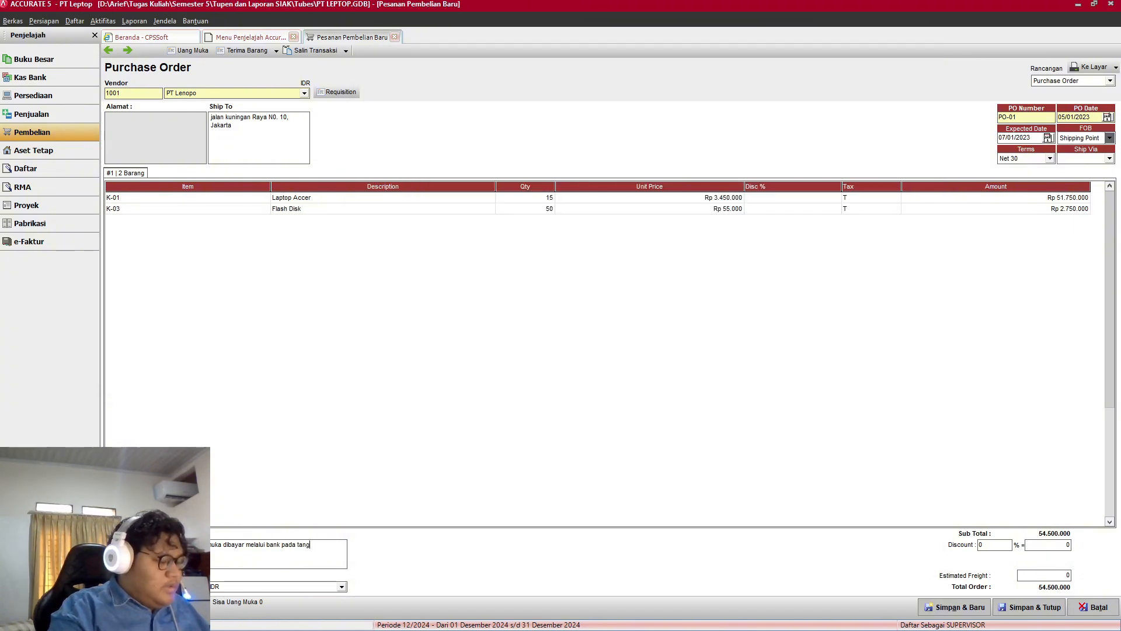
type("gal")
Step: Trim the memo after the date 03, then save and close purchase order PO-01
key("alt+Tab")
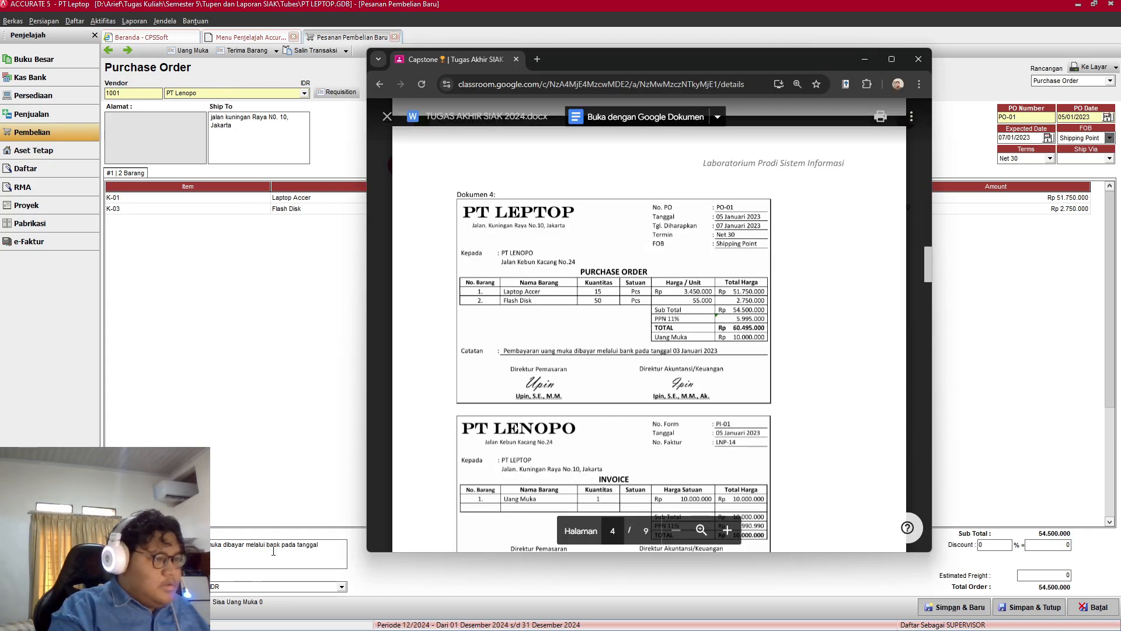
key("alt+Tab")
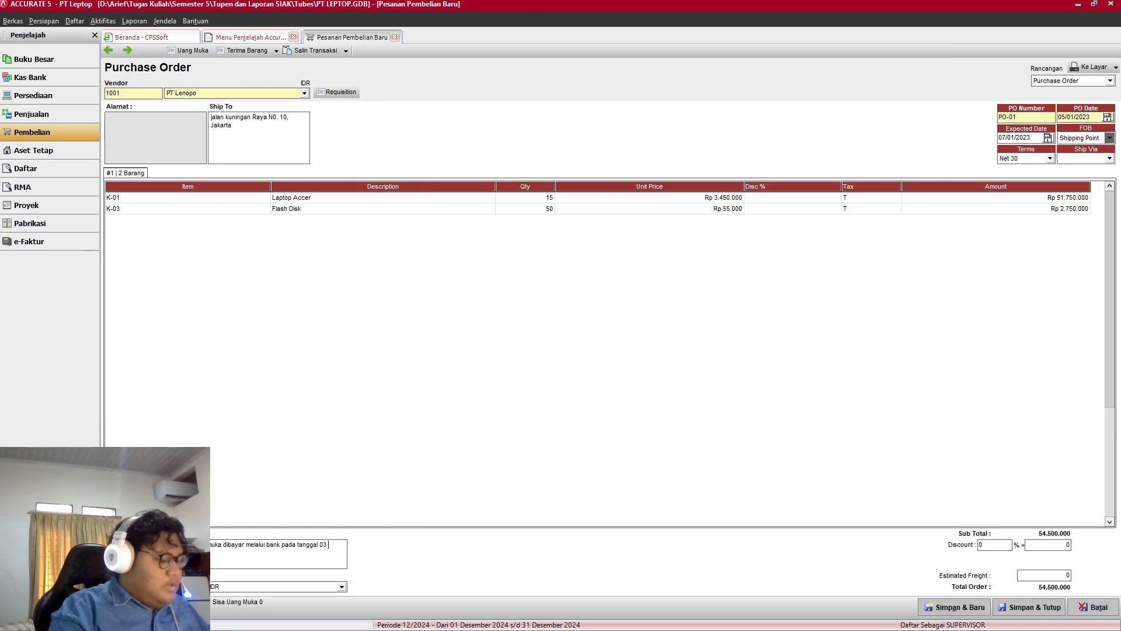
key("BackSpace")
key("BackSpace")
key("BackSpace")
key("BackSpace")
key("BackSpace")
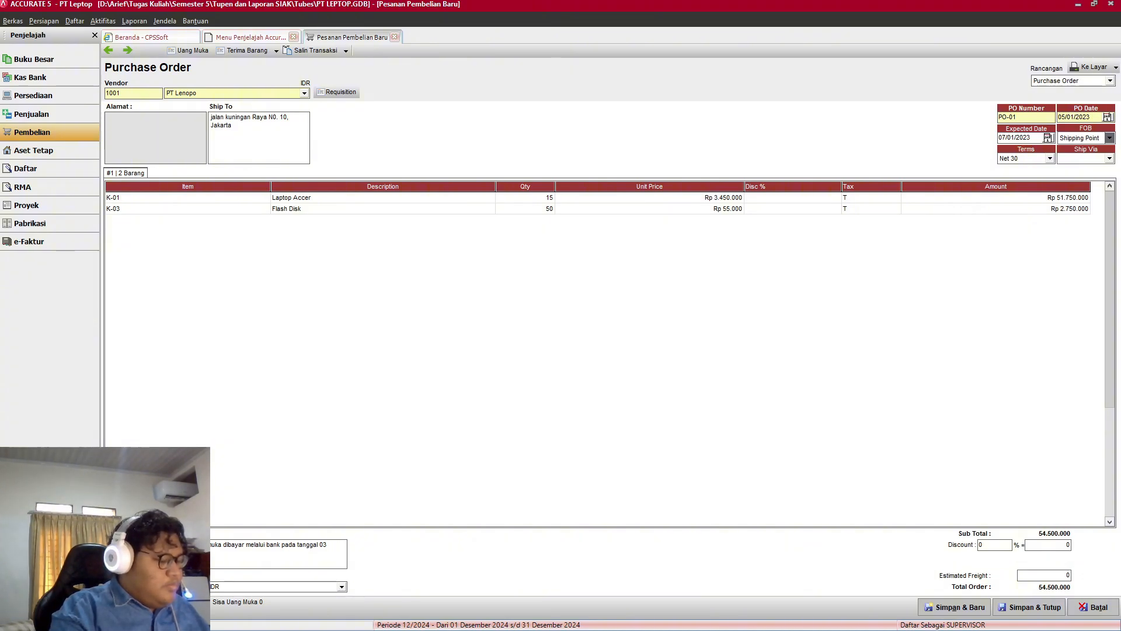
key("alt+Tab")
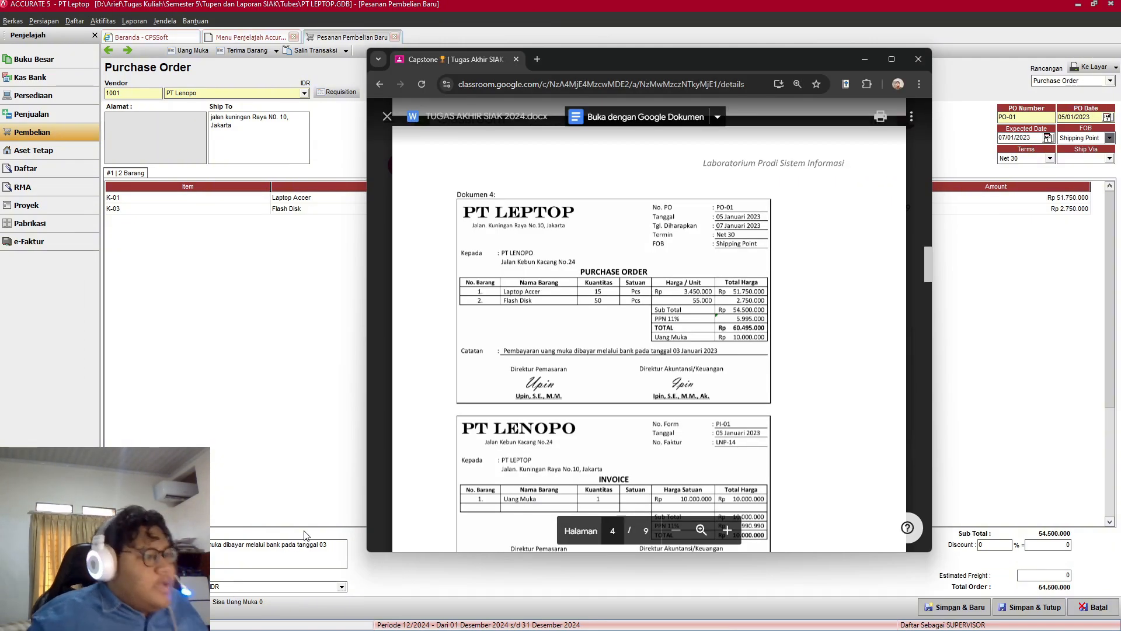
key("alt+Tab")
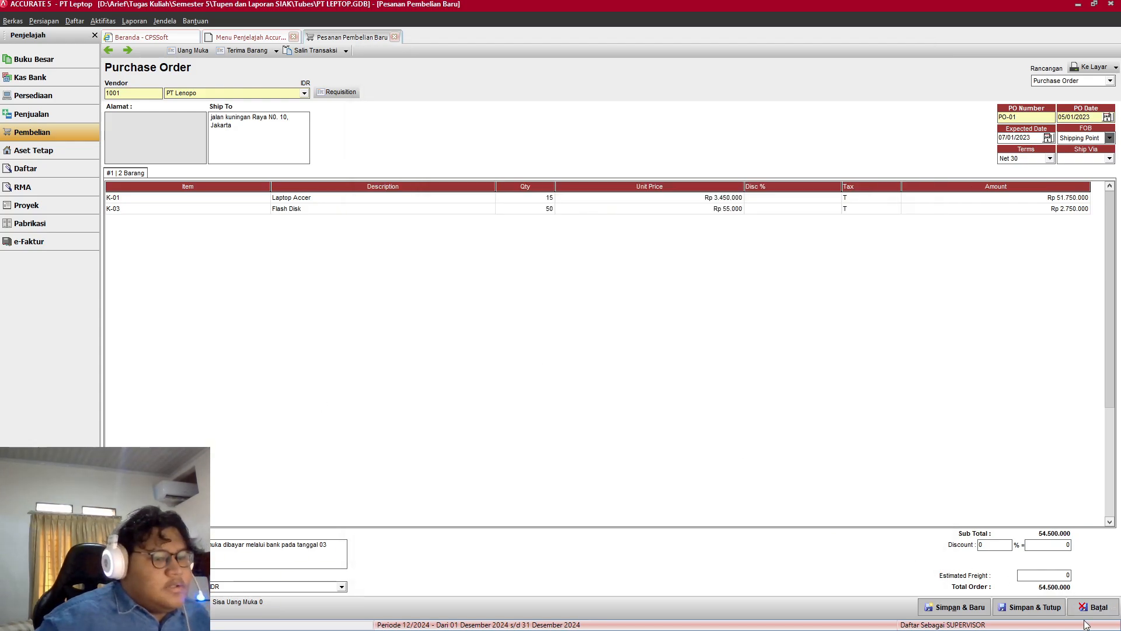
left_click(1029, 606)
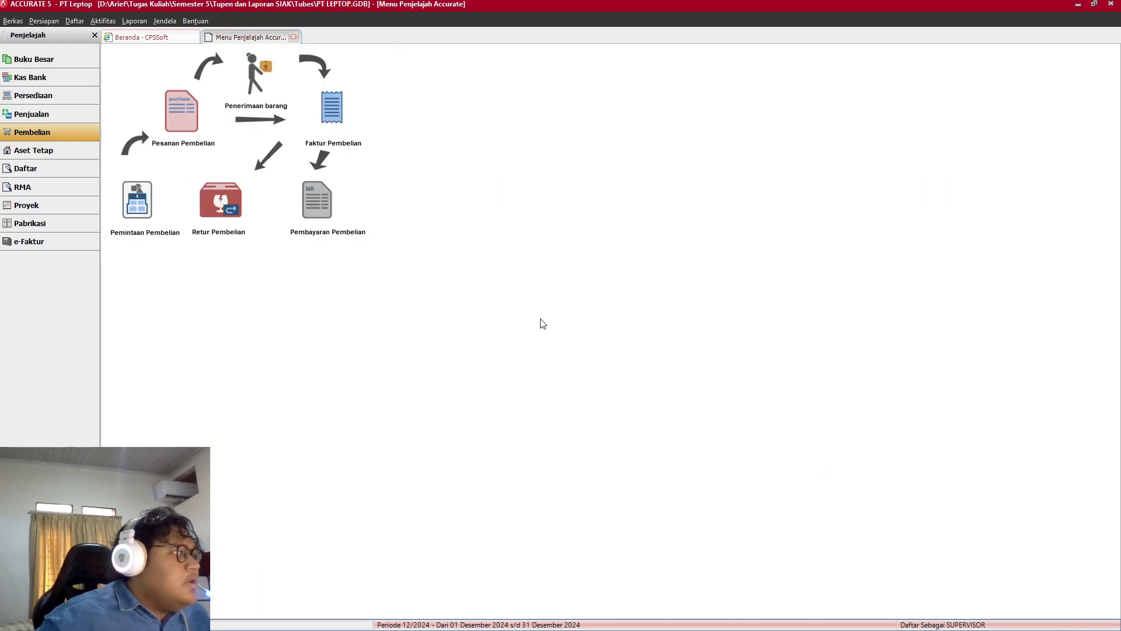
Step: Start a new purchase invoice with PT Lenopo as the vendor
key("alt+Tab")
scroll(618, 321, "down", 2)
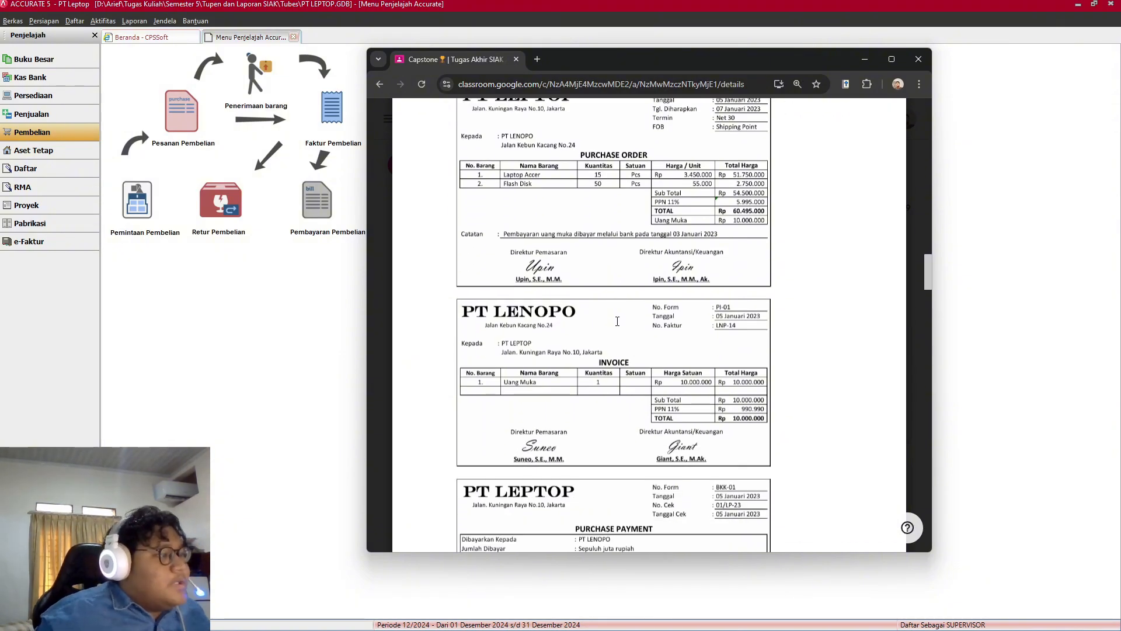
key("alt+Tab")
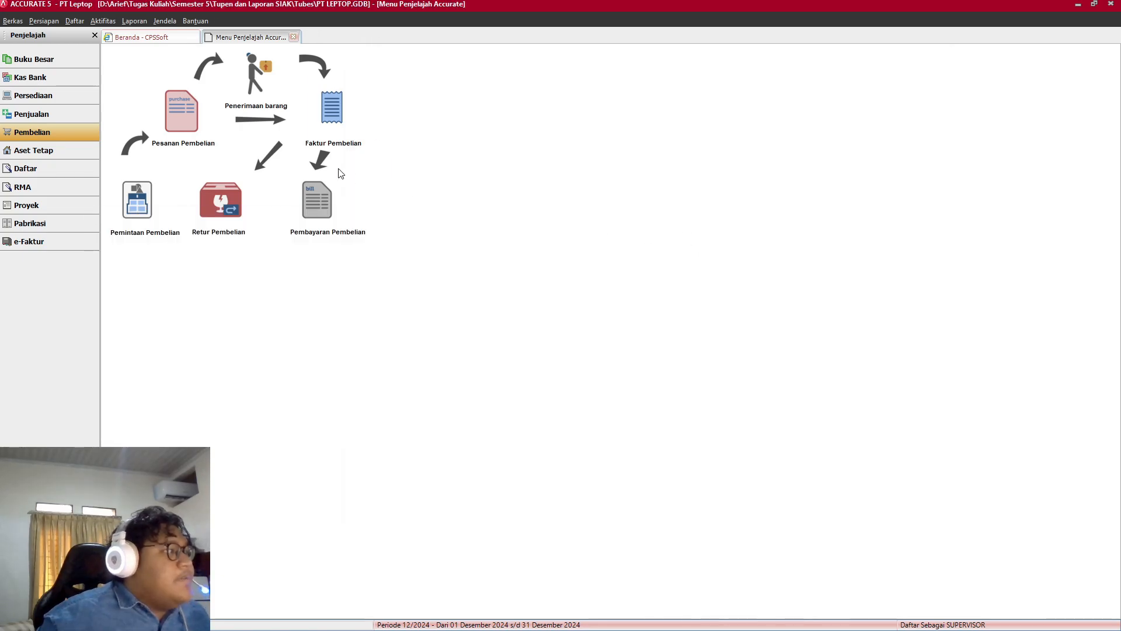
left_click(334, 124)
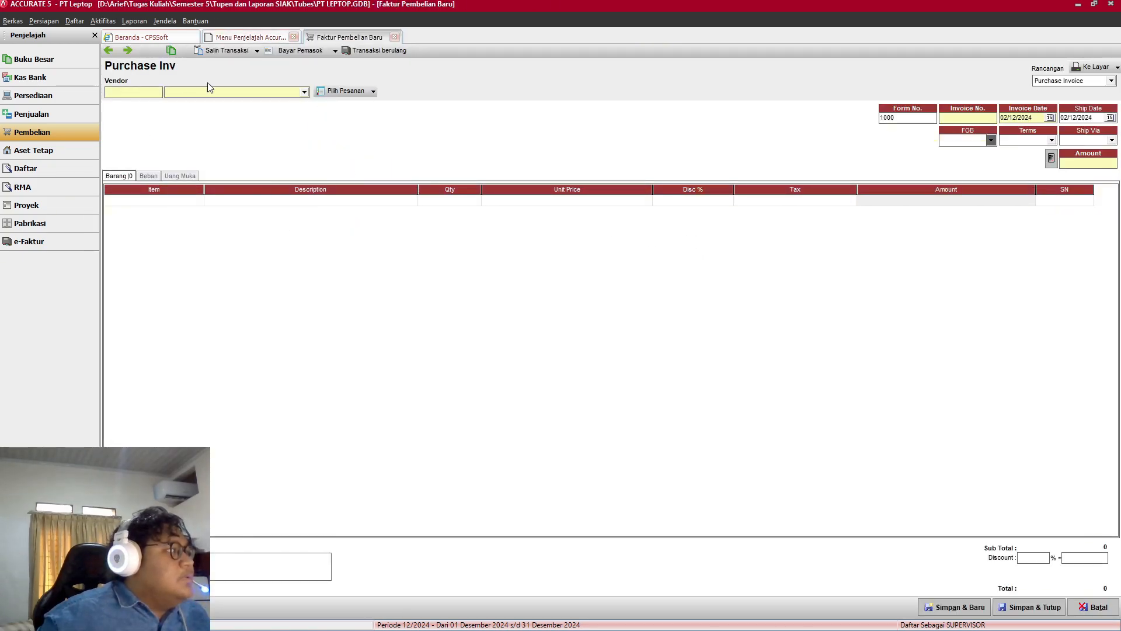
left_click(215, 92)
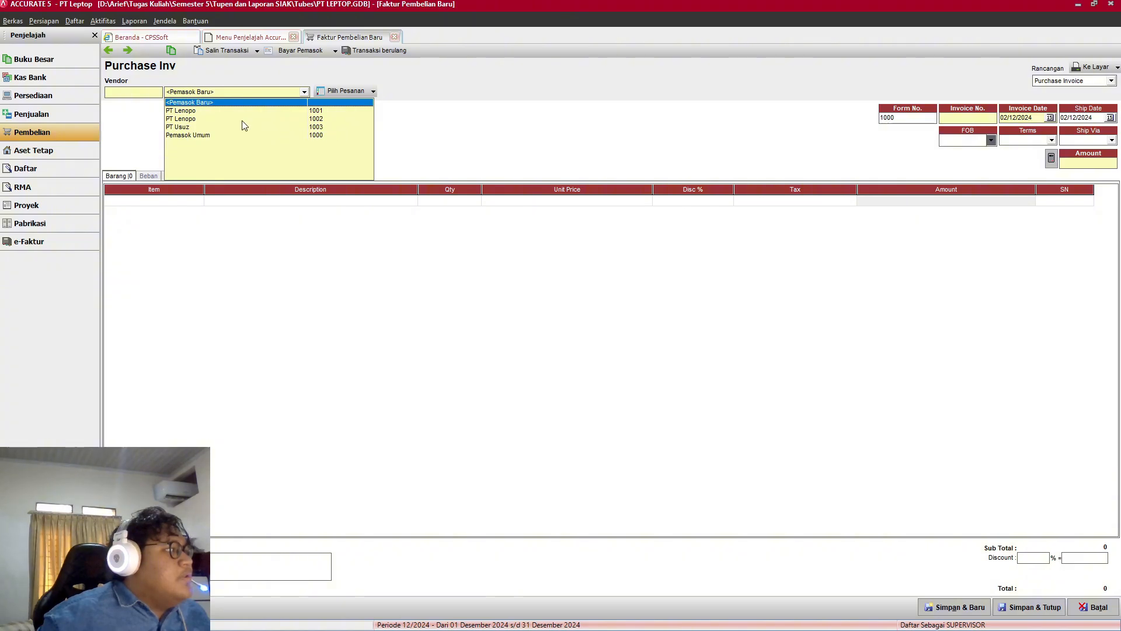
left_click(207, 111)
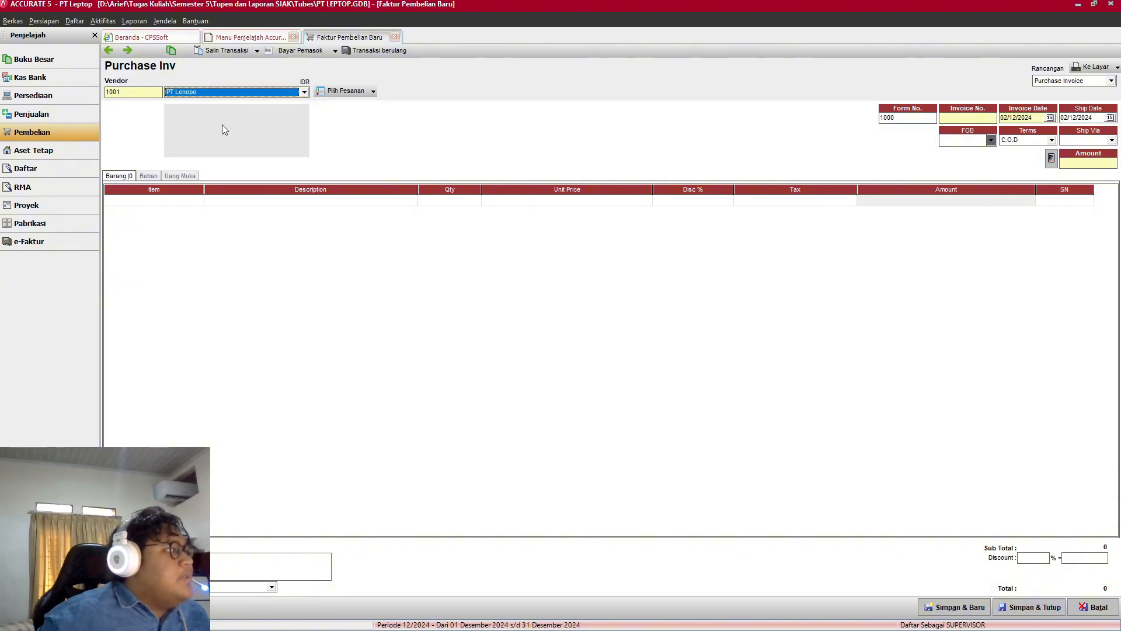
key("alt+Tab")
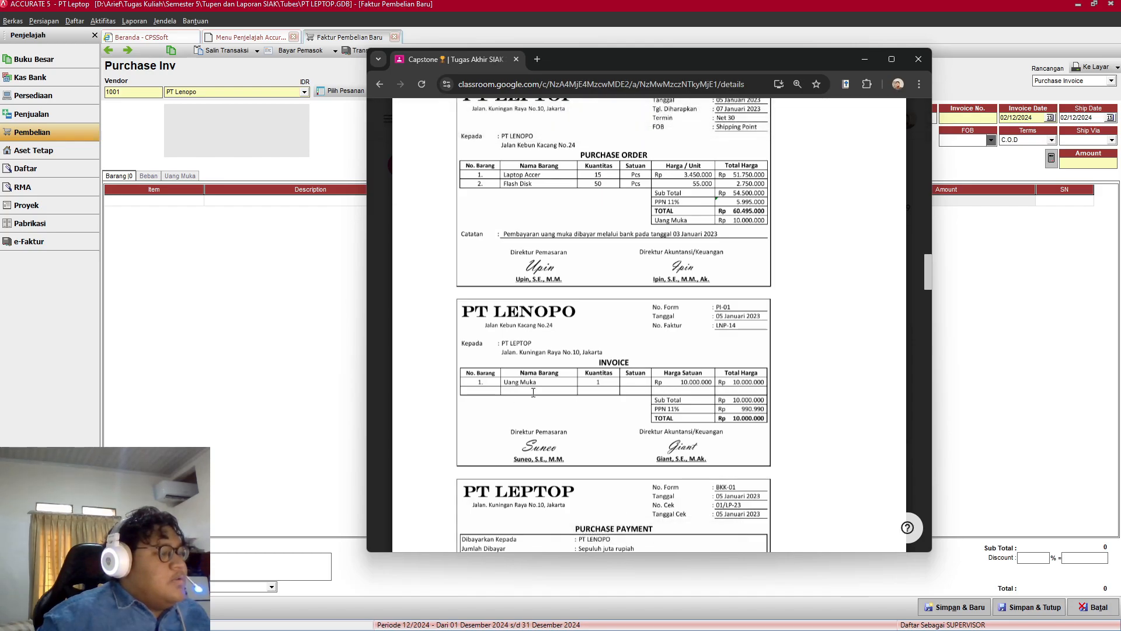
key("alt+Tab")
key("alt+Tab")
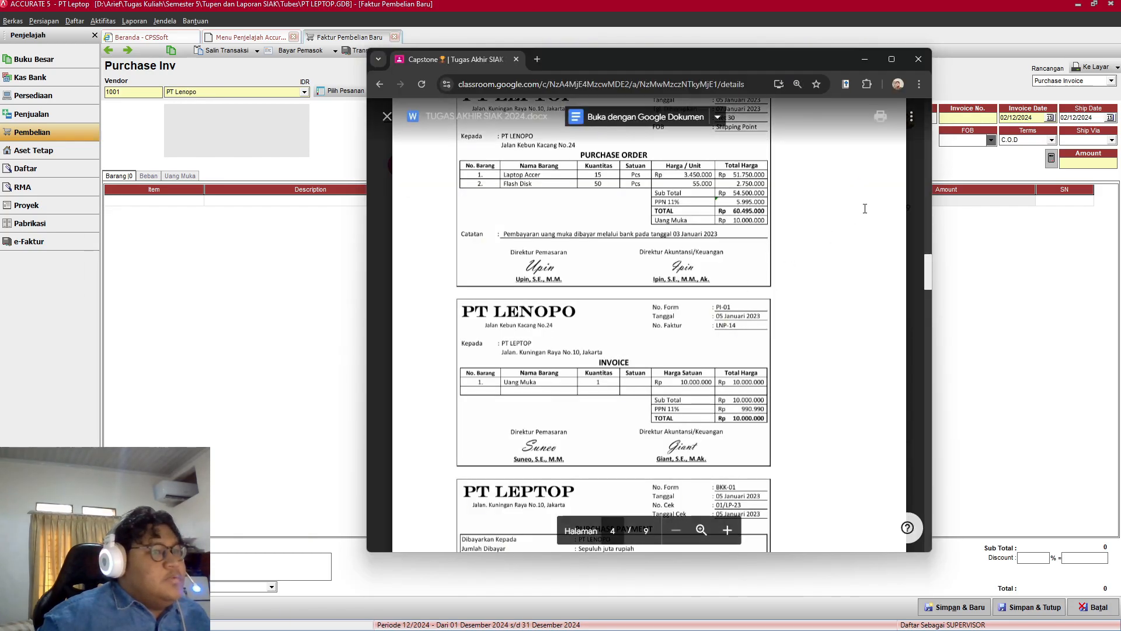
key("alt+Tab")
Step: Enter form number PI-01 on the purchase invoice
left_click(917, 119)
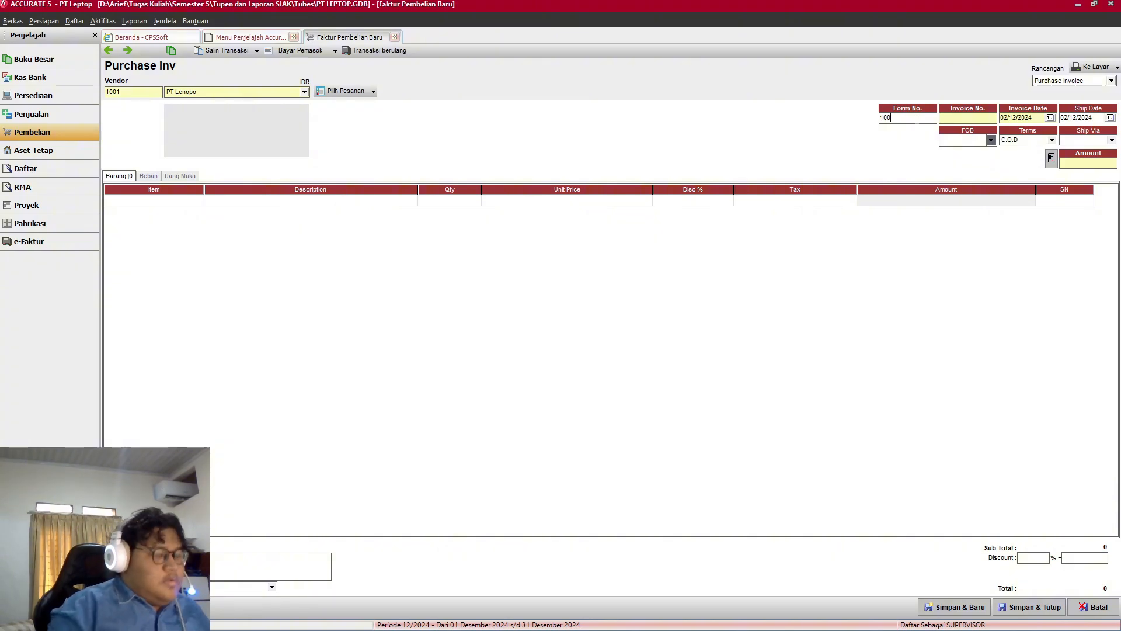
key("alt+Tab")
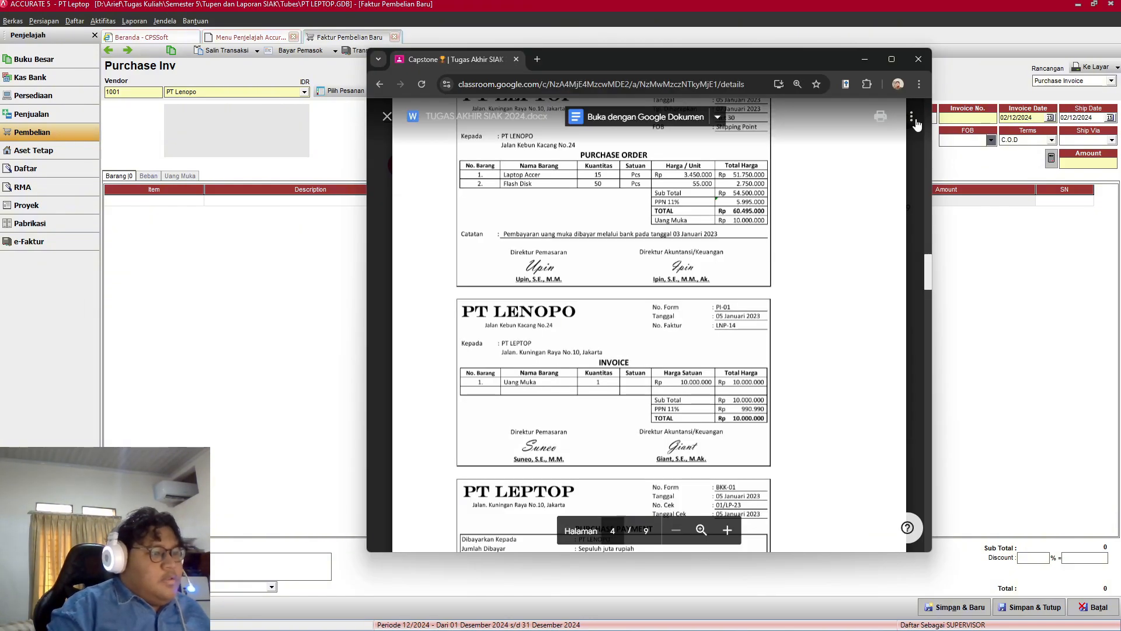
key("alt+Tab")
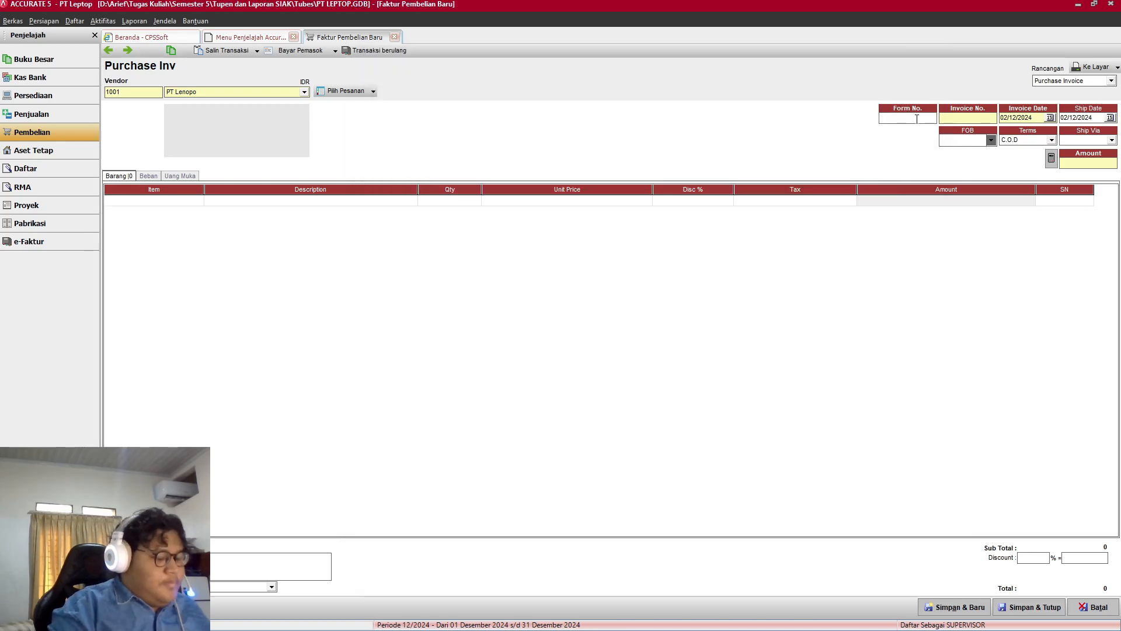
type("PI-")
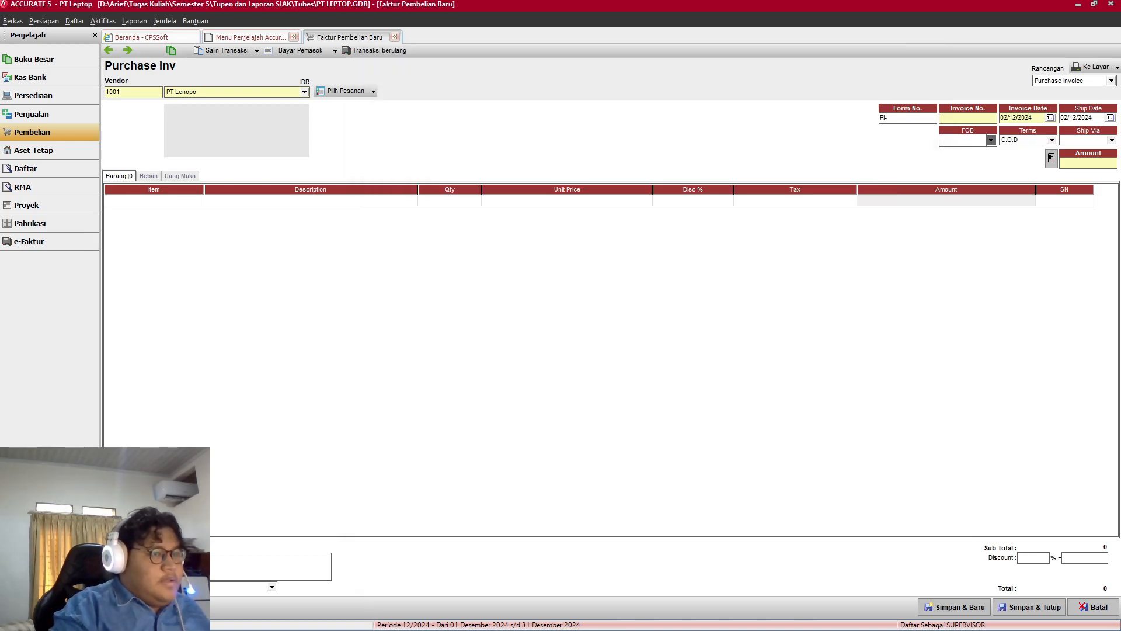
key("alt+Tab")
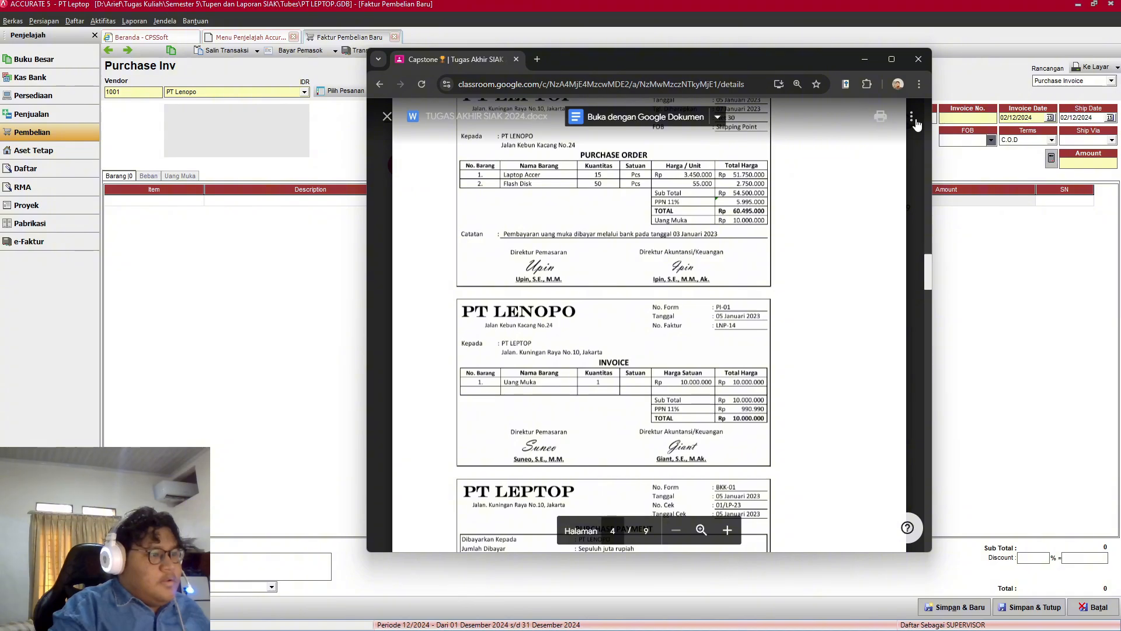
key("alt+Tab")
type("01")
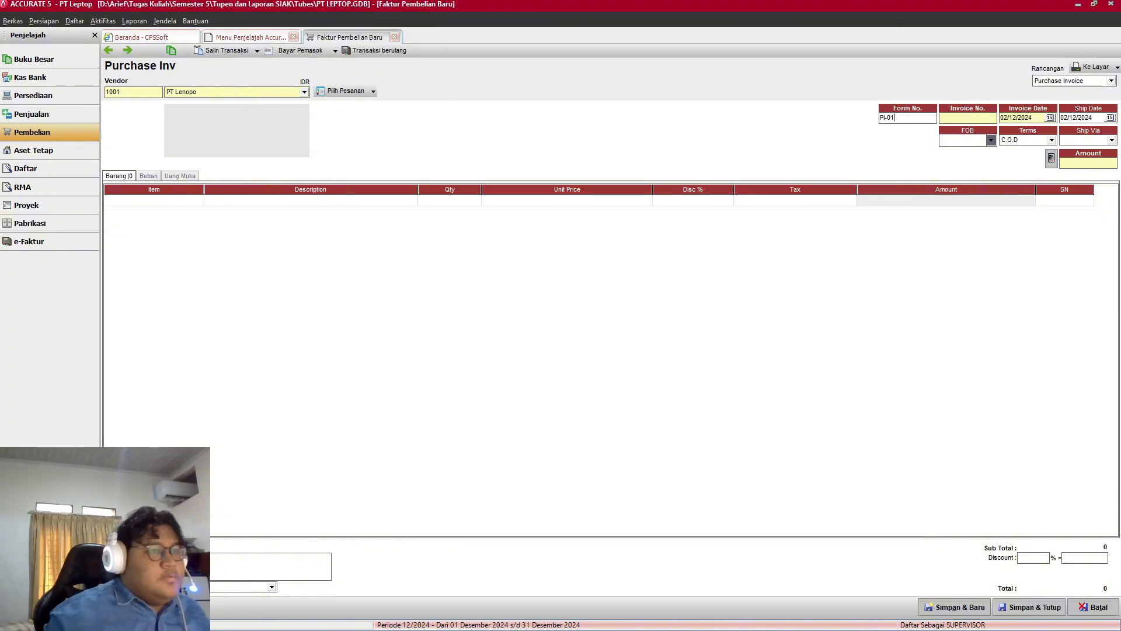
key("alt+Tab")
key("alt+Tab")
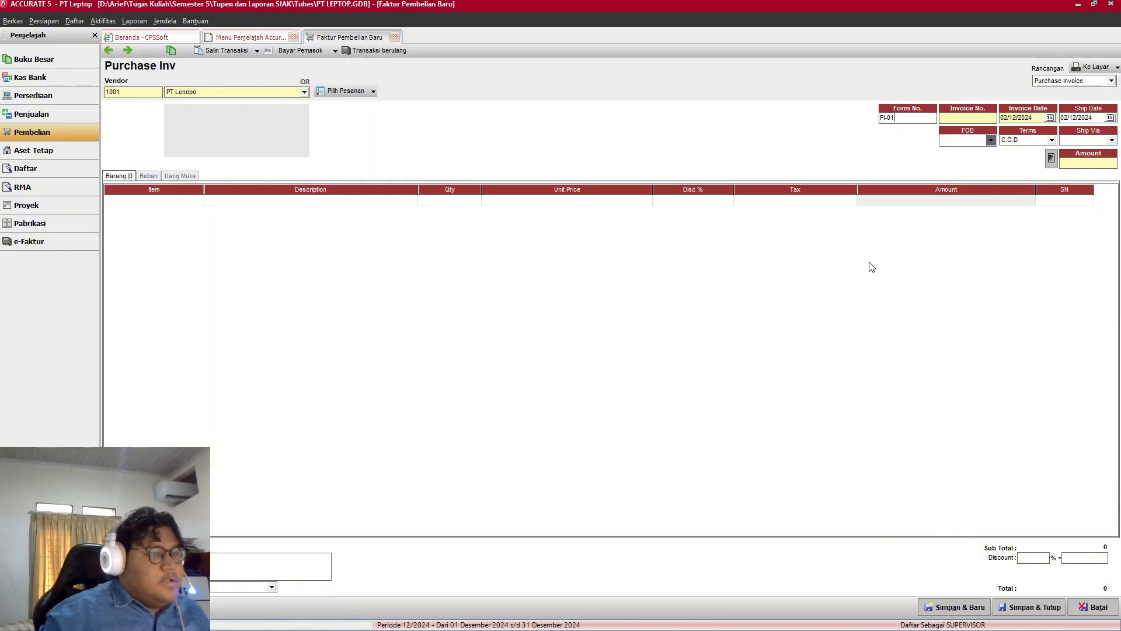
Step: Enter vendor invoice number LNP-14
left_click(942, 118)
type("L")
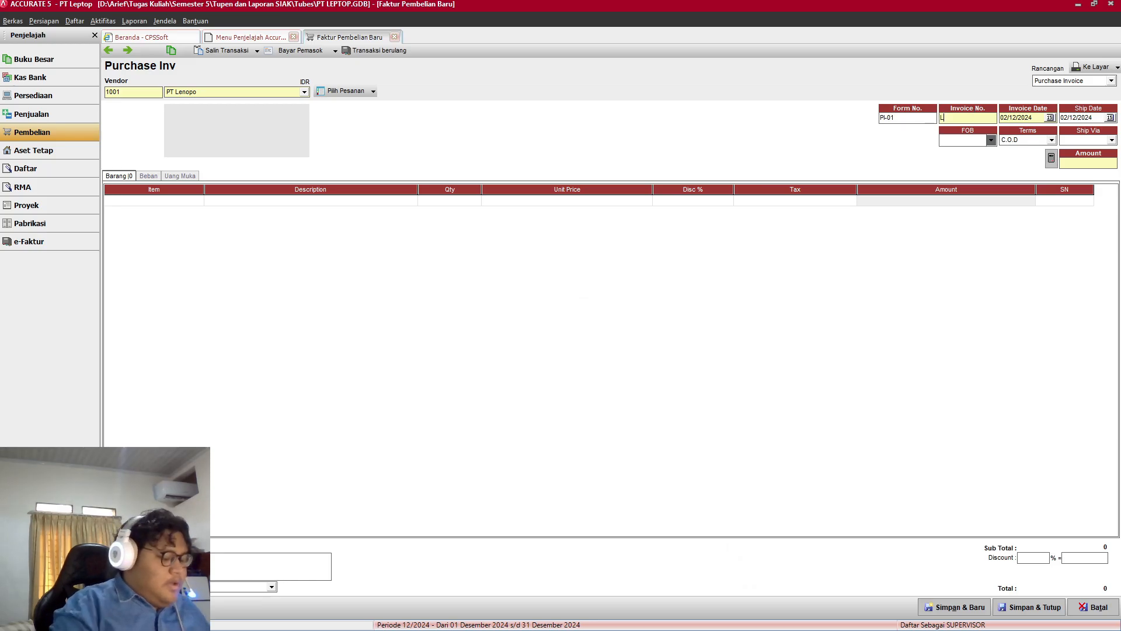
type("NP-")
key("alt+Tab")
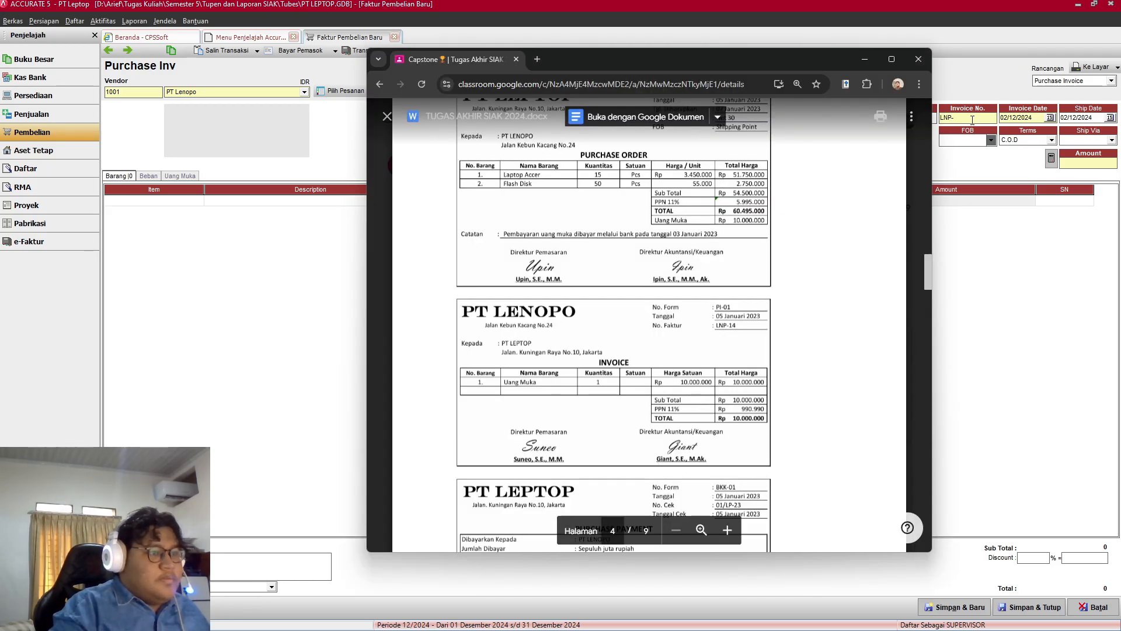
key("alt+Tab")
type("14")
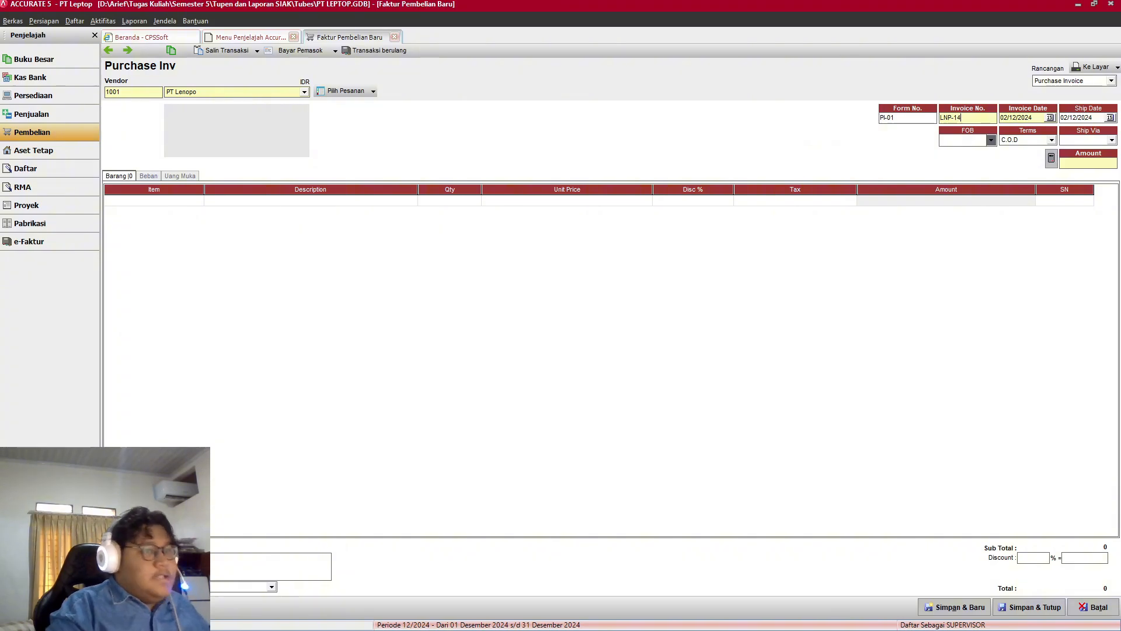
key("alt+Tab")
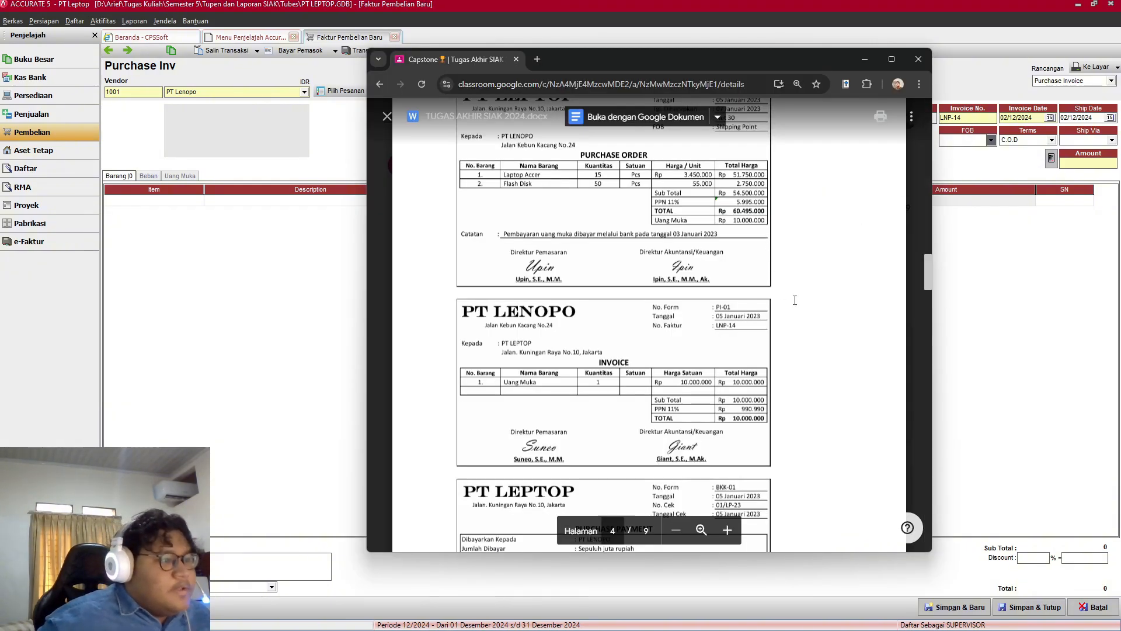
key("alt+Tab")
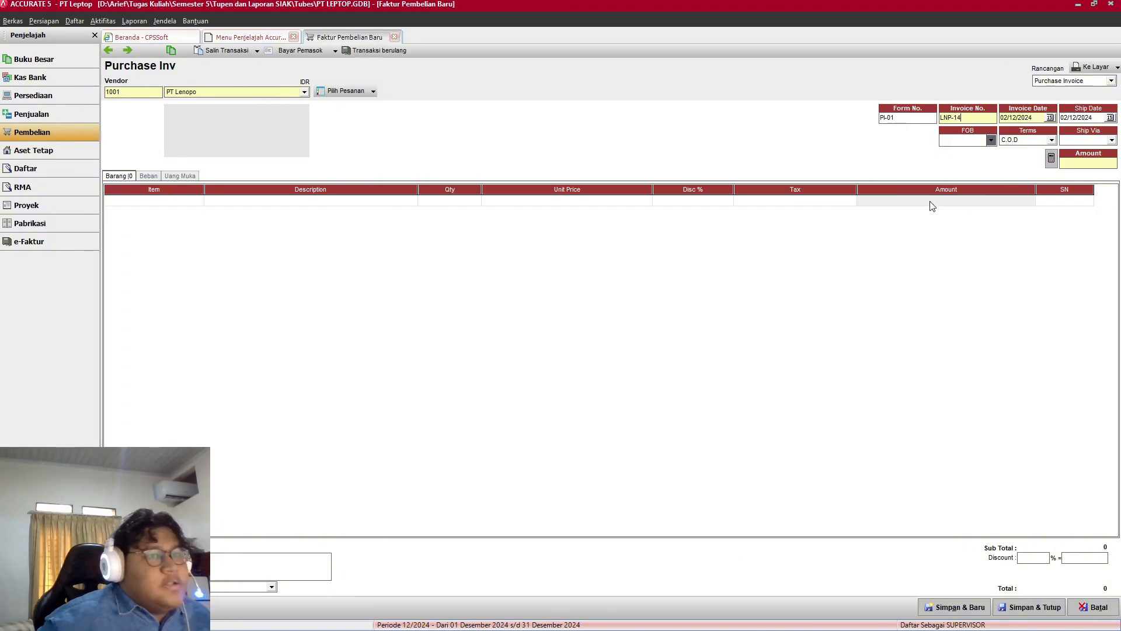
Step: Change the invoice date to 05/01/2023
left_click(1050, 119)
double_click(1030, 118)
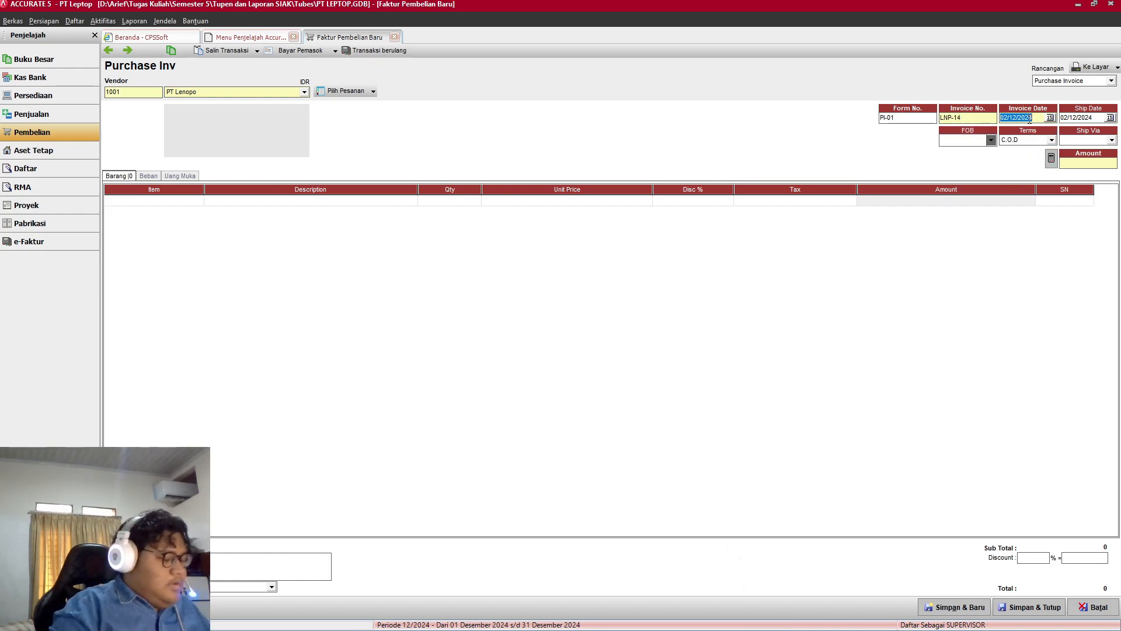
type("0")
type("50120")
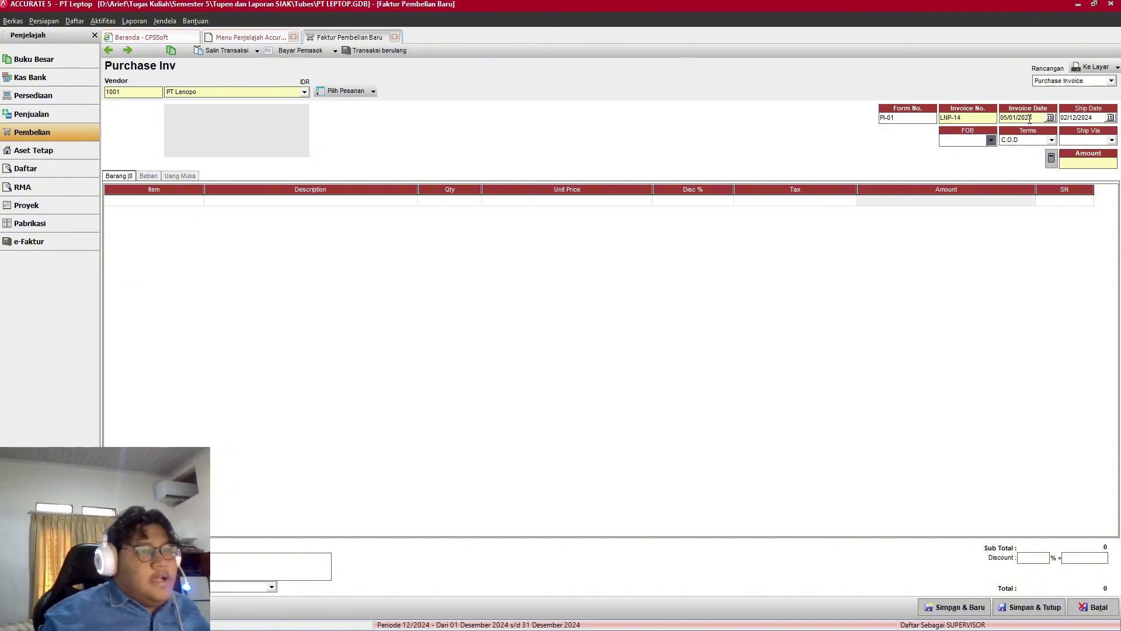
key("alt+Tab")
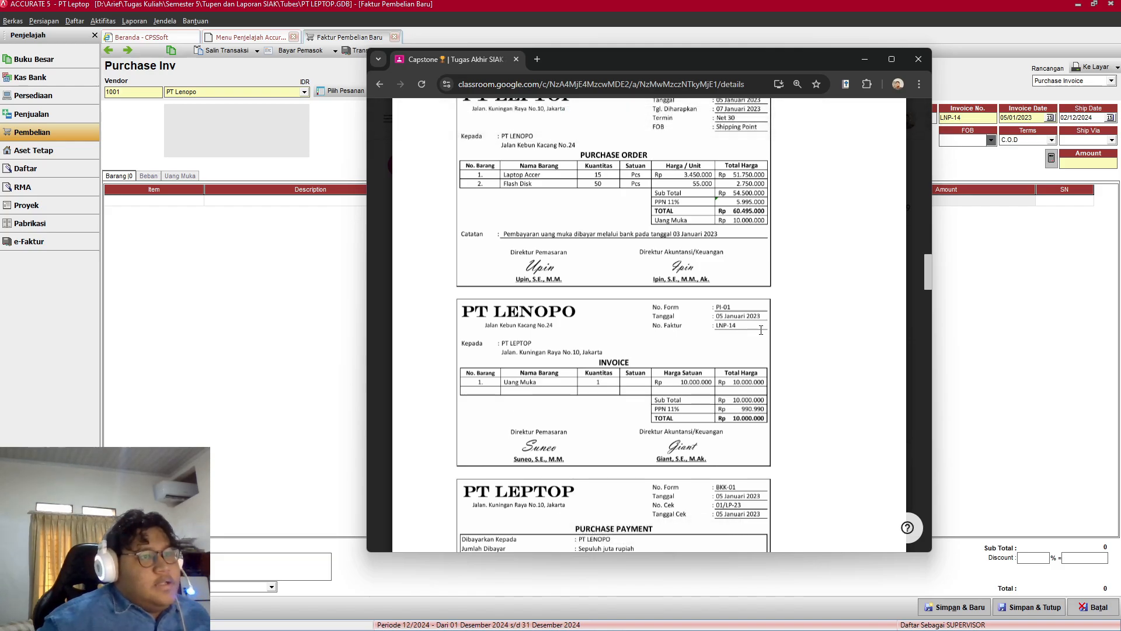
scroll(720, 357, "down", 1)
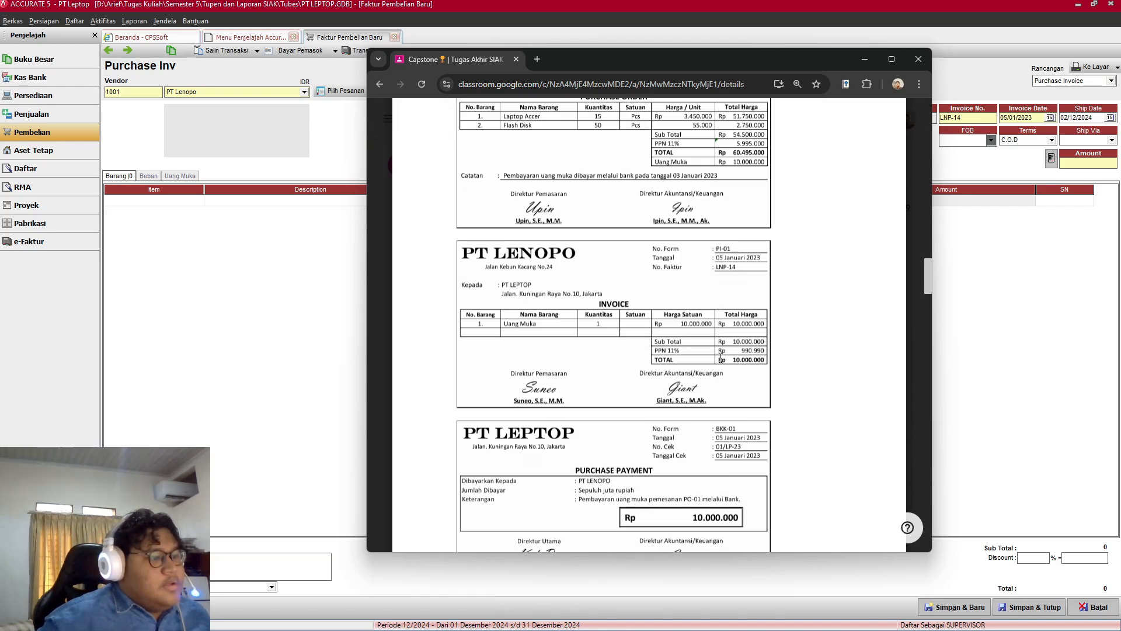
scroll(736, 350, "up", 2)
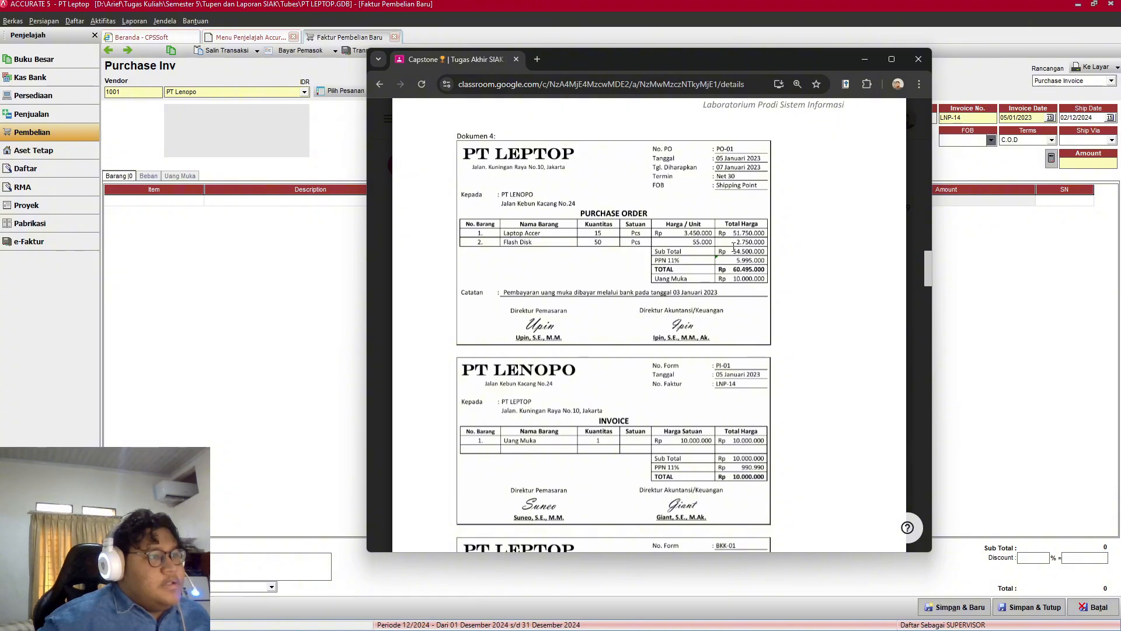
Step: Set payment terms to Net 30 and FOB to Shipping Point
left_click(1052, 140)
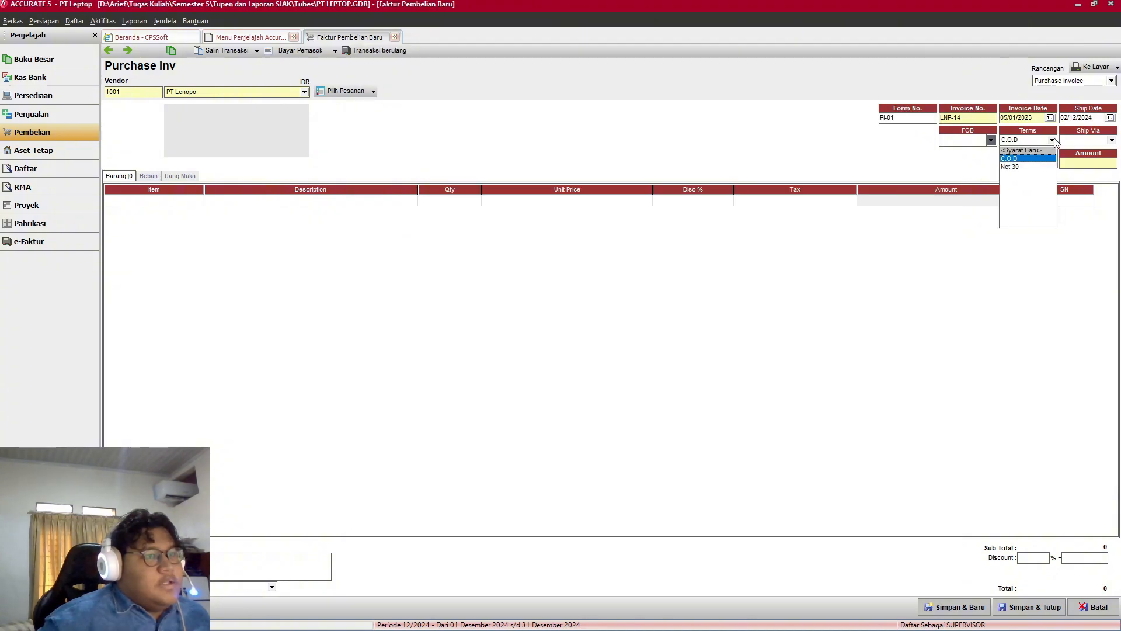
left_click(1021, 168)
left_click(991, 140)
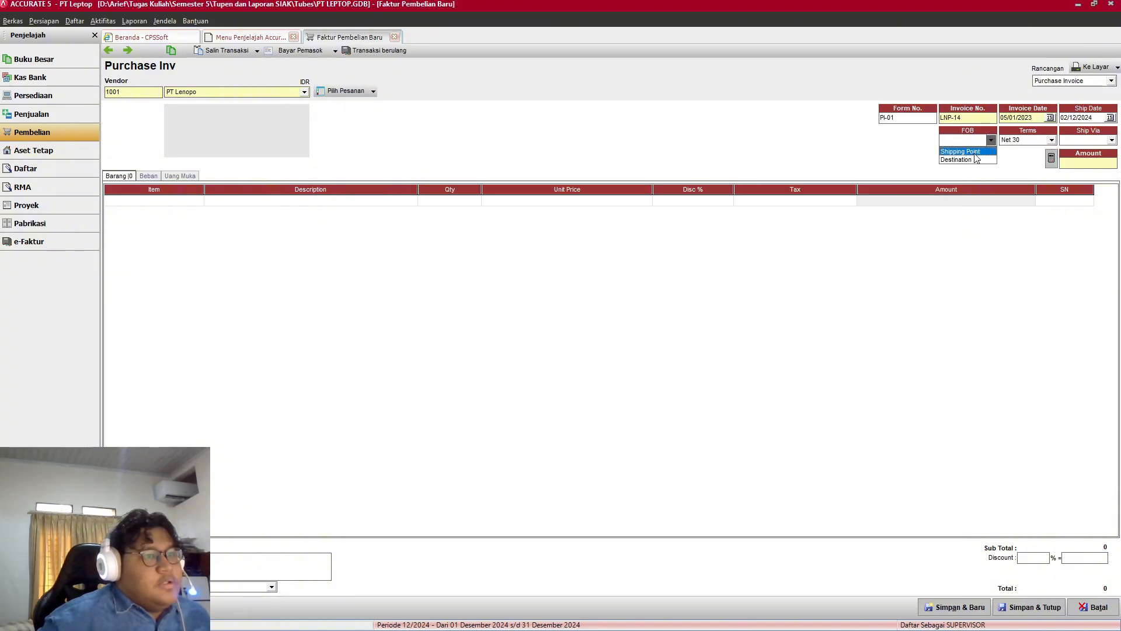
left_click(975, 159)
Step: Set the ship date to 07/01/2023 and go to the Beban expenses page
key("alt+Tab")
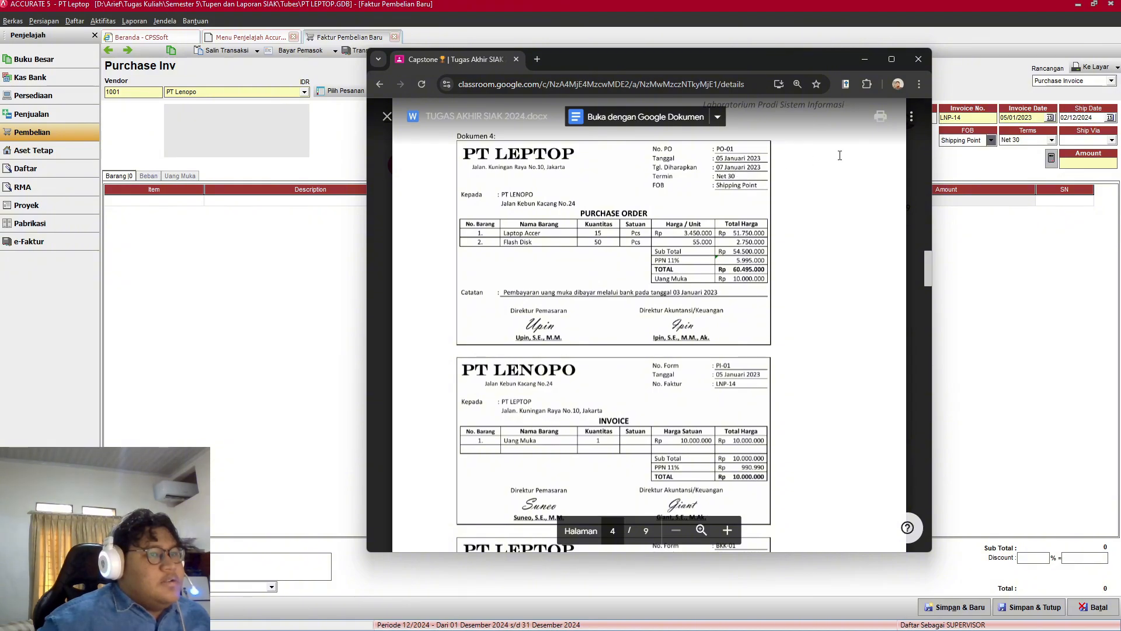
left_click(867, 60)
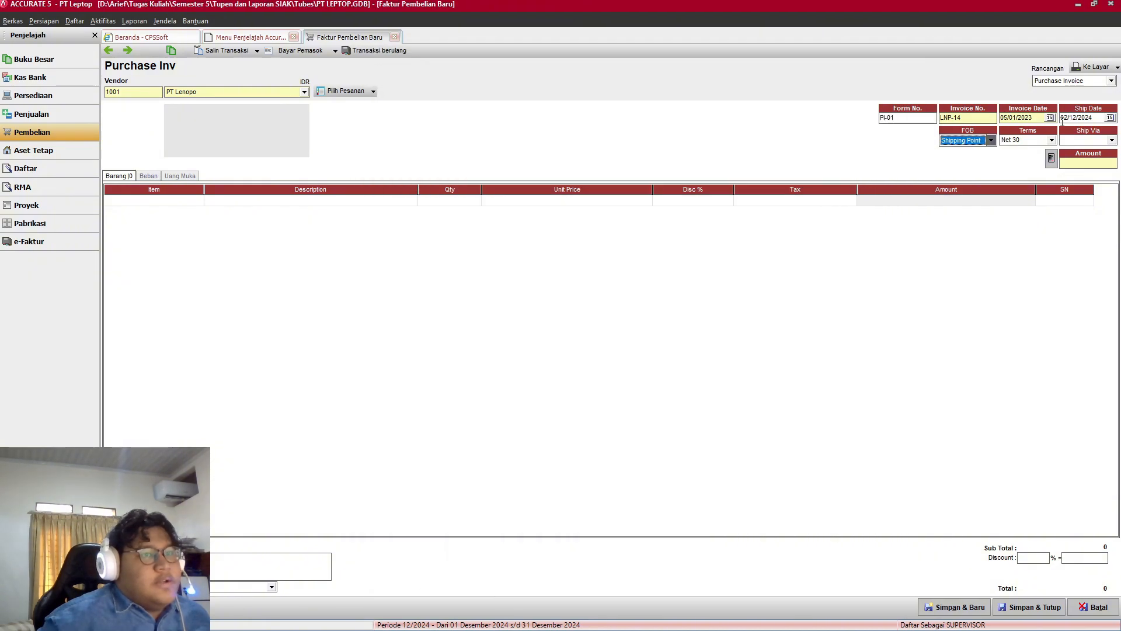
left_click(1098, 116)
key("BackSpace")
key("BackSpace")
key("BackSpace")
key("BackSpace")
key("BackSpace")
key("BackSpace")
key("BackSpace")
key("BackSpace")
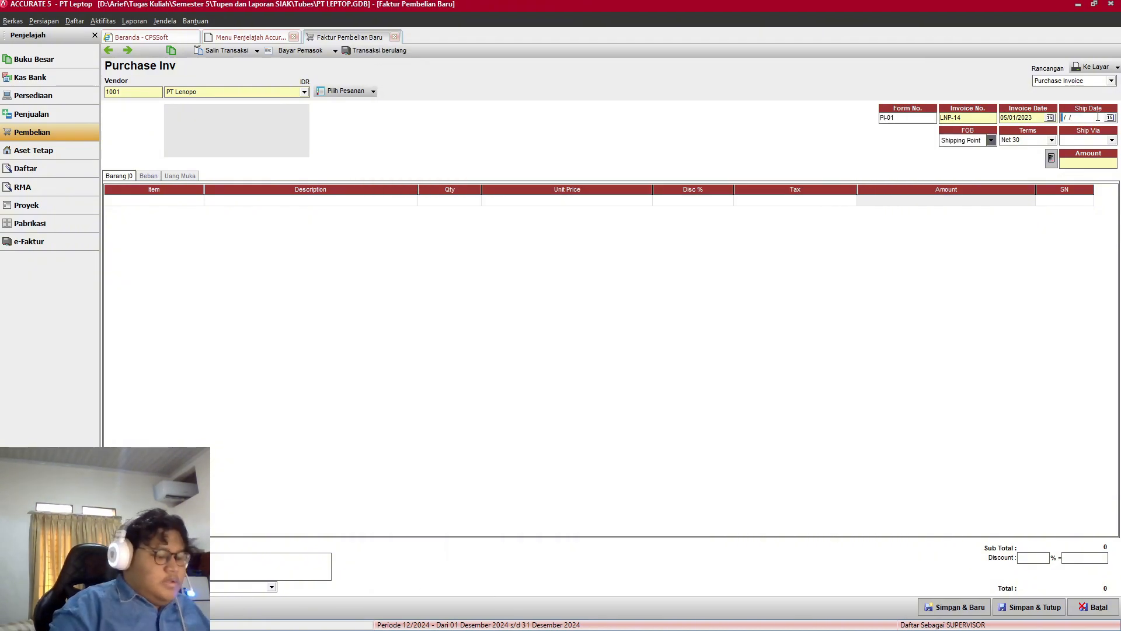
type("0")
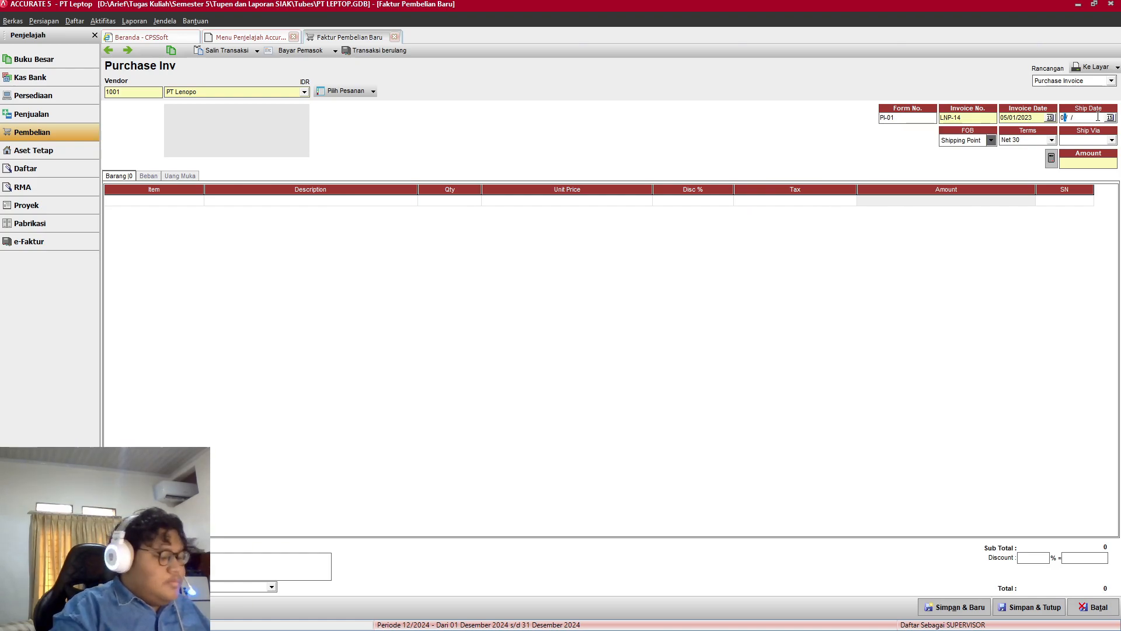
type("7/01/2023")
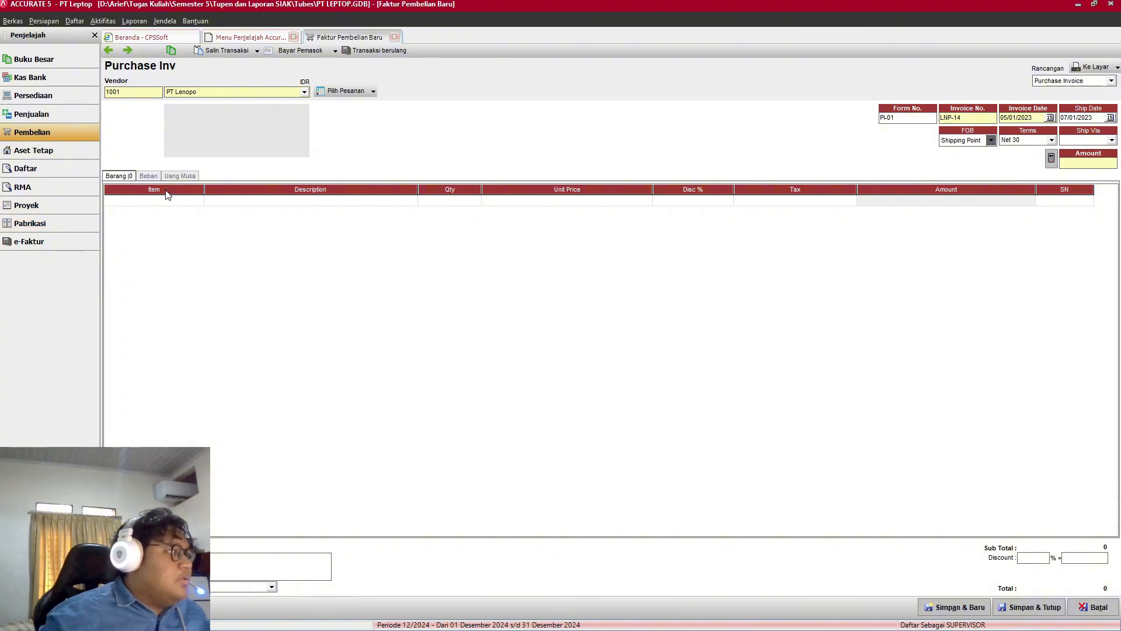
left_click(156, 177)
left_click(208, 203)
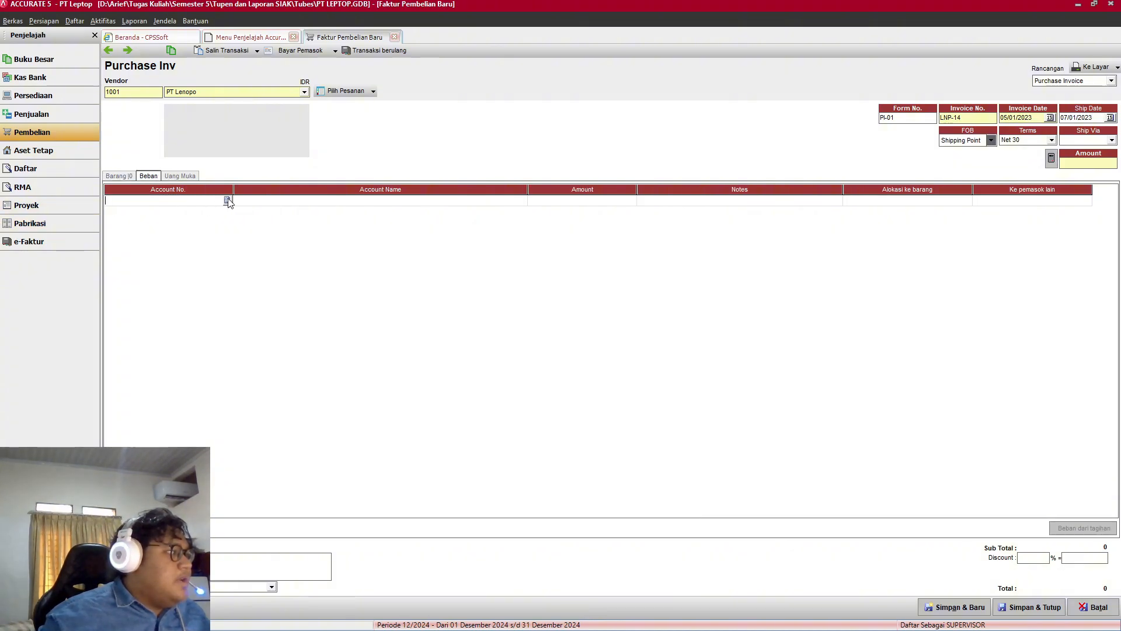
Step: Add an expense line on account Uang muka pembelian for Rp 10.000.000
left_click(228, 200)
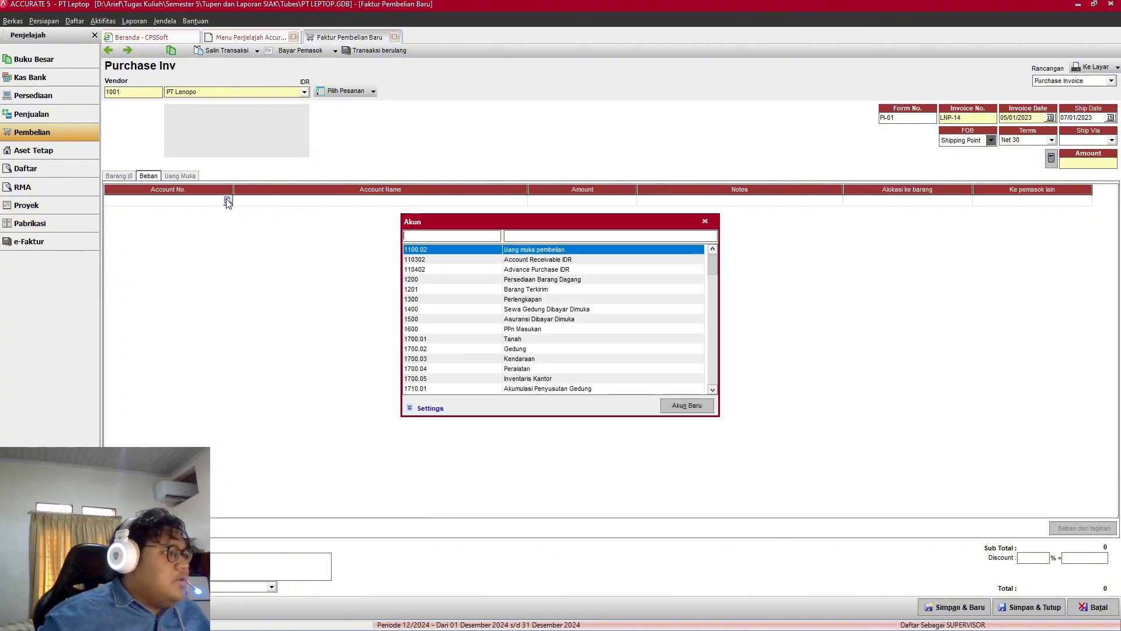
double_click(557, 255)
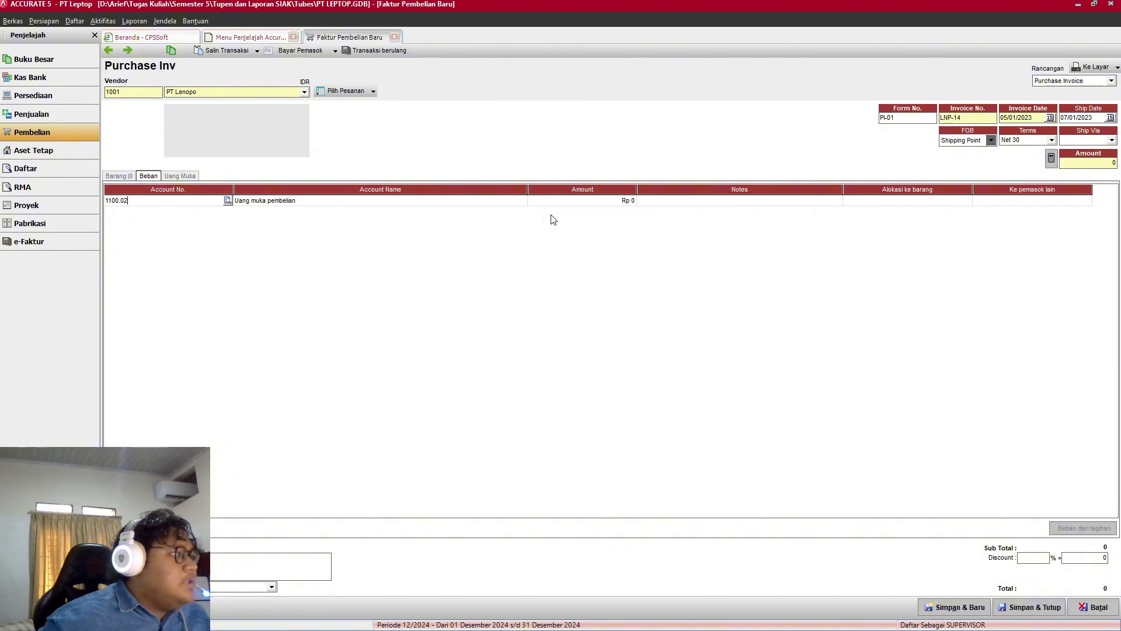
key("alt+Tab")
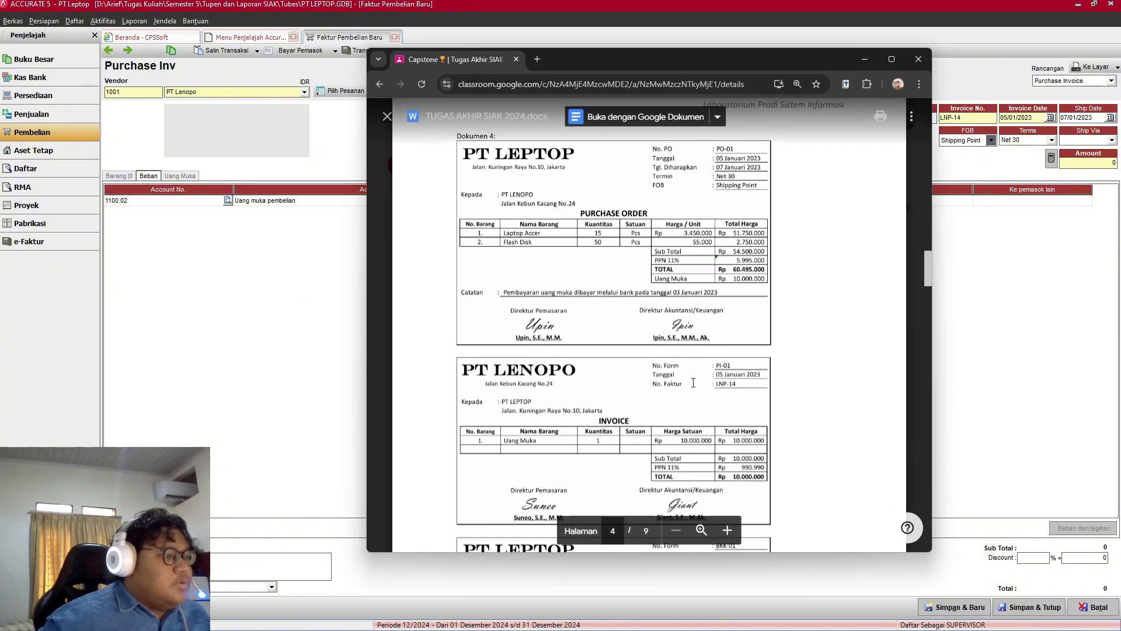
key("alt+Tab")
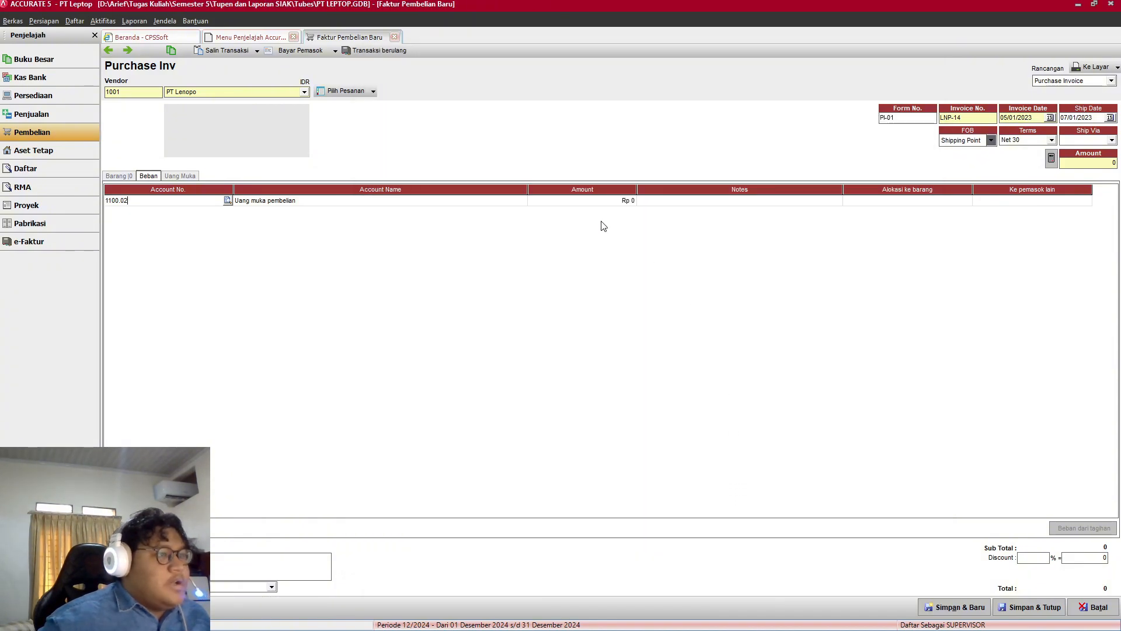
left_click(611, 202)
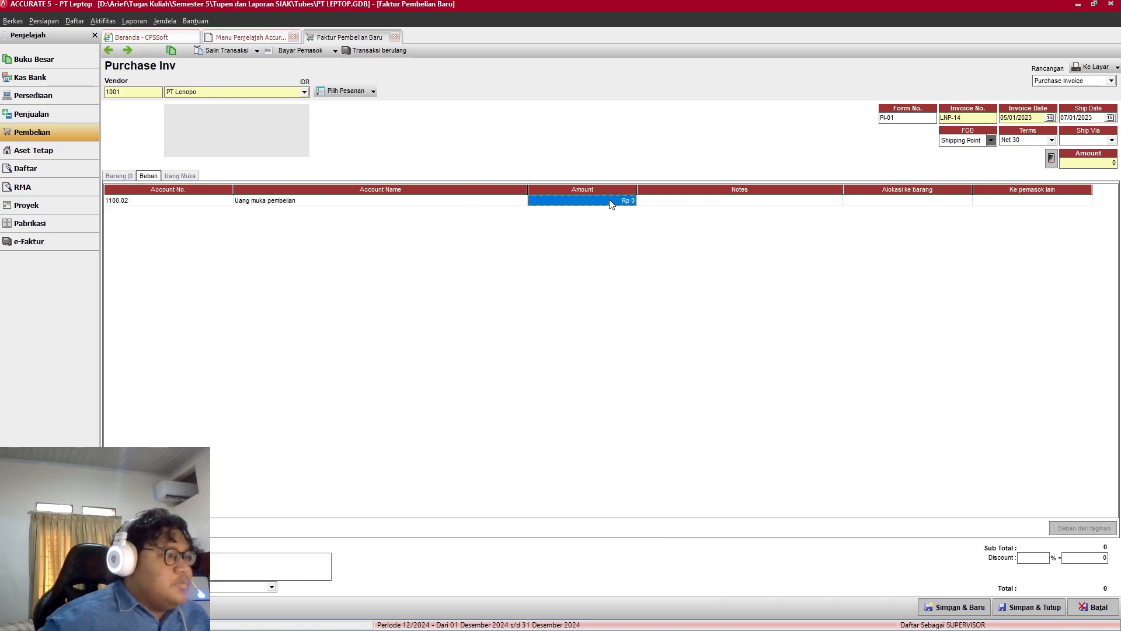
left_click(611, 201)
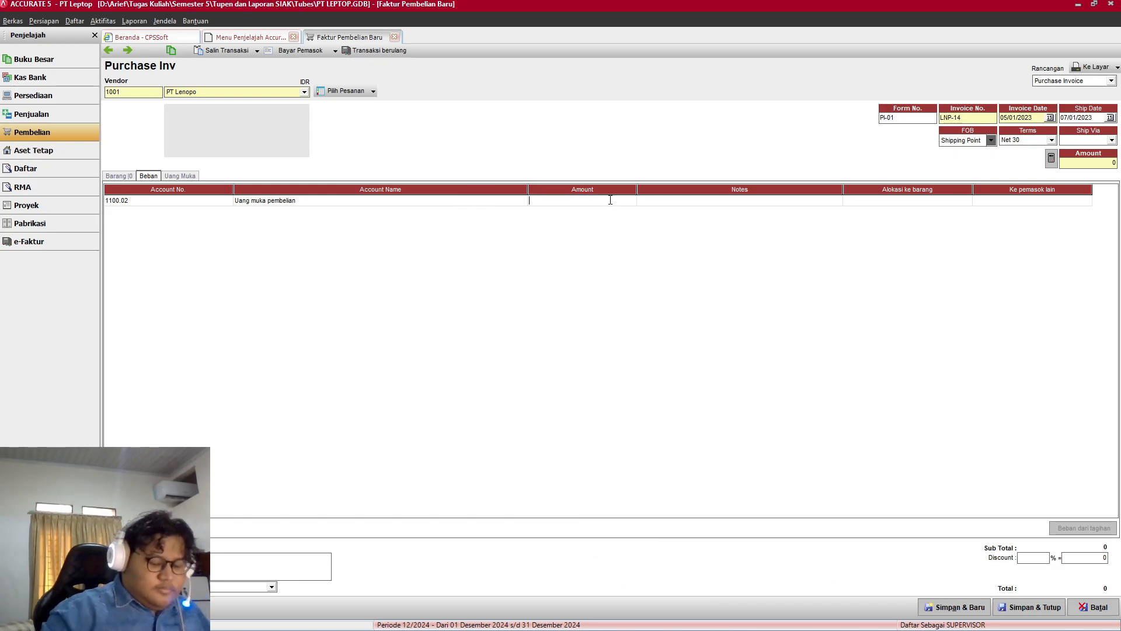
type("10000")
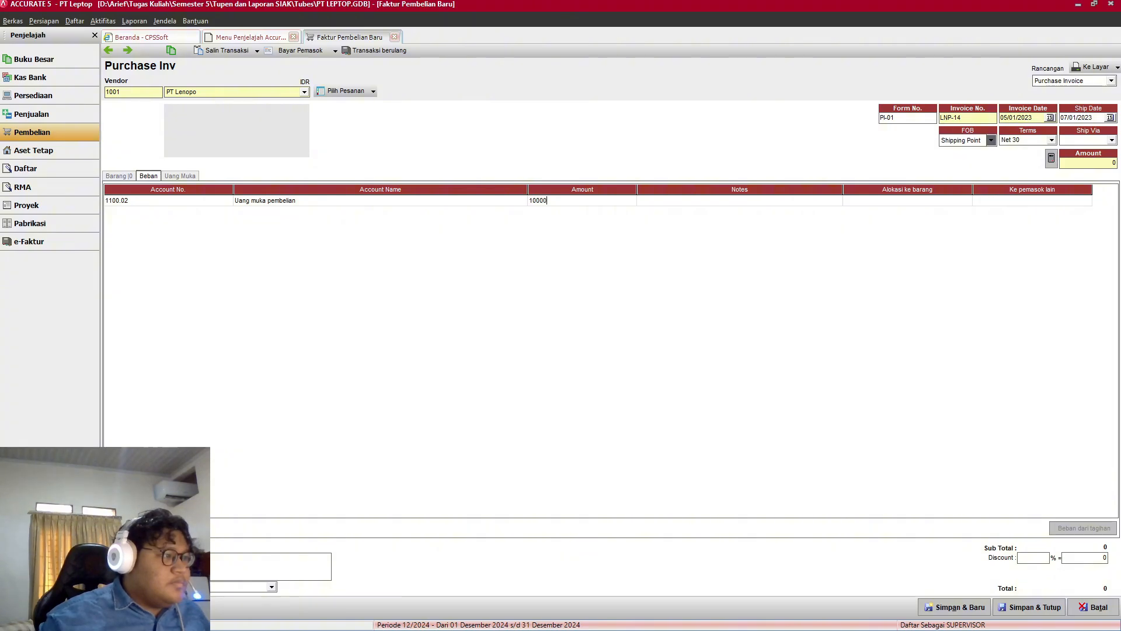
type("000")
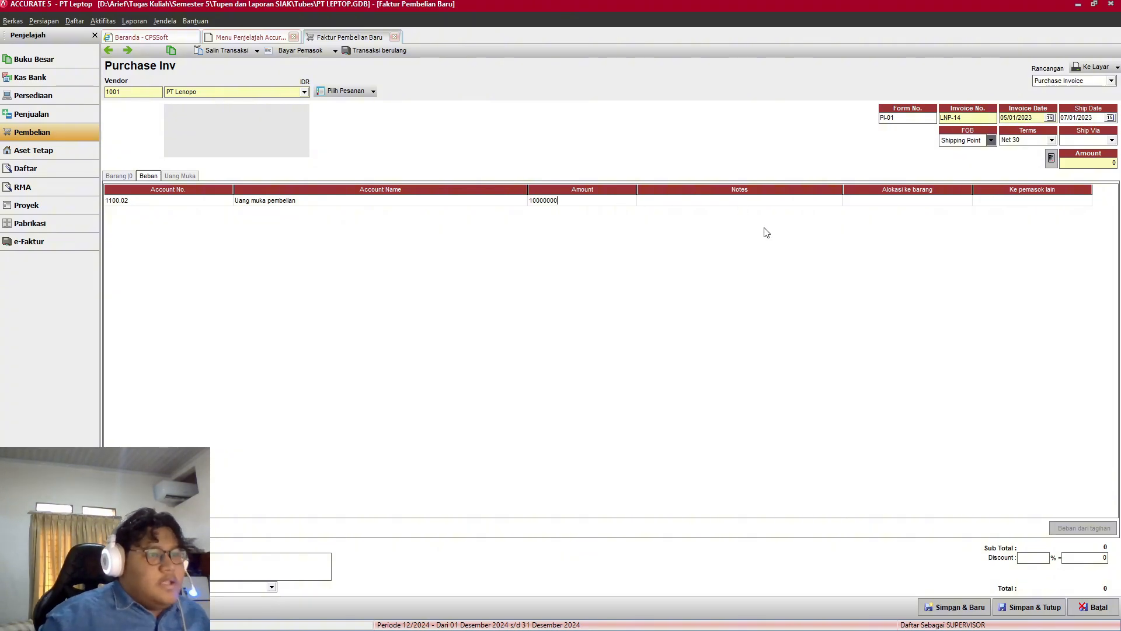
key("Tab")
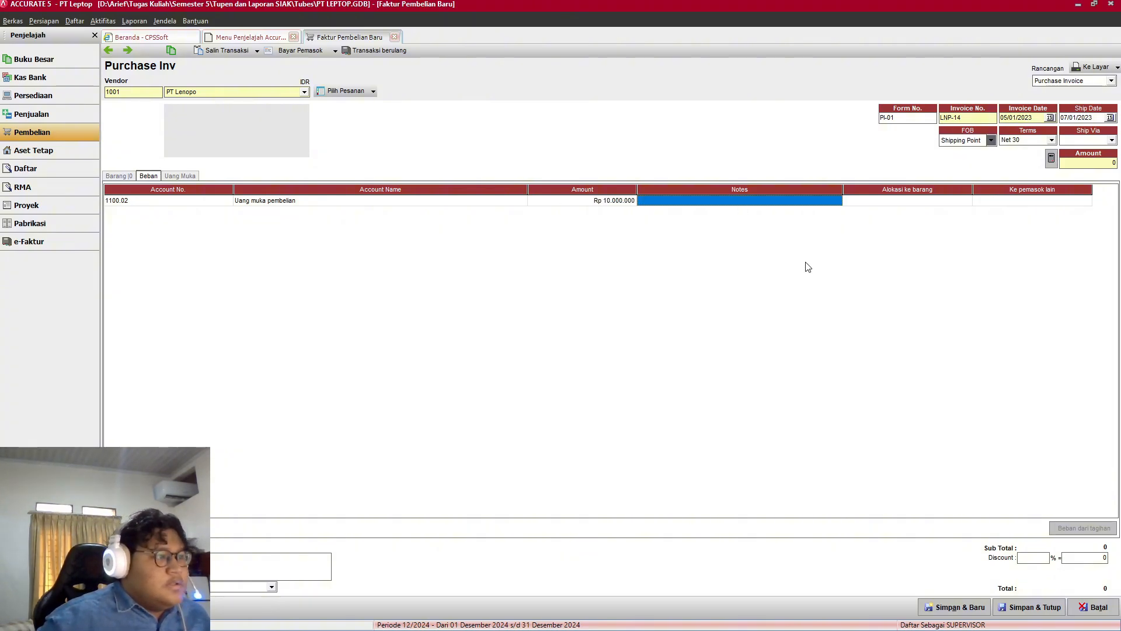
left_click(905, 201)
left_click(1014, 202)
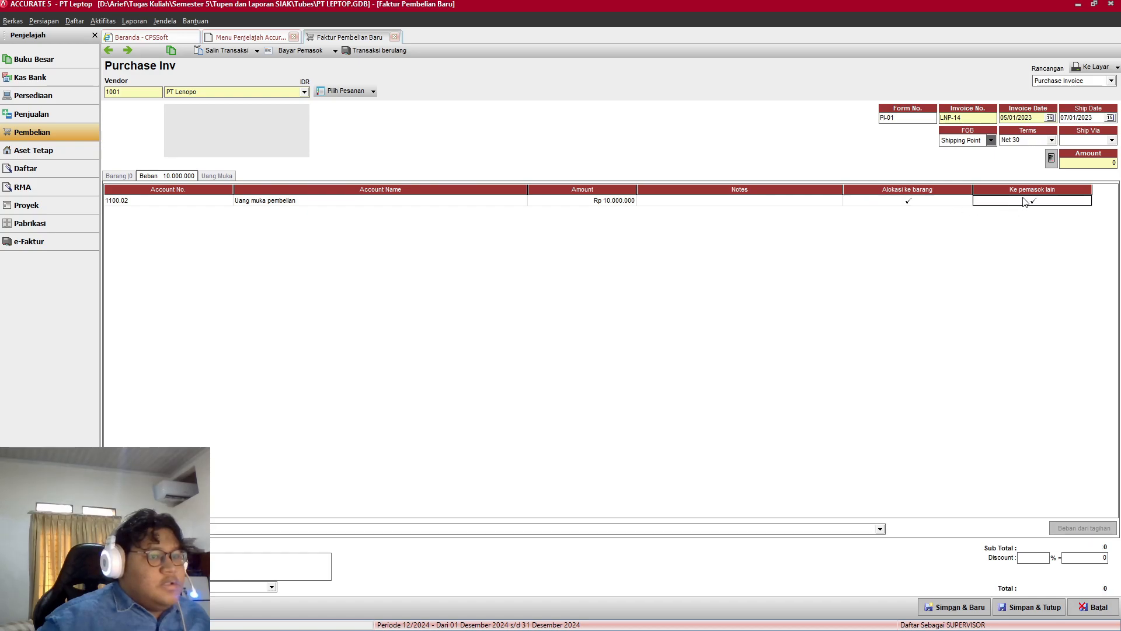
left_click(908, 203)
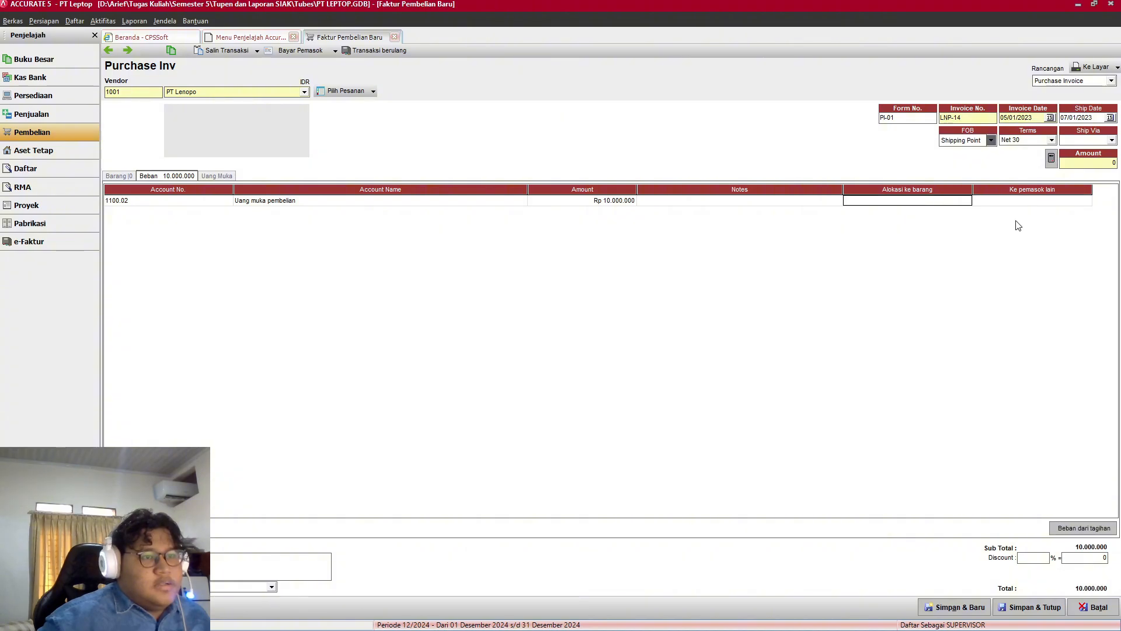
left_click(772, 201)
Step: Review the reference assignment, then save and close invoice LNP-14
key("alt+Tab")
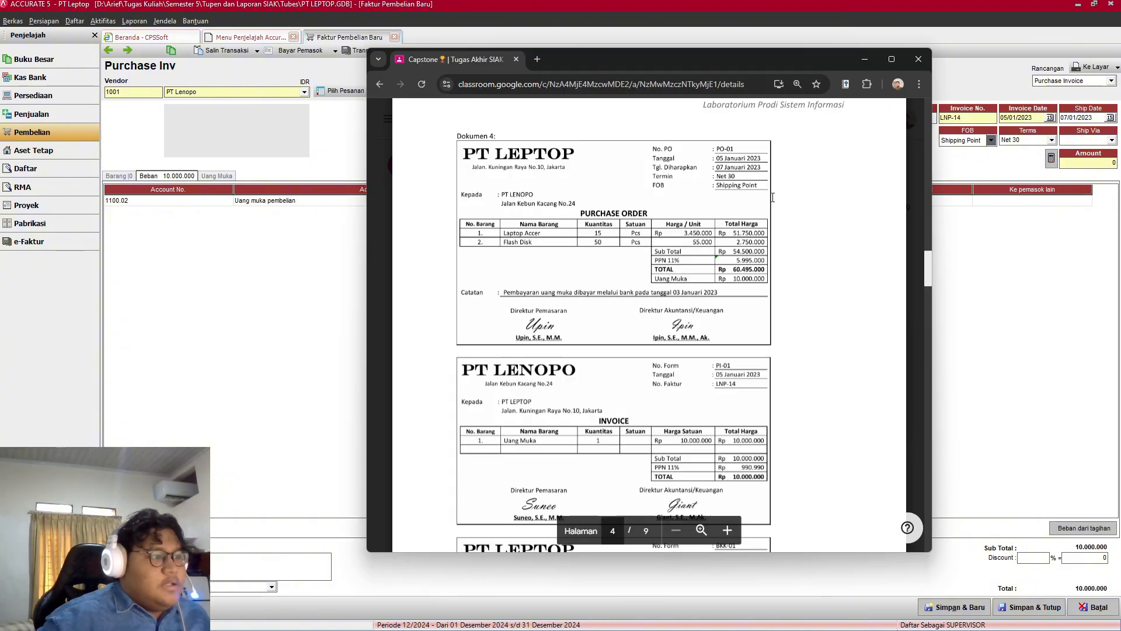
scroll(679, 368, "down", 2)
scroll(679, 368, "up", 2)
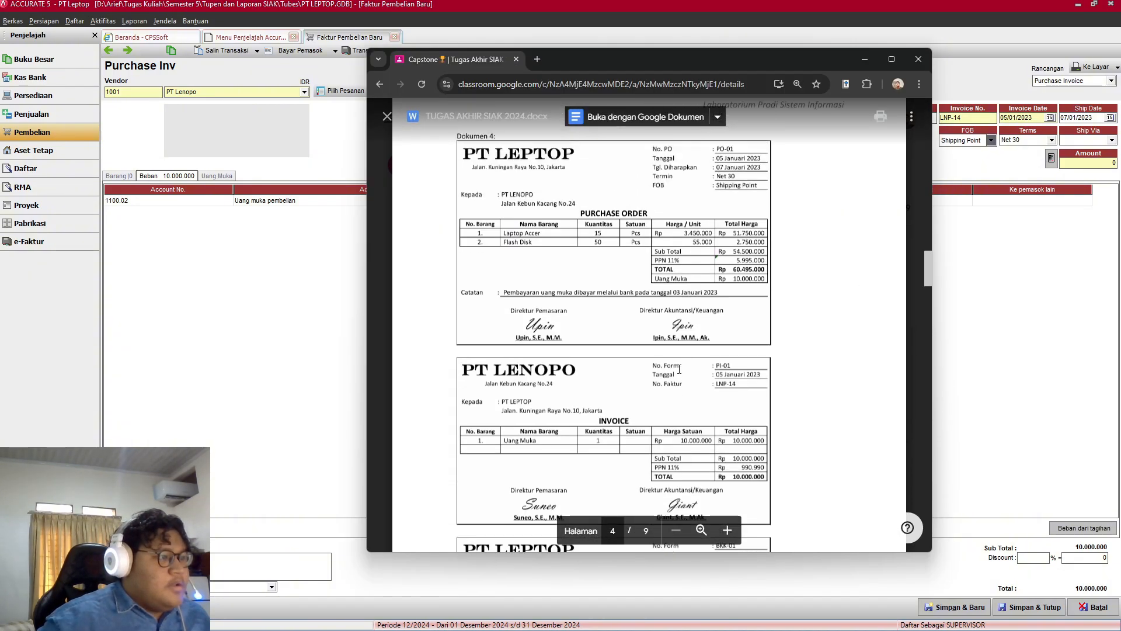
scroll(580, 357, "down", 4)
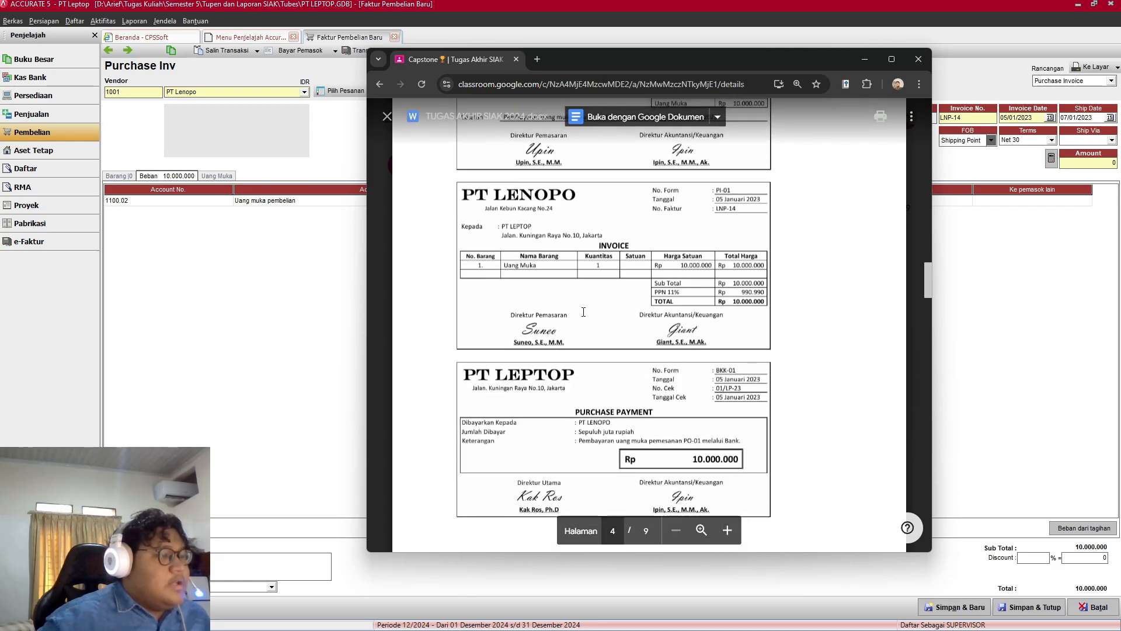
scroll(605, 304, "up", 2)
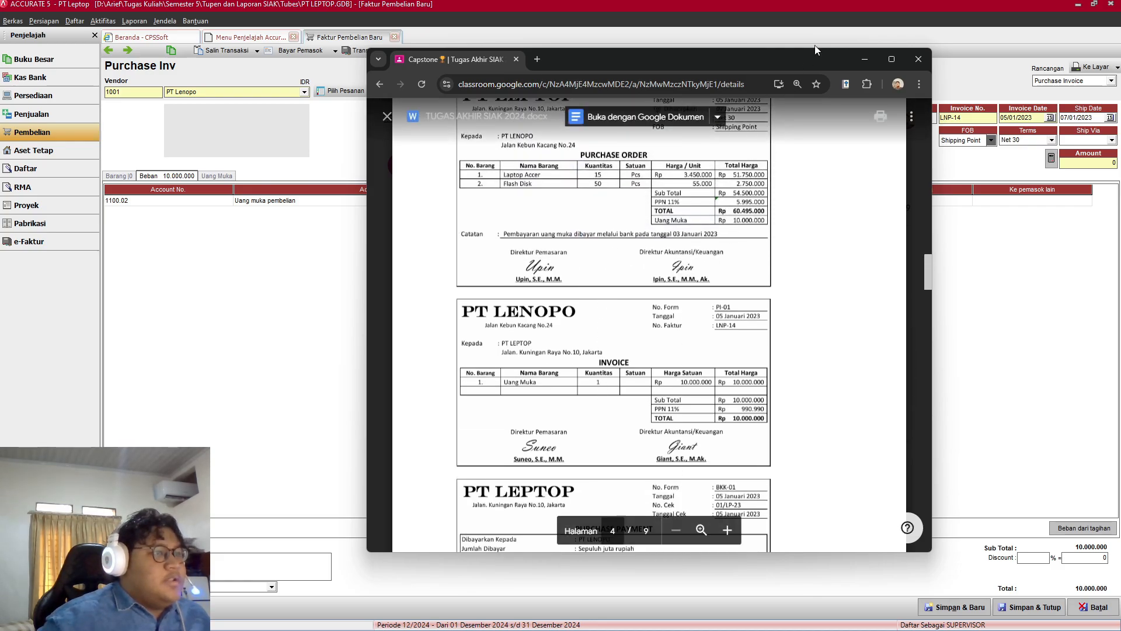
left_click(877, 62)
left_click(1045, 609)
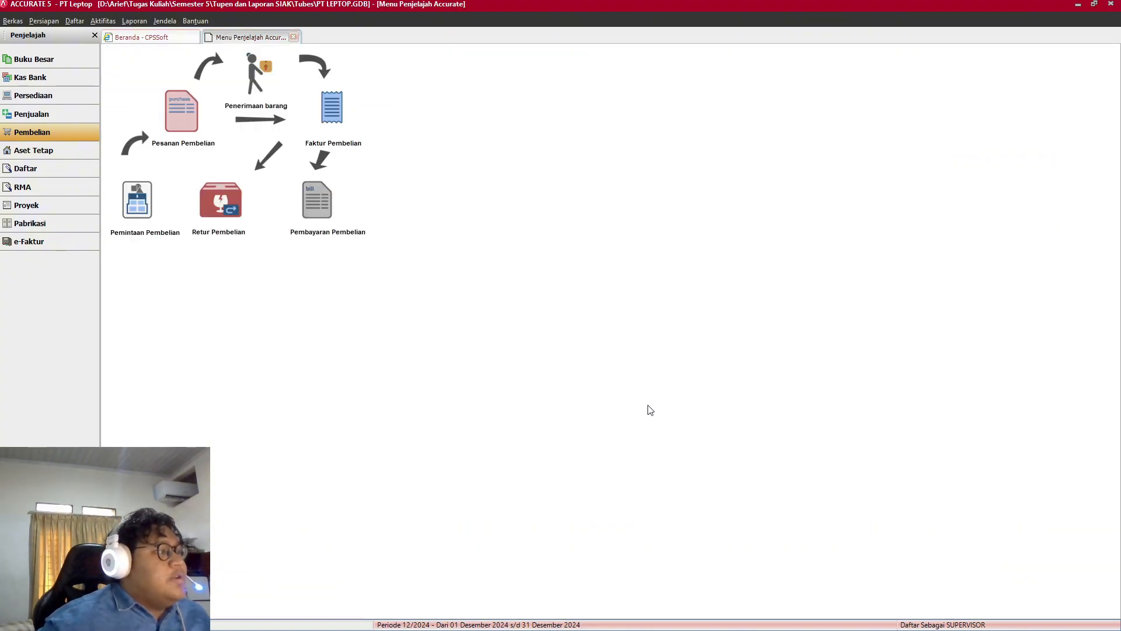
Step: Create a purchase payment to PT Lenopo from the Bank account, listing invoice LP-02 for Rp 22.000.000
key("alt+Tab")
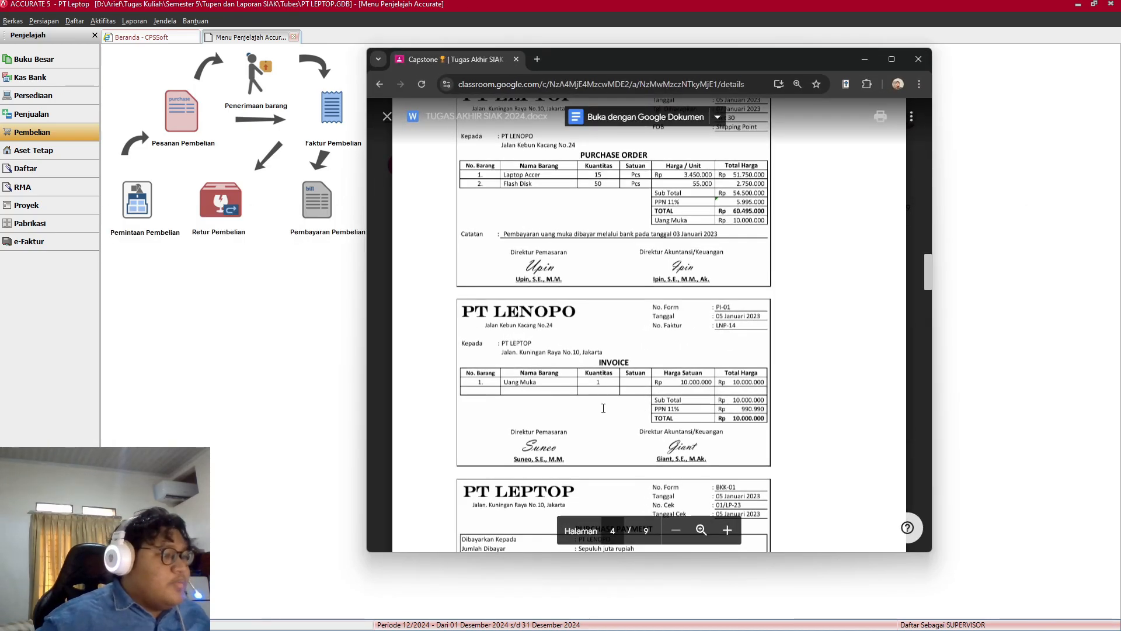
scroll(603, 408, "down", 2)
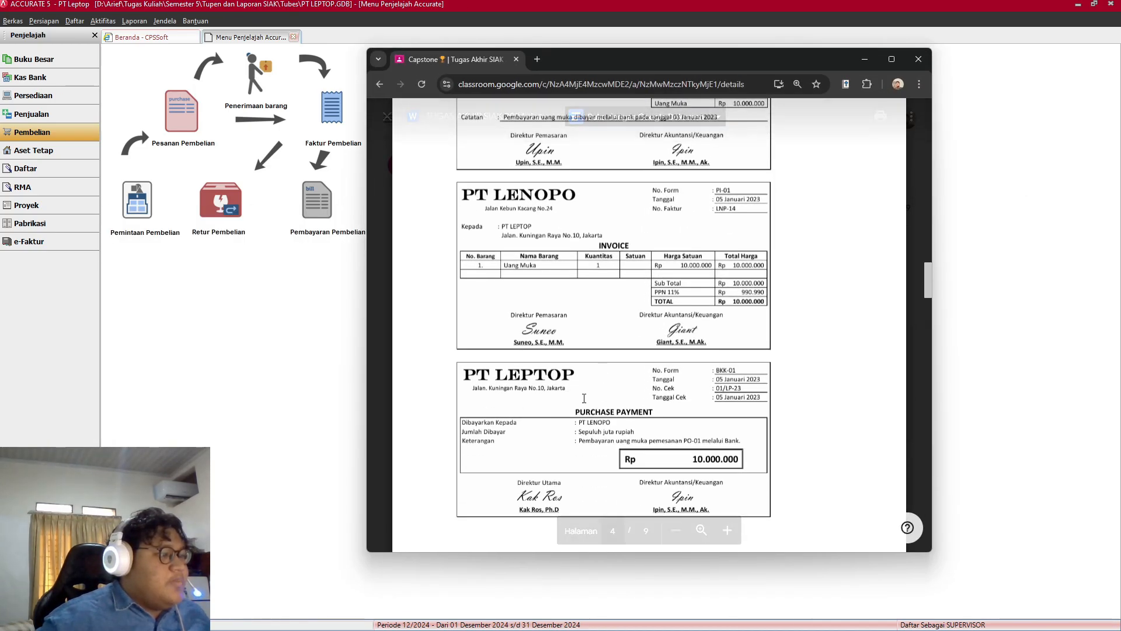
key("alt+Tab")
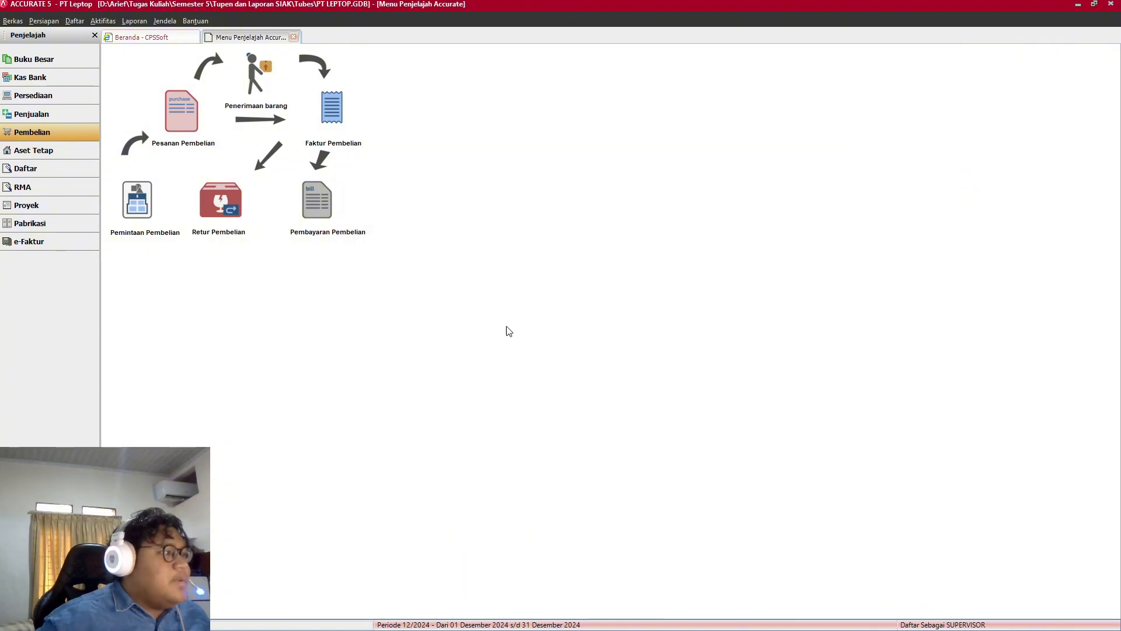
left_click(315, 204)
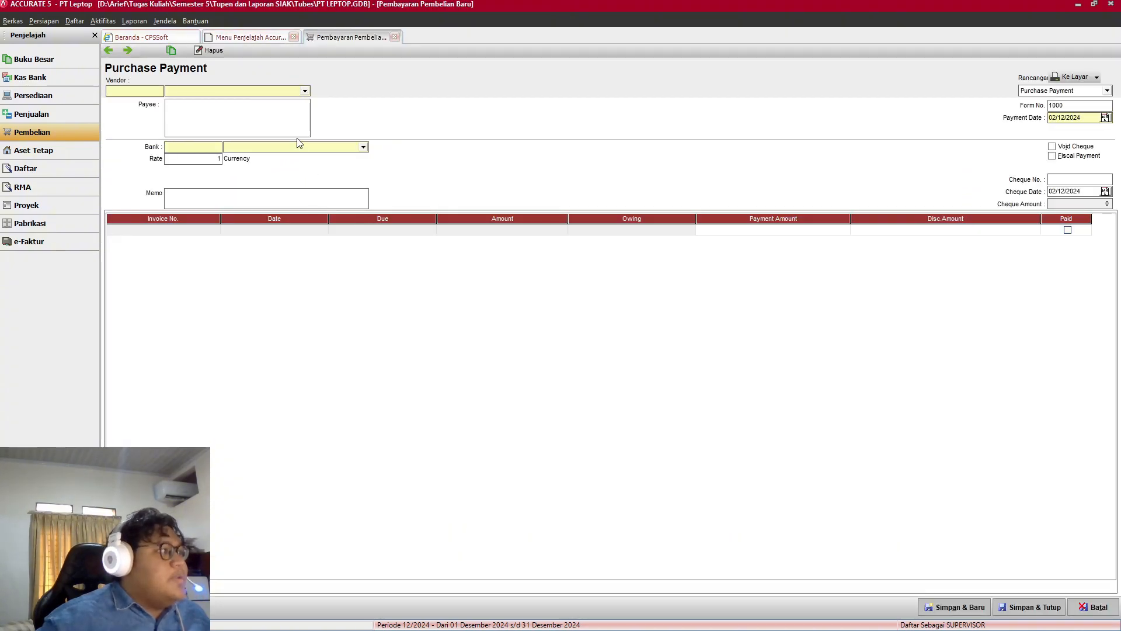
left_click(306, 91)
left_click(198, 109)
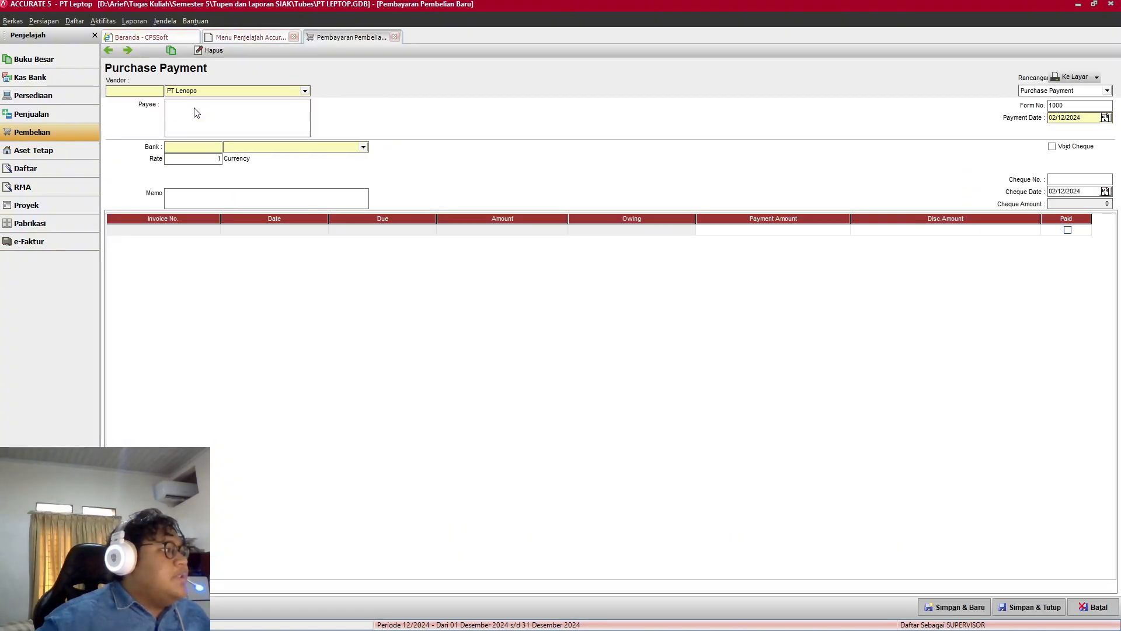
key("alt+Tab")
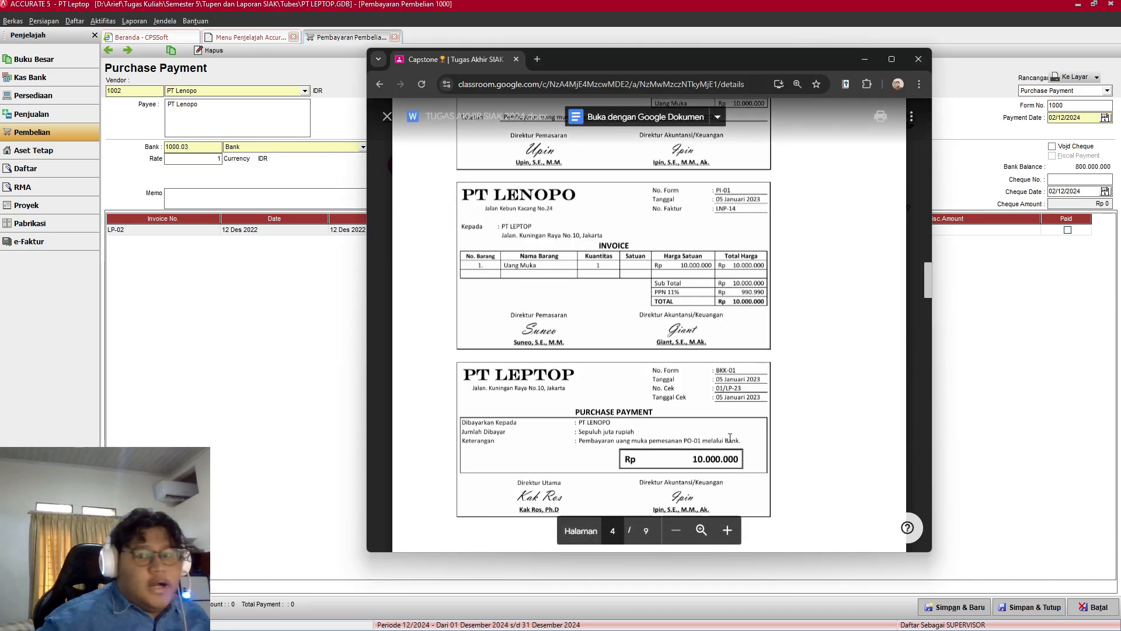
key("alt+Tab")
left_click(363, 147)
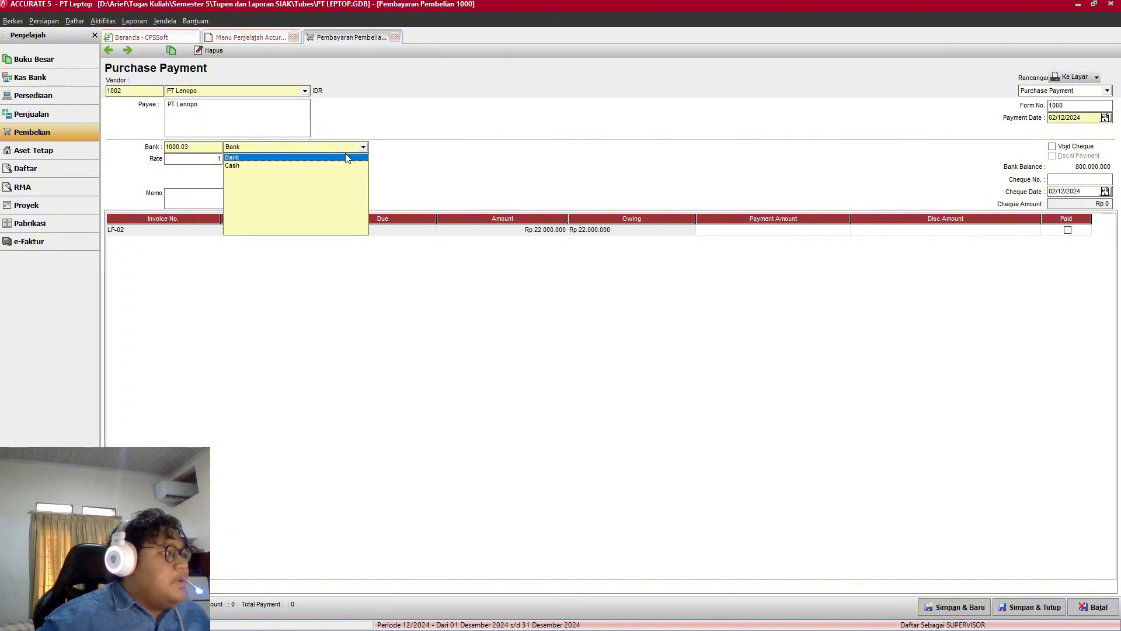
left_click(283, 159)
key("alt+Tab")
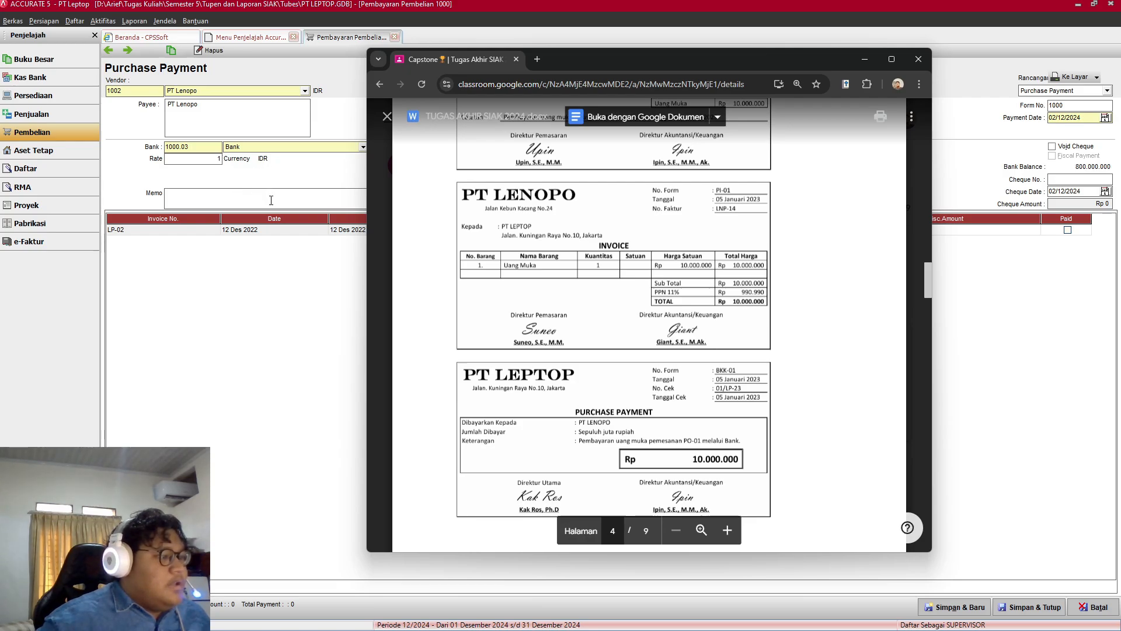
left_click(211, 195)
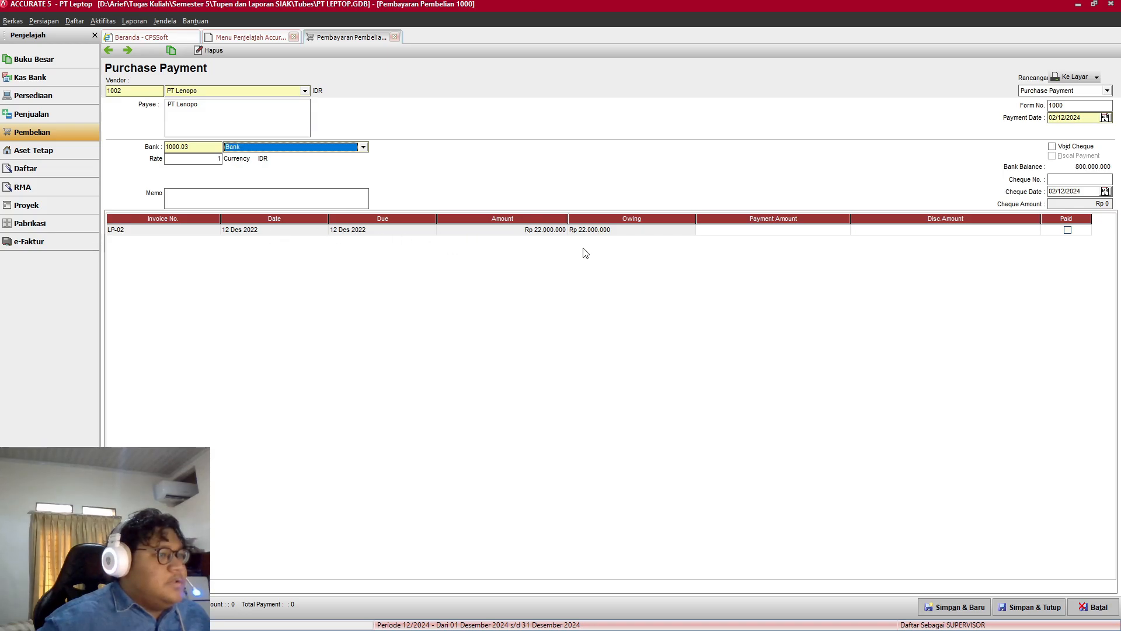
Step: Change the payment form number from 1000 to BKK-01
key("alt+Tab")
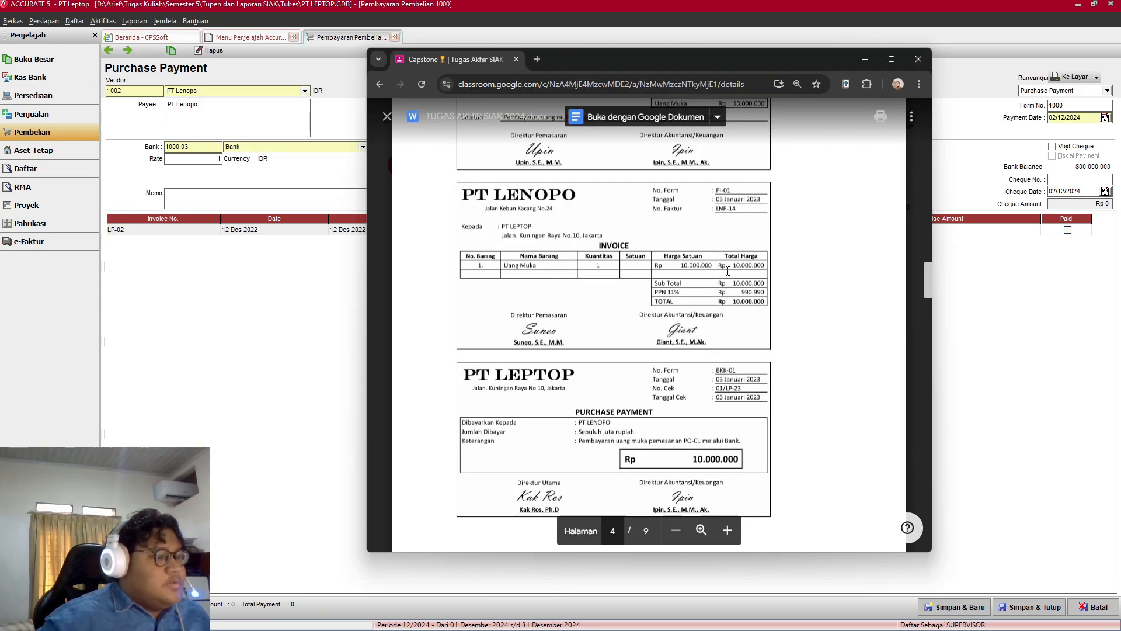
scroll(727, 272, "down", 1)
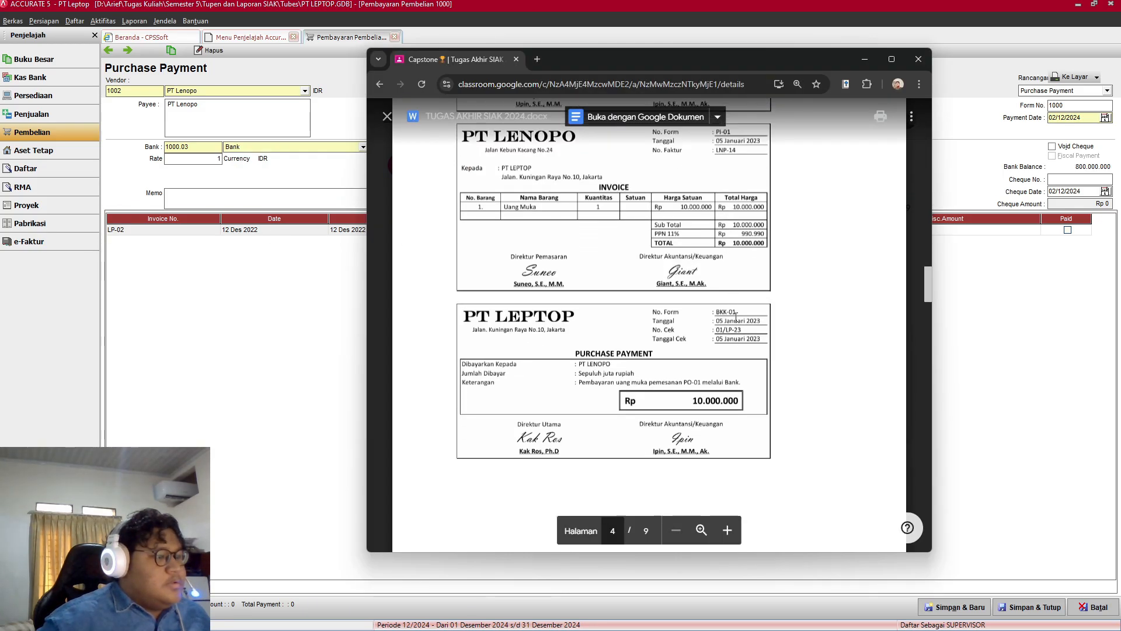
left_click(871, 58)
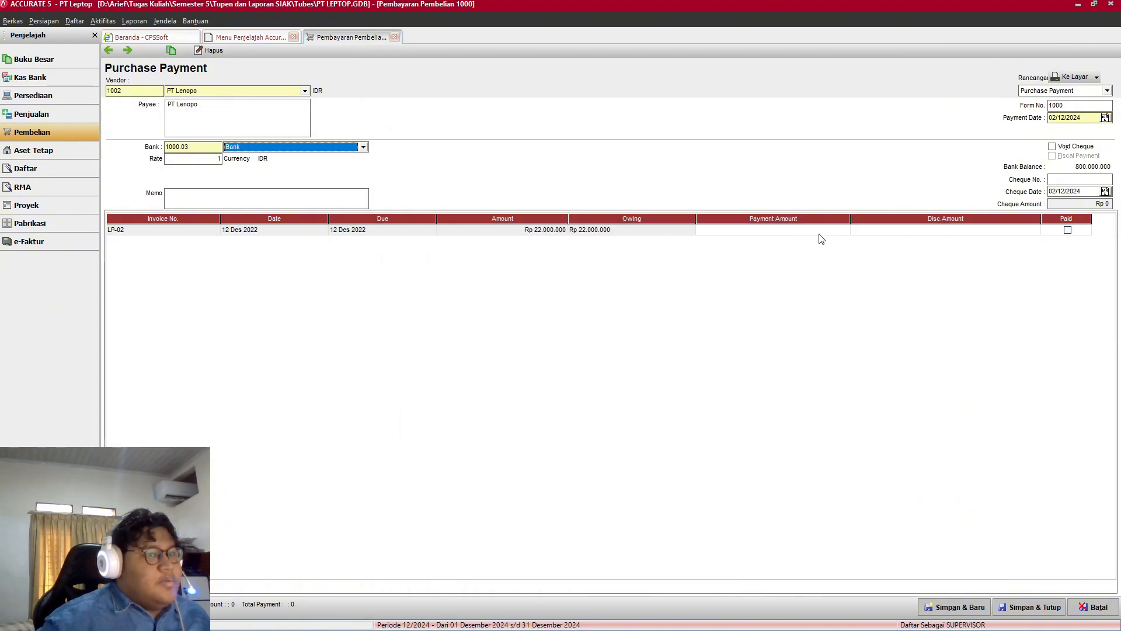
key("alt+Tab")
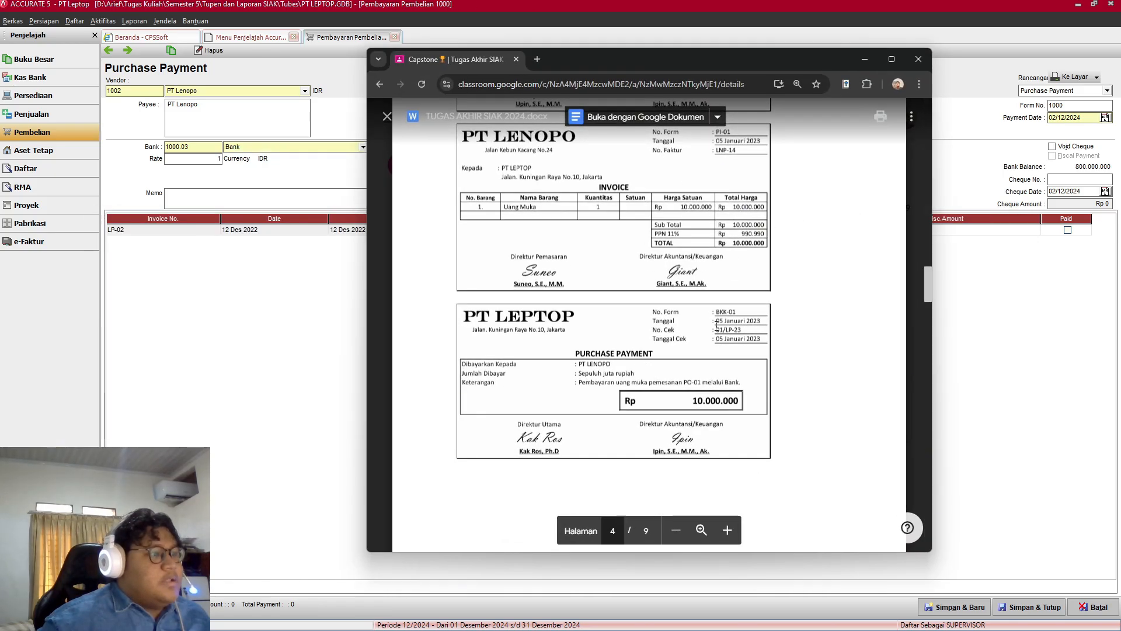
scroll(717, 325, "up", 1)
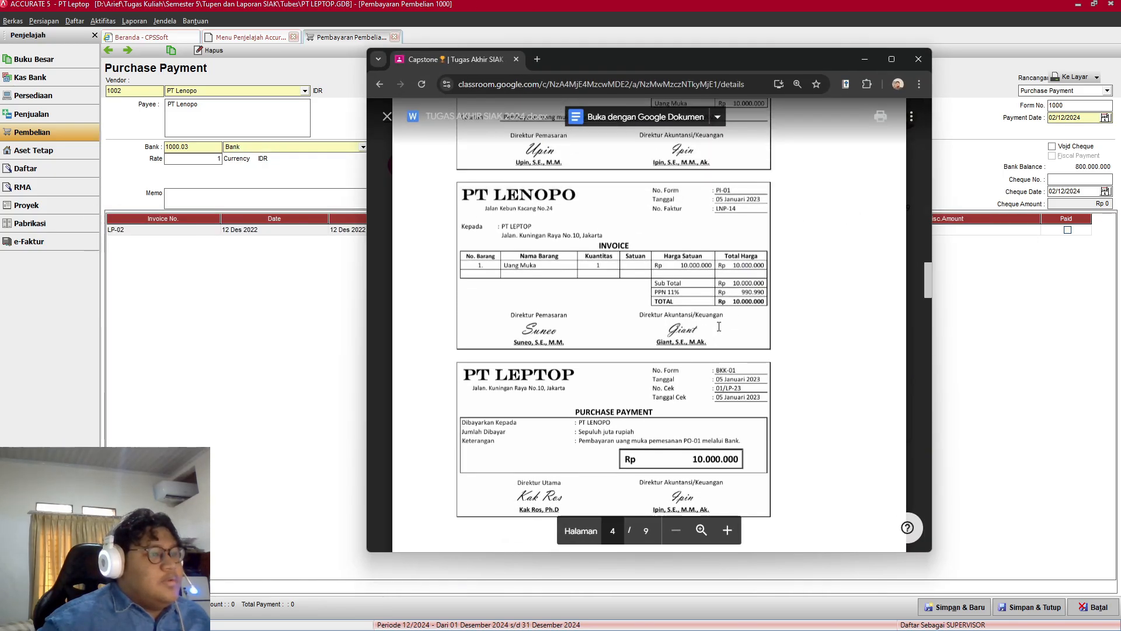
left_click(1075, 107)
double_click(1075, 107)
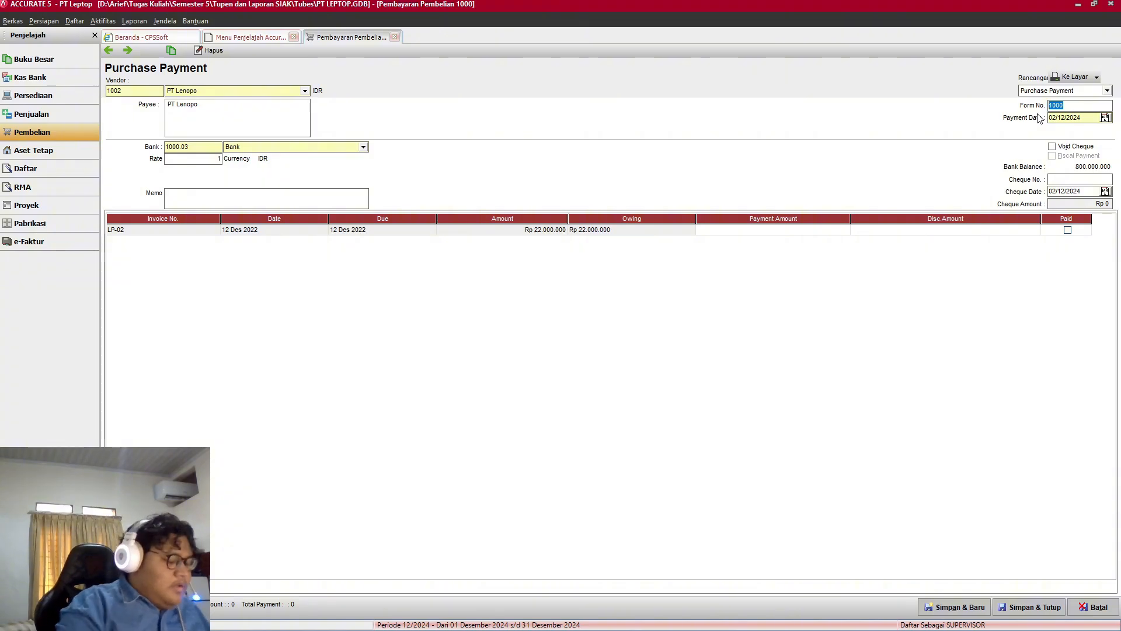
type("BKK")
key("alt+Tab")
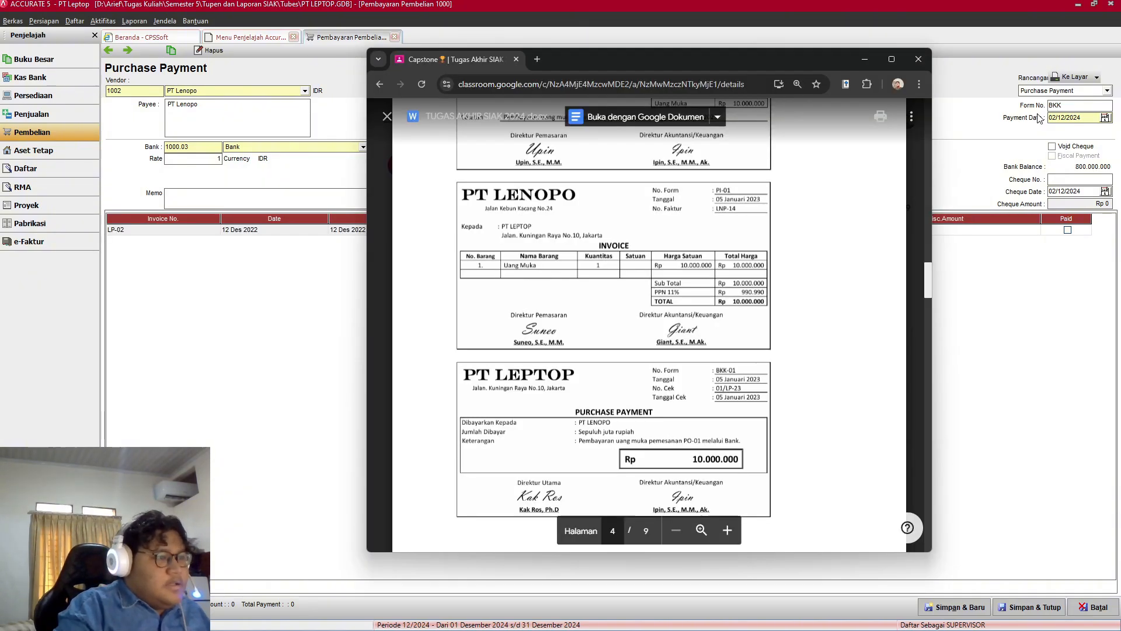
key("alt+Tab")
type("-")
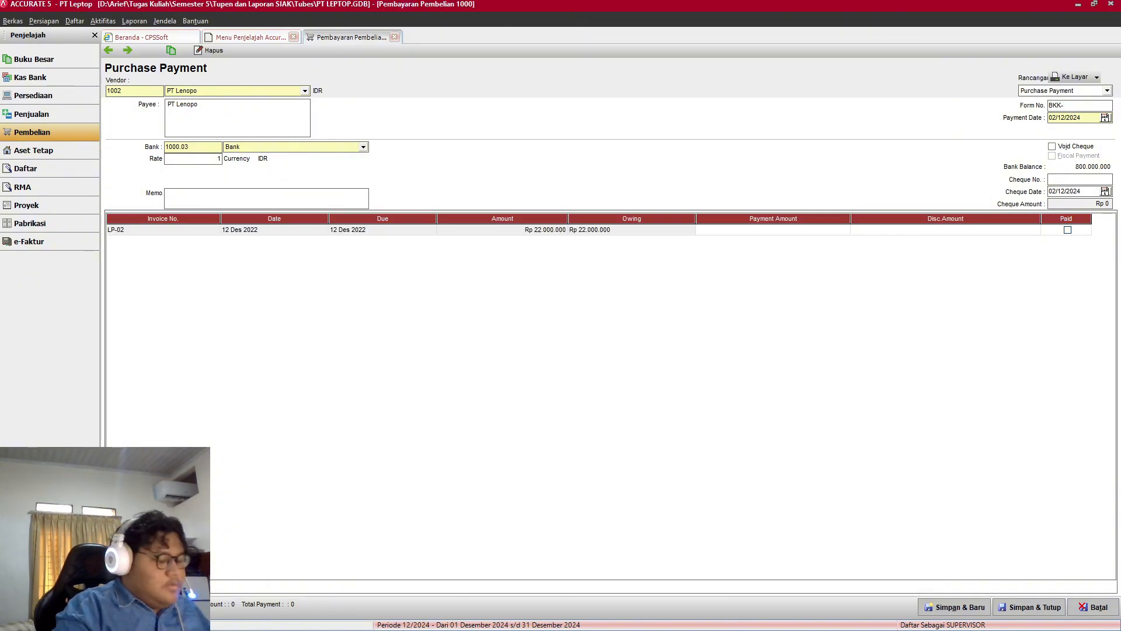
type("01")
key("alt+Tab")
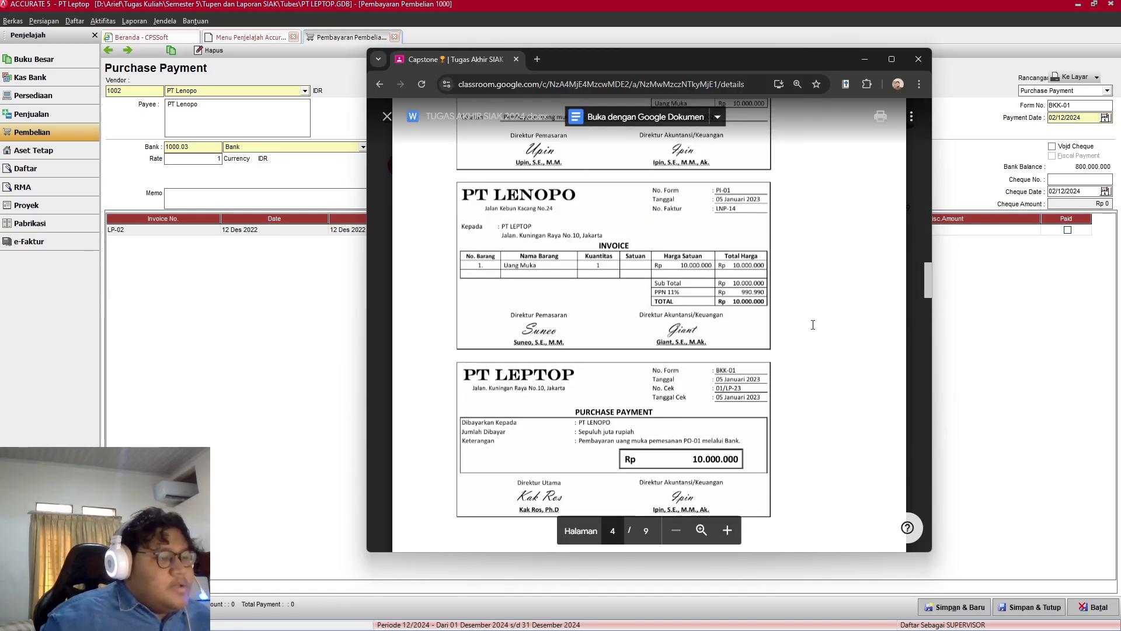
key("alt+Tab")
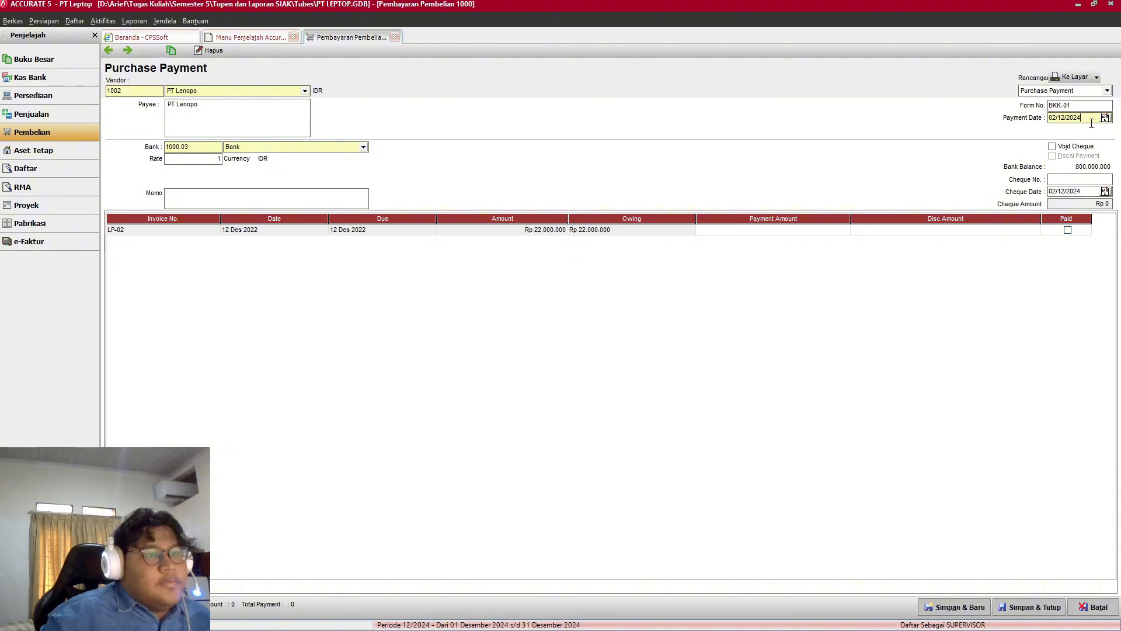
Step: Set the payment date to 05/01/2023 and cheque number 01/LP-23
left_click_drag(1084, 118, 1050, 119)
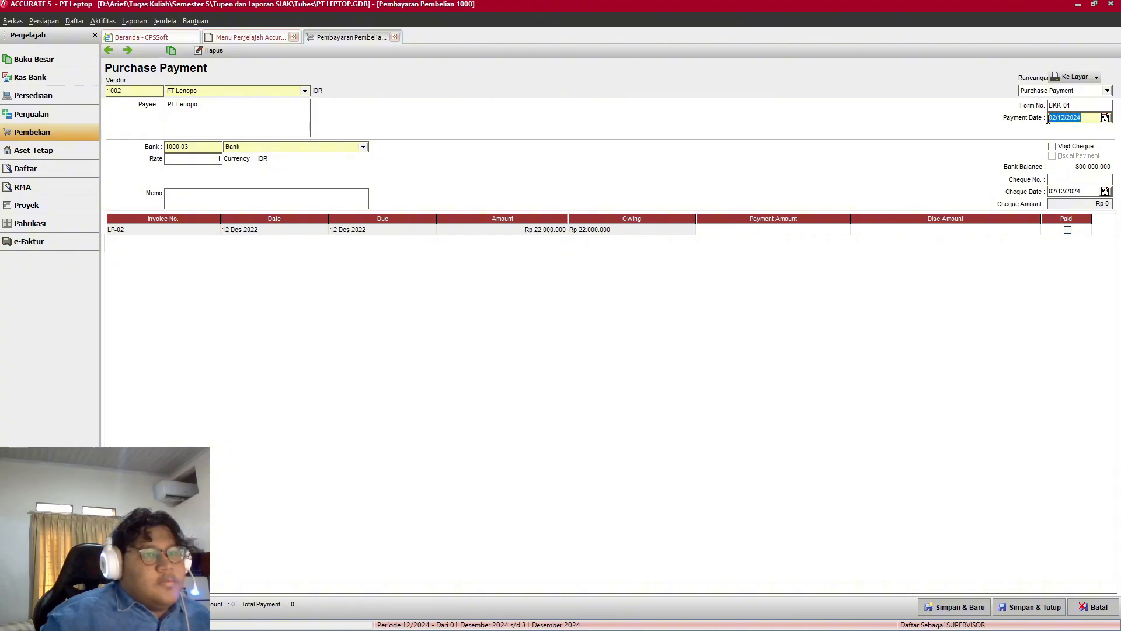
type("05/")
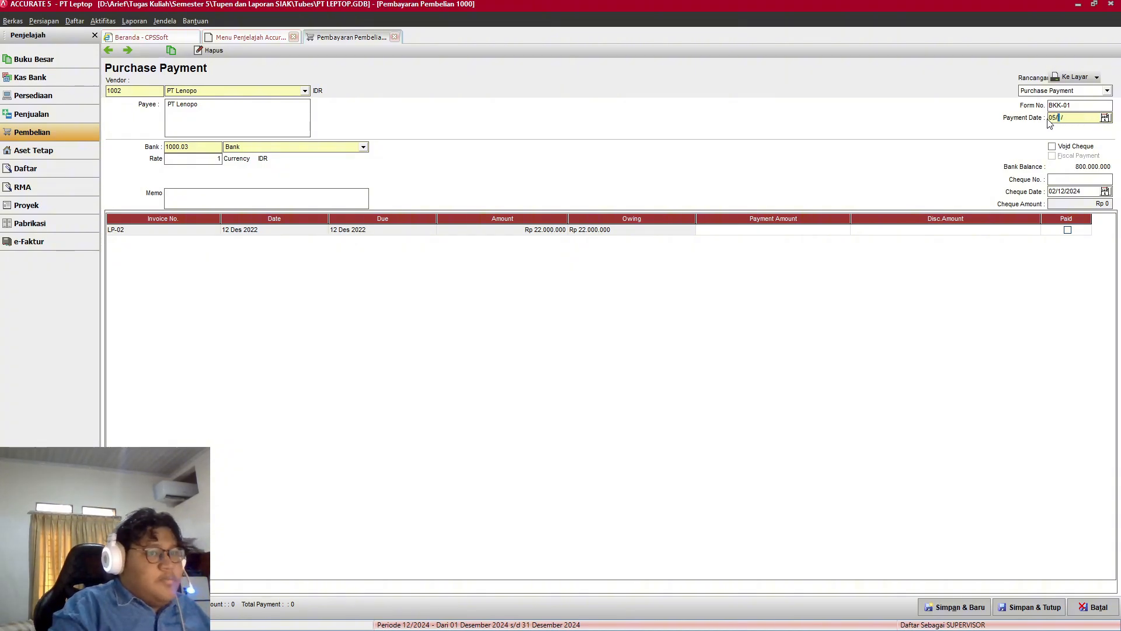
type("01/2023")
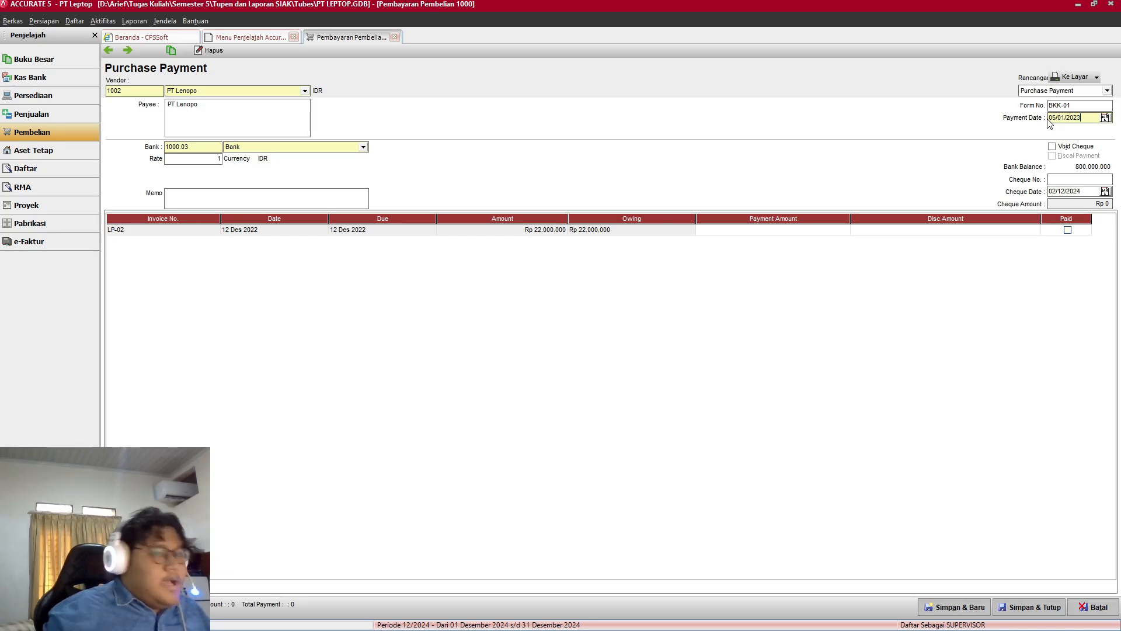
key("alt+Tab")
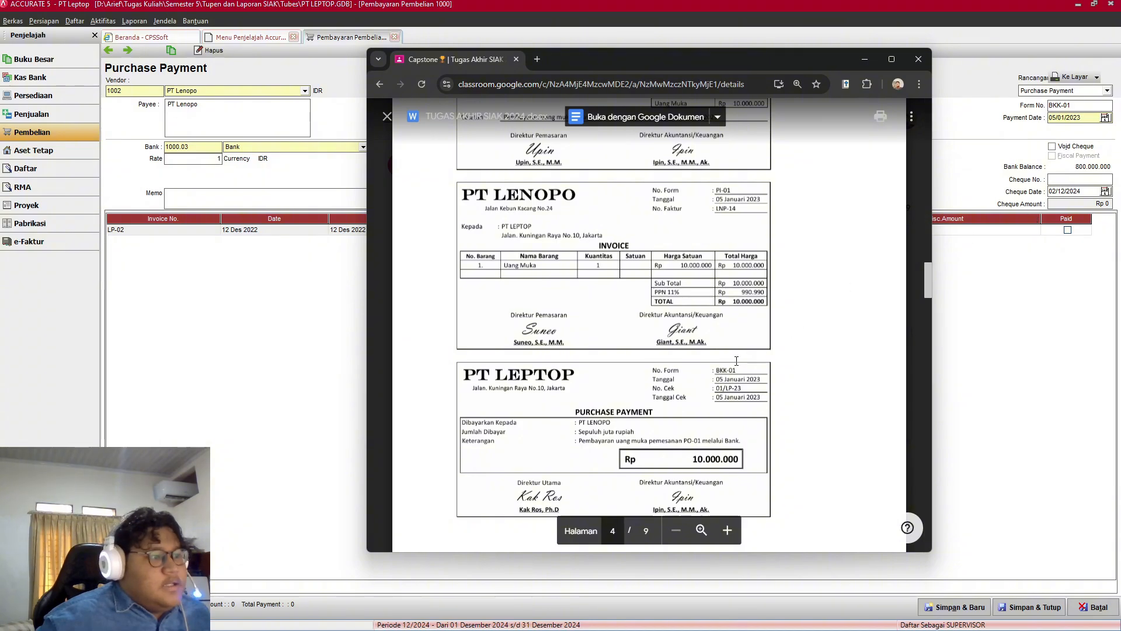
left_click(1061, 179)
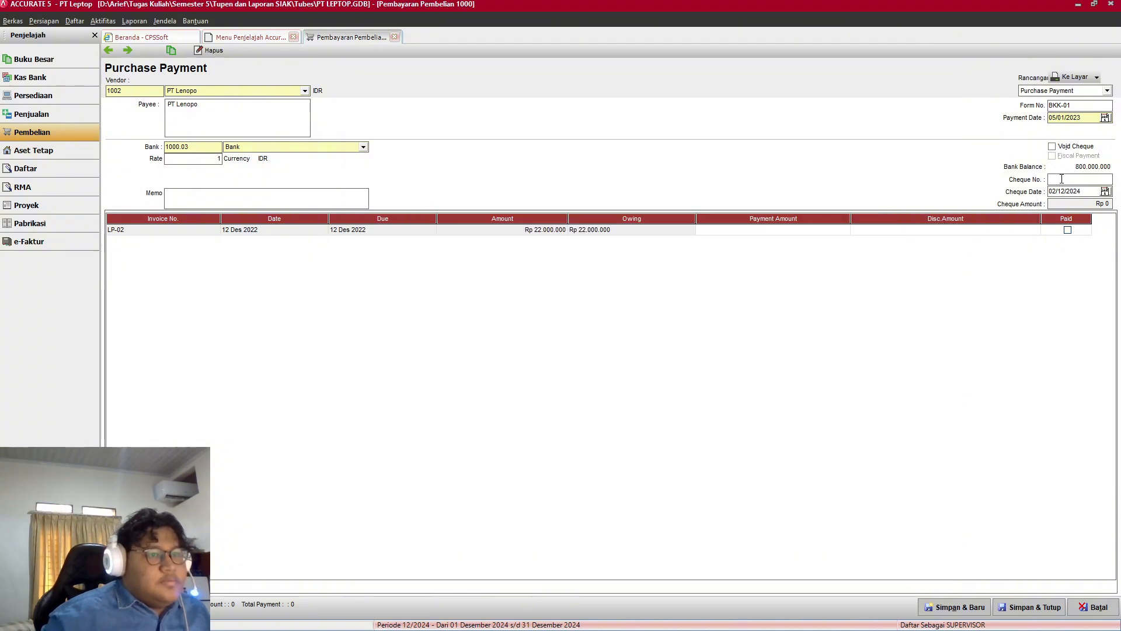
type("01")
key("alt+Tab")
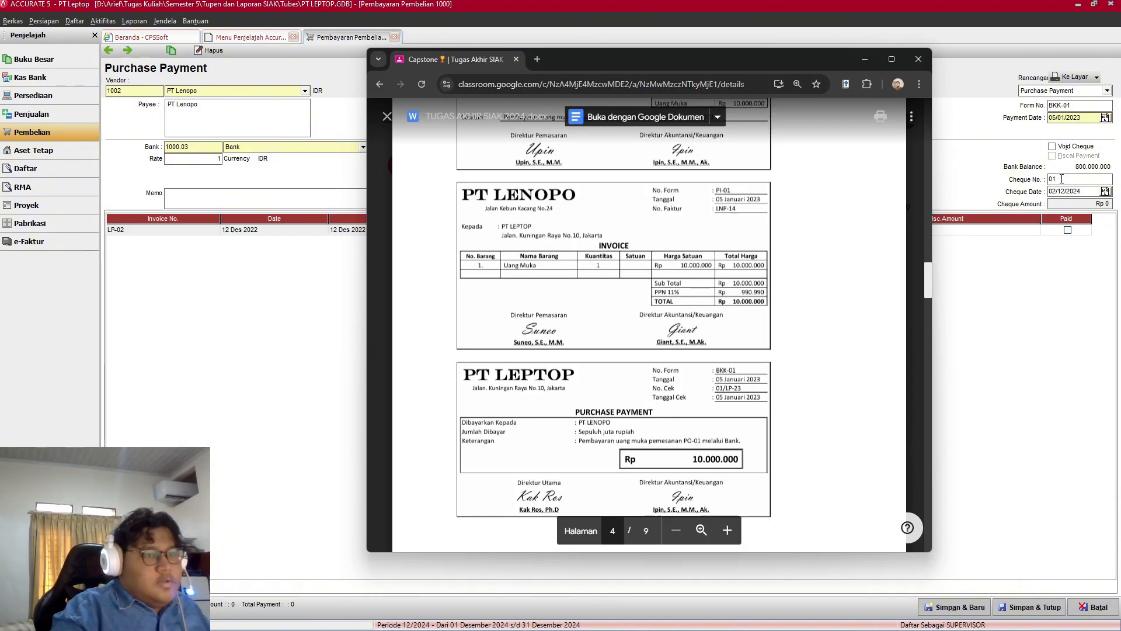
left_click(1062, 179)
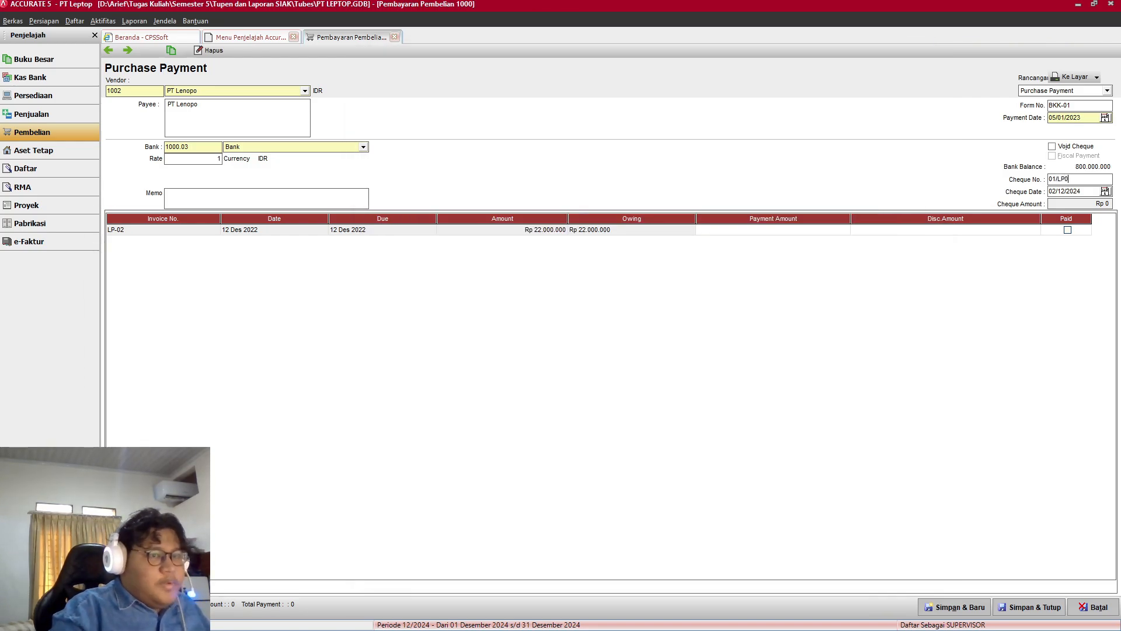
type("/LP-23")
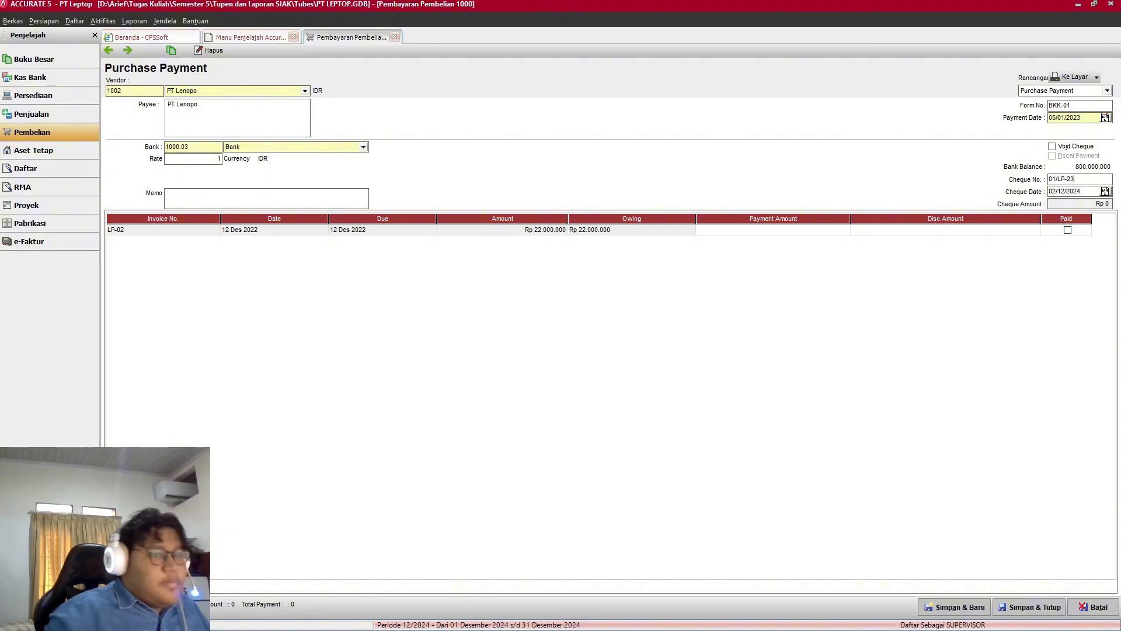
key("alt+Tab")
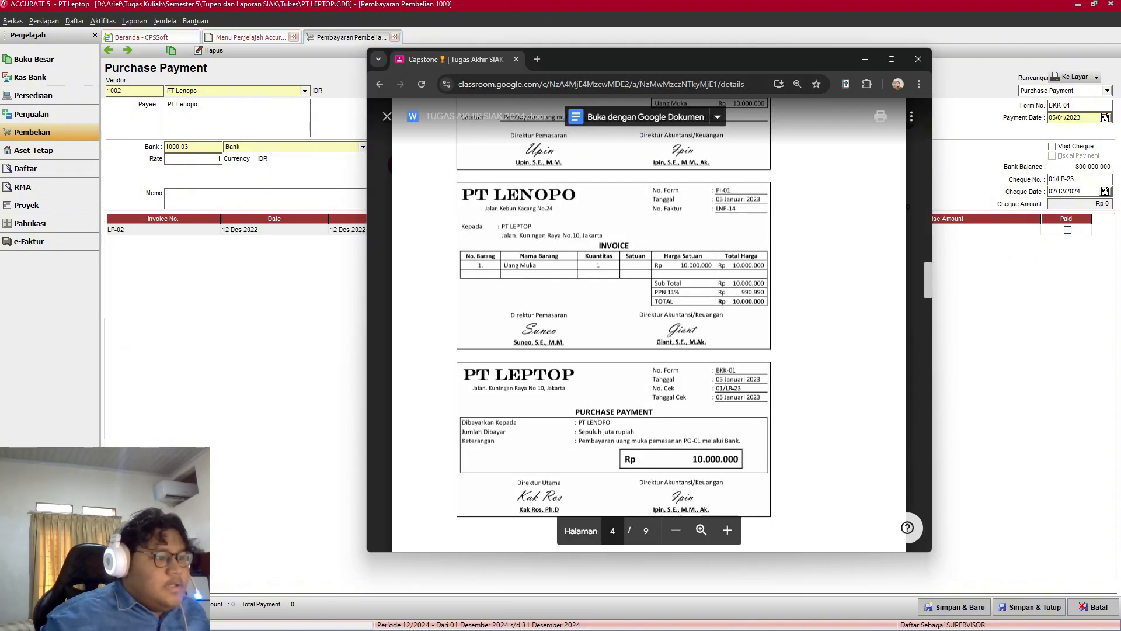
key("alt+Tab")
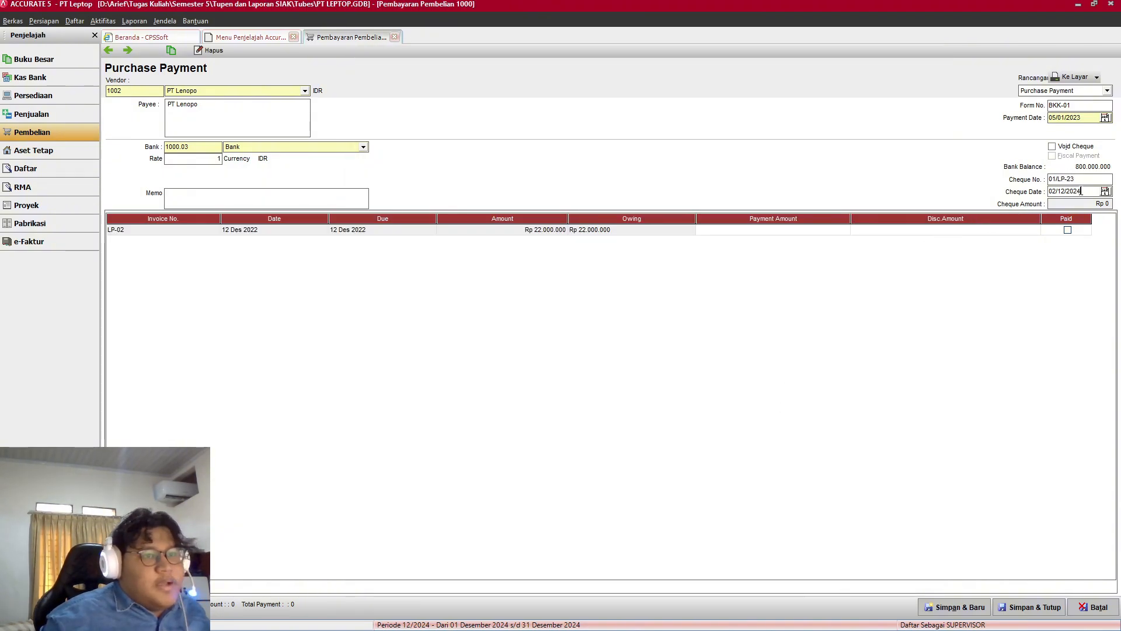
Step: Set the cheque date to 05/01/2023 and begin entering the LP-02 payment amount
double_click(1081, 191)
type("05")
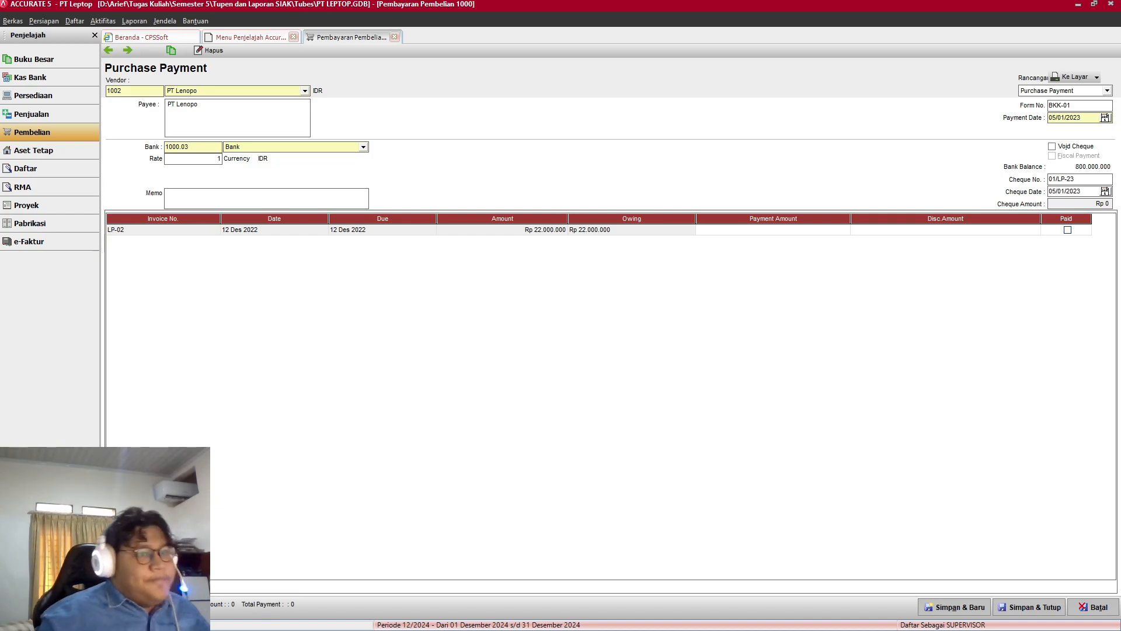
left_click(772, 231)
left_click(772, 232)
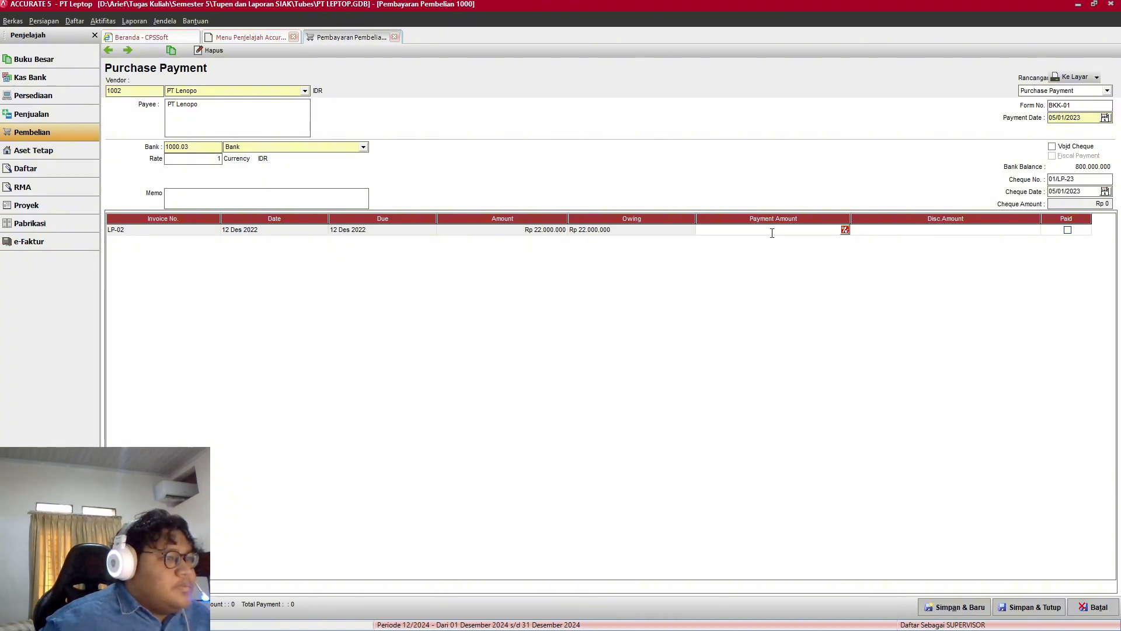
type("10000000")
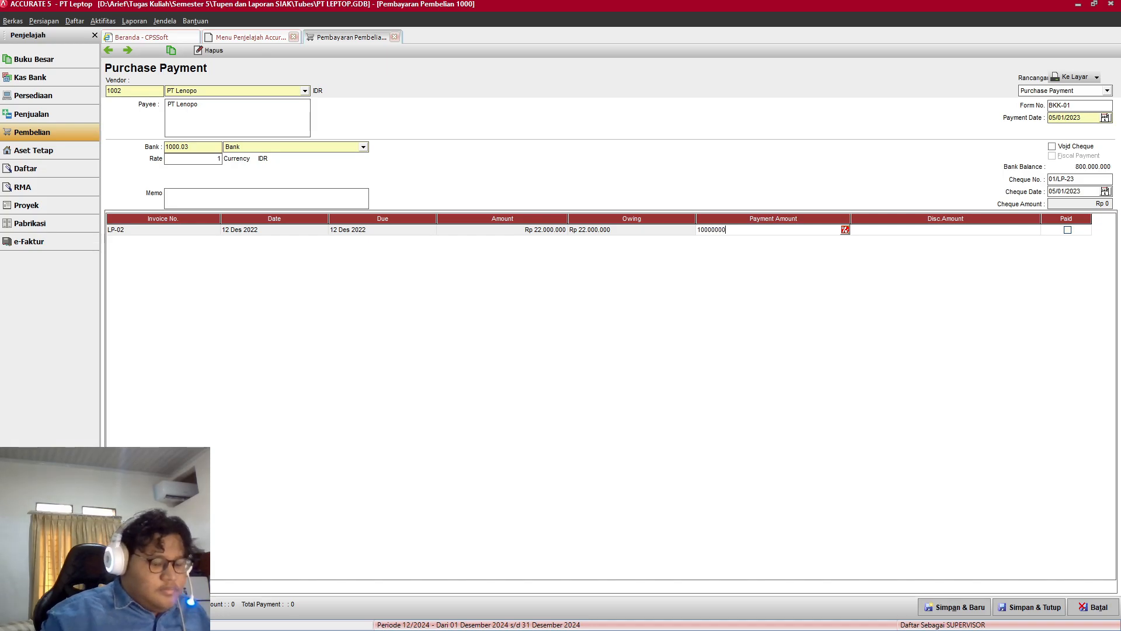
Step: Commit the Rp 10.000.000 payment on invoice LP-02
key("Tab")
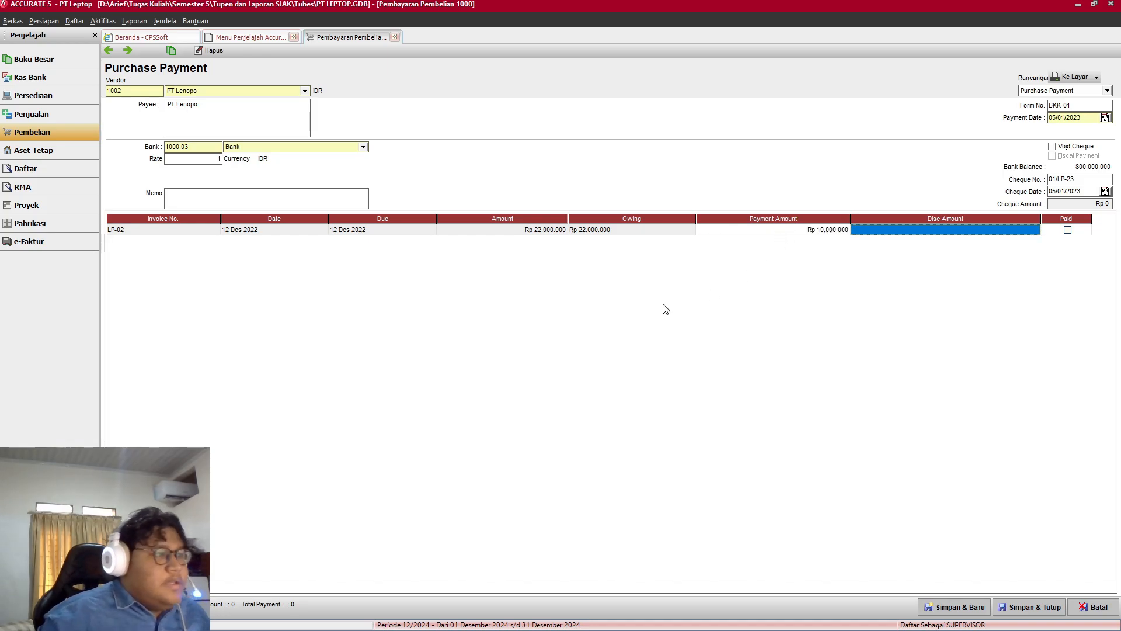
key("alt+Tab")
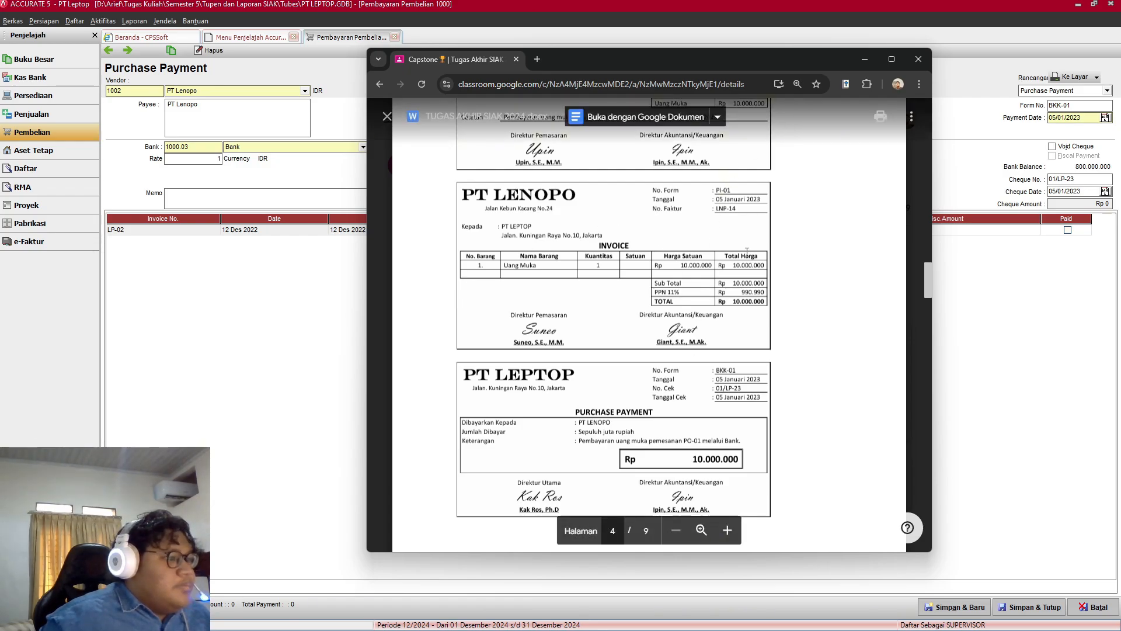
left_click(864, 59)
left_click(242, 204)
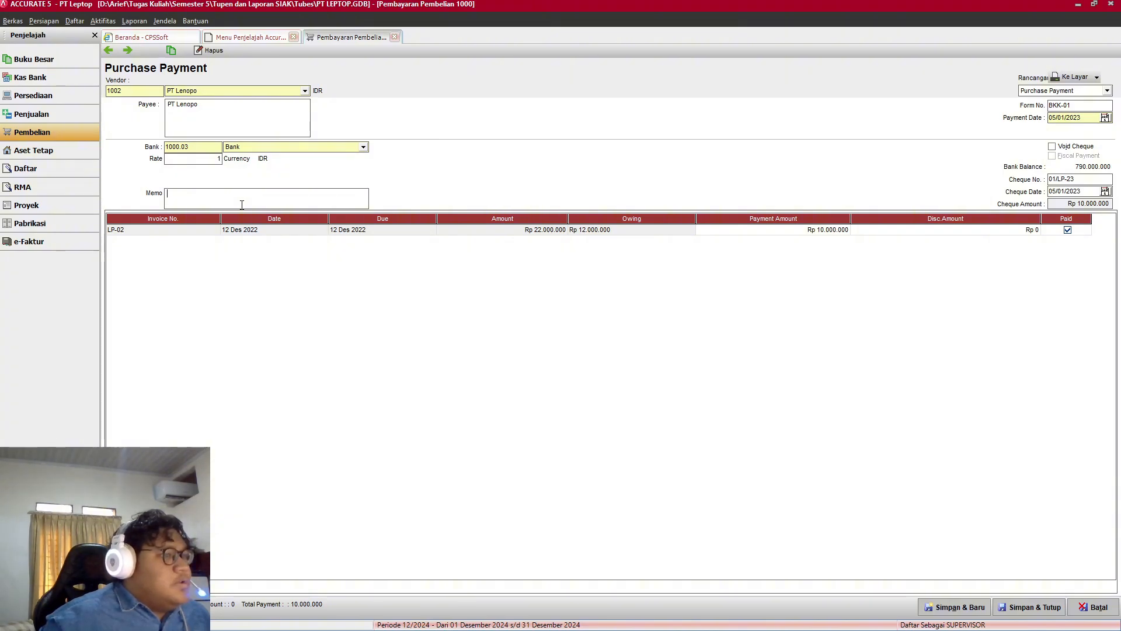
key("alt+Tab")
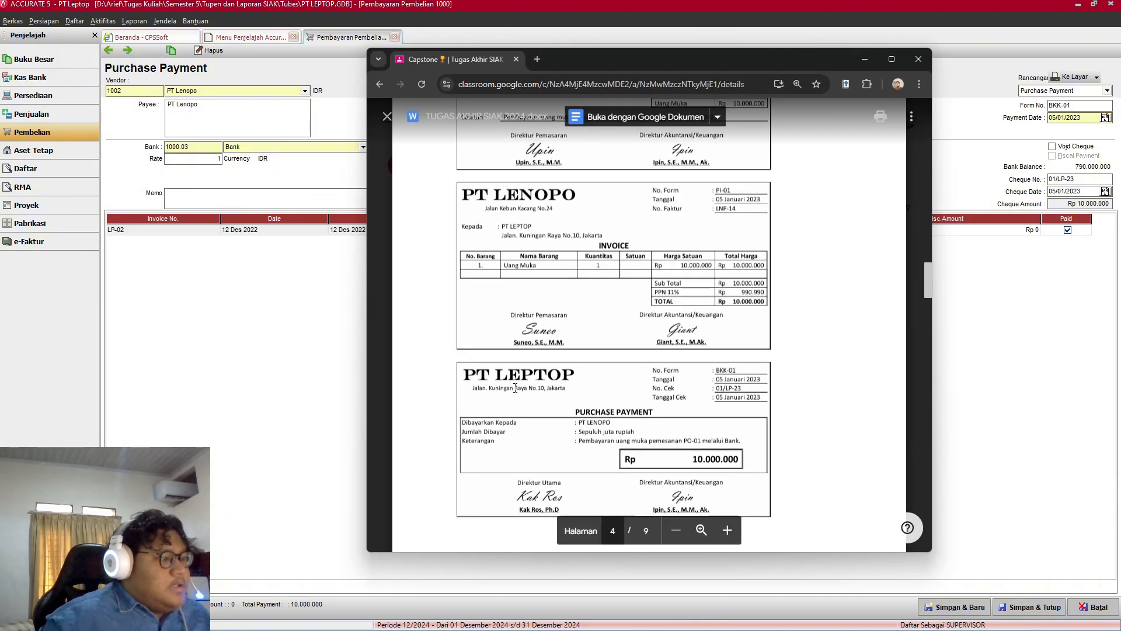
key("alt+Tab")
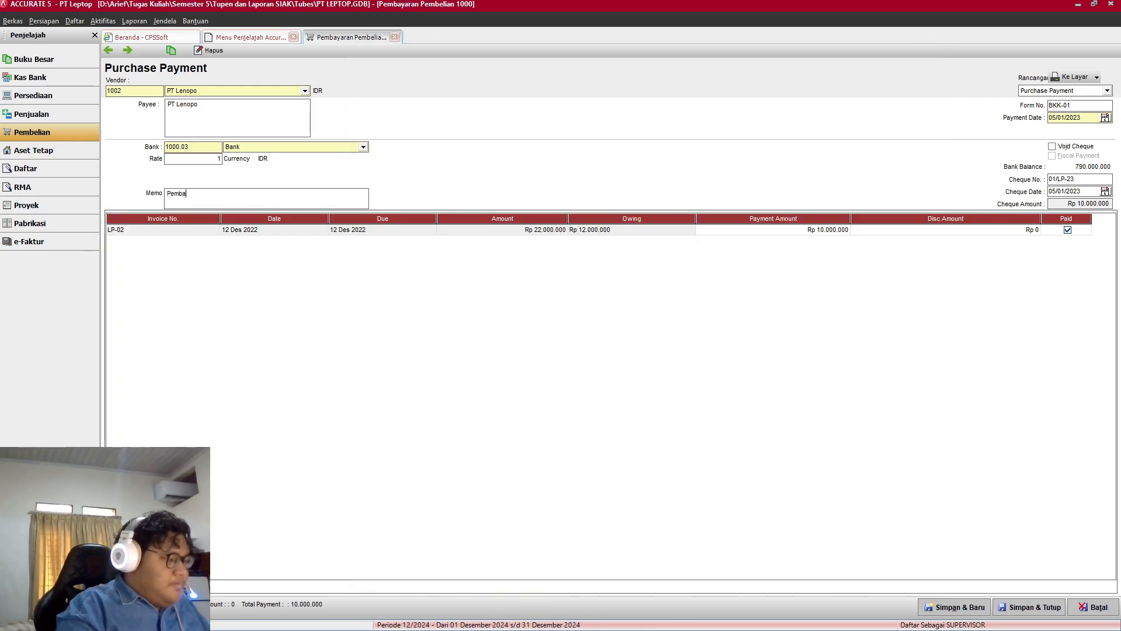
Step: Add memo 'Pembayaran uang muka pemesanan PO-01 melalui bank.' and save the payment with Simpan & Baru
type("ya")
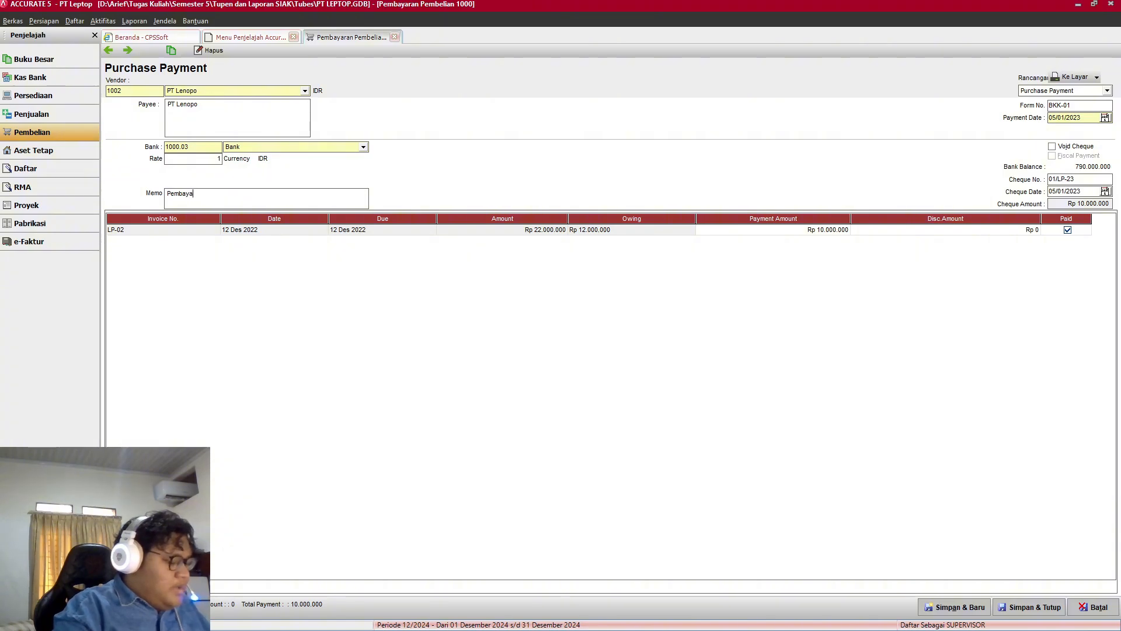
type("ran uang muk")
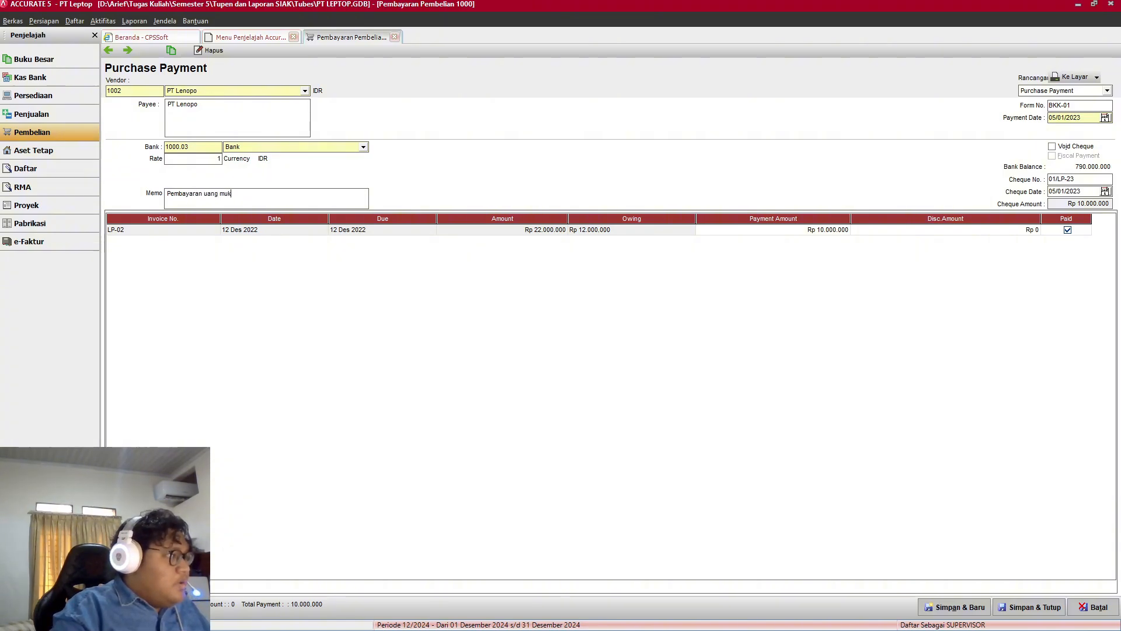
type("a")
key("alt+Tab")
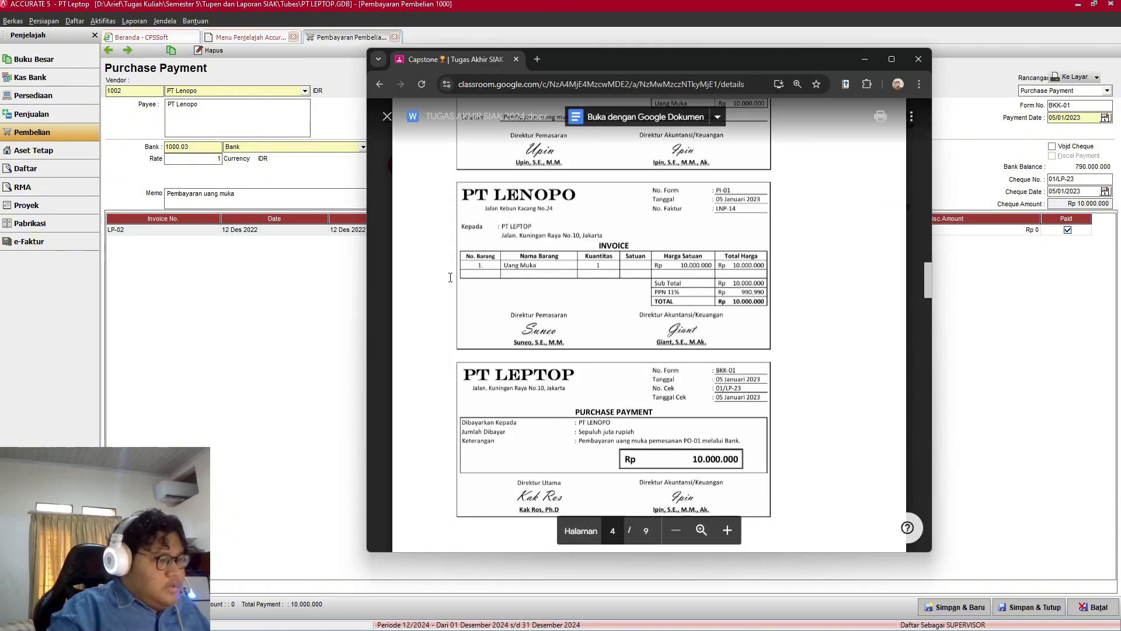
key("alt+Tab")
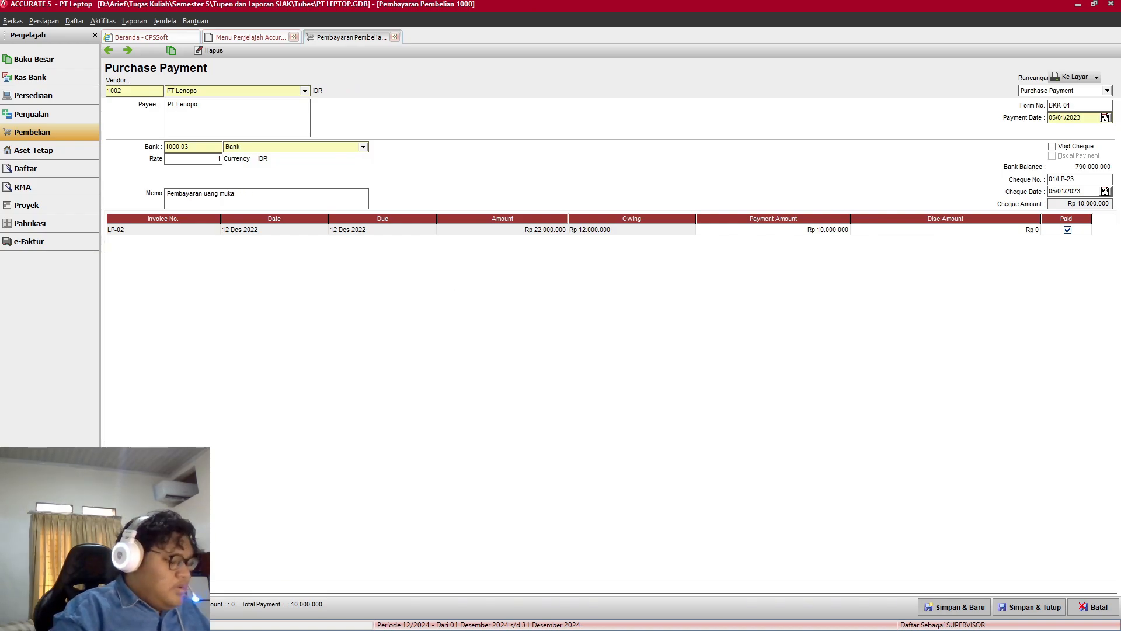
type("n ")
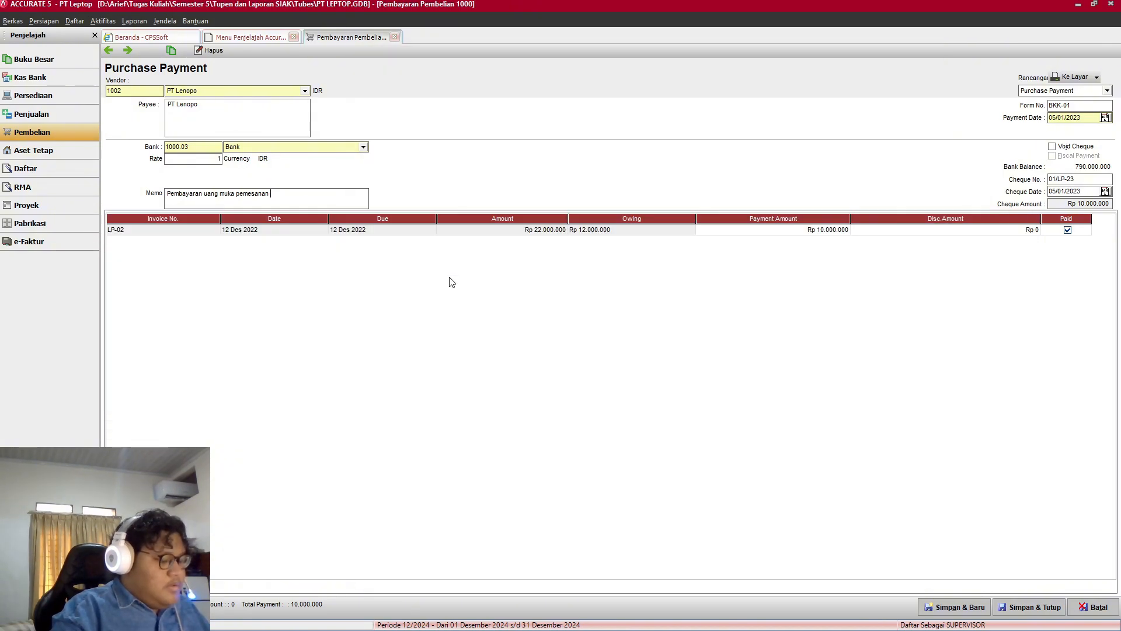
type("PO")
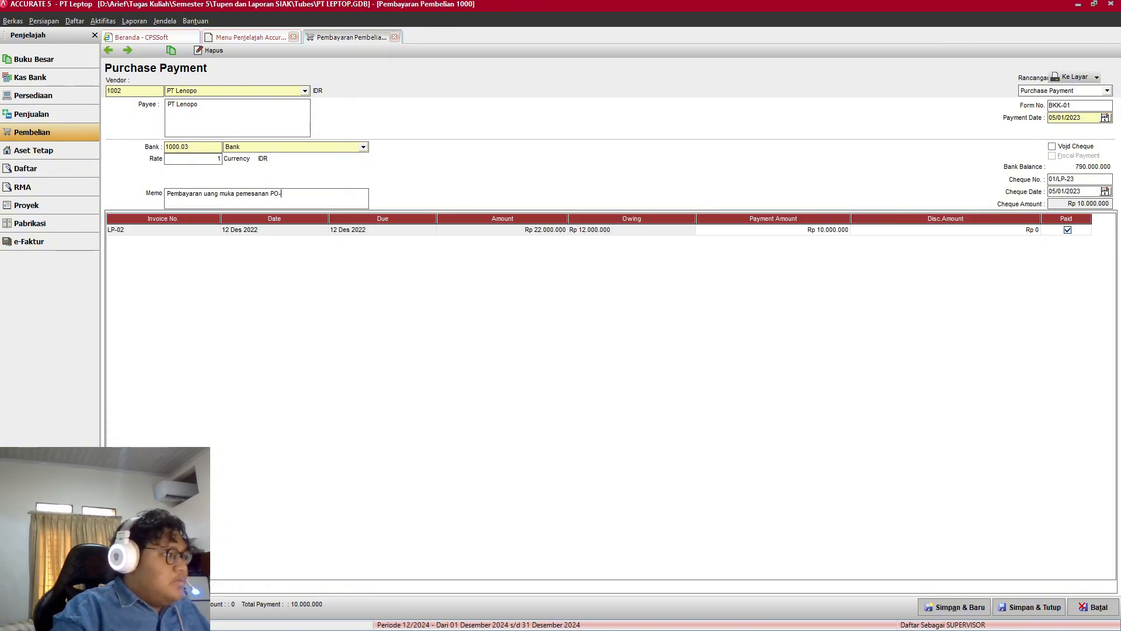
type("-01")
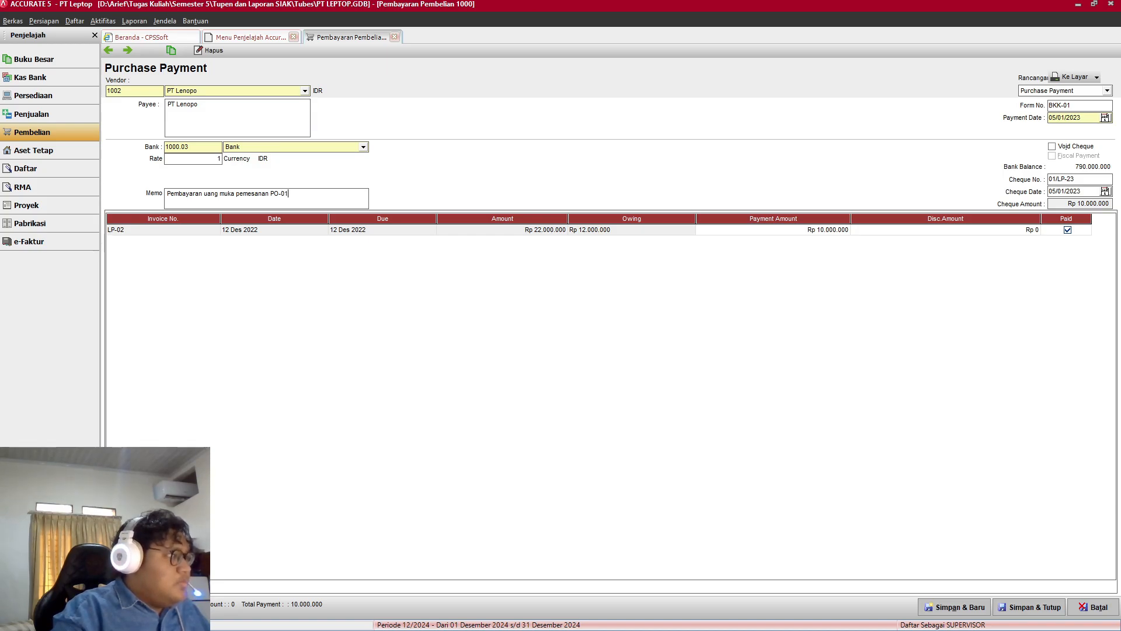
key("alt+Tab")
type("1")
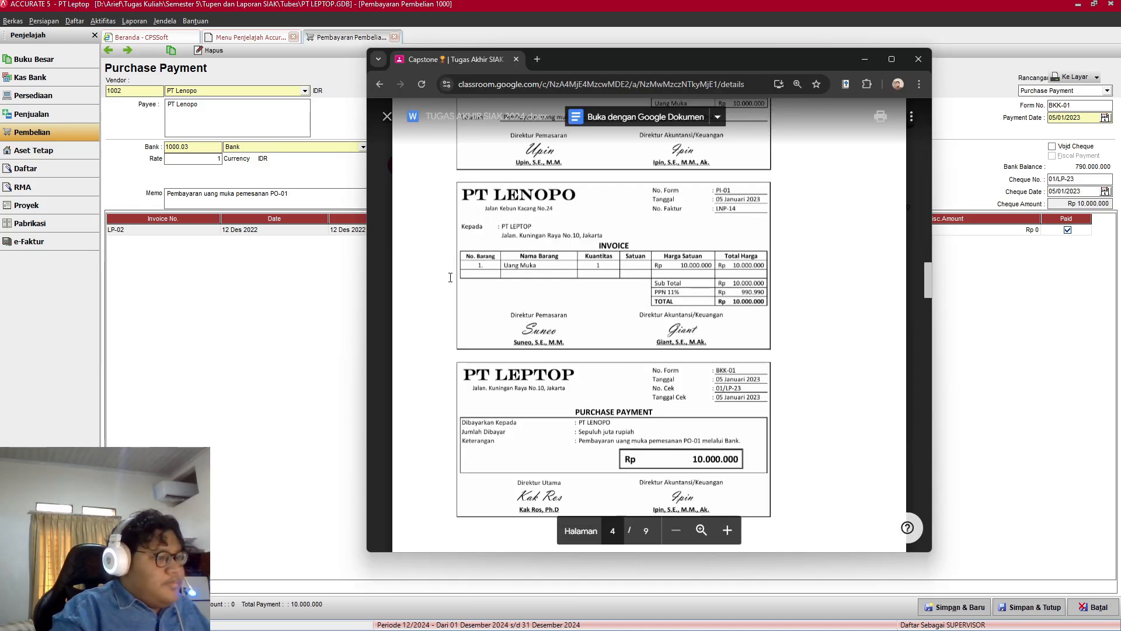
key("alt+Tab")
type("mela")
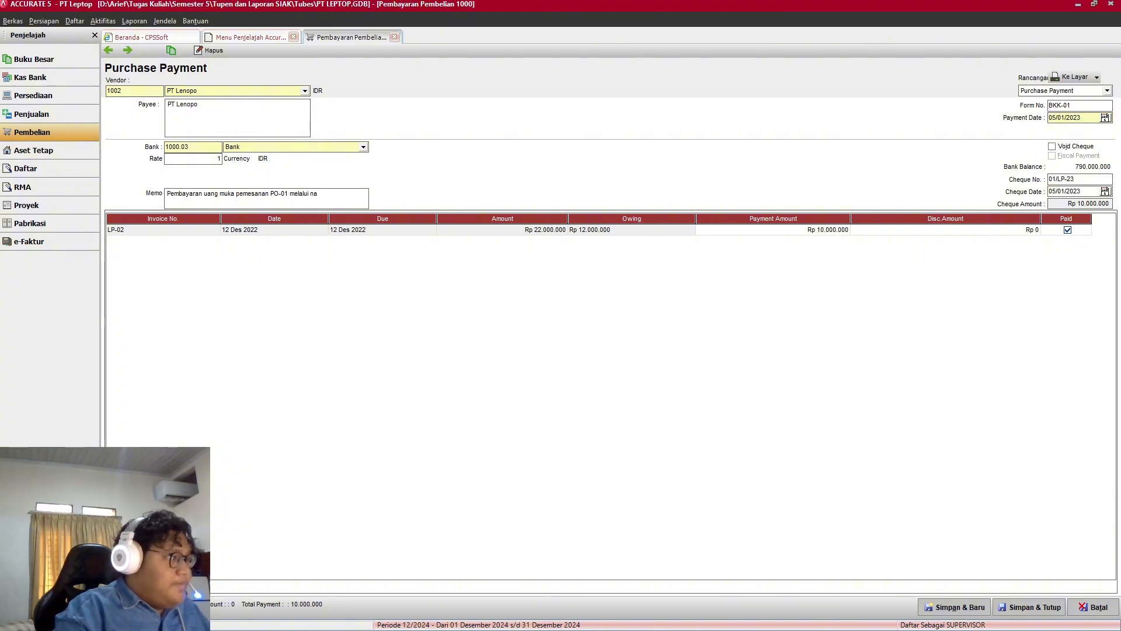
type("lui a")
key("BackSpace")
type("ba")
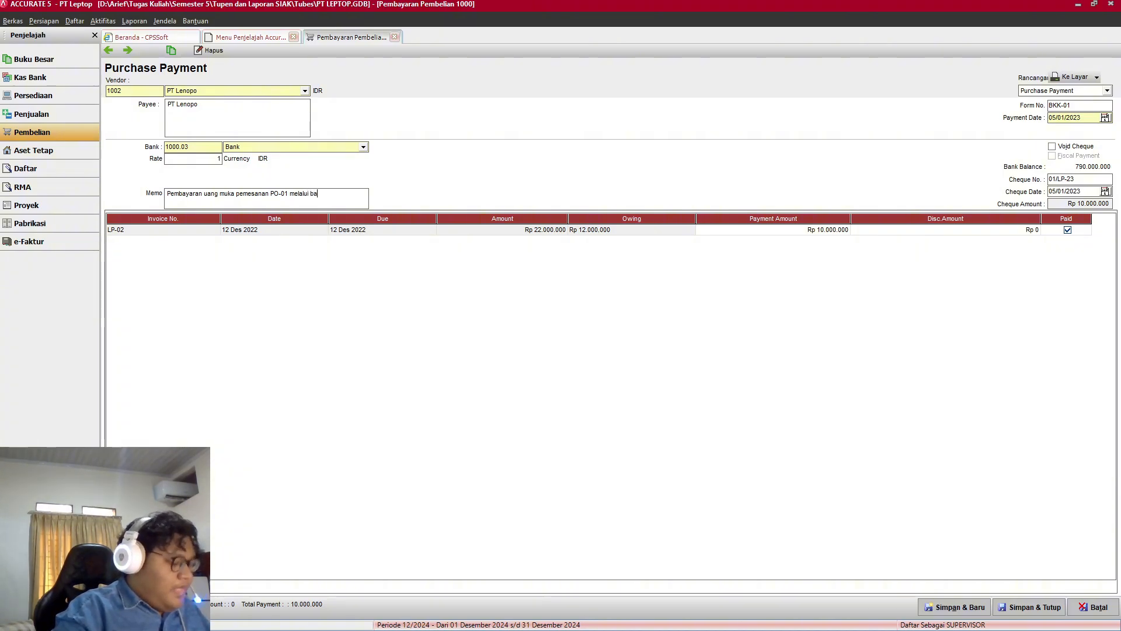
type("nk.")
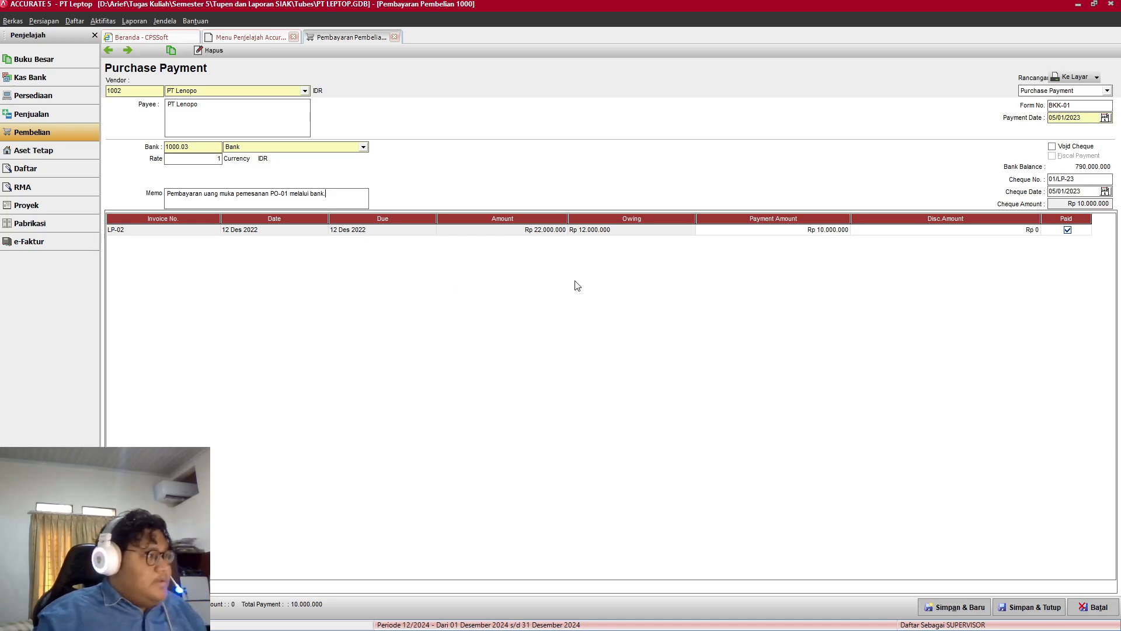
left_click(954, 607)
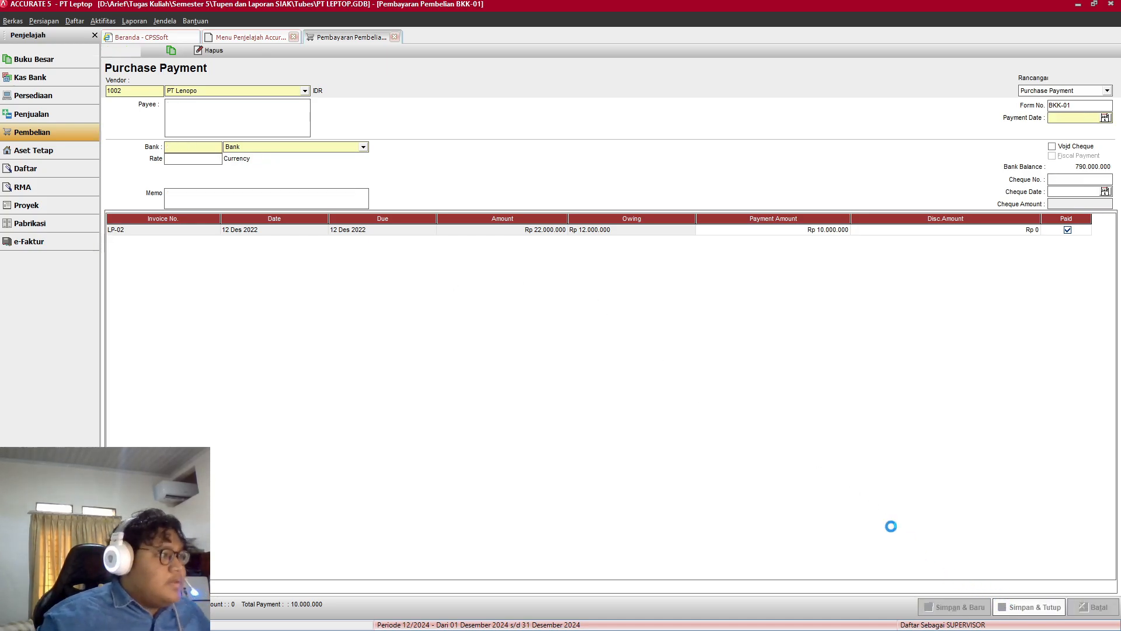
Step: Check the reference document, then start a blank Faktur Penjualan (sales invoice) numbered 1000
key("alt+Tab")
scroll(752, 415, "down", 1)
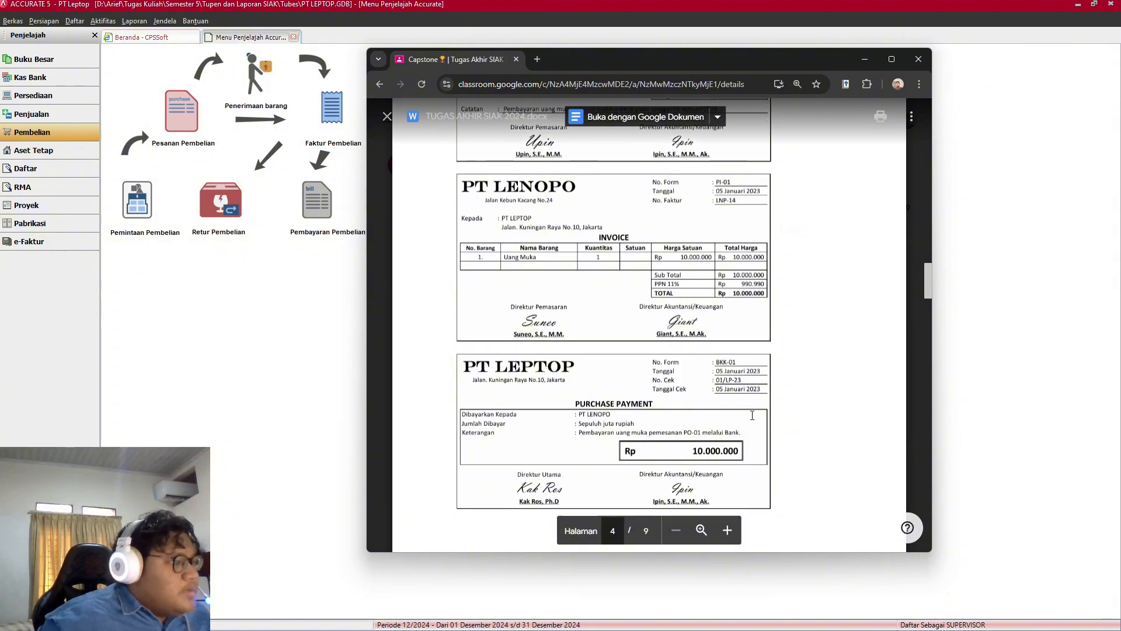
scroll(752, 415, "down", 6)
scroll(623, 375, "down", 2)
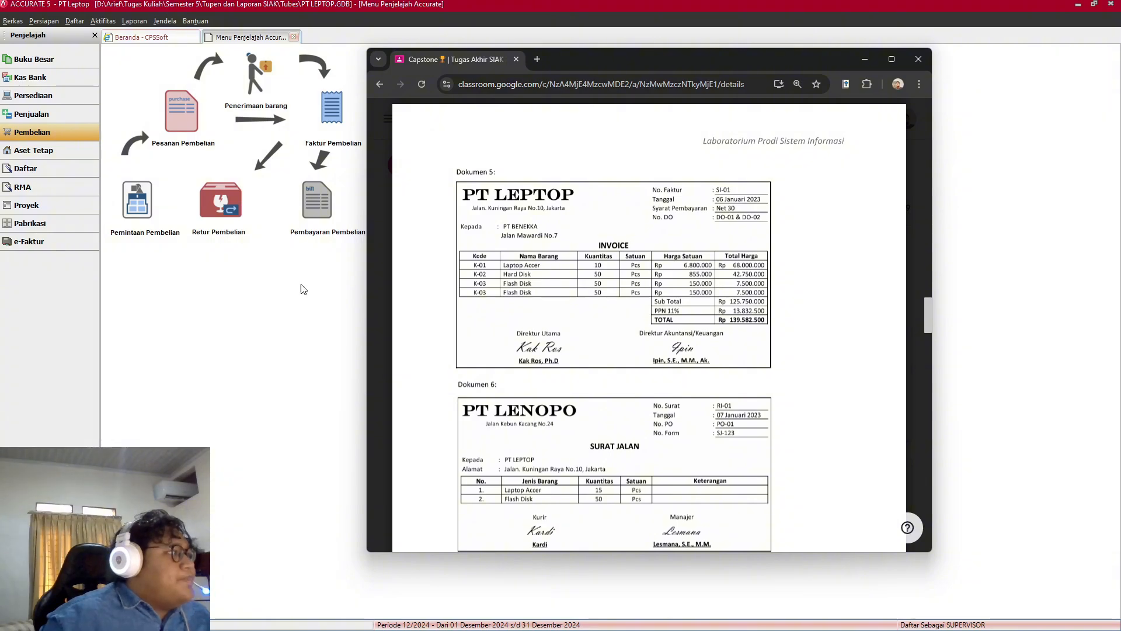
left_click(35, 115)
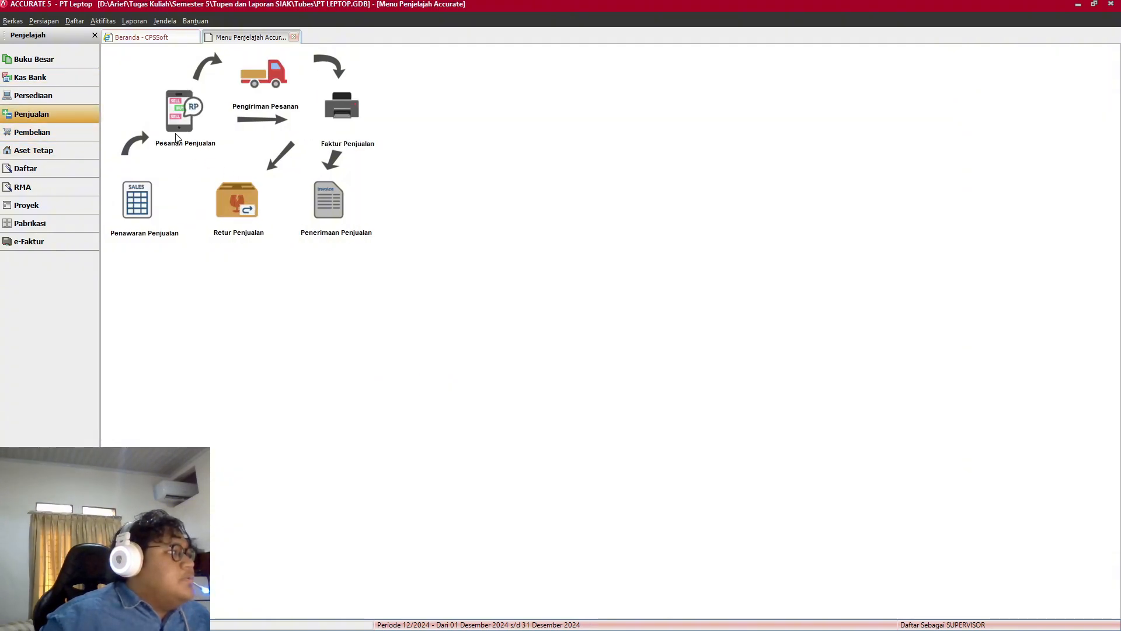
left_click(352, 117)
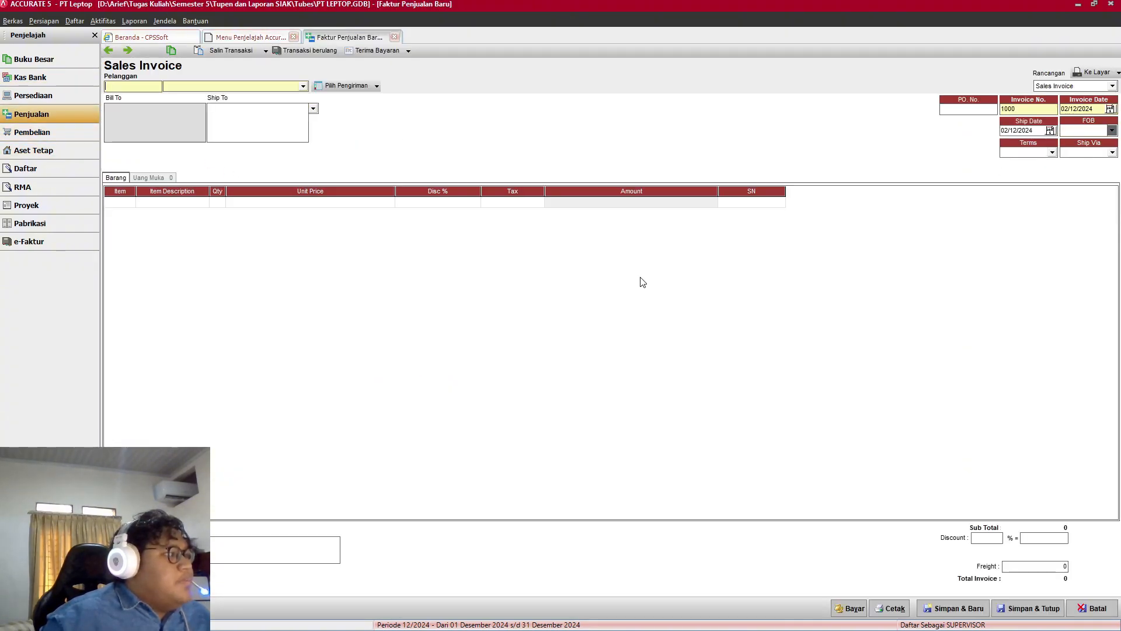
key("alt+Tab")
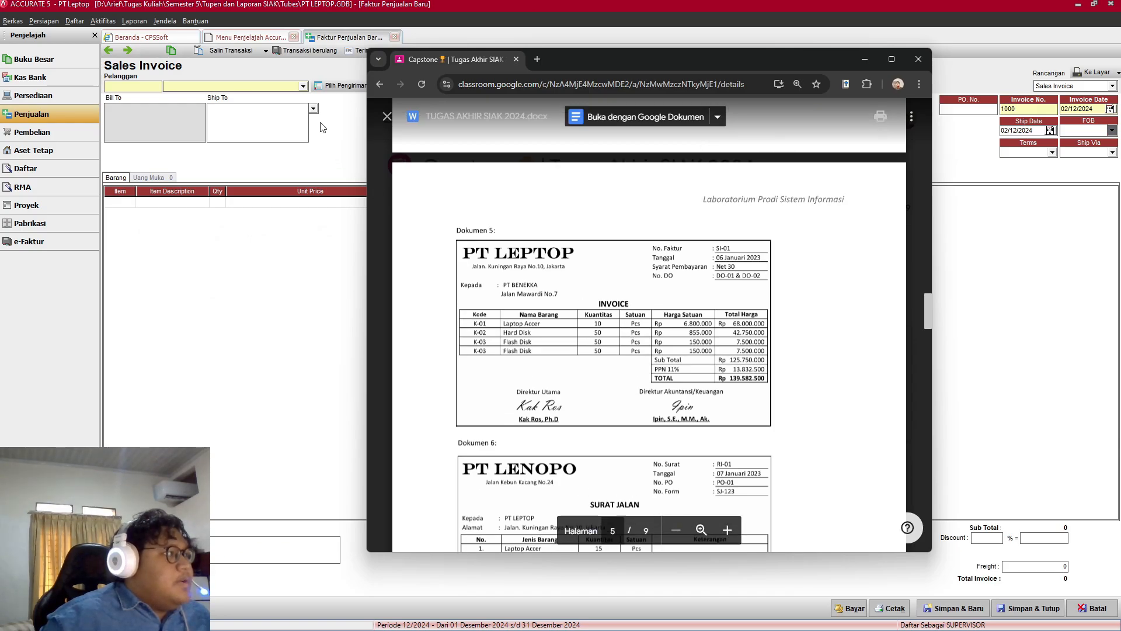
left_click(314, 109)
Step: Choose Pt Benekka as the invoice's customer
left_click(303, 85)
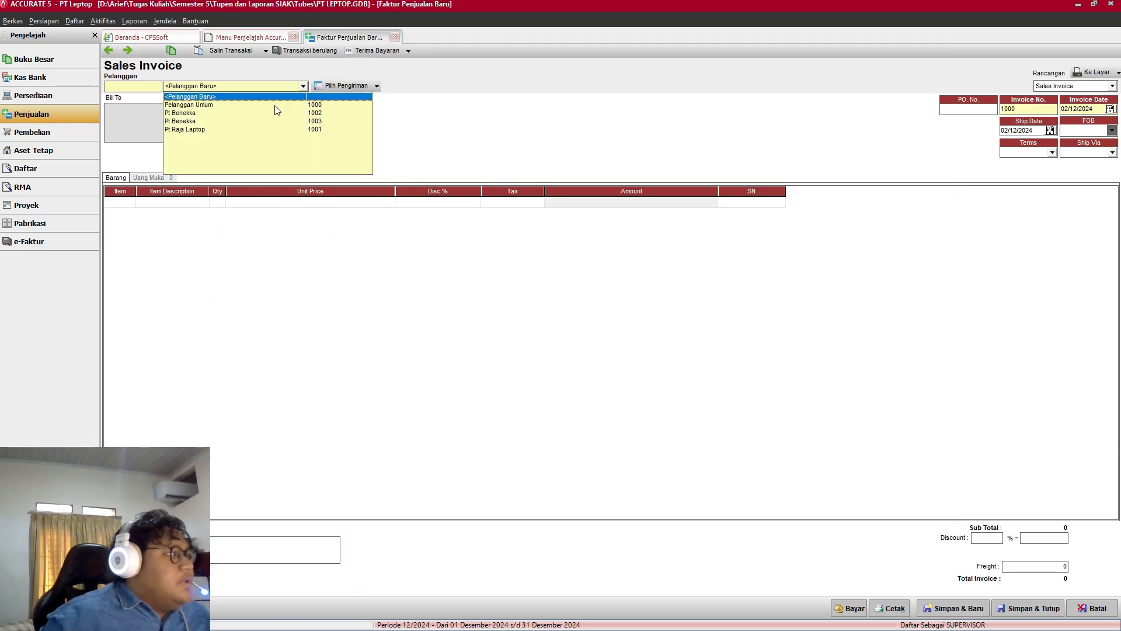
left_click(190, 112)
key("alt+Tab")
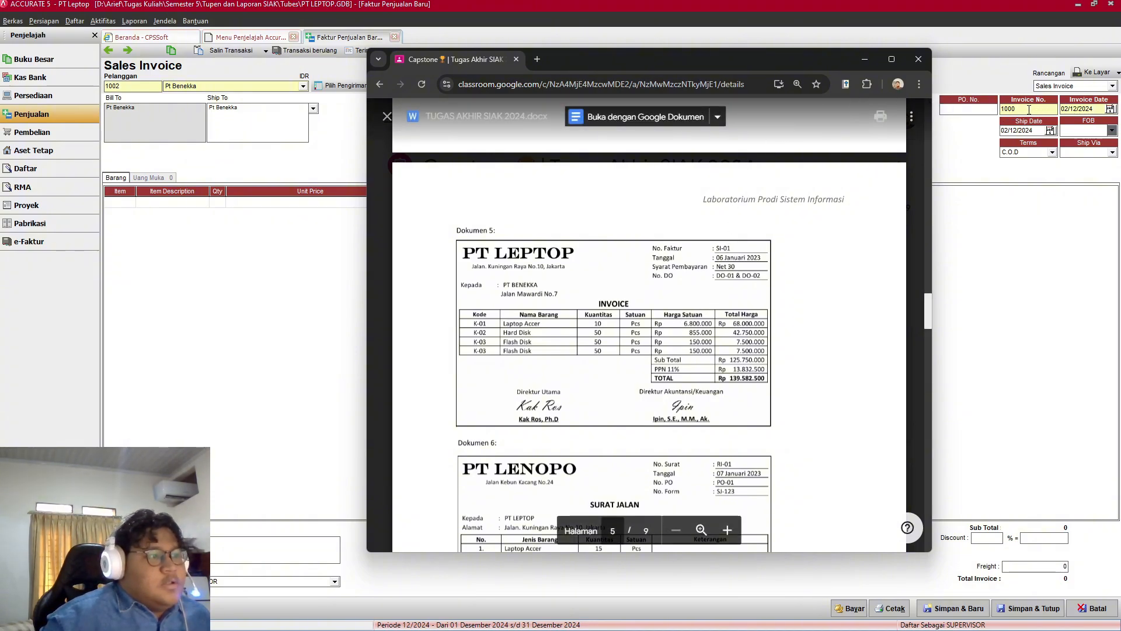
Step: Enter 'DO-01 & DO-02' as the invoice's PO number, checking the source document
left_click(973, 109)
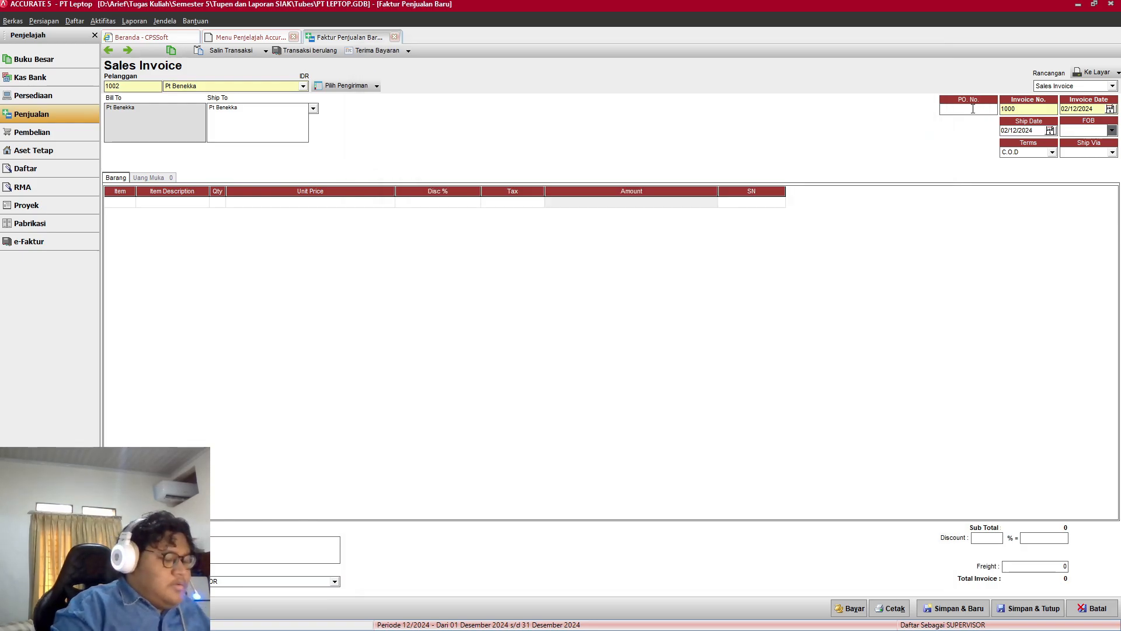
type("DO")
key("BackSpace")
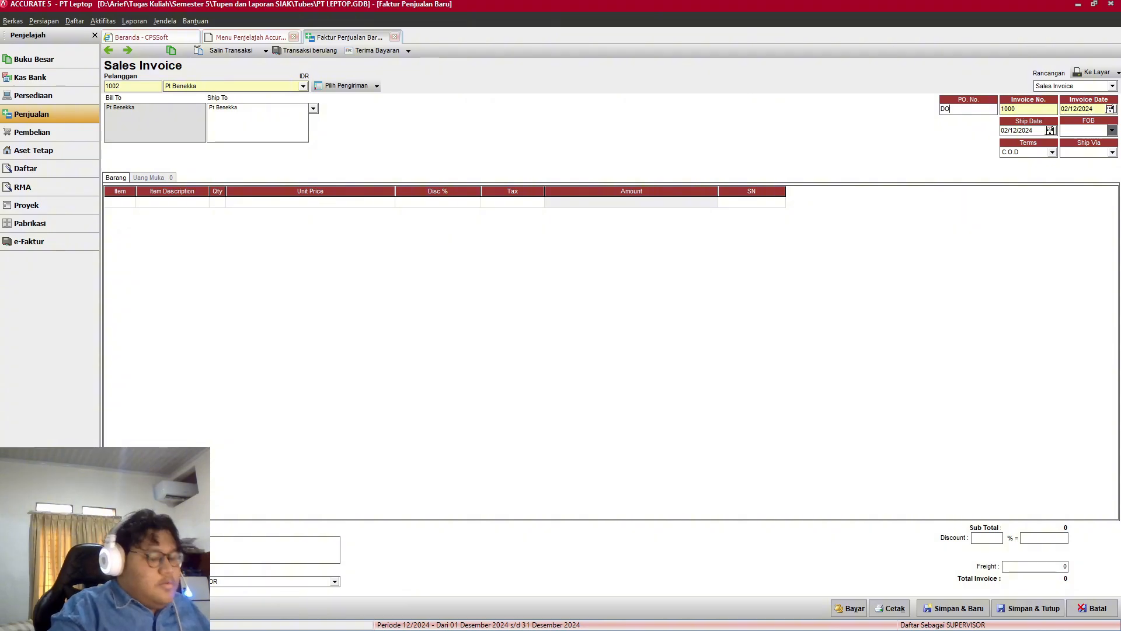
type("-")
key("alt+Tab")
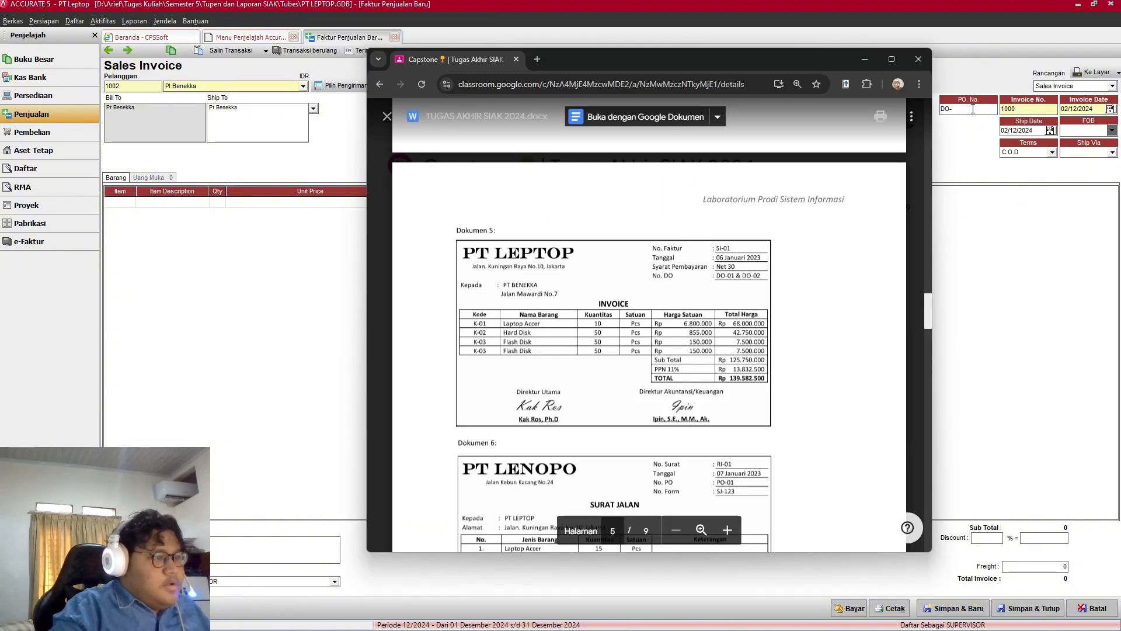
key("alt+Tab")
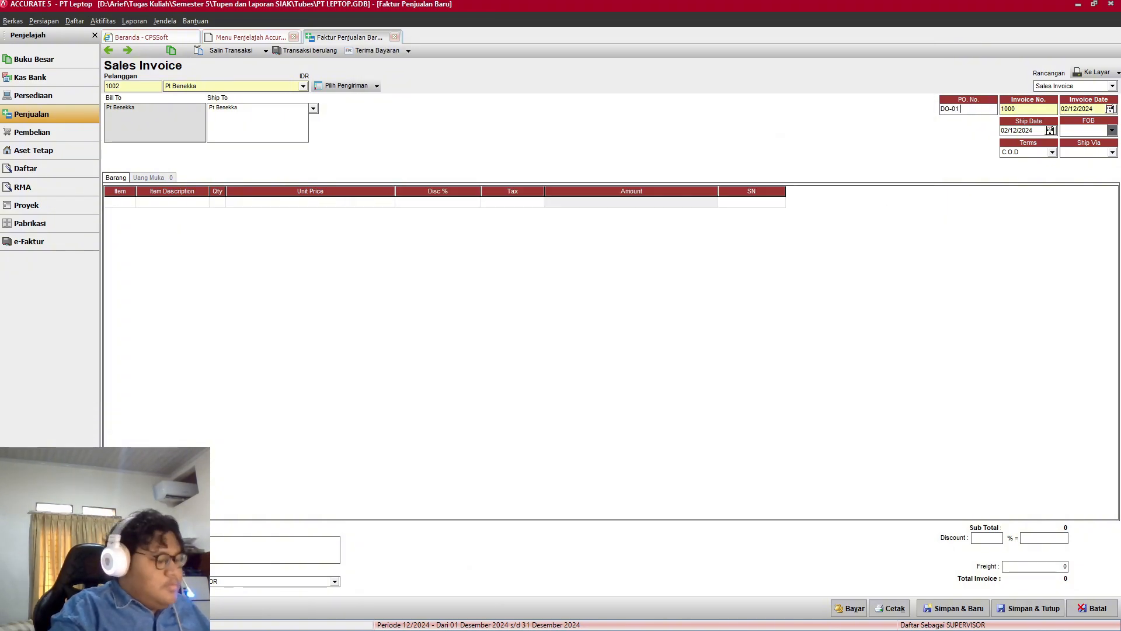
type("&")
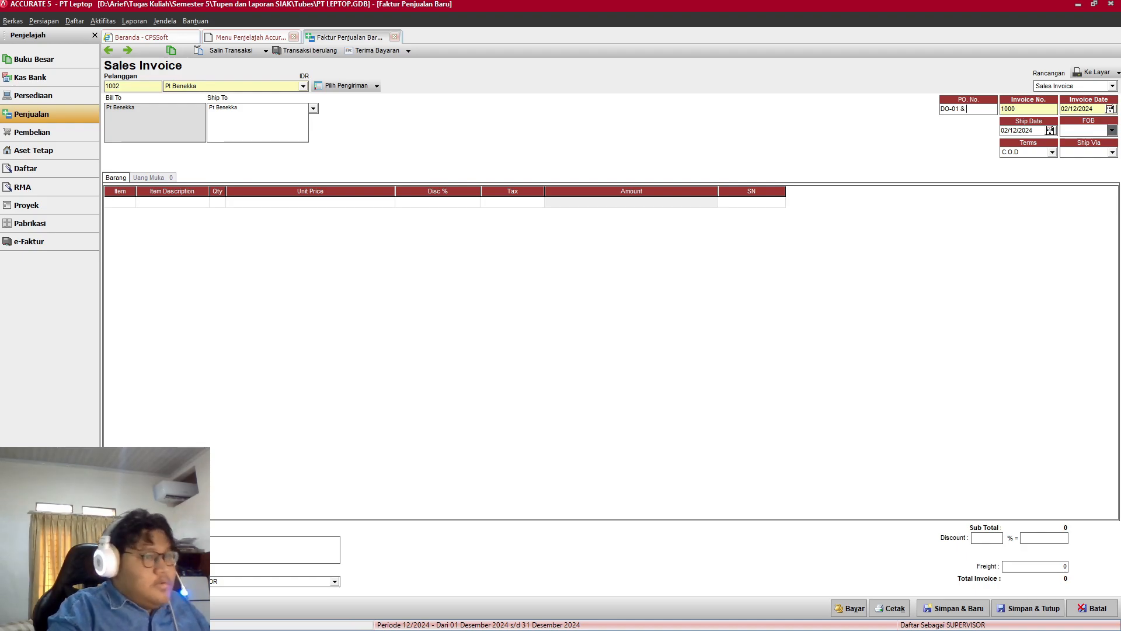
type(" DO-0")
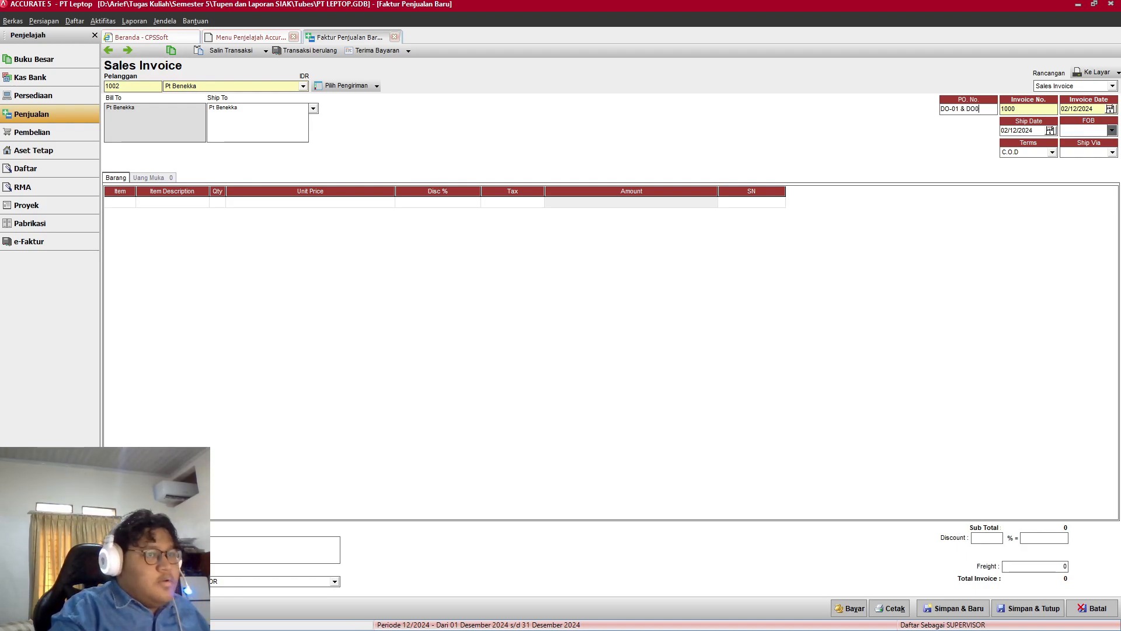
type("2")
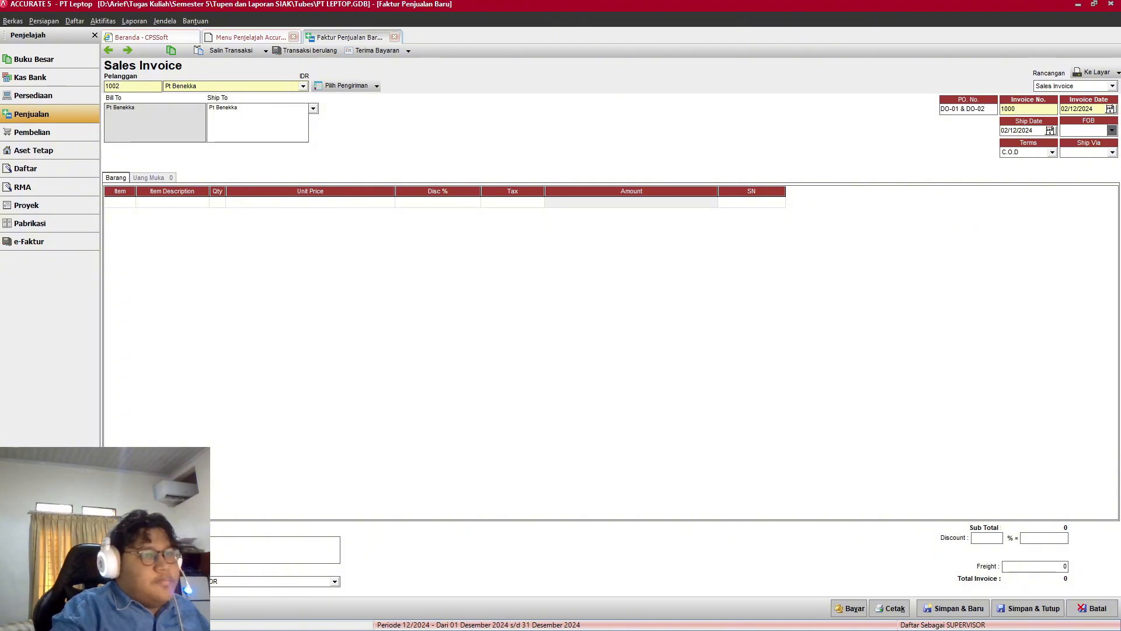
key("alt+Tab")
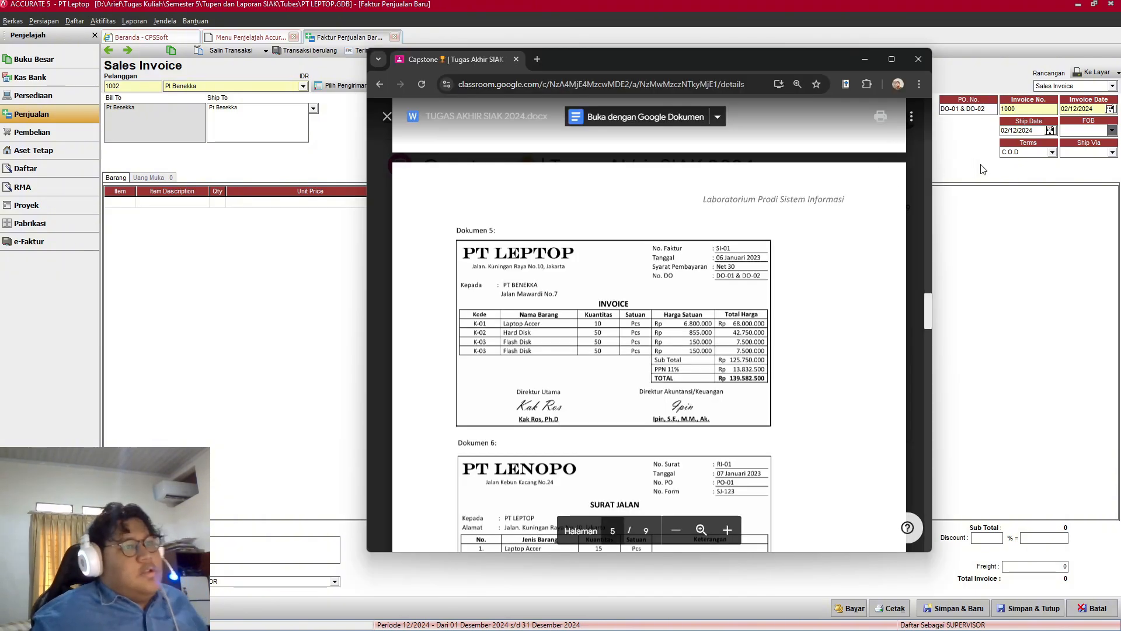
left_click(1053, 151)
Step: Set payment terms to Net 30 and the invoice number to SI-01
left_click(1037, 179)
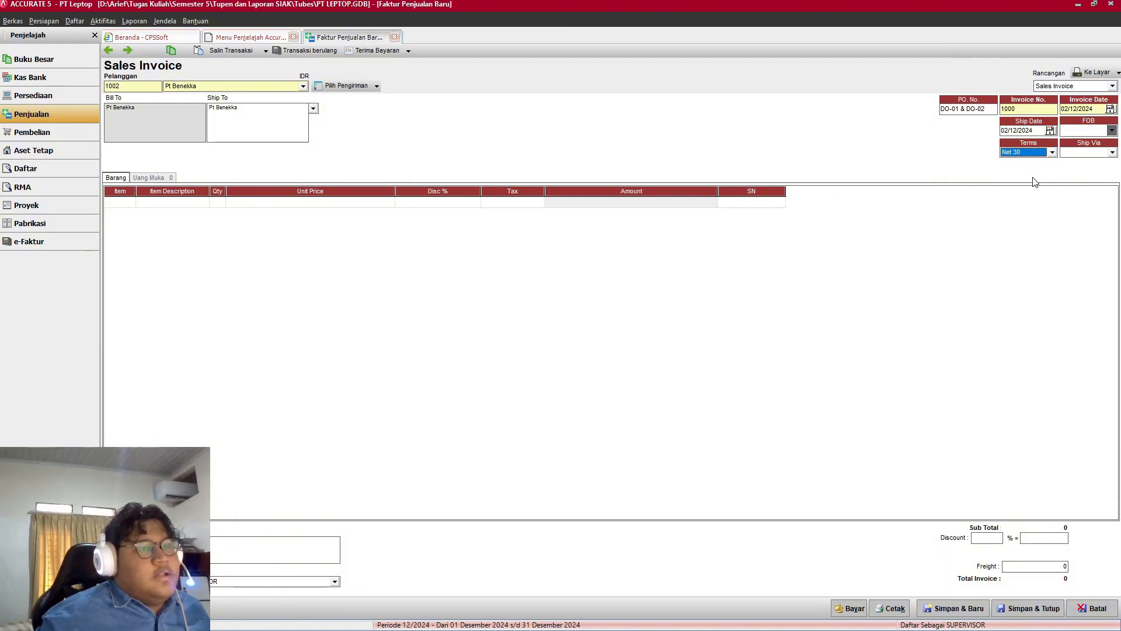
key("alt+Tab")
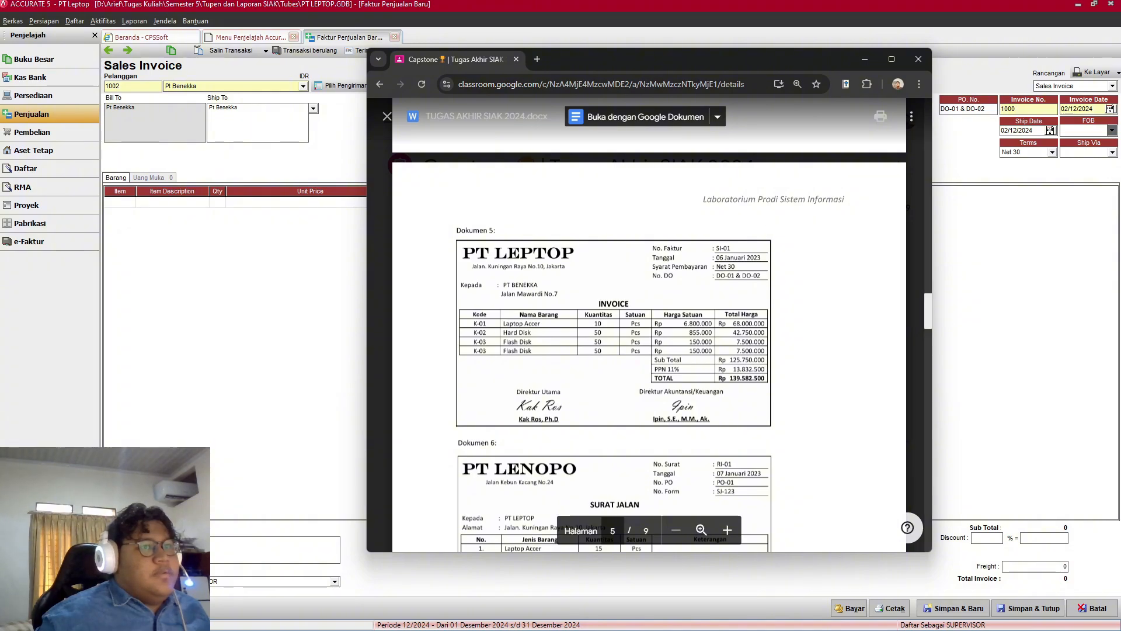
left_click(1034, 108)
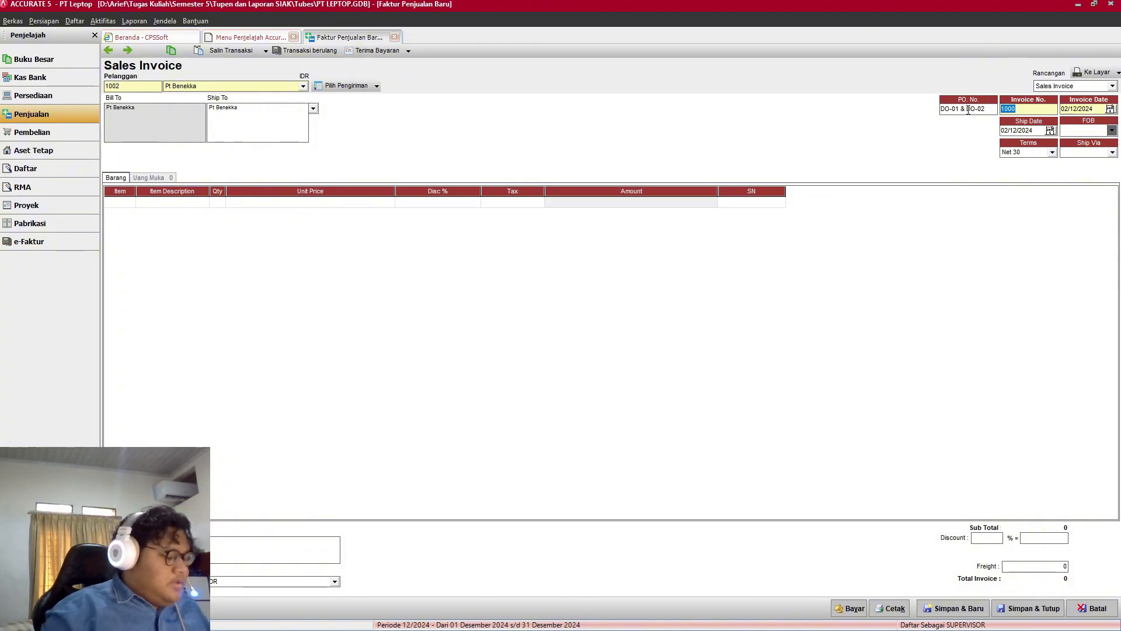
type("SI")
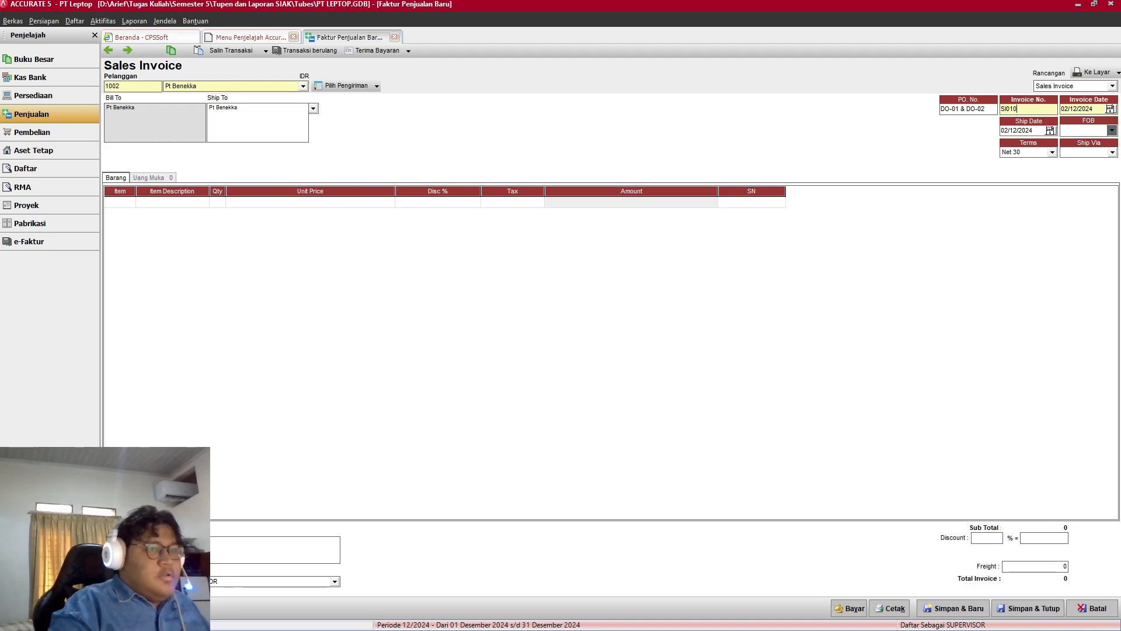
type("-01")
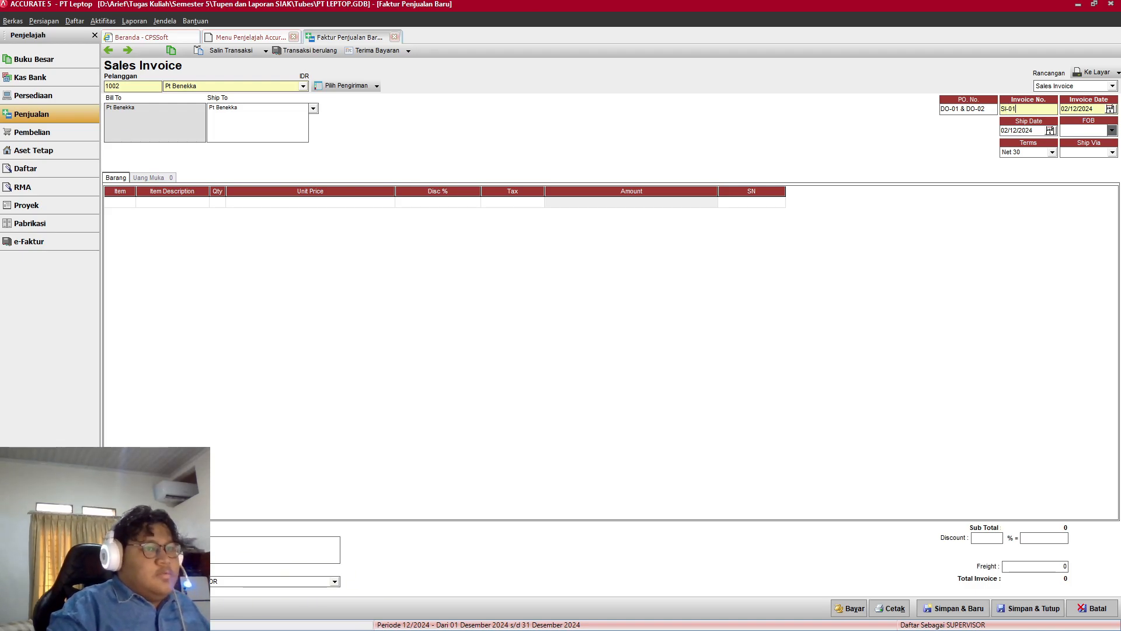
key("alt+Tab")
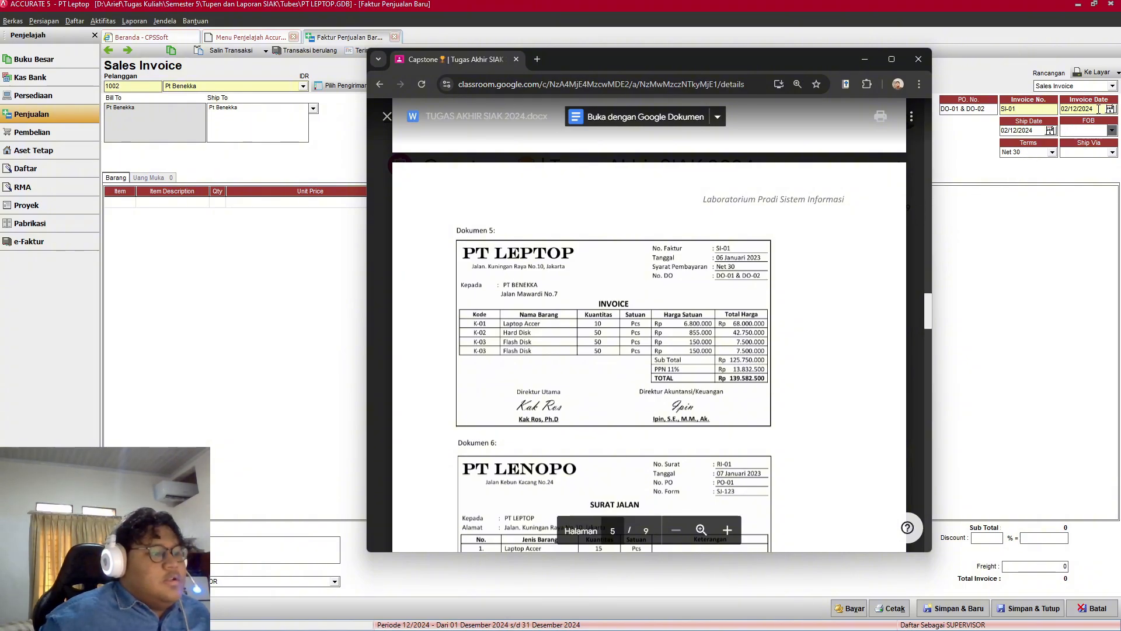
key("alt+Tab")
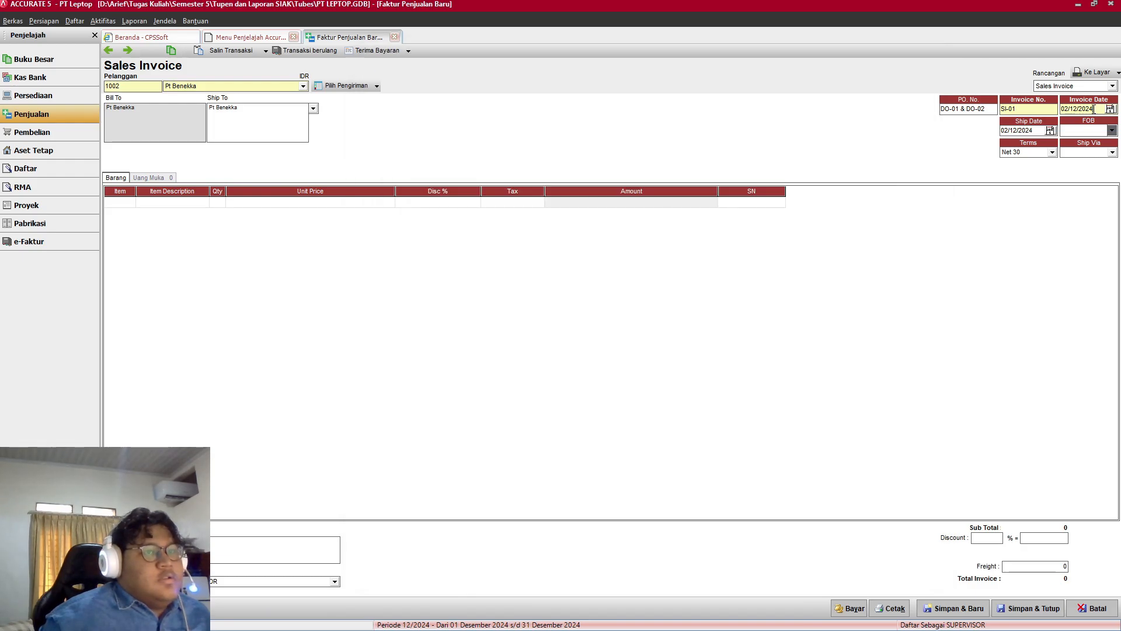
Step: Set the invoice date to 06/01/2023, fixing an invalid date entry
double_click(1093, 109)
key("alt+Tab")
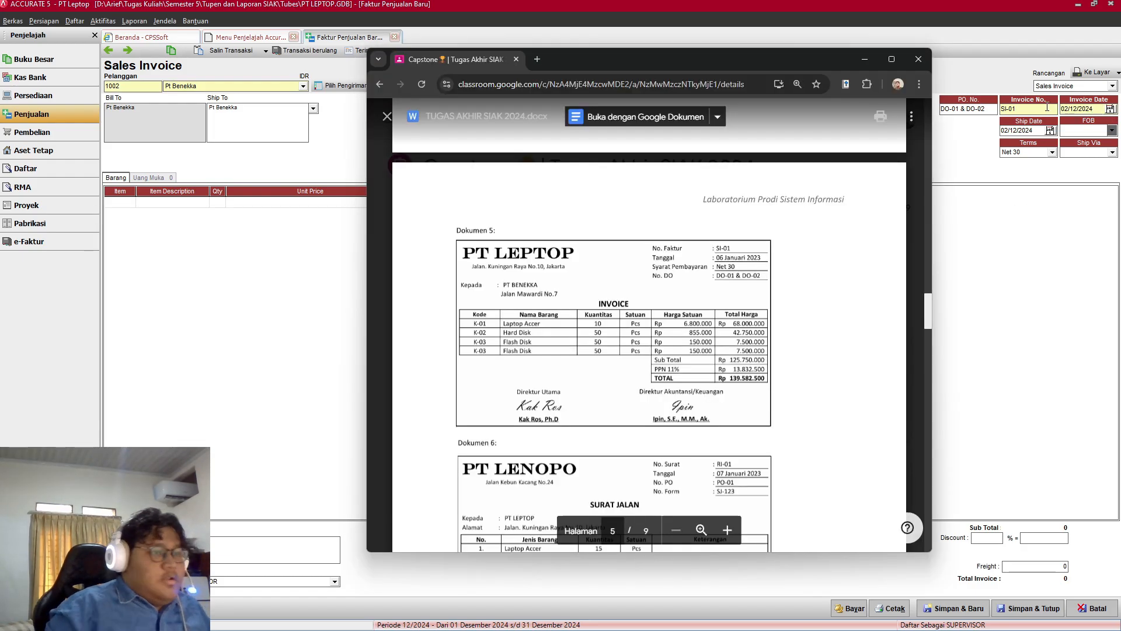
key("alt+Tab")
type("0")
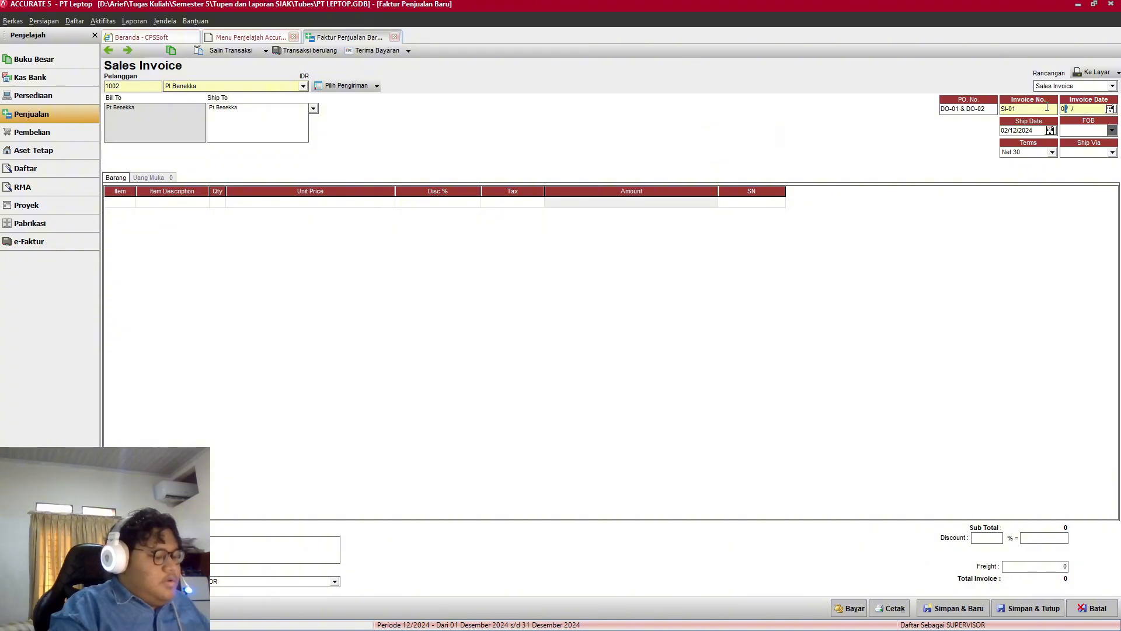
type("0/12/2023")
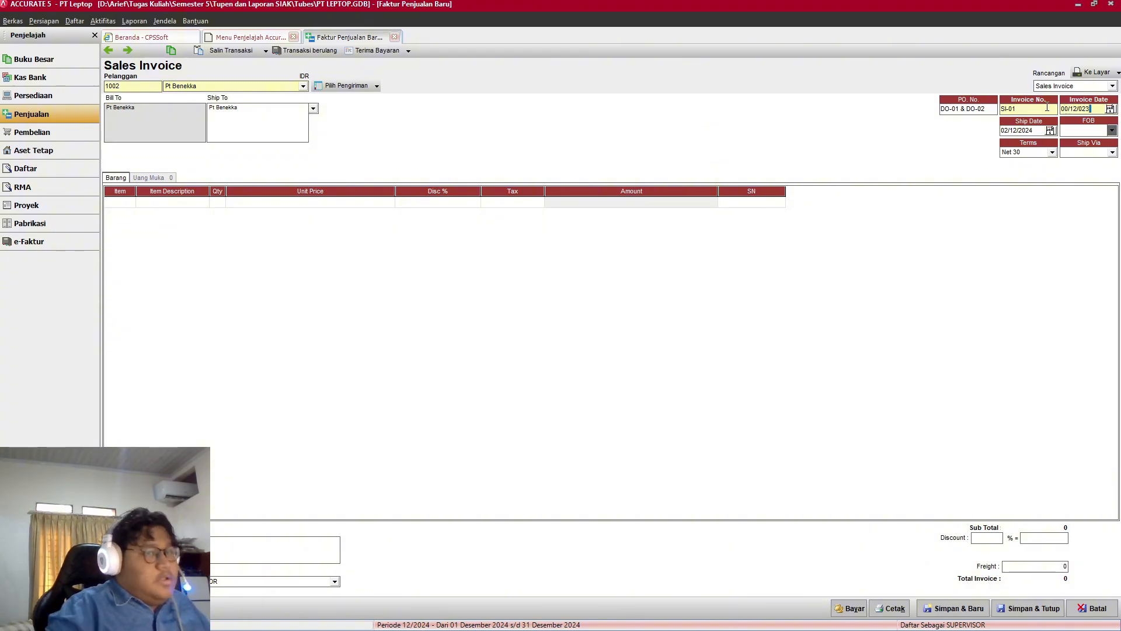
key("alt+Tab")
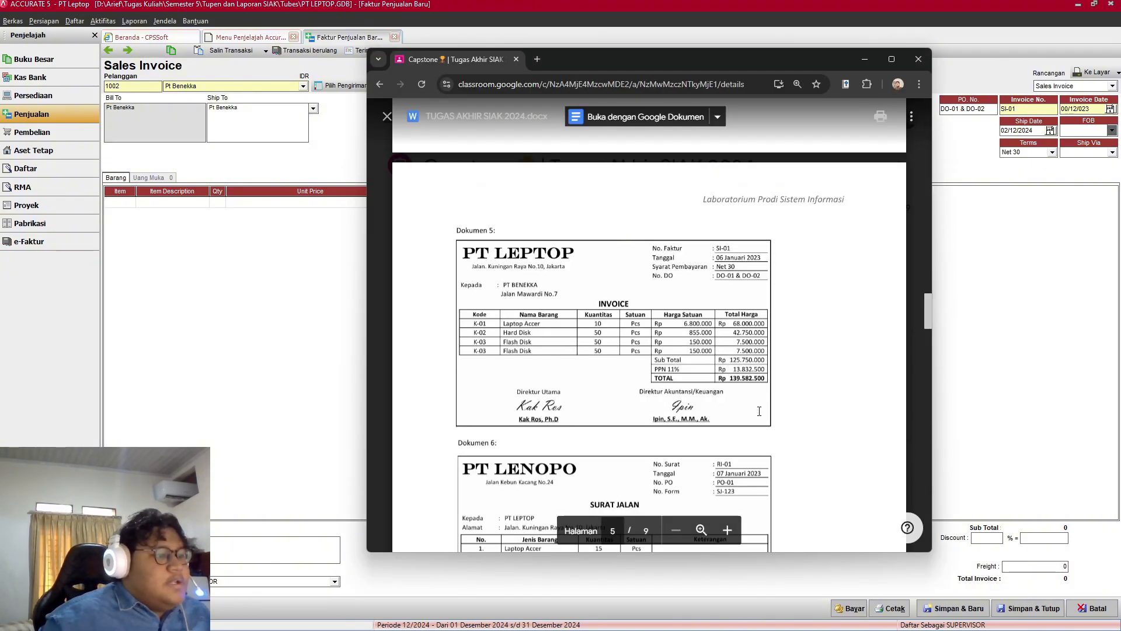
scroll(675, 412, "down", 2)
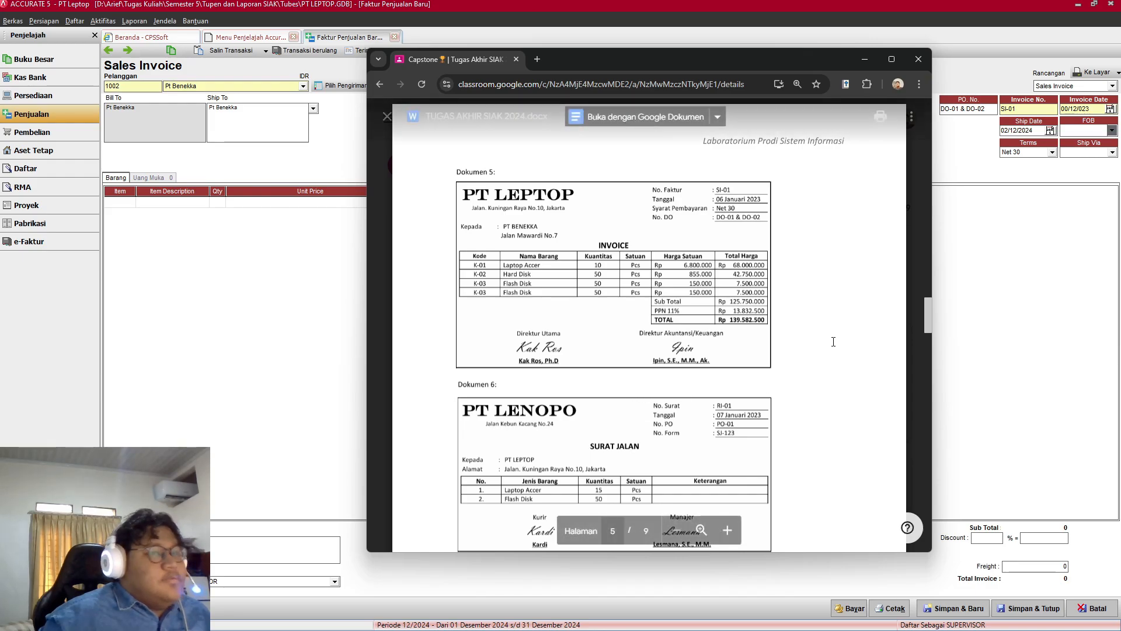
left_click(934, 272)
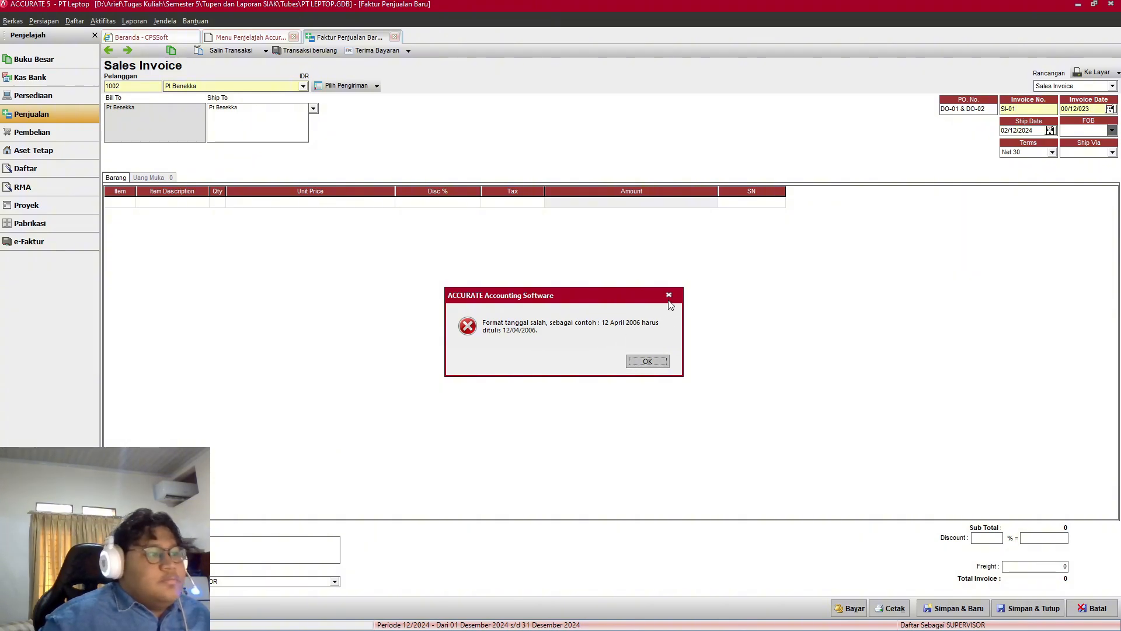
left_click(647, 360)
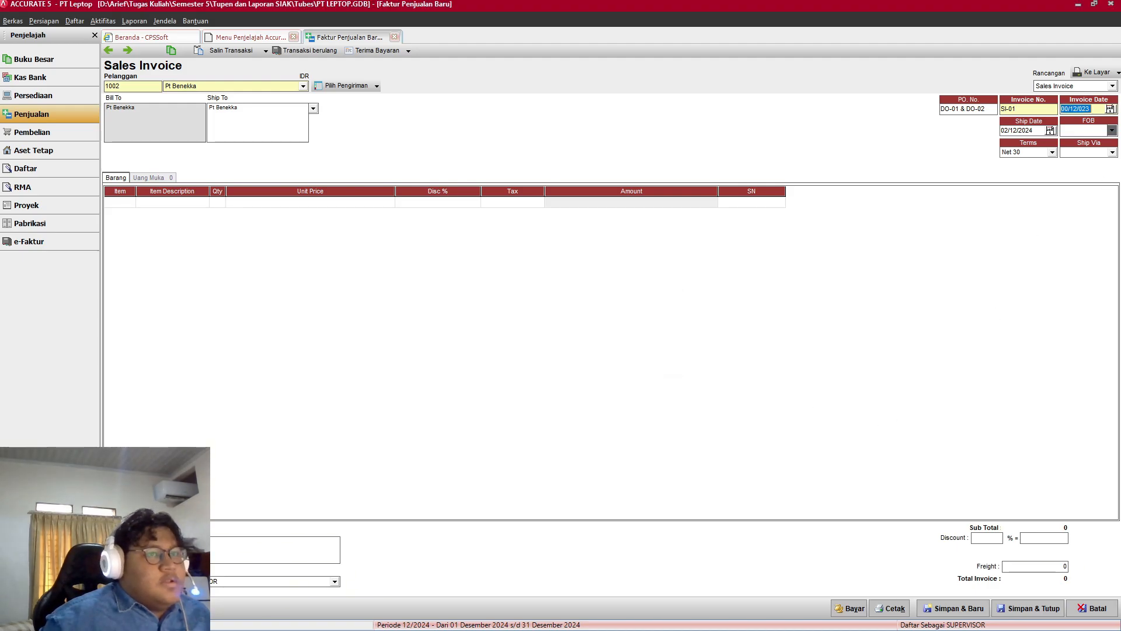
left_click(1094, 109)
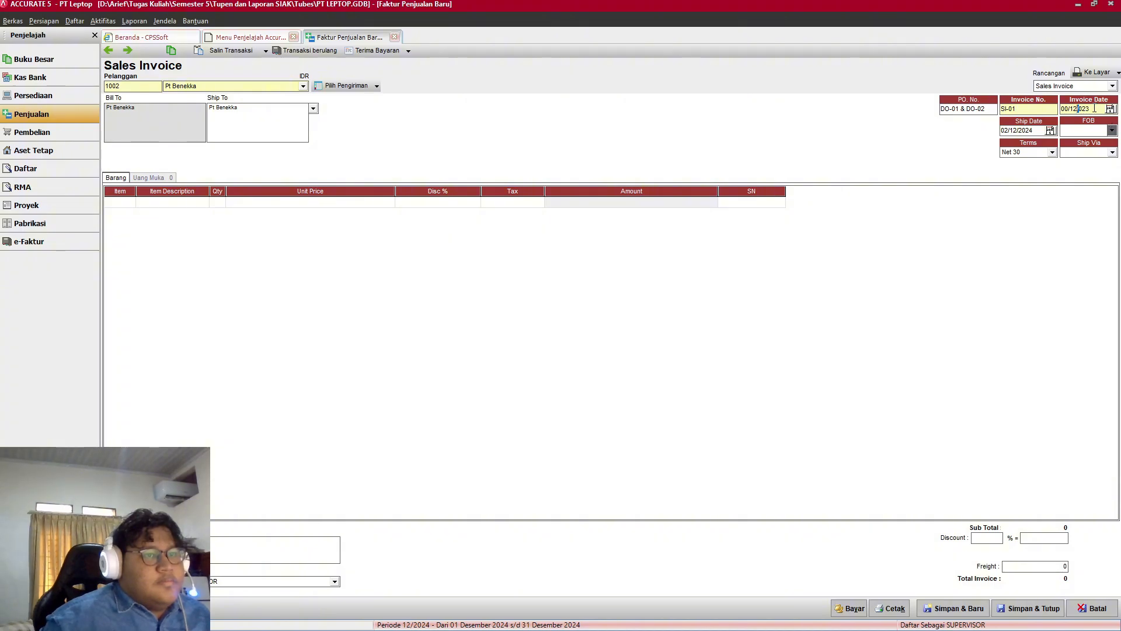
key("BackSpace")
key("BackSpace")
key("BackSpace")
key("BackSpace")
key("BackSpace")
key("BackSpace")
key("BackSpace")
key("BackSpace")
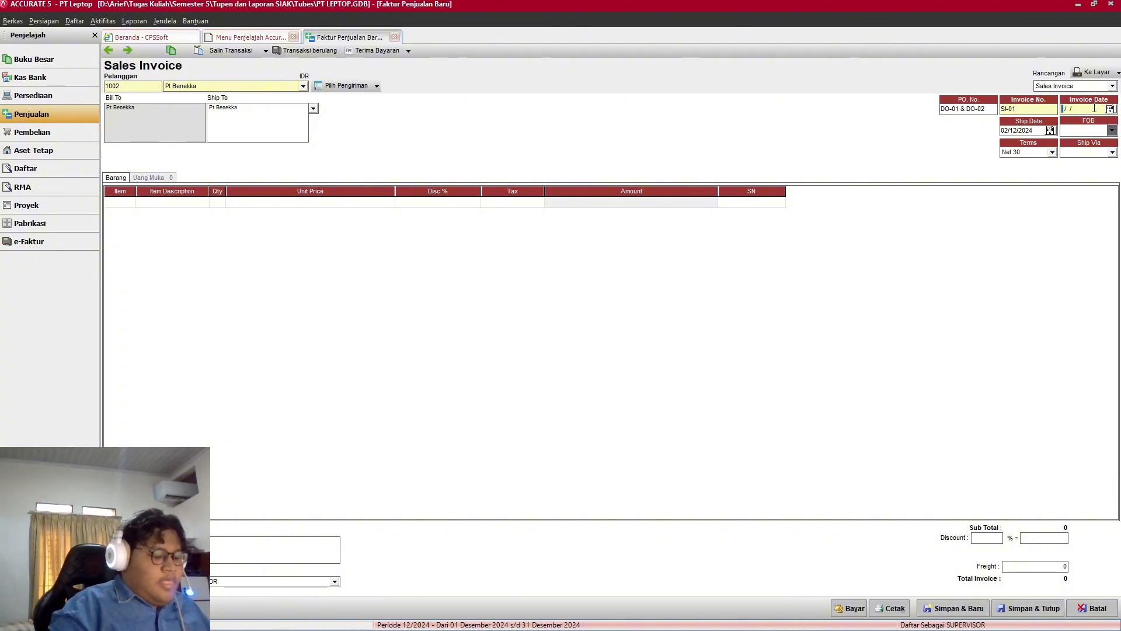
type("06/")
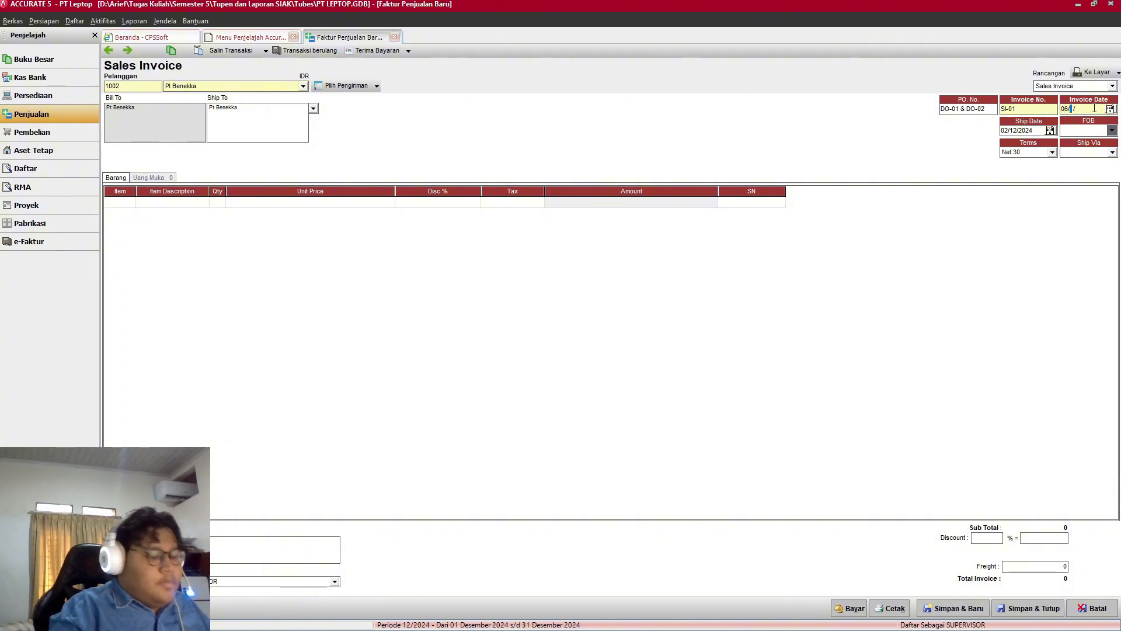
type("01/2023")
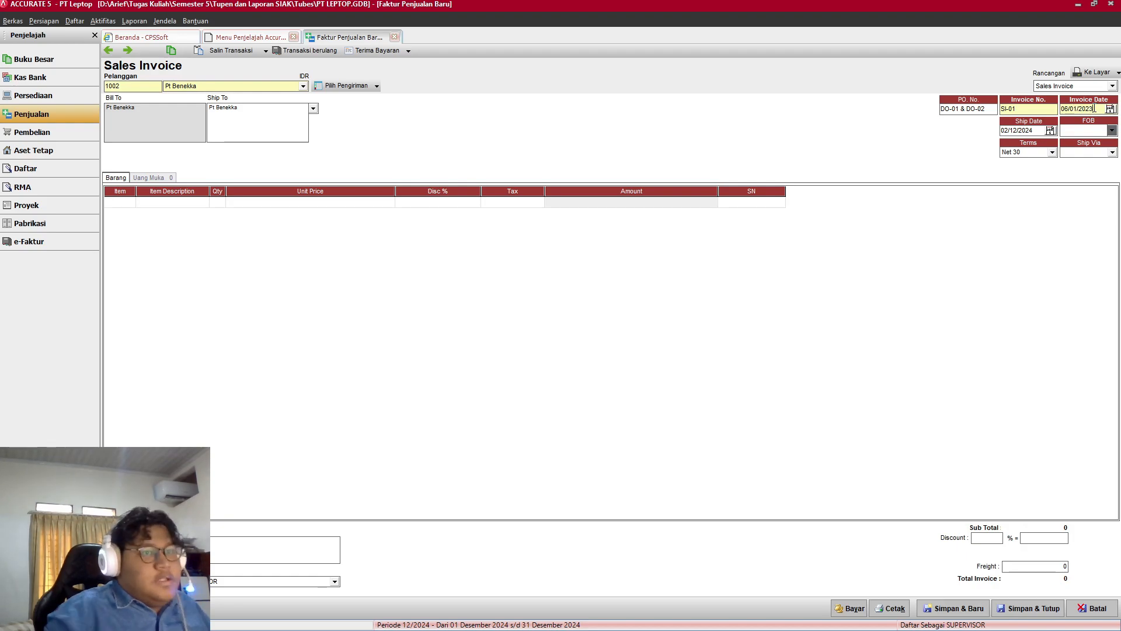
Step: Enter 07/01/2023 as the ship date and compare it with the reference invoice
left_click(1049, 131)
left_click(1039, 132)
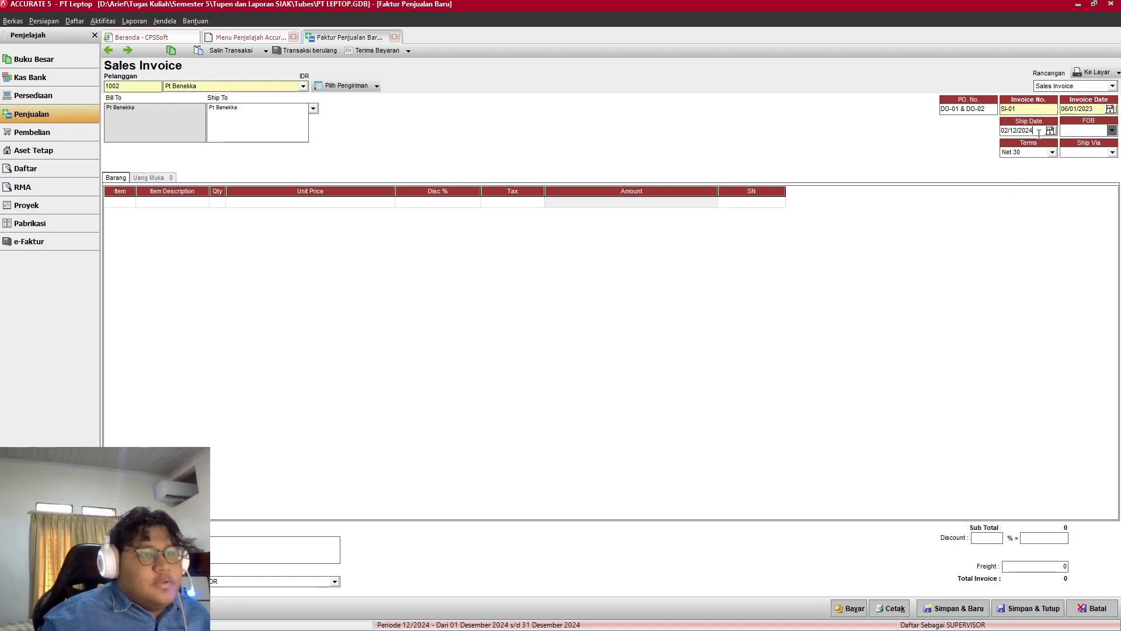
key("BackSpace")
key("BackSpace")
key("BackSpace")
key("BackSpace")
key("BackSpace")
key("BackSpace")
key("BackSpace")
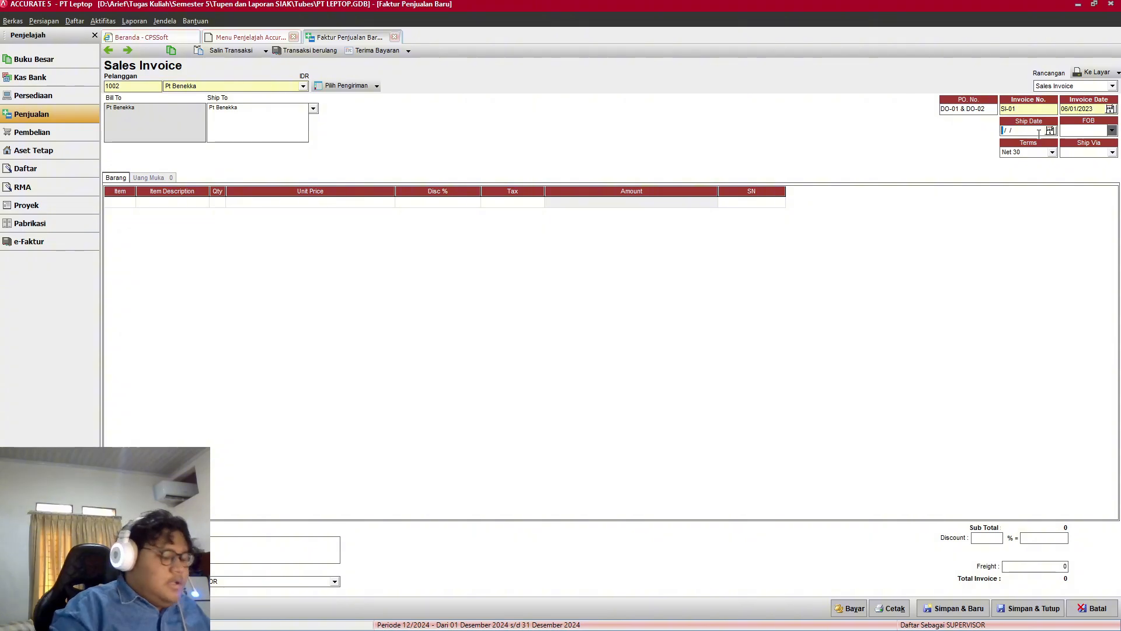
type("00")
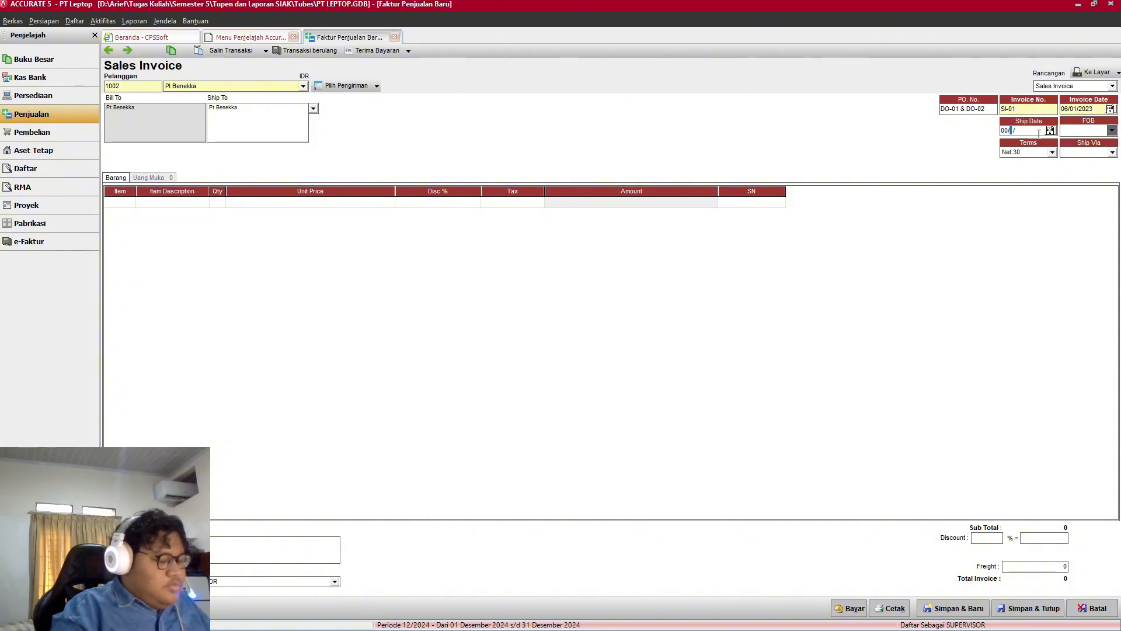
key("BackSpace")
key("BackSpace")
key("BackSpace")
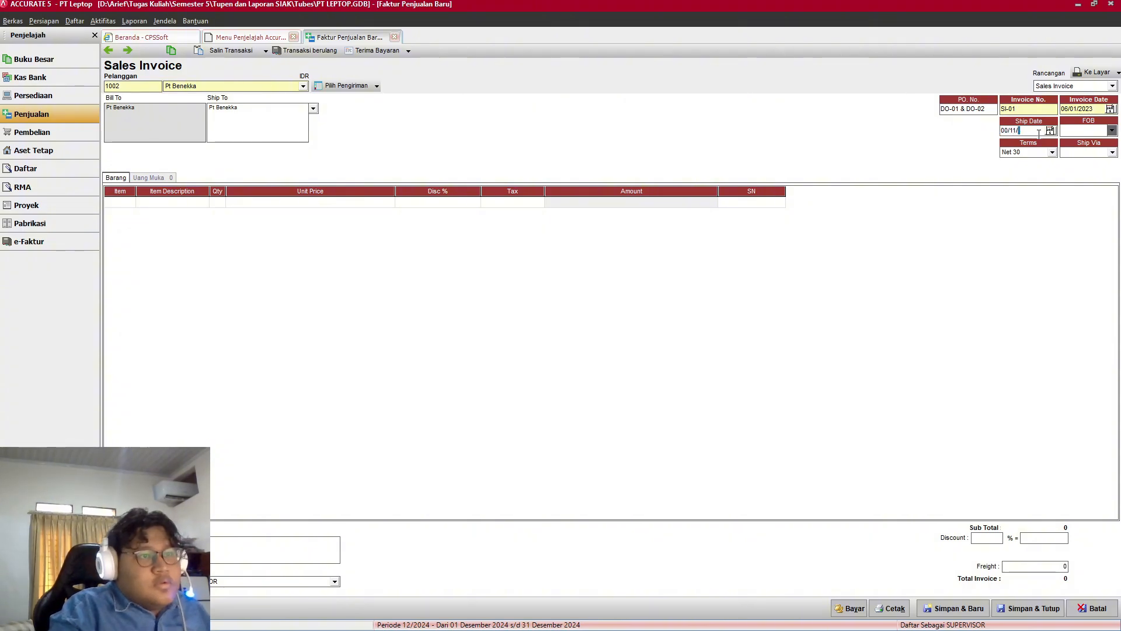
type("0")
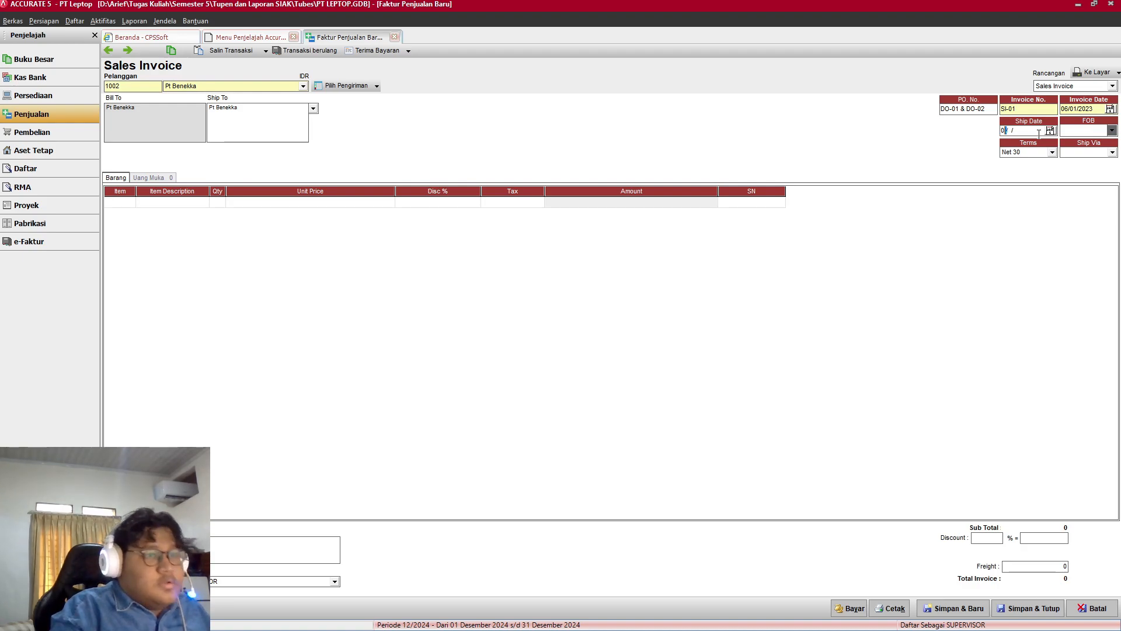
type("7/")
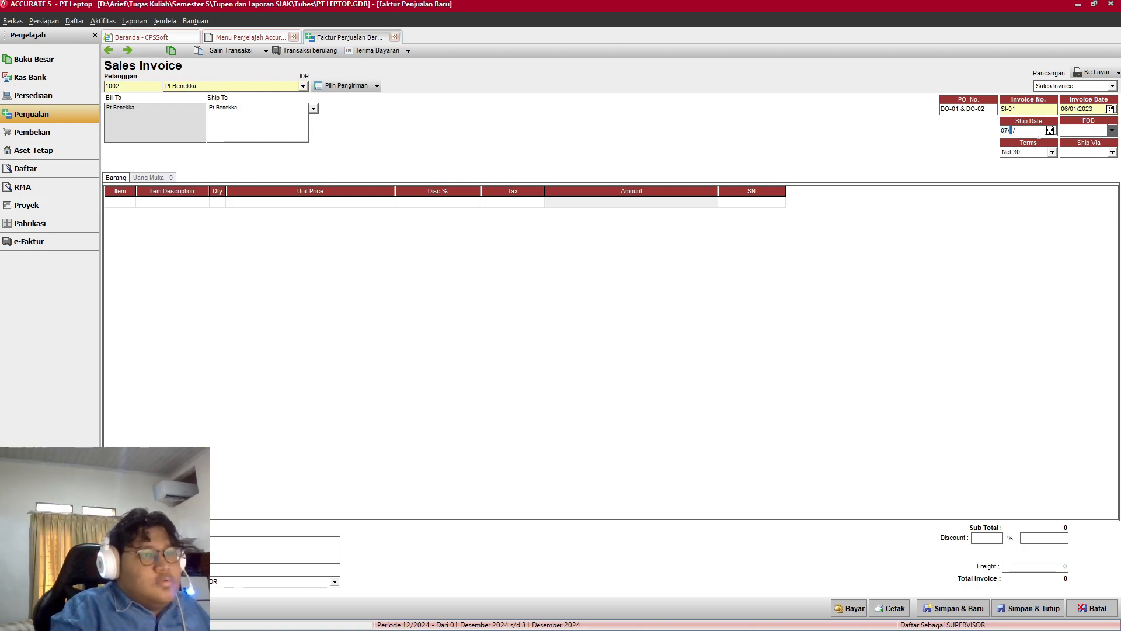
type("01/2023")
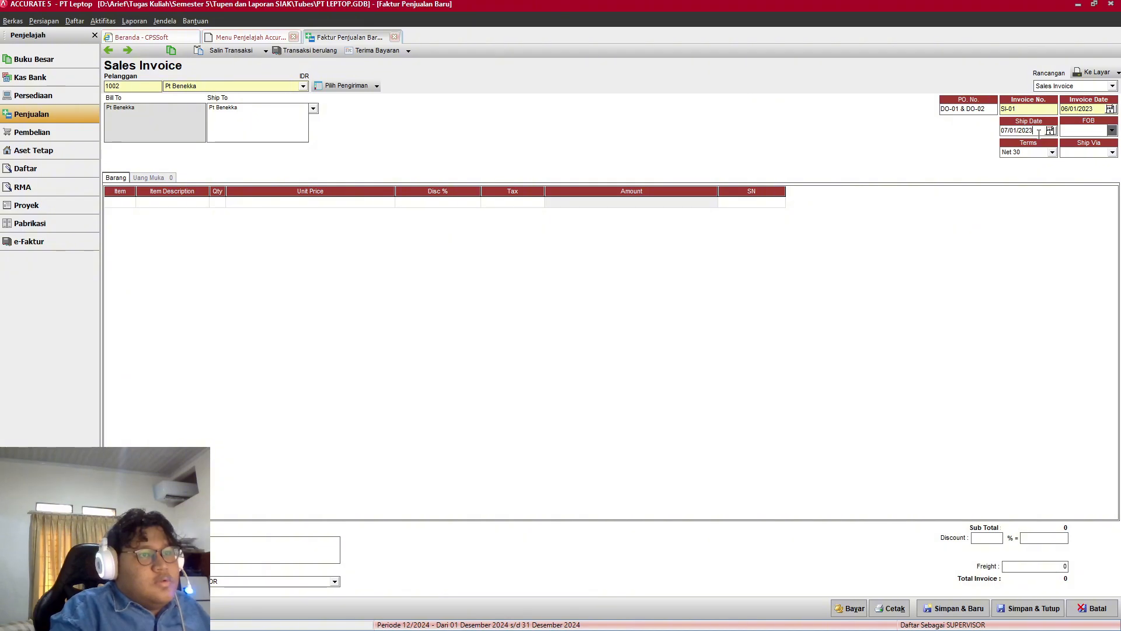
key("alt+Tab")
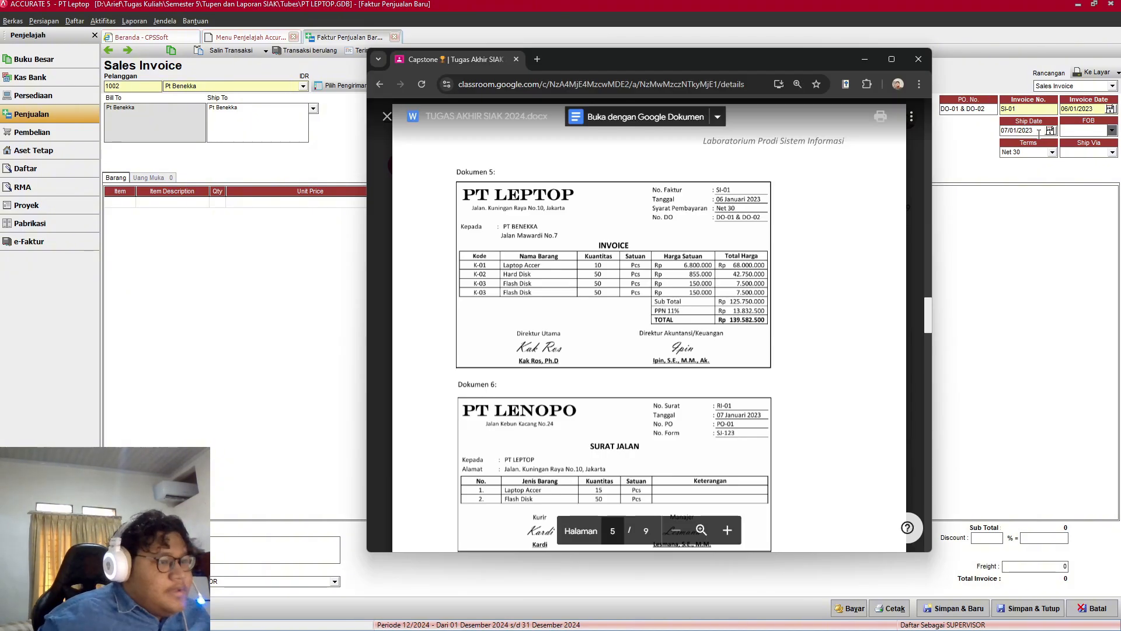
scroll(765, 412, "down", 2)
scroll(766, 413, "up", 1)
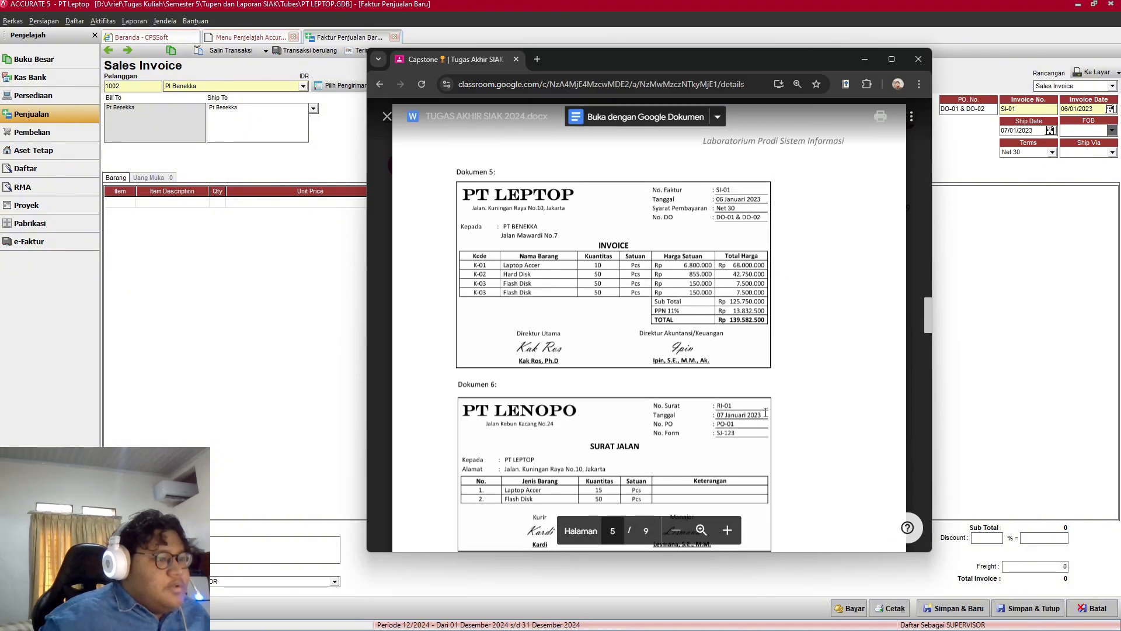
scroll(779, 434, "down", 1)
scroll(779, 434, "up", 1)
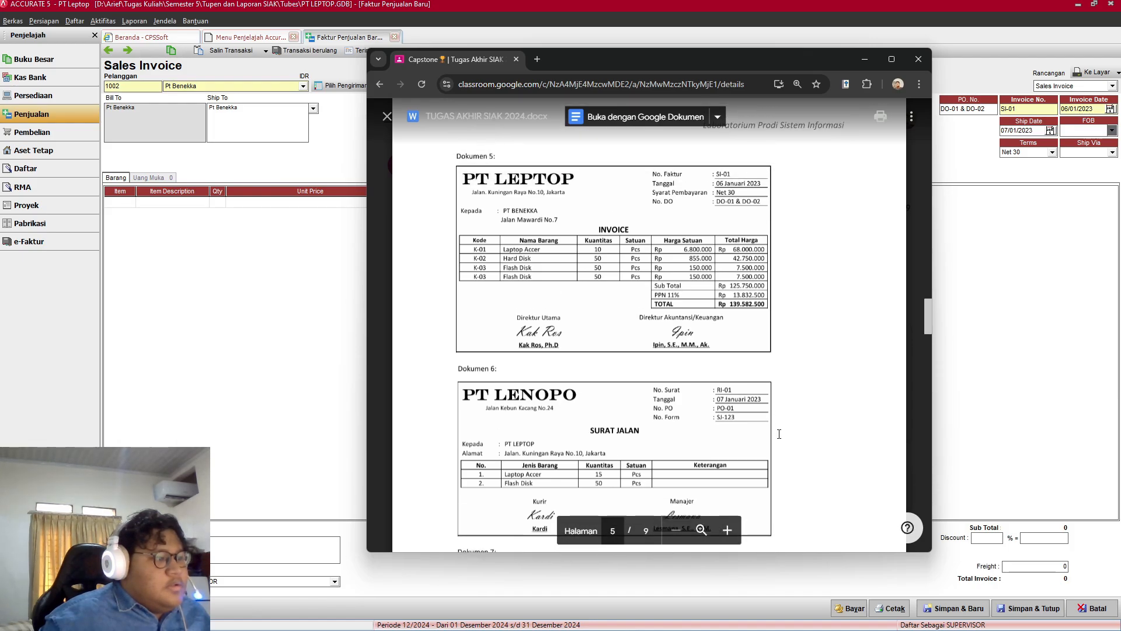
scroll(779, 434, "down", 2)
scroll(779, 434, "up", 2)
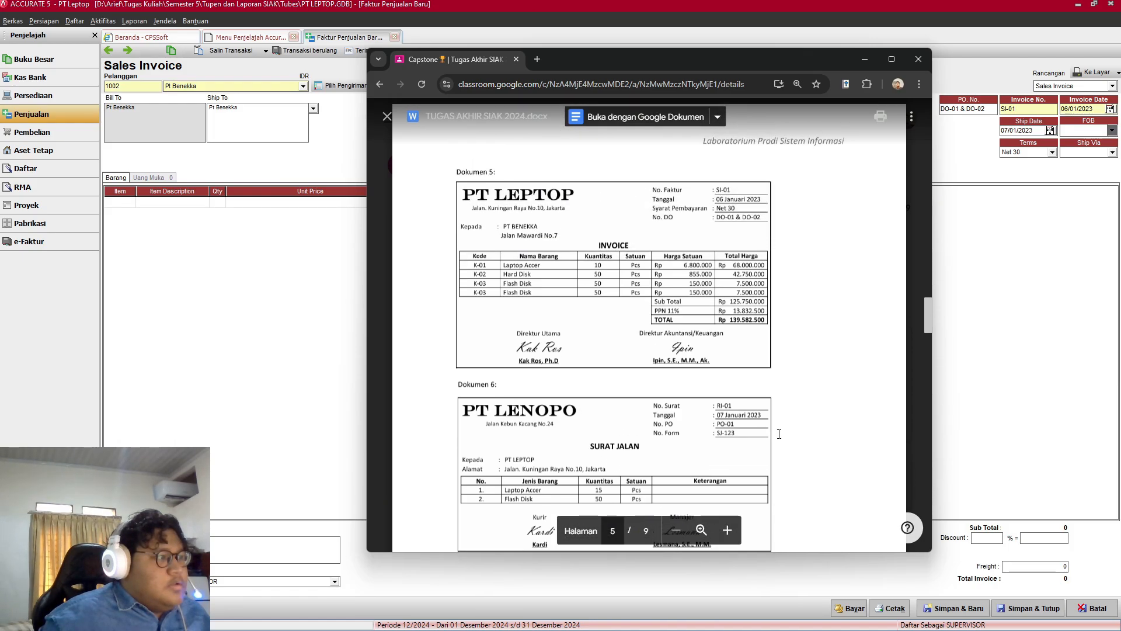
scroll(605, 408, "down", 1)
scroll(604, 408, "up", 2)
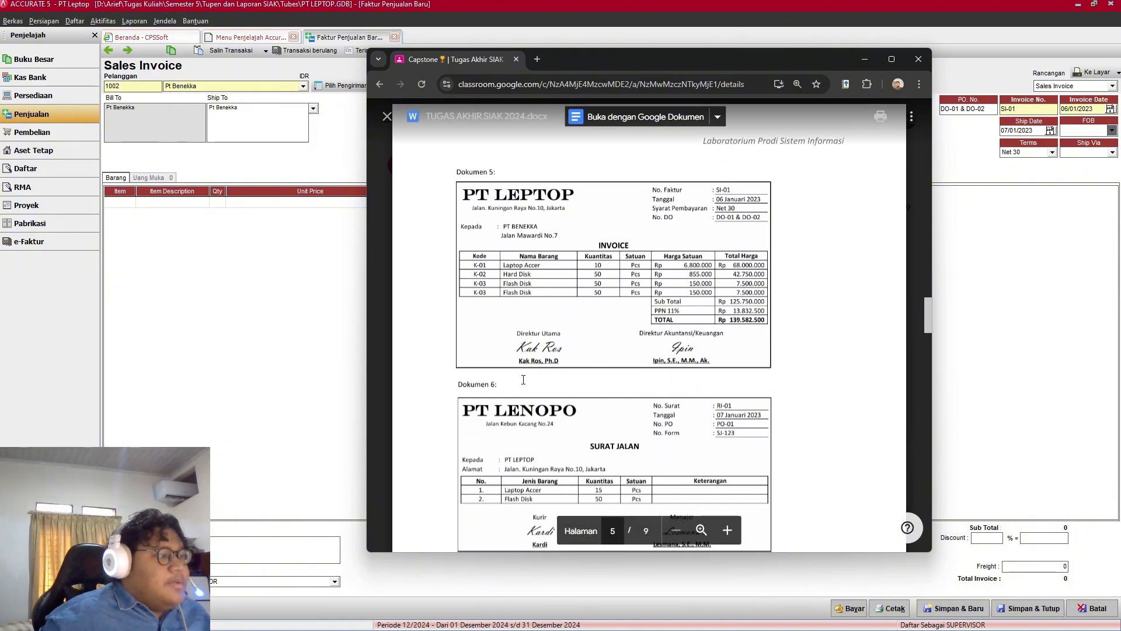
scroll(540, 263, "down", 2)
scroll(524, 380, "up", 2)
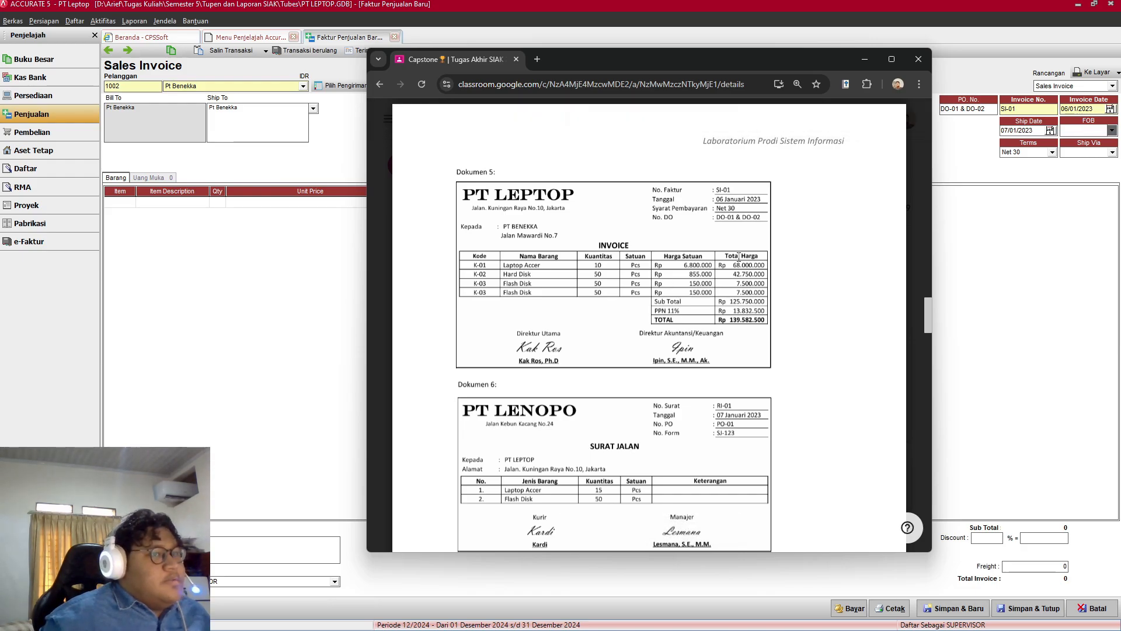
Step: Clear the ship date to blank and bring the PT LEPTOP reference document forward
left_click(1041, 130)
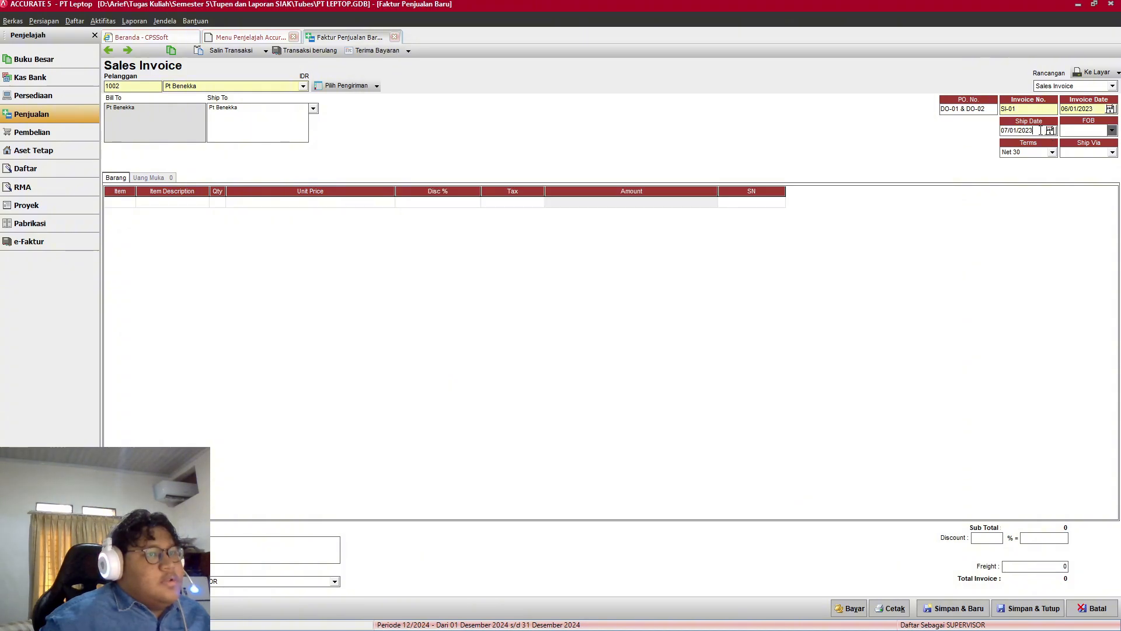
left_click_drag(1042, 130, 995, 132)
key("Delete")
key("Tab")
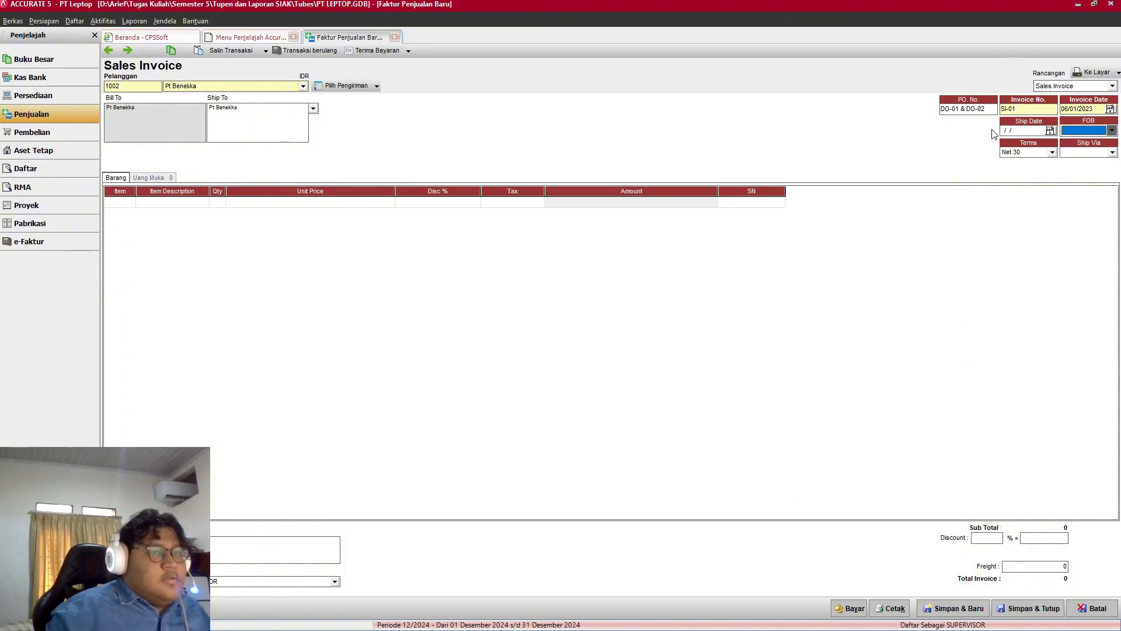
key("alt+Tab")
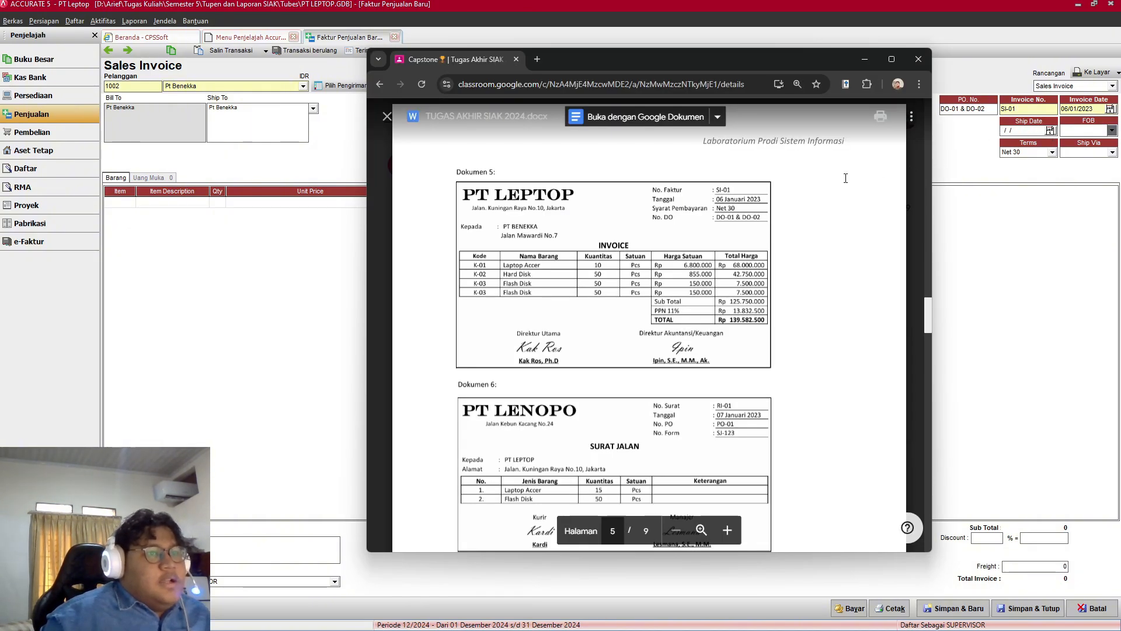
scroll(568, 216, "up", 1)
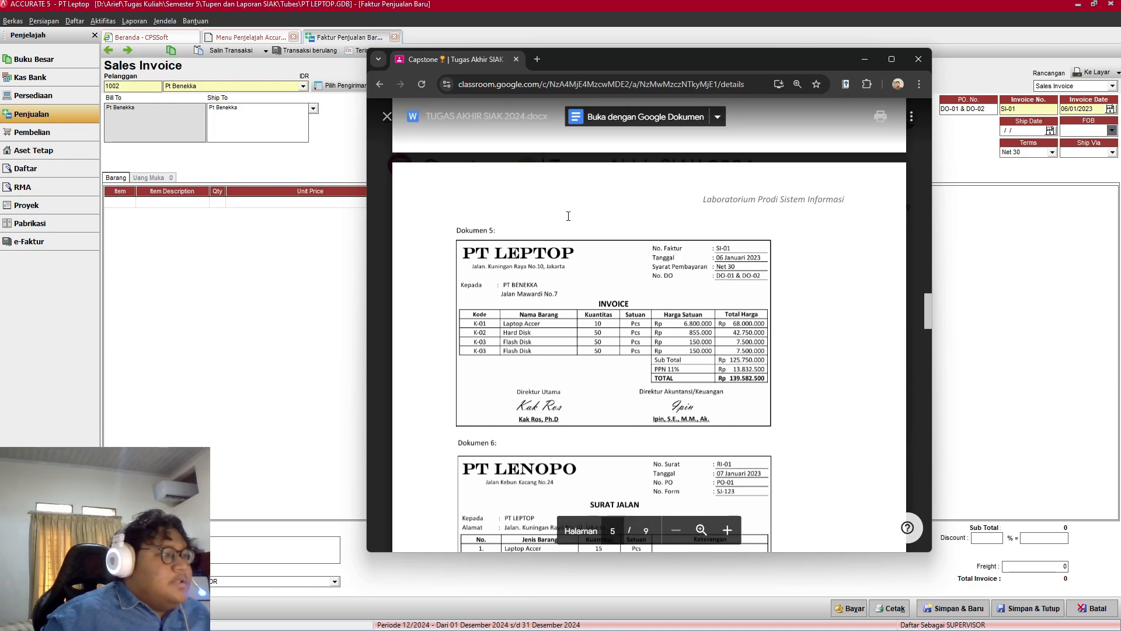
Step: Add Laptop Accer as the first line with quantity 10 and tax T
left_click(134, 211)
left_click(129, 201)
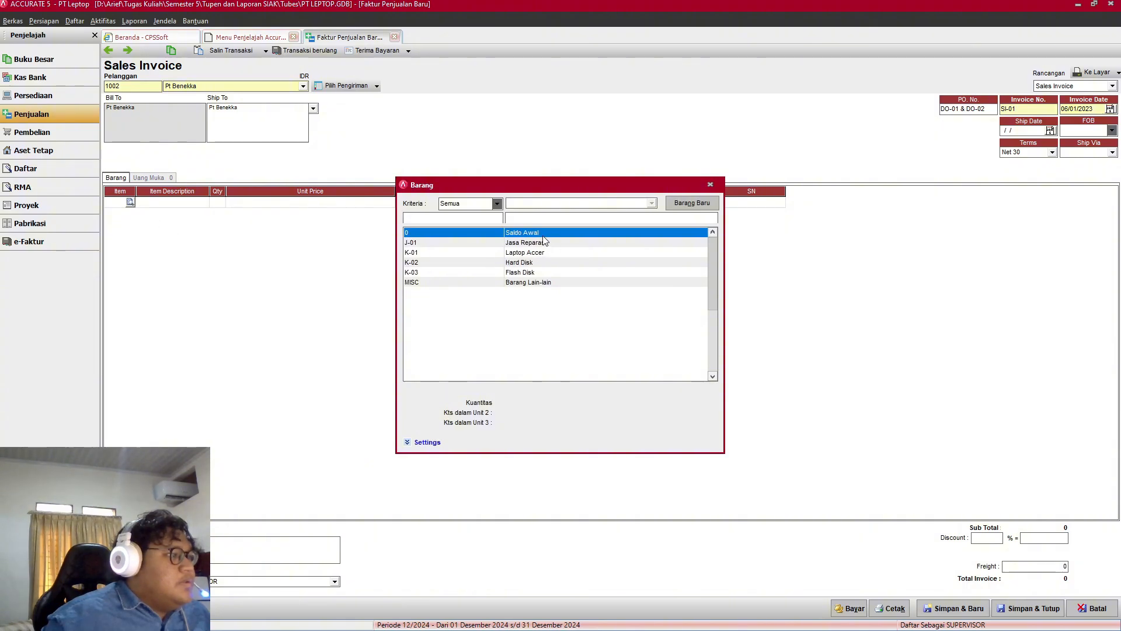
double_click(530, 253)
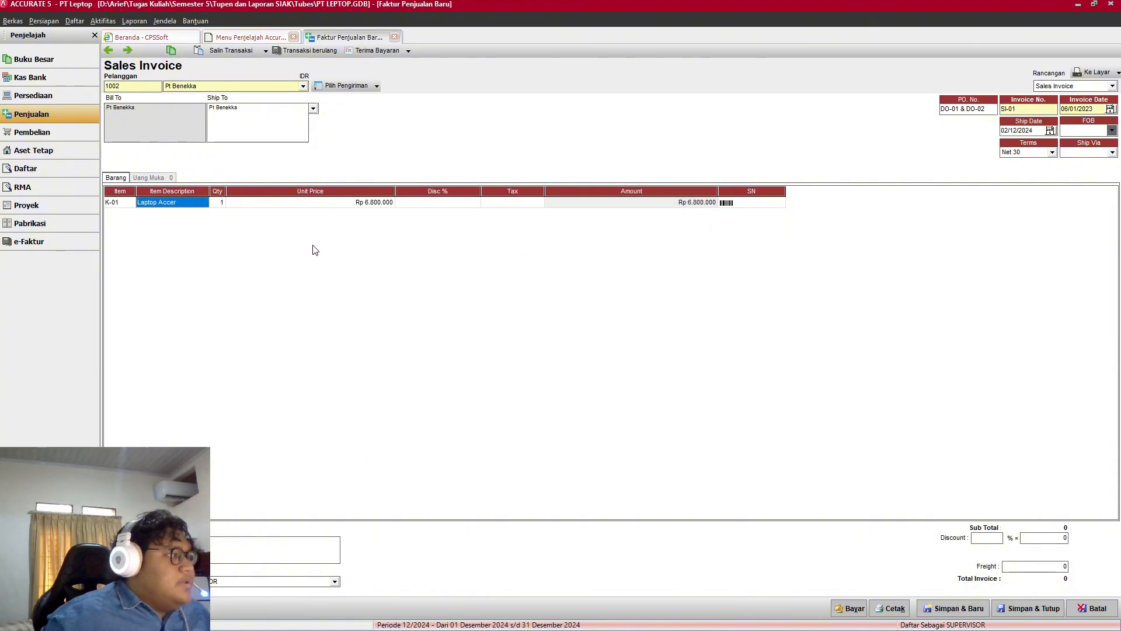
key("alt+Tab")
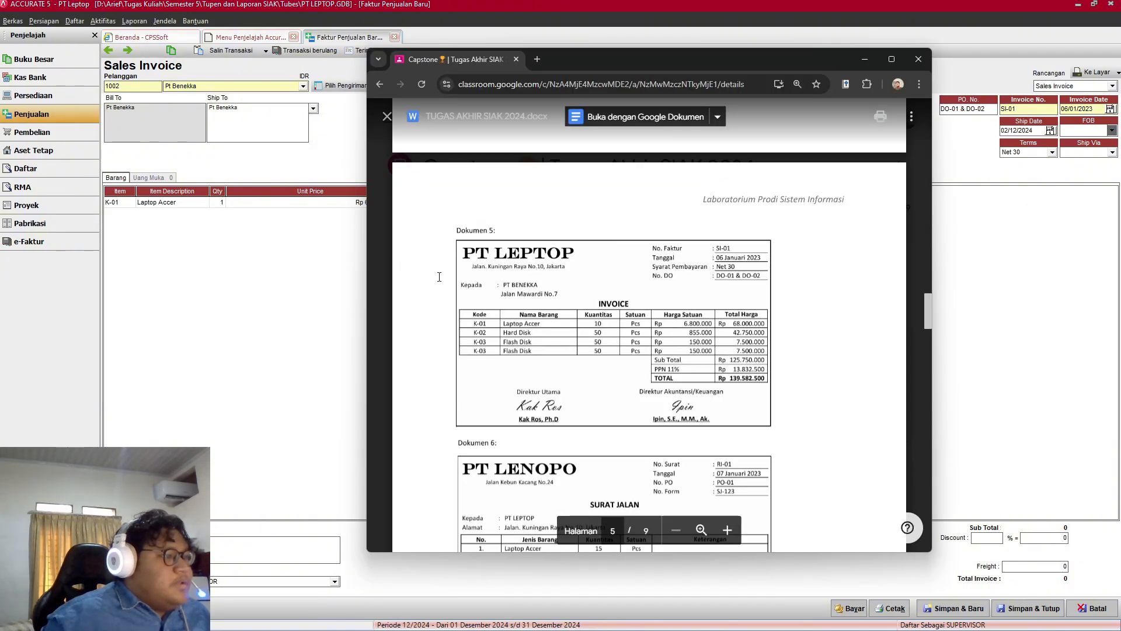
key("alt+Tab")
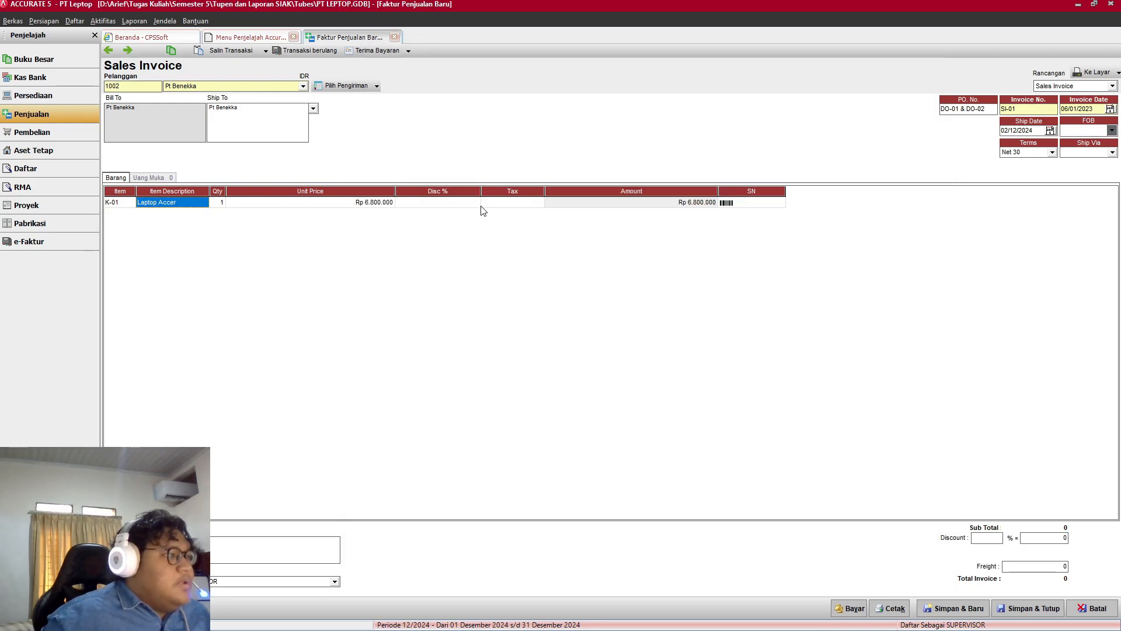
left_click(217, 201)
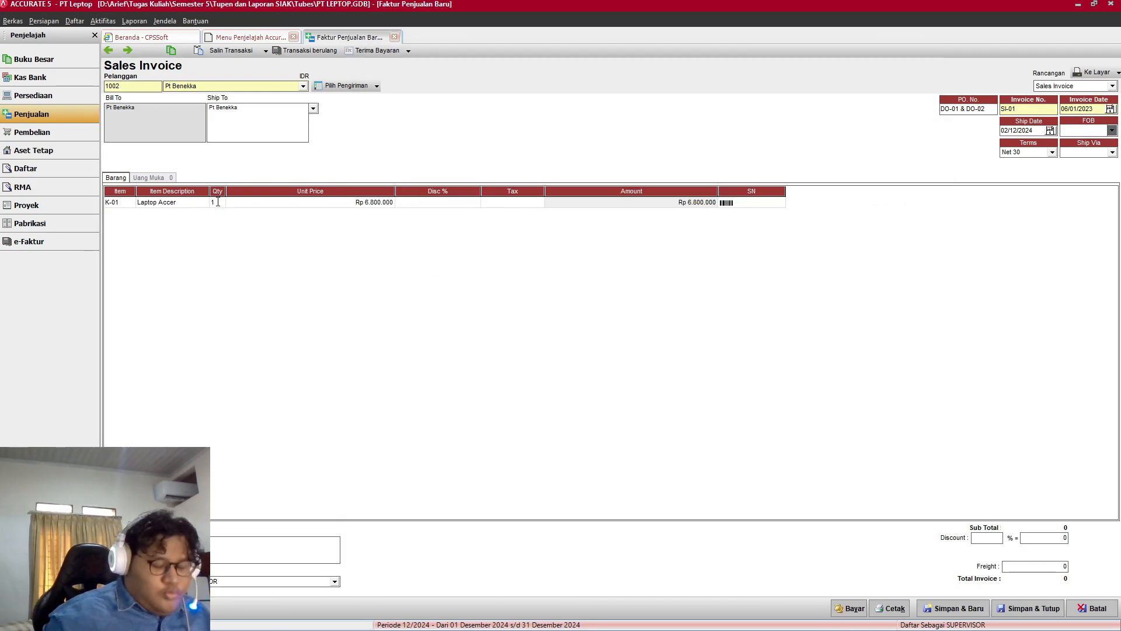
type("0")
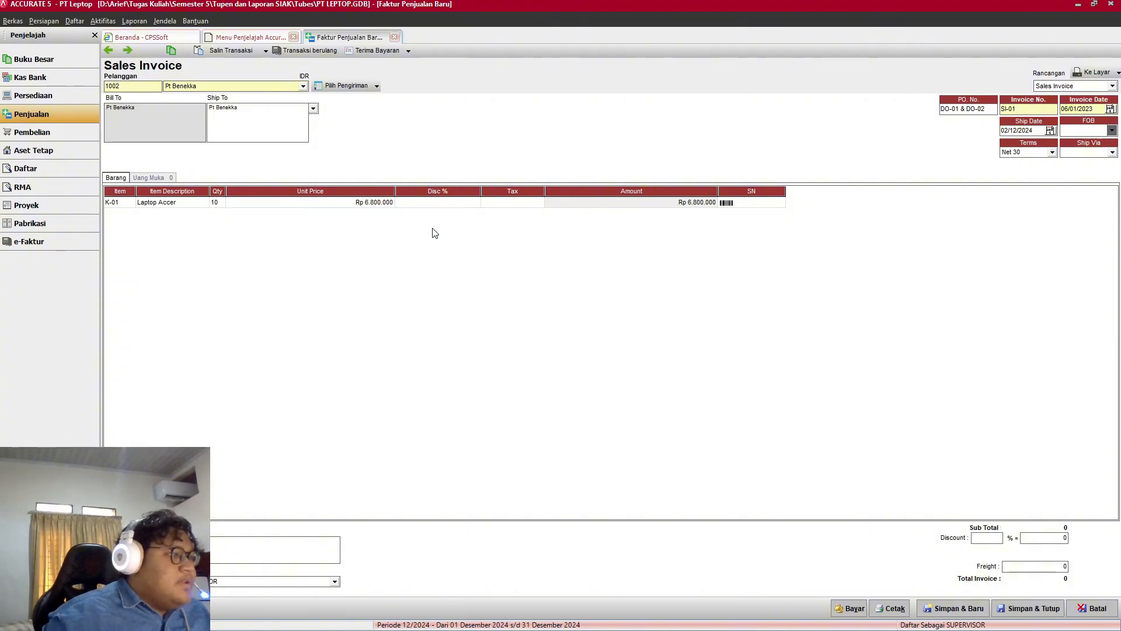
left_click(506, 202)
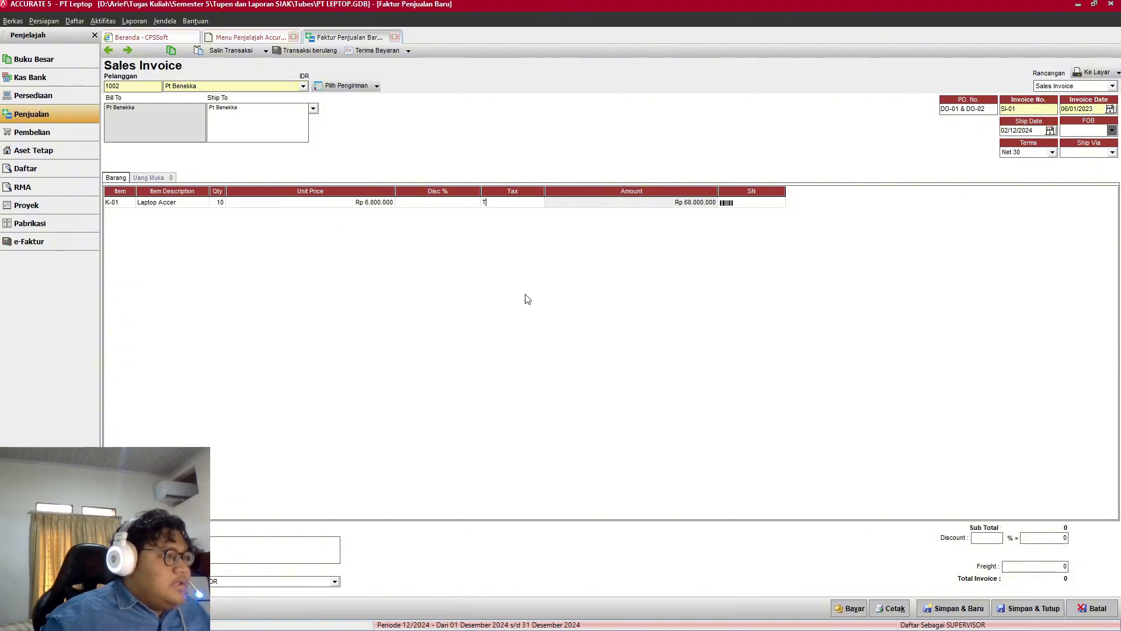
key("alt+Tab")
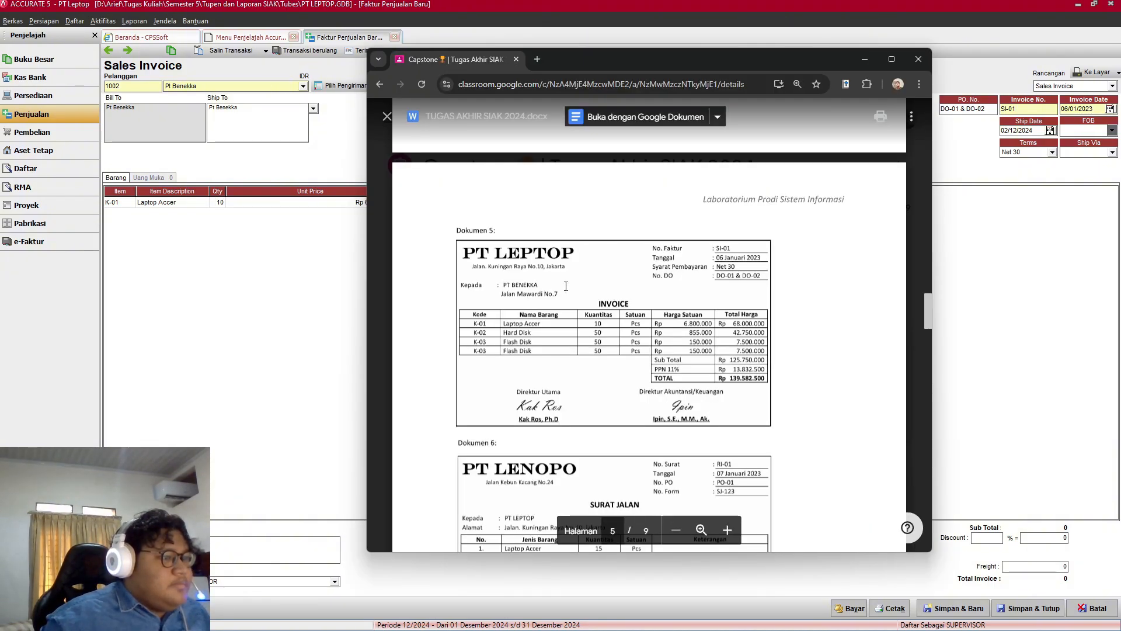
key("alt+Tab")
type("T")
Step: Add a Hard Disk line with quantity 50 and tax T
right_click(270, 248)
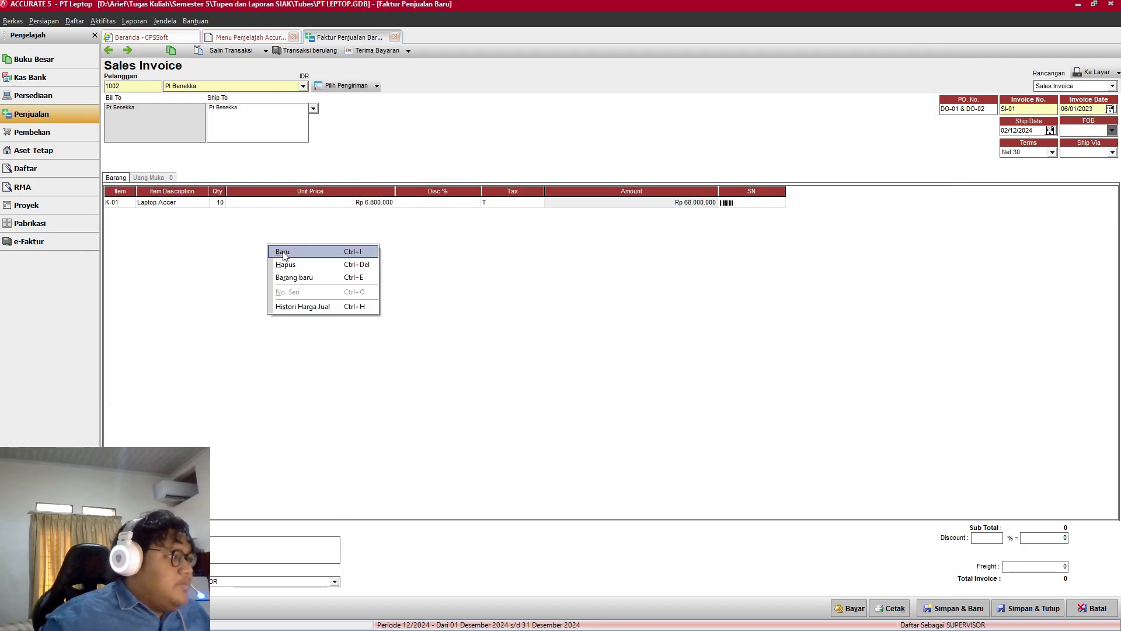
left_click(281, 251)
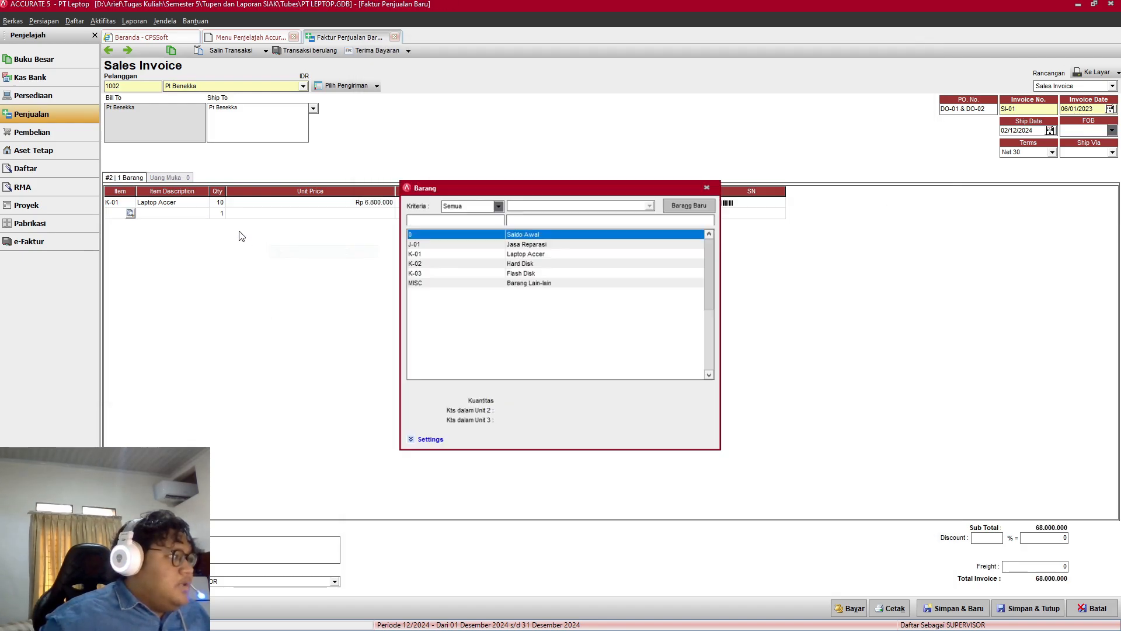
double_click(529, 262)
key("alt+Tab")
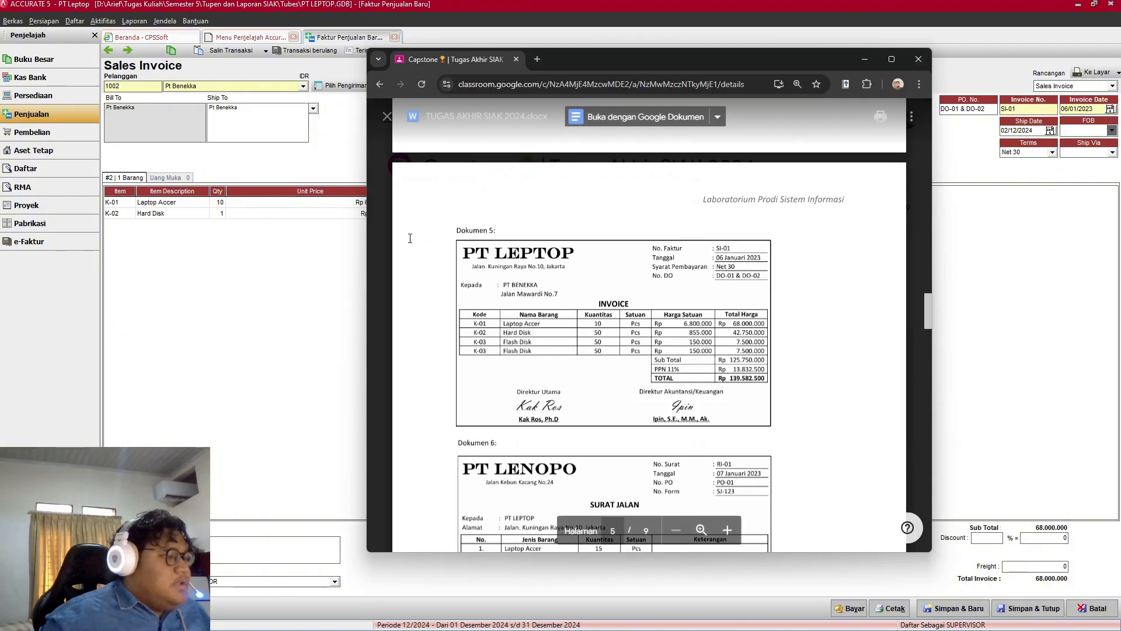
key("alt+Tab")
left_click(218, 216)
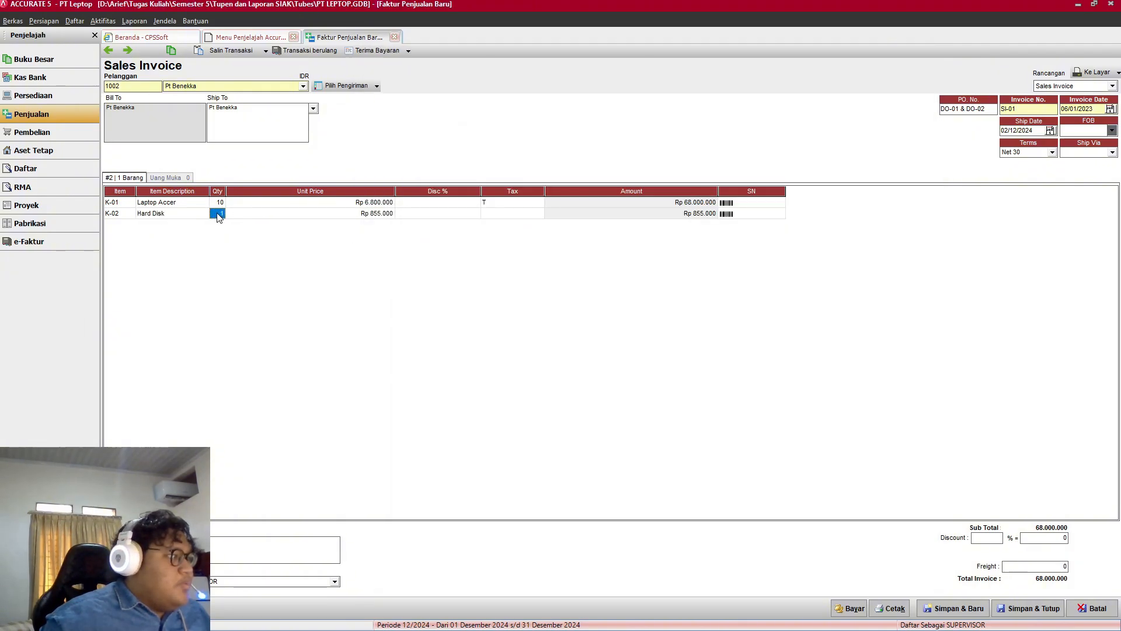
left_click(217, 214)
key("BackSpace")
type("5")
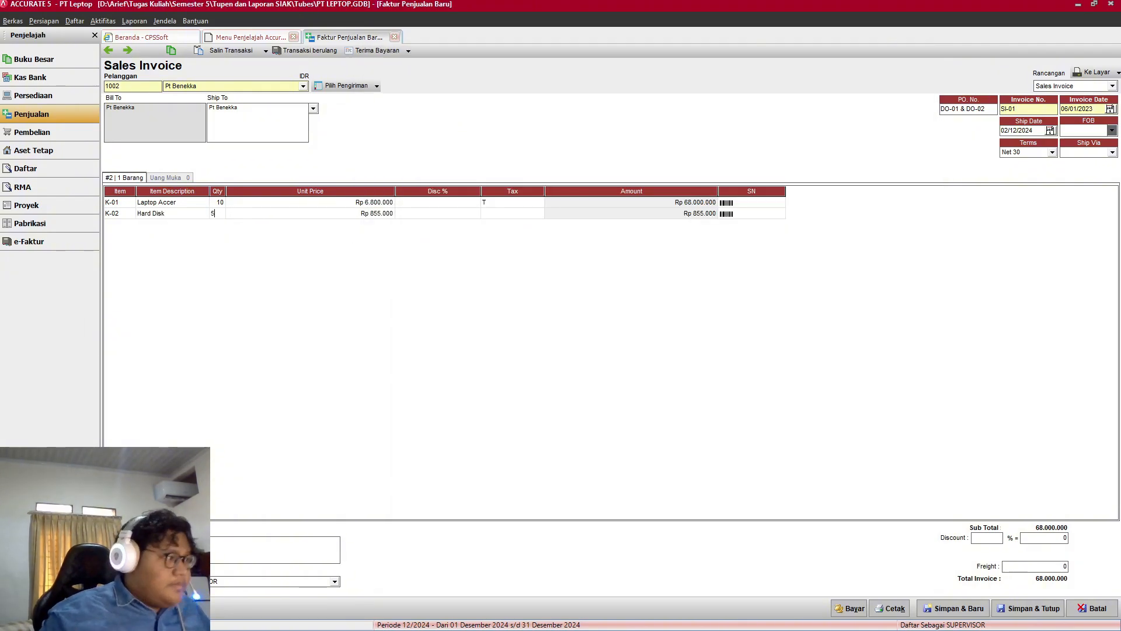
type("0")
key("alt")
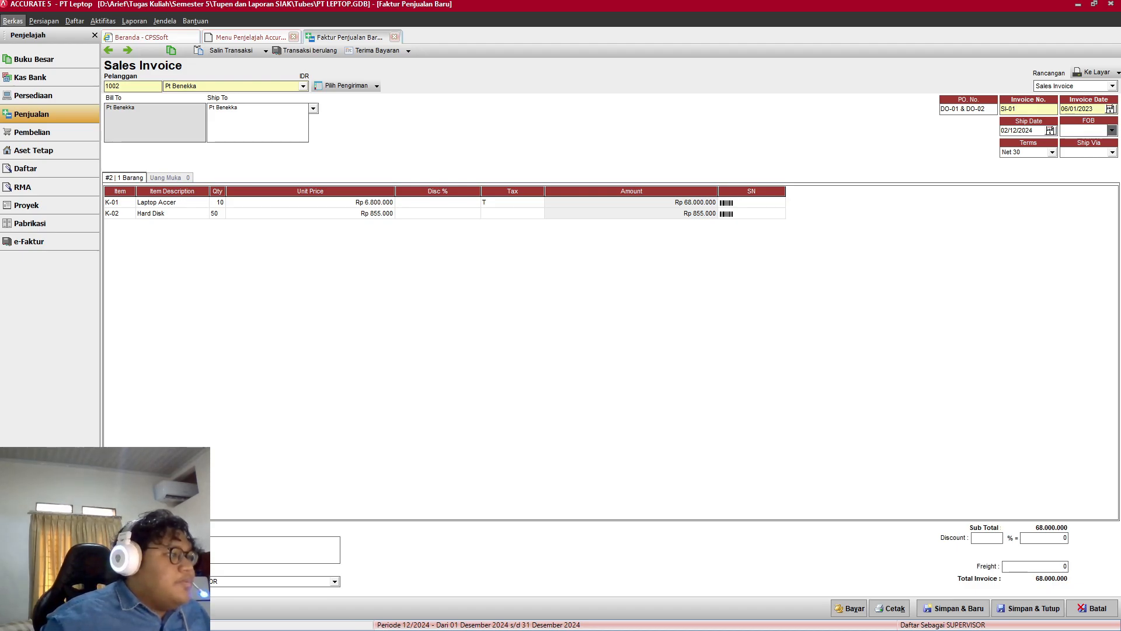
key("Left")
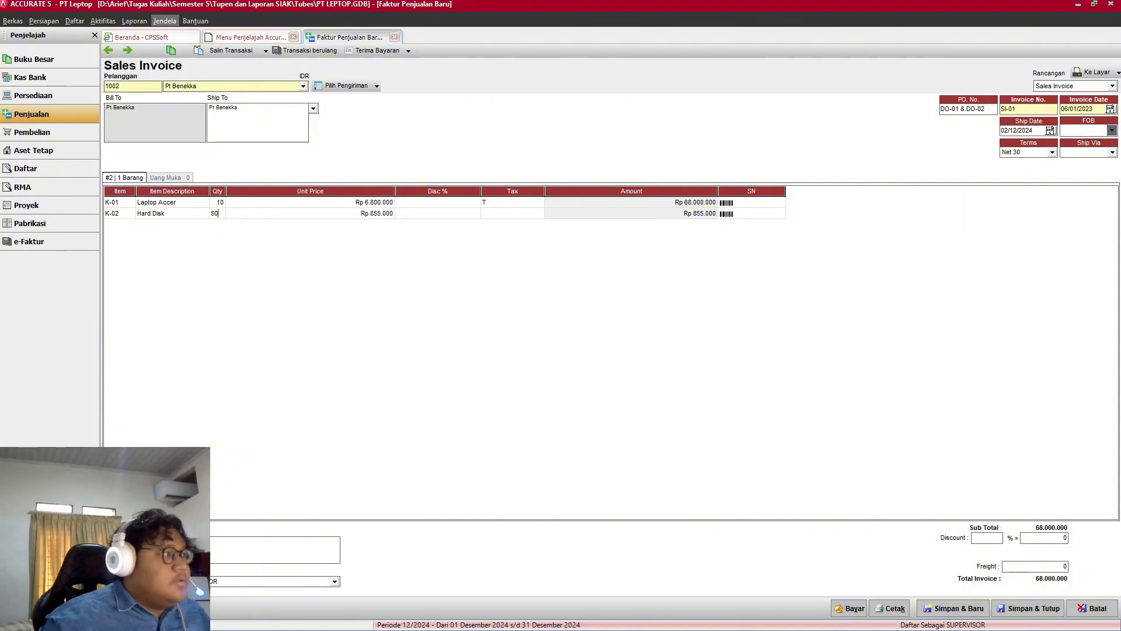
left_click(502, 215)
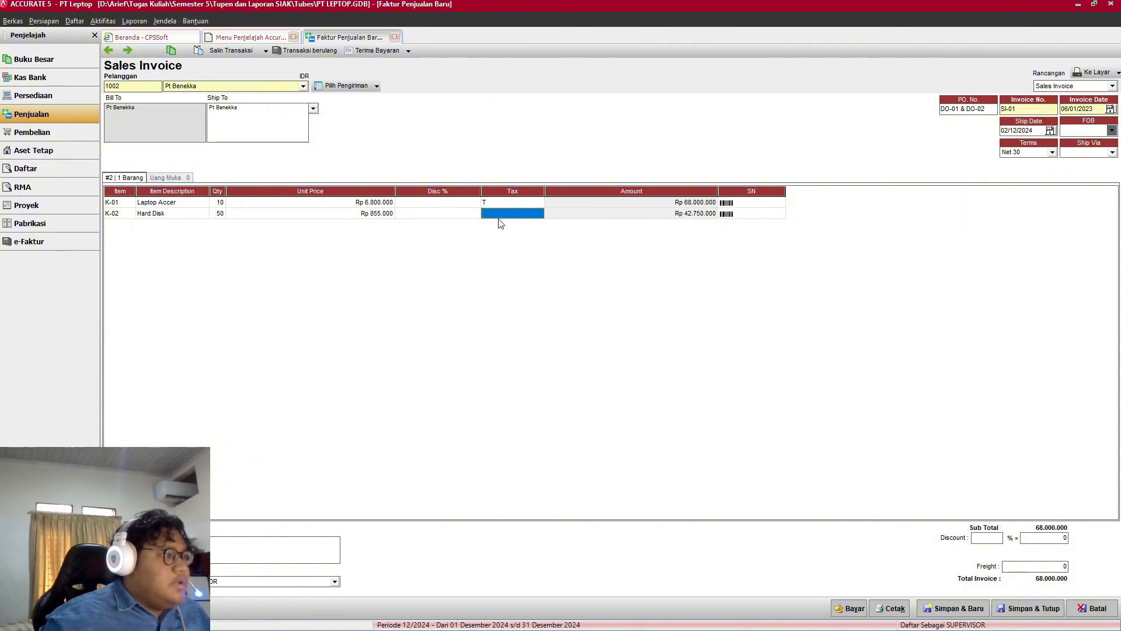
type("T")
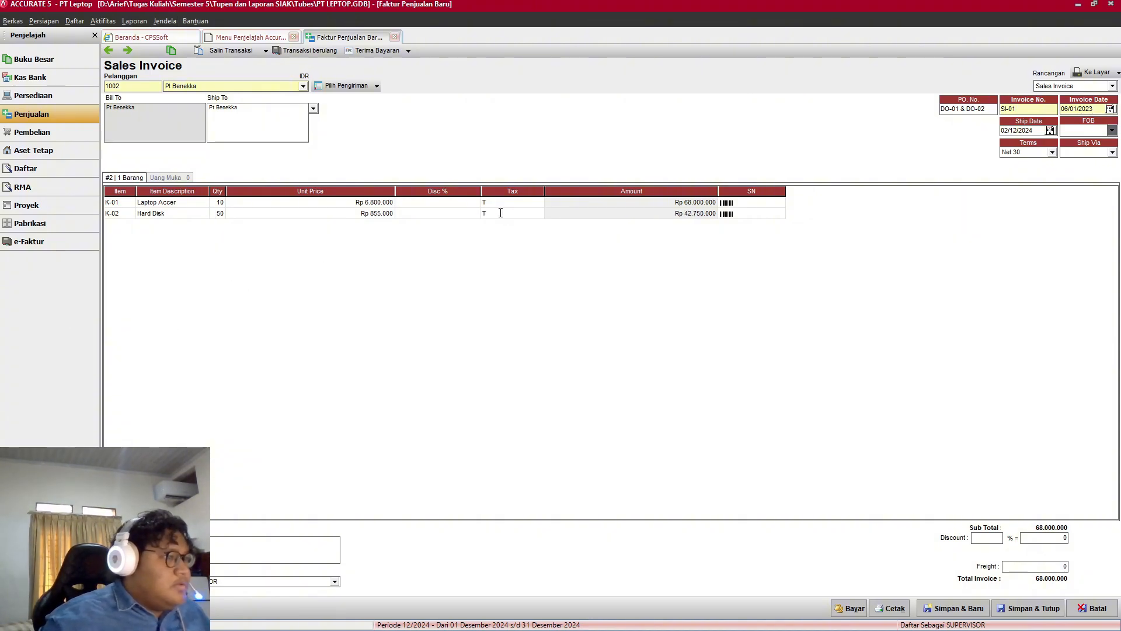
Step: Add a third line with Flash Disk, quantity 50, tax T
key("alt+Tab")
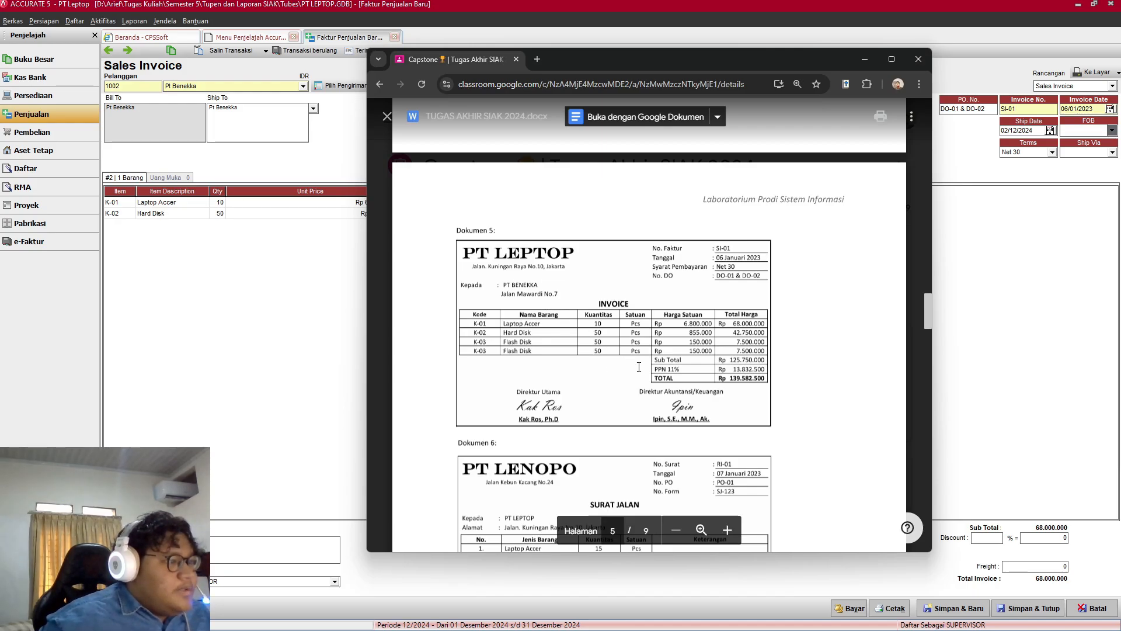
key("alt+Tab")
right_click(349, 273)
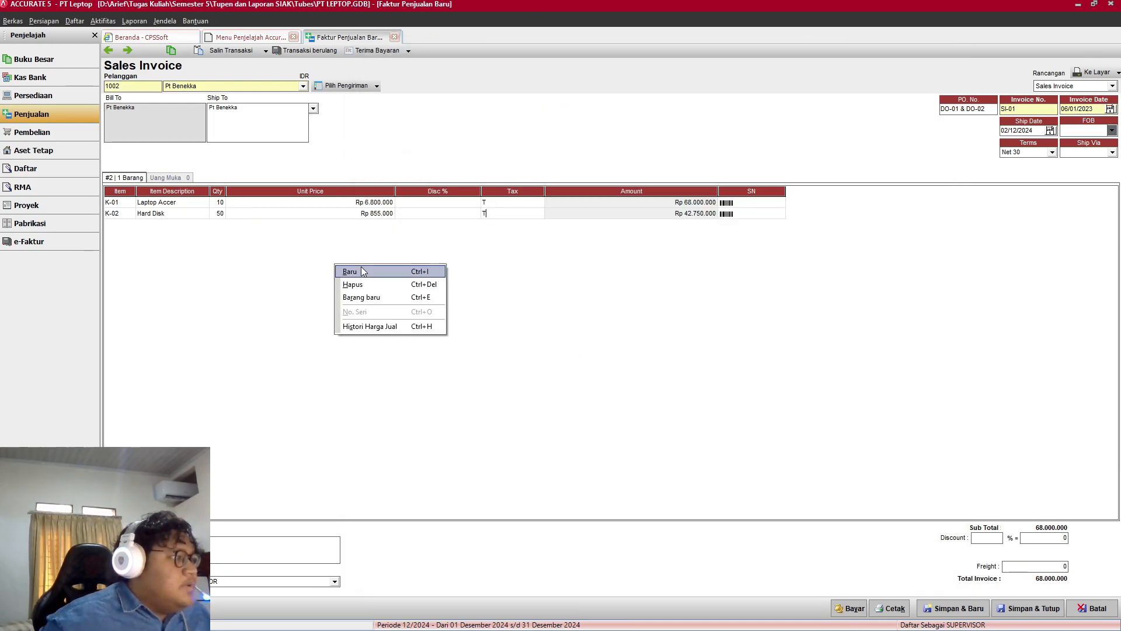
left_click(364, 271)
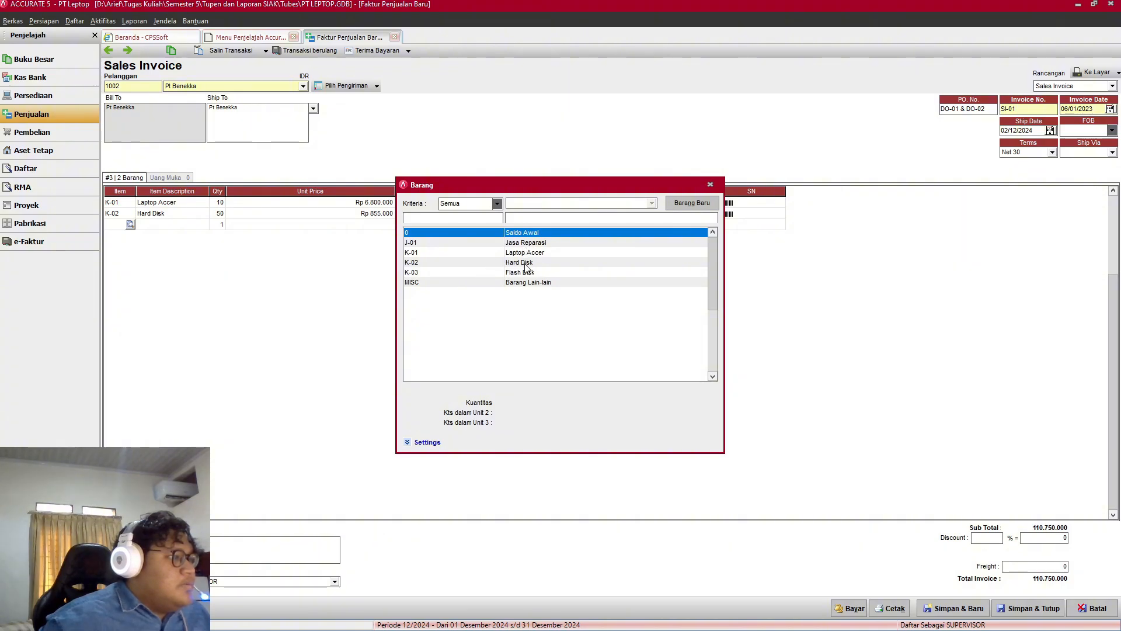
double_click(526, 272)
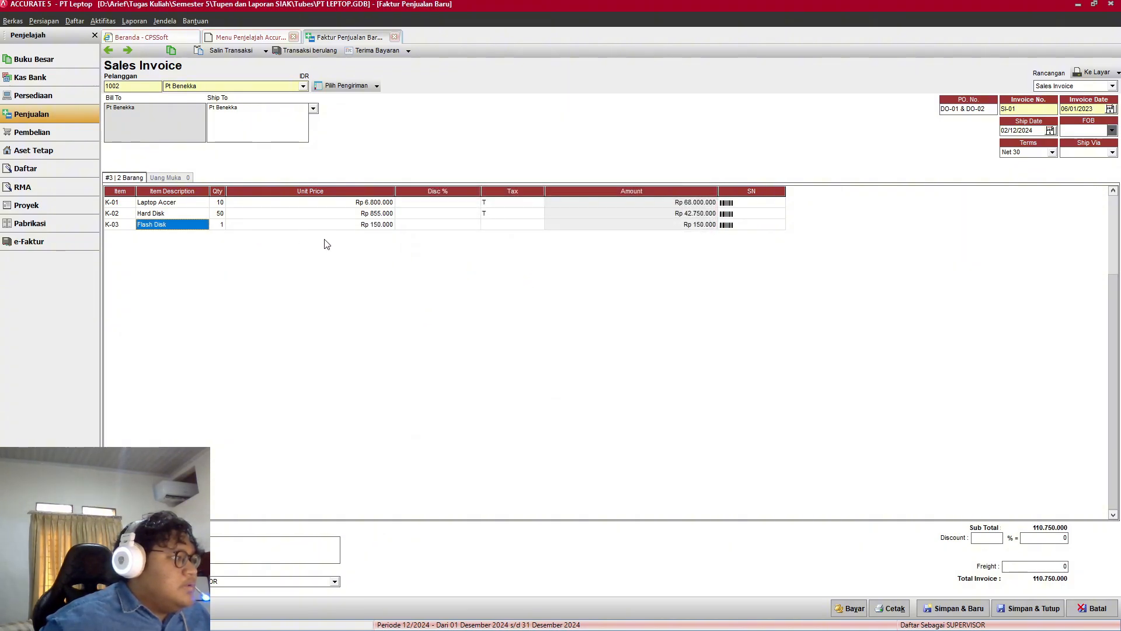
left_click(222, 227)
key("BackSpace")
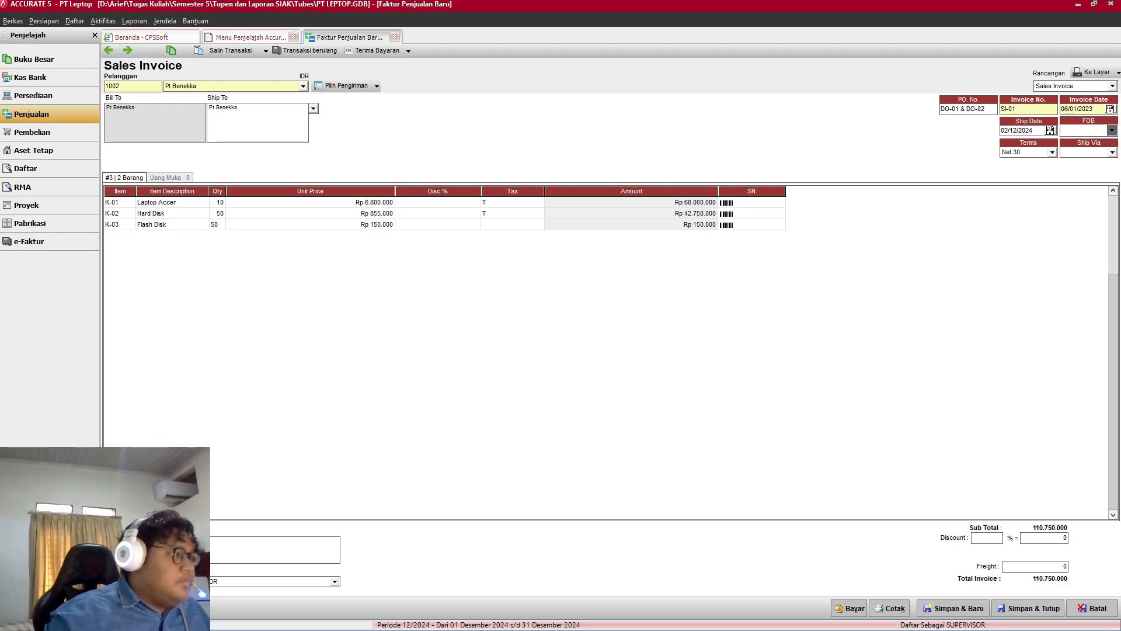
key("Tab")
key("Tab")
key("Tab")
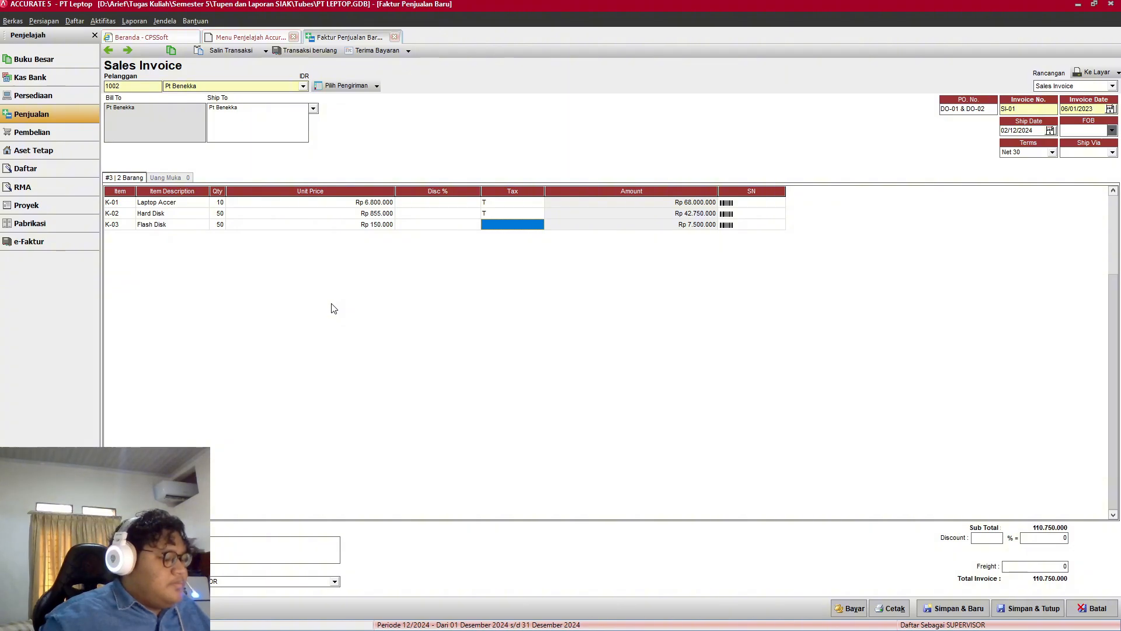
type("T")
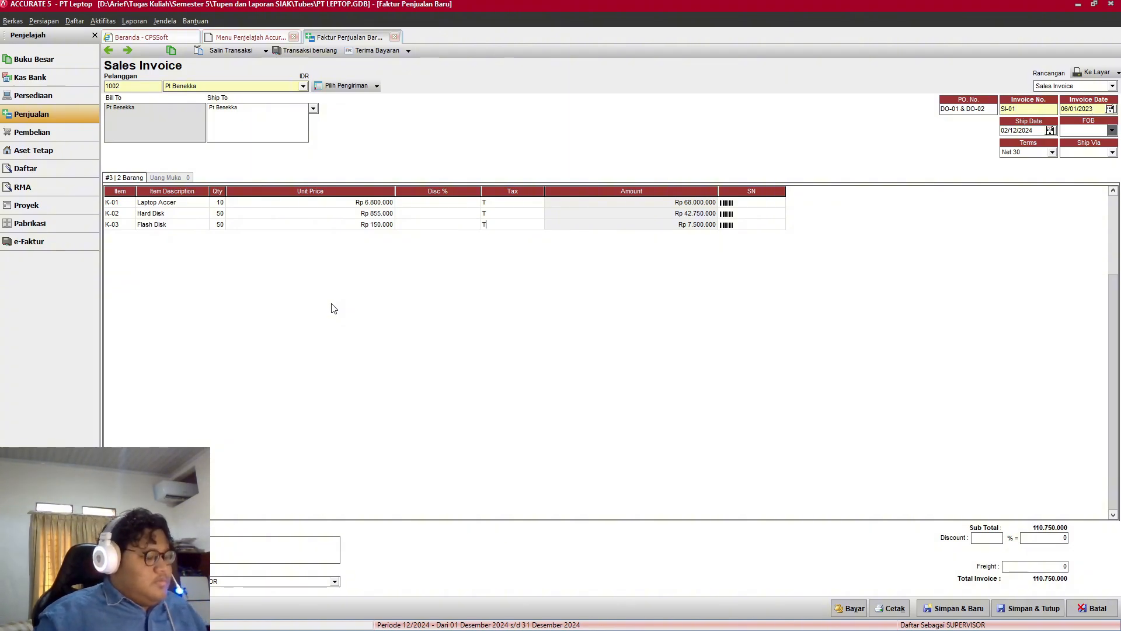
key("Return")
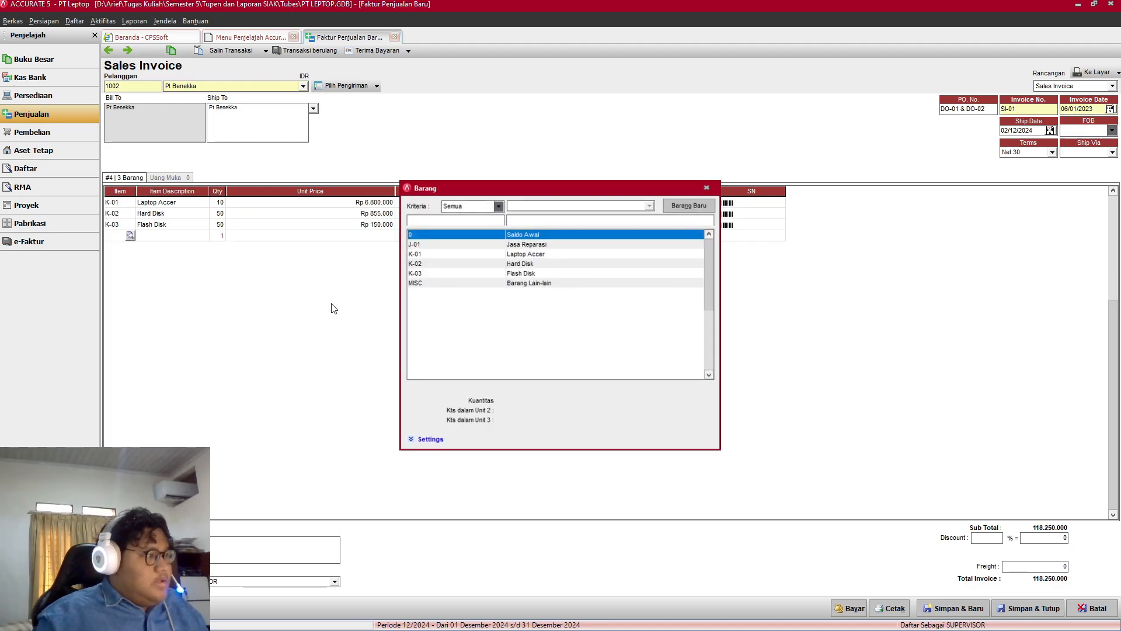
Step: Add a fourth Flash Disk line with quantity 50 and tax T
left_click(537, 272)
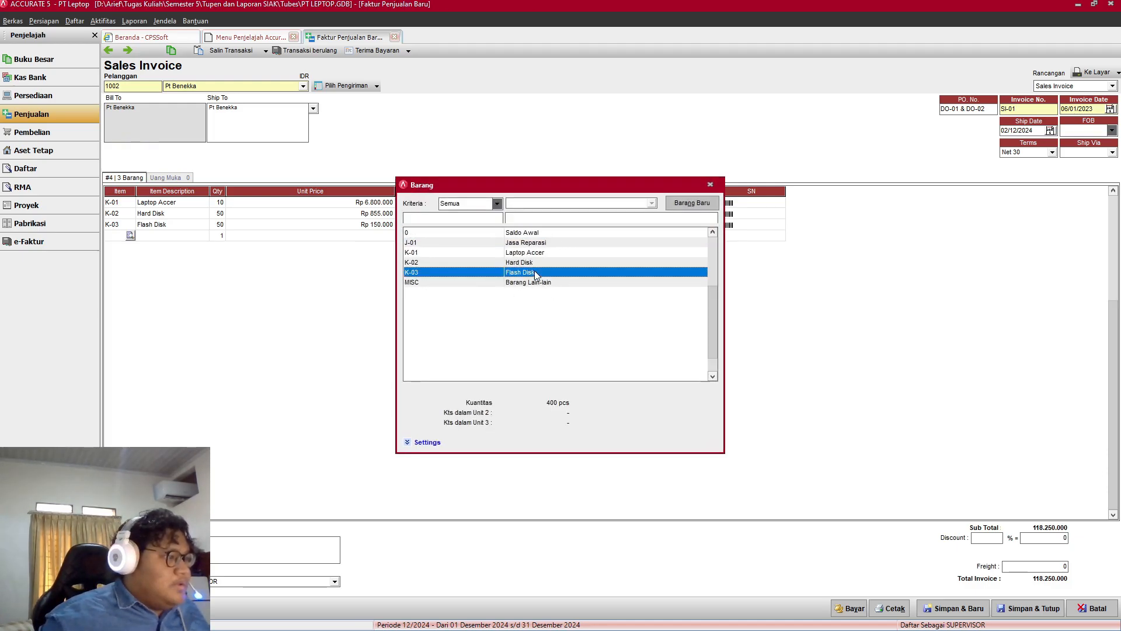
key("Return")
left_click(217, 236)
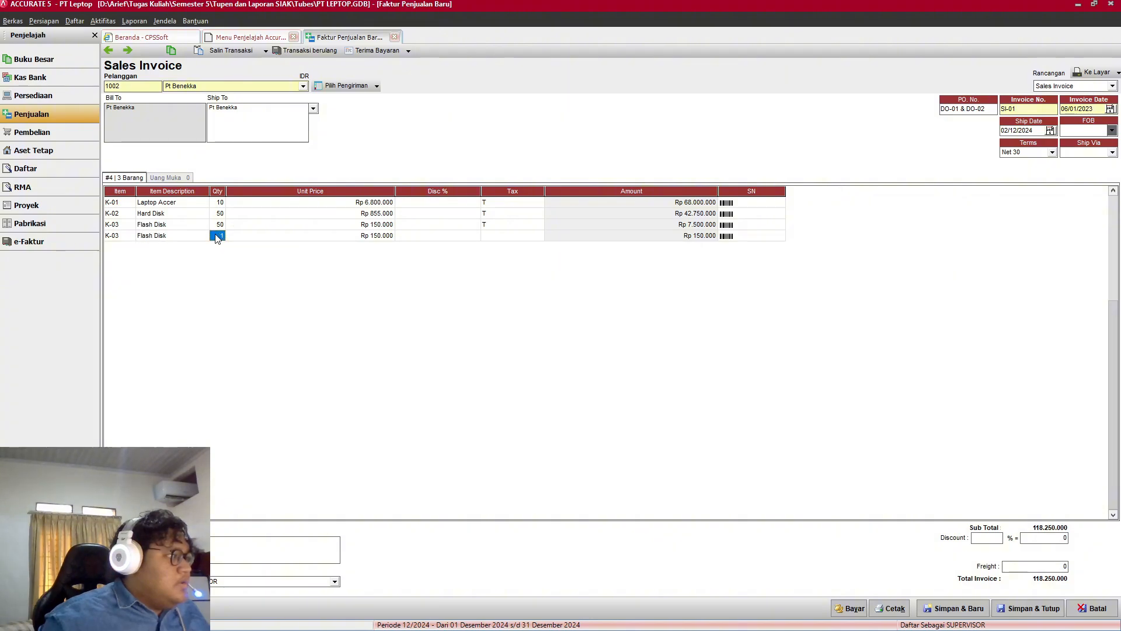
left_click(220, 236)
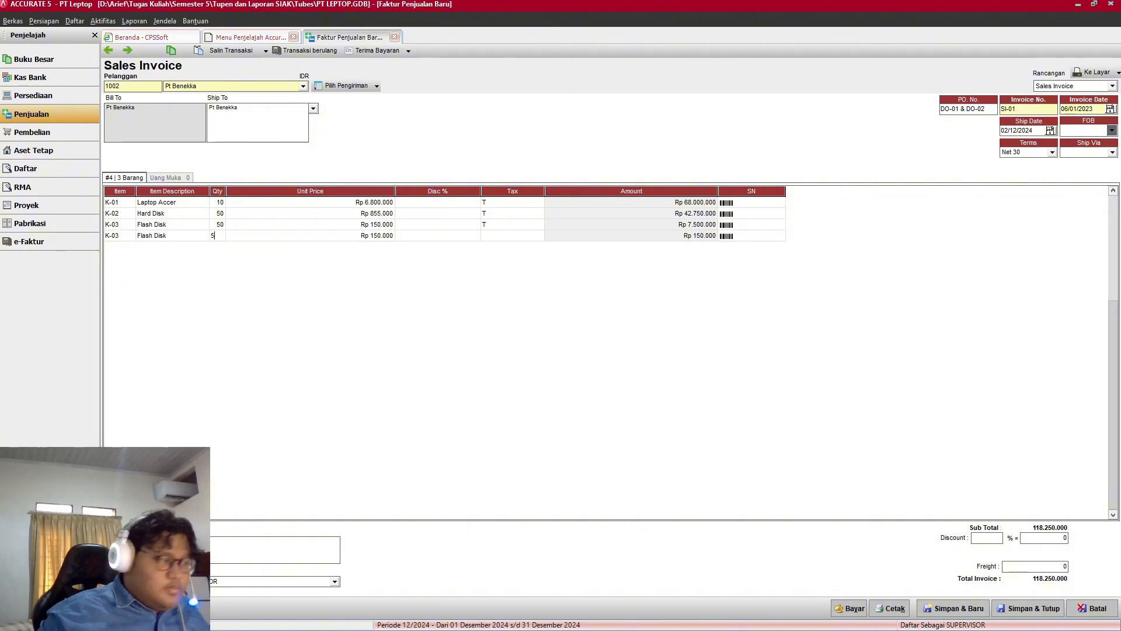
type("50")
key("Tab")
key("Tab")
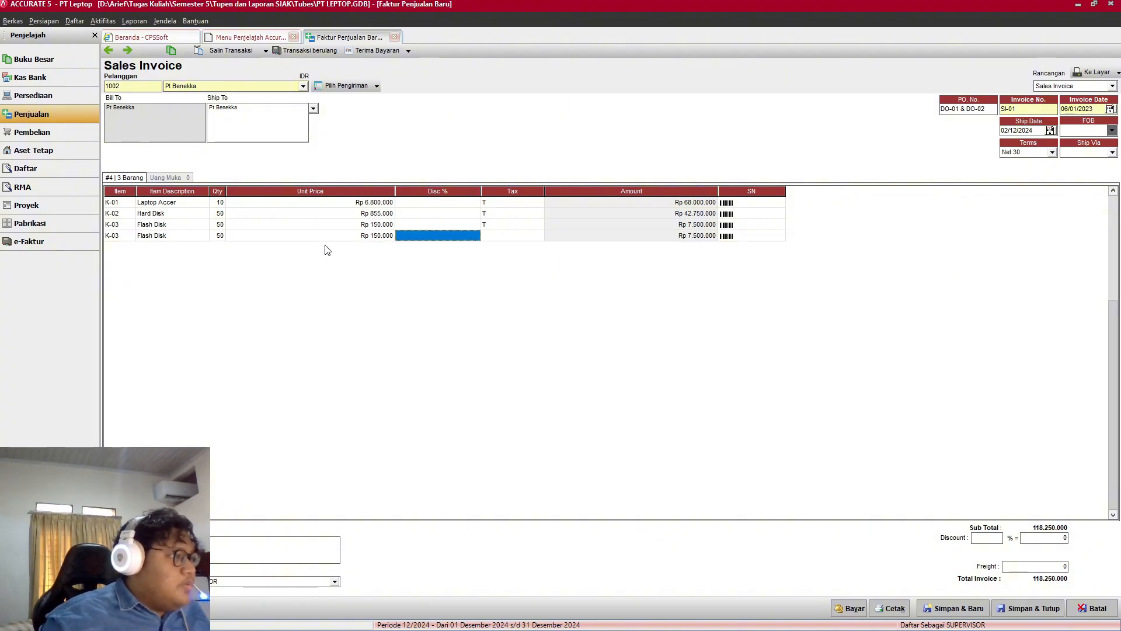
type("T")
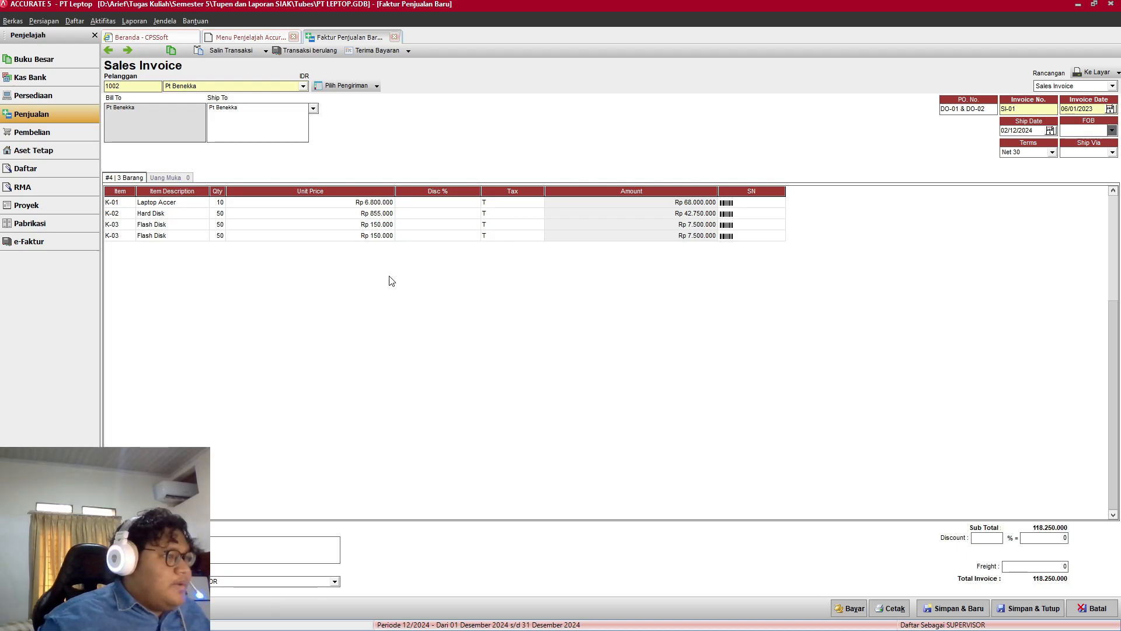
Step: Check the reference document, then save and close invoice SI-01
key("alt+Tab")
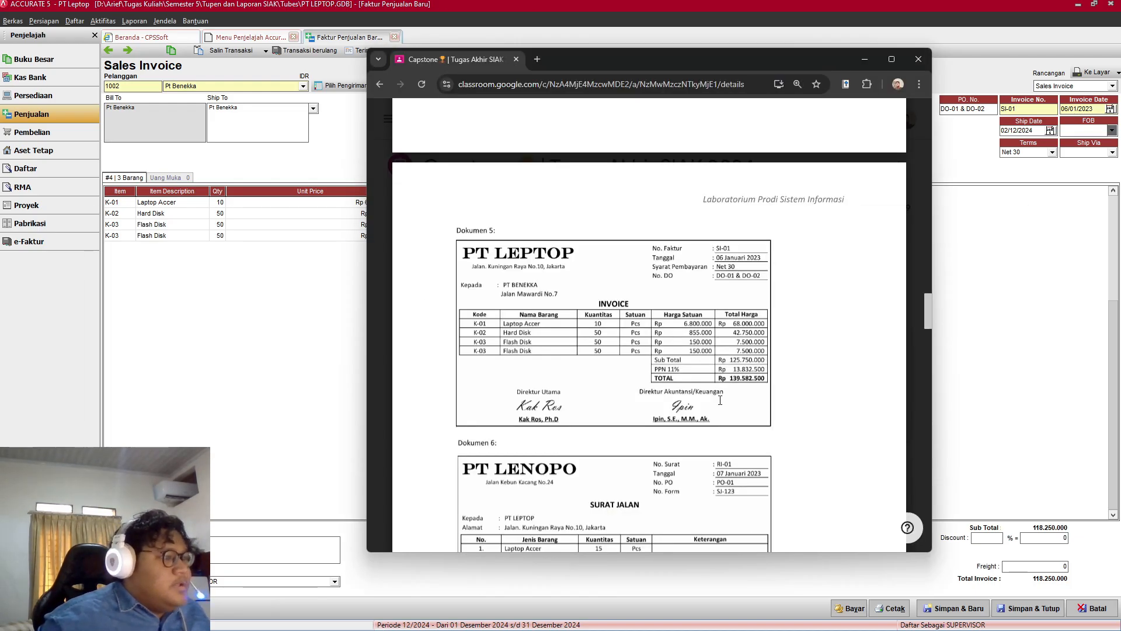
scroll(720, 401, "down", 1)
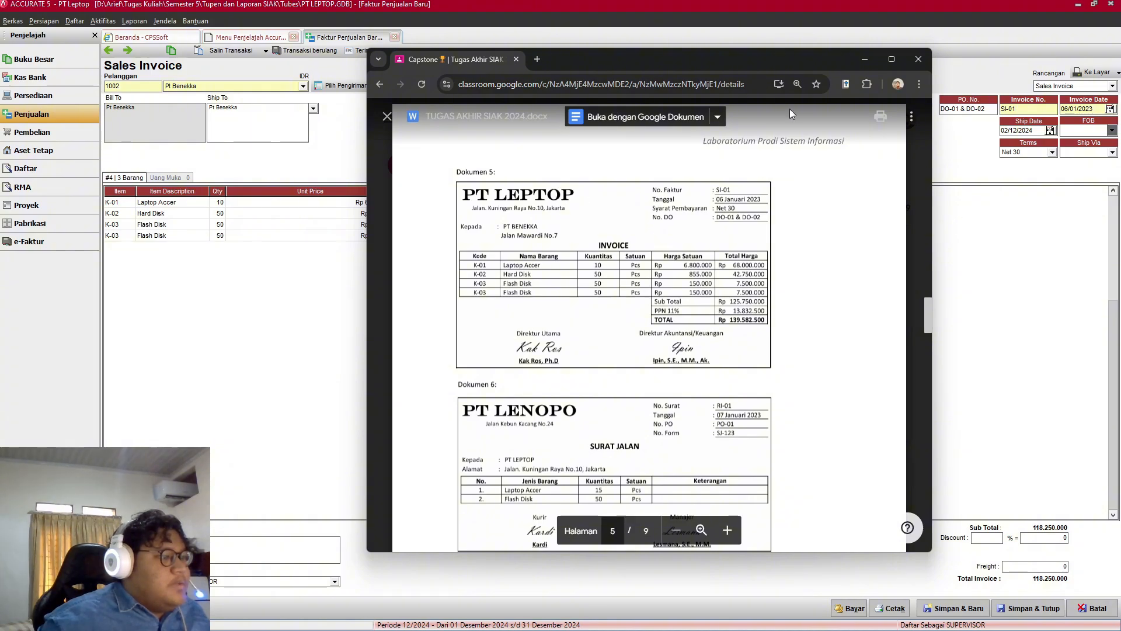
left_click(866, 59)
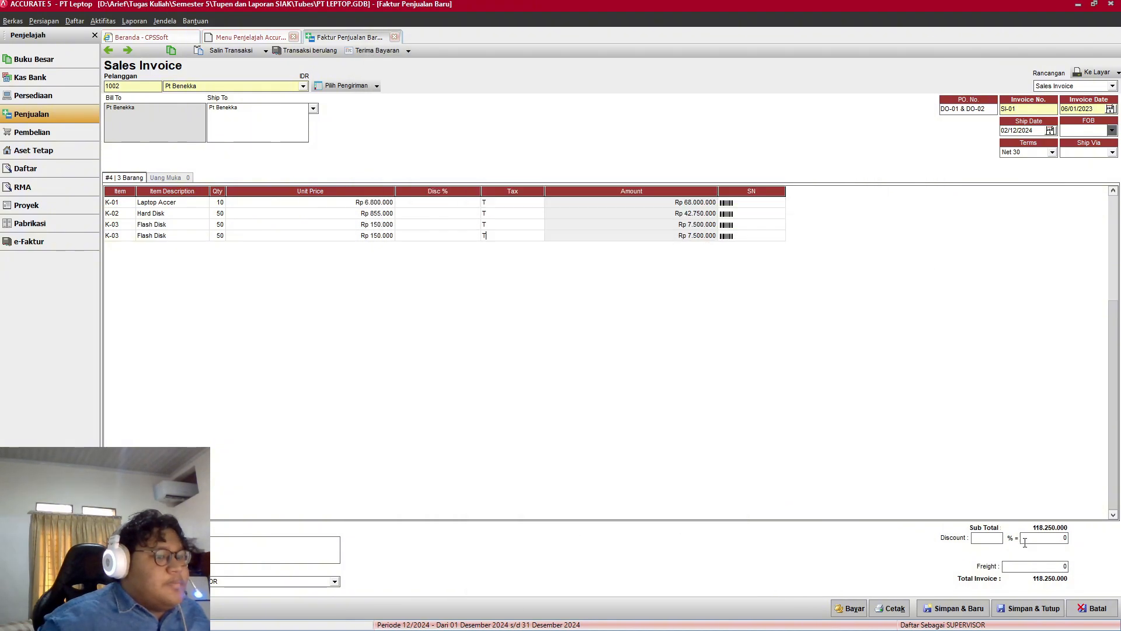
left_click(1008, 610)
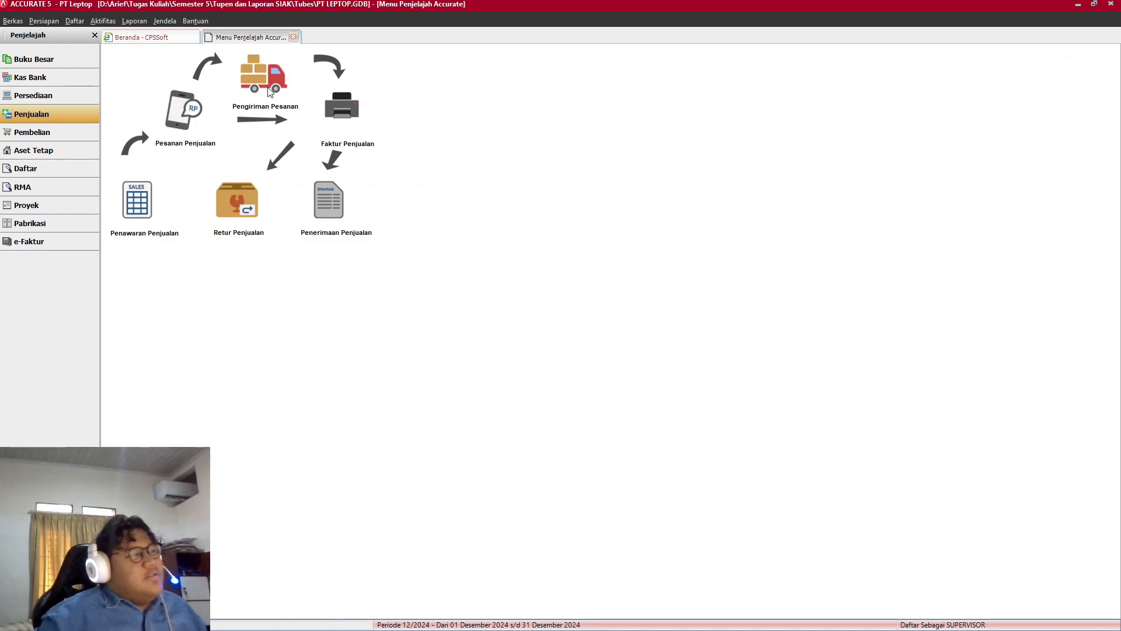
Step: Open the Receive Items form in purchasing and choose PT Lenopo as the vendor
key("alt+Tab")
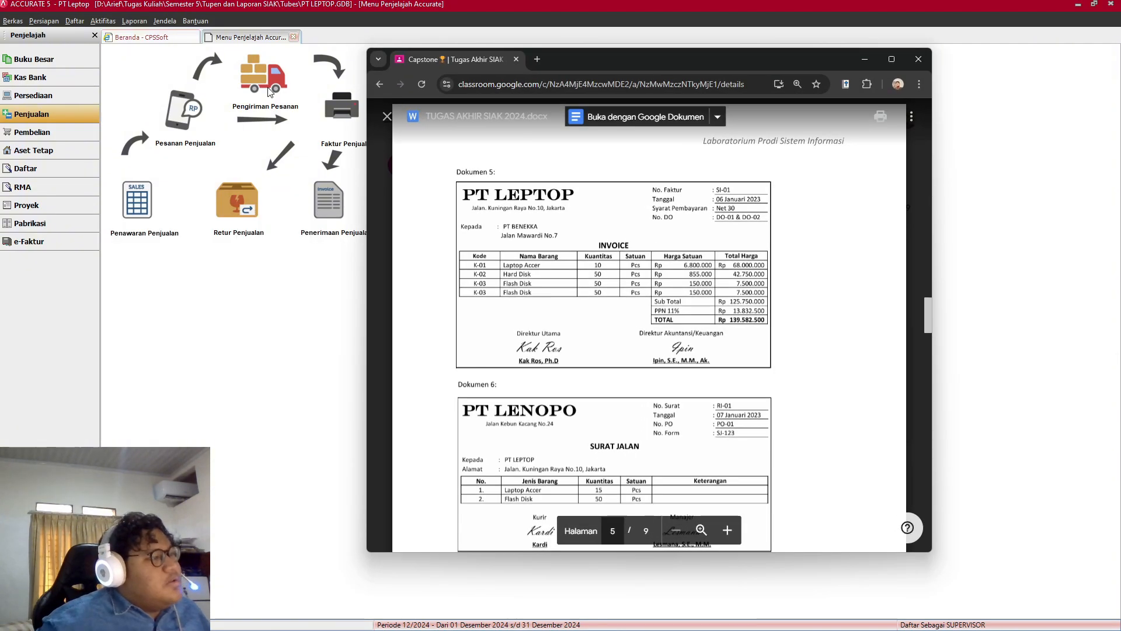
scroll(681, 367, "down", 3)
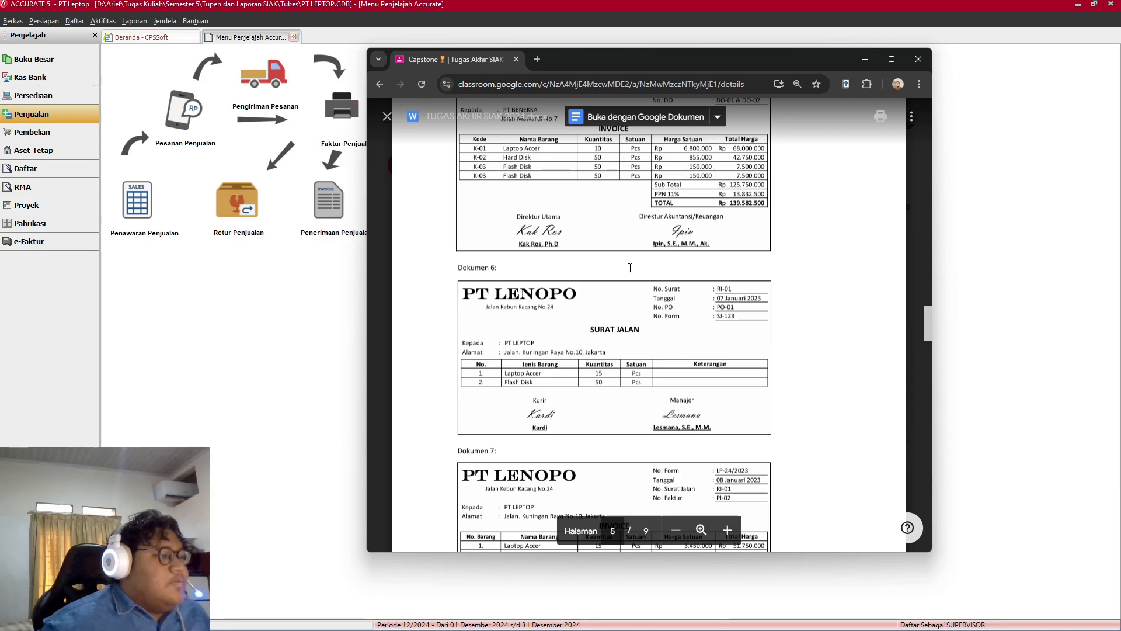
left_click(863, 59)
left_click(32, 132)
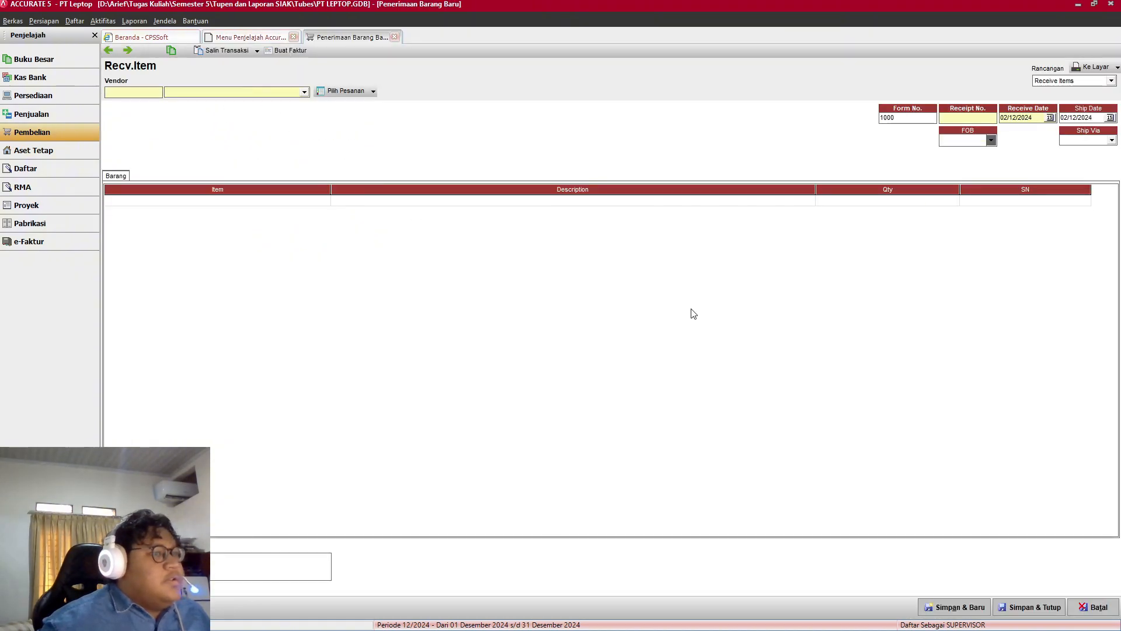
left_click(303, 92)
key("alt+Tab")
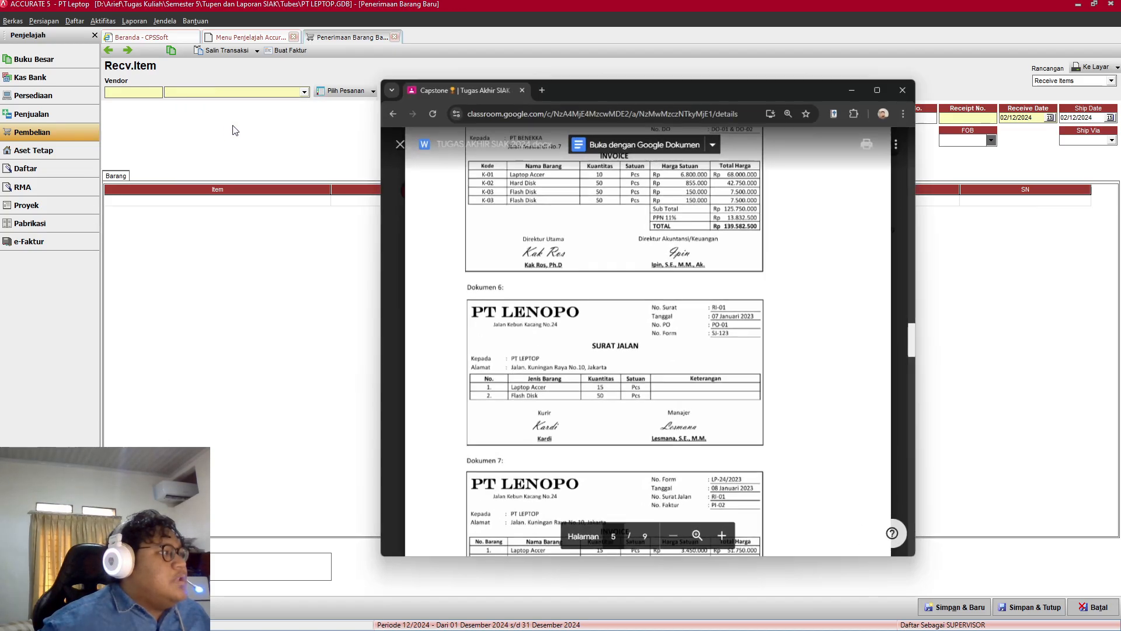
key("alt+Tab")
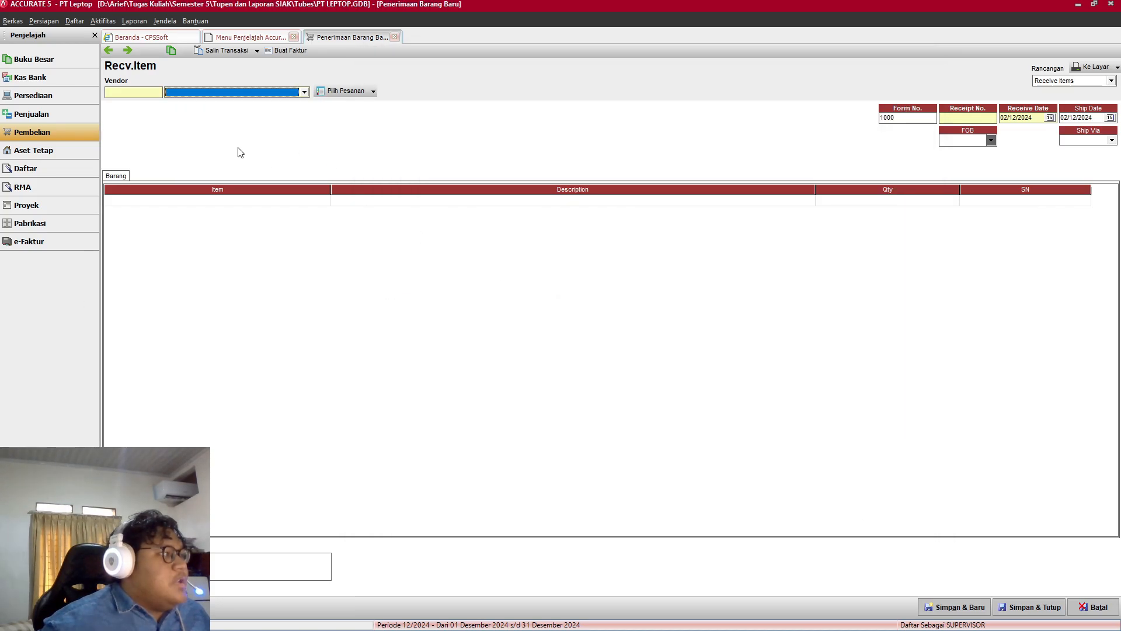
left_click(303, 92)
left_click(236, 110)
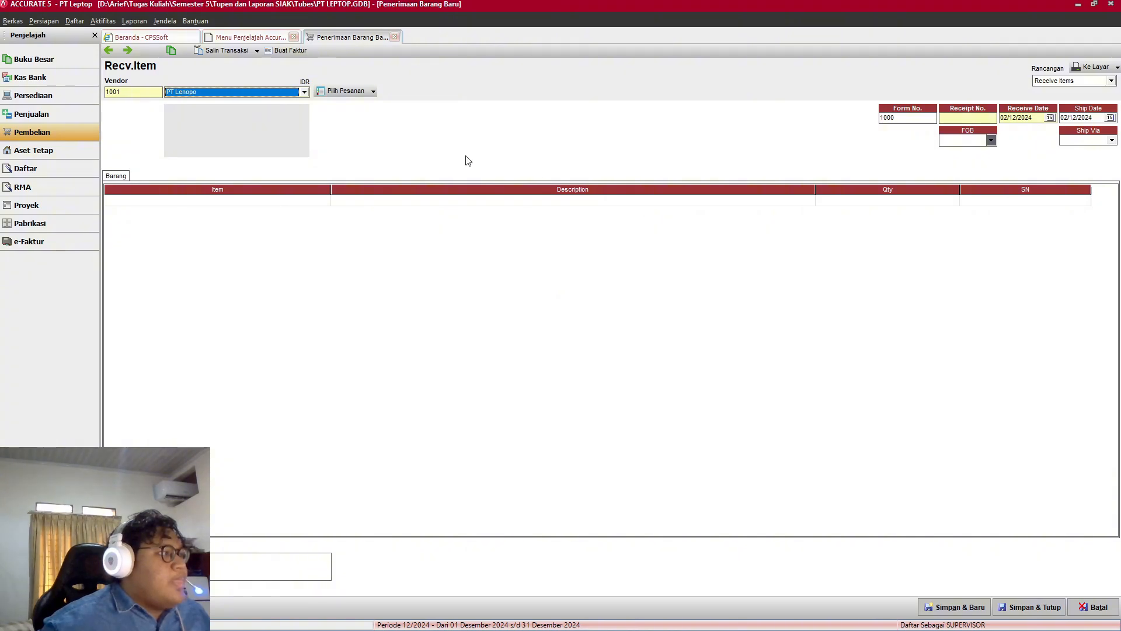
key("alt+Tab")
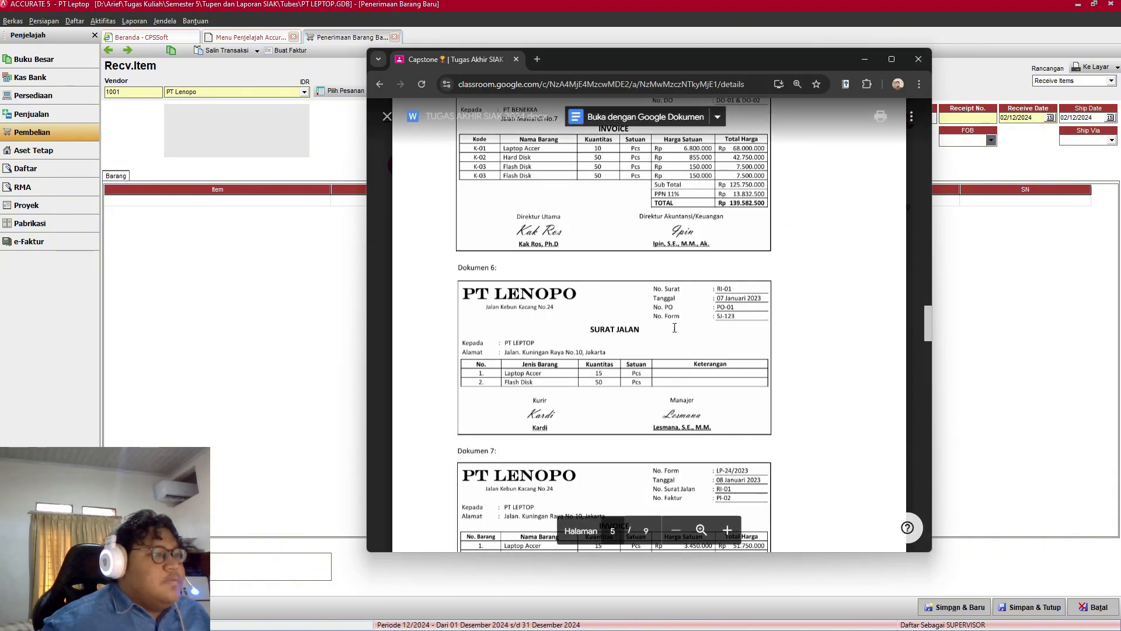
key("alt+Tab")
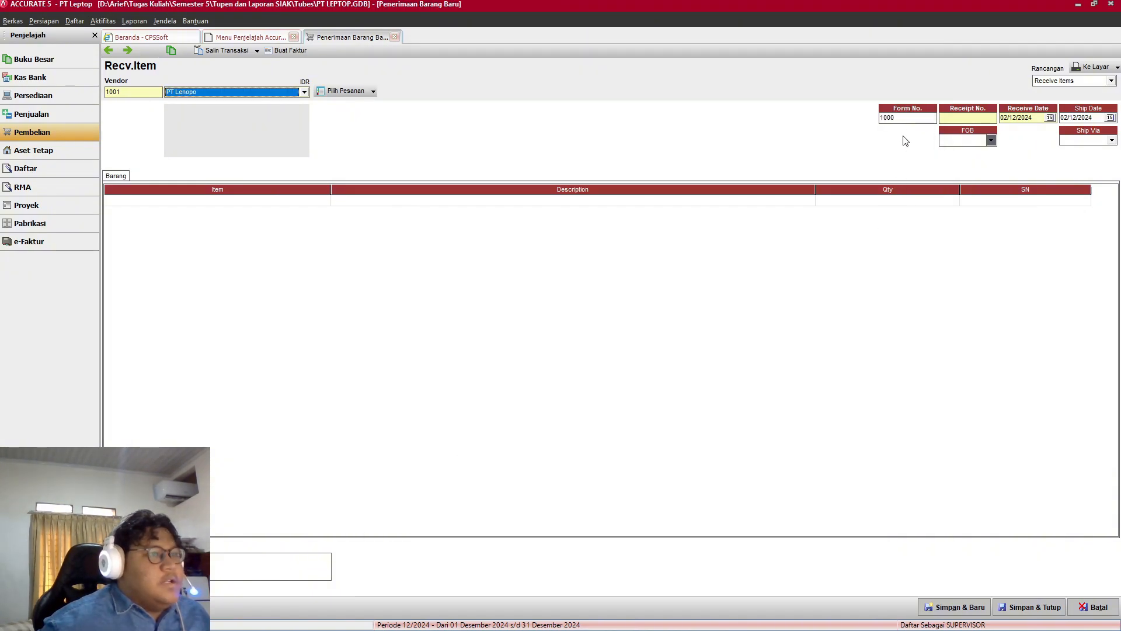
Step: Enter form number SJ-123, then cancel the form to raise the save prompt
left_click(907, 118)
type("SJ-123")
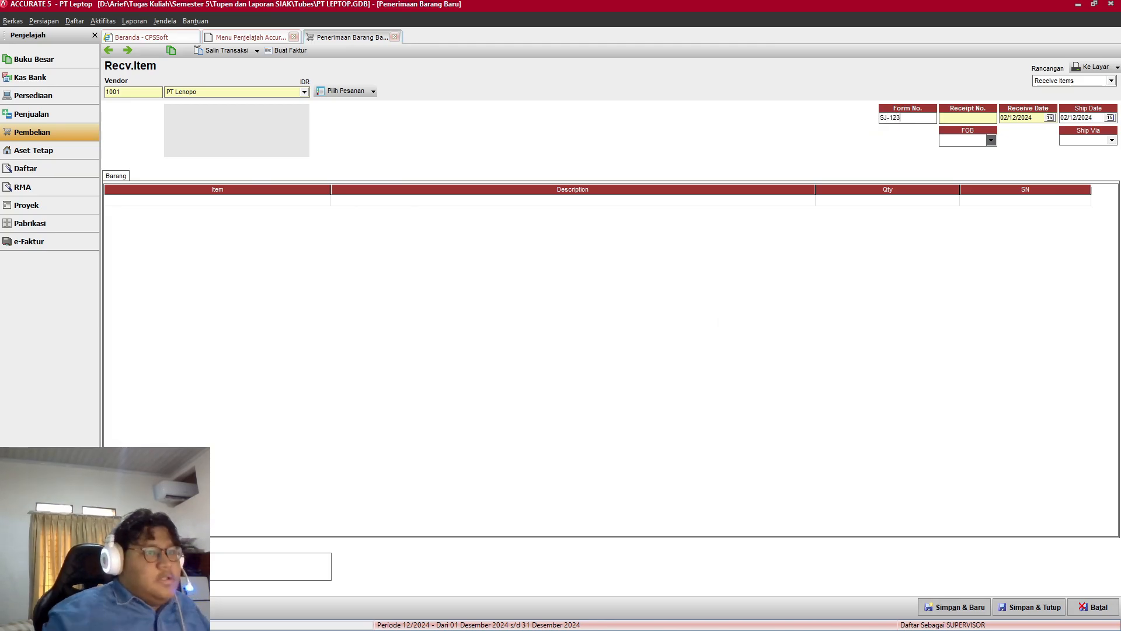
key("alt+Tab")
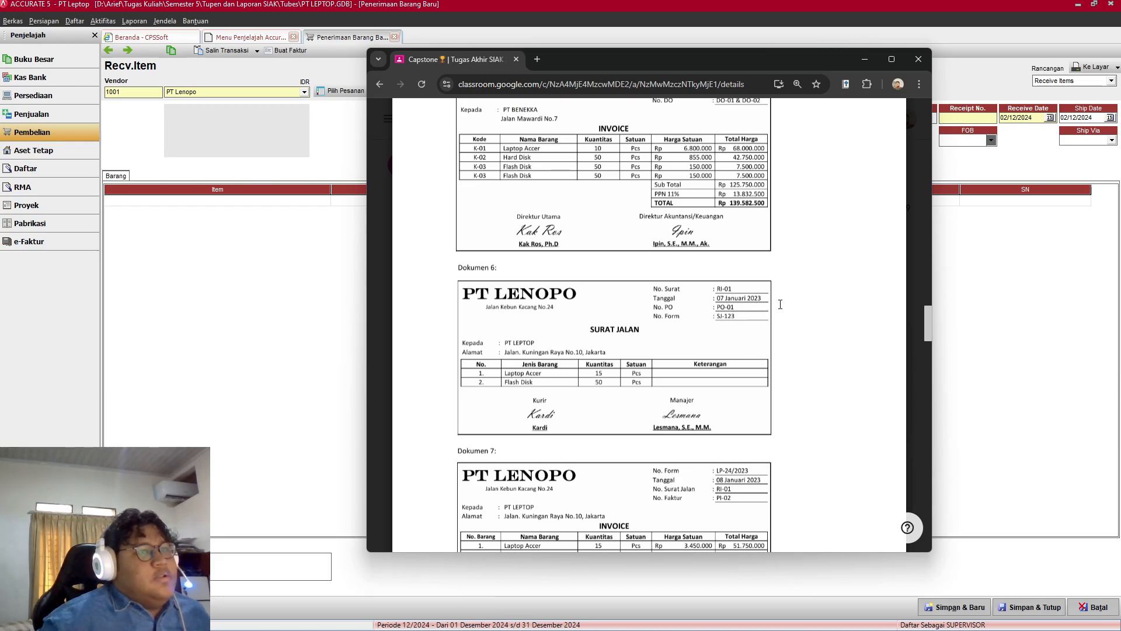
left_click_drag(701, 55, 629, 45)
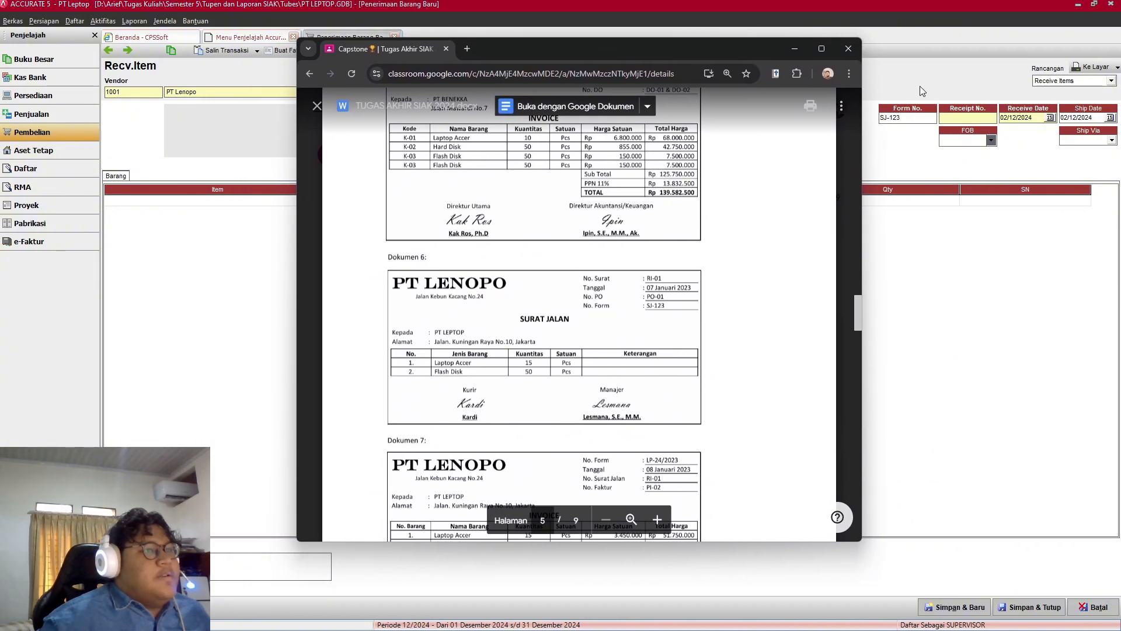
left_click(960, 117)
key("alt+Tab")
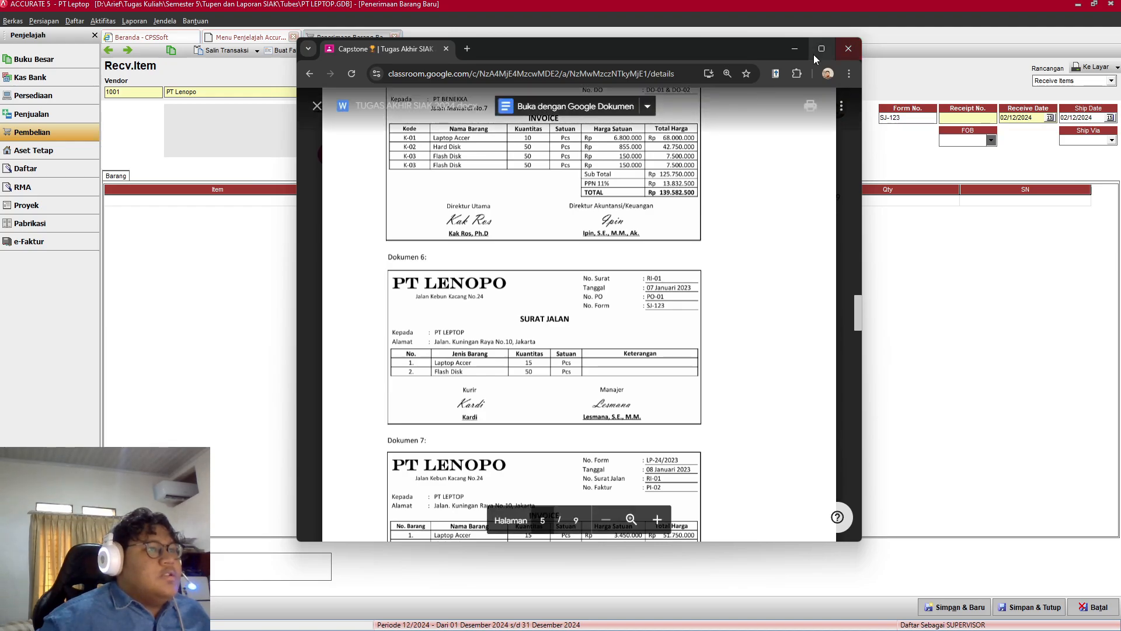
left_click(794, 50)
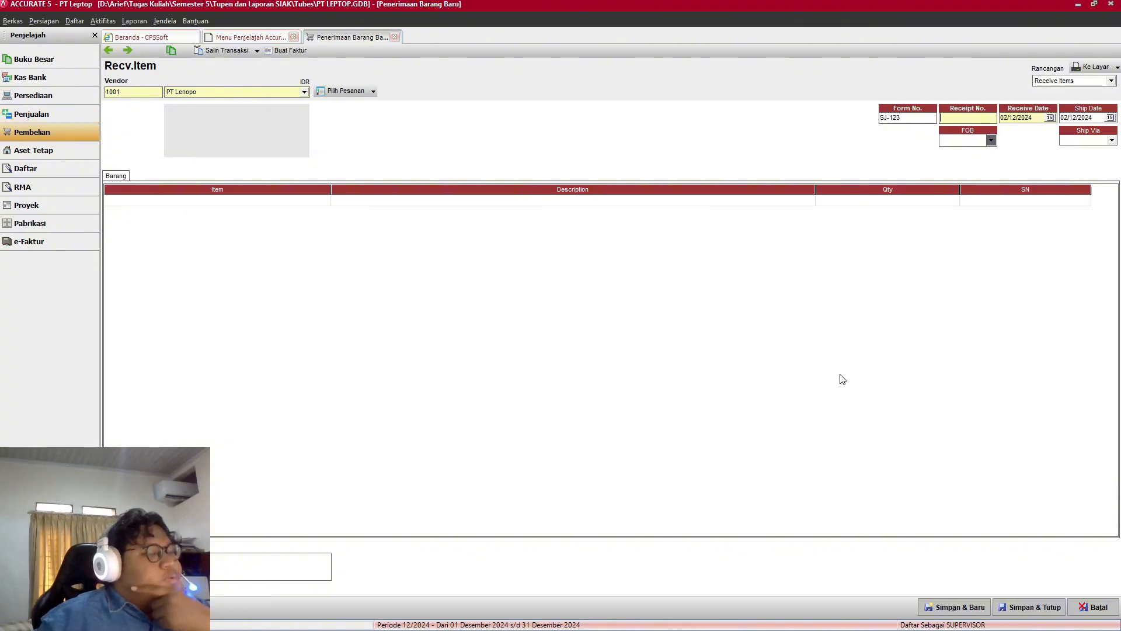
left_click(1092, 607)
Step: Discard the unsaved form, close the delivery order, and start a receive-items form for vendor PT Lenopo
left_click(558, 337)
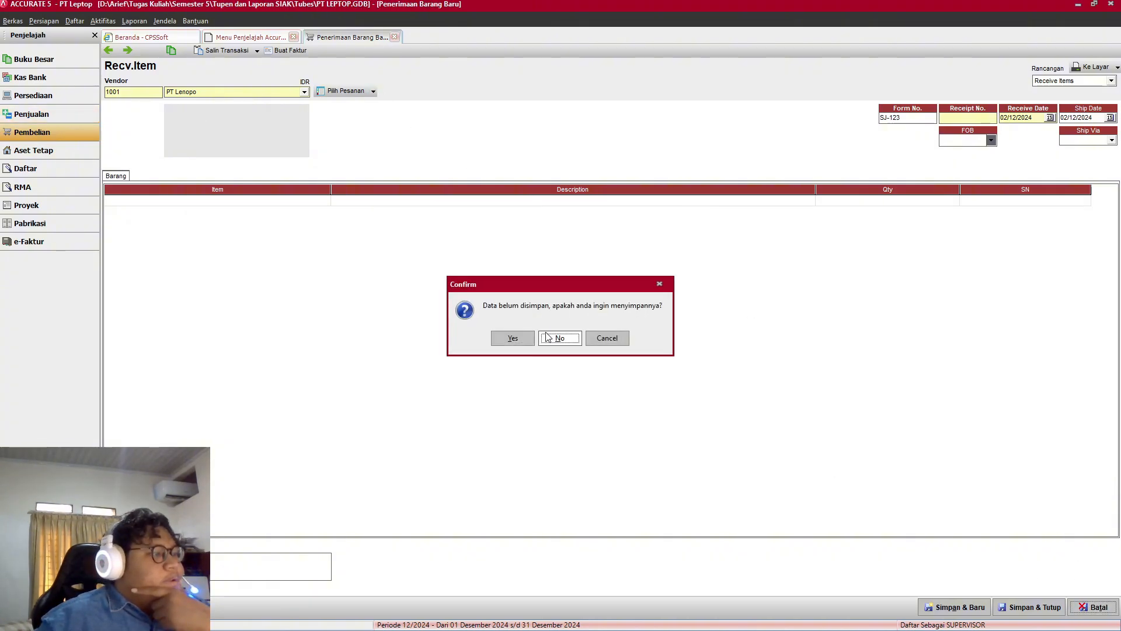
left_click(69, 119)
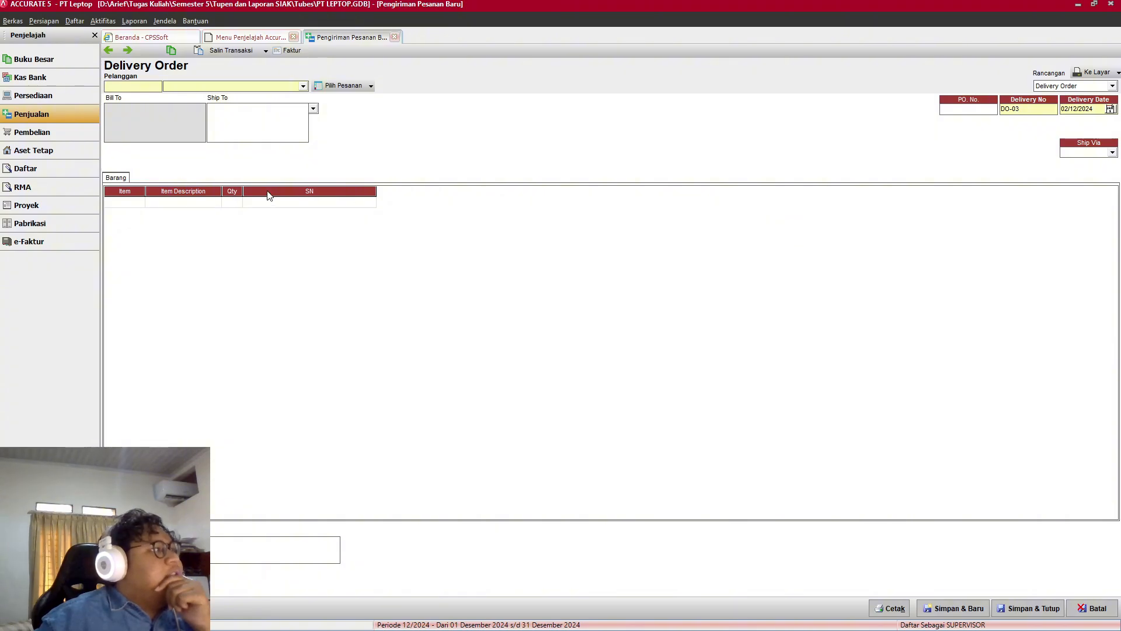
left_click(1092, 608)
left_click(72, 132)
left_click(253, 84)
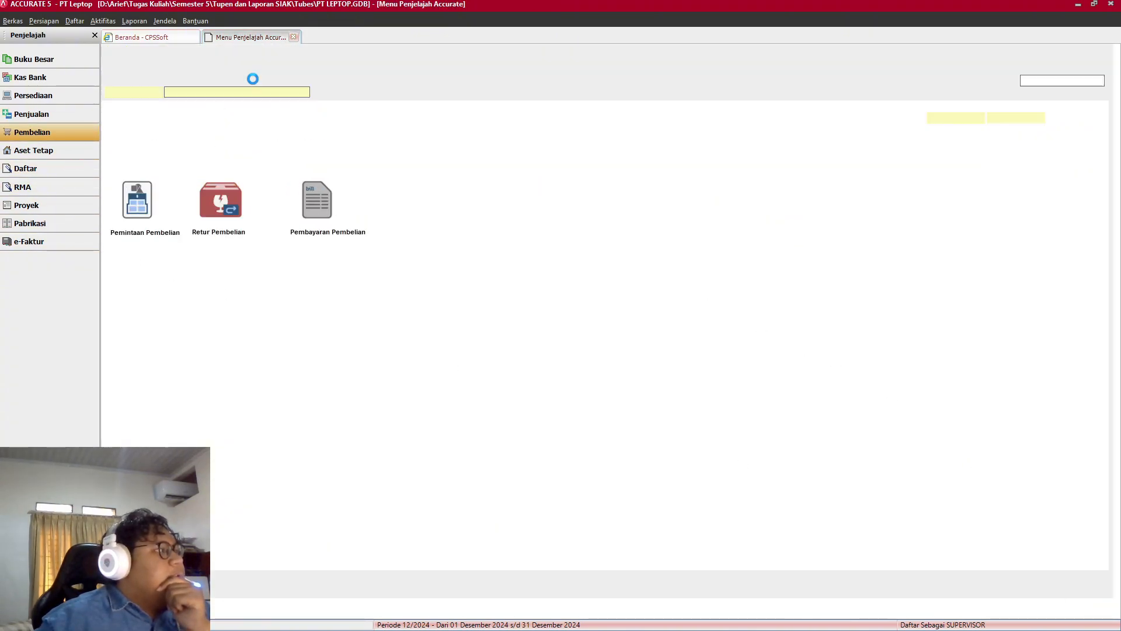
left_click(272, 91)
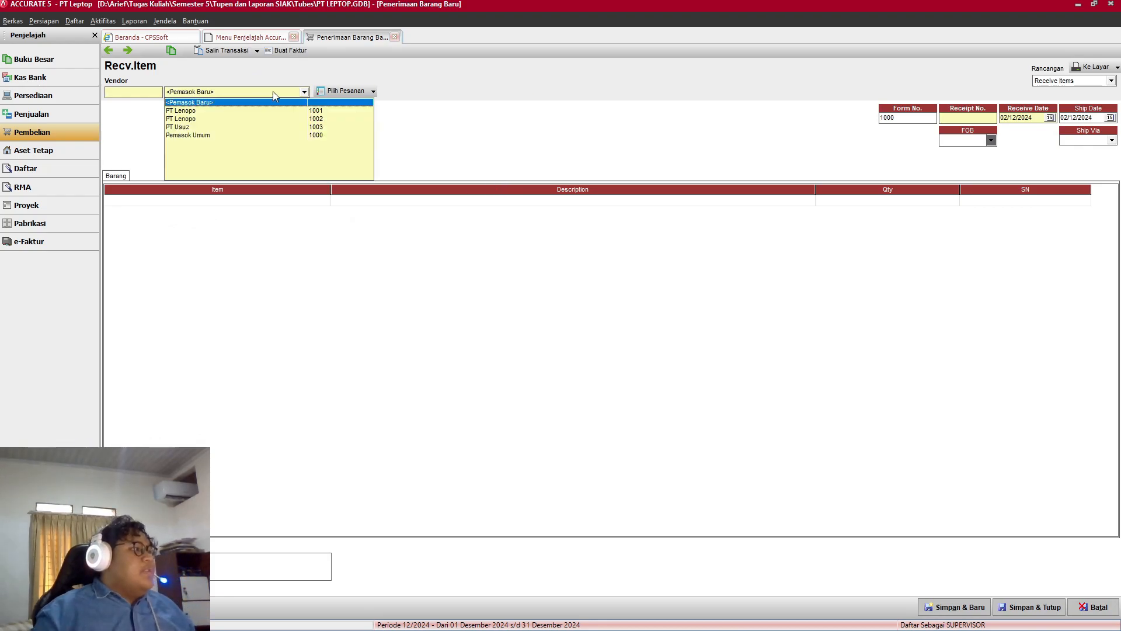
left_click(227, 111)
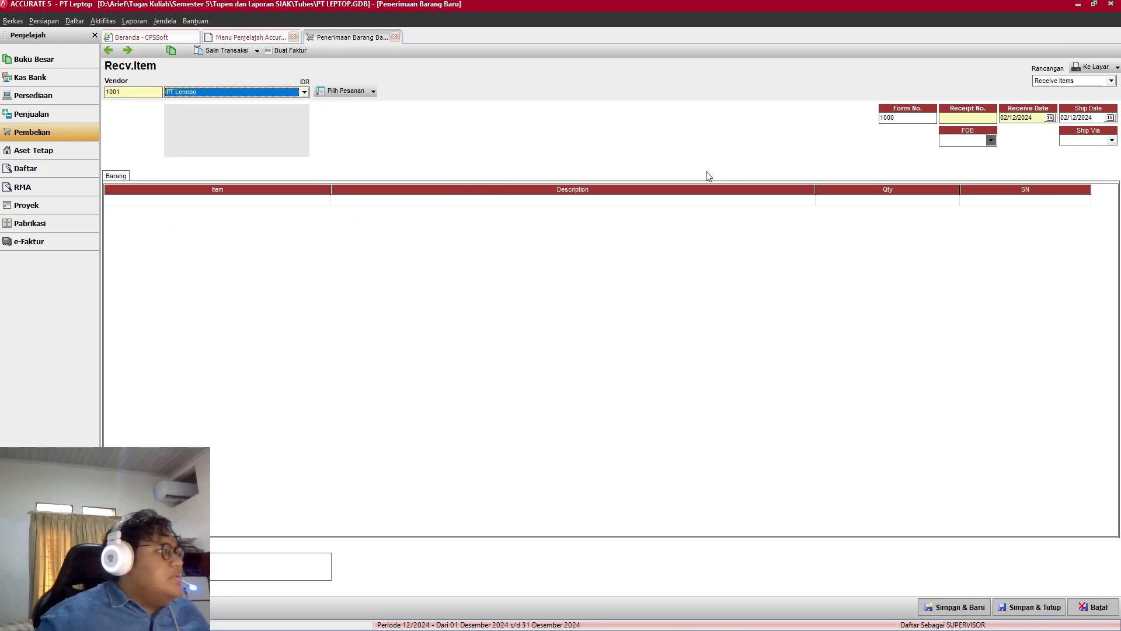
Step: Set the receive-items Form No. to SJ-123, checking it against the delivery note
left_click(915, 118)
type("SK-123")
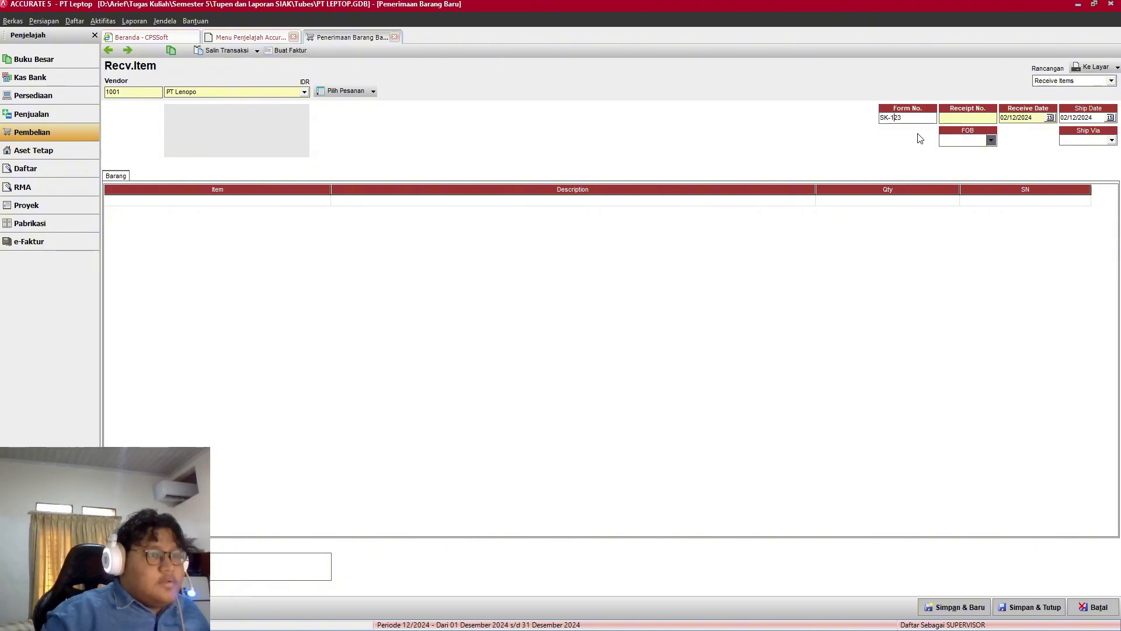
key("Left")
key("Left")
key("BackSpace")
type("J")
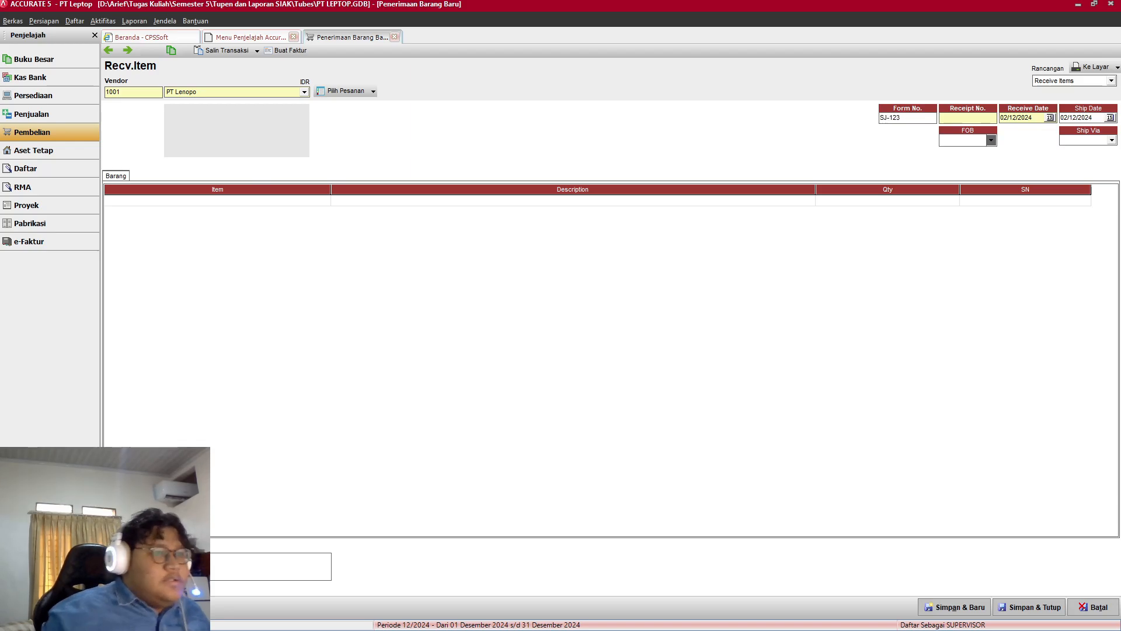
key("alt+Tab")
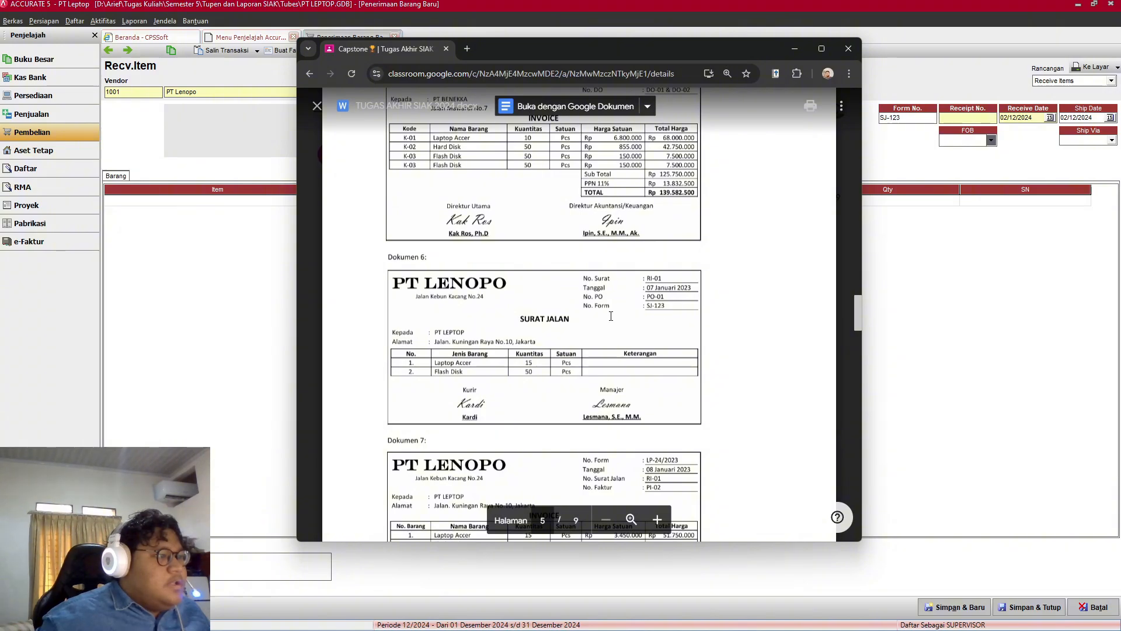
key("alt+Tab")
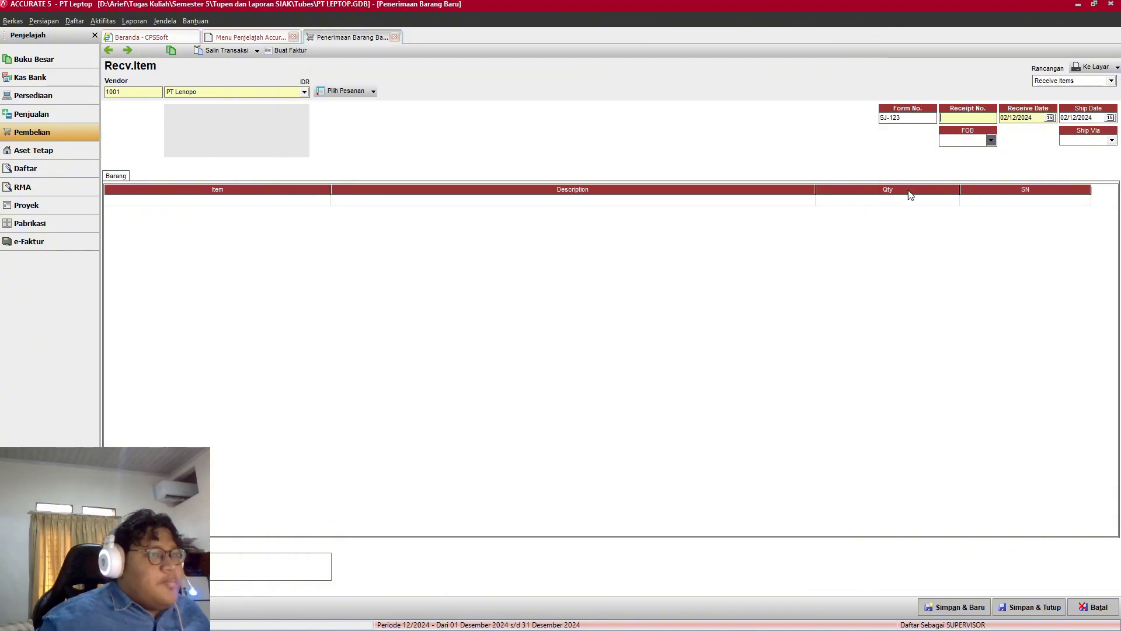
Step: Enter Receipt No. PO-01 and receive date 07/01/2023, and leave the ship date blank
type("PO-01")
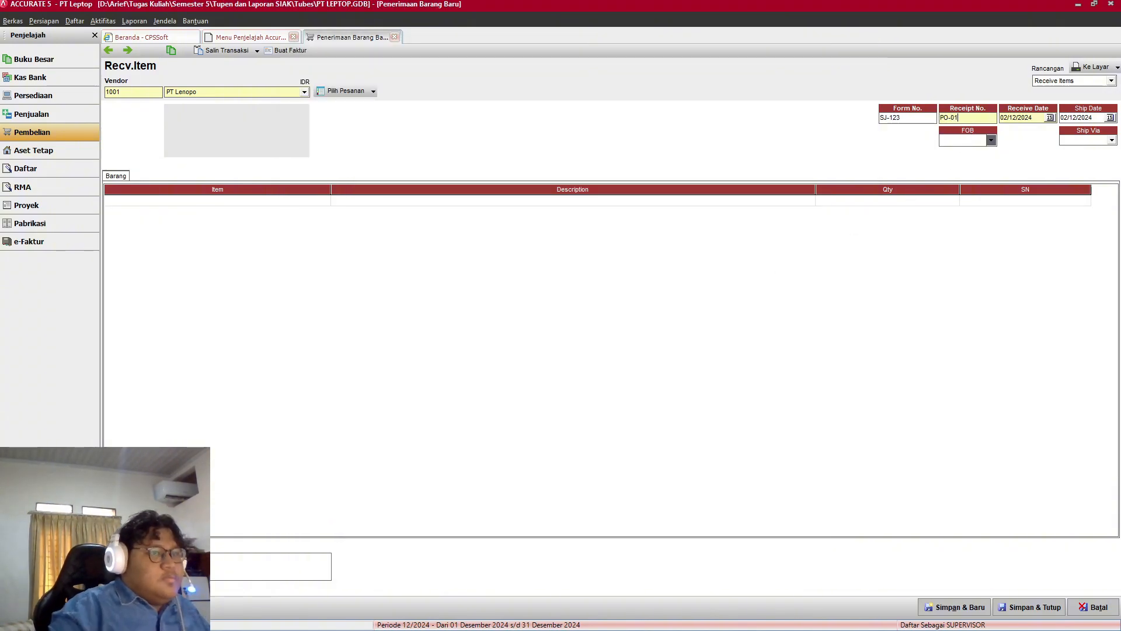
key("alt+Tab")
key("alt+Tab")
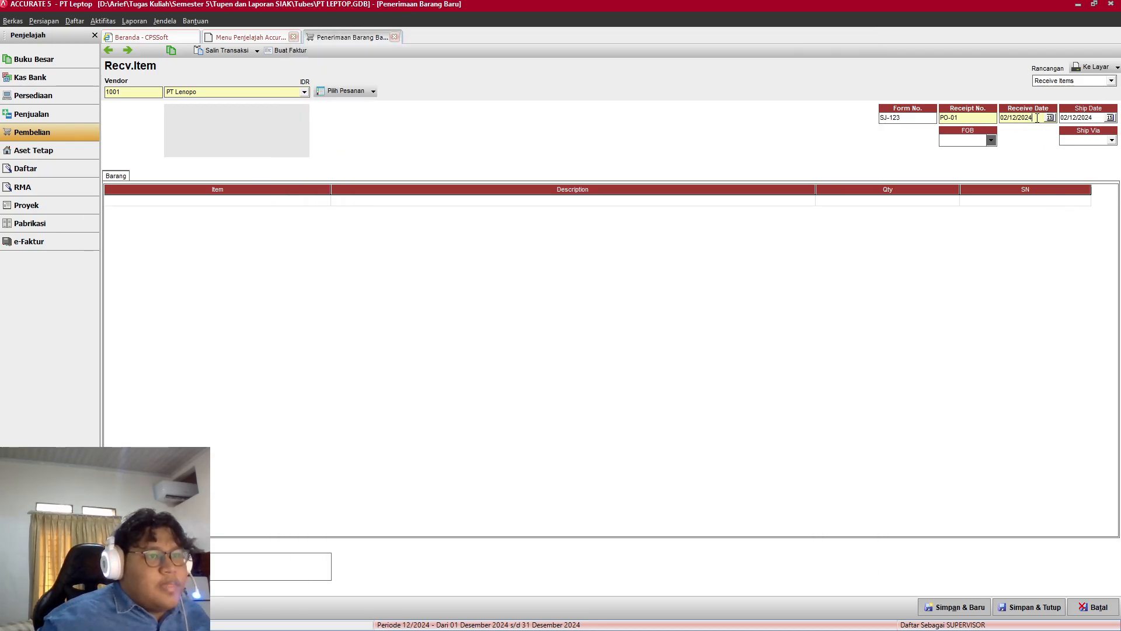
key("BackSpace")
key("BackSpace")
key("BackSpace")
key("BackSpace")
key("BackSpace")
key("BackSpace")
key("BackSpace")
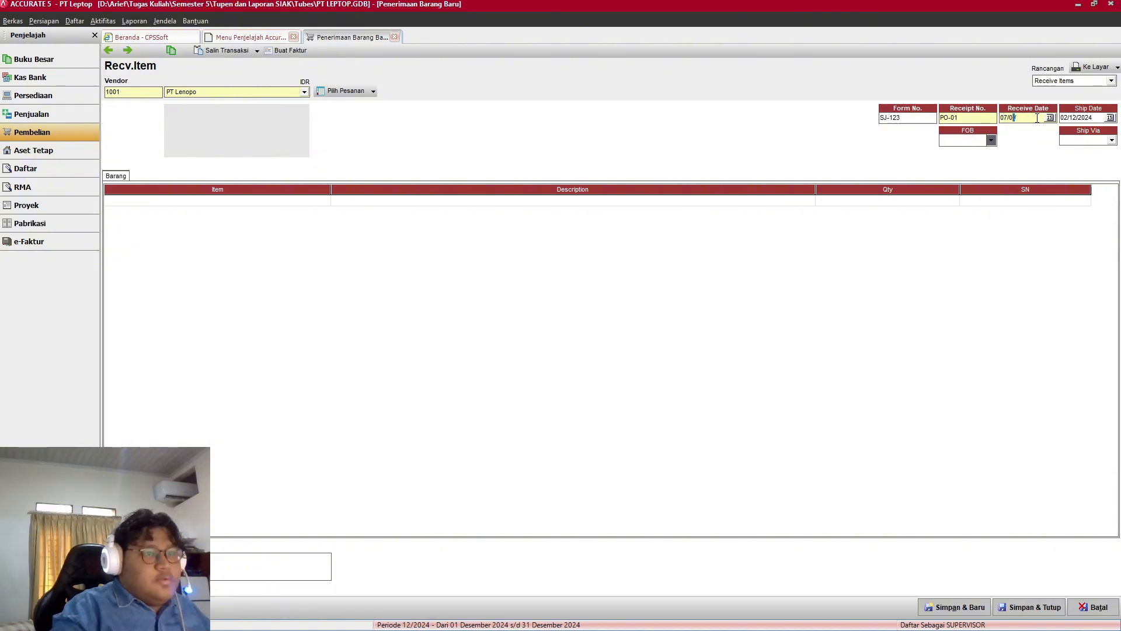
type("07/01/2023")
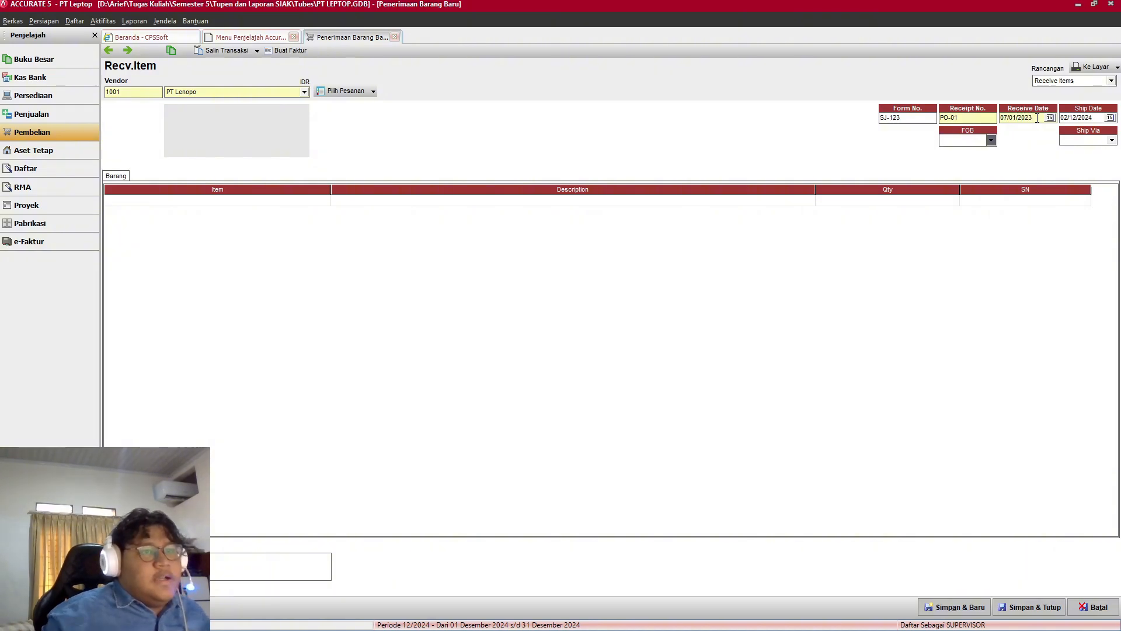
left_click_drag(1088, 117, 1061, 116)
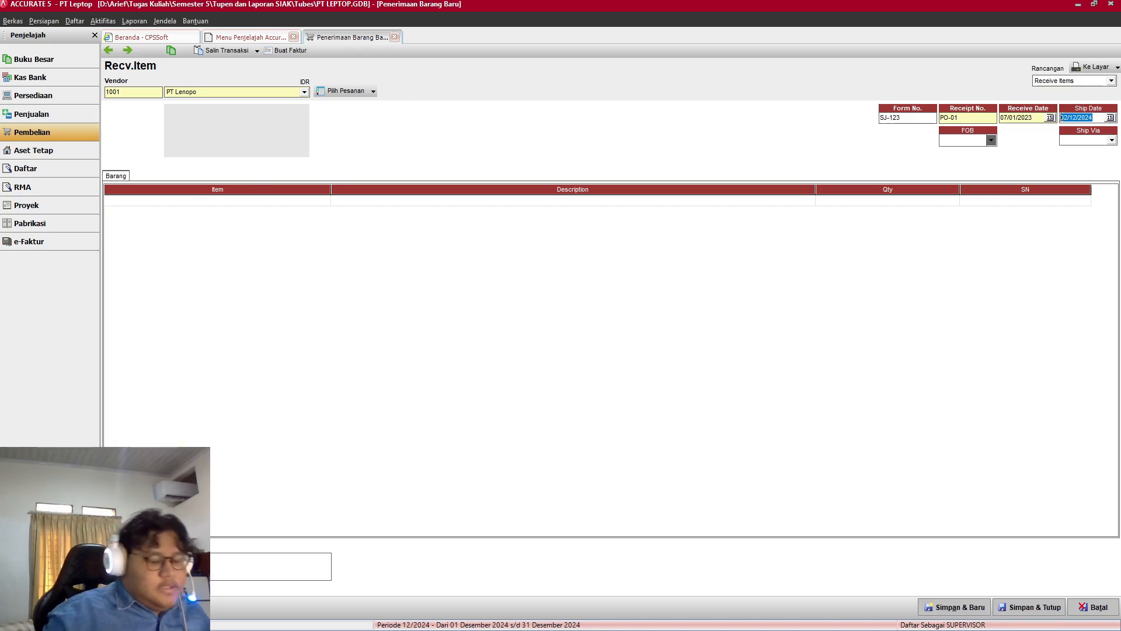
key("Delete")
key("alt+Tab")
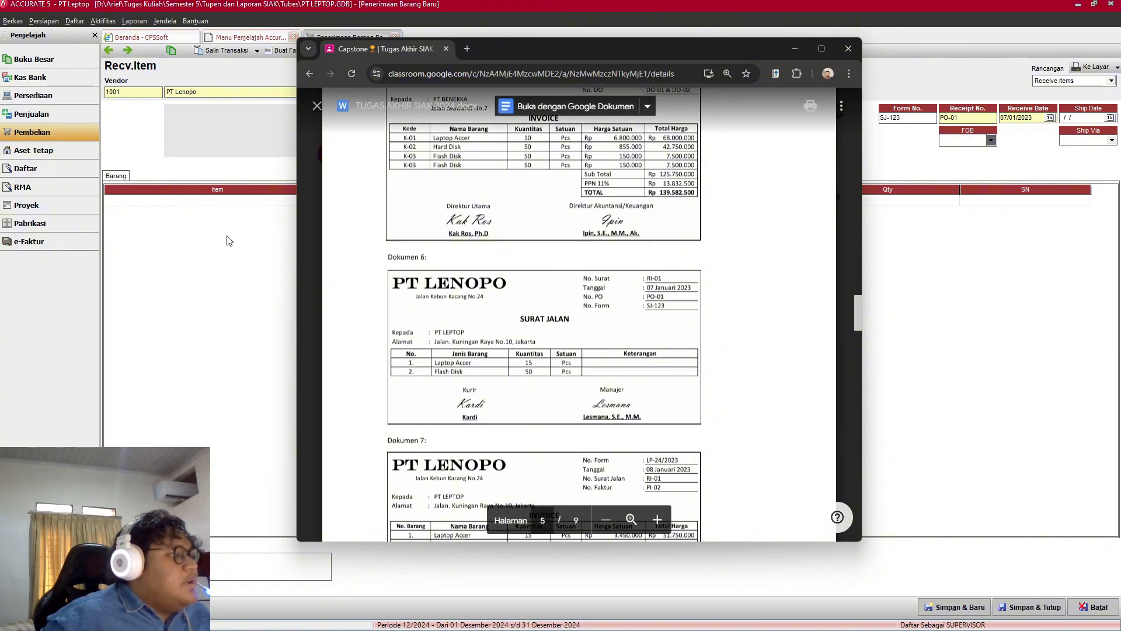
left_click(237, 200)
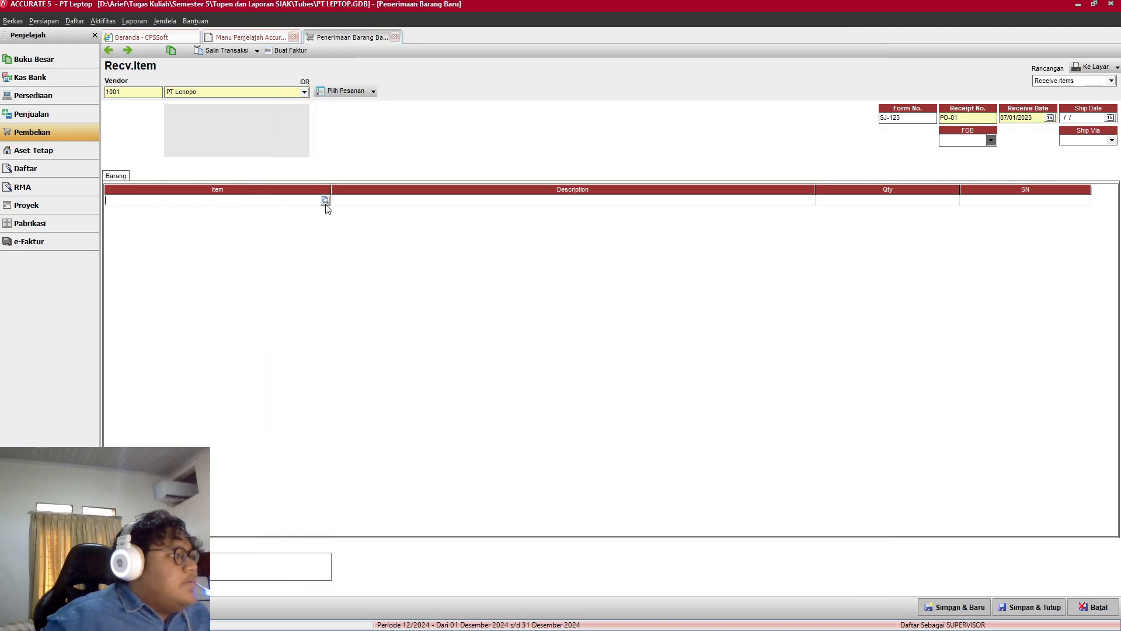
Step: Add Laptop Accer (K-01) as the first item with quantity 15
left_click(325, 200)
double_click(531, 243)
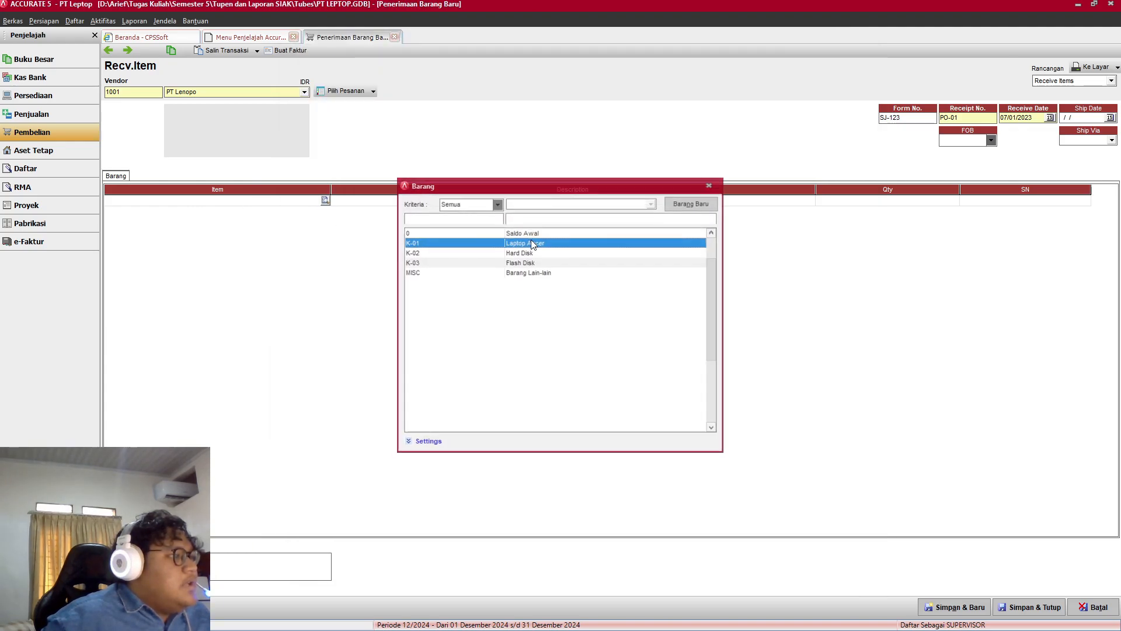
key("alt+Tab")
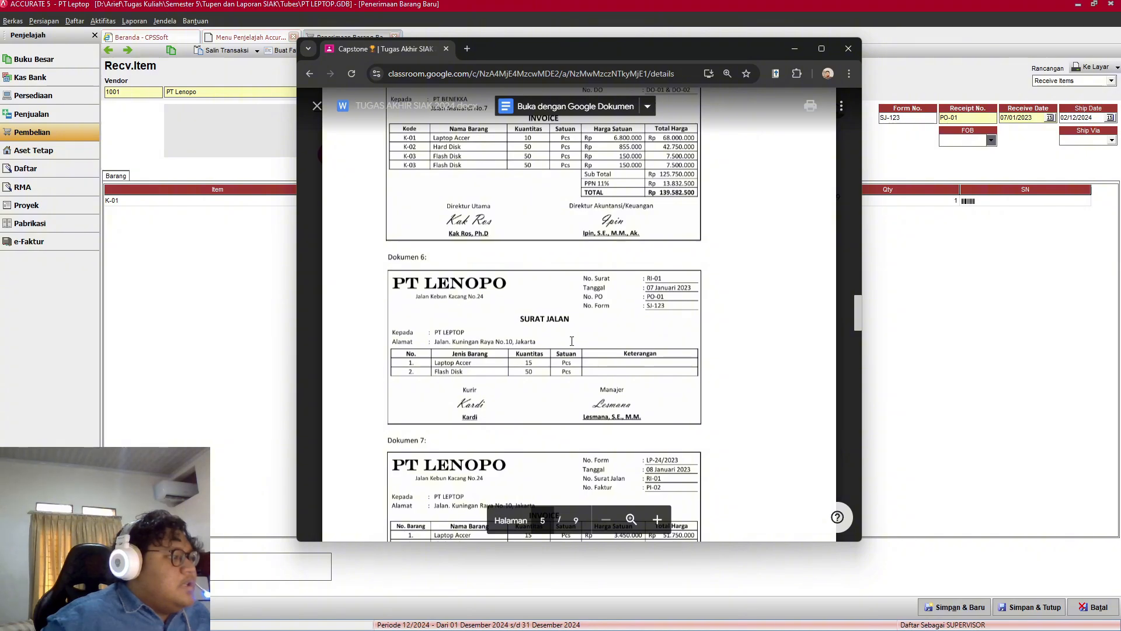
key("alt+Tab")
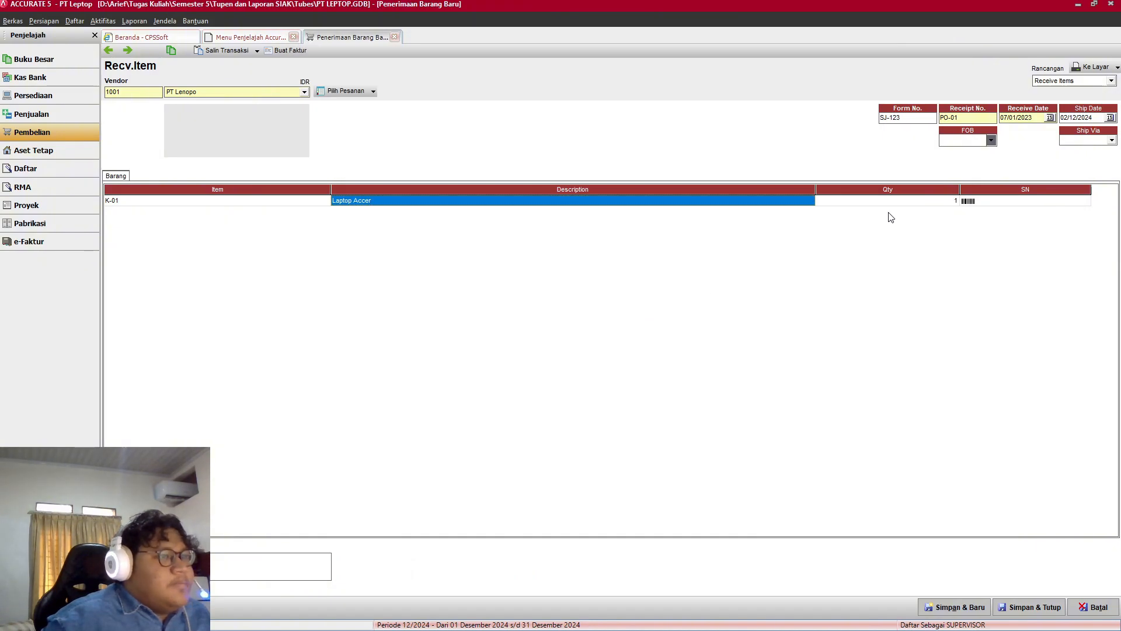
left_click(901, 200)
left_click(902, 199)
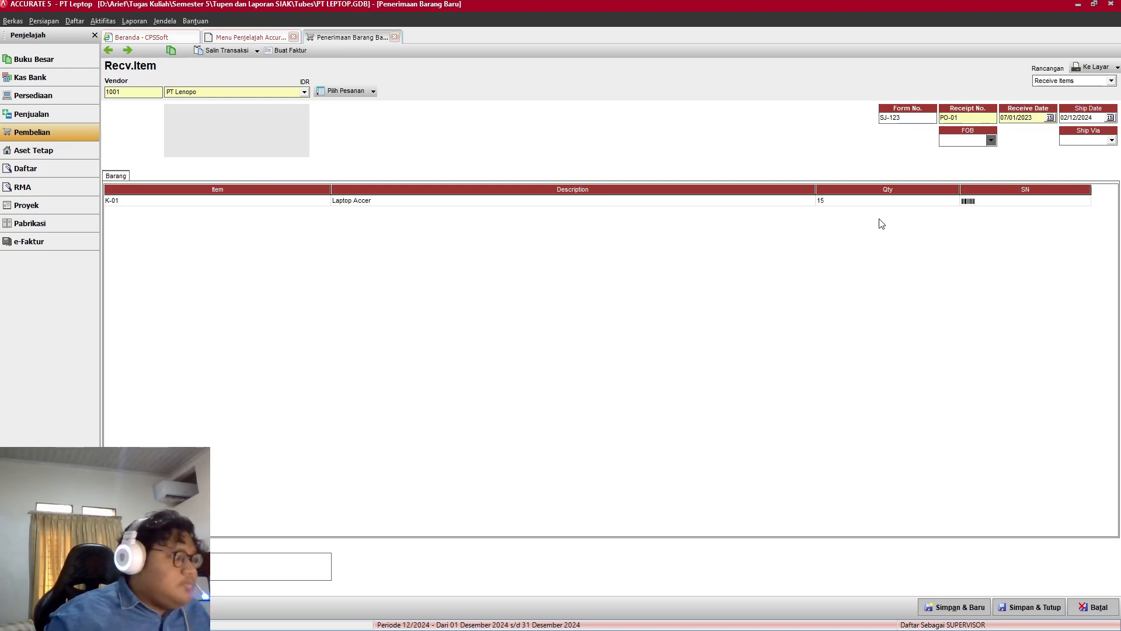
key("Return")
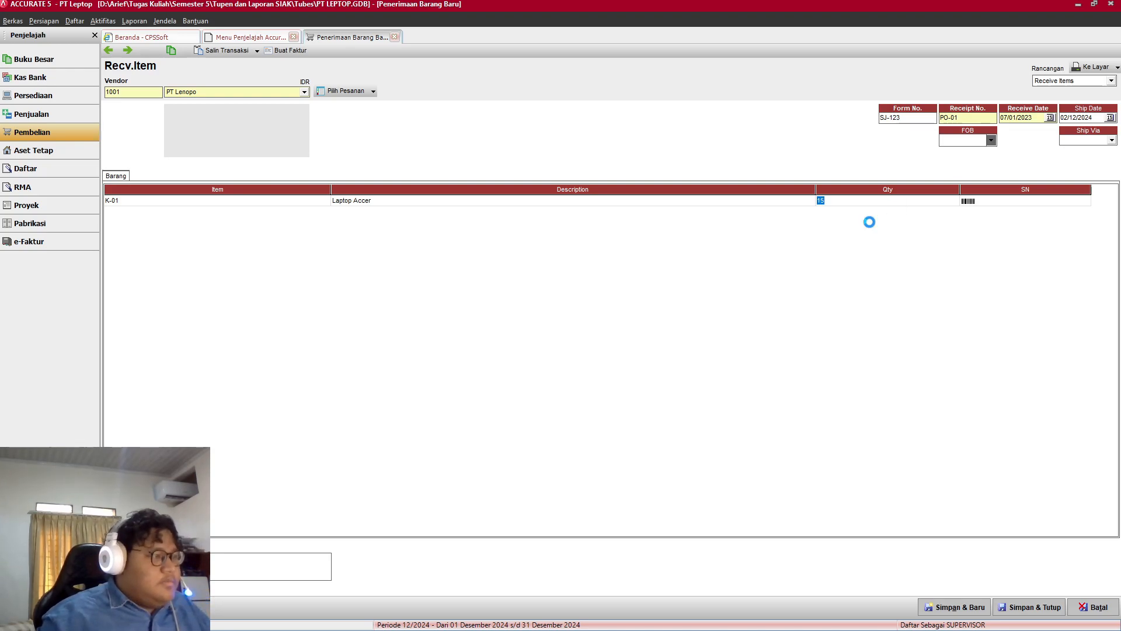
Step: Add Flash Disk (K-03) as the second item with quantity 50
key("alt+Tab")
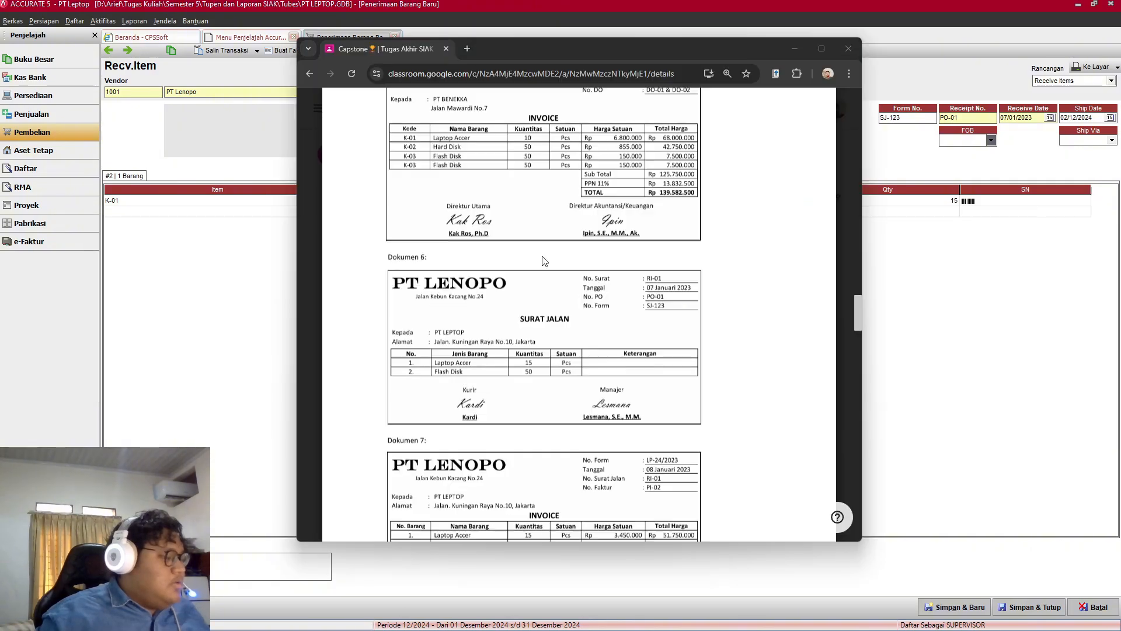
key("alt+Tab")
double_click(539, 263)
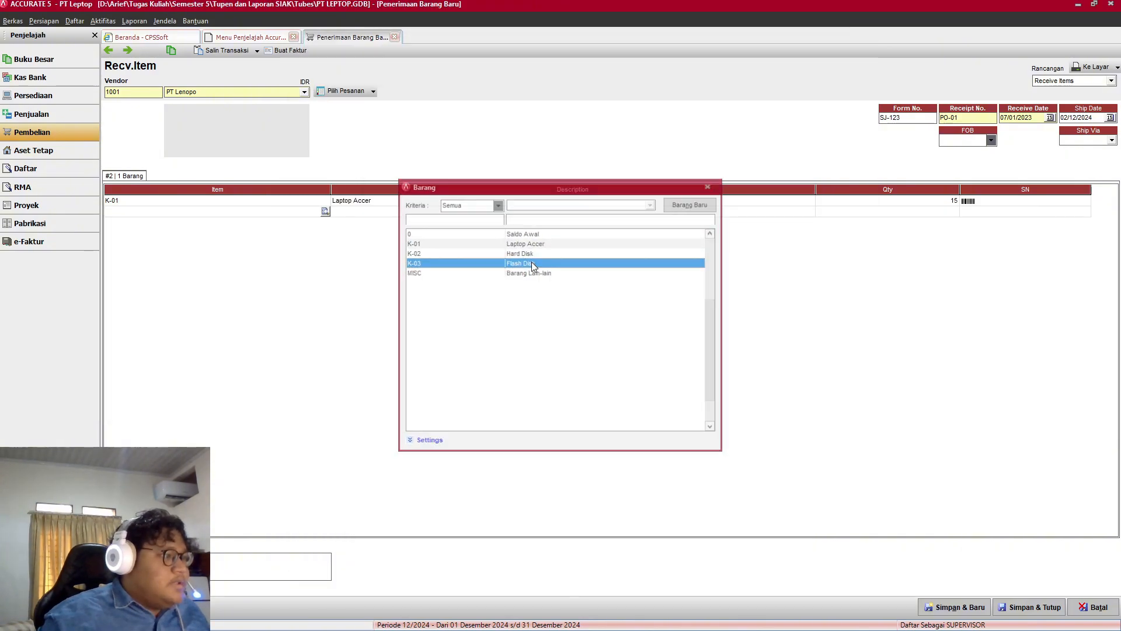
key("alt+Tab")
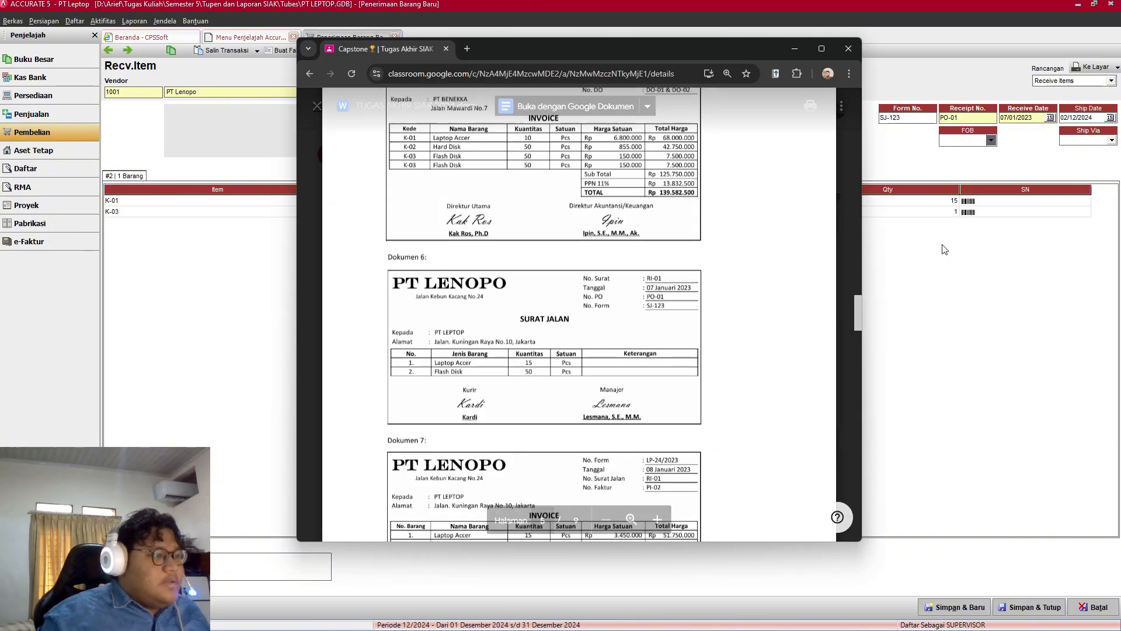
key("alt+Tab")
left_click(954, 212)
type("1")
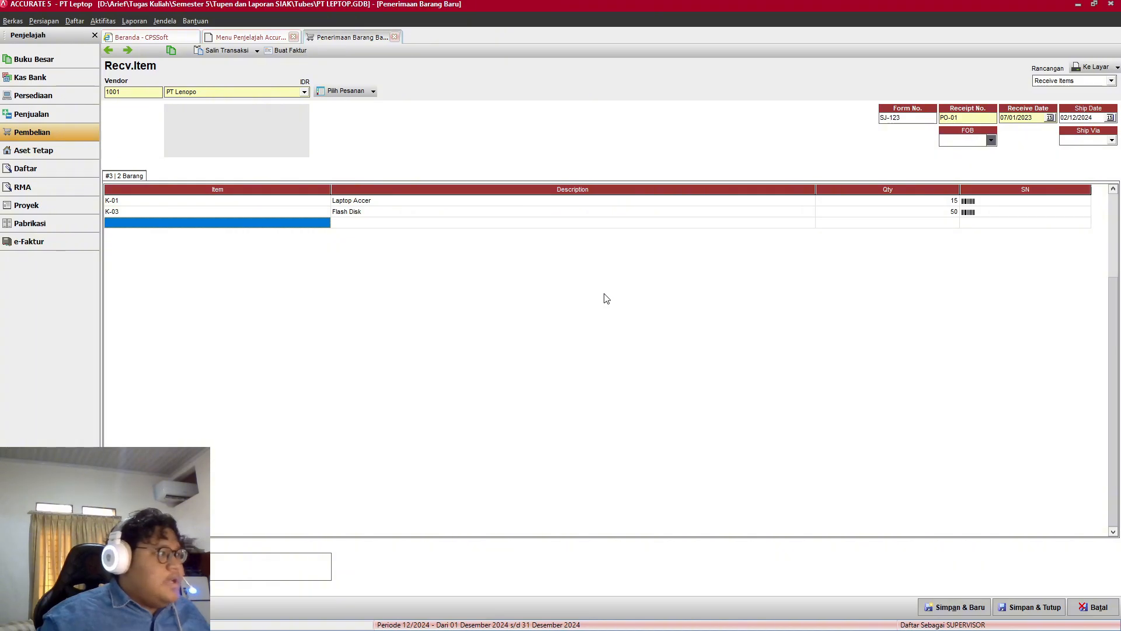
Step: Verify entries against the delivery note and save the form, which triggers the unbilled-difference account error
key("alt+Tab")
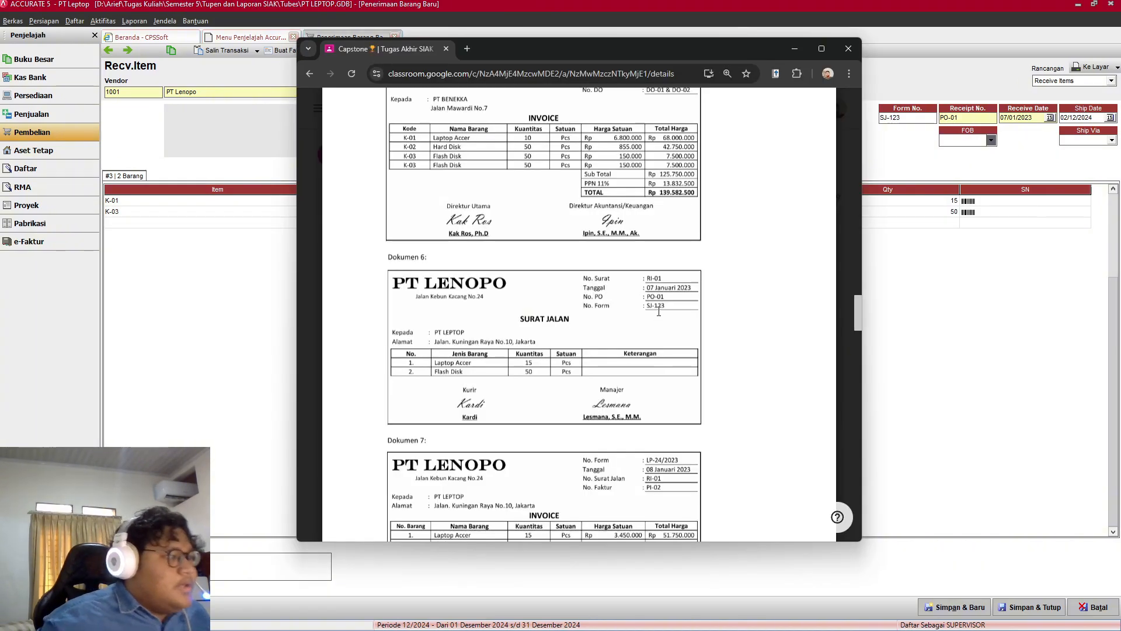
left_click(794, 49)
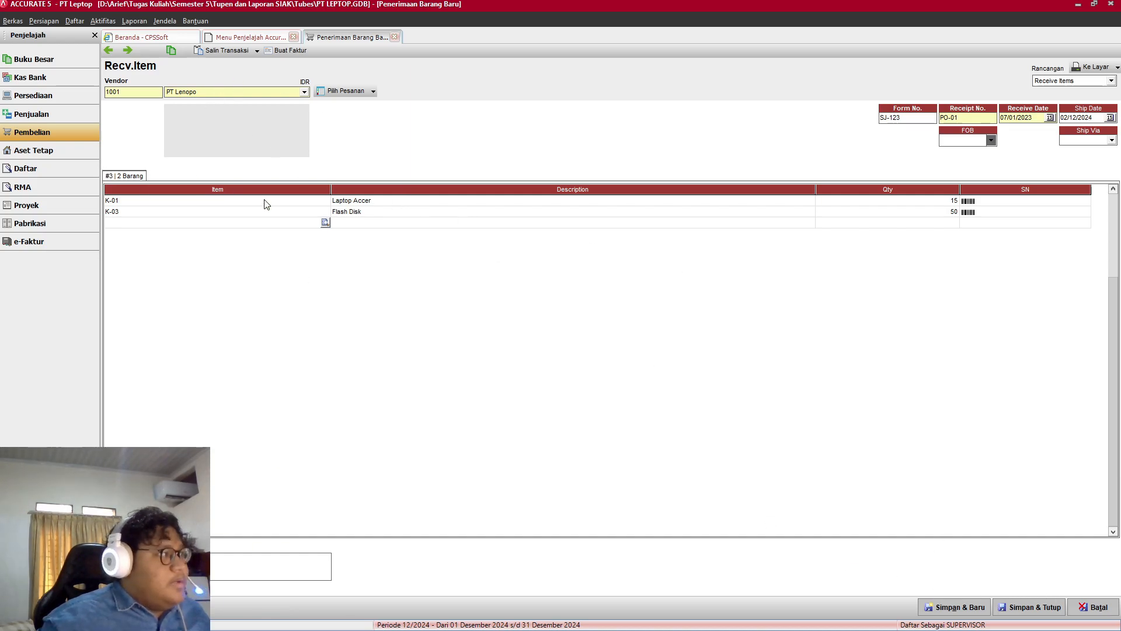
left_click(1025, 607)
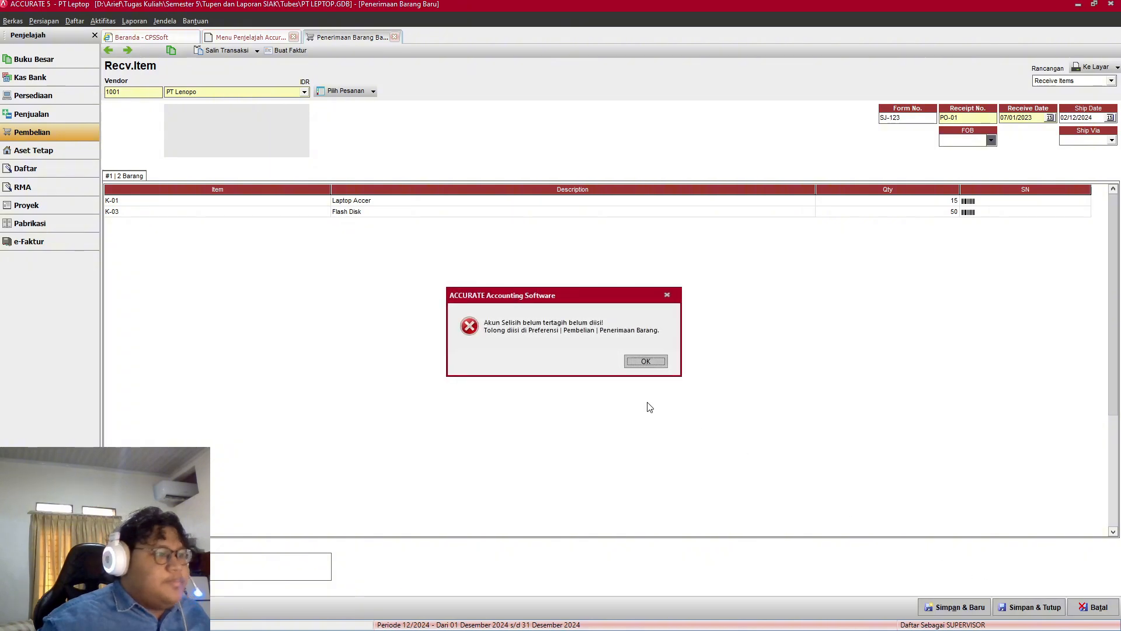
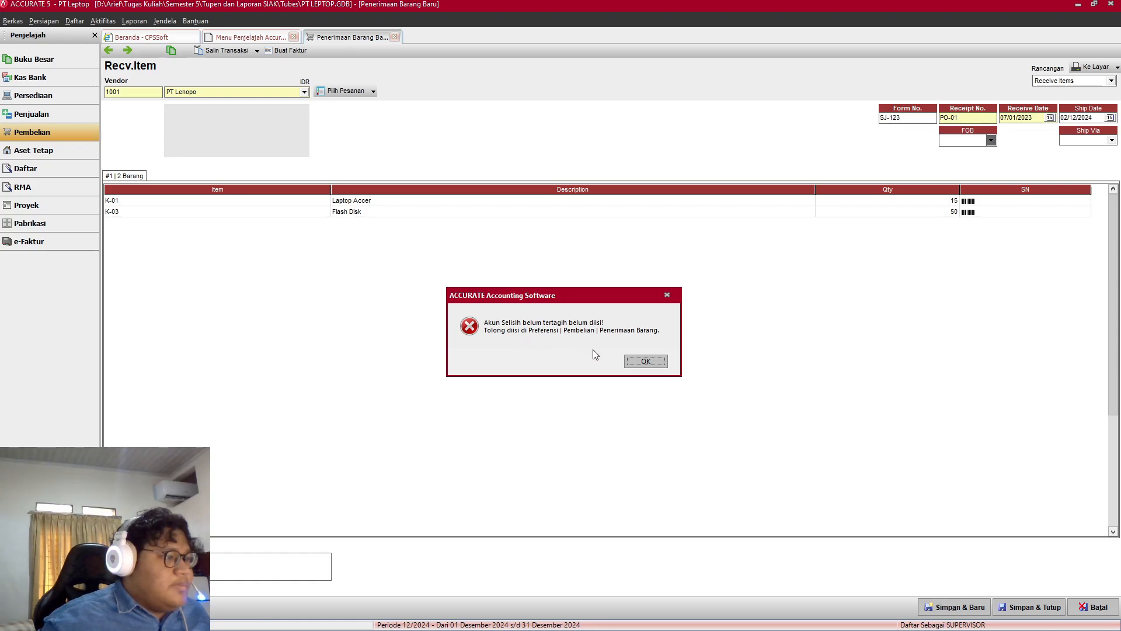
Step: Dismiss the missing-account error twice after retrying Simpan & Tutup, then open the Persiapan menu
left_click(646, 362)
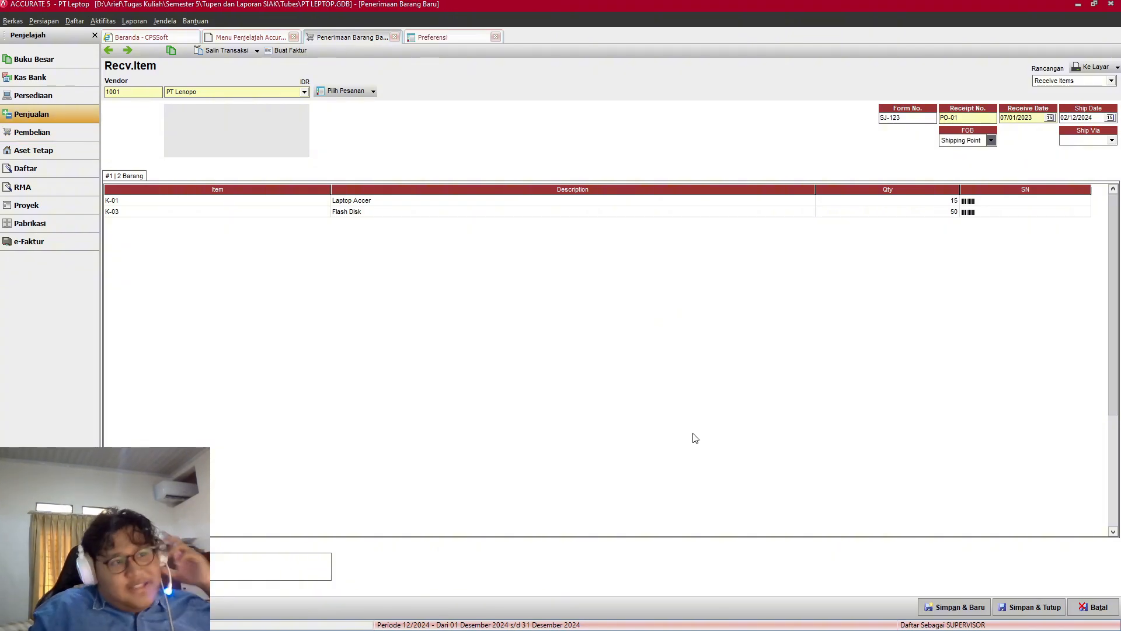
left_click(1016, 611)
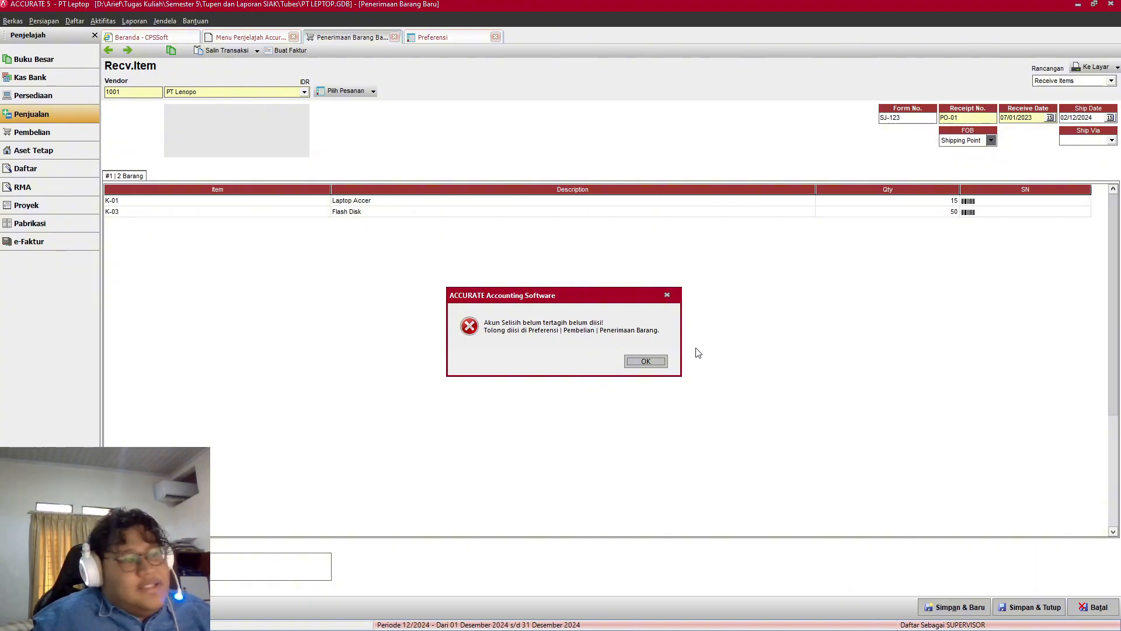
left_click(644, 360)
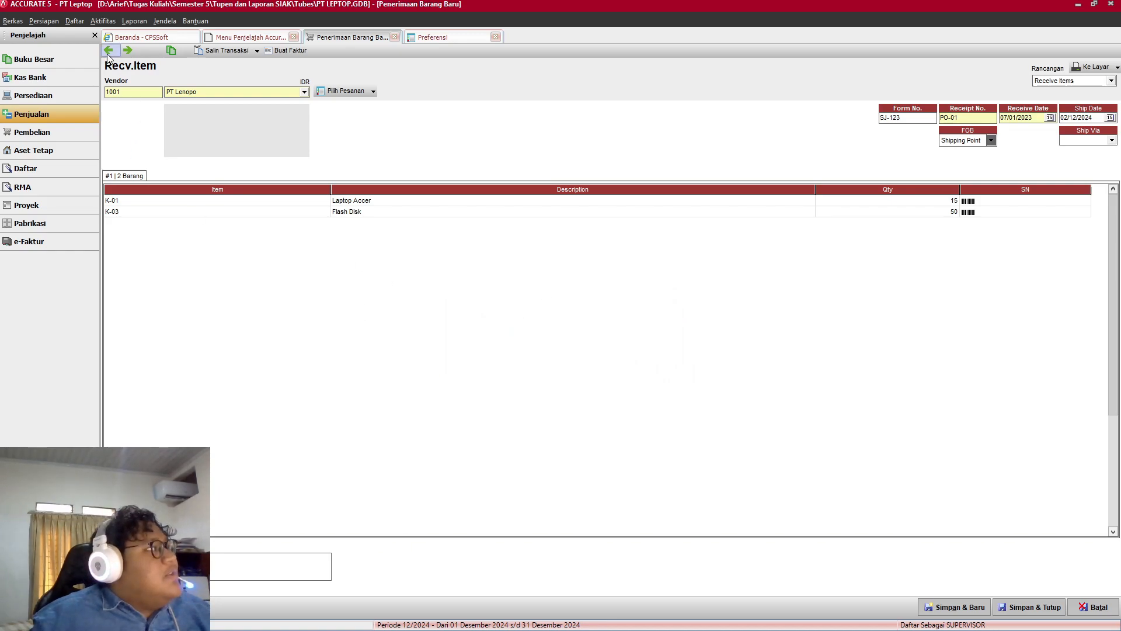
left_click(50, 25)
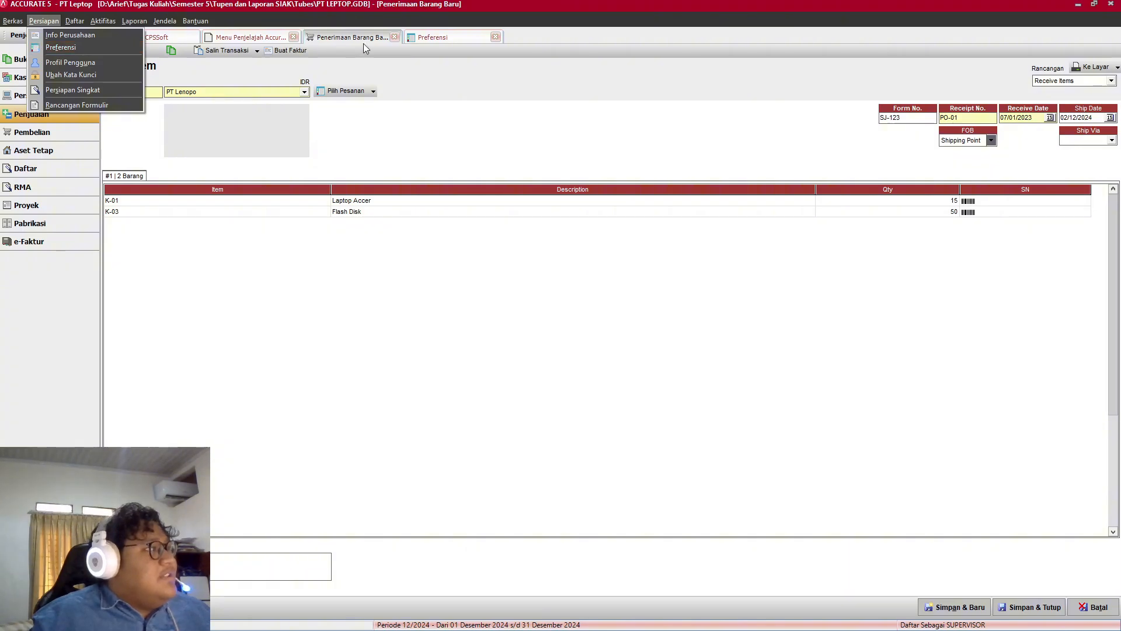
Step: Open Preferensi and check the assignment document in the browser
left_click(415, 37)
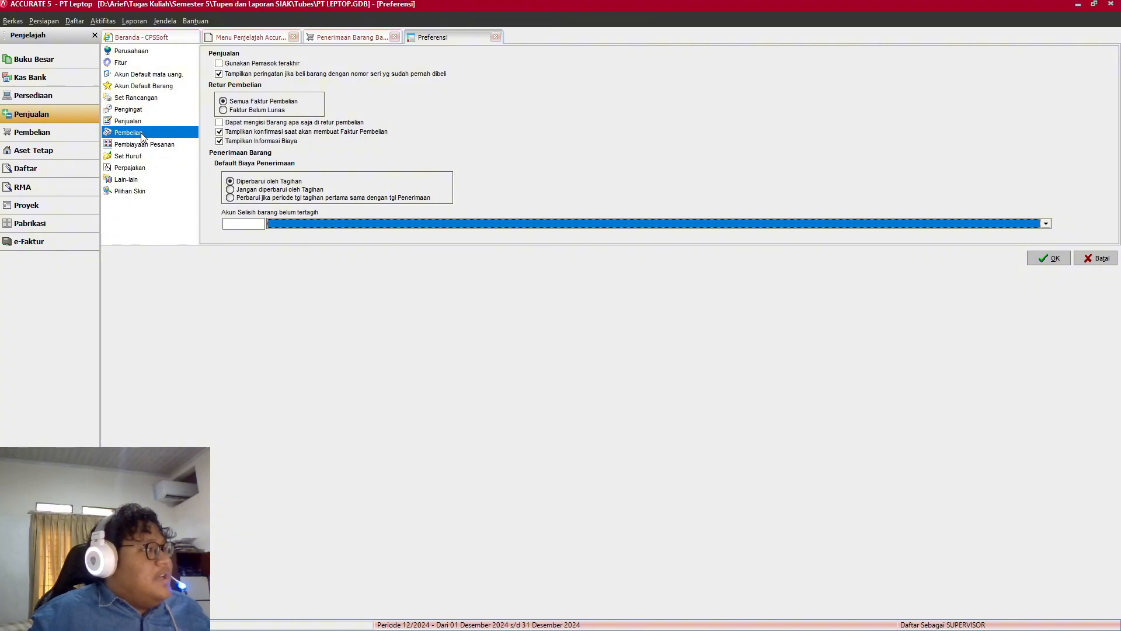
key("alt+Tab")
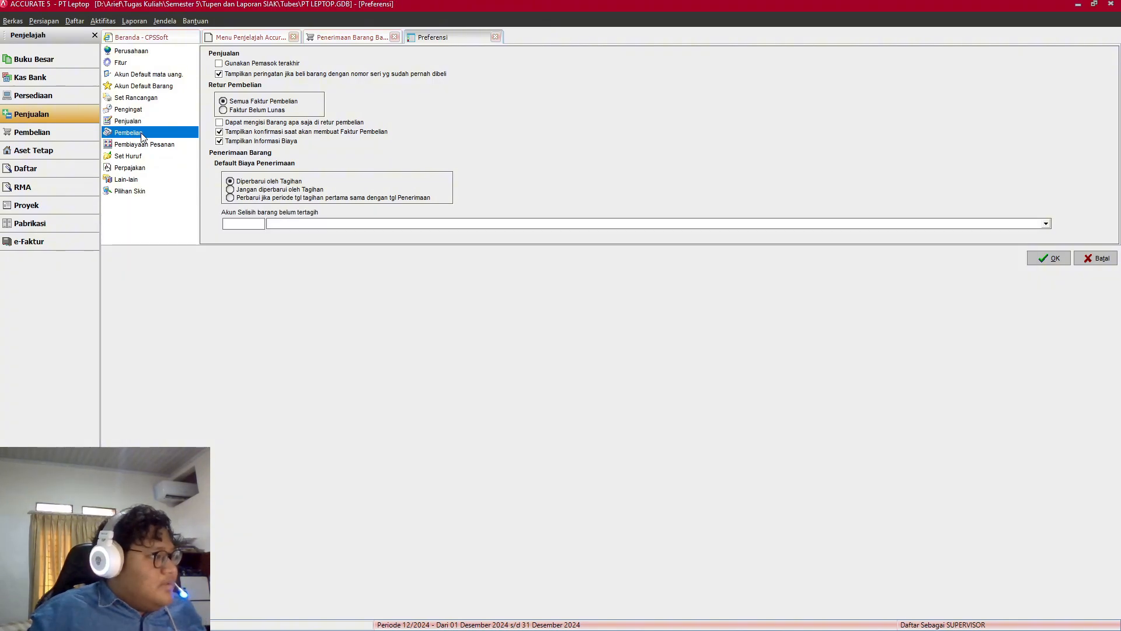
key("alt+Tab")
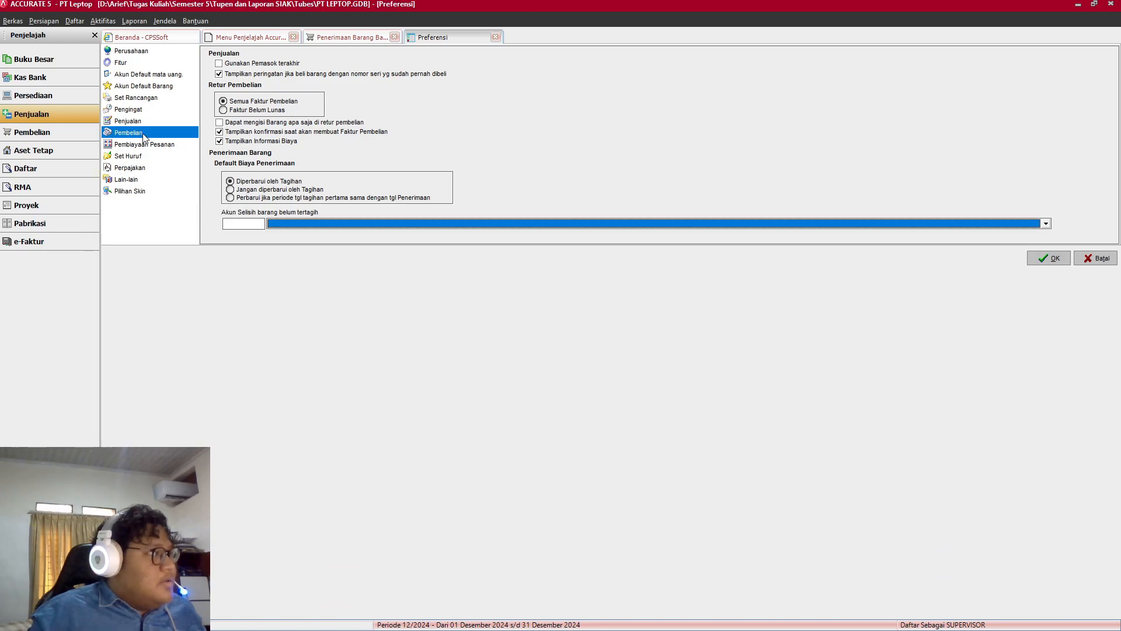
key("alt+Tab")
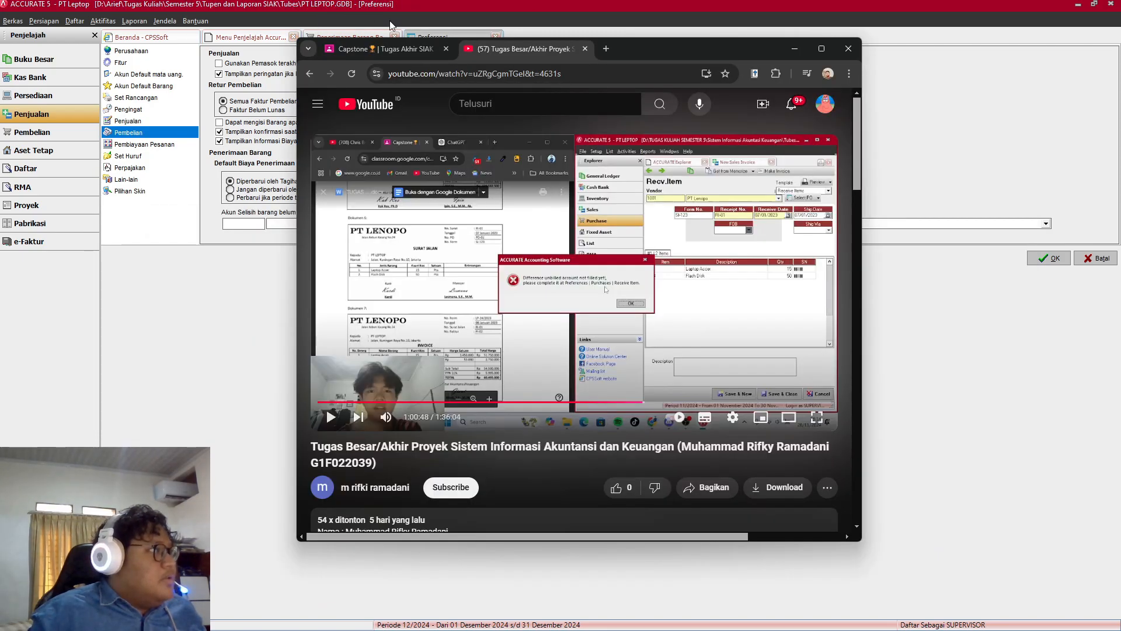
left_click(379, 48)
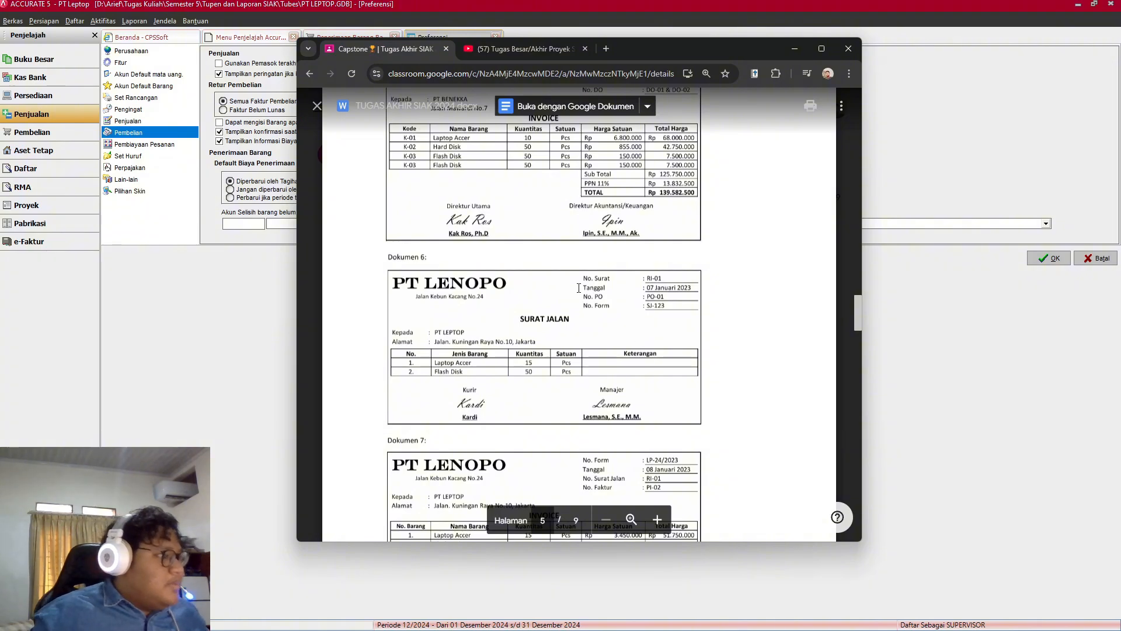
scroll(575, 347, "down", 1)
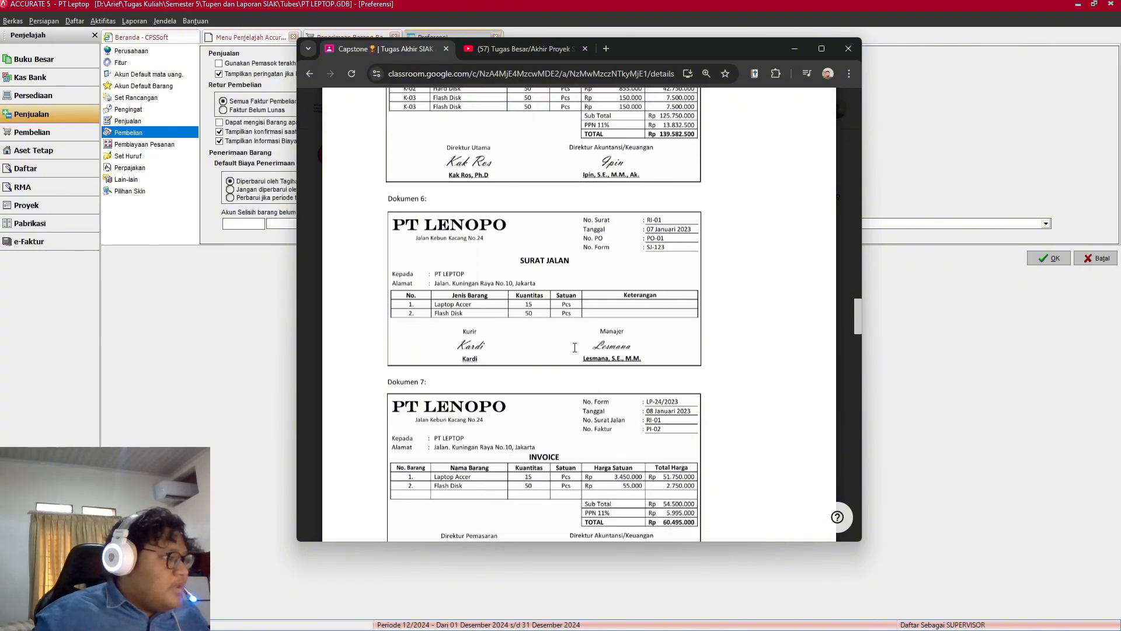
scroll(575, 343, "up", 1)
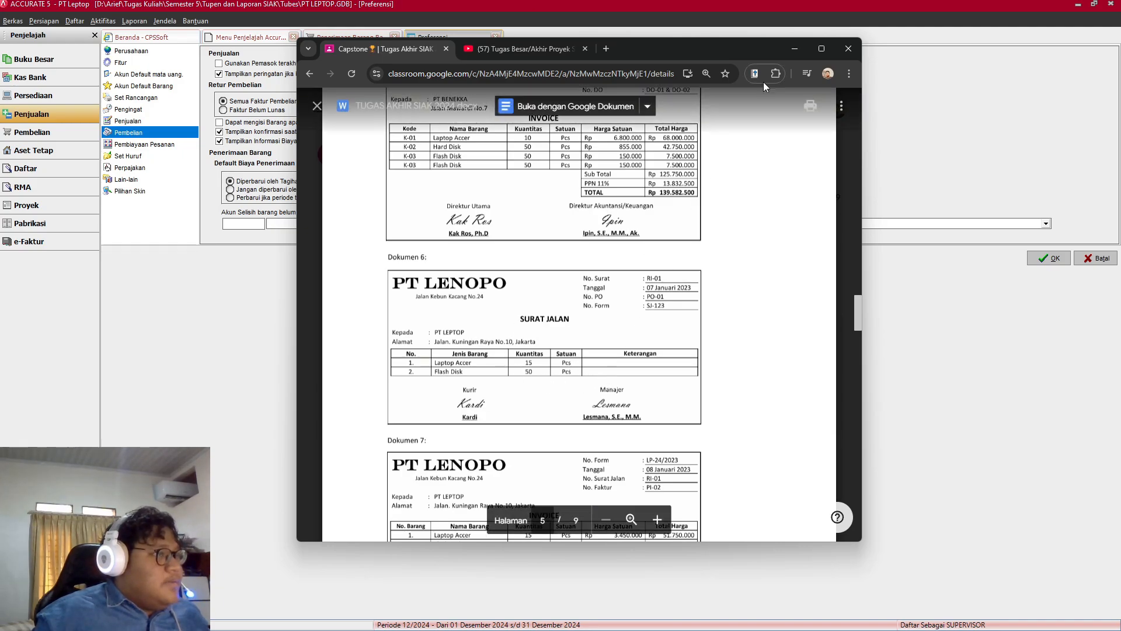
left_click(795, 48)
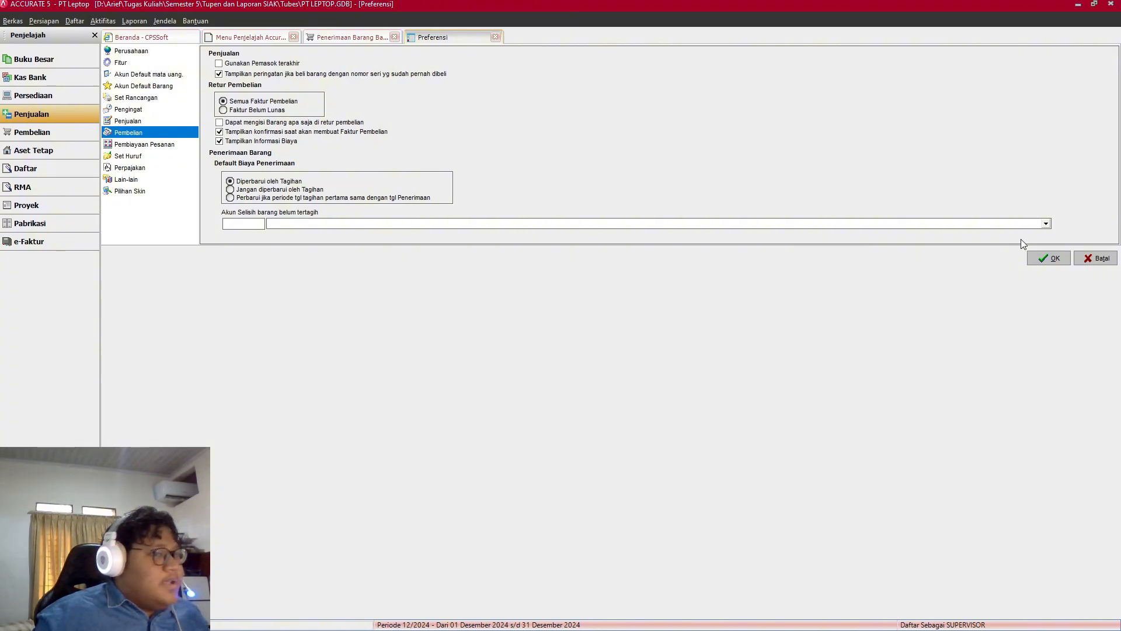
Step: Set the unbilled-goods difference account to 5000 COGS in purchase preferences and confirm
left_click(1045, 224)
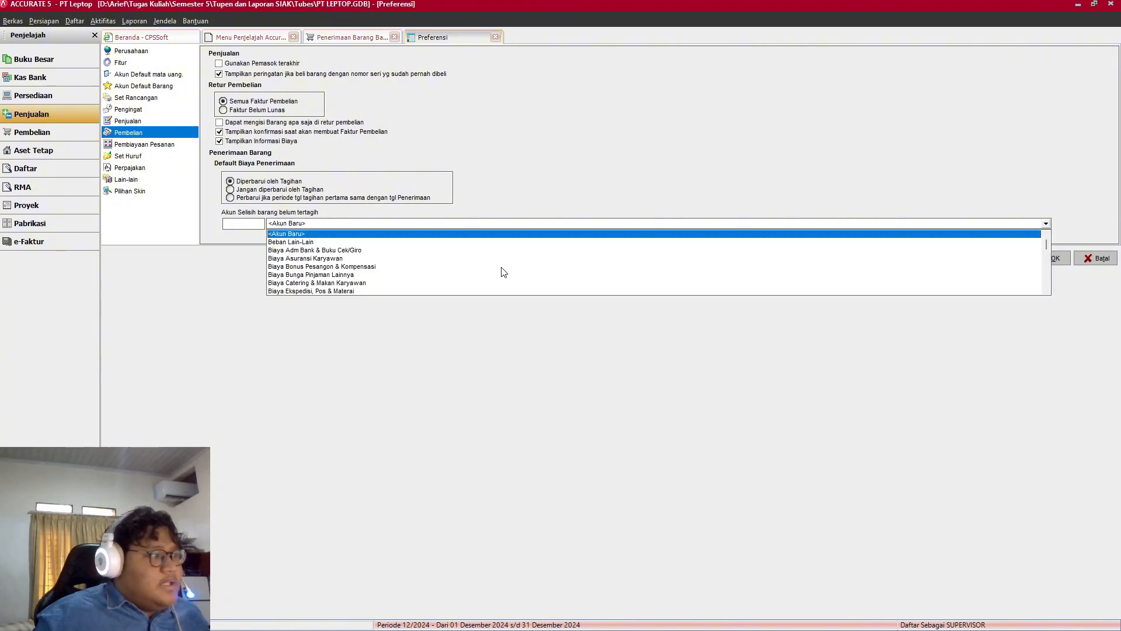
left_click(1046, 285)
left_click(1046, 290)
left_click(1046, 290)
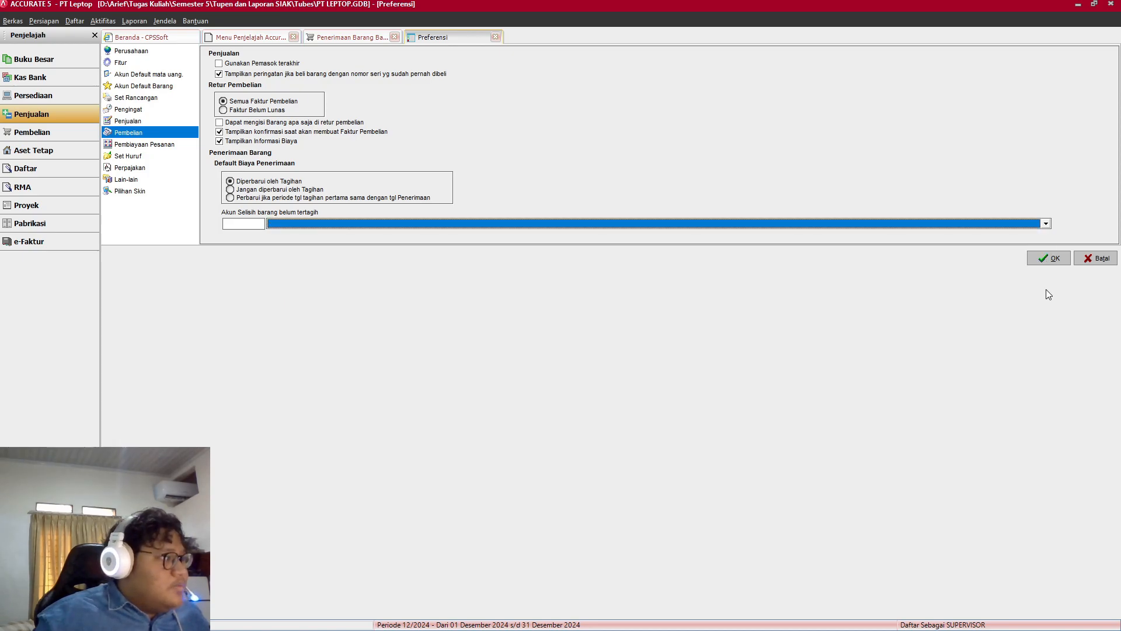
left_click(1046, 224)
left_click(1045, 290)
left_click(1045, 291)
left_click(1046, 290)
left_click(1046, 290)
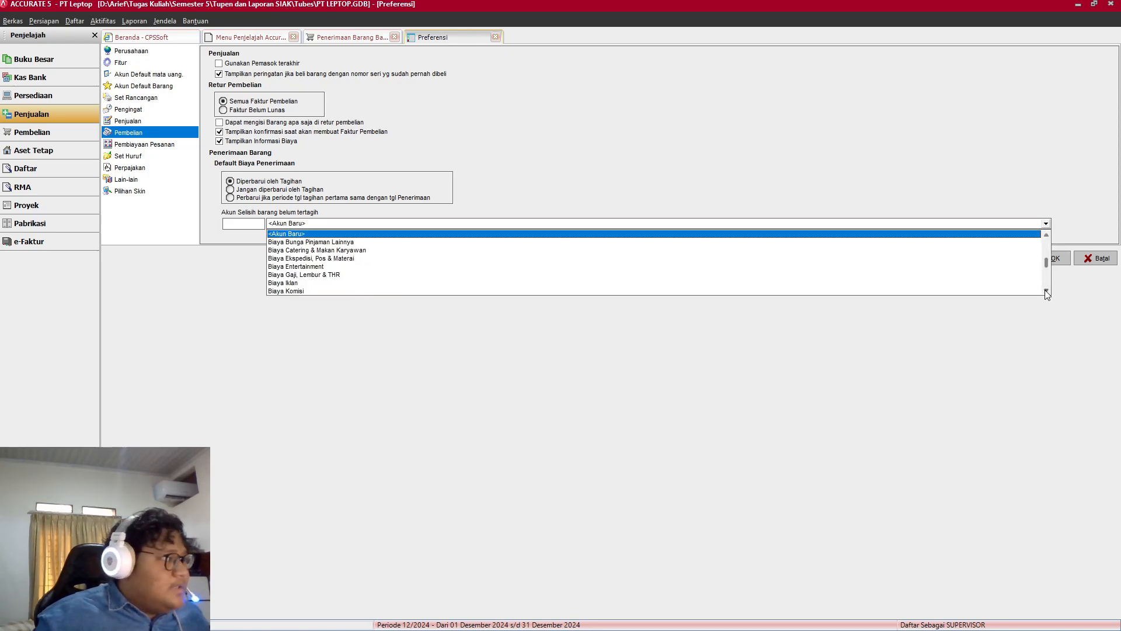
left_click(1045, 290)
left_click(1046, 290)
left_click(1046, 290)
left_click(1045, 291)
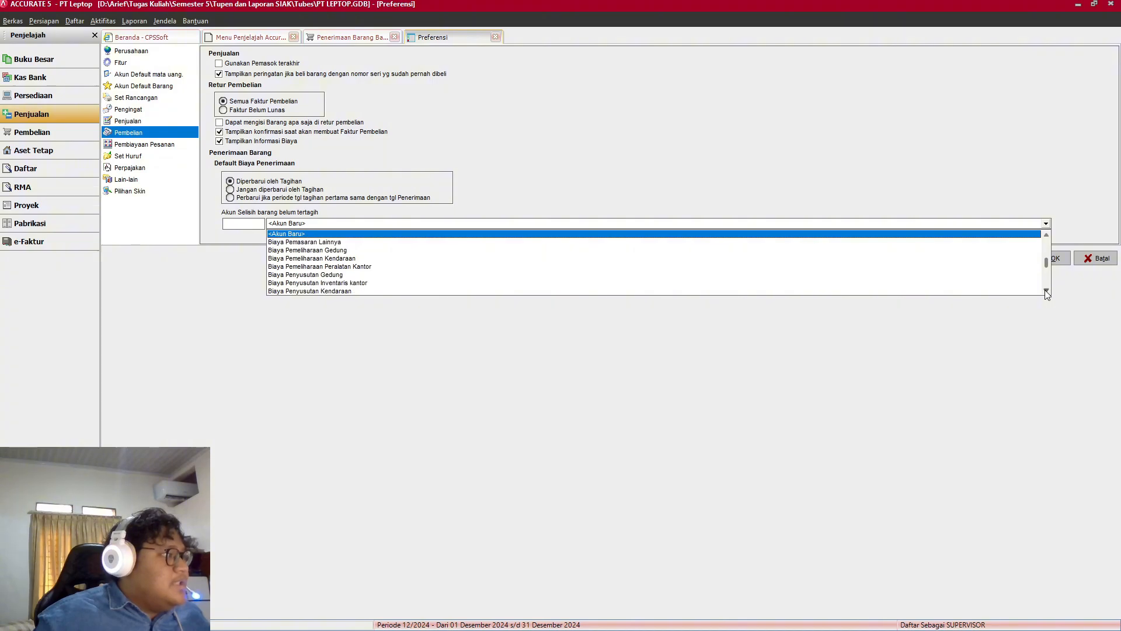
left_click(1045, 291)
left_click(1045, 290)
left_click(1045, 290)
left_click(1046, 290)
left_click(1045, 290)
left_click(1045, 291)
left_click(1045, 291)
left_click(1046, 290)
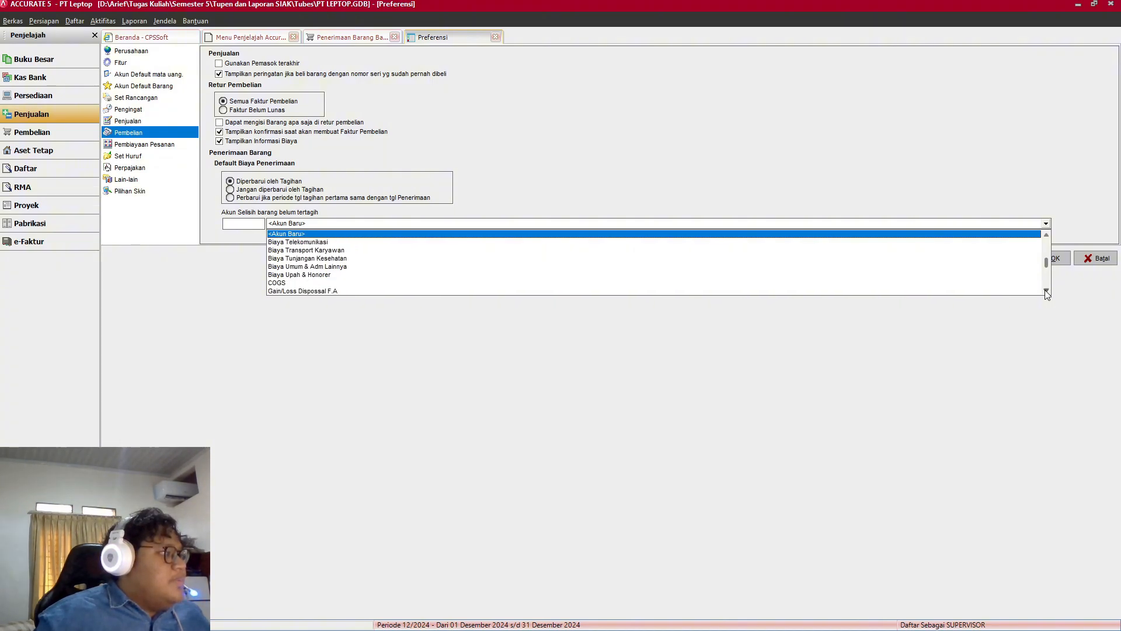
left_click(276, 282)
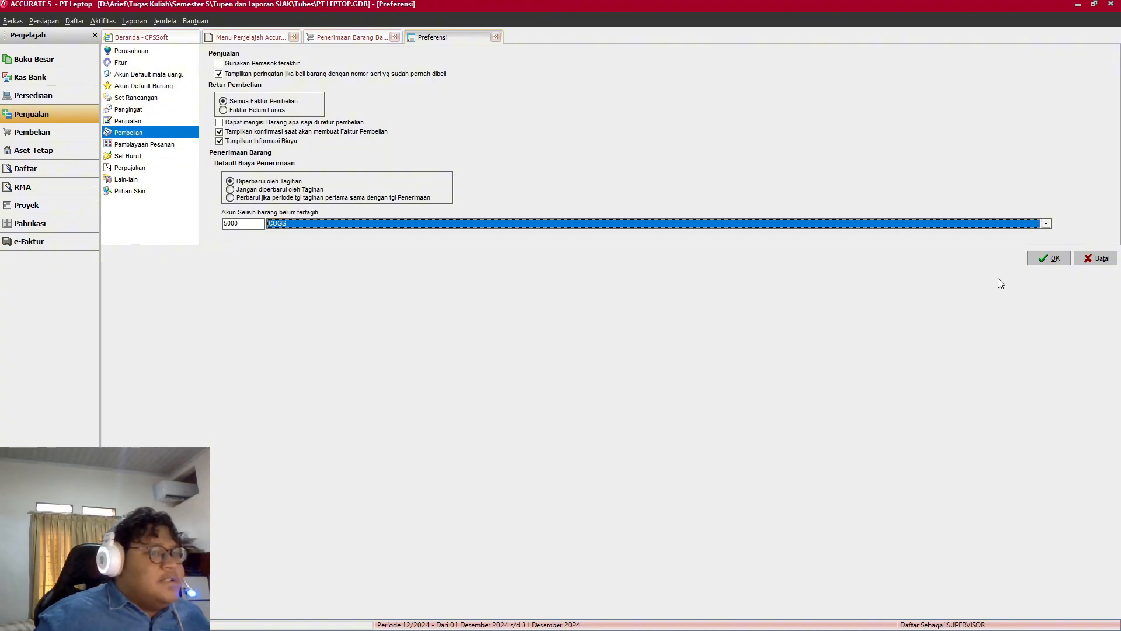
left_click(1039, 259)
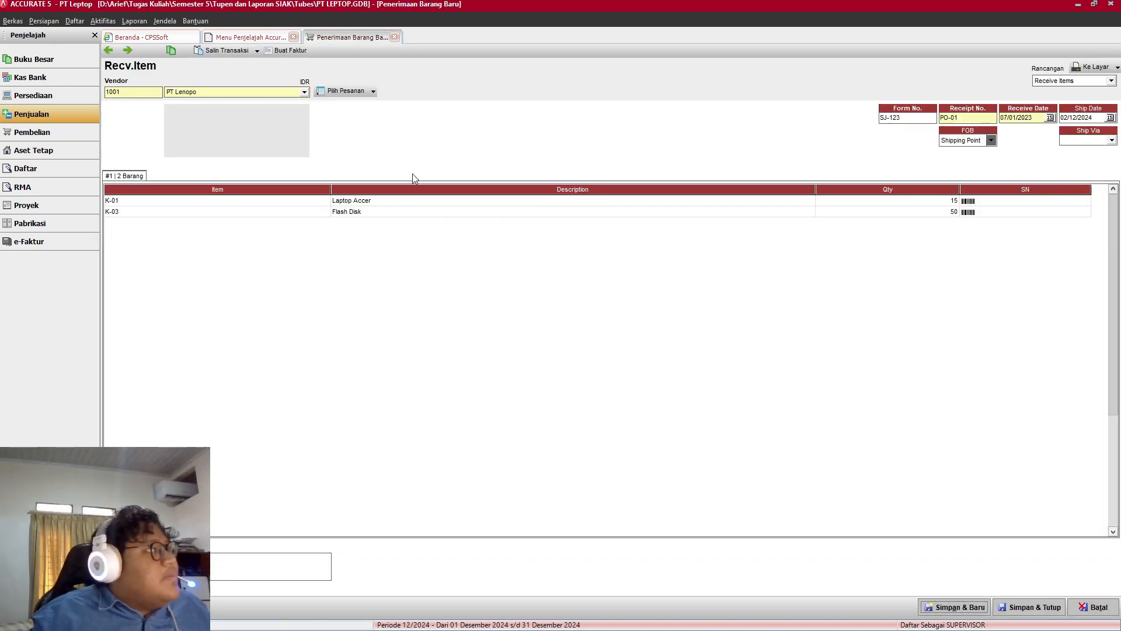
Step: Save and close the PT Lenopo goods receipt
left_click(1016, 609)
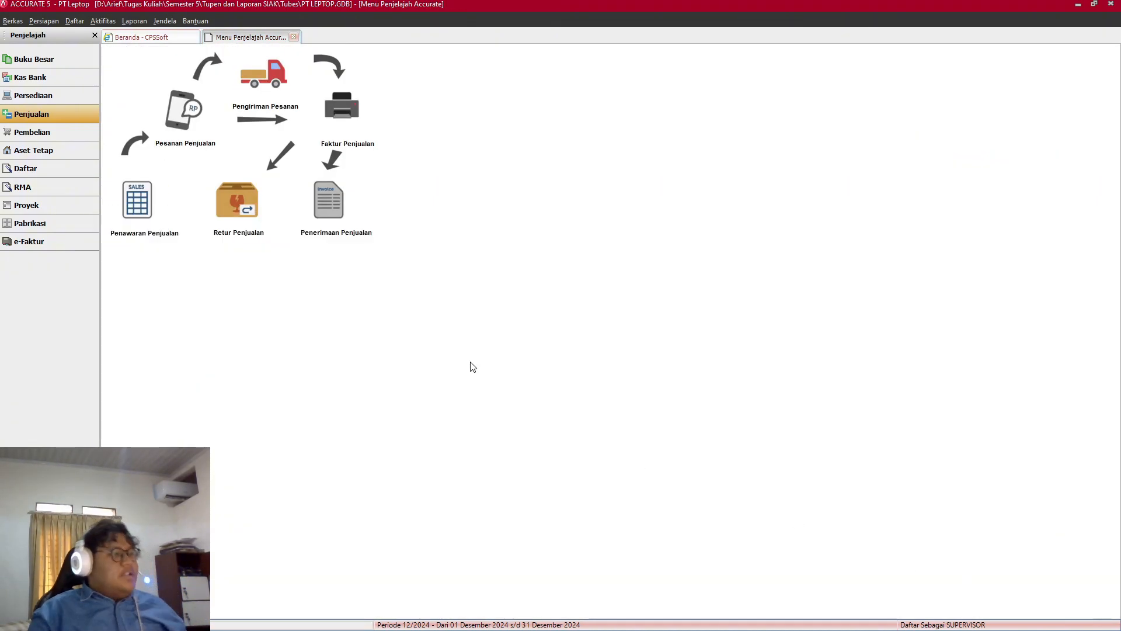
key("alt+Tab")
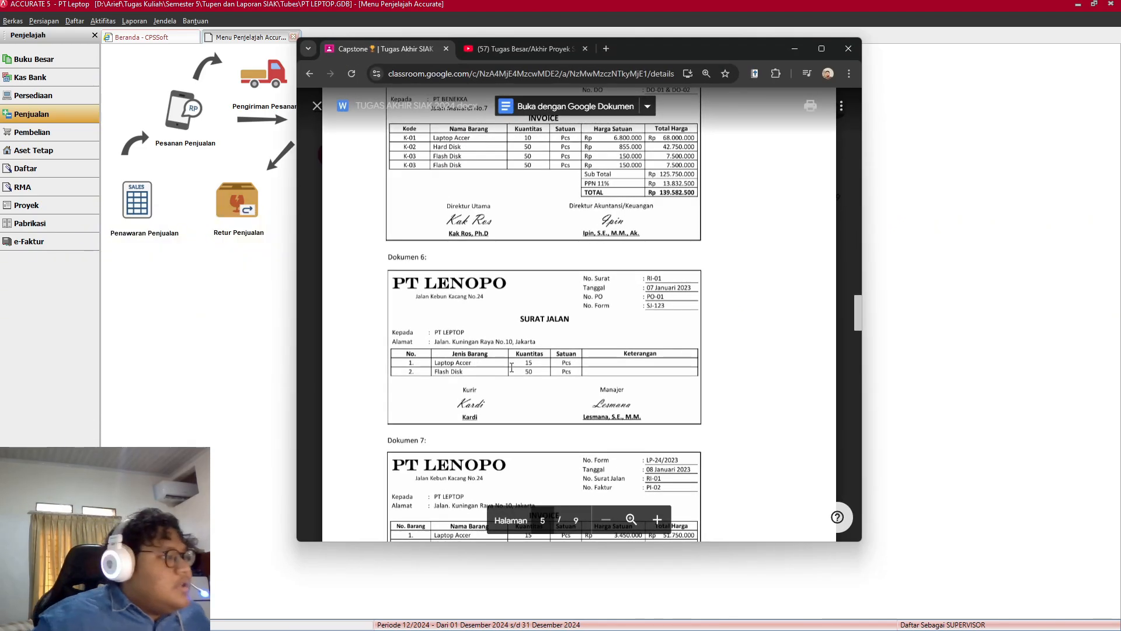
scroll(592, 414, "down", 3)
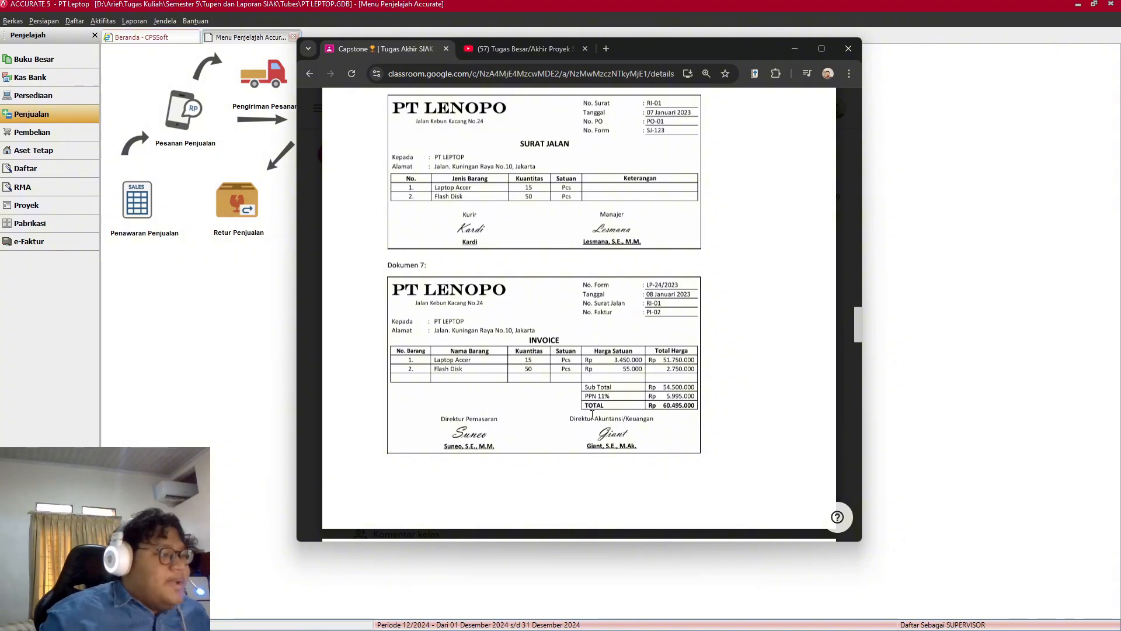
key("alt+Tab")
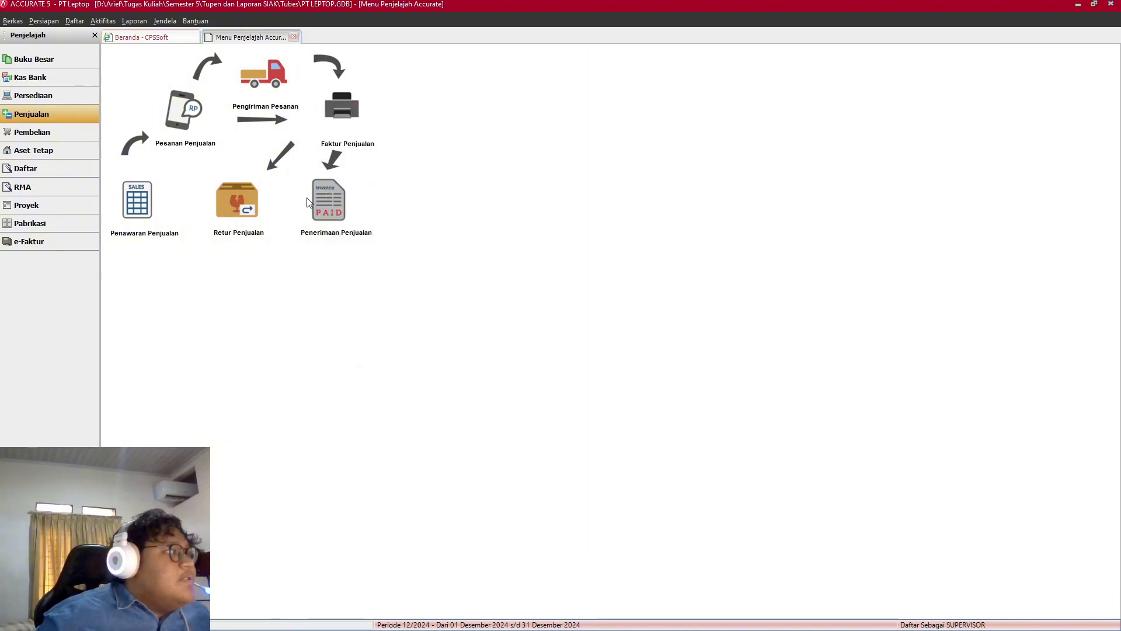
Step: Start a new purchase invoice, PI-02, from the Pembelian section
left_click(47, 130)
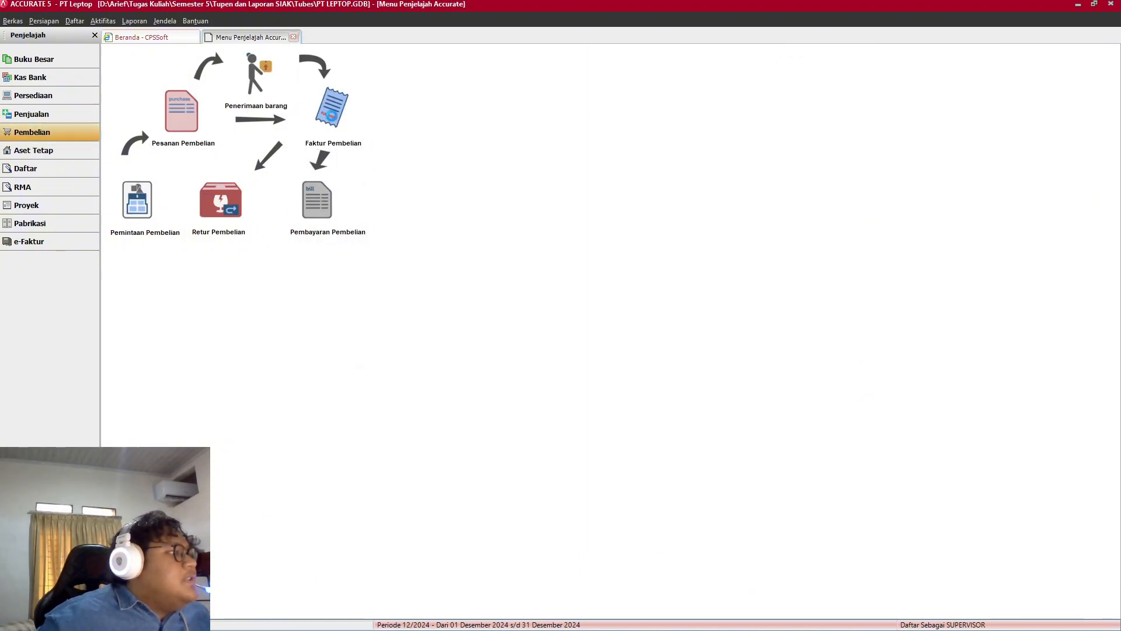
left_click(335, 121)
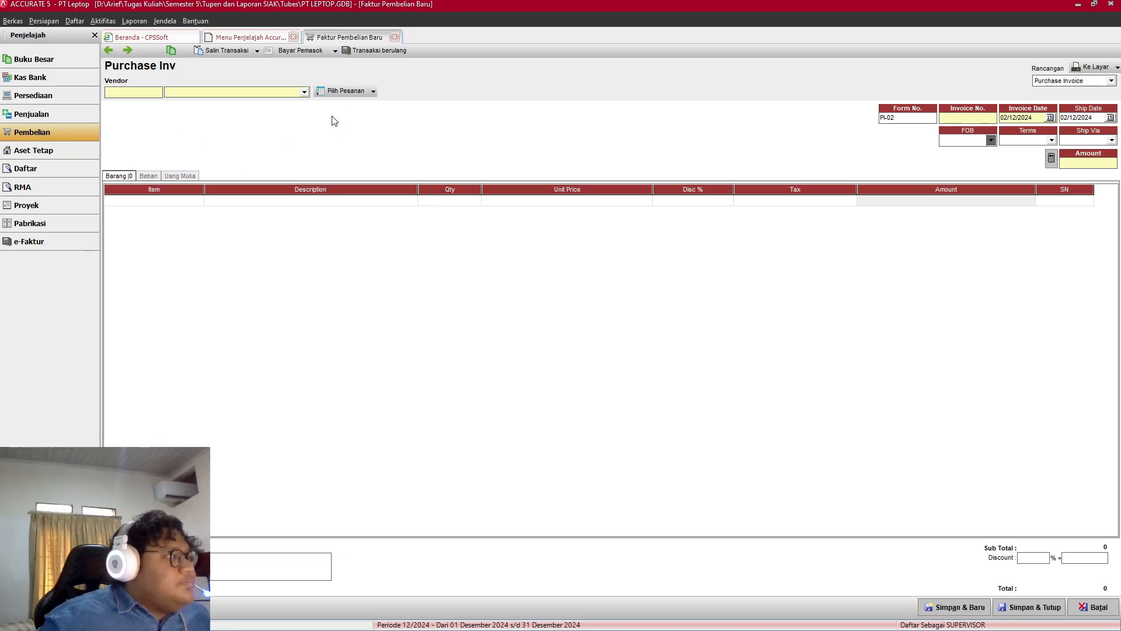
key("alt+Tab")
key("alt+Tab")
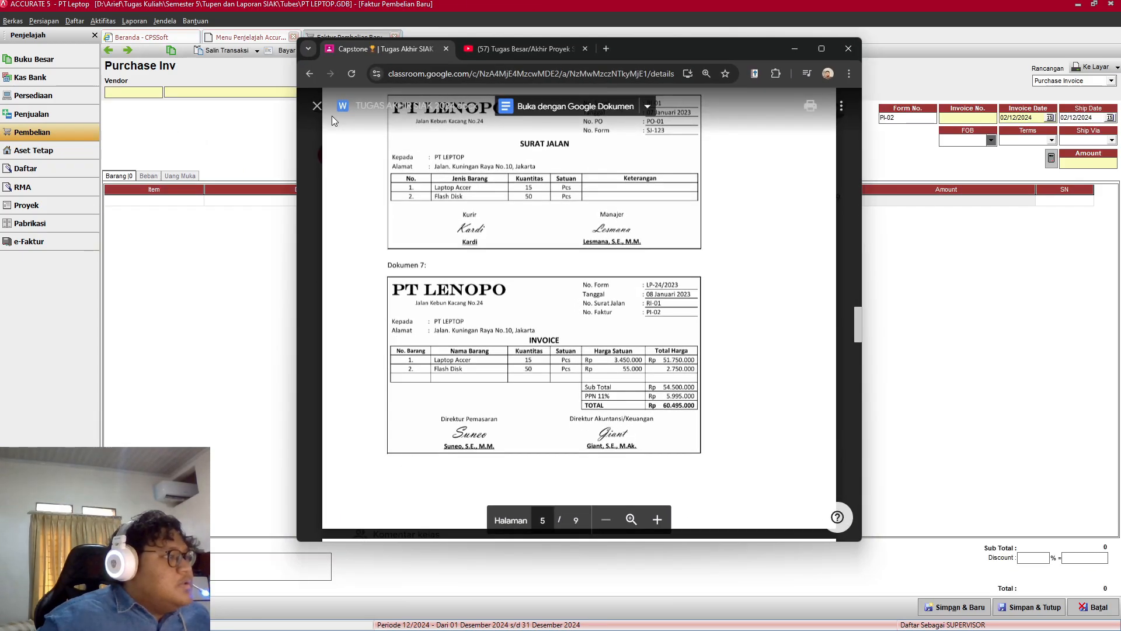
key("alt+Tab")
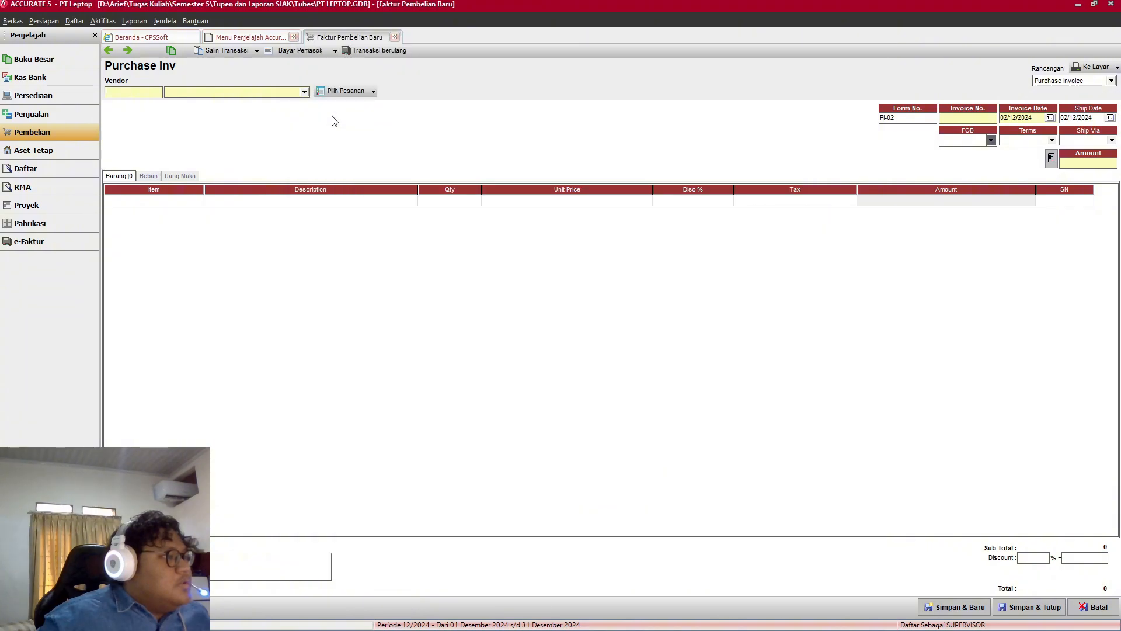
key("alt+Tab")
key("alt+Tab")
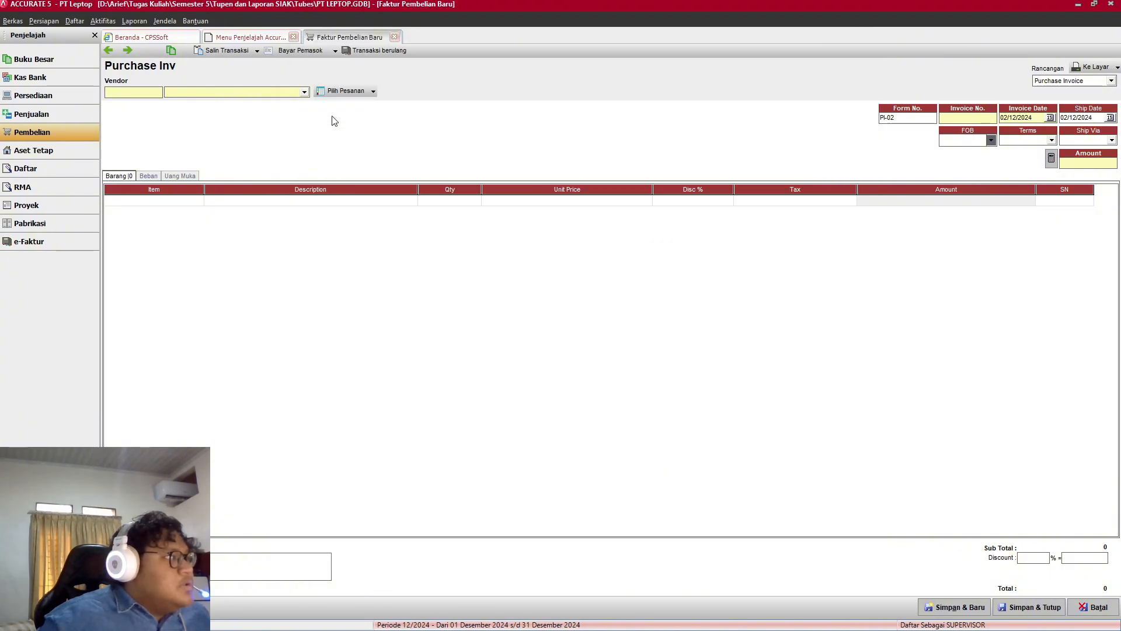
key("alt+Tab")
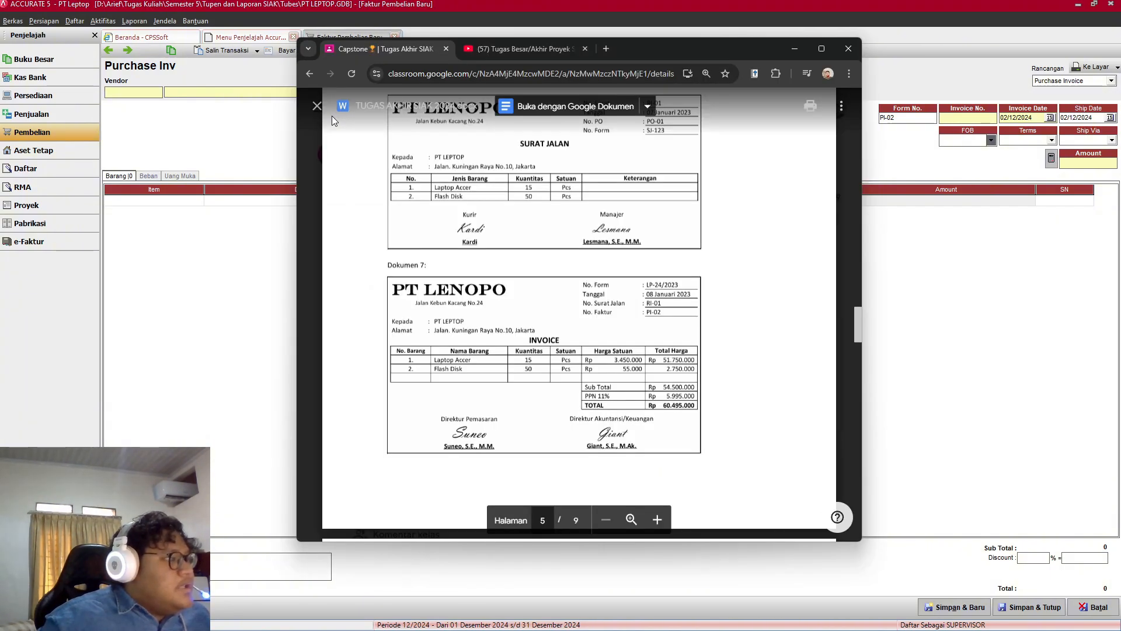
key("alt+Tab")
Step: Choose PT Lenopo as vendor and enter form number LP-24/2023
left_click(304, 92)
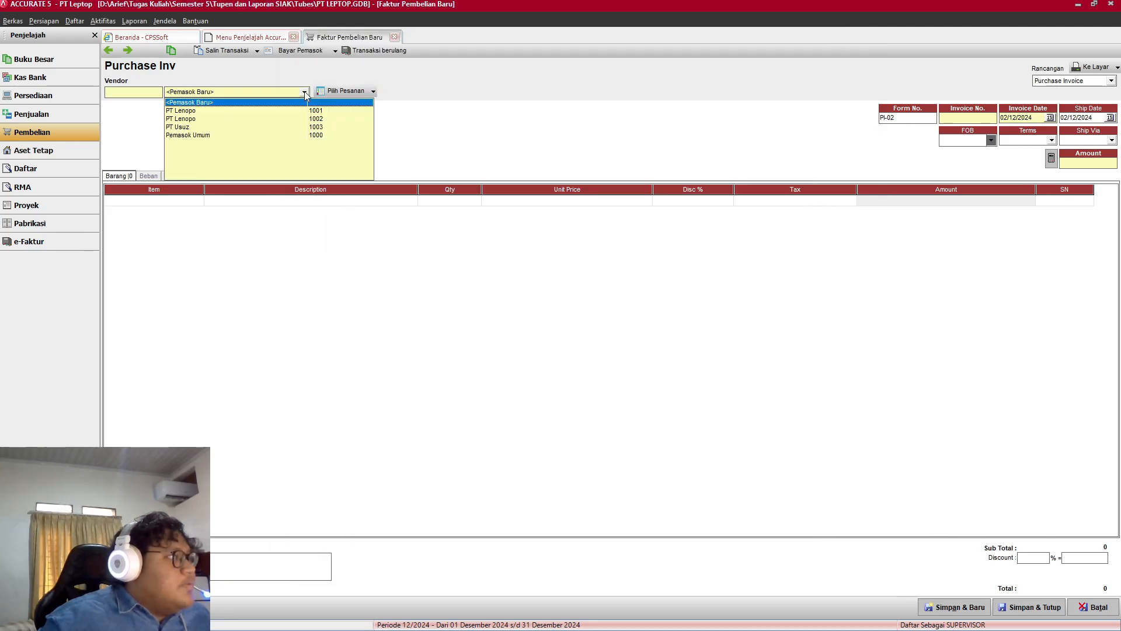
left_click(208, 111)
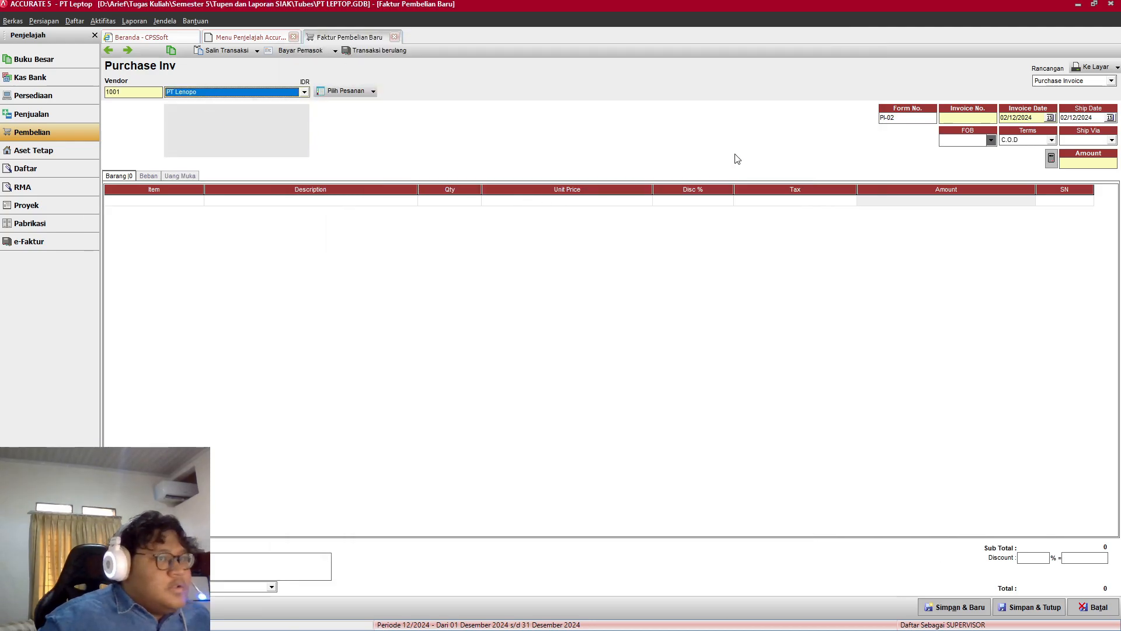
key("alt+Tab")
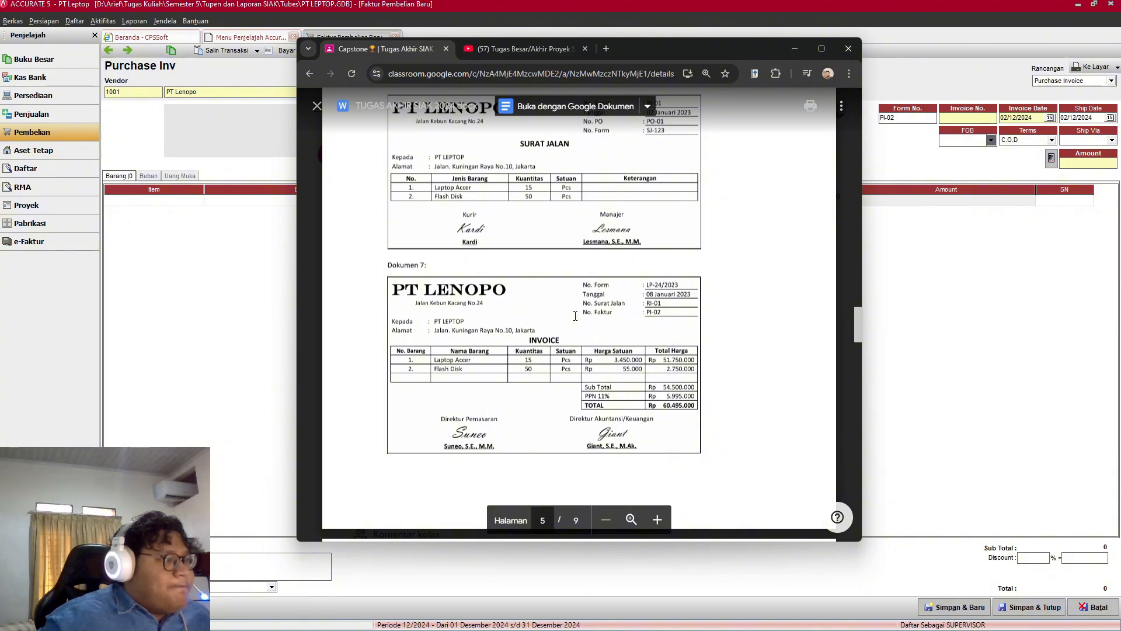
left_click(917, 118)
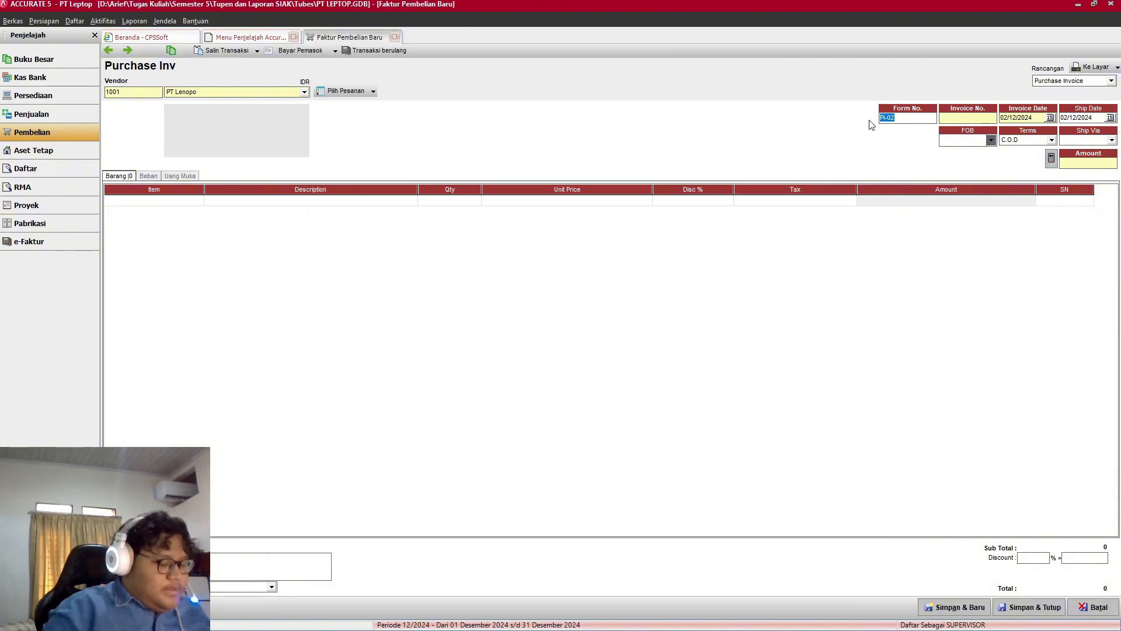
type("lp")
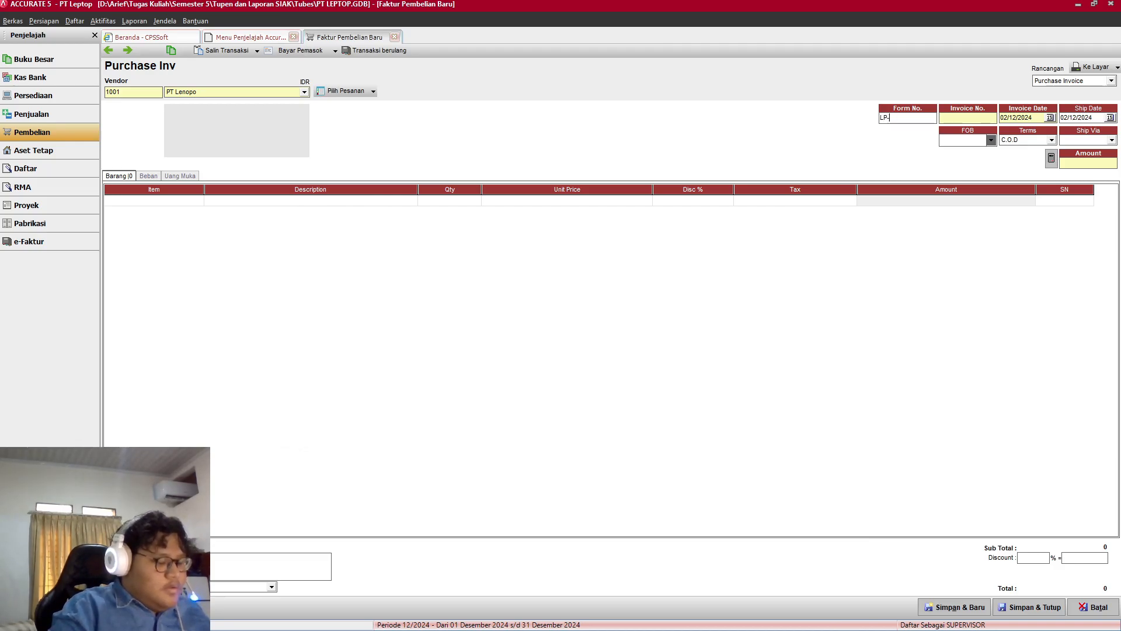
key("alt+Tab")
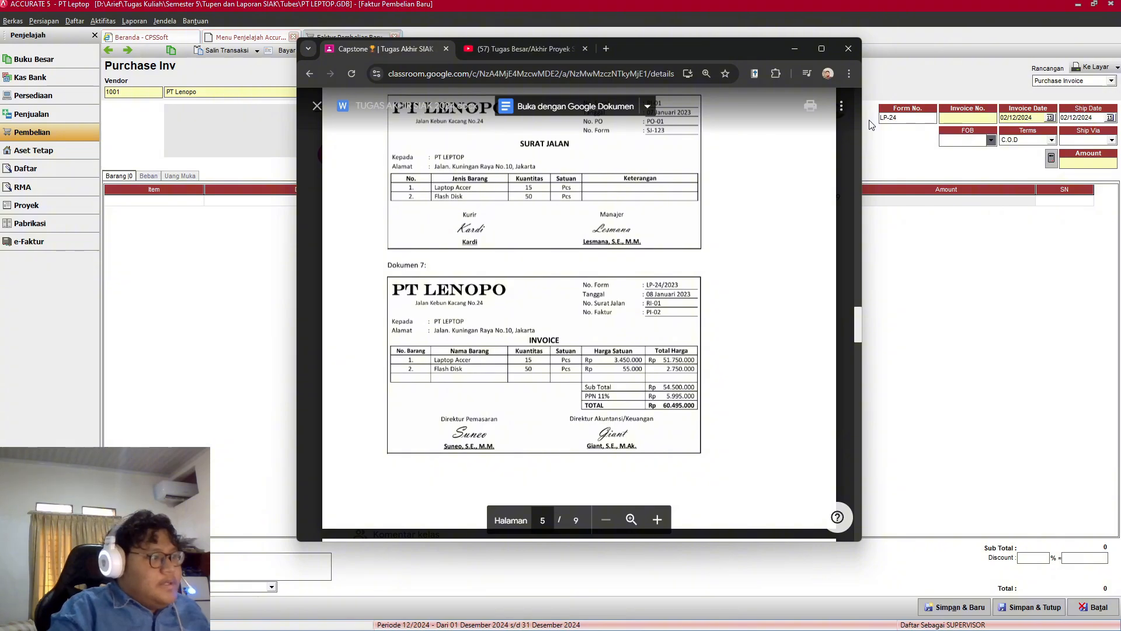
key("alt+Tab")
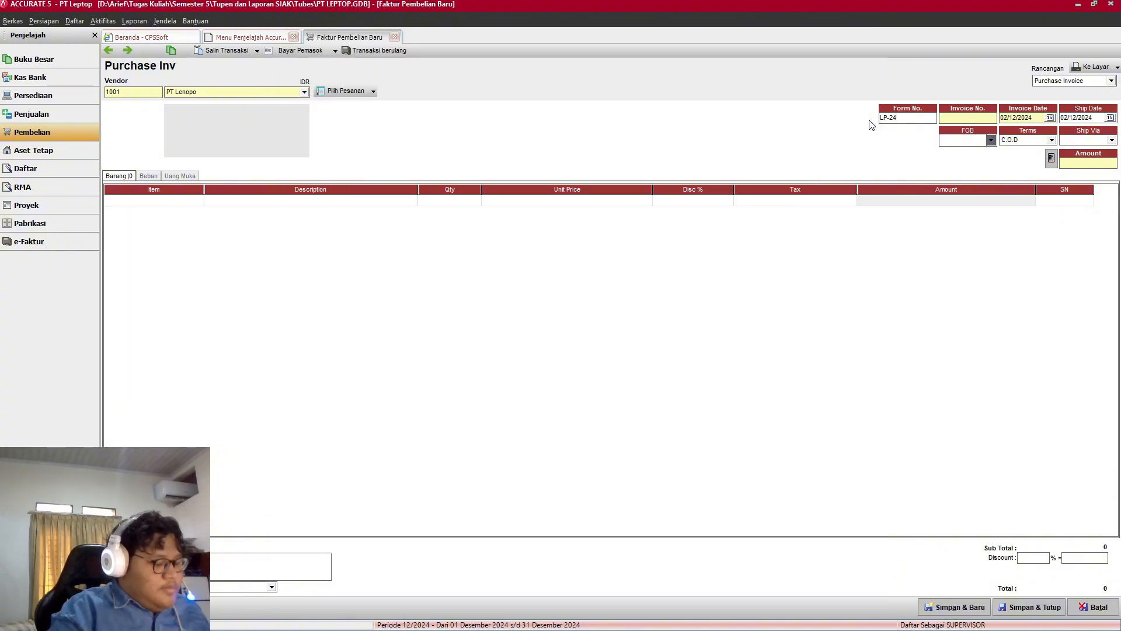
type("-24/2")
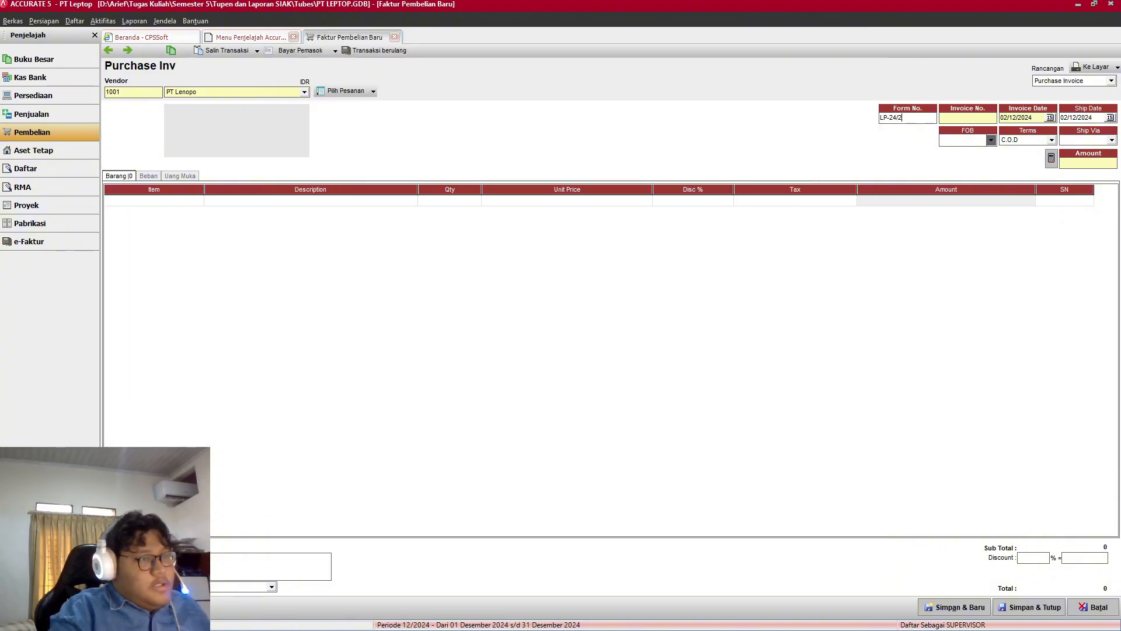
type("023")
key("alt+Tab")
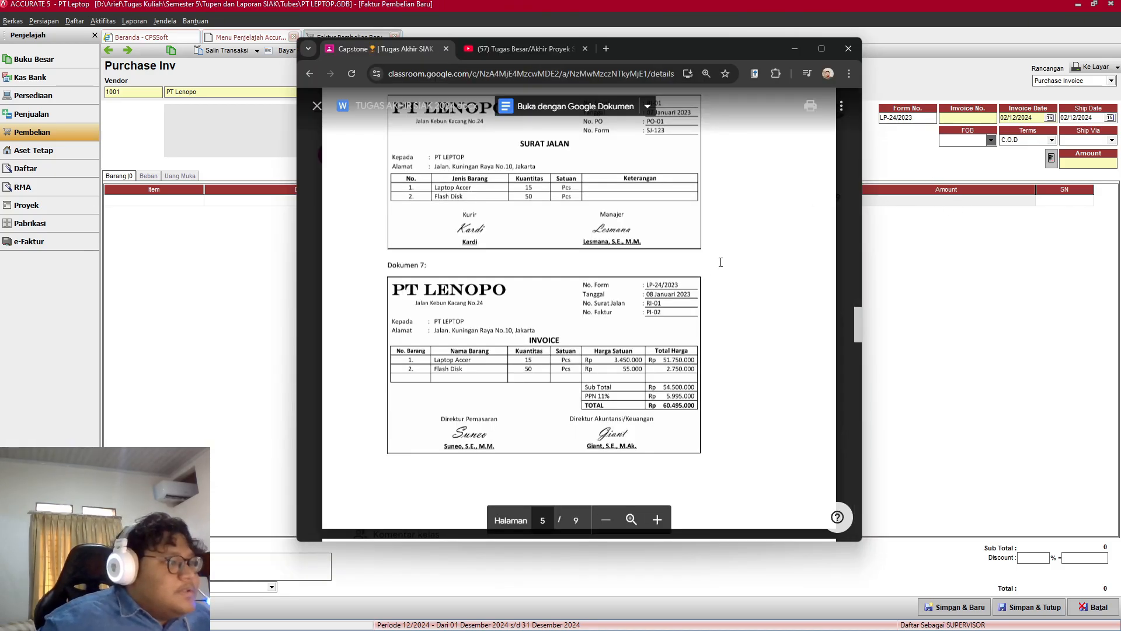
key("alt+Tab")
Step: Set the invoice date to 08/01/2023 per the supplier invoice
left_click(961, 117)
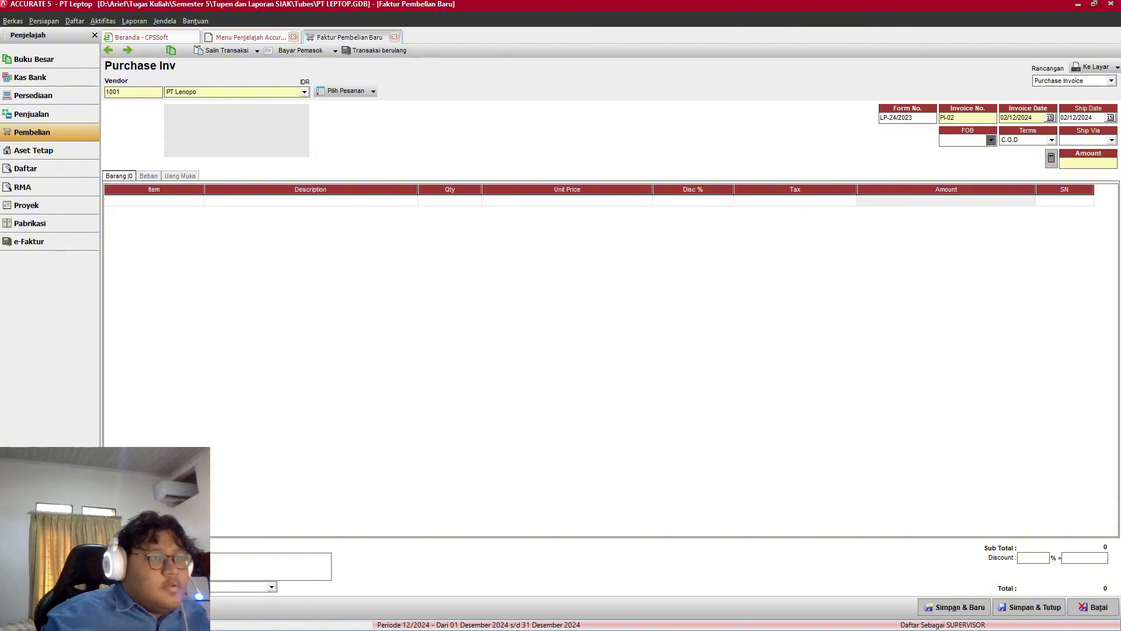
key("alt+Tab")
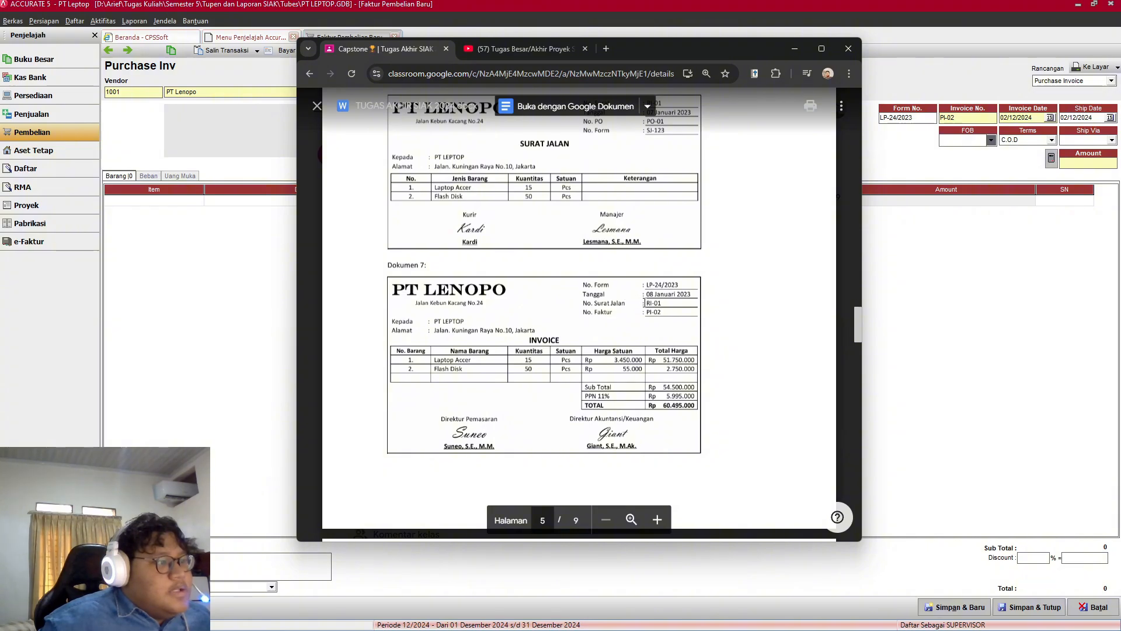
left_click(1037, 116)
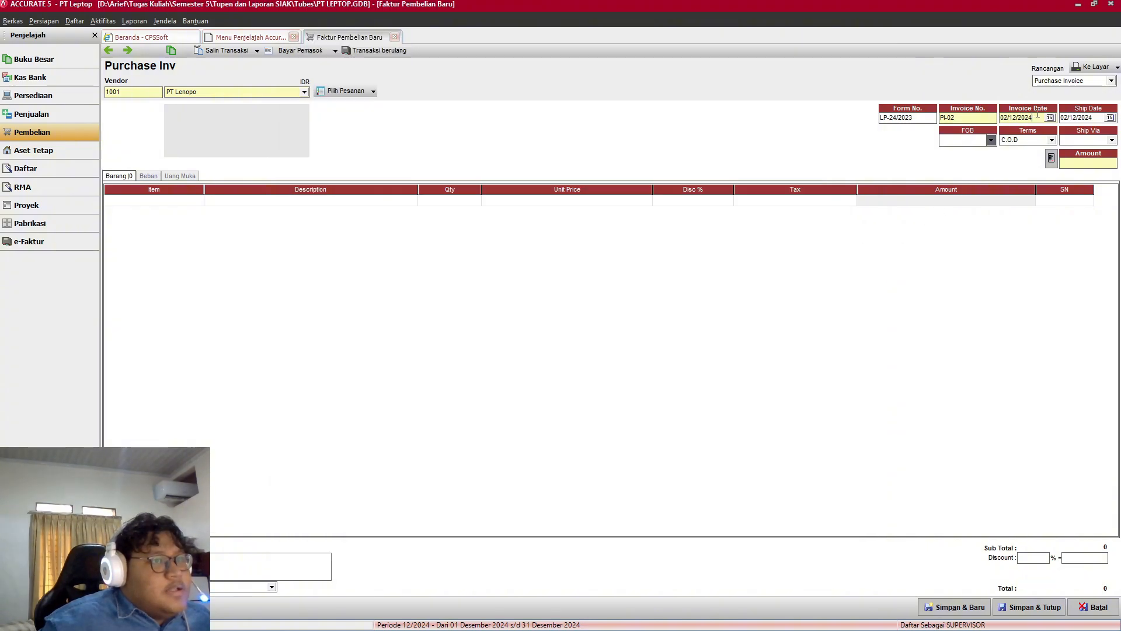
left_click_drag(1037, 116, 996, 118)
type("0")
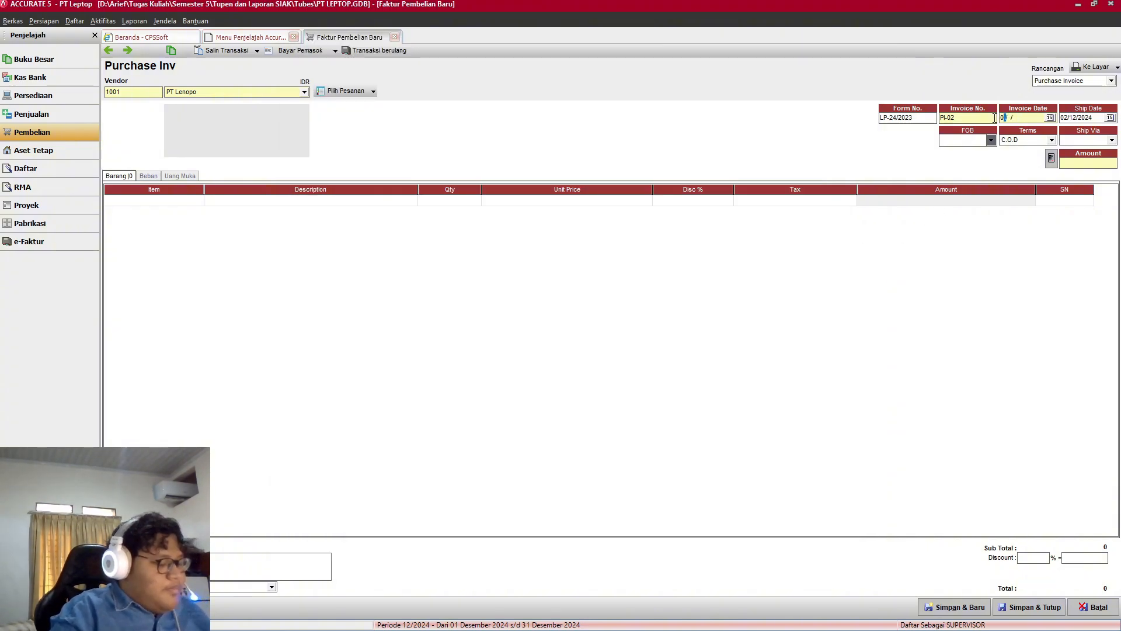
type("8/01/2")
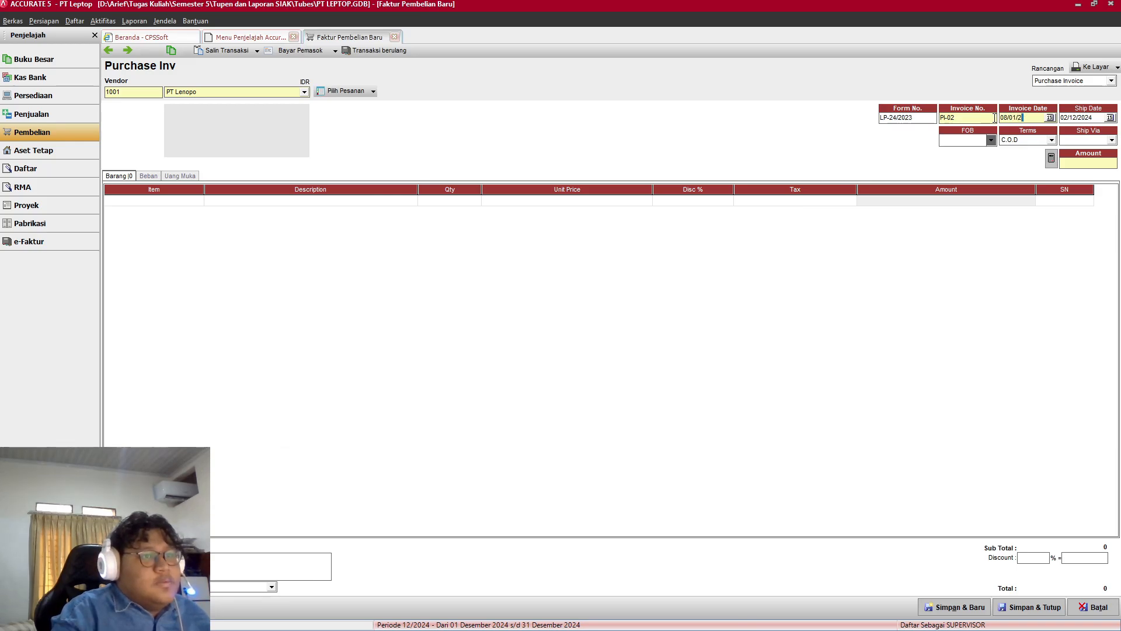
type("023")
key("alt+Tab")
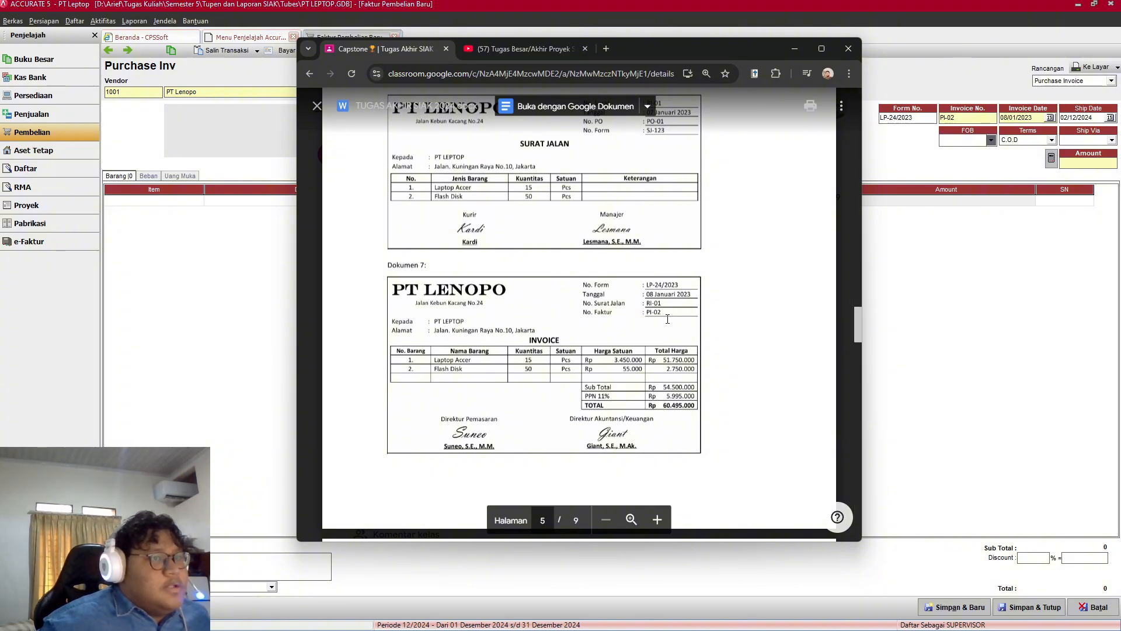
scroll(667, 319, "down", 1)
scroll(662, 319, "up", 1)
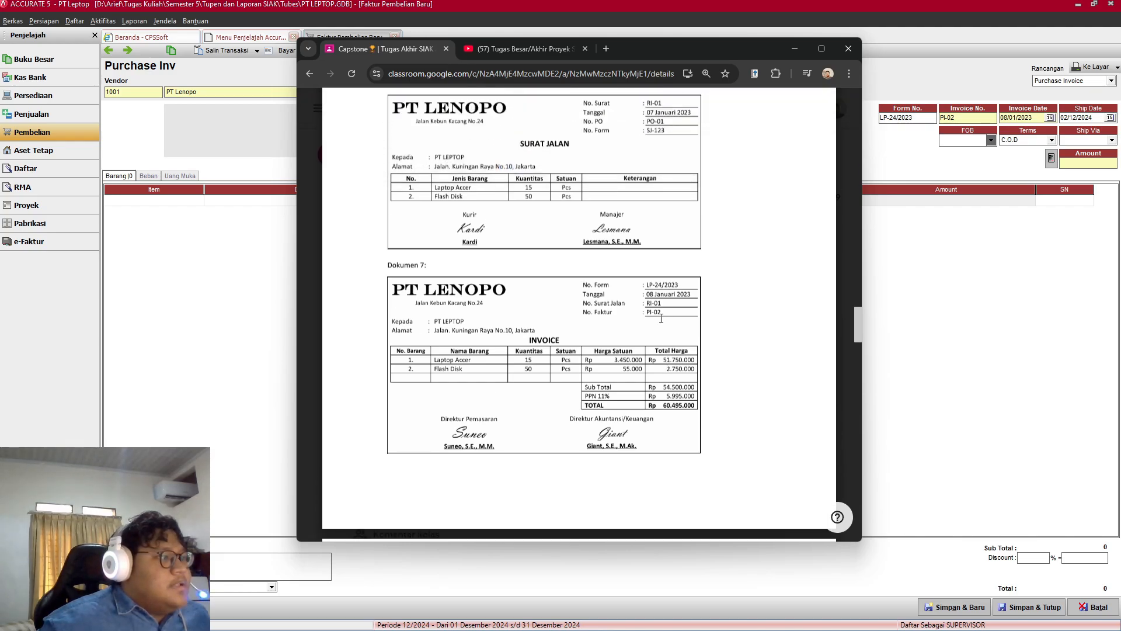
scroll(627, 313, "down", 1)
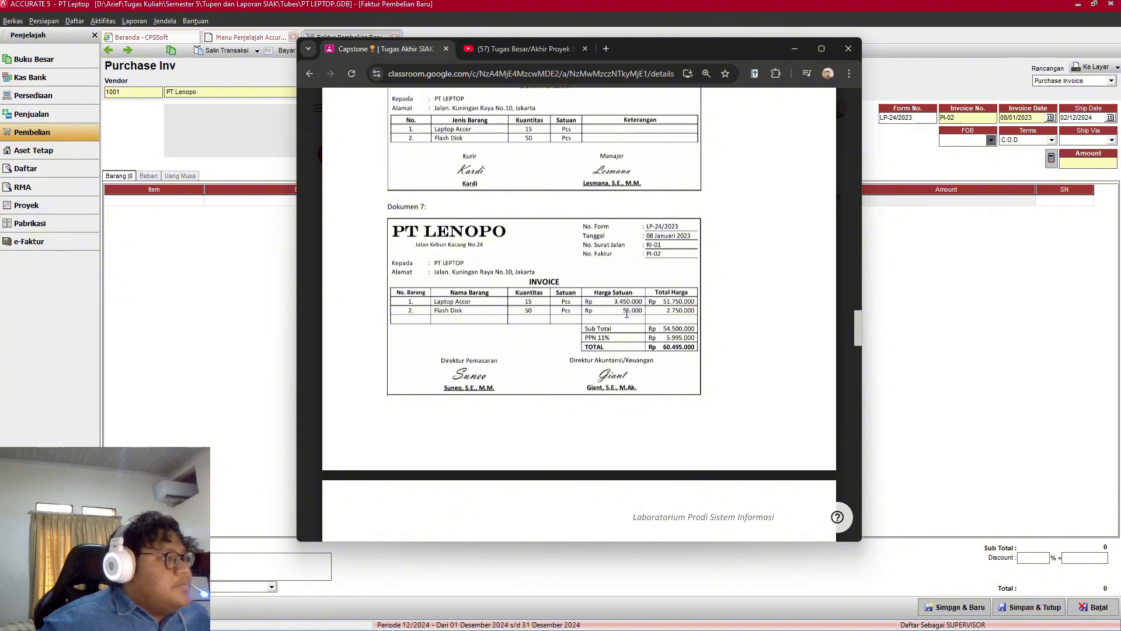
Step: Choose Net 30 payment terms and clear the ship date
left_click(1051, 140)
left_click(1019, 168)
key("alt+Tab")
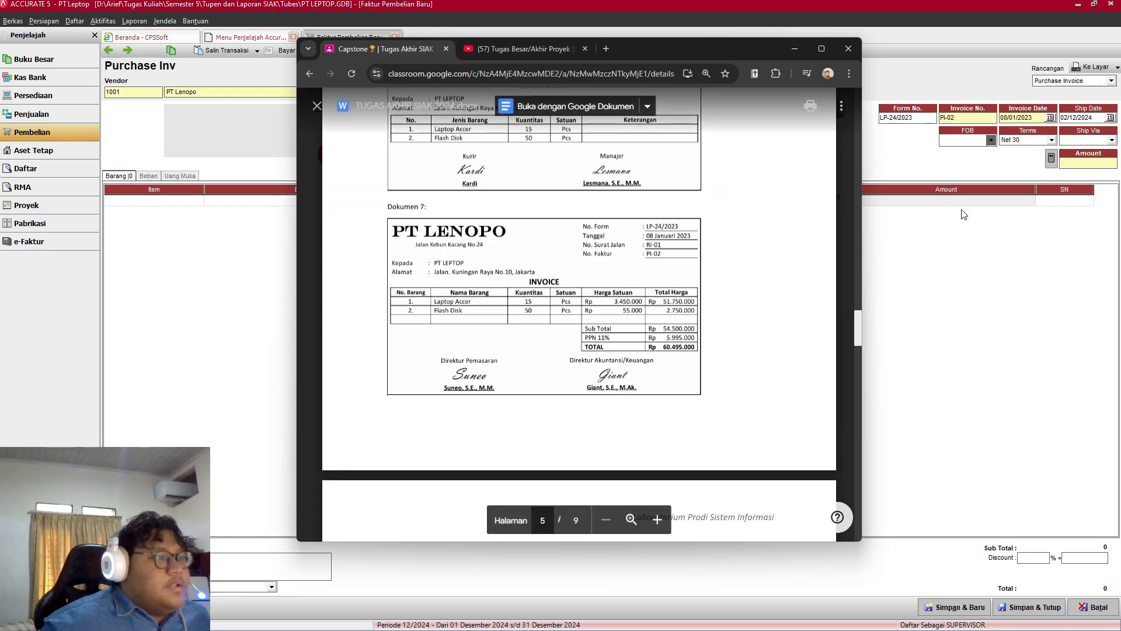
left_click(1092, 118)
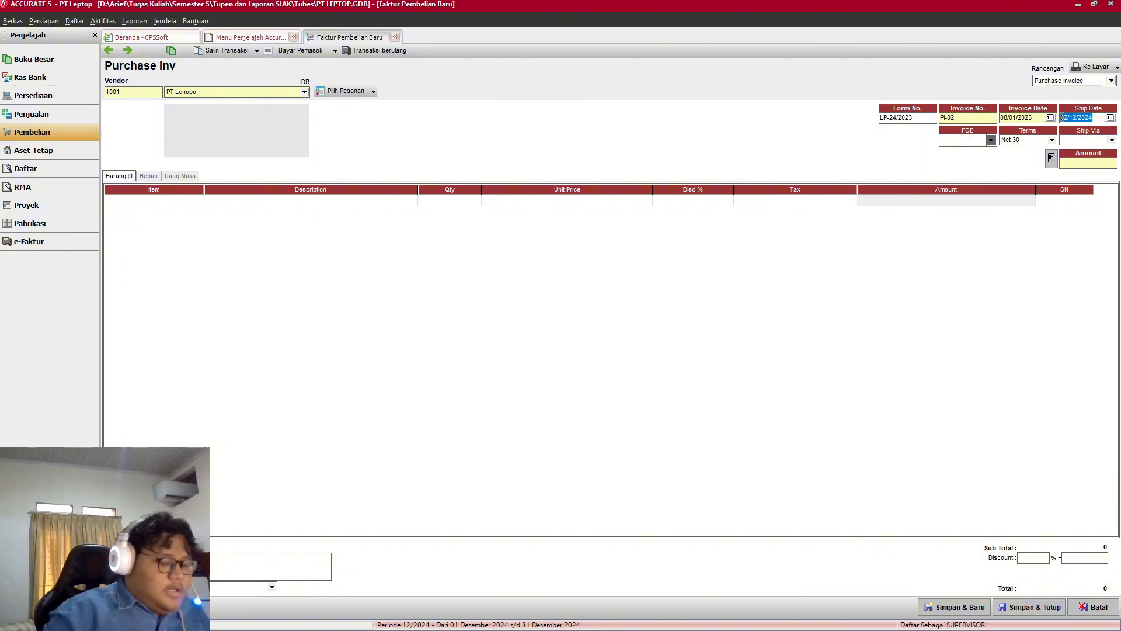
key("Delete")
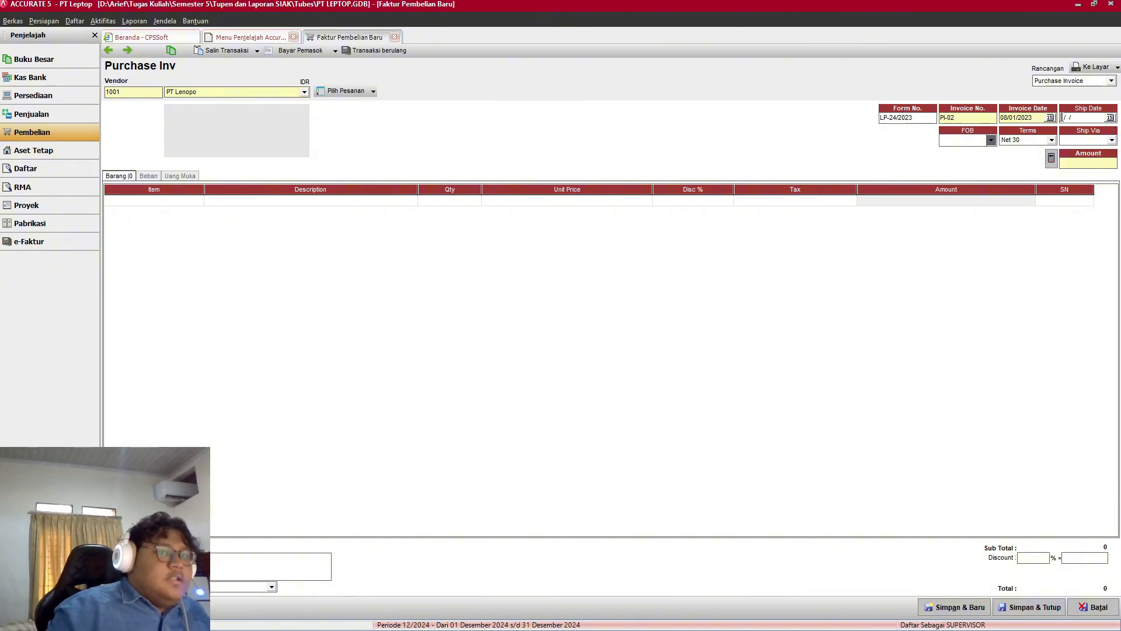
Step: Add Laptop Accer with quantity 15 at unit price 3.450.000, taxed
left_click(137, 198)
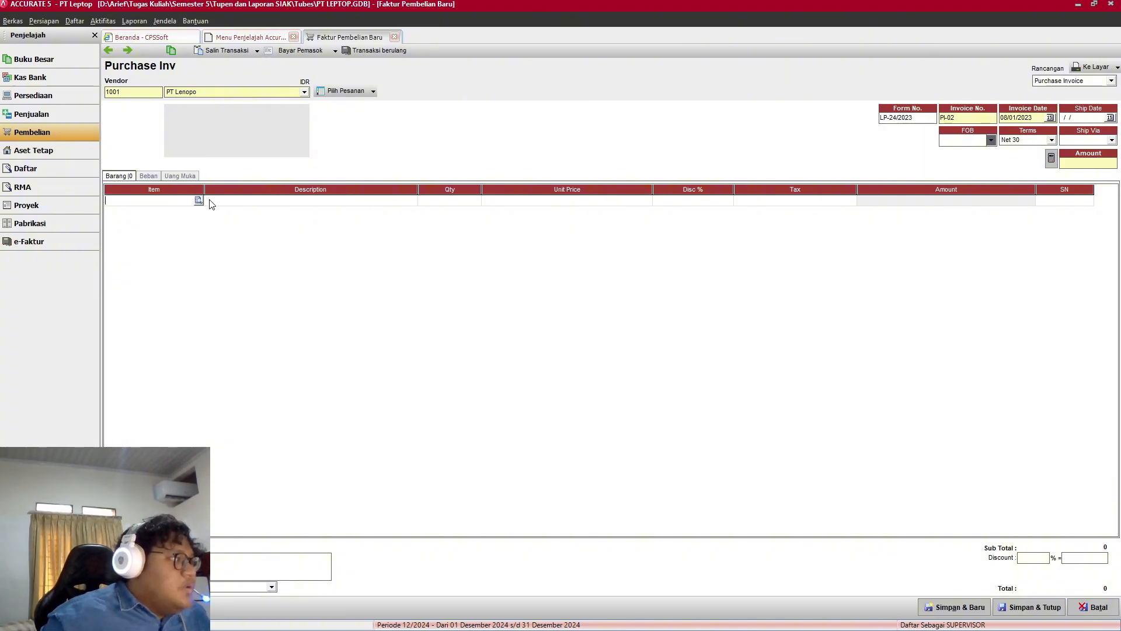
left_click(199, 202)
key("alt+Tab")
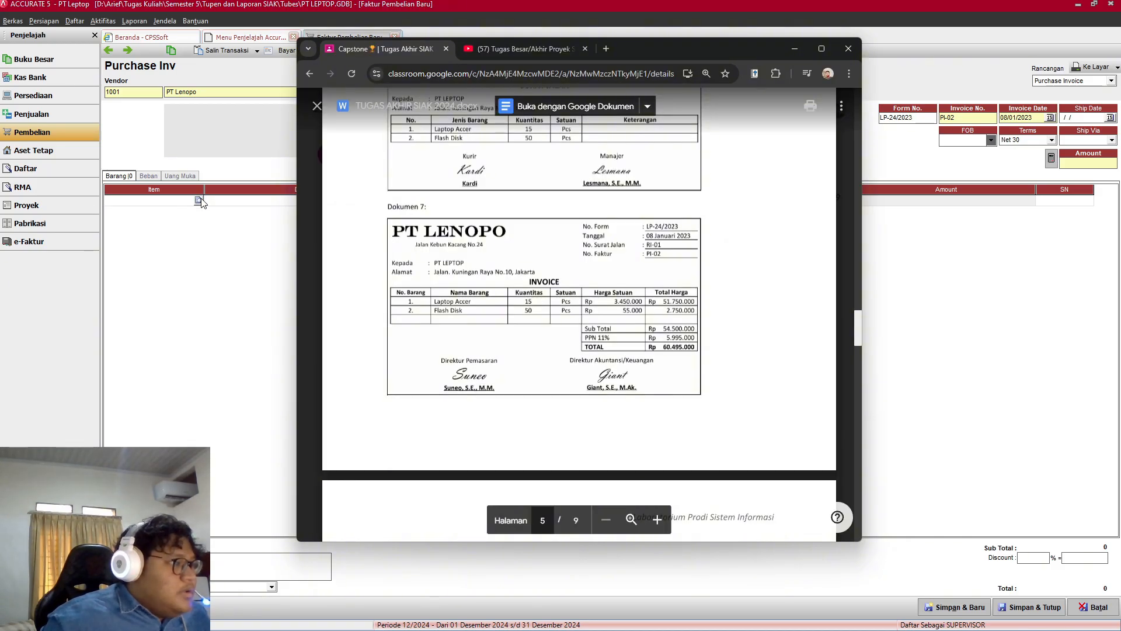
key("alt+Tab")
double_click(542, 244)
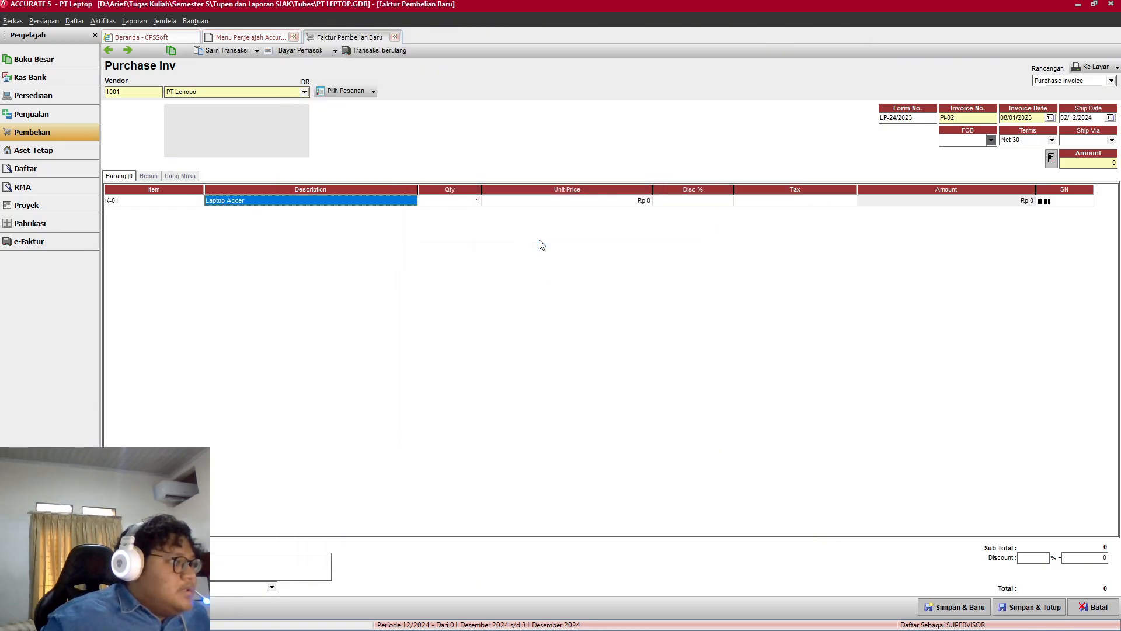
key("alt+Tab")
key("alt+Tab")
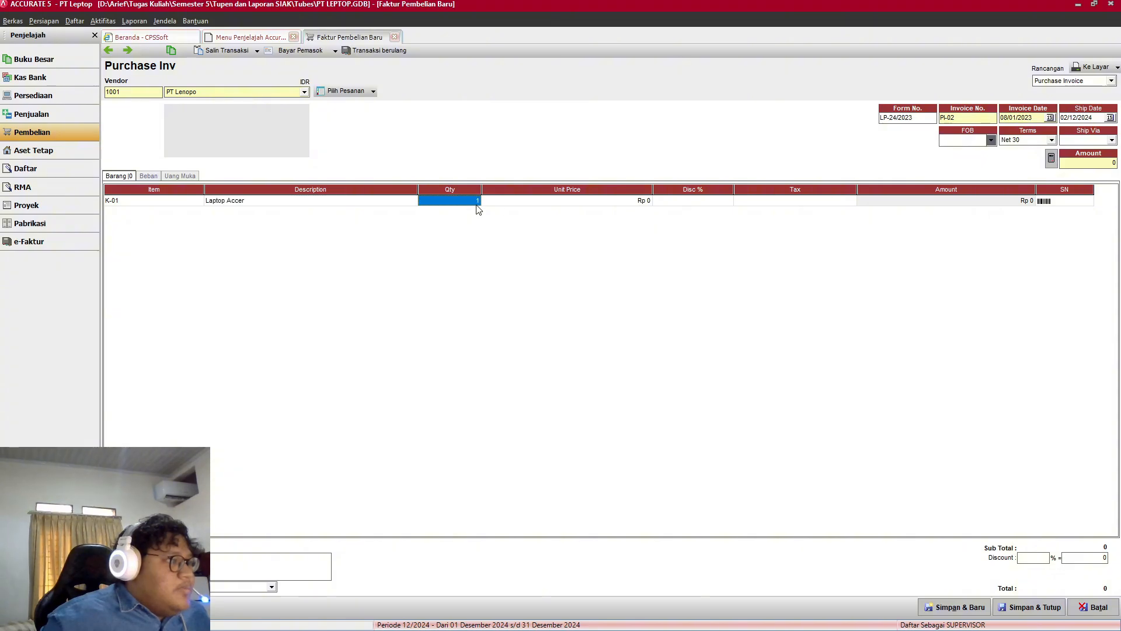
double_click(477, 202)
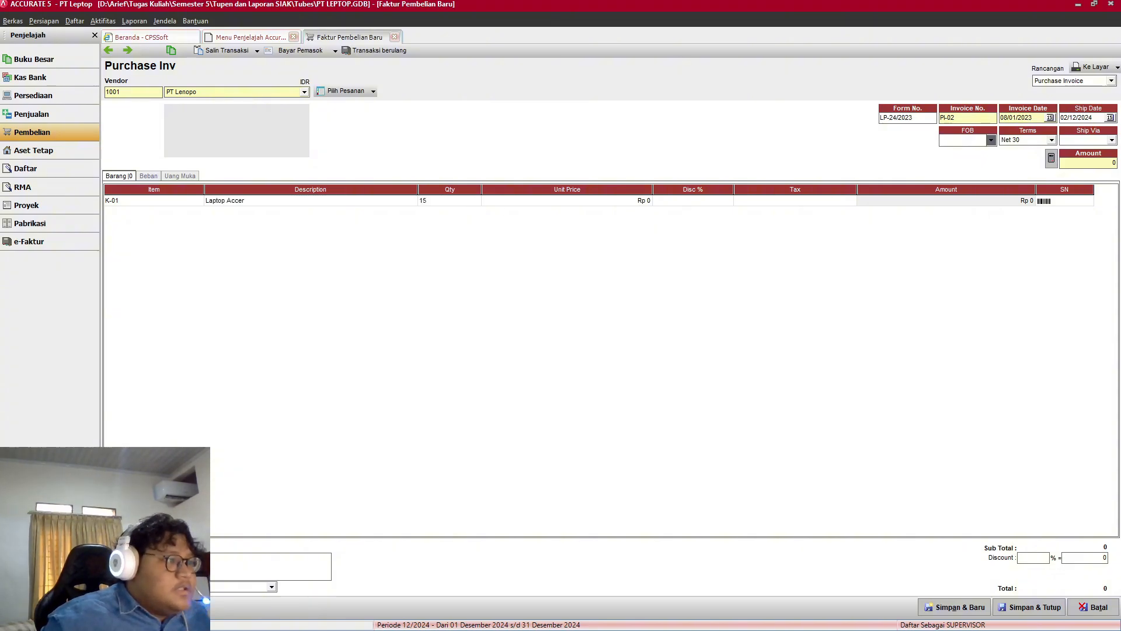
key("Tab")
key("alt+Tab")
key("alt+Tab")
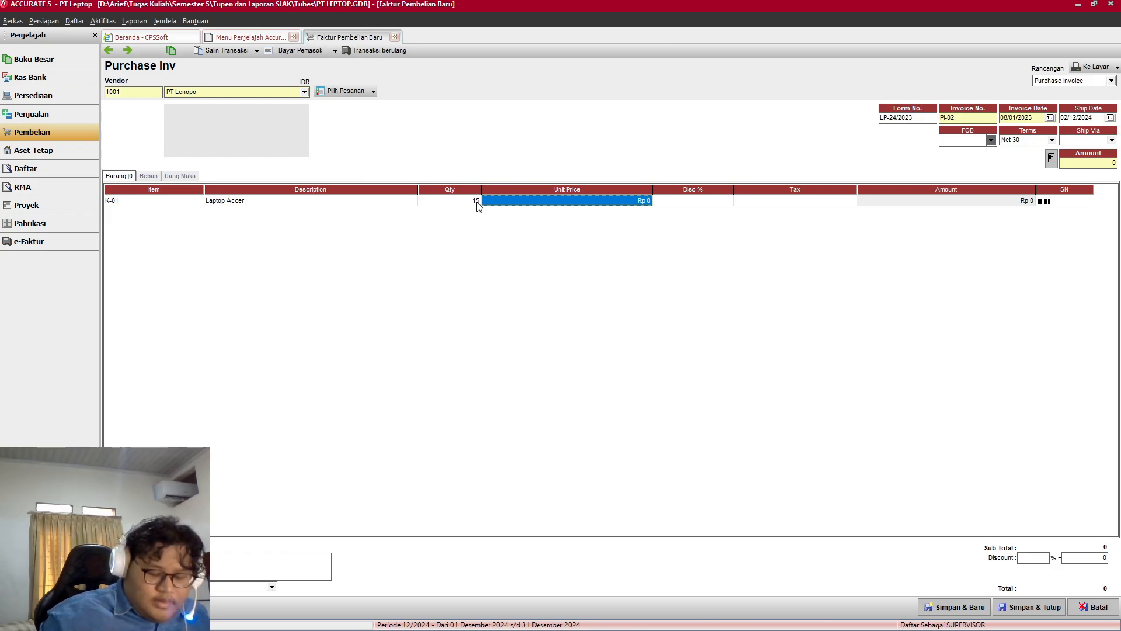
type("3.450.00")
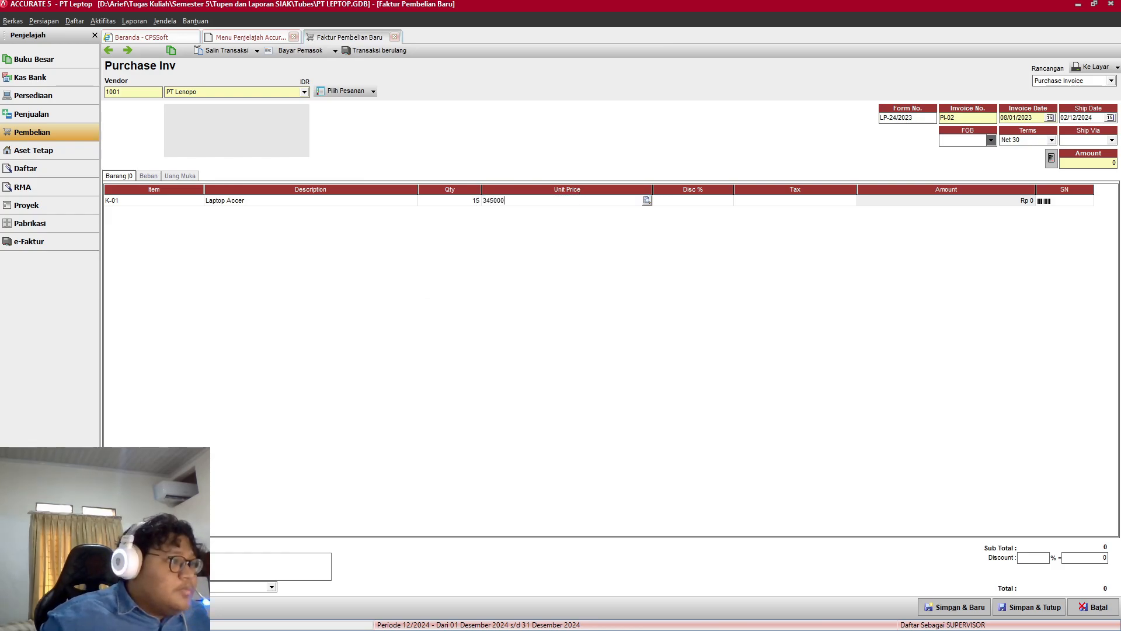
type("0")
key("Tab")
key("Tab")
type("T")
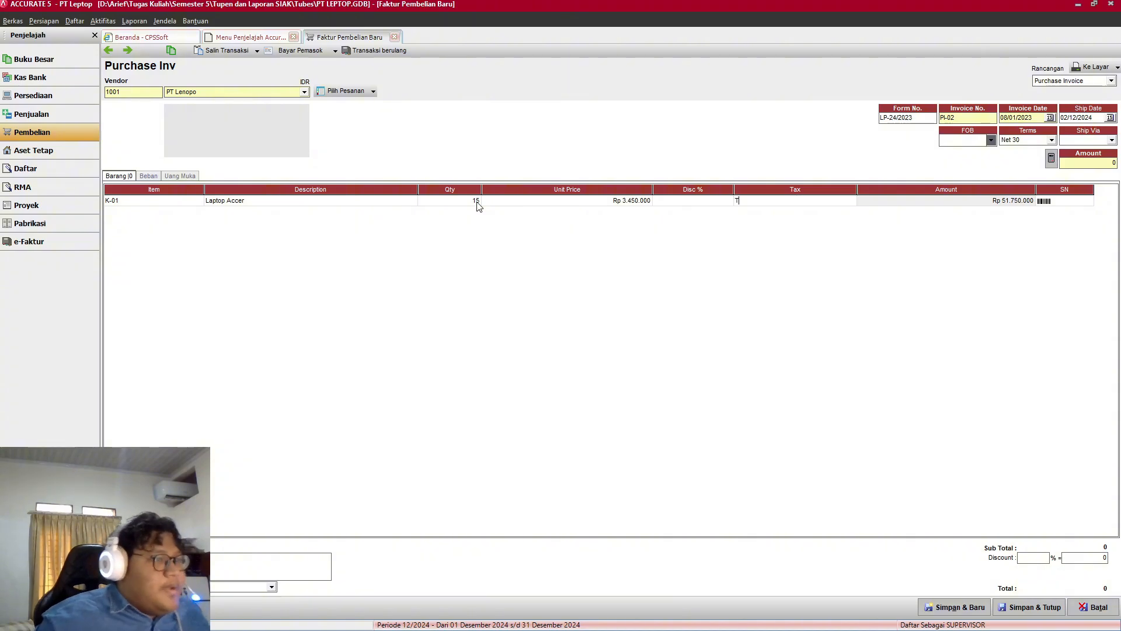
Step: Add Flash Disk as the second item with quantity 50
double_click(434, 241)
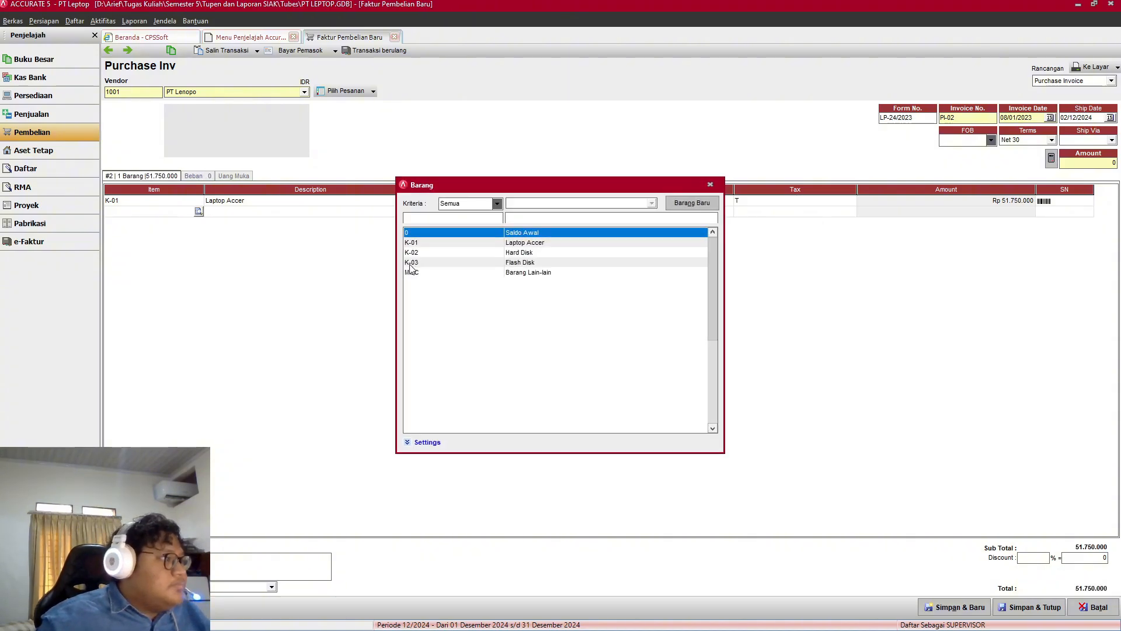
double_click(518, 262)
key("alt+Tab")
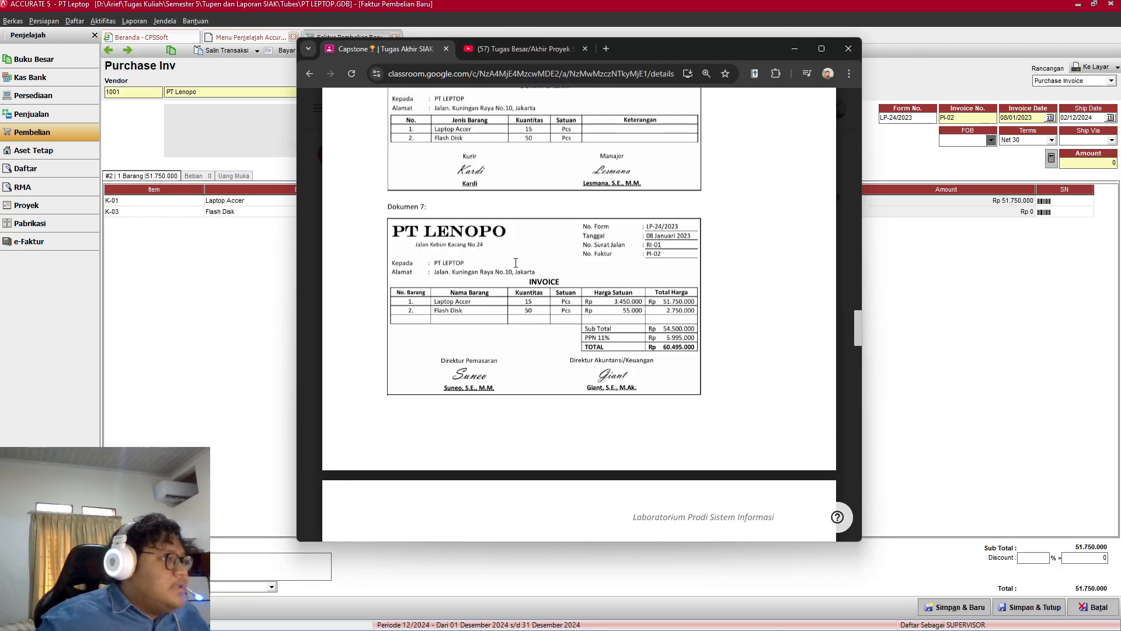
key("alt+Tab")
left_click(455, 213)
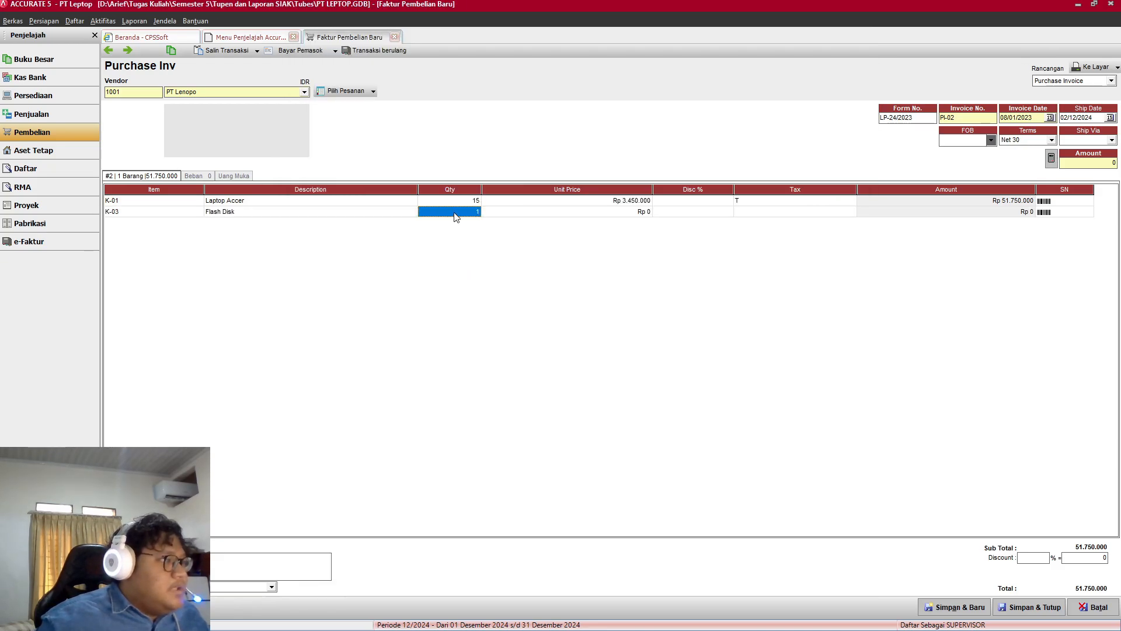
left_click(455, 213)
key("BackSpace")
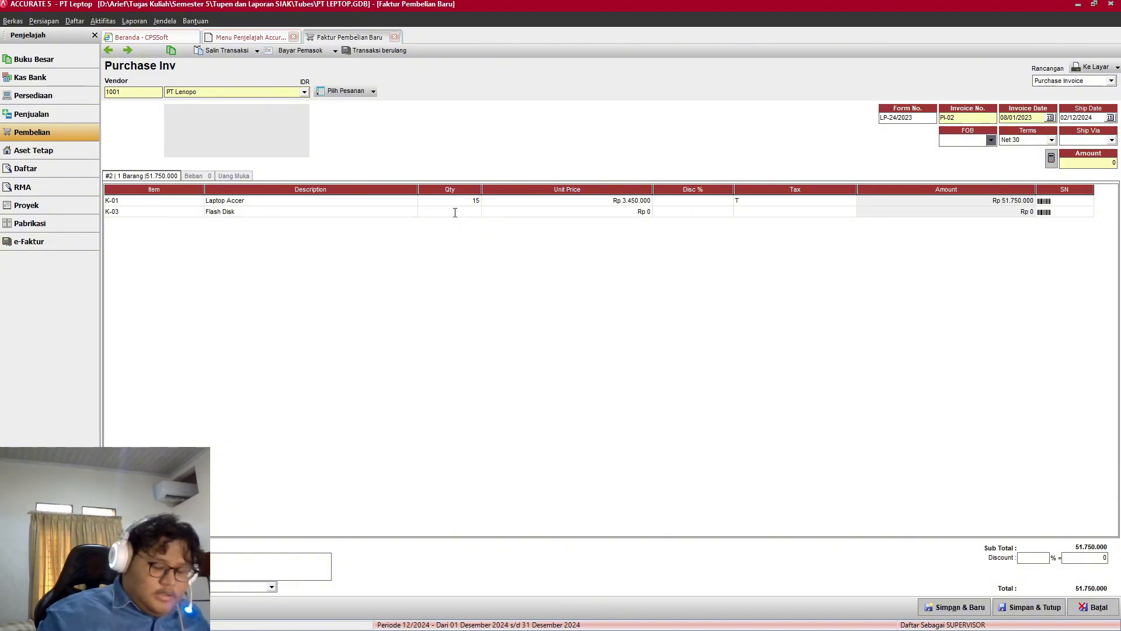
type("50")
key("Tab")
Step: Enter the Flash Disk unit price 55.000 and save and close the invoice
key("alt+Tab")
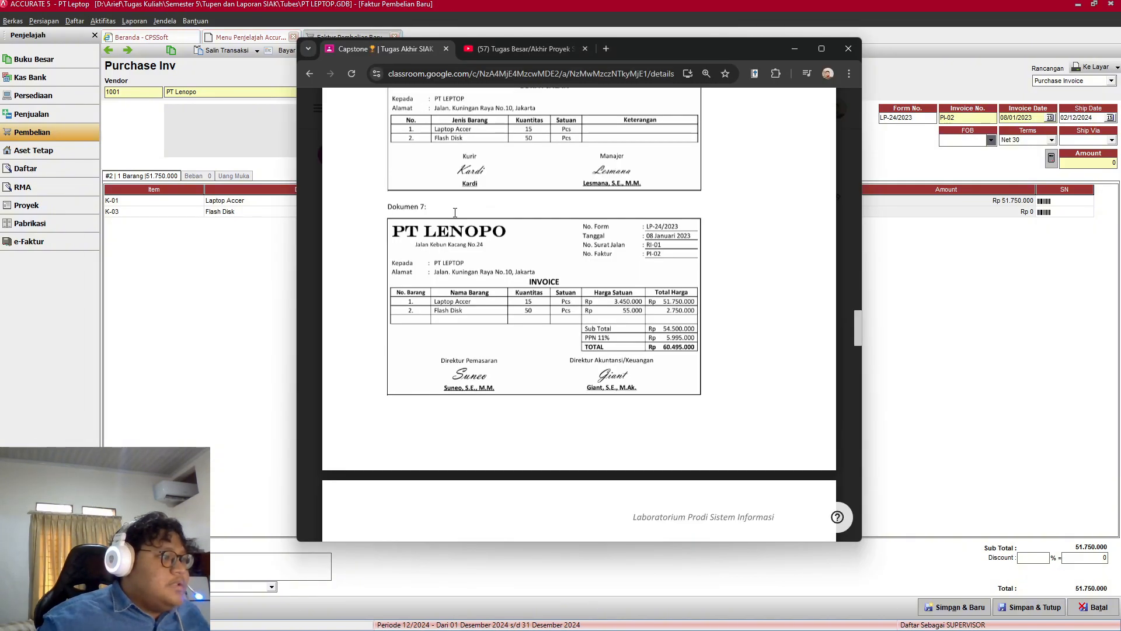
key("alt+Tab")
type("55.0")
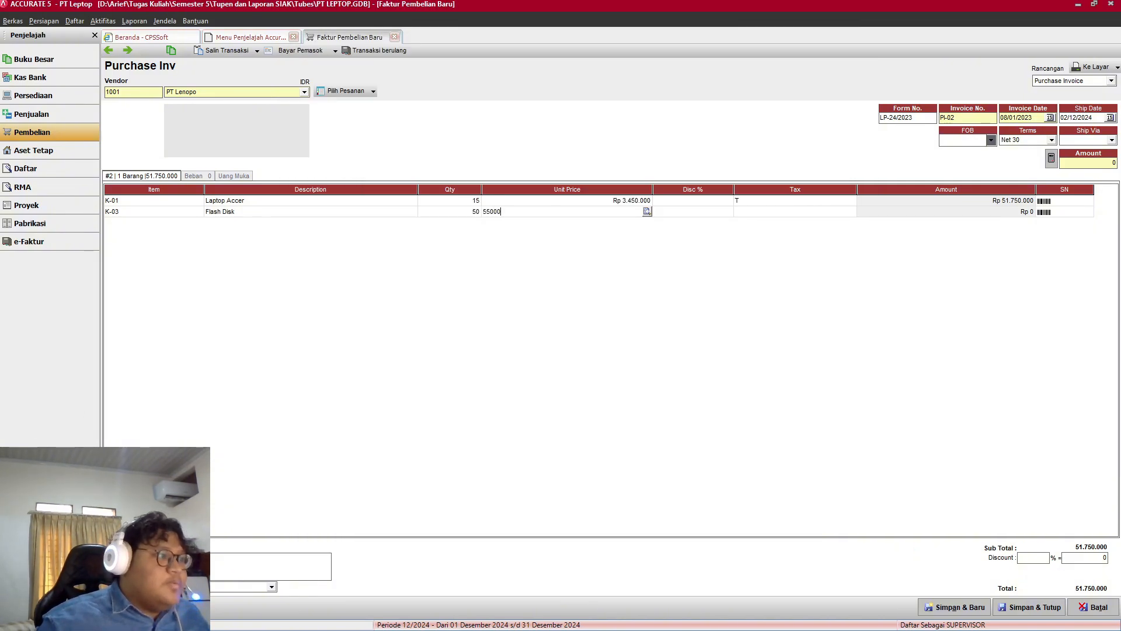
type("00")
key("Tab")
key("Tab")
key("alt+Tab")
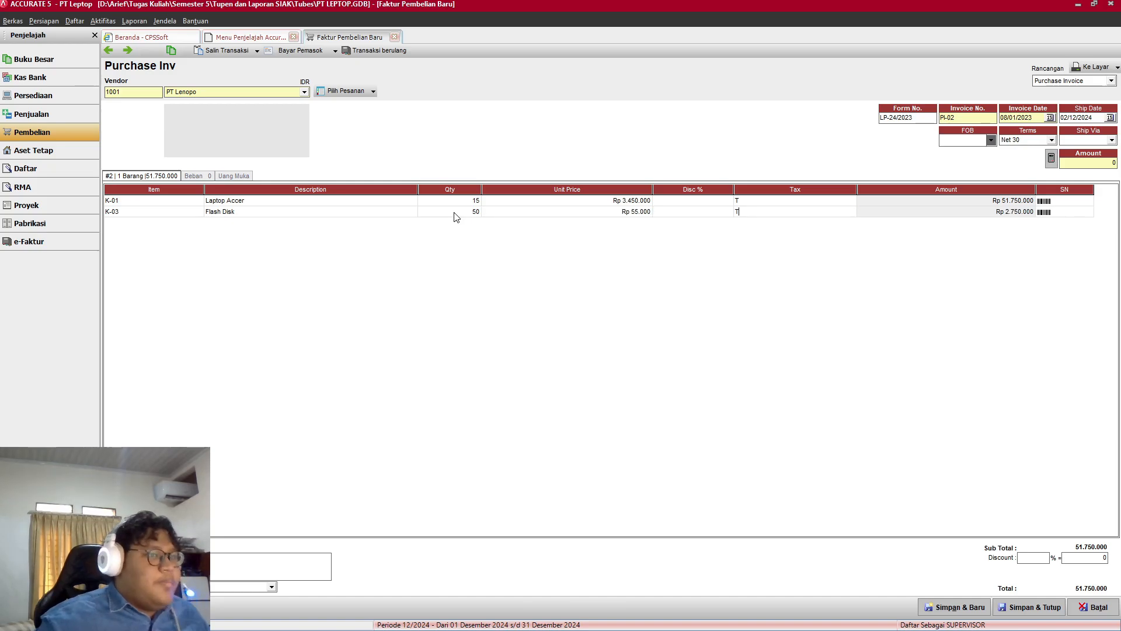
key("alt+Tab")
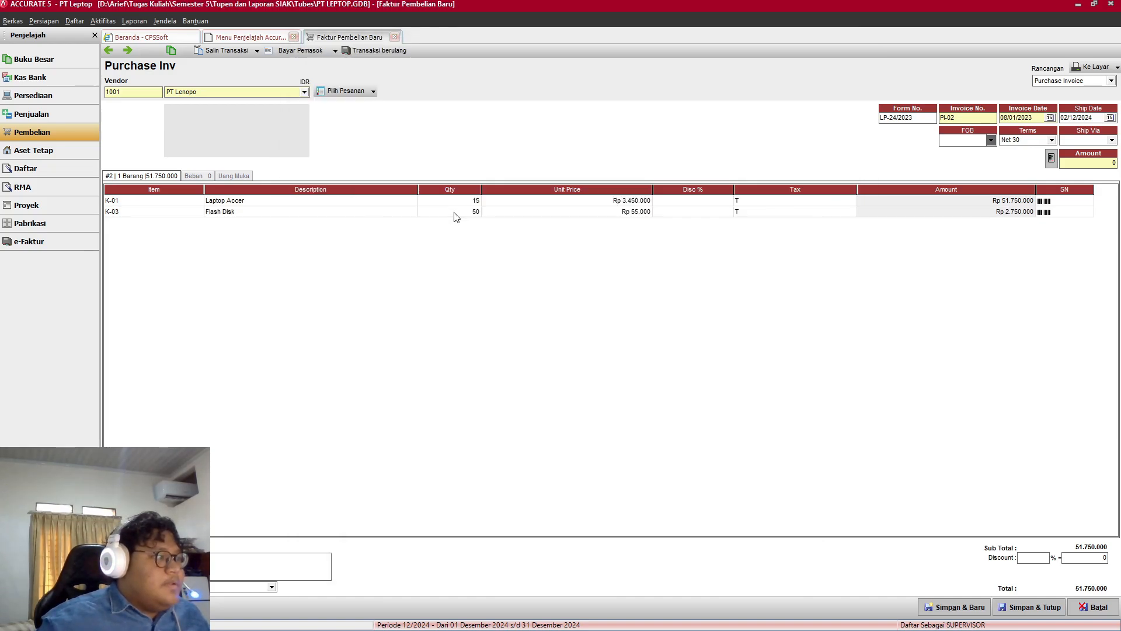
left_click(1034, 607)
Step: Find Dokumen 8 in the assignment: sales order SO-02 for PT Raja Laptop, Rp 93.295.500
key("alt+Tab")
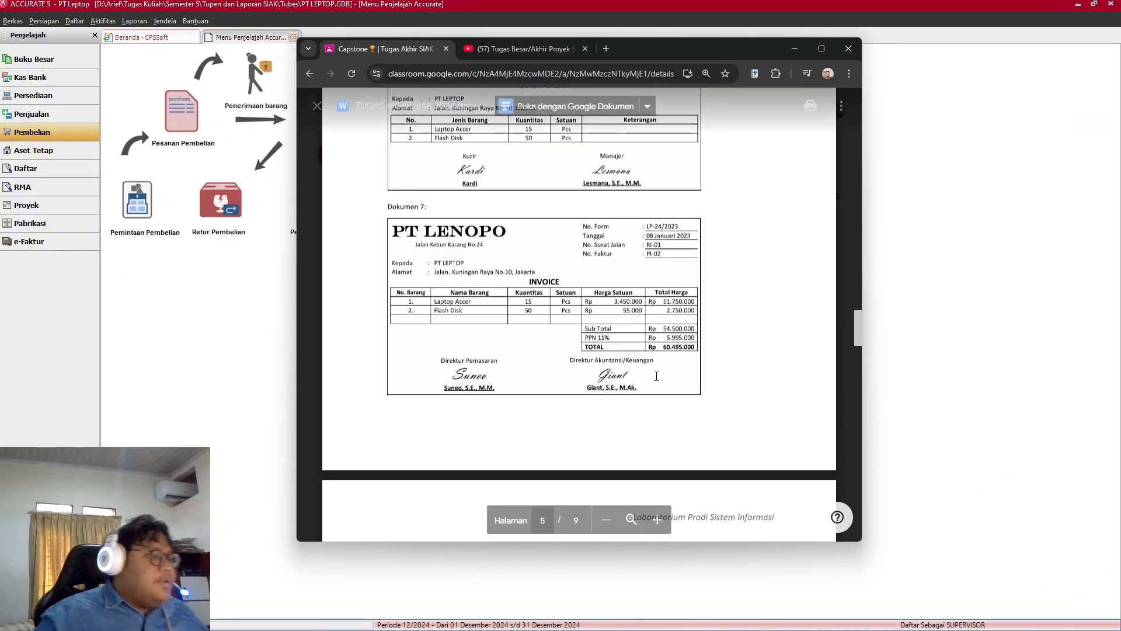
scroll(652, 376, "down", 5)
scroll(653, 372, "down", 8)
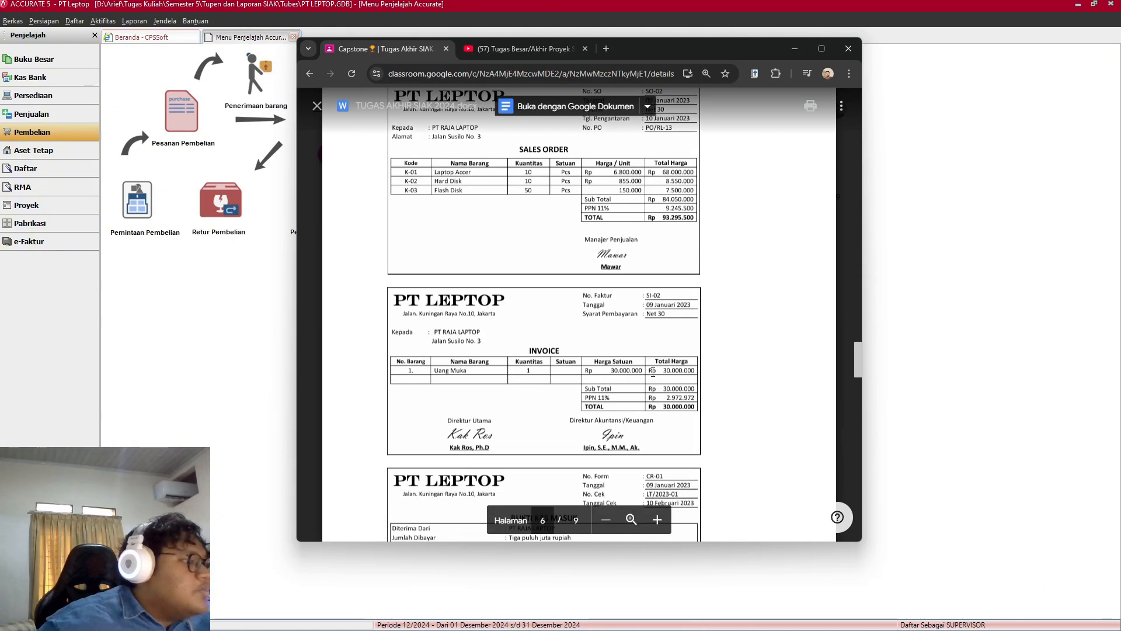
scroll(653, 372, "up", 3)
scroll(653, 372, "up", 2)
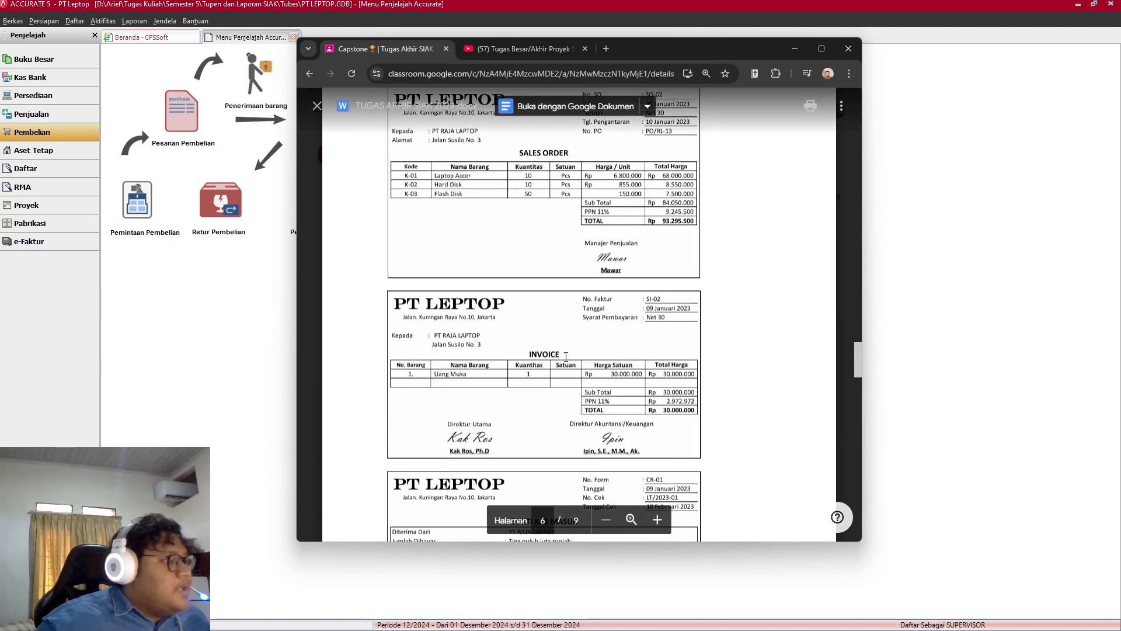
scroll(565, 314, "up", 2)
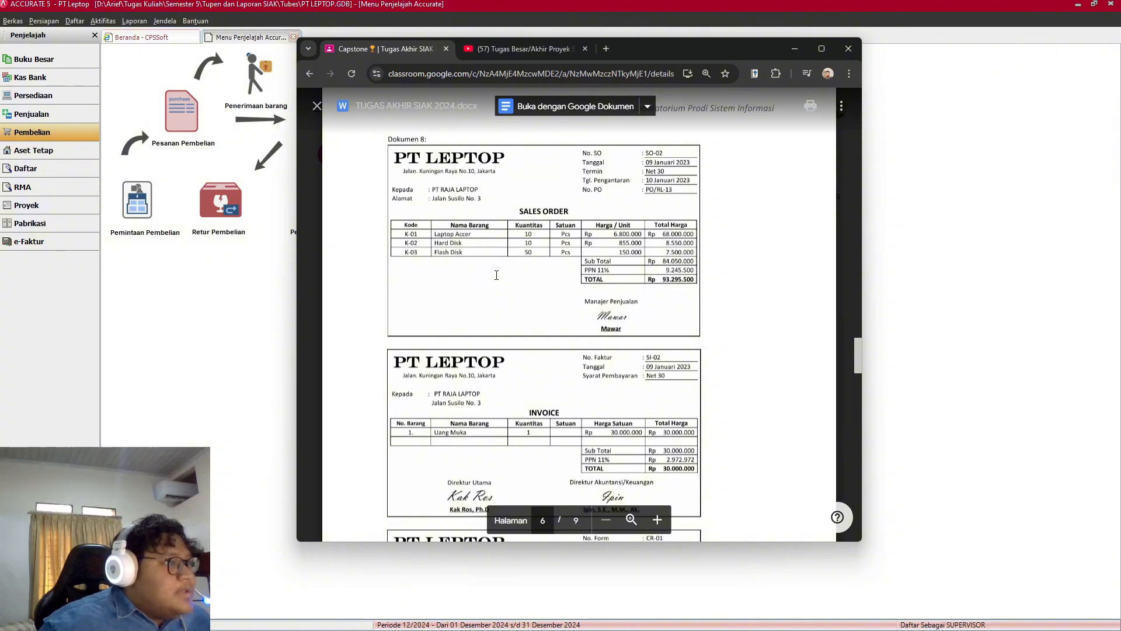
scroll(497, 275, "down", 2)
scroll(497, 275, "up", 1)
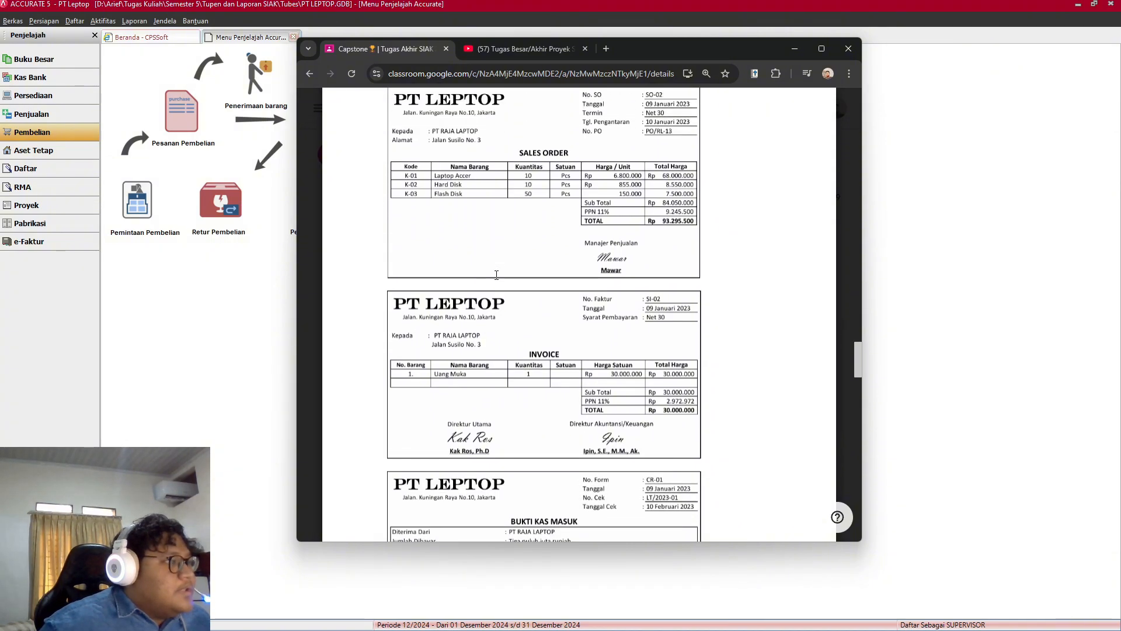
scroll(497, 276, "up", 1)
scroll(531, 218, "down", 3)
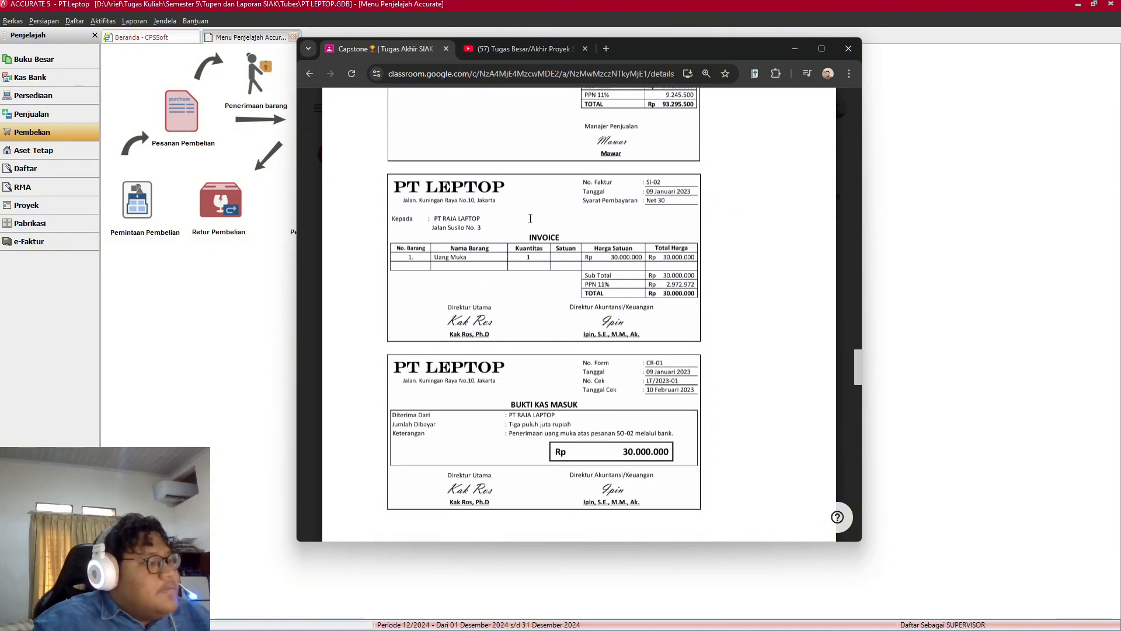
scroll(520, 337, "up", 4)
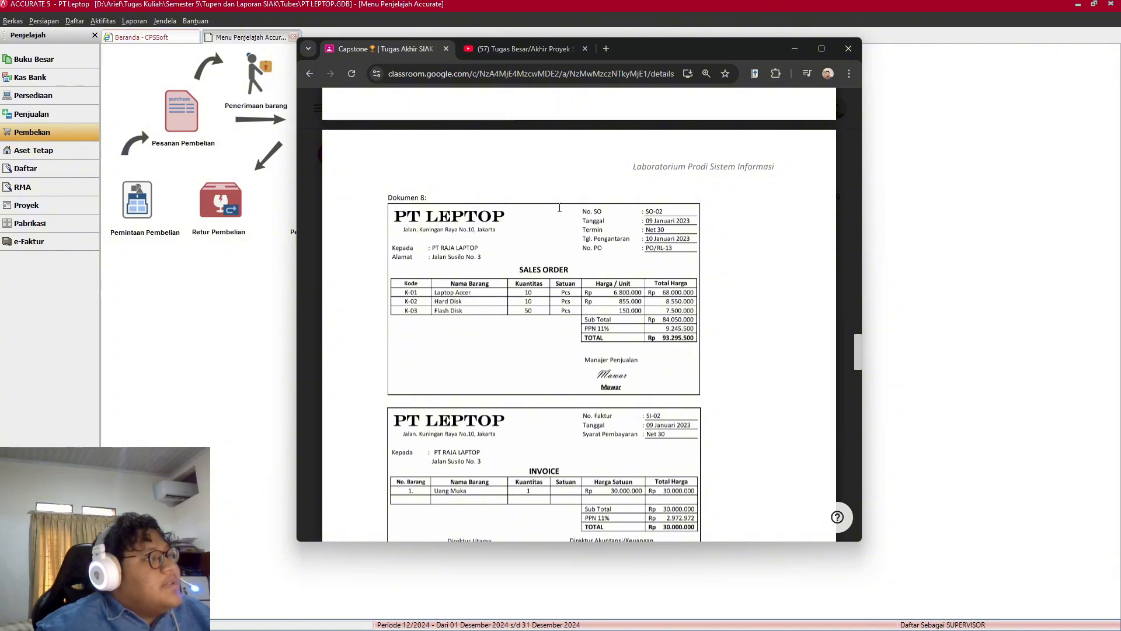
Step: Start a new sales order for customer Pt Raja Laptop
left_click(795, 48)
left_click(85, 113)
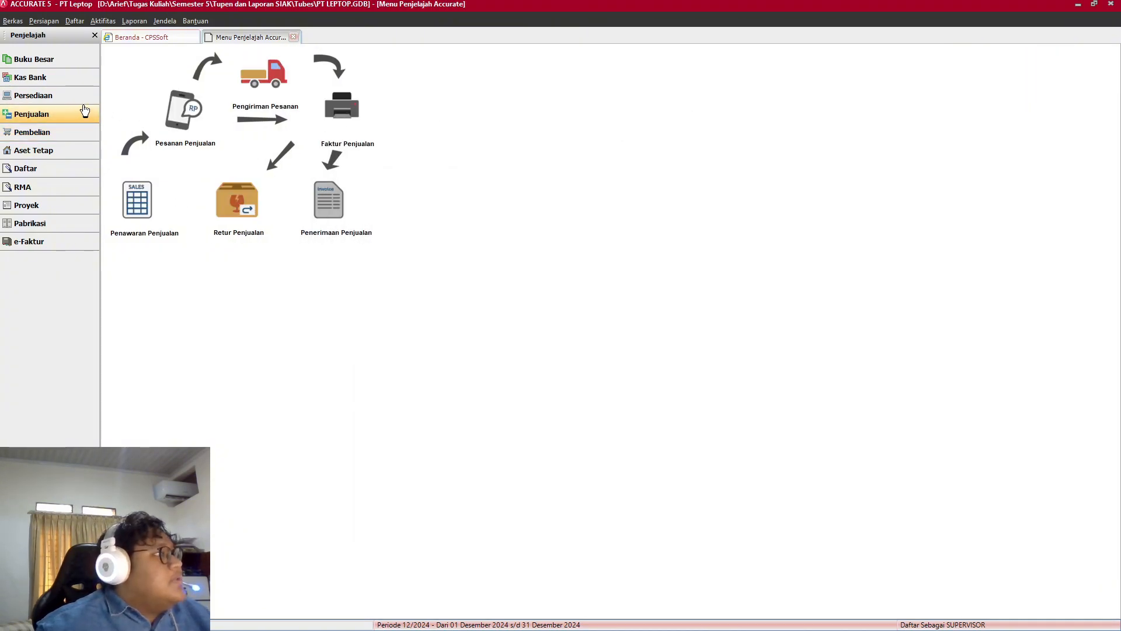
left_click(183, 114)
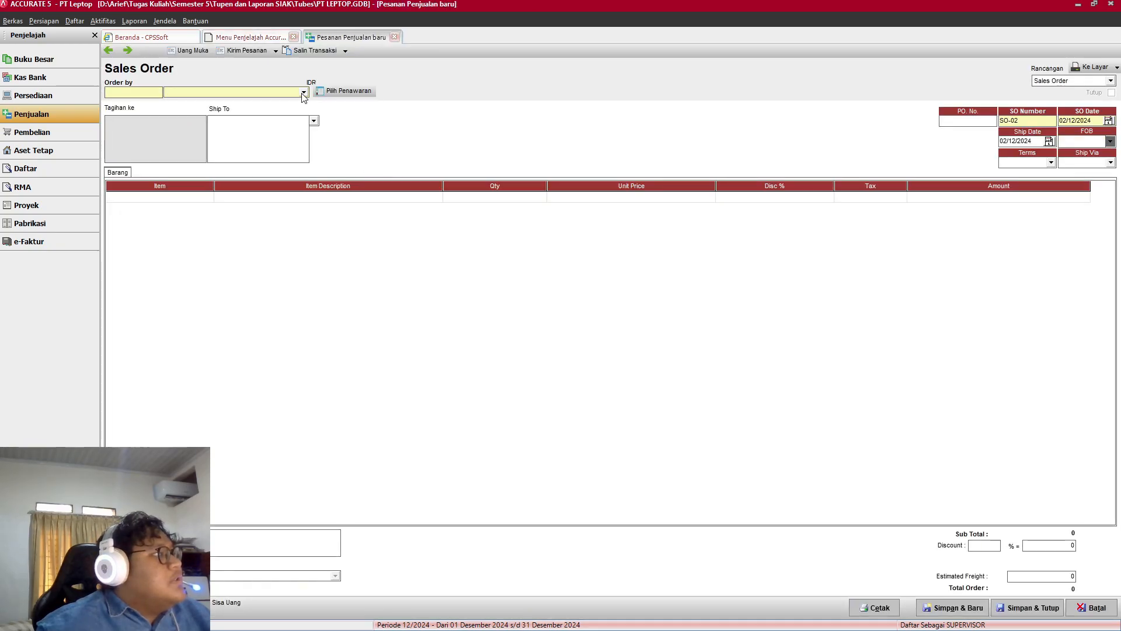
left_click(304, 92)
left_click(202, 140)
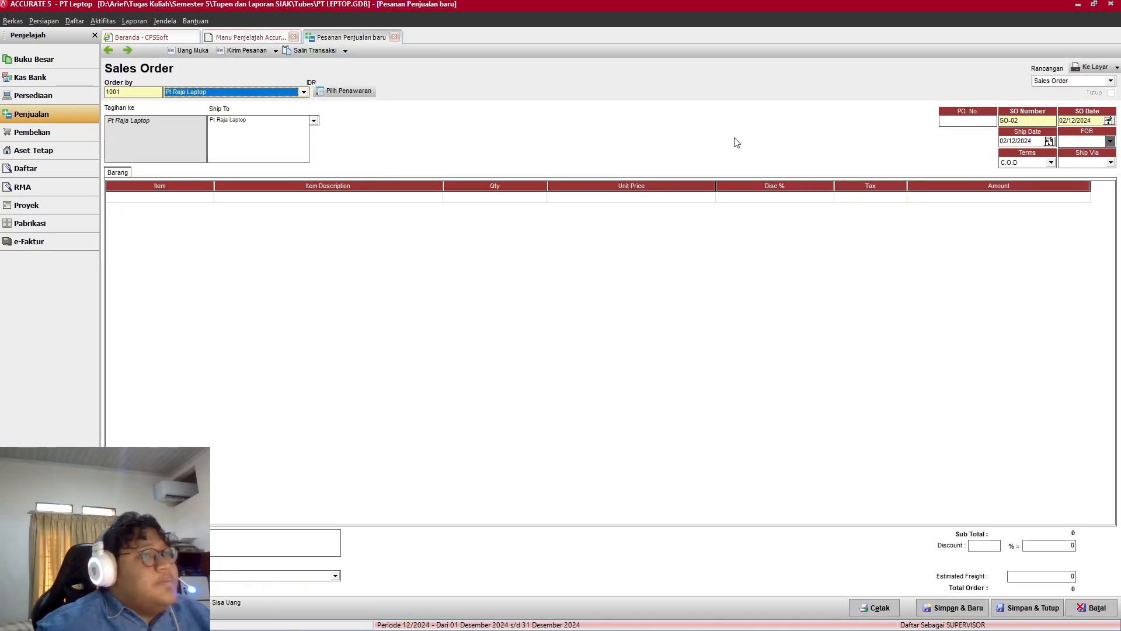
key("alt+Tab")
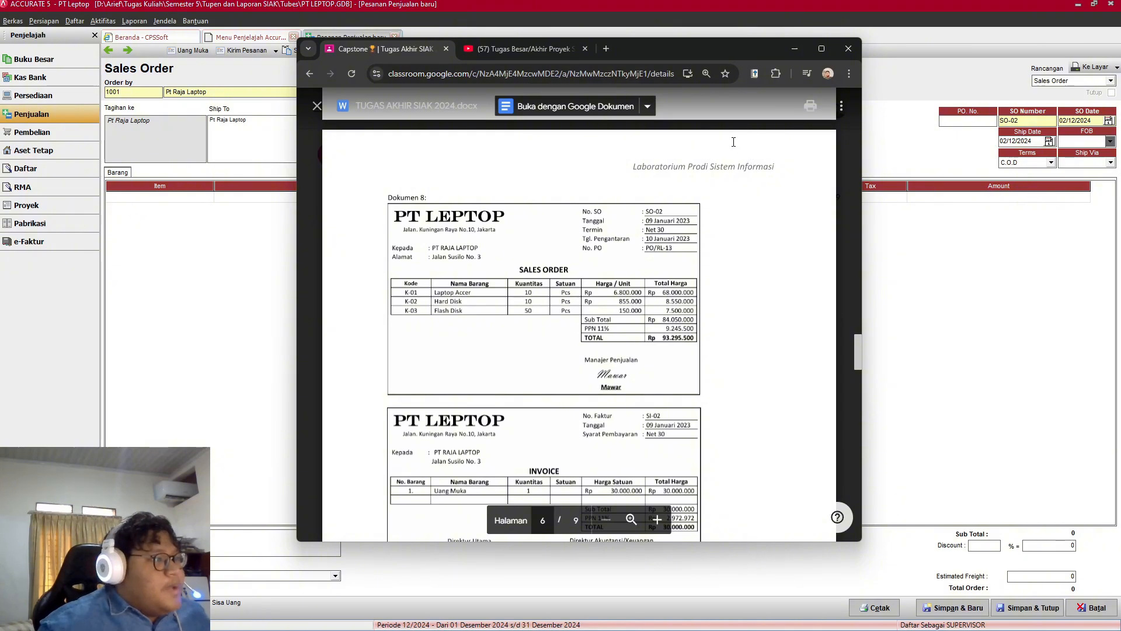
key("alt+Tab")
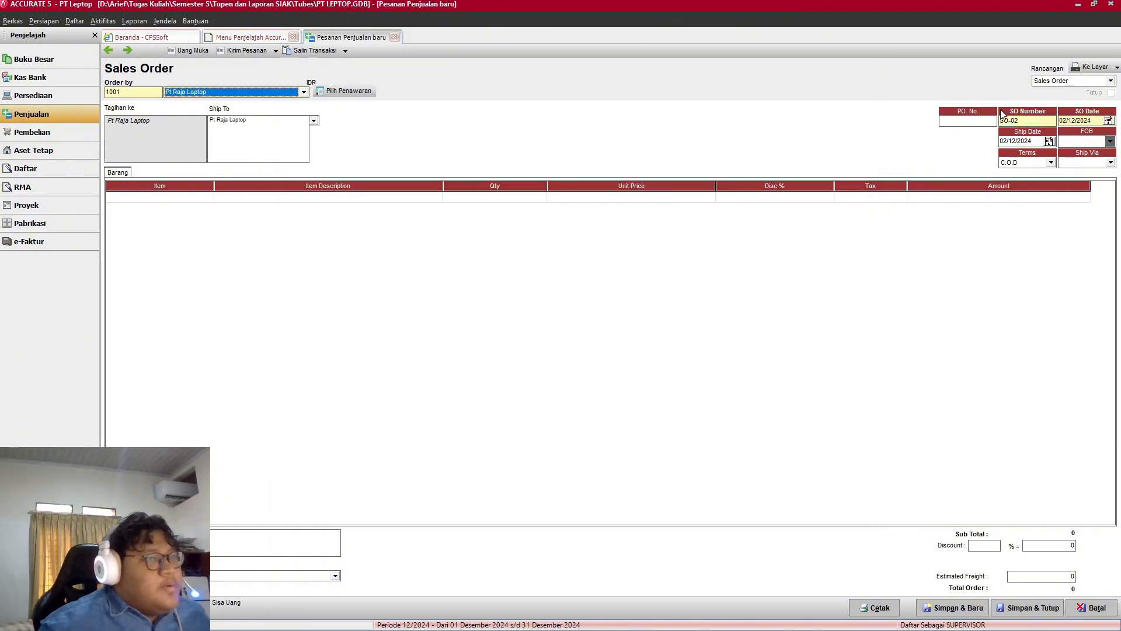
Step: Enter PO number PO/RL-13
left_click(984, 119)
type("PO")
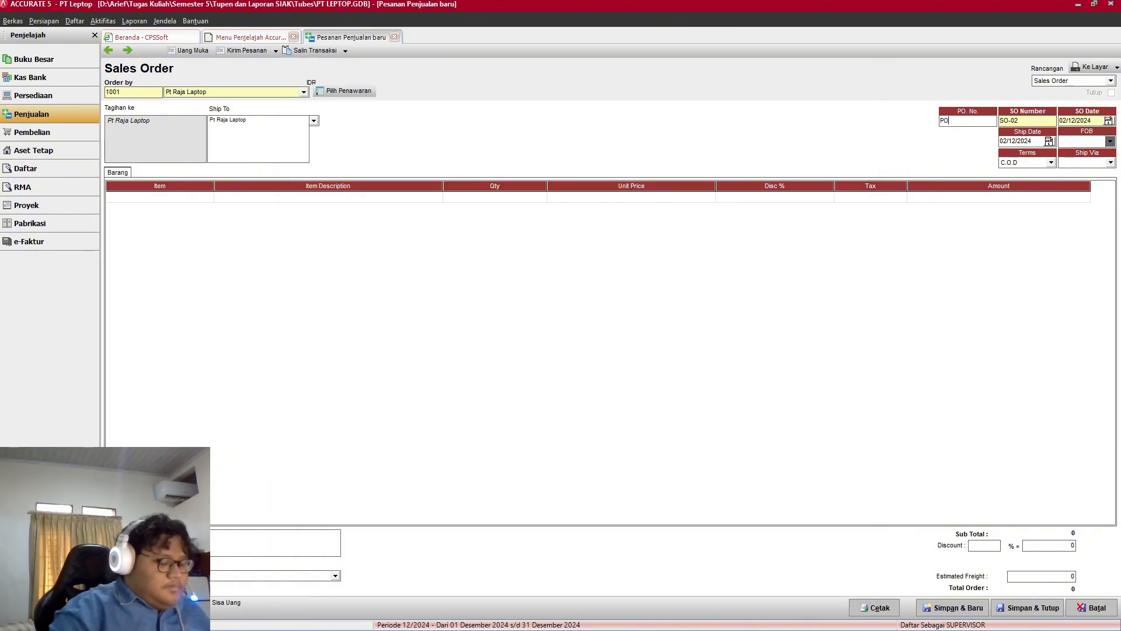
type("/RL")
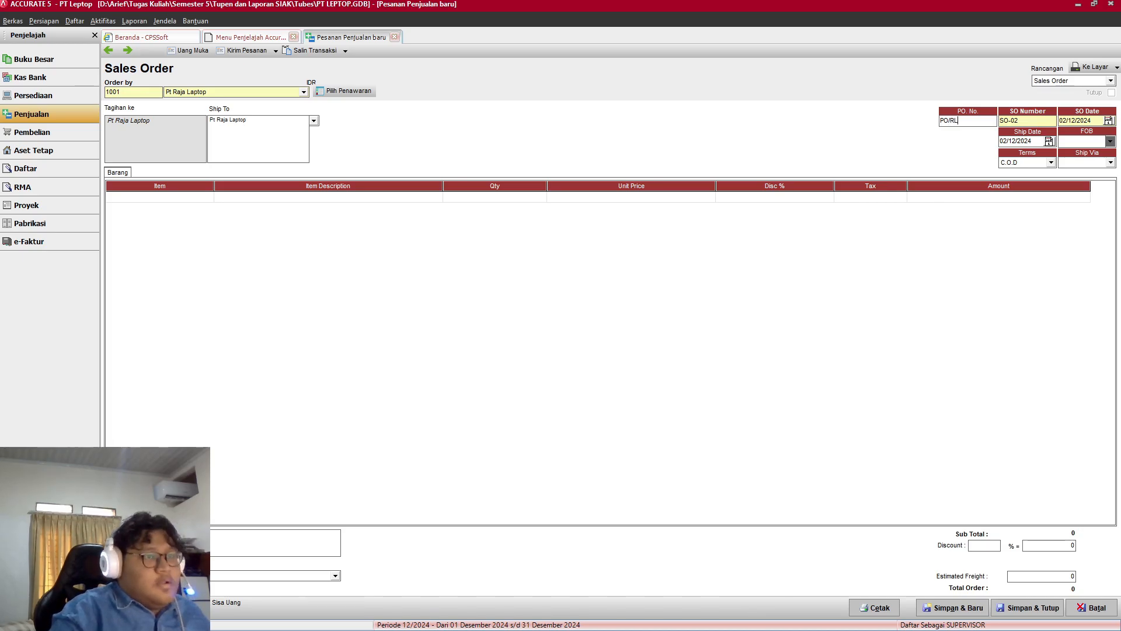
key("alt+Tab")
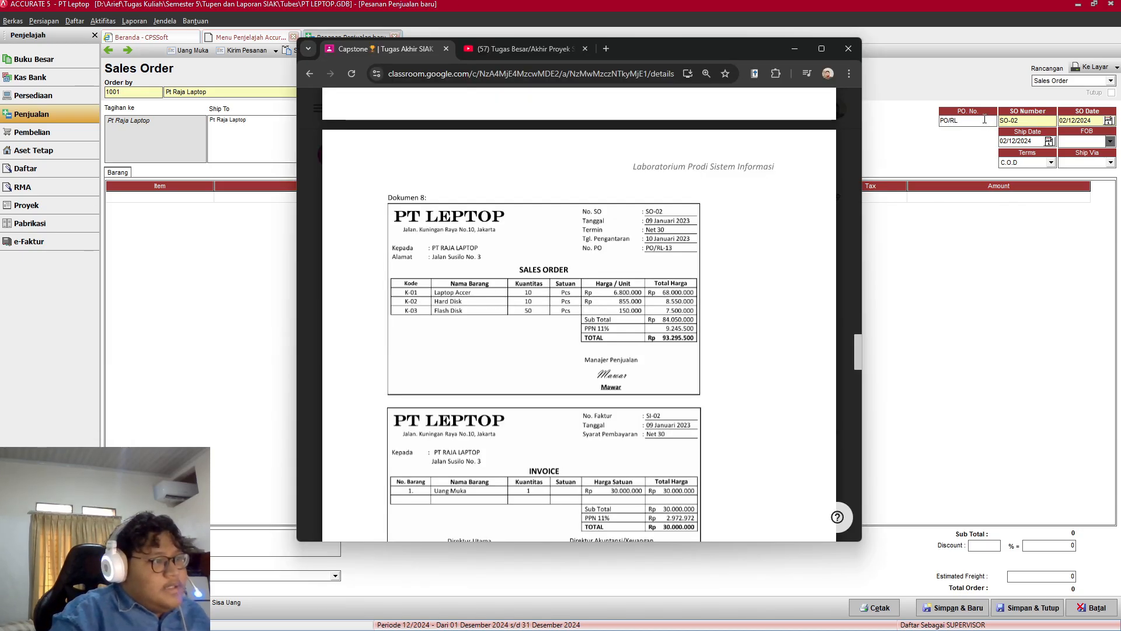
type("RL")
key("alt+Tab")
type("-13")
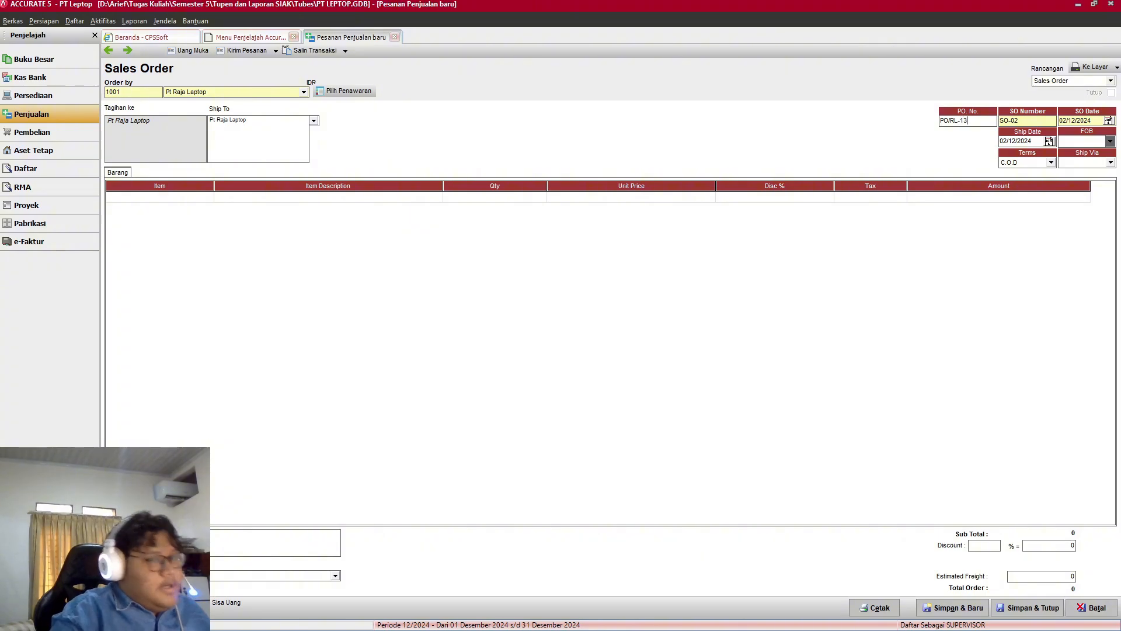
key("alt+Tab")
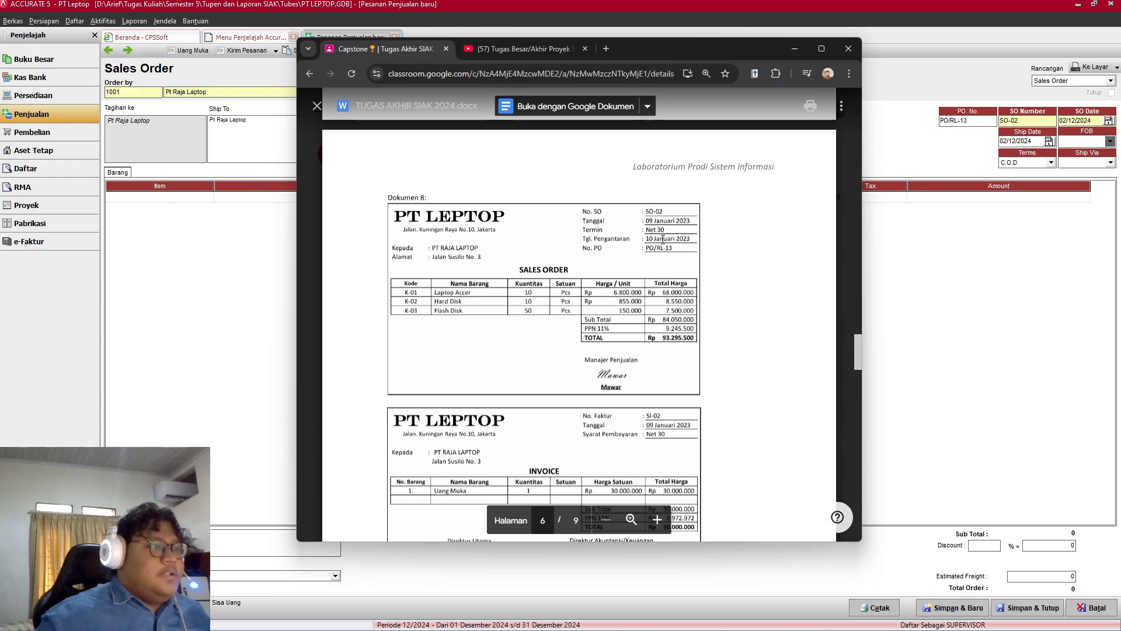
Step: Set Net 30 terms, SO date 09/01/2023 and ship date 10/01/2023
left_click(1051, 163)
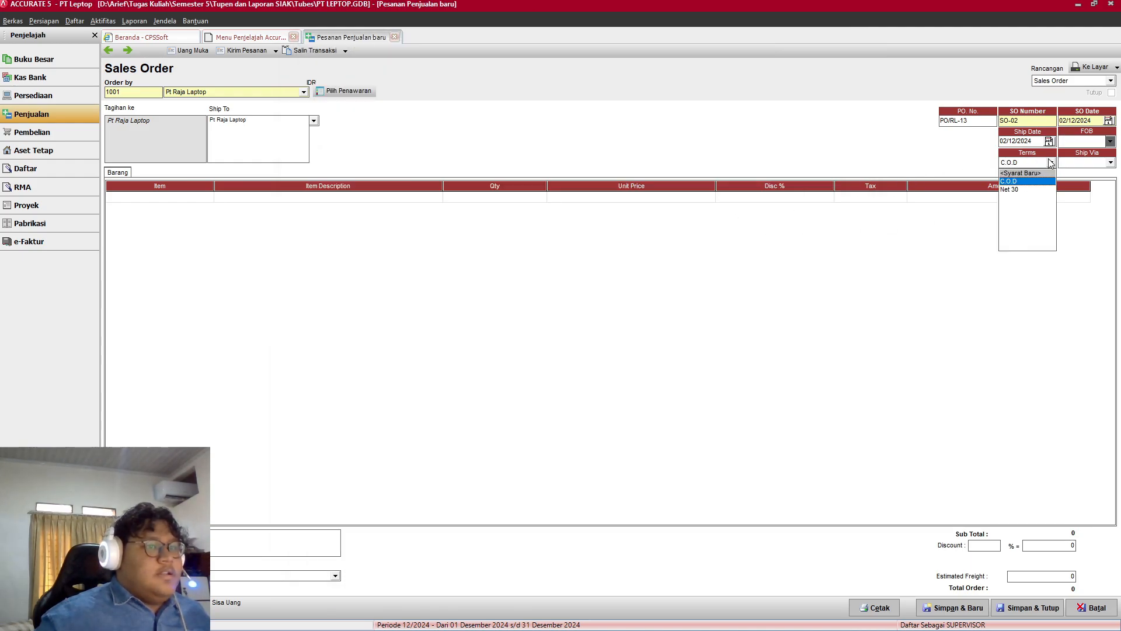
left_click(1009, 189)
key("alt+Tab")
key("alt+Tab")
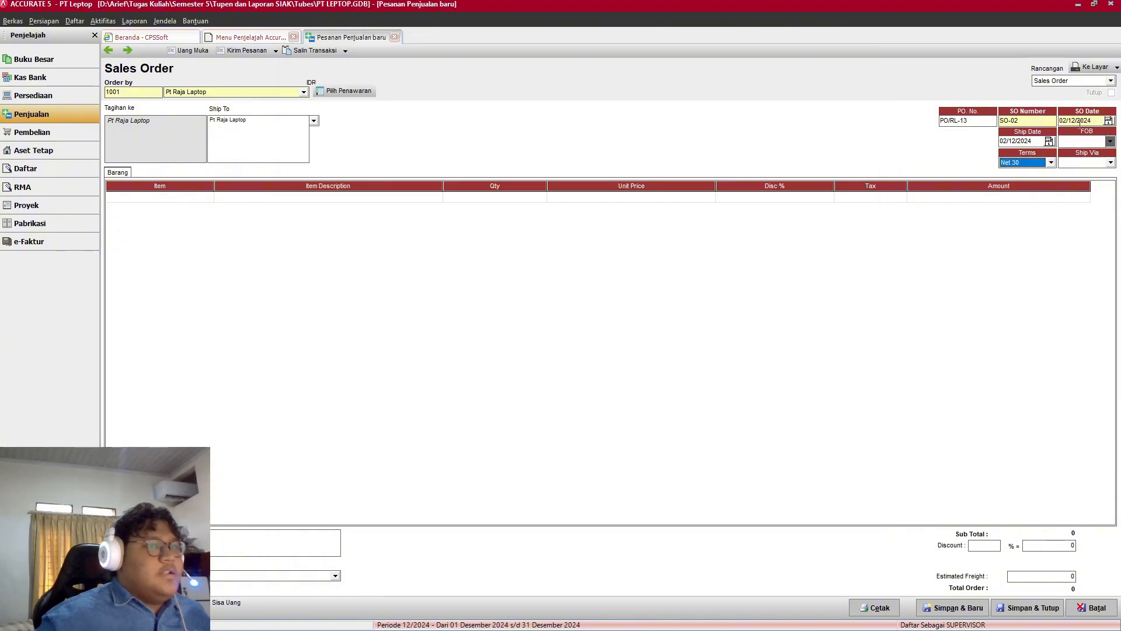
left_click(1093, 121)
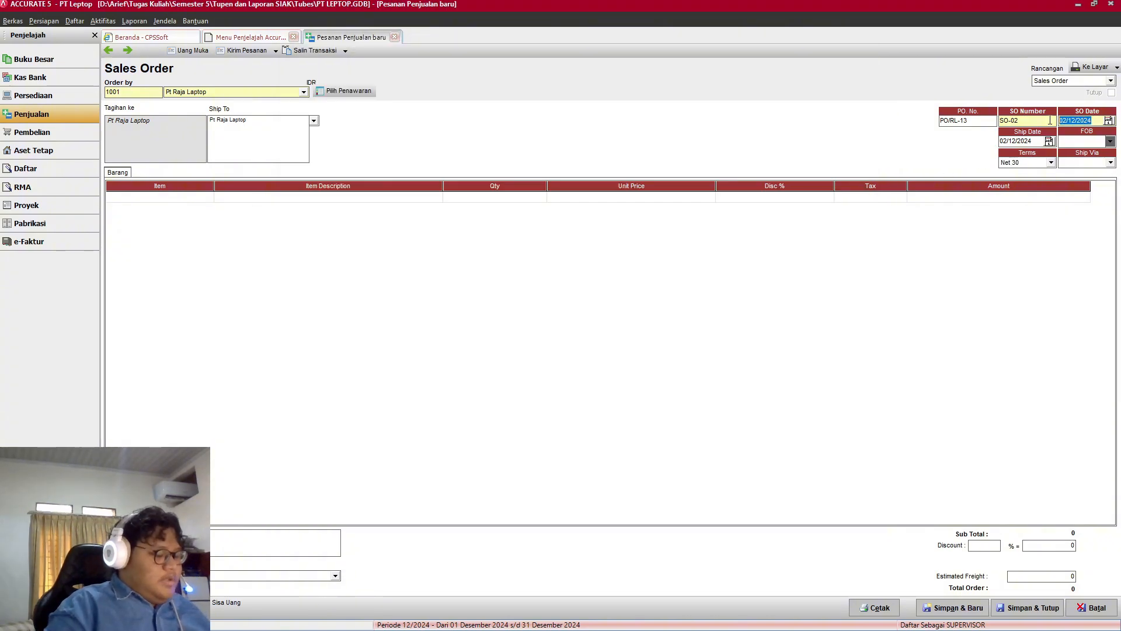
type("09/0")
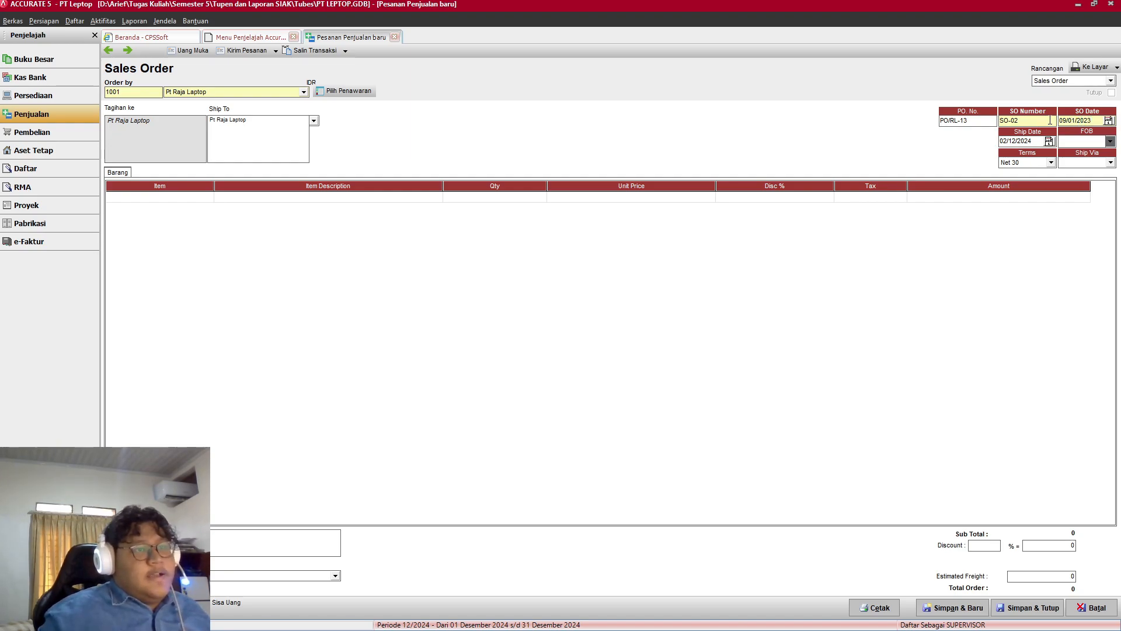
type("1/2023")
left_click(1045, 143)
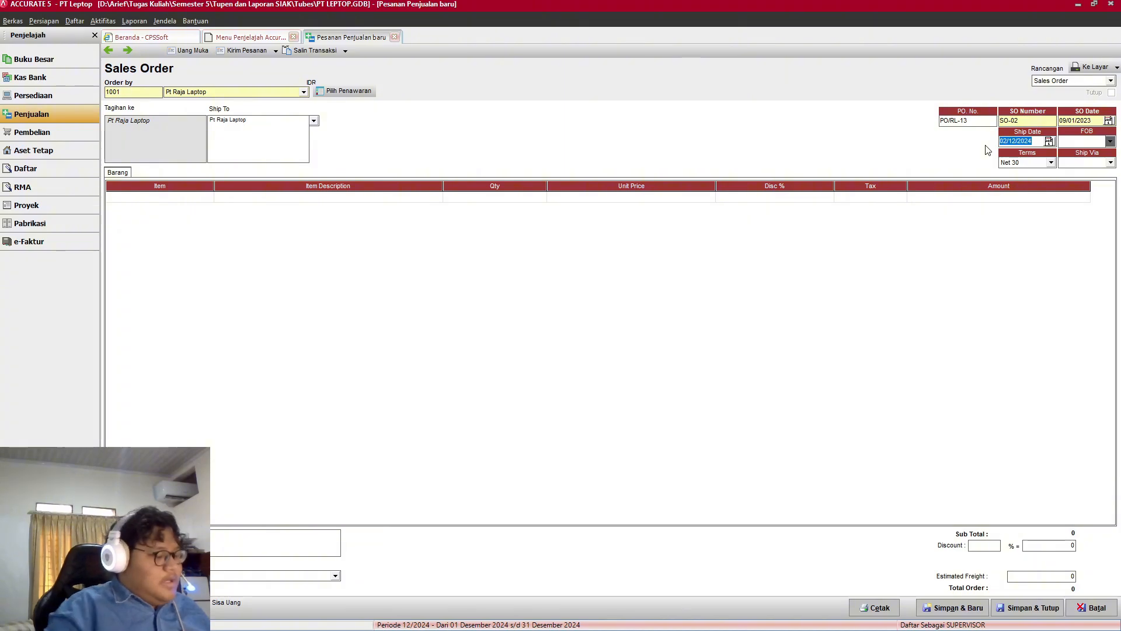
type("10021")
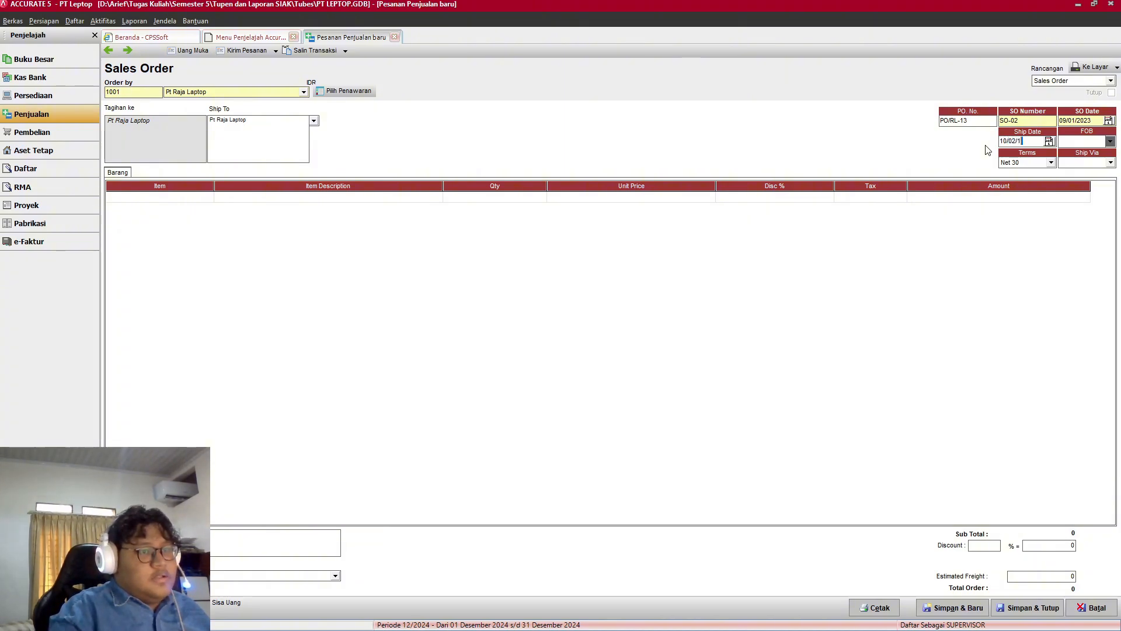
key("BackSpace")
key("BackSpace")
type("1/202")
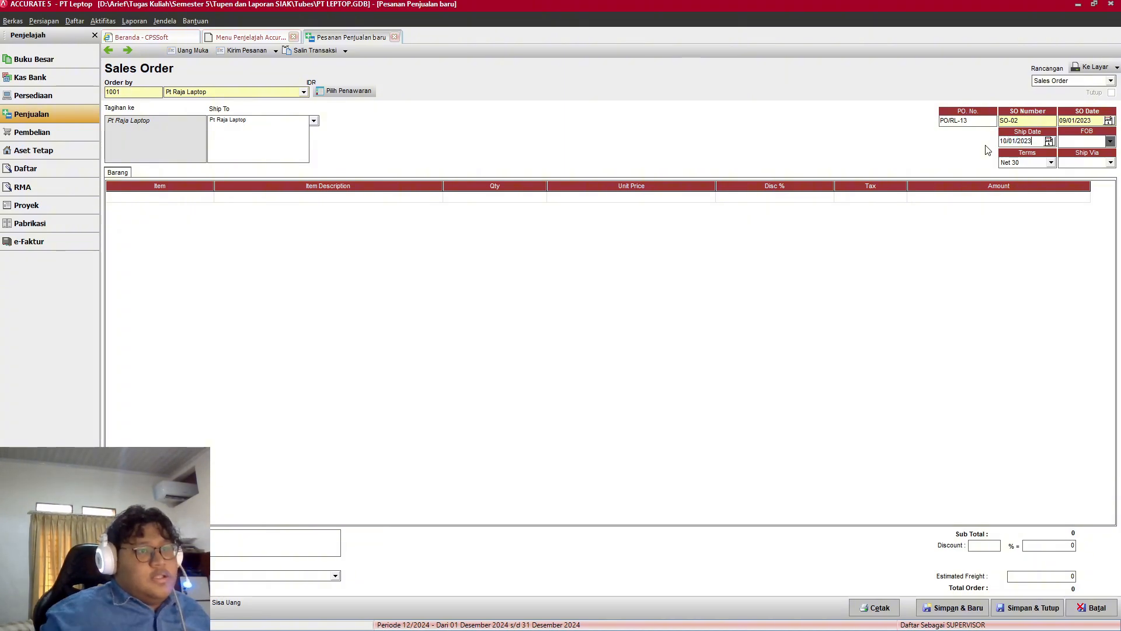
type("3")
Step: Open the item list for the first sales order line
left_click(203, 199)
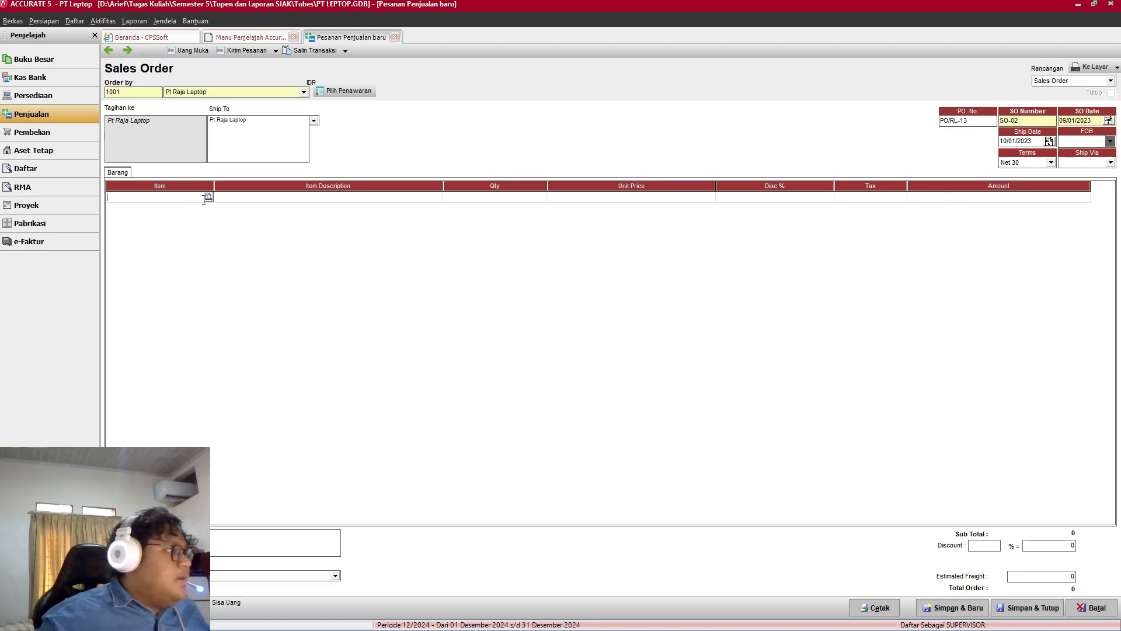
left_click(208, 197)
key("alt+Tab")
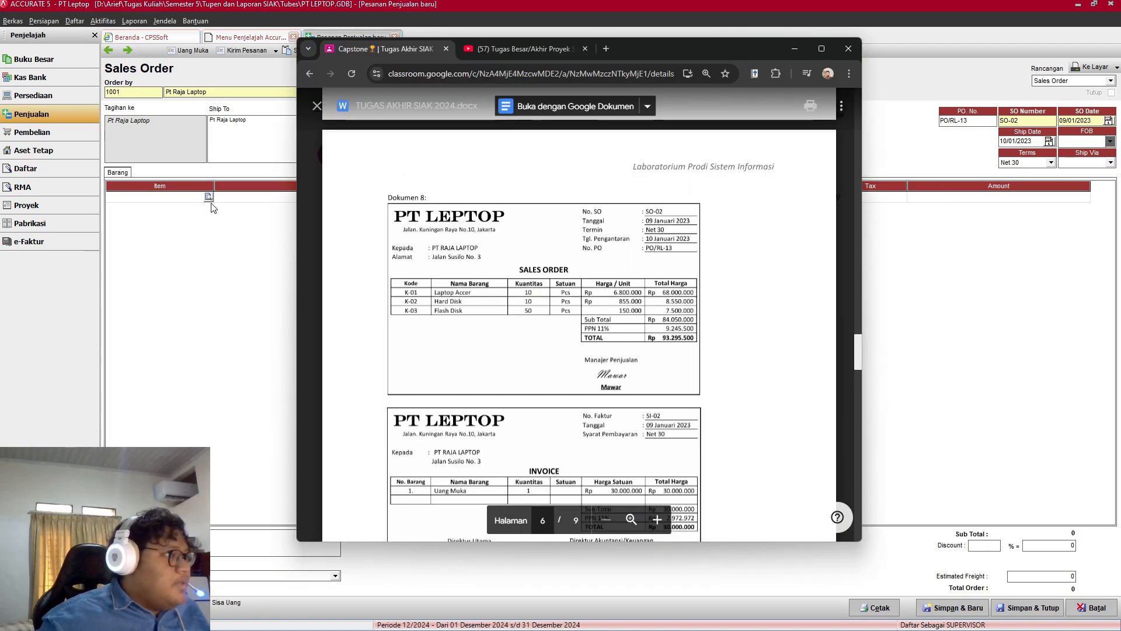
key("alt+Tab")
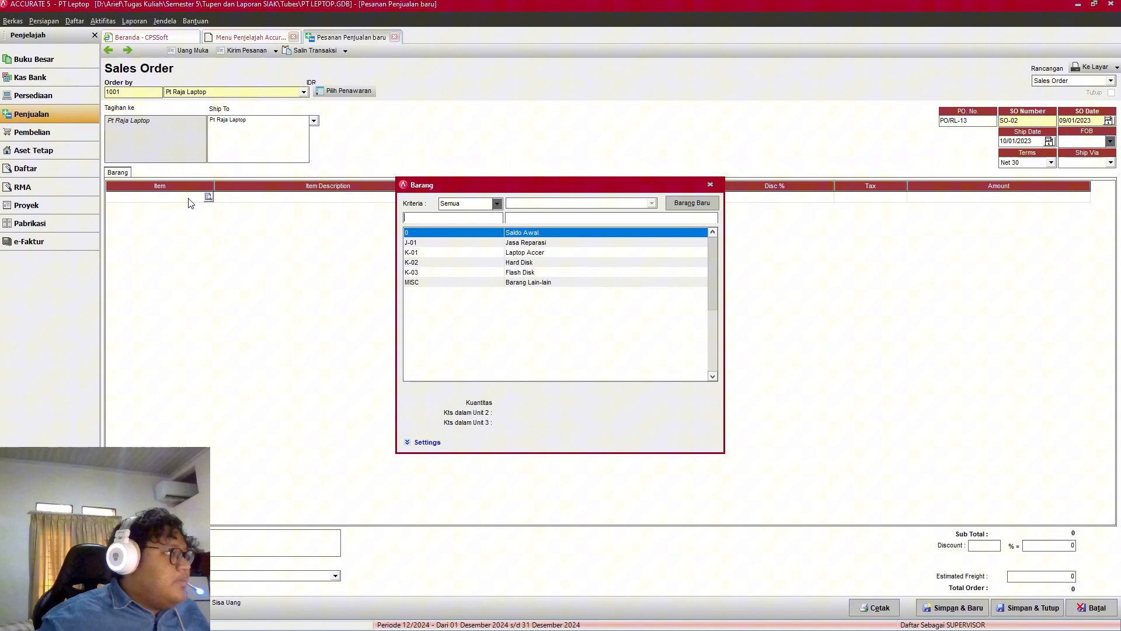
Step: Give the Laptop Accer line quantity 10 and tax code T
double_click(534, 253)
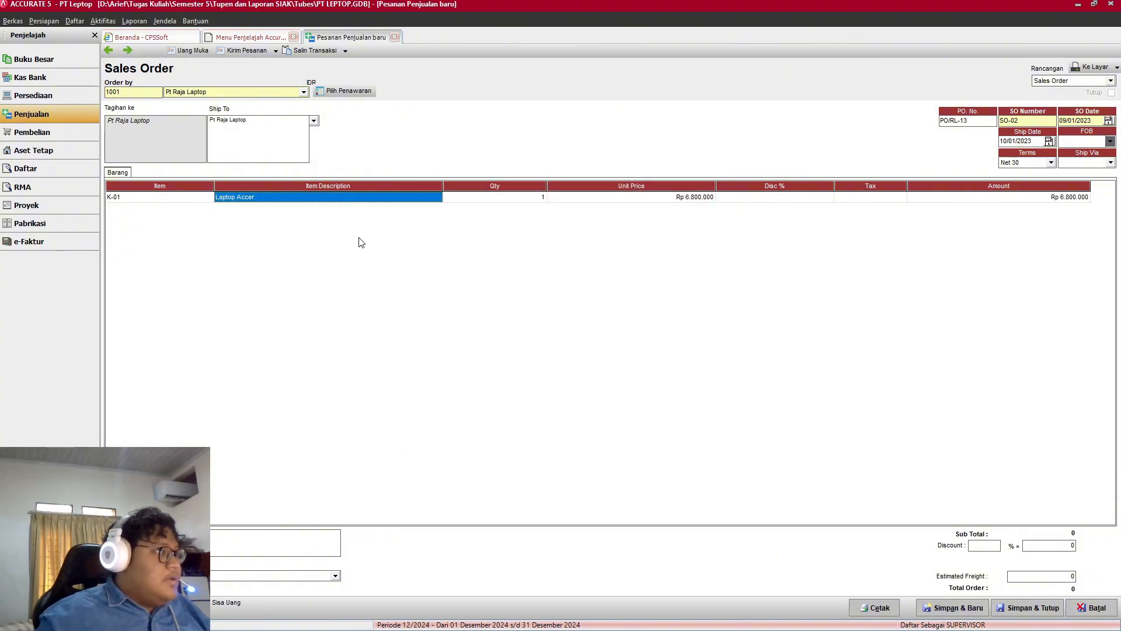
key("alt+Tab")
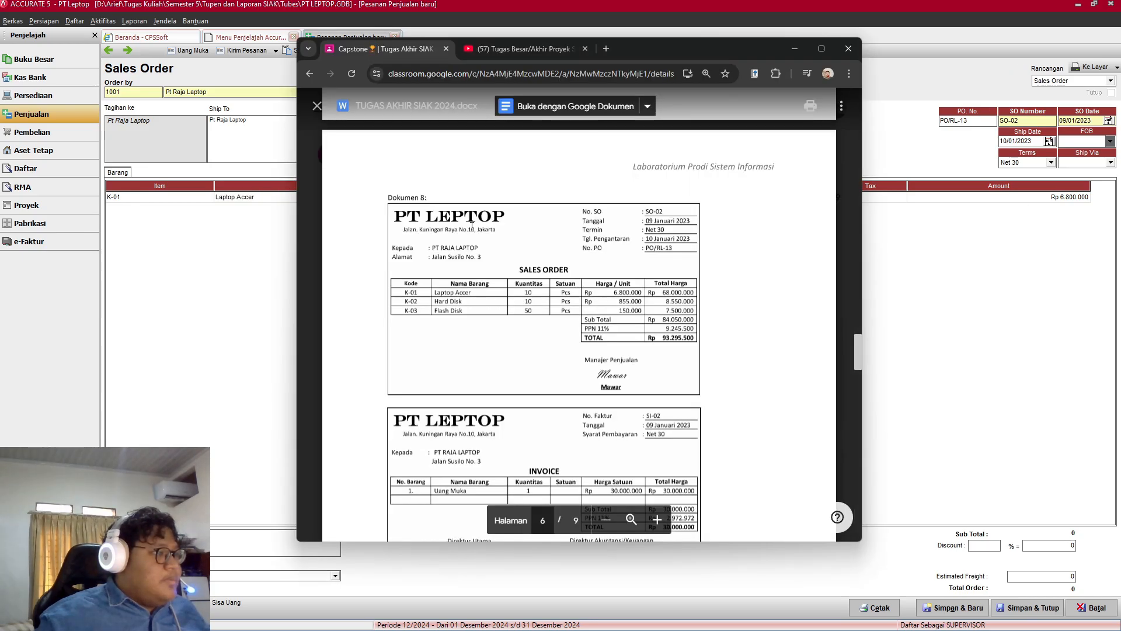
key("alt+Tab")
left_click(524, 197)
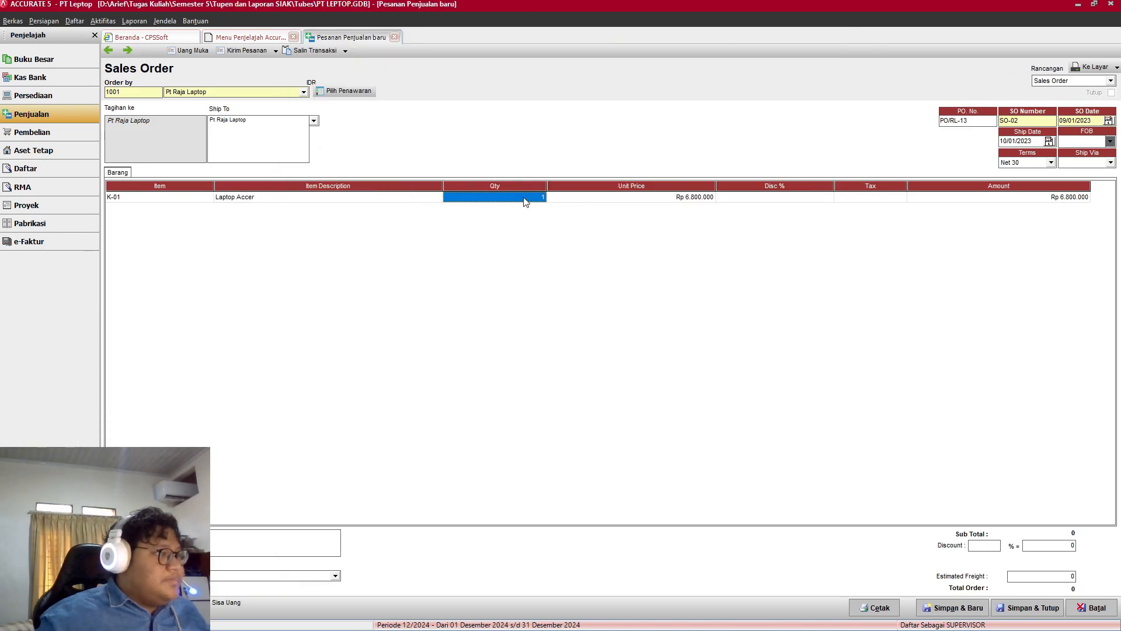
type("10")
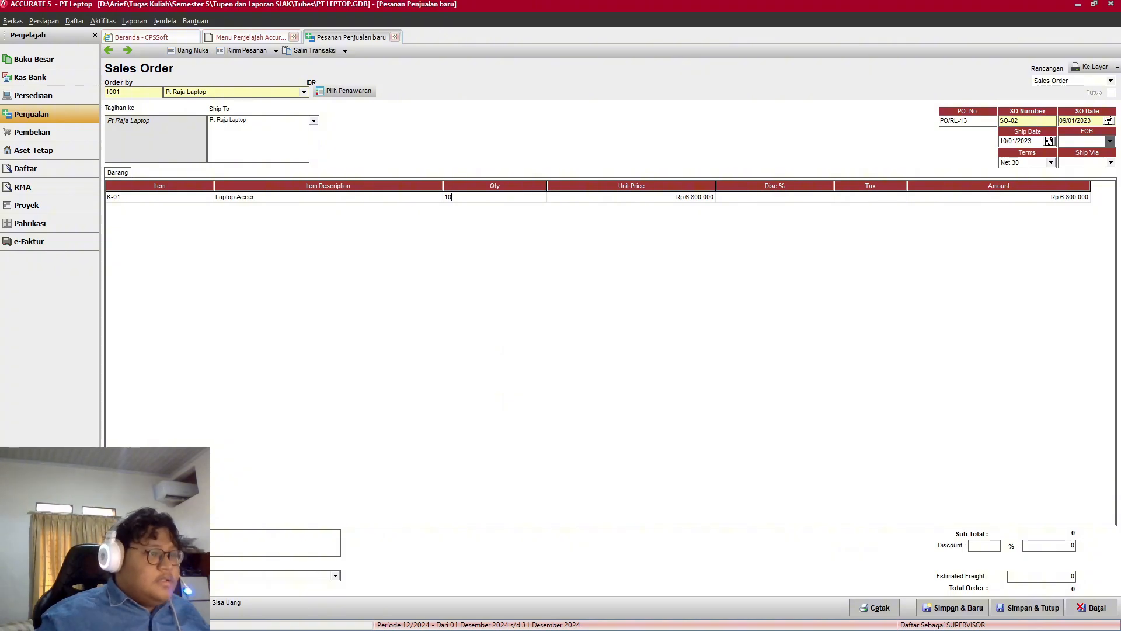
key("Tab")
key("Tab")
key("Tab")
type("T")
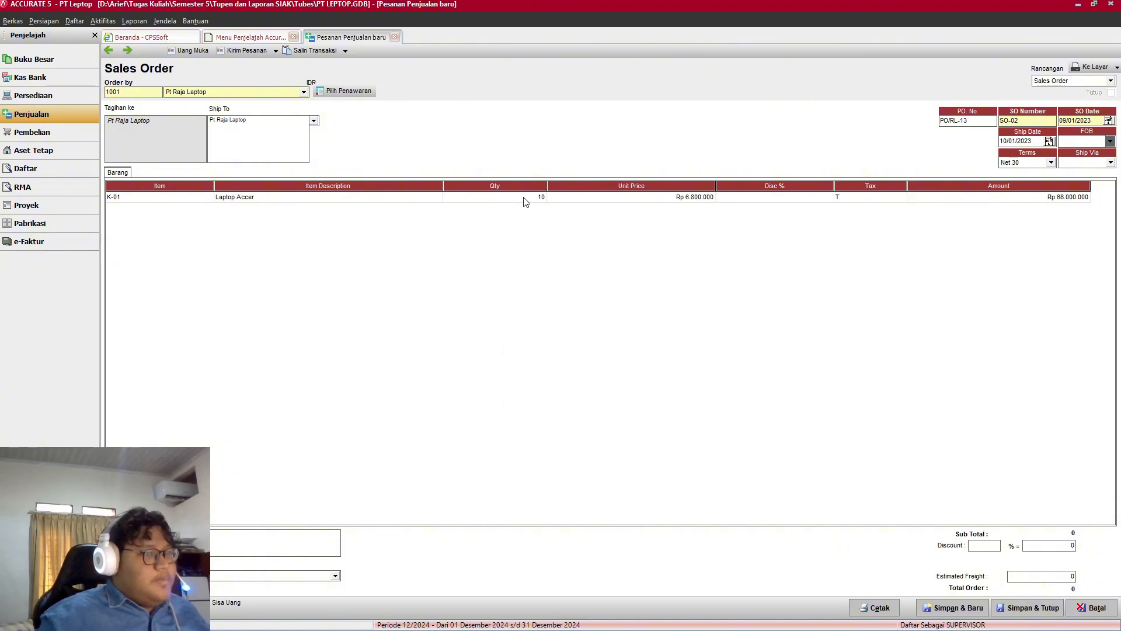
key("alt+Tab")
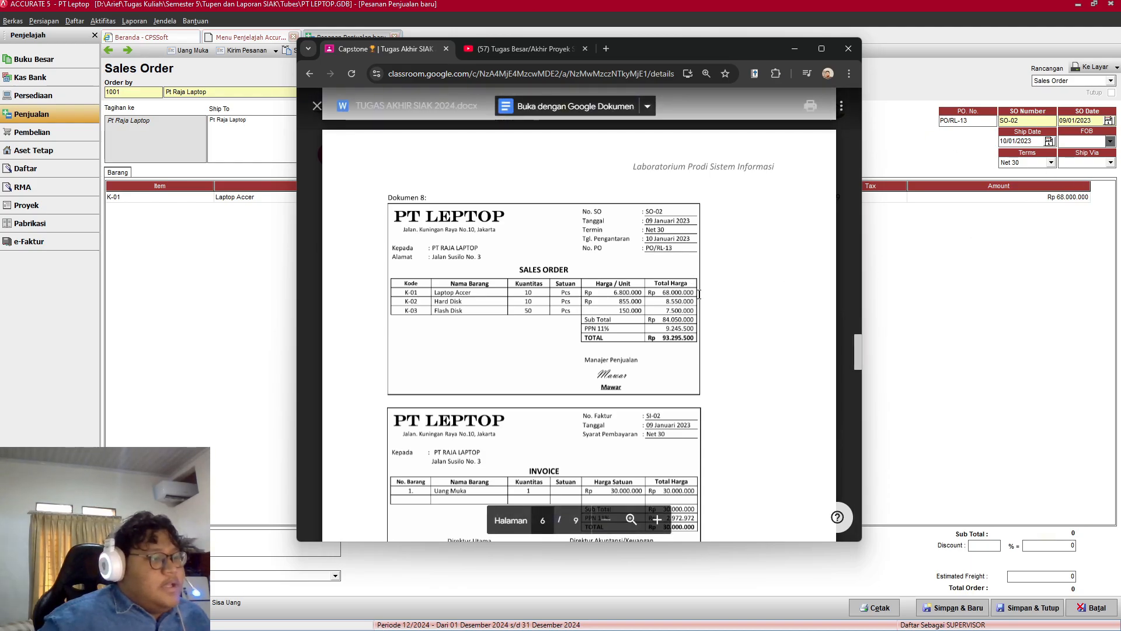
left_click(790, 47)
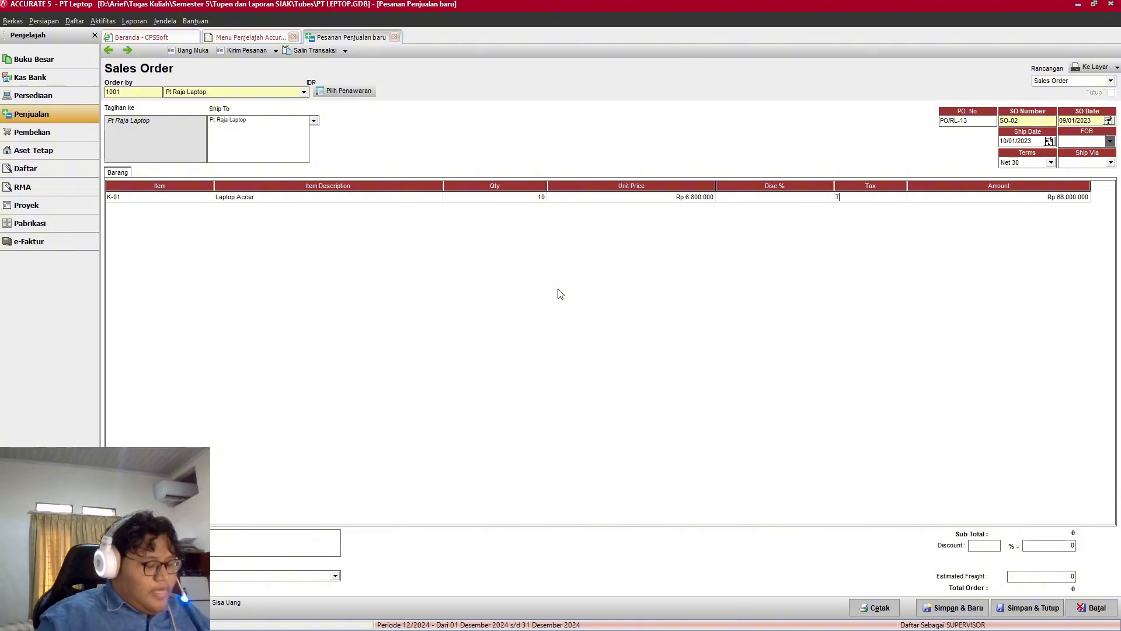
Step: Add a Hard Disk (K-02) line with quantity 10 and tax T, then insert a third row
right_click(486, 279)
left_click(501, 285)
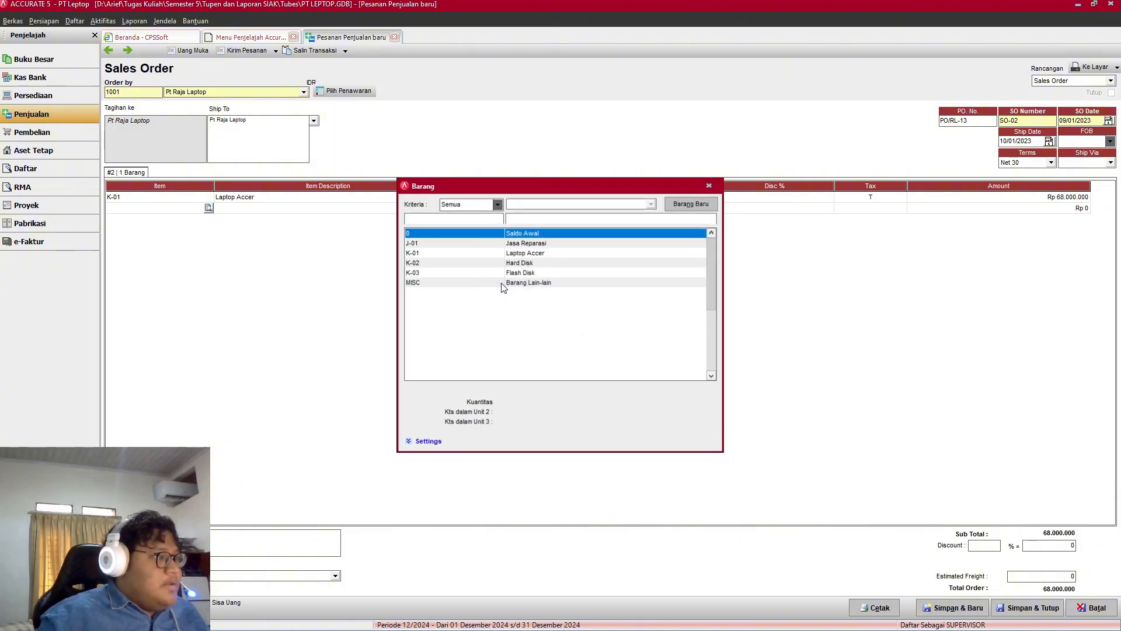
double_click(518, 262)
key("alt+Tab")
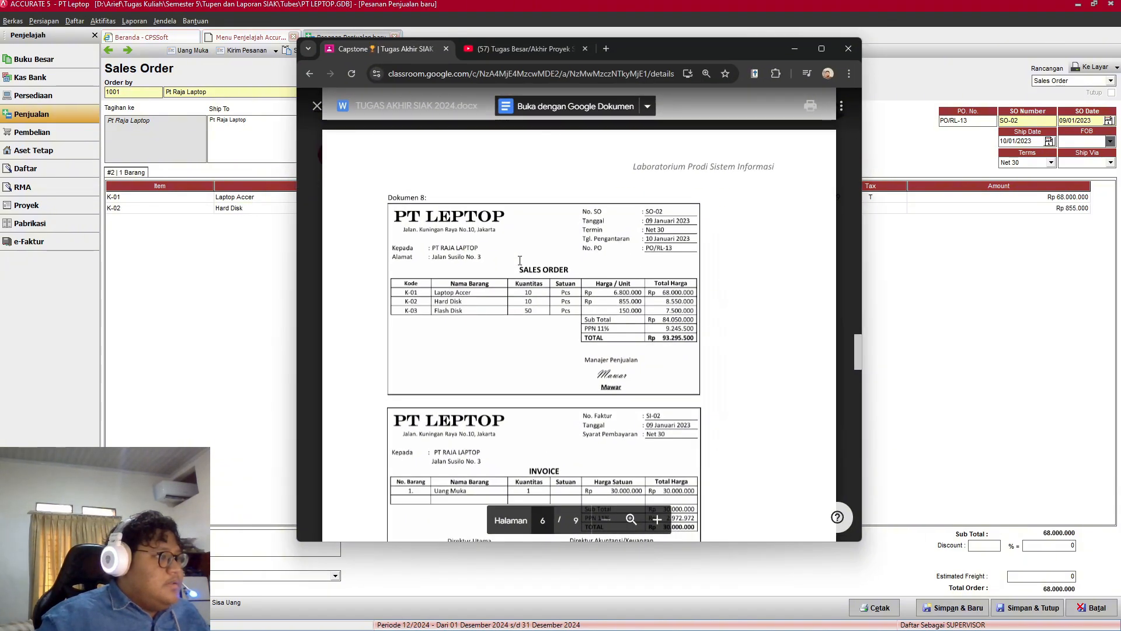
key("alt+Tab")
key("alt+Tab")
key("alt+Tab")
left_click(517, 208)
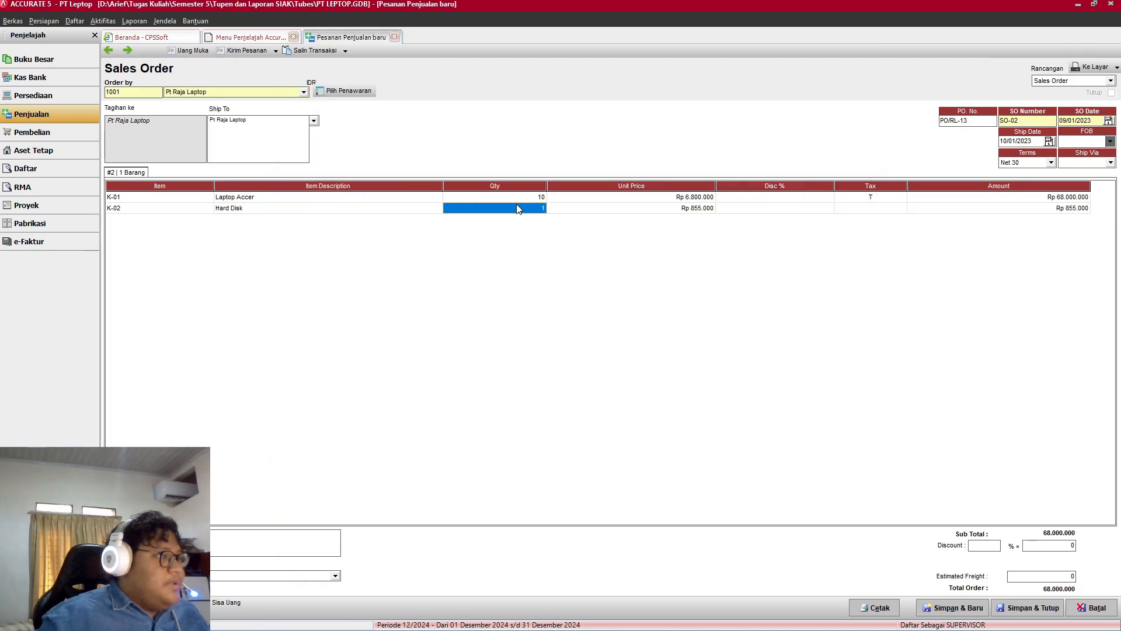
type("10")
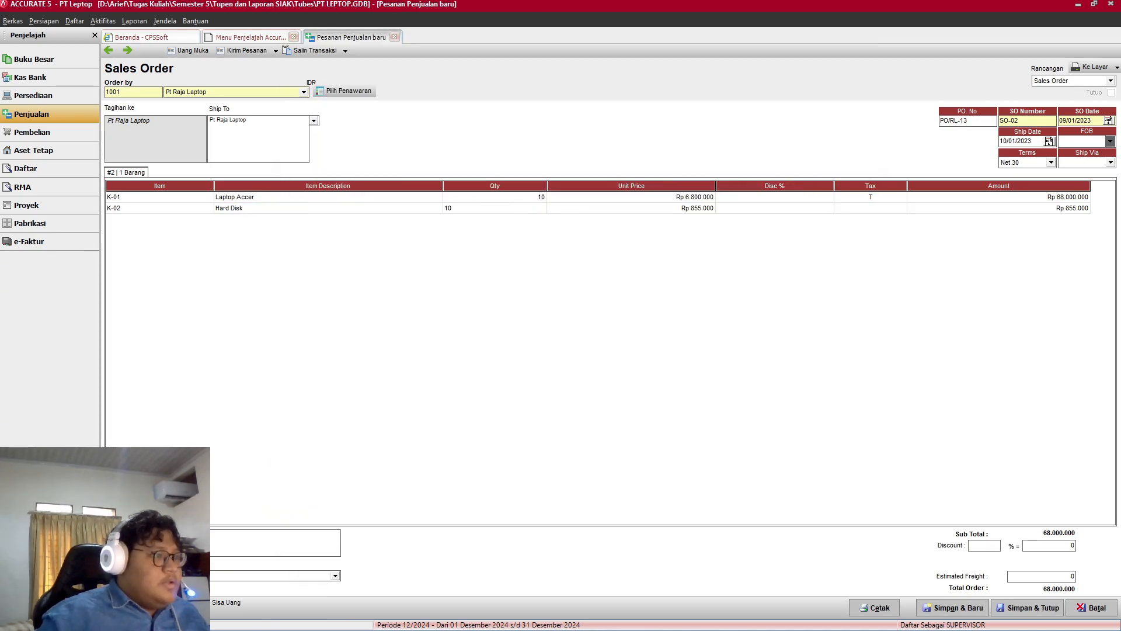
key("Tab")
key("Tab")
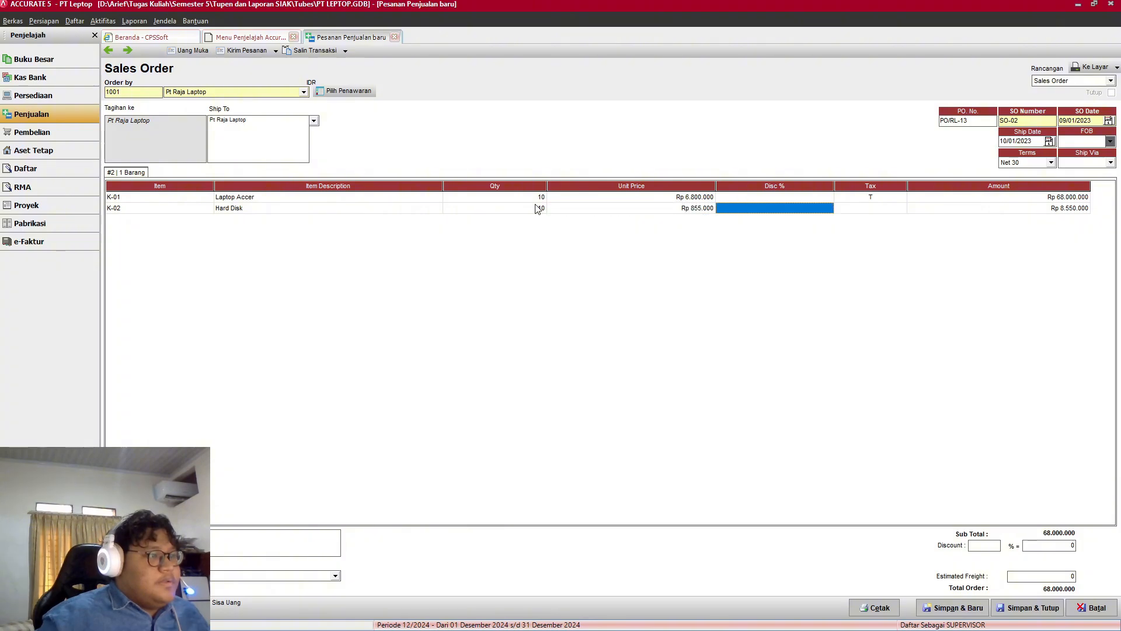
key("alt+Tab")
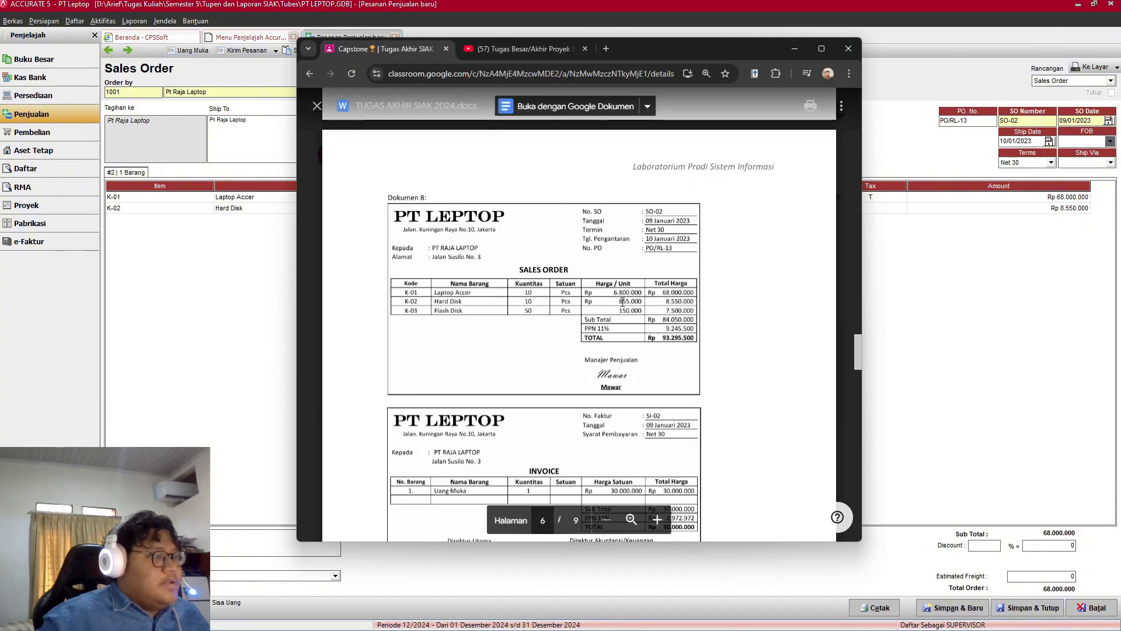
key("alt+Tab")
left_click(868, 213)
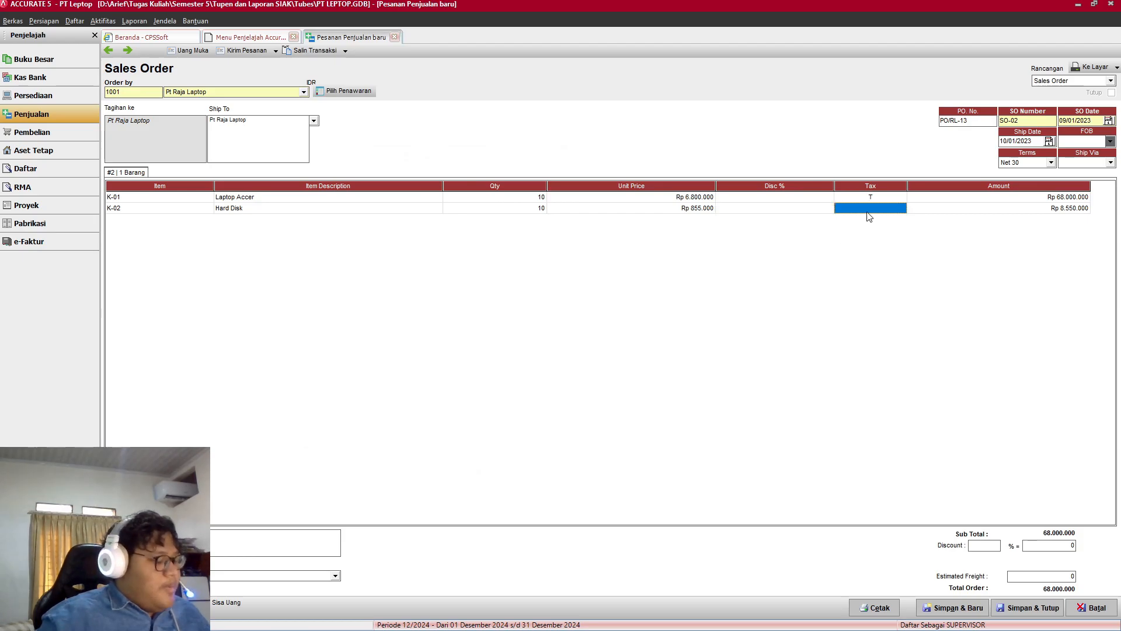
type("T")
right_click(791, 277)
left_click(807, 283)
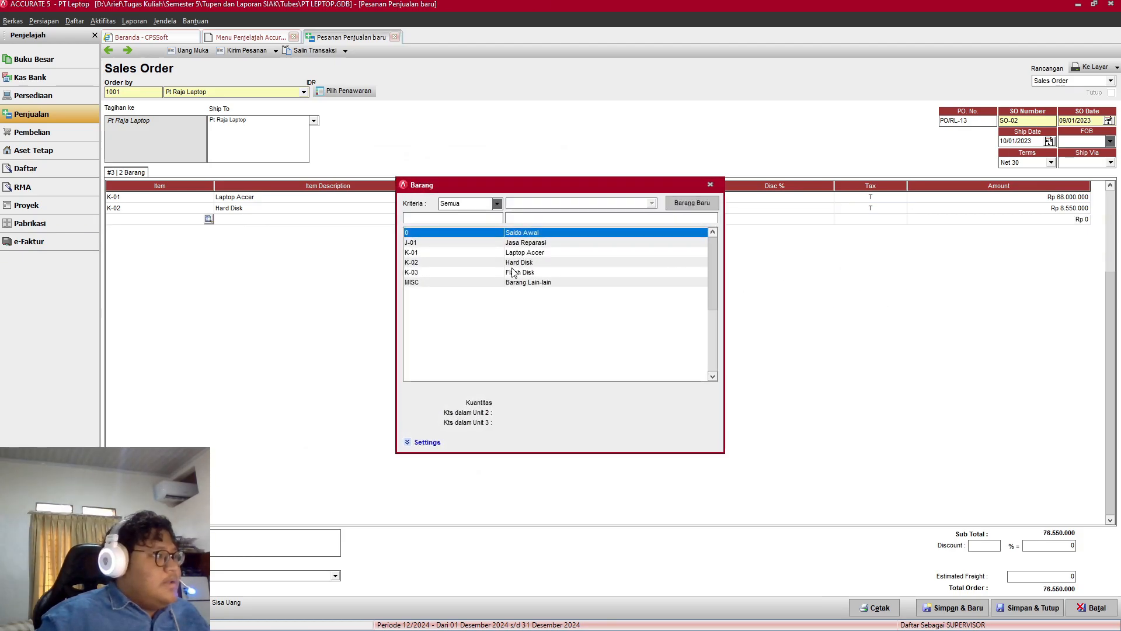
Step: Put Flash Disk (K-03) on the third line with quantity 50
double_click(508, 270)
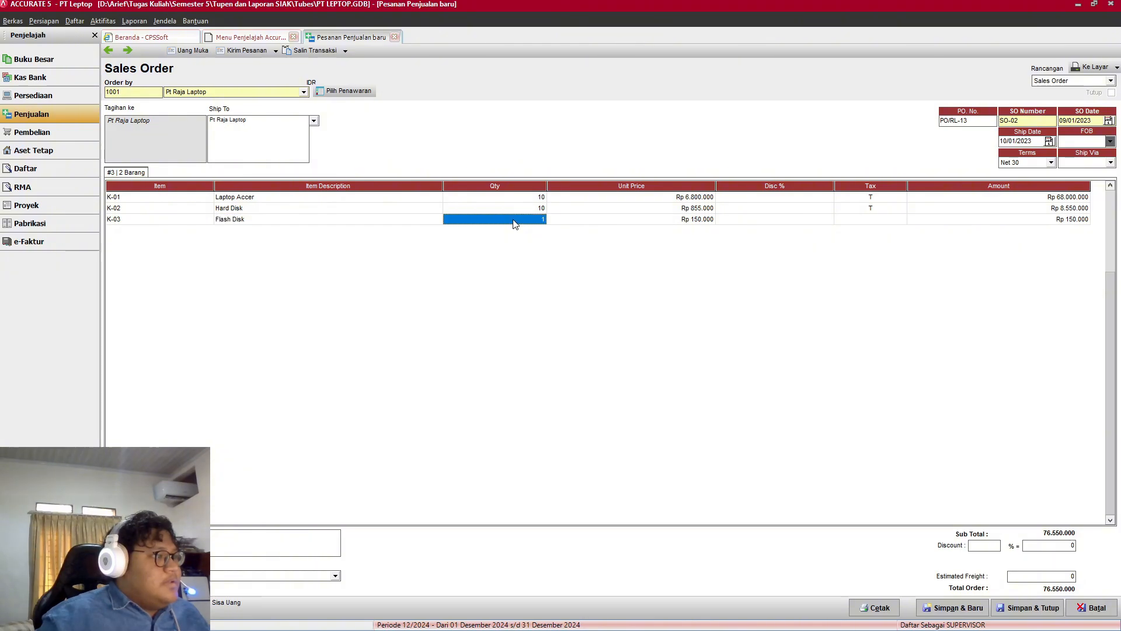
key("alt+Tab")
key("alt+Tab")
left_click(529, 216)
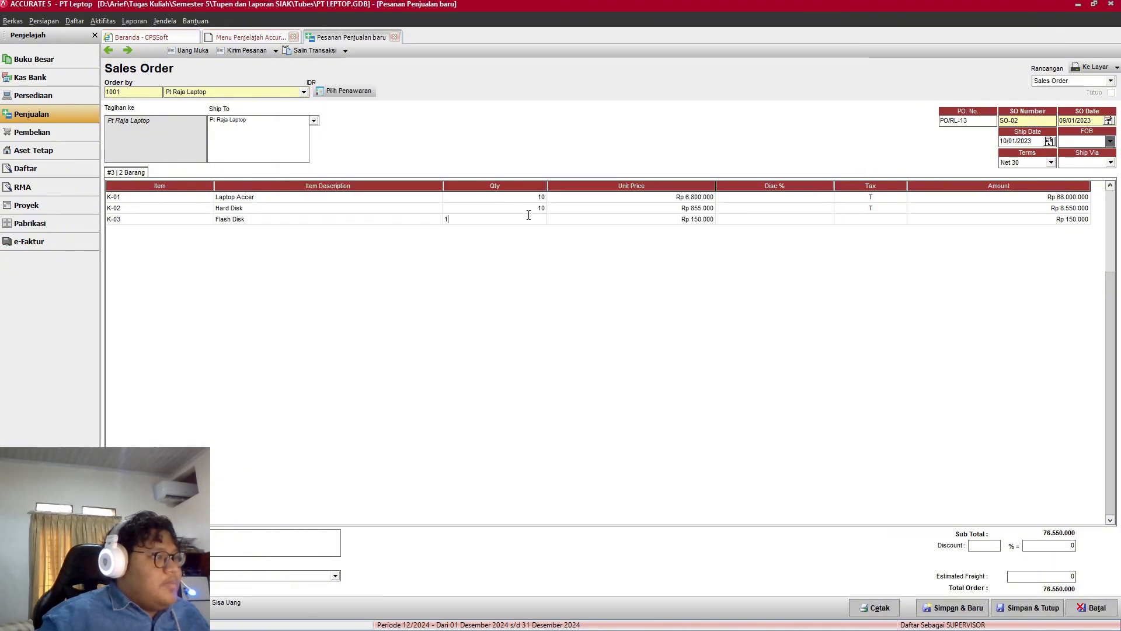
key("BackSpace")
type("50")
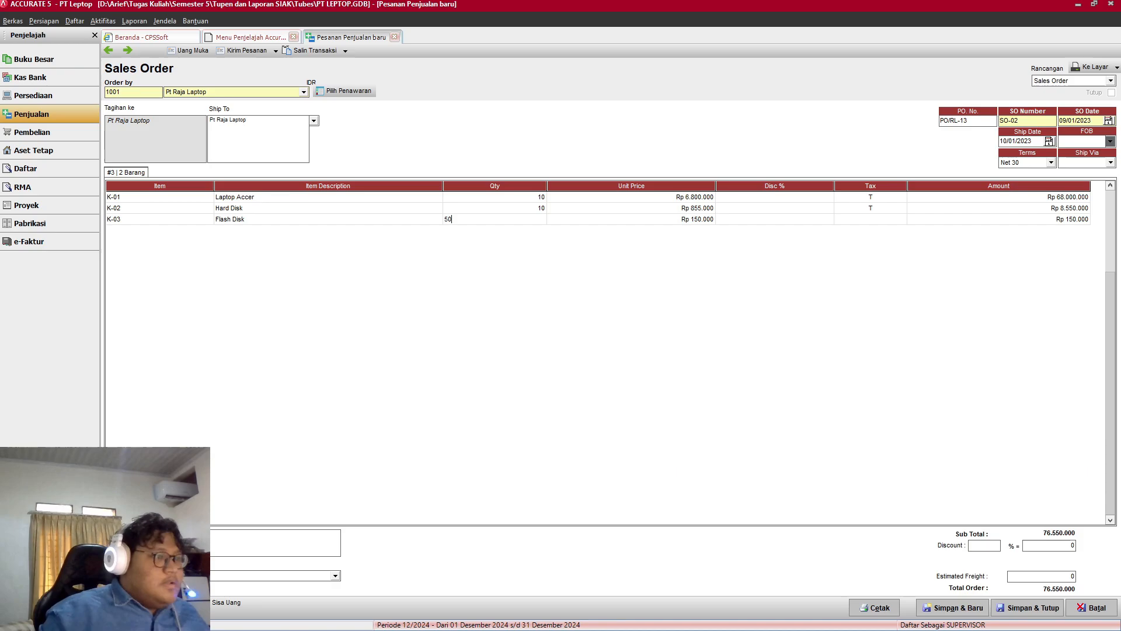
key("Tab")
Step: Give the Flash Disk line tax code T and save and close order SO-02
key("alt+Tab")
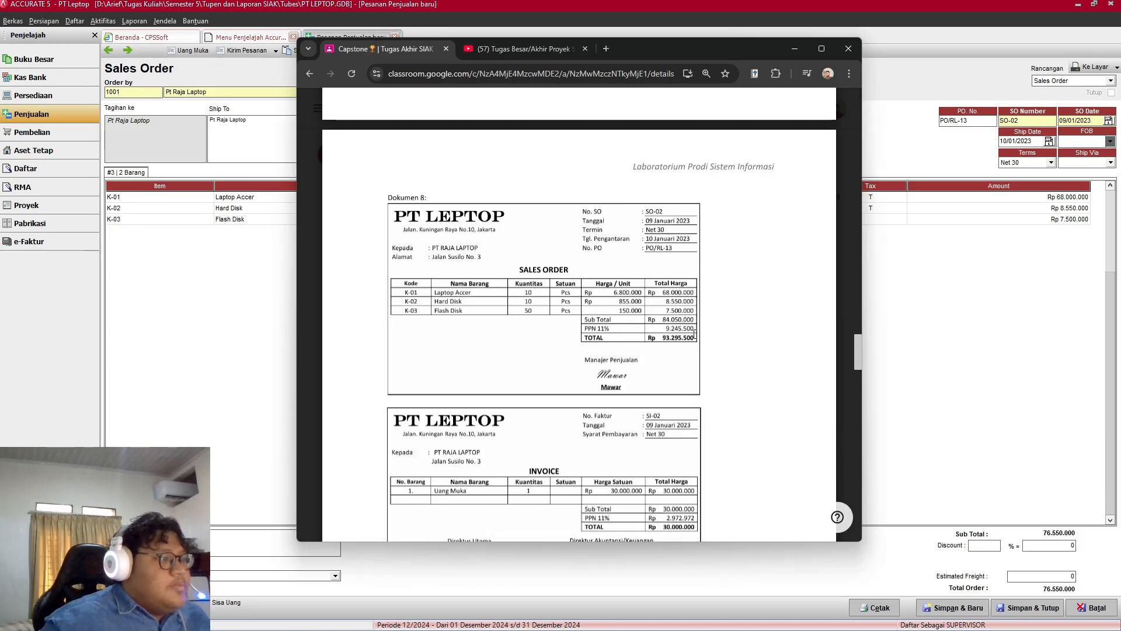
key("alt+Tab")
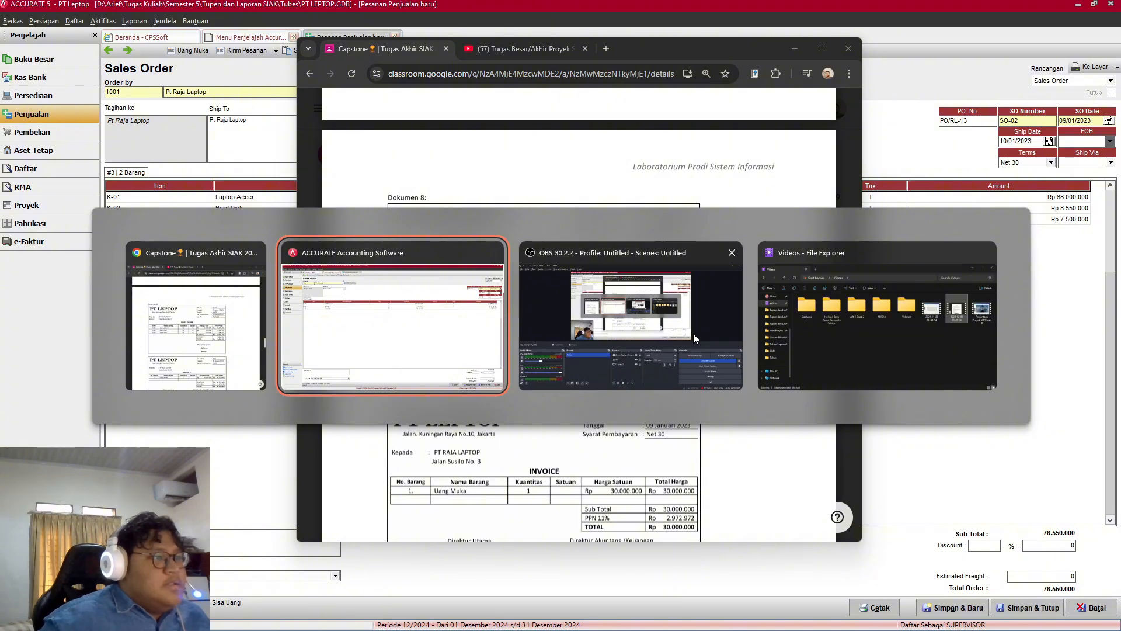
key("Tab")
key("Tab")
type("T")
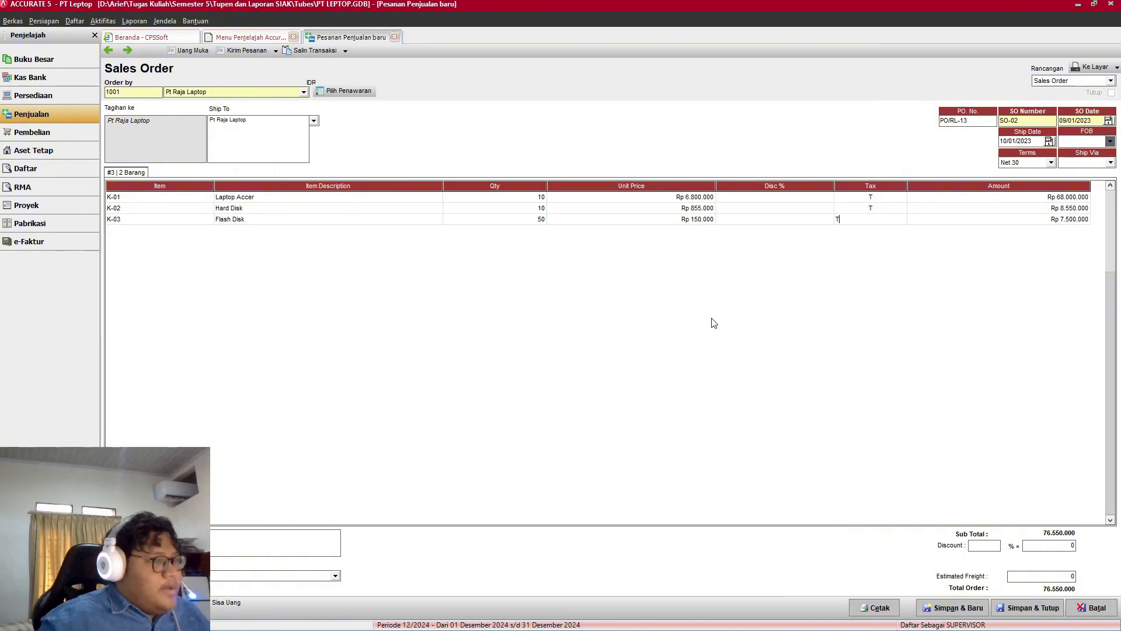
key("alt+Tab")
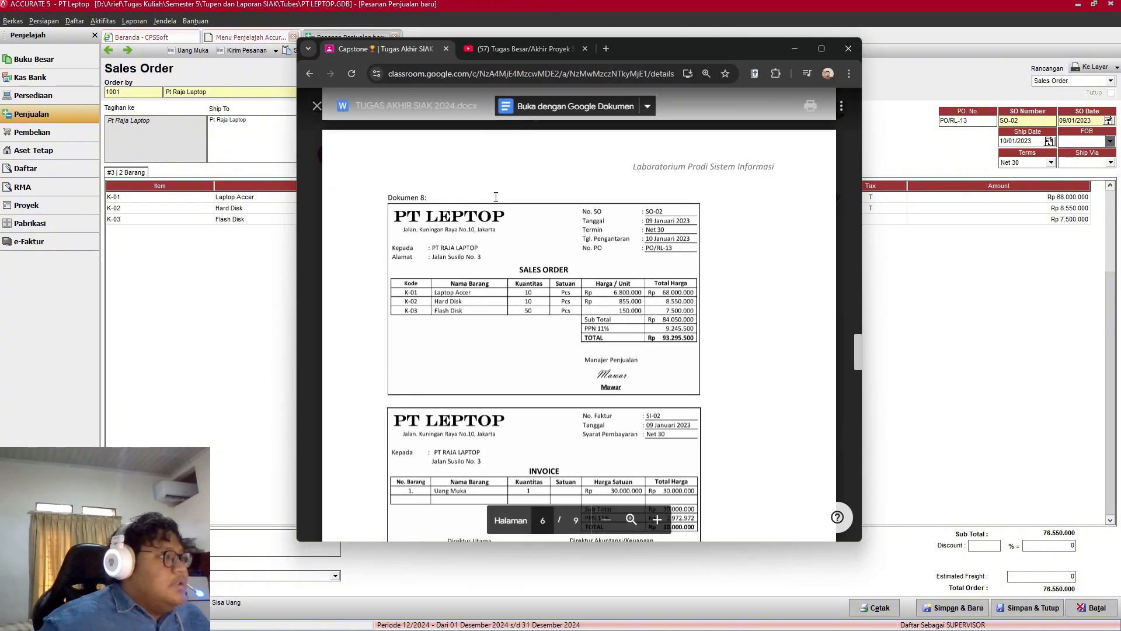
key("alt+Tab")
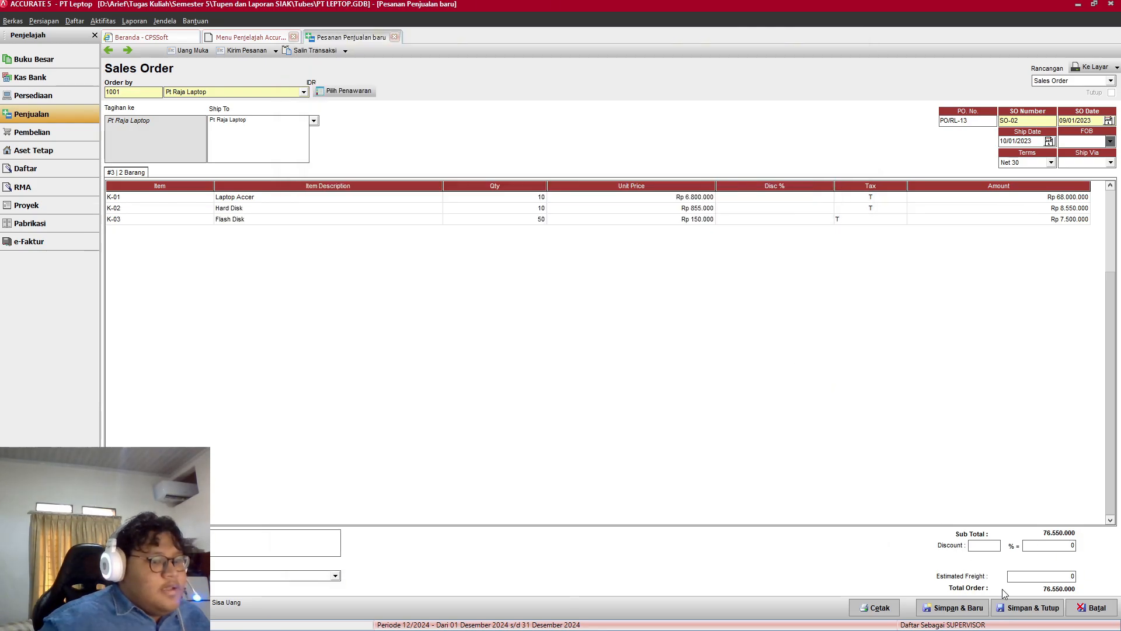
left_click(1025, 608)
Step: Start a new sales invoice with Pt Raja Laptop as the customer
key("alt+Tab")
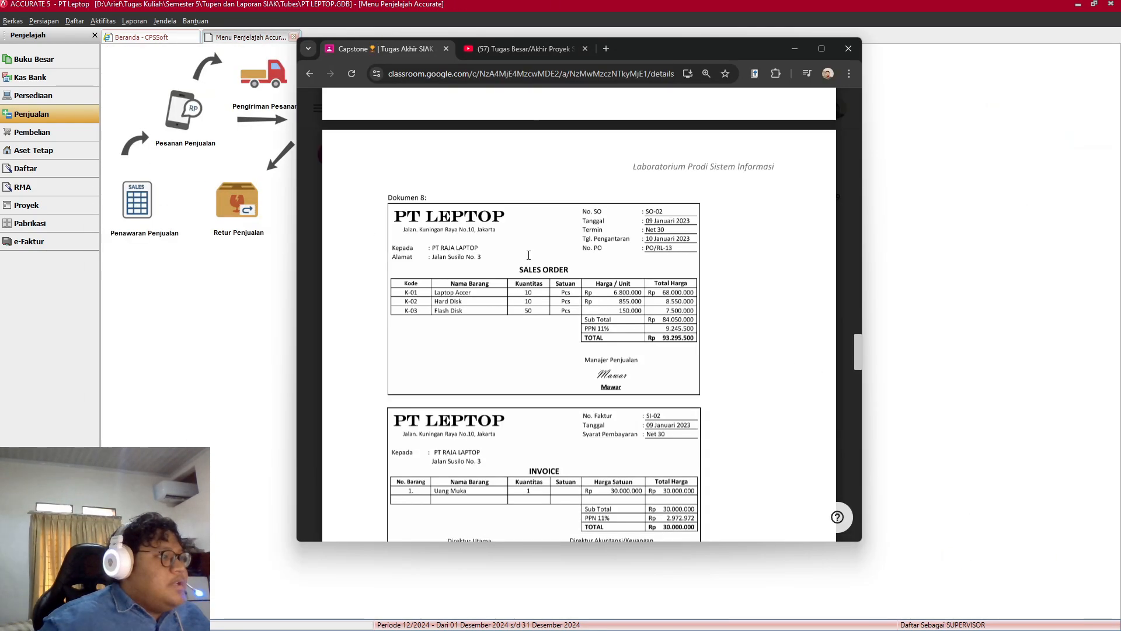
scroll(529, 256, "down", 3)
key("alt+Tab")
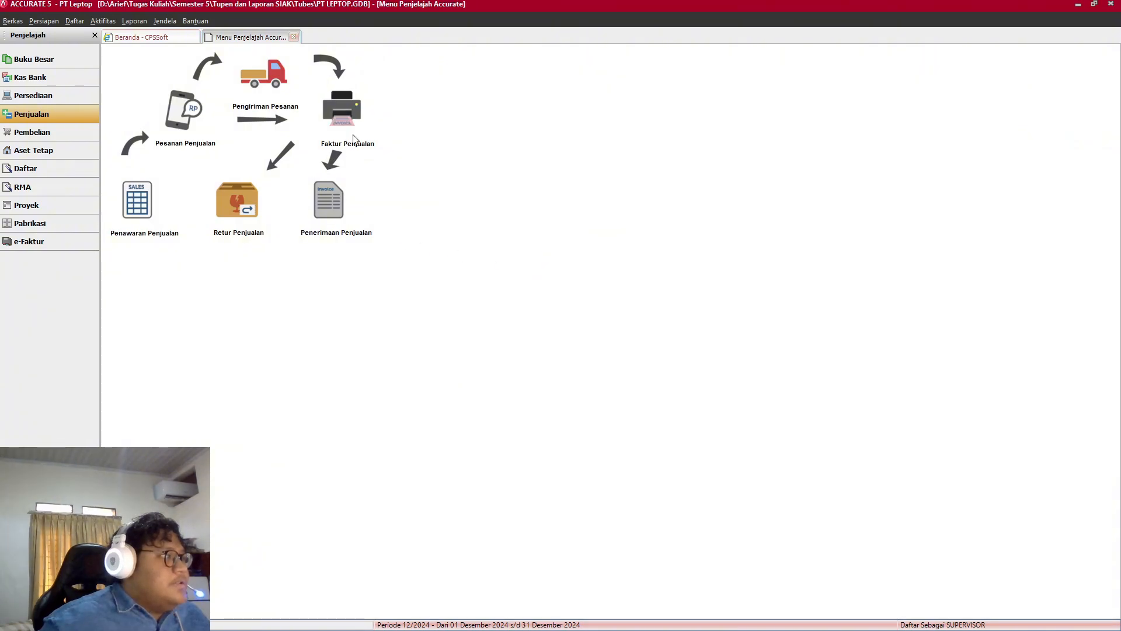
left_click(351, 114)
left_click(302, 86)
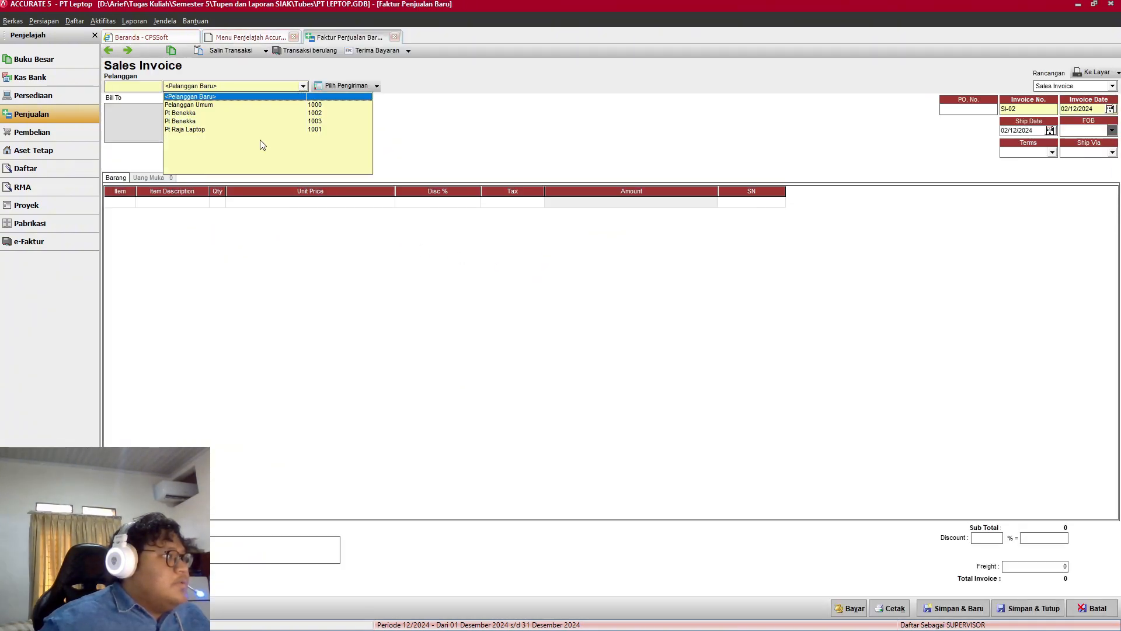
left_click(228, 129)
Step: Change the invoice payment terms from C.O.D to Net 30
key("alt+Tab")
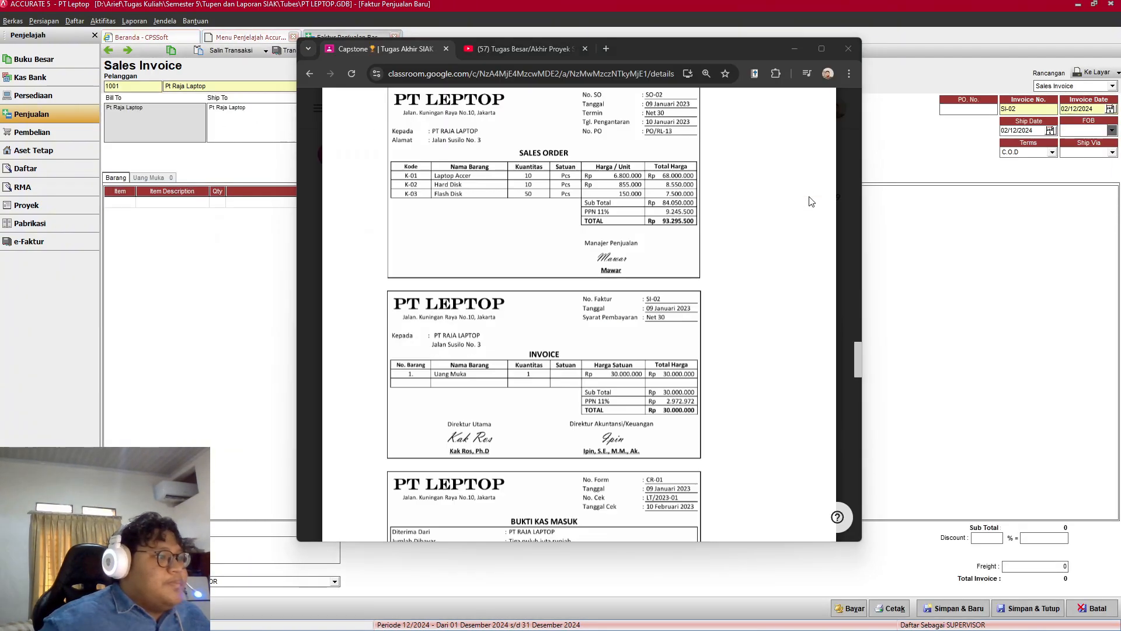
scroll(678, 280, "down", 2)
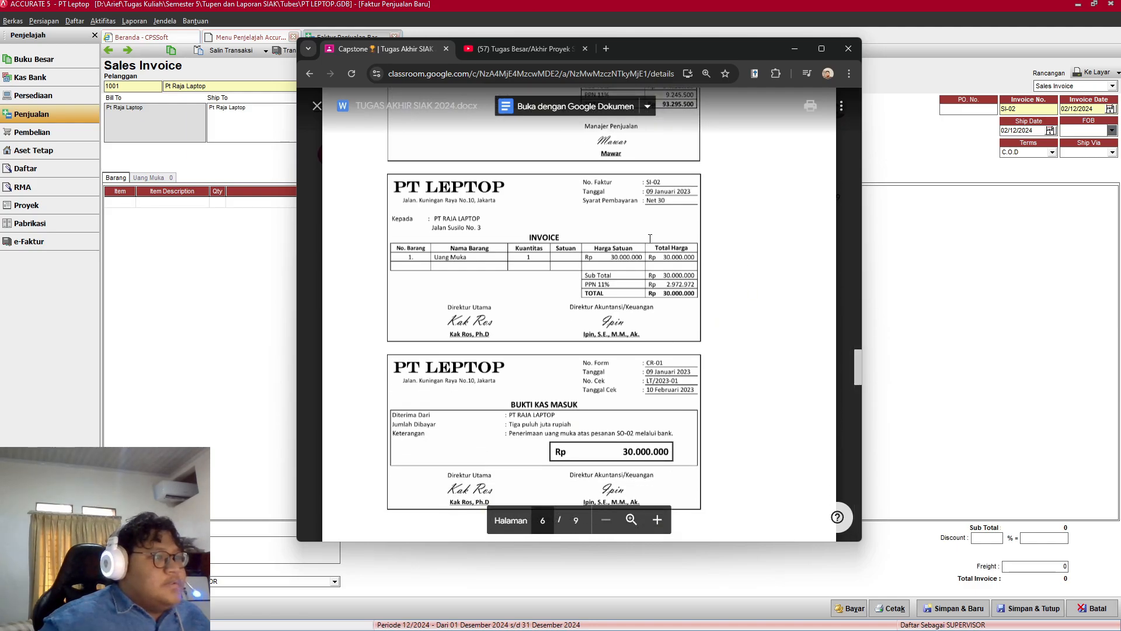
scroll(648, 232, "up", 1)
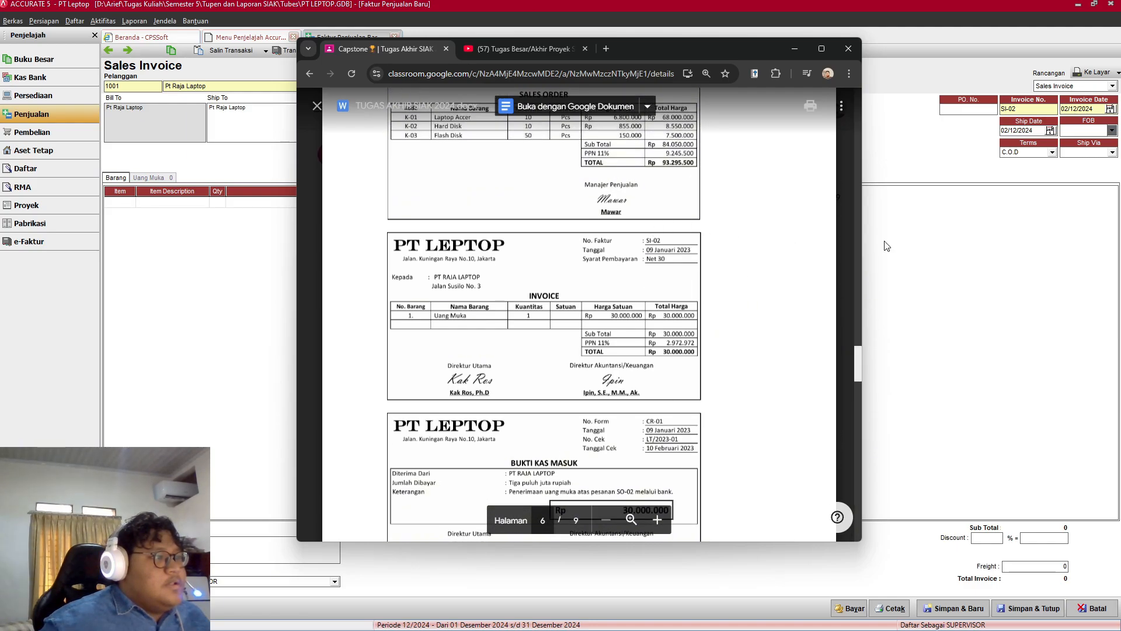
left_click(1038, 109)
key("alt+Tab")
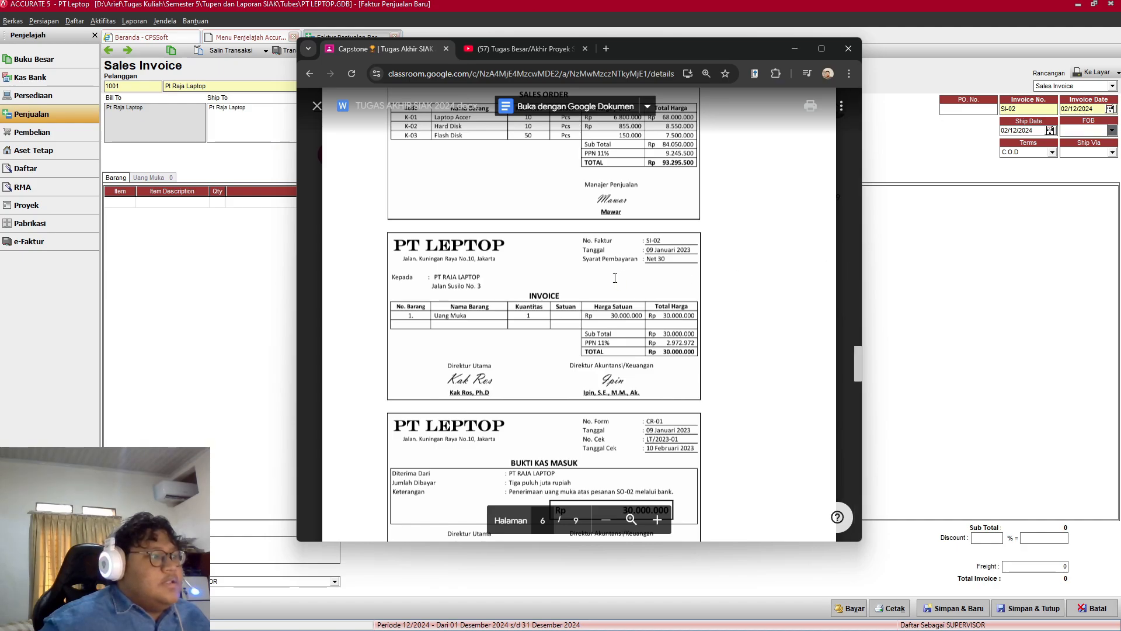
left_click(1053, 152)
left_click(1019, 178)
Step: Set the invoice date to 09/01/2023 and the ship date to 10/01/2023
left_click(1059, 108)
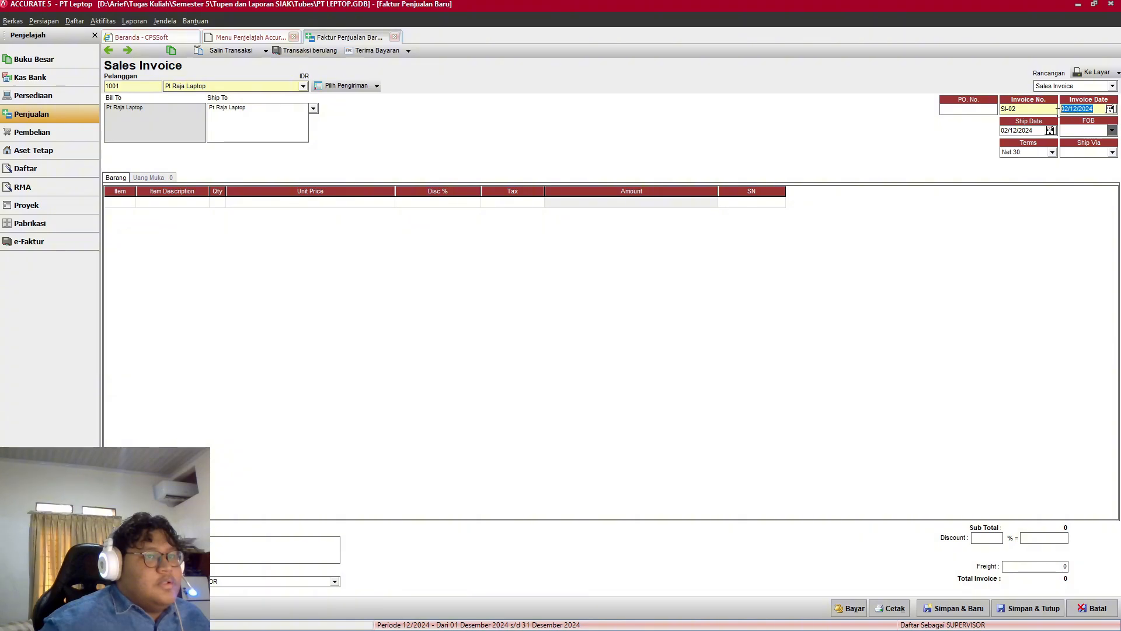
type("09/")
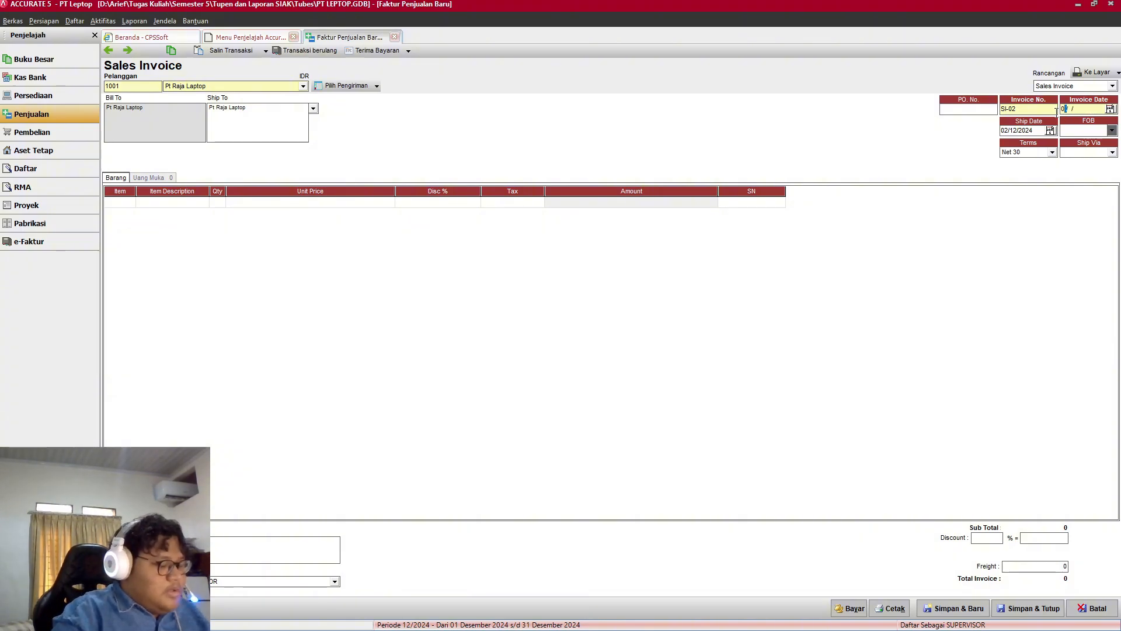
type("01/2023")
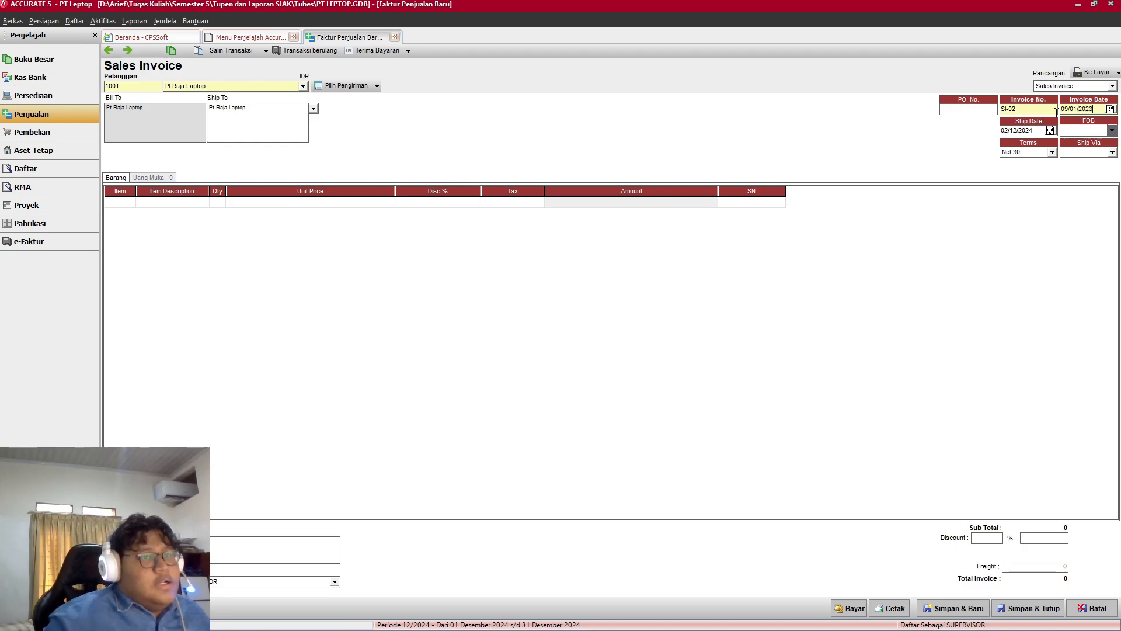
left_click_drag(1040, 130, 995, 132)
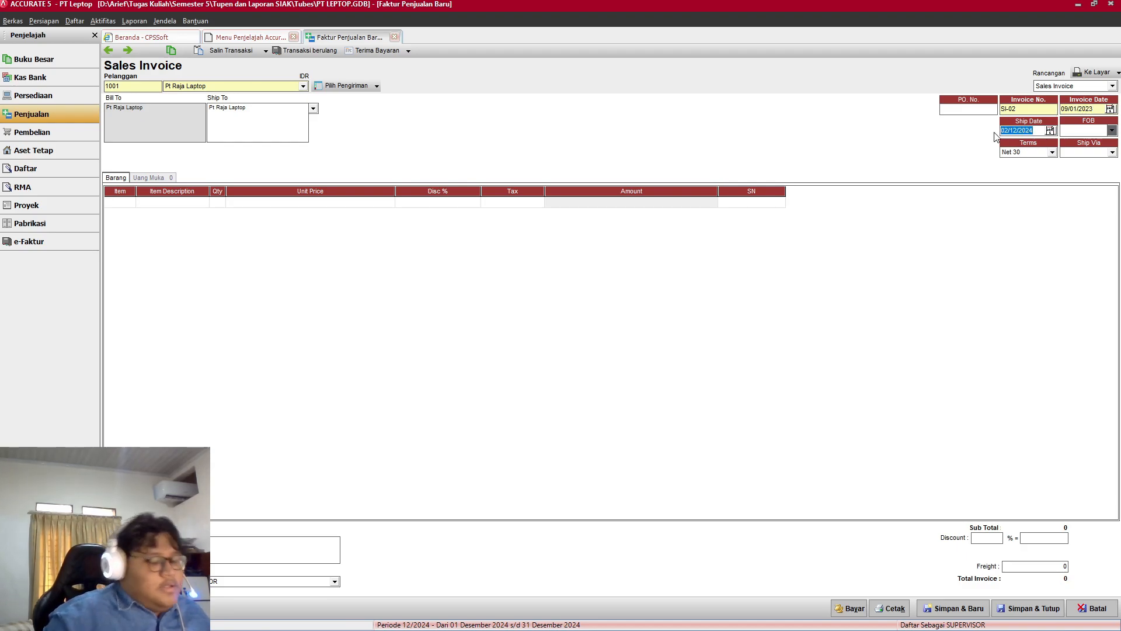
type("02")
key("BackSpace")
key("BackSpace")
type("10/0")
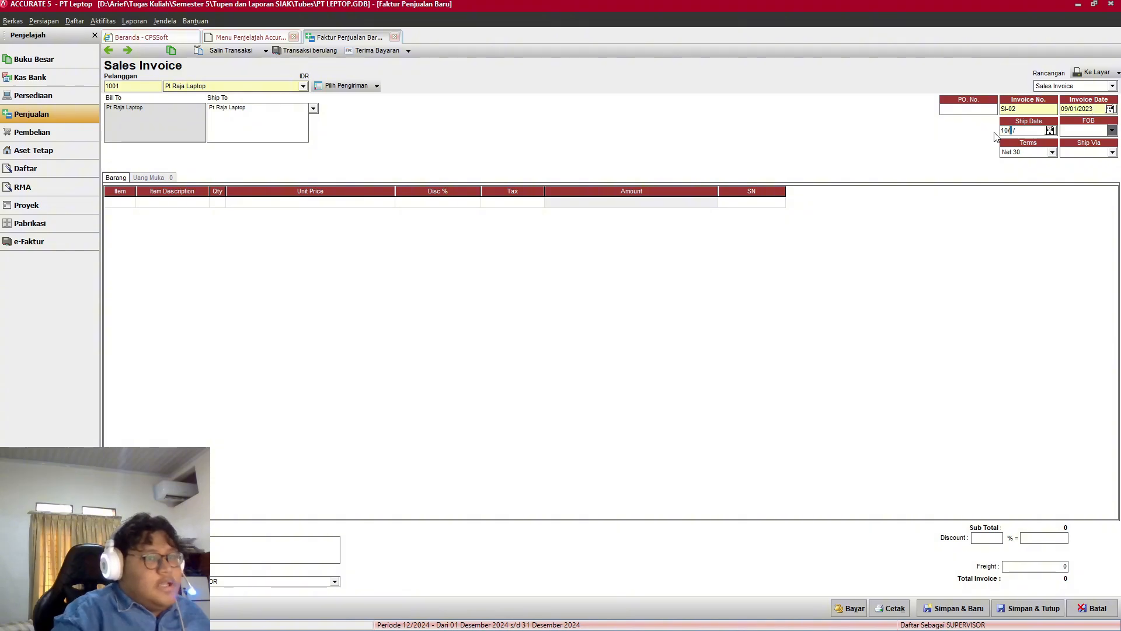
type("1/2023")
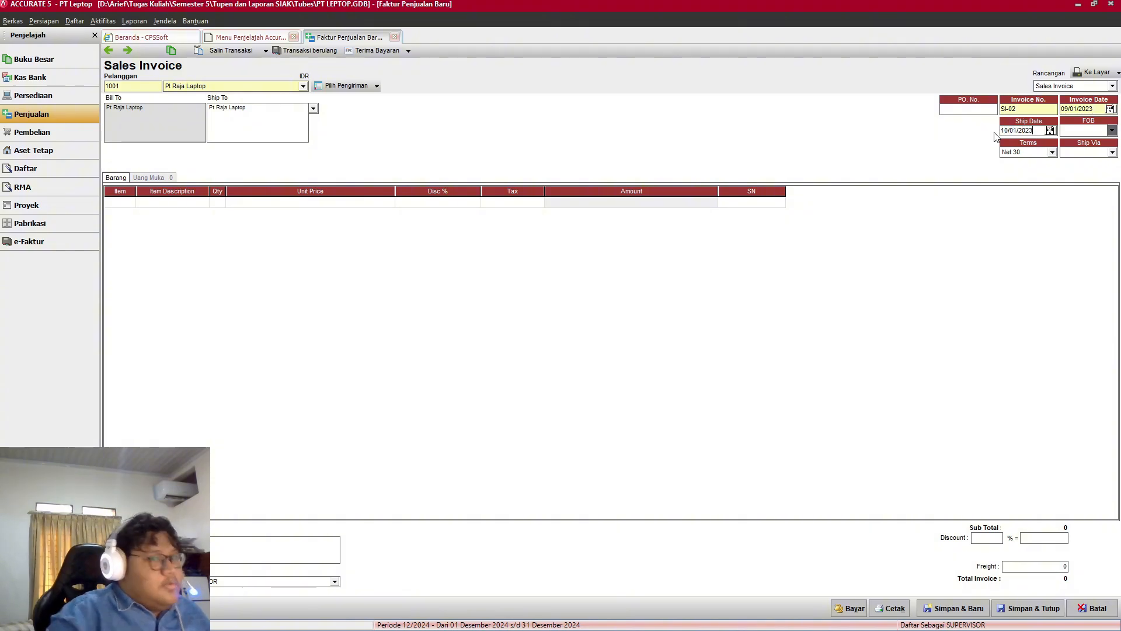
Step: Enter PO number PO/RL-13 on the invoice, checking it against the reference document
key("alt+Tab")
scroll(661, 298, "up", 3)
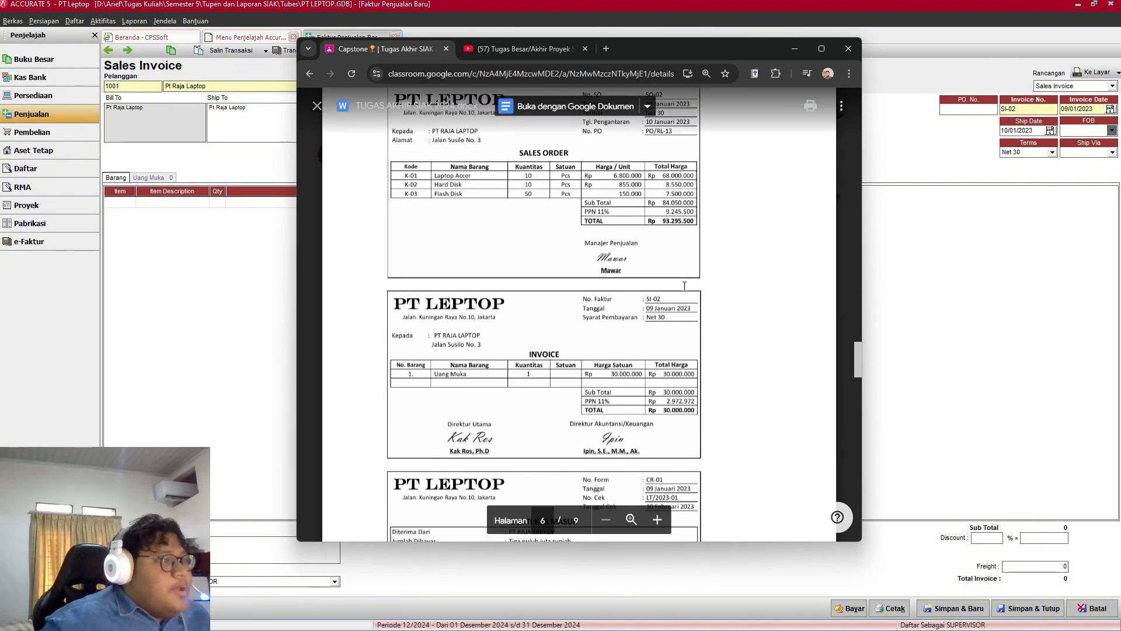
scroll(662, 298, "up", 2)
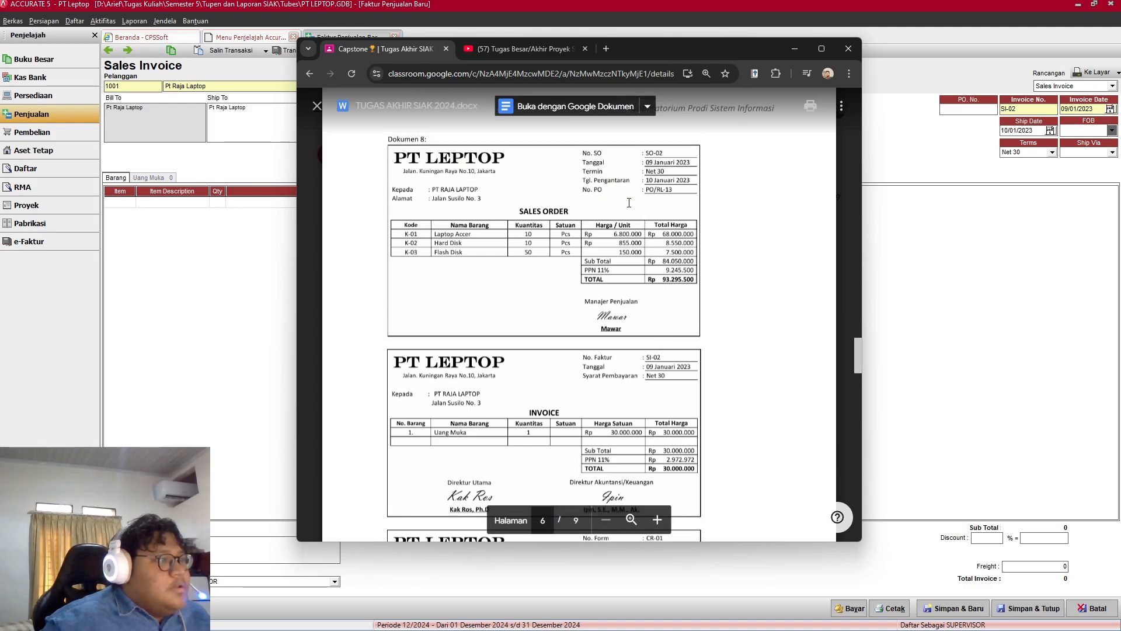
left_click(953, 109)
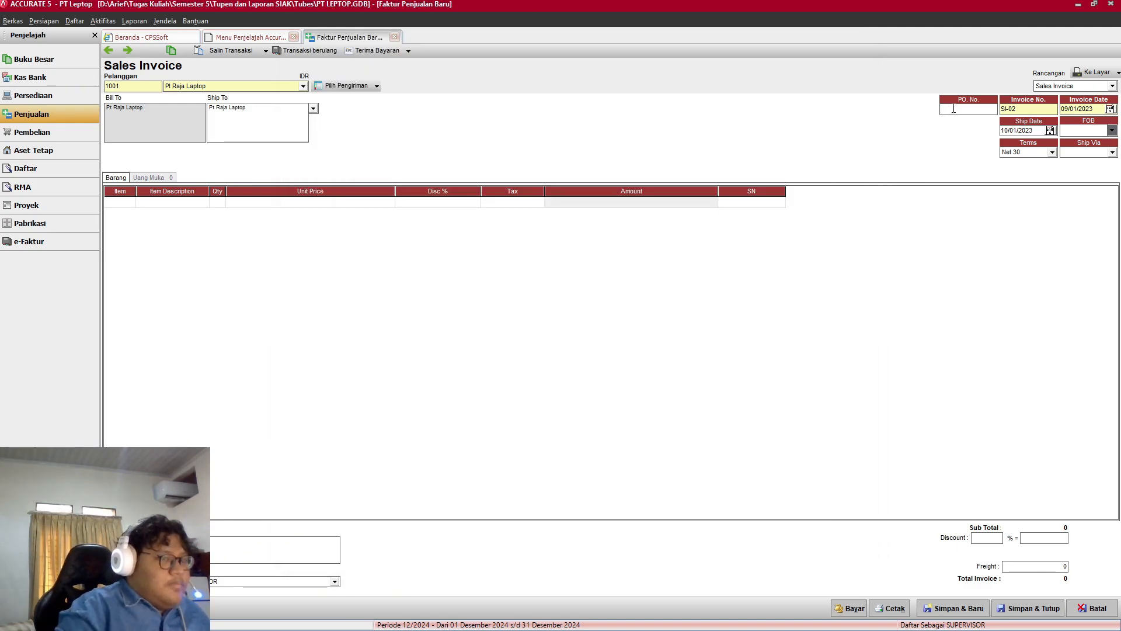
type("PO")
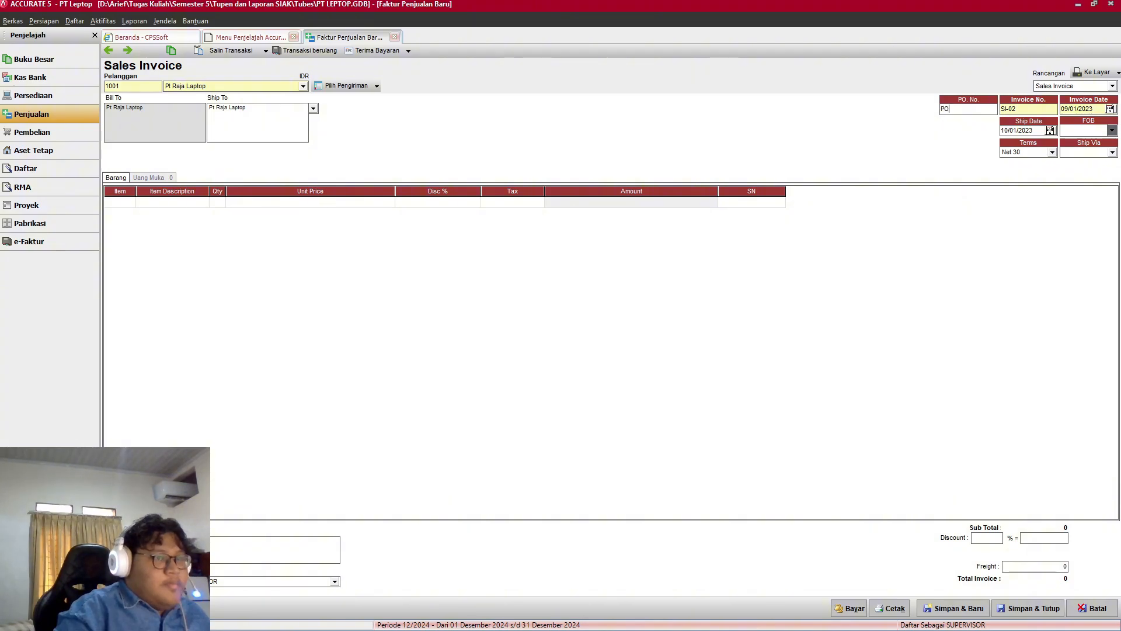
key("alt+Tab")
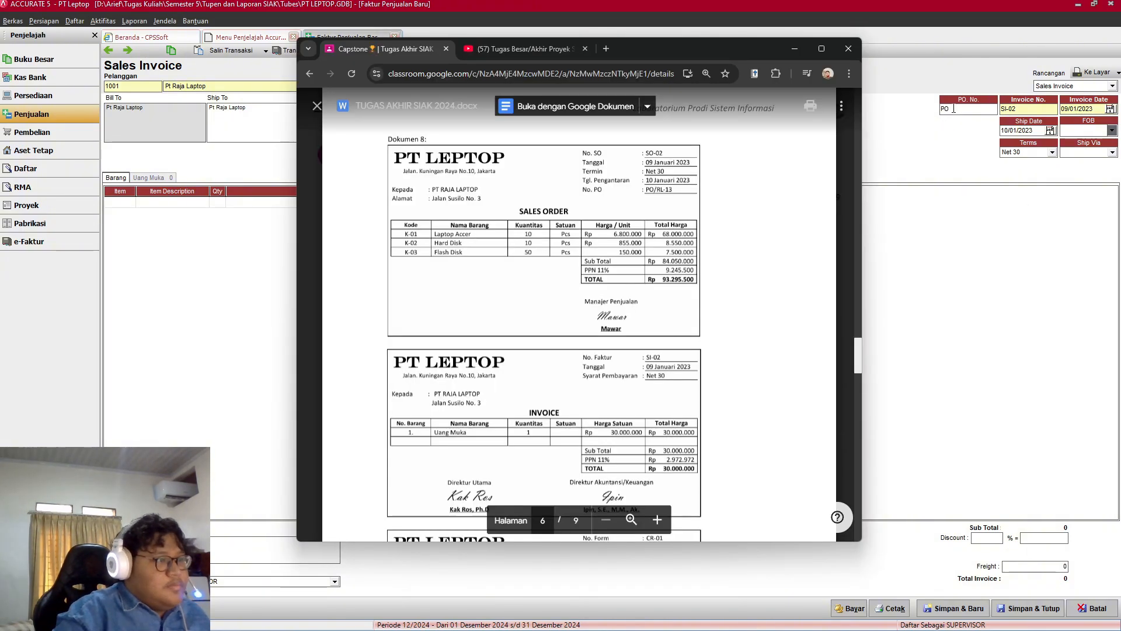
key("alt+Tab")
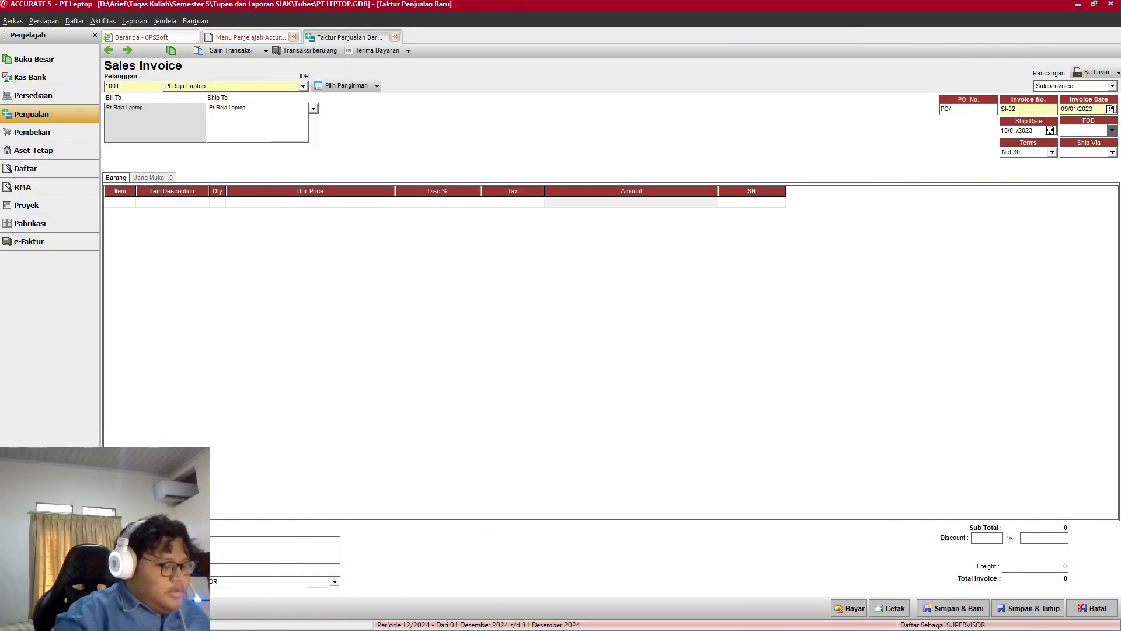
type("/RL")
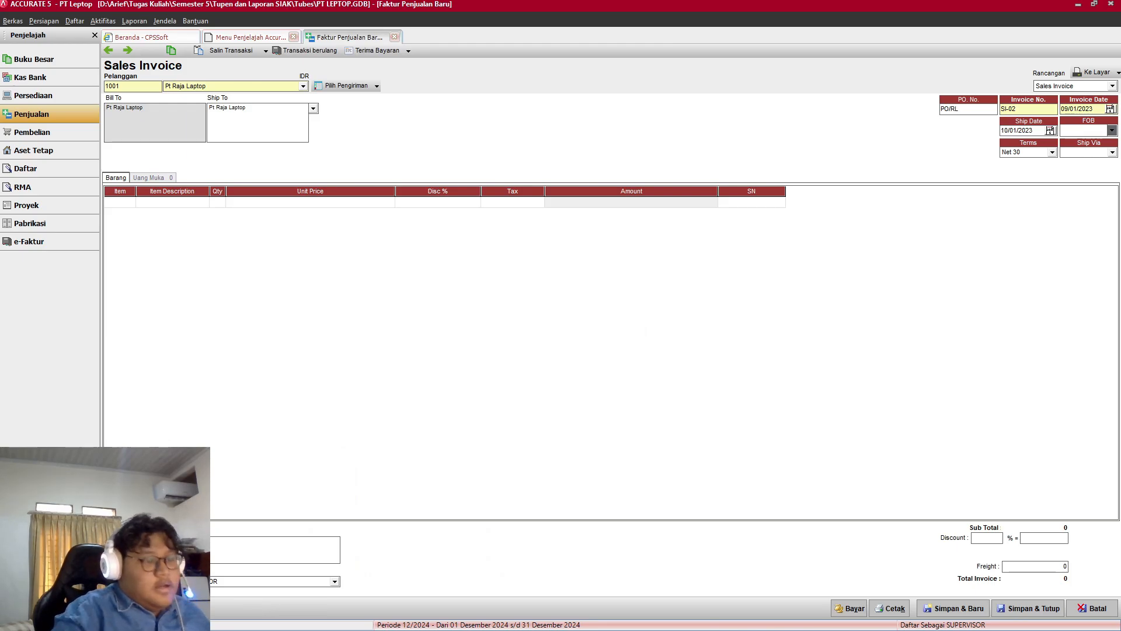
type("-13")
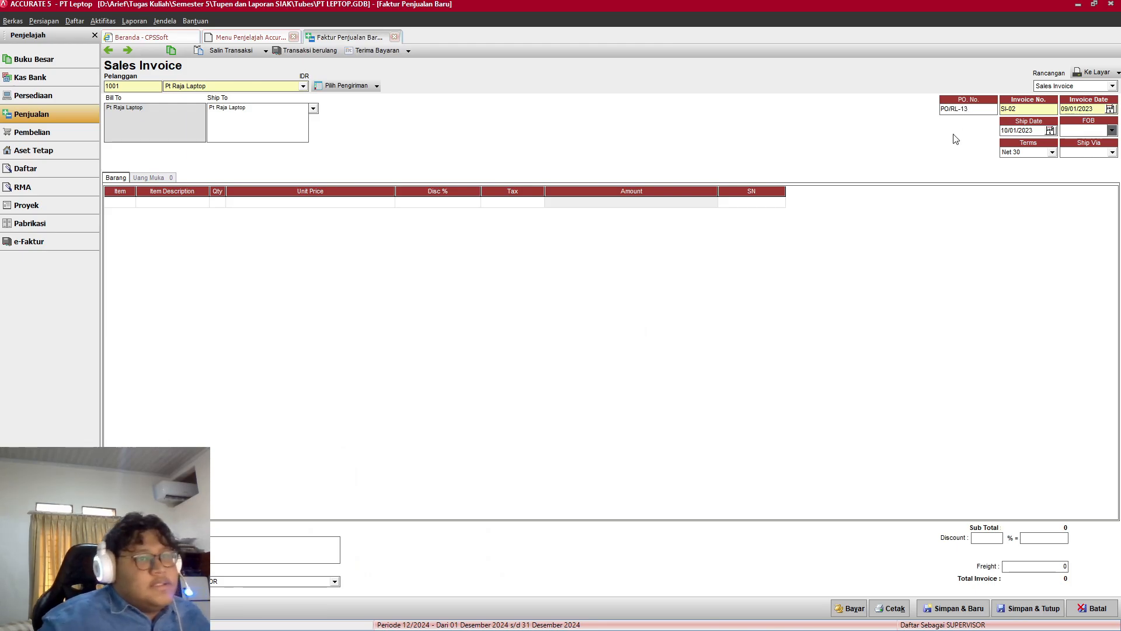
key("alt+Tab")
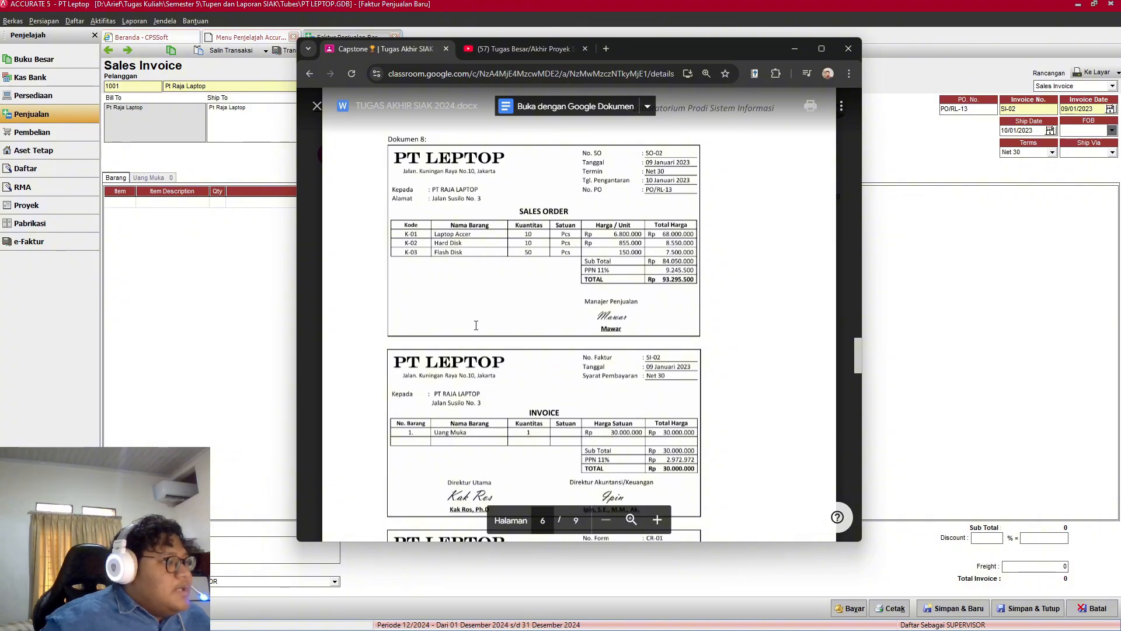
key("alt+Tab")
Step: Open the item list for the first invoice line, then close it without choosing
left_click(149, 177)
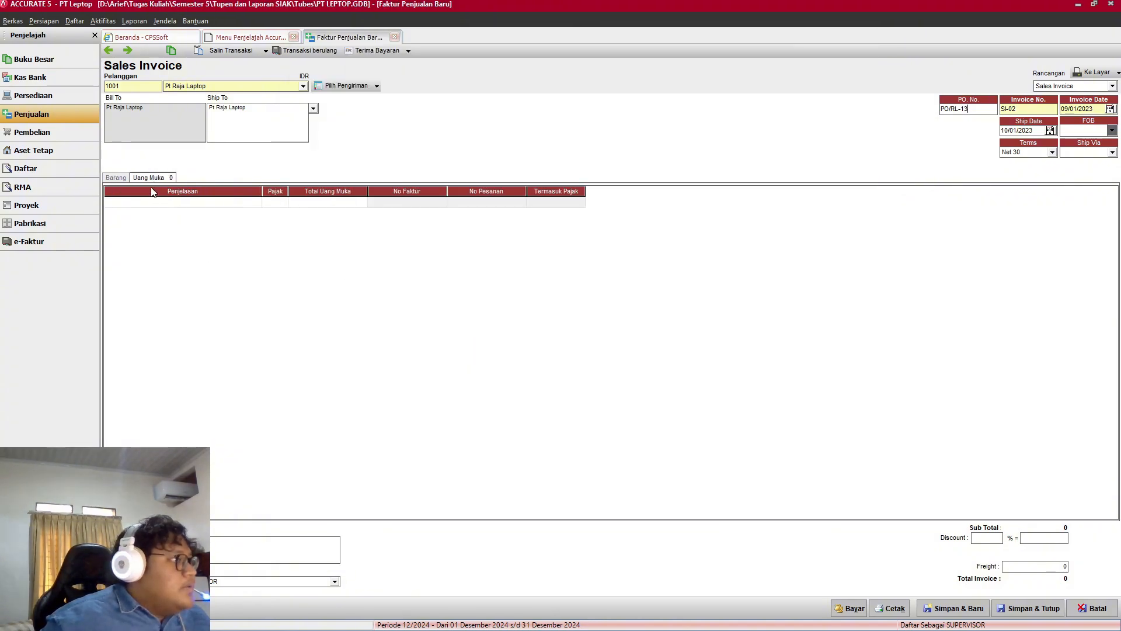
left_click(116, 178)
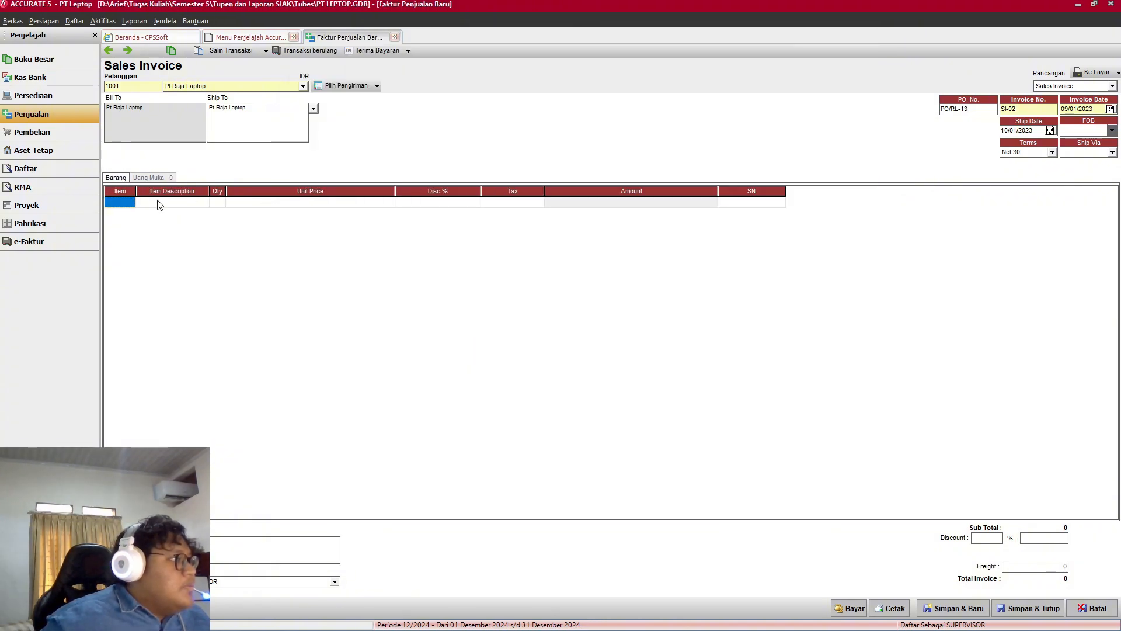
left_click(120, 203)
left_click(130, 202)
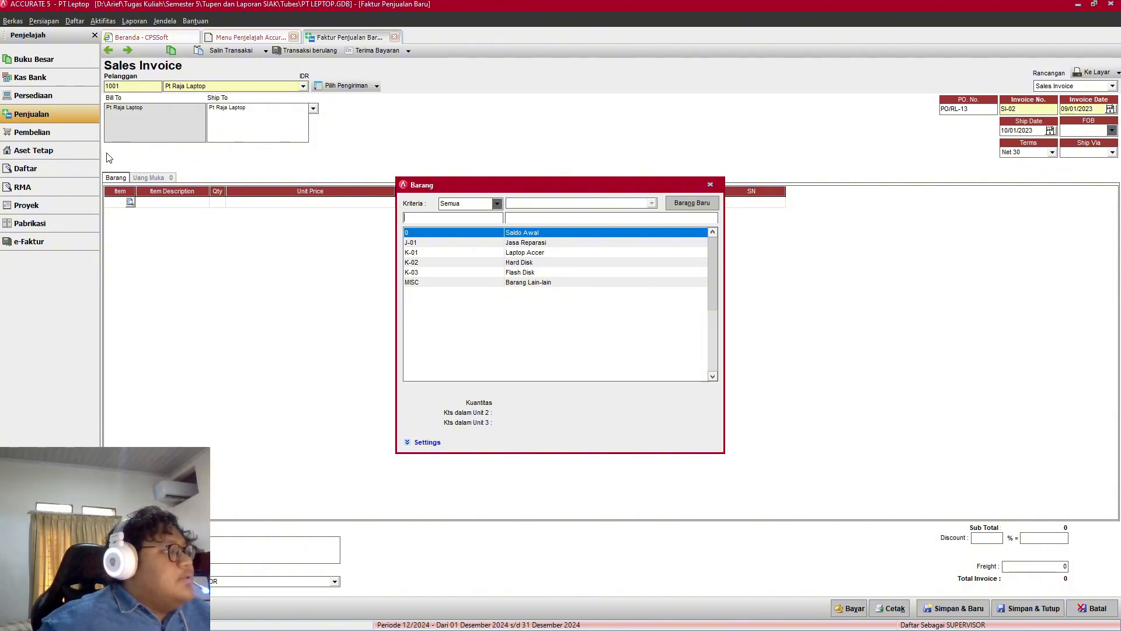
left_click(708, 185)
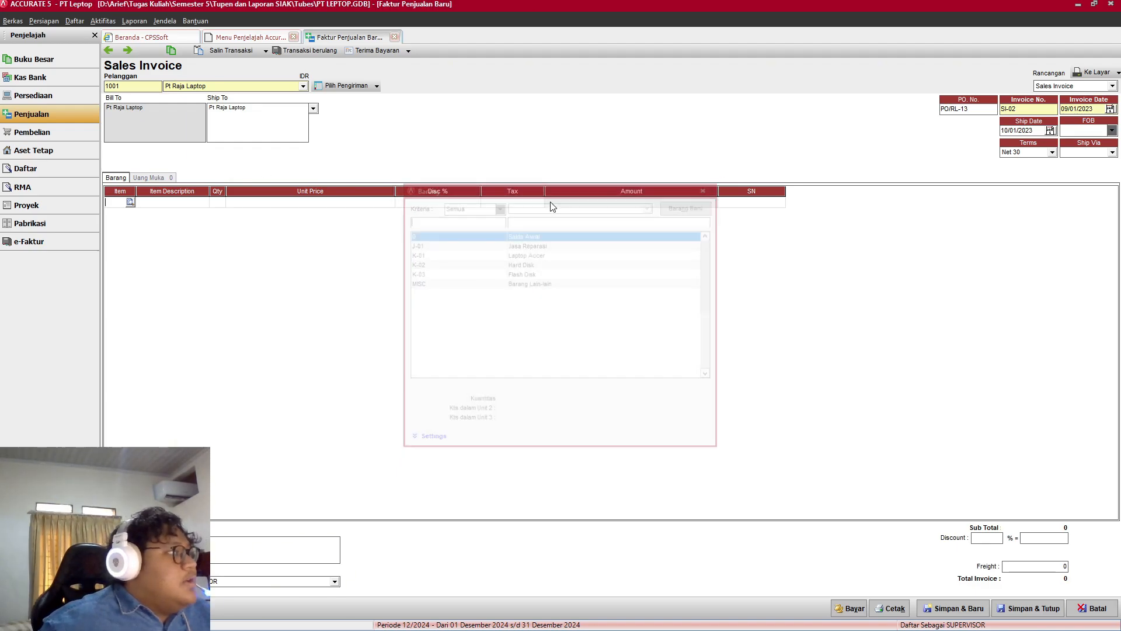
Step: Inspect the Uang Muka grid's description and Total Uang Muka cells against the reference document
left_click(149, 178)
left_click(233, 202)
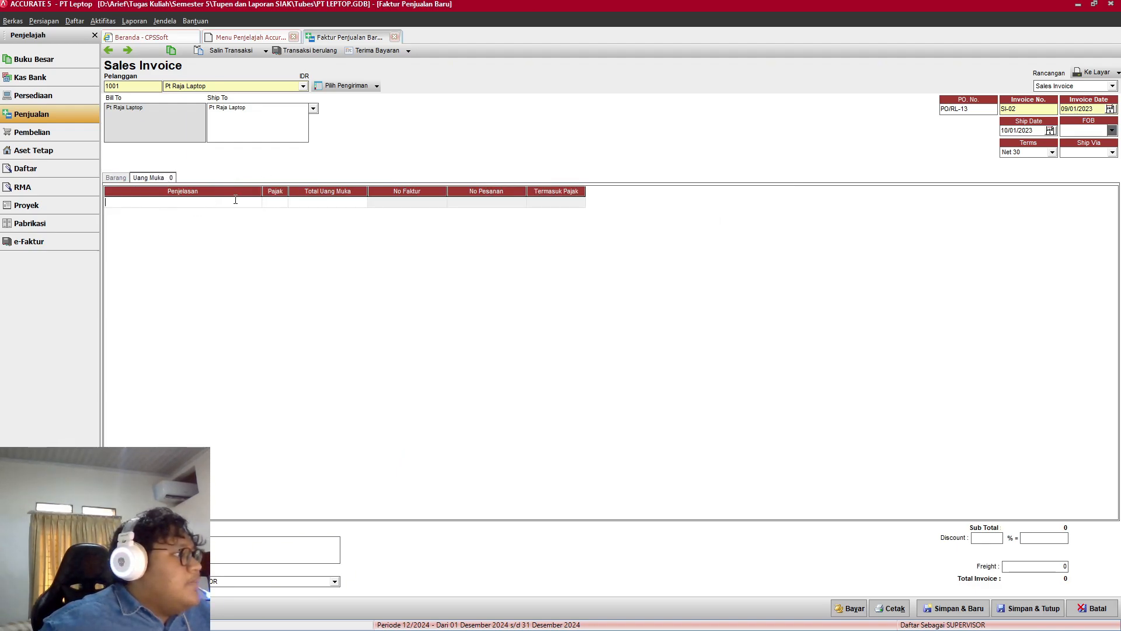
left_click(327, 202)
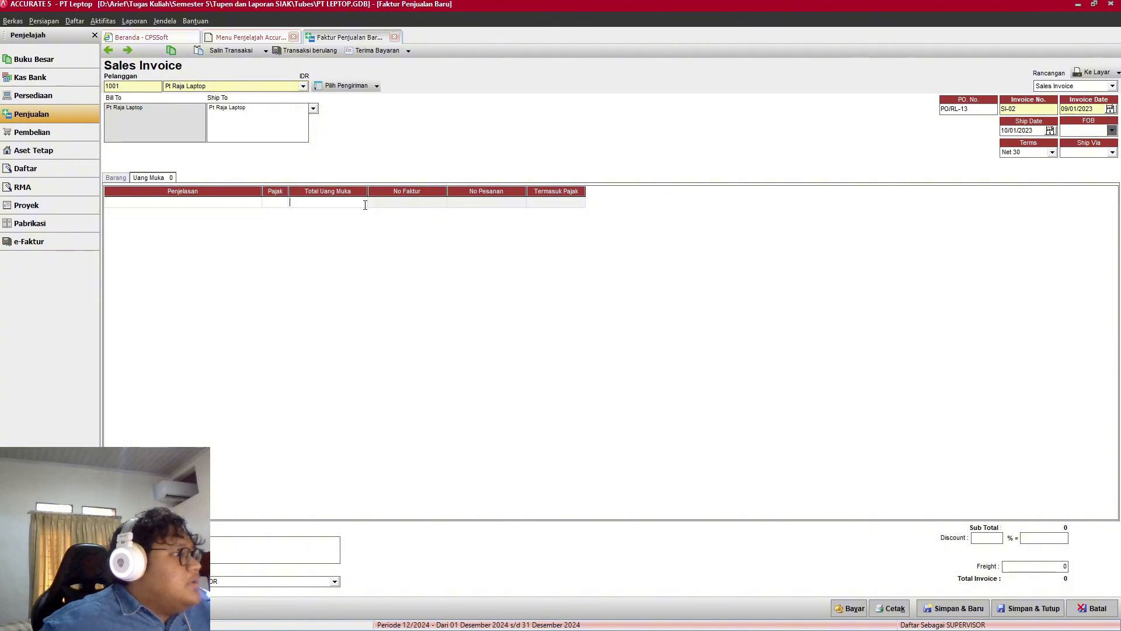
left_click(238, 204)
left_click(239, 203)
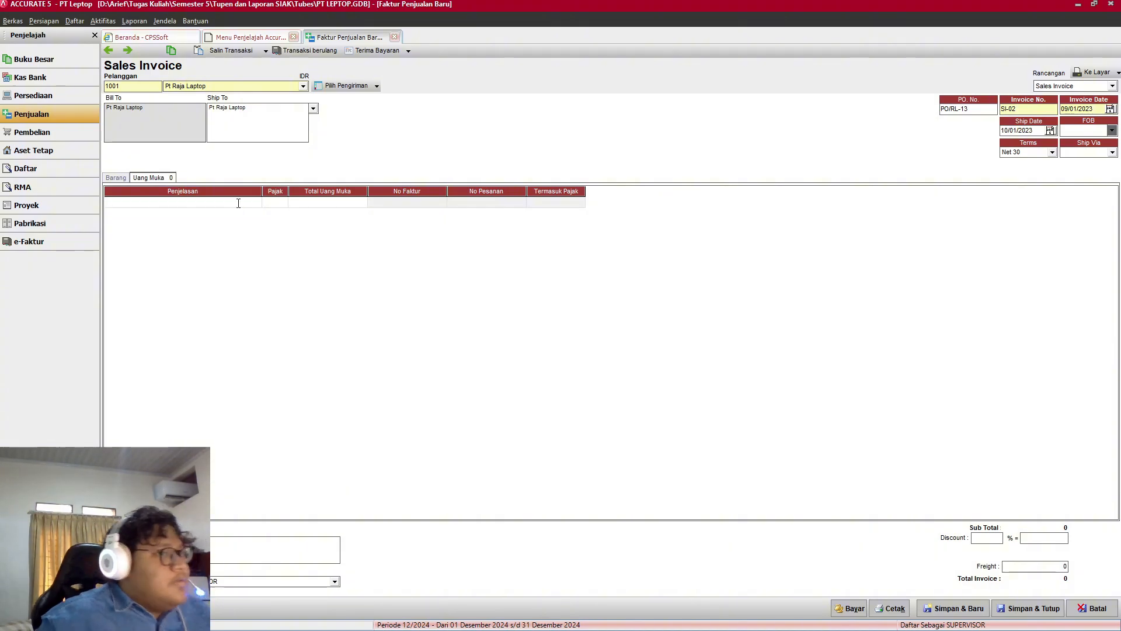
key("alt+Tab")
key("alt+Tab")
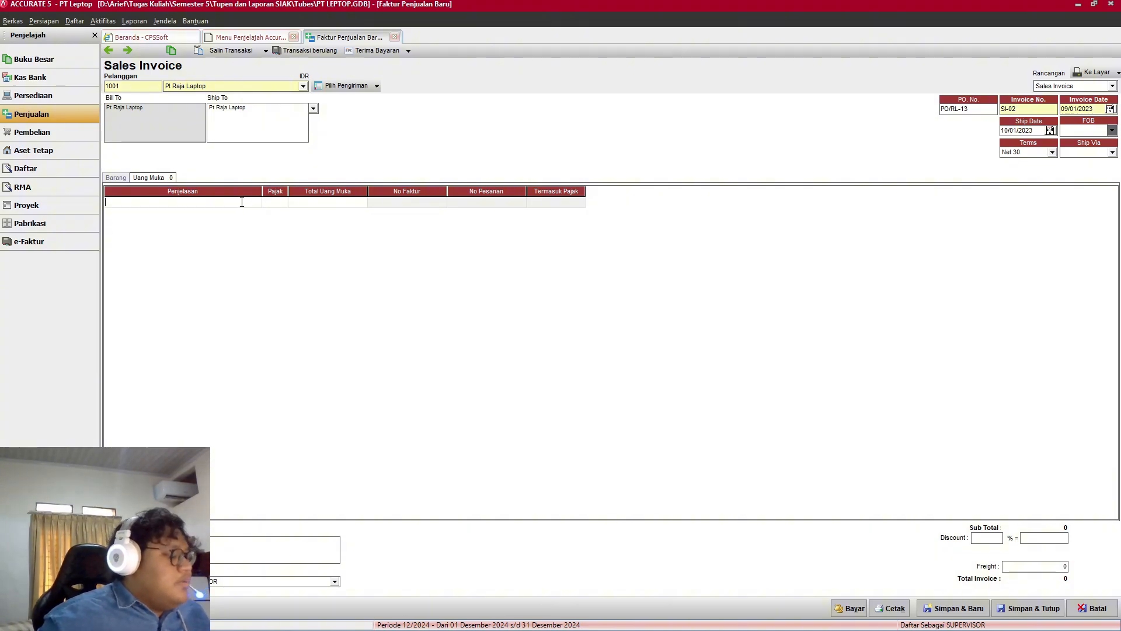
key("alt+Tab")
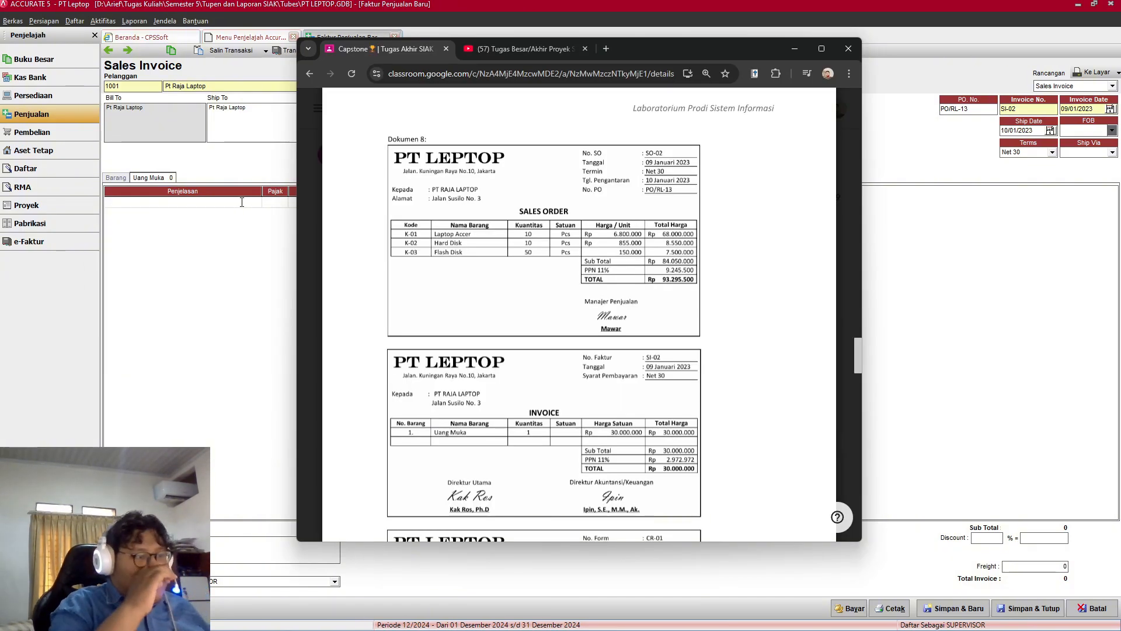
key("alt+Tab")
left_click(343, 202)
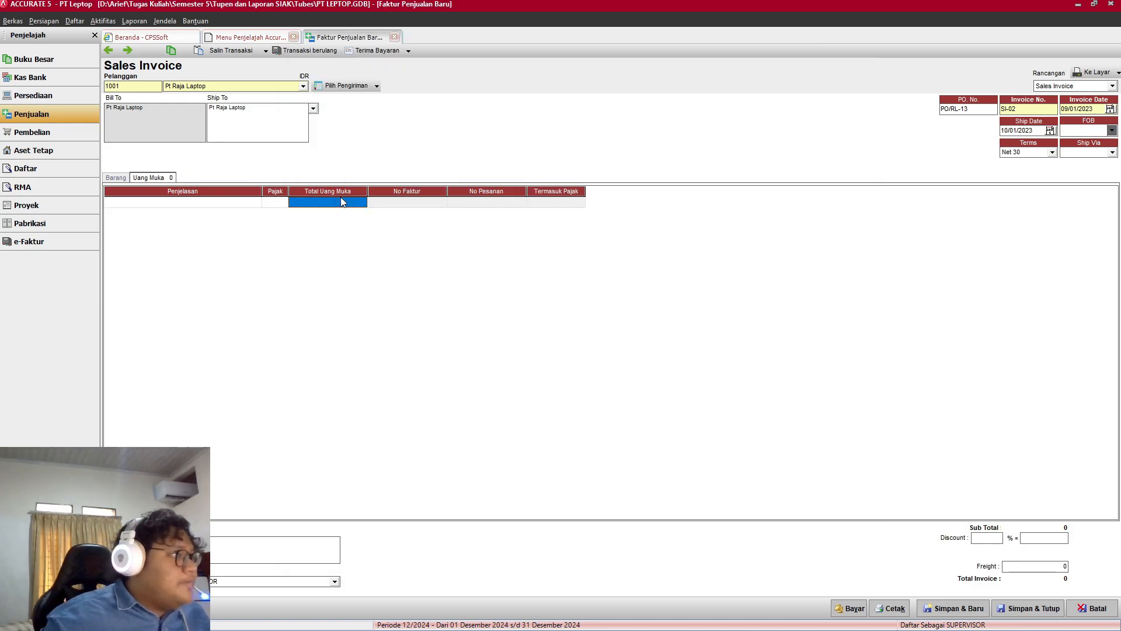
left_click(343, 203)
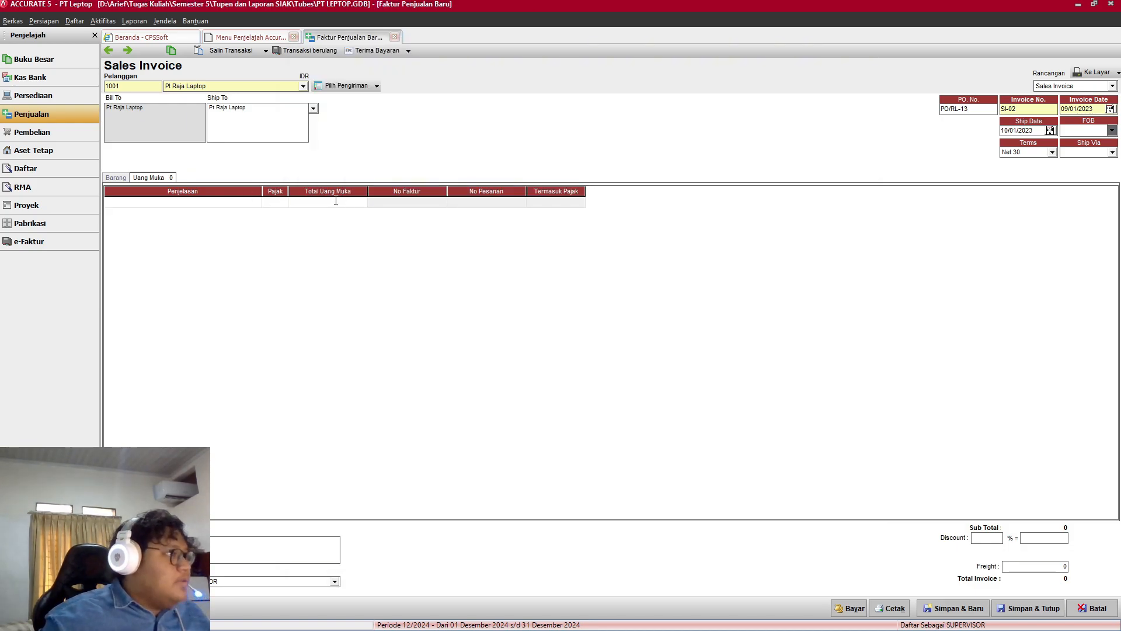
Step: Return to the item lines and open the item list for the first row
left_click(121, 178)
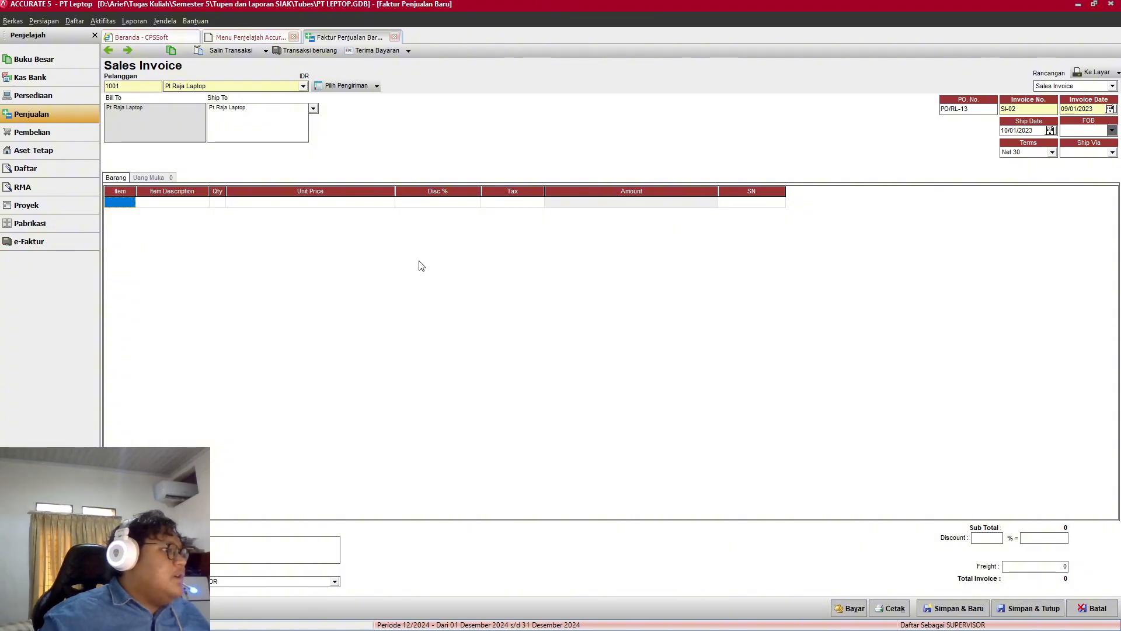
left_click(124, 202)
left_click(132, 202)
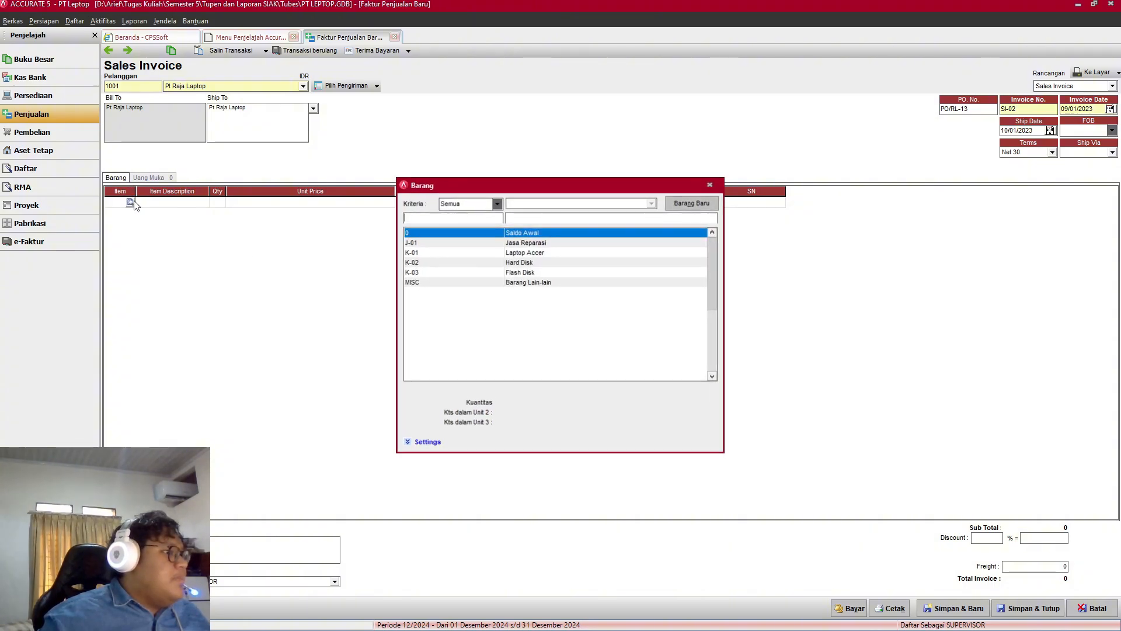
Step: Create non-inventory item J-02 described 'Uang Muka', no category, and place it on the invoice
left_click(690, 204)
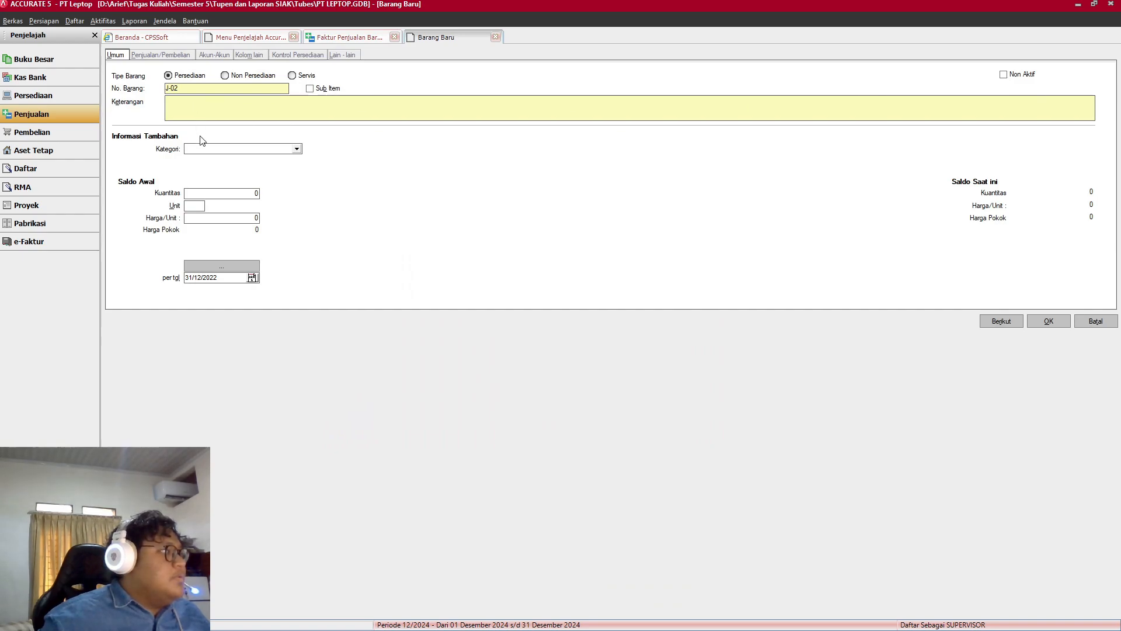
left_click(297, 150)
left_click(297, 149)
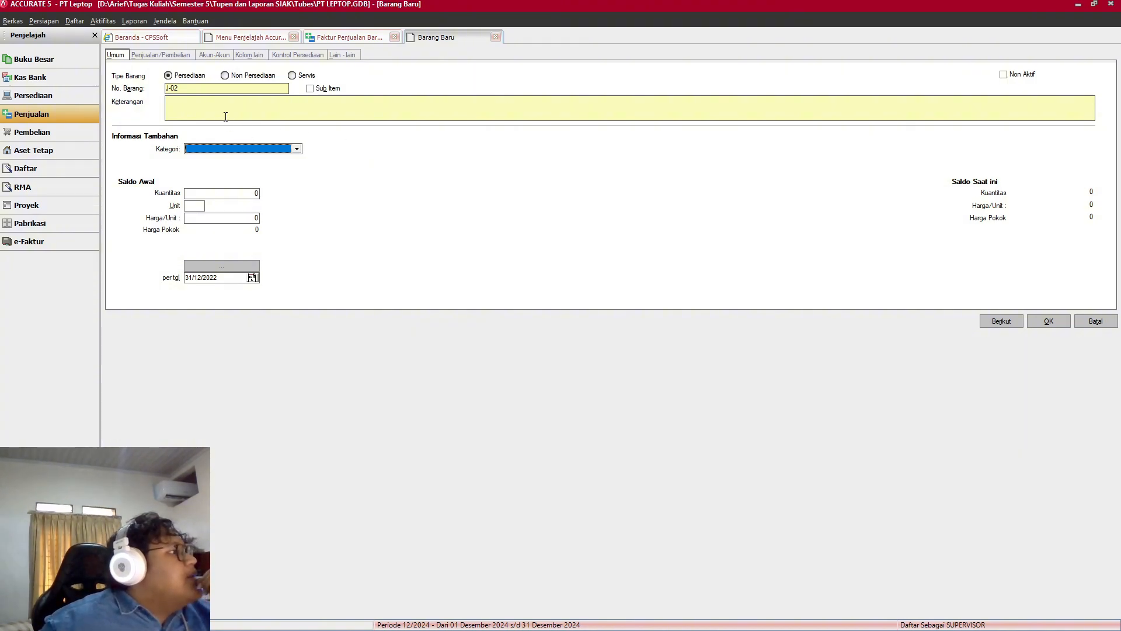
left_click(236, 76)
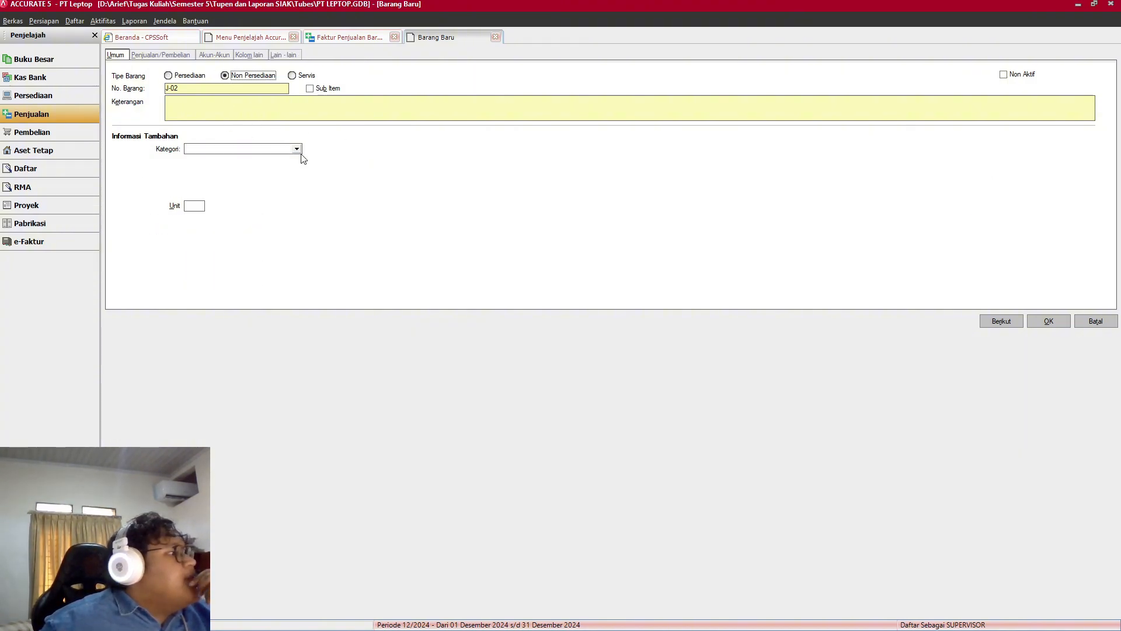
left_click(267, 150)
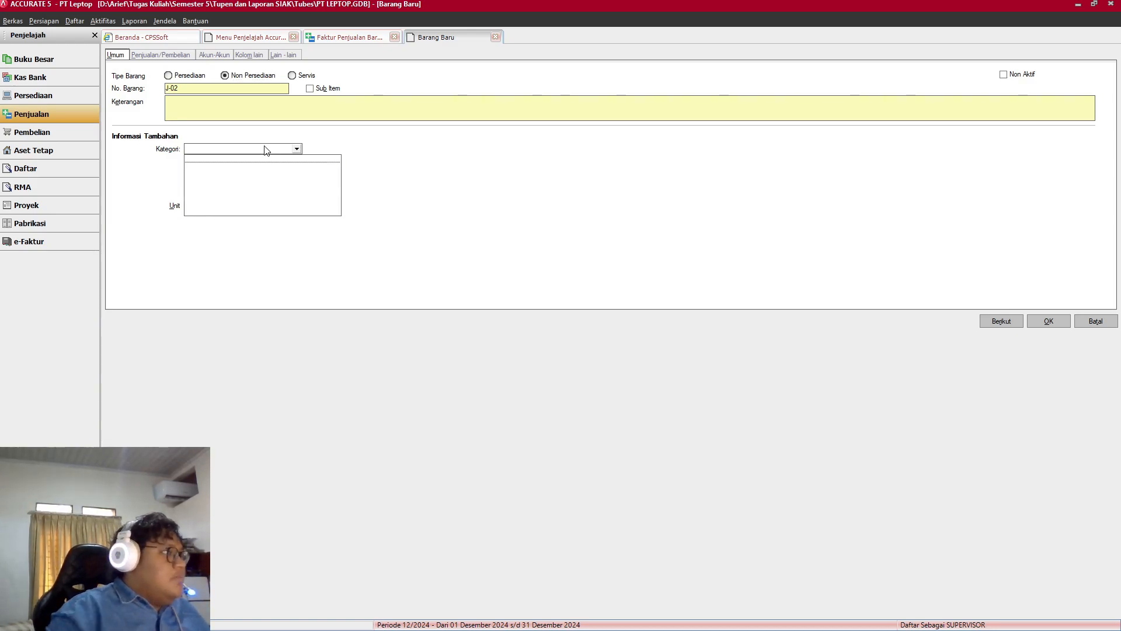
left_click(259, 103)
type("U")
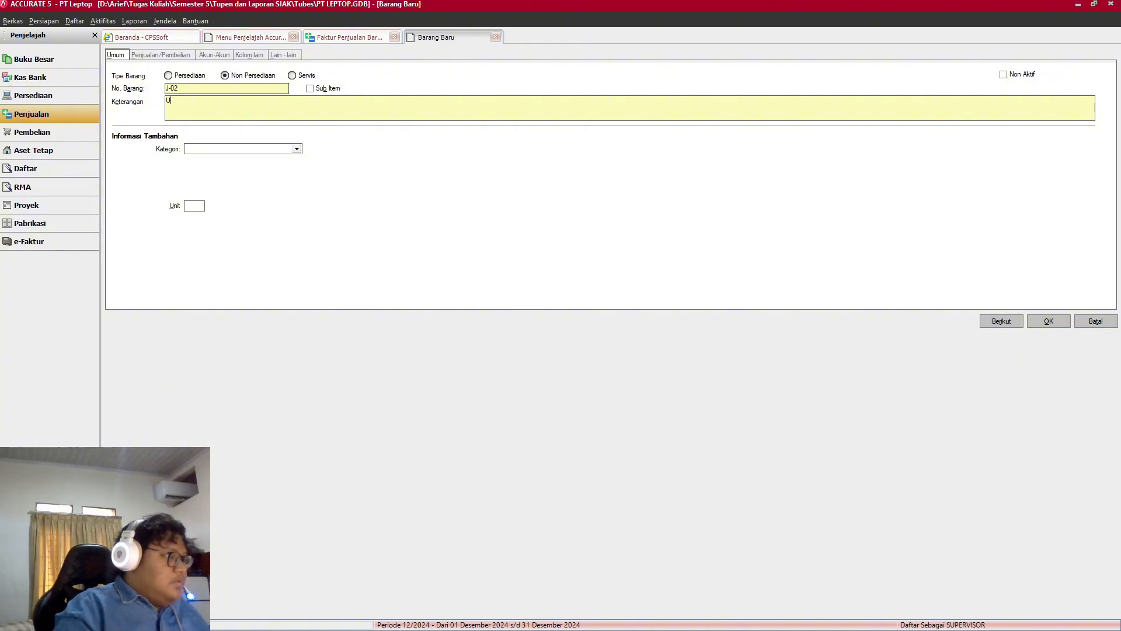
type("ang Muka")
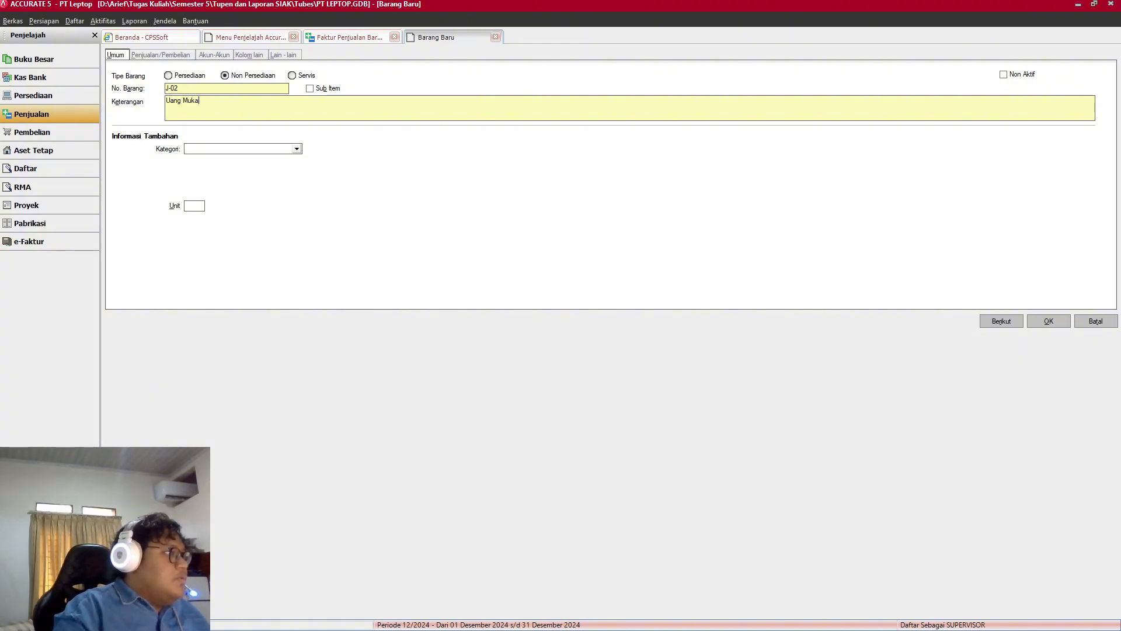
left_click(273, 149)
left_click(296, 149)
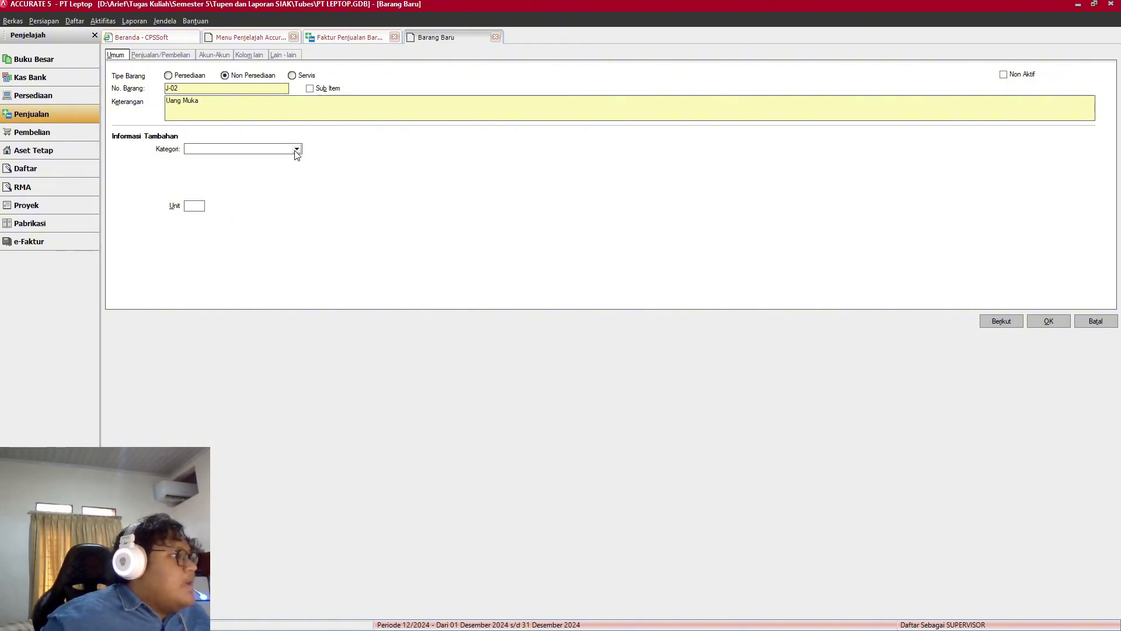
left_click(266, 152)
left_click(362, 156)
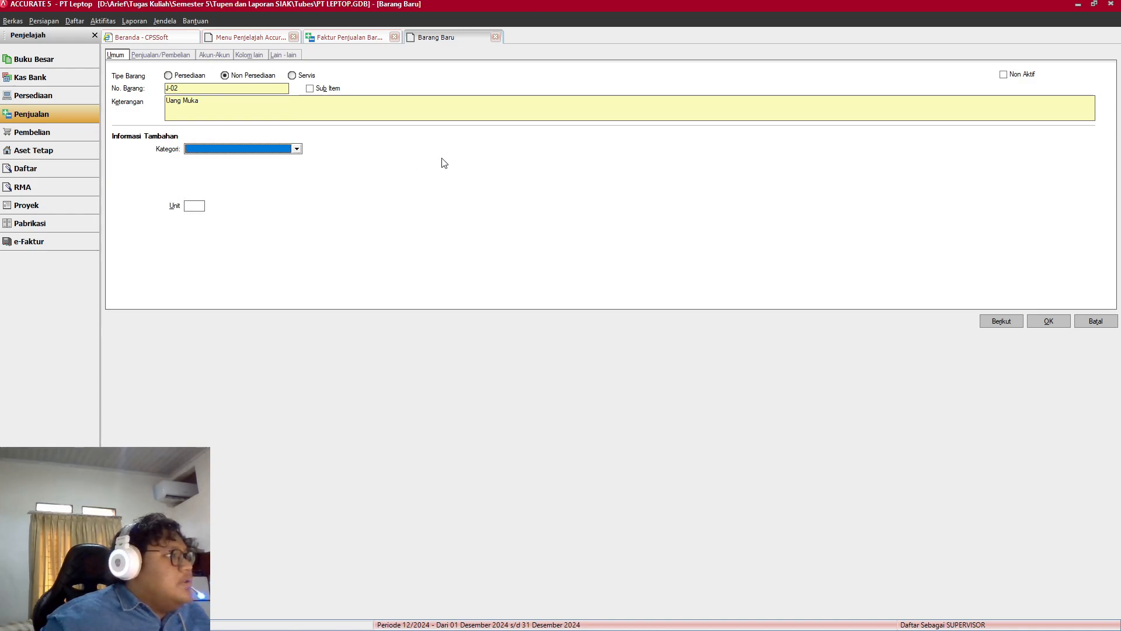
left_click(1050, 326)
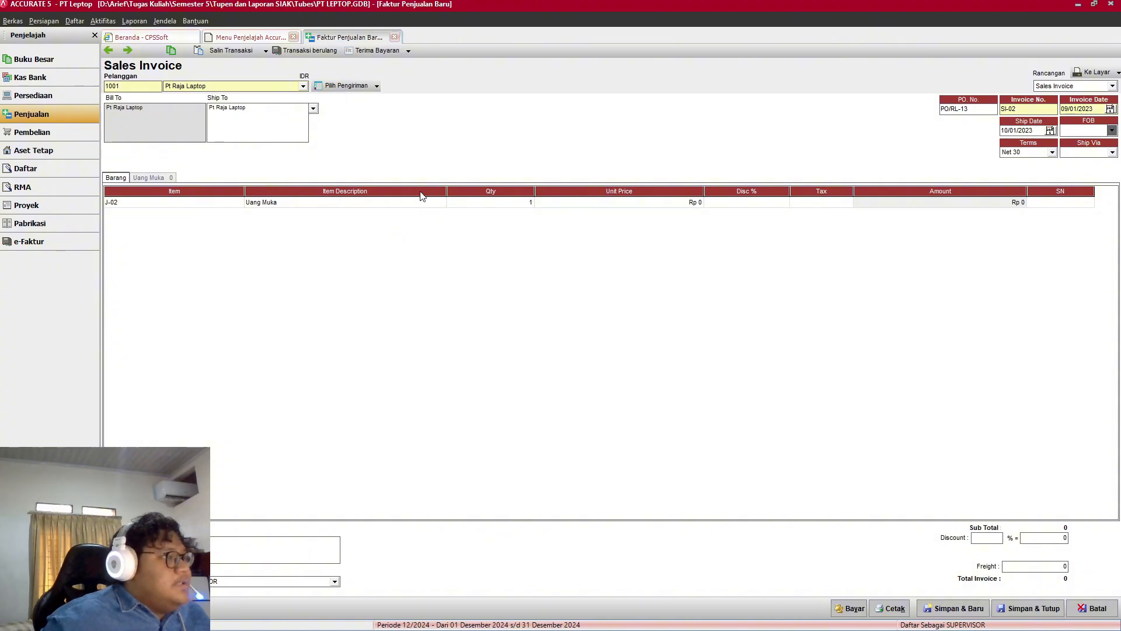
Step: Price the Uang Muka line at Rp 30.000.000 with tax code T
key("alt+Tab")
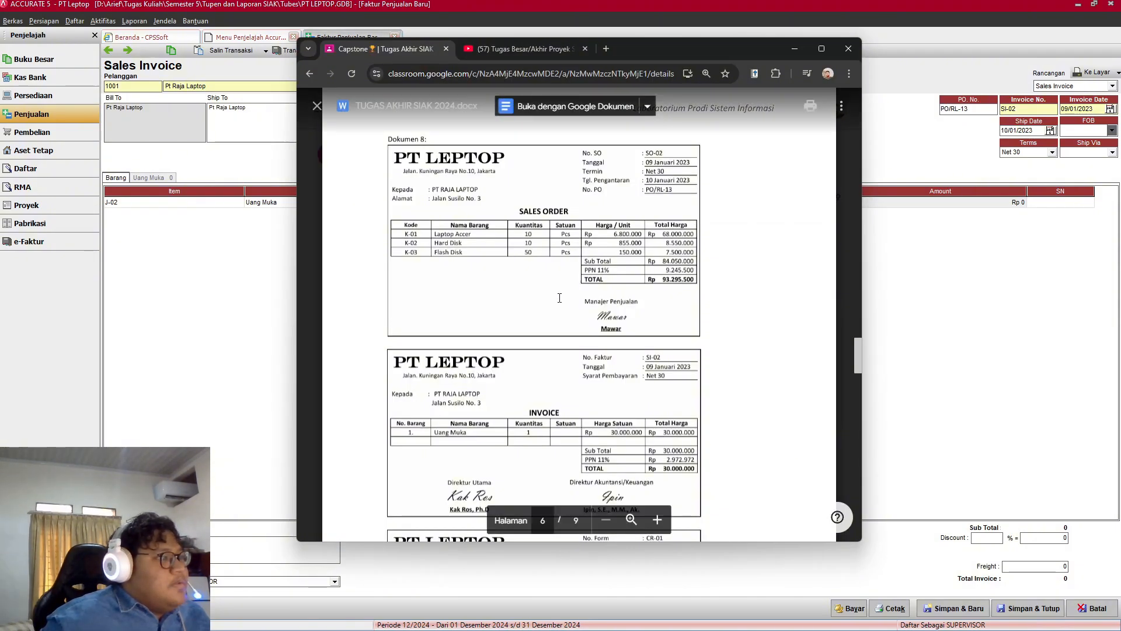
scroll(578, 350, "down", 1)
key("alt+Tab")
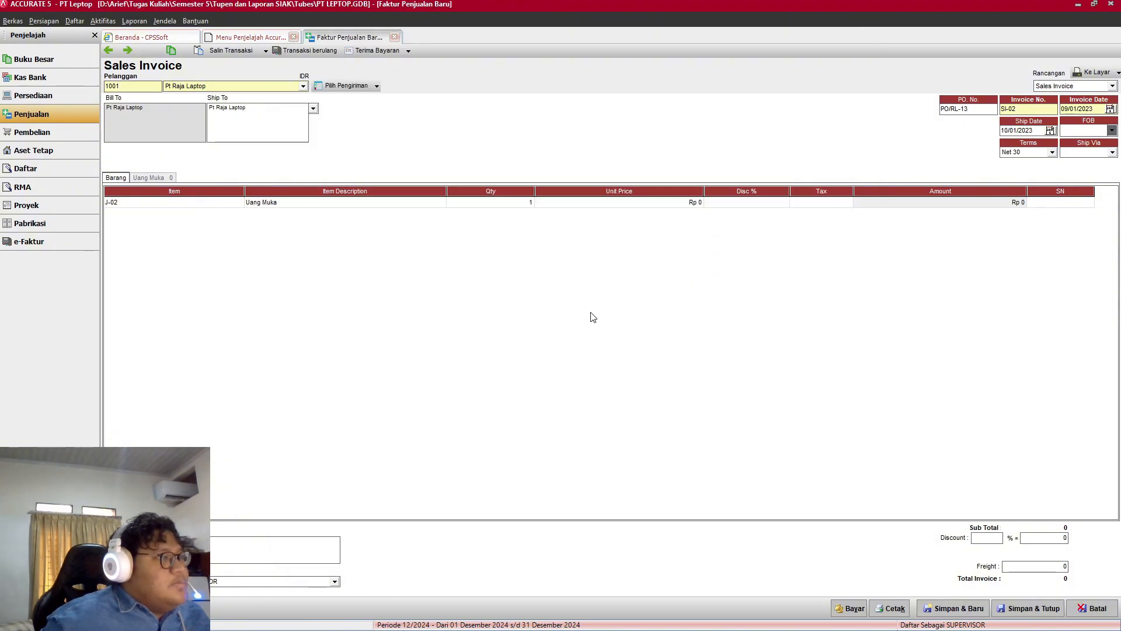
left_click(661, 203)
double_click(660, 202)
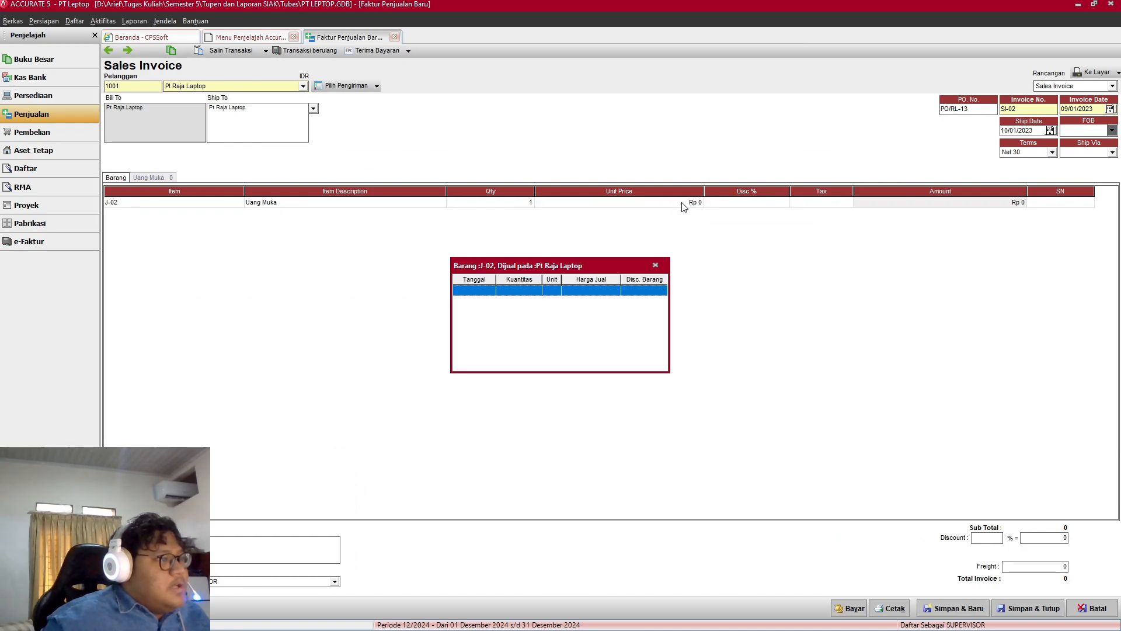
left_click(656, 265)
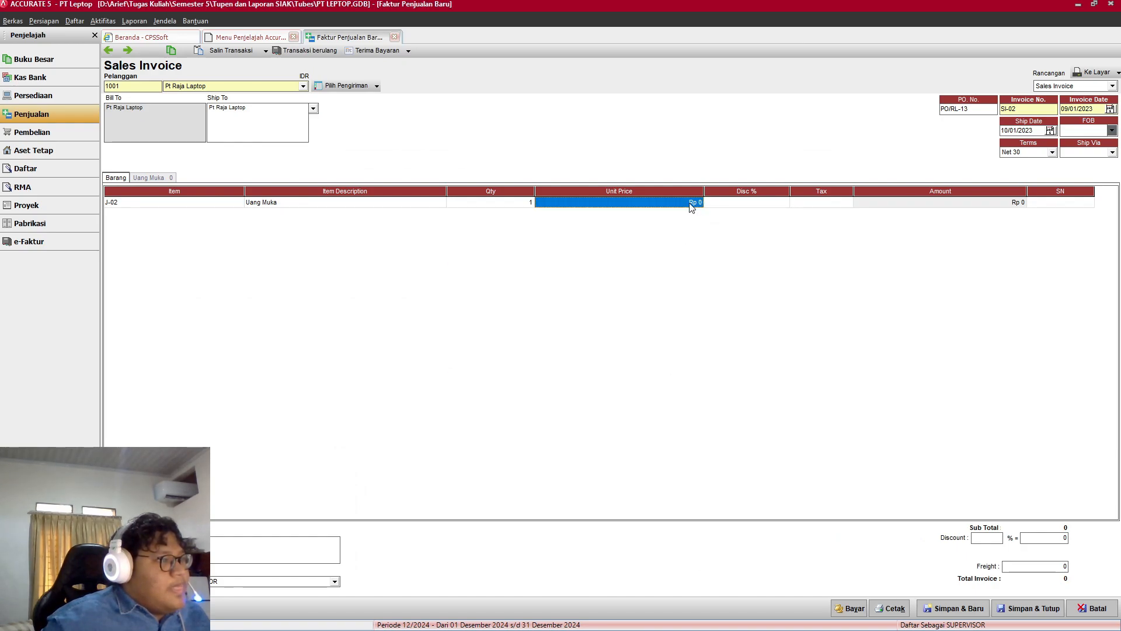
type("30000000")
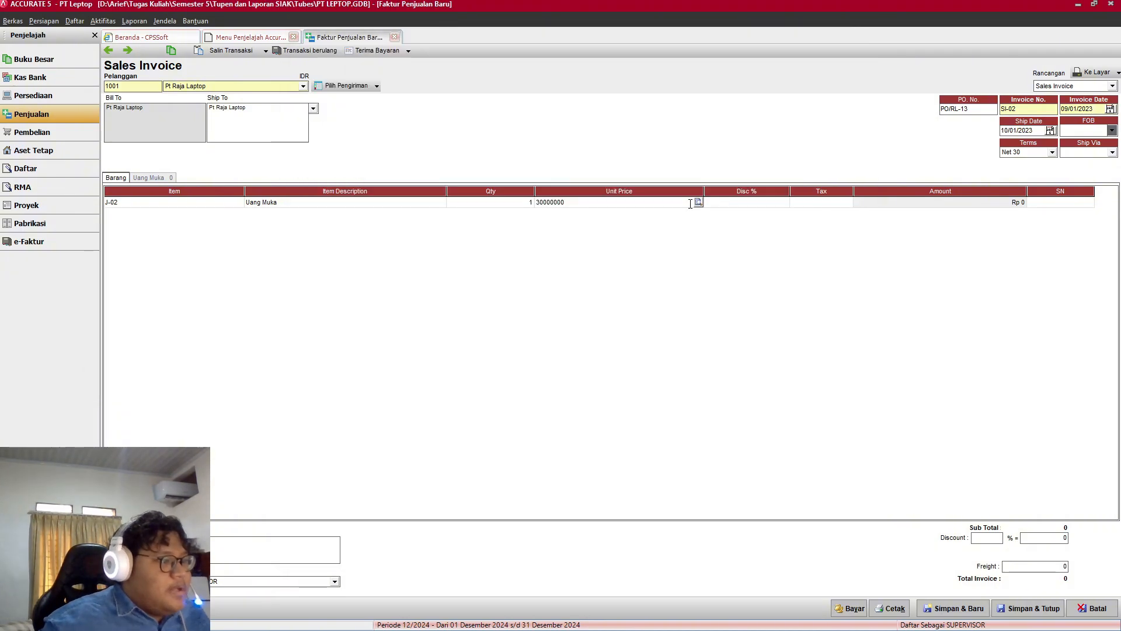
key("Tab")
key("Tab")
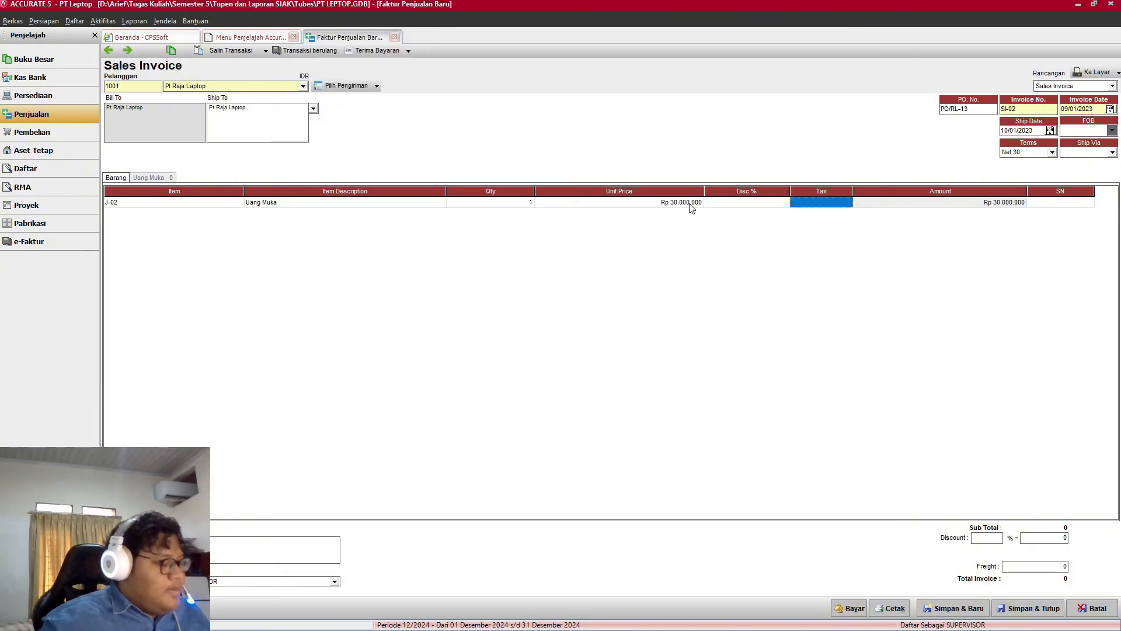
type("T")
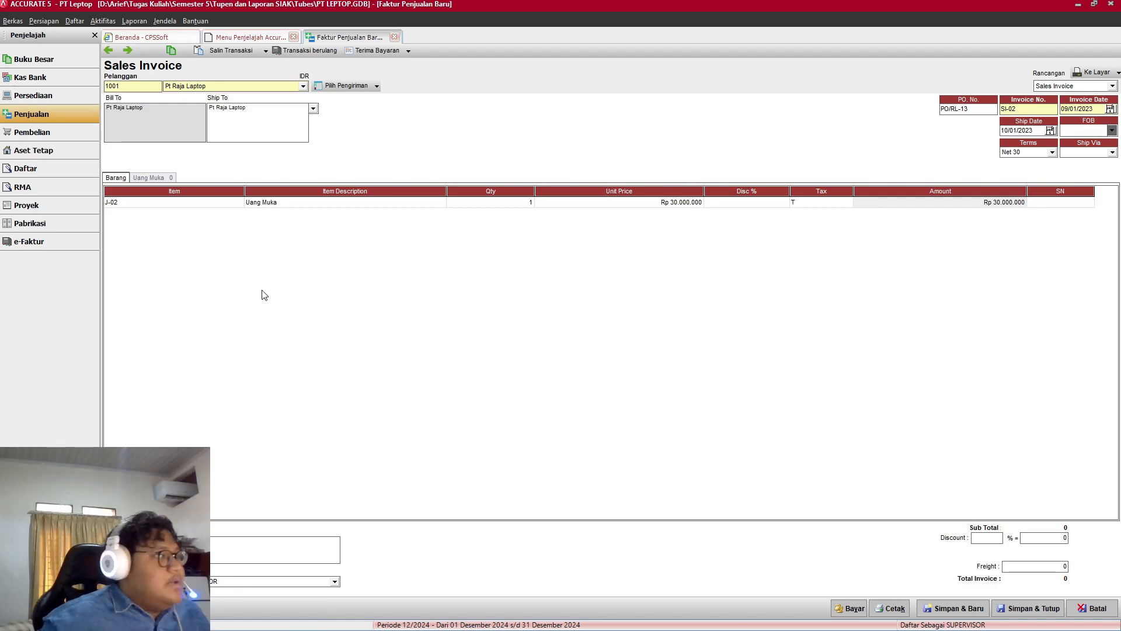
Step: Save and close sales invoice SI-02
key("alt+Tab")
scroll(559, 359, "down", 1)
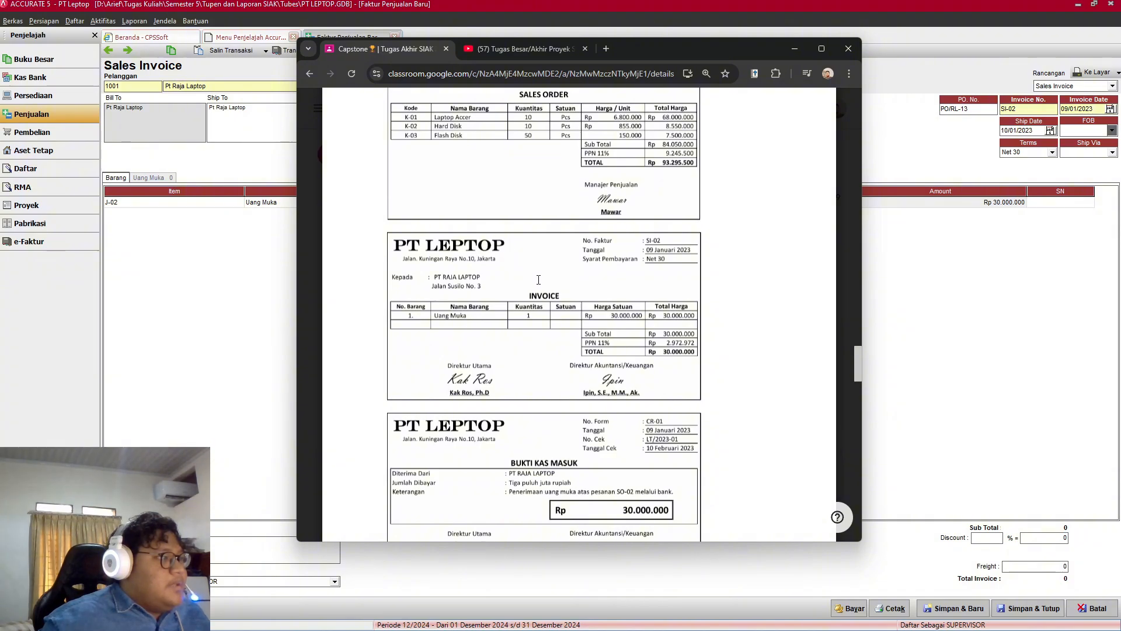
key("alt+Tab")
left_click(1019, 608)
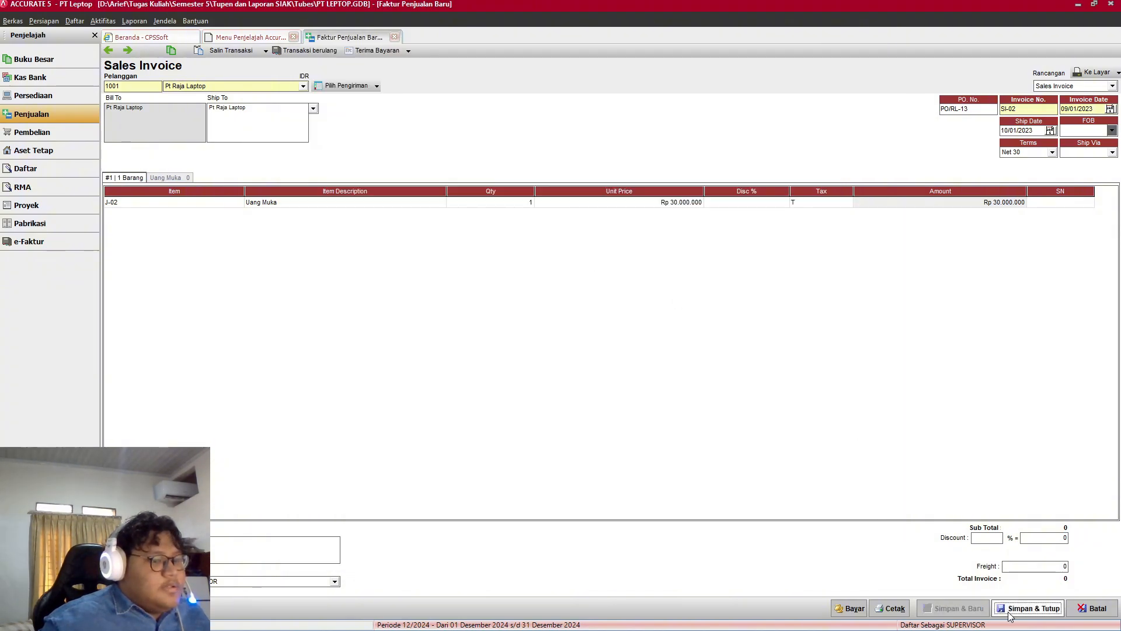
key("alt+Tab")
scroll(637, 337, "down", 2)
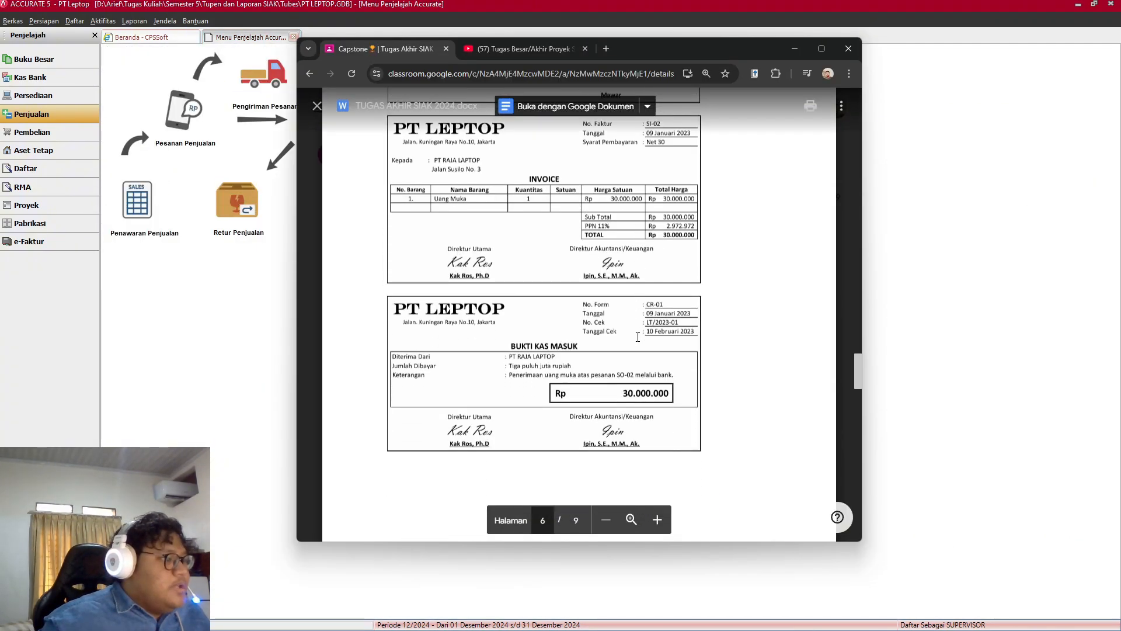
Step: Start a new Other Payment in Cash and Bank, paid from the Bank account
key("alt+Tab")
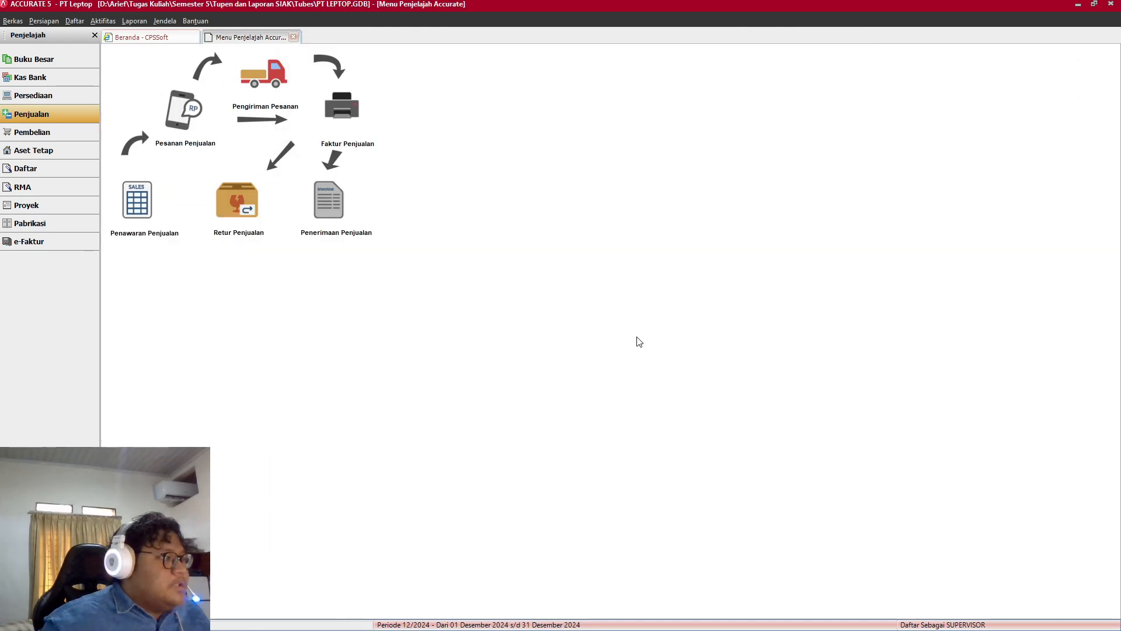
left_click(44, 97)
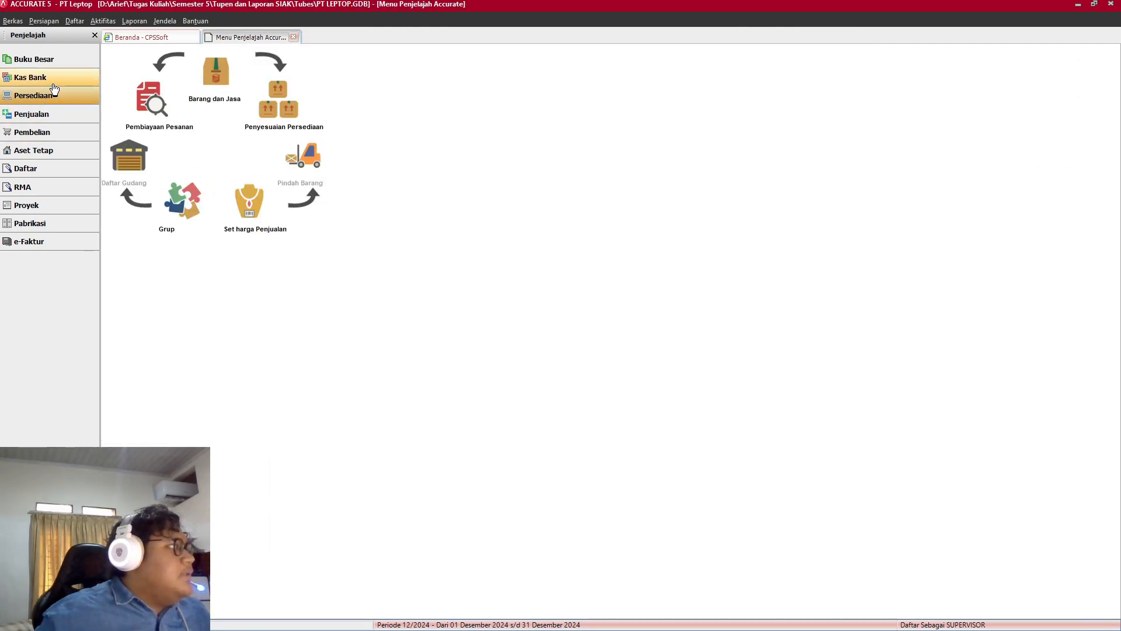
left_click(53, 84)
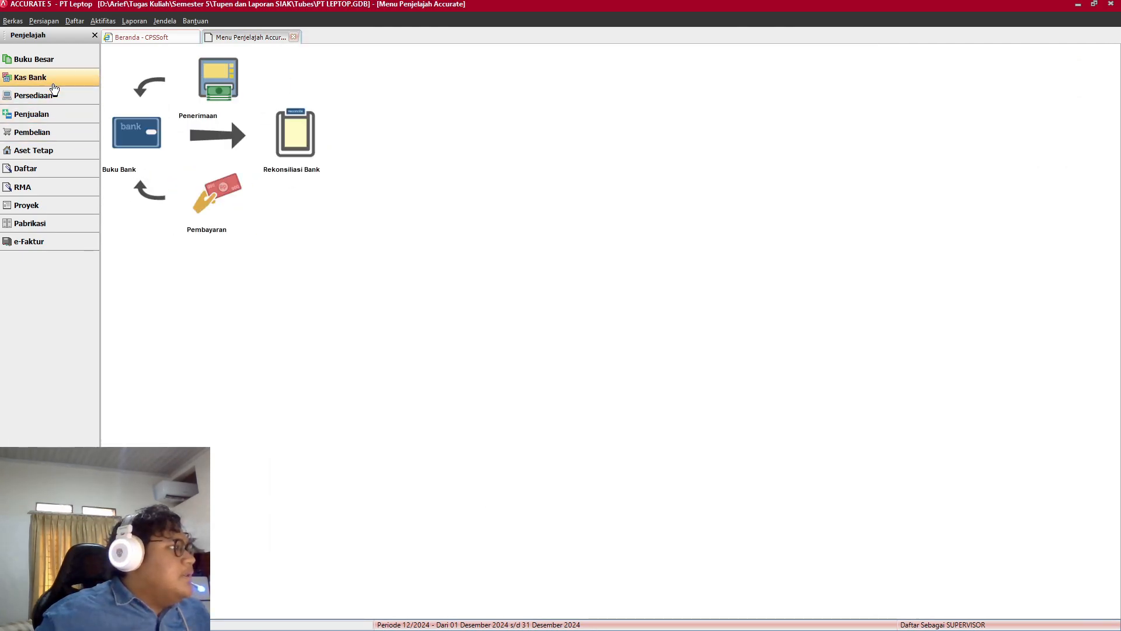
left_click(204, 209)
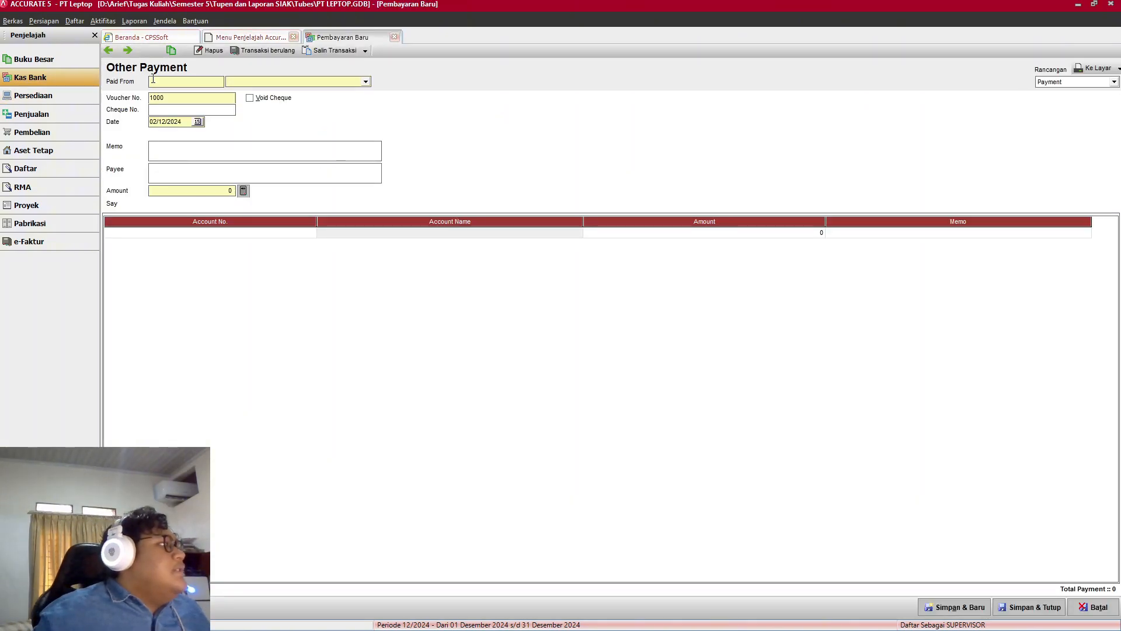
key("alt+Tab")
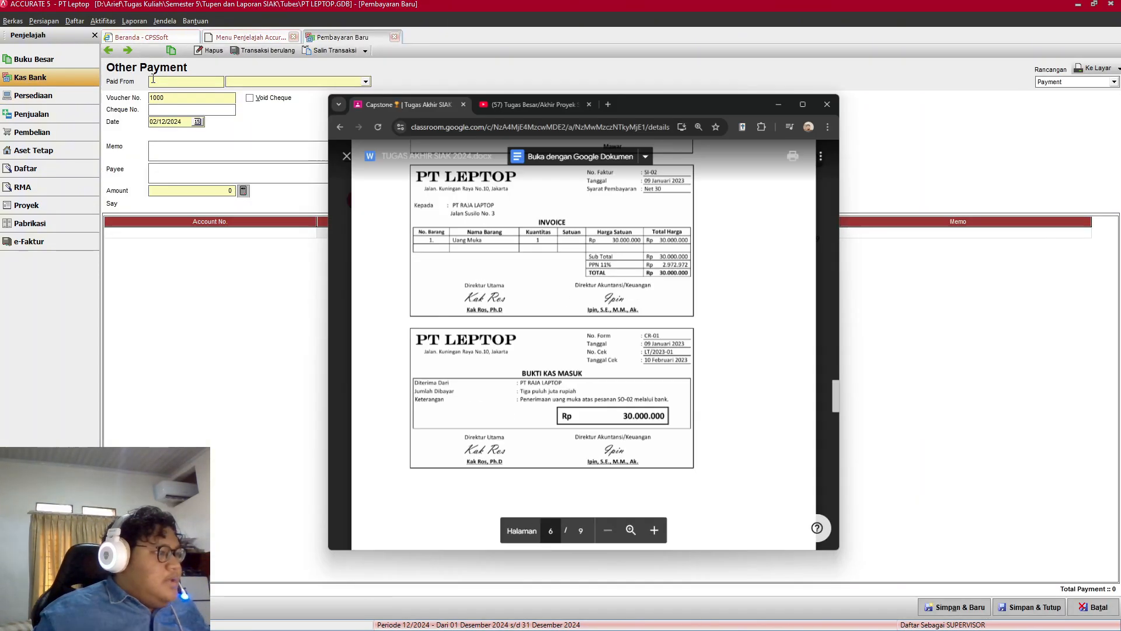
scroll(572, 334, "up", 1)
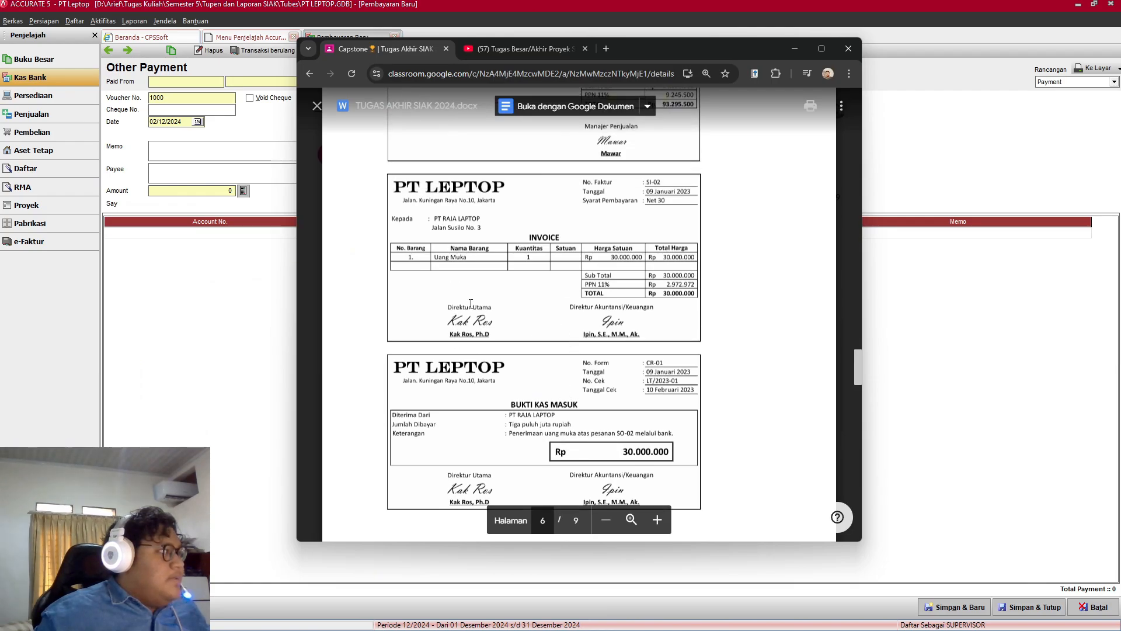
left_click_drag(635, 46, 747, 41)
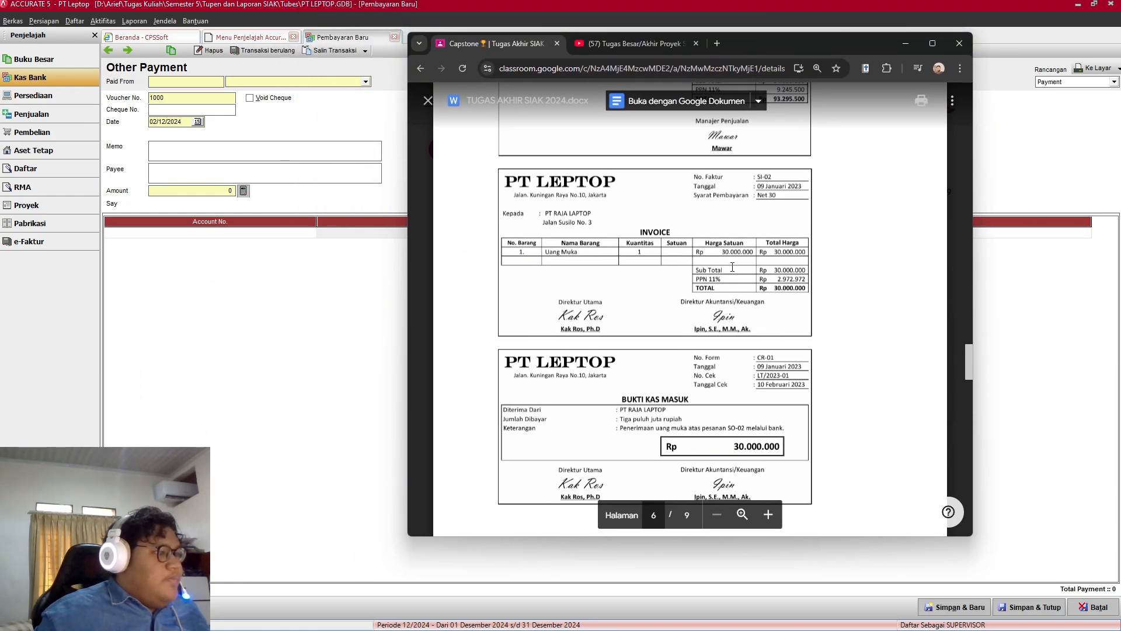
scroll(732, 267, "down", 1)
left_click(366, 81)
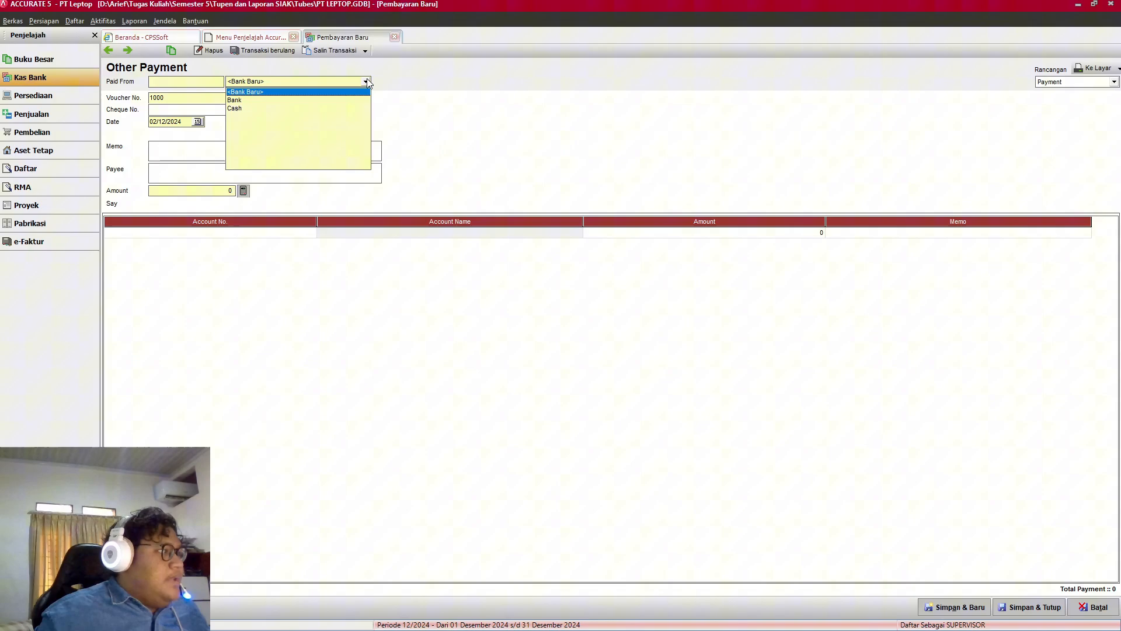
left_click(246, 100)
Step: Replace voucher number 1000 with CR-01
key("alt+Tab")
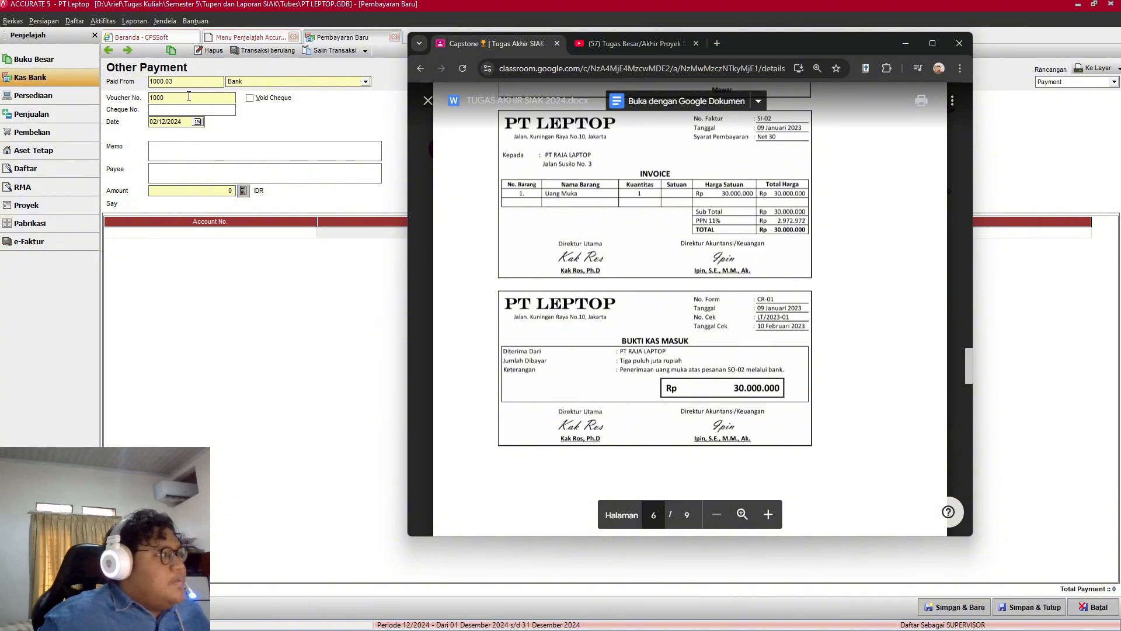
left_click_drag(188, 96, 149, 99)
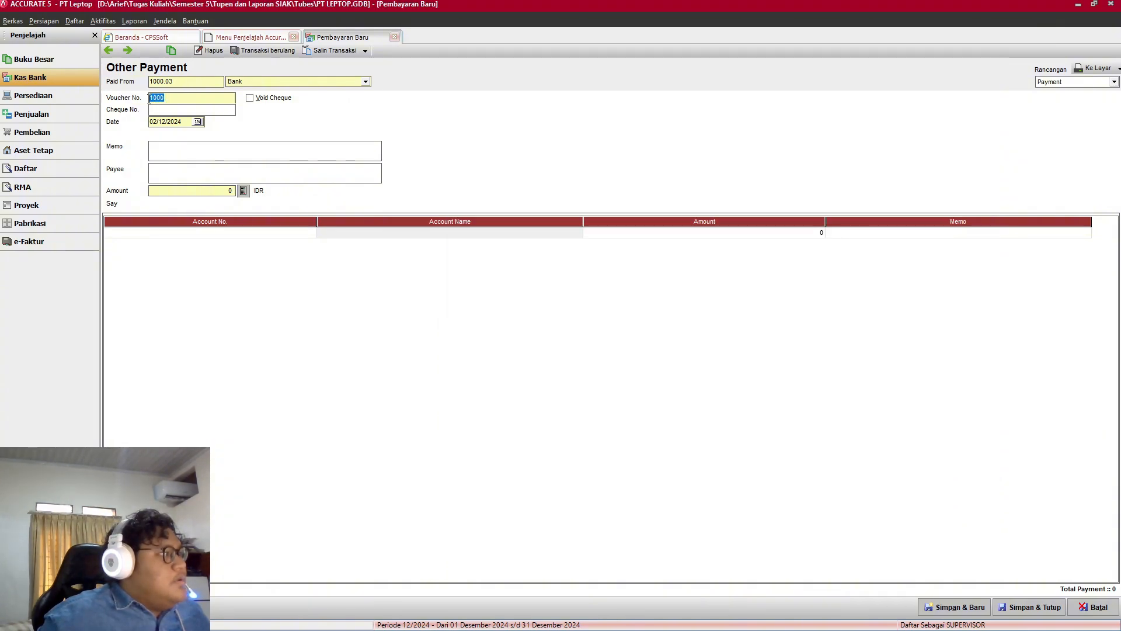
key("alt+Tab")
key("alt+Tab")
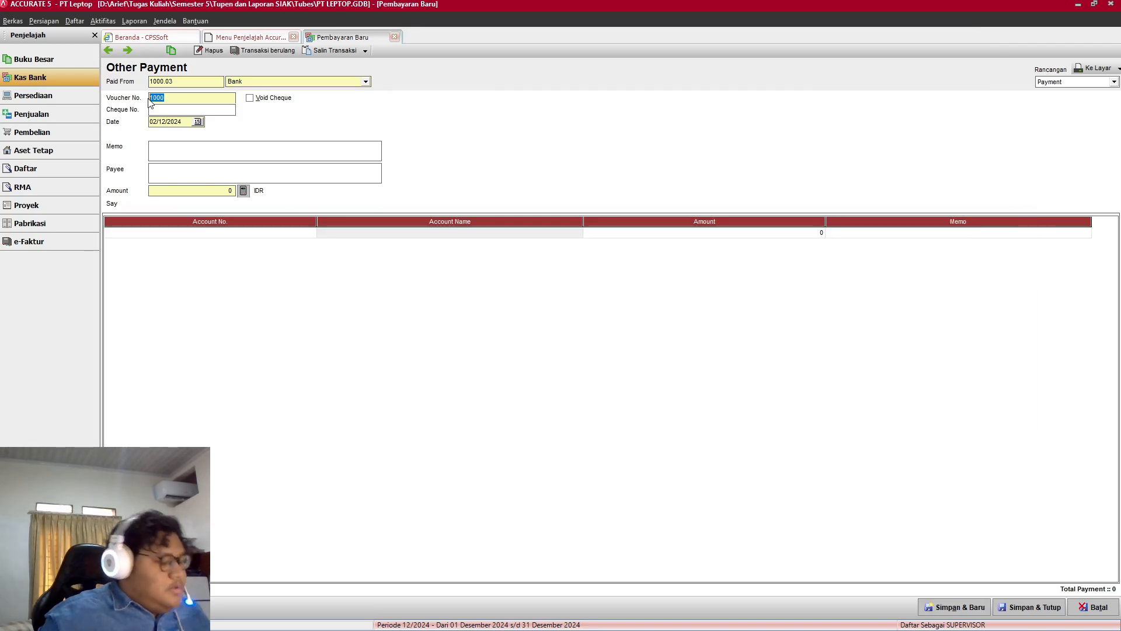
type("CR")
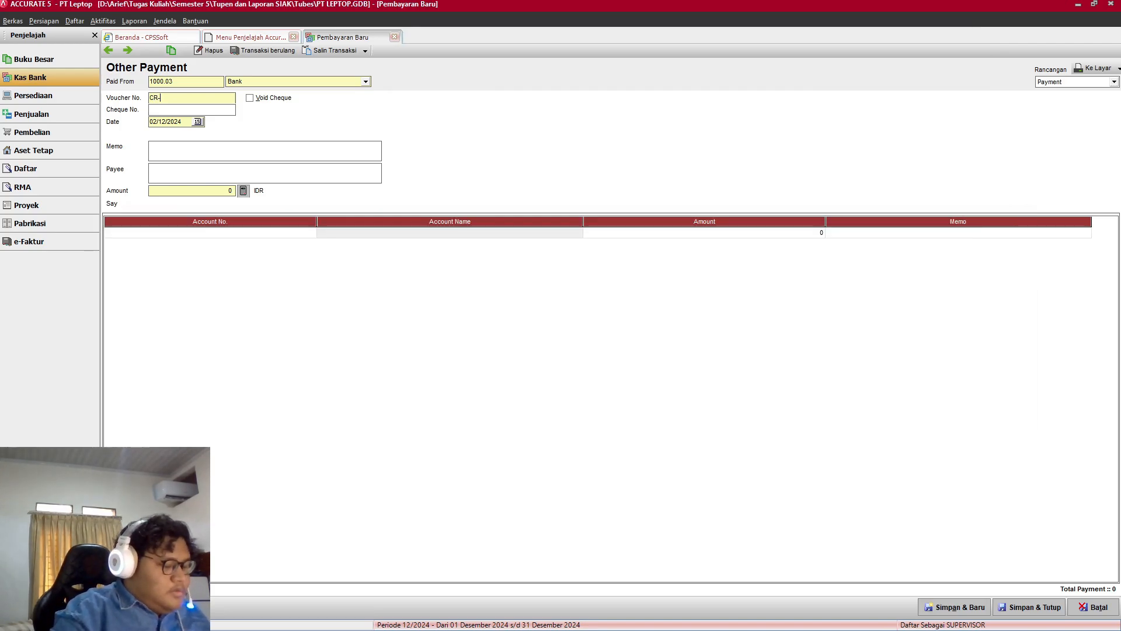
type("-01")
key("Tab")
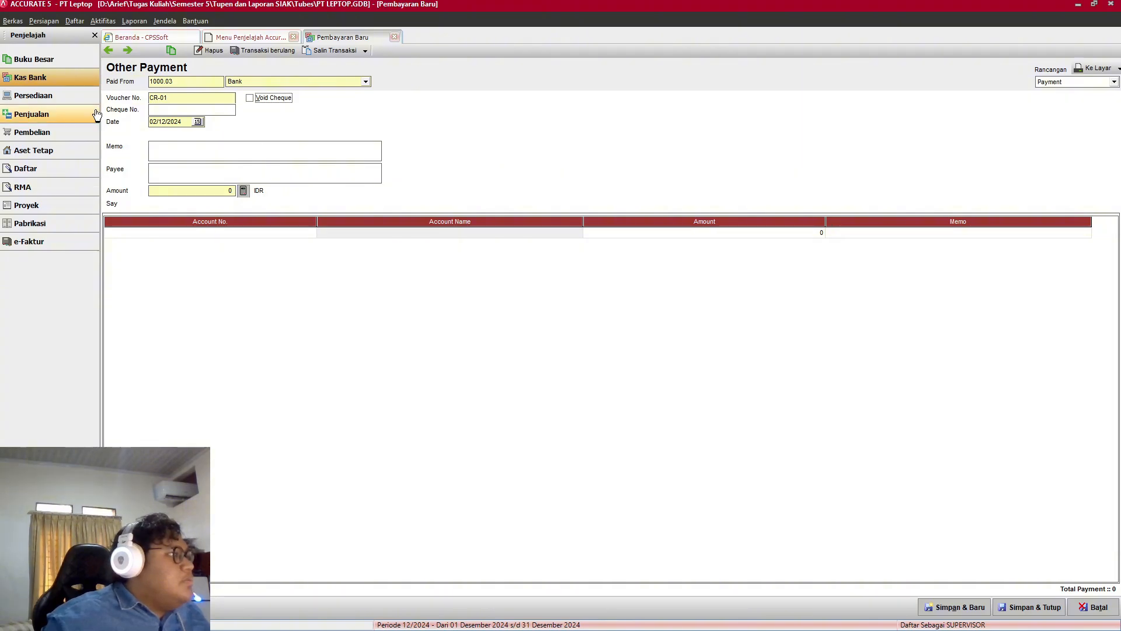
Step: Enter cheque number LT/2023-01 and set the payment date to 10/02/2023
left_click(169, 110)
key("alt+Tab")
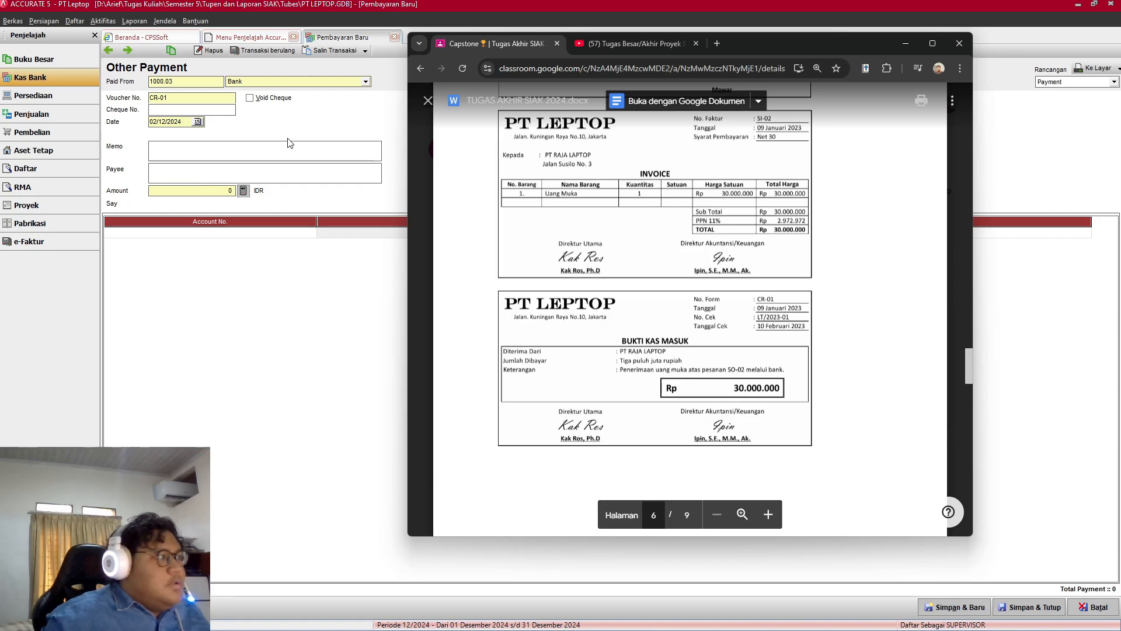
left_click(165, 106)
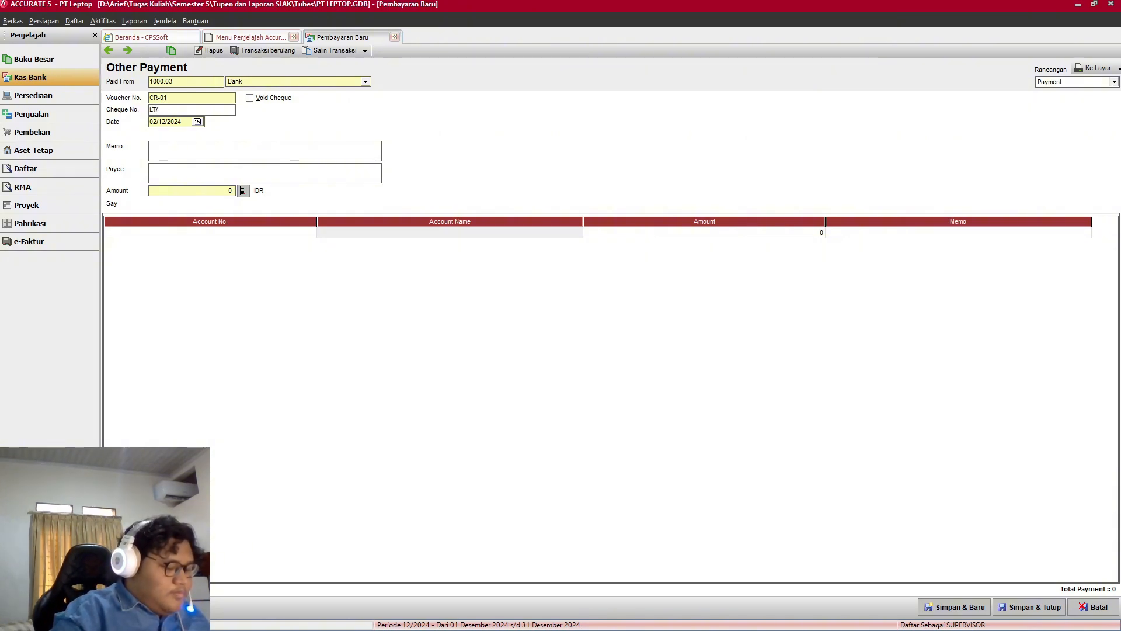
type("LT/2023")
key("alt+Tab")
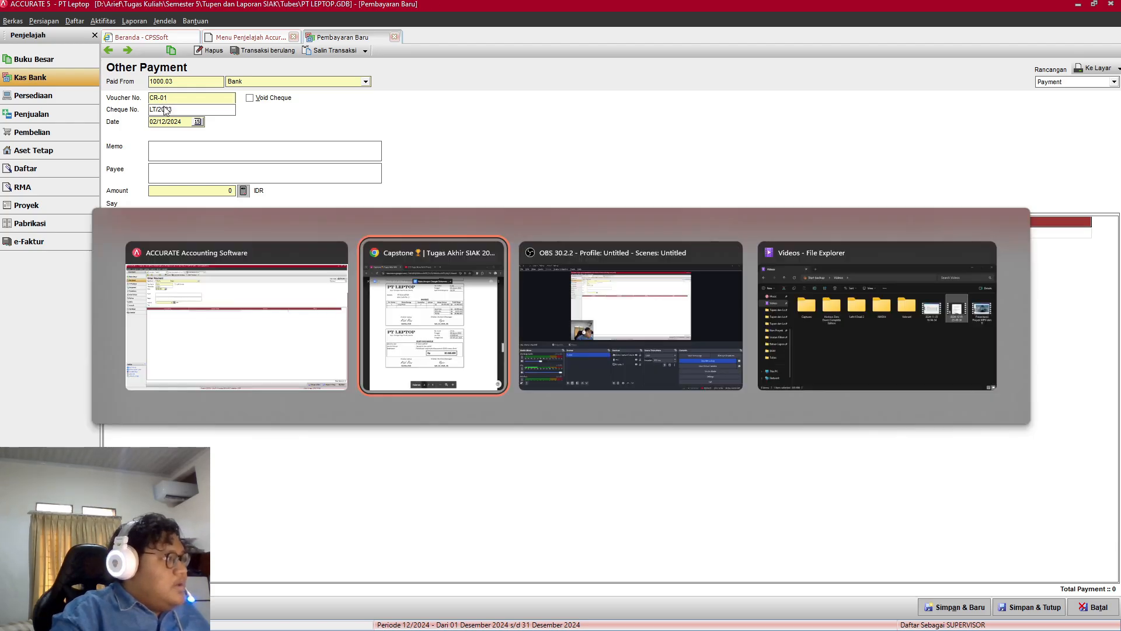
key("alt+Tab")
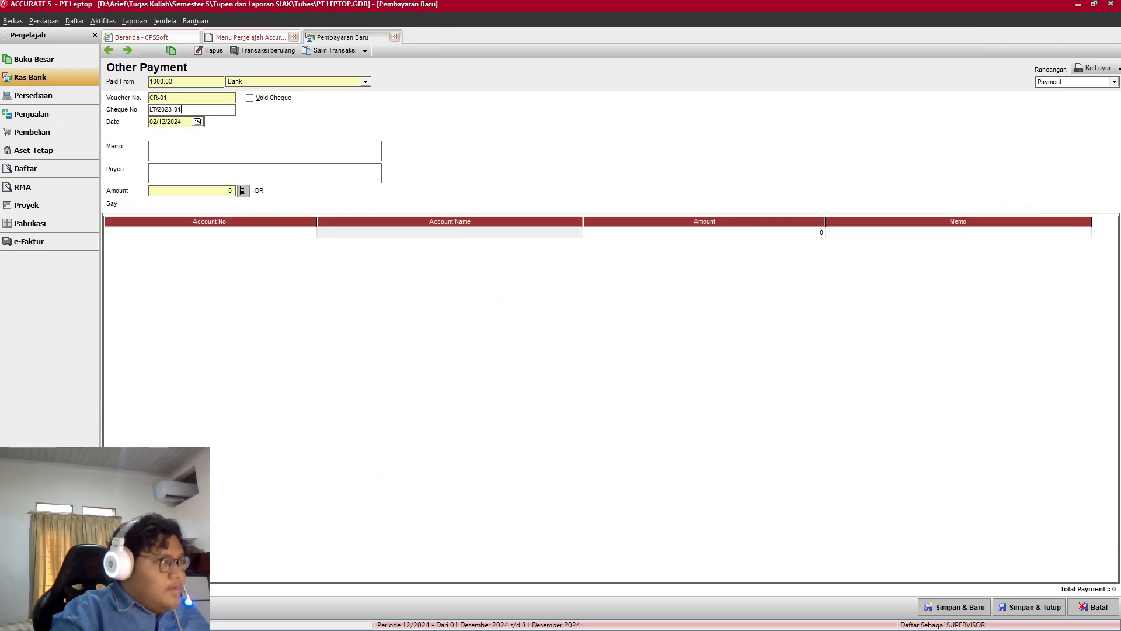
key("alt+Tab")
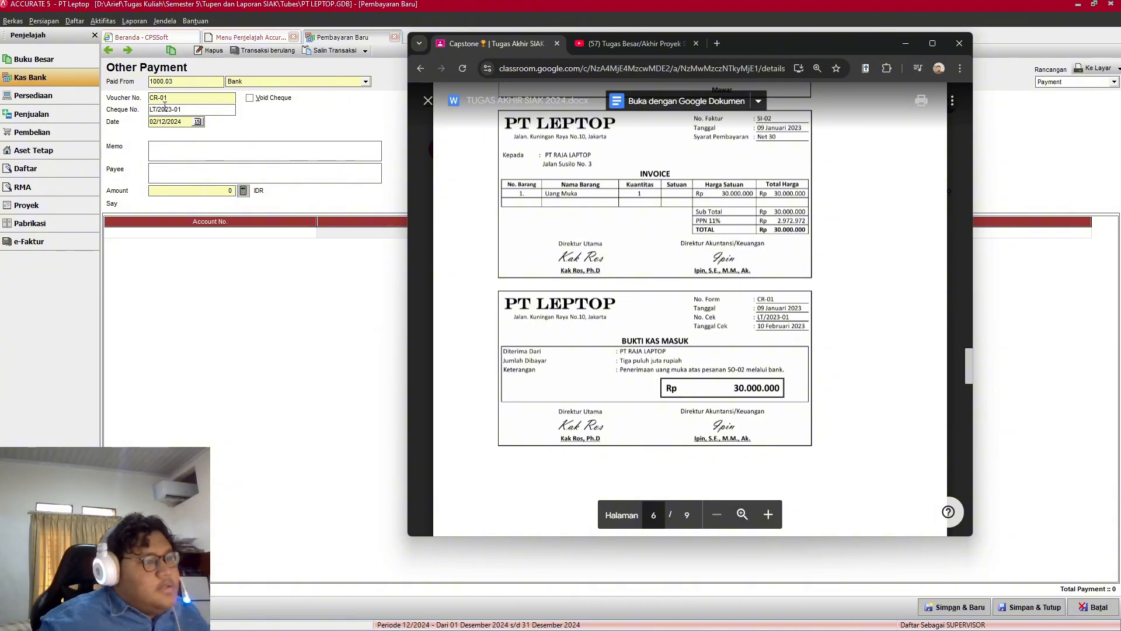
key("alt+Tab")
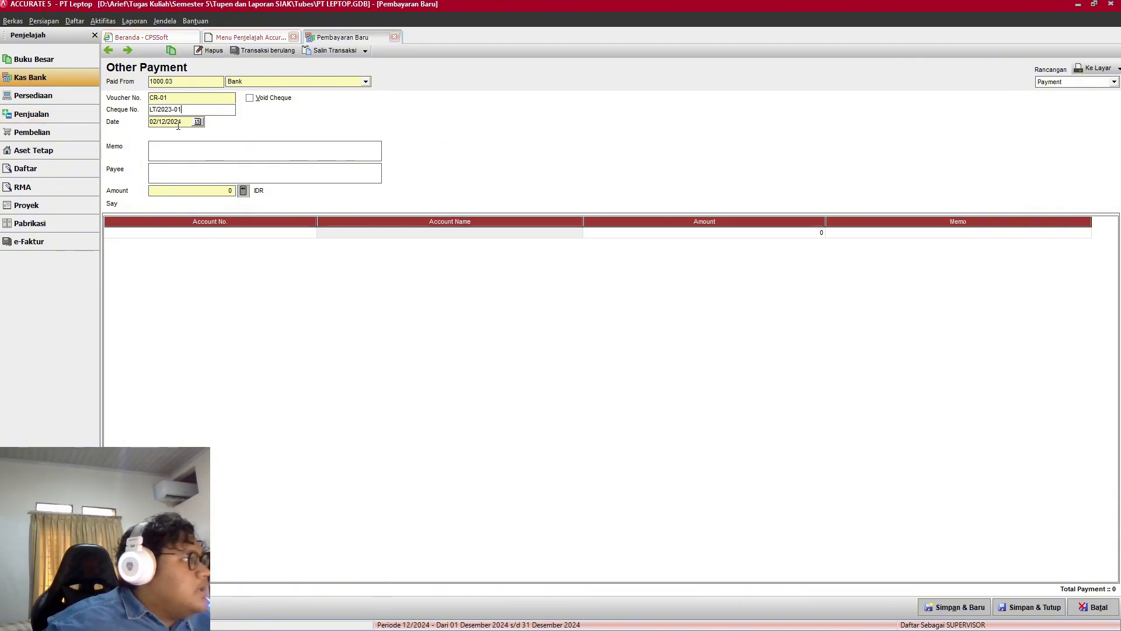
left_click_drag(180, 124, 150, 124)
type("10/0")
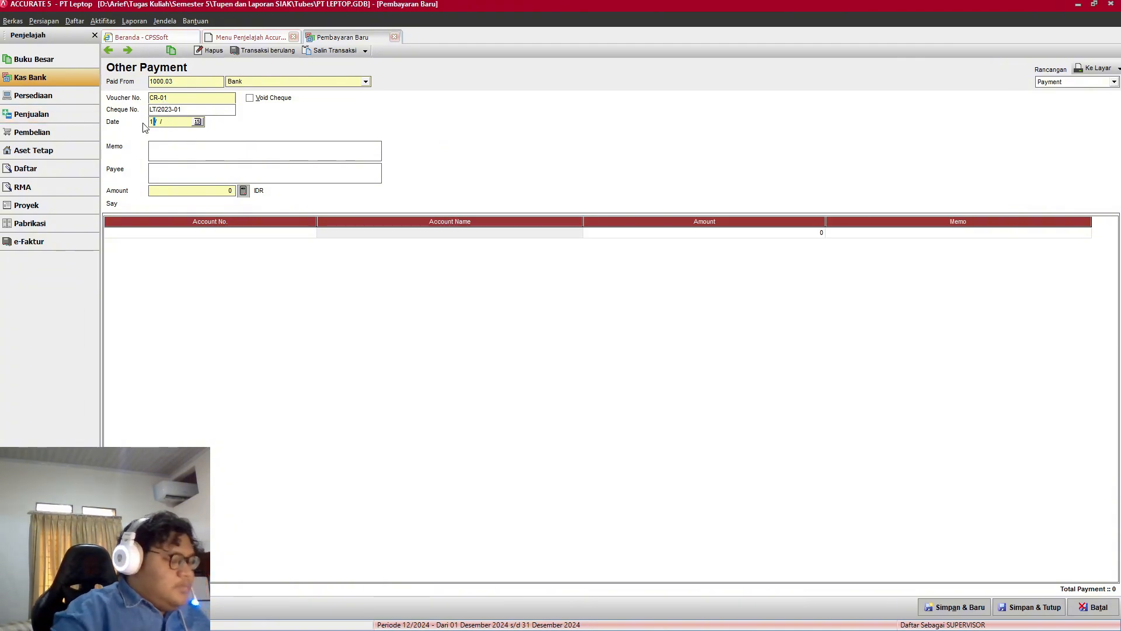
type("2/2023")
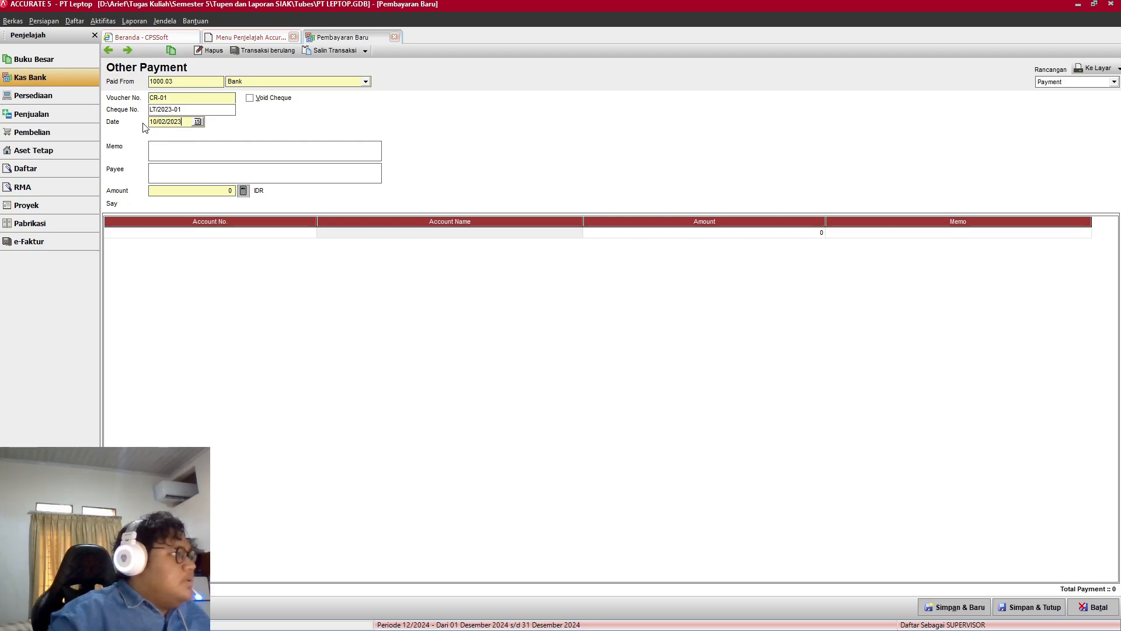
Step: Write the memo 'Penerimaan uang muka atas pesanan SO-02 memalui bank'
key("alt+Tab")
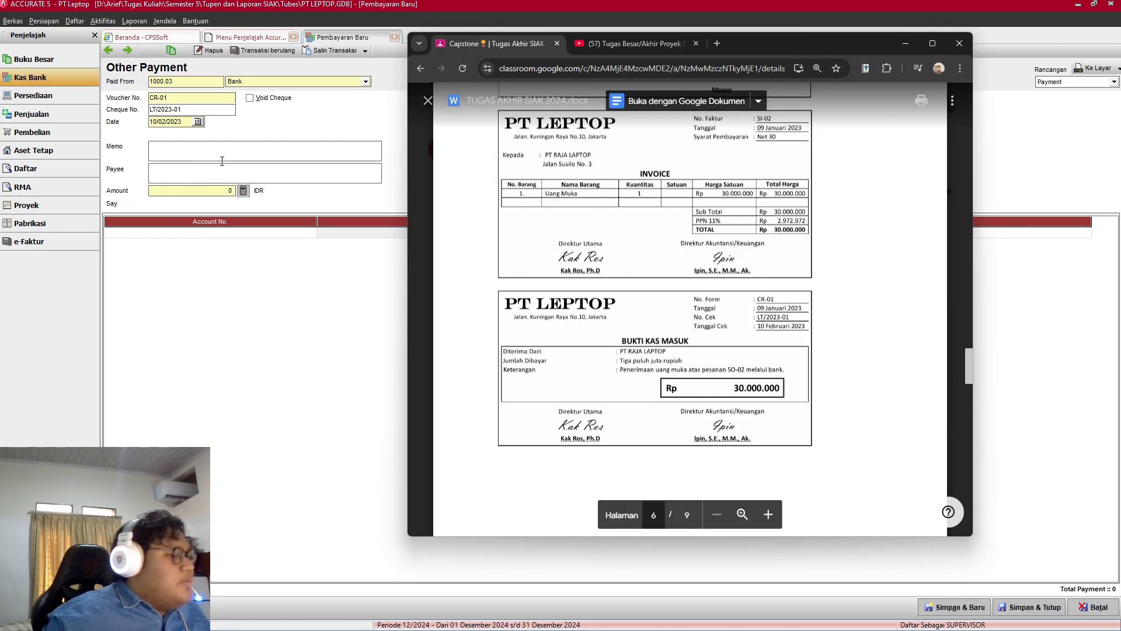
left_click(222, 158)
type("P")
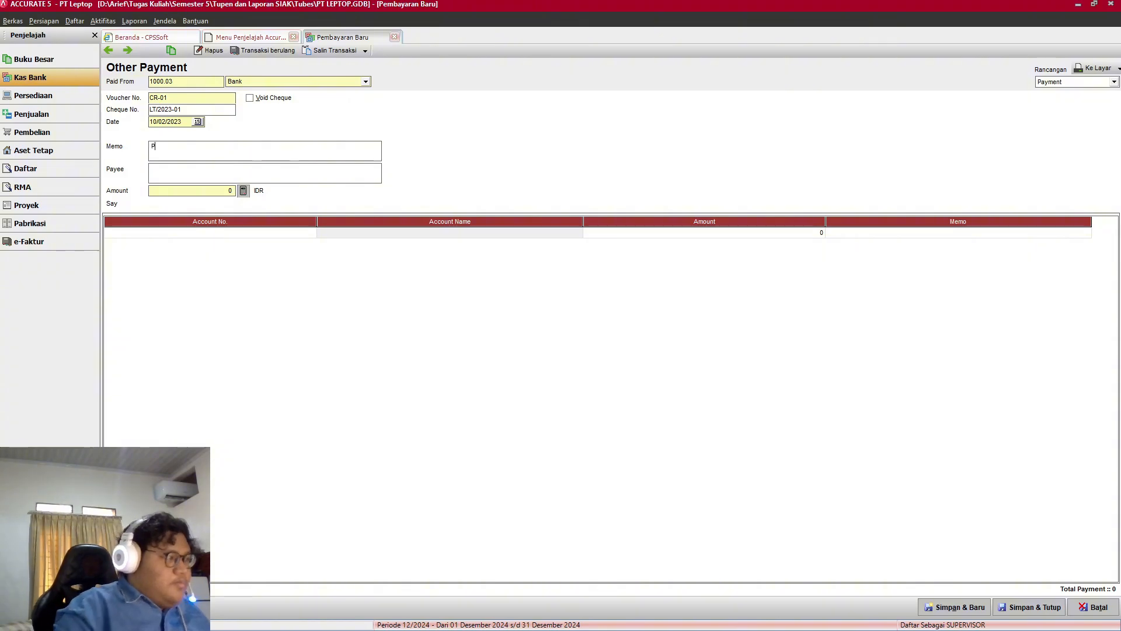
type("enerimaan ")
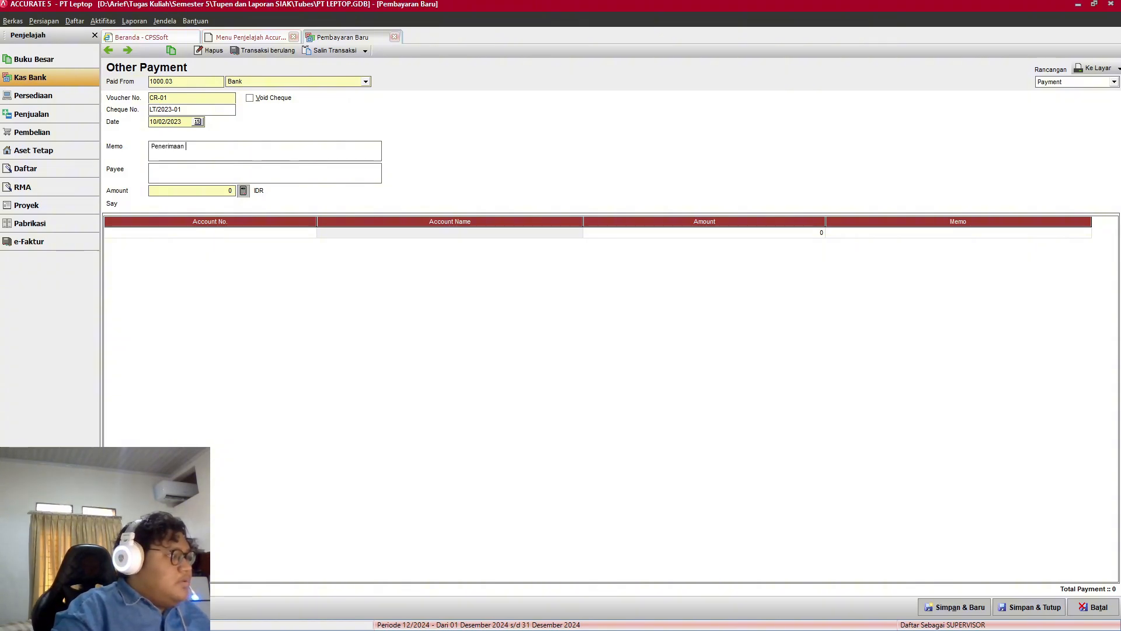
type("uang muka")
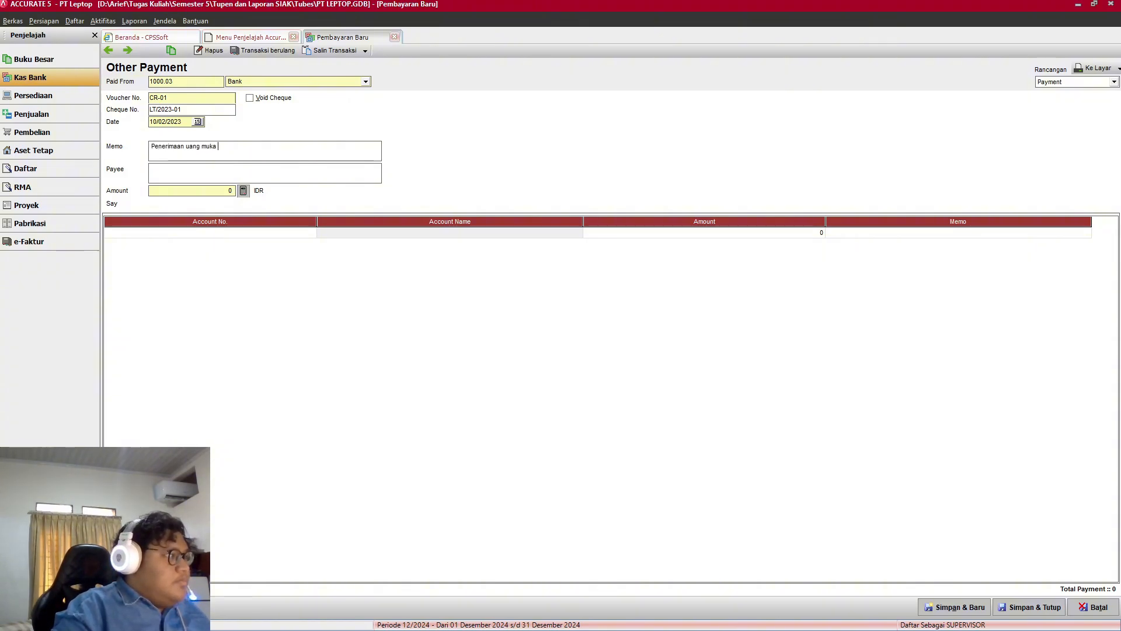
key("alt+Tab")
key("alt+Tab")
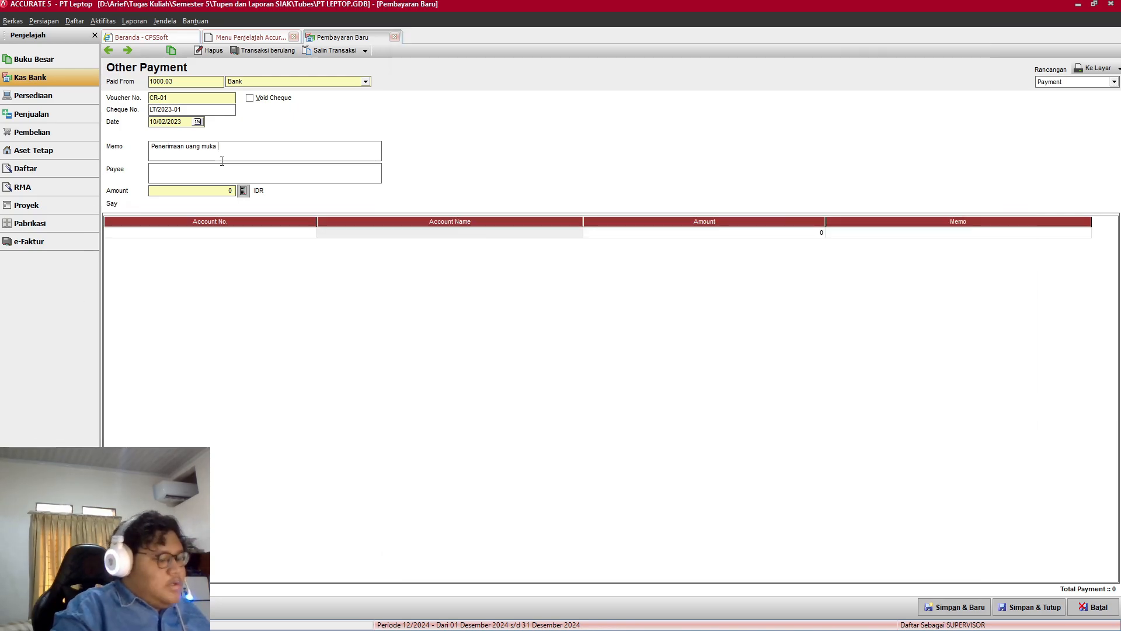
type("atas pe")
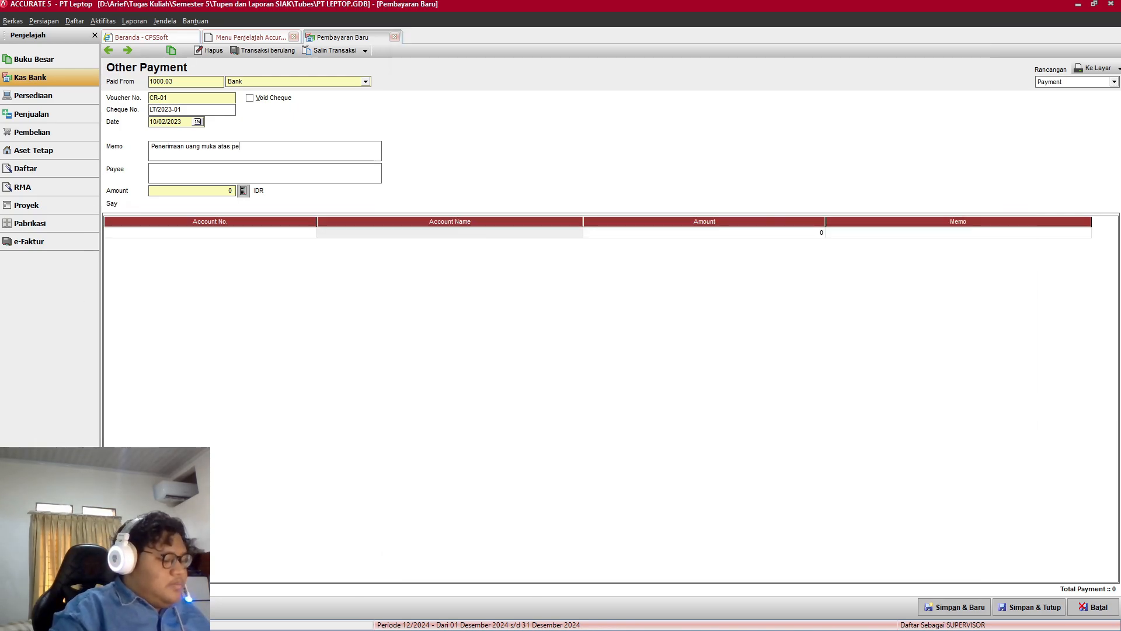
type("sanan")
key("alt+Tab")
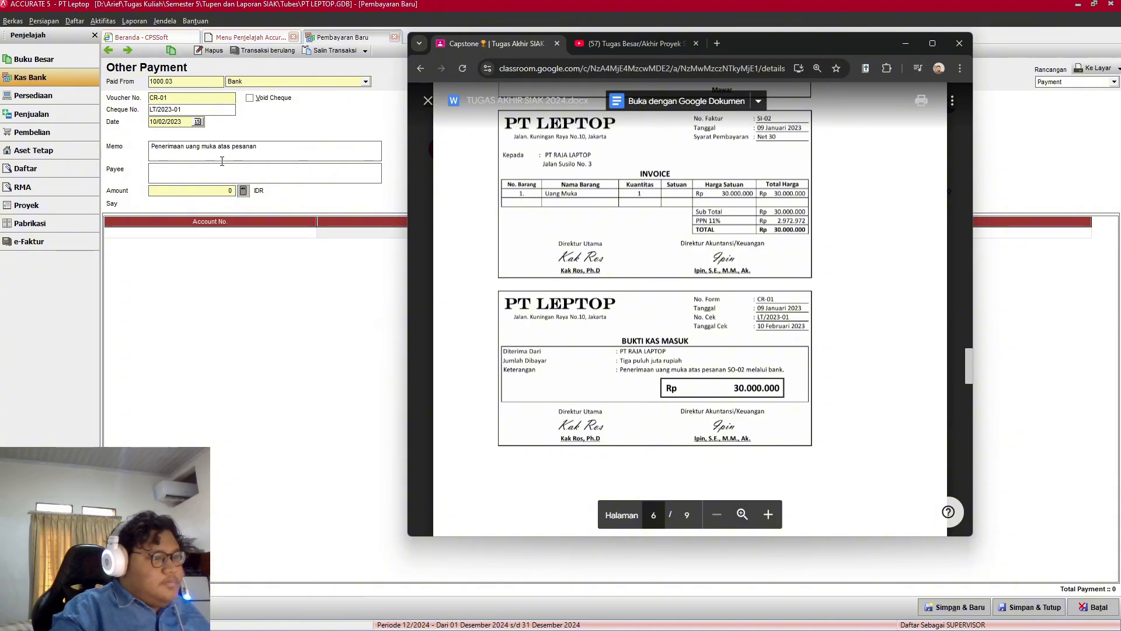
key("alt+Tab")
type("SO")
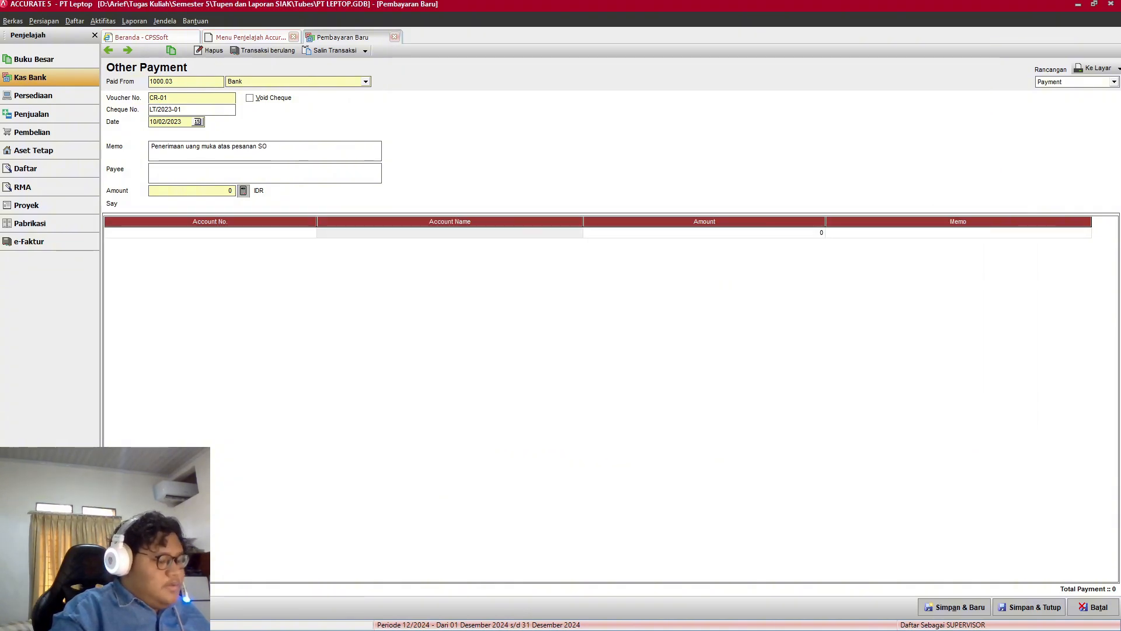
type("-02")
key("alt+Tab")
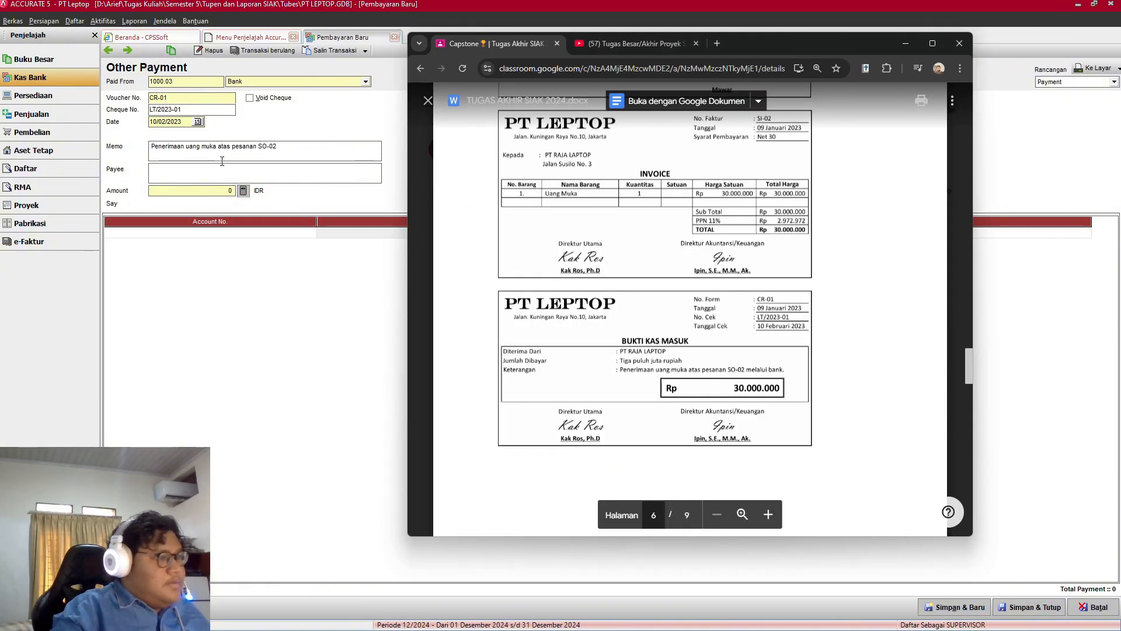
left_click(222, 161)
type("mem")
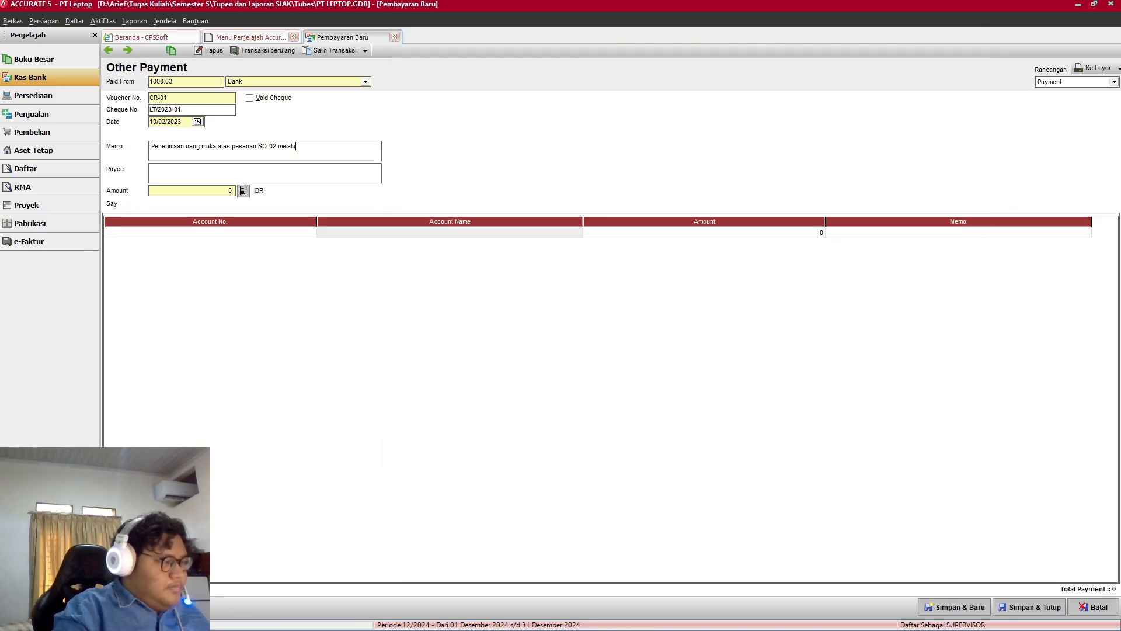
type("alui bank")
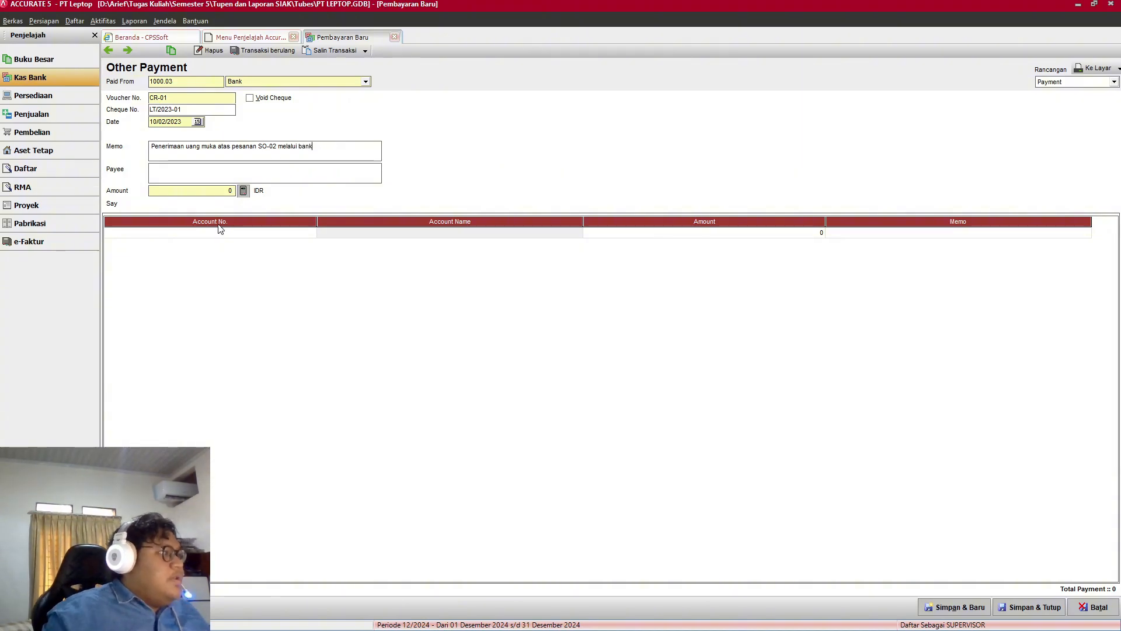
Step: Enter PT RAJA LAPTOP as payee and 30000000 as the amount
key("alt+Tab")
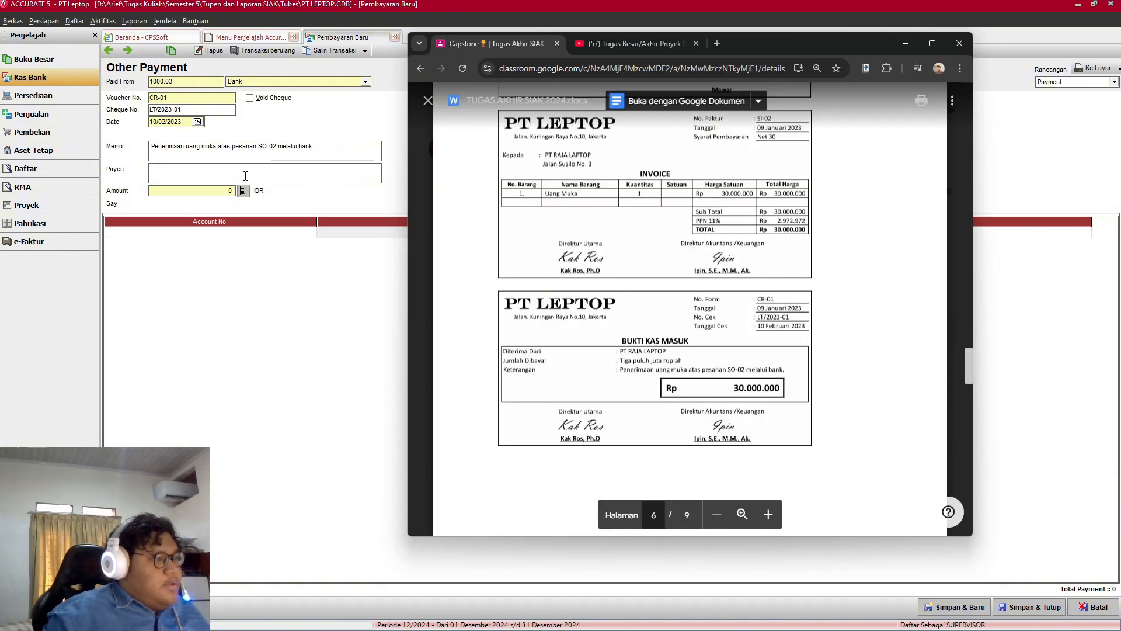
key("alt+Tab")
left_click(246, 175)
type("PT ")
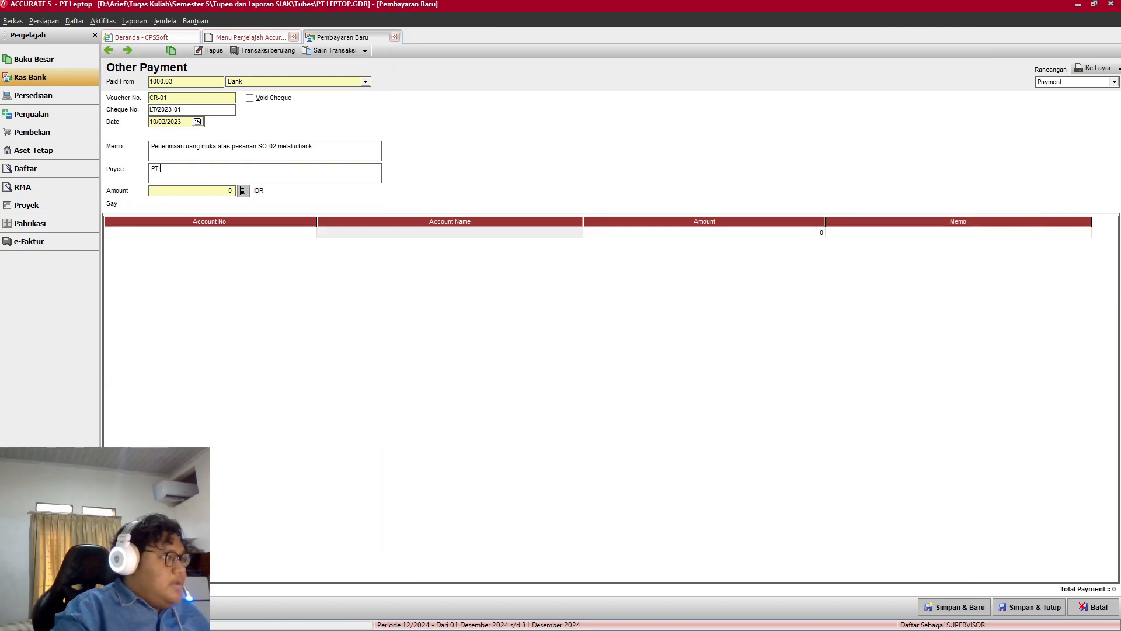
type("RAJA LAPTOP")
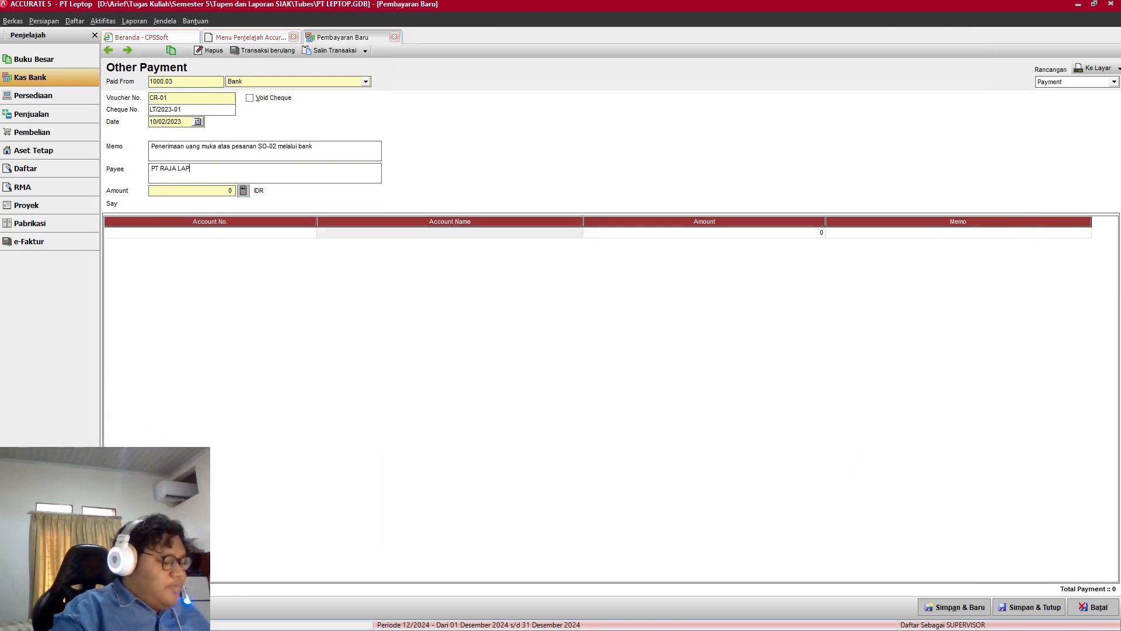
left_click(220, 193)
type("30000000")
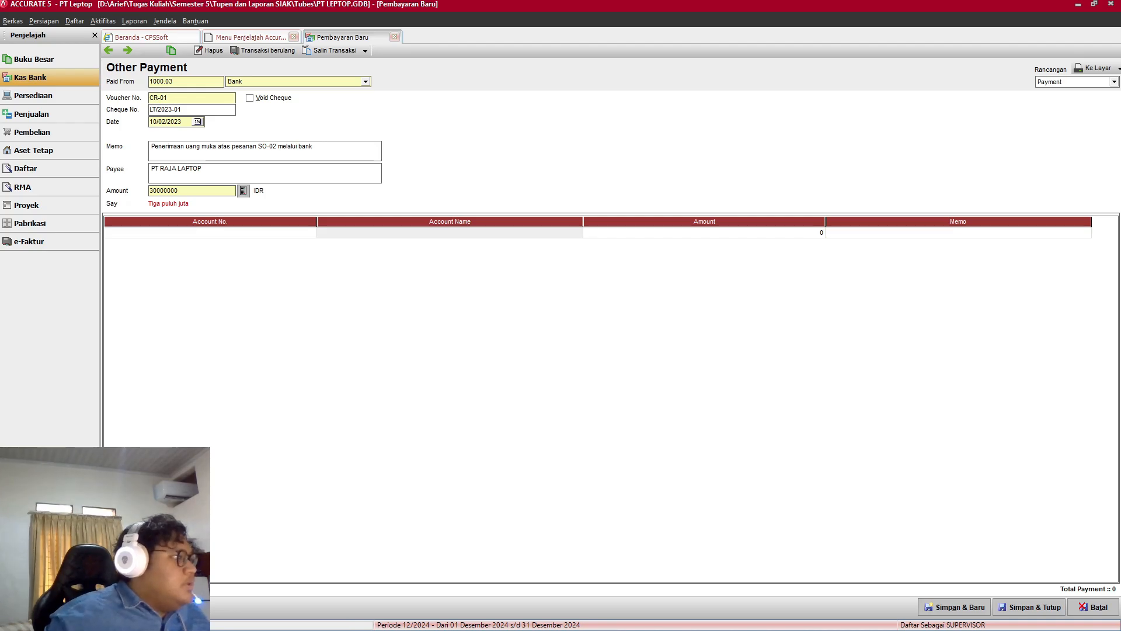
Step: Assign account 7100.03 Penjualan Inventory / Perlengkapan to the payment line
left_click(236, 232)
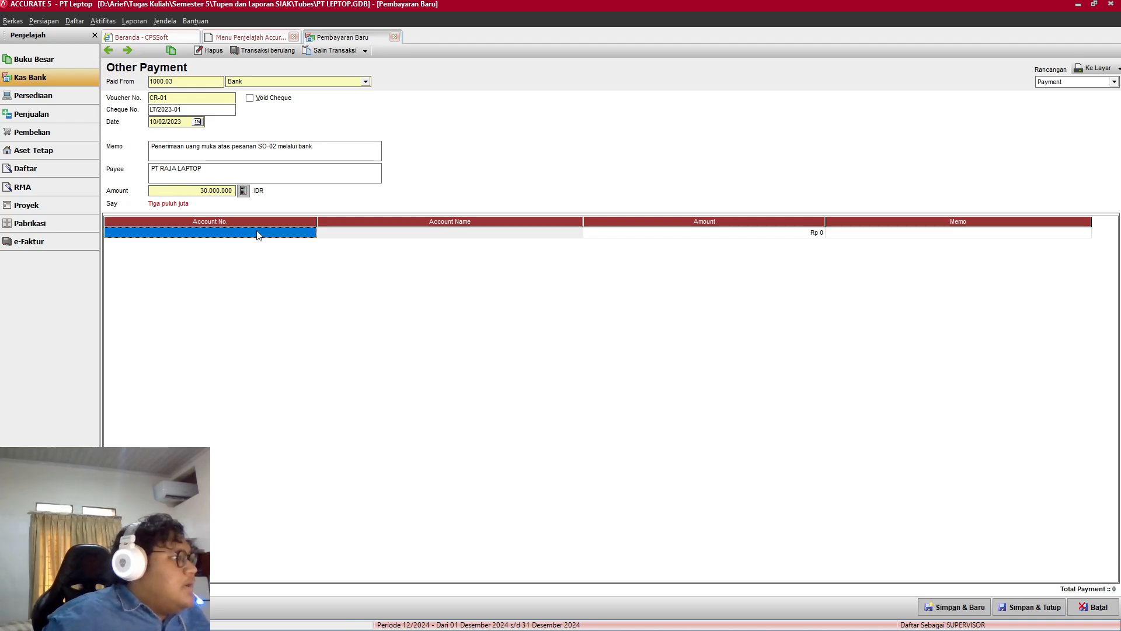
left_click(311, 233)
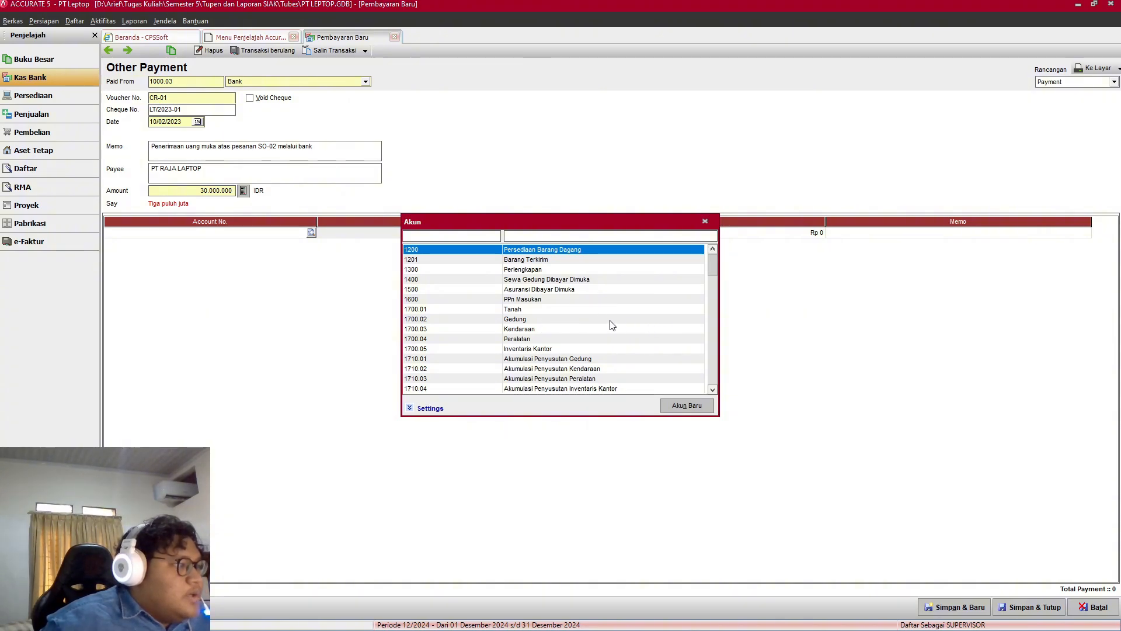
key("alt+Tab")
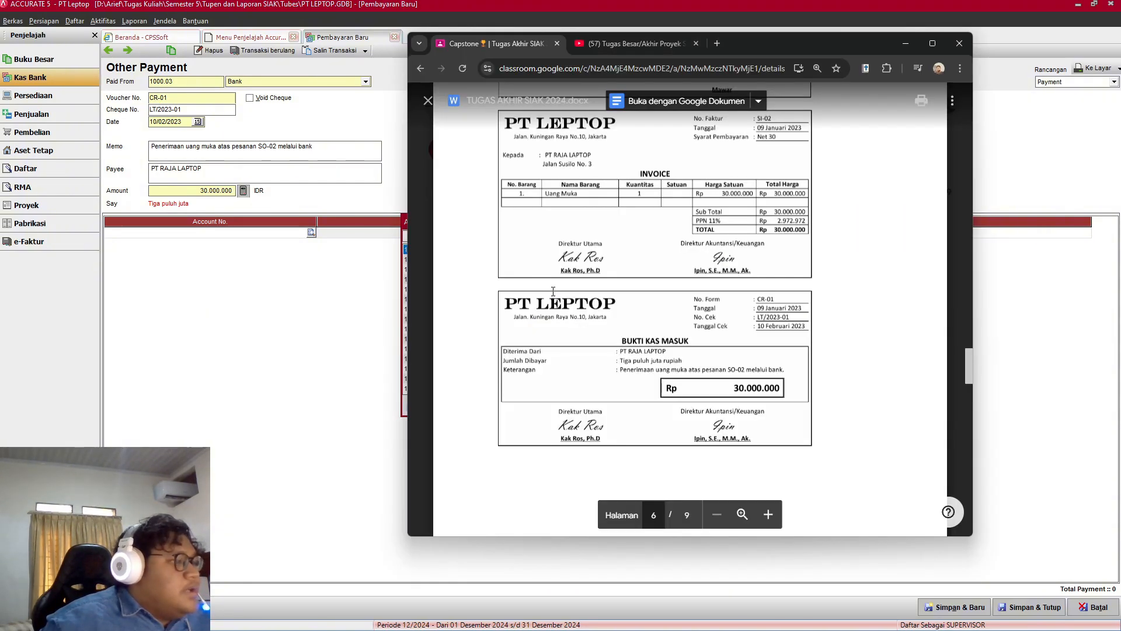
scroll(581, 296, "up", 5)
scroll(581, 296, "down", 5)
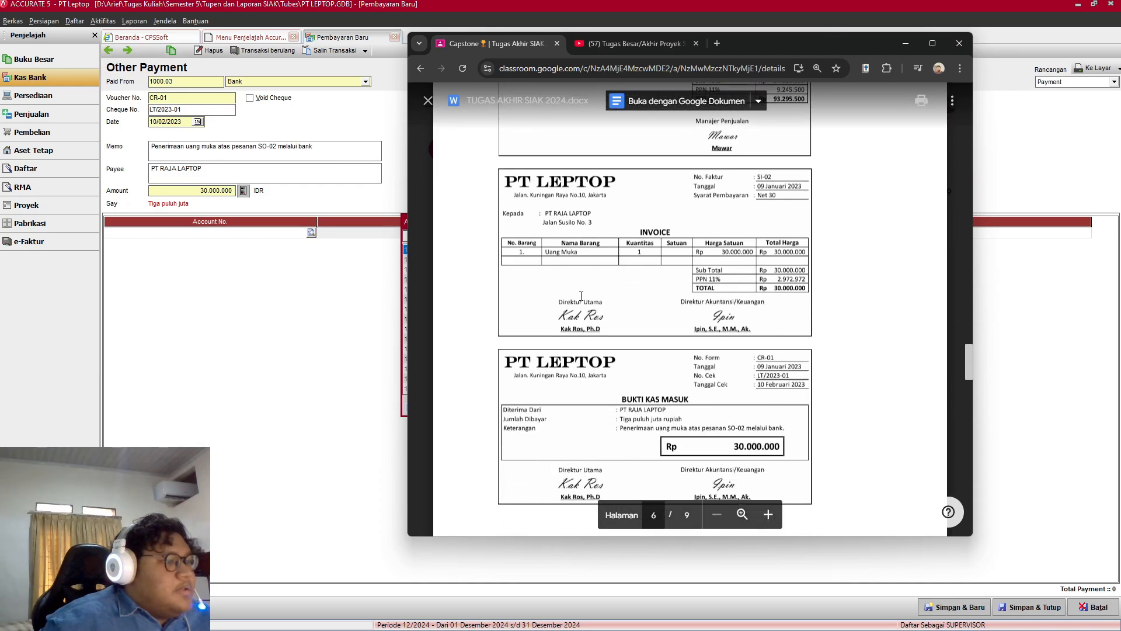
key("alt+Tab")
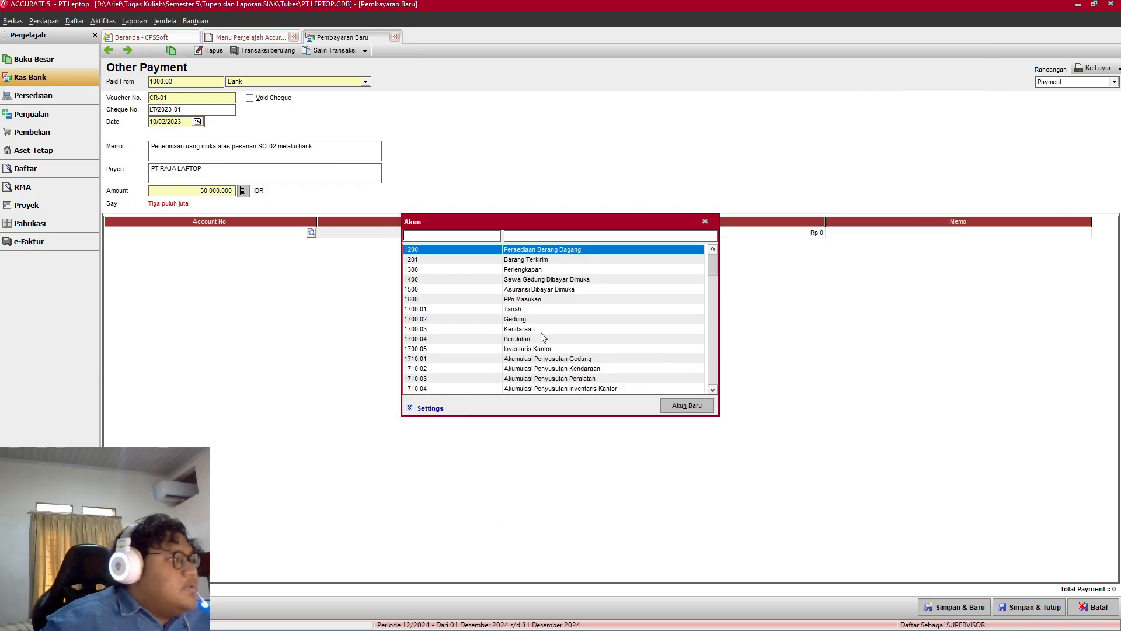
left_click(713, 389)
left_click(713, 389)
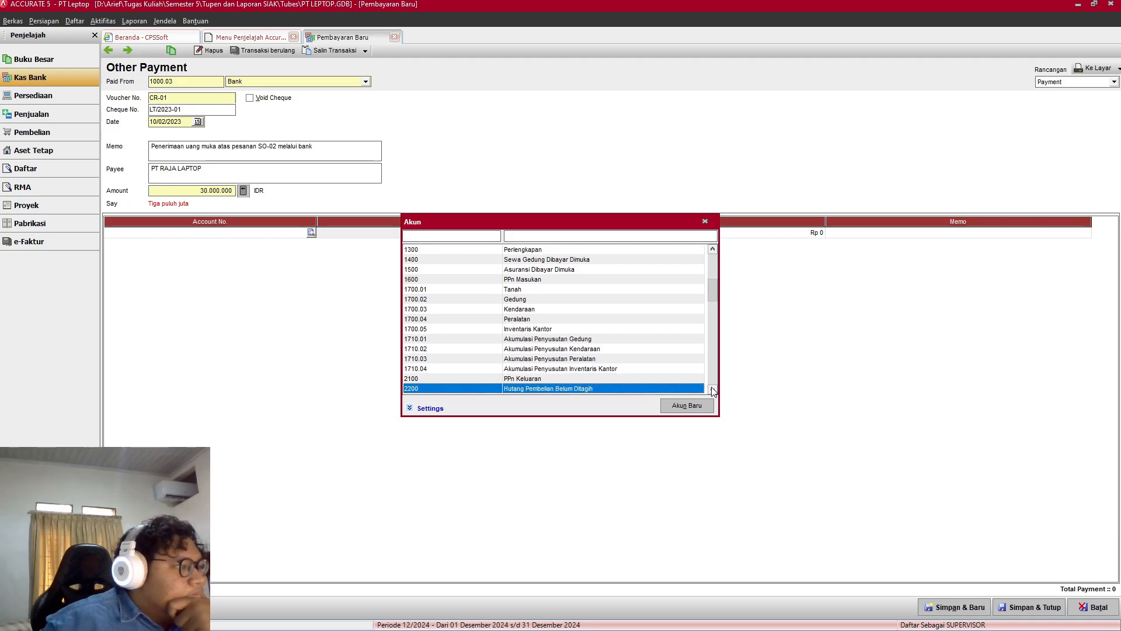
left_click(713, 389)
left_click(713, 389)
left_click(713, 389)
left_click(713, 389)
left_click(713, 389)
left_click(713, 389)
left_click(713, 389)
left_click(714, 389)
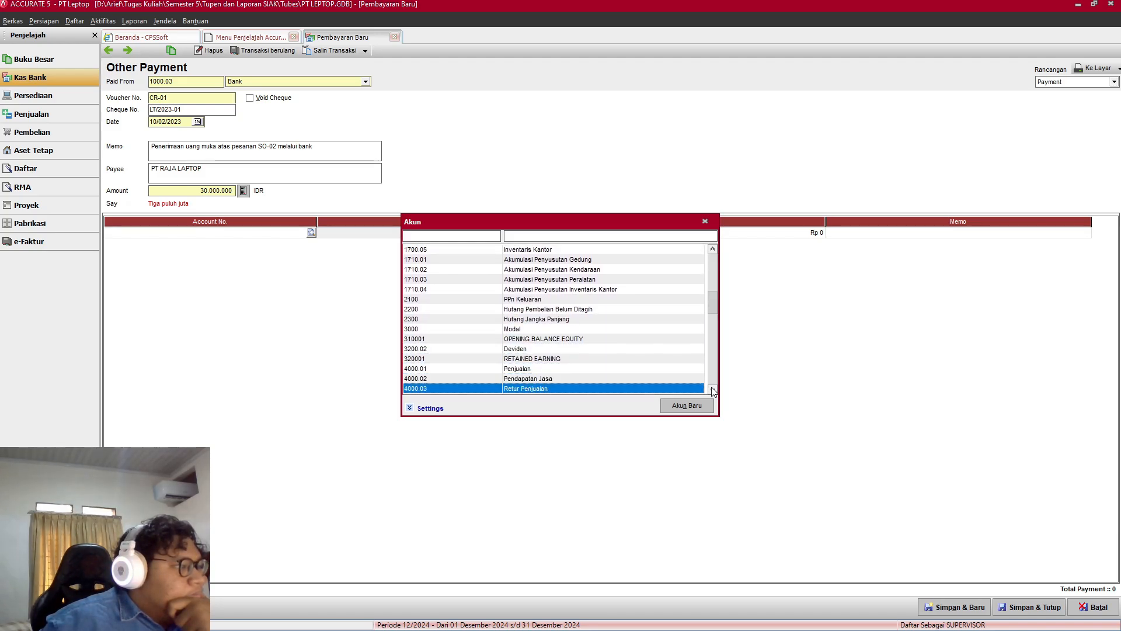
left_click(714, 389)
left_click(713, 389)
left_click(713, 389)
left_click(713, 389)
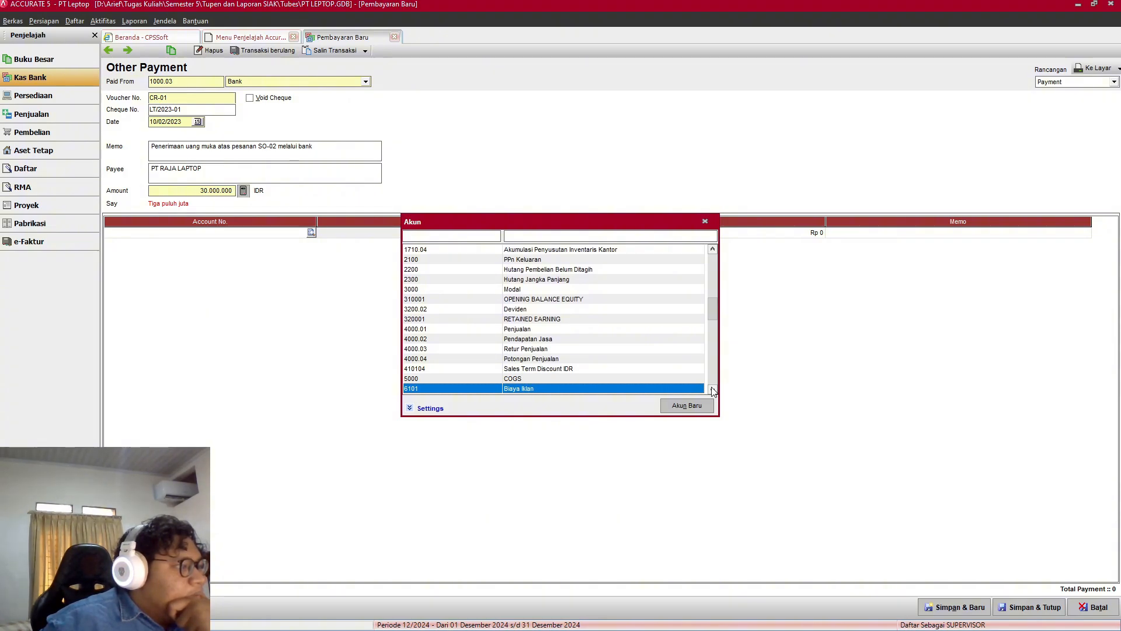
left_click(713, 389)
left_click(713, 389)
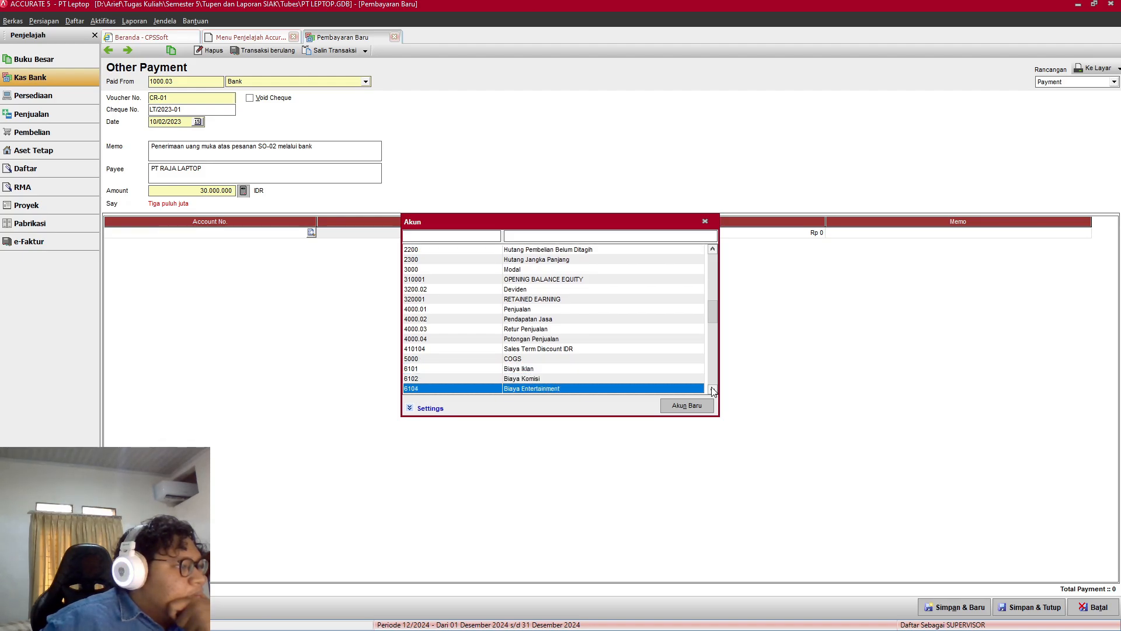
left_click(714, 389)
left_click(713, 388)
left_click(713, 389)
left_click(713, 389)
left_click(714, 389)
left_click(713, 389)
left_click(713, 389)
left_click(714, 389)
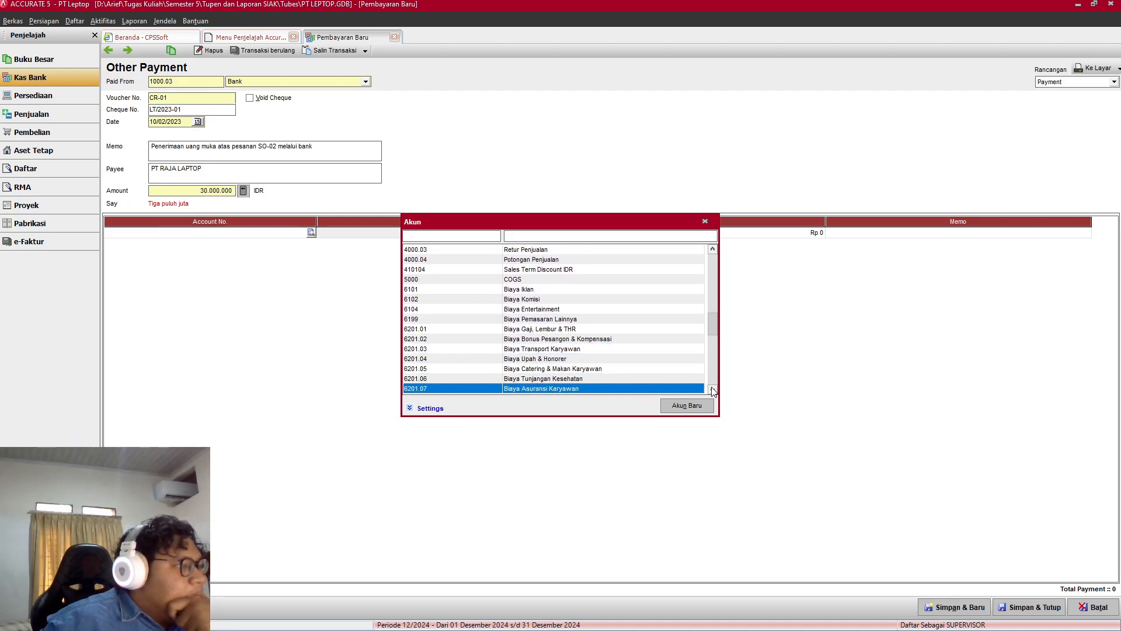
left_click(713, 389)
left_click(713, 389)
left_click(713, 389)
left_click(713, 389)
left_click(713, 389)
left_click(713, 389)
left_click(713, 389)
left_click(713, 389)
left_click(713, 389)
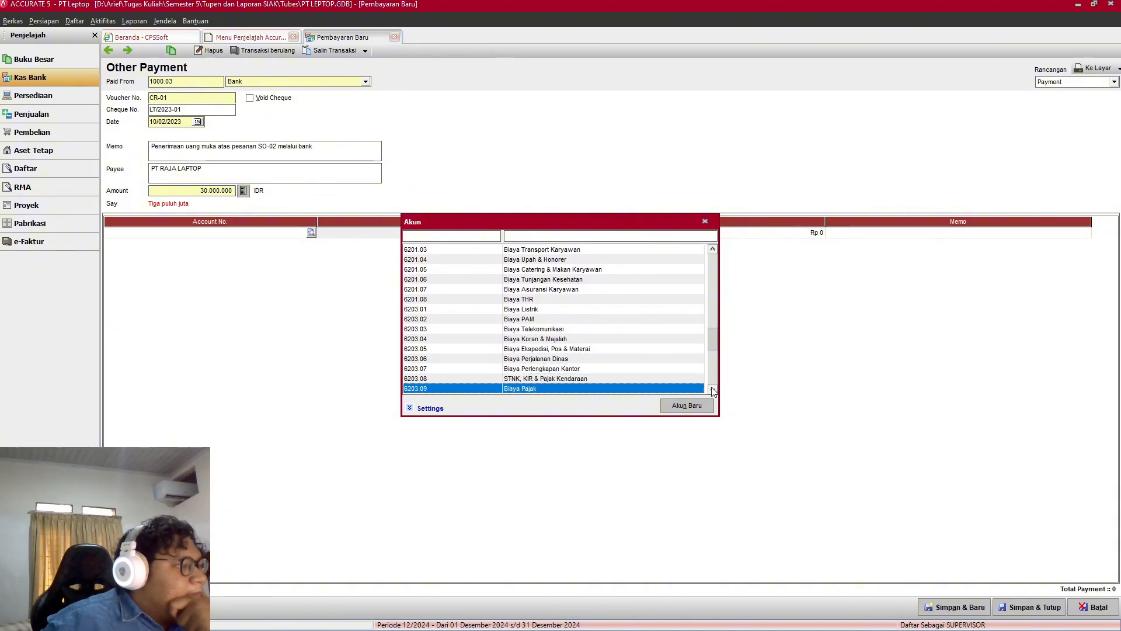
left_click(713, 389)
left_click(713, 389)
left_click(713, 389)
left_click(713, 389)
left_click(713, 389)
left_click(713, 389)
left_click(713, 389)
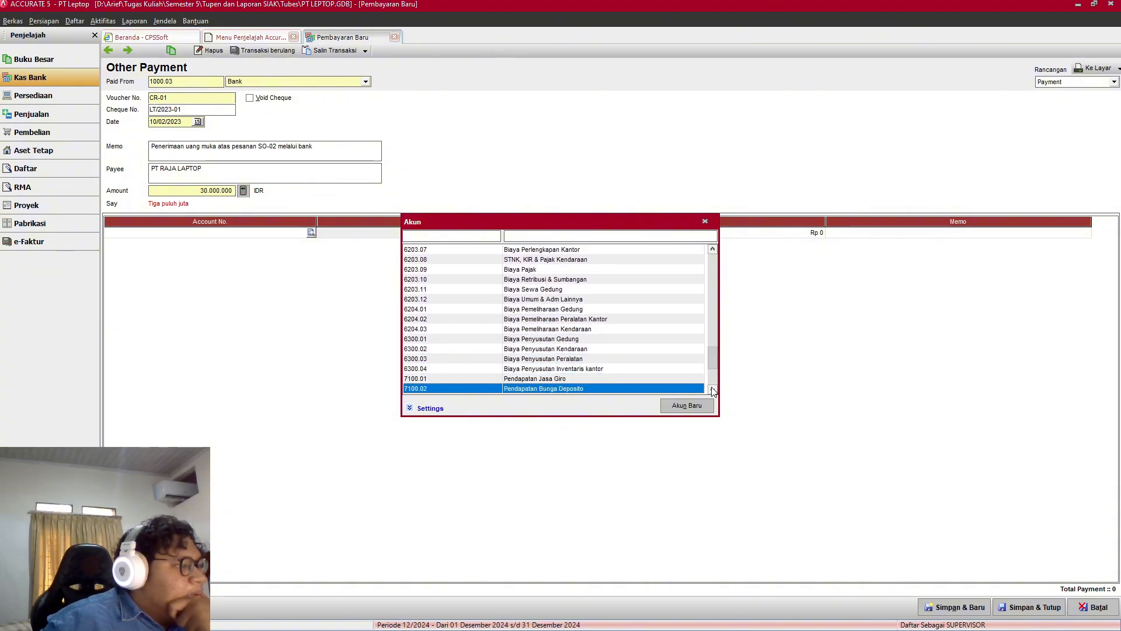
left_click(713, 389)
left_click(713, 389)
left_click(713, 389)
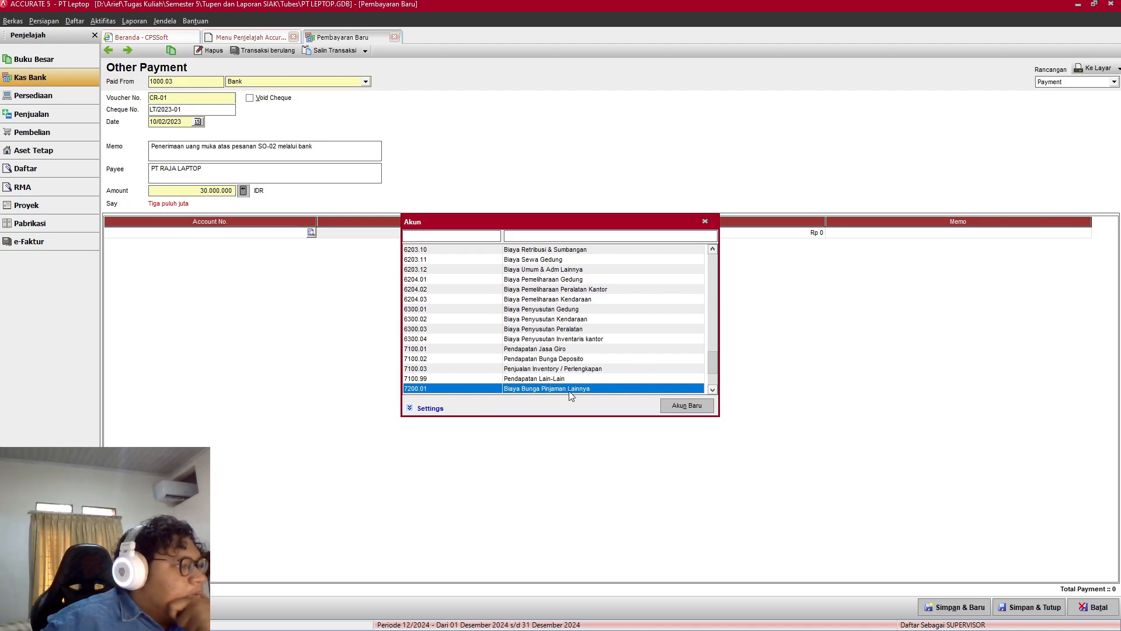
double_click(565, 368)
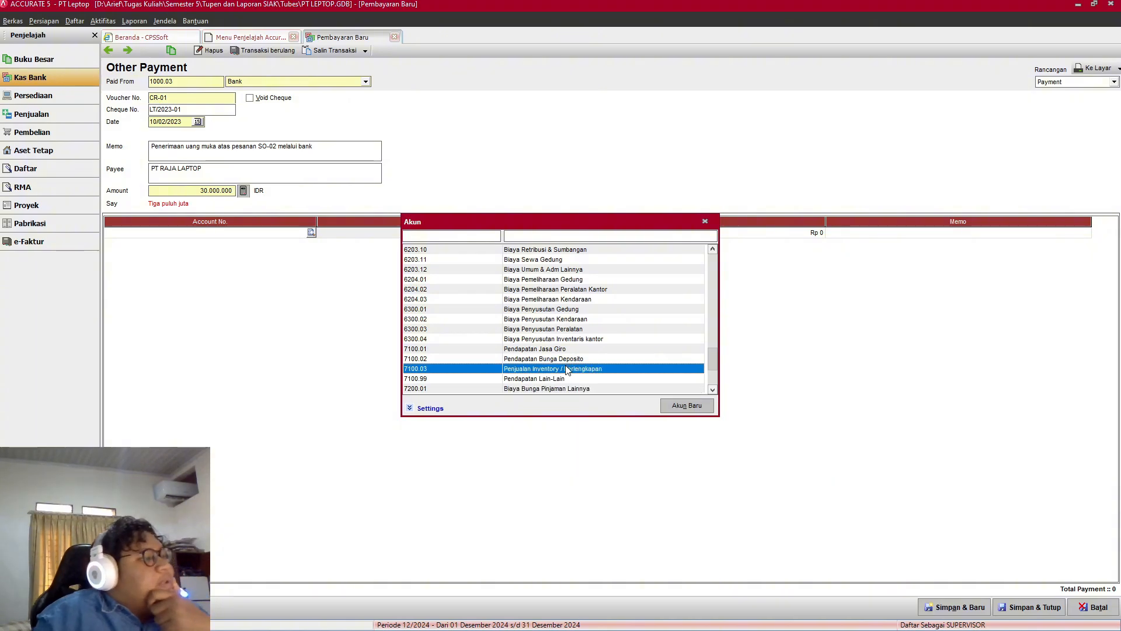
Step: Change the line account to 1500 Asuransi Dibayar Dimuka, then save and close the payment
key("alt+Tab")
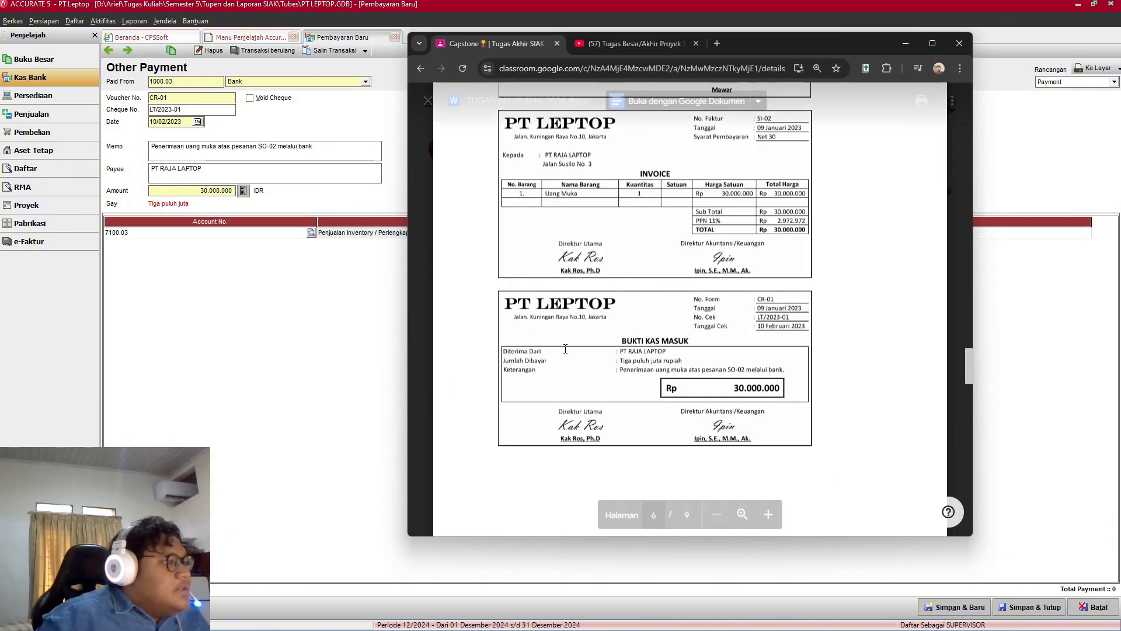
scroll(691, 353, "up", 3)
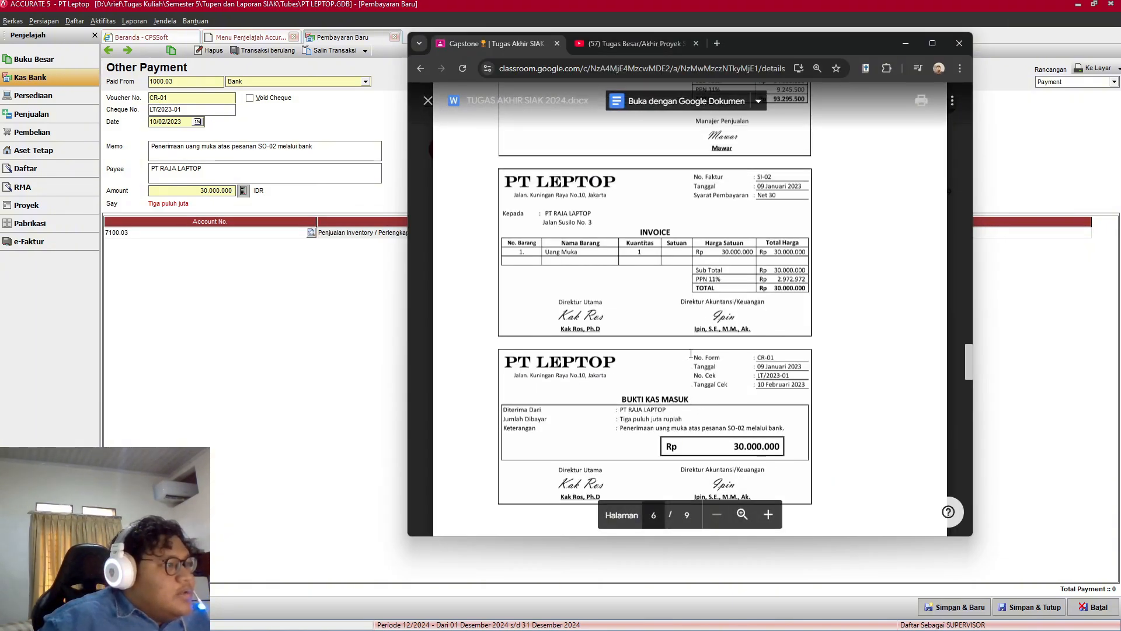
scroll(736, 172, "down", 2)
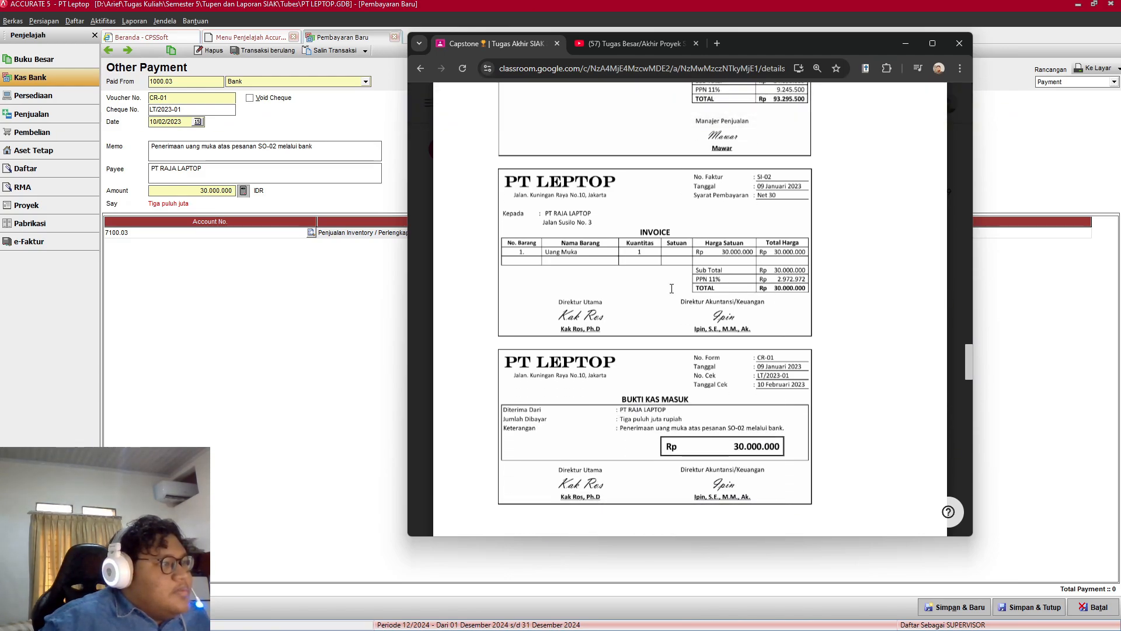
key("alt+Tab")
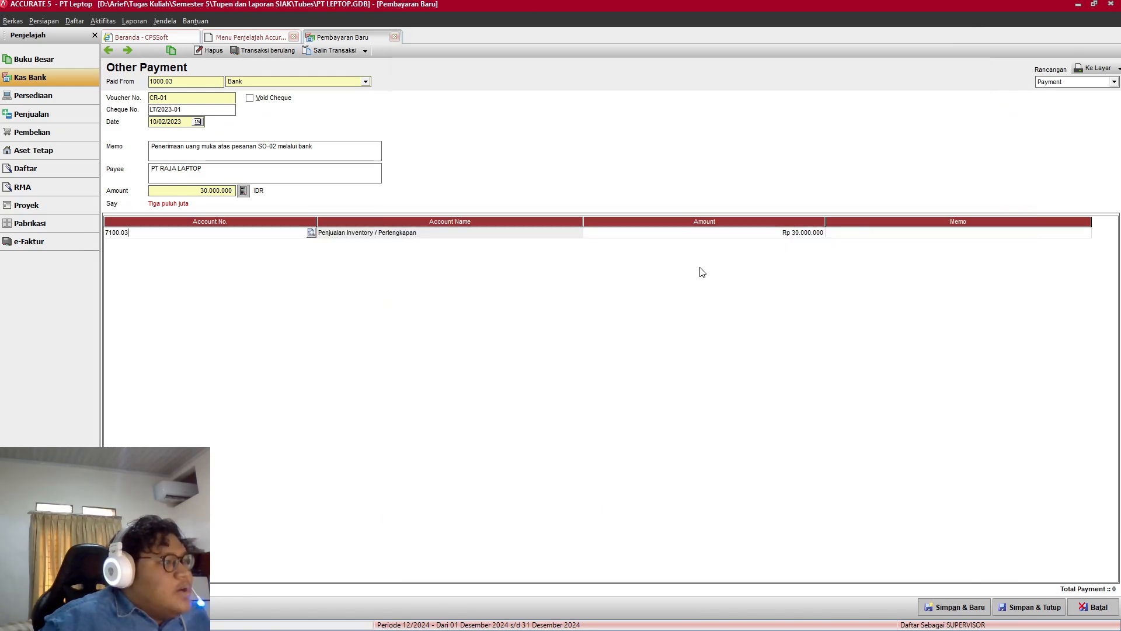
left_click(311, 233)
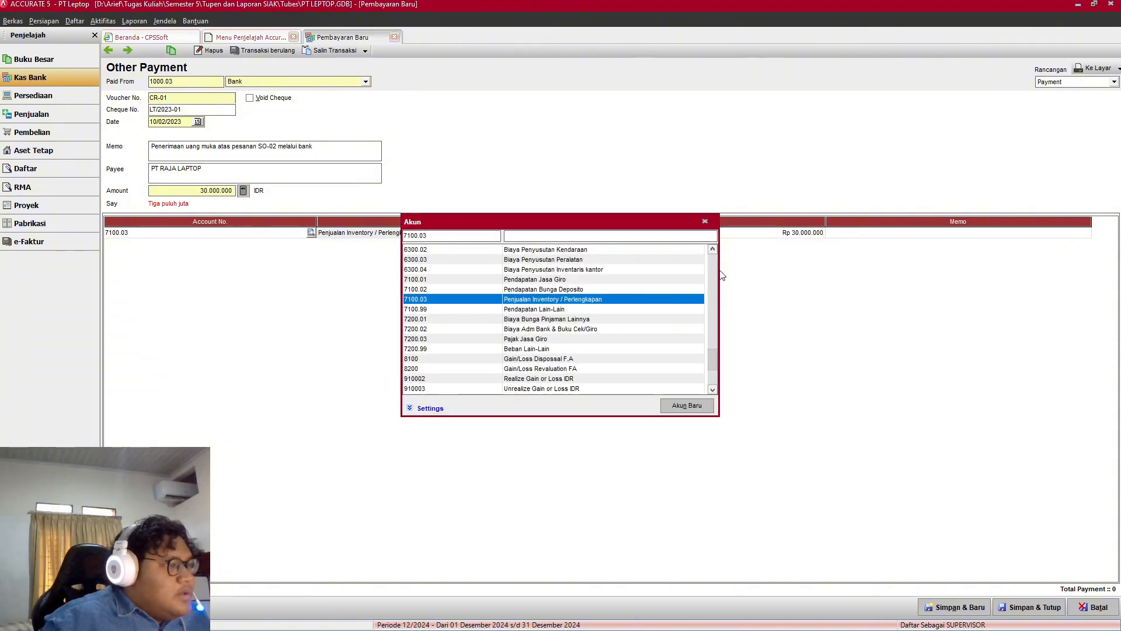
left_click(713, 251)
left_click(713, 251)
left_click(713, 251)
left_click(713, 251)
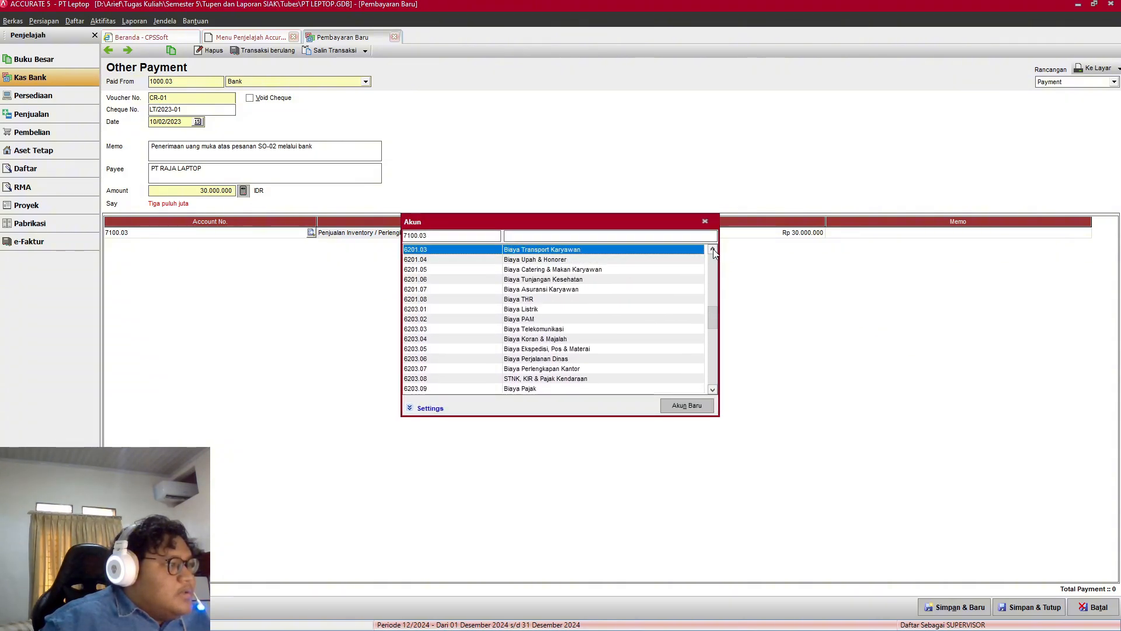
left_click(713, 252)
left_click(713, 252)
left_click(714, 251)
left_click(713, 251)
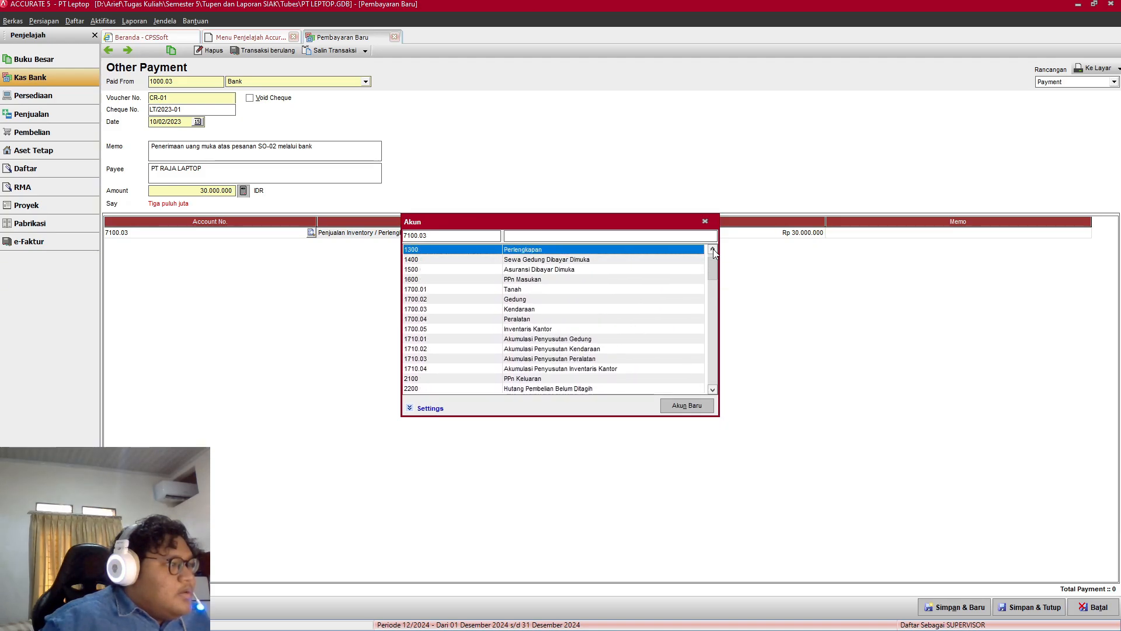
left_click(713, 251)
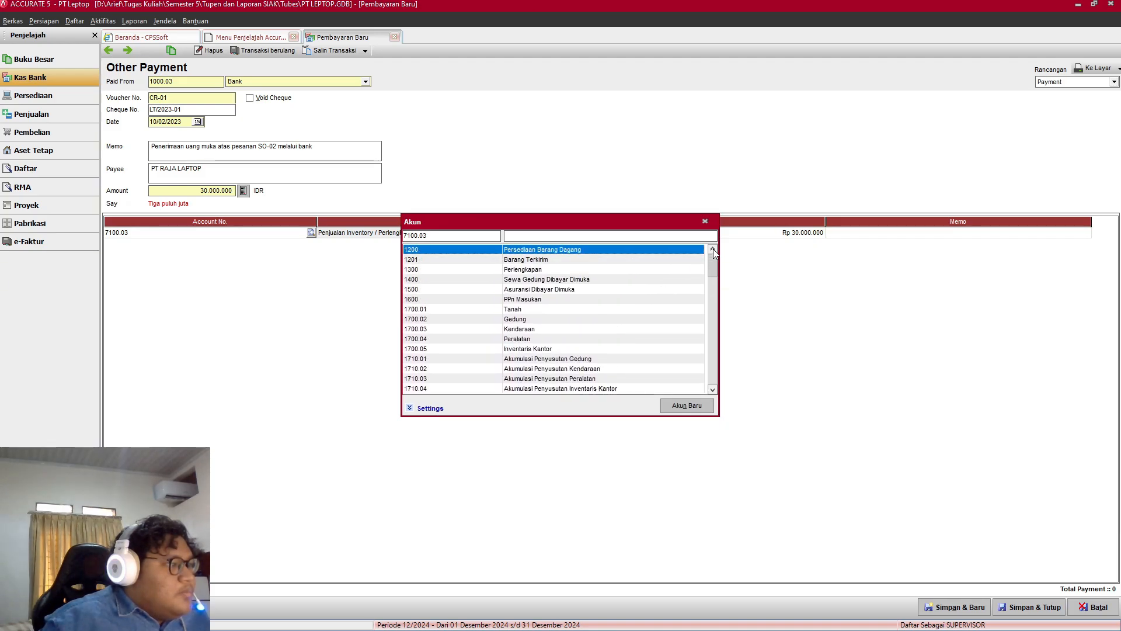
double_click(547, 290)
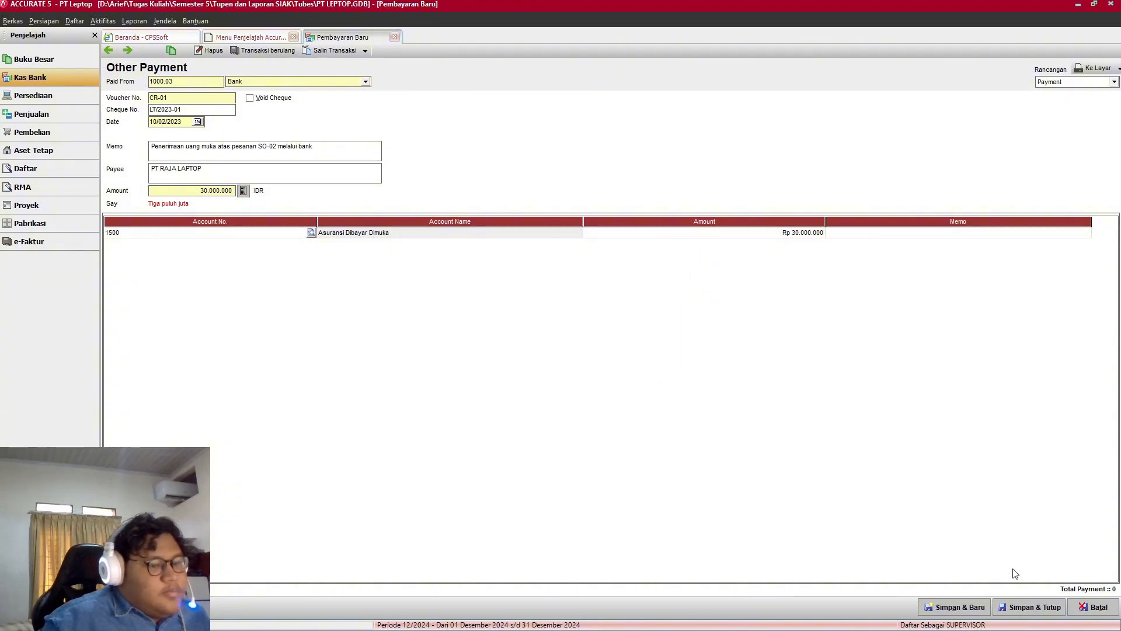
left_click(1030, 607)
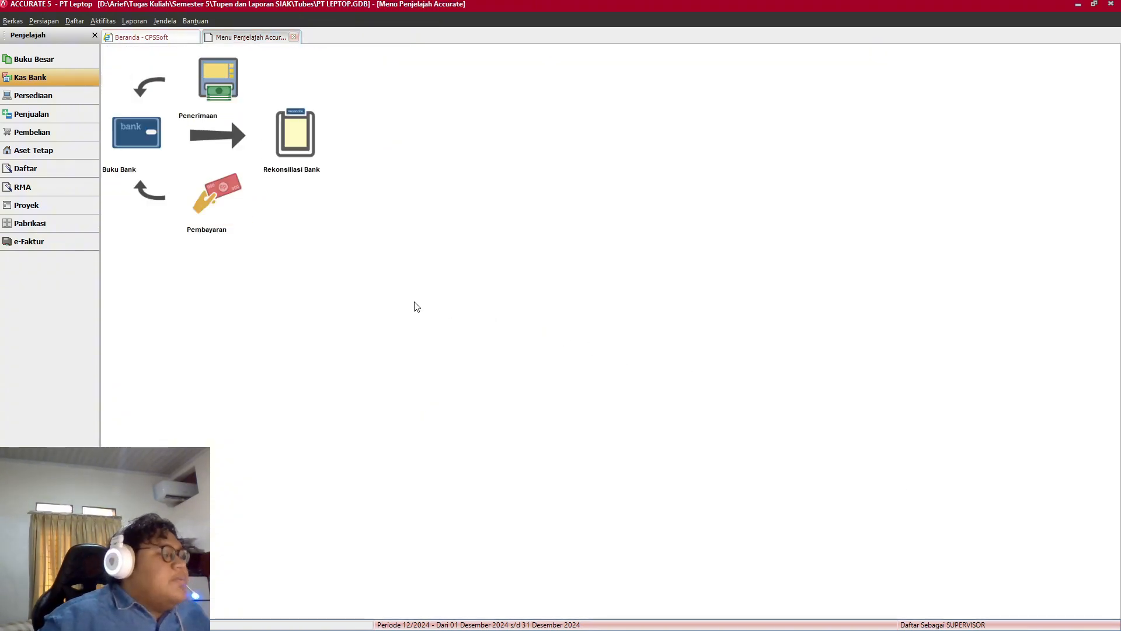
key("alt+Tab")
Step: Scroll the assignment to the Delivery Order document, hide Chrome and go to the sales area
scroll(664, 386, "down", 7)
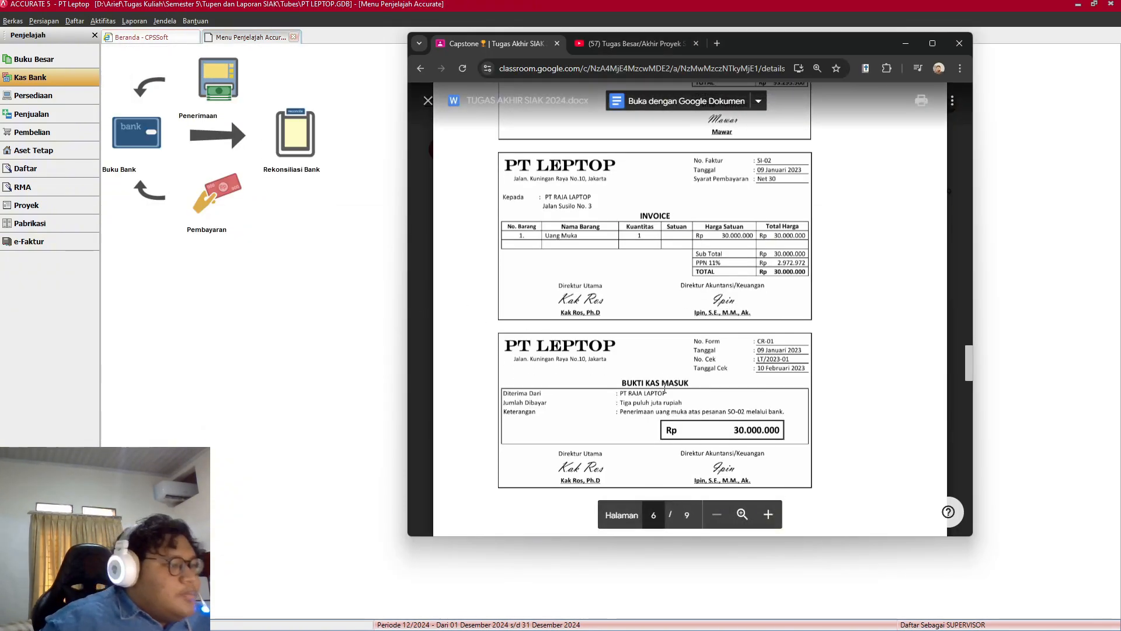
scroll(664, 386, "down", 2)
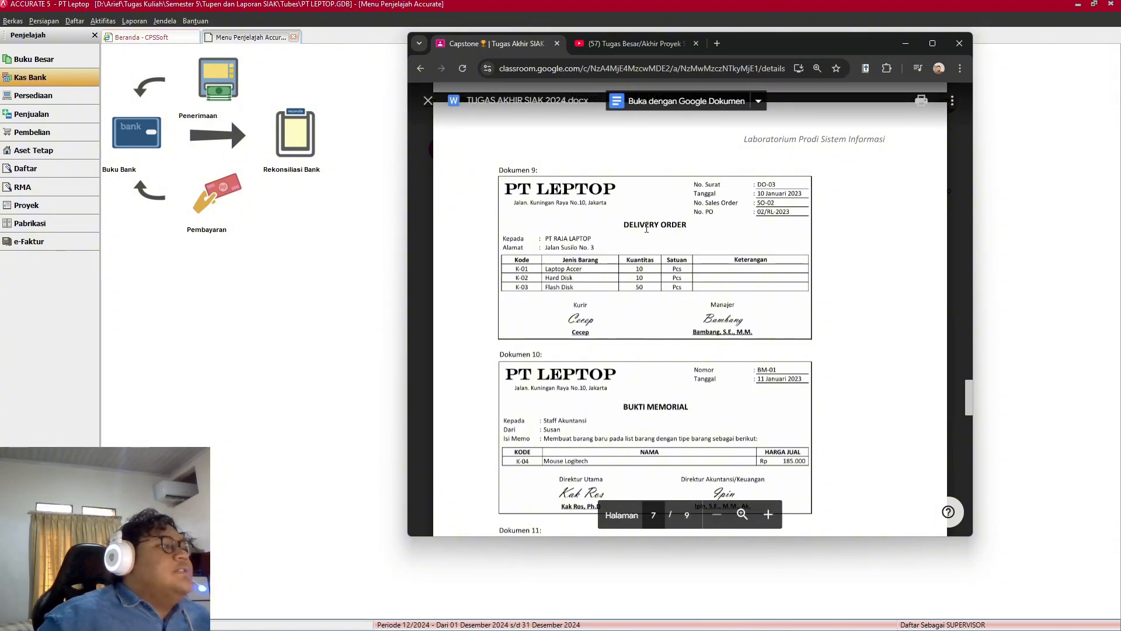
left_click(907, 44)
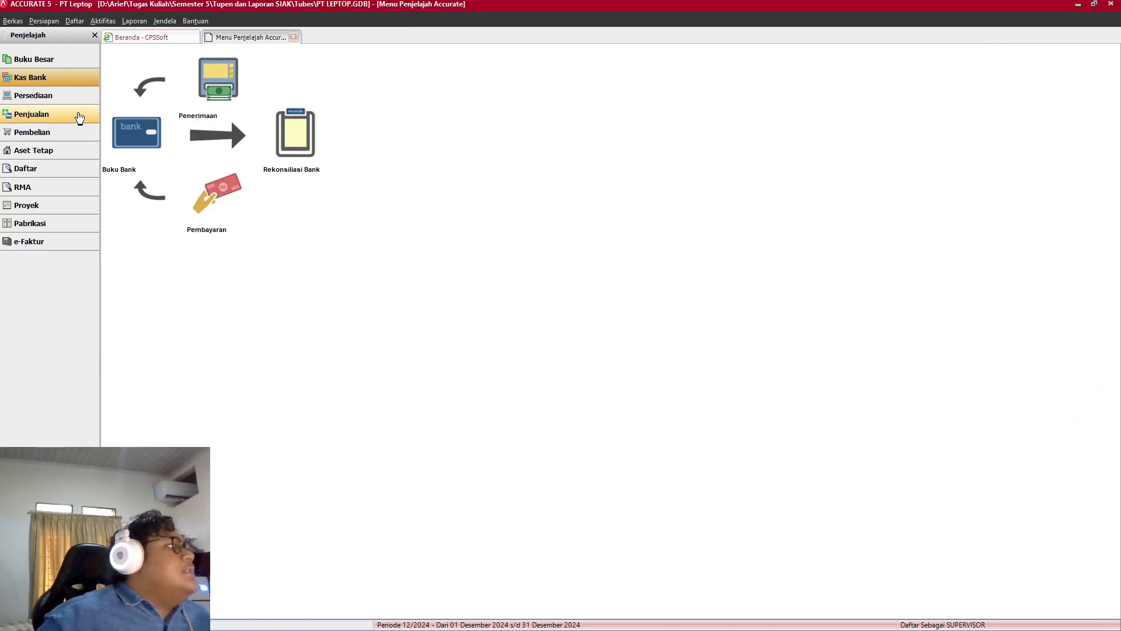
left_click(75, 115)
Step: Start a new delivery order for customer PT Raja Laptop
left_click(268, 75)
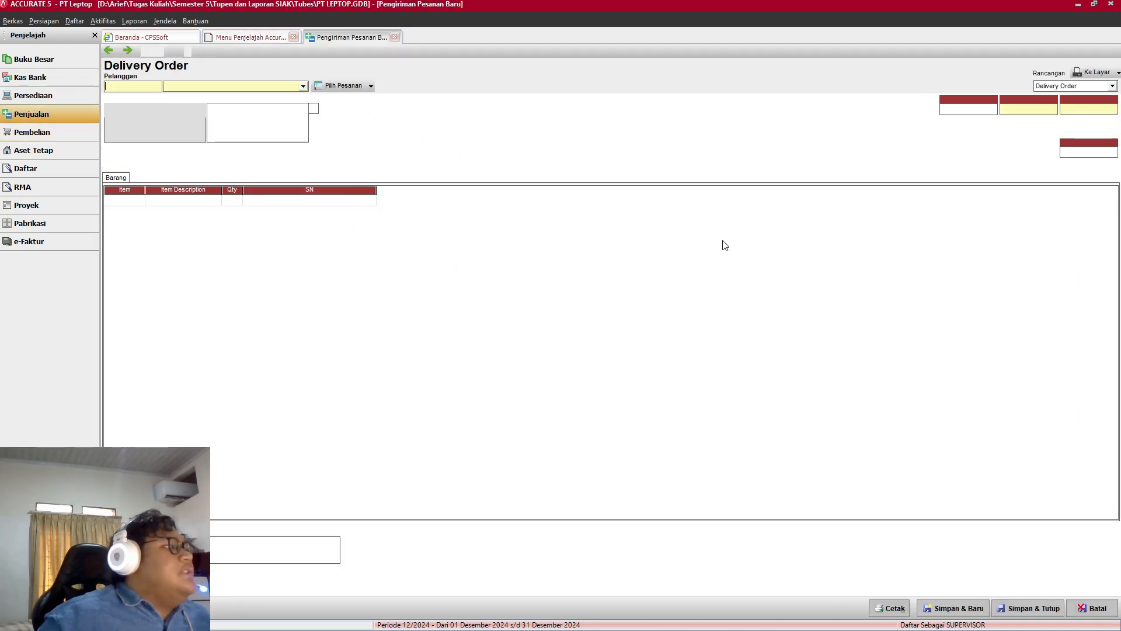
key("alt+Tab")
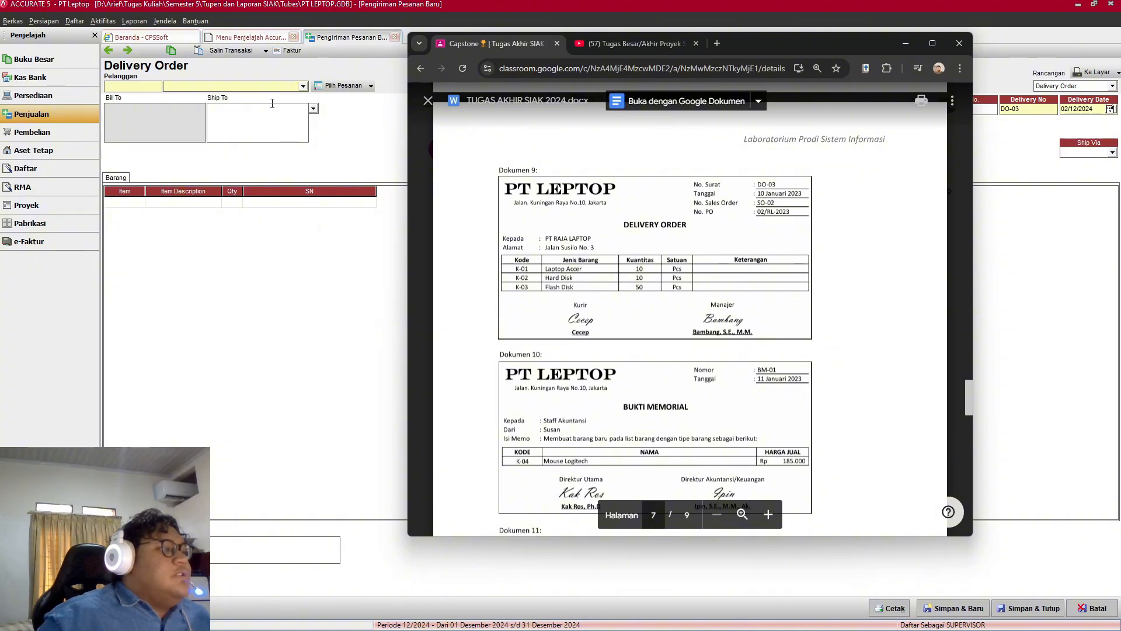
left_click(272, 103)
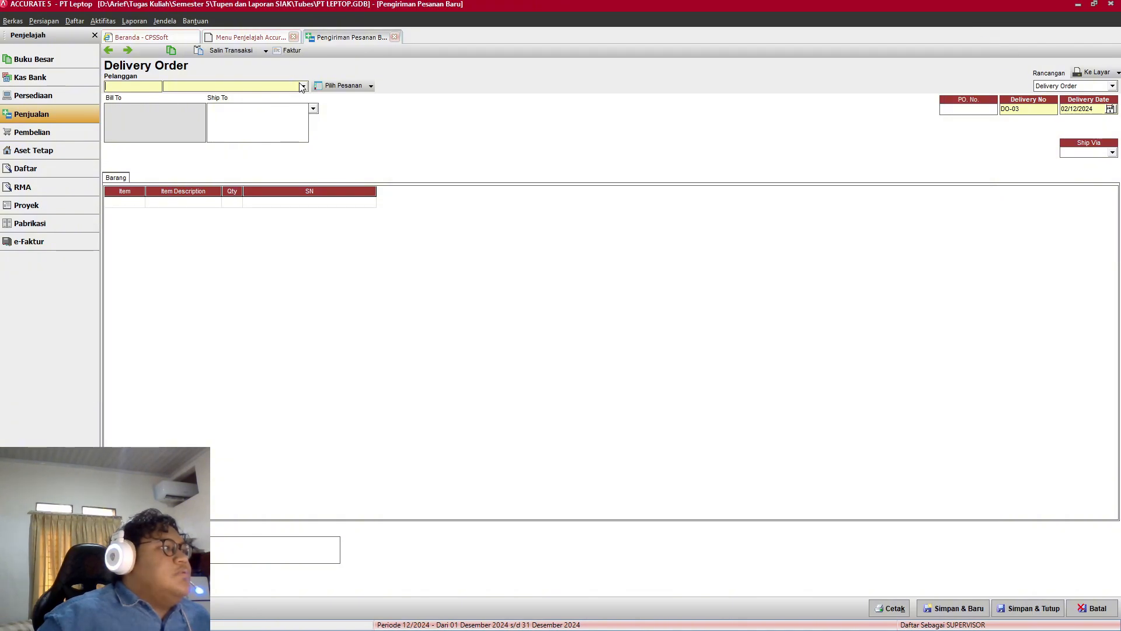
left_click(303, 86)
left_click(217, 130)
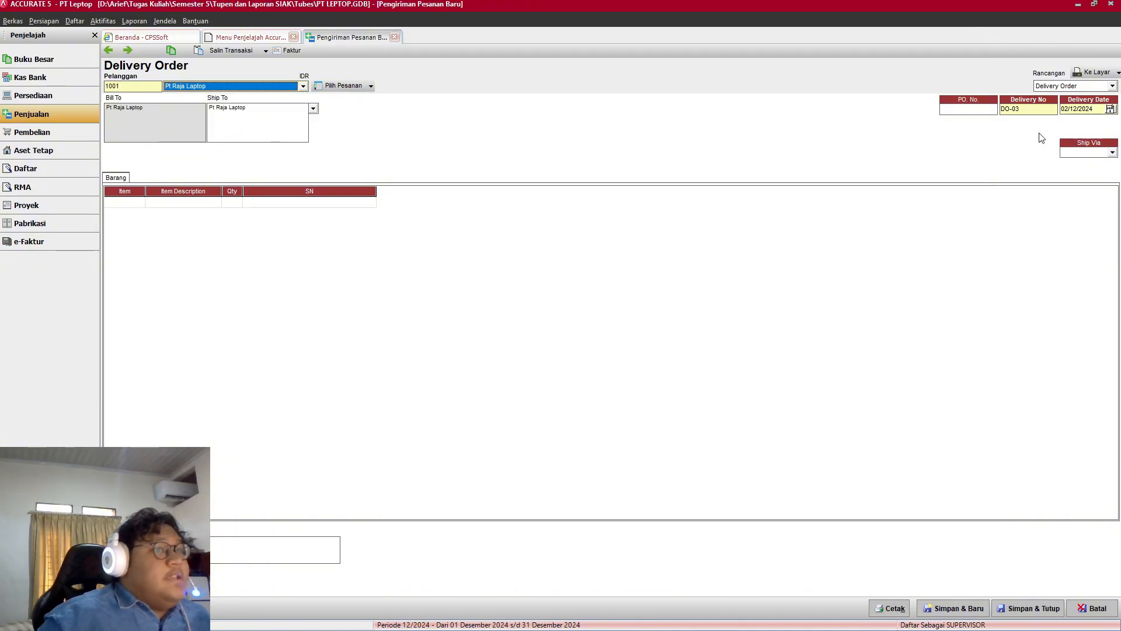
key("alt+Tab")
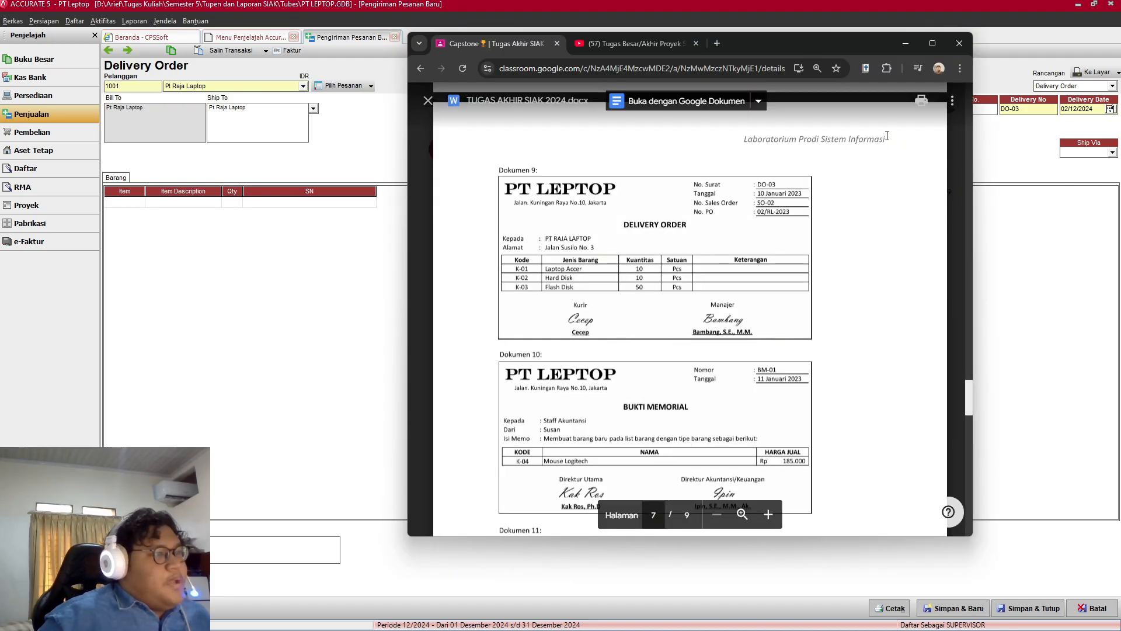
key("alt+Tab")
Step: Enter PO number 02/RL-2023 and delivery number SO-02
left_click(975, 110)
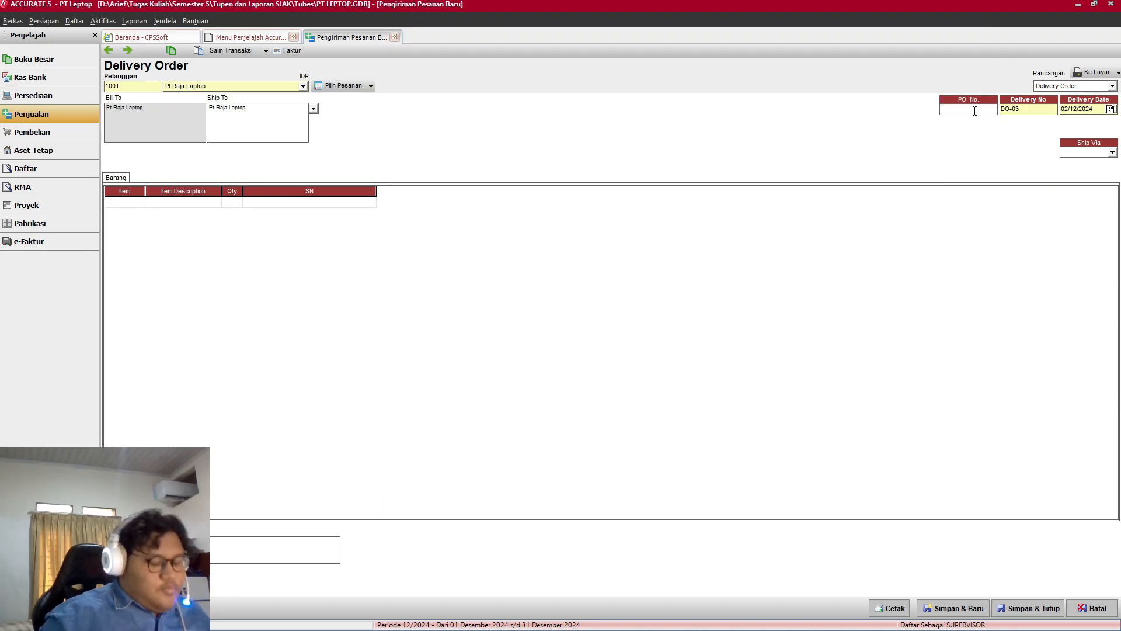
type("02/")
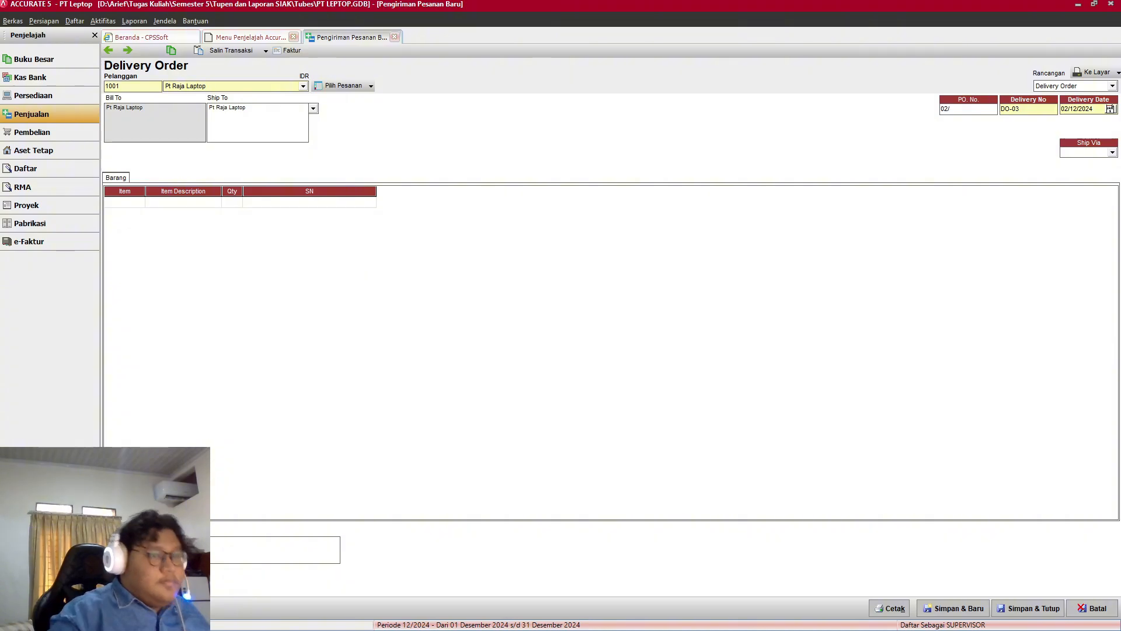
key("alt+Tab")
key("alt+Tab")
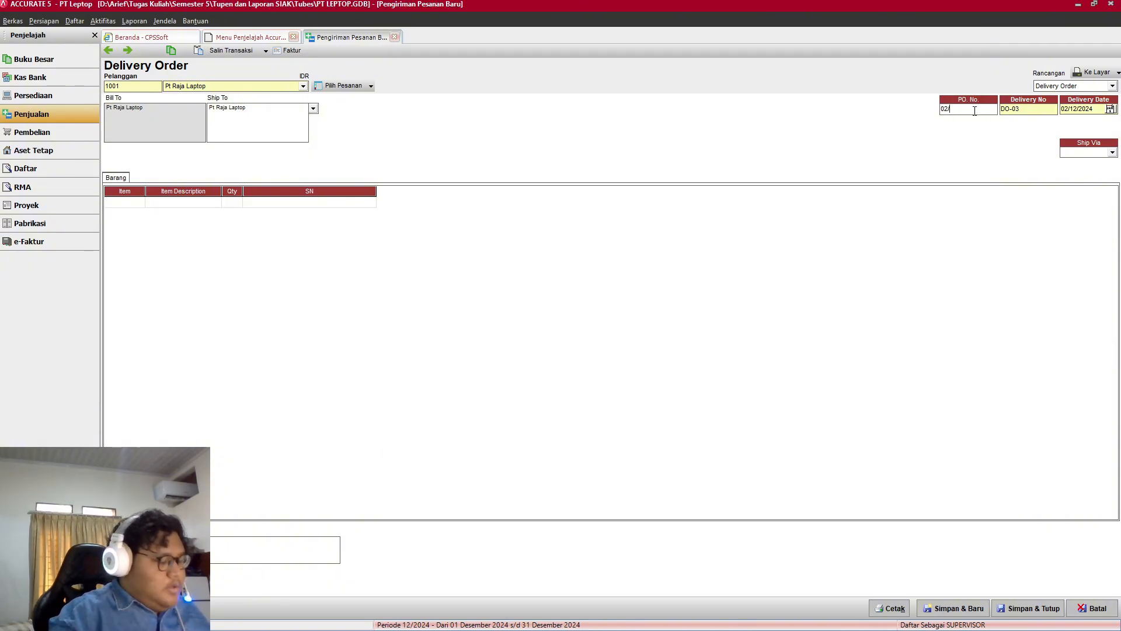
type("RL-")
key("alt+Tab")
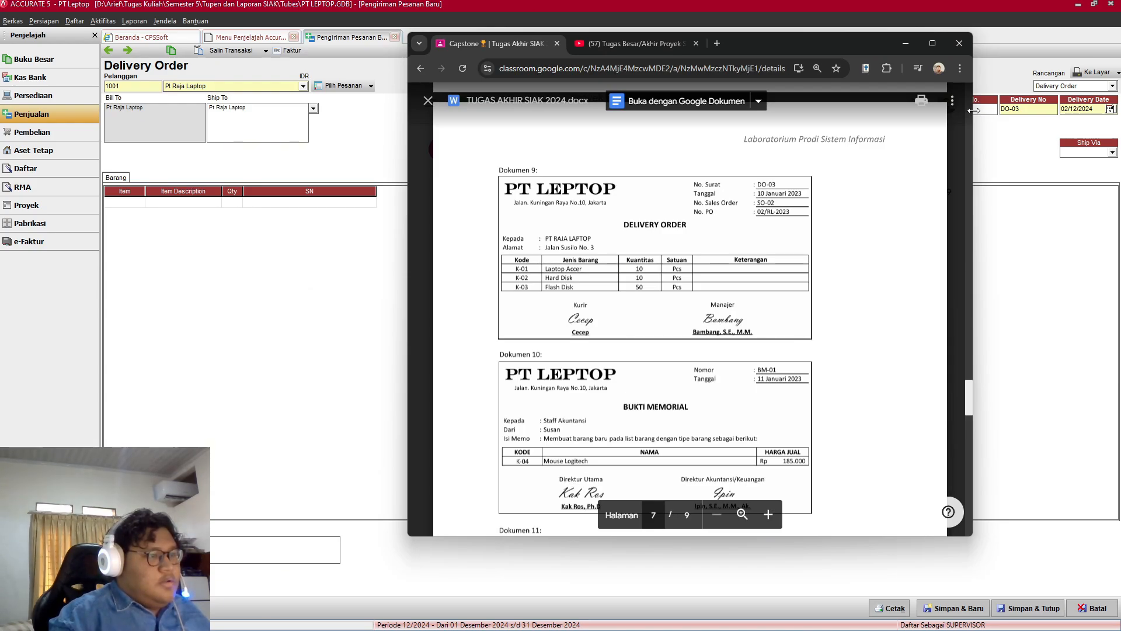
key("alt+Tab")
type("2023")
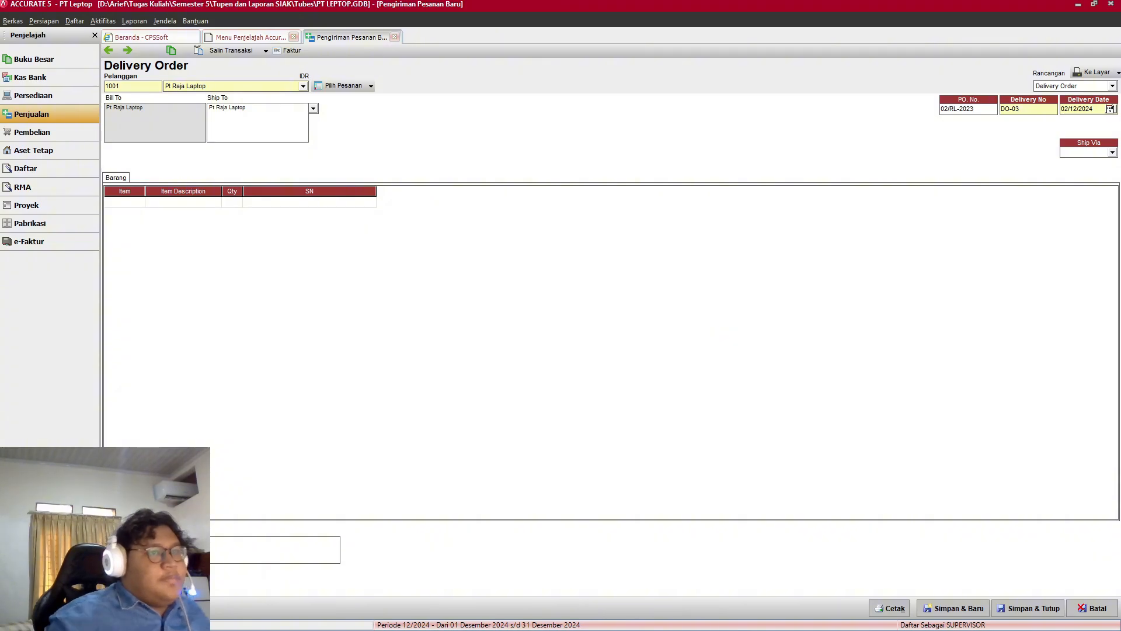
key("alt+Tab")
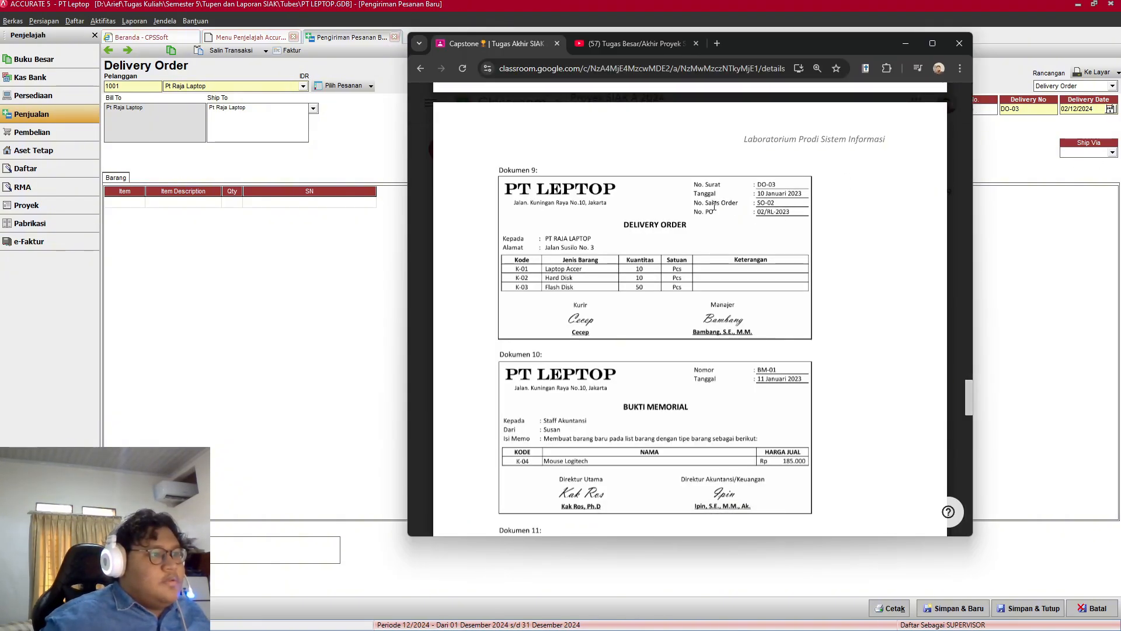
key("alt+Tab")
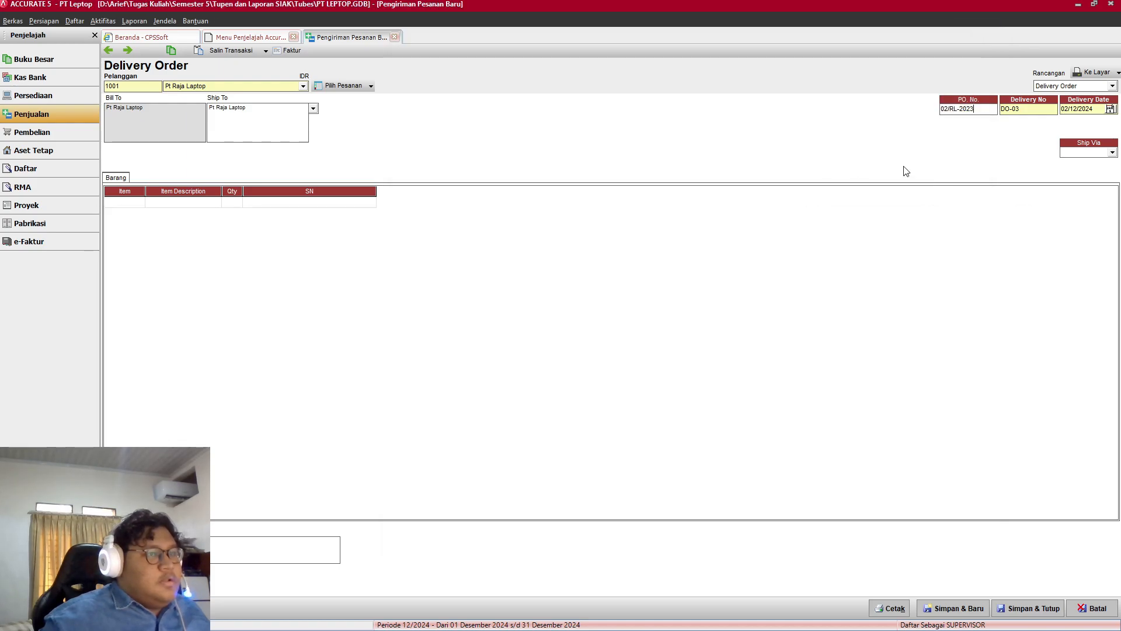
key("Tab")
type("SO")
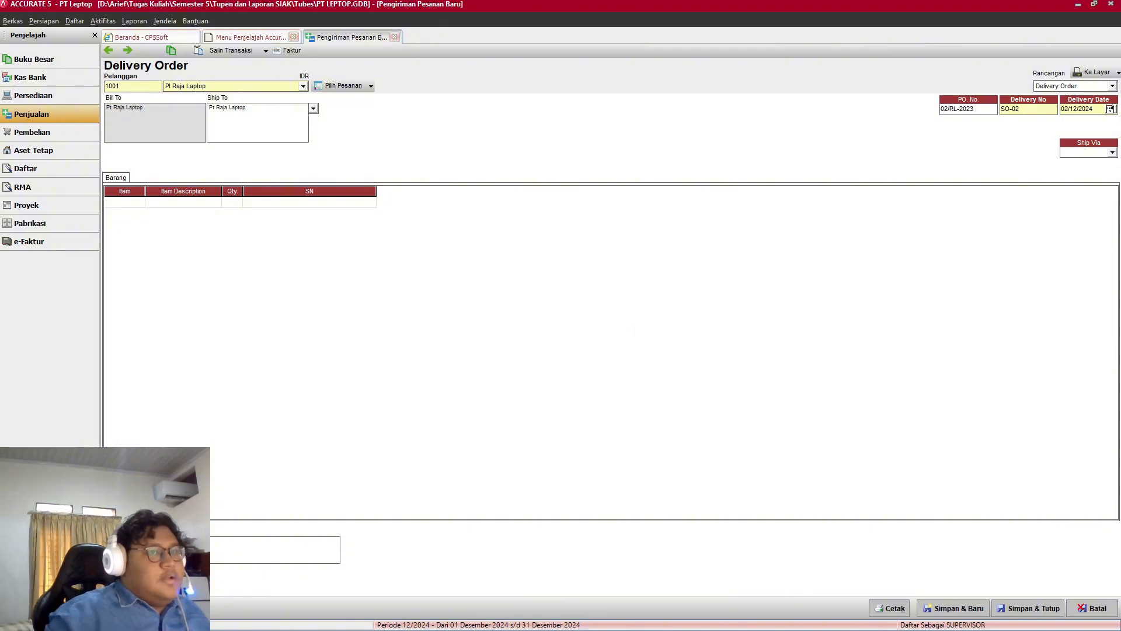
key("alt+Tab")
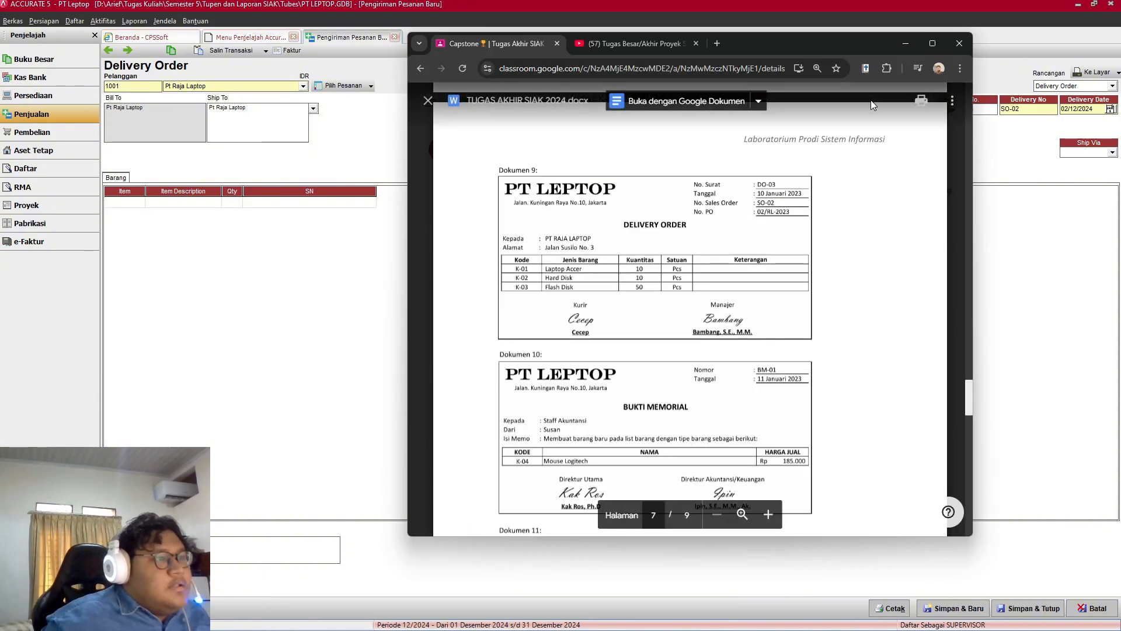
key("alt+Tab")
Step: Set the delivery date to 10/01/2023, re-entering it after the wrong-format warning
key("Tab")
type("10/0")
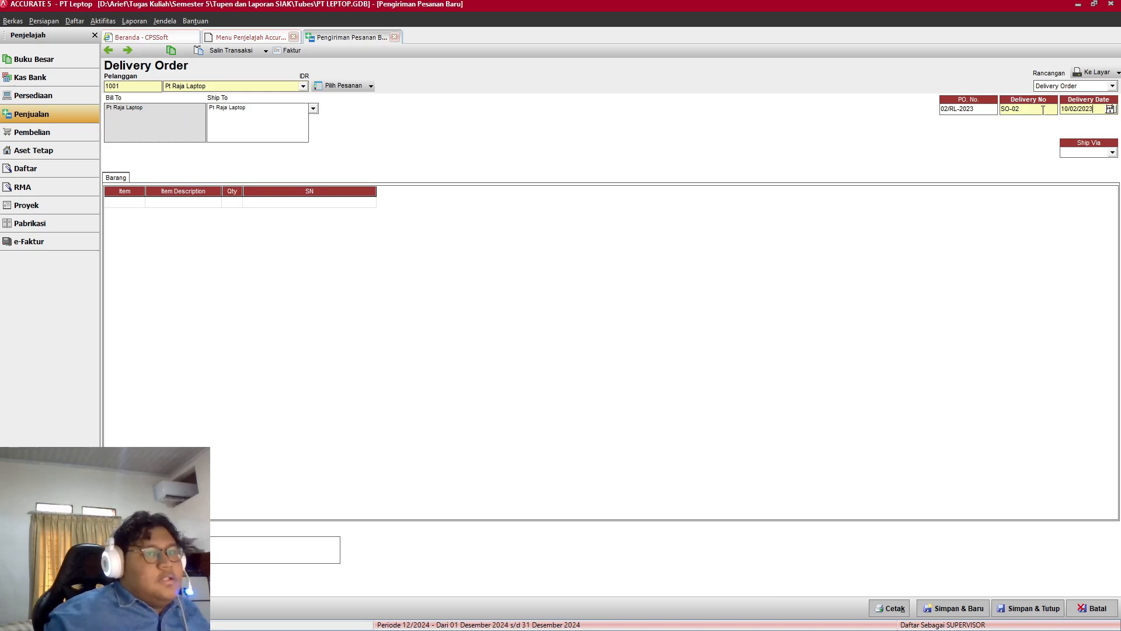
type("2/2023")
key("alt+Tab")
key("alt+Tab")
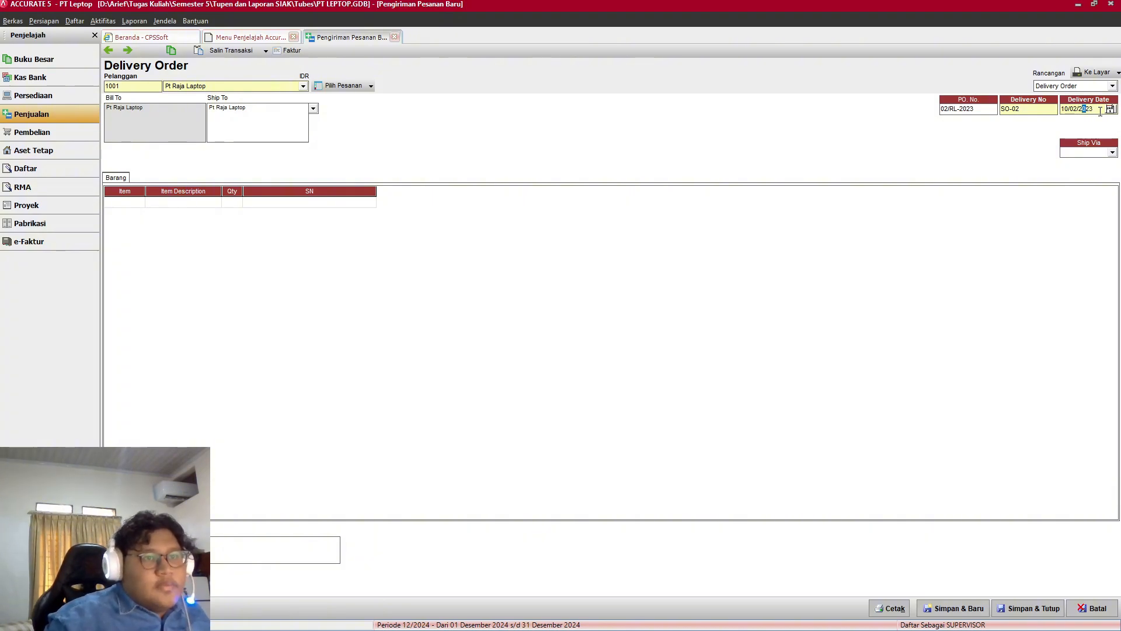
key("Left")
key("Left")
key("BackSpace")
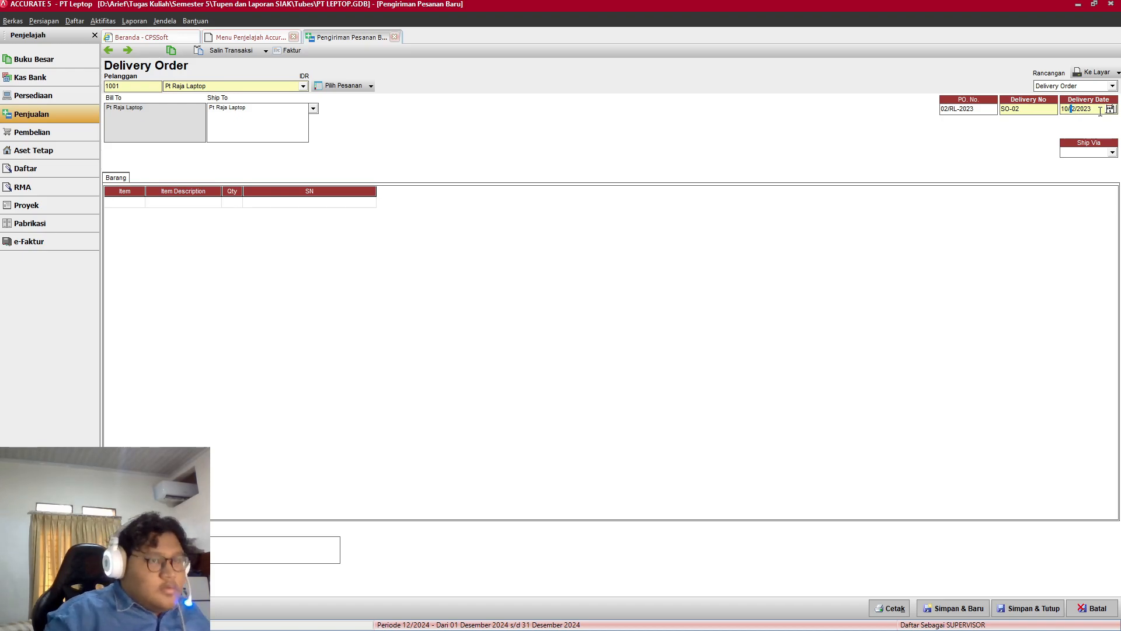
key("BackSpace")
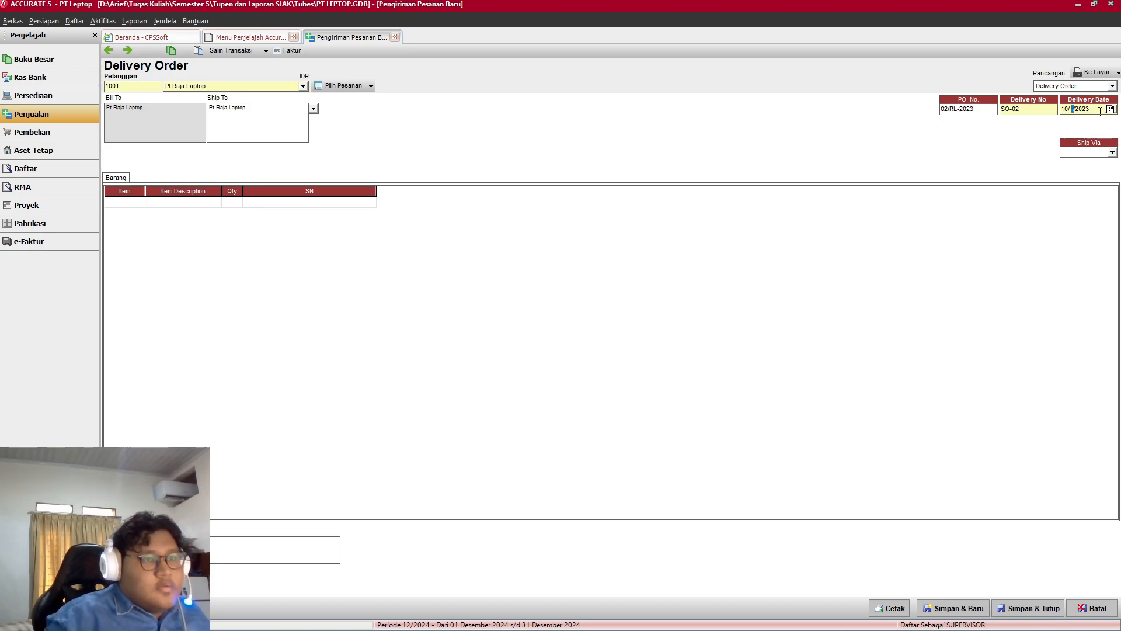
type("0")
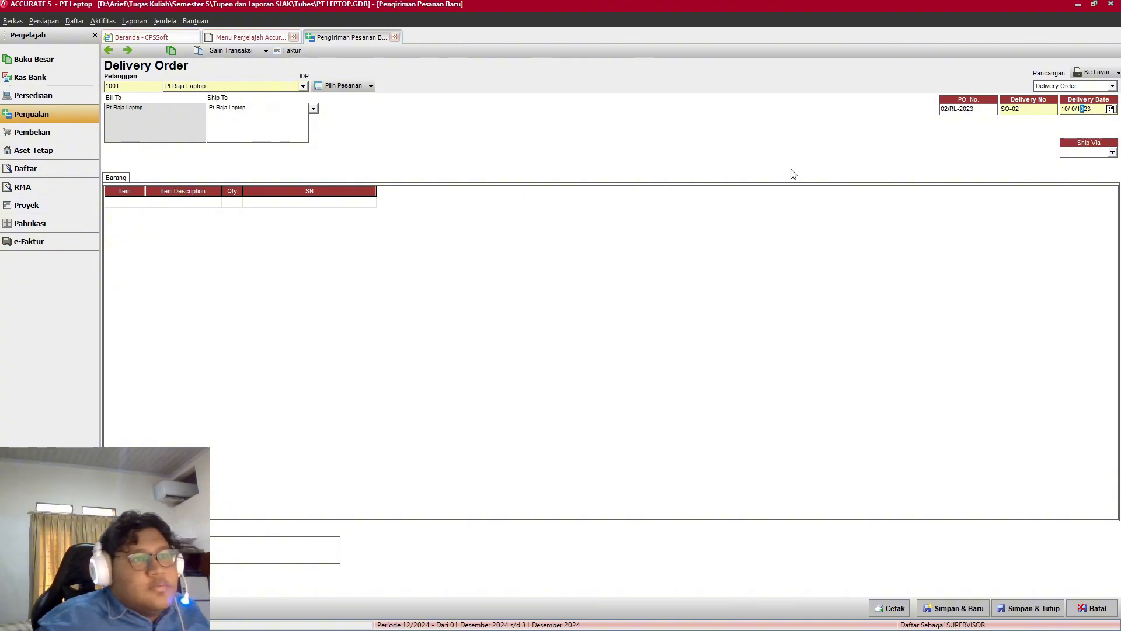
left_click(138, 205)
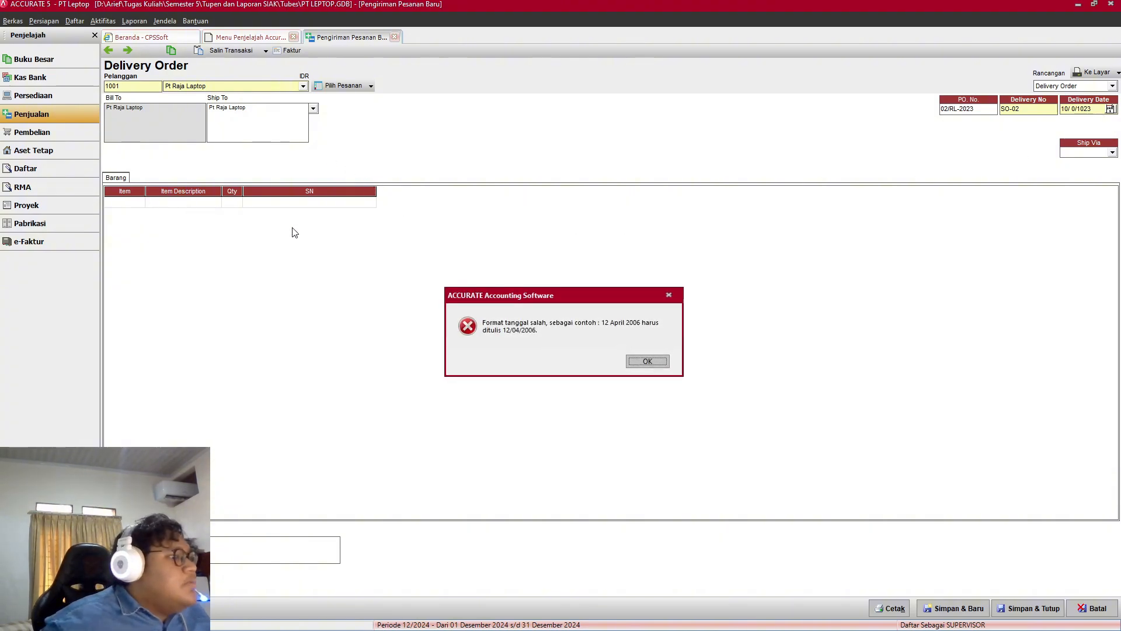
left_click(647, 361)
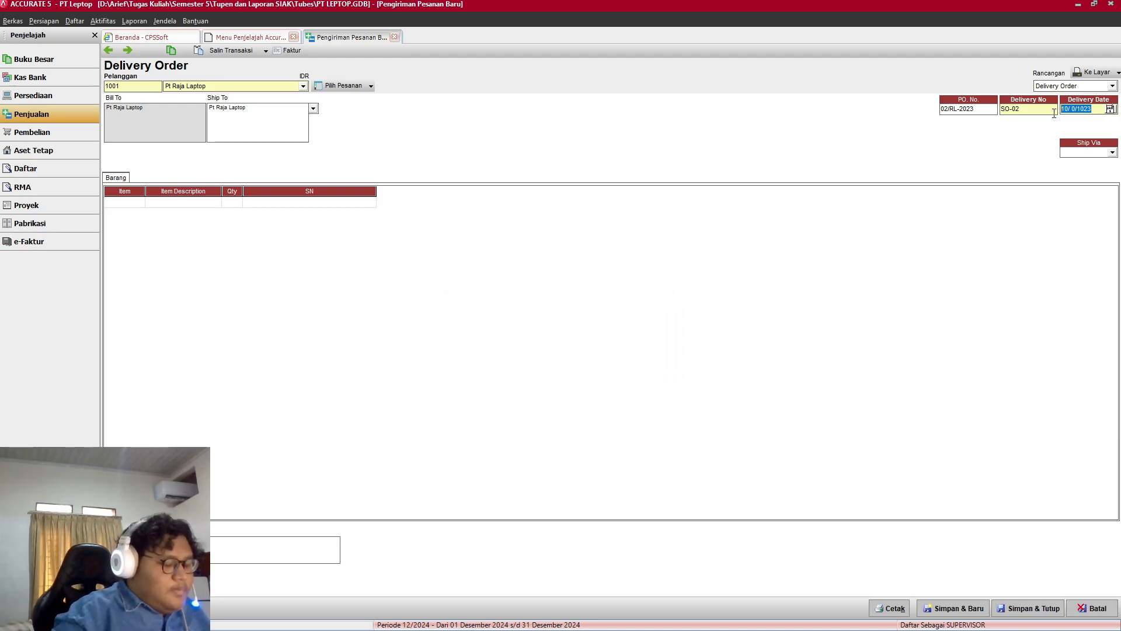
key("alt+Tab")
key("alt+Tab")
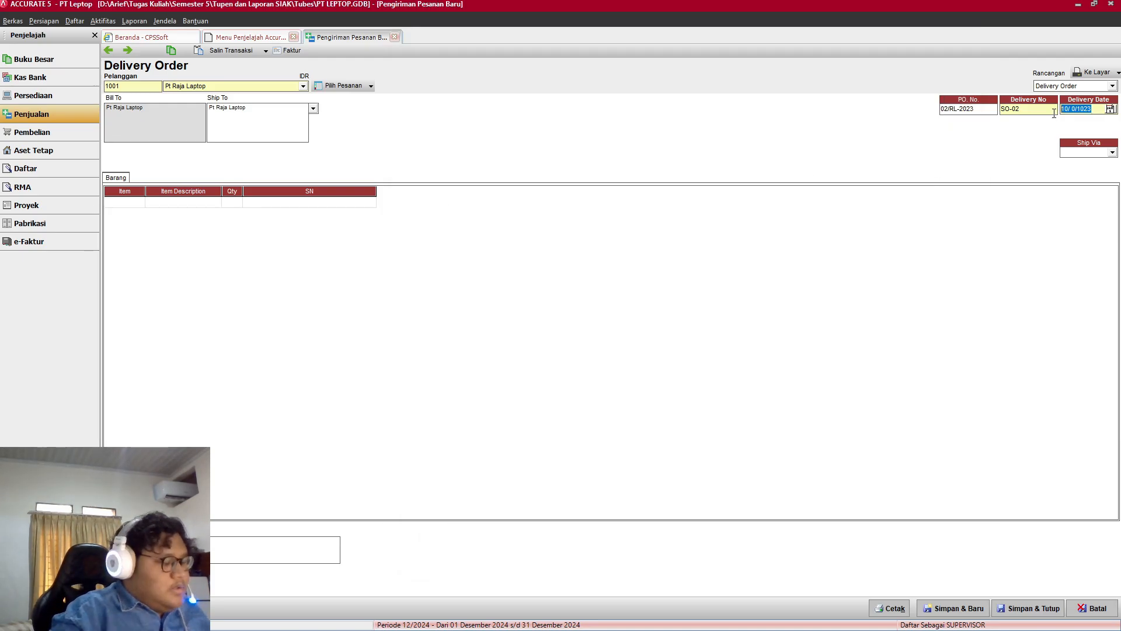
type("10/0")
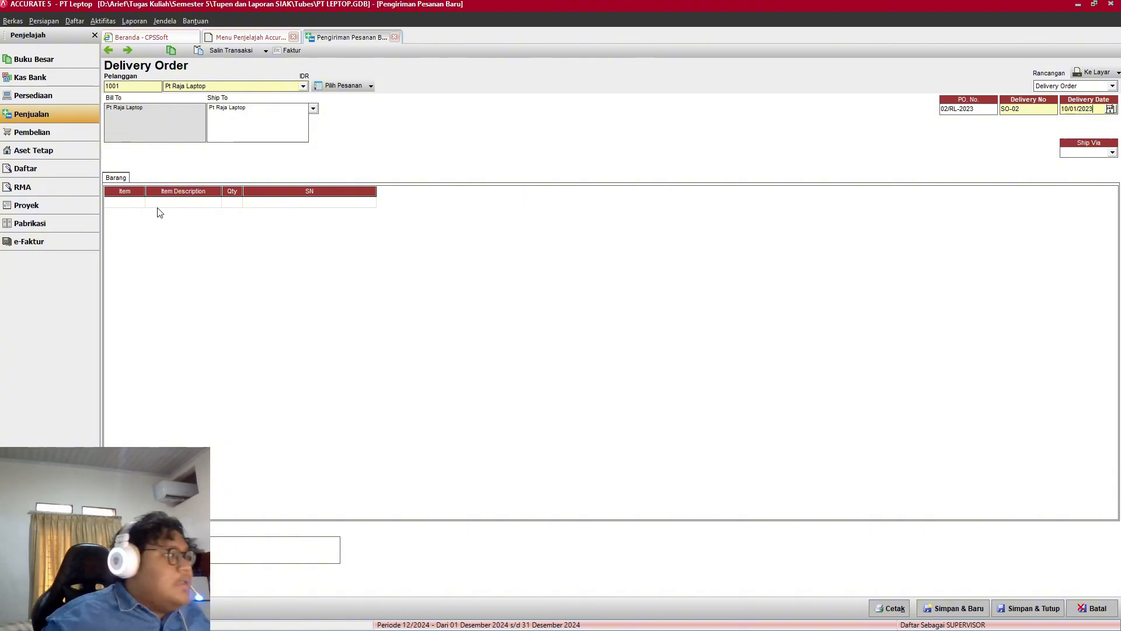
left_click(141, 204)
Step: Add Laptop Accer (K-01) as the first delivery order line with quantity 10
left_click(140, 202)
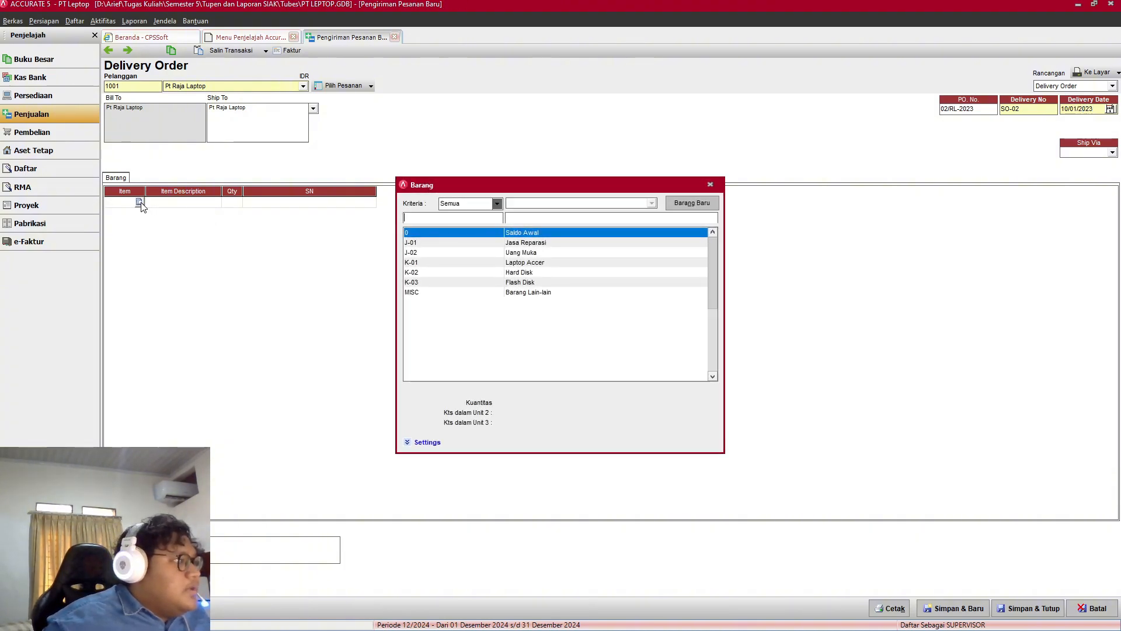
key("alt+Tab")
key("alt+Tab")
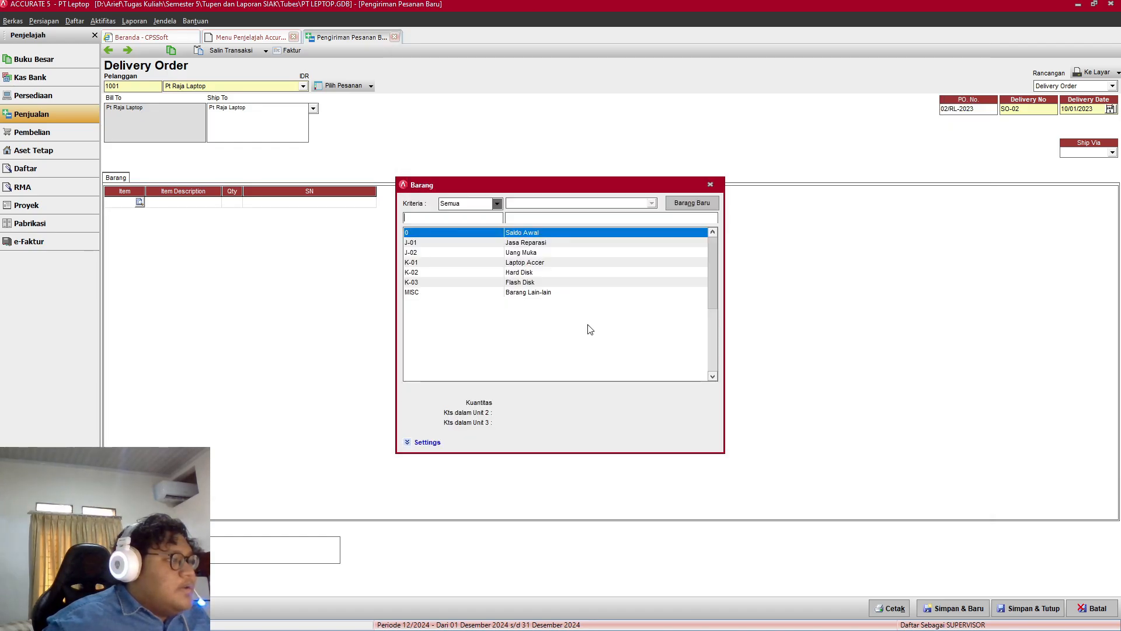
double_click(536, 262)
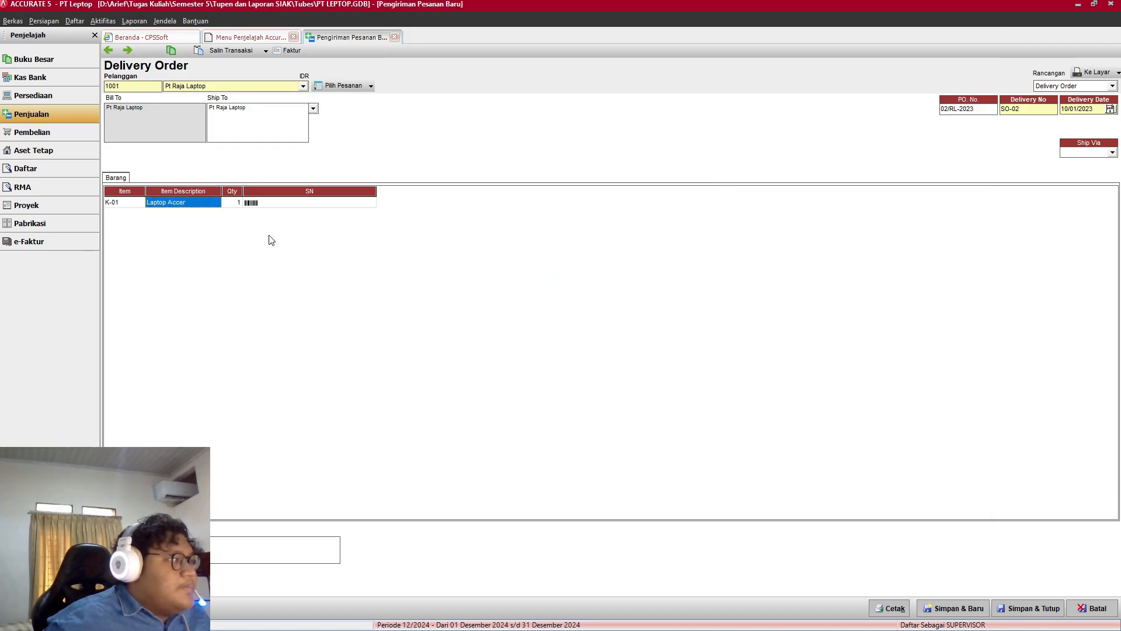
left_click(234, 202)
type("1")
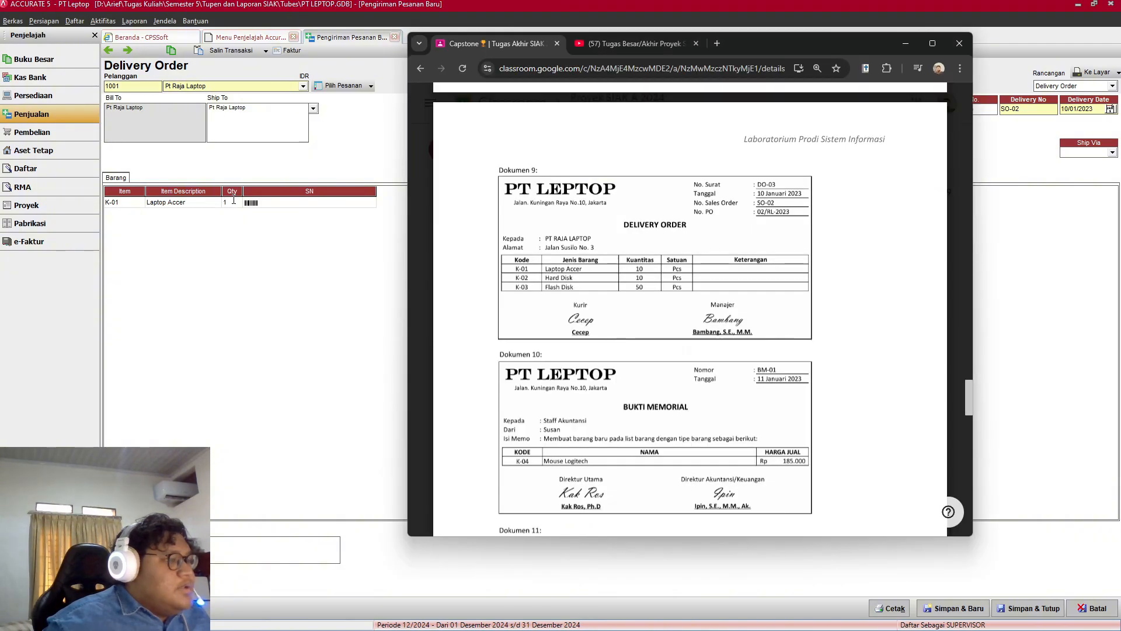
key("alt+Tab")
key("alt+Tab")
type("0")
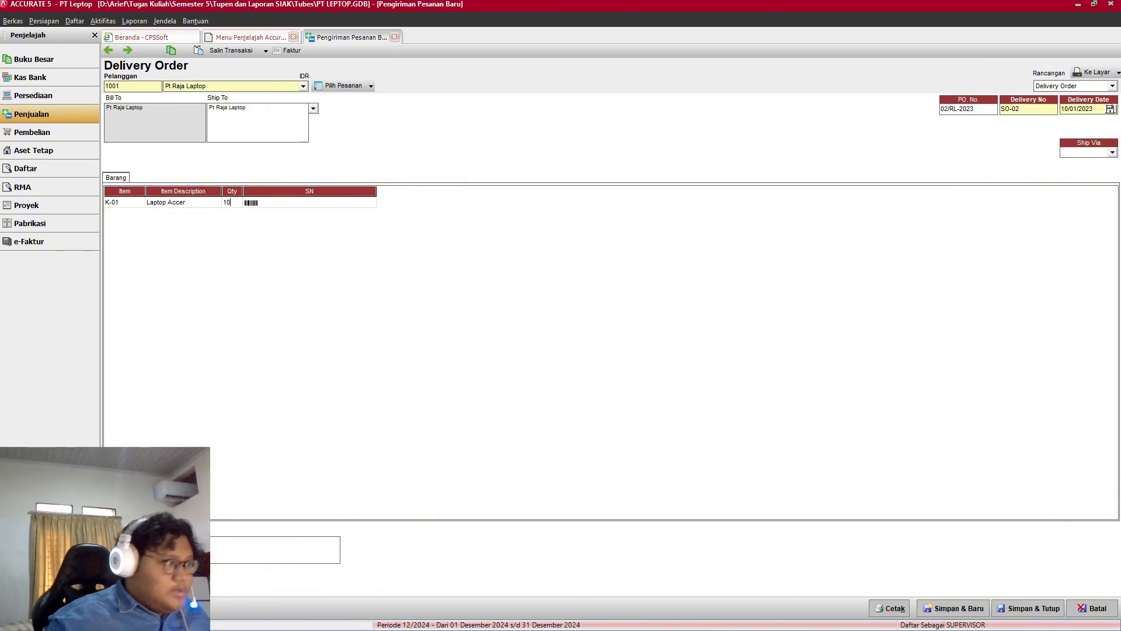
key("alt")
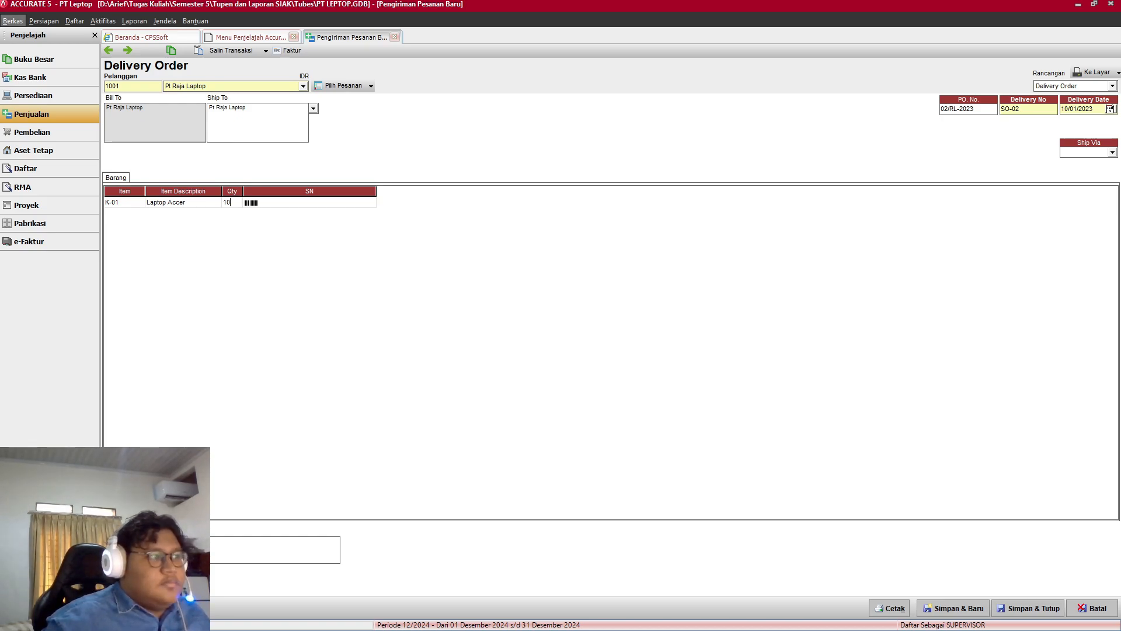
key("Right")
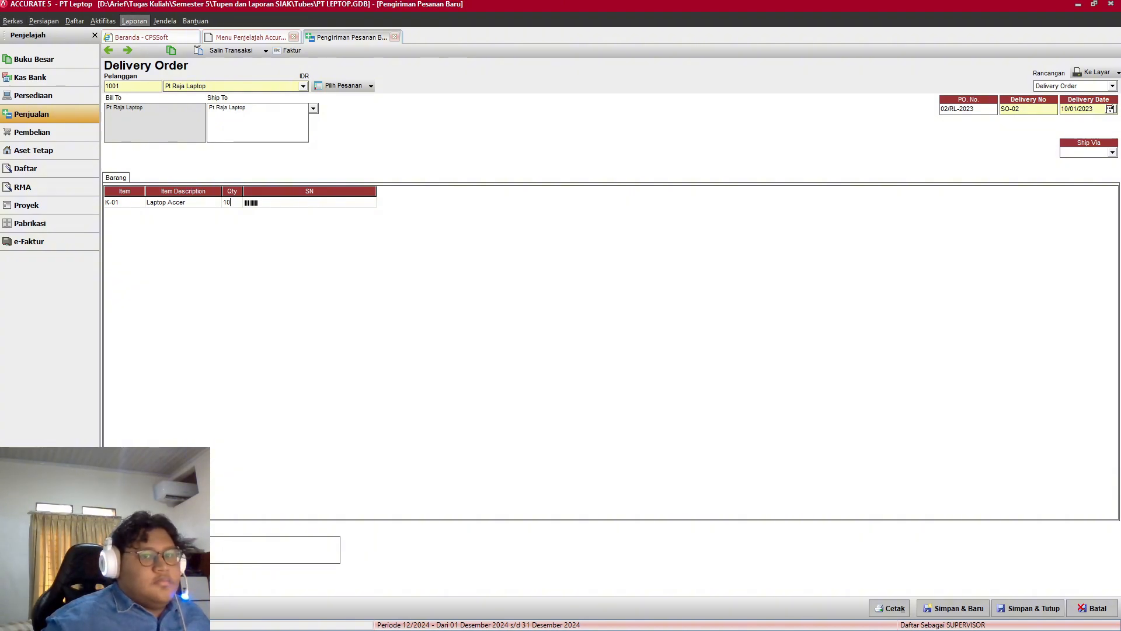
Step: Insert a second line for Hard Disk (K-02) with quantity 10
right_click(184, 233)
left_click(194, 236)
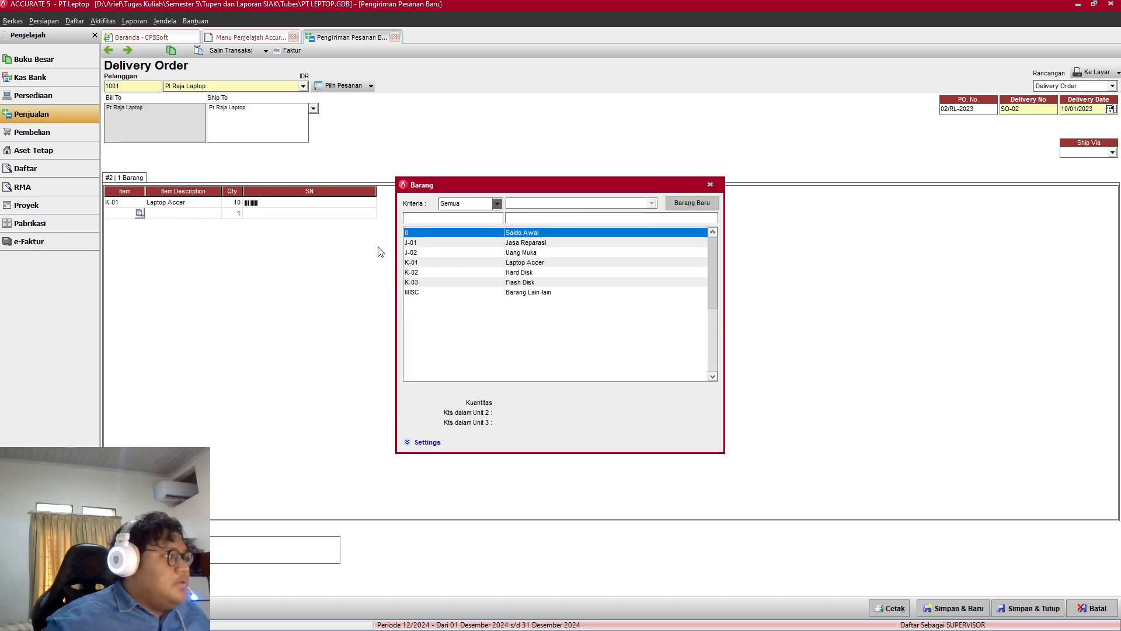
key("alt+Tab")
key("alt+Tab")
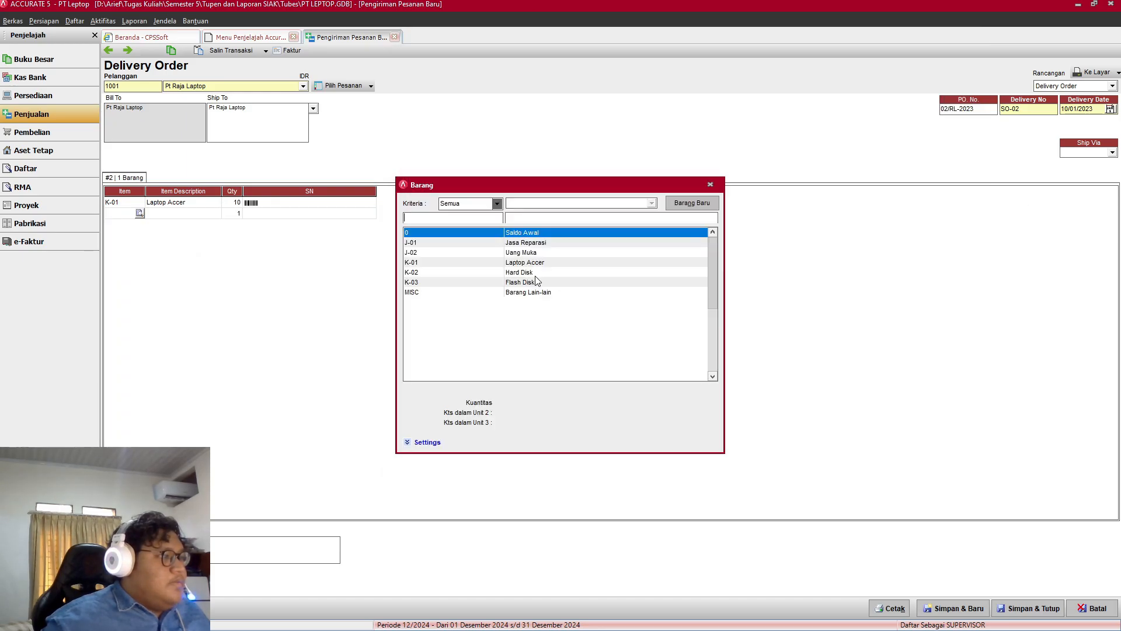
double_click(533, 273)
left_click(232, 214)
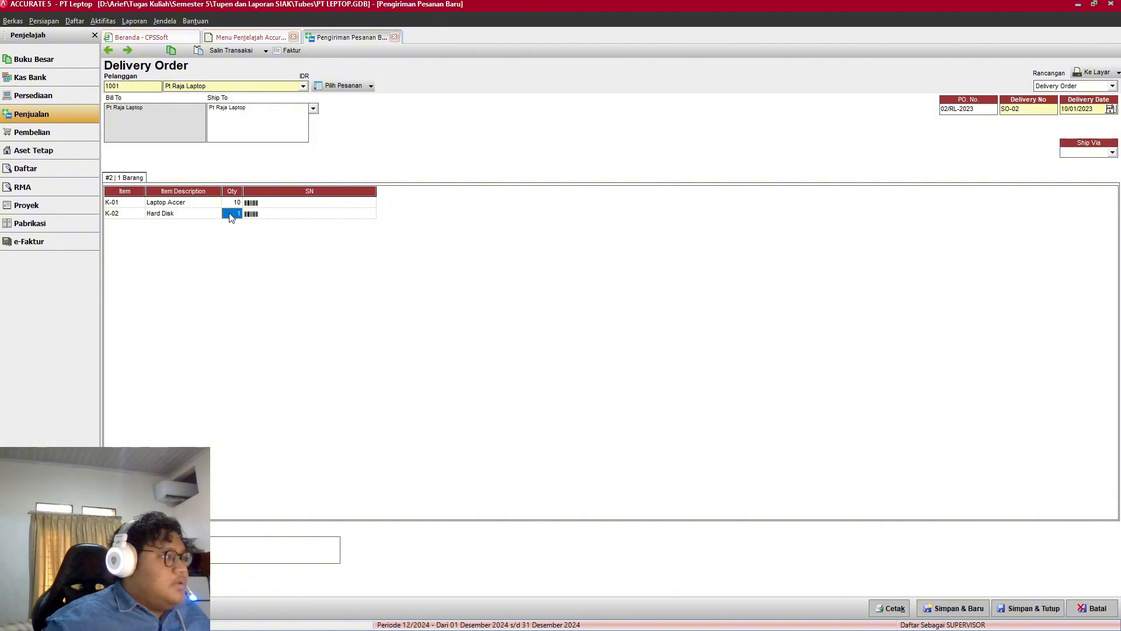
type("10")
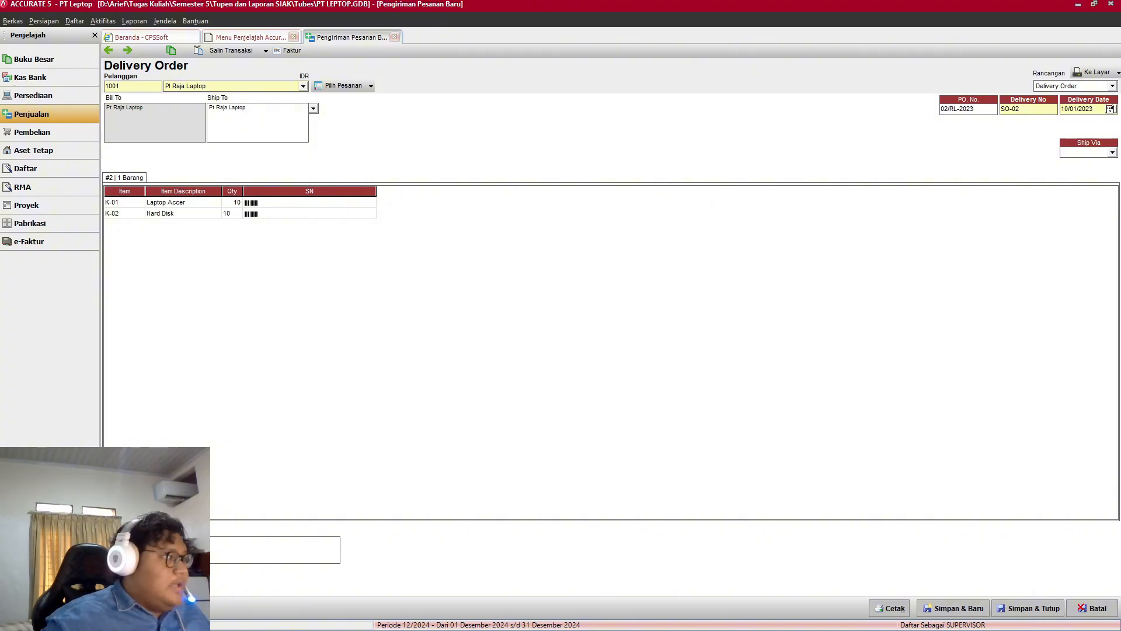
key("Return")
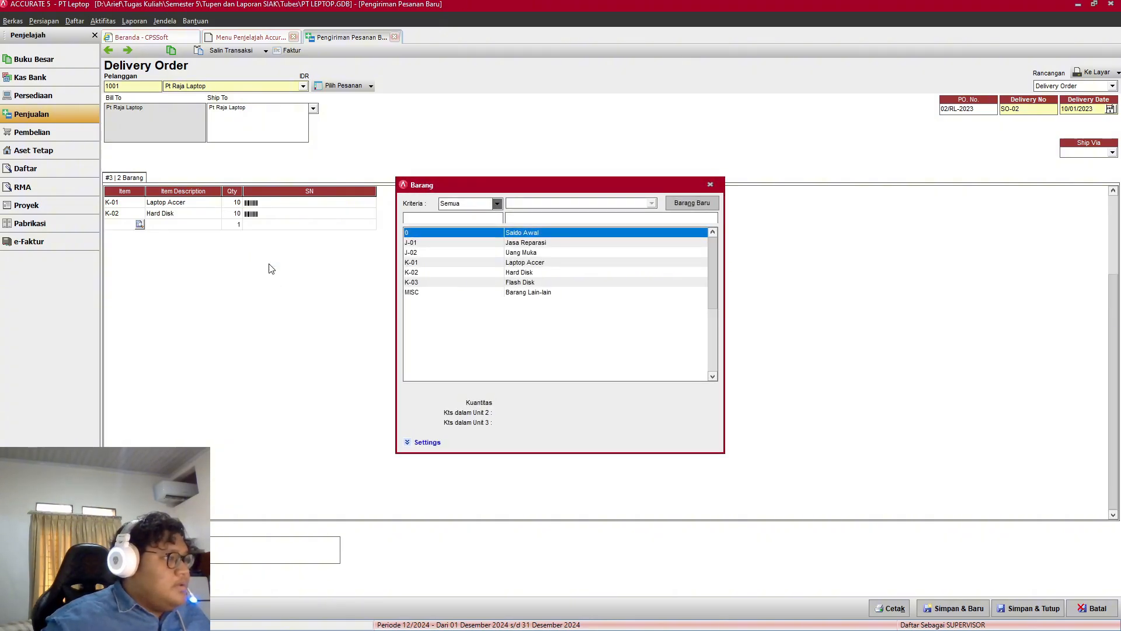
Step: Add Flash Disk (K-03) with quantity 50, then save and close the delivery order
key("alt+Tab")
key("alt+Tab")
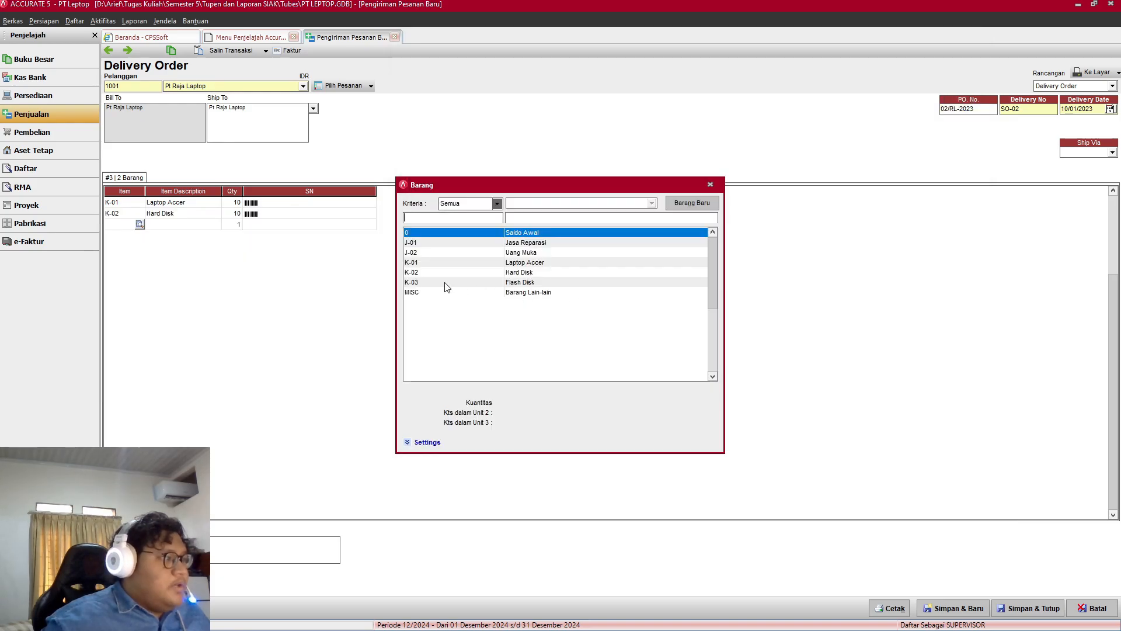
double_click(447, 283)
left_click(238, 225)
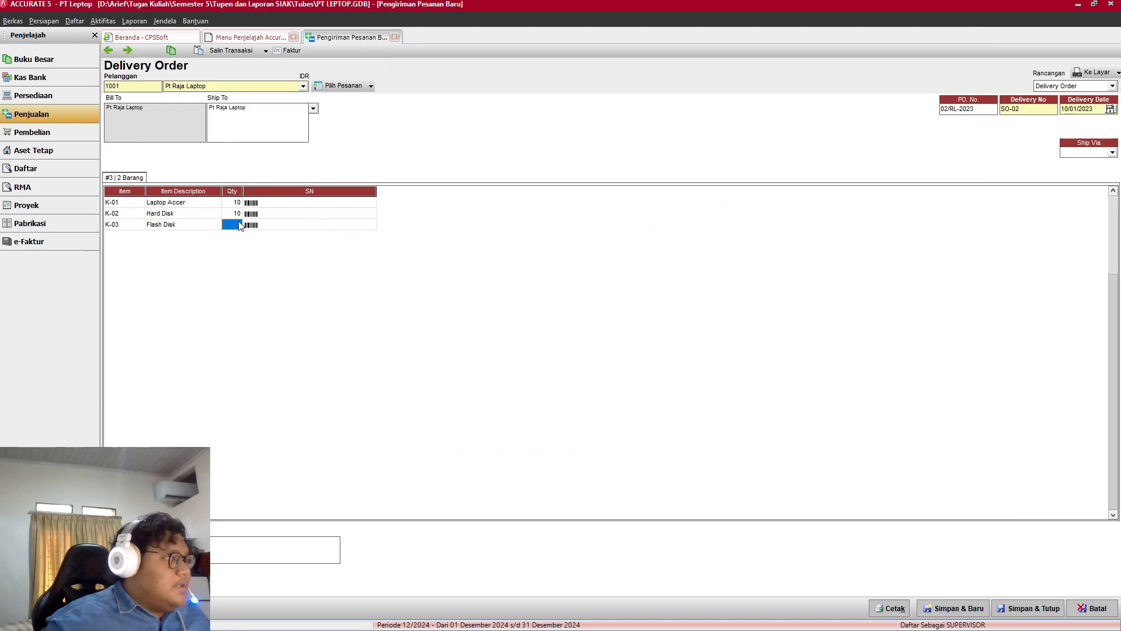
left_click(239, 224)
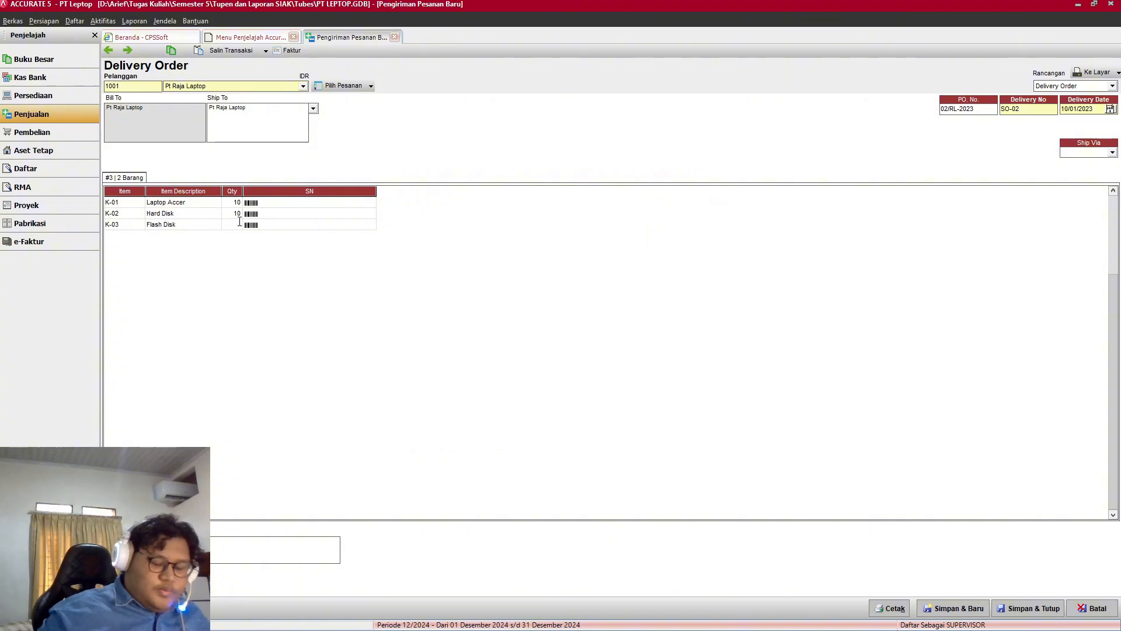
type("50")
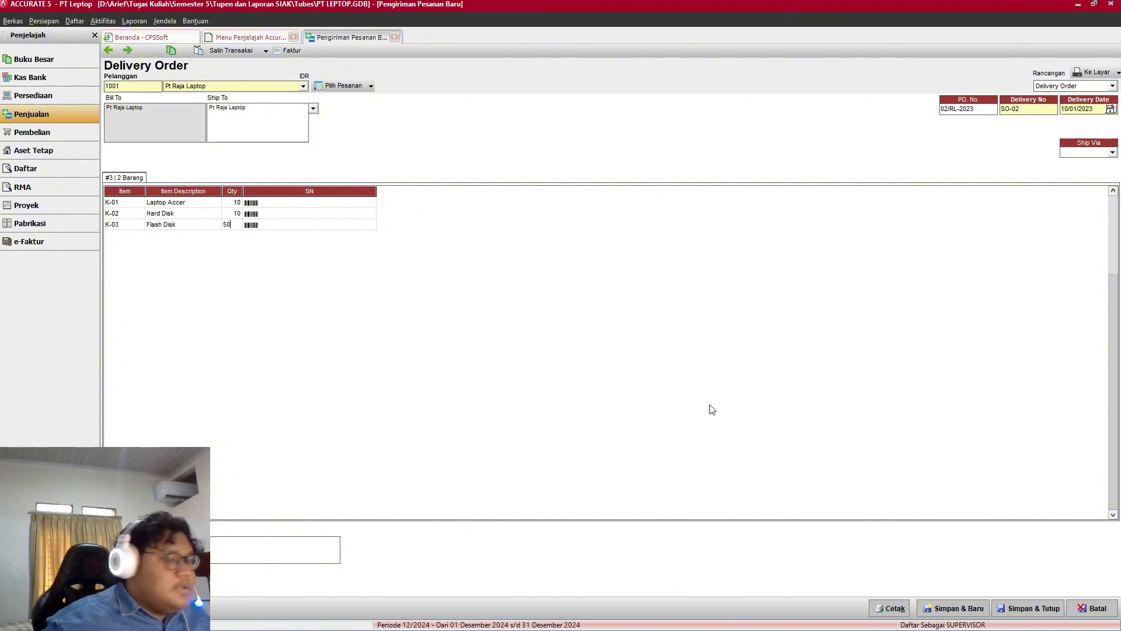
left_click(1029, 608)
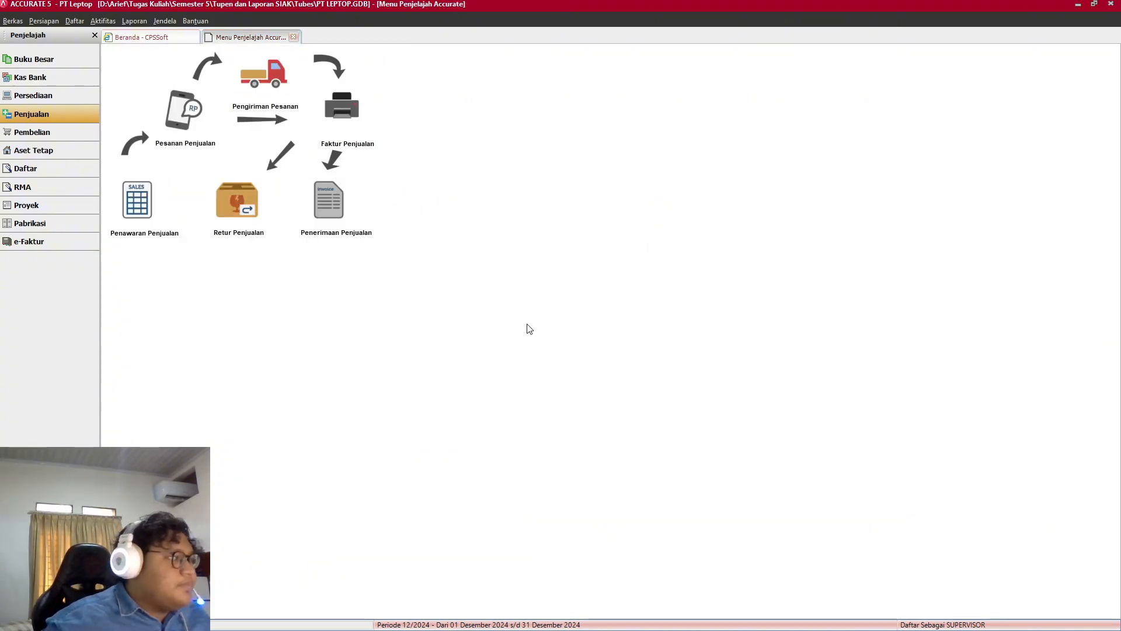
Step: Return to the Google Classroom assignment document and scroll down toward Dokumen 11's Purchase Order
key("alt+Tab")
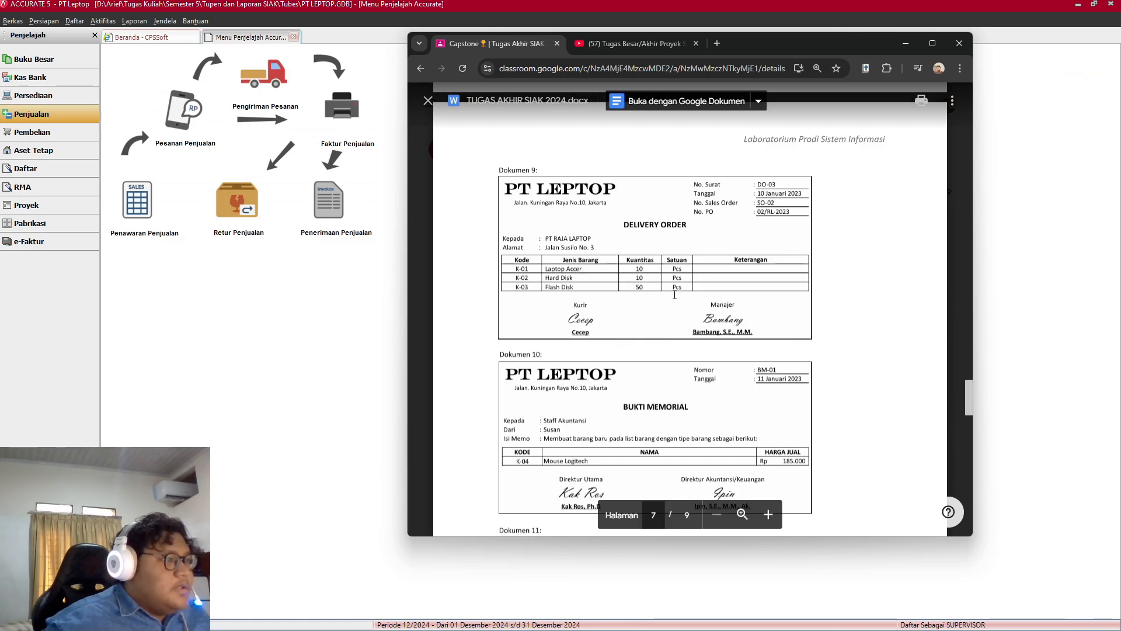
scroll(674, 295, "down", 2)
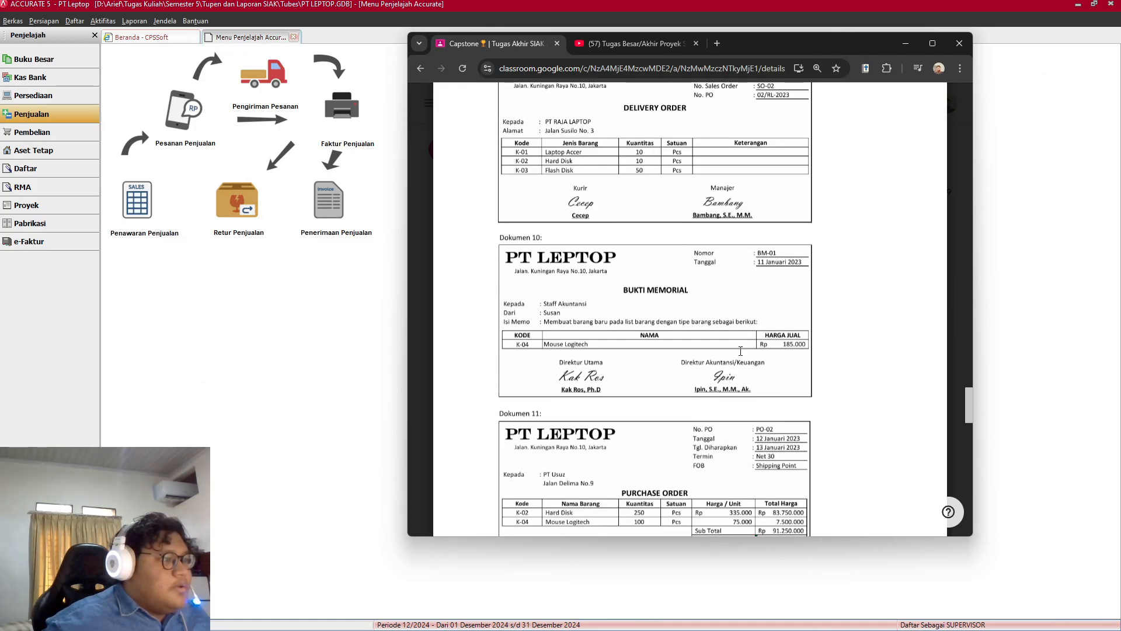
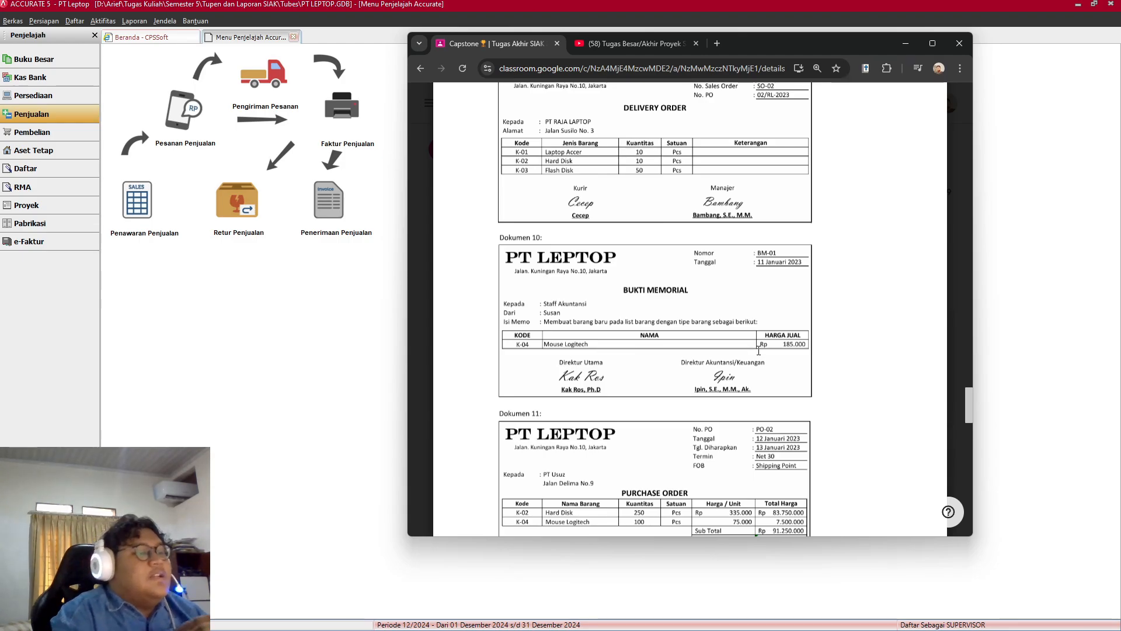
Step: Review Dokumen 11's purchase order PO-02, then minimize Chrome and open Pembelian in Accurate
scroll(758, 351, "down", 1)
scroll(759, 350, "down", 2)
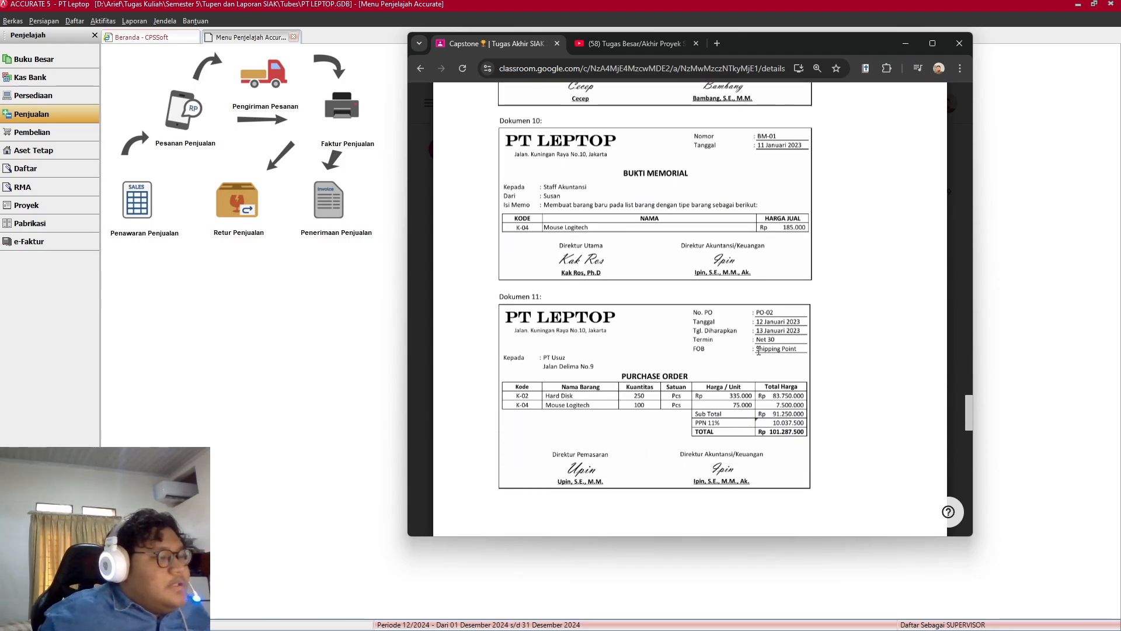
scroll(614, 324, "down", 1)
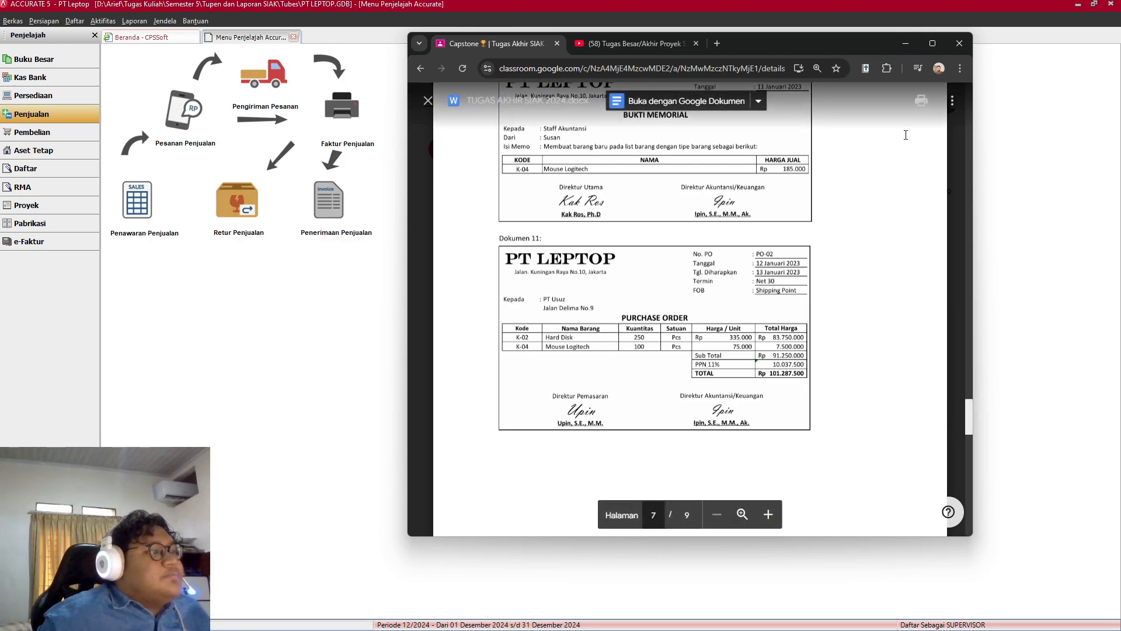
scroll(654, 274, "up", 2)
scroll(614, 303, "down", 1)
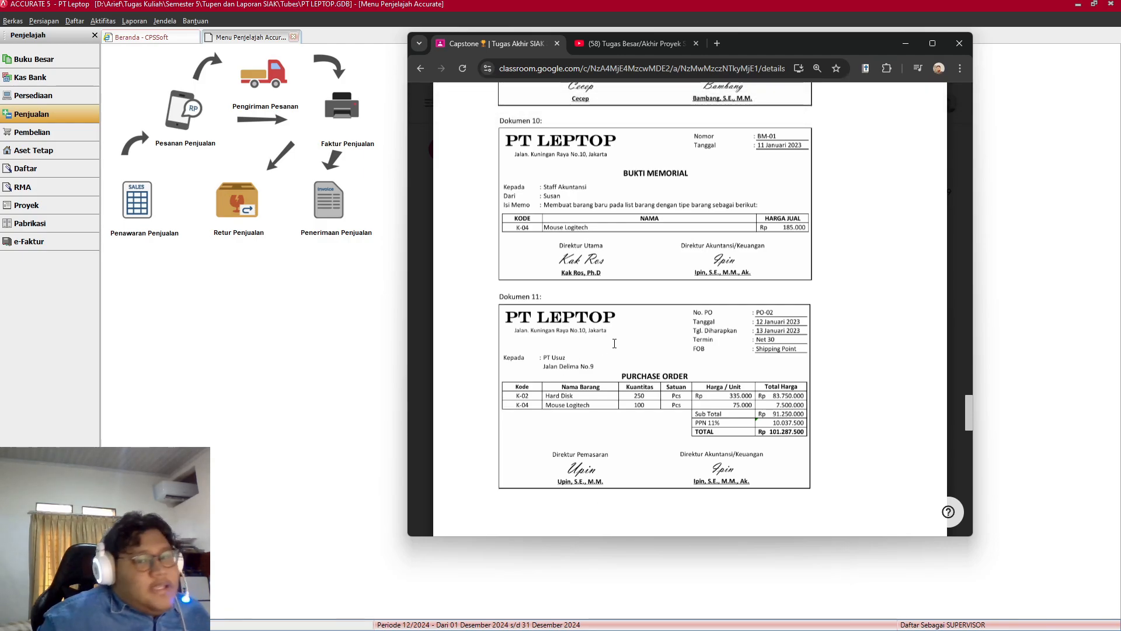
left_click(912, 49)
left_click(57, 134)
Step: Start a new purchase order with PT Usuz as the vendor
left_click(182, 111)
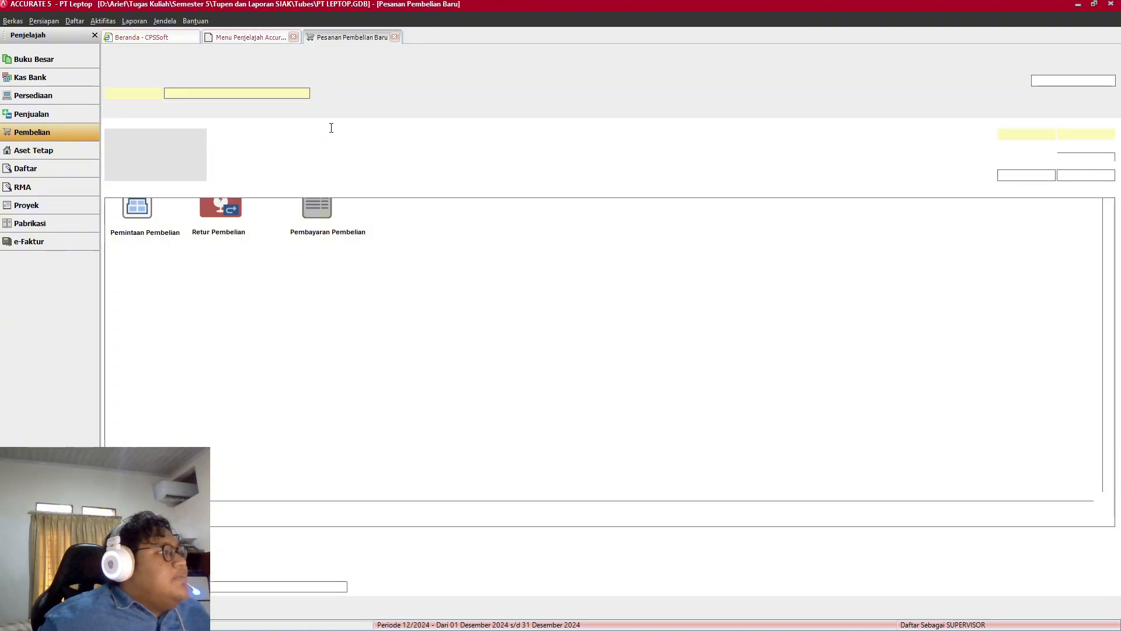
left_click(240, 94)
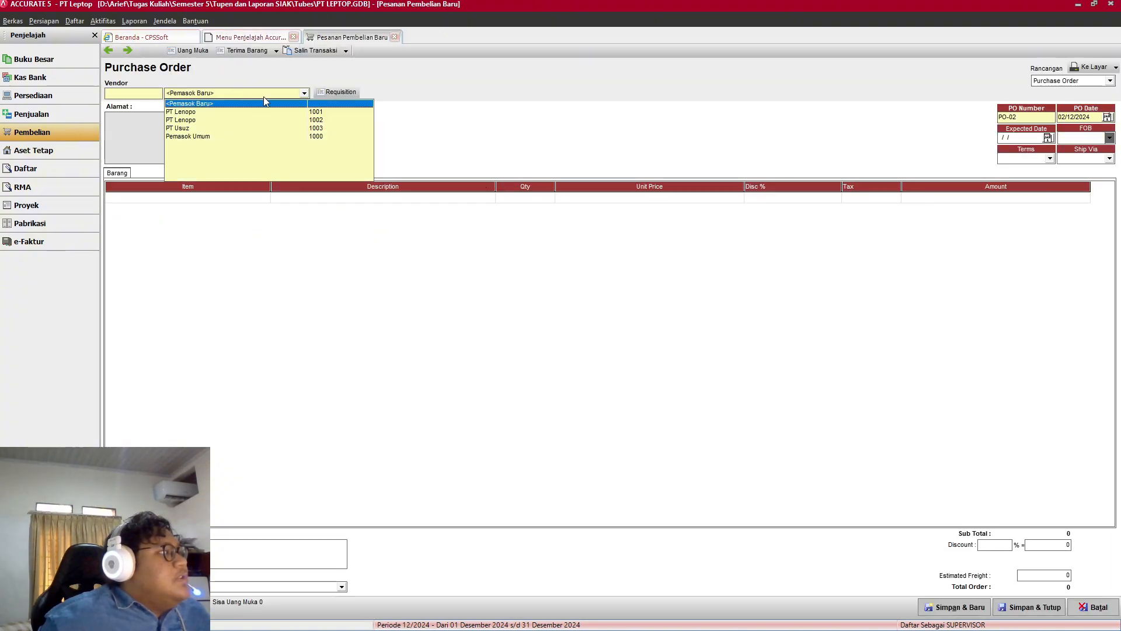
left_click(180, 128)
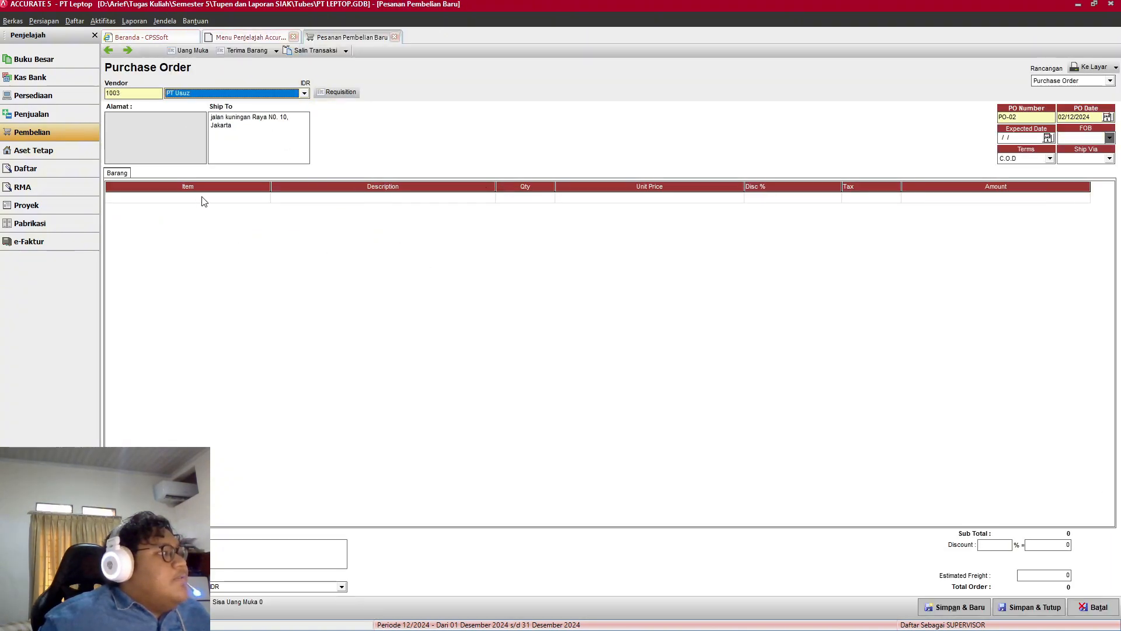
Step: From the first line's item lookup, start creating a new inventory item (Barang Baru)
left_click(219, 197)
left_click(265, 197)
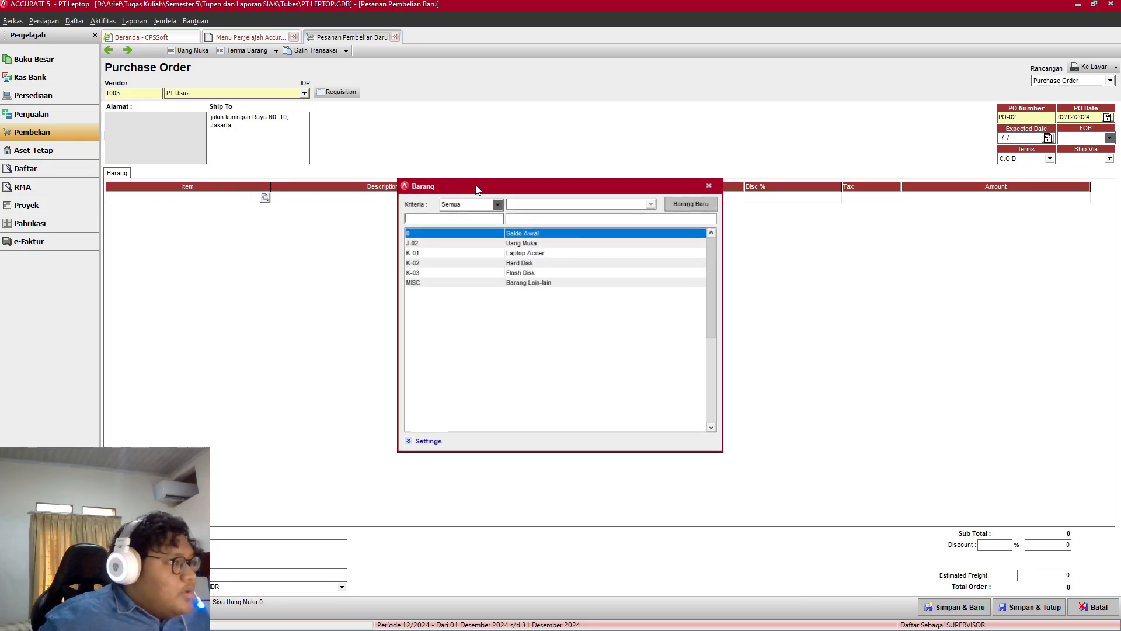
left_click(703, 204)
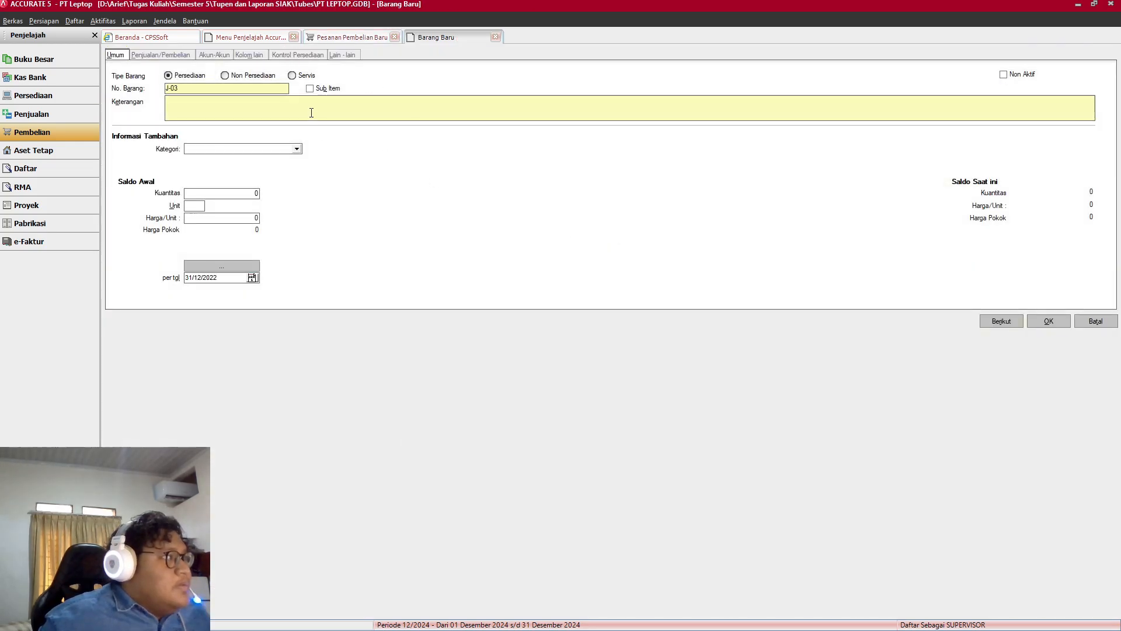
Step: Give the new item number KD-01 and description 'Mouse Logitech', leaving Kategori empty
key("alt+Tab")
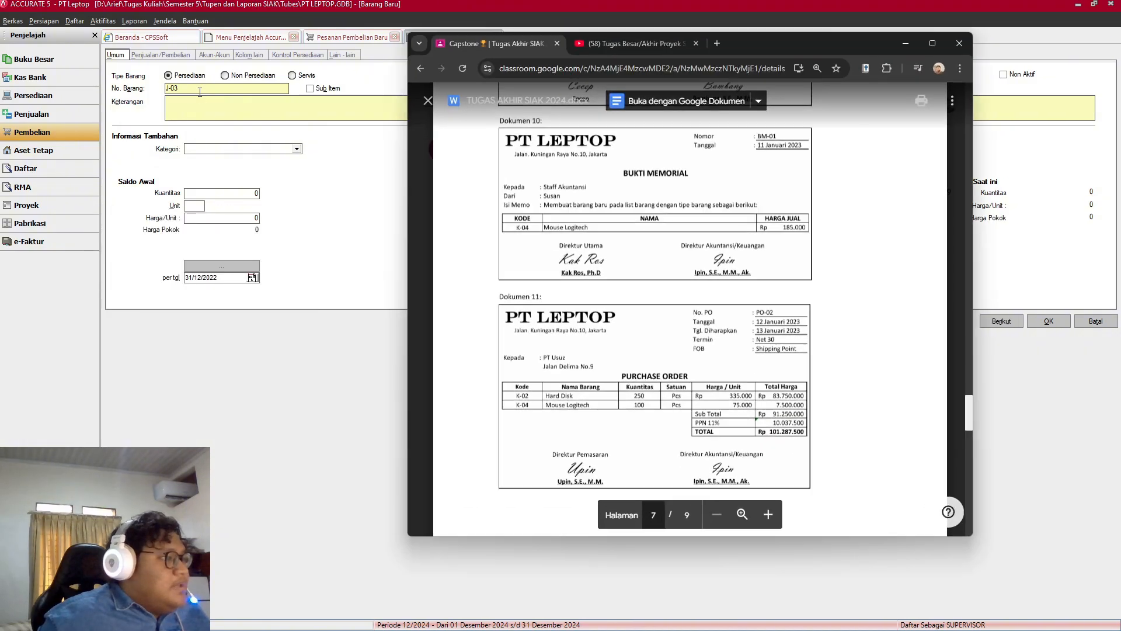
key("alt+Tab")
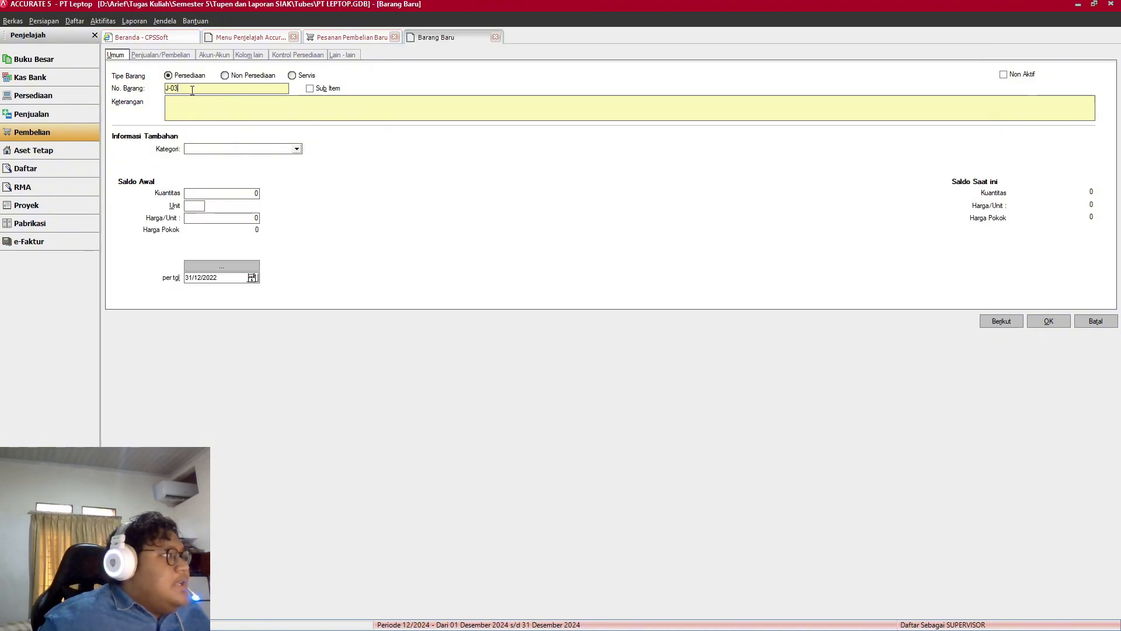
type("k")
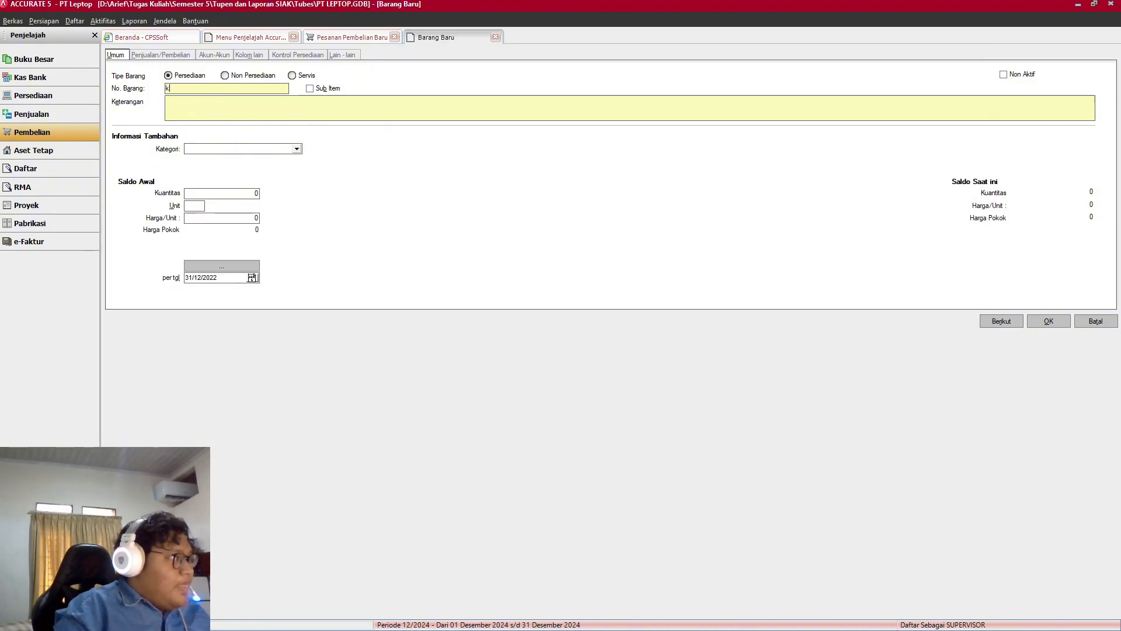
type("KD")
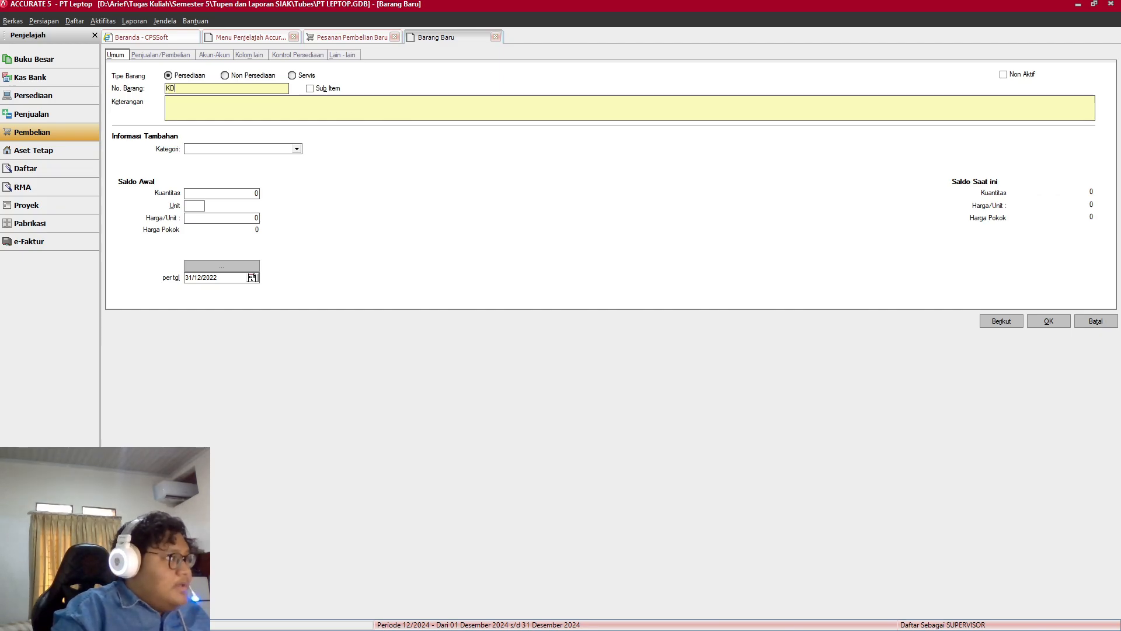
type("-01")
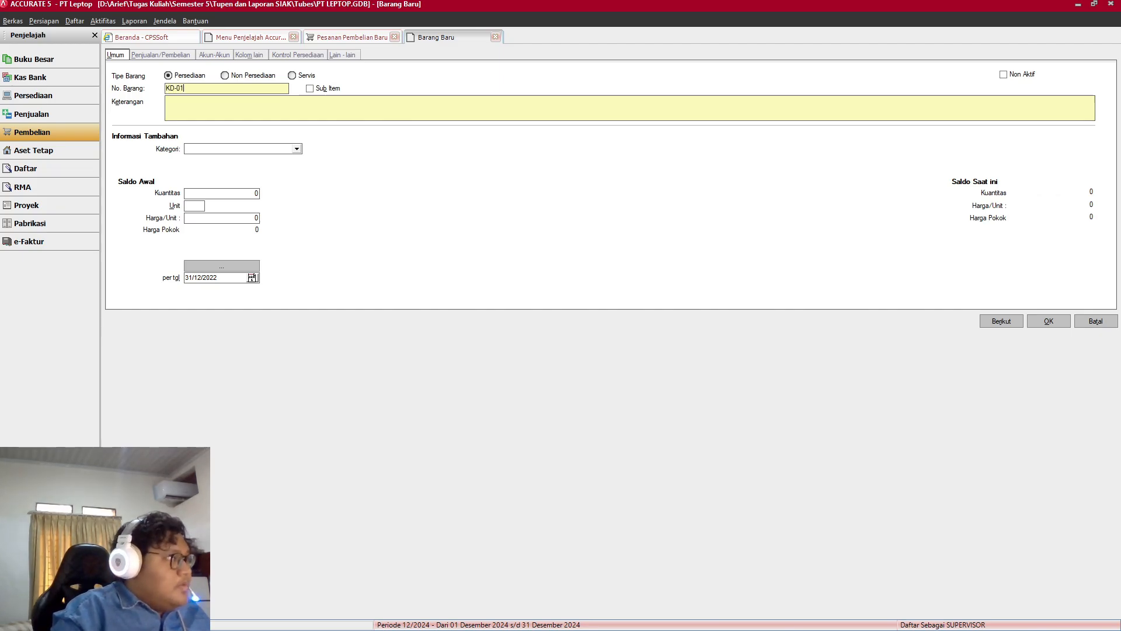
key("alt+Tab")
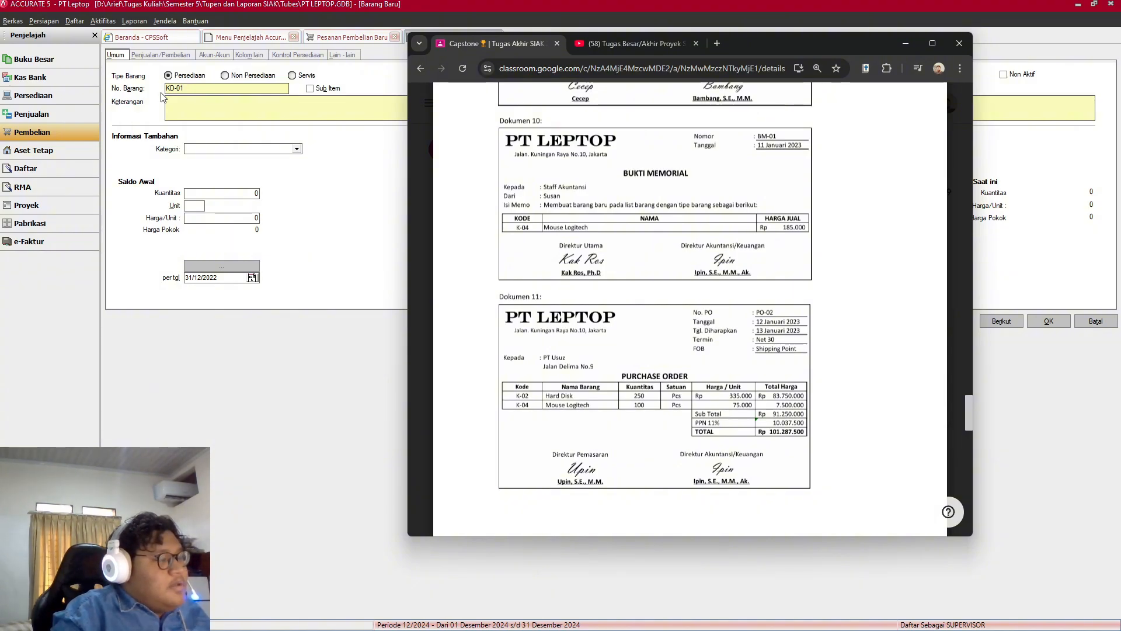
key("alt+Tab")
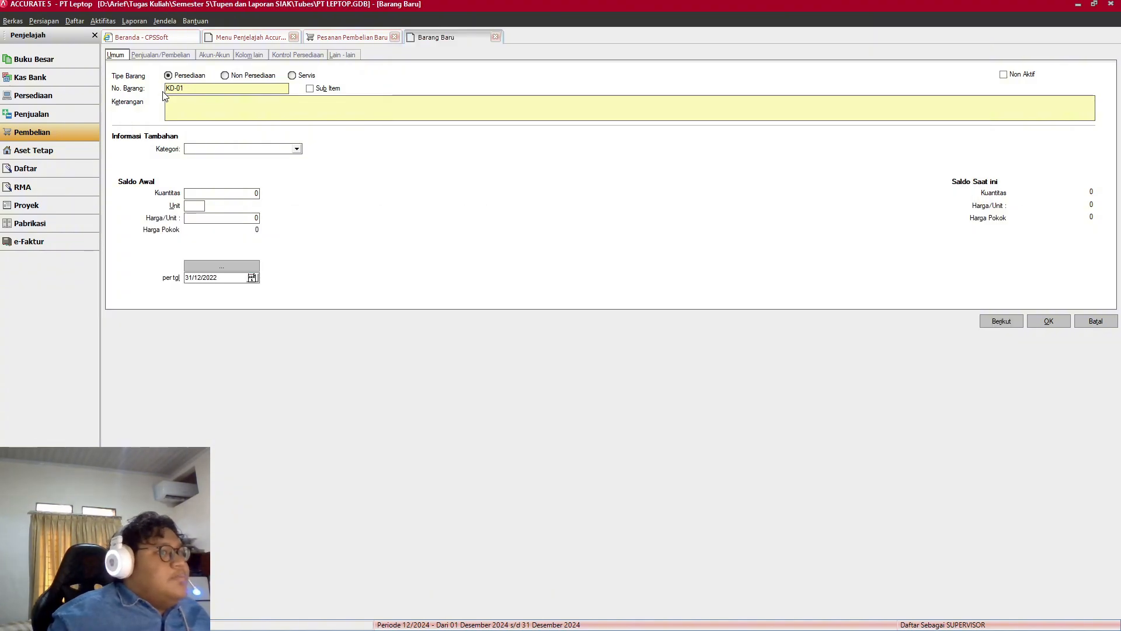
left_click(183, 102)
type("Mo")
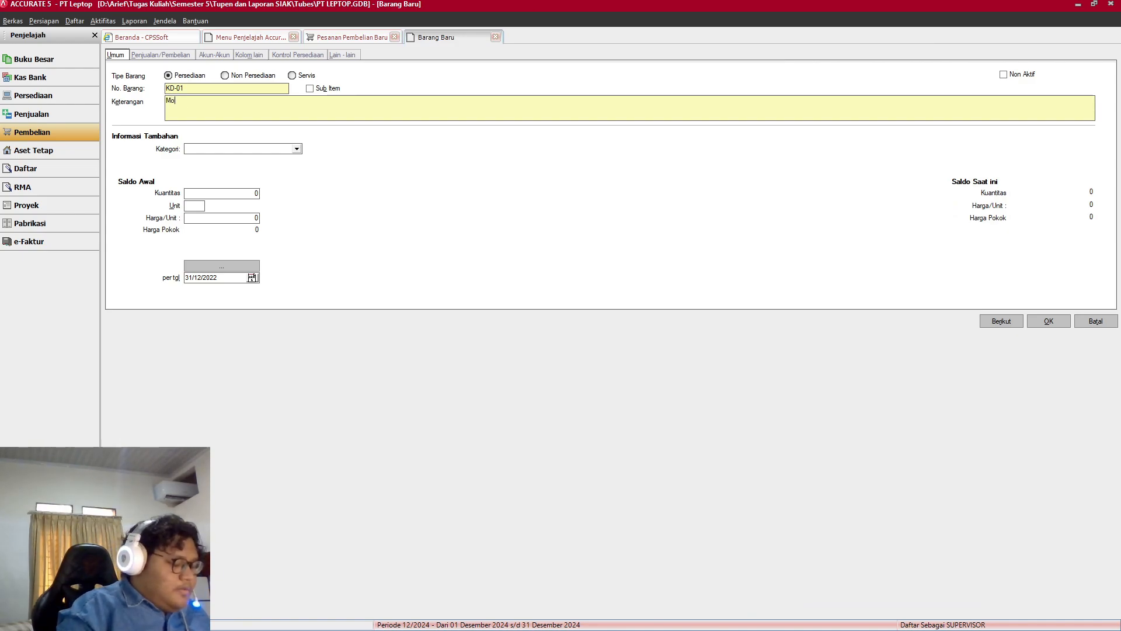
type("use")
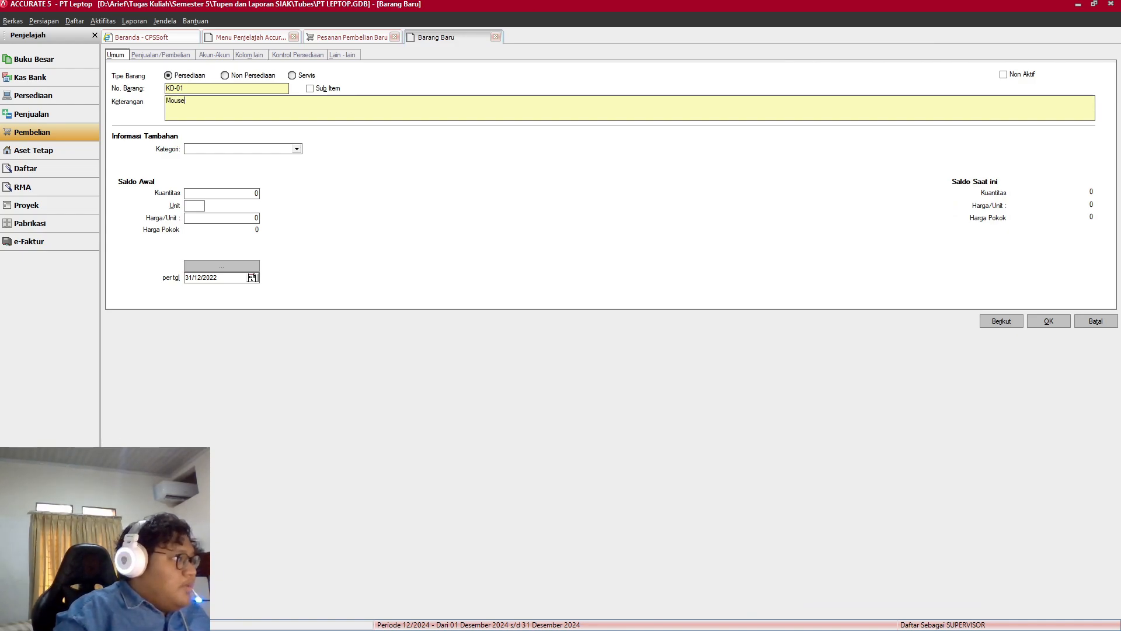
type(" Lo")
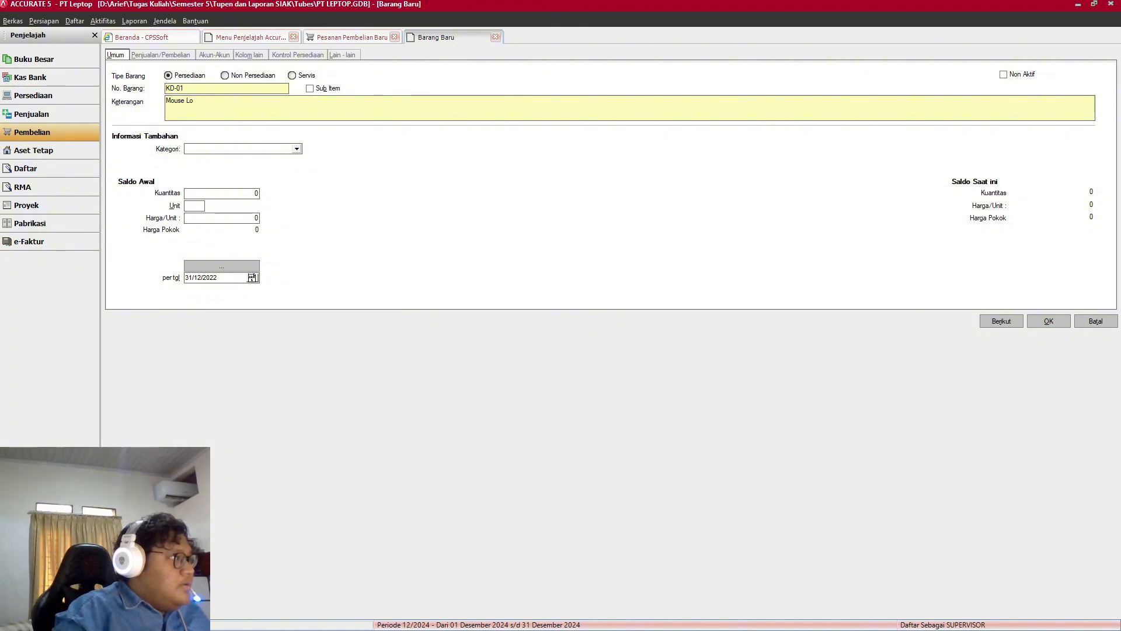
type("gitech")
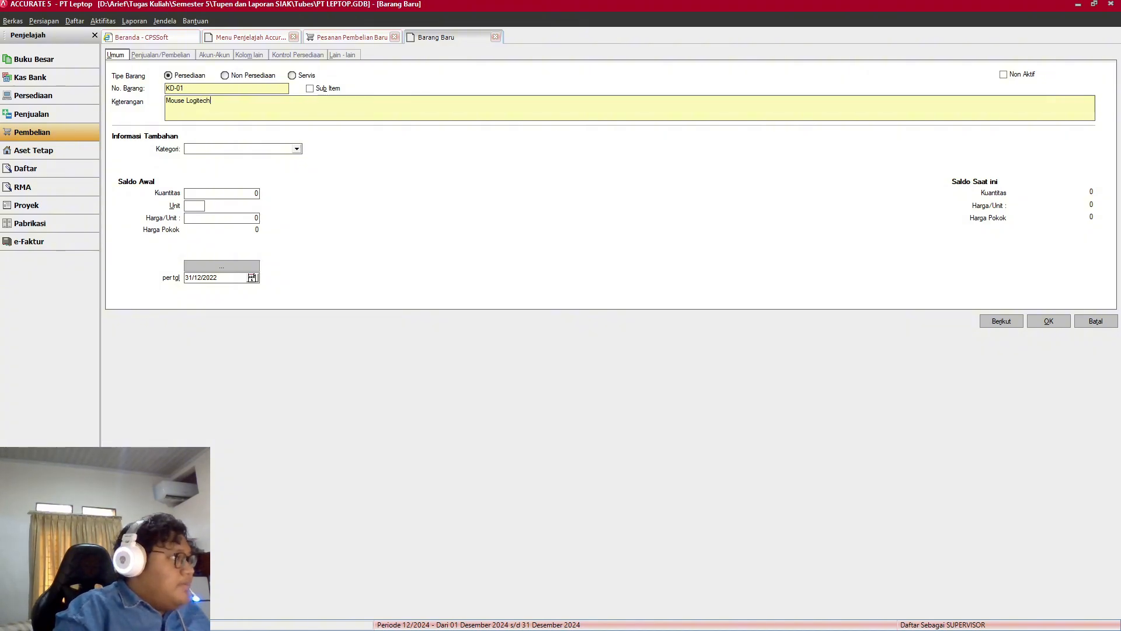
key("alt+Tab")
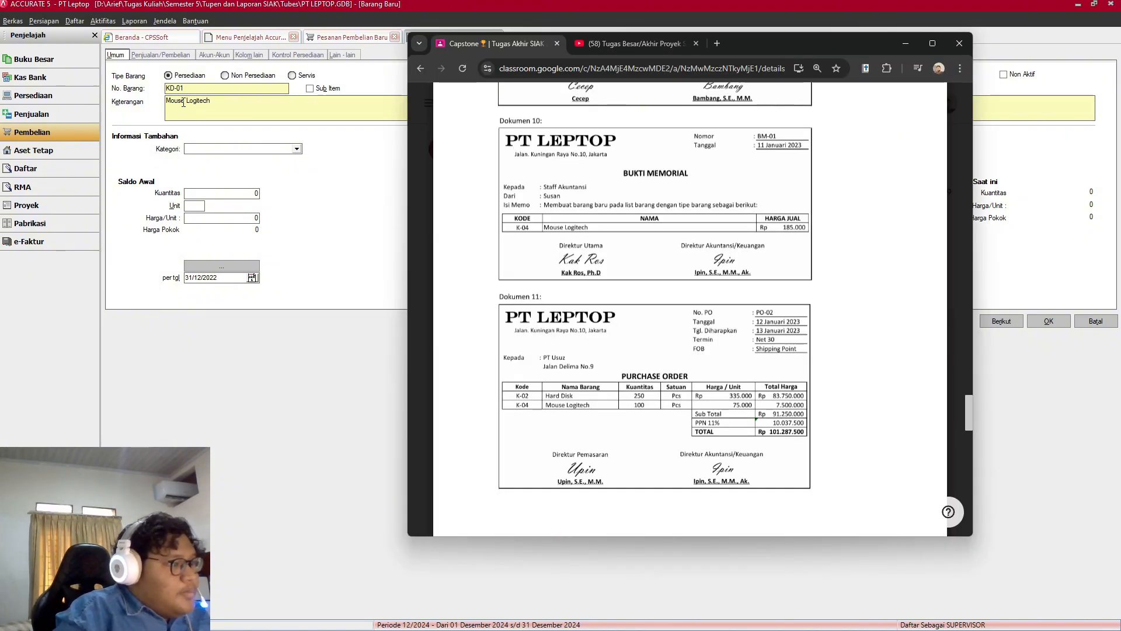
left_click(184, 102)
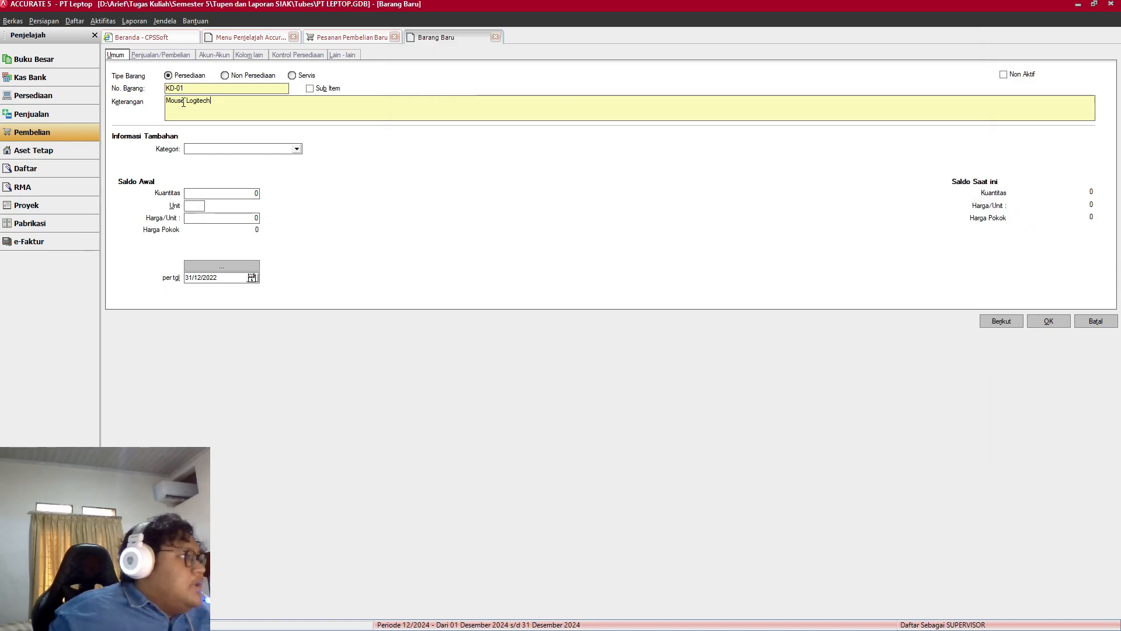
left_click(297, 149)
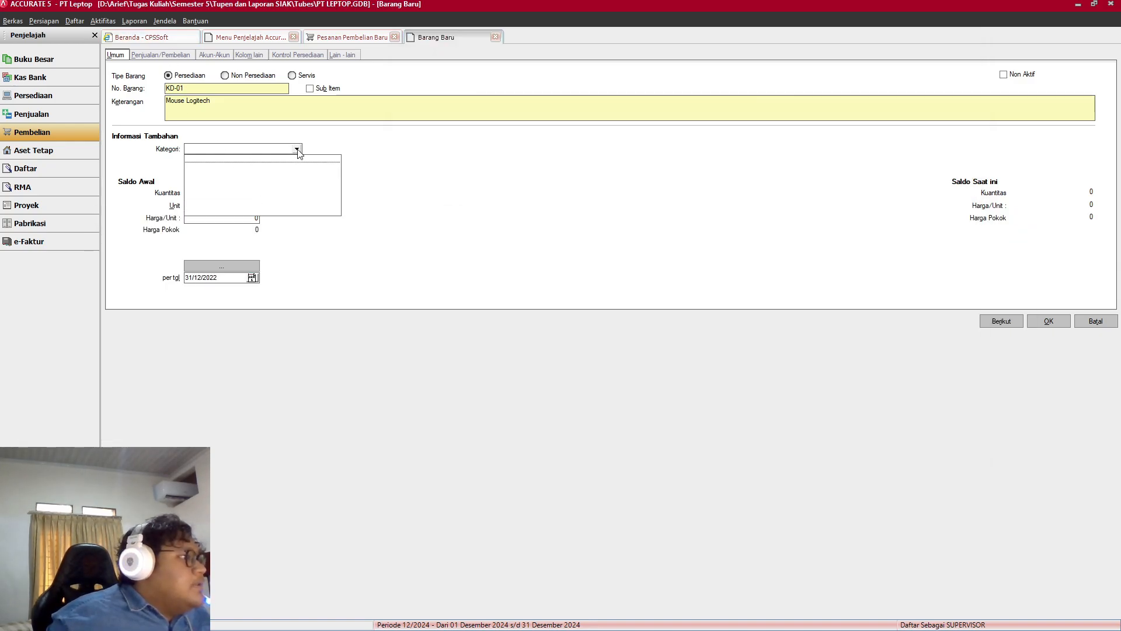
left_click(292, 157)
Step: Scroll the assignment document back to Dokumen 12's PT Usuz invoice, then minimize Chrome
key("alt+Tab")
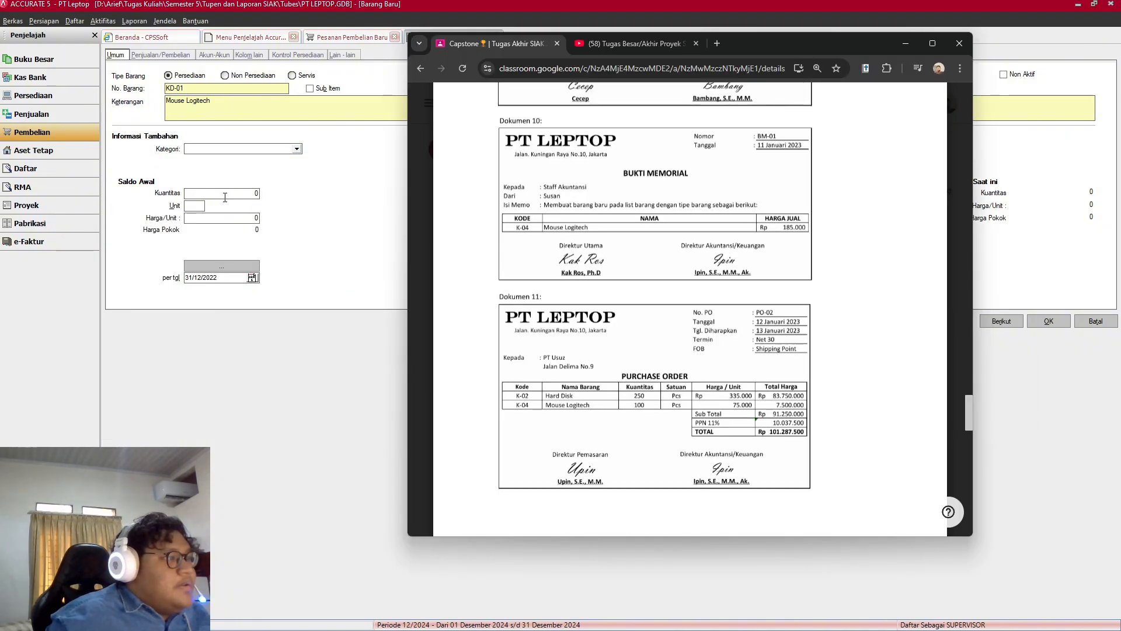
scroll(613, 369, "down", 8)
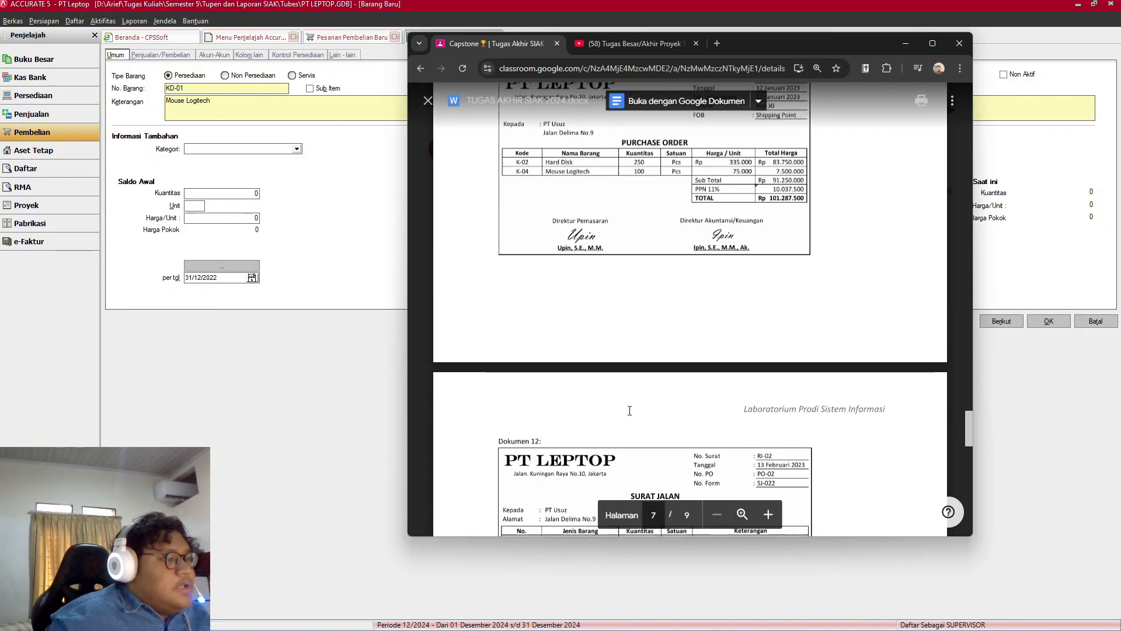
scroll(613, 369, "down", 2)
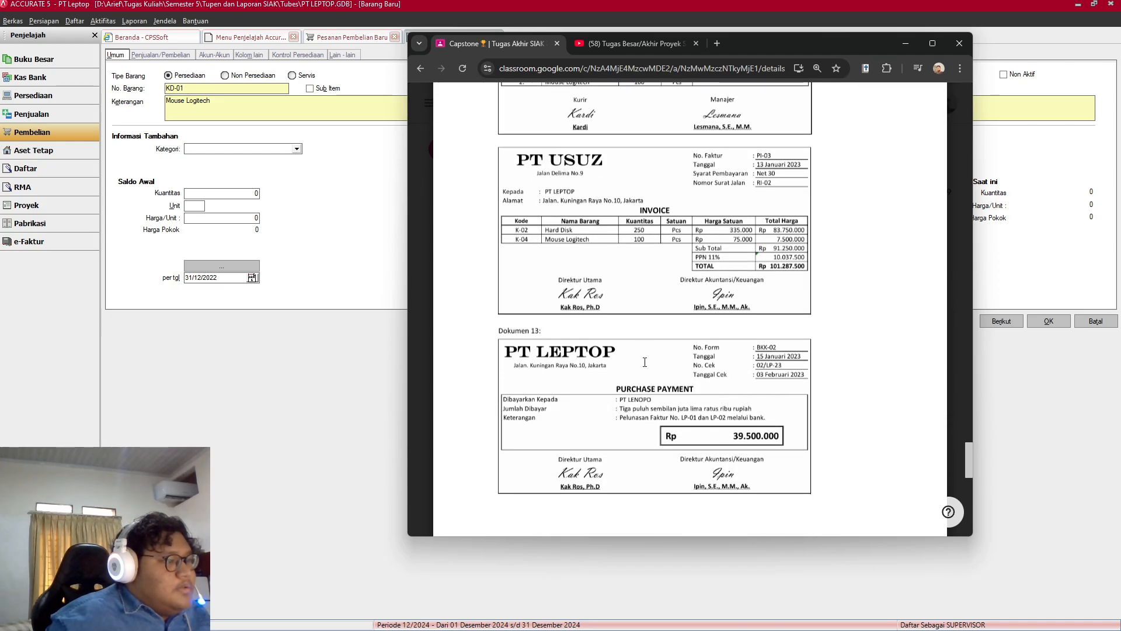
scroll(645, 362, "up", 3)
scroll(645, 362, "down", 10)
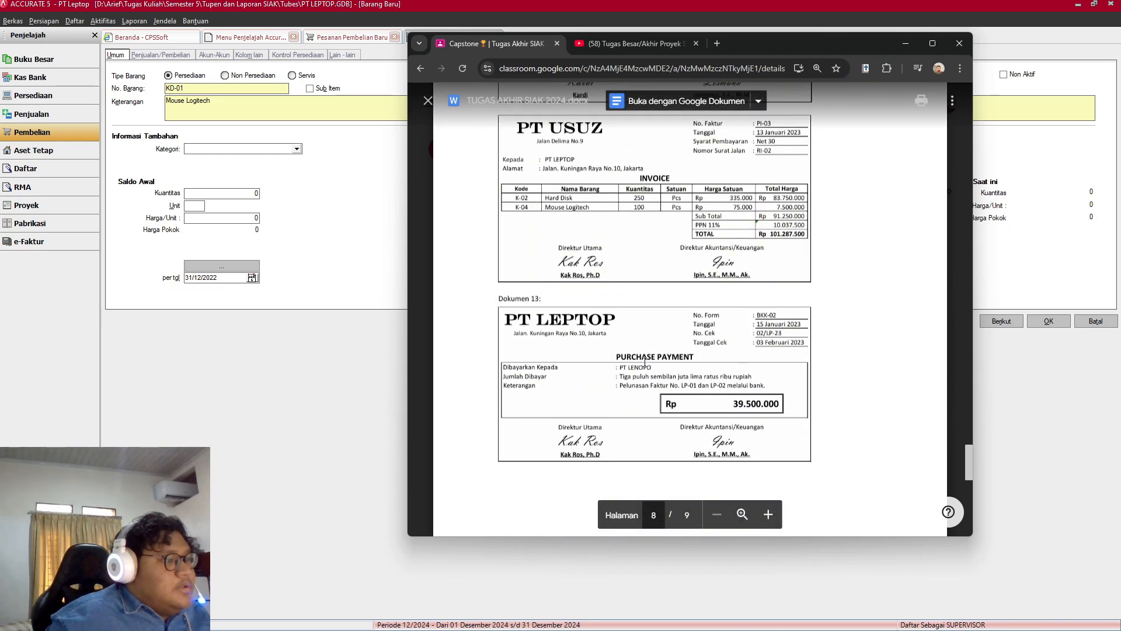
scroll(644, 362, "up", 2)
scroll(645, 362, "down", 7)
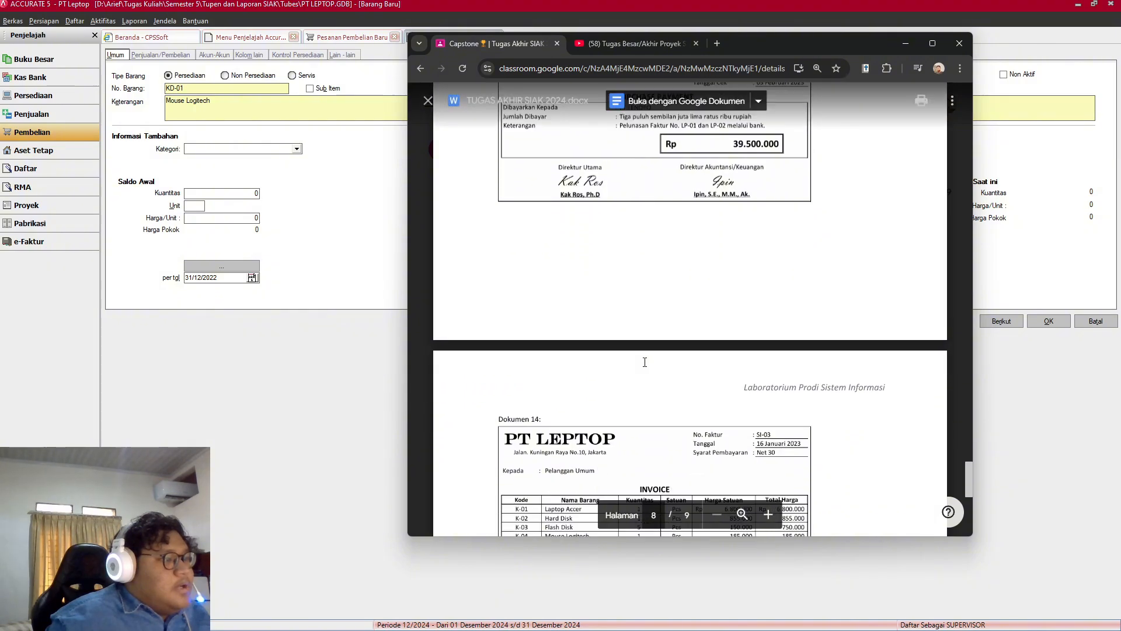
scroll(645, 362, "down", 2)
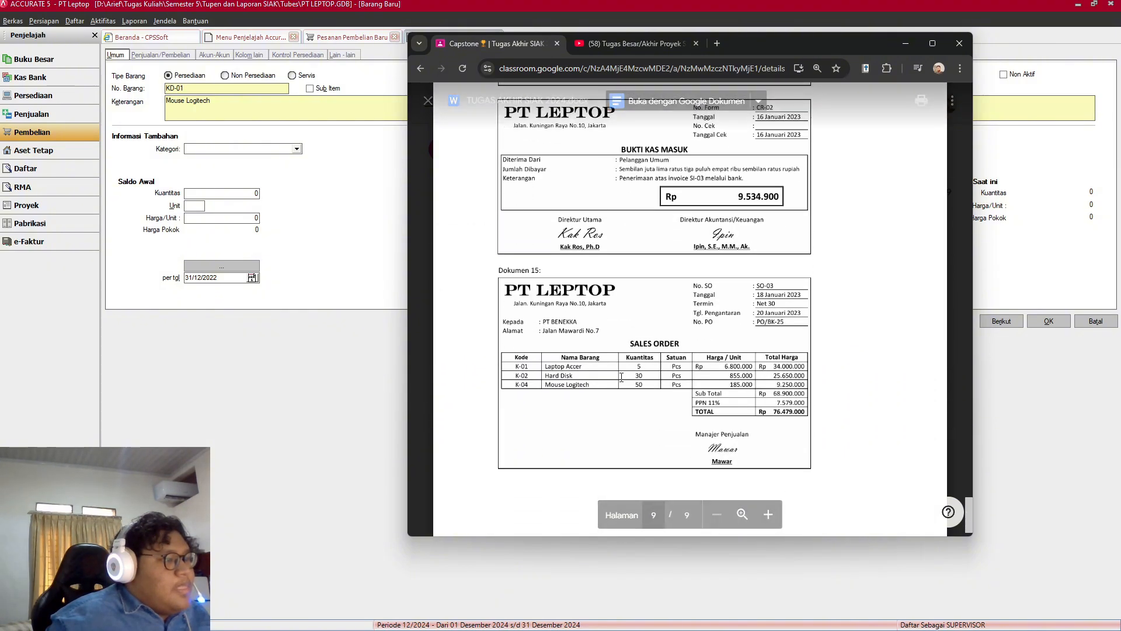
scroll(647, 396, "up", 4)
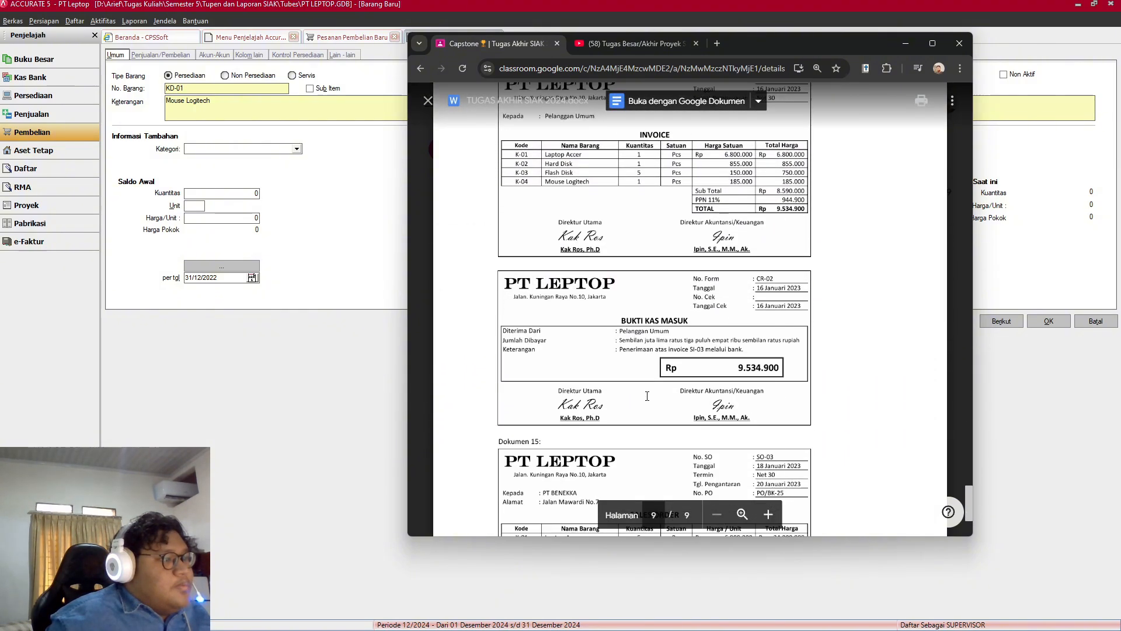
scroll(647, 396, "down", 2)
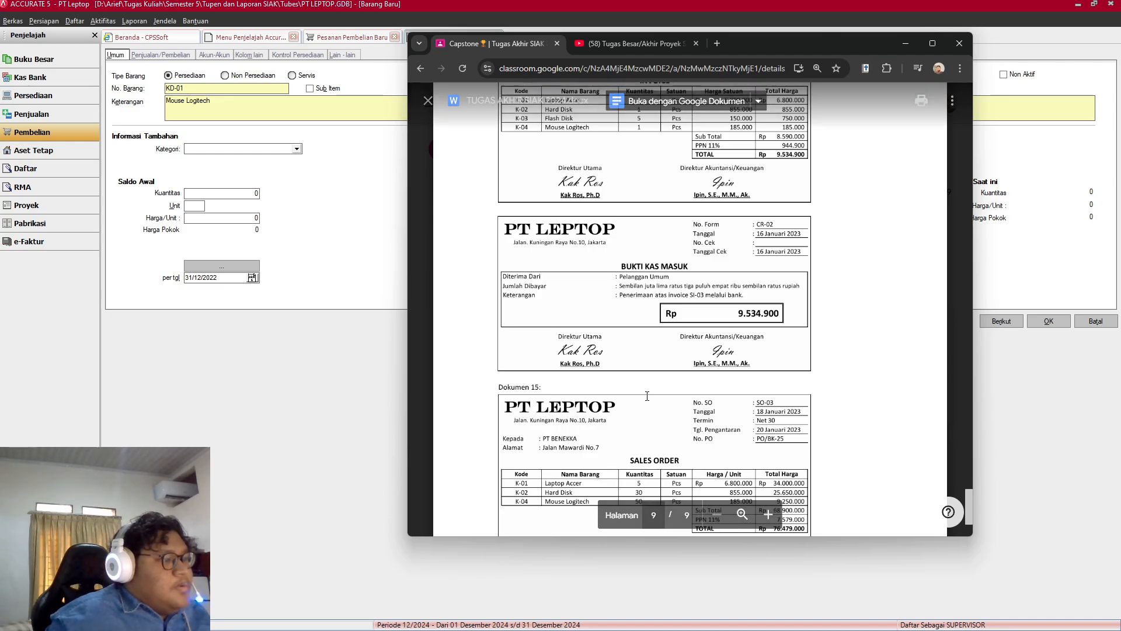
scroll(647, 396, "up", 12)
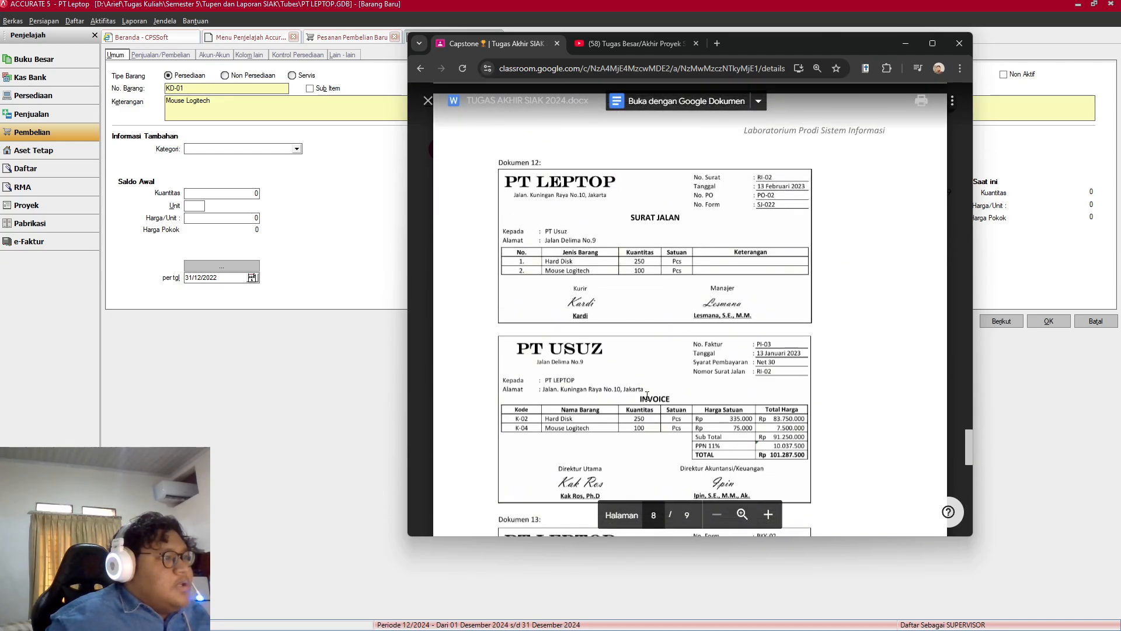
scroll(647, 396, "up", 3)
left_click(906, 43)
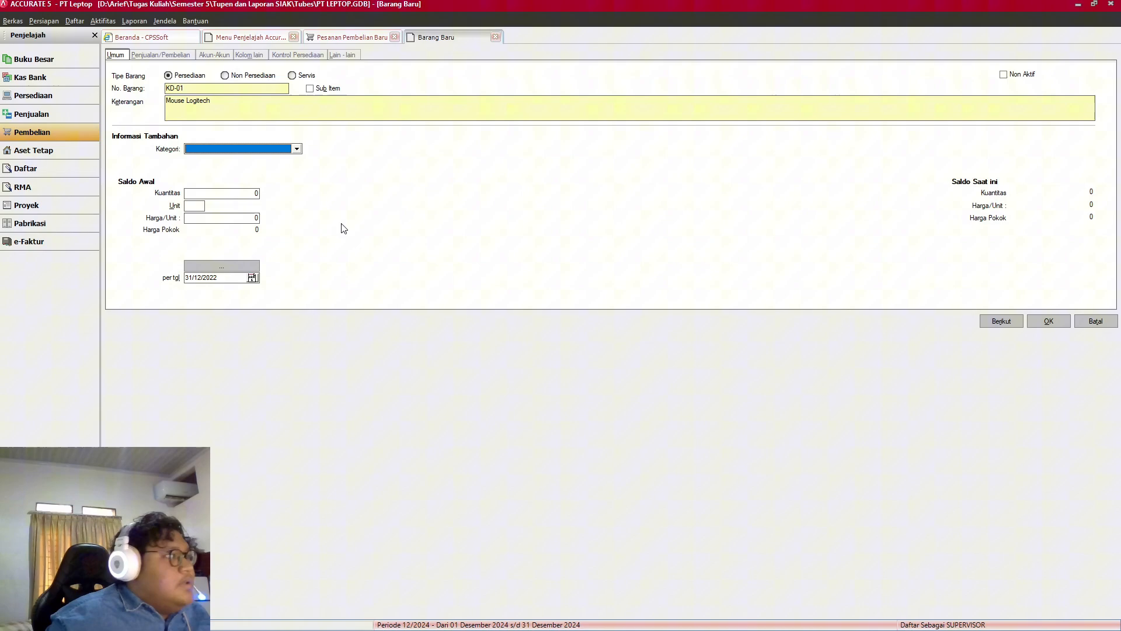
Step: Enter the KD-01 opening balance of 200 units at 185.000 each
left_click(205, 193)
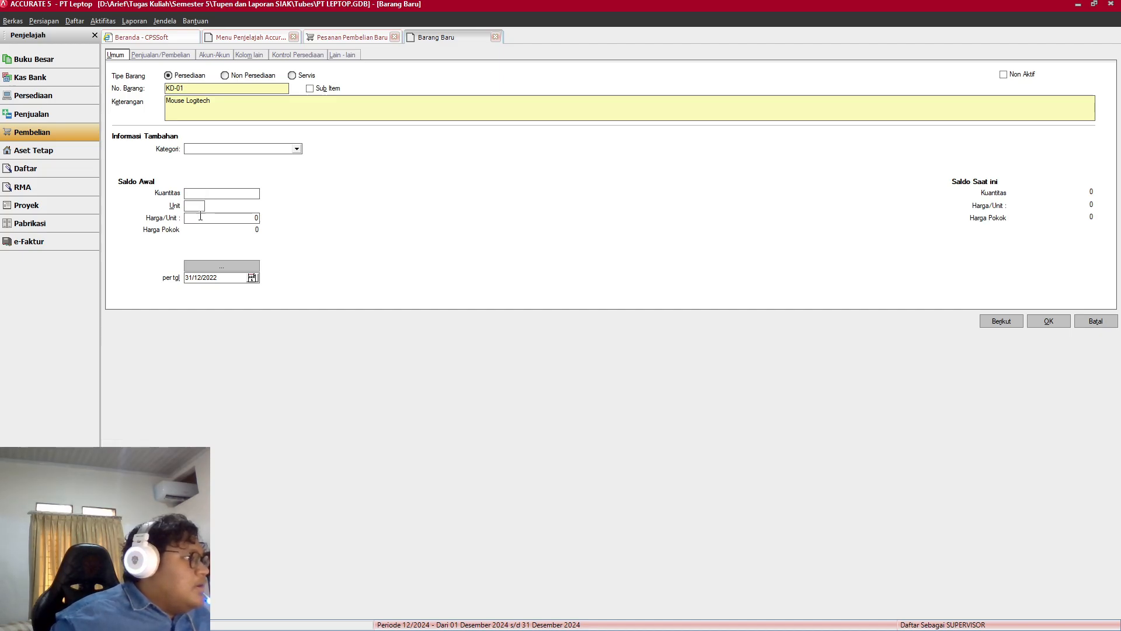
key("alt+Tab")
scroll(701, 367, "up", 1)
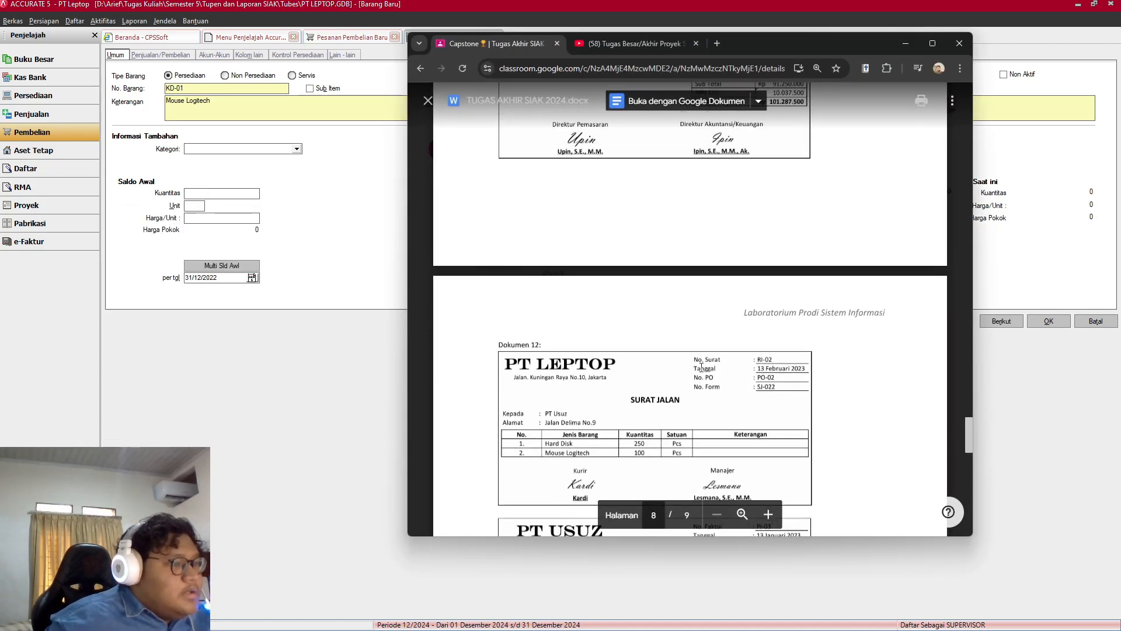
scroll(701, 367, "up", 5)
key("alt+Tab")
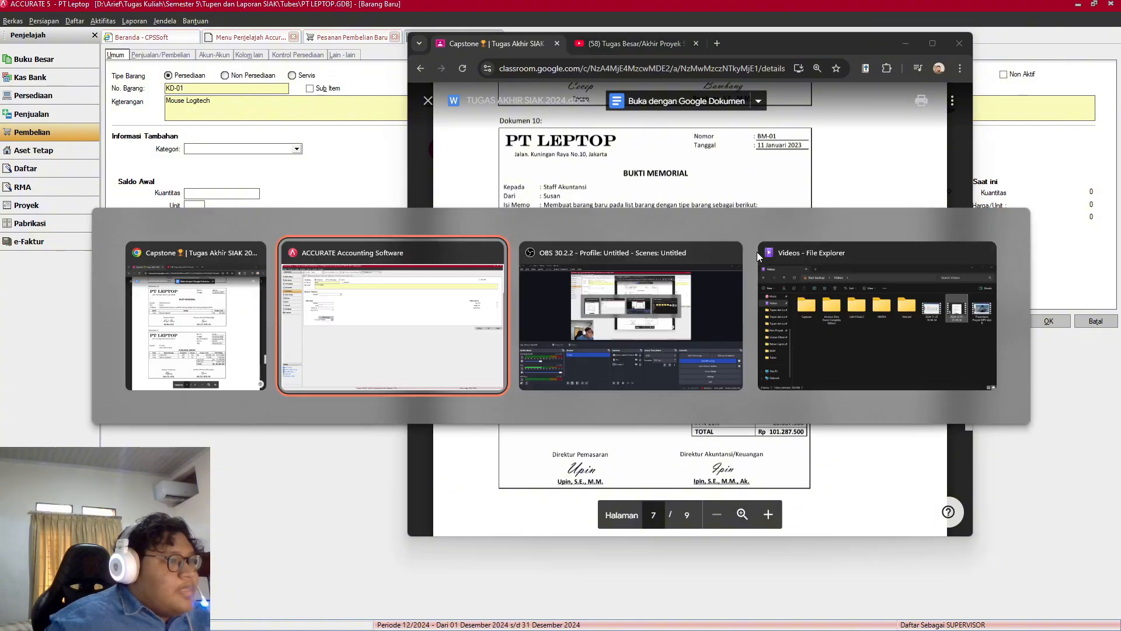
type("1")
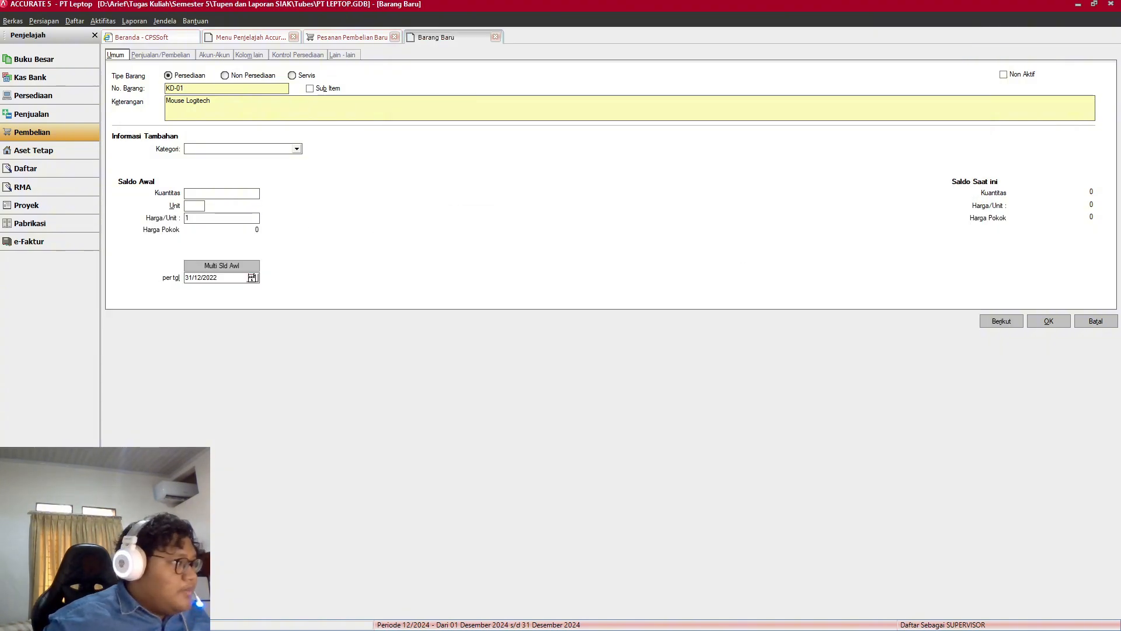
type("85")
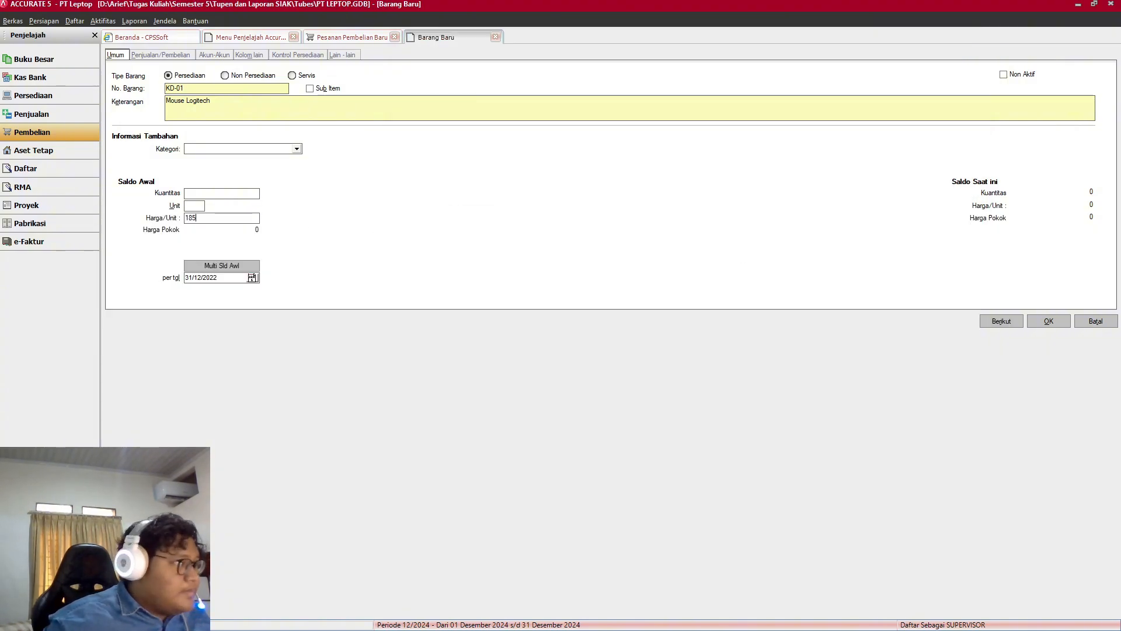
type("000")
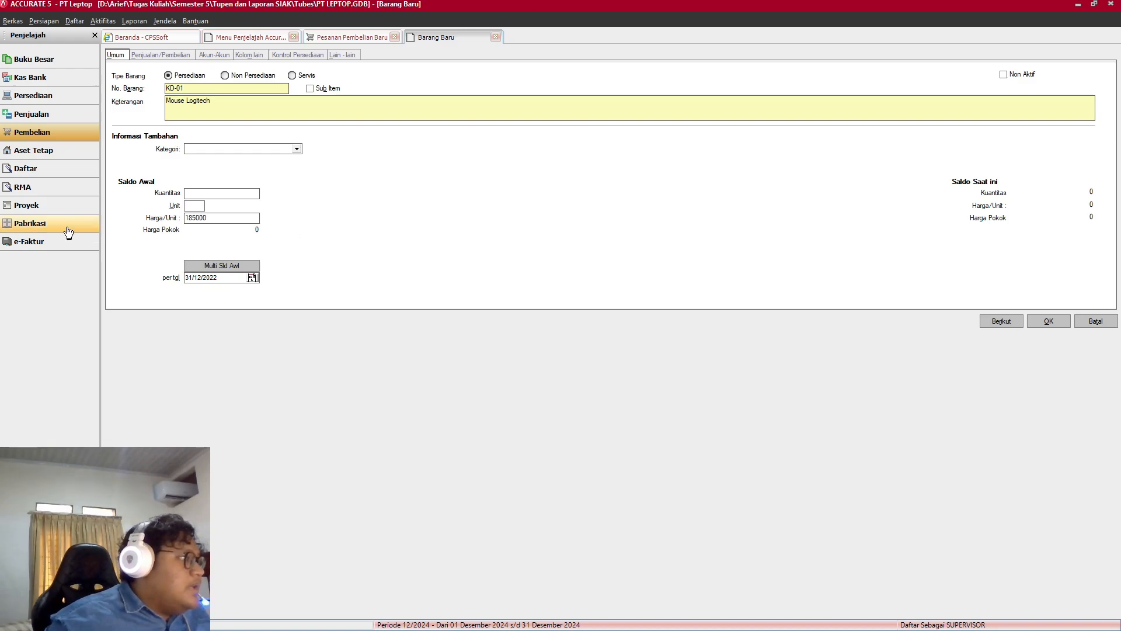
left_click(195, 206)
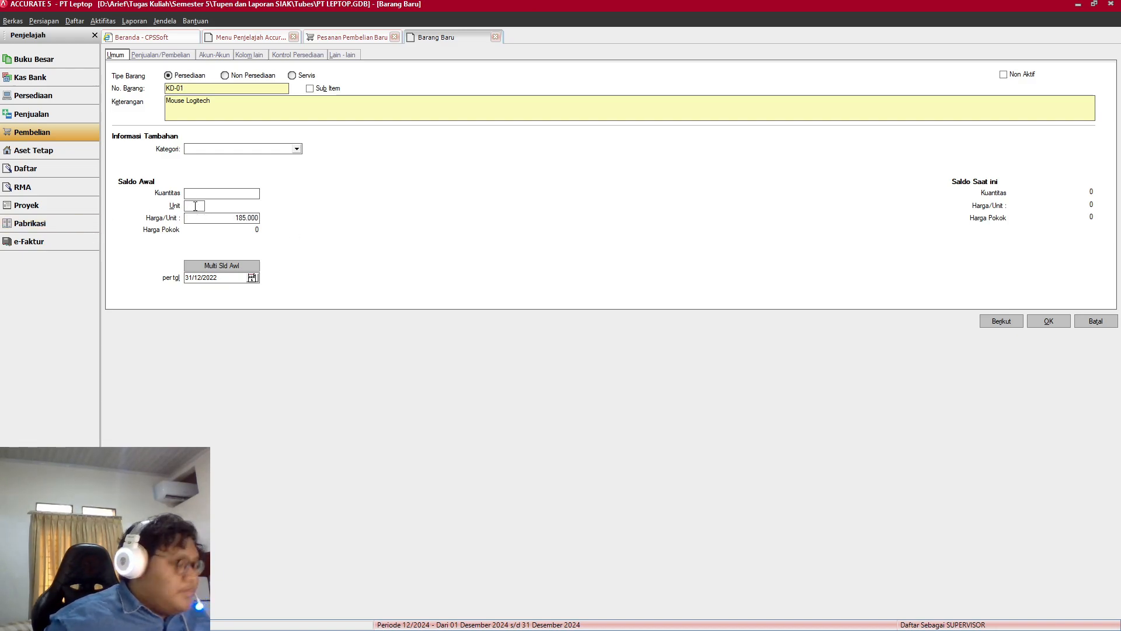
type("200")
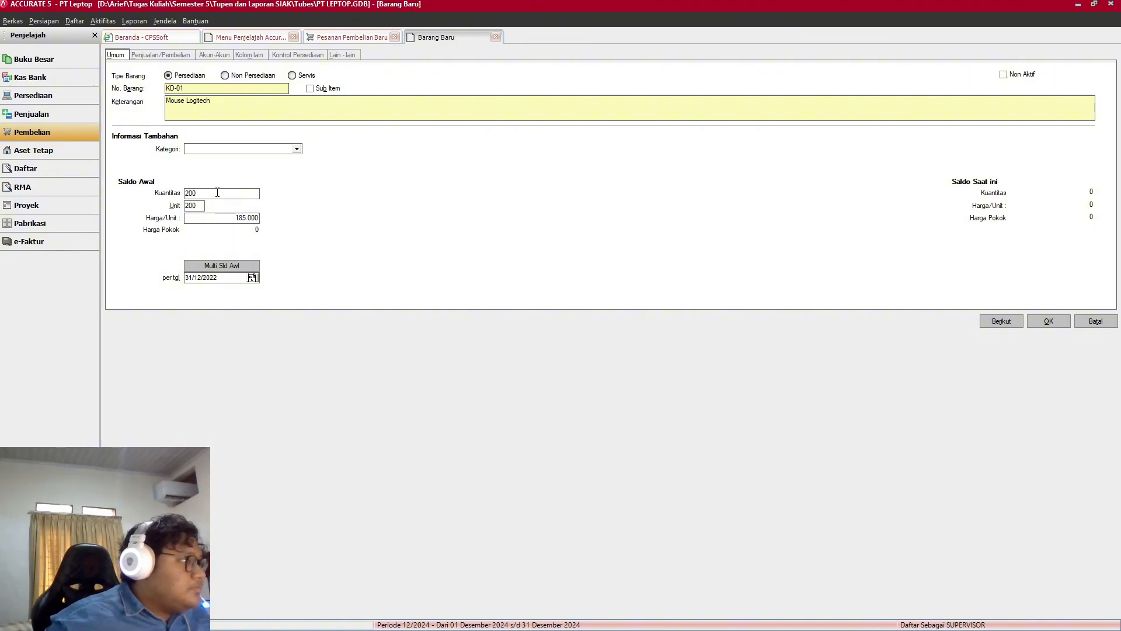
Step: Date the opening balance 11/01/2023
key("alt+Tab")
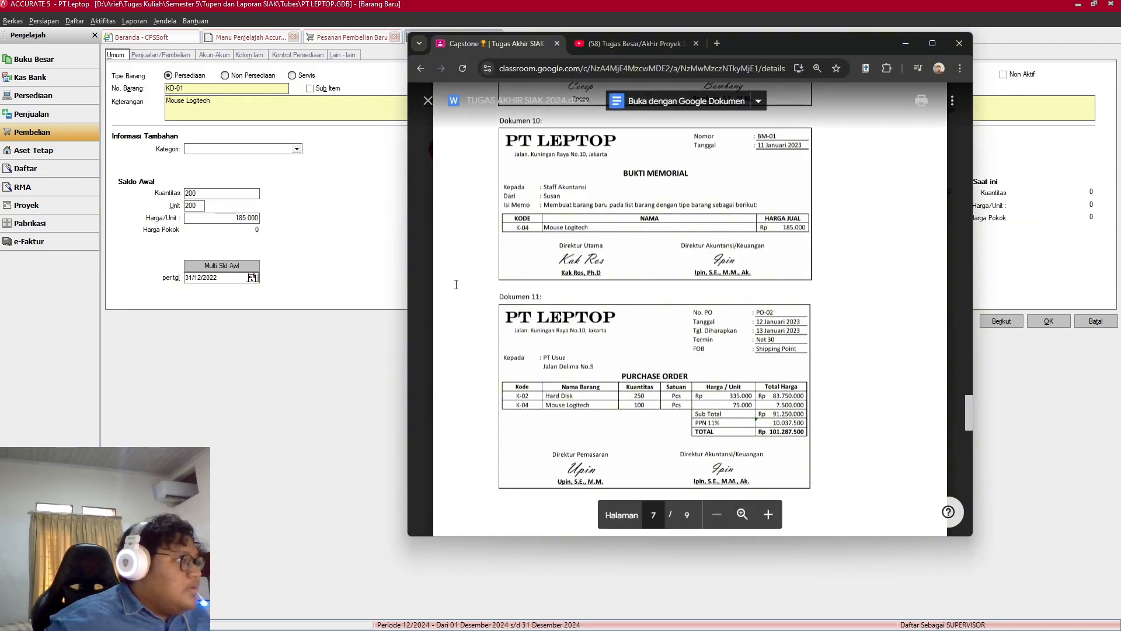
scroll(629, 306, "up", 1)
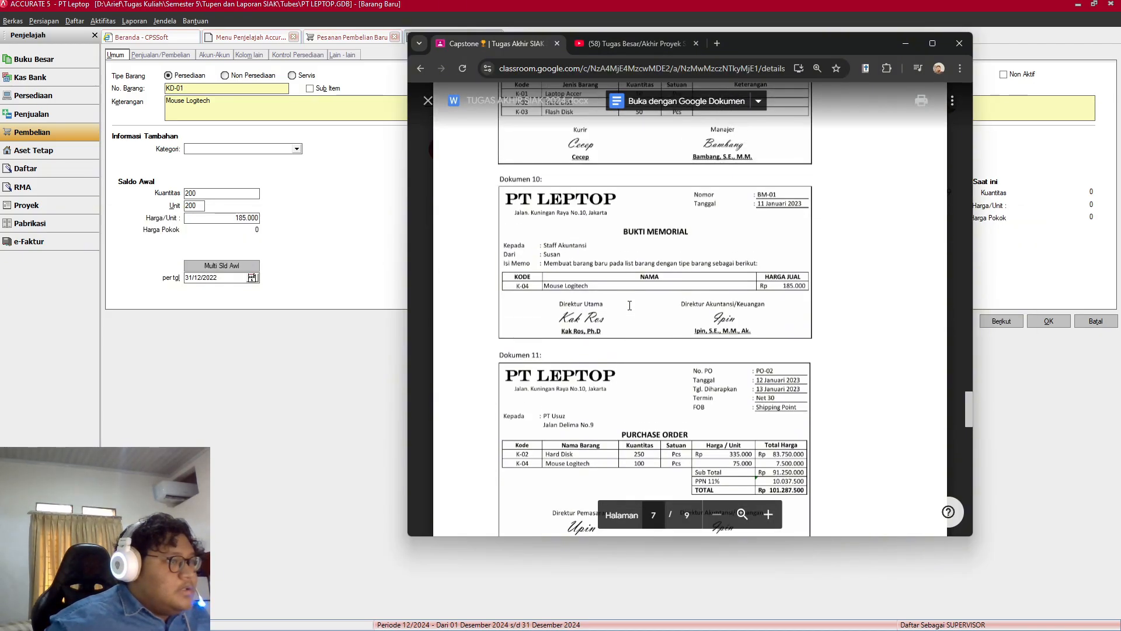
left_click(168, 282)
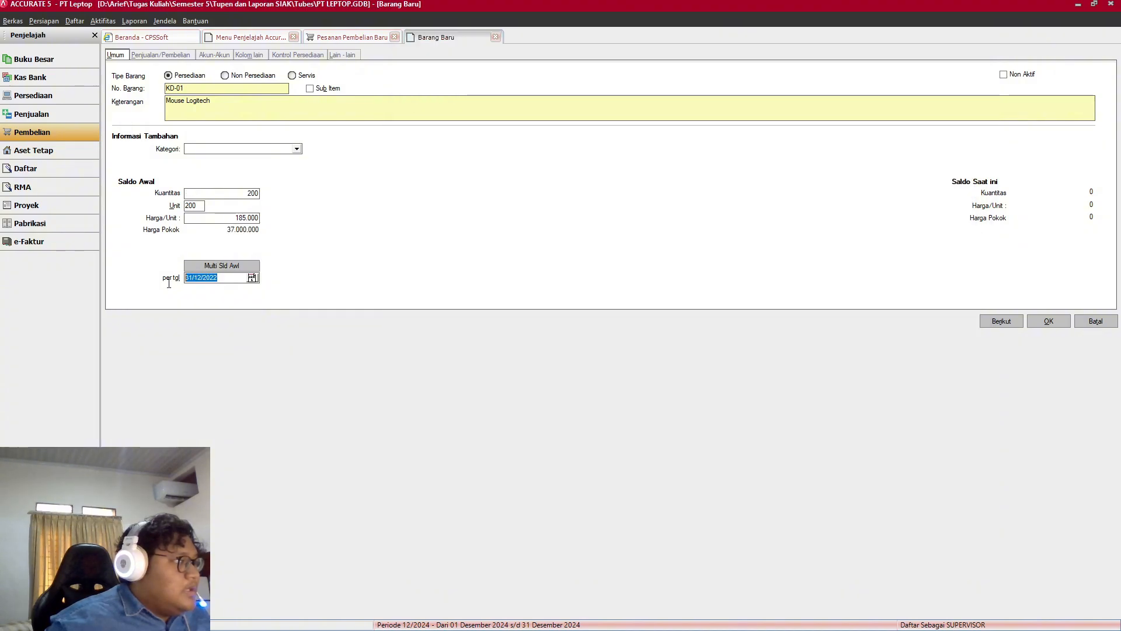
type("11/02/20")
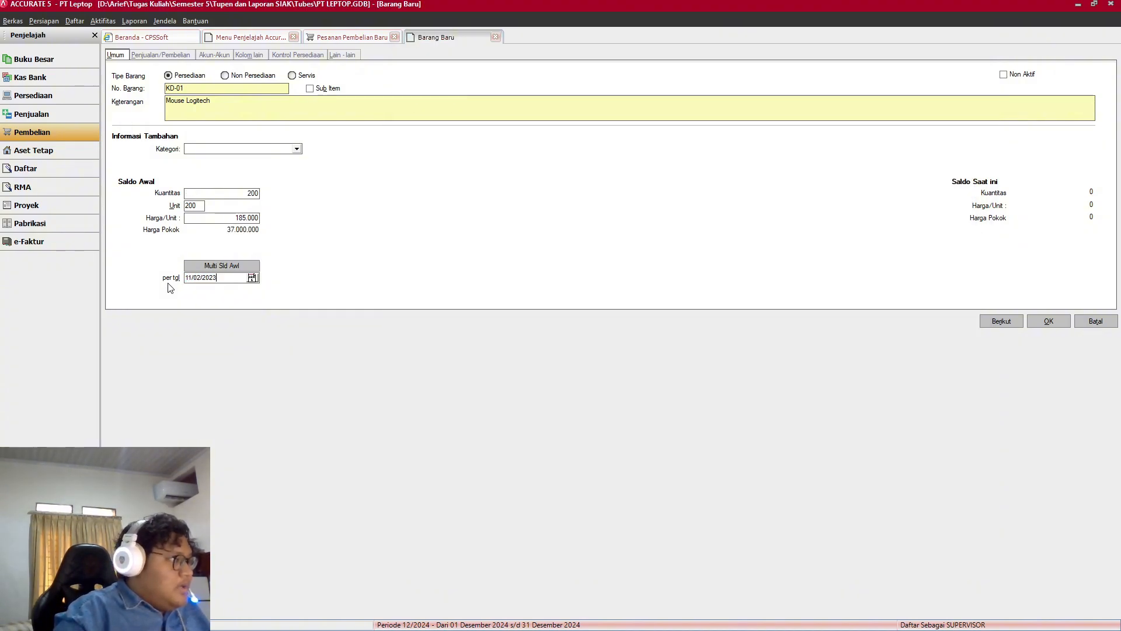
type("2")
key("BackSpace")
key("BackSpace")
key("BackSpace")
key("BackSpace")
key("BackSpace")
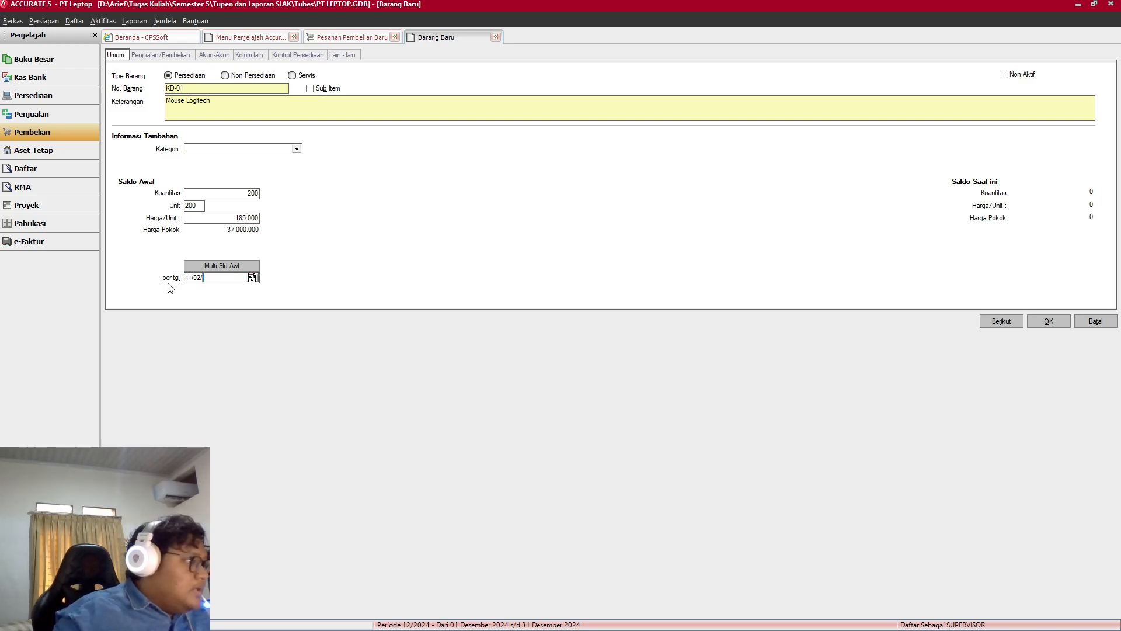
type("1/")
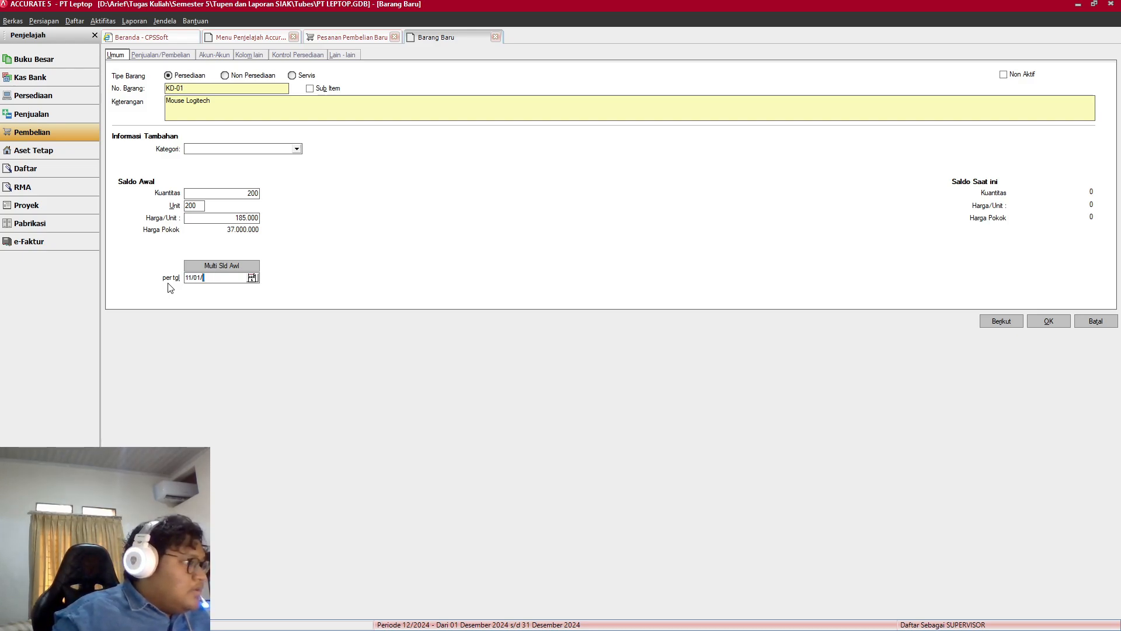
type("2023")
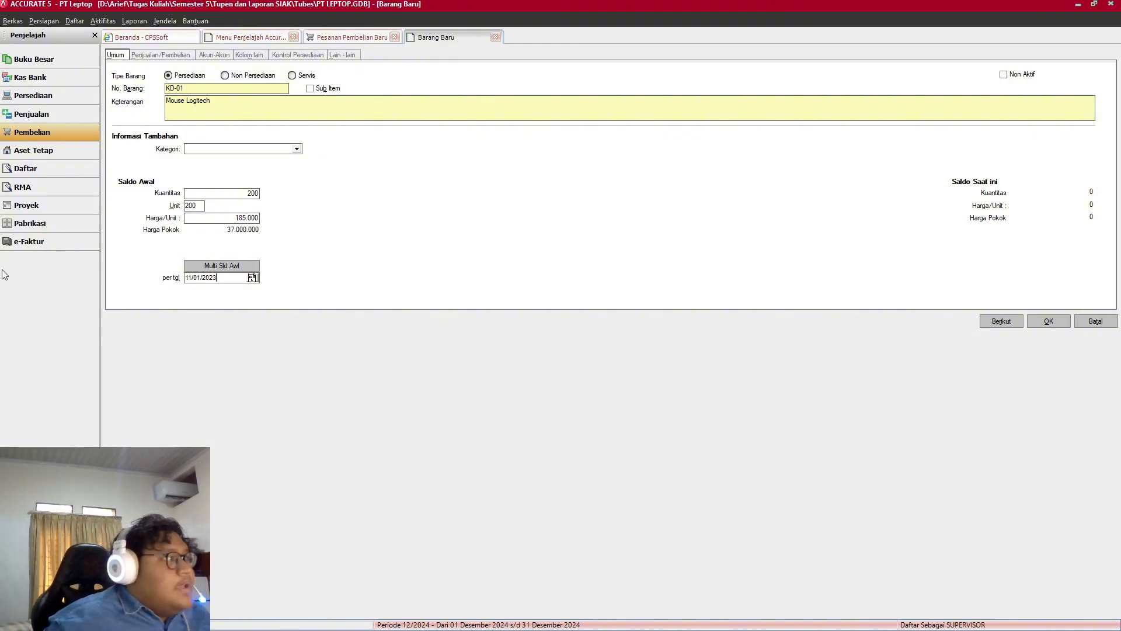
Step: Look through the item's other tabs, then return to the Umum tab
left_click(182, 59)
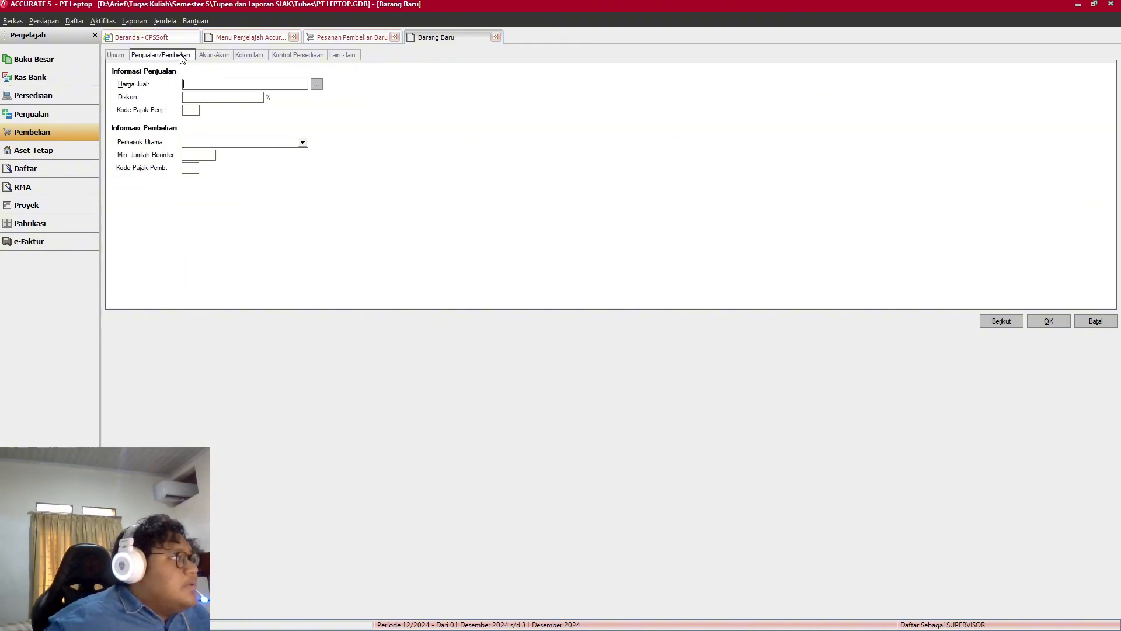
left_click(210, 56)
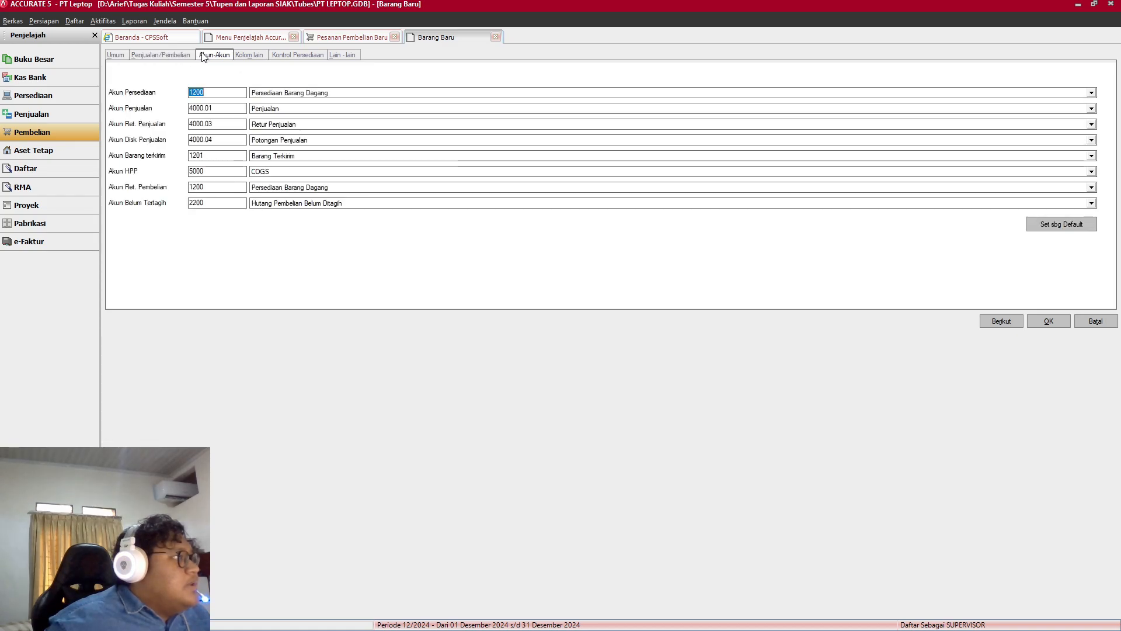
left_click(254, 57)
left_click(283, 57)
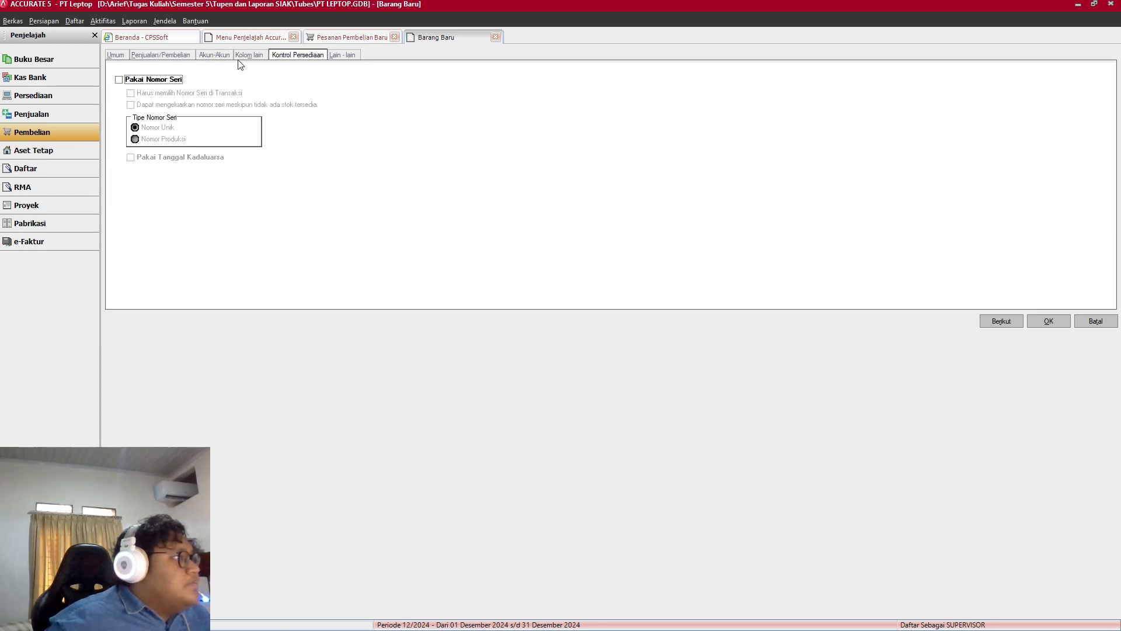
left_click(332, 55)
left_click(301, 55)
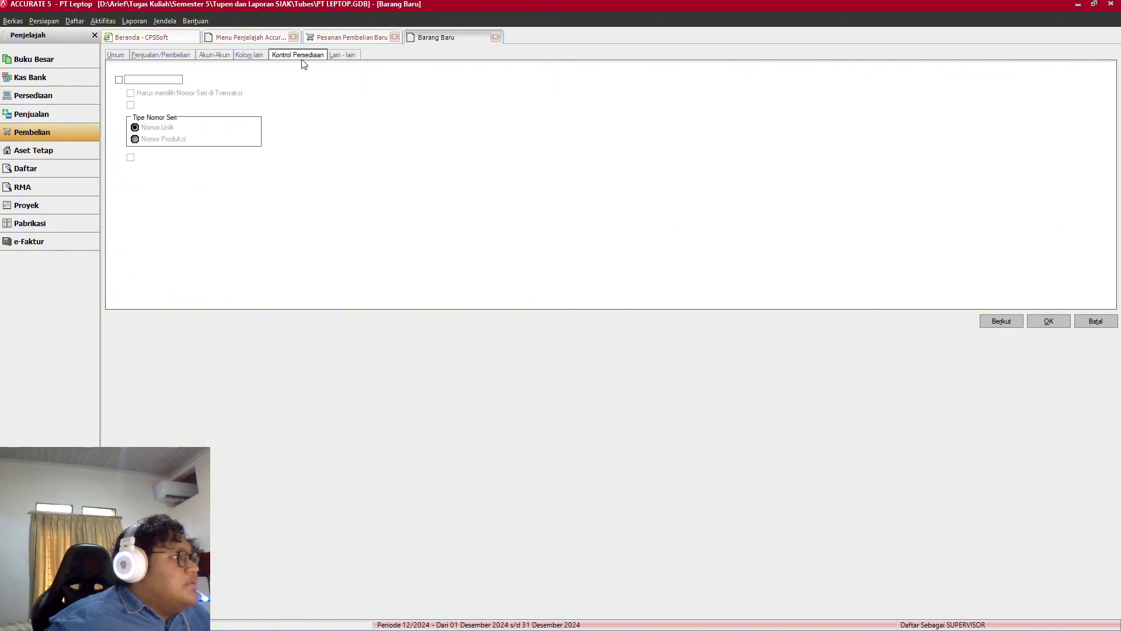
left_click(250, 56)
left_click(213, 56)
left_click(185, 57)
left_click(115, 55)
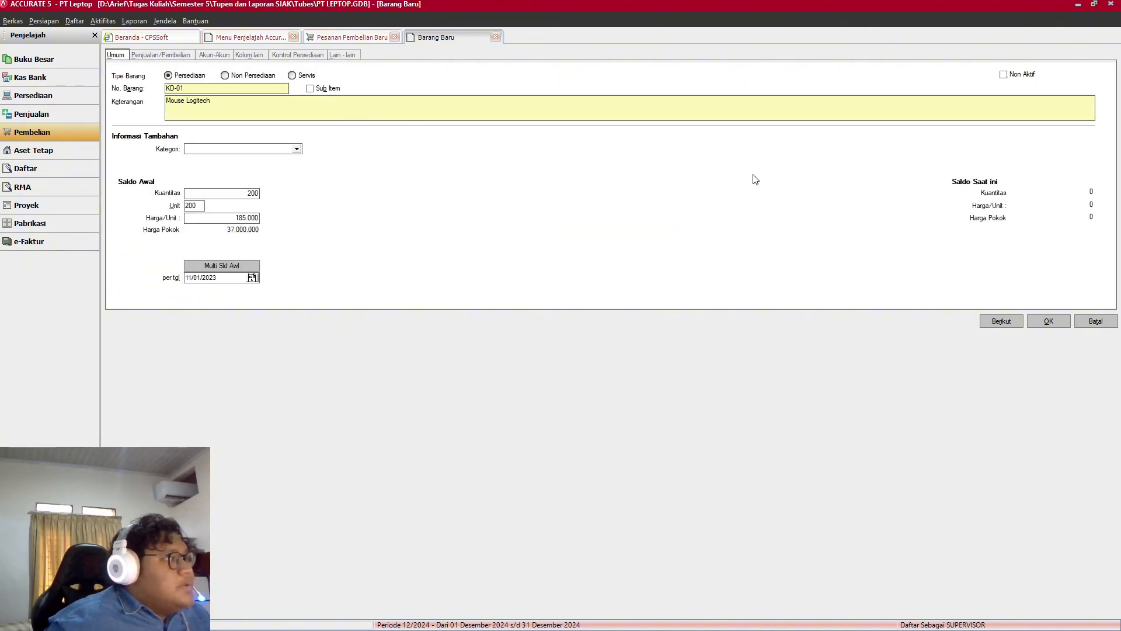
Step: Save the KD-01 Mouse Logitech item and check it on the purchase order's first line
left_click(1038, 321)
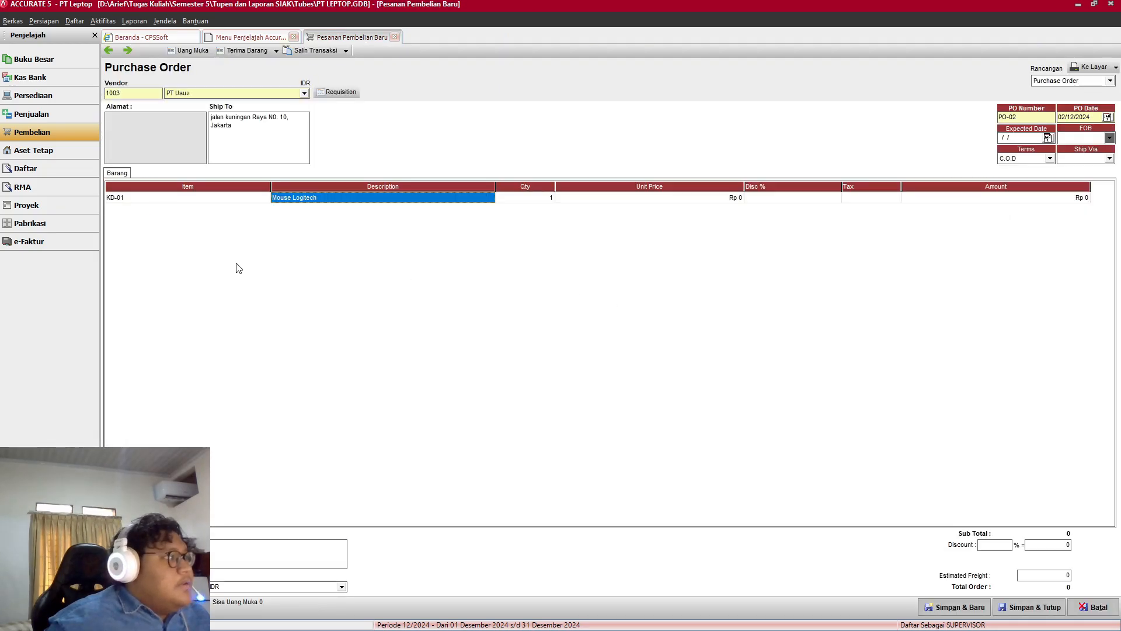
key("alt+Tab")
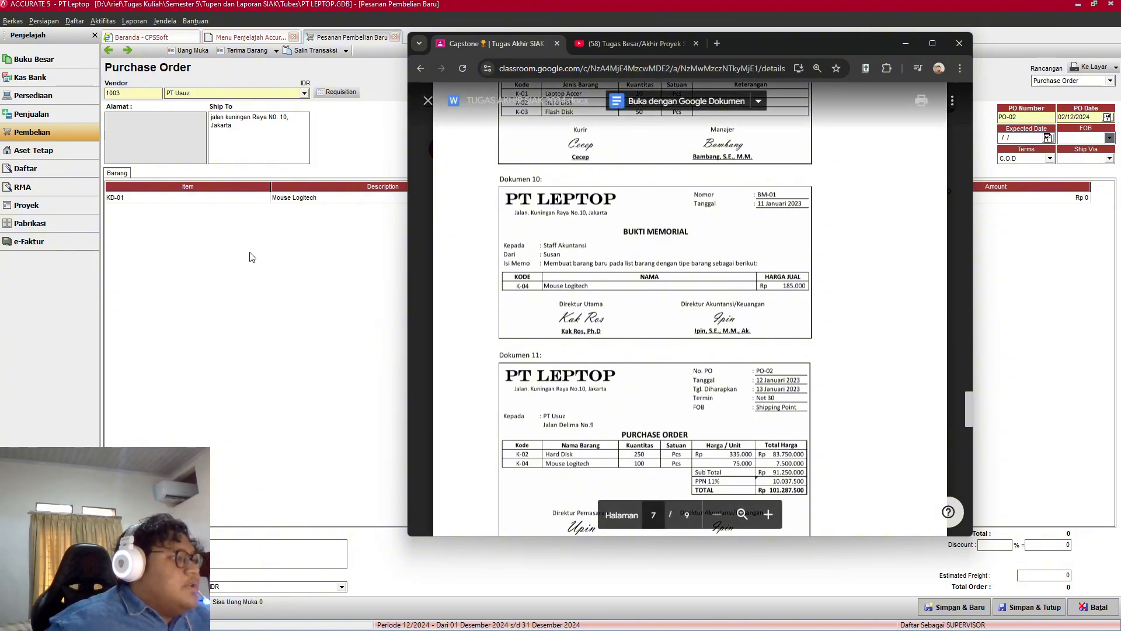
left_click(905, 44)
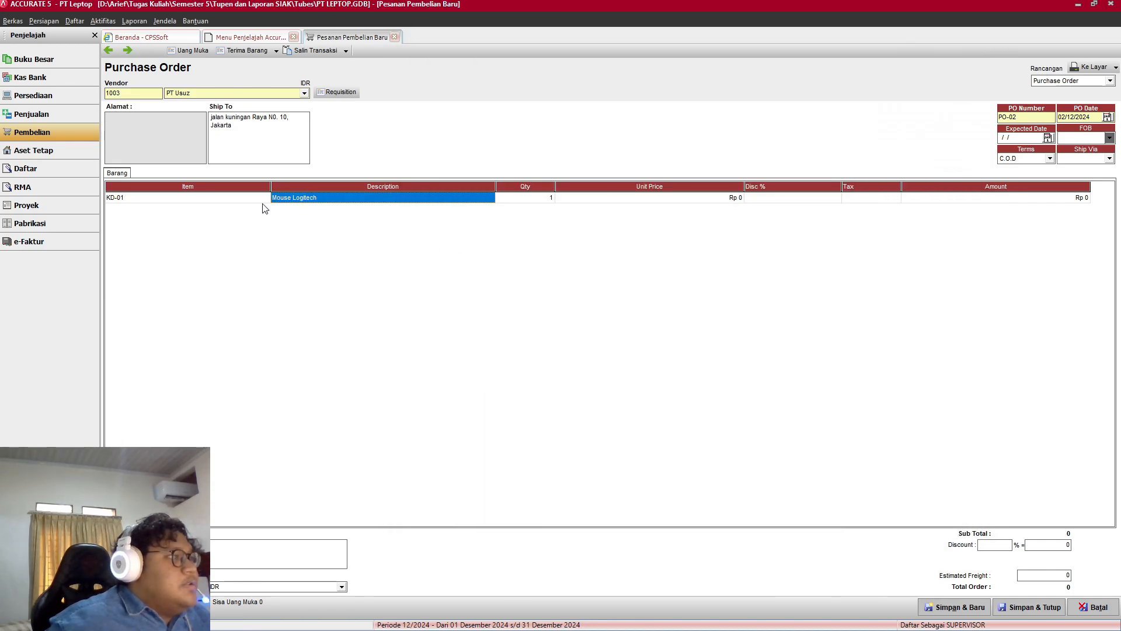
left_click(205, 198)
left_click(289, 198)
left_click(289, 198)
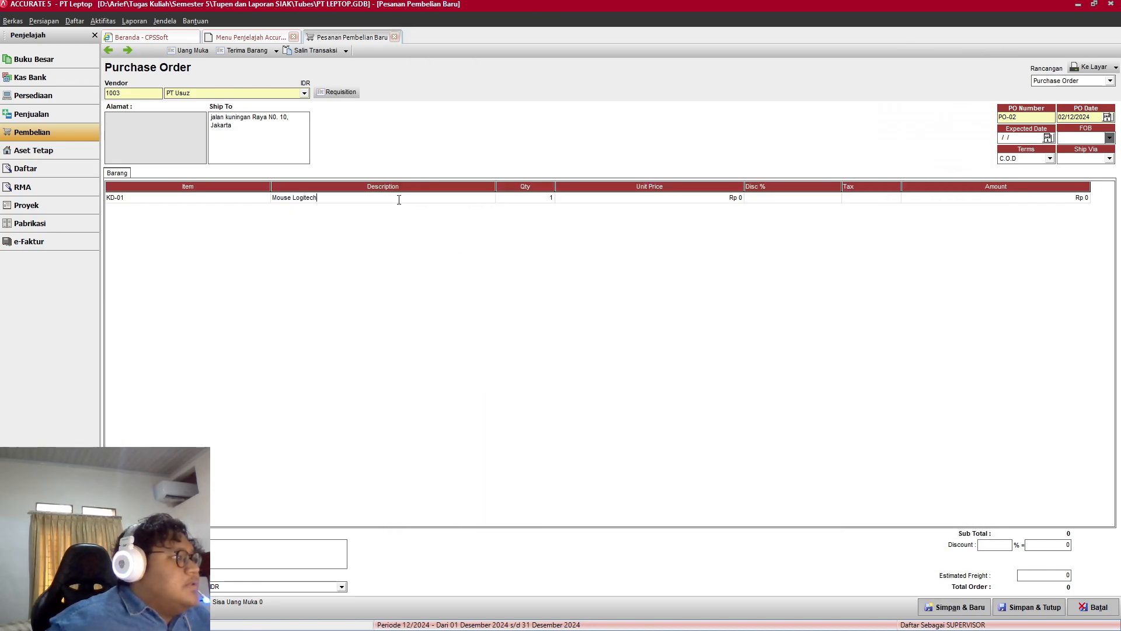
left_click_drag(323, 198, 232, 199)
left_click(267, 199)
left_click(265, 198)
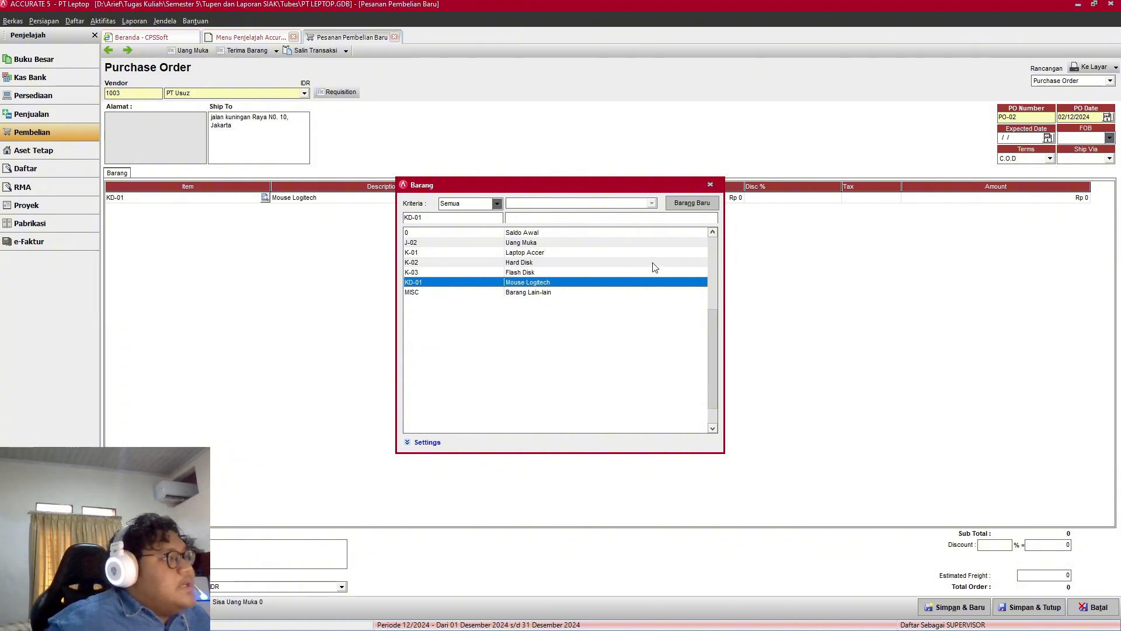
left_click(711, 184)
Step: Set the KD-01 line's quantity to 100
left_click(539, 201)
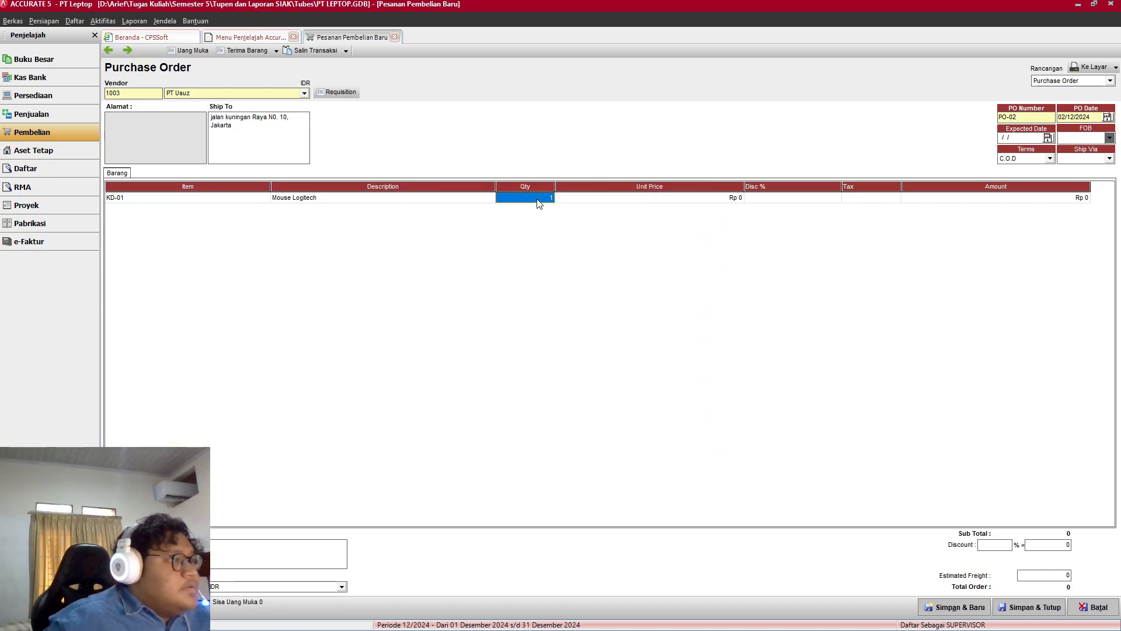
left_click(539, 202)
key("alt+Tab")
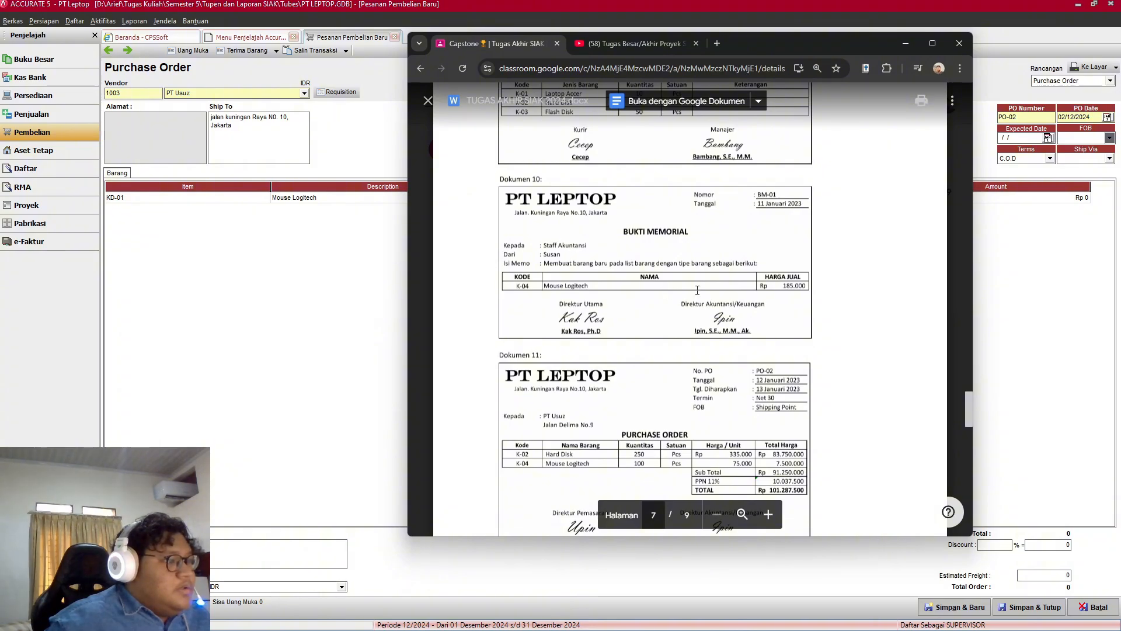
scroll(684, 361, "down", 1)
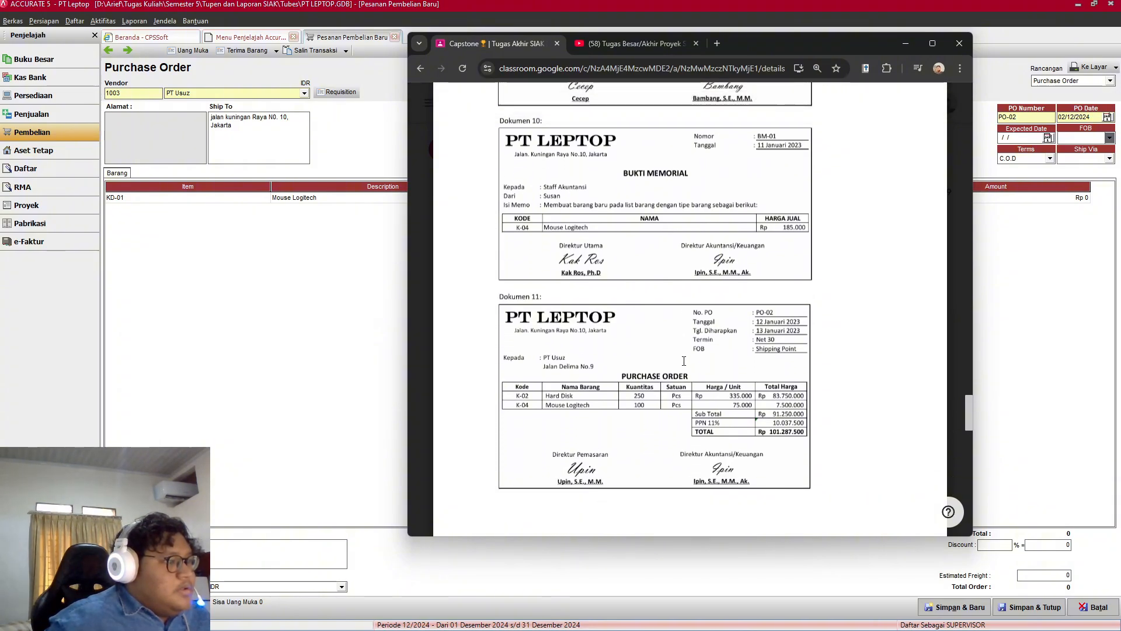
key("alt+Tab")
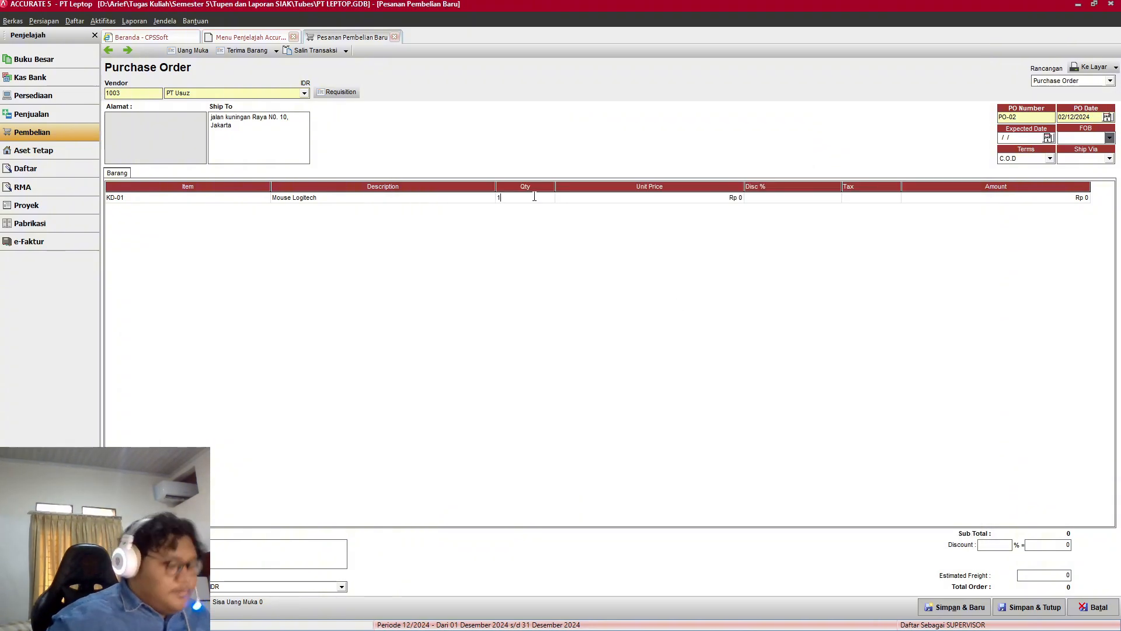
type("00")
Step: Give the KD-01 line a unit price of 185.000 and tax code T
left_click(716, 195)
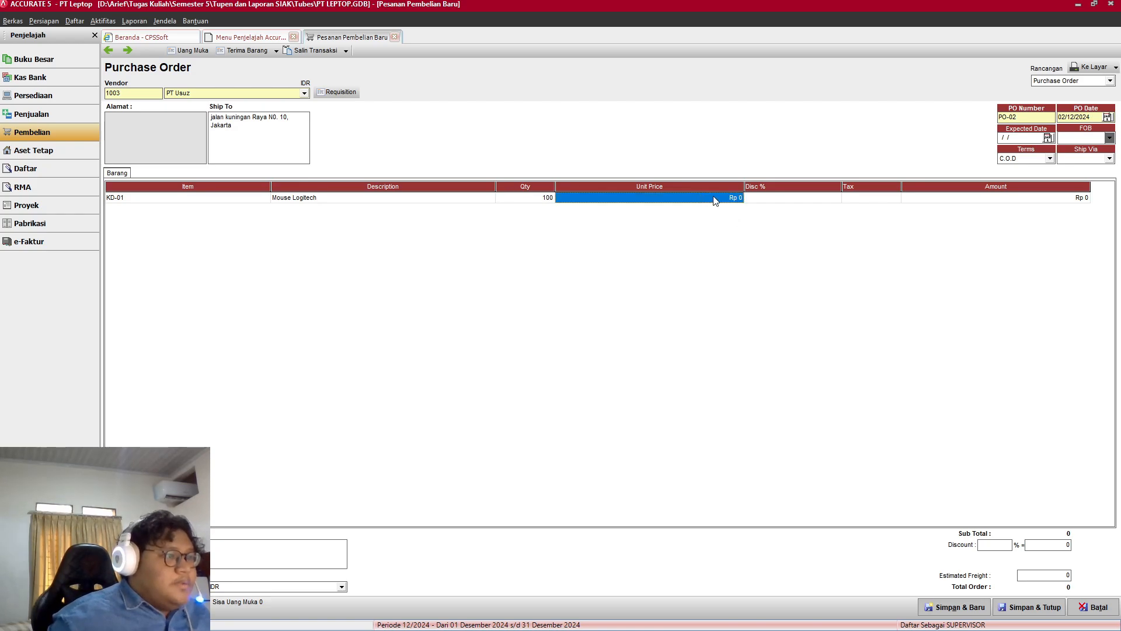
left_click(728, 196)
type("18")
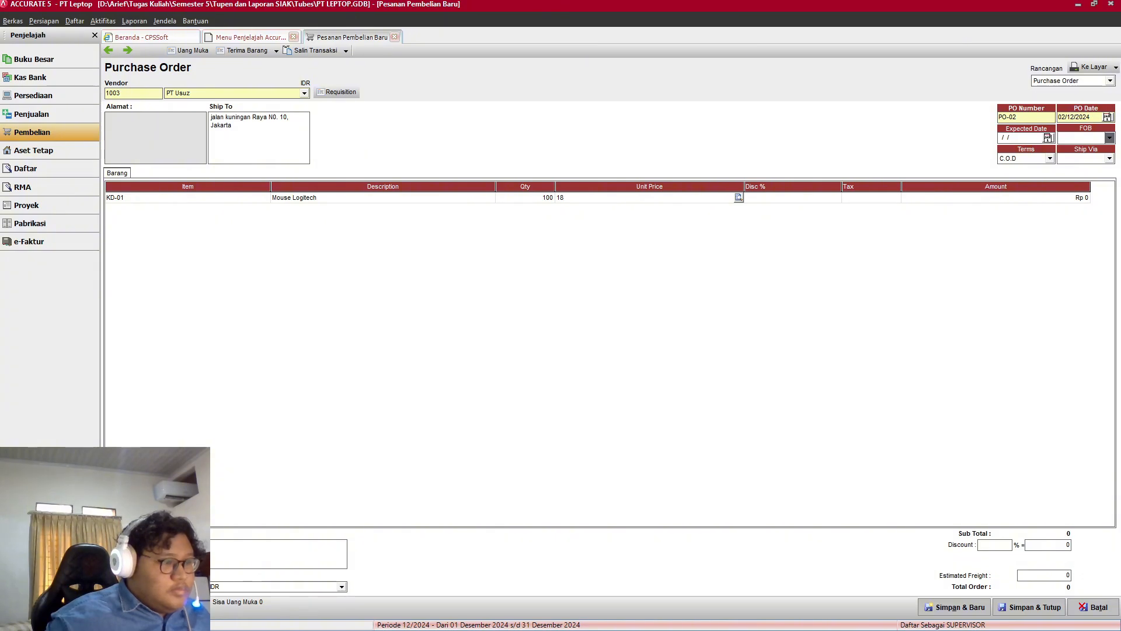
type("5")
key("alt+Tab")
key("alt+Tab")
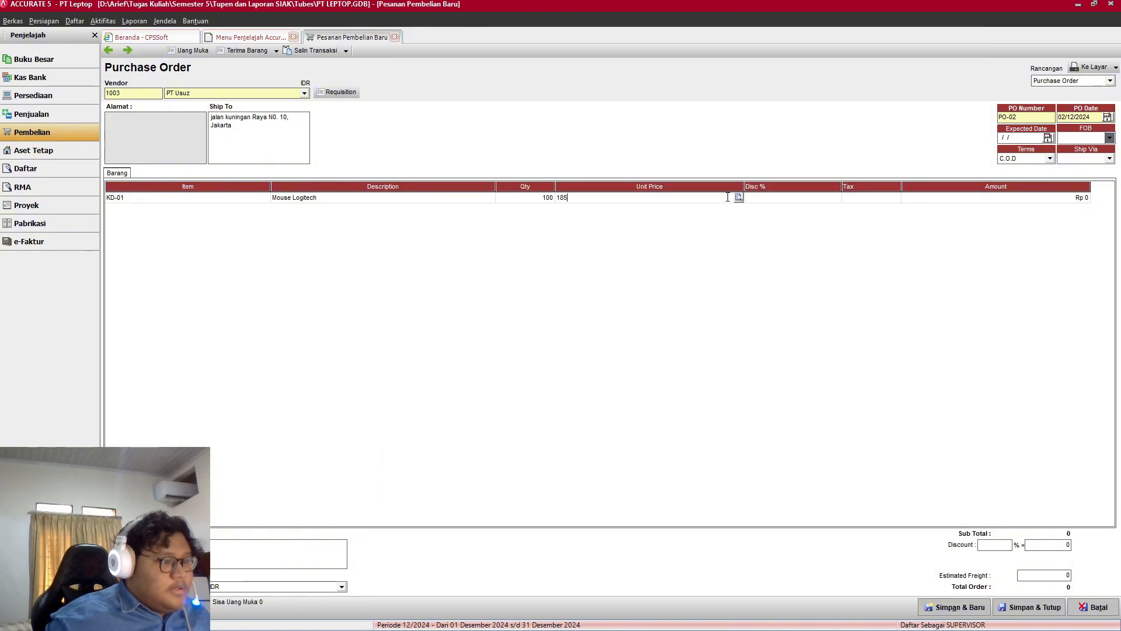
type("000")
key("Tab")
key("Tab")
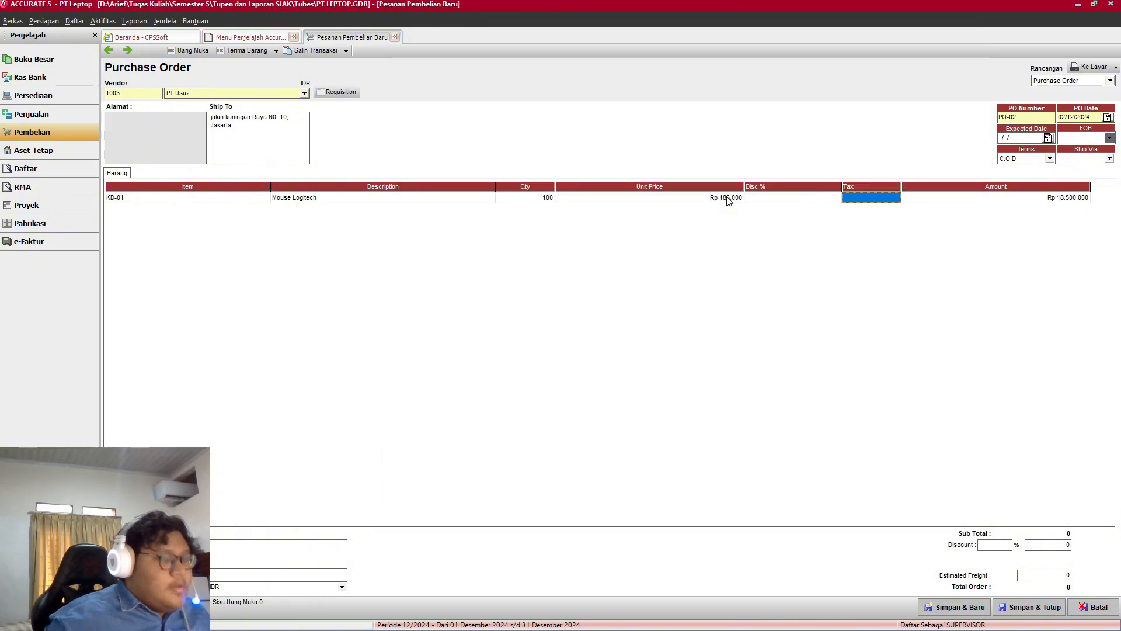
type("T")
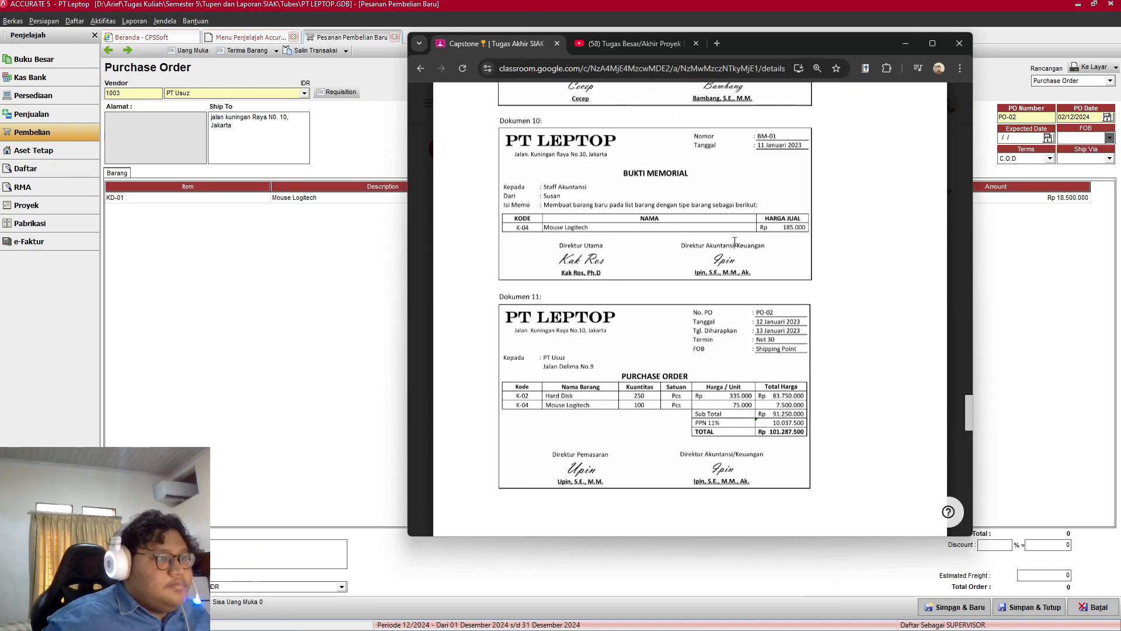
key("alt+Tab")
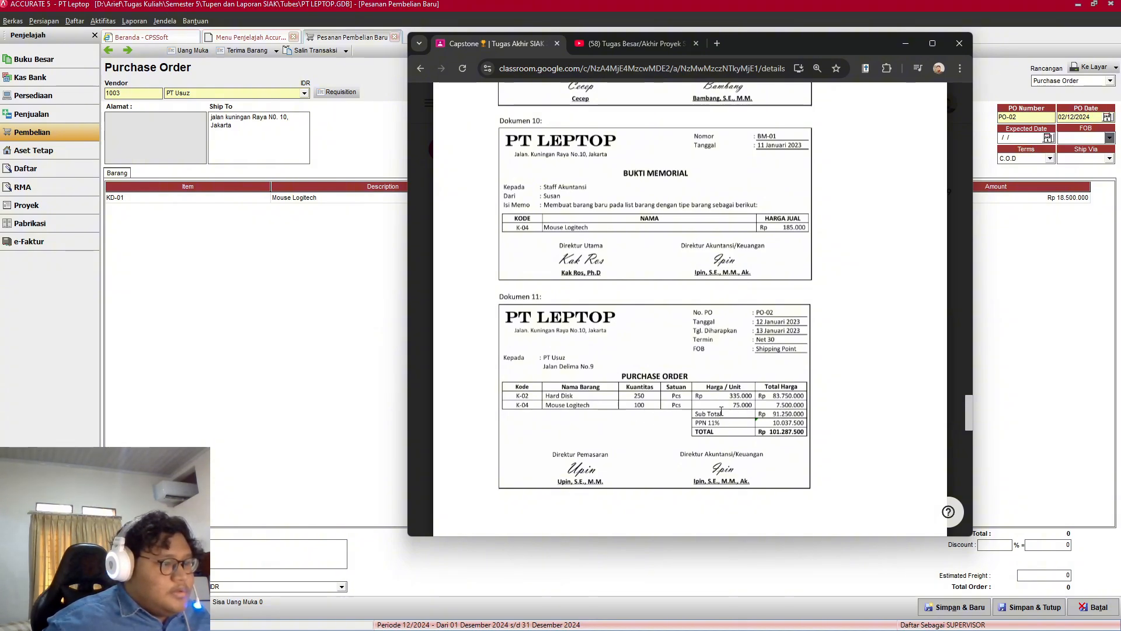
Step: Correct the KD-01 Mouse Logitech unit price to 75.000
left_click(904, 42)
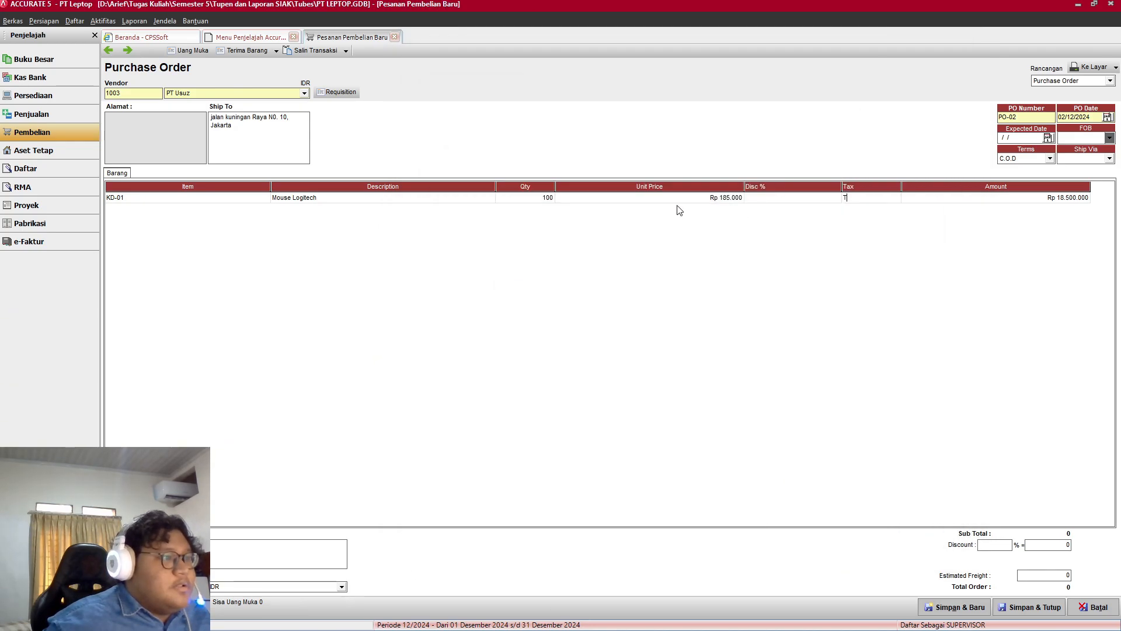
left_click(718, 201)
left_click(731, 201)
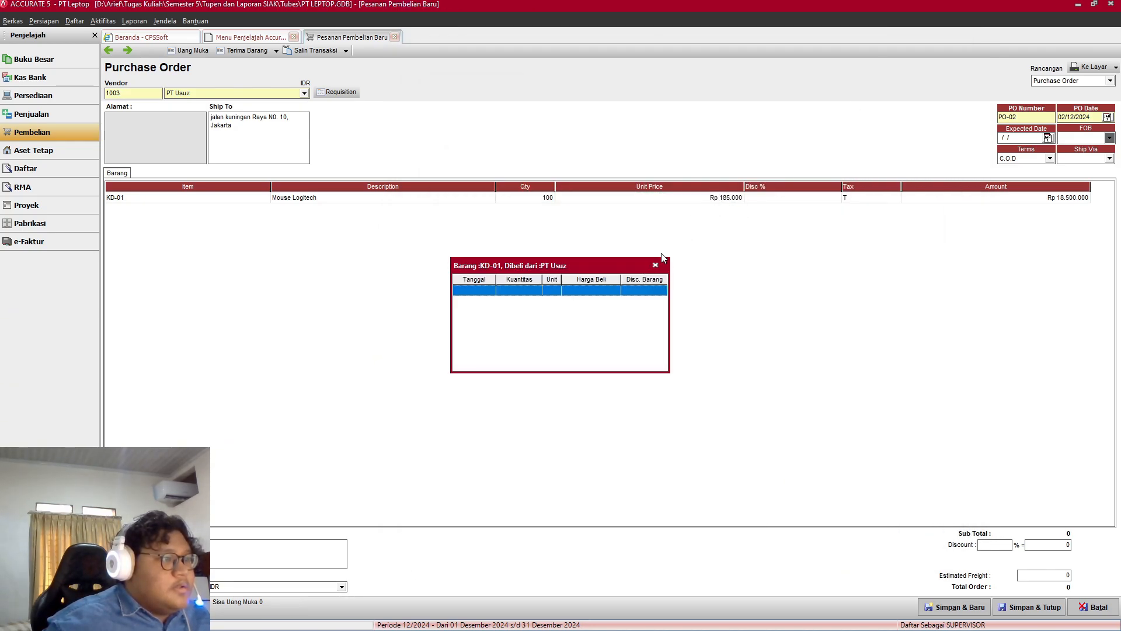
left_click(656, 265)
left_click(718, 200)
left_click(716, 200)
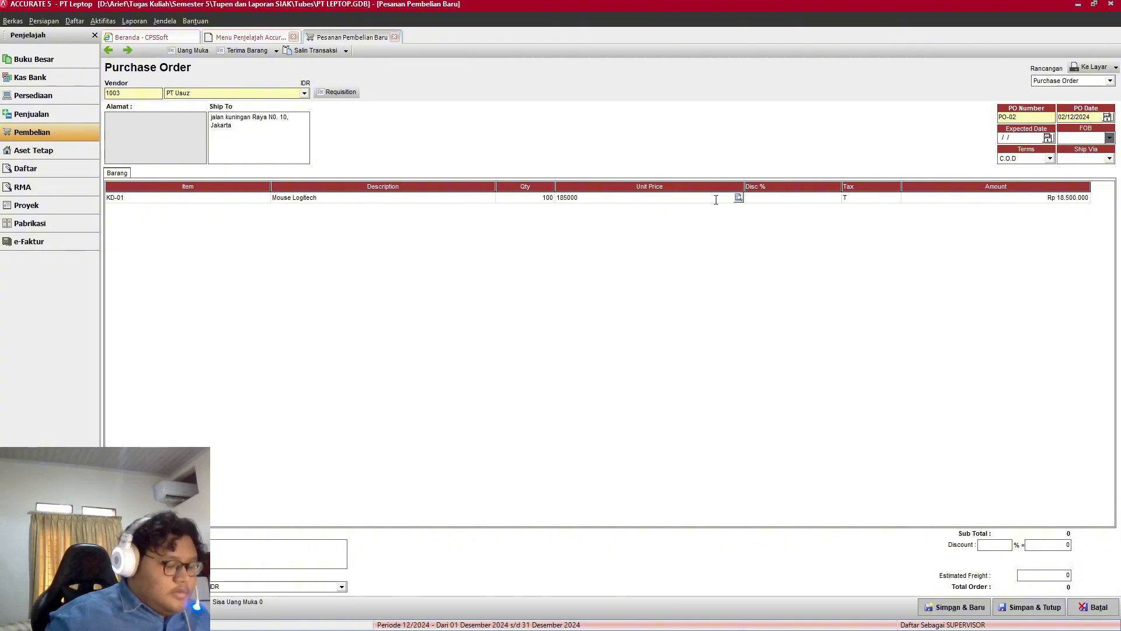
key("BackSpace")
key("BackSpace")
key("BackSpace")
key("BackSpace")
key("BackSpace")
key("BackSpace")
type("7")
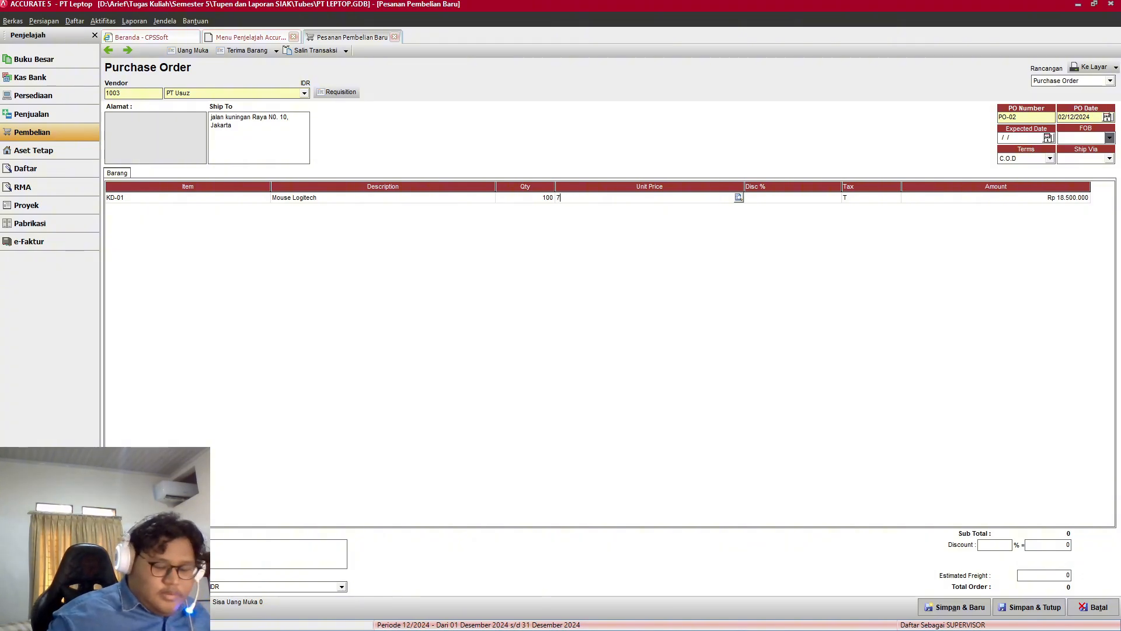
type("50")
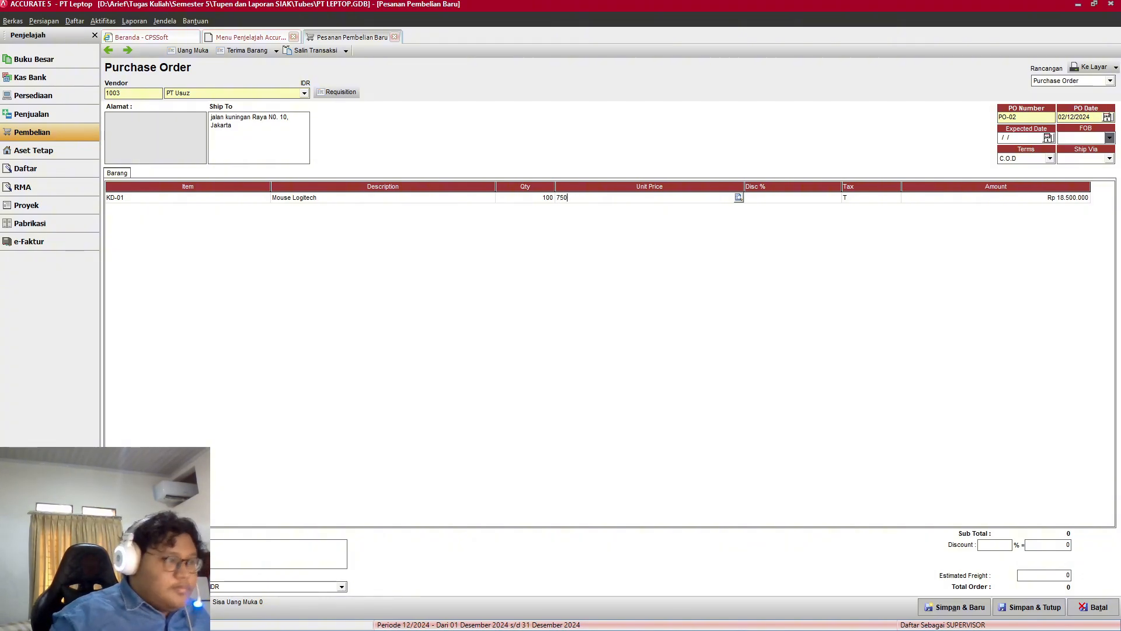
type("00")
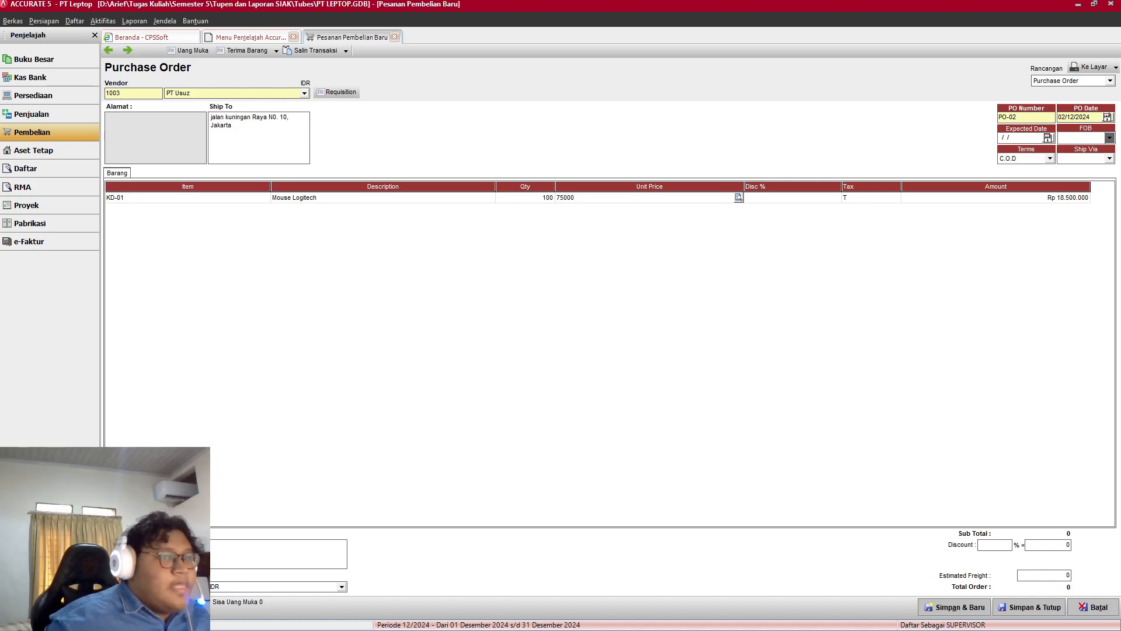
key("Tab")
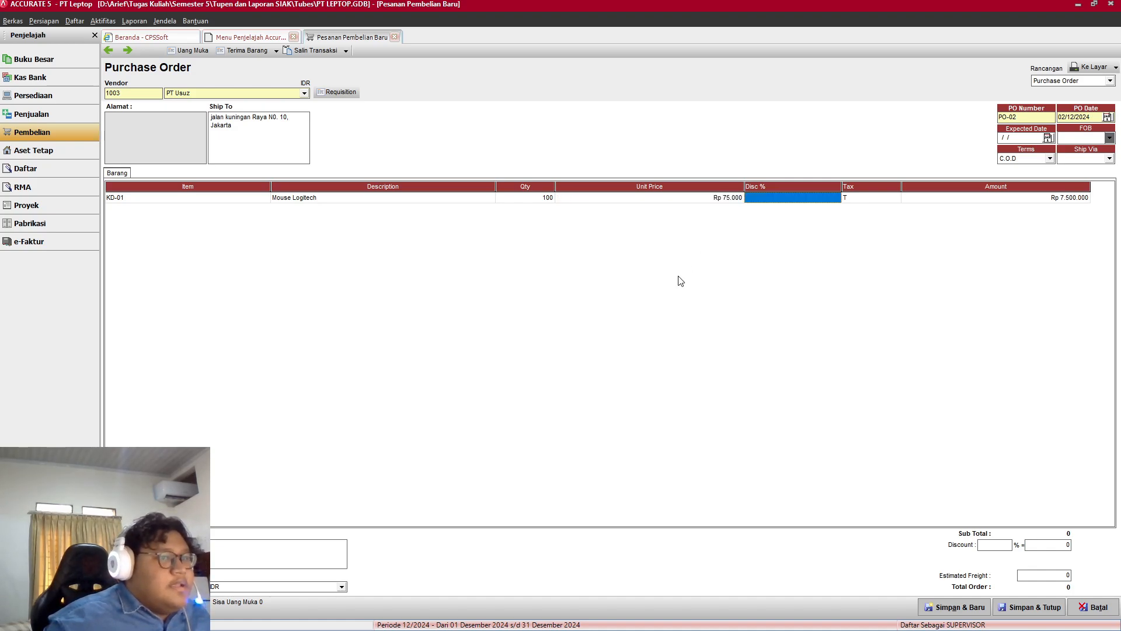
Step: Add a second order line for K-02 Hard Disk
right_click(558, 270)
left_click(593, 269)
key("alt+Tab")
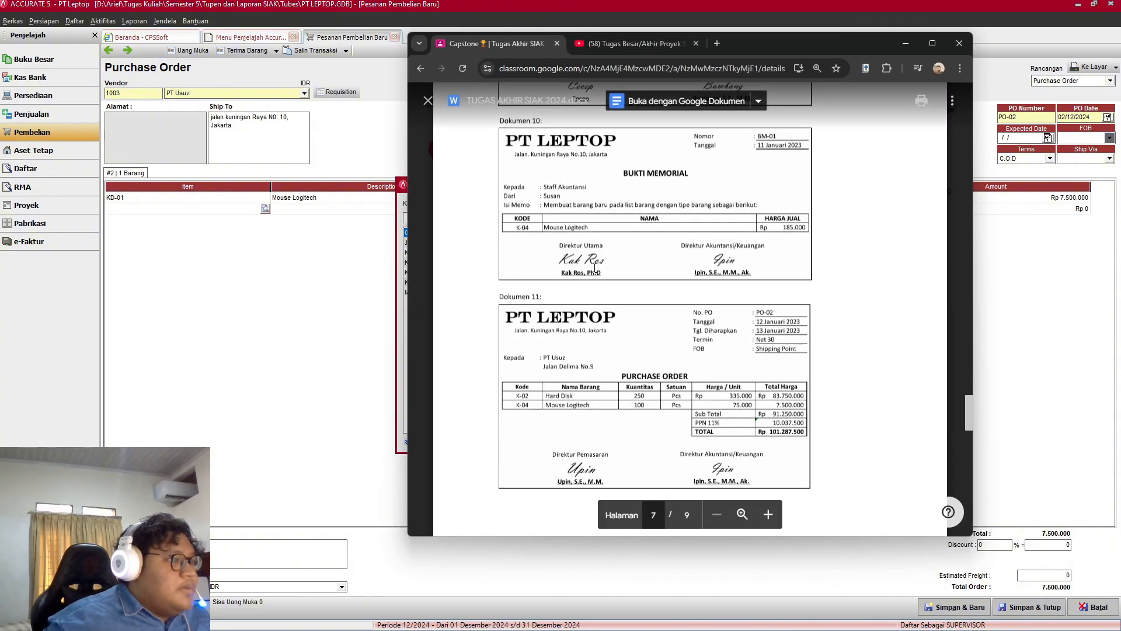
key("alt+Tab")
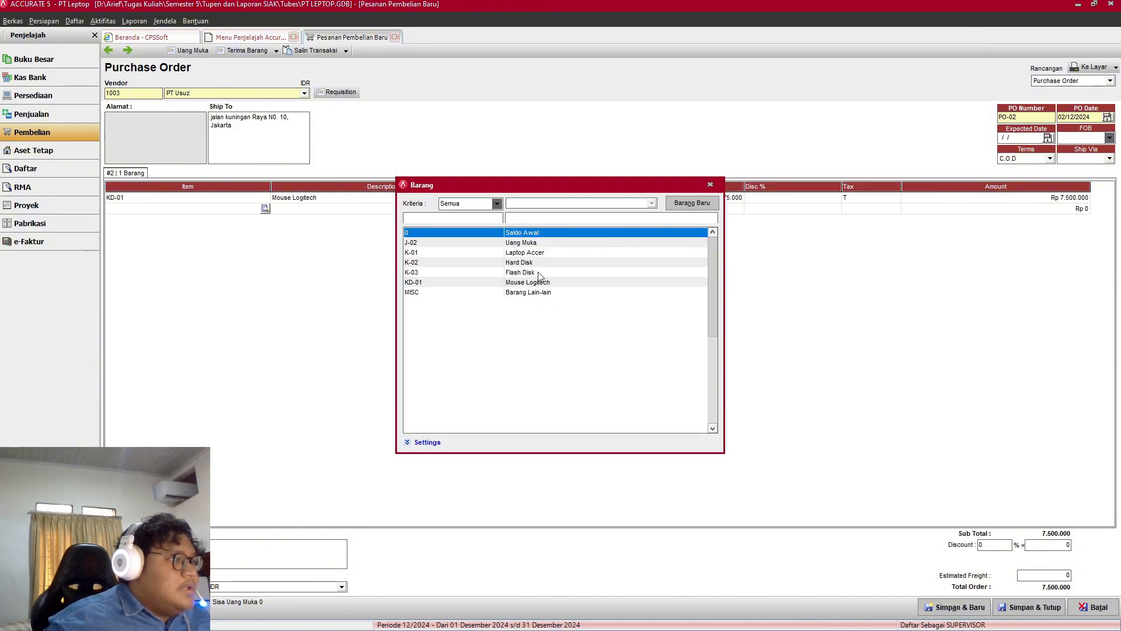
left_click(528, 263)
double_click(528, 263)
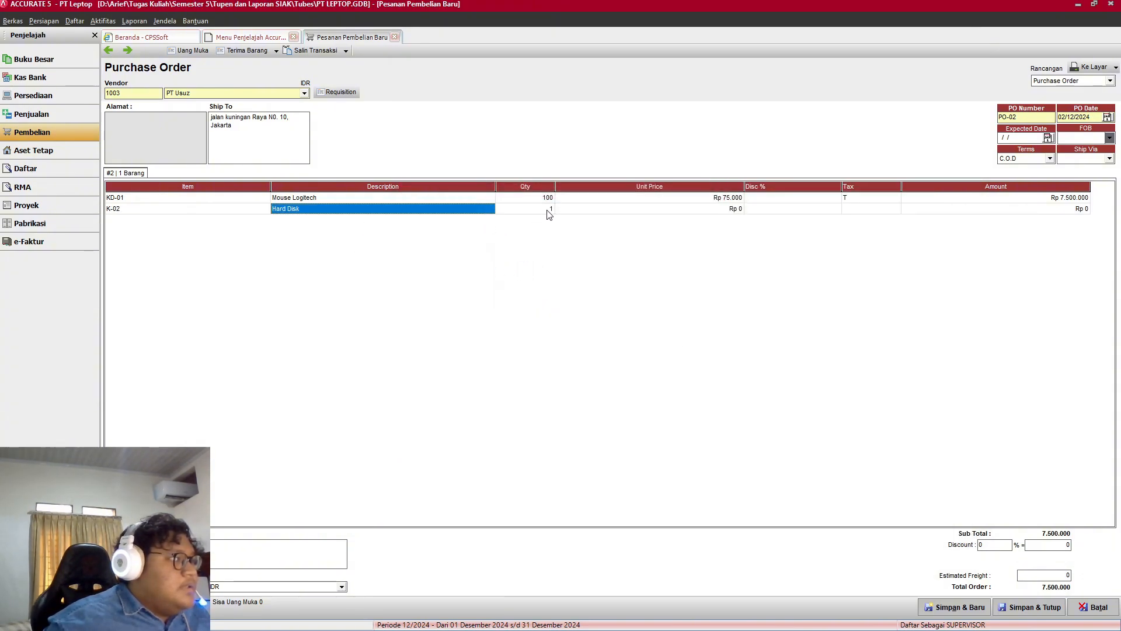
Step: Enter Hard Disk quantity 250, price 335.000 and tax T, then save and close PO-02
key("alt+Tab")
key("alt+Tab")
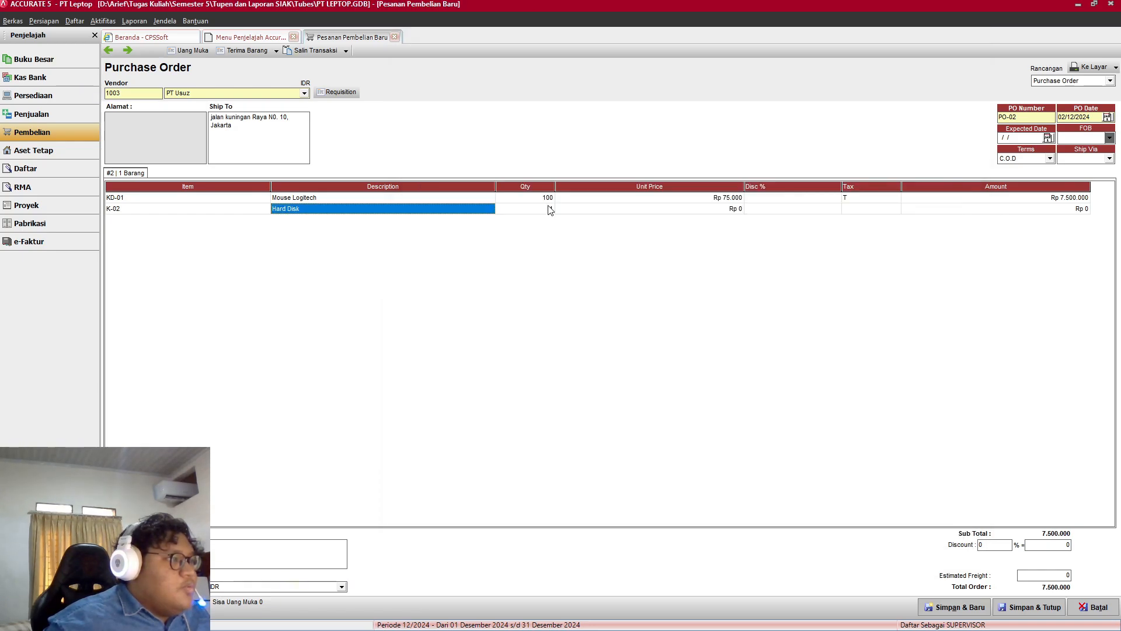
left_click(548, 208)
type("1")
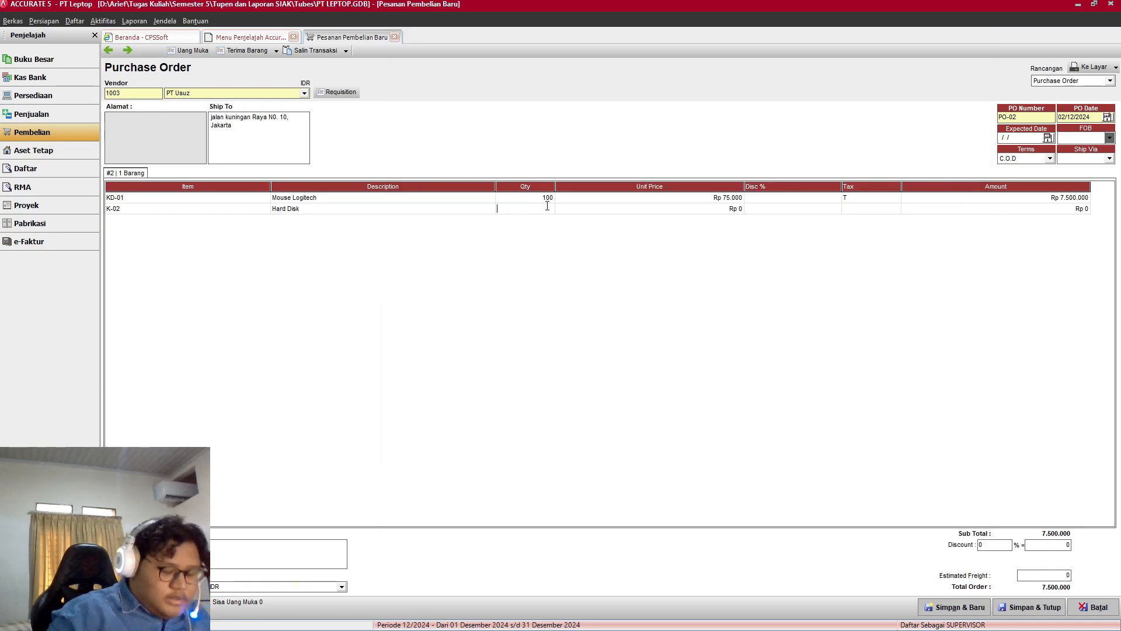
type("50")
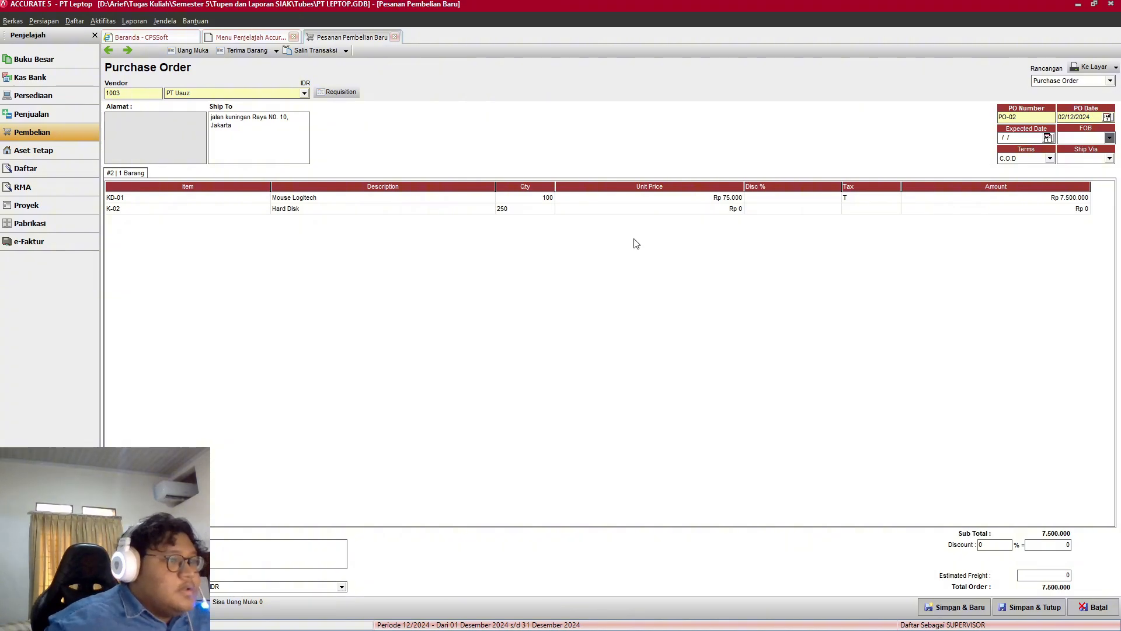
key("Tab")
key("alt+Tab")
key("alt+Tab")
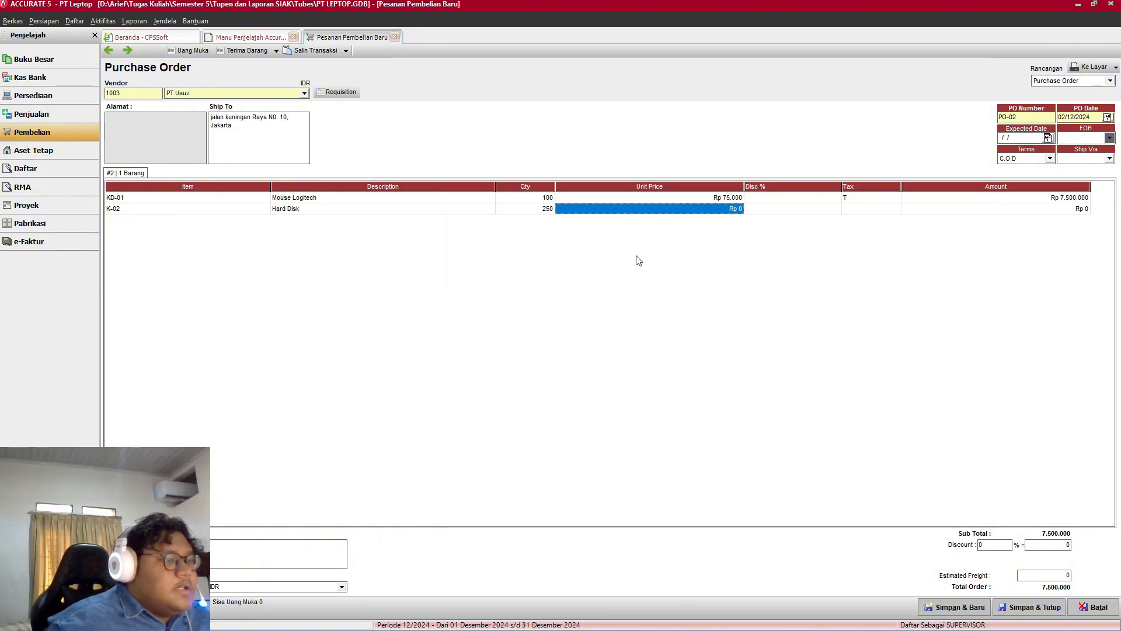
type("335")
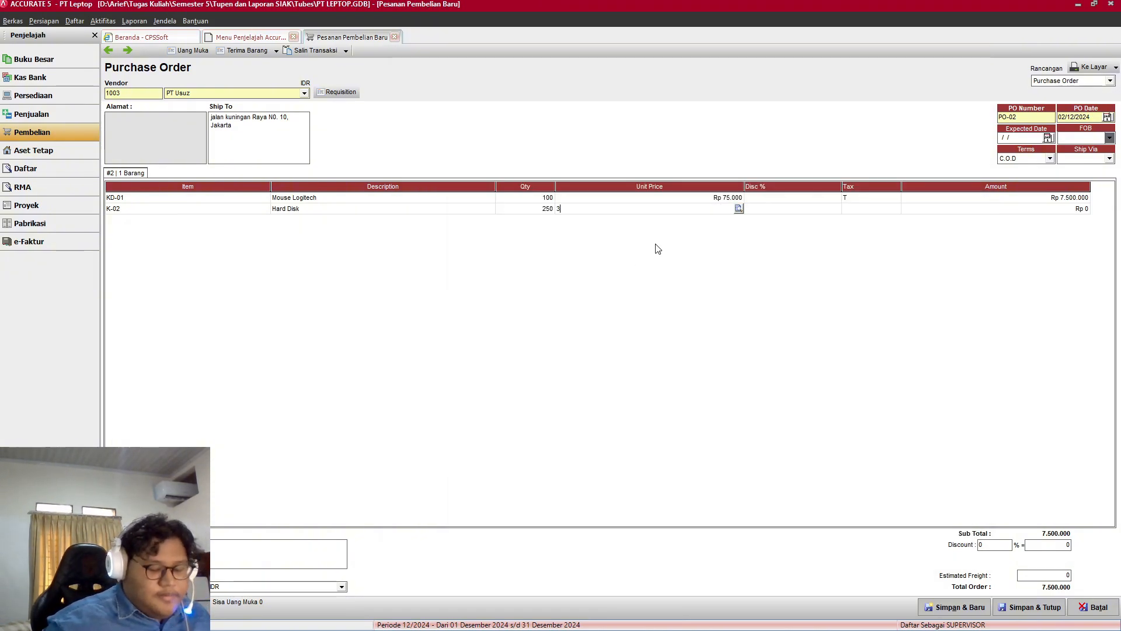
key("Tab")
key("Tab")
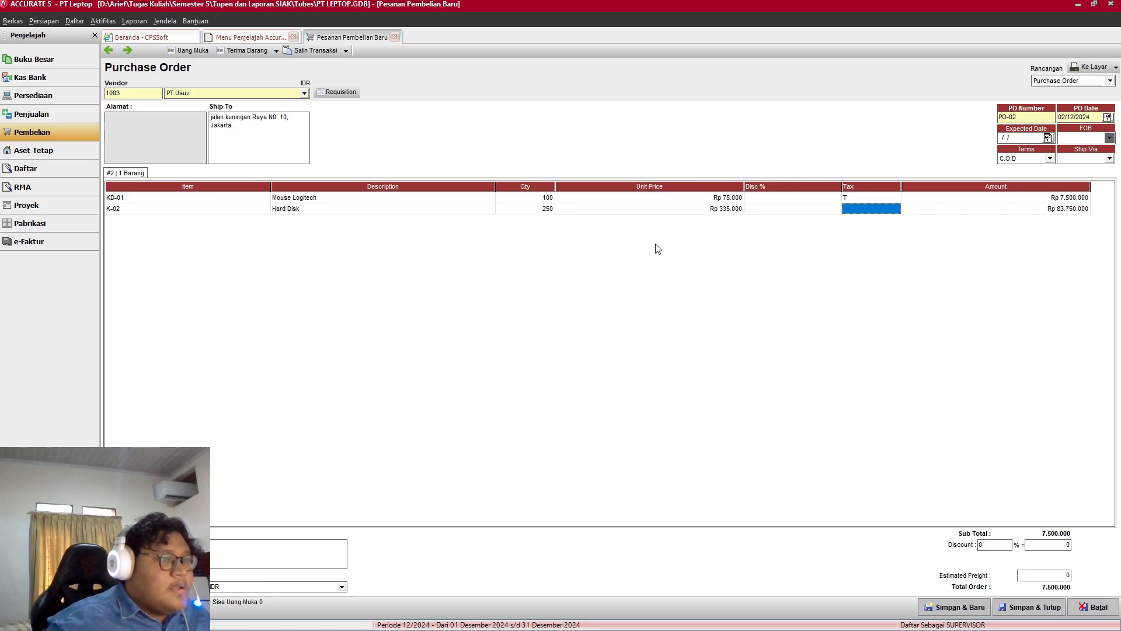
type("T")
key("alt+Tab")
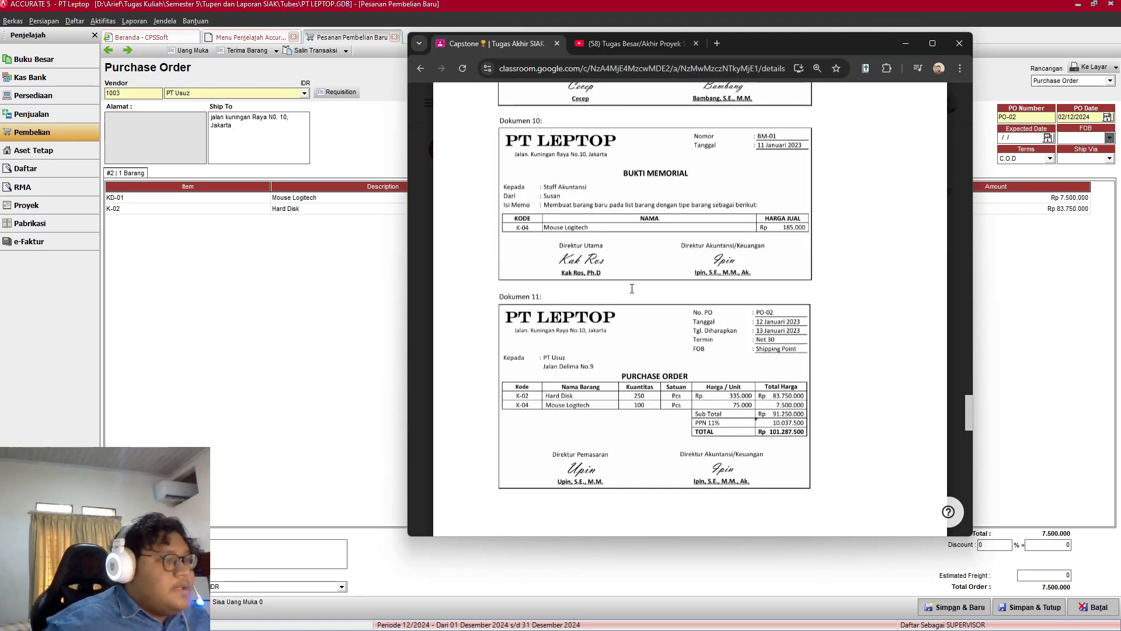
key("alt+Tab")
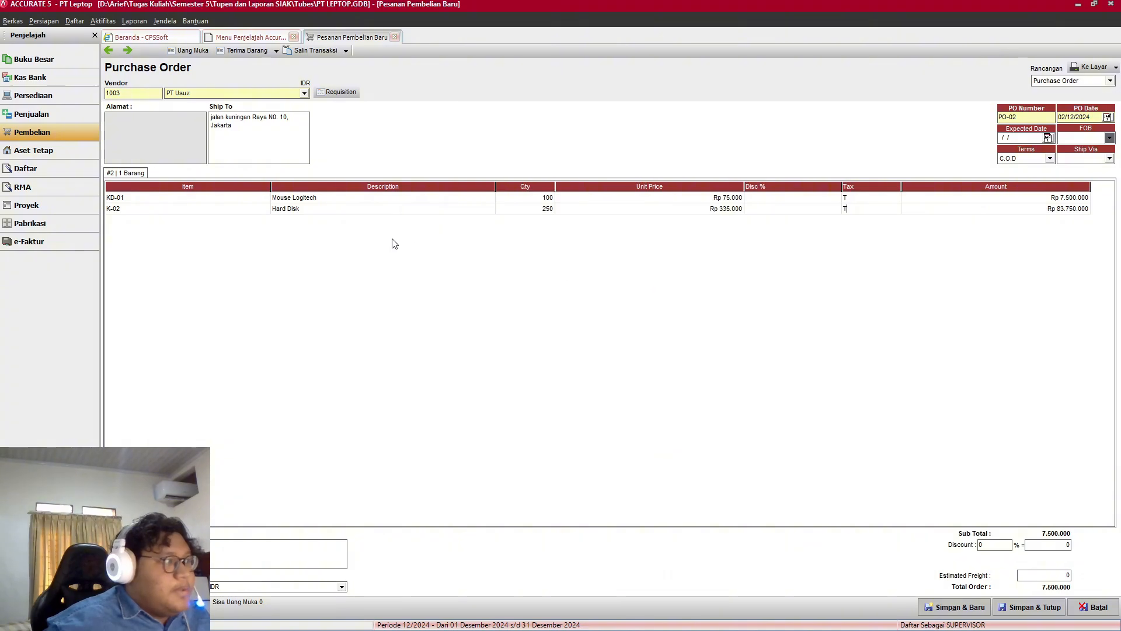
left_click(1030, 606)
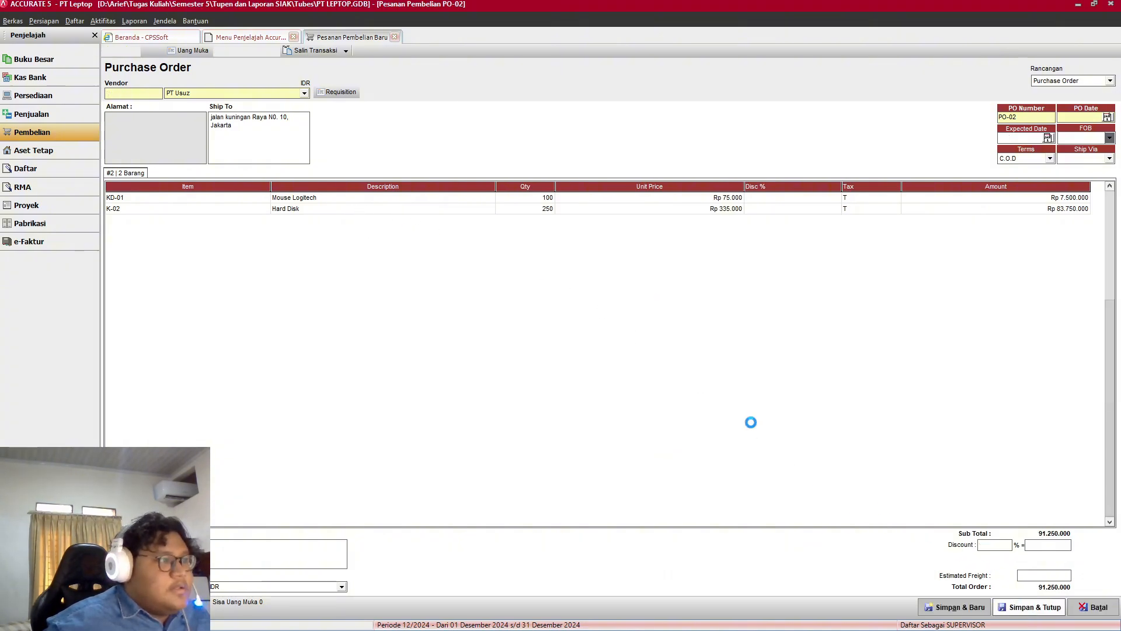
Step: Start a new goods receipt with PT Usuz as the vendor
key("alt+Tab")
scroll(591, 336, "down", 7)
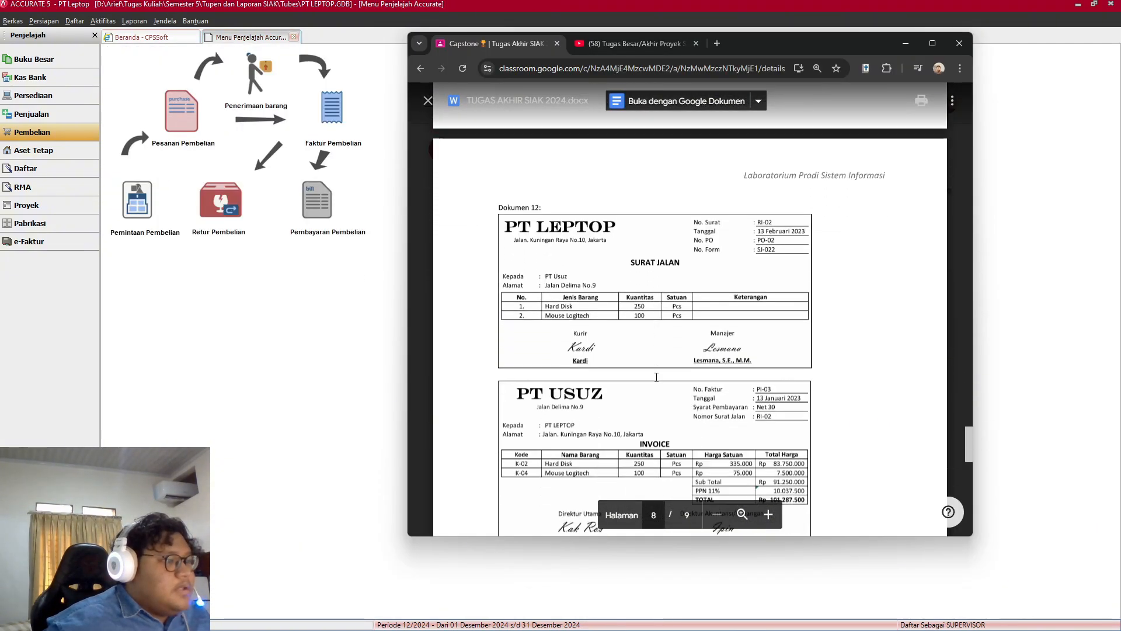
scroll(656, 377, "up", 1)
scroll(656, 377, "down", 2)
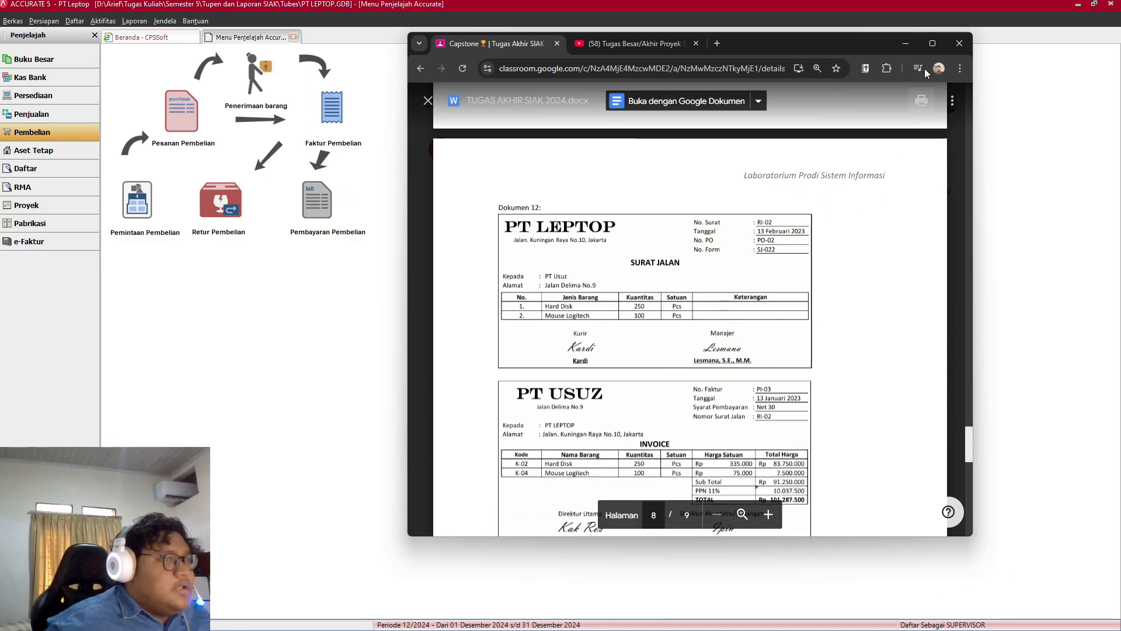
left_click(905, 43)
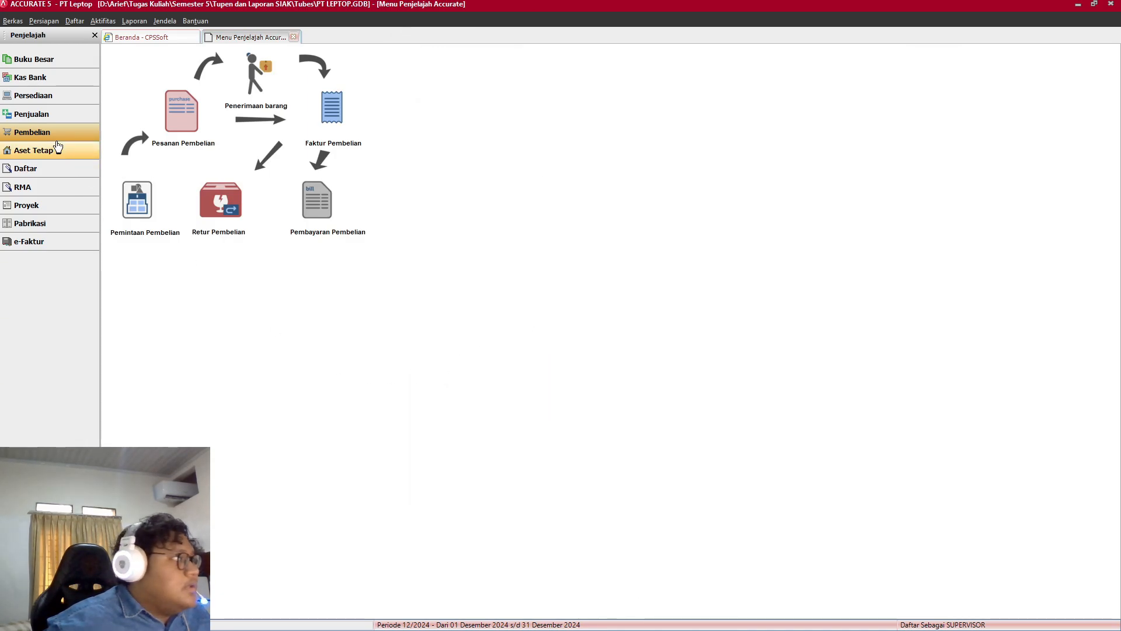
left_click(255, 75)
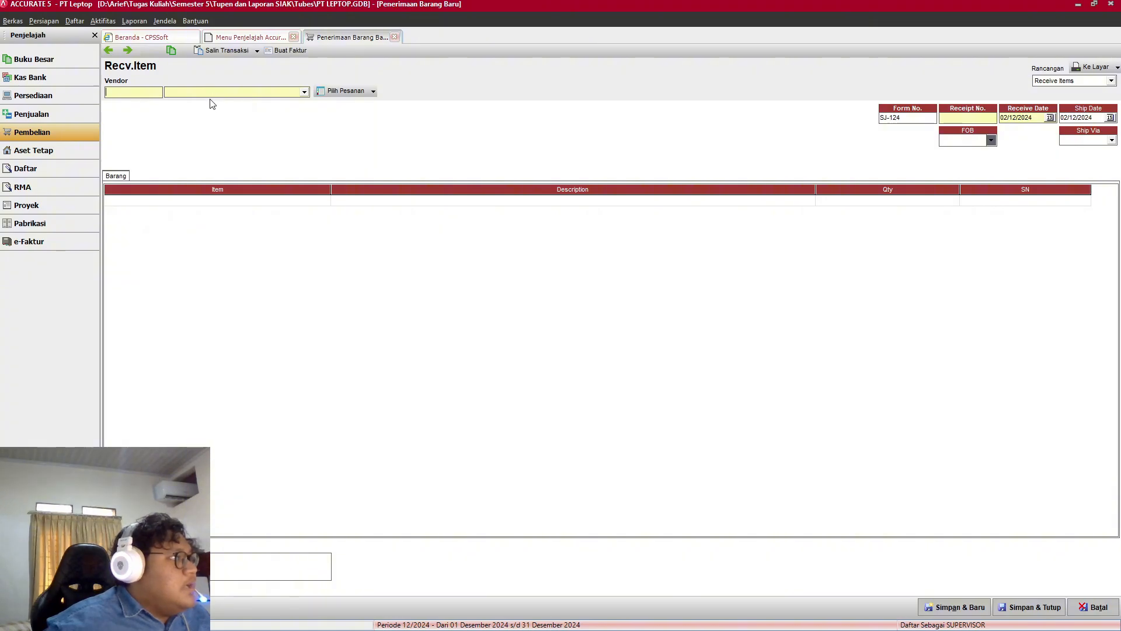
left_click(304, 92)
left_click(189, 127)
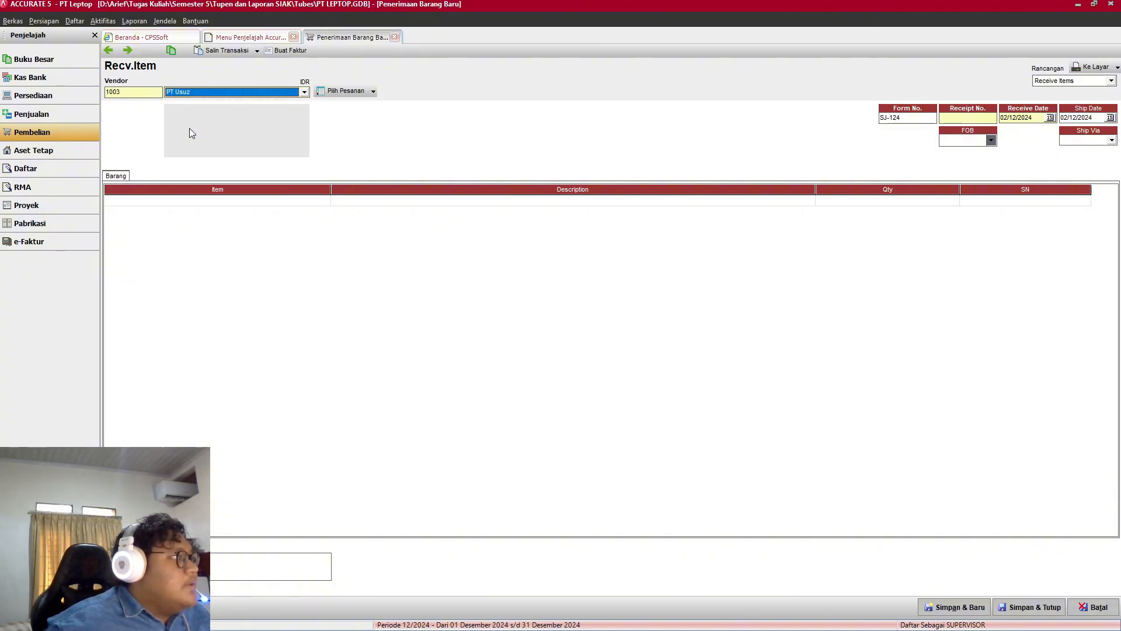
Step: Set the receipt's form number to SJ-022 per the delivery note
key("alt+Tab")
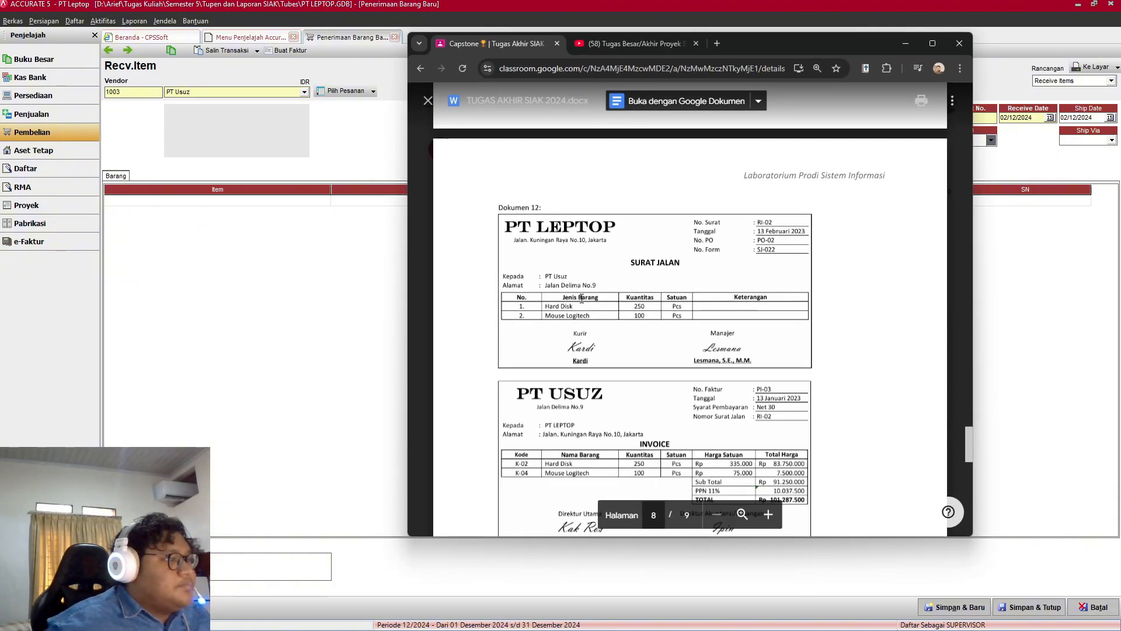
key("alt+Tab")
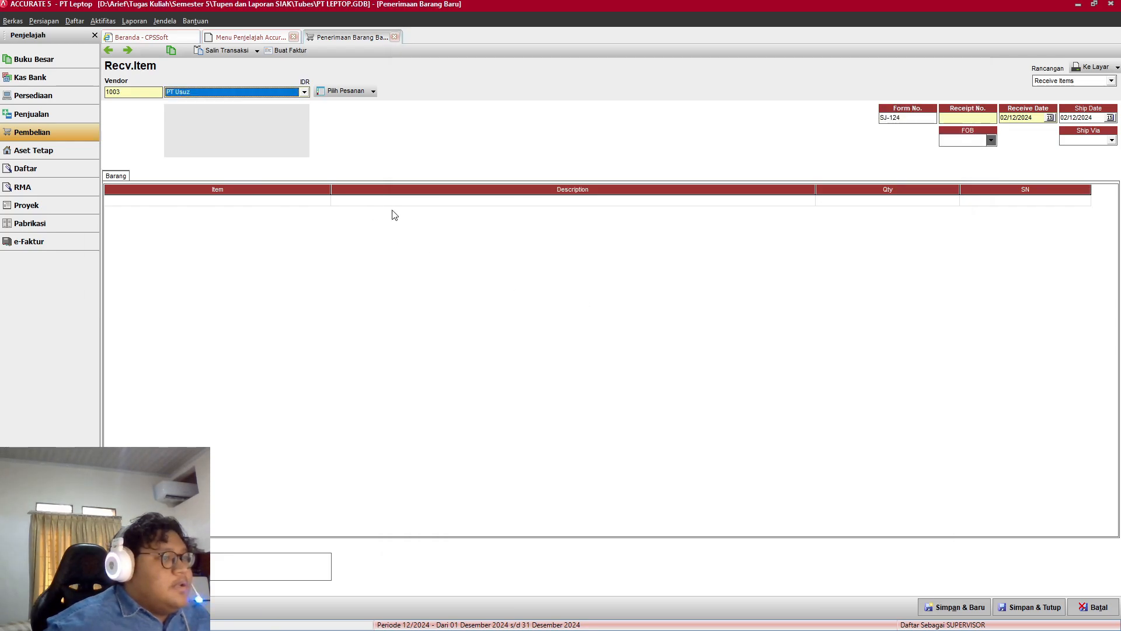
key("alt+Tab")
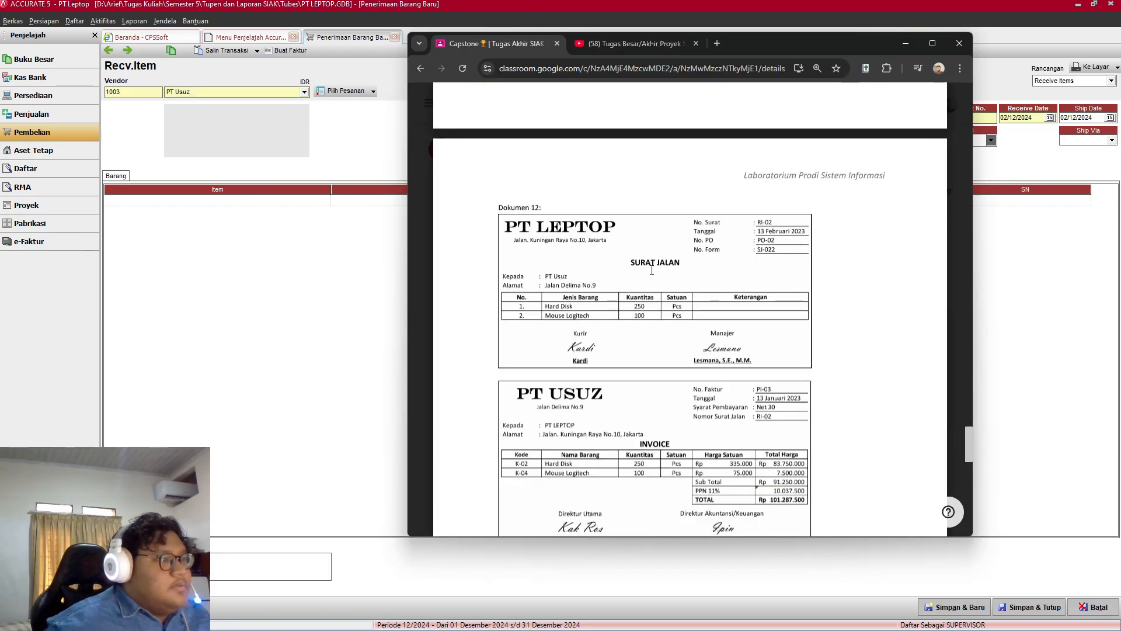
left_click_drag(835, 37, 734, 24)
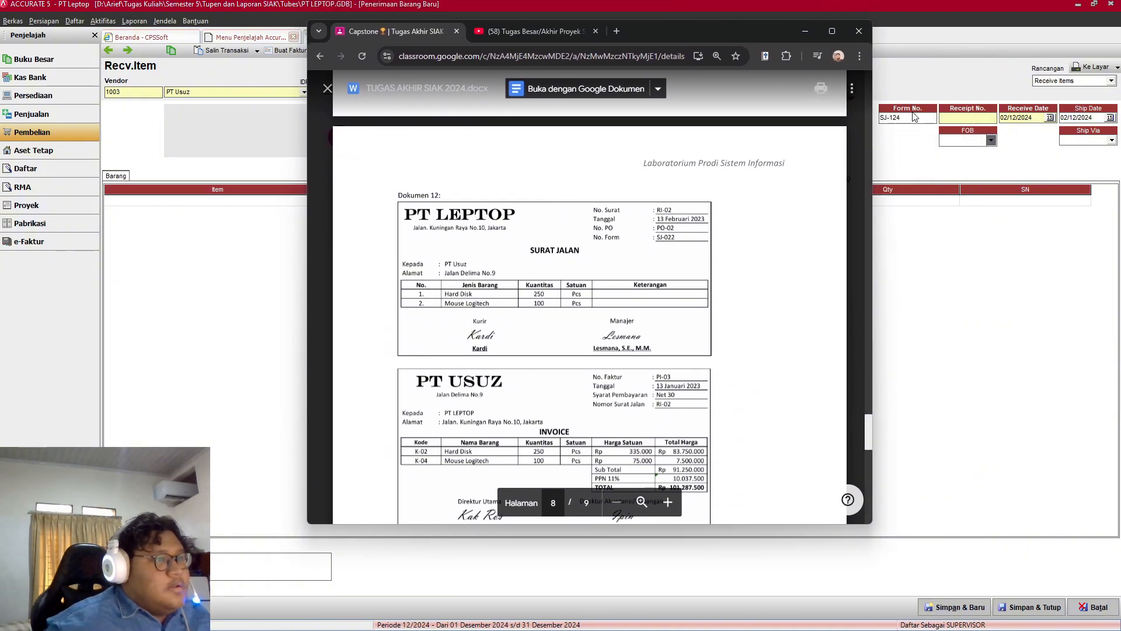
left_click_drag(917, 117, 889, 126)
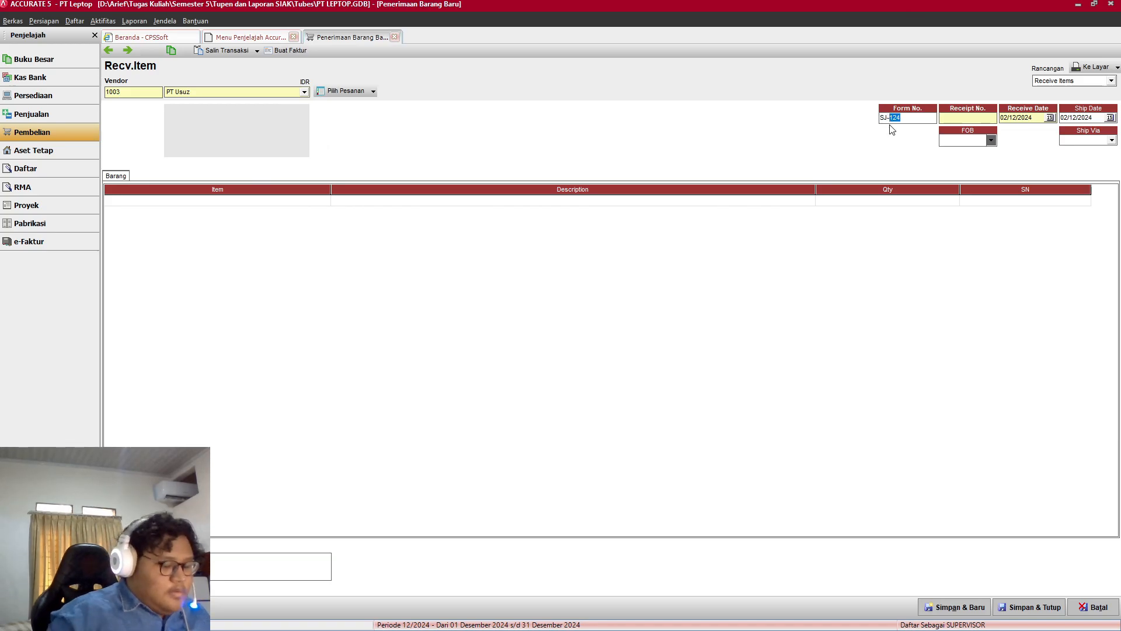
type("0")
key("alt+Tab")
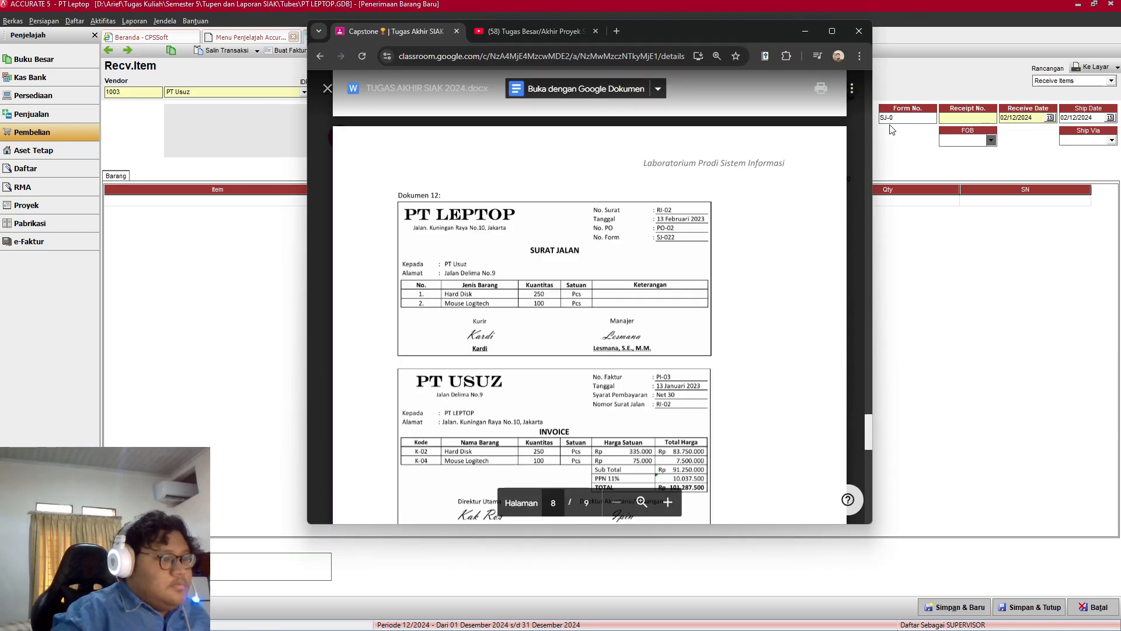
key("alt+Tab")
type("22")
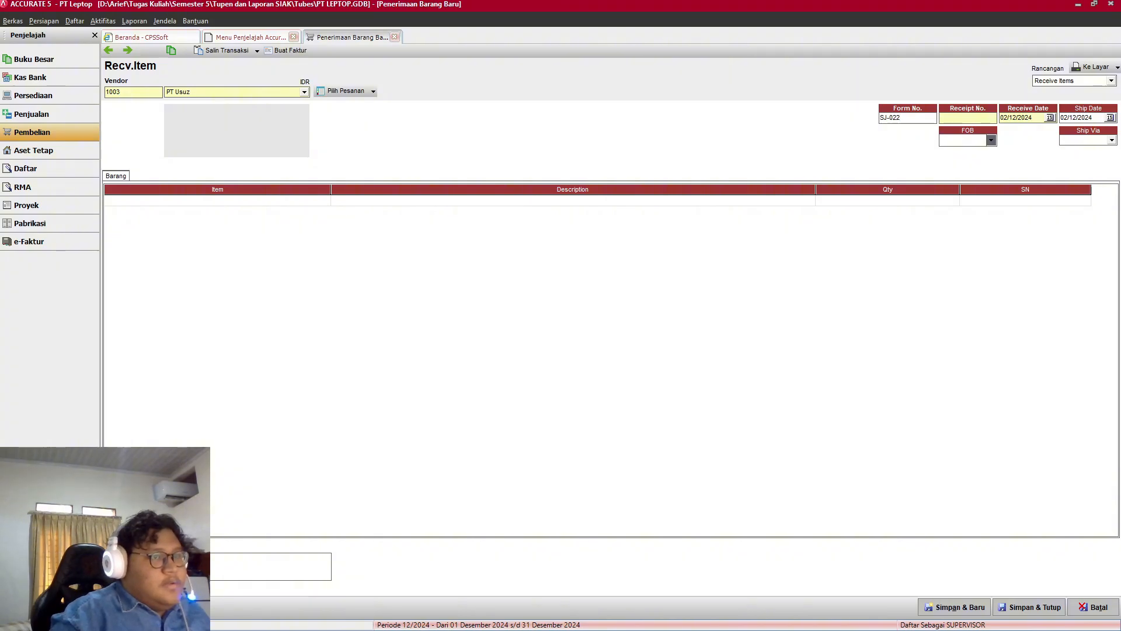
Step: Set the receipt number to PO-02
key("alt+Tab")
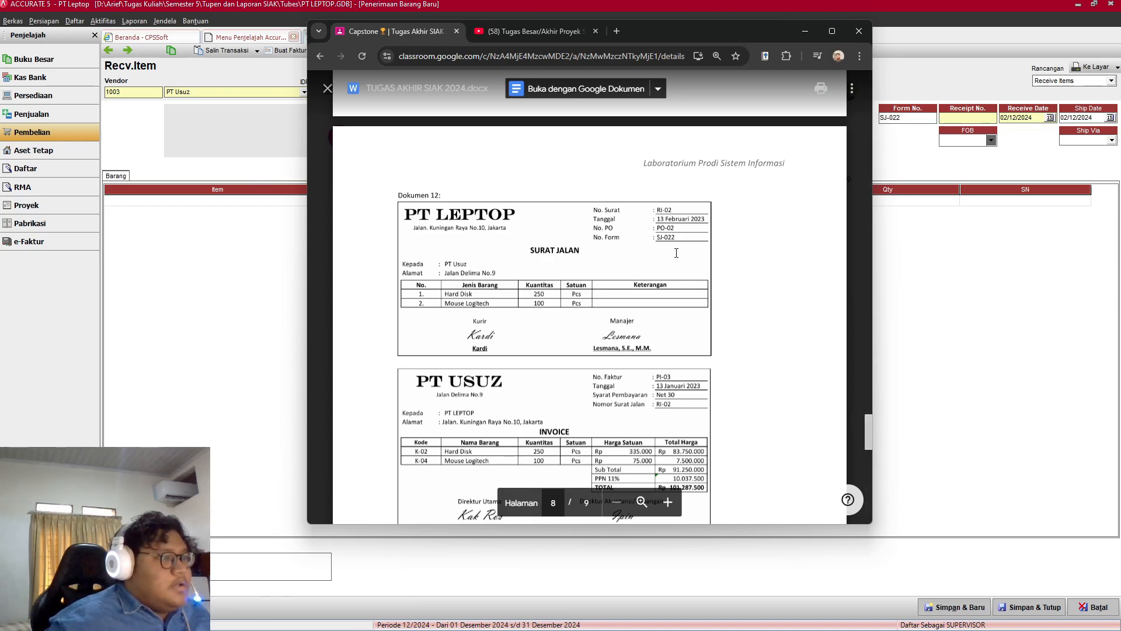
left_click(984, 118)
key("alt+Tab")
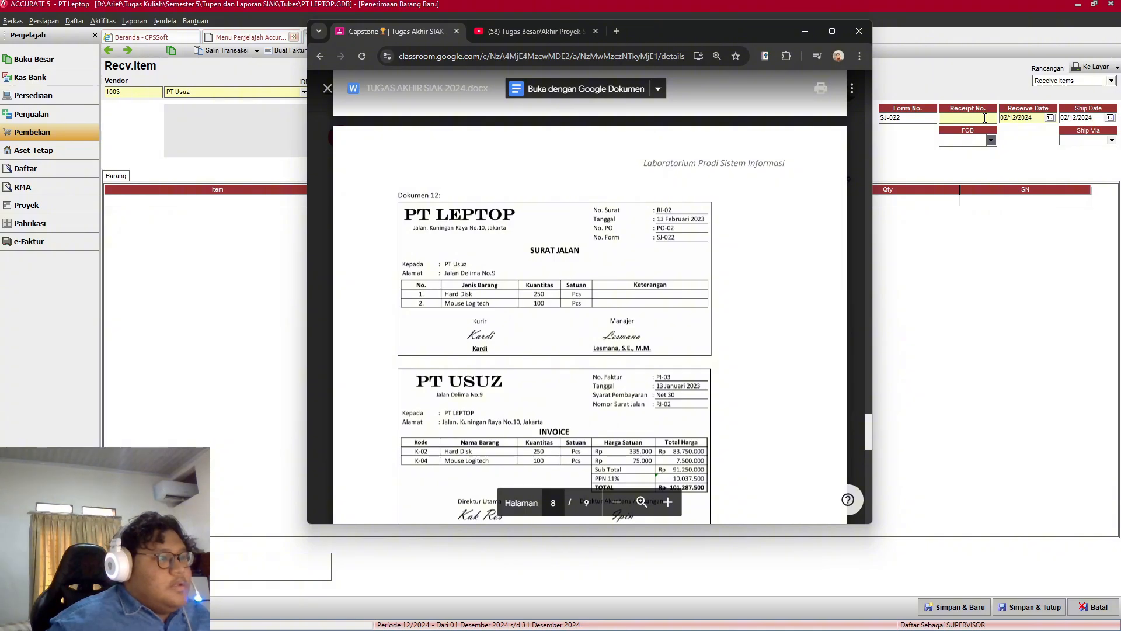
key("alt+Tab")
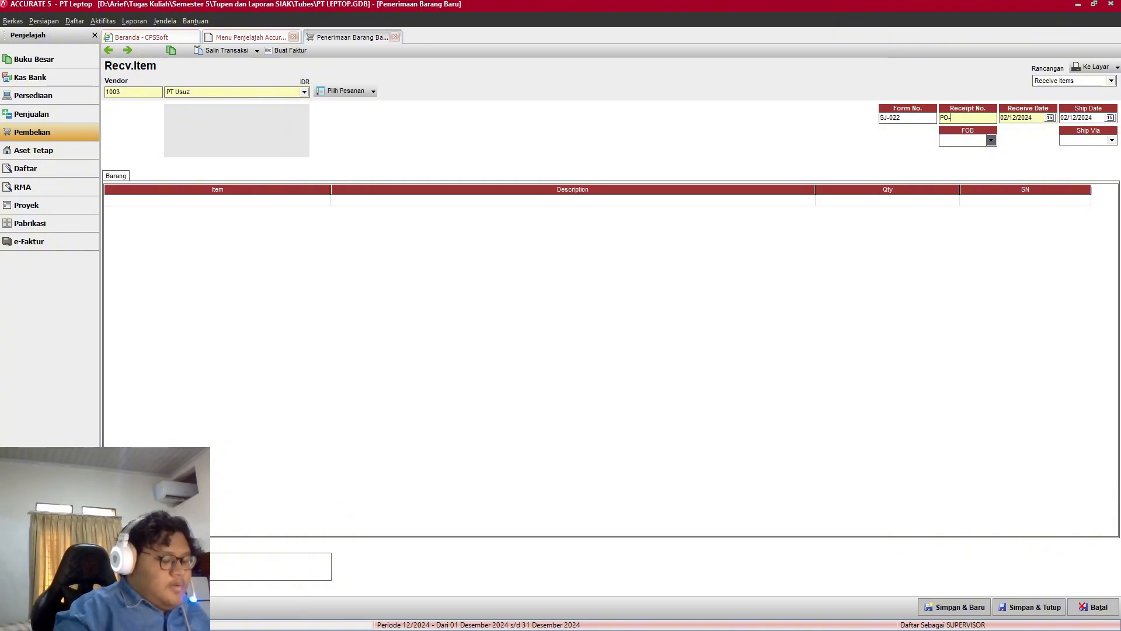
key("alt+Tab")
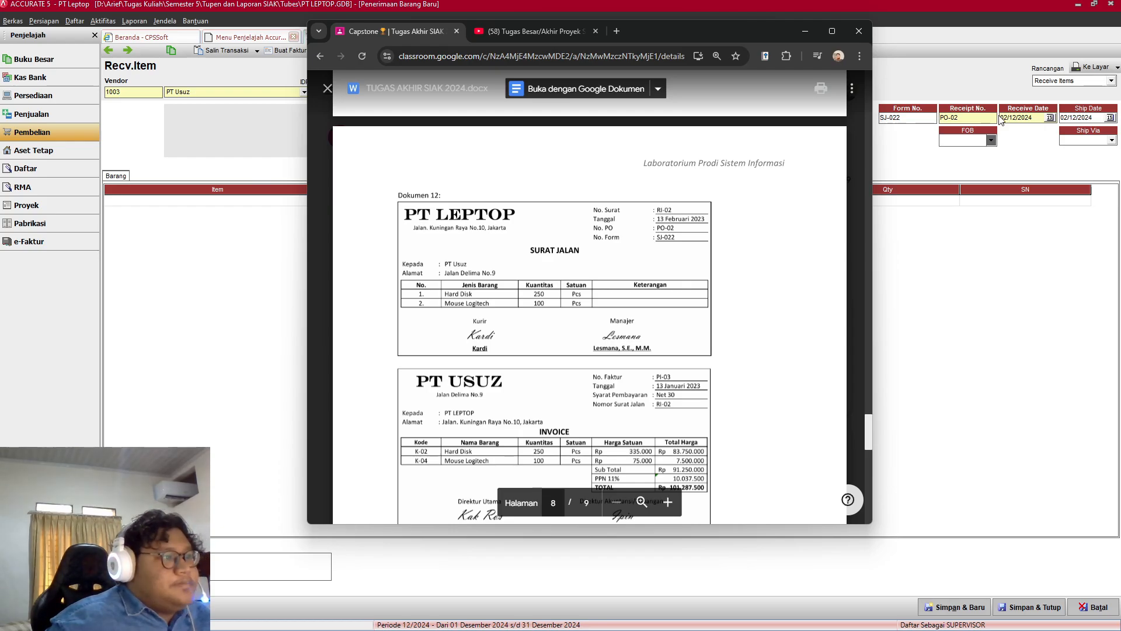
key("alt+Tab")
Step: Set the receive date to 13/02/2023 and the ship date to 14/02/2023
left_click(1044, 119)
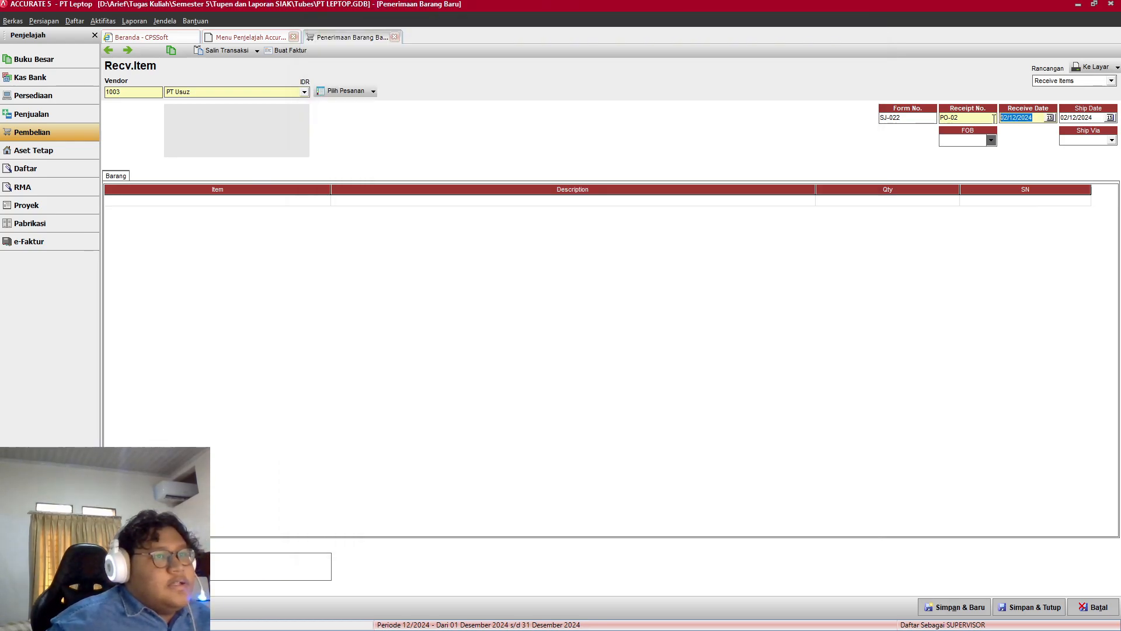
type("13/")
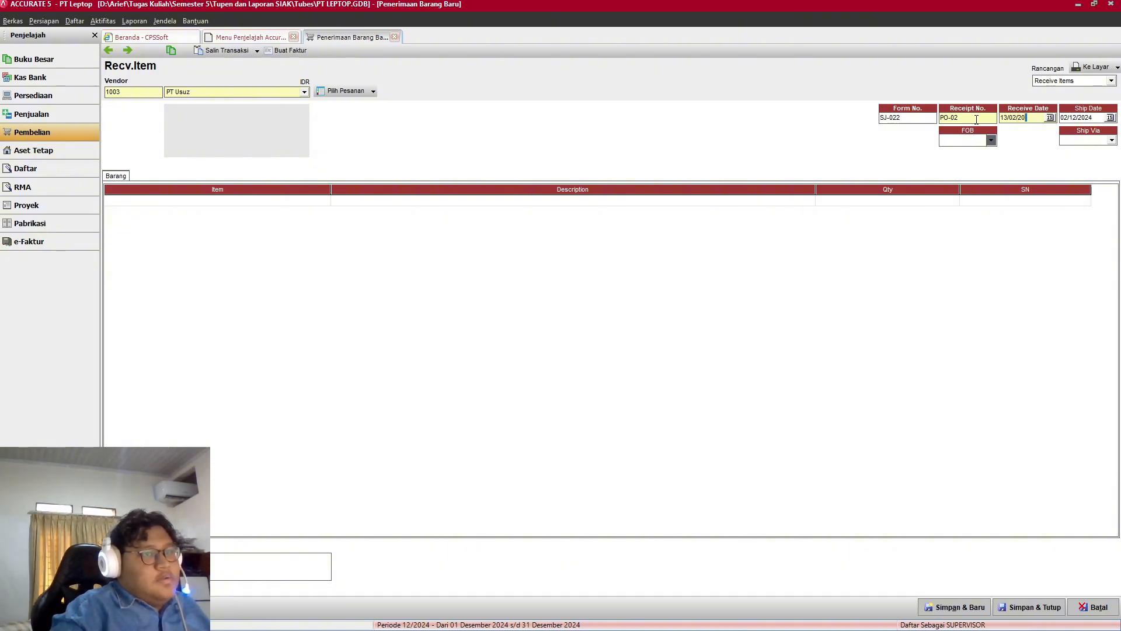
left_click(1099, 120)
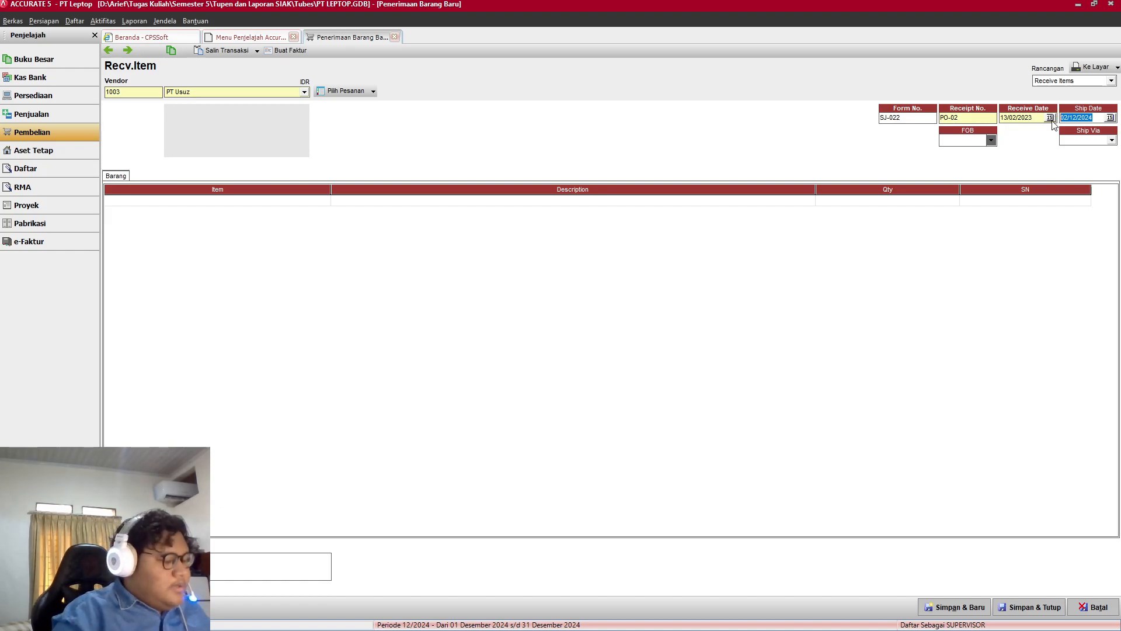
type("14/02/0")
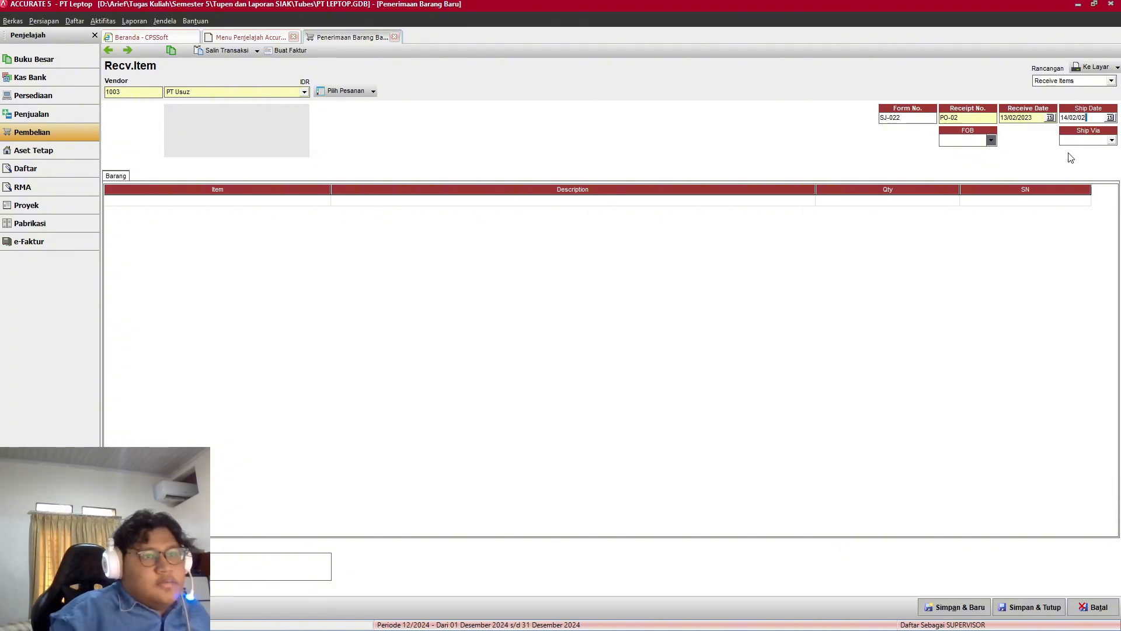
key("BackSpace")
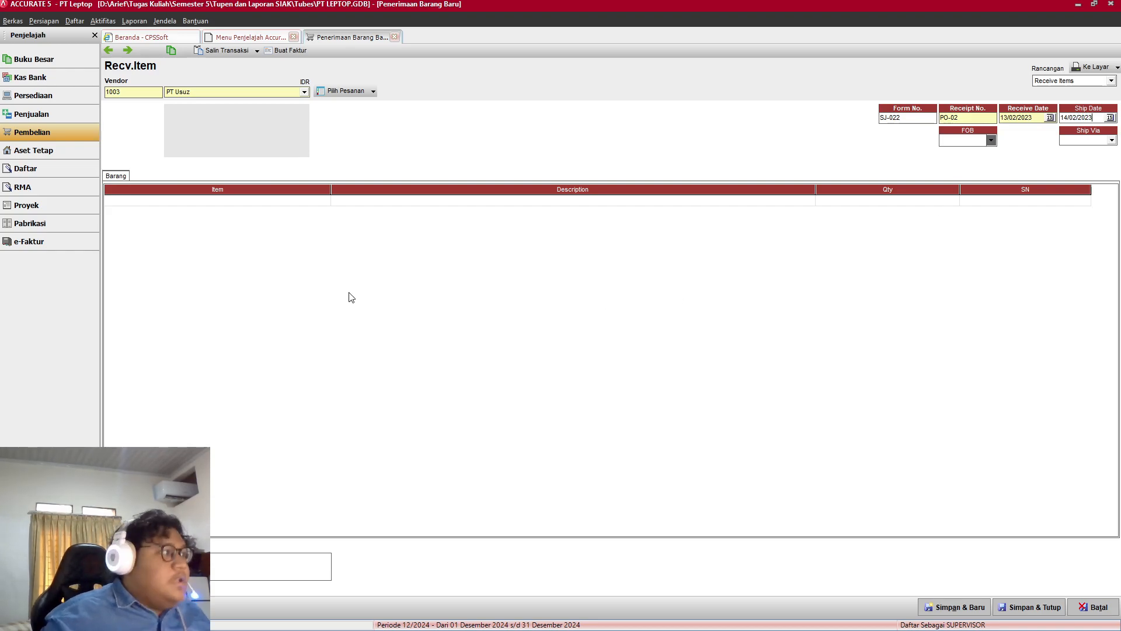
Step: Add K-02 Hard Disk to goods receipt PO-02 with quantity 250
left_click(252, 200)
left_click(253, 200)
left_click(325, 200)
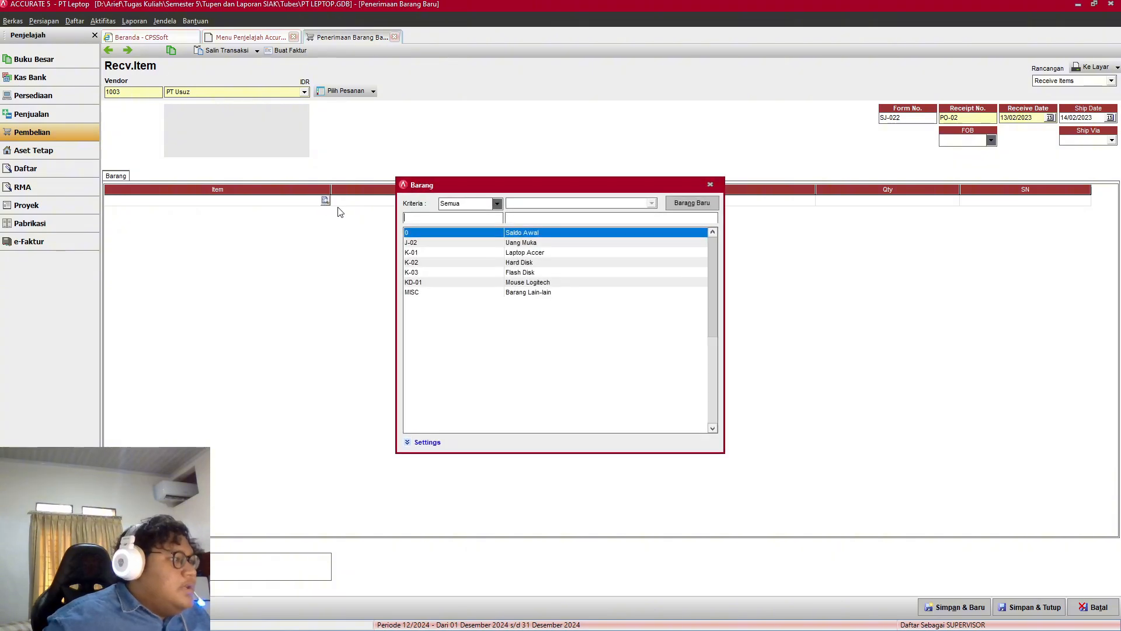
key("alt+Tab")
key("alt+Tab")
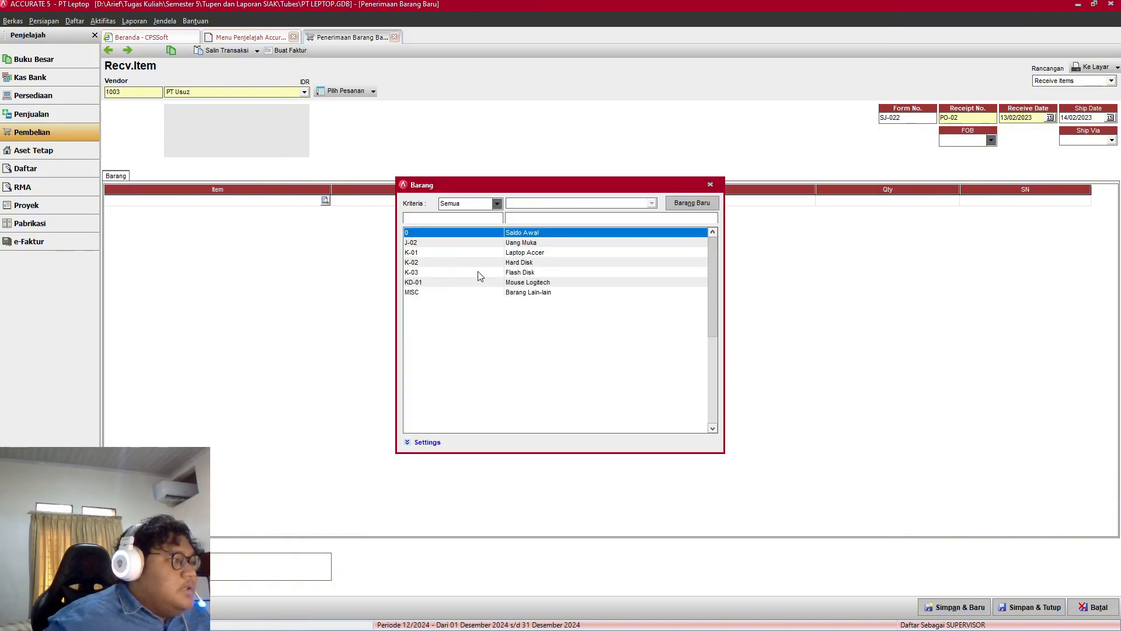
double_click(519, 264)
key("alt+Tab")
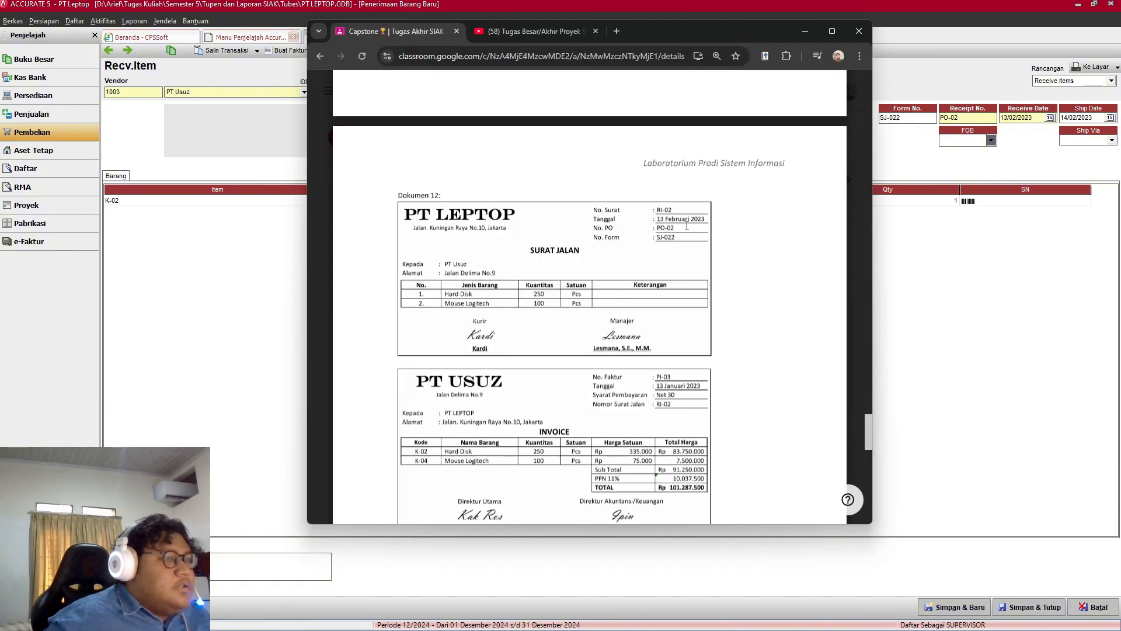
key("alt+Tab")
left_click(933, 204)
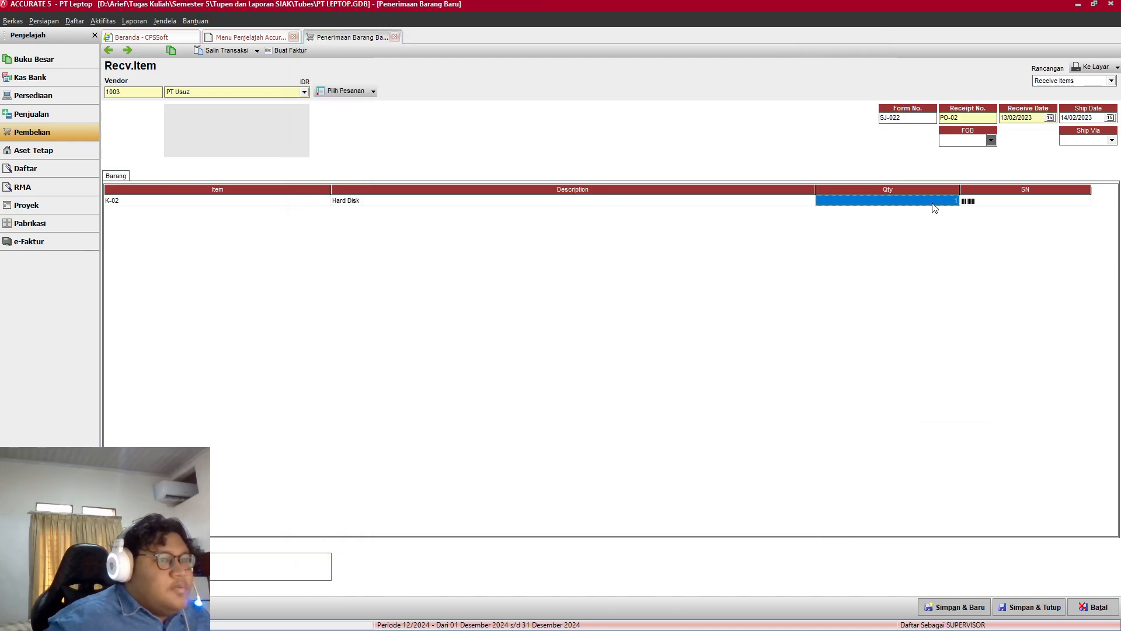
left_click(935, 200)
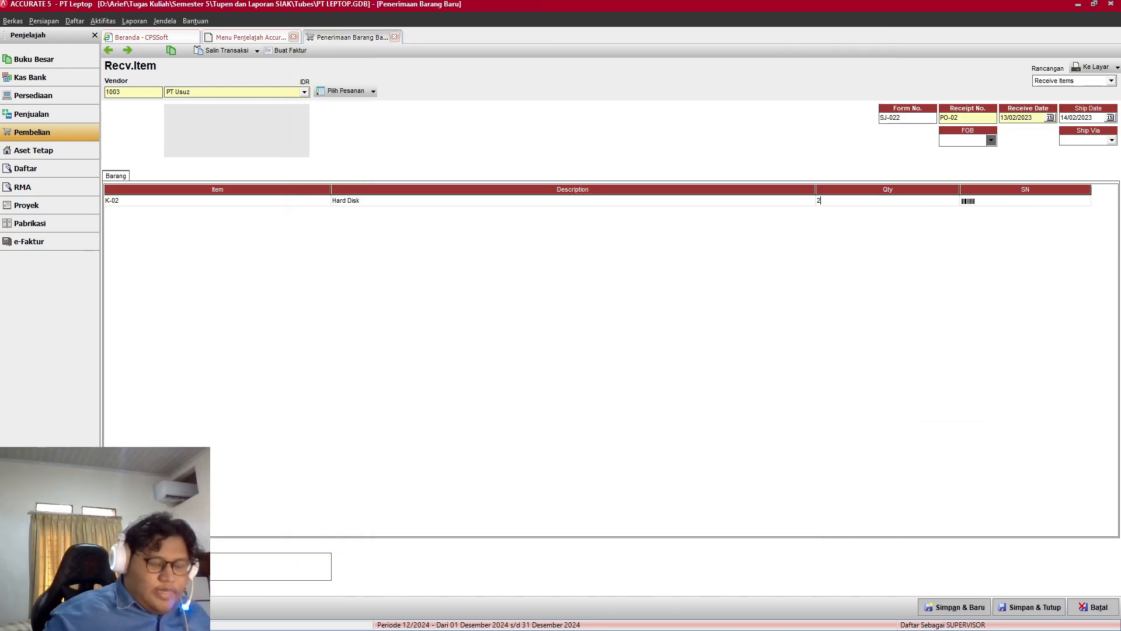
Step: Add a second line for KD-01 Mouse Logitech, quantity 100, then save and close the receipt
right_click(457, 220)
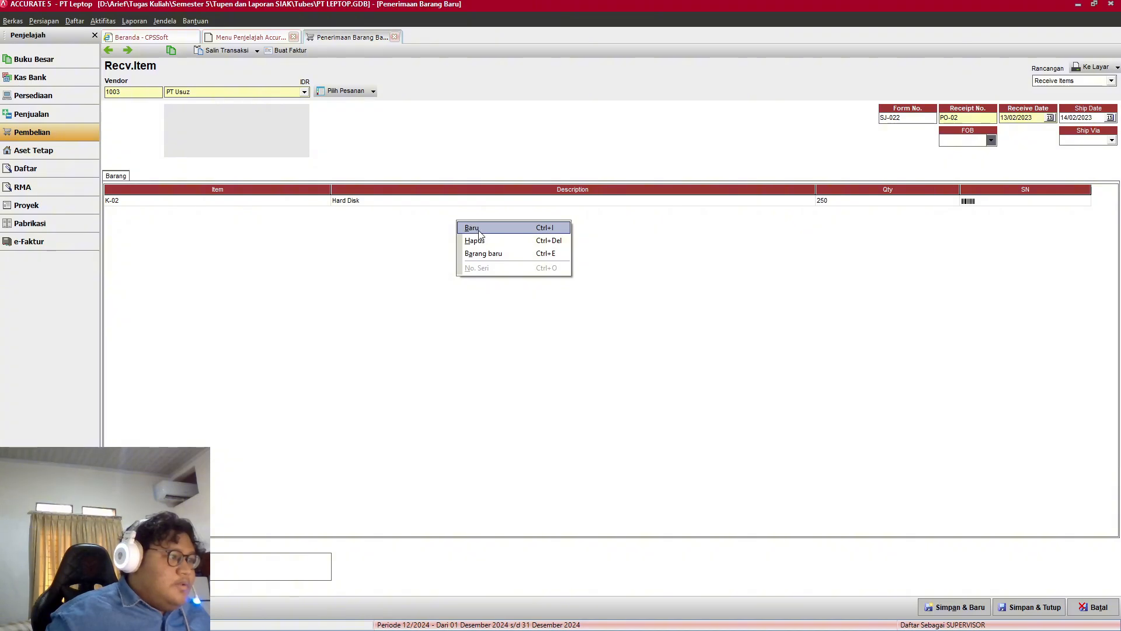
left_click(480, 229)
double_click(535, 283)
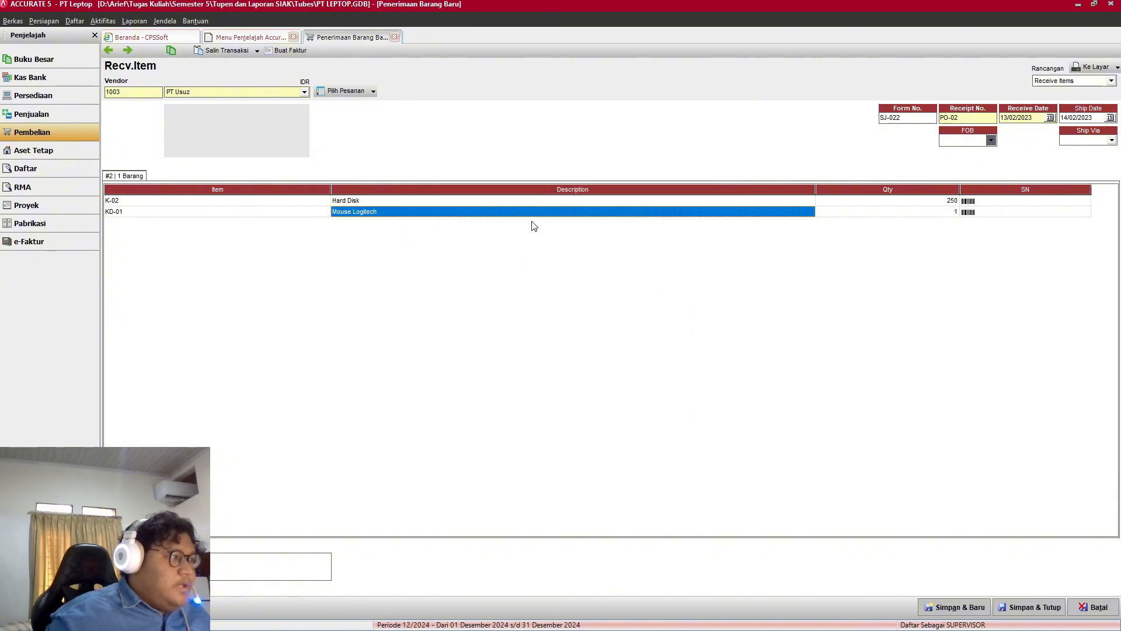
left_click(859, 212)
key("alt+Tab")
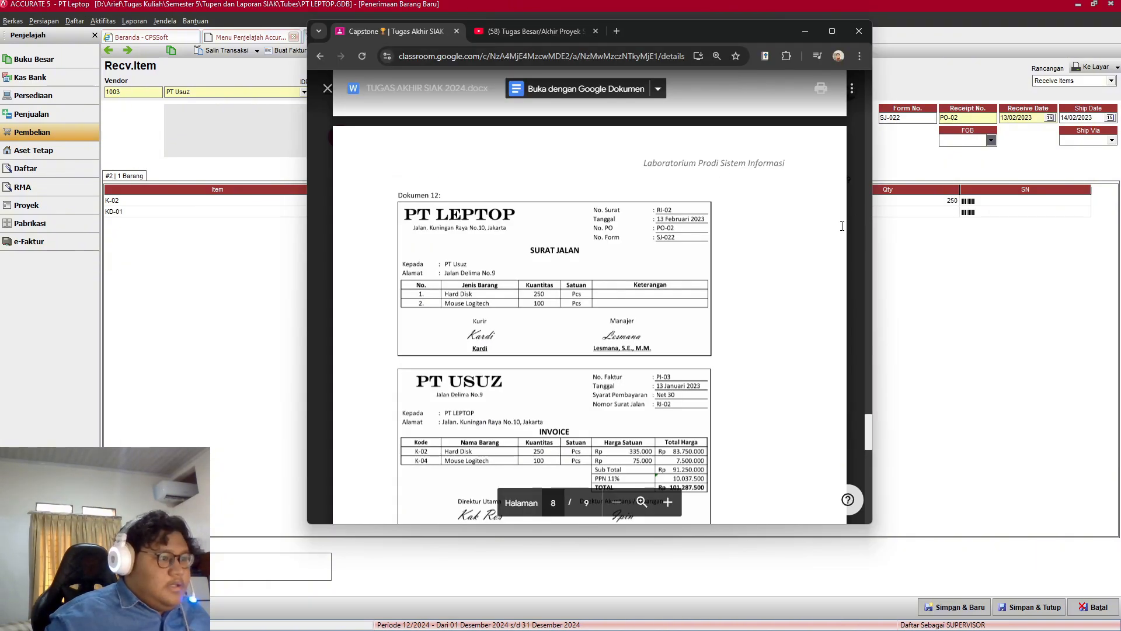
key("alt+Tab")
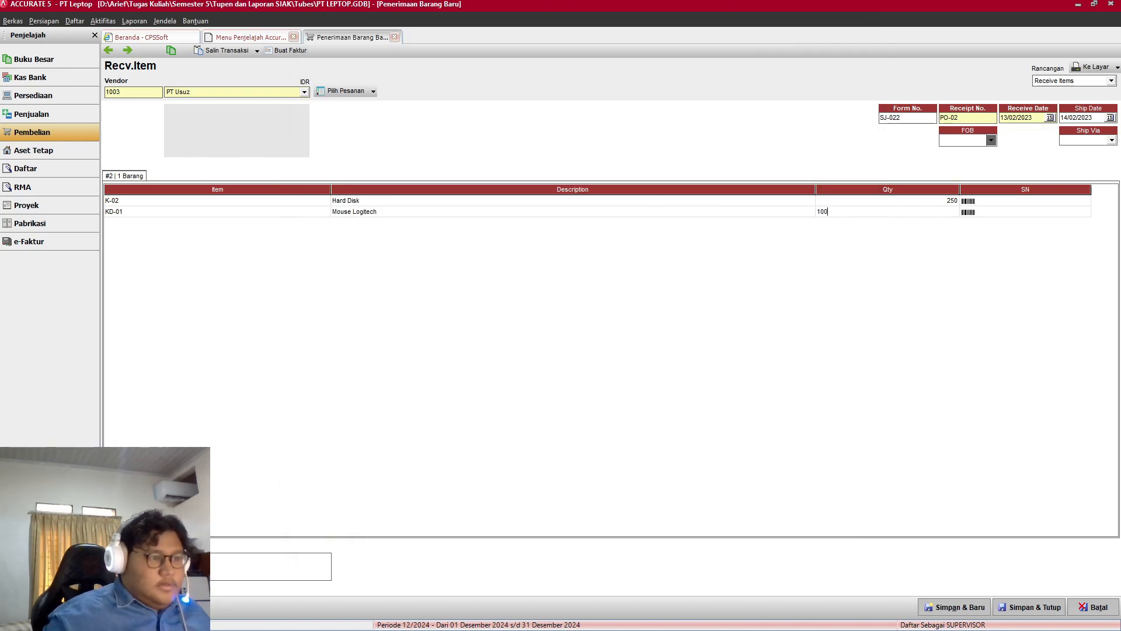
type("00")
left_click(1031, 607)
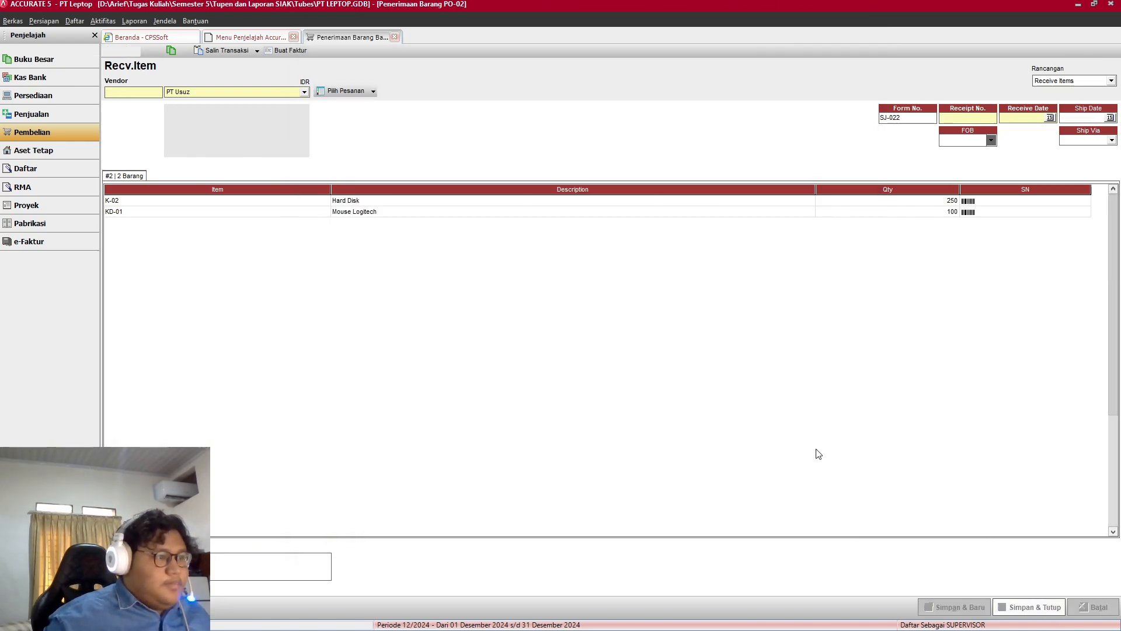
Step: Start a new purchase invoice for vendor PT Usuz with Net 30 payment terms
key("alt+Tab")
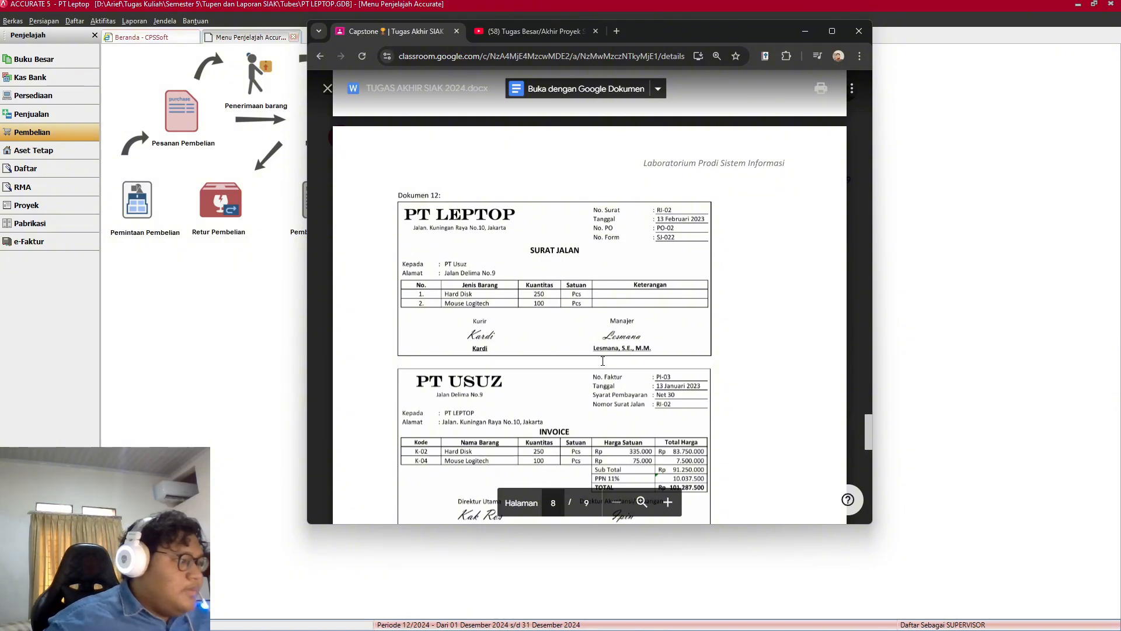
scroll(617, 257, "down", 3)
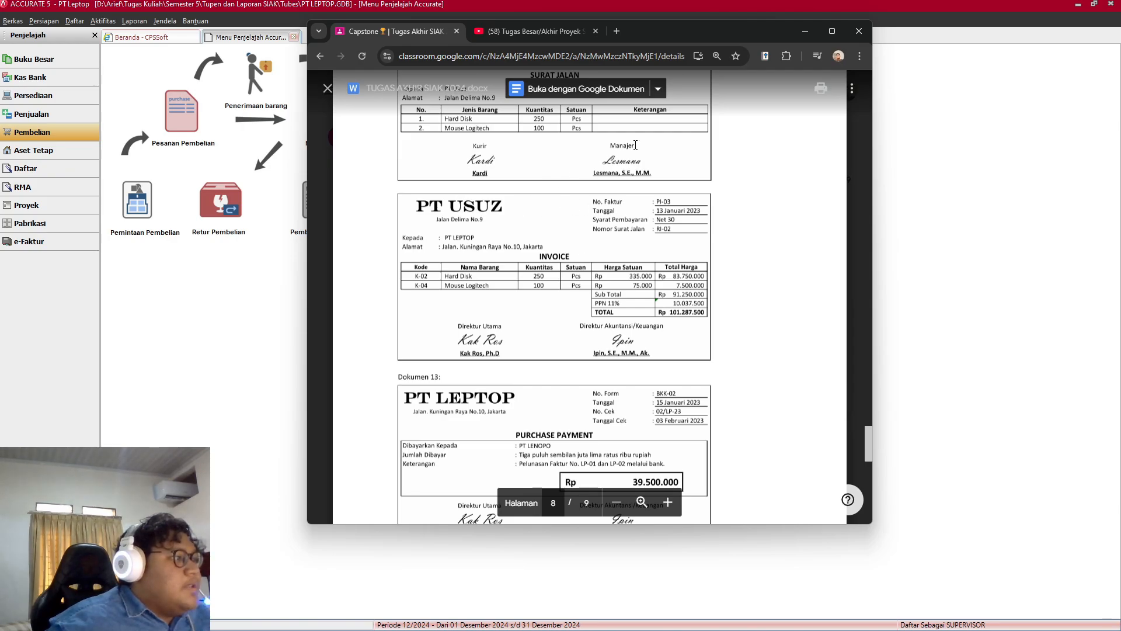
left_click(805, 31)
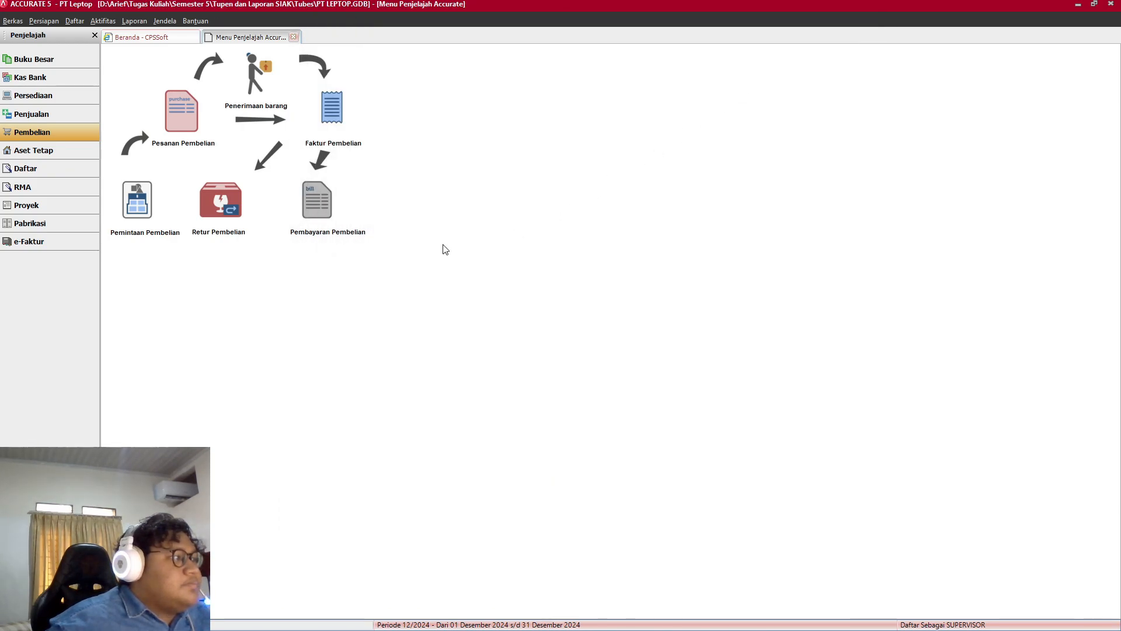
left_click(338, 124)
left_click(277, 90)
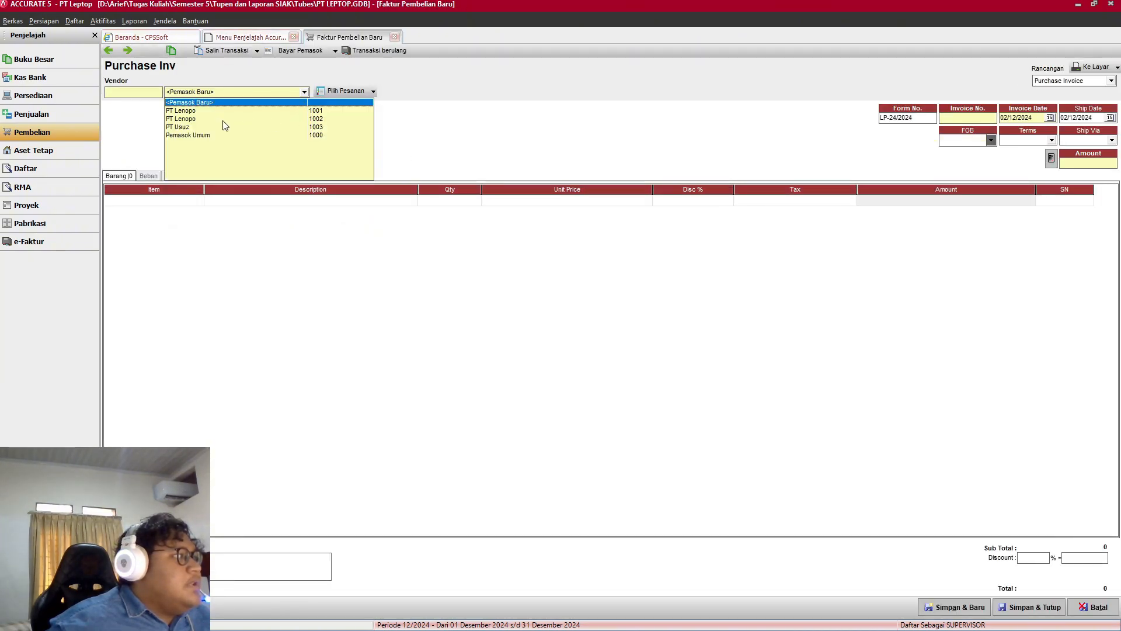
left_click(193, 129)
key("alt+Tab")
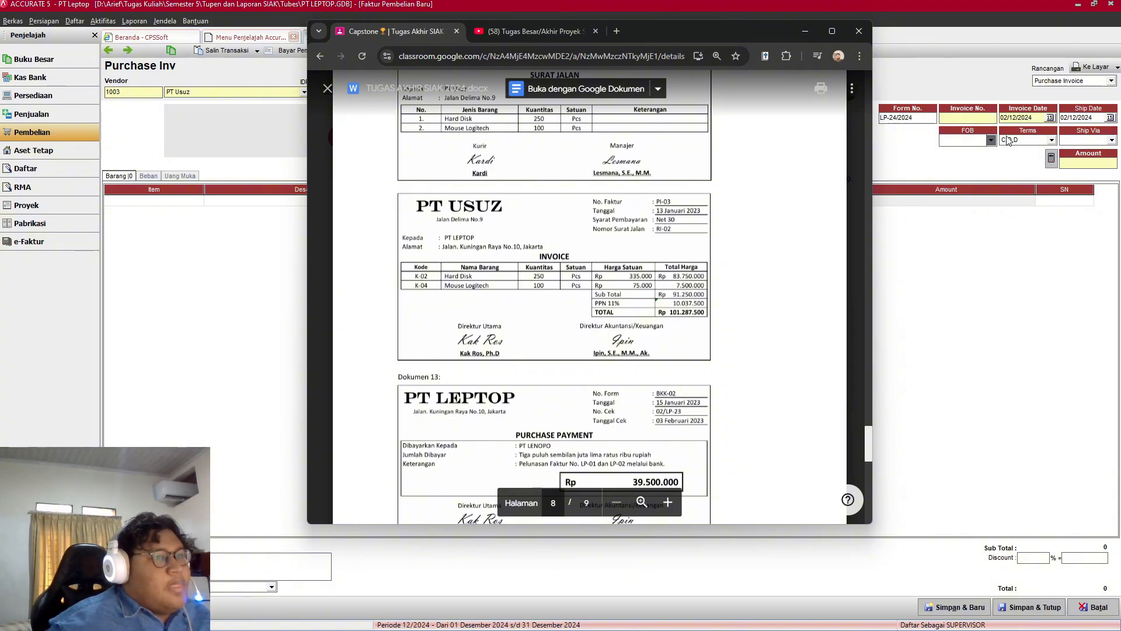
left_click(1052, 141)
left_click(1010, 167)
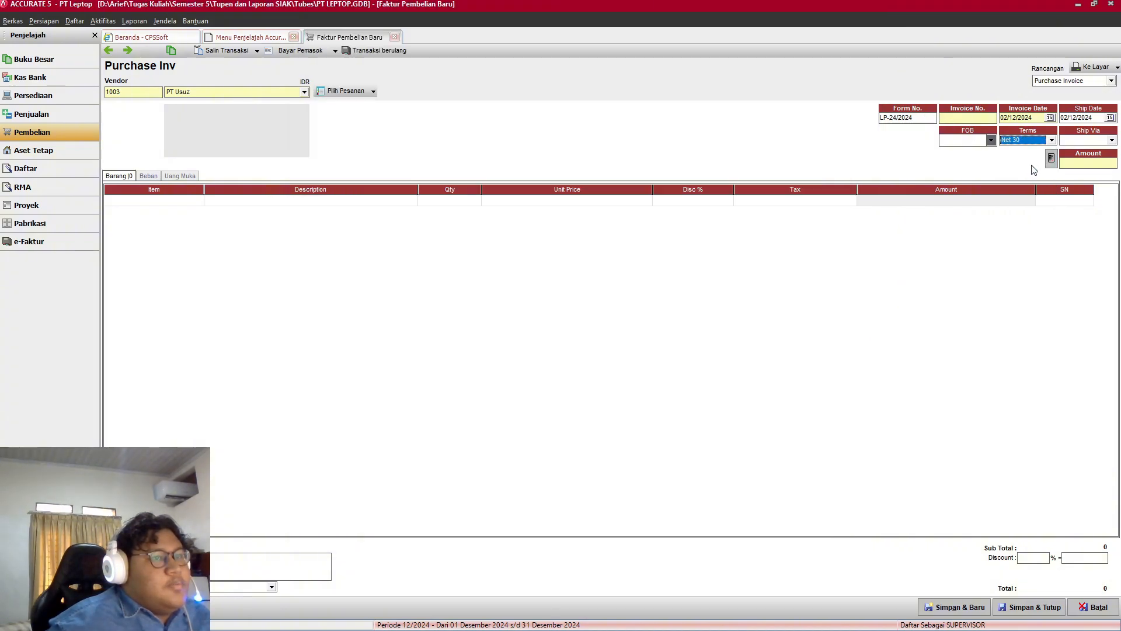
Step: Set the invoice date to 13/02/2023 and the ship date to 14/02/2023
key("alt+Tab")
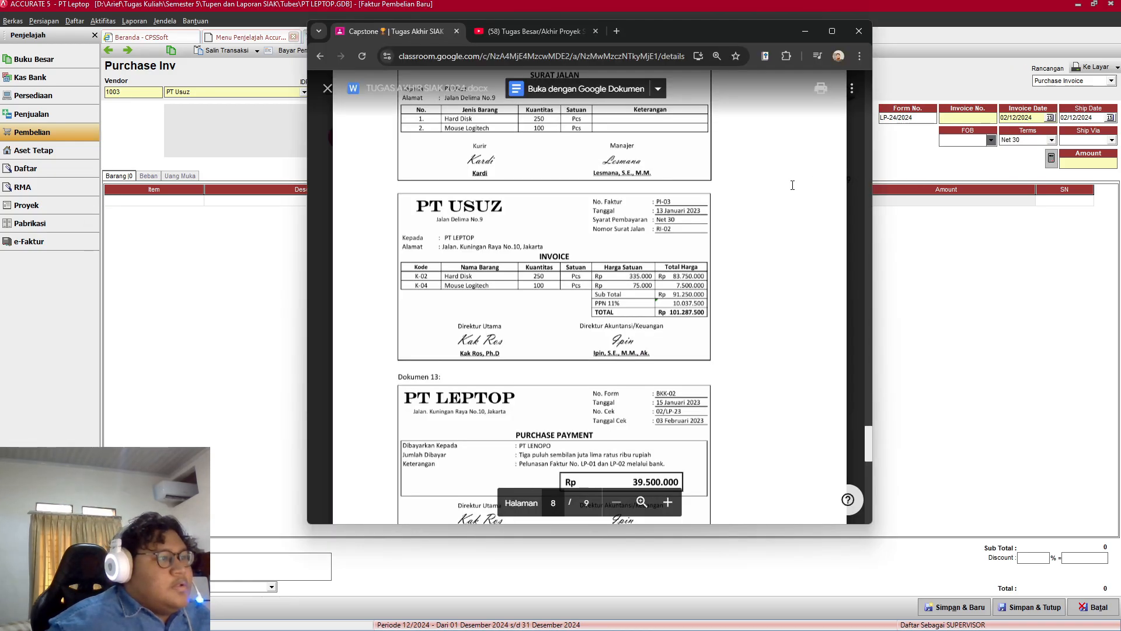
key("alt+Tab")
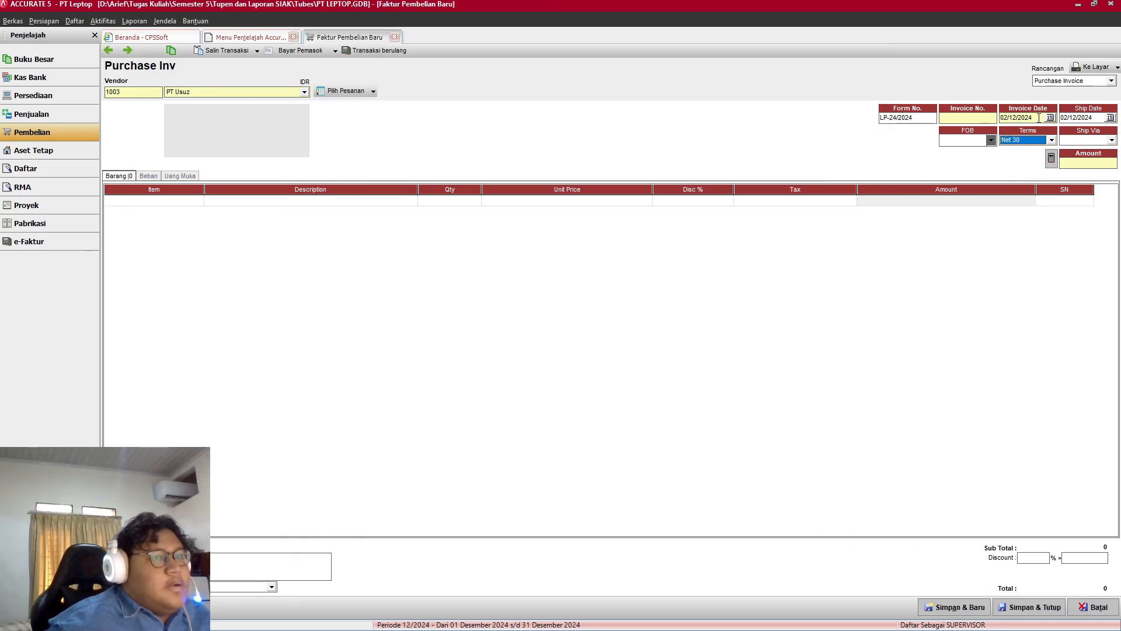
left_click_drag(1037, 119, 995, 120)
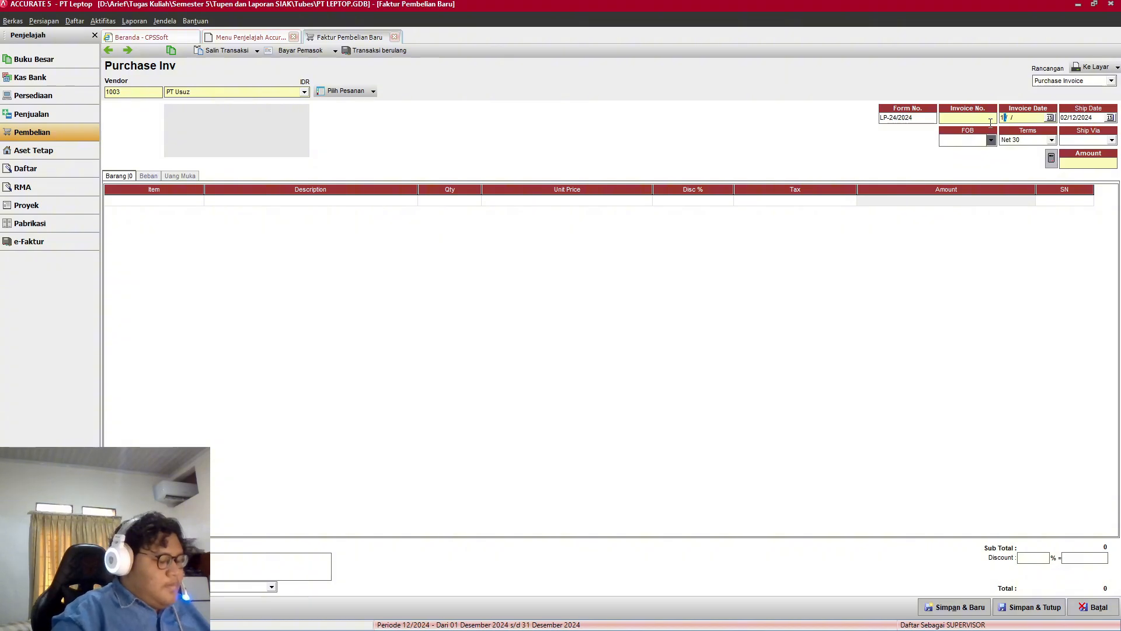
type("3/02/2023")
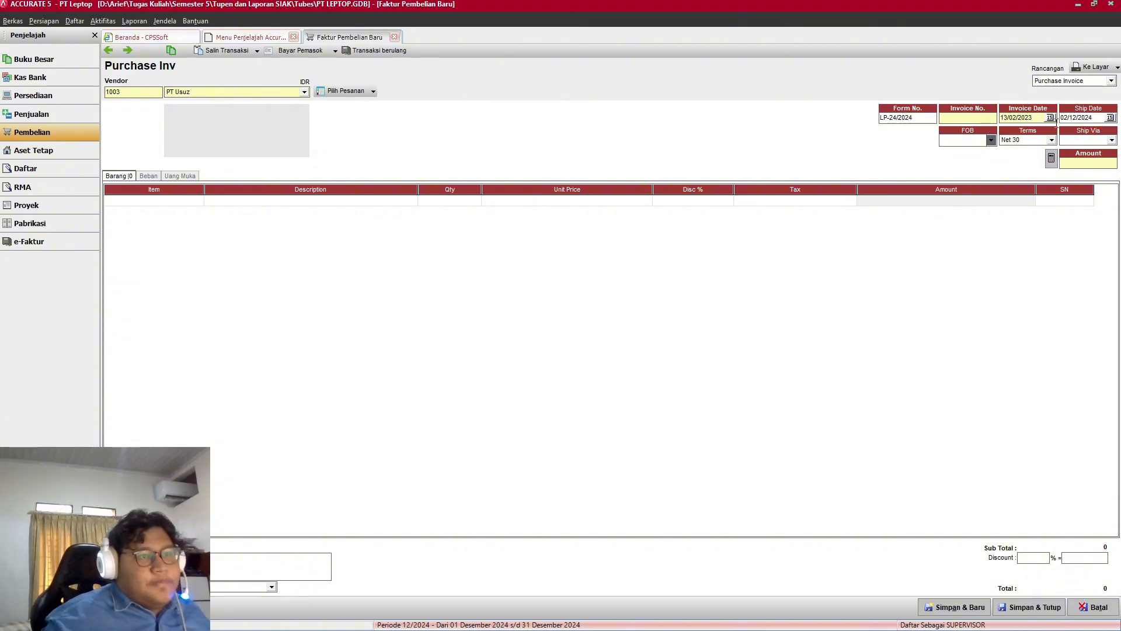
left_click(1088, 118)
key("BackSpace")
key("BackSpace")
key("BackSpace")
key("BackSpace")
key("BackSpace")
key("BackSpace")
key("BackSpace")
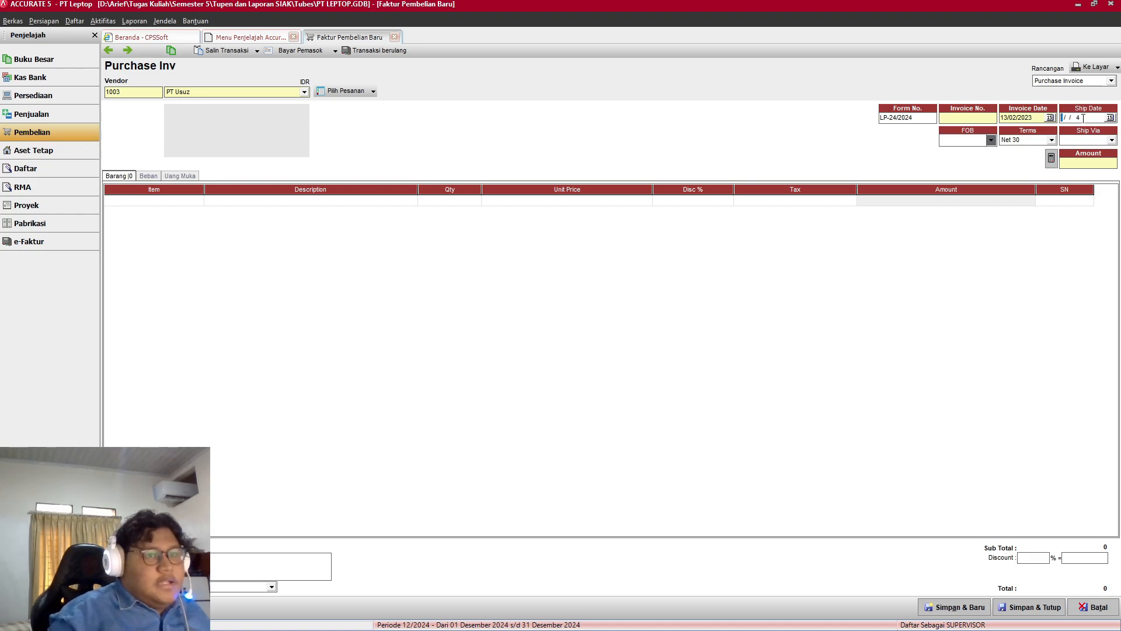
left_click(1084, 118)
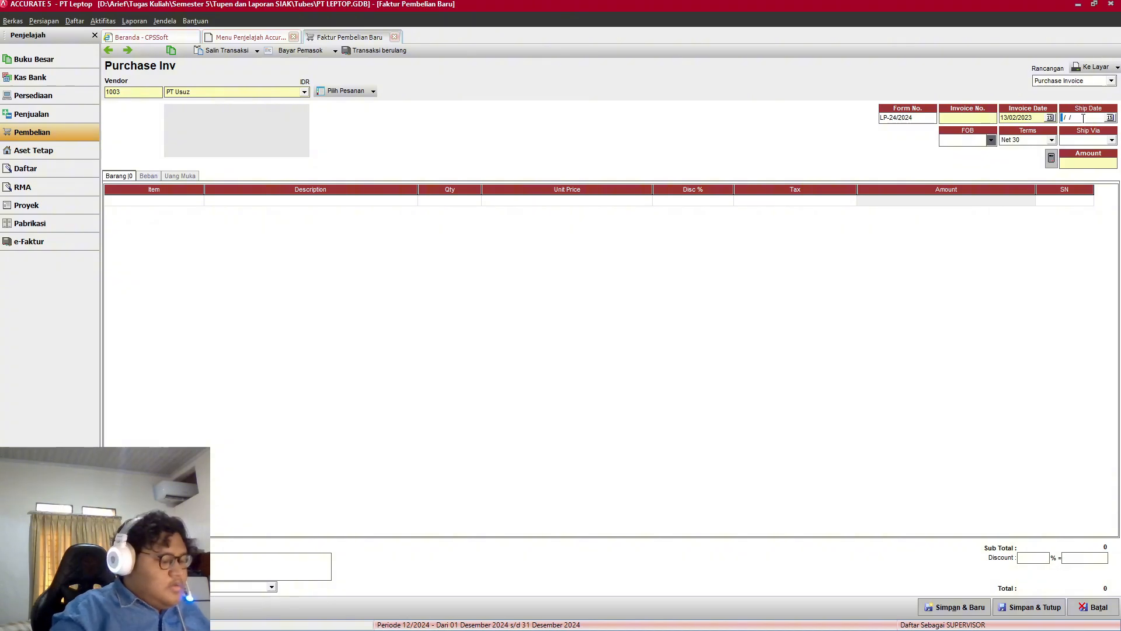
type("14020")
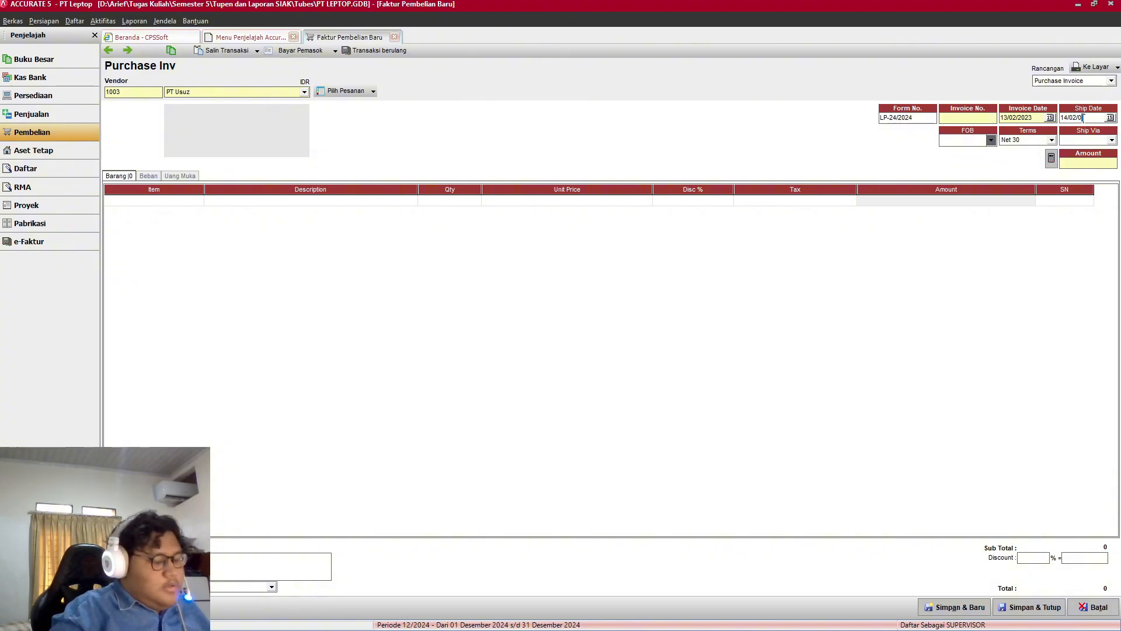
type("2023")
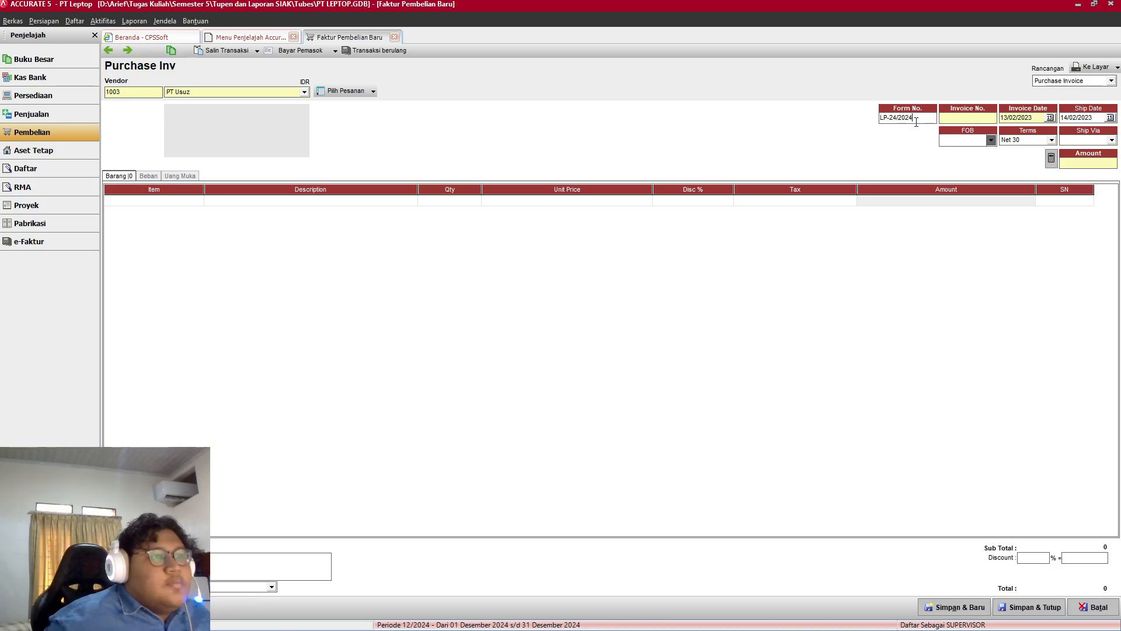
Step: Replace the form number with RI-02 and enter invoice number PI-03
left_click(884, 119)
key("BackSpace")
key("alt+Tab")
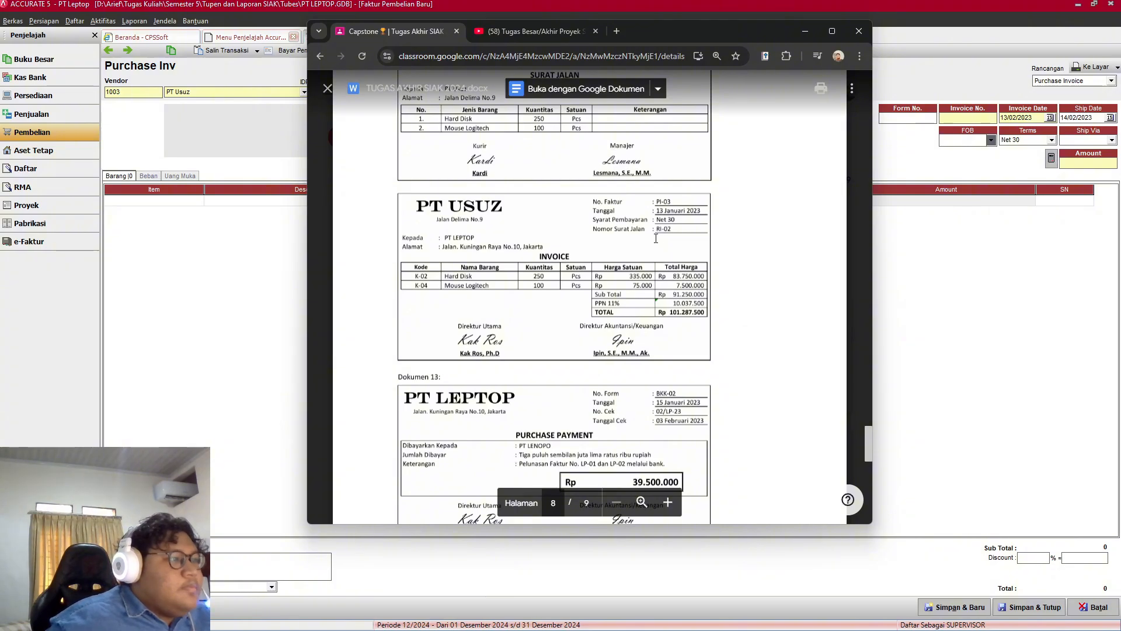
key("alt+Tab")
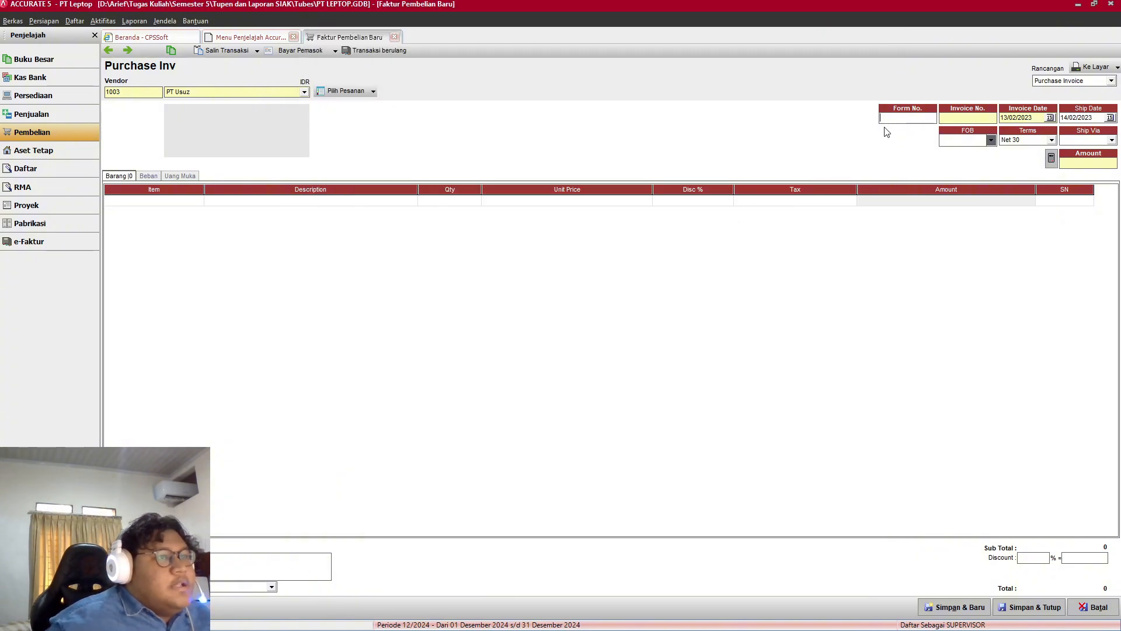
type("RI")
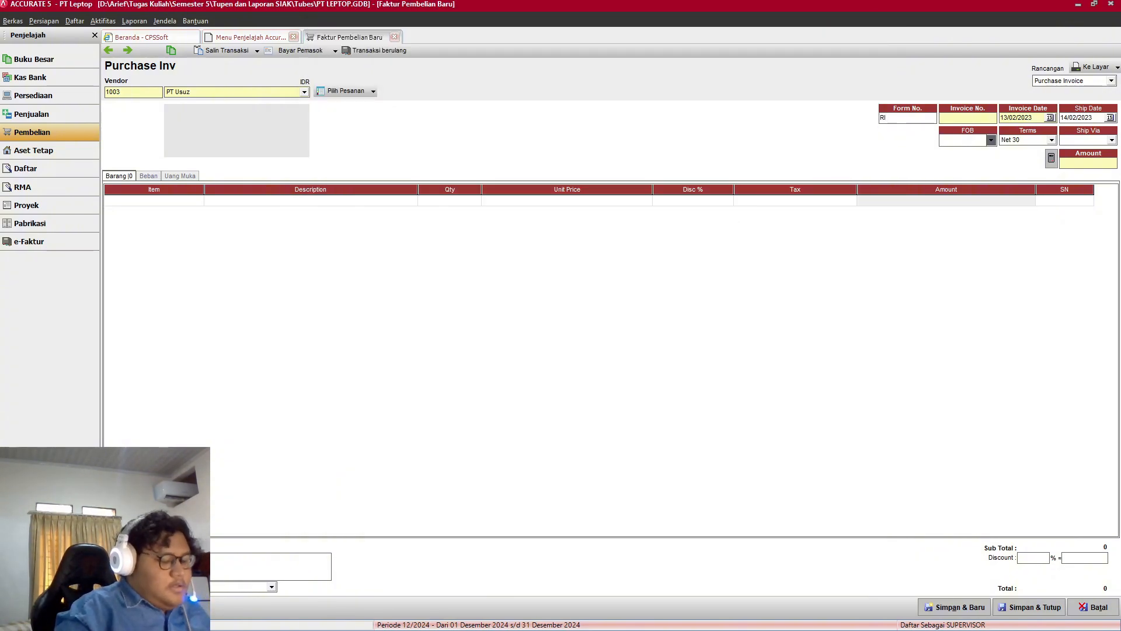
type("-02")
key("alt+Tab")
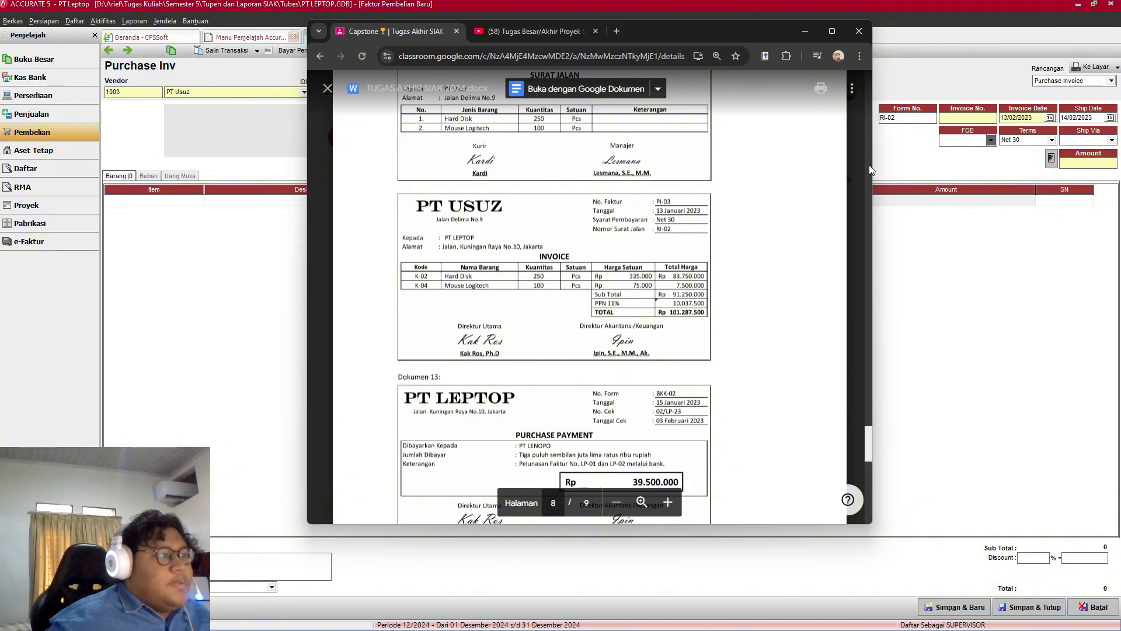
left_click(986, 130)
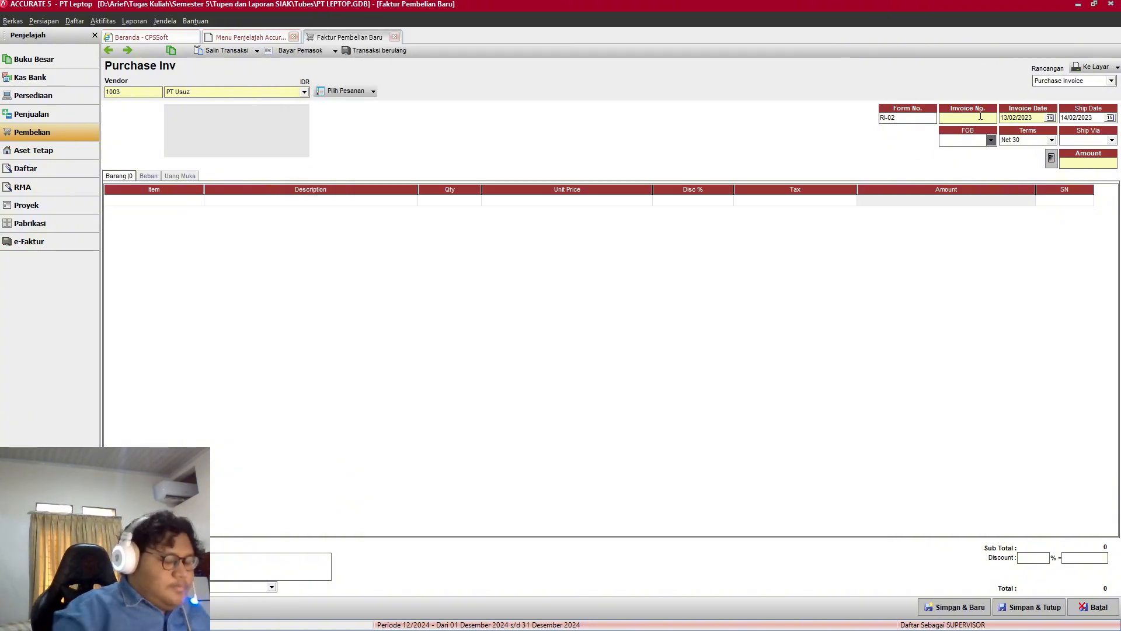
left_click(980, 116)
type("PI-01")
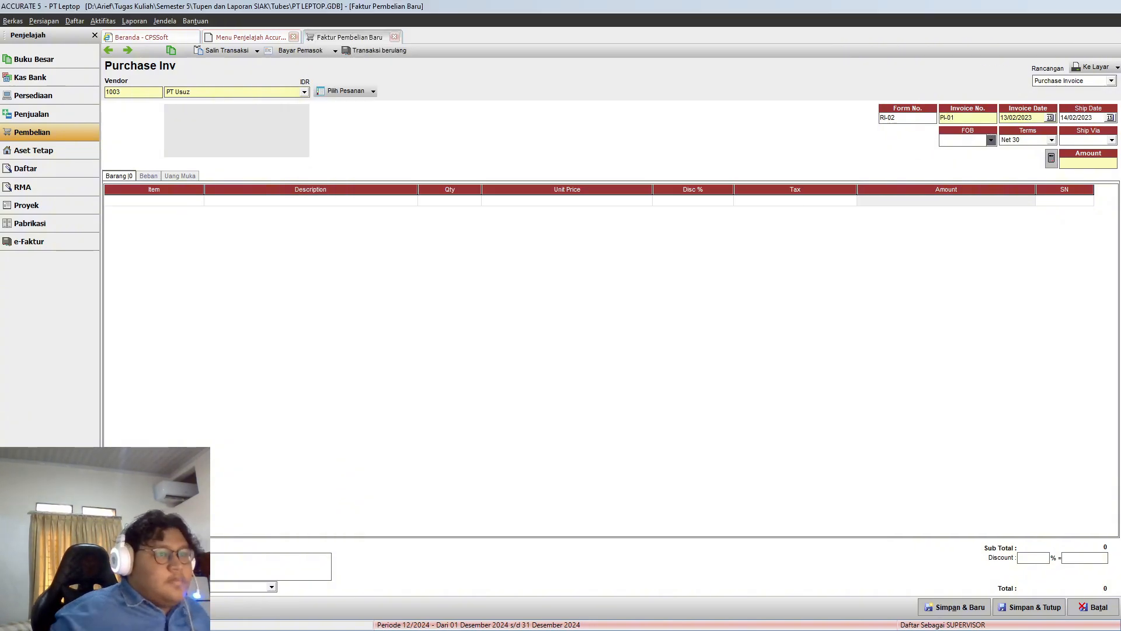
key("alt+Tab")
left_click(980, 116)
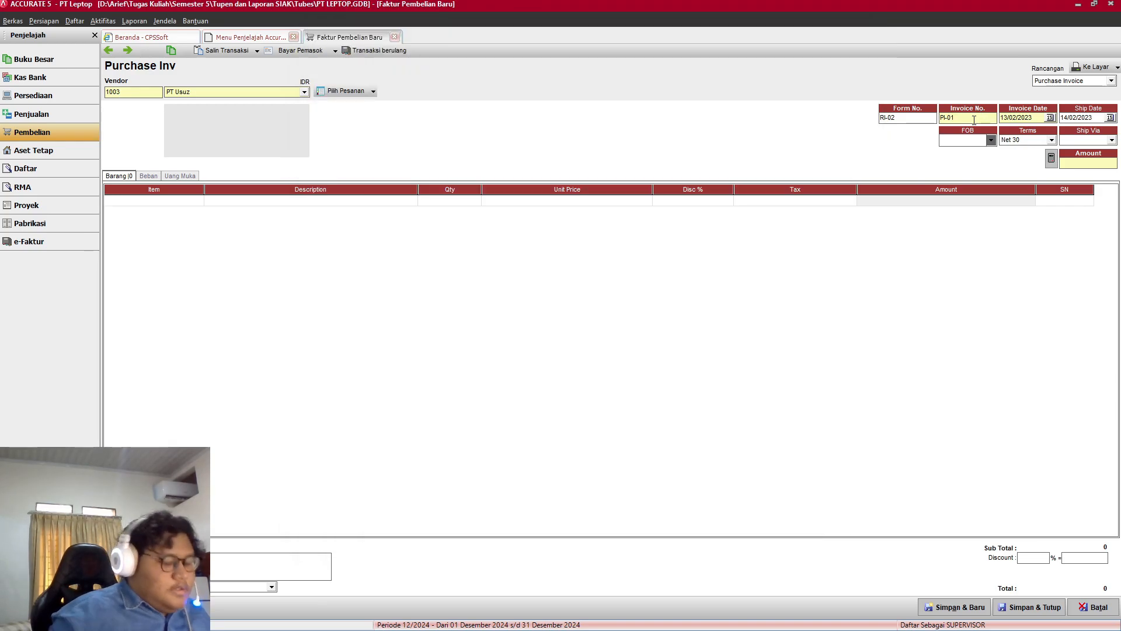
key("alt+Tab")
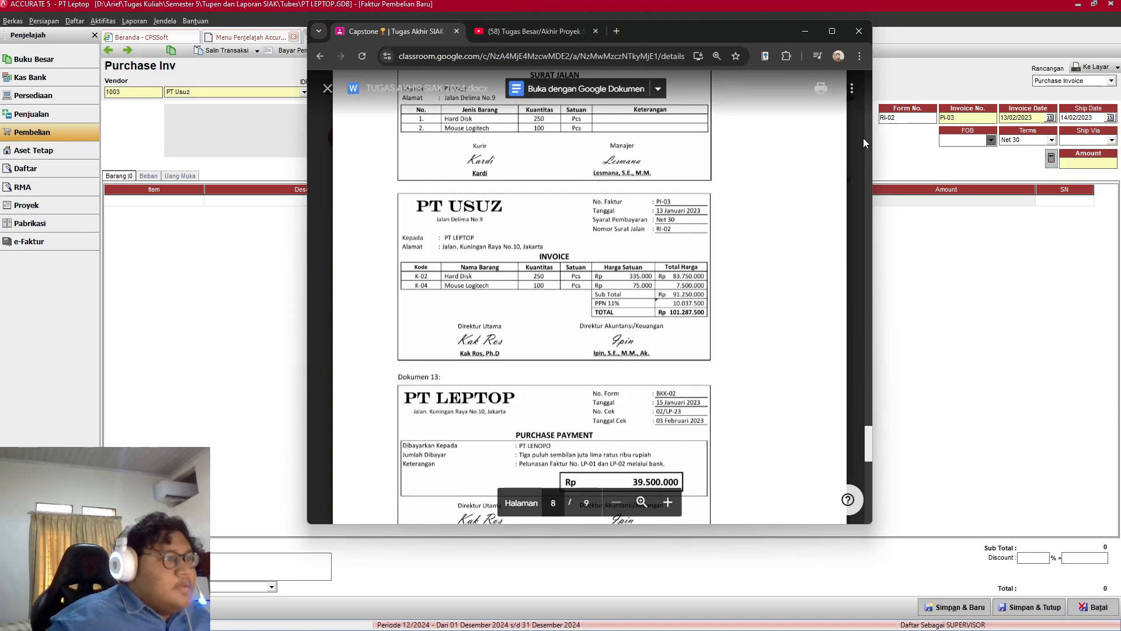
Step: Add K-02 Hard Disk as the first invoice line with quantity 250
left_click(801, 34)
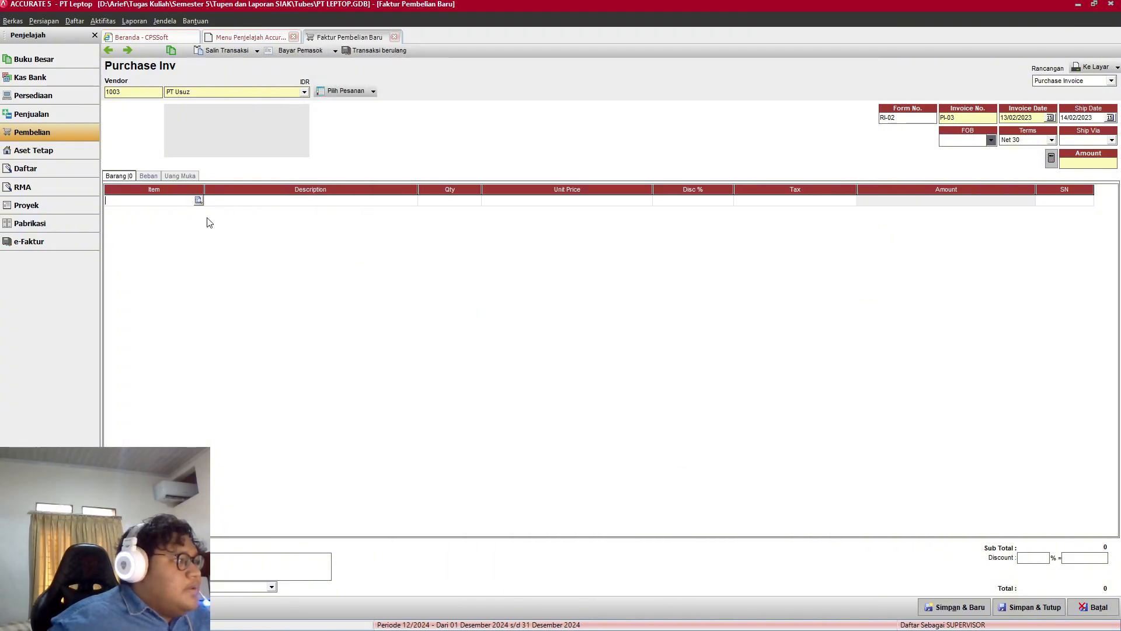
left_click(199, 202)
left_click(199, 201)
double_click(522, 261)
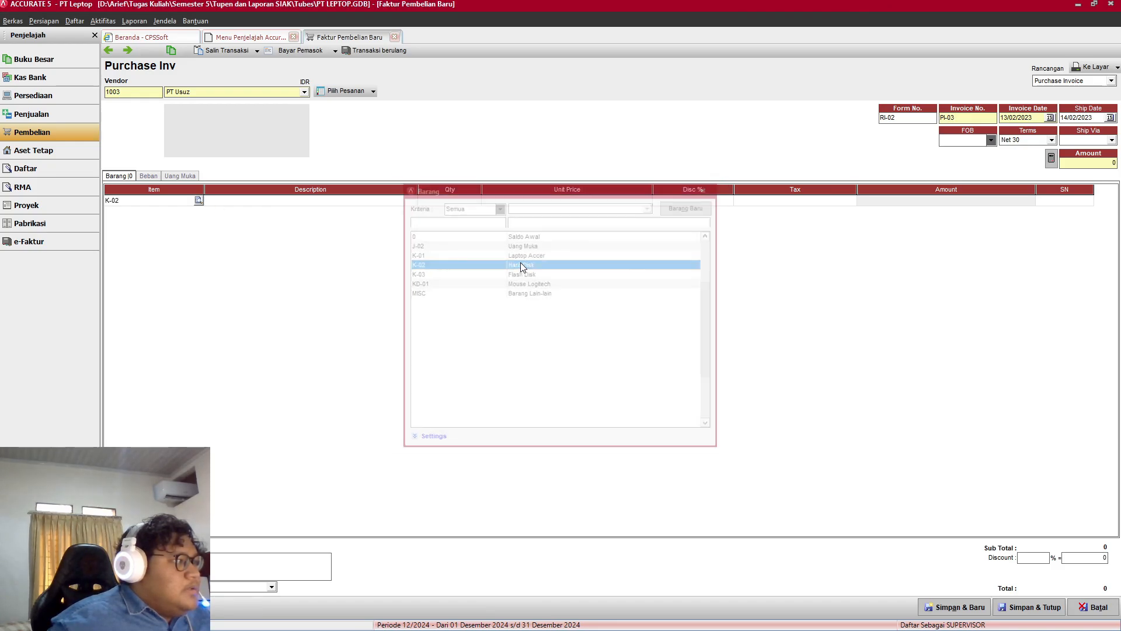
left_click(474, 201)
type("1")
key("alt+Tab")
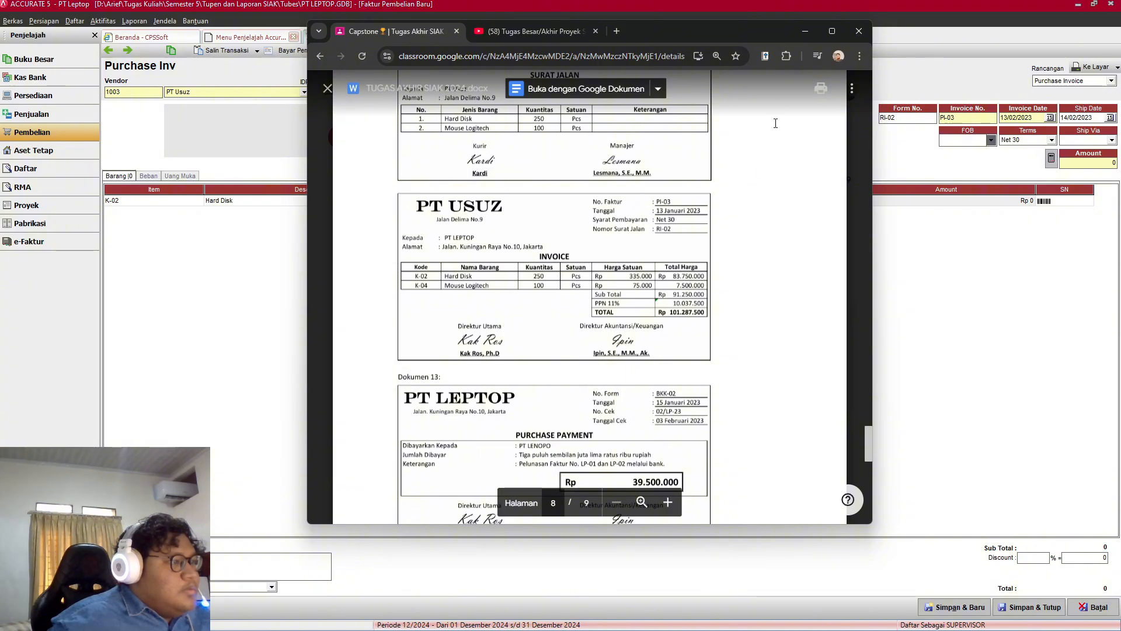
left_click(804, 32)
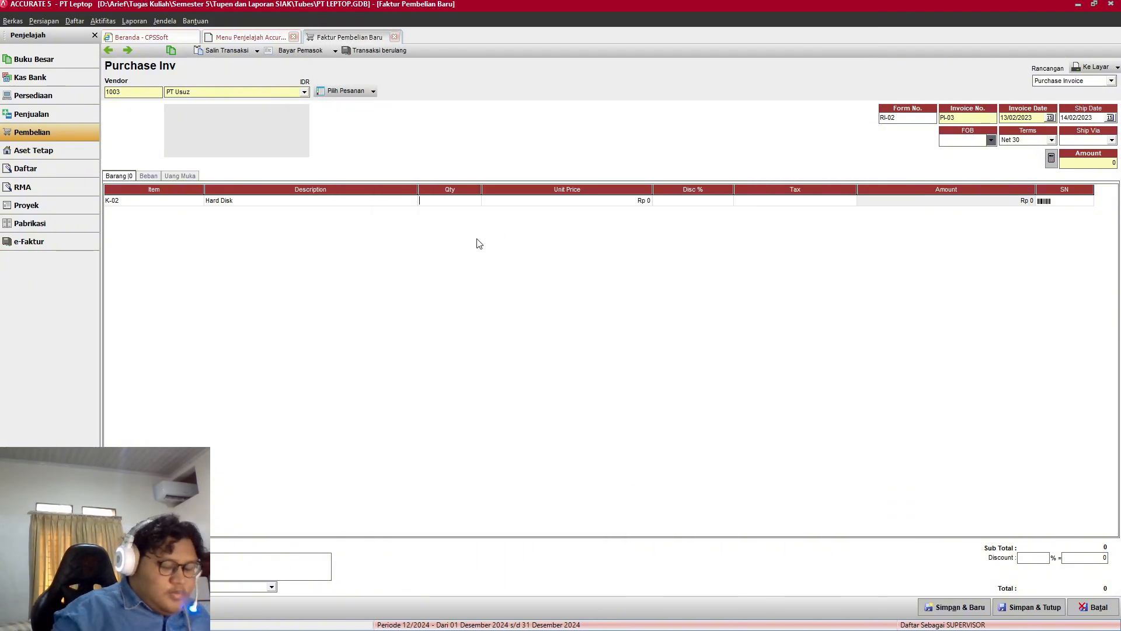
type("250")
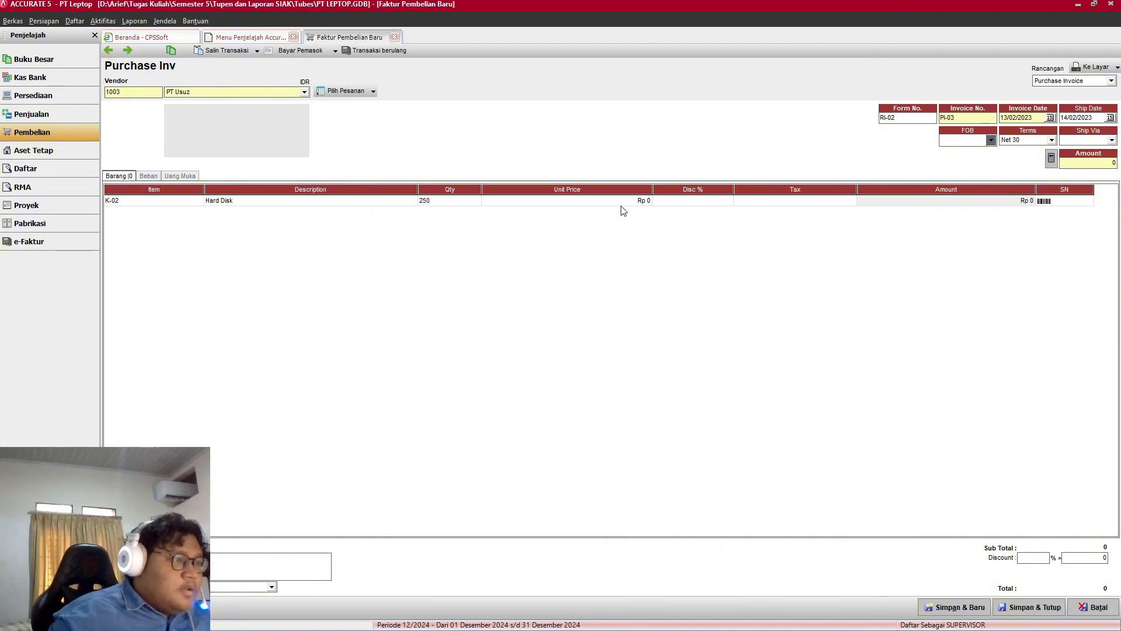
key("Tab")
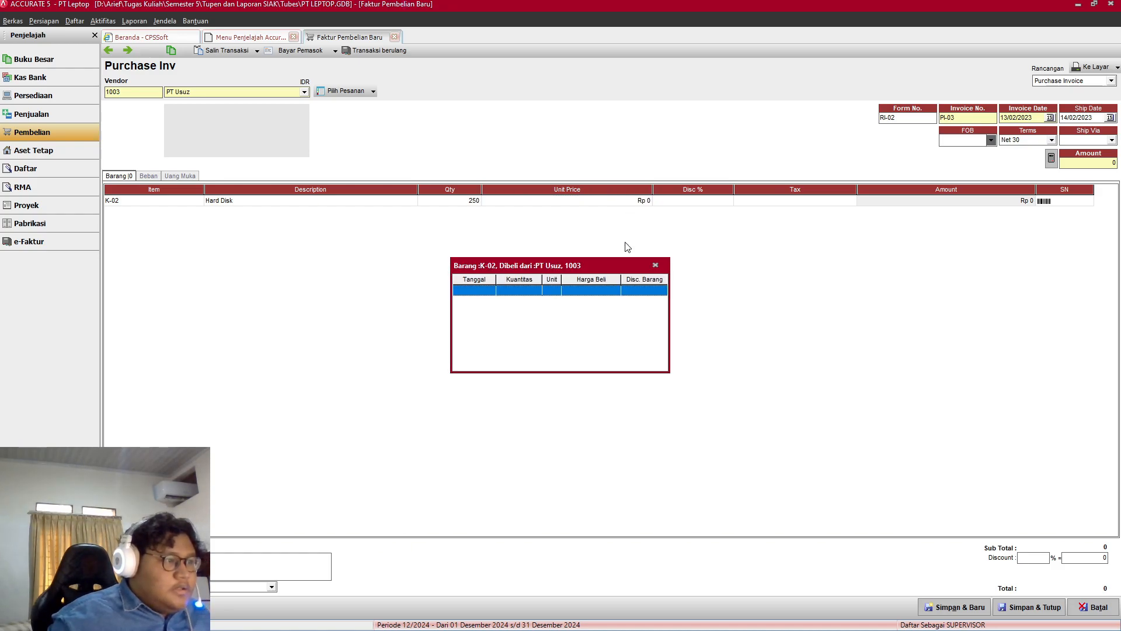
Step: Give the Hard Disk line a unit price of 335.000 and tax code T
left_click(655, 266)
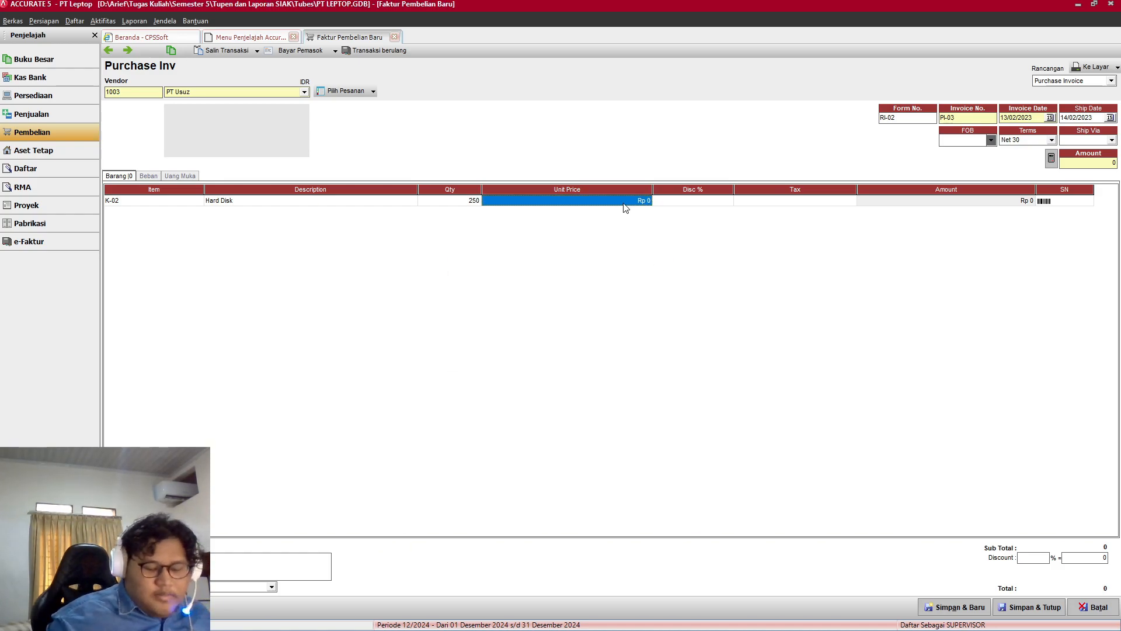
key("alt+Tab")
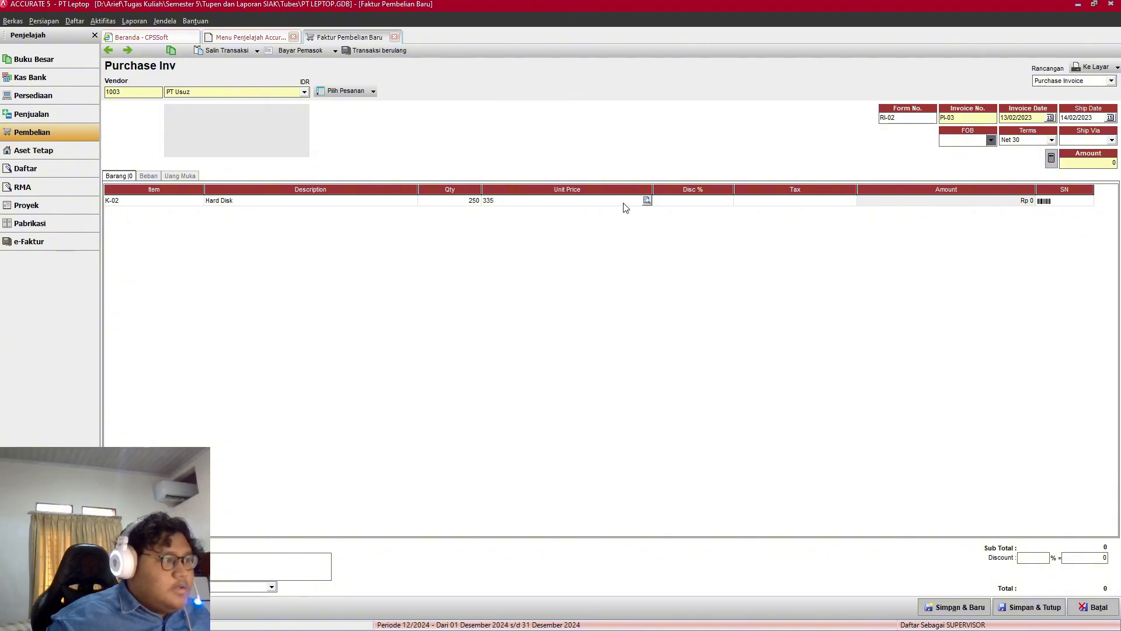
key("alt+Tab")
type("335.")
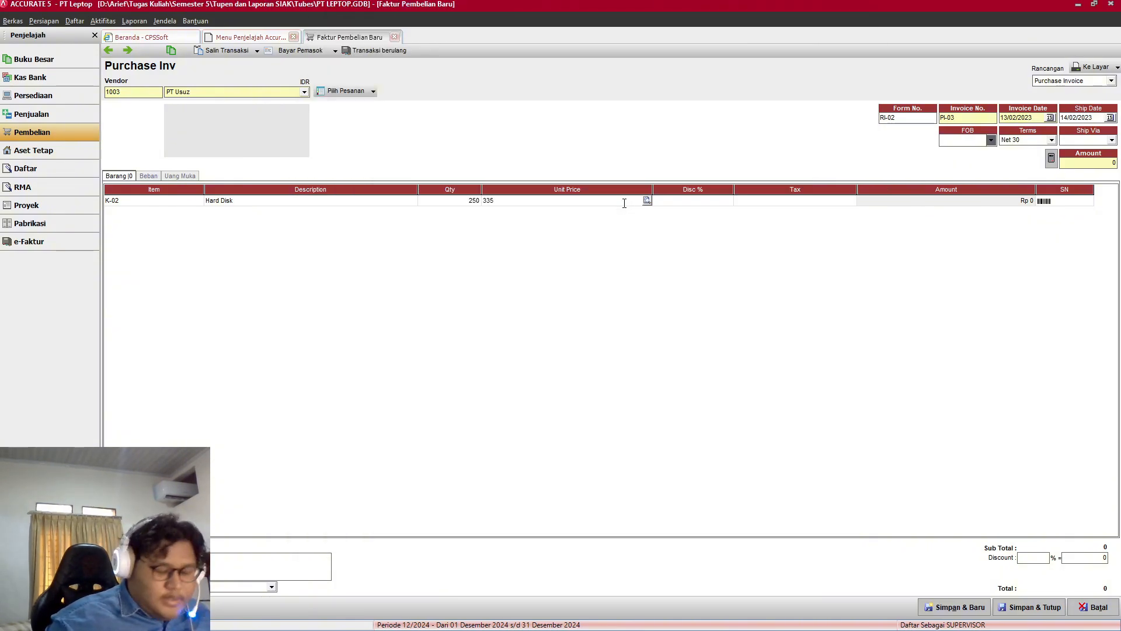
type("000")
key("Tab")
key("Tab")
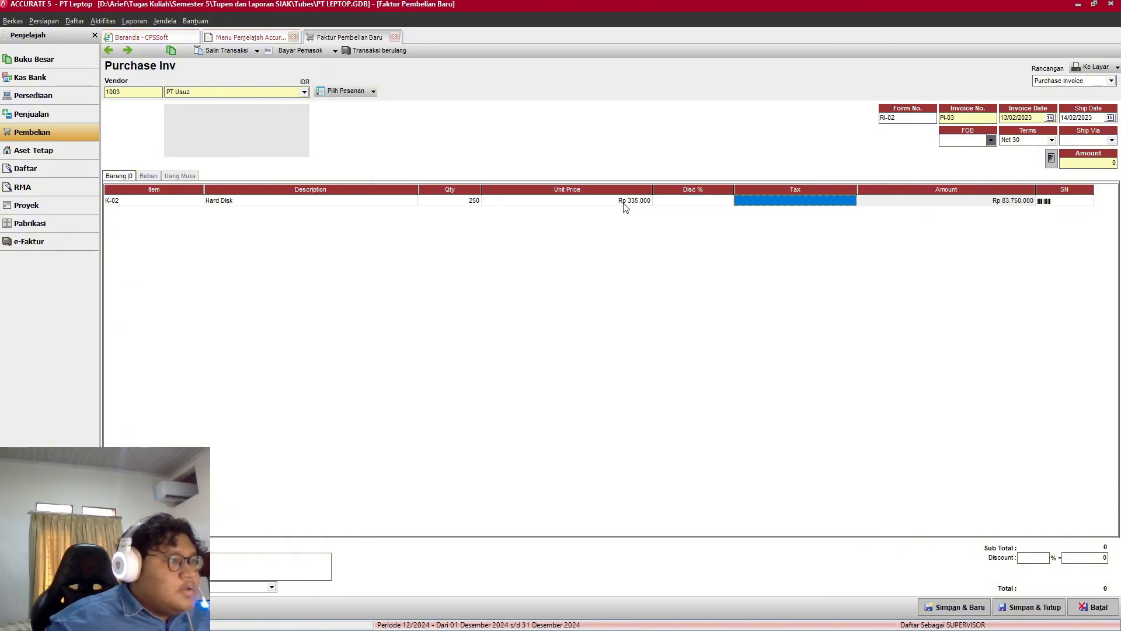
type("T")
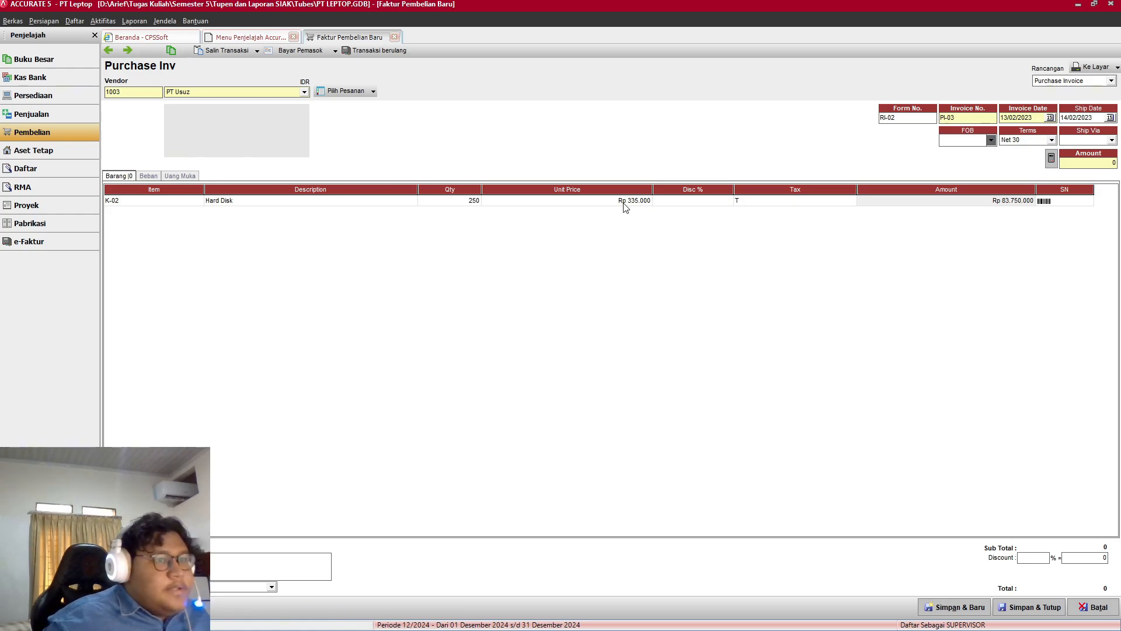
Step: Add a second line for KD-01 Mouse Logitech with quantity 100
right_click(598, 266)
left_click(602, 270)
double_click(531, 282)
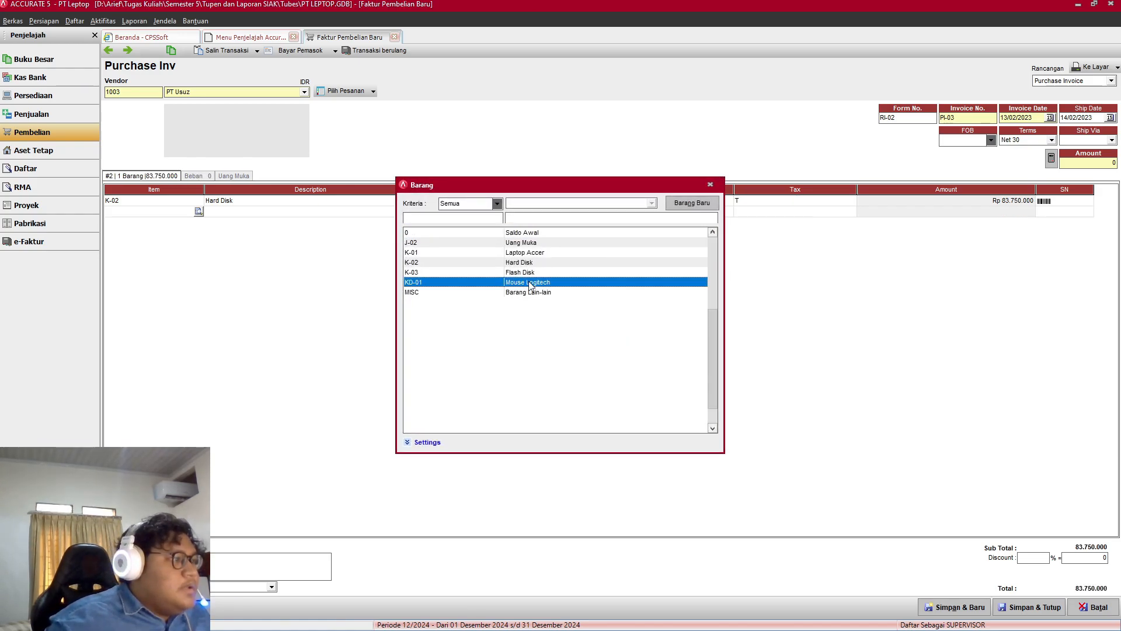
left_click(450, 211)
key("alt+Tab")
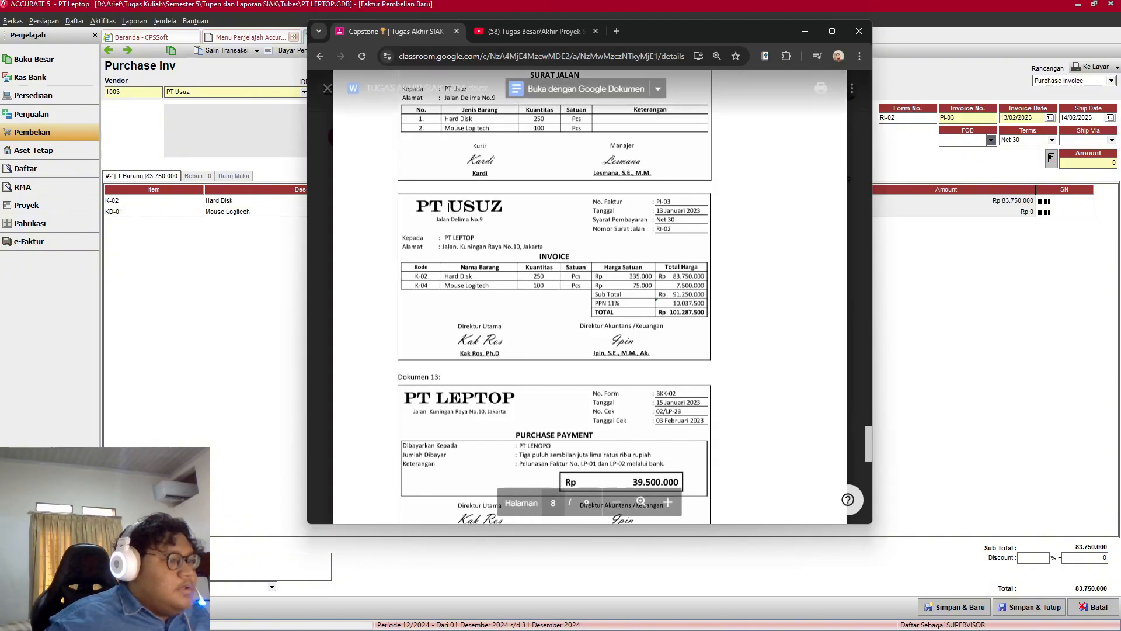
key("alt+Tab")
left_click(455, 207)
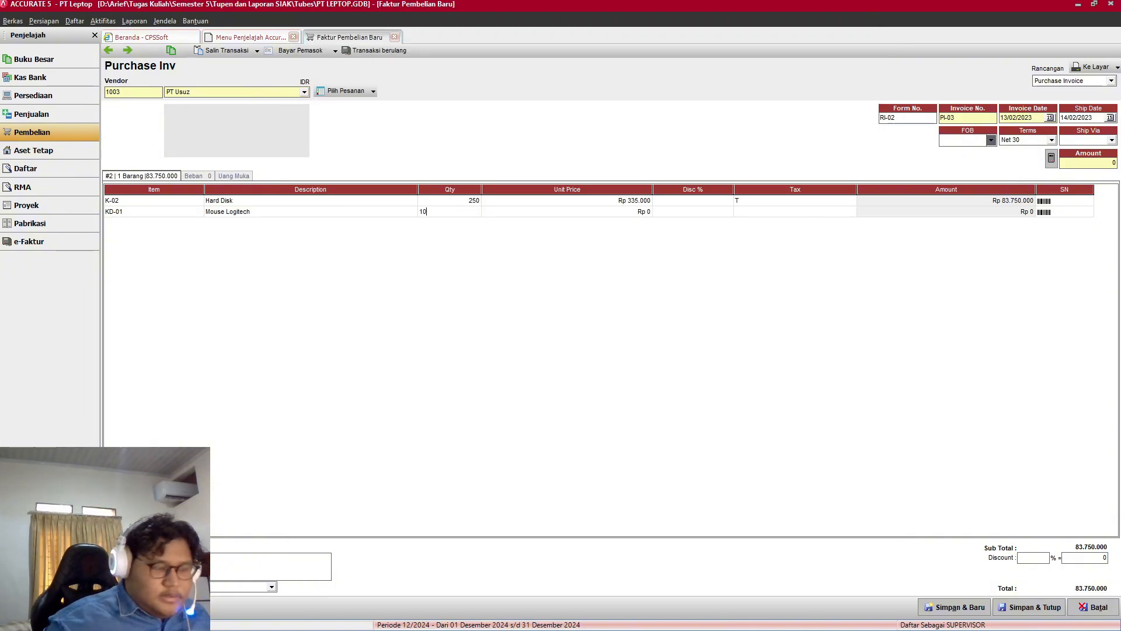
key("Tab")
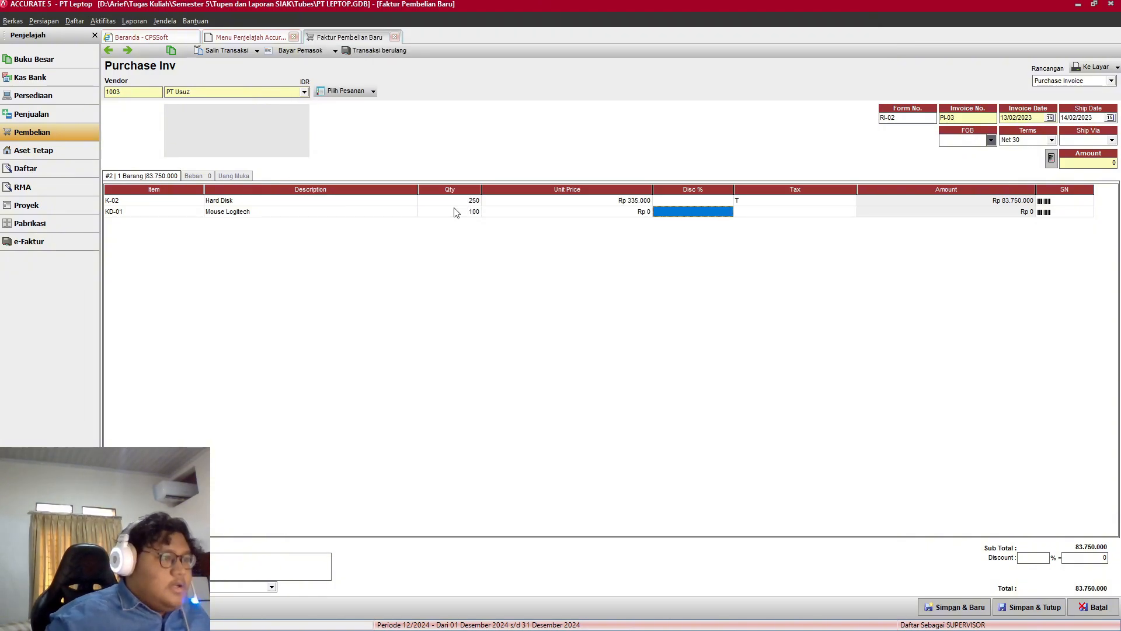
Step: Set the Mouse Logitech line to tax code T and unit price 75.000
key("Tab")
type("T")
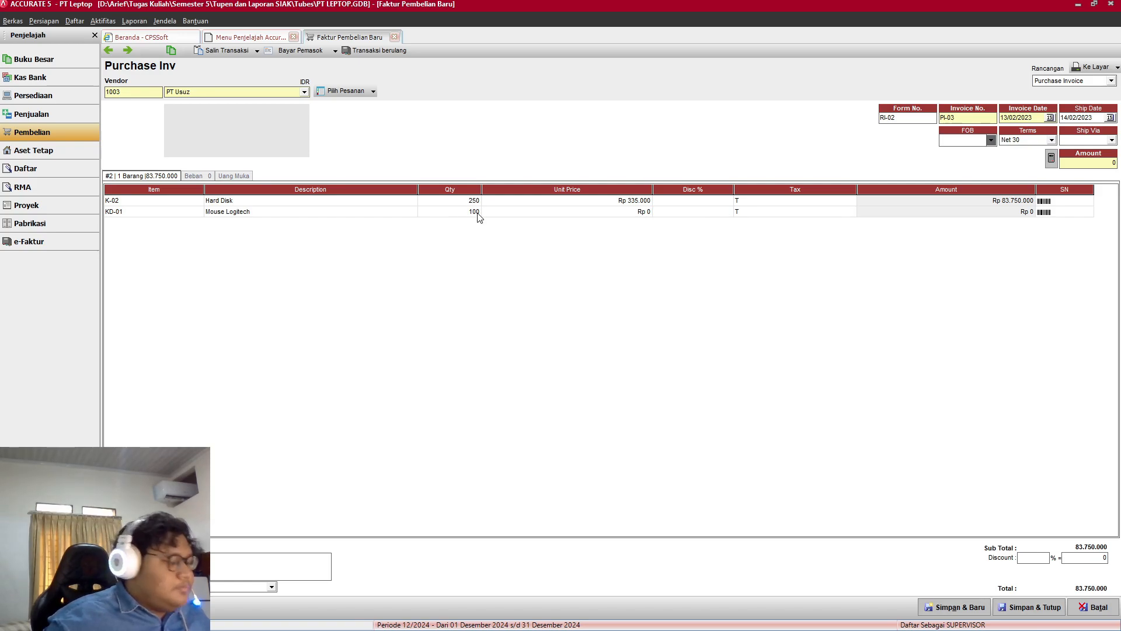
key("Tab")
left_click(538, 212)
double_click(536, 210)
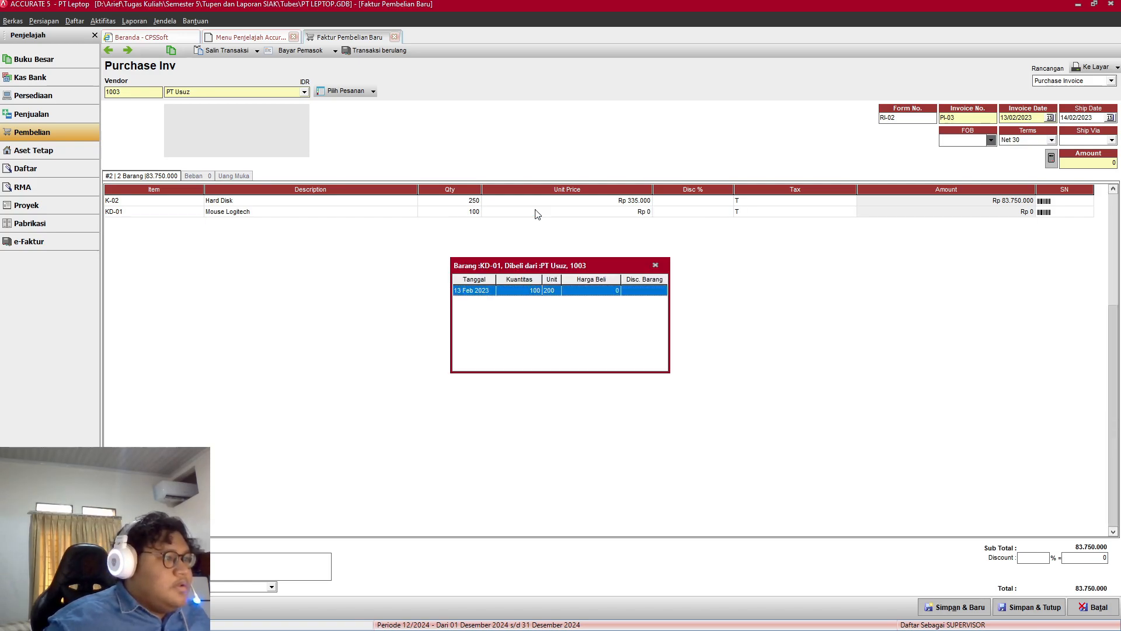
left_click(654, 263)
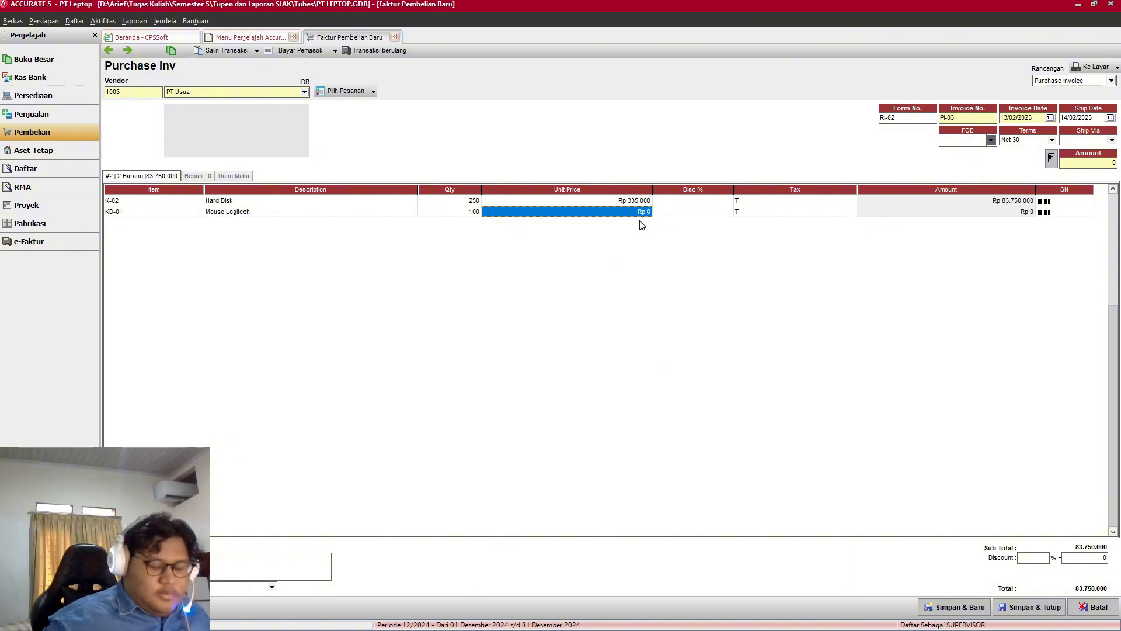
type("75.")
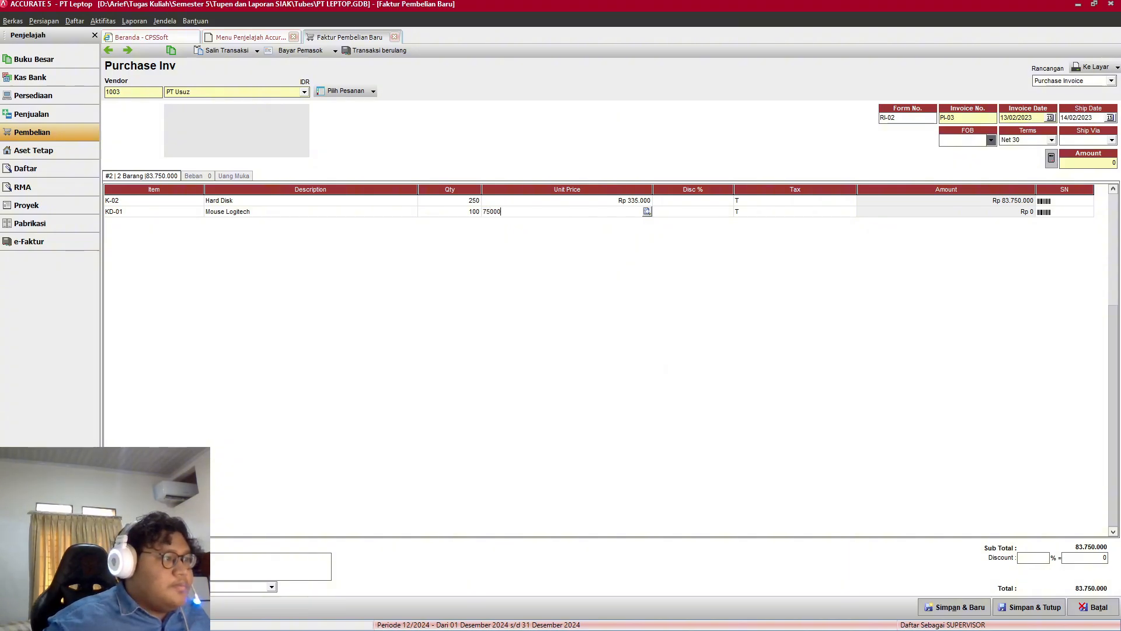
type("000")
key("Tab")
key("alt+Tab")
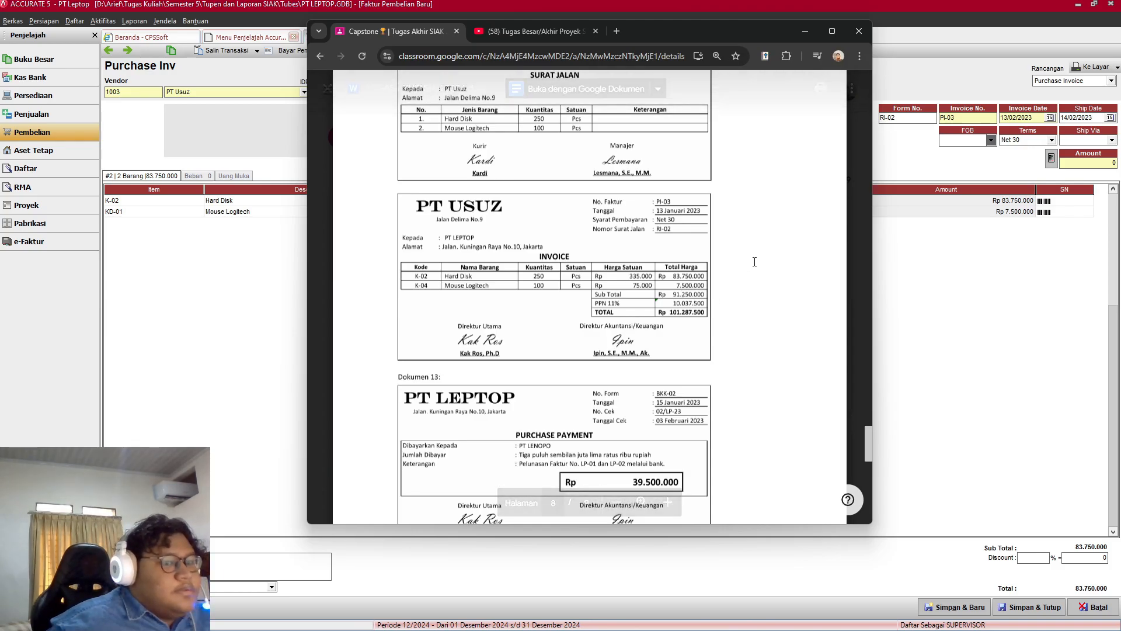
Step: Save and close purchase invoice PI-03 and return to the purchasing overview
left_click(807, 31)
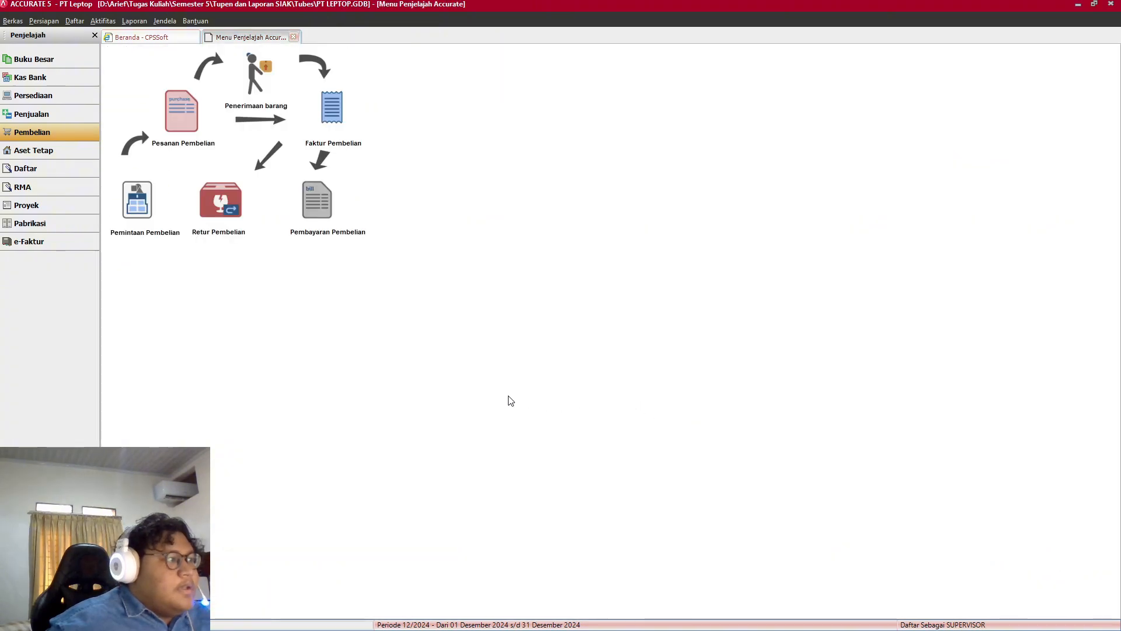
key("alt+Tab")
scroll(523, 290, "down", 15)
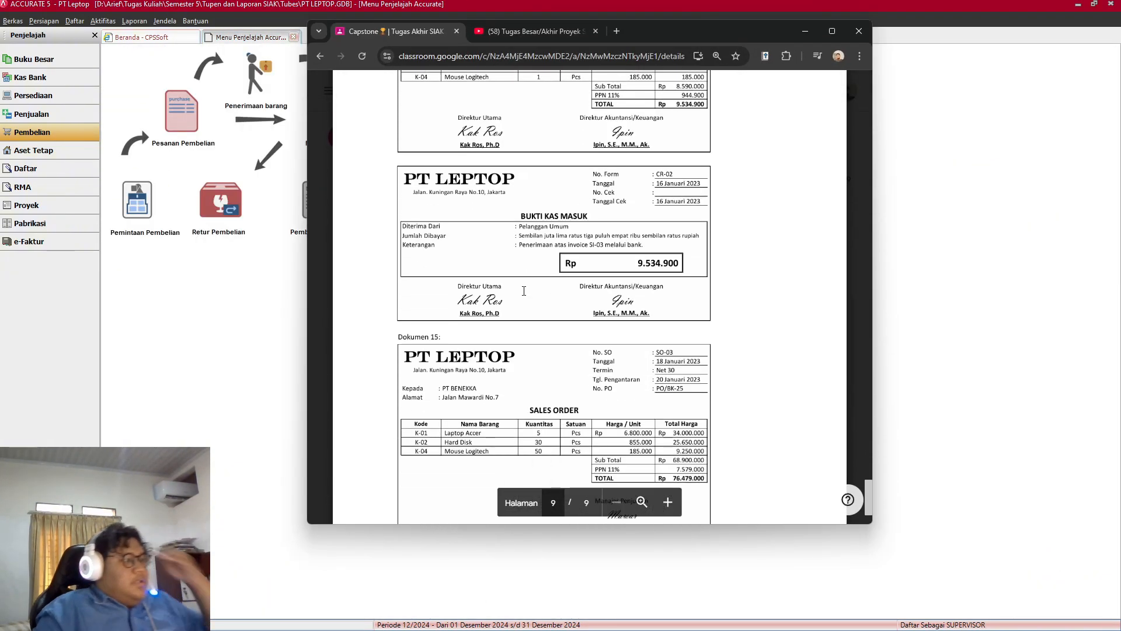
scroll(524, 290, "up", 8)
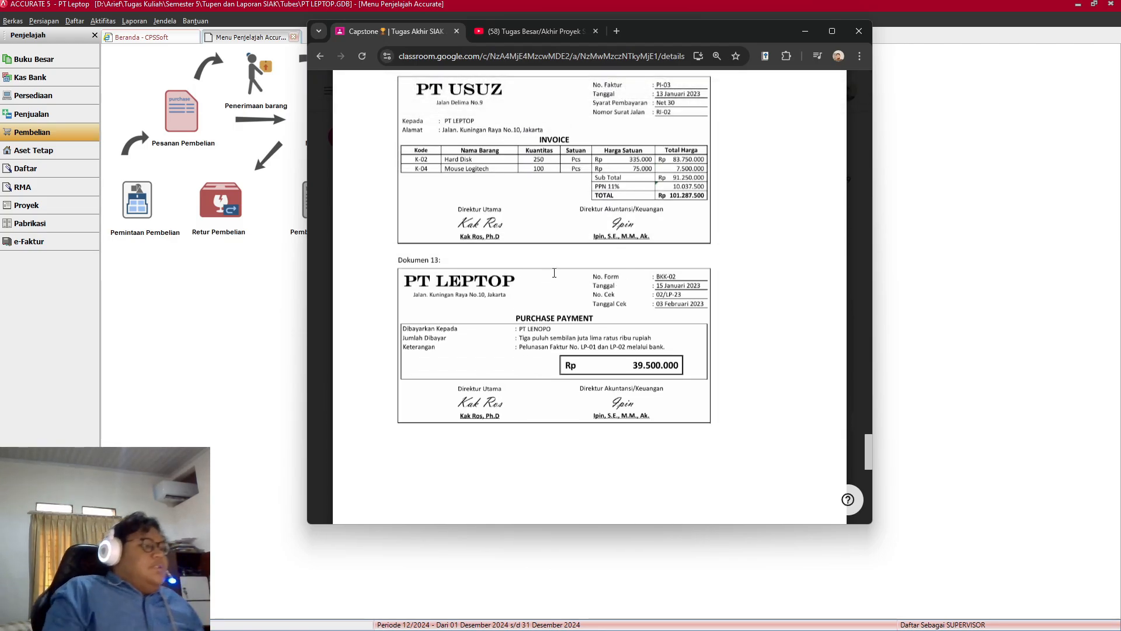
left_click(805, 31)
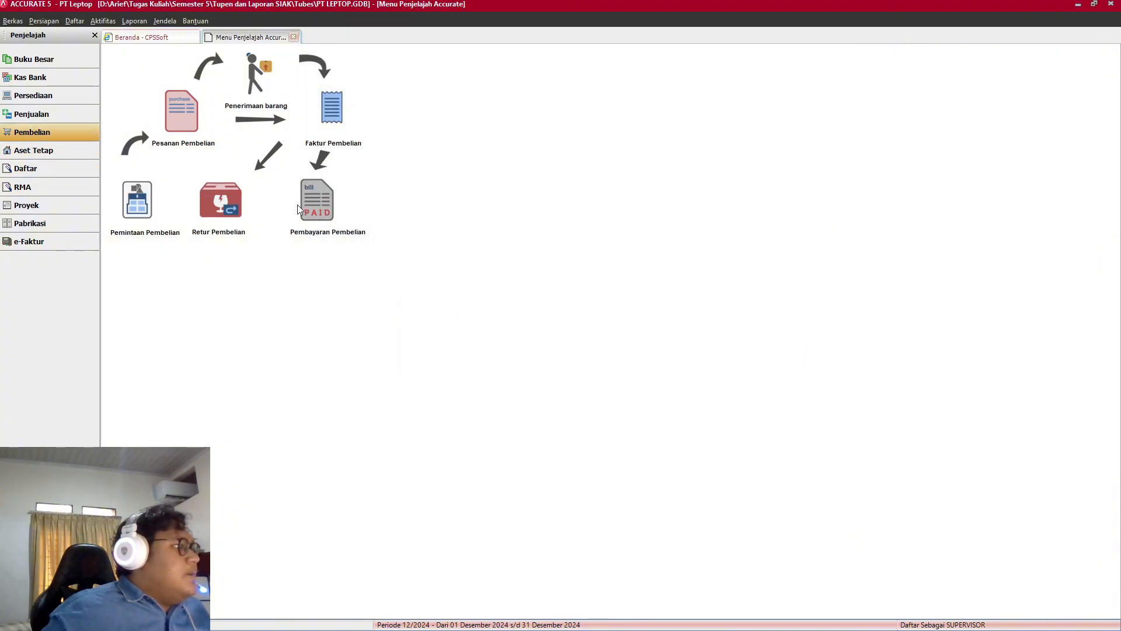
Step: Start new purchase payment BKK-02 with vendor PT Lenopo, showing outstanding invoice LP-02
left_click(316, 201)
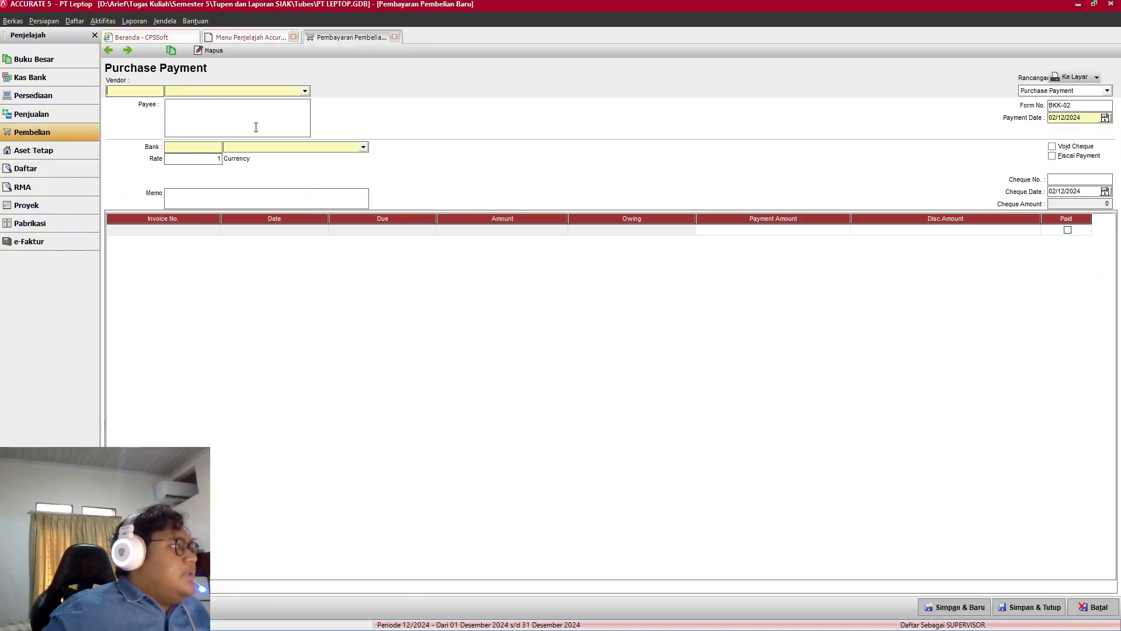
left_click(305, 92)
key("alt+Tab")
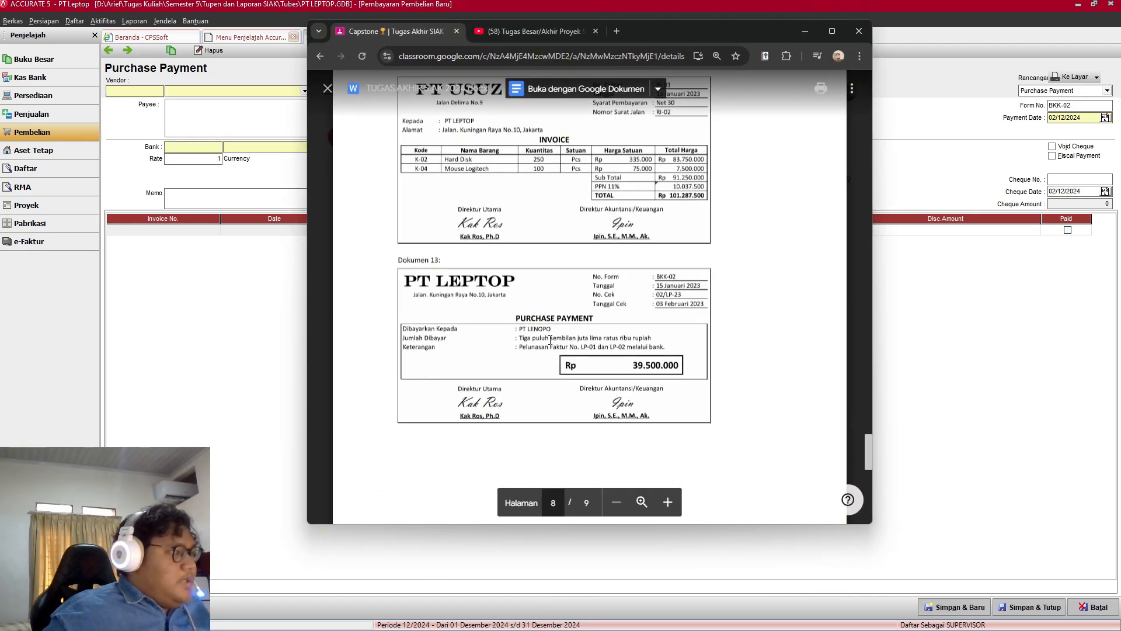
key("alt+Tab")
left_click(305, 91)
left_click(197, 104)
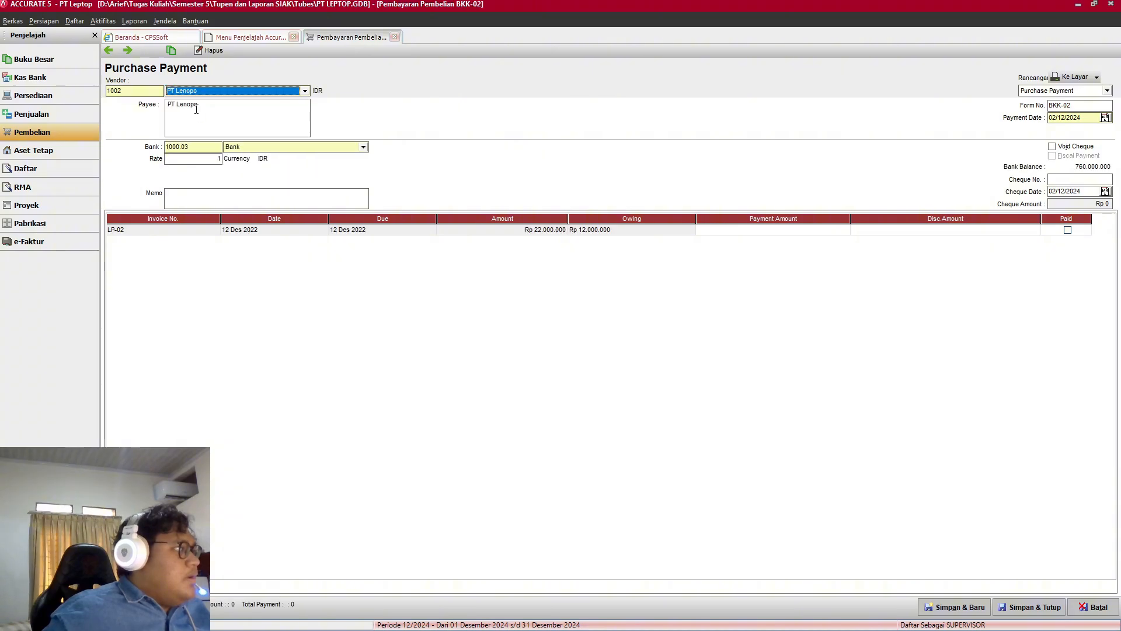
key("alt+Tab")
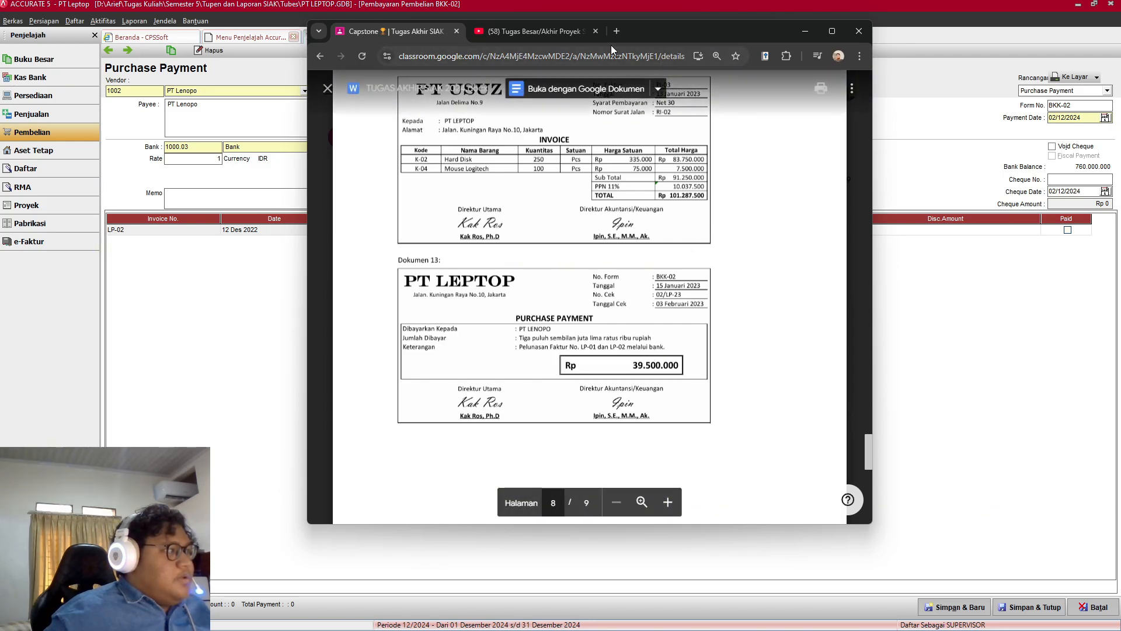
left_click_drag(690, 36, 750, 59)
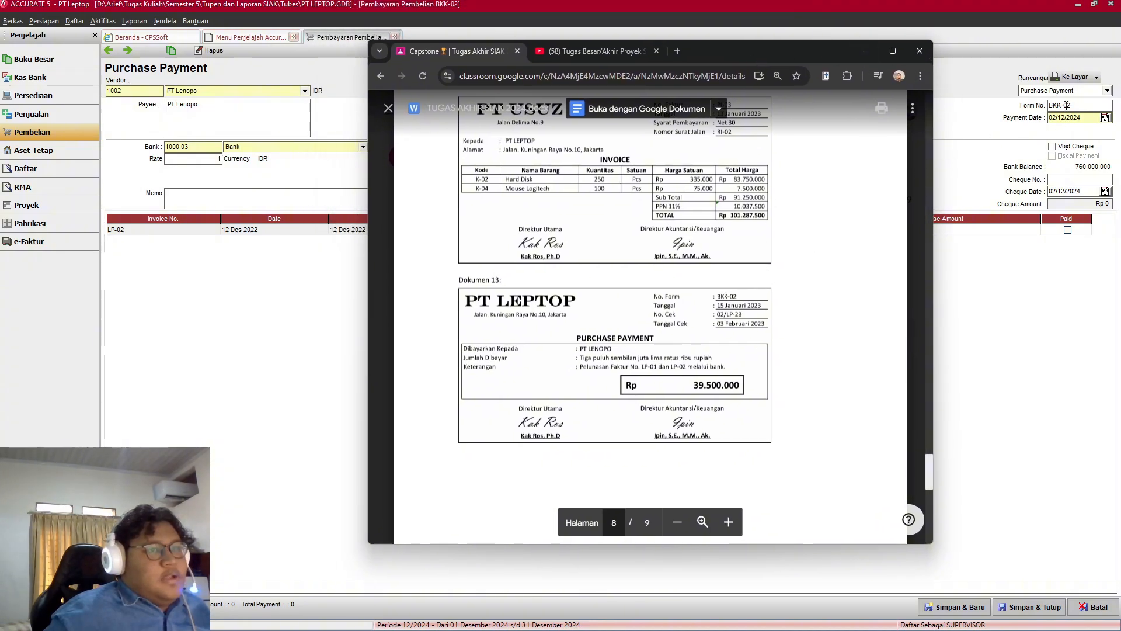
left_click_drag(1084, 119, 1027, 124)
Step: Set the payment date to 15/01/2023 and the cheque number to 02/LP-23
type("15/0")
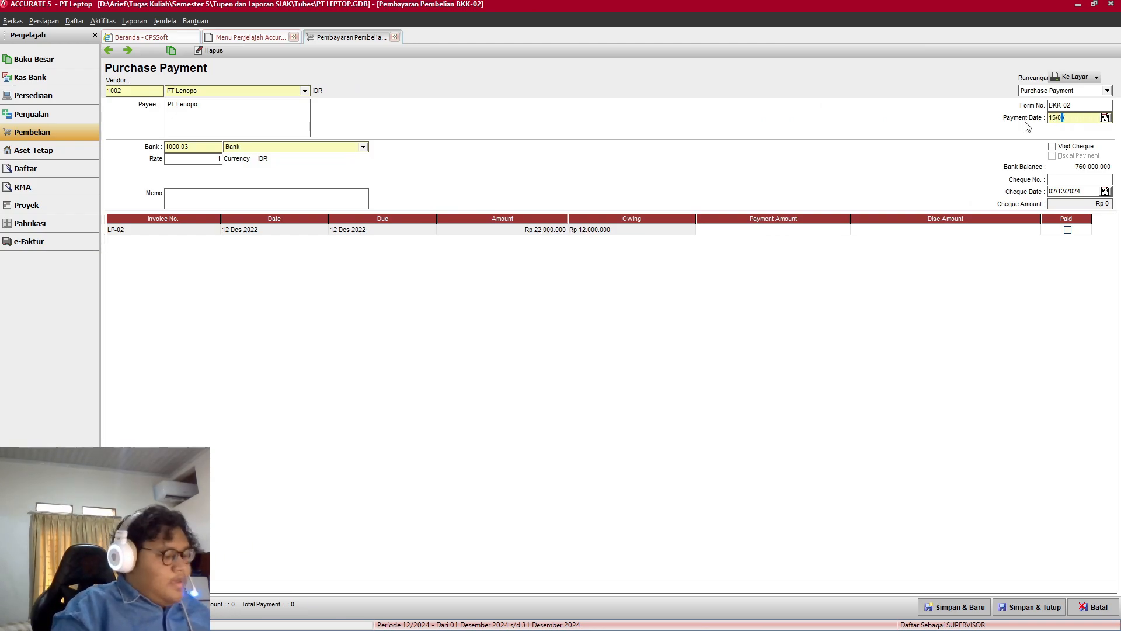
type("1/2023")
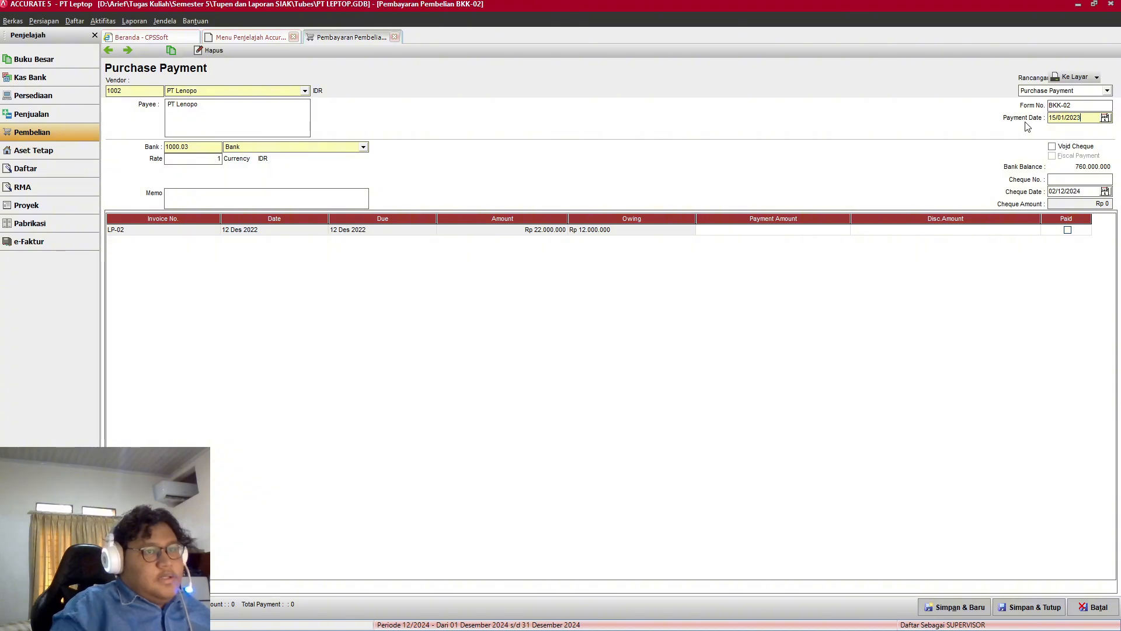
key("alt+Tab")
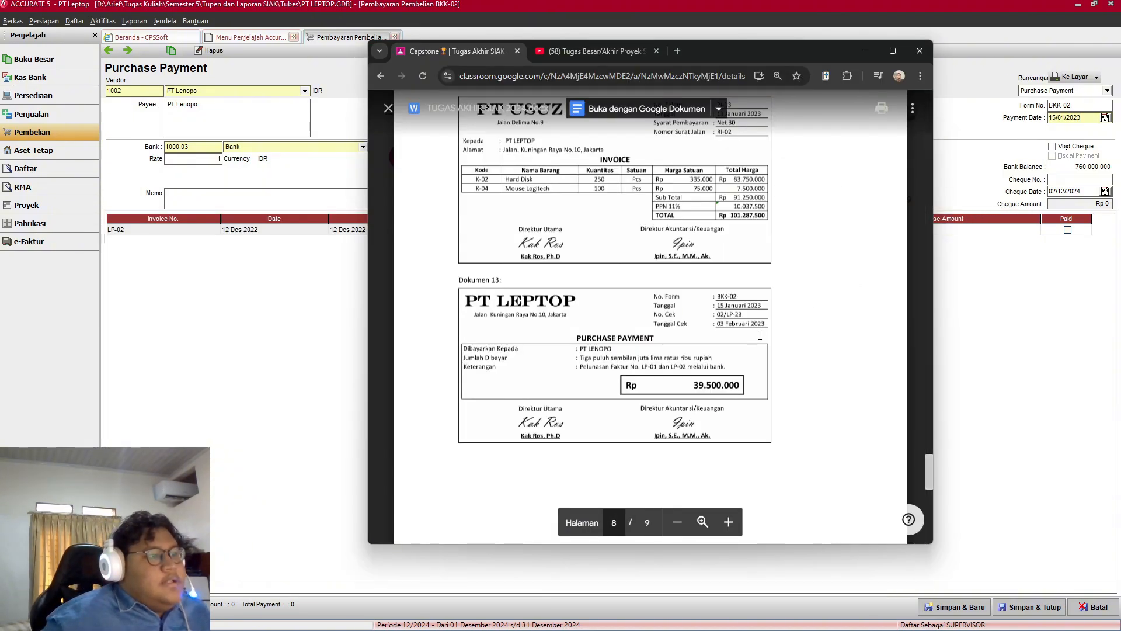
left_click(1080, 179)
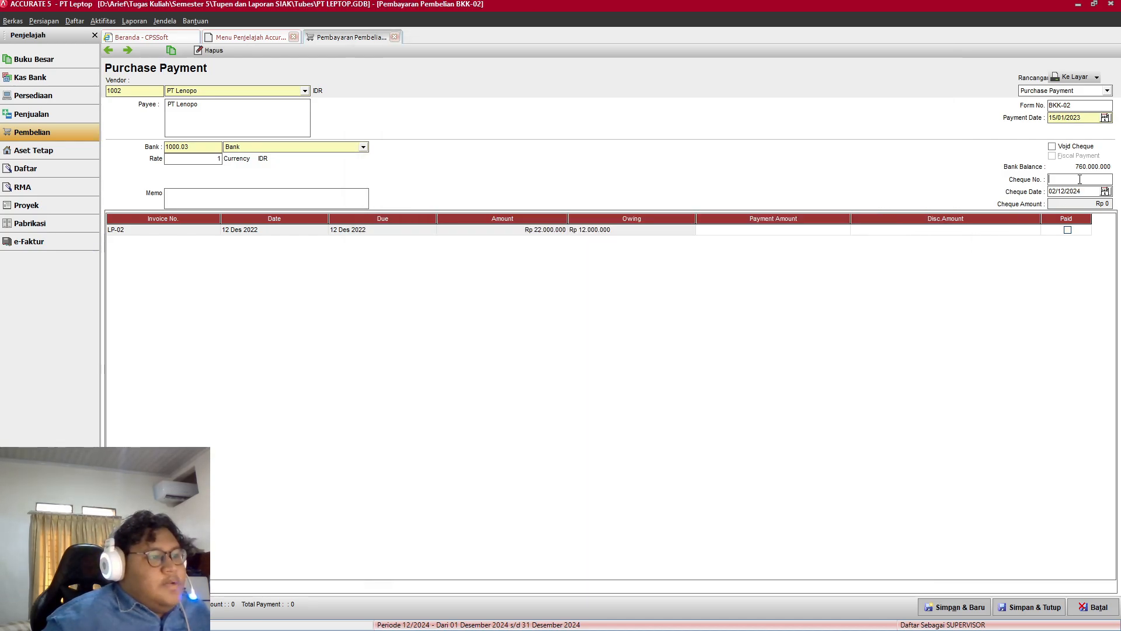
type("027")
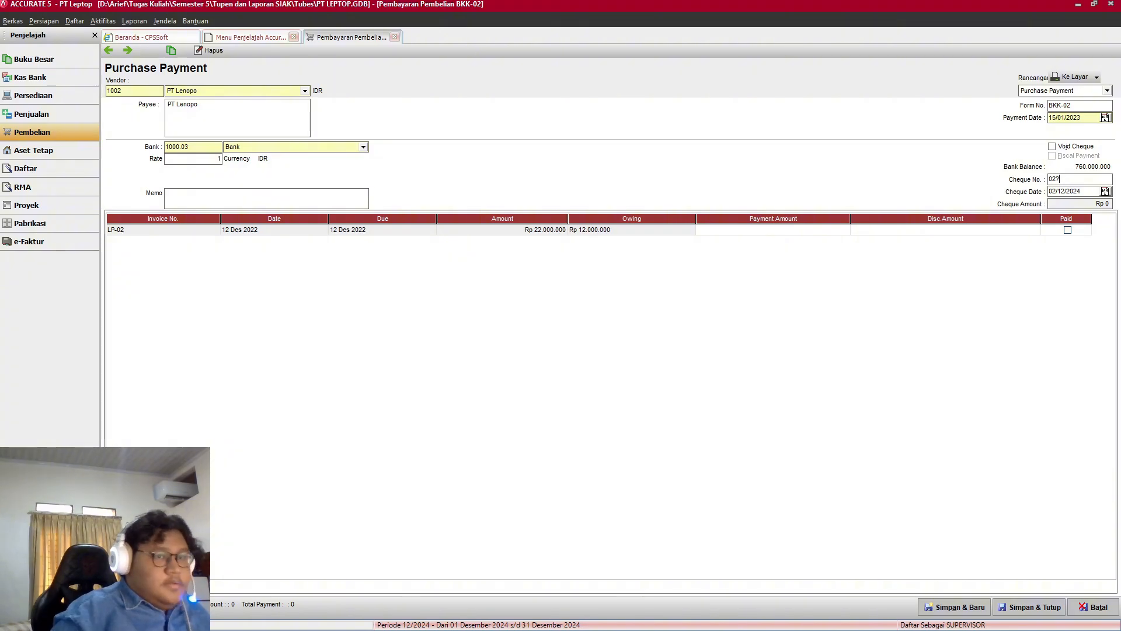
type("/")
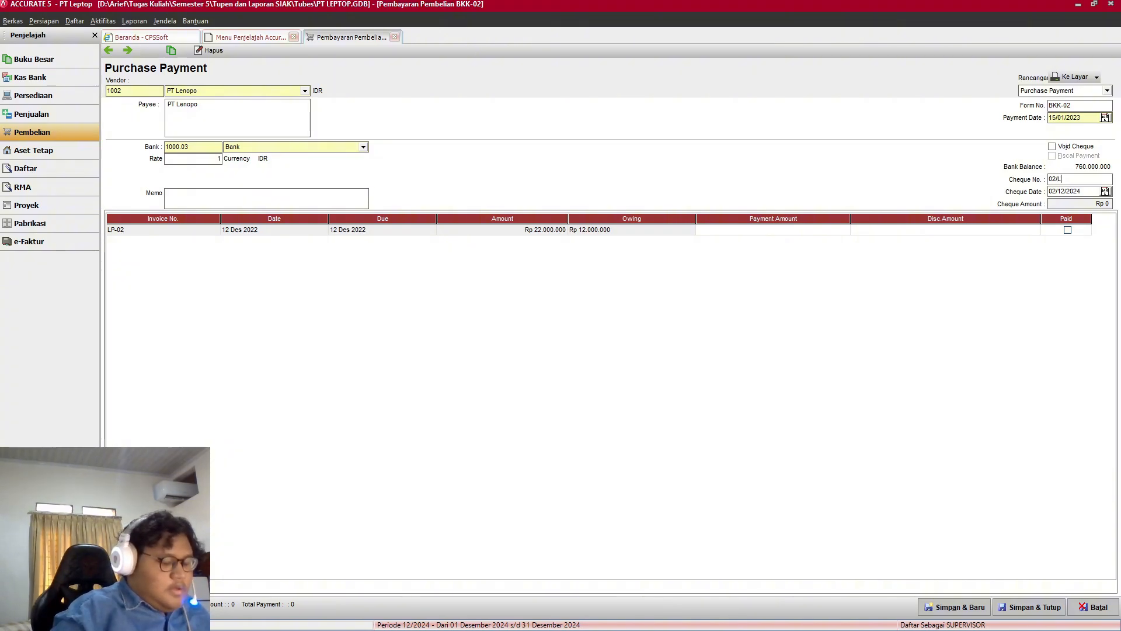
type("LP-")
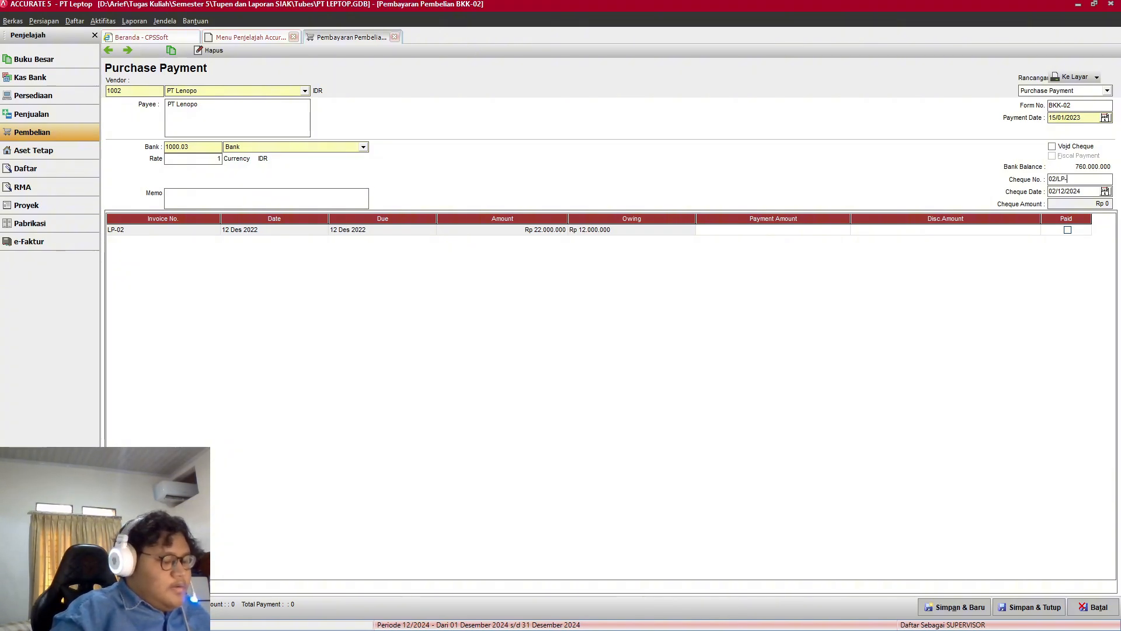
type("-")
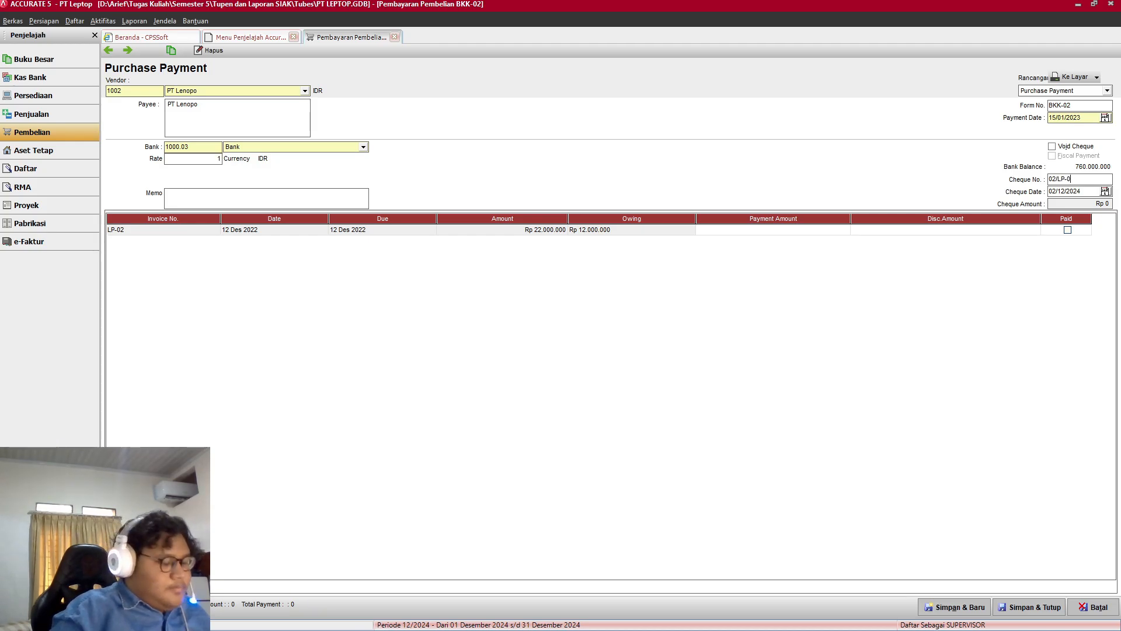
key("alt+Tab")
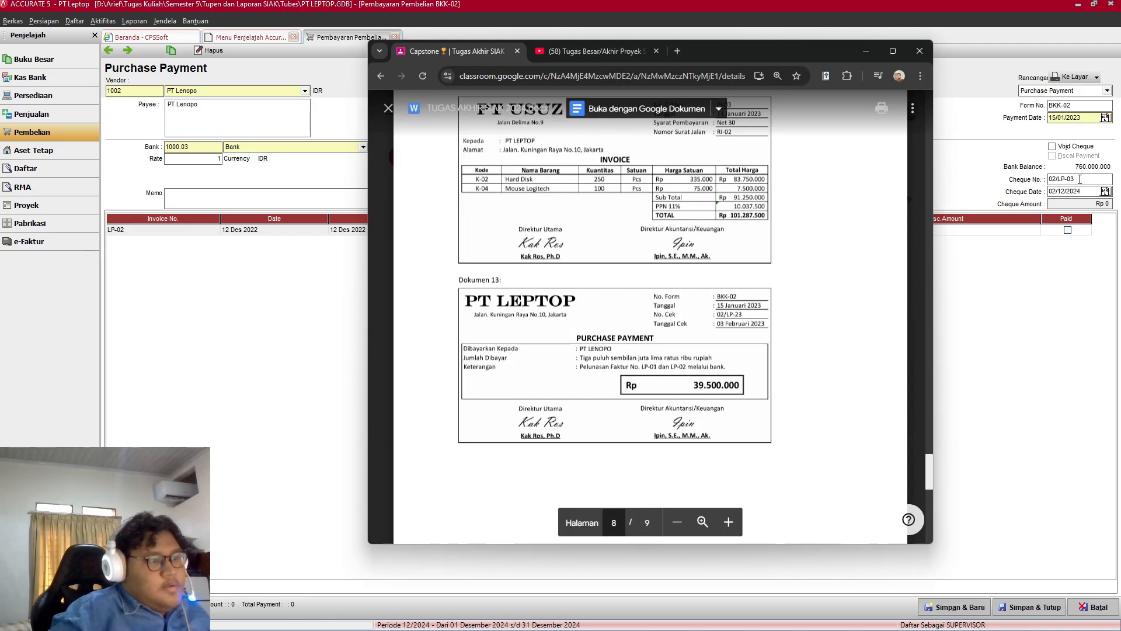
key("alt+Tab")
key("BackSpace")
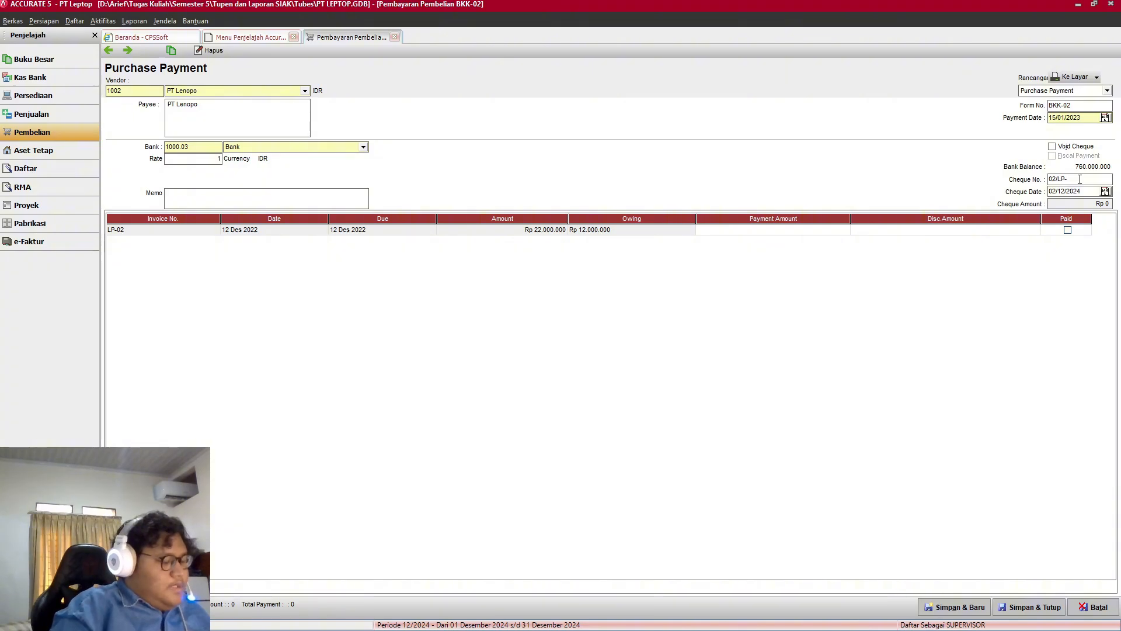
type("23")
key("alt+Tab")
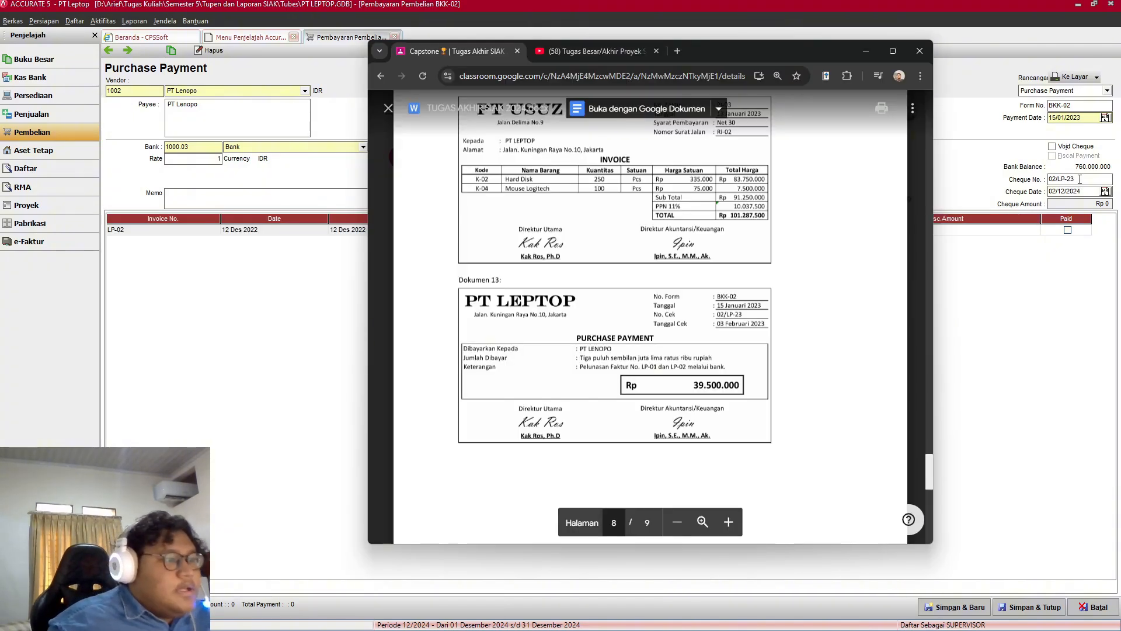
key("alt+Tab")
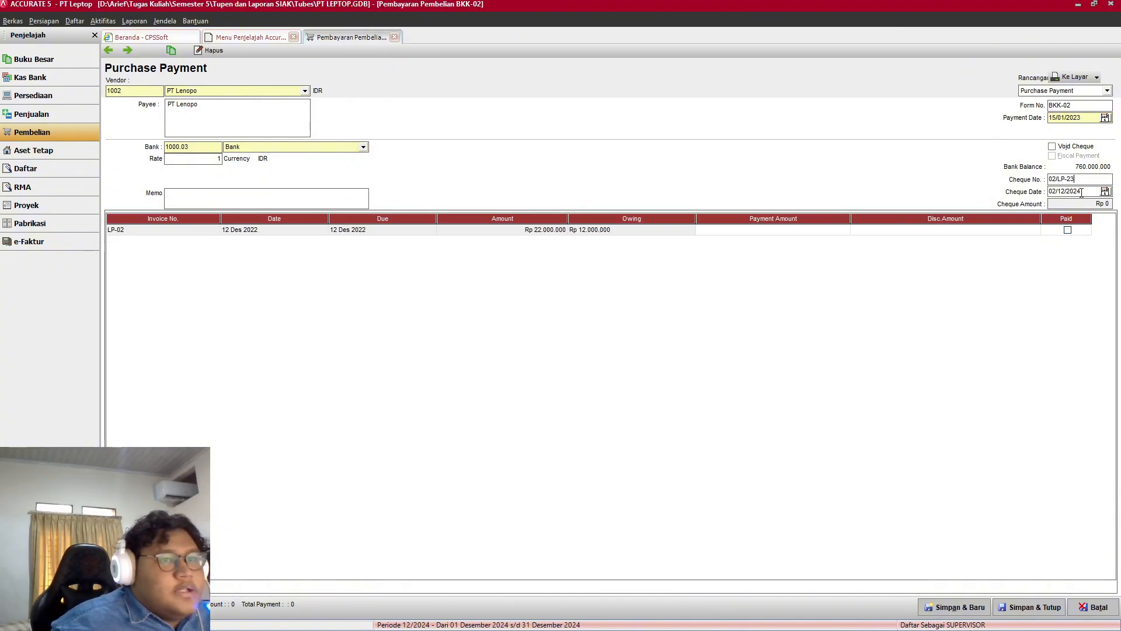
Step: Change the cheque date to 03/02/2023
left_click(1081, 193)
type("03/")
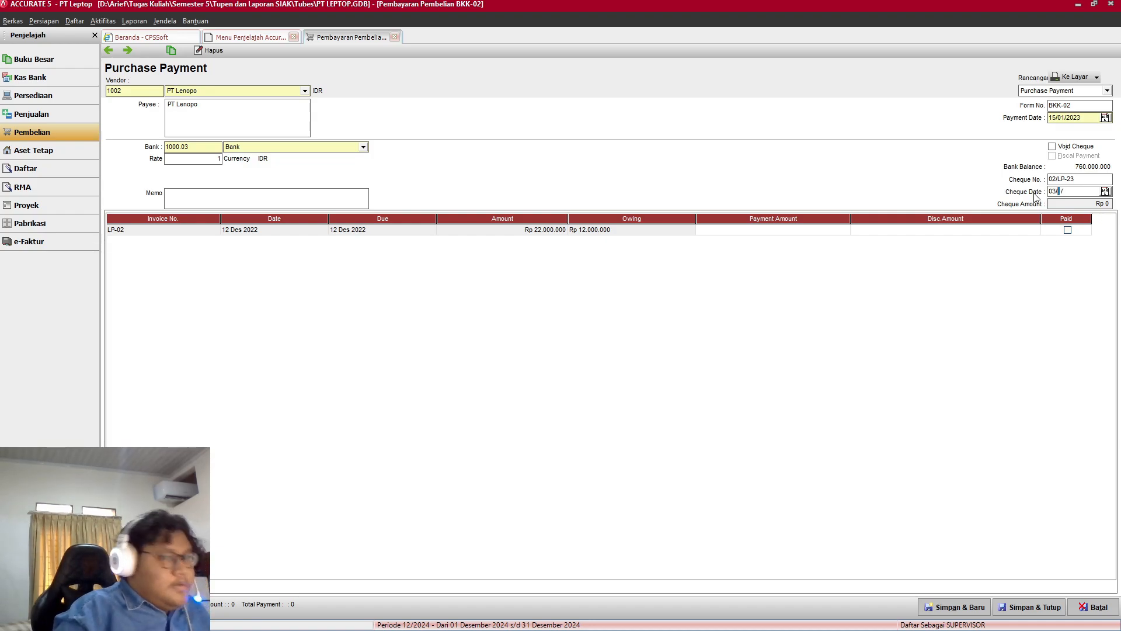
type("02/2023")
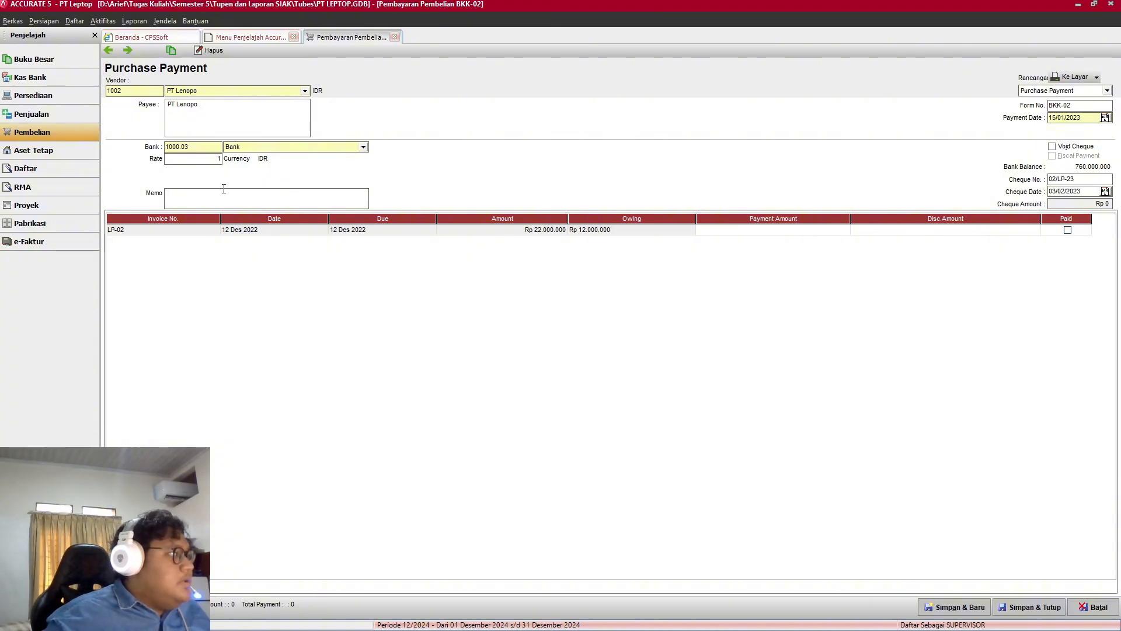
key("alt+Tab")
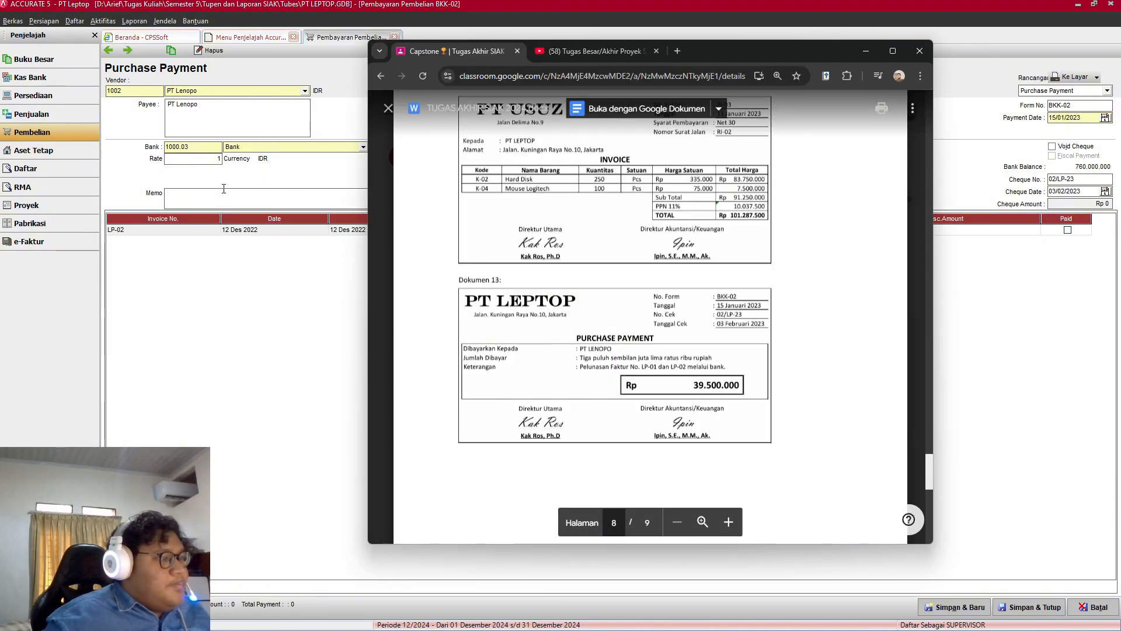
key("alt+Tab")
Step: Enter the memo 'Pelunasan Faktur NO. LP-01 dan LP-02 melalui bank'
type("P")
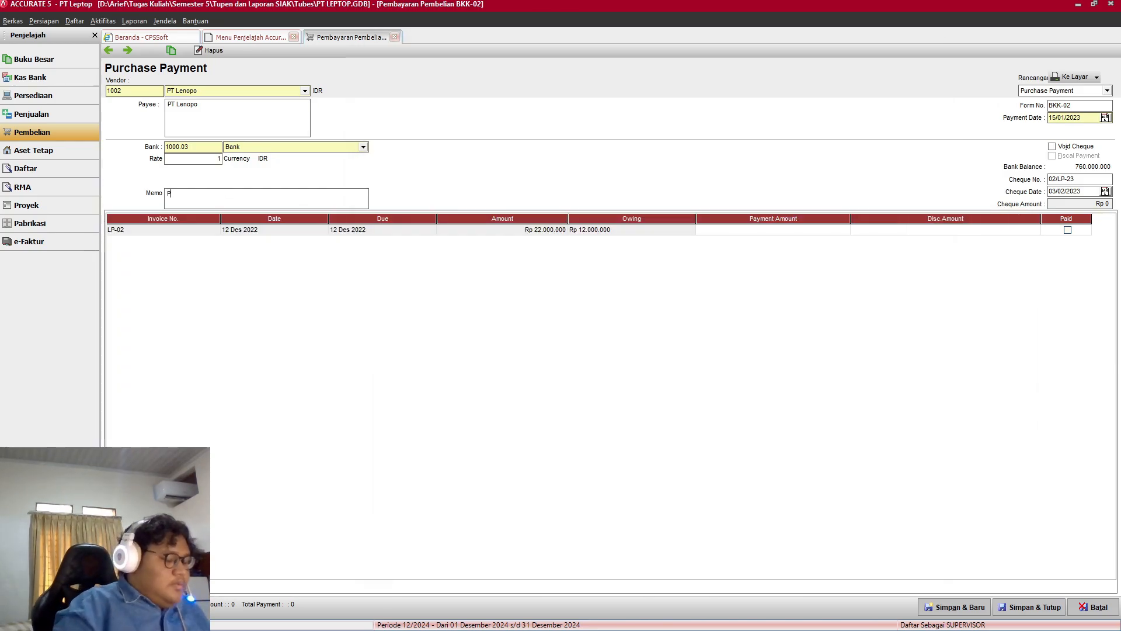
type("elunasan")
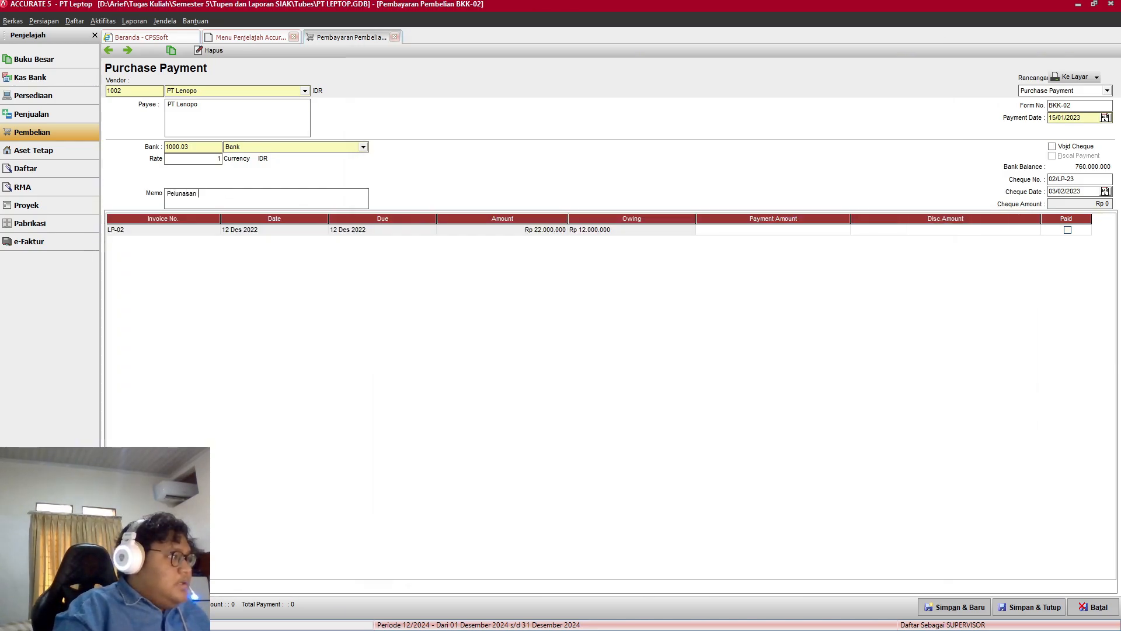
type(" Faktur")
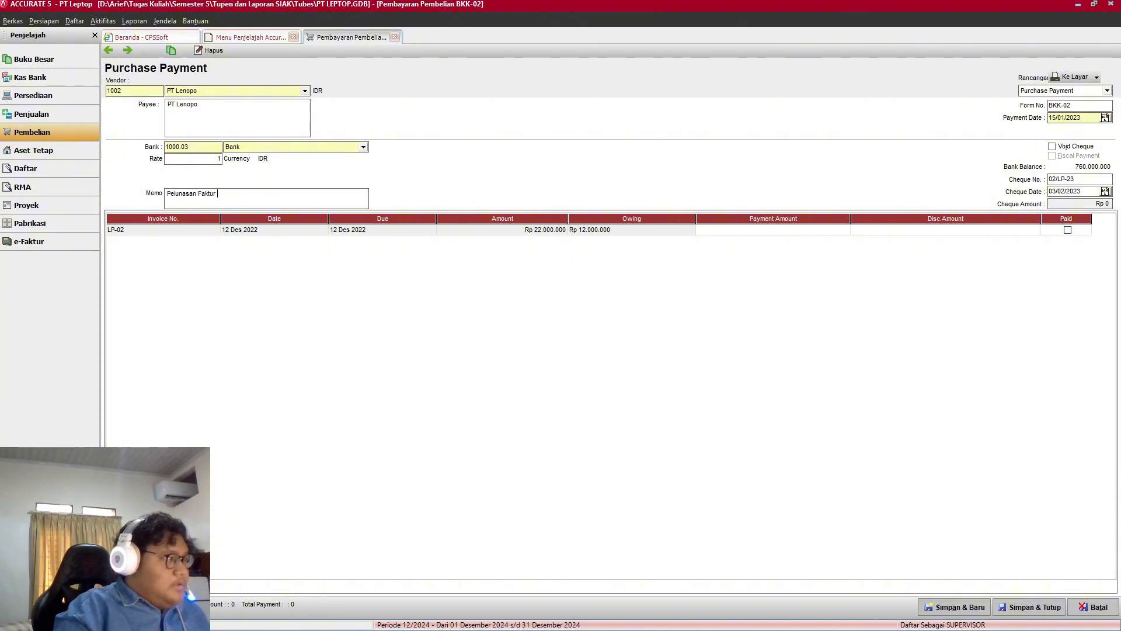
key("alt+Tab")
key("alt+Tab")
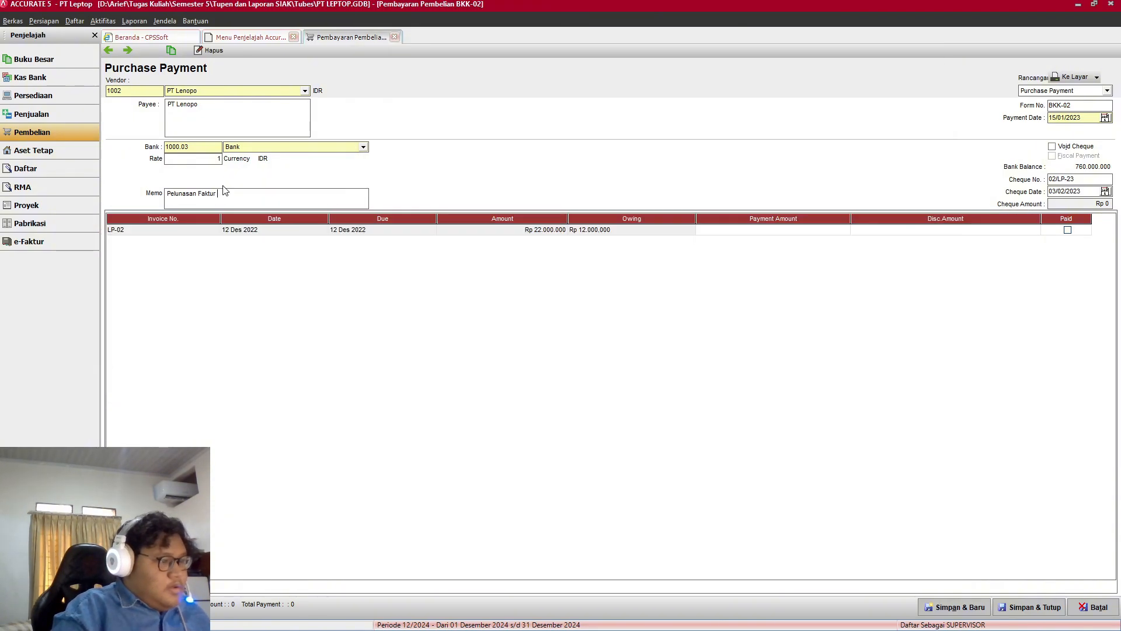
type("NO")
key("alt+Tab")
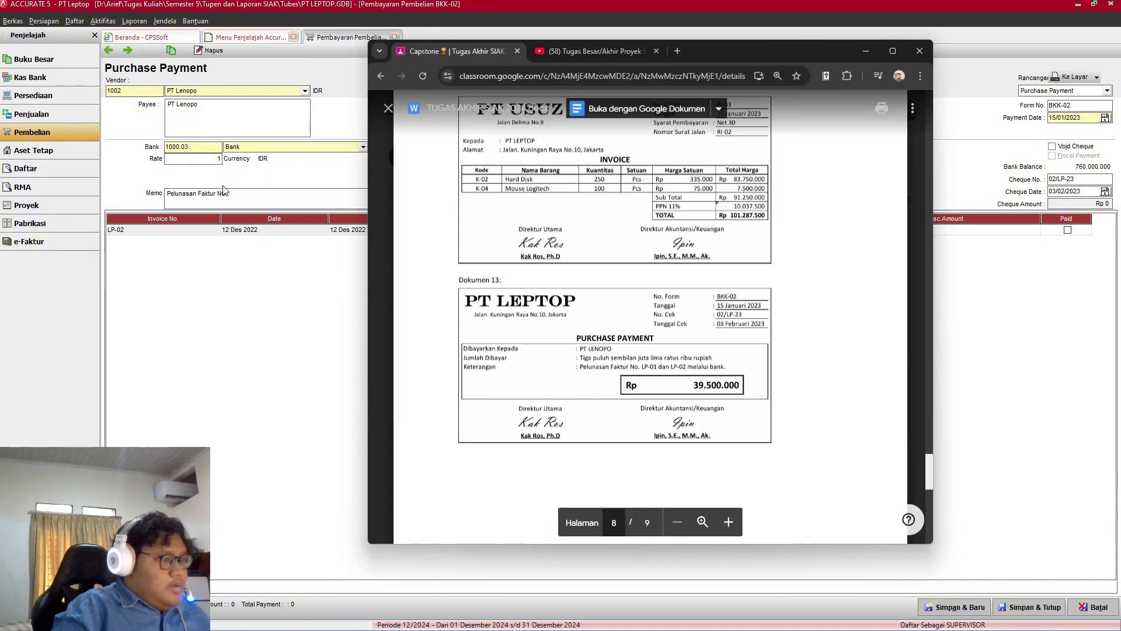
key("alt+Tab")
type(". L")
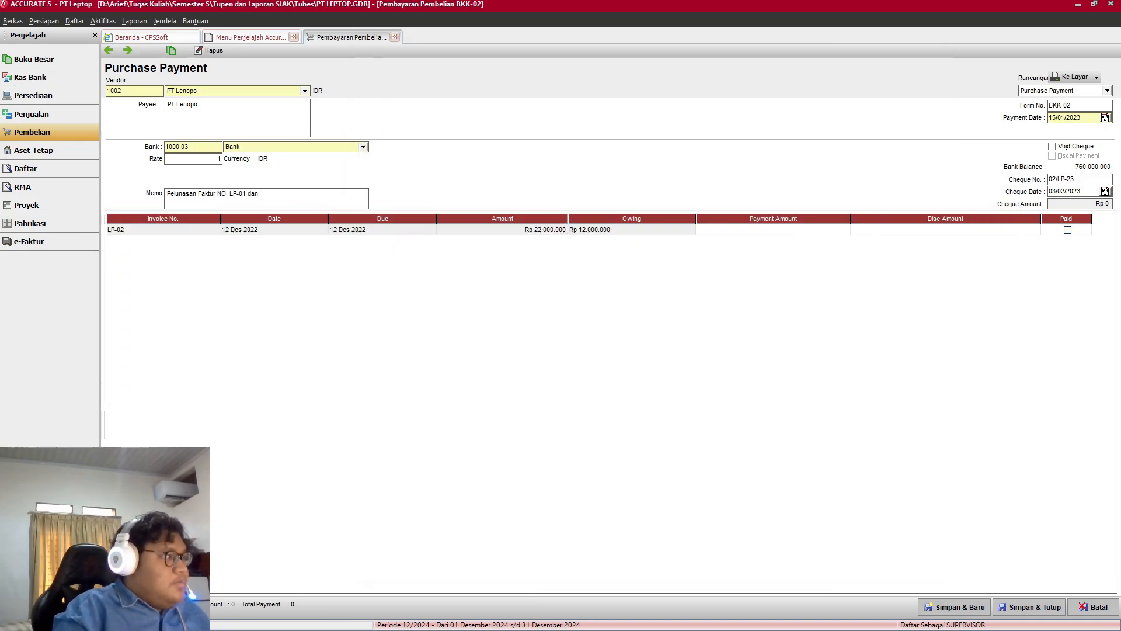
type("P-01 dan LP-02")
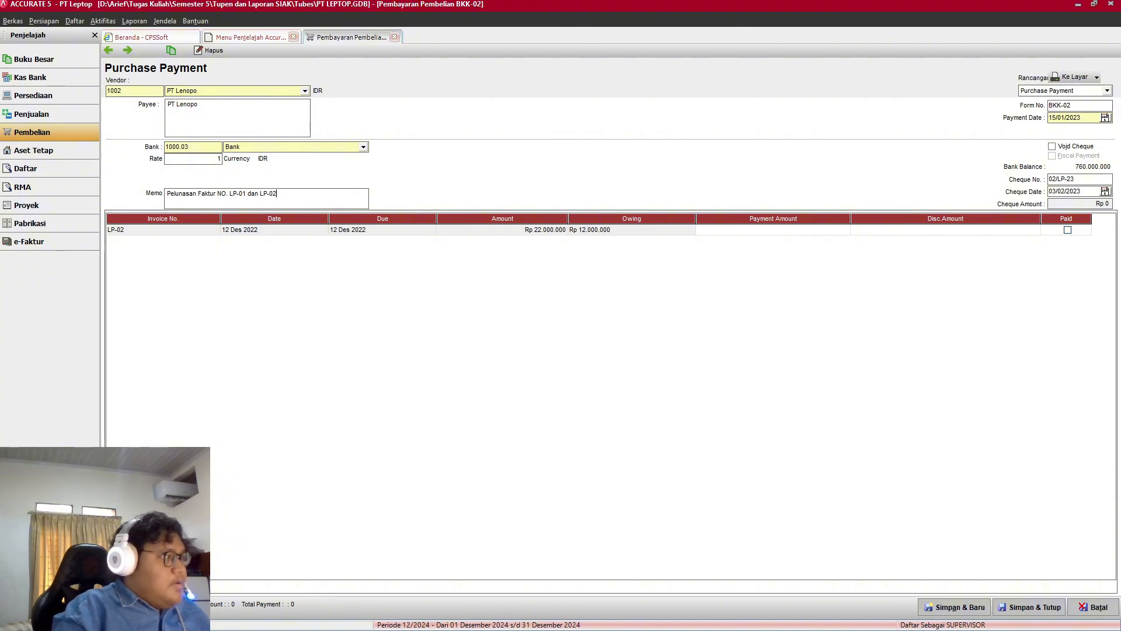
key("alt+Tab")
type("2")
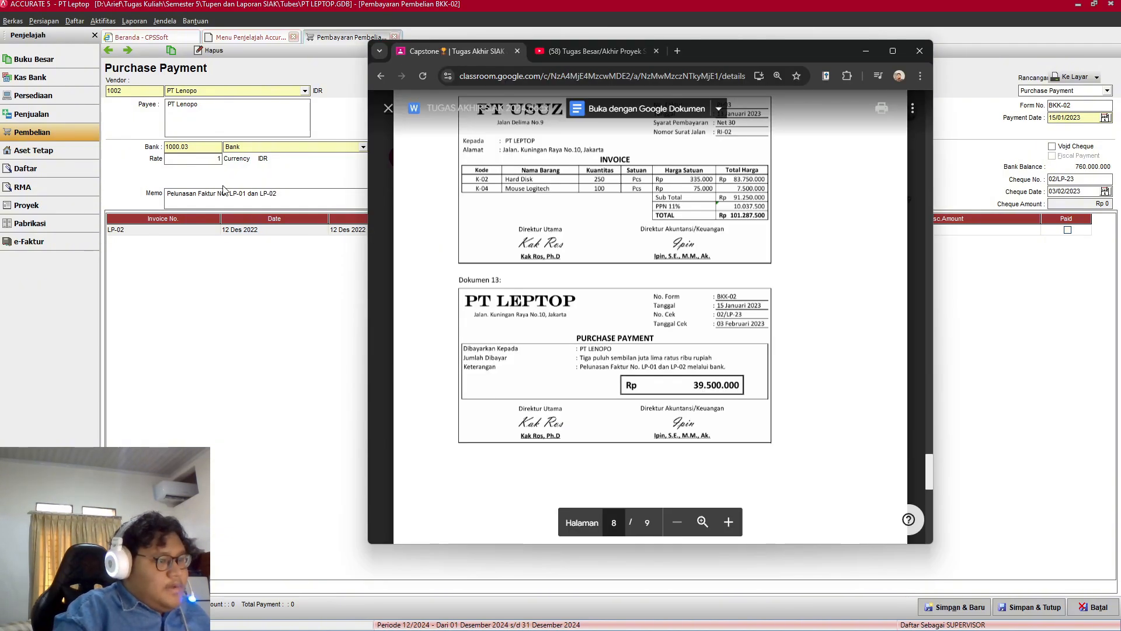
key("alt+Tab")
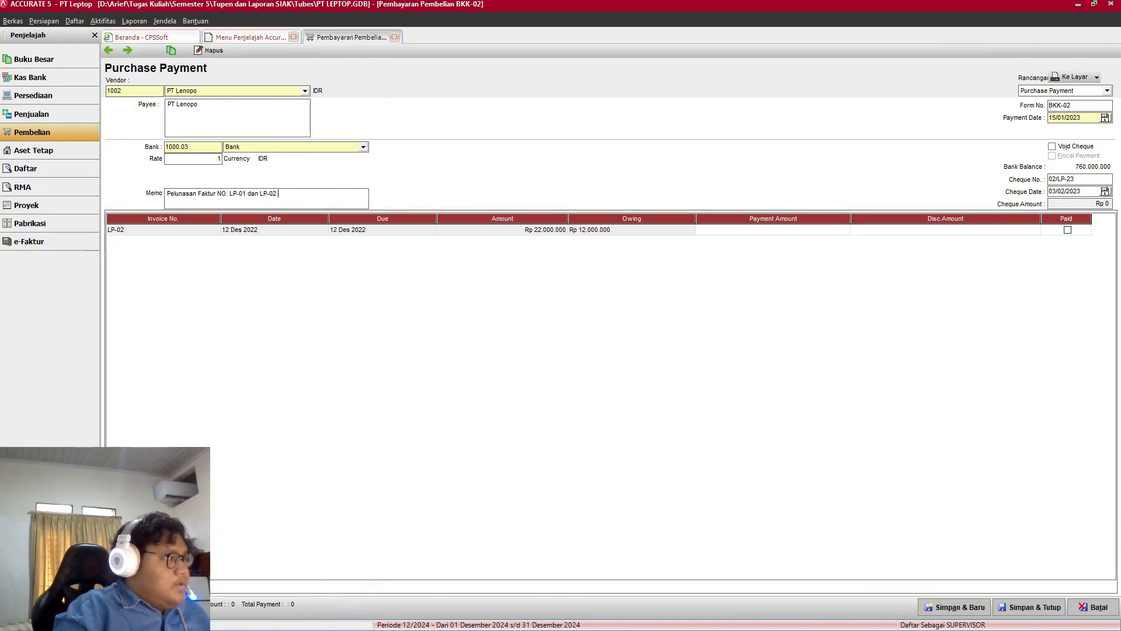
type("melalui b")
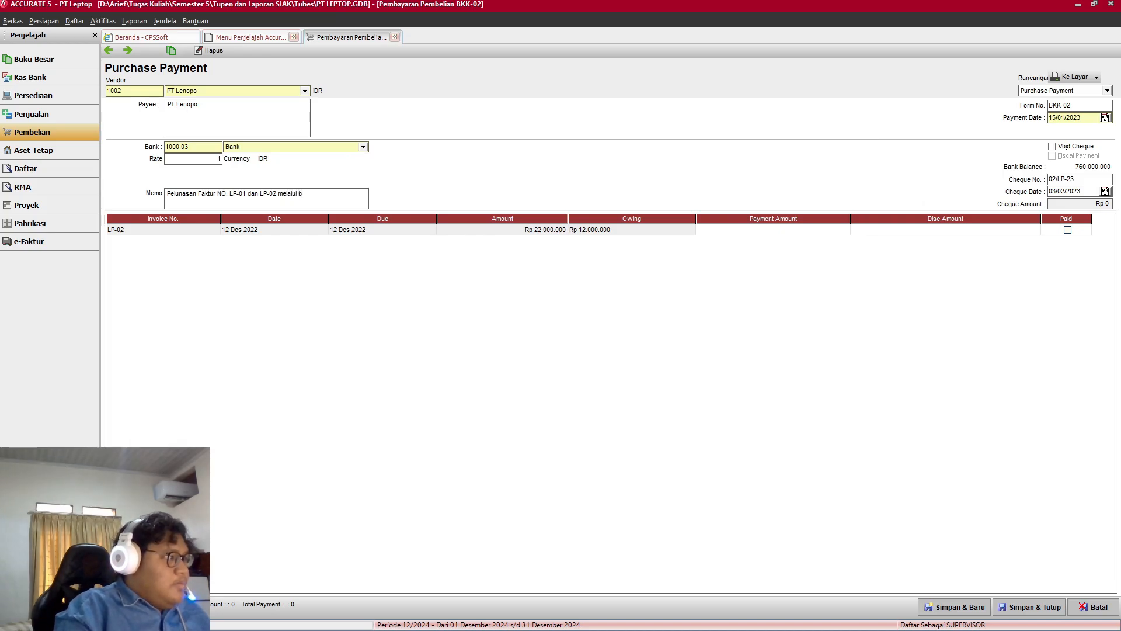
type("ank/")
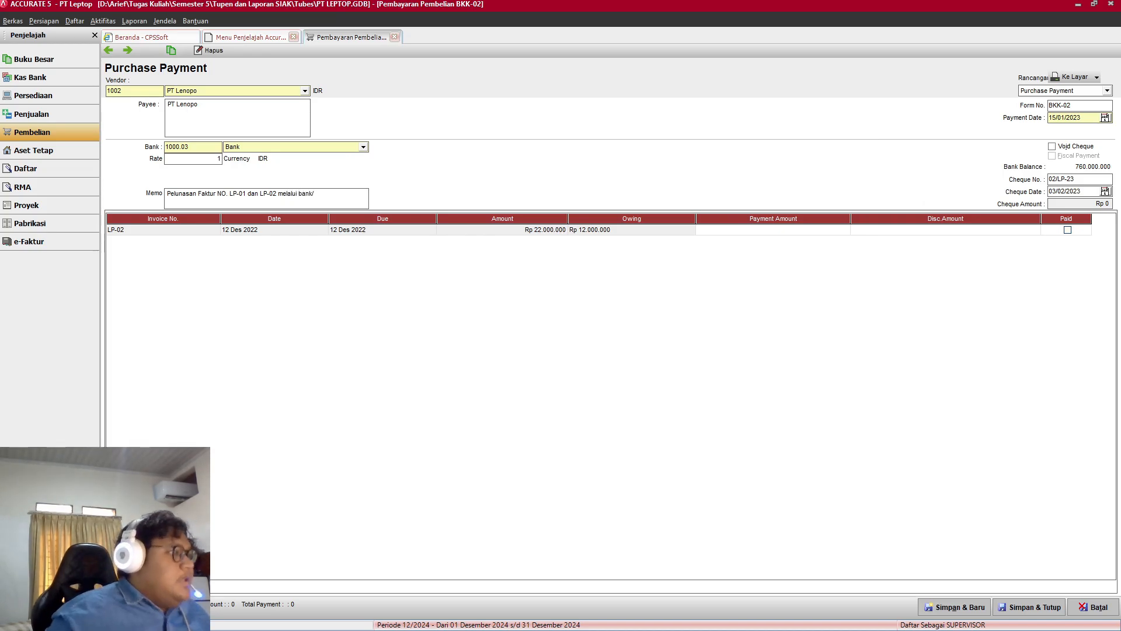
key("alt+Tab")
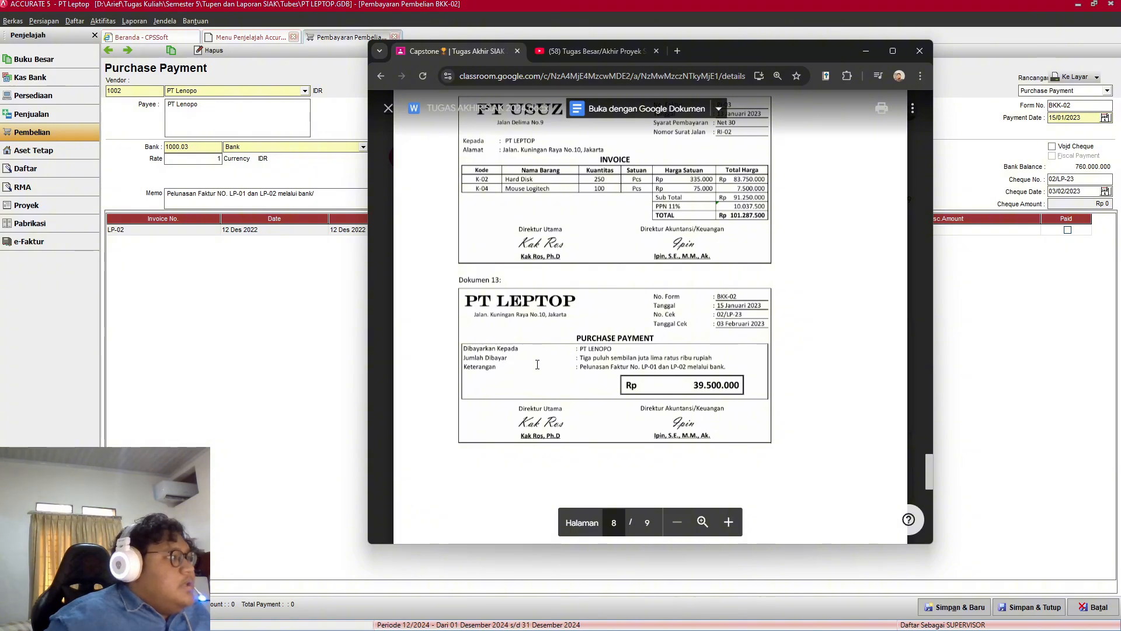
key("alt+Tab")
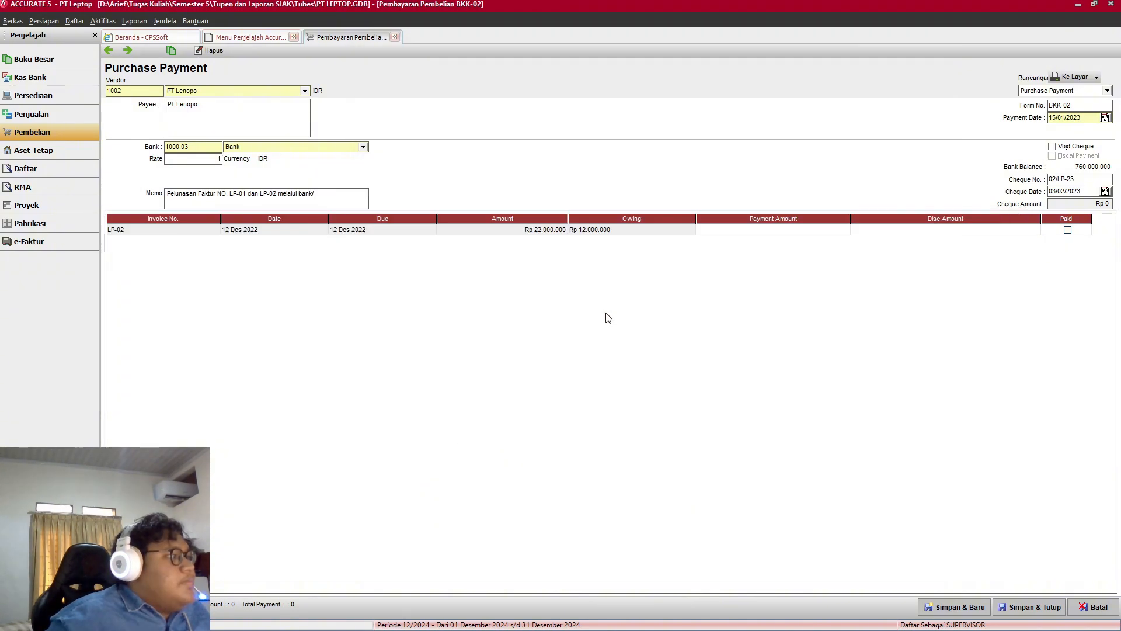
key("alt+Tab")
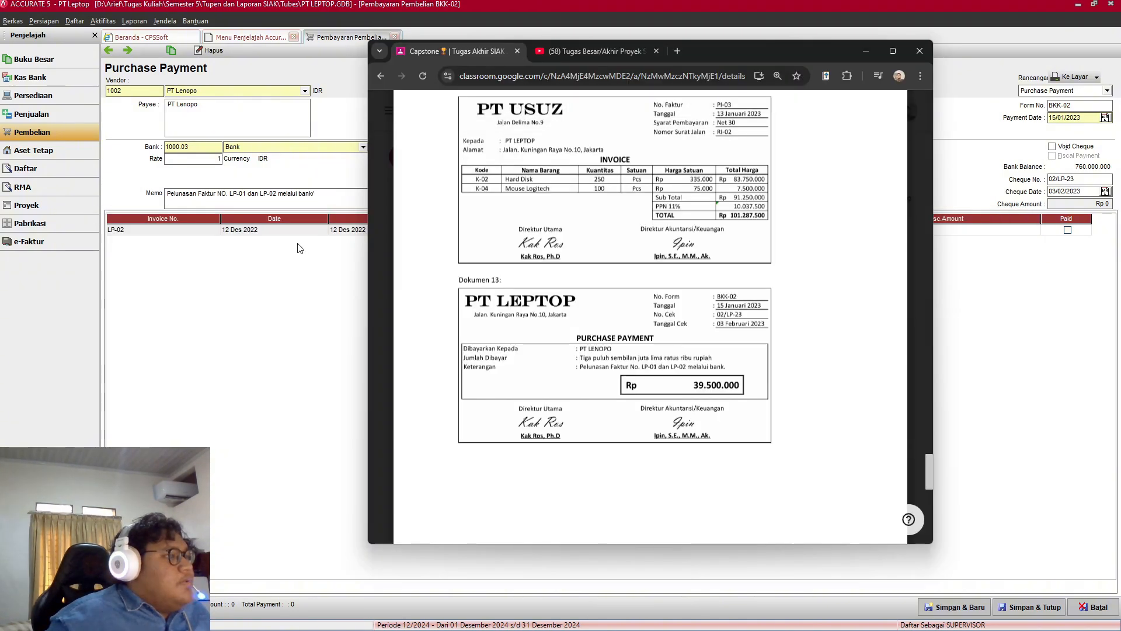
key("alt+Tab")
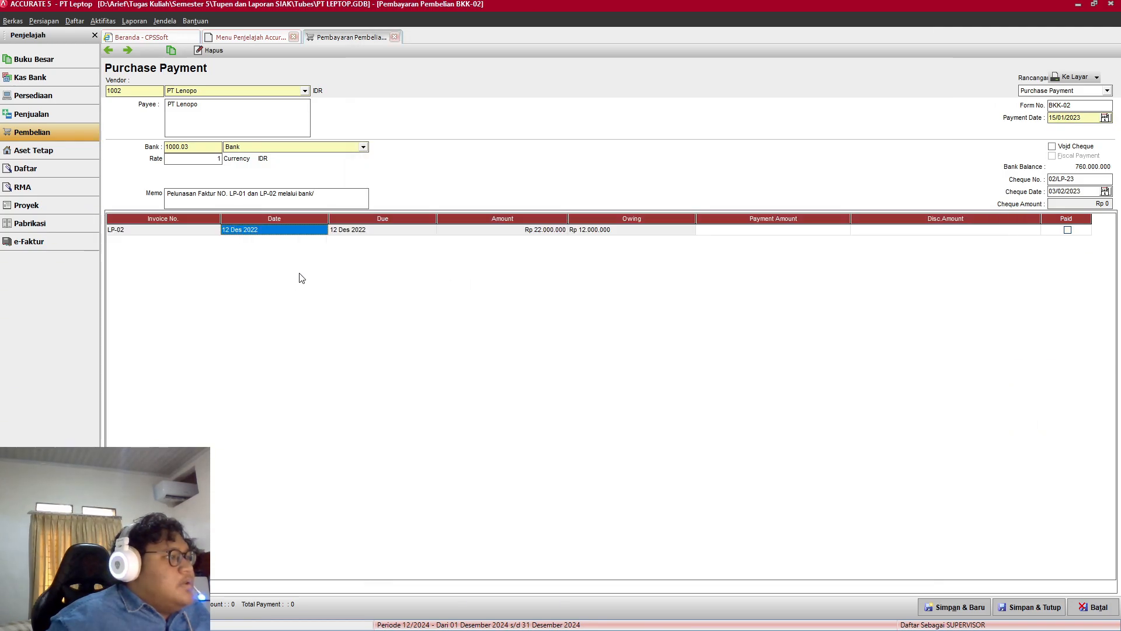
Step: Enter a payment amount for invoice LP-02 and try saving, which triggers an overpayment error
left_click(489, 235)
left_click(637, 234)
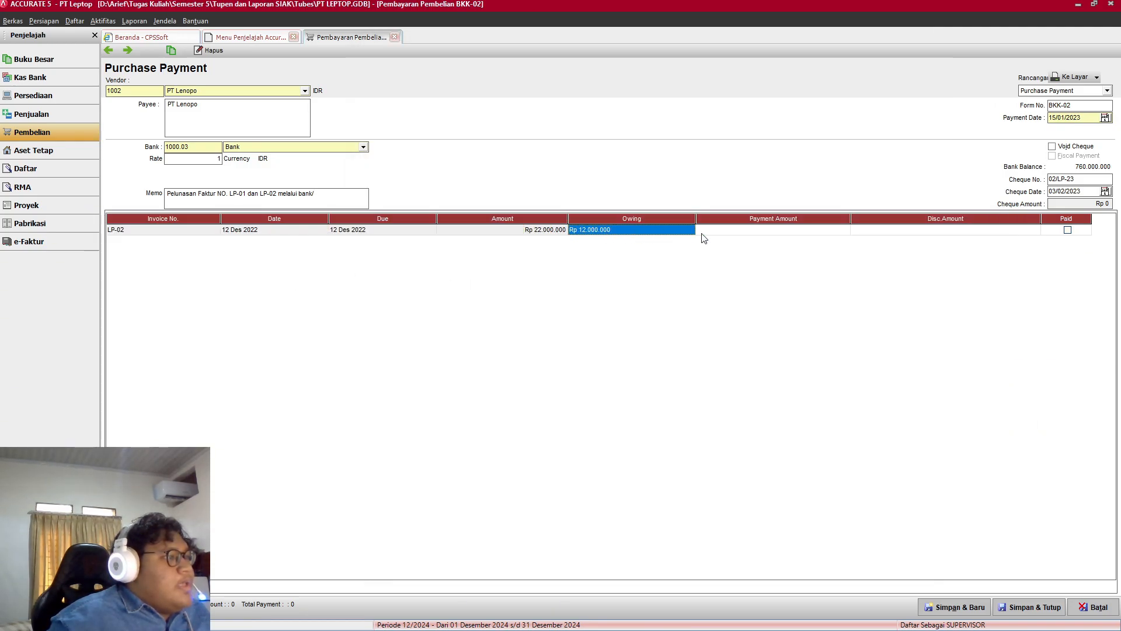
left_click(730, 232)
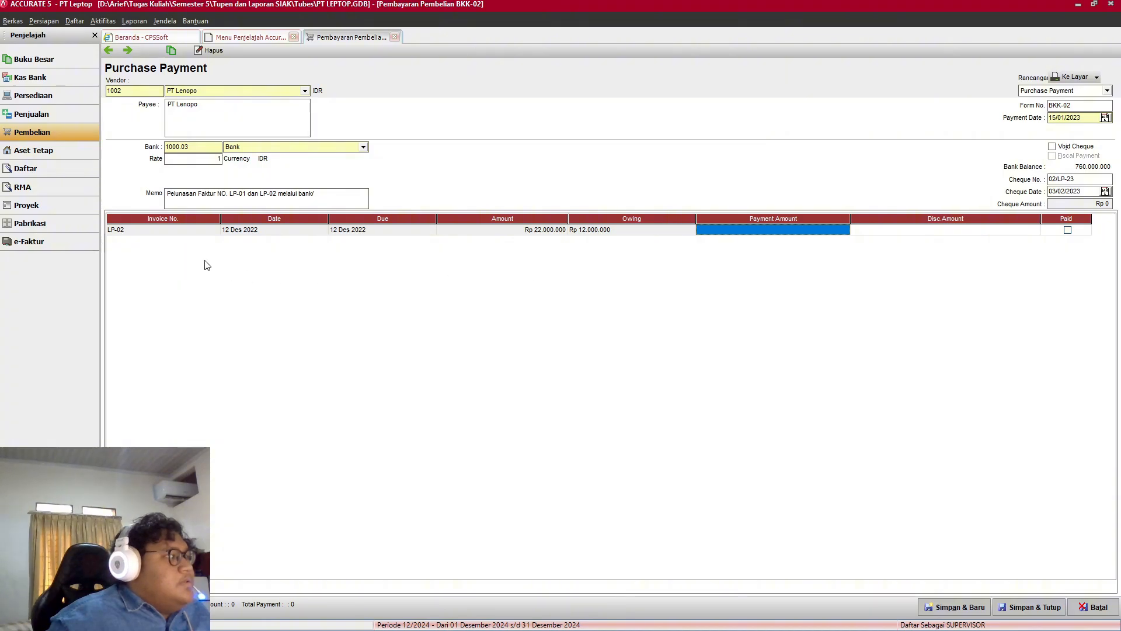
left_click(187, 233)
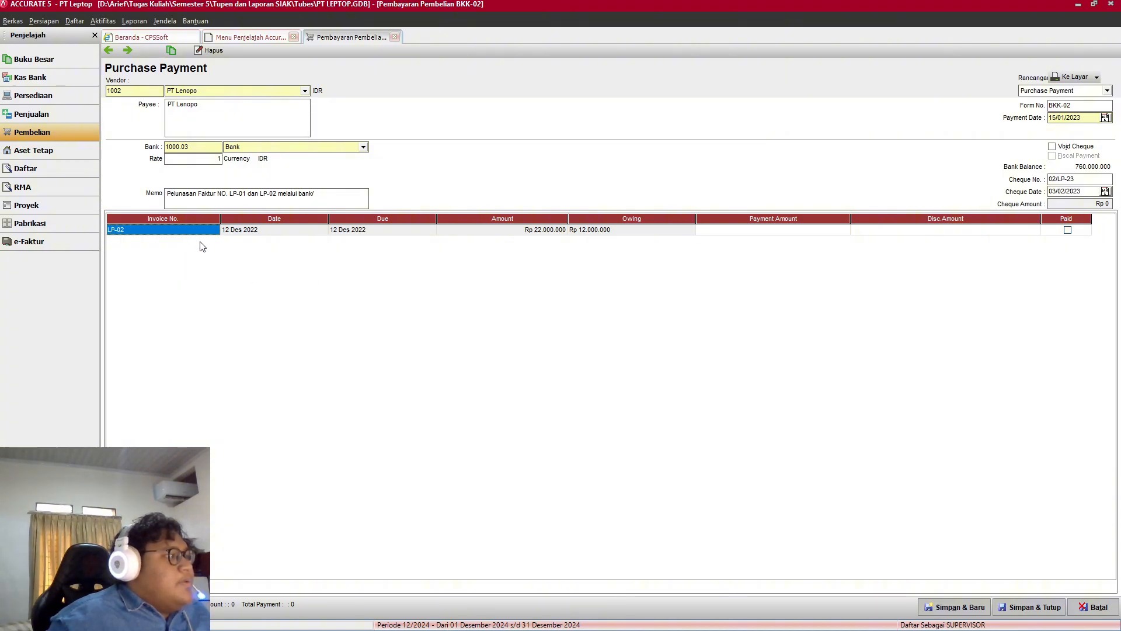
left_click(789, 233)
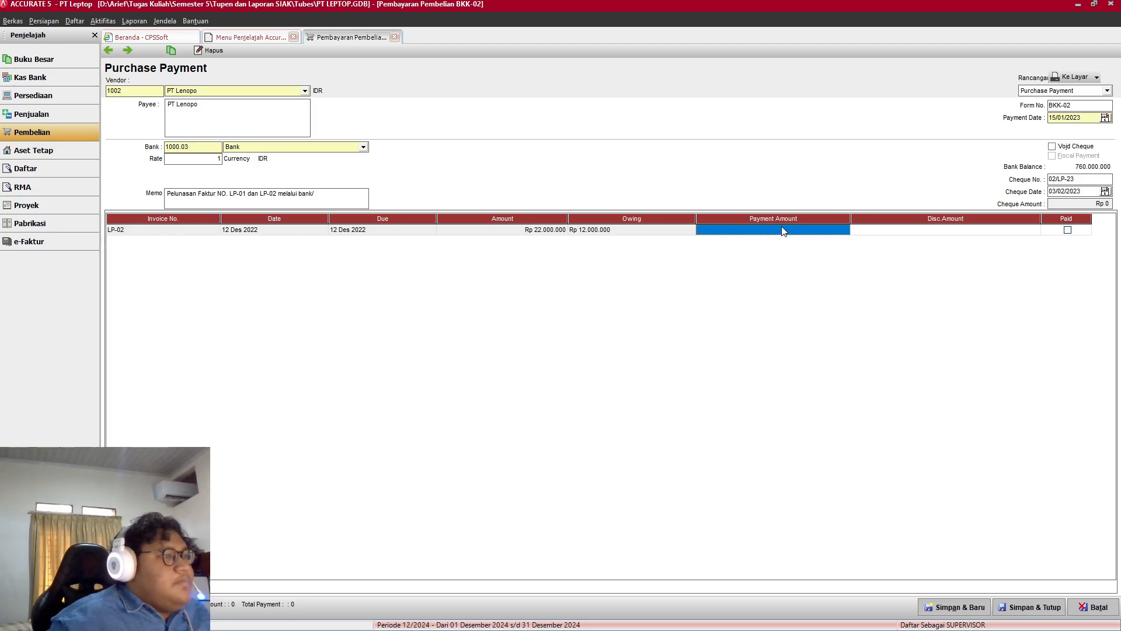
left_click(783, 229)
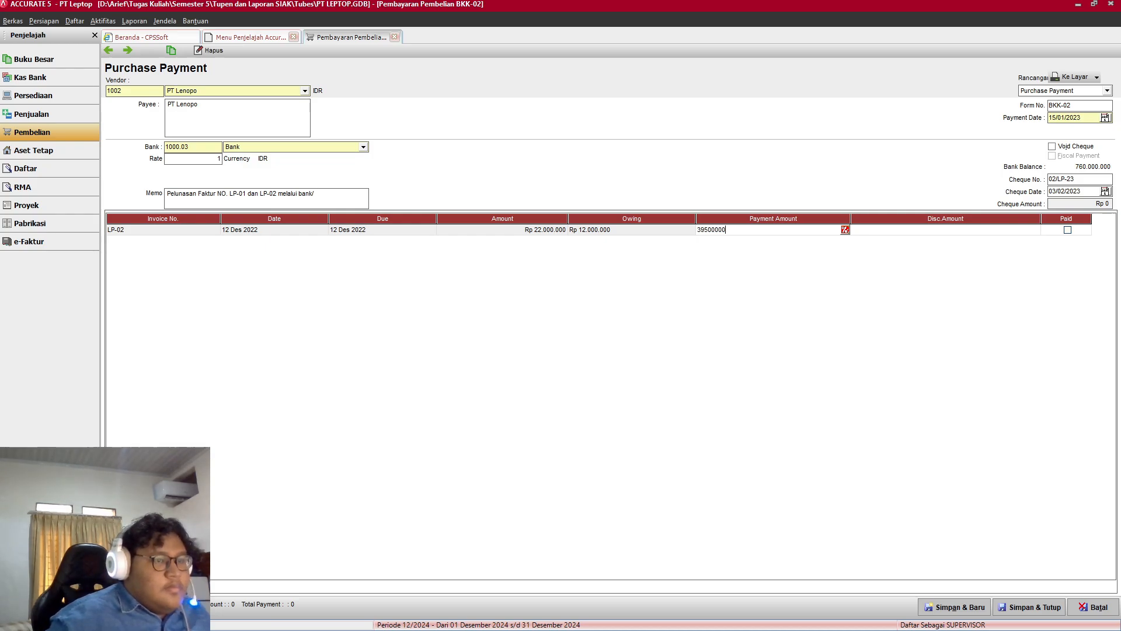
left_click(1030, 607)
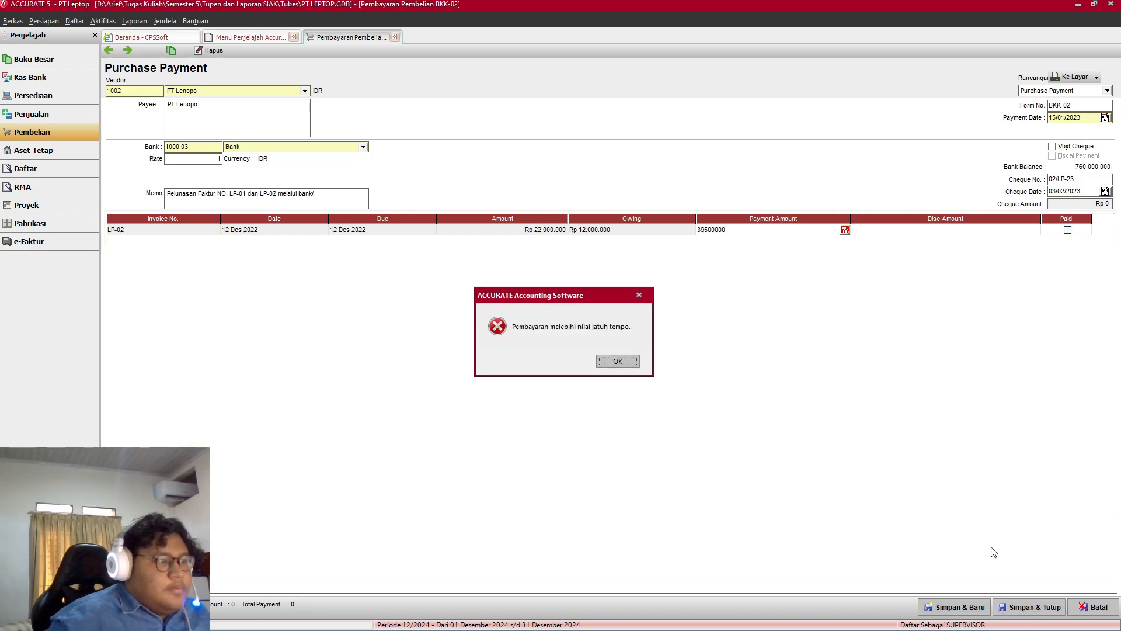
left_click(629, 361)
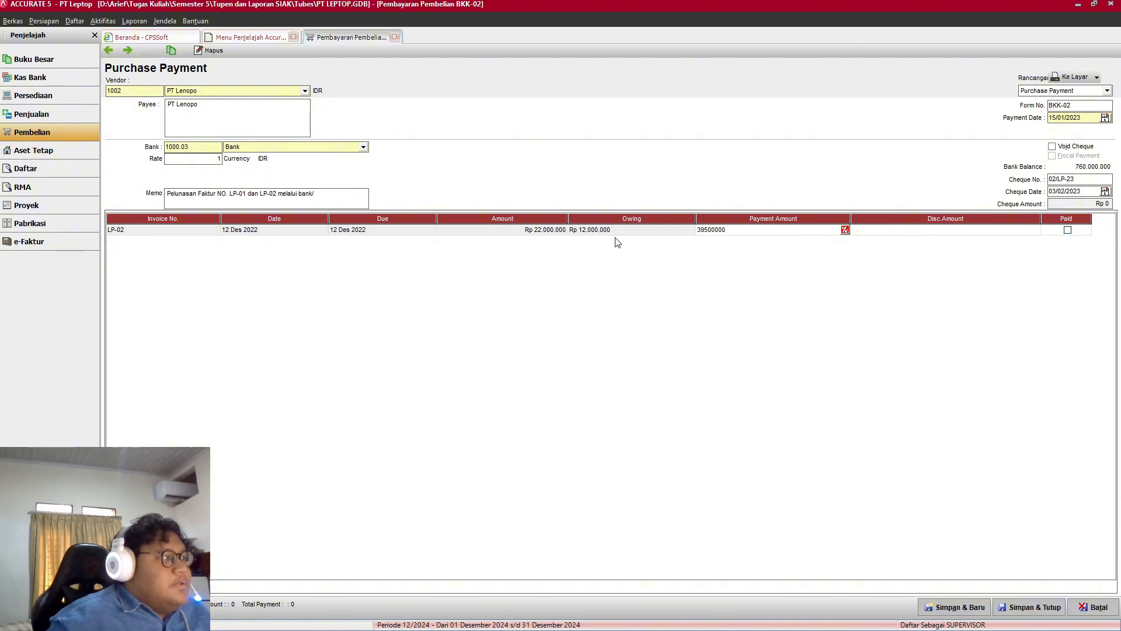
Step: Recommit the 39500000 LP-02 amount, dismiss the overpayment error again, and clear the amount
key("alt+Tab")
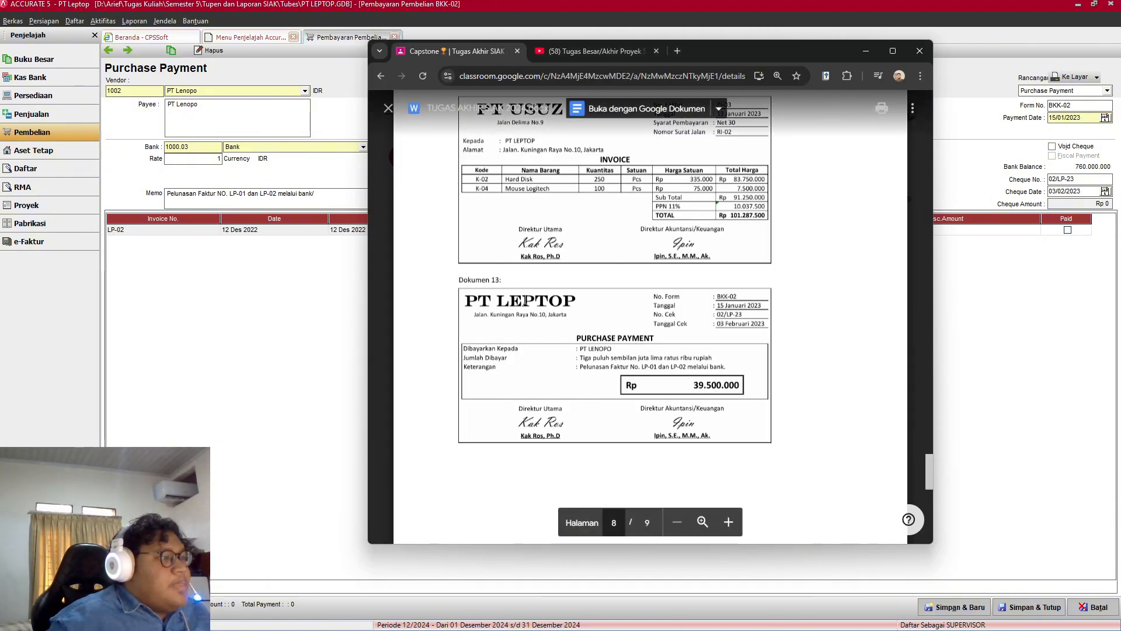
scroll(561, 351, "up", 1)
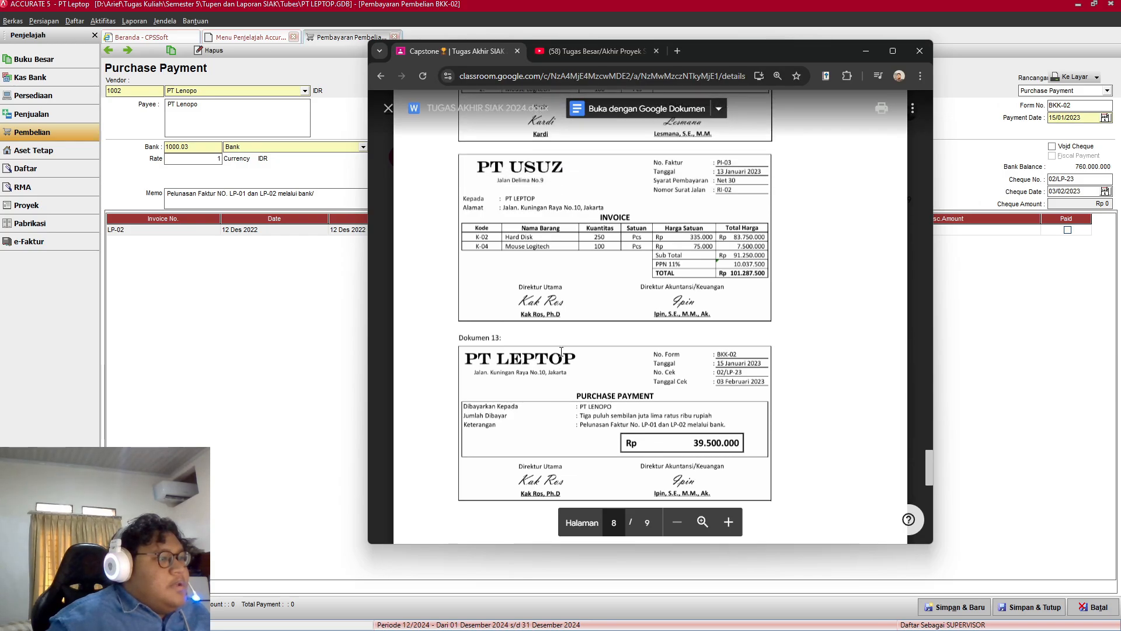
scroll(561, 351, "down", 6)
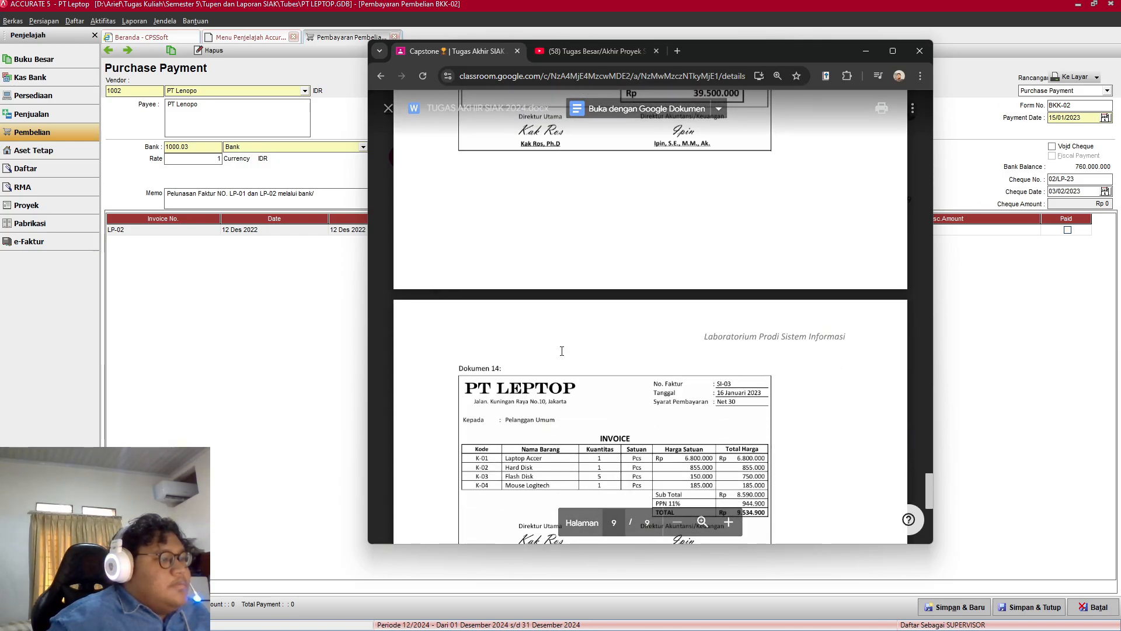
scroll(564, 350, "up", 3)
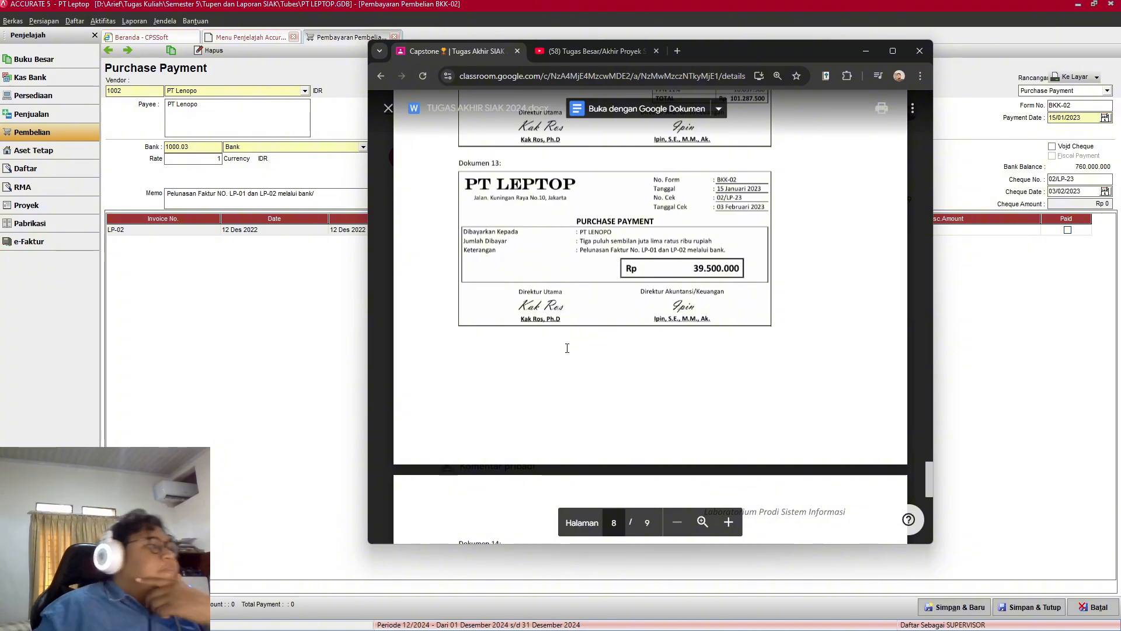
scroll(571, 337, "up", 2)
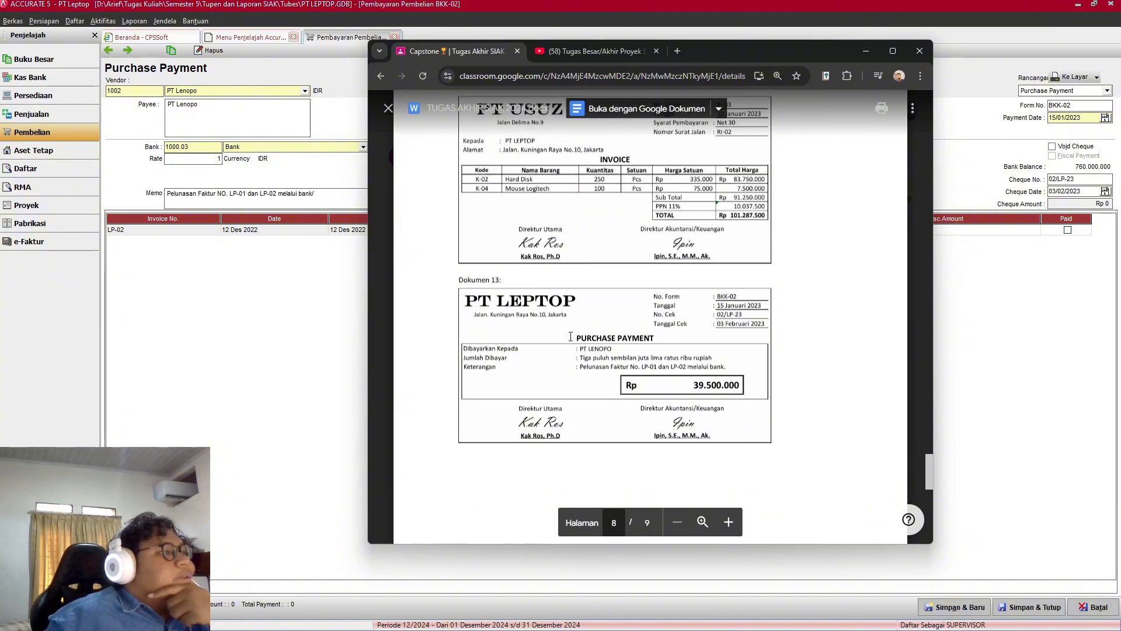
scroll(651, 264, "up", 1)
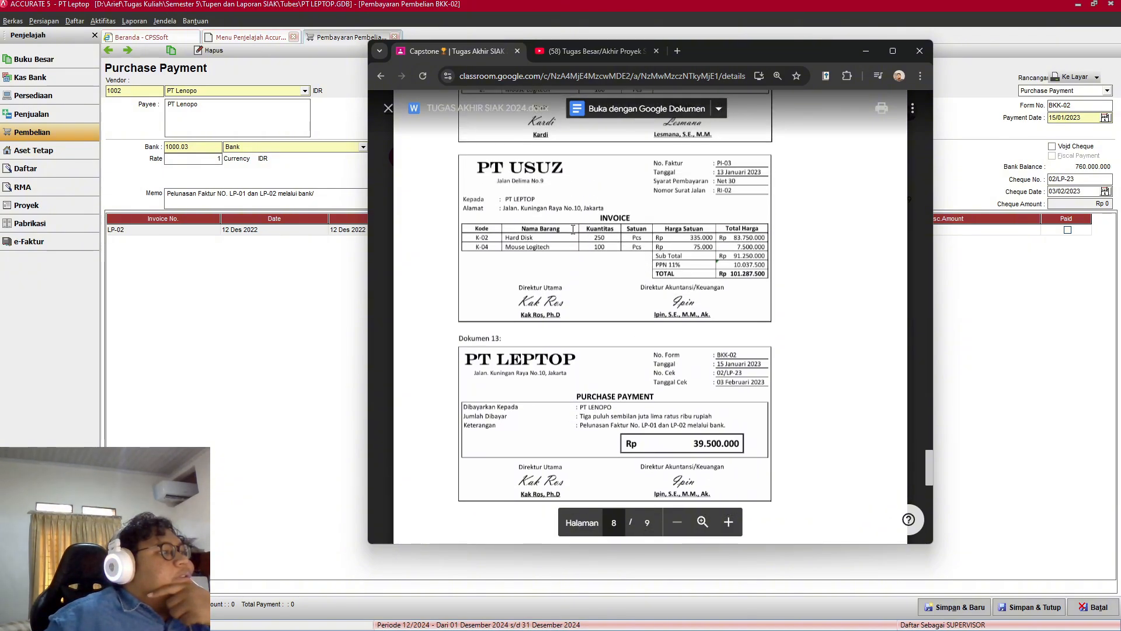
left_click(866, 51)
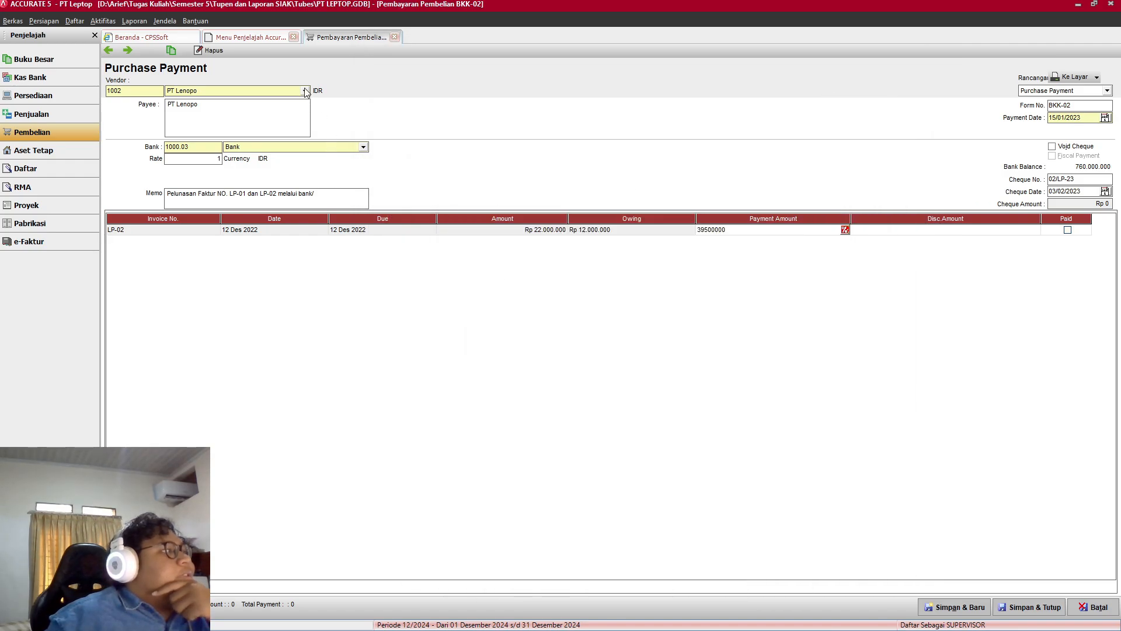
left_click(391, 233)
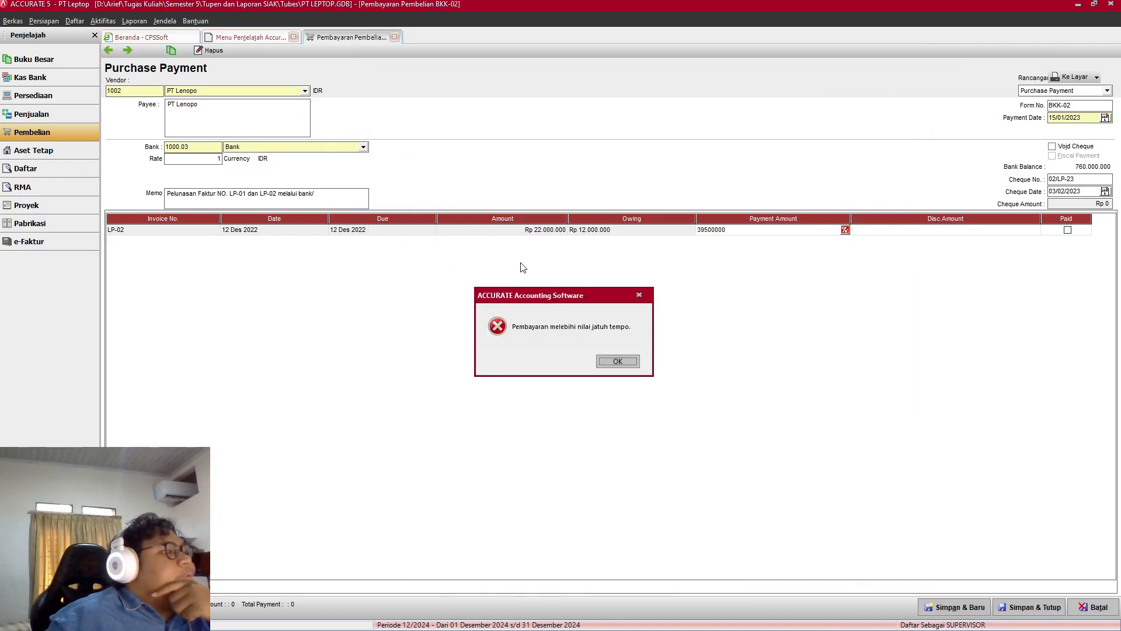
left_click(618, 361)
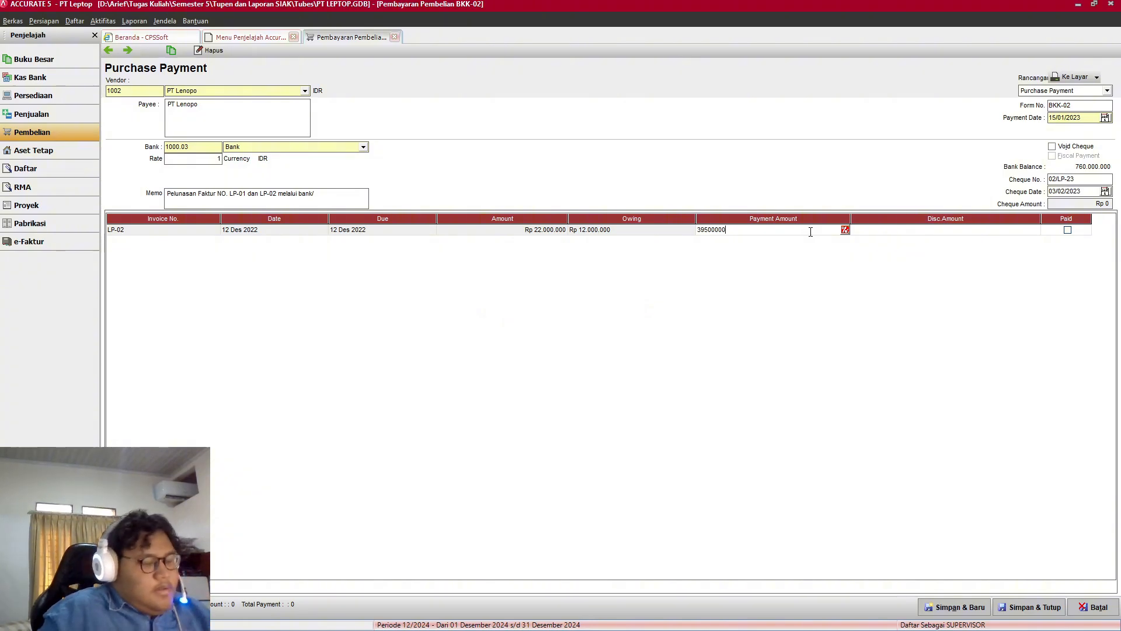
key("BackSpace")
key("BackSpace")
key("BackSpace")
key("BackSpace")
key("BackSpace")
key("BackSpace")
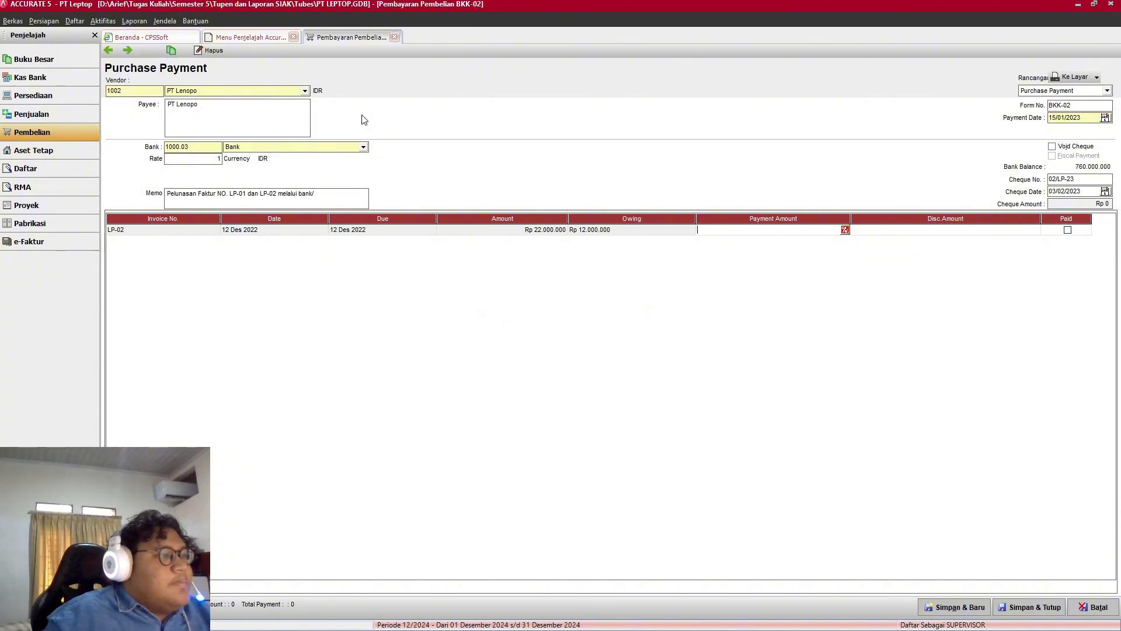
left_click(304, 91)
Step: Change the payment's vendor to PT Usuz and look up the payment details in the task document
left_click(233, 118)
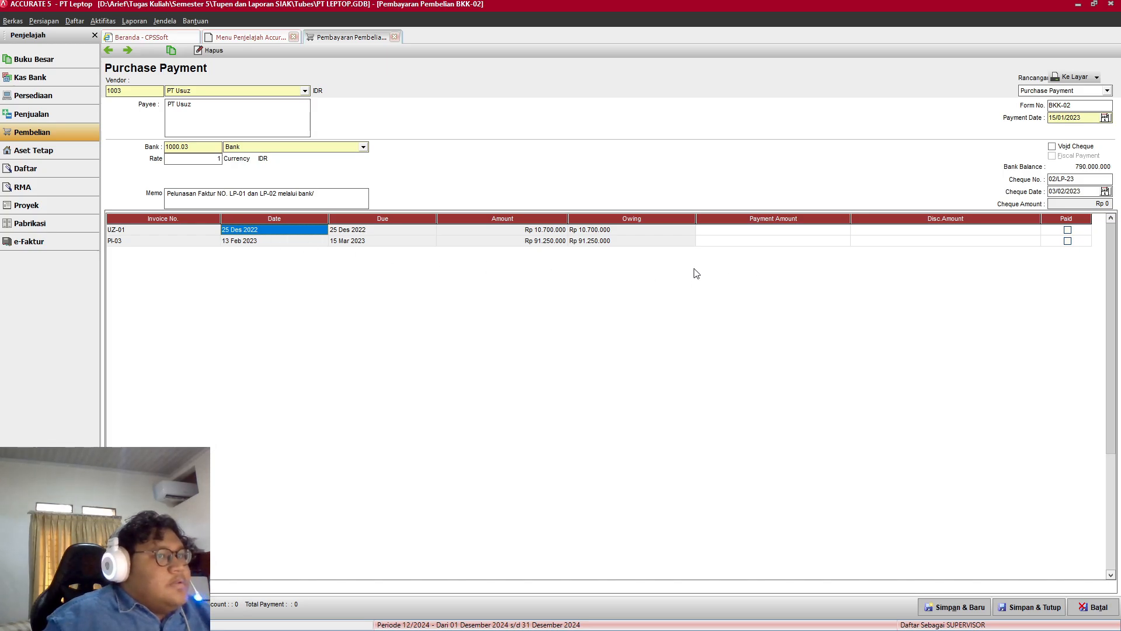
key("alt+Tab")
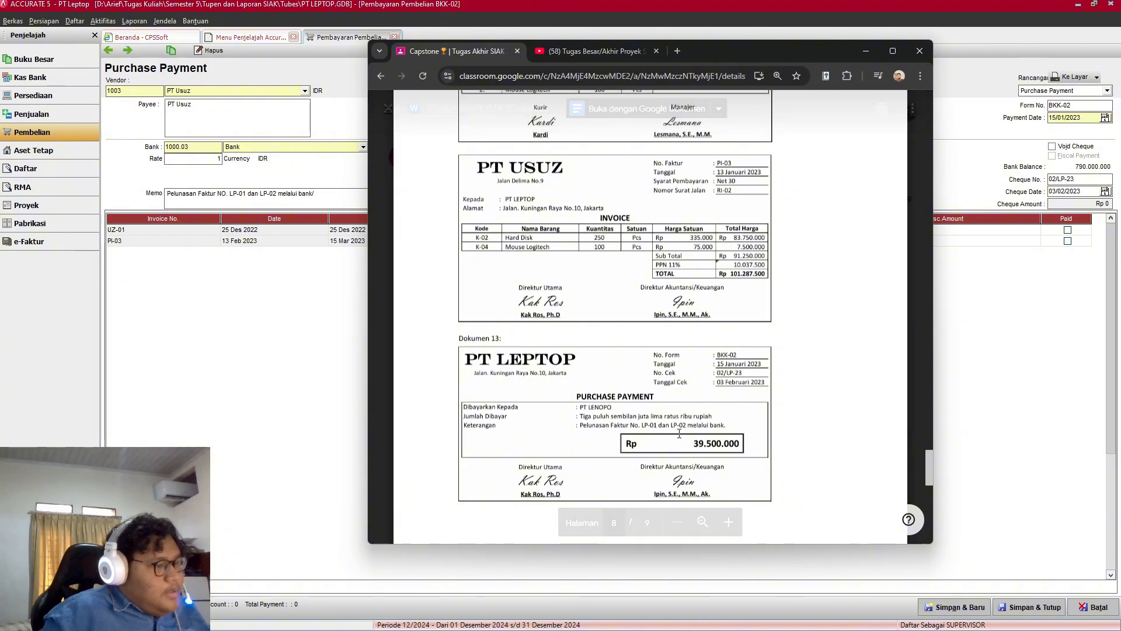
scroll(669, 407, "up", 5)
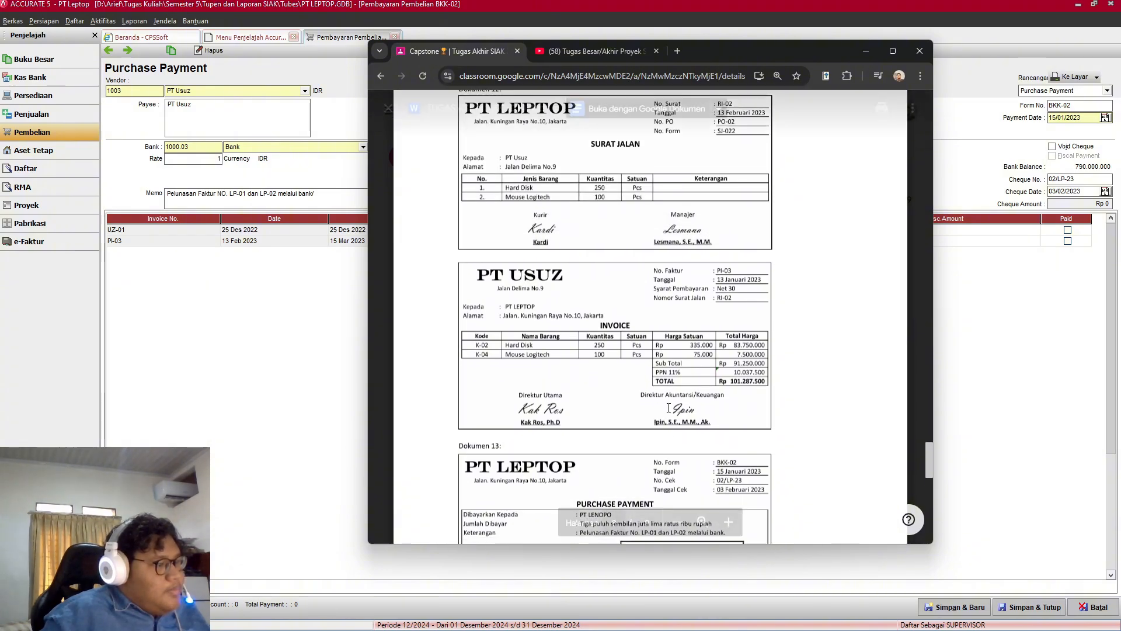
scroll(668, 407, "up", 5)
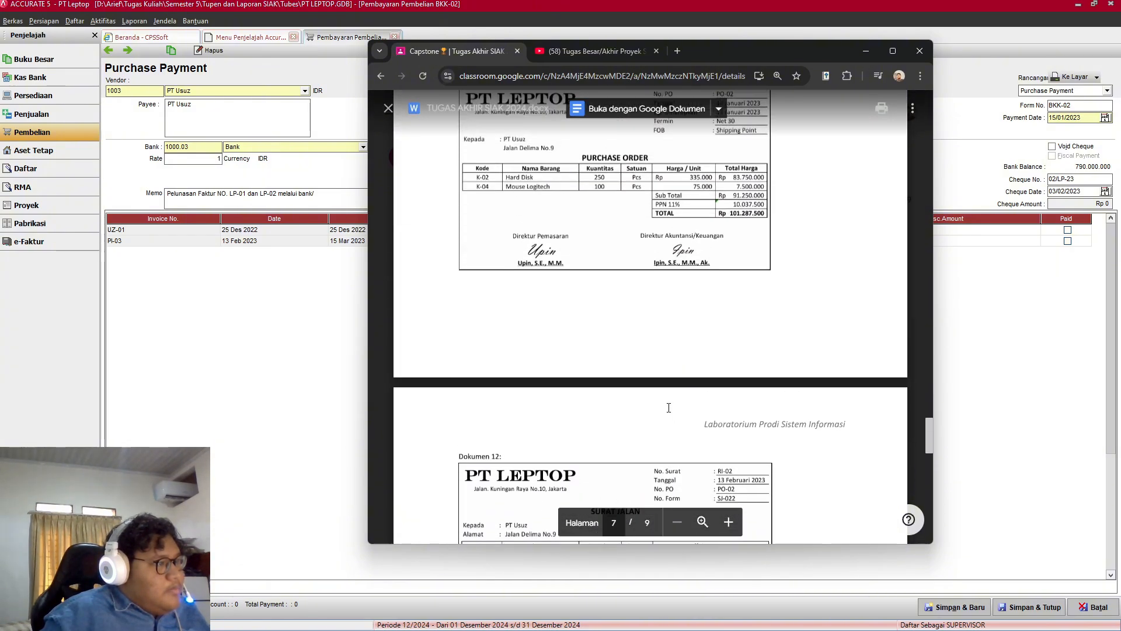
scroll(669, 407, "up", 4)
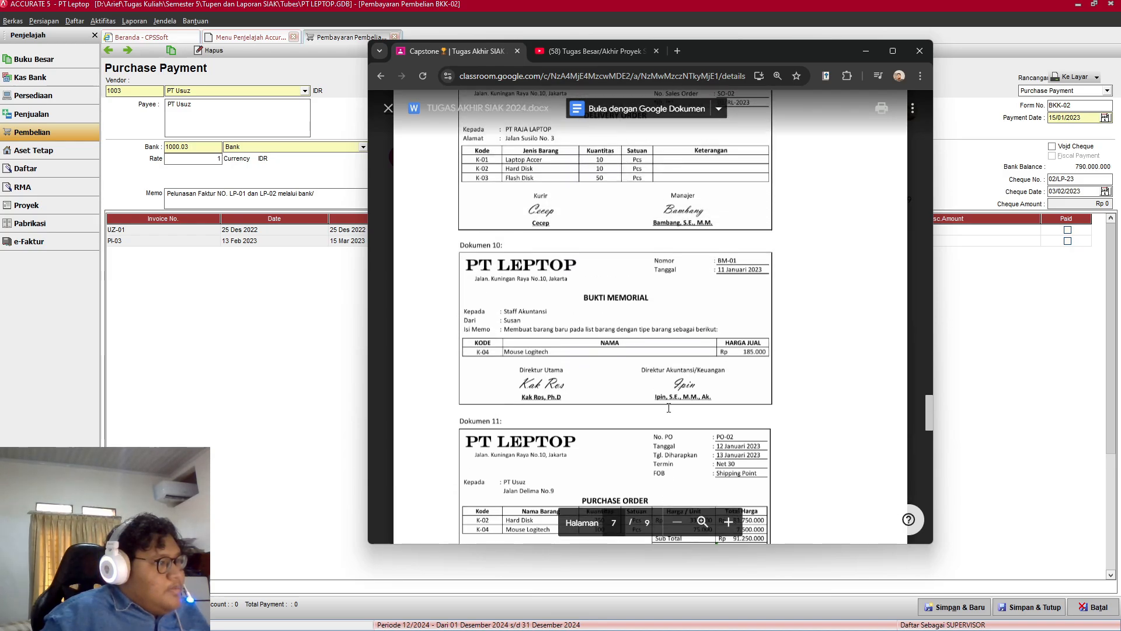
scroll(668, 407, "up", 10)
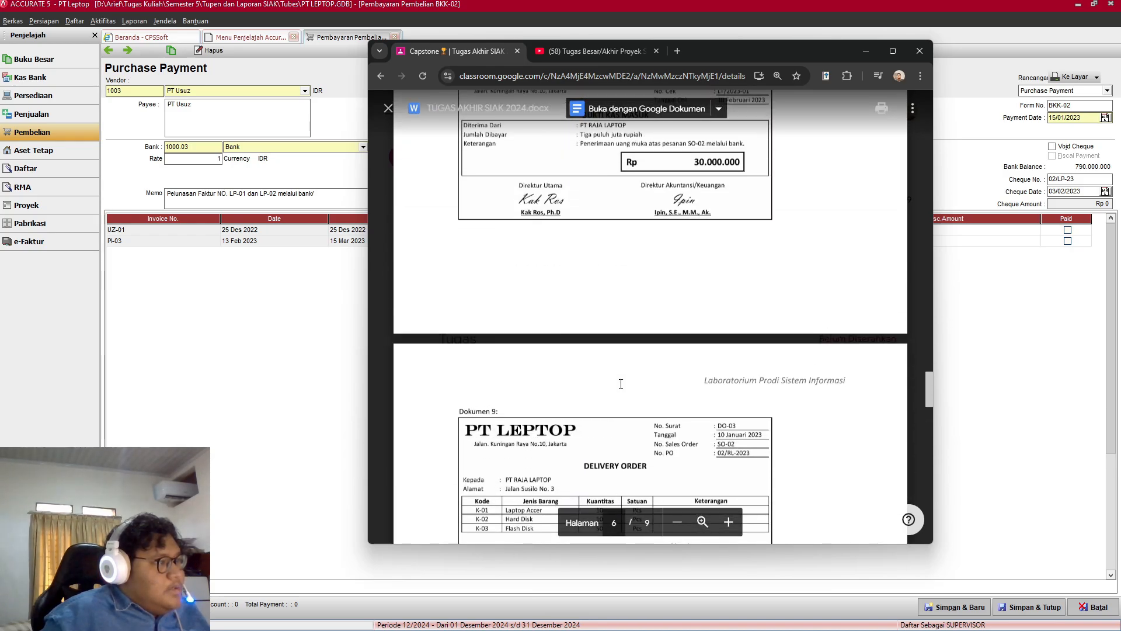
scroll(621, 384, "up", 4)
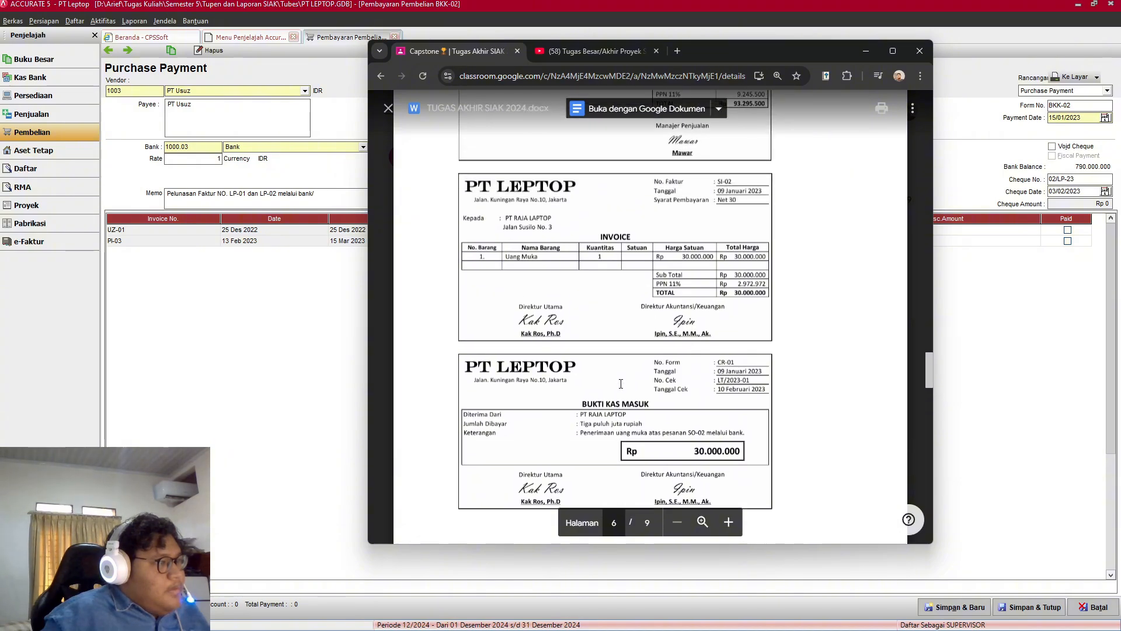
scroll(621, 383, "up", 10)
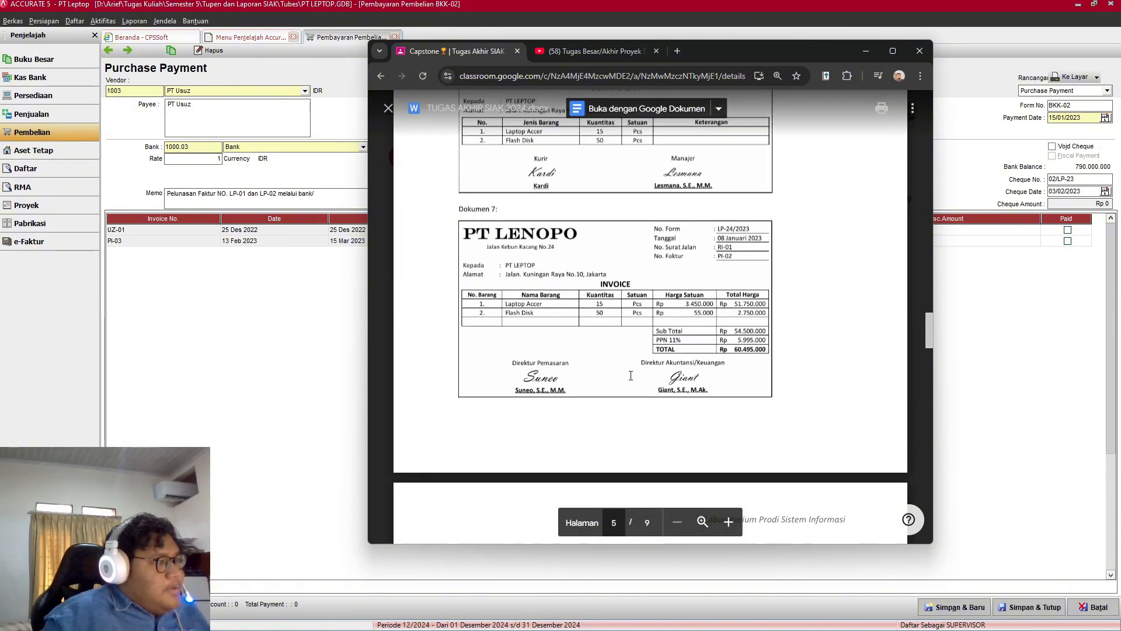
scroll(621, 384, "up", 3)
scroll(631, 376, "up", 4)
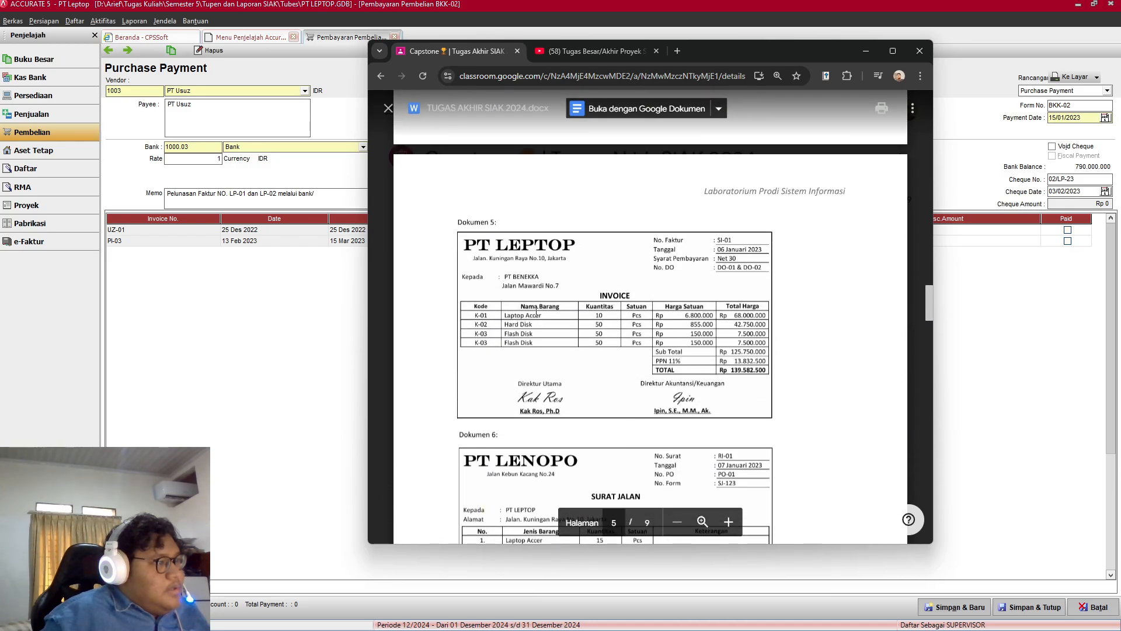
scroll(536, 311, "up", 10)
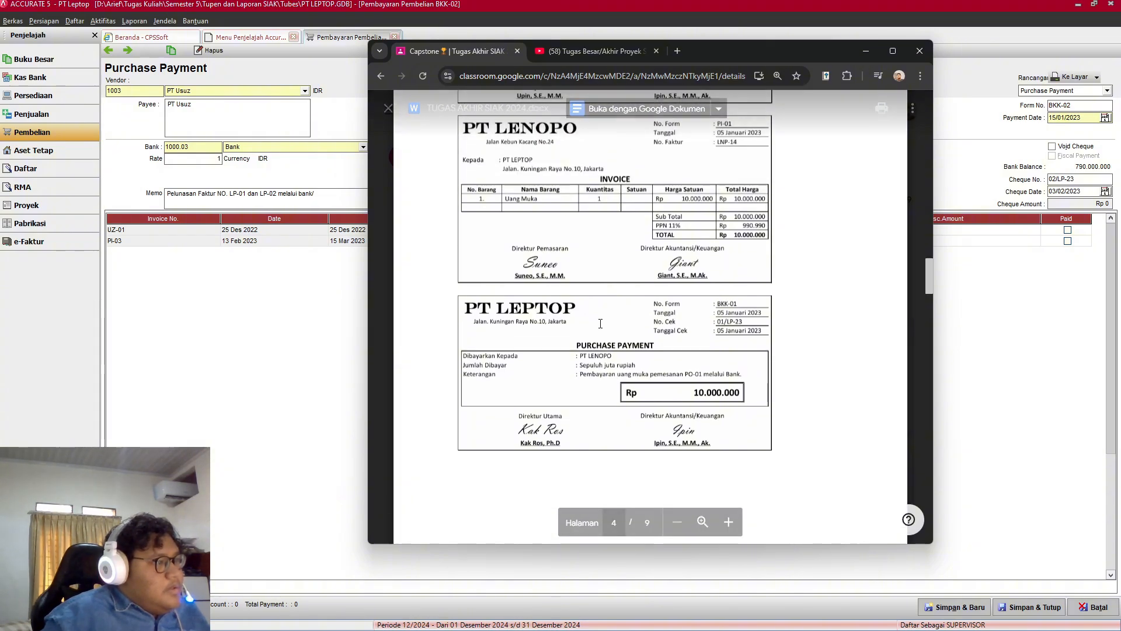
scroll(601, 323, "down", 5)
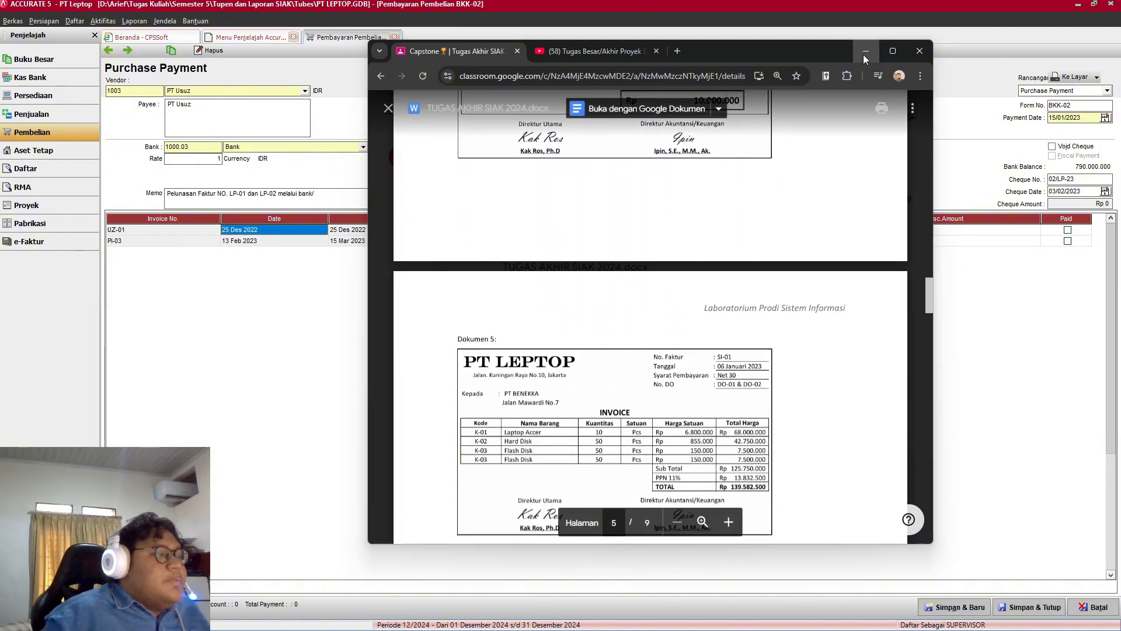
Step: Review invoice PI-03, enter 39500000 as its payment amount, and save and close the payment
left_click(864, 53)
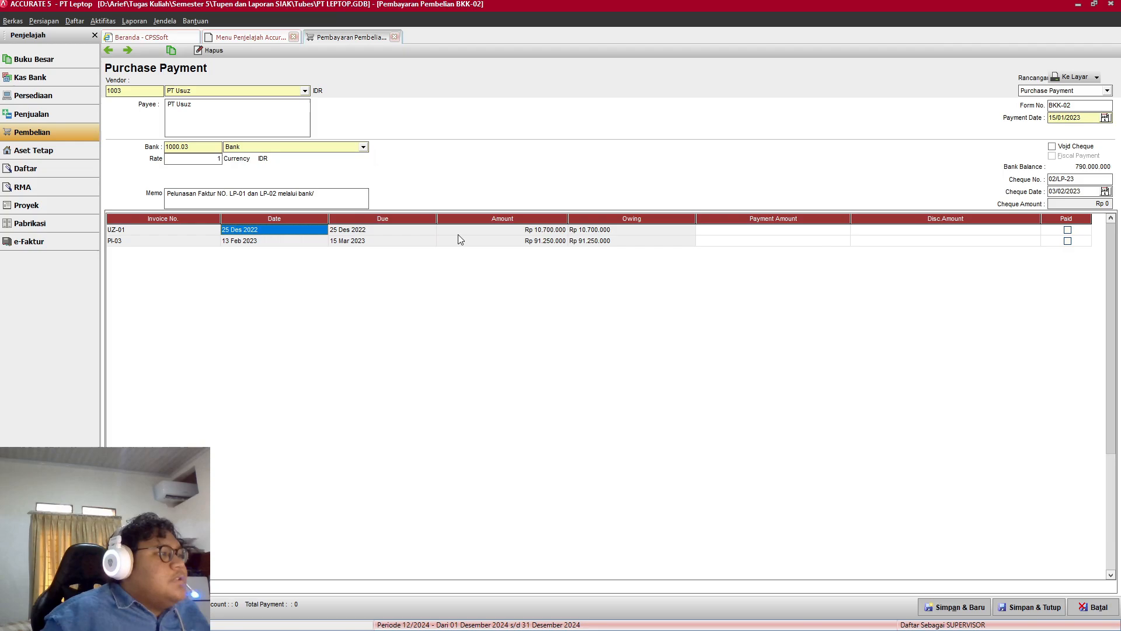
double_click(787, 241)
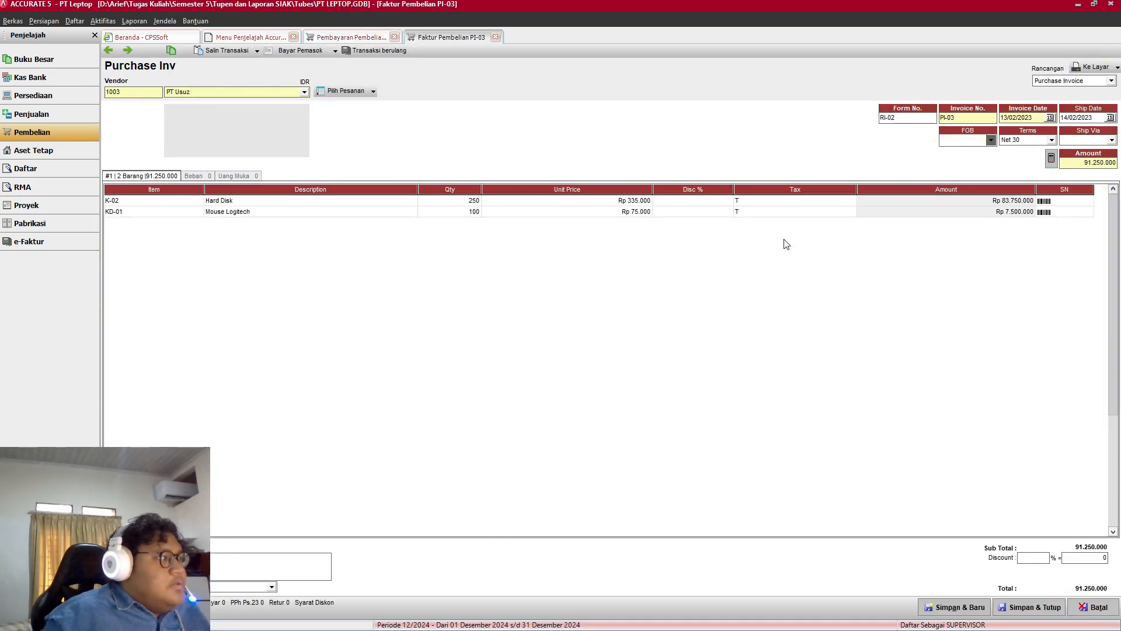
left_click(495, 37)
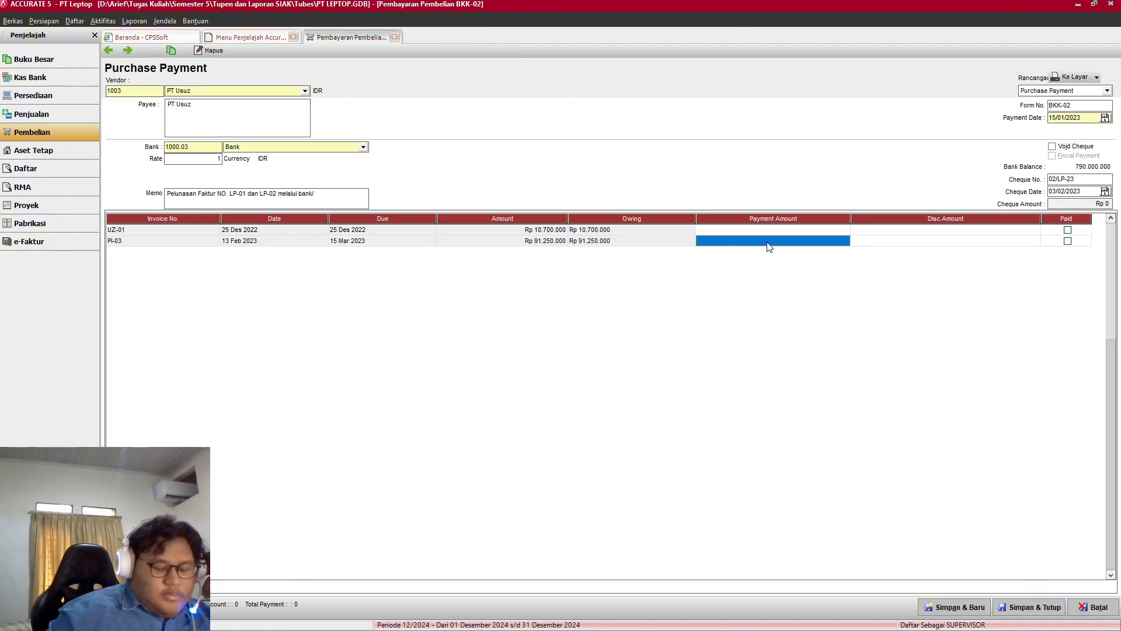
type("395")
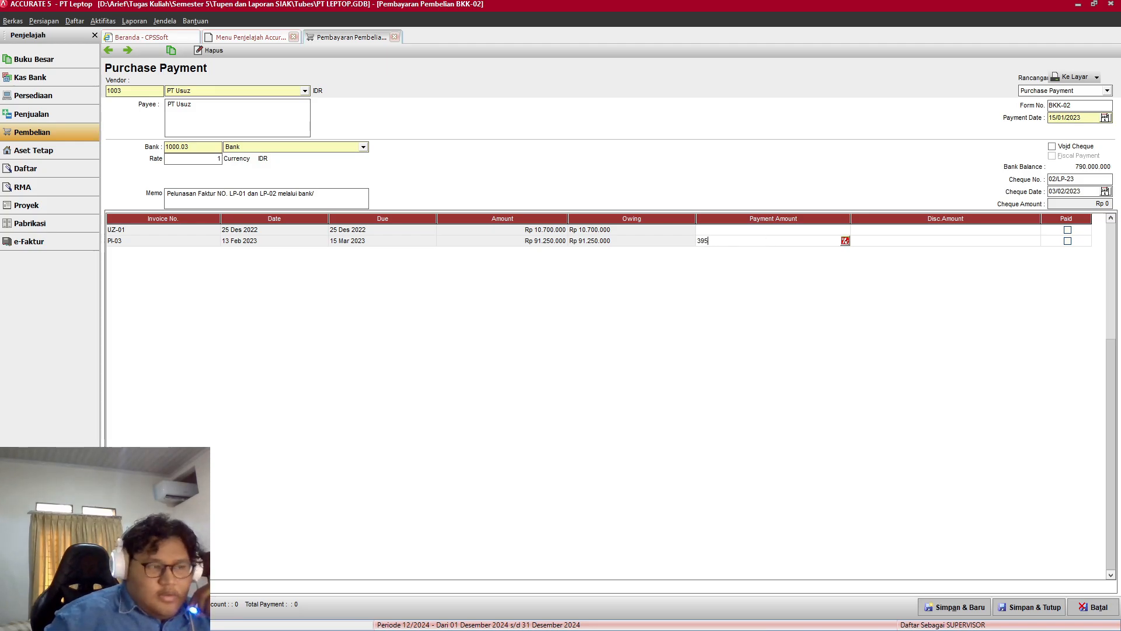
type("00000")
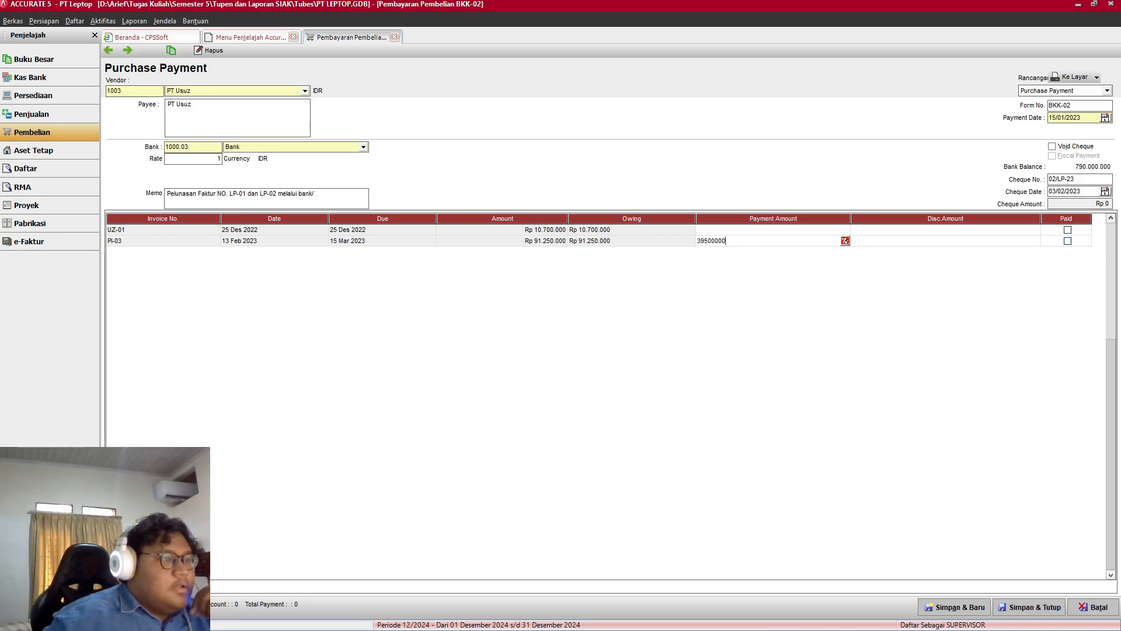
left_click(1033, 608)
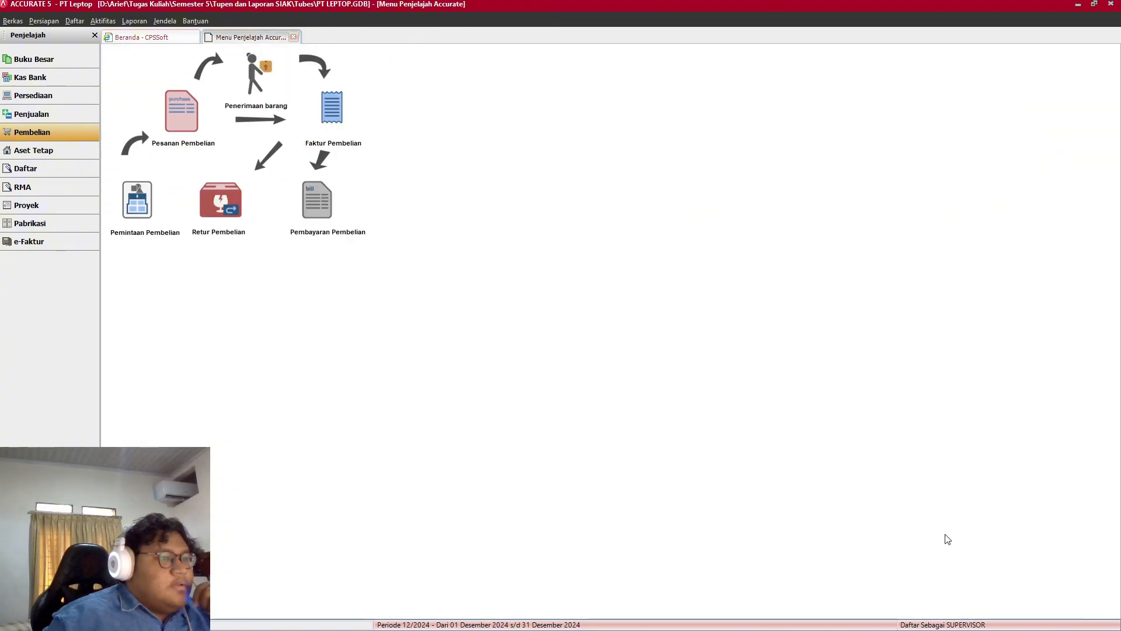
Step: Bring the assignment document forward and scroll to Dokumen 13's Rp 39.500.000 purchase payment
key("alt+Tab")
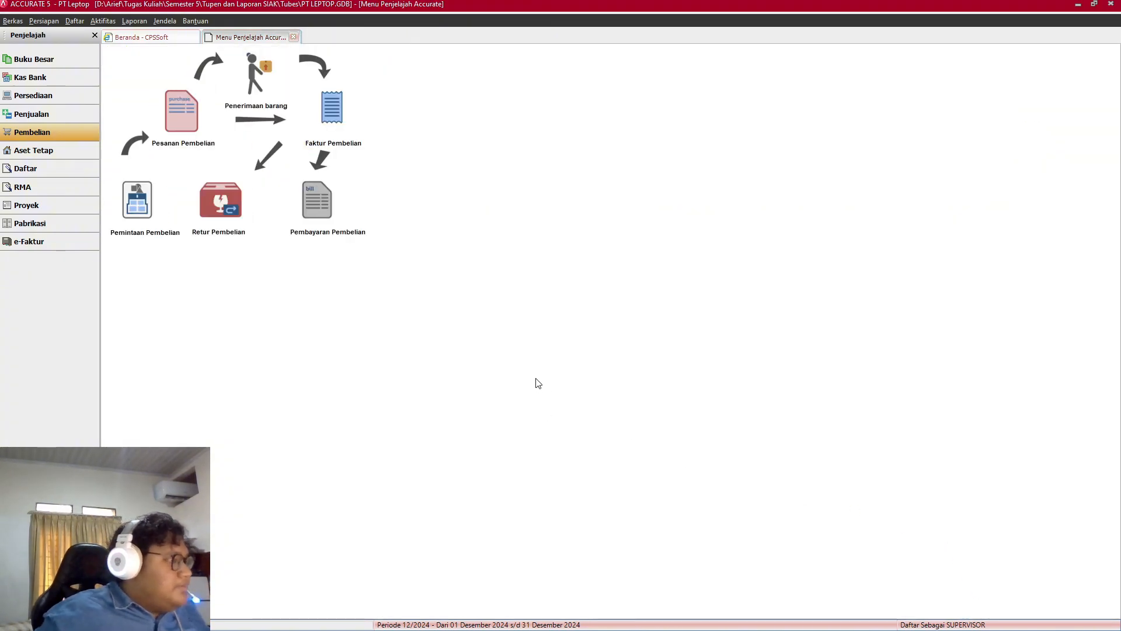
scroll(579, 345, "down", 20)
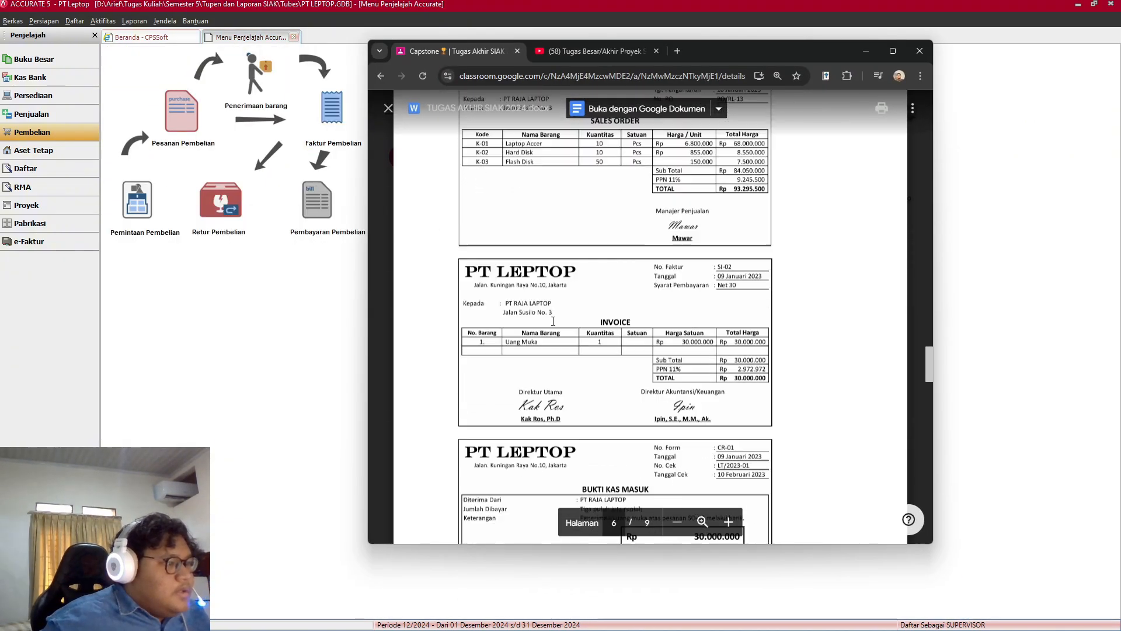
scroll(556, 317, "down", 15)
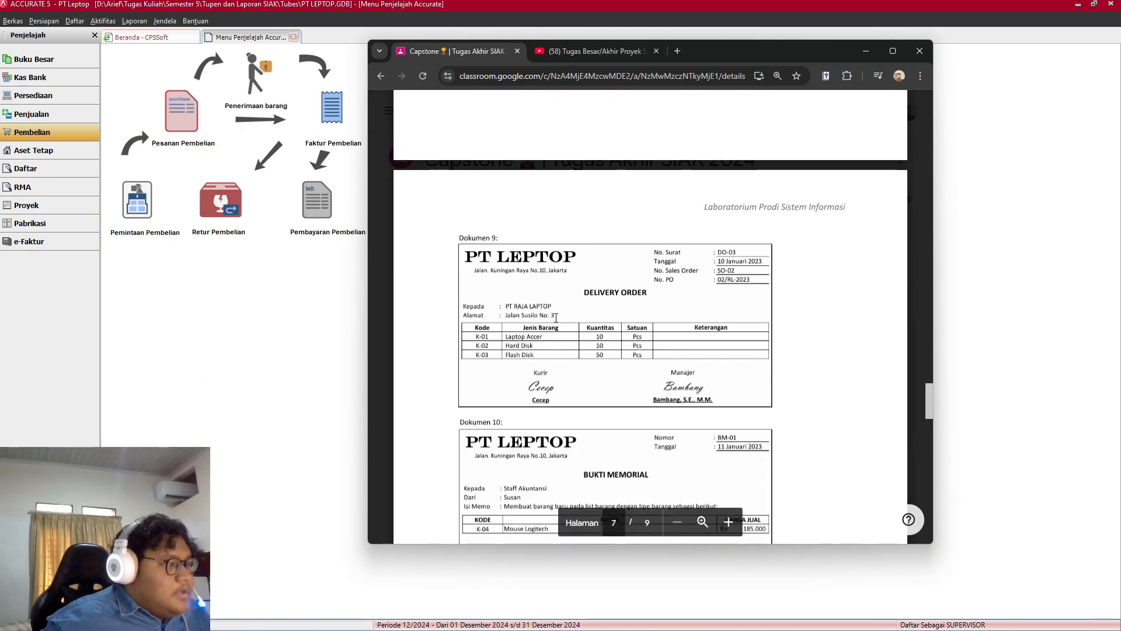
scroll(556, 318, "down", 4)
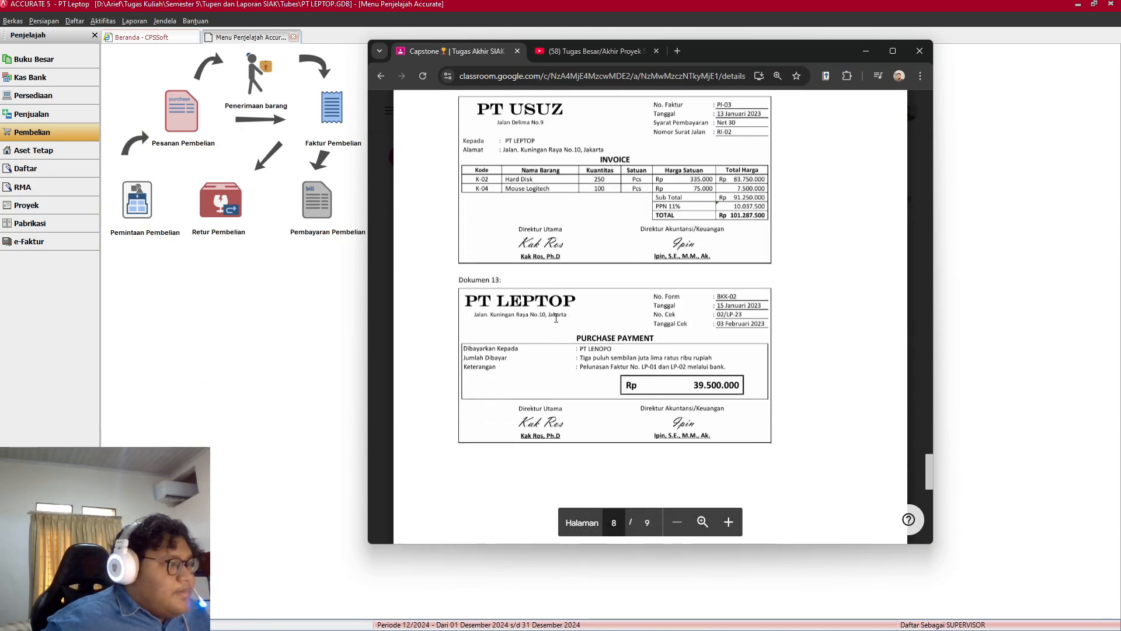
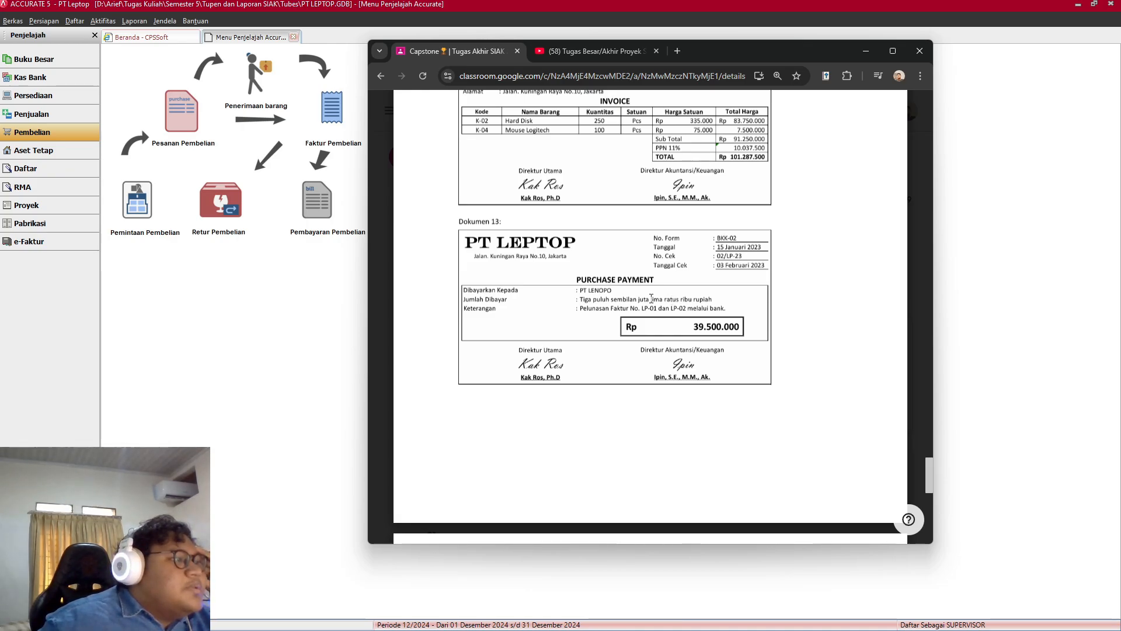
Step: Scroll through the assignment document to find the sales invoice task
scroll(607, 286, "up", 5)
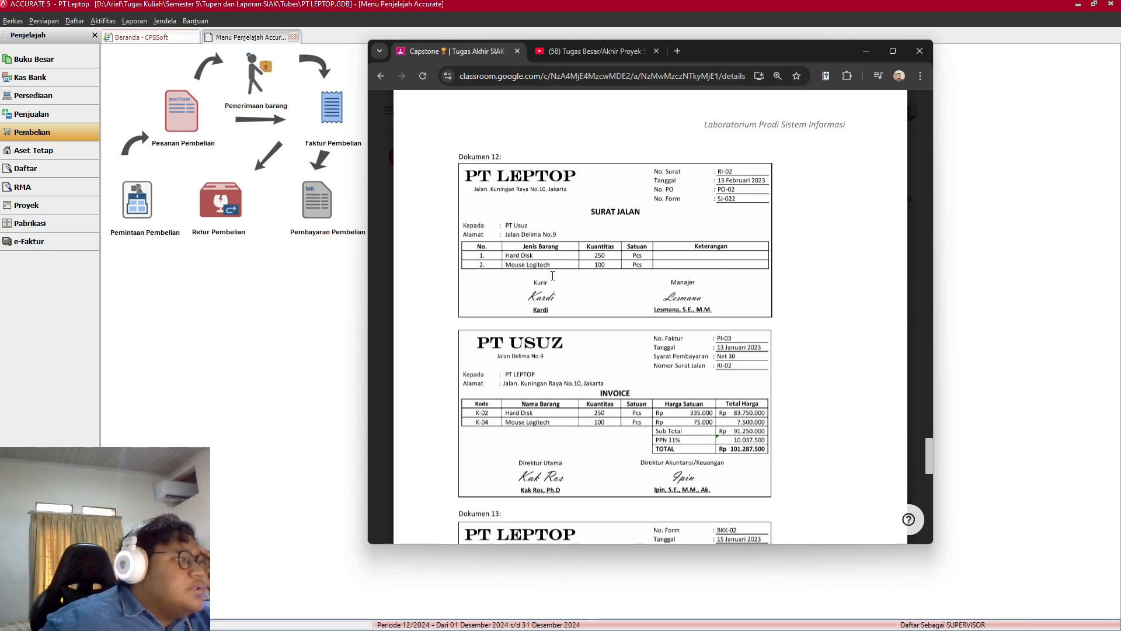
scroll(553, 275, "down", 7)
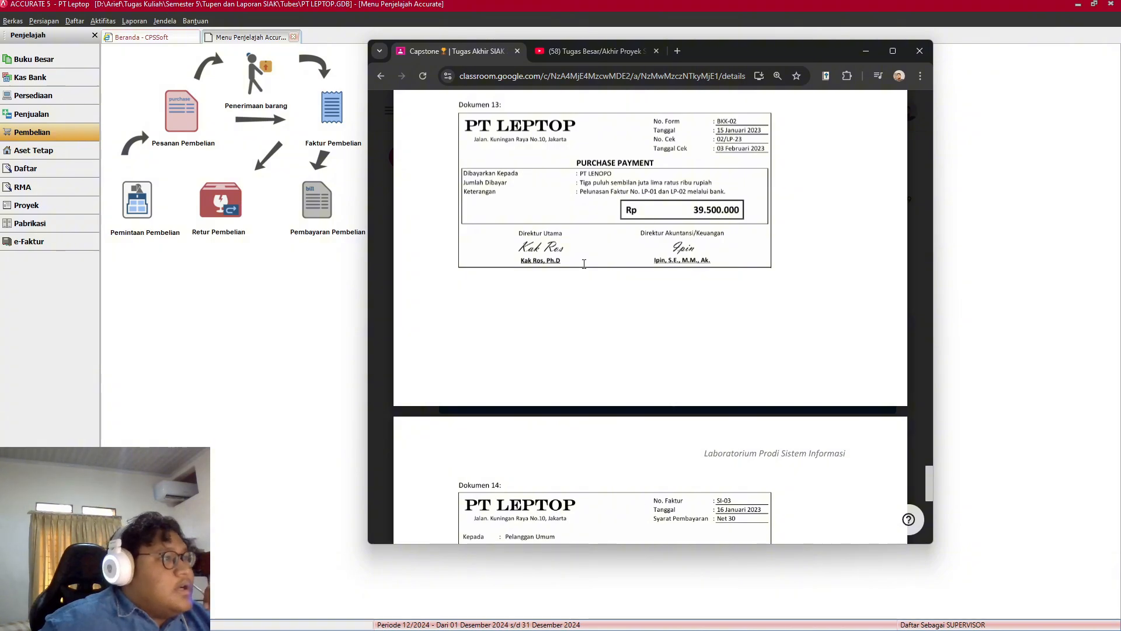
scroll(584, 264, "up", 1)
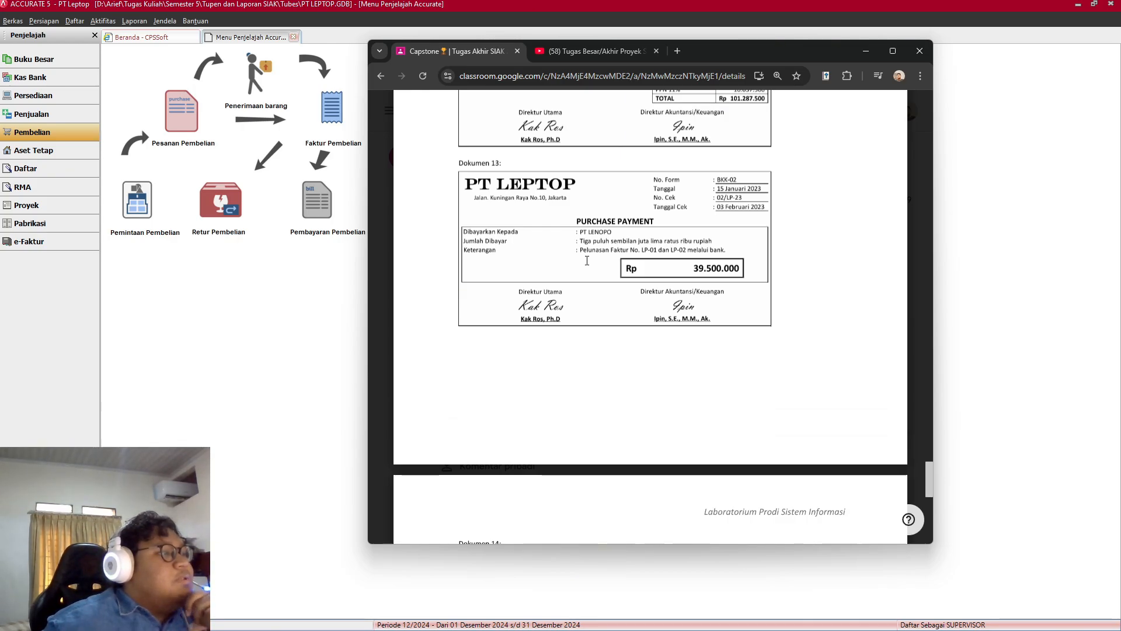
scroll(587, 260, "up", 5)
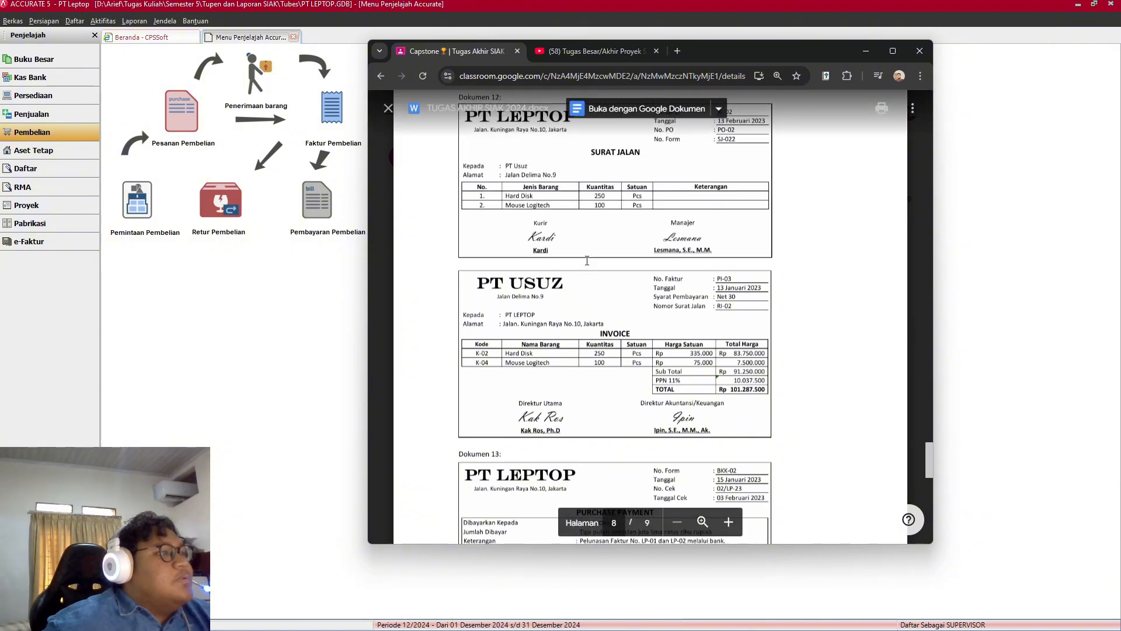
scroll(607, 260, "up", 1)
scroll(635, 259, "down", 1)
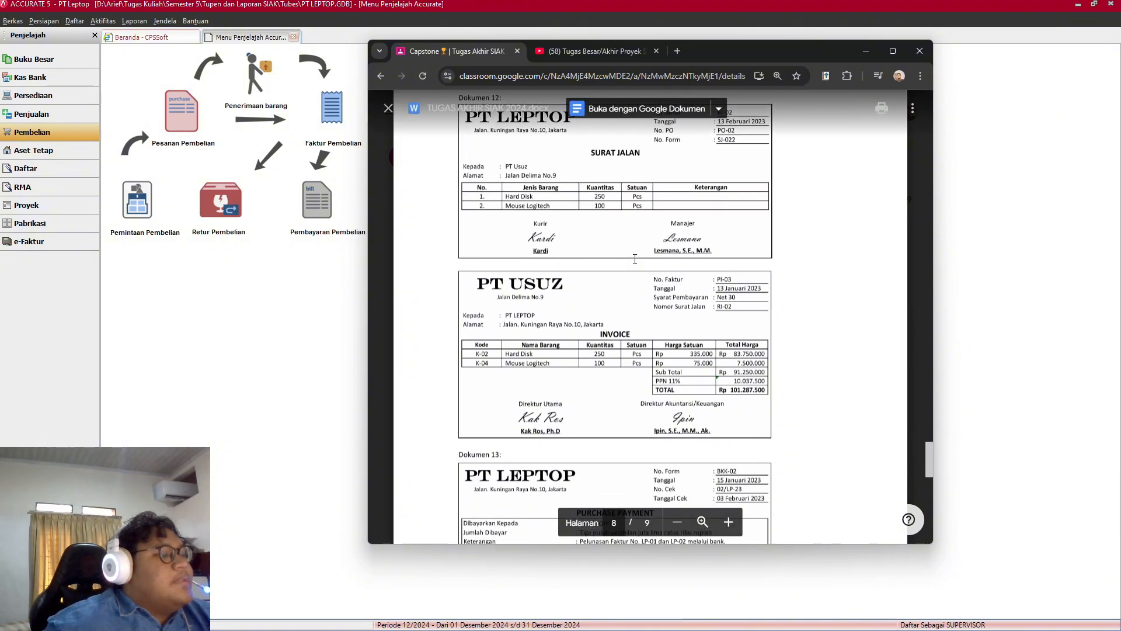
scroll(634, 258, "down", 3)
scroll(713, 281, "up", 11)
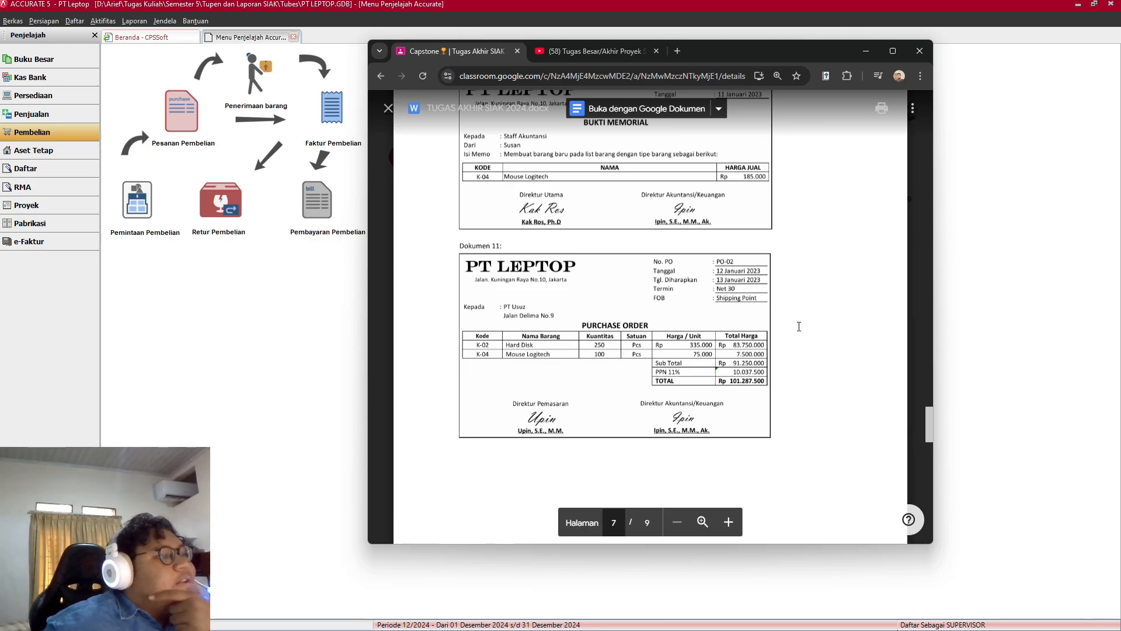
scroll(799, 327, "up", 4)
scroll(799, 327, "up", 7)
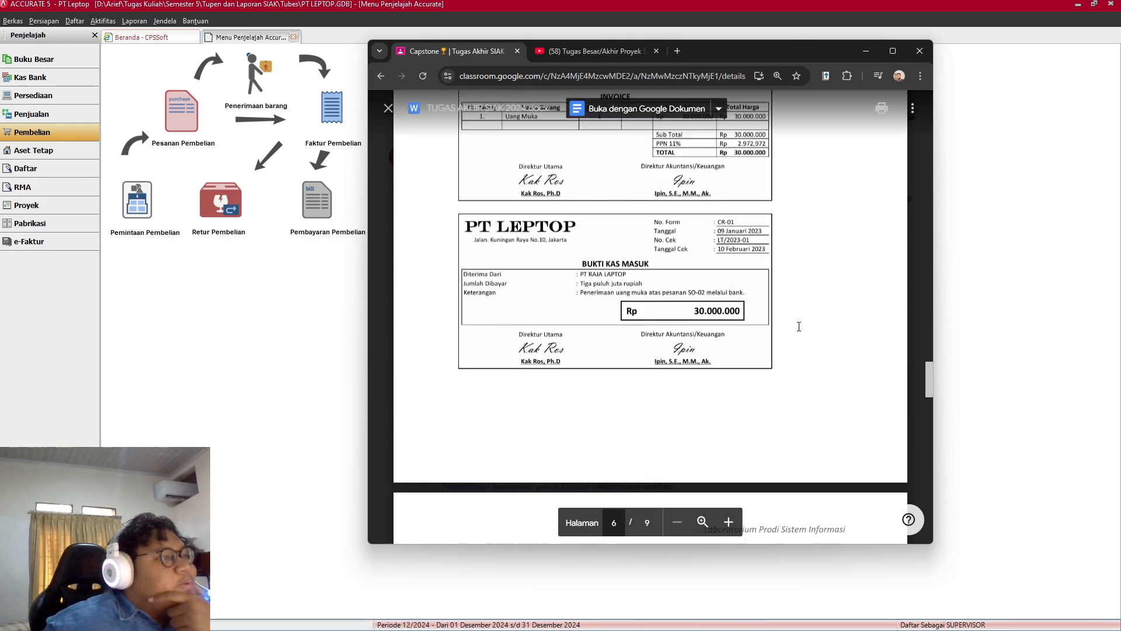
scroll(799, 327, "up", 5)
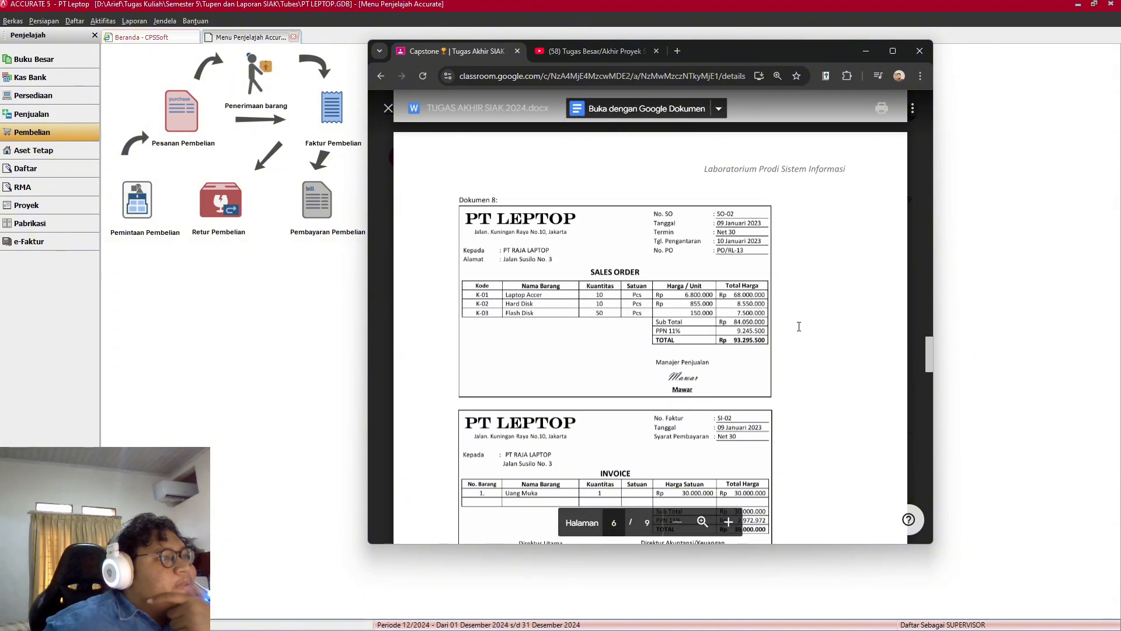
scroll(745, 333, "up", 5)
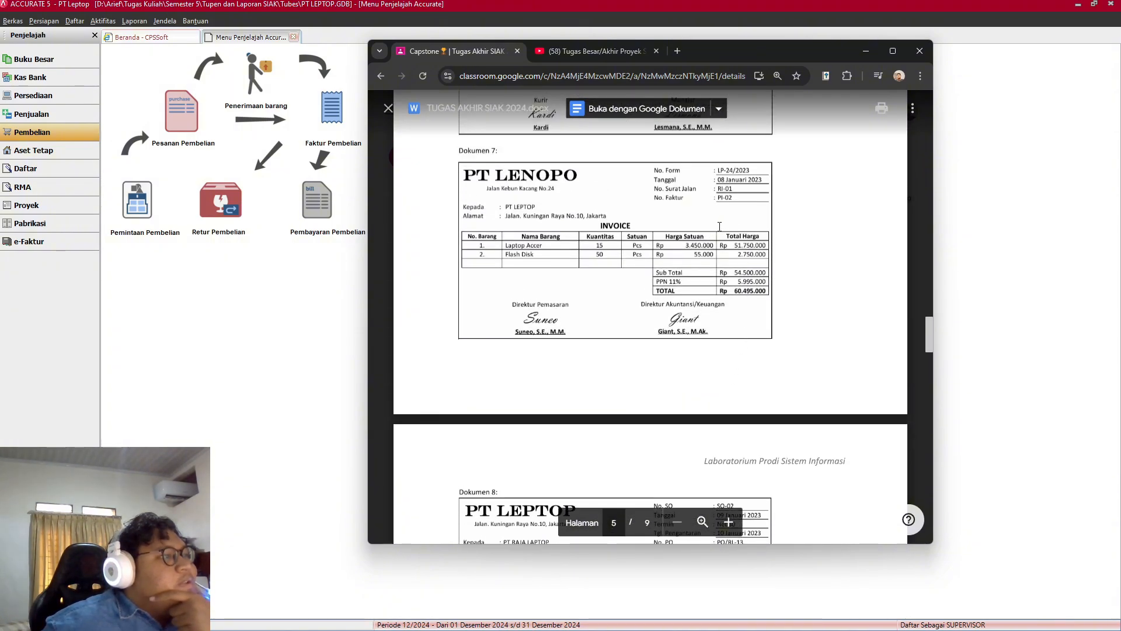
scroll(711, 233, "up", 3)
scroll(723, 291, "up", 2)
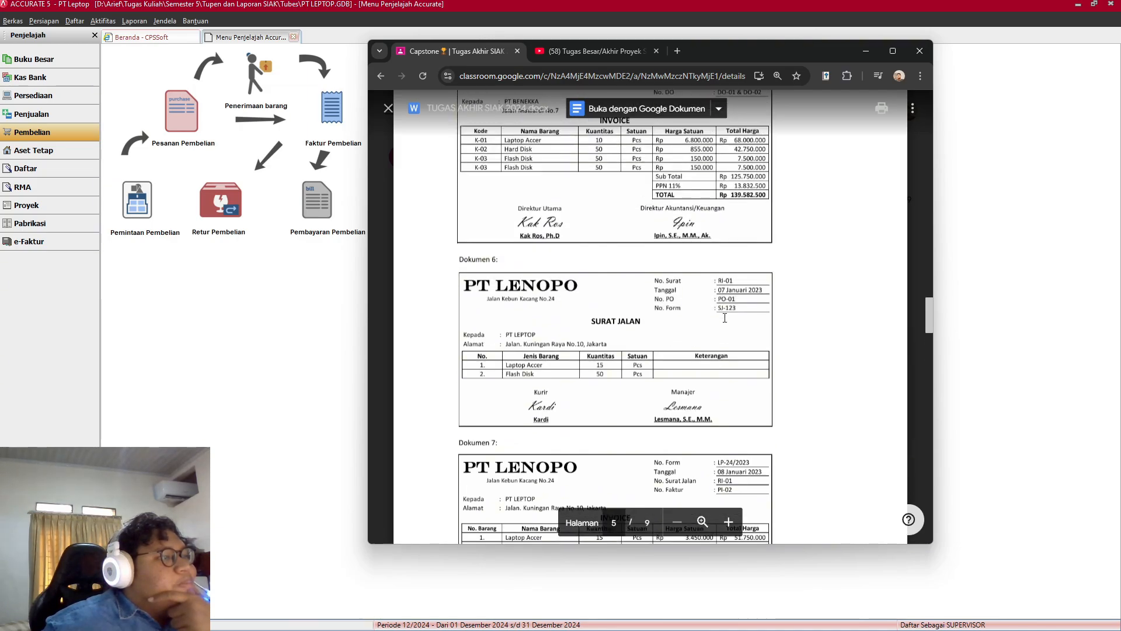
scroll(728, 323, "up", 2)
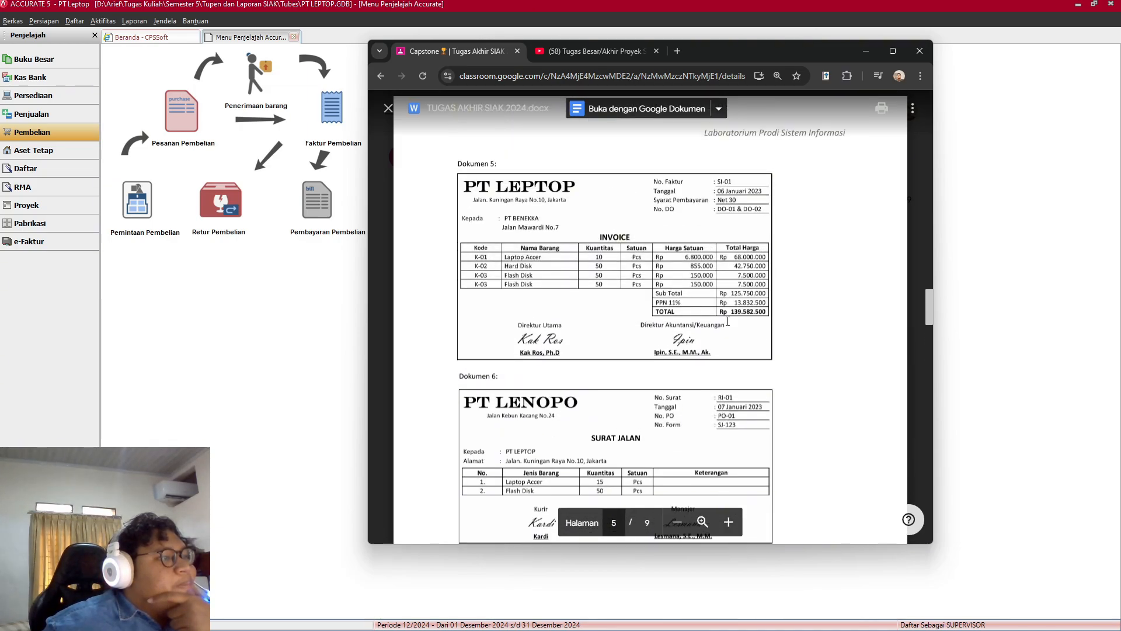
scroll(757, 267, "up", 1)
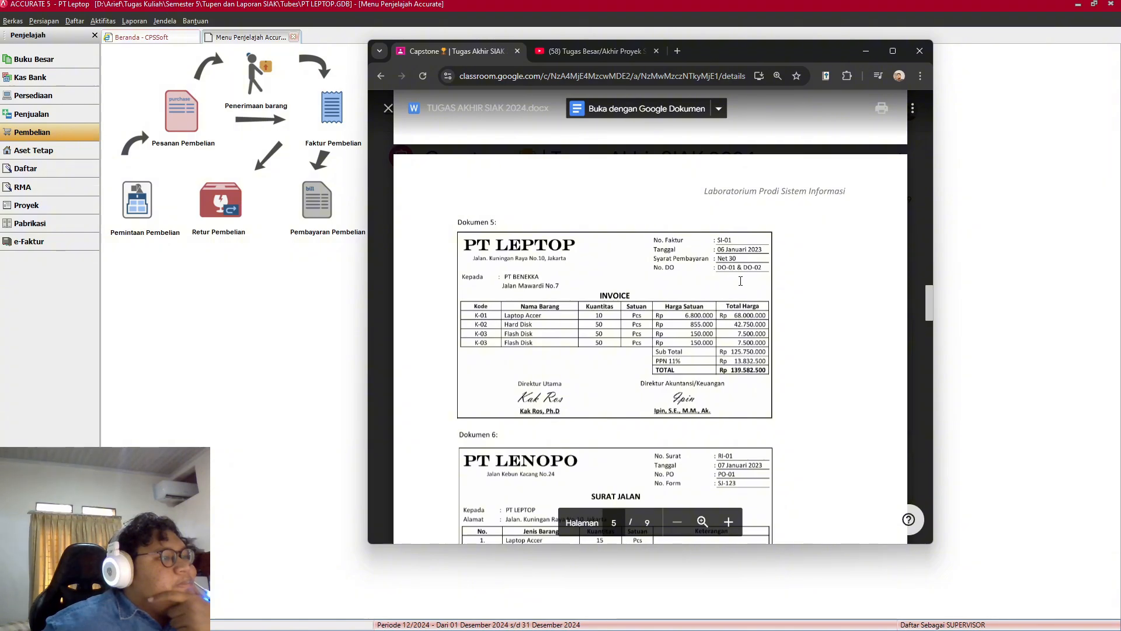
scroll(743, 283, "up", 6)
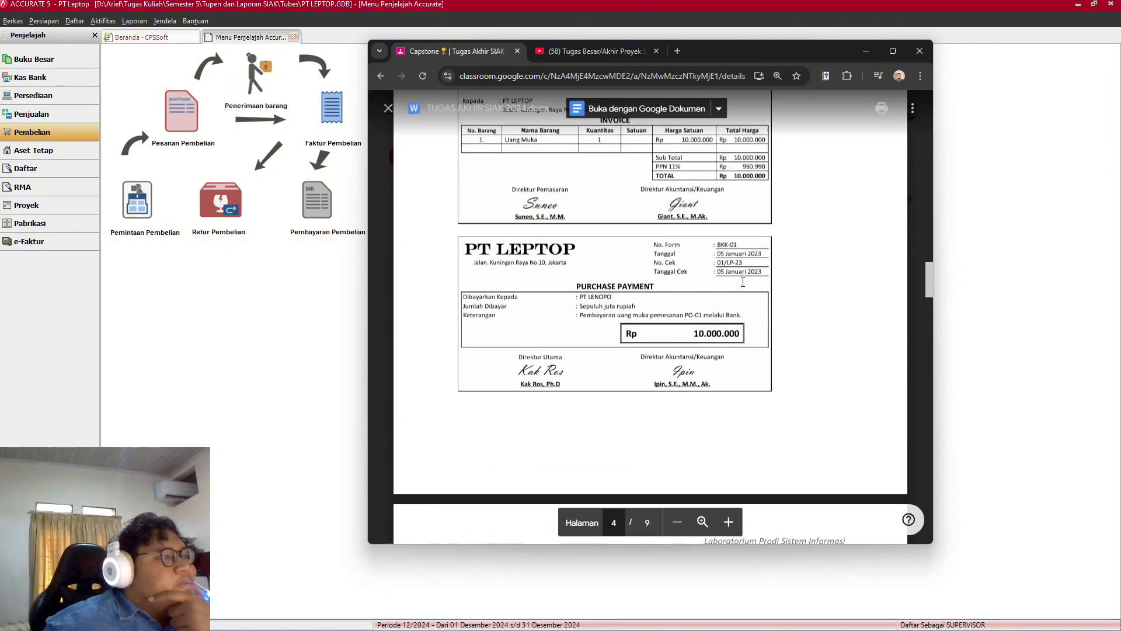
scroll(725, 281, "up", 2)
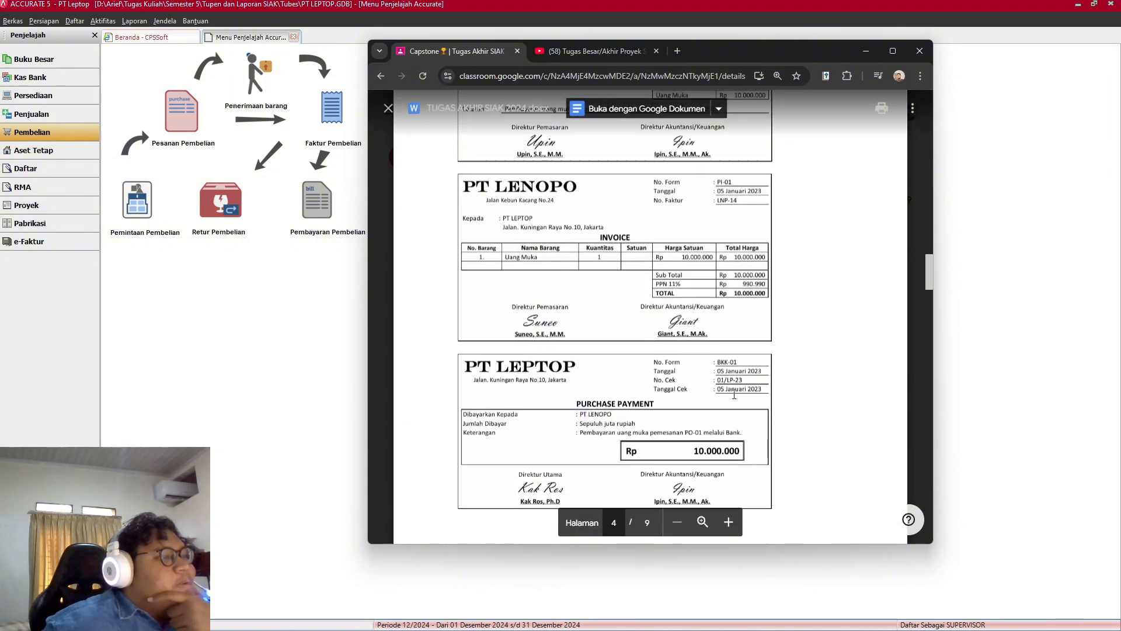
scroll(739, 384, "up", 1)
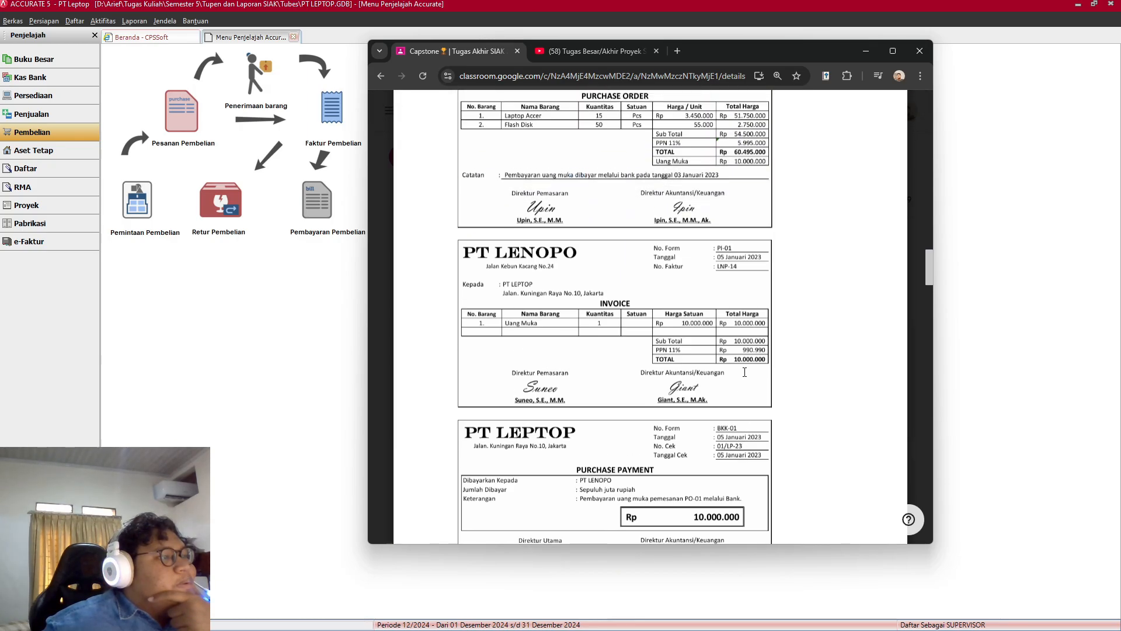
scroll(745, 372, "up", 1)
scroll(739, 263, "up", 6)
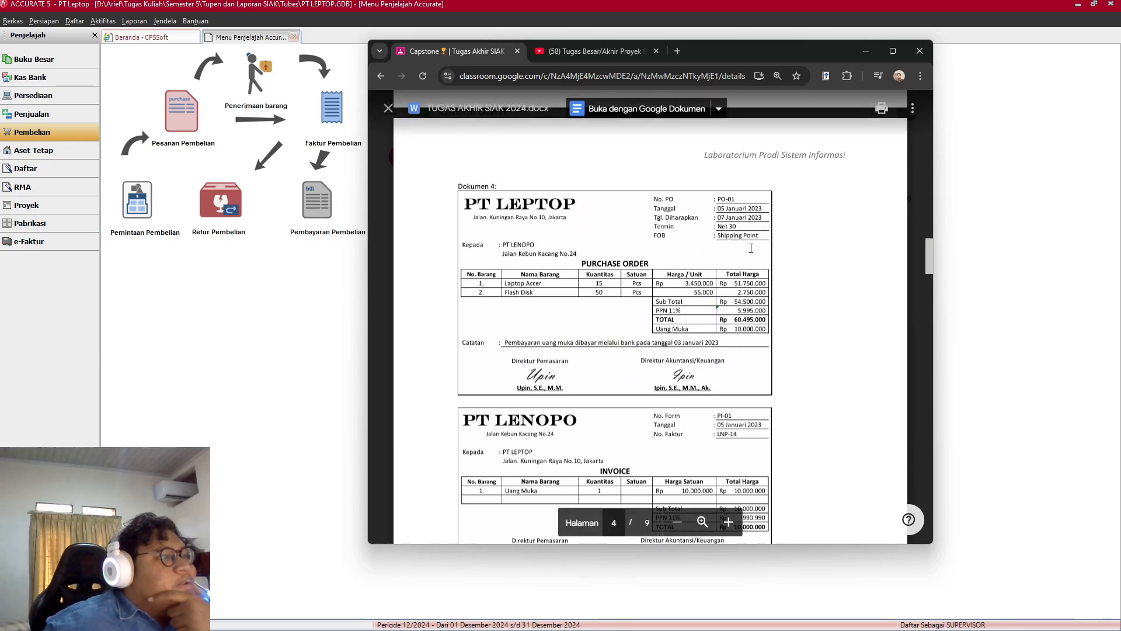
scroll(731, 242, "up", 5)
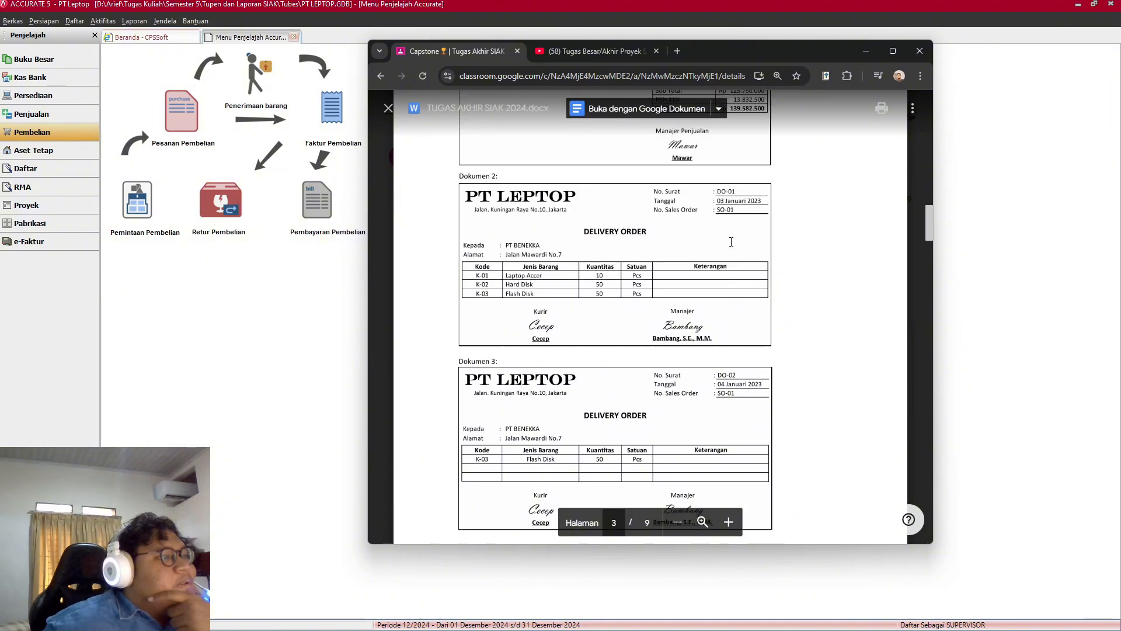
scroll(732, 241, "up", 3)
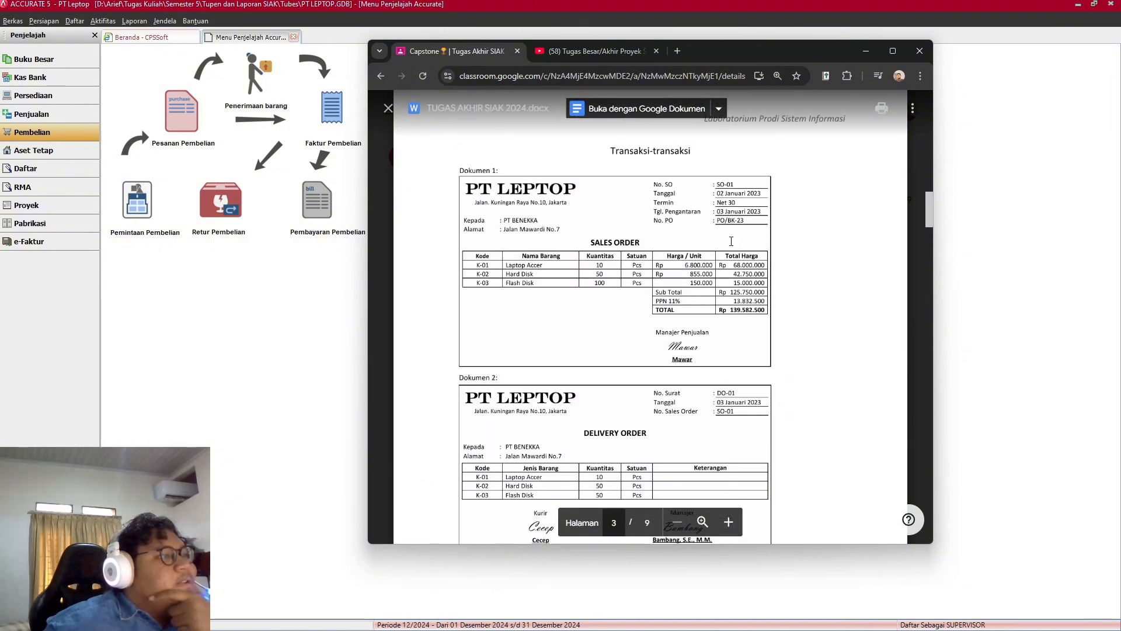
left_click_drag(928, 218, 929, 445)
scroll(670, 381, "down", 12)
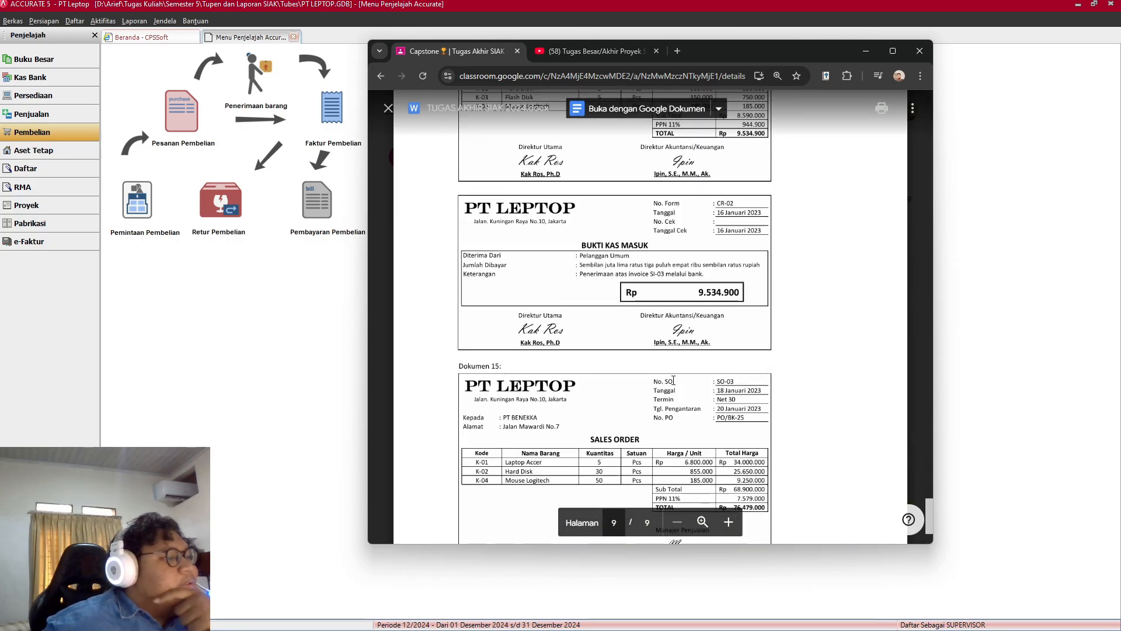
scroll(673, 375, "up", 2)
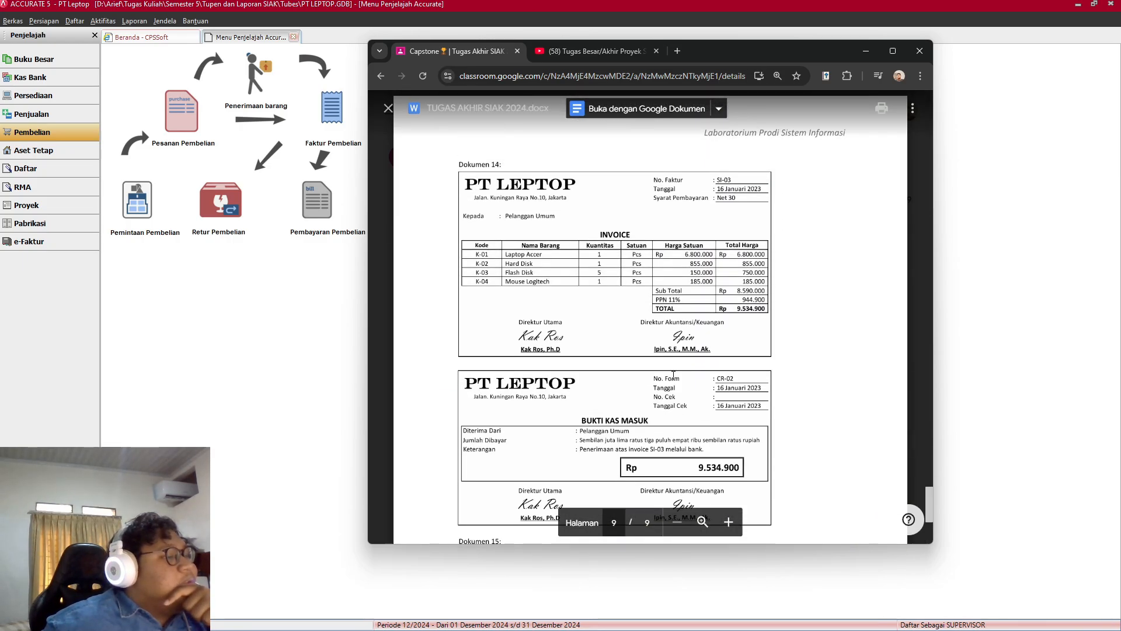
scroll(674, 374, "down", 5)
scroll(674, 367, "up", 5)
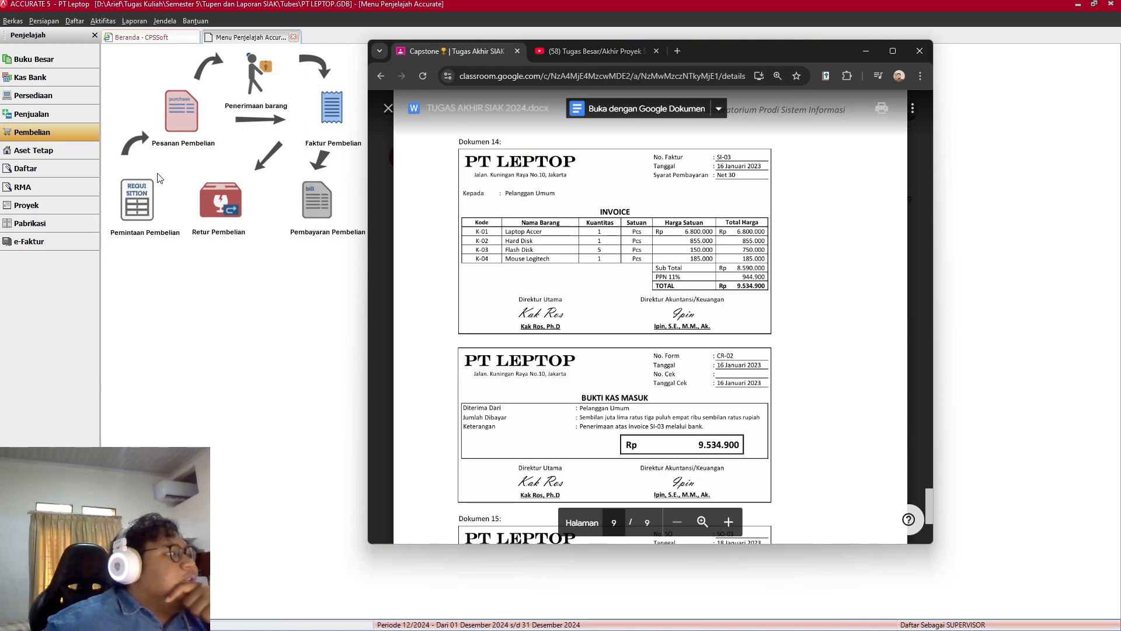
Step: Start a new sales invoice for customer Pelanggan Umum
left_click(56, 114)
left_click(342, 109)
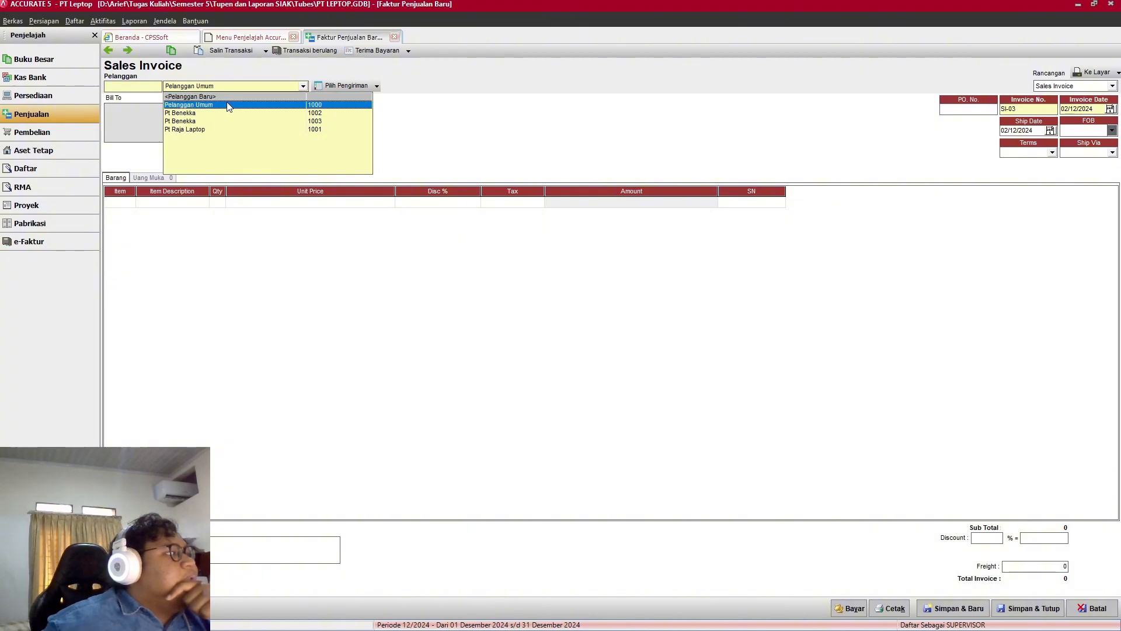
left_click(272, 105)
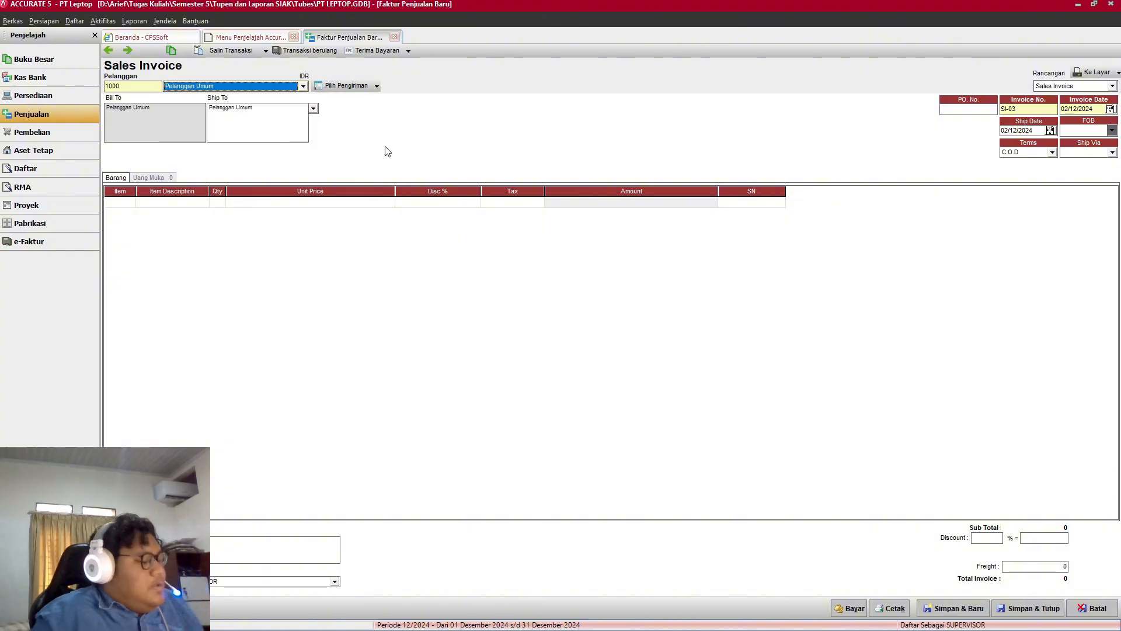
key("alt+Tab")
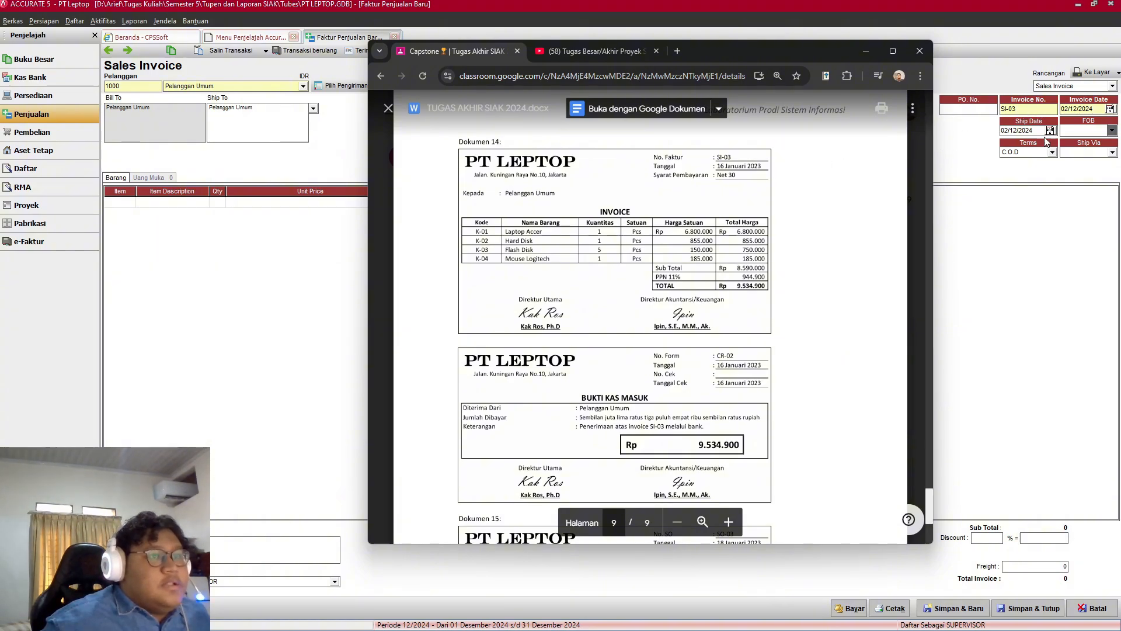
Step: Set the invoice's payment terms to Net 30 and its date to 16/01/2023
left_click(1051, 153)
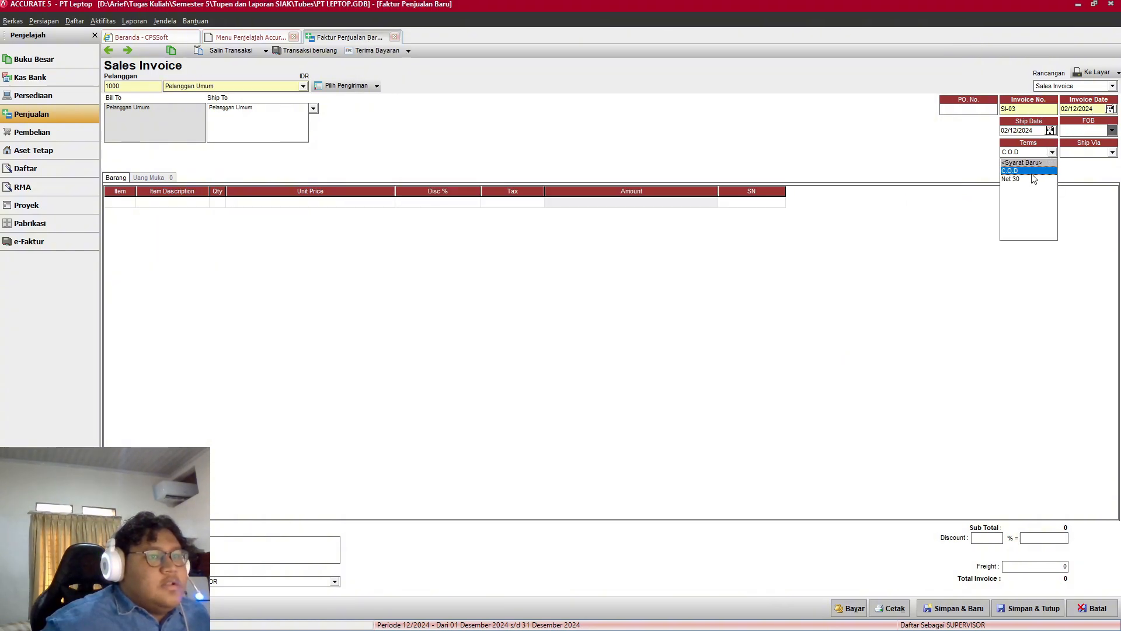
left_click(1034, 179)
key("alt+Tab")
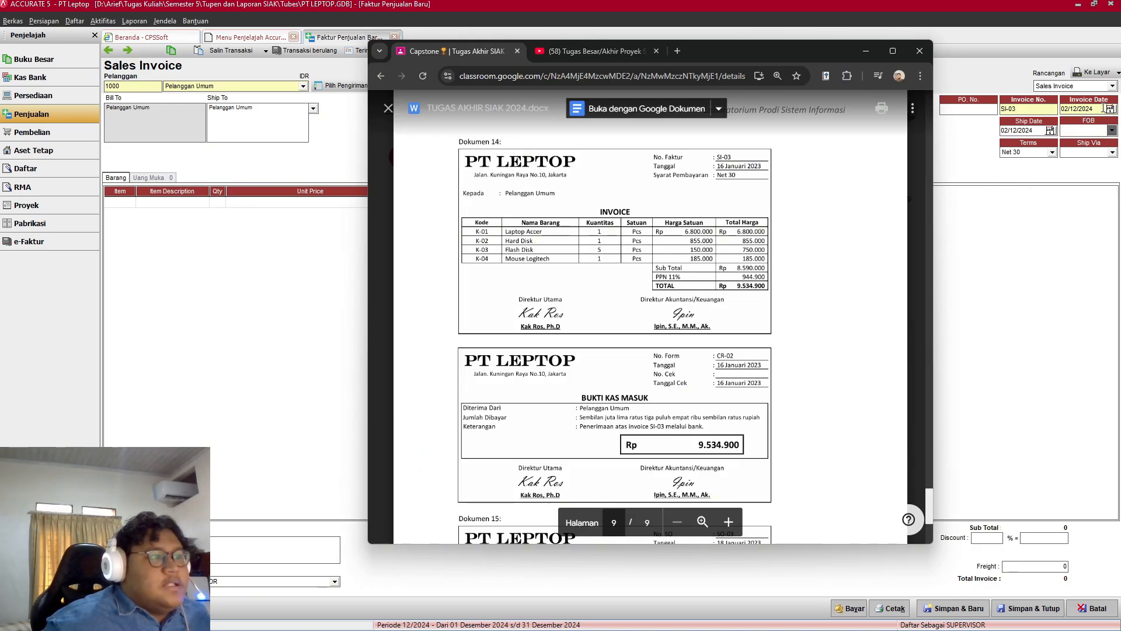
key("alt+Tab")
key("alt+Tab")
key("alt+Tab")
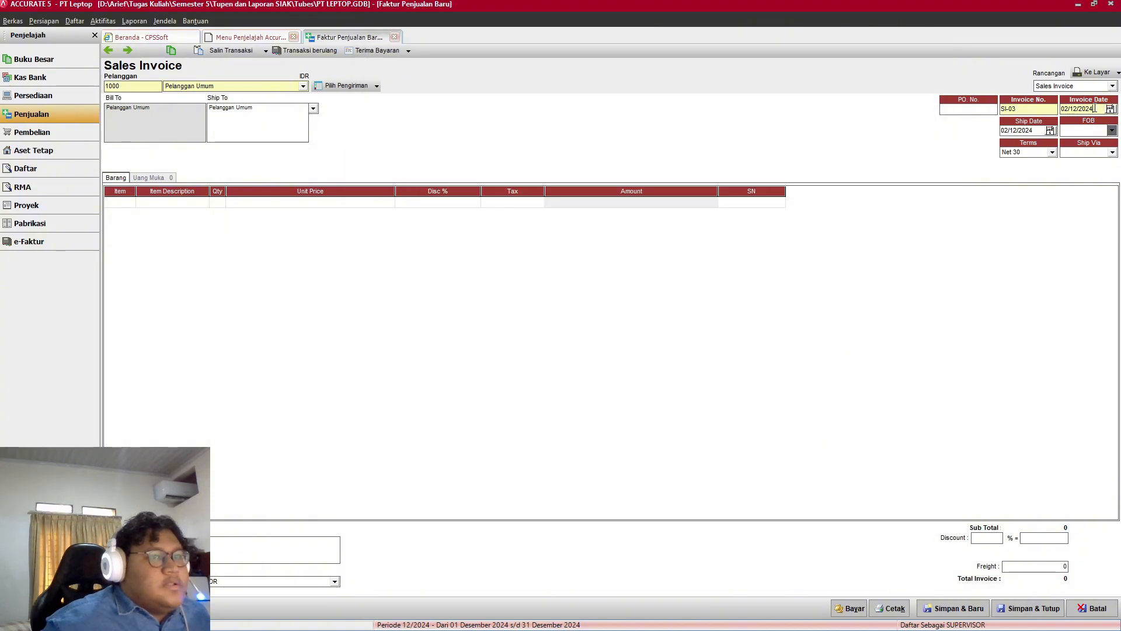
left_click_drag(1096, 109, 1060, 109)
type("16/")
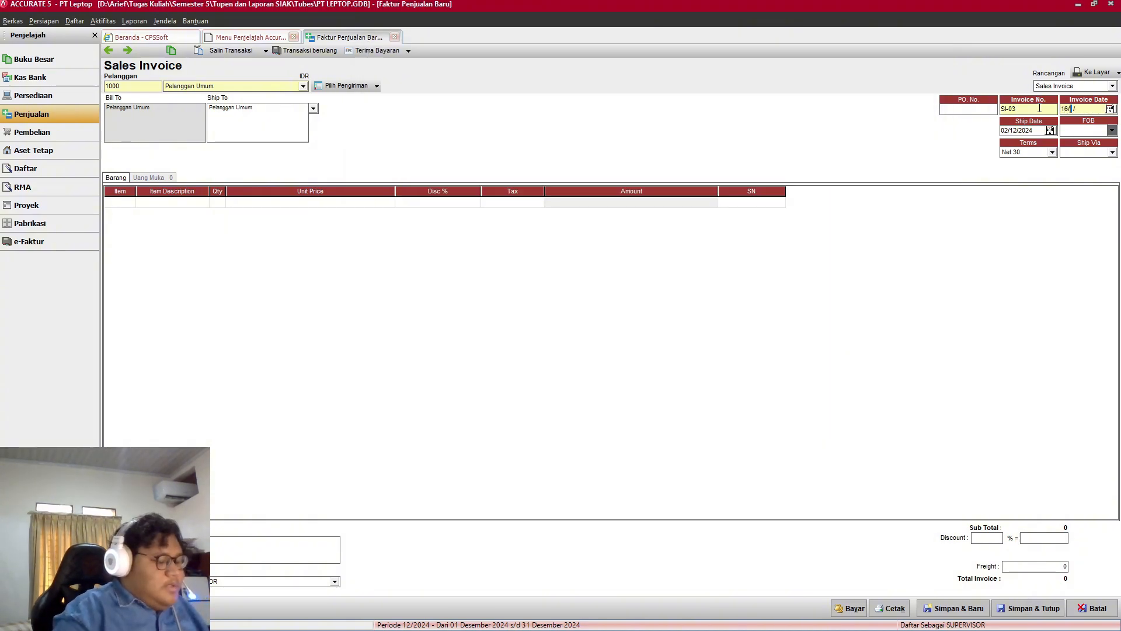
type("01/2023")
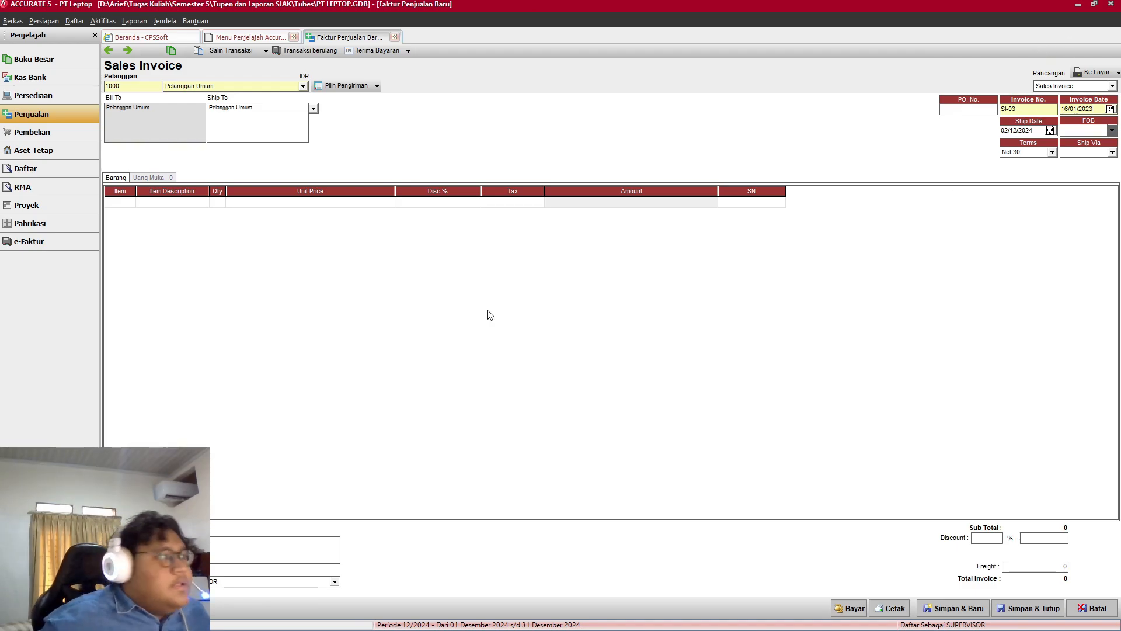
left_click(131, 202)
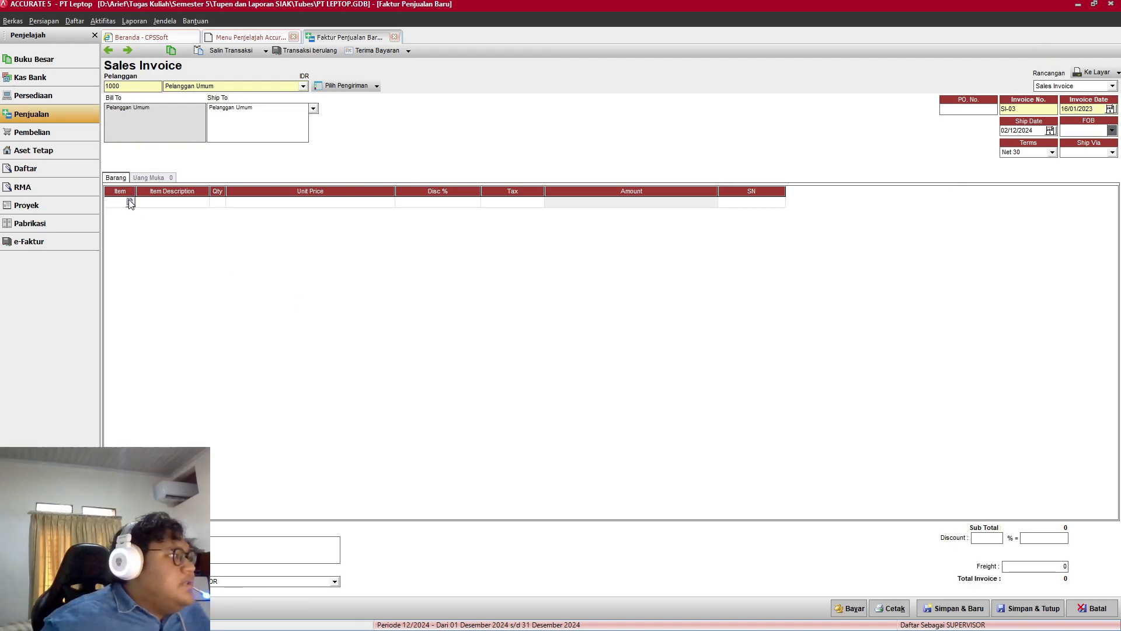
Step: Add Laptop Accer and Hard Disk as the first two invoice lines
left_click(130, 202)
key("alt+Tab")
key("alt+Tab")
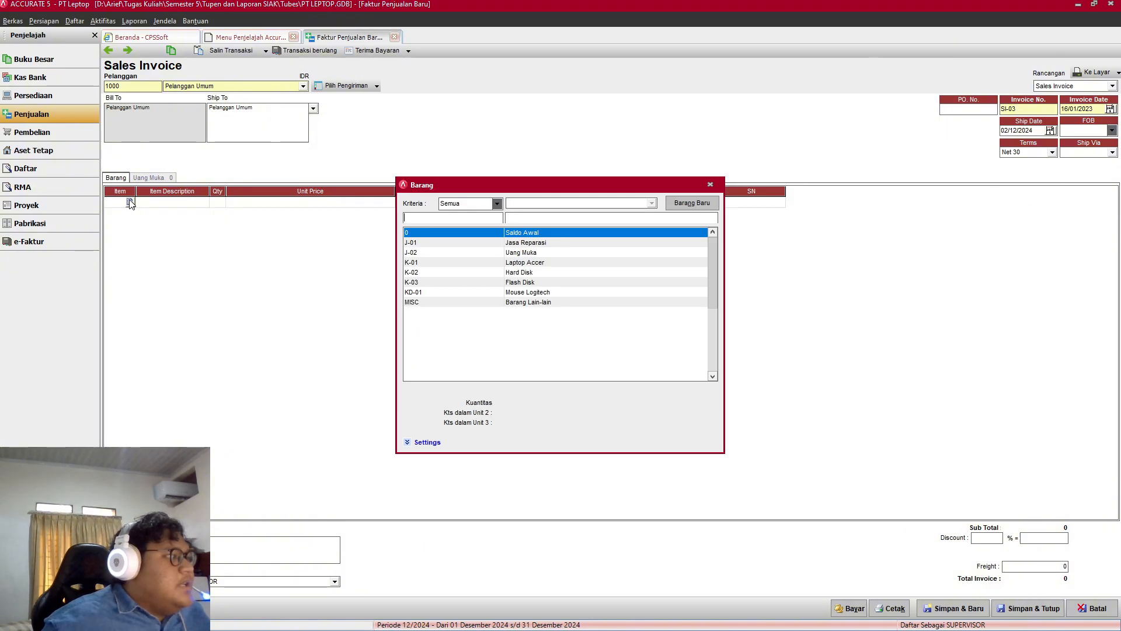
double_click(530, 263)
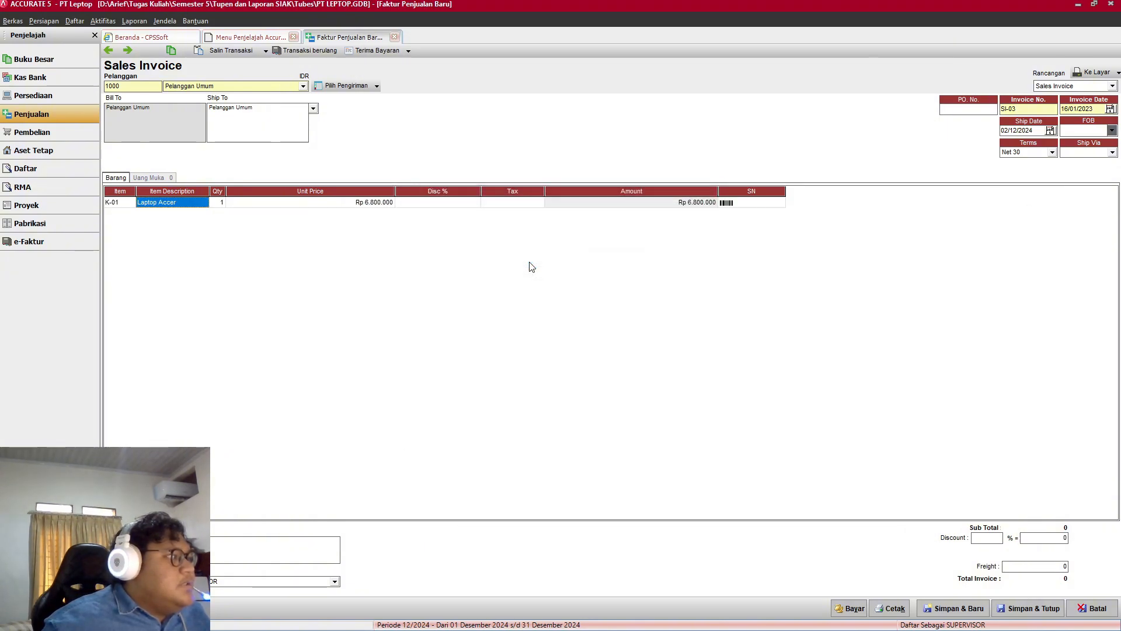
key("alt+Tab")
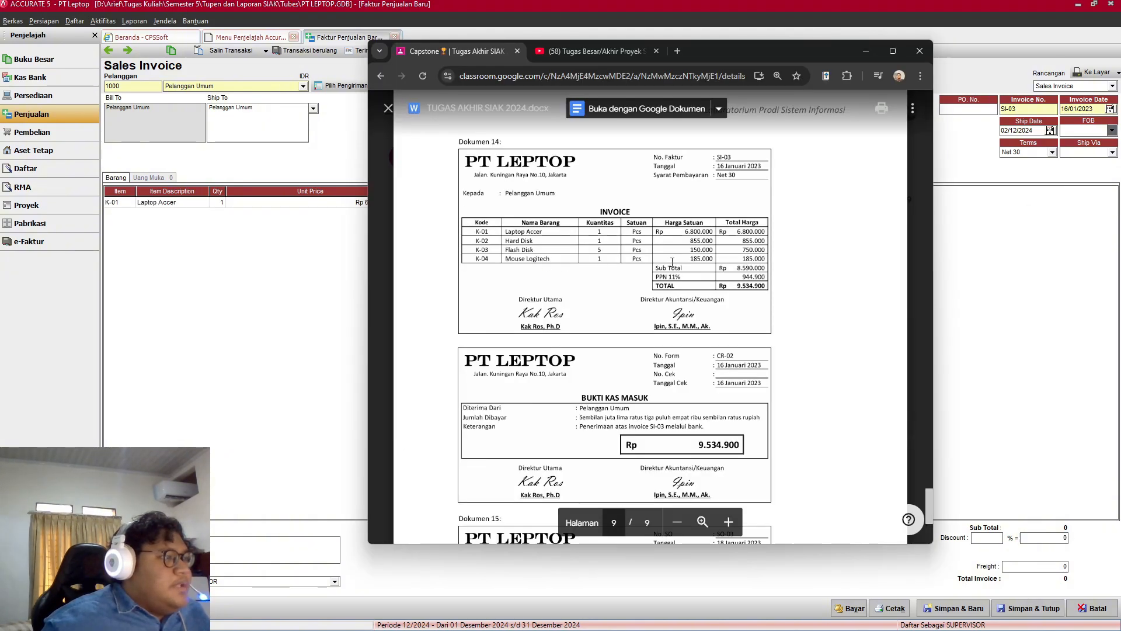
key("alt+Tab")
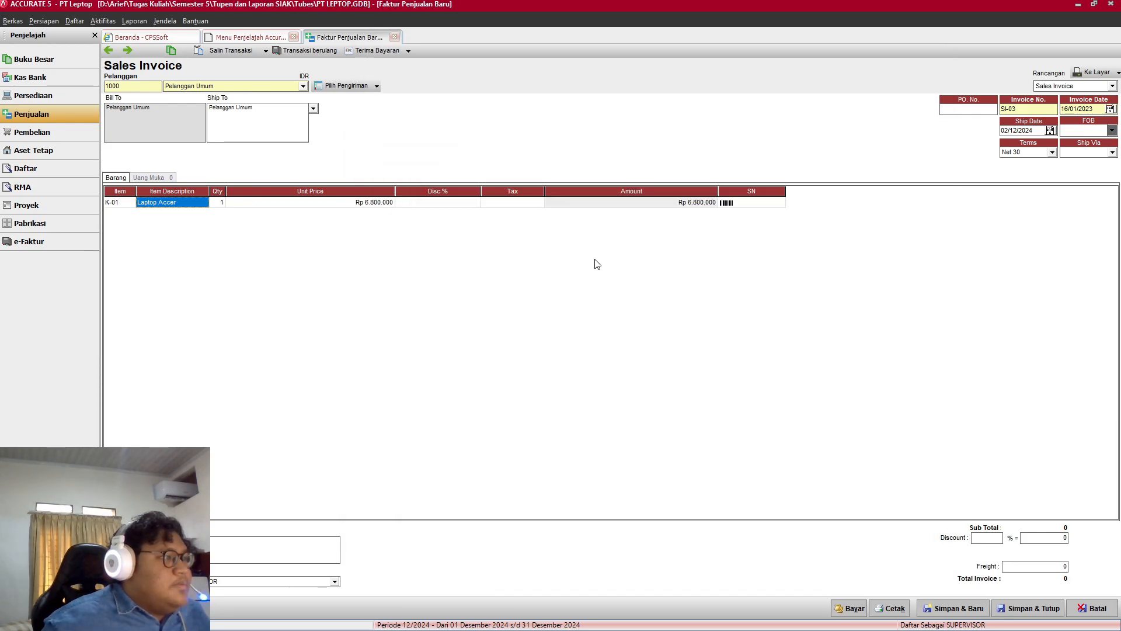
key("alt+Tab")
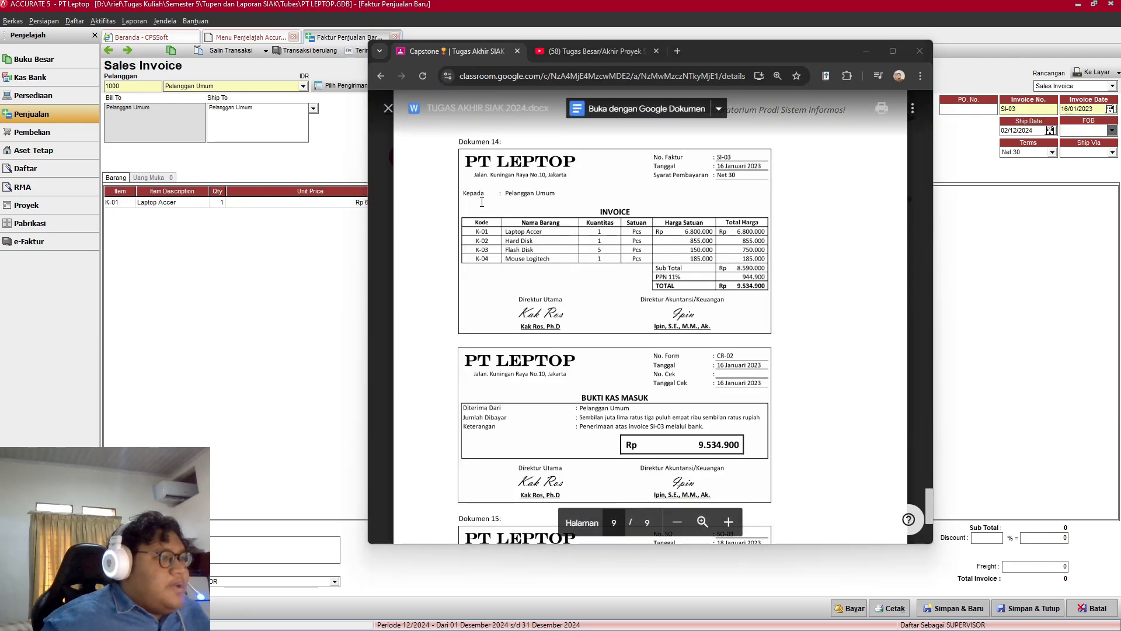
key("alt+Tab")
left_click(528, 205)
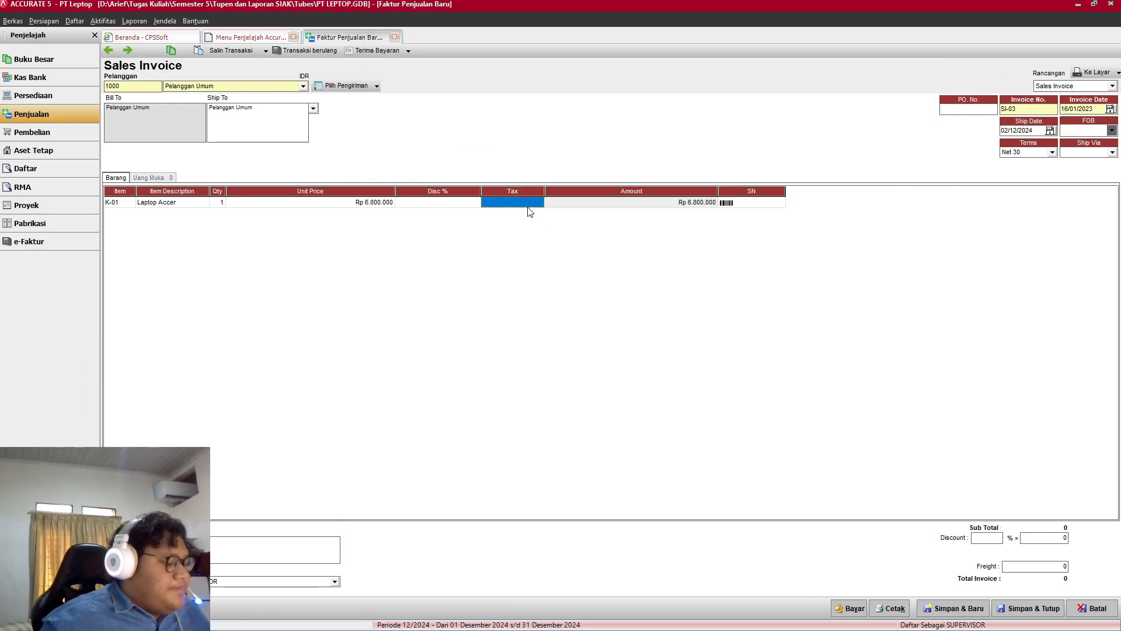
right_click(385, 240)
left_click(392, 245)
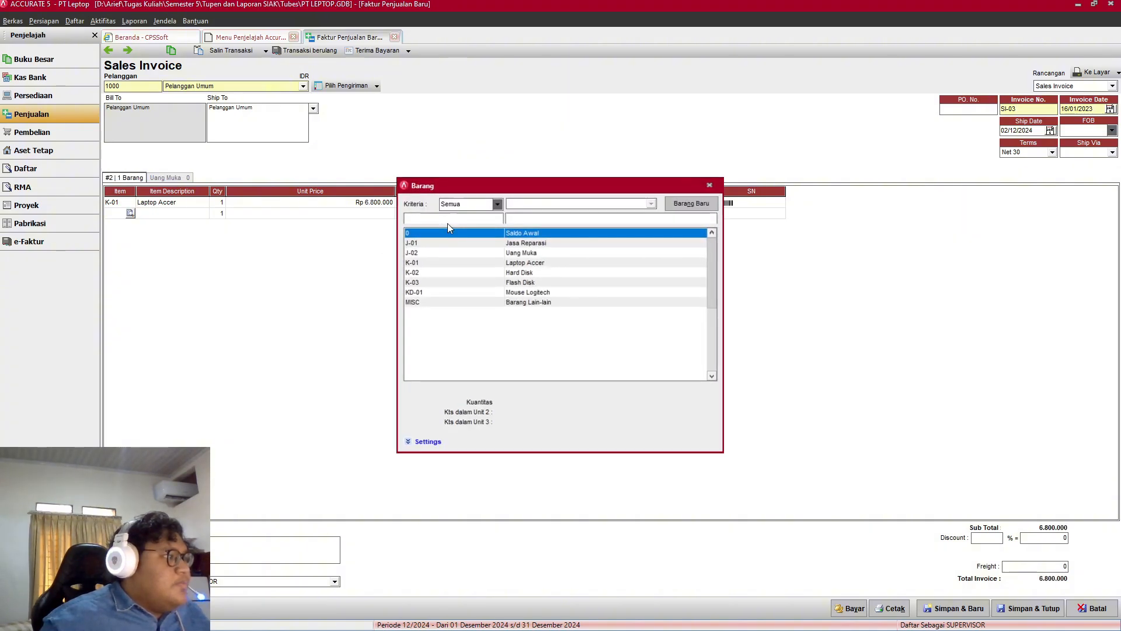
double_click(523, 273)
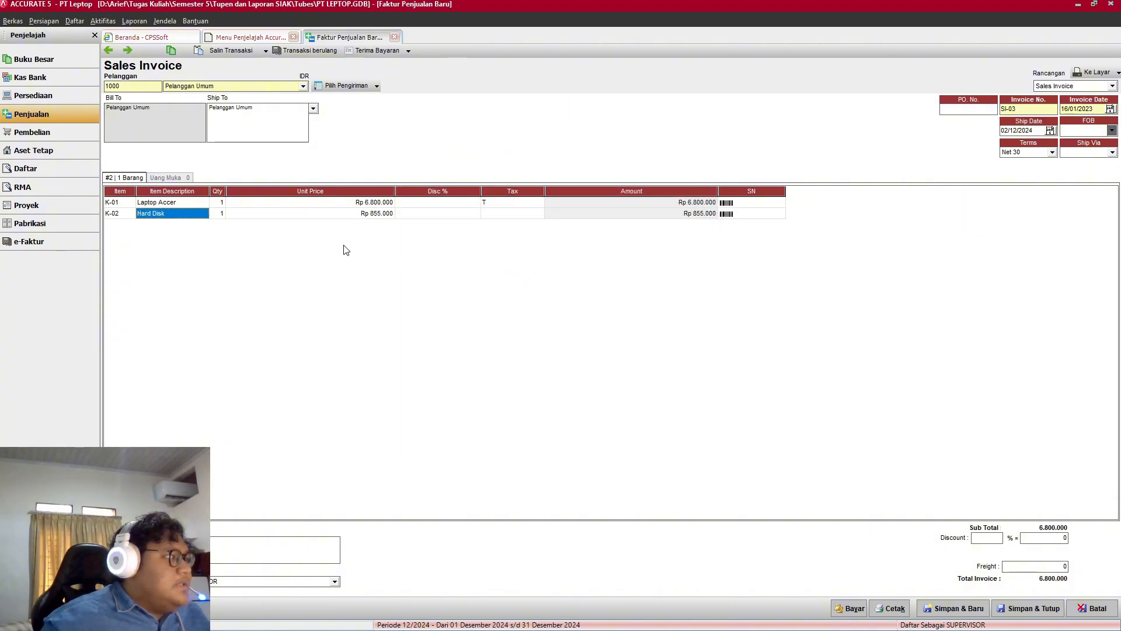
left_click(513, 215)
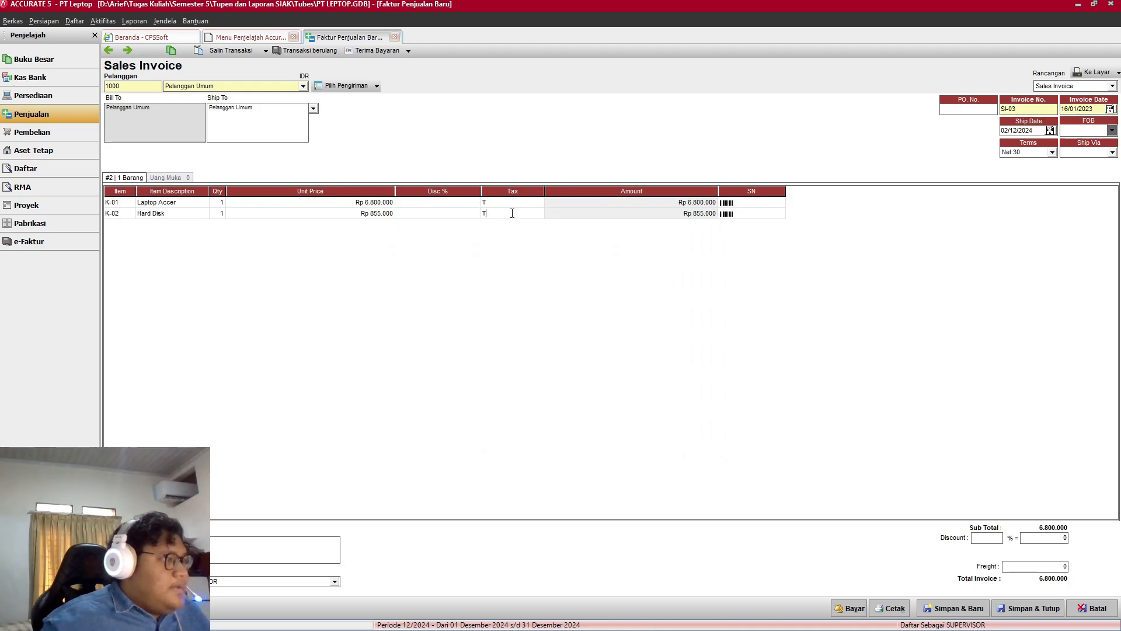
key("alt+Tab")
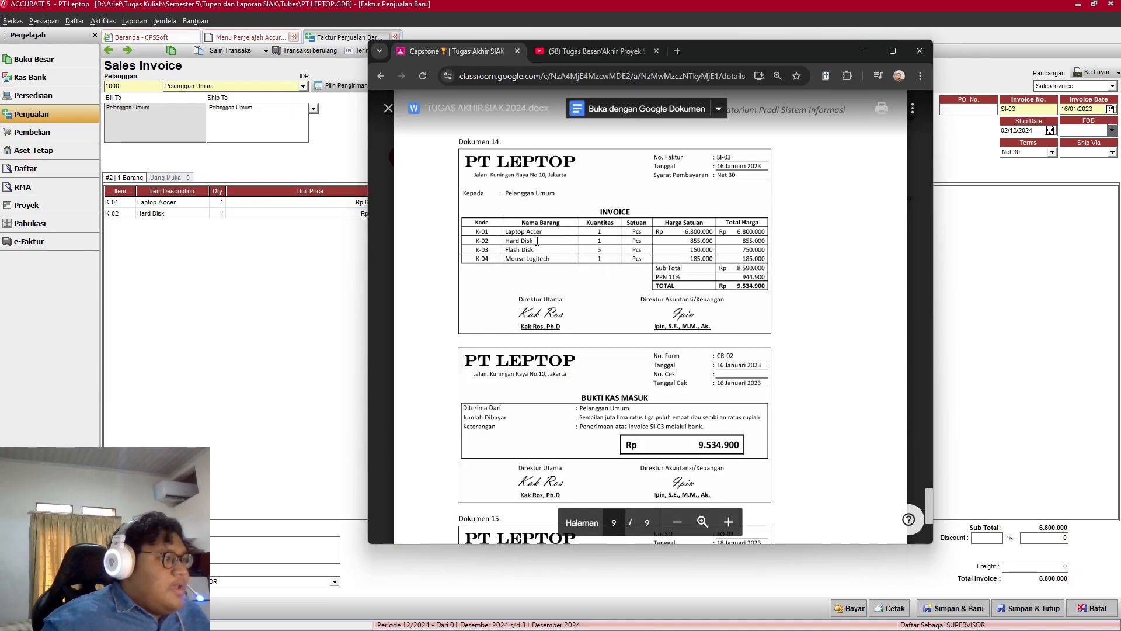
left_click(319, 242)
Step: Add Flash Disk as the third line with tax code T
right_click(321, 241)
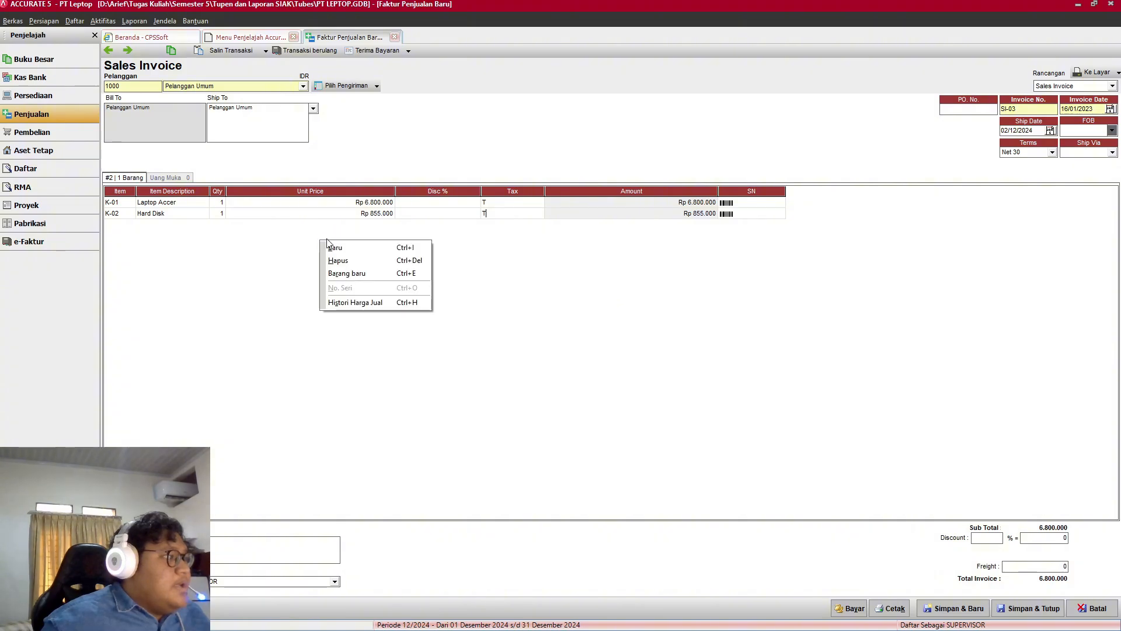
left_click(336, 247)
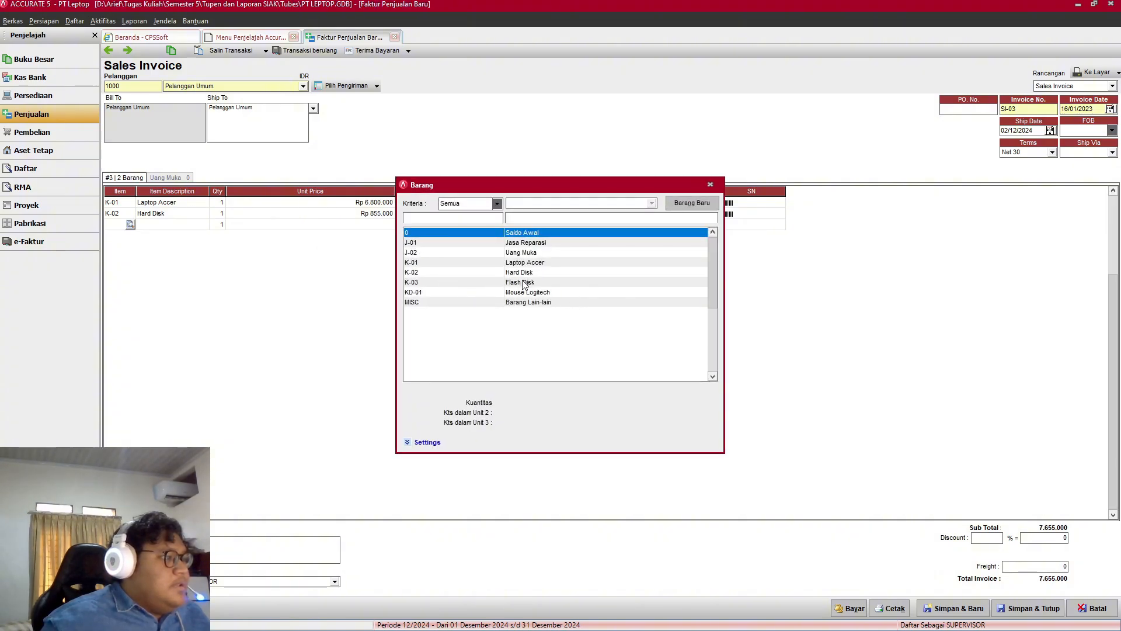
double_click(523, 283)
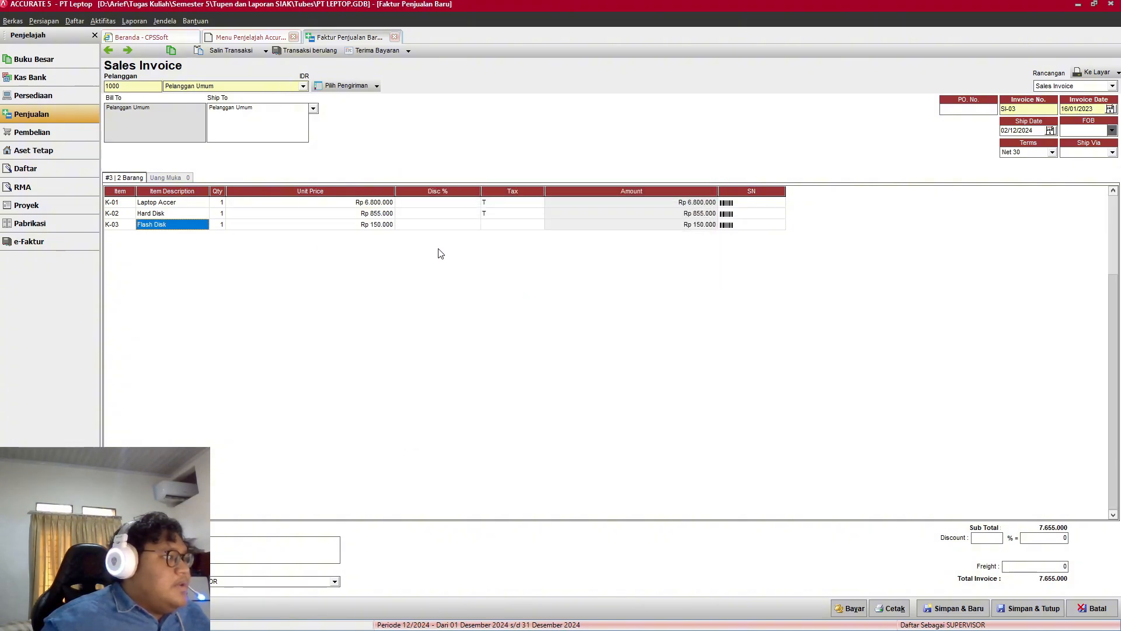
left_click(501, 229)
type("T")
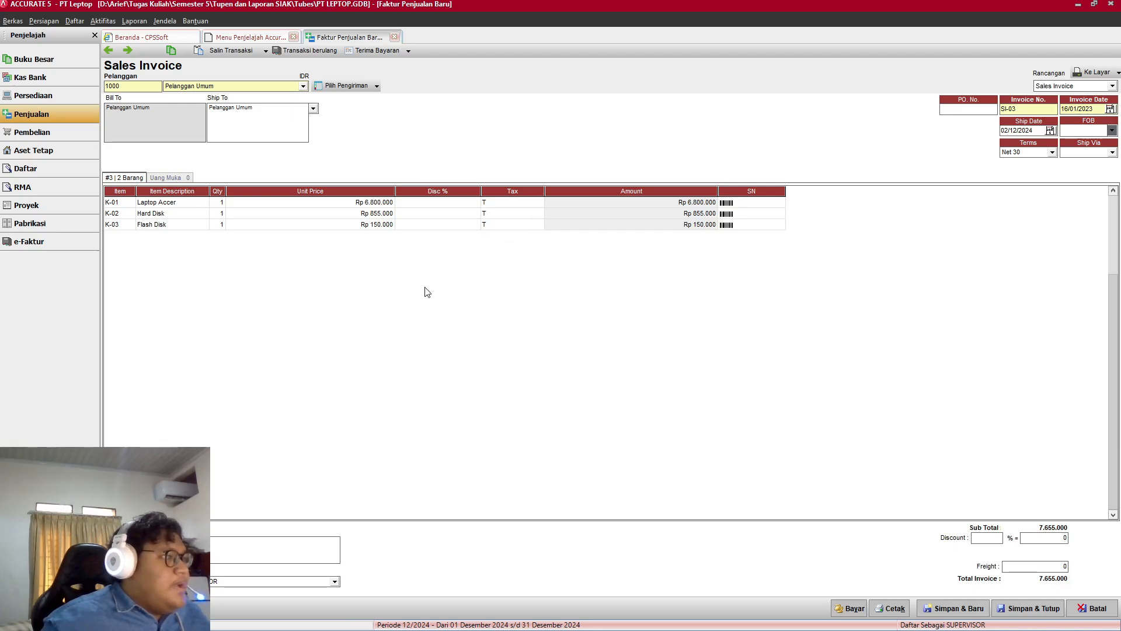
key("alt+Tab")
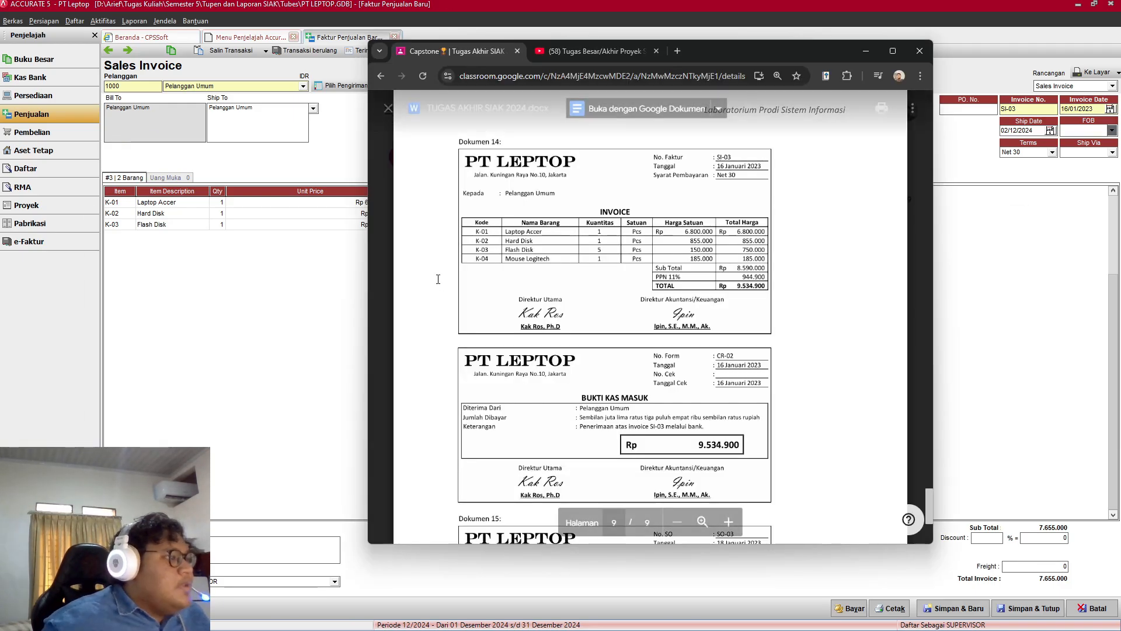
key("alt+Tab")
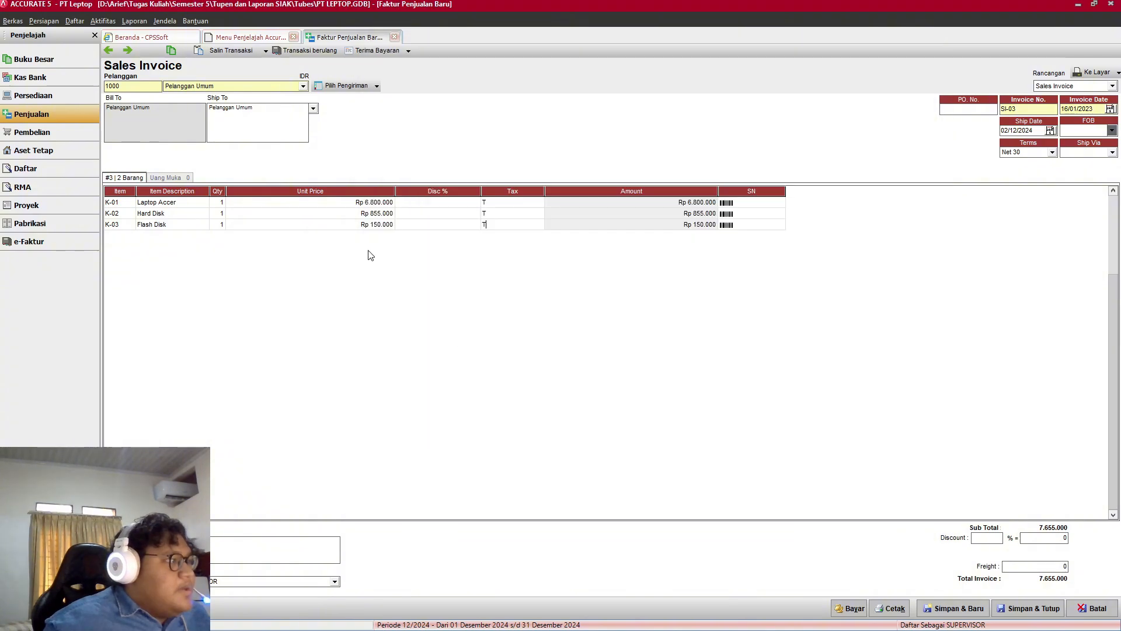
key("alt+Tab")
Step: Add Mouse Logitech as the fourth line at 185000 with tax code T
right_click(352, 251)
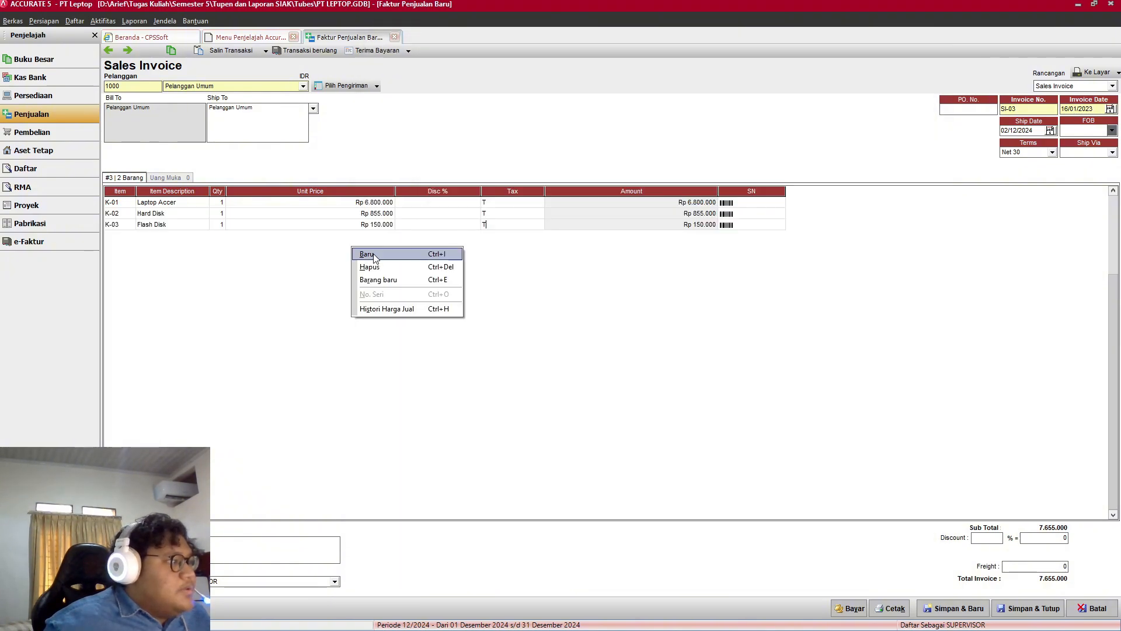
left_click(365, 253)
double_click(516, 291)
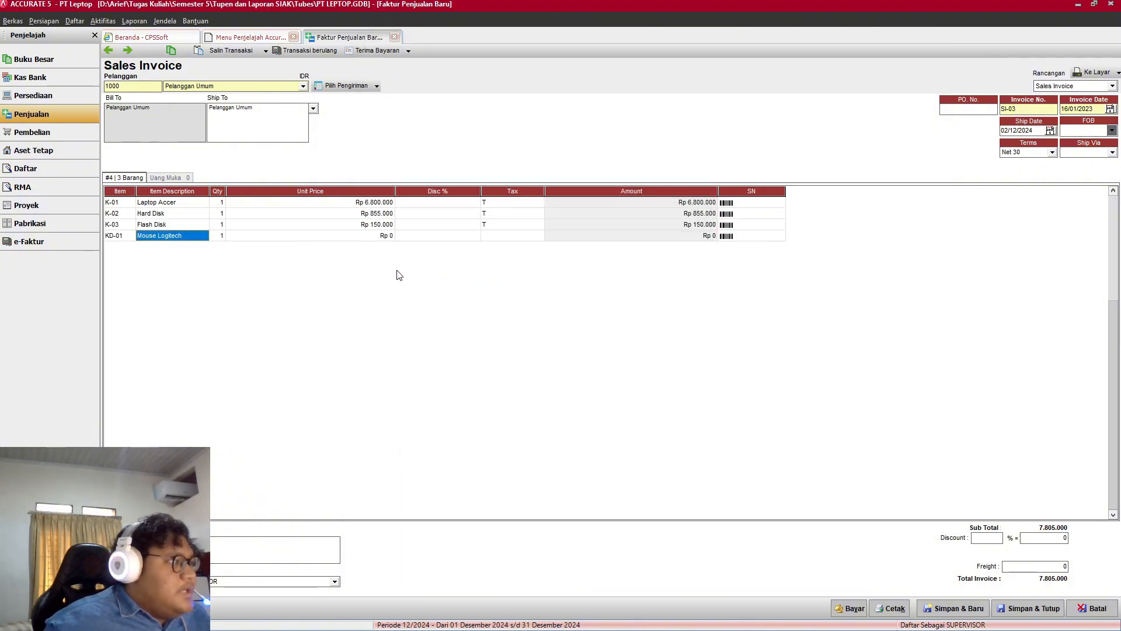
left_click(368, 236)
left_click(364, 235)
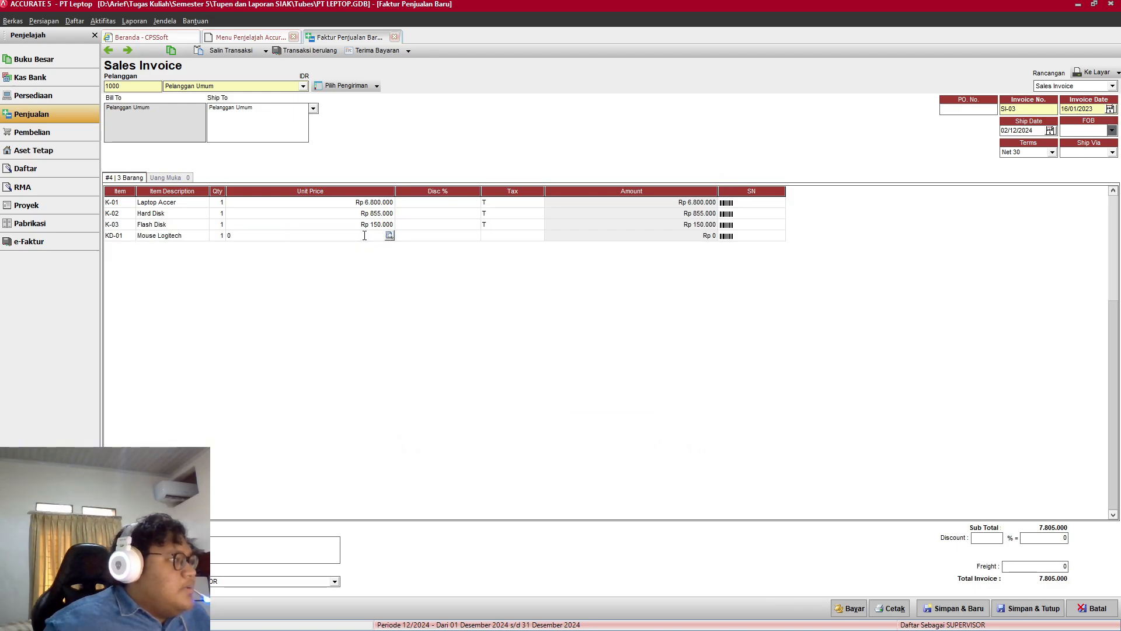
key("alt+Tab")
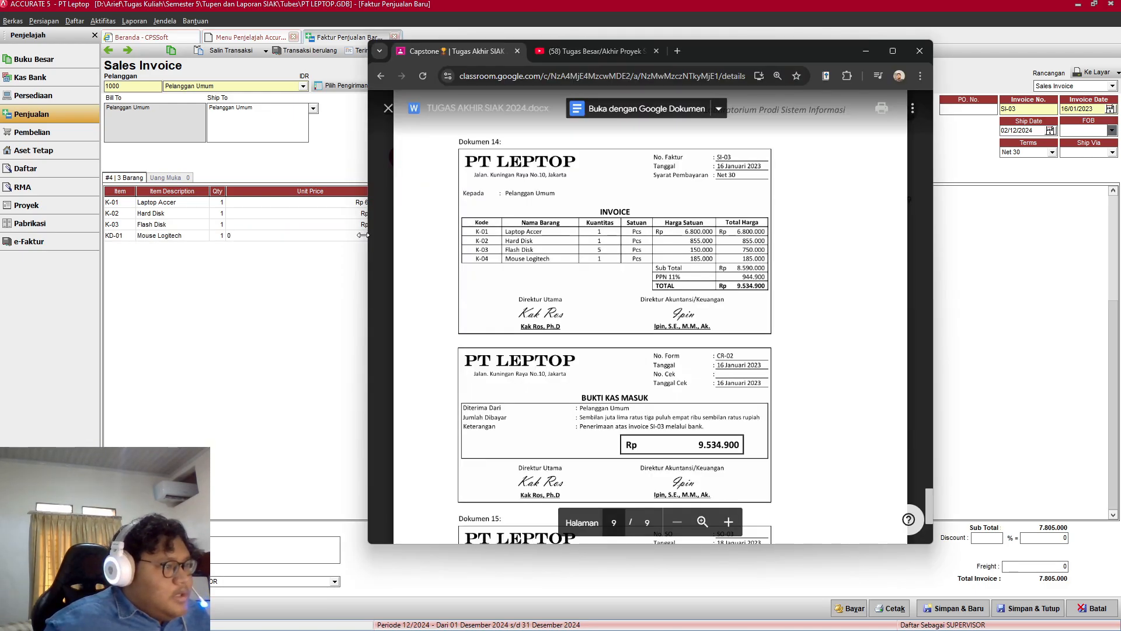
key("alt+Tab")
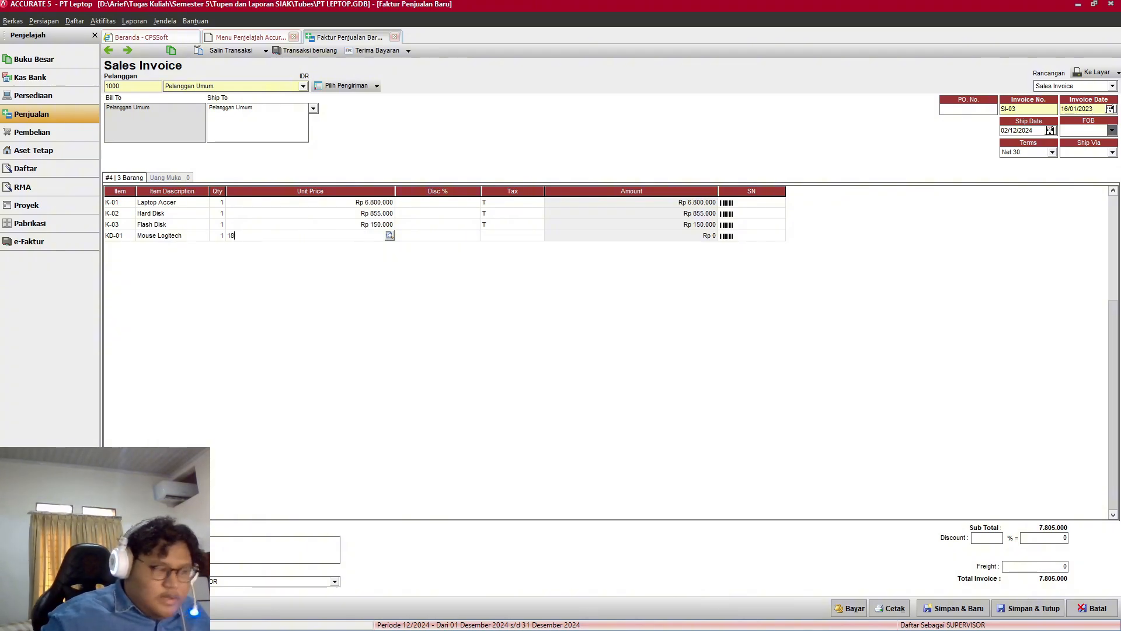
key("Tab")
key("Tab")
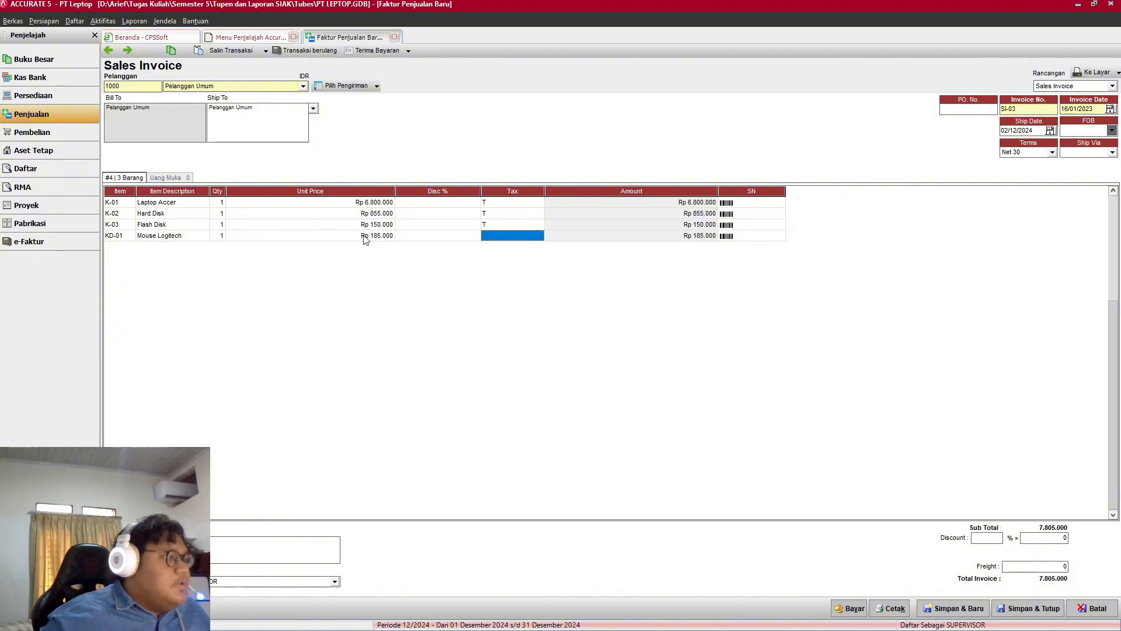
type("T")
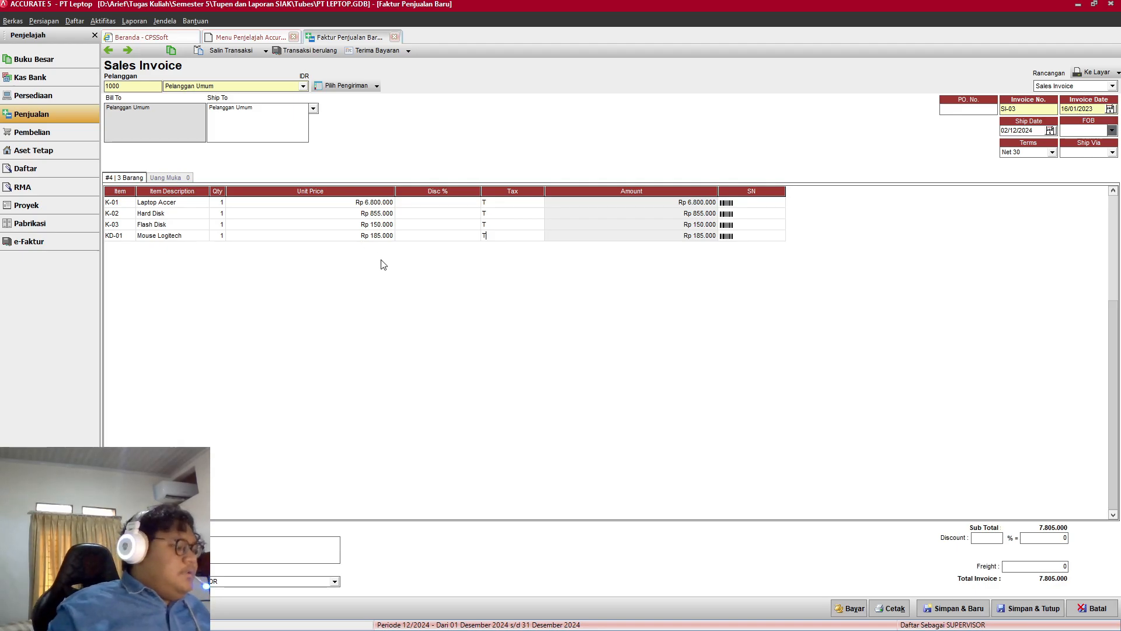
key("alt+Tab")
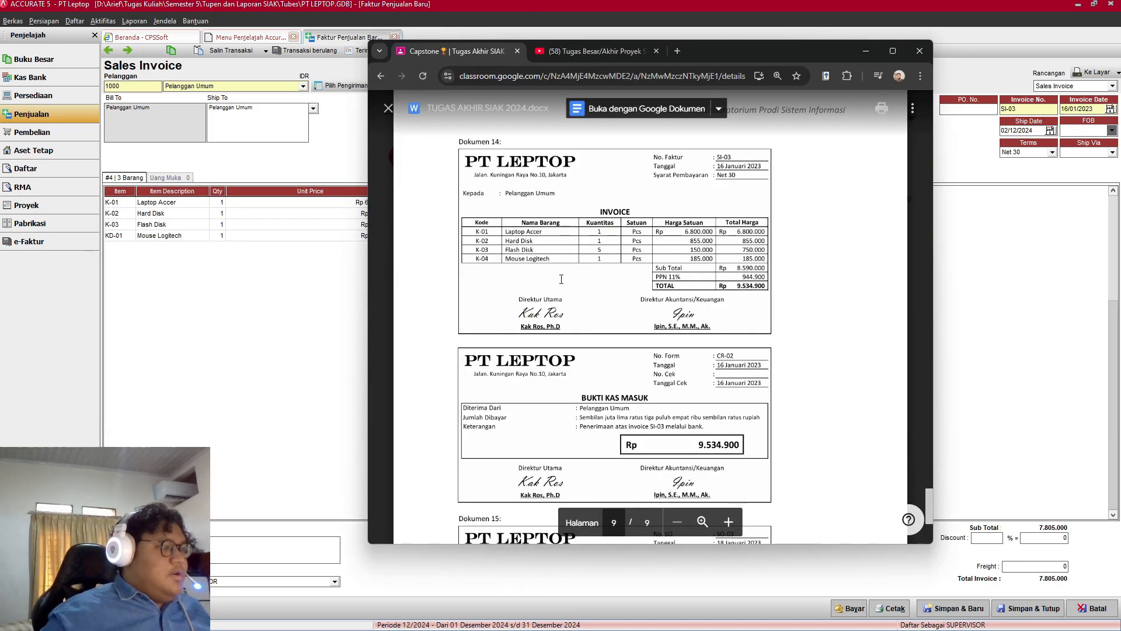
key("alt+Tab")
Step: Save and close invoice SI-03 and review the next task in the assignment
left_click(1022, 608)
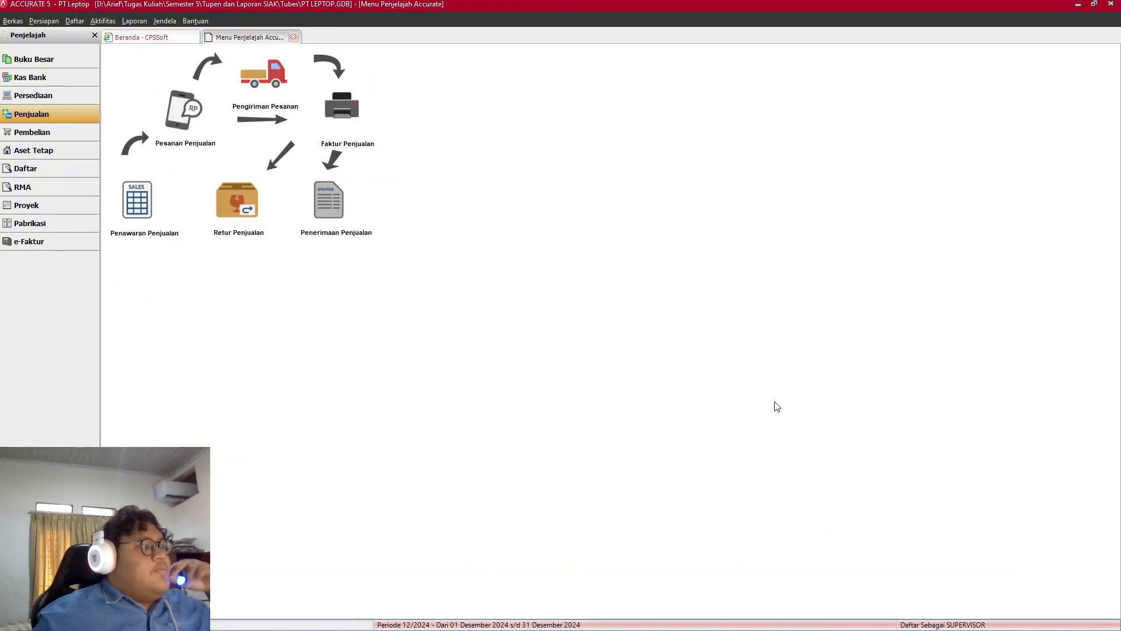
key("alt+Tab")
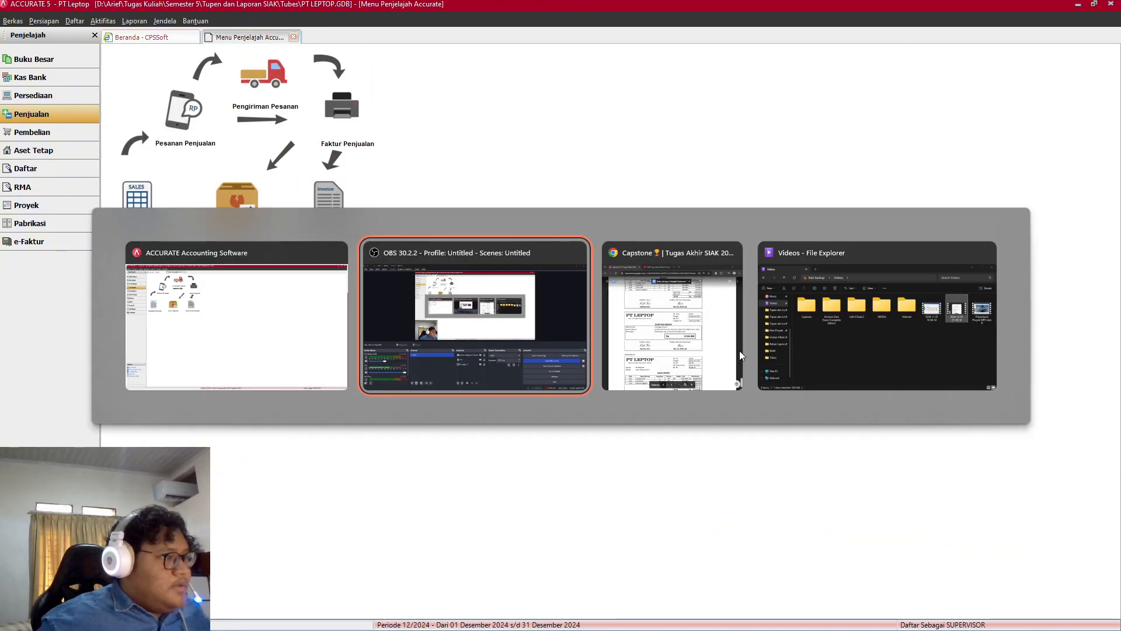
scroll(763, 354, "down", 3)
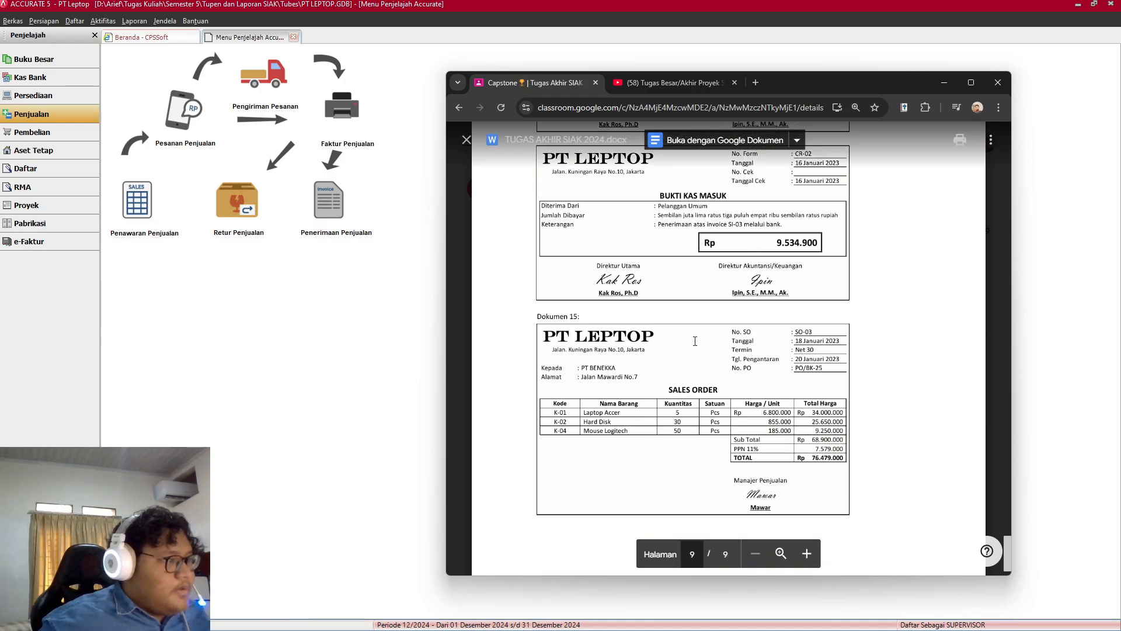
scroll(682, 295, "up", 1)
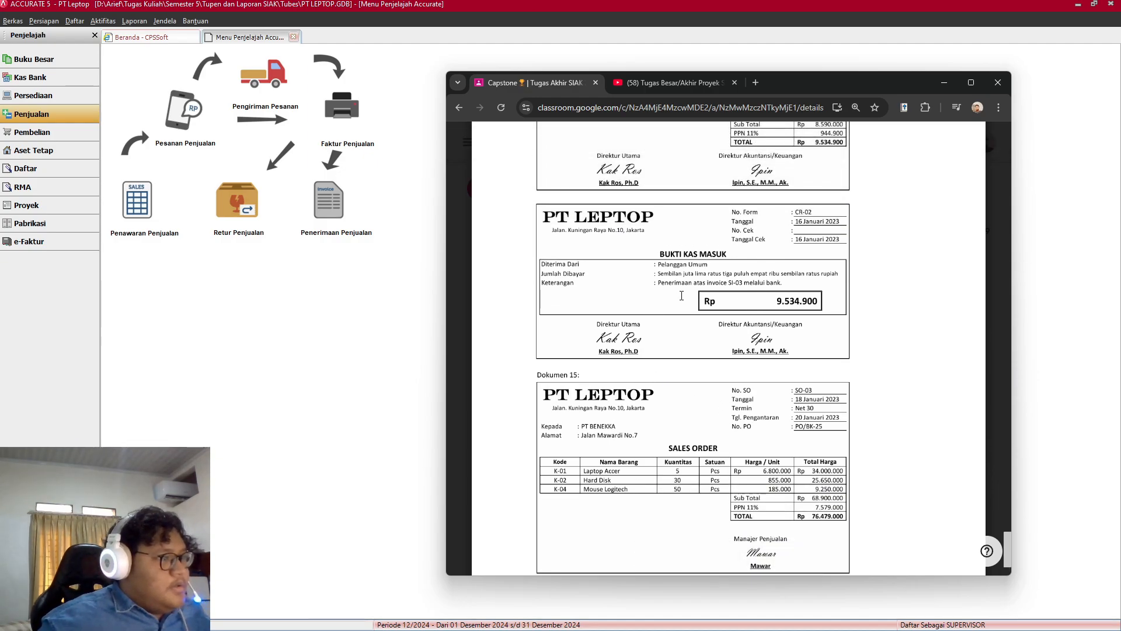
left_click(945, 83)
Step: Start customer receipt CR-02 for Pelanggan Umum
left_click(350, 209)
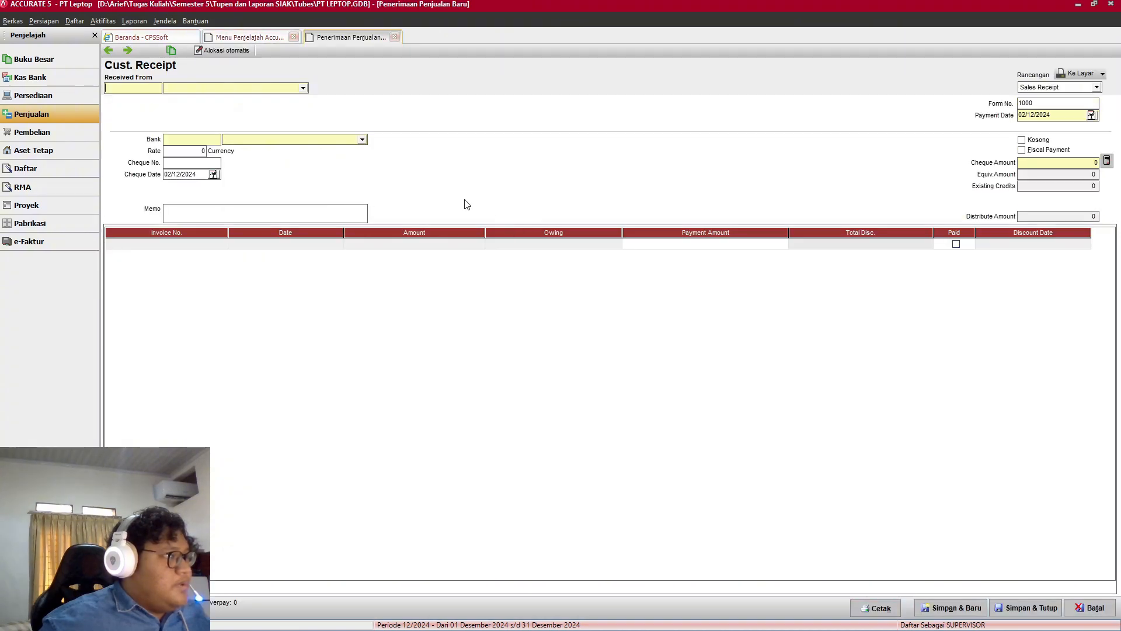
left_click(304, 88)
left_click(258, 98)
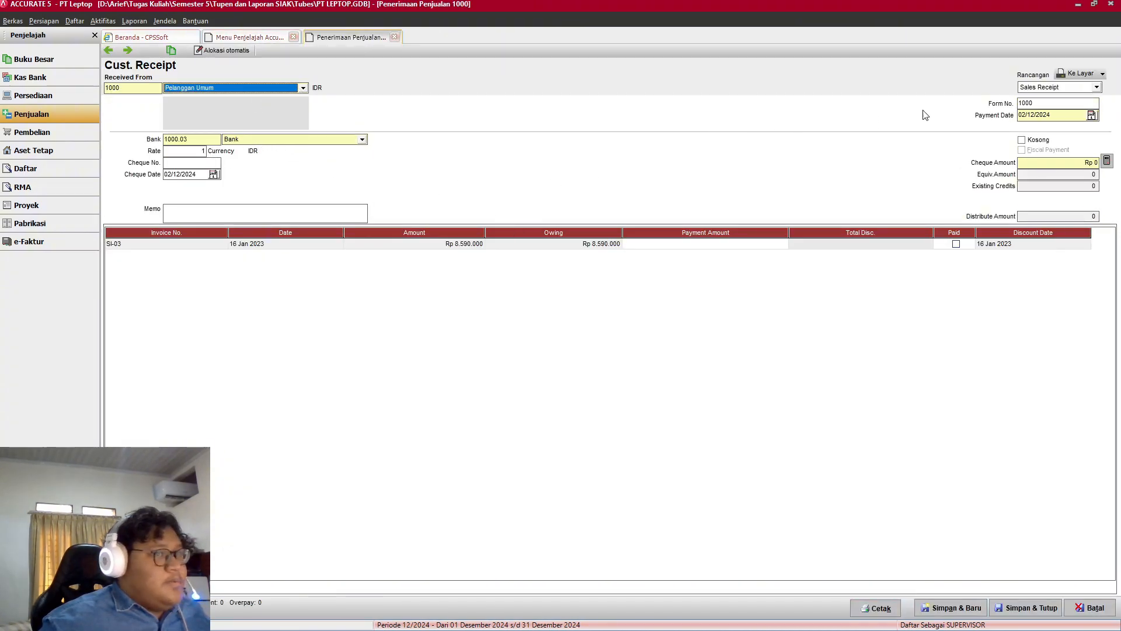
key("alt+Tab")
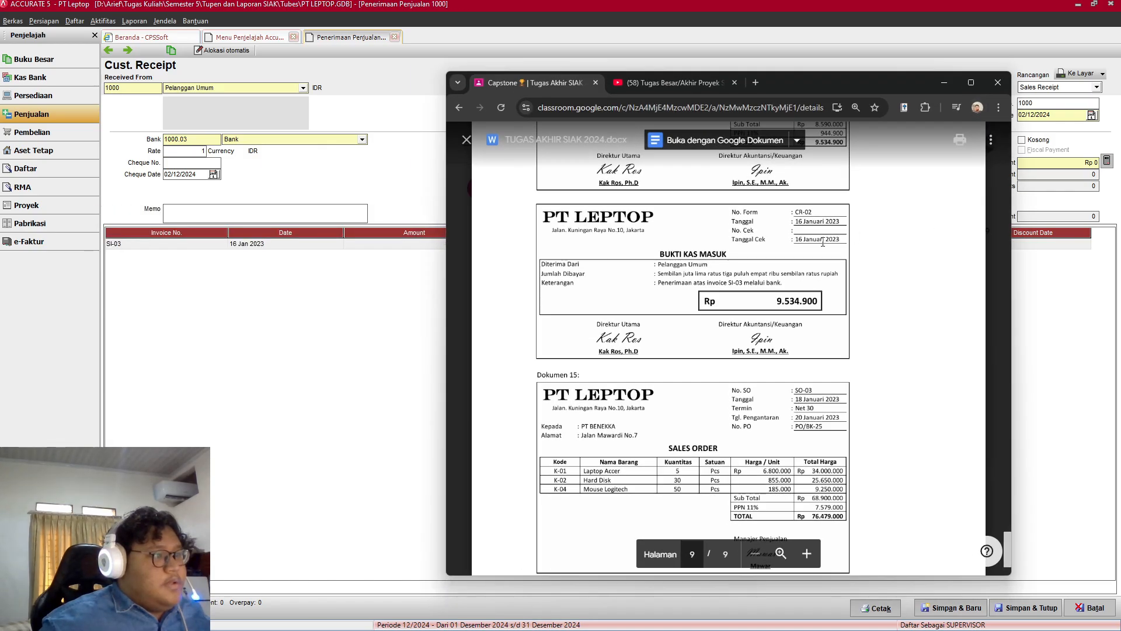
key("alt+Tab")
type("CR-02")
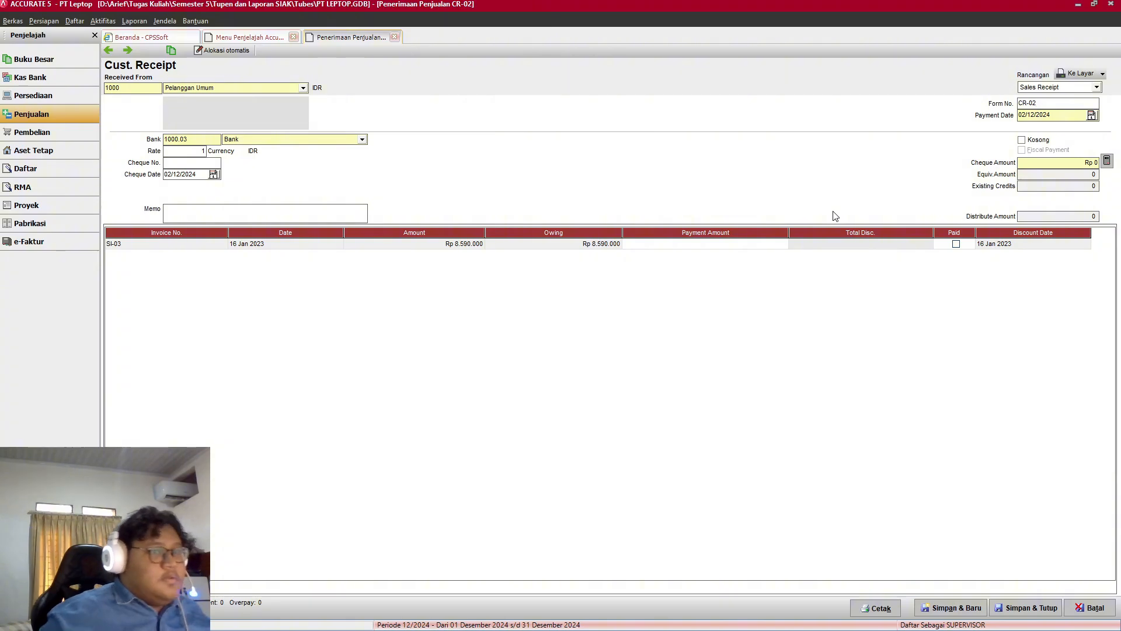
Step: Enter 16/01/2023 as the receipt's payment date
key("alt+Tab")
key("alt+Tab")
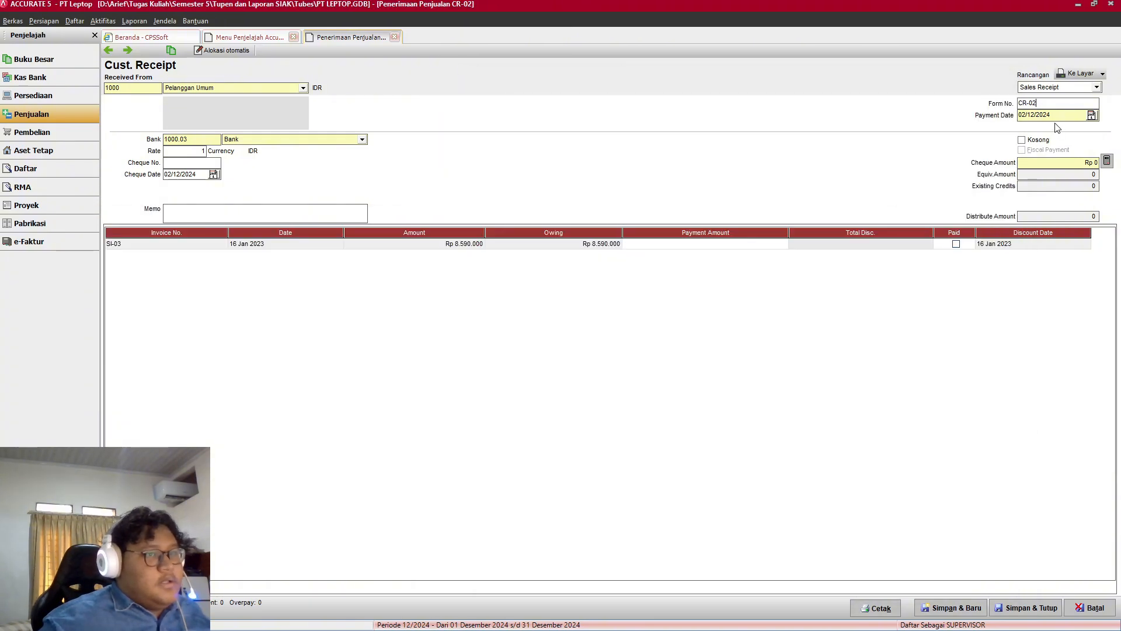
key("Tab")
type("1")
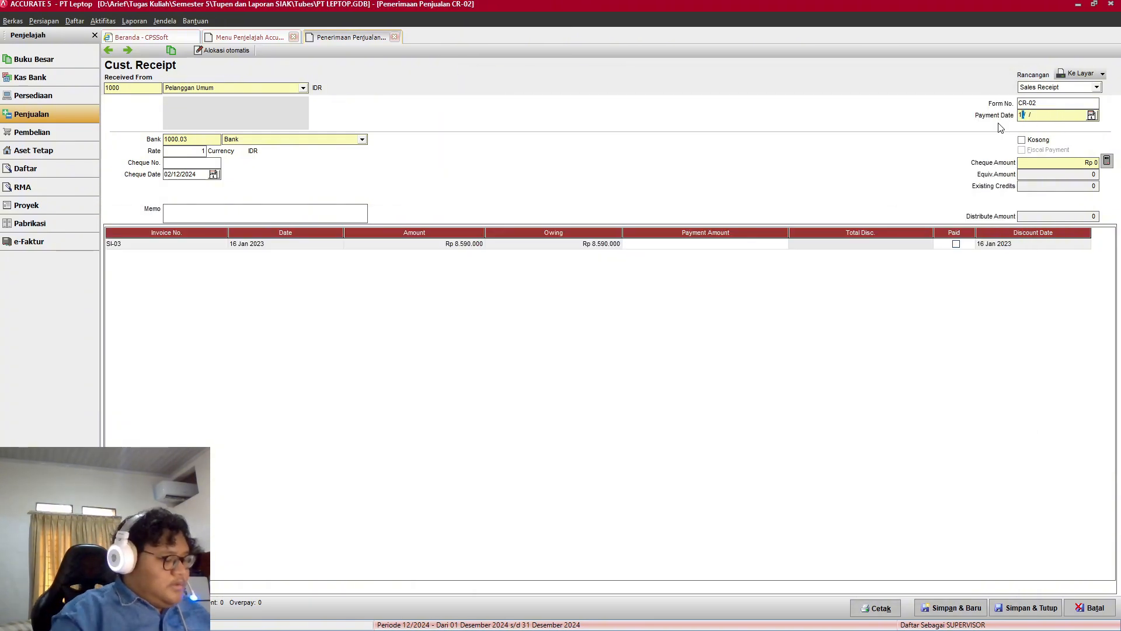
type("6/01/2023")
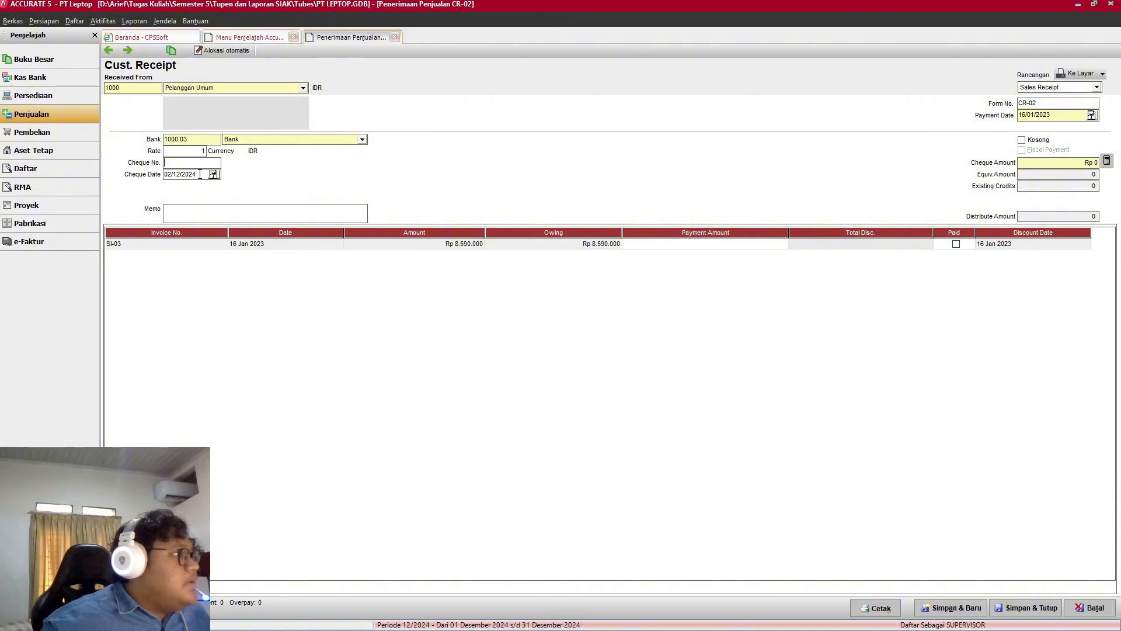
key("alt+Tab")
key("alt+Tab")
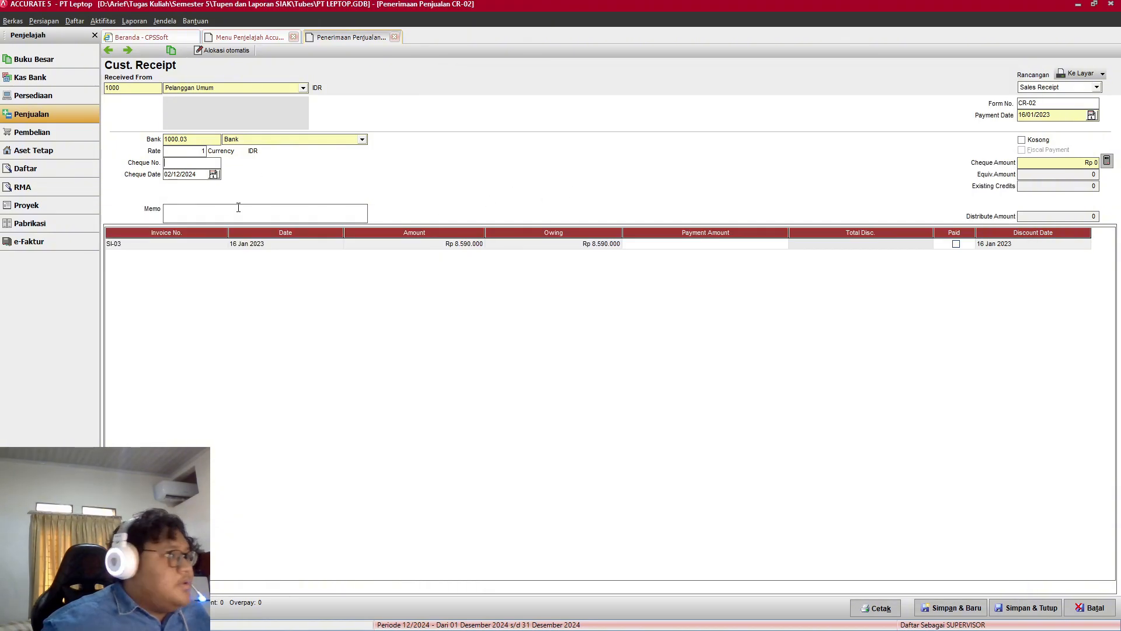
Step: Set the cheque date to 16/01/2023 and pay SI-03's Rp 8.590.000 in full
left_click_drag(202, 174, 157, 180)
type("16/")
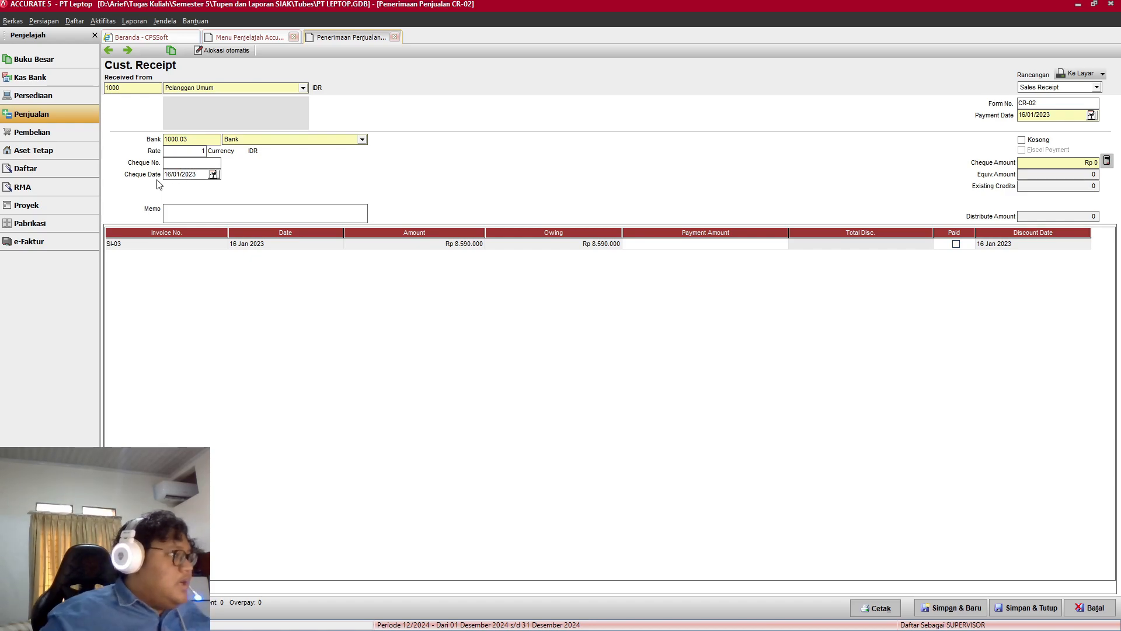
left_click(956, 244)
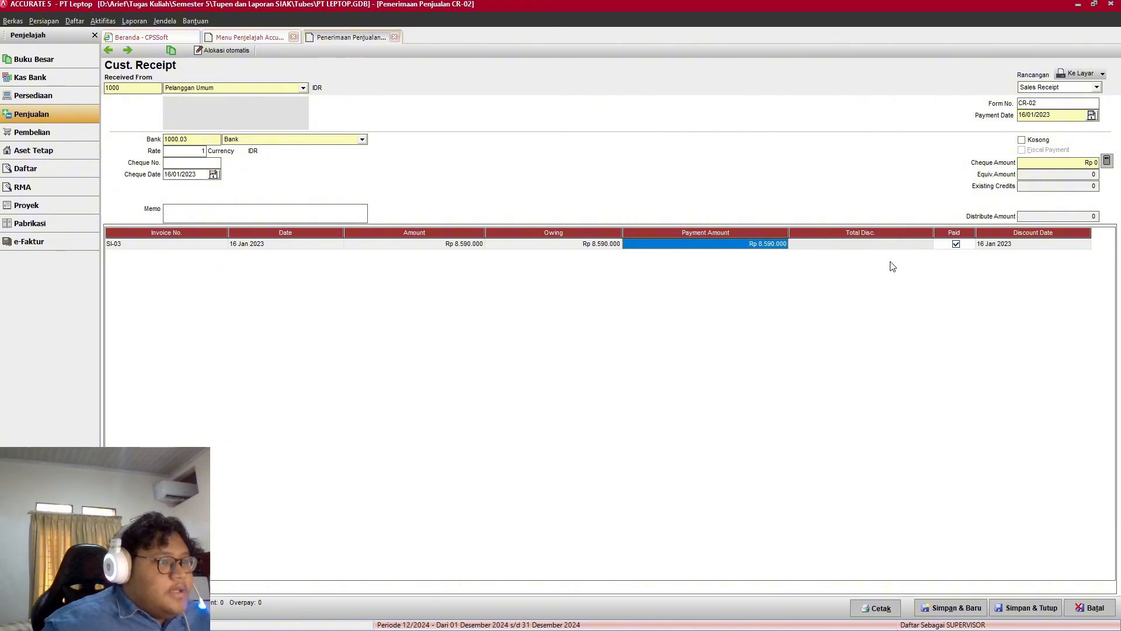
left_click(1107, 161)
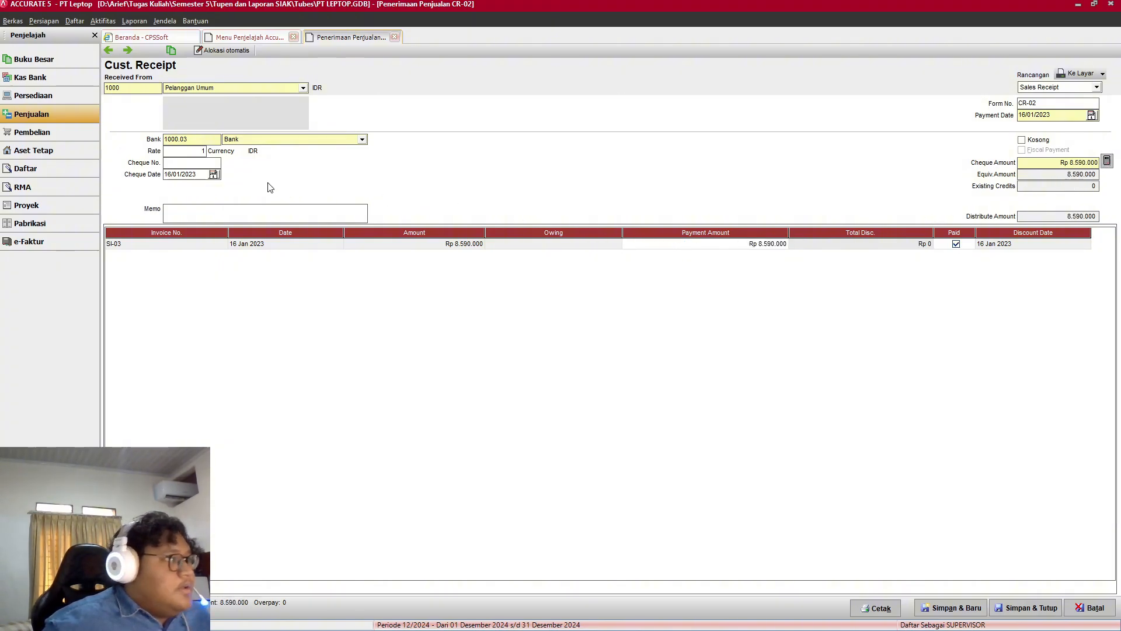
Step: Enter the memo 'Penerimaan atas Invoice SI-03 melalui bank' and save the receipt
key("alt+Tab")
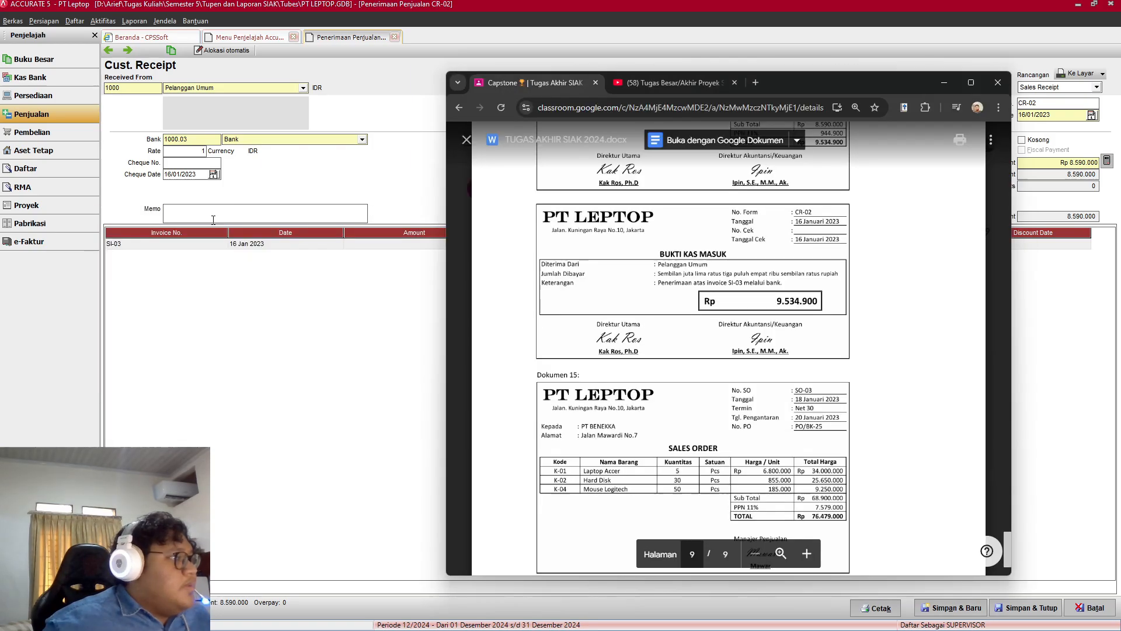
key("alt+Tab")
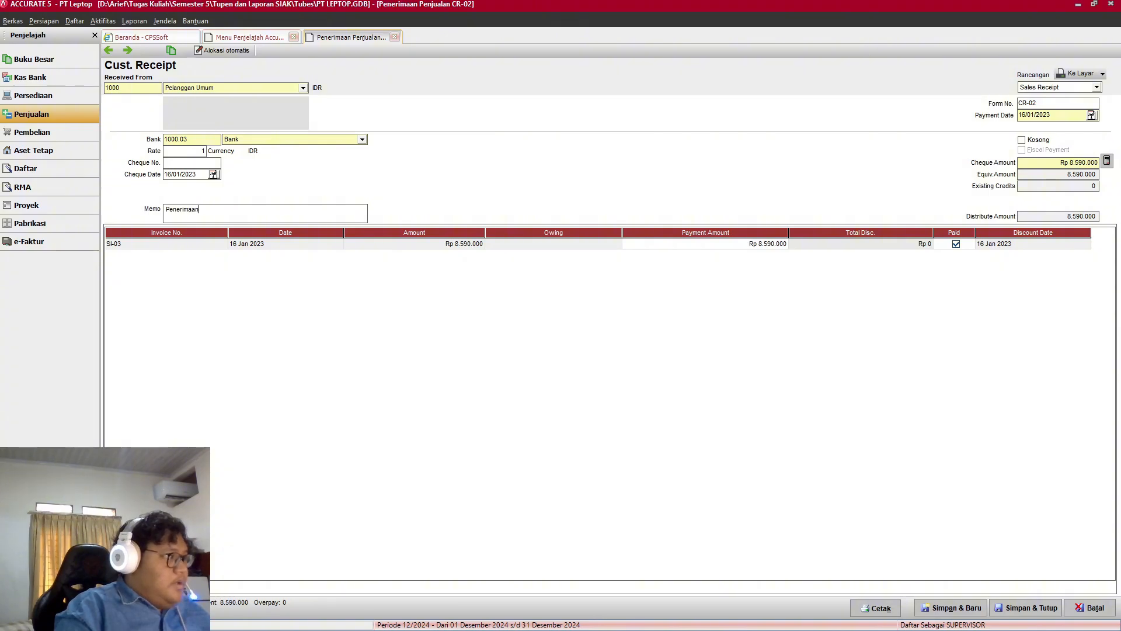
key("alt+Tab")
key("alt+Tab")
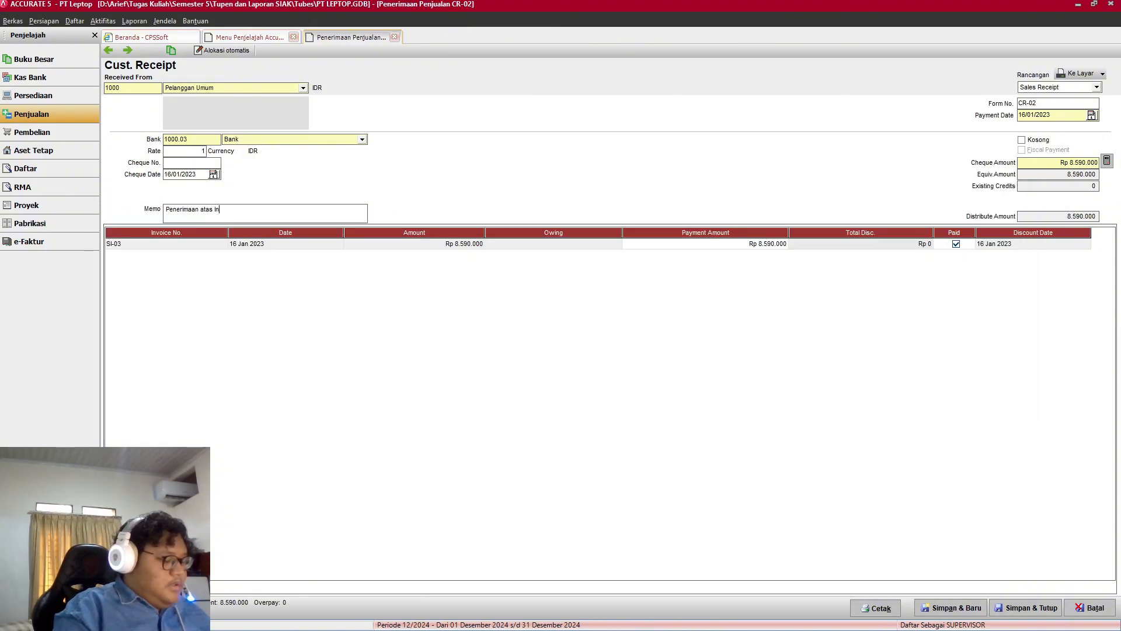
key("alt+Tab")
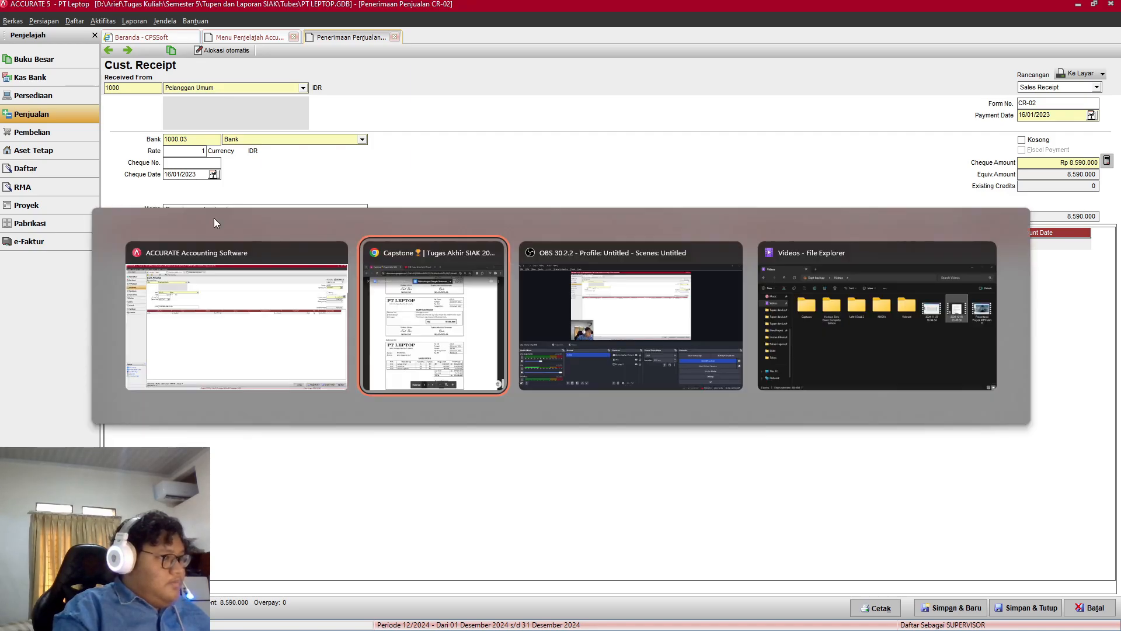
key("alt+Tab")
type("S")
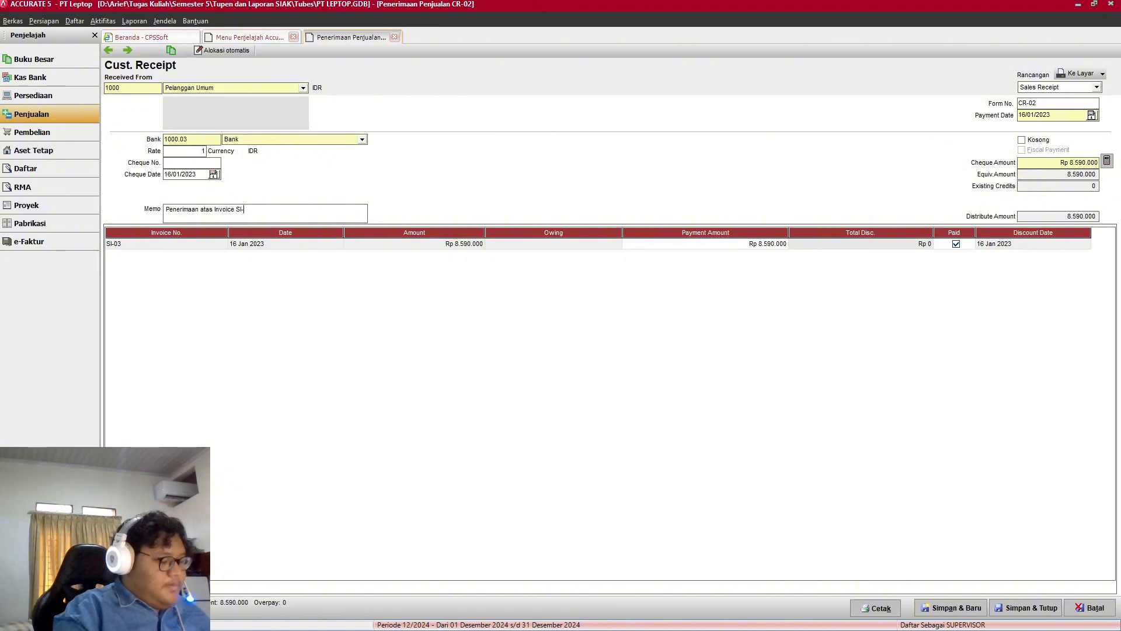
type("I-03")
key("alt+Tab")
key("alt+Tab")
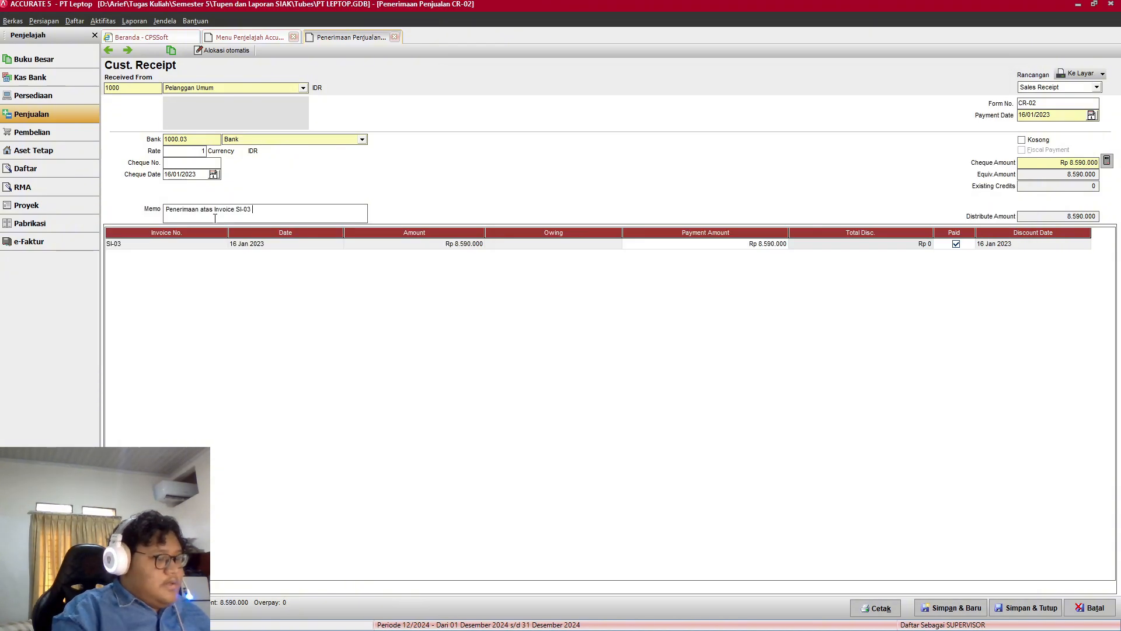
type("me")
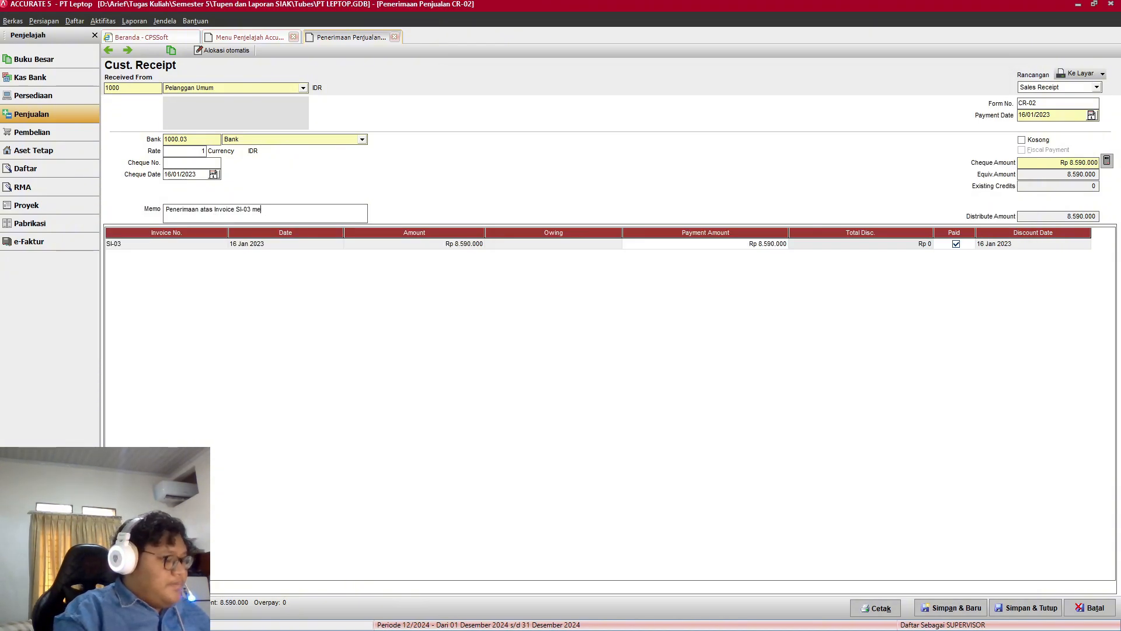
type("lalui bank")
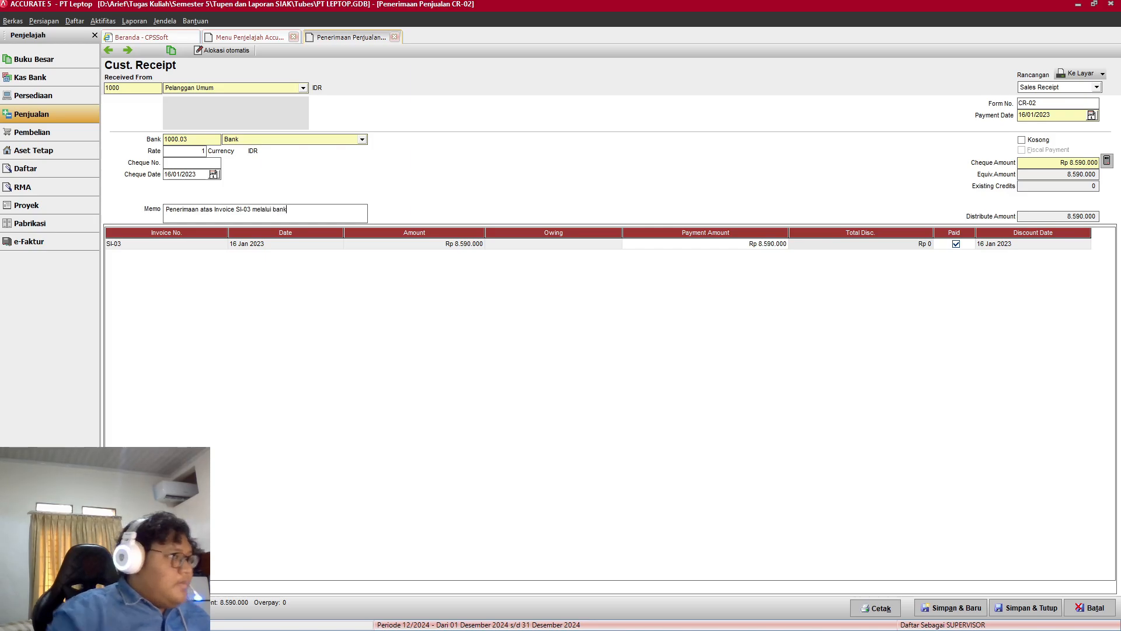
left_click(1025, 607)
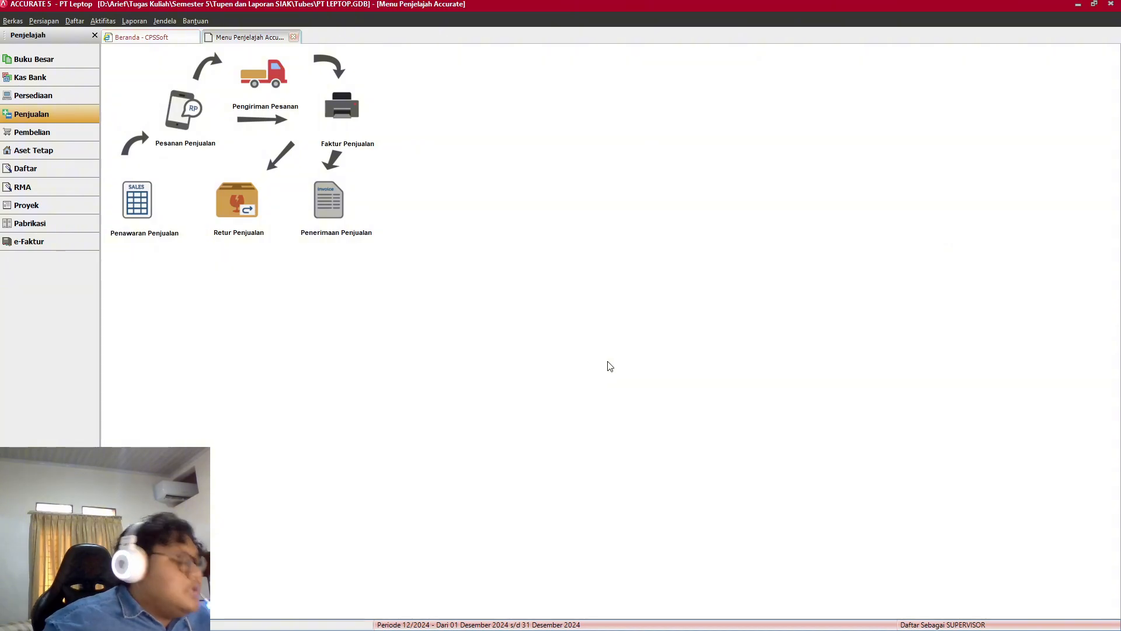
Step: Check the reference document and start a new sales order, SO-03
key("alt+Tab")
scroll(648, 338, "down", 2)
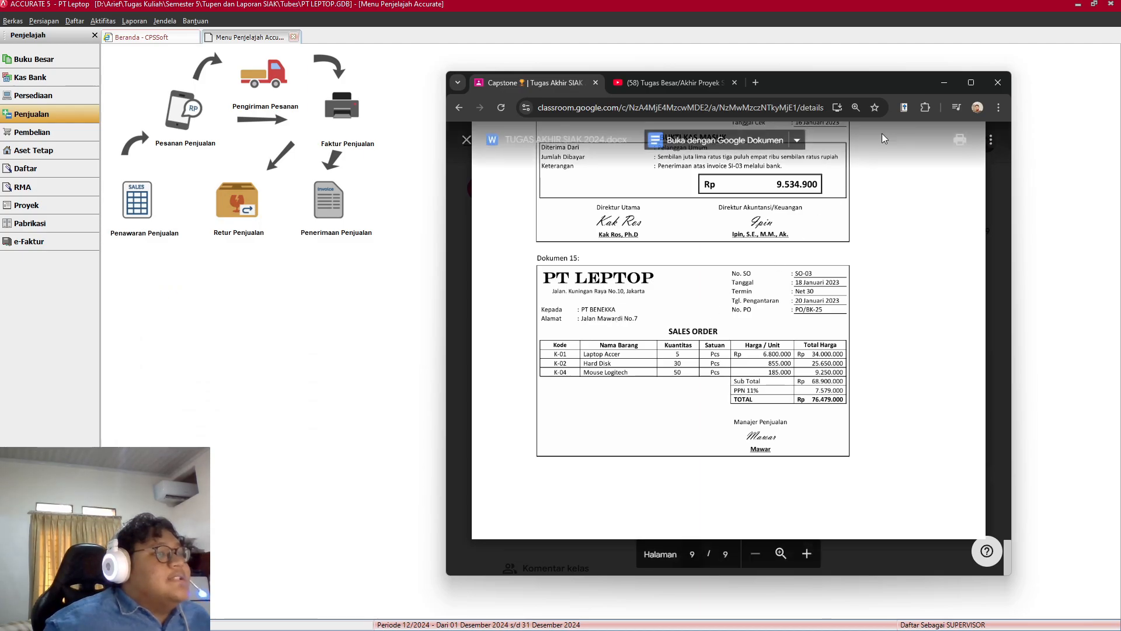
left_click(943, 83)
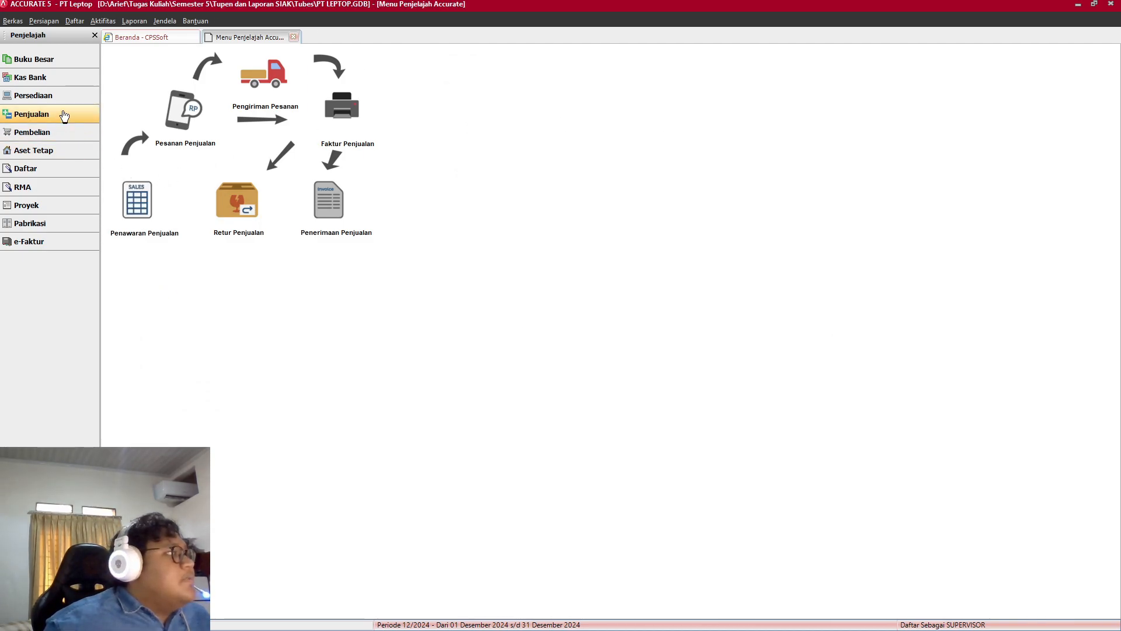
left_click(186, 115)
key("alt+Tab")
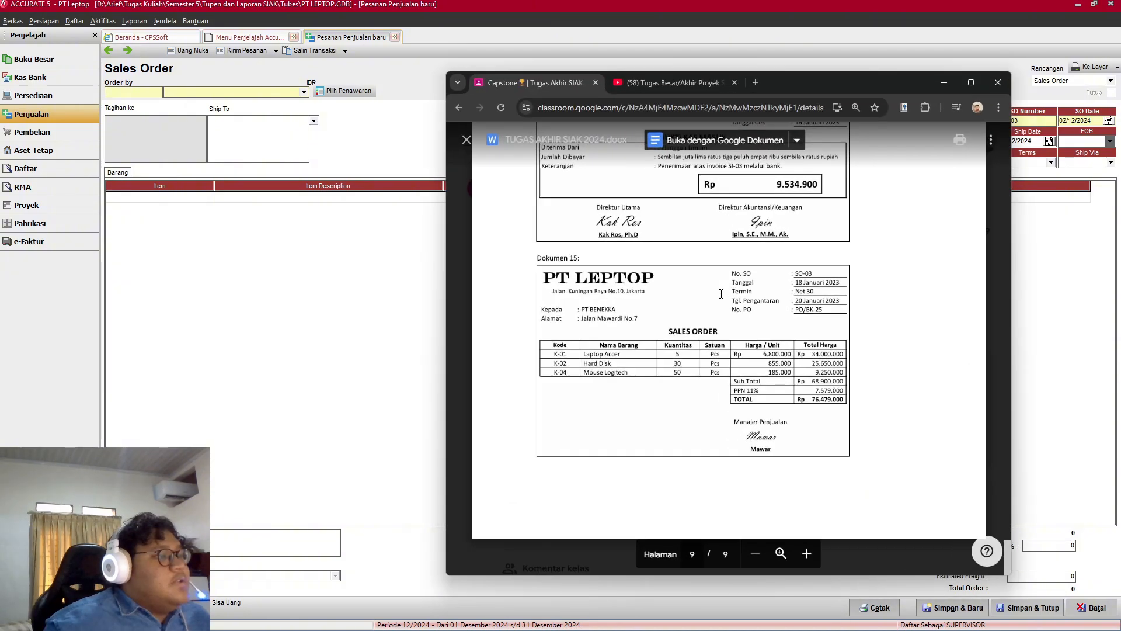
key("alt+Tab")
Step: Choose Pt Benekka as the ordering customer with PO number PO/BK-25
left_click(304, 92)
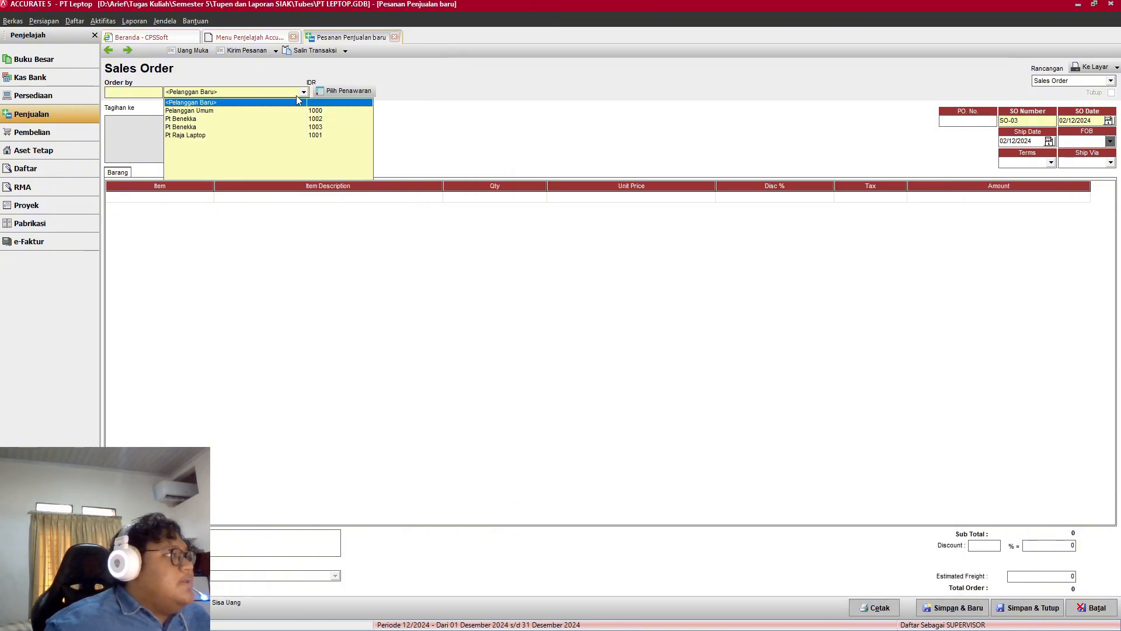
left_click(228, 118)
key("alt+Tab")
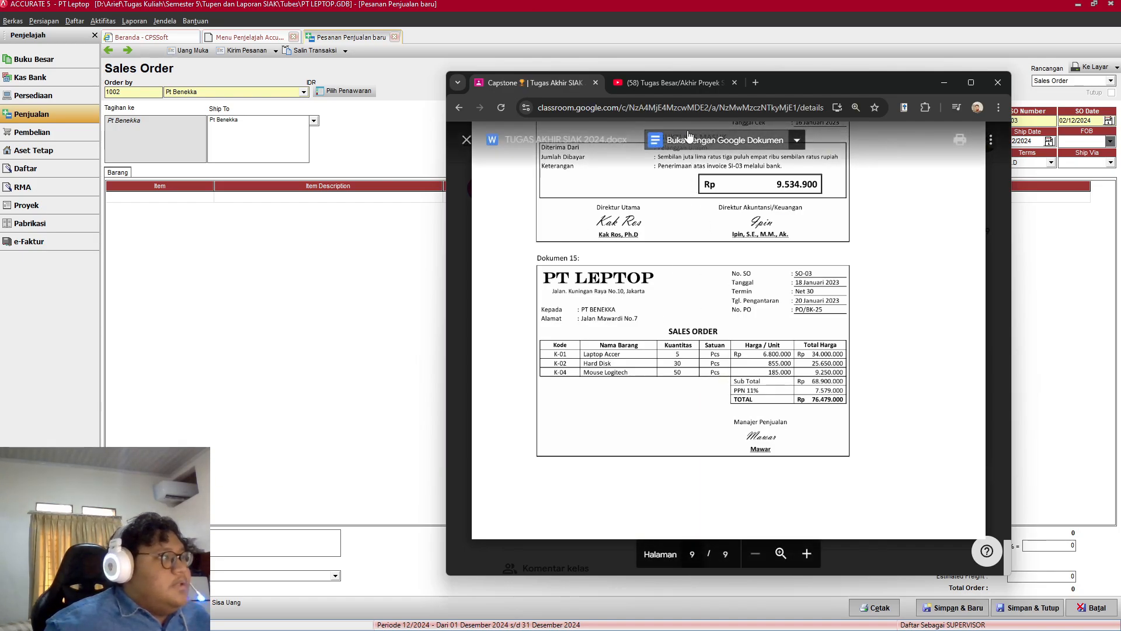
left_click_drag(776, 78, 664, 59)
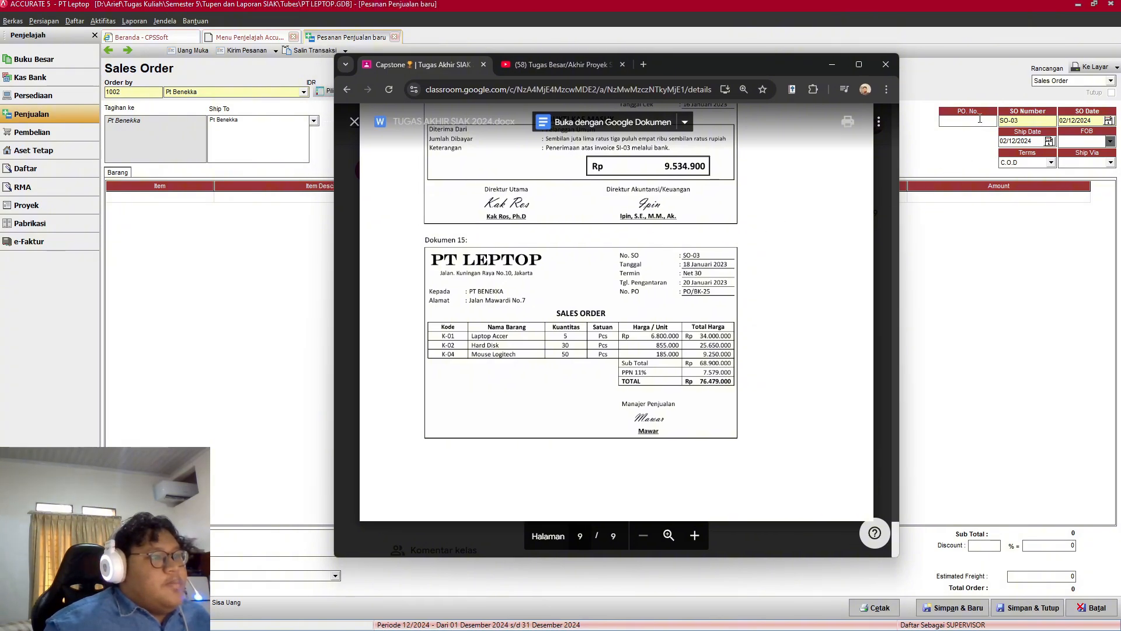
left_click(980, 120)
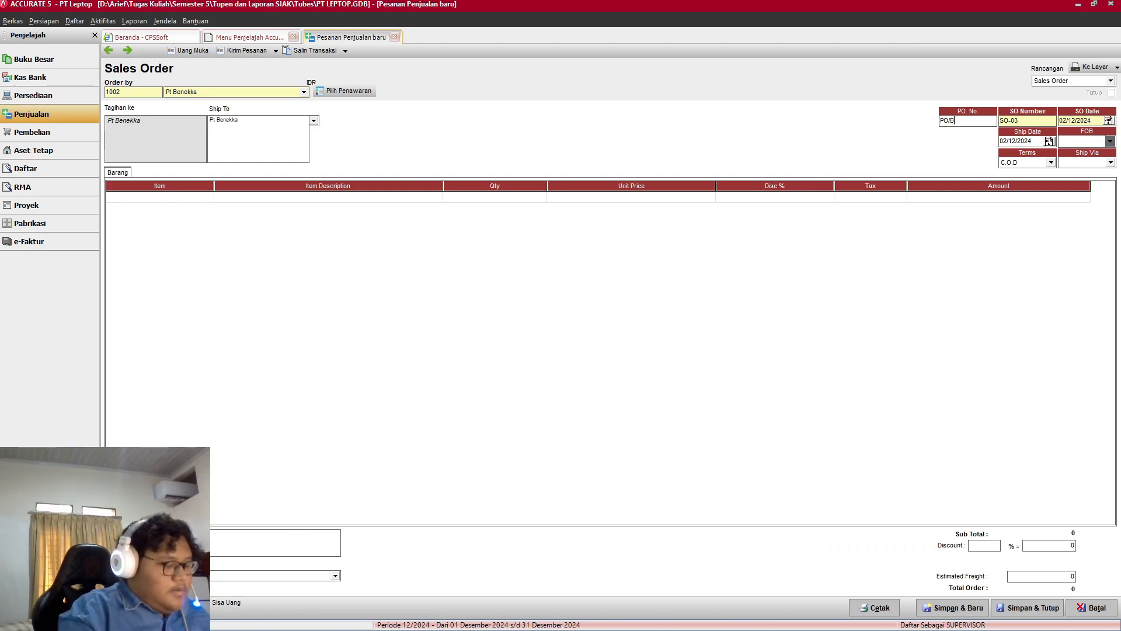
type("PO/BK-2")
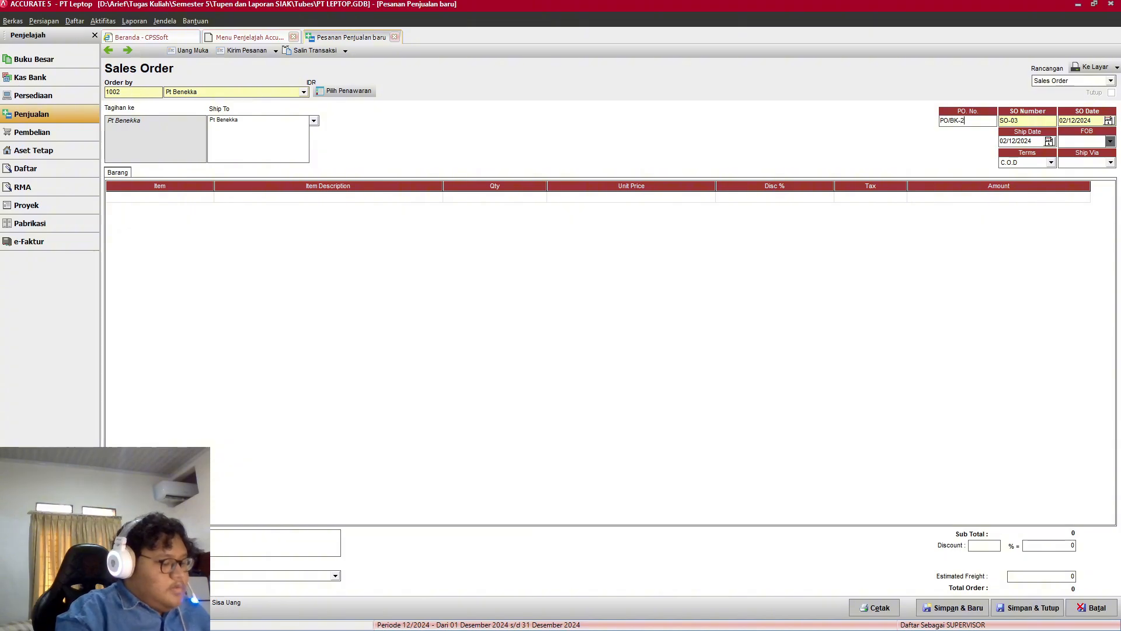
type("5")
Step: Set order date 18/01/2023, ship date 20/01/2023 and Net 30 payment terms
key("alt+Tab")
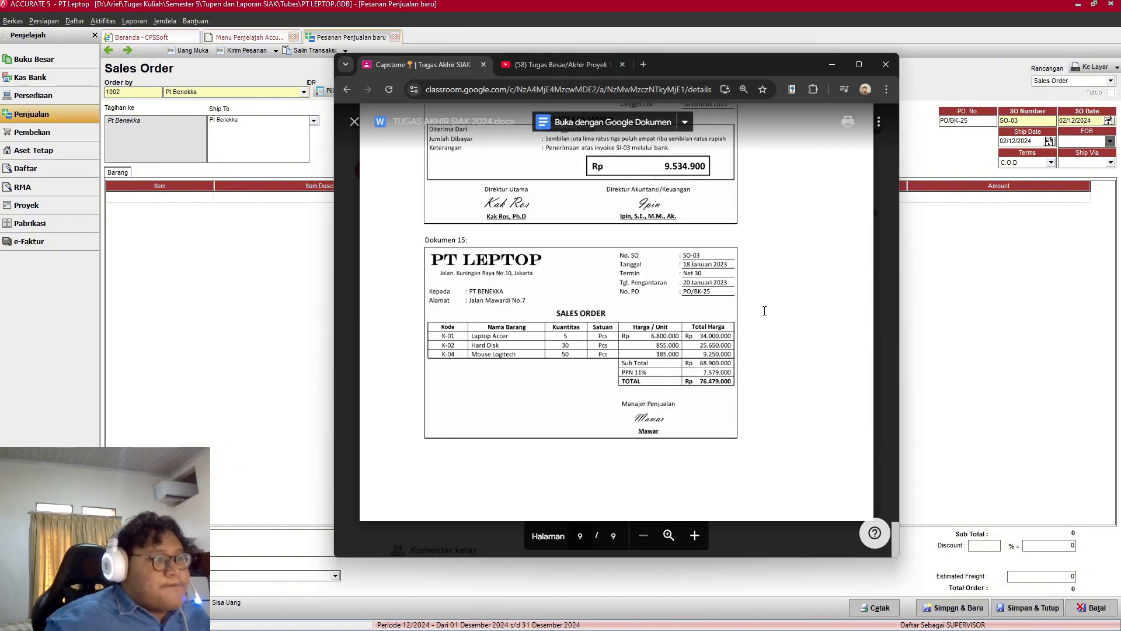
left_click(1098, 120)
type("1 /")
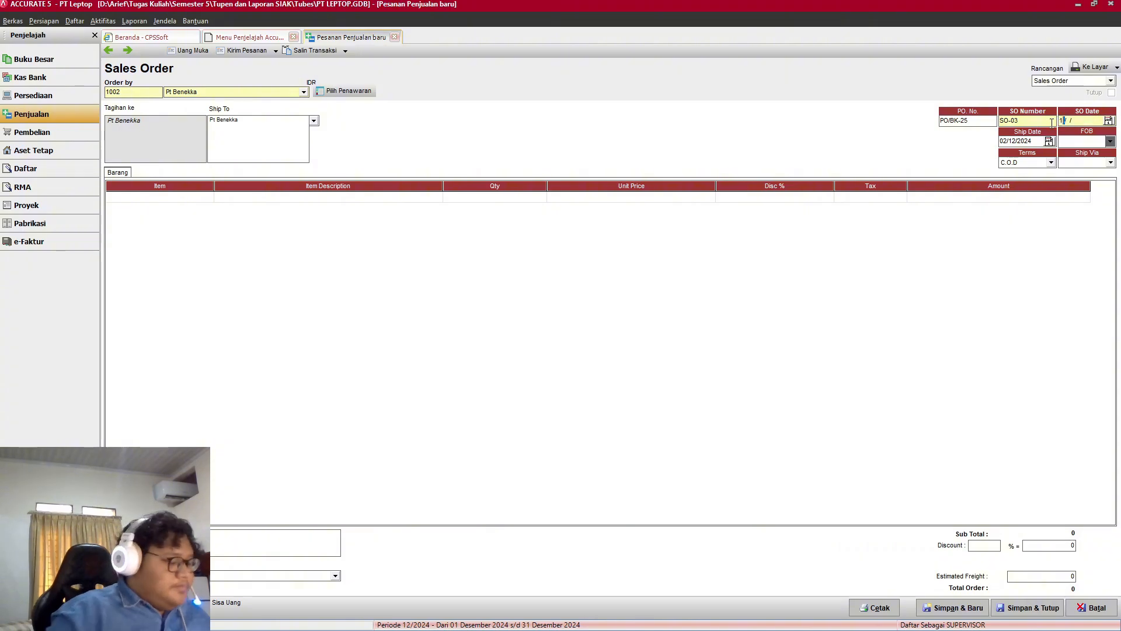
type("8/01/202")
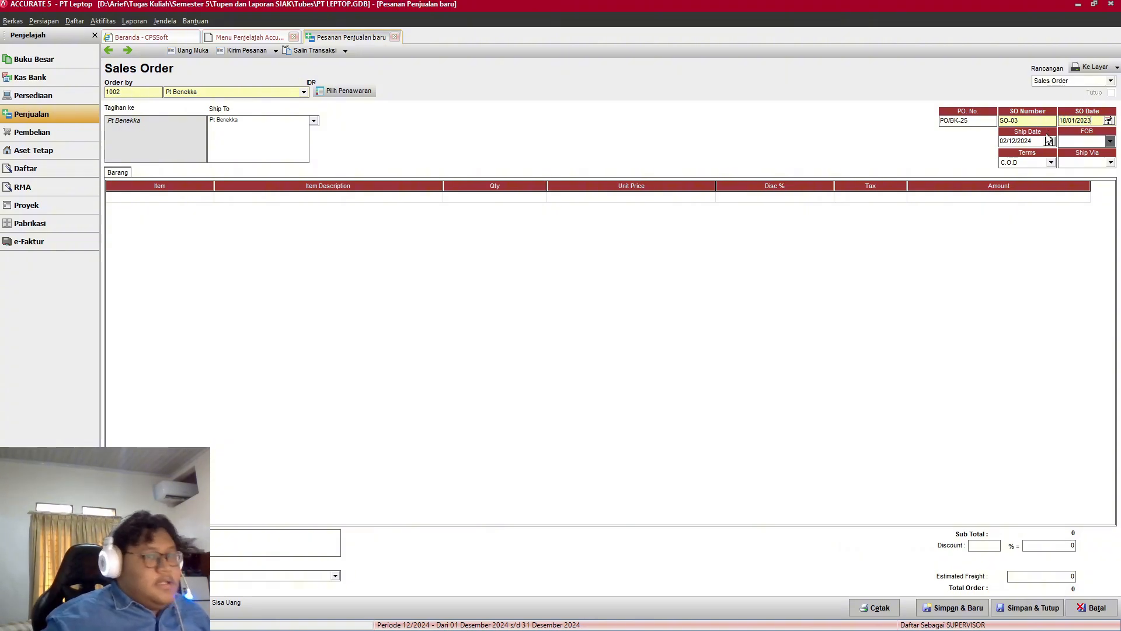
type("3")
key("Tab")
type("20")
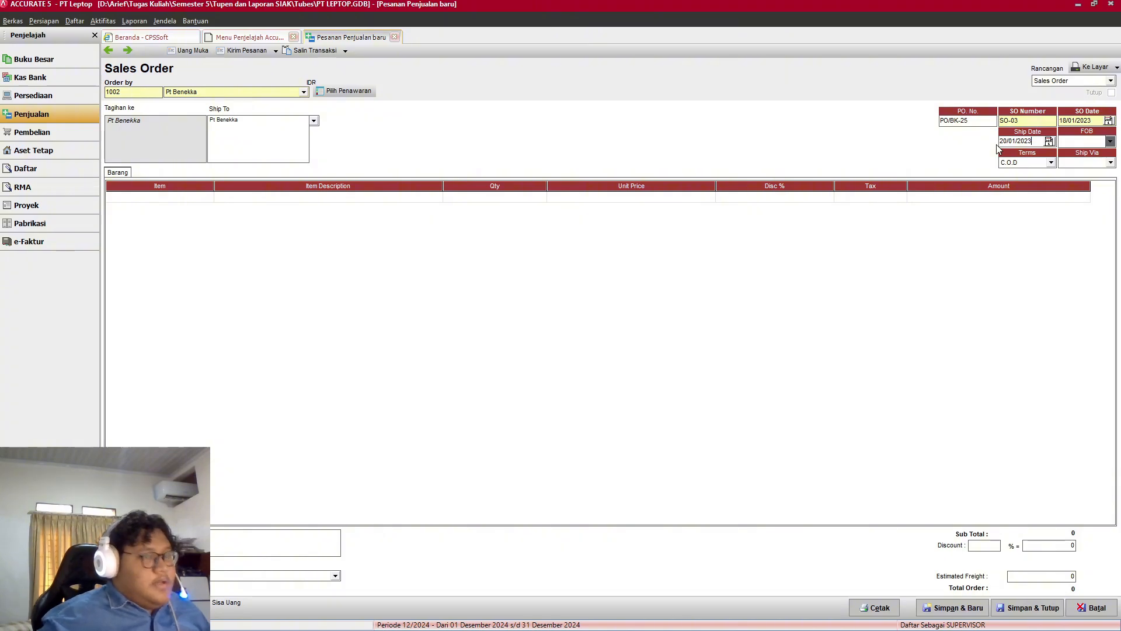
key("alt+Tab")
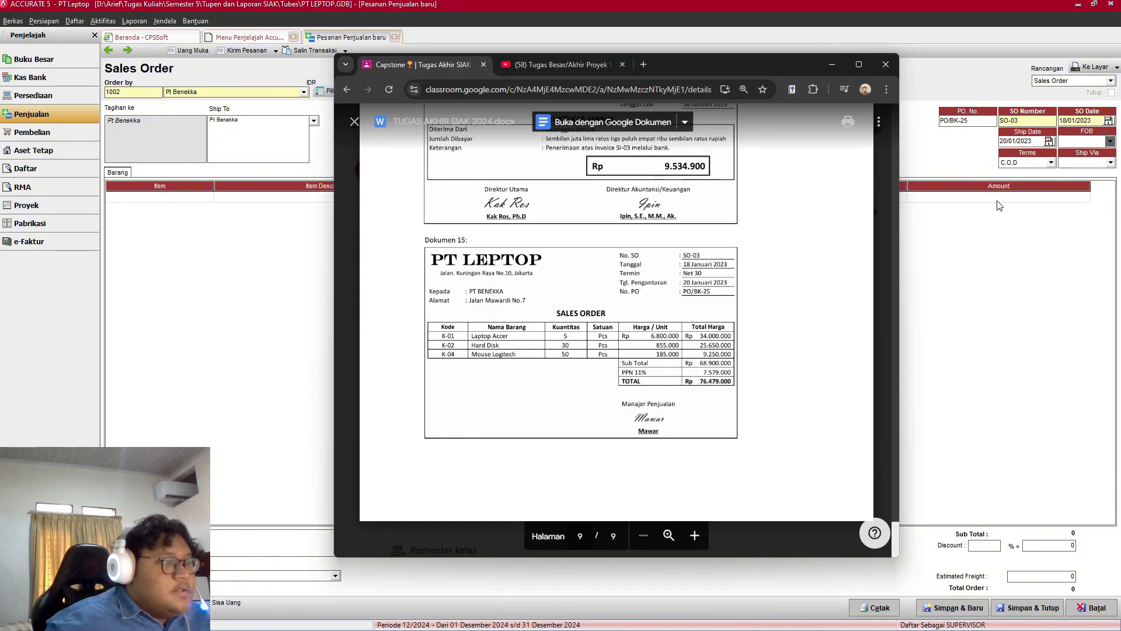
left_click(1045, 162)
left_click(1021, 190)
key("alt+Tab")
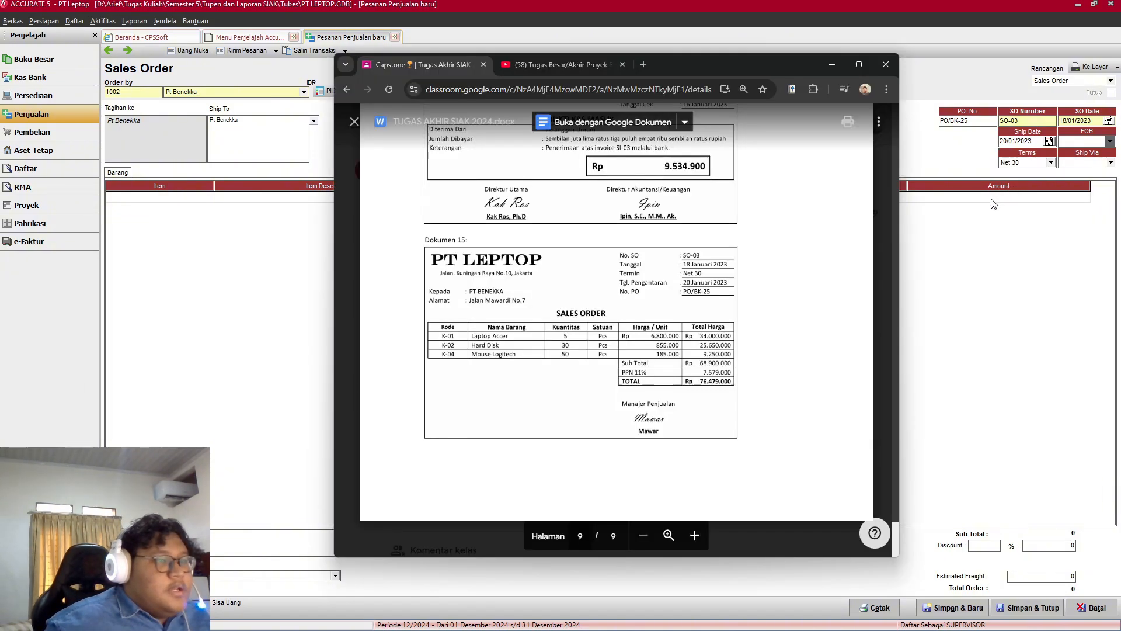
key("alt+Tab")
Step: Add Laptop Accer (K-01) as the first sales order line with quantity 5
left_click(205, 197)
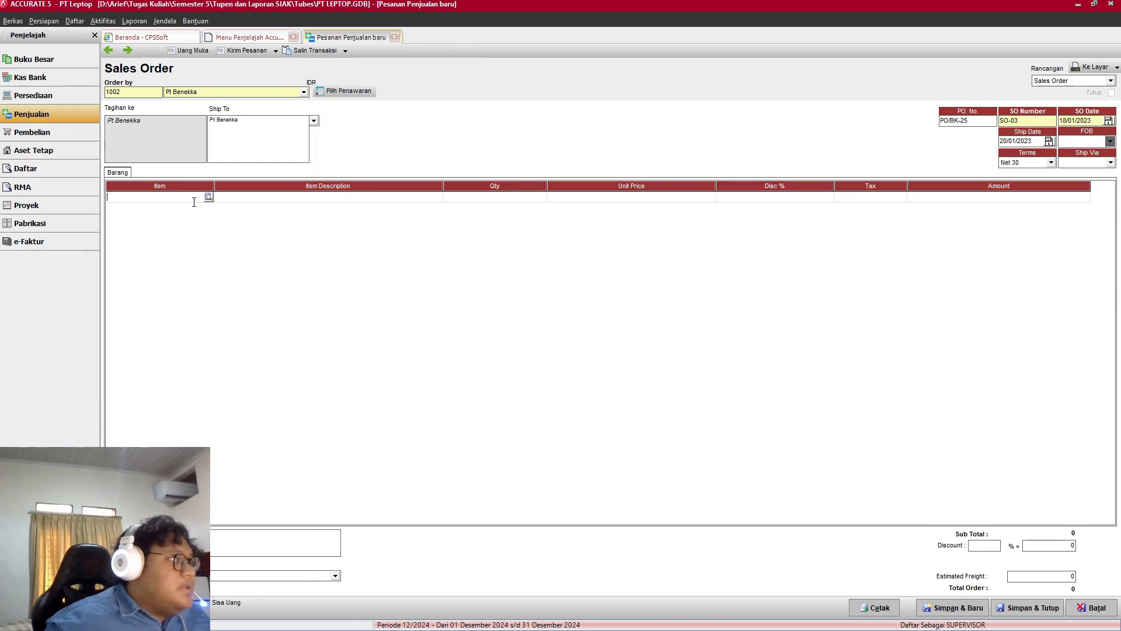
left_click(208, 197)
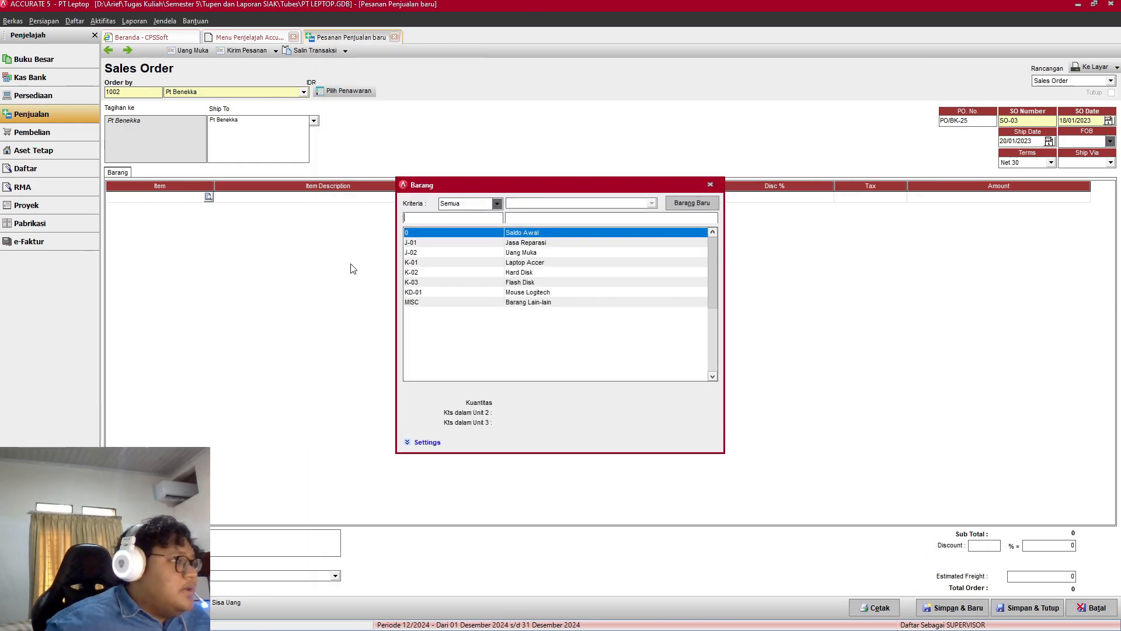
double_click(528, 262)
key("alt+Tab")
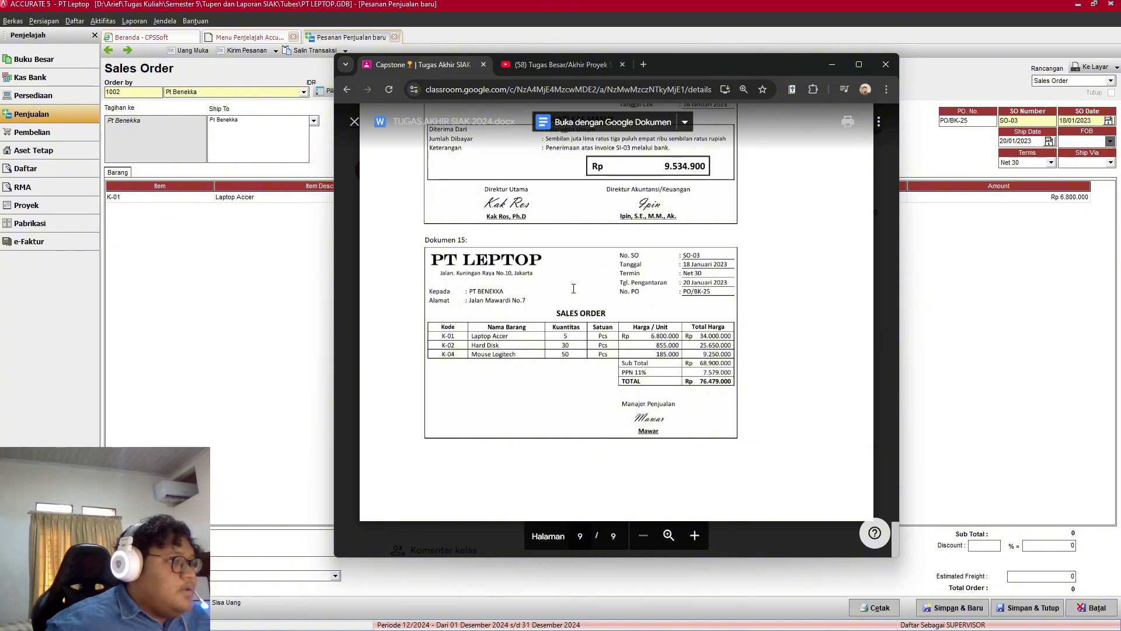
key("alt+Tab")
left_click(528, 197)
left_click(528, 197)
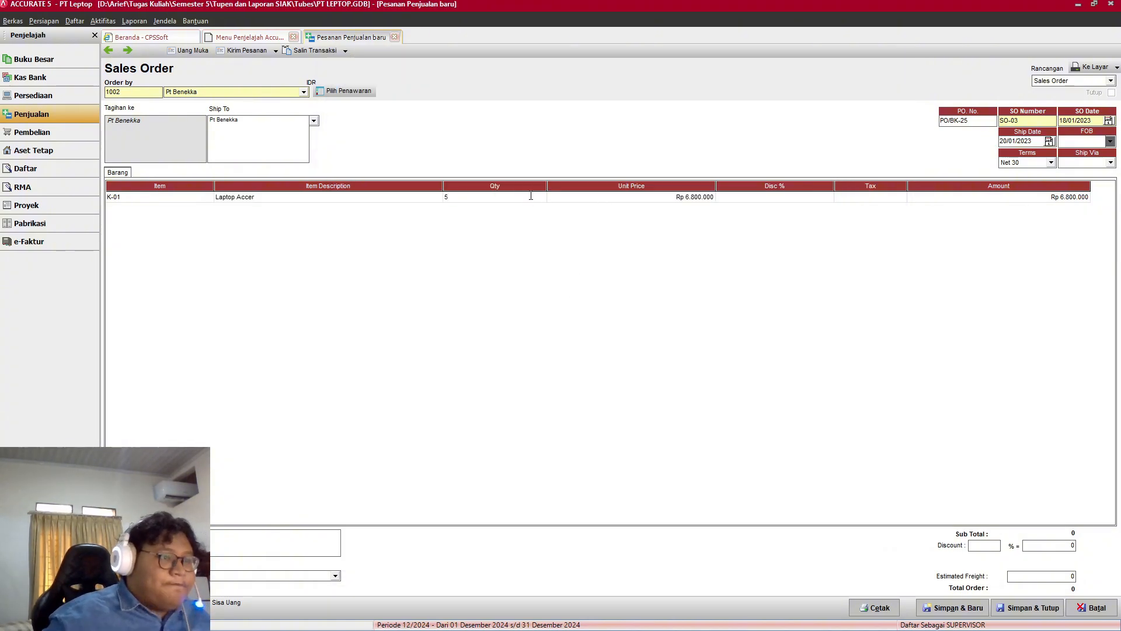
left_click(853, 199)
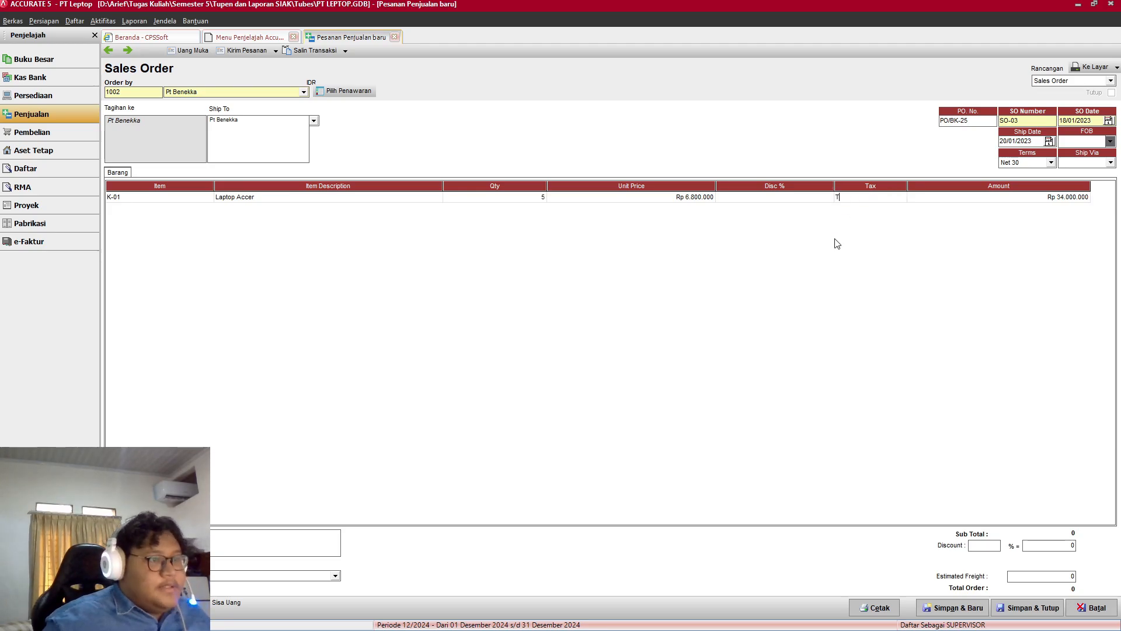
key("alt+Tab")
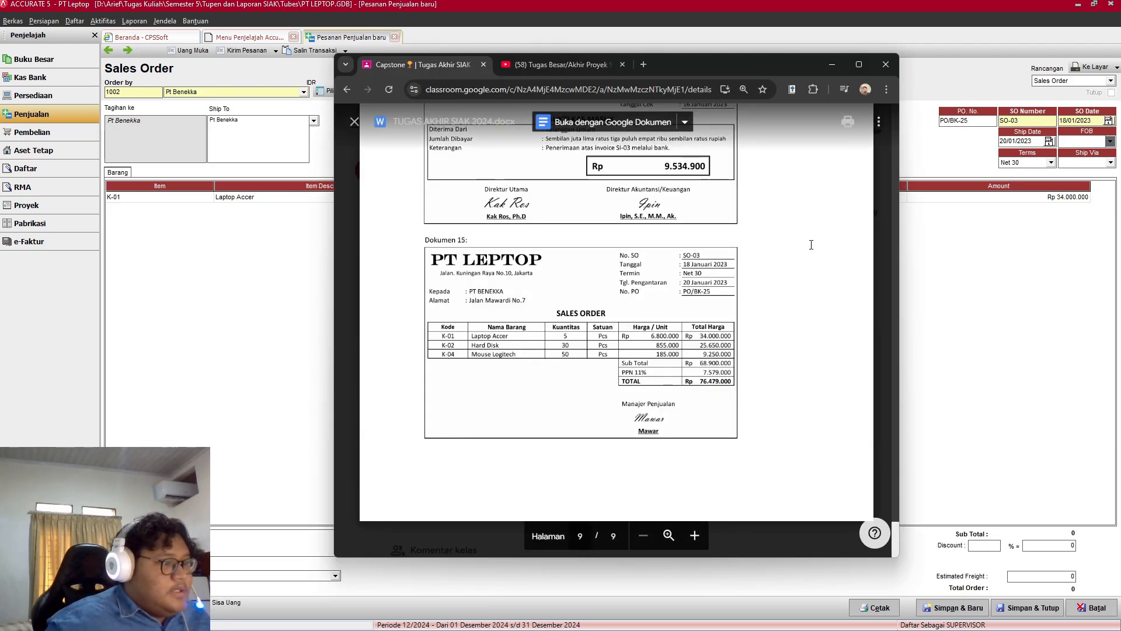
key("alt+Tab")
Step: Add Hard Disk (K-02) as the second line with quantity 30 and tax code T
right_click(458, 271)
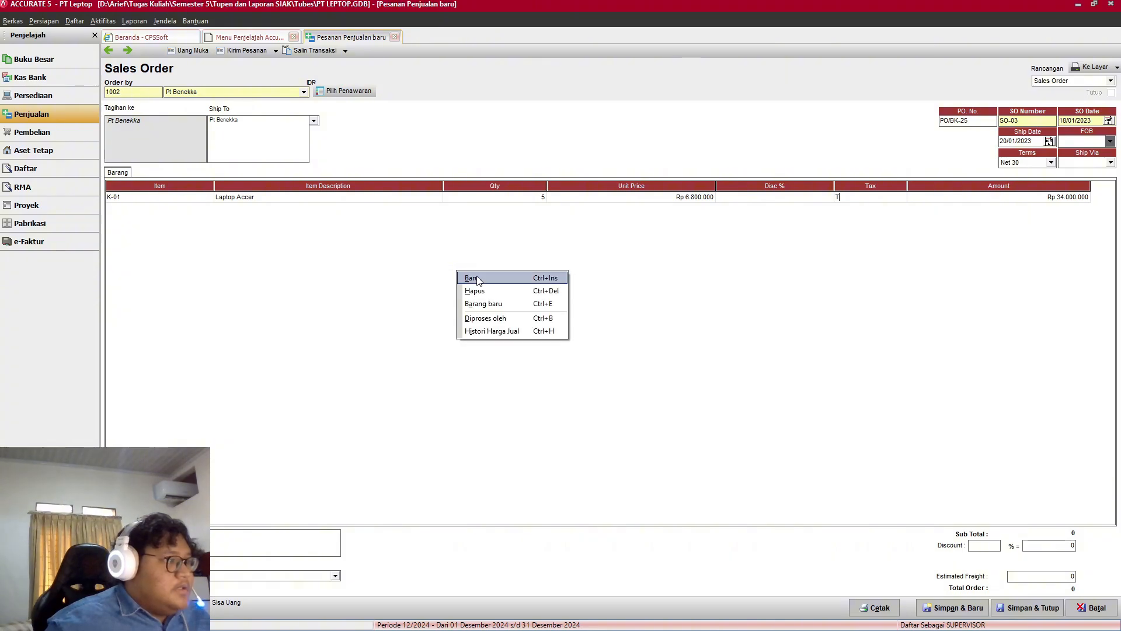
left_click(503, 273)
left_click(529, 272)
double_click(529, 273)
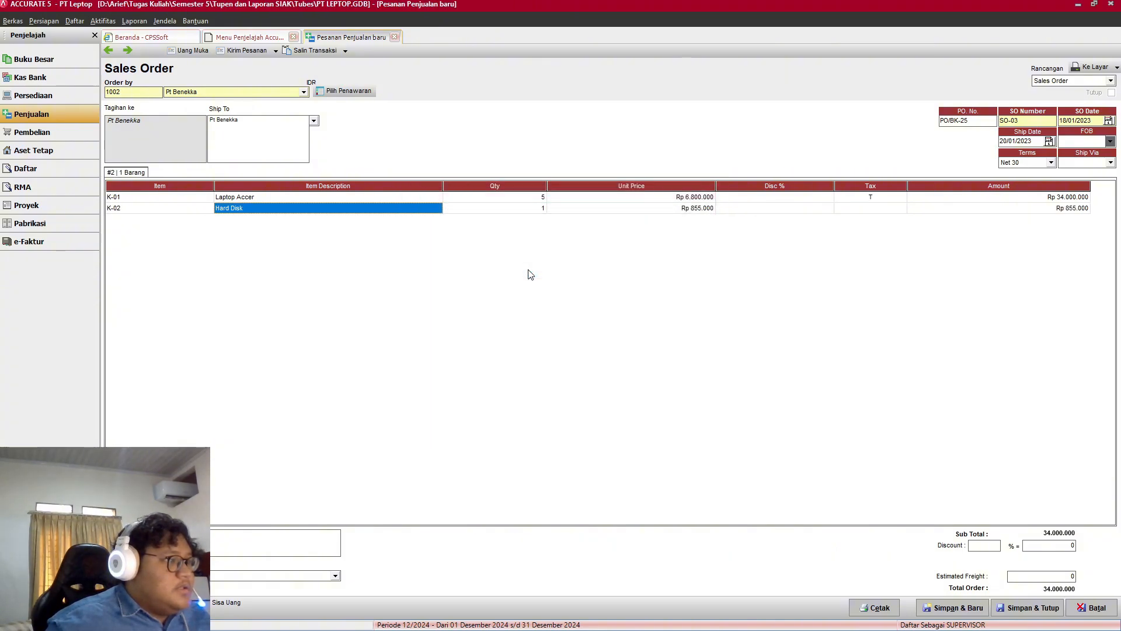
left_click(541, 211)
key("alt+Tab")
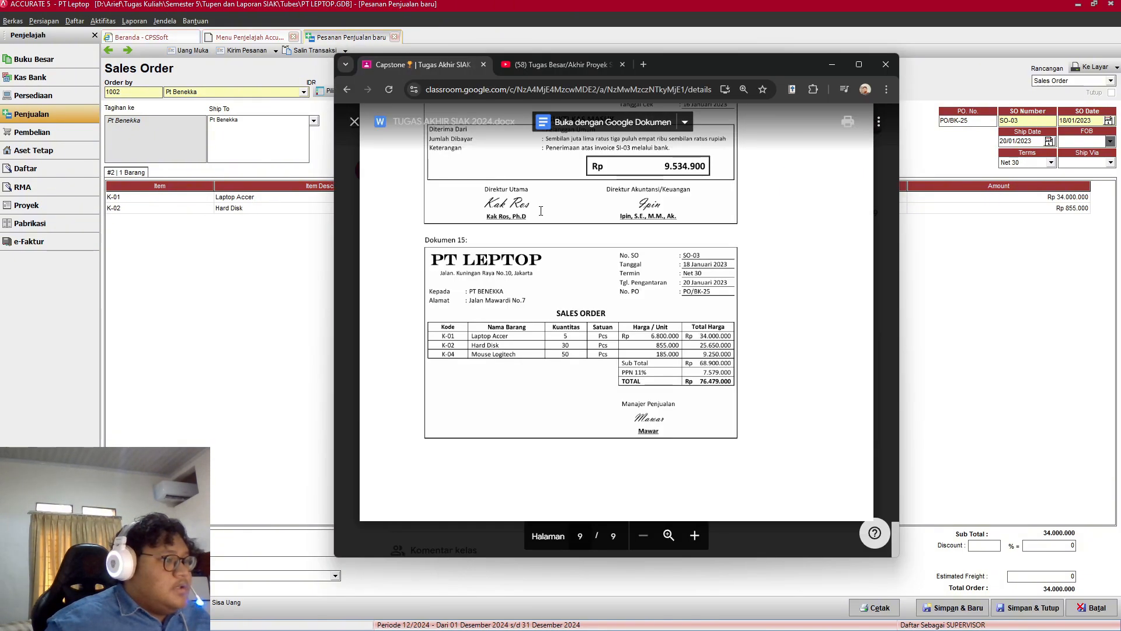
key("alt+Tab")
left_click(528, 210)
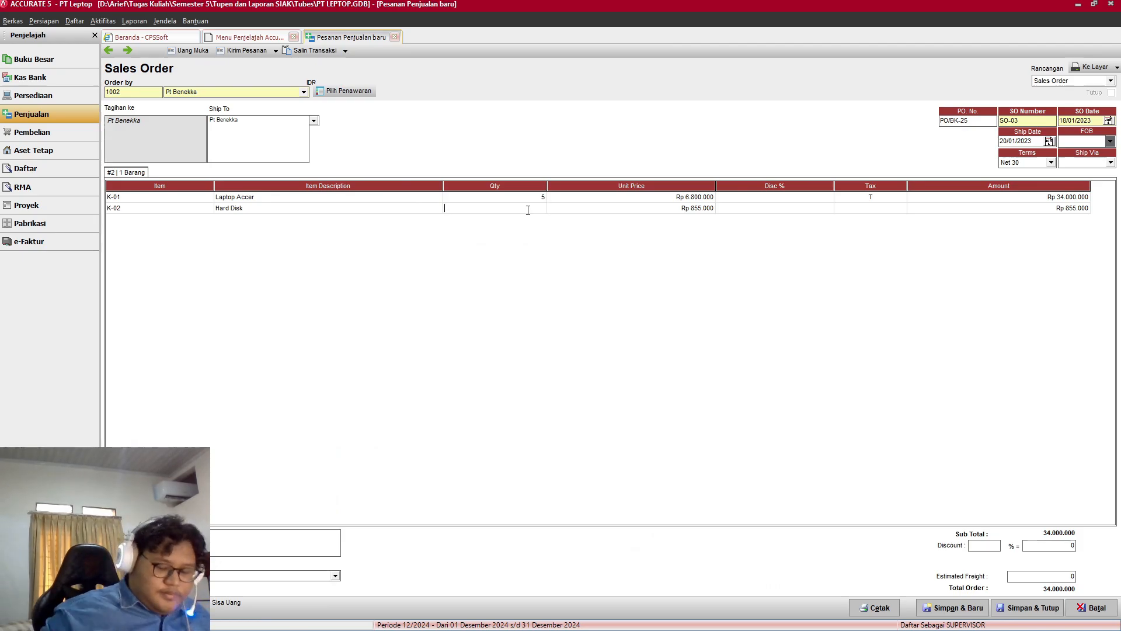
type("30")
key("Tab")
key("Tab")
key("Tab")
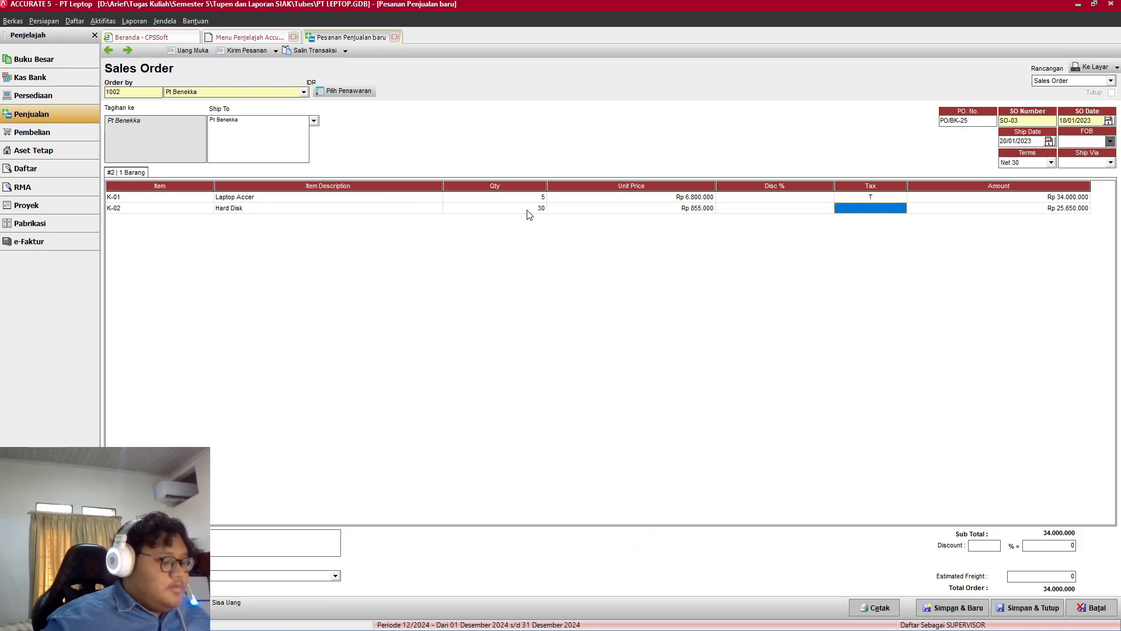
type("T")
Step: Add Mouse Logitech (KD-01) as the third line with quantity 50
right_click(565, 272)
left_click(577, 276)
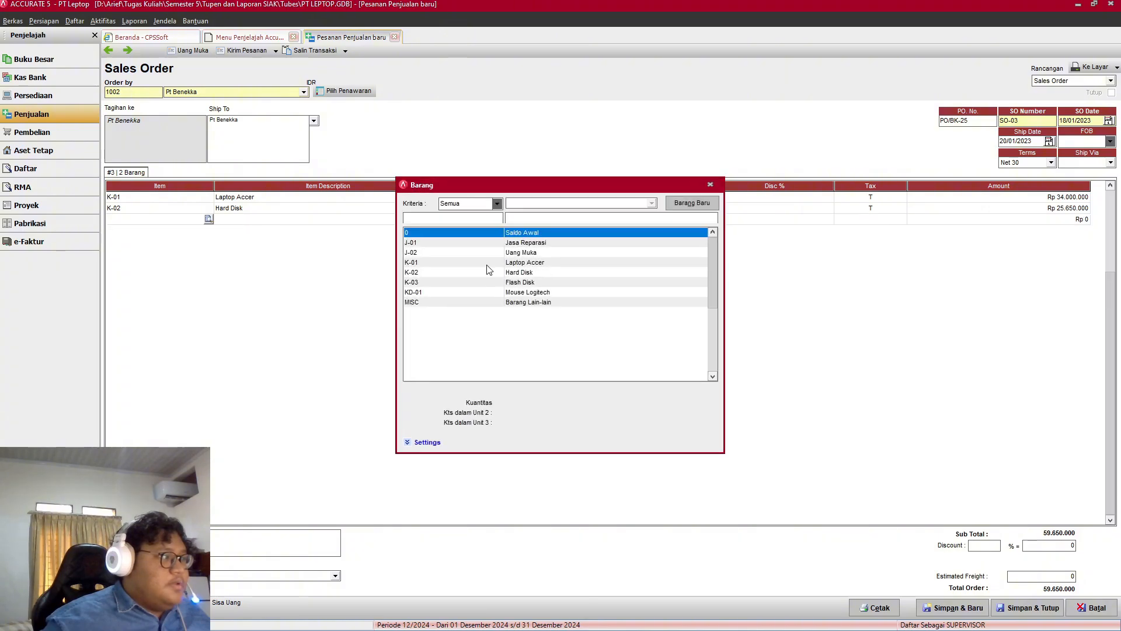
key("alt+Tab")
key("alt+Tab")
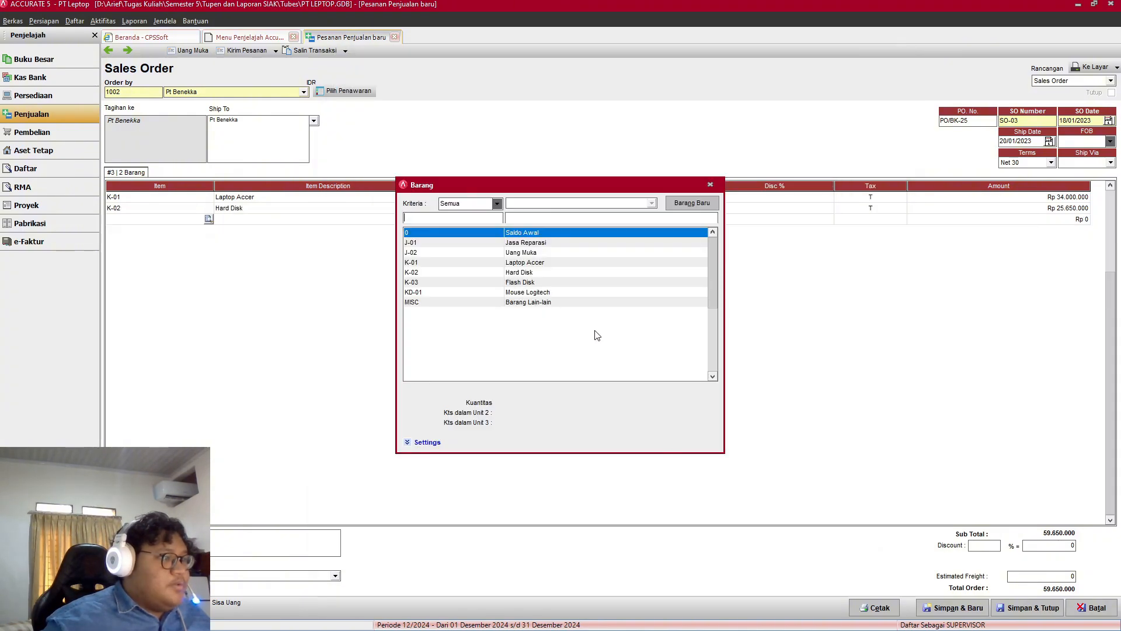
double_click(531, 290)
left_click(528, 212)
left_click(535, 219)
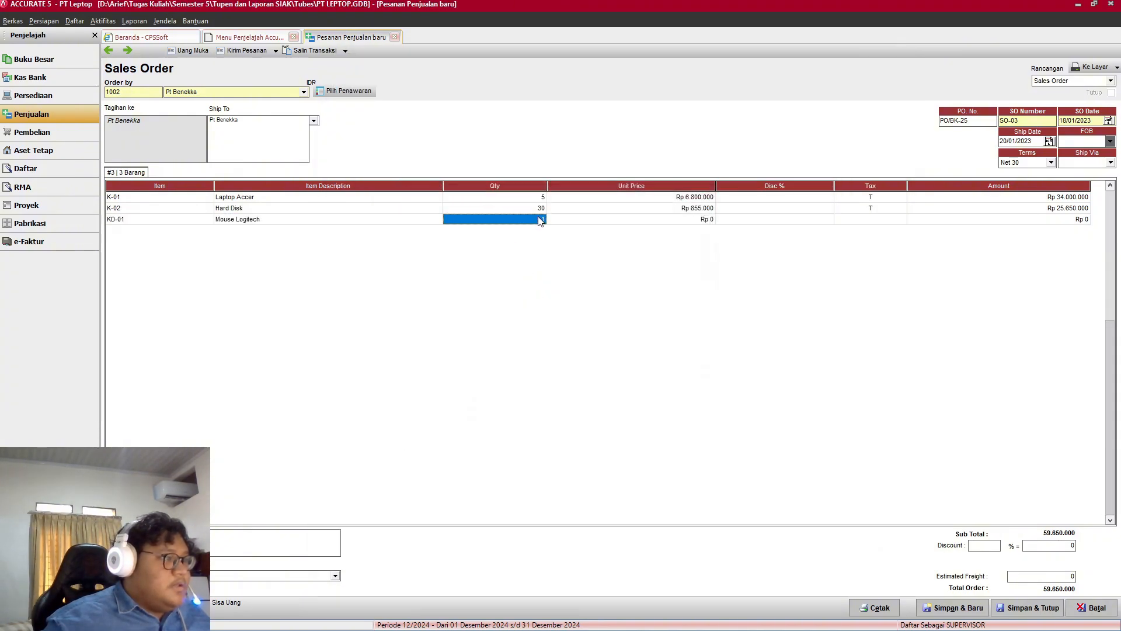
left_click(538, 217)
type("50")
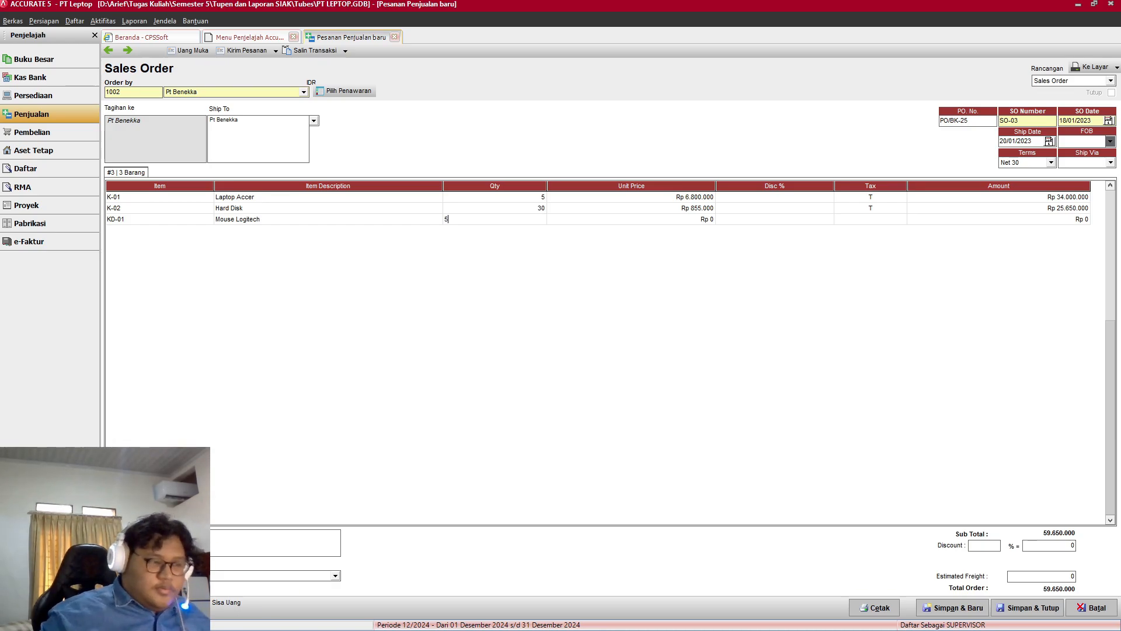
left_click(682, 225)
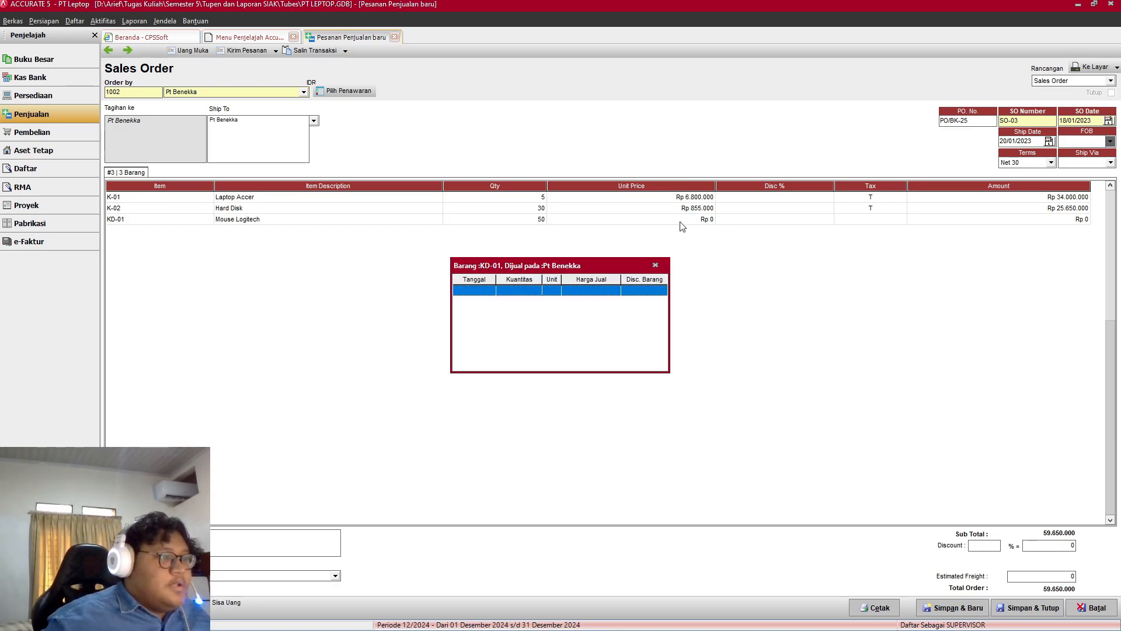
left_click(658, 264)
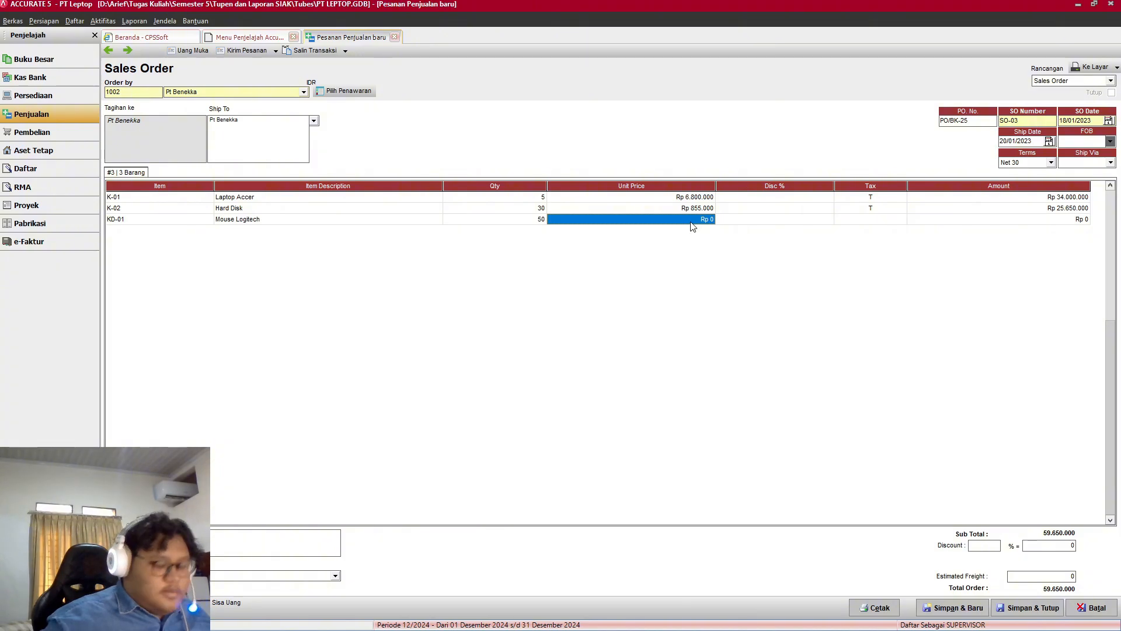
Step: Set the Mouse Logitech unit price to 185.000 and mark it with tax code T
key("alt+Tab")
key("alt+Tab")
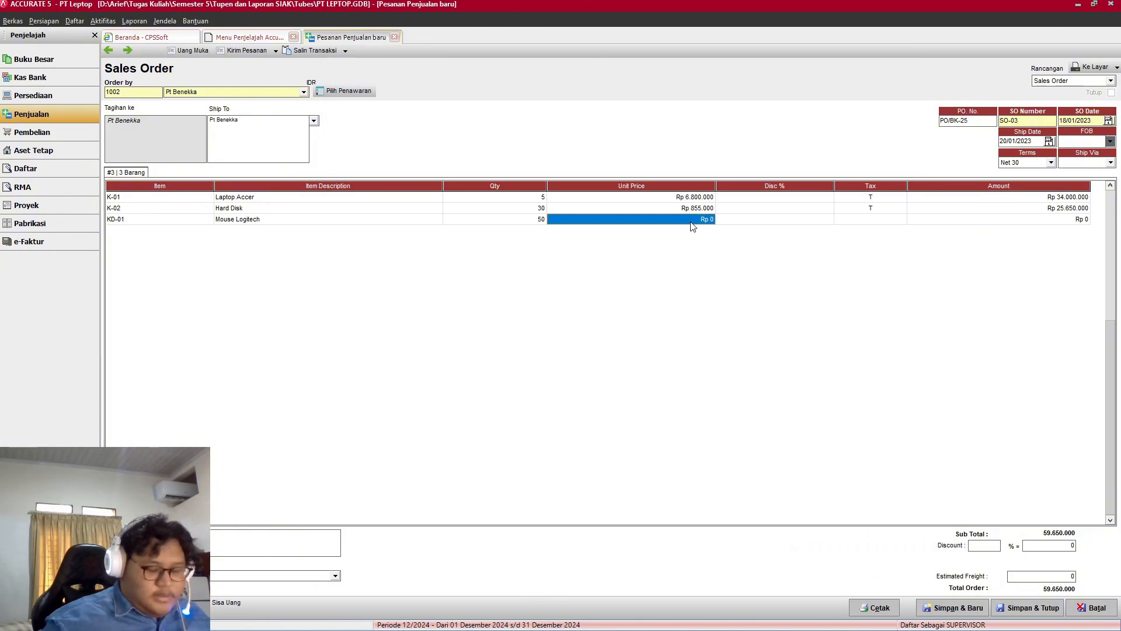
type("185")
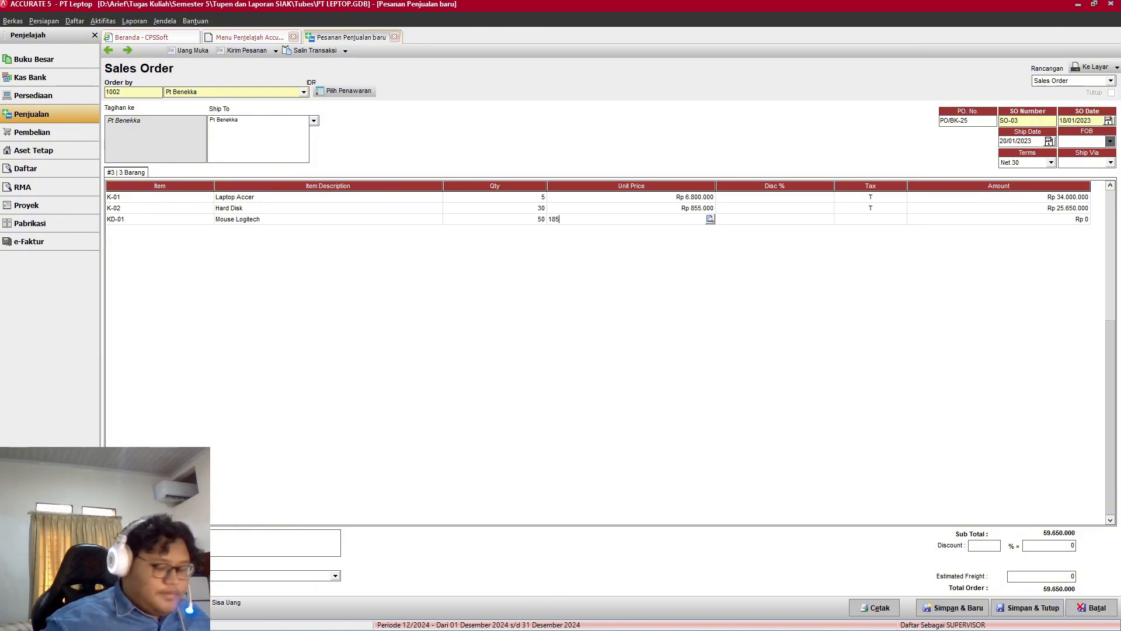
type(".000")
key("Tab")
key("Tab")
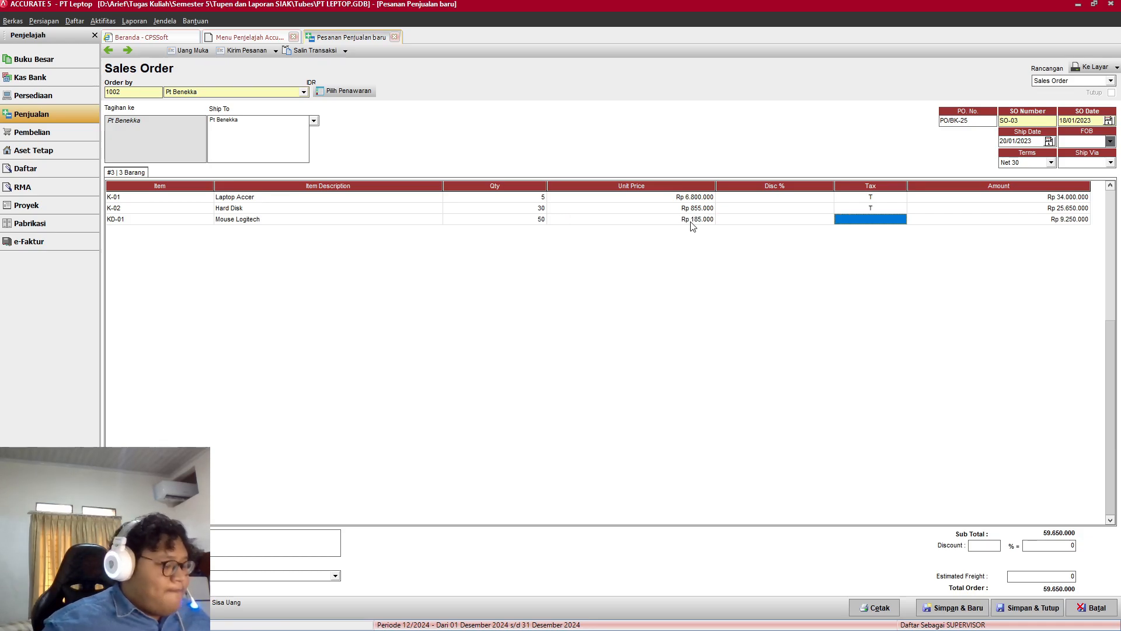
type("T")
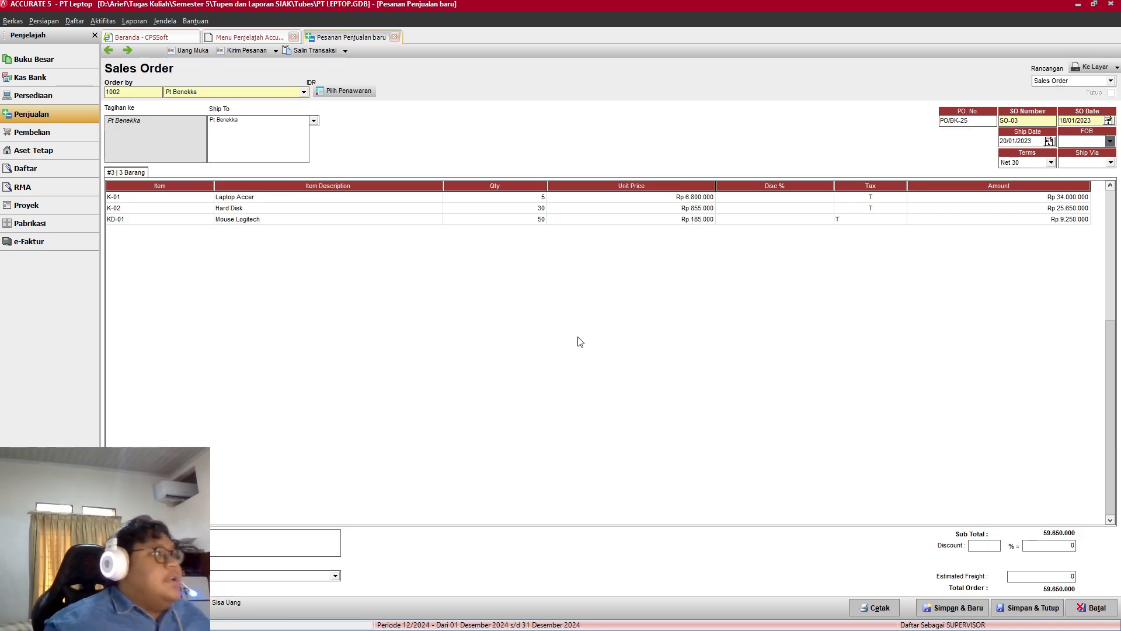
key("super+Tab")
left_click(407, 291)
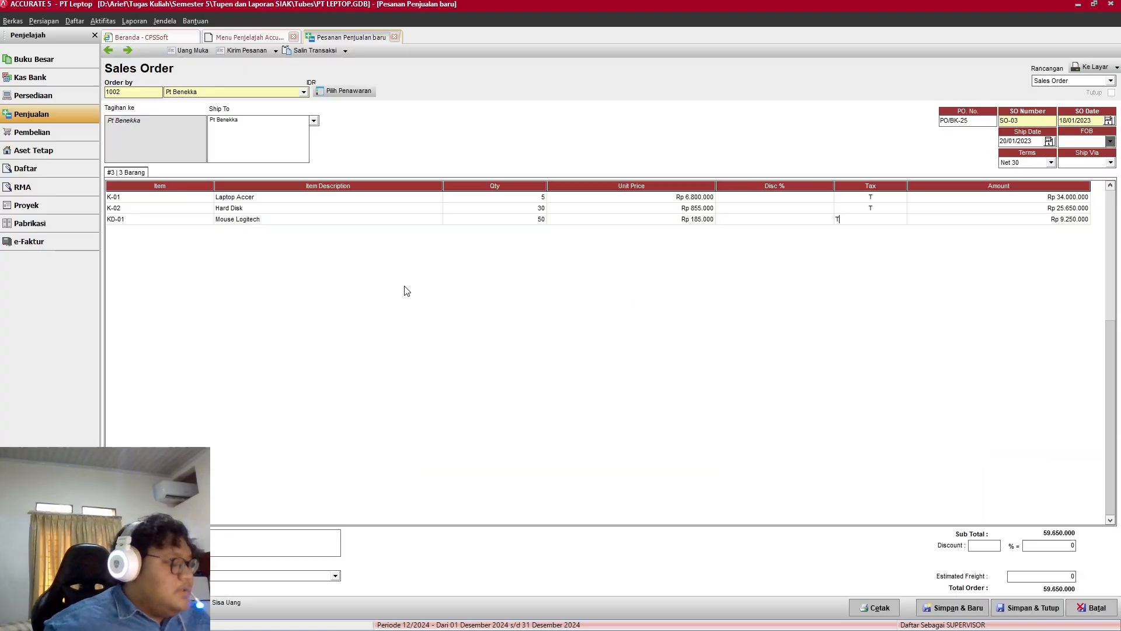
key("alt+Tab")
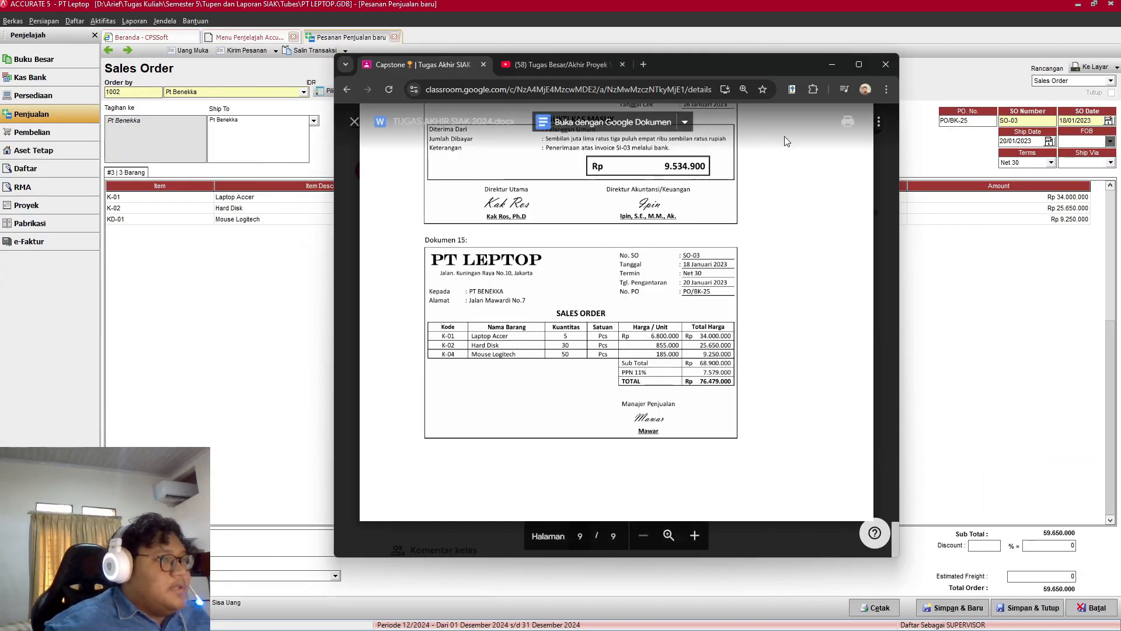
left_click(831, 67)
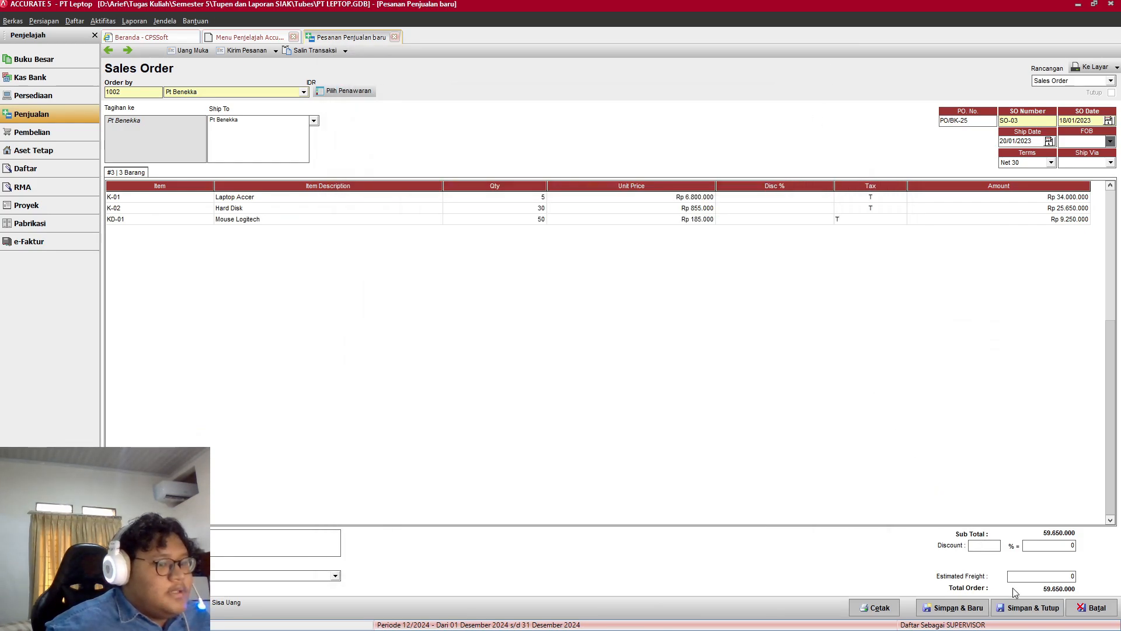
Step: Save and close sales order SO-03, then show the assignment document maximized at page 1
left_click(1018, 607)
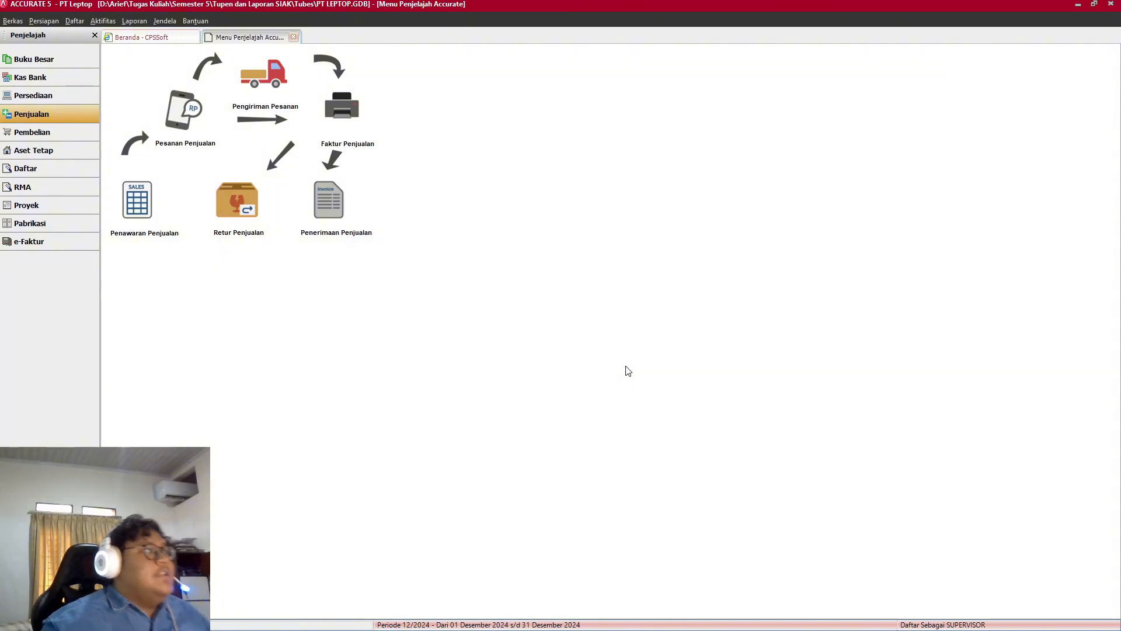
key("alt+Tab")
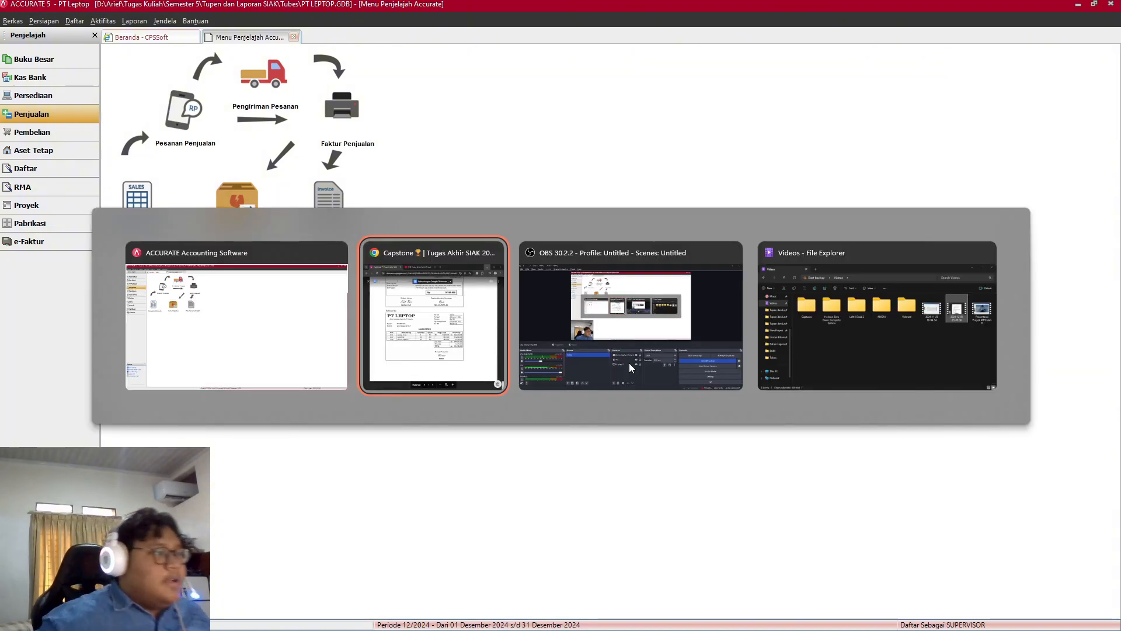
scroll(661, 375, "up", 15)
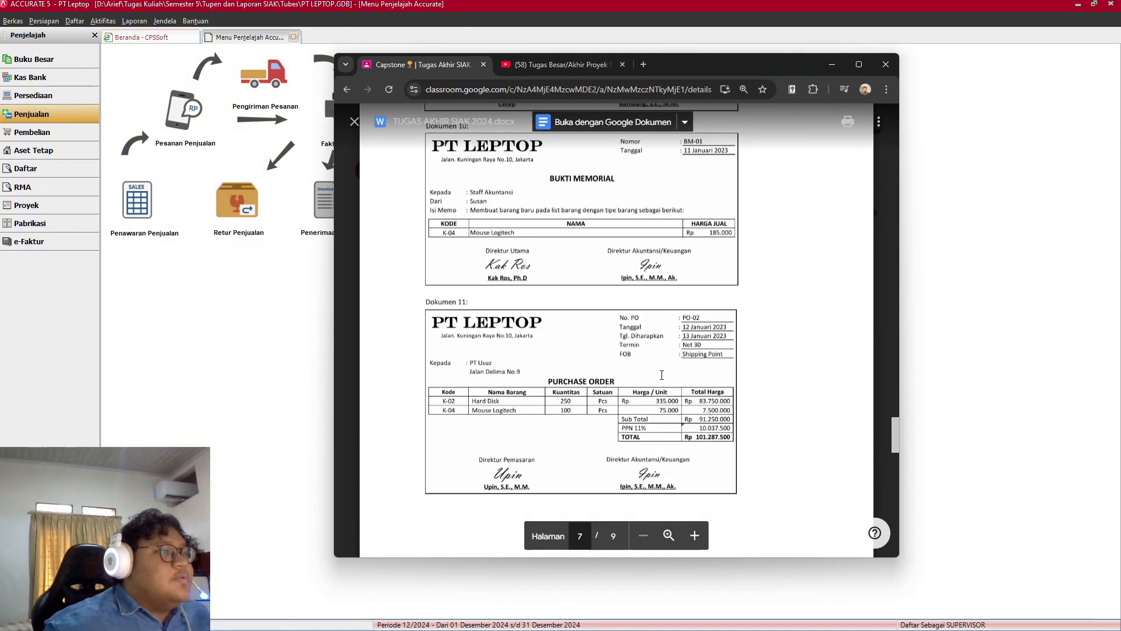
left_click(859, 65)
scroll(1119, 363, "up", 5)
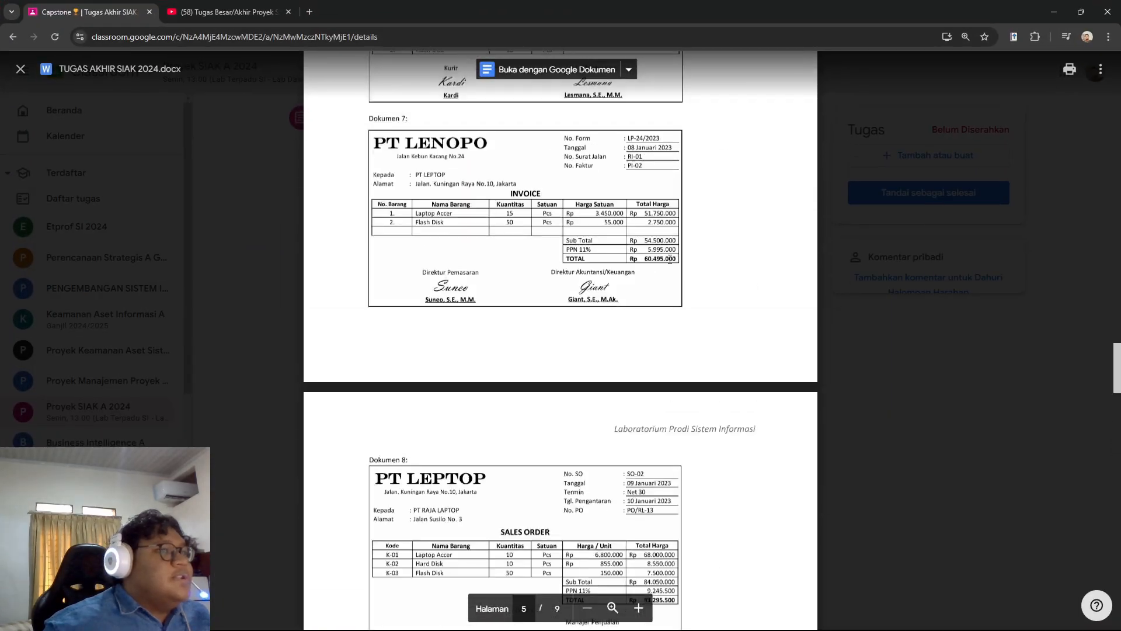
left_click_drag(1120, 363, 1108, 73)
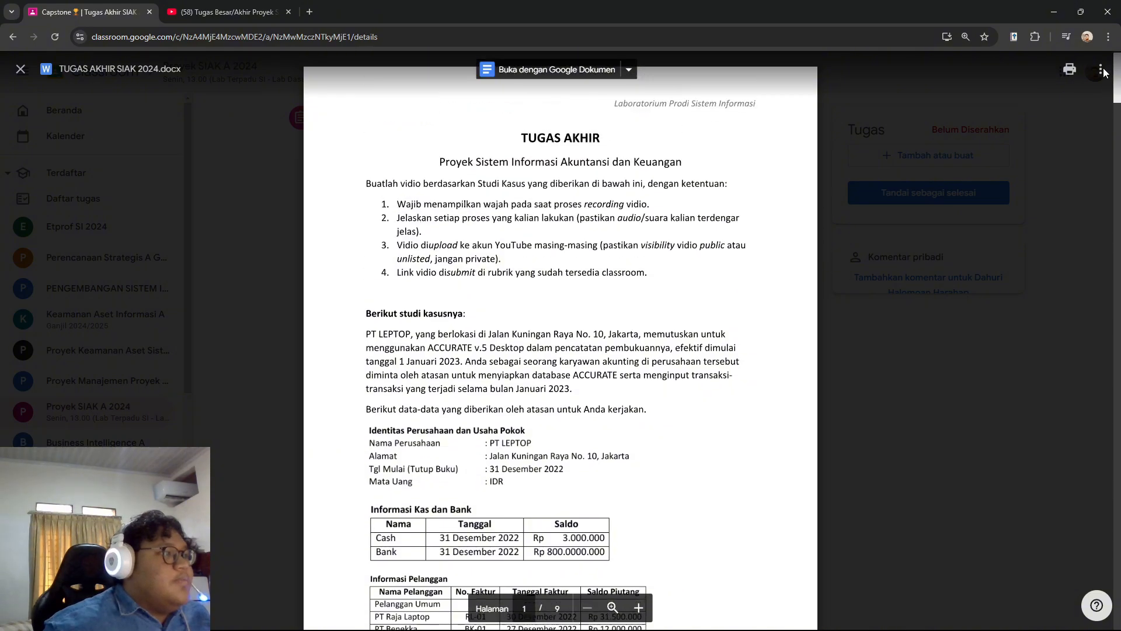